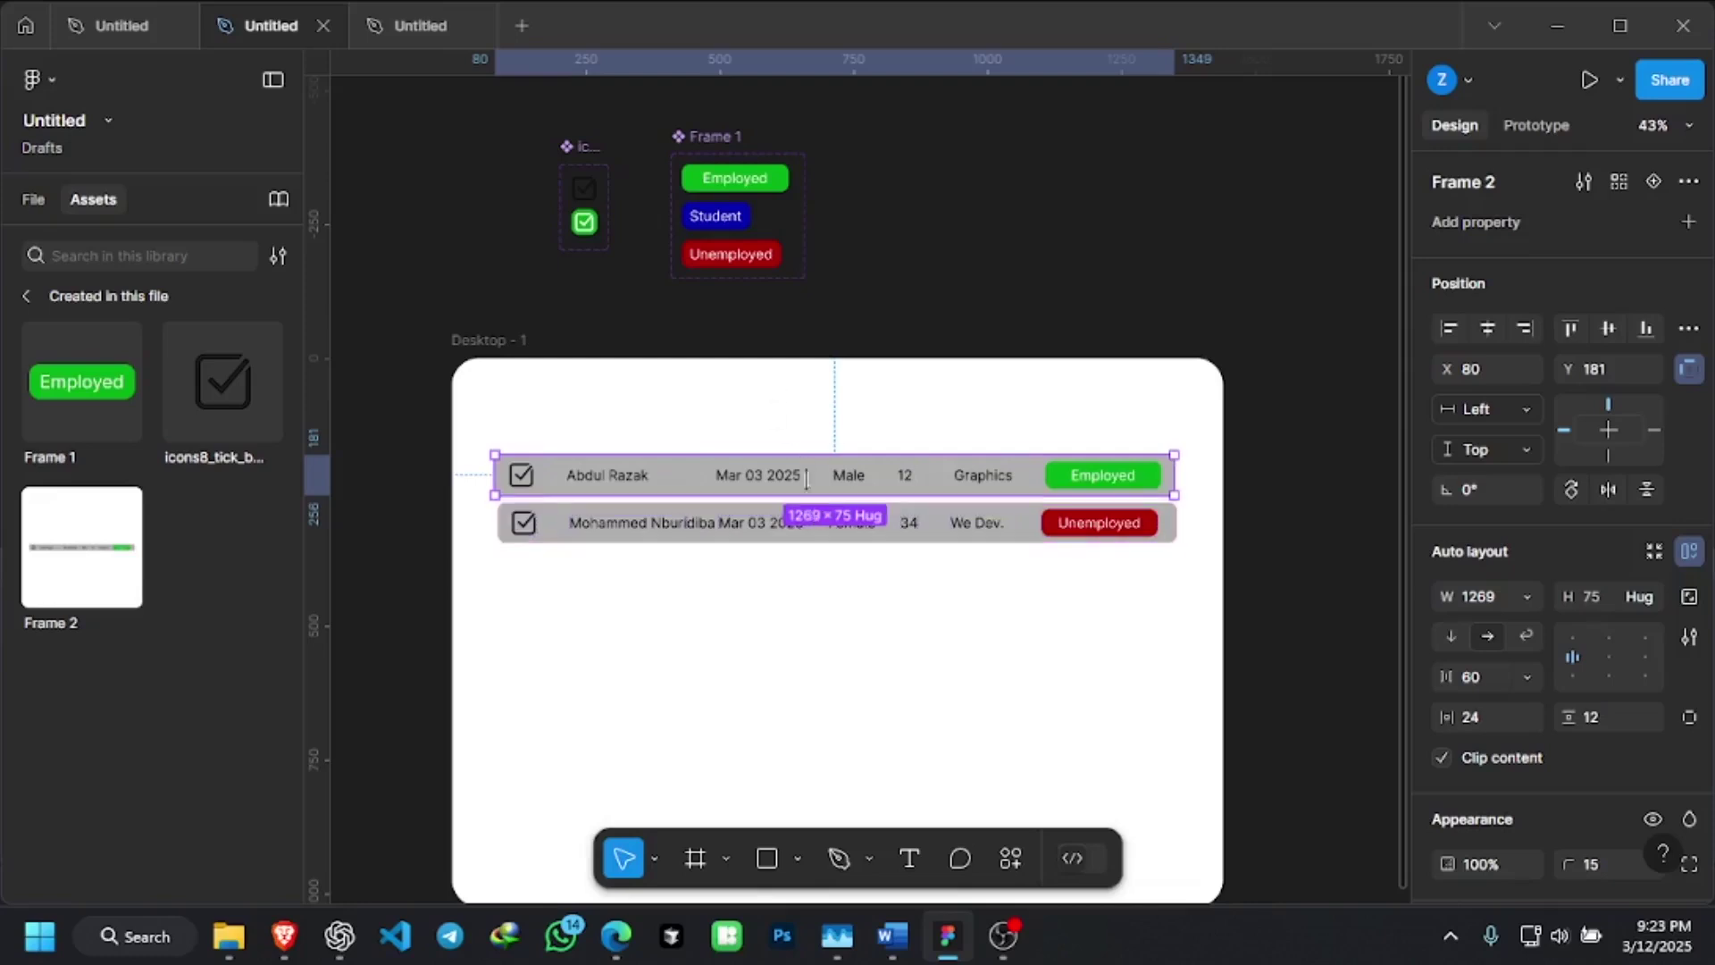
Nudge the second table row up slightly and inspect the status button component set
mouse_move(878, 536)
mouse_down()
mouse_move(893, 536)
mouse_move(873, 534)
mouse_up()
scroll(802, 488, up, 1)
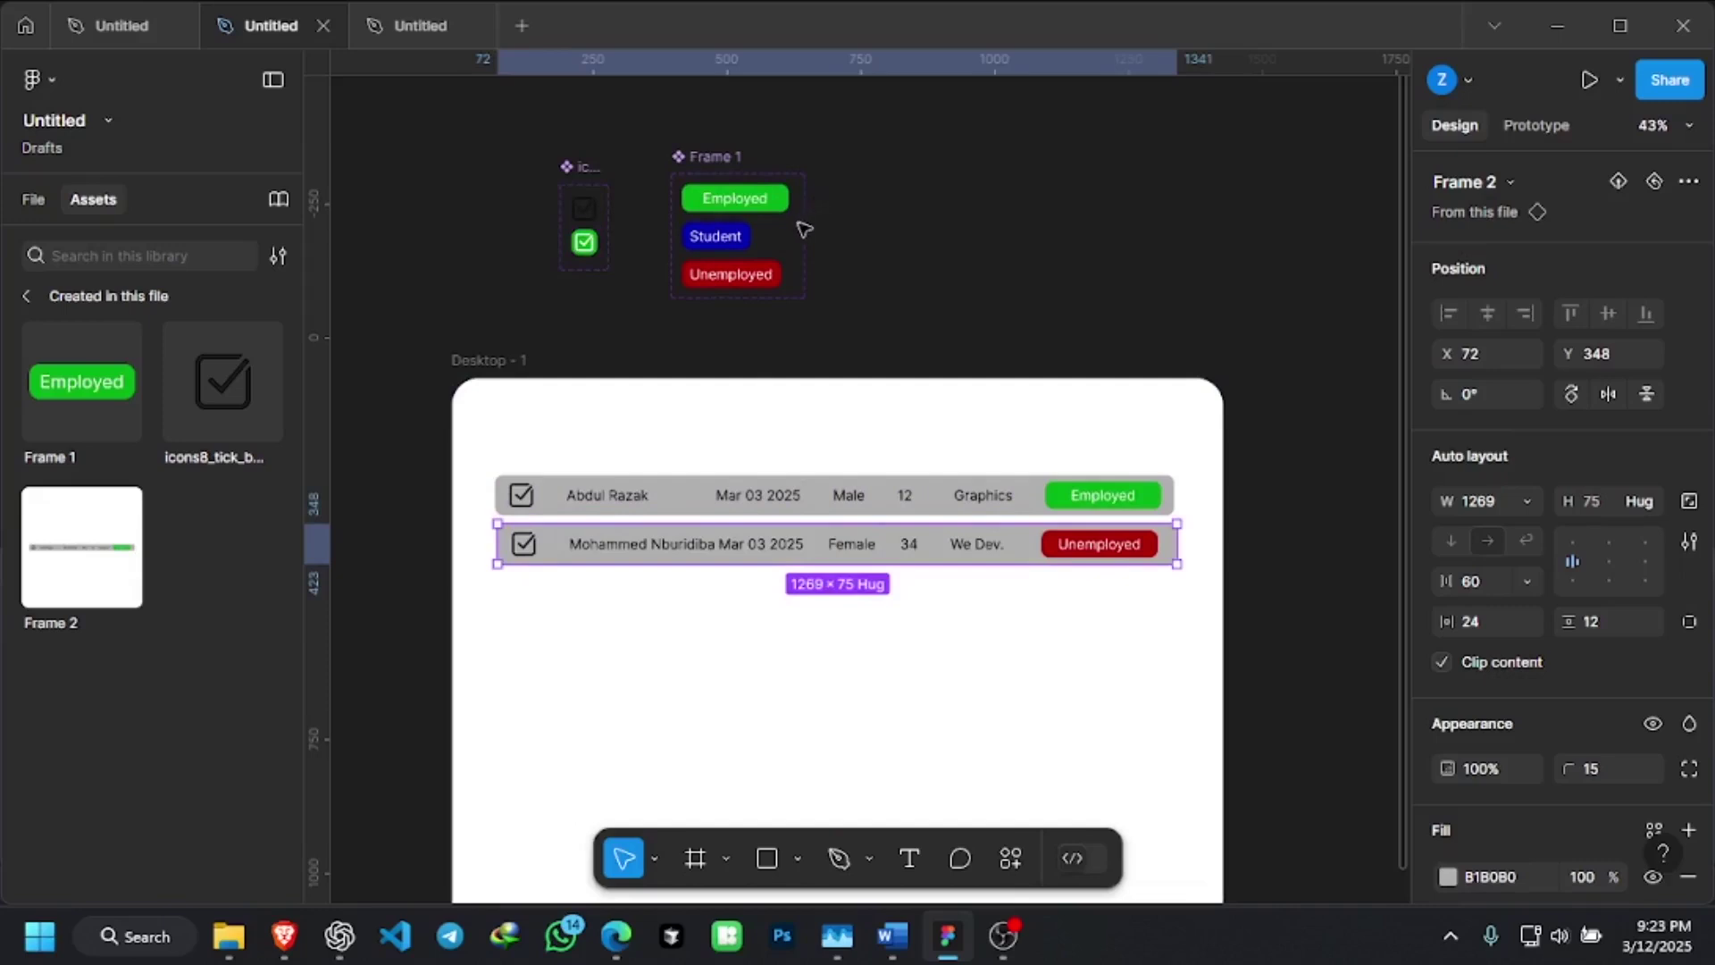
scroll(678, 209, up, 1)
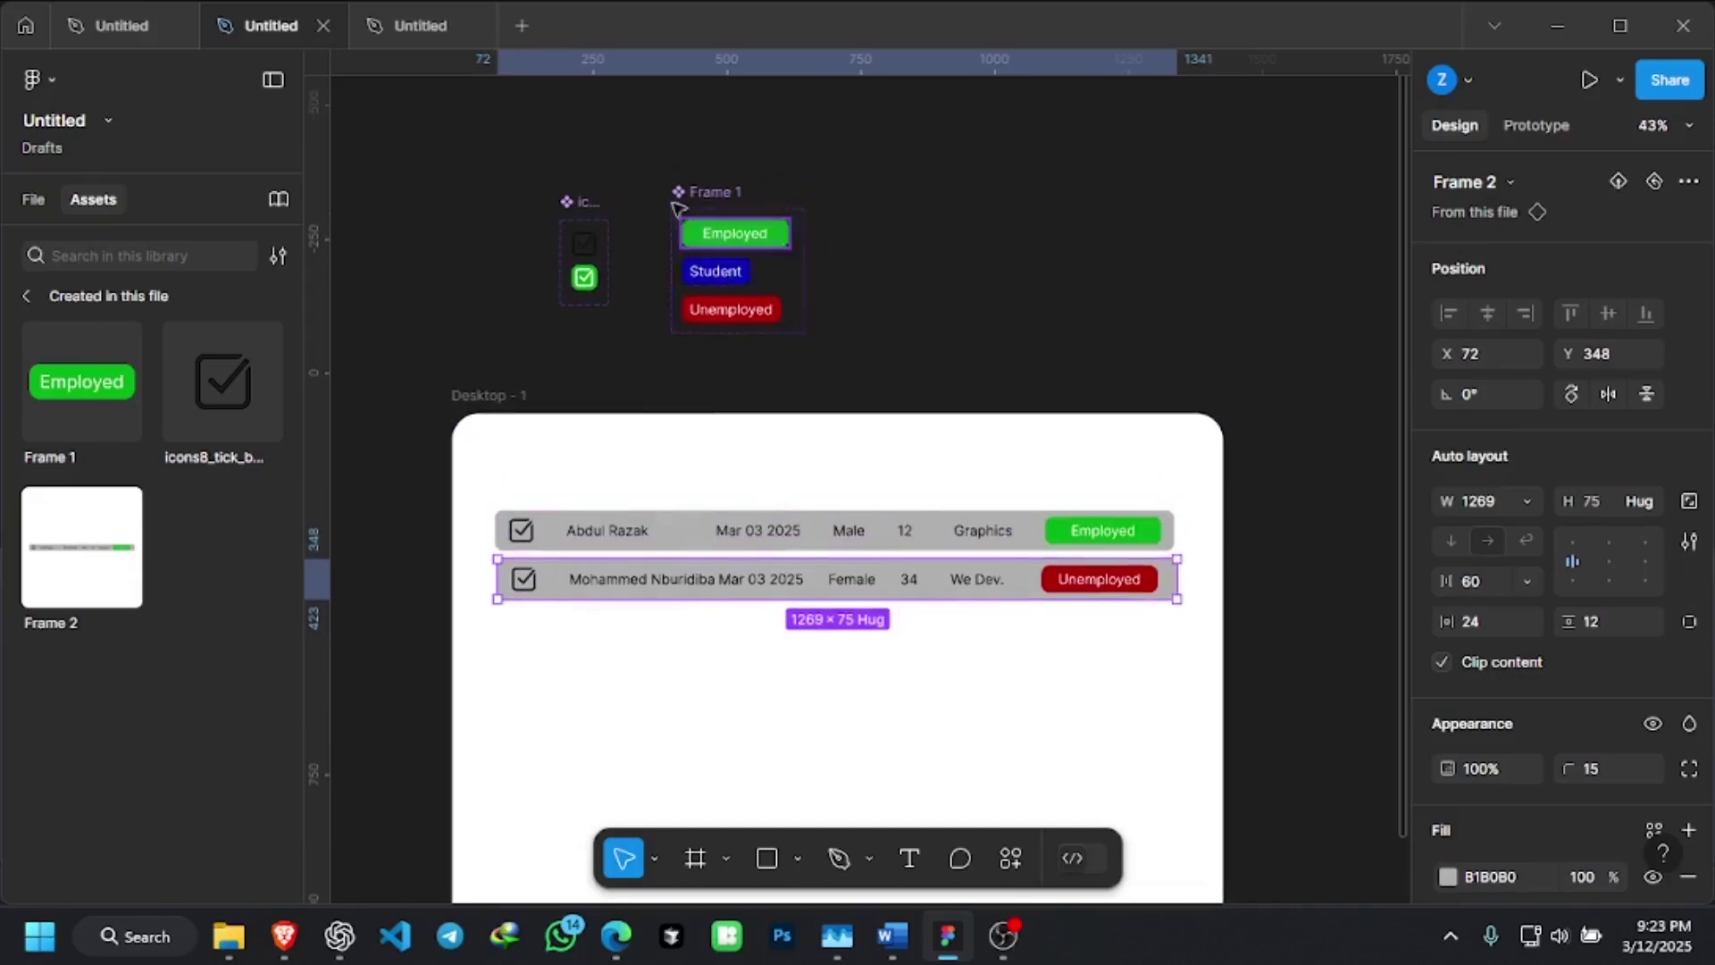
scroll(678, 209, up, 5)
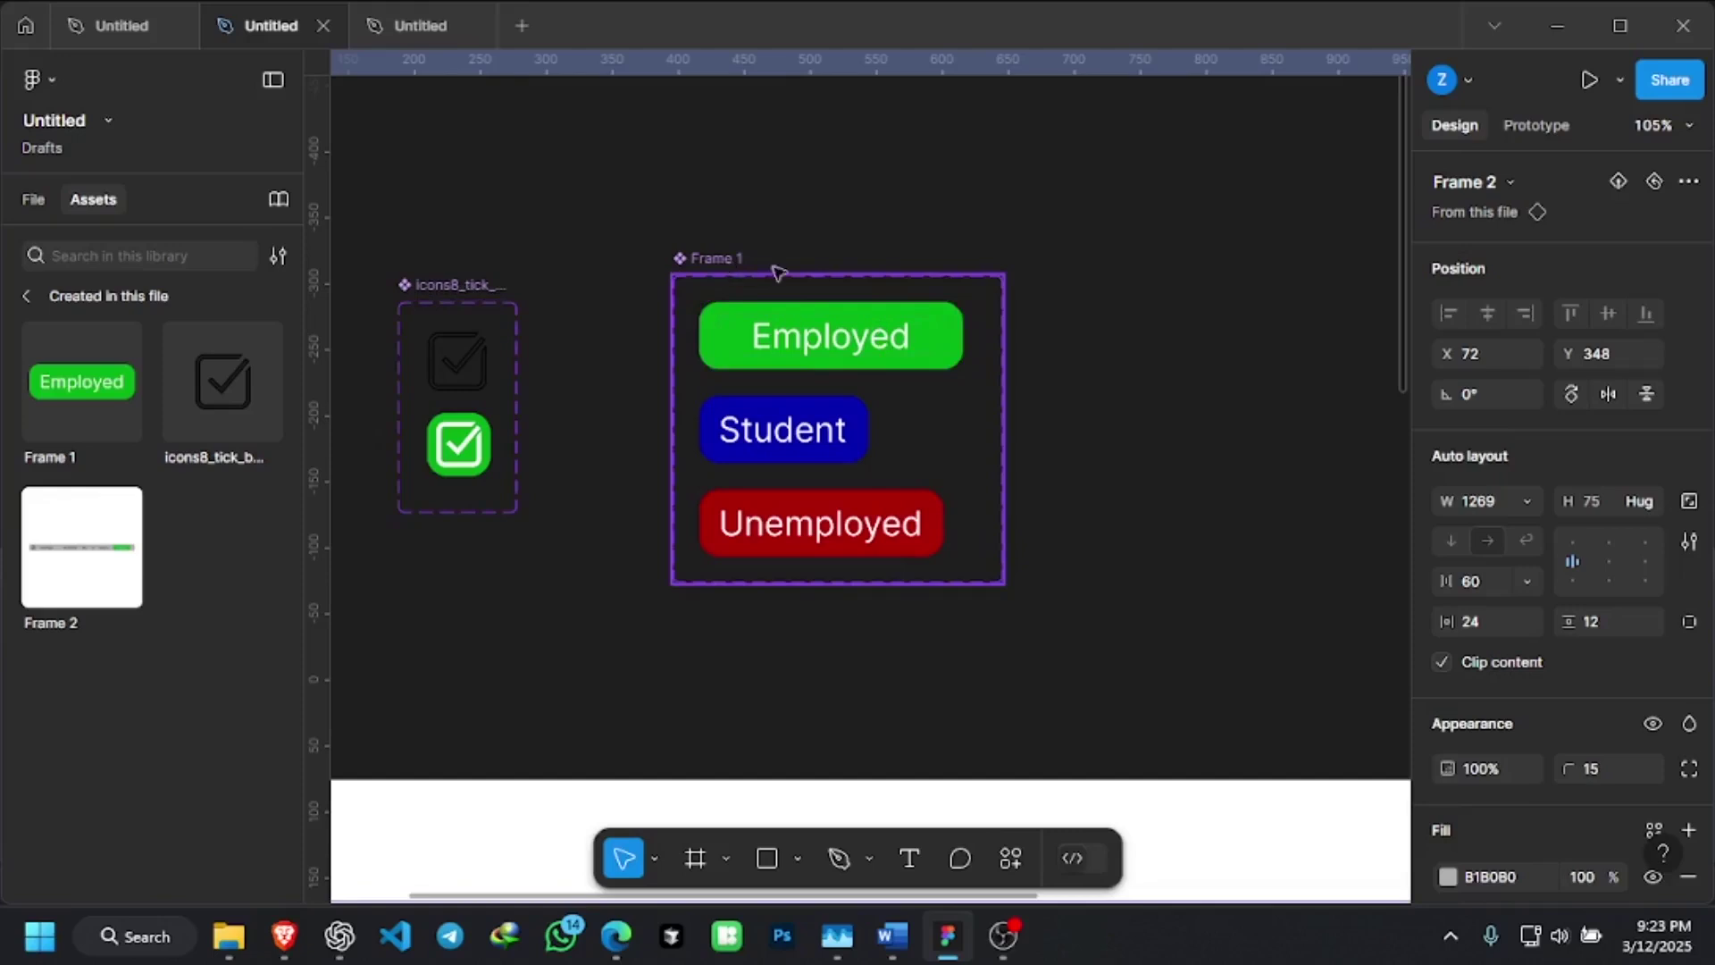
click(710, 369)
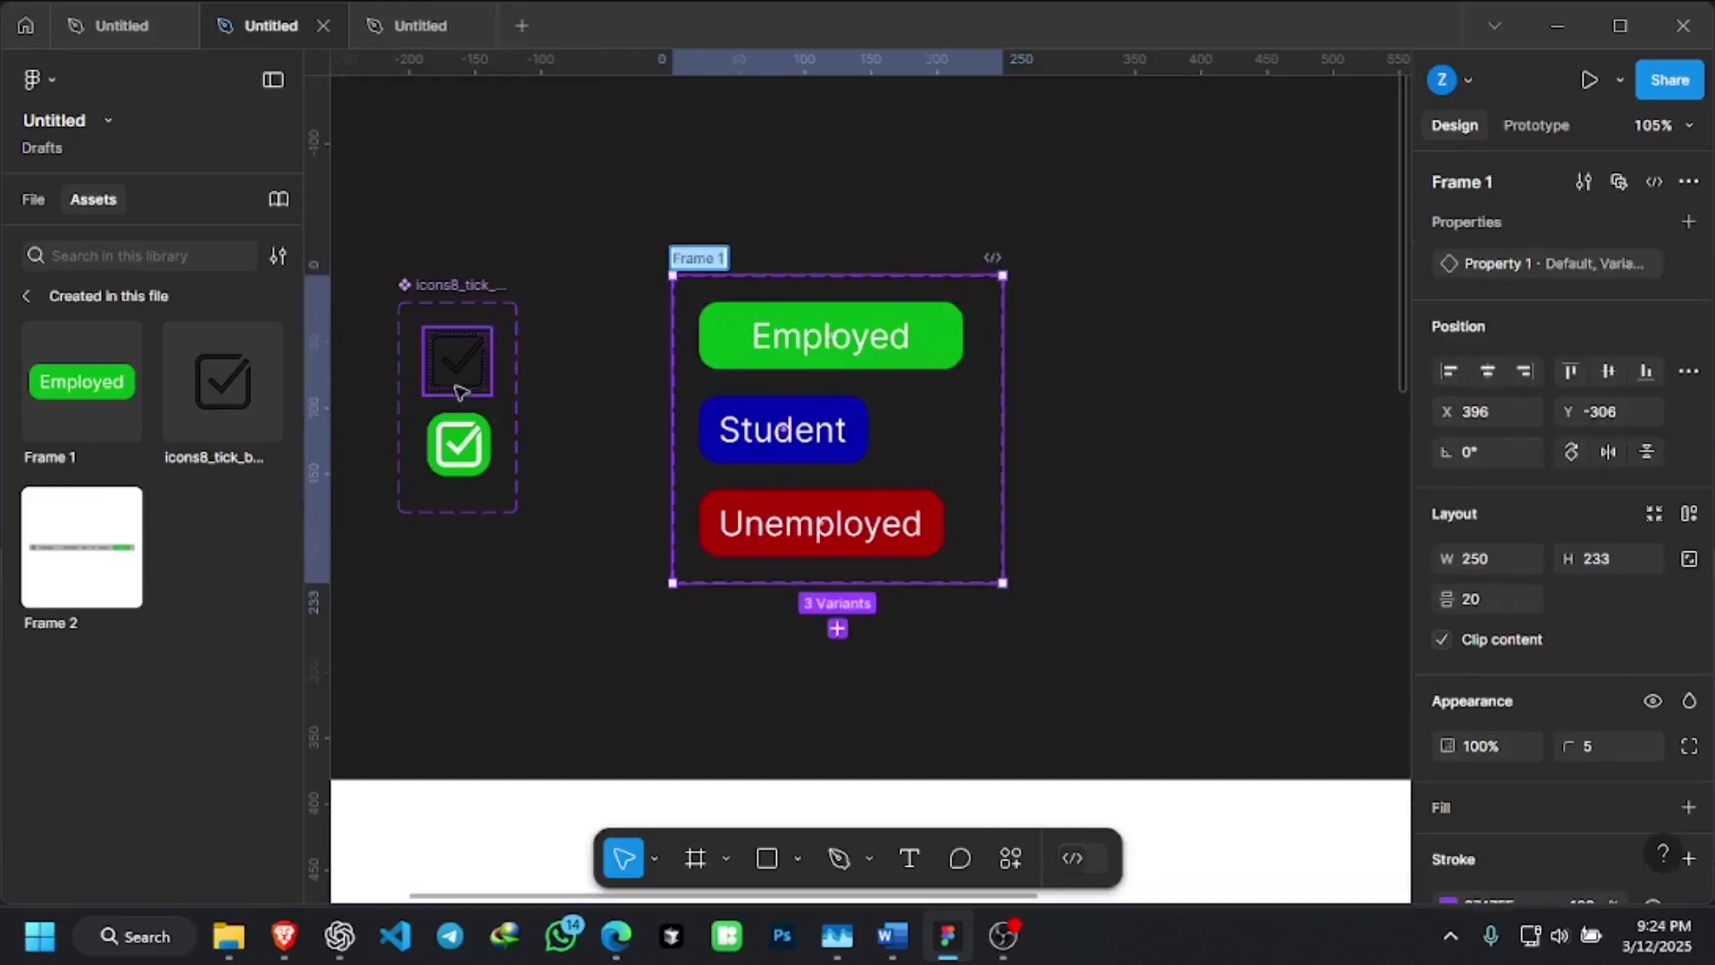
scroll(977, 395, down, 3)
scroll(817, 373, down, 1)
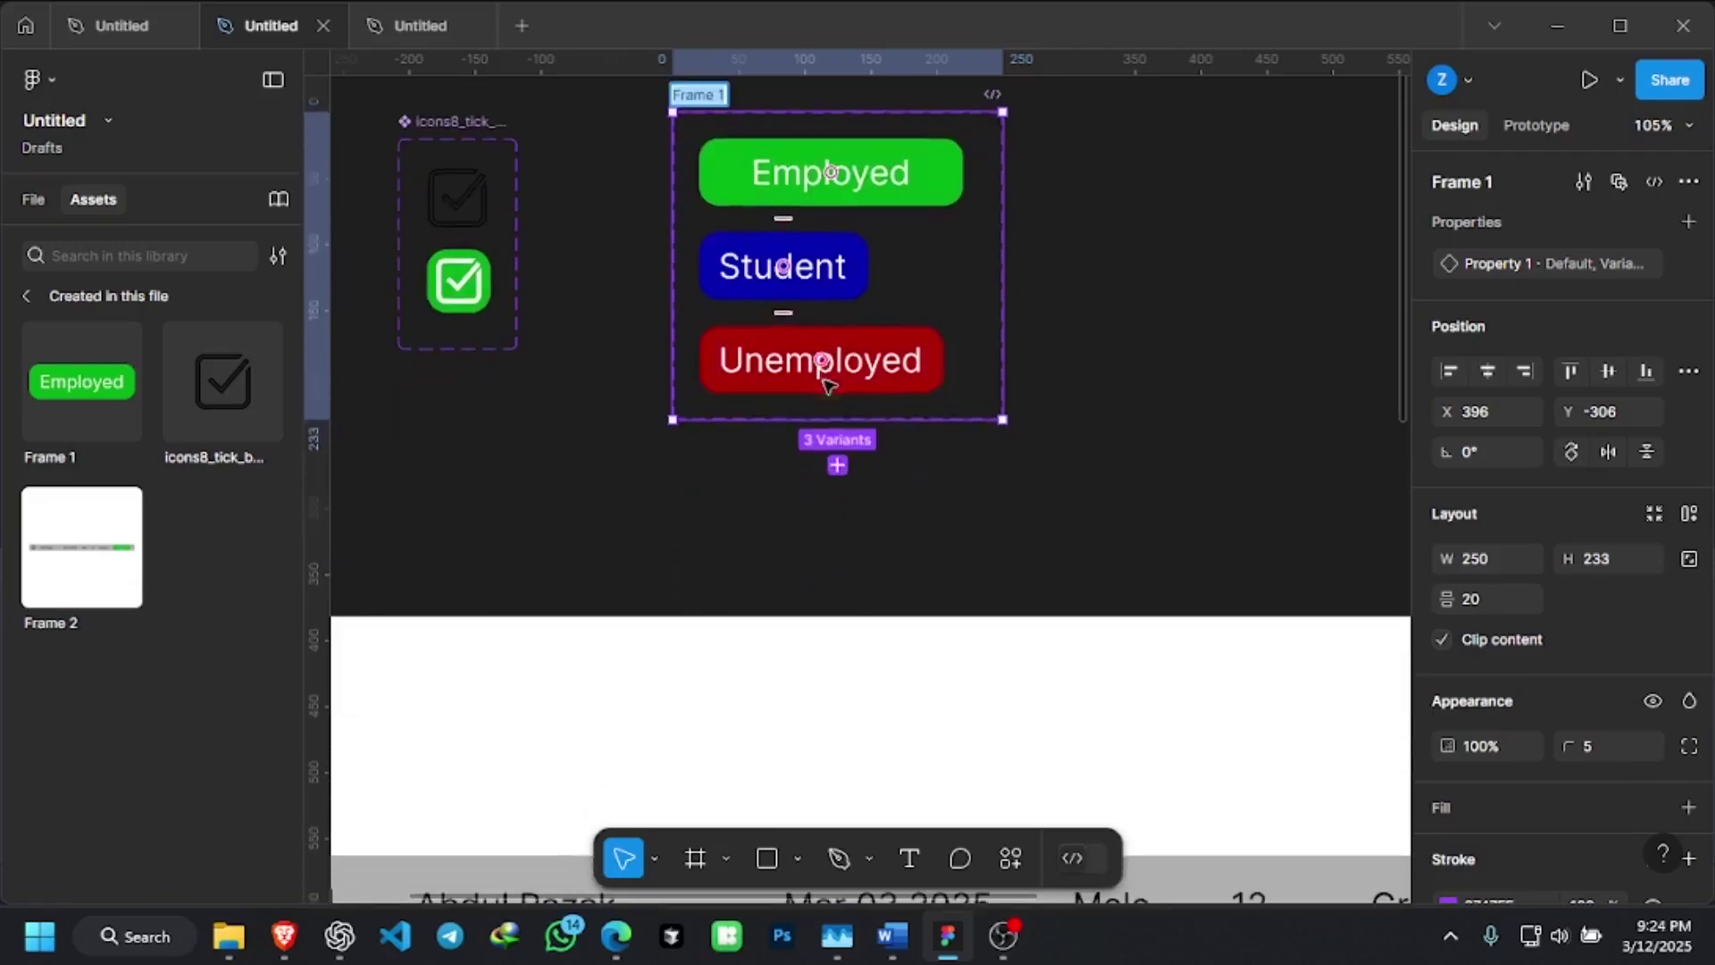
scroll(862, 463, down, 2)
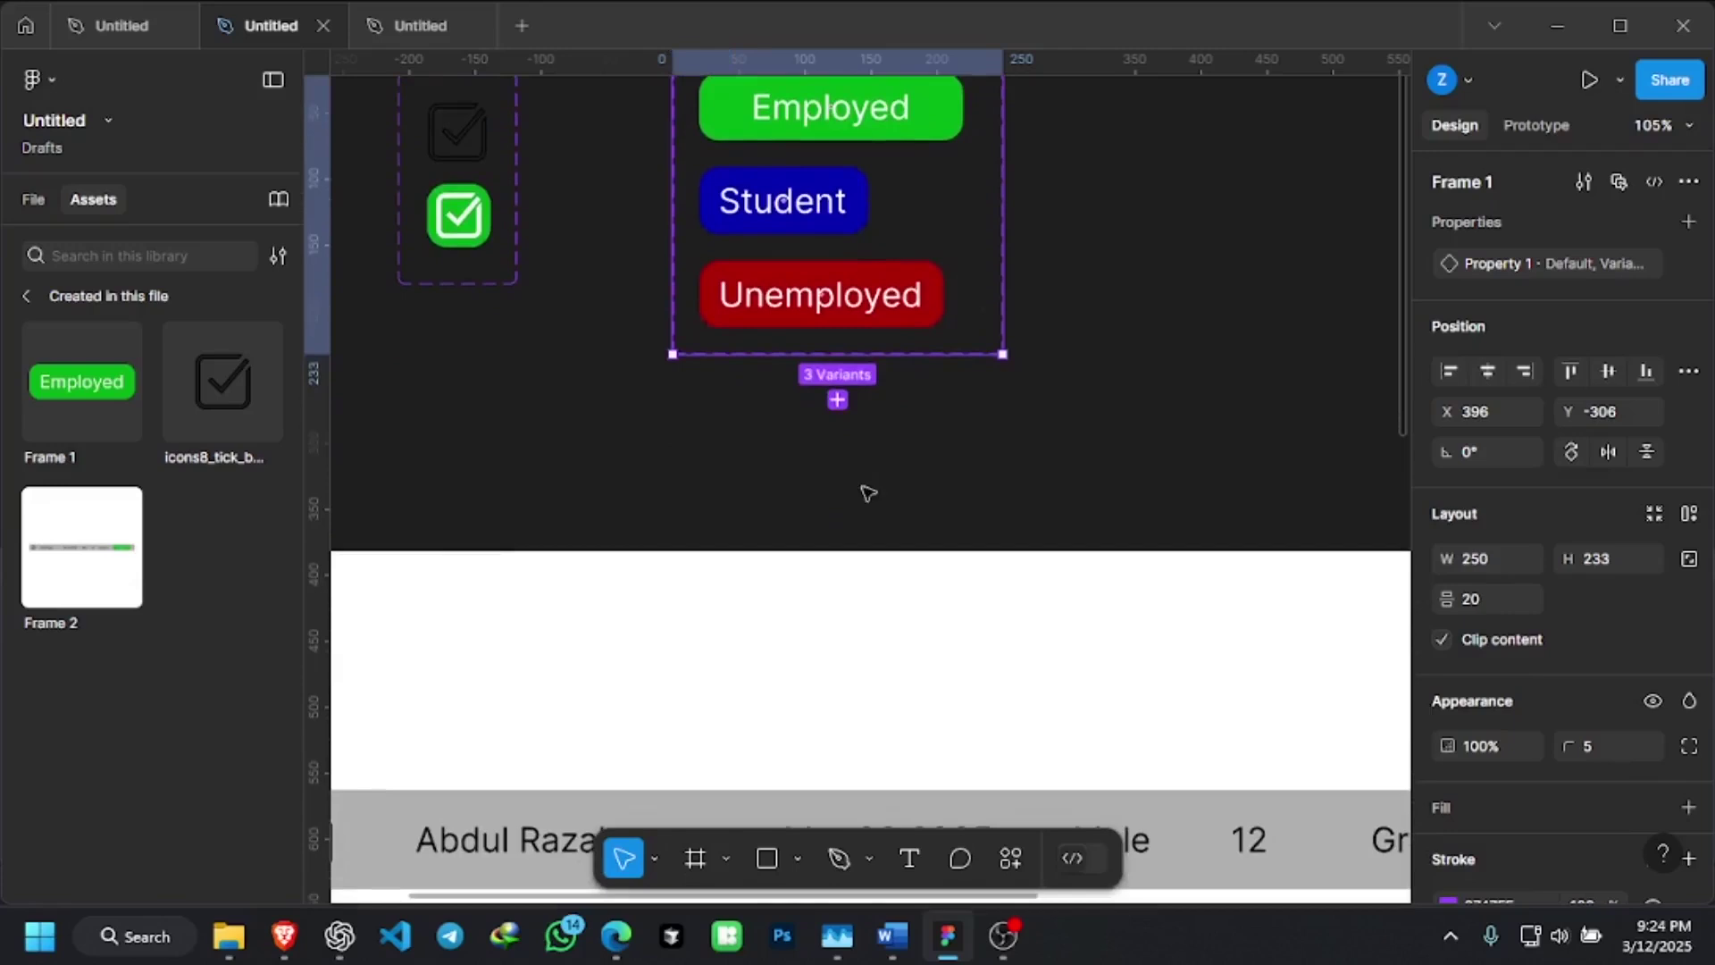
scroll(822, 314, down, 2)
scroll(822, 204, down, 3)
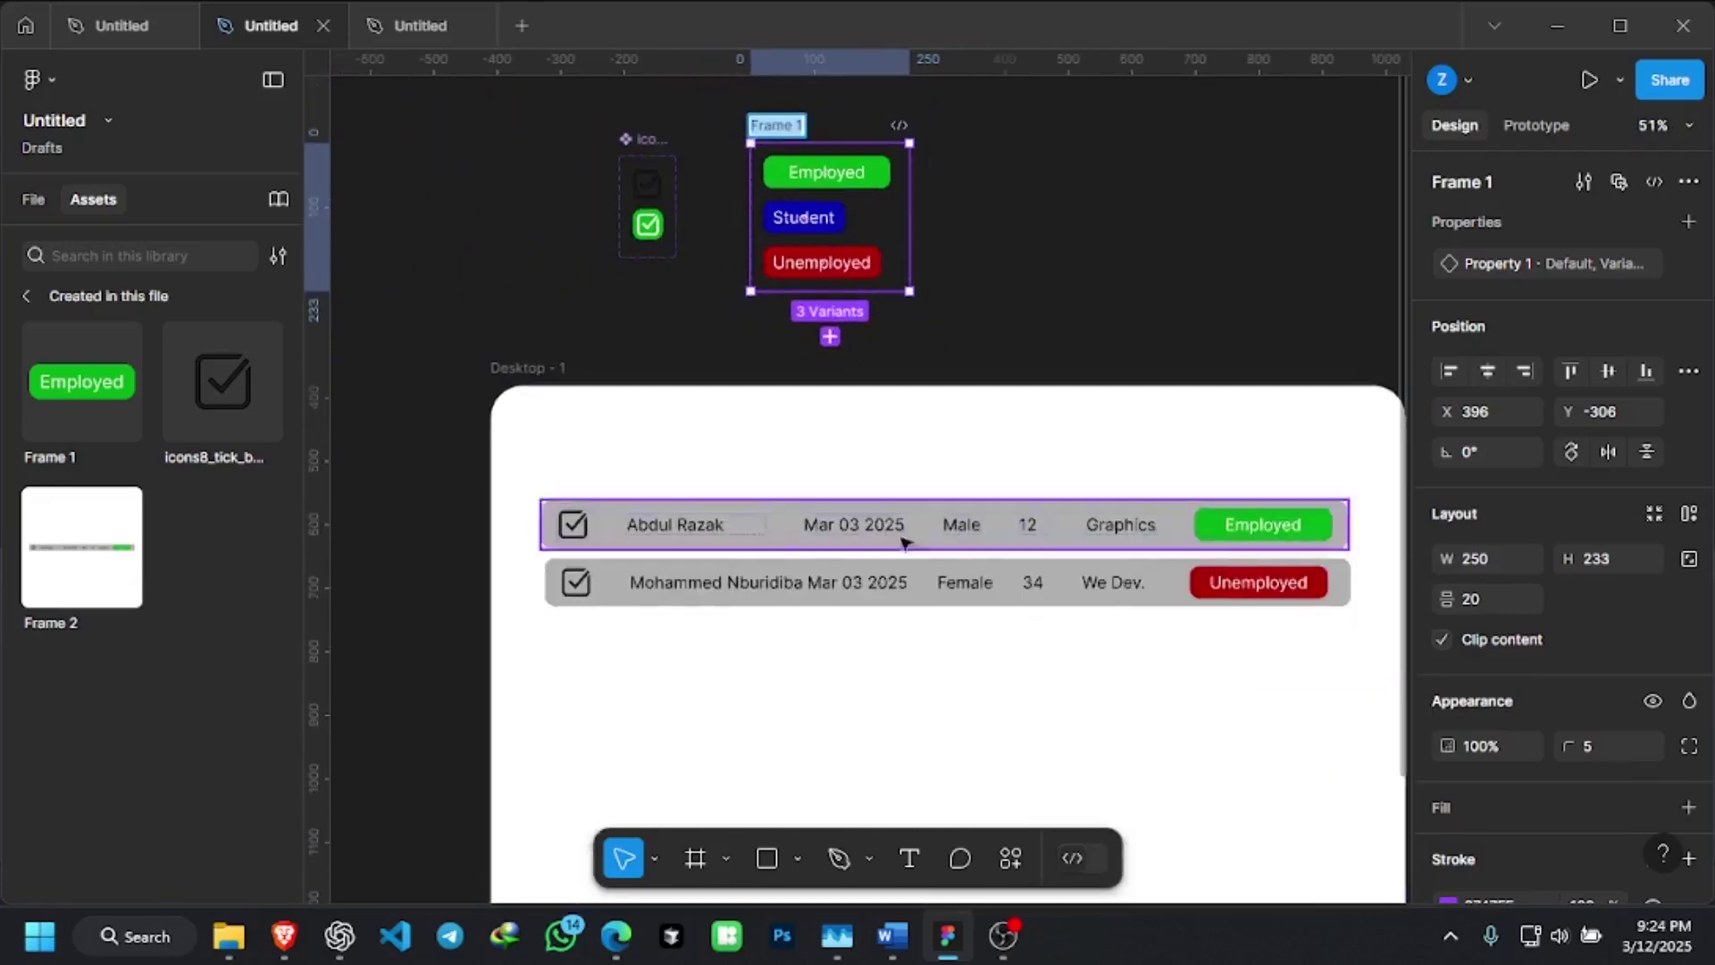
scroll(908, 543, up, 2)
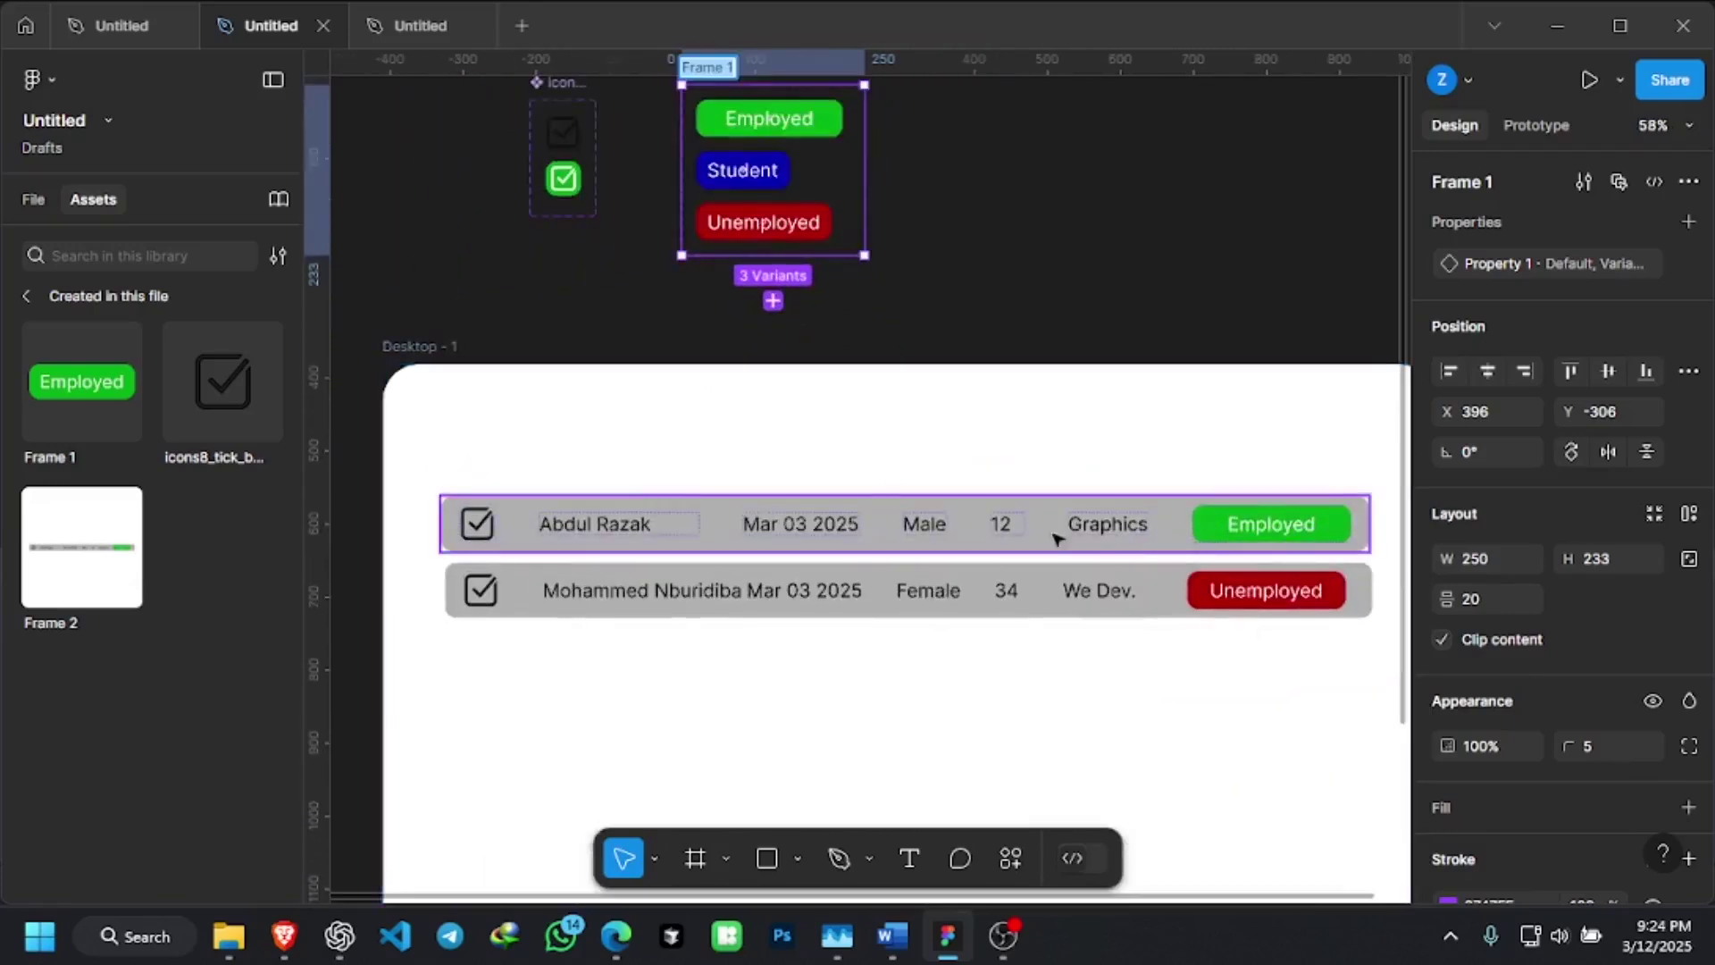
Inspect the first table row, then switch to the other Untitled file
click(1123, 531)
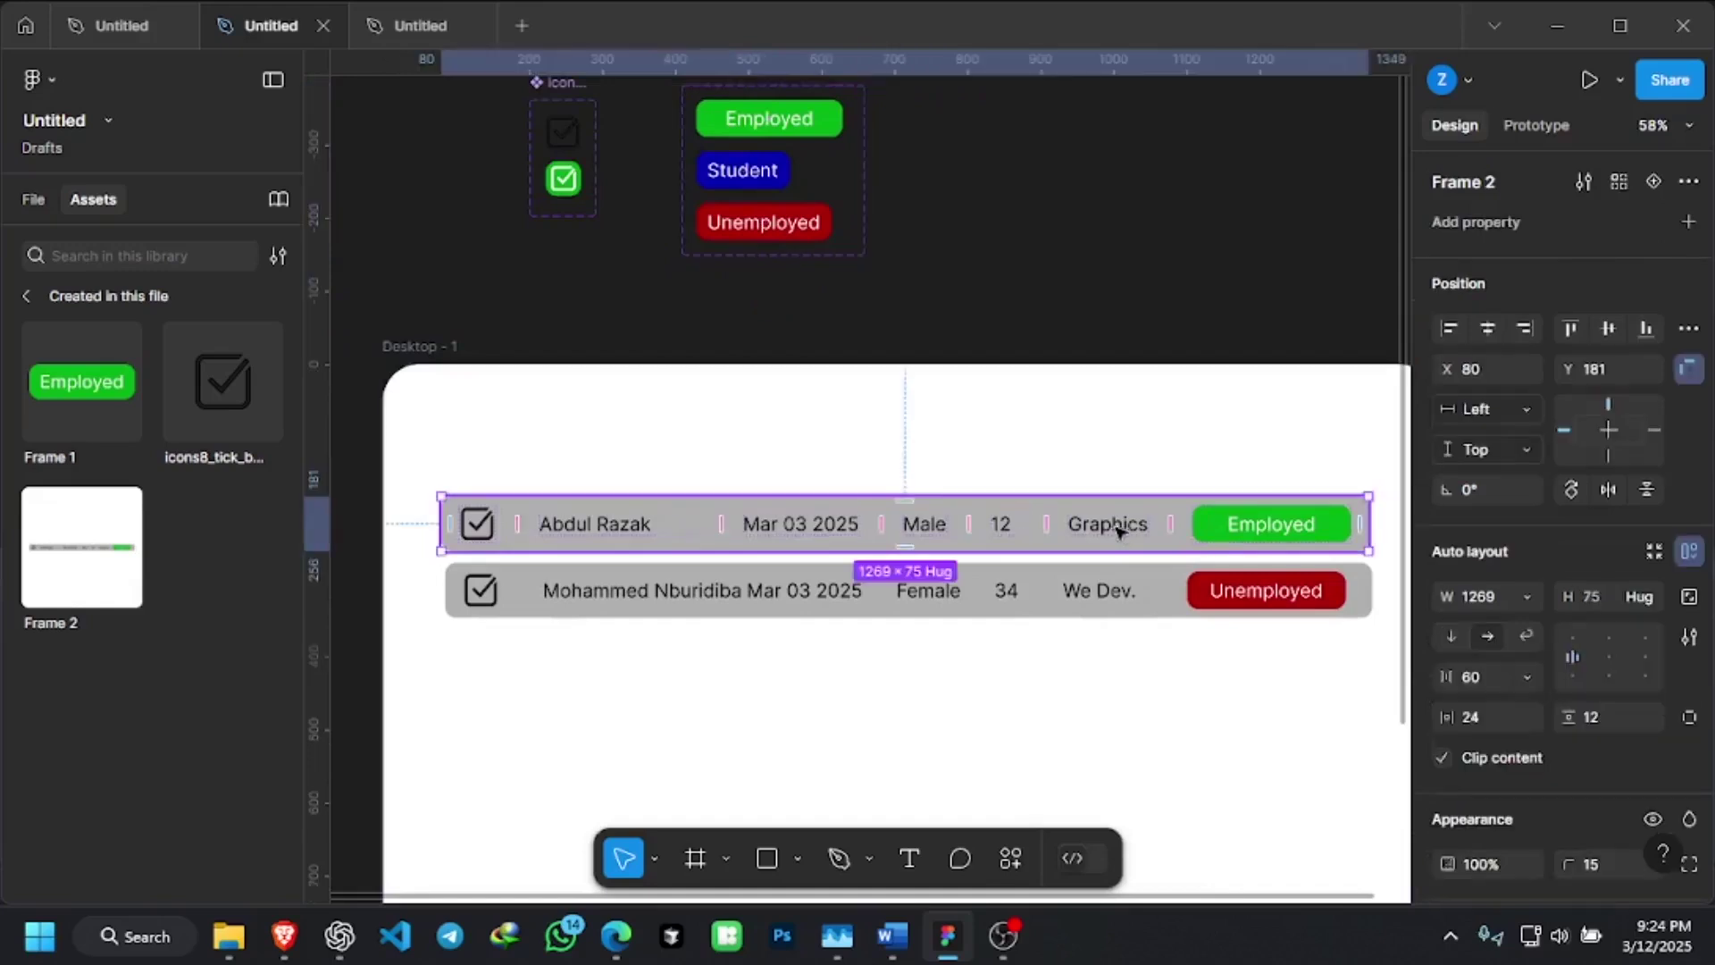
scroll(625, 469, down, 1)
scroll(701, 491, down, 2)
scroll(952, 489, up, 1)
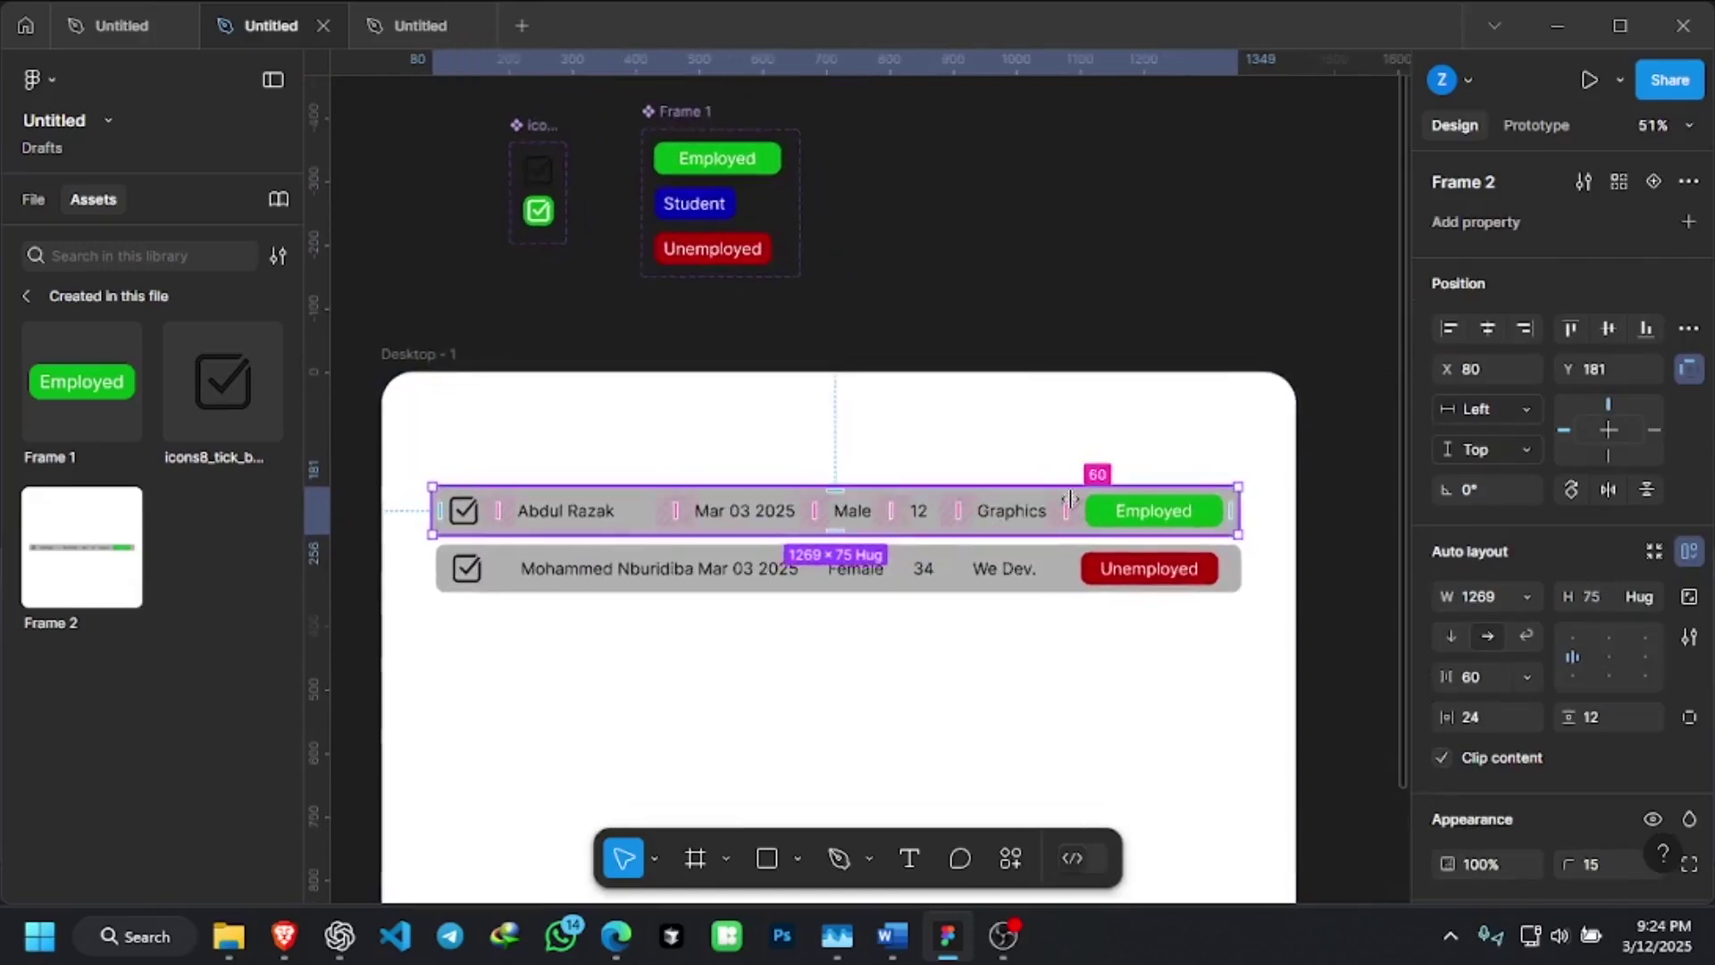
scroll(682, 160, up, 3)
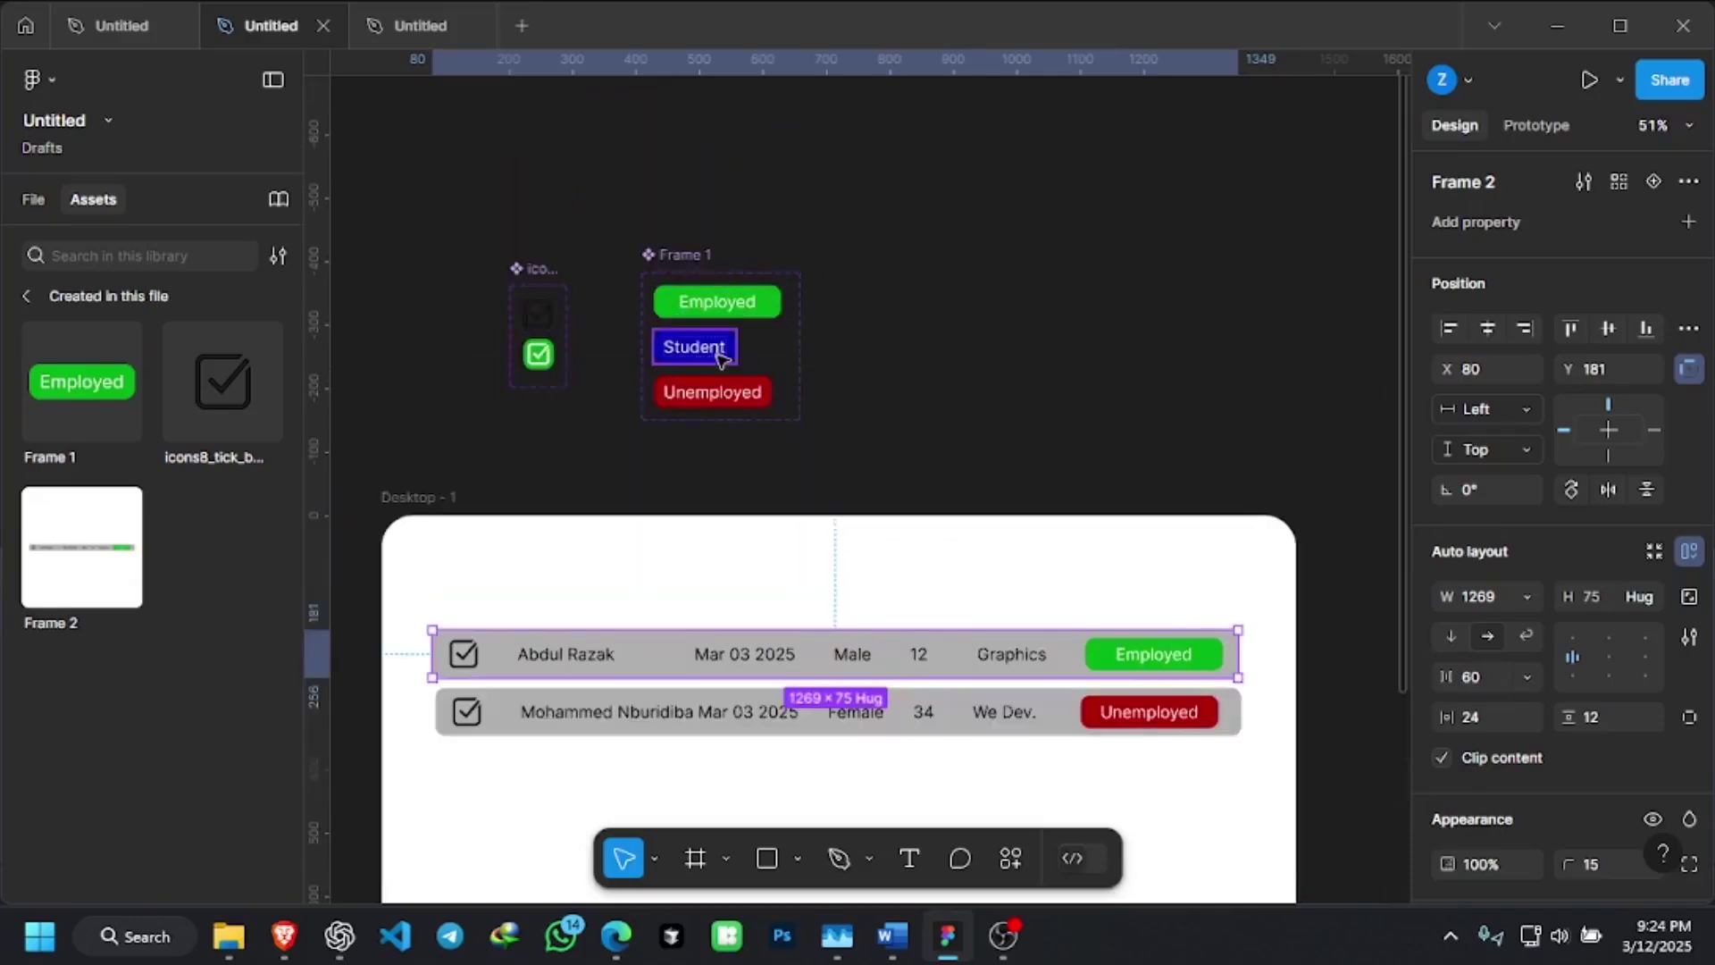
scroll(722, 356, down, 1)
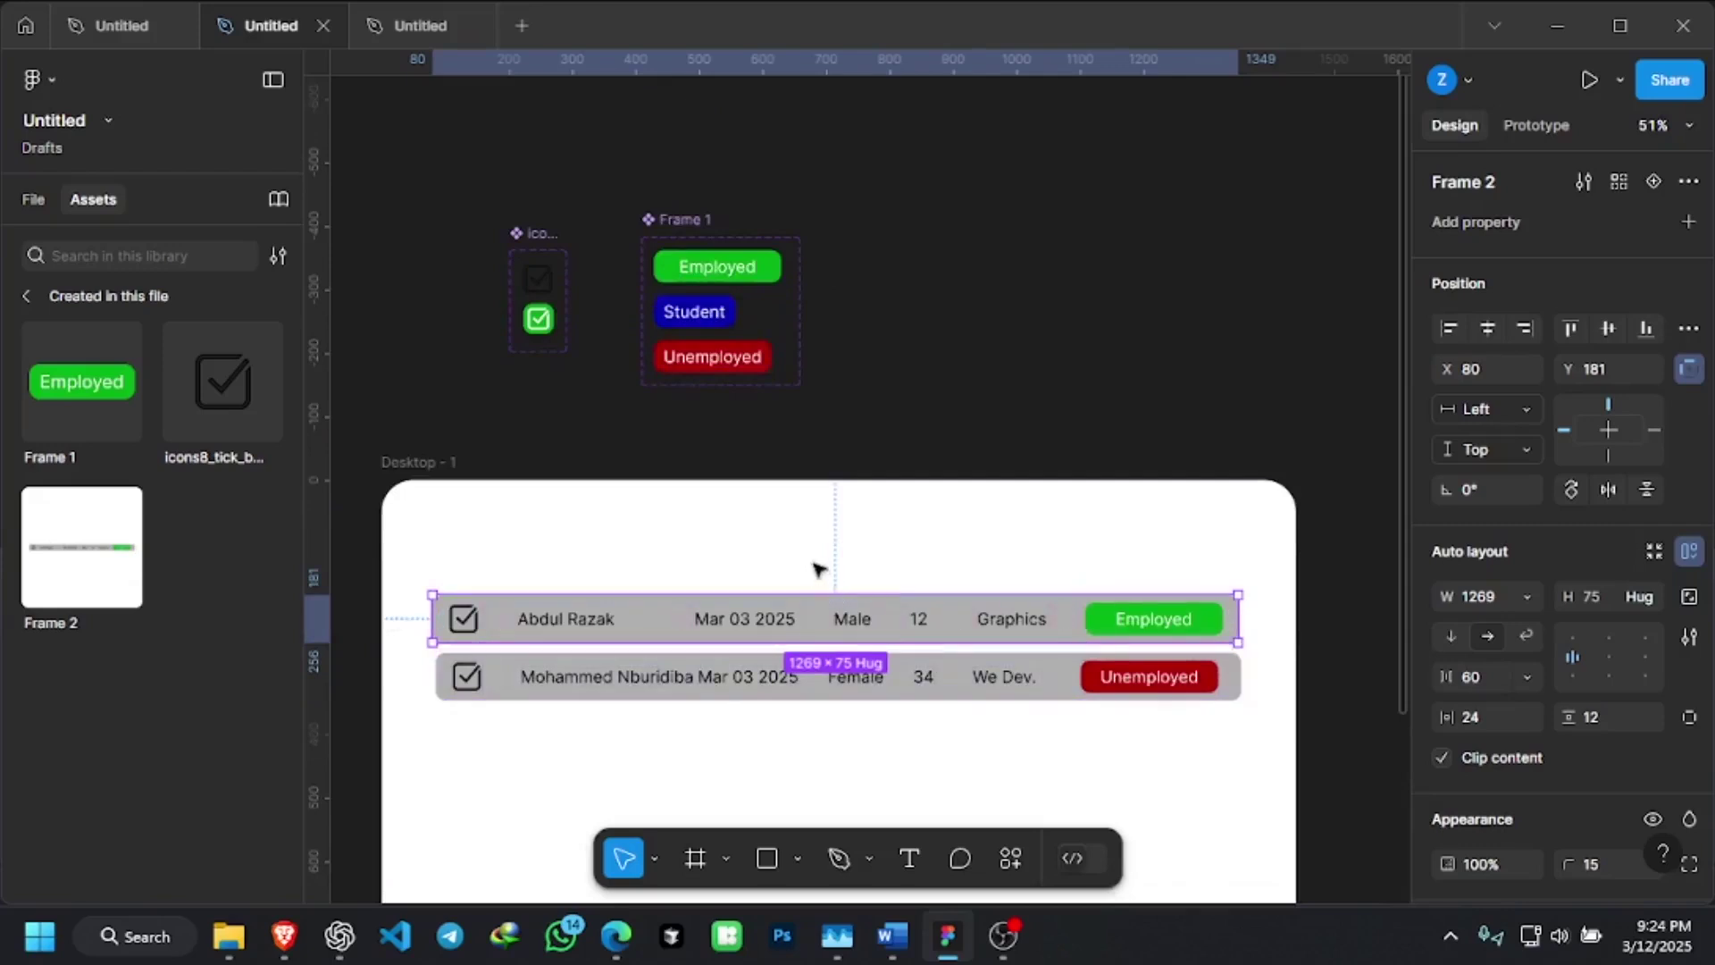
scroll(676, 509, down, 1)
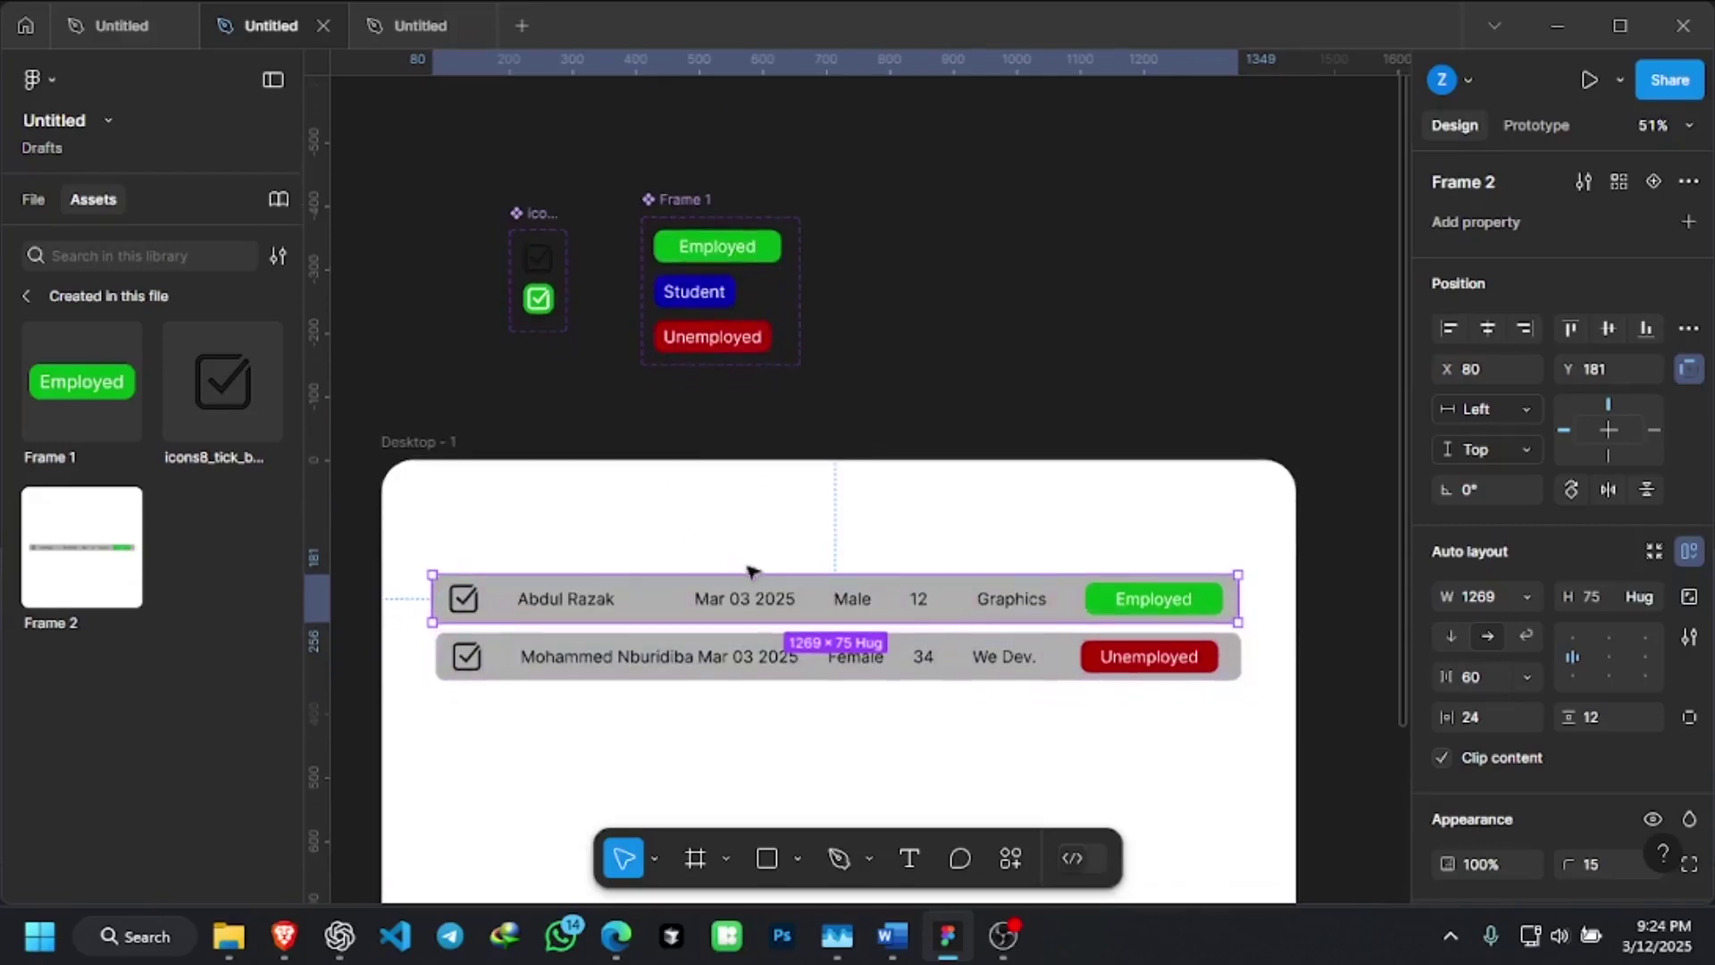
ctrl+scroll(830, 636, up, 1)
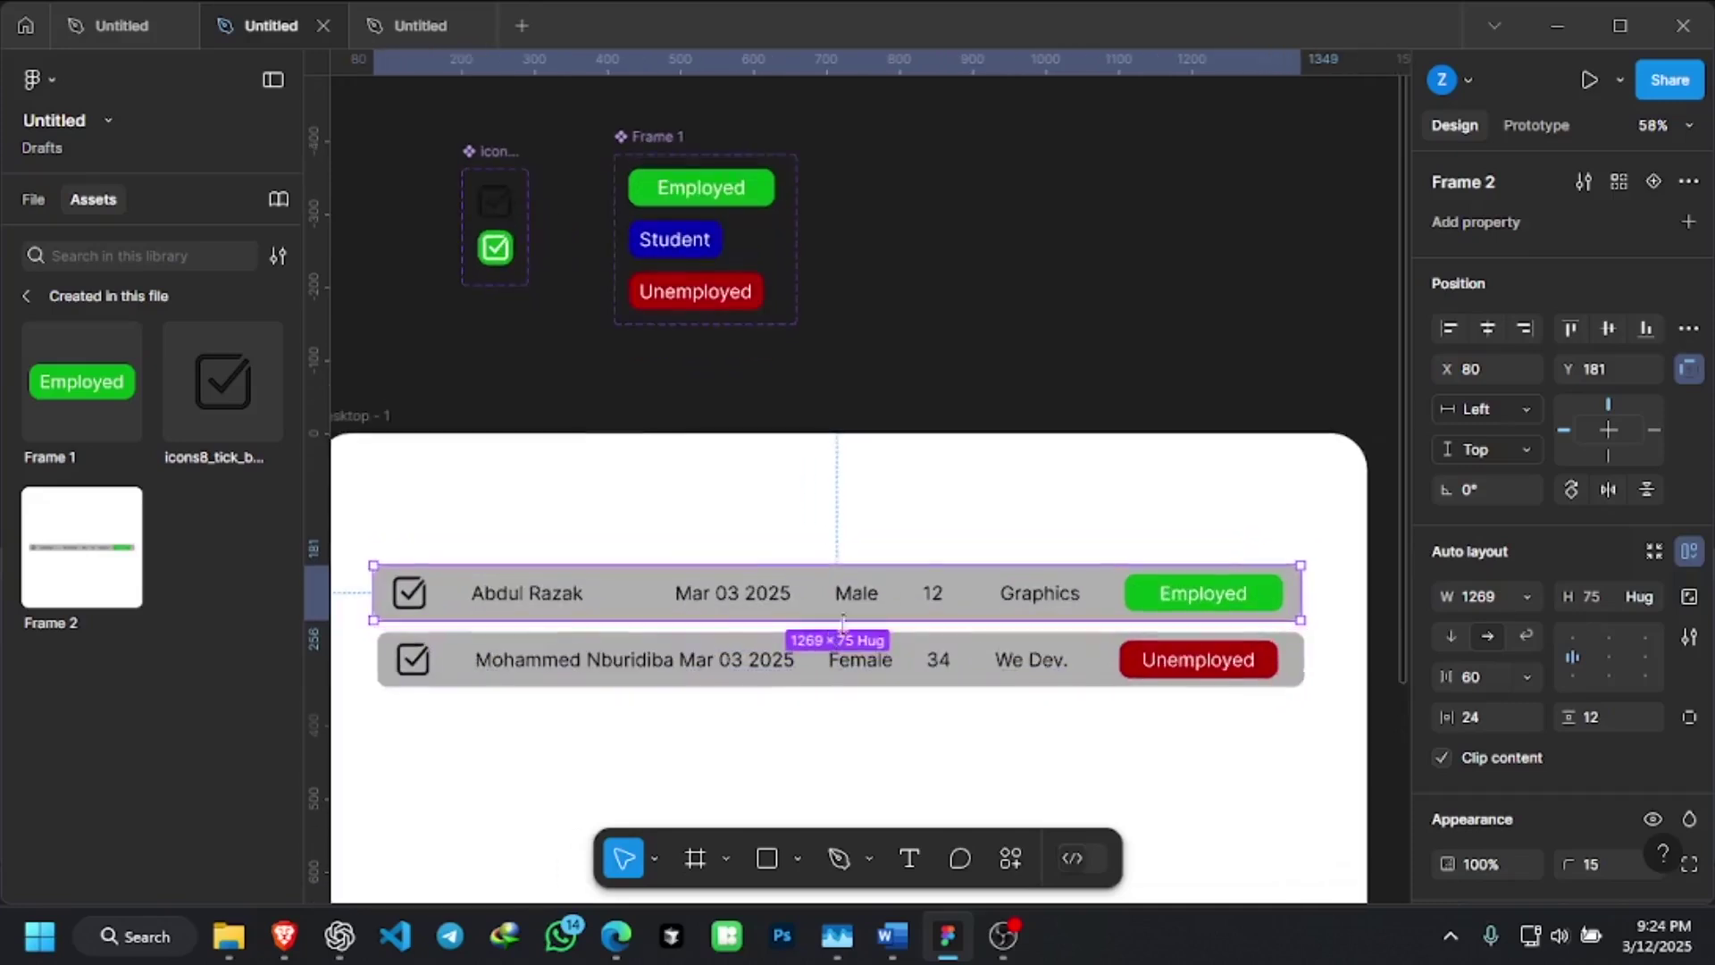
ctrl+scroll(902, 616, down, 1)
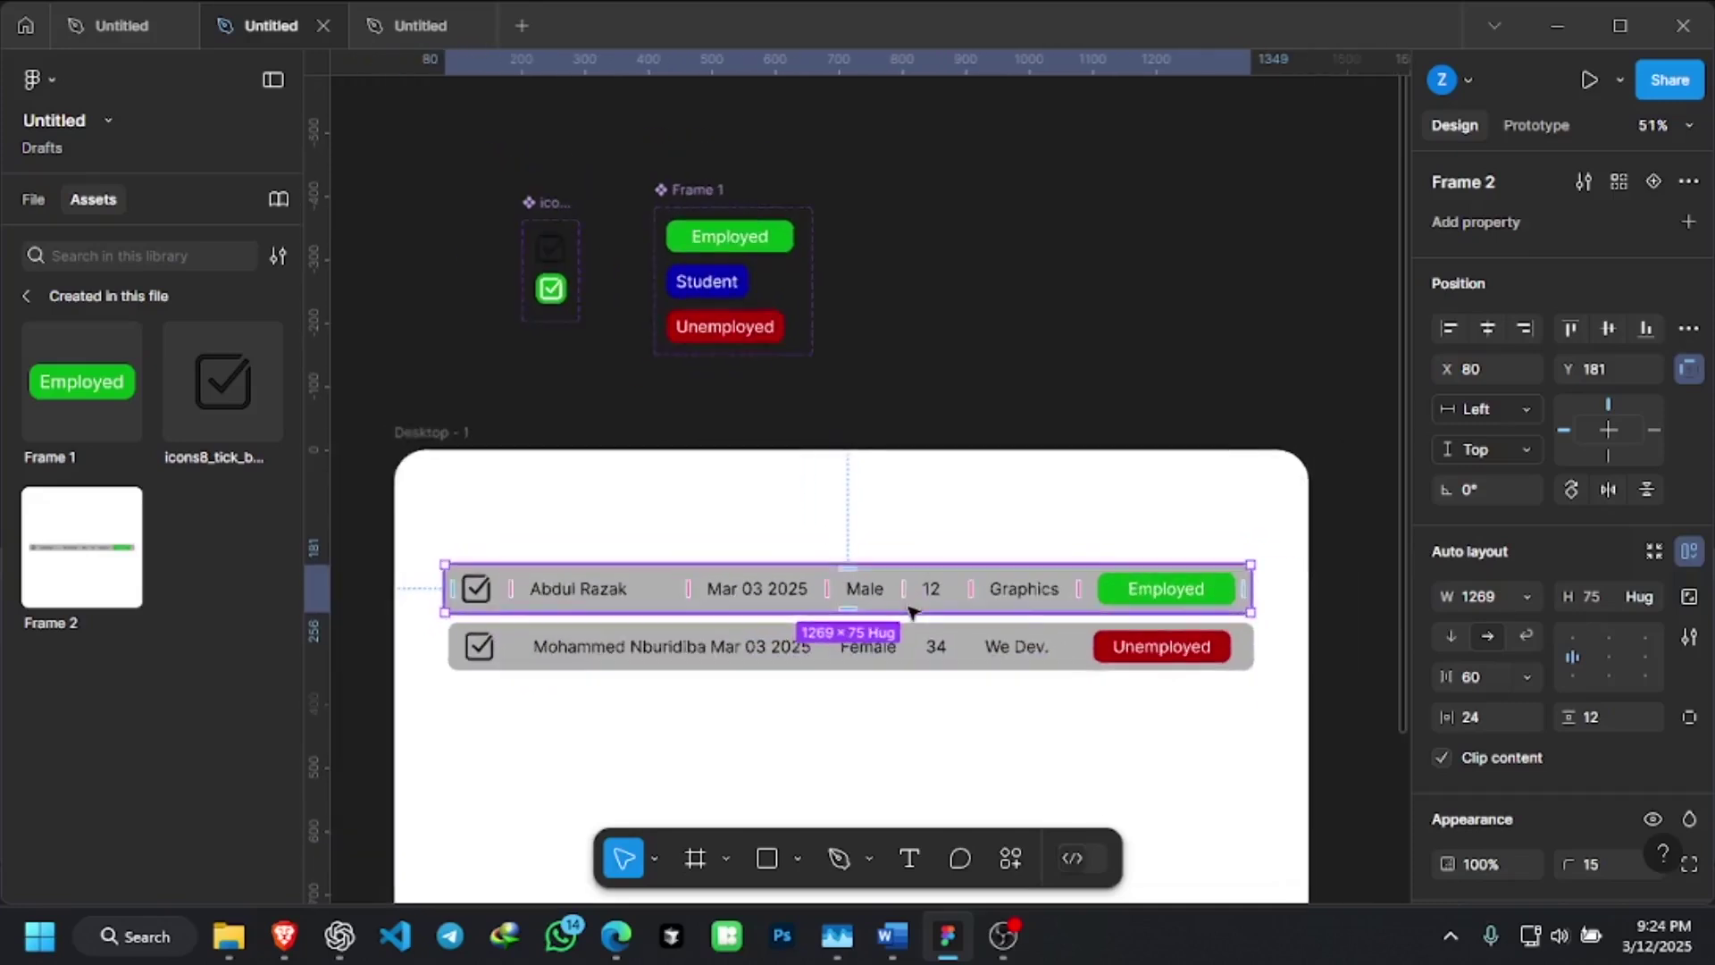
click(427, 27)
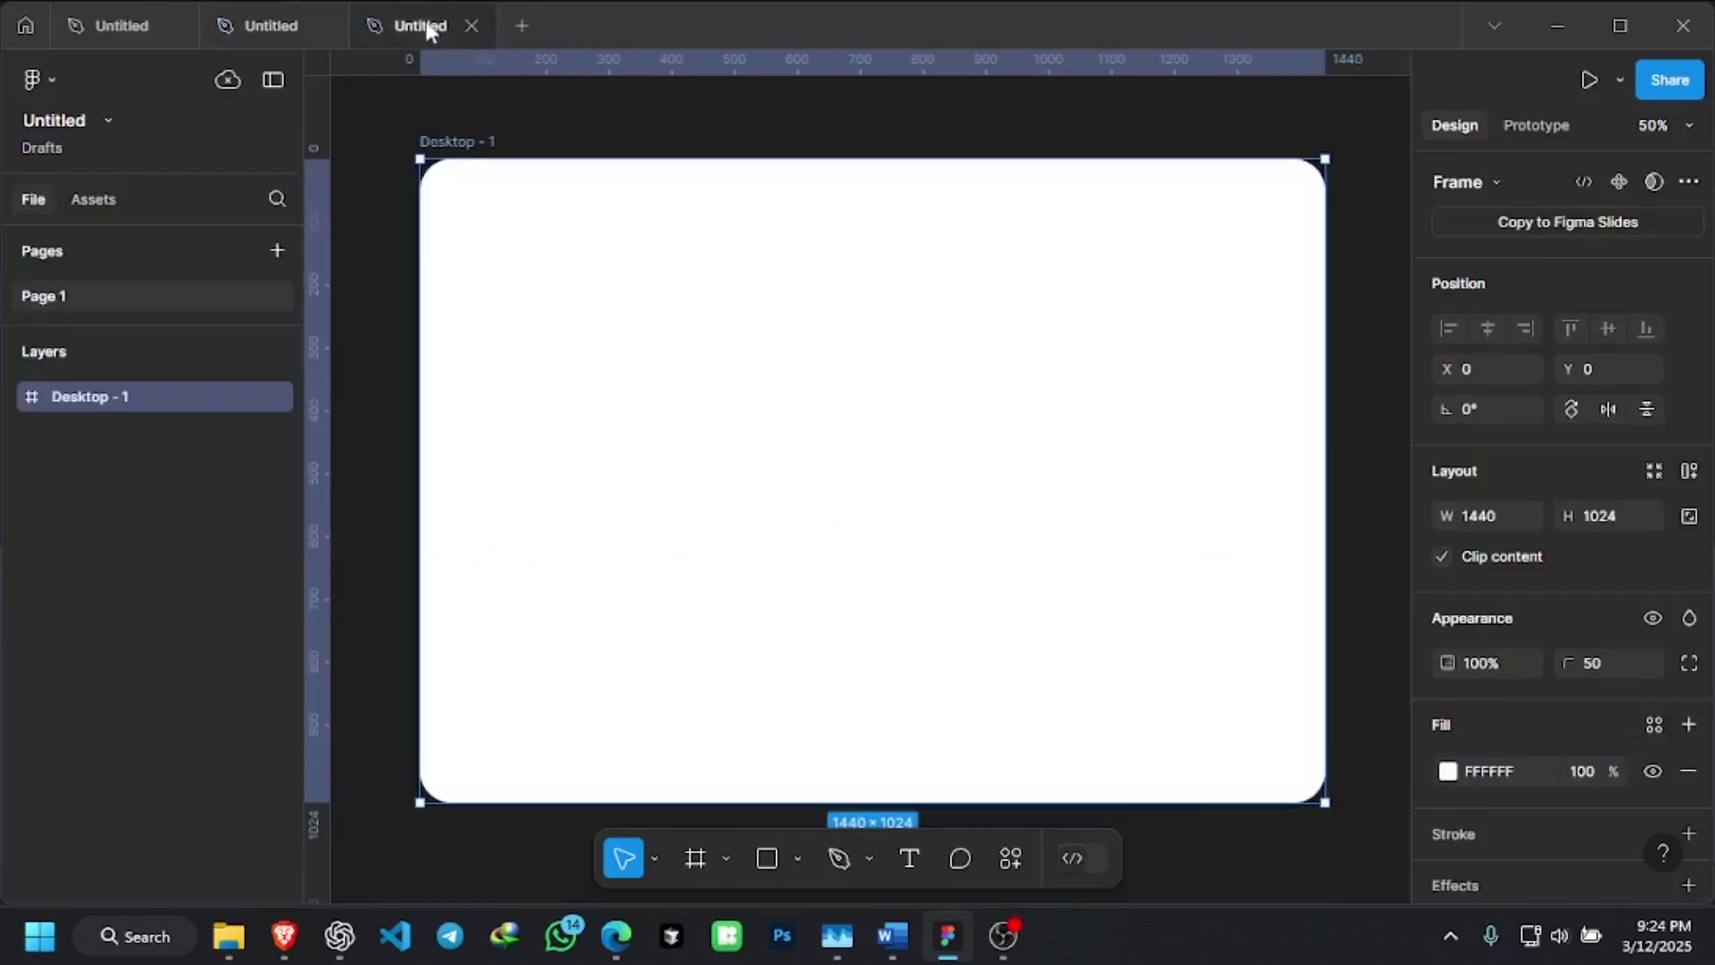
Close the empty-Desktop file and create a new blank design file with the Assets panel showing
ctrl+scroll(673, 444, down, 2)
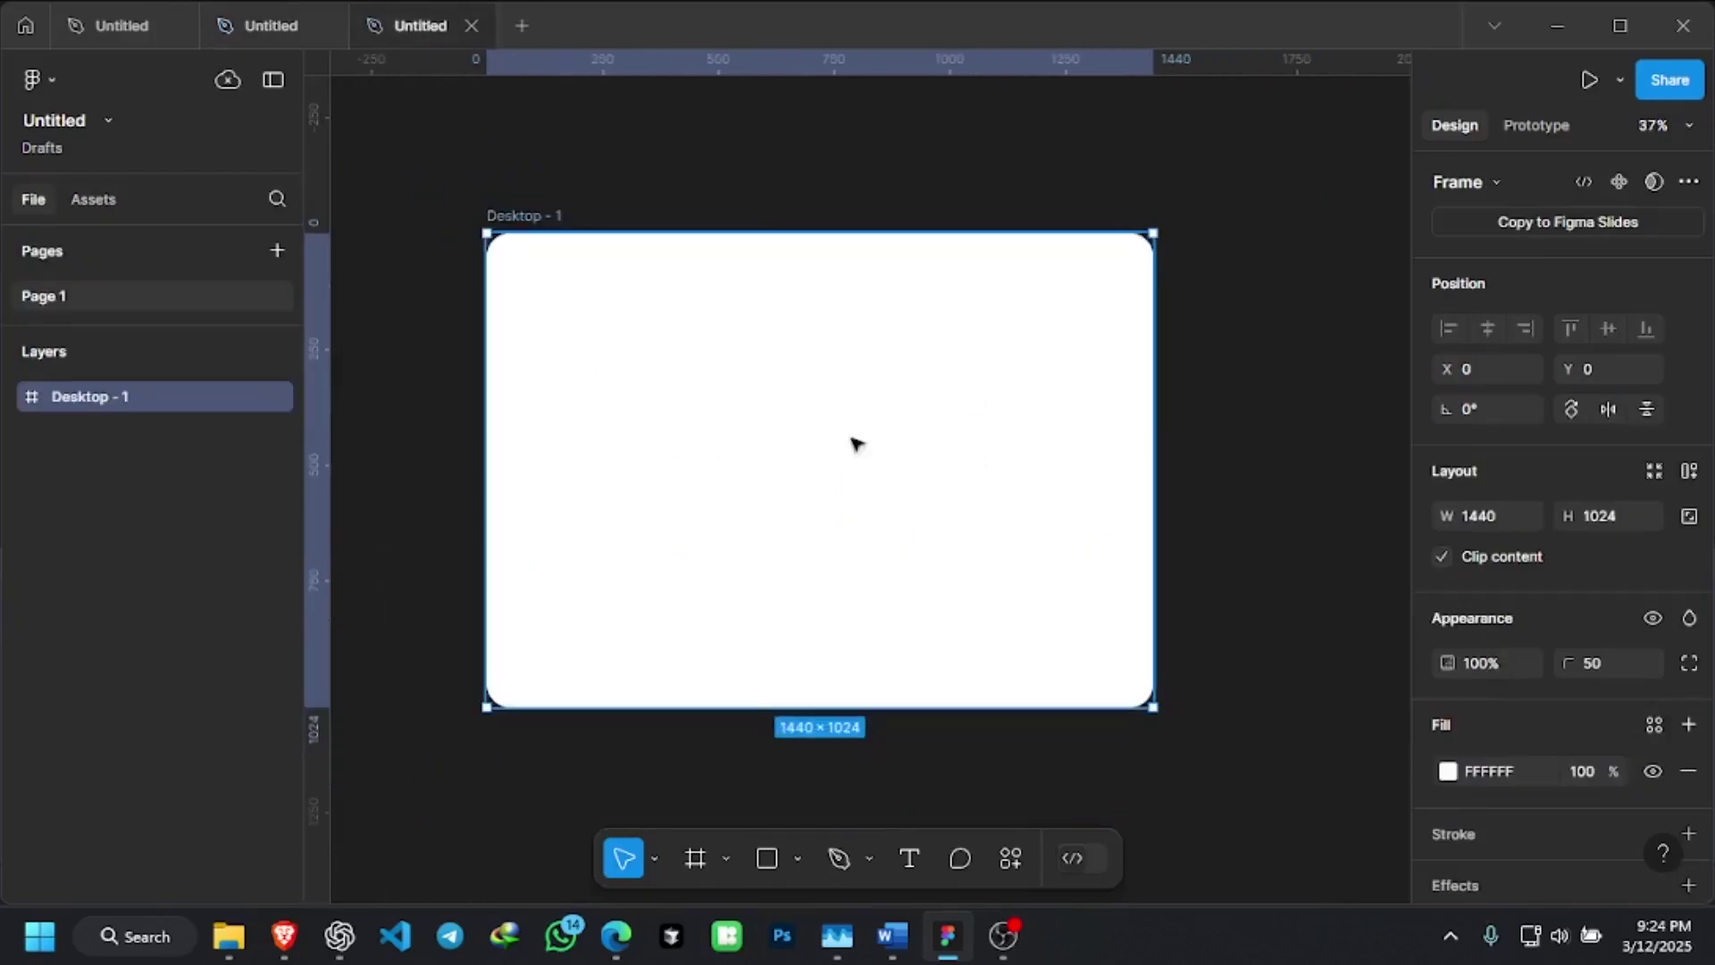
click(472, 26)
click(384, 24)
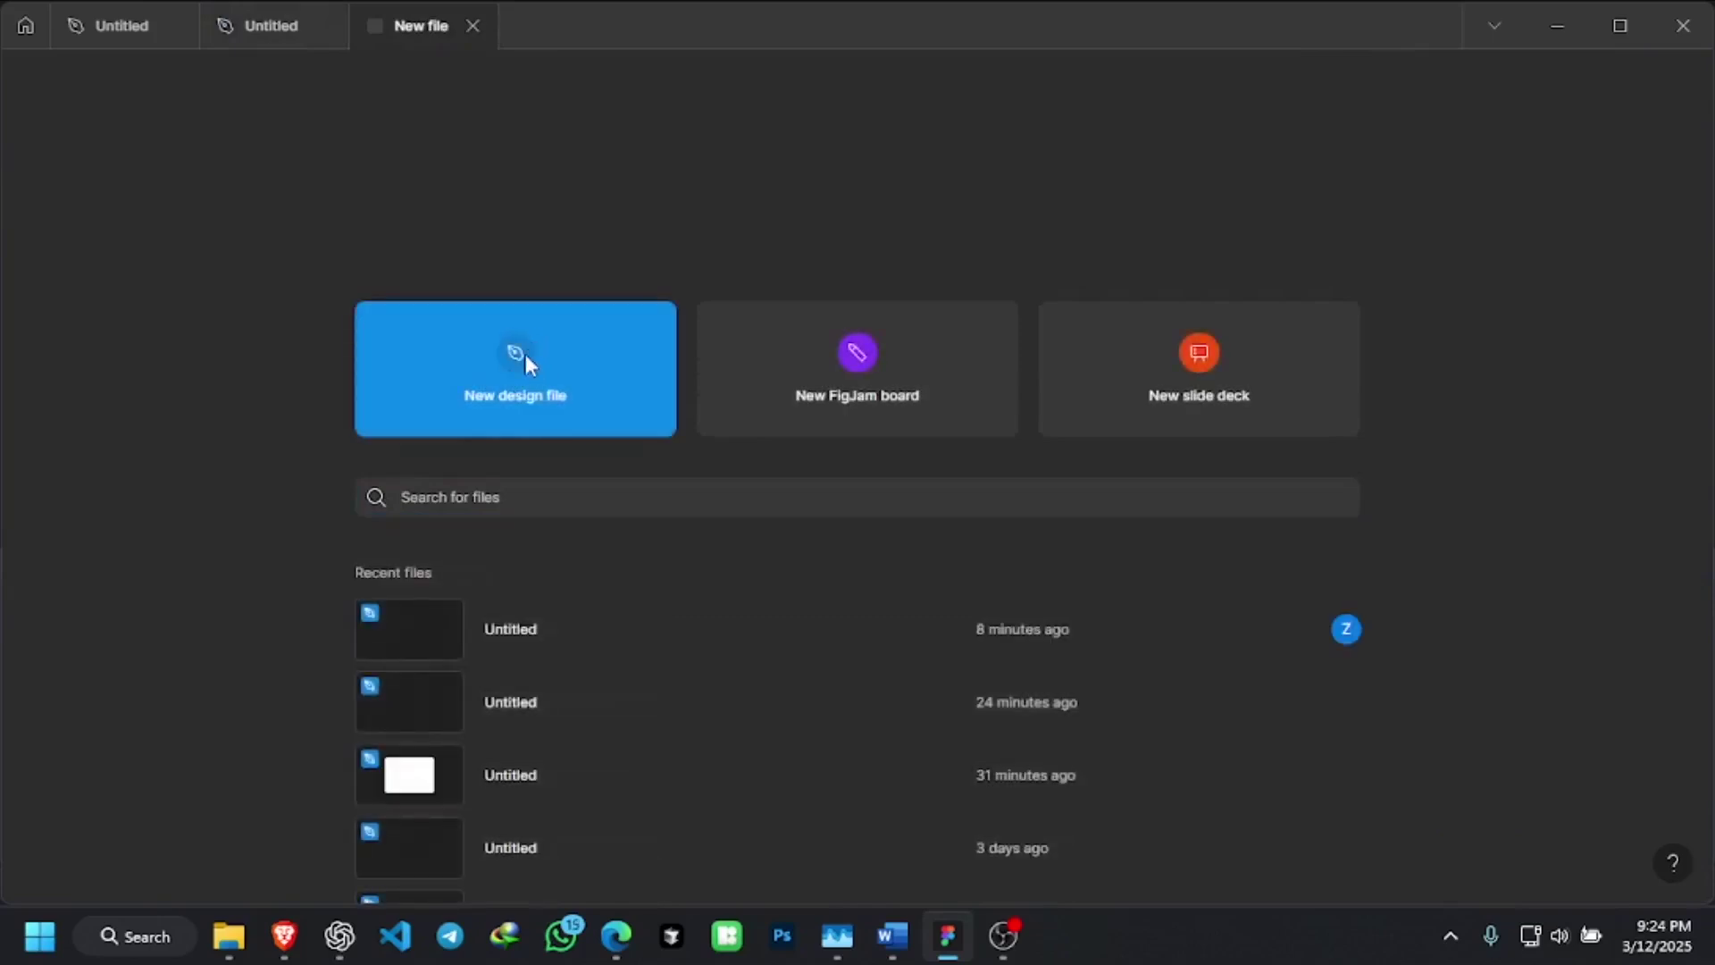
click(547, 383)
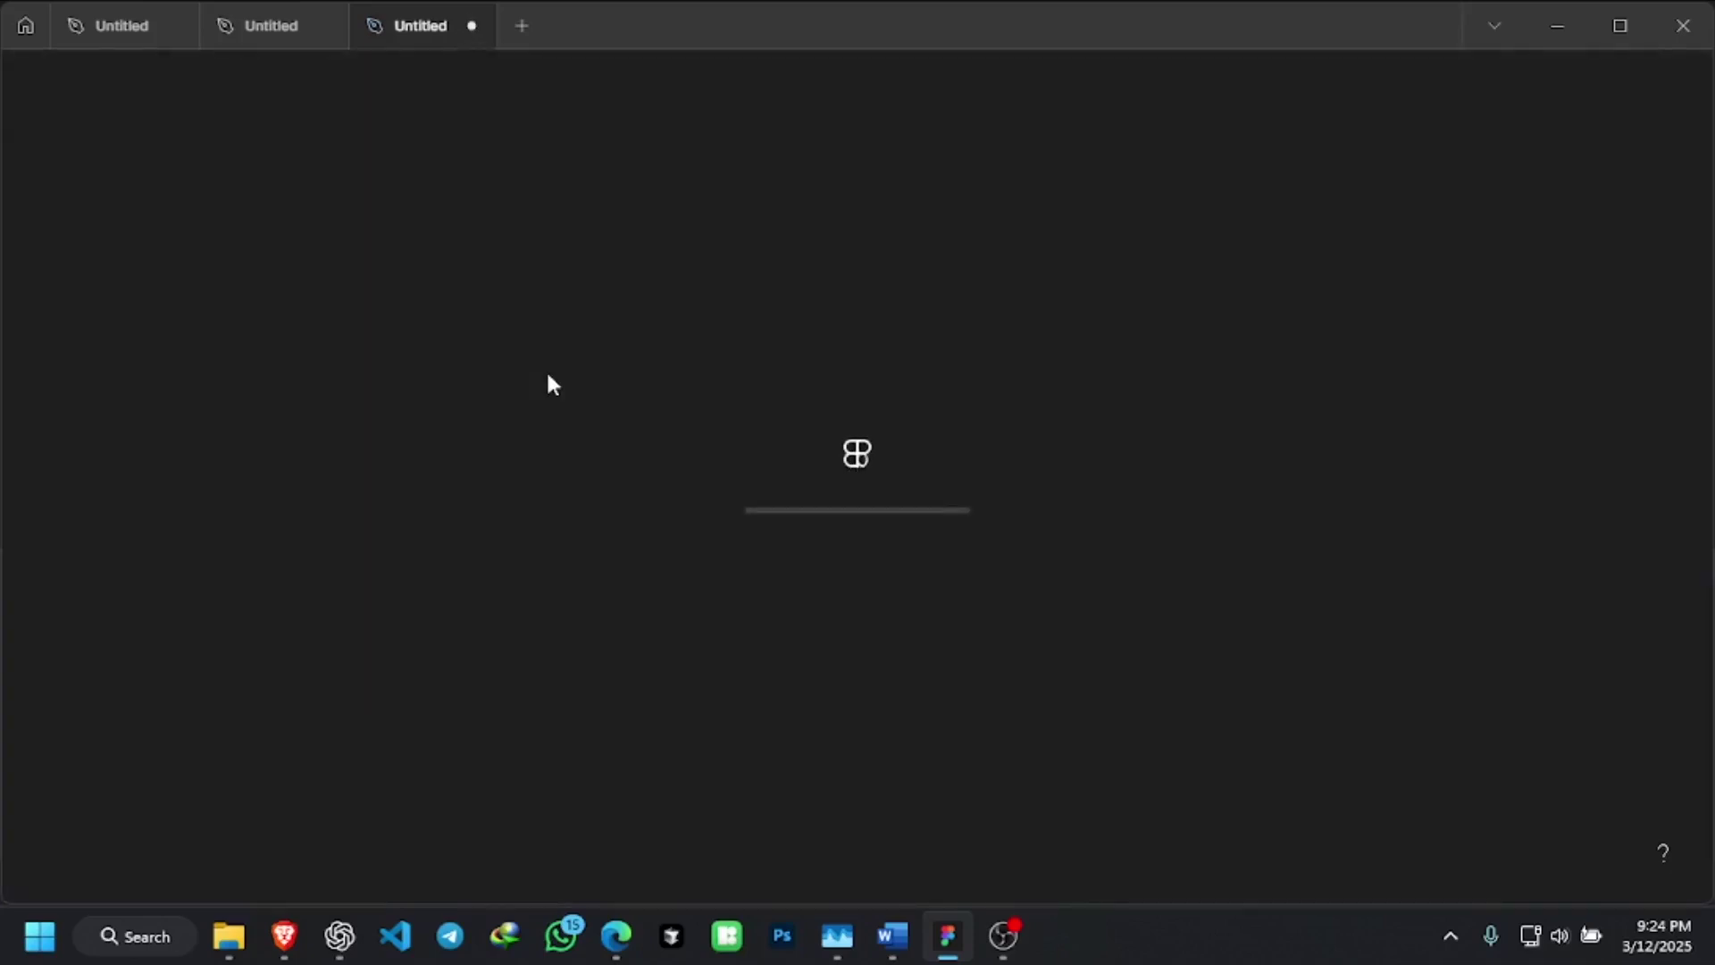
key(alt+2)
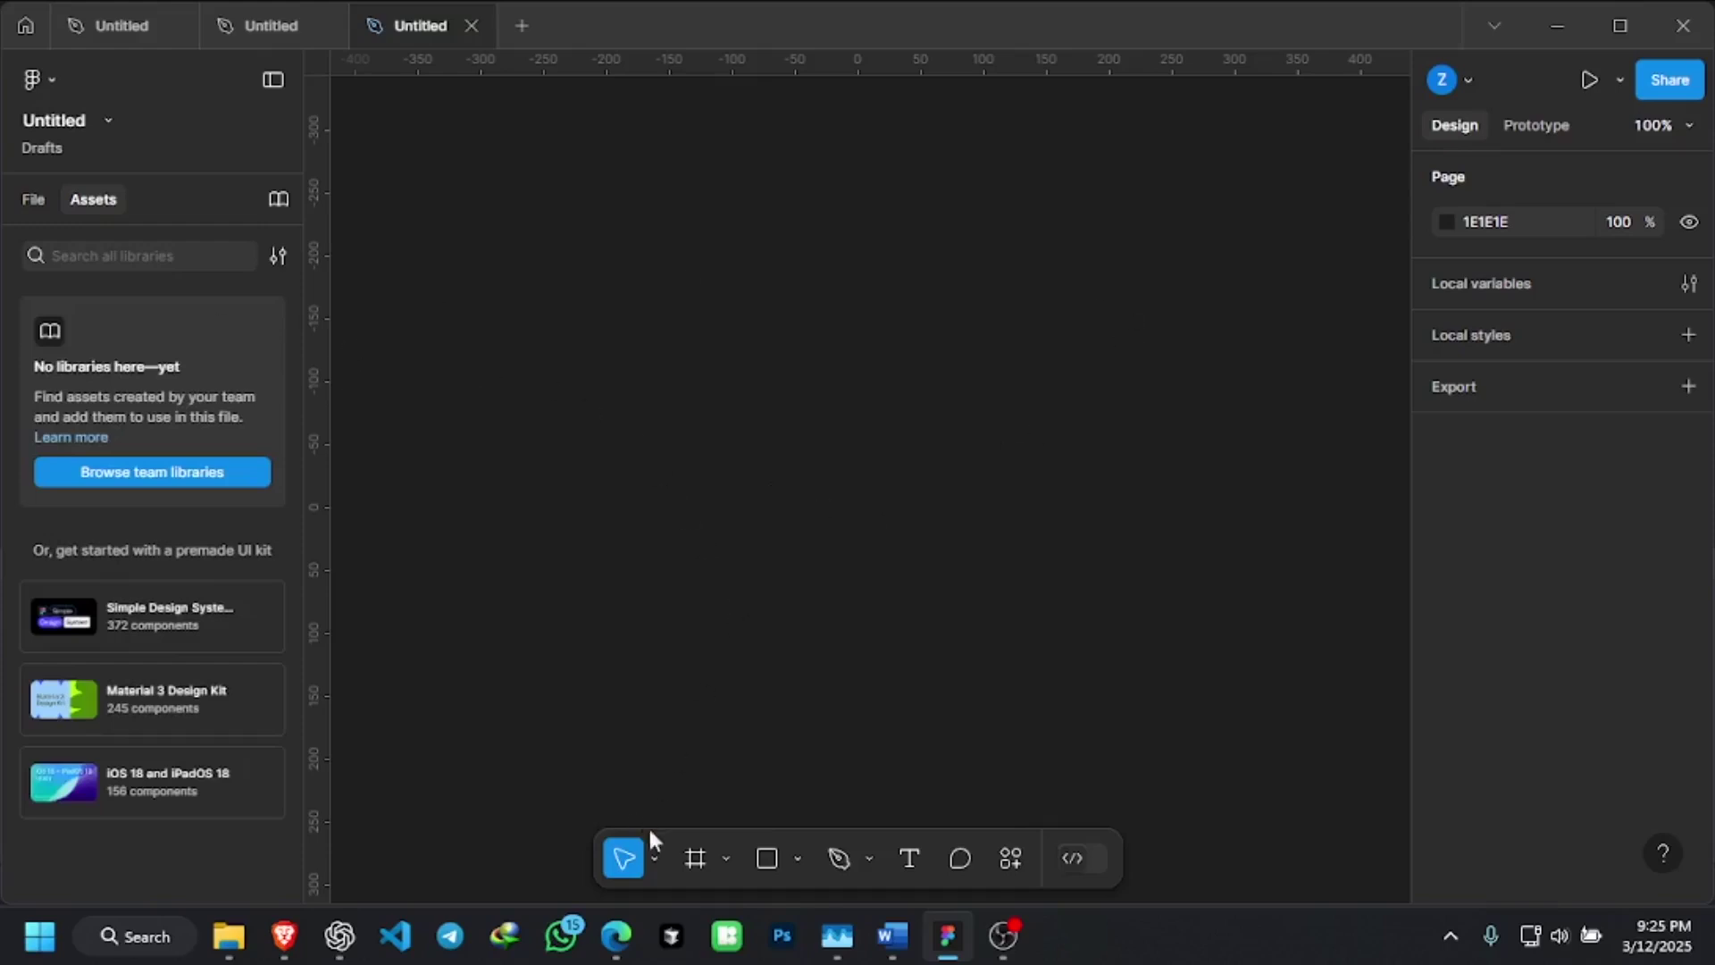
Add a Desktop 1440×1024 frame and set its corner radius to 50
click(695, 859)
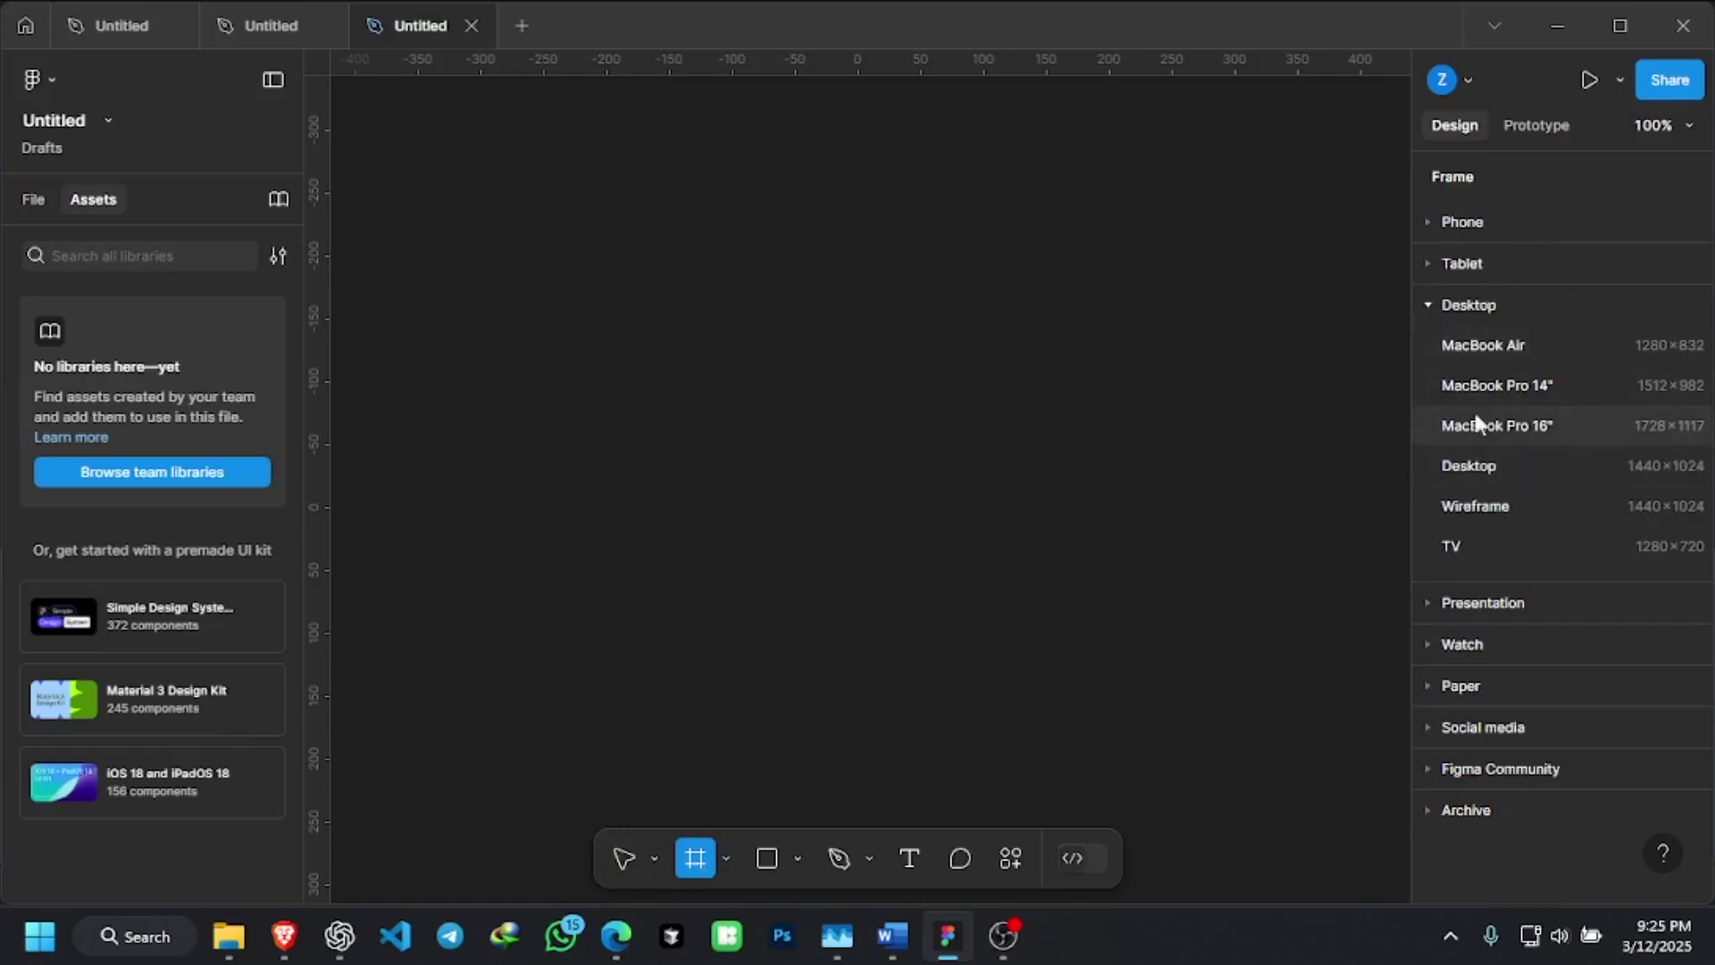
click(1518, 467)
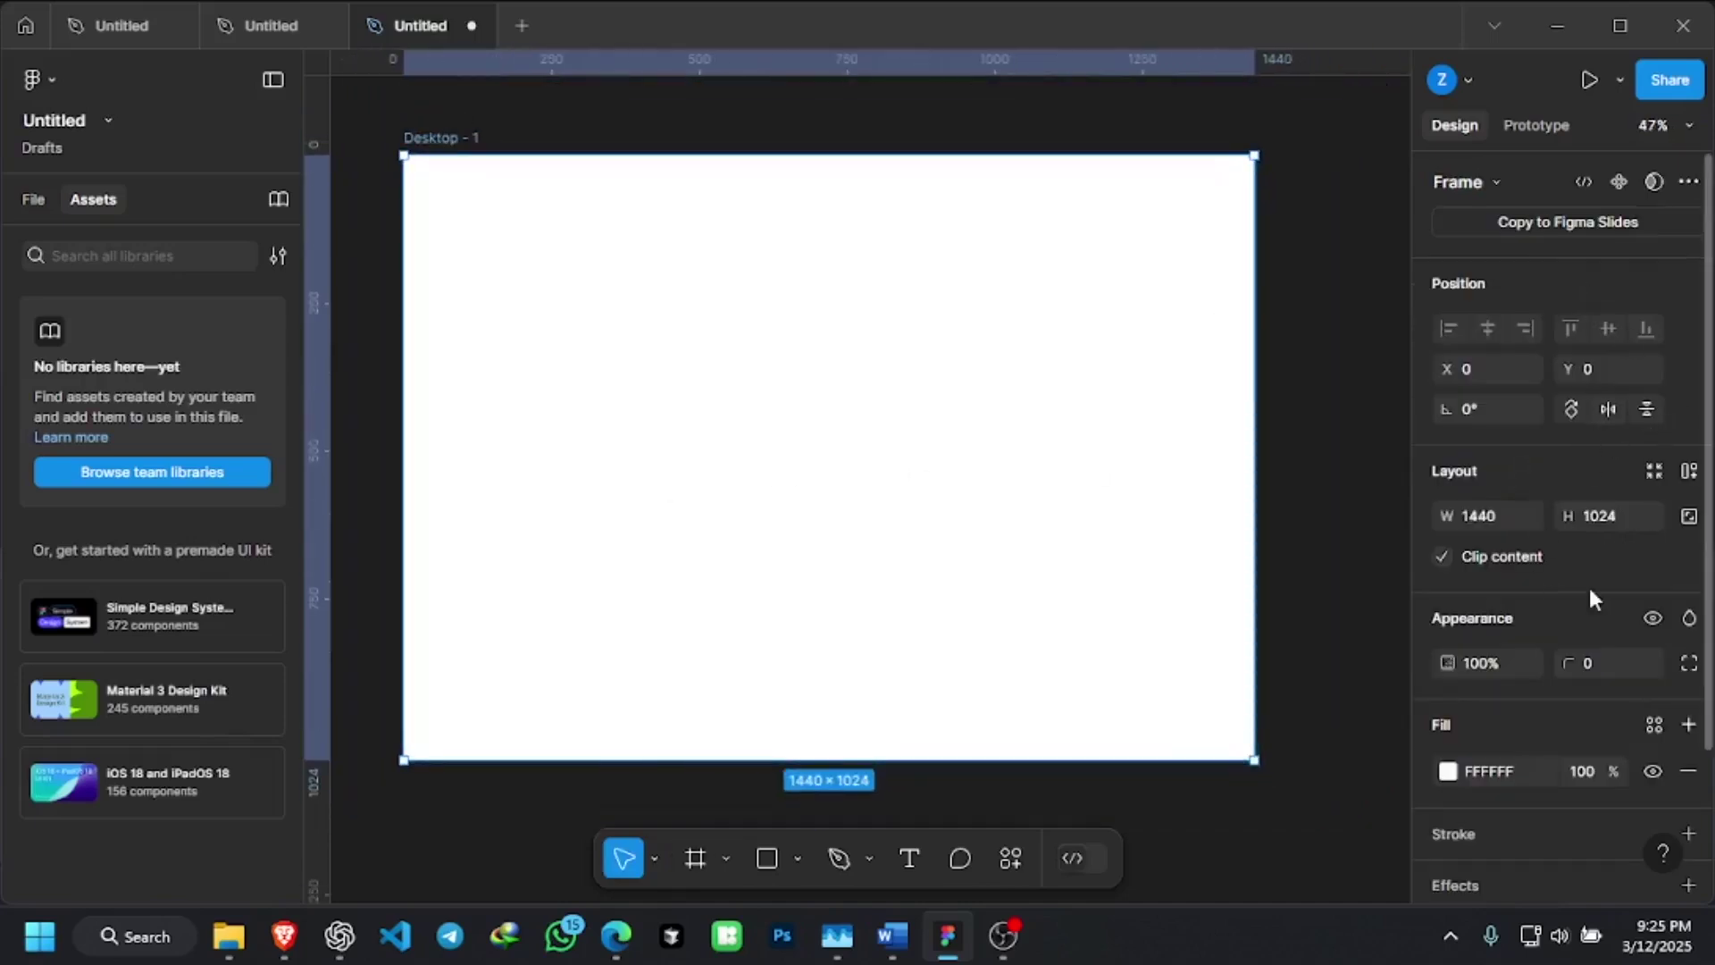
click(1584, 661)
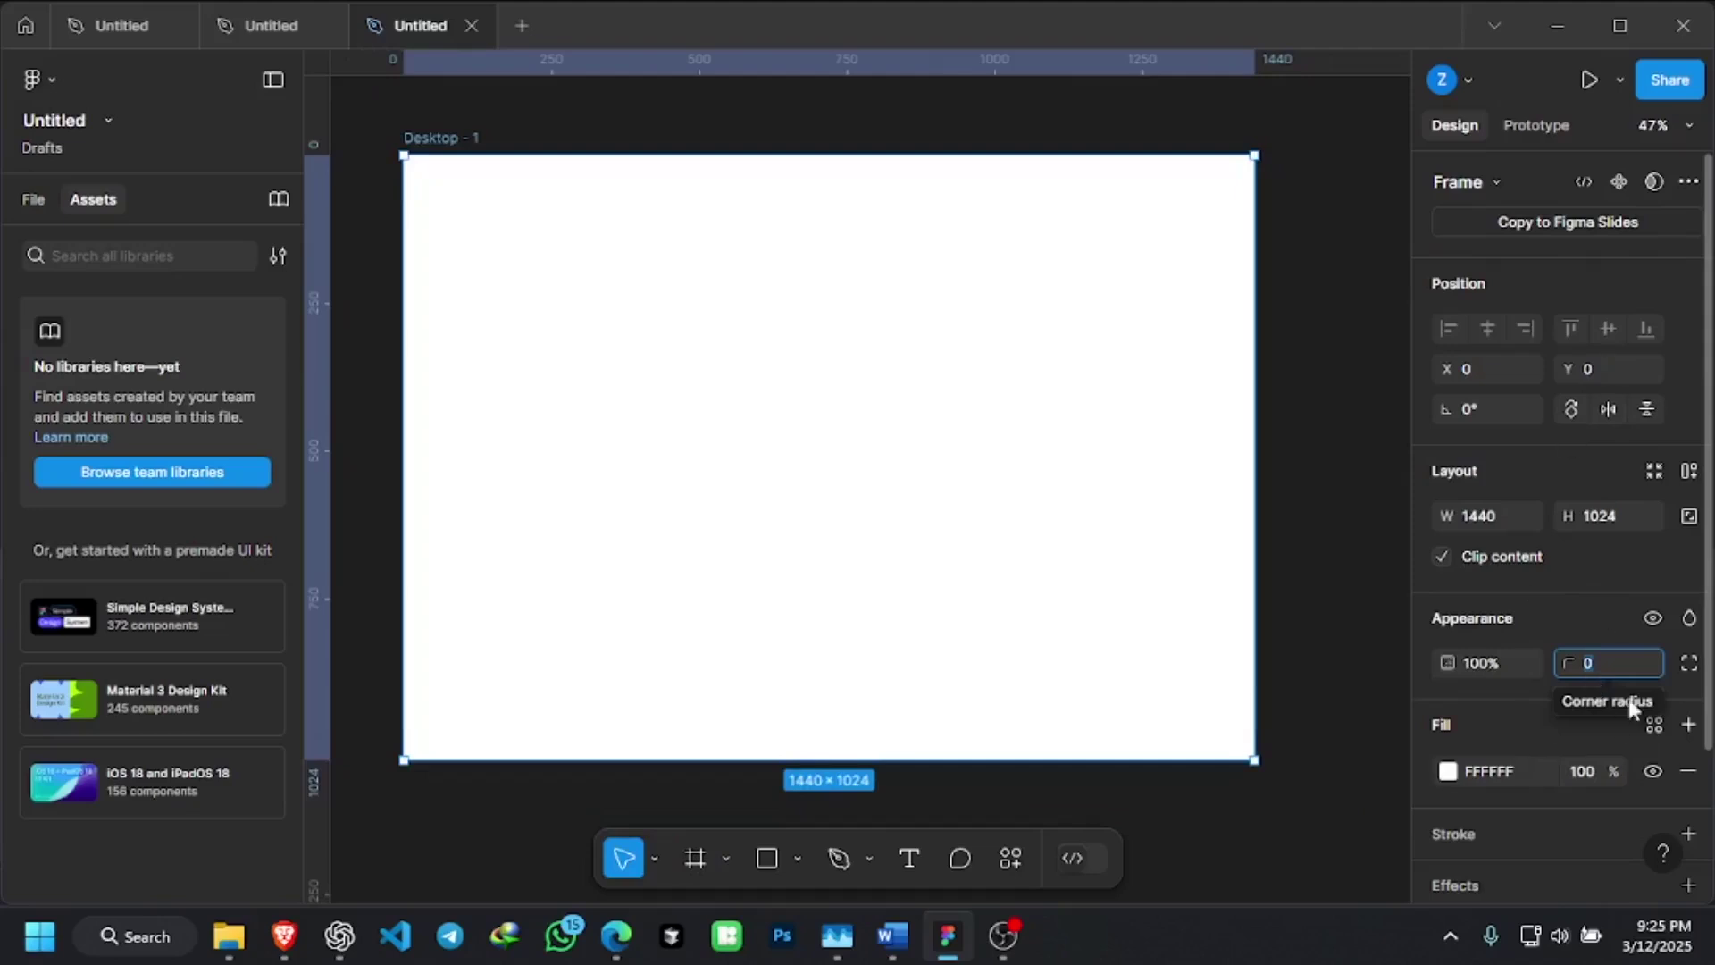
text(50)
key(Return)
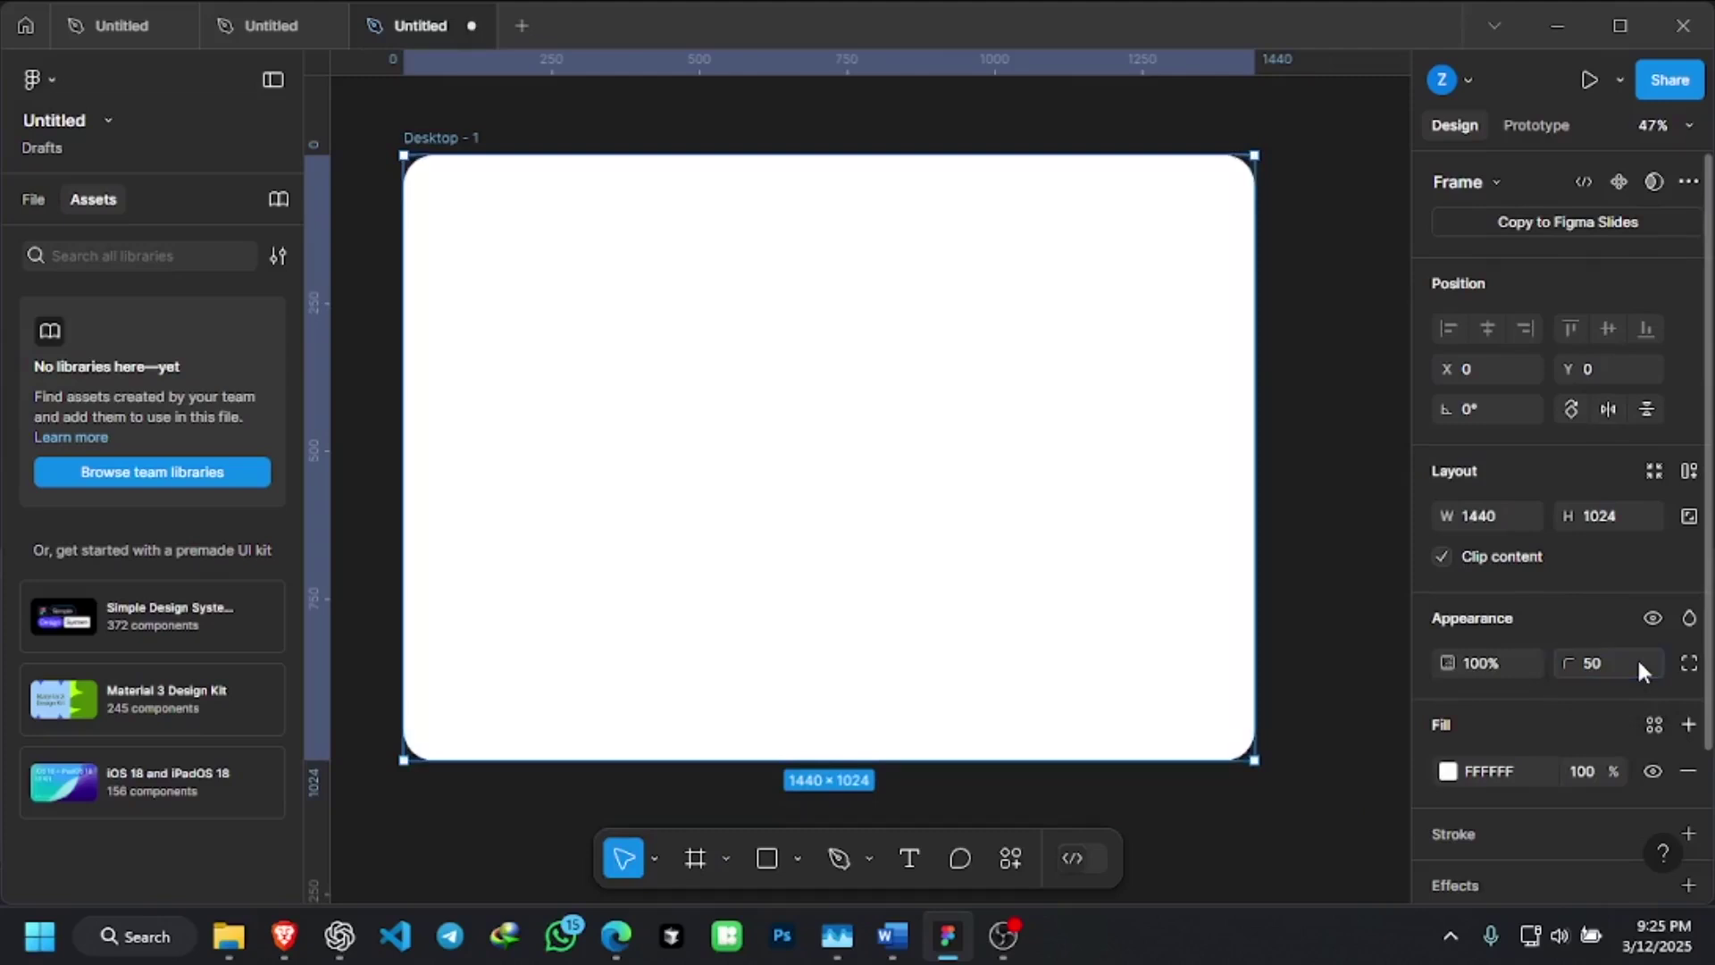
click(1361, 396)
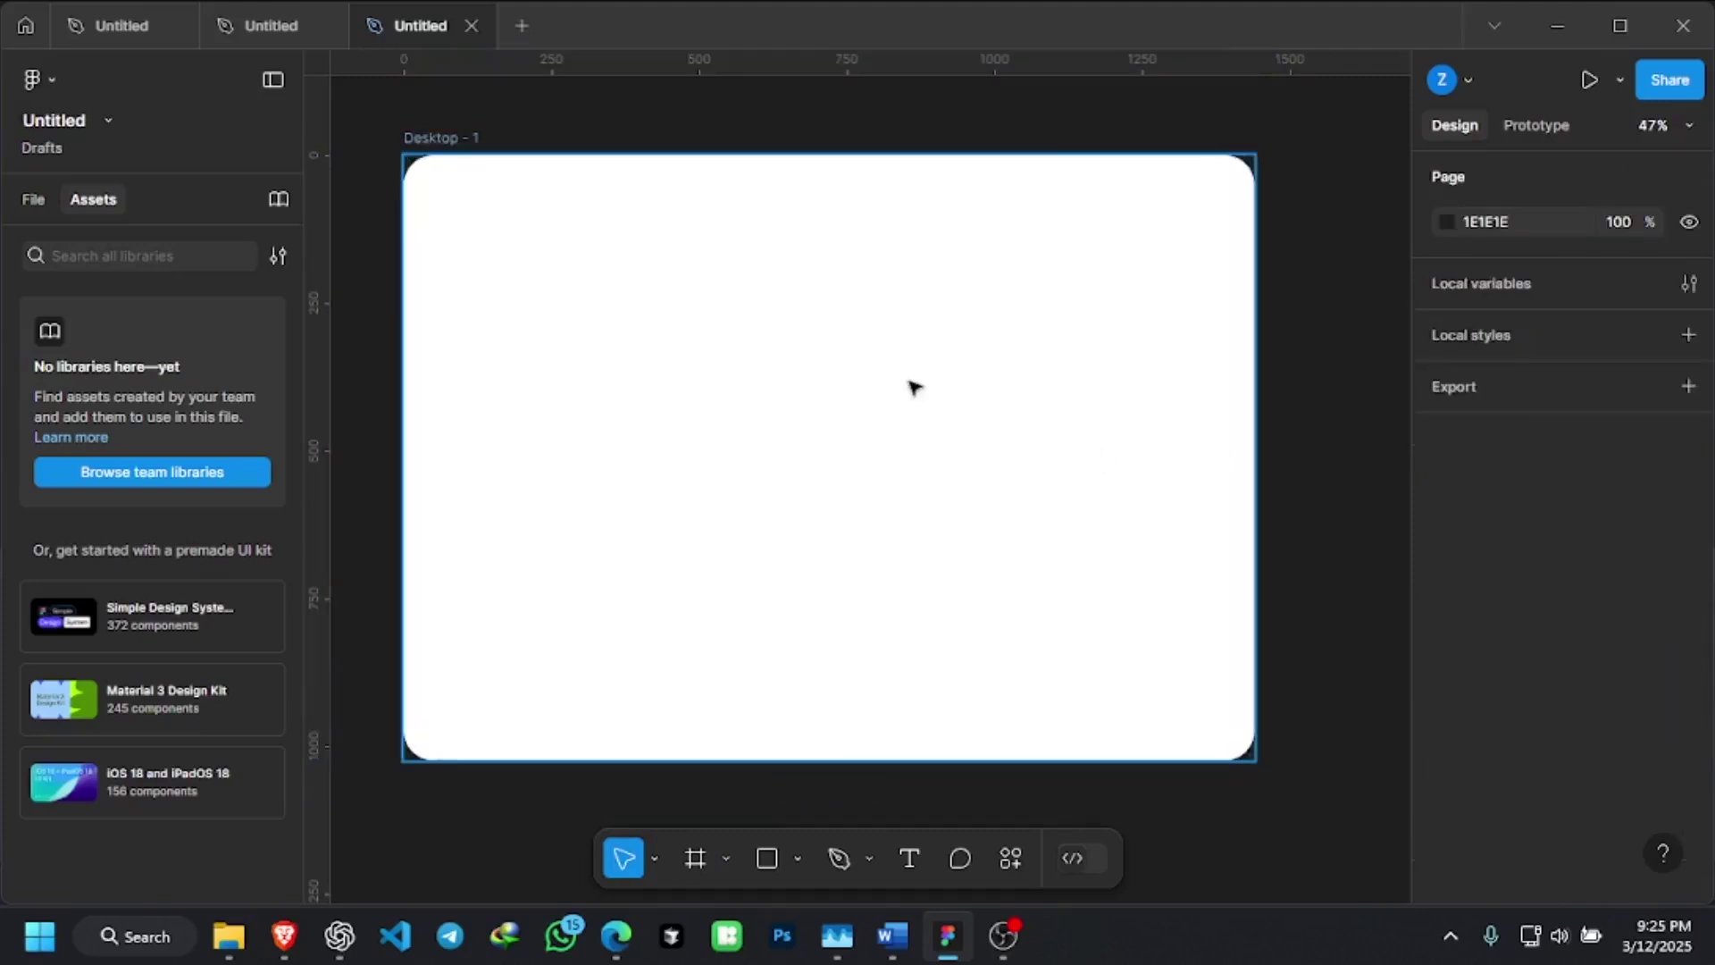
scroll(911, 383, down, 3)
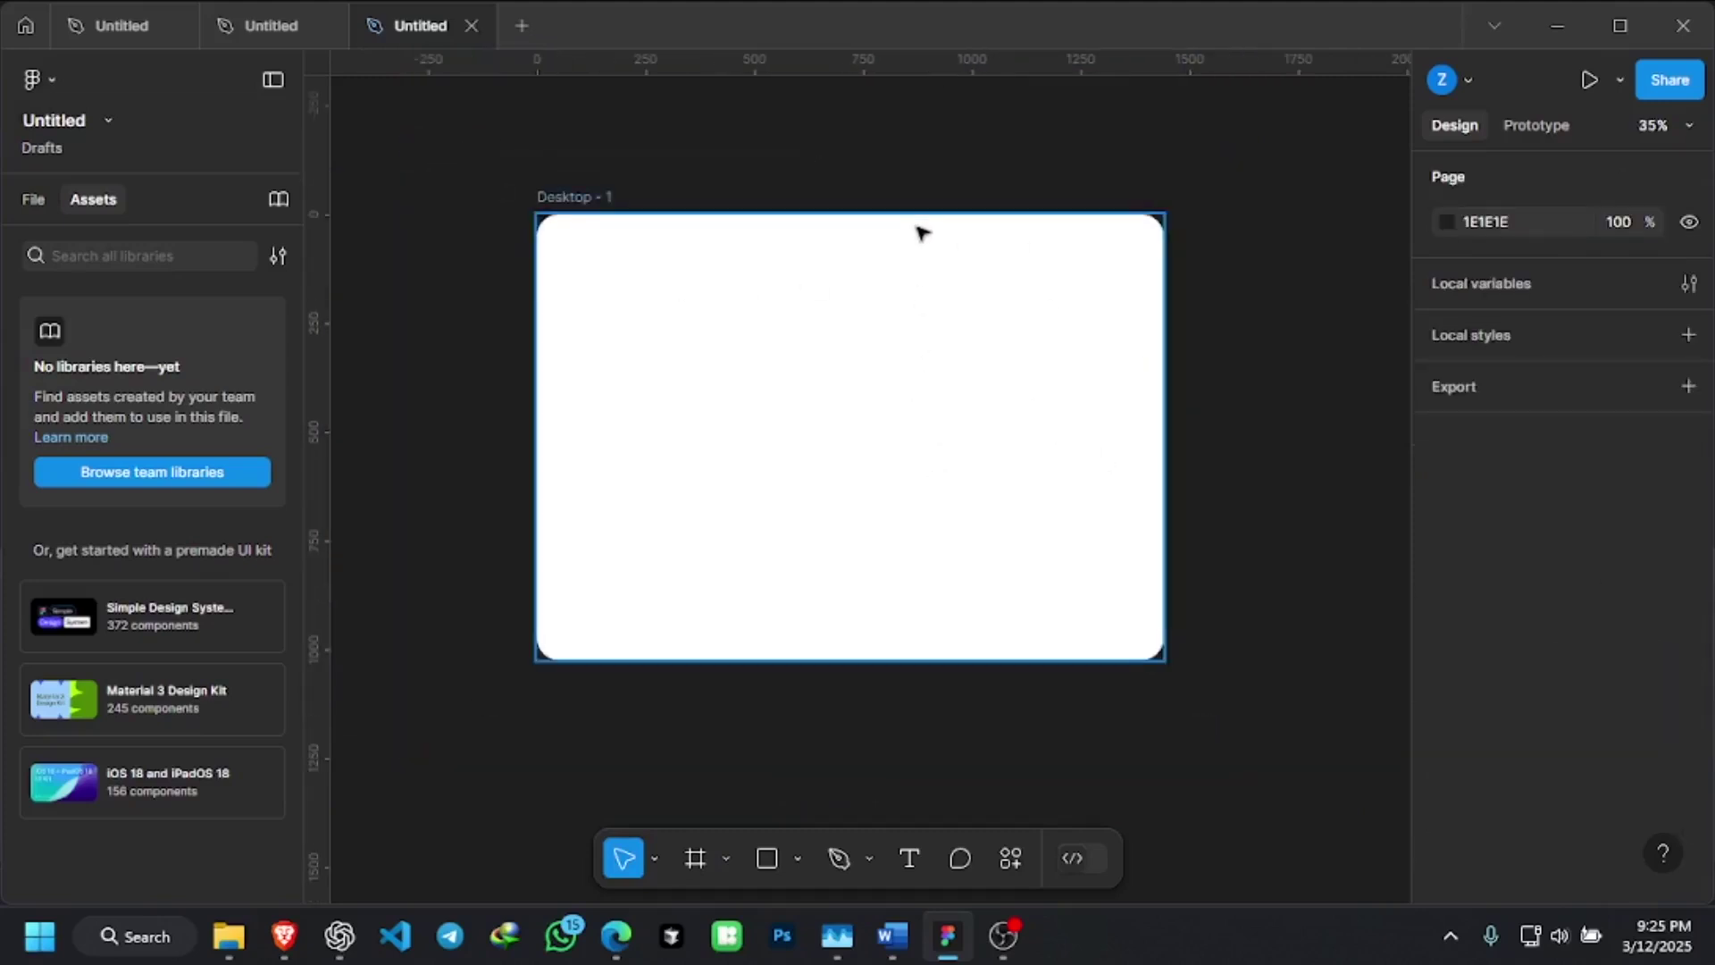
scroll(887, 292, up, 3)
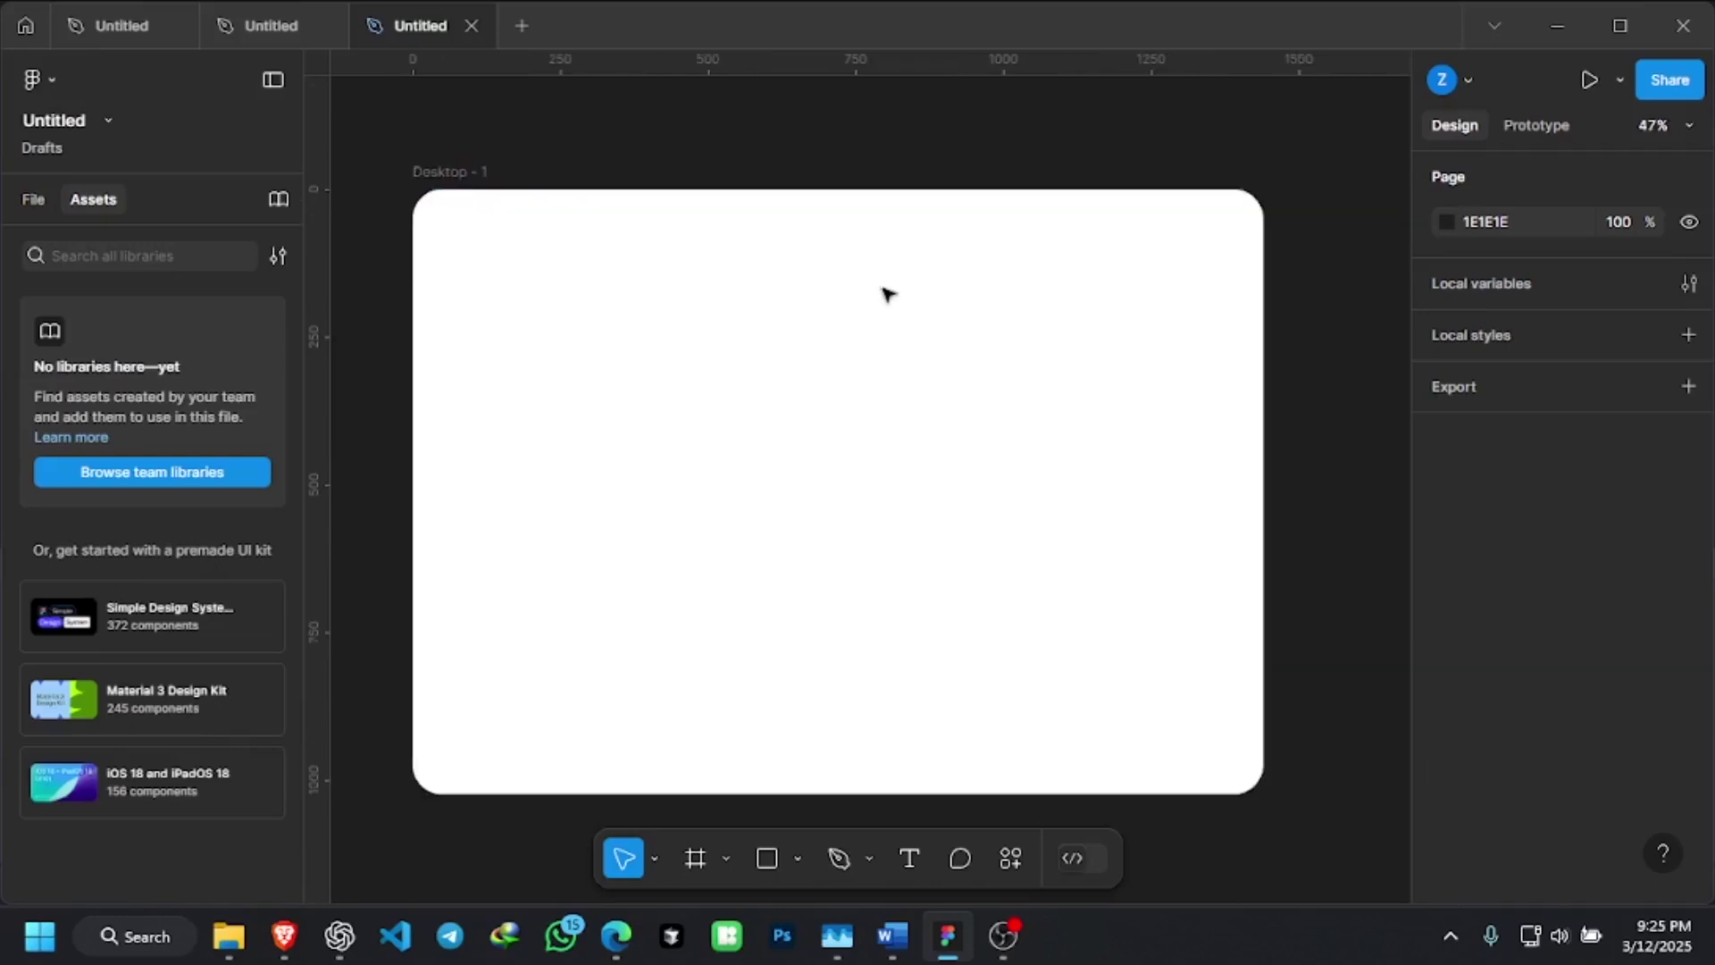
Scroll the canvas so the whole white rounded Desktop - 1 frame is in view
scroll(960, 214, down, 1)
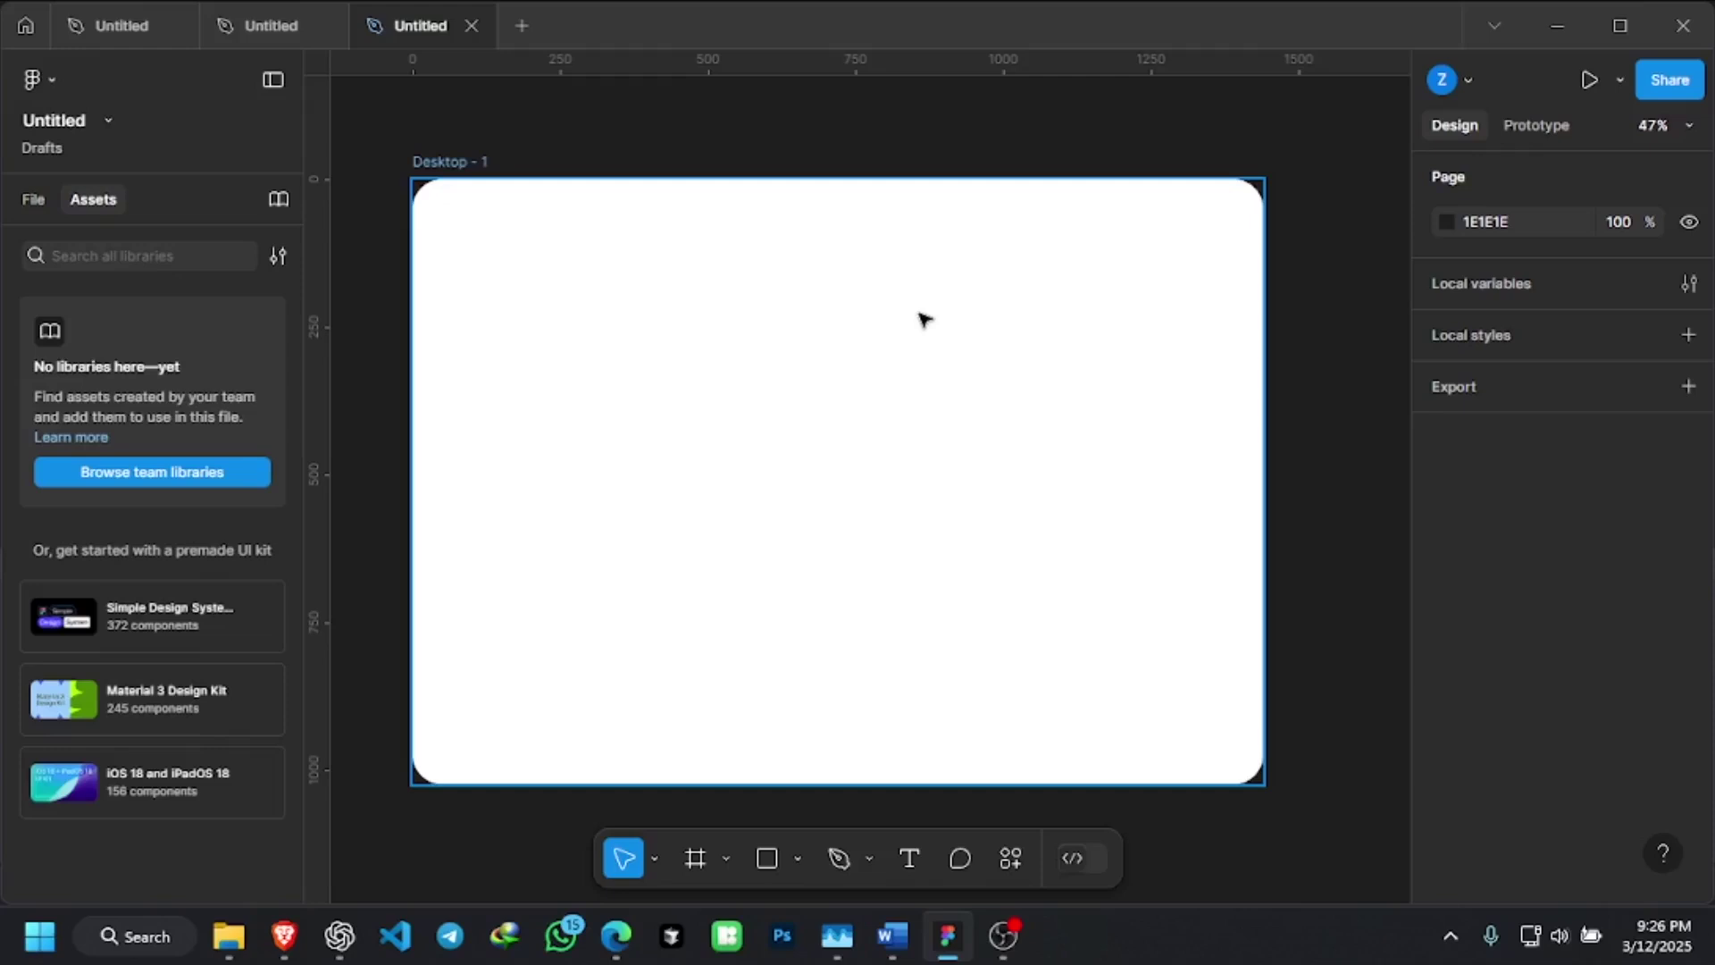
scroll(924, 319, down, 1)
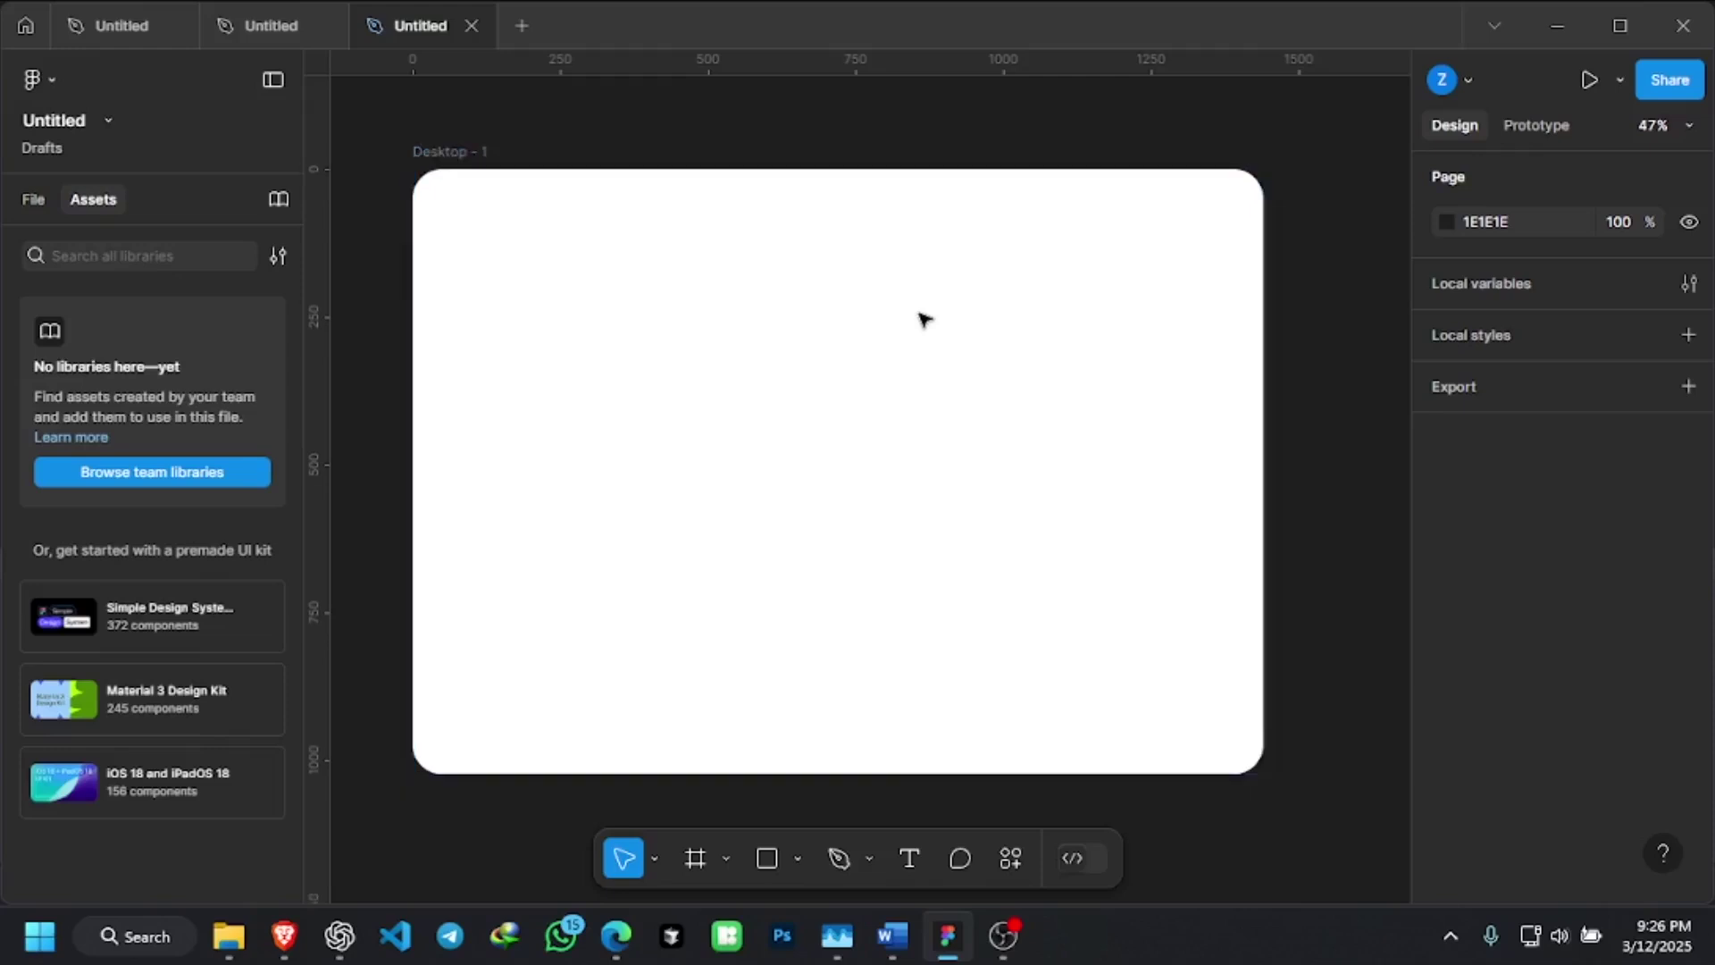
scroll(900, 218, up, 3)
scroll(903, 220, down, 2)
scroll(904, 220, down, 1)
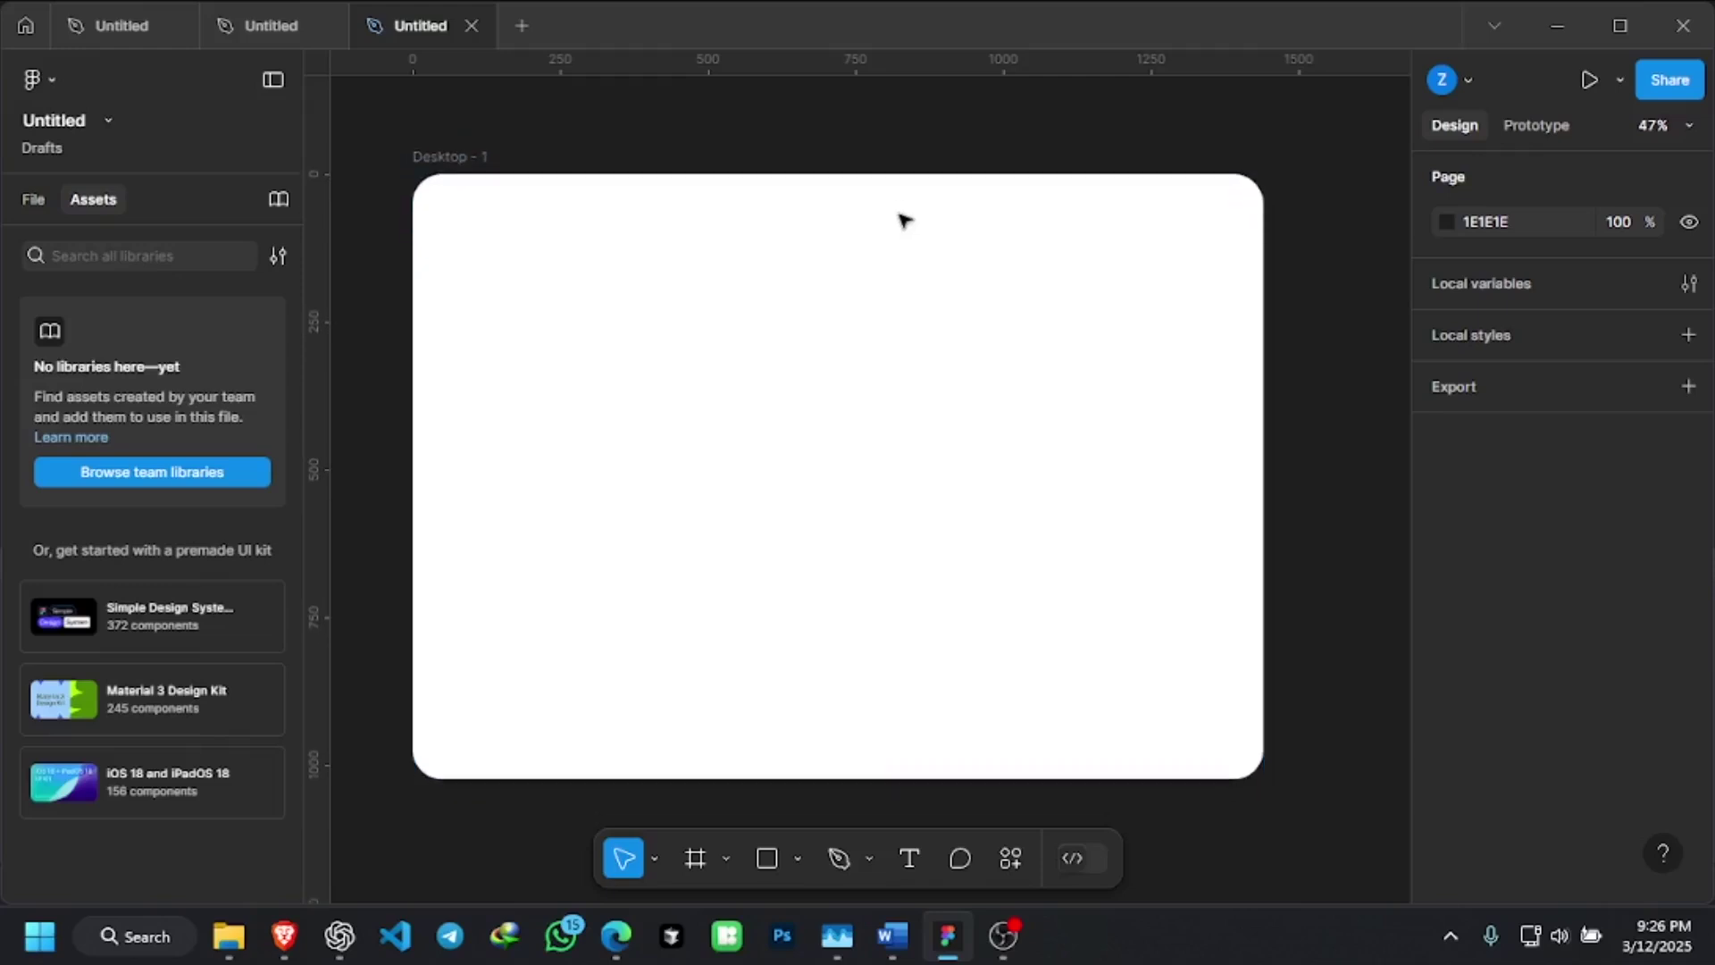
scroll(887, 337, down, 1)
ctrl+scroll(894, 338, down, 1)
ctrl+scroll(893, 337, up, 1)
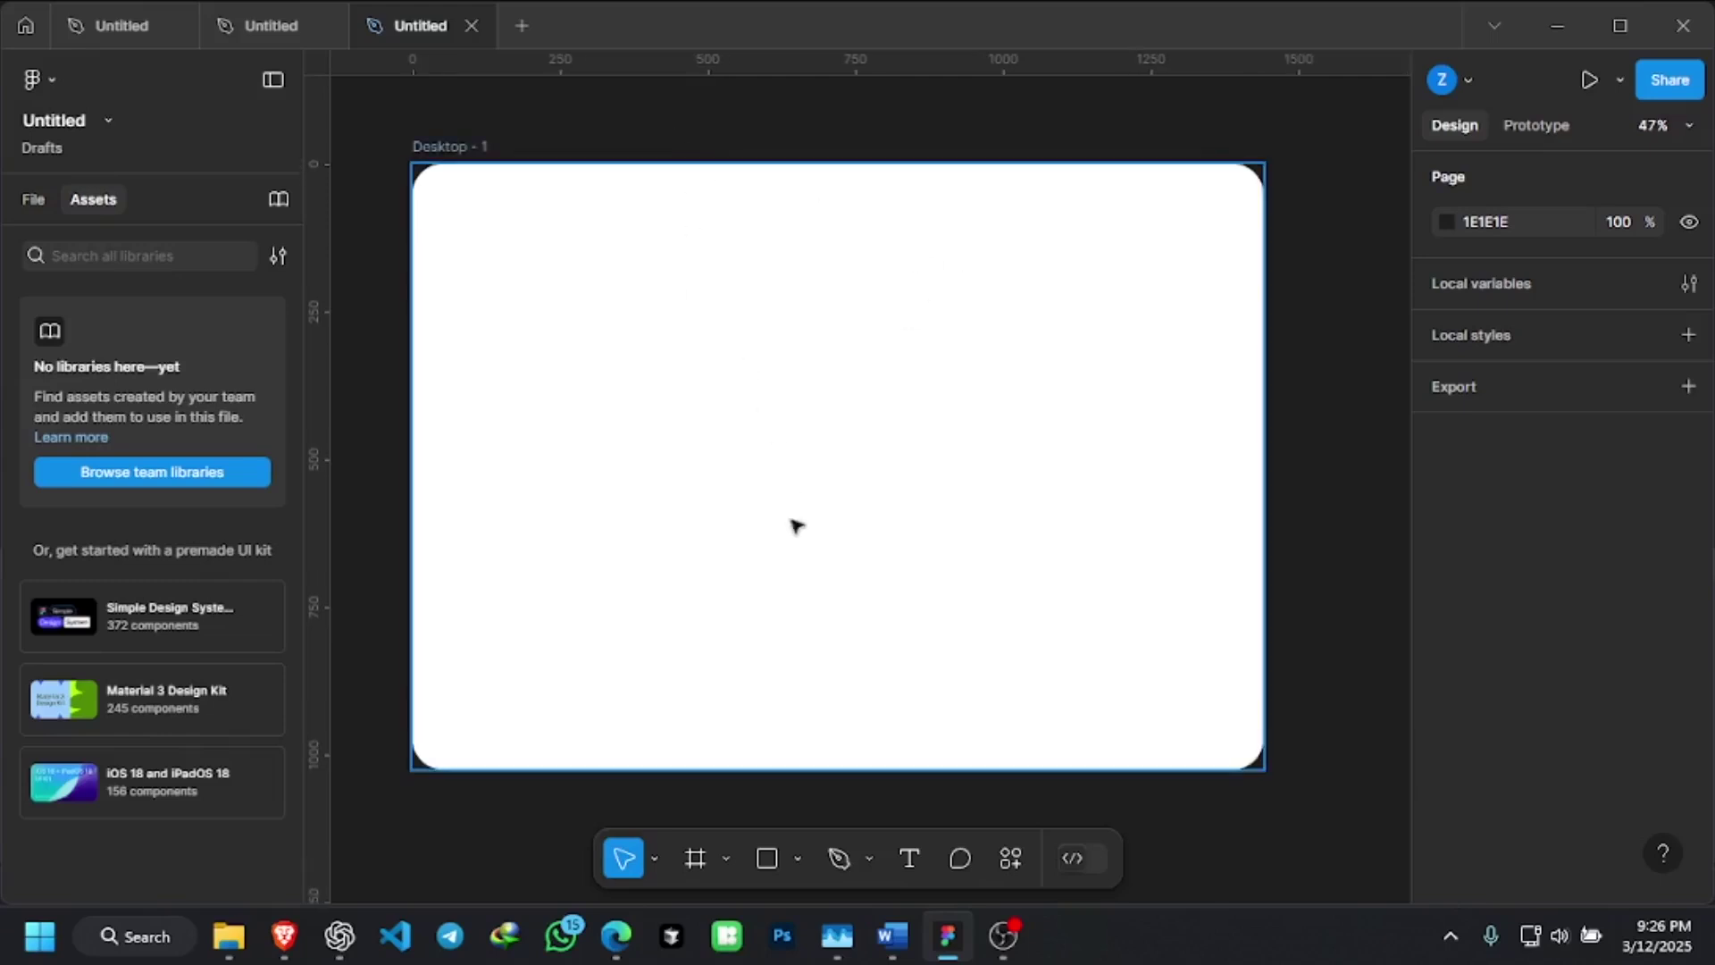
scroll(785, 587, up, 2)
scroll(788, 589, down, 3)
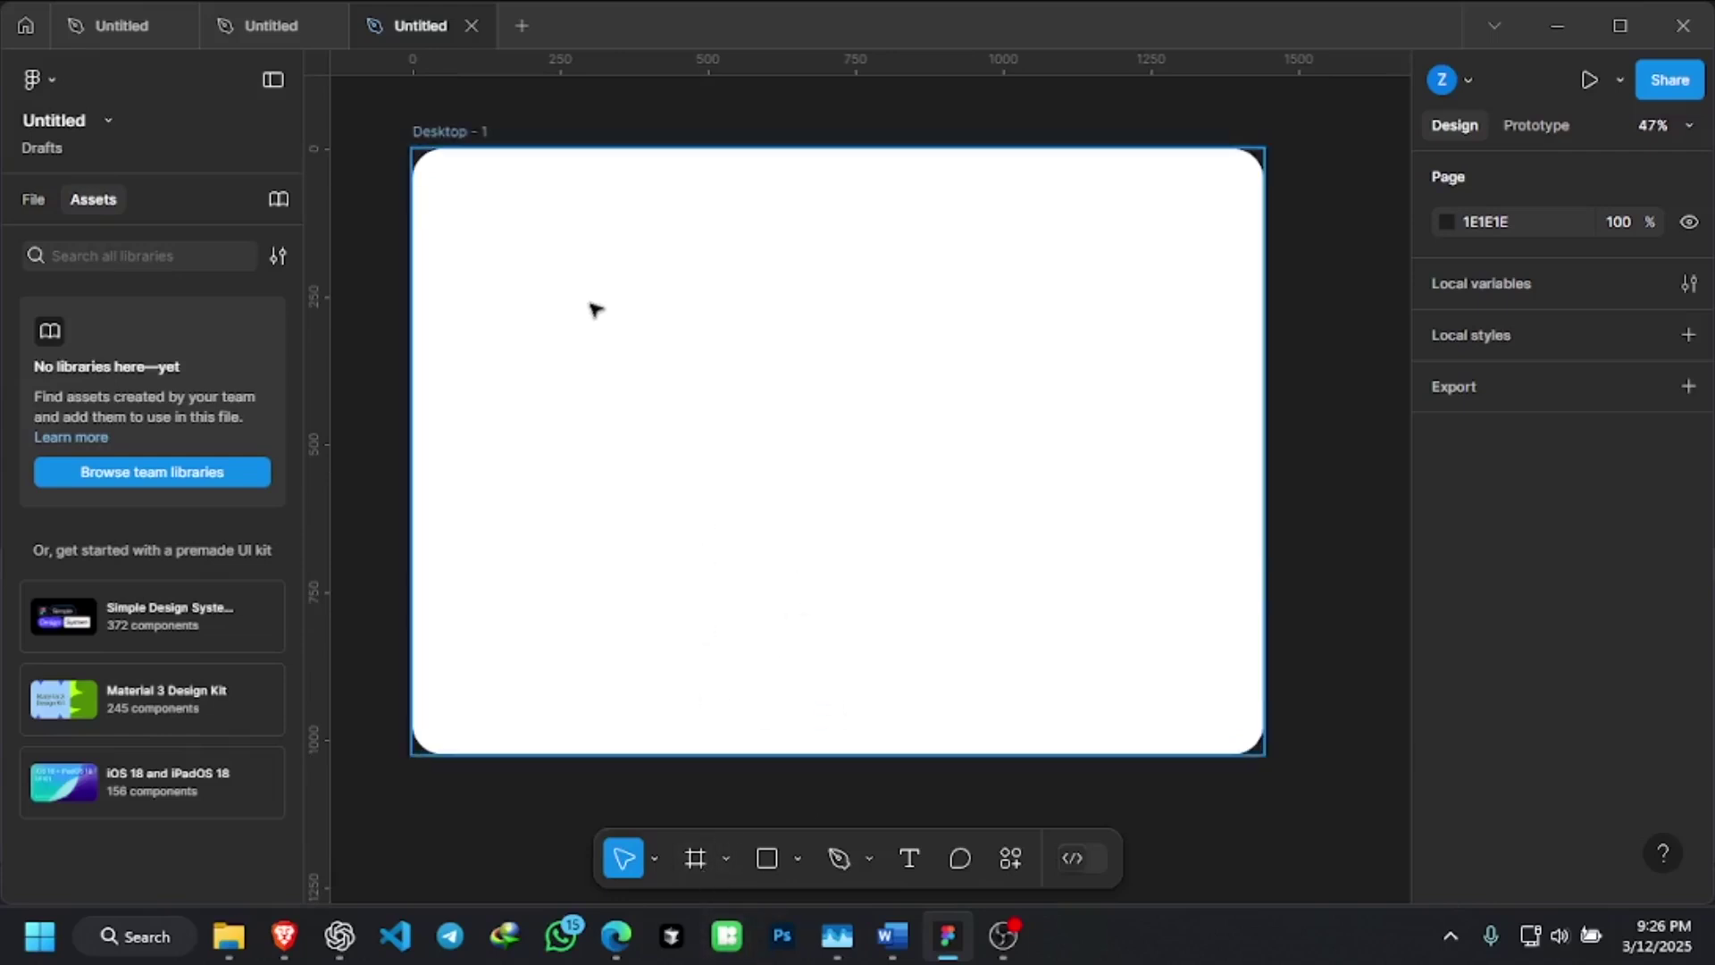
Drag Pichon's outline iOS 7 Tick Box icon onto Desktop - 1 as a 500×500 frame
click(731, 936)
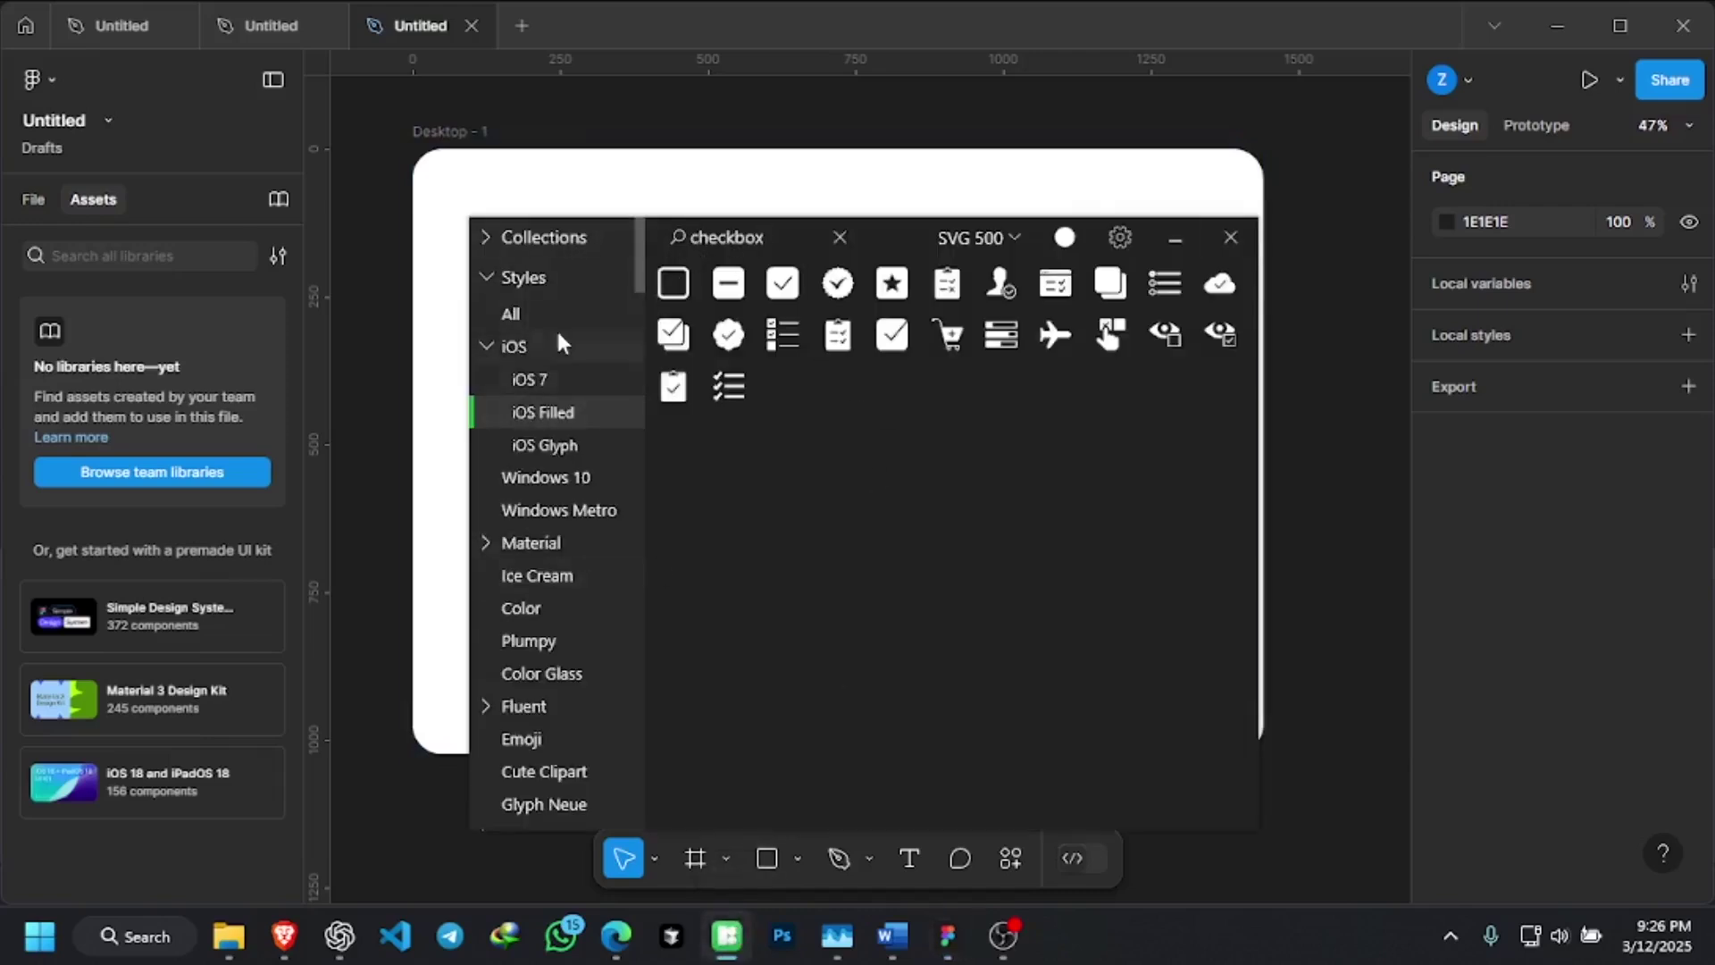
scroll(561, 332, down, 3)
scroll(560, 332, up, 3)
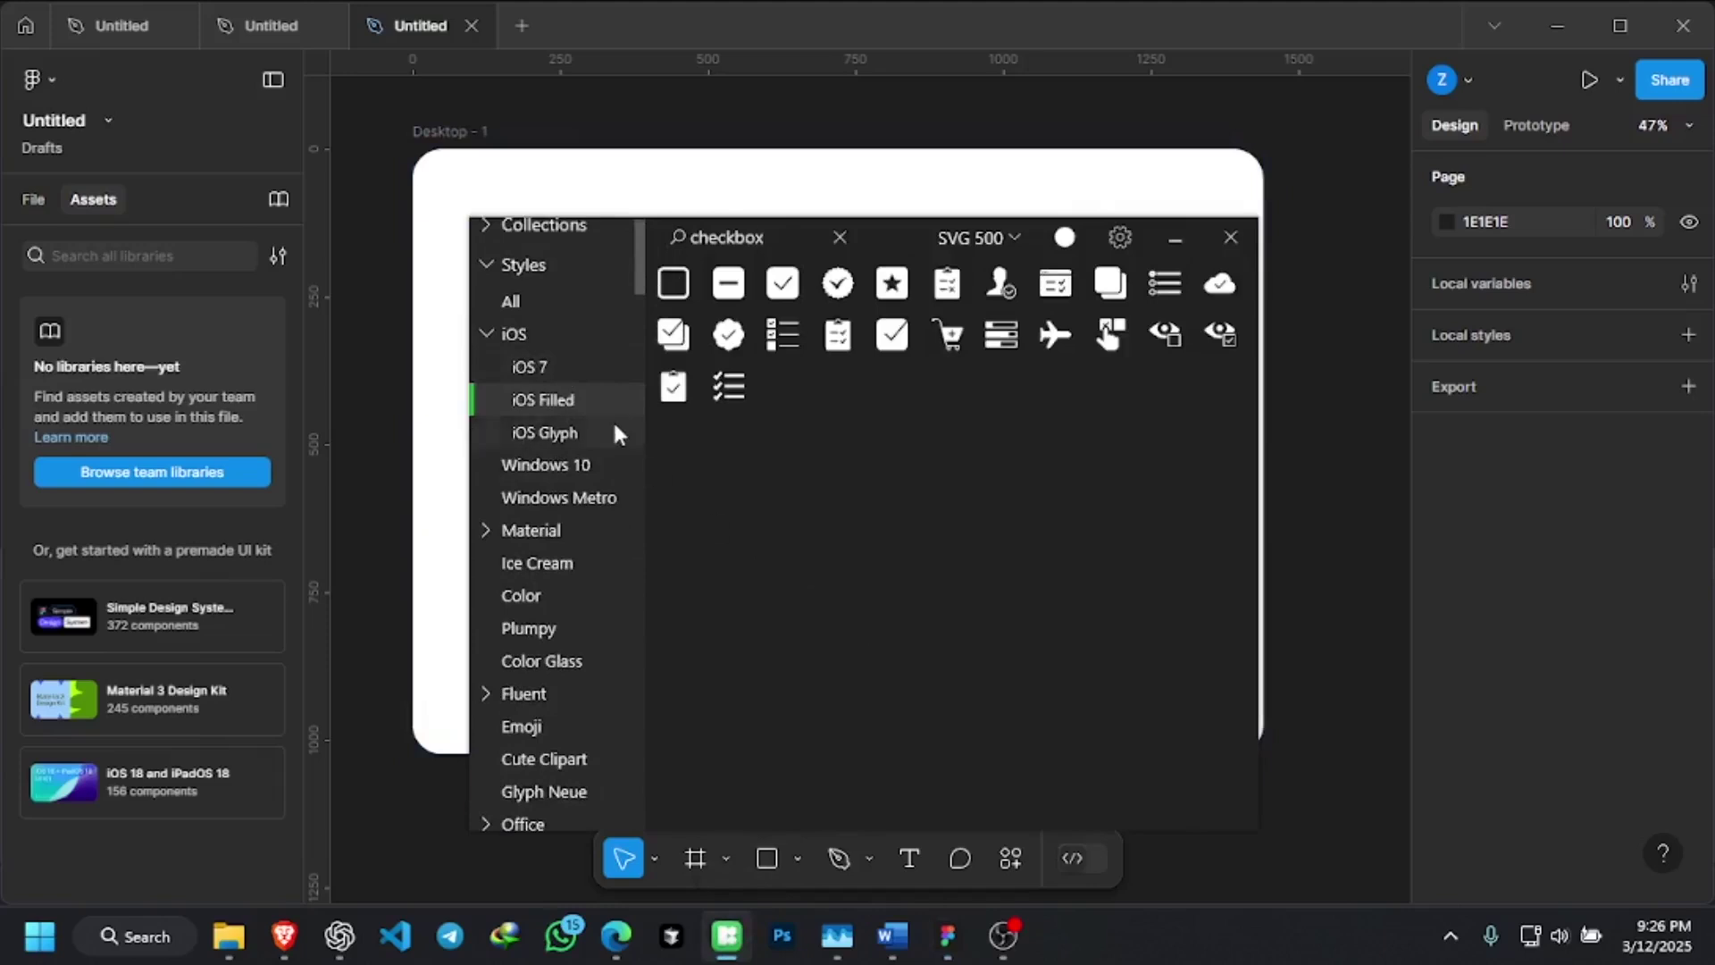
scroll(614, 426, down, 3)
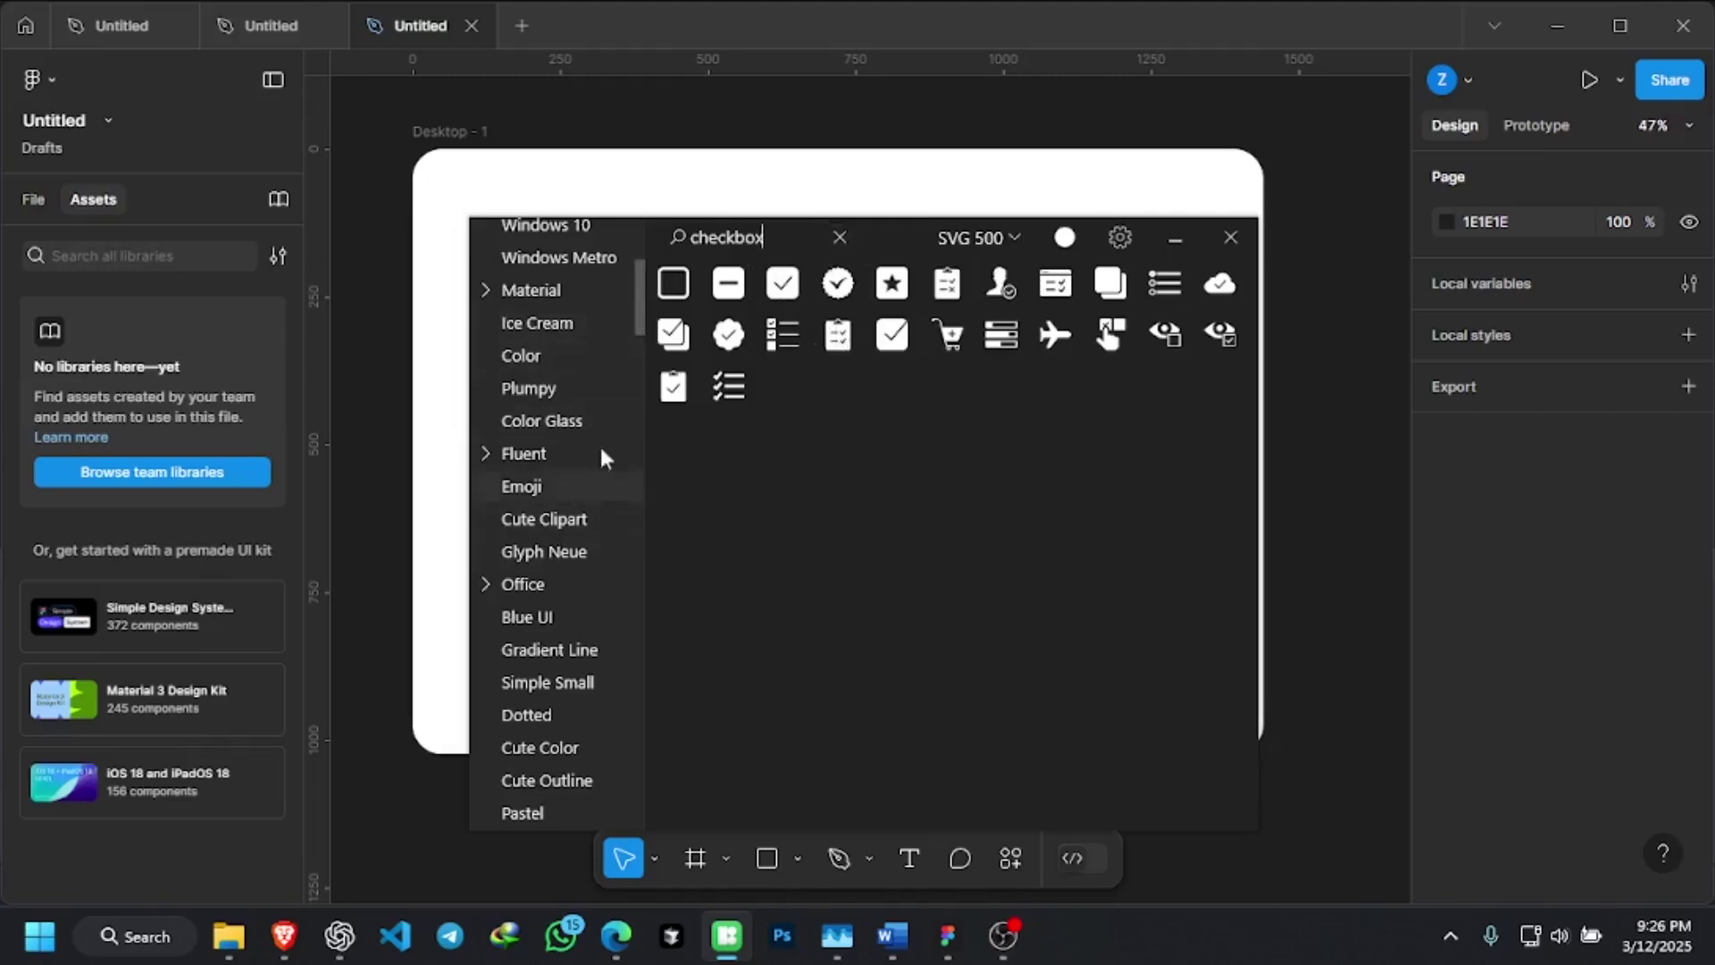
scroll(561, 337, up, 3)
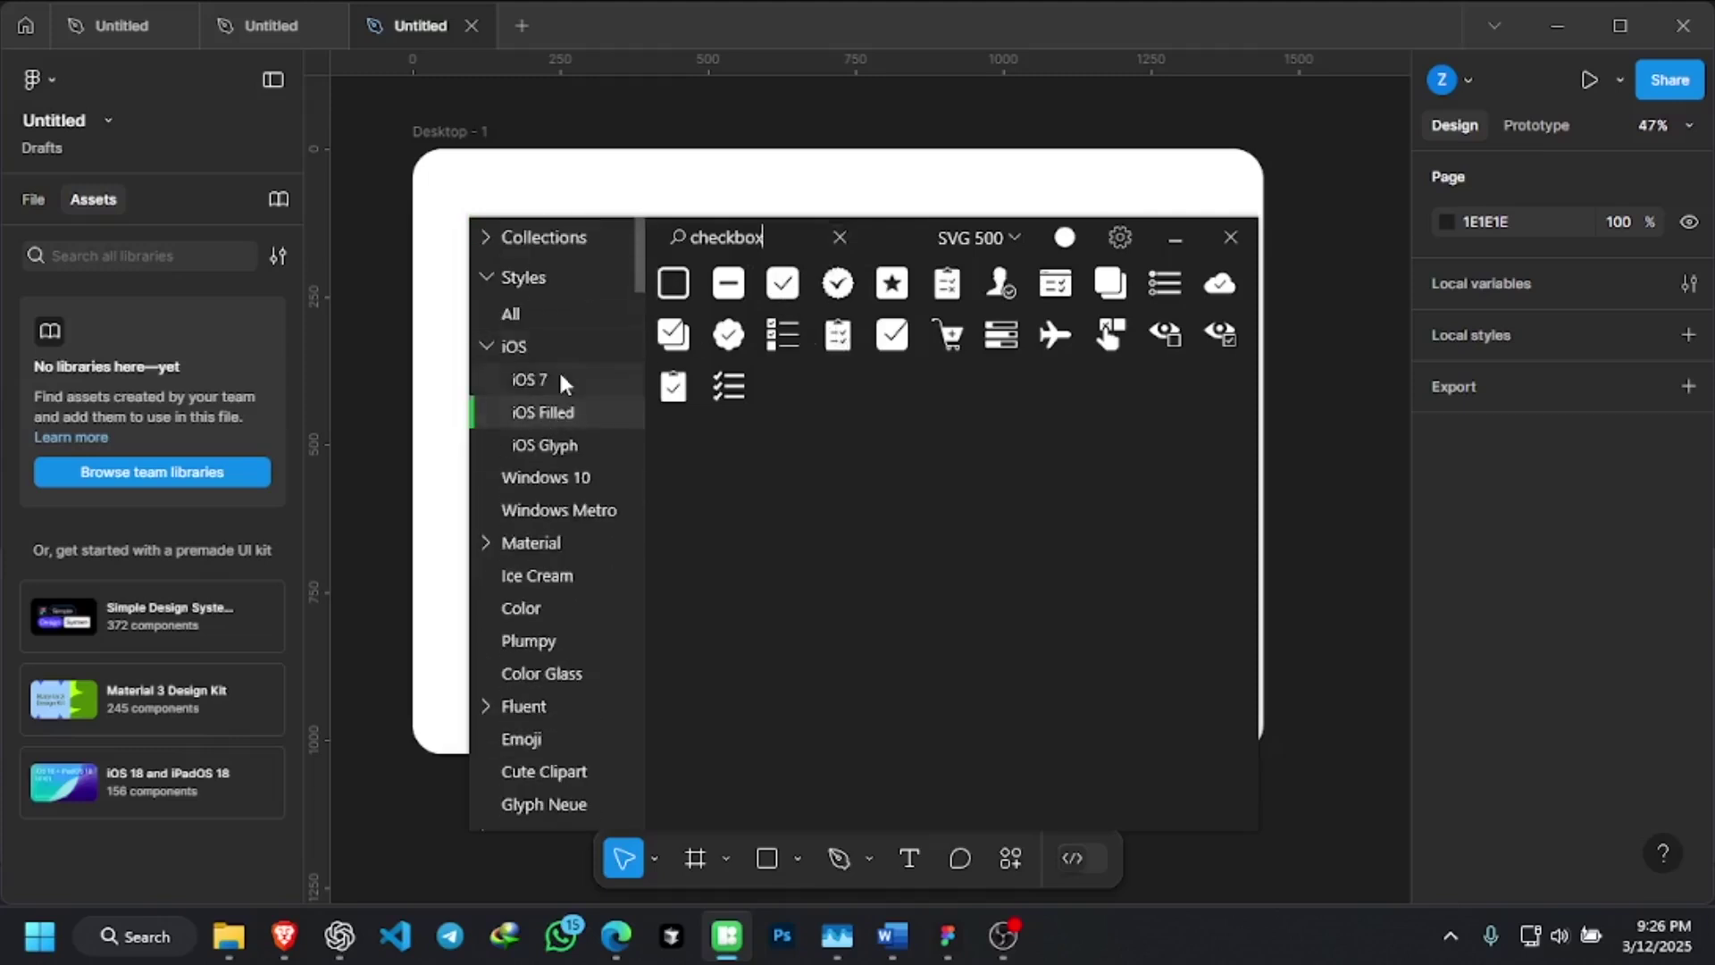
click(560, 375)
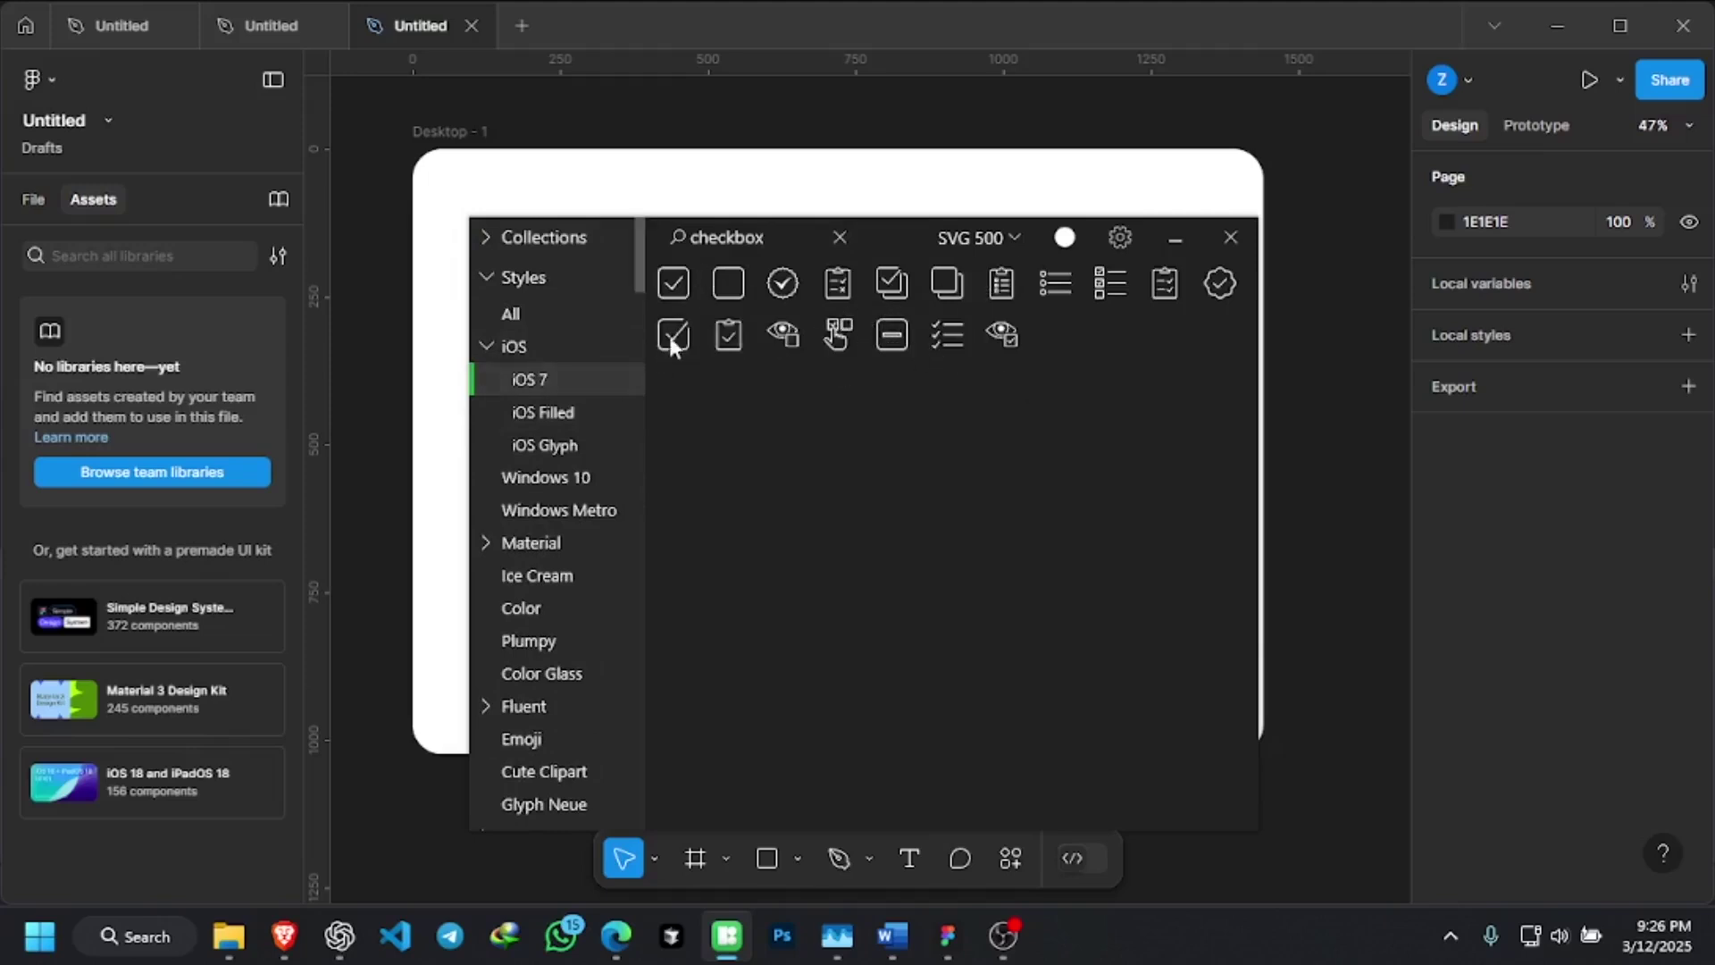
click(593, 410)
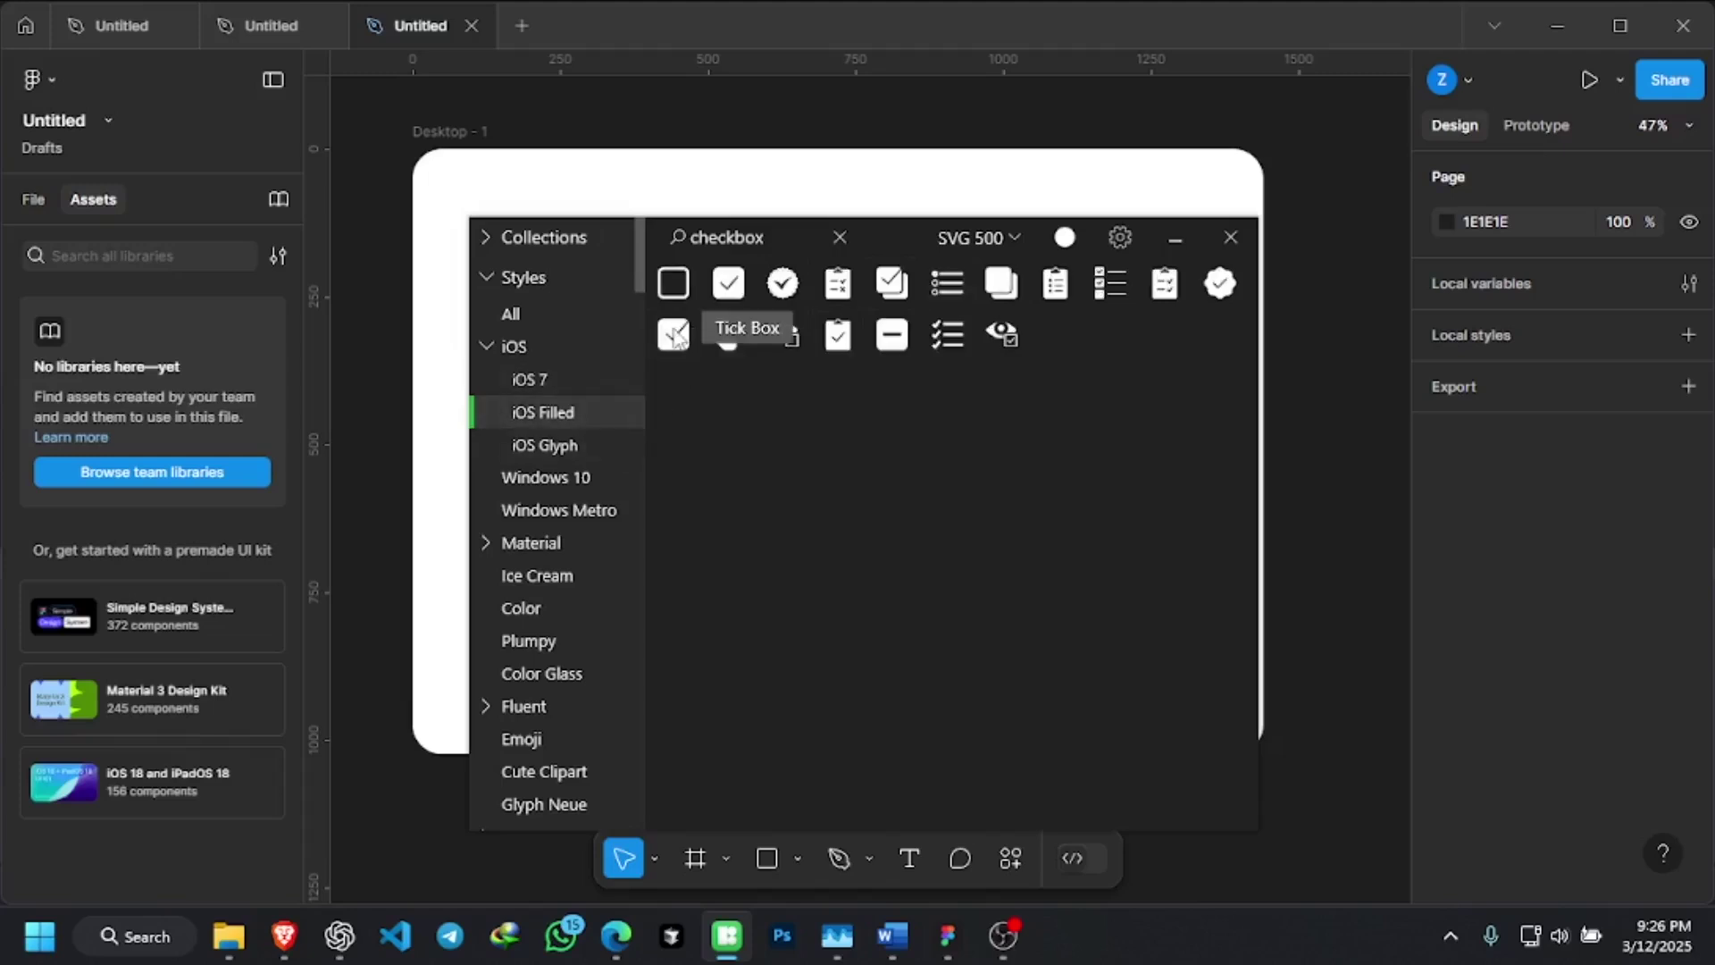
click(586, 378)
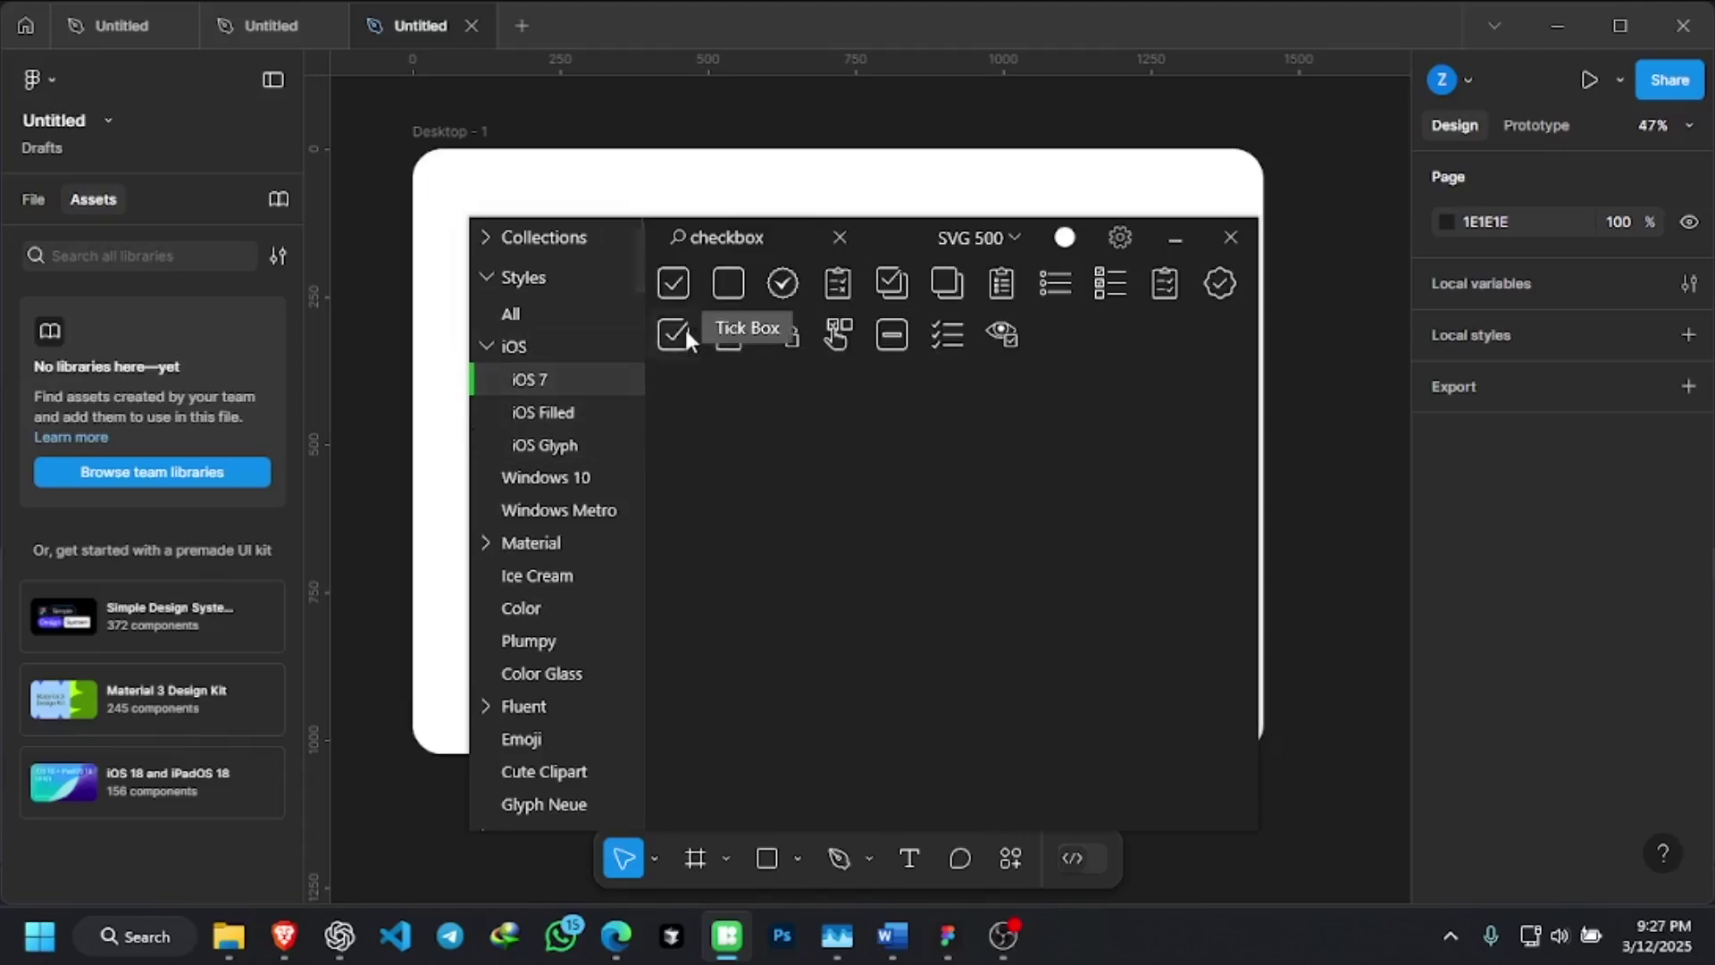
drag(681, 330, 735, 394)
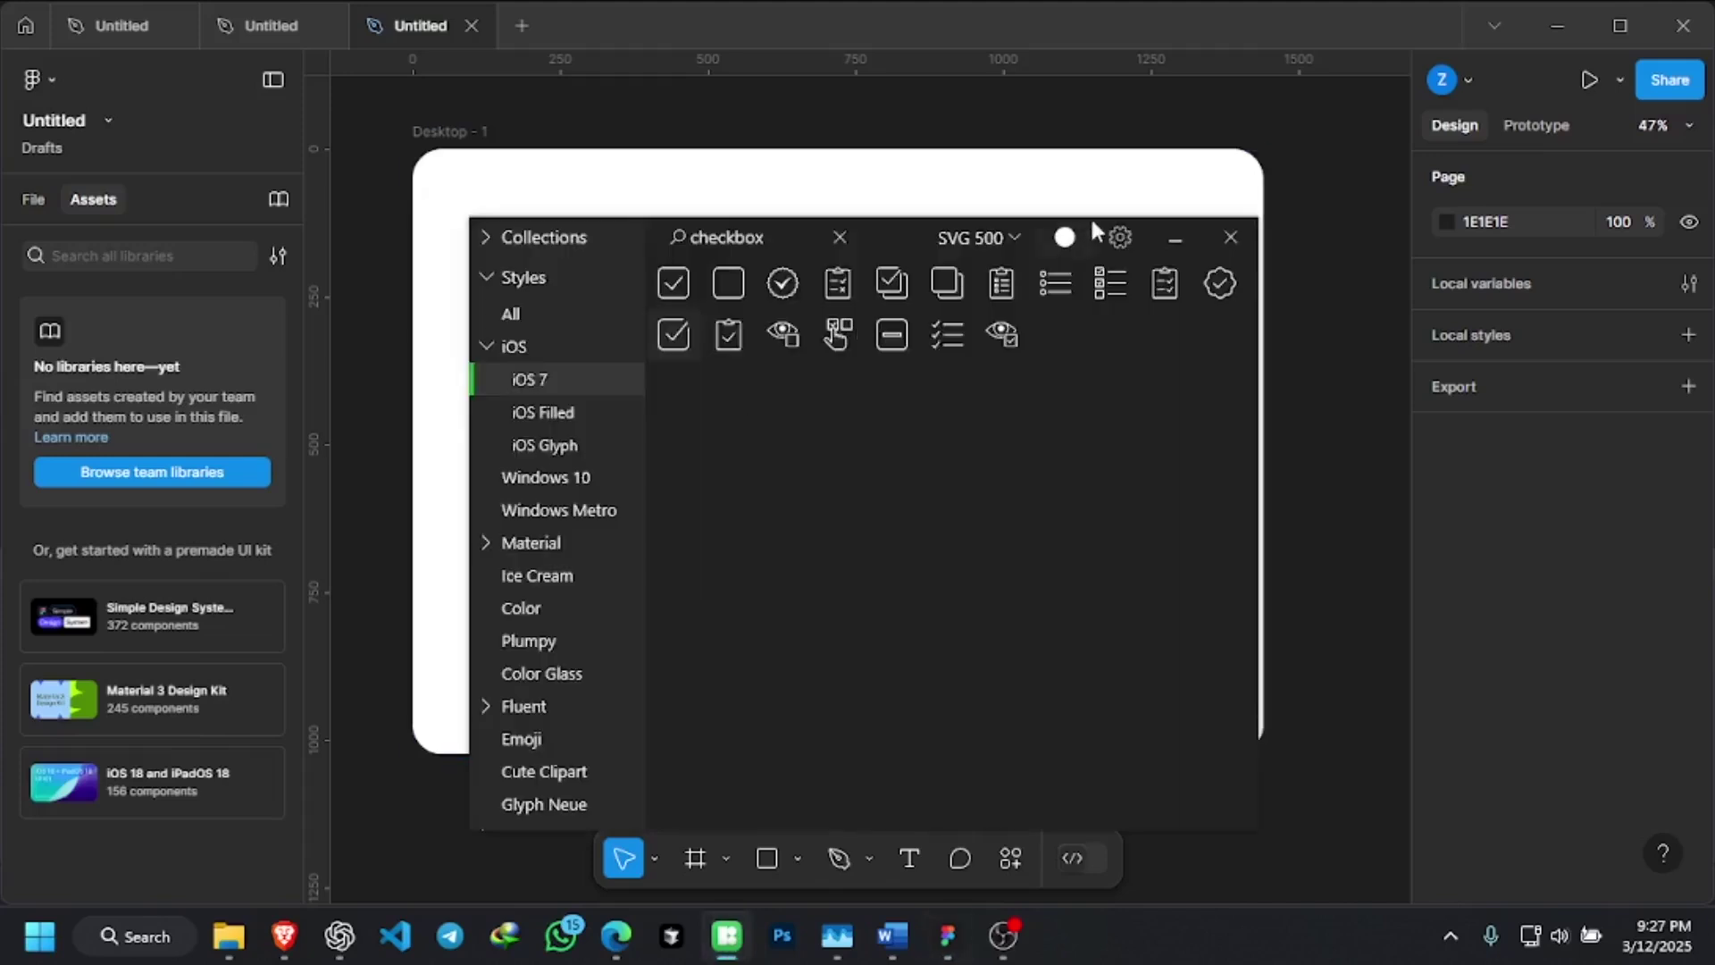
click(1170, 247)
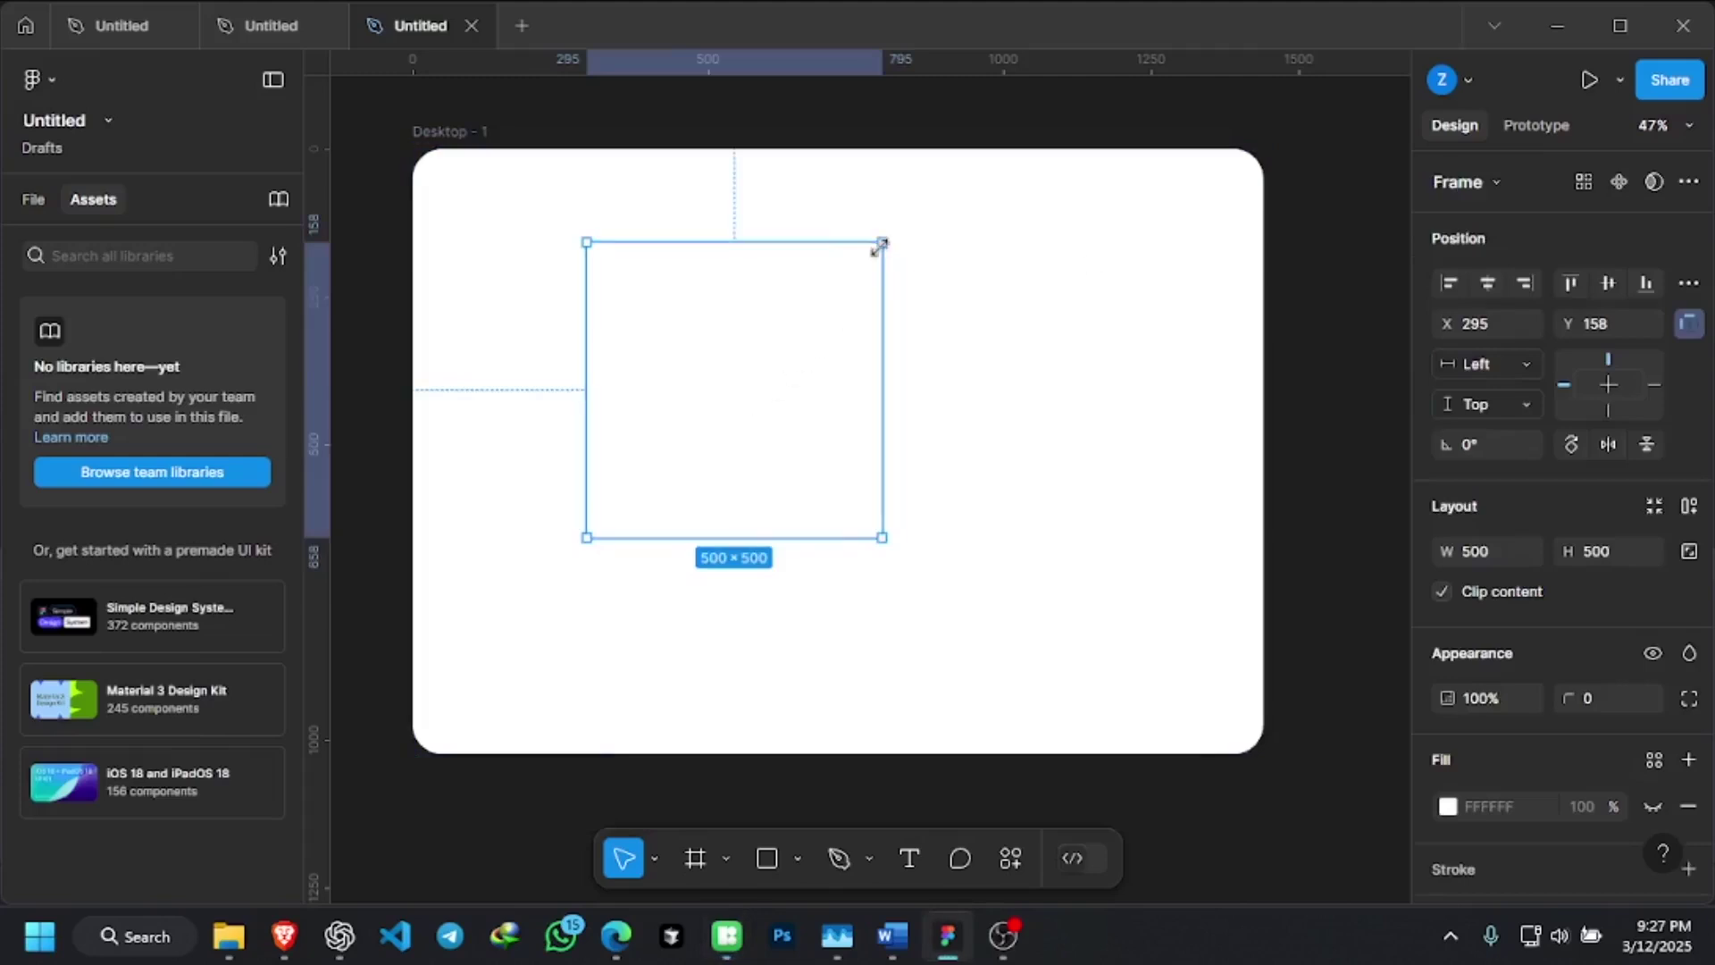
Scale the tick box icon frame proportionally down to 192×192, undoing an uneven first resize
drag(859, 273, 679, 412)
key(ctrl+z)
drag(880, 244, 702, 425)
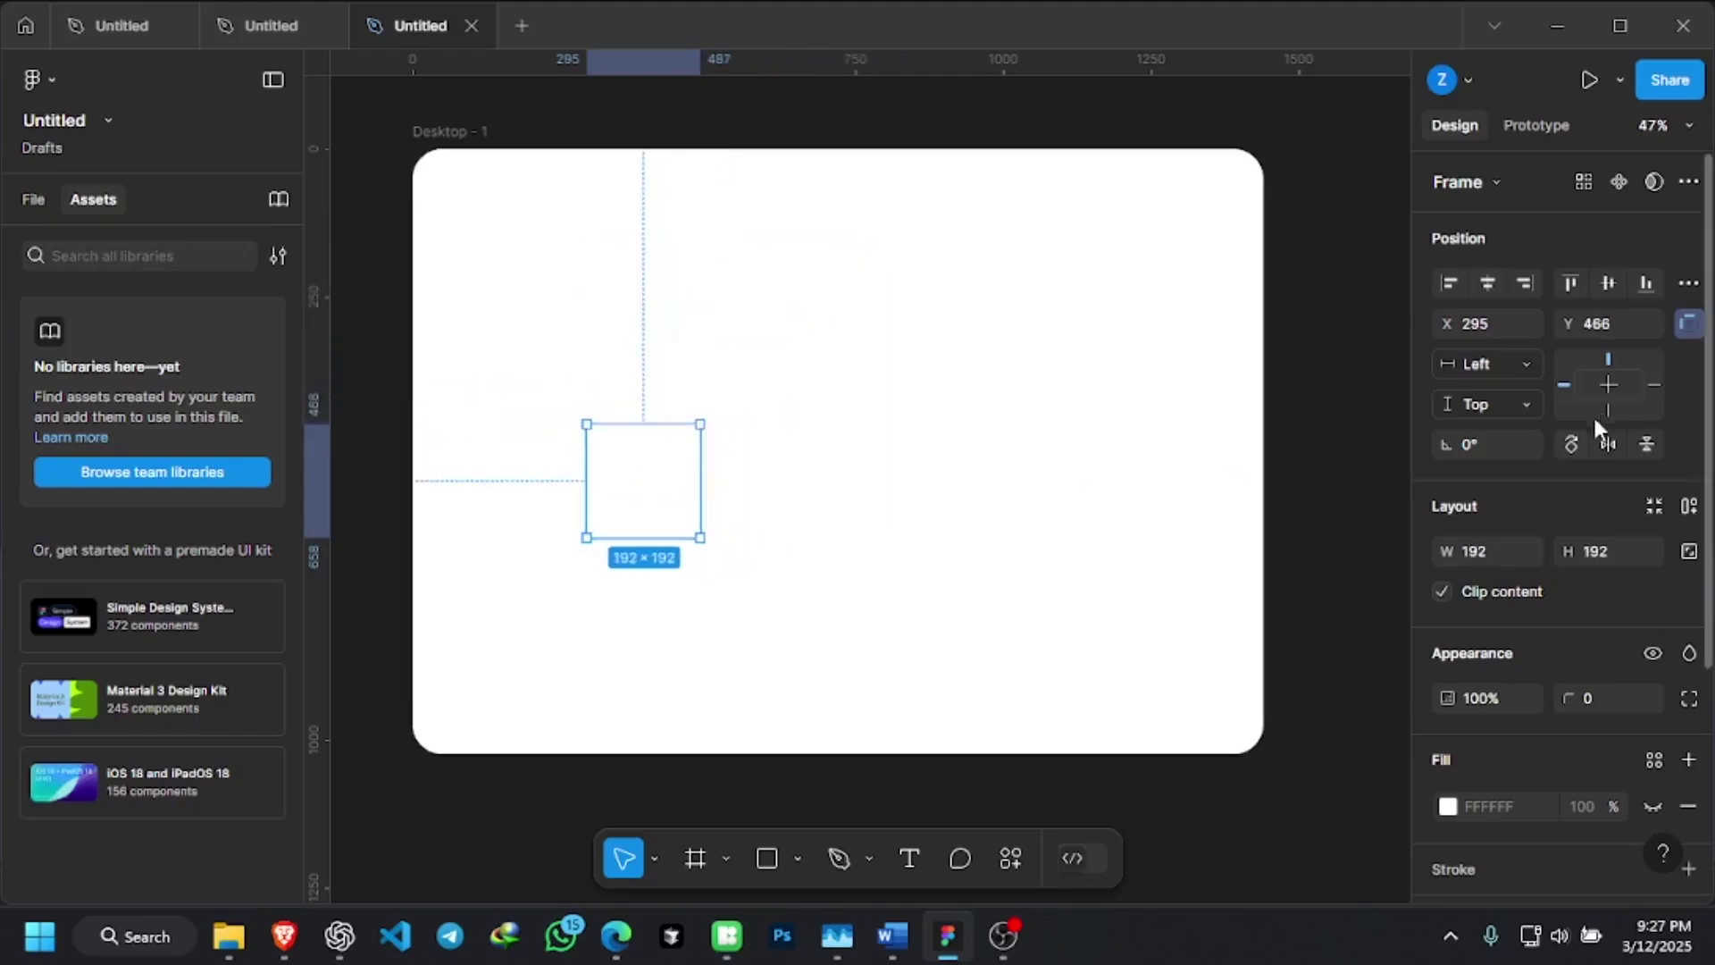
scroll(1572, 465, down, 4)
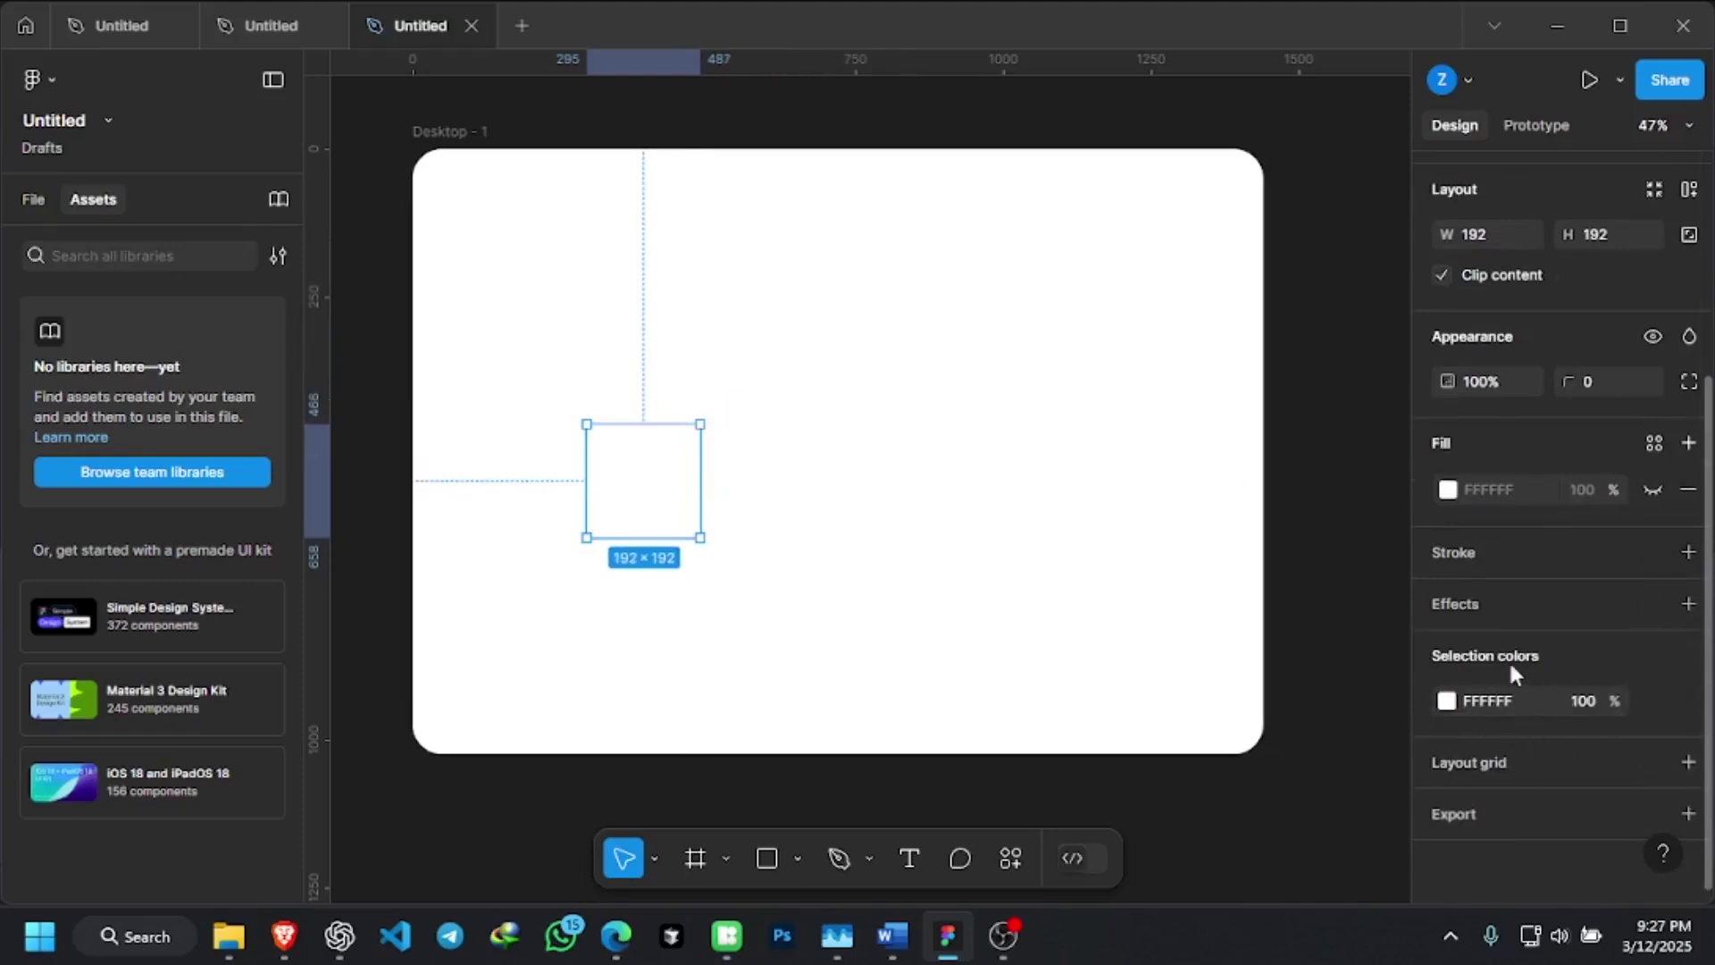
click(1446, 701)
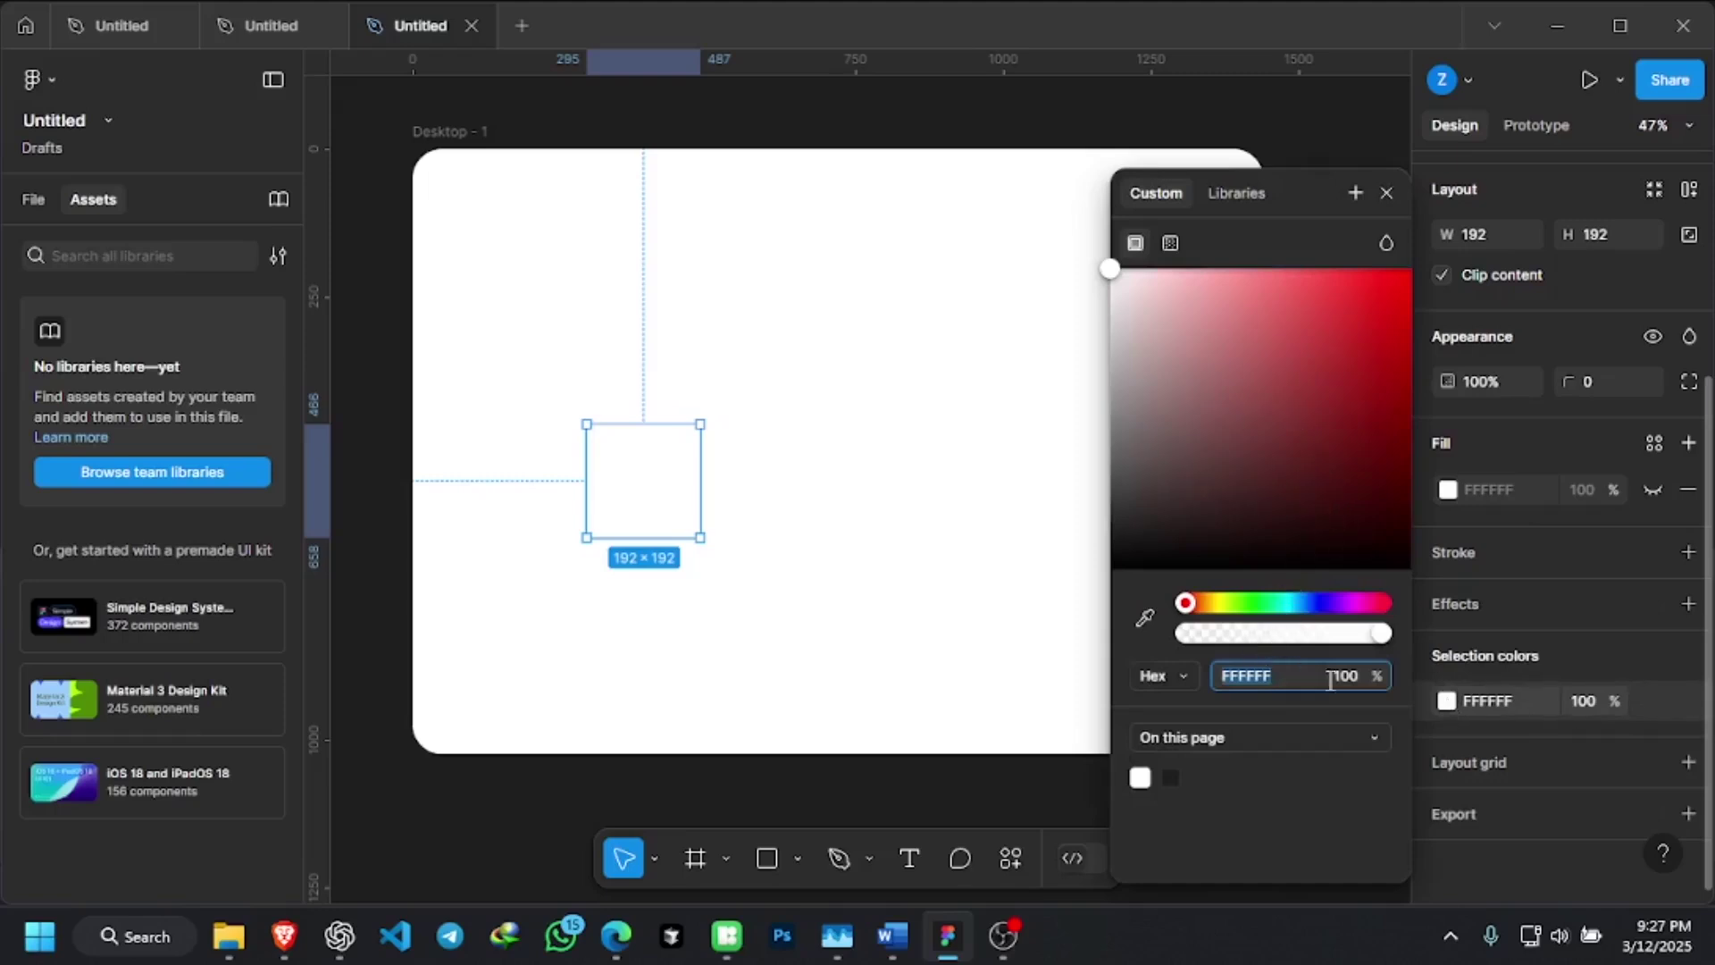
Recolour the tick box icon to 1E1E1E and select its inner checkmark vector
click(1171, 775)
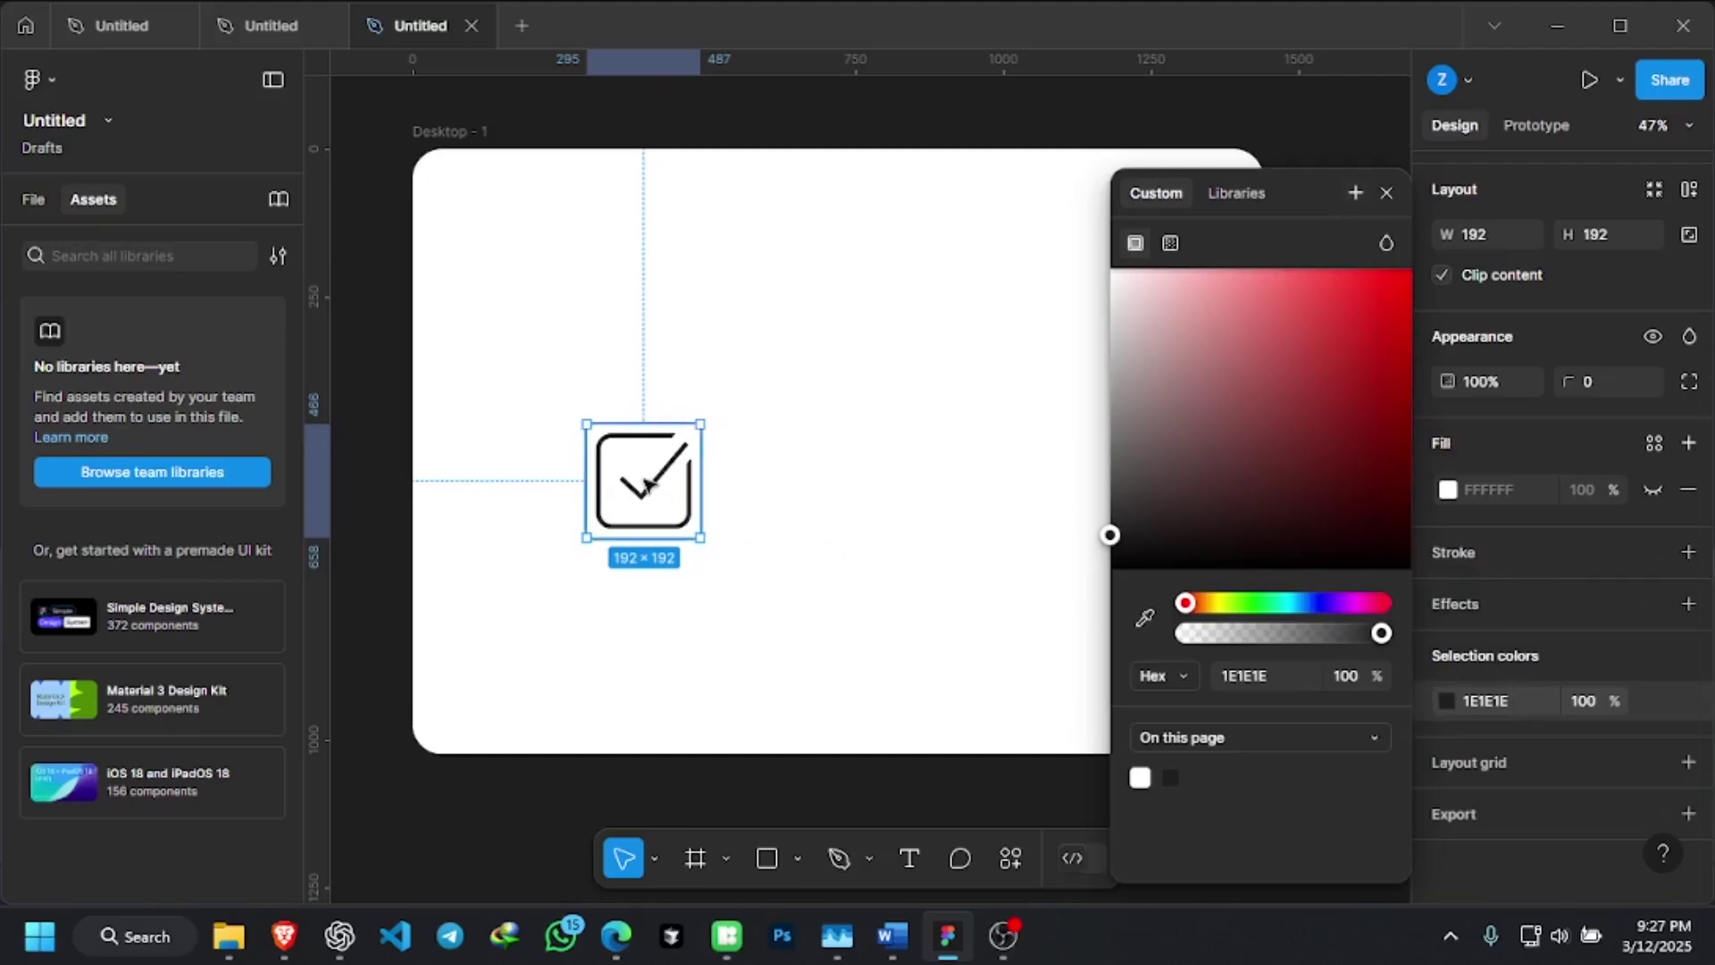
double_click(652, 492)
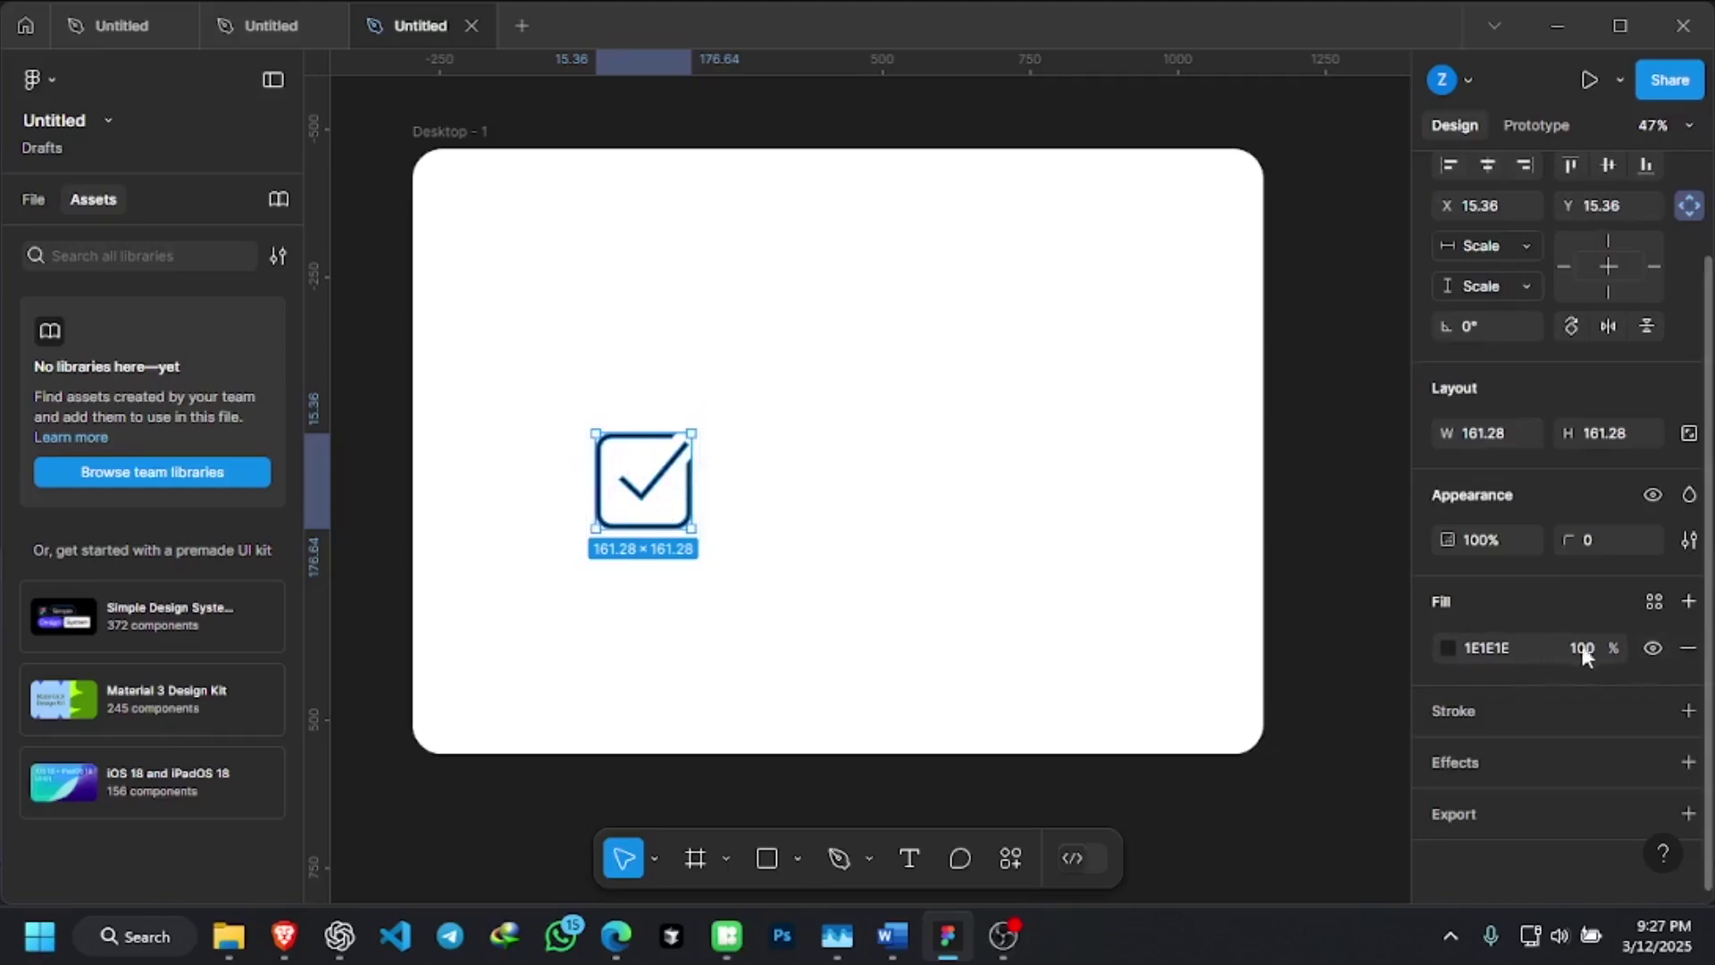
Add a 1-weight 1E1E1E stroke to the checkmark vector
click(1688, 712)
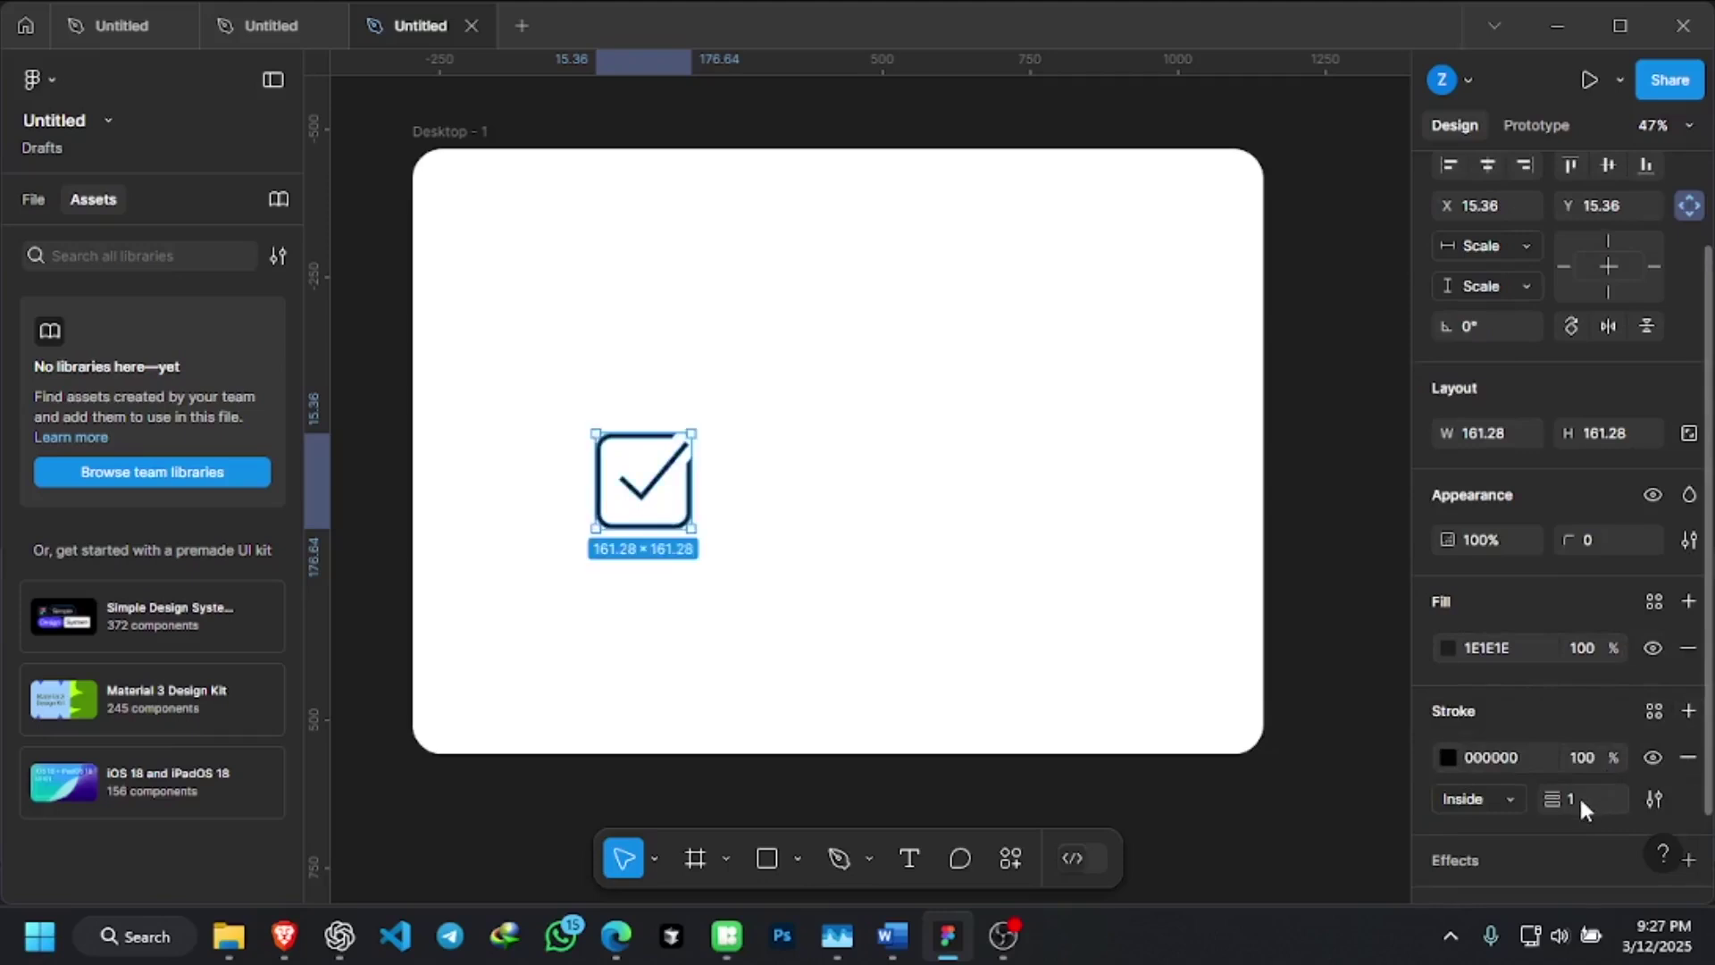
click(1520, 795)
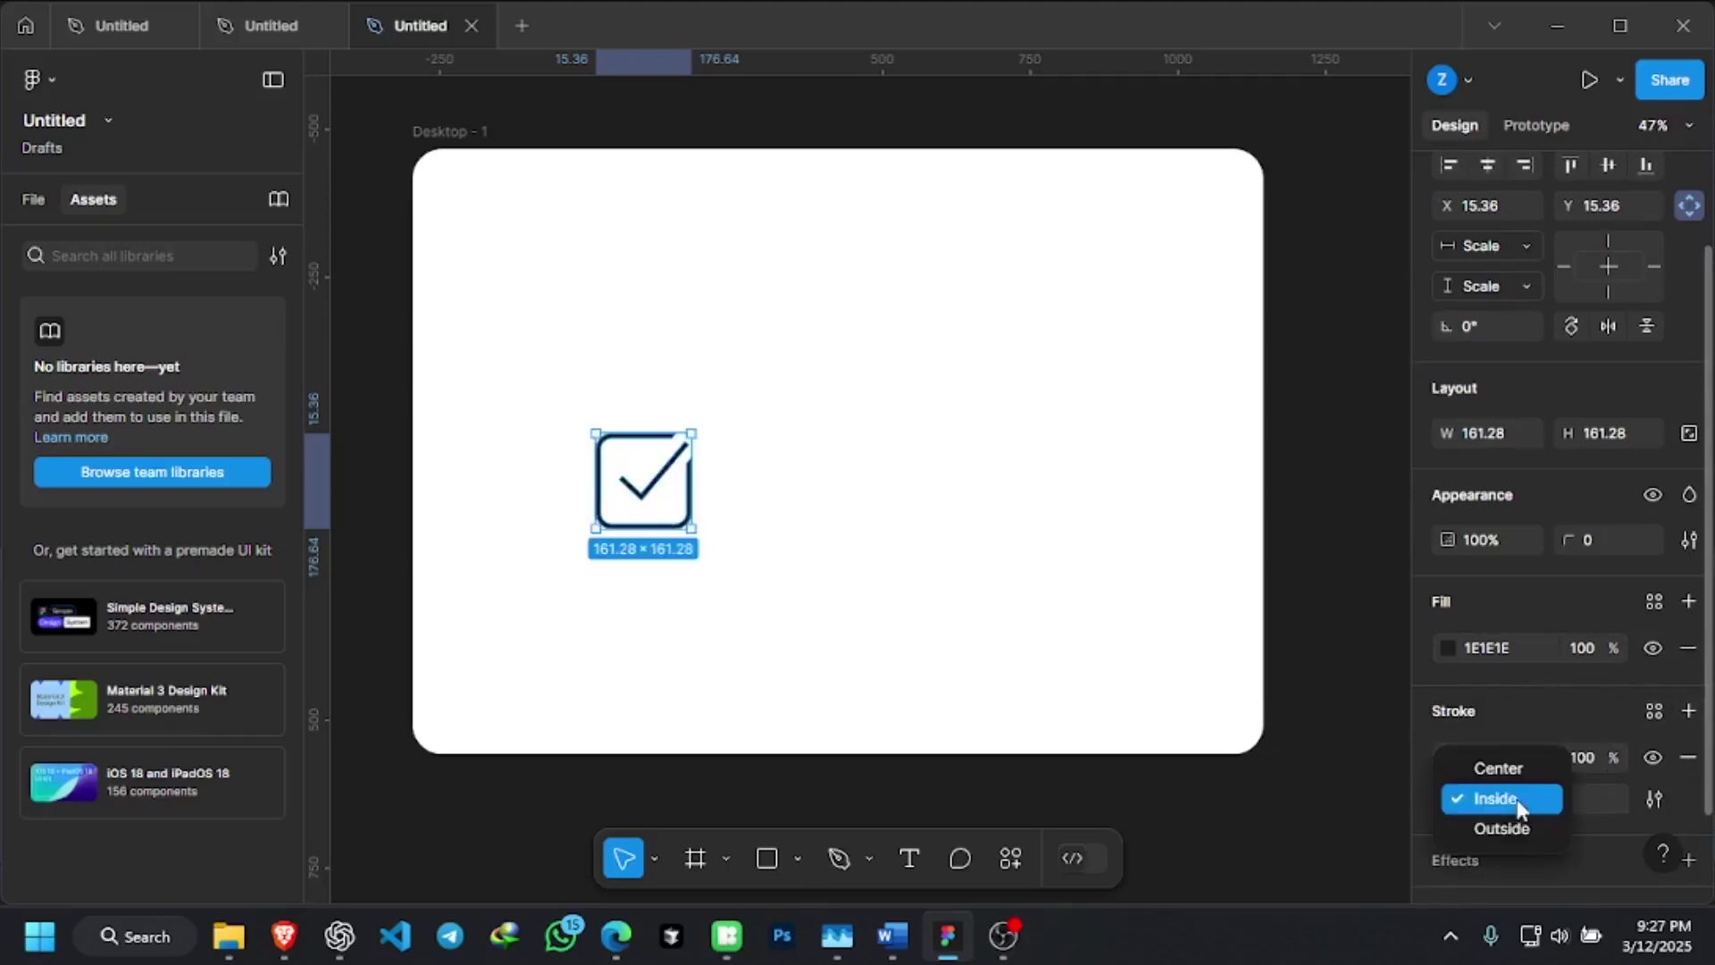
click(1529, 766)
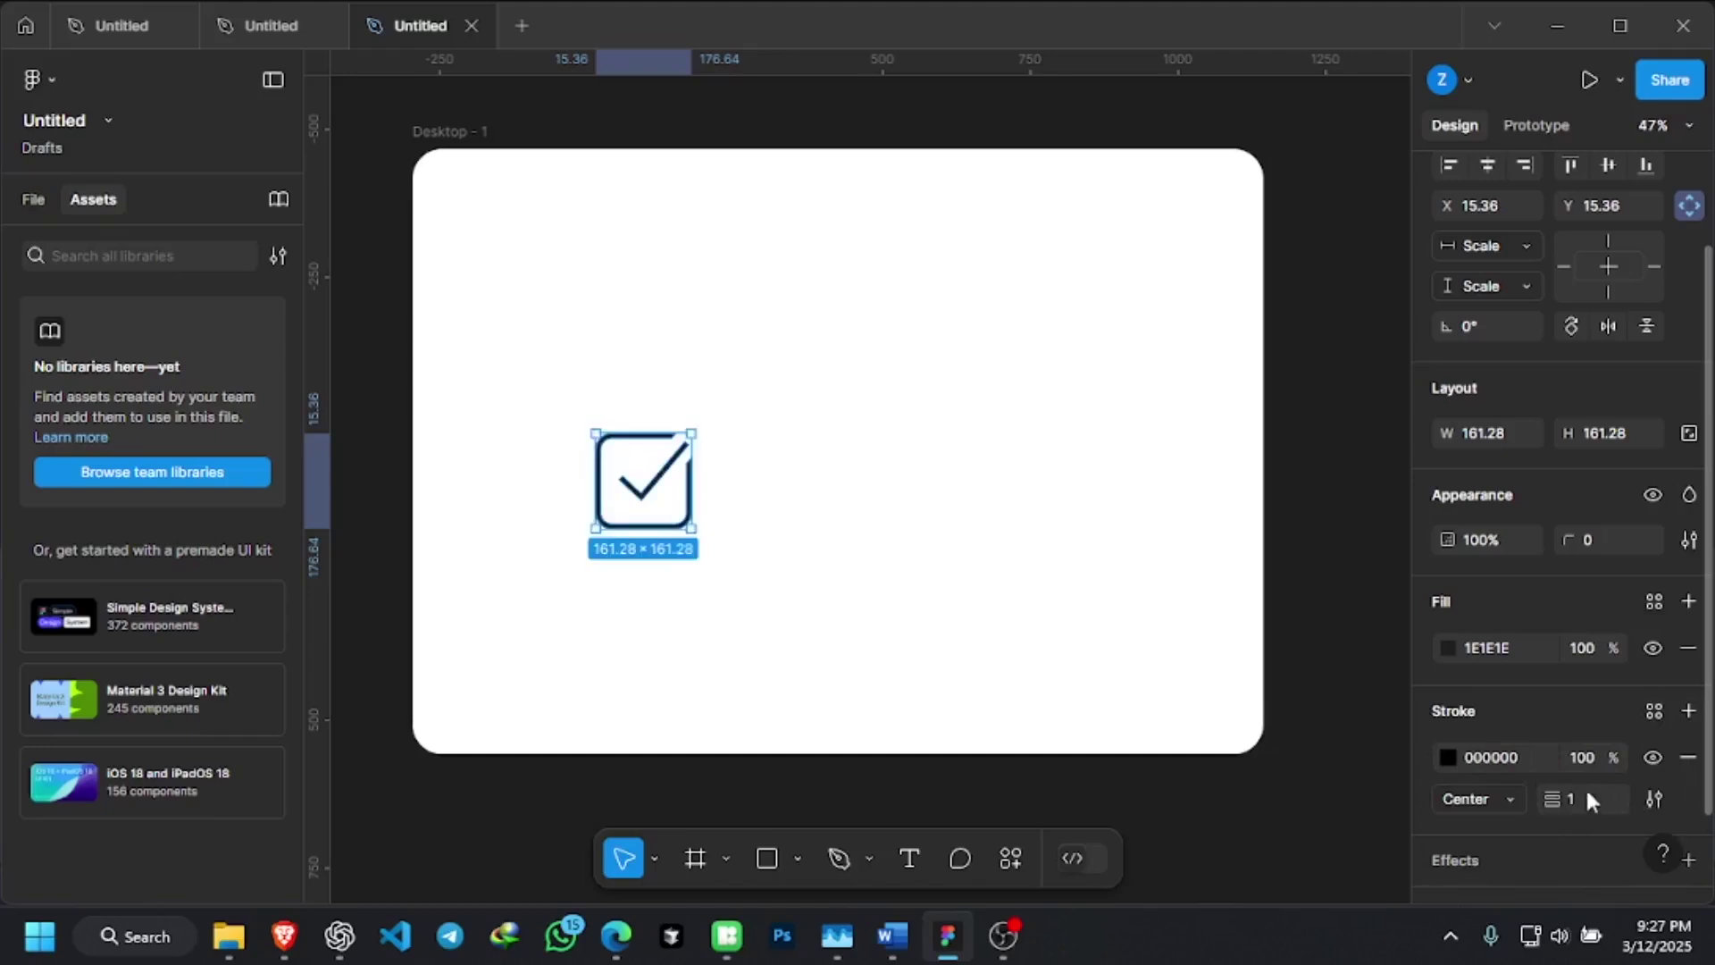
click(1448, 756)
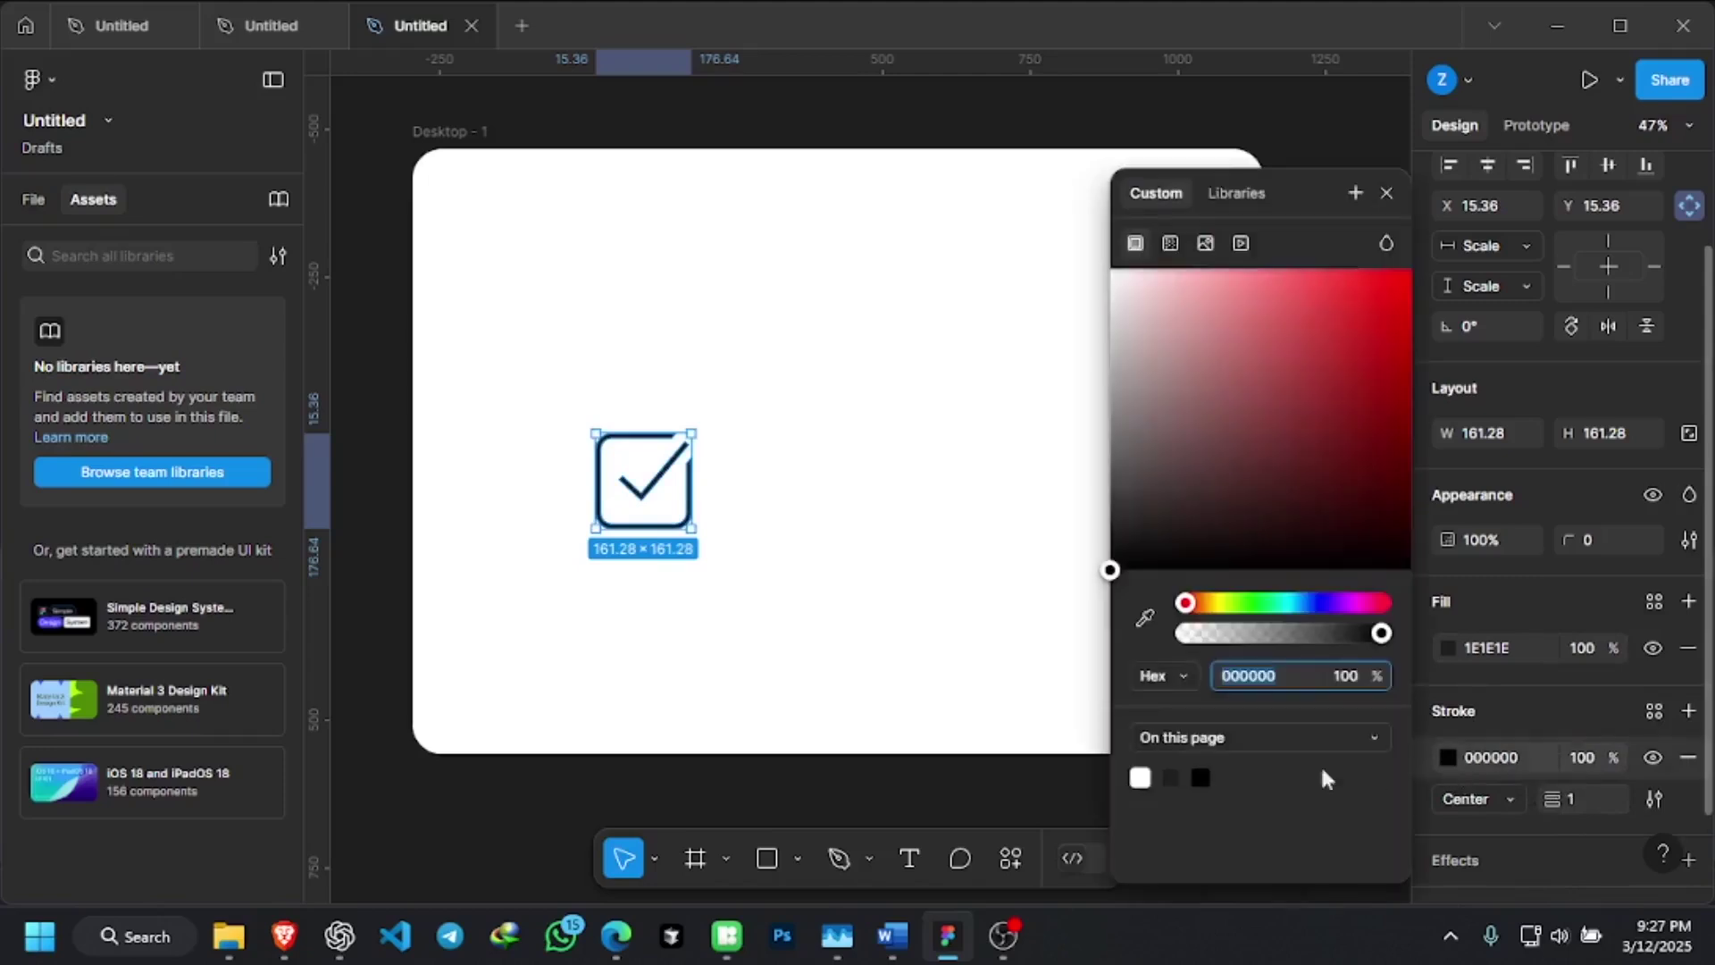
click(1175, 774)
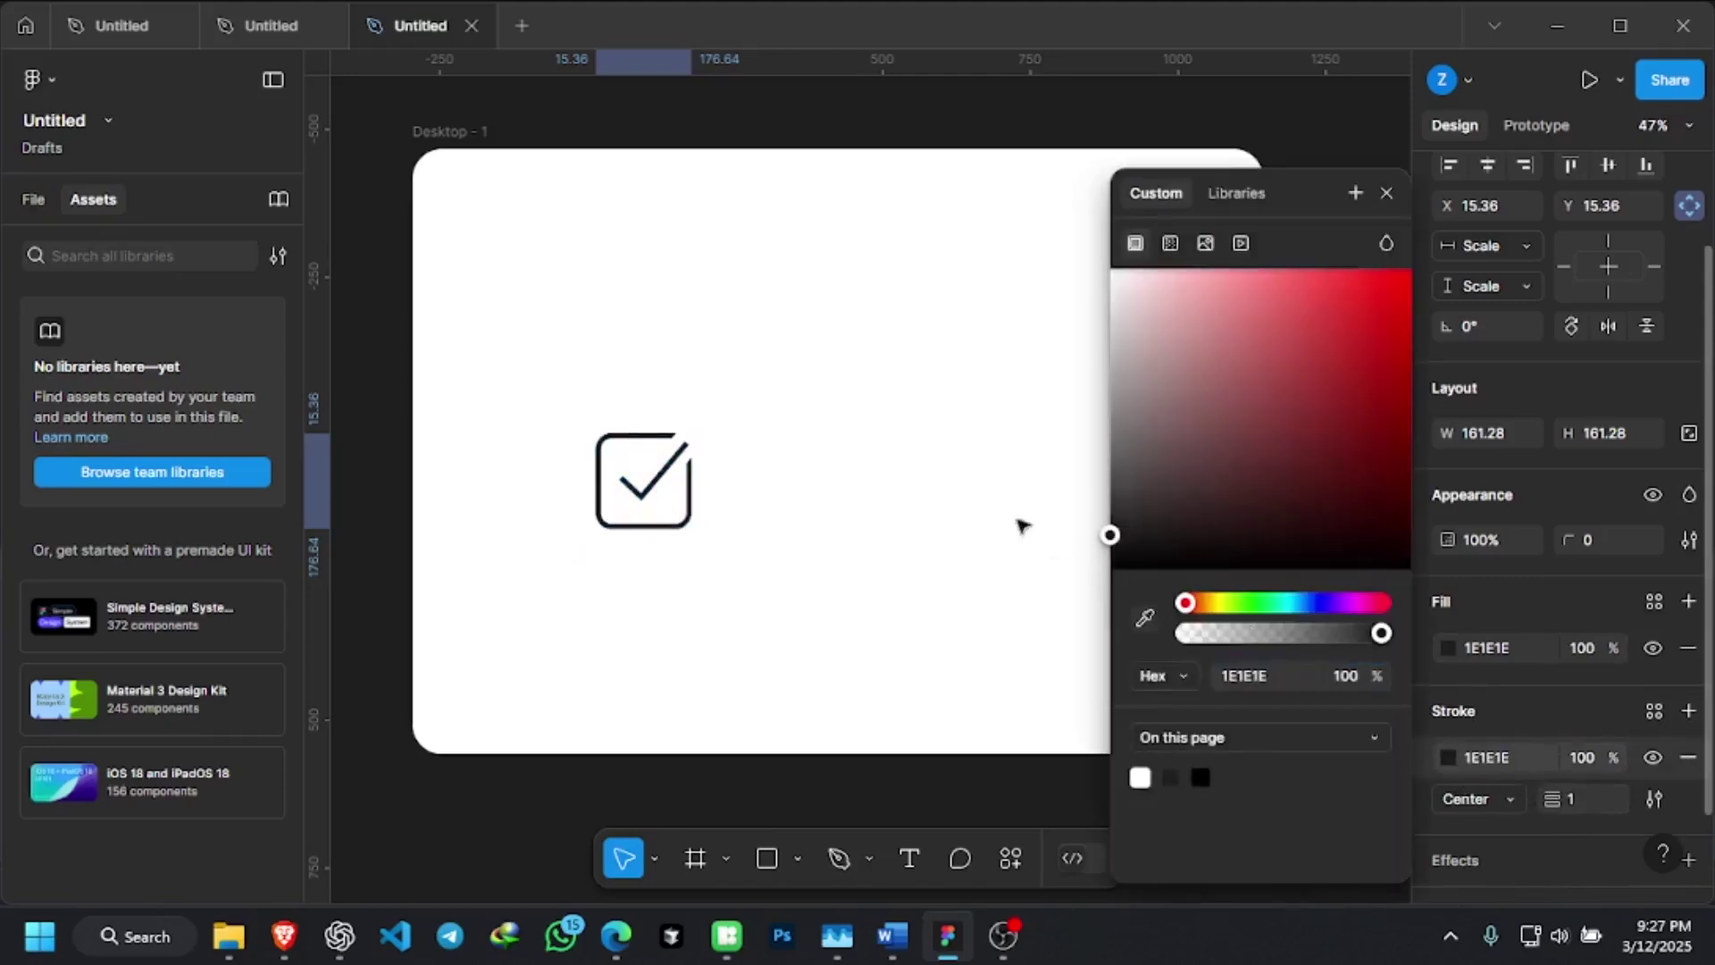
Compare the stroke on and off, then align it Outside the outline
click(1654, 757)
click(1652, 757)
click(1653, 756)
click(1652, 756)
click(1652, 754)
click(1652, 755)
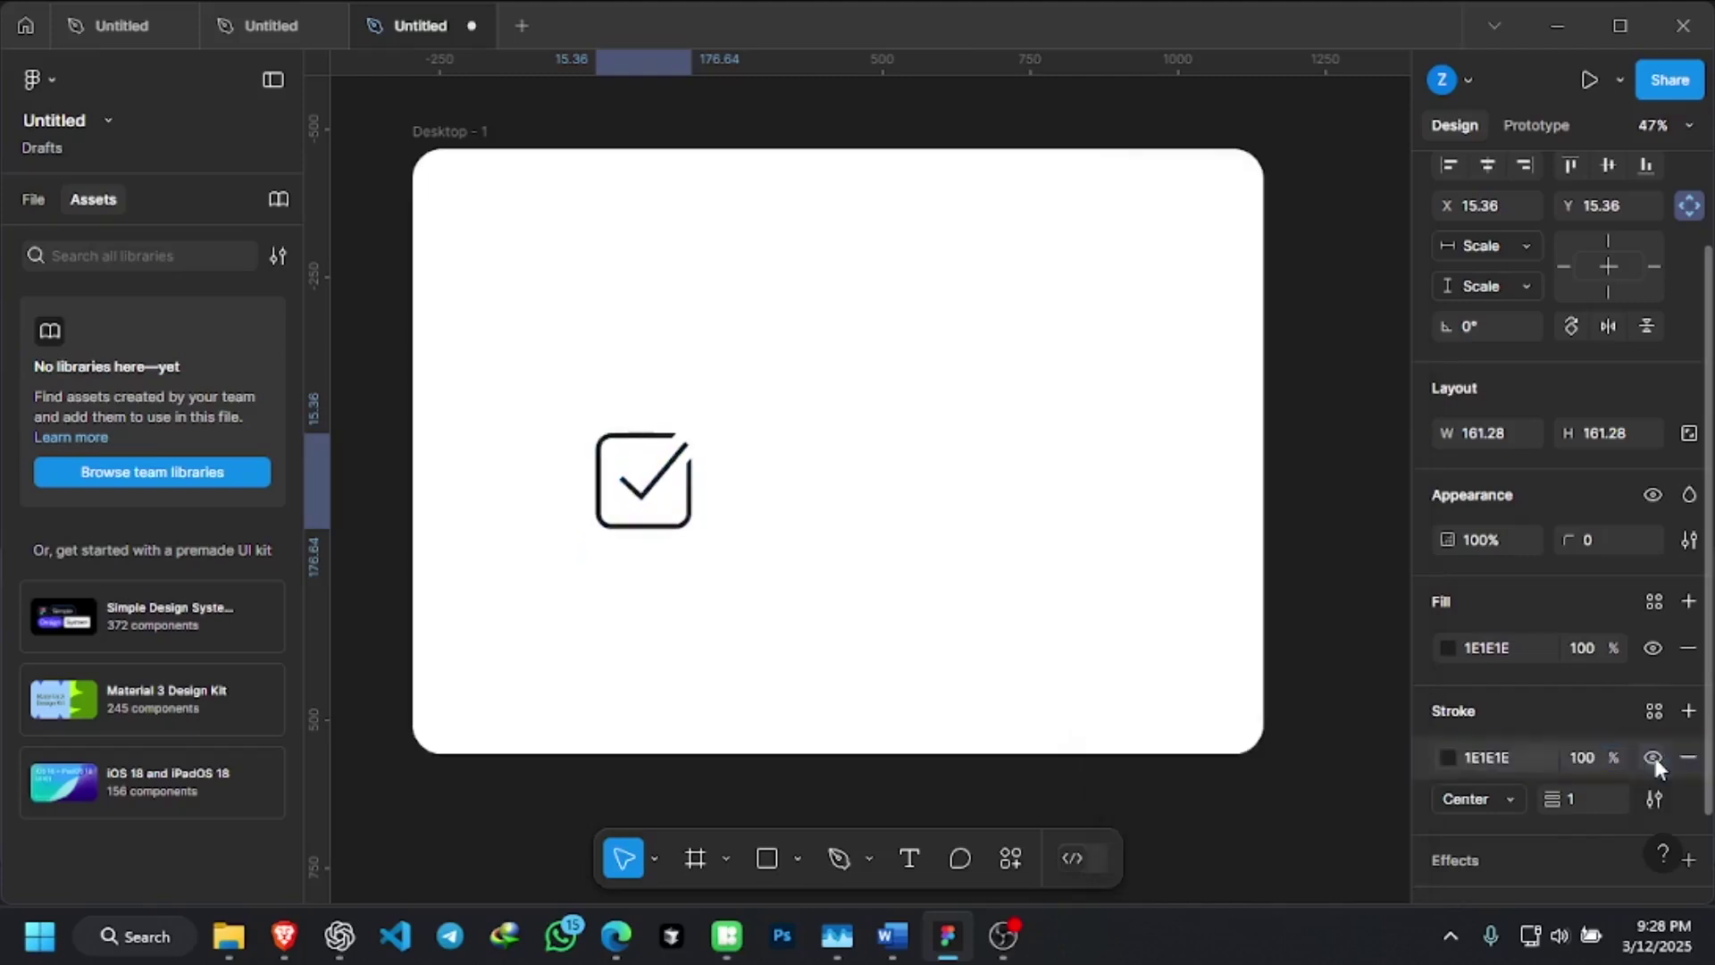
click(1654, 757)
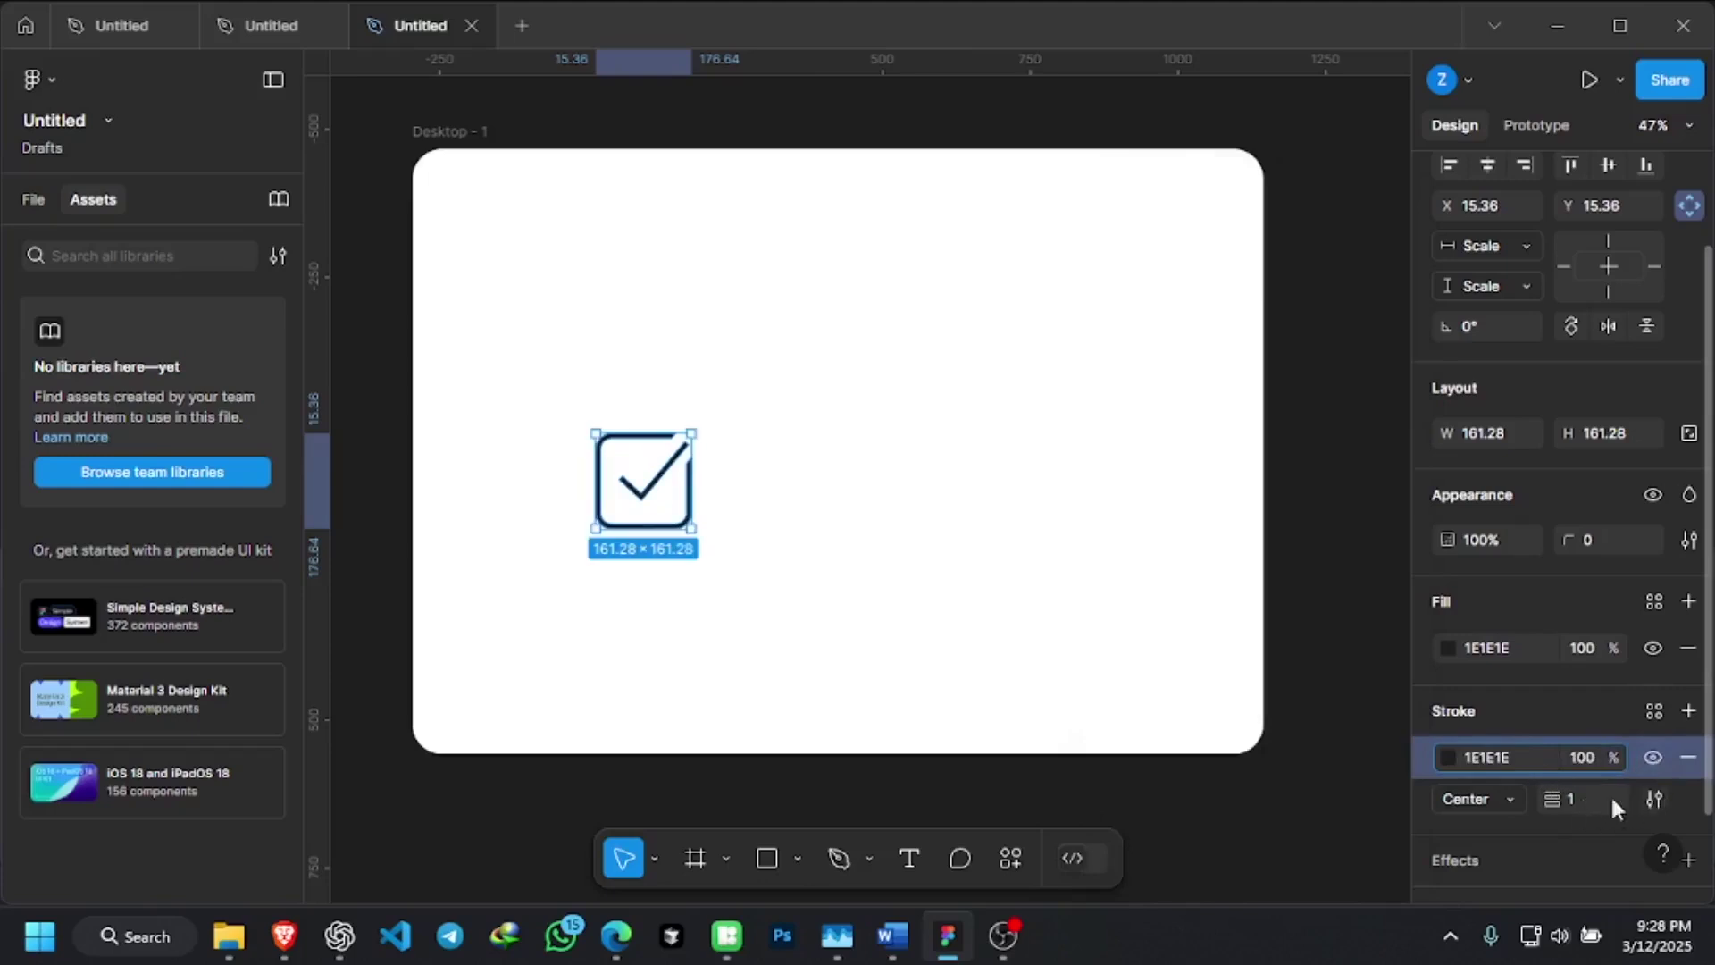
click(1503, 801)
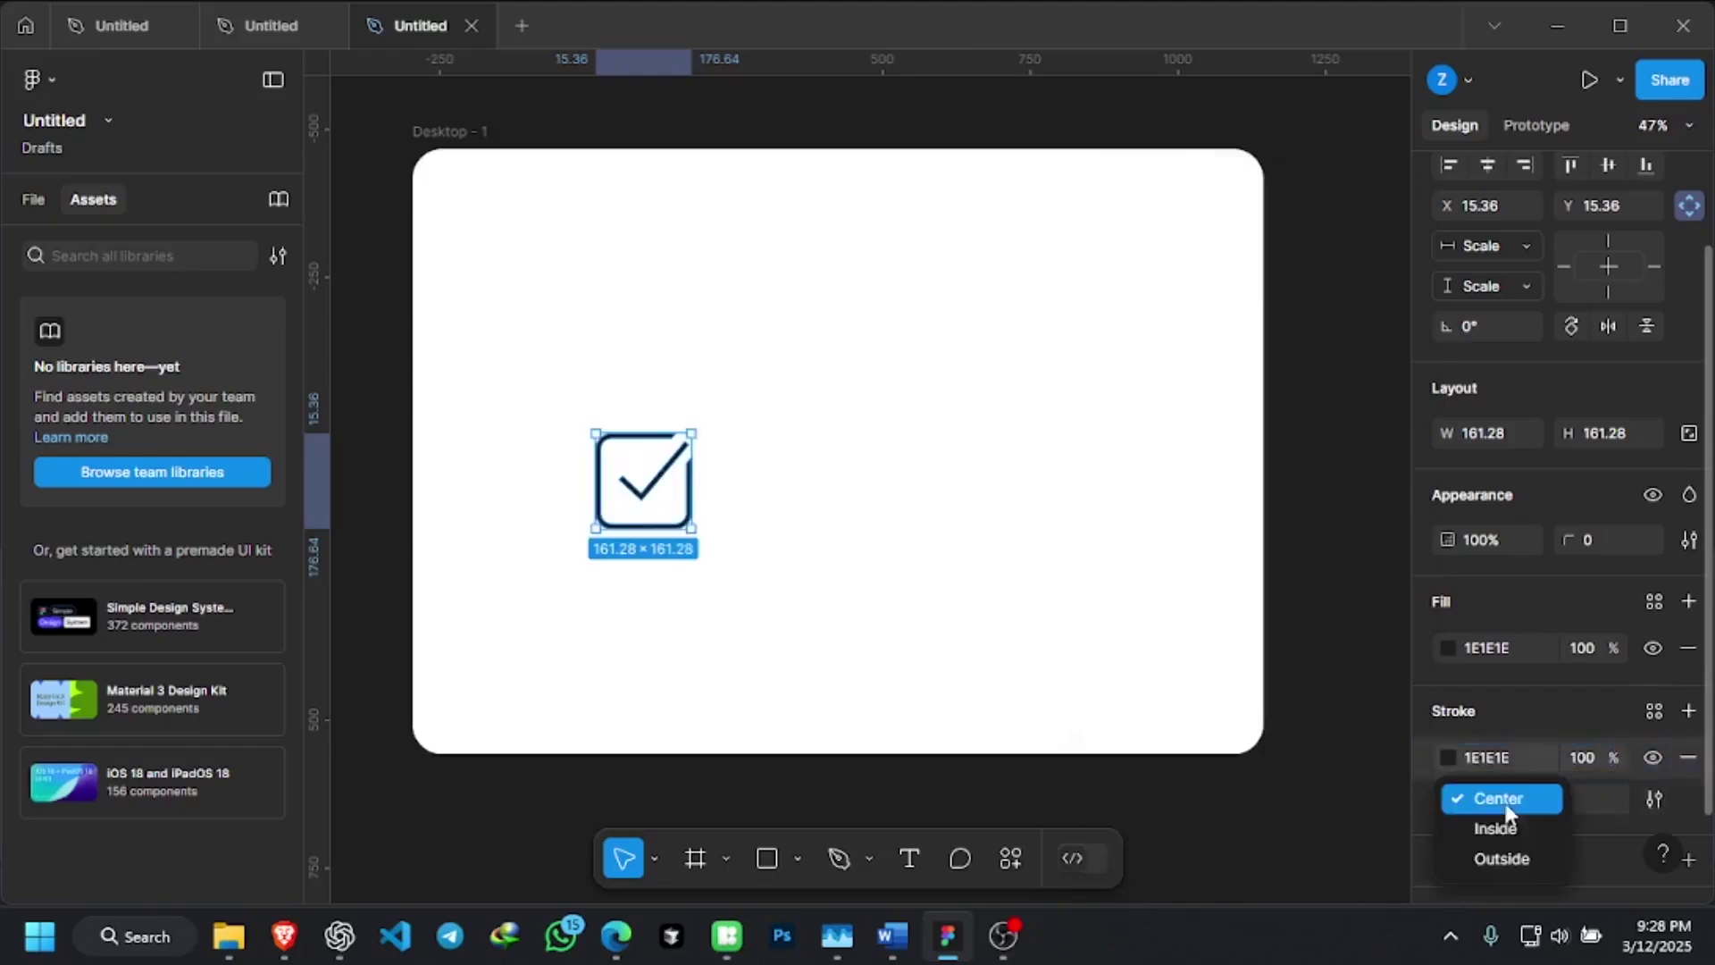
click(1521, 860)
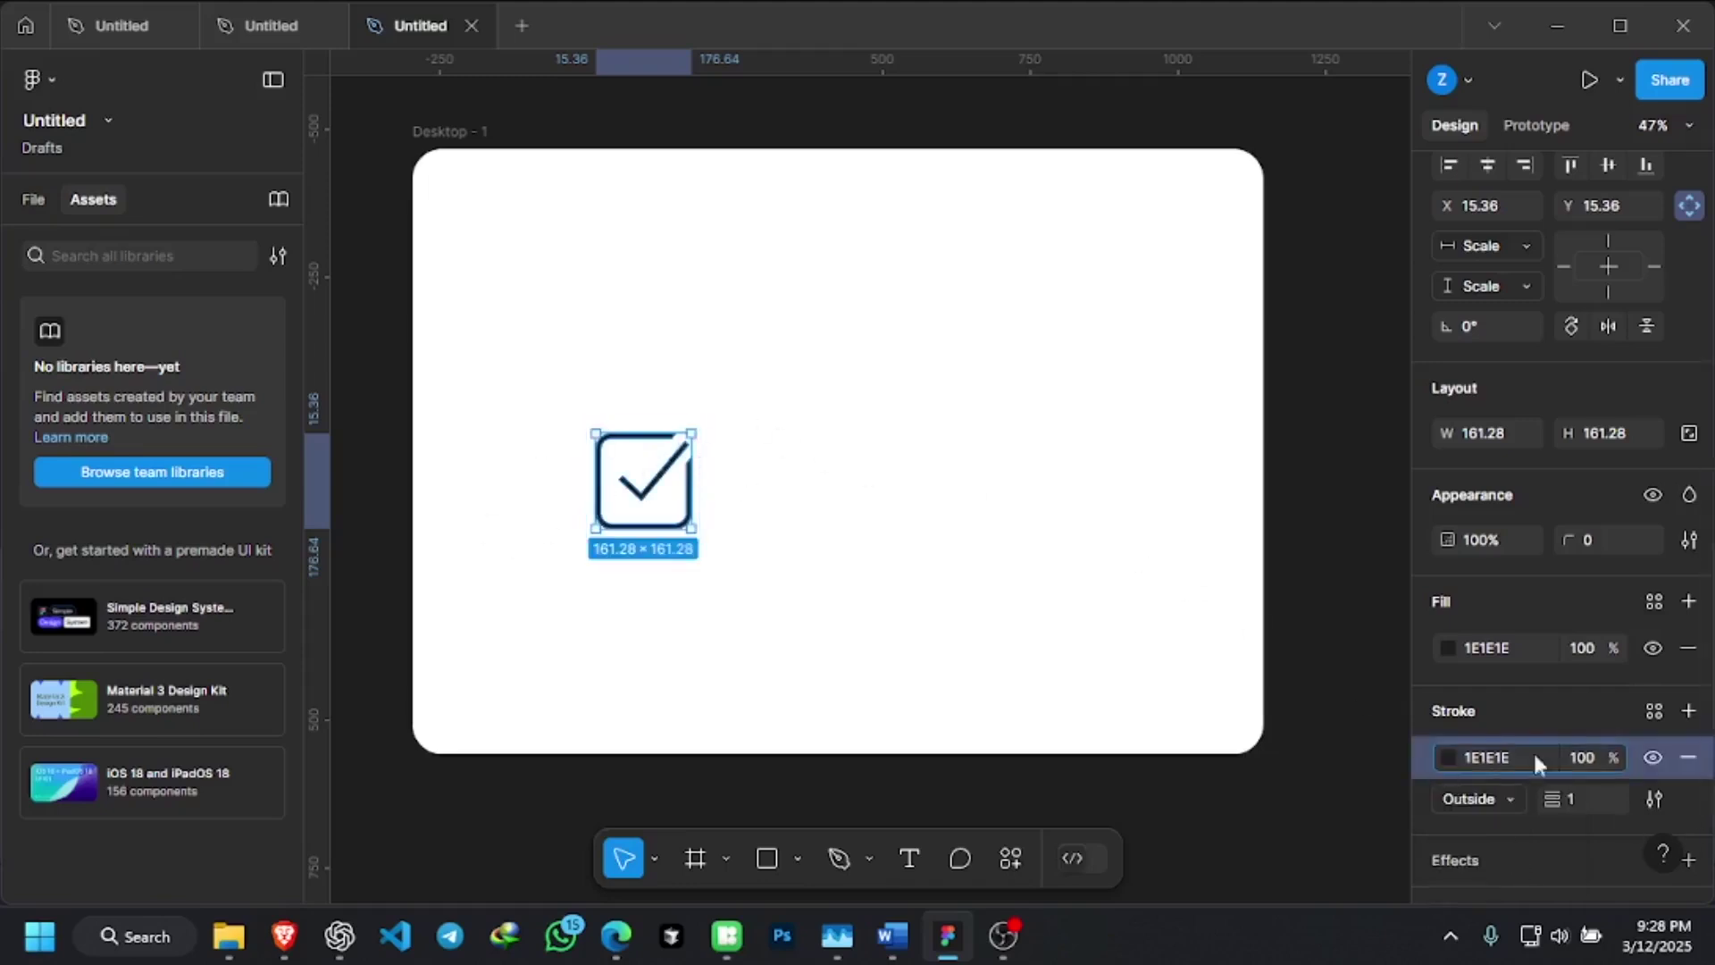
click(1367, 566)
click(665, 499)
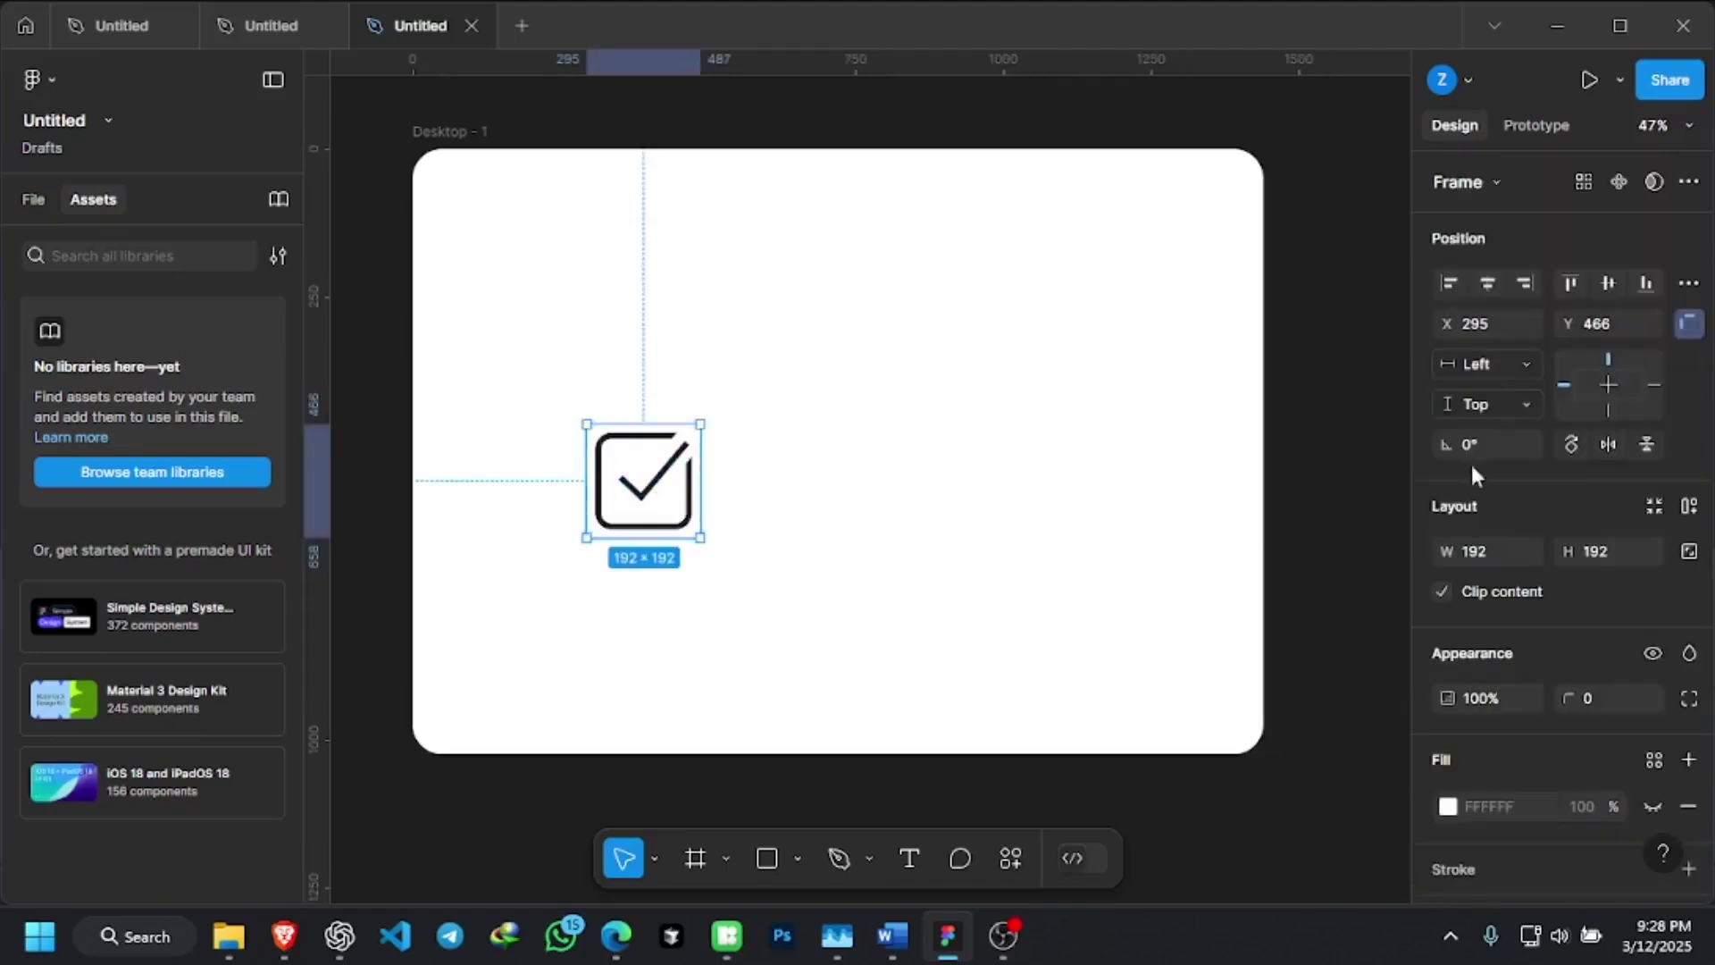
Constrain proportions and set the icon frame's width to 60, making it 60×60
scroll(1581, 490, down, 5)
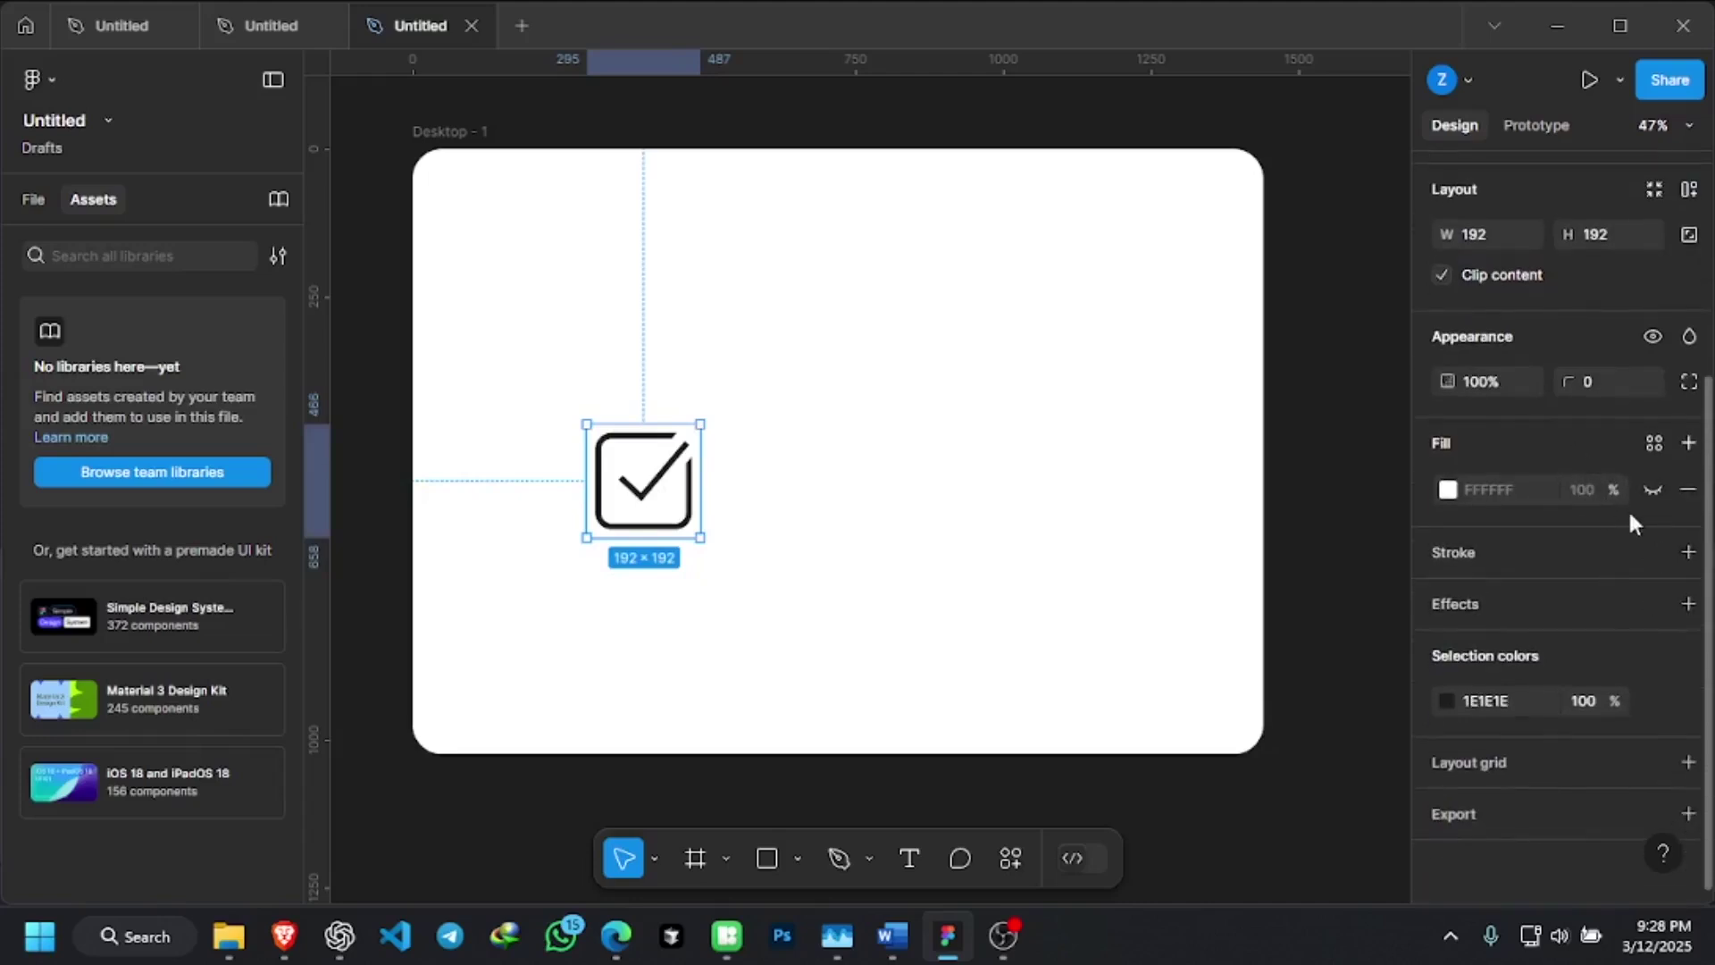
scroll(1599, 581, up, 3)
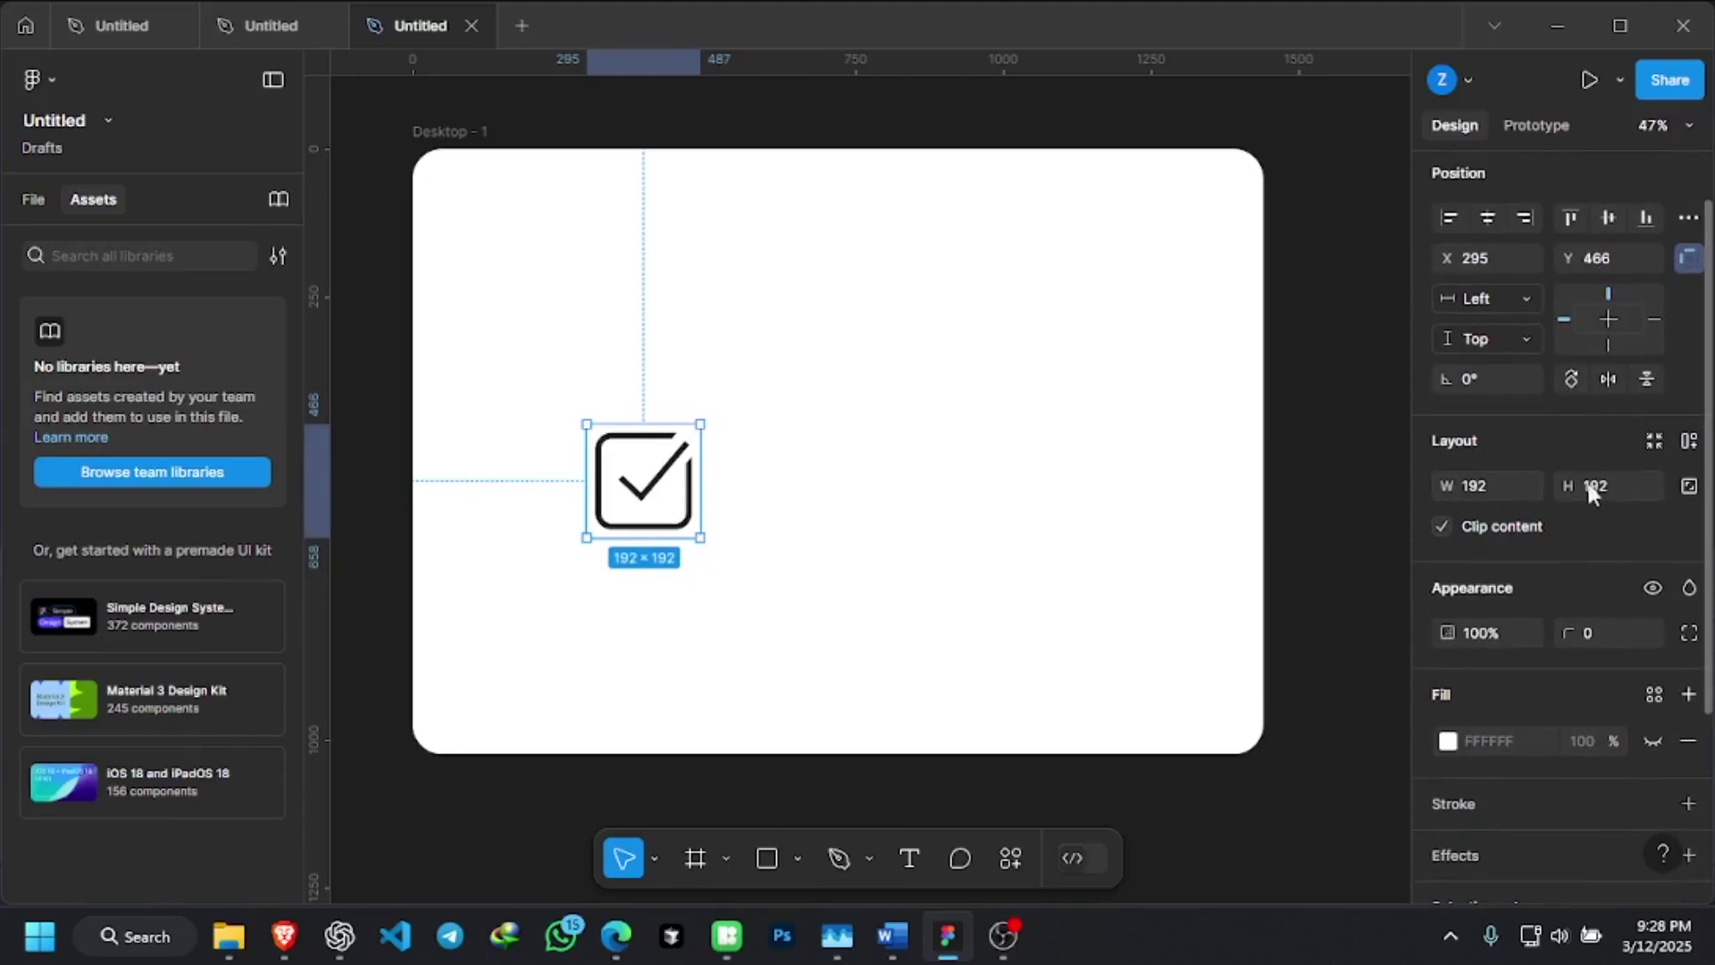
click(1688, 486)
click(1479, 487)
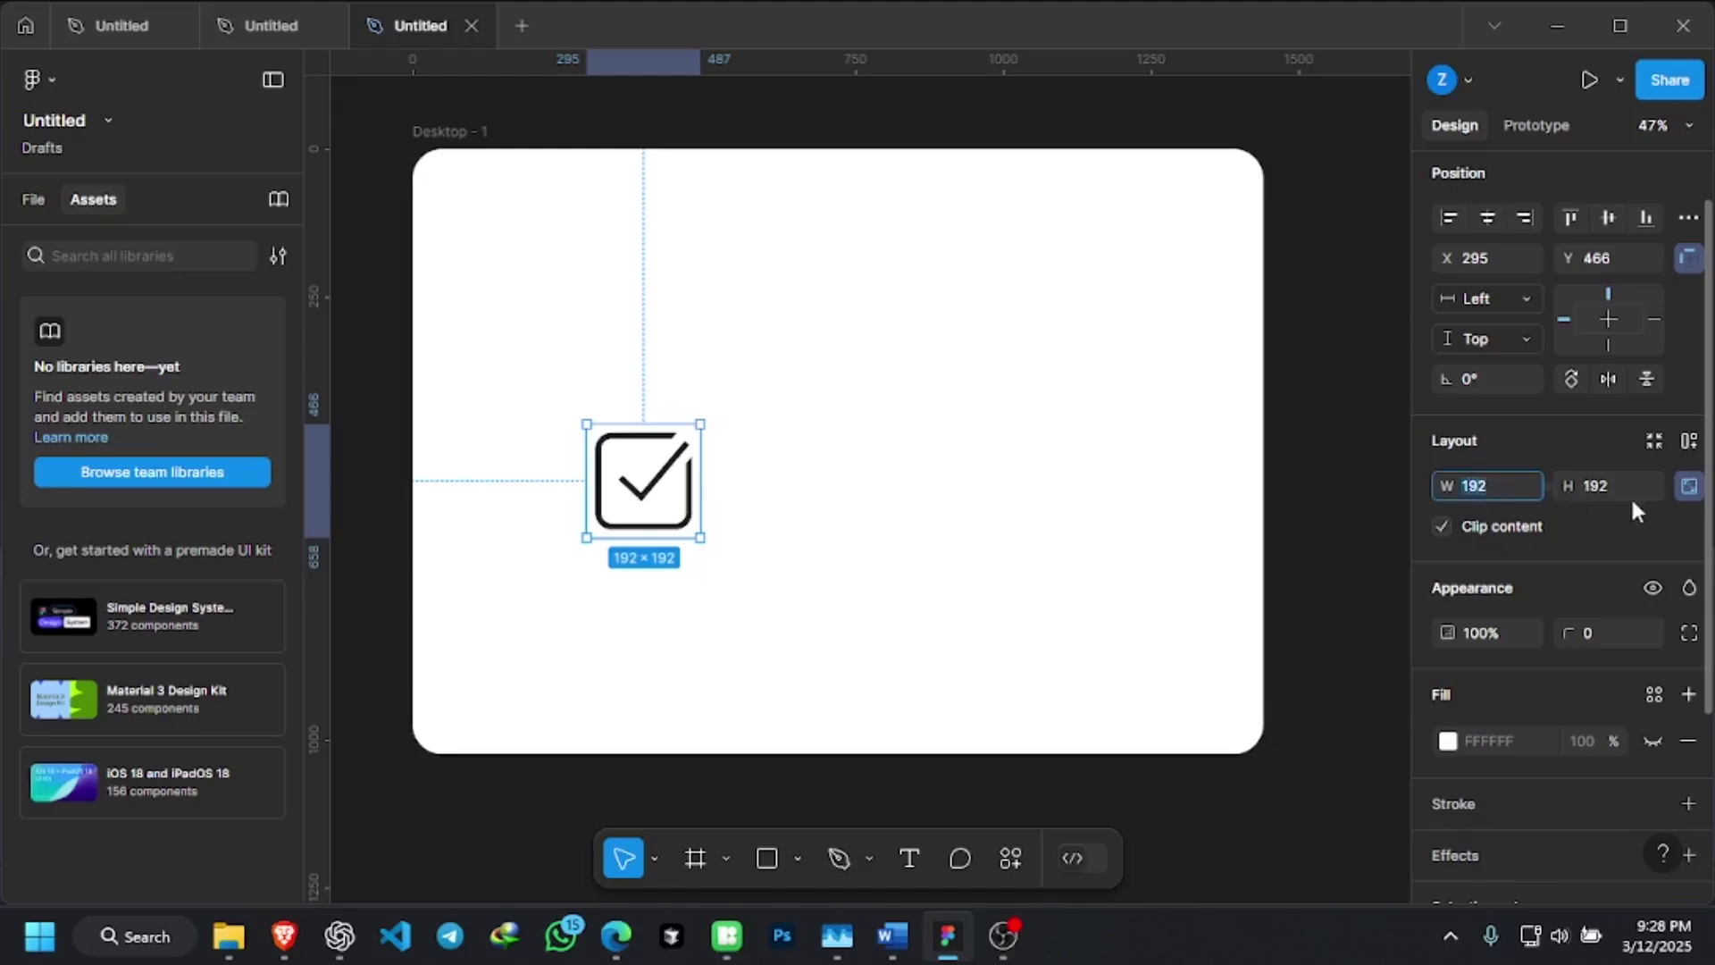
click(1691, 487)
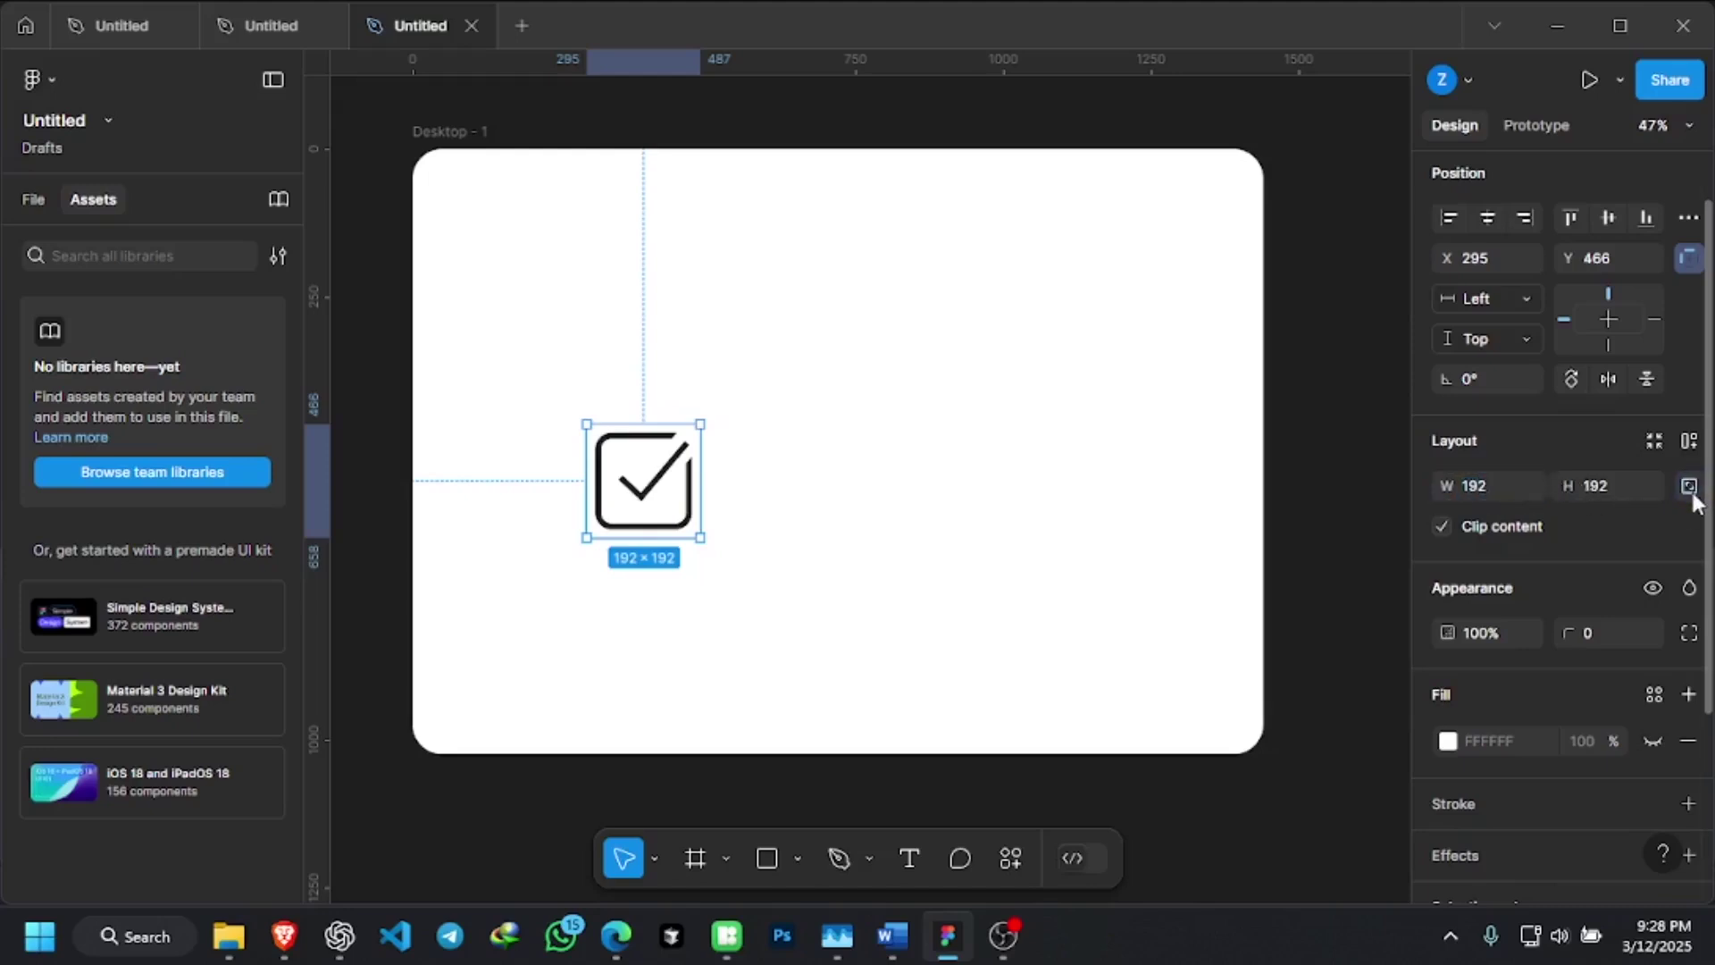
click(1476, 487)
key(Return)
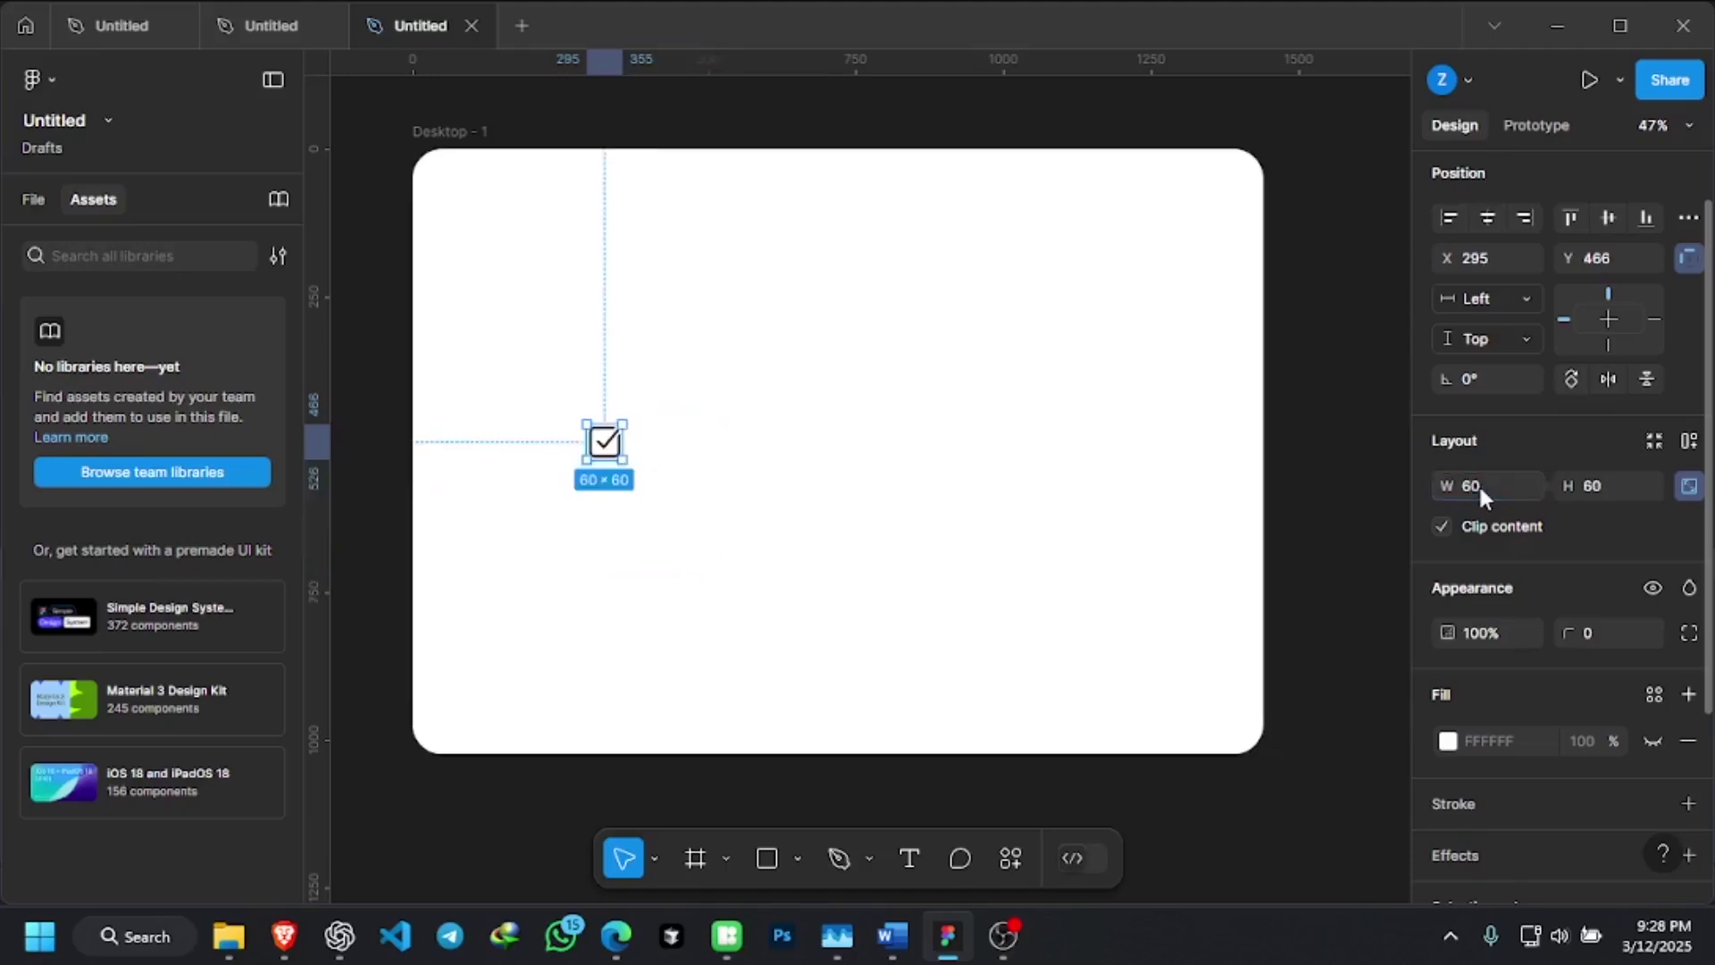
click(678, 444)
click(604, 441)
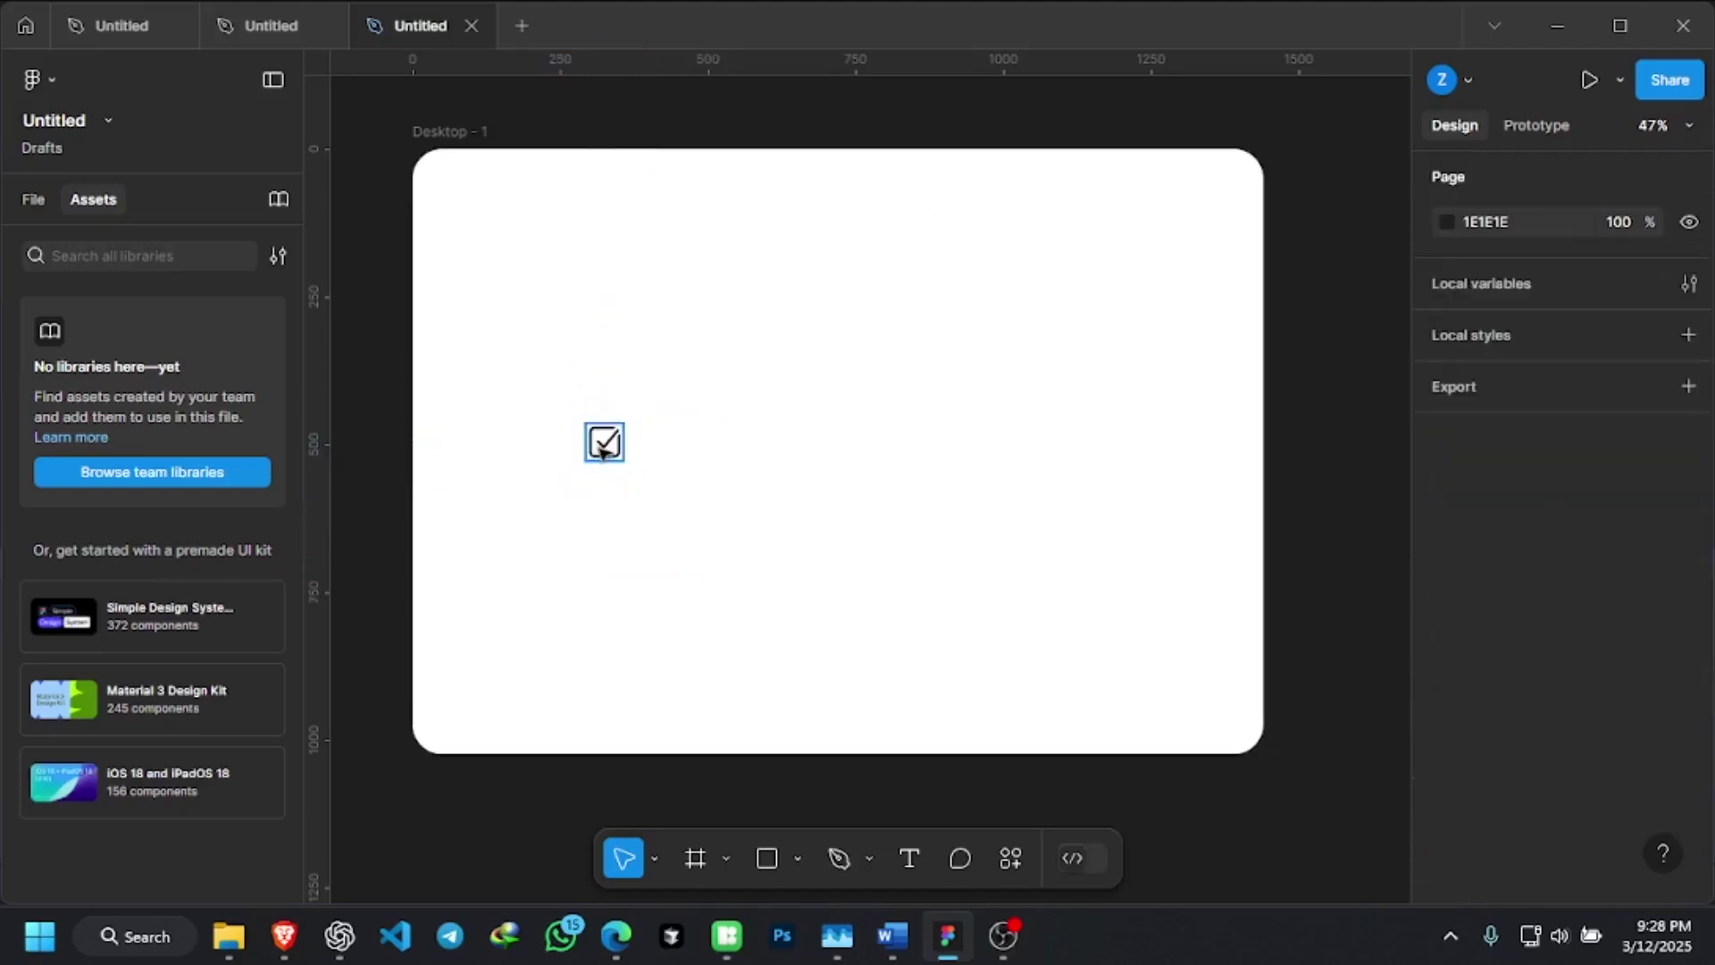
Move the checkbox frame to X 182, Y 187 and add auto layout with Shift+A
drag(595, 380, 539, 284)
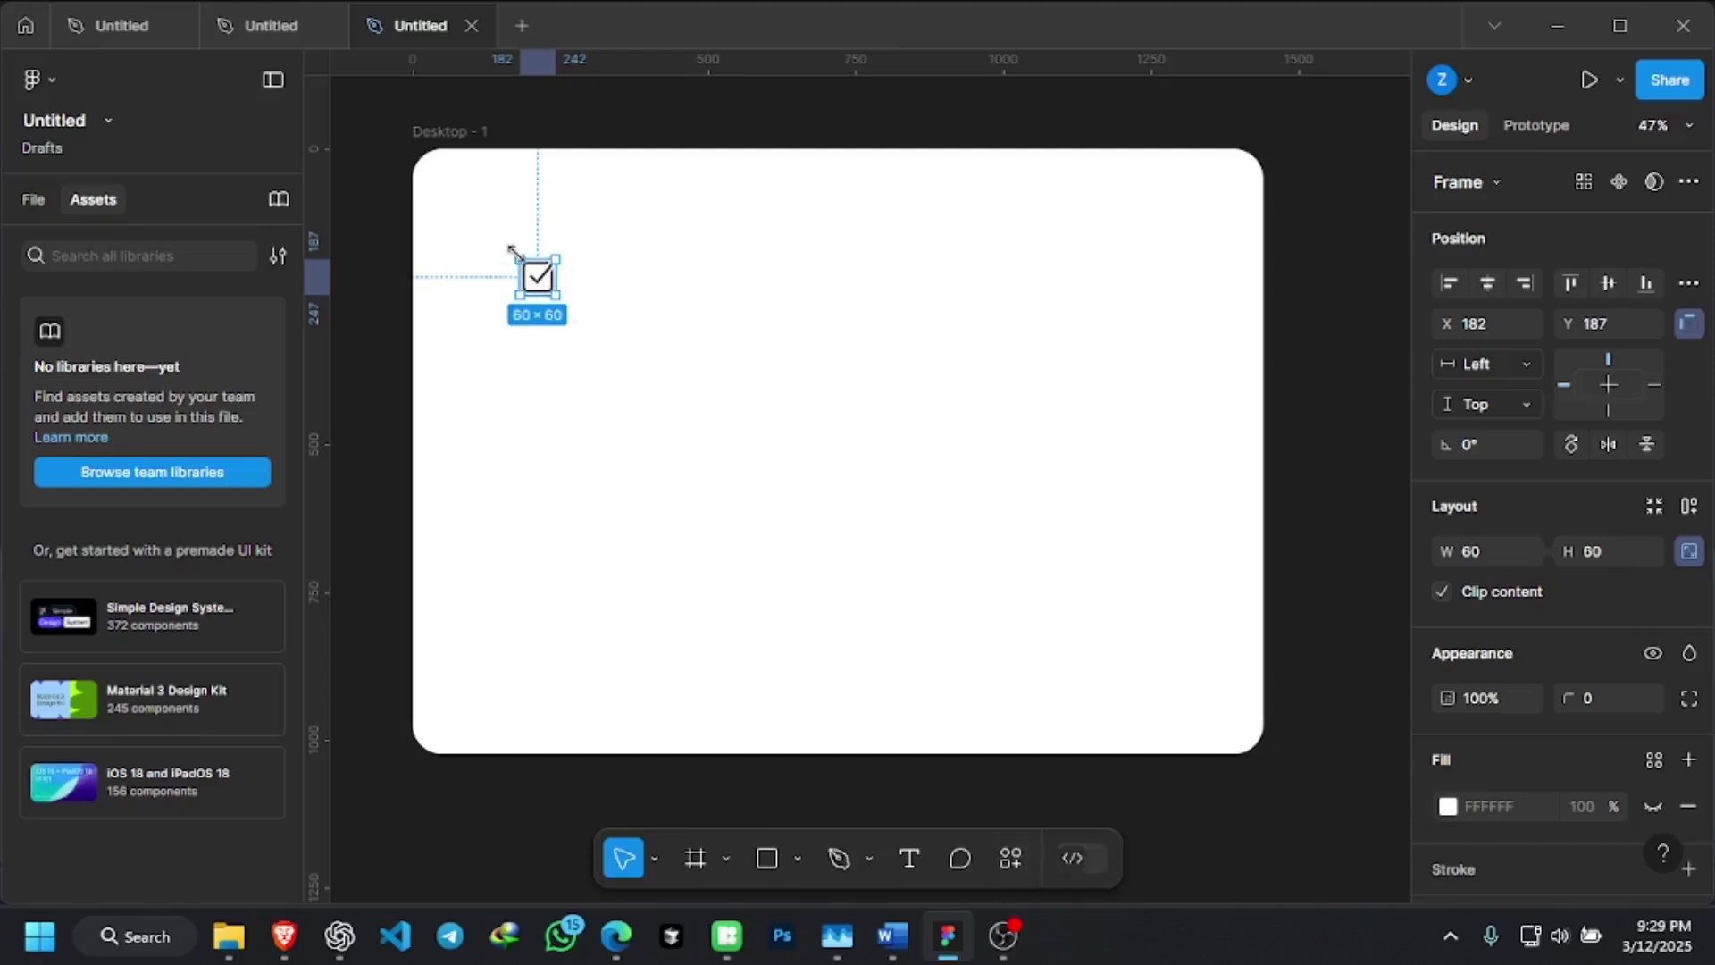
scroll(528, 234, up, 2)
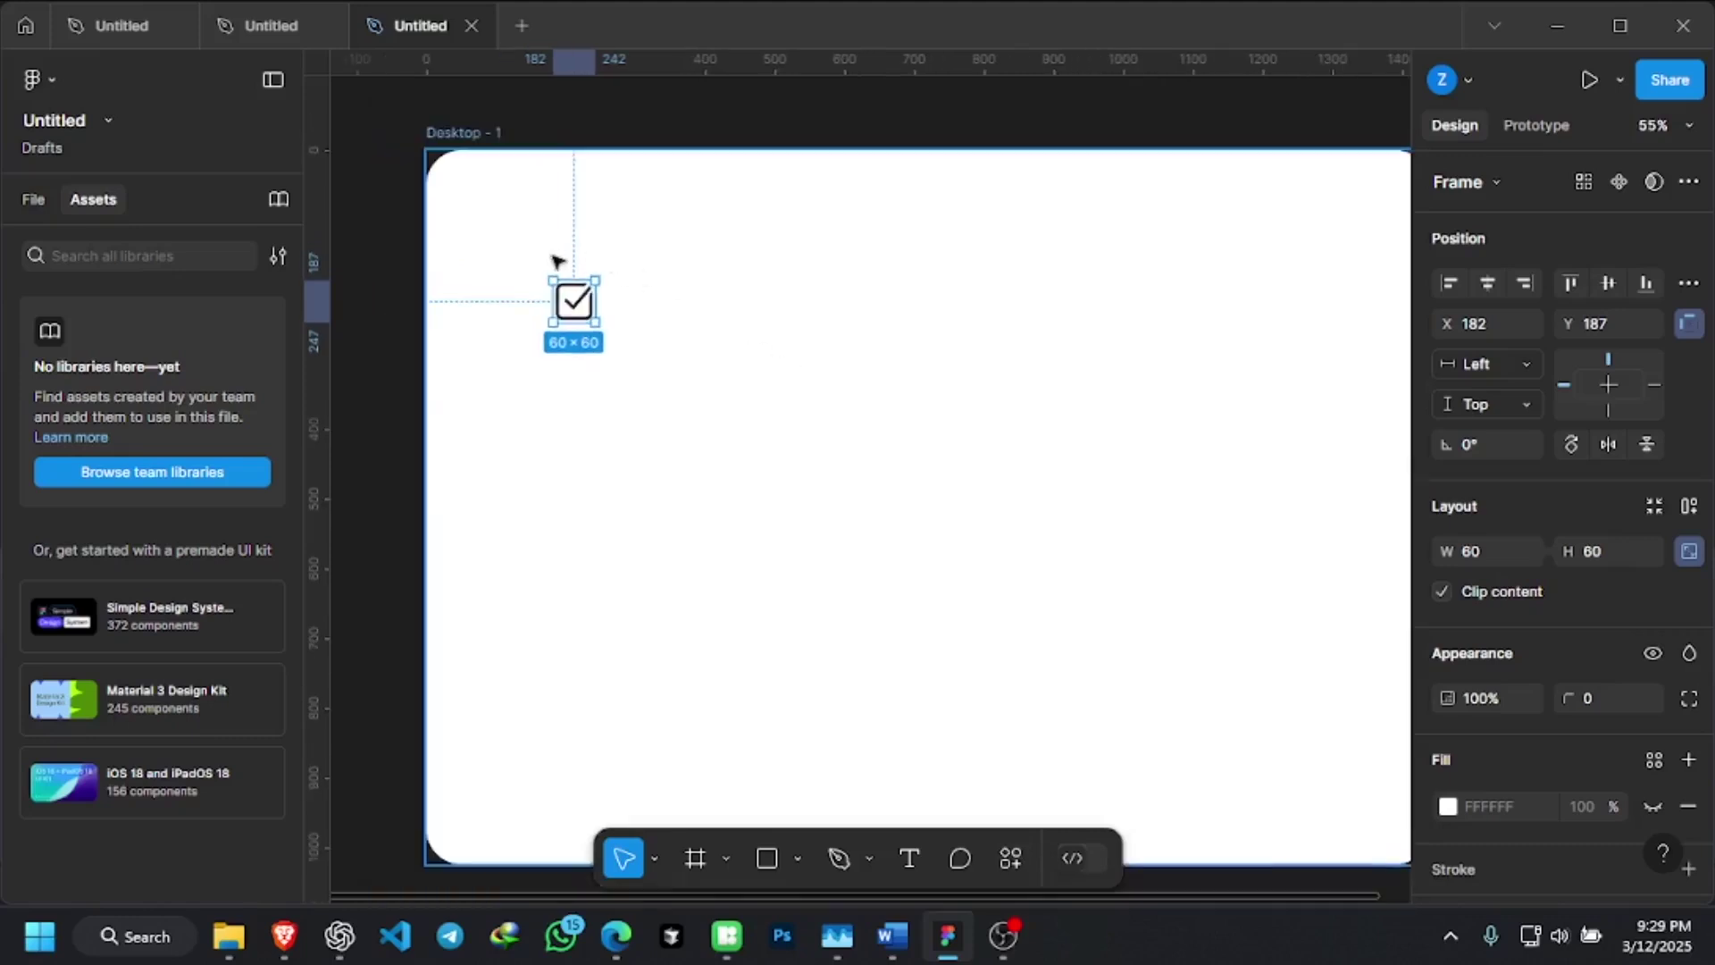
scroll(557, 261, up, 2)
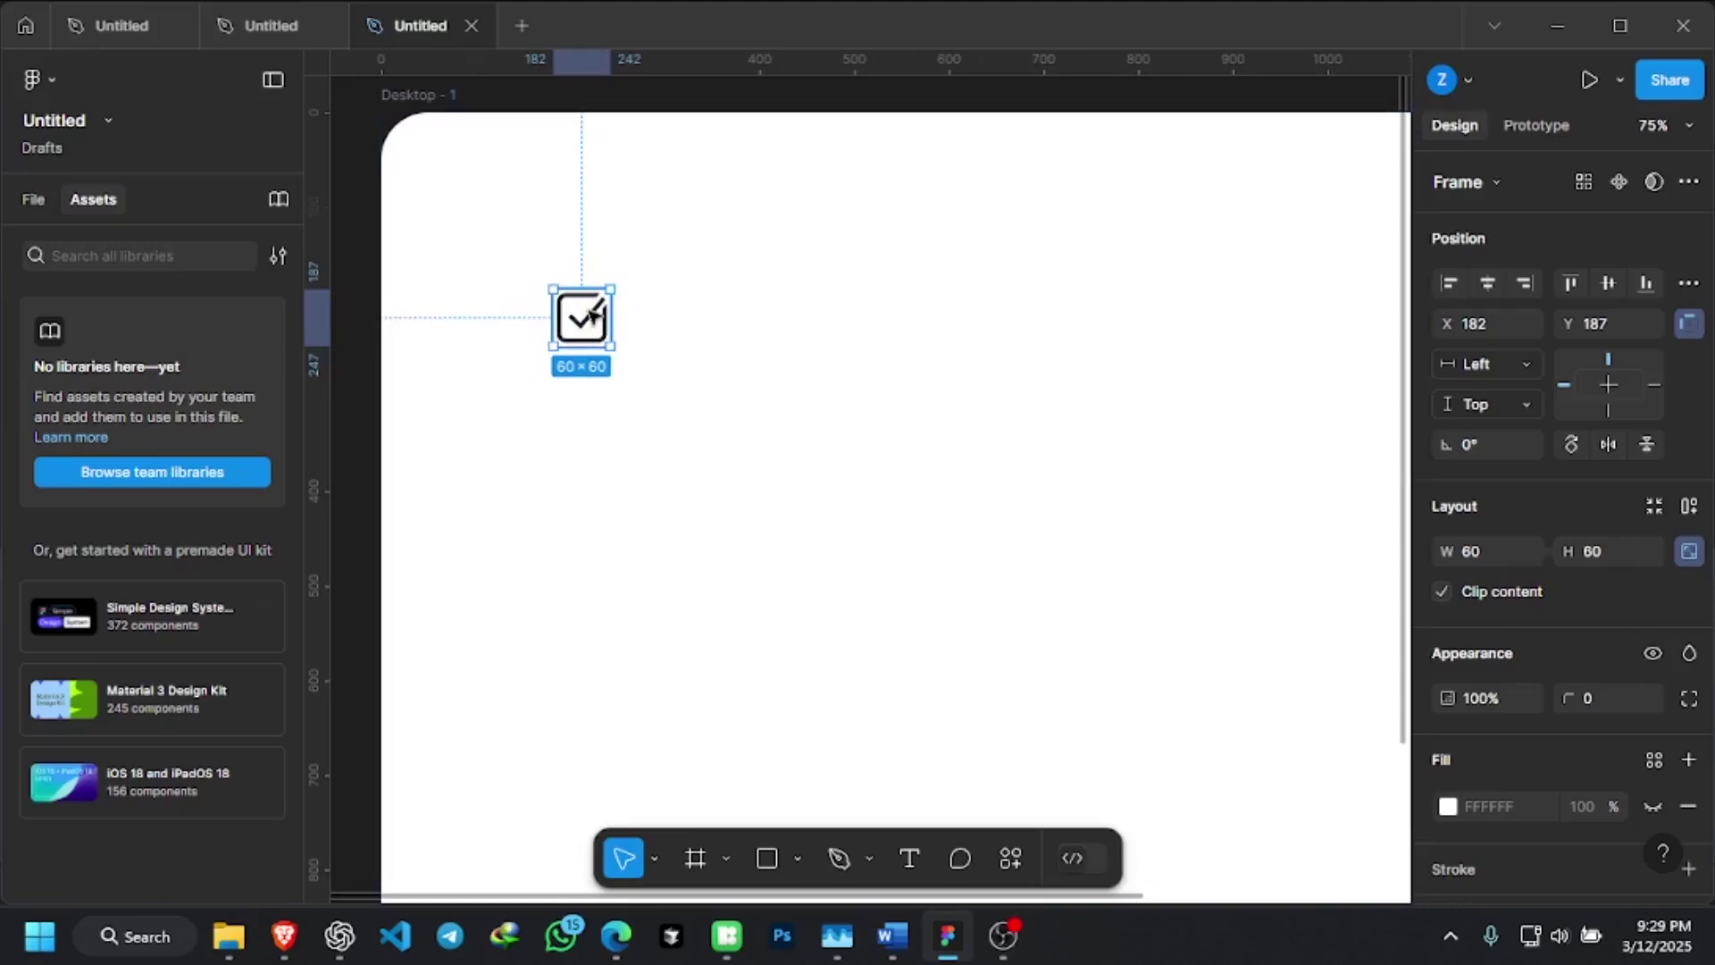
key(shift+a)
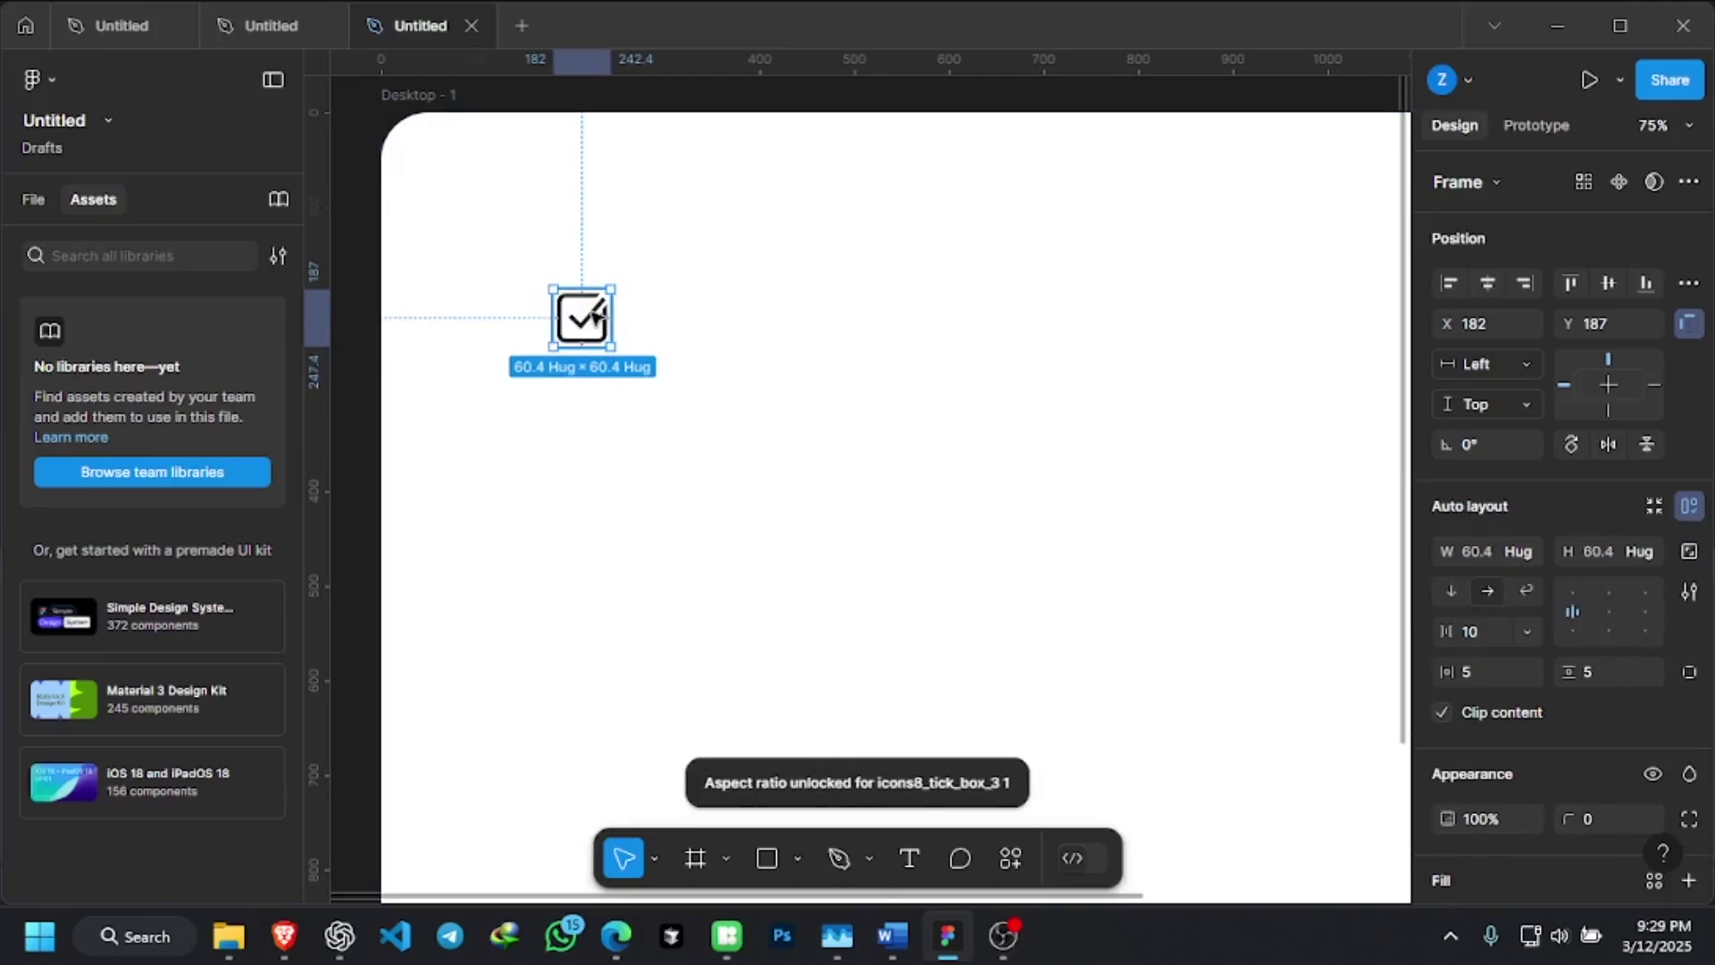
right_click(586, 320)
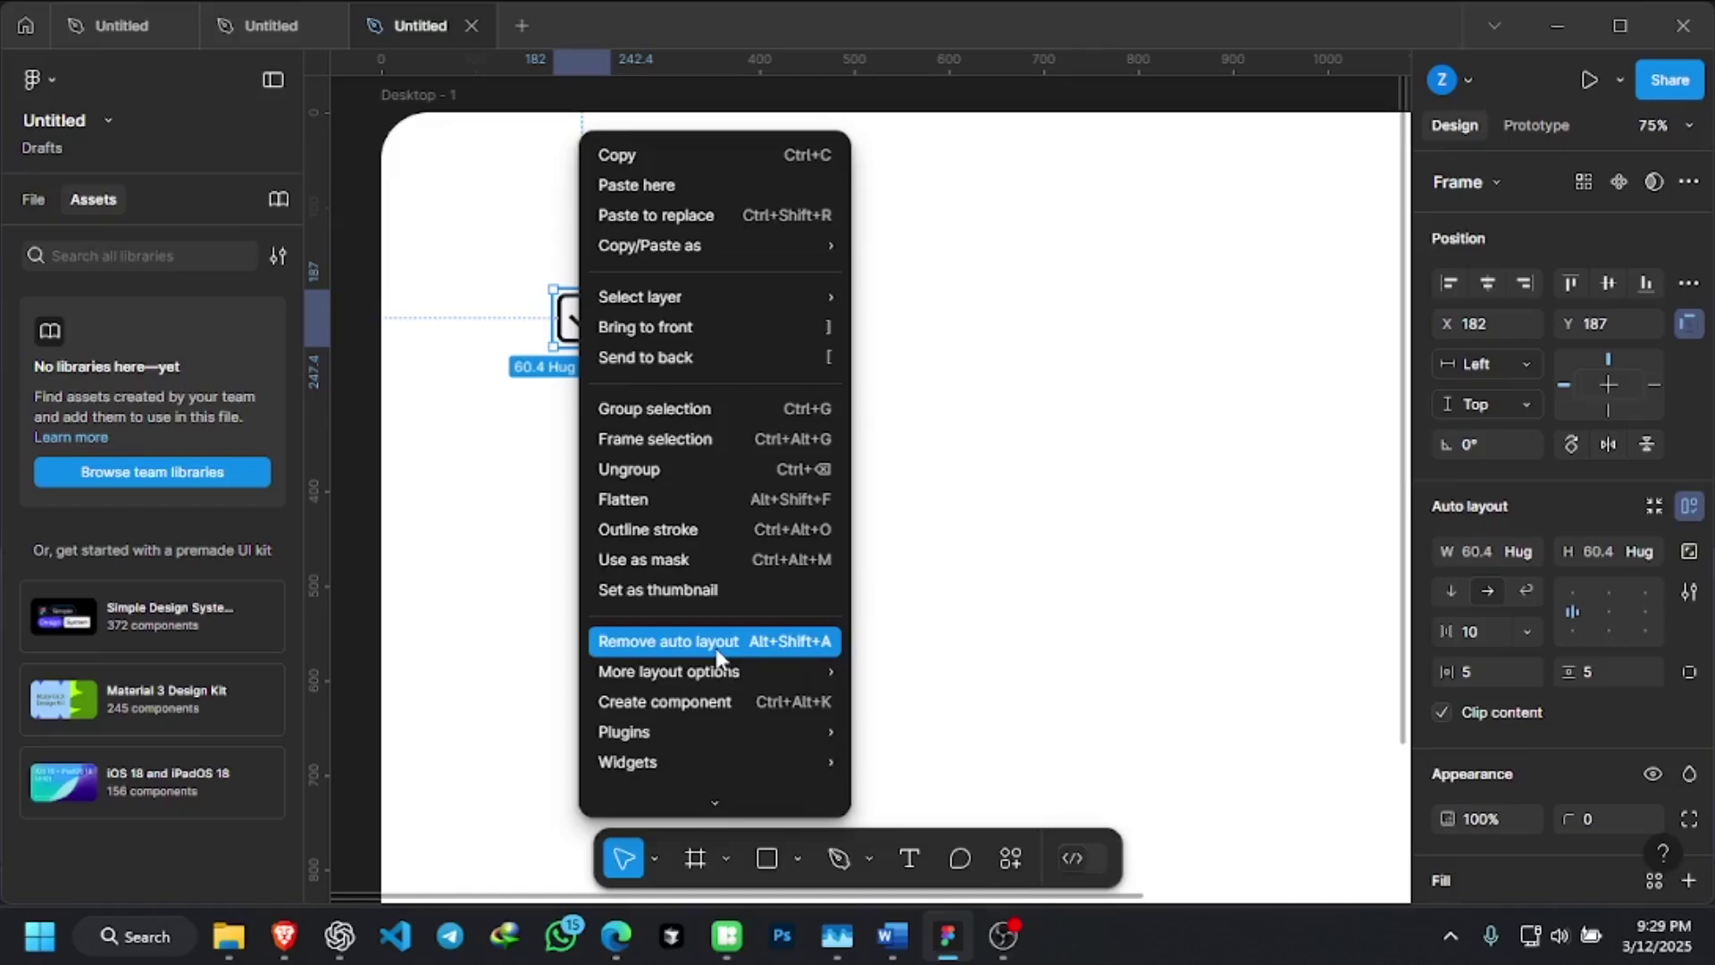
Convert the tick-box icon frame into a component
click(738, 696)
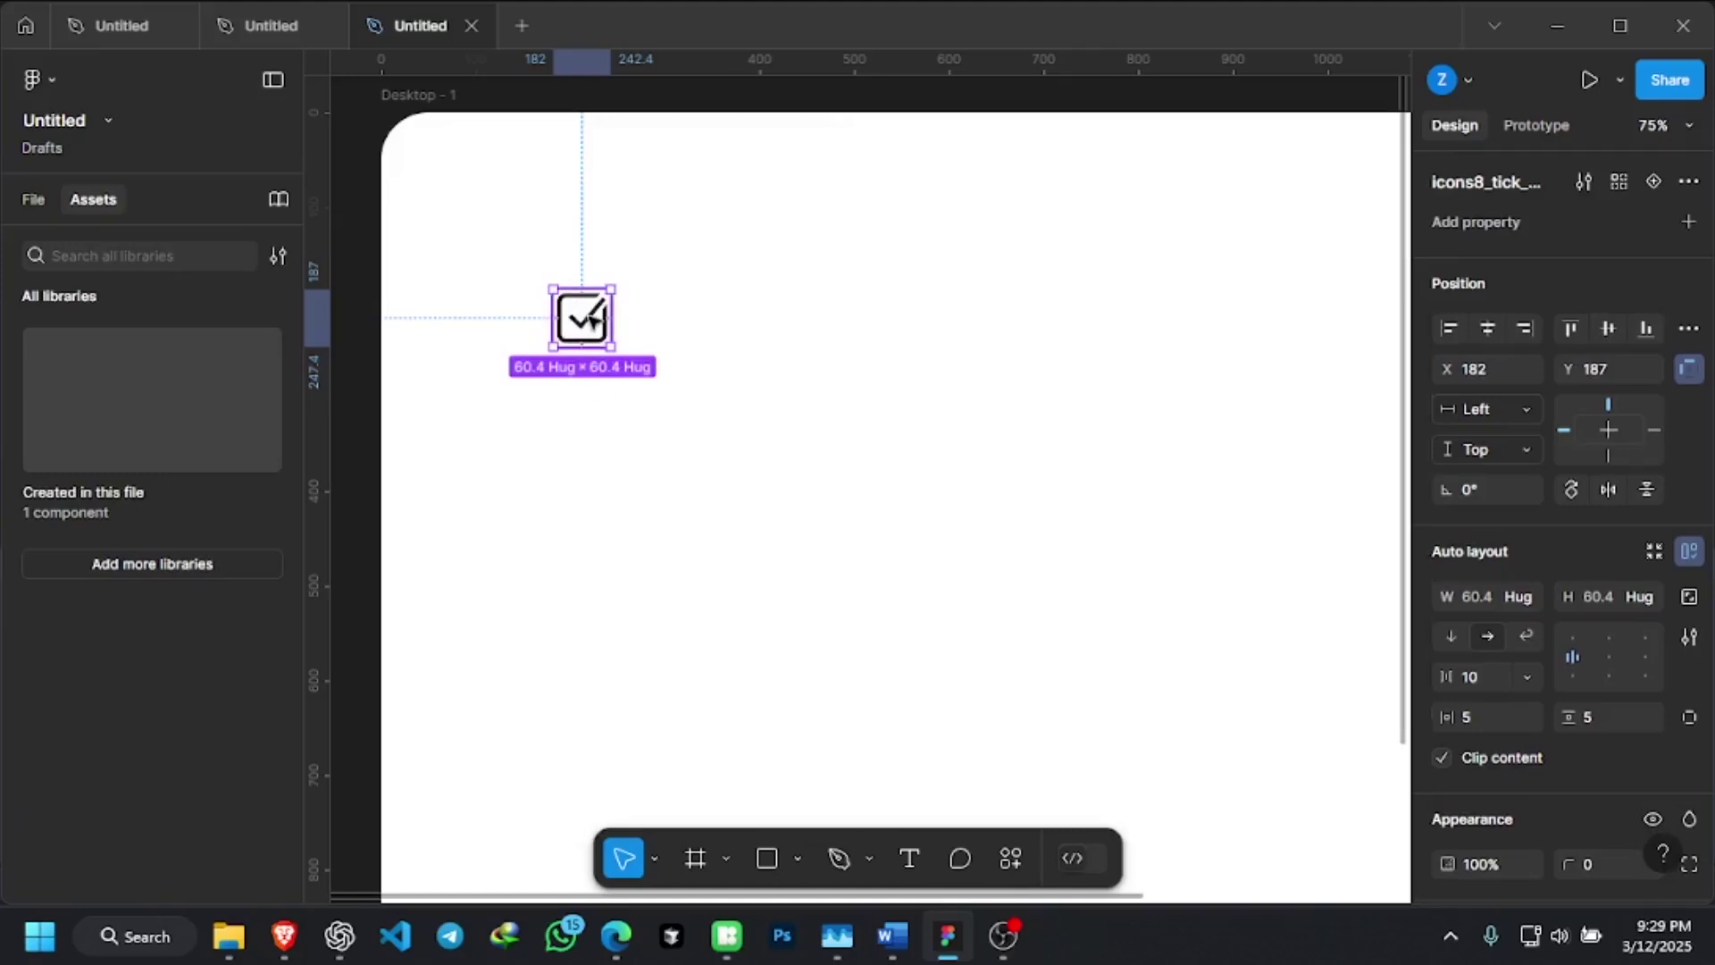
Show the Assets 'Created in this file' list and view the tick-box component's details
click(27, 197)
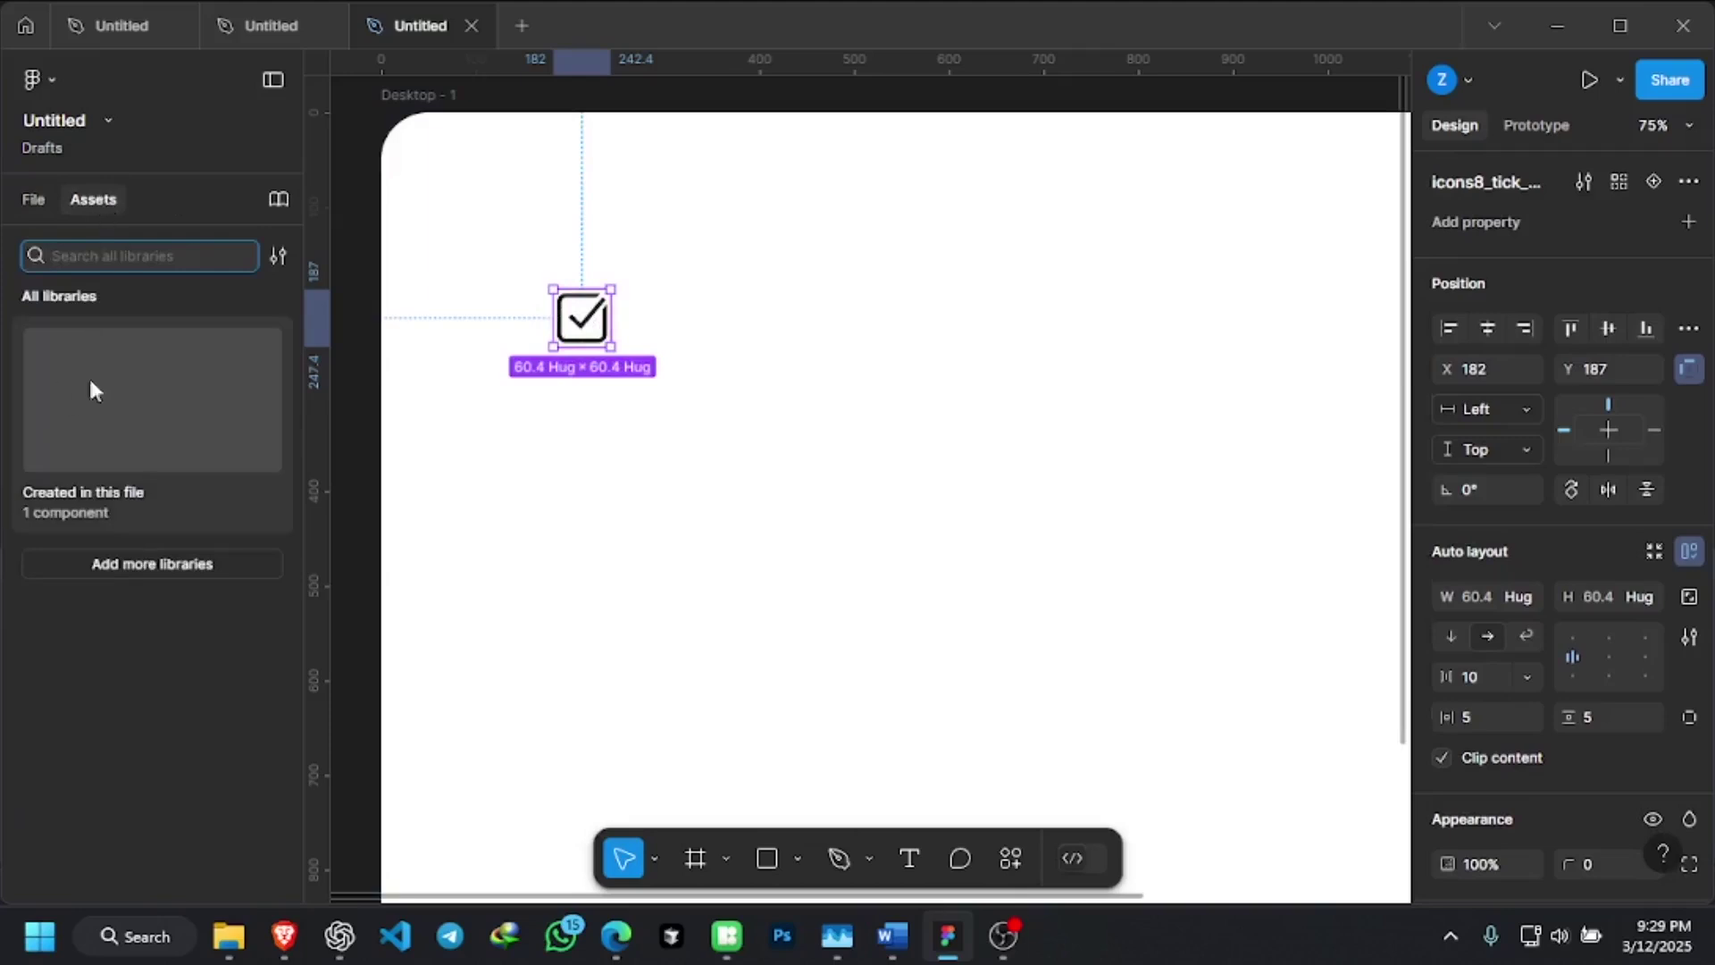
click(184, 380)
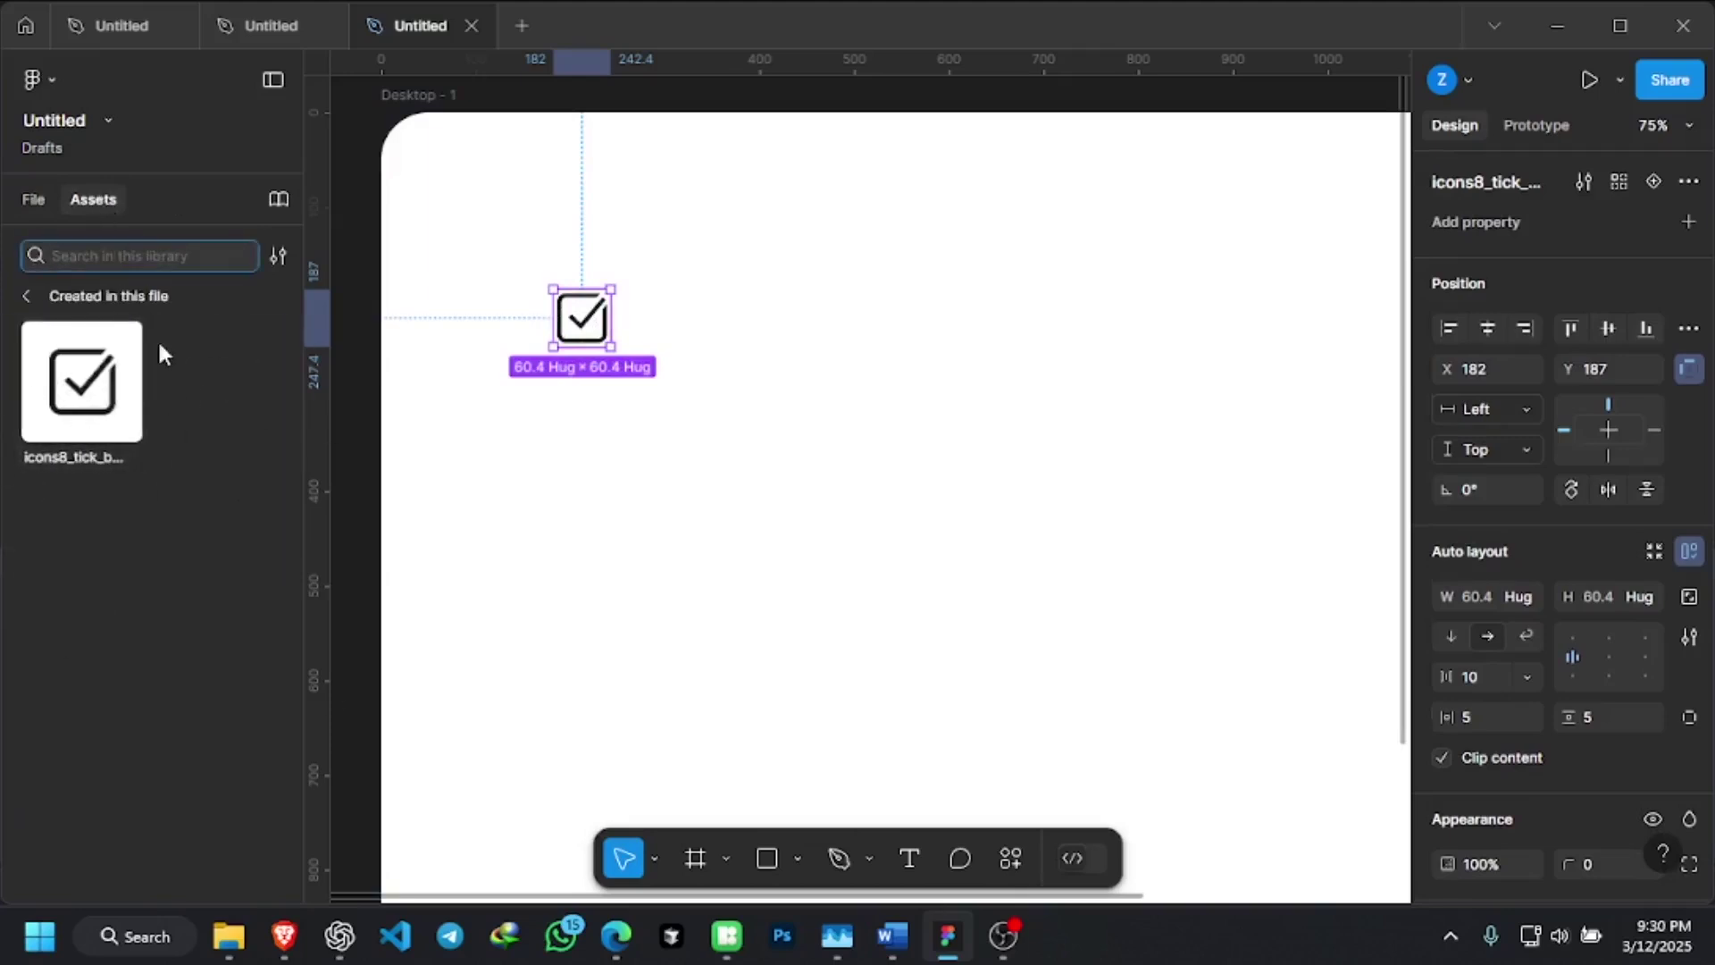
scroll(768, 390, down, 1)
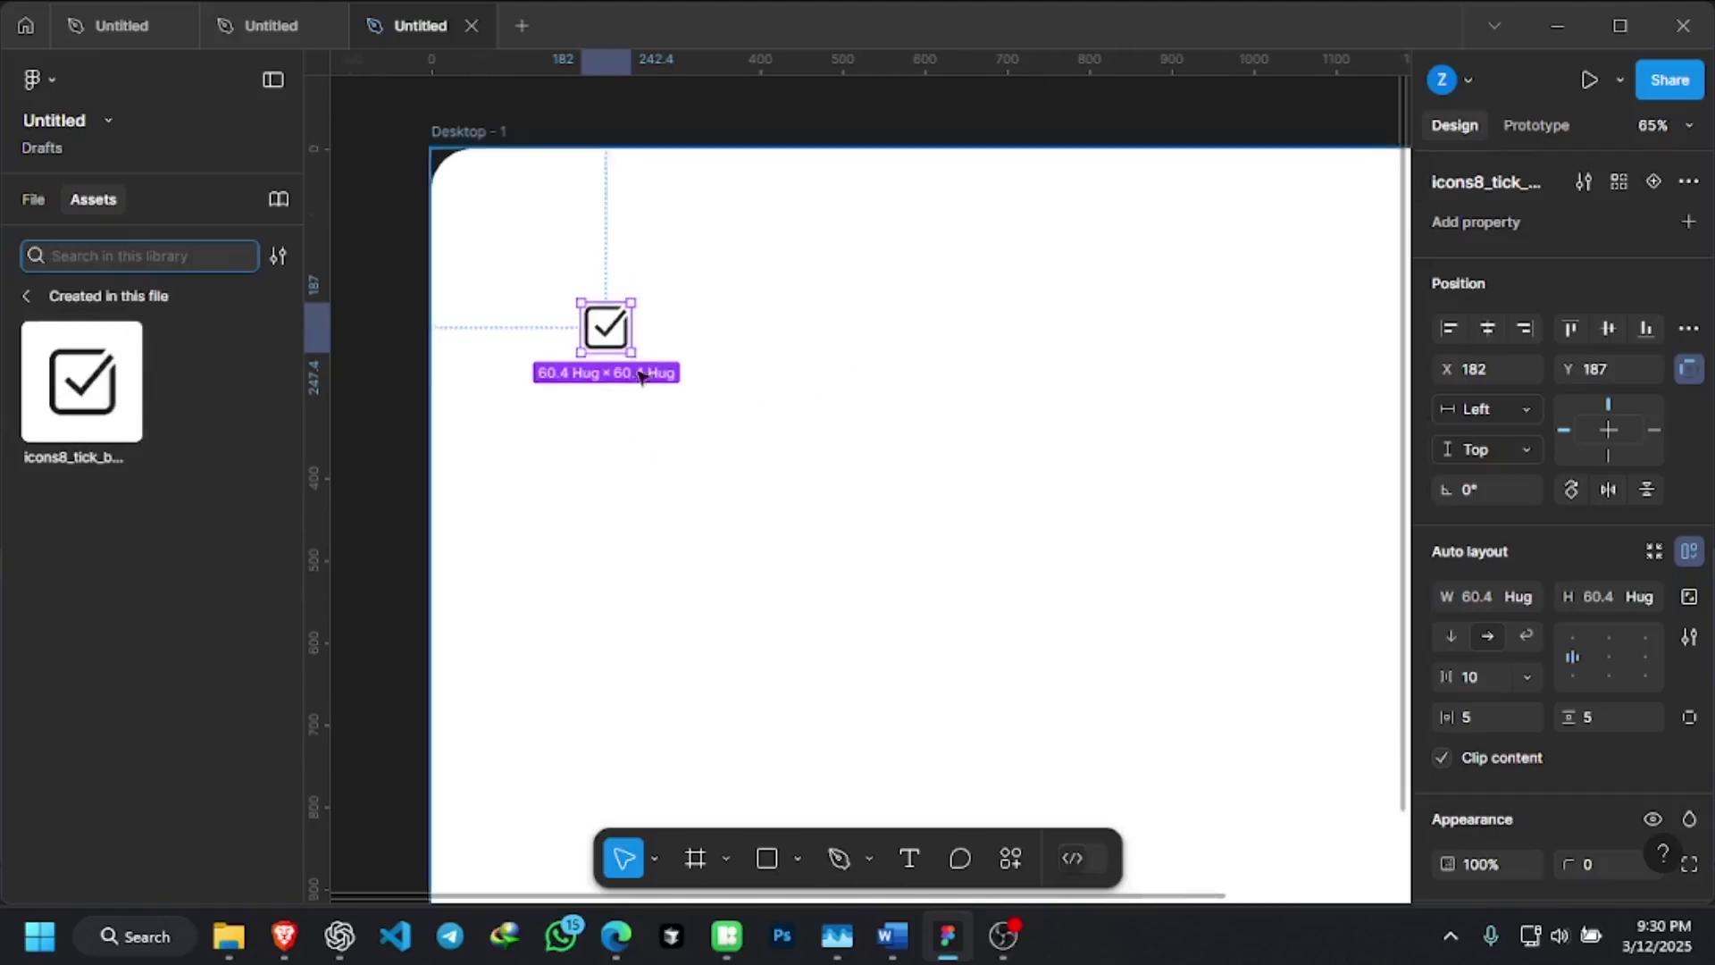
scroll(618, 383, down, 1)
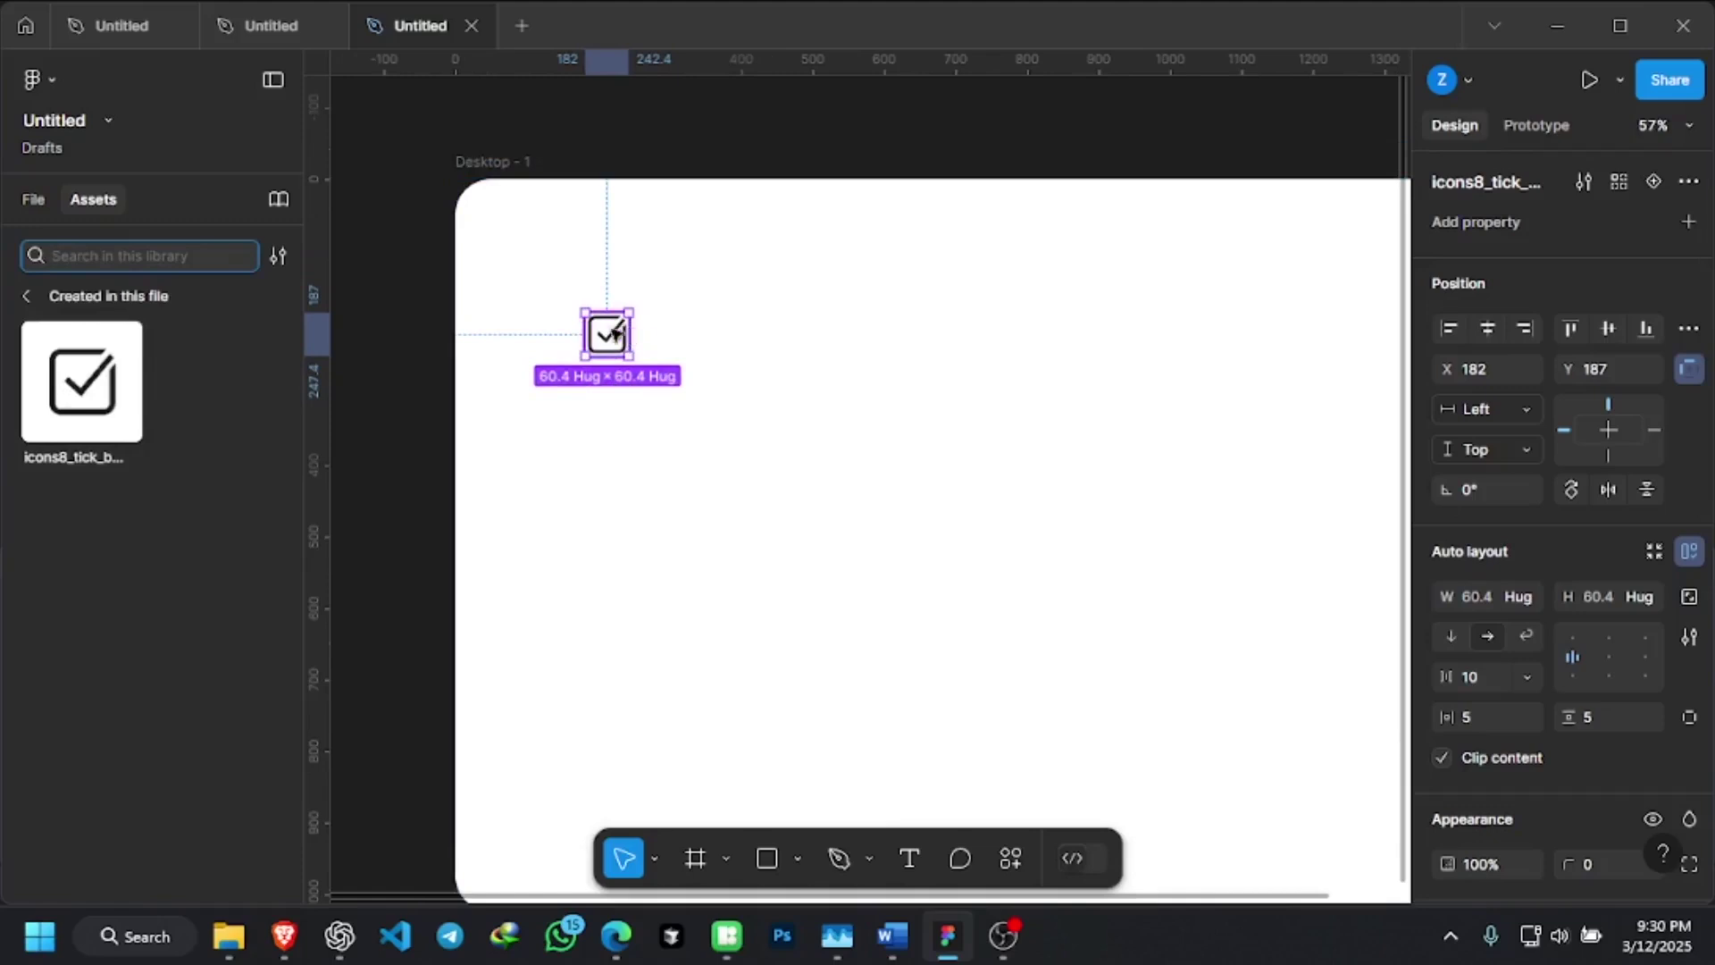
click(79, 386)
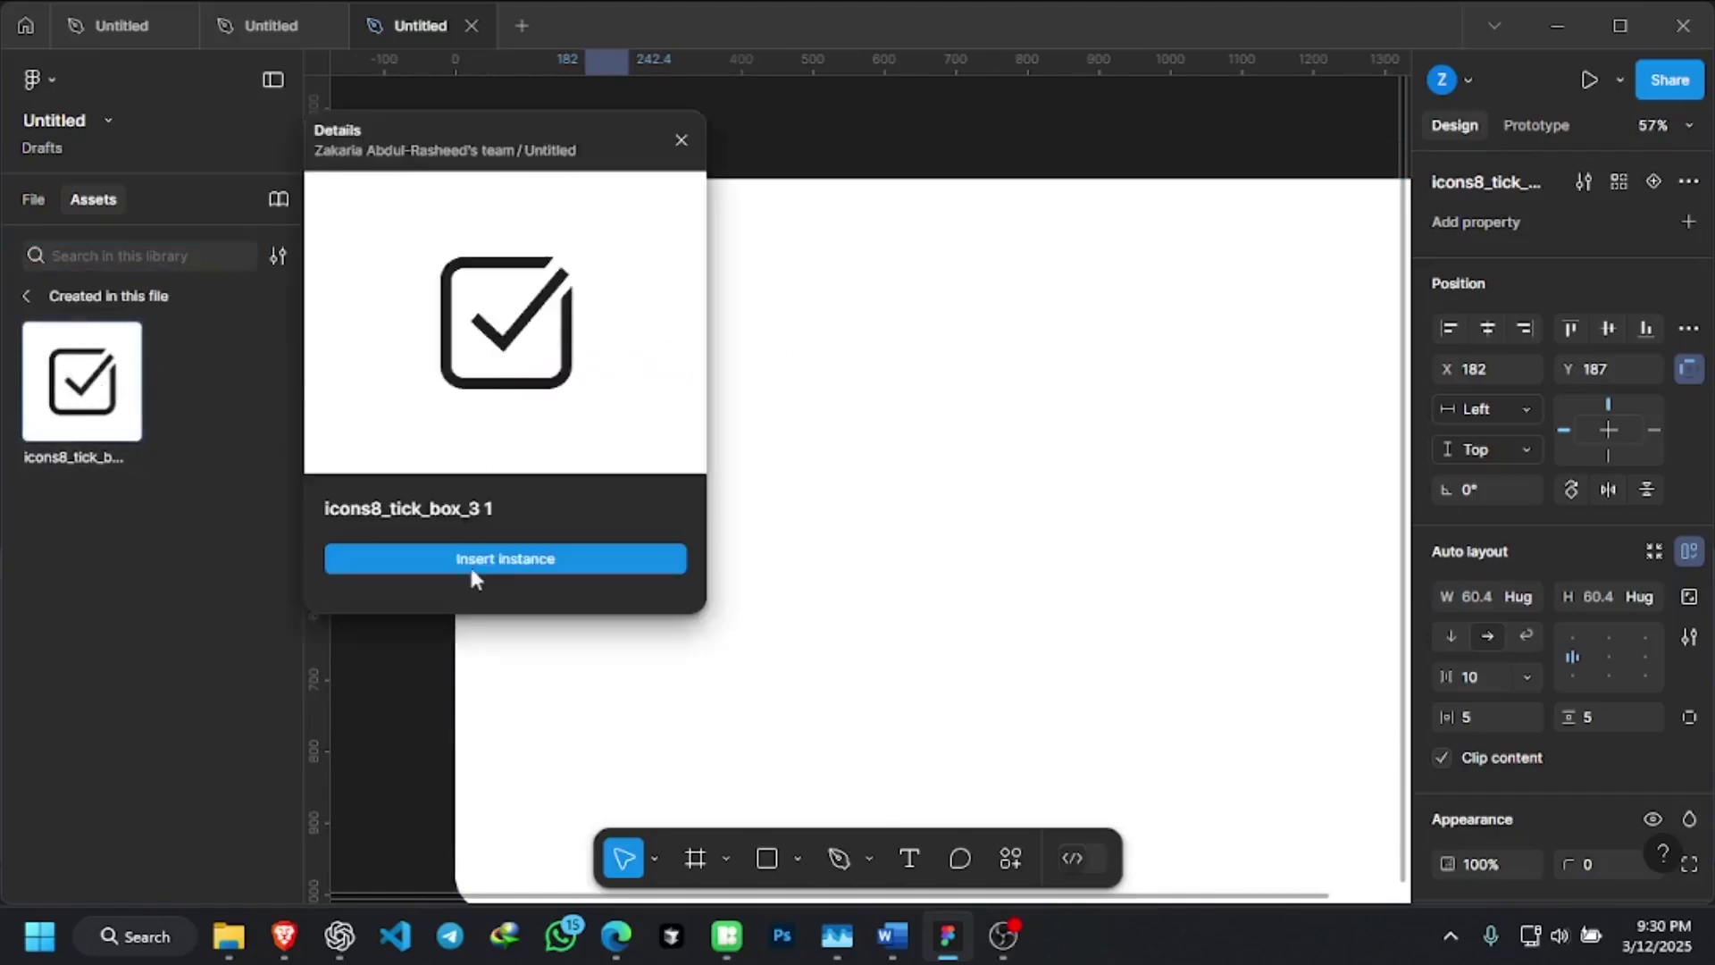
Try placing tick-box instances, then undo back to the single original checkbox
click(517, 563)
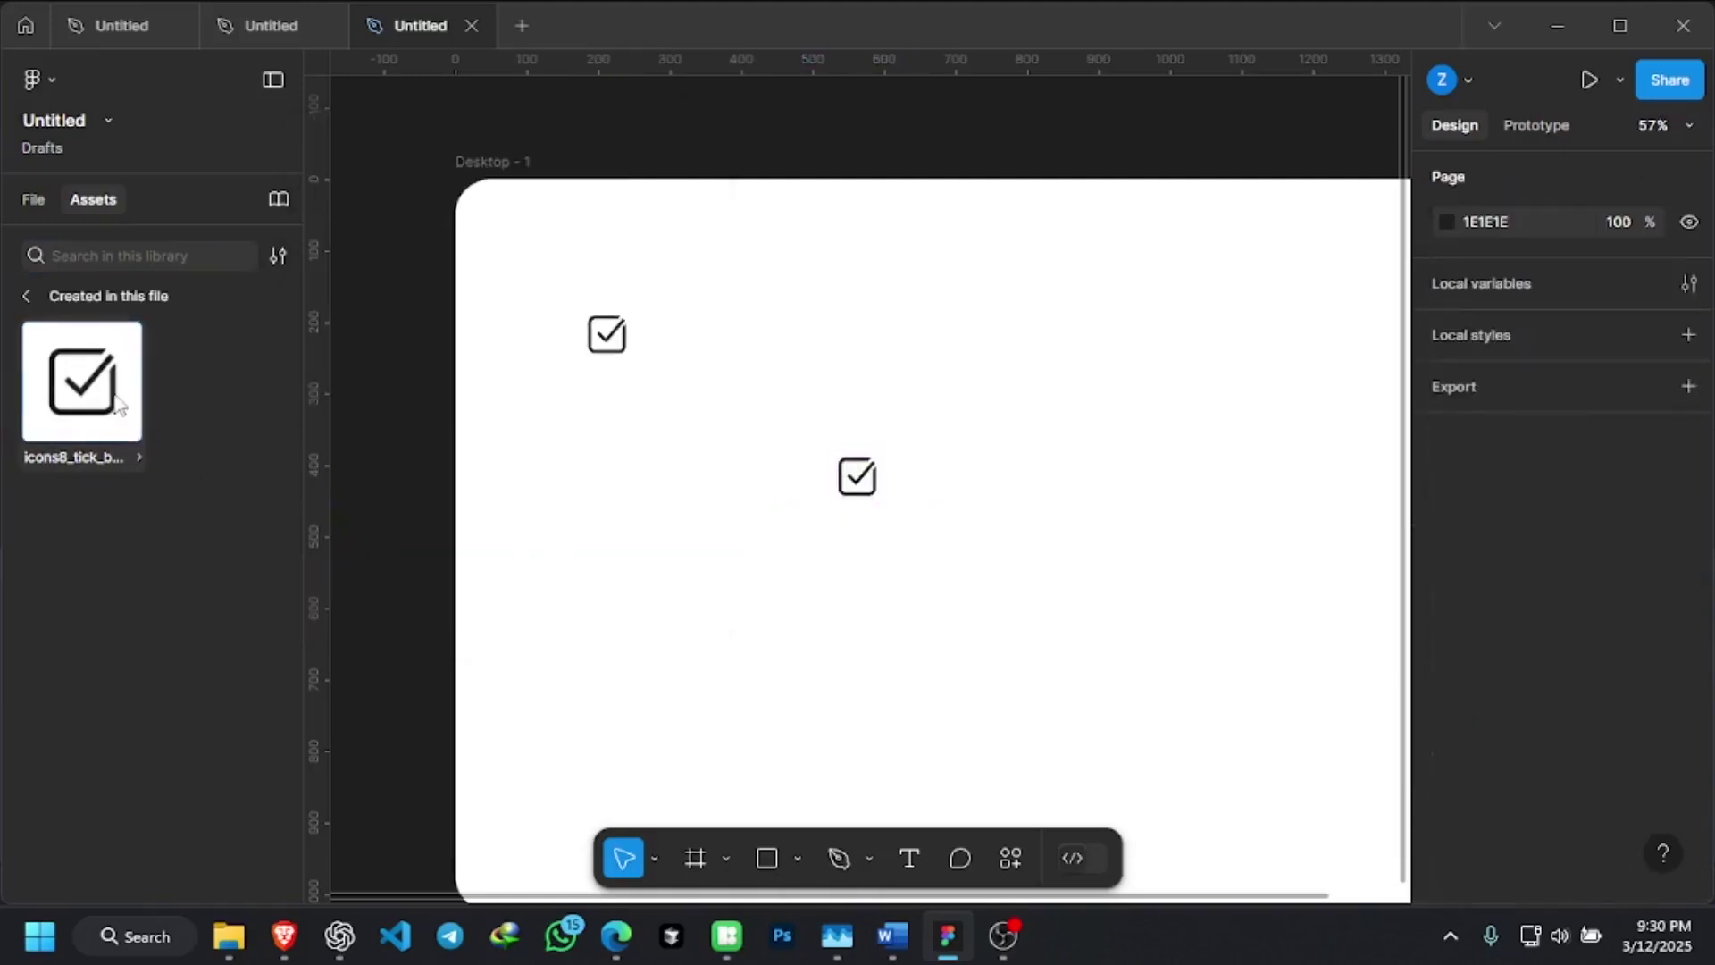
click(81, 384)
click(533, 560)
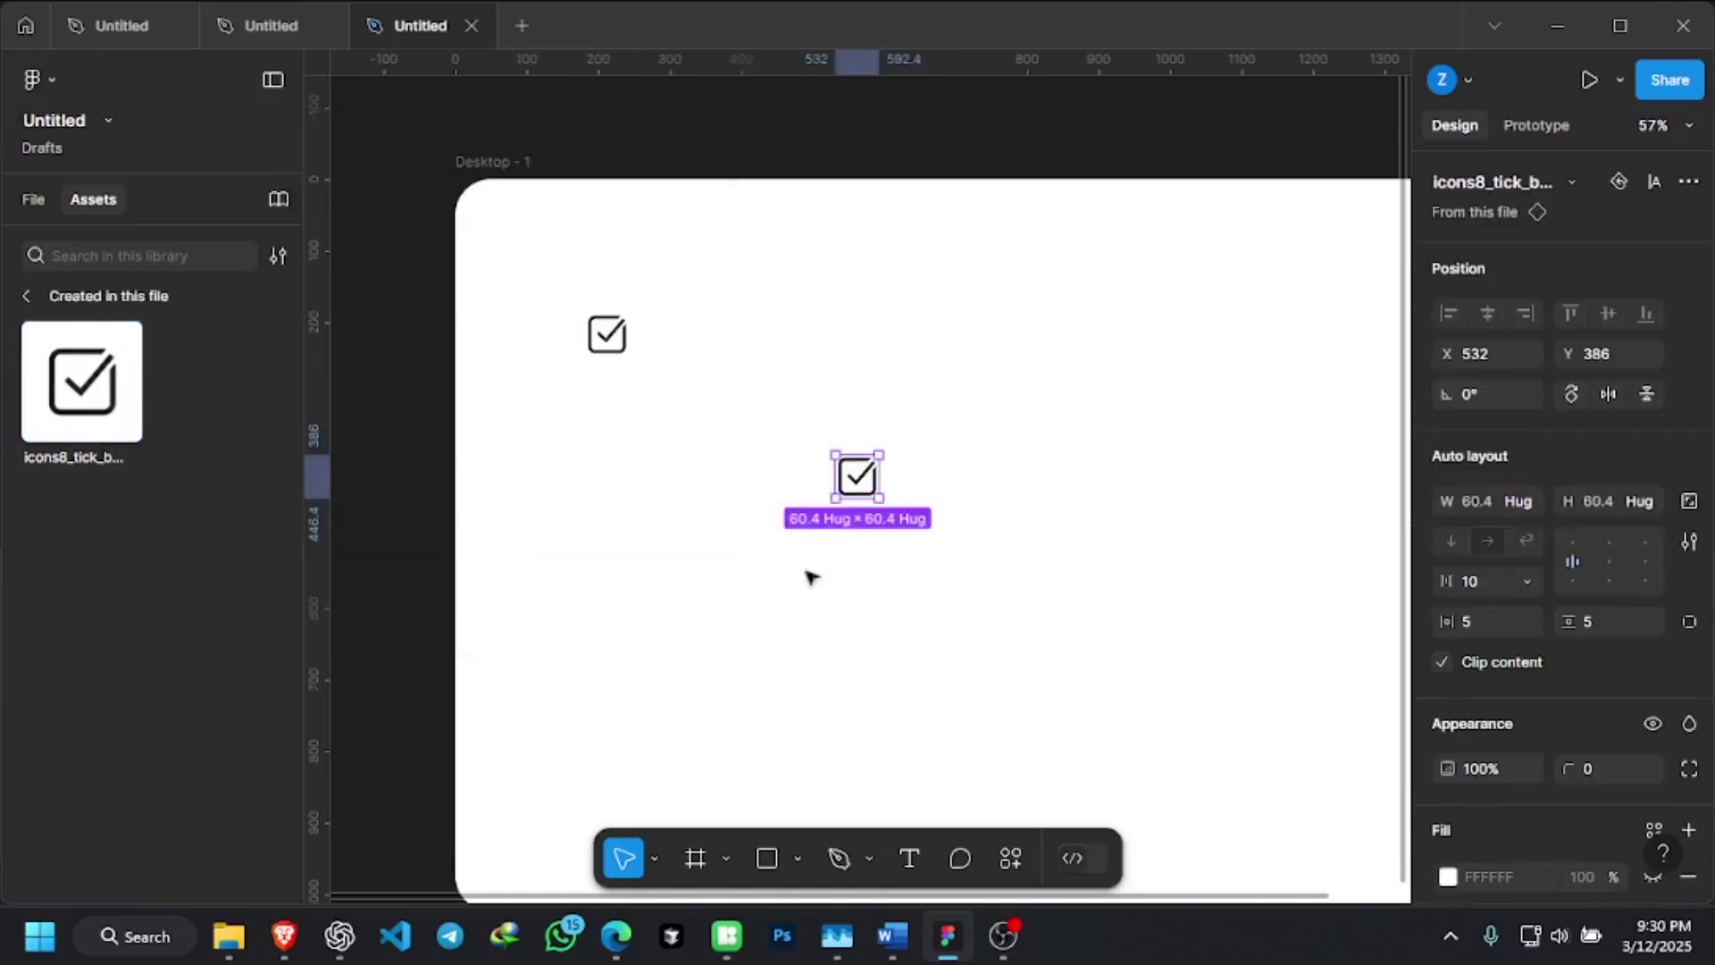
drag(855, 478, 595, 484)
click(700, 467)
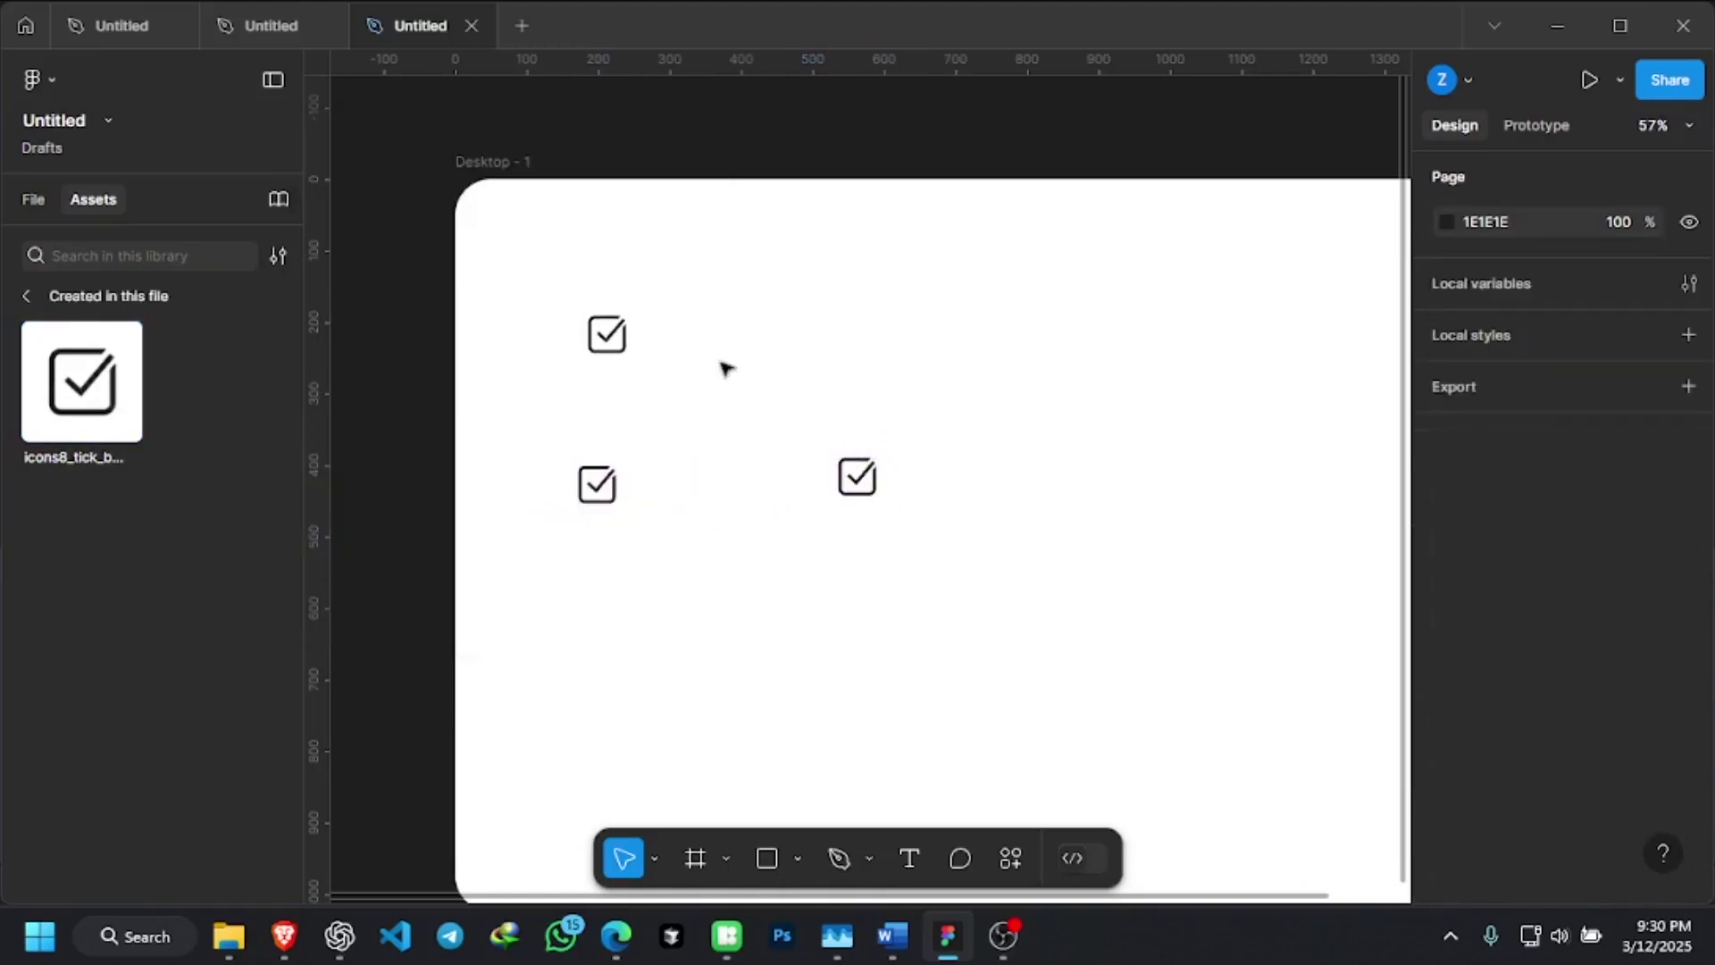
key(Tab)
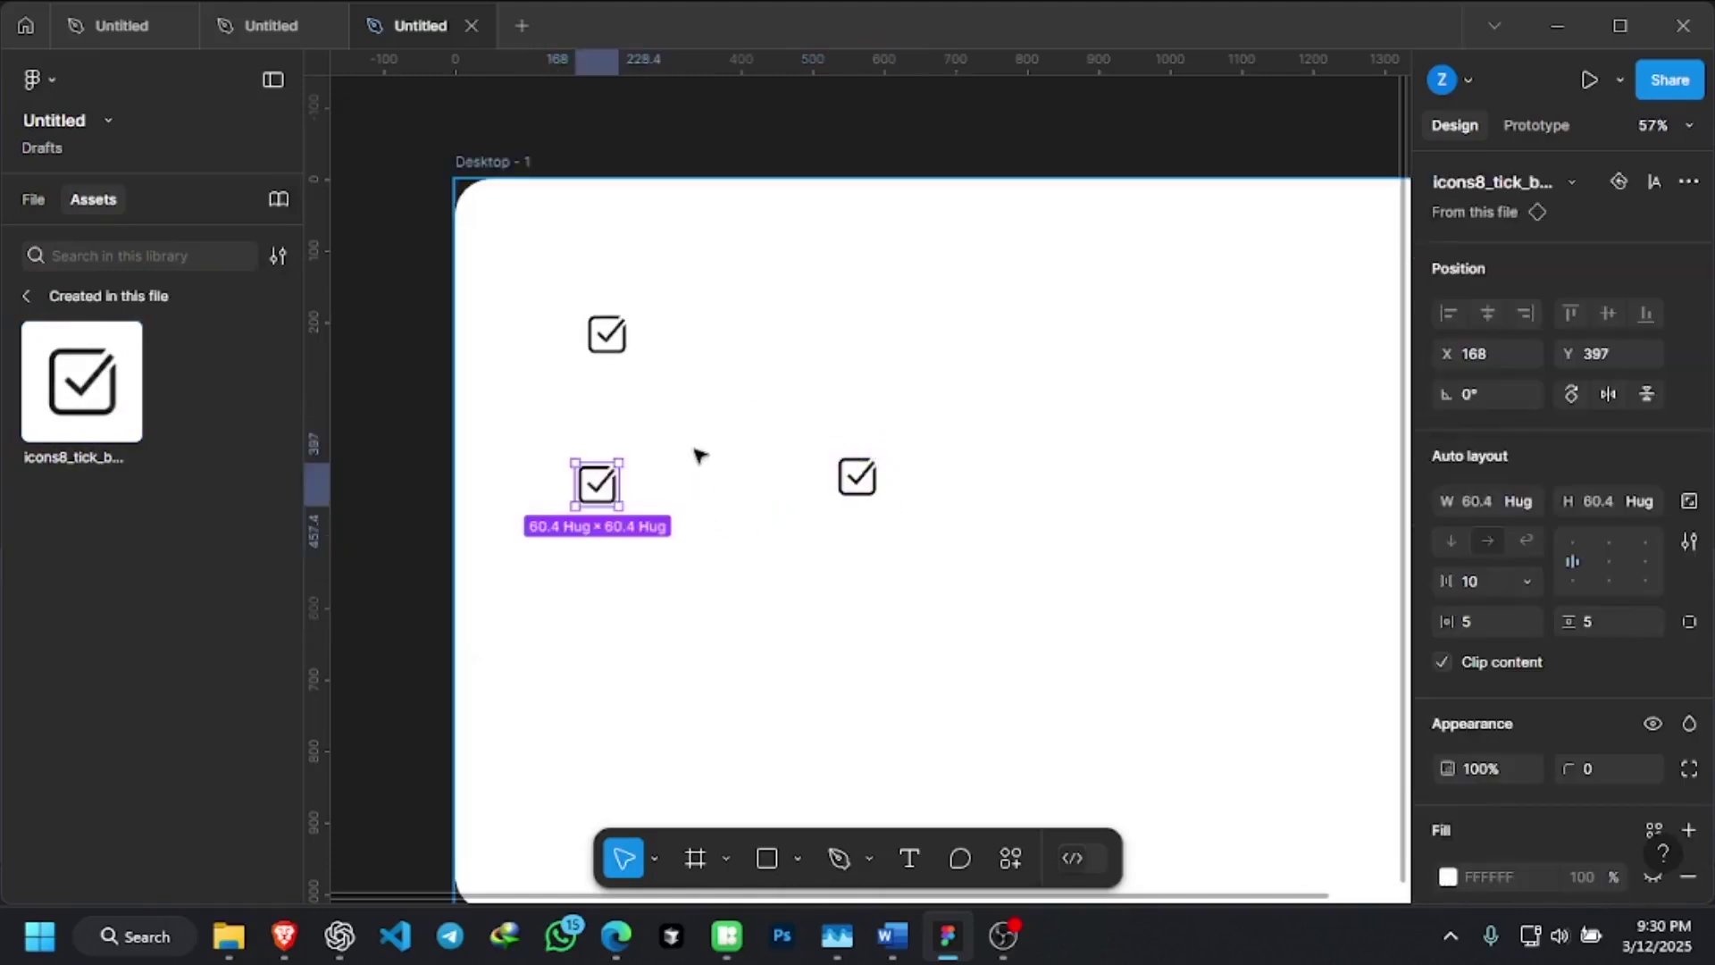
key(ctrl+z)
click(699, 453)
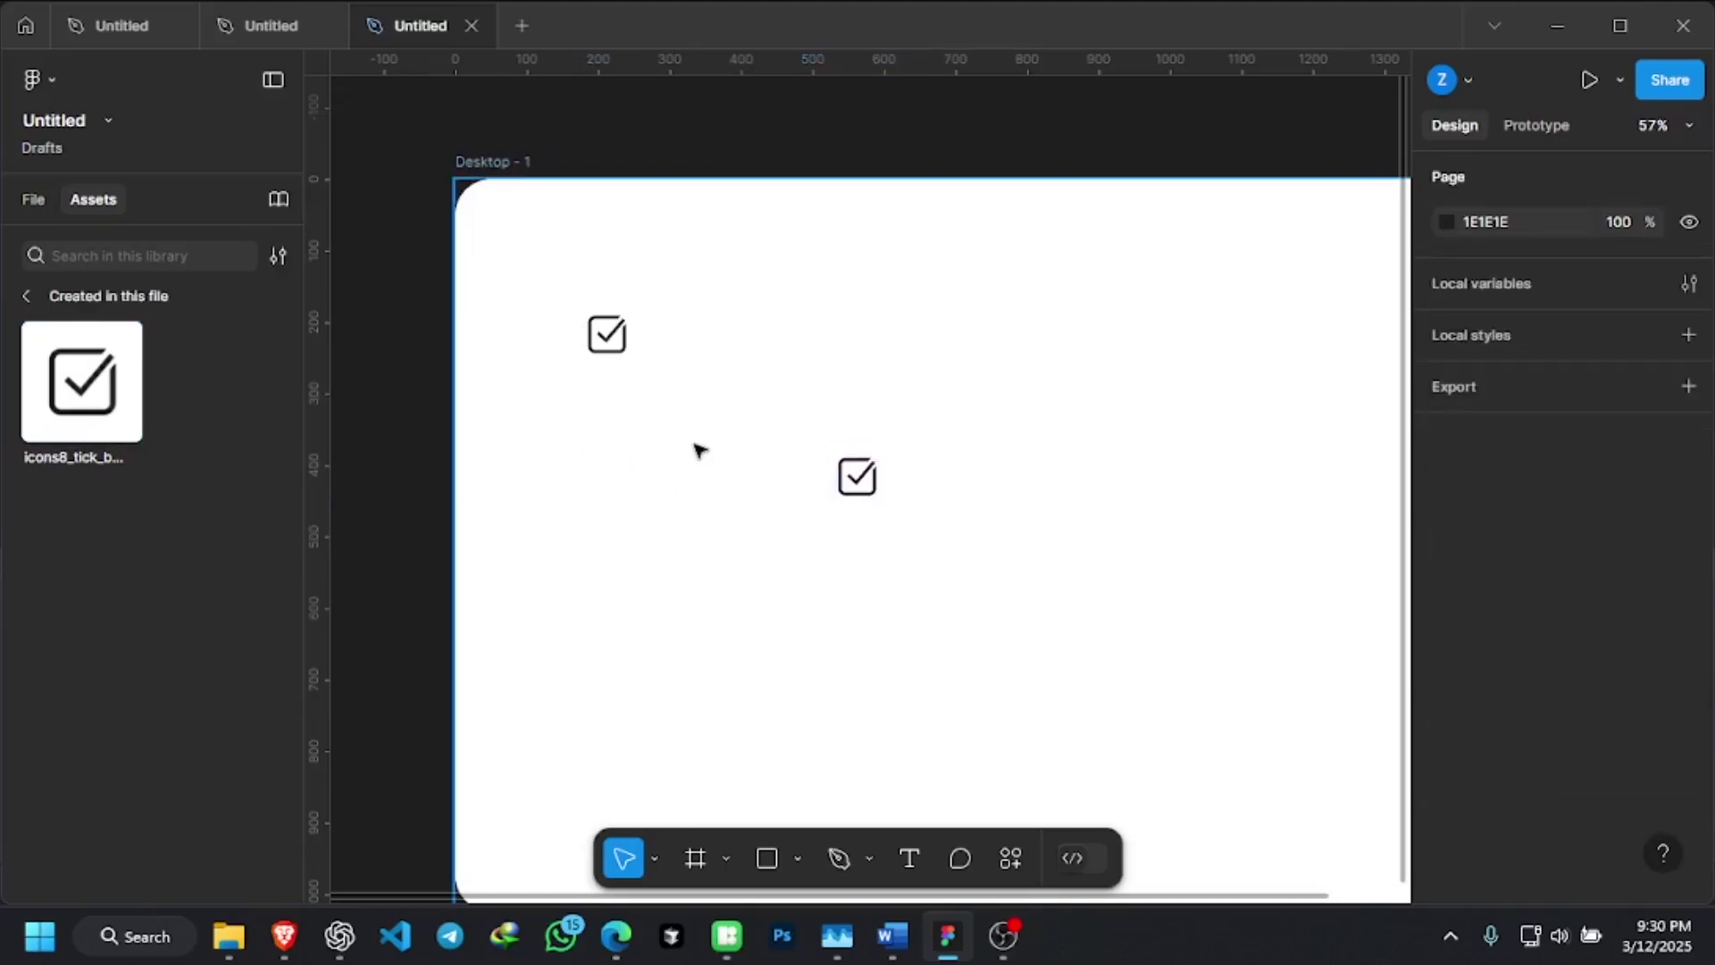
key(Tab)
key(ctrl+shift+z)
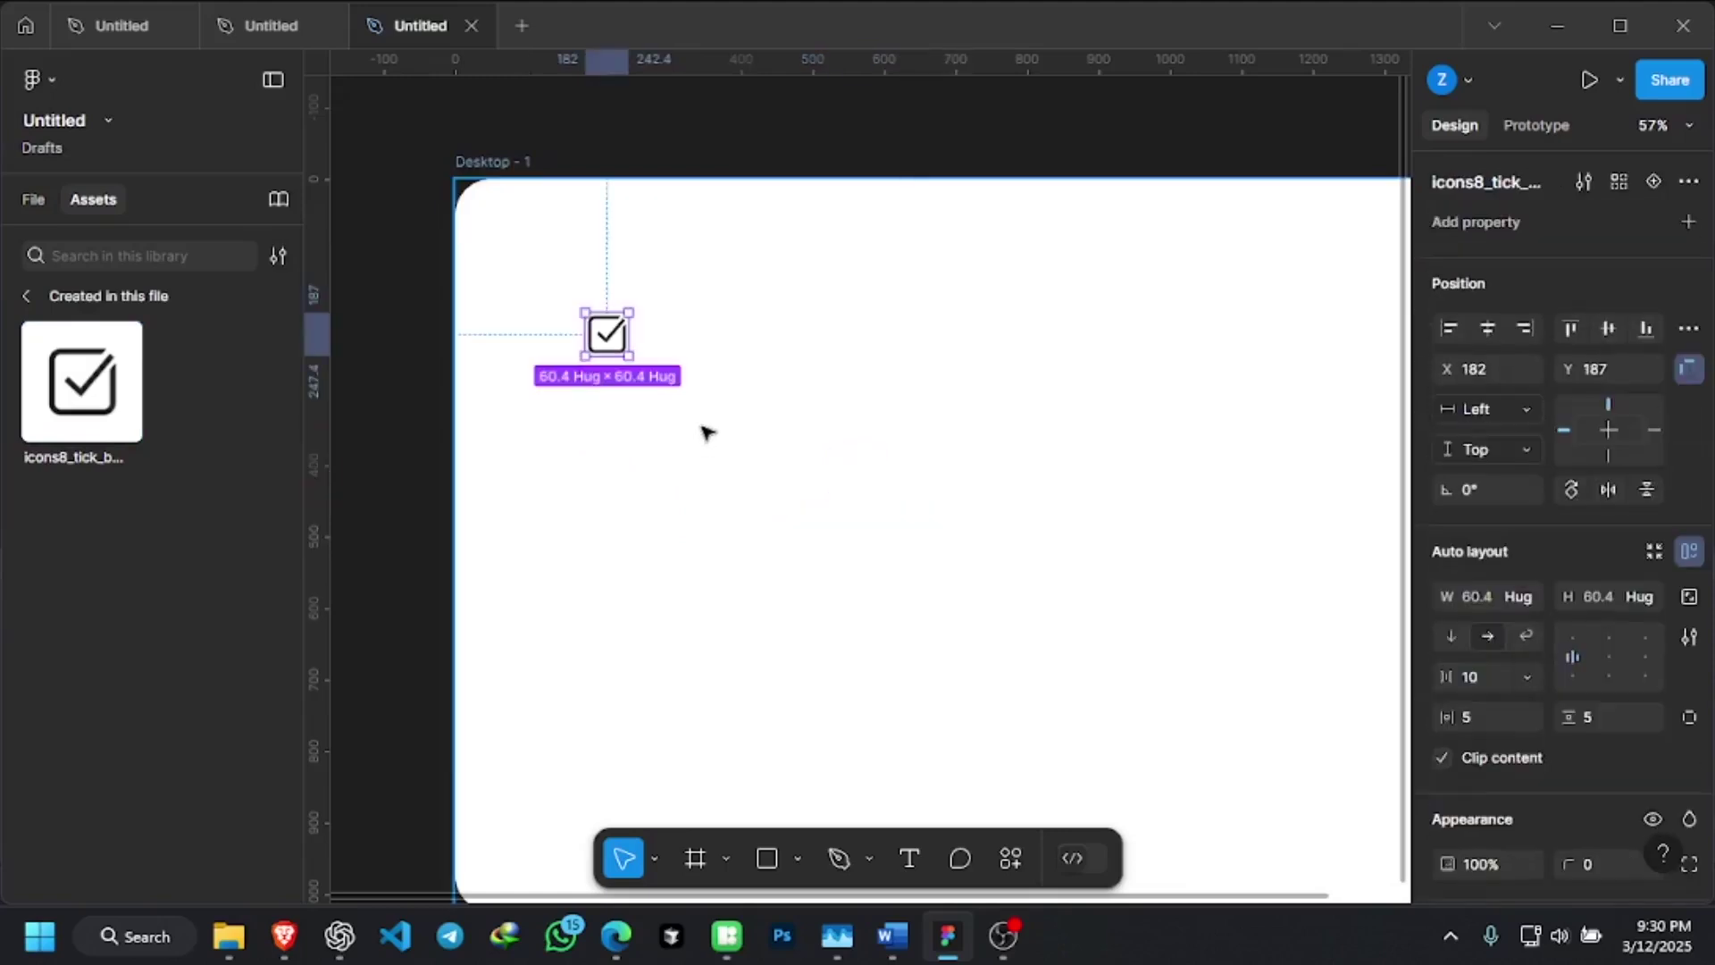
ctrl+scroll(600, 343, up, 2)
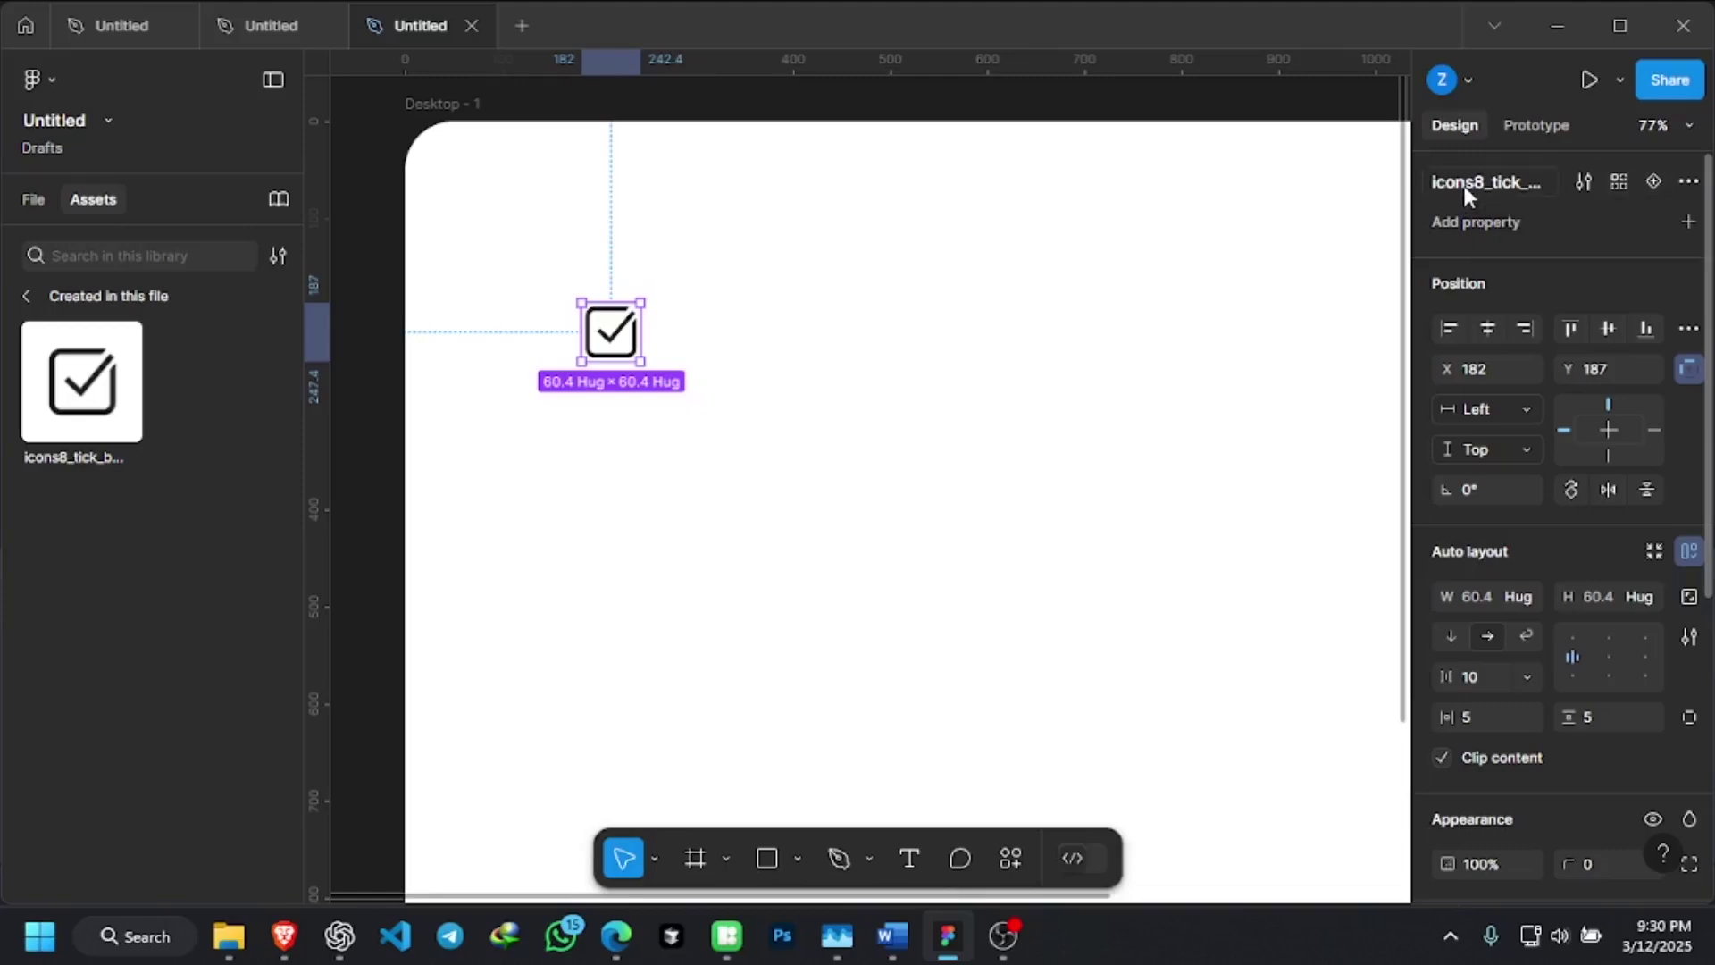
Rename the tick-box component to 'checkbox' in the Design panel
double_click(1493, 185)
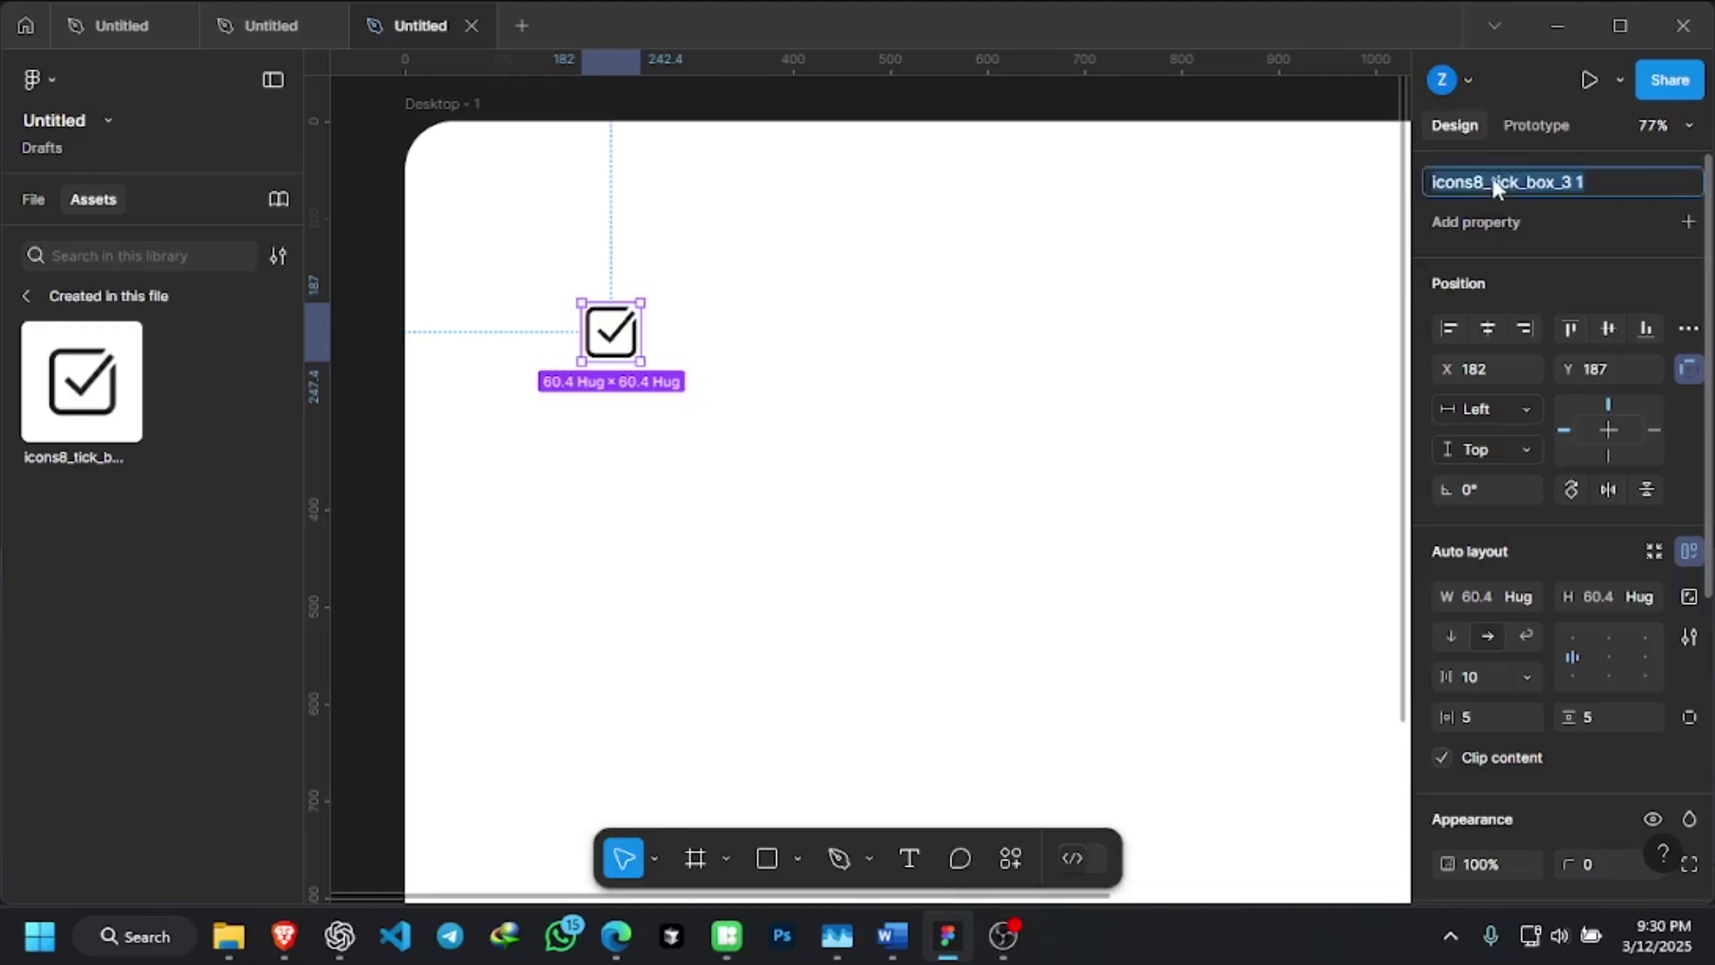
text(checkbo)
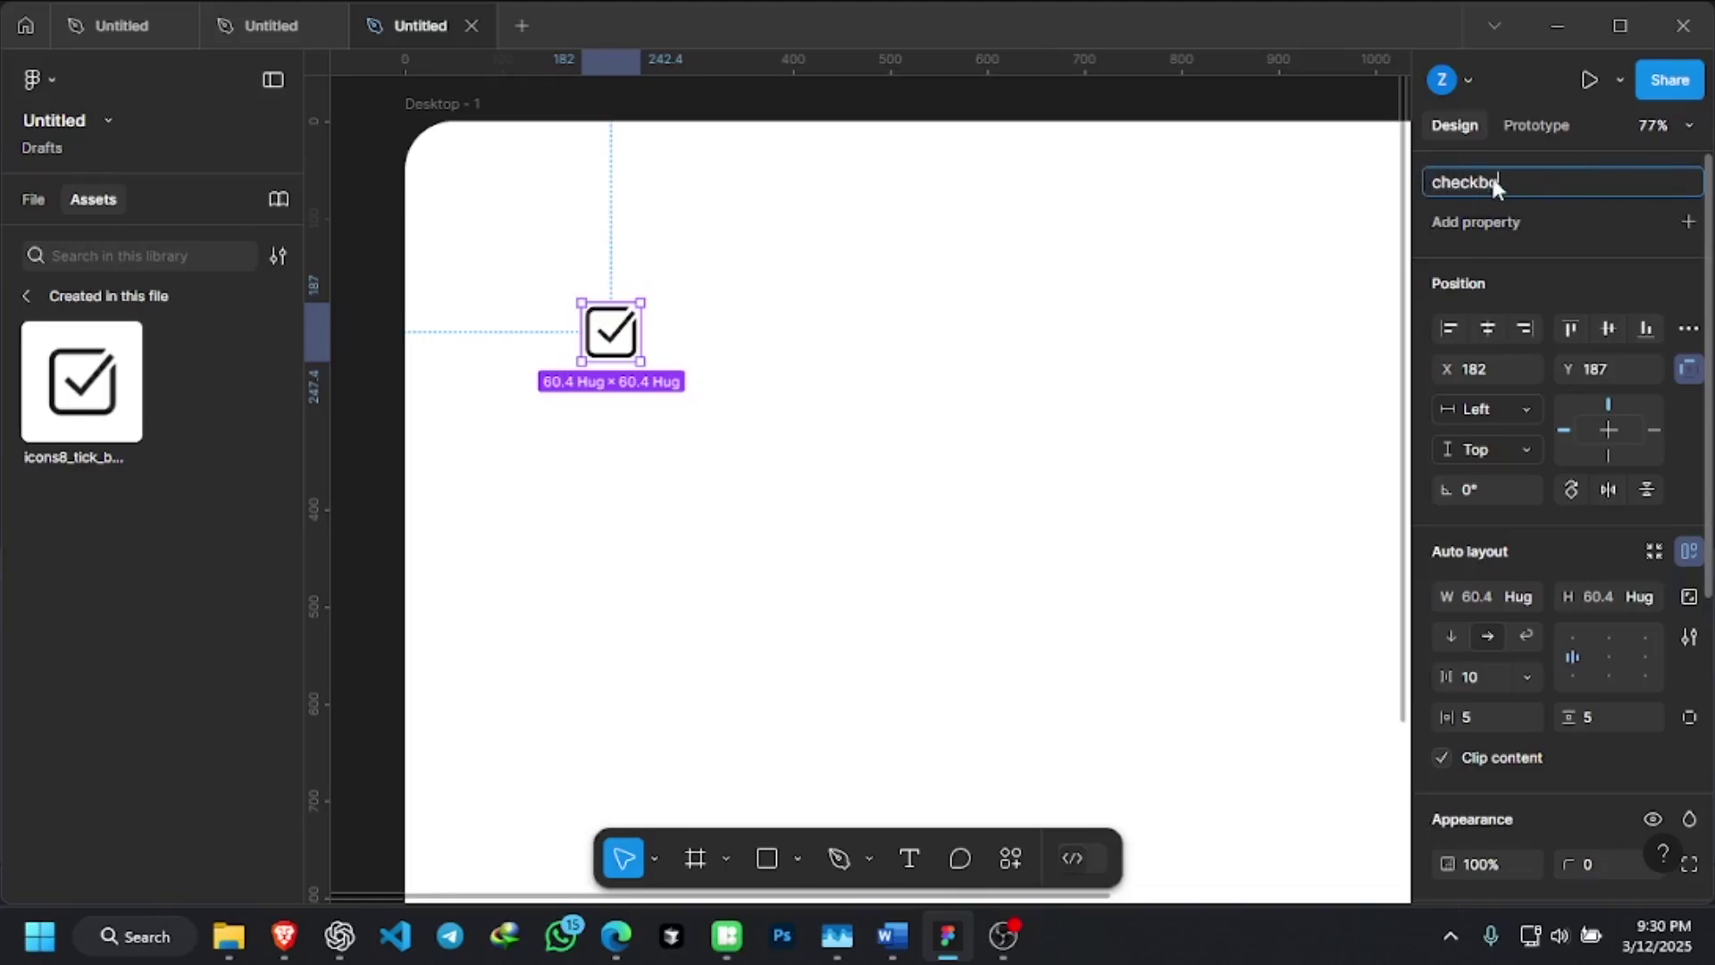
key(Return)
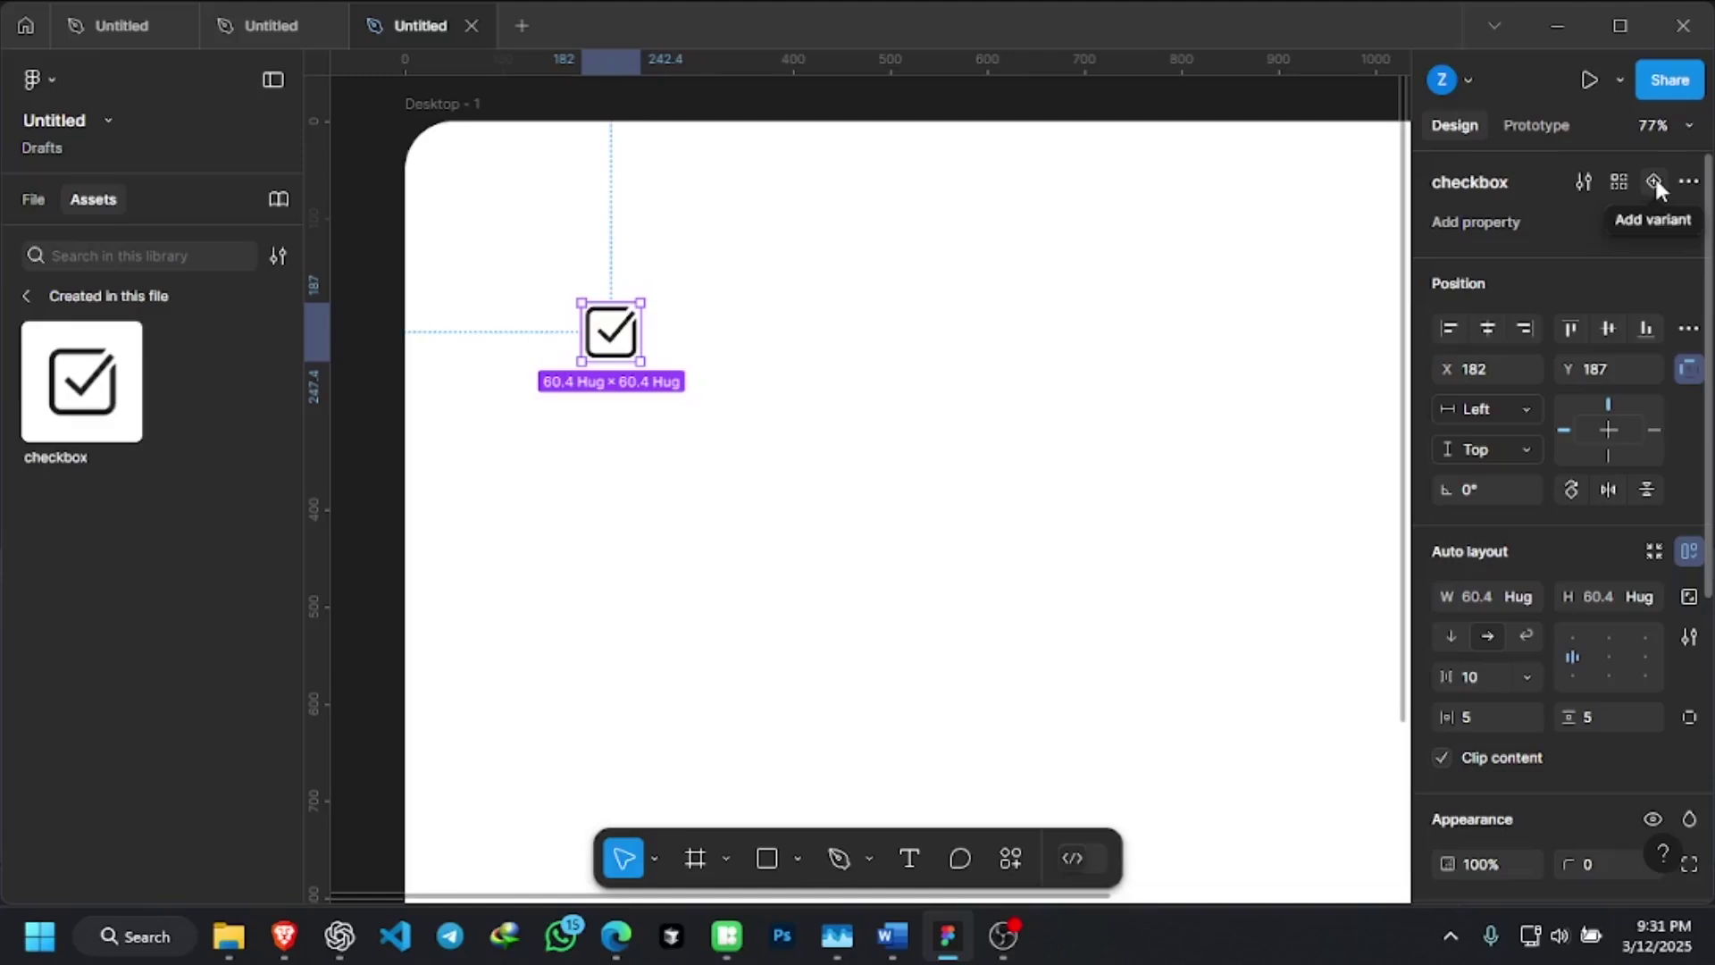
Add a second checkbox variant with Property 1 value 'active' below Default
click(1654, 181)
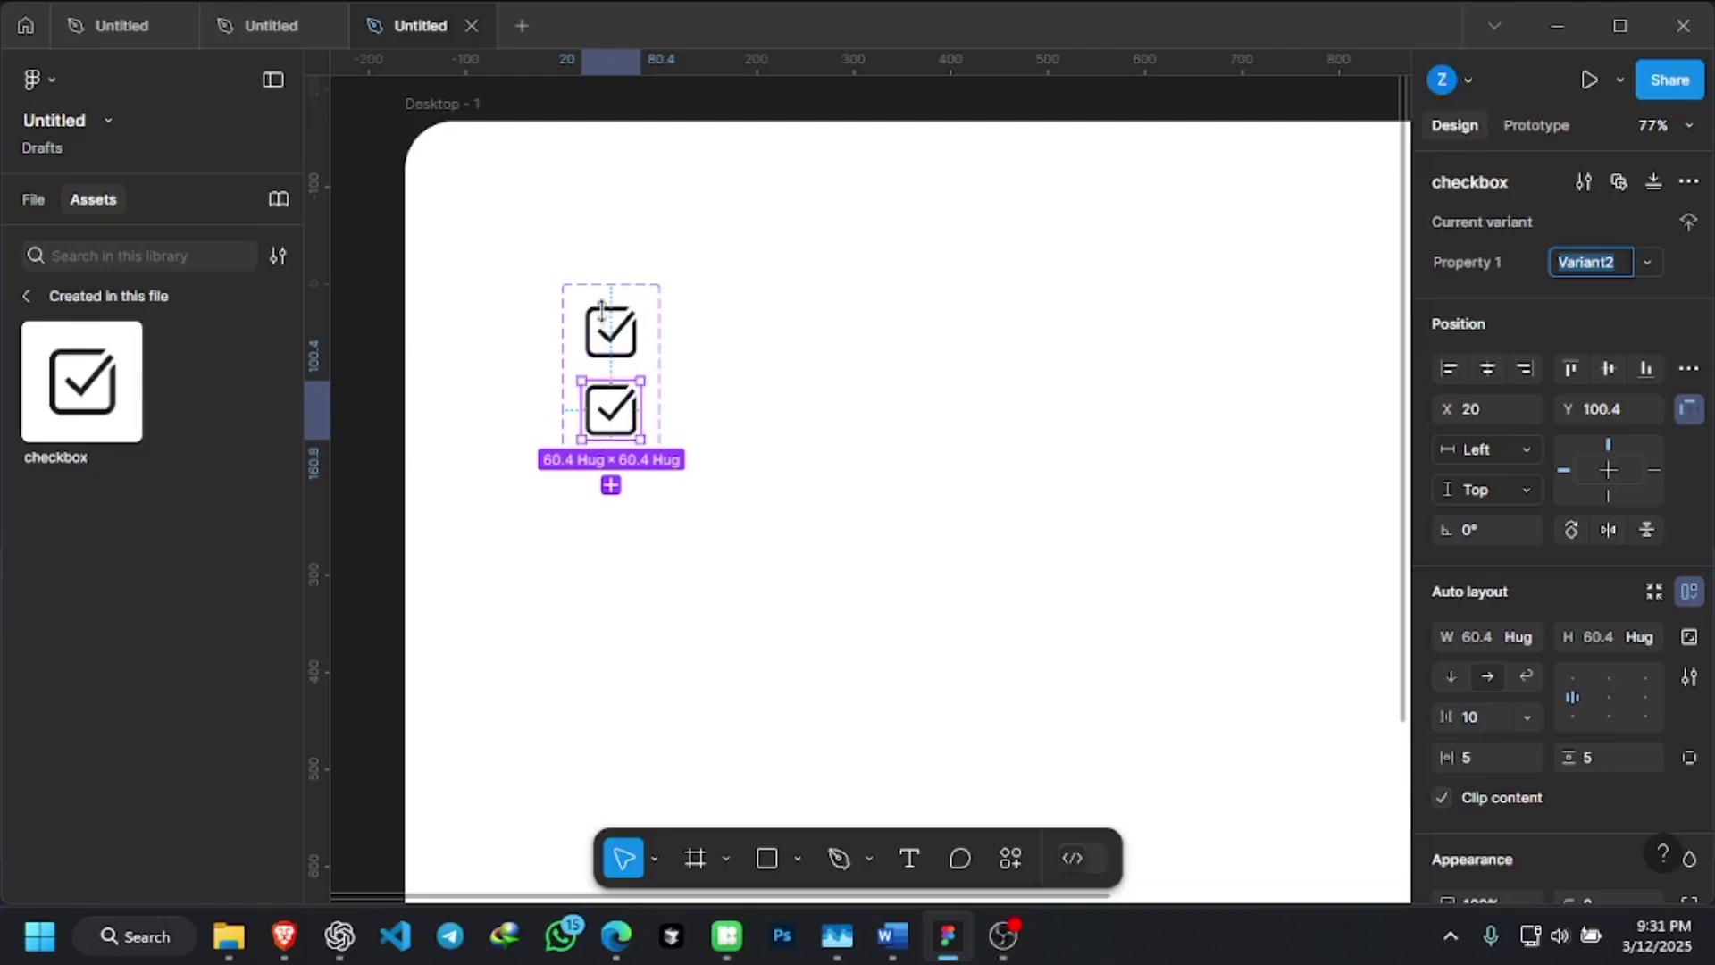
scroll(608, 315, up, 1)
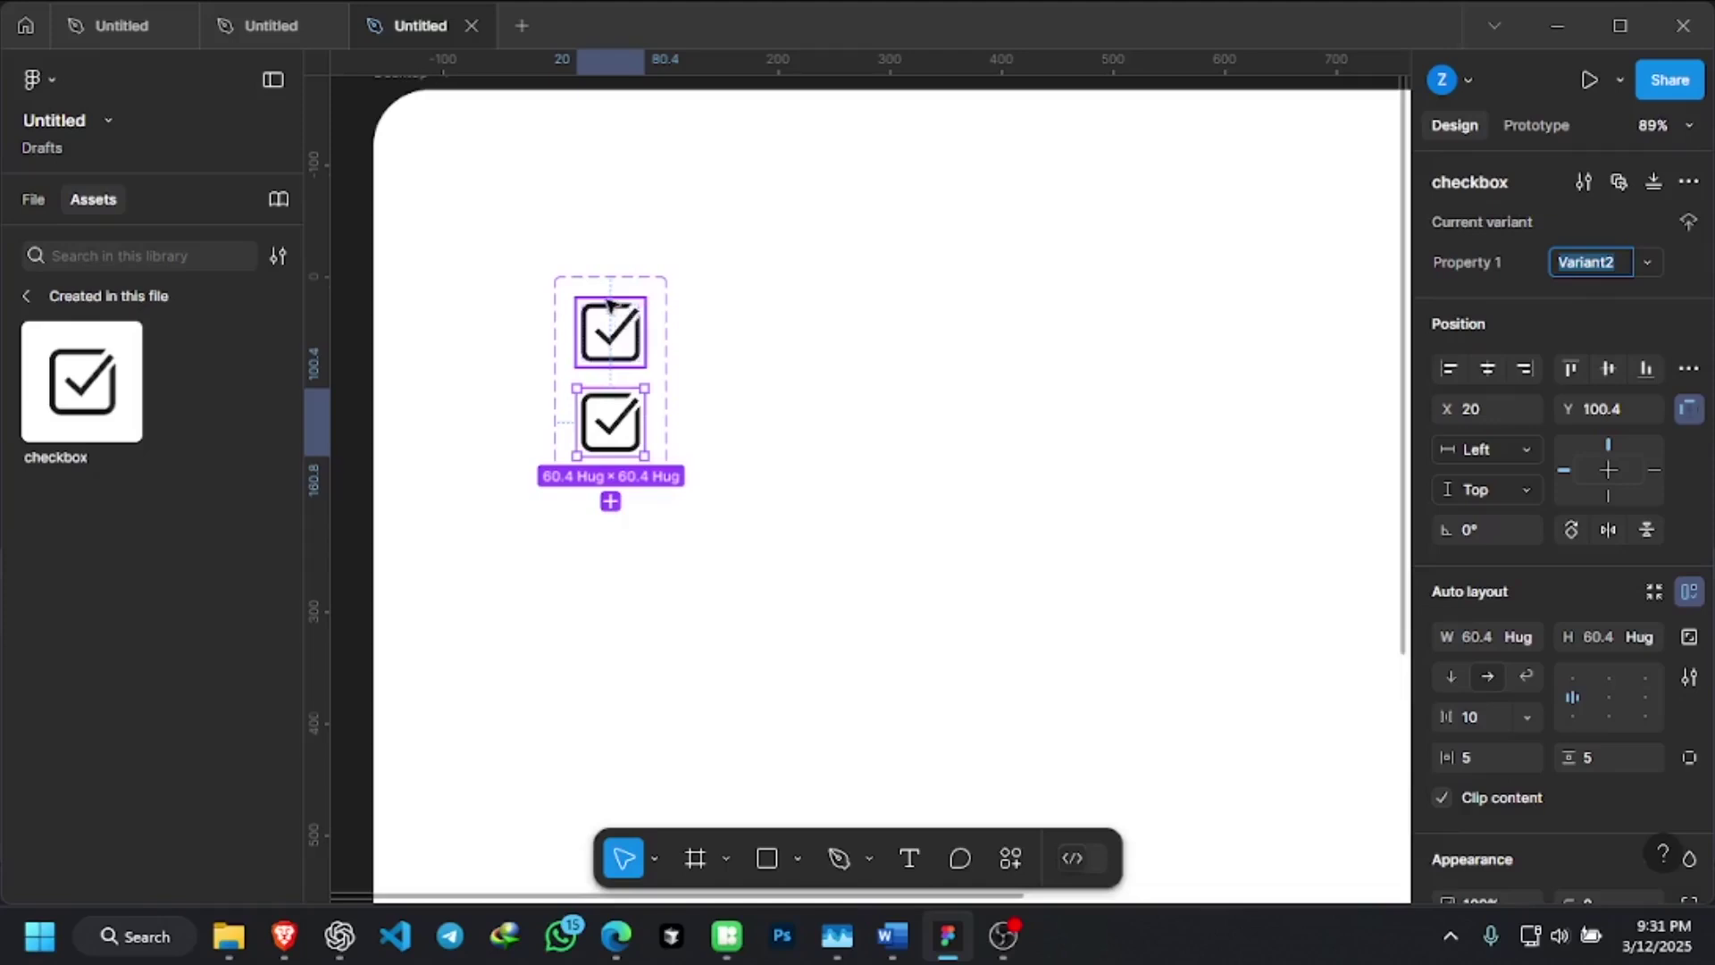
scroll(613, 304, up, 1)
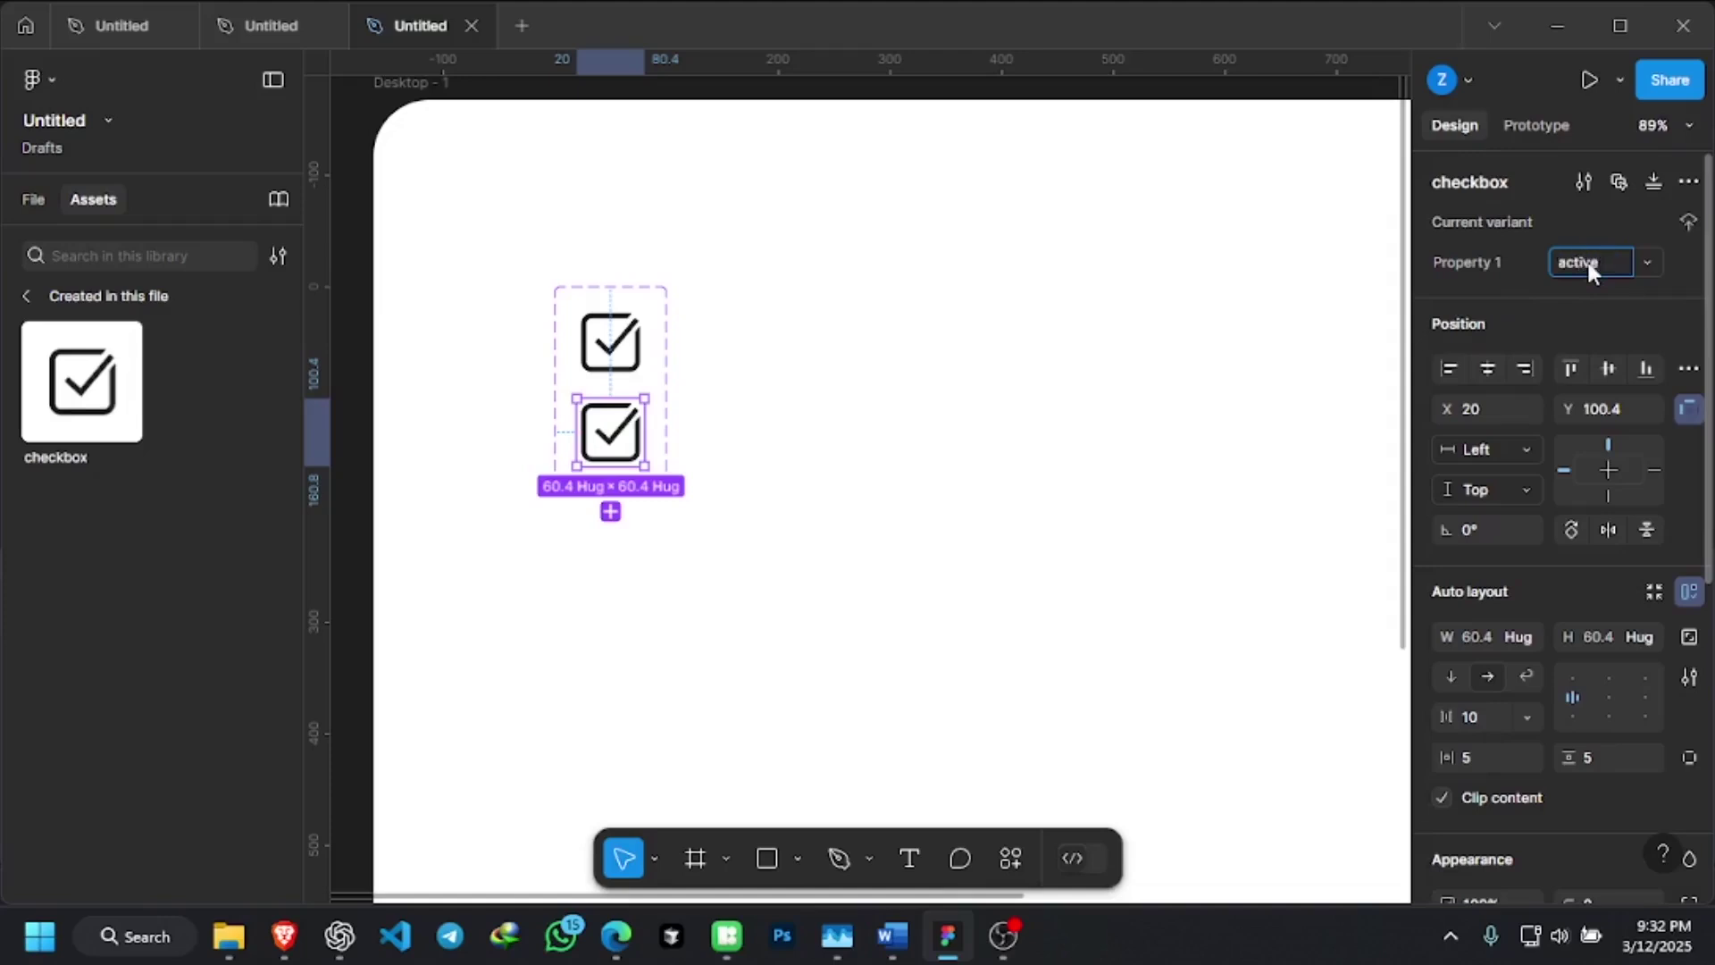
key(Return)
click(610, 342)
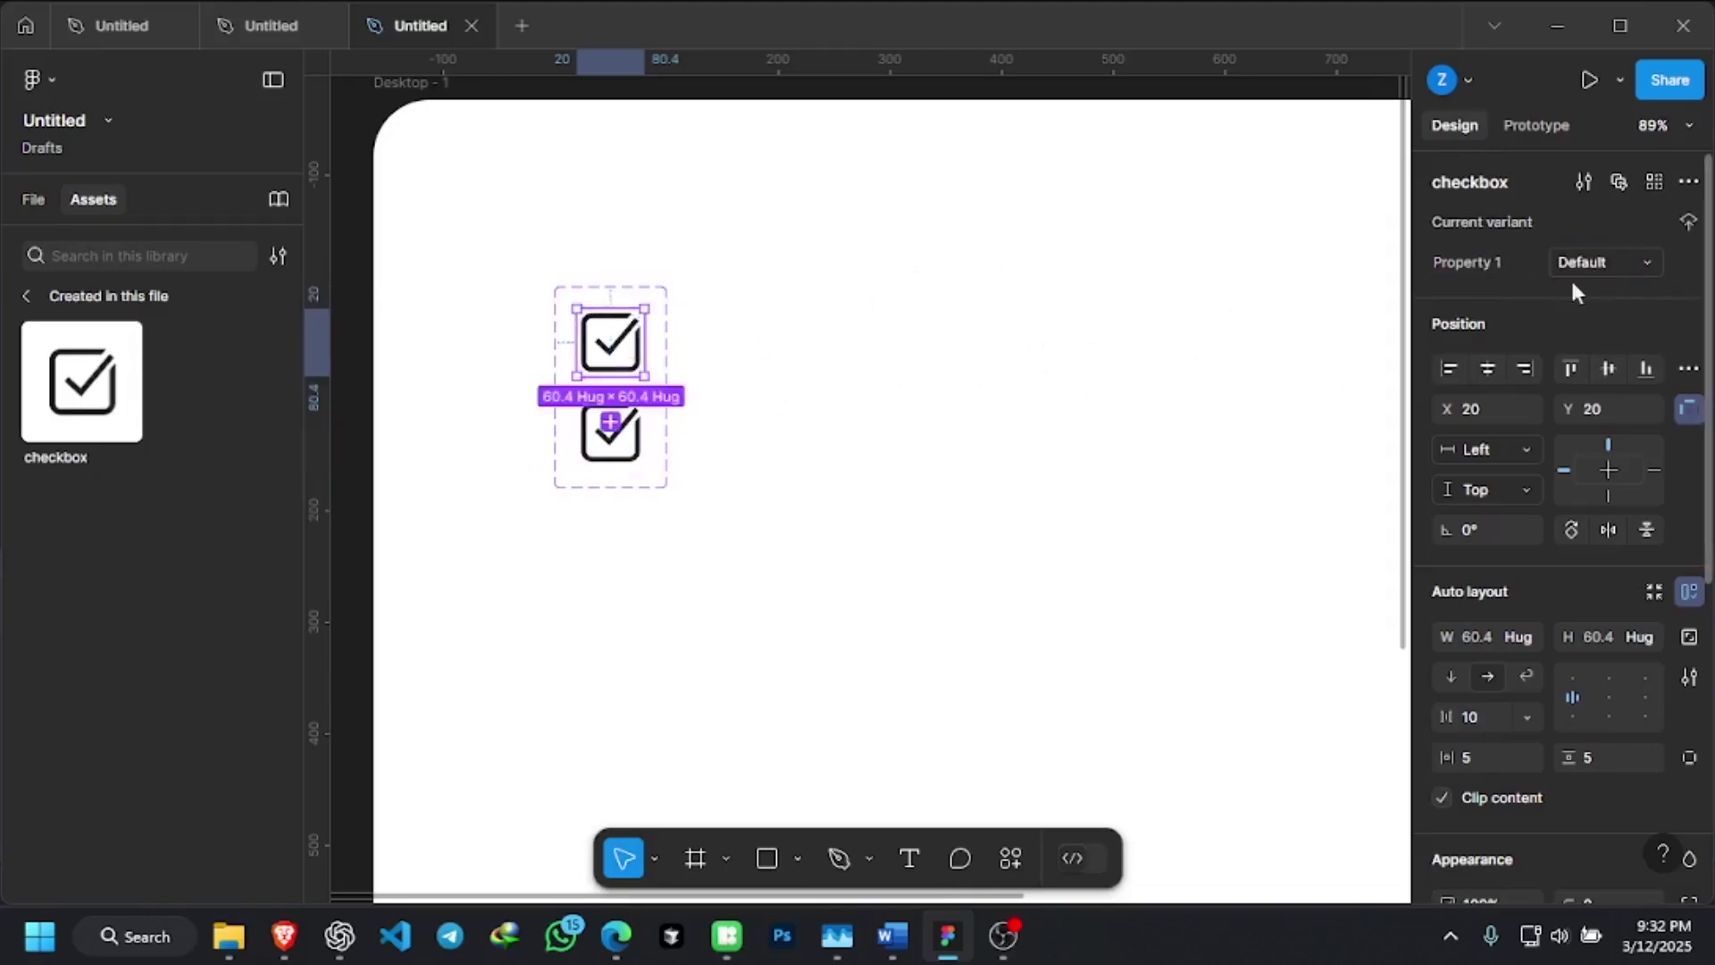
click(614, 434)
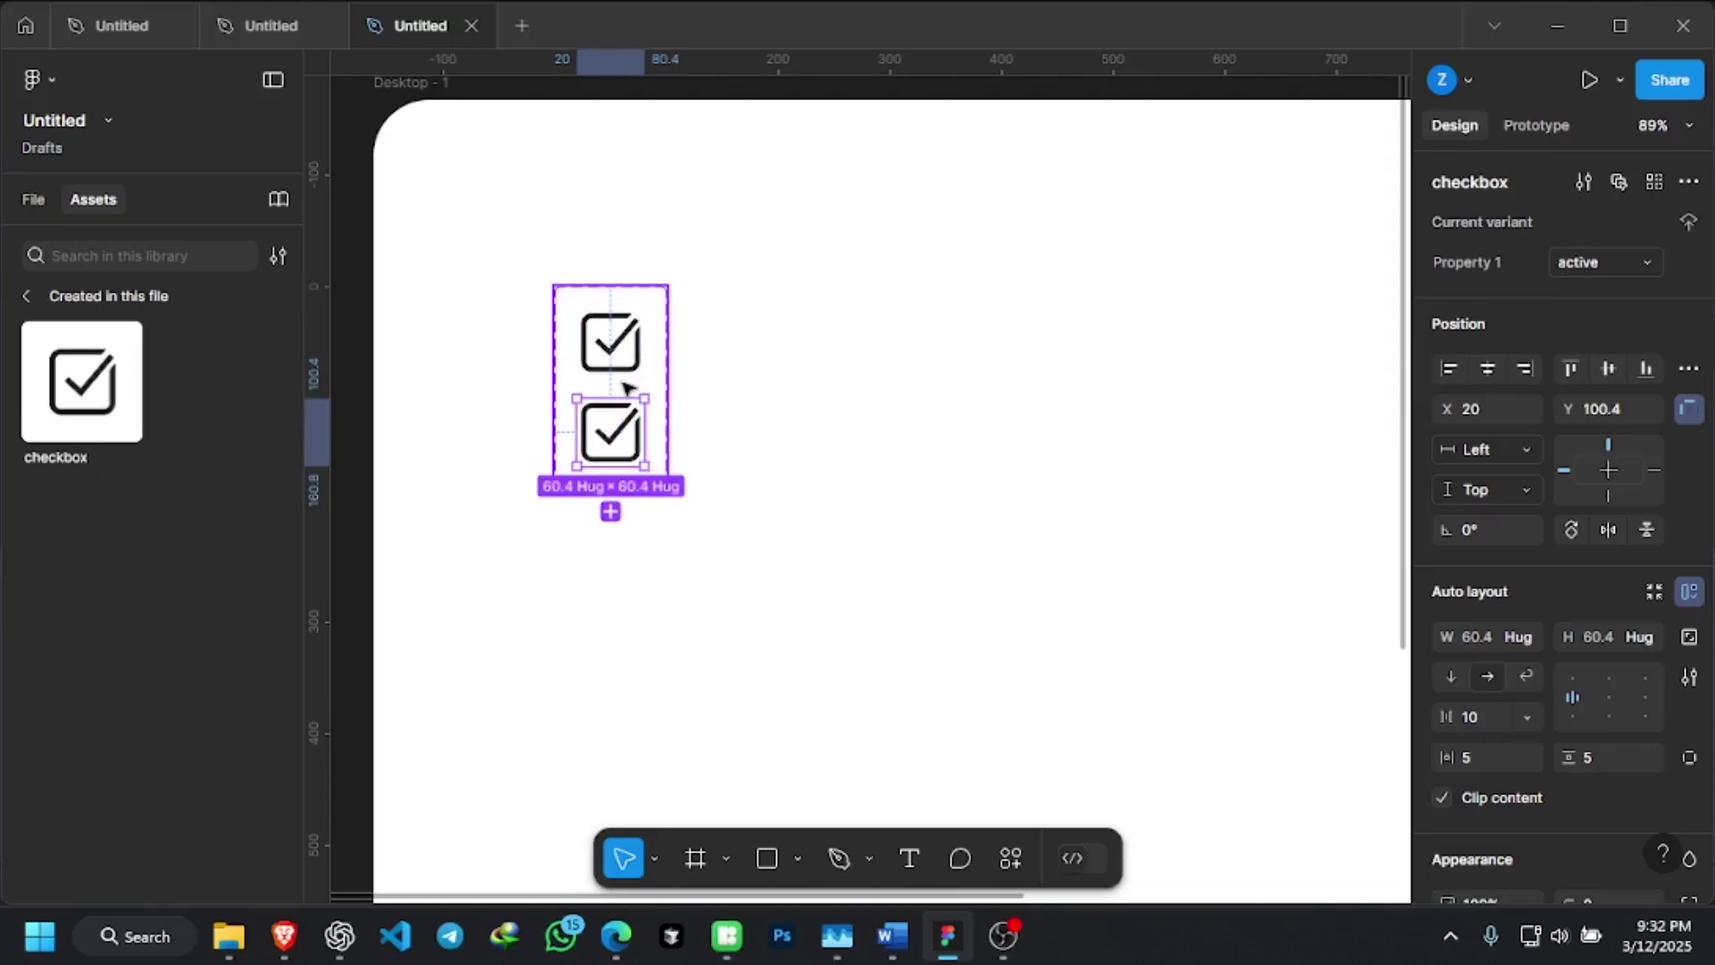
Recolour the lower checkbox variant from 1E1E1E to green 036719
scroll(1623, 536, down, 4)
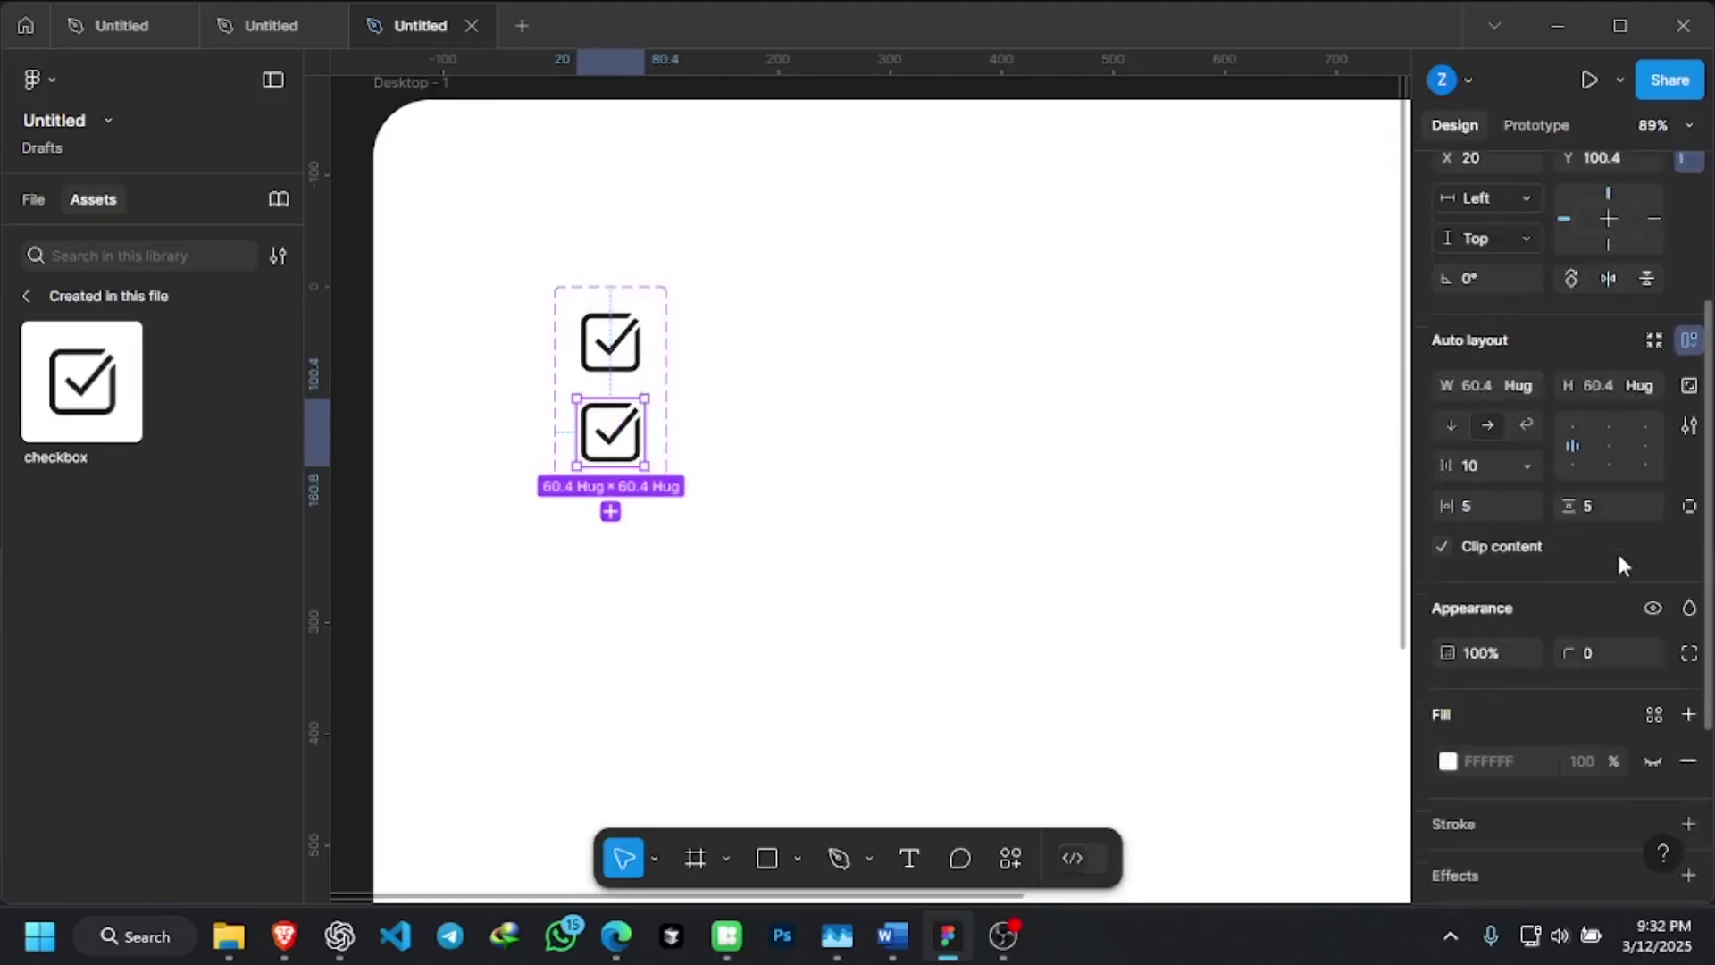
scroll(1622, 555, down, 2)
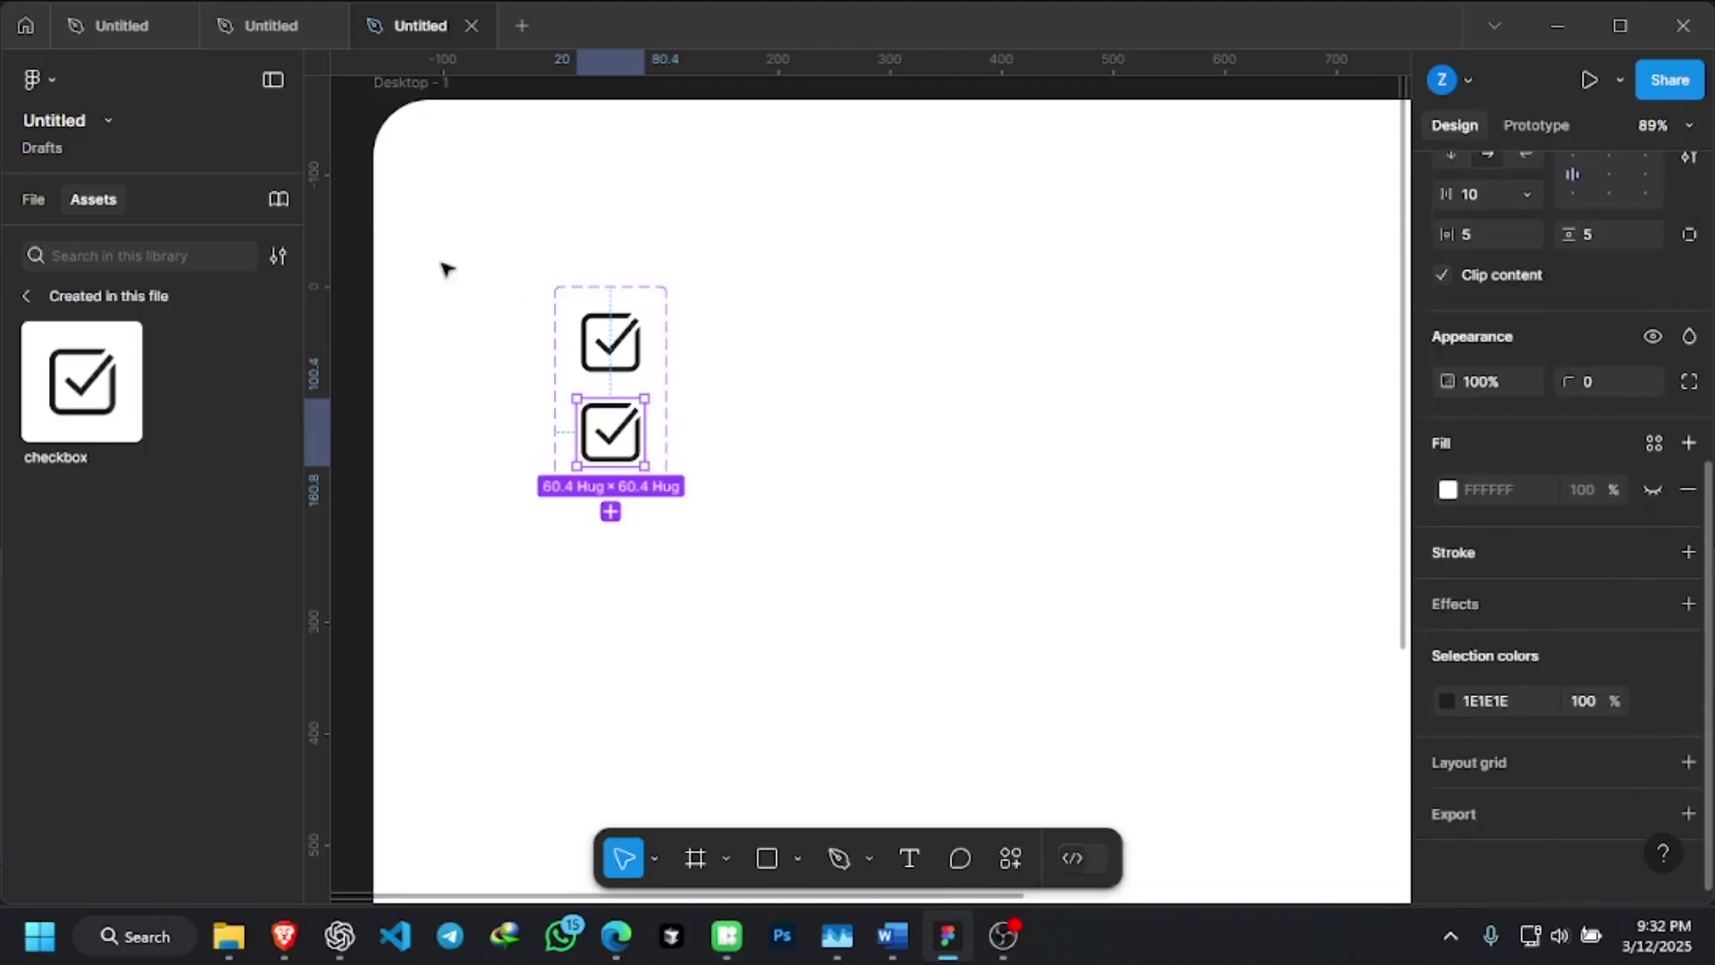
click(614, 332)
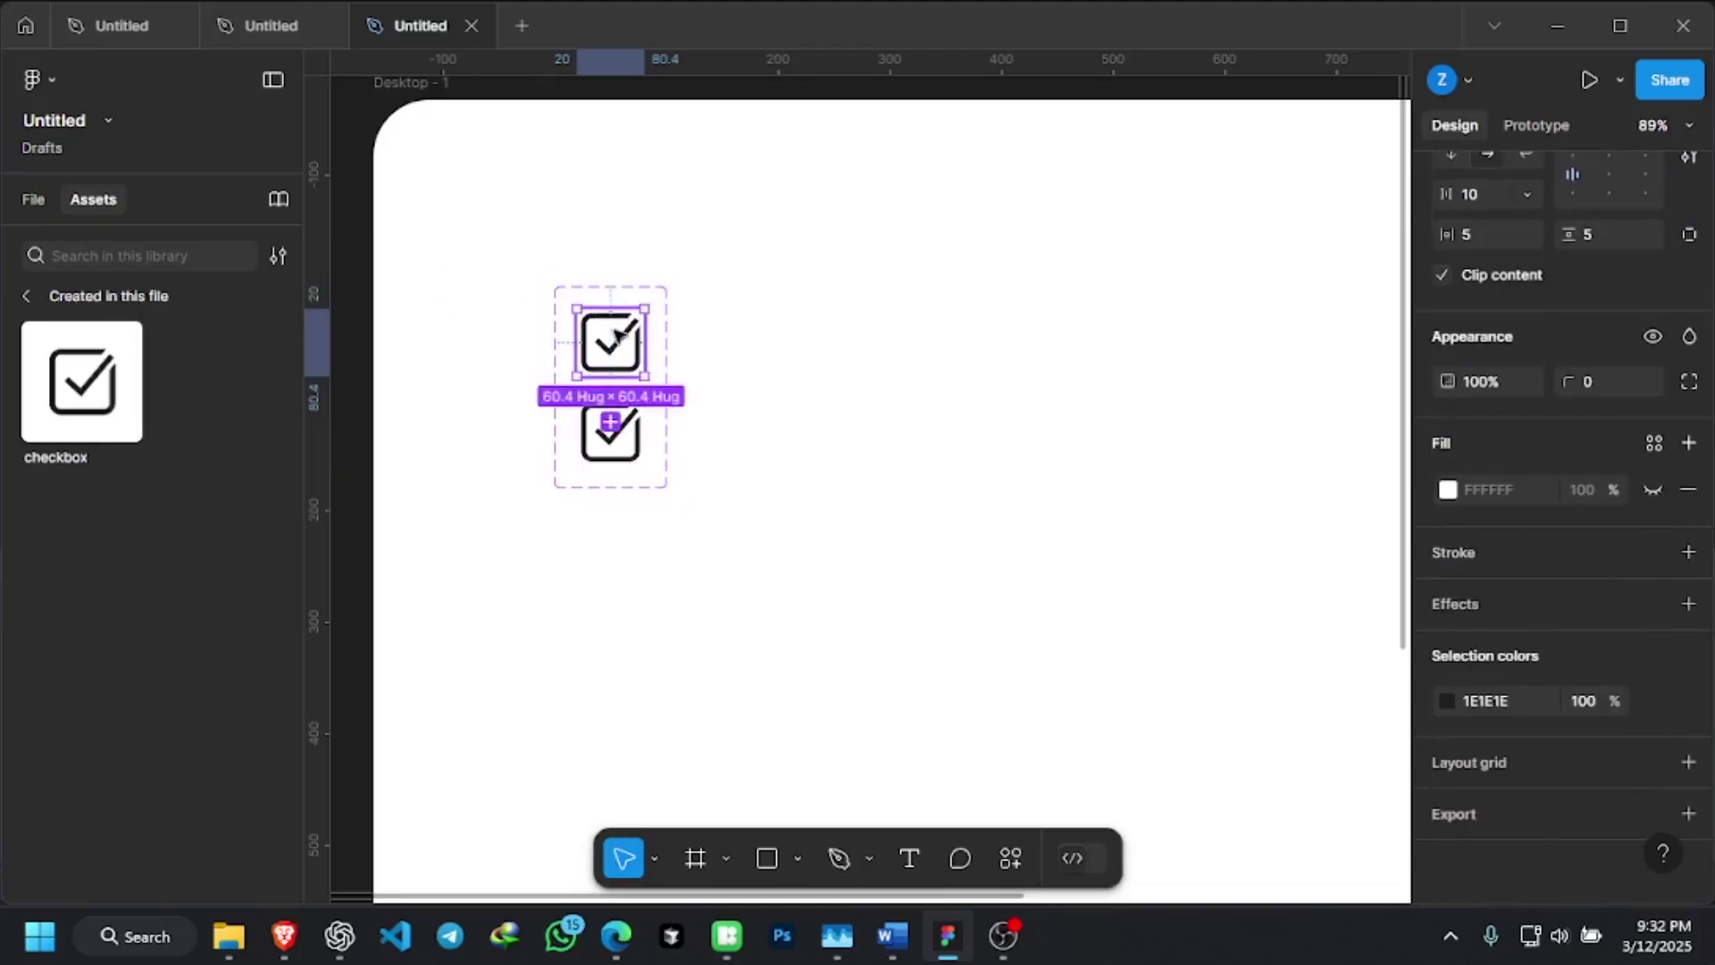
click(639, 420)
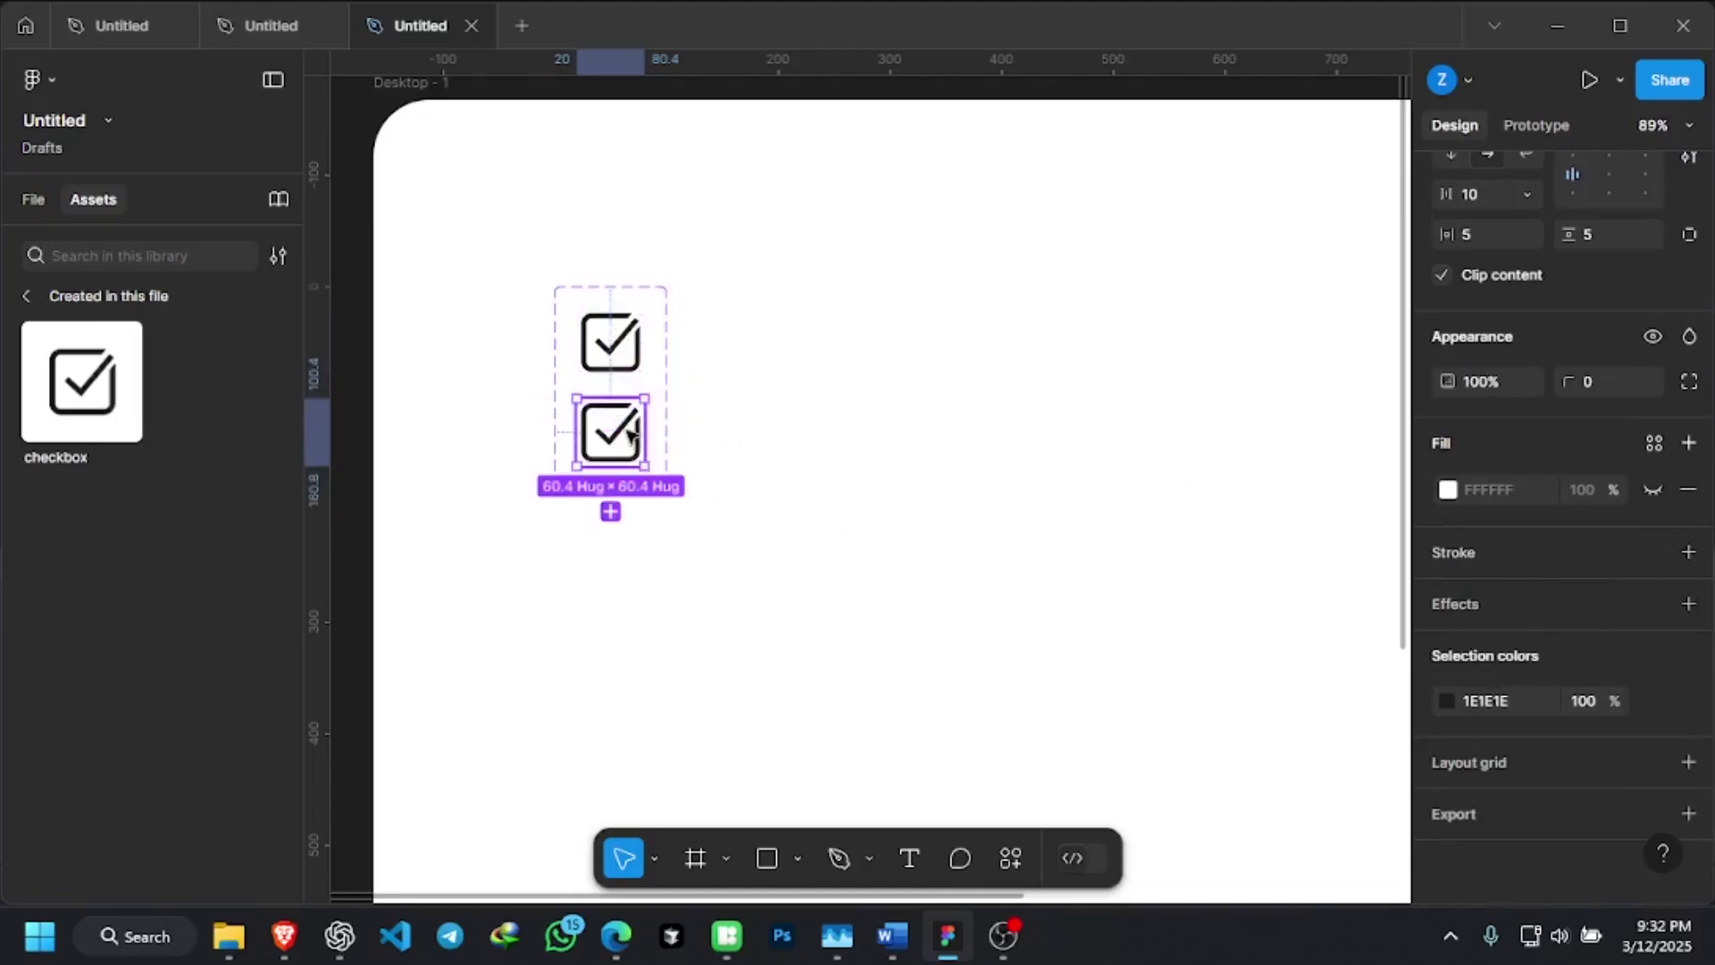
mouse_move(1548, 708)
click(1446, 701)
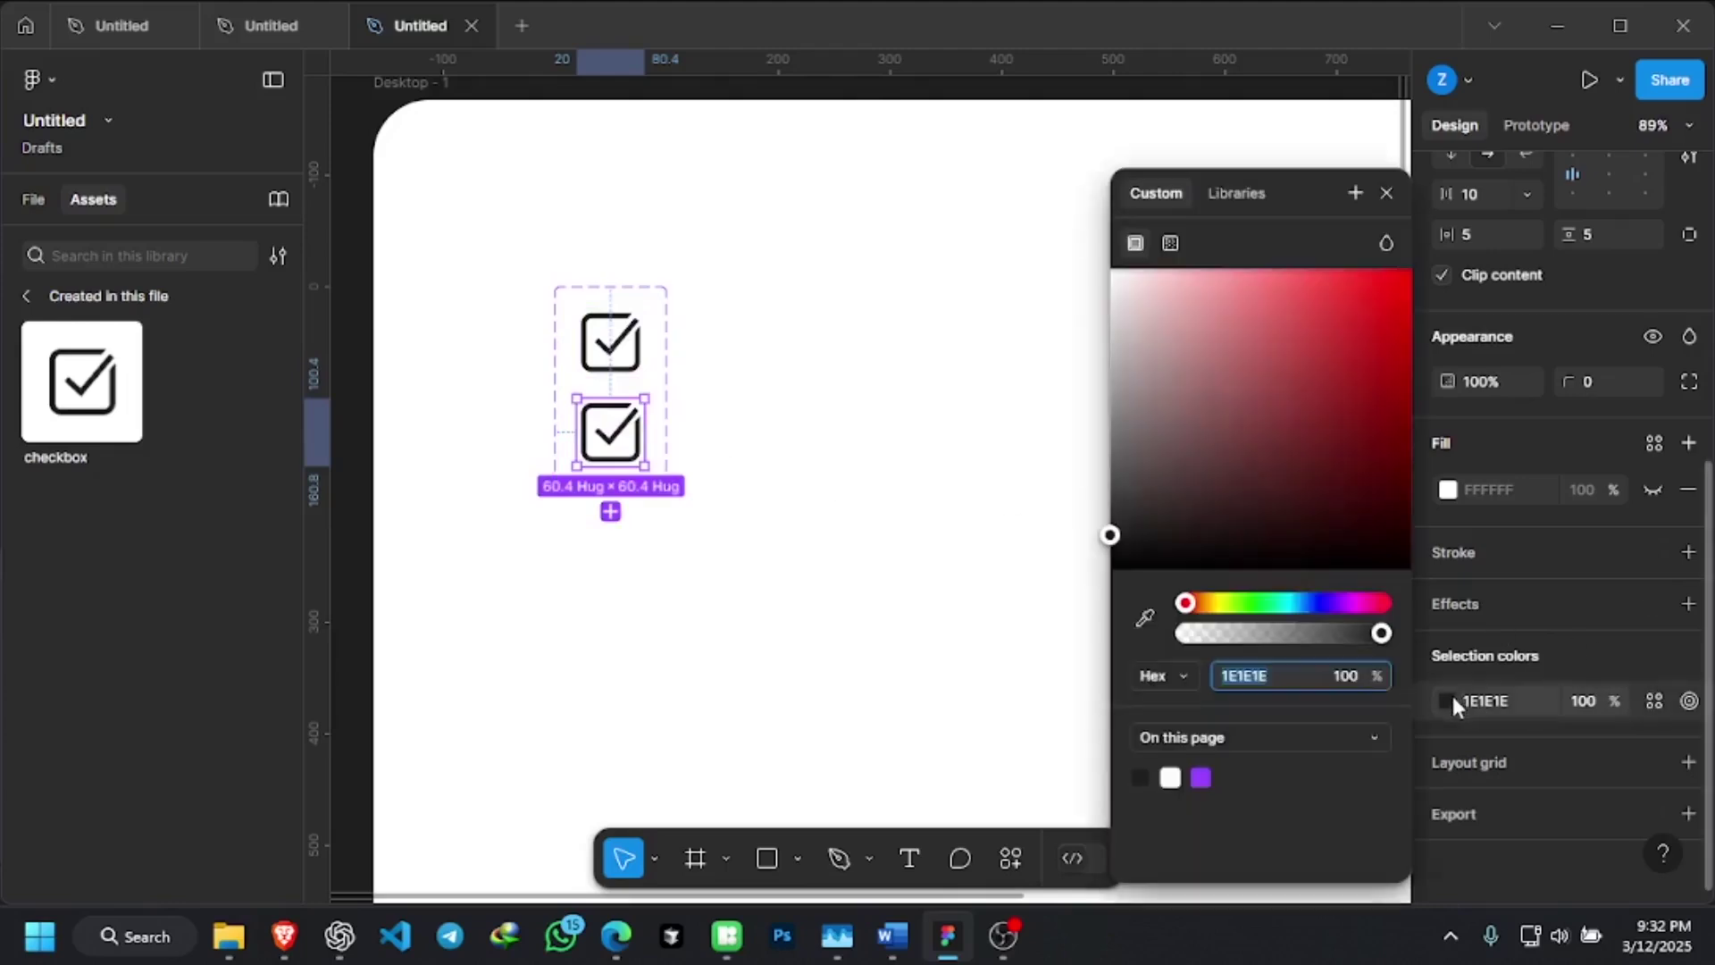
mouse_move(1259, 604)
mouse_down()
mouse_move(1240, 604)
mouse_move(1259, 604)
mouse_up()
click(1332, 453)
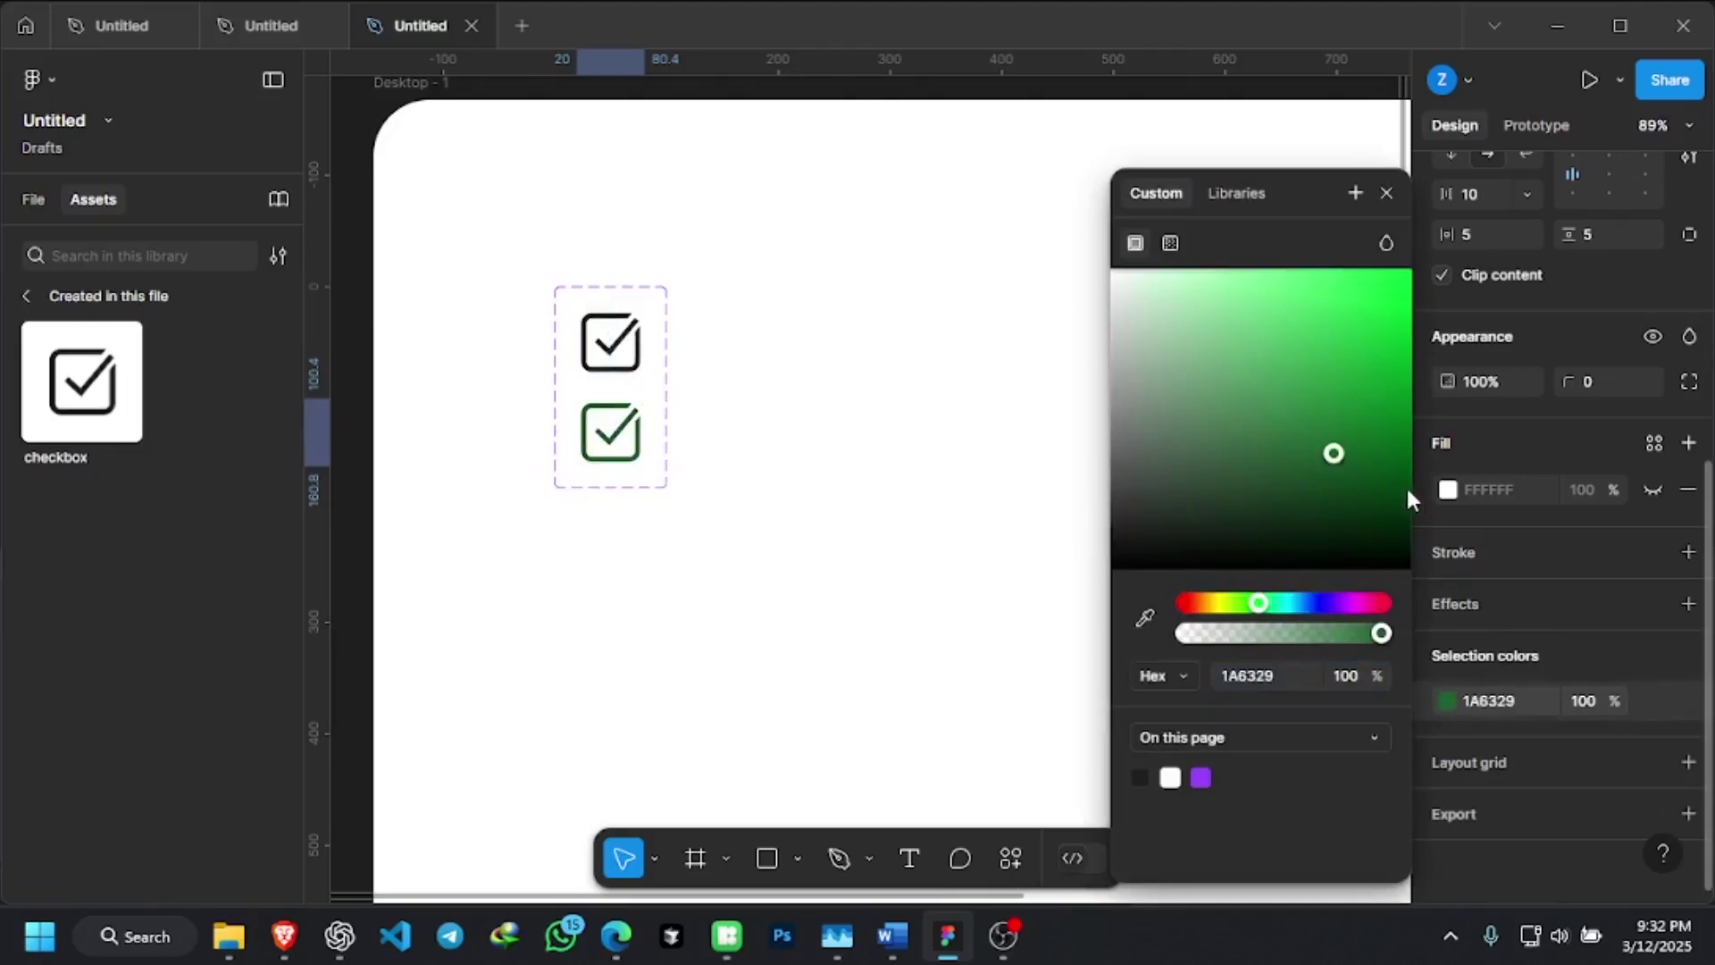
click(1410, 478)
drag(1405, 444, 1402, 451)
click(600, 416)
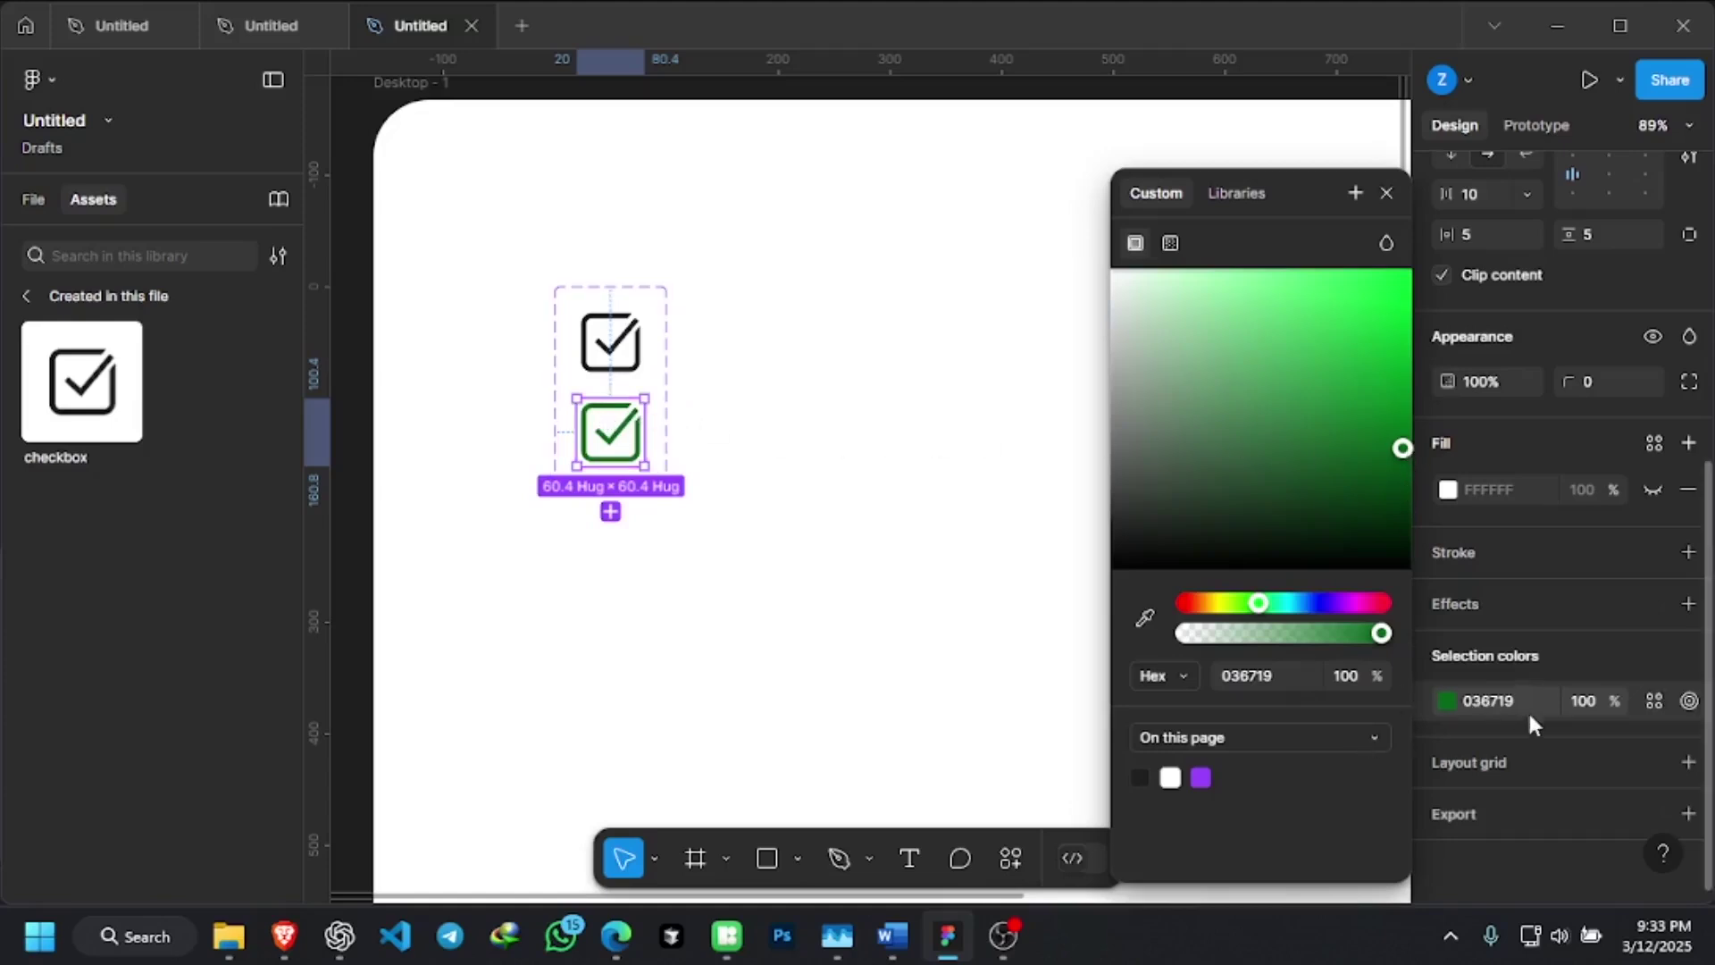
Check the green variant's inner checkbox graphic, then close the picker and deselect
double_click(629, 429)
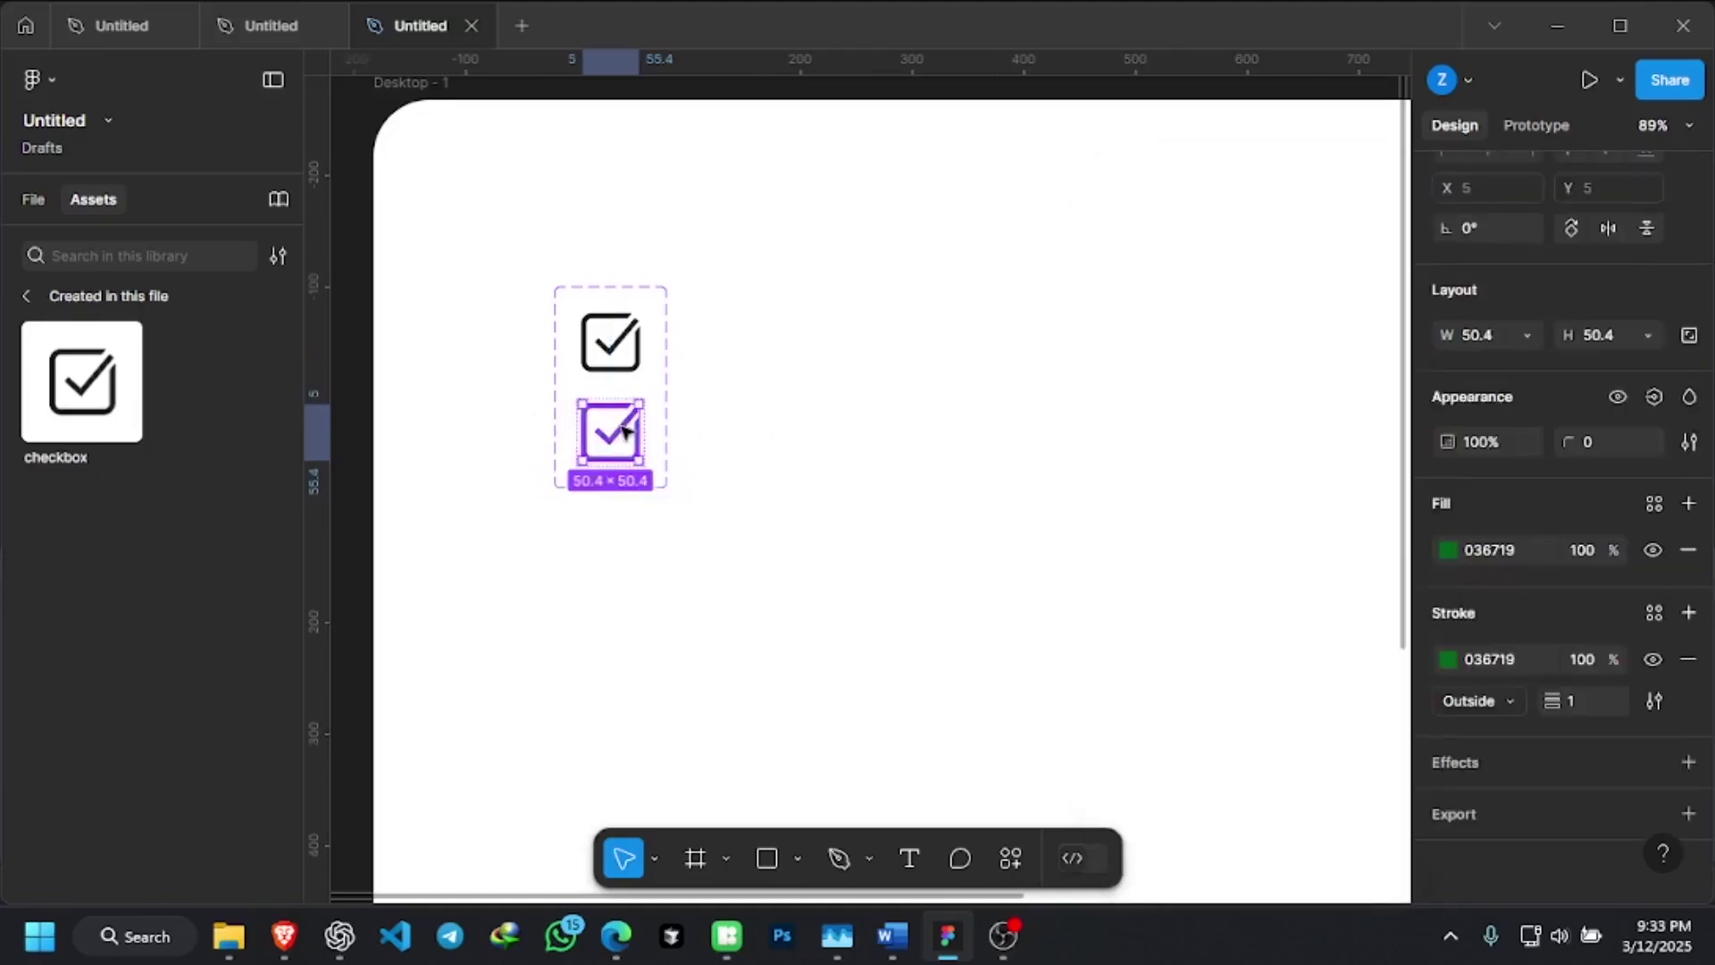
scroll(622, 431, up, 10)
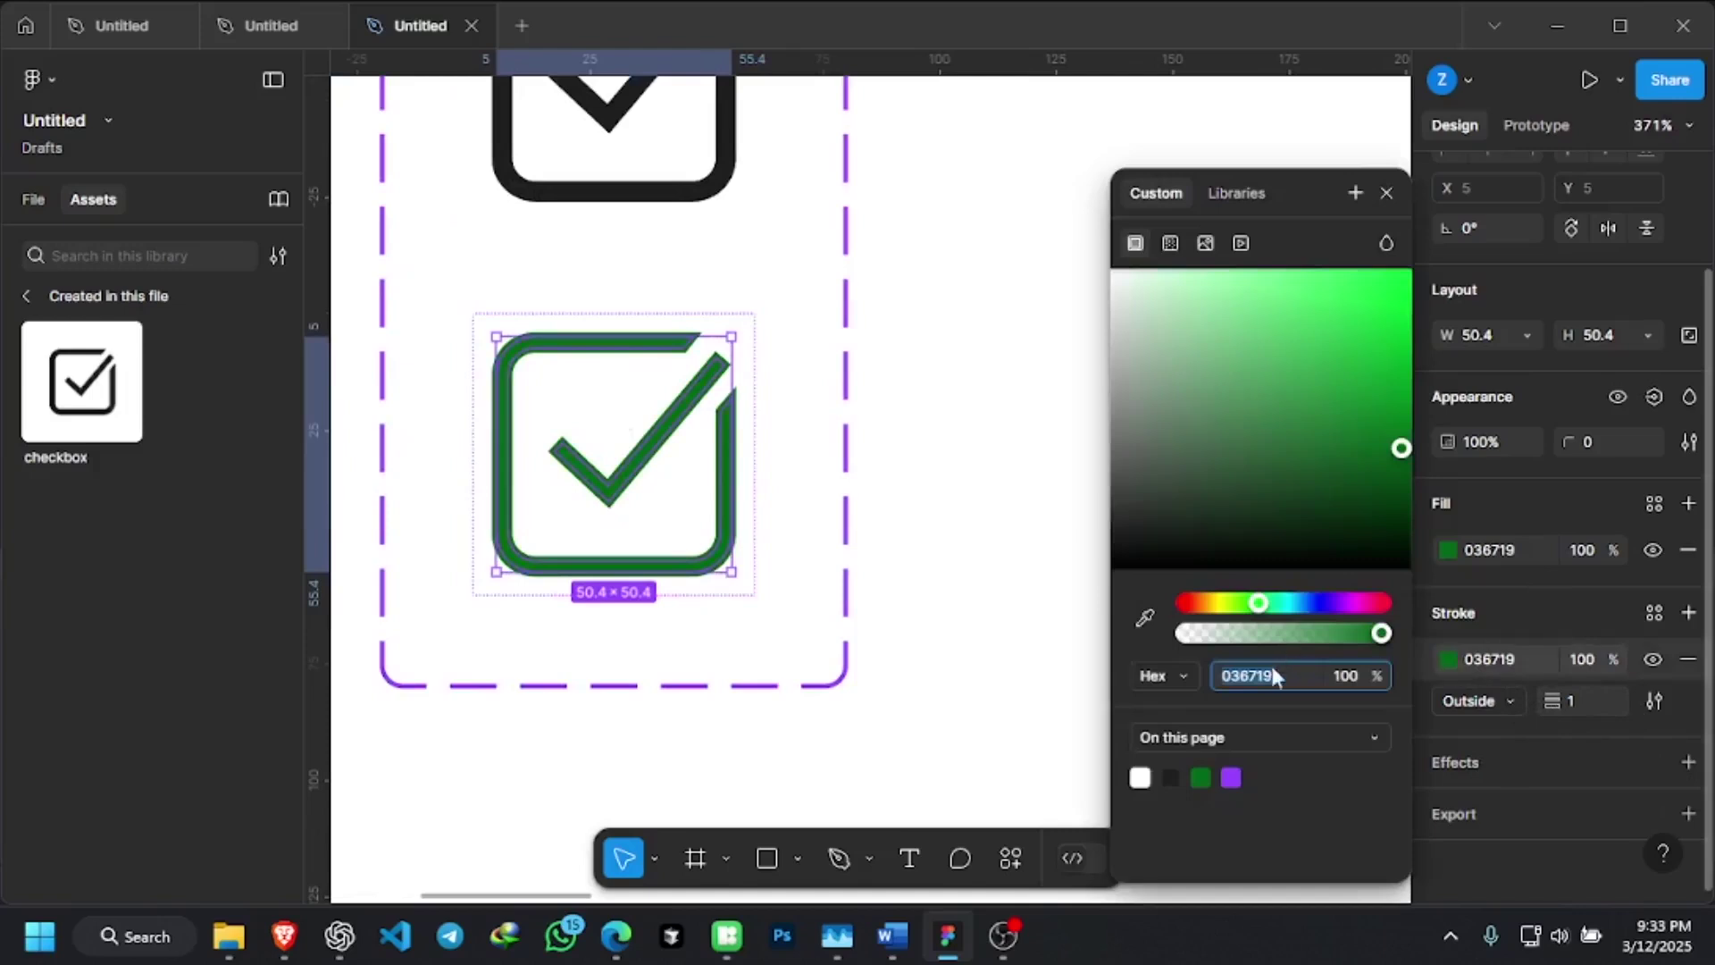
click(1205, 772)
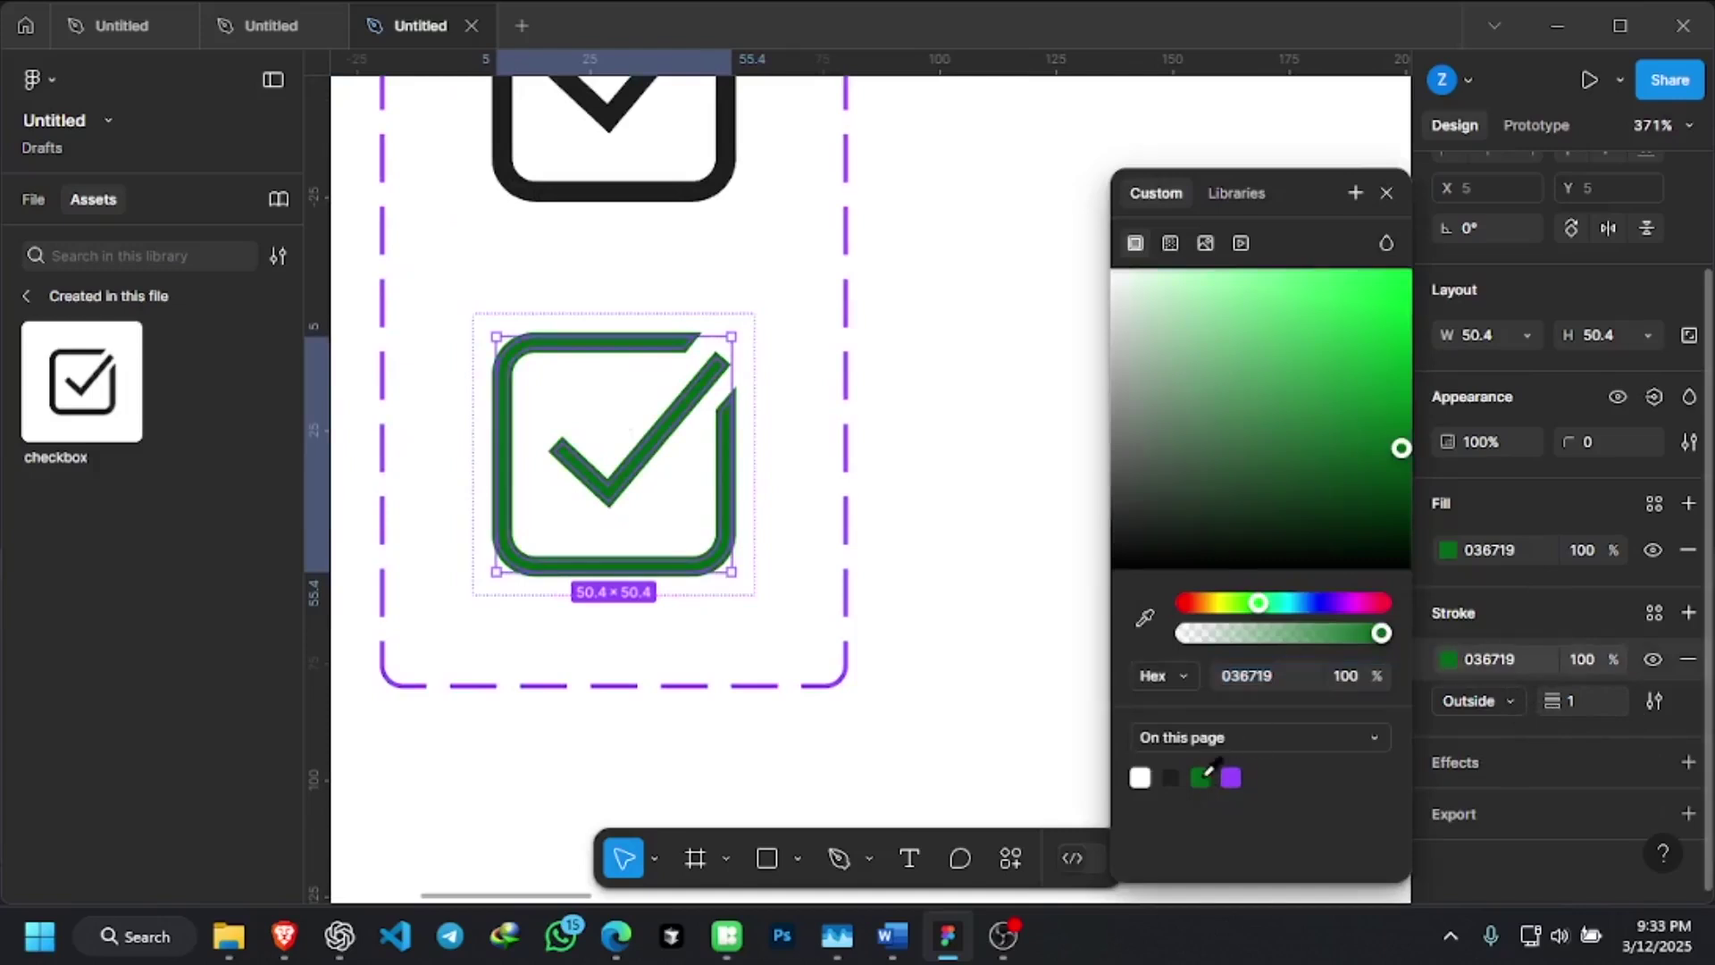
click(1353, 128)
scroll(727, 442, down, 5)
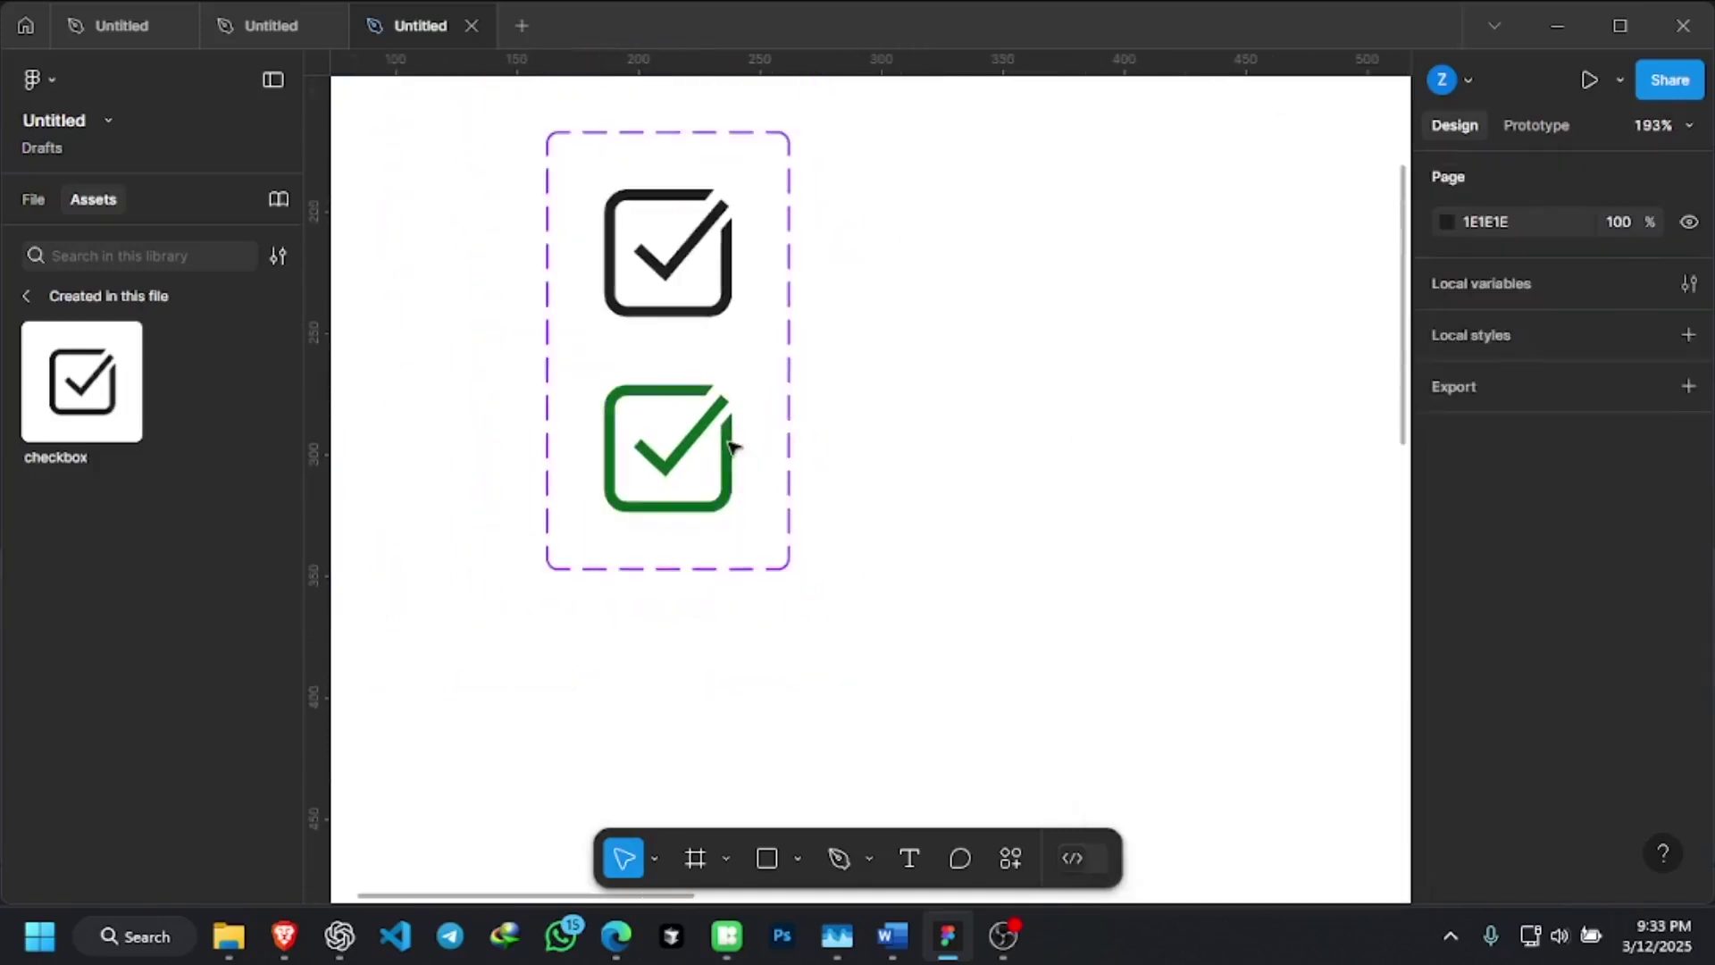
scroll(706, 437, up, 3)
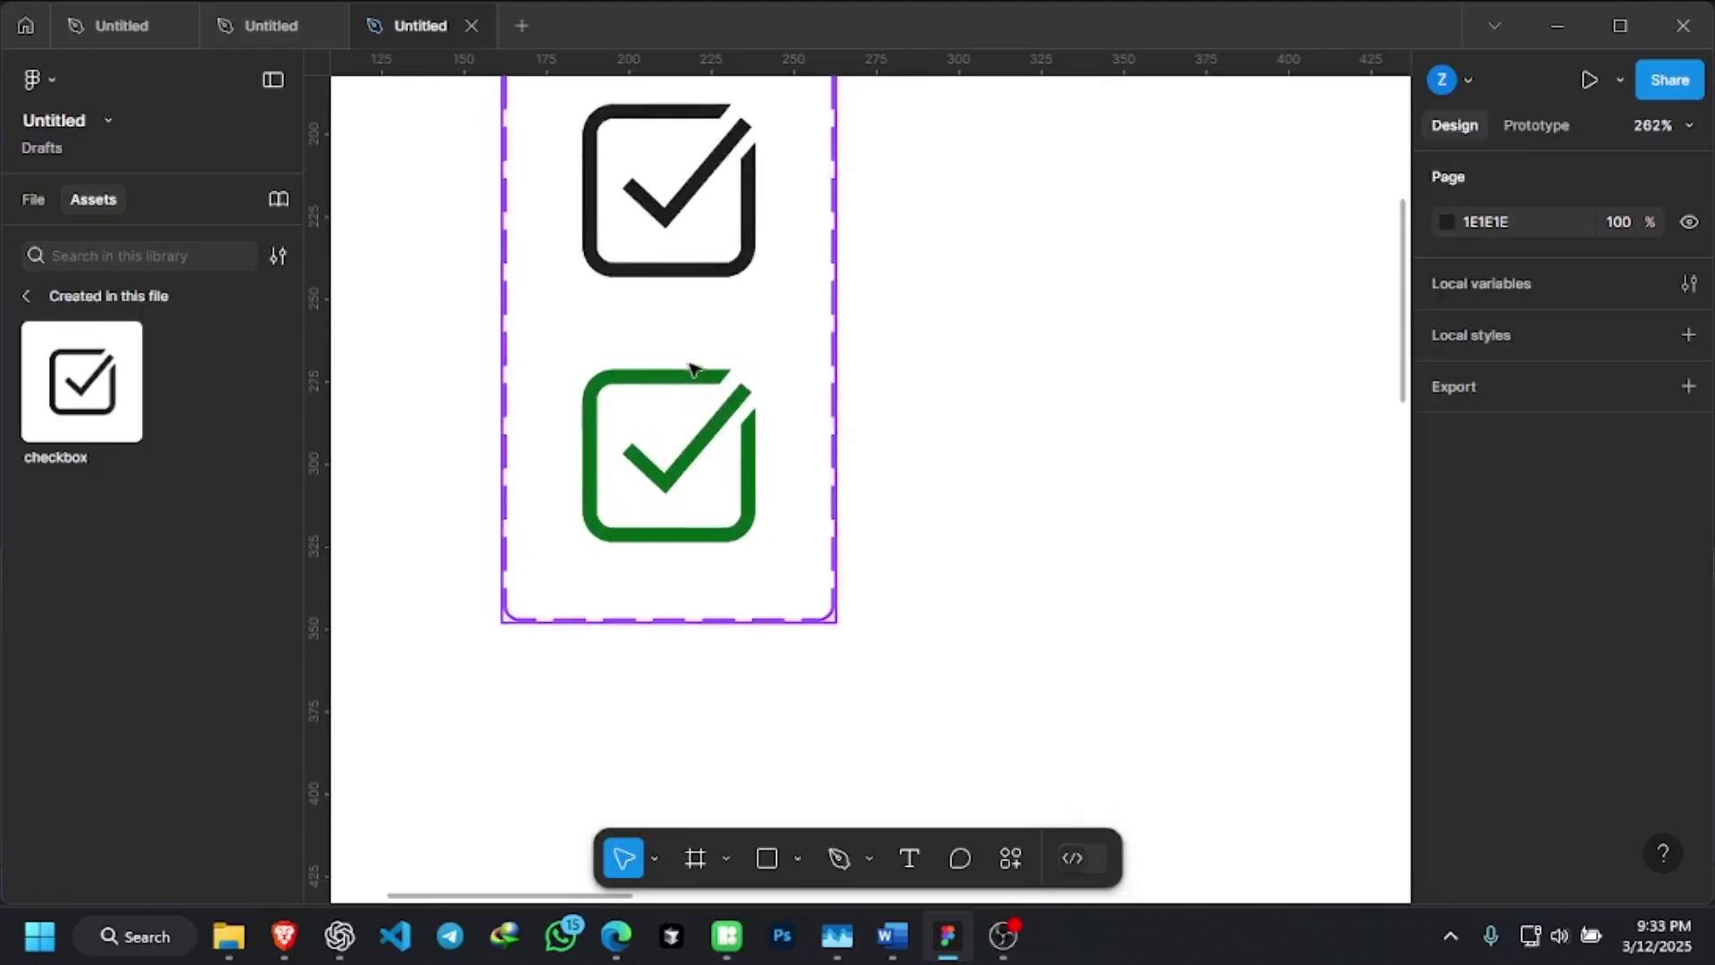
scroll(686, 404, up, 4)
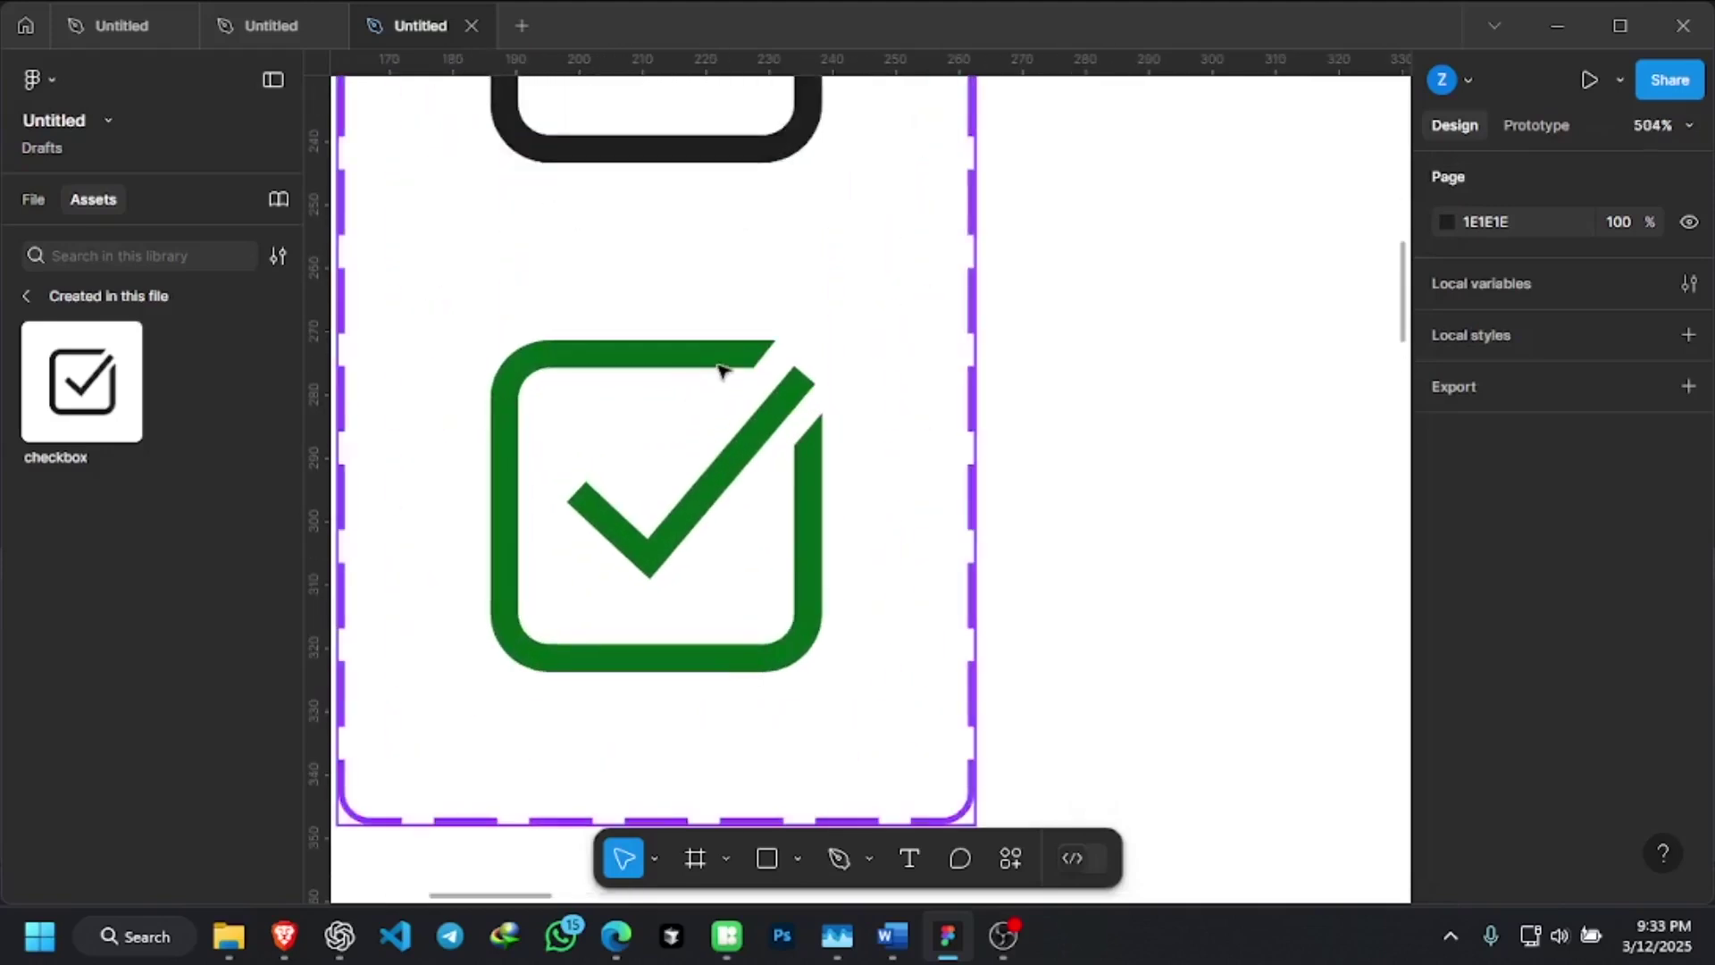
scroll(721, 369, down, 4)
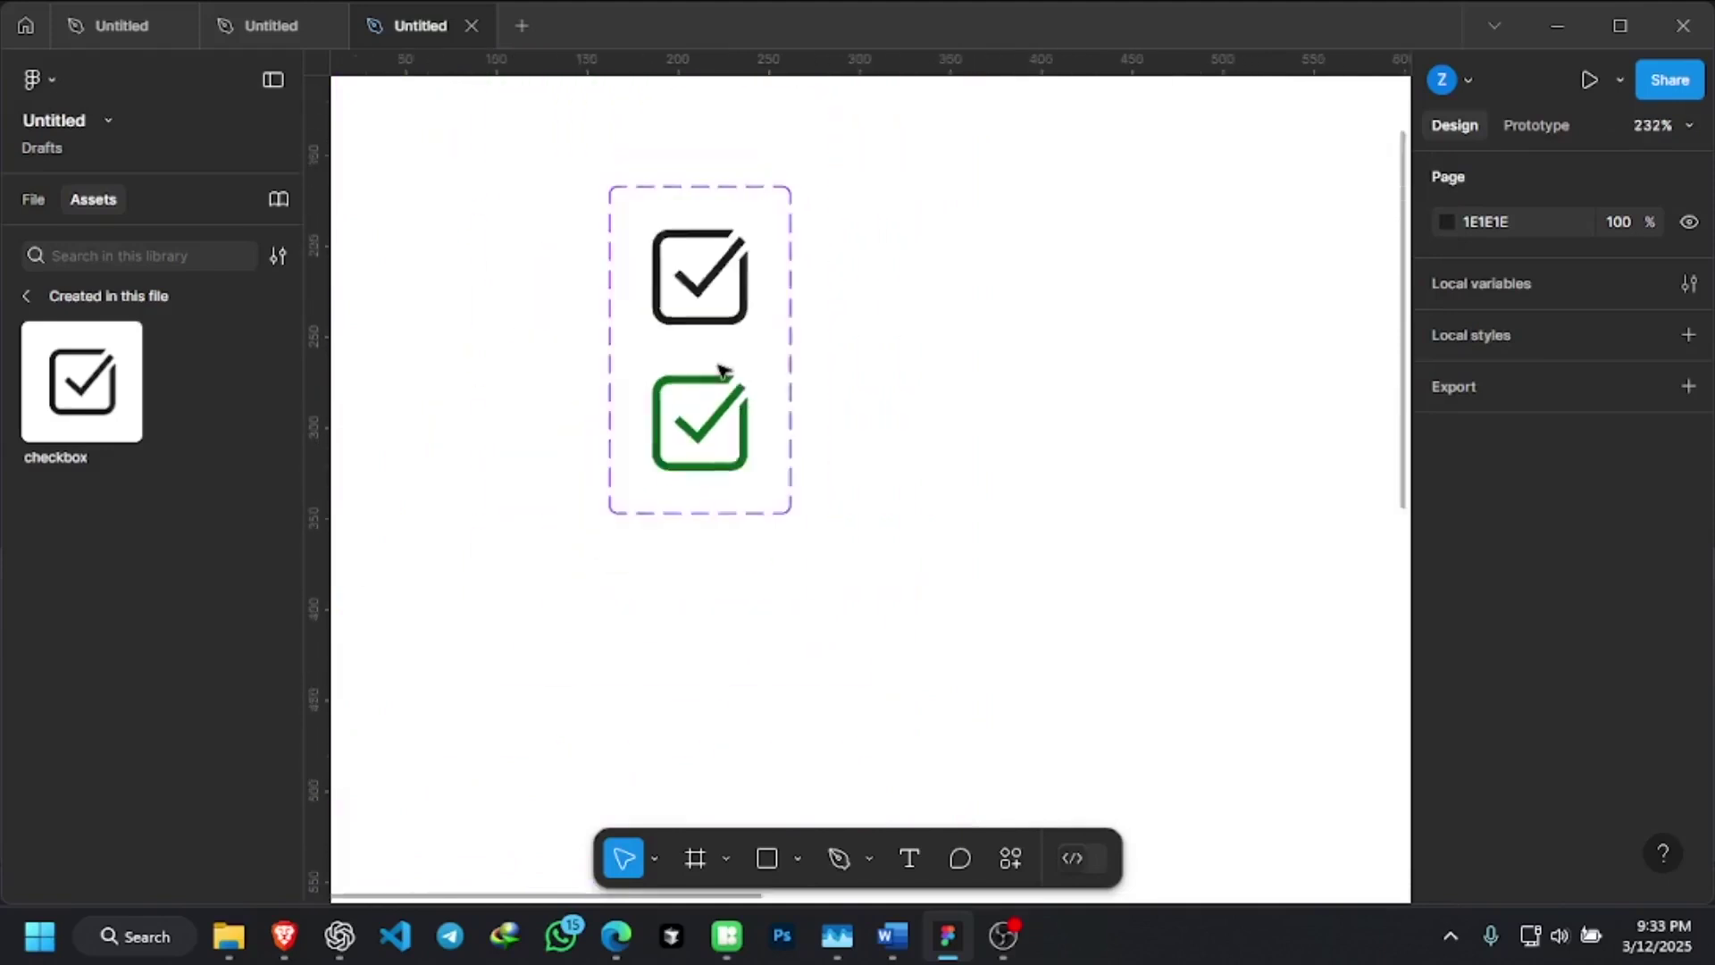
scroll(722, 369, down, 4)
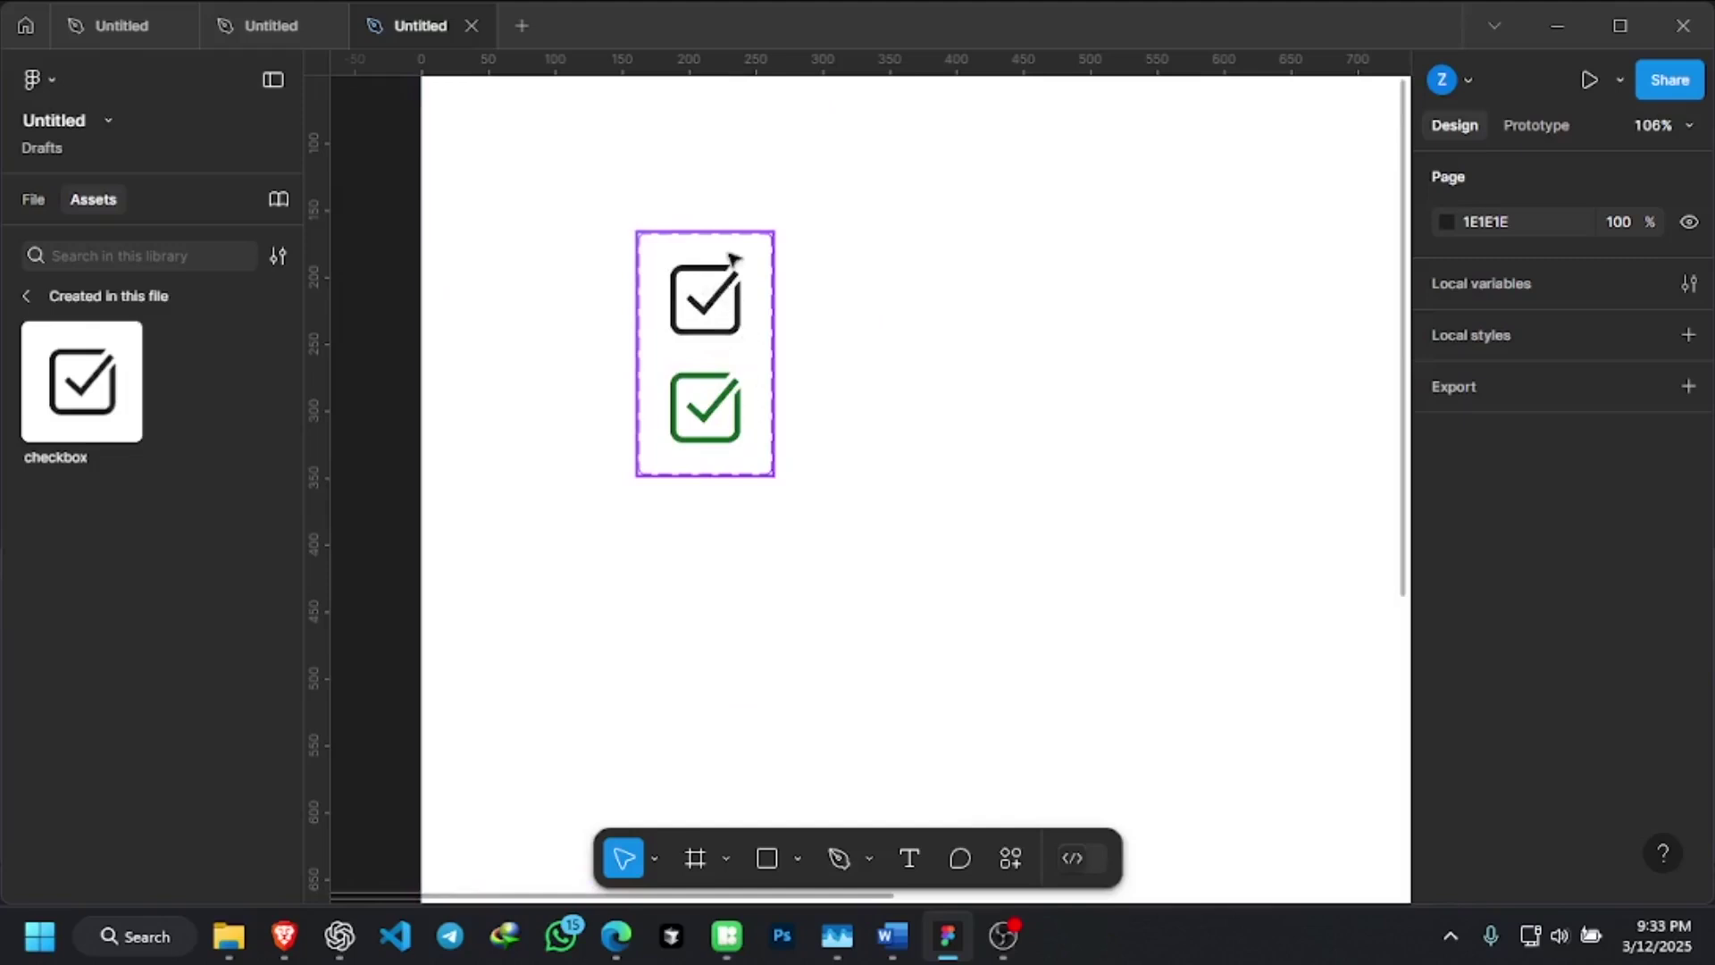
scroll(726, 259, up, 2)
scroll(726, 259, up, 3)
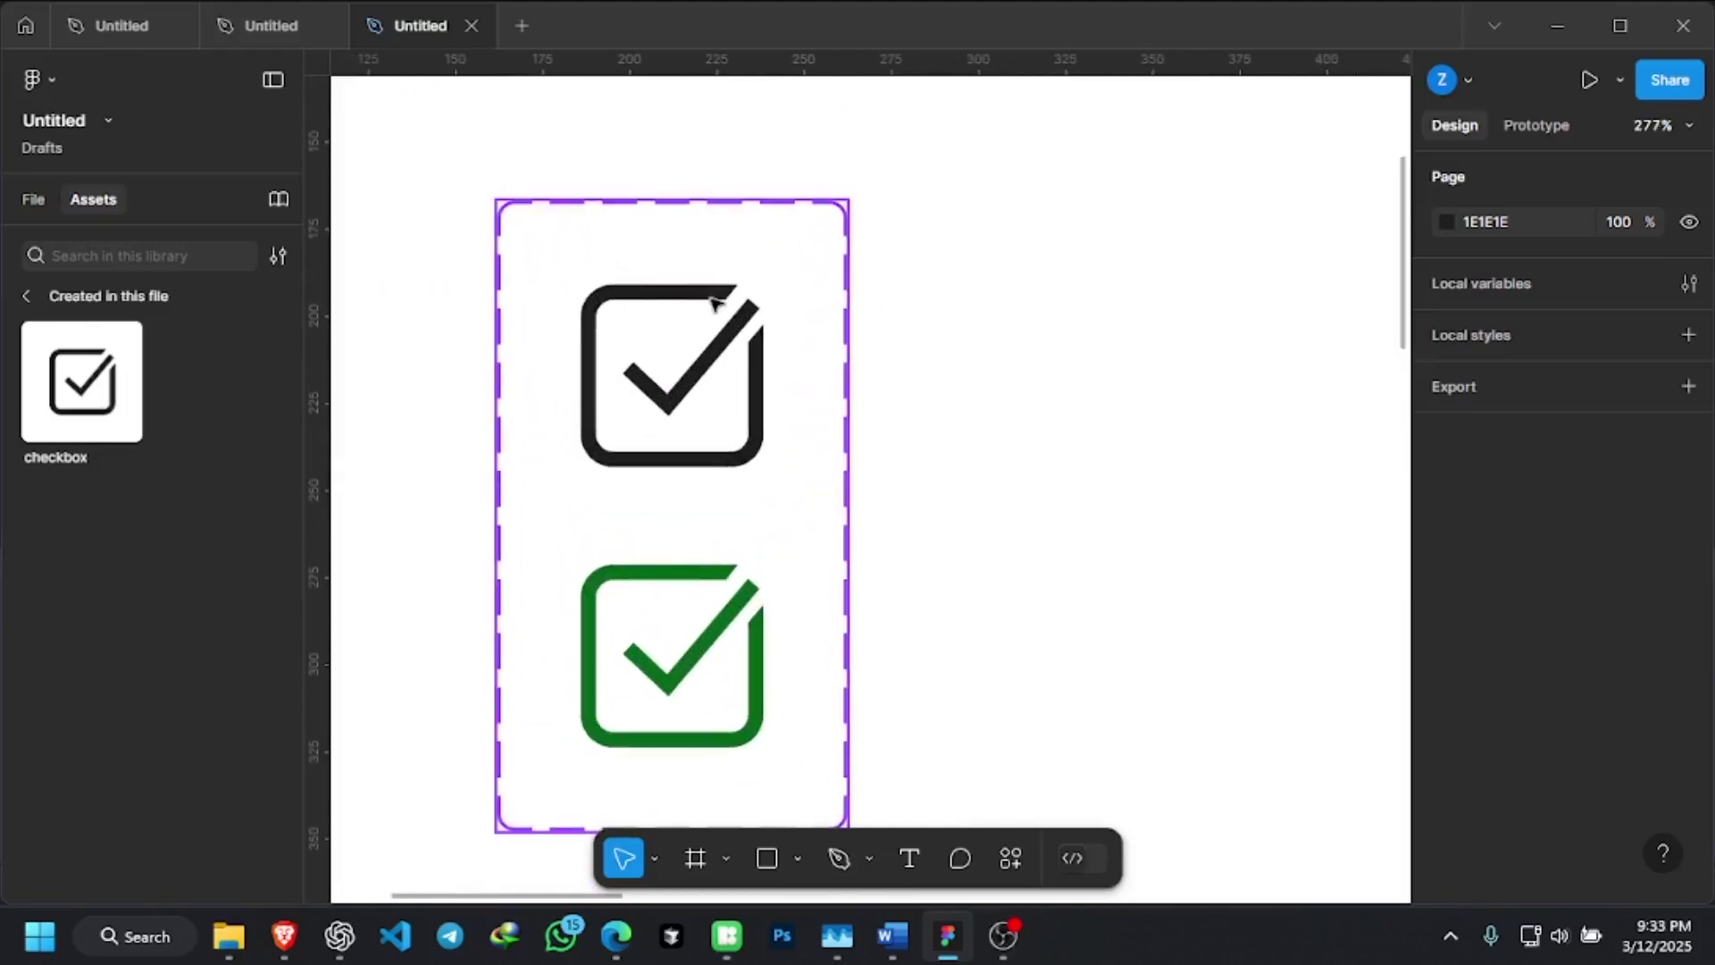
Change the upper Default checkbox variant's 1E1E1E colour to red FF0000
click(714, 303)
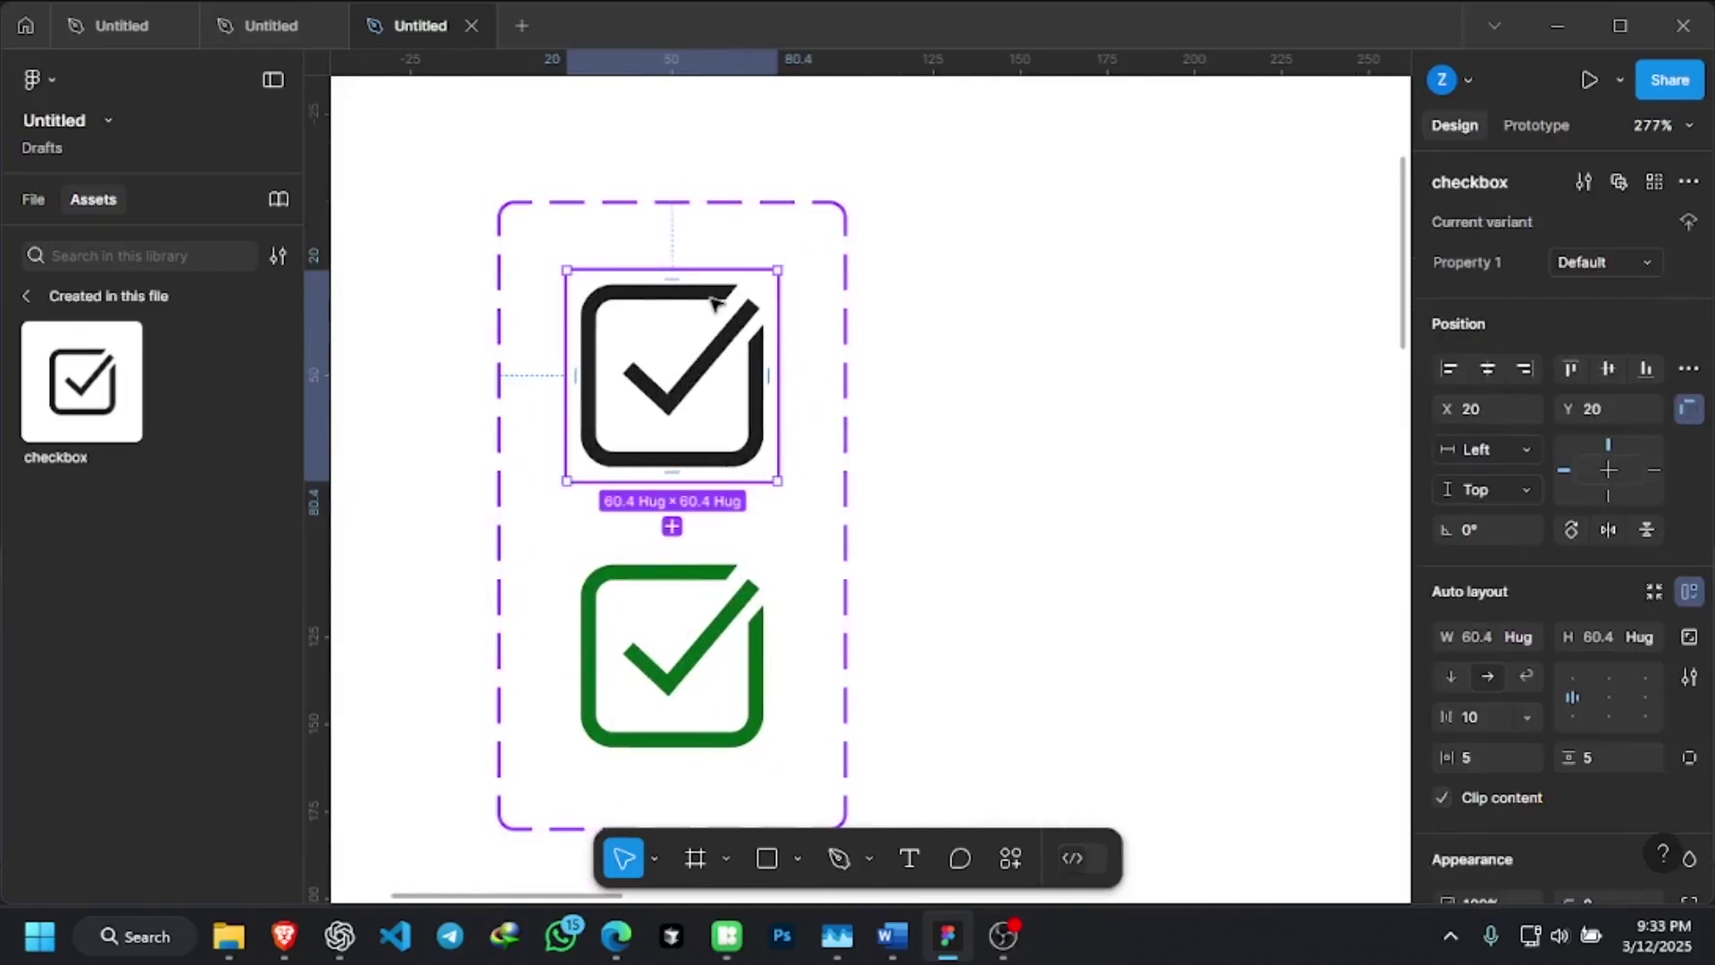
scroll(1552, 511, down, 5)
scroll(1552, 518, down, 2)
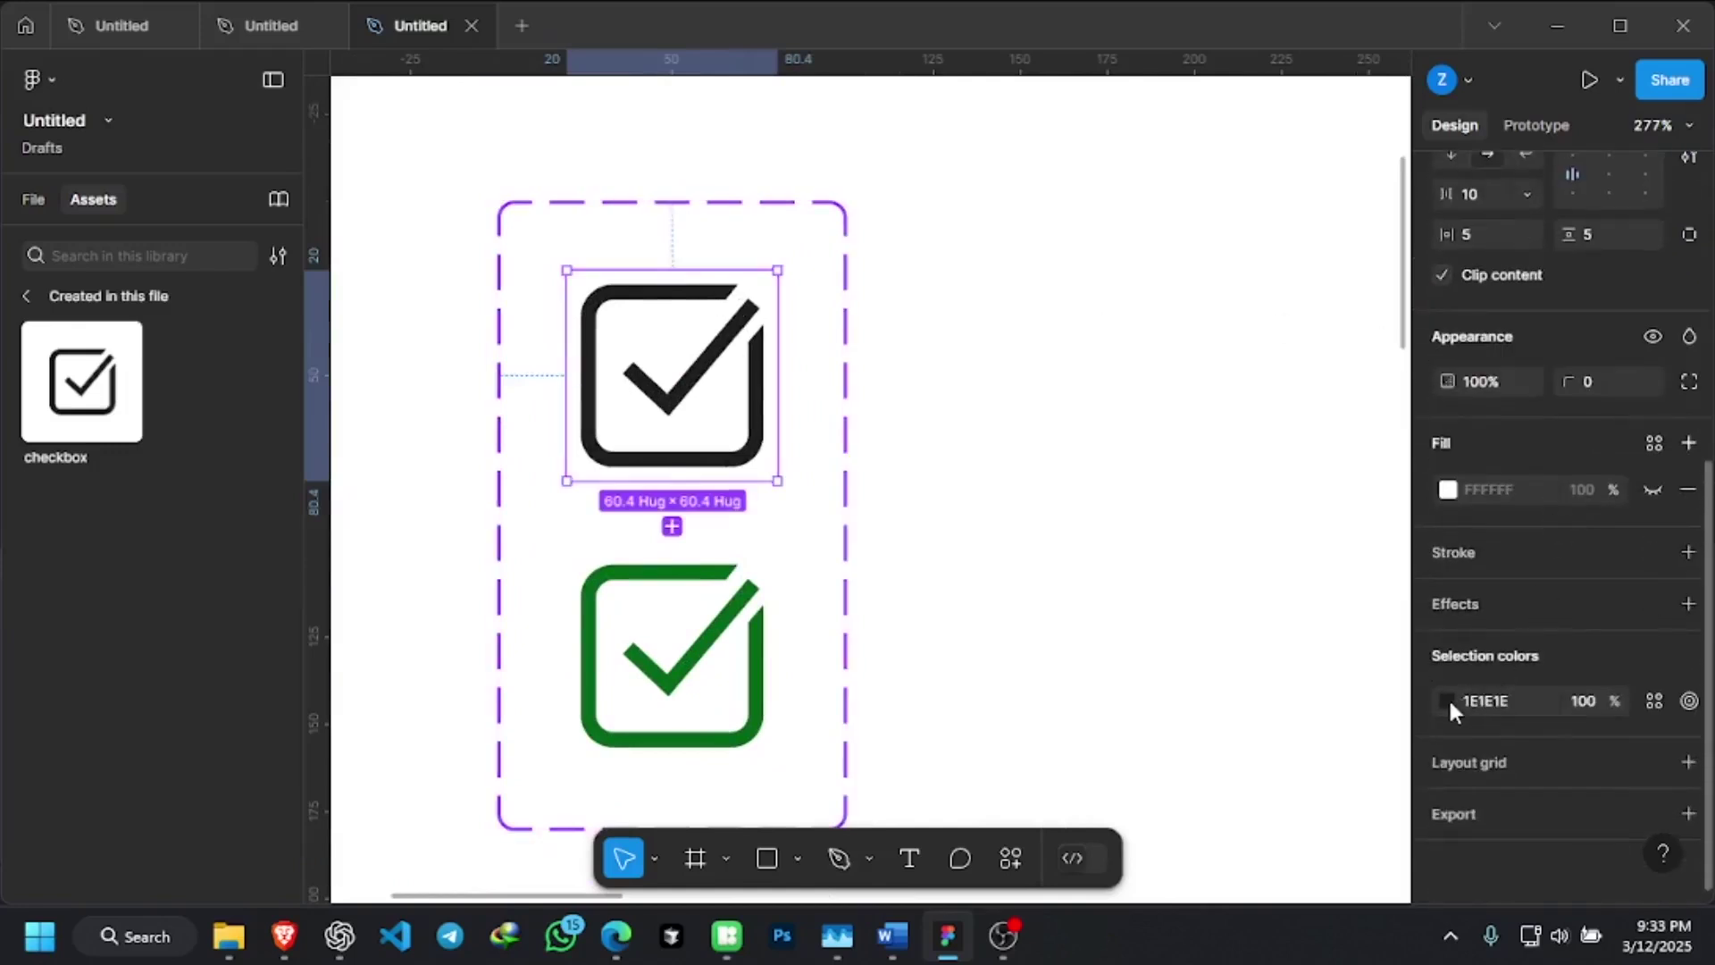
click(1447, 701)
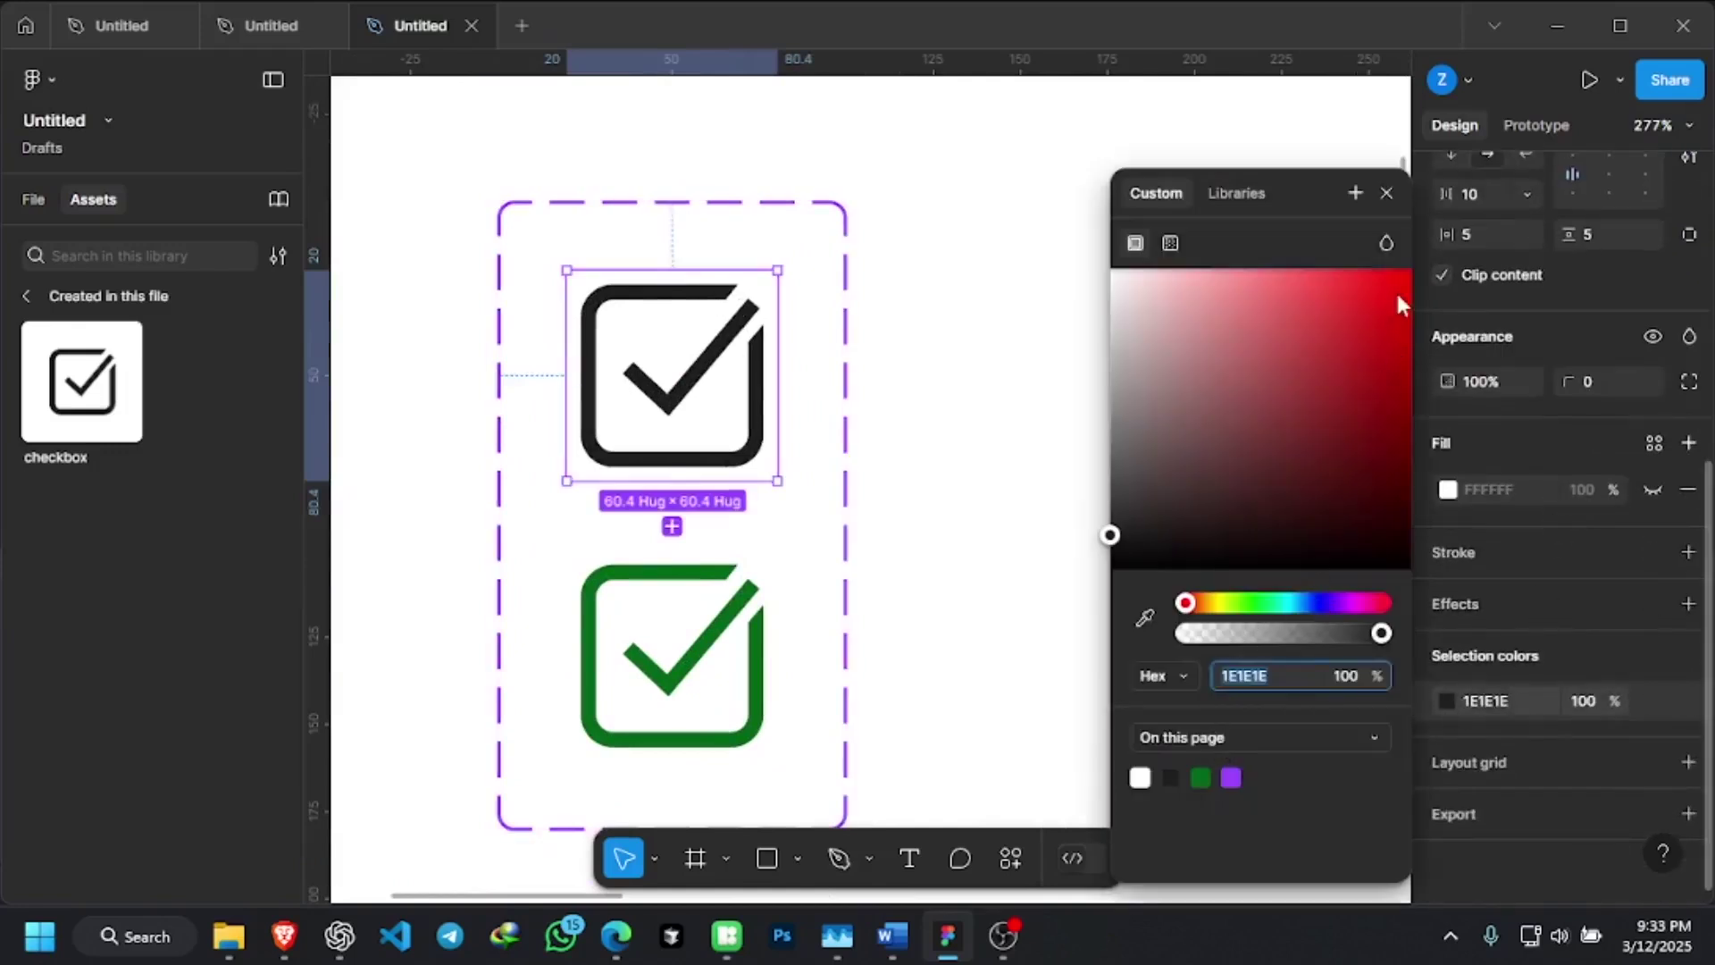
drag(1397, 296, 1466, 237)
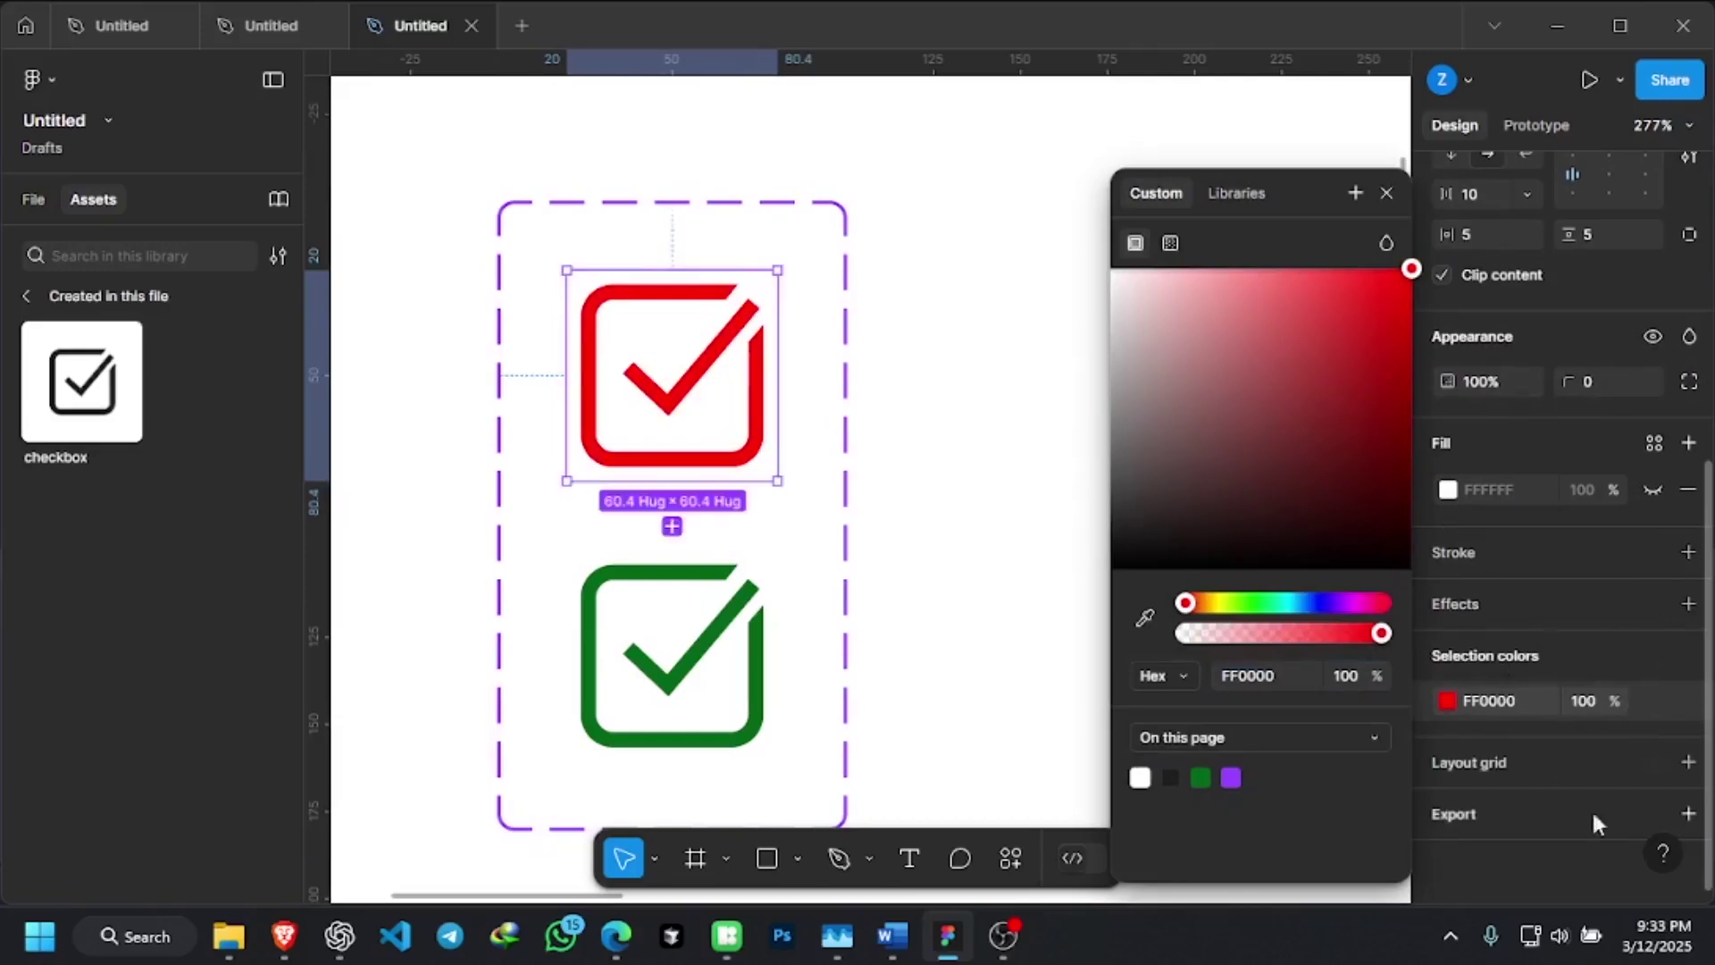
click(1531, 870)
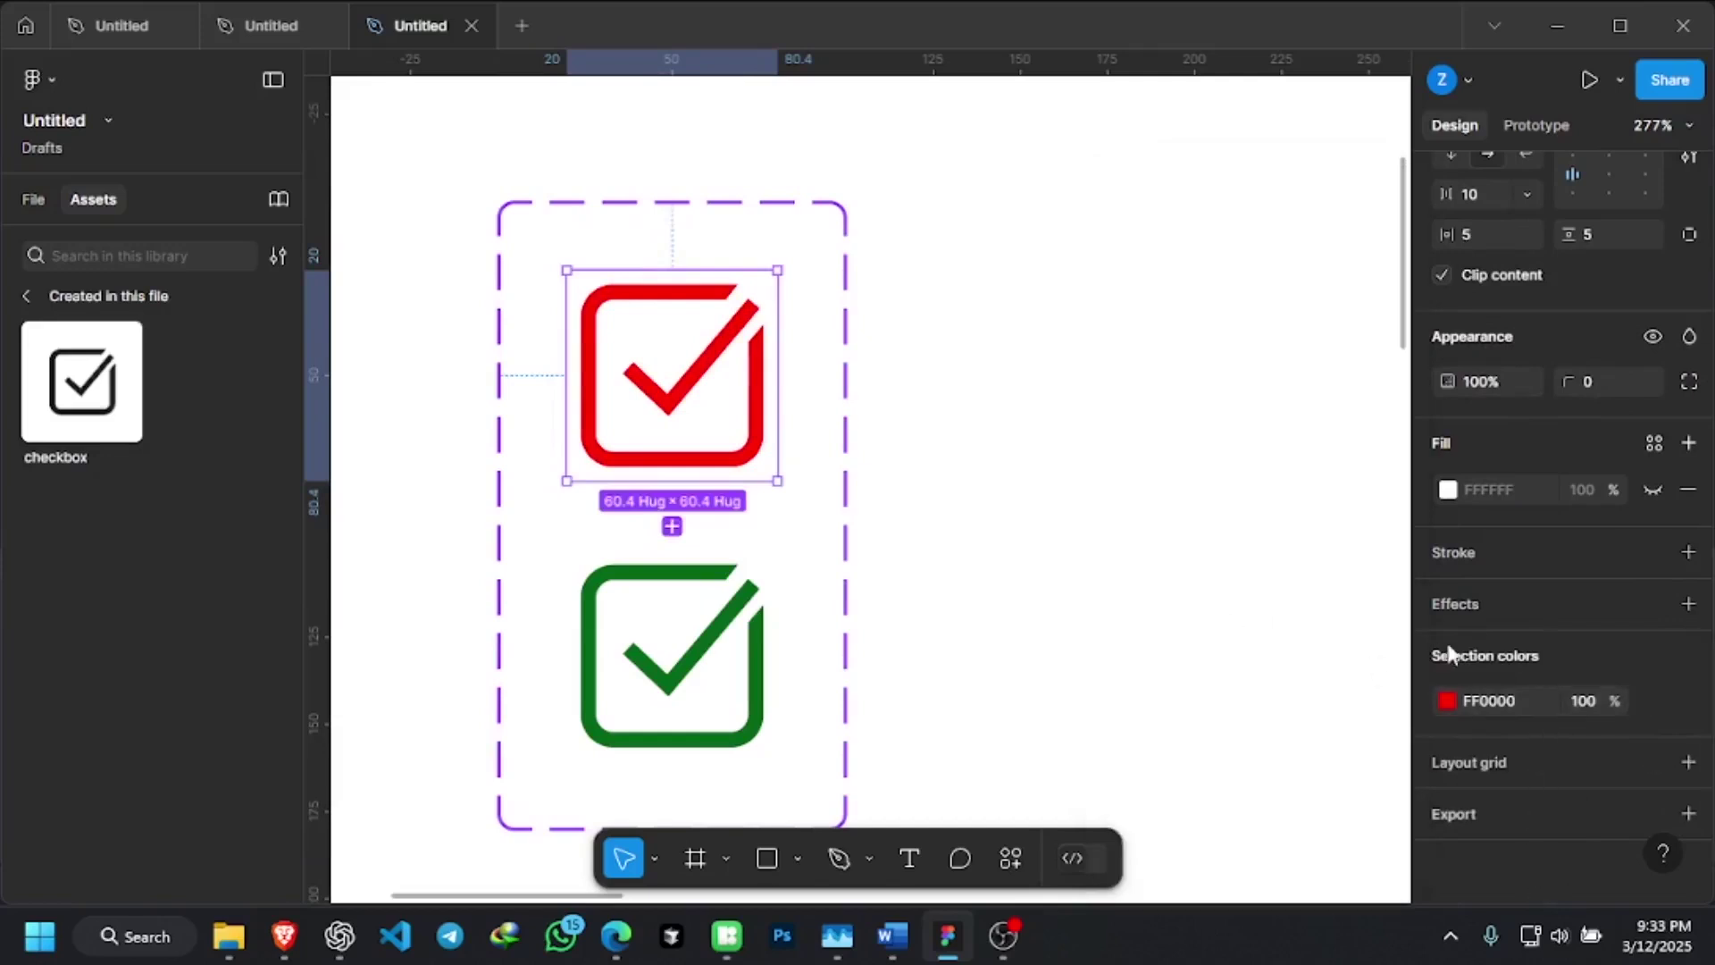
Deselect, then select the whole two-variant checkbox component set
scroll(694, 298, up, 5)
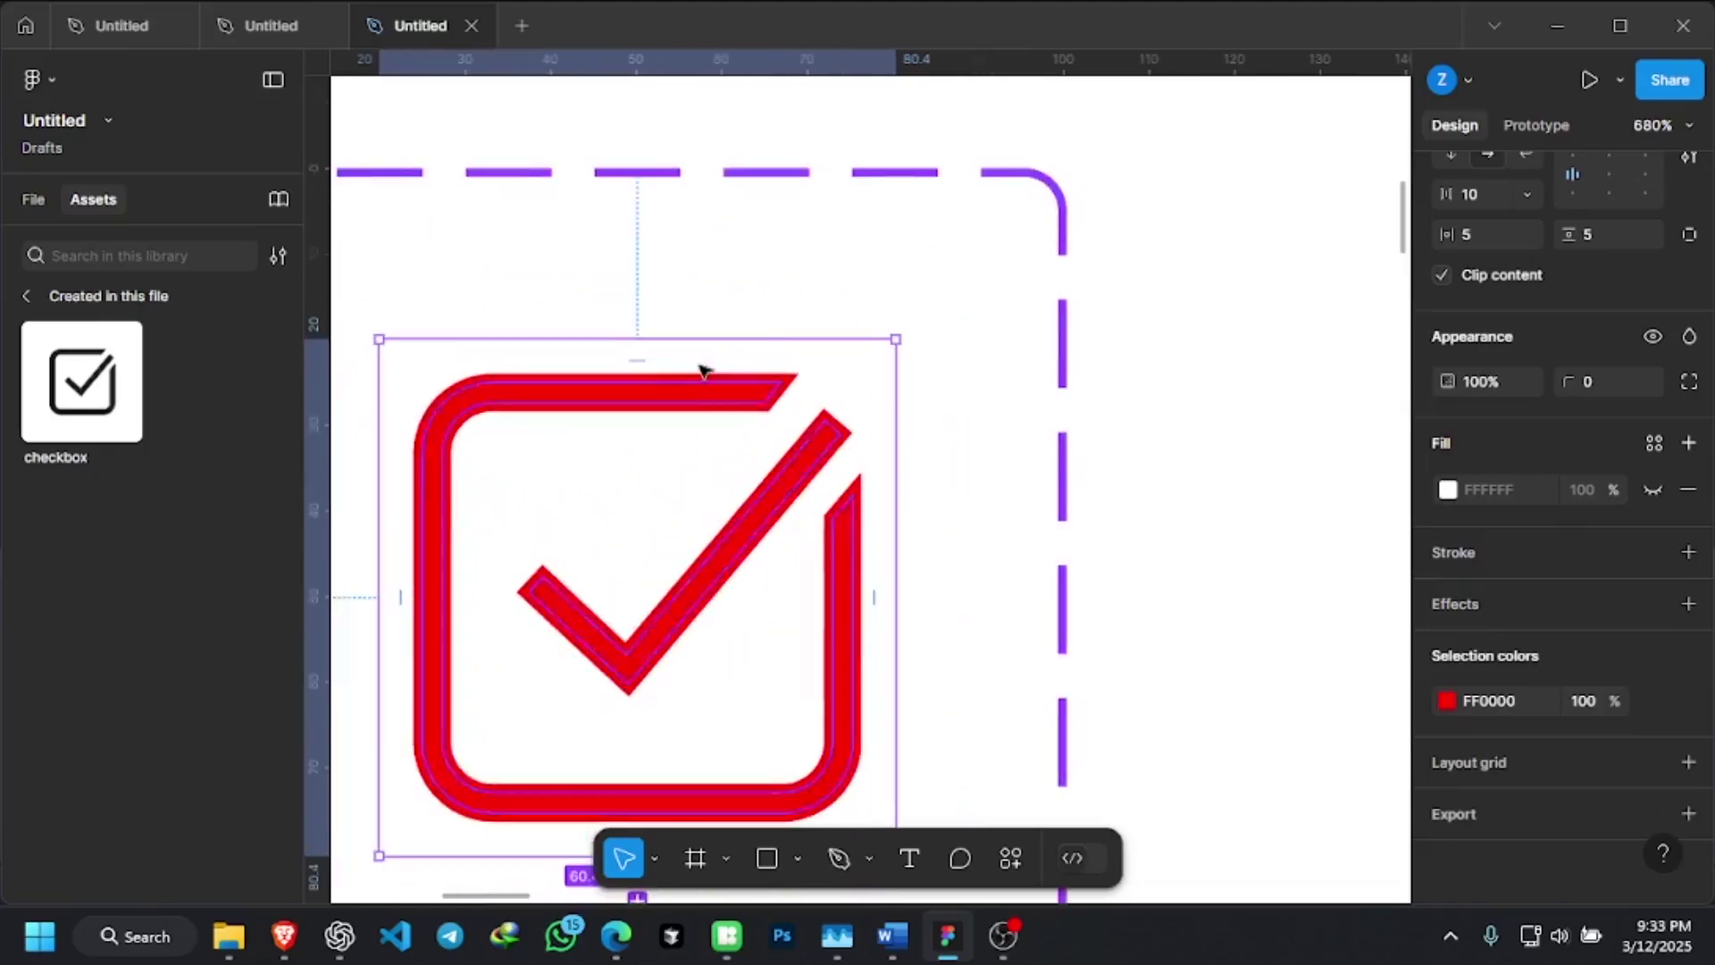
scroll(701, 370, down, 8)
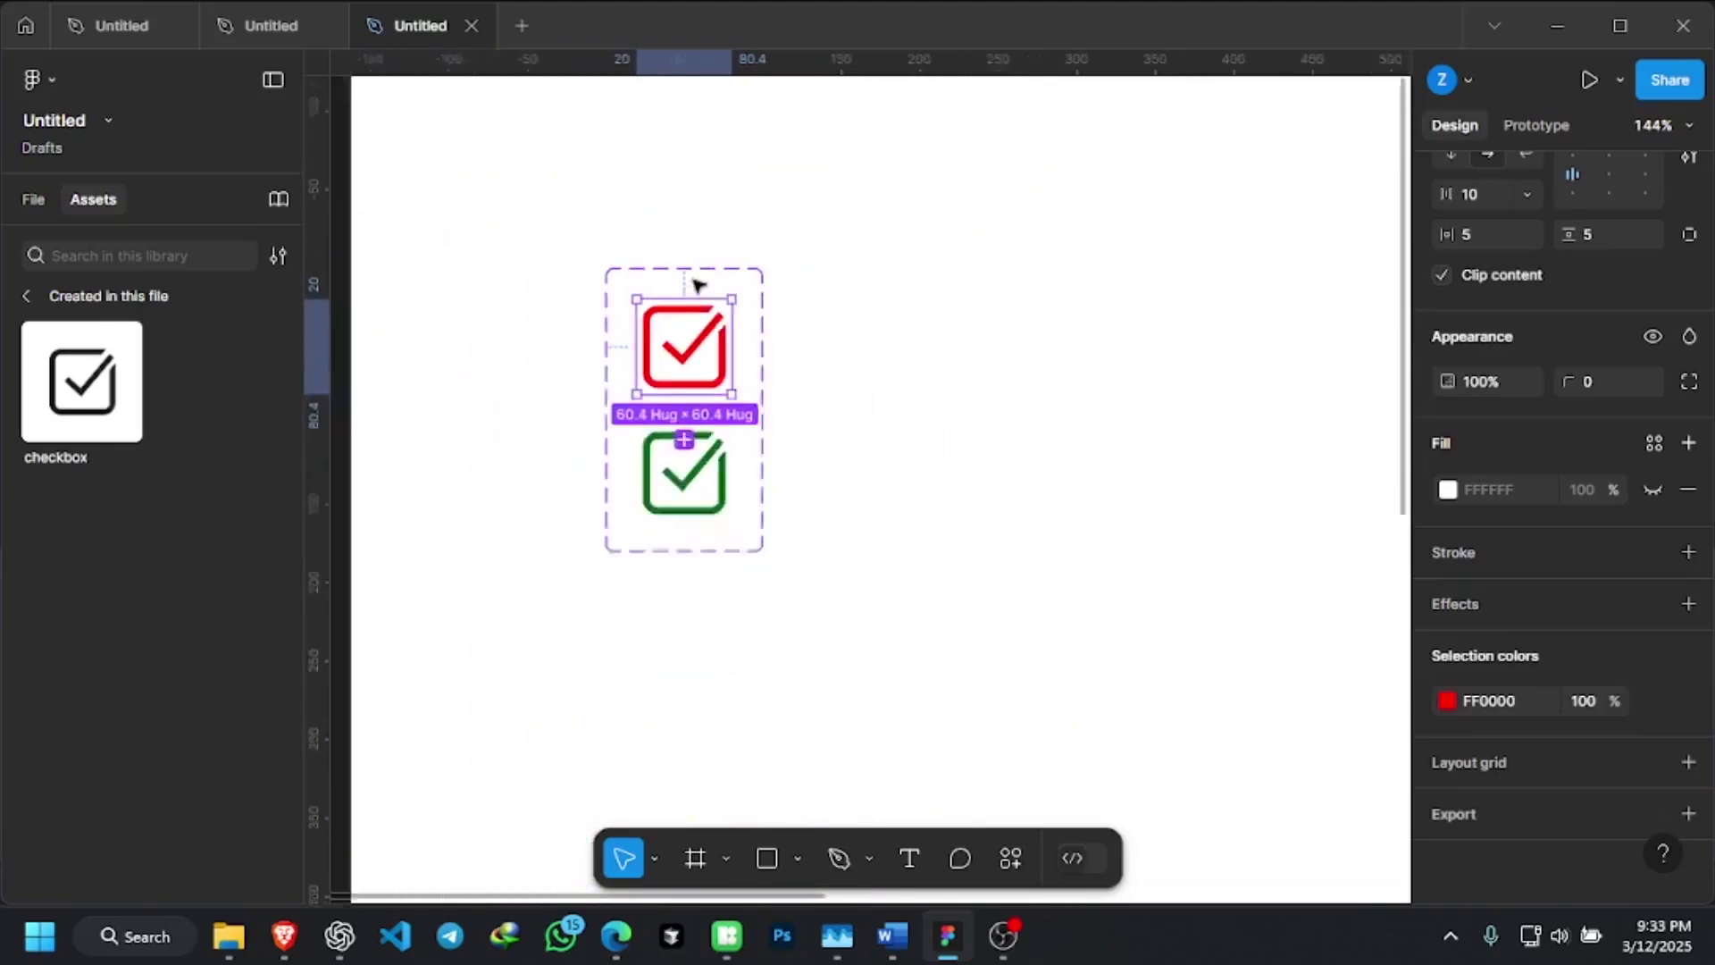
scroll(699, 282, down, 2)
click(796, 462)
scroll(699, 384, down, 4)
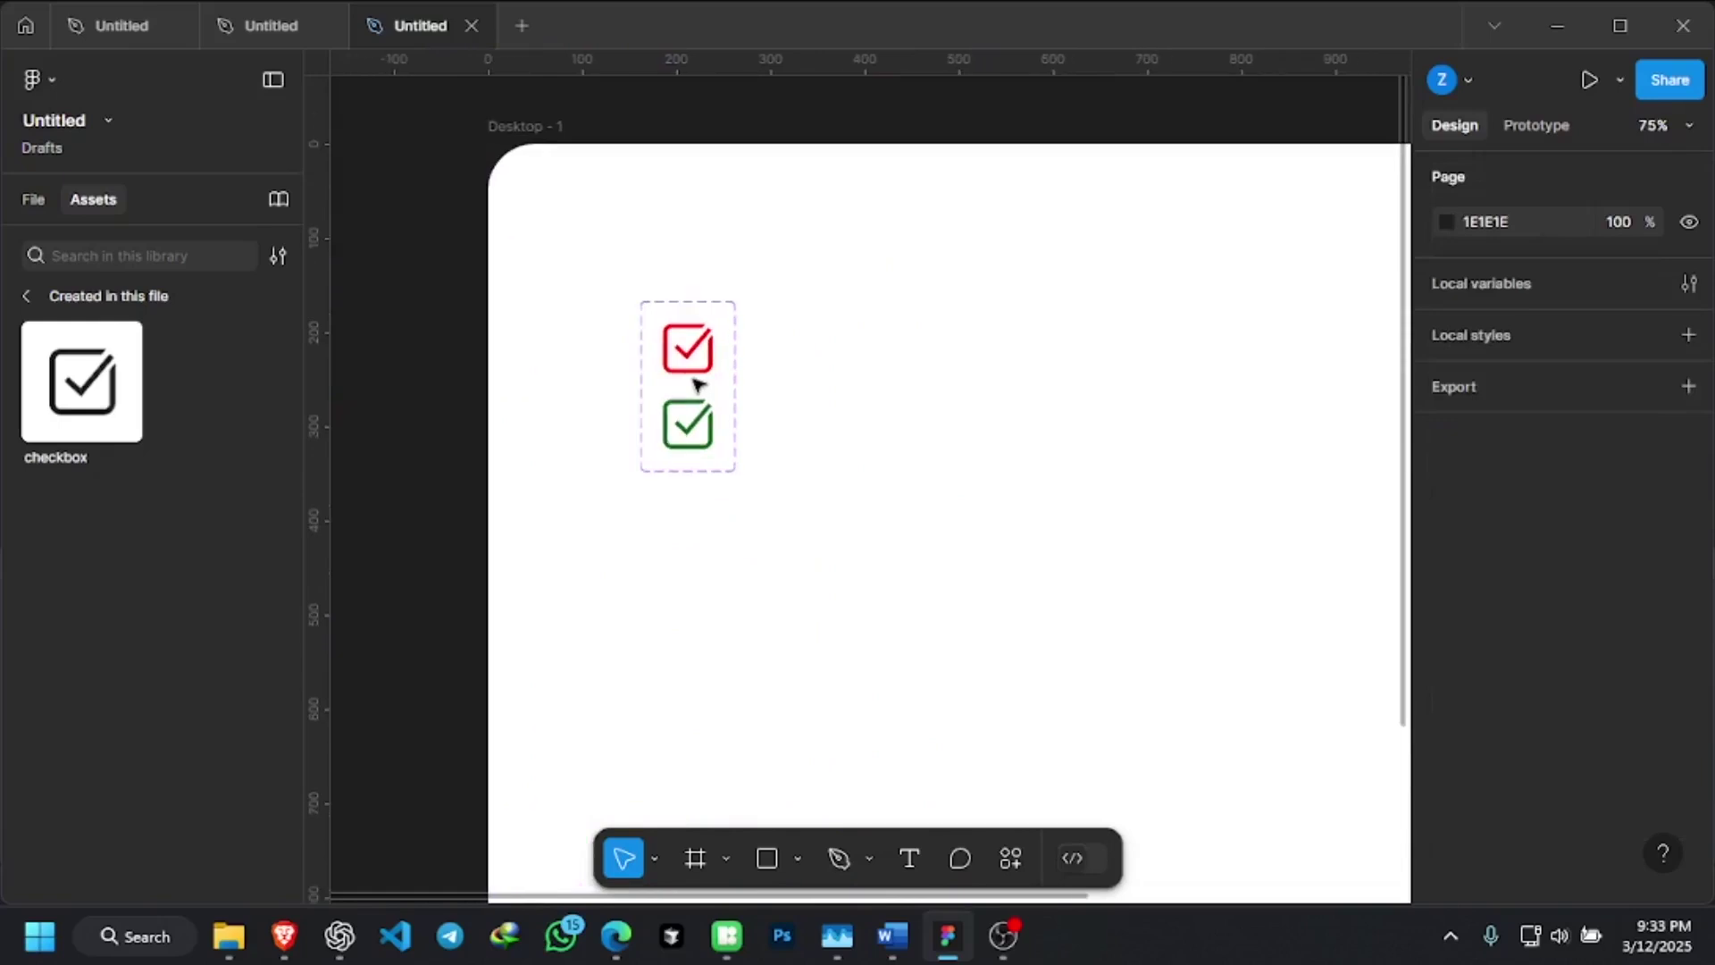
scroll(725, 347, down, 1)
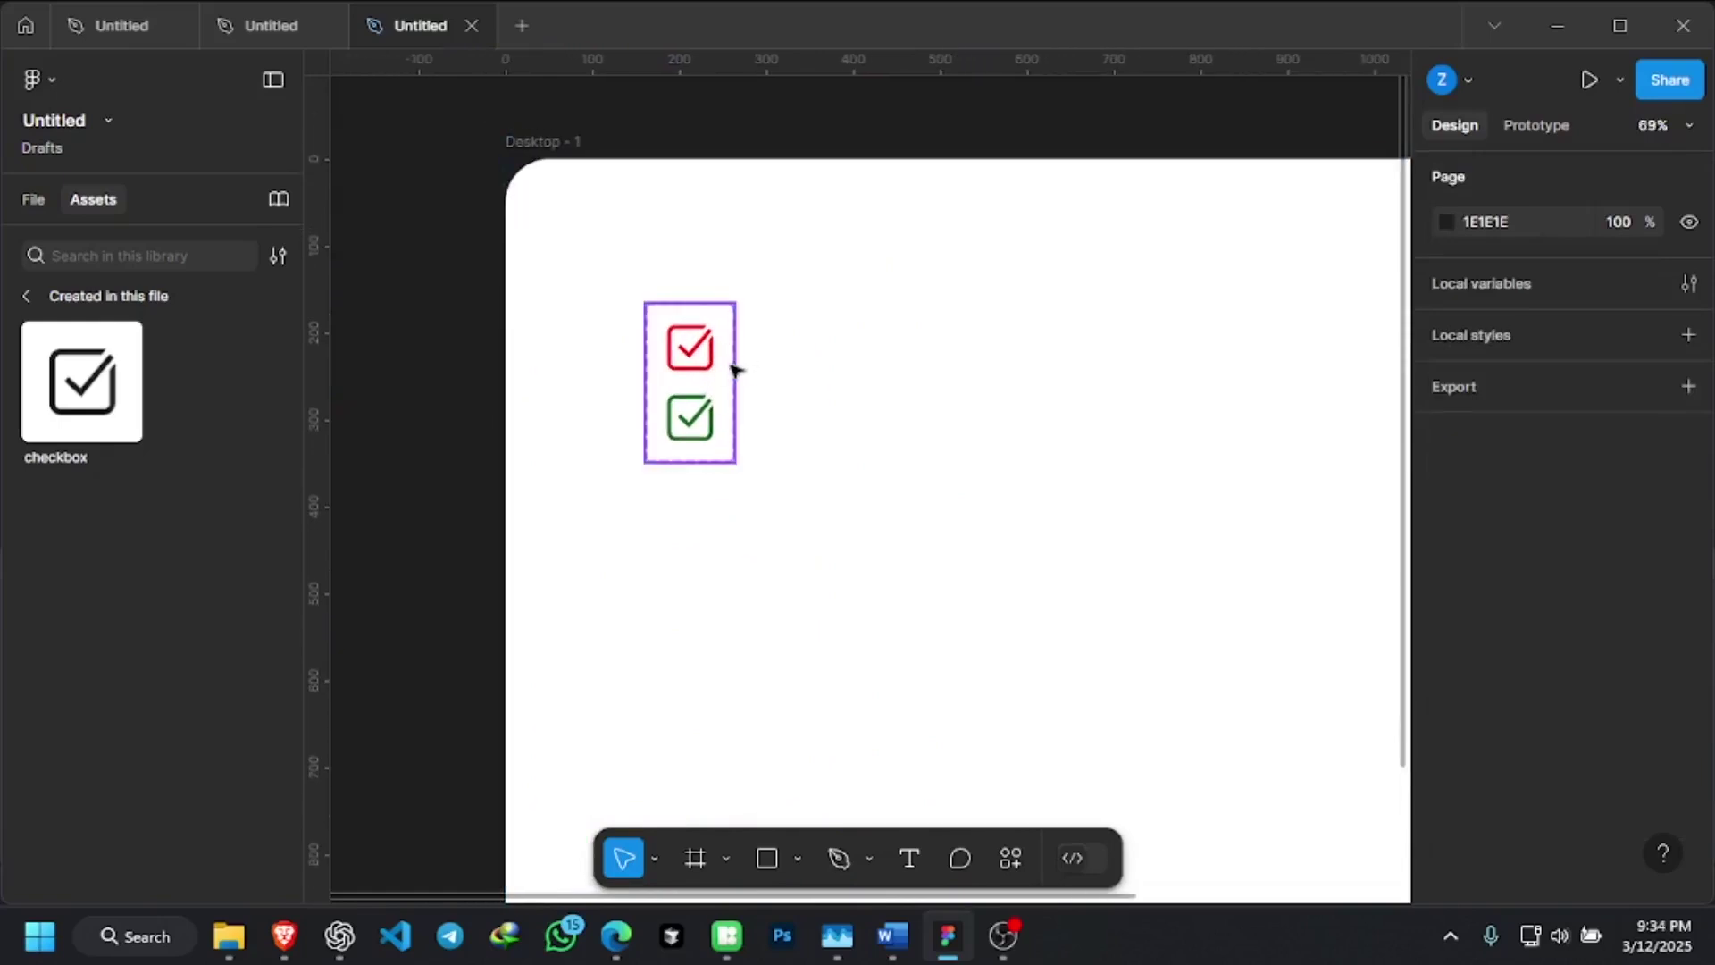
click(736, 367)
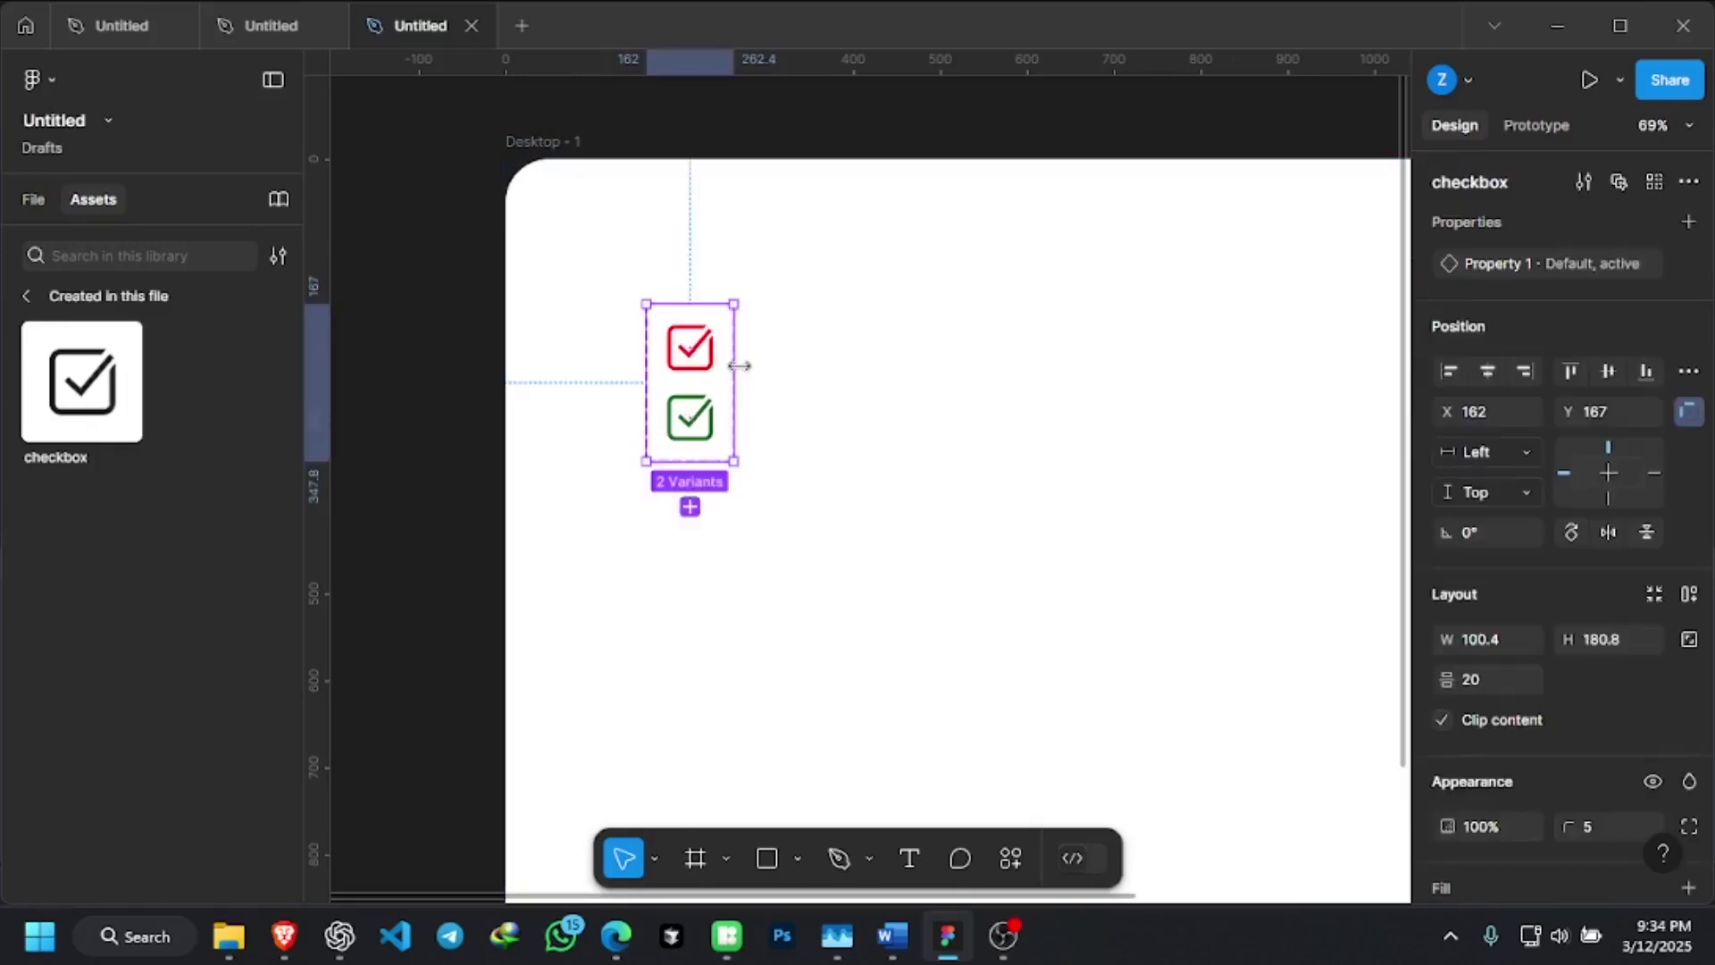
Rename the checkbox set's variant property from Property 1 to 'state'
scroll(739, 364, down, 3)
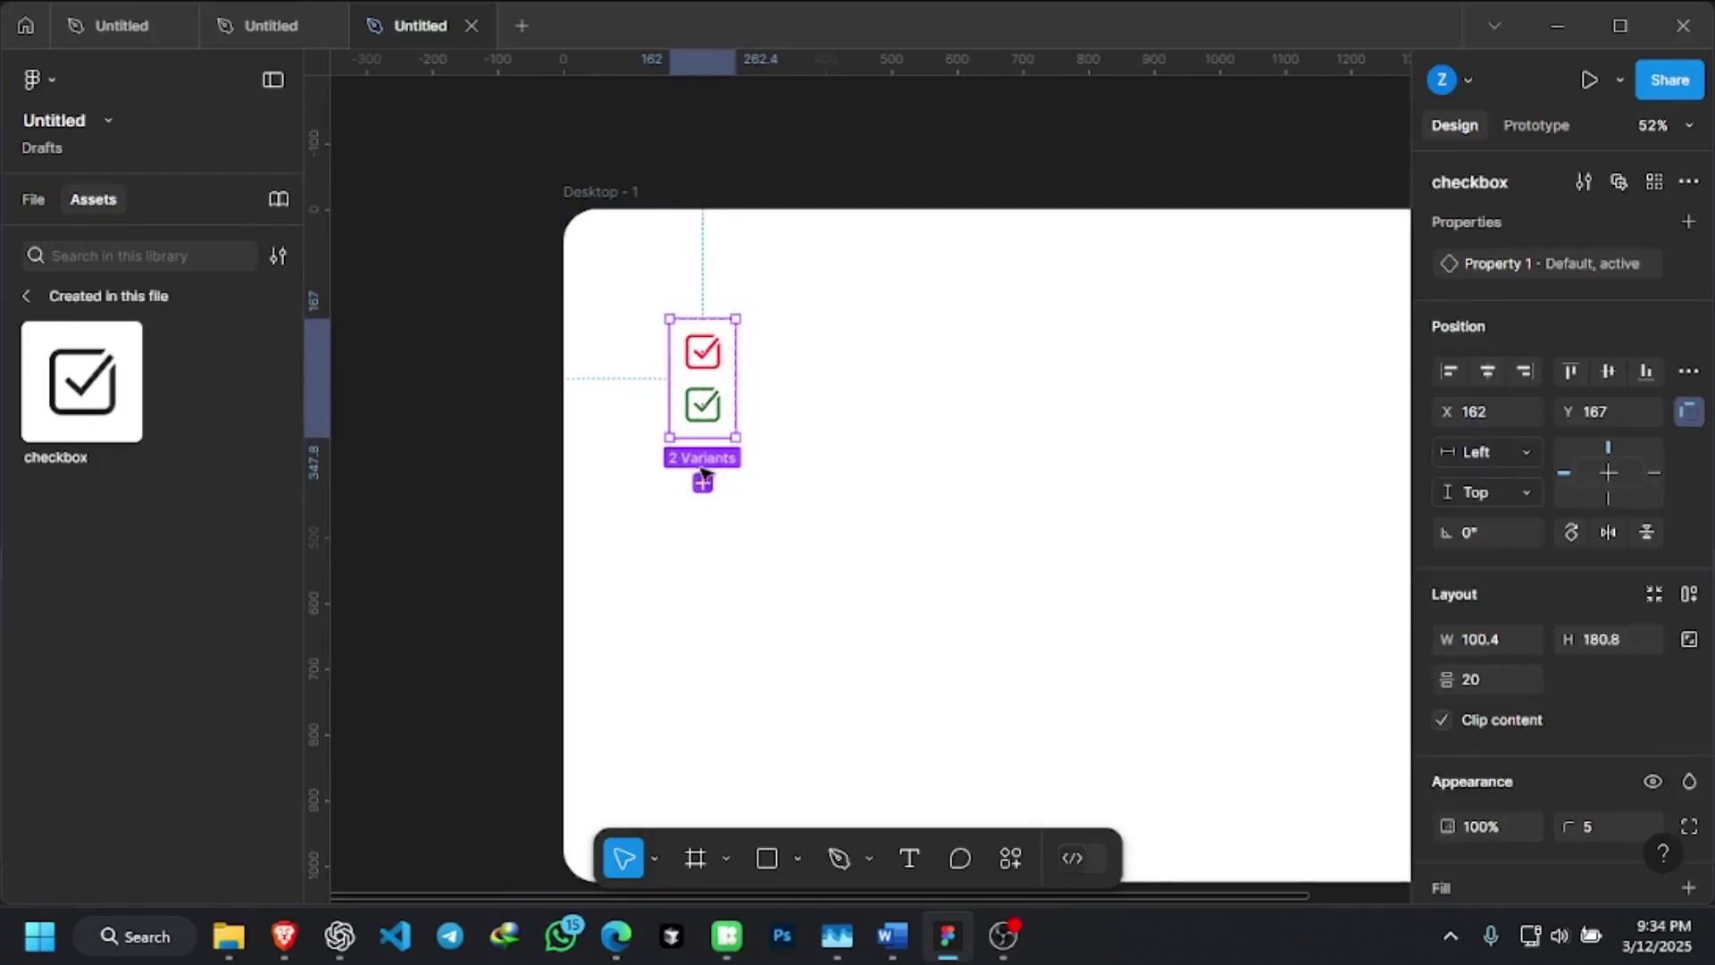
double_click(1496, 268)
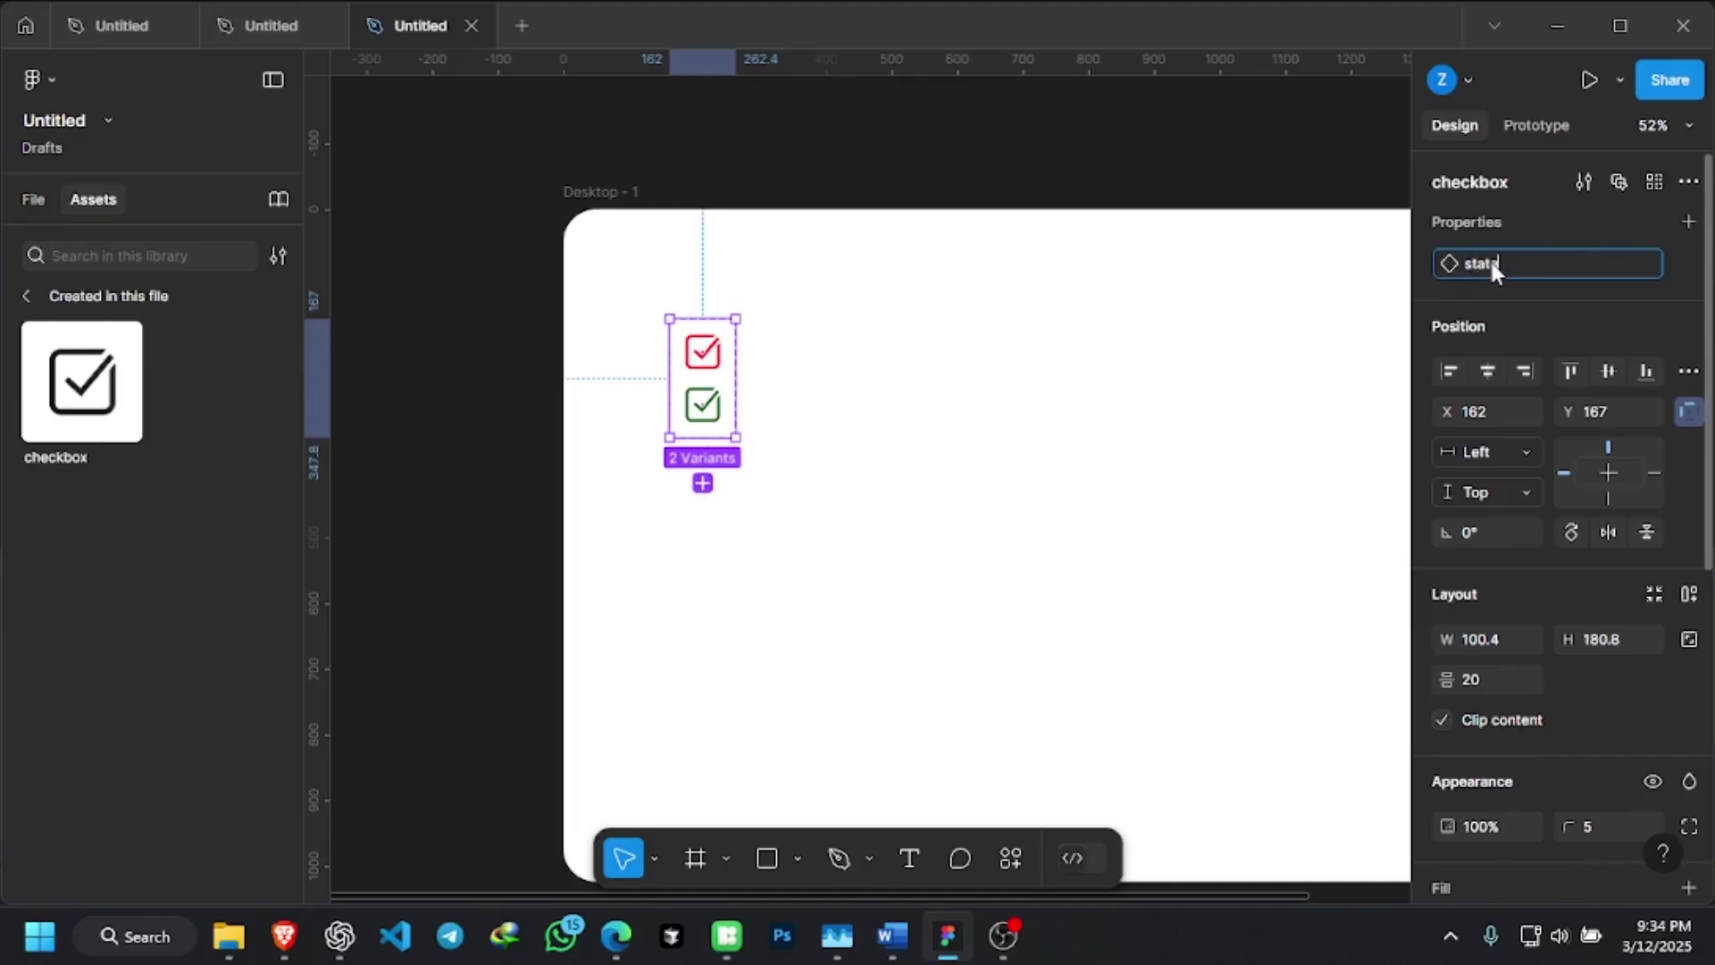
key(Return)
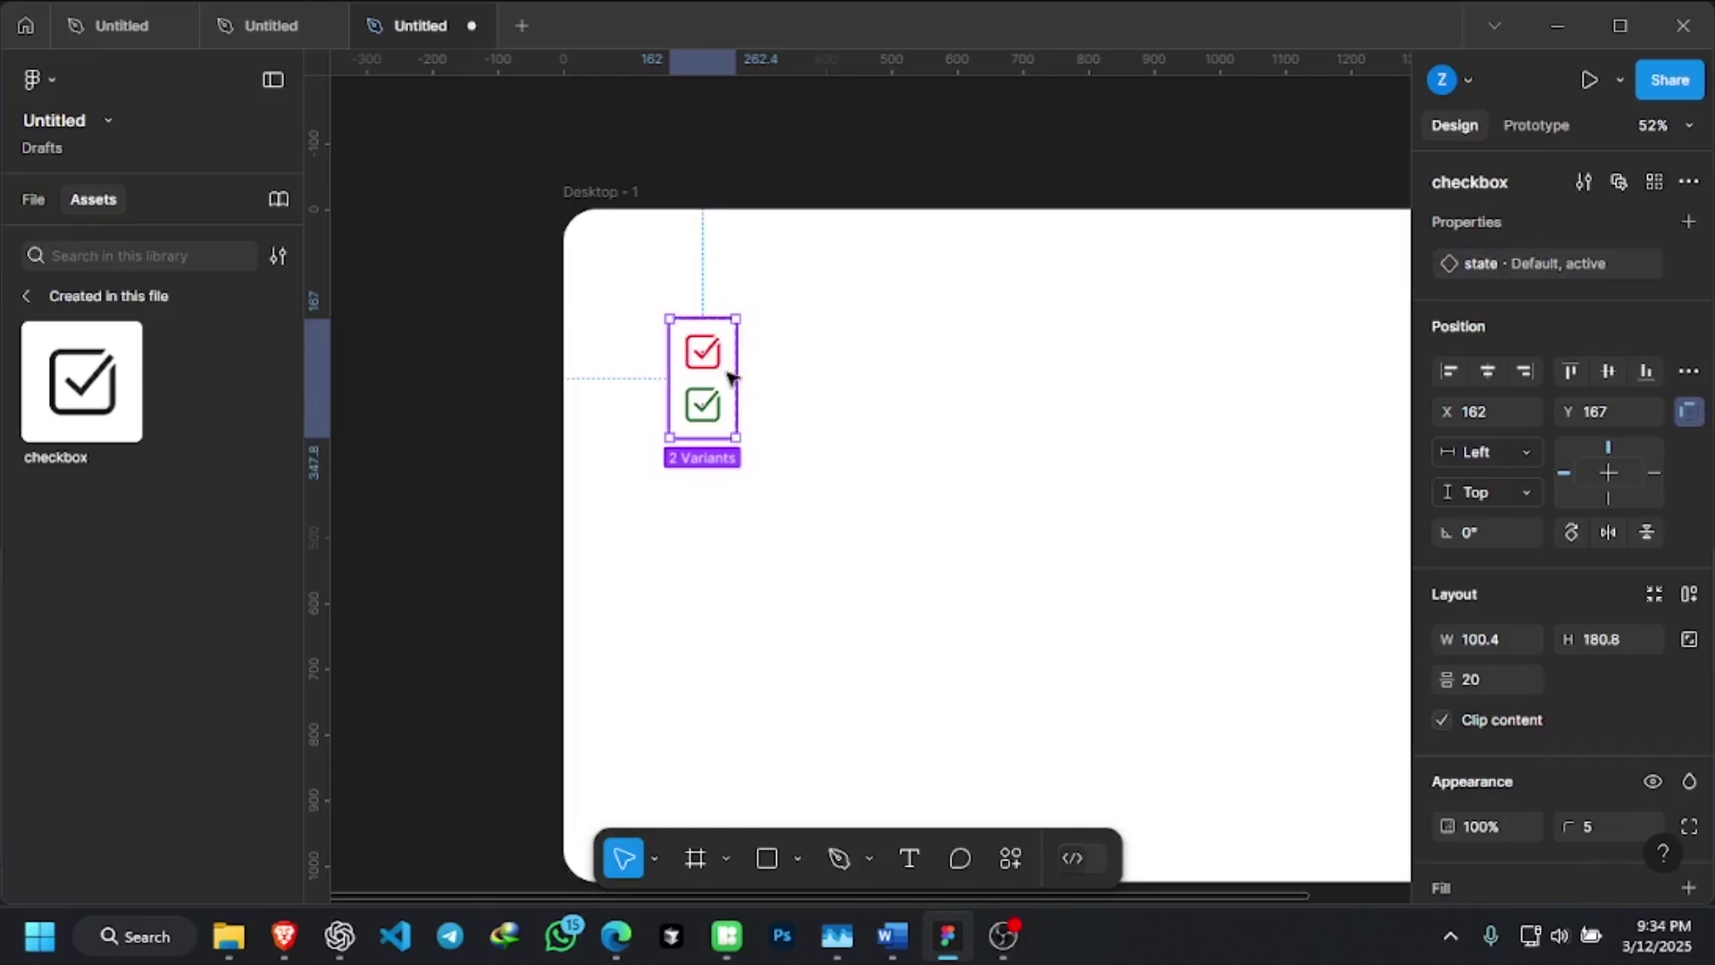
Move the checkbox set up-left to X 139, Y 48
drag(730, 375, 712, 295)
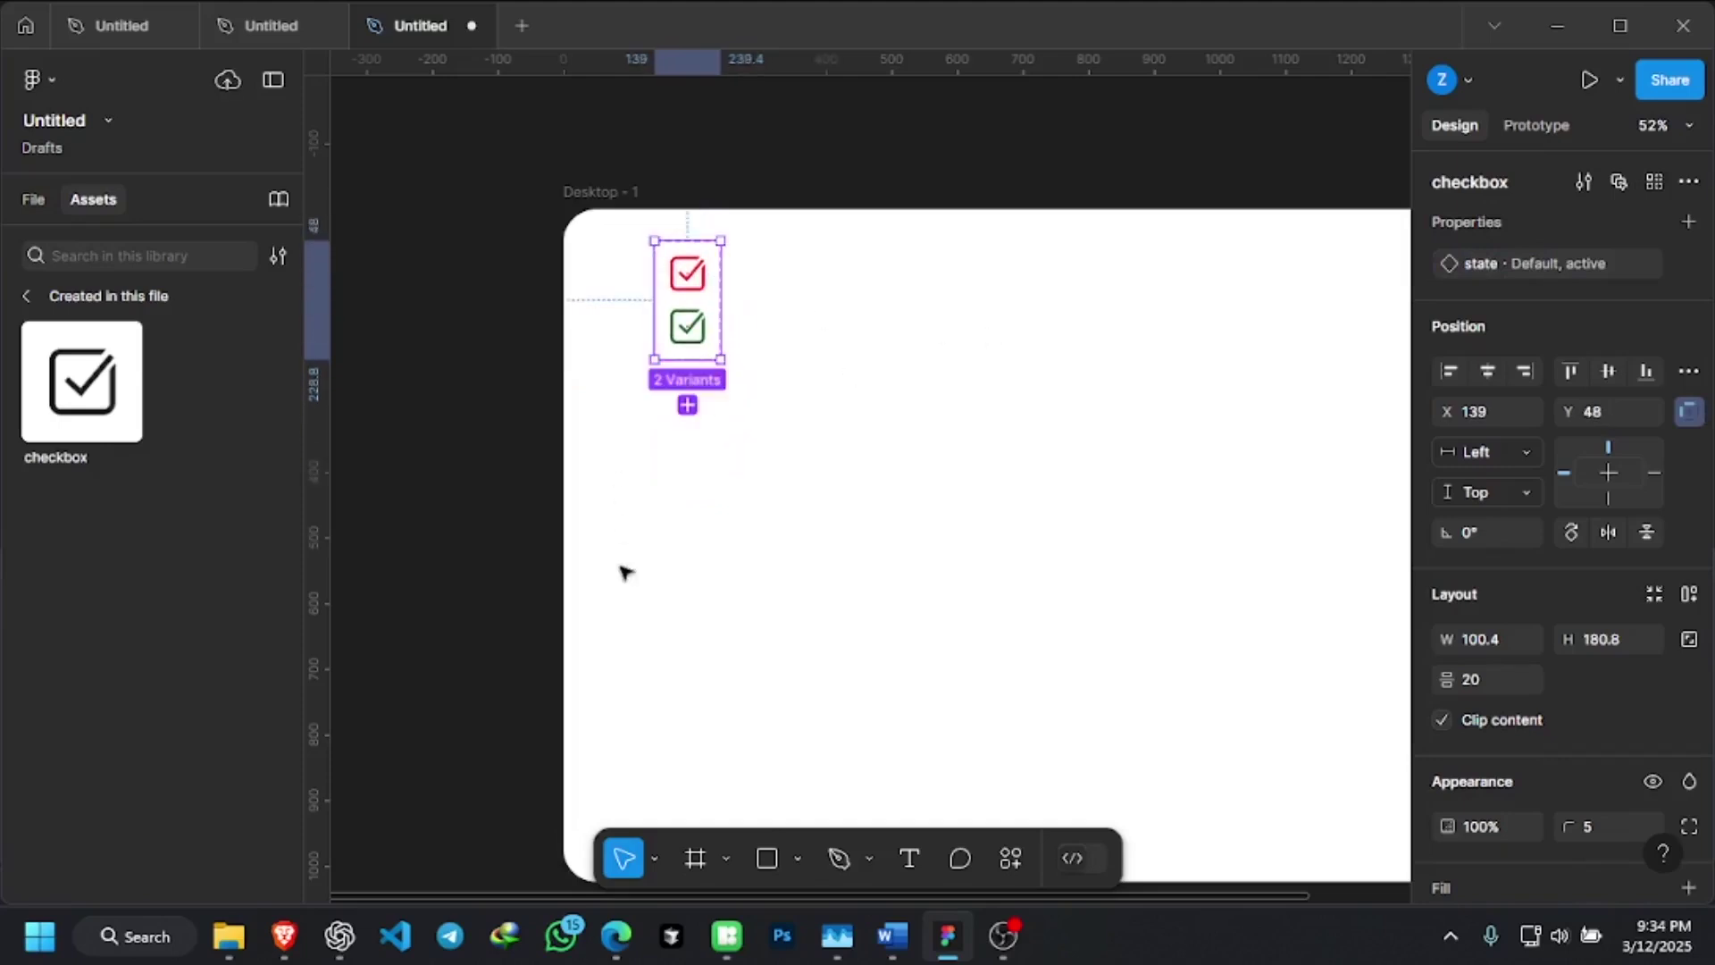
ctrl+scroll(420, 363, down, 3)
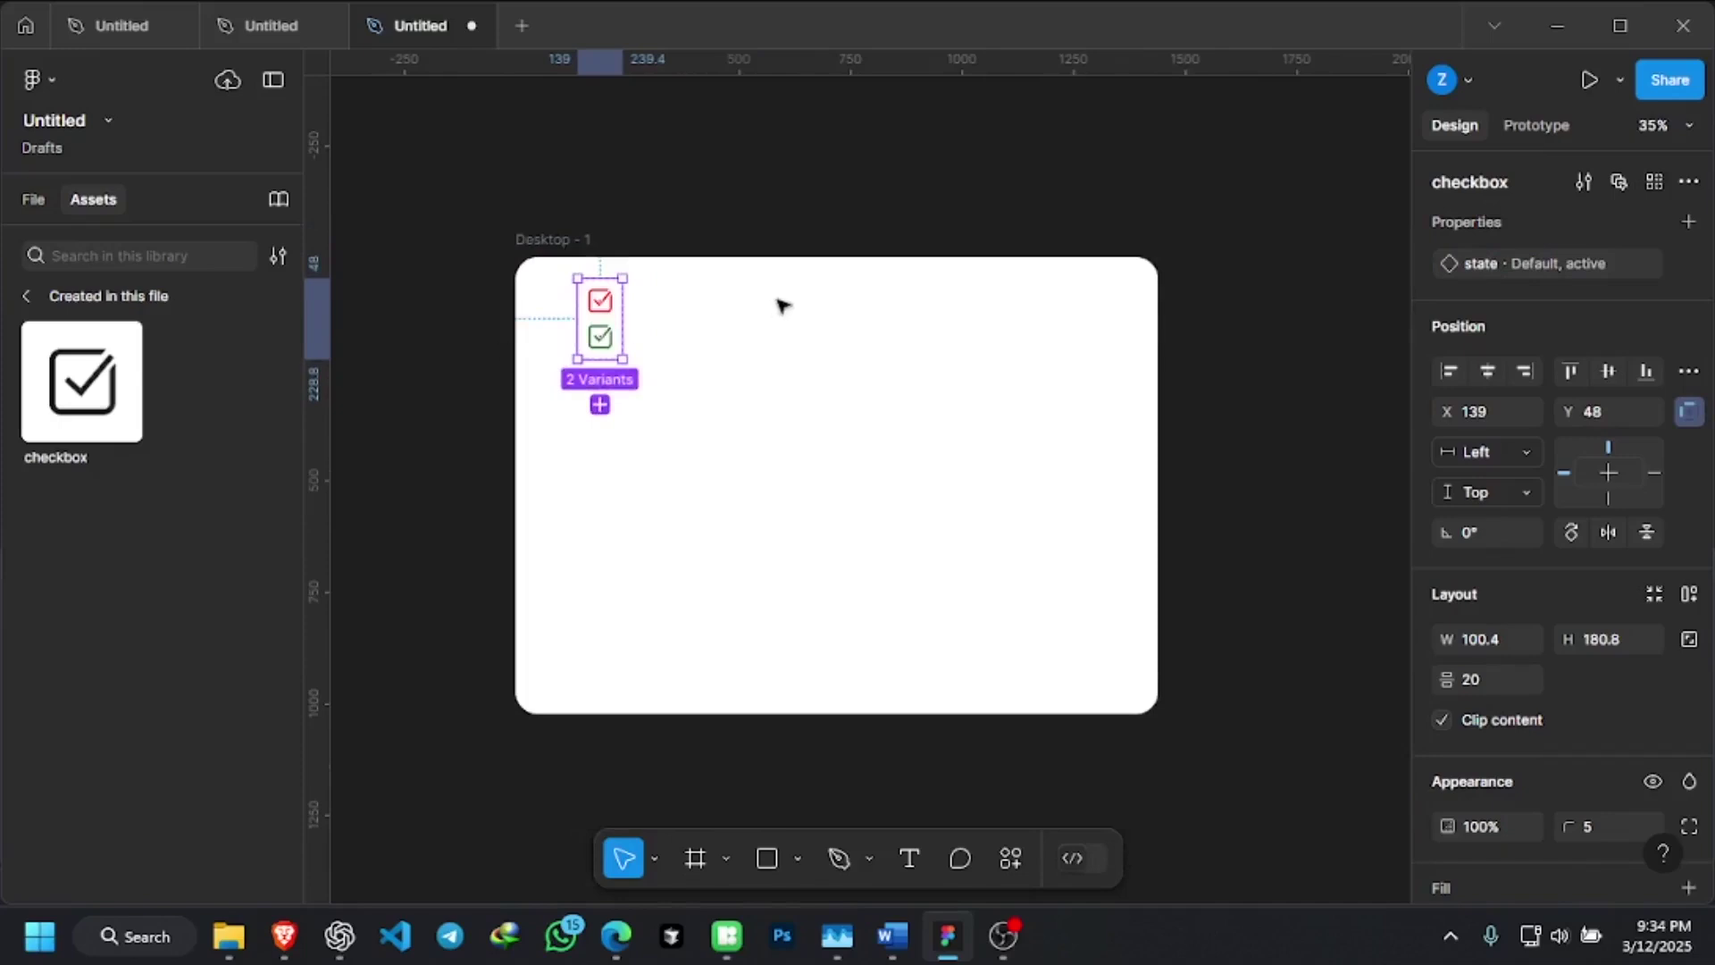
ctrl+scroll(638, 307, up, 2)
click(655, 303)
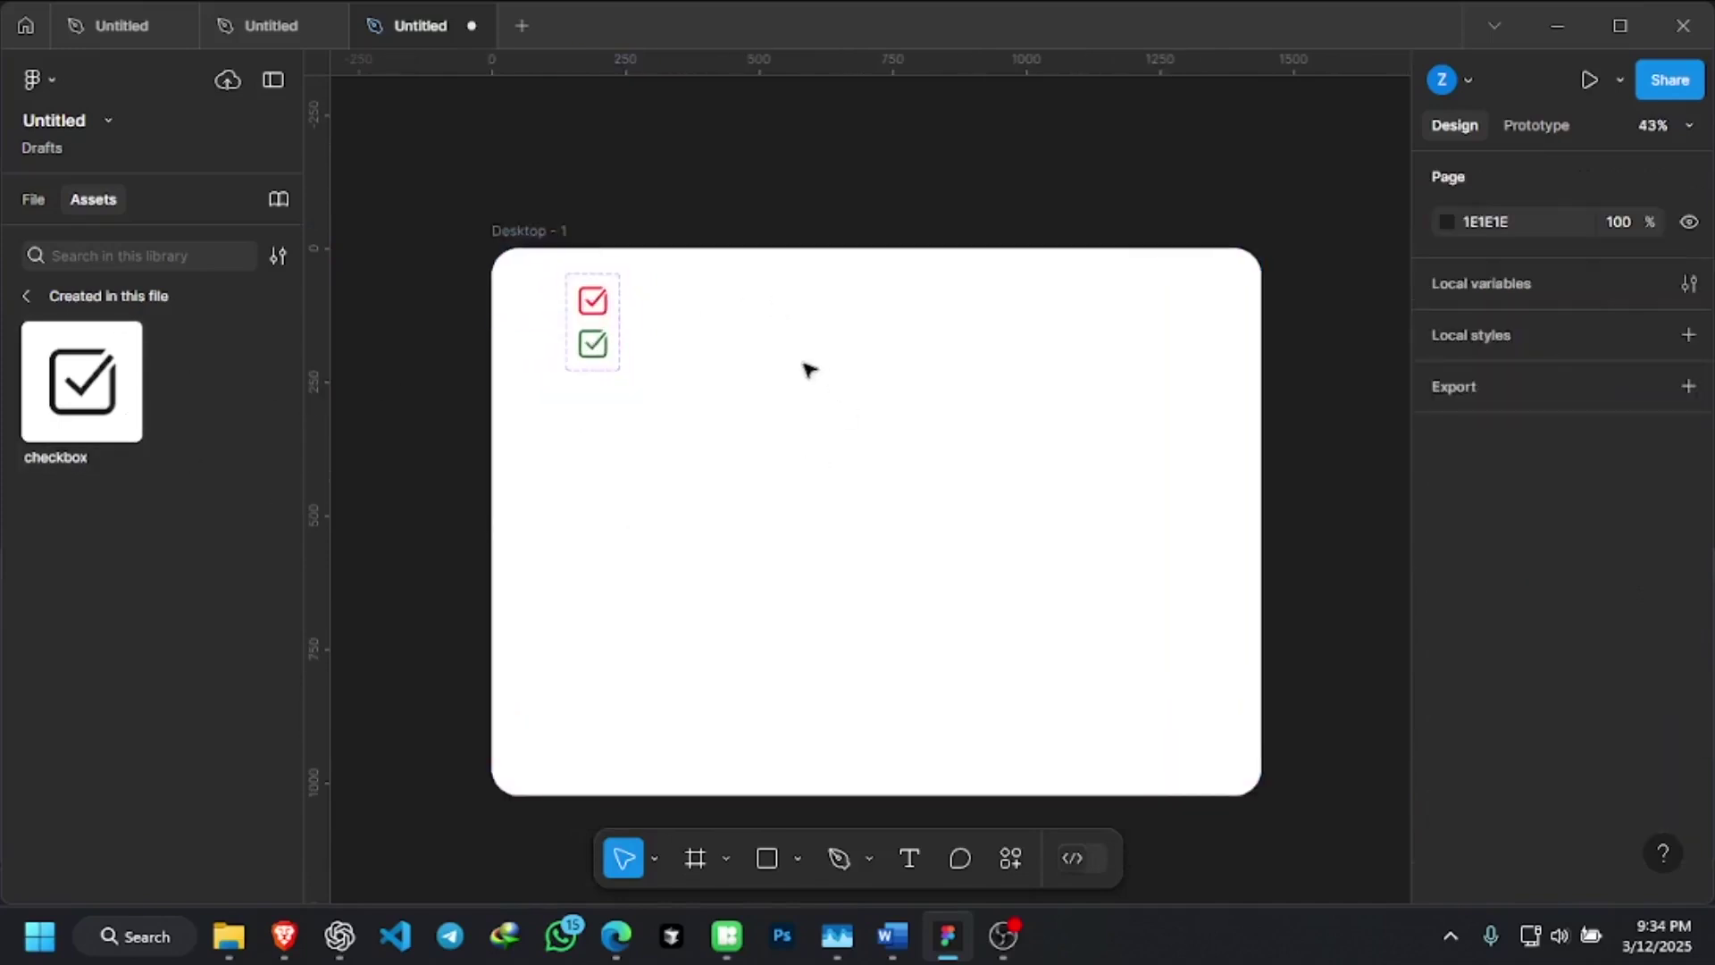
Create a new text layer near the frame centre
click(915, 869)
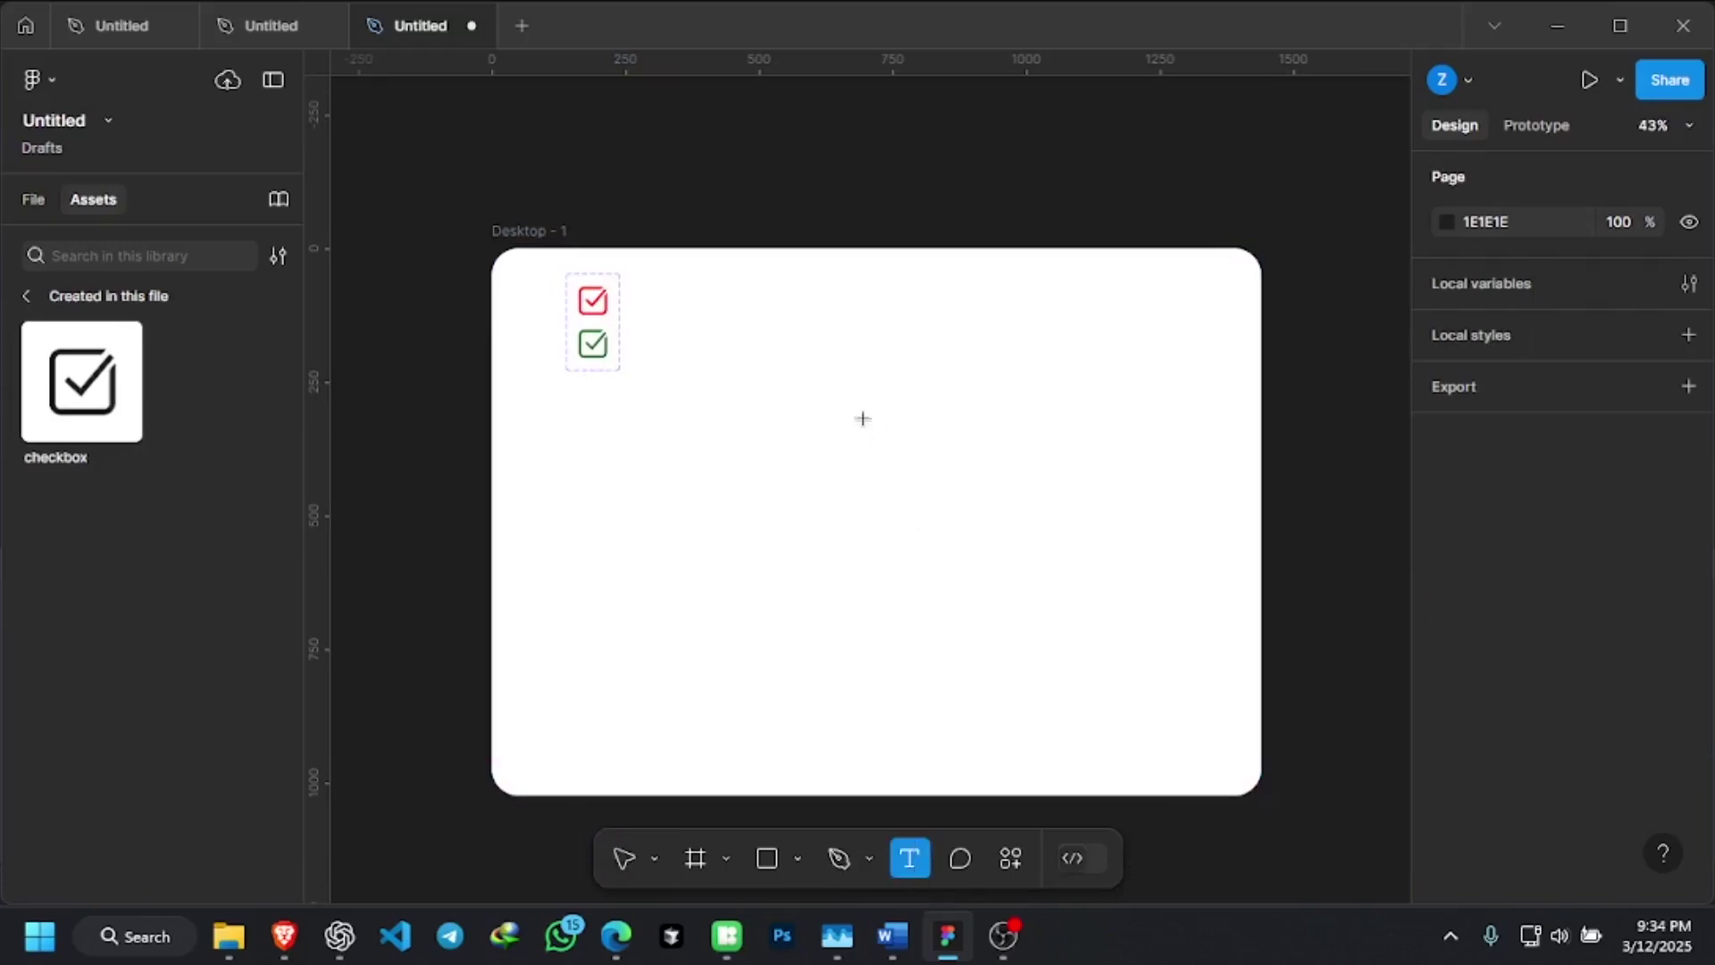
click(778, 490)
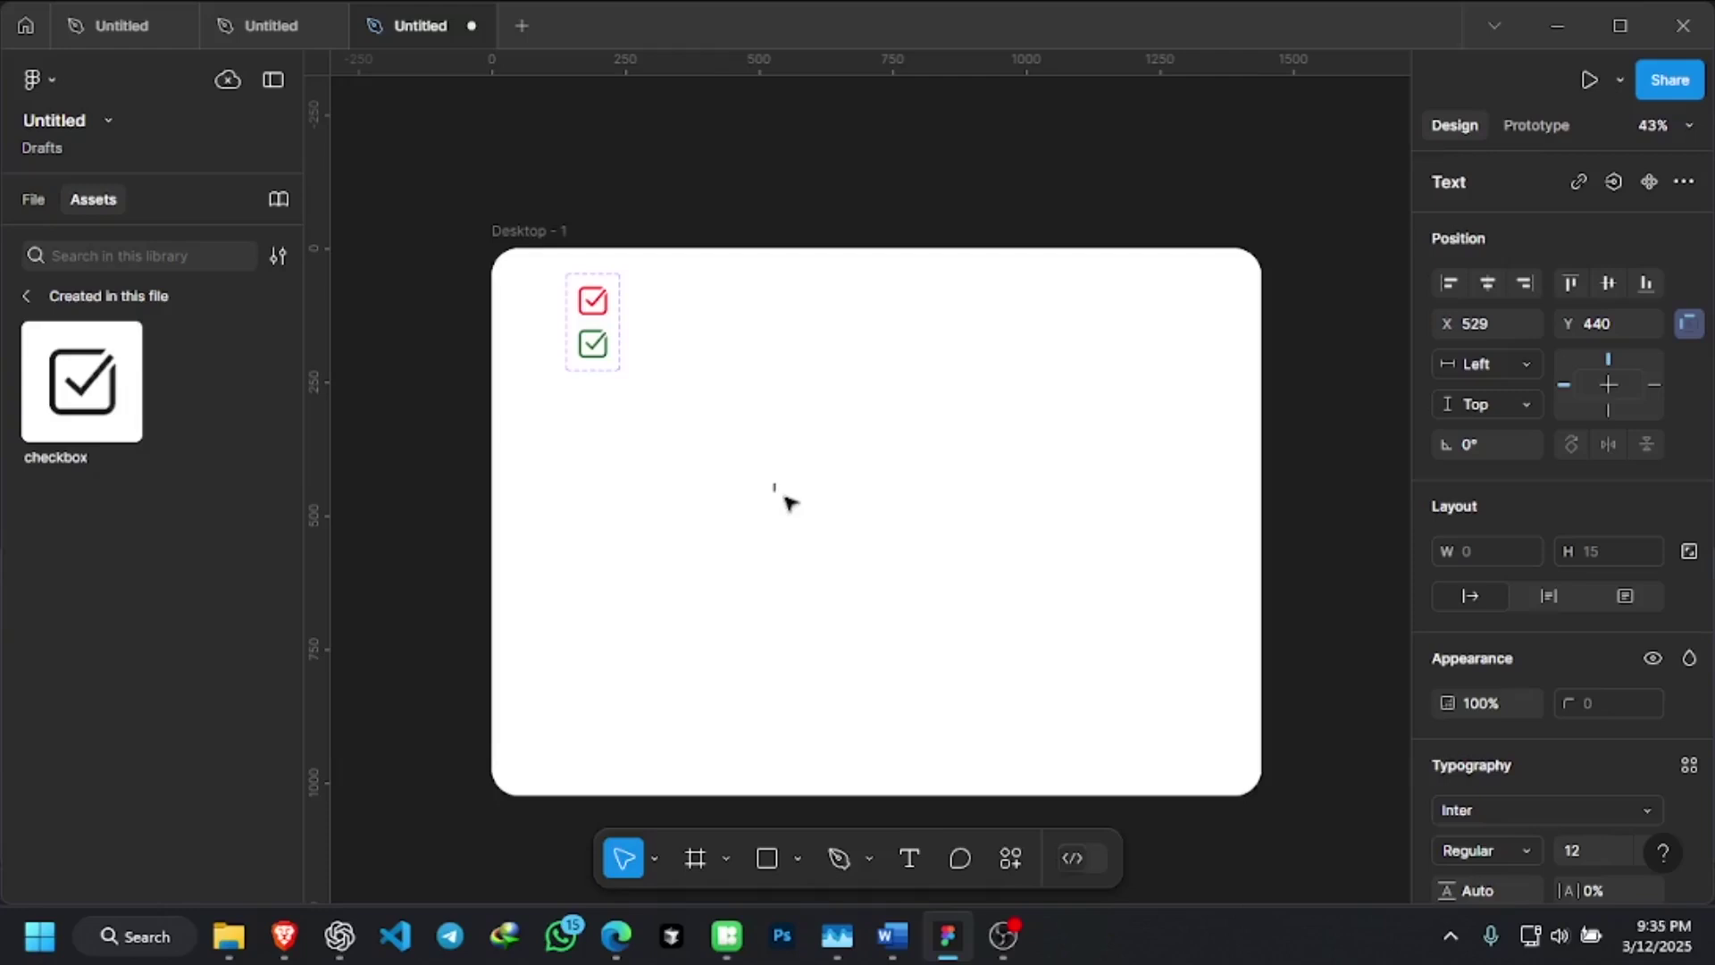
text(ext)
key(Escape)
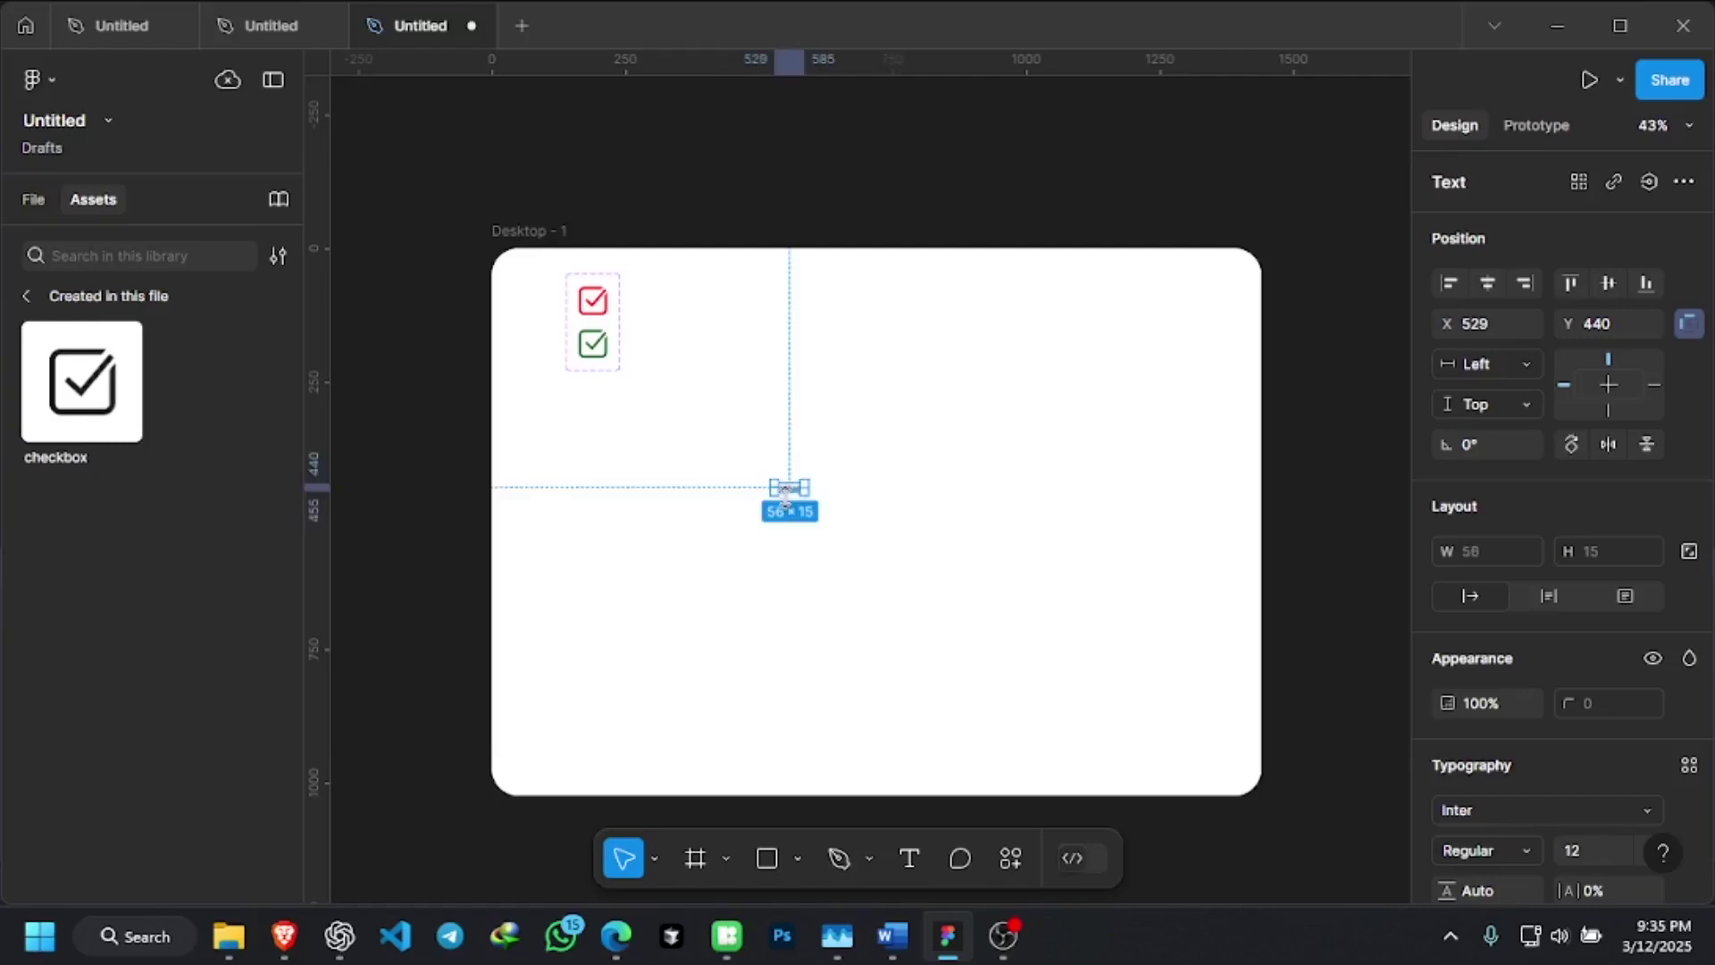
Set the text fill colour to dark grey 1E1E1E
scroll(1509, 781, down, 5)
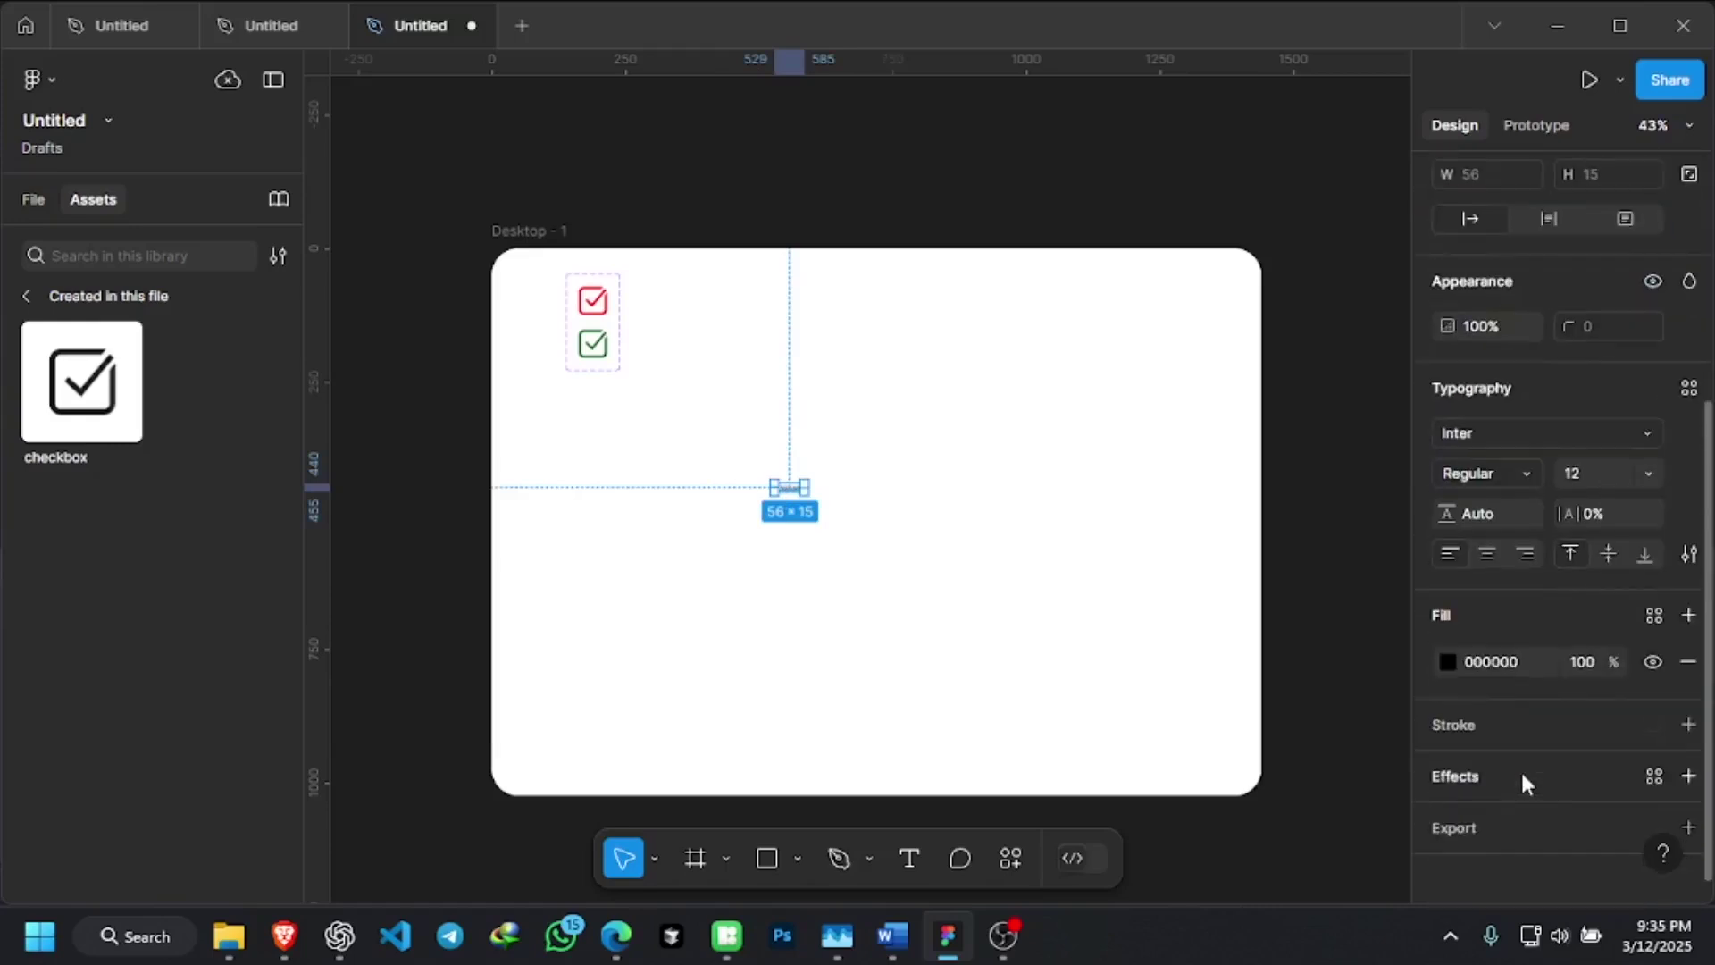
click(1450, 661)
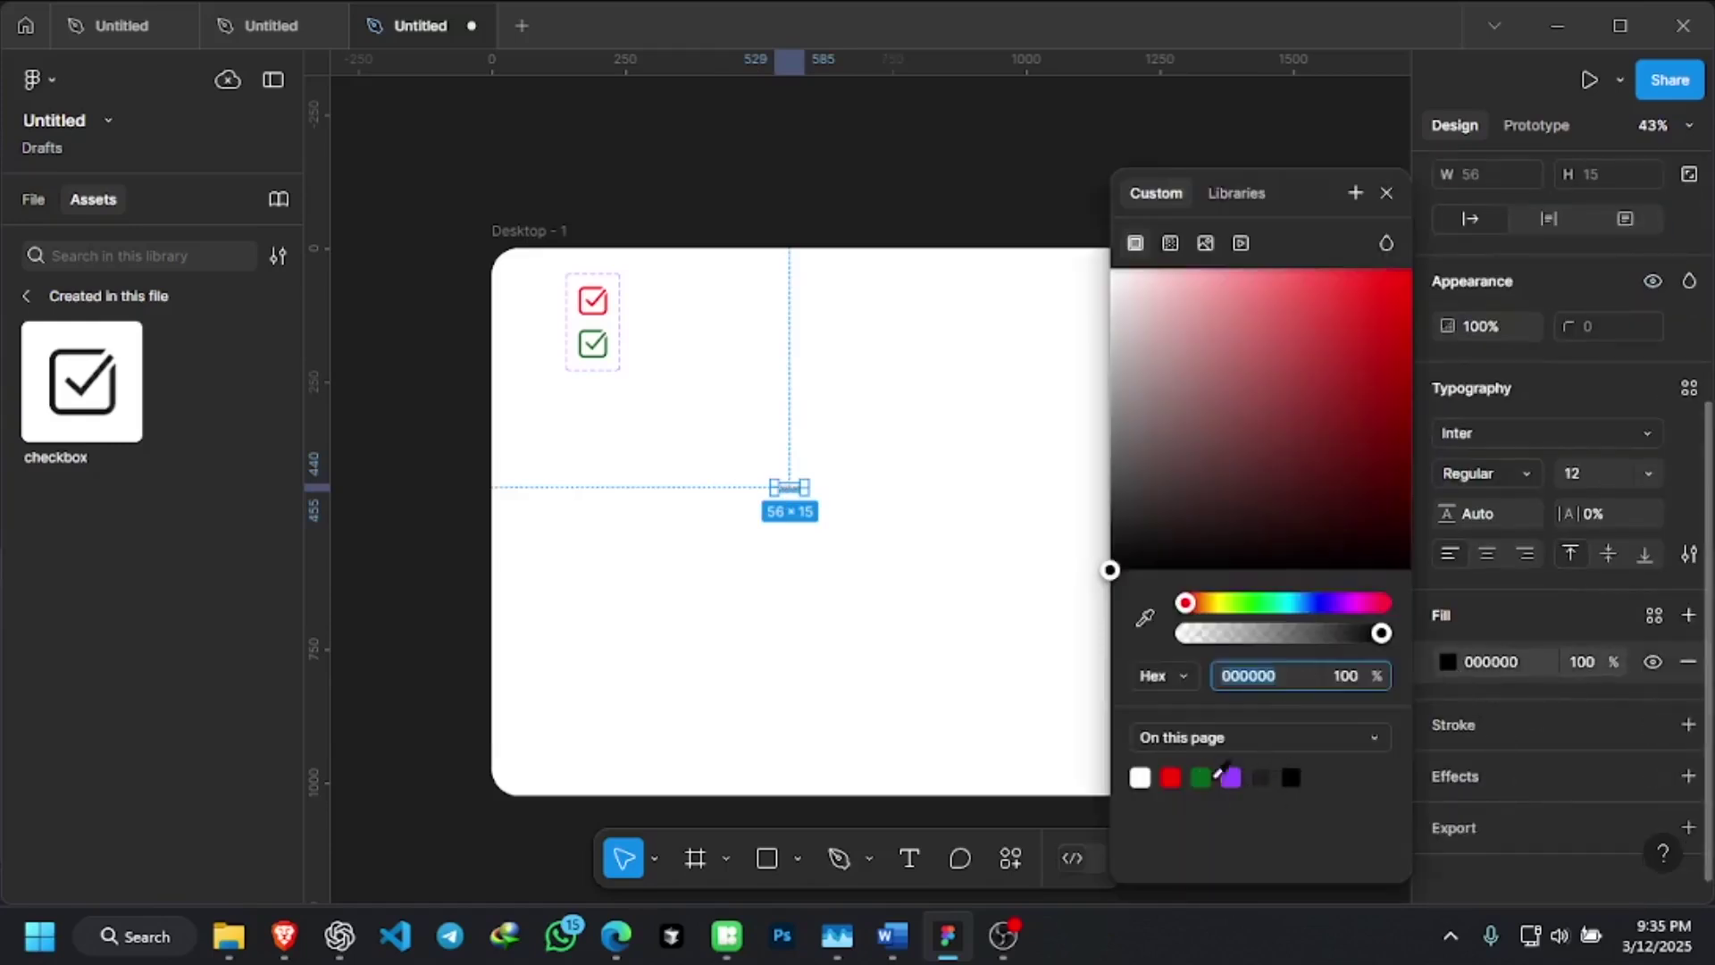
click(1261, 777)
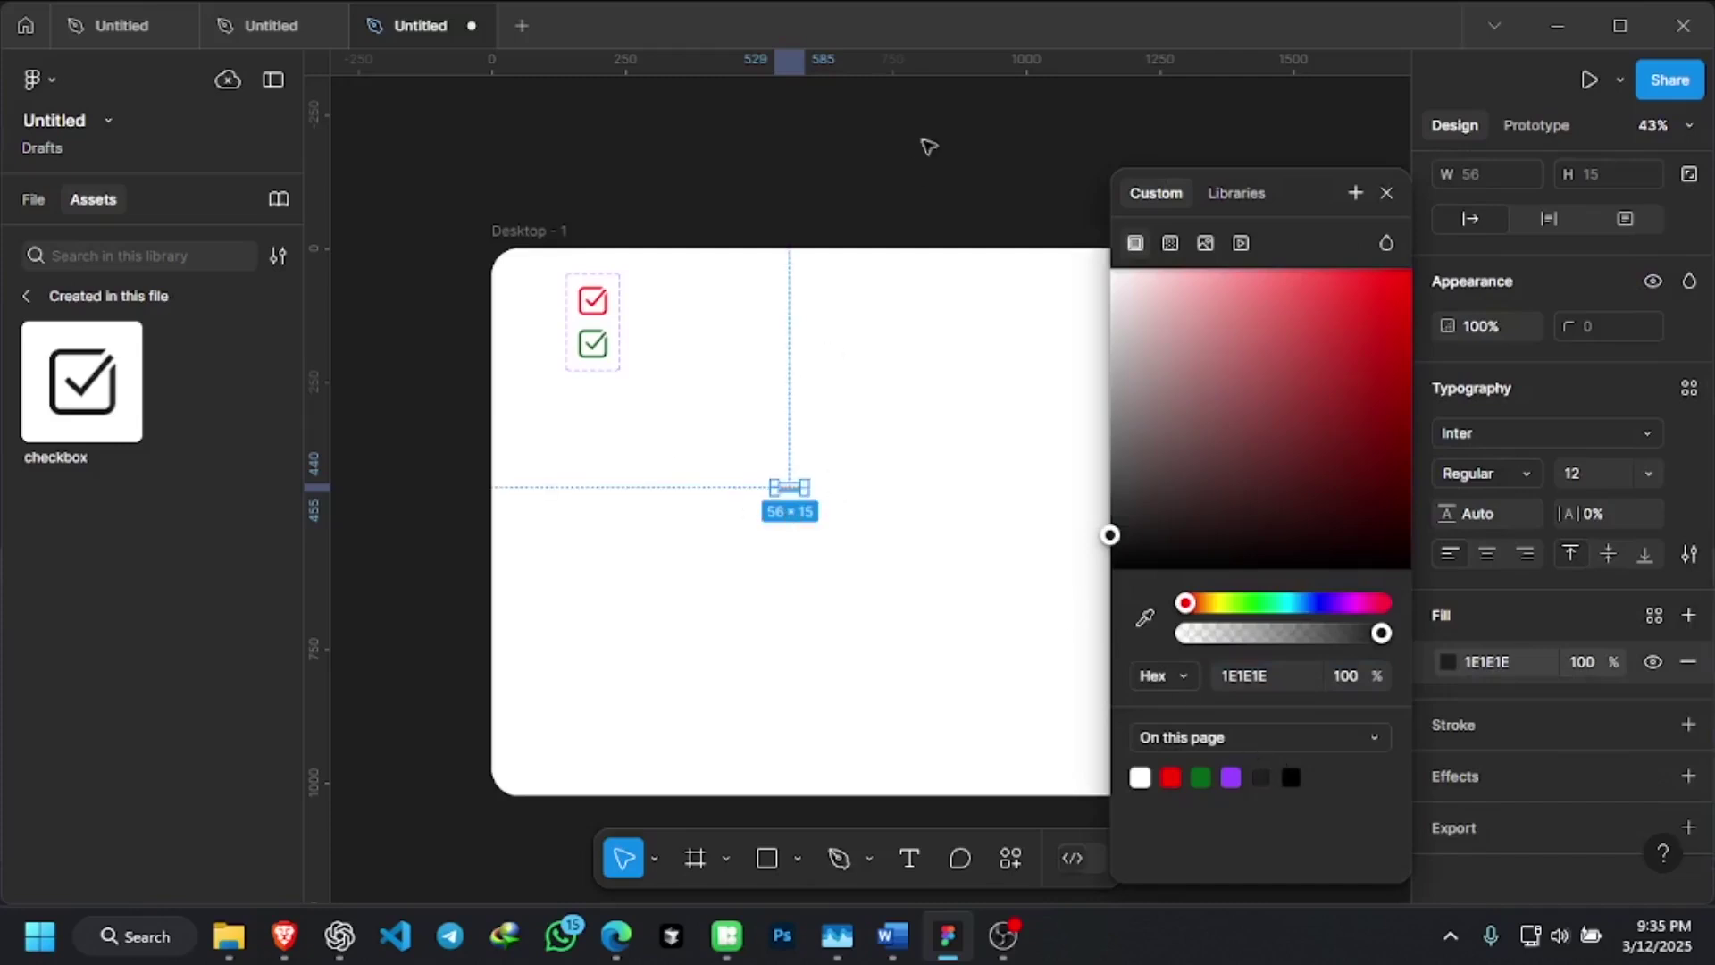
click(1396, 143)
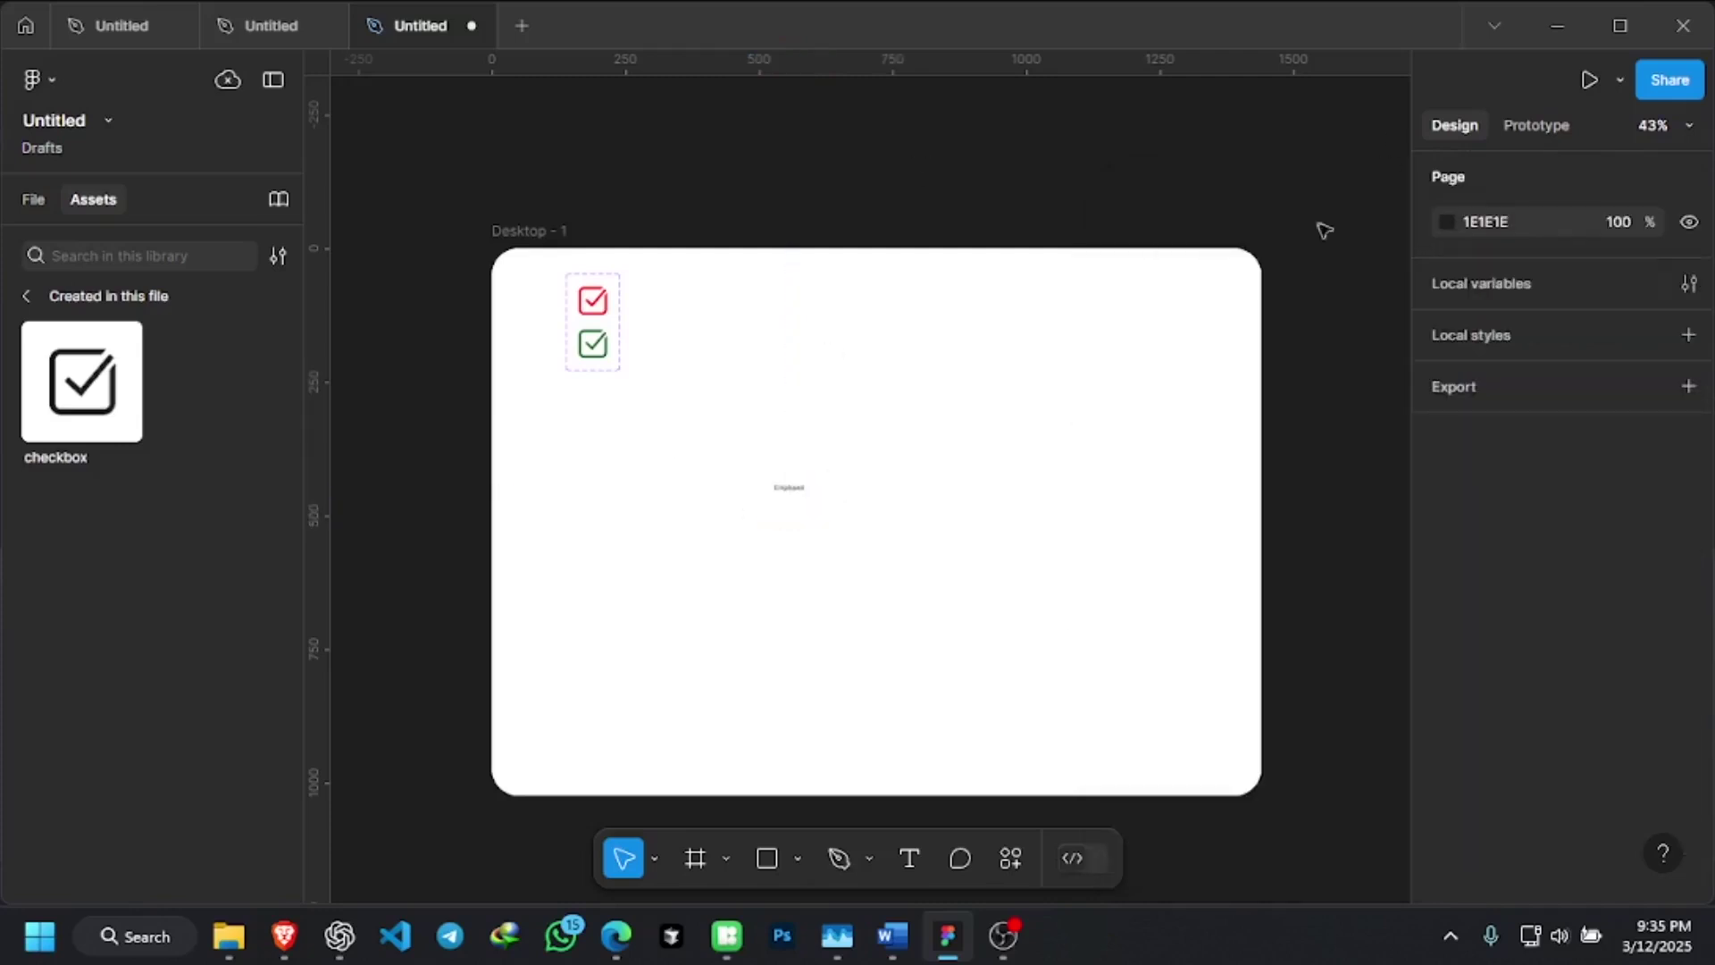
Set the Employed text to 32 px and move it beside the checkboxes
click(791, 491)
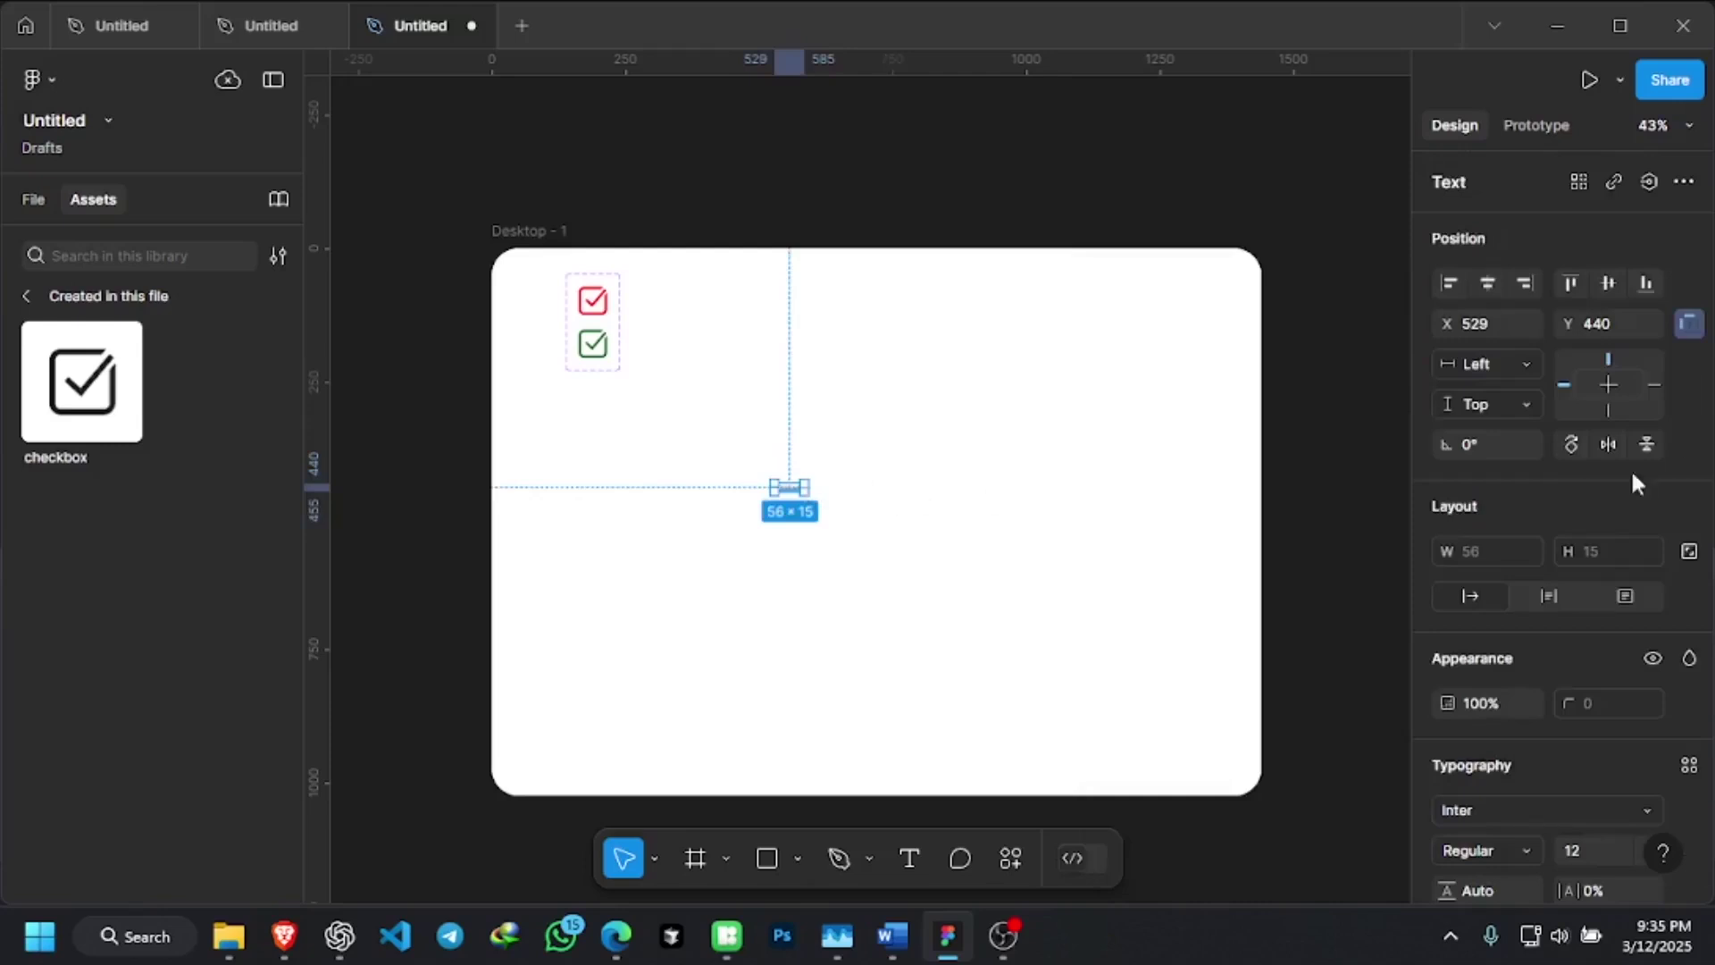
scroll(1647, 533, down, 5)
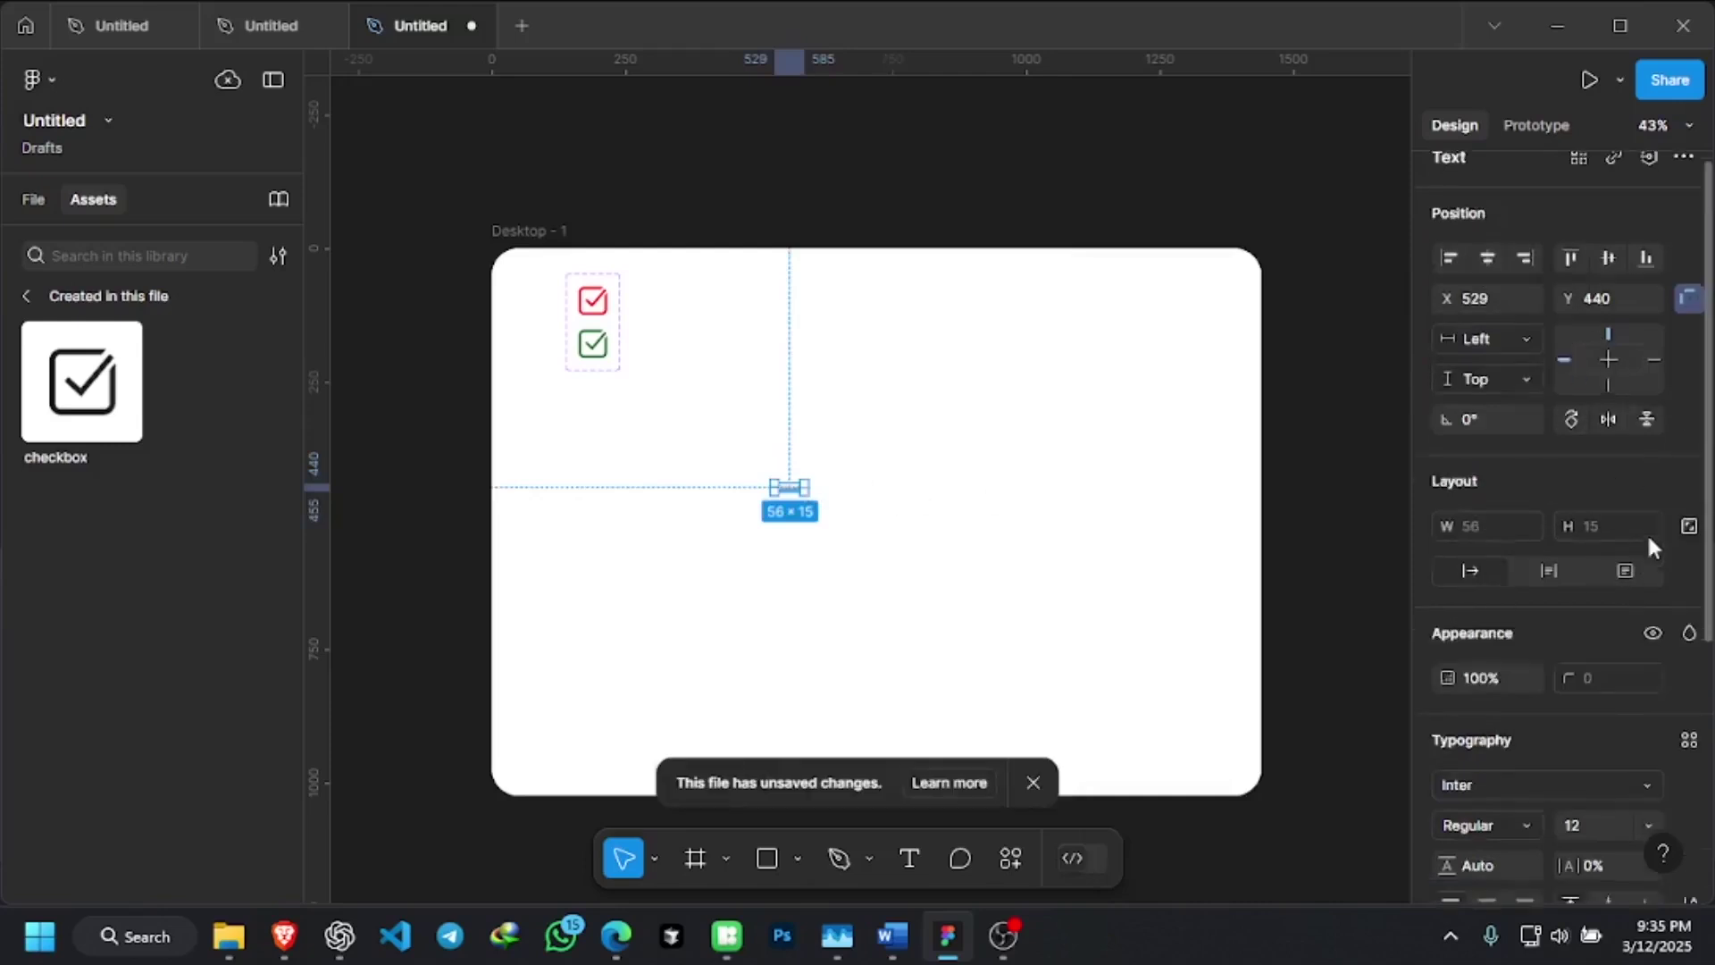
click(1572, 478)
text(32)
key(Return)
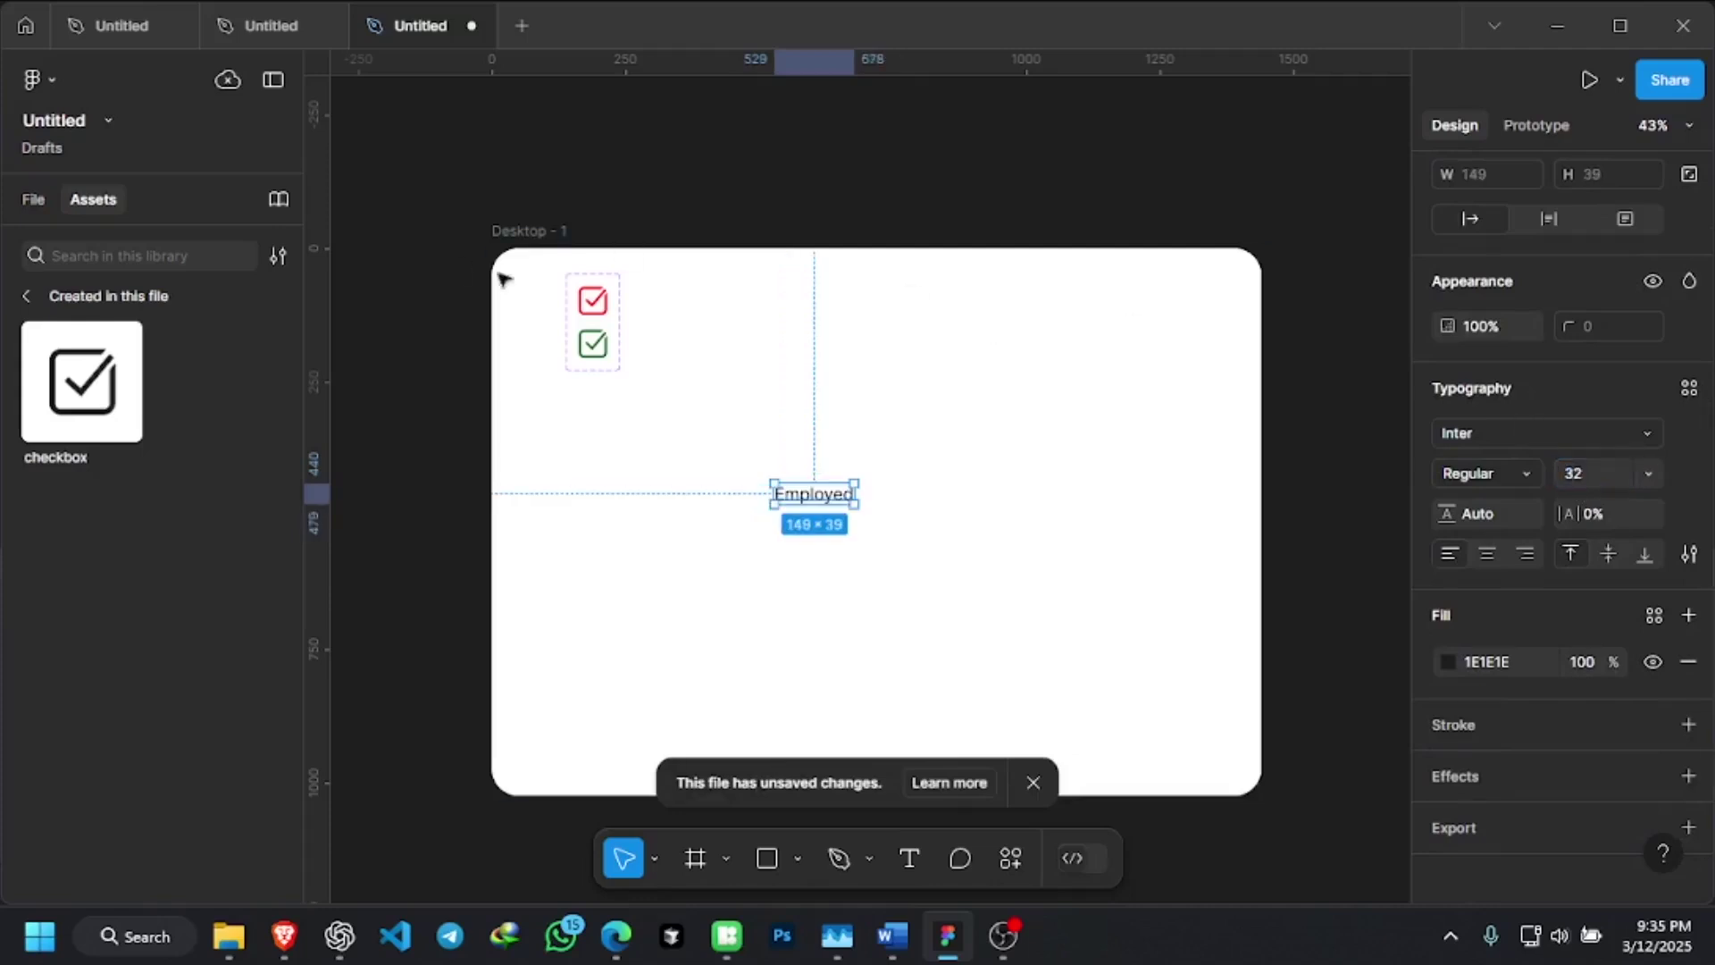
scroll(670, 421, up, 2)
drag(820, 451, 777, 413)
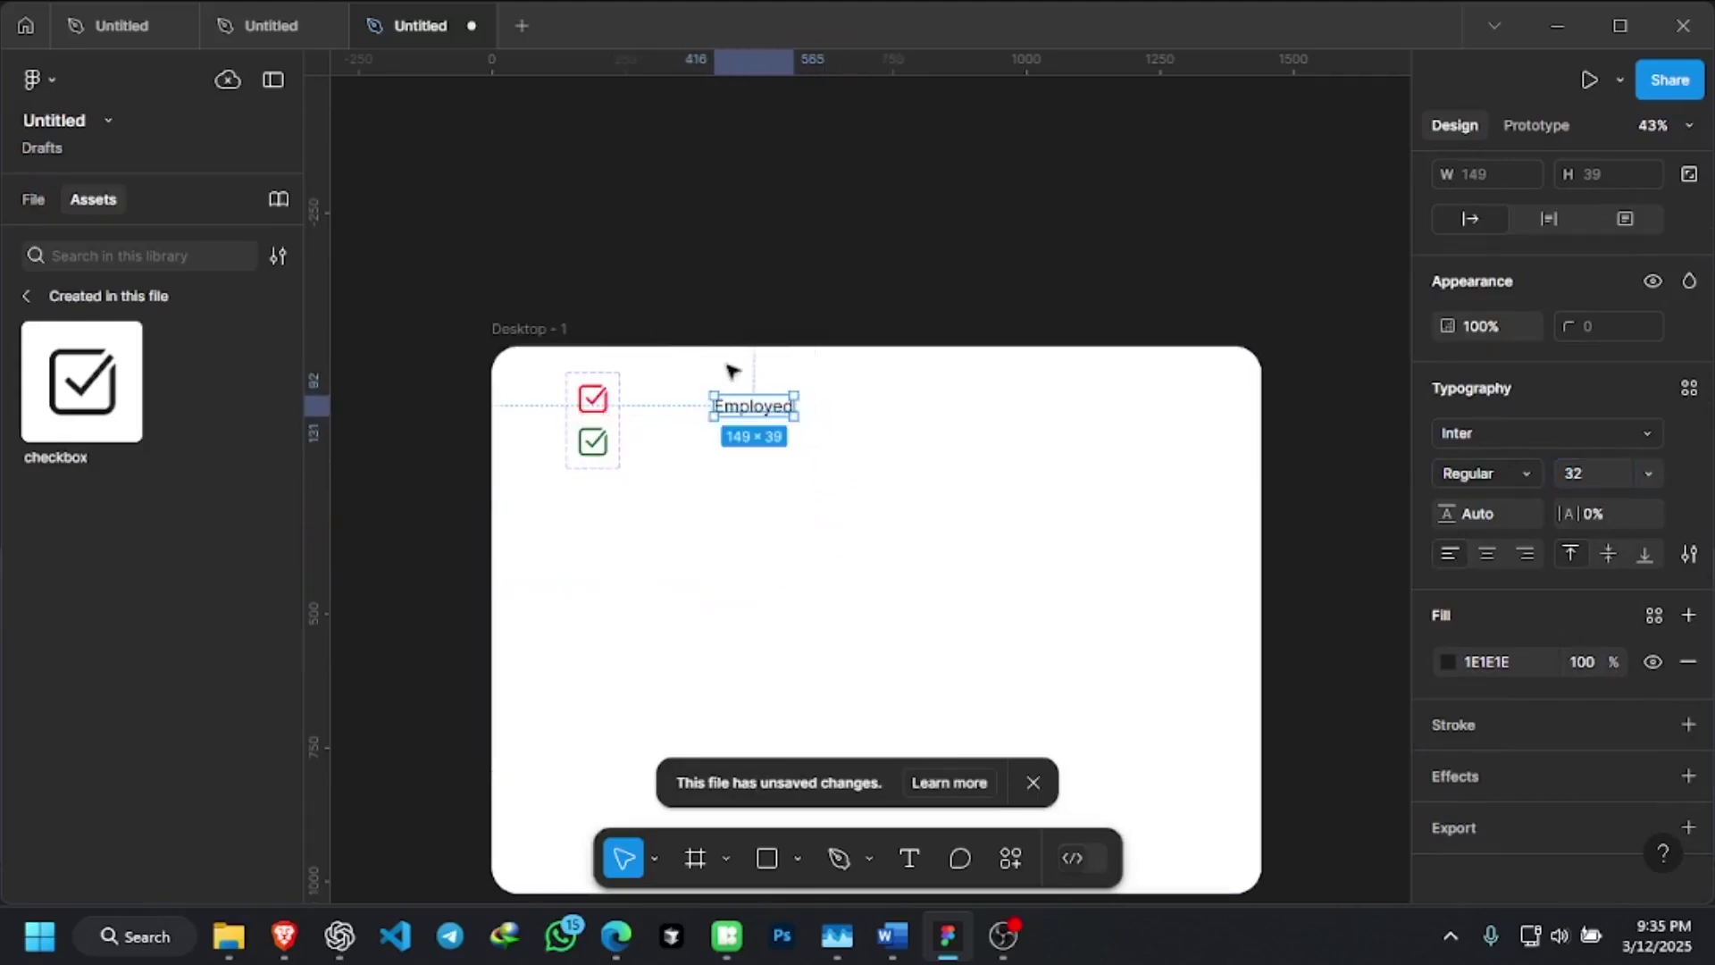
Change the Employed text's font to Inter
ctrl+scroll(731, 372, up, 3)
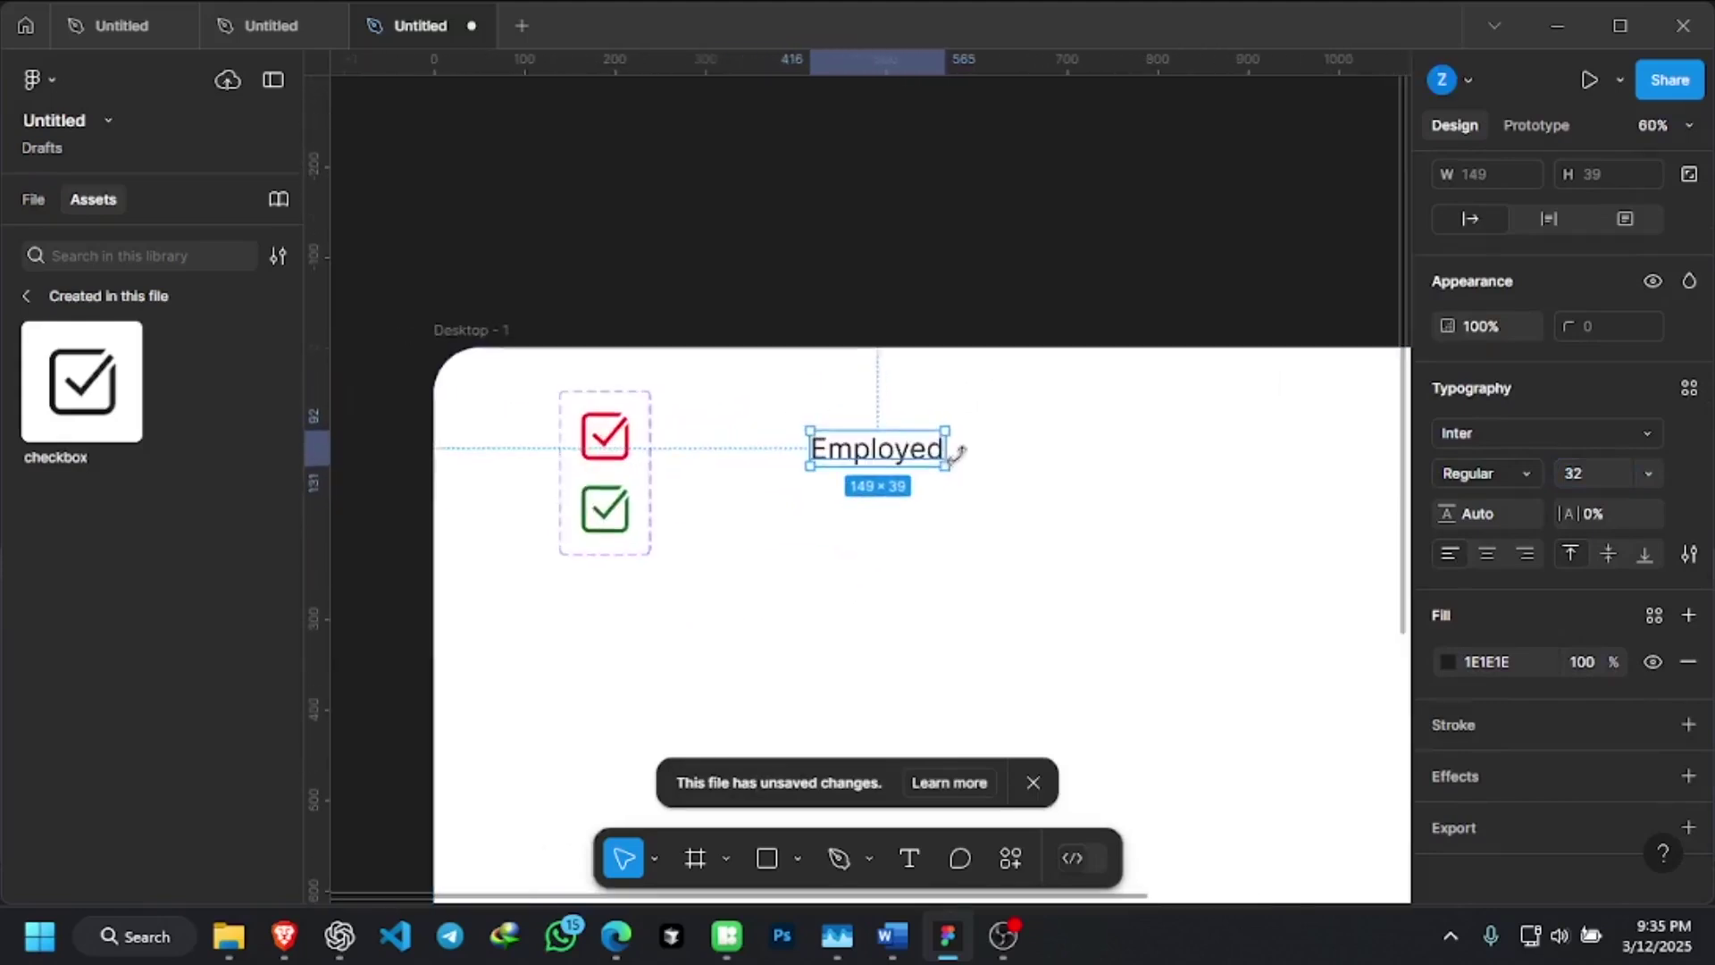
ctrl+scroll(957, 454, up, 3)
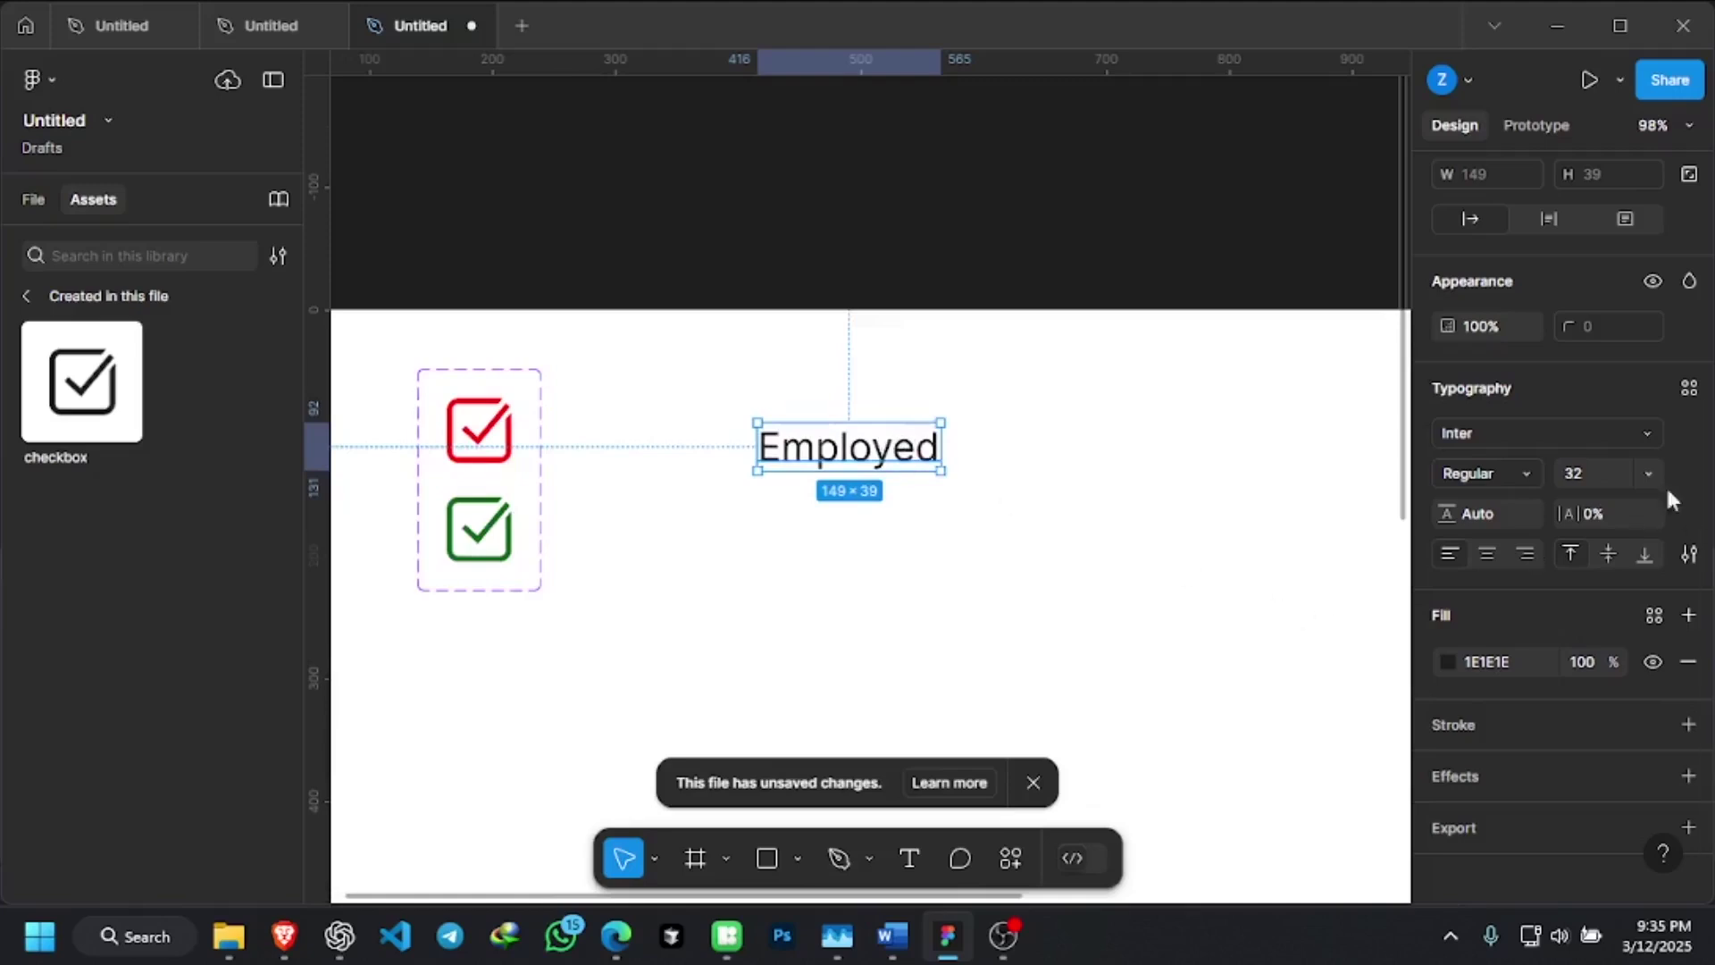
click(1643, 432)
click(1265, 614)
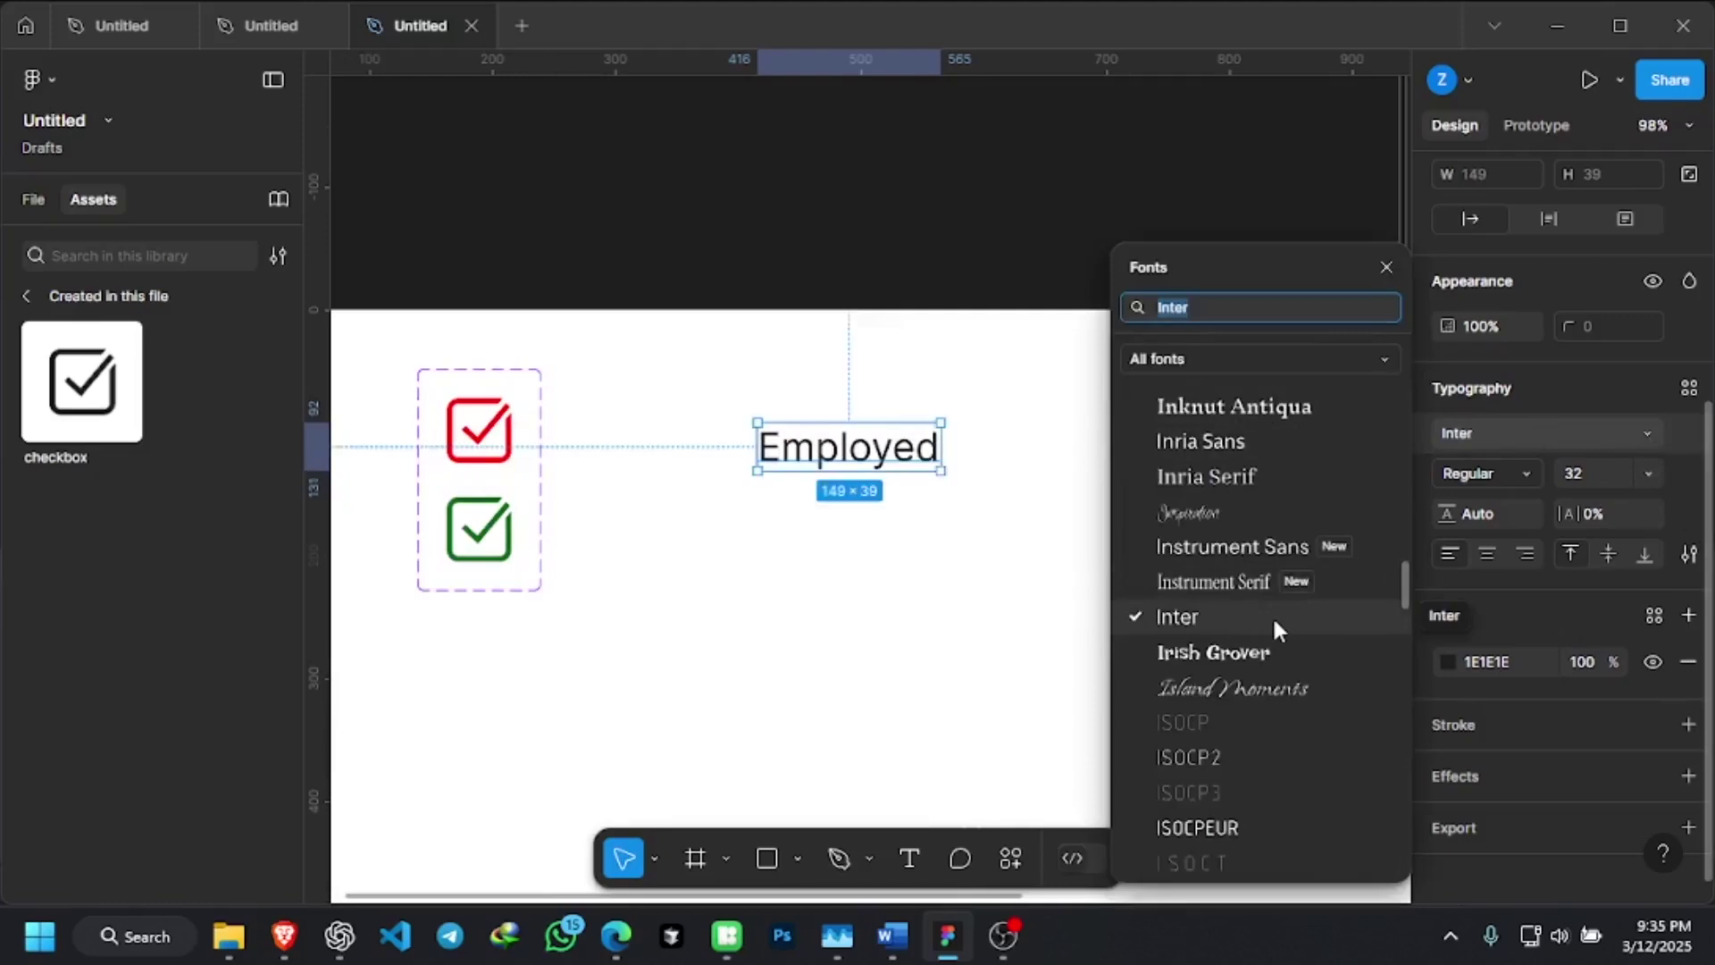
click(1272, 614)
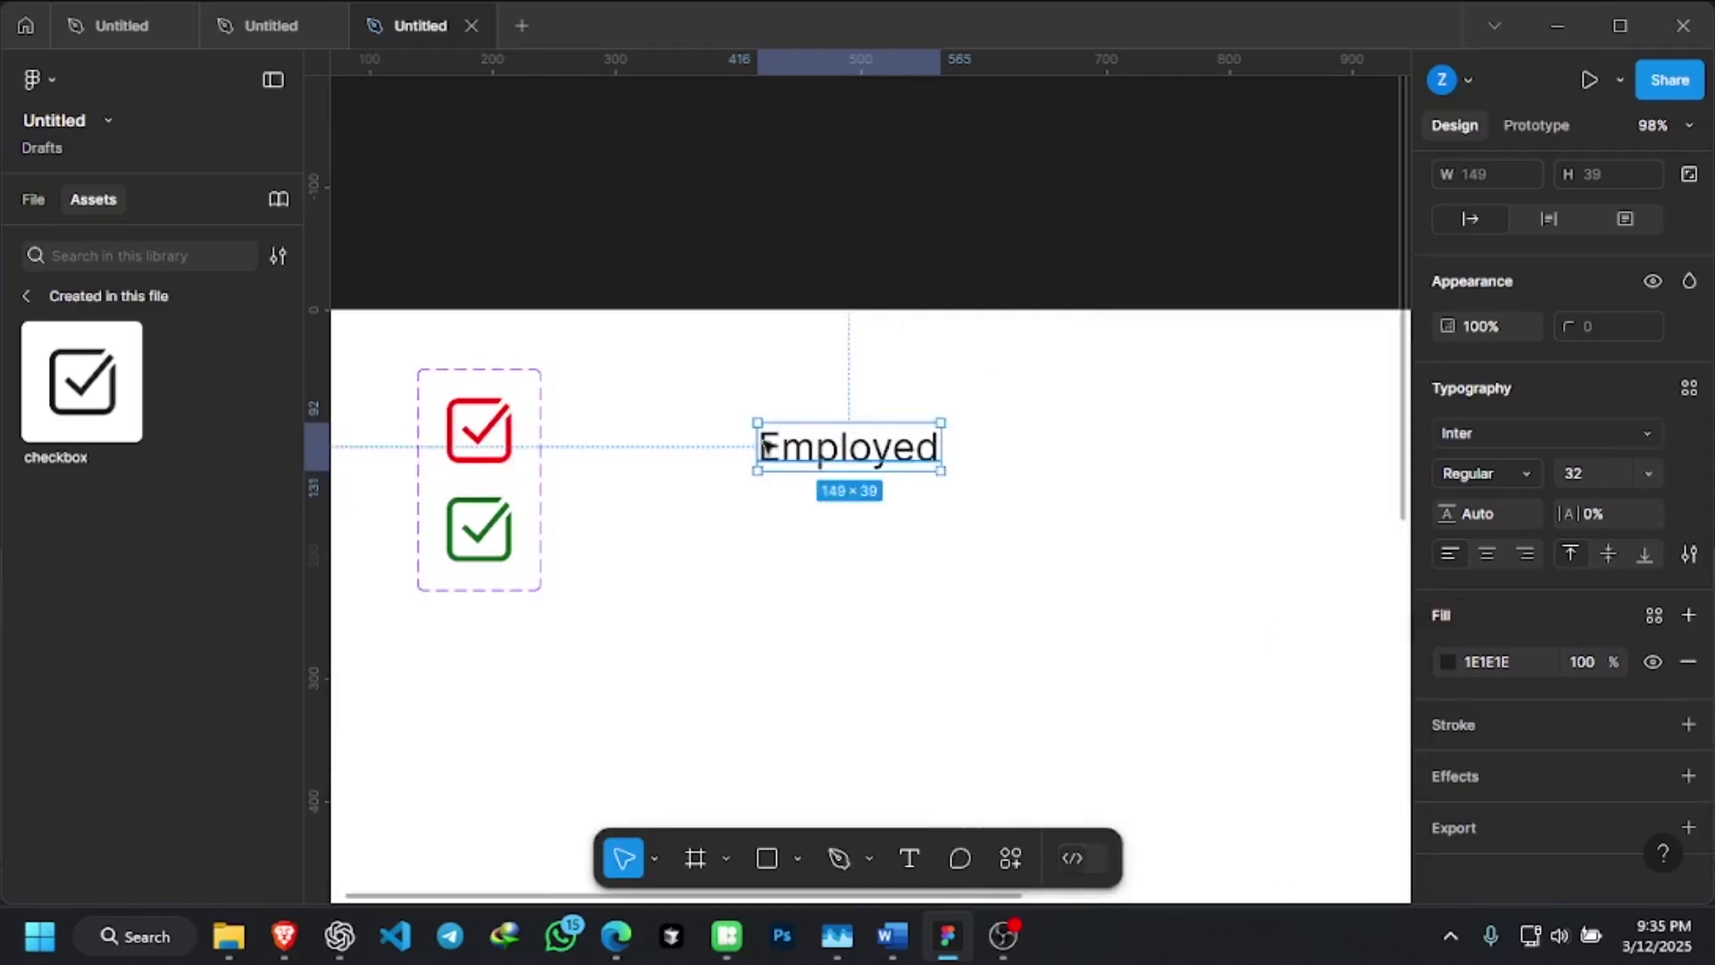
Reselect the Employed text box and bring up its context menu
ctrl+scroll(706, 430, down, 2)
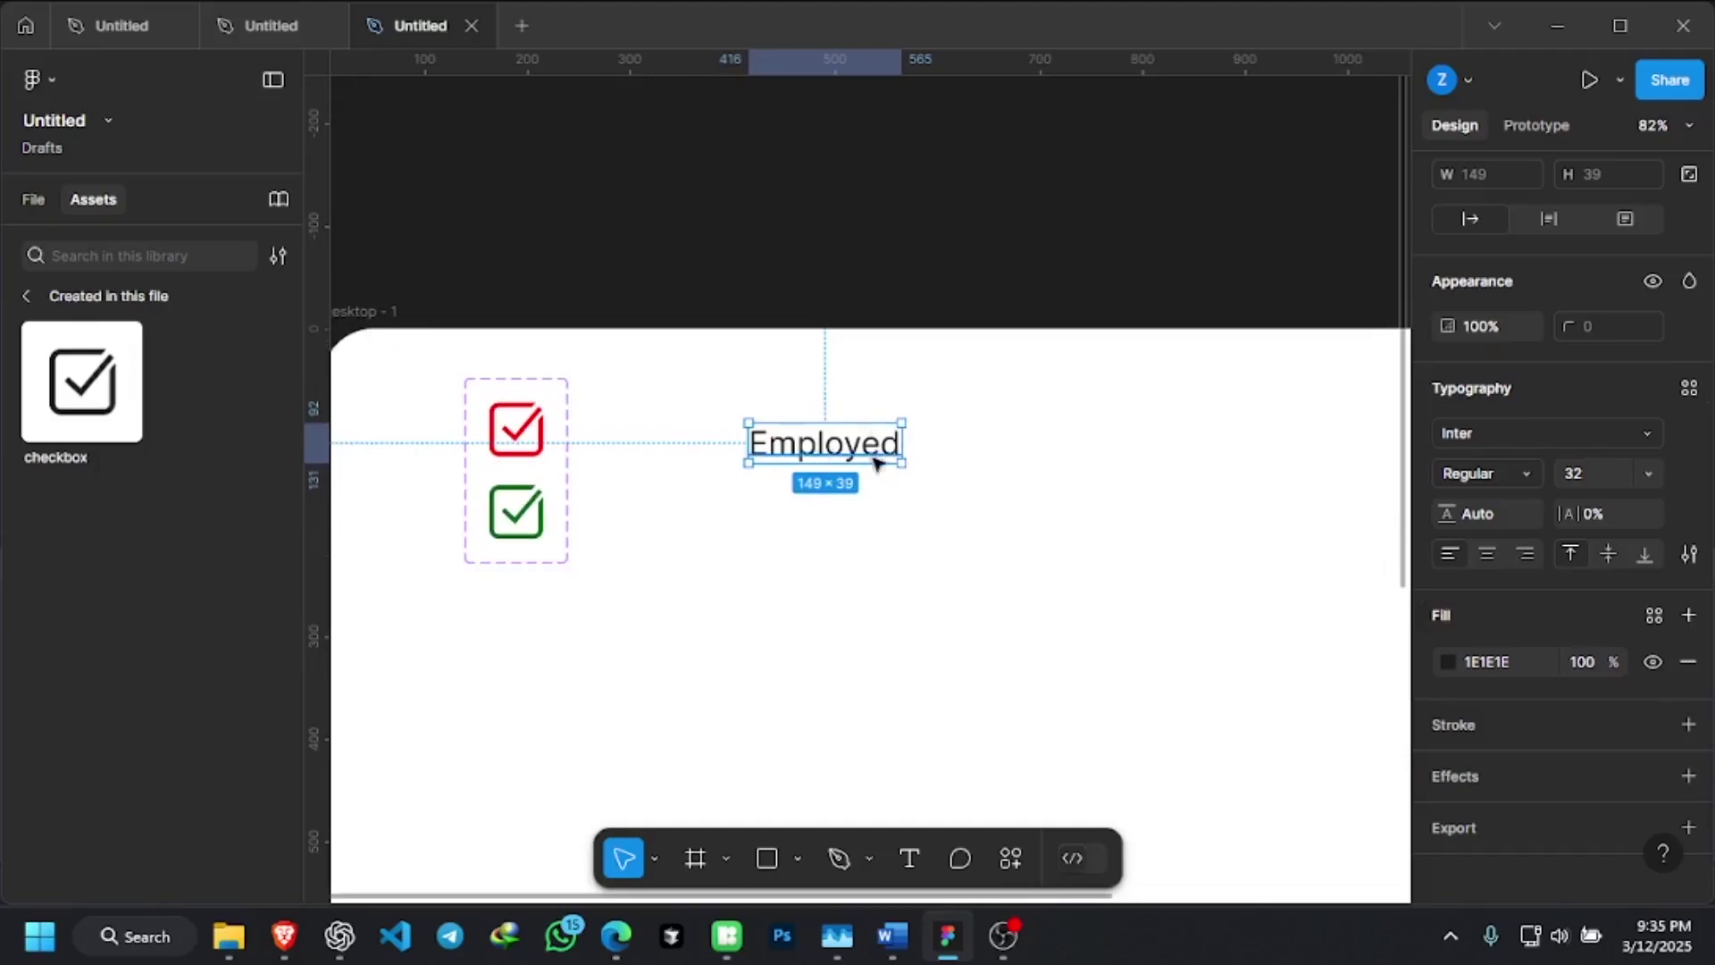
click(991, 429)
click(819, 459)
double_click(819, 458)
key(Escape)
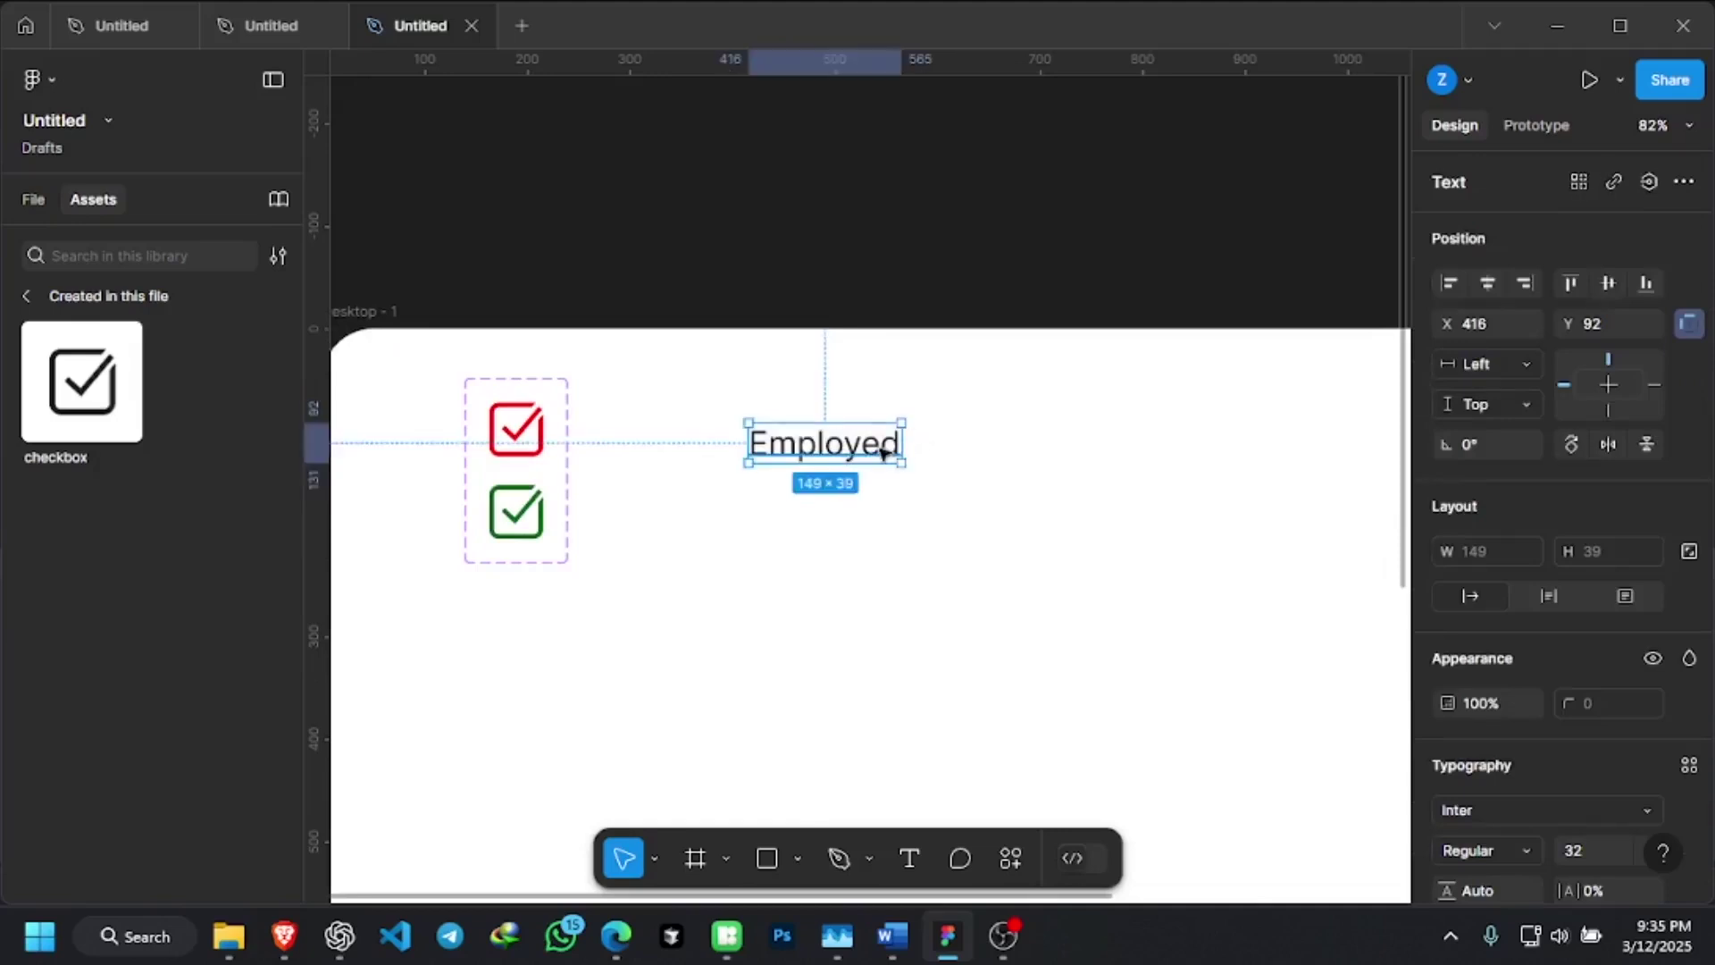
right_click(882, 453)
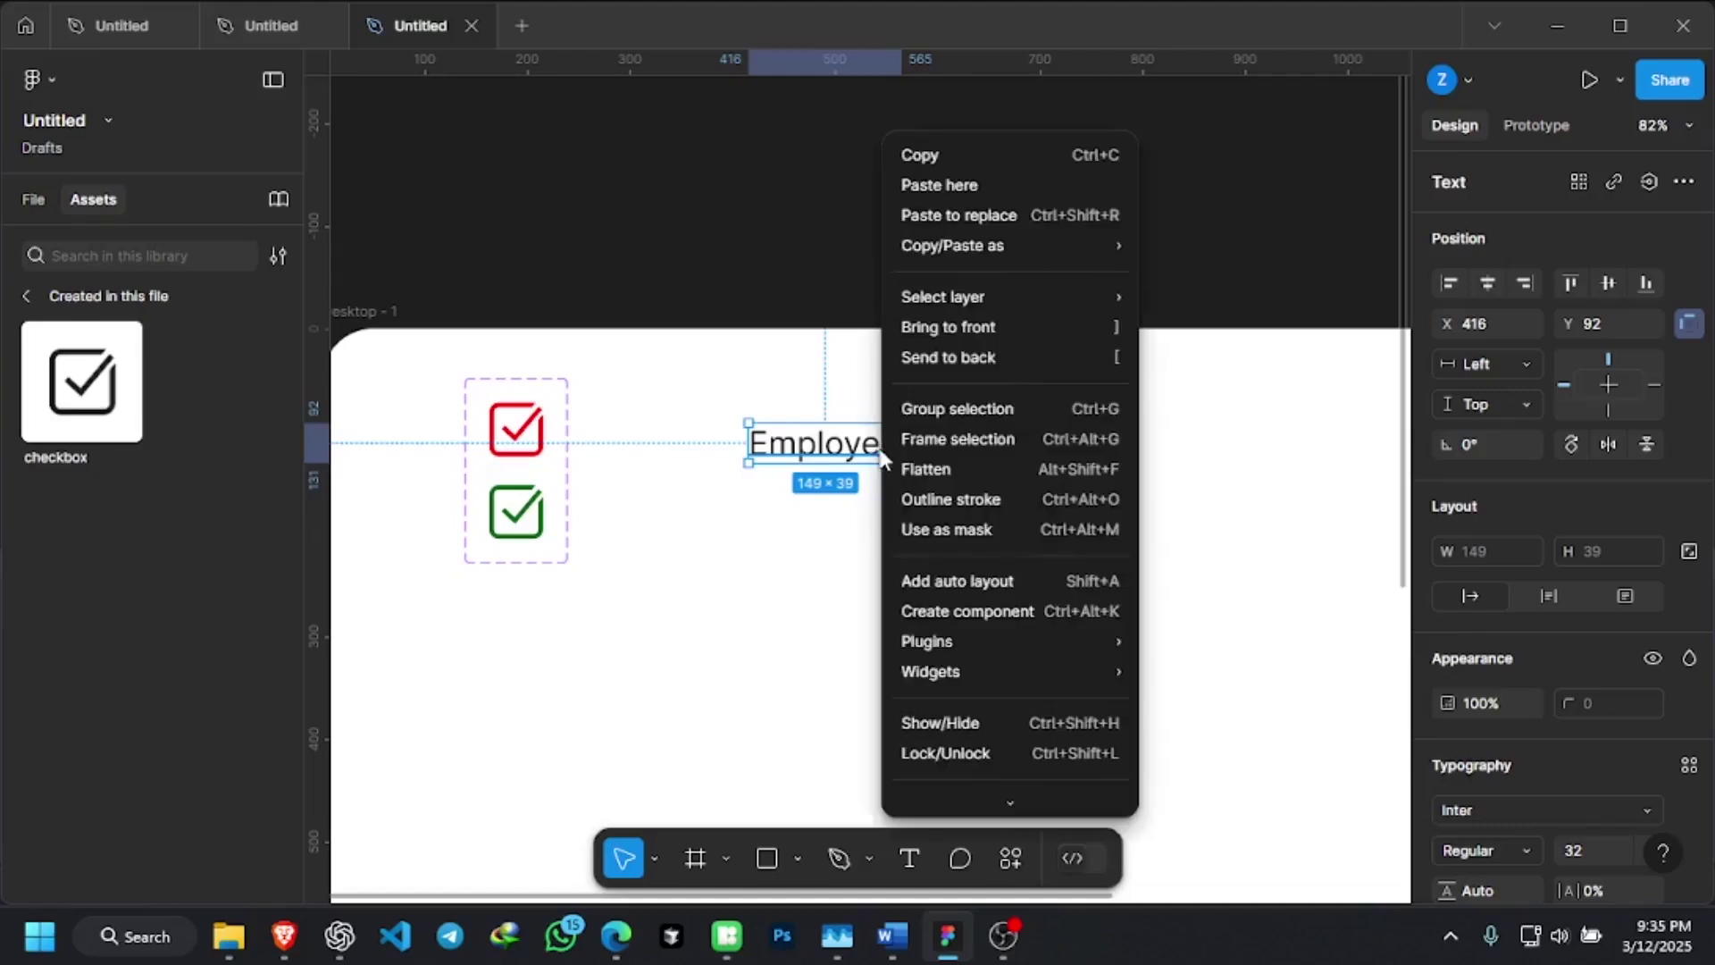
Add auto layout around Employed, making a 169×59 hugging frame with padding 10
click(1008, 585)
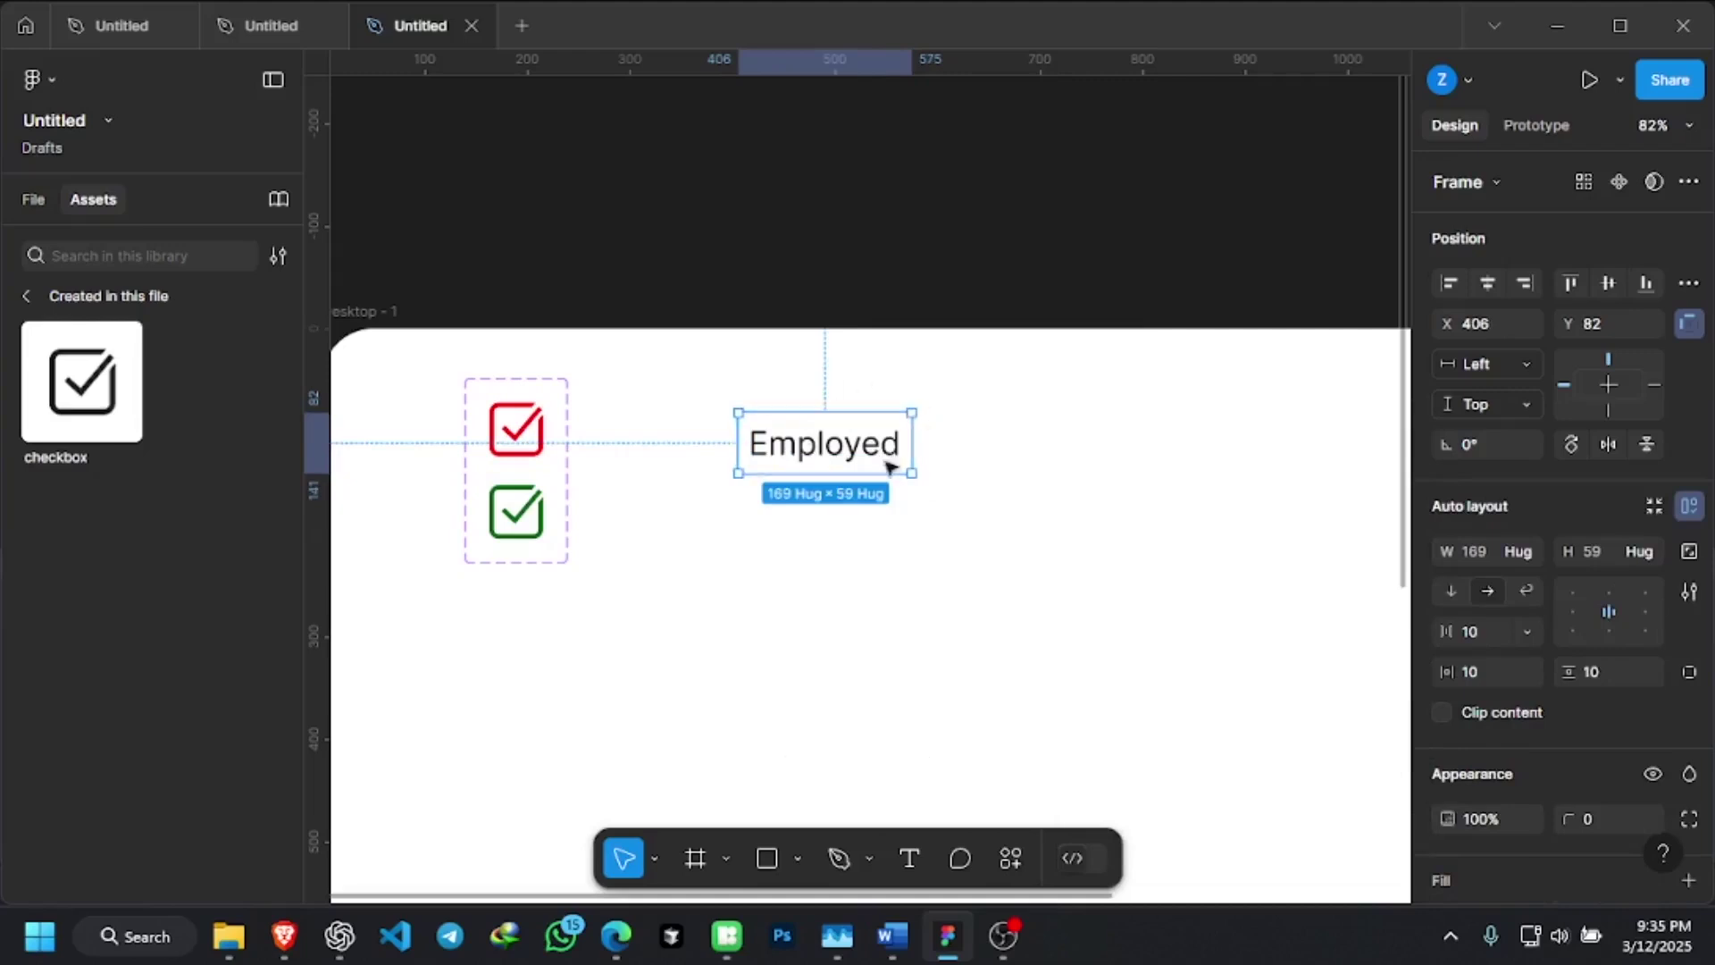
scroll(1630, 620, down, 1)
scroll(1627, 613, down, 5)
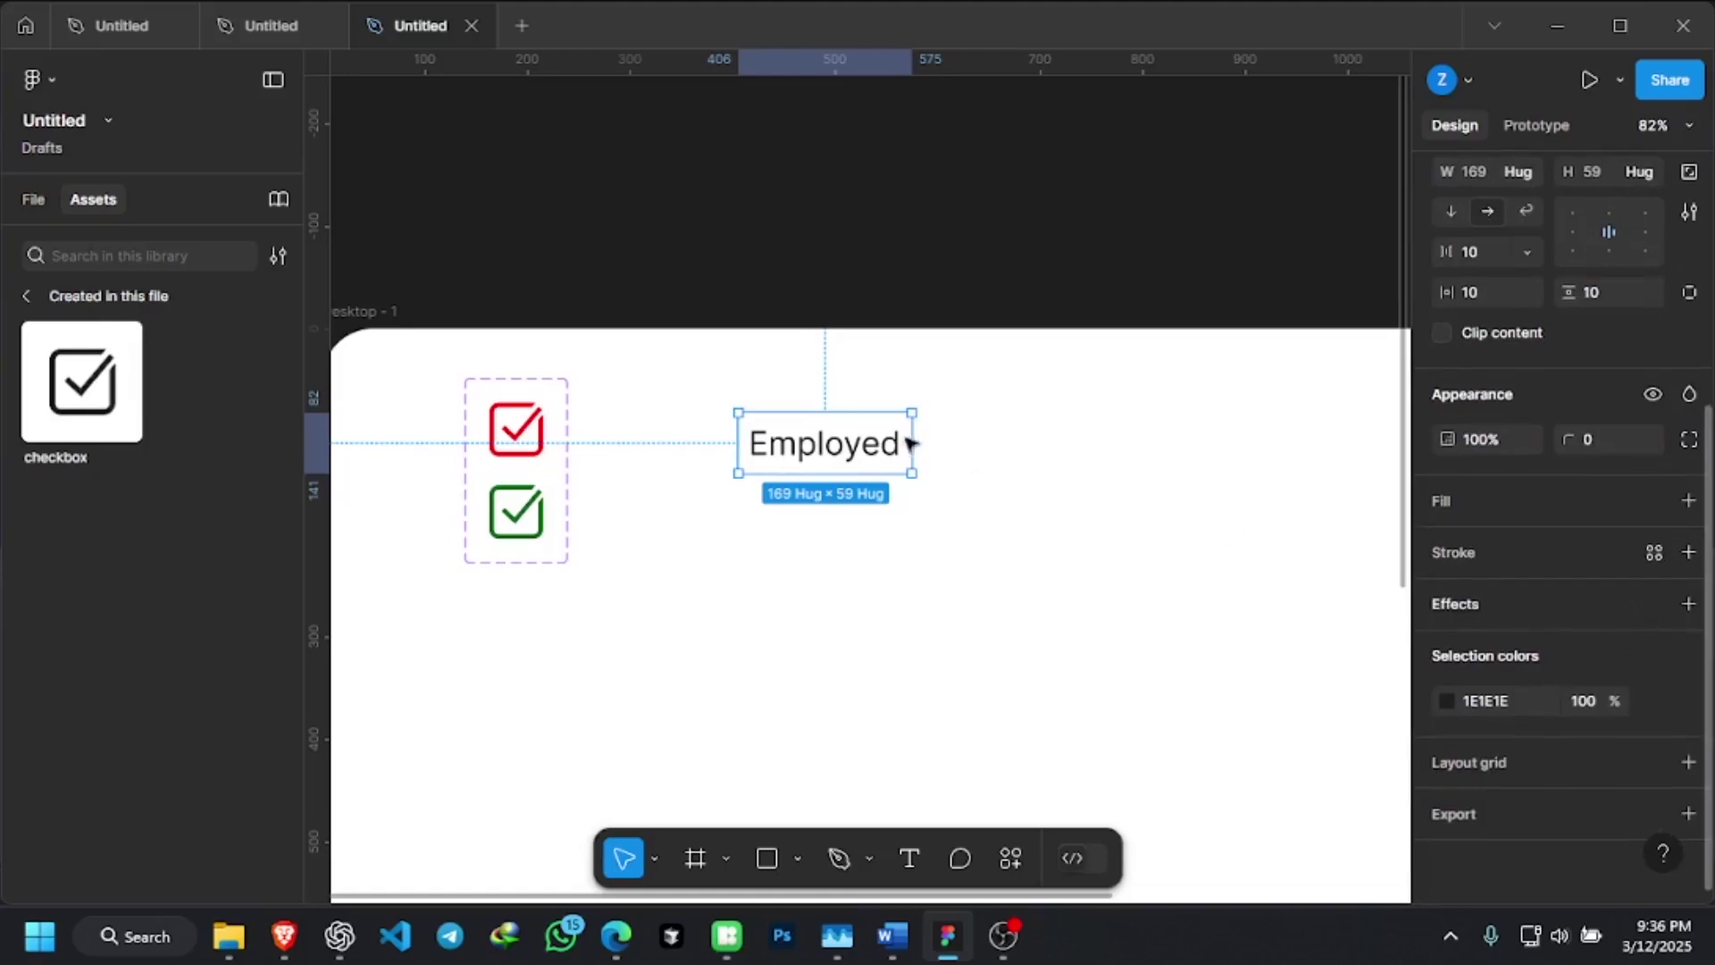
click(1000, 449)
click(835, 444)
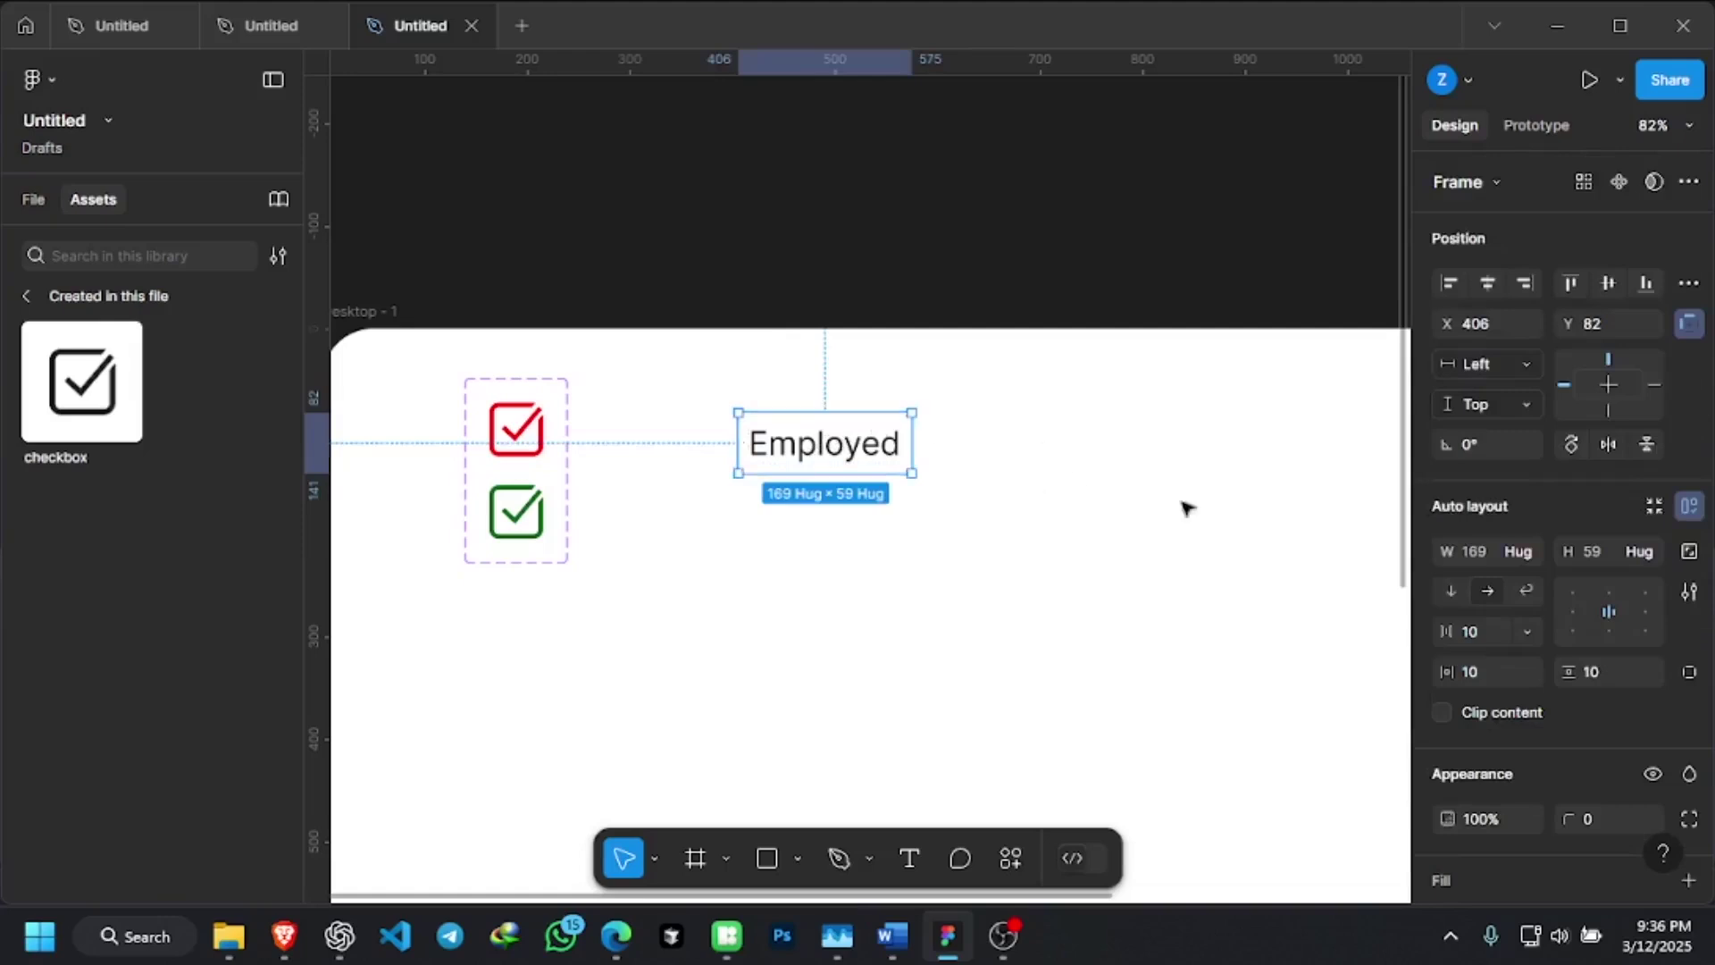
scroll(1584, 706, down, 3)
scroll(1584, 706, down, 2)
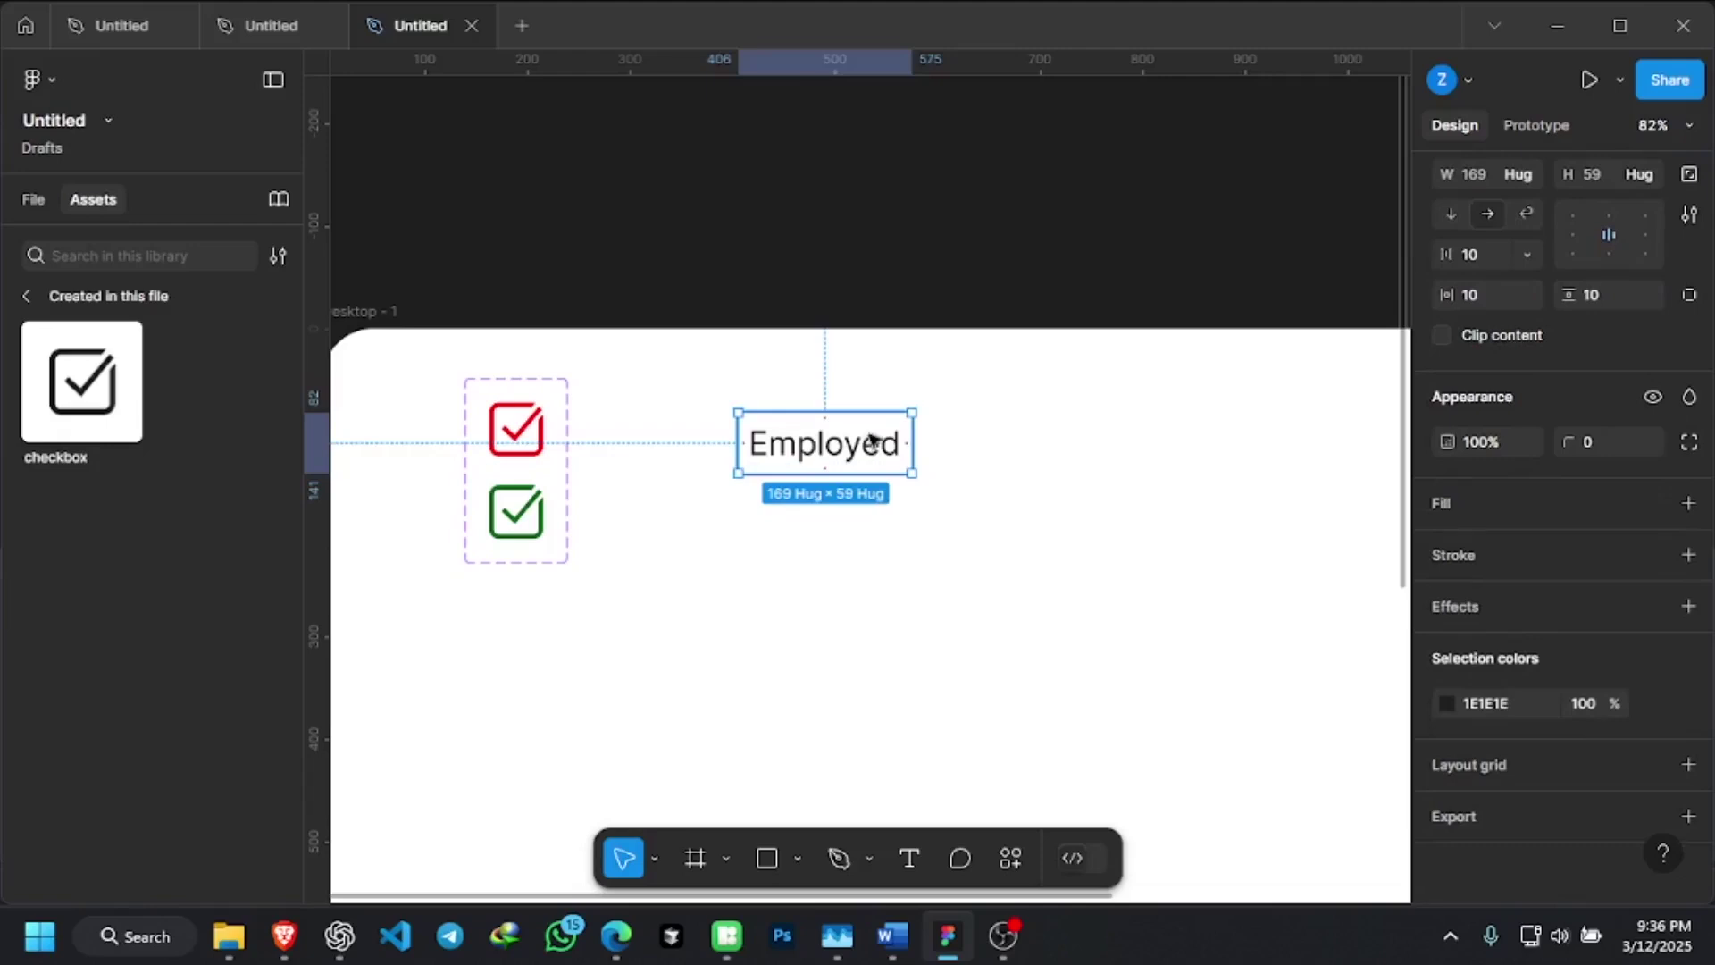
Give the Employed frame a green 036719 fill
click(1446, 500)
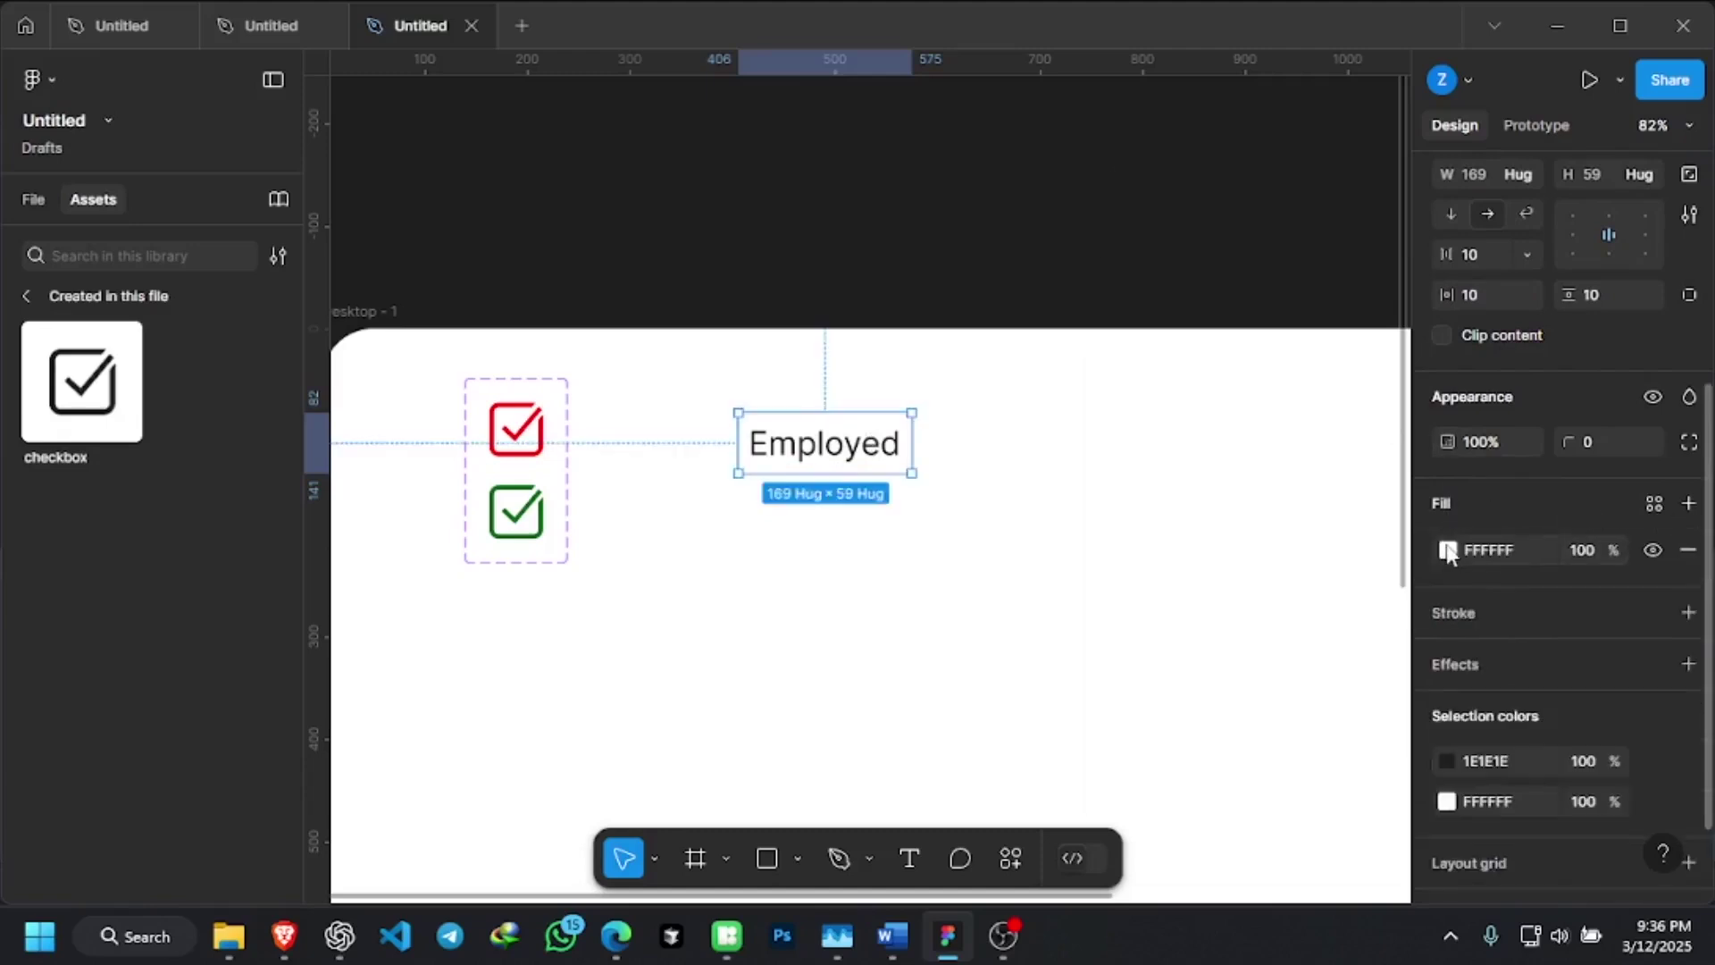
click(1449, 551)
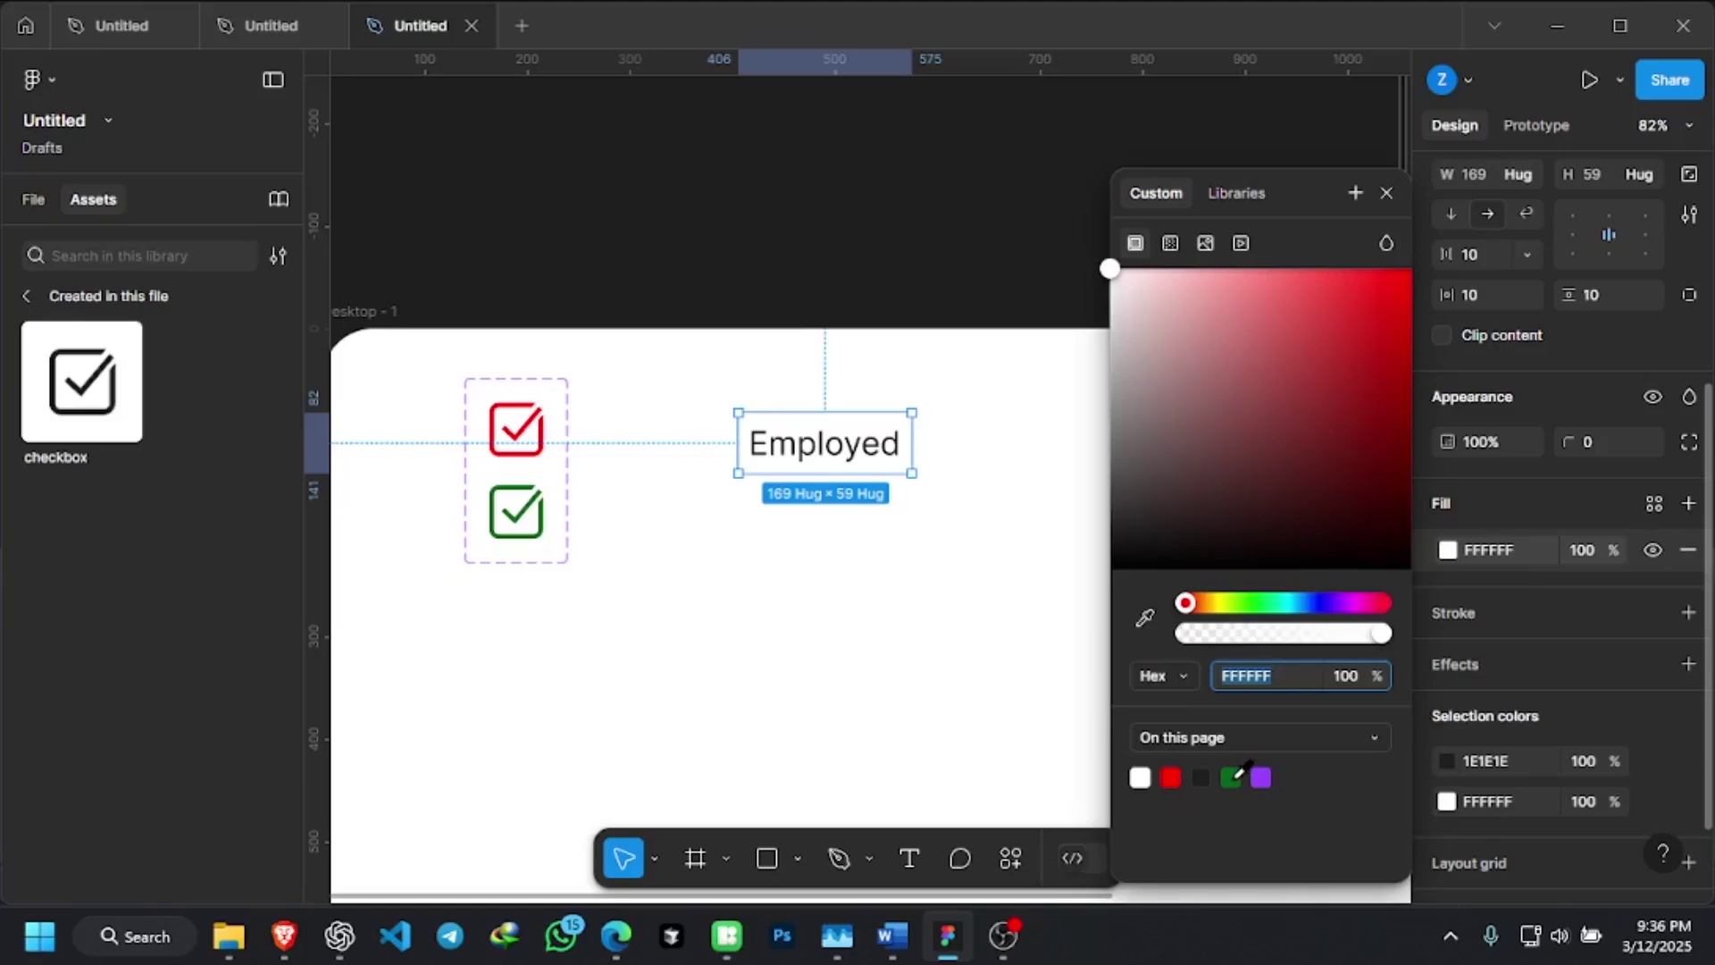
click(1234, 776)
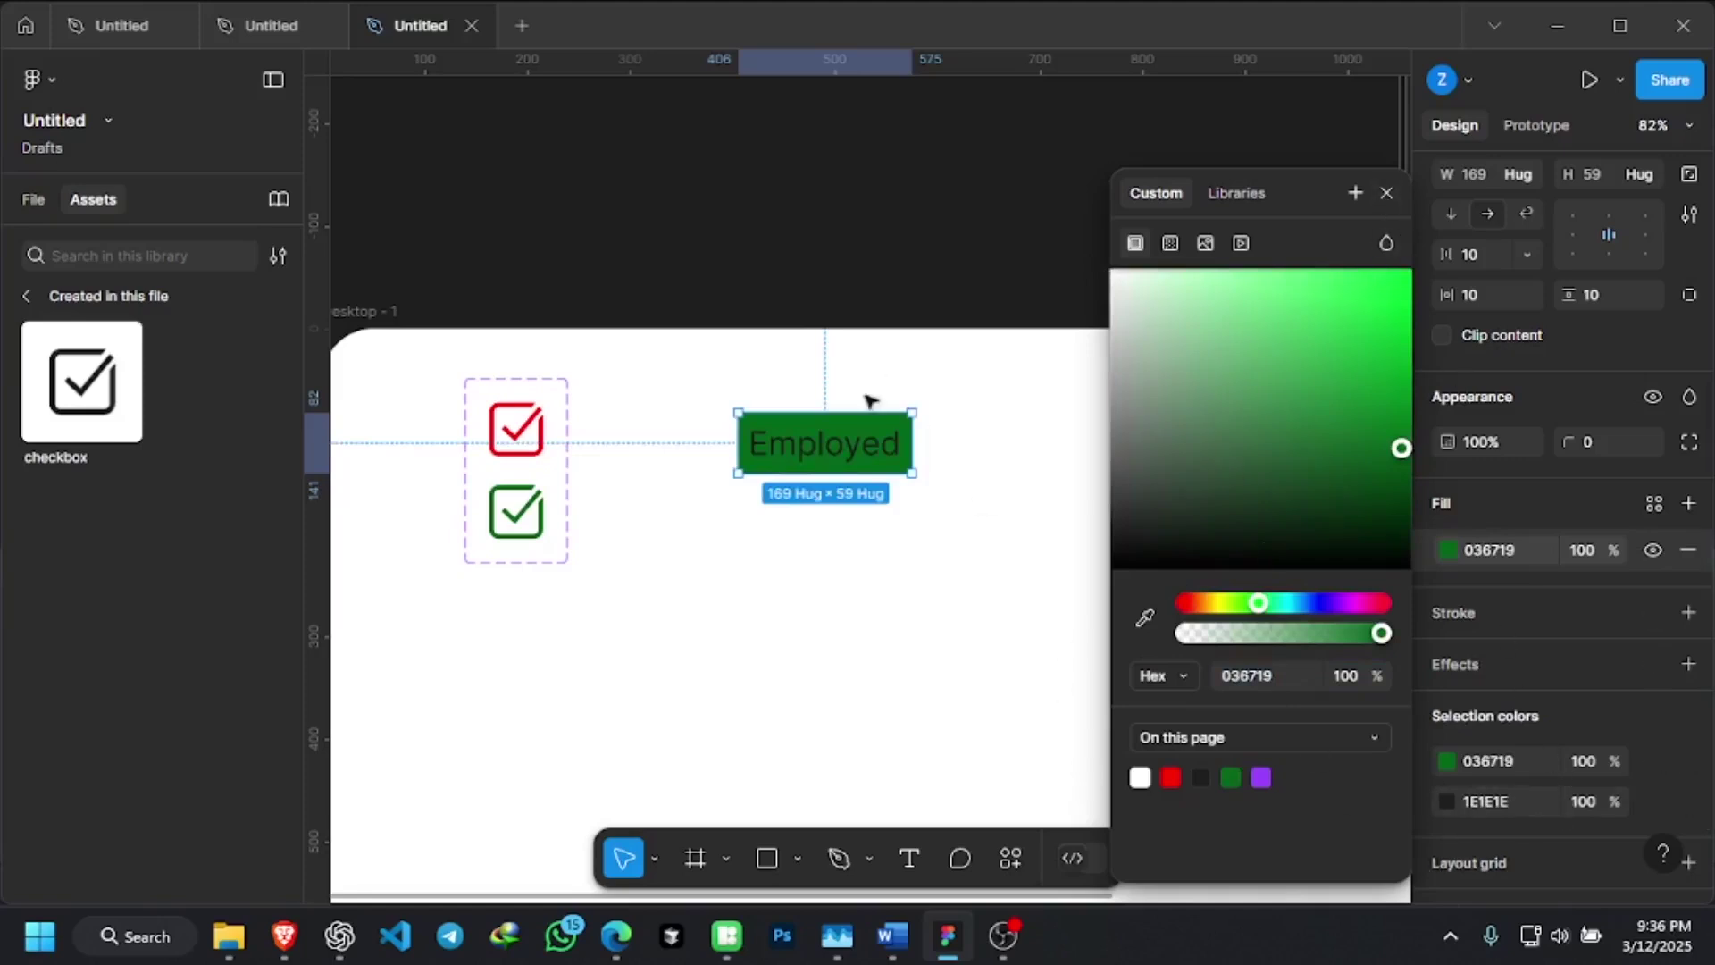
Change the Employed text colour from 1E1E1E to white FFFFFF
double_click(868, 444)
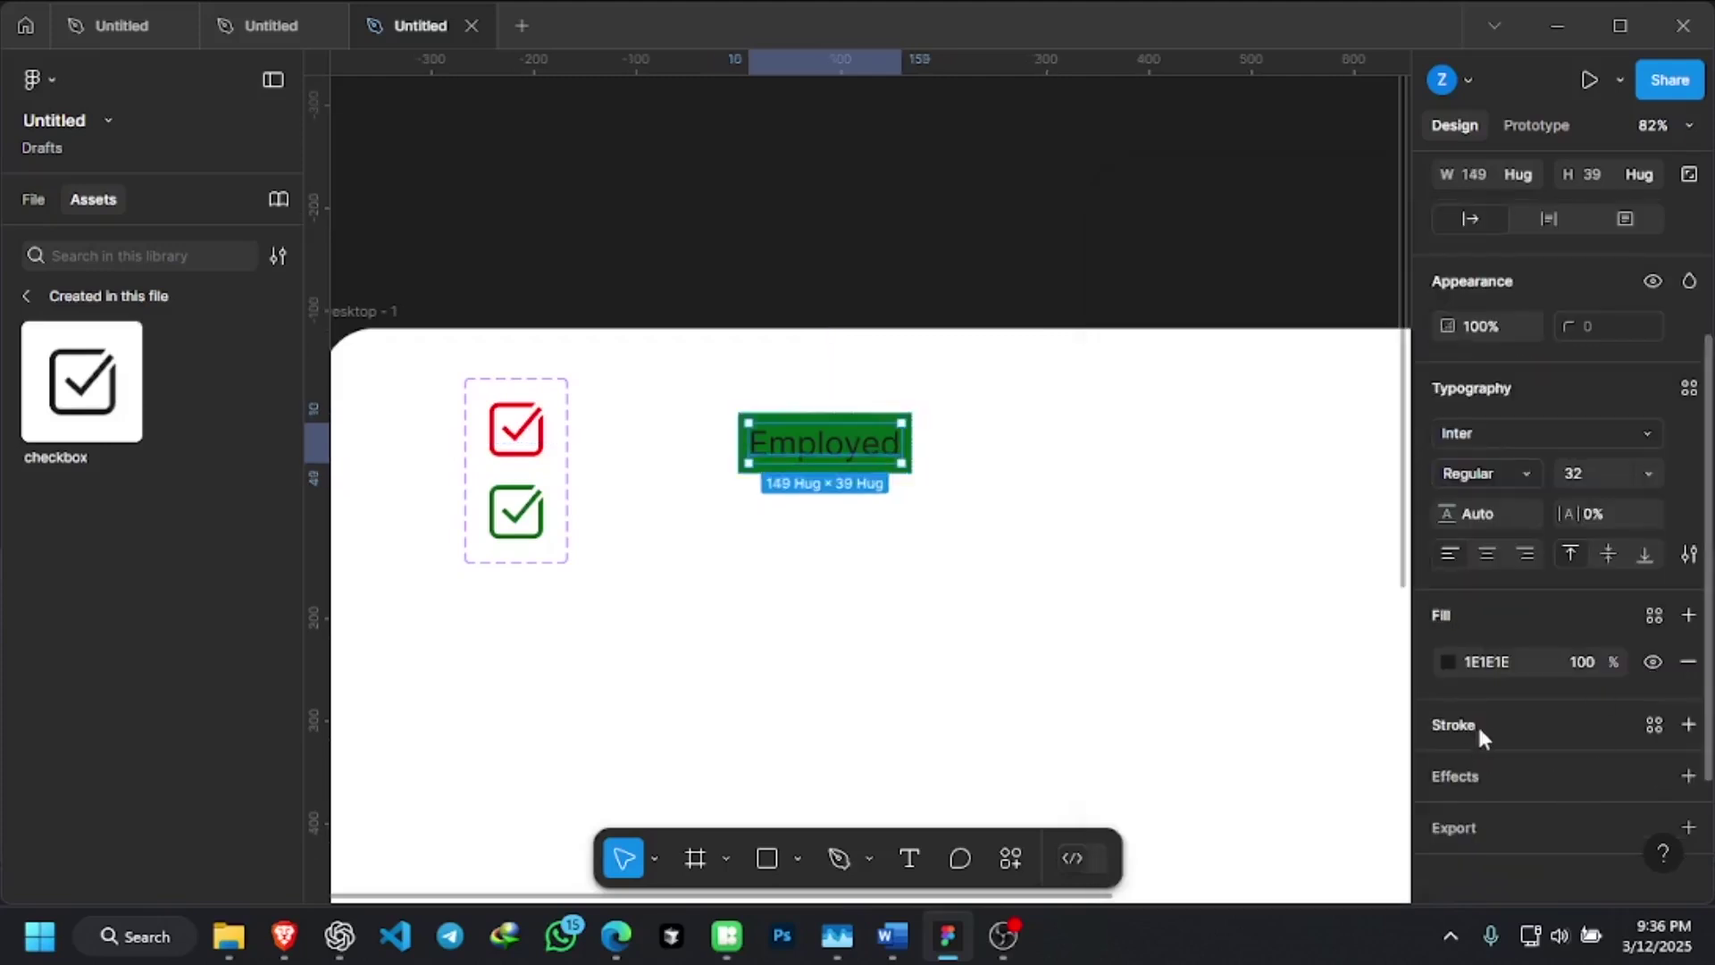
scroll(1479, 679, down, 1)
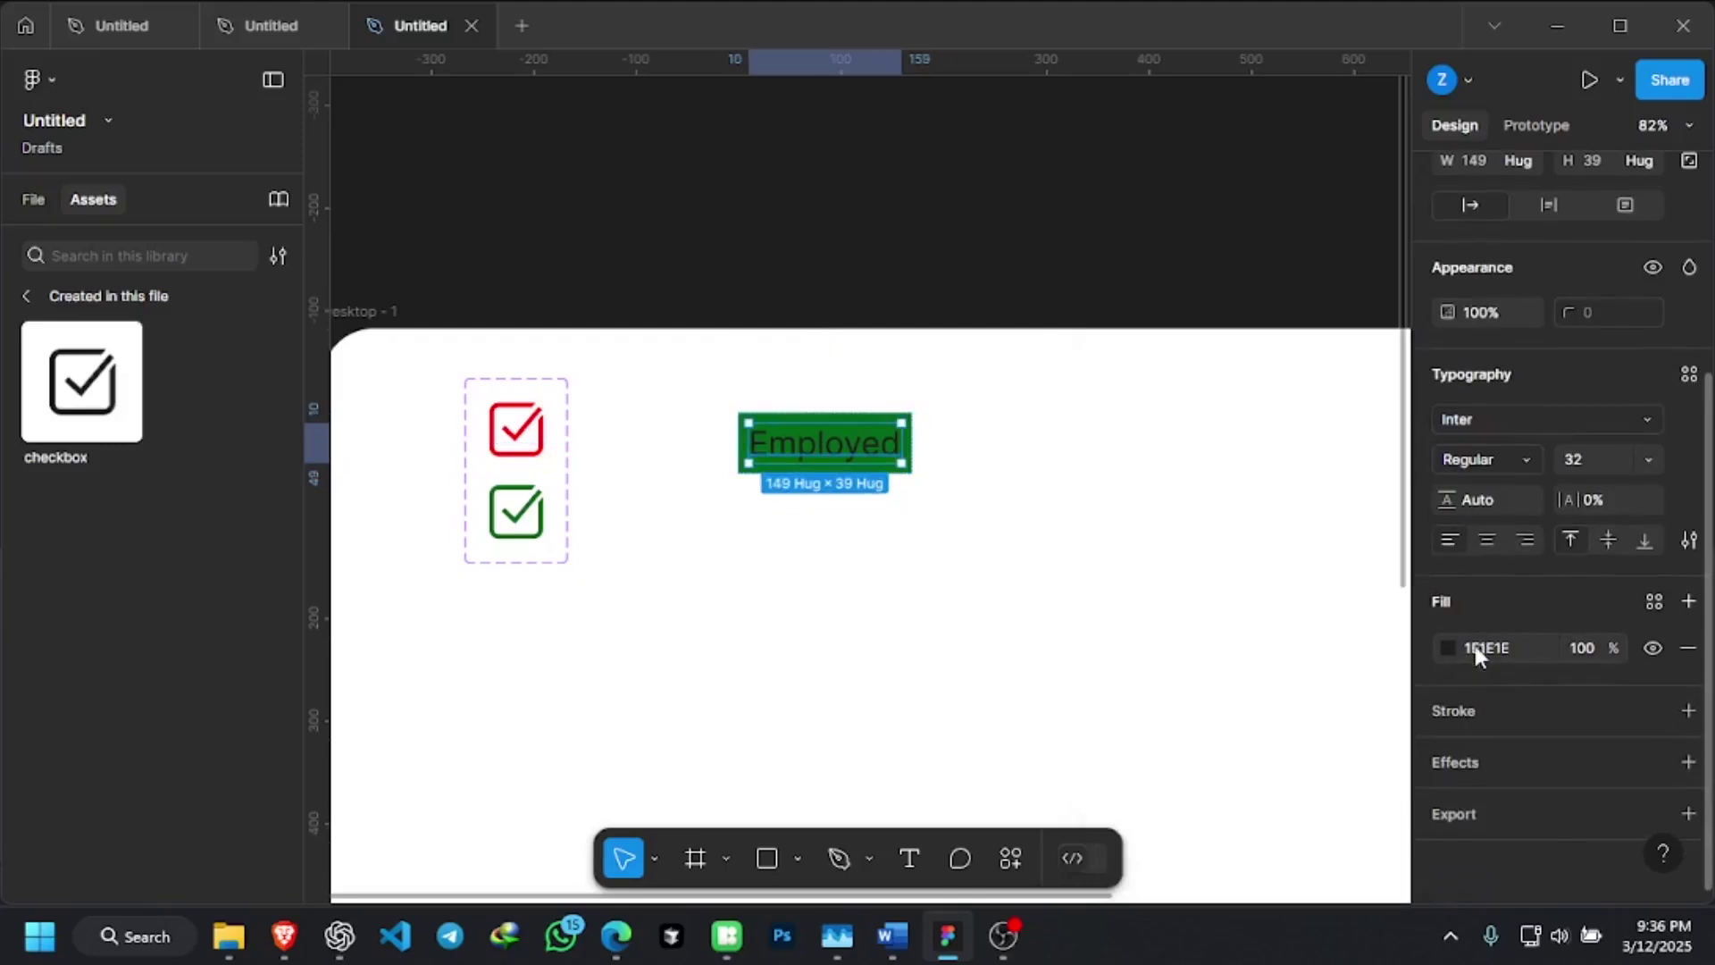
click(1000, 478)
click(867, 454)
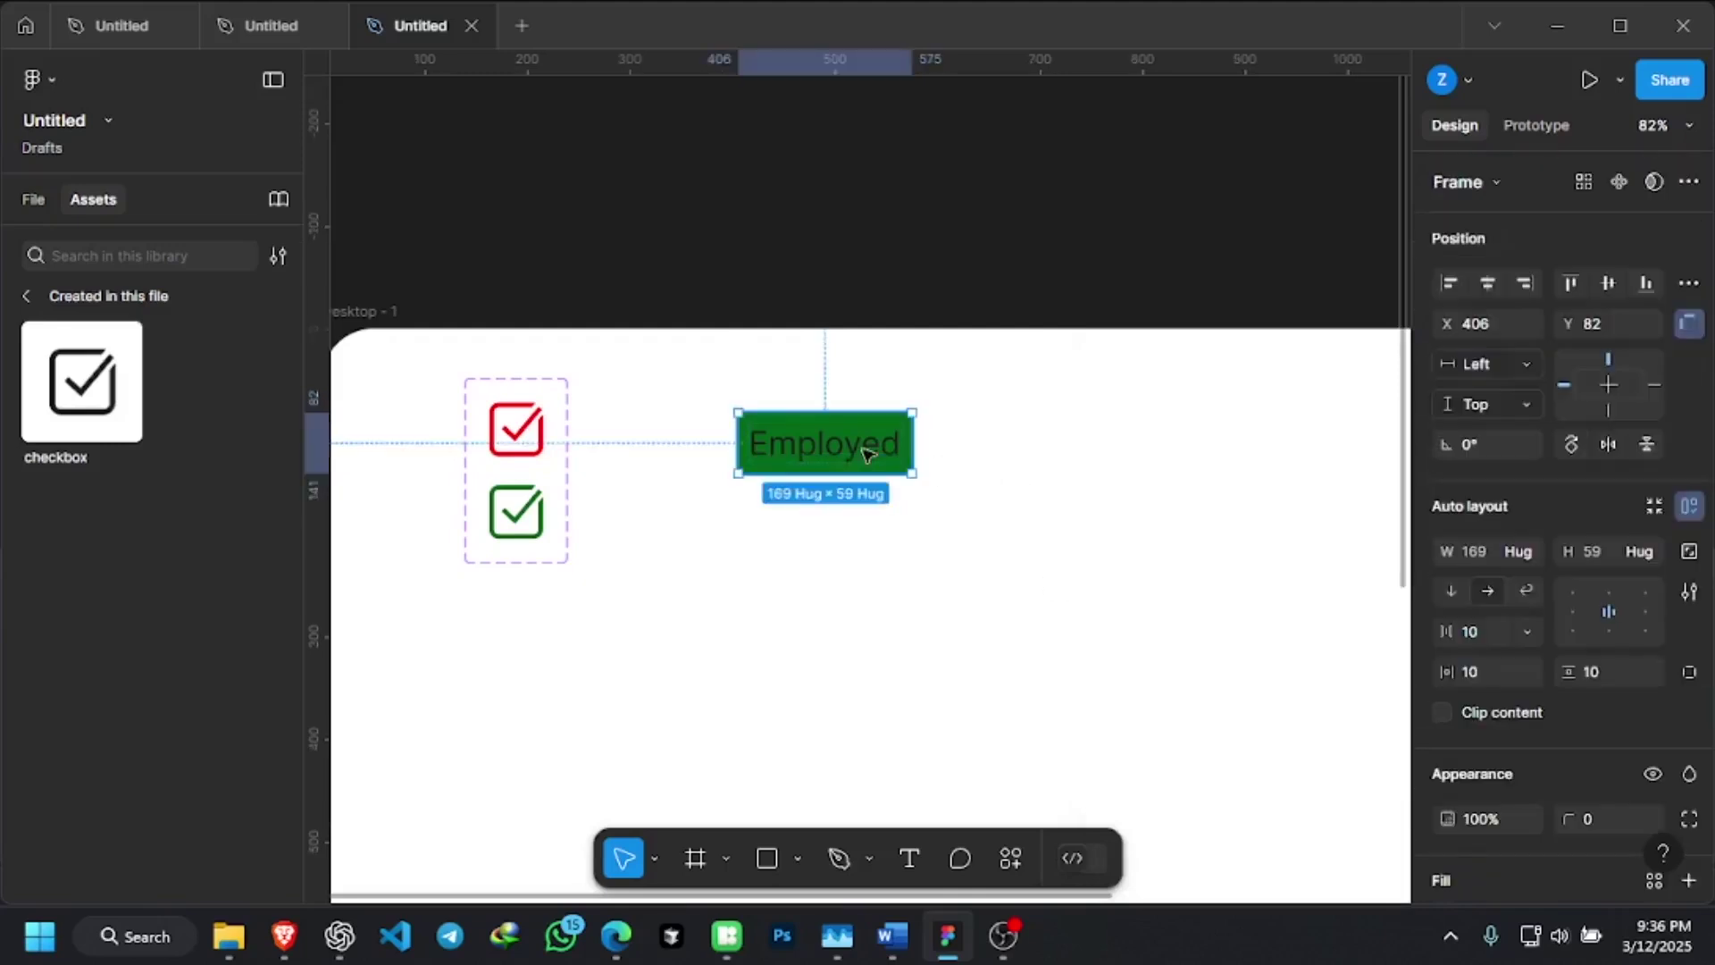
scroll(1587, 721, down, 5)
scroll(1586, 722, down, 1)
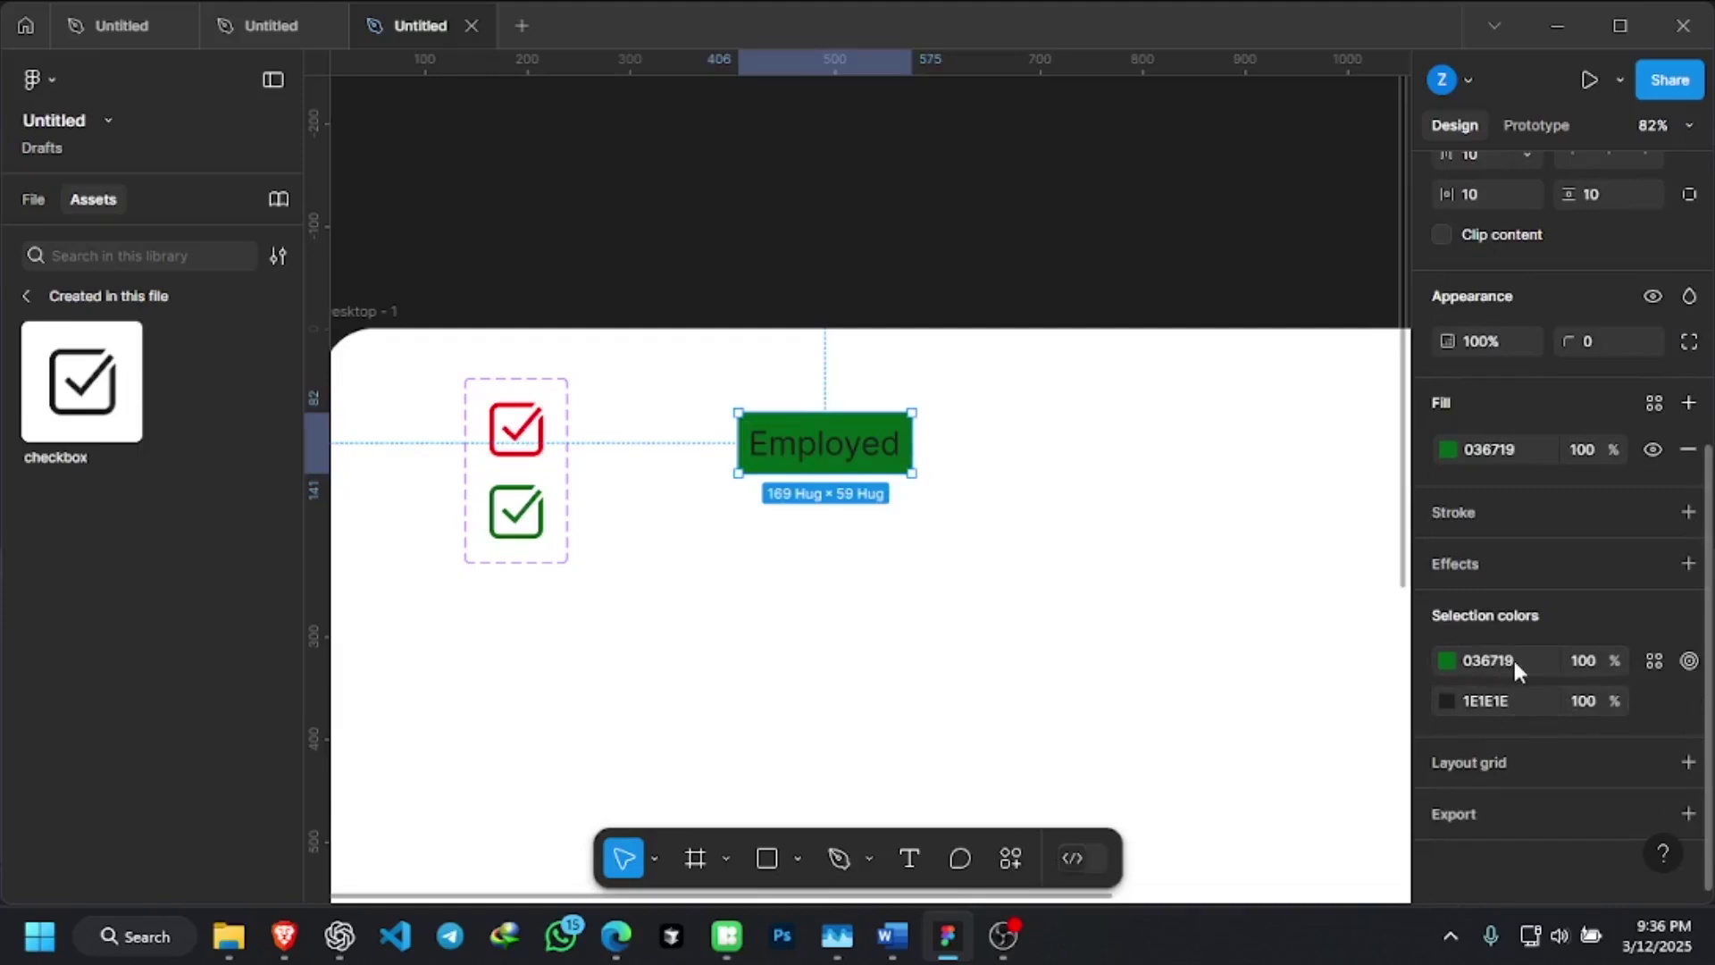
click(1447, 701)
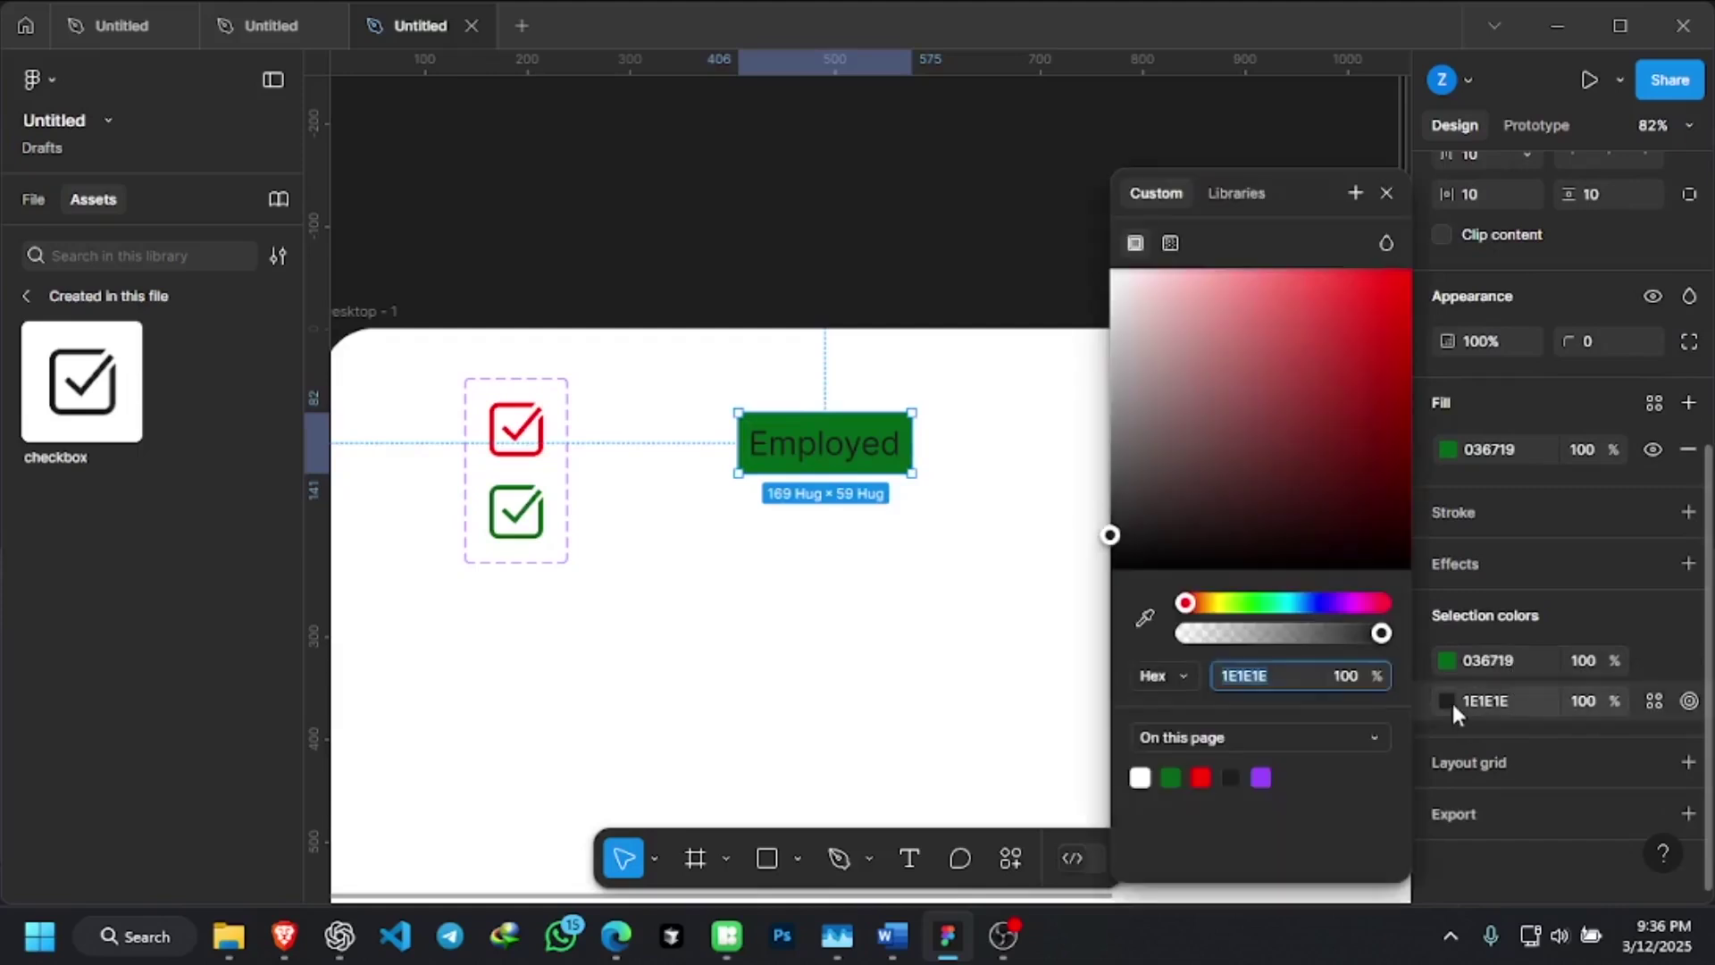
drag(1160, 300, 1070, 218)
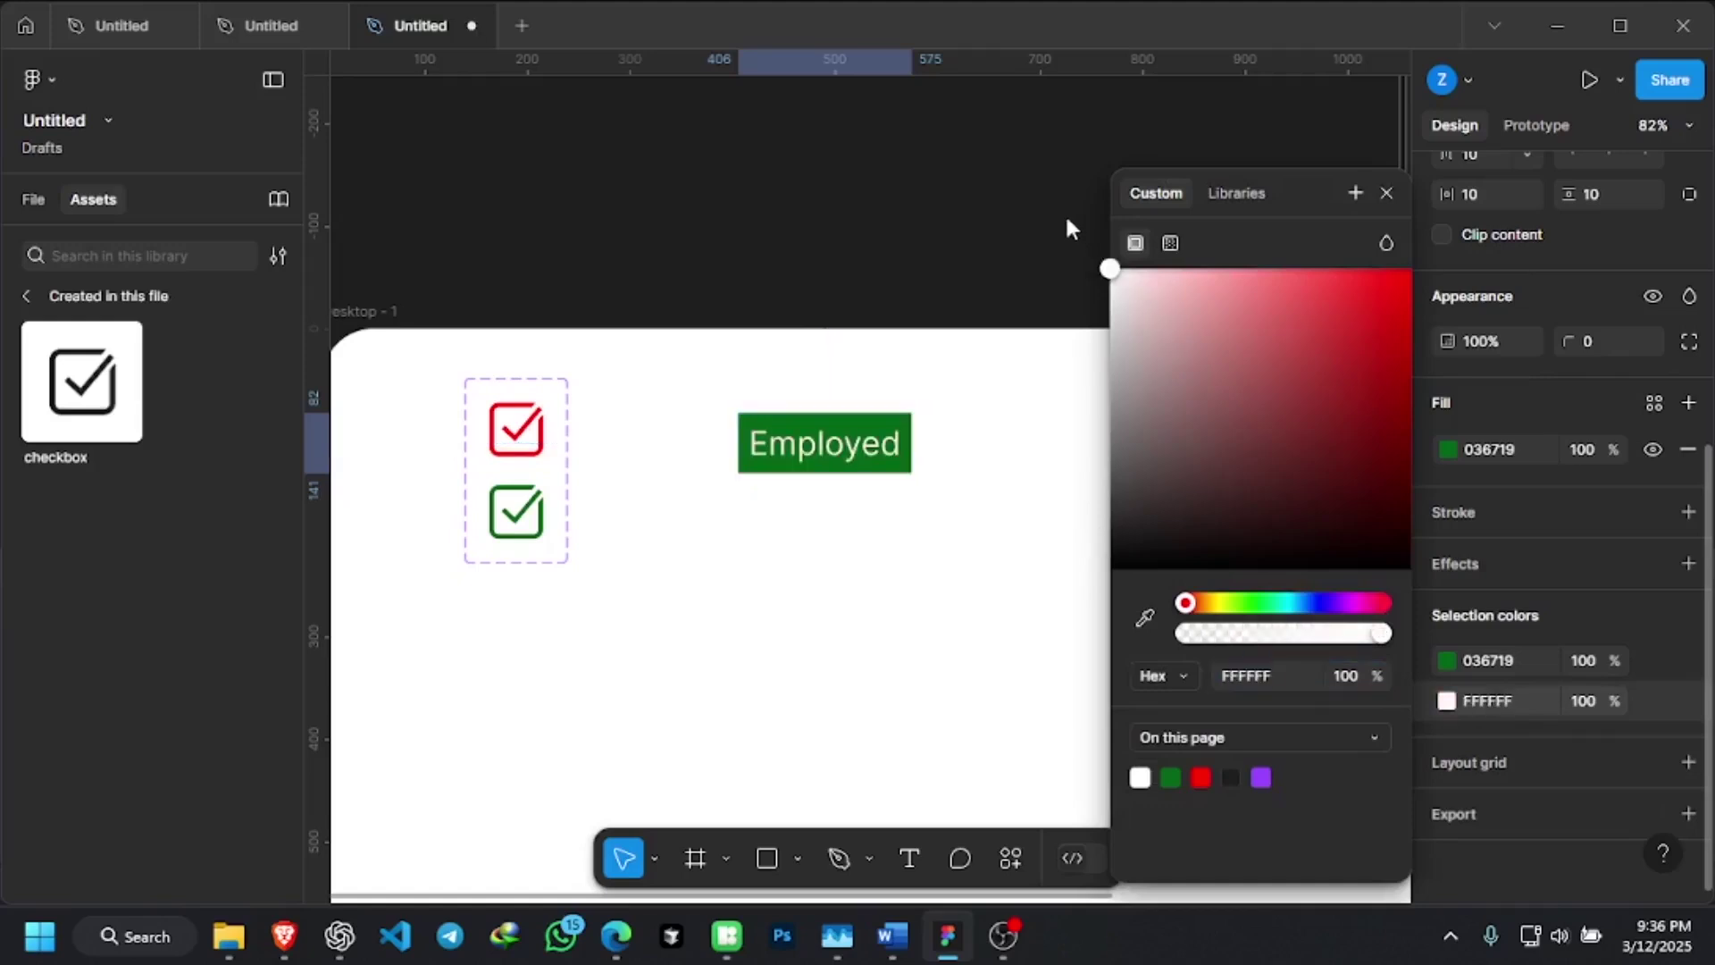
key(Escape)
key(Escape)
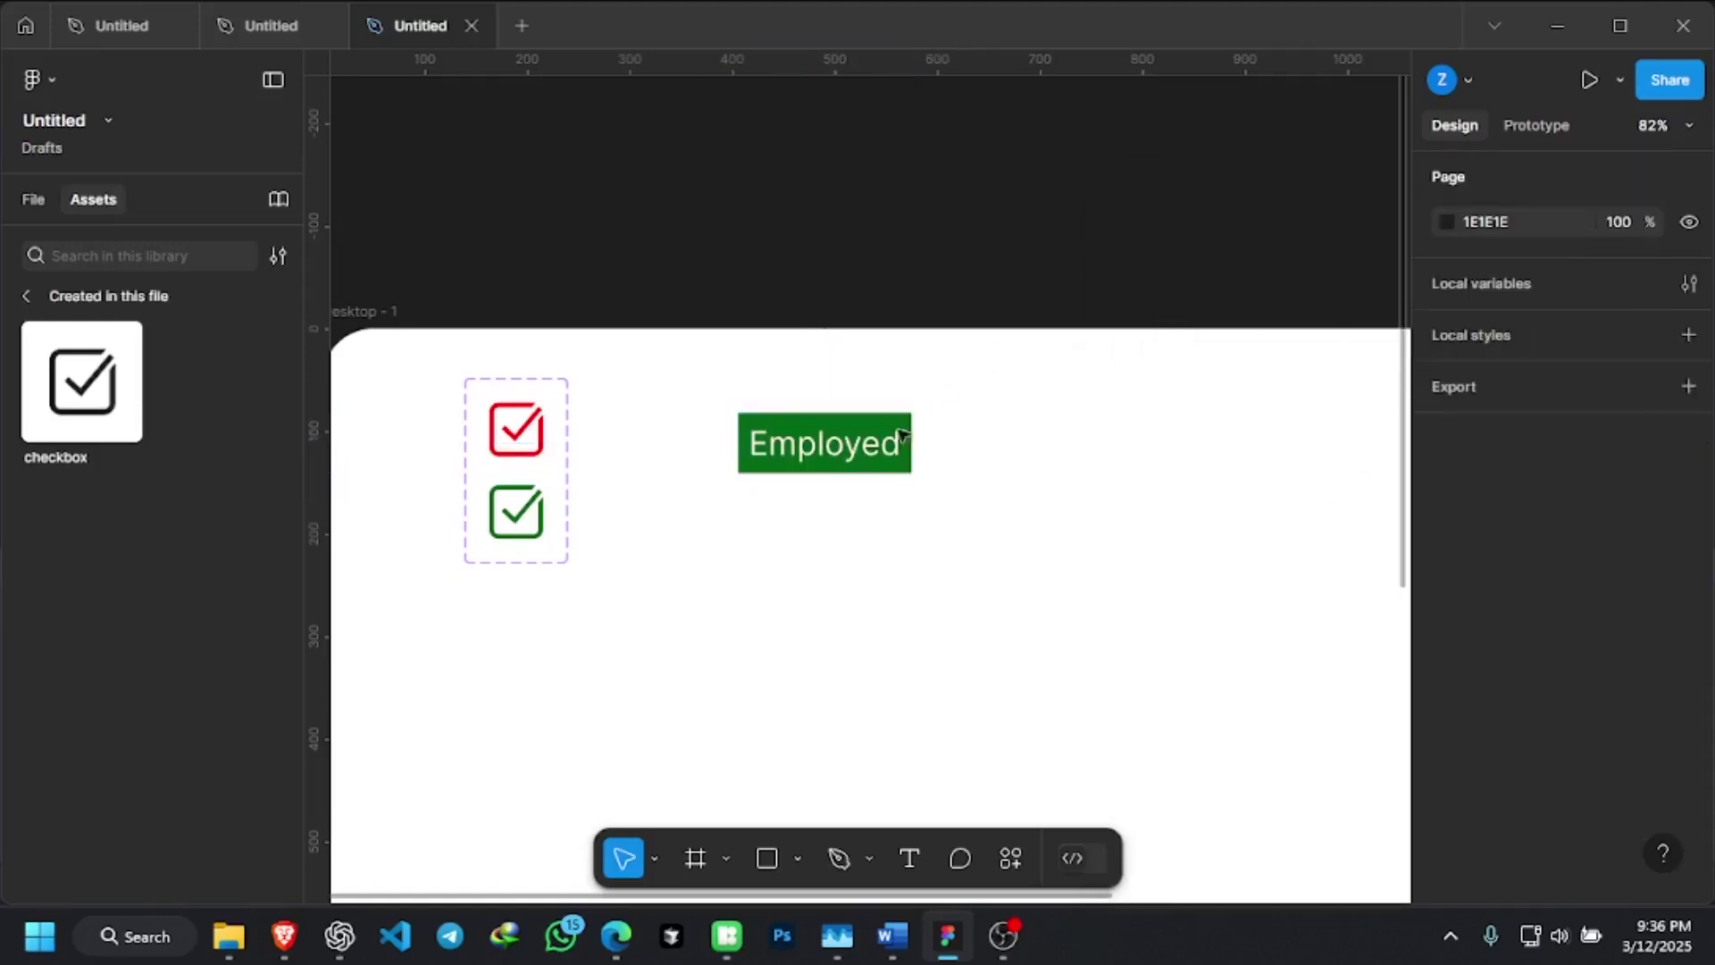
Select the Employed button frame and give it a corner radius of 15
click(900, 441)
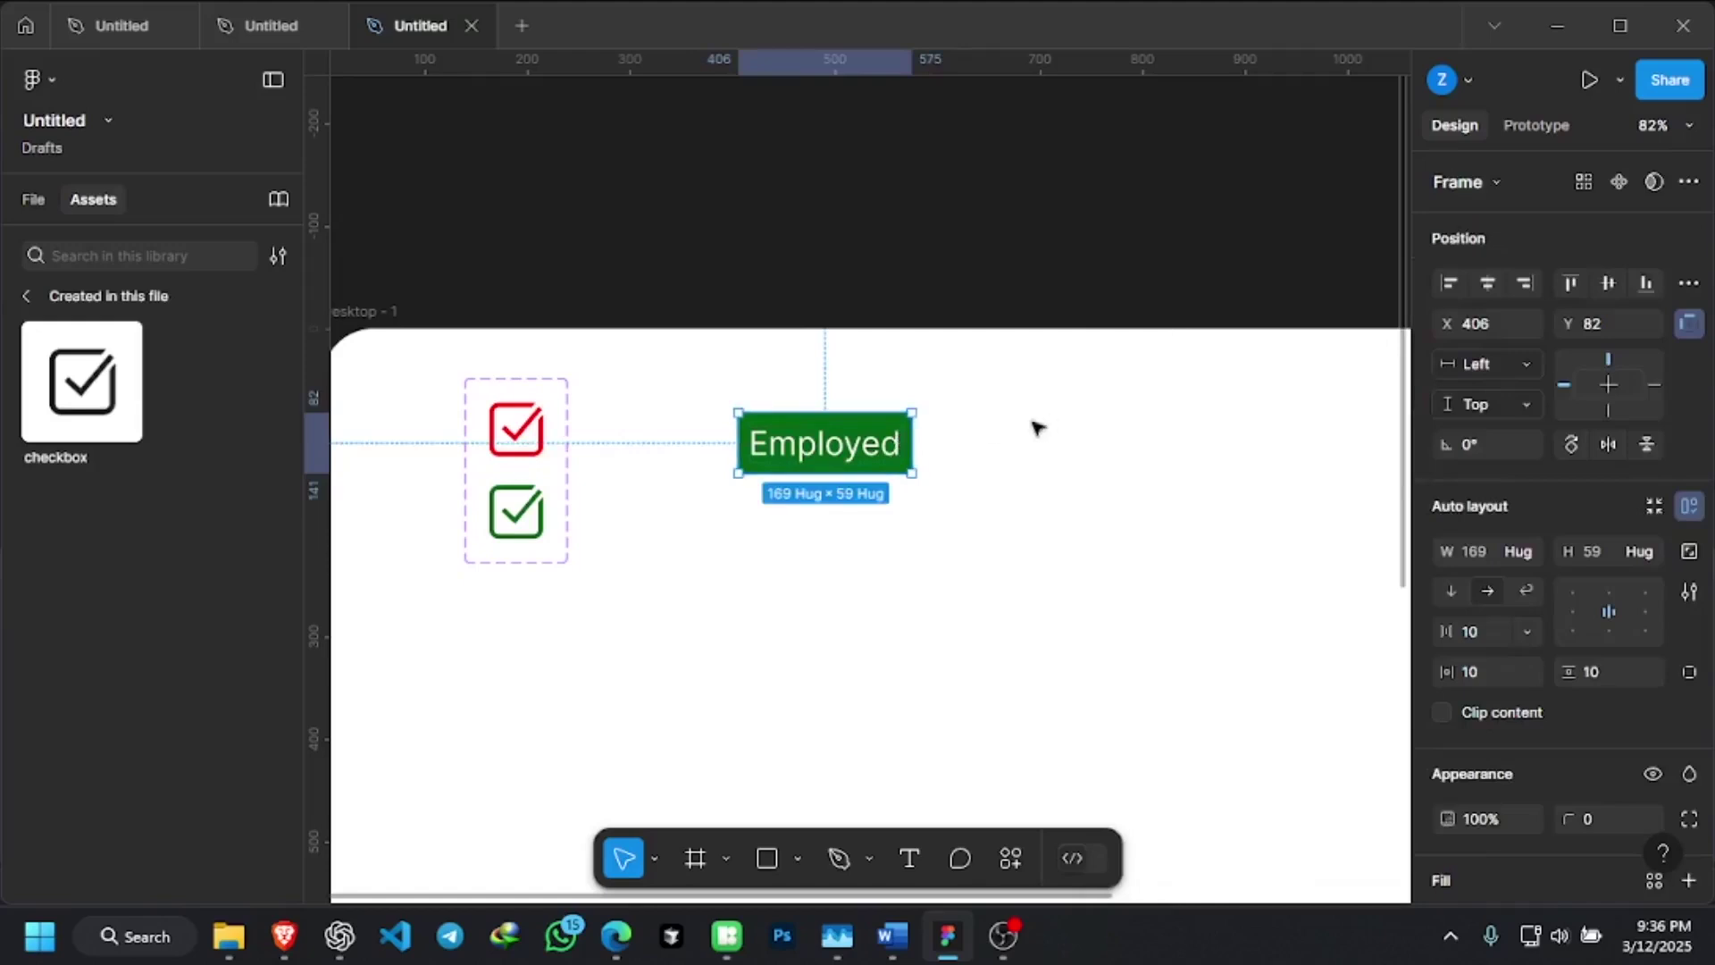
click(982, 408)
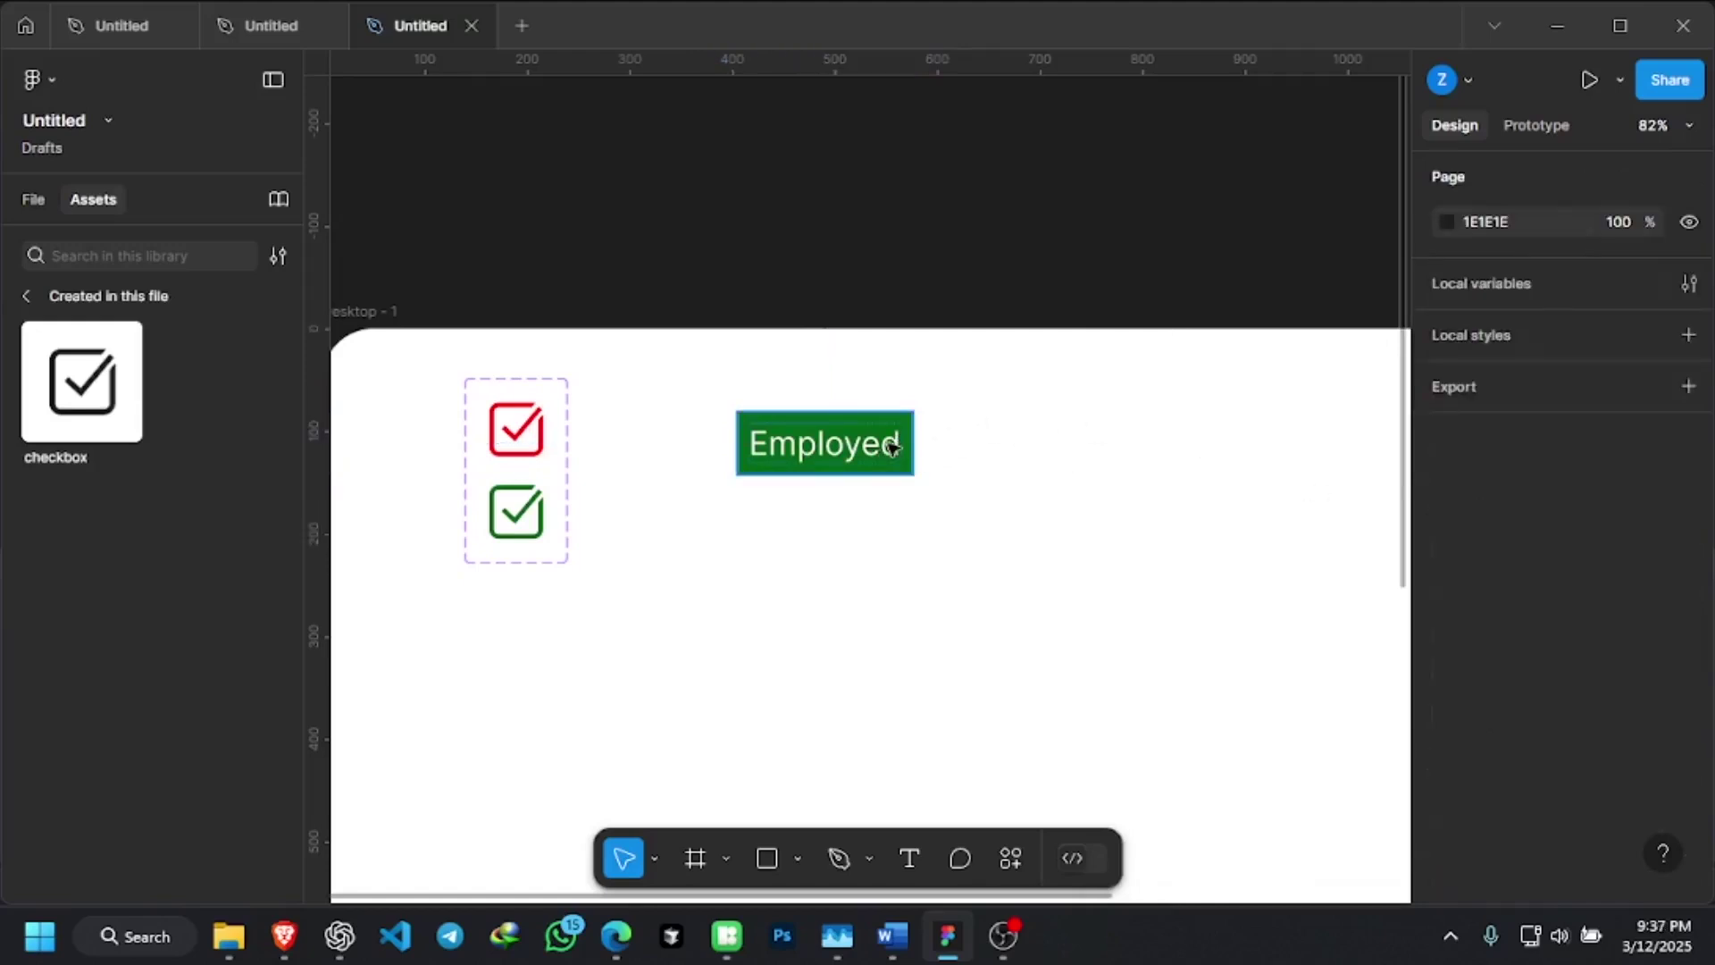
click(892, 446)
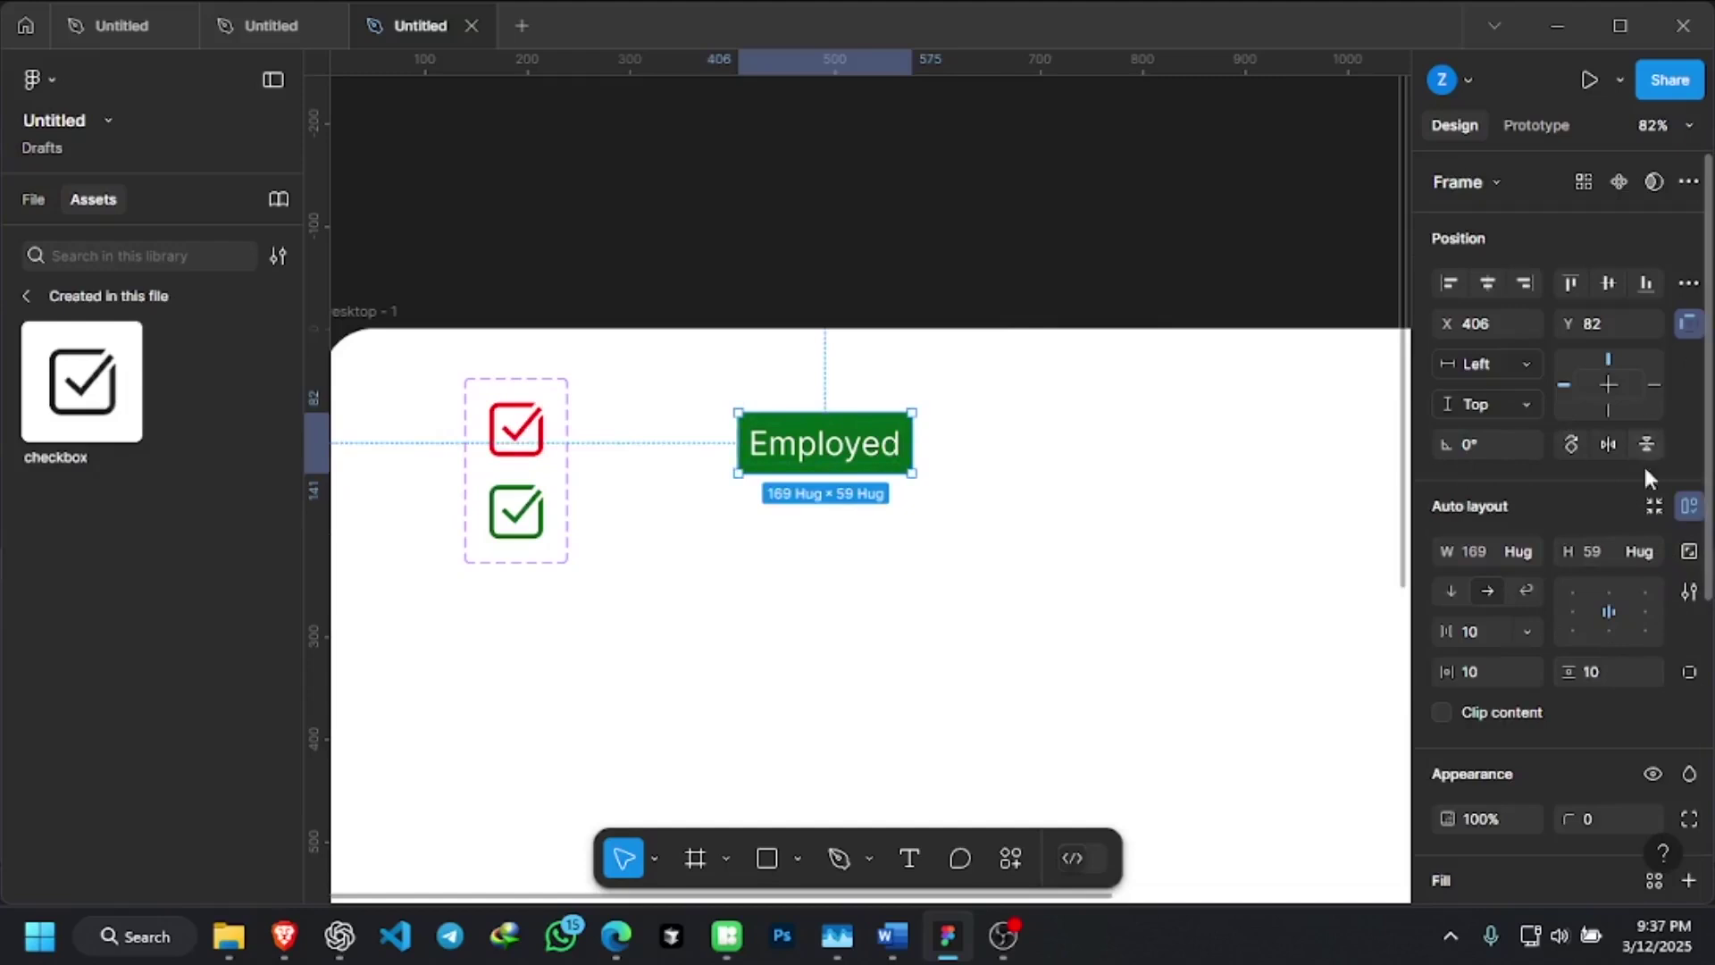
click(951, 397)
click(824, 443)
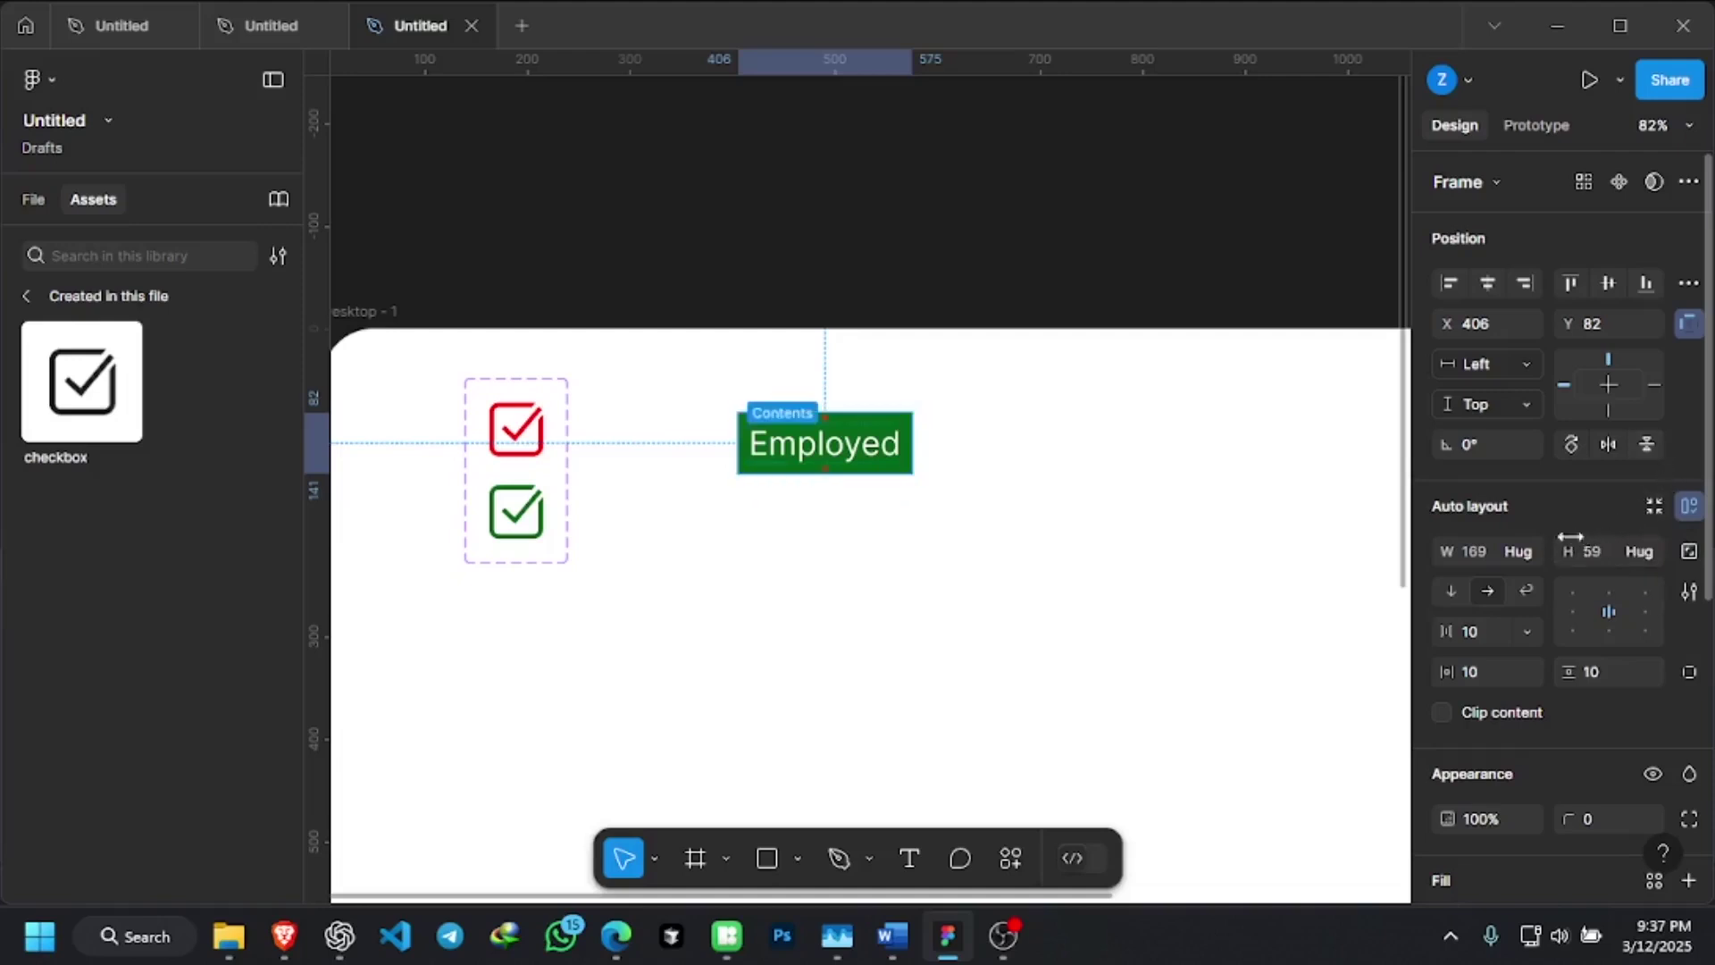
scroll(1614, 483, down, 5)
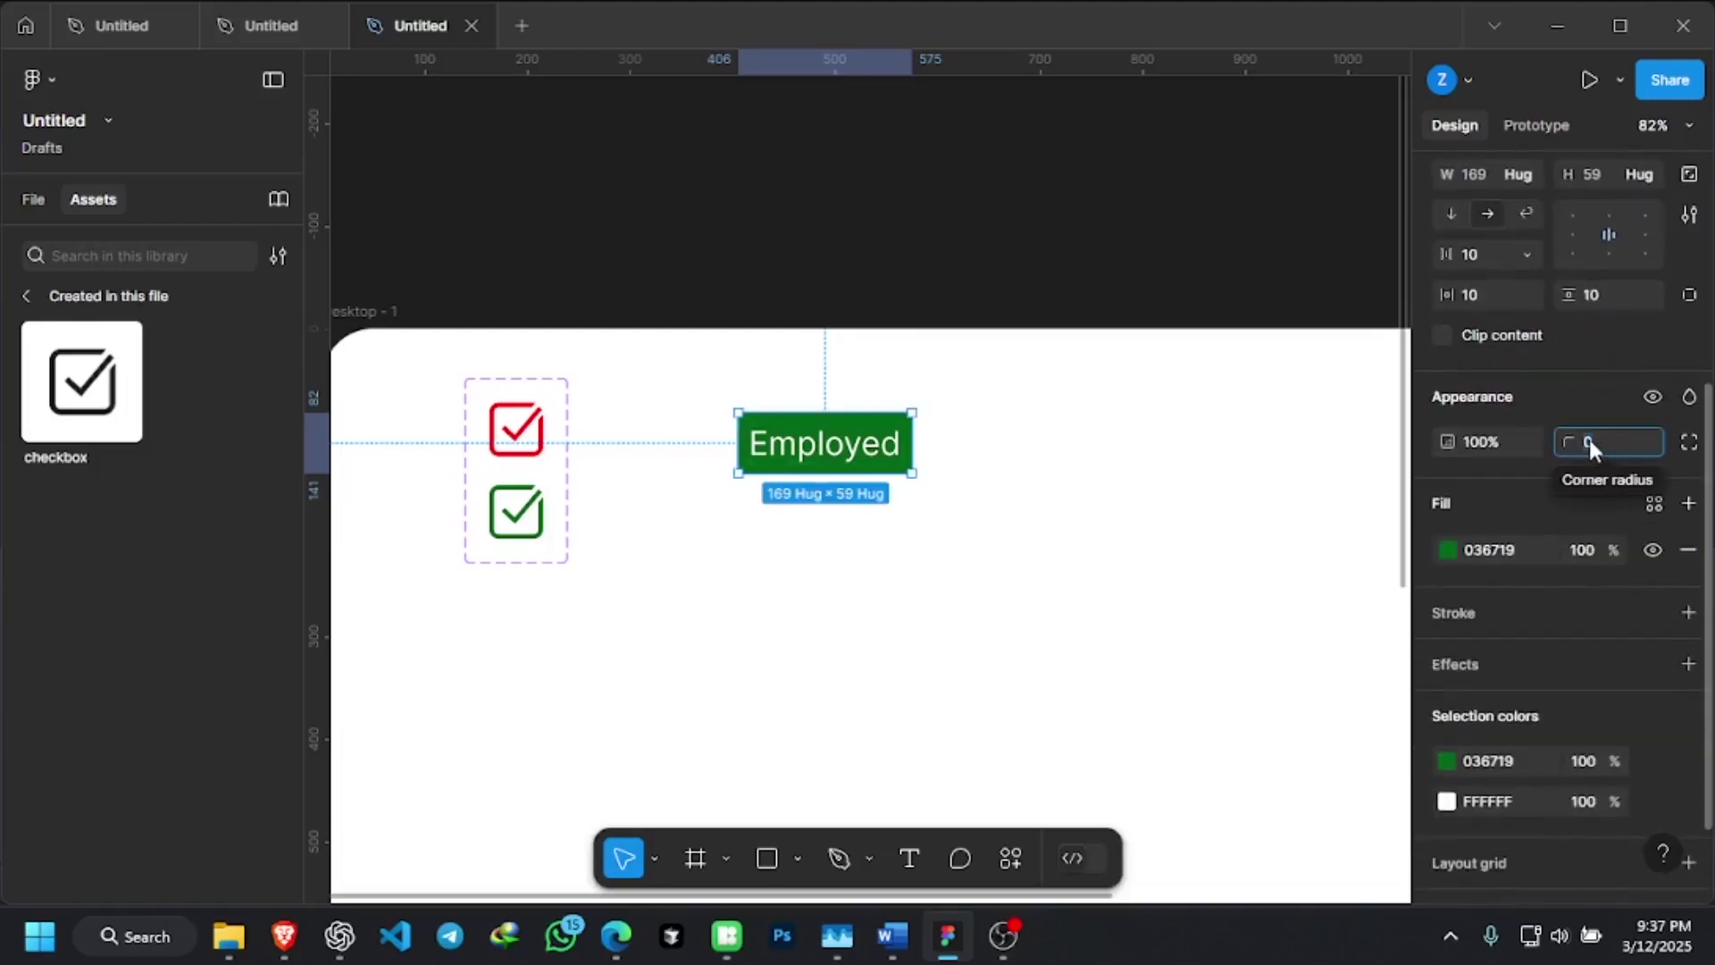
click(1589, 440)
text(15)
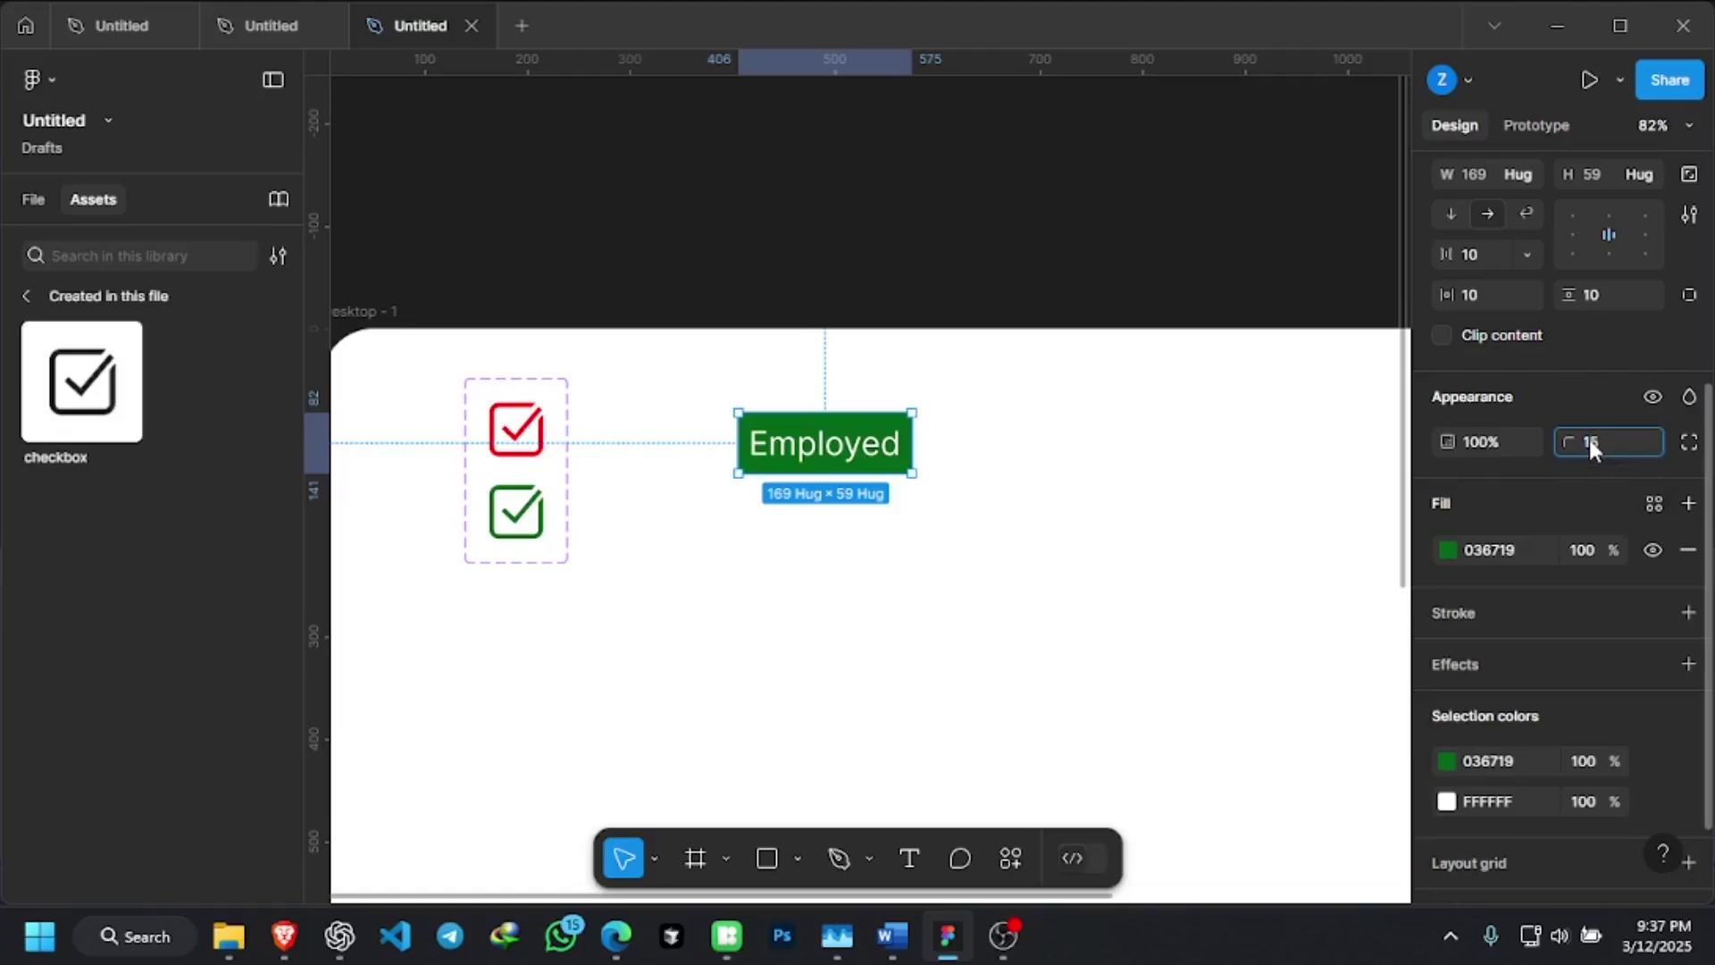
key(Return)
Try a corner radius of 30, then return to 15 and check the rounded corners
click(1600, 442)
text(30)
key(Return)
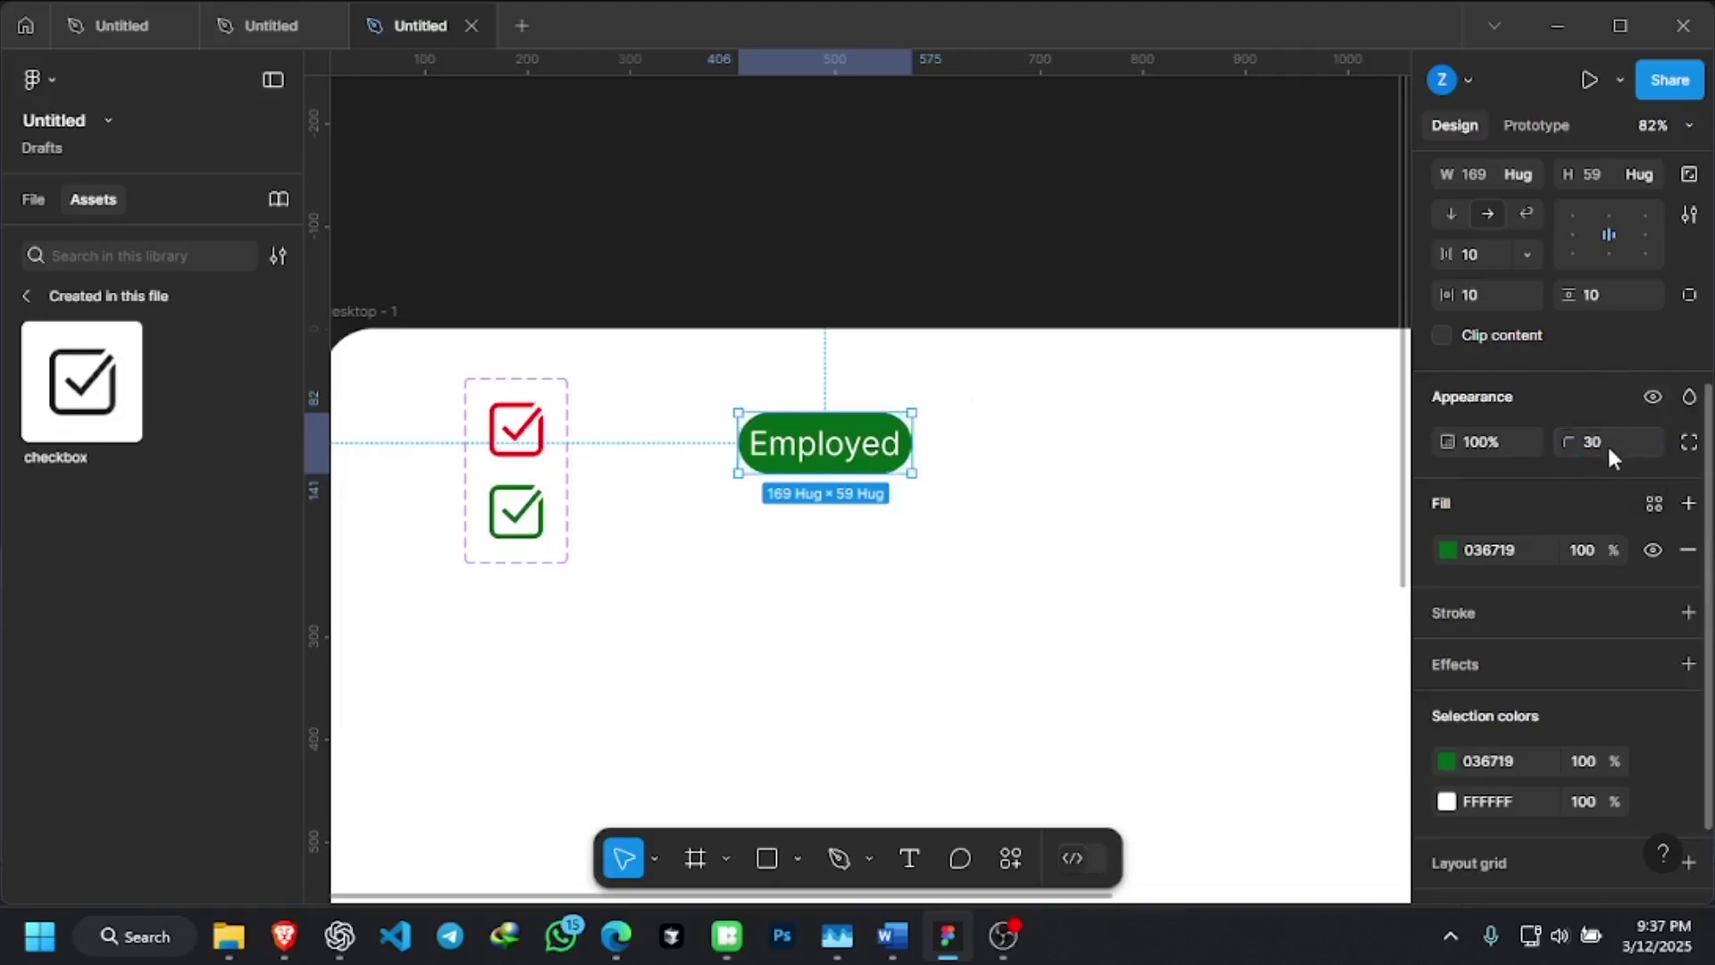
click(1597, 447)
text(15)
key(Return)
click(883, 485)
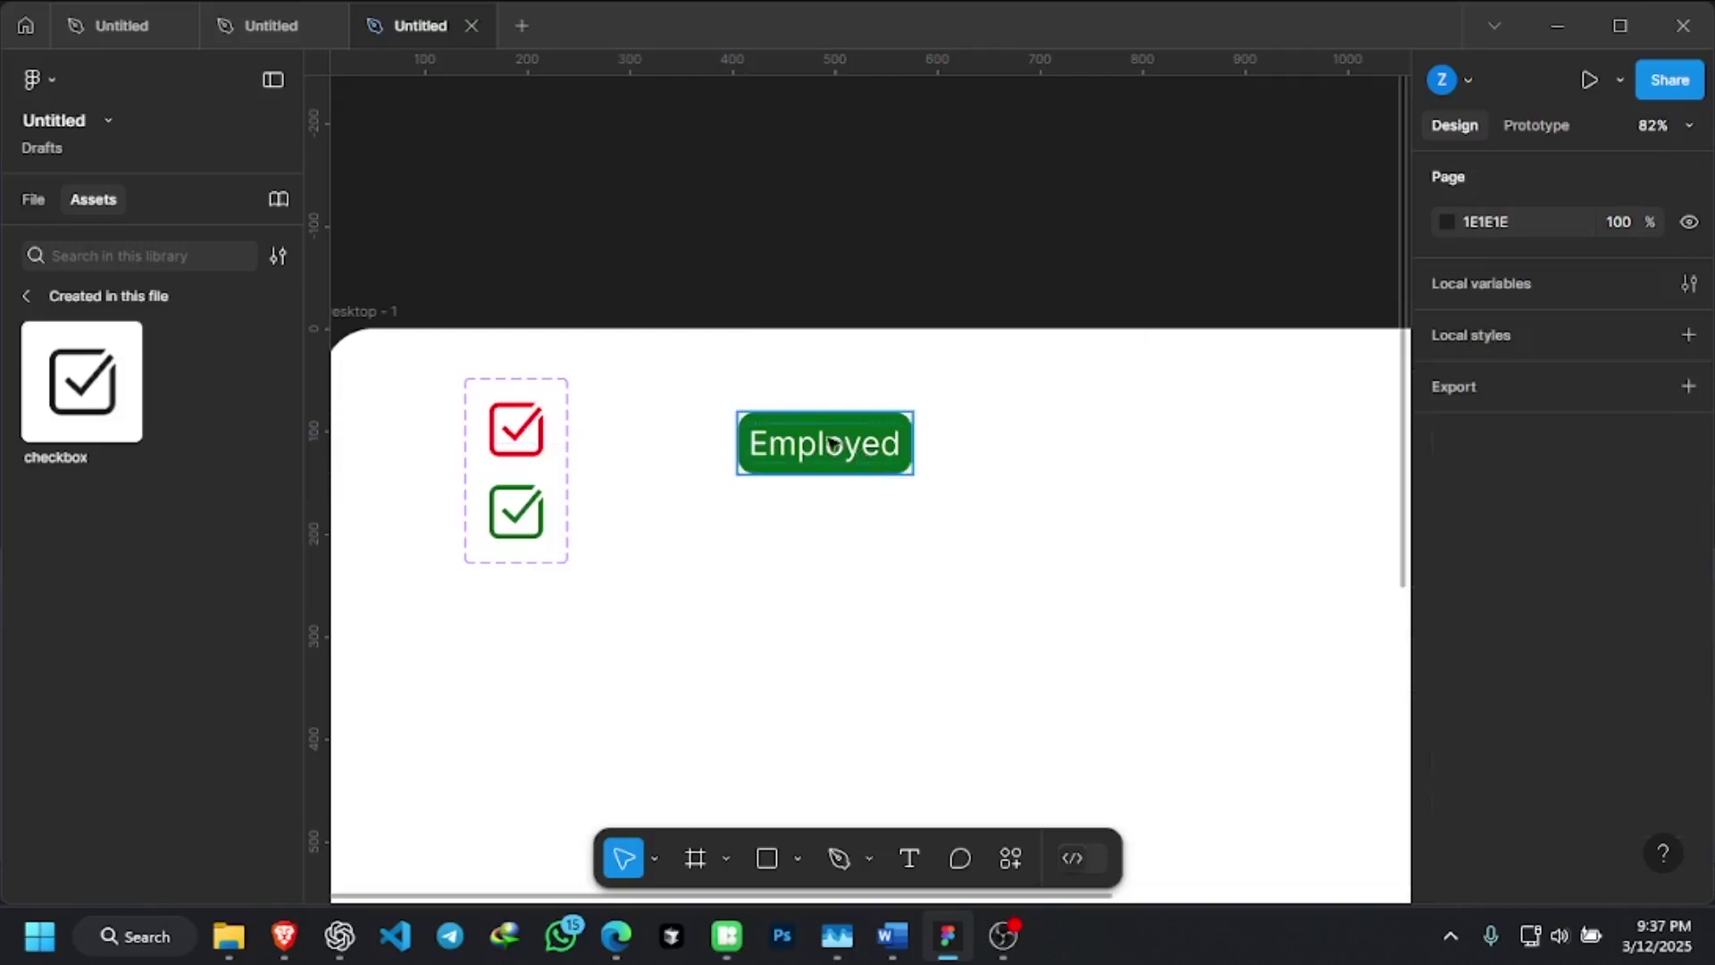
scroll(835, 441, up, 5)
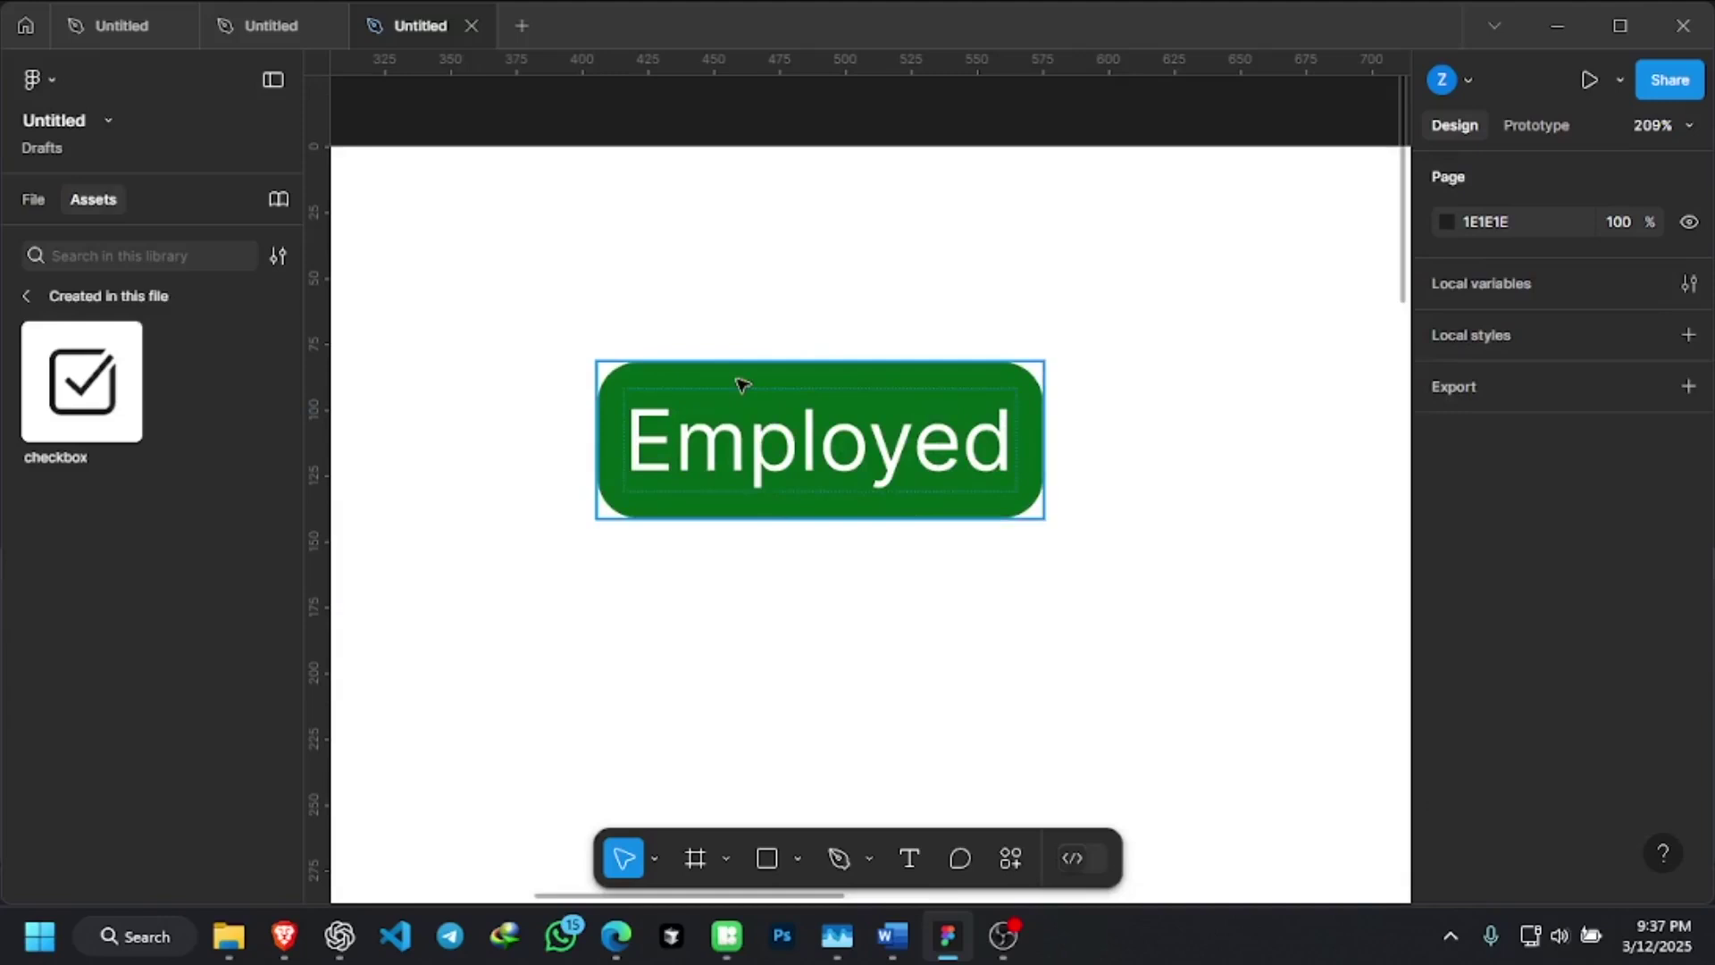
Set the Employed button's left and right padding to 24 in Auto layout
scroll(688, 381, down, 1)
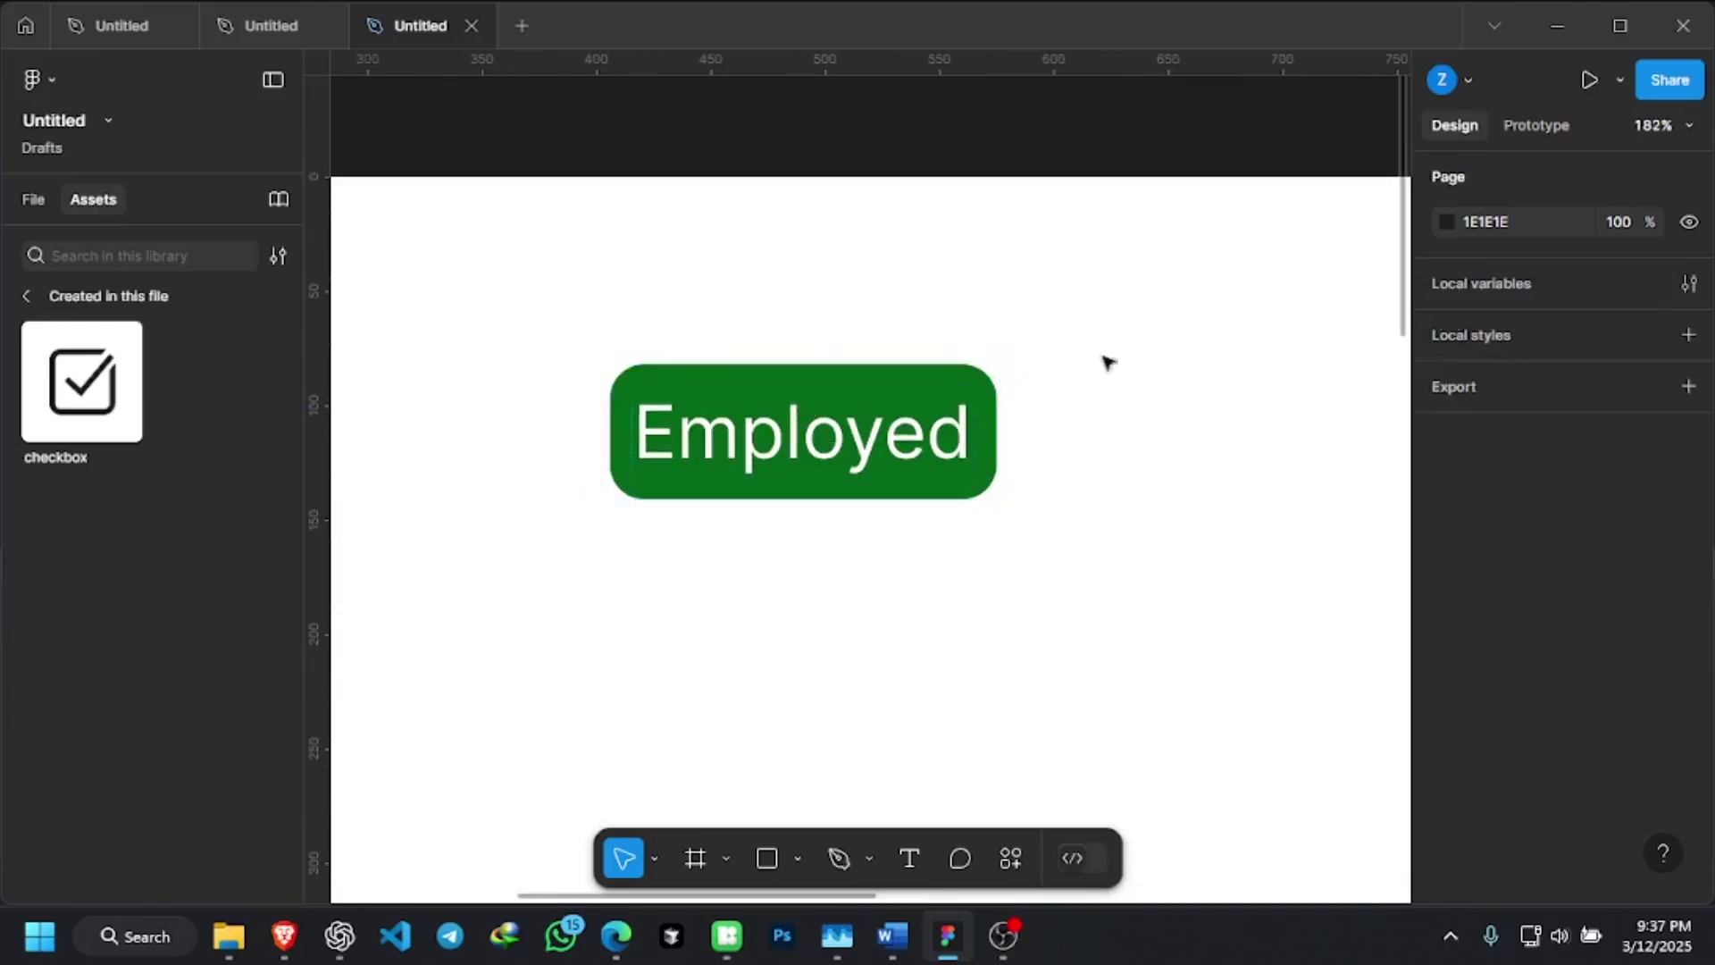
click(949, 436)
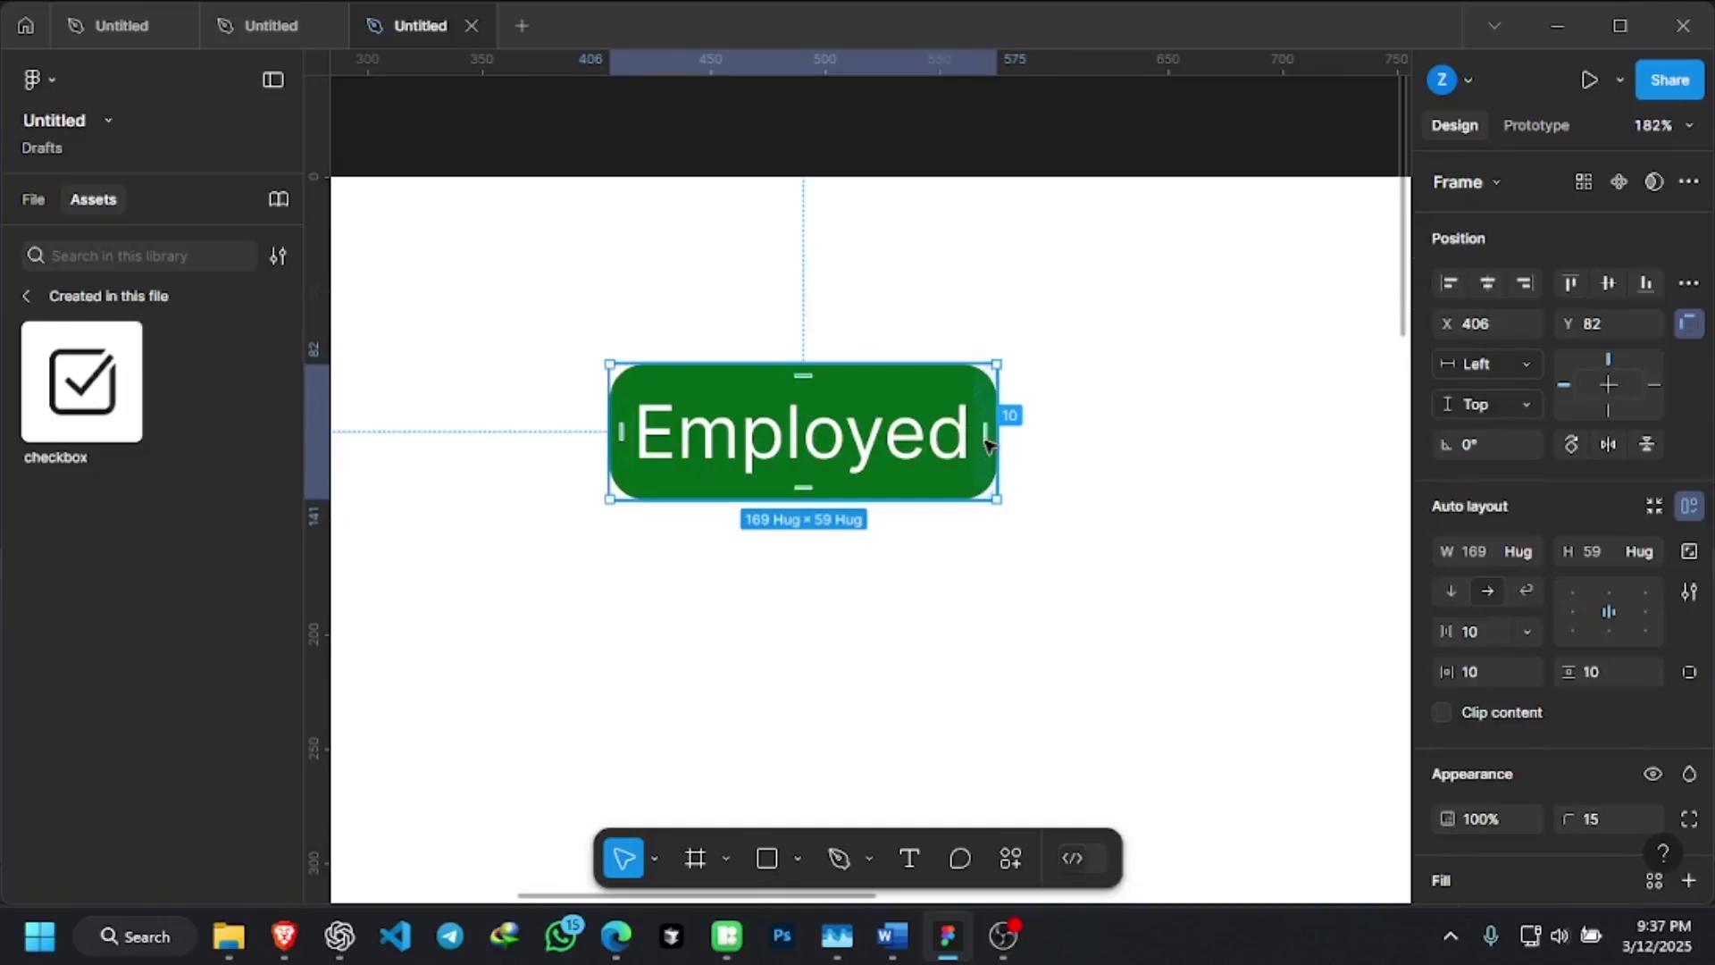
scroll(1518, 750, down, 5)
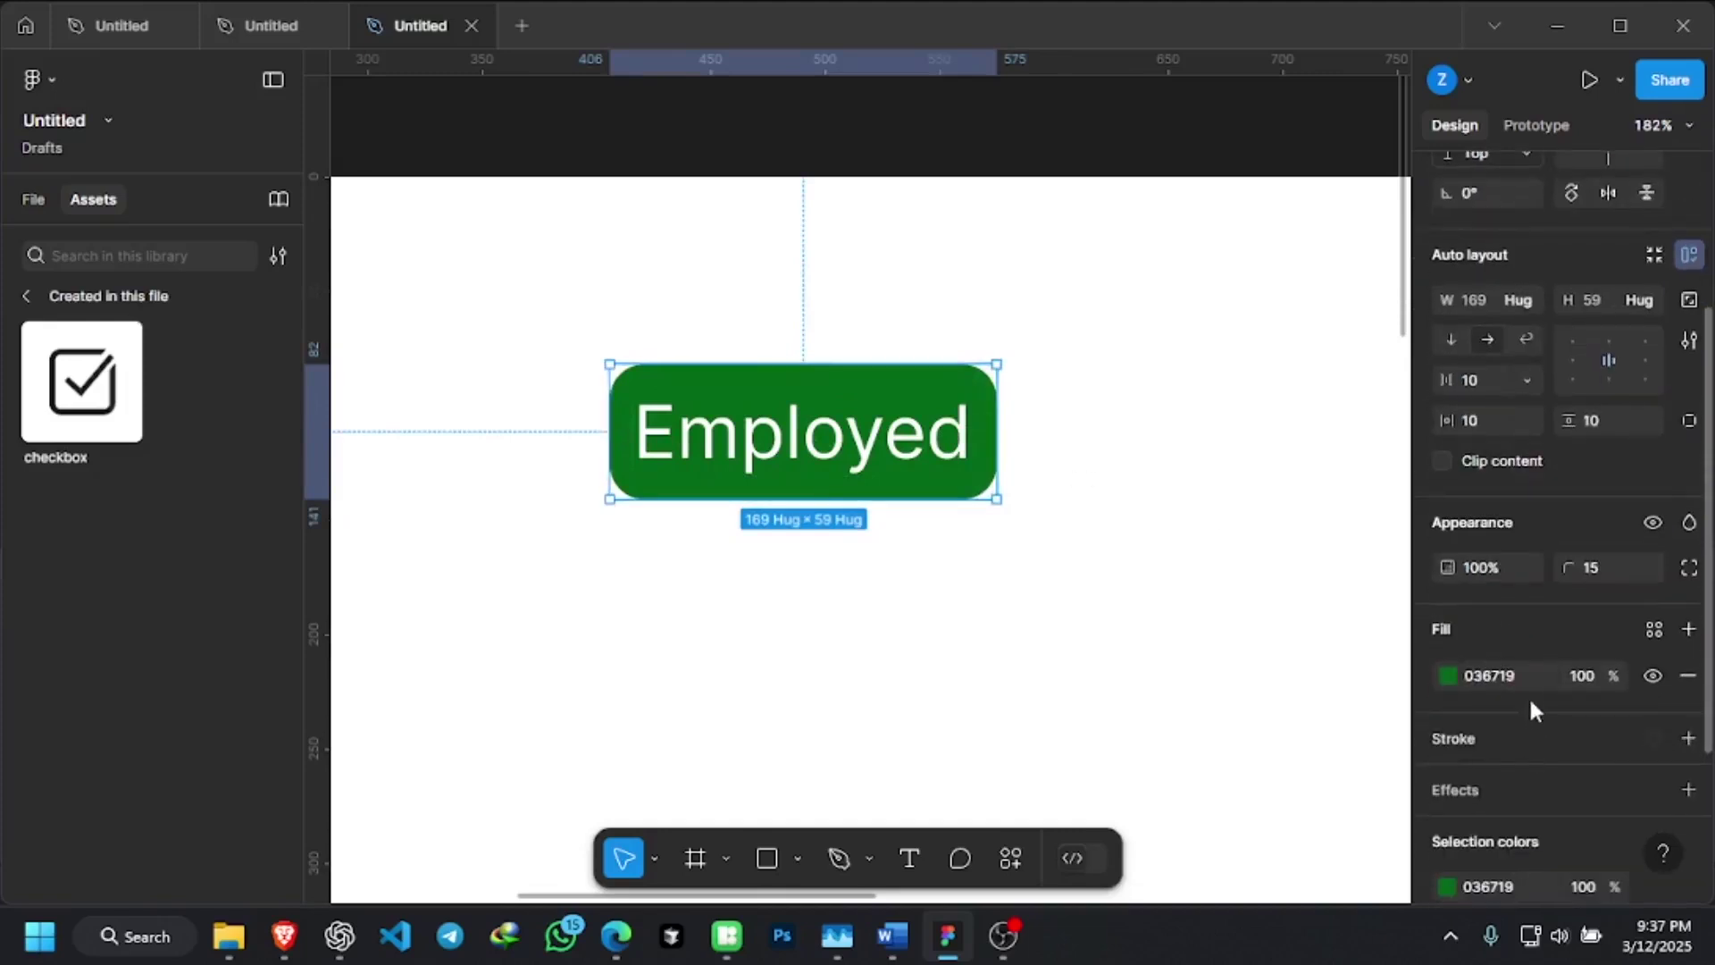
scroll(1522, 463, up, 4)
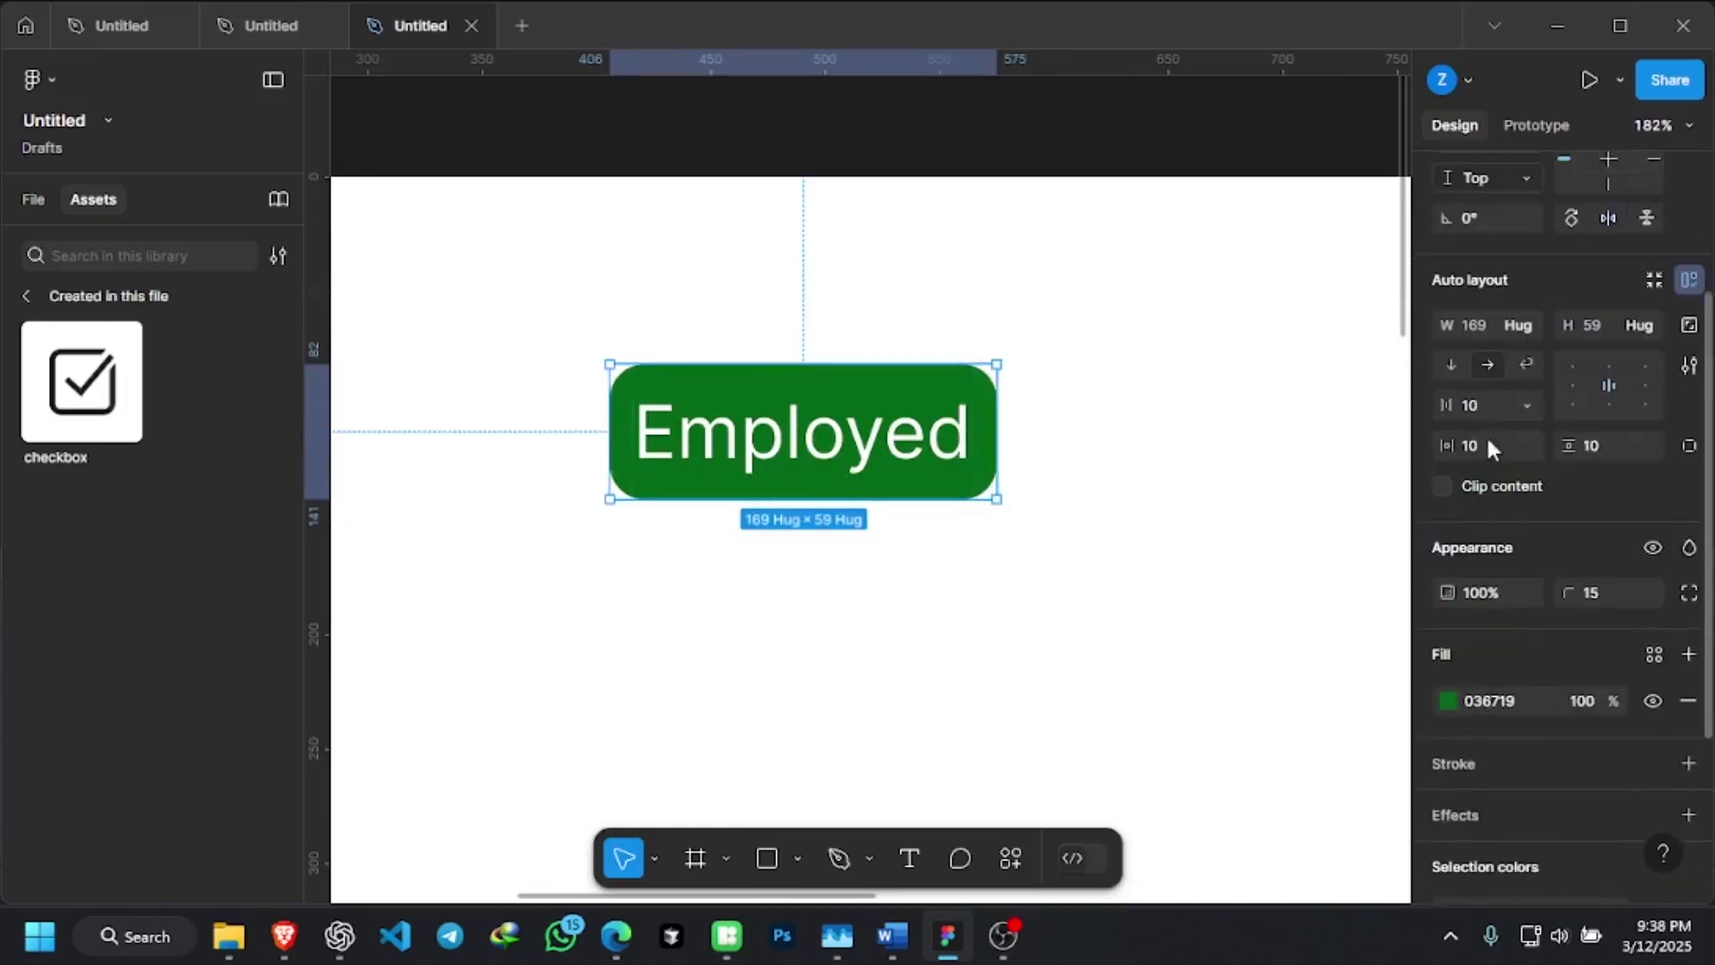
click(1473, 449)
key(Return)
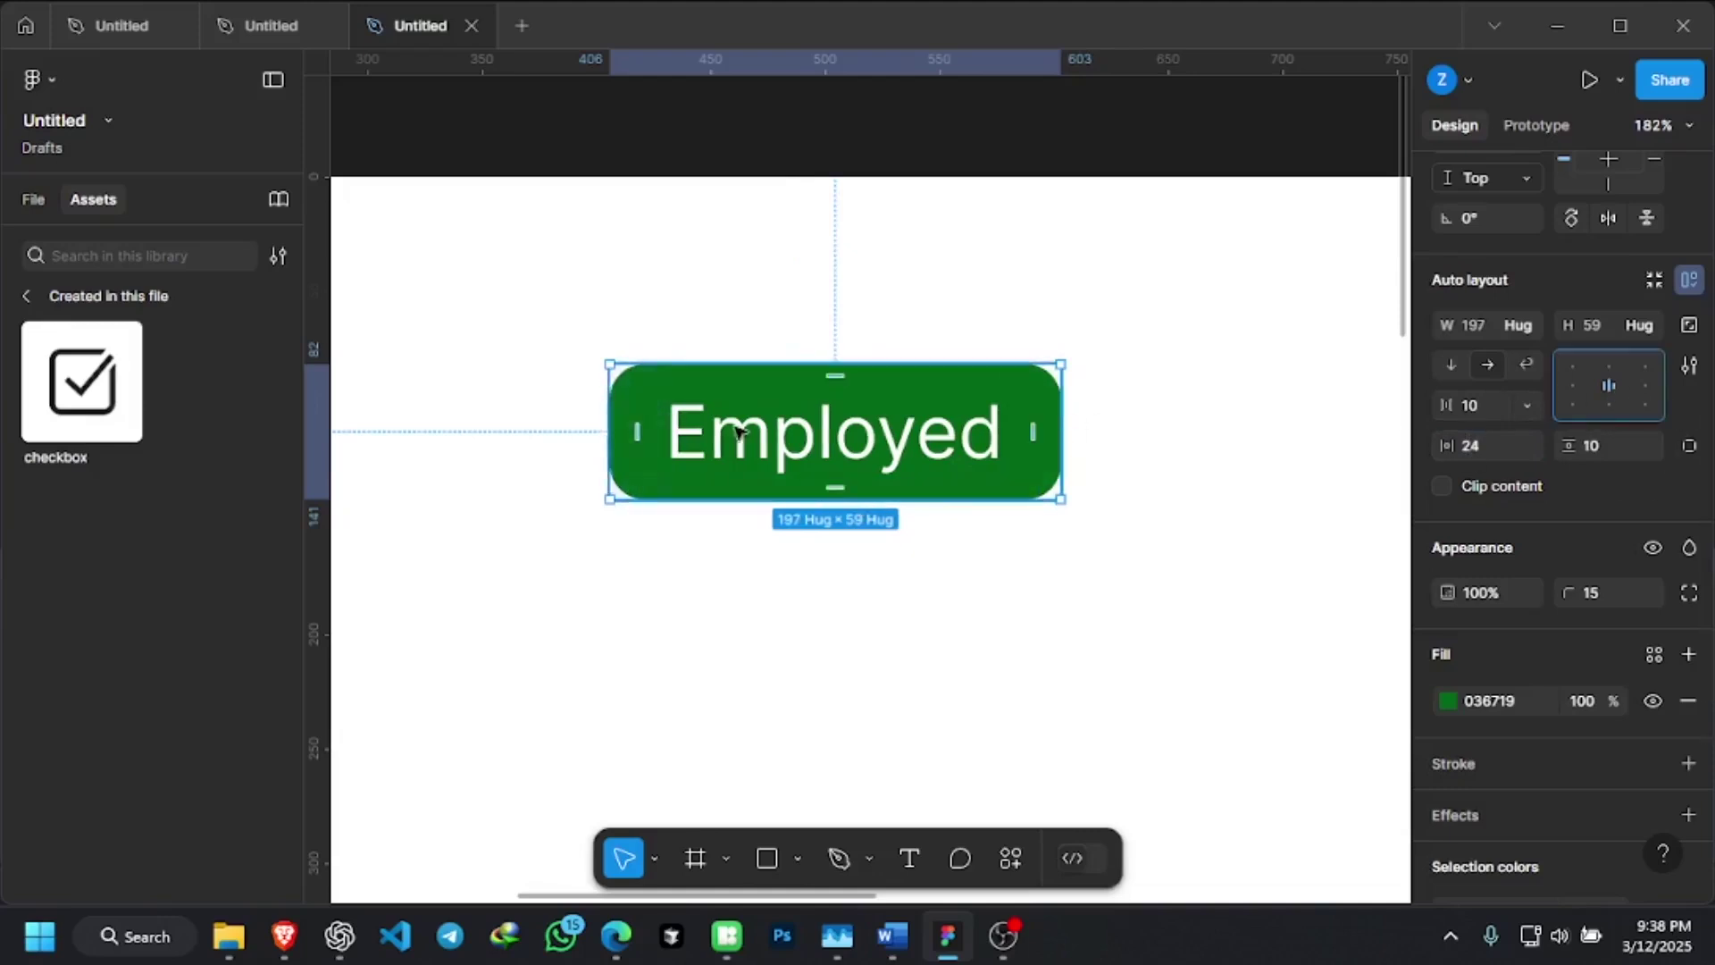
scroll(823, 384, down, 5)
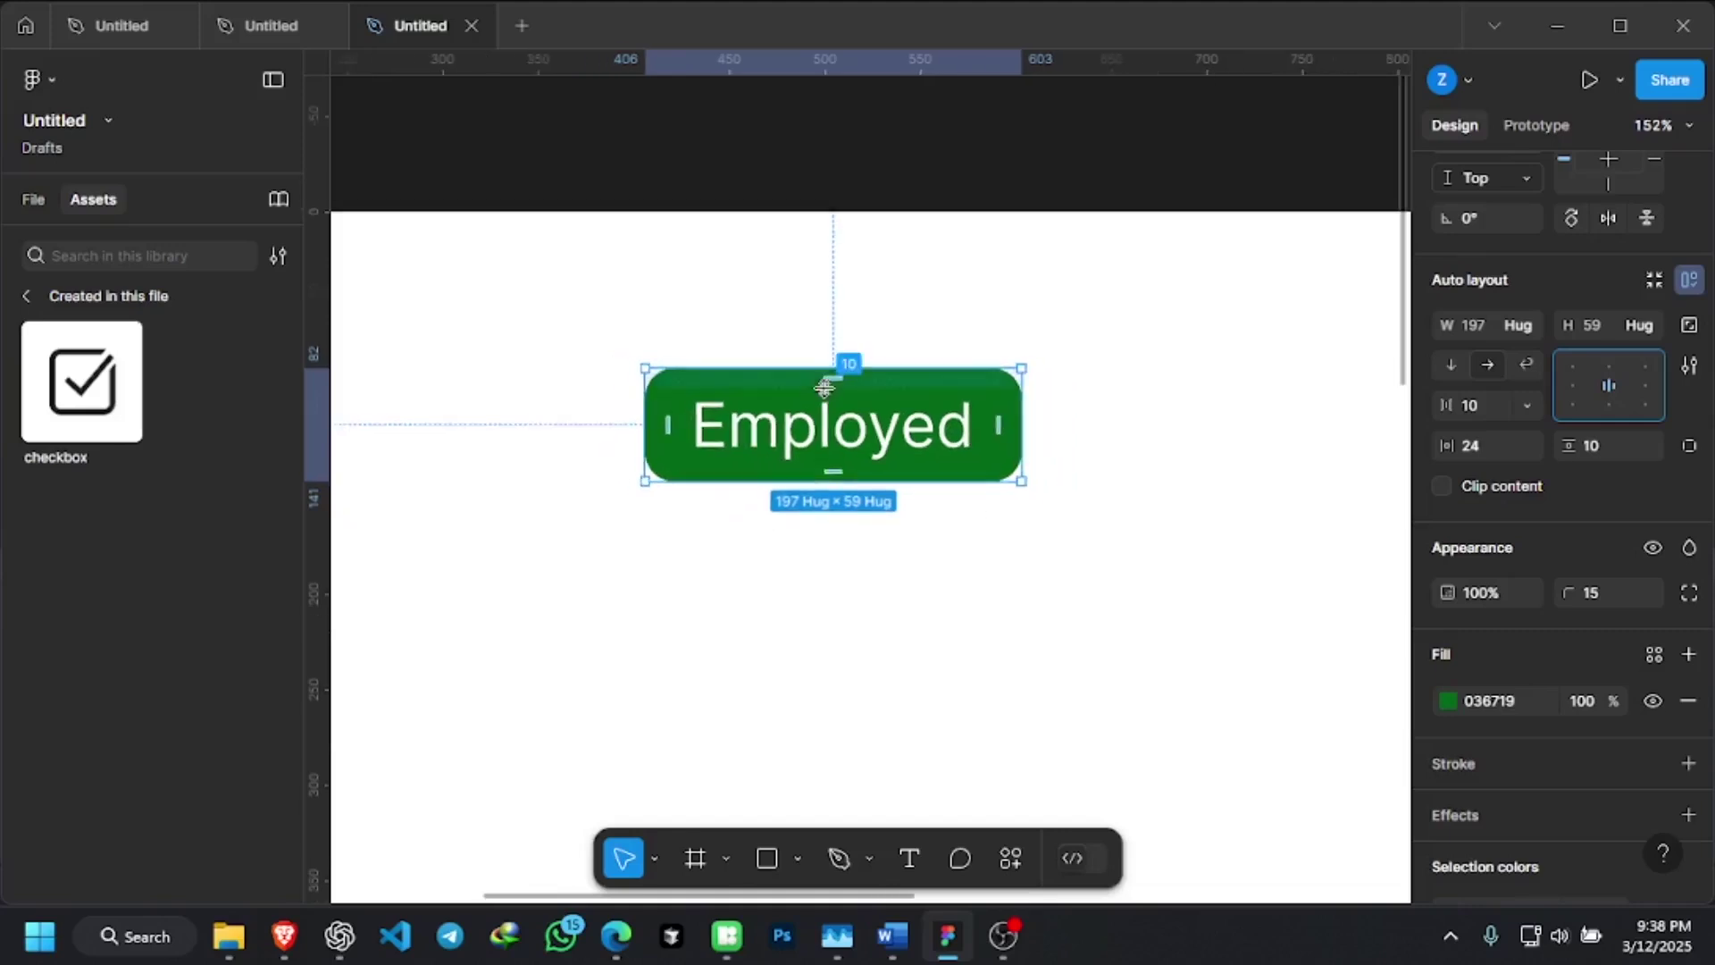
click(995, 415)
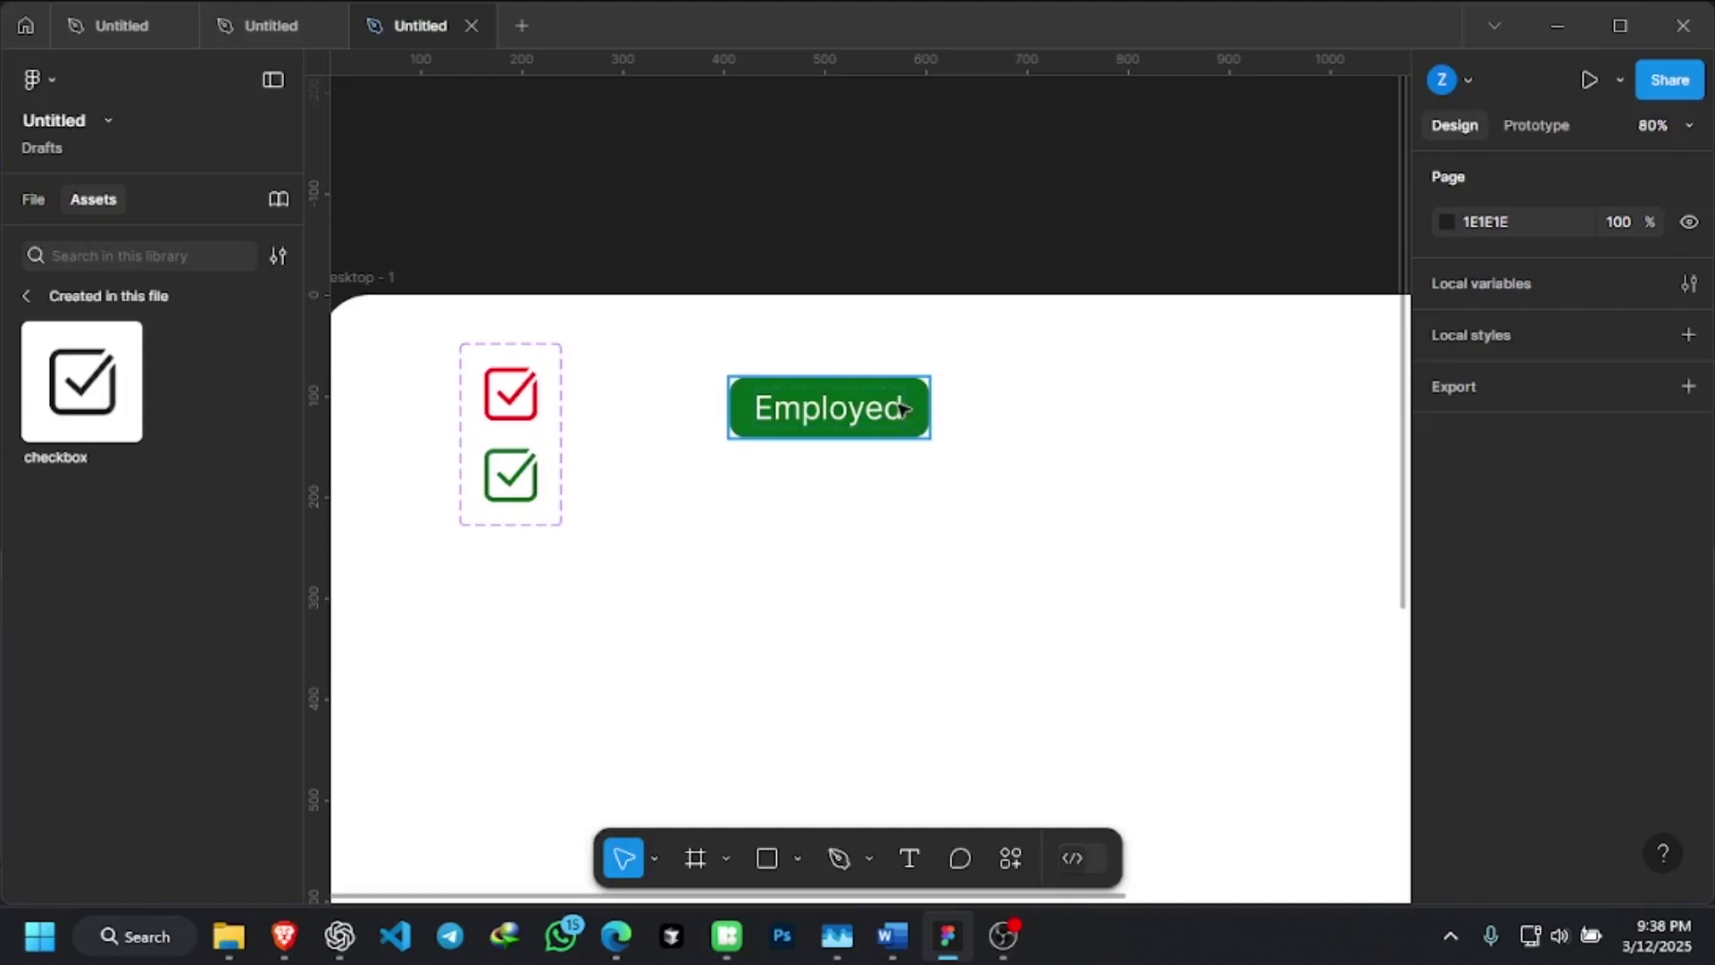
Convert the Employed button frame into a component, which appears in assets as Frame 1
click(904, 409)
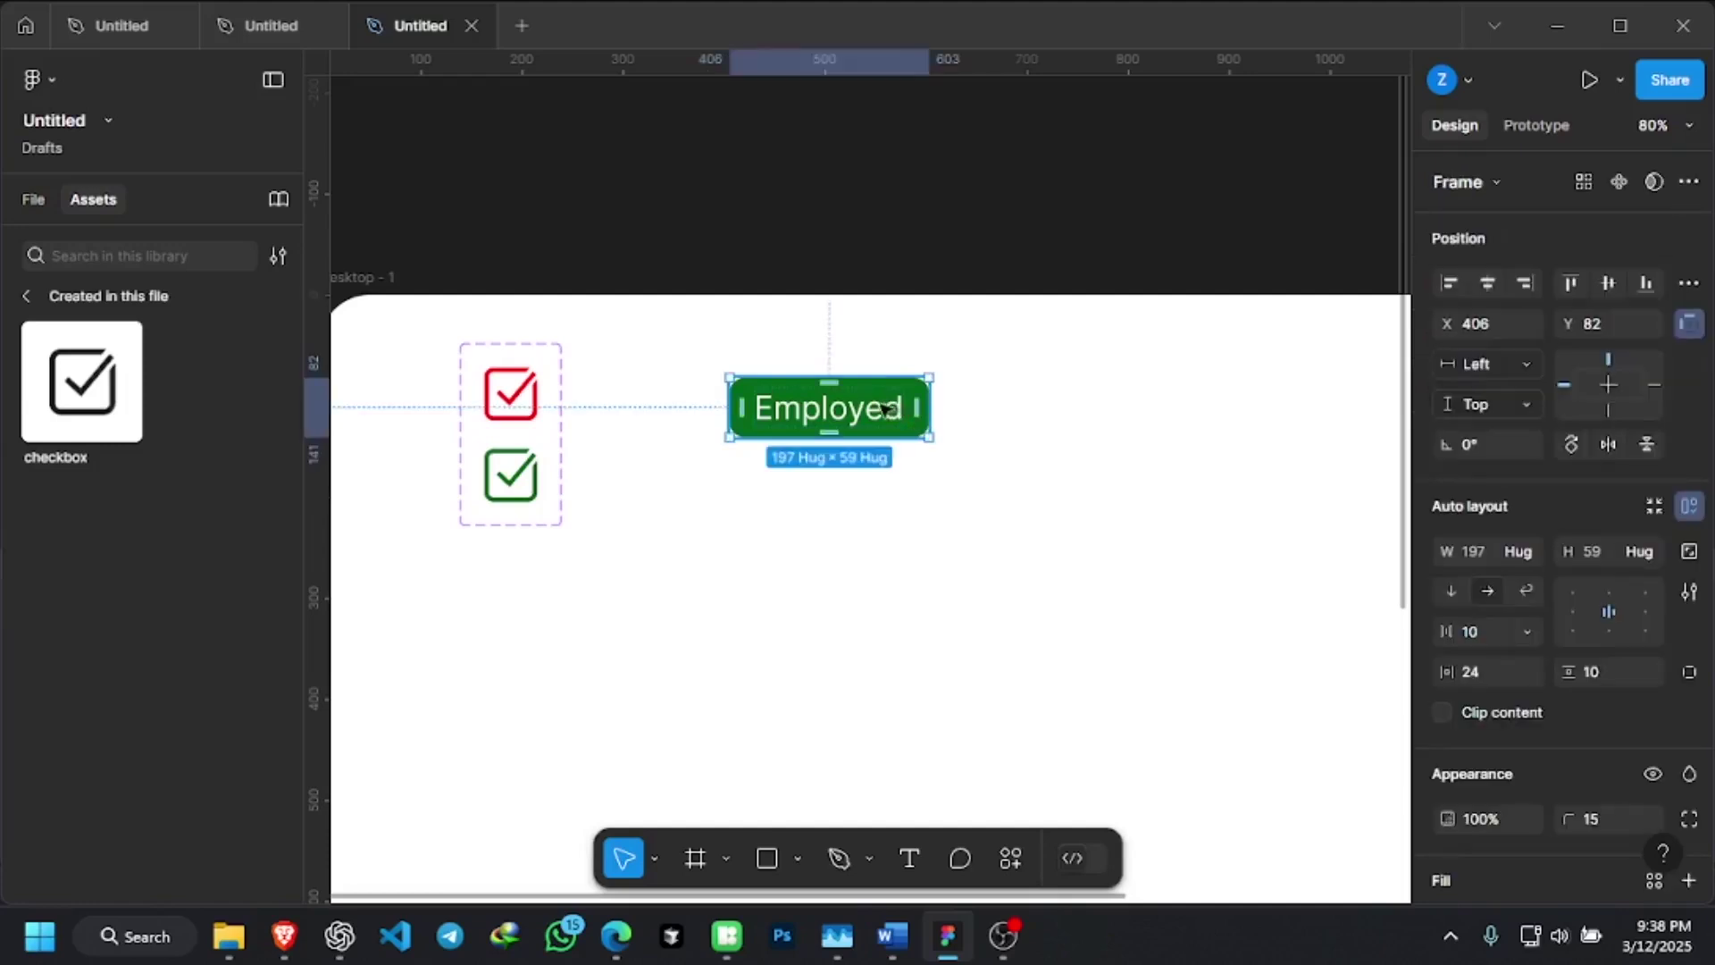
click(1018, 443)
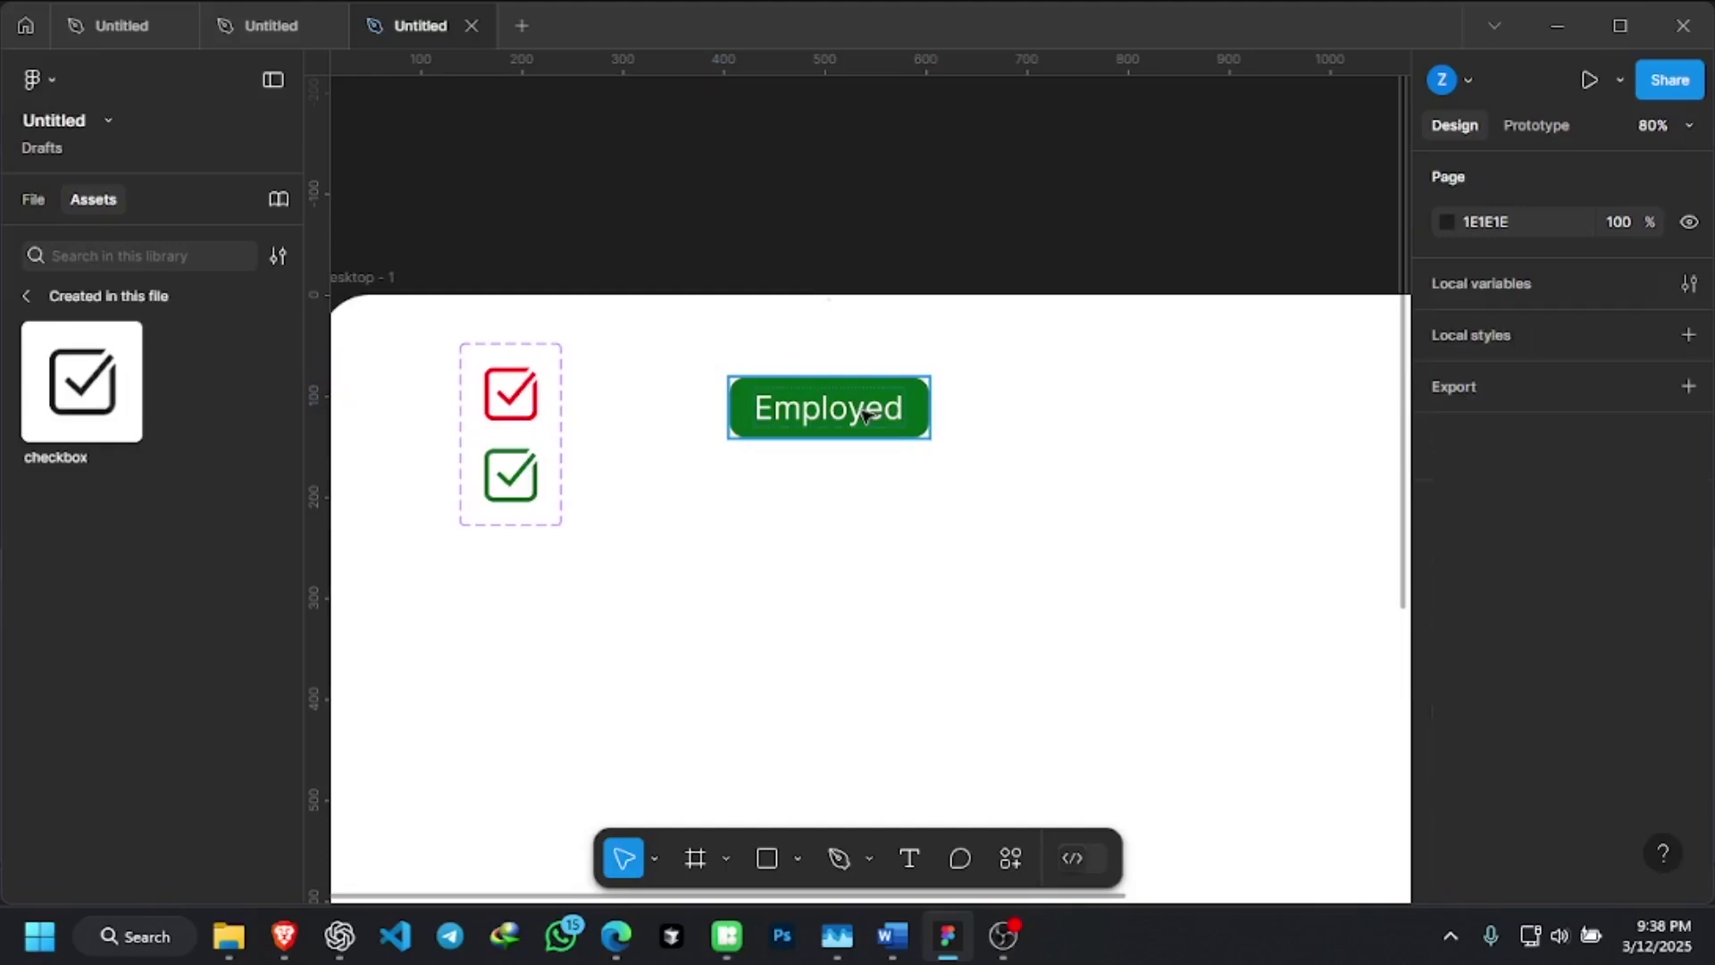
right_click(863, 412)
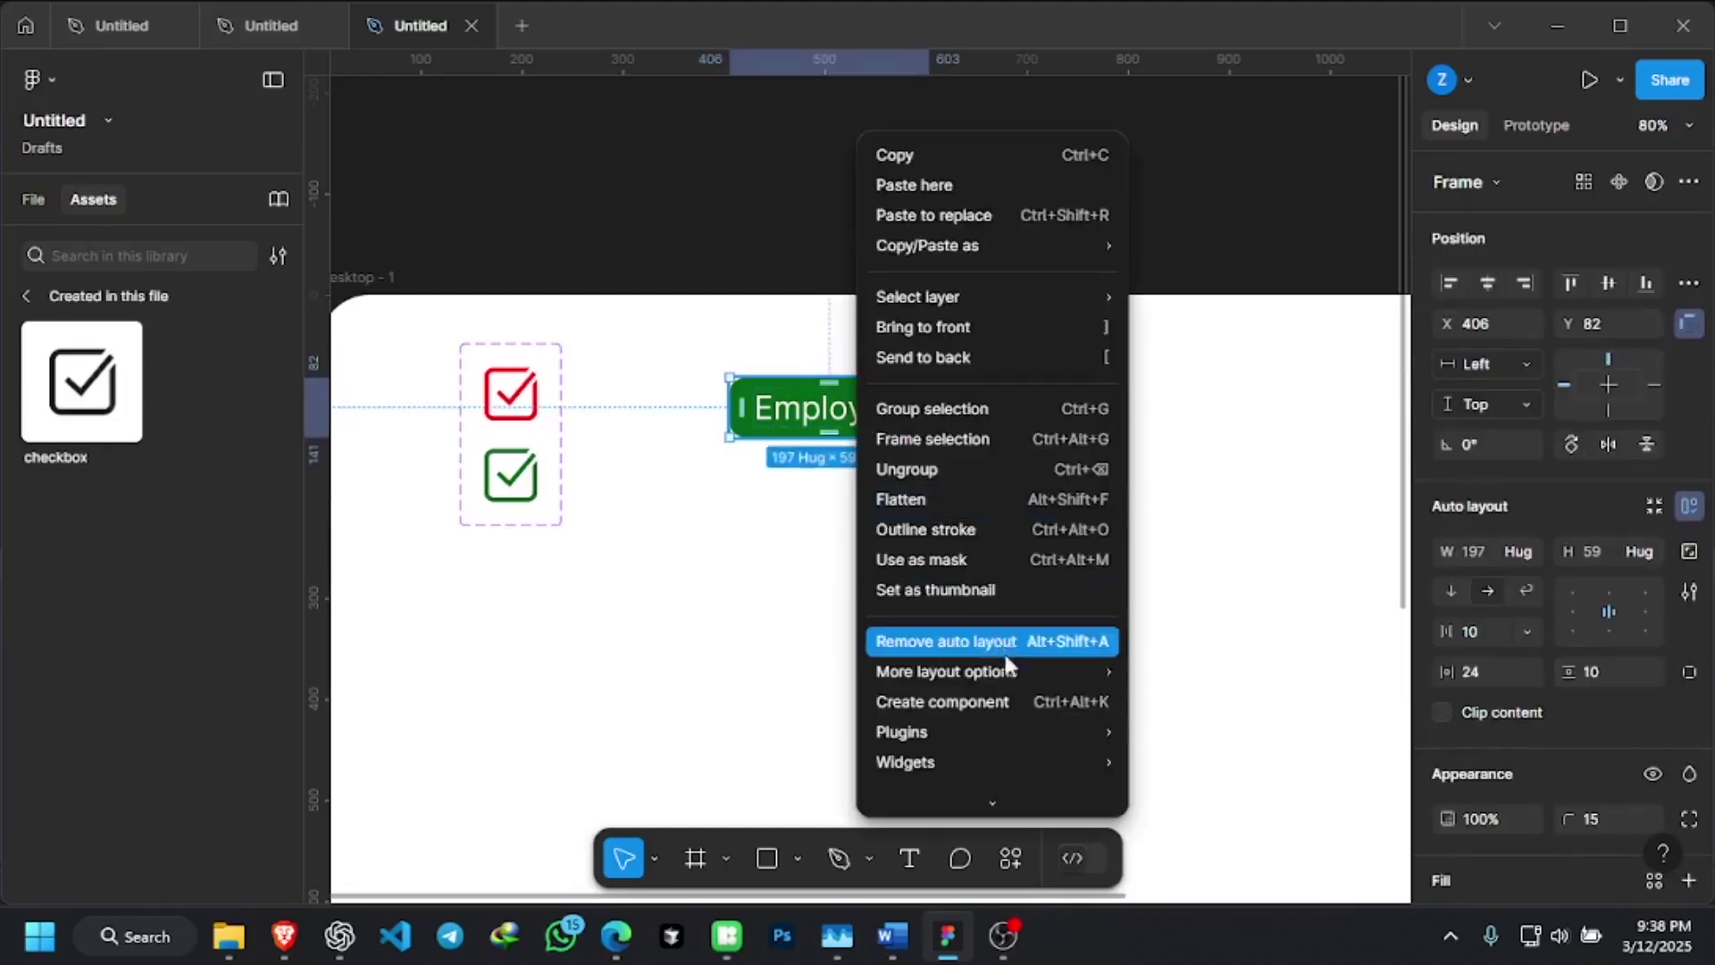
click(1019, 704)
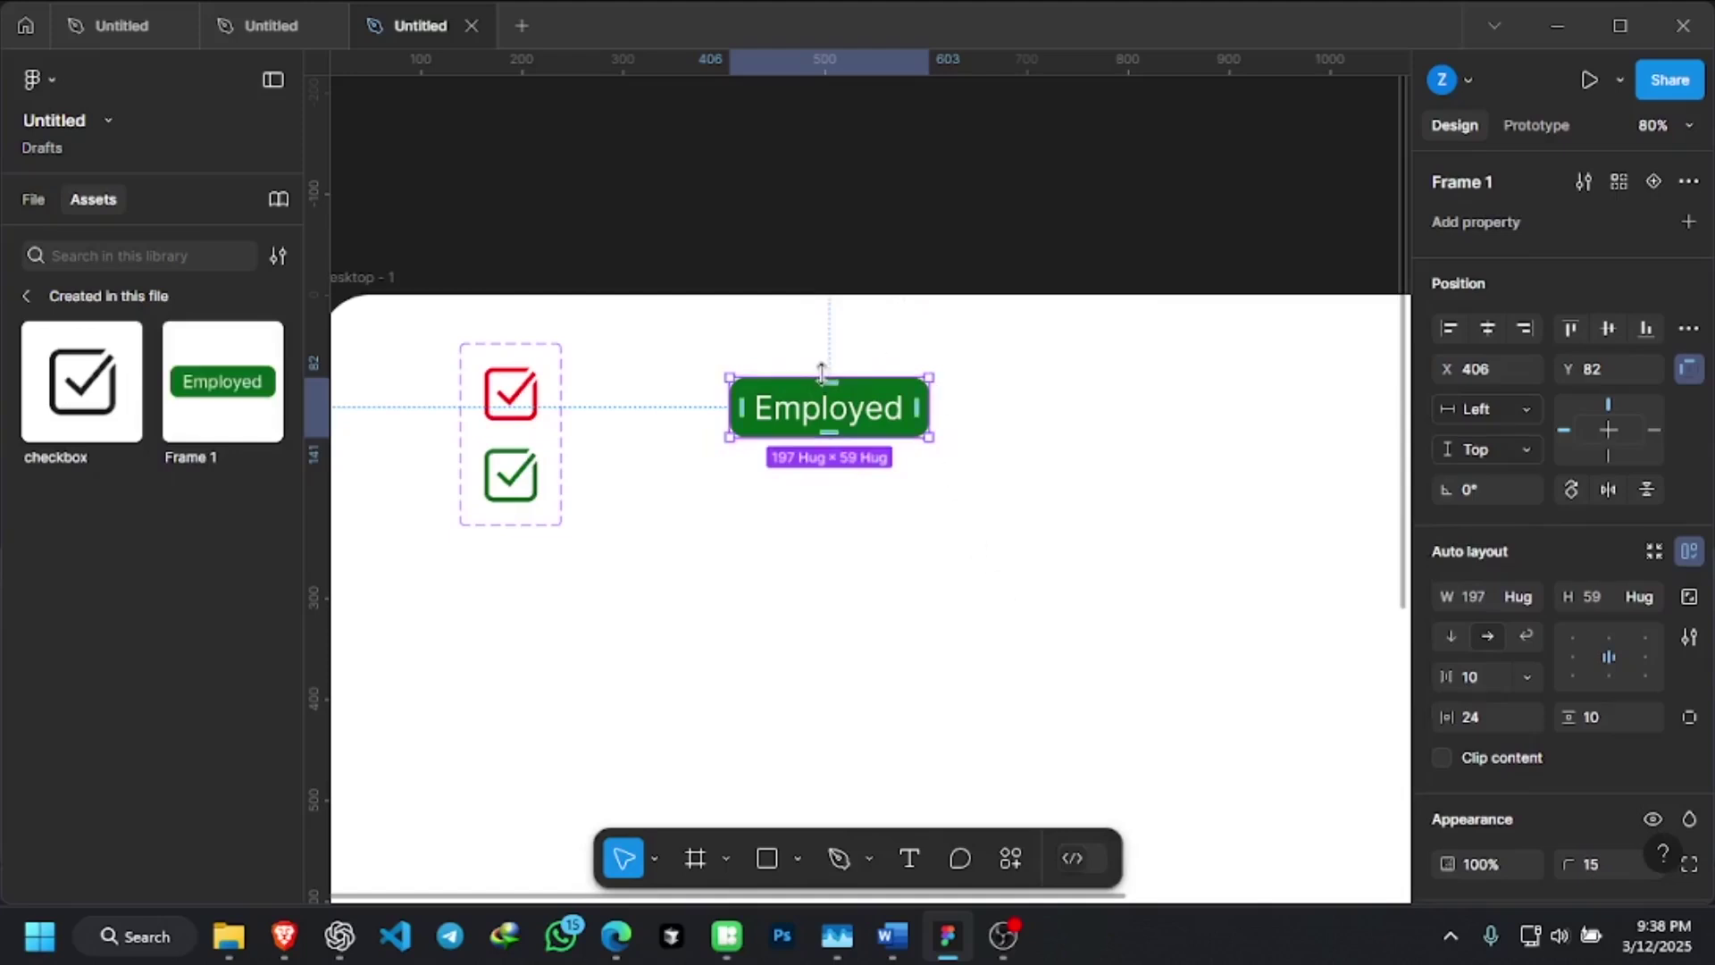
scroll(840, 413, down, 1)
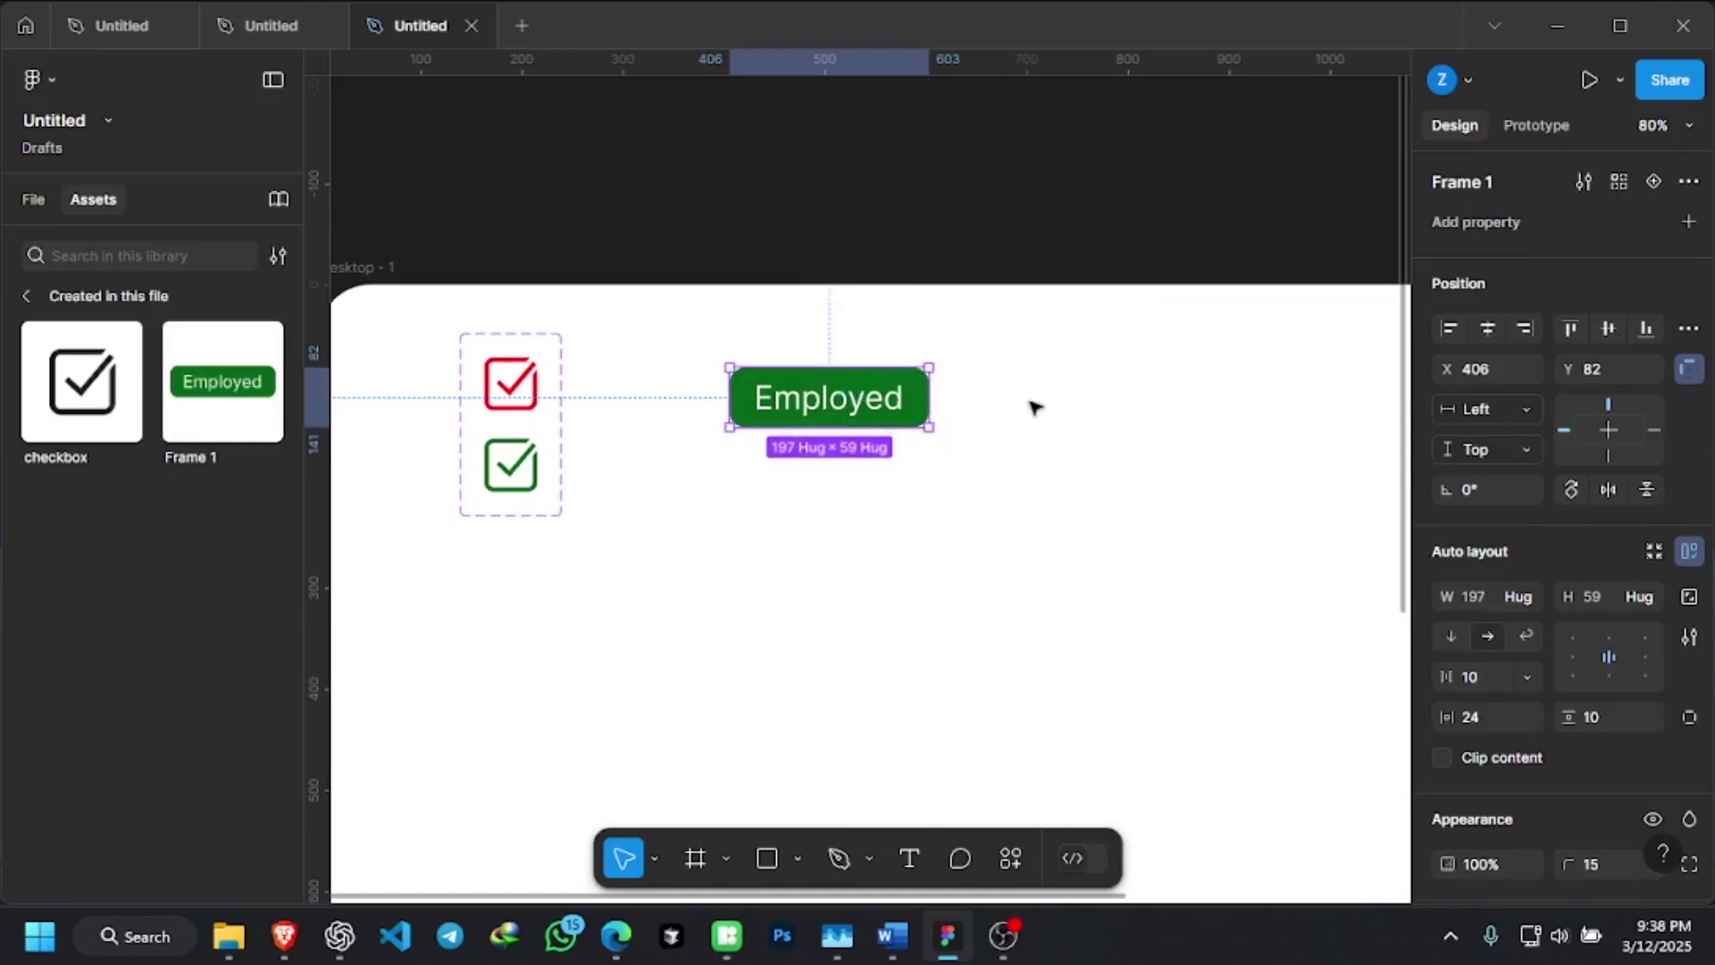
click(978, 416)
click(893, 397)
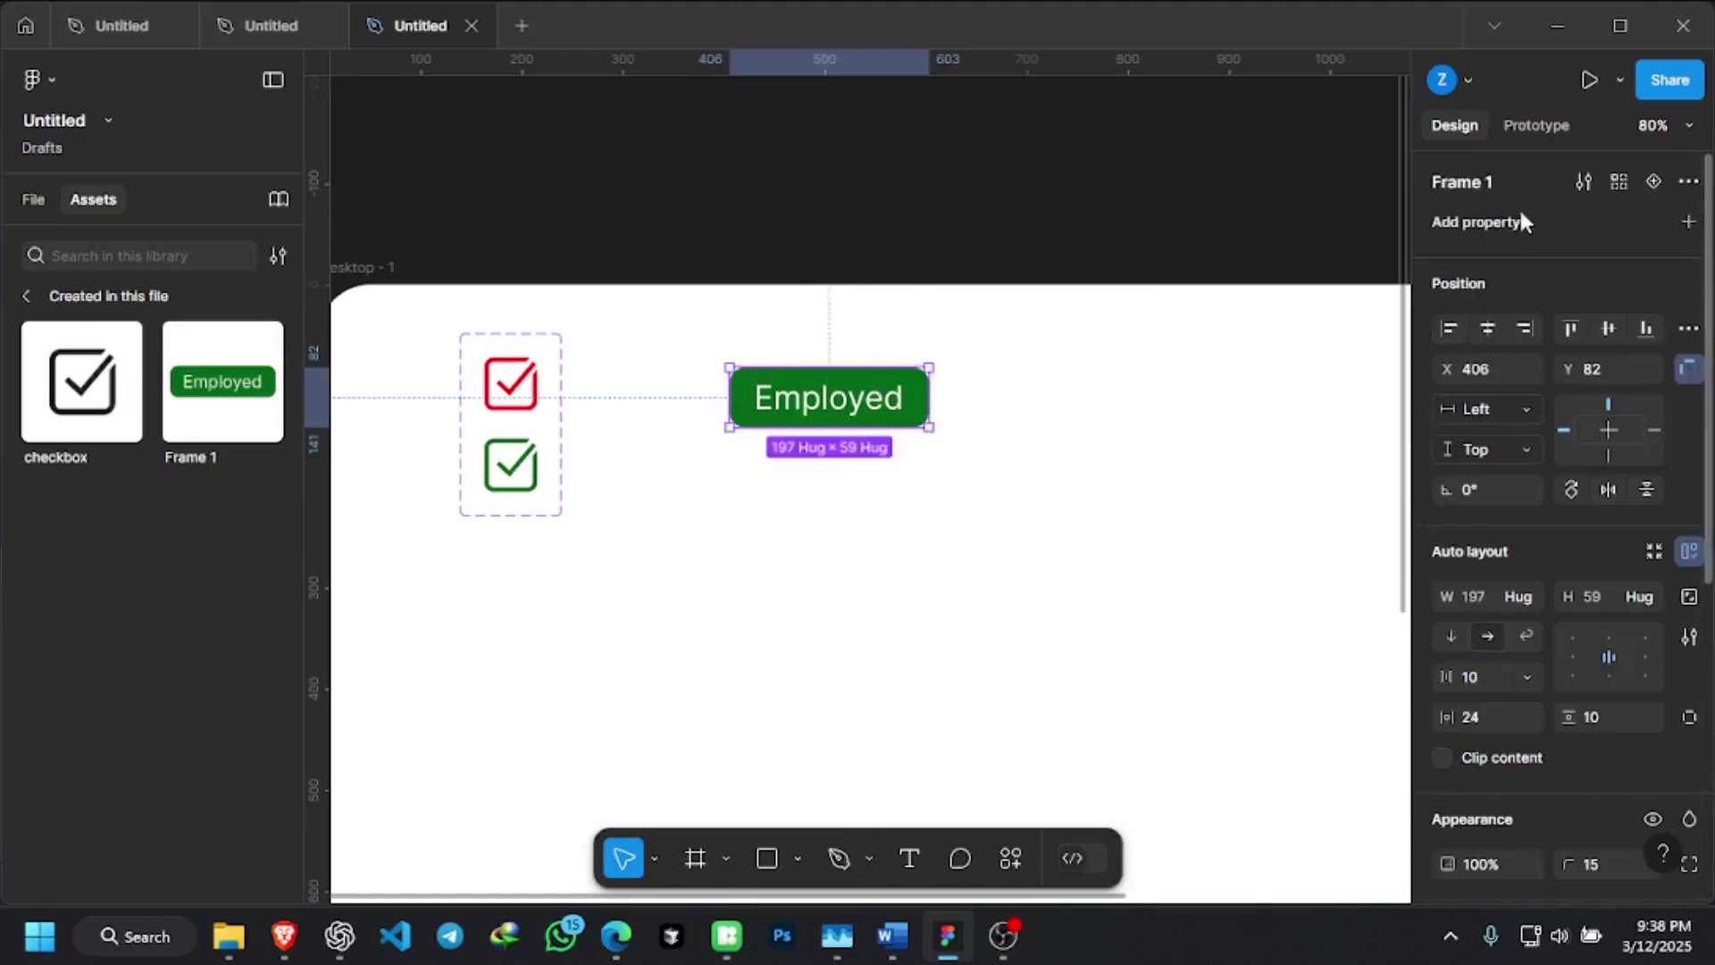
scroll(1518, 382, down, 3)
scroll(1521, 384, up, 3)
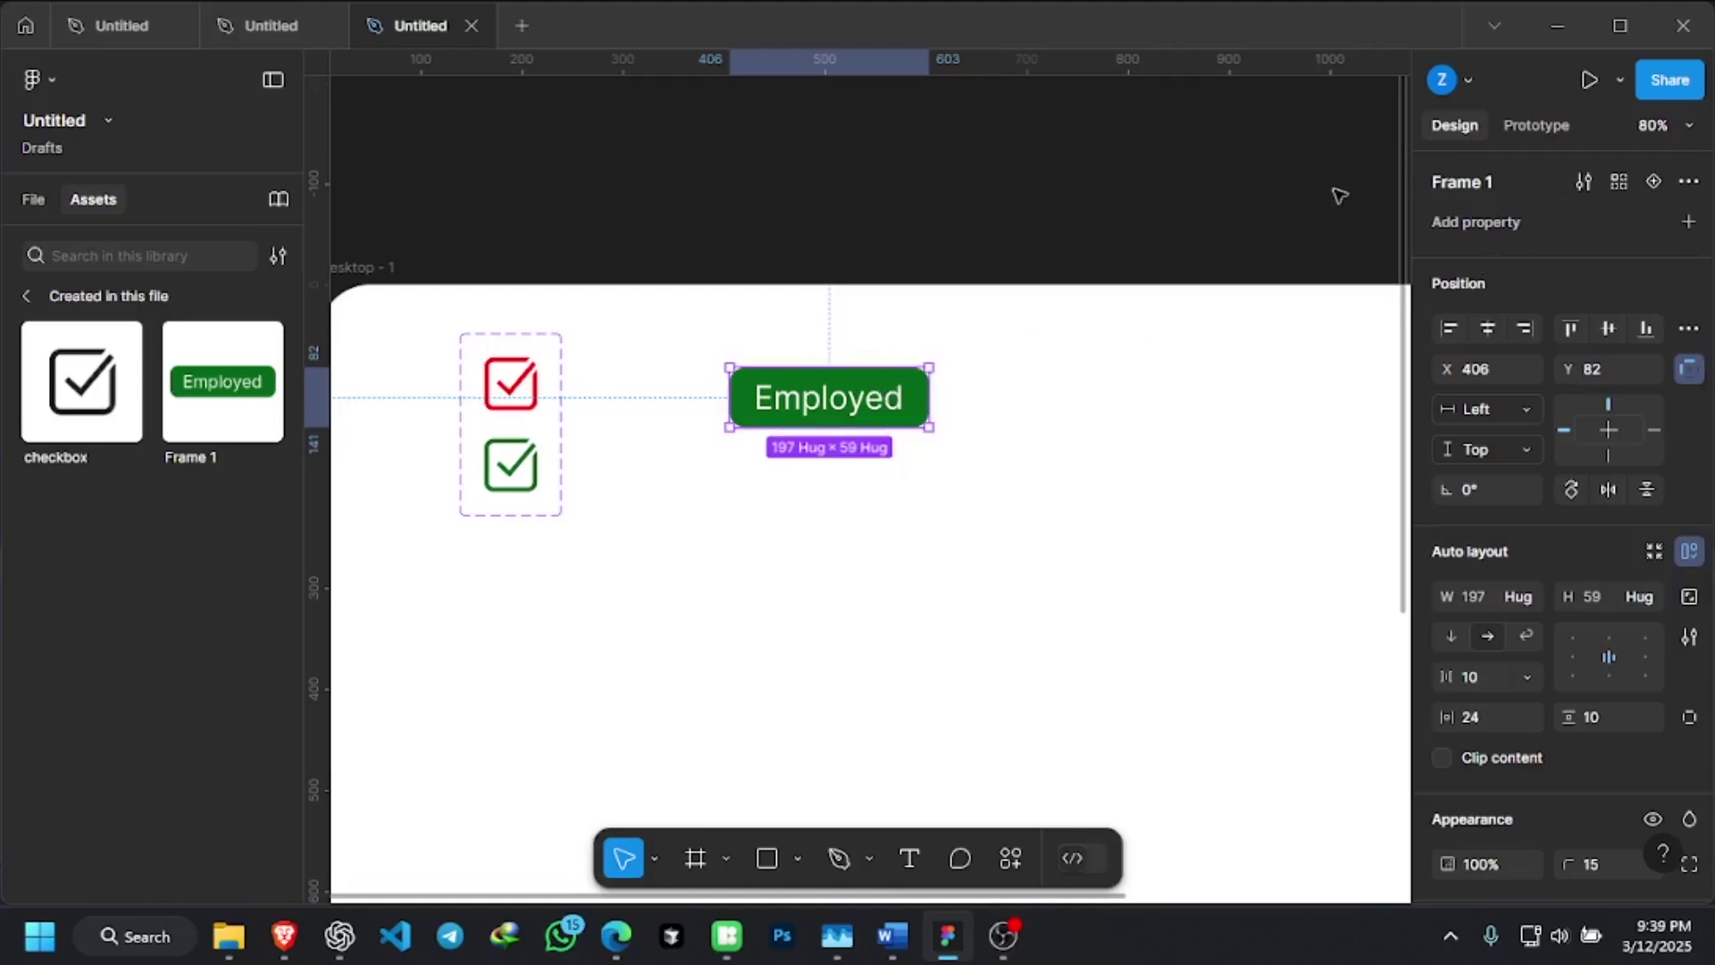
double_click(1486, 182)
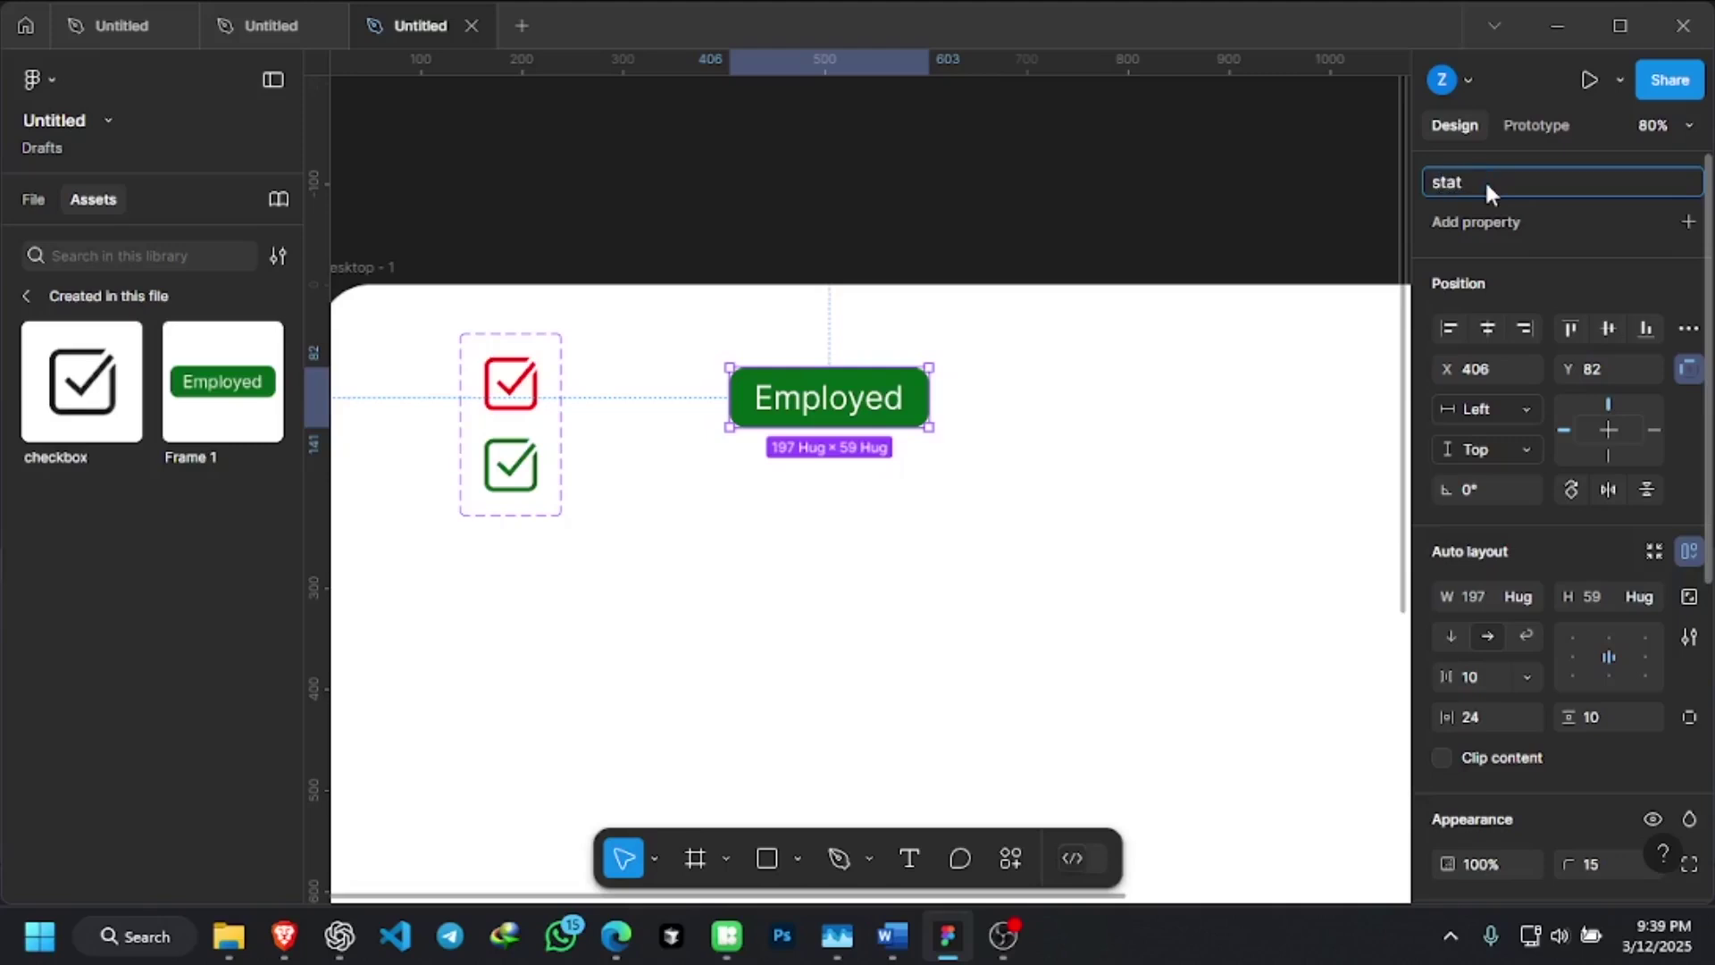
Enter status as the new name of the Frame 1 component
text(s)
key(Return)
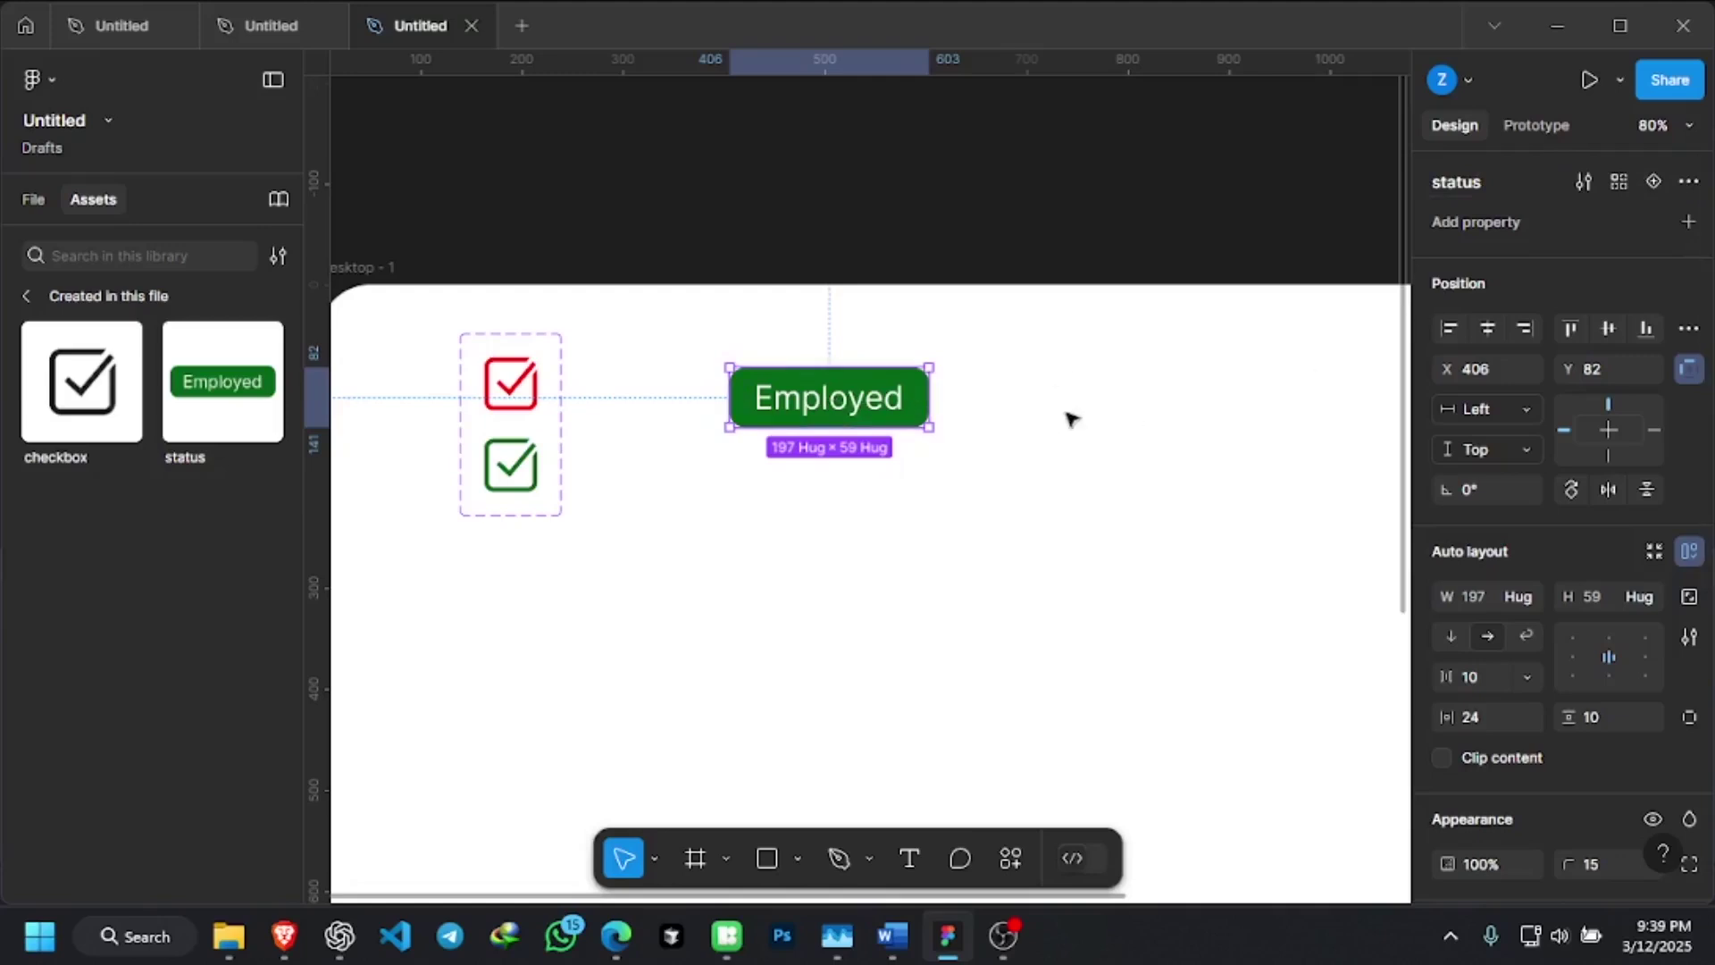
Add a second Employed variant to the status component
click(1653, 181)
double_click(911, 471)
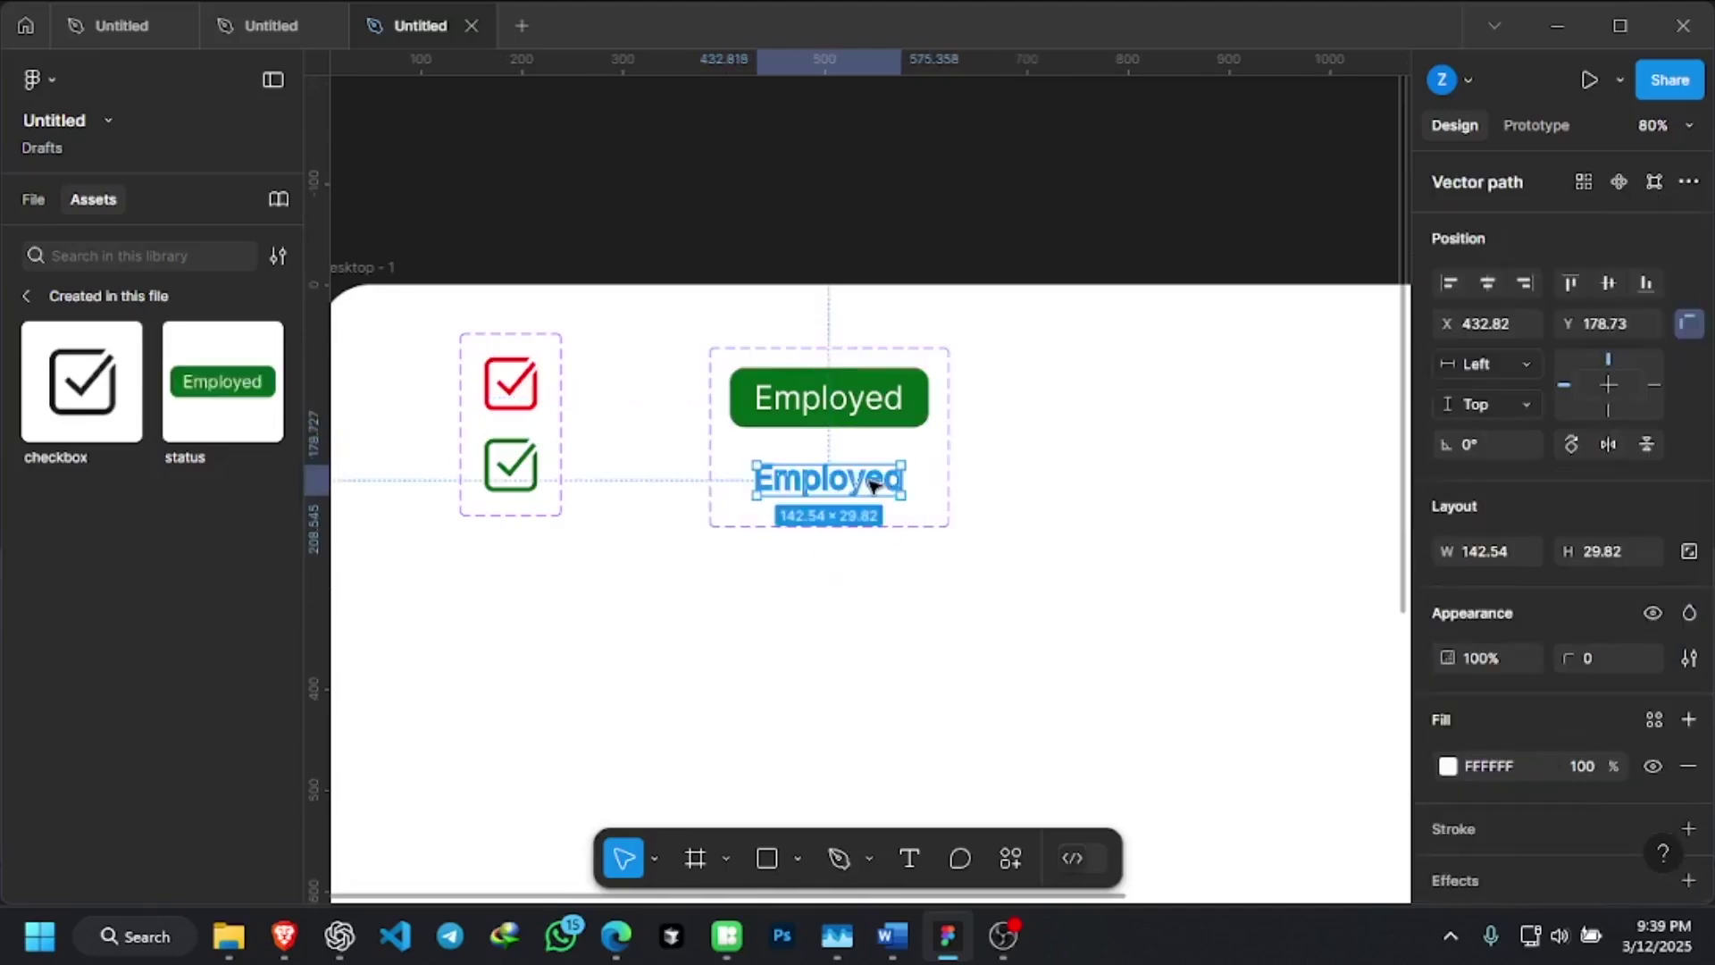
click(1079, 490)
double_click(887, 485)
click(1090, 471)
key(ctrl+z)
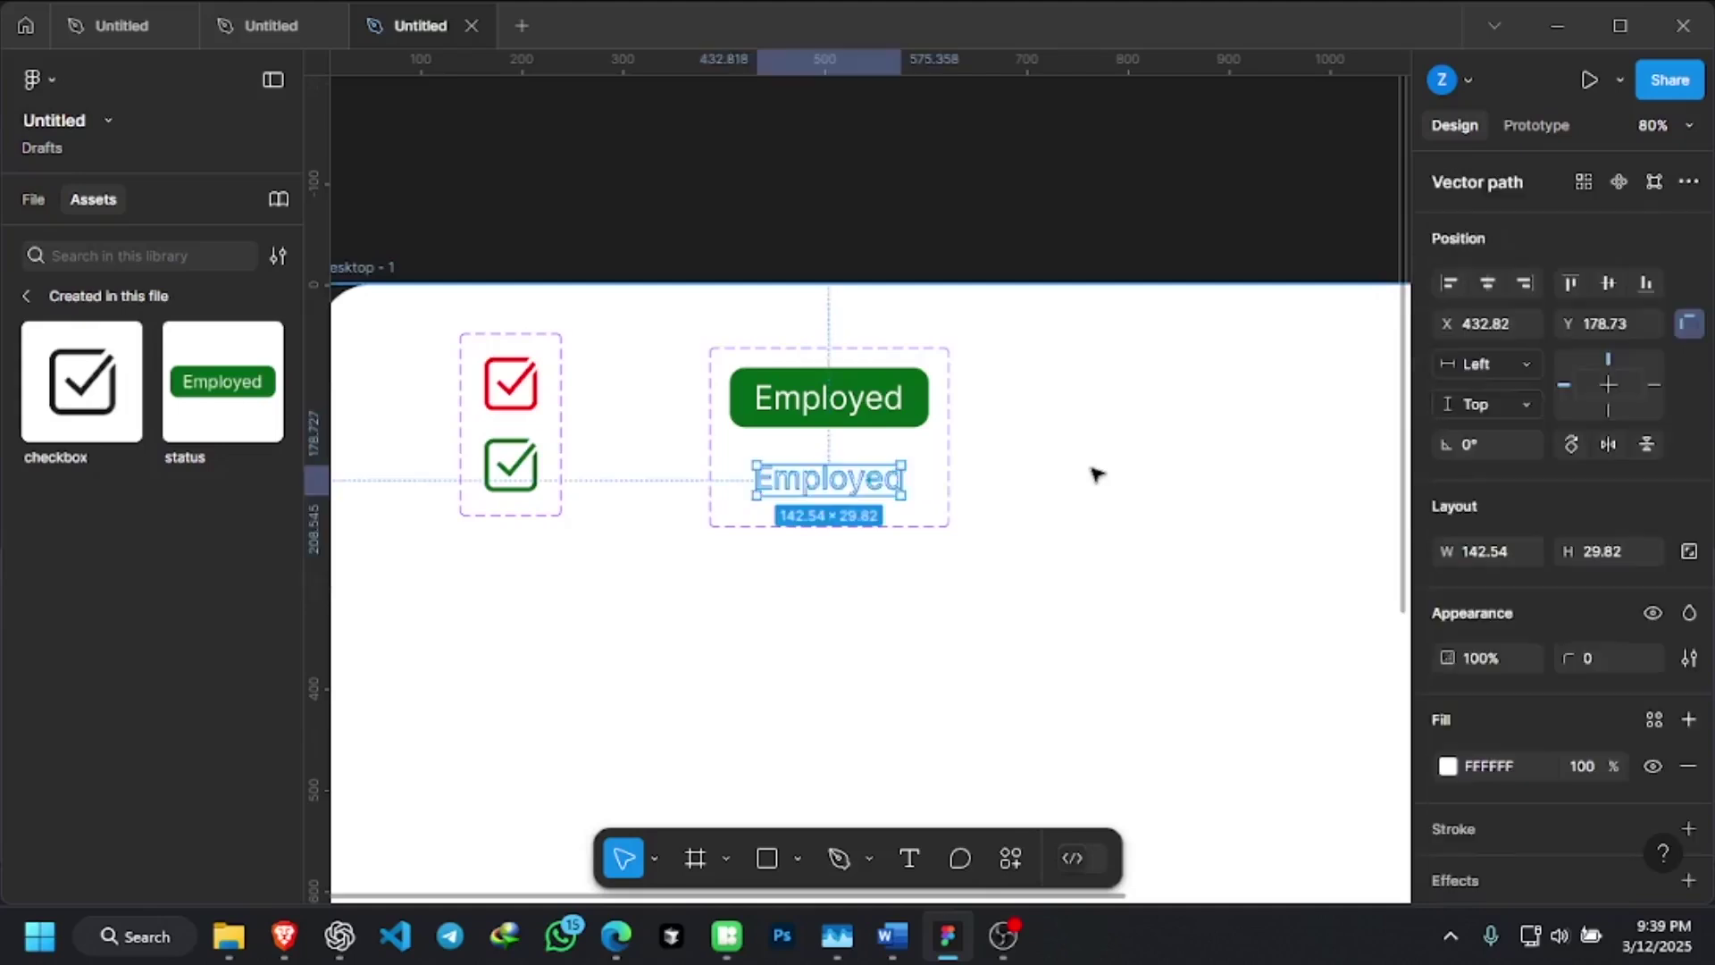
click(1092, 469)
key(ctrl+z)
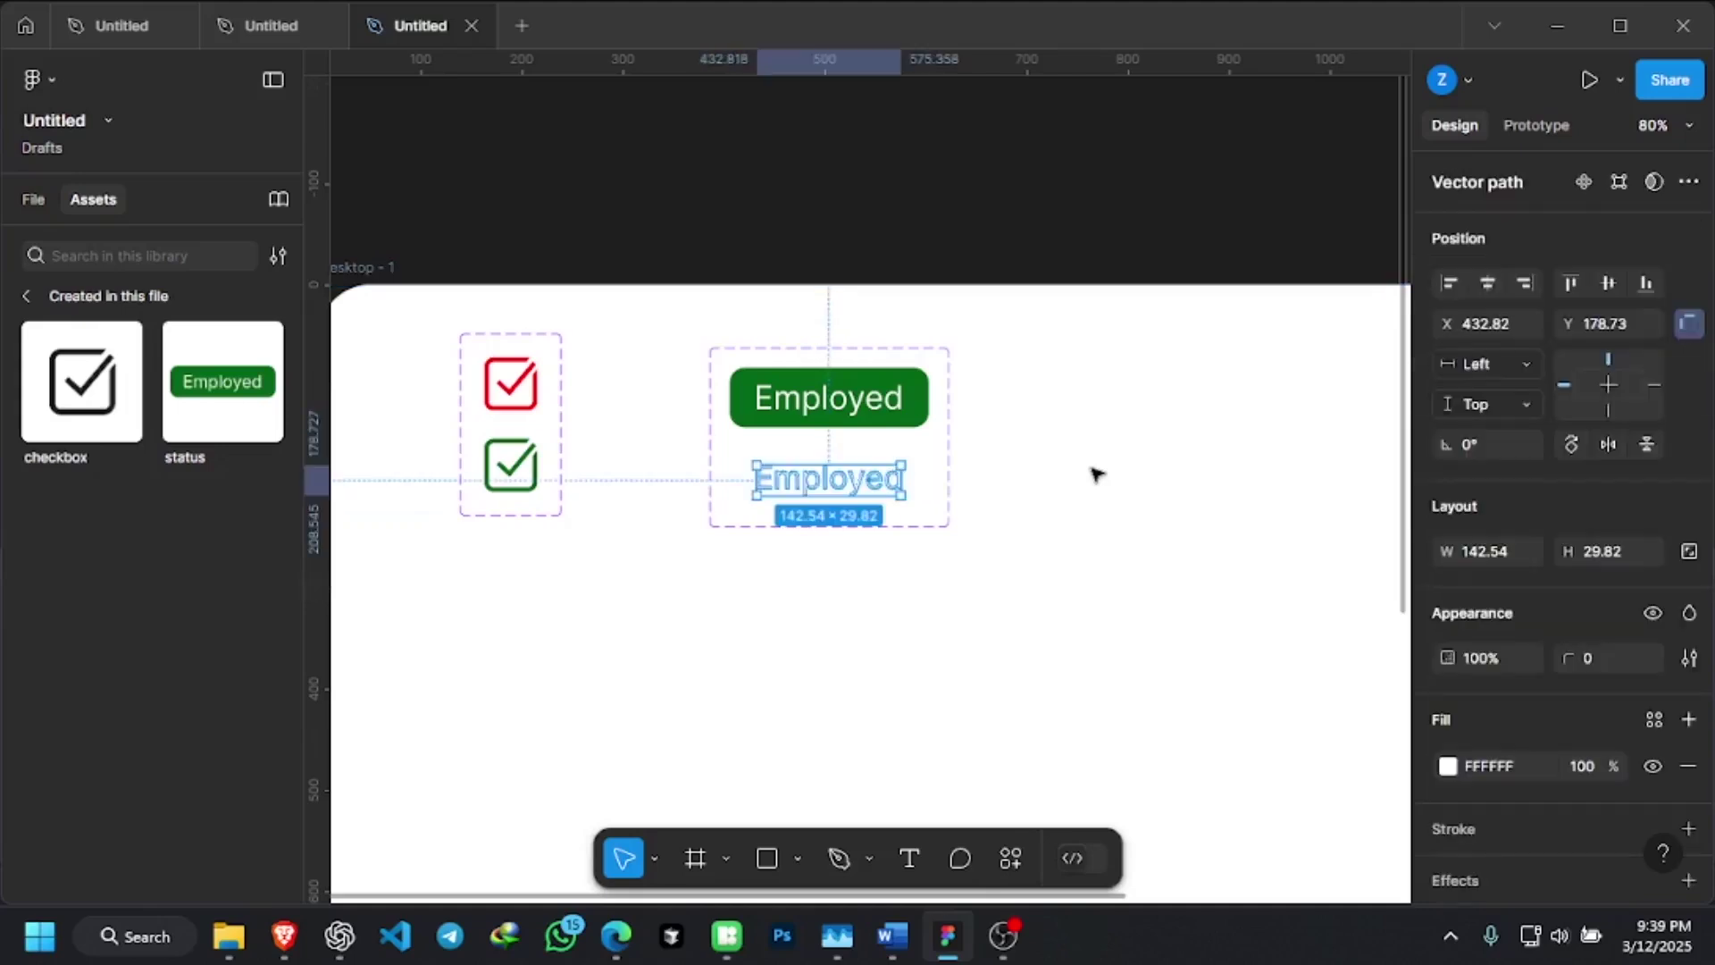
click(1097, 474)
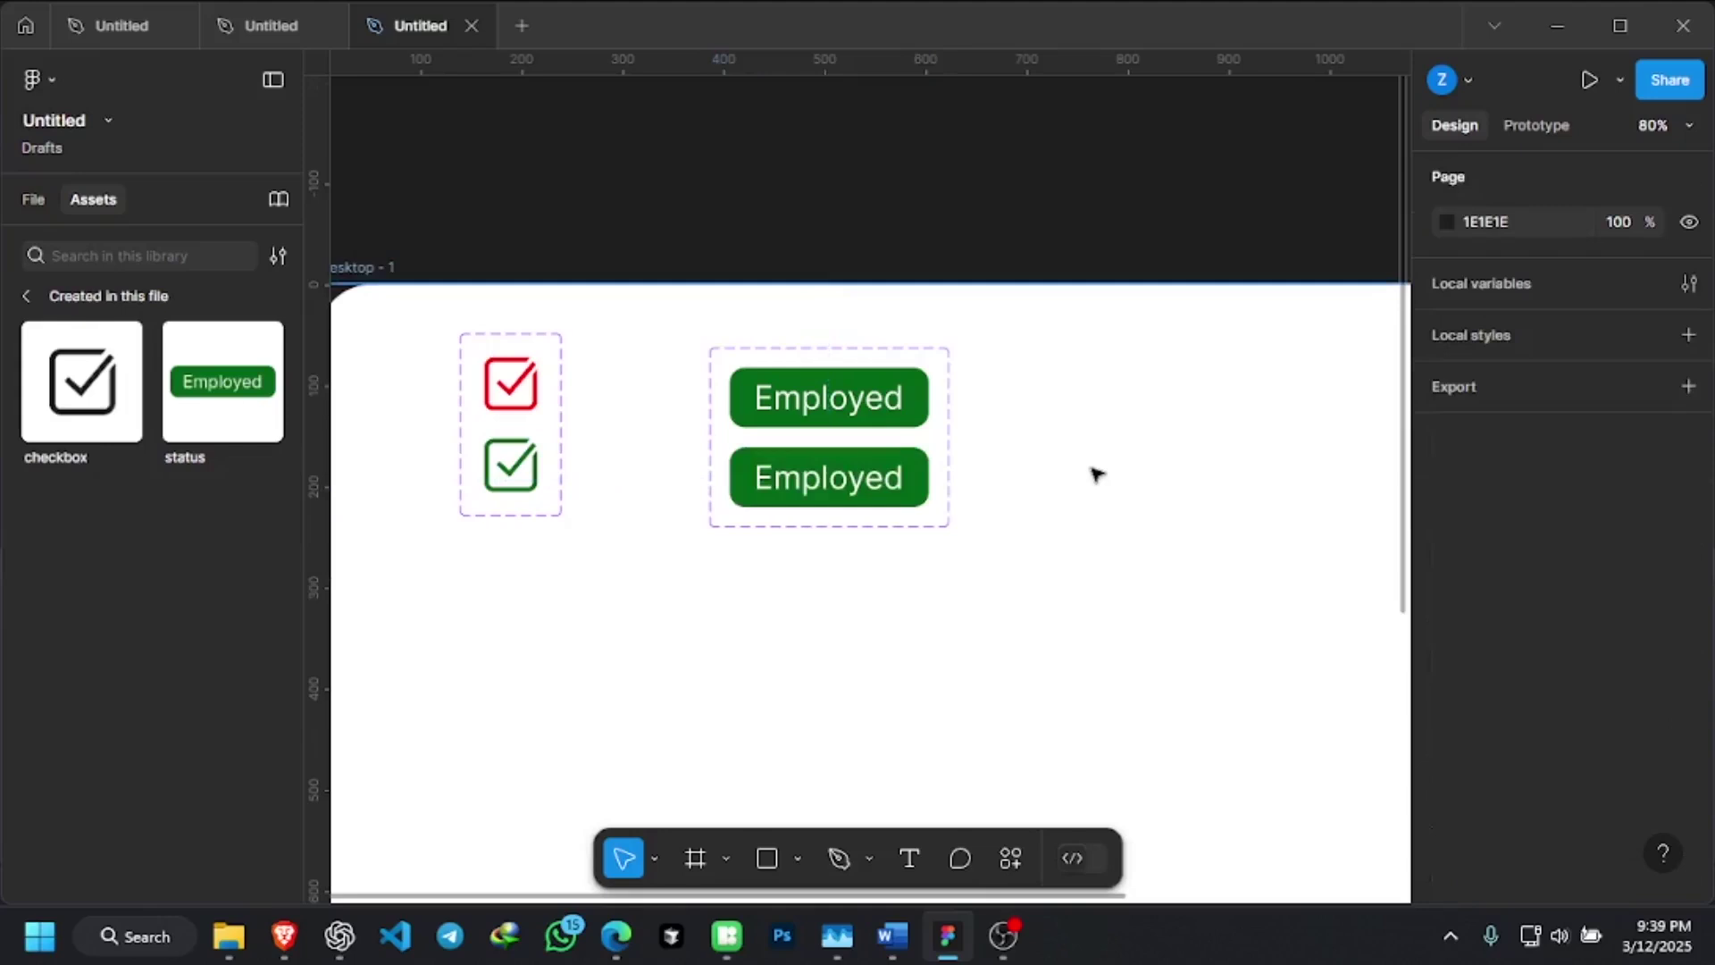
Add a third Employed variant below the other two in the status set
click(907, 483)
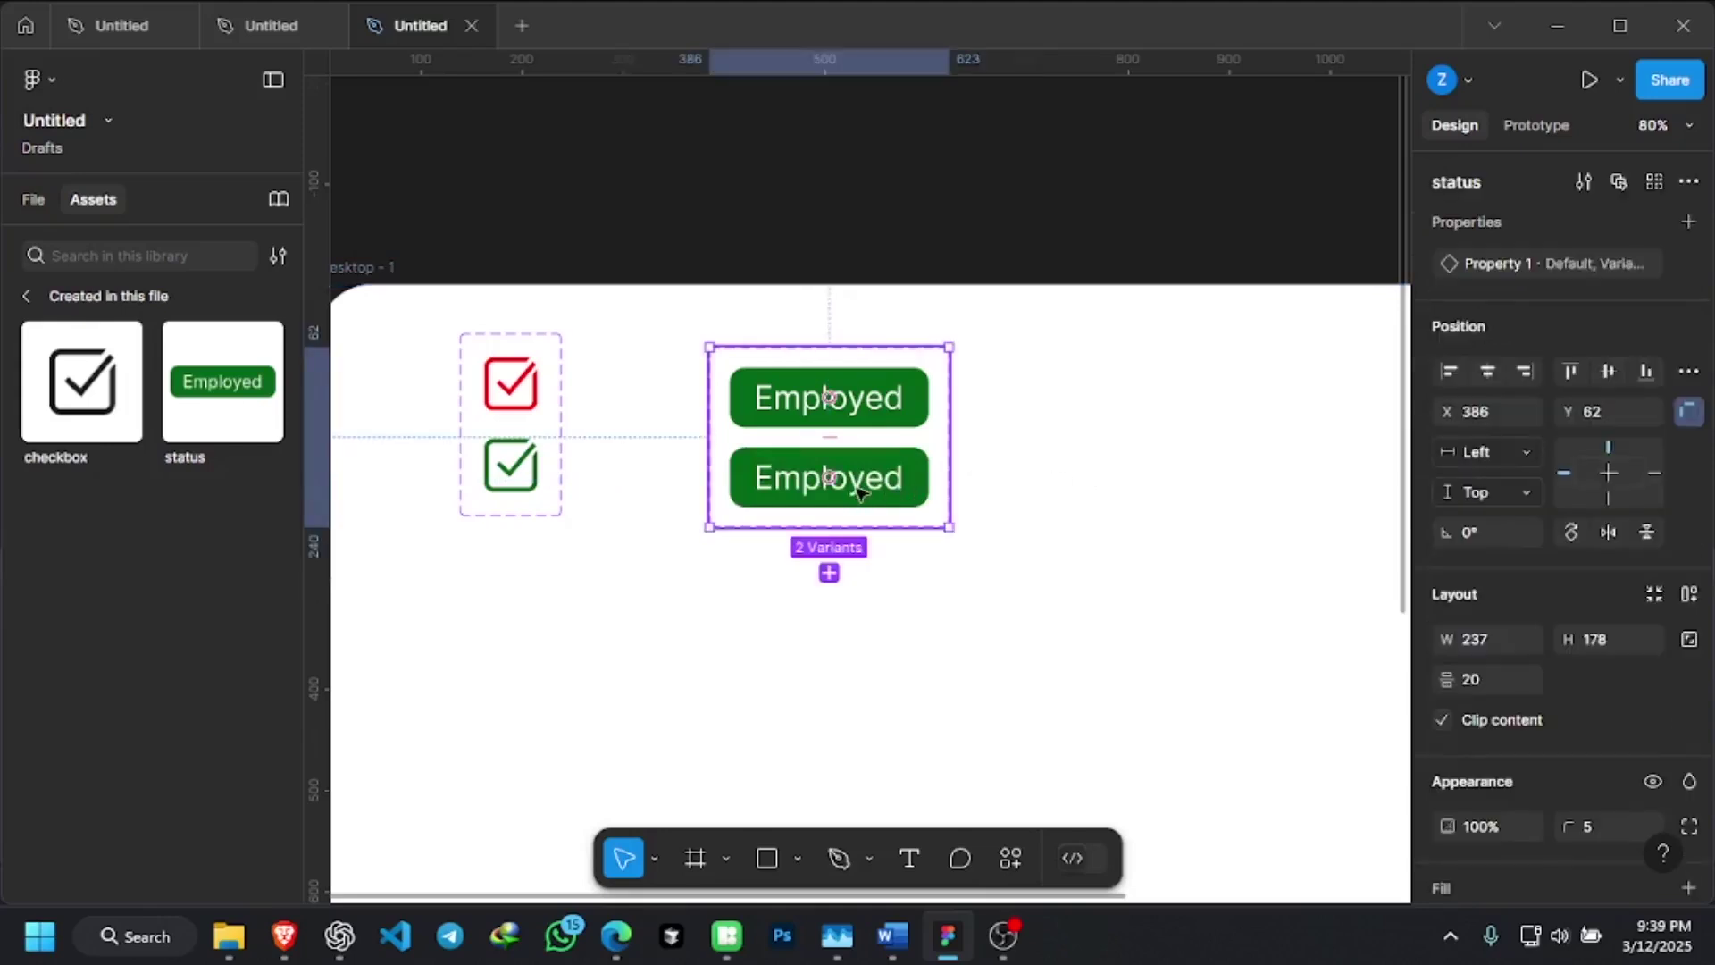
click(829, 572)
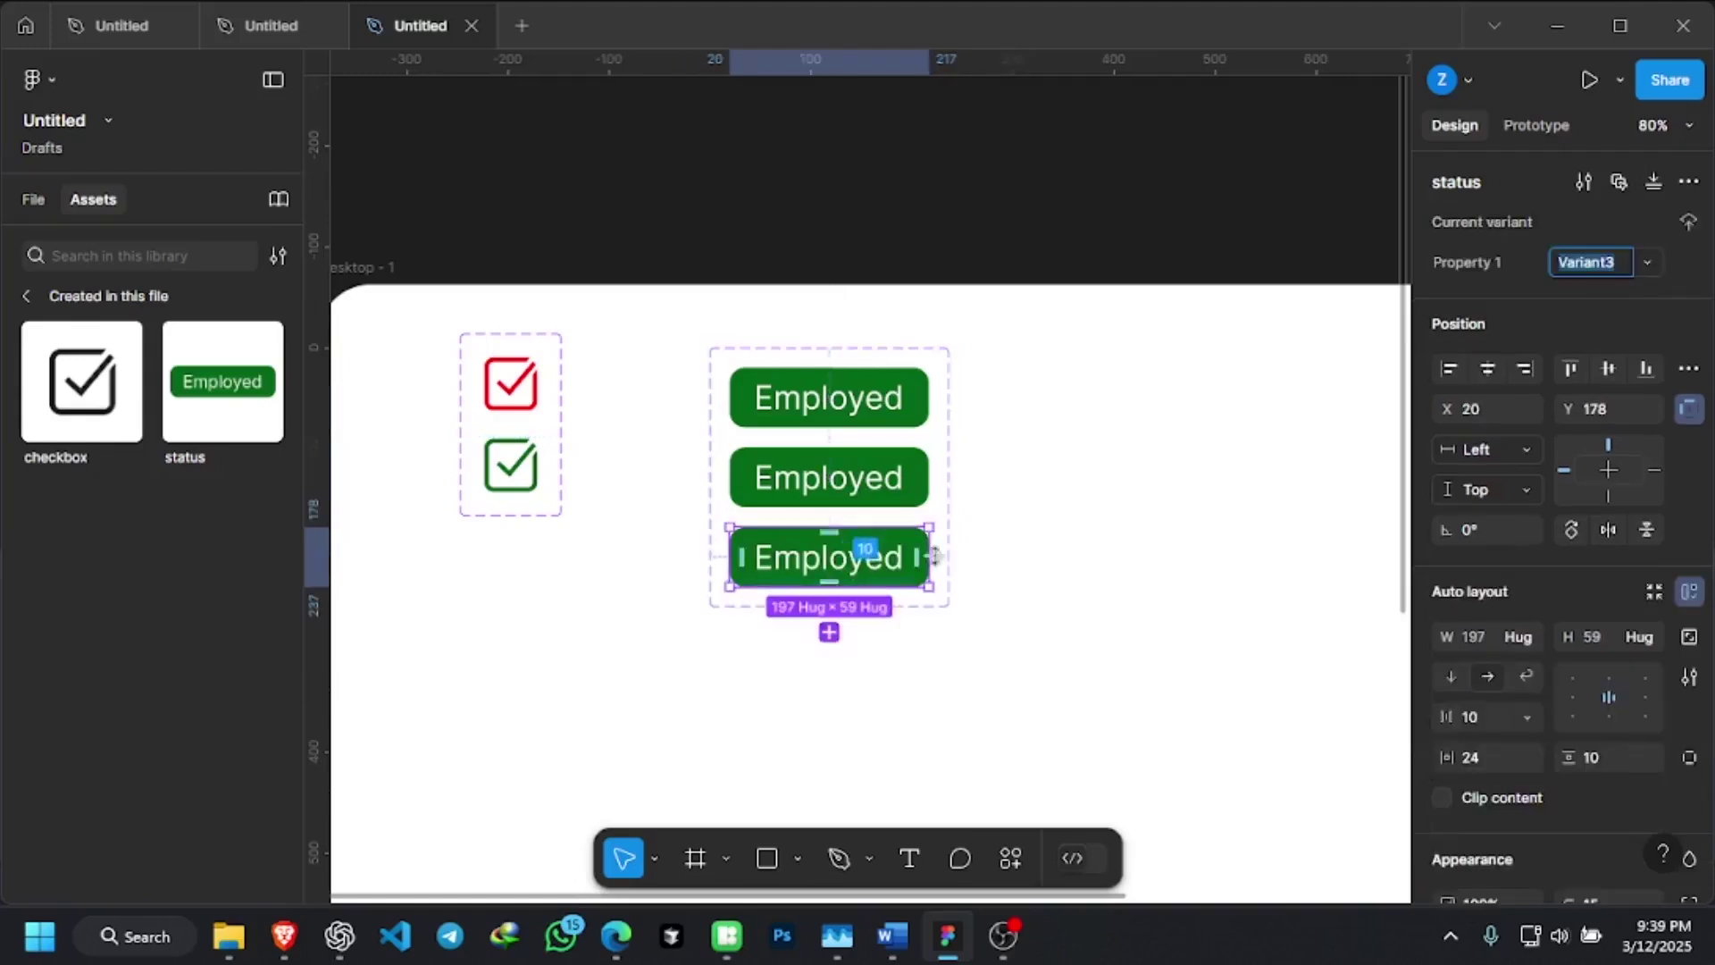
click(1110, 455)
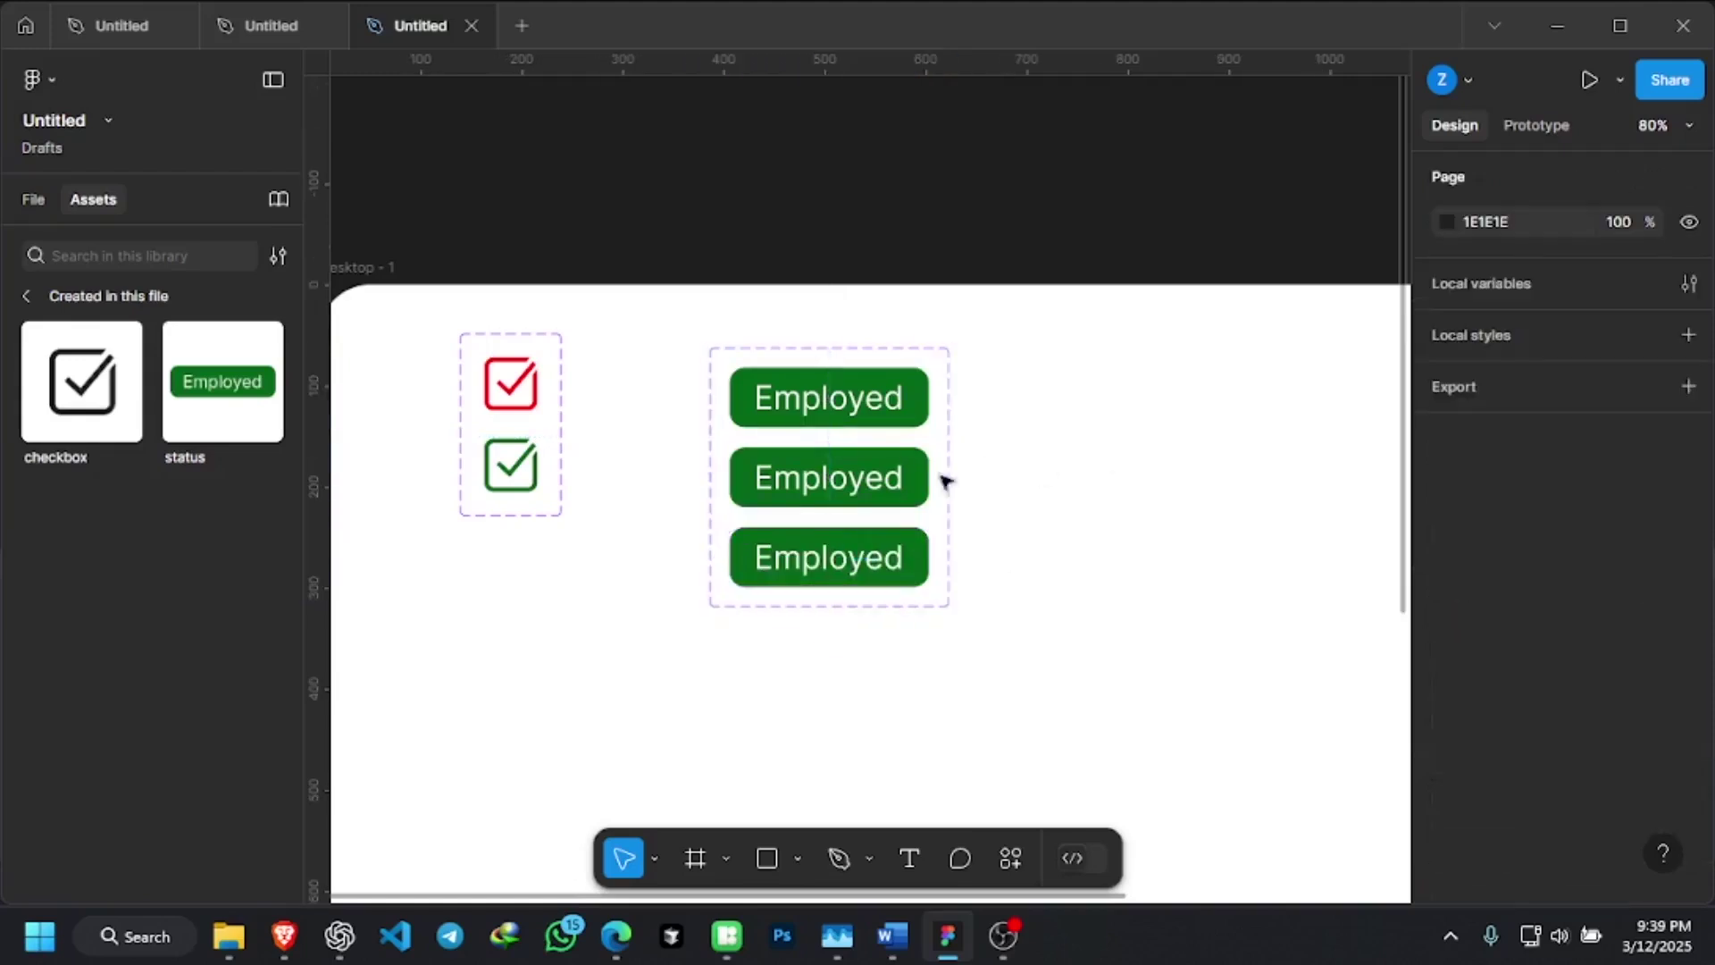
click(830, 482)
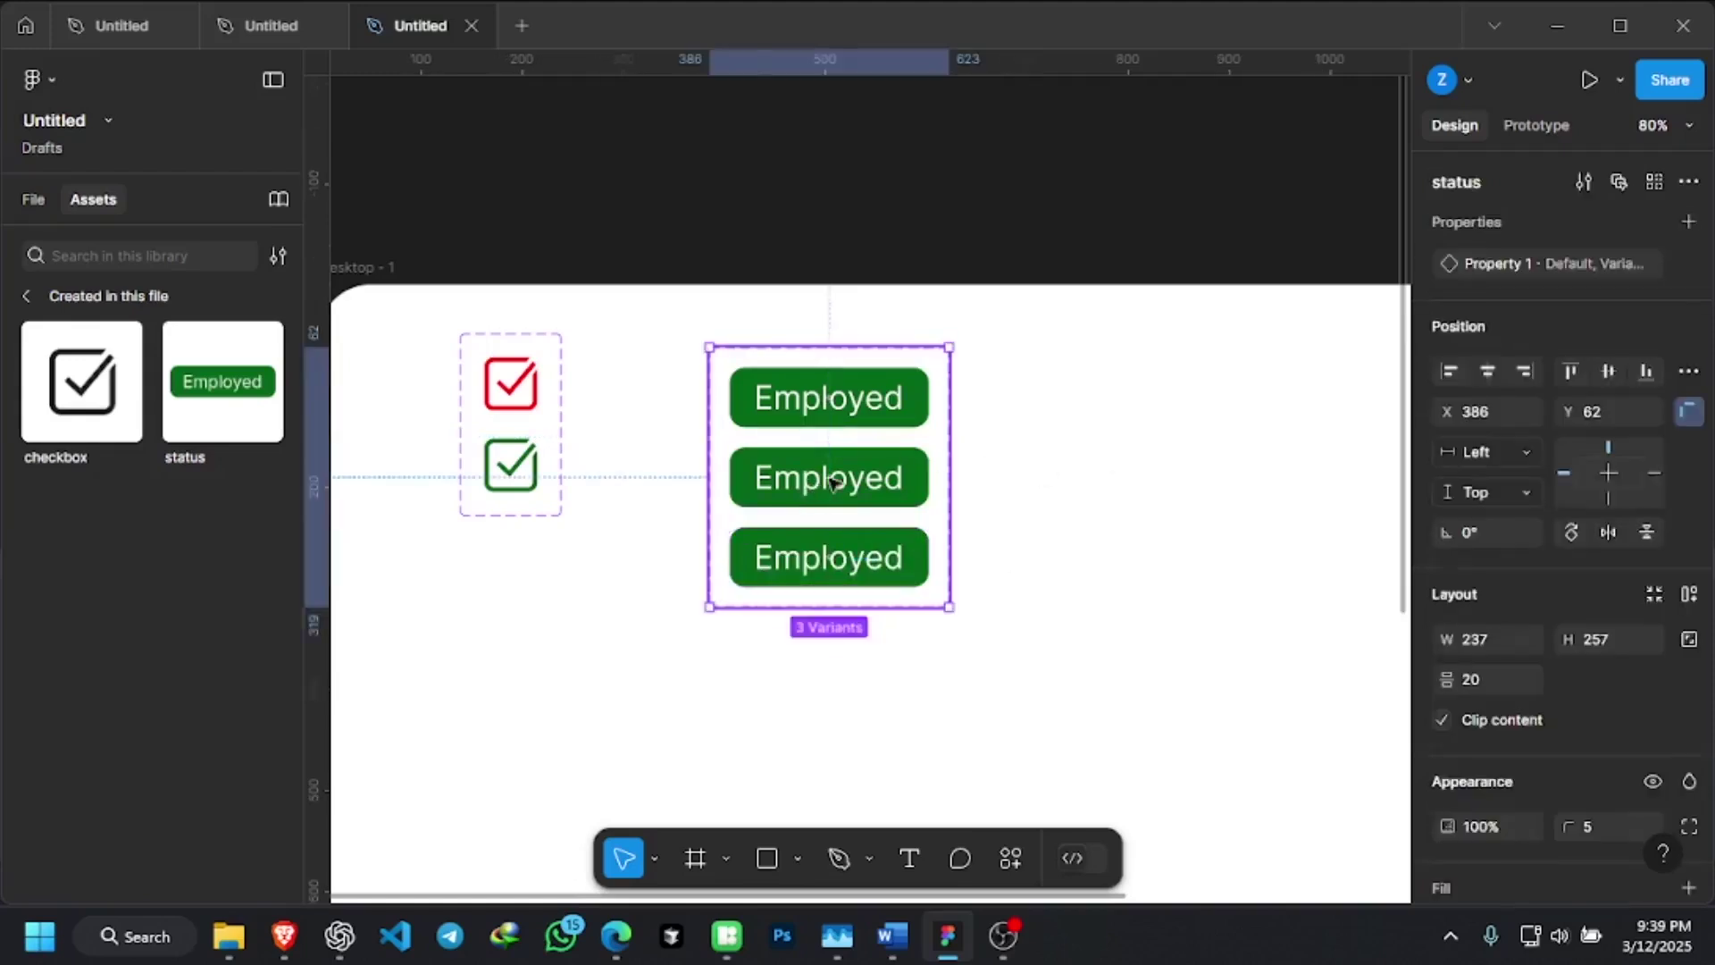
click(920, 473)
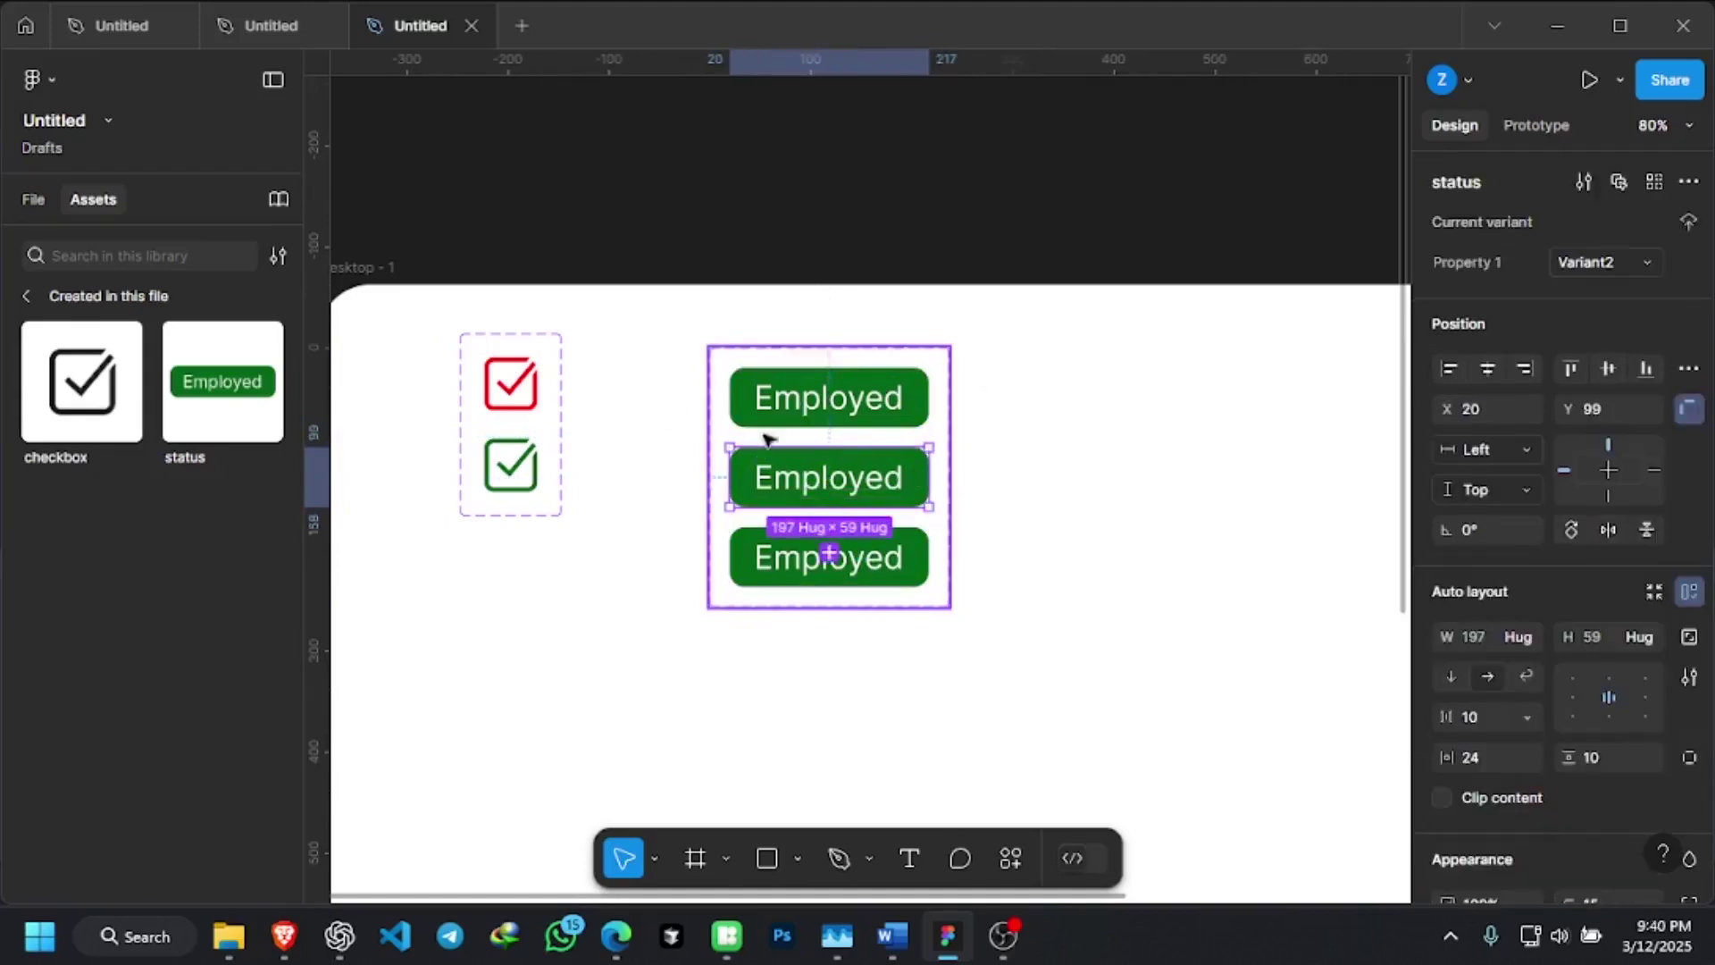
Change the middle Employed variant's fill from green to red FF0000
scroll(718, 371, up, 5)
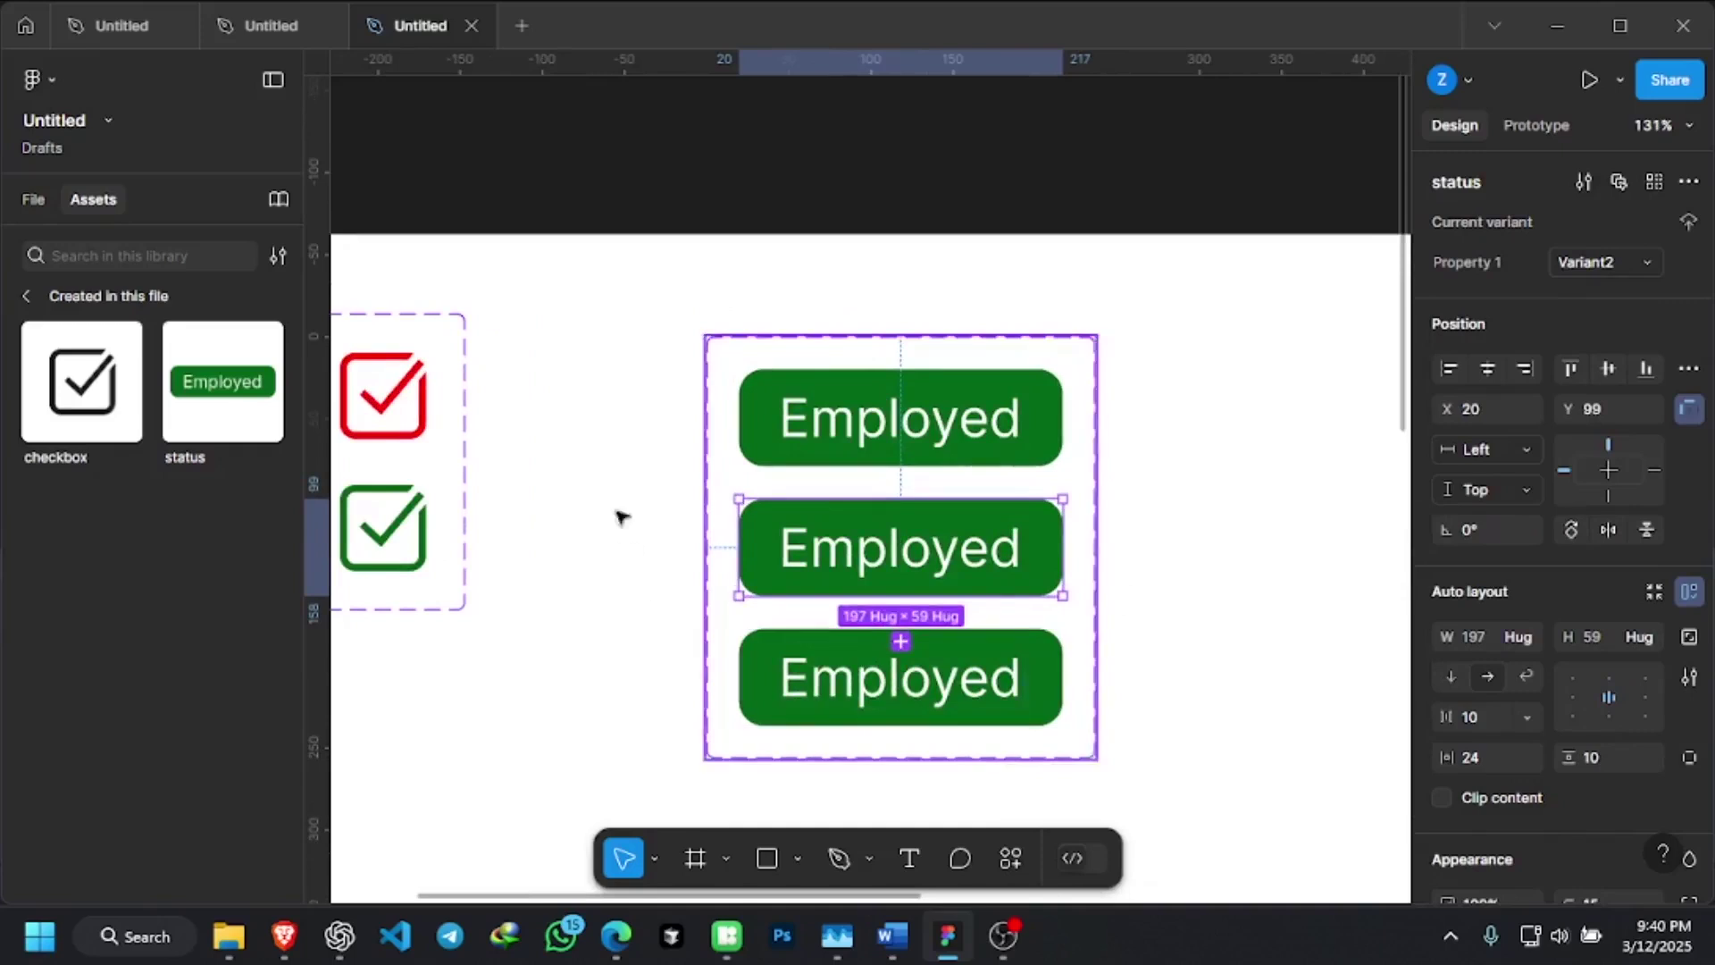
scroll(992, 300, down, 1)
scroll(991, 299, down, 3)
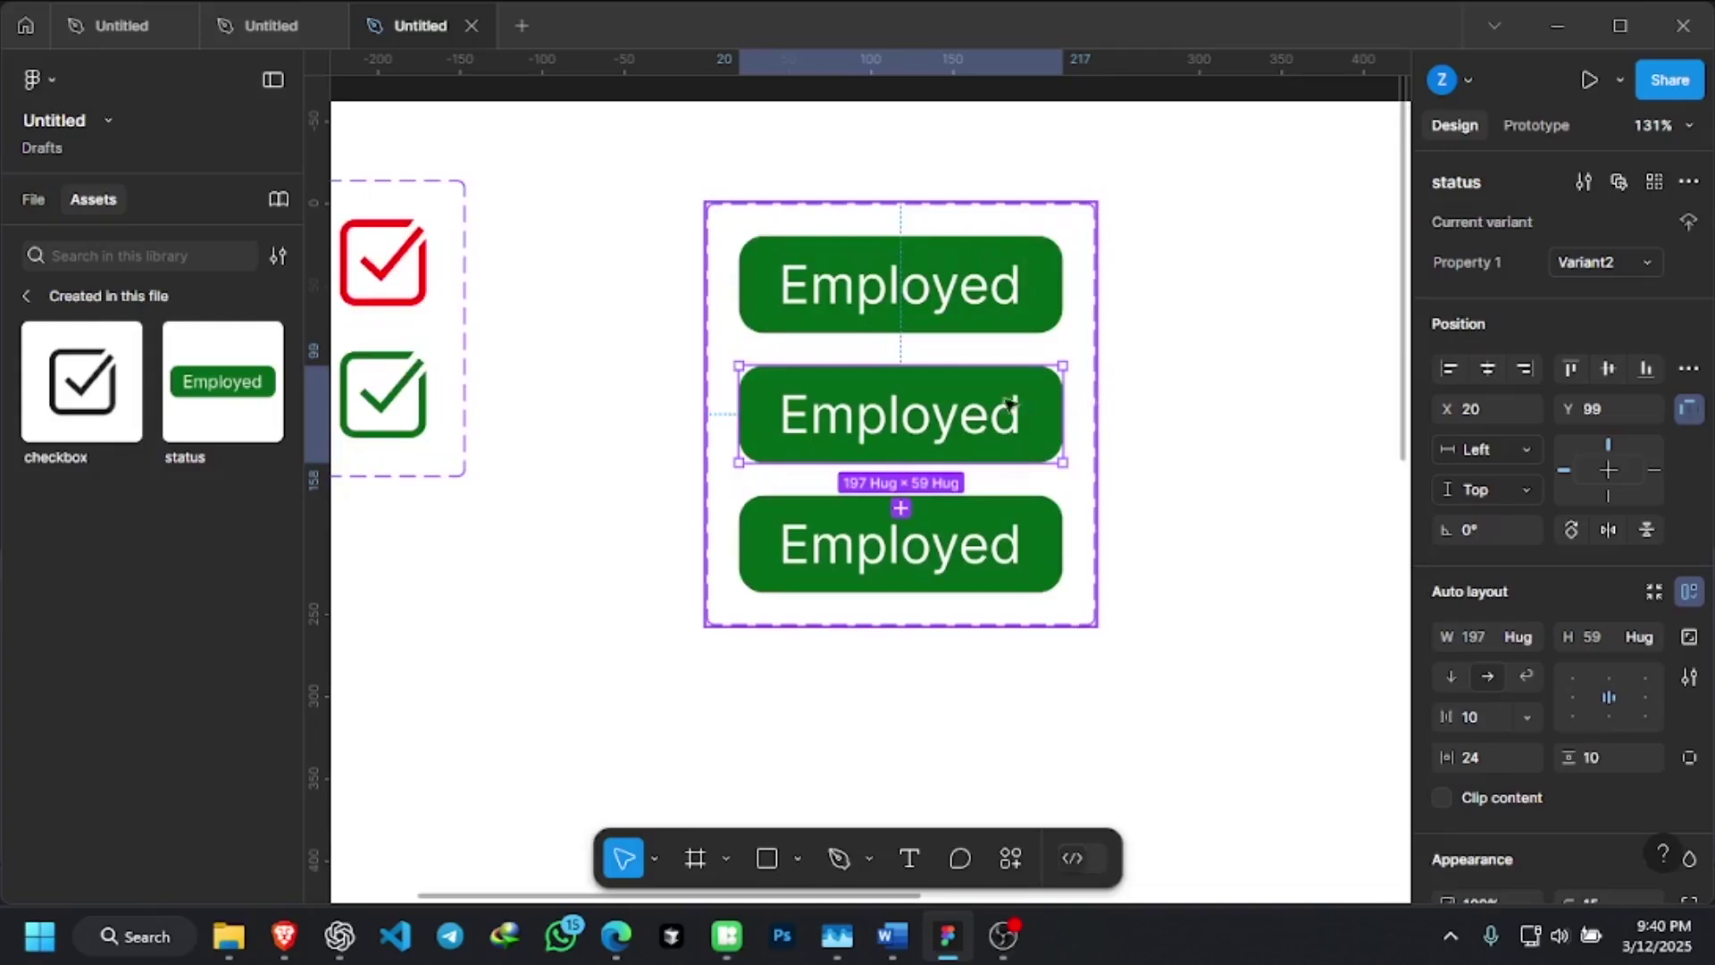
scroll(1565, 759, down, 2)
scroll(1565, 714, down, 5)
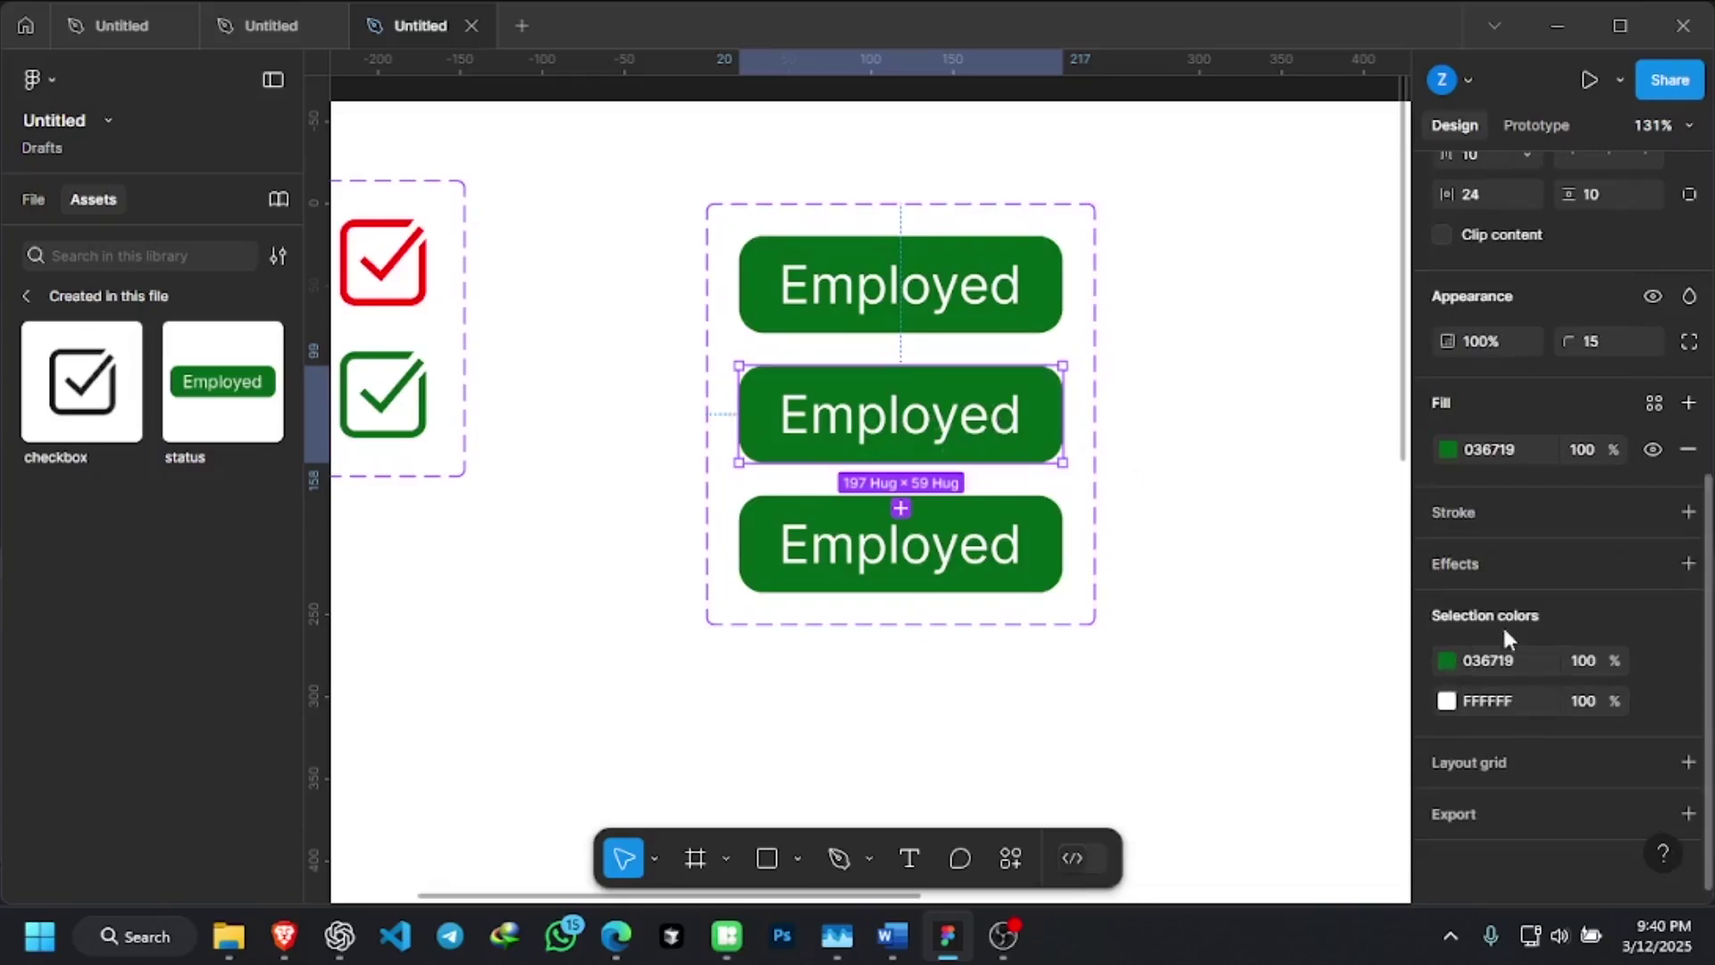
click(1445, 662)
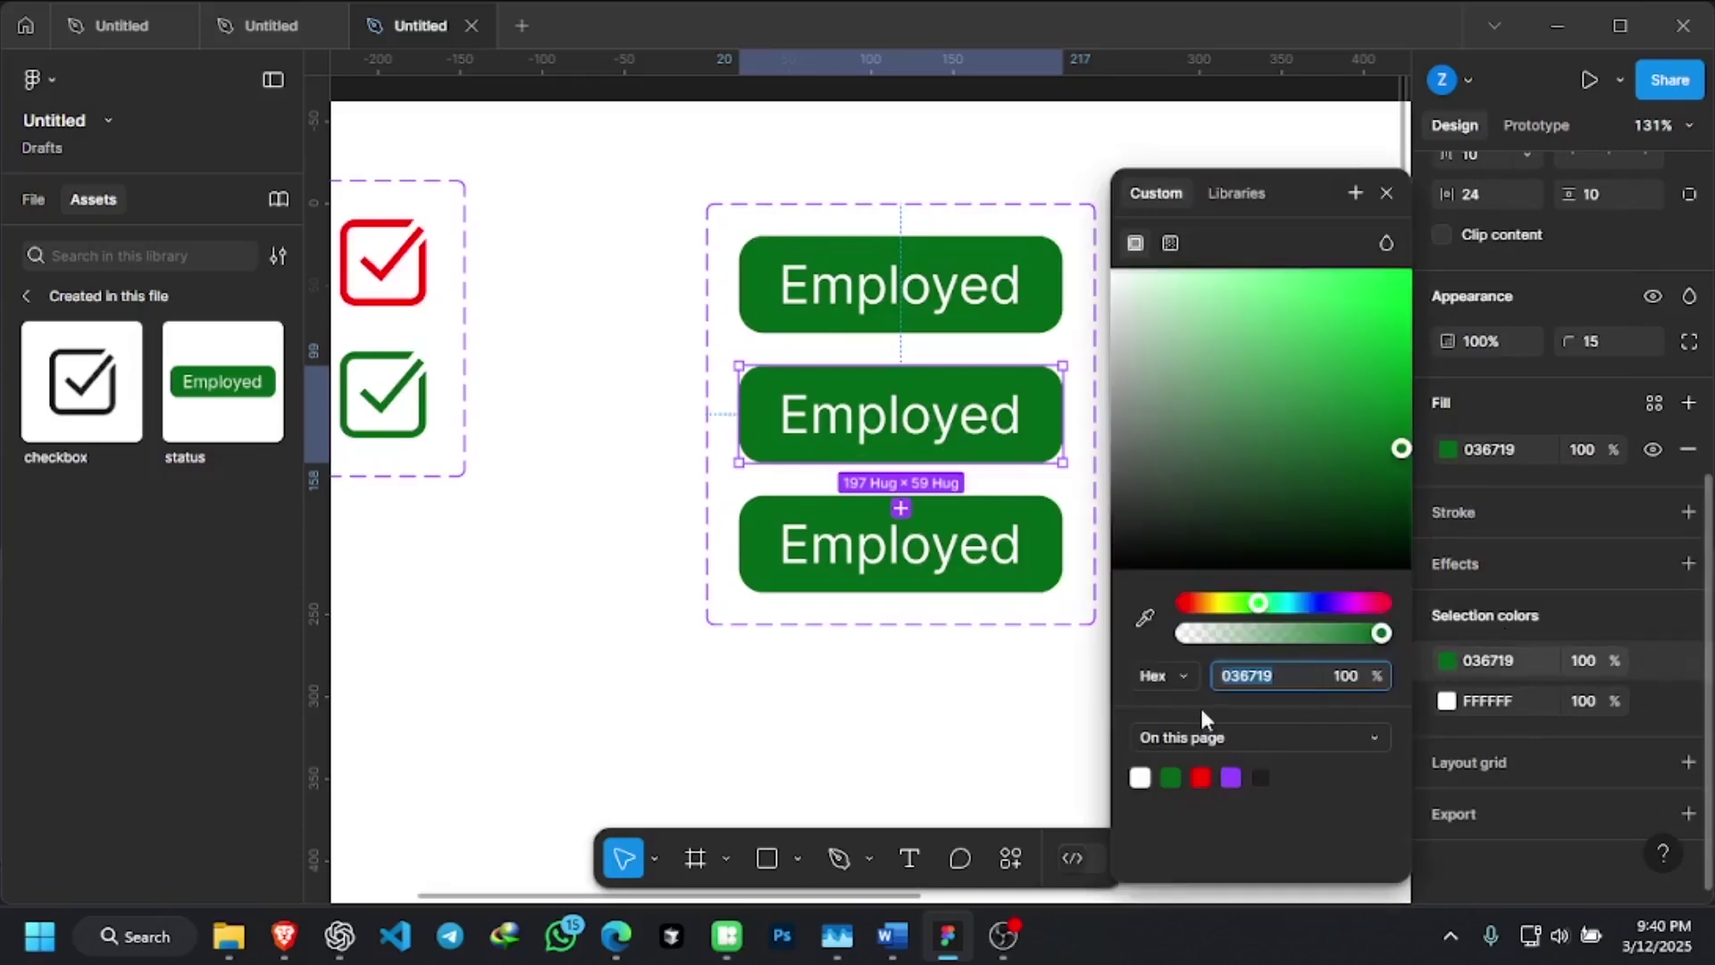
click(1201, 777)
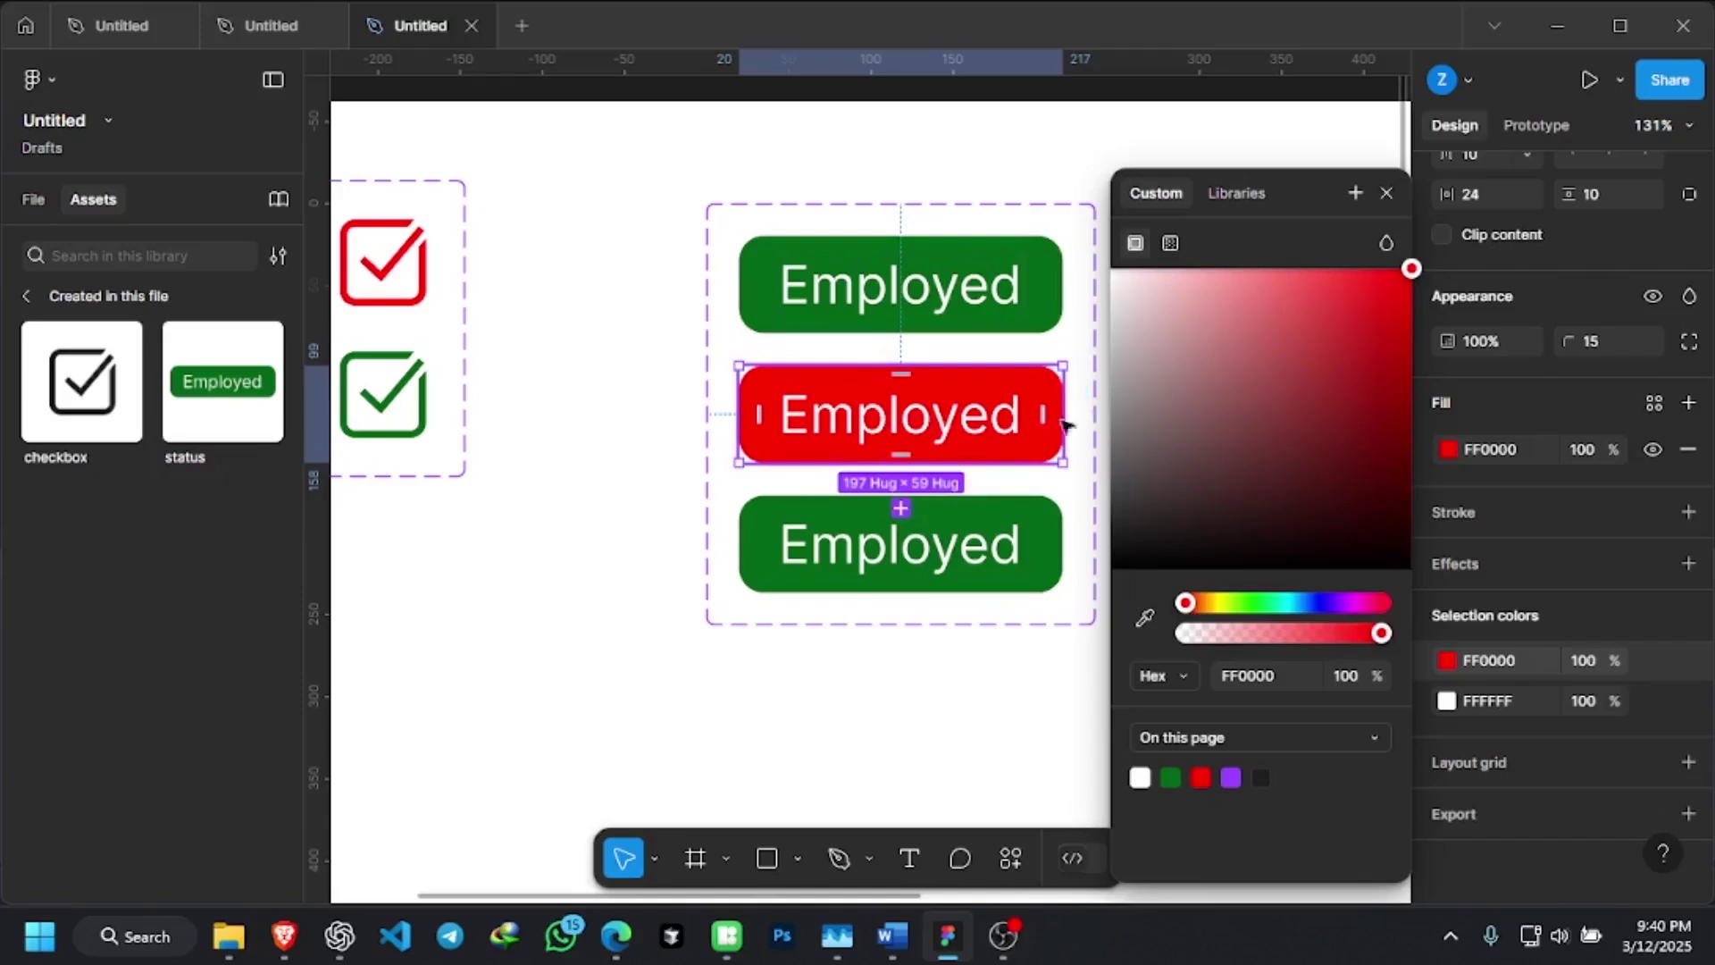
click(1539, 853)
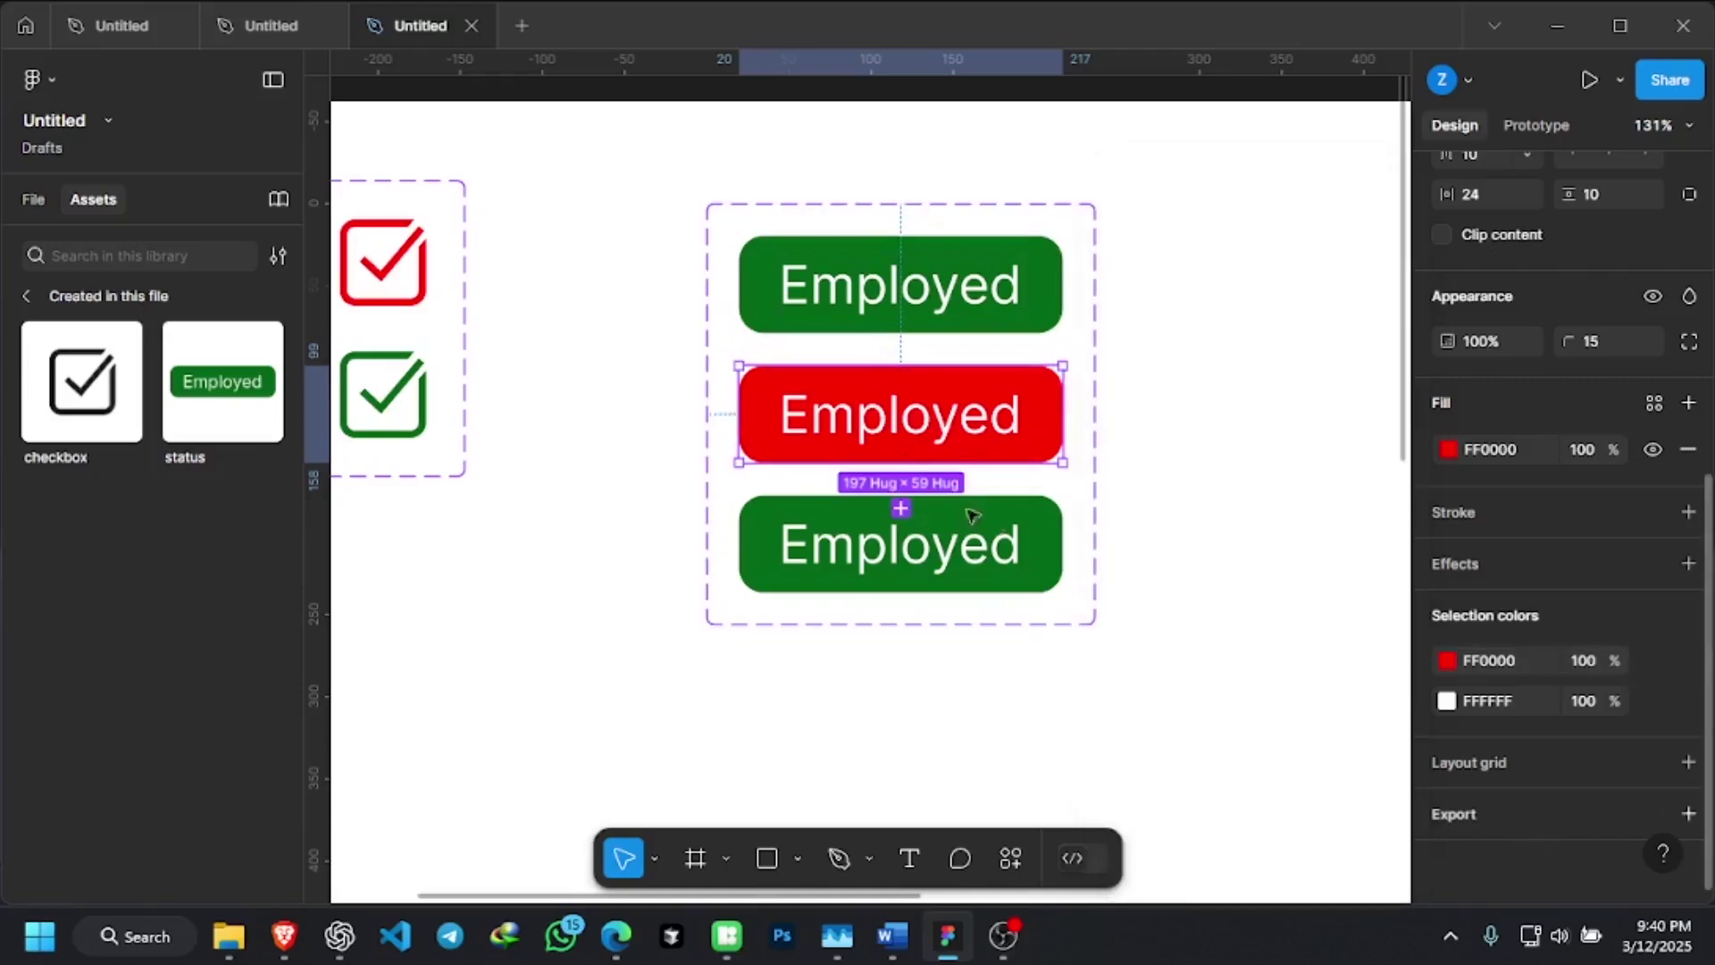
Recolour the bottom Employed variant yellow-green B1B700 using the hue bar and picker
click(984, 561)
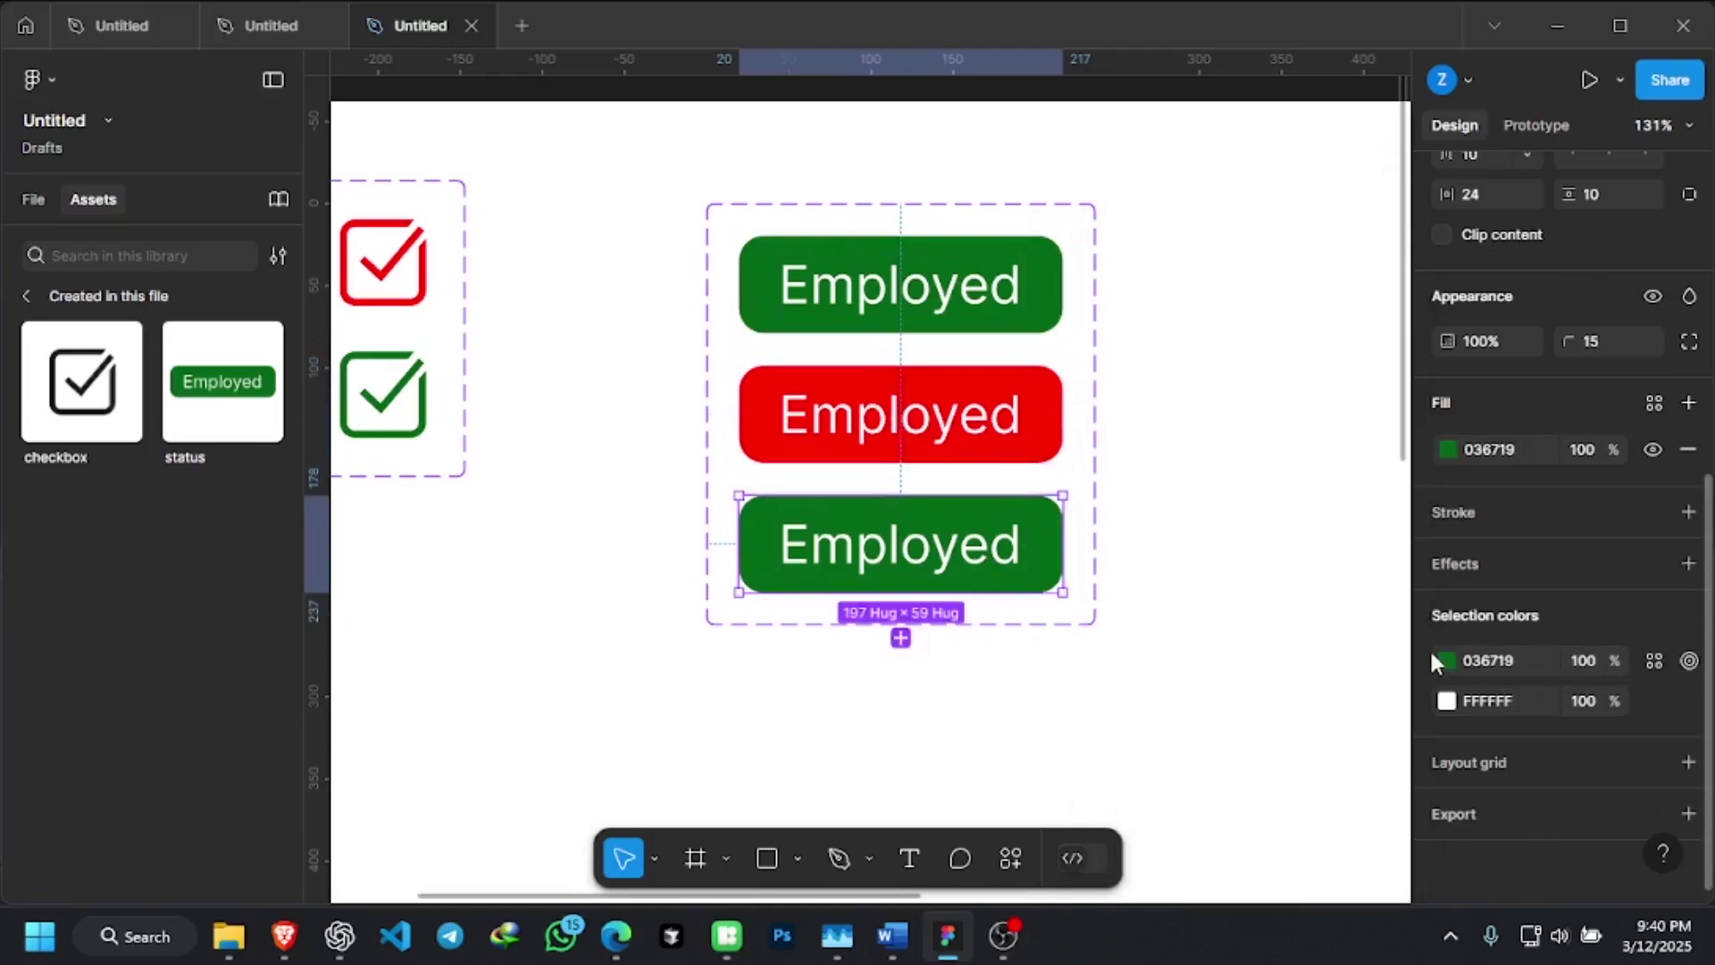
click(1441, 661)
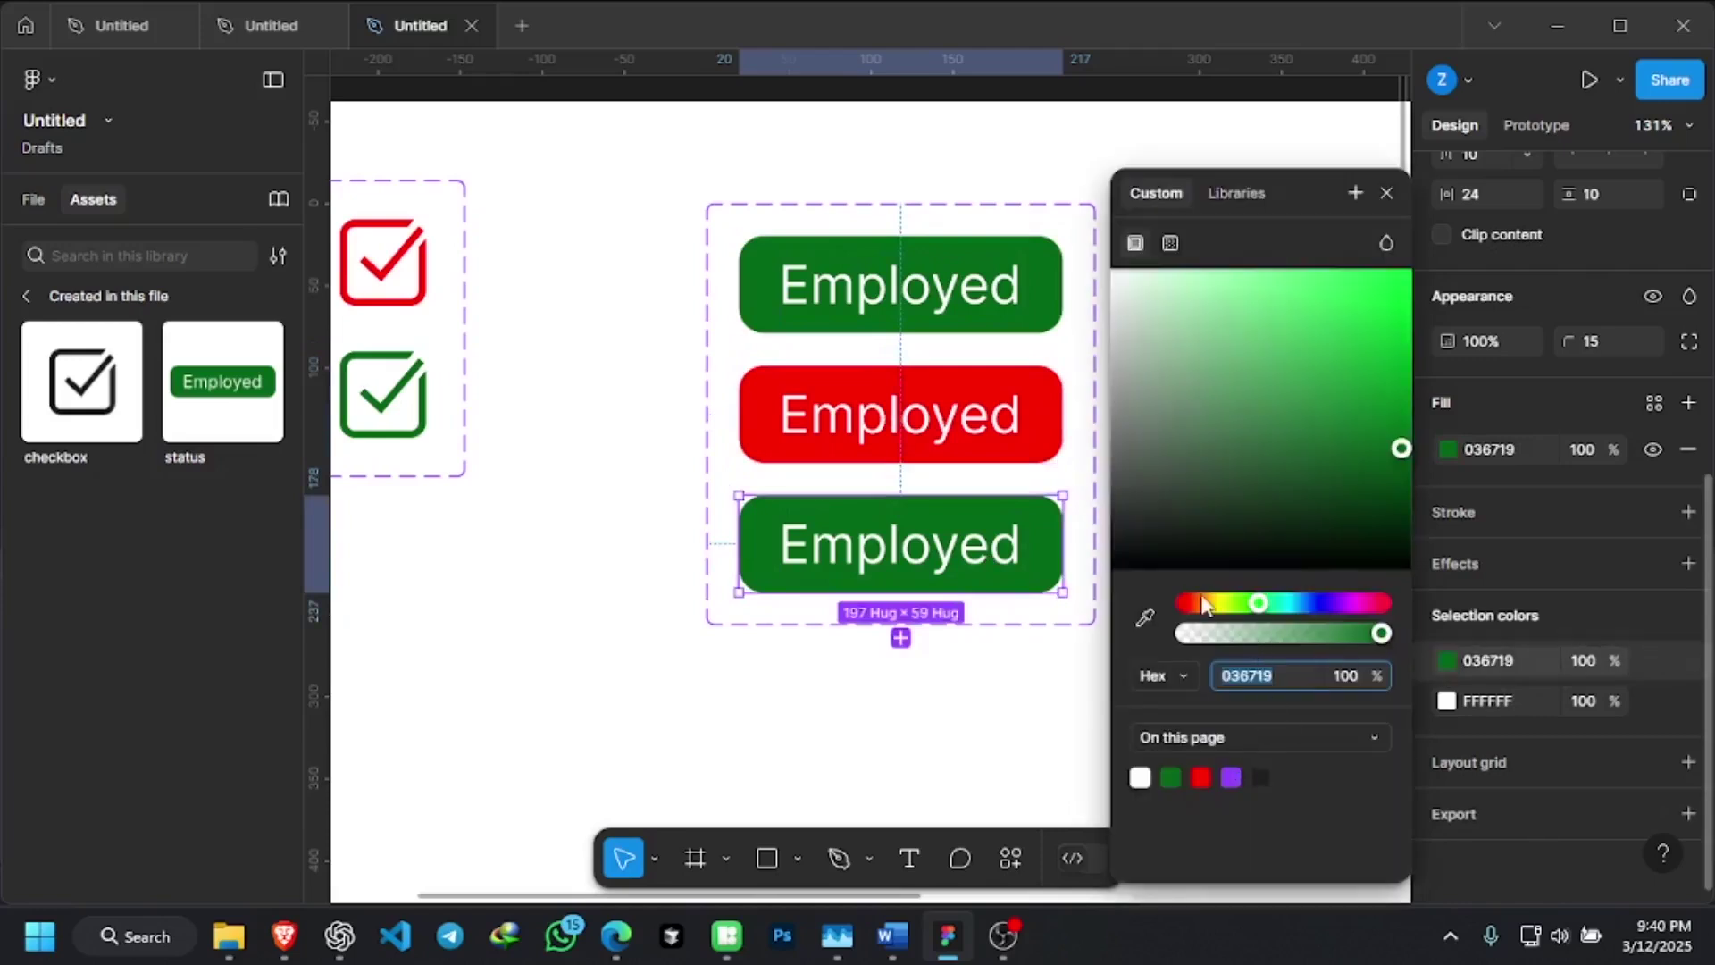
click(1221, 605)
drag(1400, 447, 1411, 353)
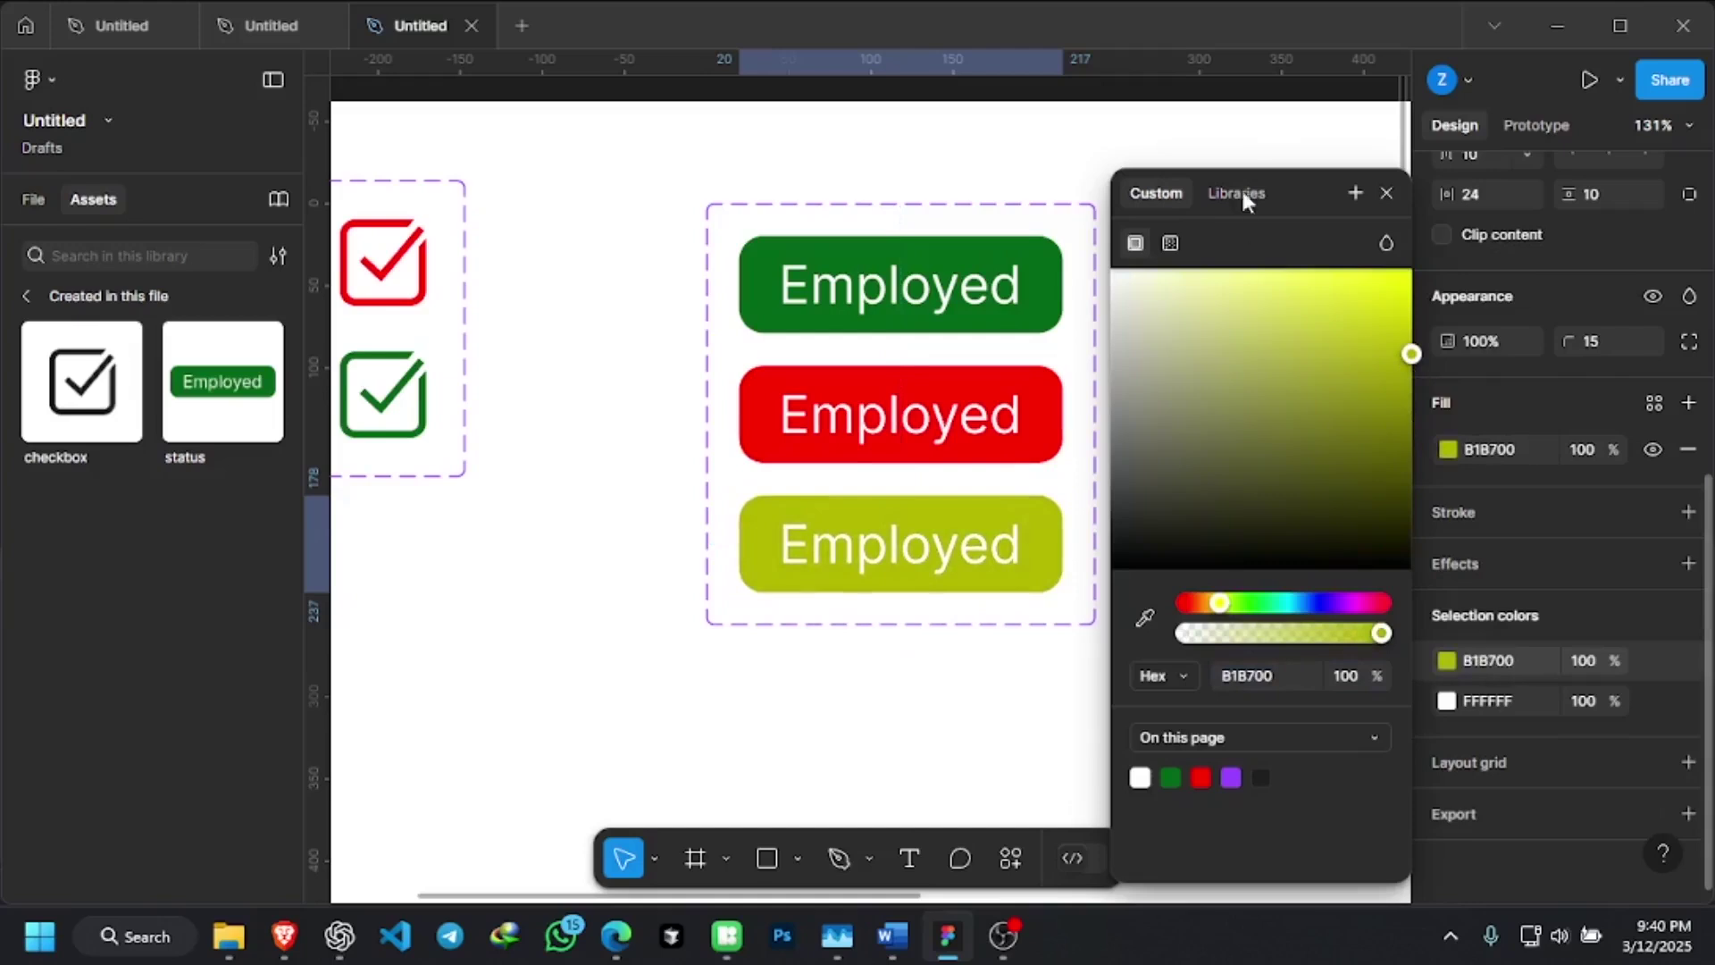
double_click(1242, 16)
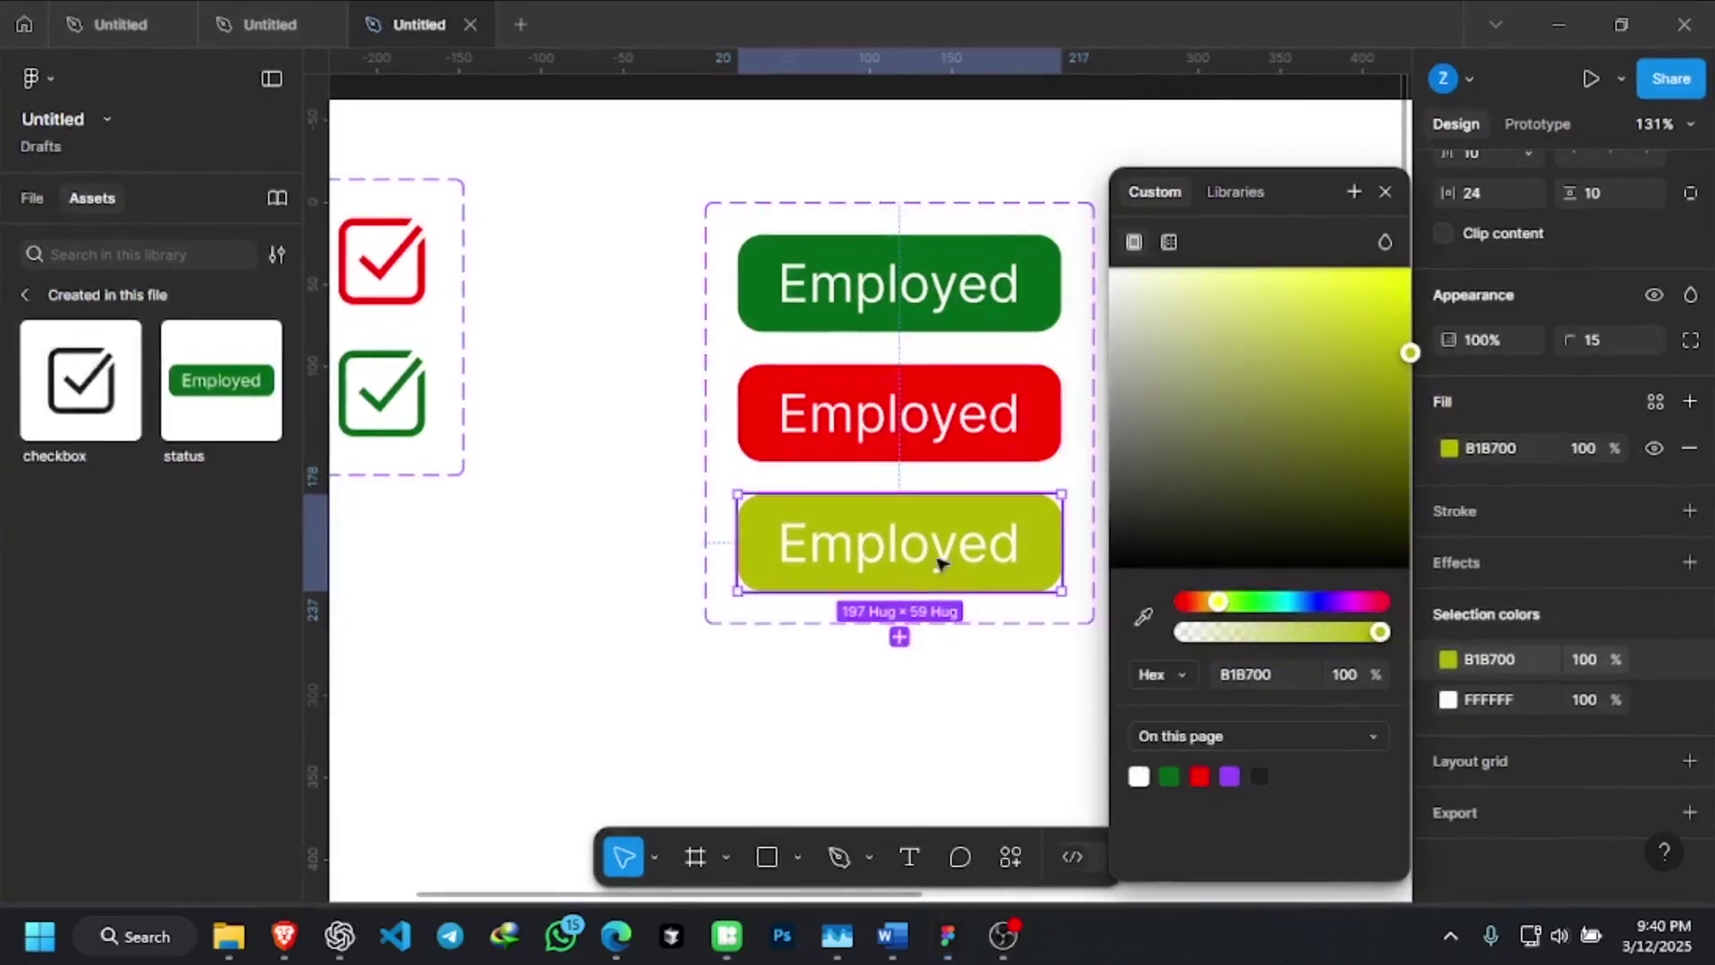
click(717, 653)
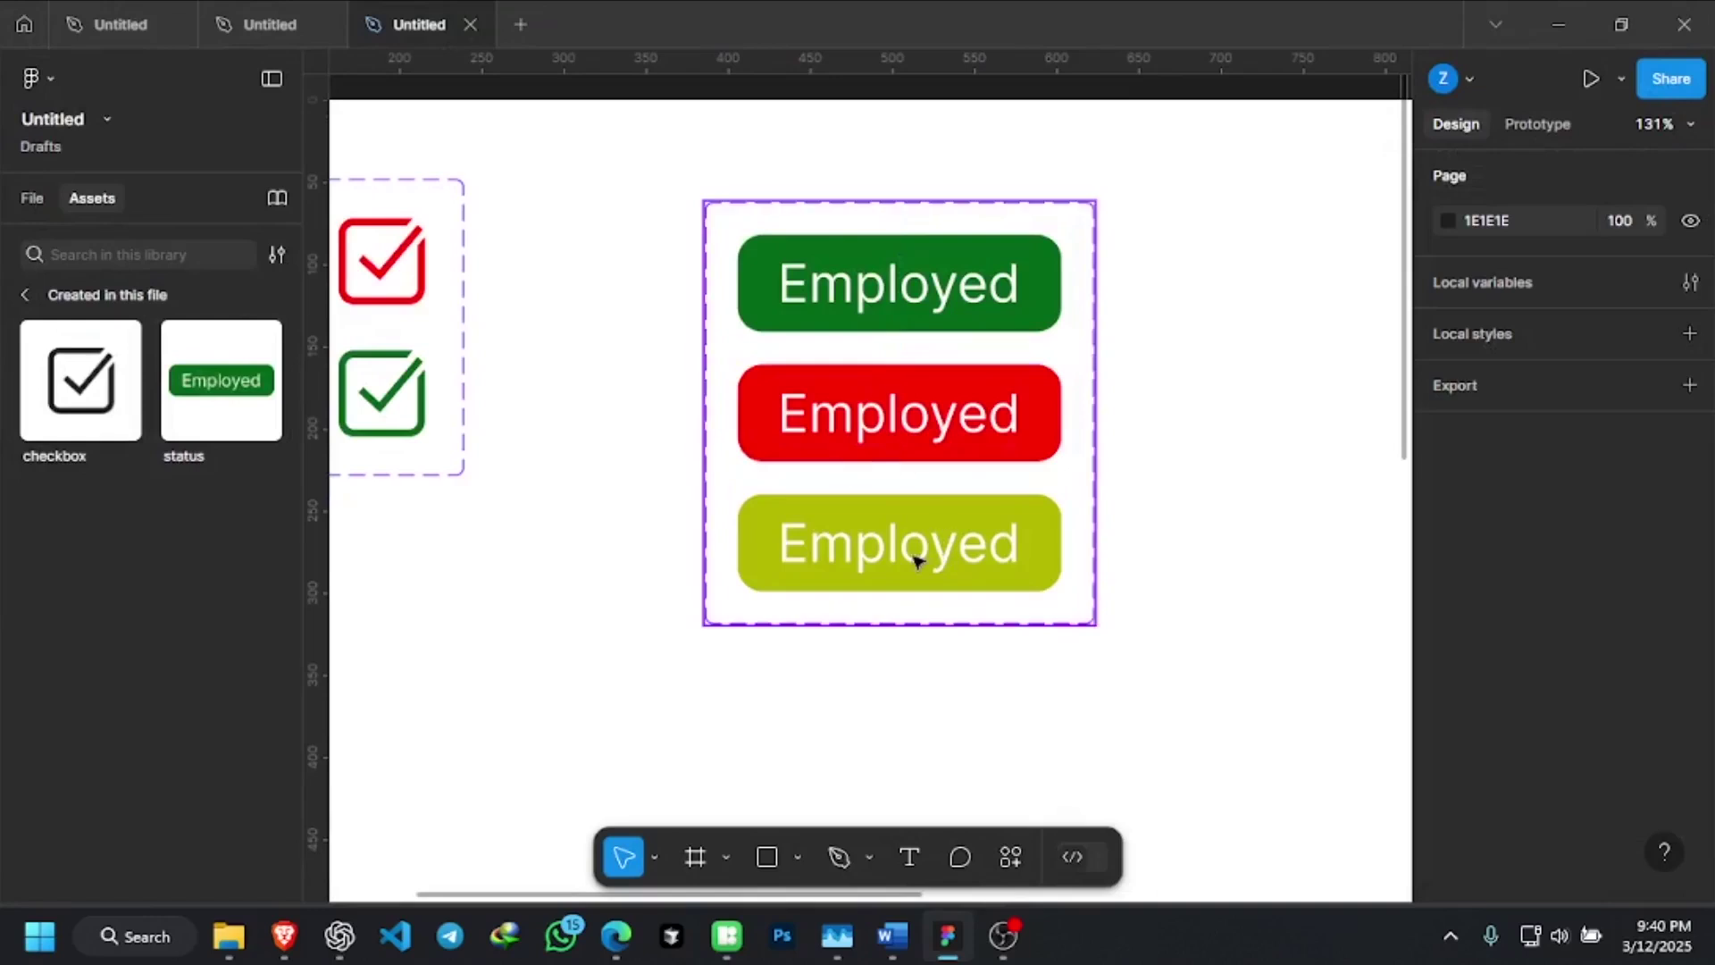
Relabel the bottom button Student and the red button Unemployed
click(915, 558)
double_click(915, 556)
click(913, 546)
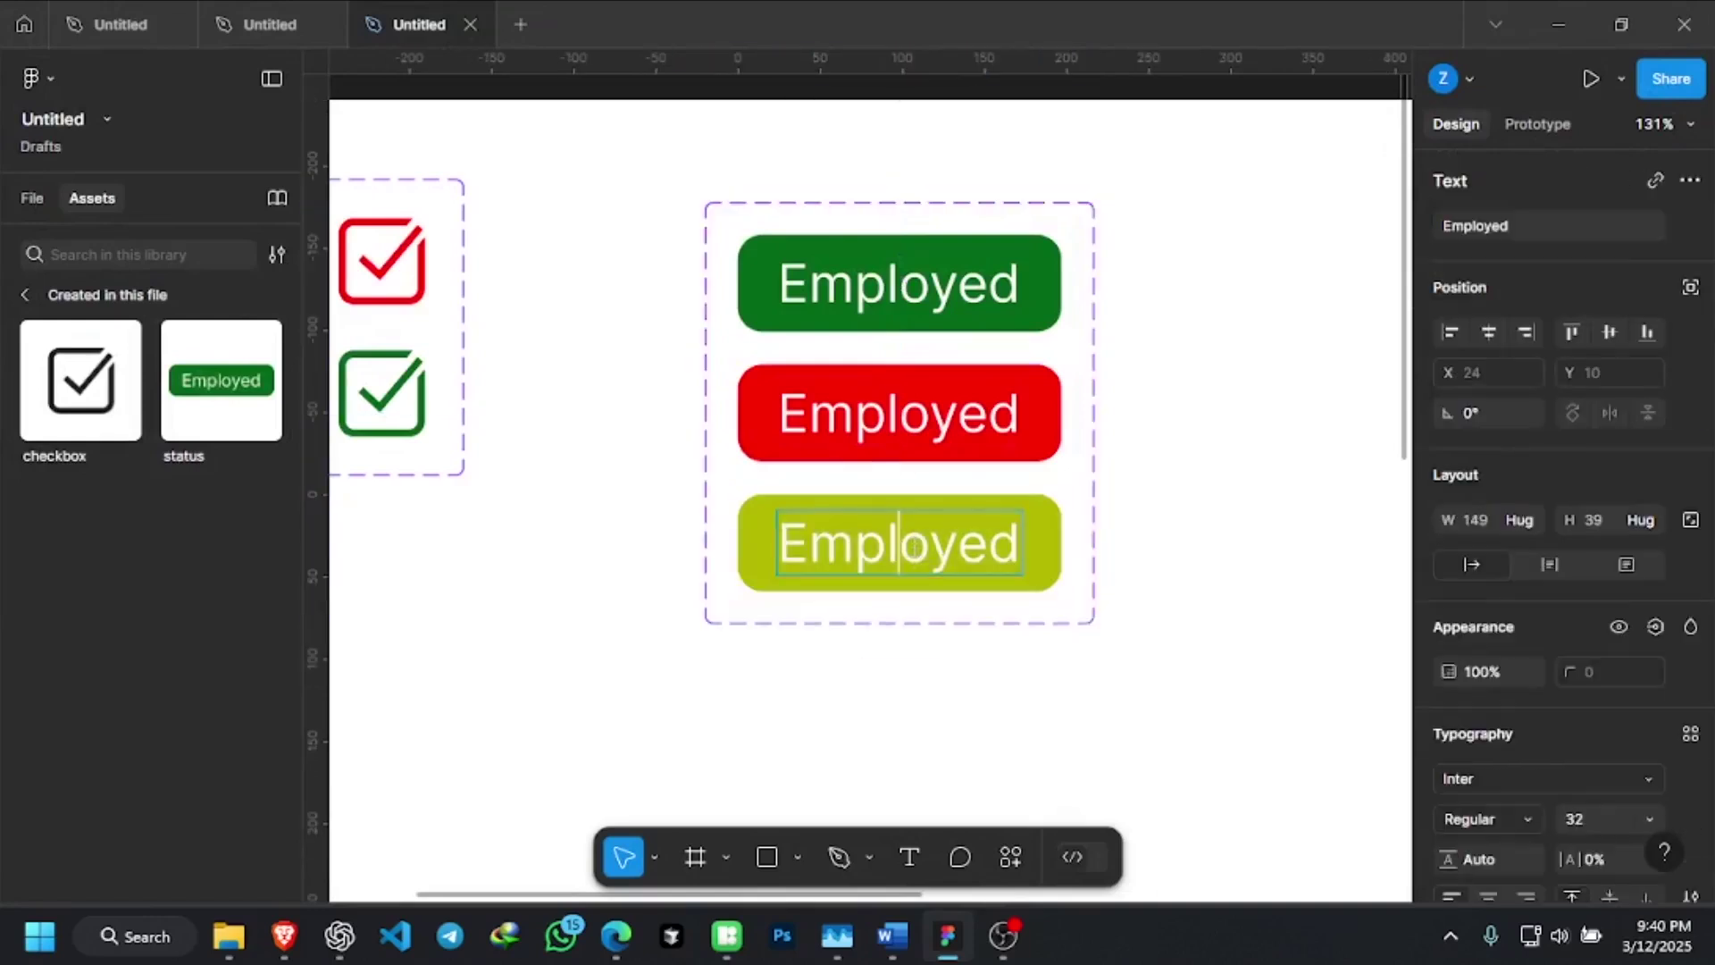
key(ctrl+a)
text(St)
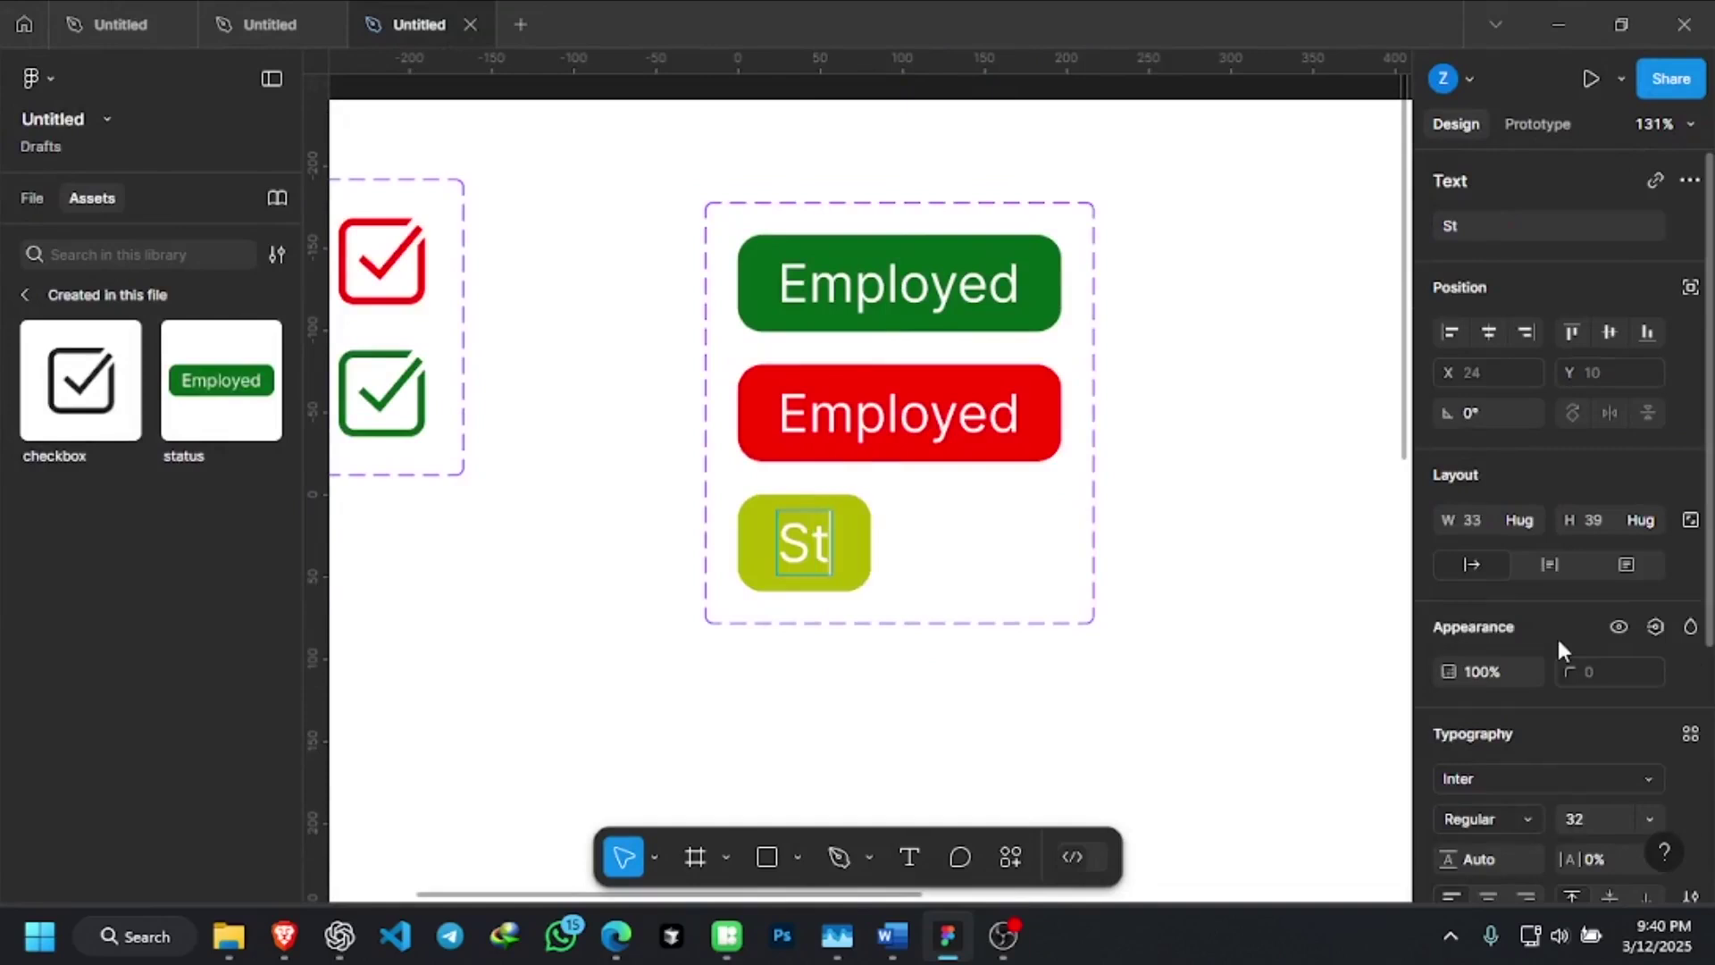
text(udent)
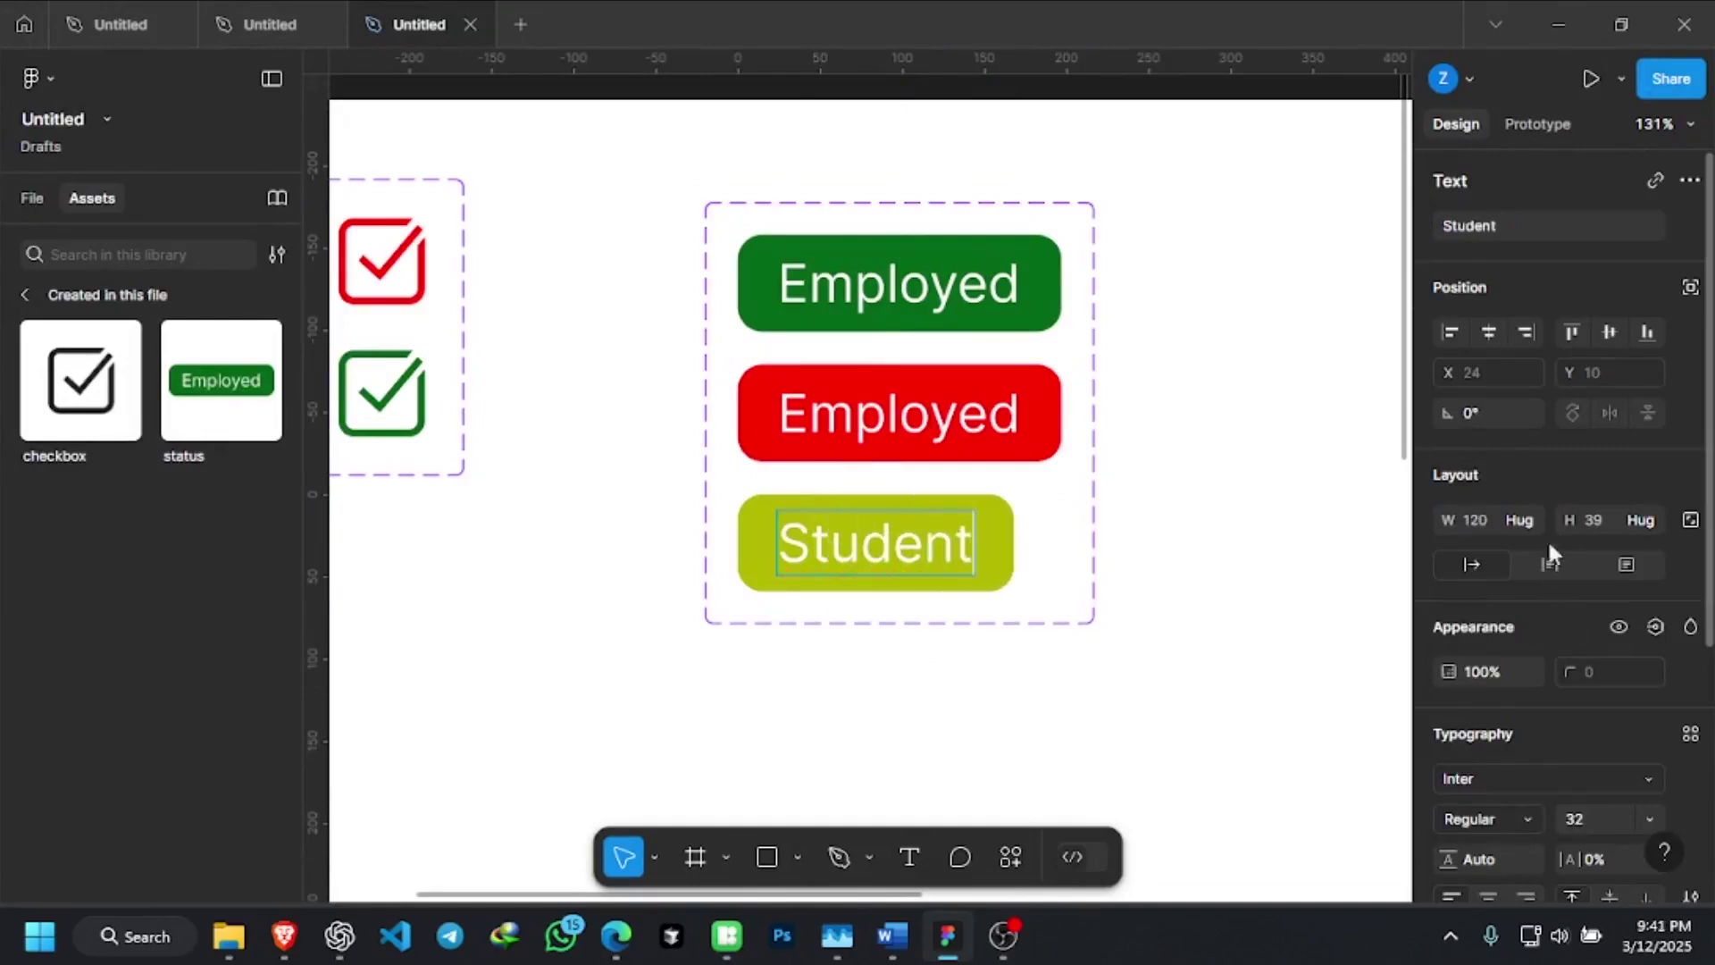
double_click(905, 414)
double_click(905, 414)
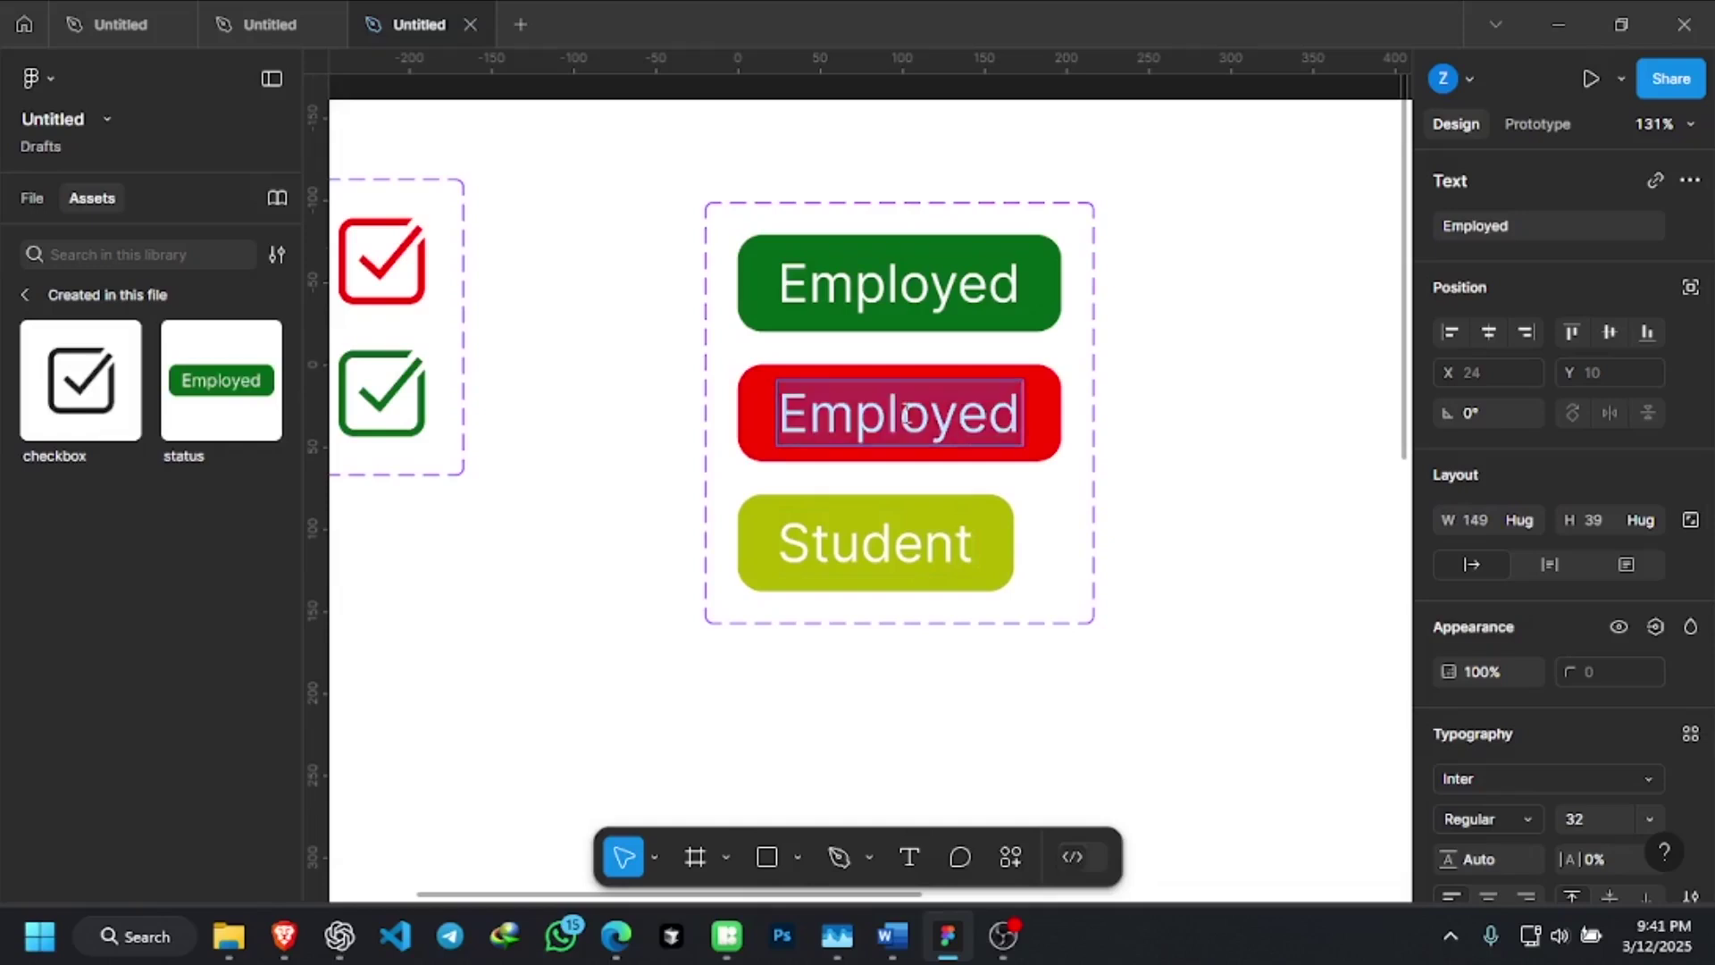
text(Un)
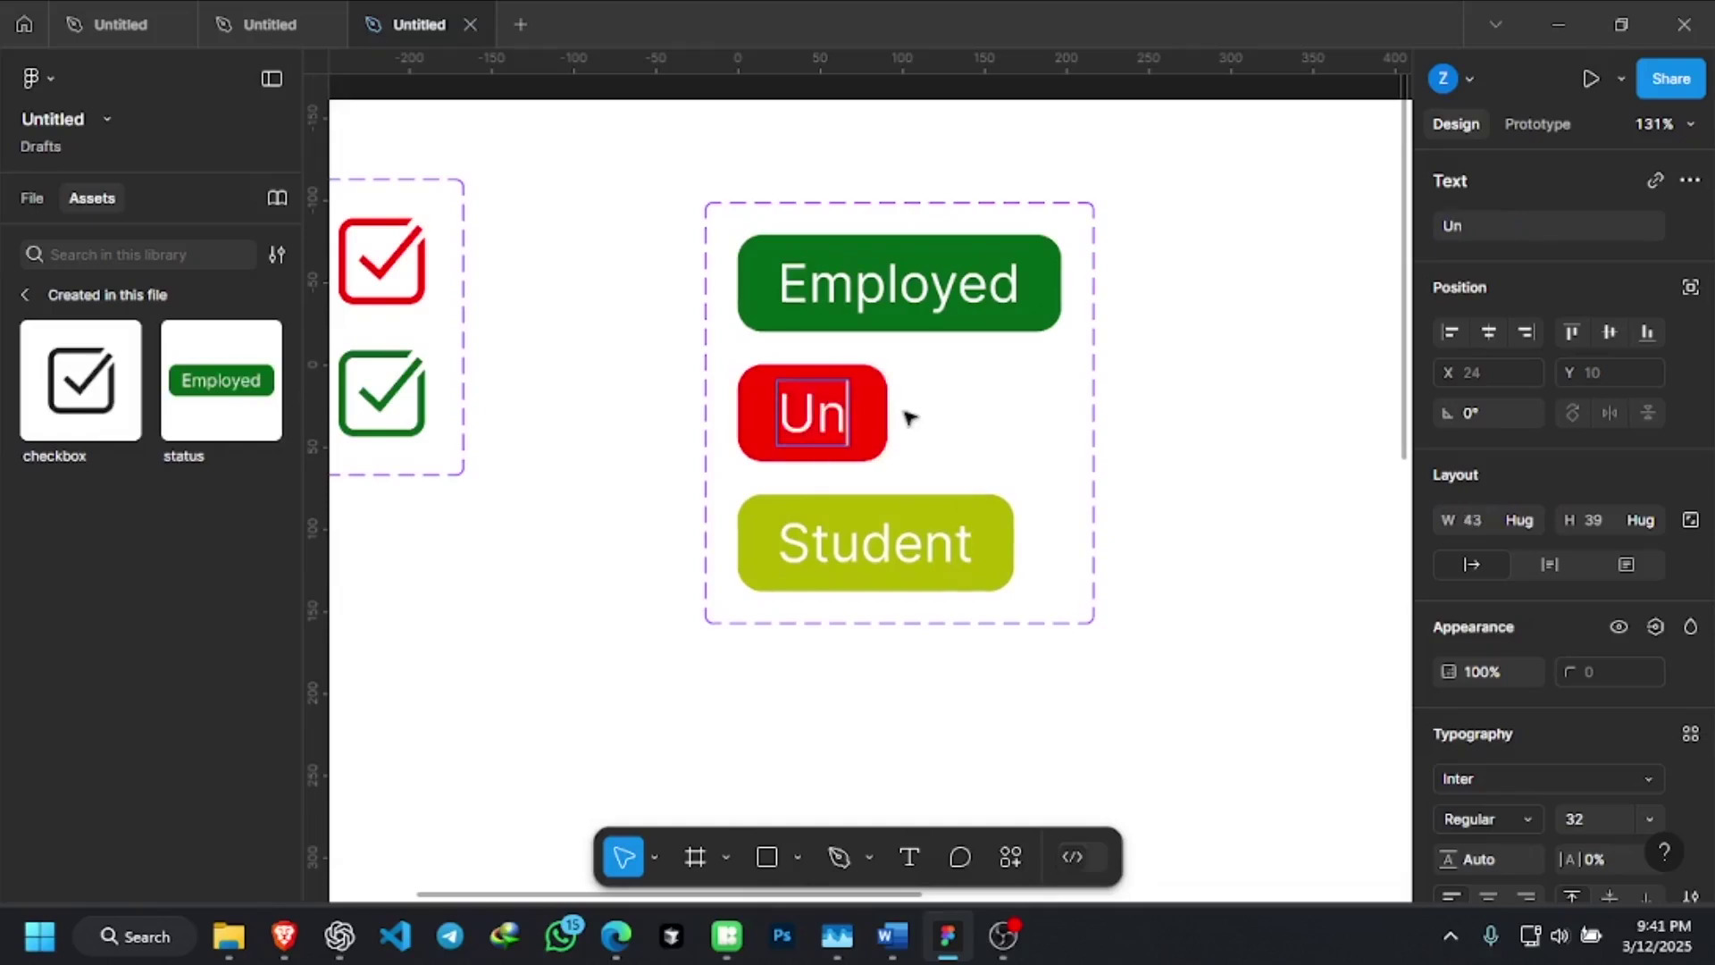
text(employed)
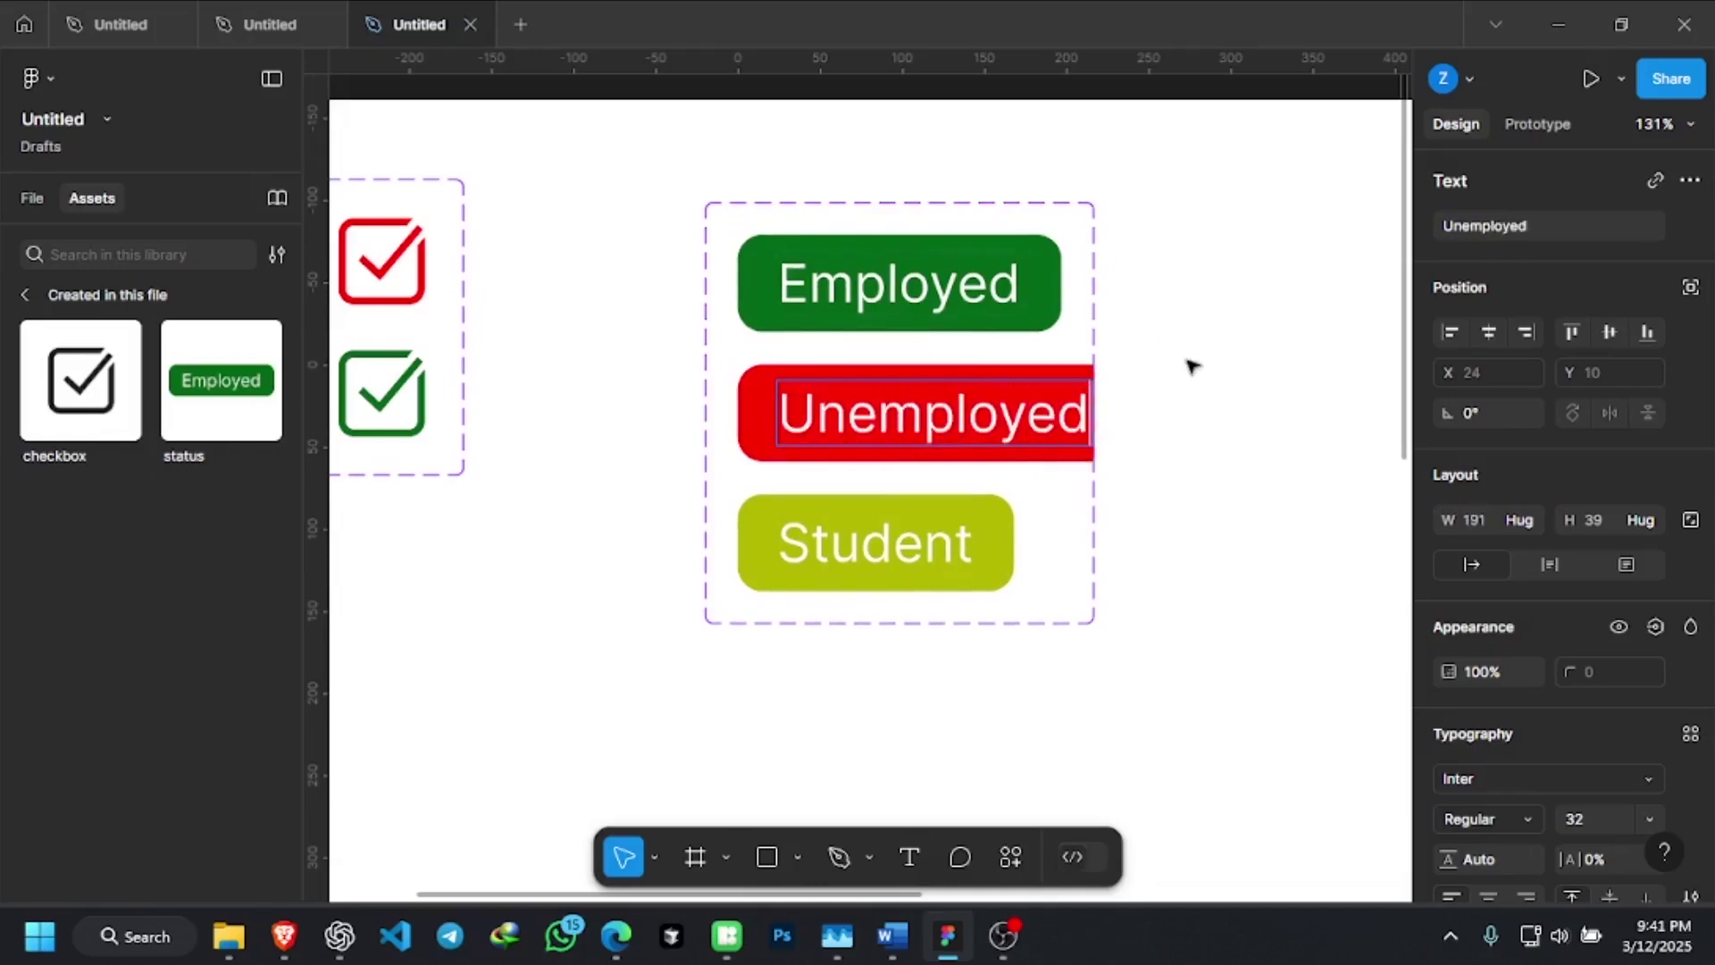
key(Escape)
Widen the status component set to 283 so Unemployed fits
click(1099, 322)
click(1101, 321)
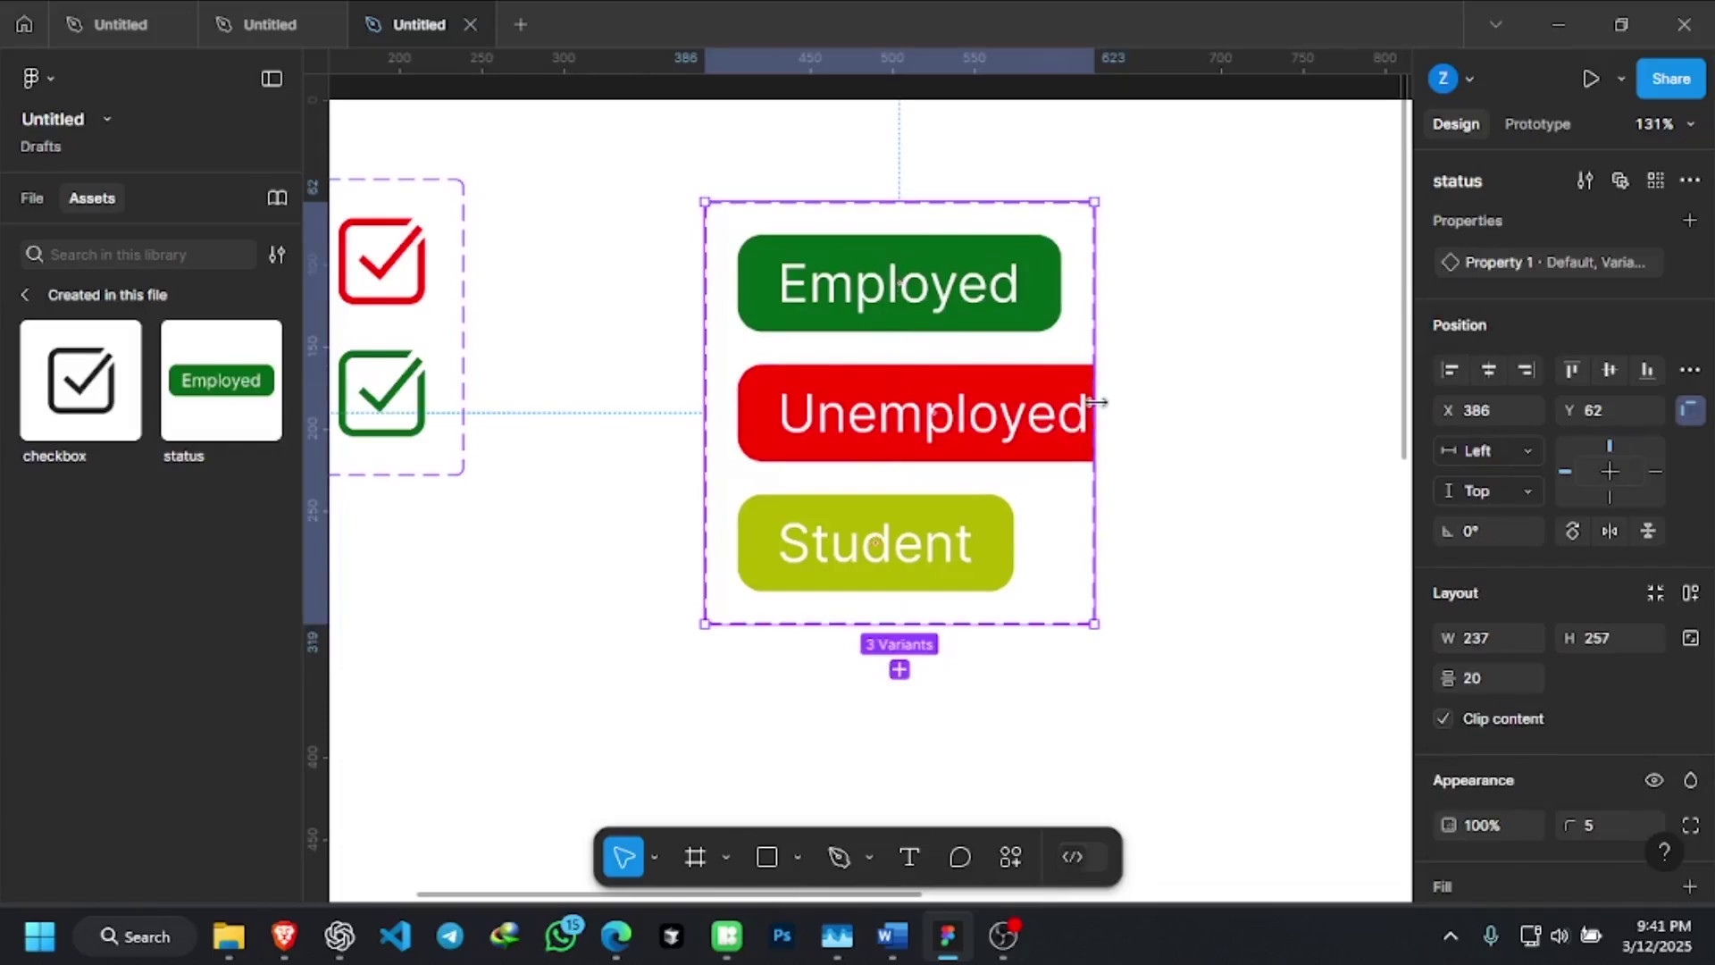
drag(1096, 402, 1170, 433)
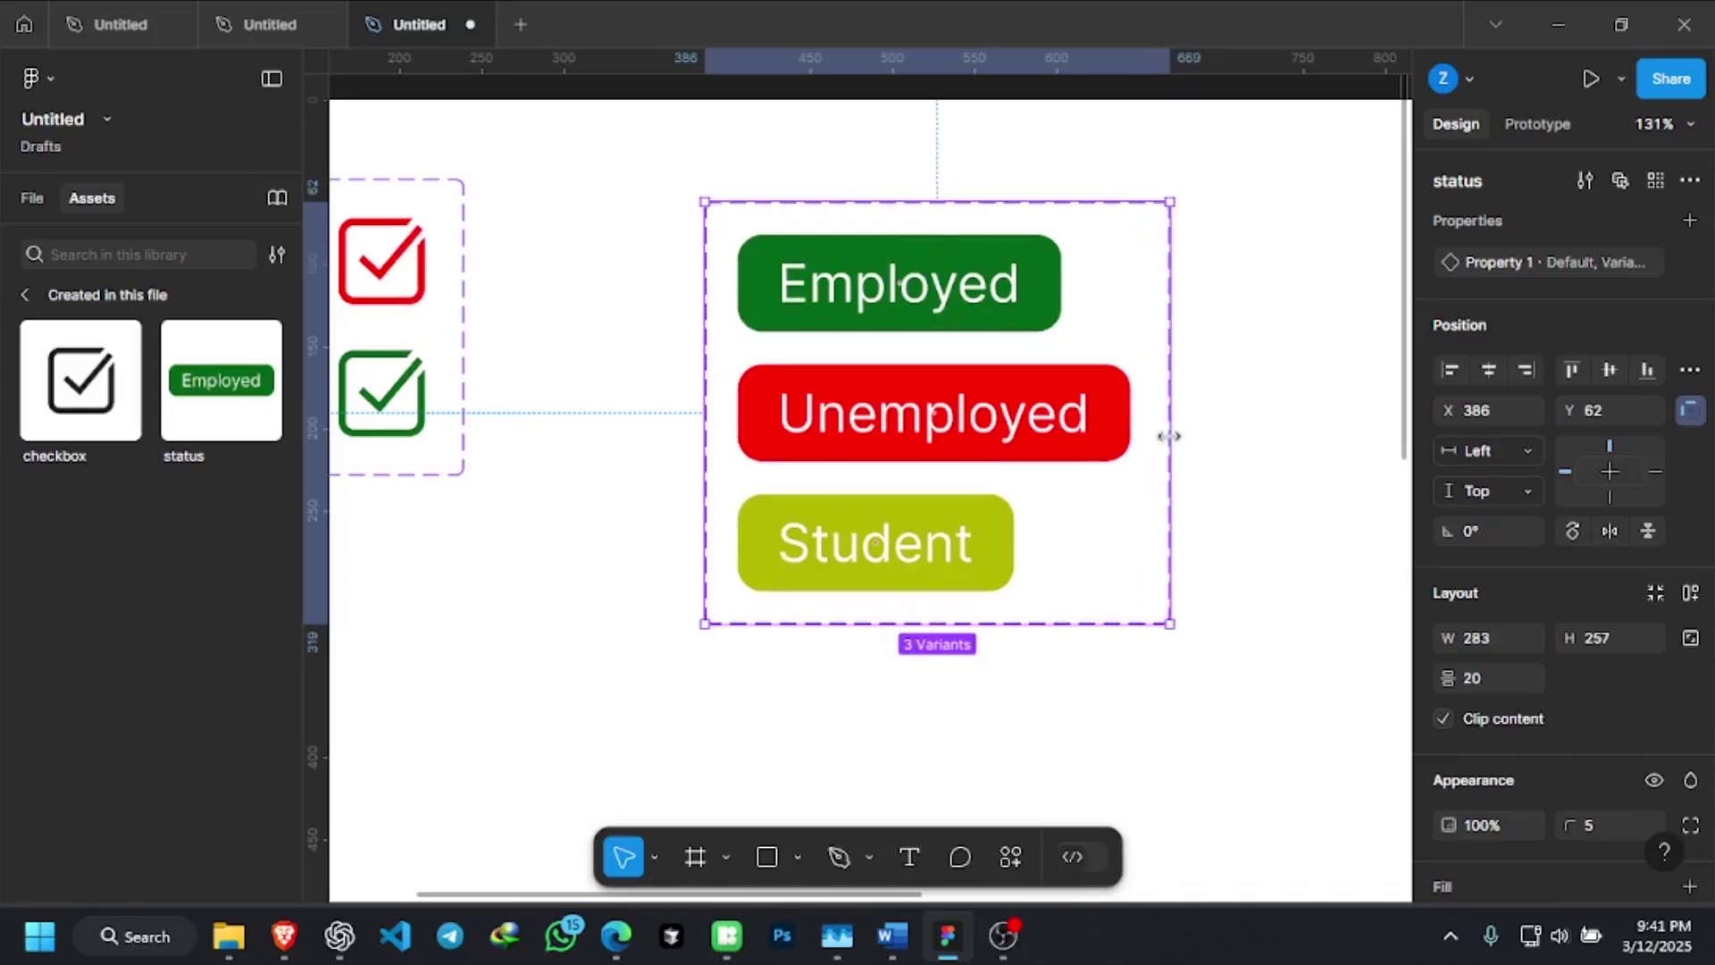
click(1229, 505)
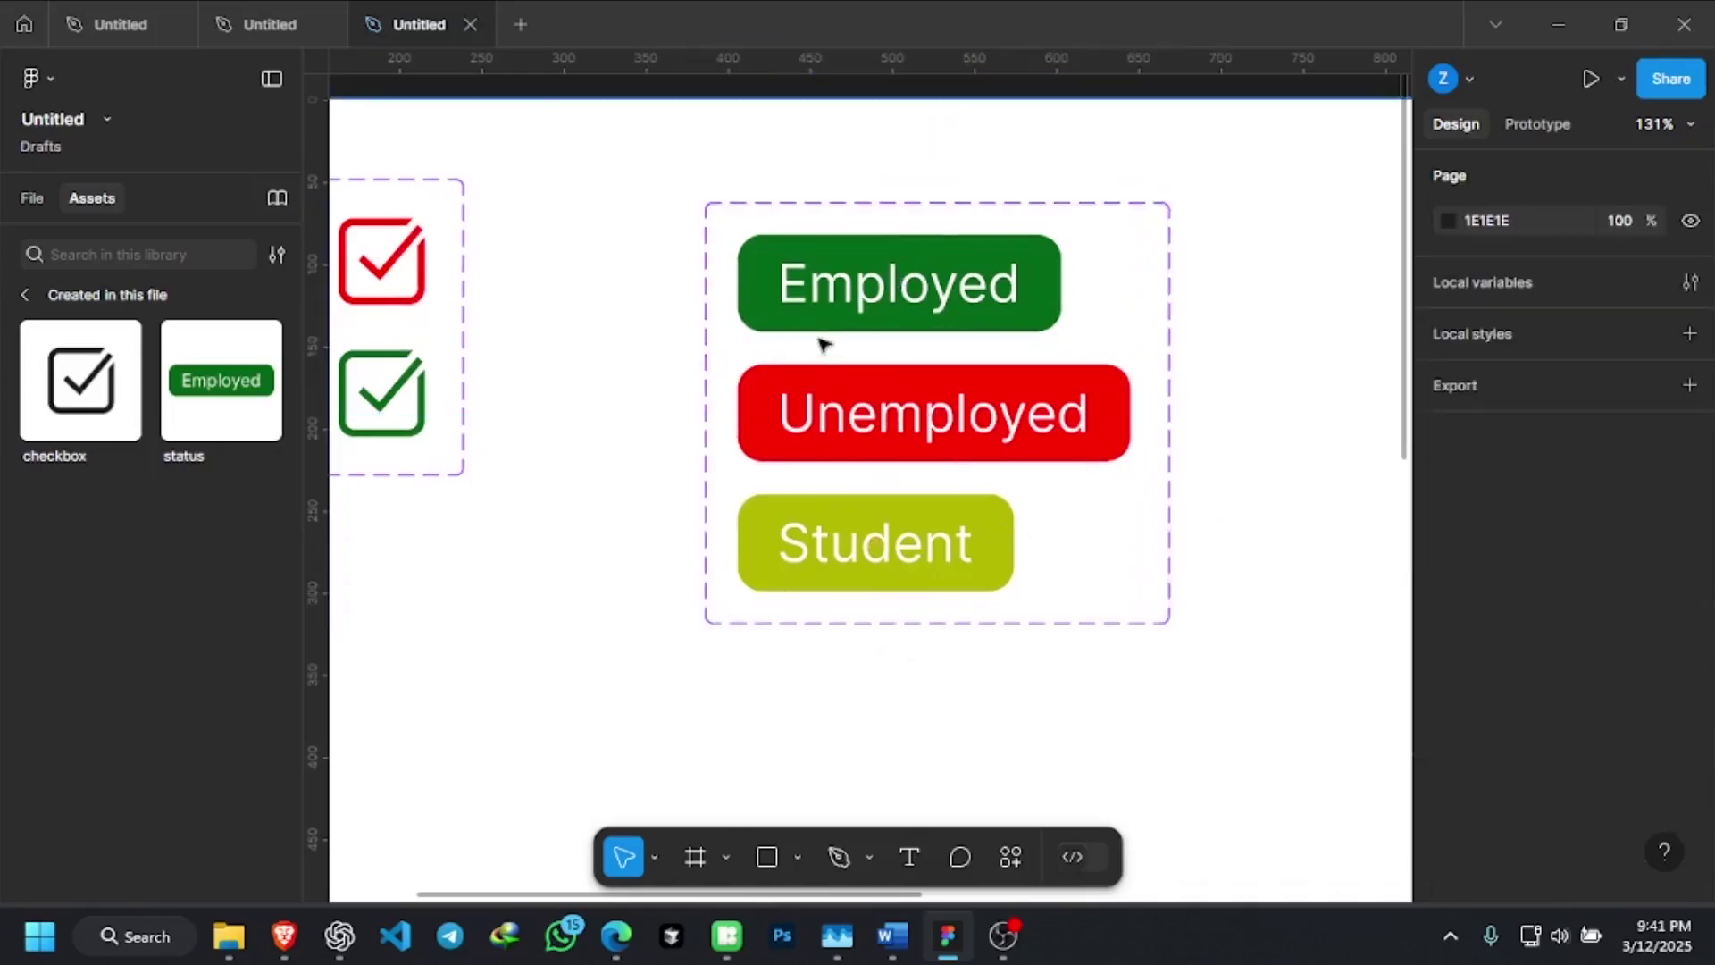
Move the status set up beside the checkbox set at the top-left of Desktop - 1
scroll(821, 341, down, 2)
scroll(821, 341, down, 5)
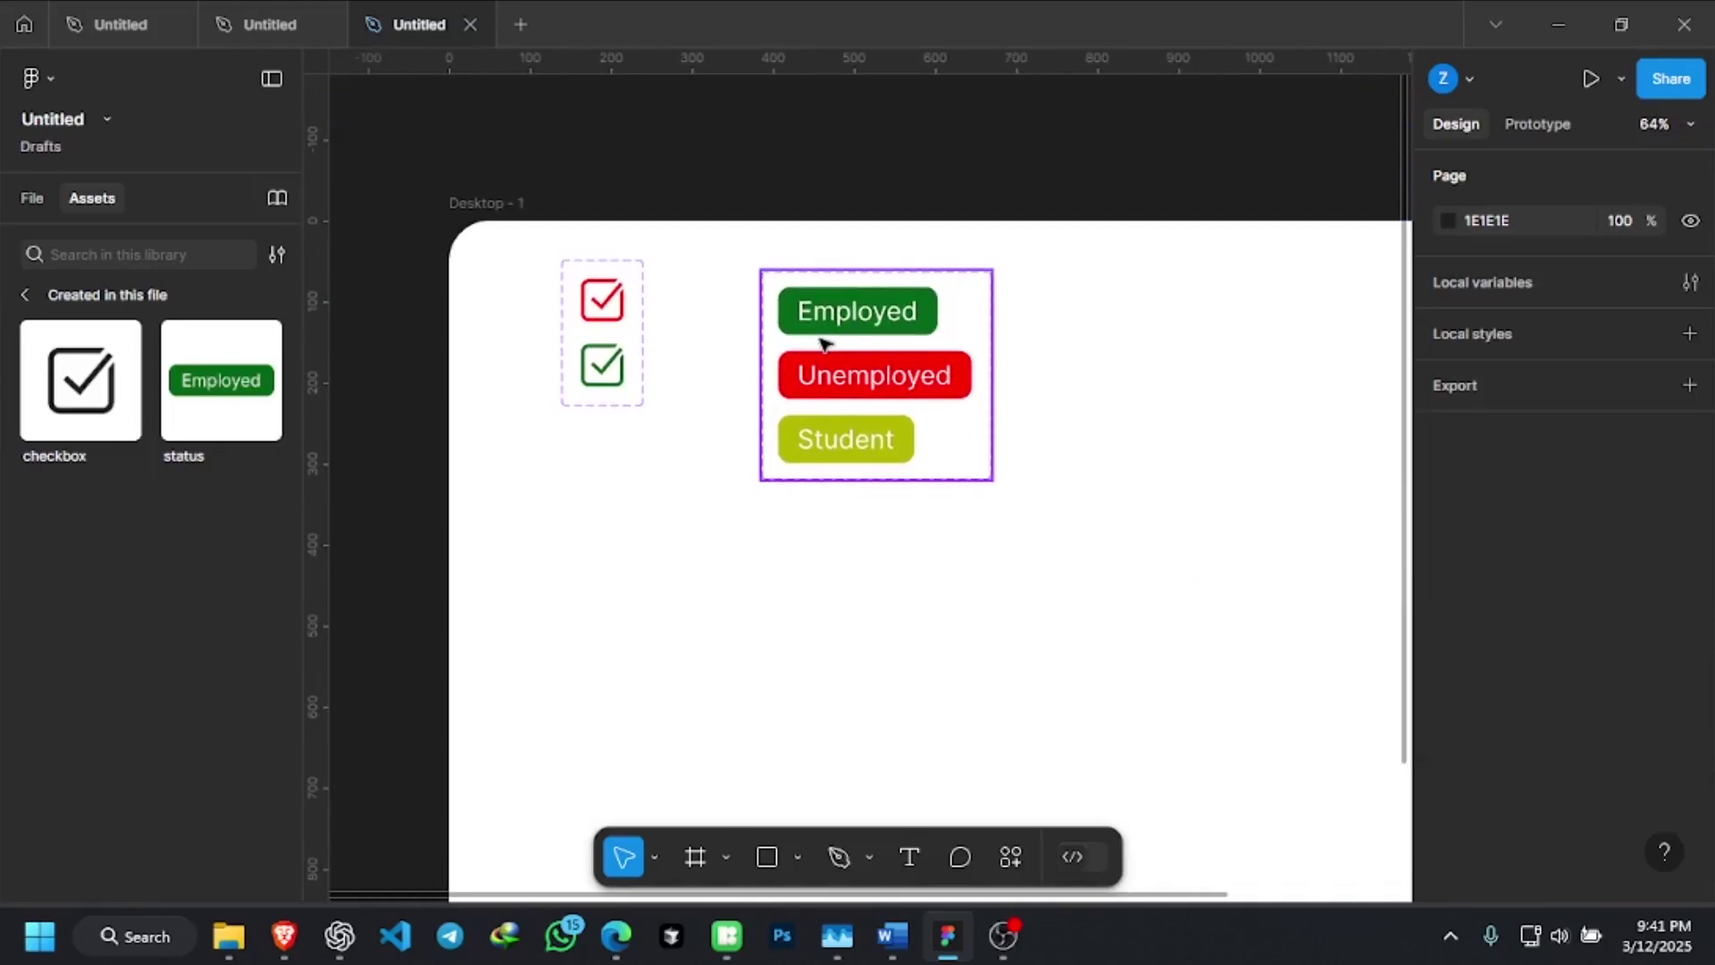
drag(848, 368, 753, 334)
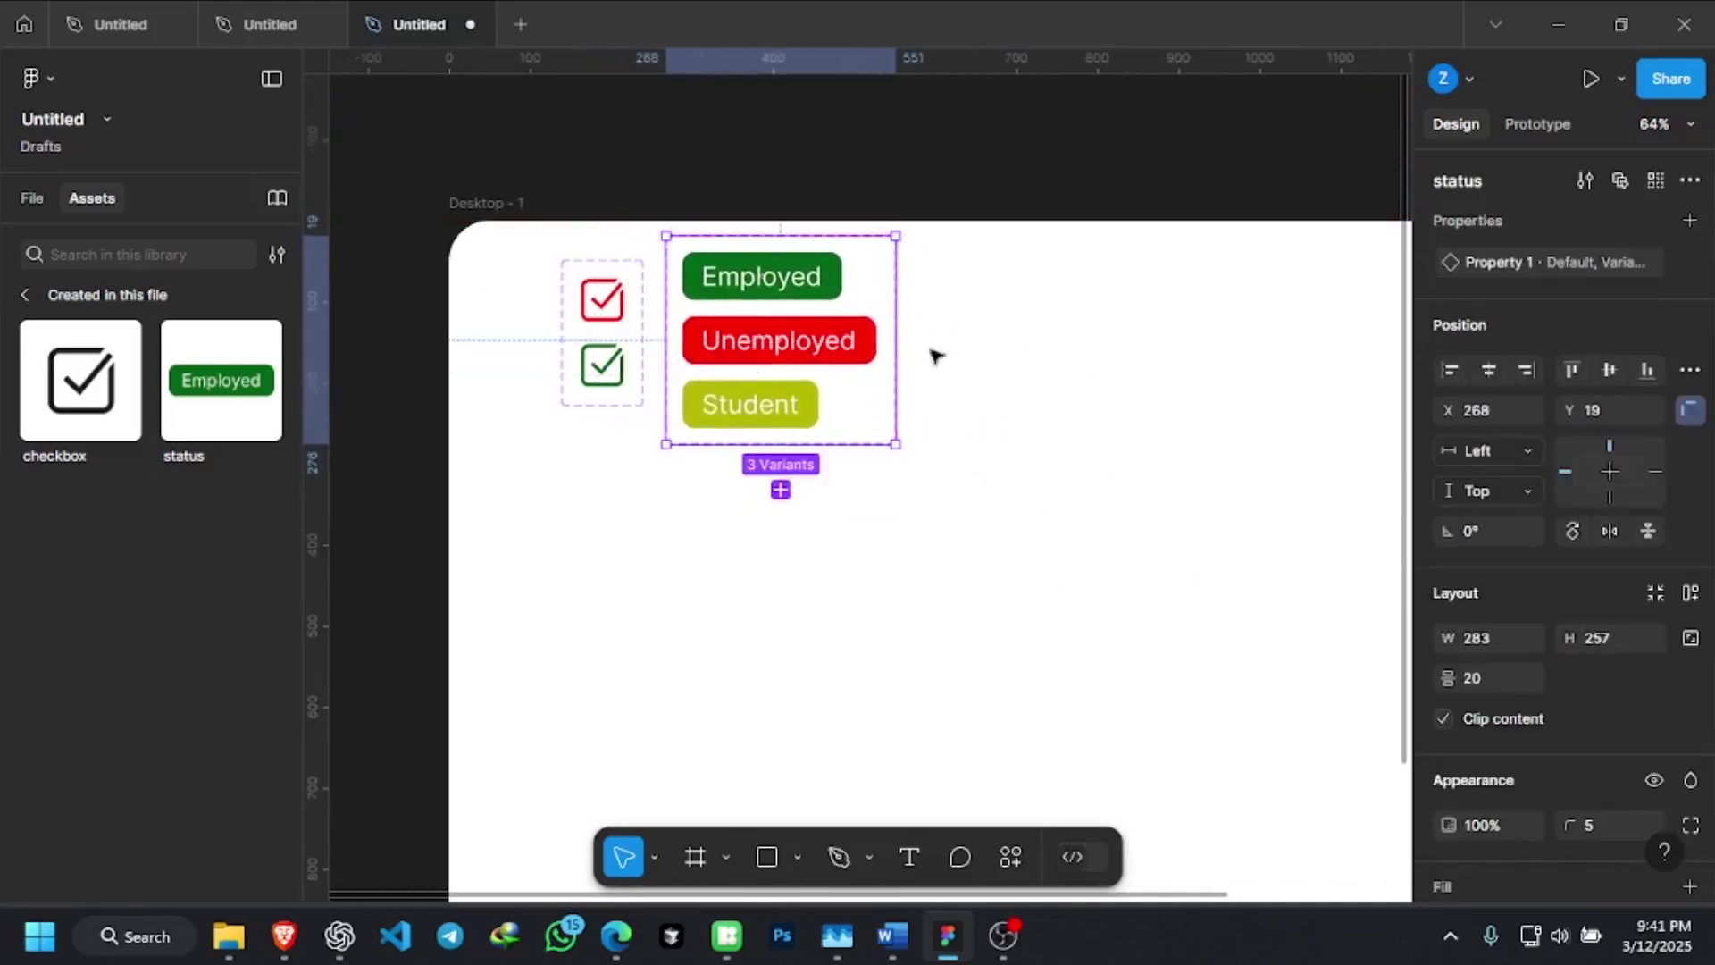
scroll(759, 290, down, 3)
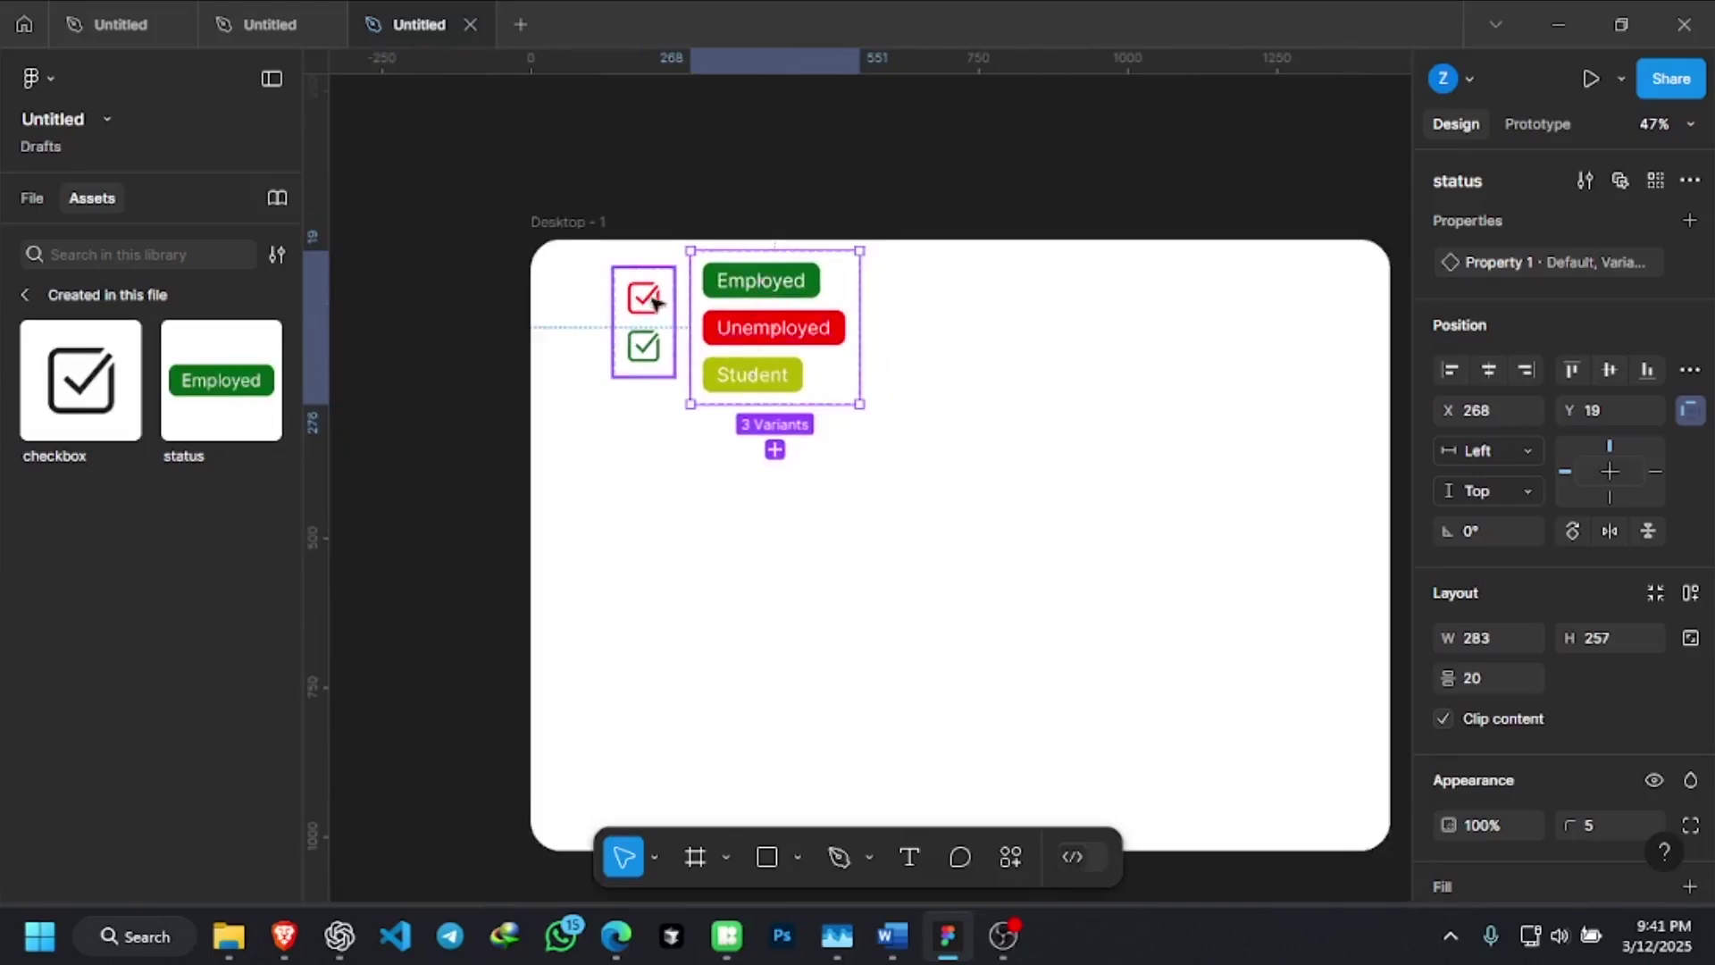
click(658, 297)
click(692, 332)
click(665, 326)
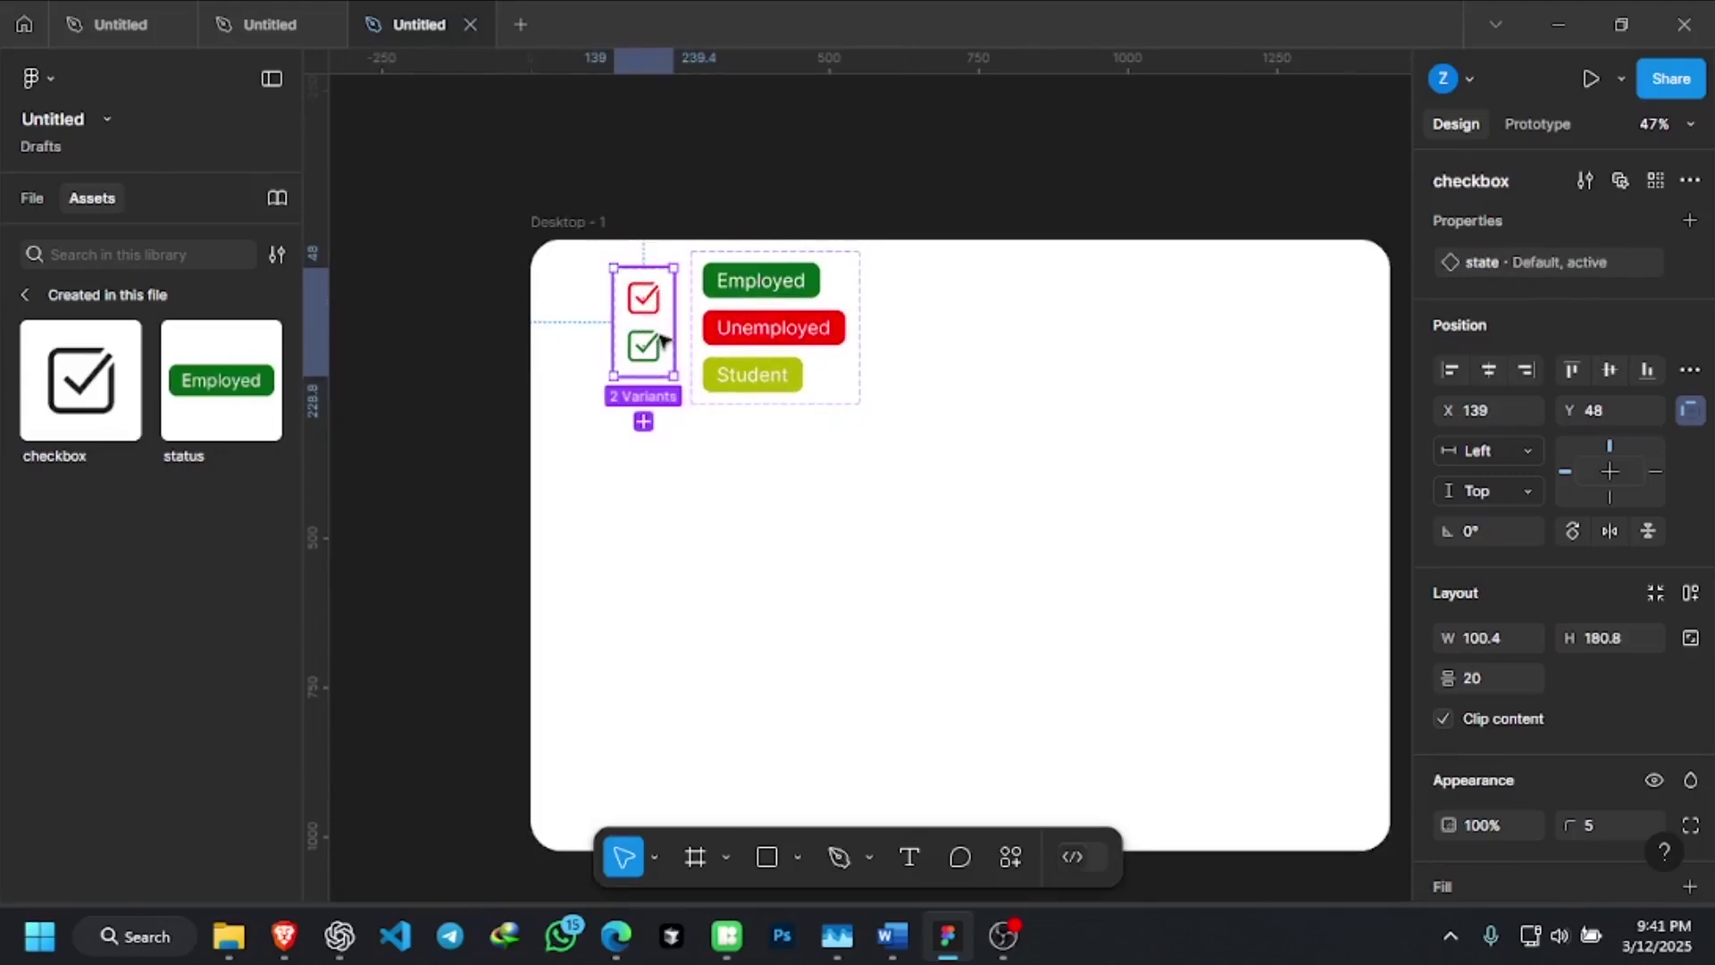
scroll(783, 331, down, 3)
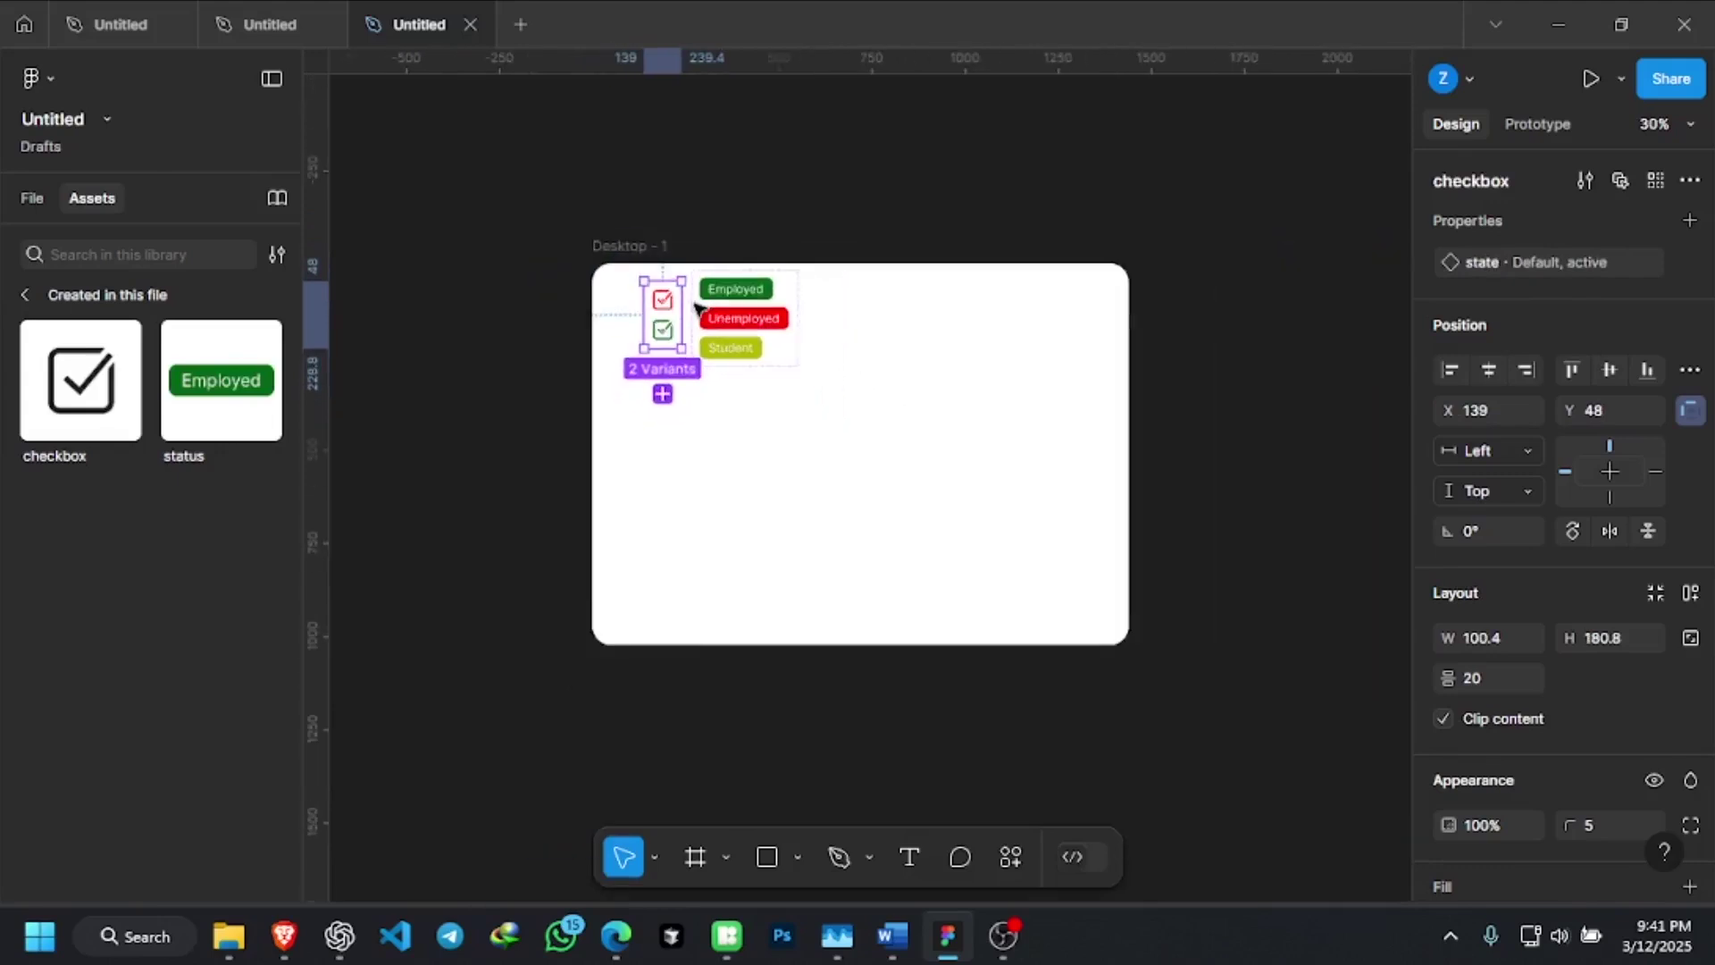
scroll(784, 330, up, 4)
scroll(685, 288, down, 1)
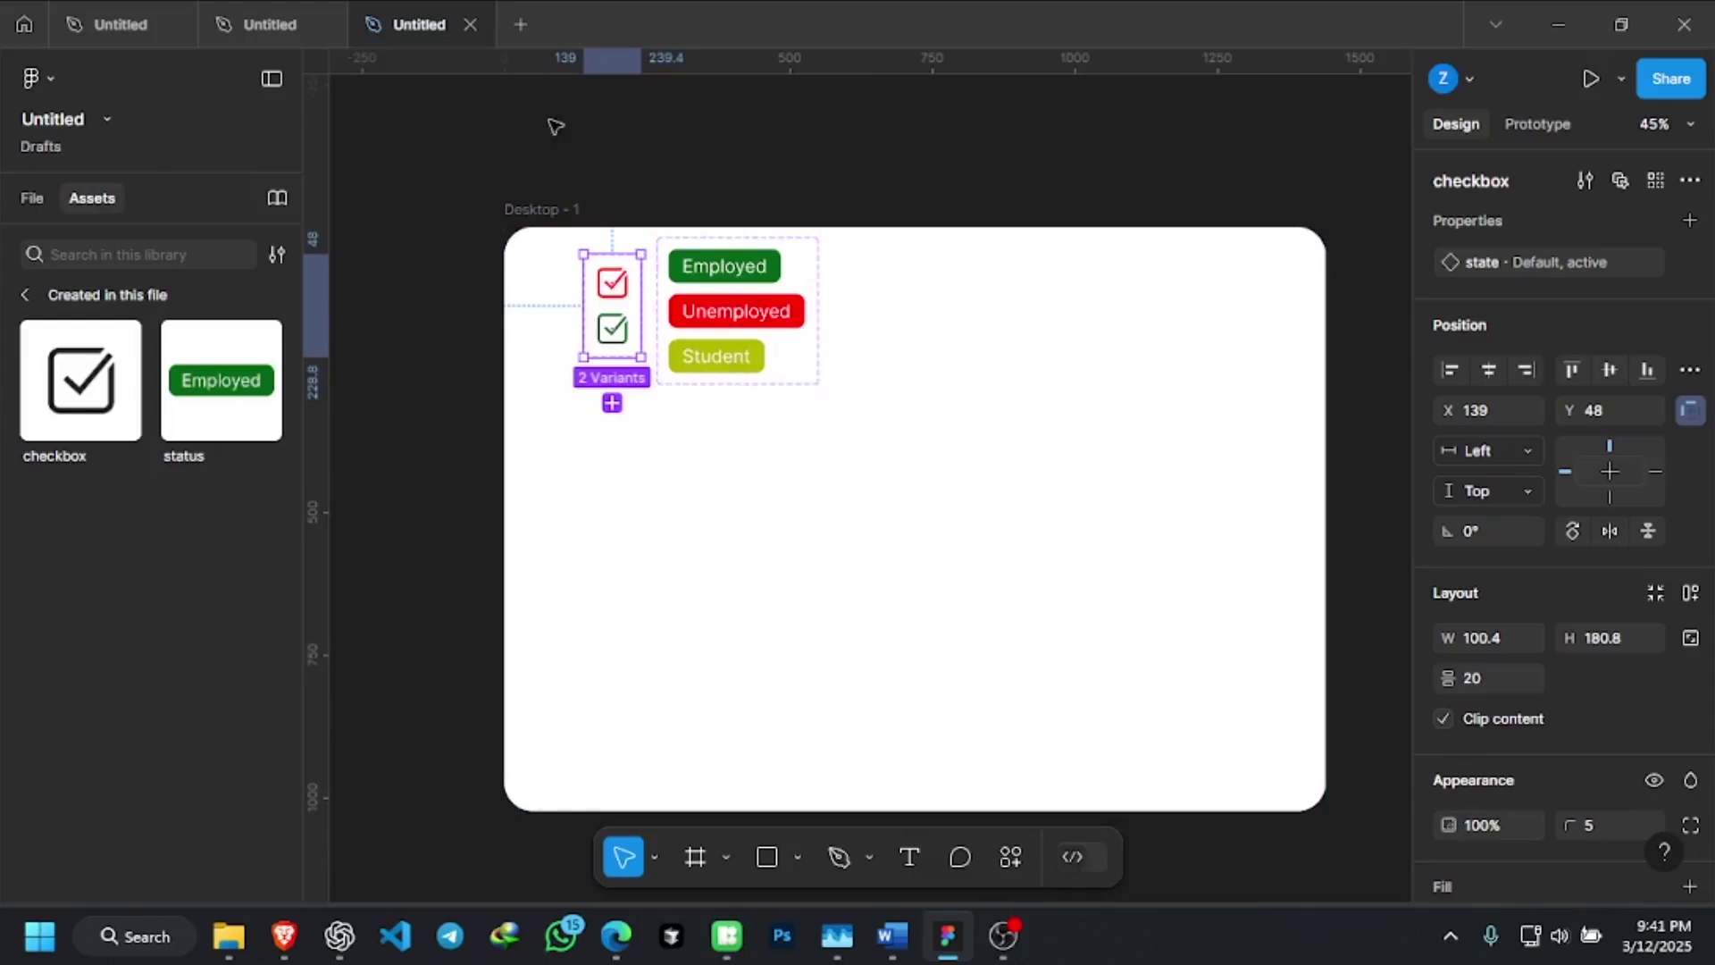
click(250, 21)
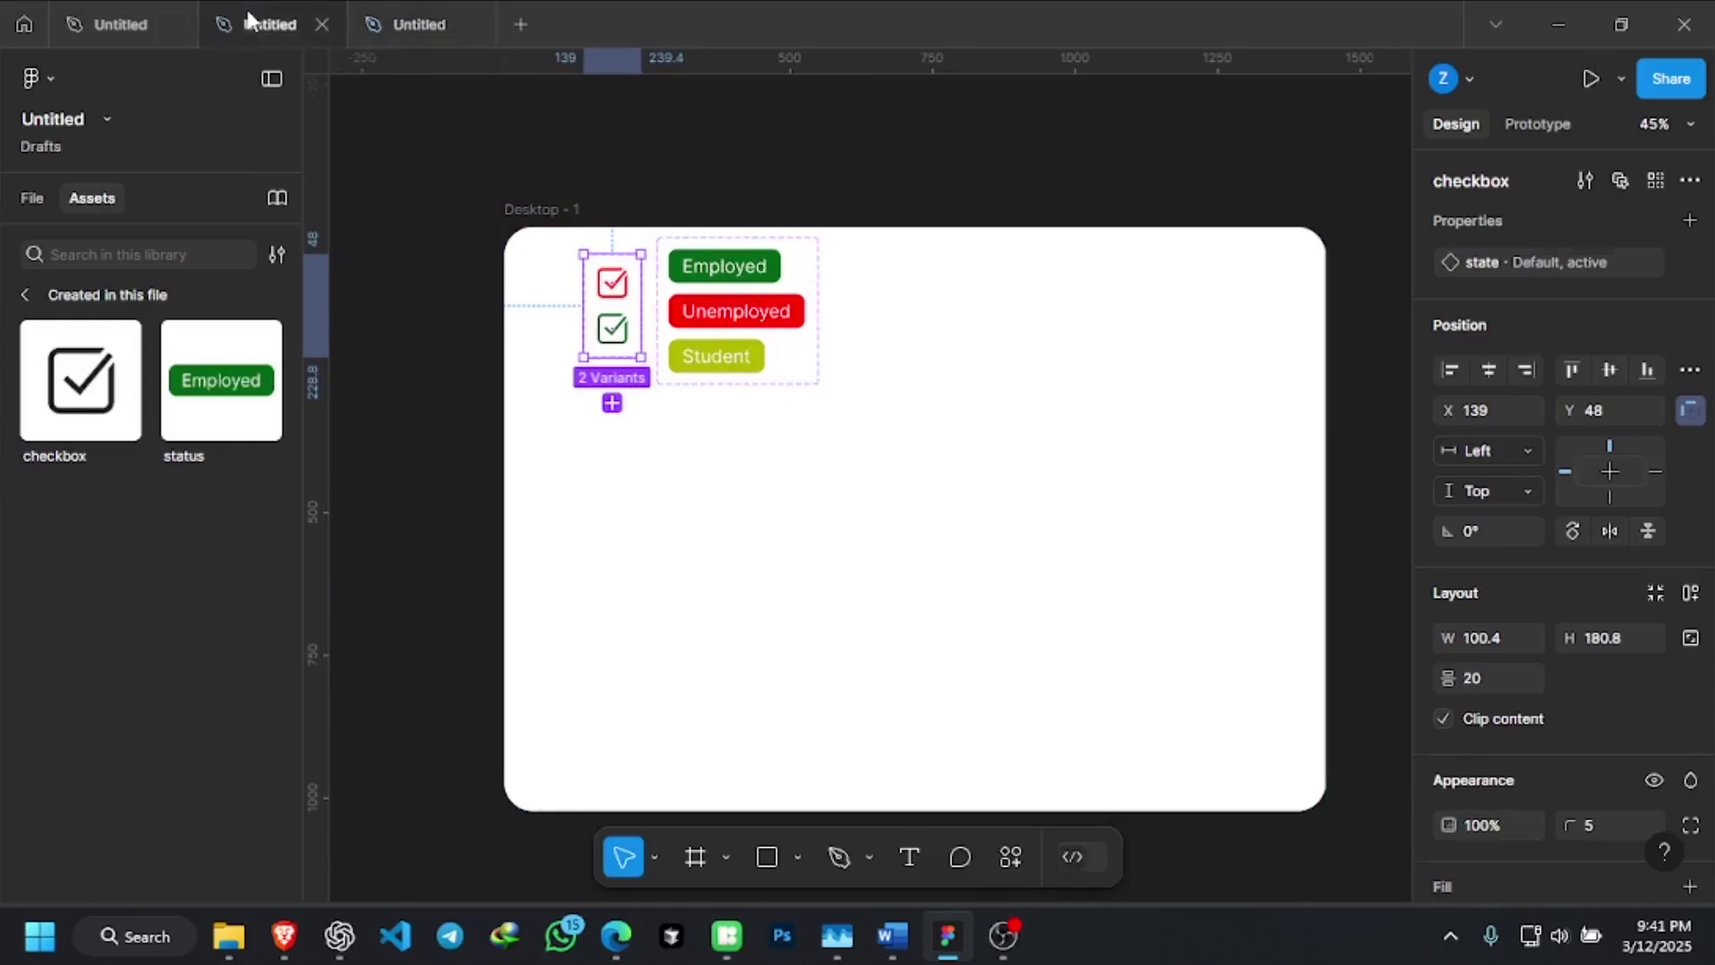
scroll(809, 548, up, 3)
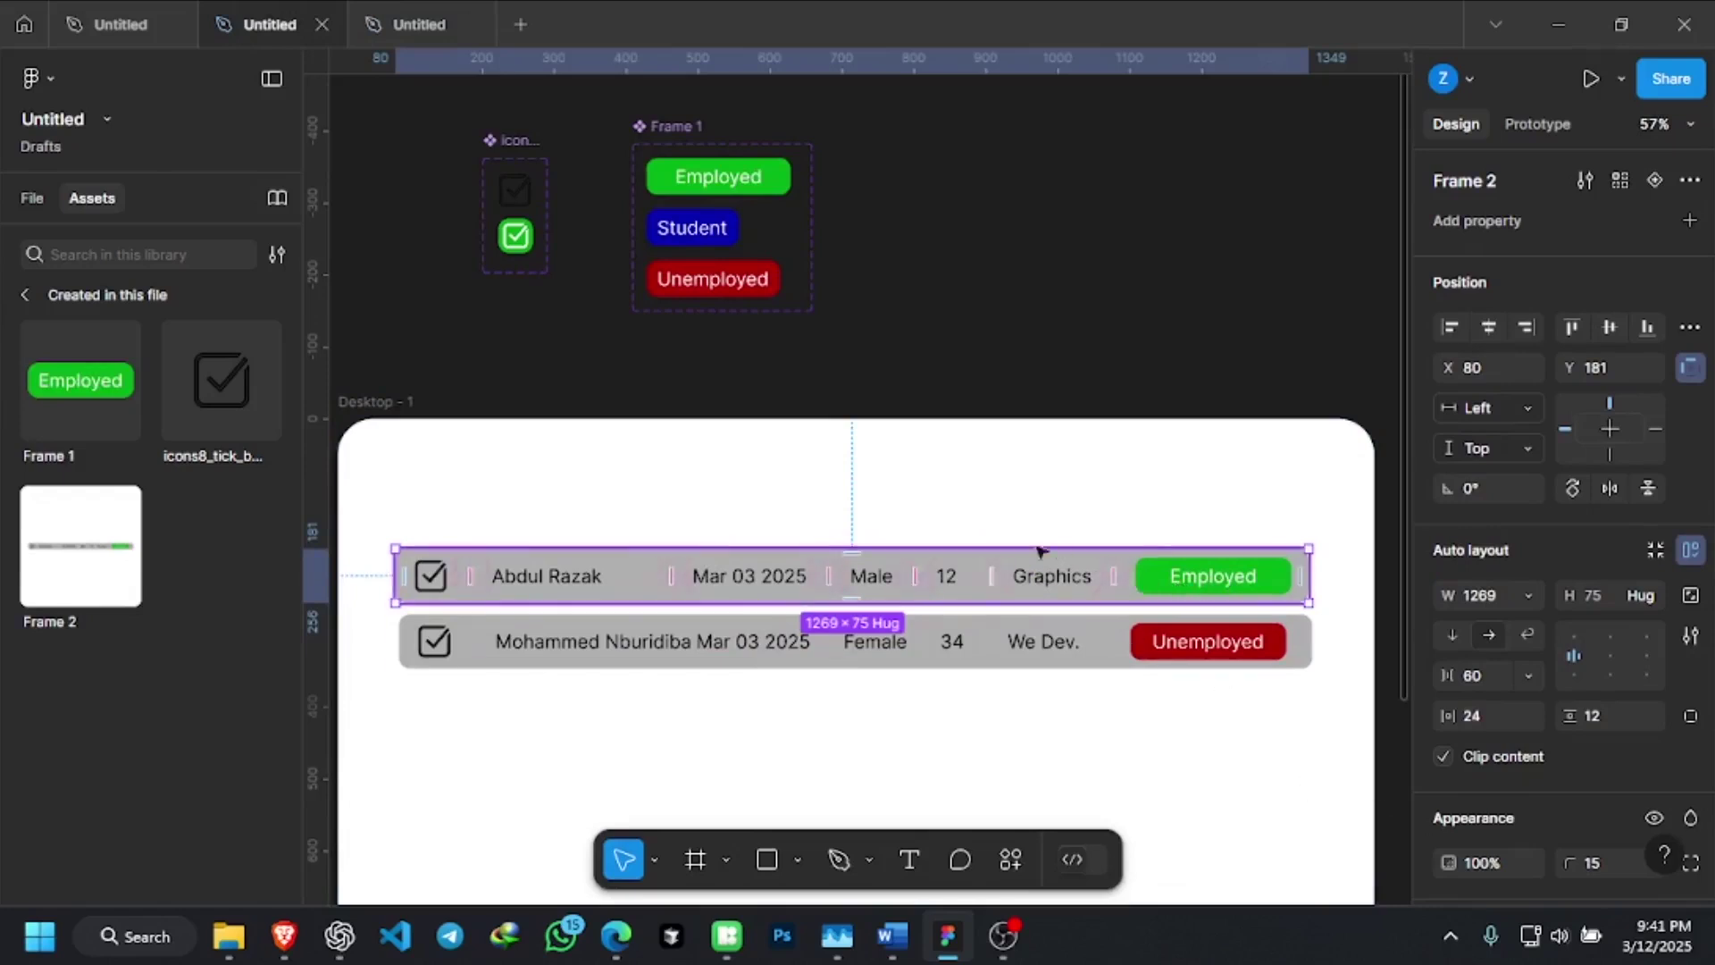
click(438, 24)
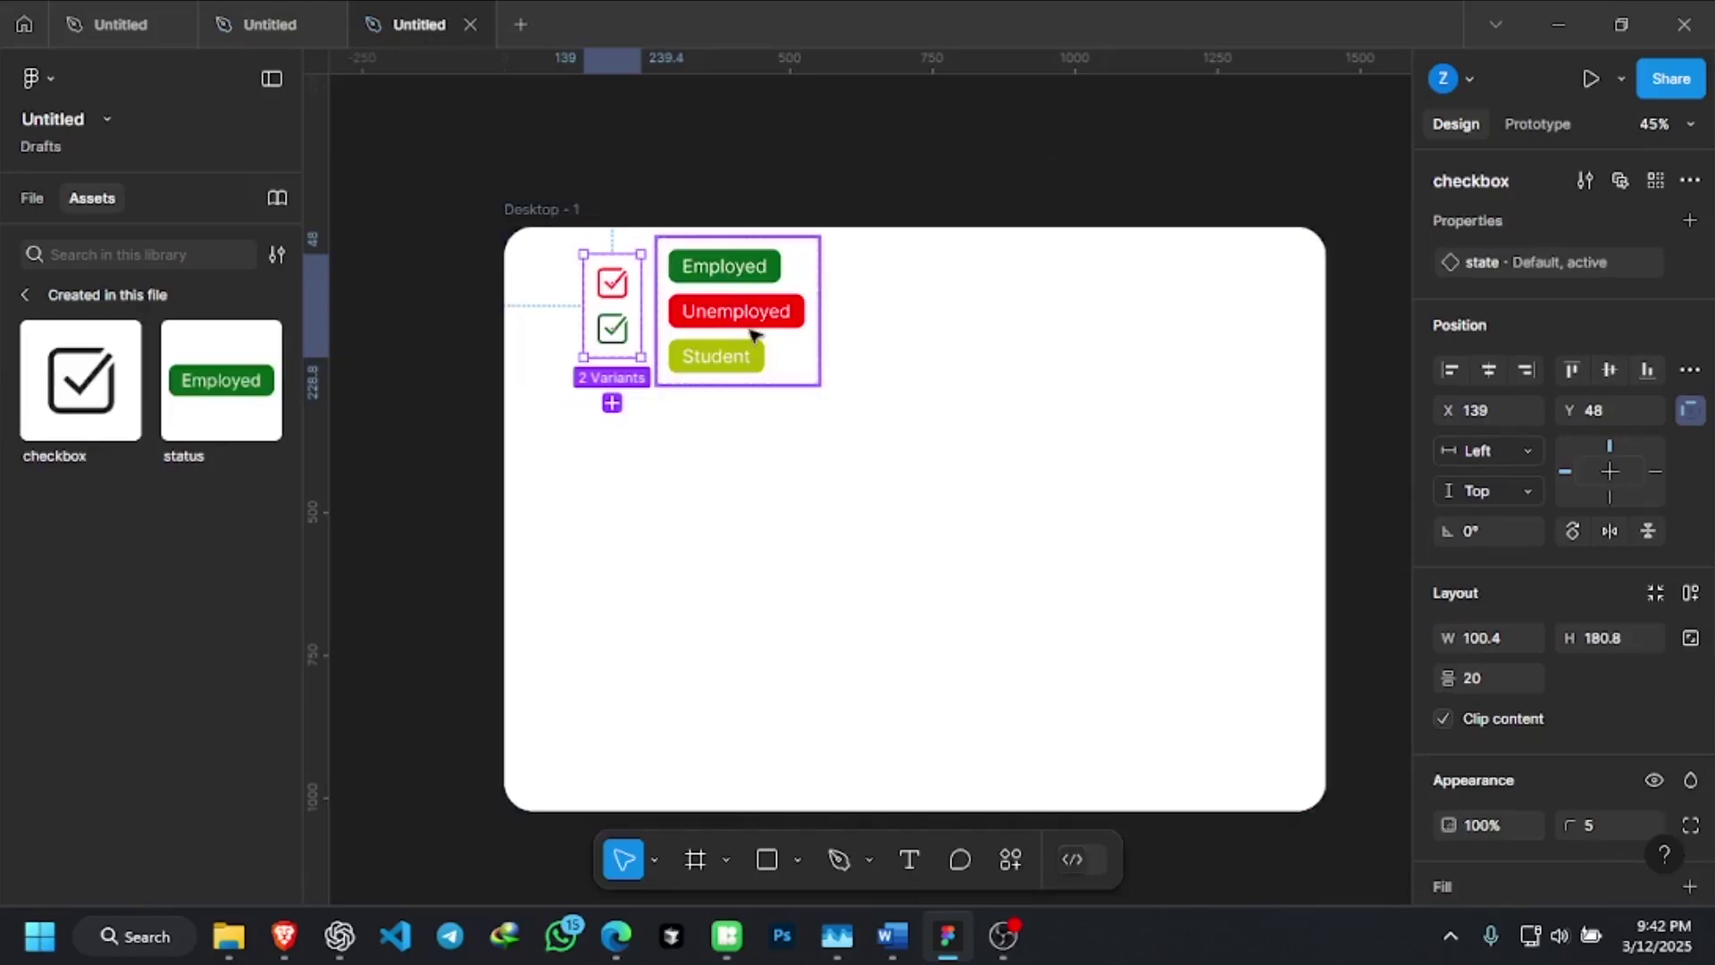
click(860, 355)
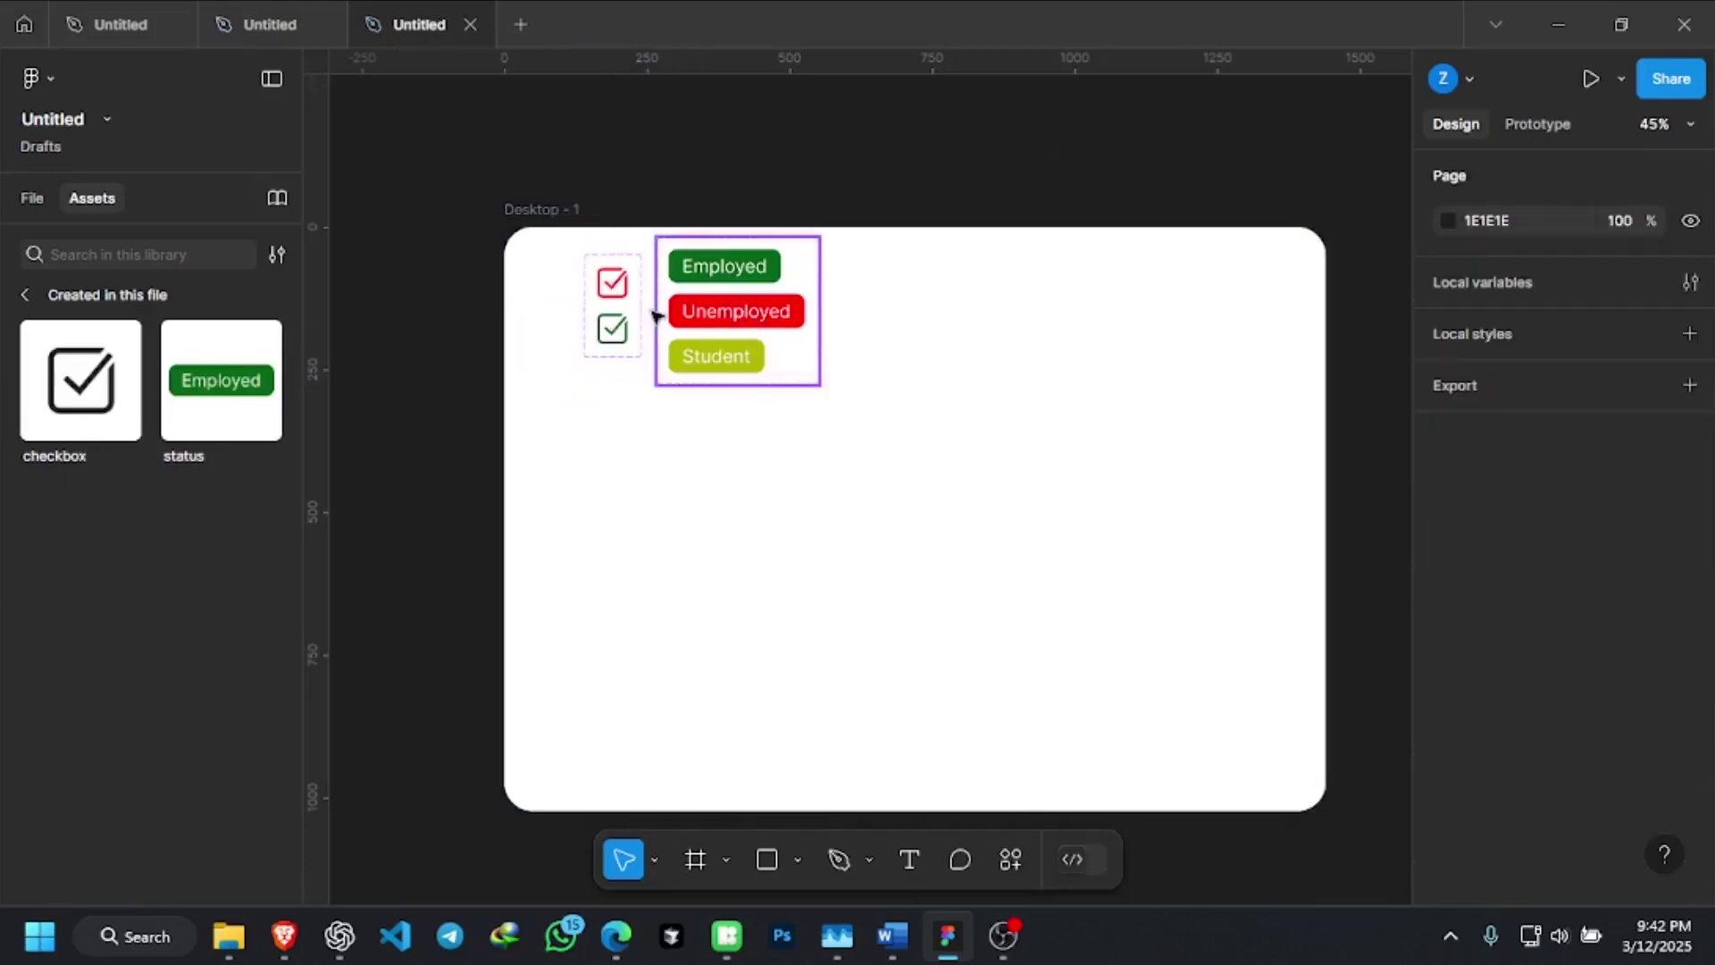
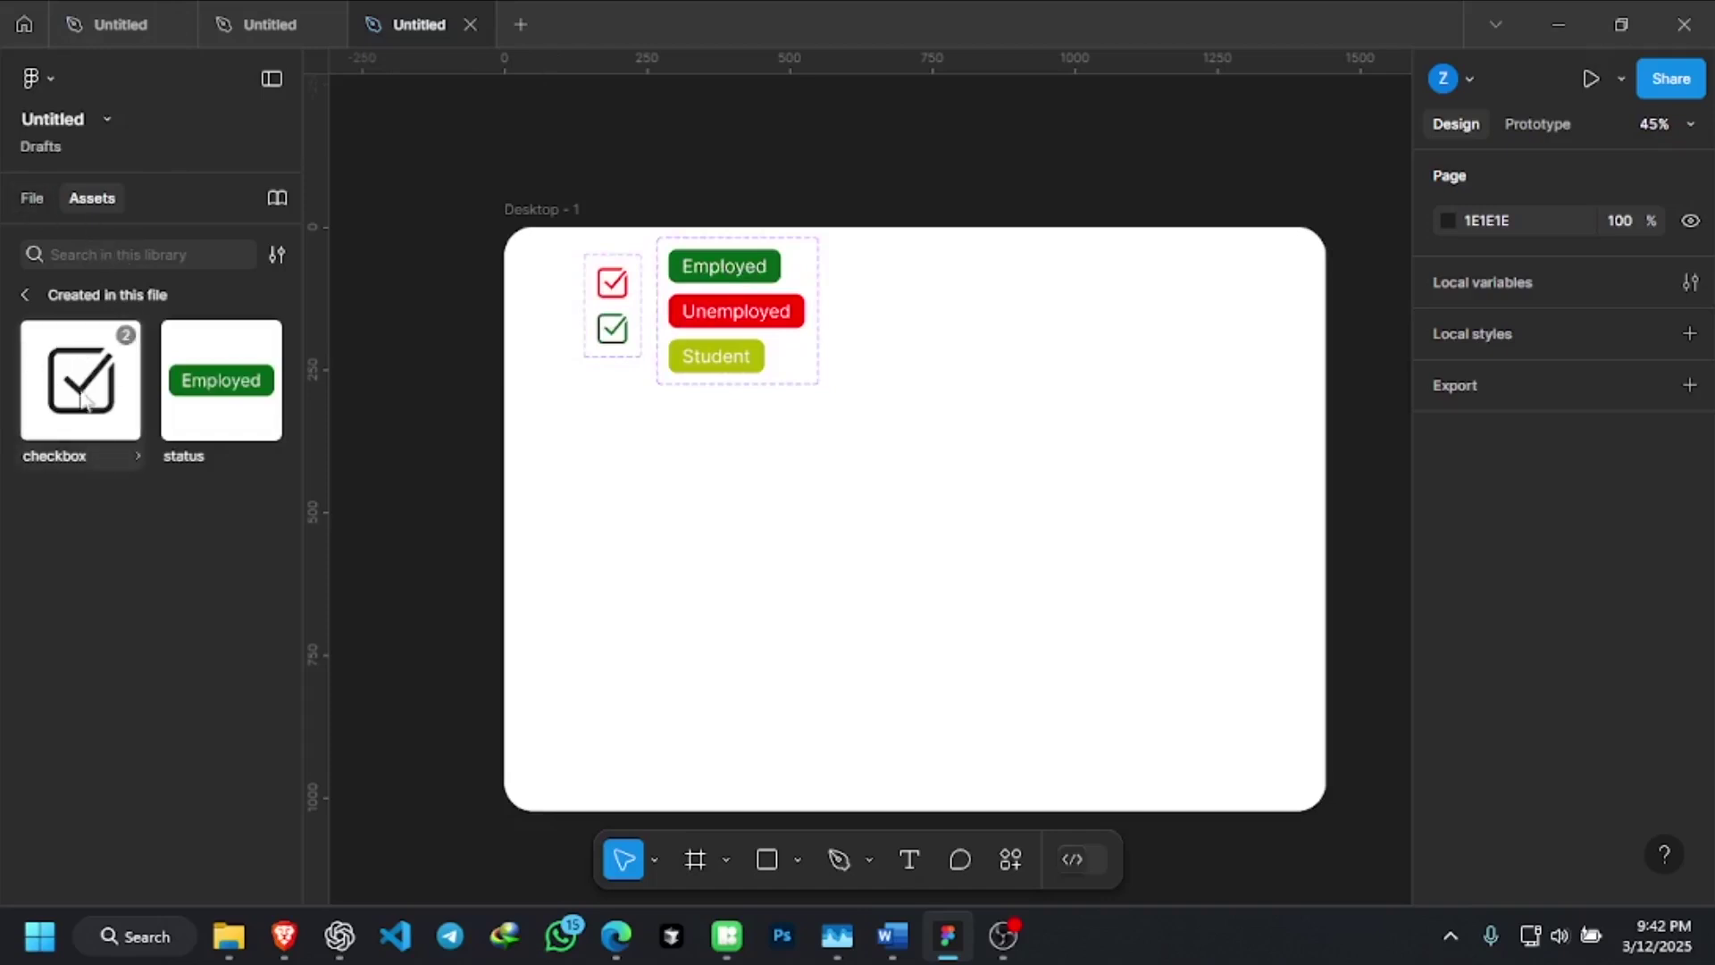
Undo a stray checkbox placement, then preview the checkbox states and settle on Default
drag(76, 393, 735, 486)
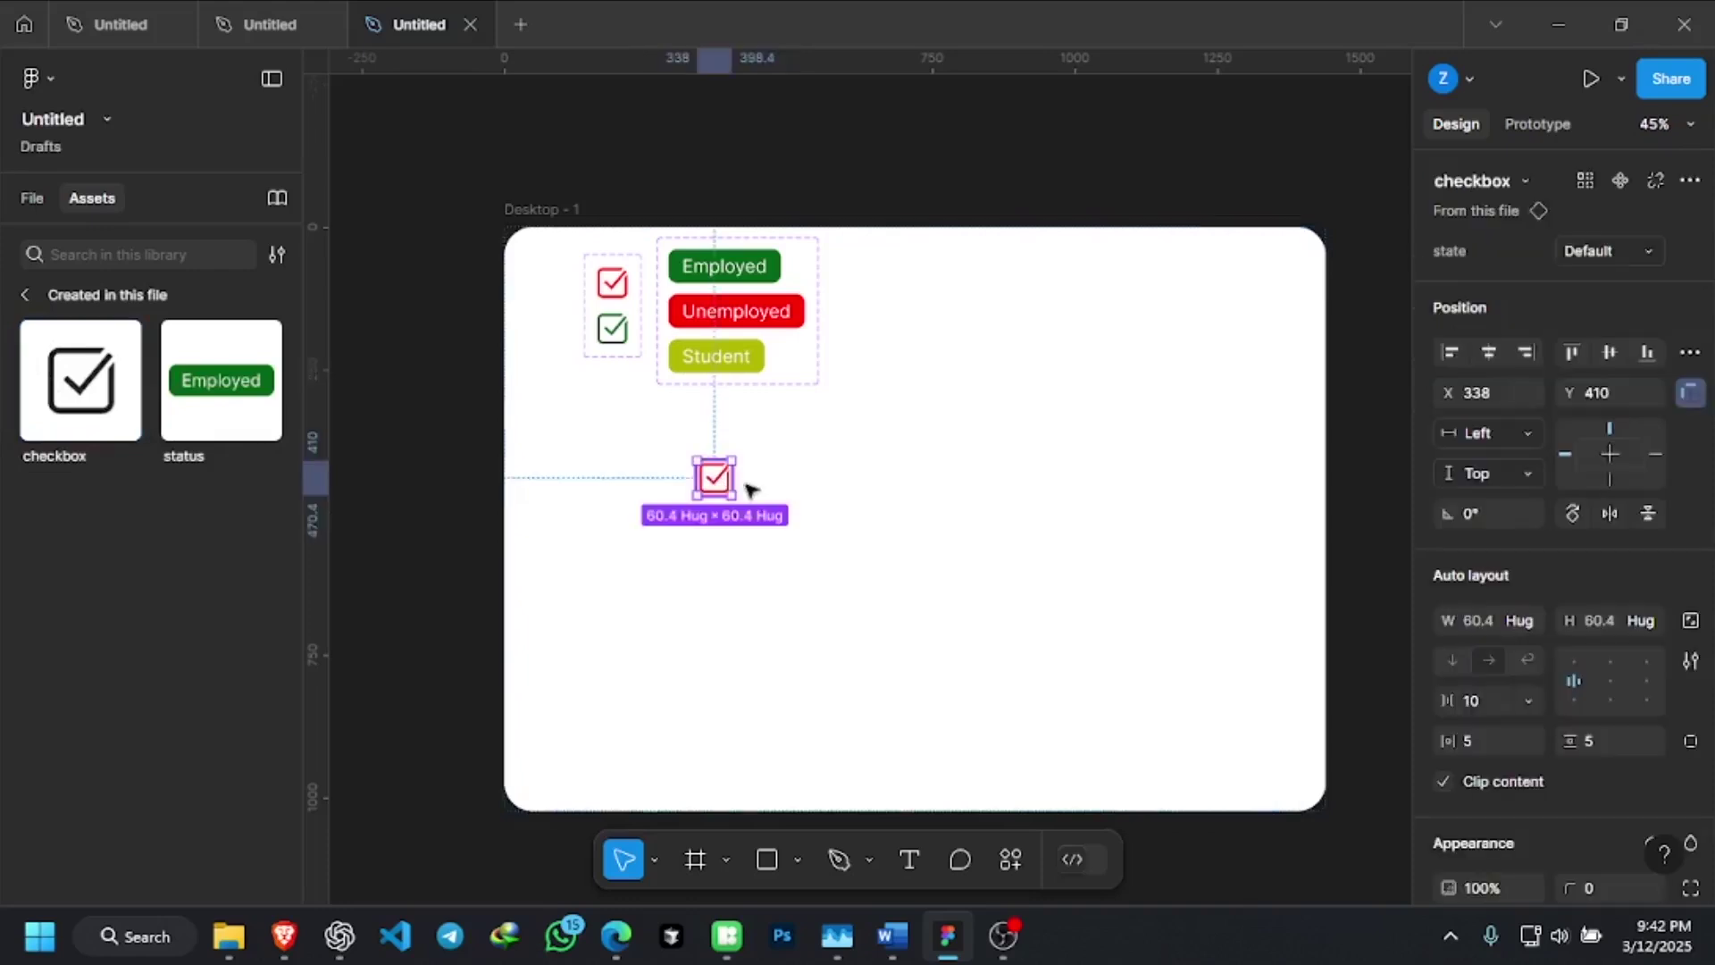
key(ctrl+z)
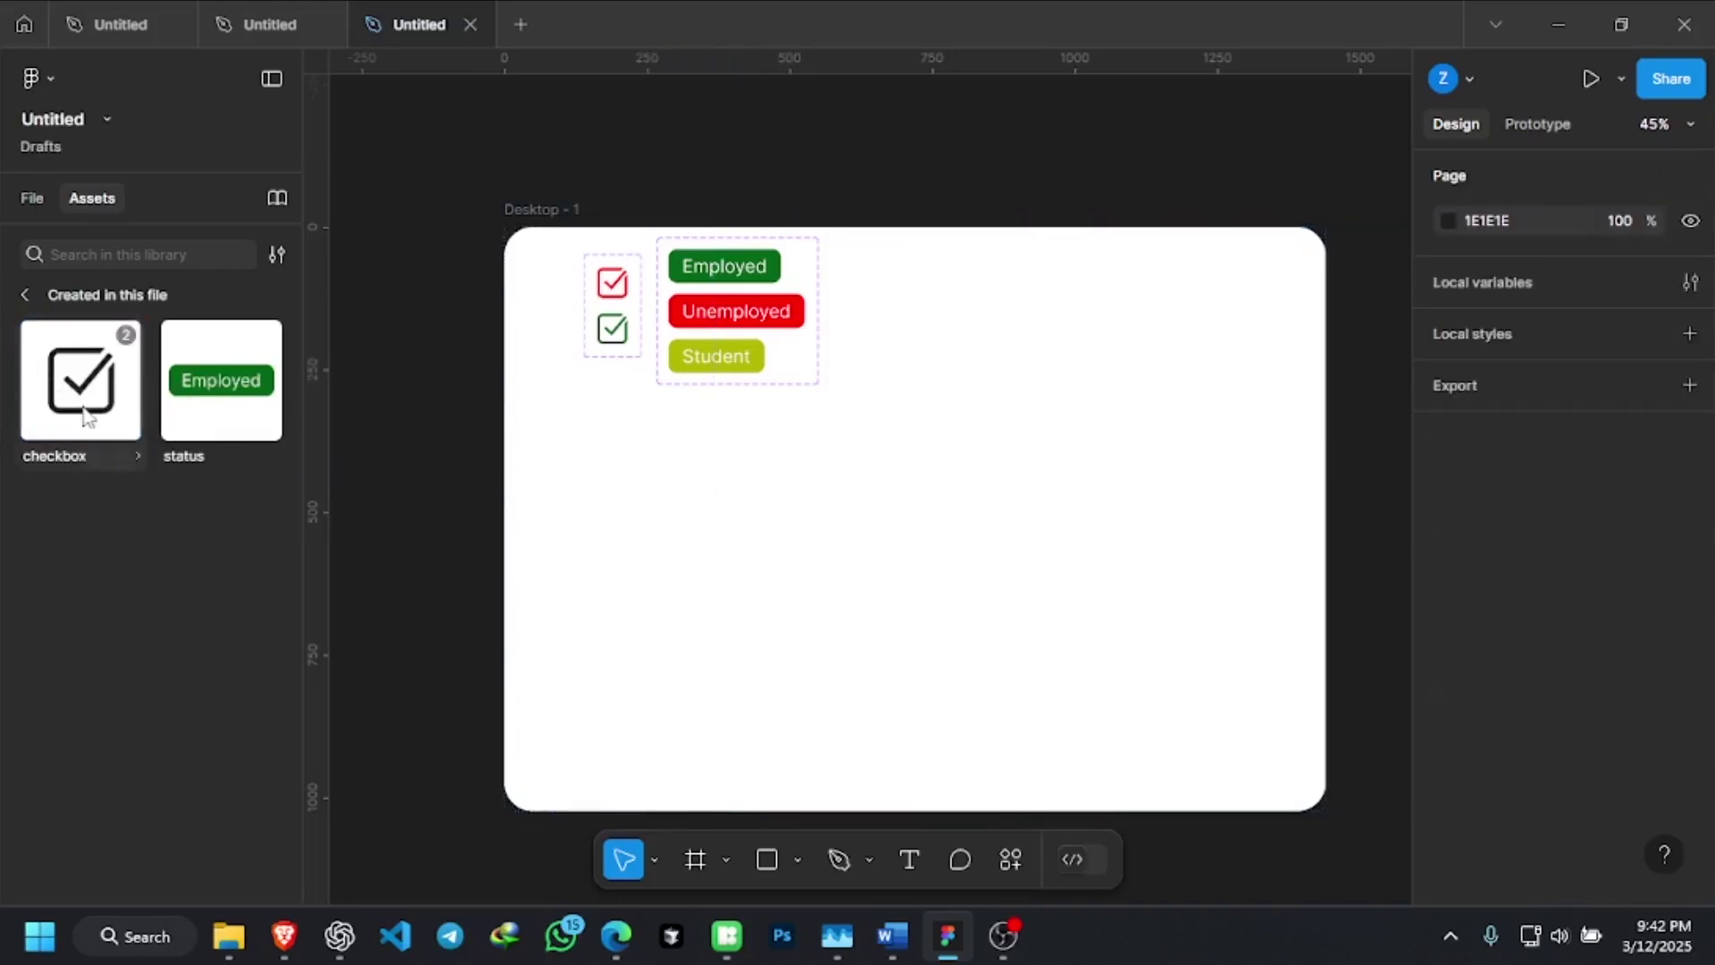
click(87, 390)
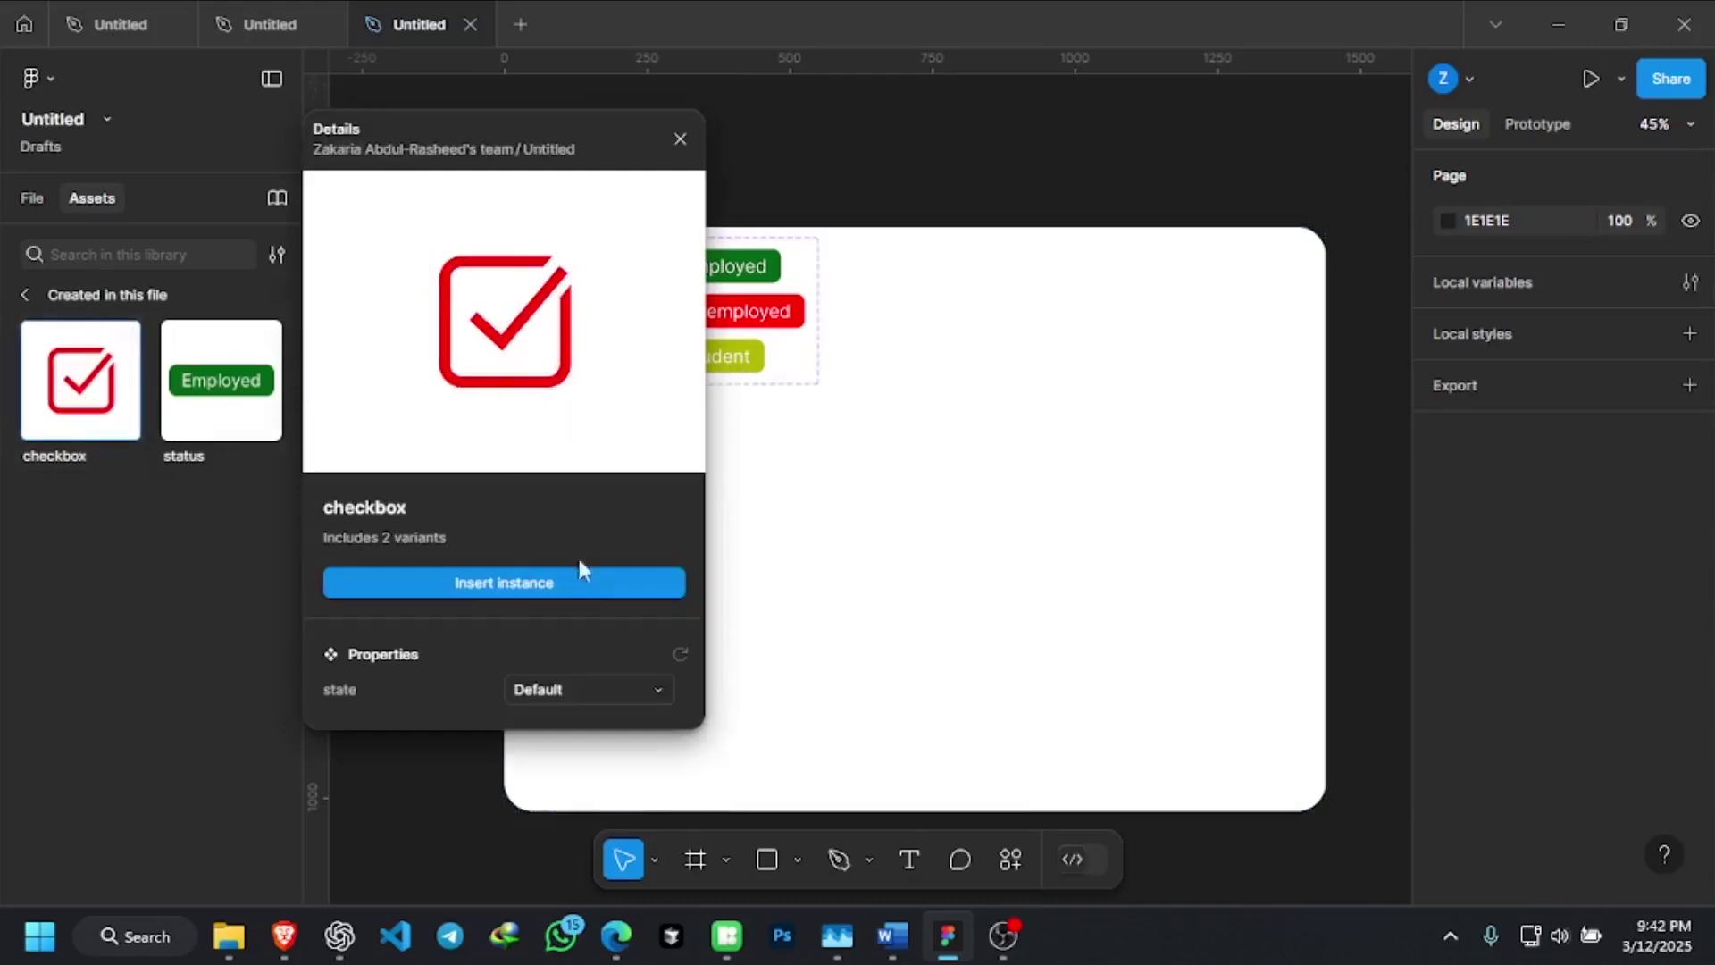
click(632, 689)
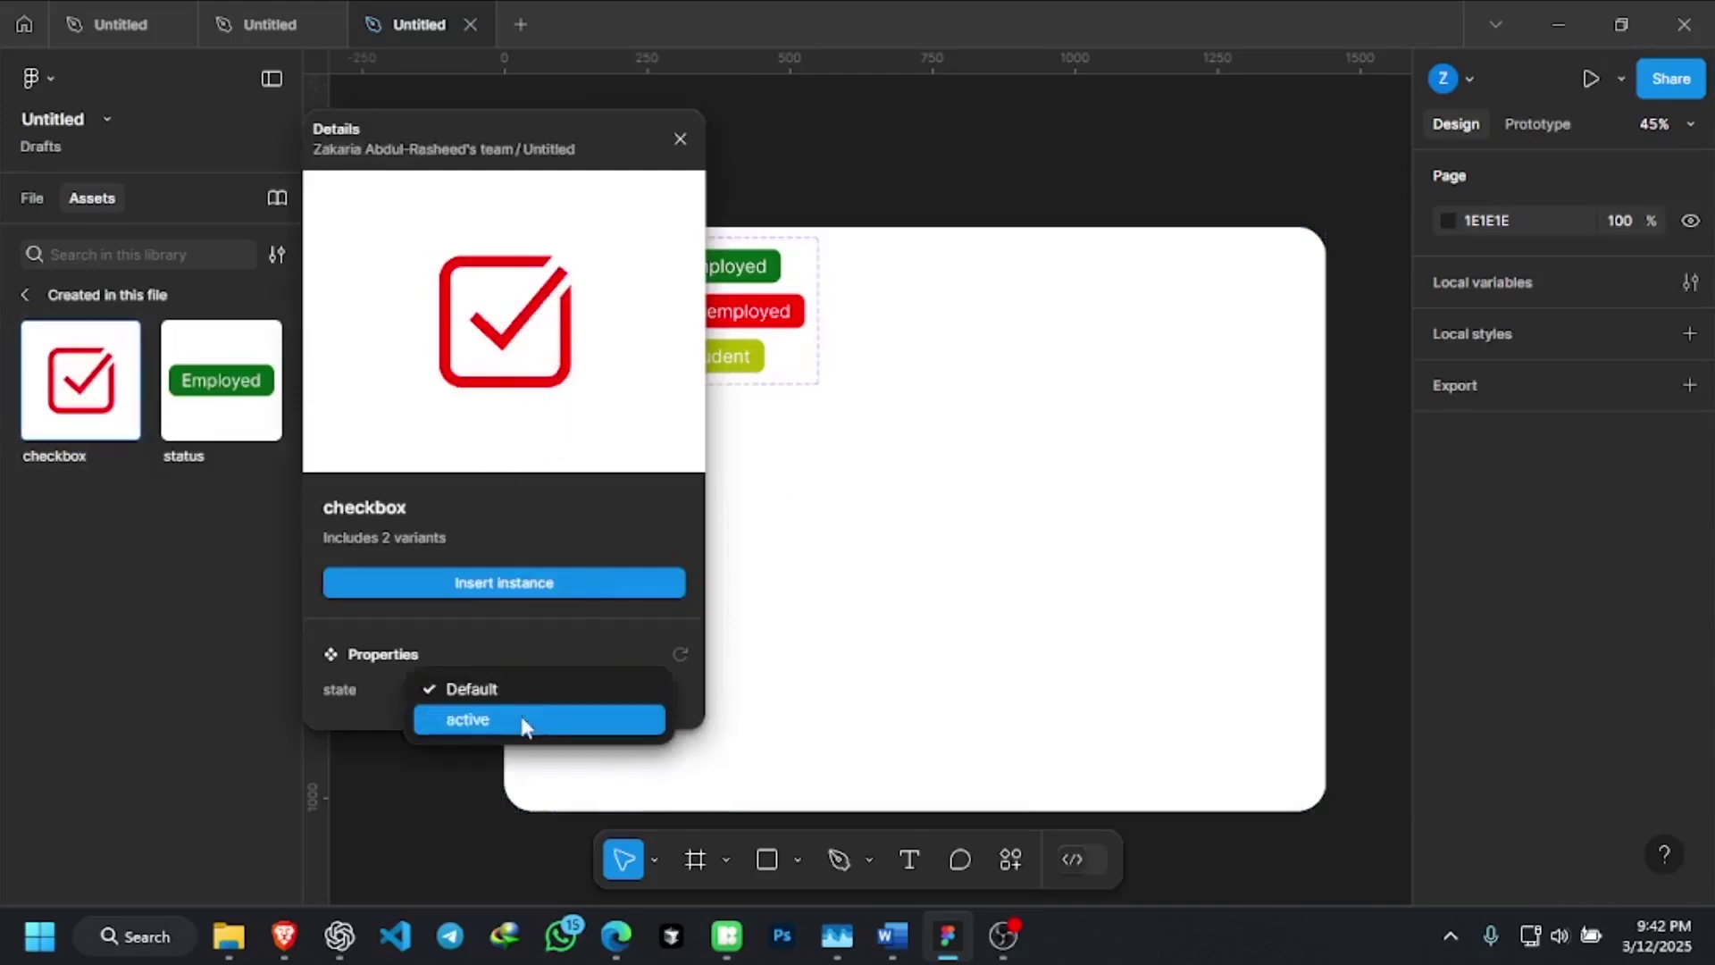
click(524, 722)
click(610, 702)
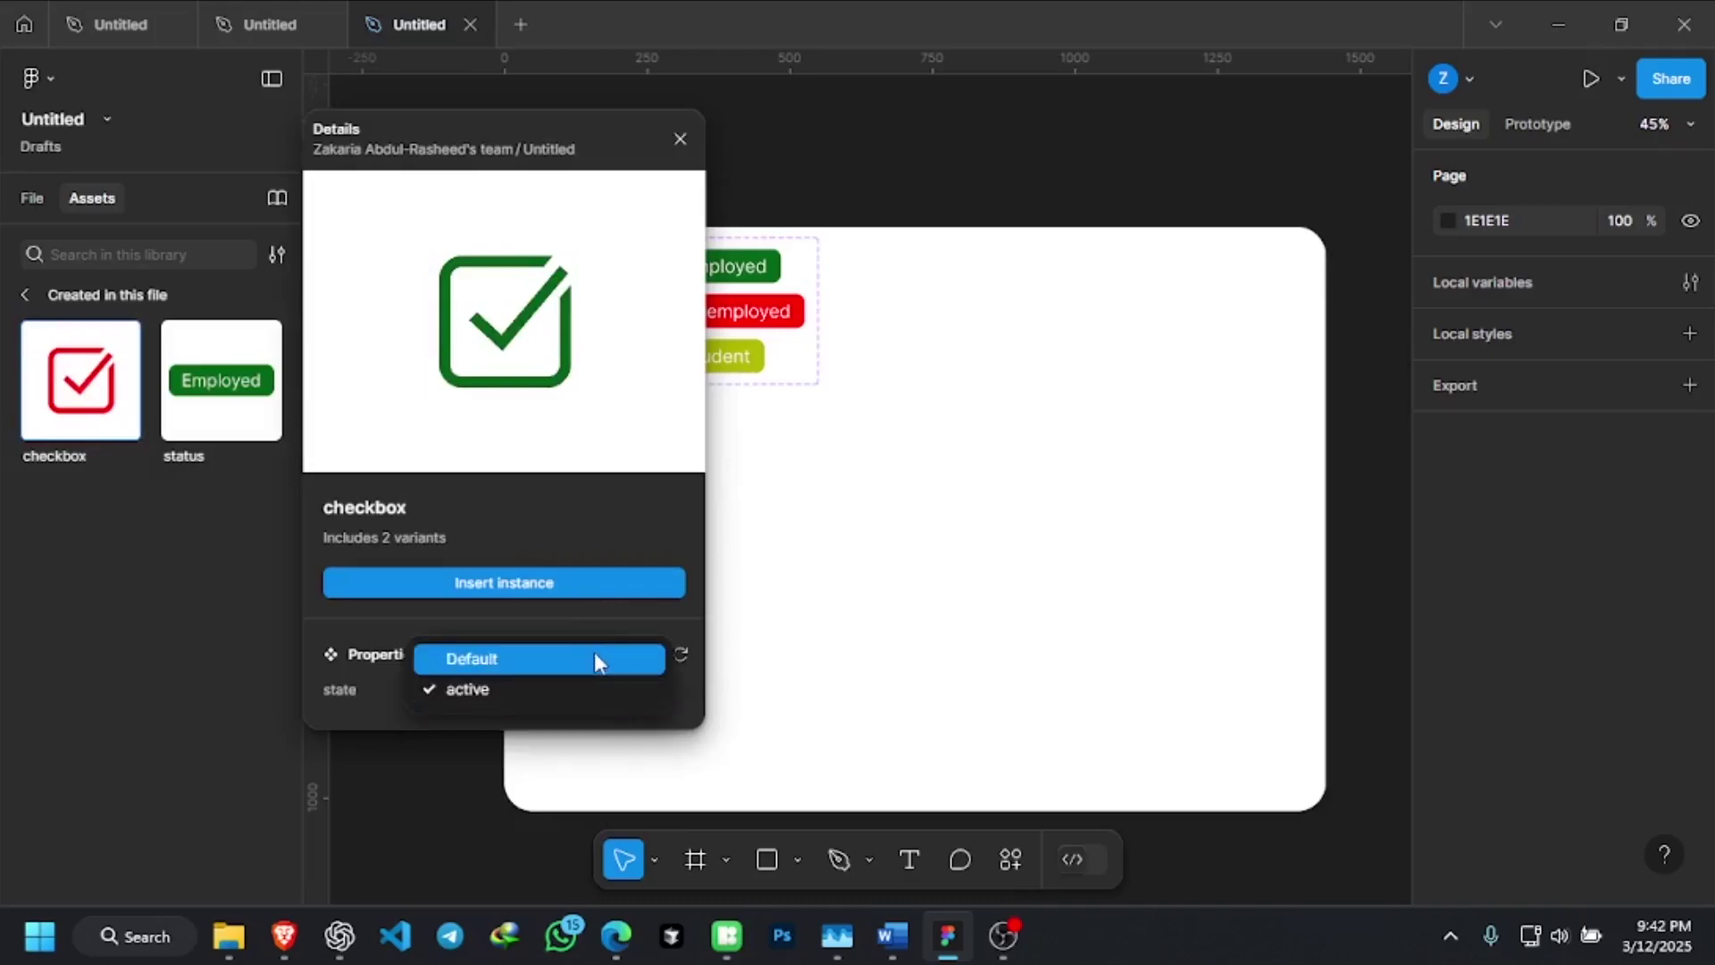
click(595, 655)
click(609, 679)
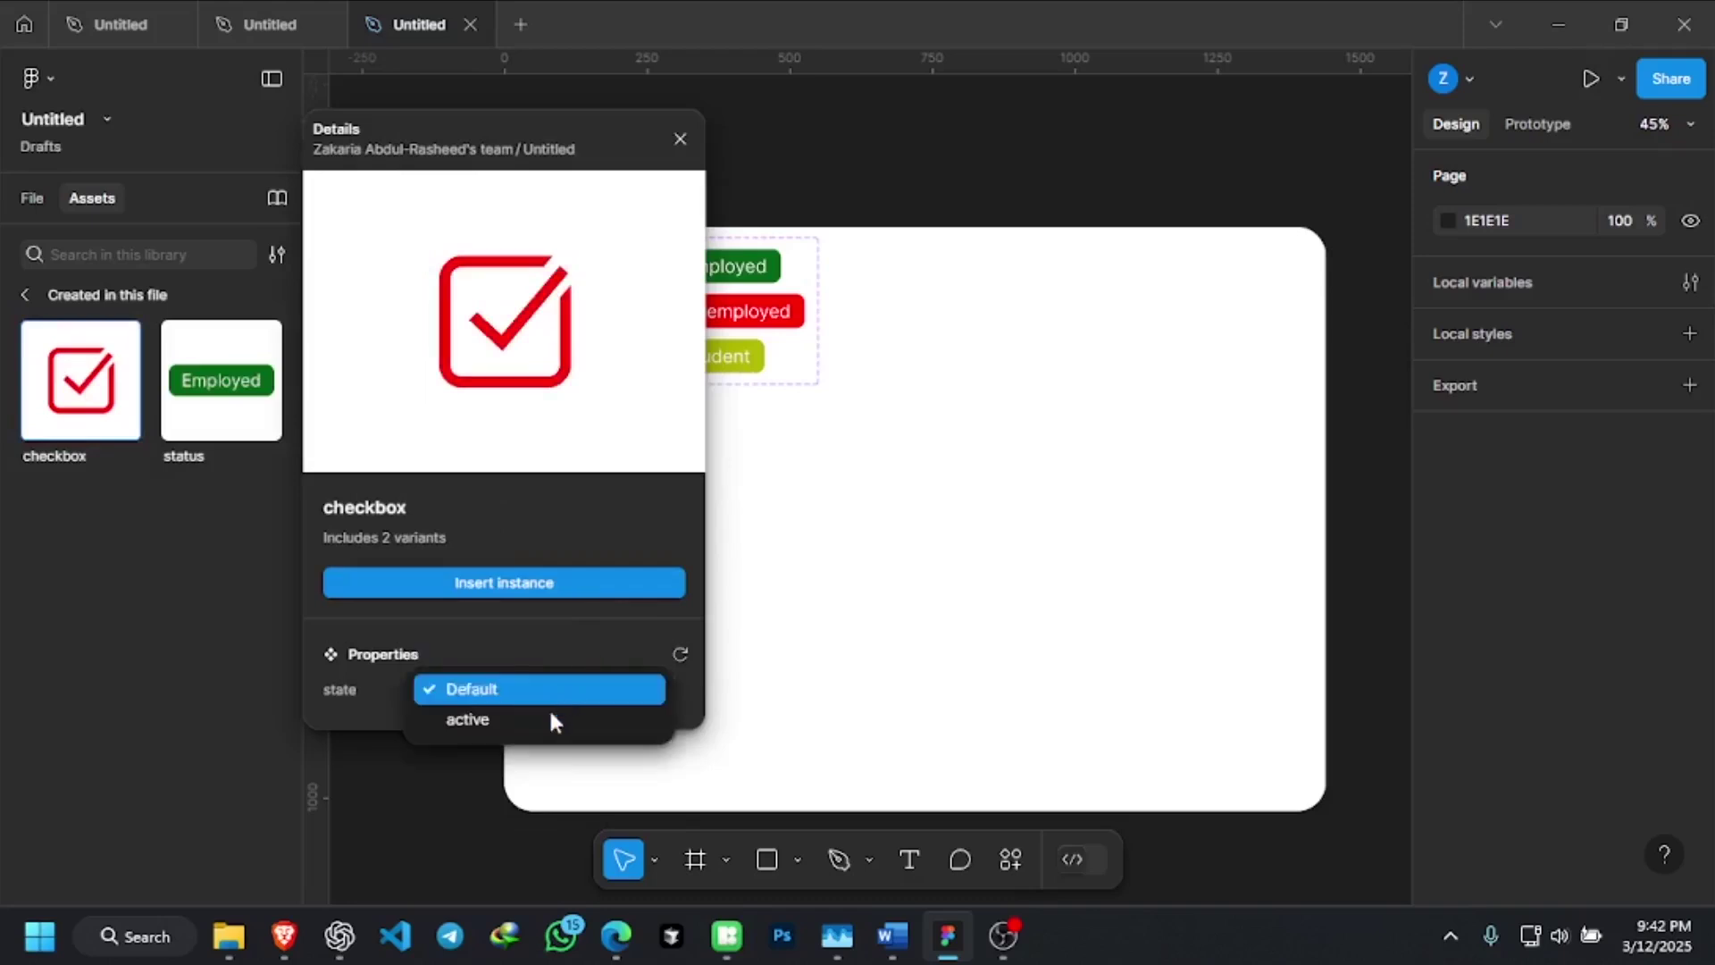
click(549, 719)
click(576, 690)
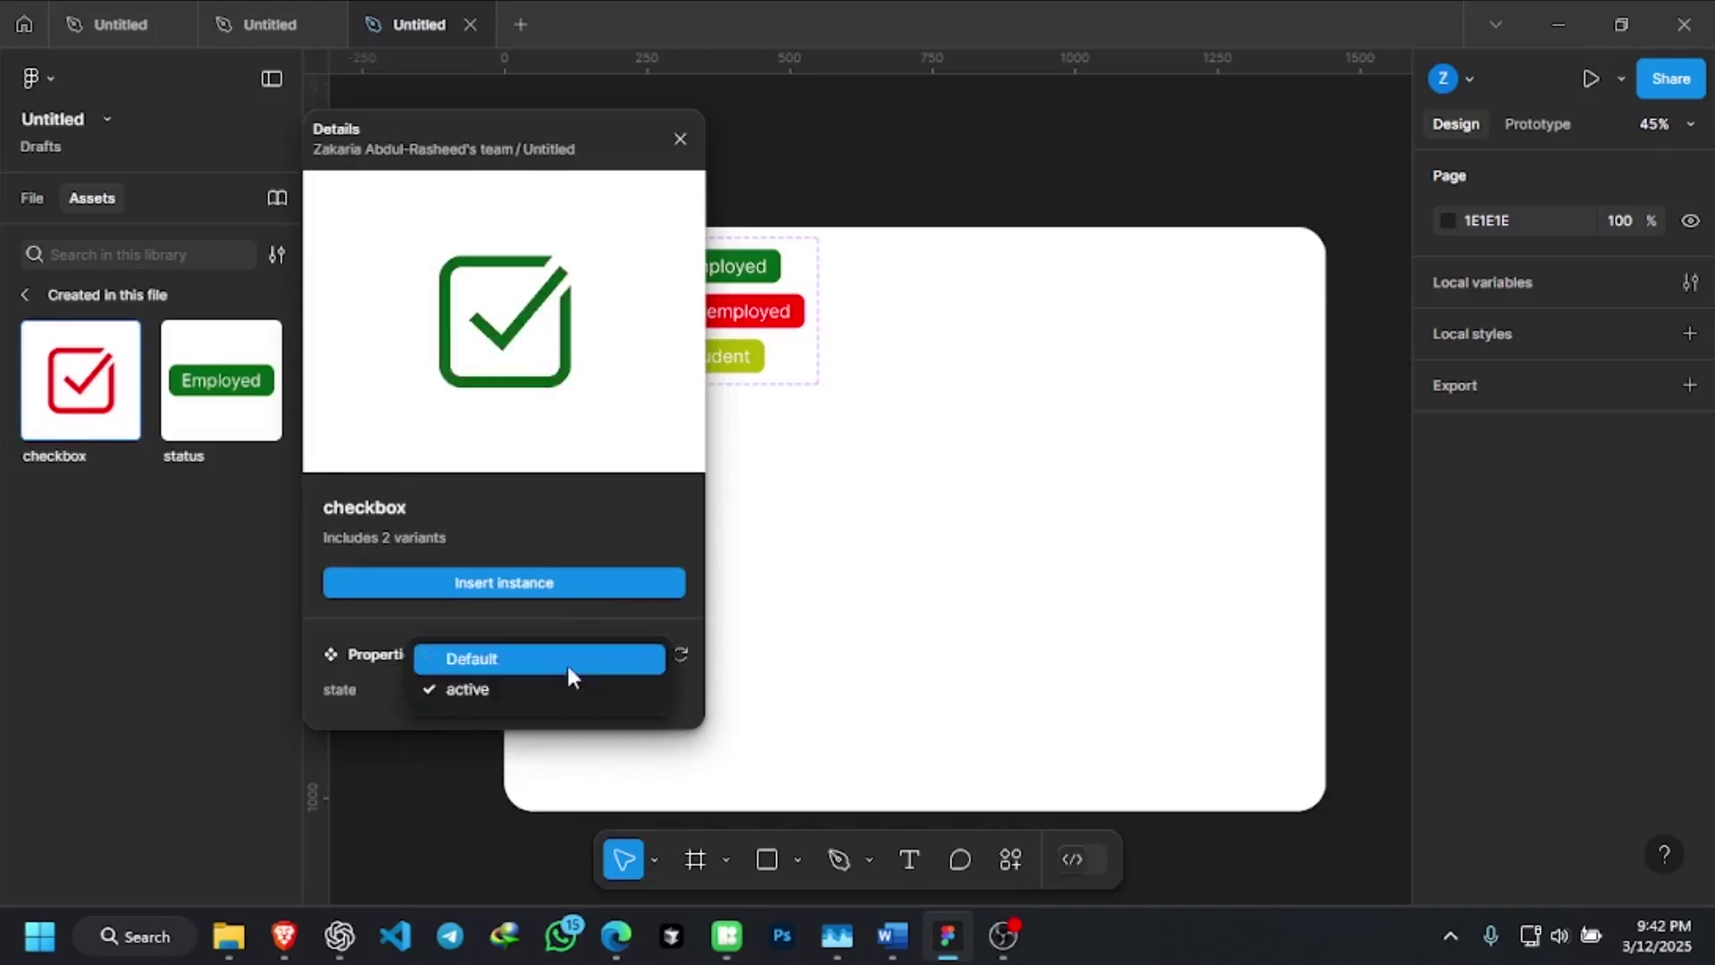
click(566, 662)
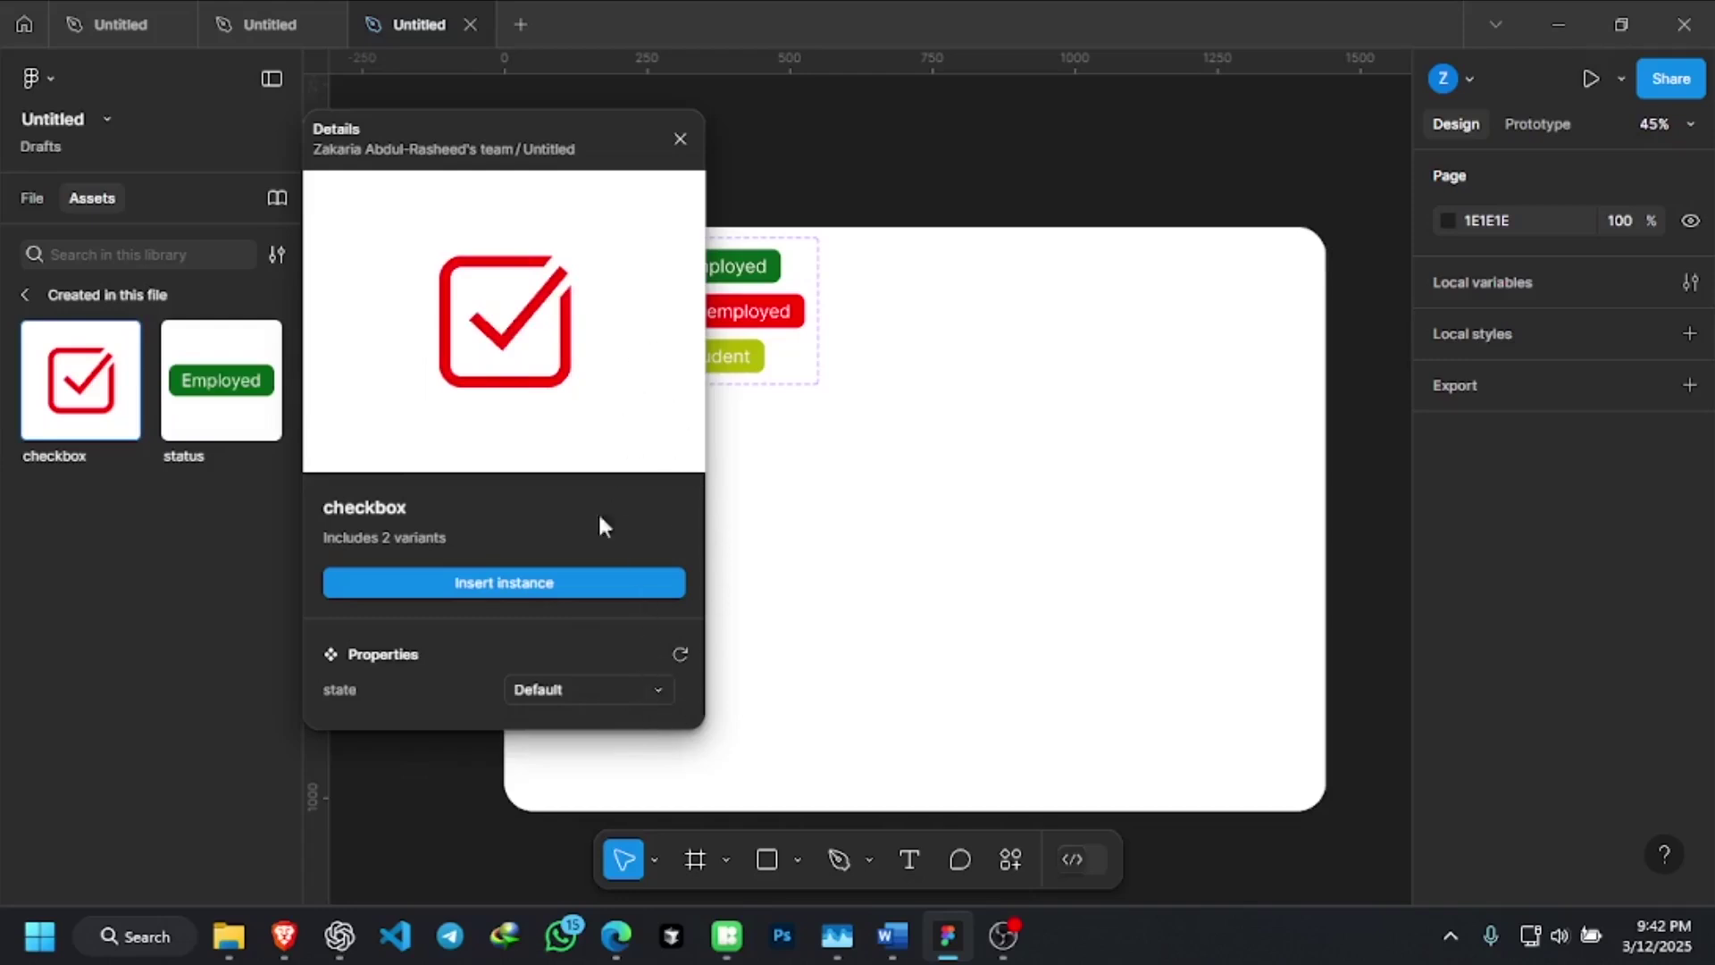
Insert a Default checkbox instance and position it below the status badges
click(543, 583)
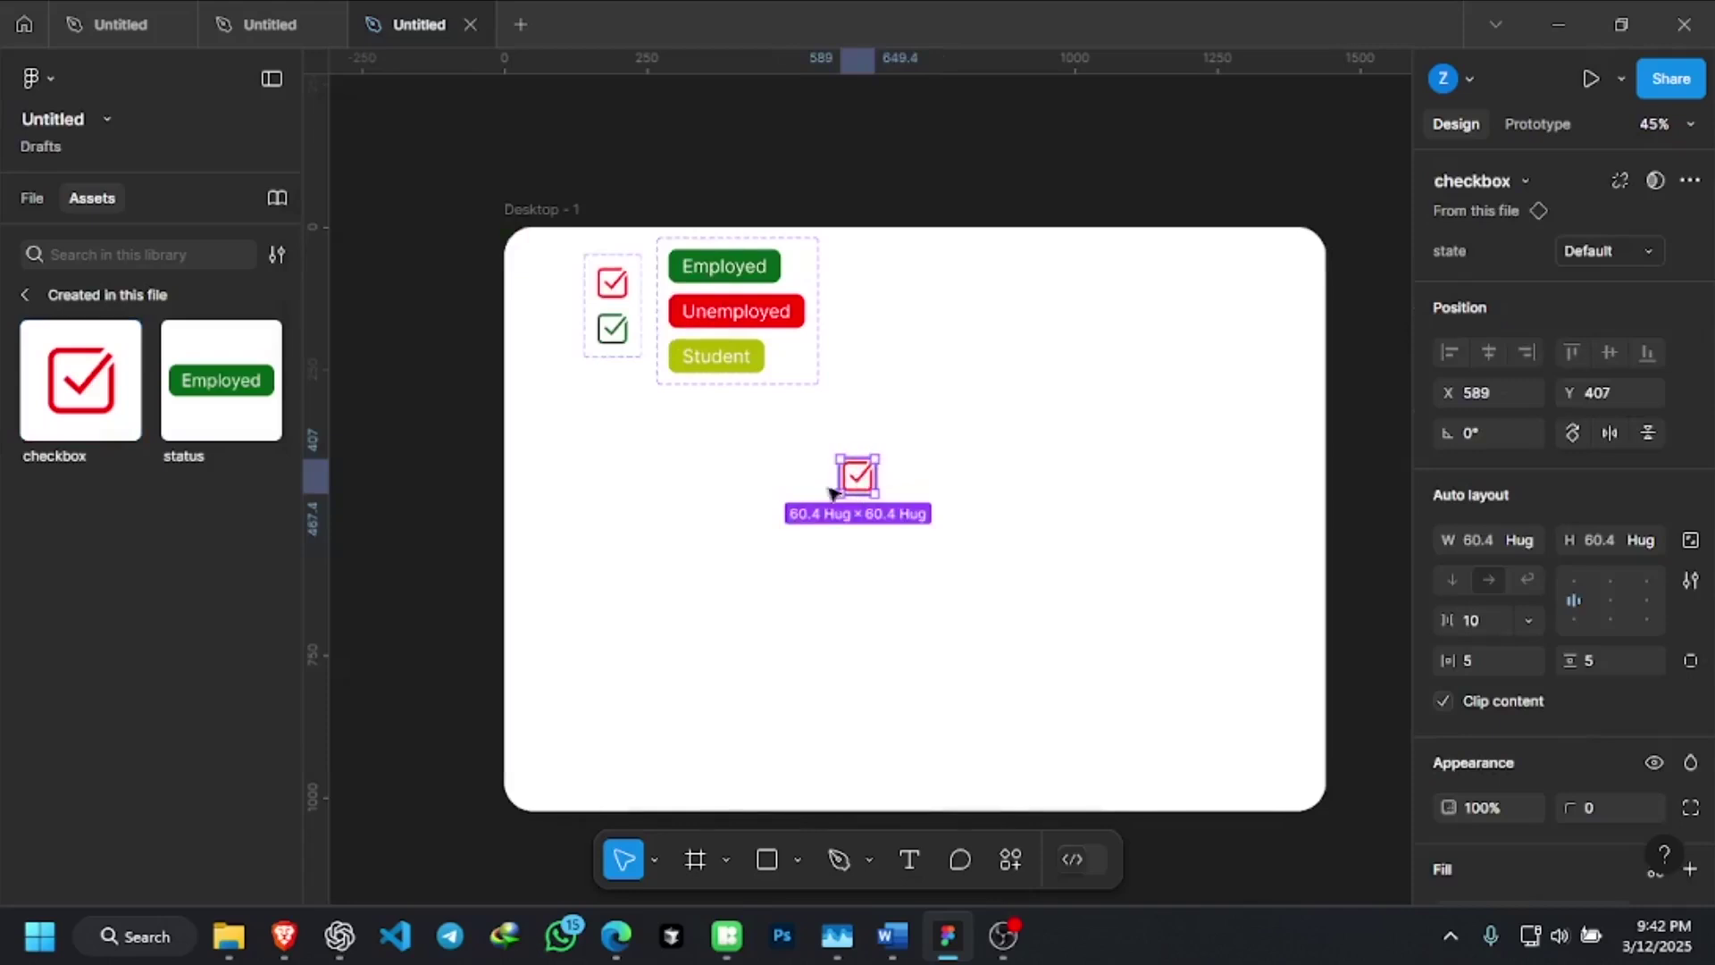
drag(858, 480, 714, 494)
click(876, 497)
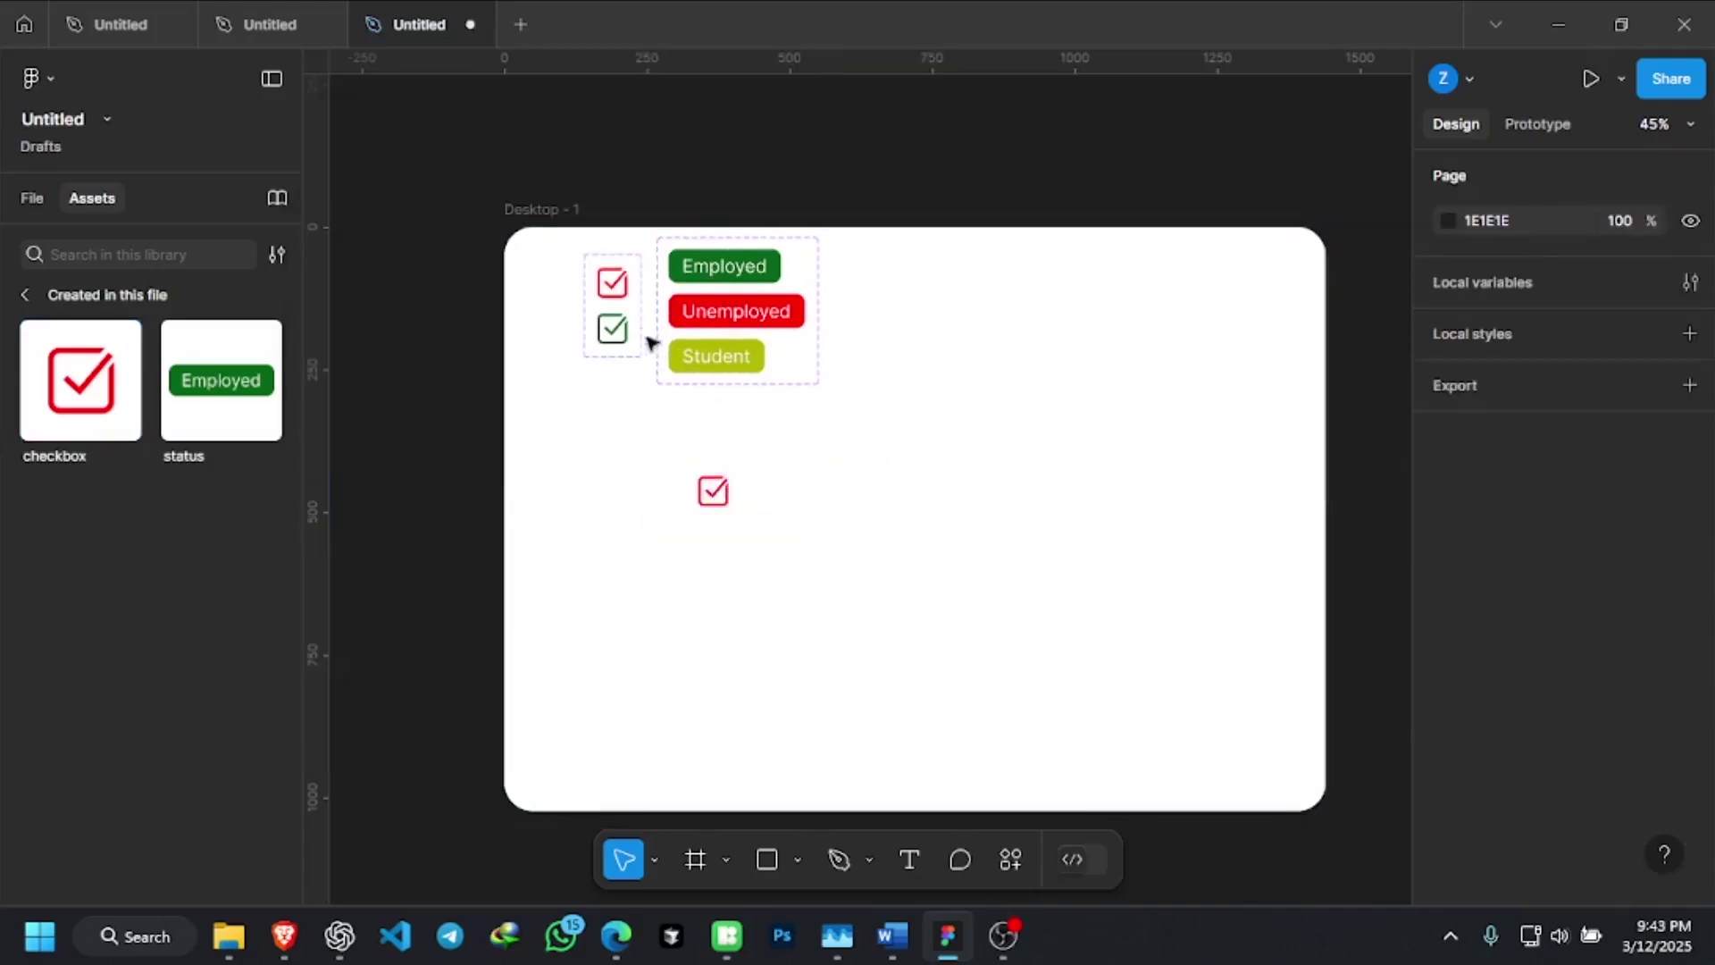
click(783, 304)
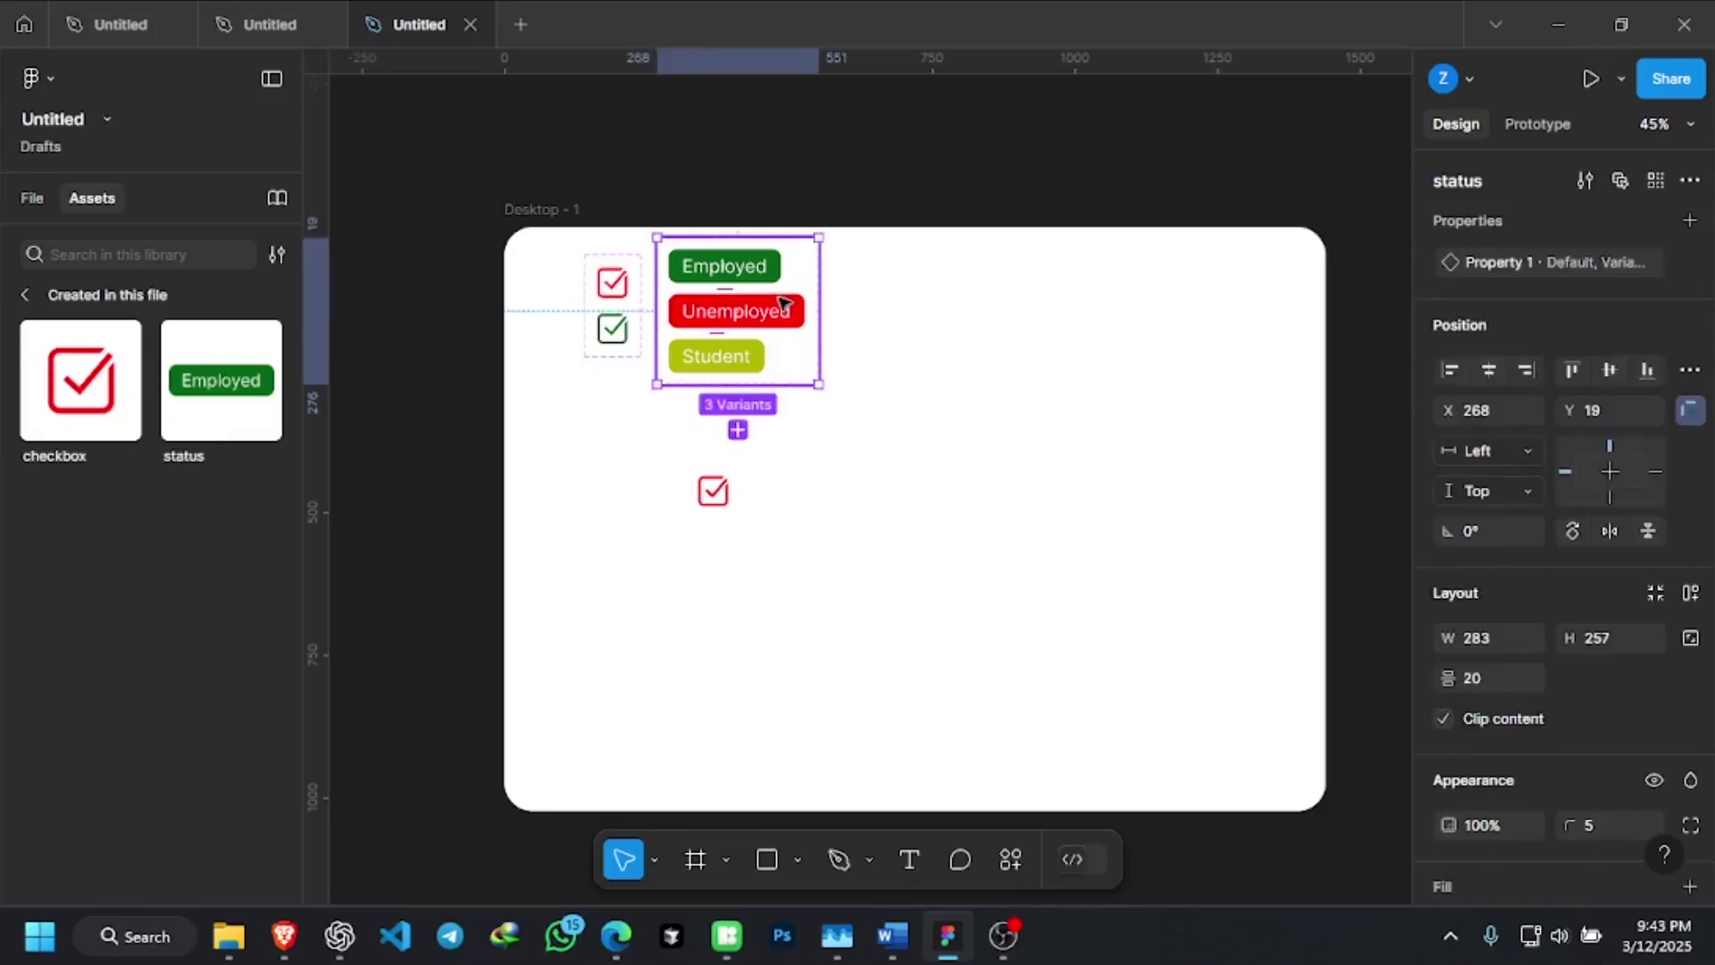
click(731, 494)
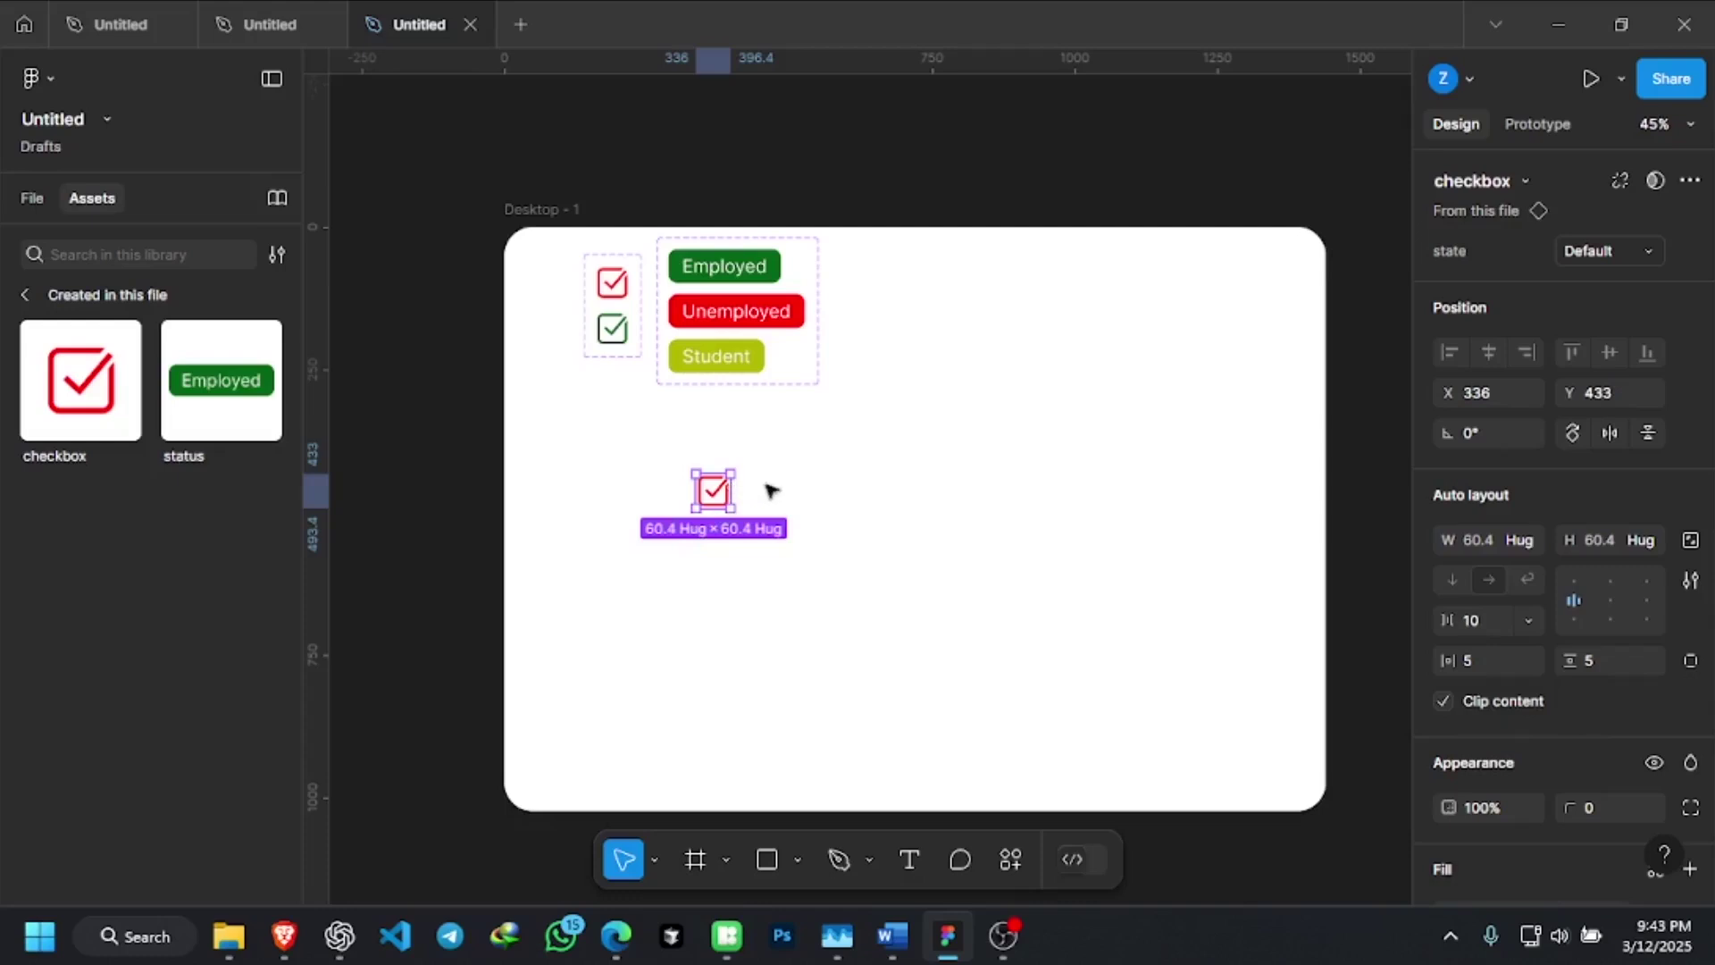
scroll(698, 536, up, 2)
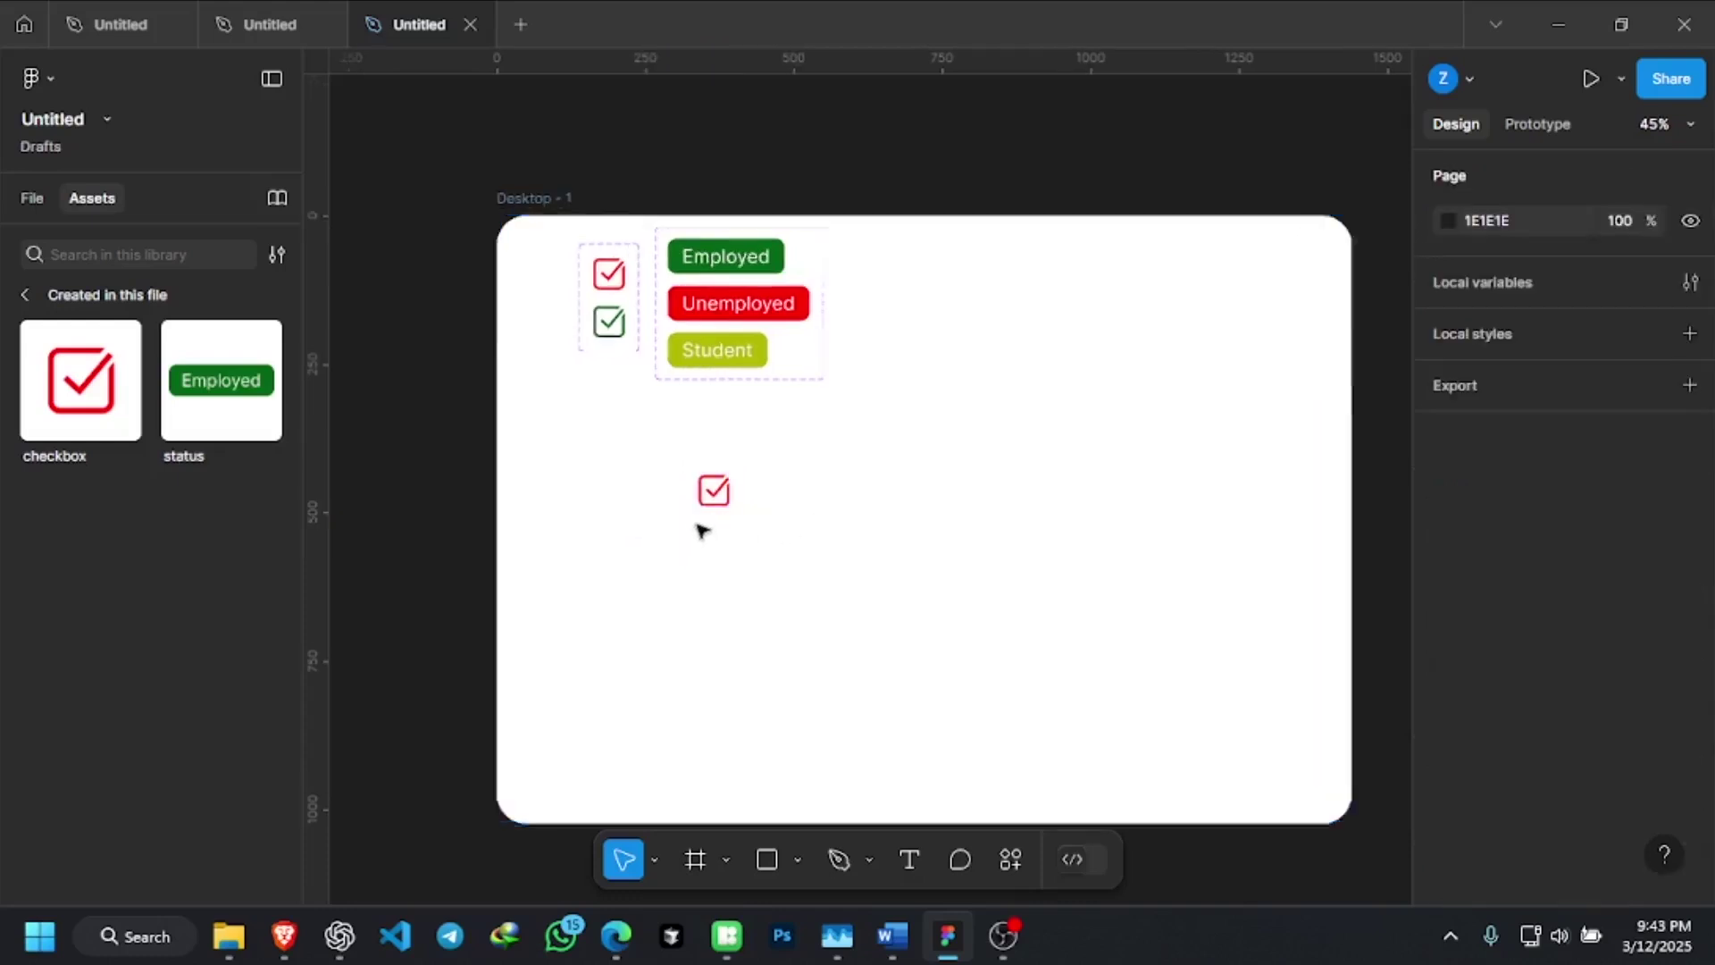
Nudge the checkbox instance slightly higher on the Desktop frame
click(731, 479)
drag(730, 480, 726, 449)
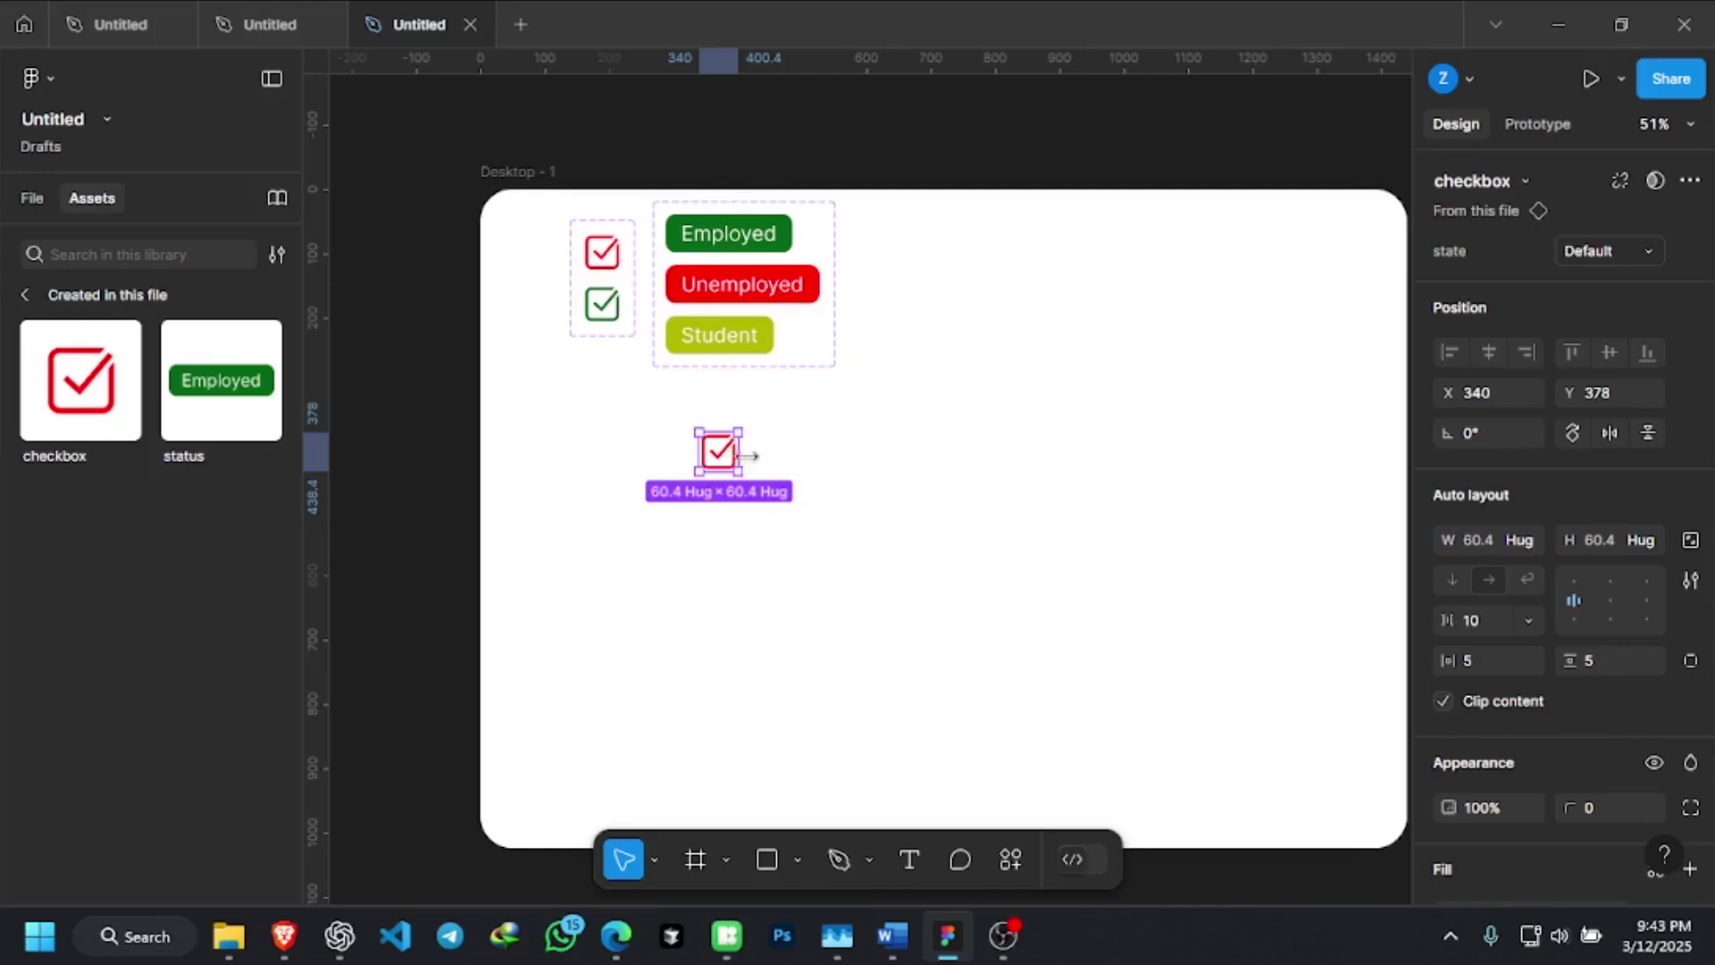
click(907, 525)
click(717, 452)
Add a text layer with a person's full name and move it under the checkbox
click(909, 859)
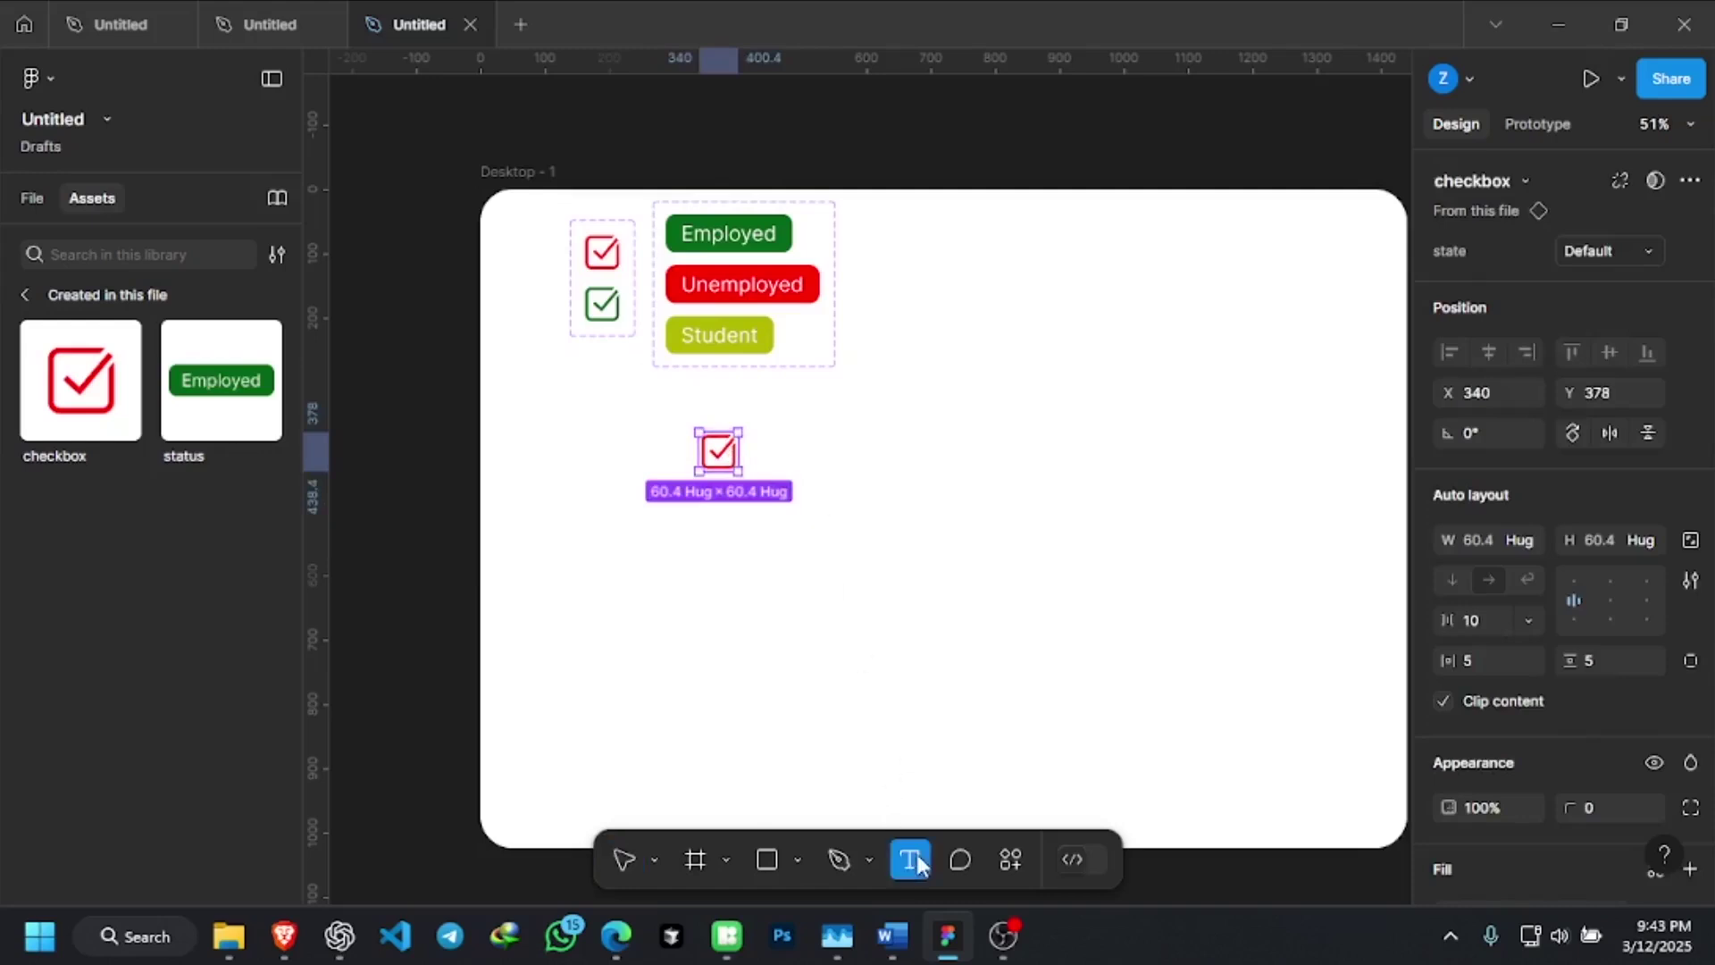
click(716, 540)
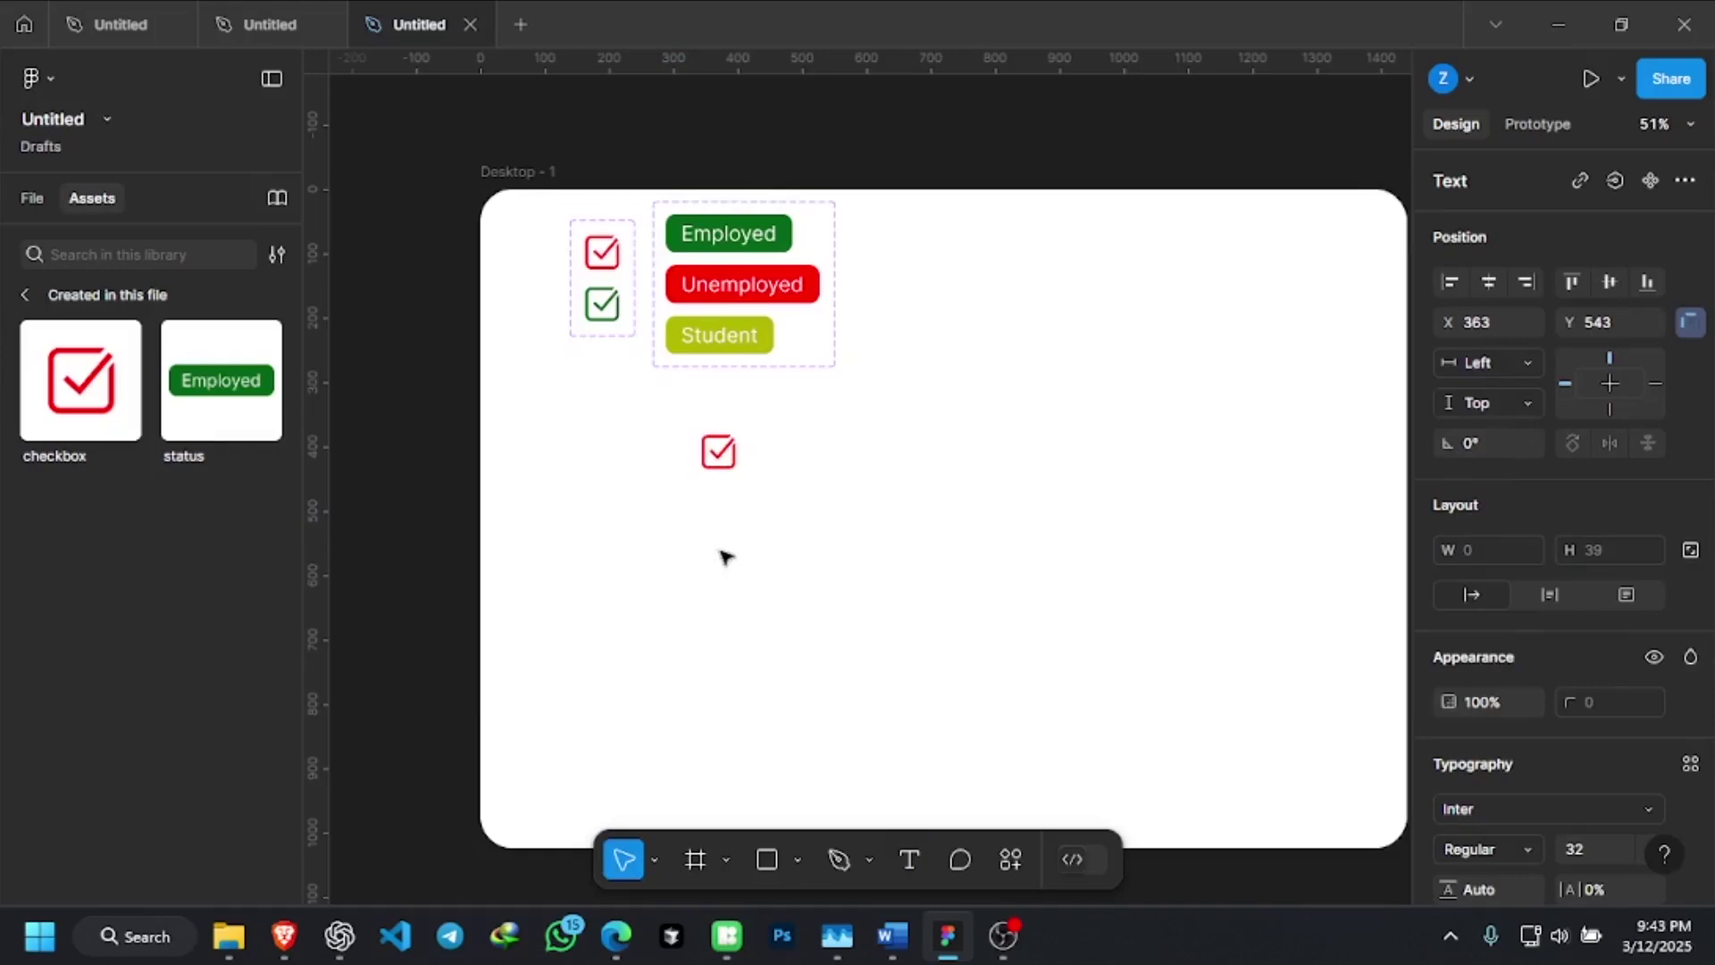
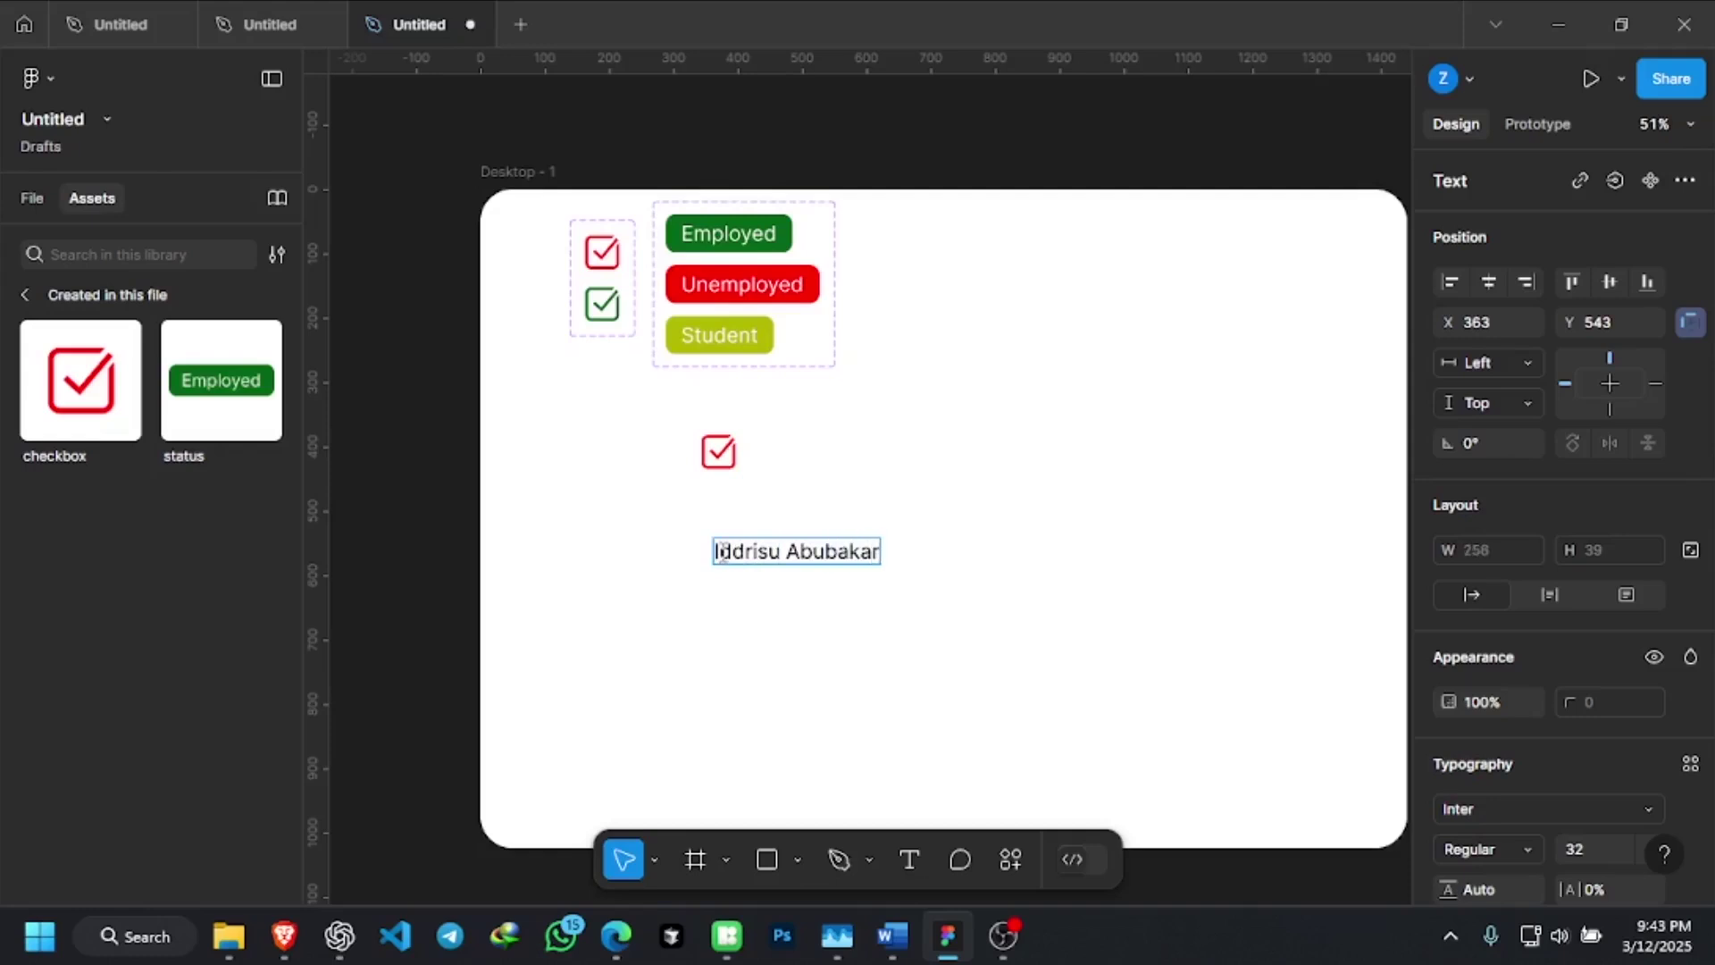
key(Escape)
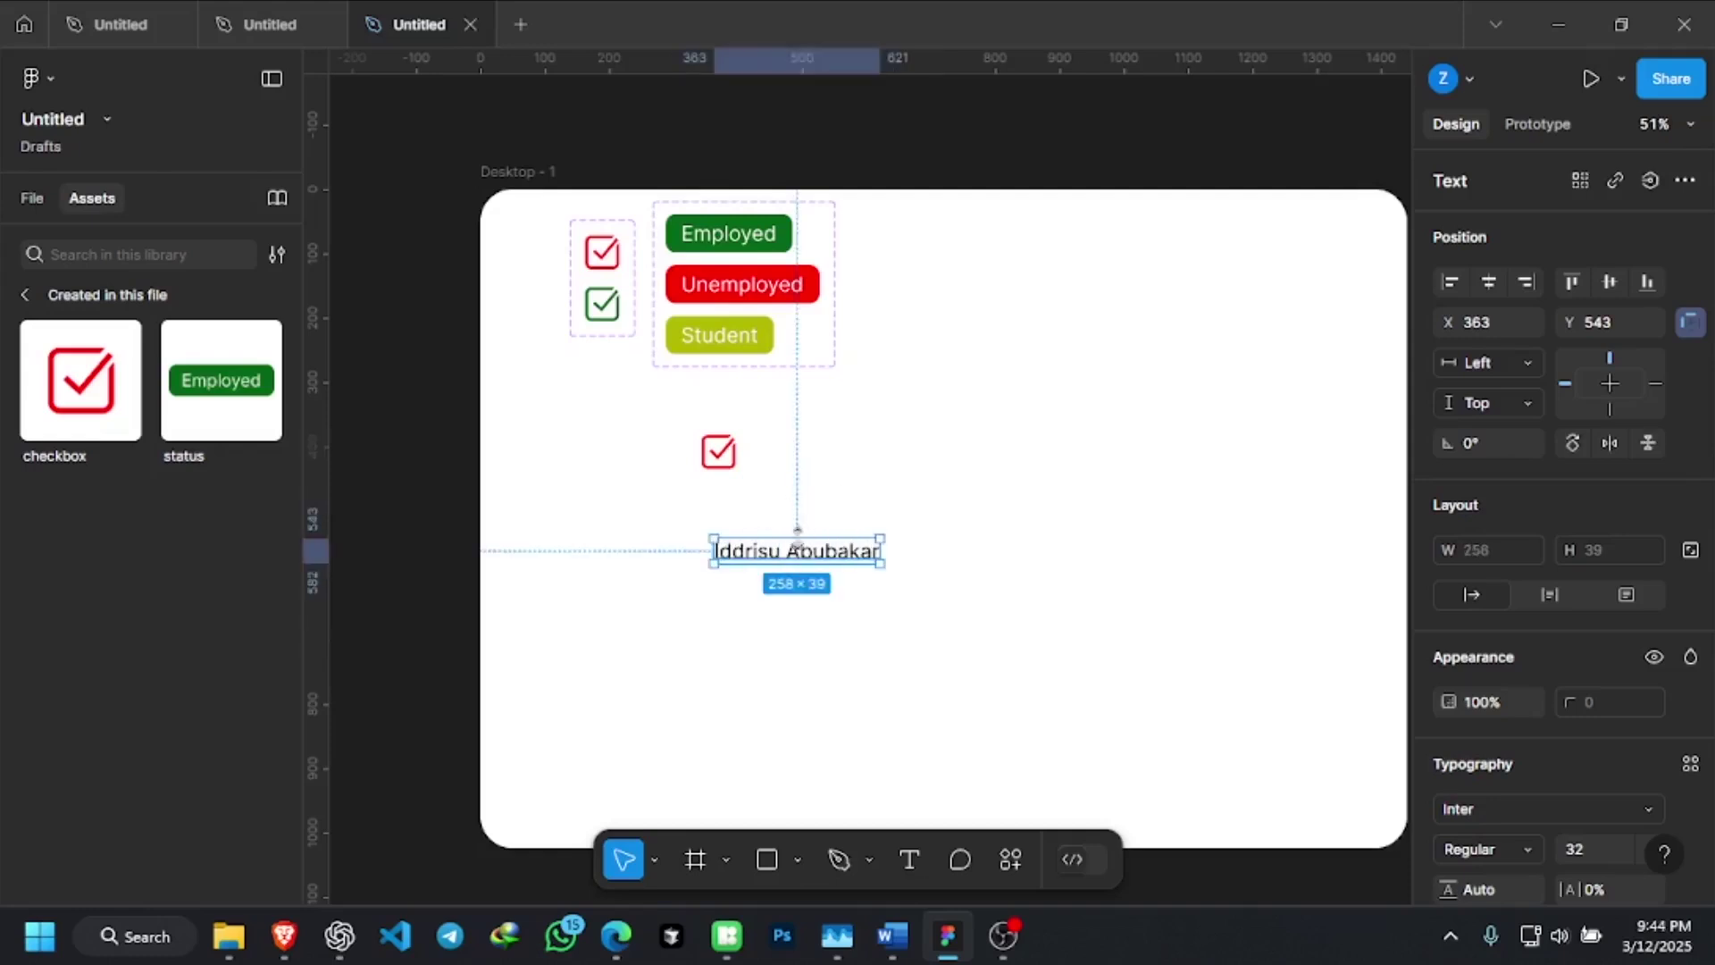
drag(814, 555, 764, 504)
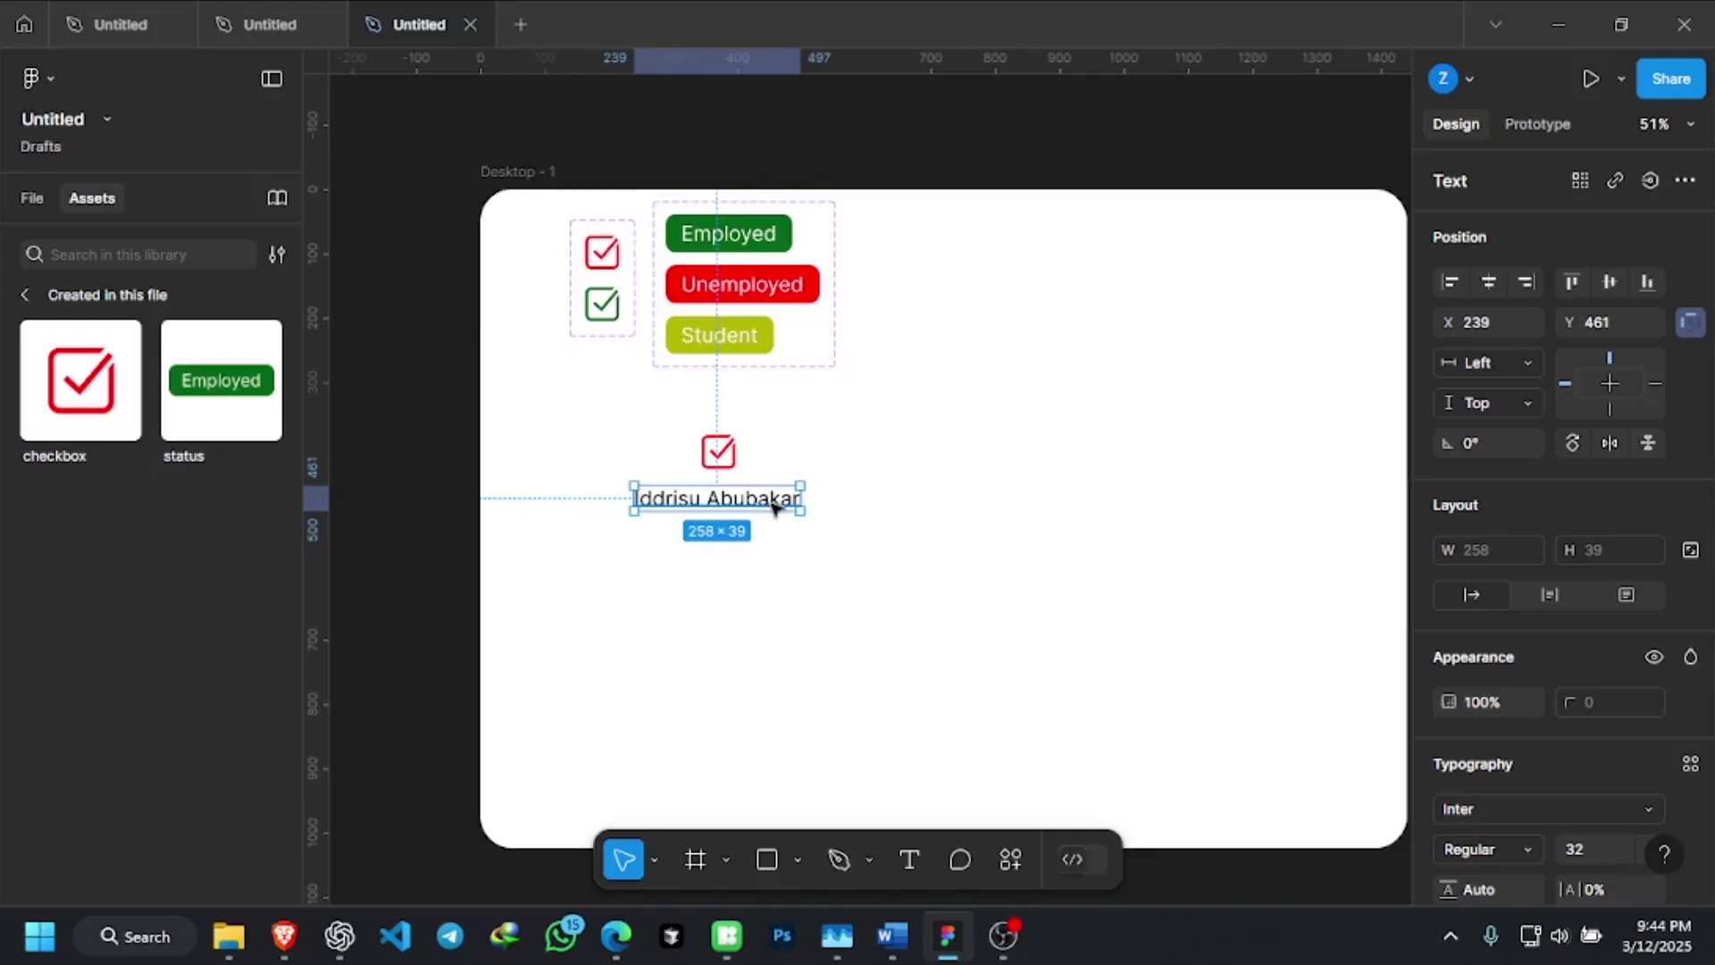
Compare with the table-rows design, then re-edit the name text, leaving it unchanged
click(290, 9)
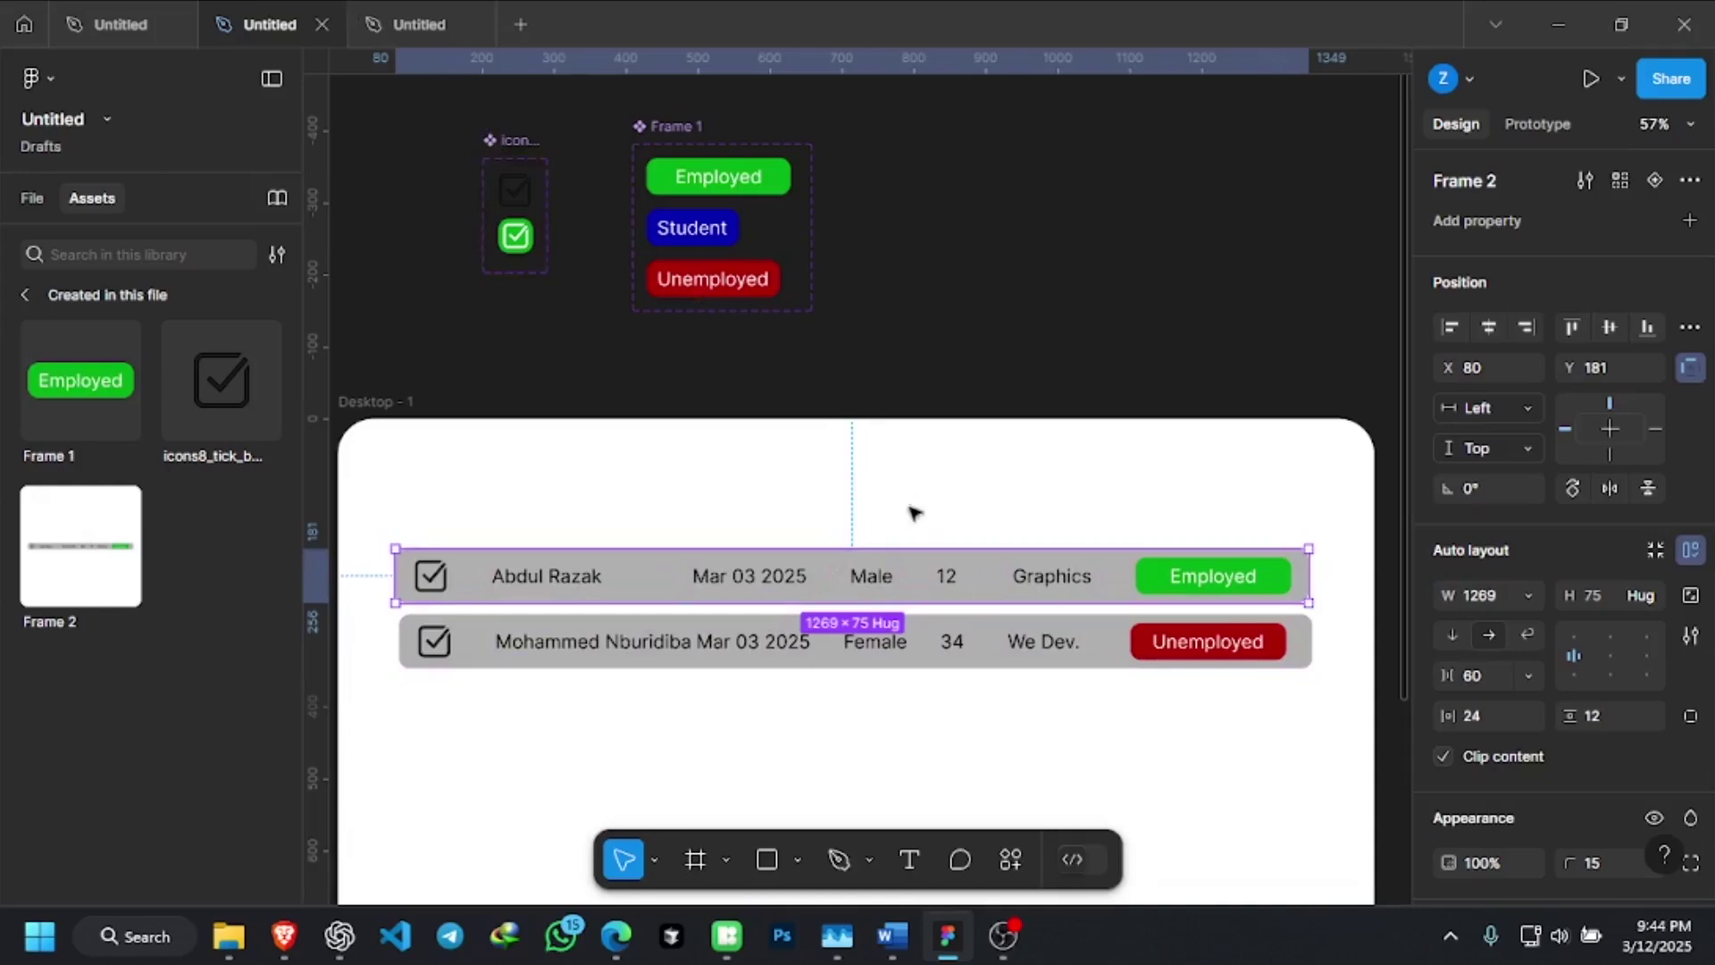
click(410, 12)
double_click(768, 498)
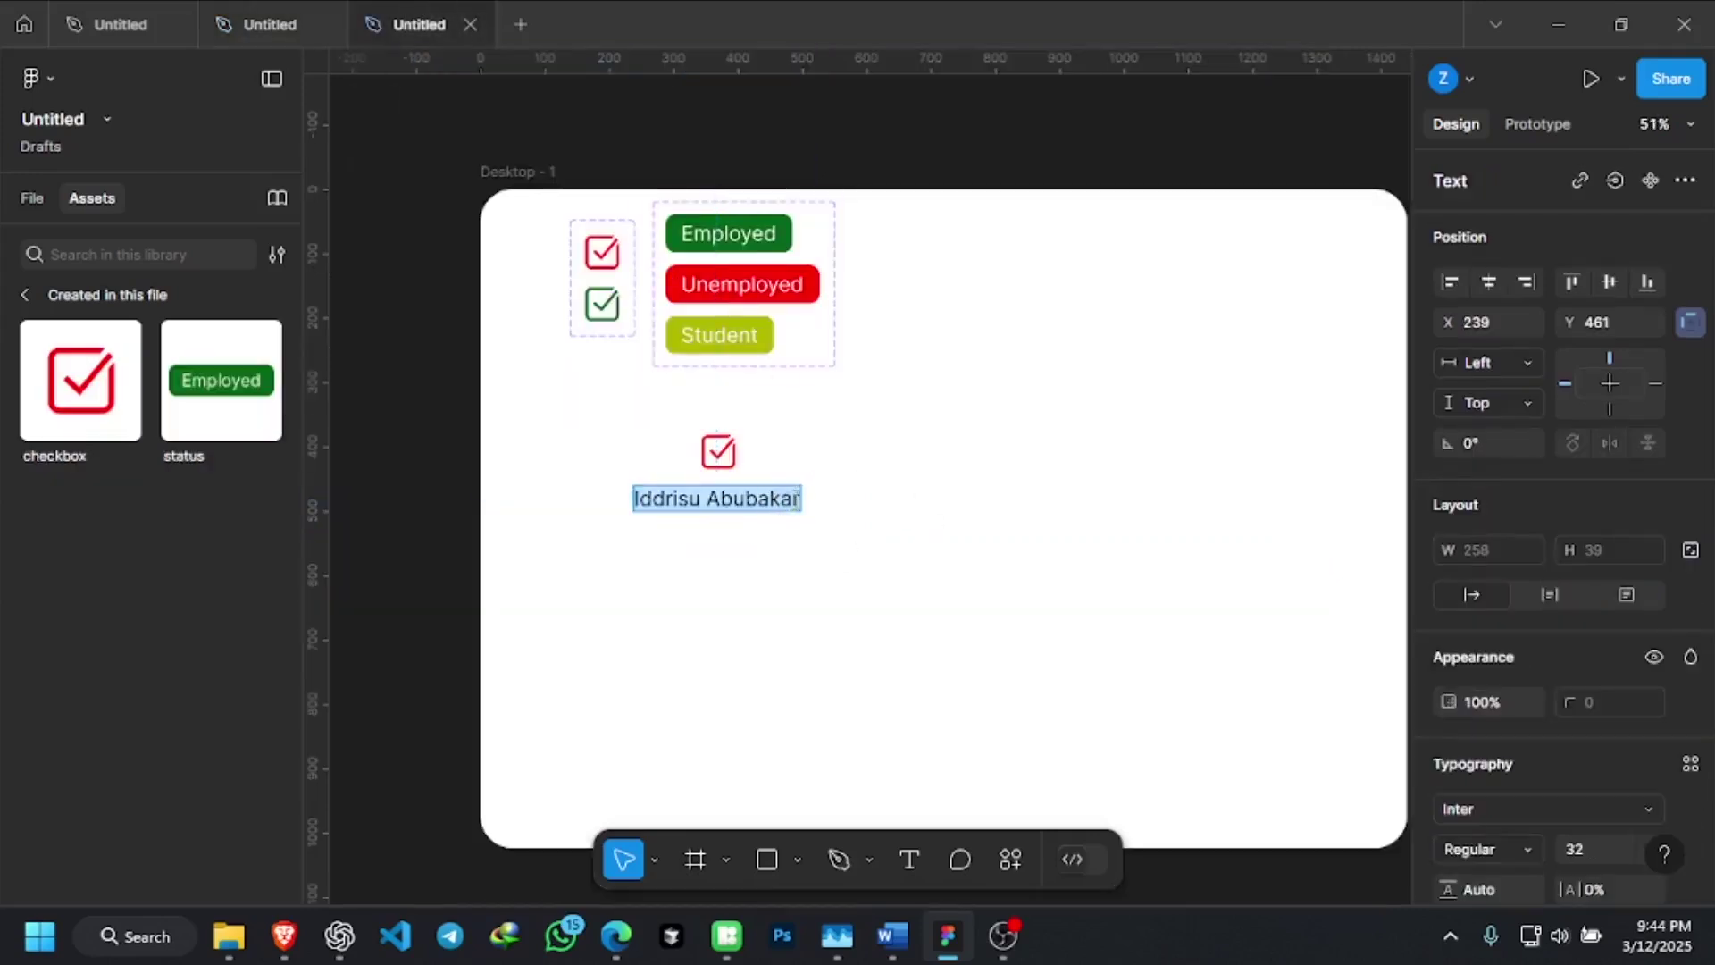
click(793, 498)
key(Return)
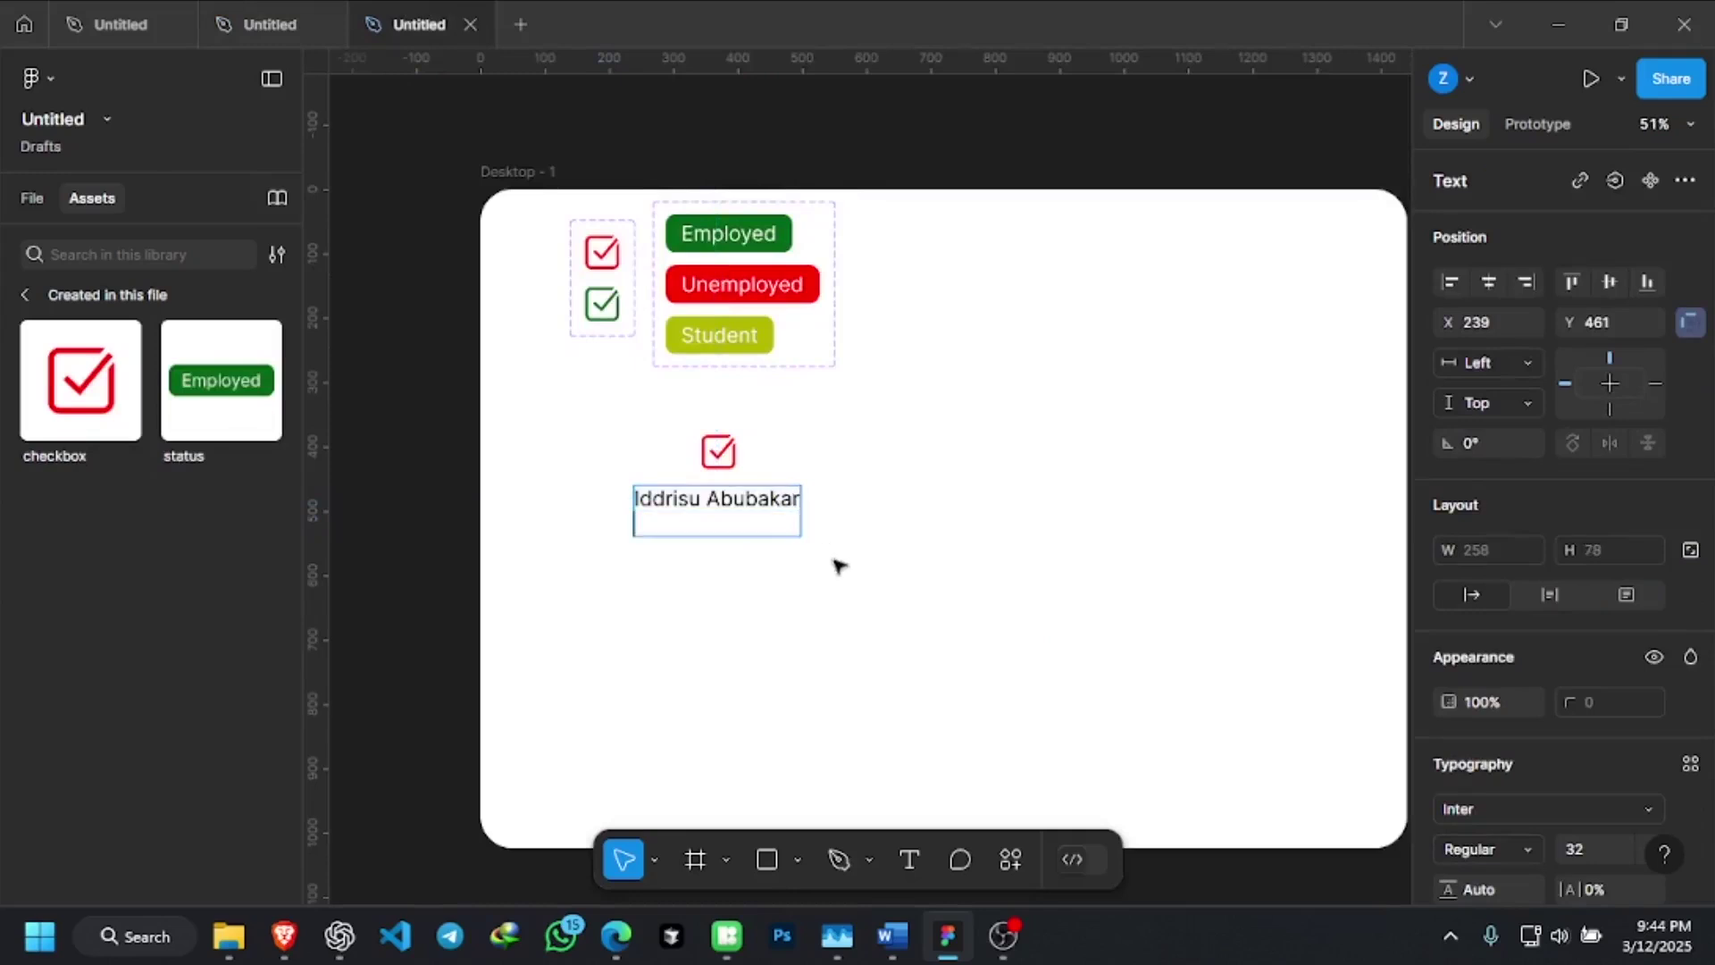
key(BackSpace)
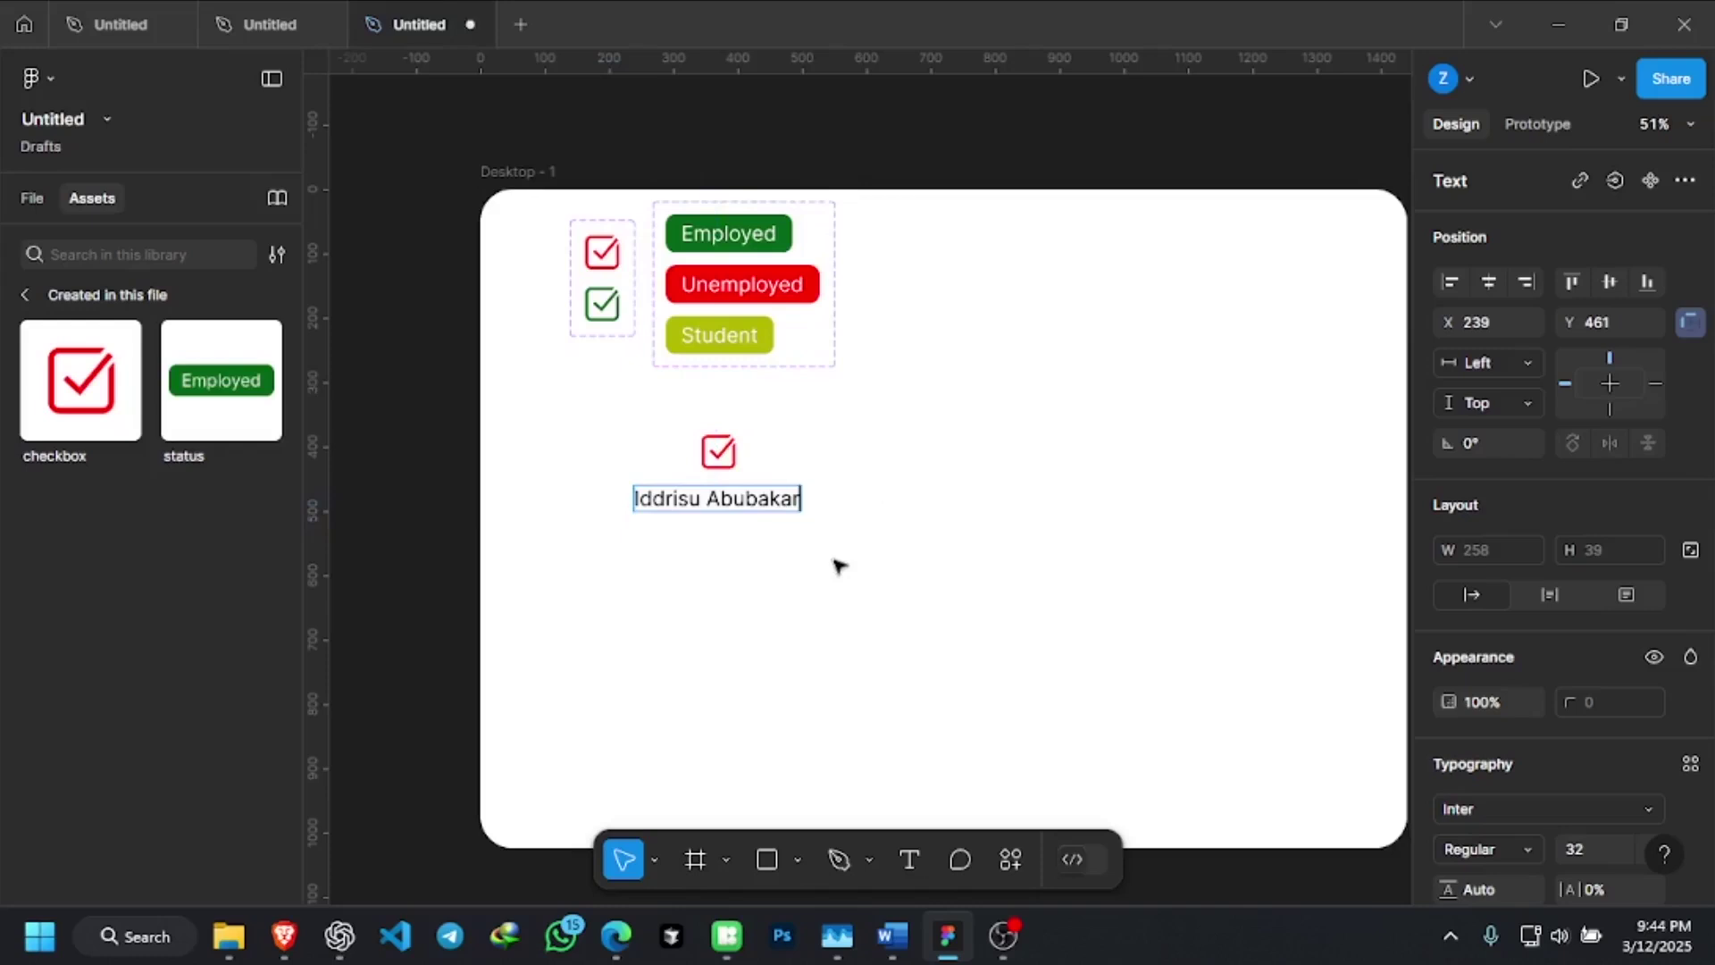
key(Escape)
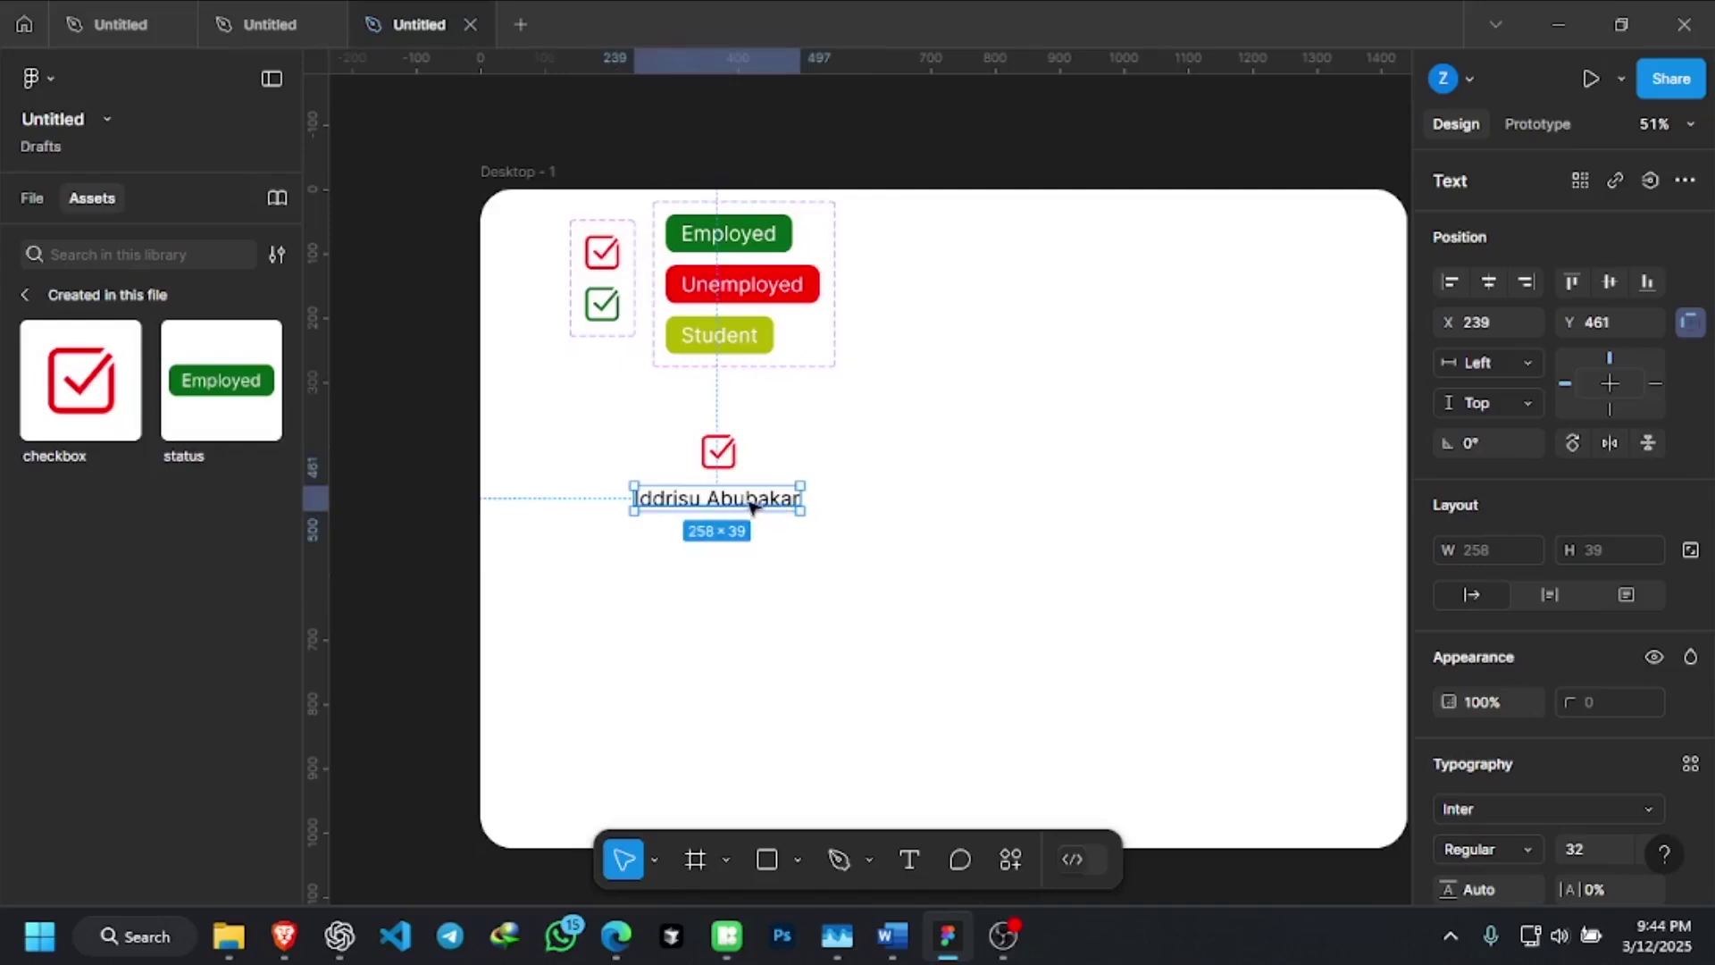
Nudge the name text, then duplicate it below and replace the copy with 'Mar 12 2025'
mouse_move(746, 502)
mouse_down()
mouse_move(765, 505)
mouse_move(750, 510)
mouse_up()
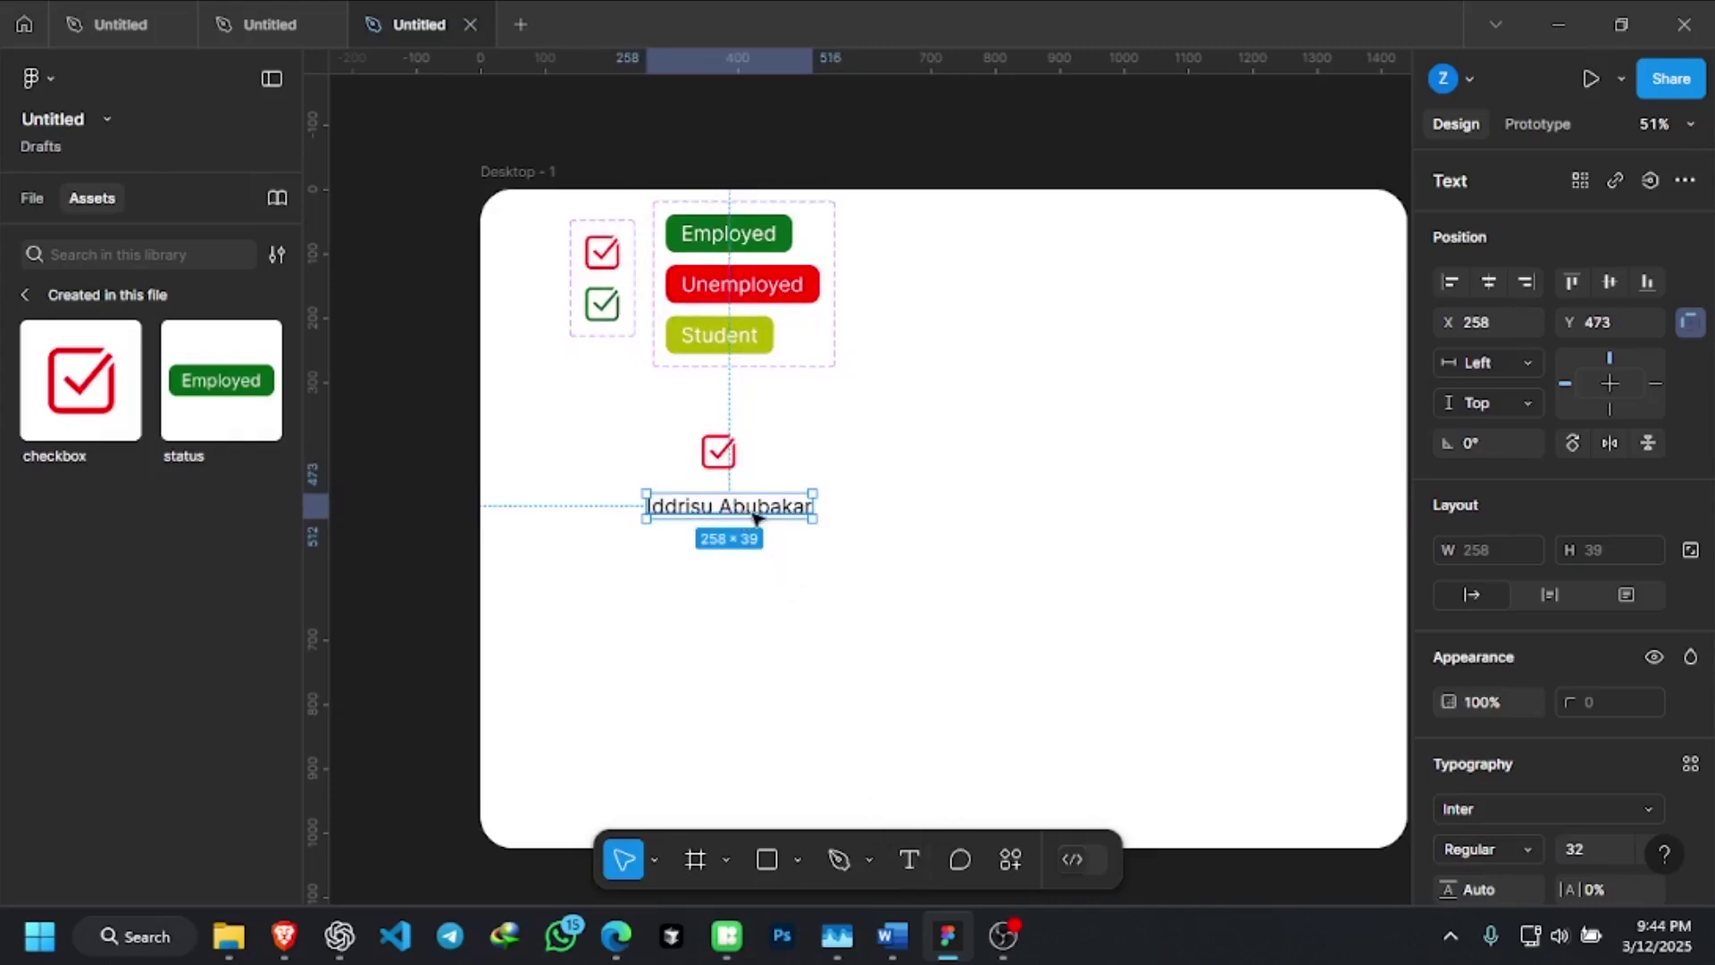
drag(753, 515, 756, 561)
double_click(756, 558)
click(757, 558)
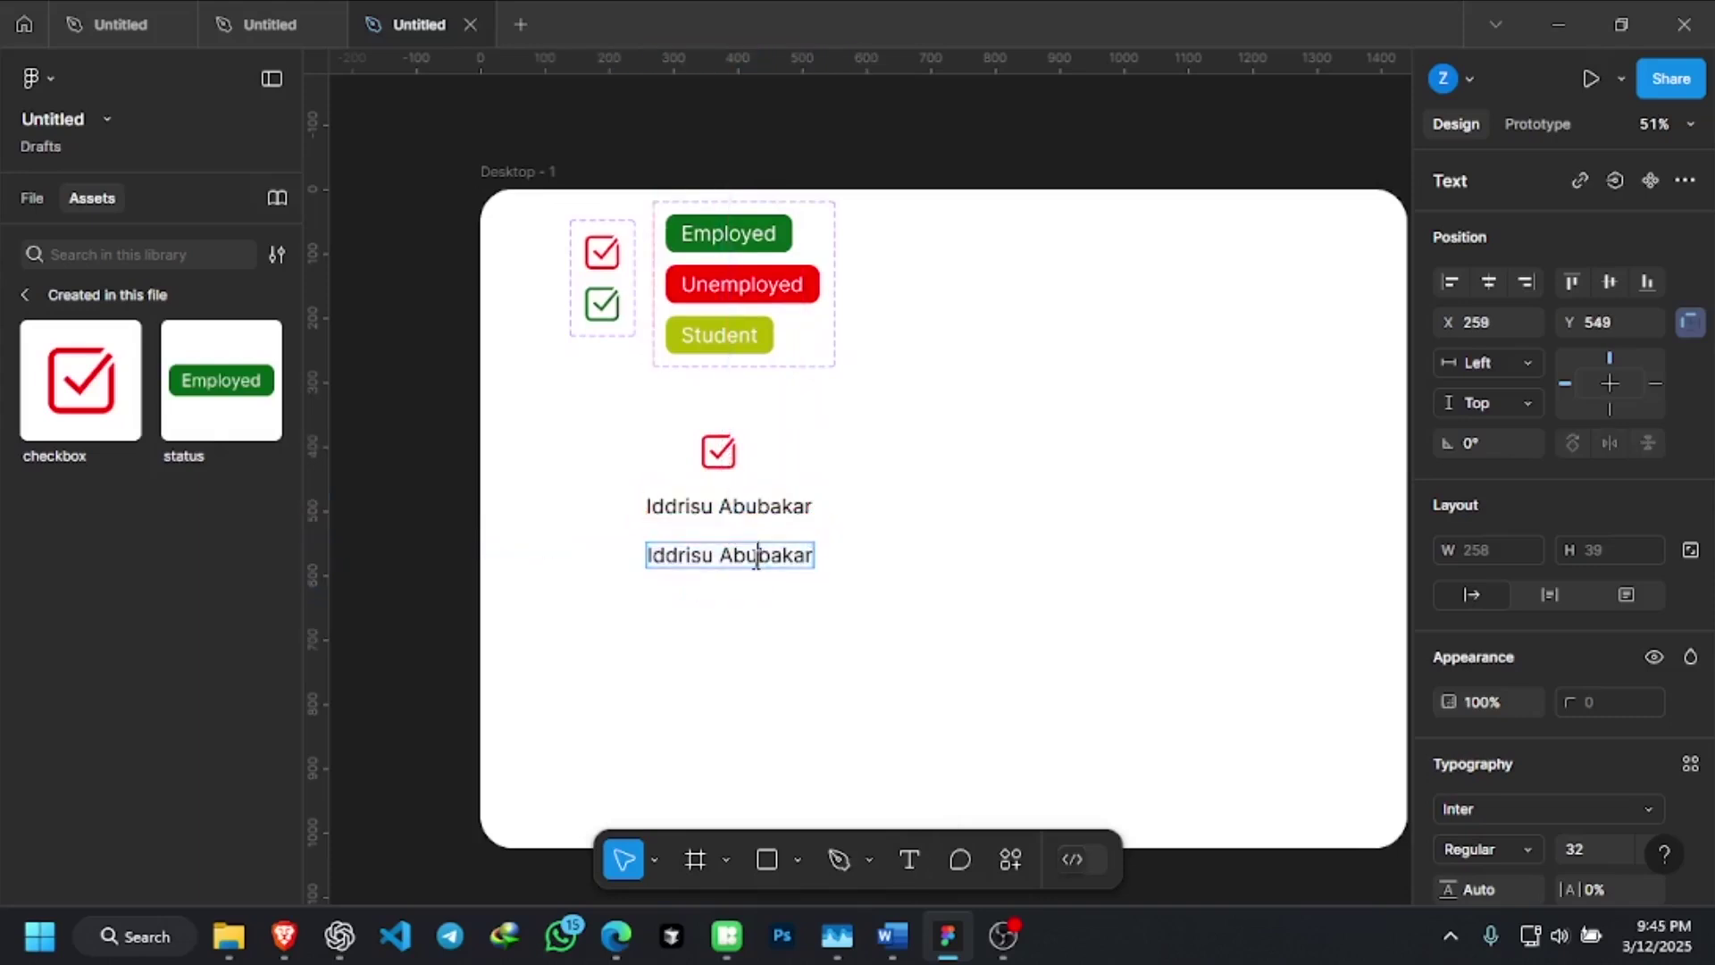
key(ctrl+a)
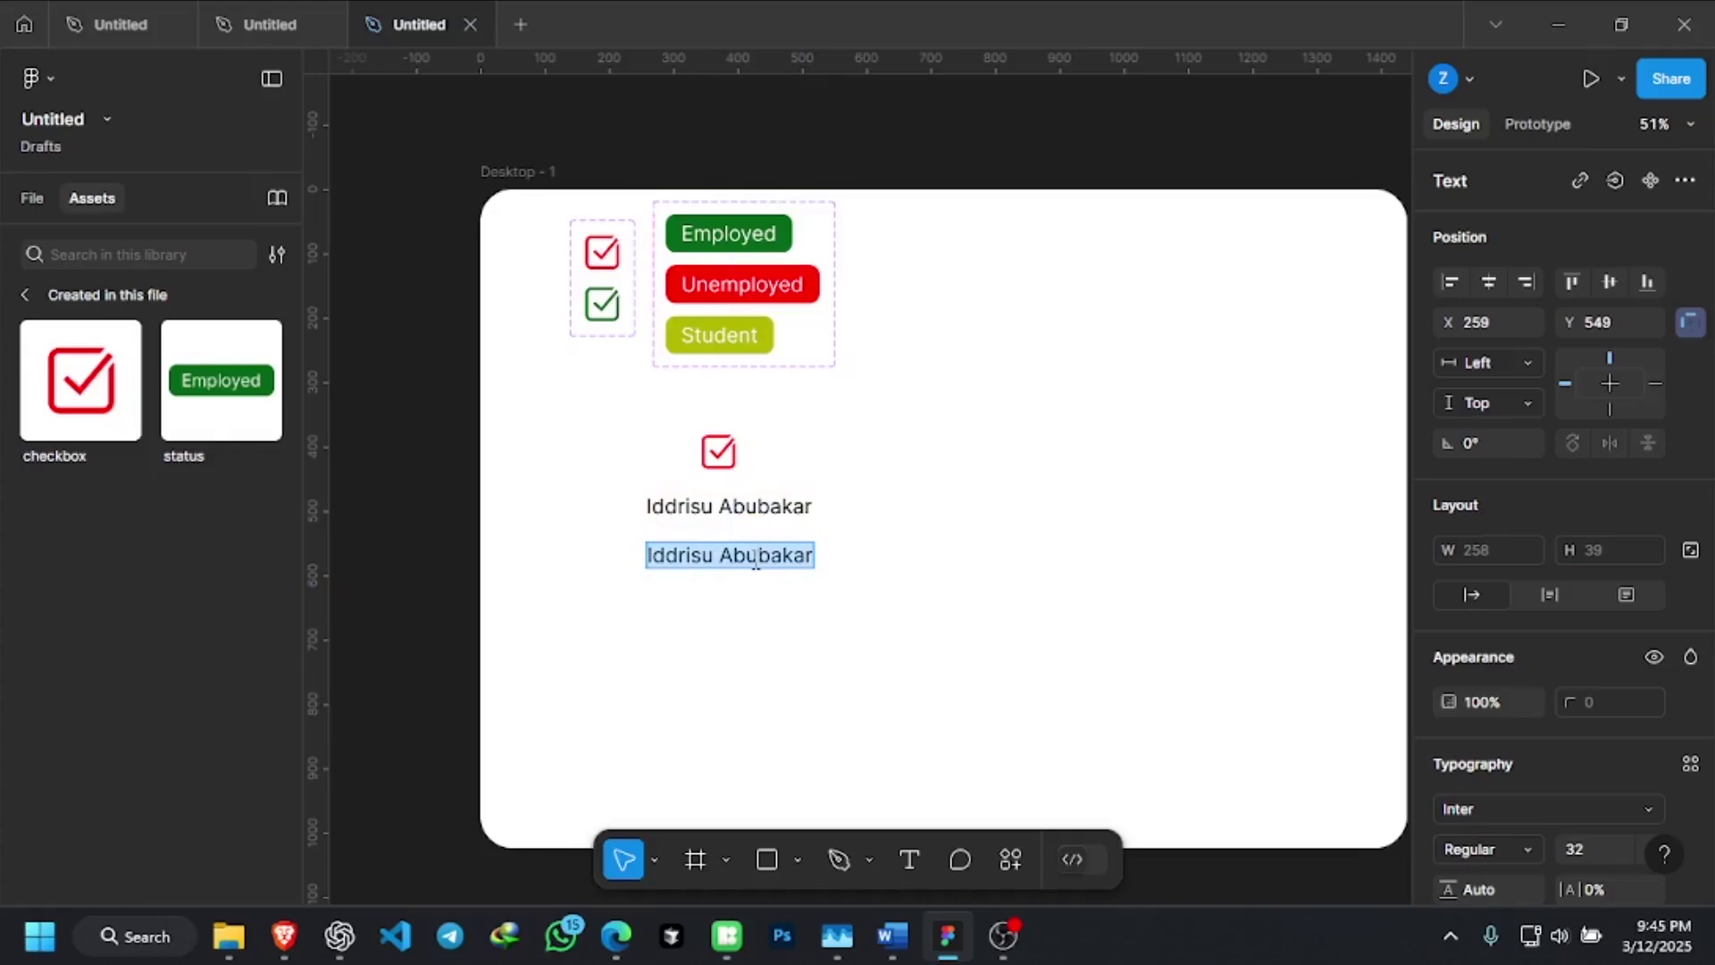
click(23, 202)
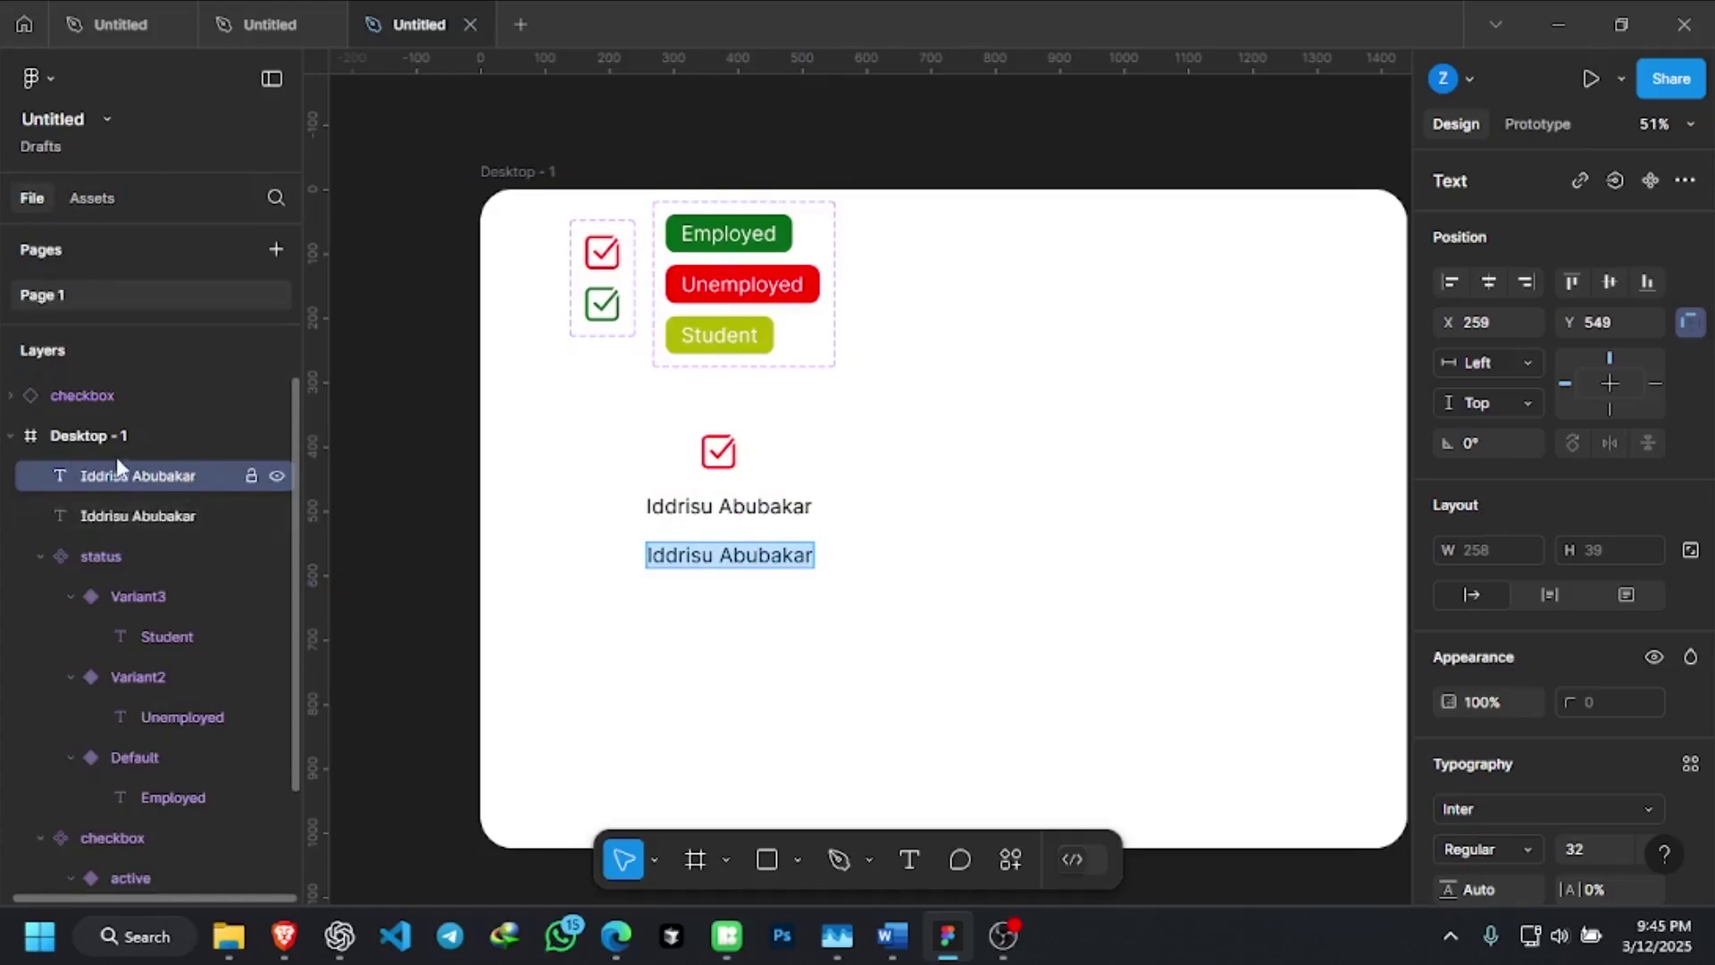
click(770, 555)
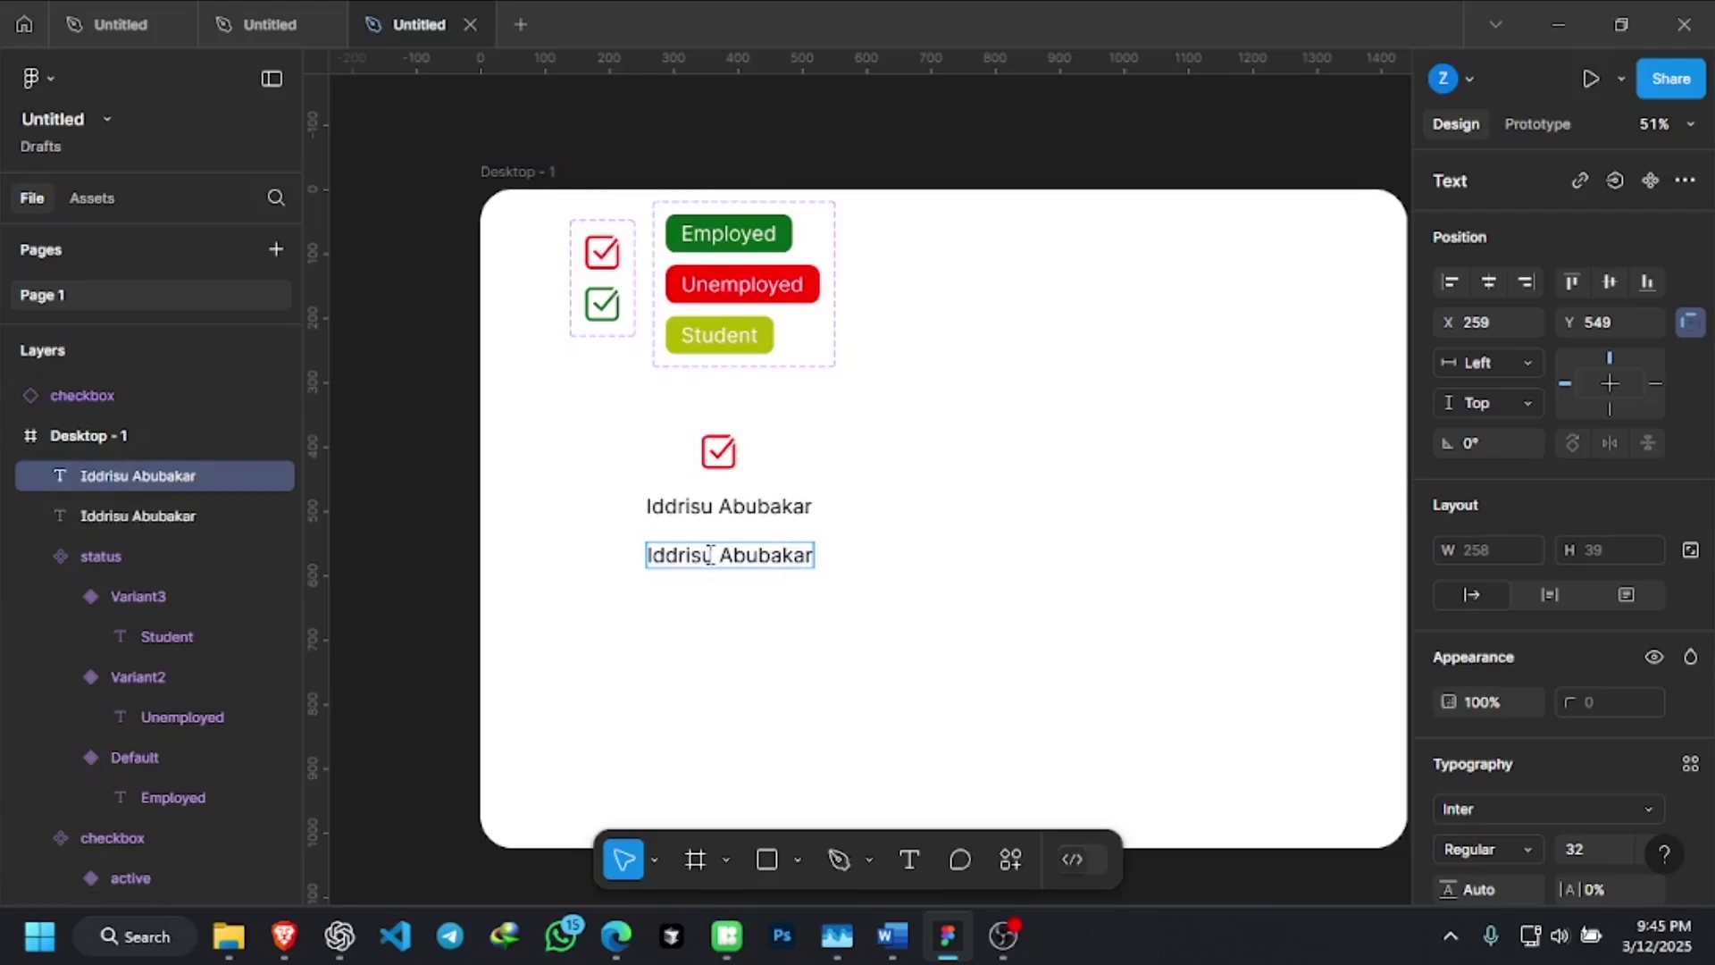
key(ctrl+a)
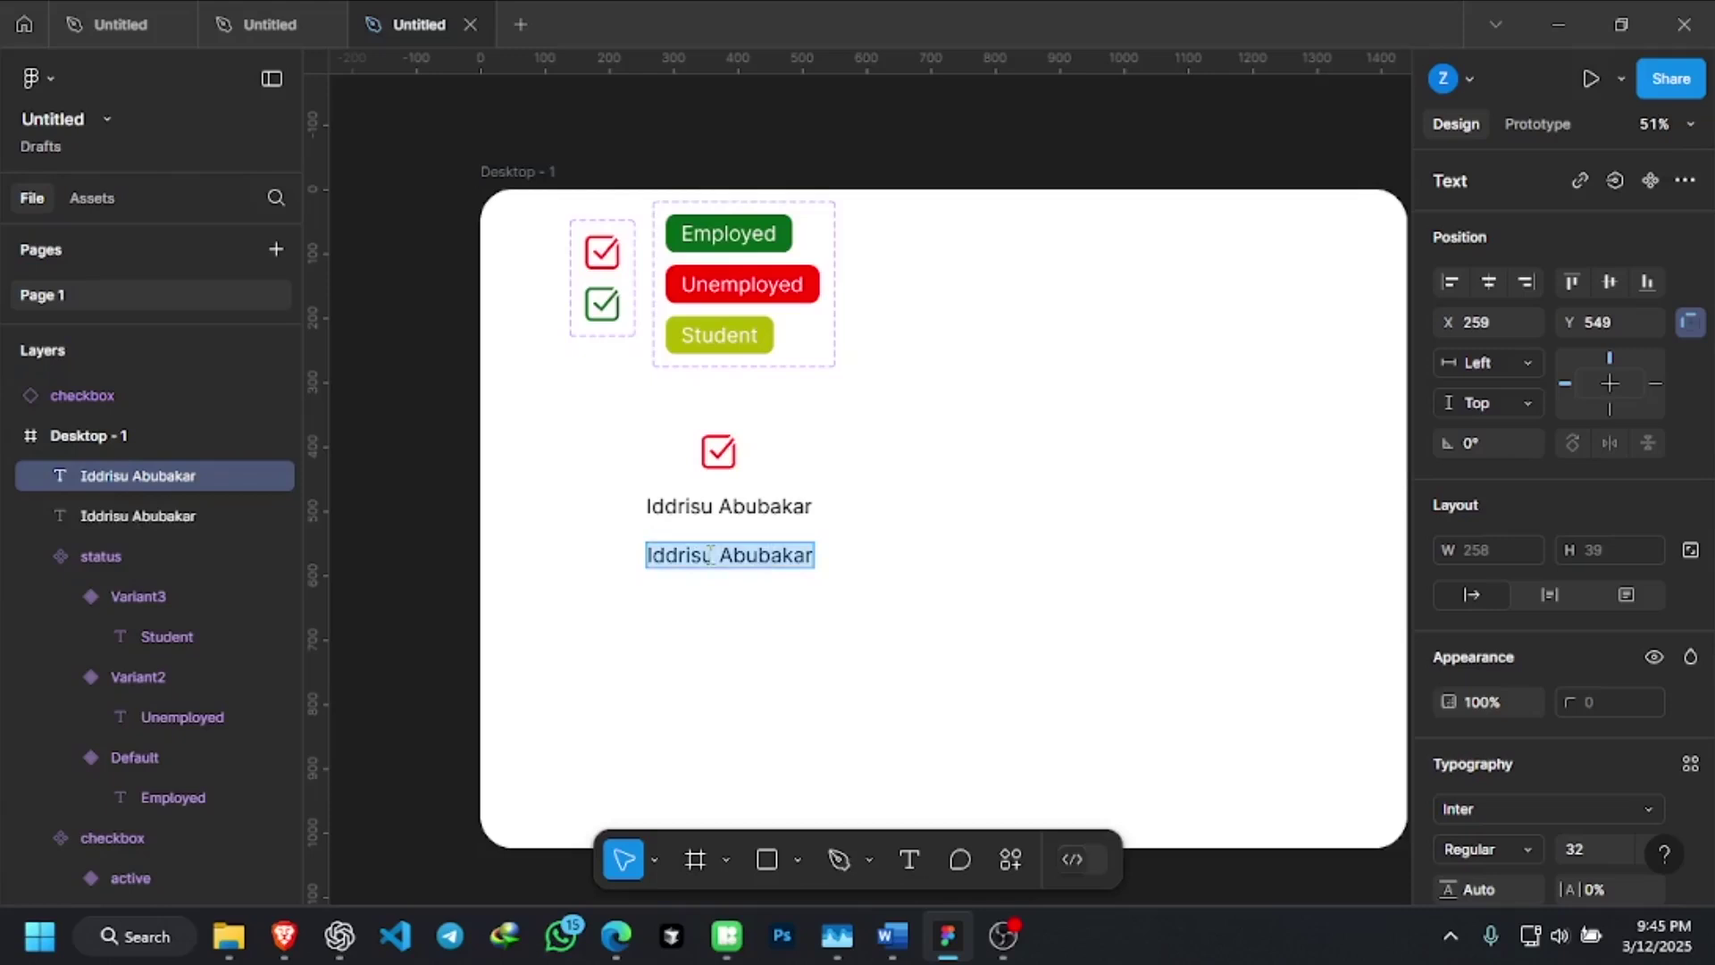
text(Mar)
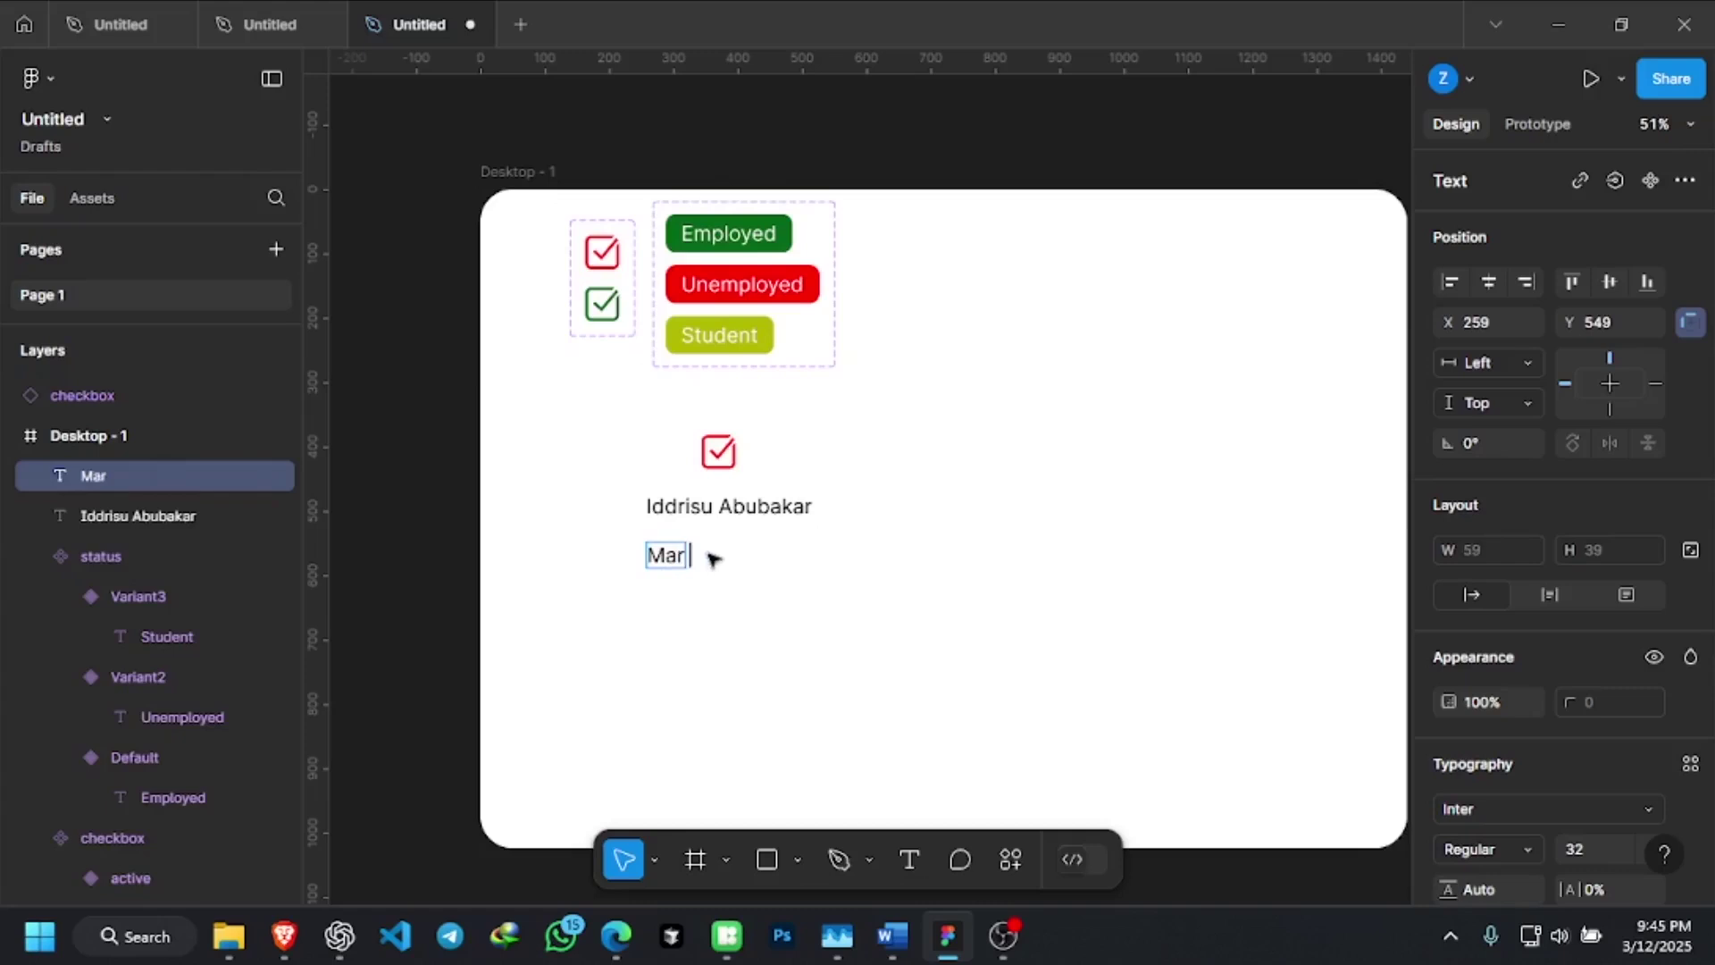
text( 12 2025)
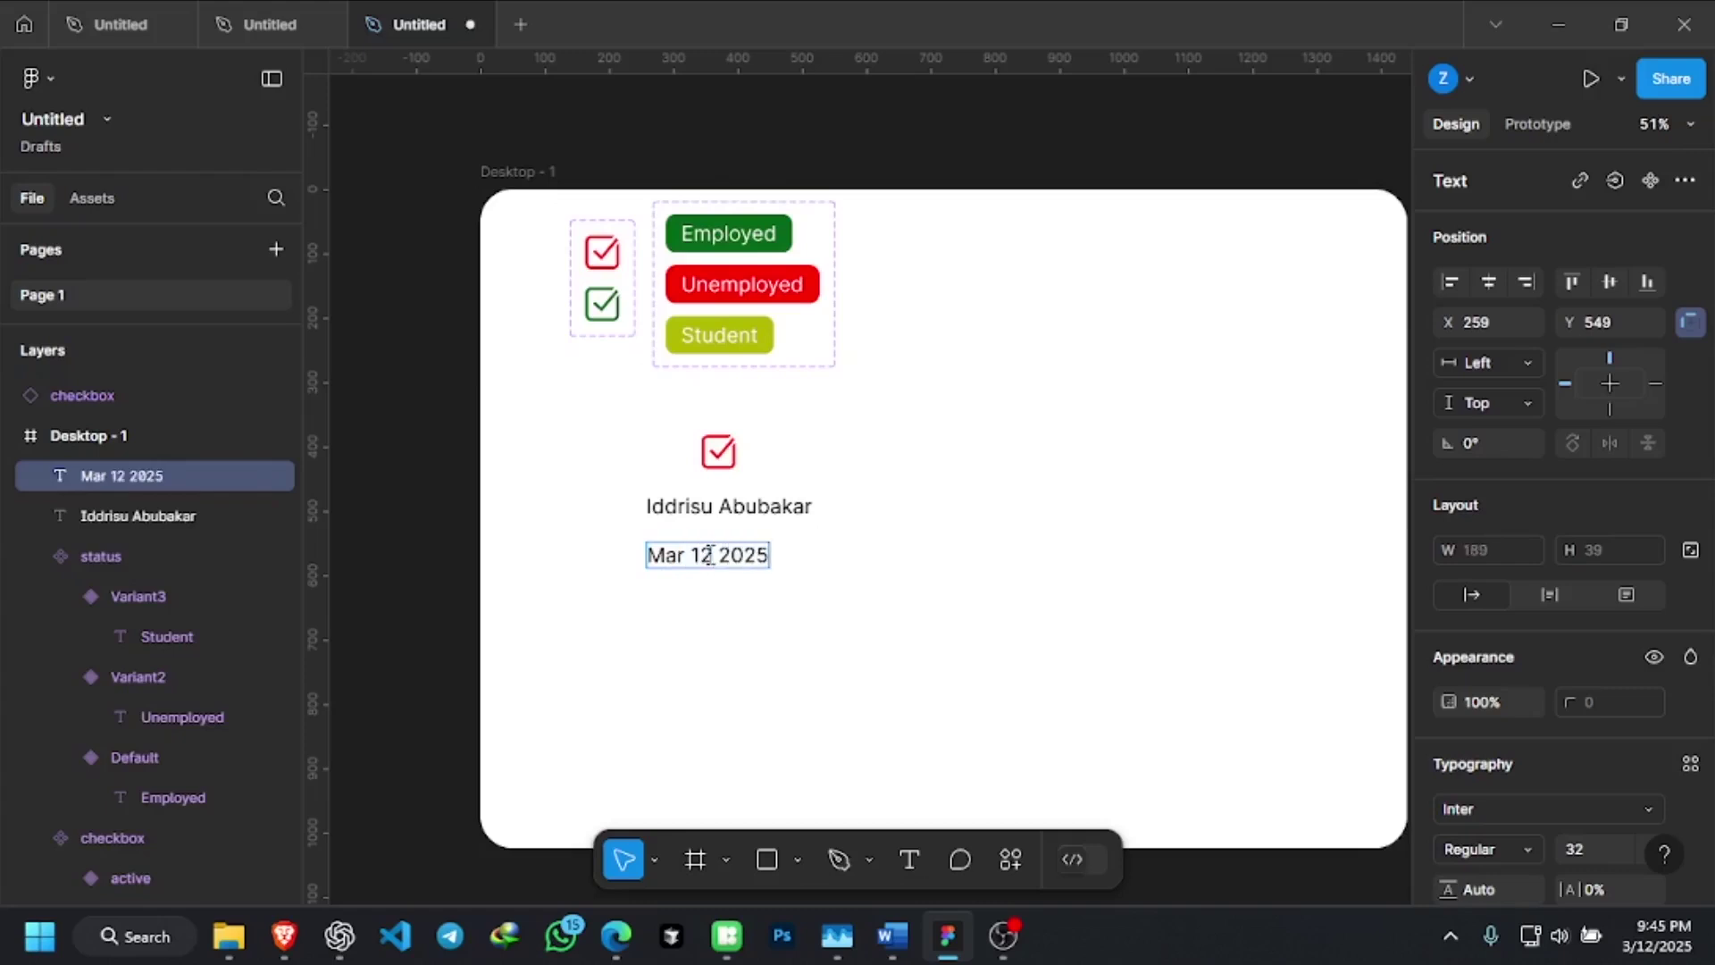
key(Escape)
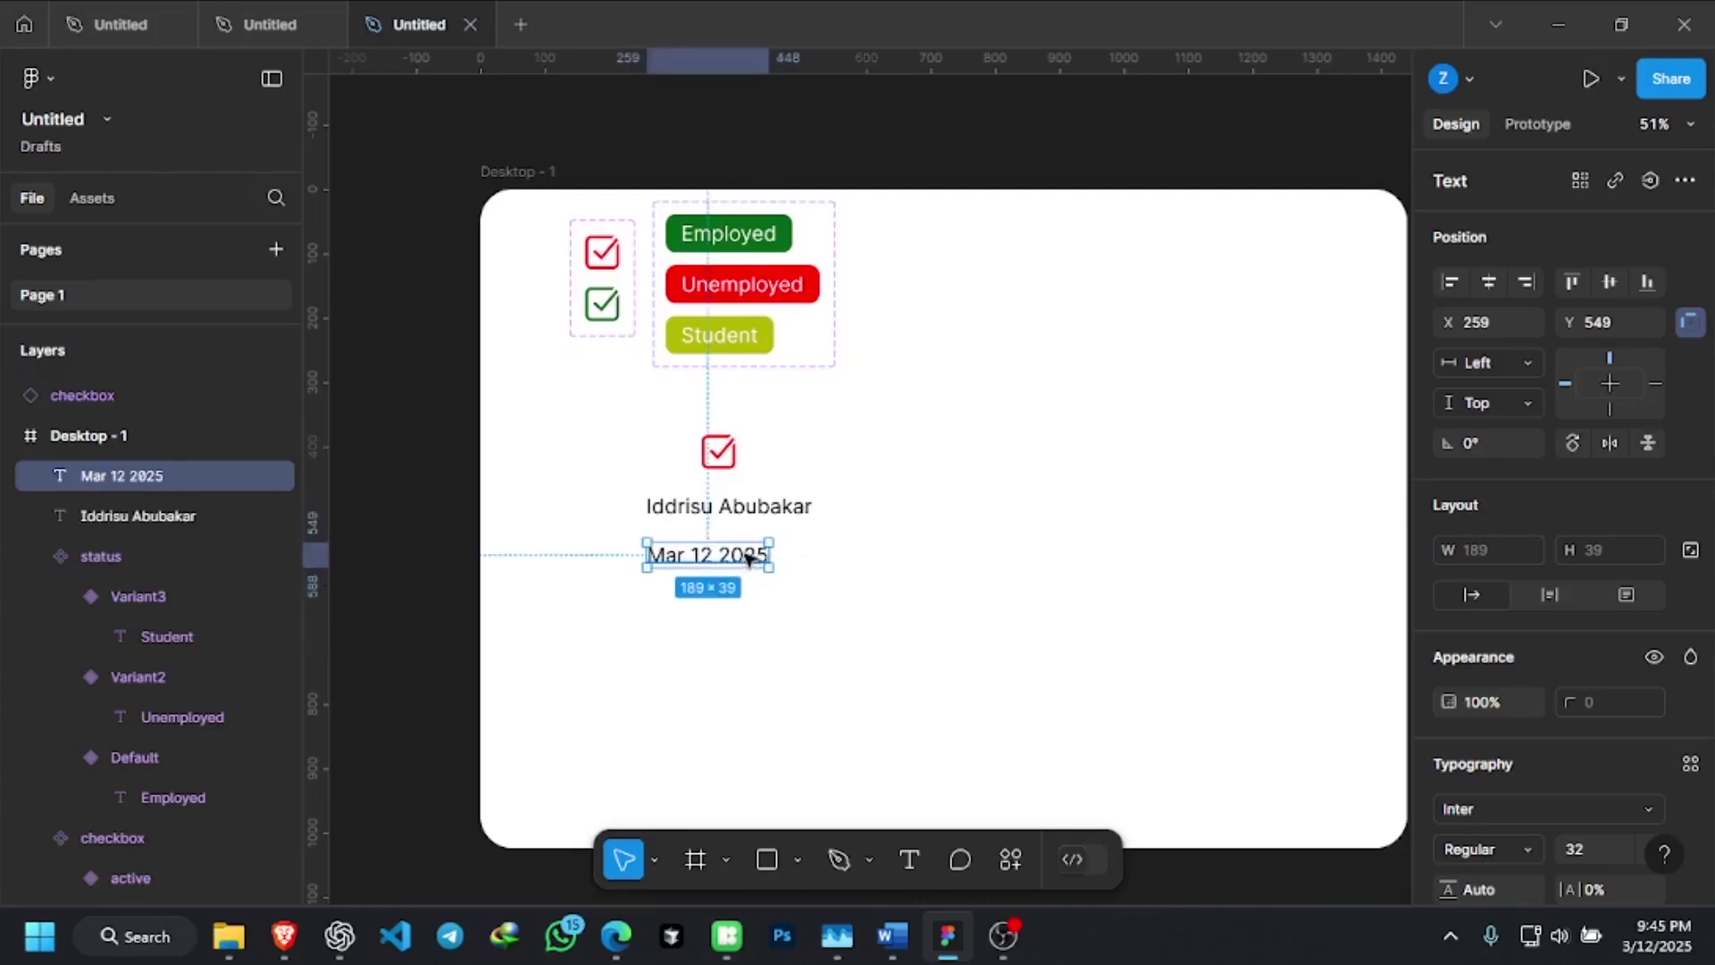
Duplicate the date below itself and retype the copy as 'Male'
drag(748, 558, 748, 605)
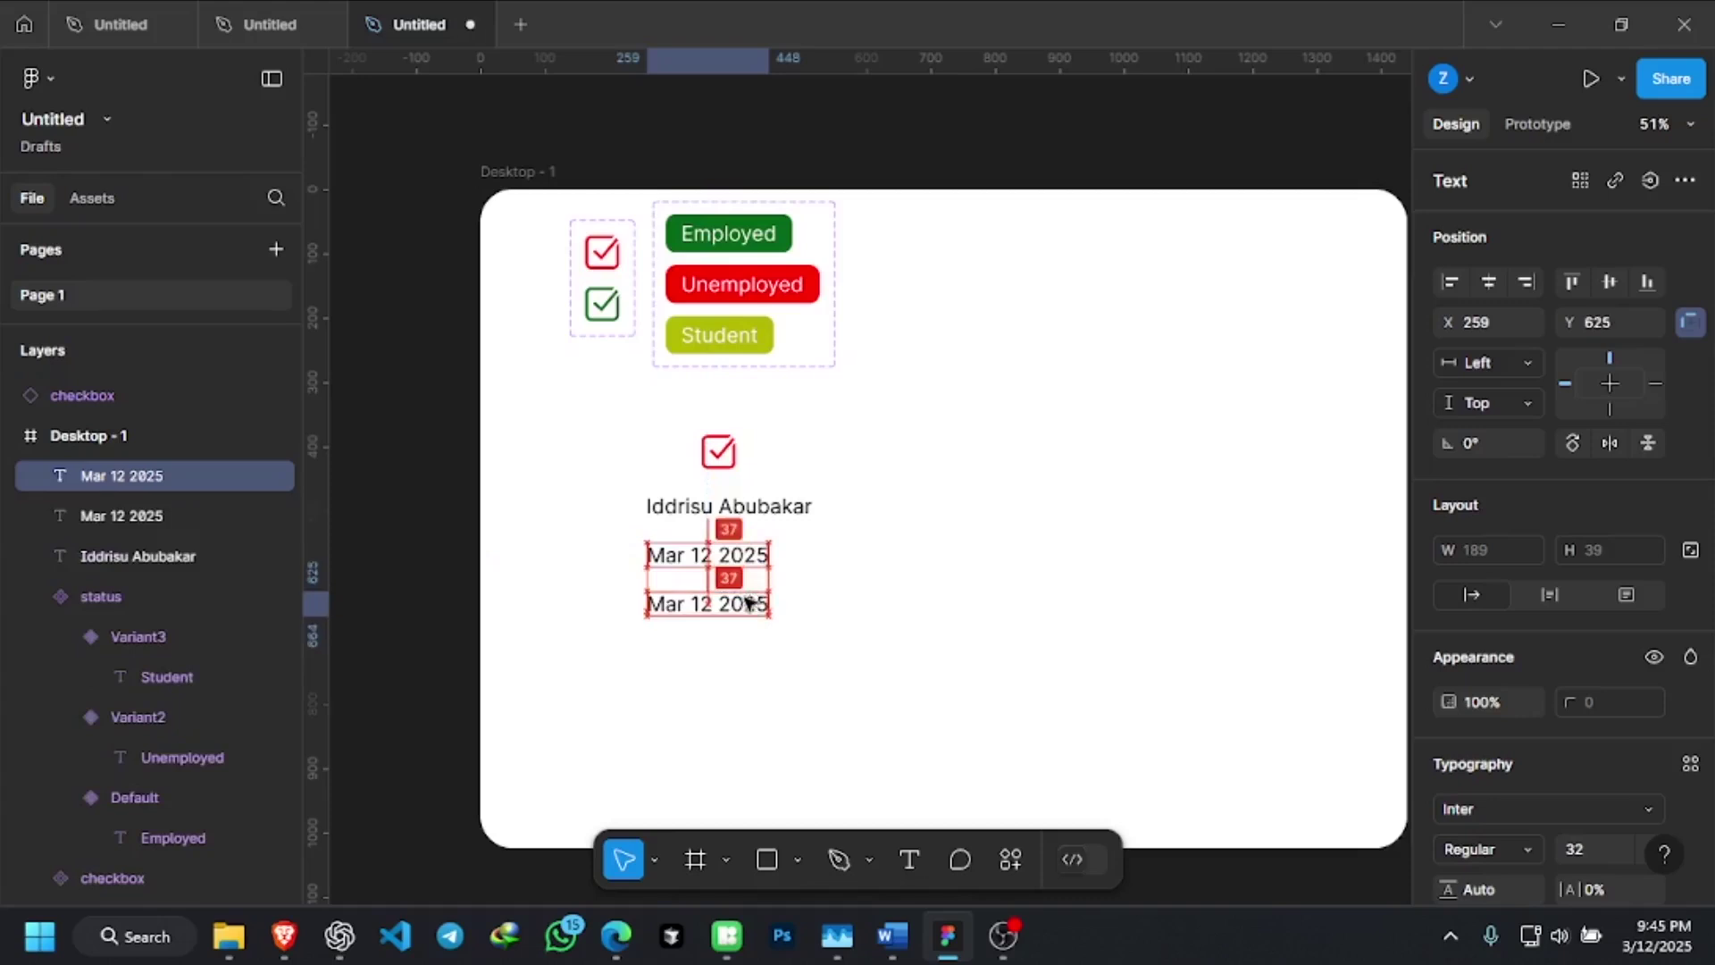
double_click(747, 606)
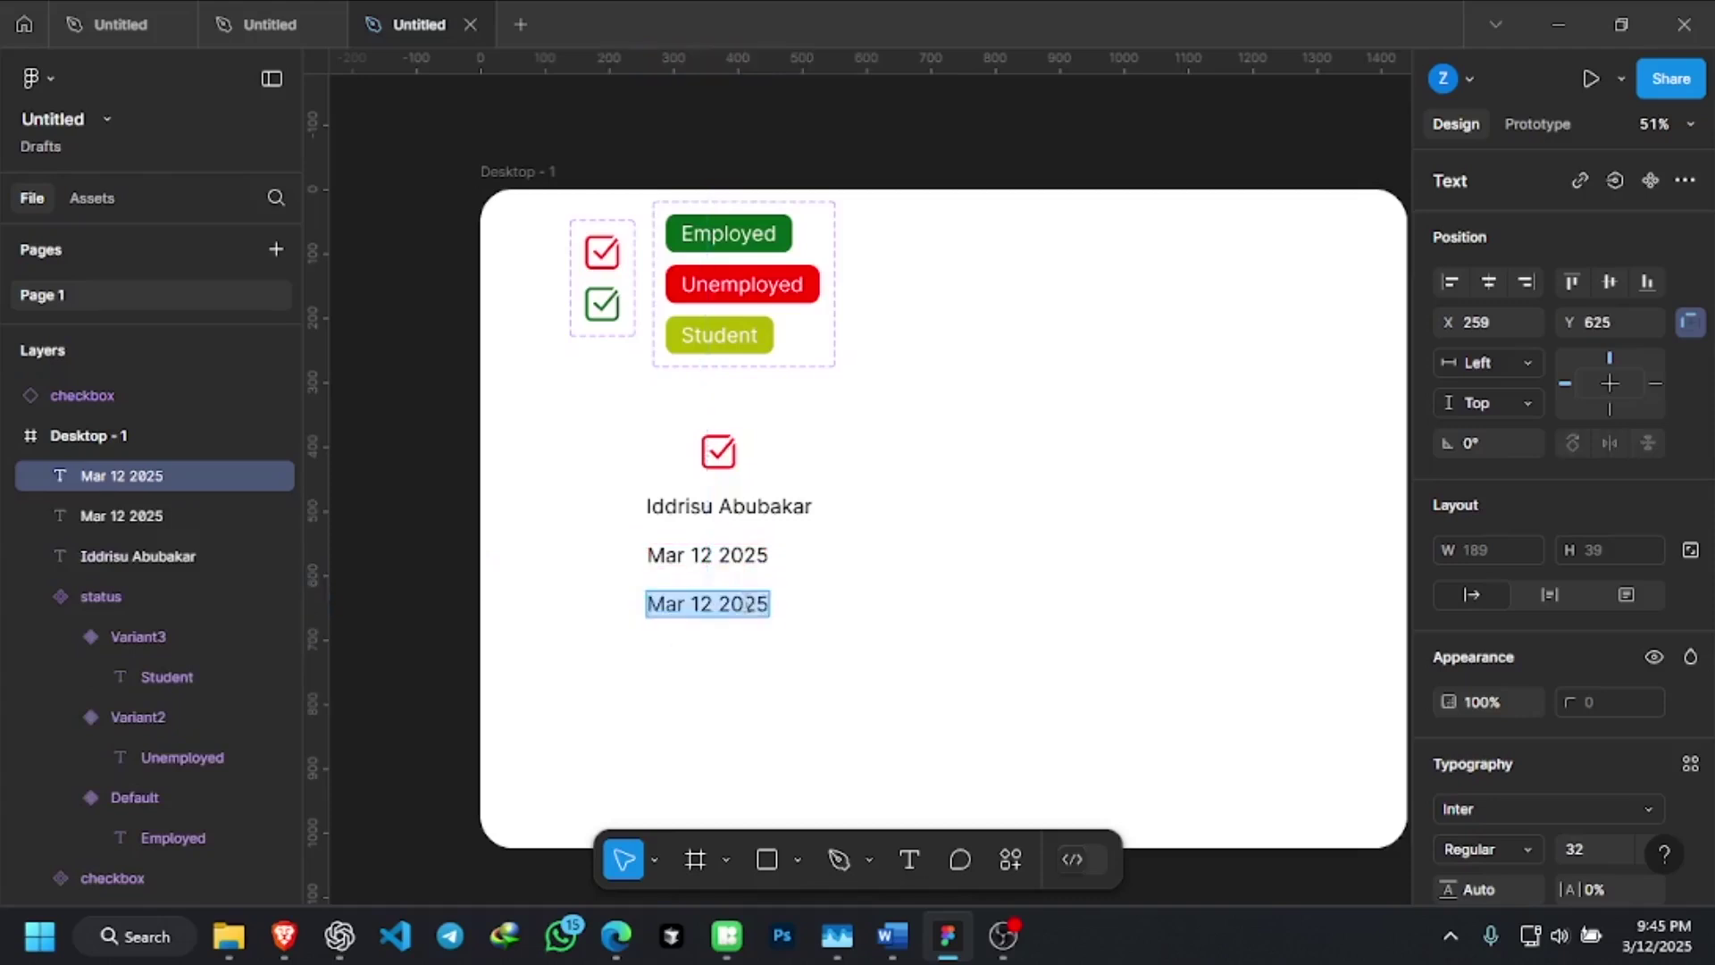
text(F)
key(BackSpace)
text(Male)
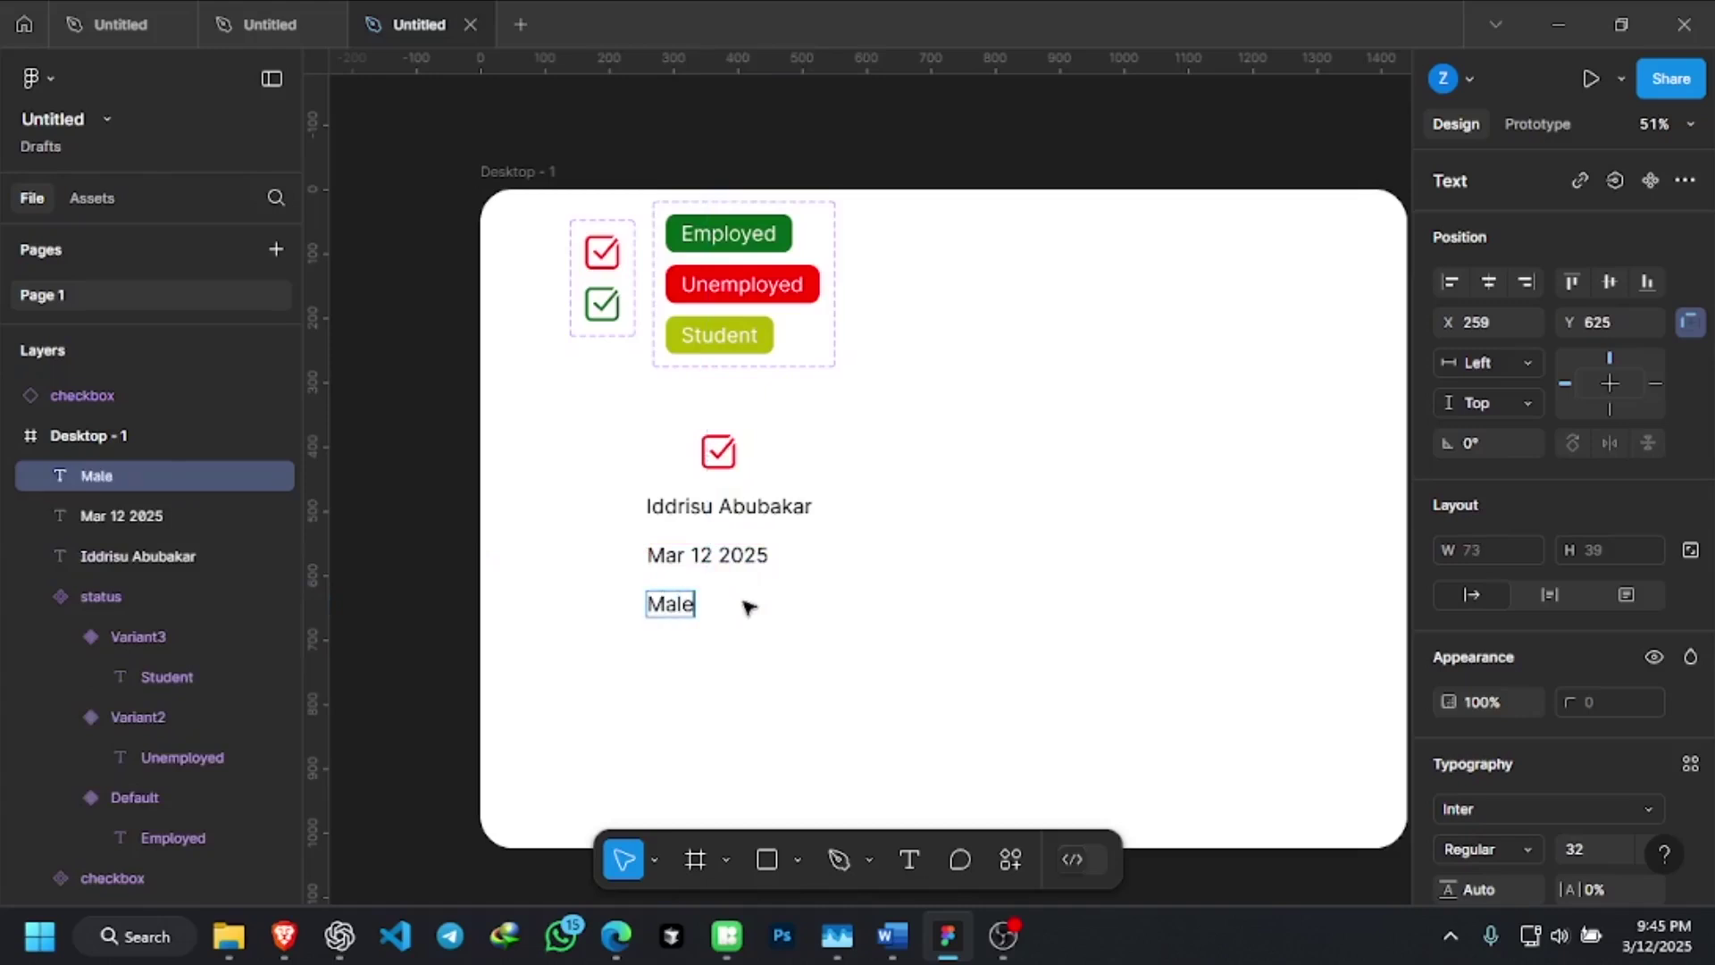
key(Escape)
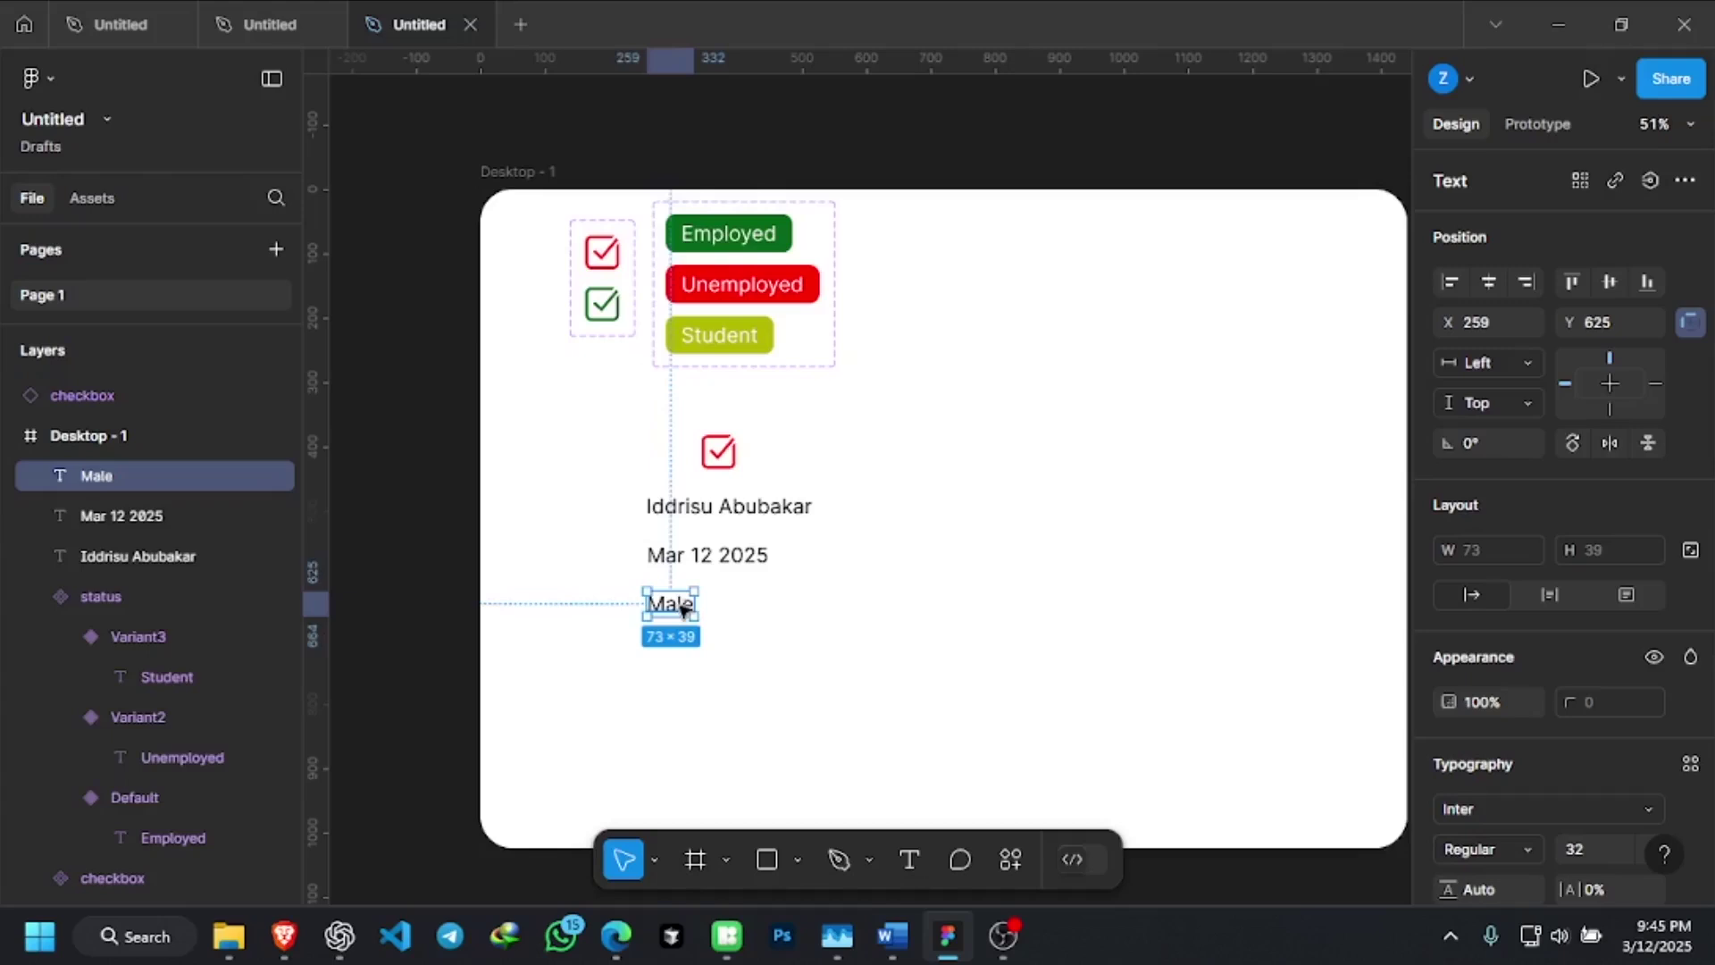
click(683, 654)
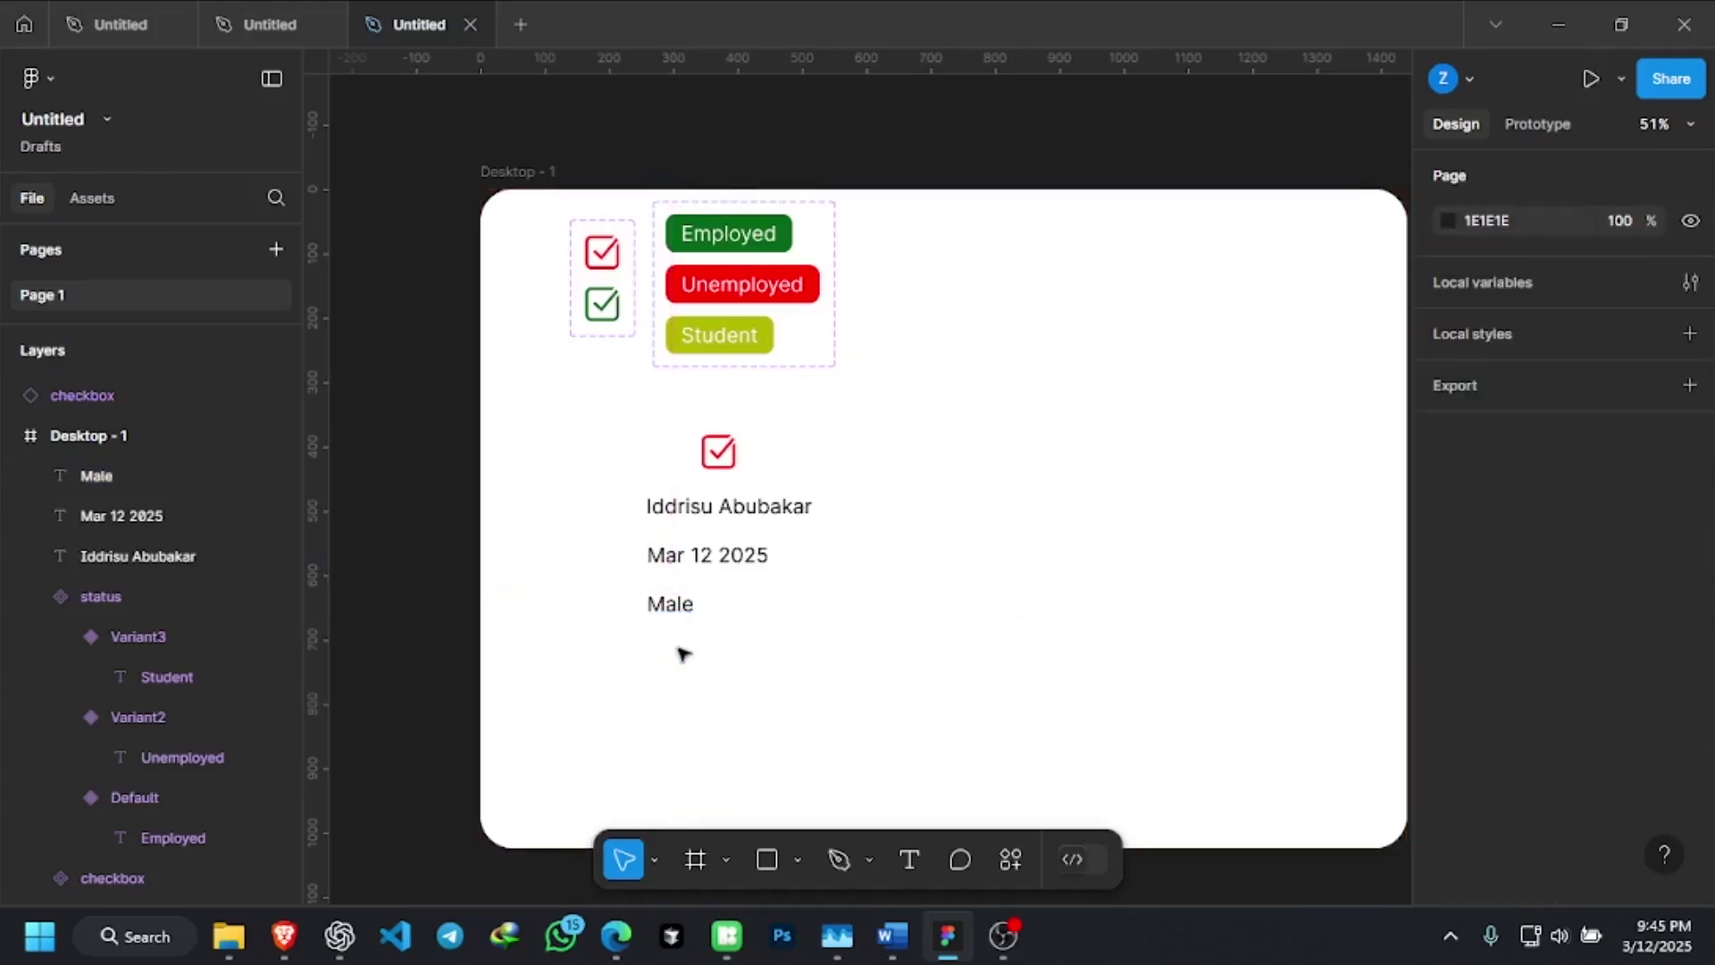
click(679, 608)
Duplicate the Male line below and change the copy to '23'
drag(680, 610, 708, 642)
double_click(708, 641)
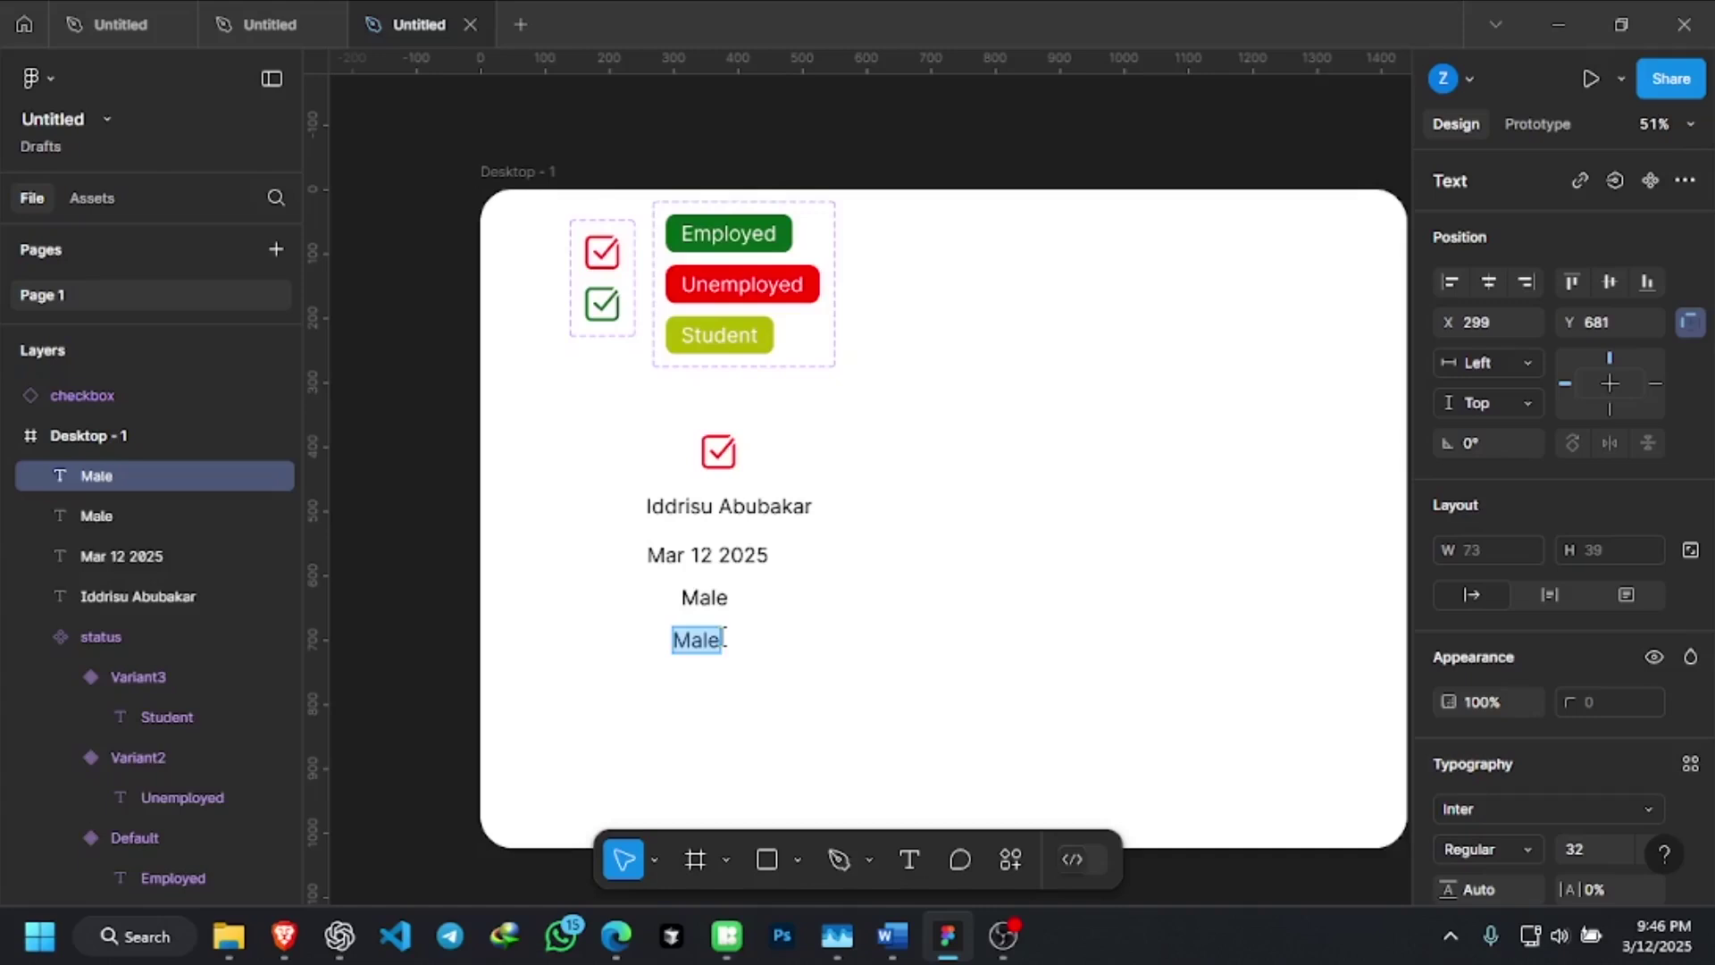
text(23)
key(Escape)
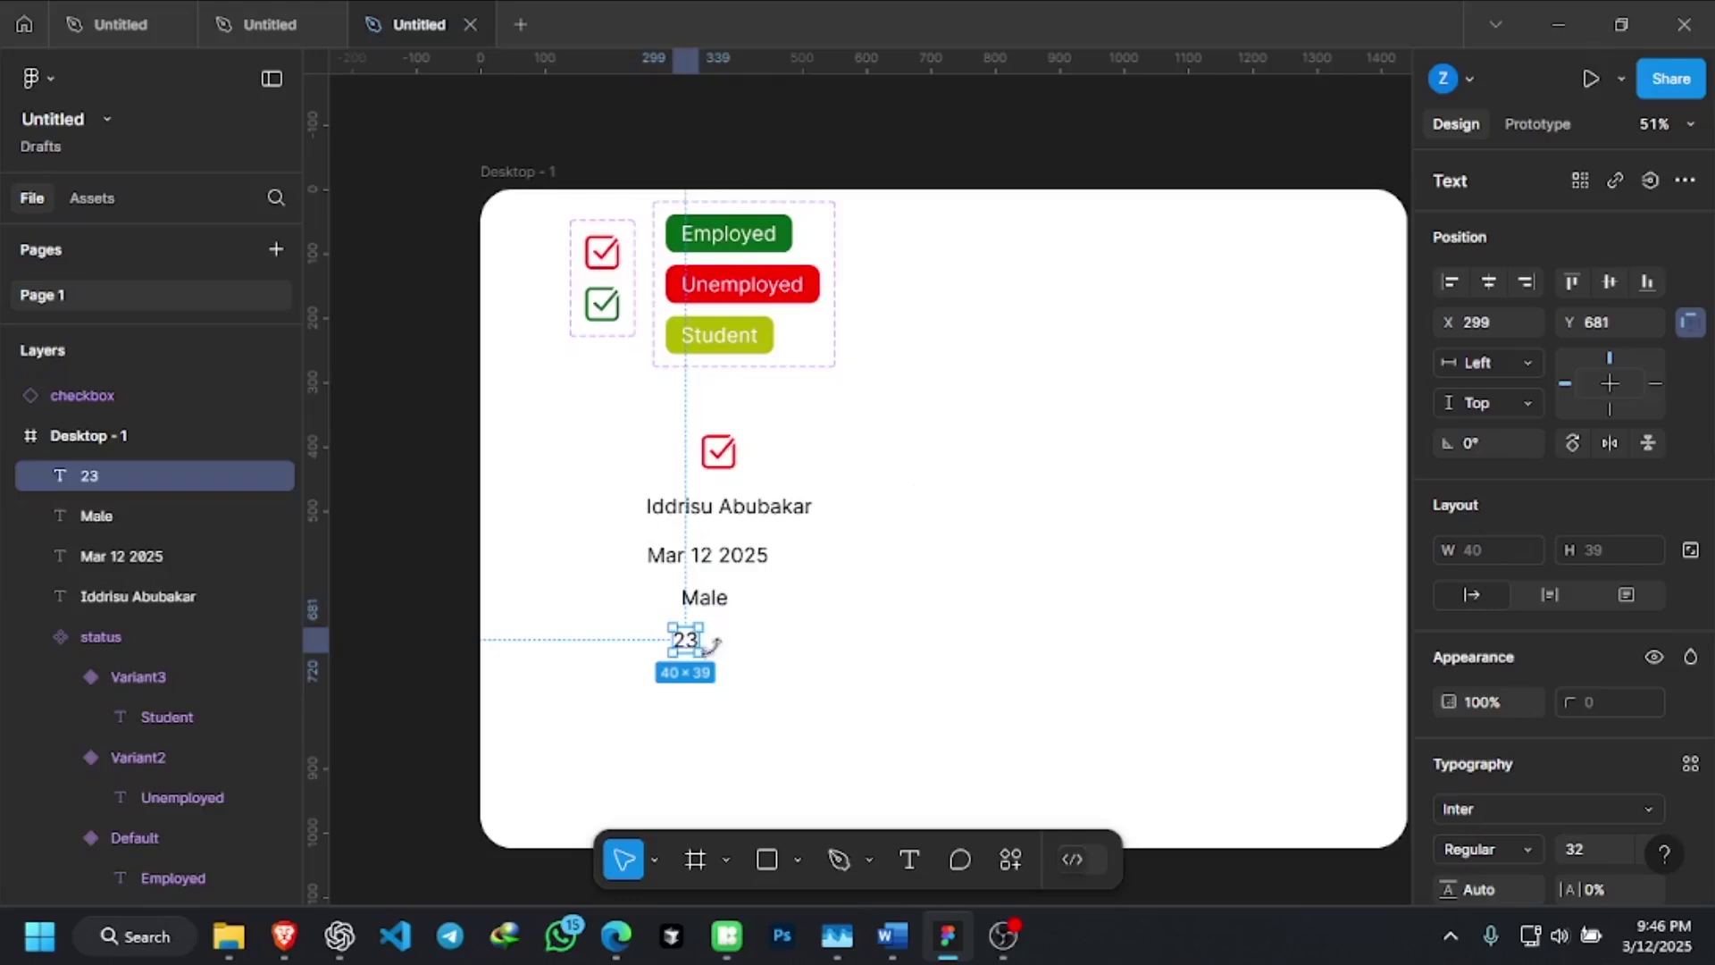
click(786, 464)
click(253, 13)
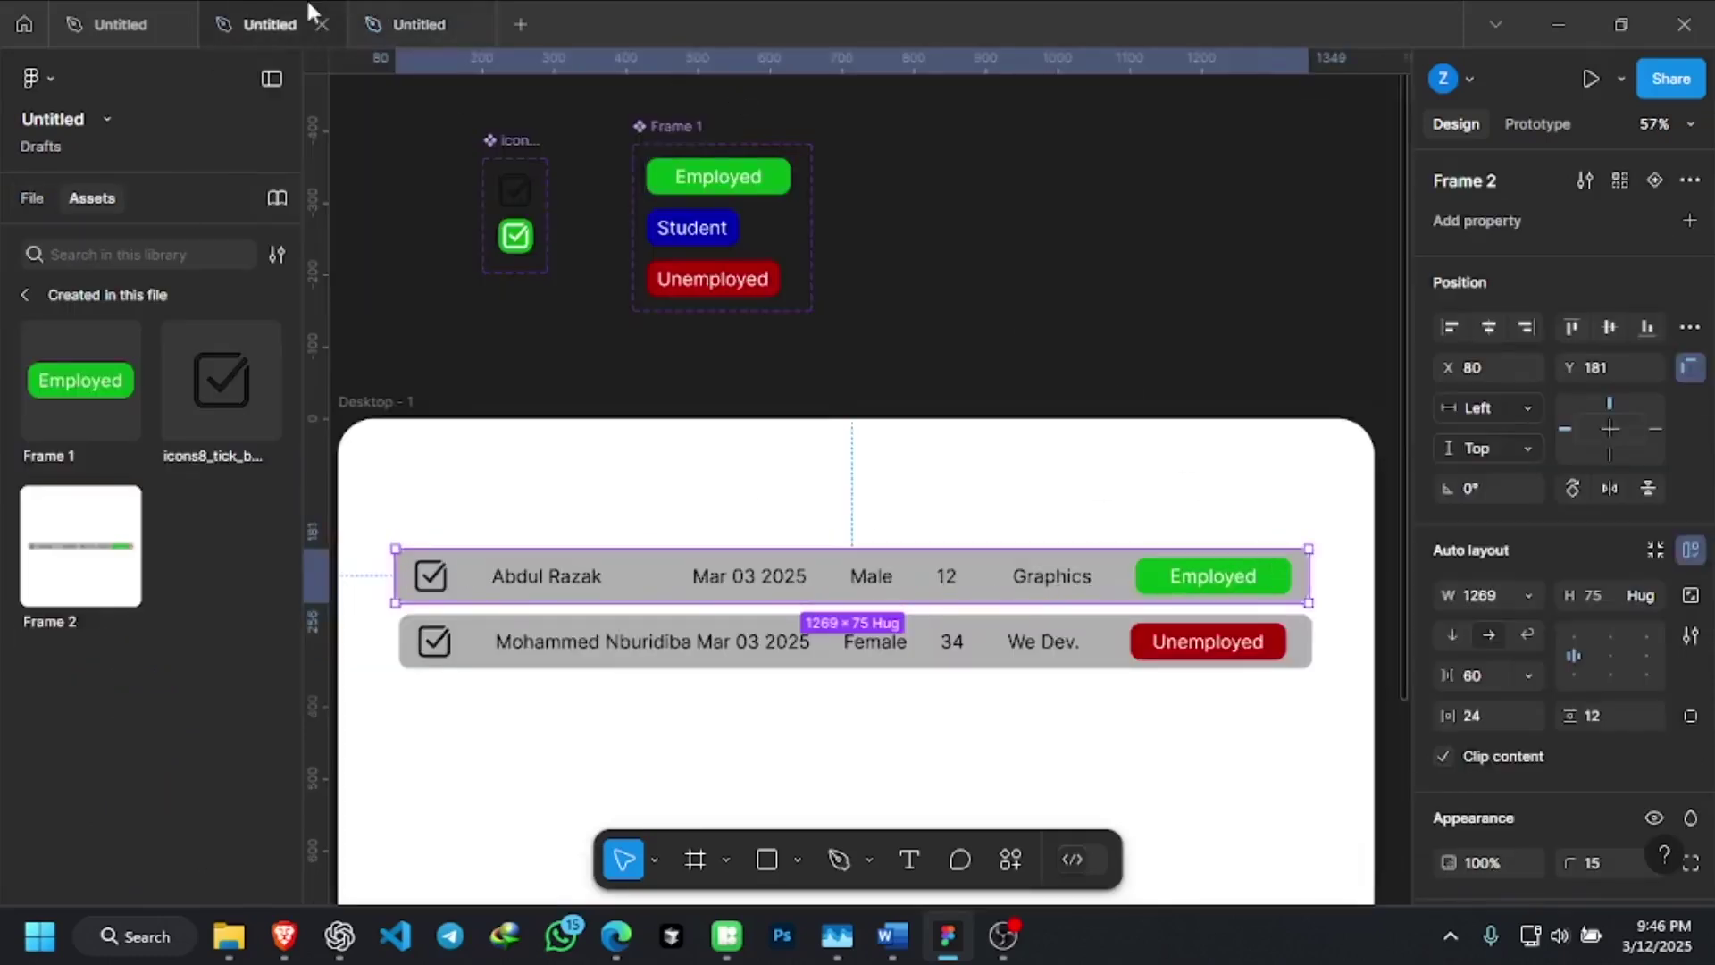
click(435, 22)
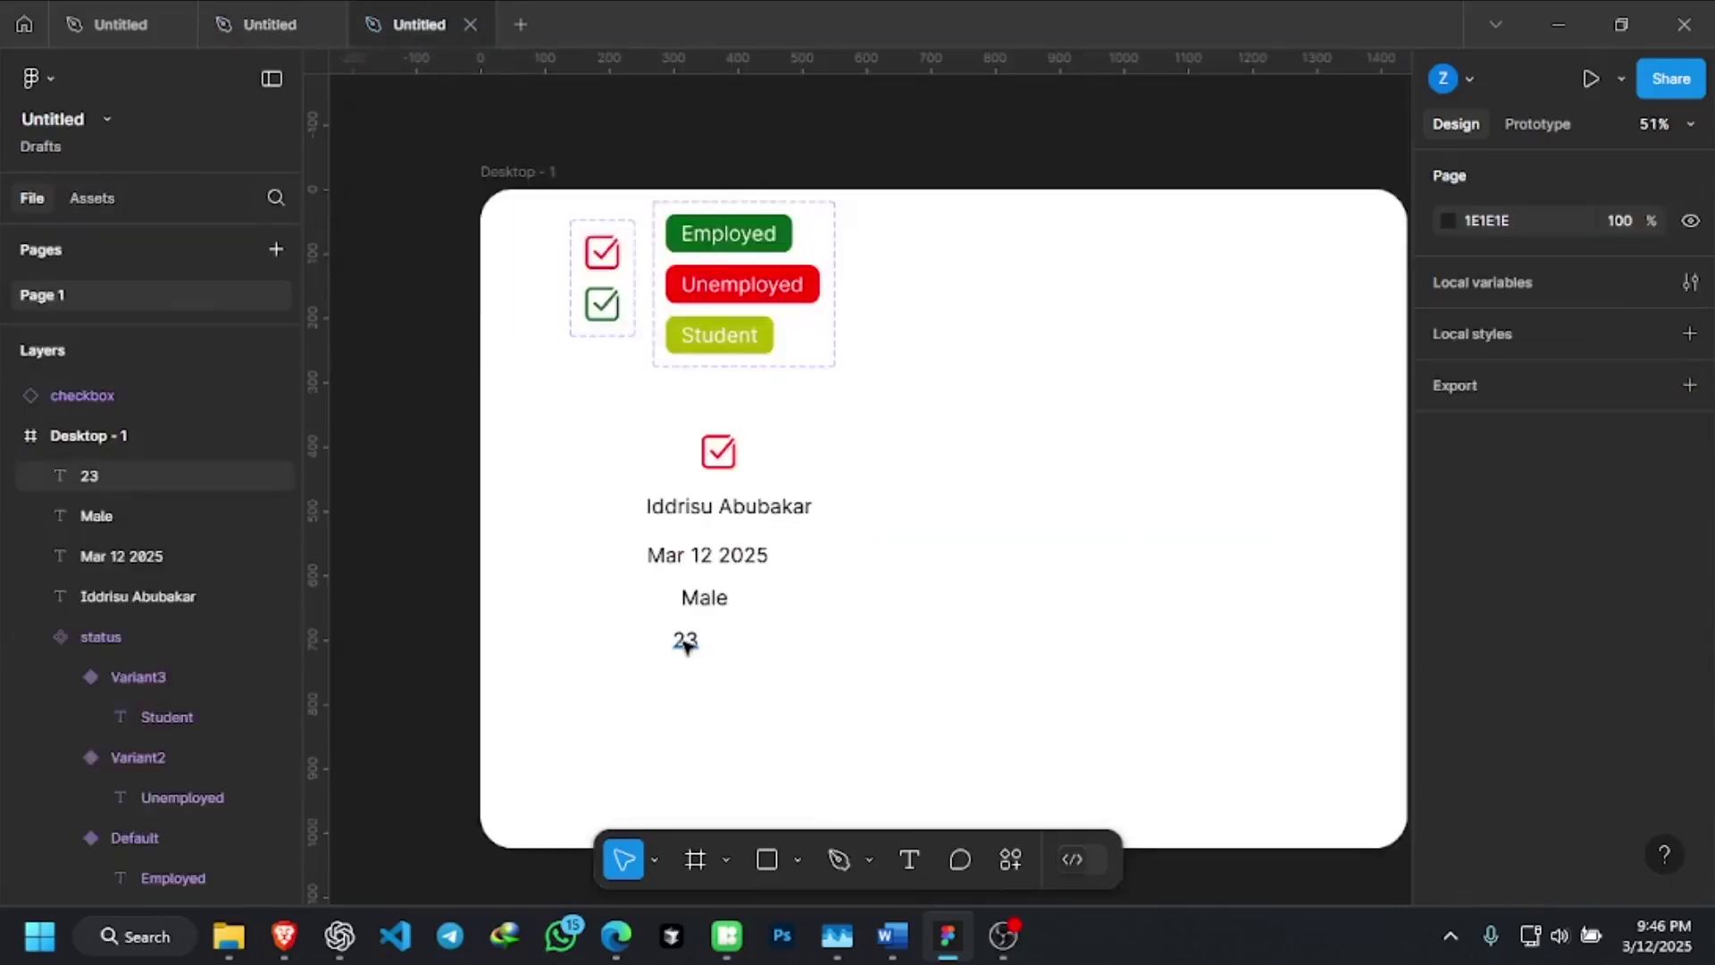
Copy the 23 line below, type 'Artist', then change it to 'Developer'
drag(685, 641, 679, 685)
double_click(680, 686)
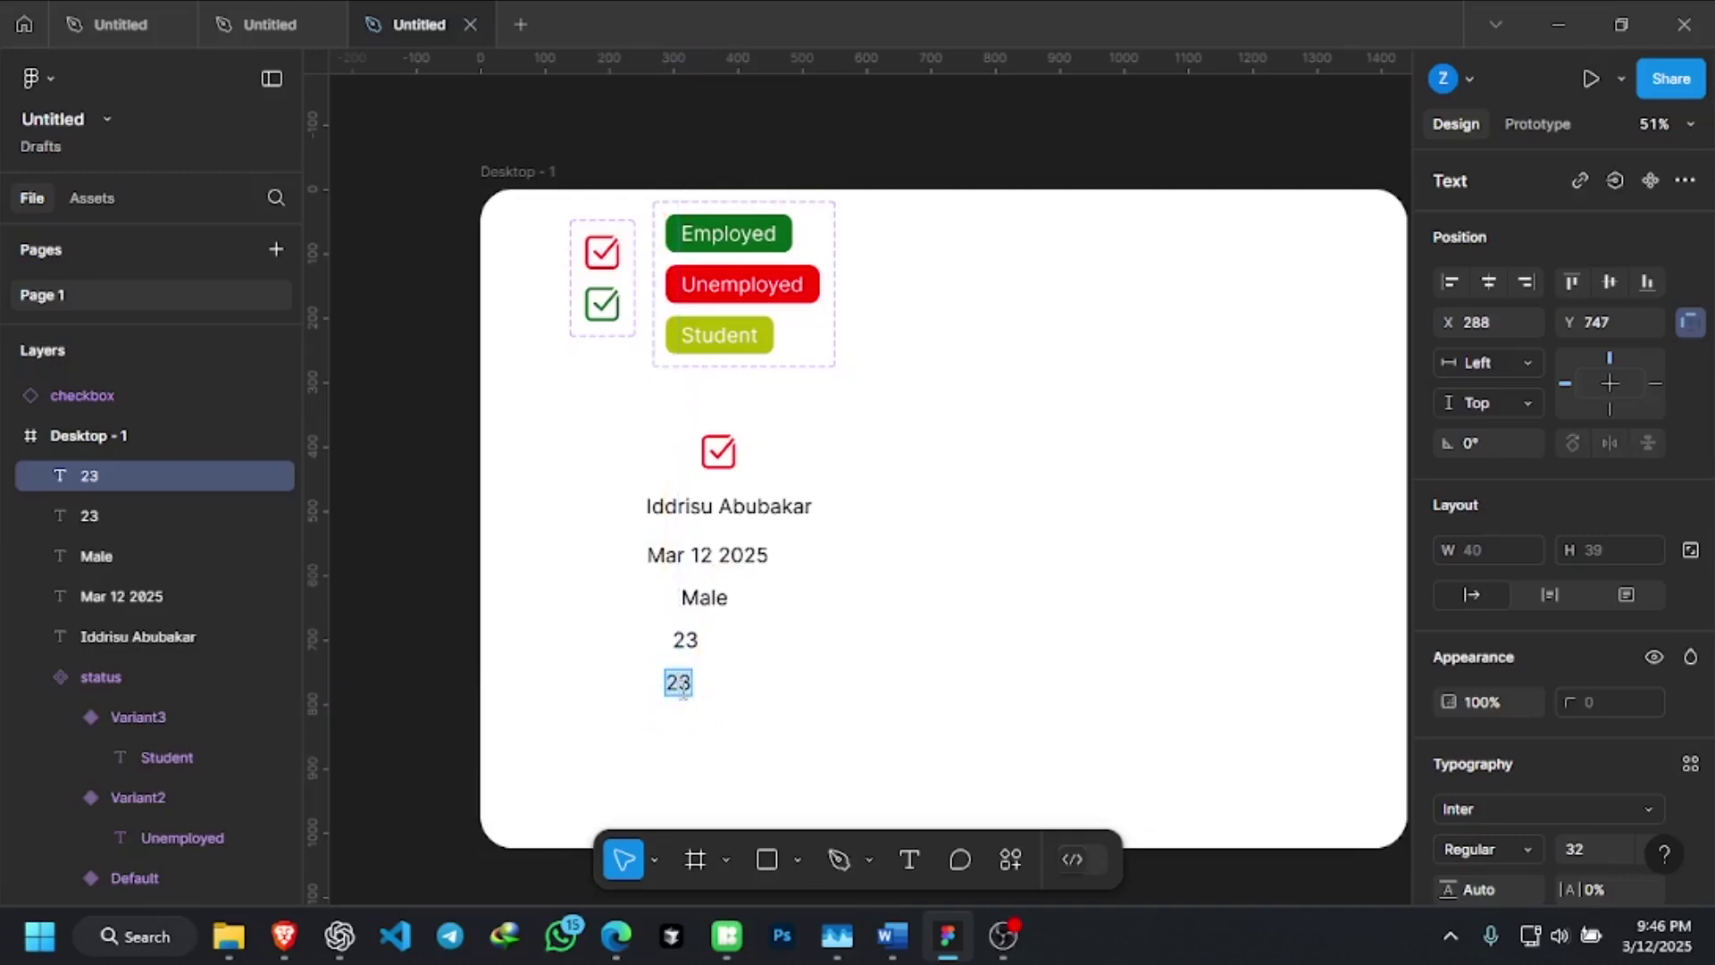
text(Artist)
key(Escape)
click(781, 707)
click(686, 685)
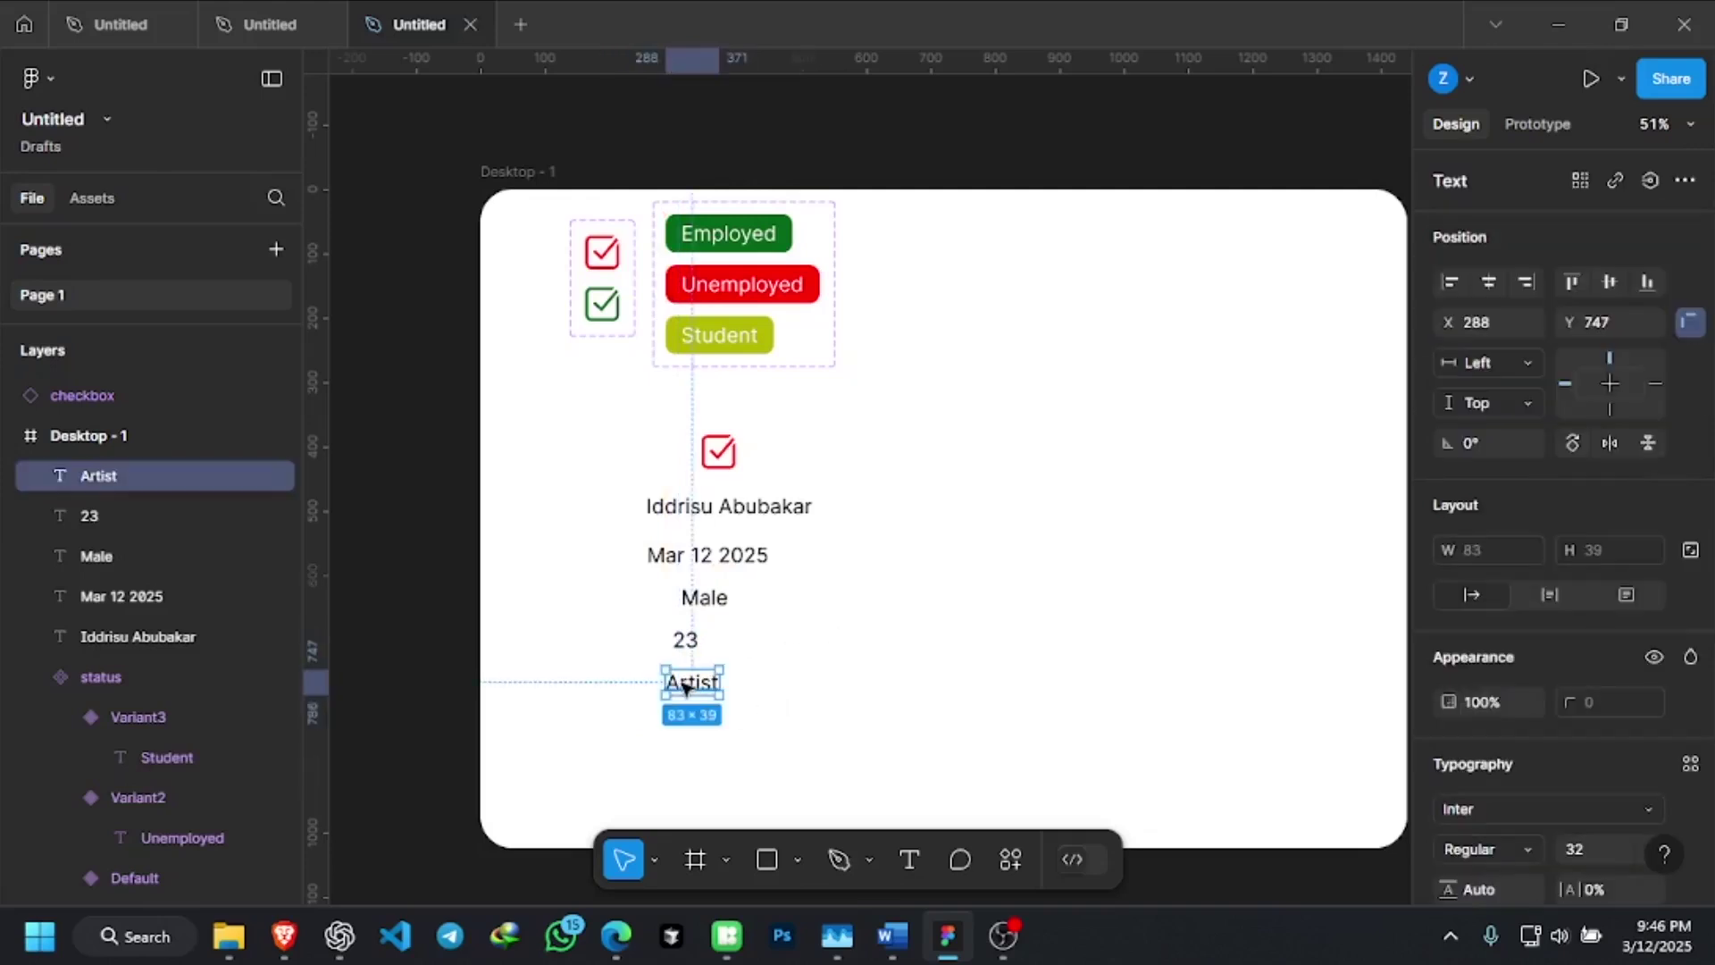
double_click(694, 685)
click(702, 684)
double_click(705, 688)
text(C)
key(BackSpace)
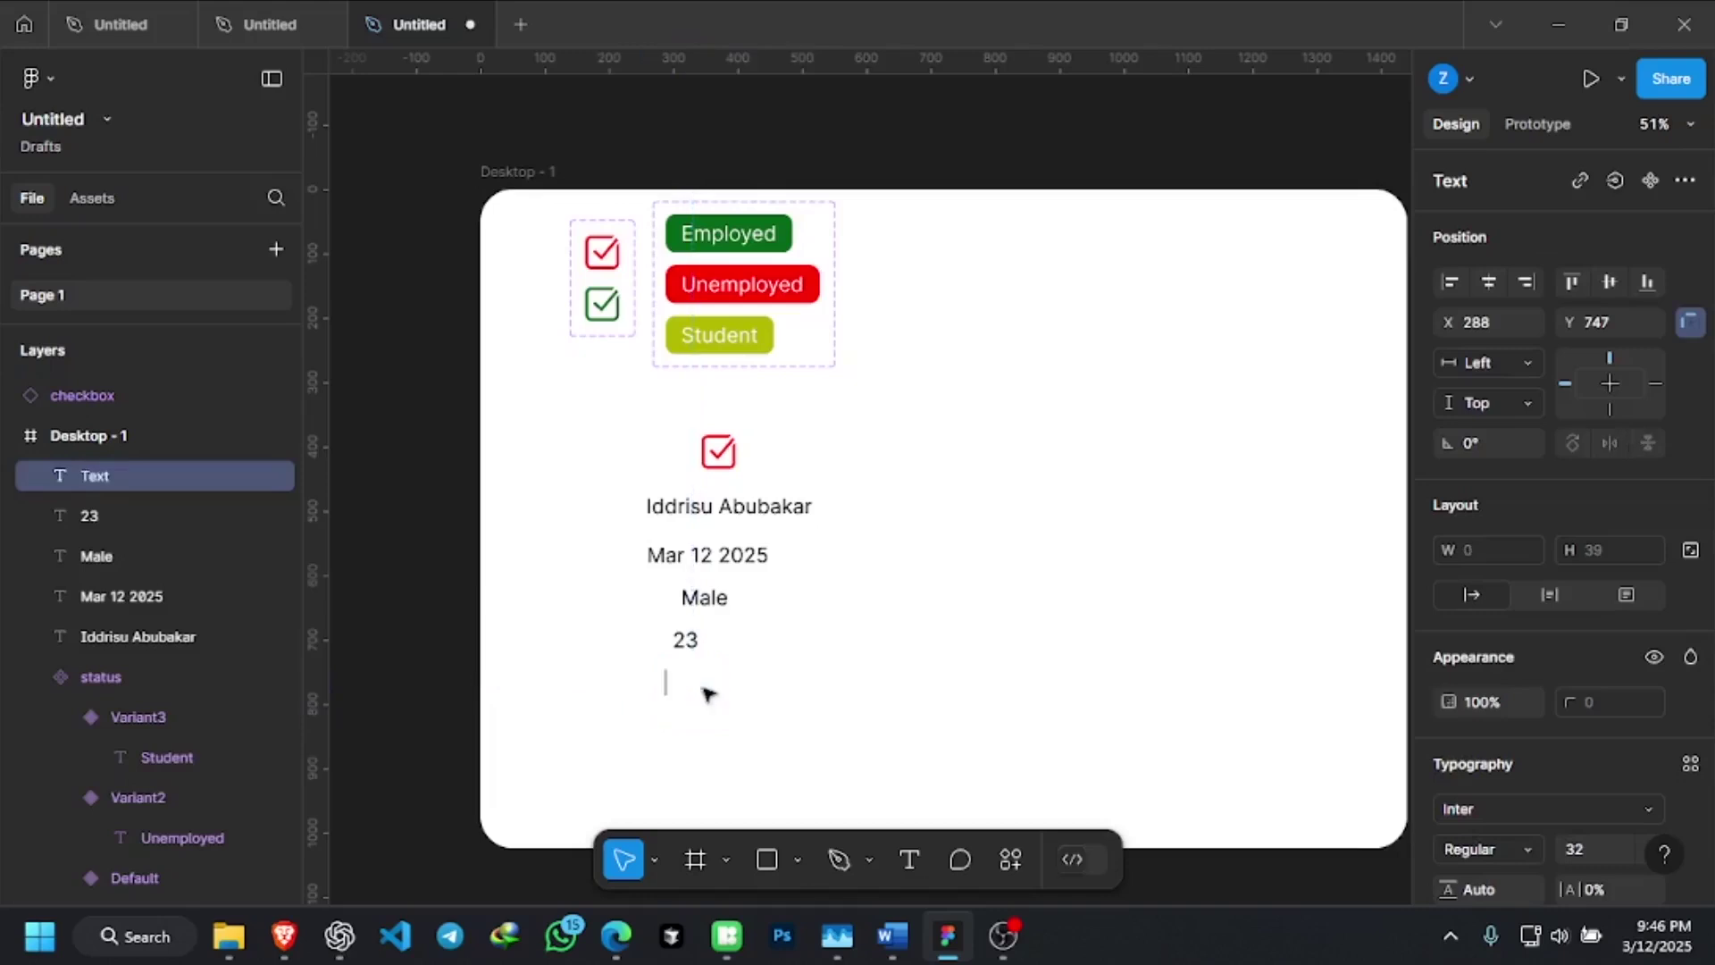
text(Dev)
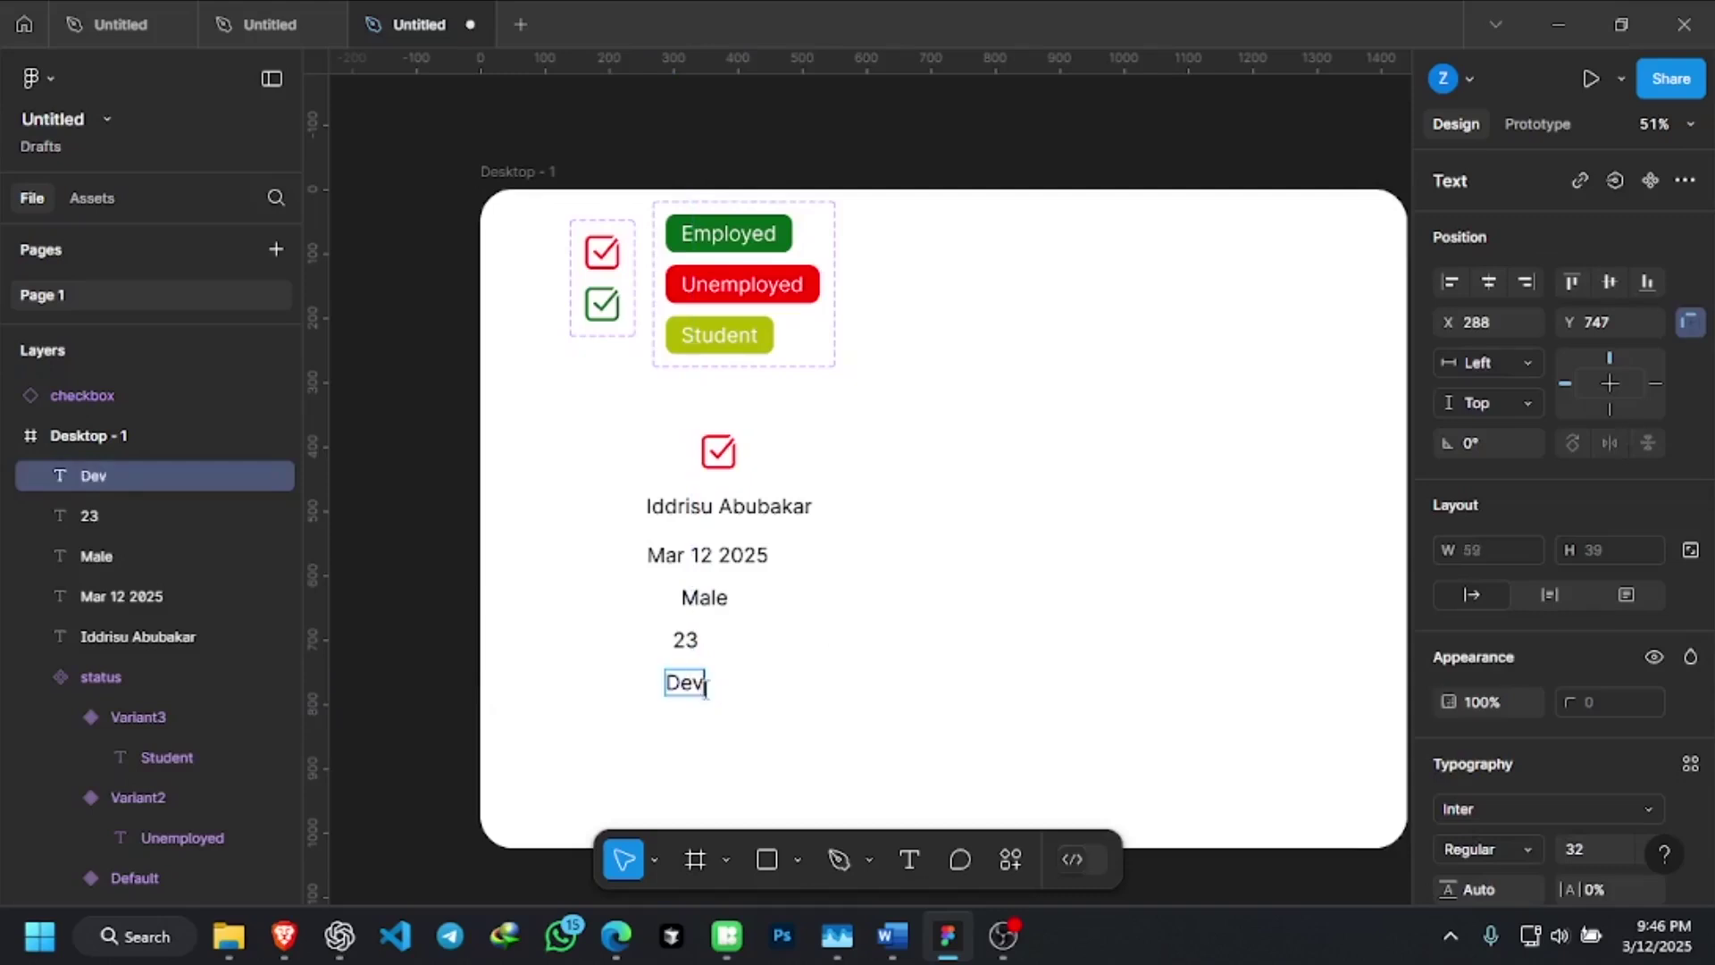
text(eloper)
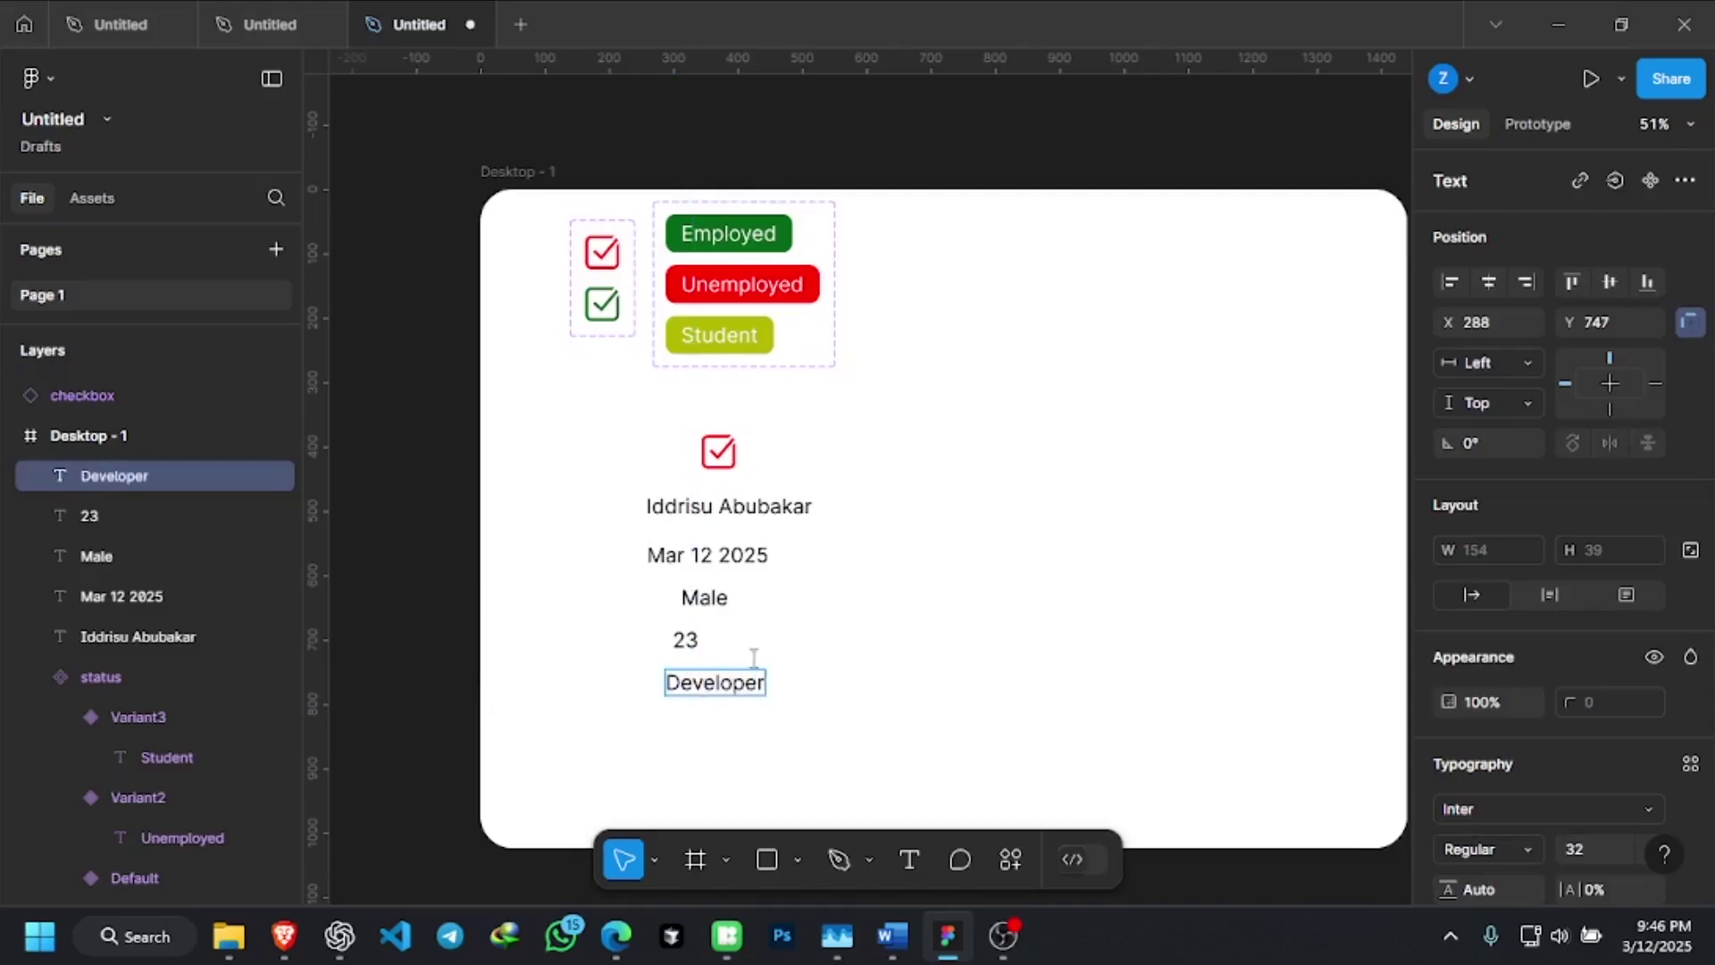
key(Escape)
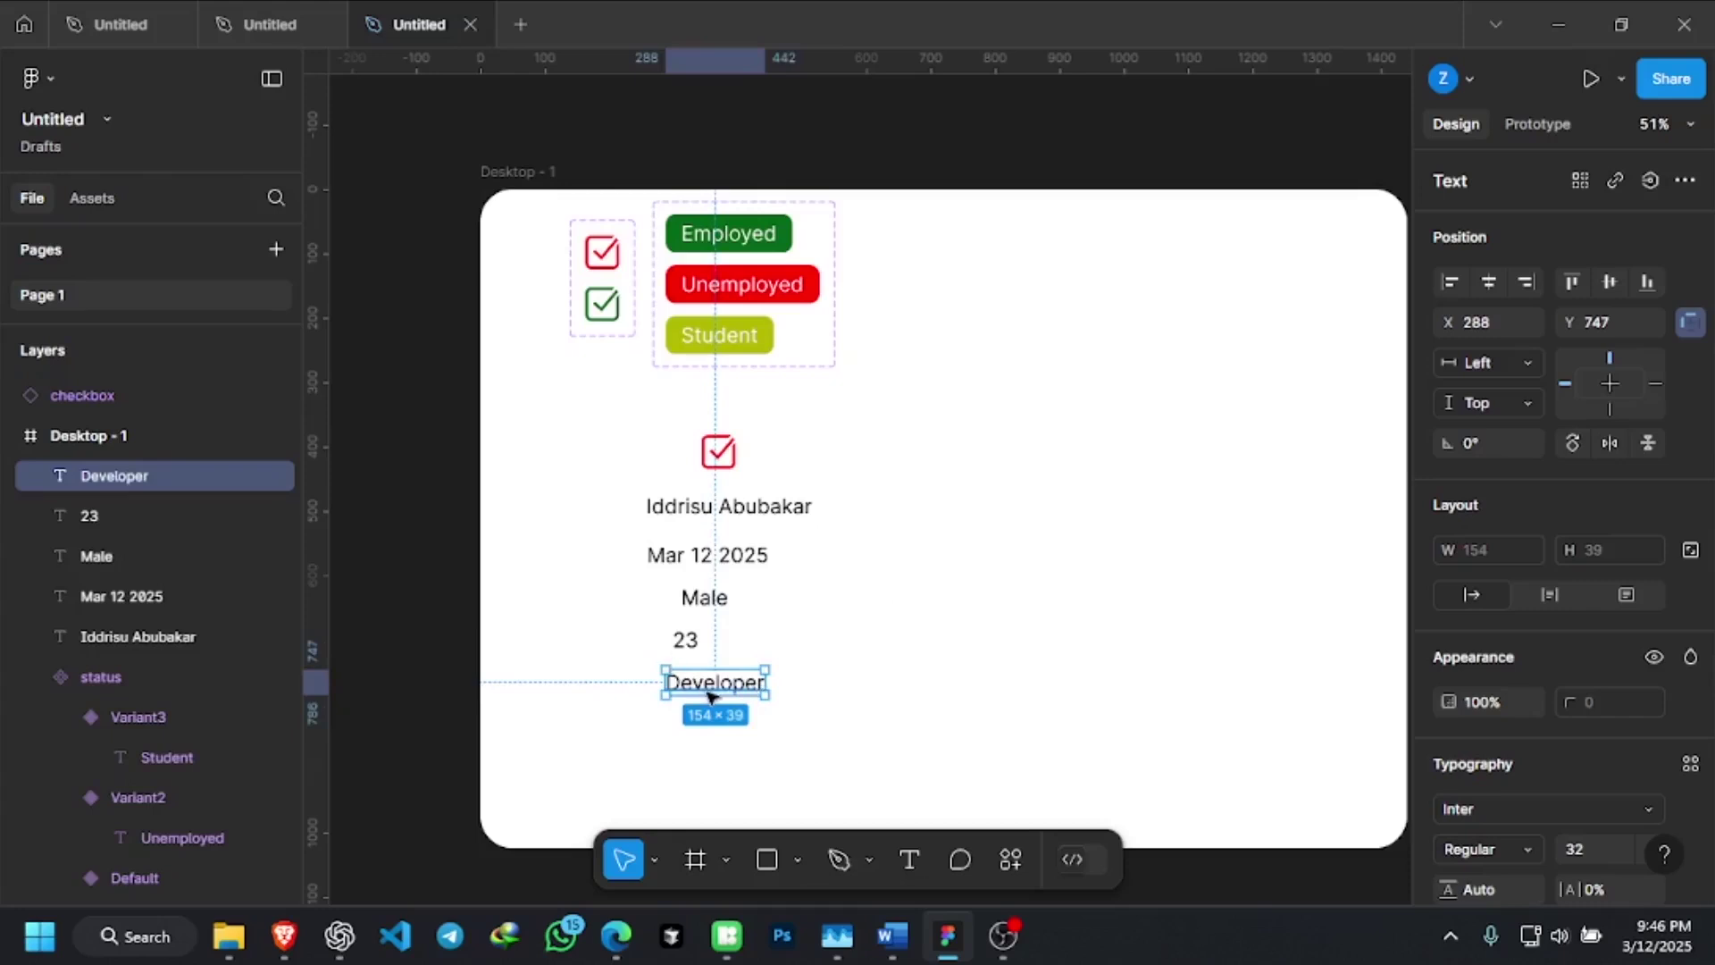
Delete the extra Developer copy and move the Developer line lower in the frame
drag(717, 686, 721, 737)
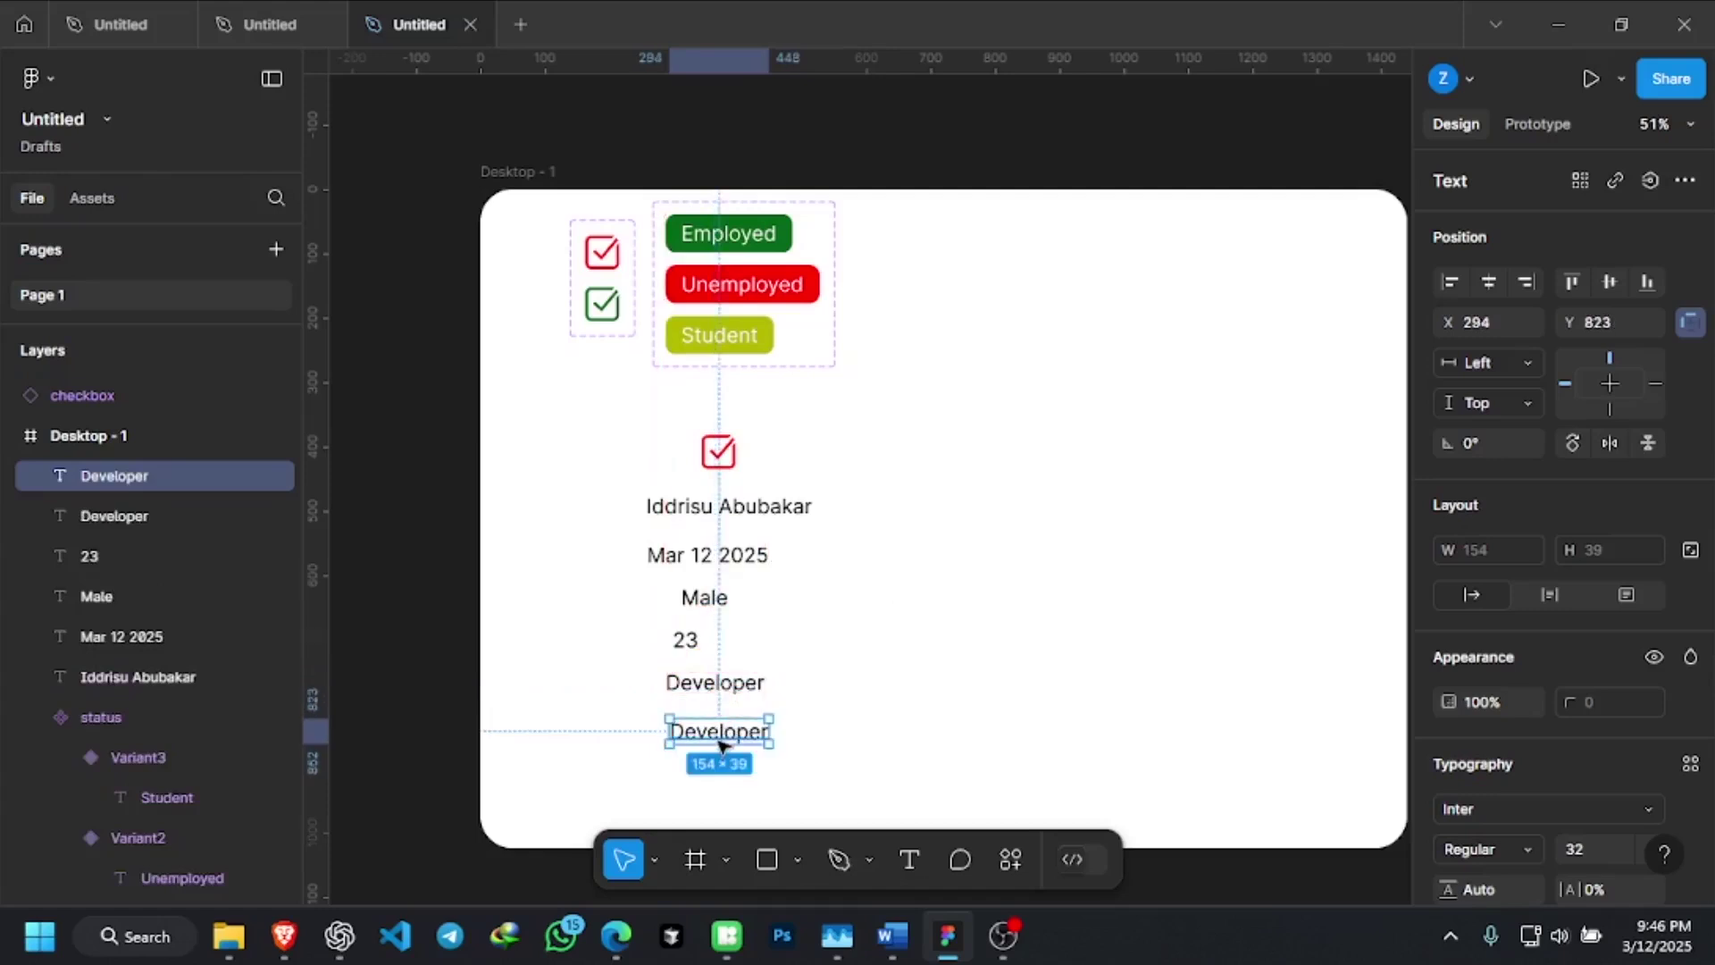
key(Delete)
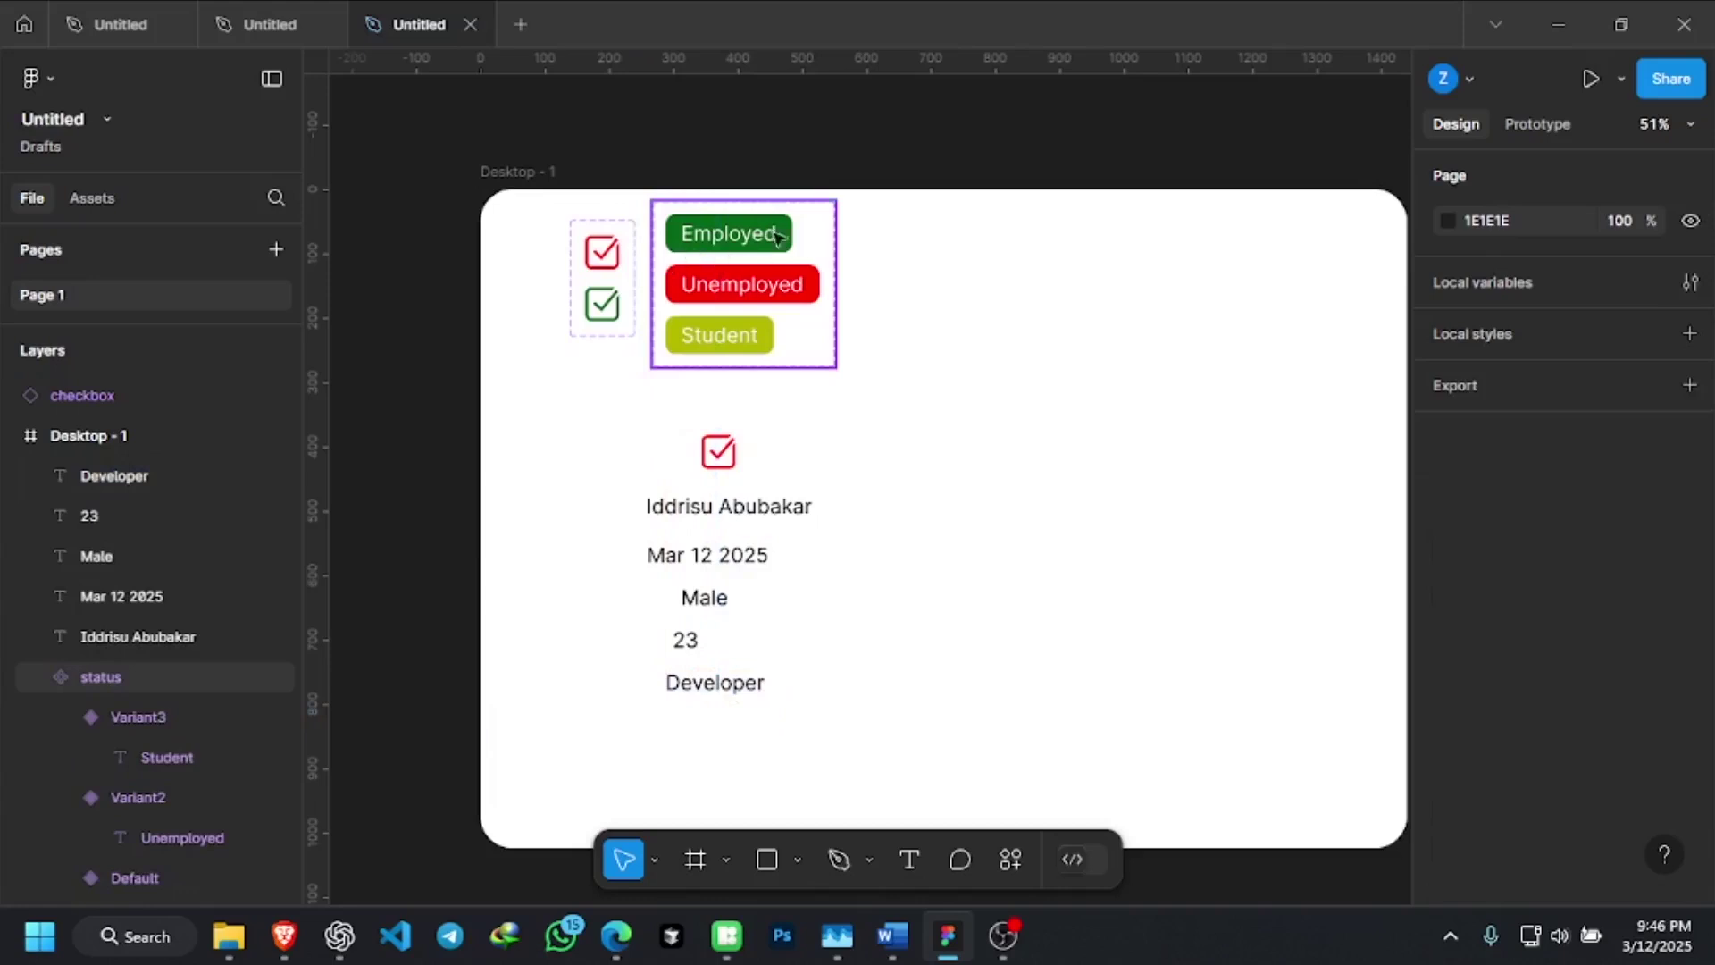
click(714, 689)
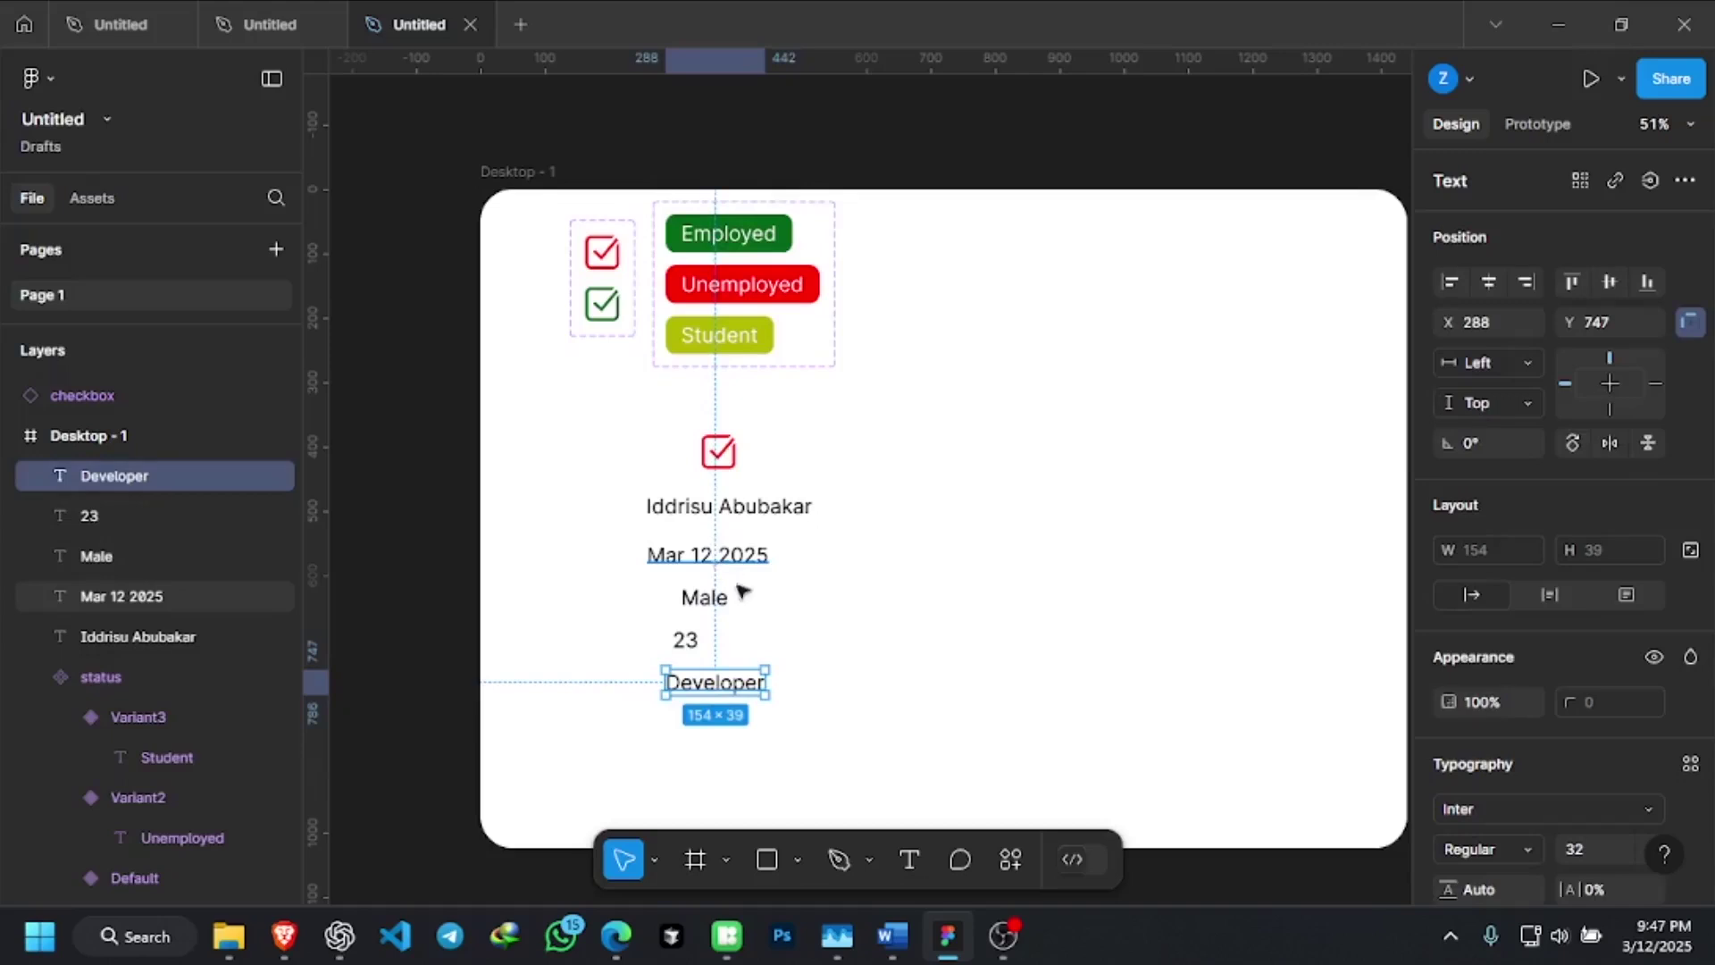
drag(714, 691, 704, 755)
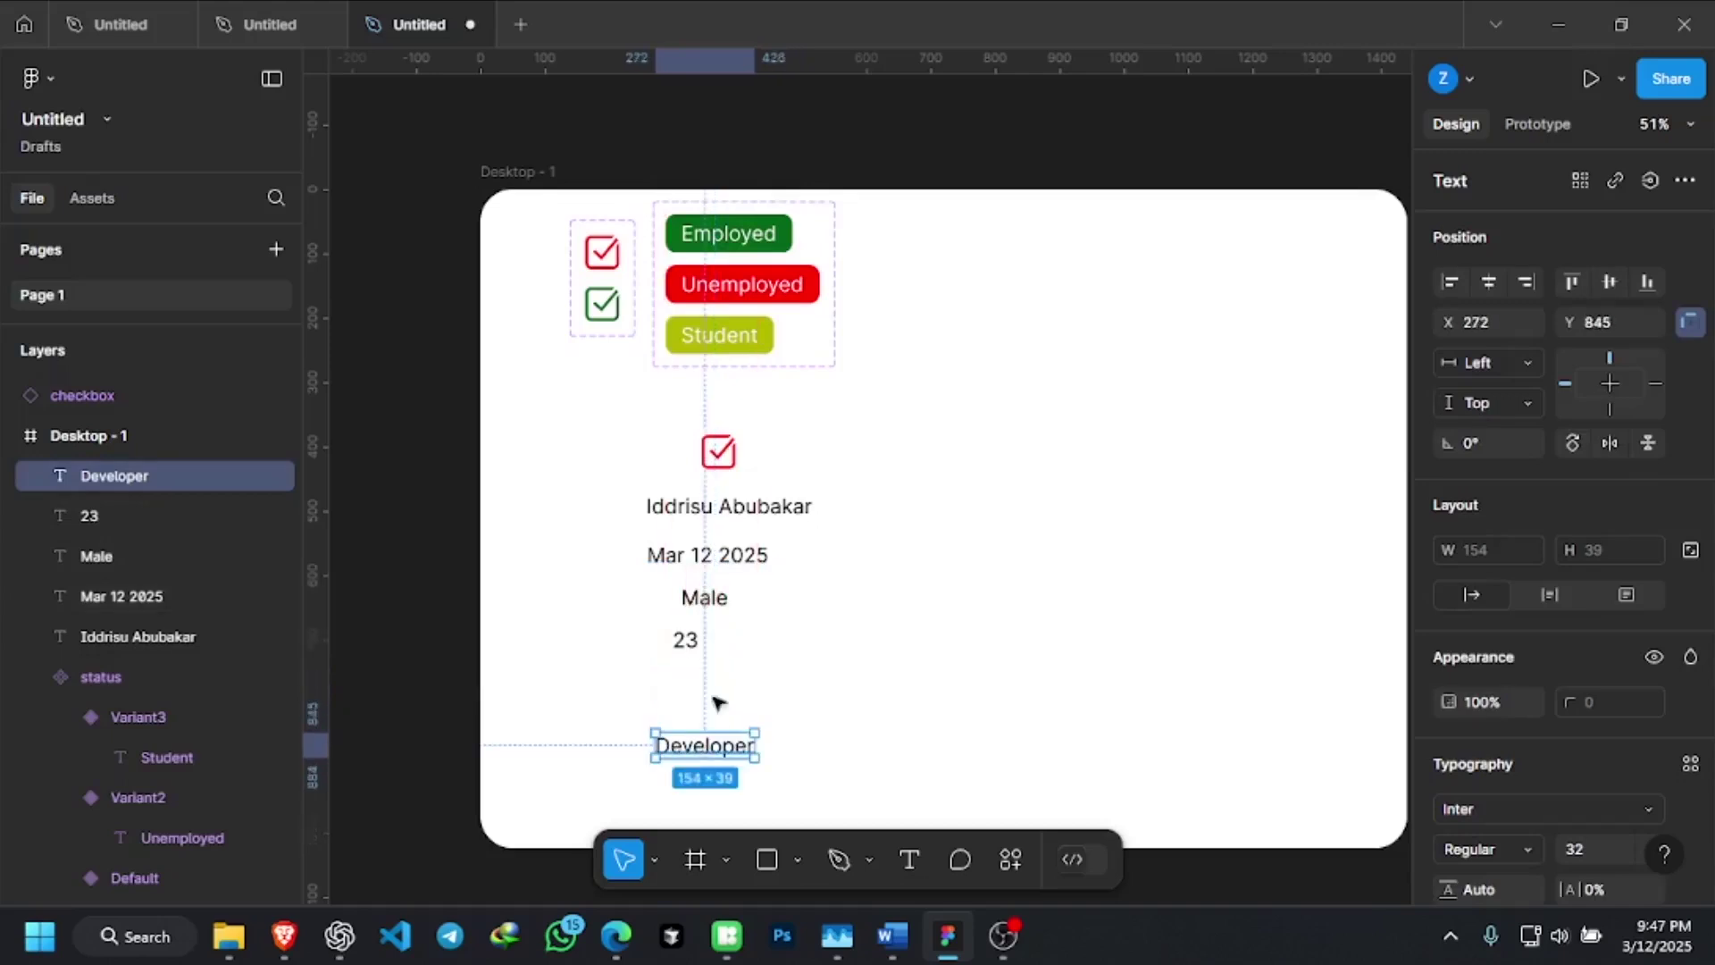
click(724, 710)
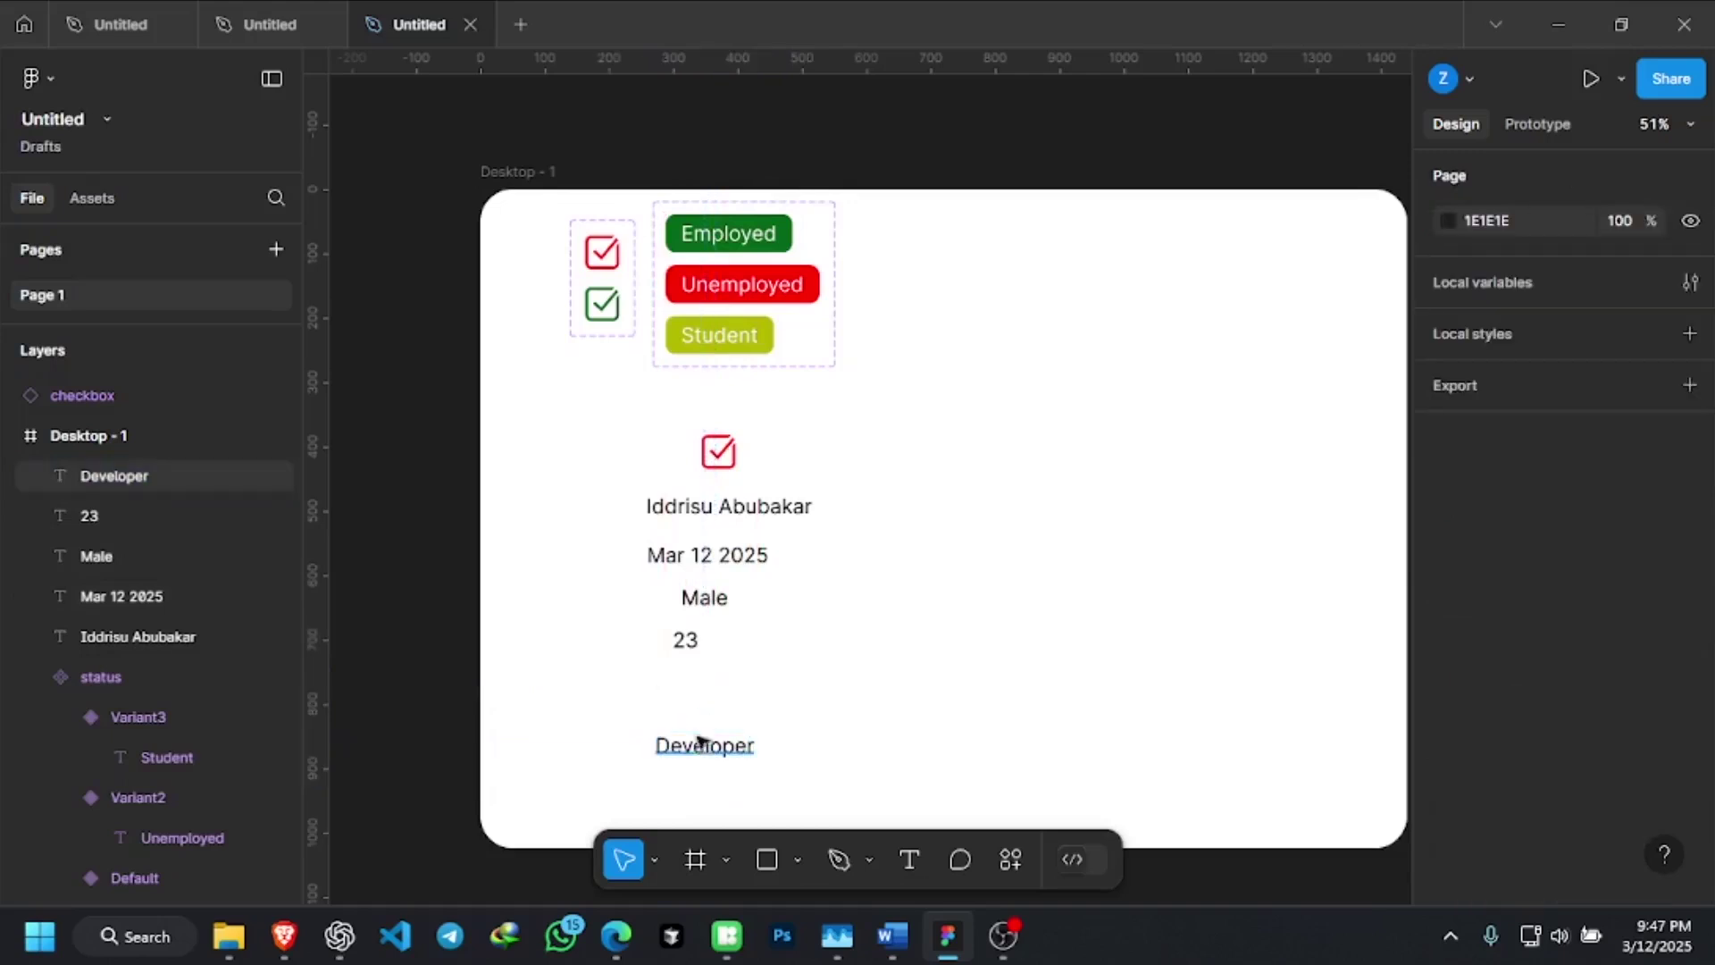
drag(700, 753, 698, 767)
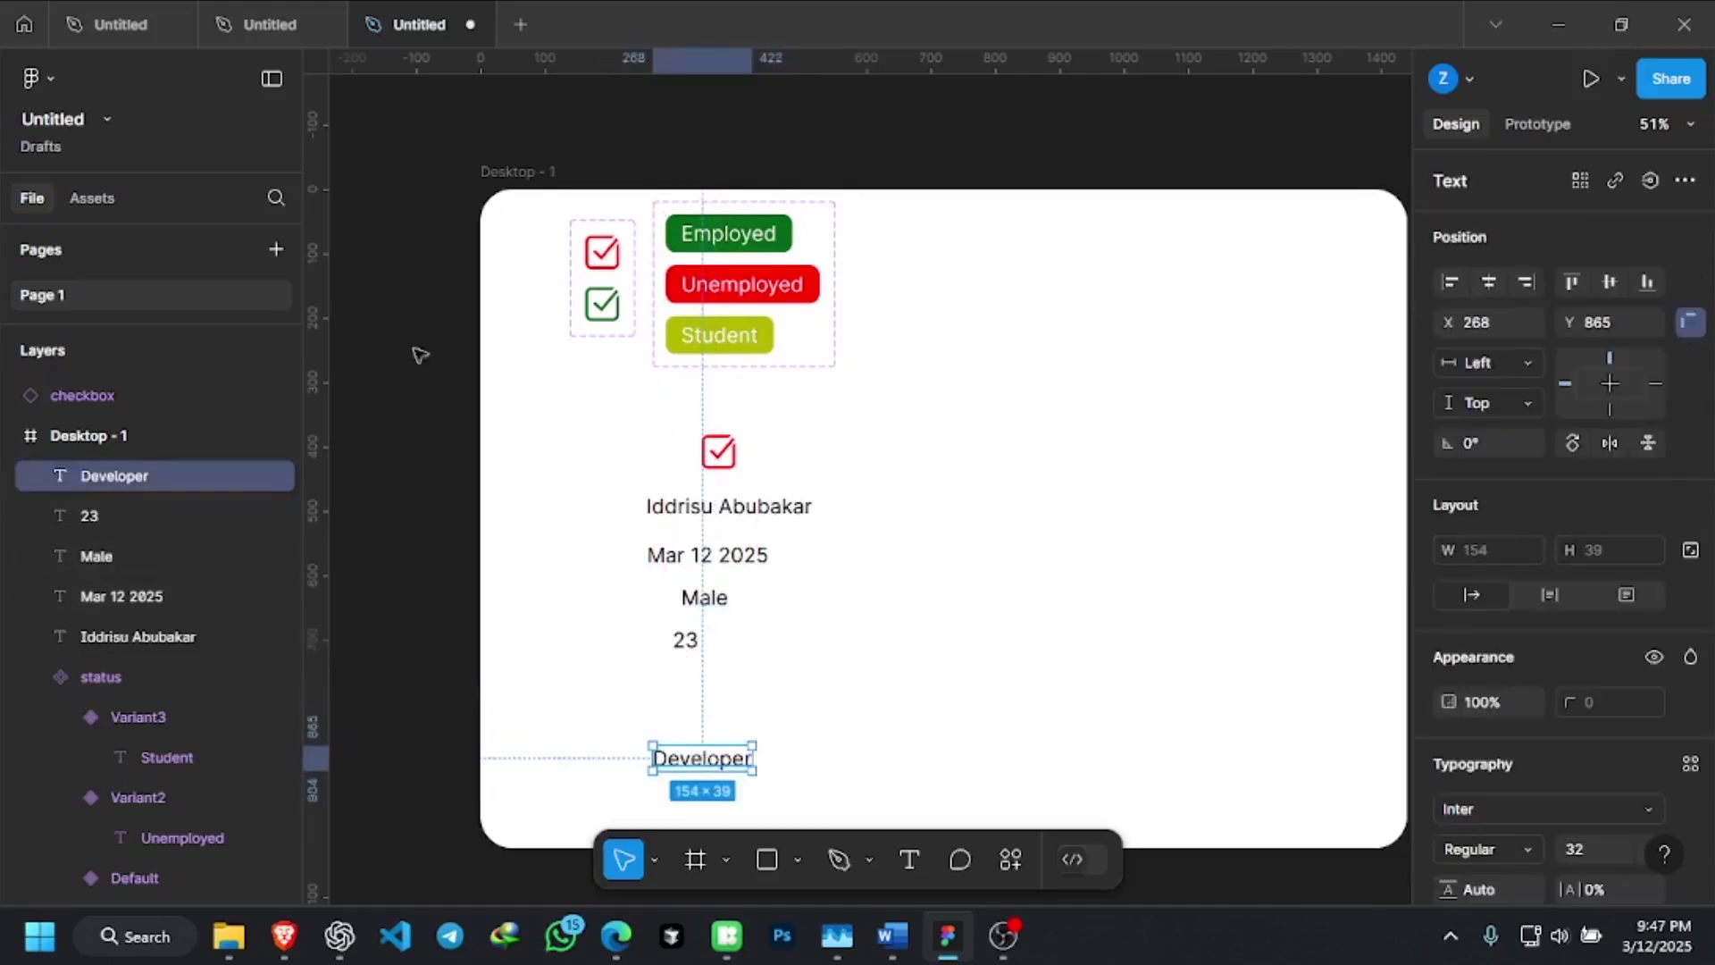
Review the status component's variants in Assets, keep Default, and select the status set
click(93, 197)
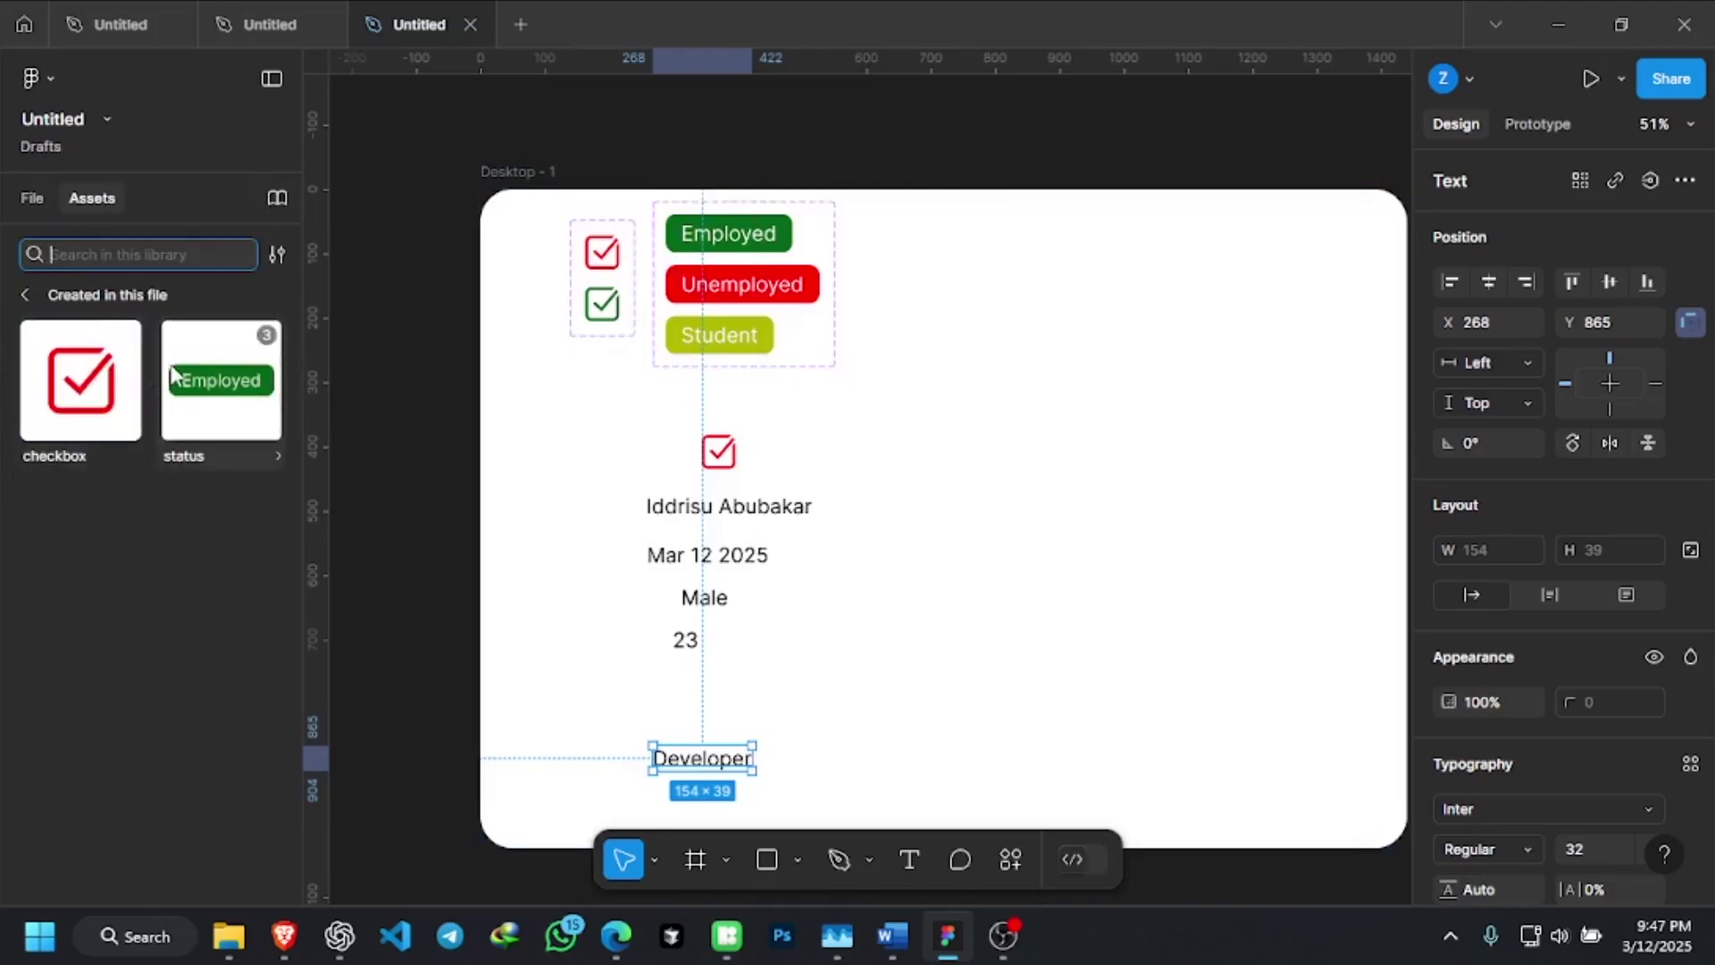
click(223, 387)
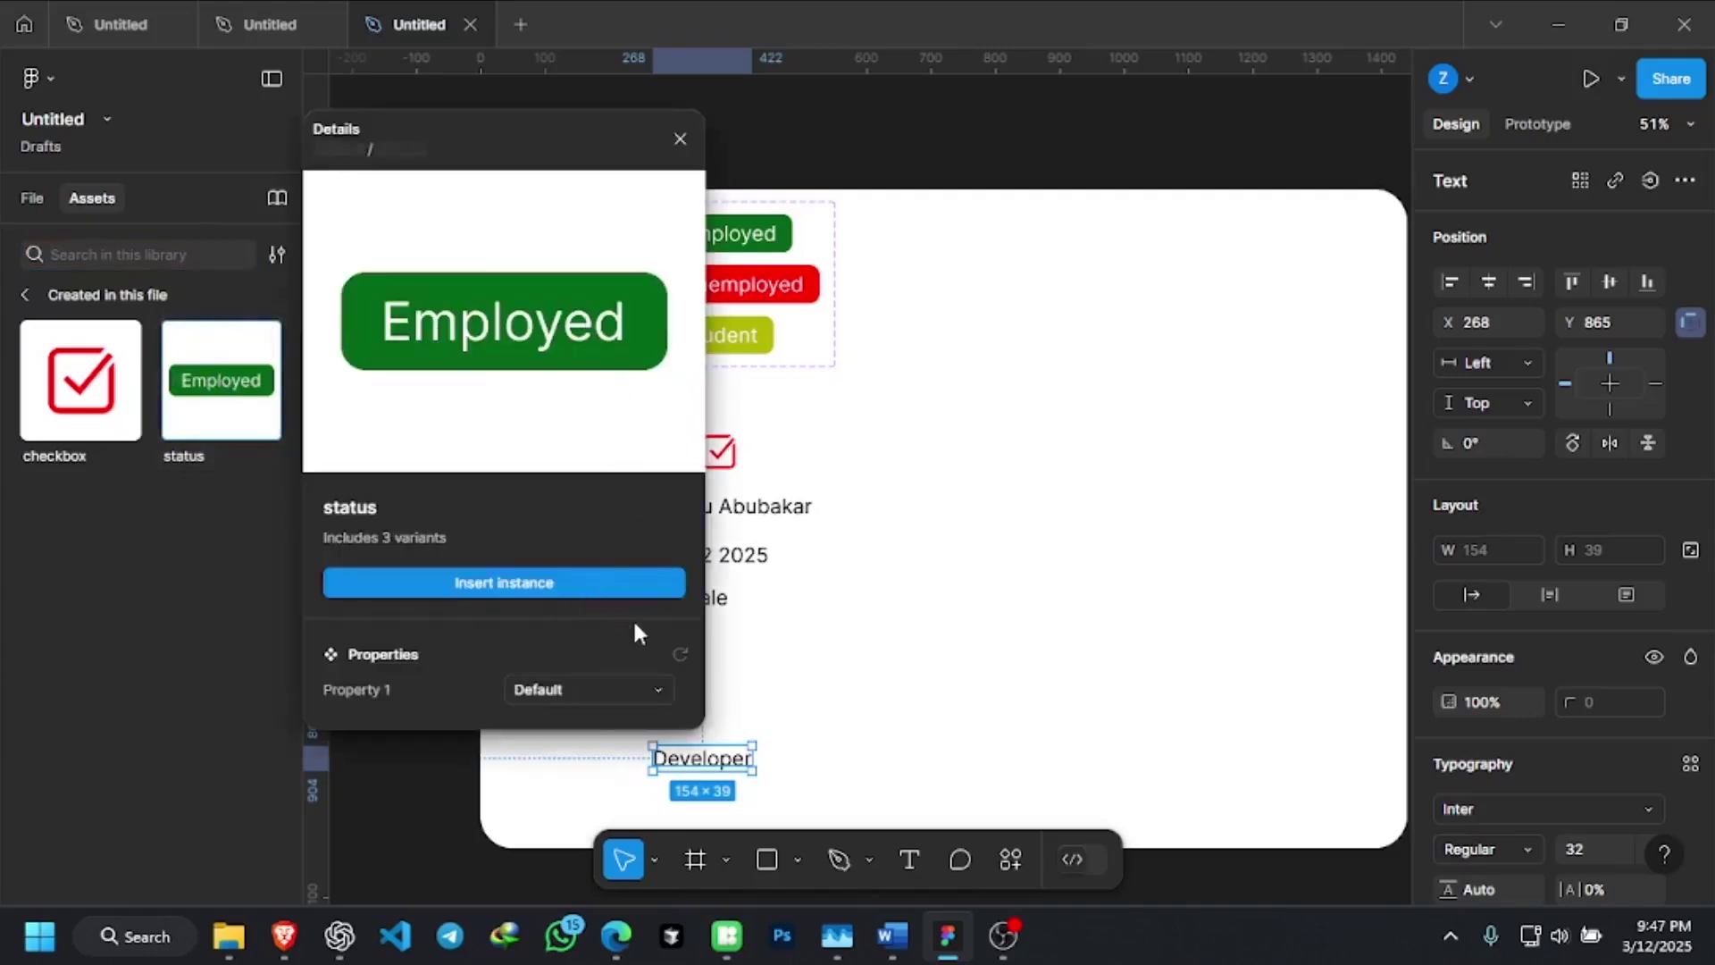
click(573, 688)
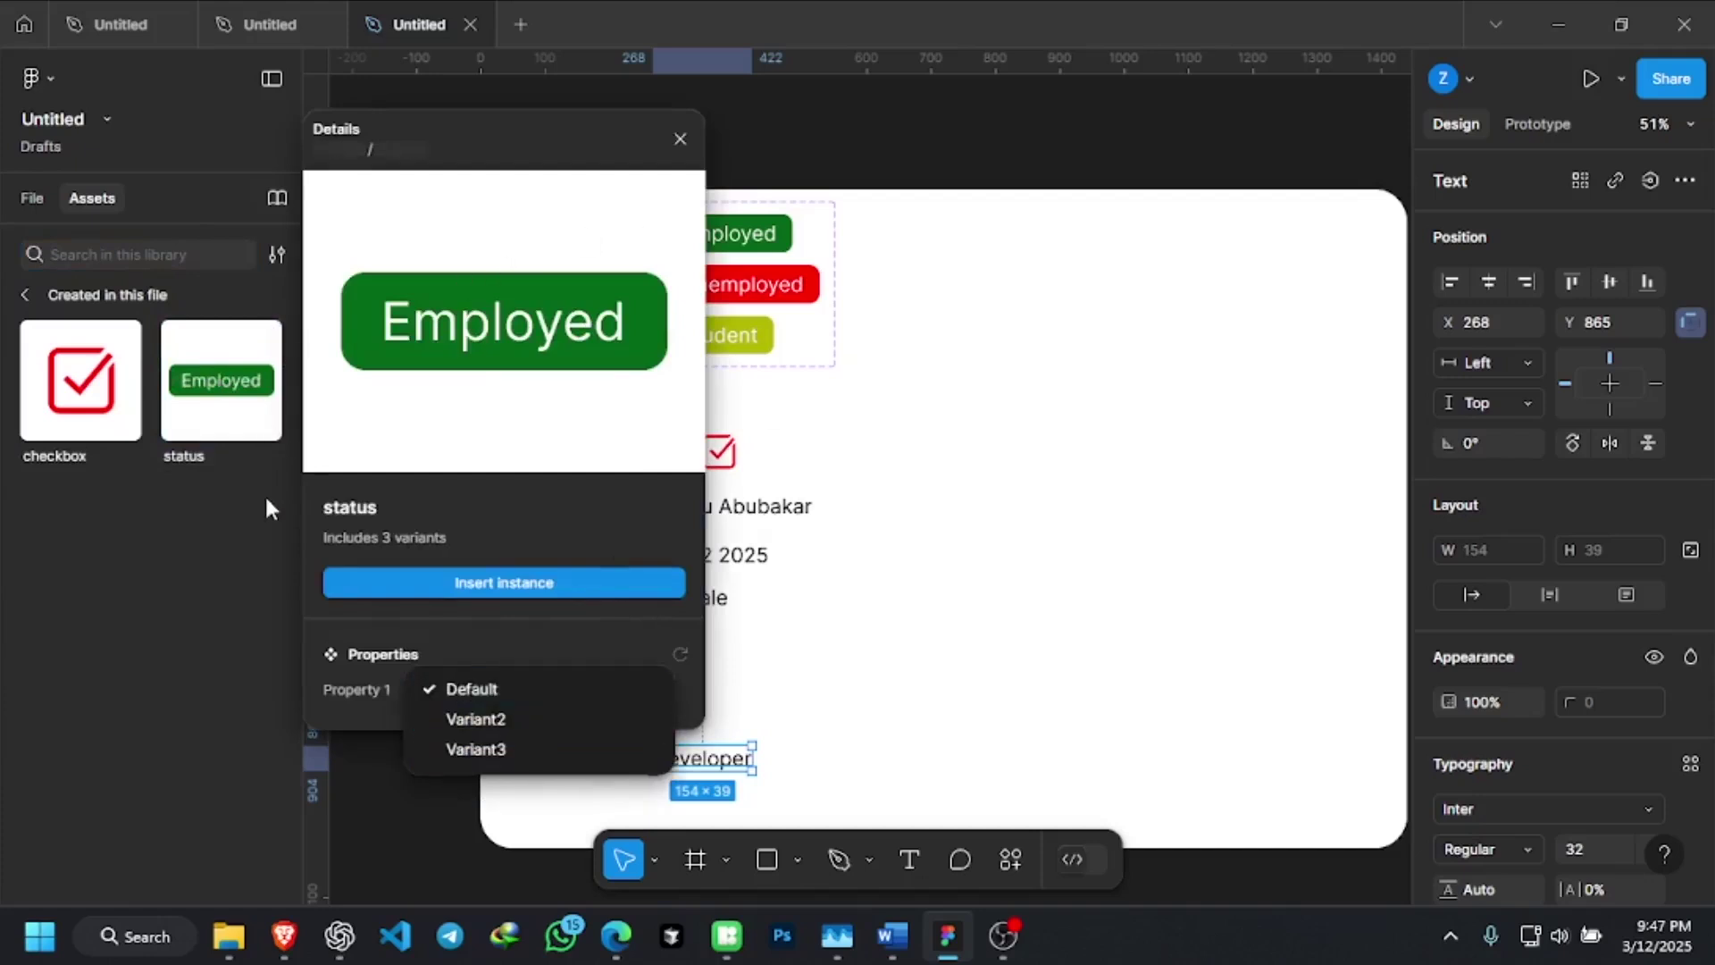
click(284, 460)
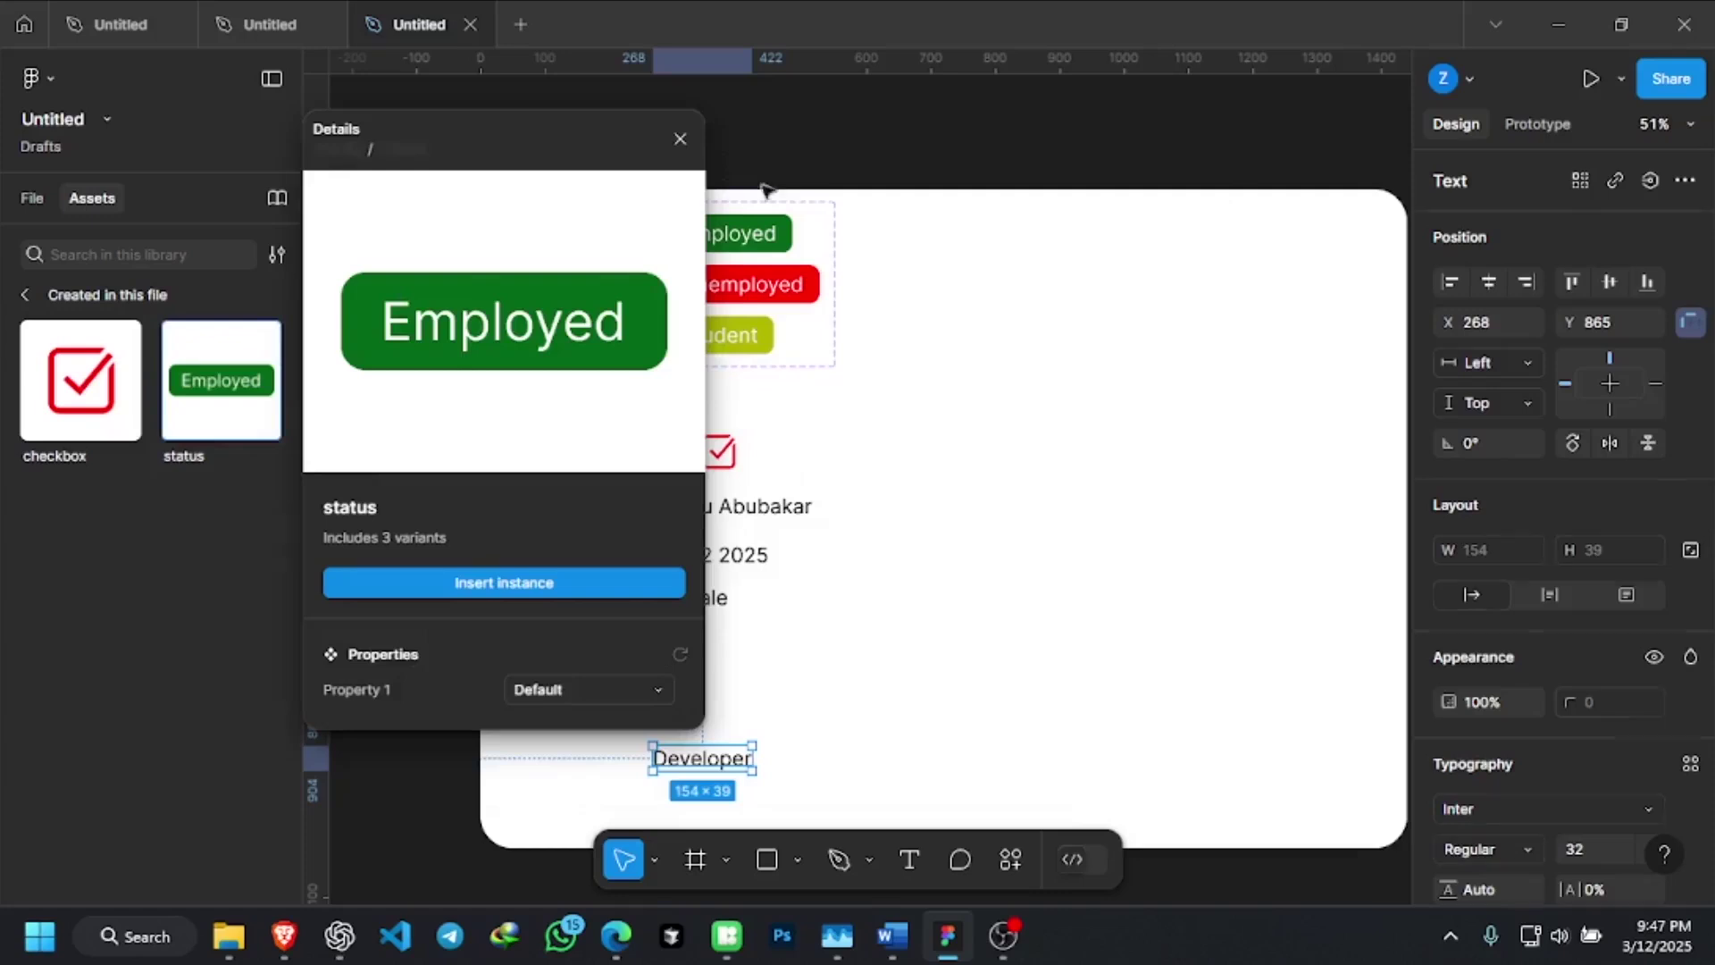
click(766, 189)
click(785, 306)
Rename the variant values to employed, unemployed and Student, then close the editor
double_click(1578, 259)
click(1587, 304)
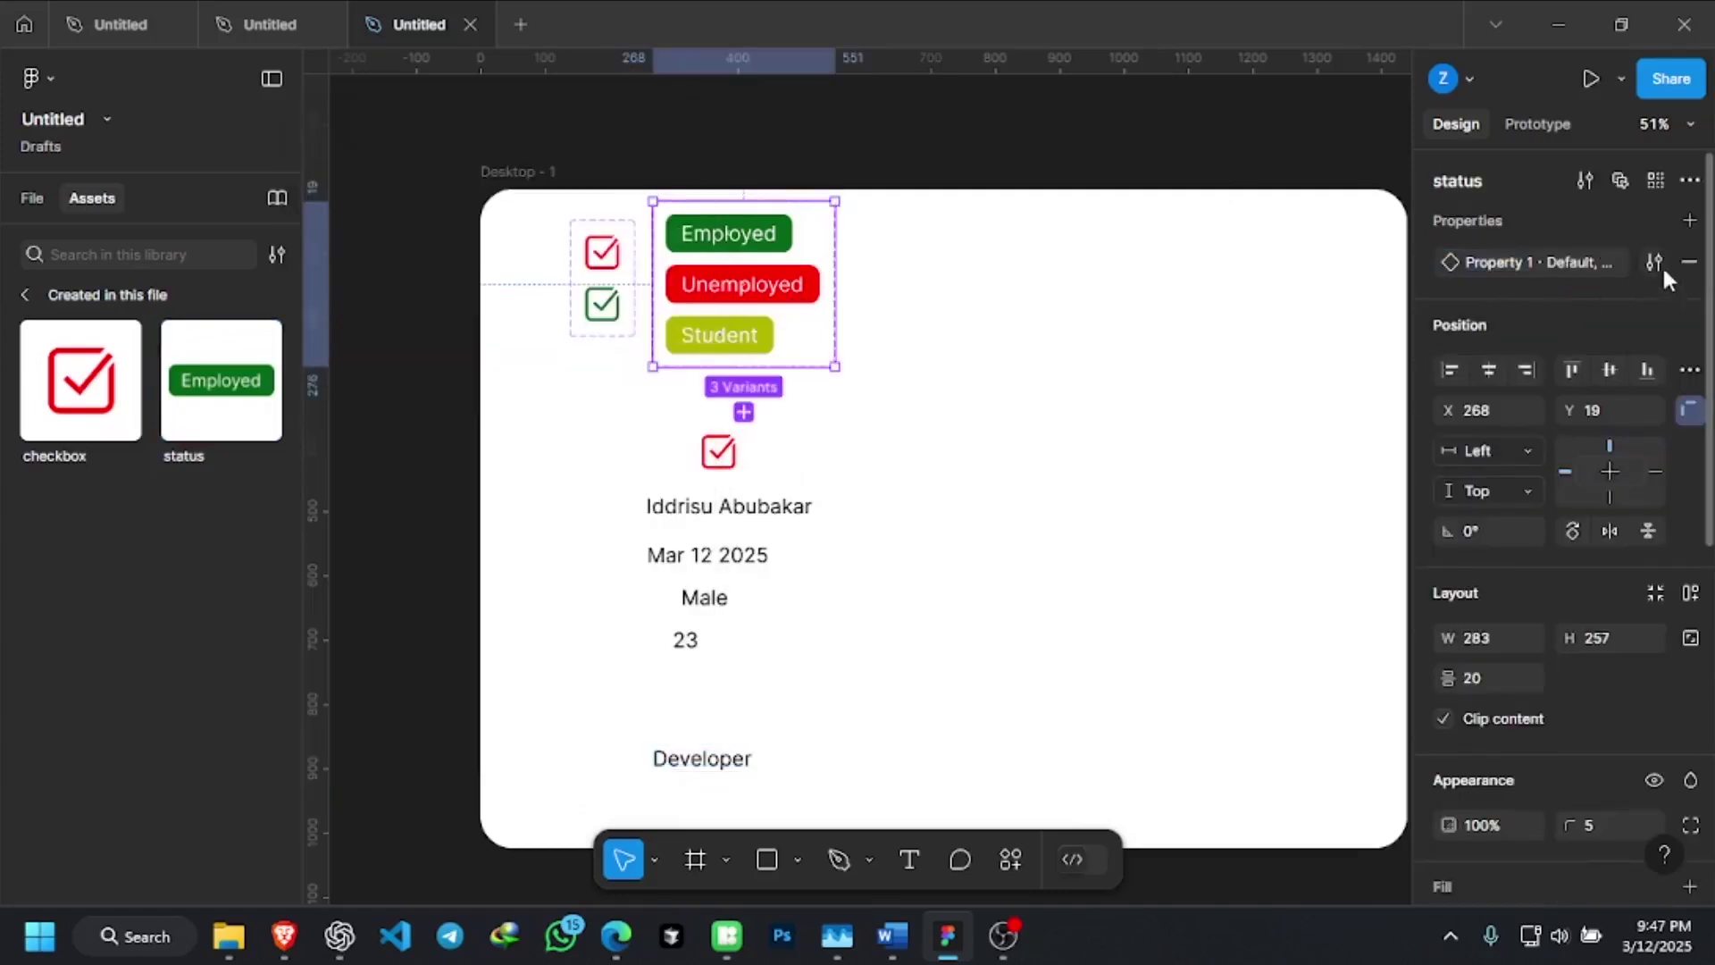
double_click(1605, 259)
click(1586, 294)
click(1644, 261)
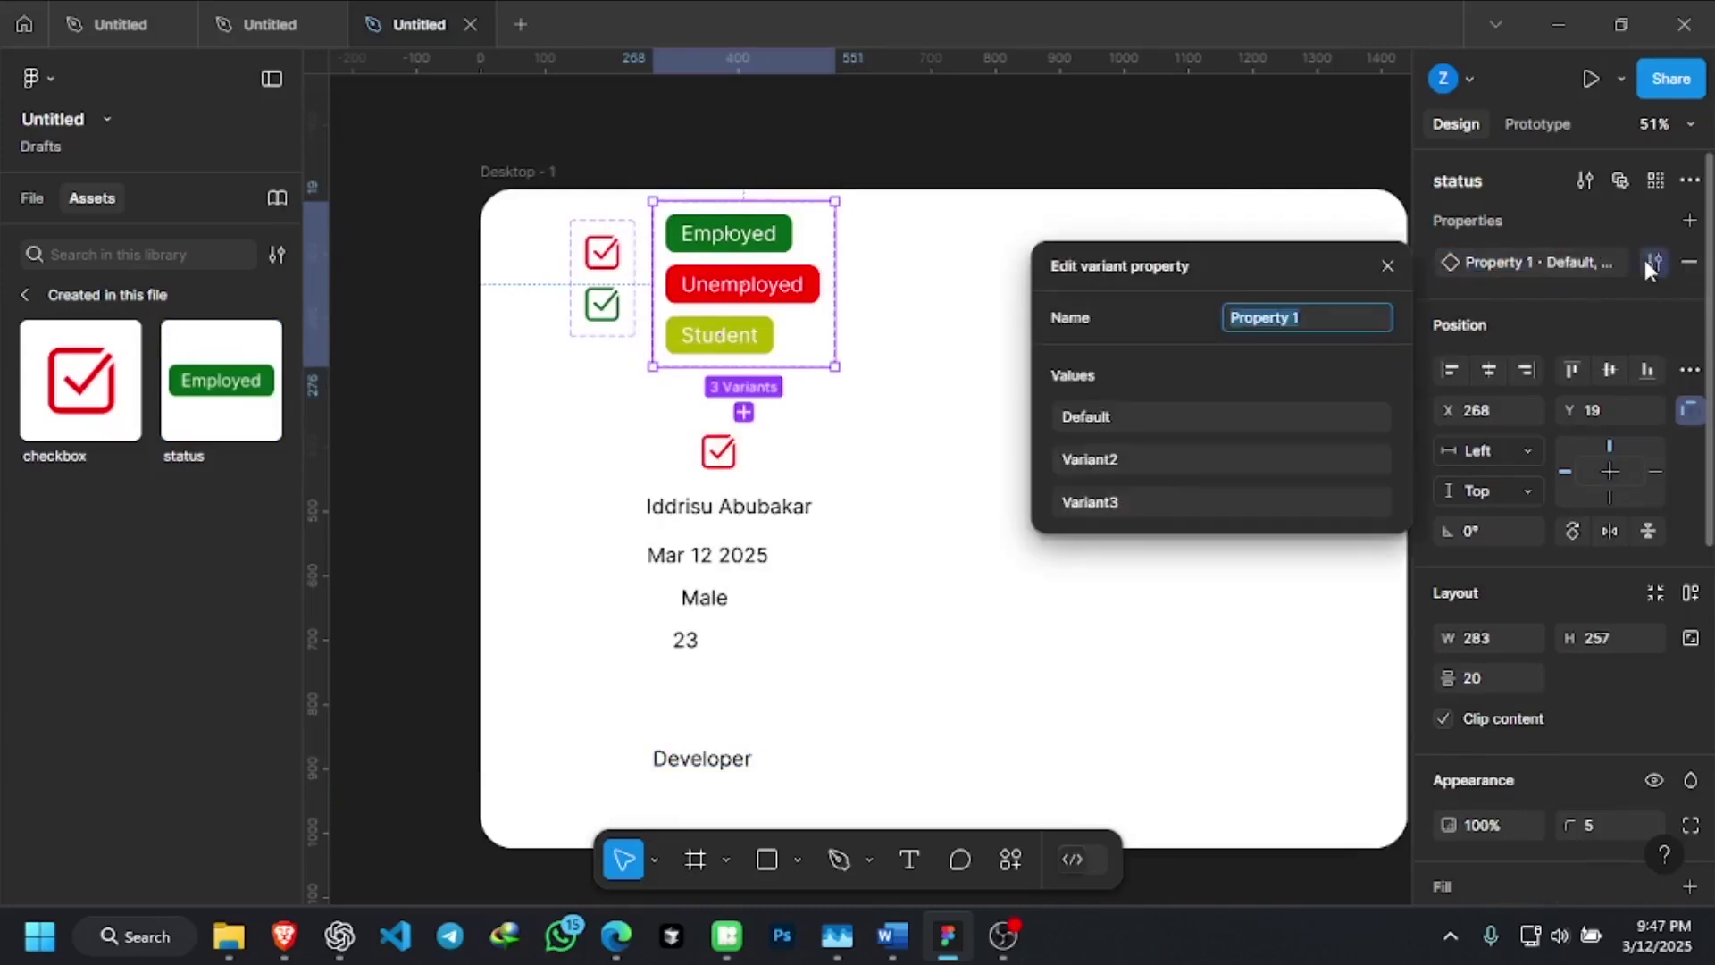
click(1101, 416)
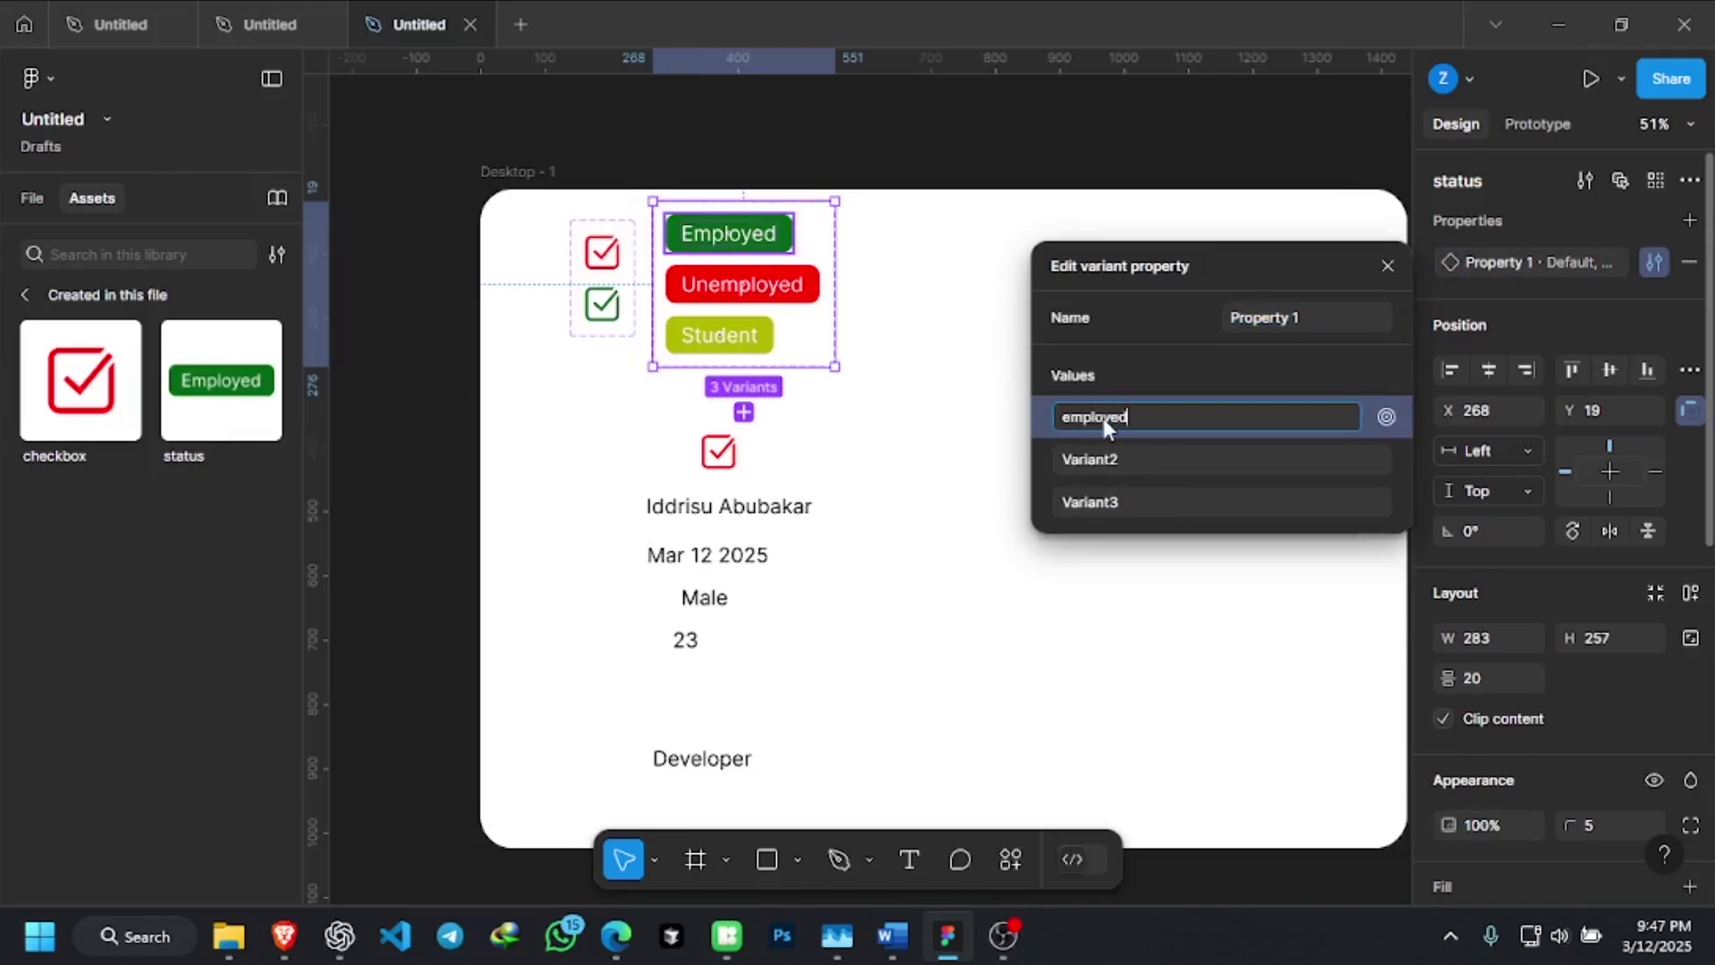
click(1105, 459)
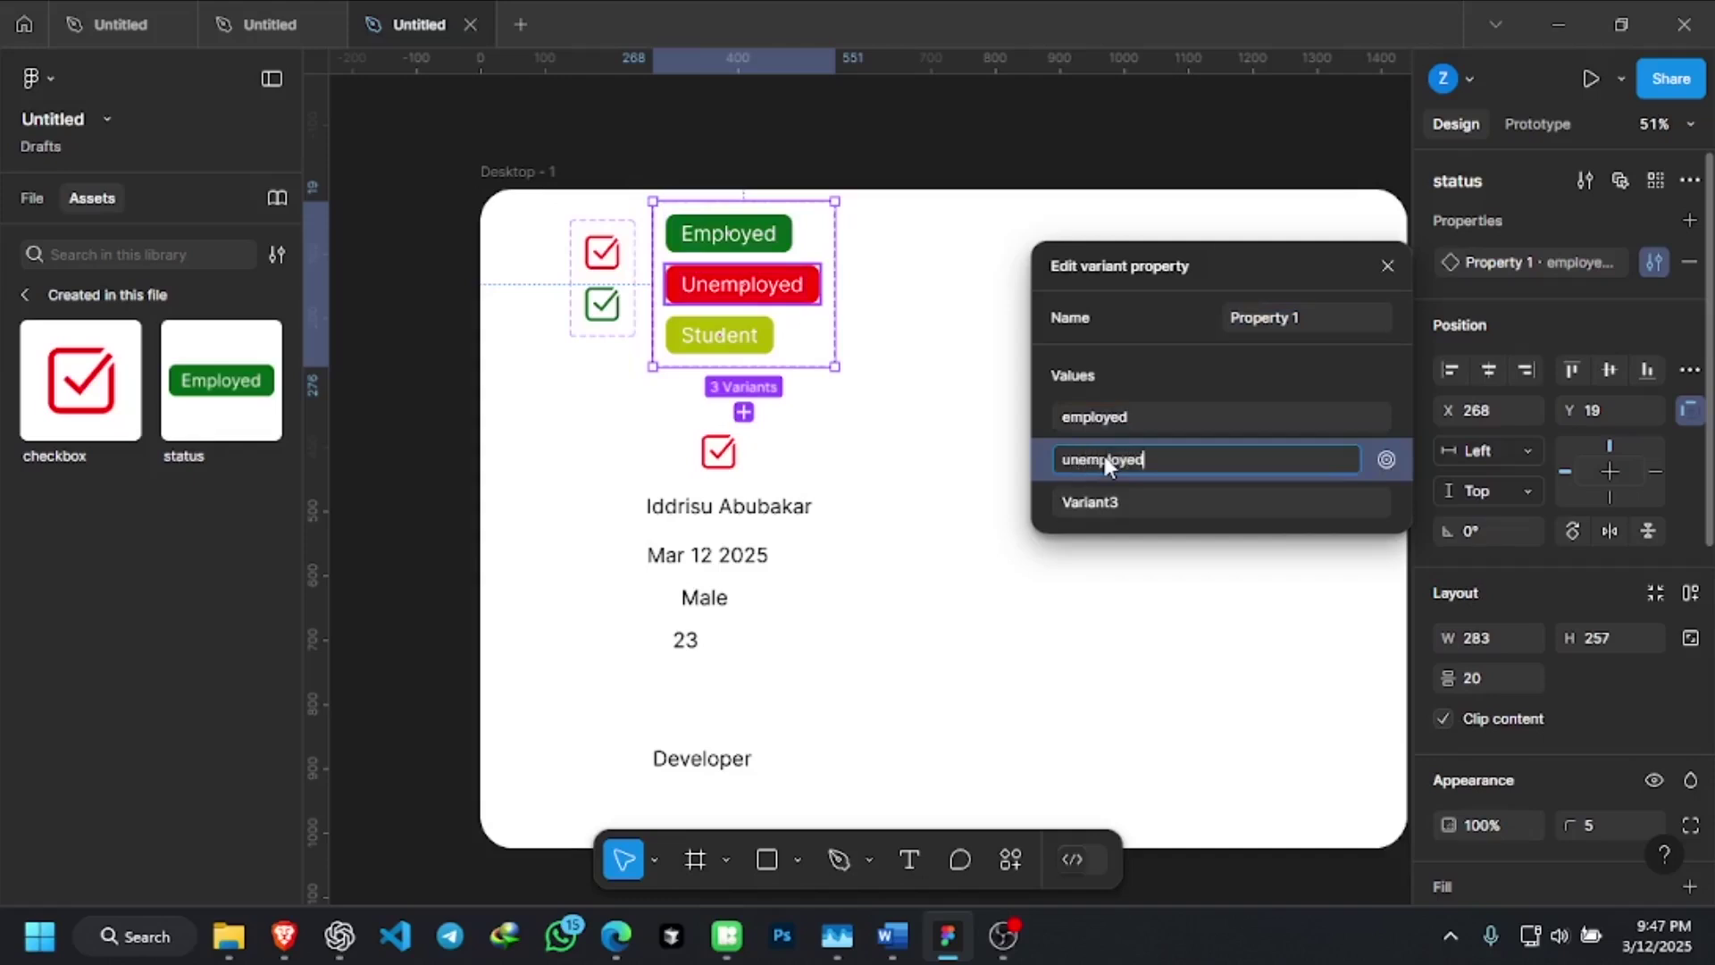
text(unemployed)
click(1102, 501)
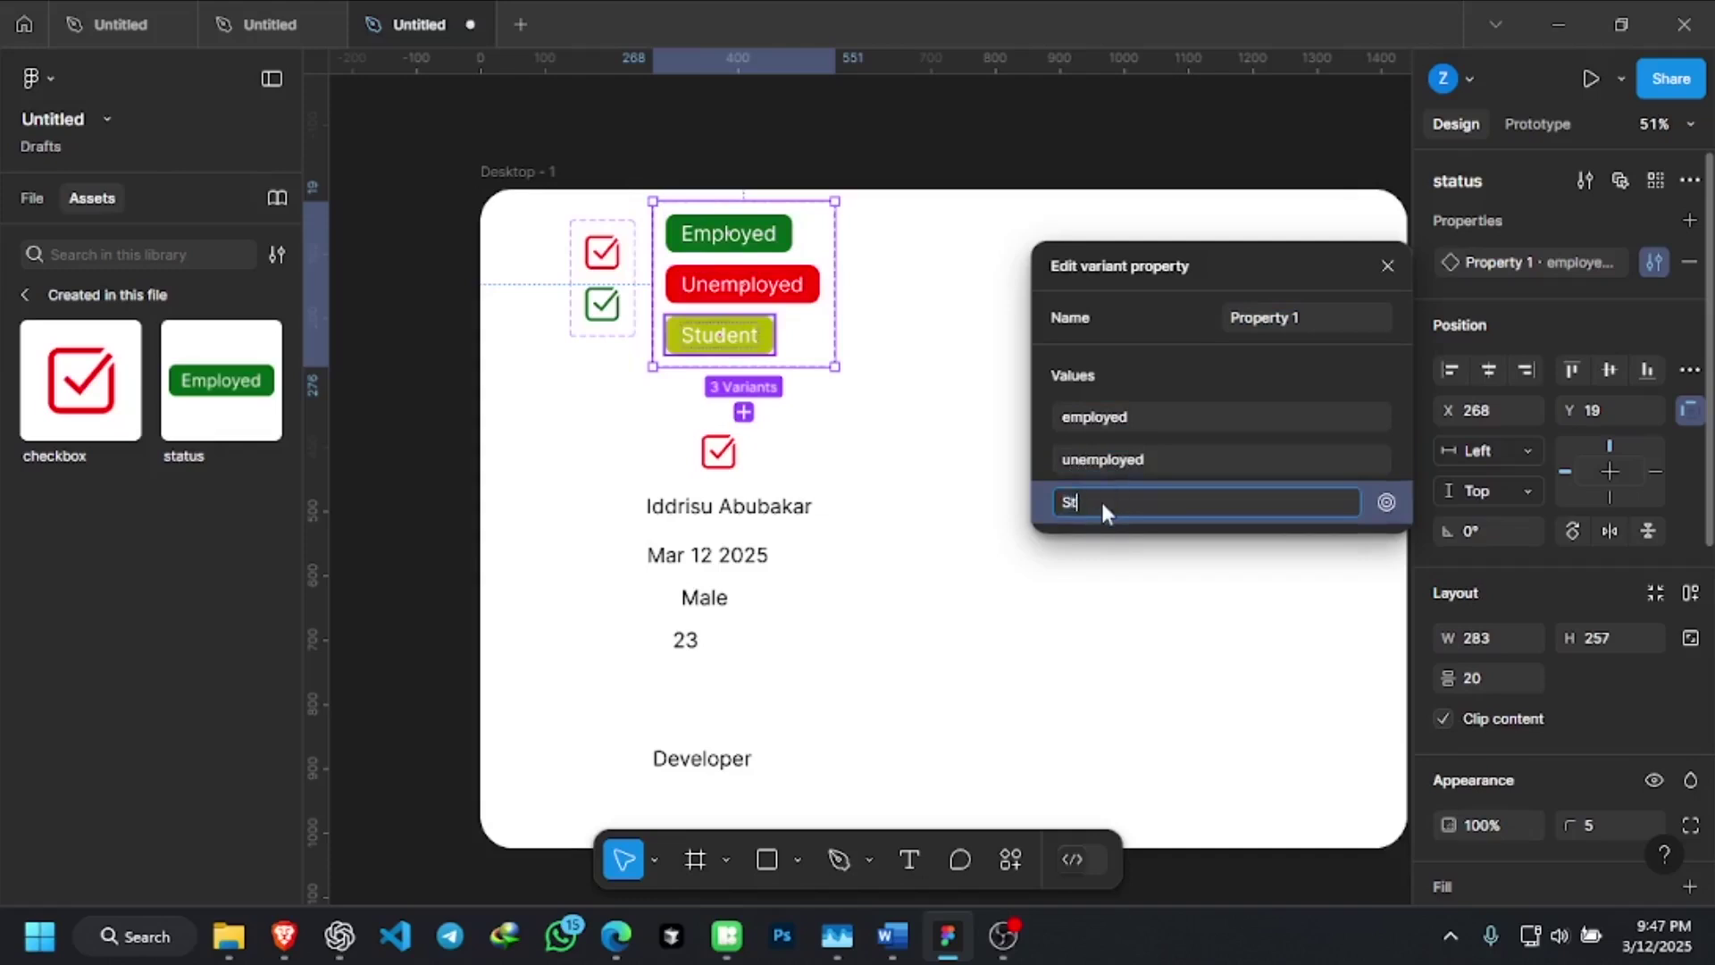
text(Student)
key(Return)
click(1221, 241)
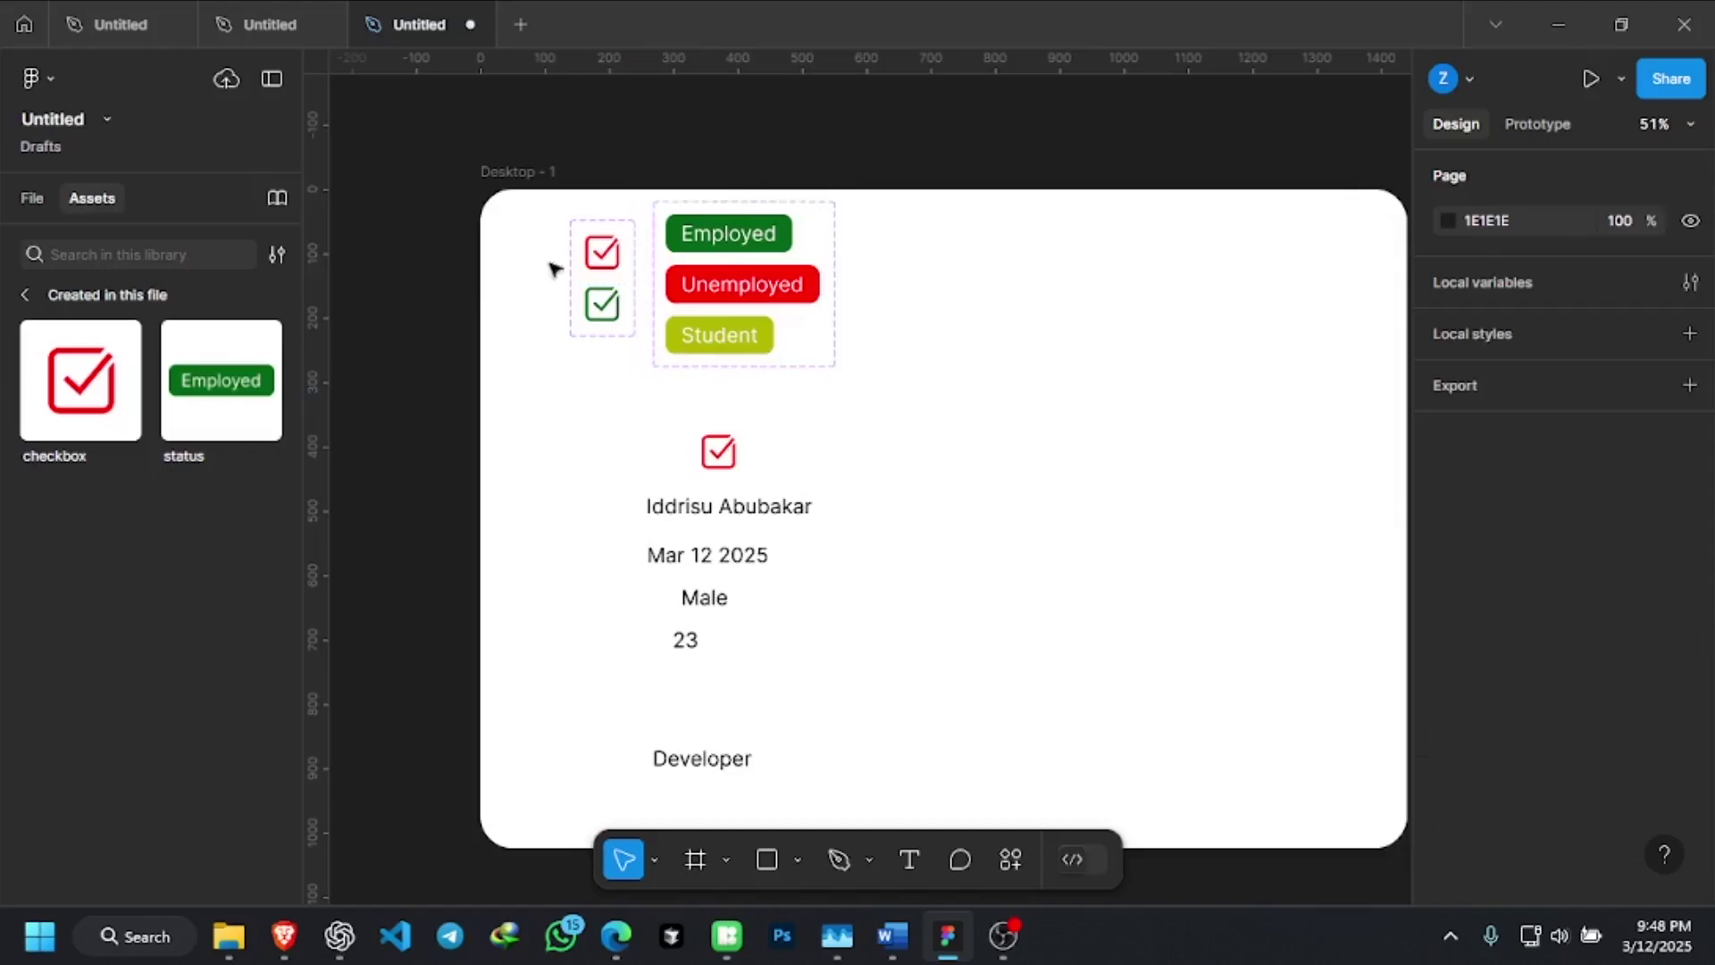
Insert a Student-variant status instance and drag it between the 23 and Developer lines
click(223, 388)
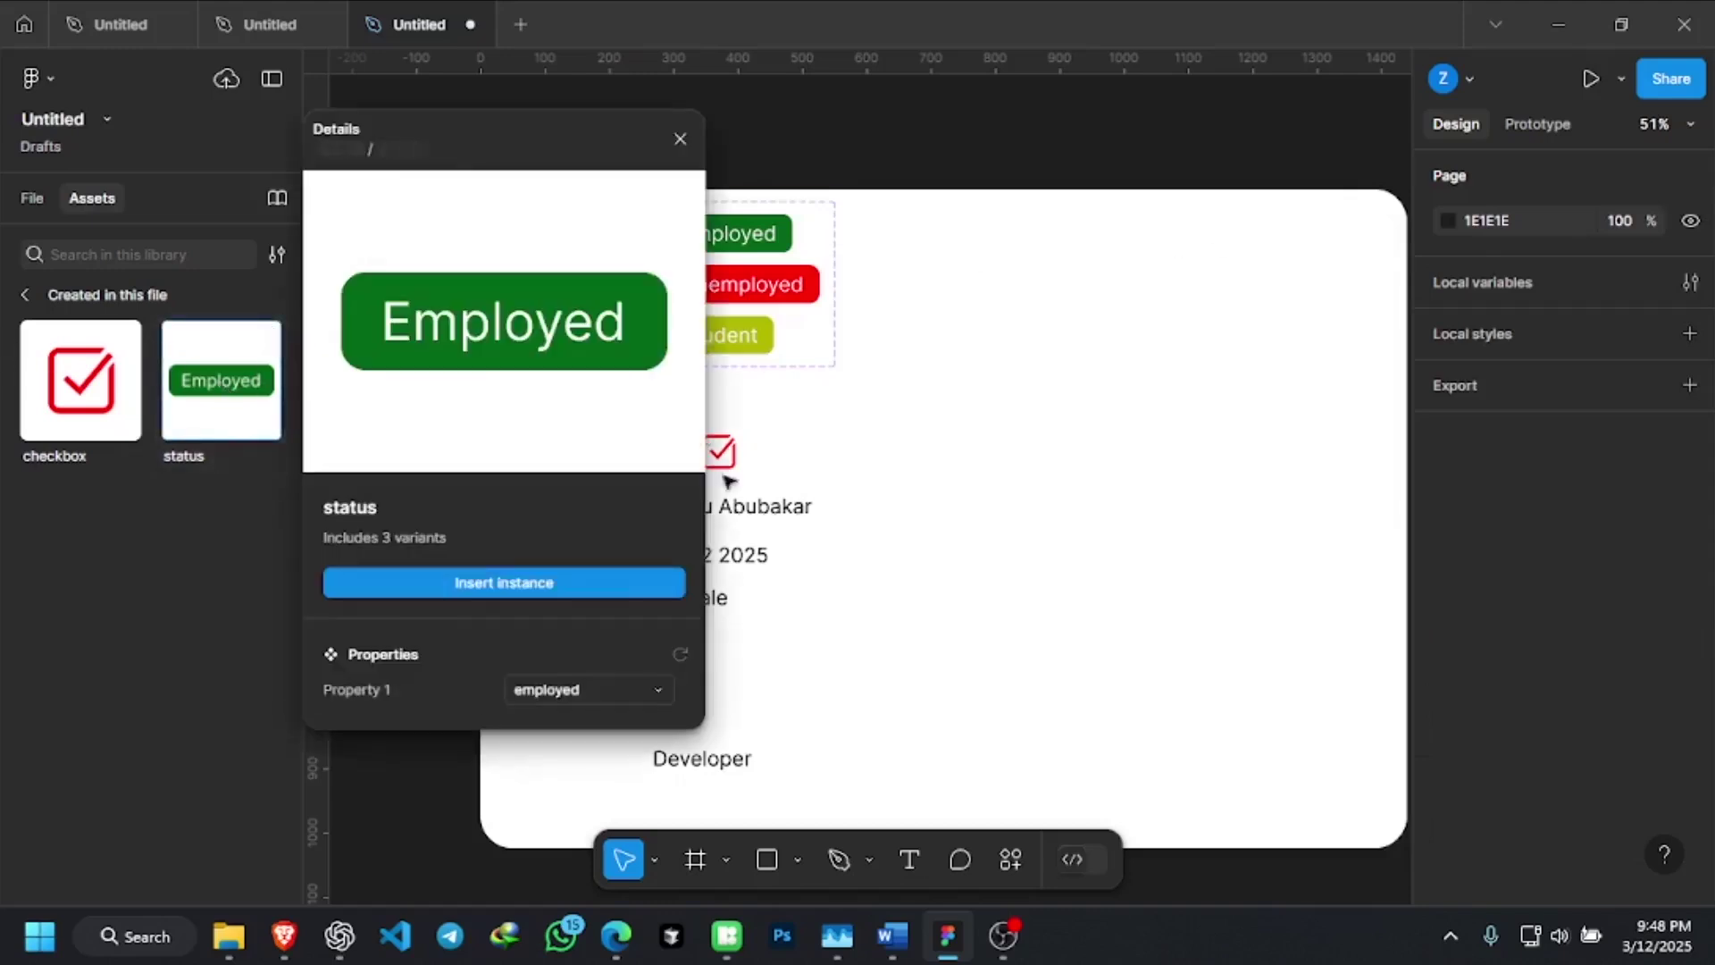
click(555, 688)
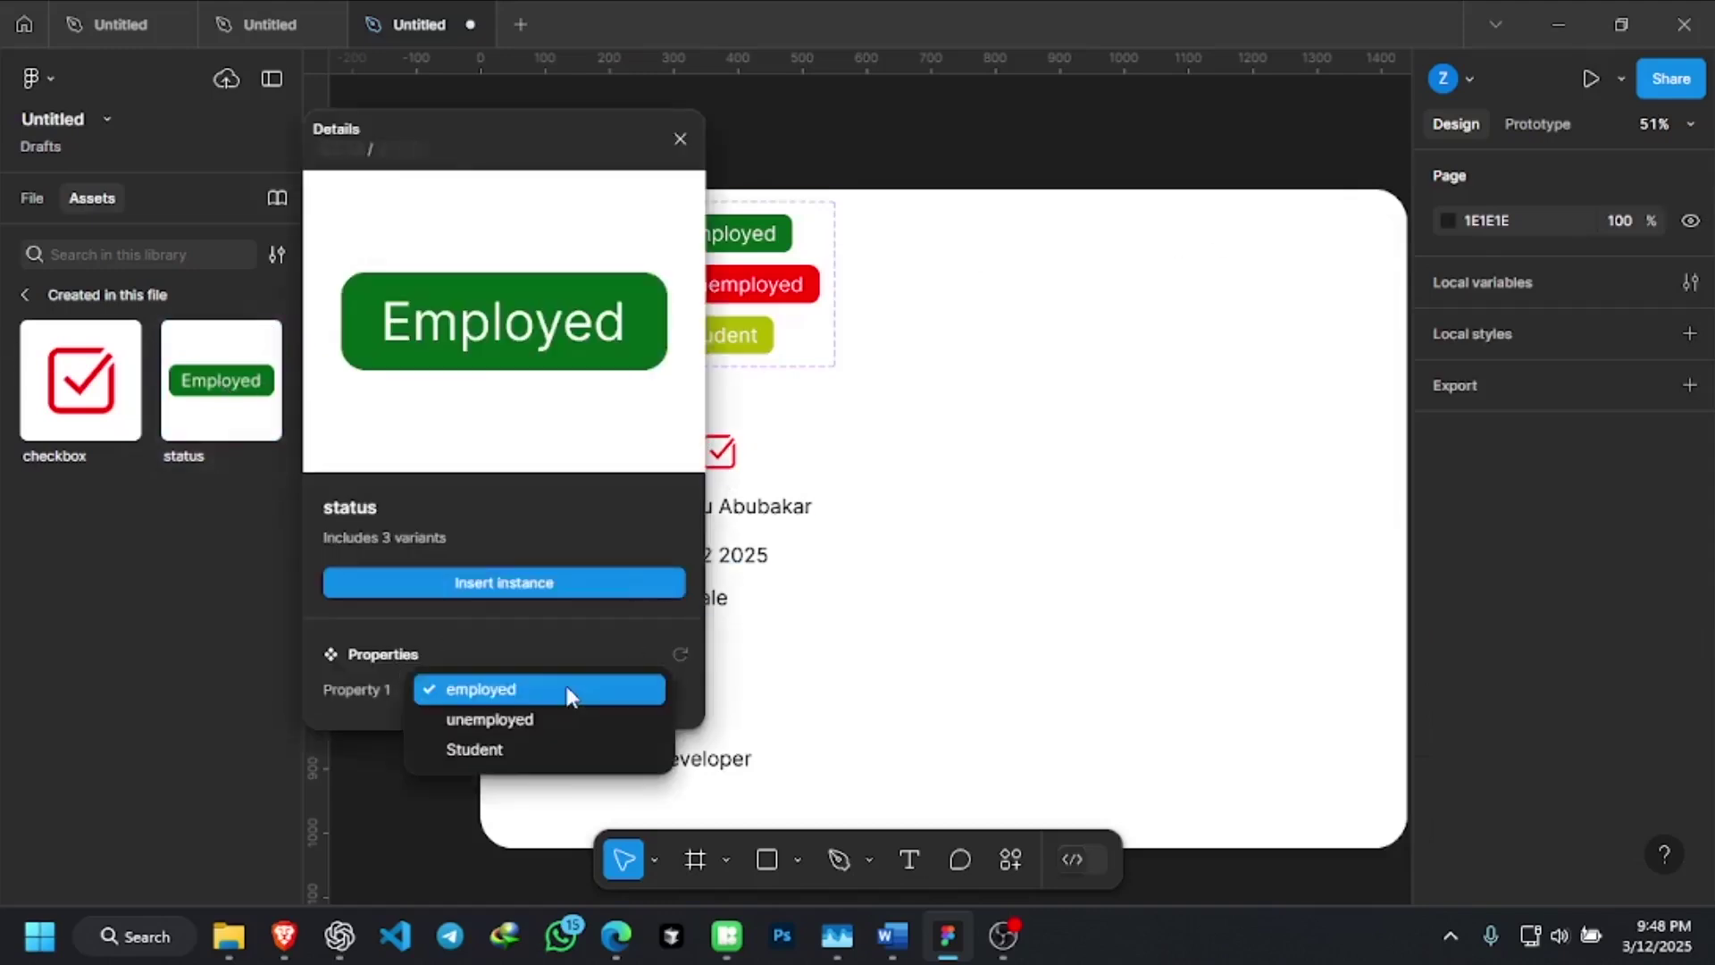
click(504, 753)
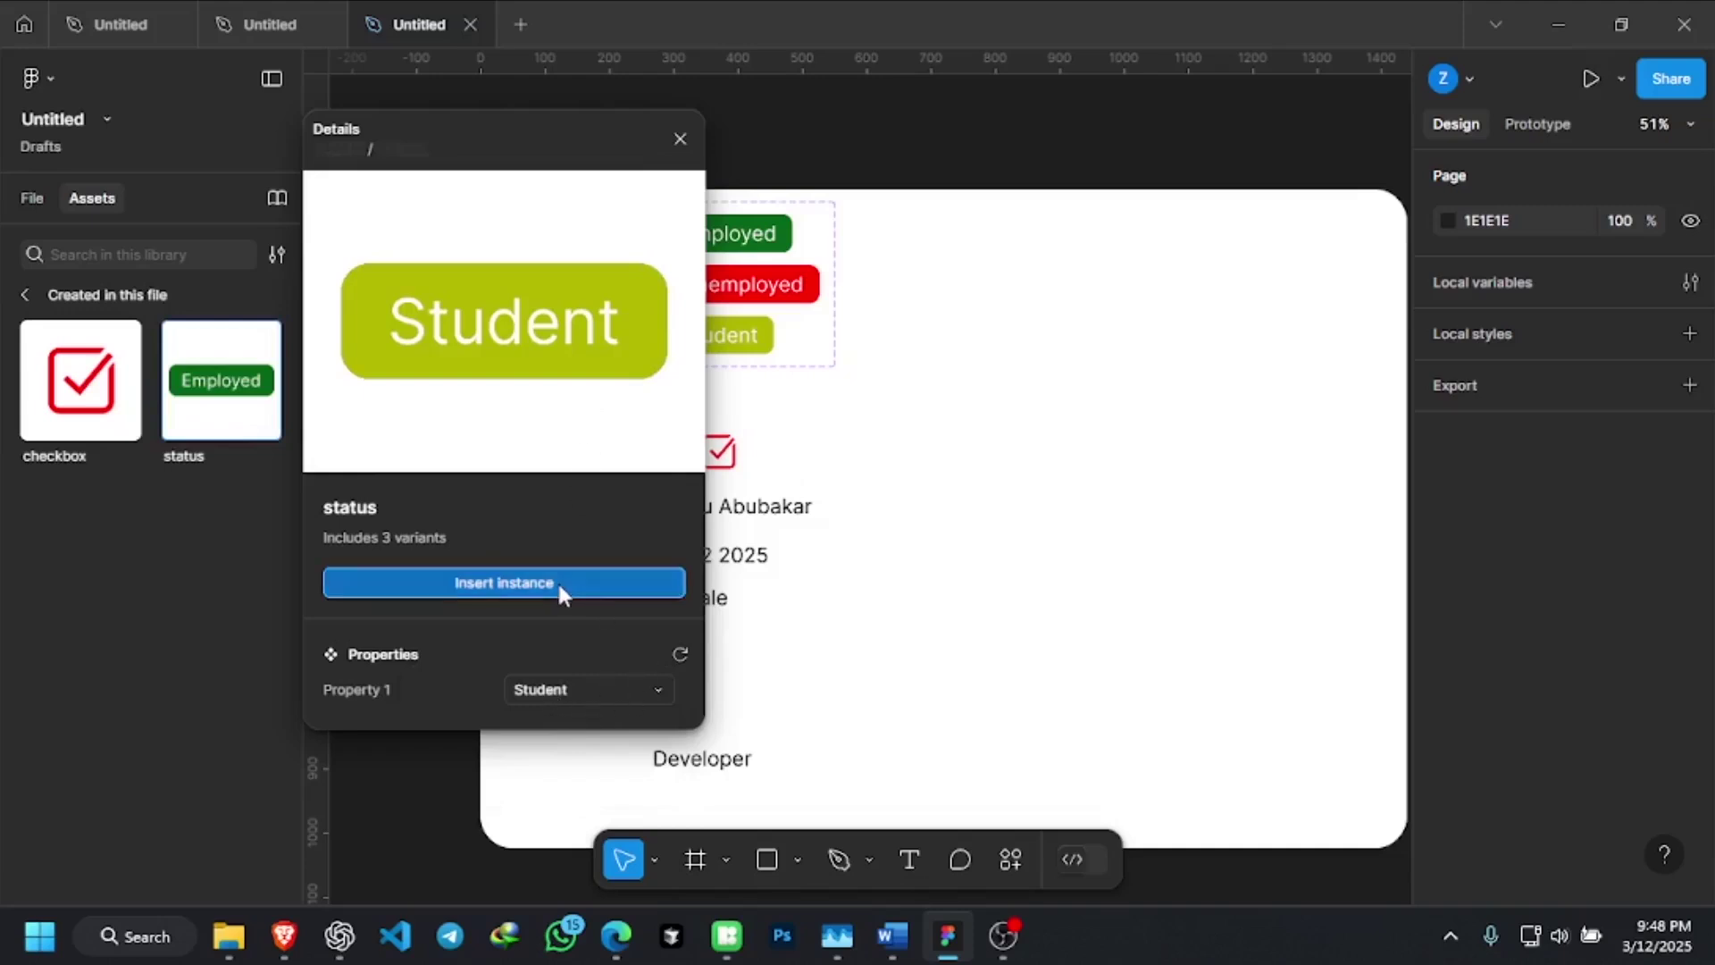
click(600, 580)
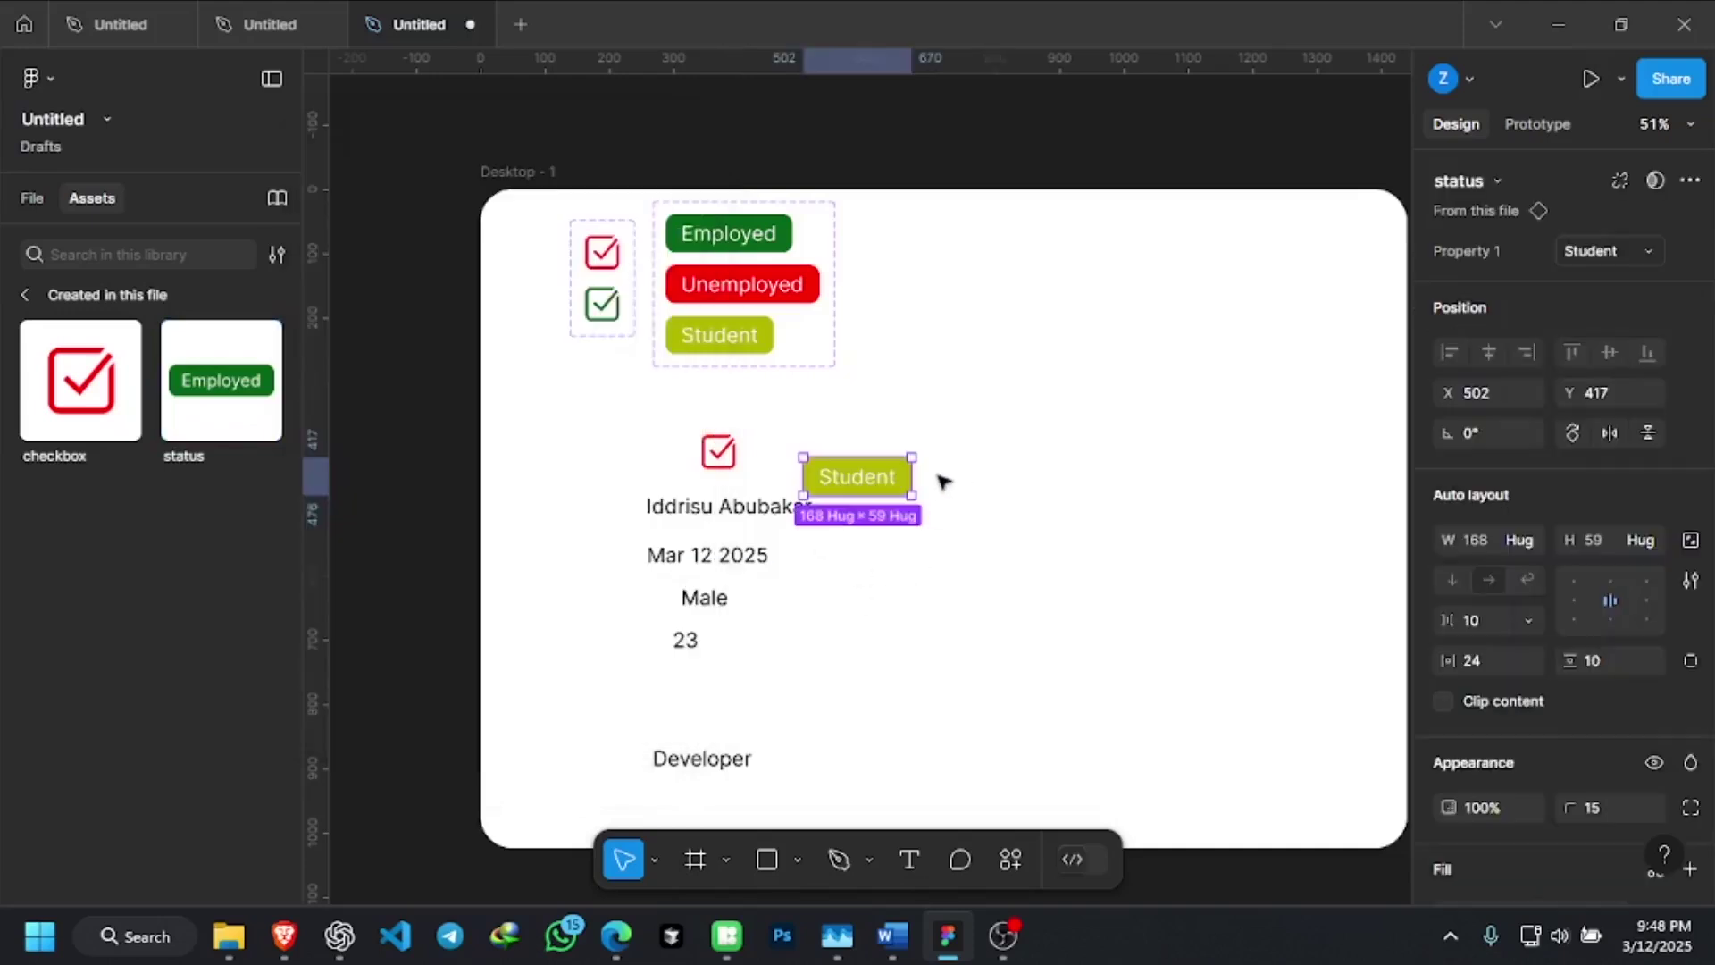
drag(871, 500, 713, 709)
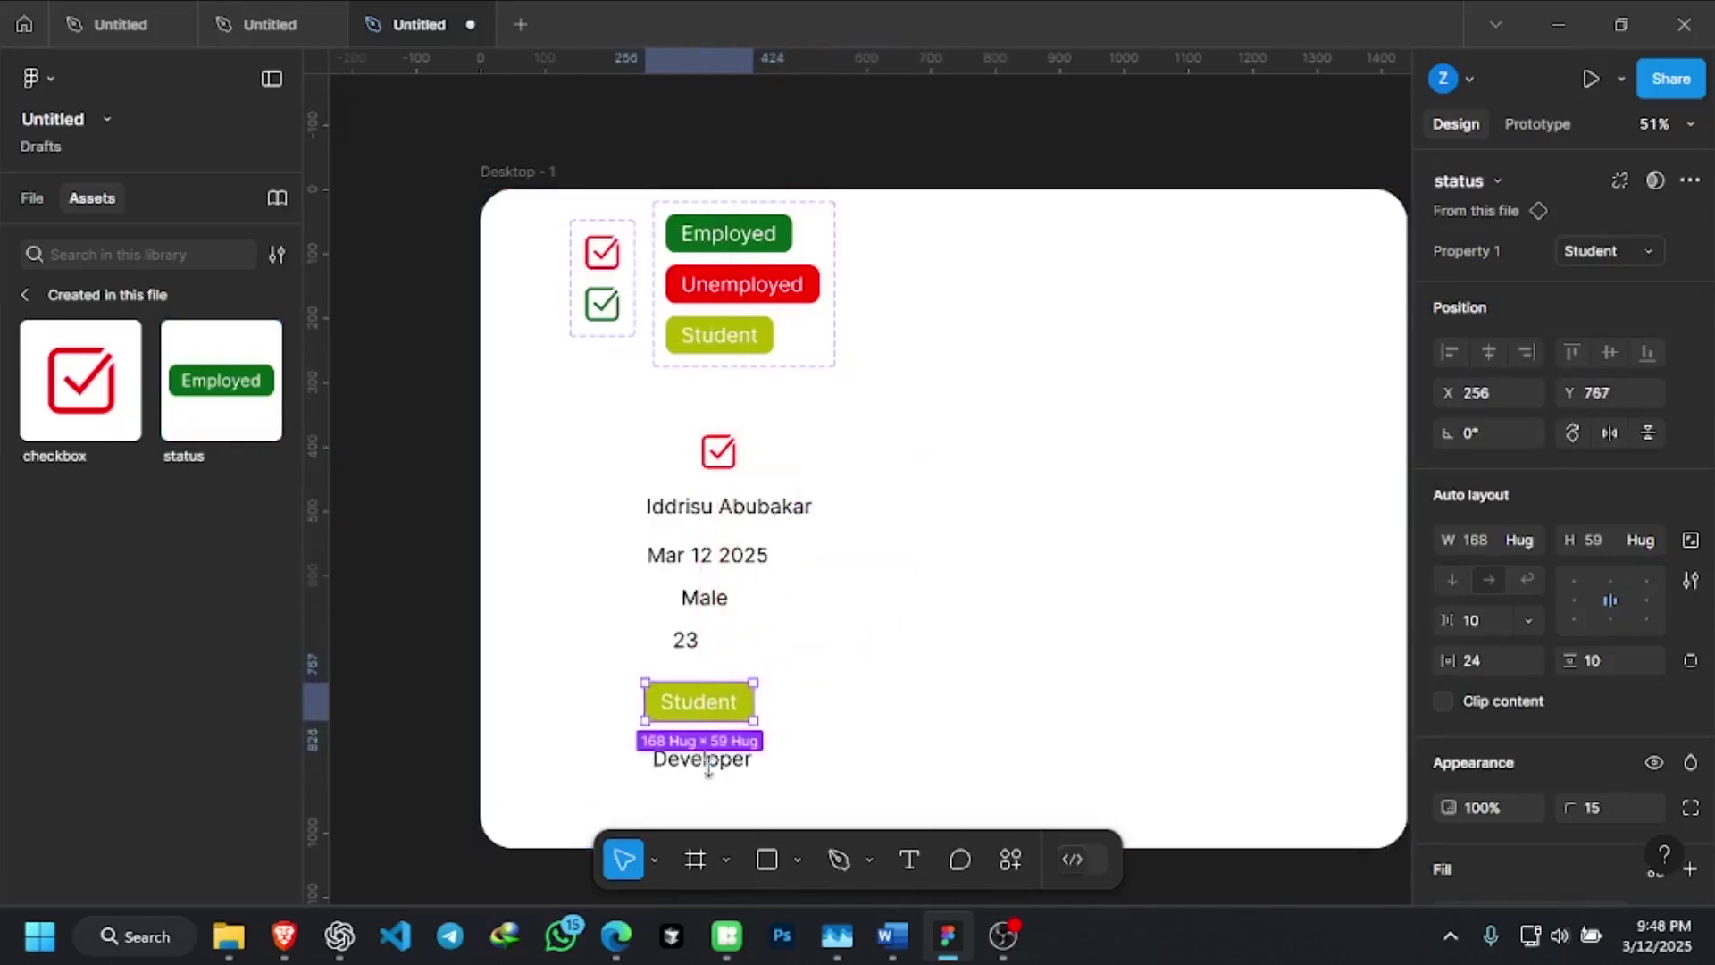
click(888, 666)
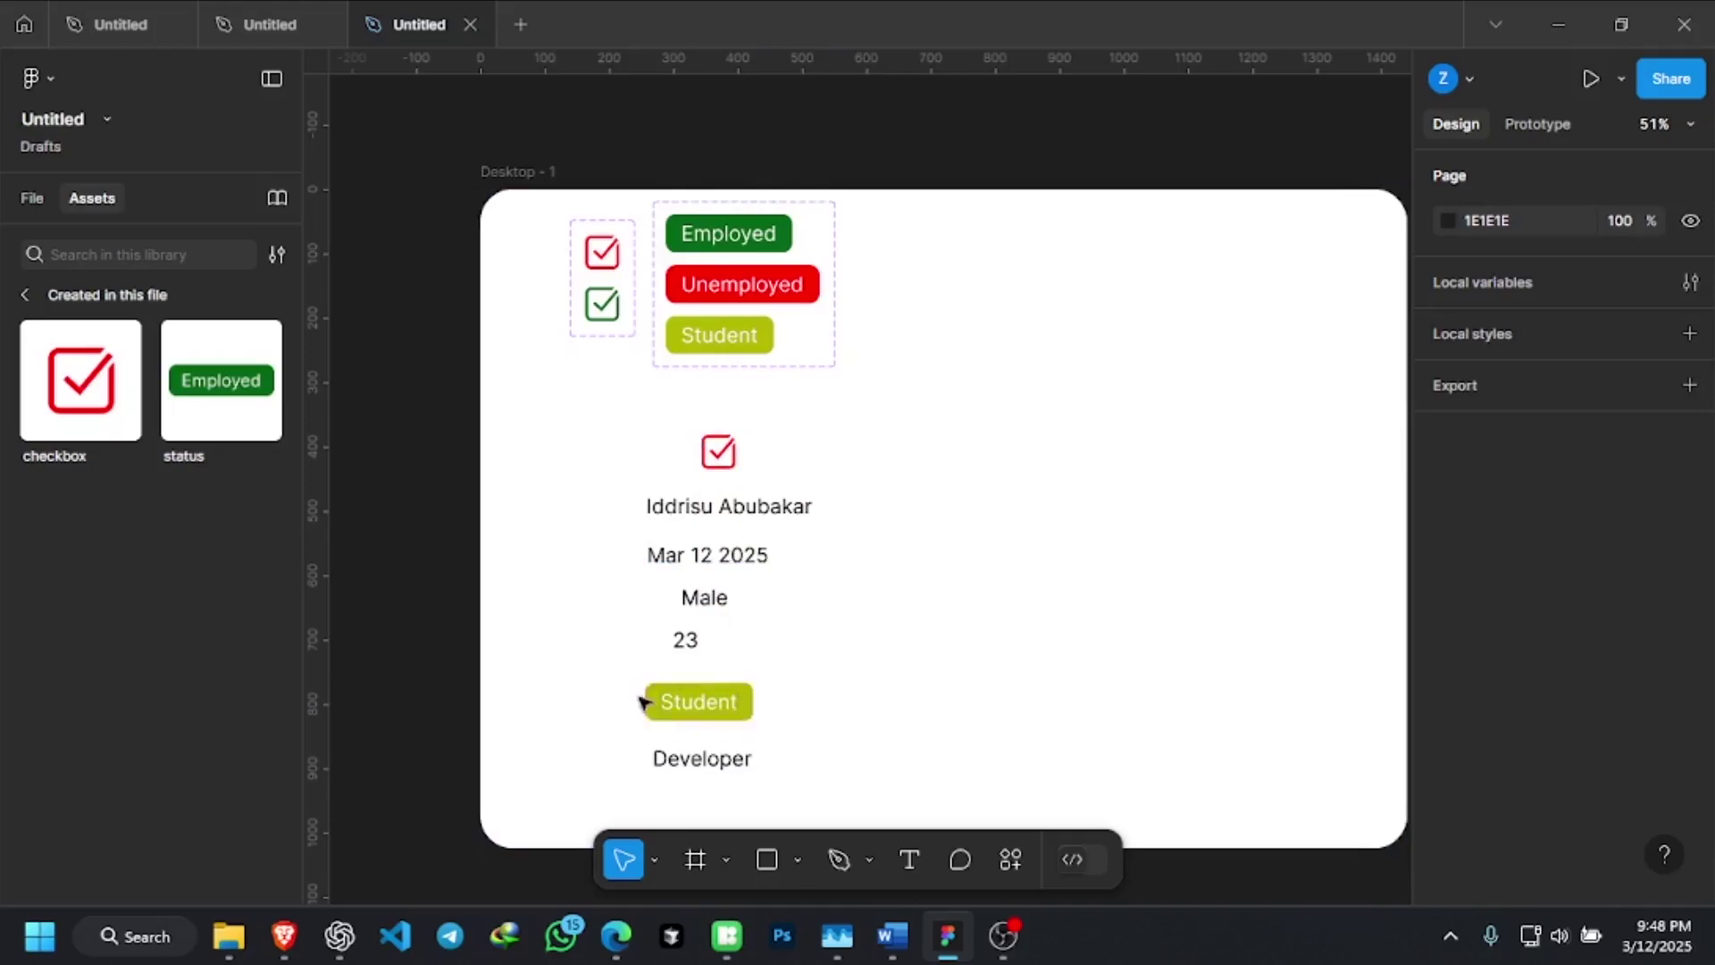
Recolour the Student variant's fill from yellow-green B1B700 to magenta B40A89
click(741, 350)
click(749, 345)
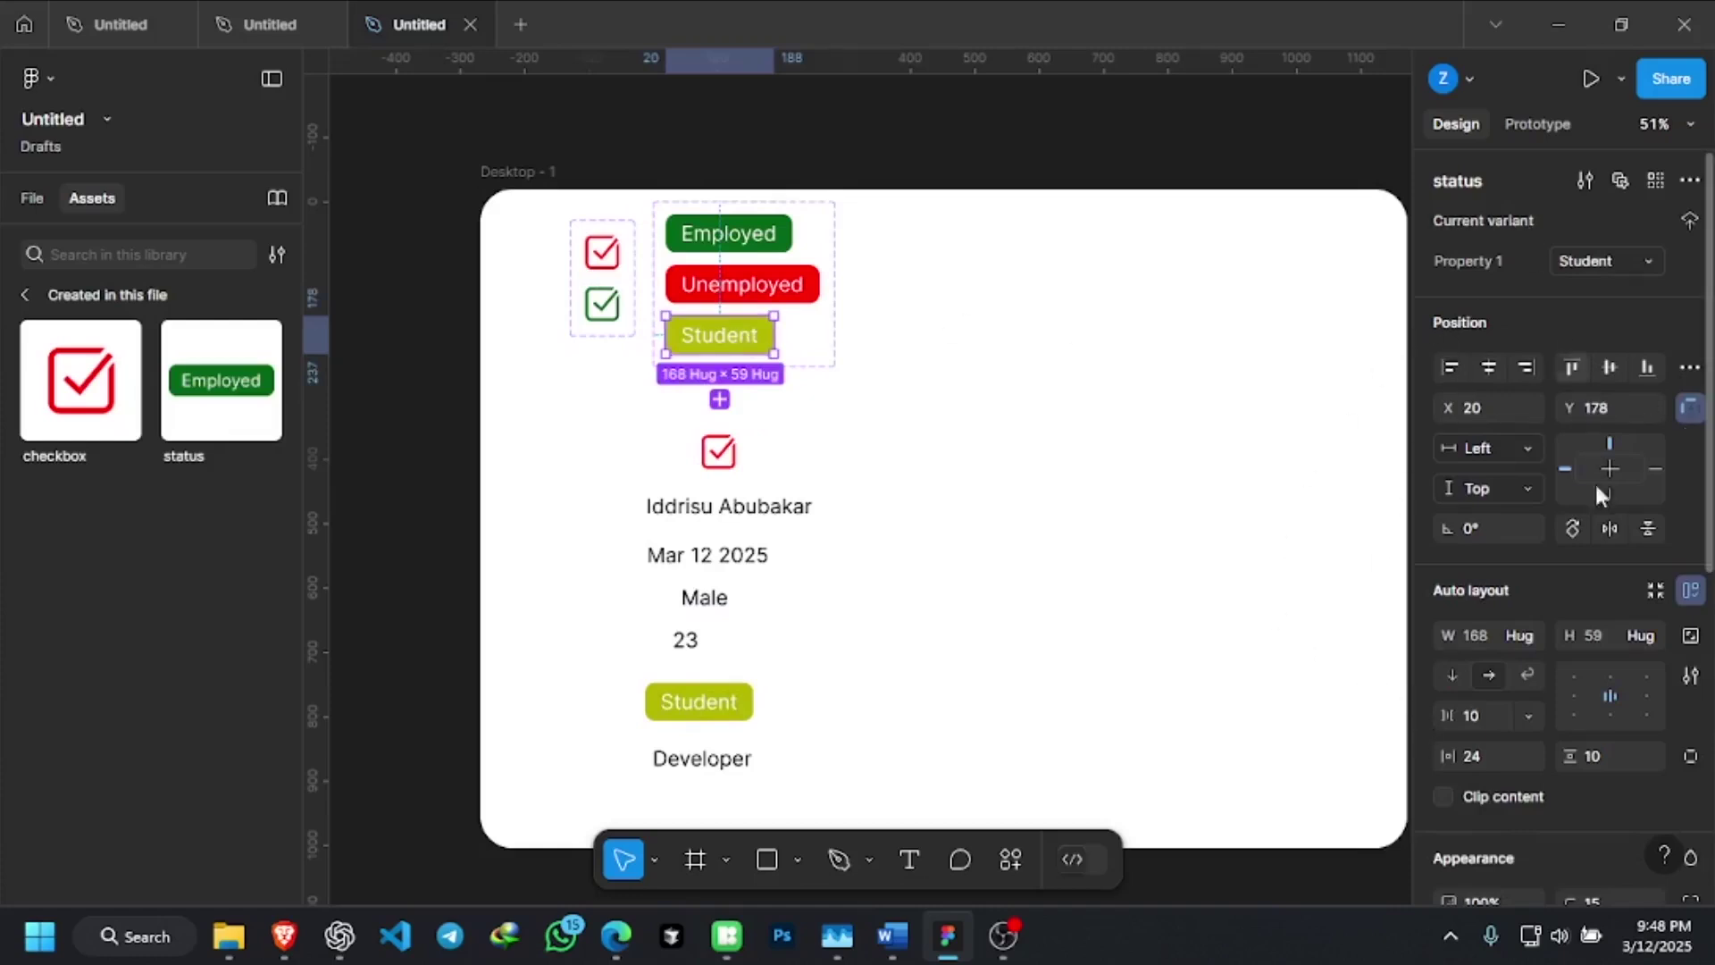
scroll(1565, 704, down, 5)
scroll(1565, 720, down, 1)
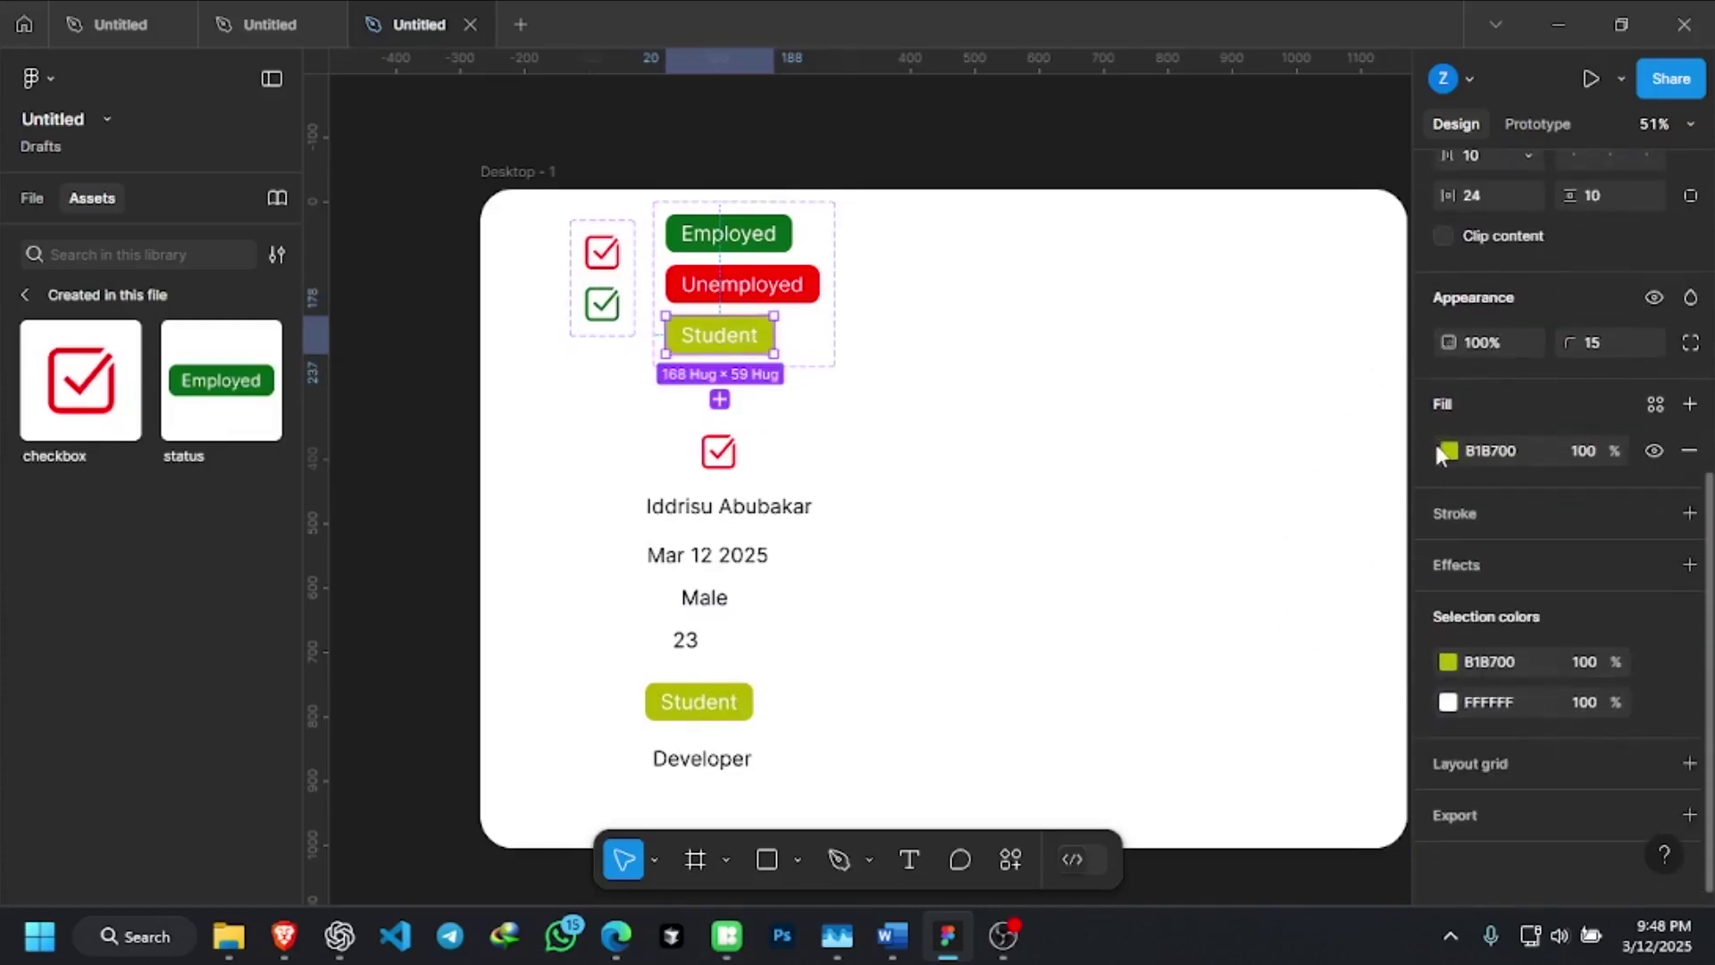
click(1448, 661)
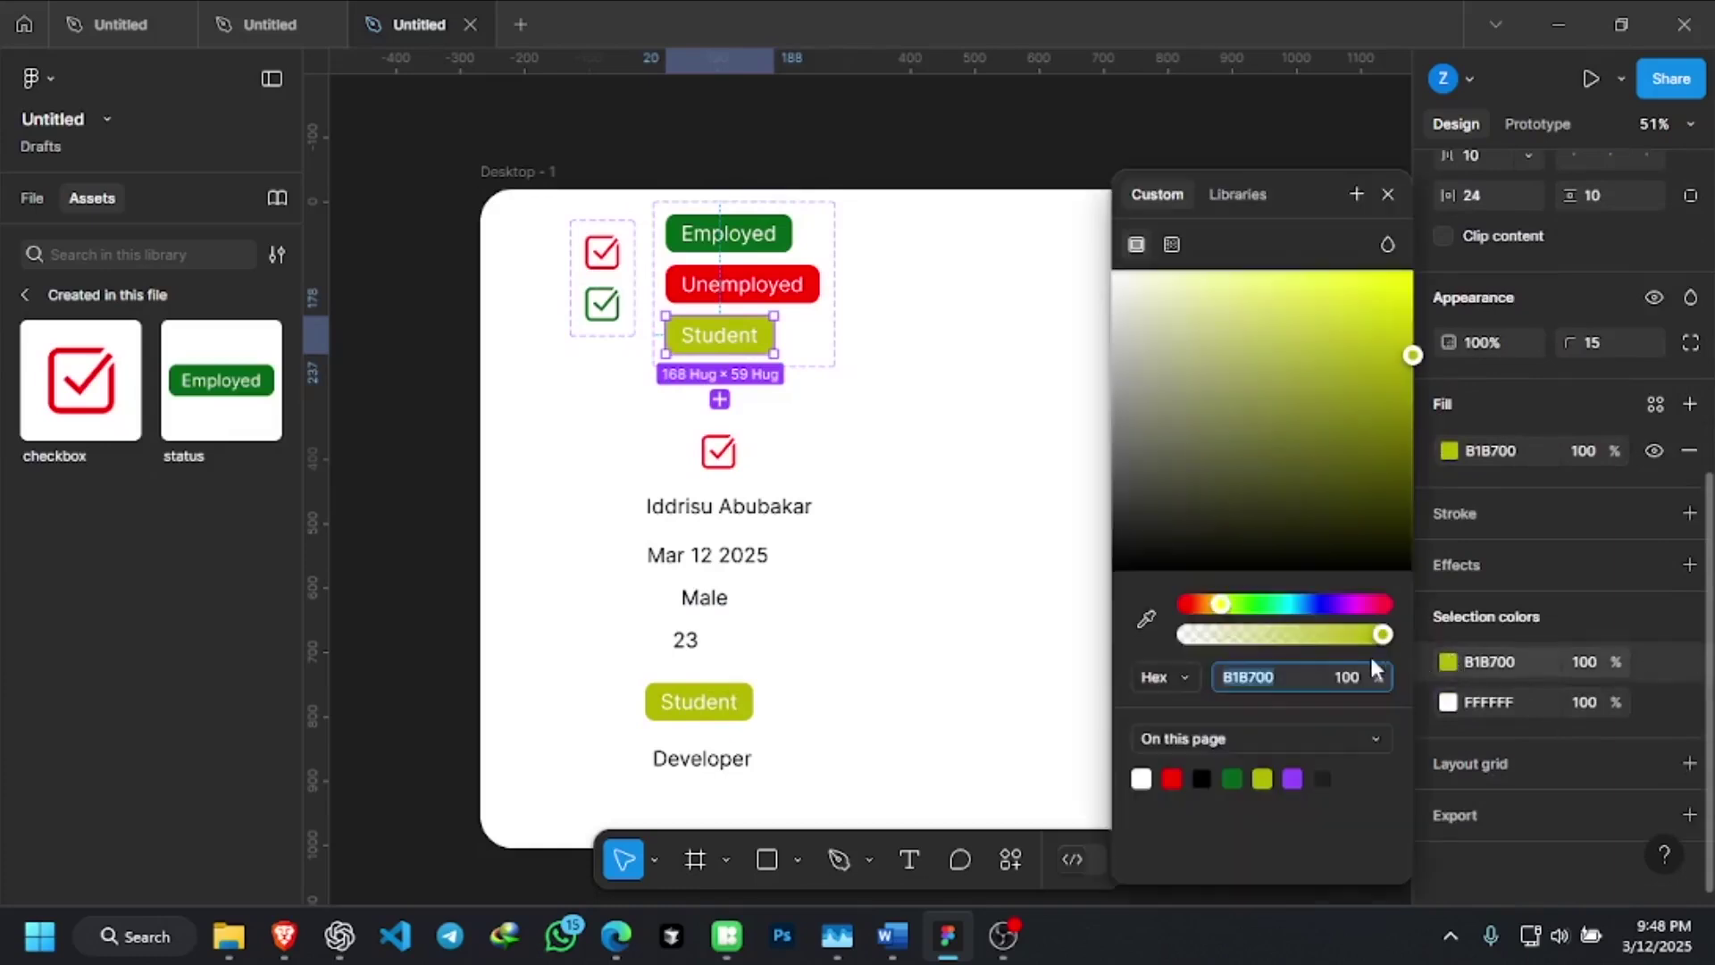
drag(1220, 605, 1326, 605)
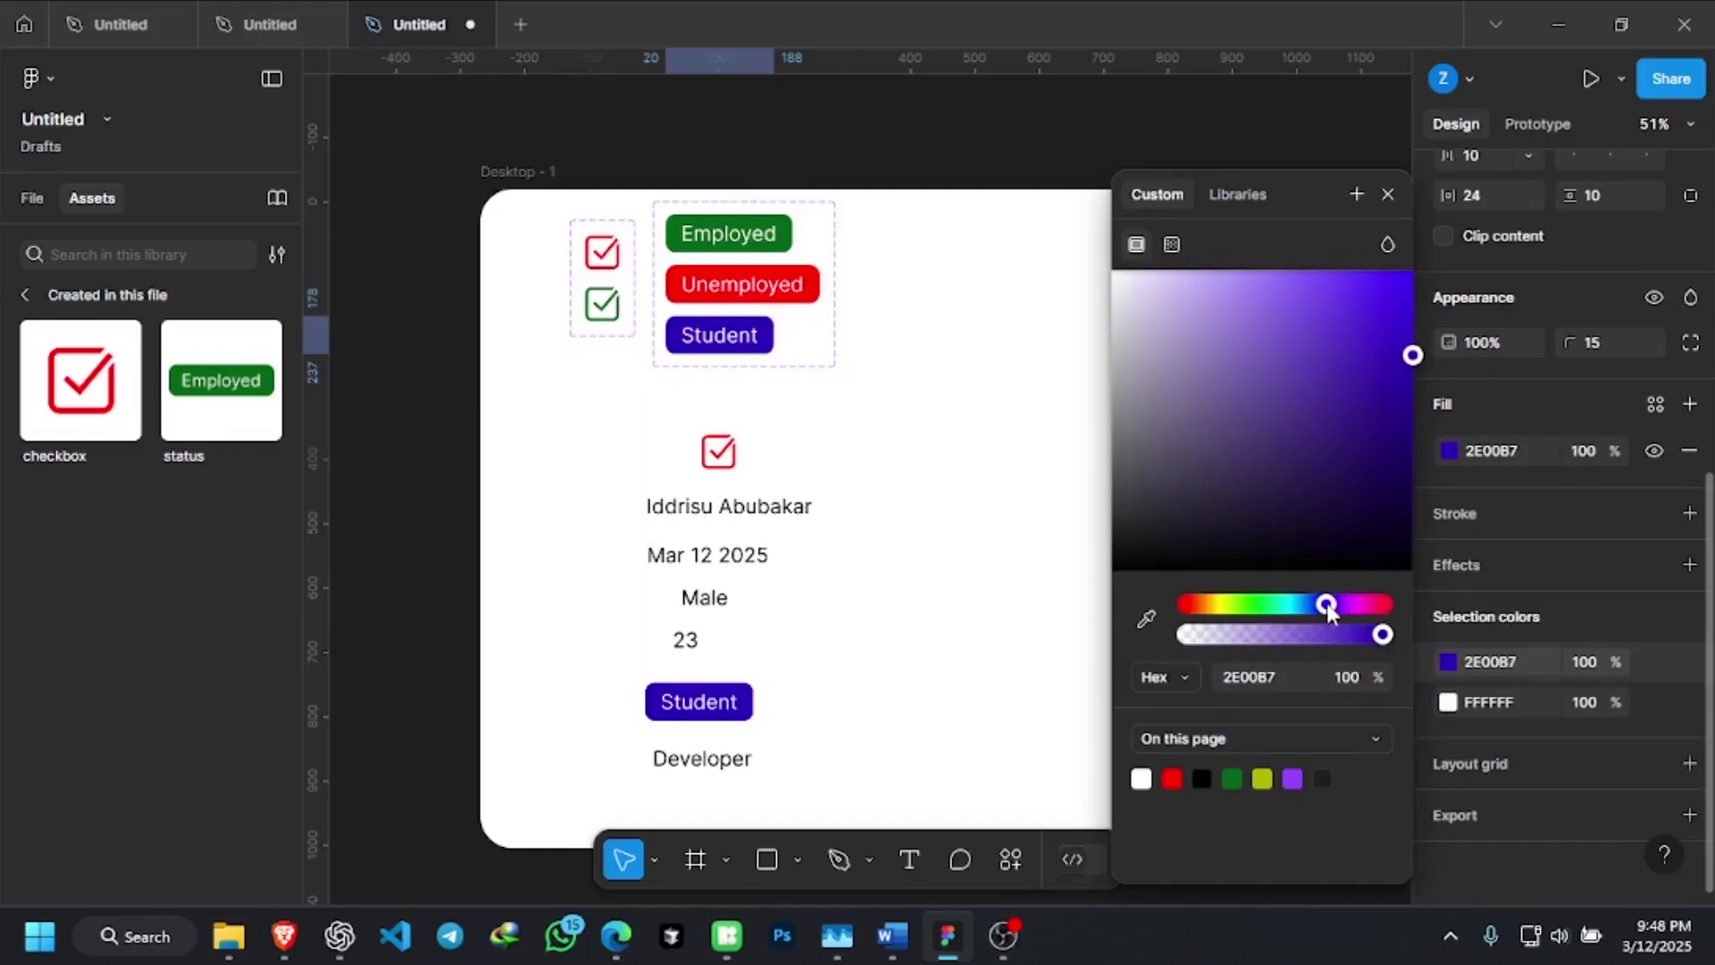
drag(1326, 604, 1360, 609)
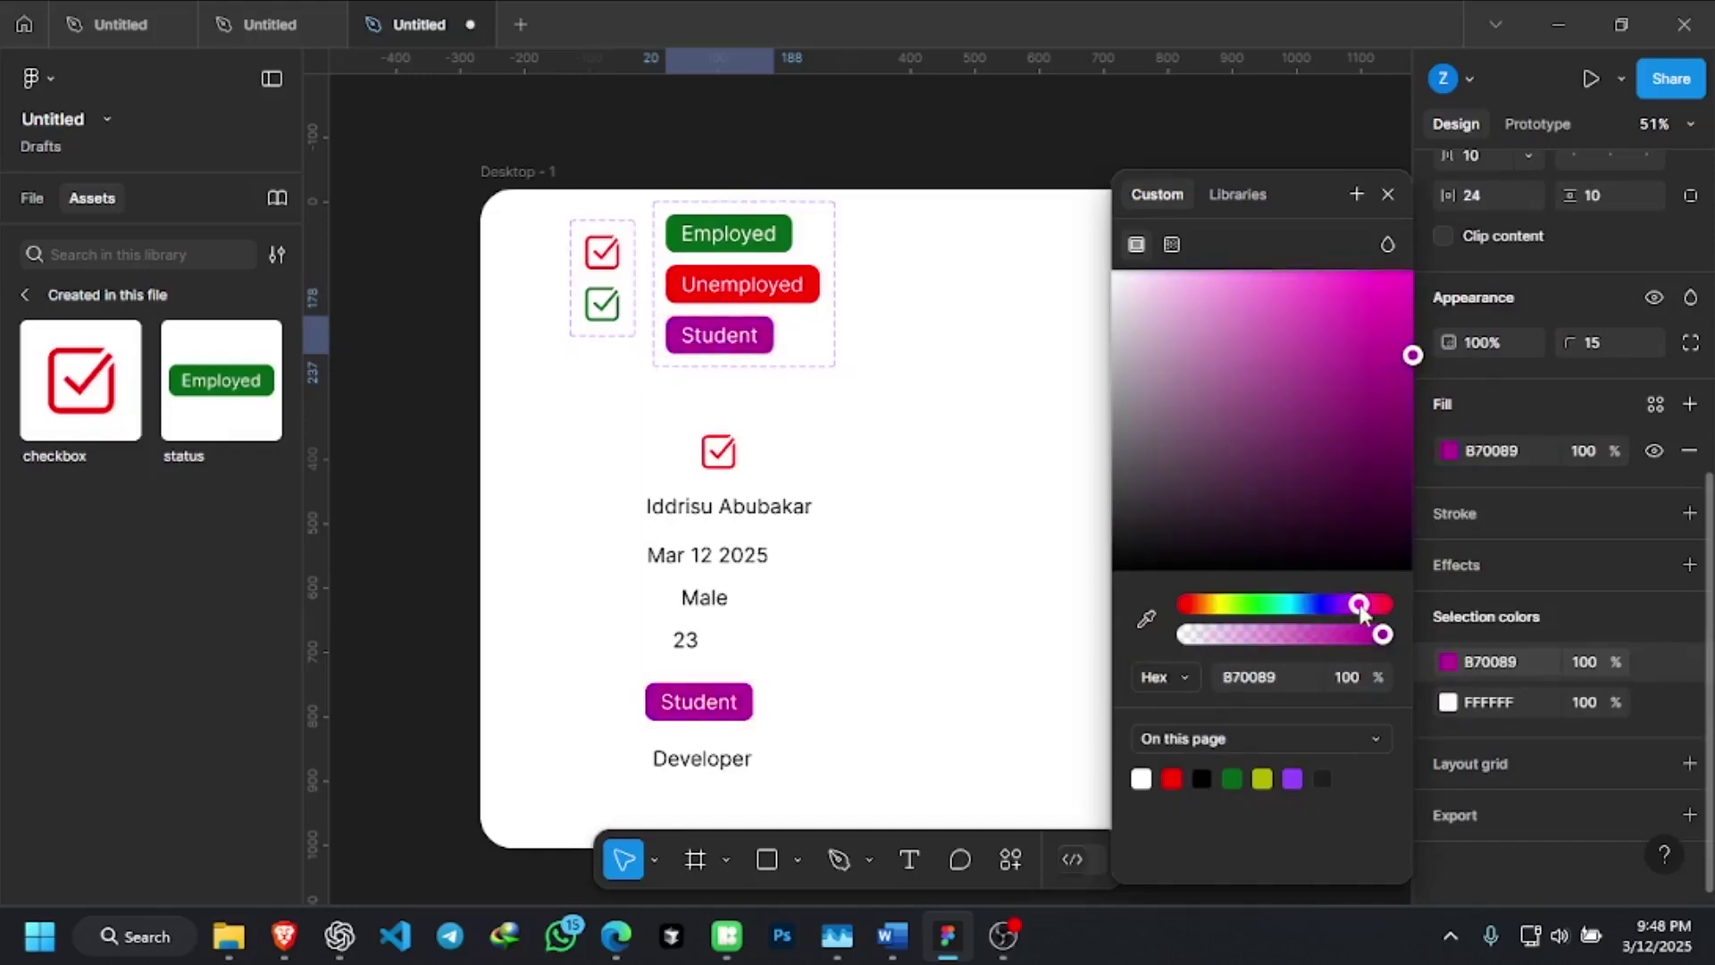
drag(1410, 355, 1397, 372)
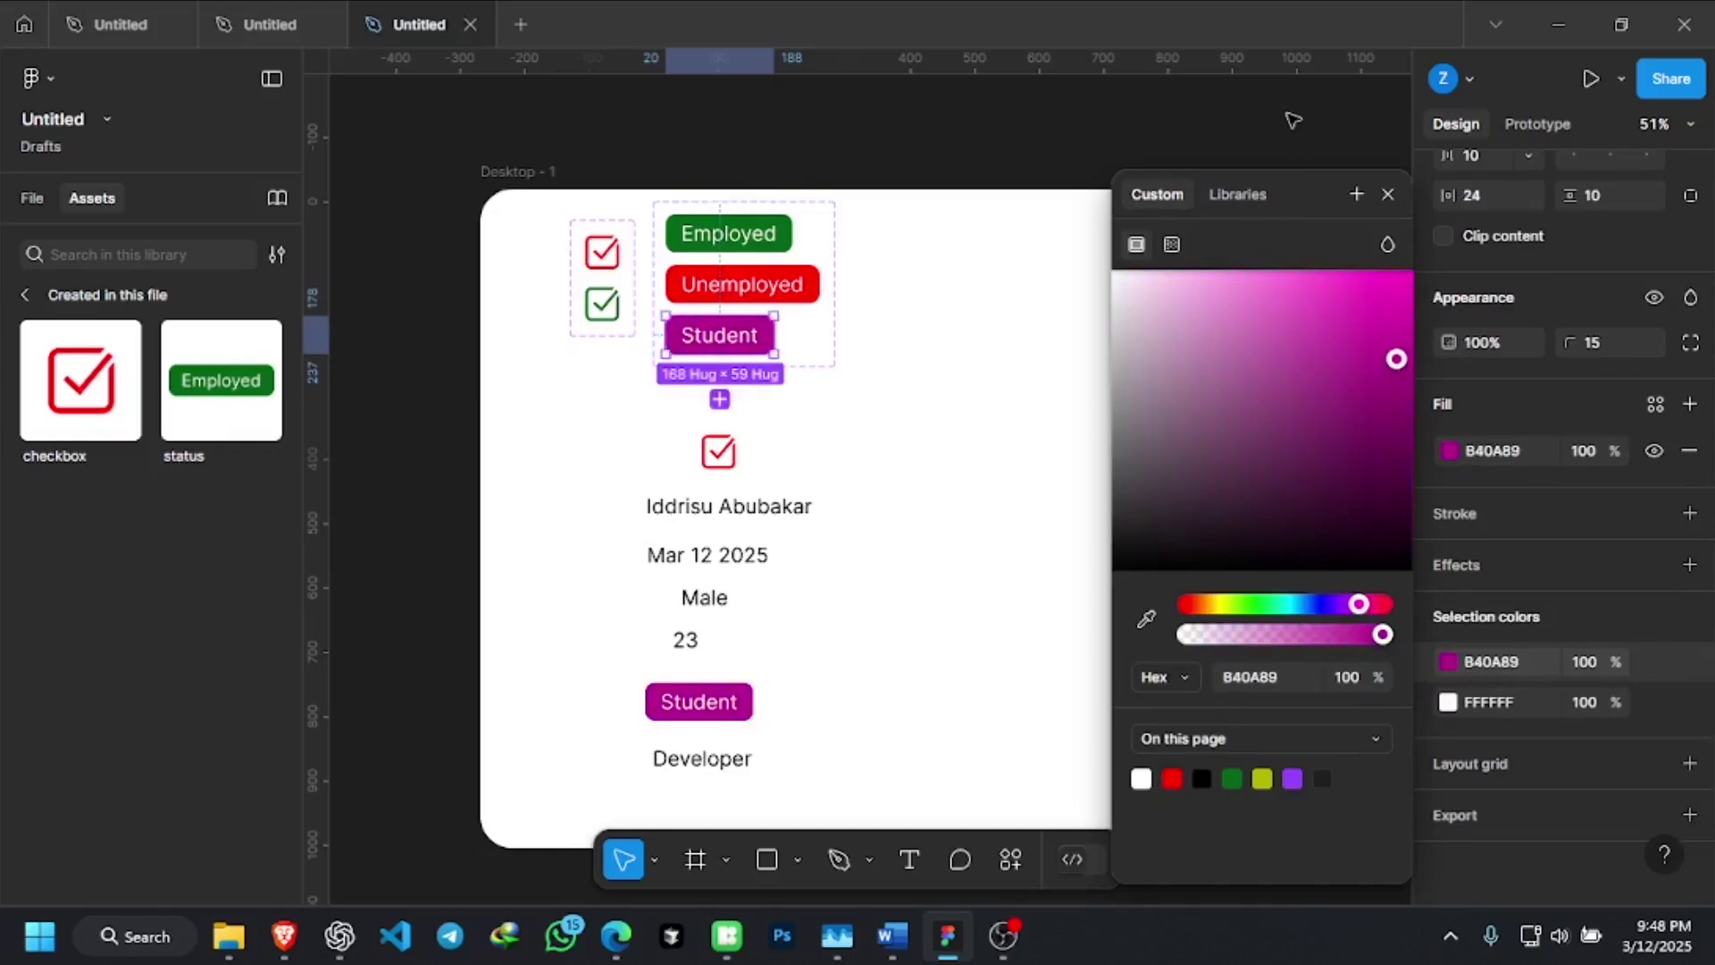
click(1051, 295)
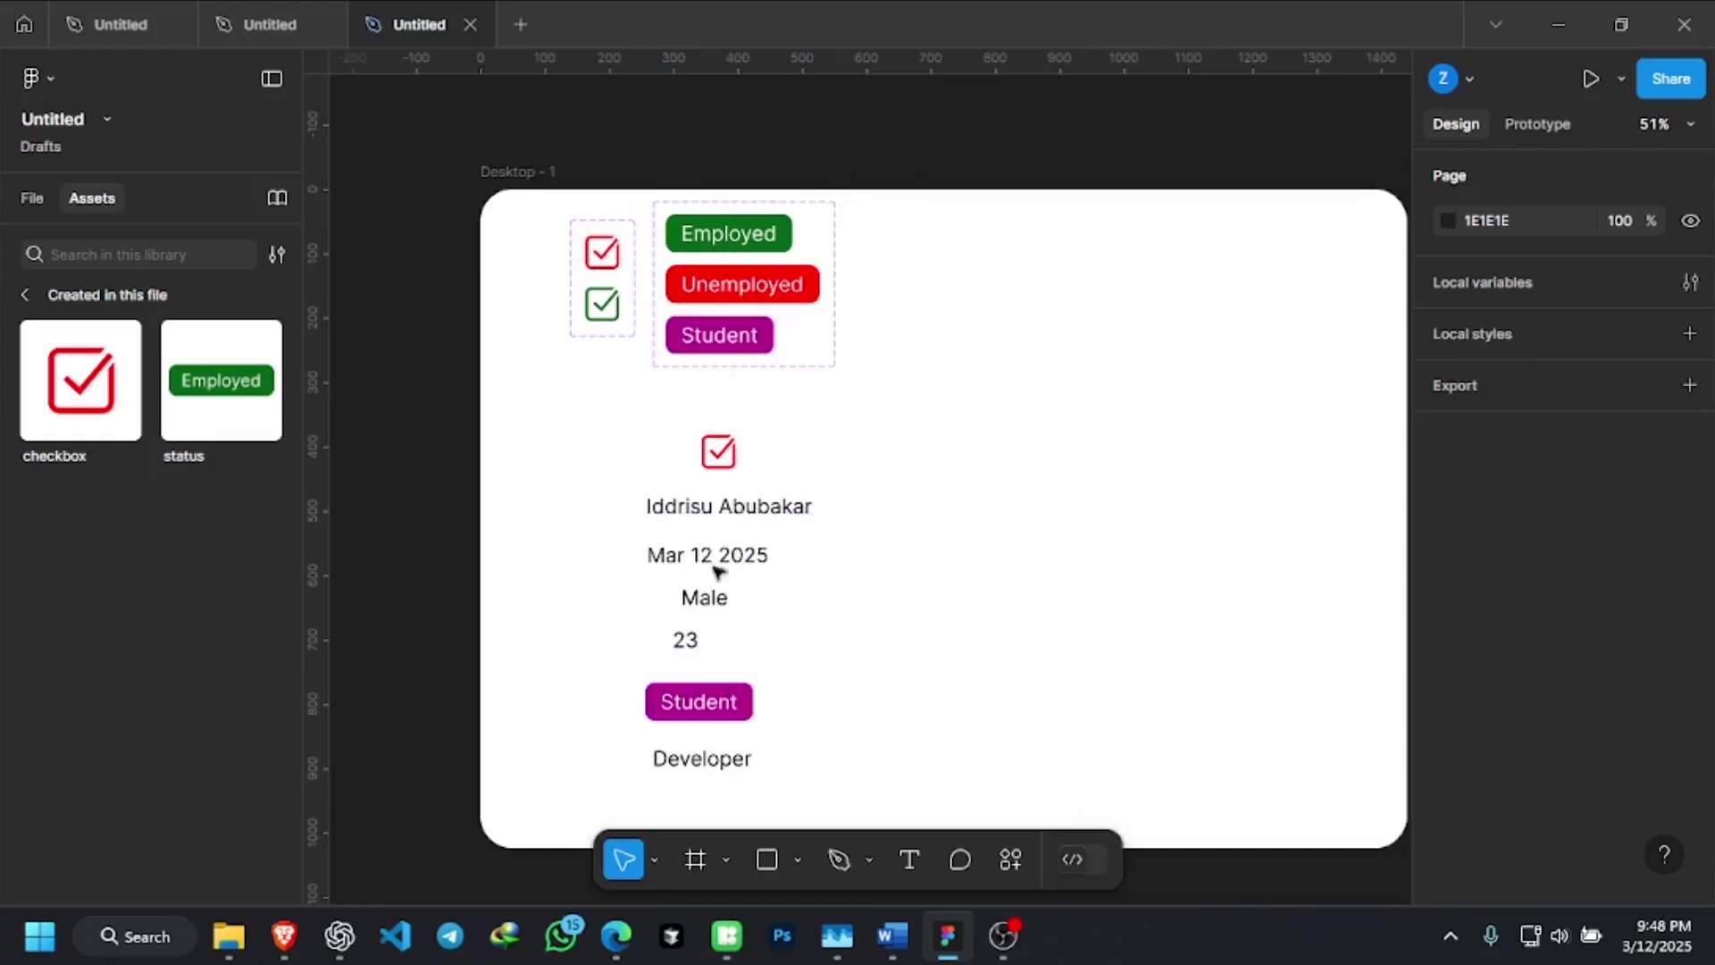
Try marquee-selecting the profile elements, then clear the selection
scroll(755, 518, down, 1)
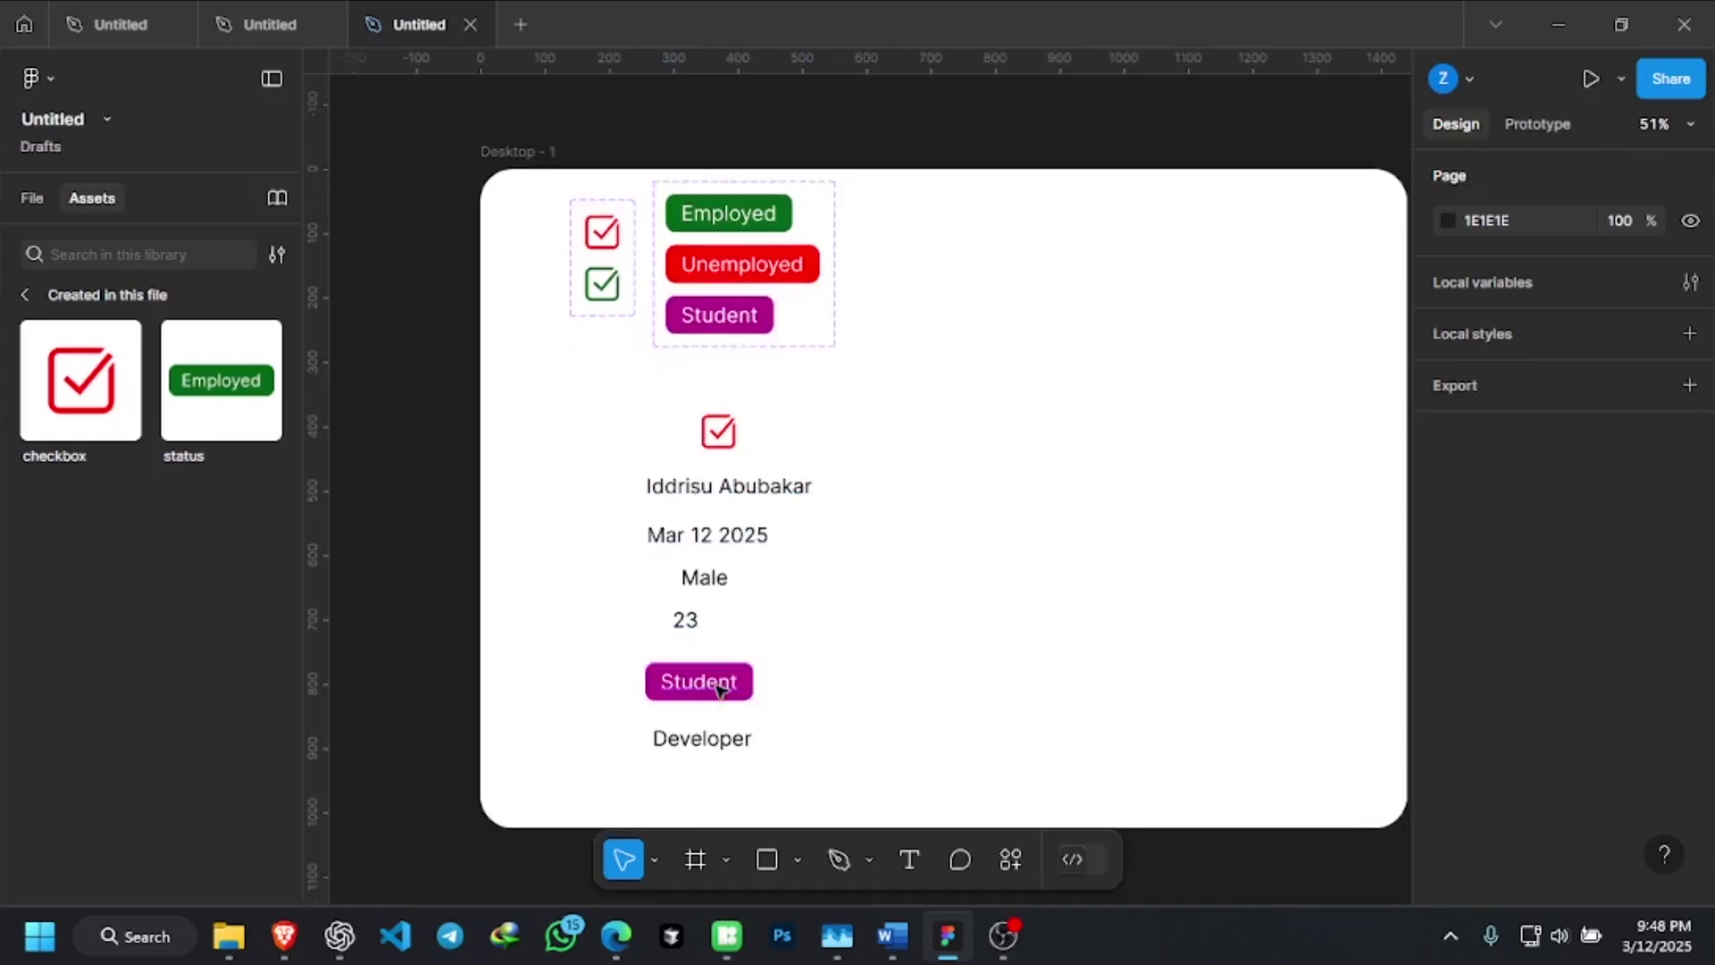
scroll(714, 677, up, 3)
scroll(715, 322, down, 1)
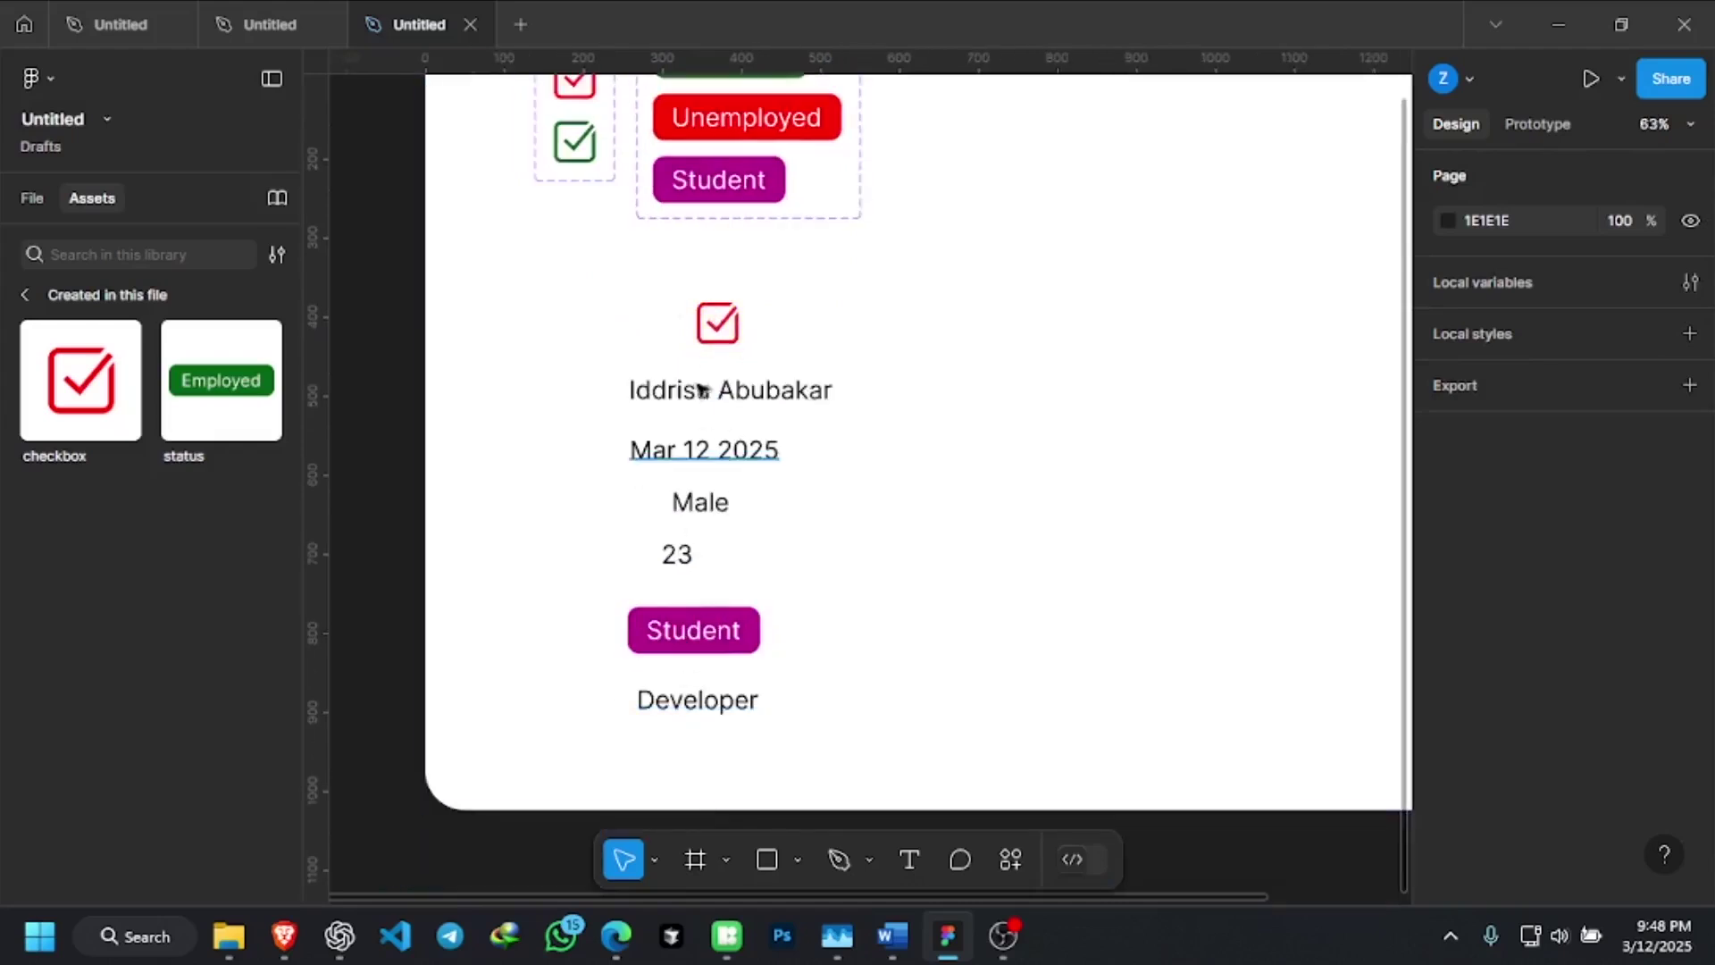
drag(543, 284, 895, 473)
drag(903, 541, 902, 759)
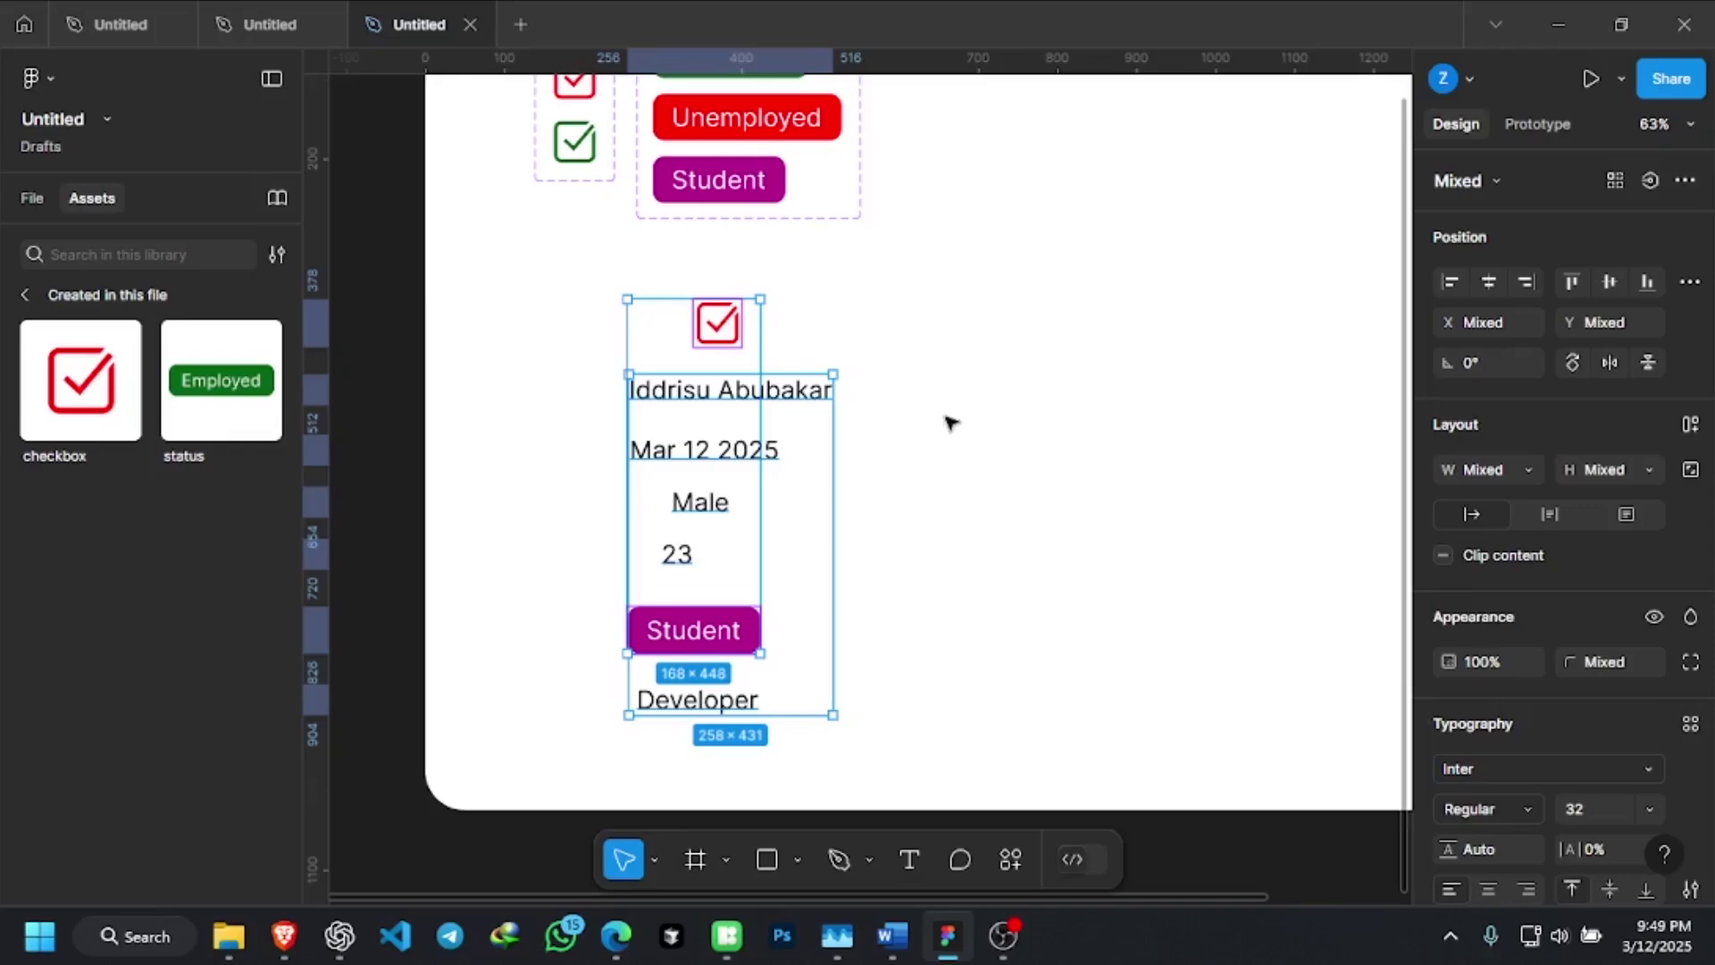
scroll(942, 424, down, 2)
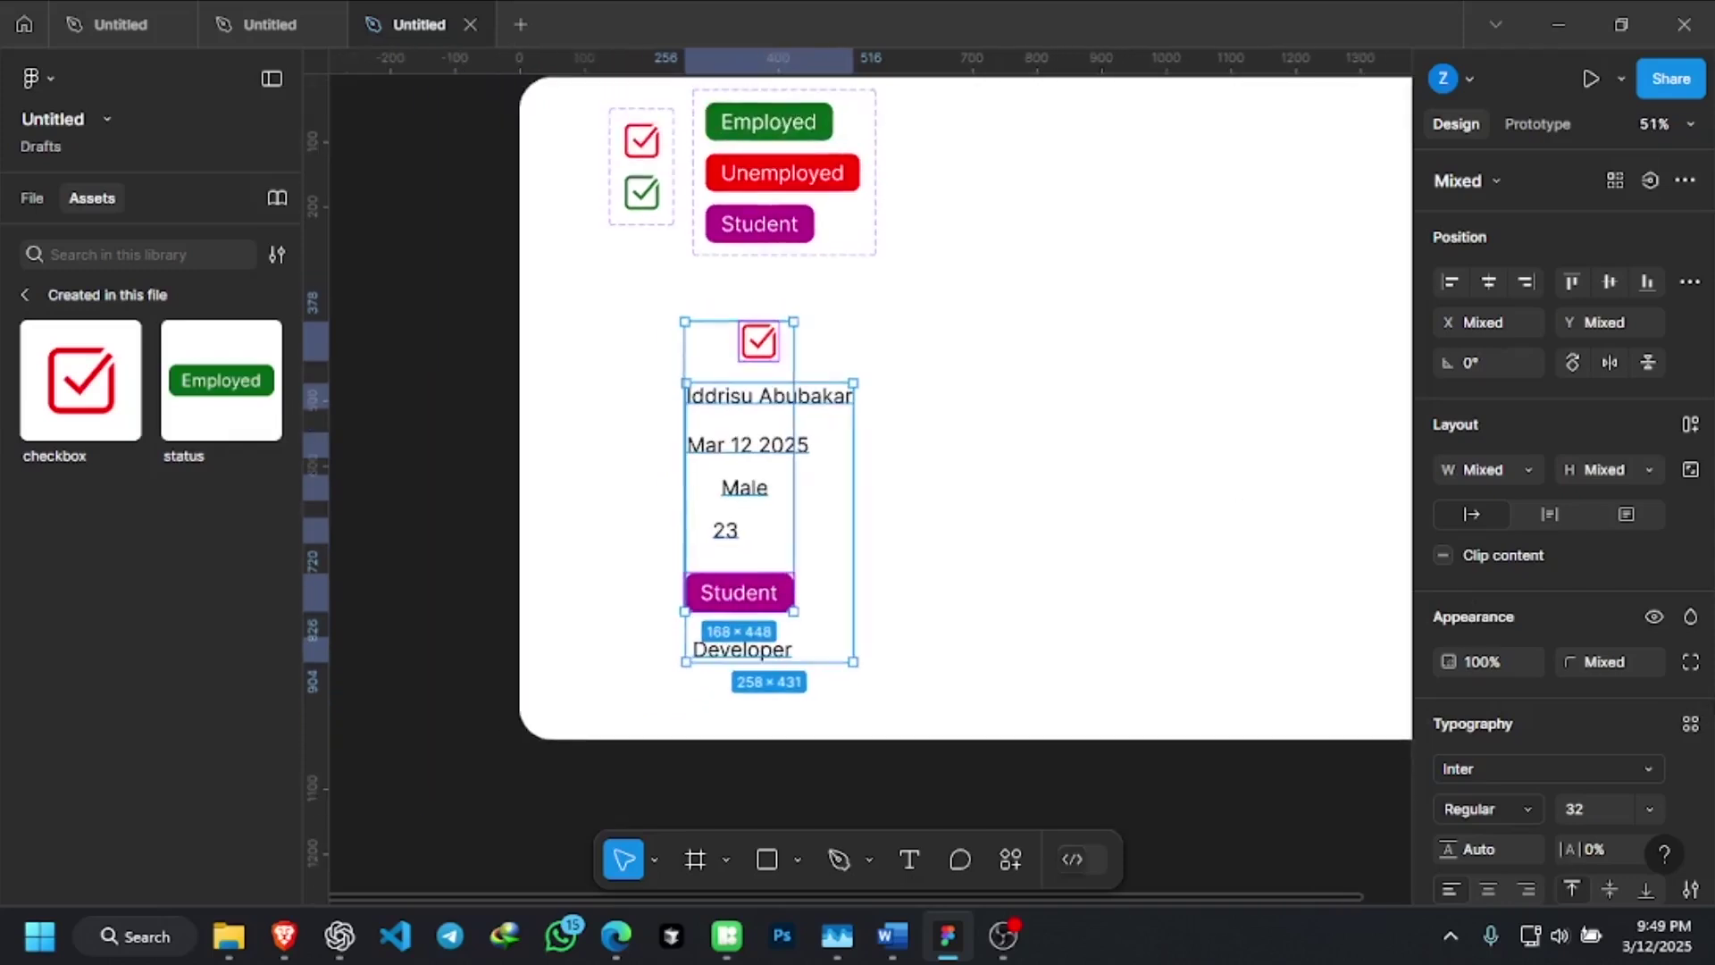
scroll(1442, 700, down, 5)
click(940, 433)
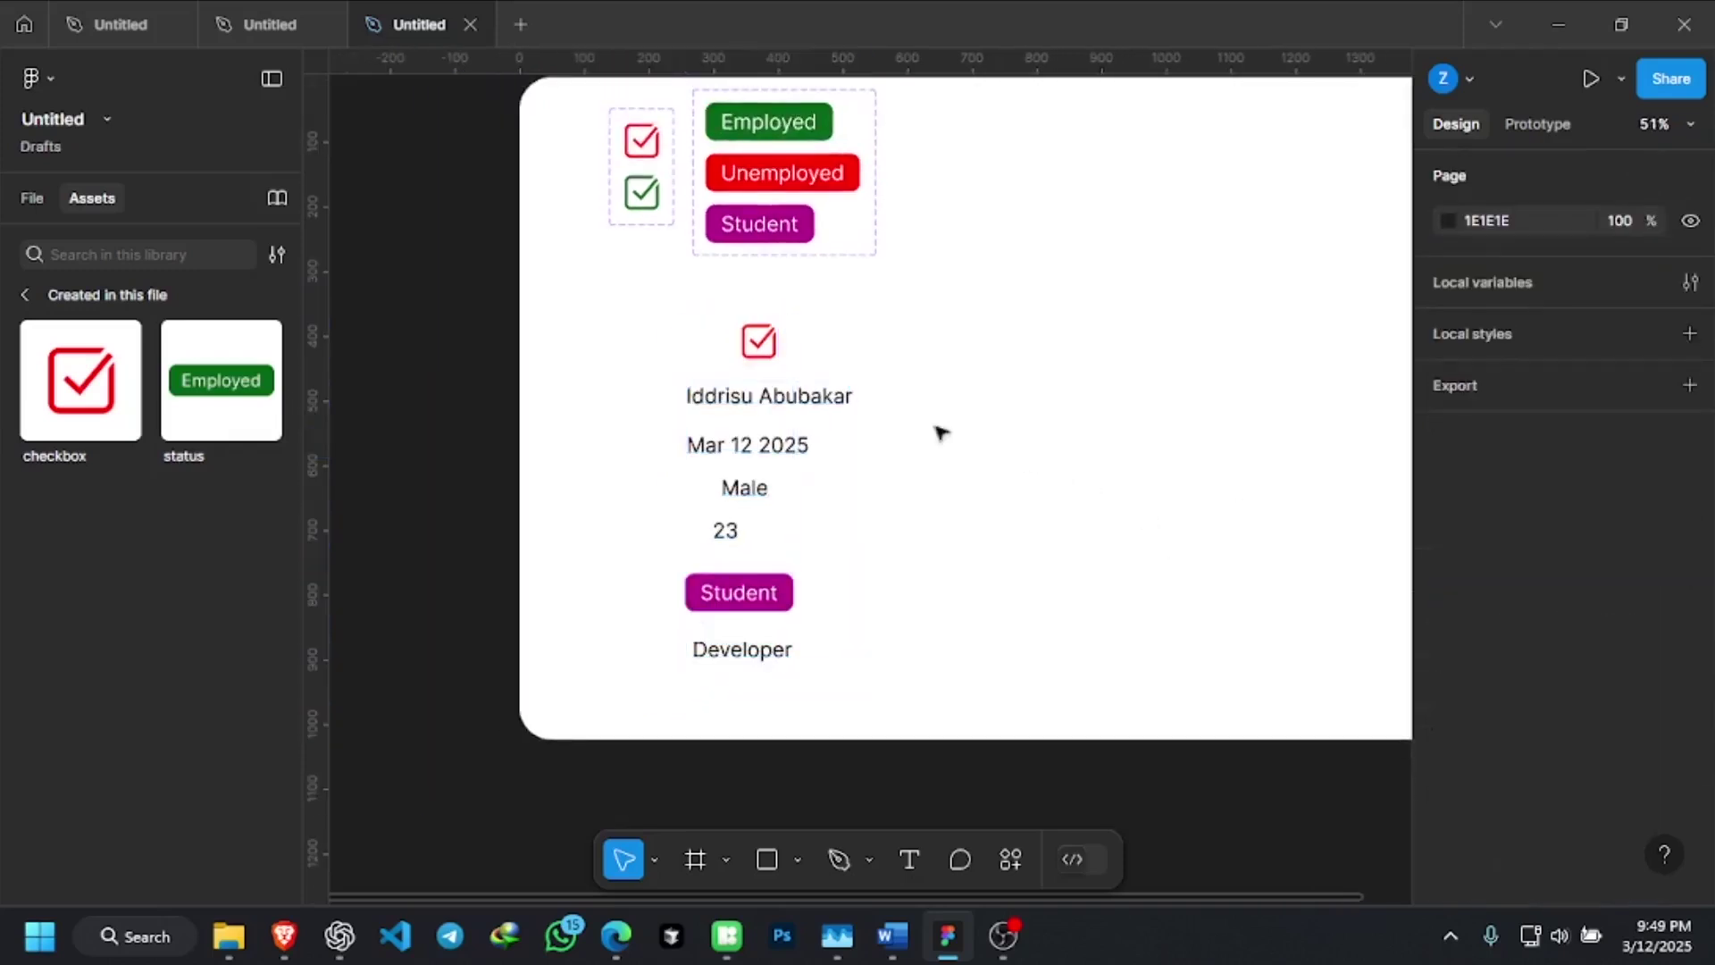
Select the checkbox, name, date, Male, 23, Student badge and Developer together, with layers showing
click(788, 353)
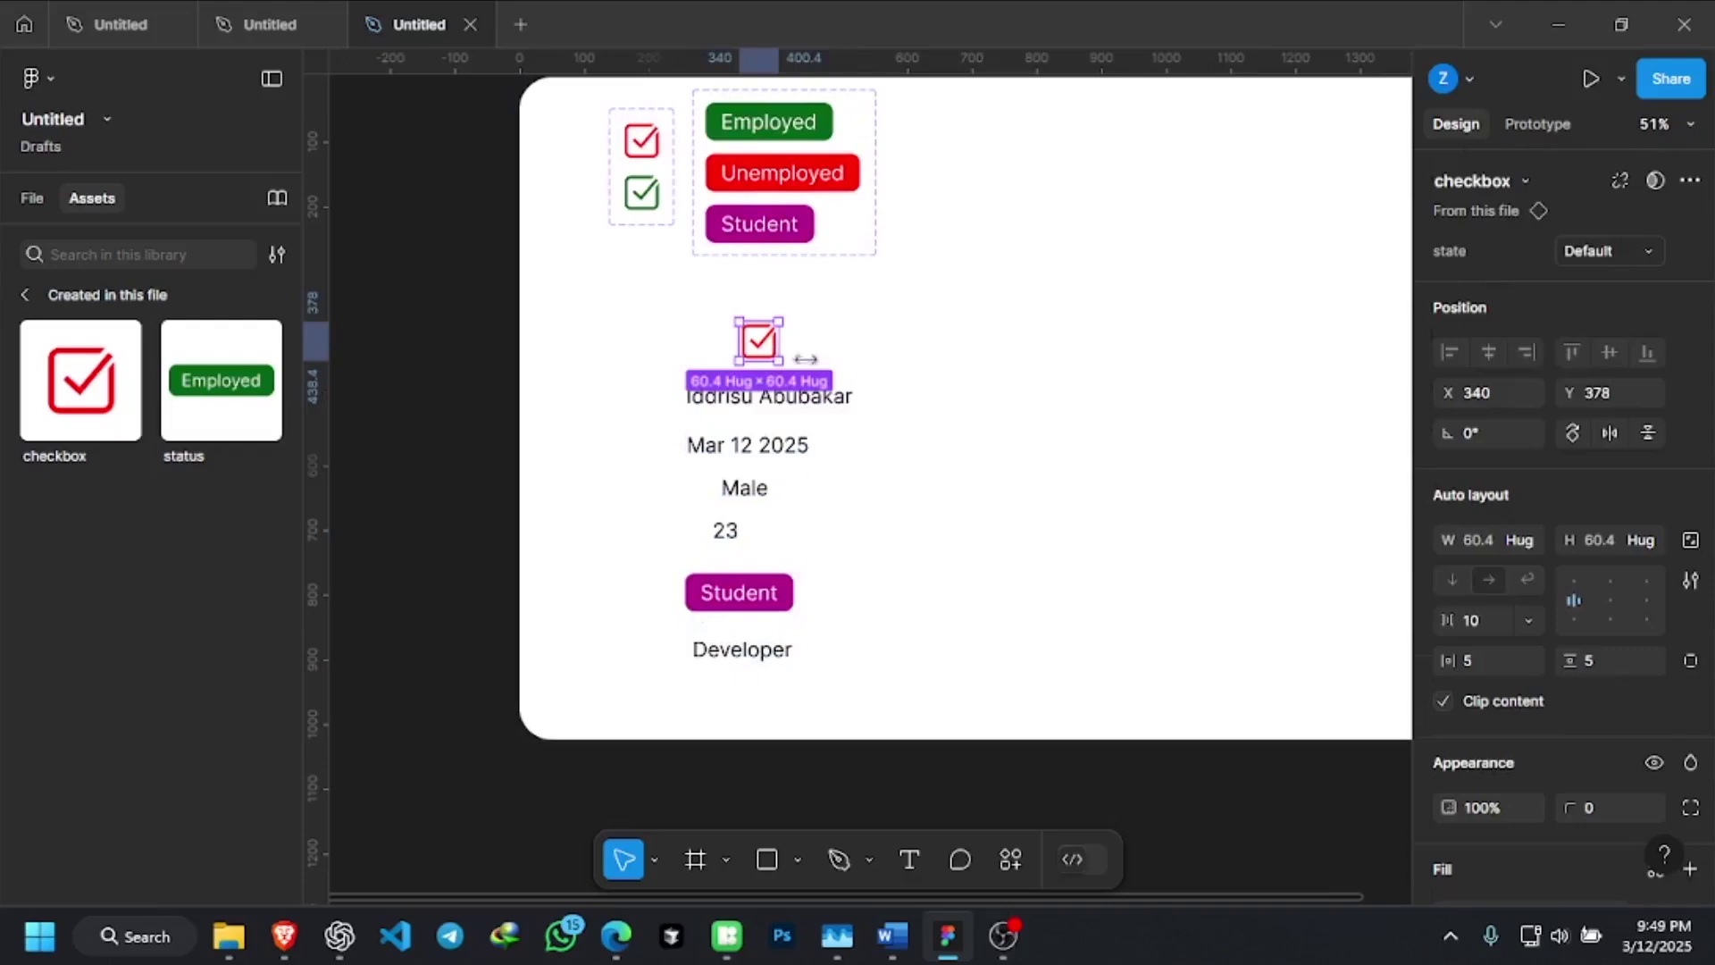
shift+click(847, 403)
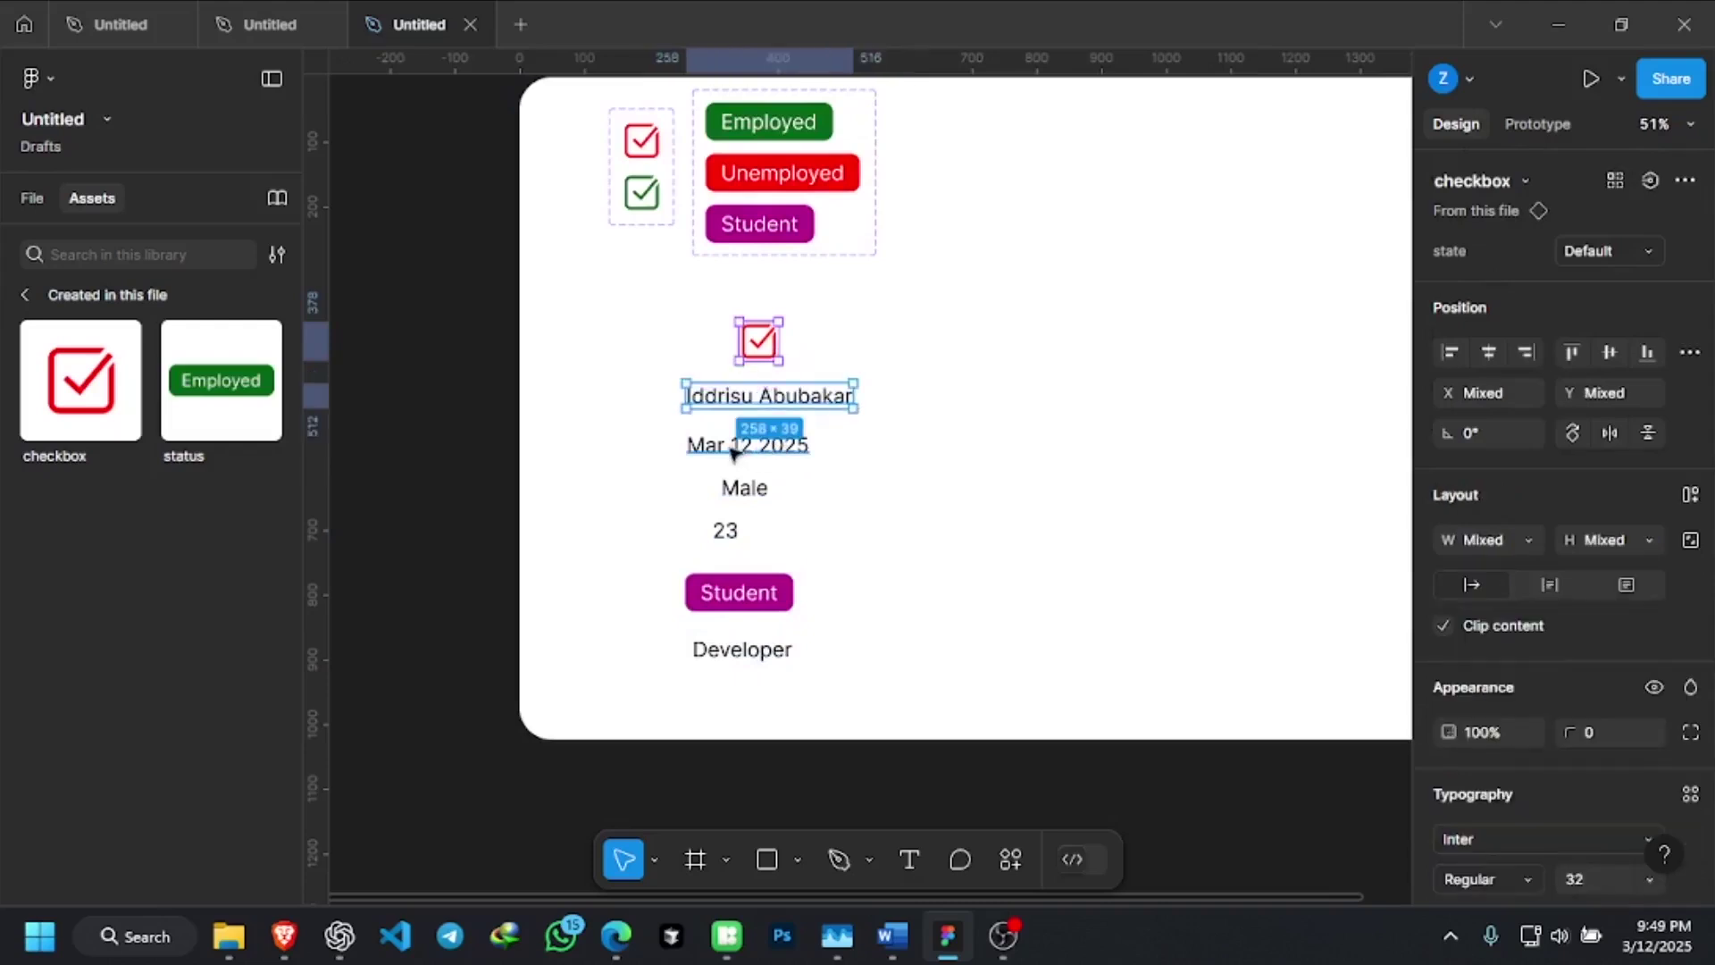
shift+click(739, 446)
shift+click(740, 493)
shift+click(725, 531)
shift+click(728, 594)
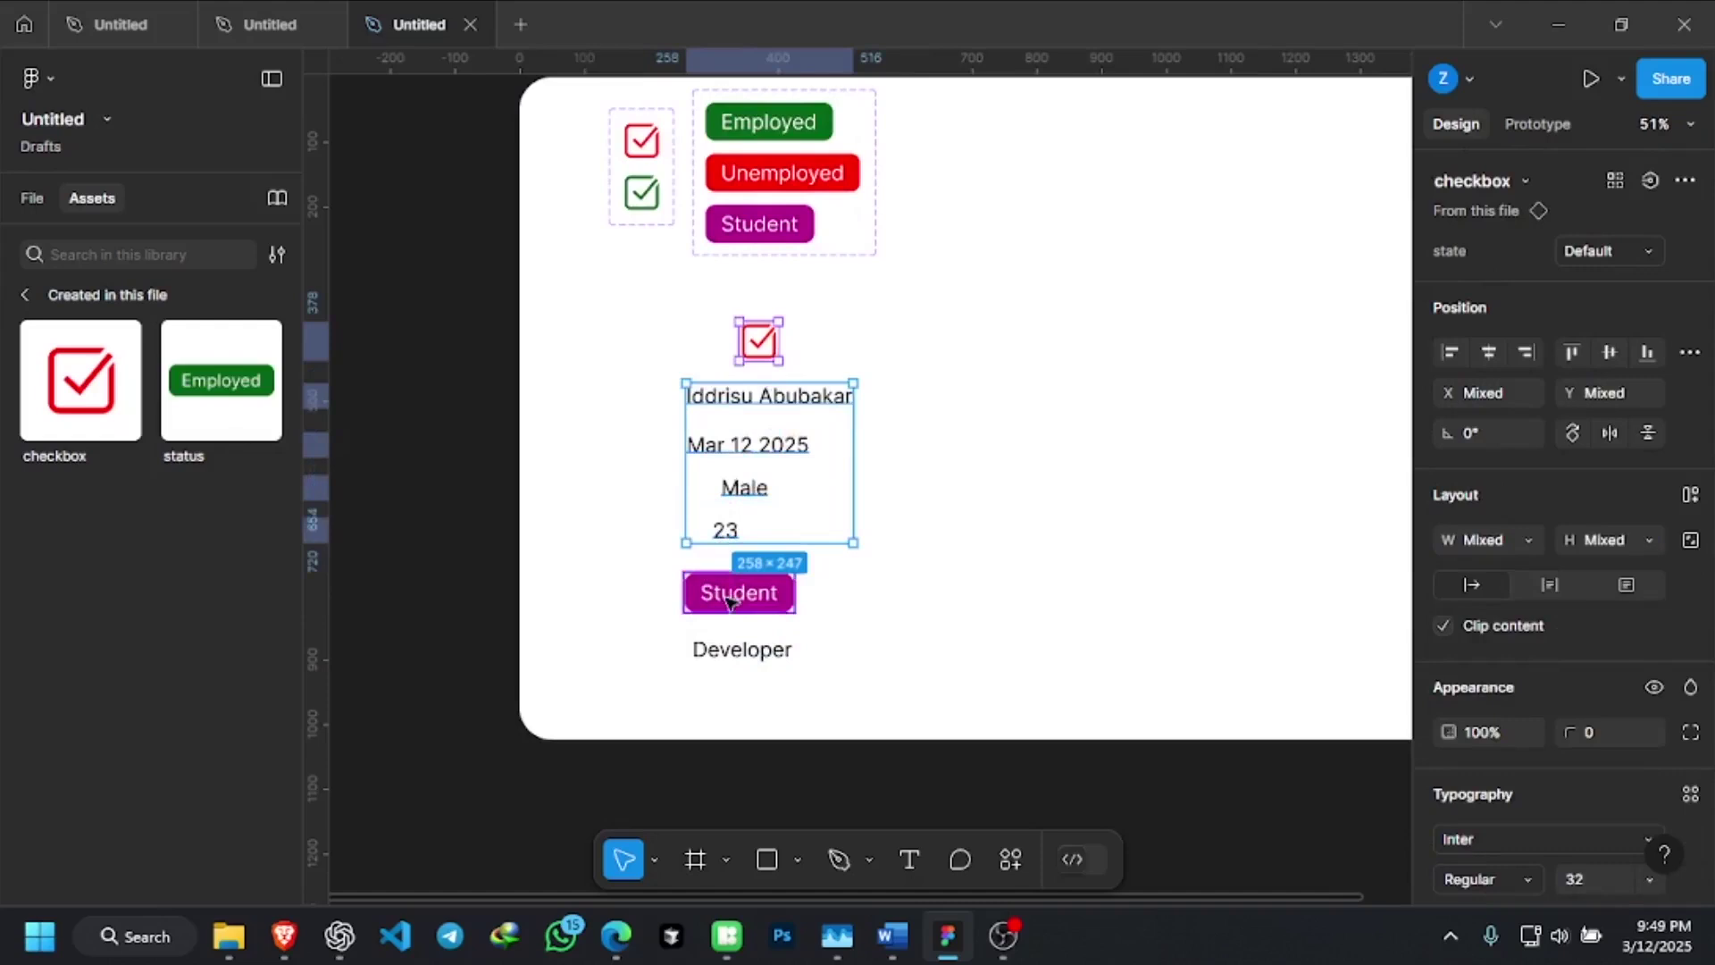
shift+click(776, 659)
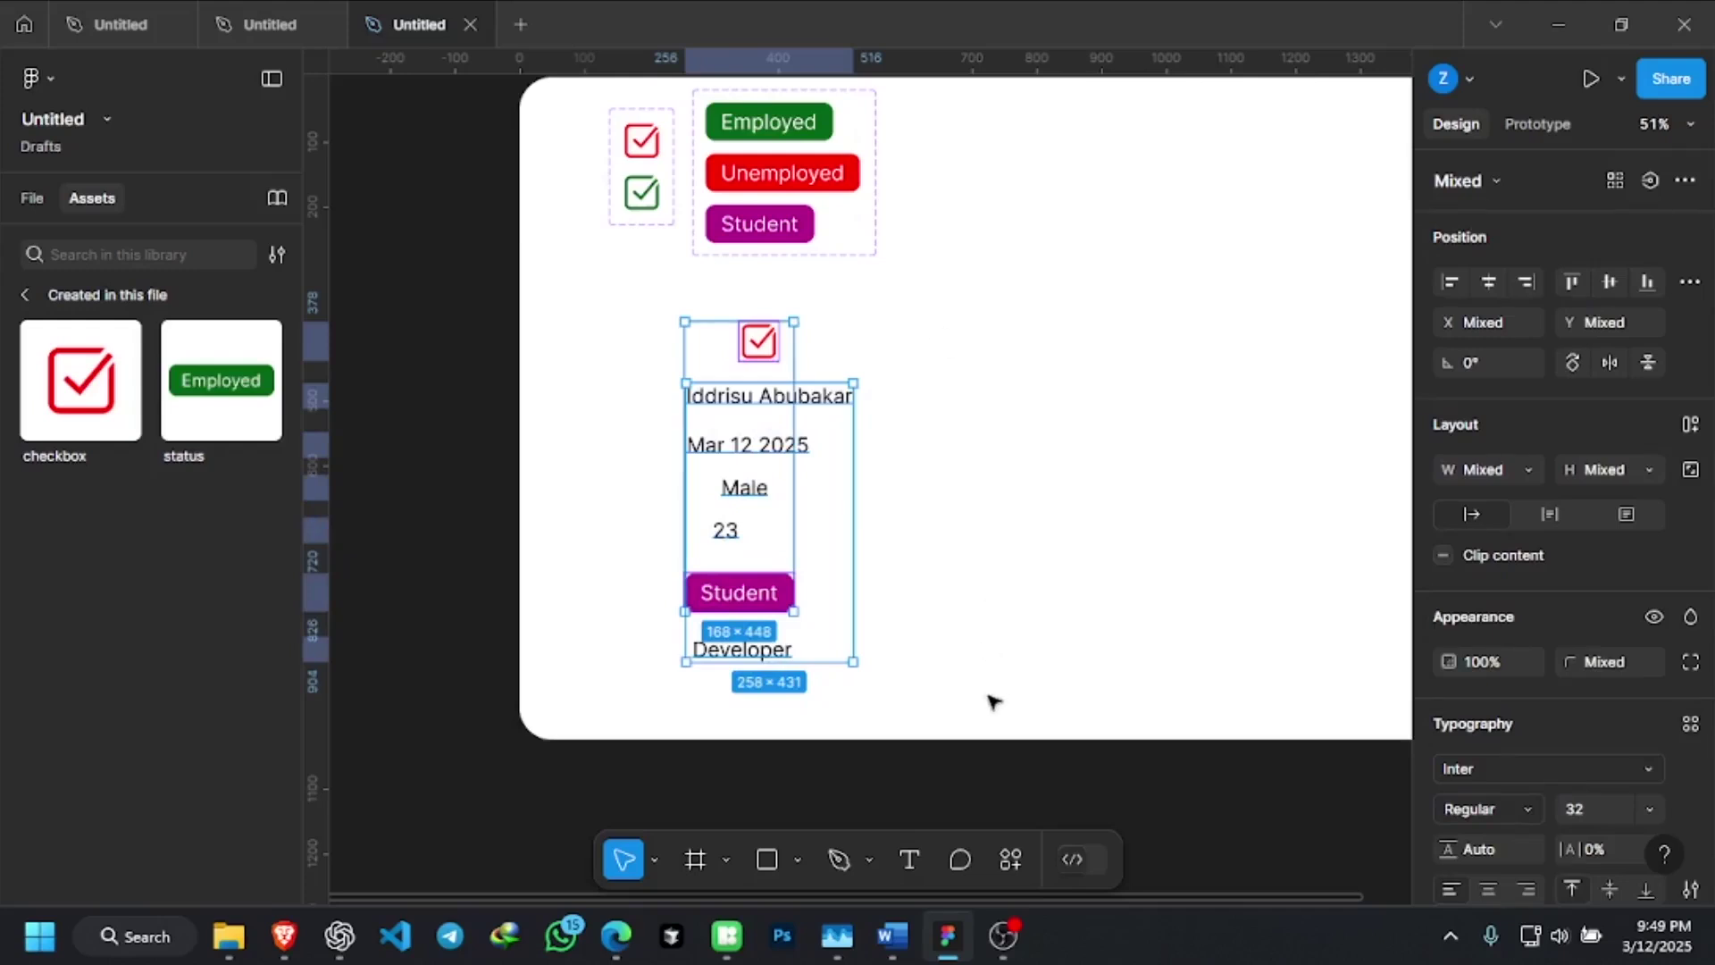
click(31, 197)
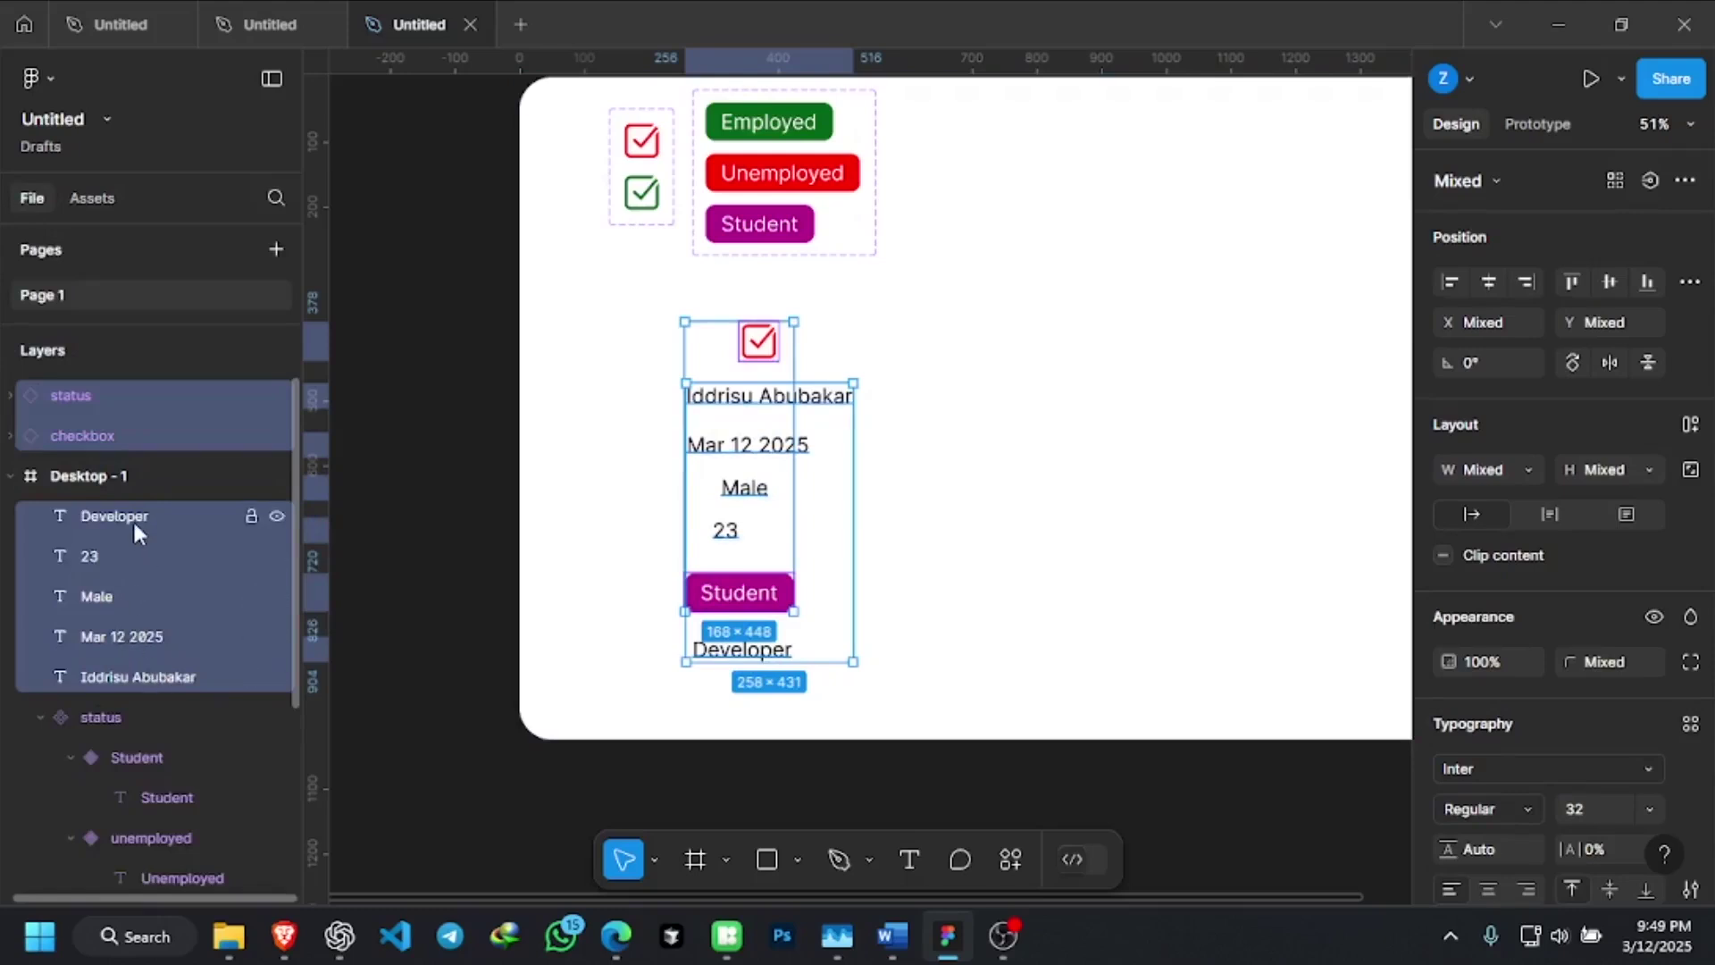
right_click(782, 446)
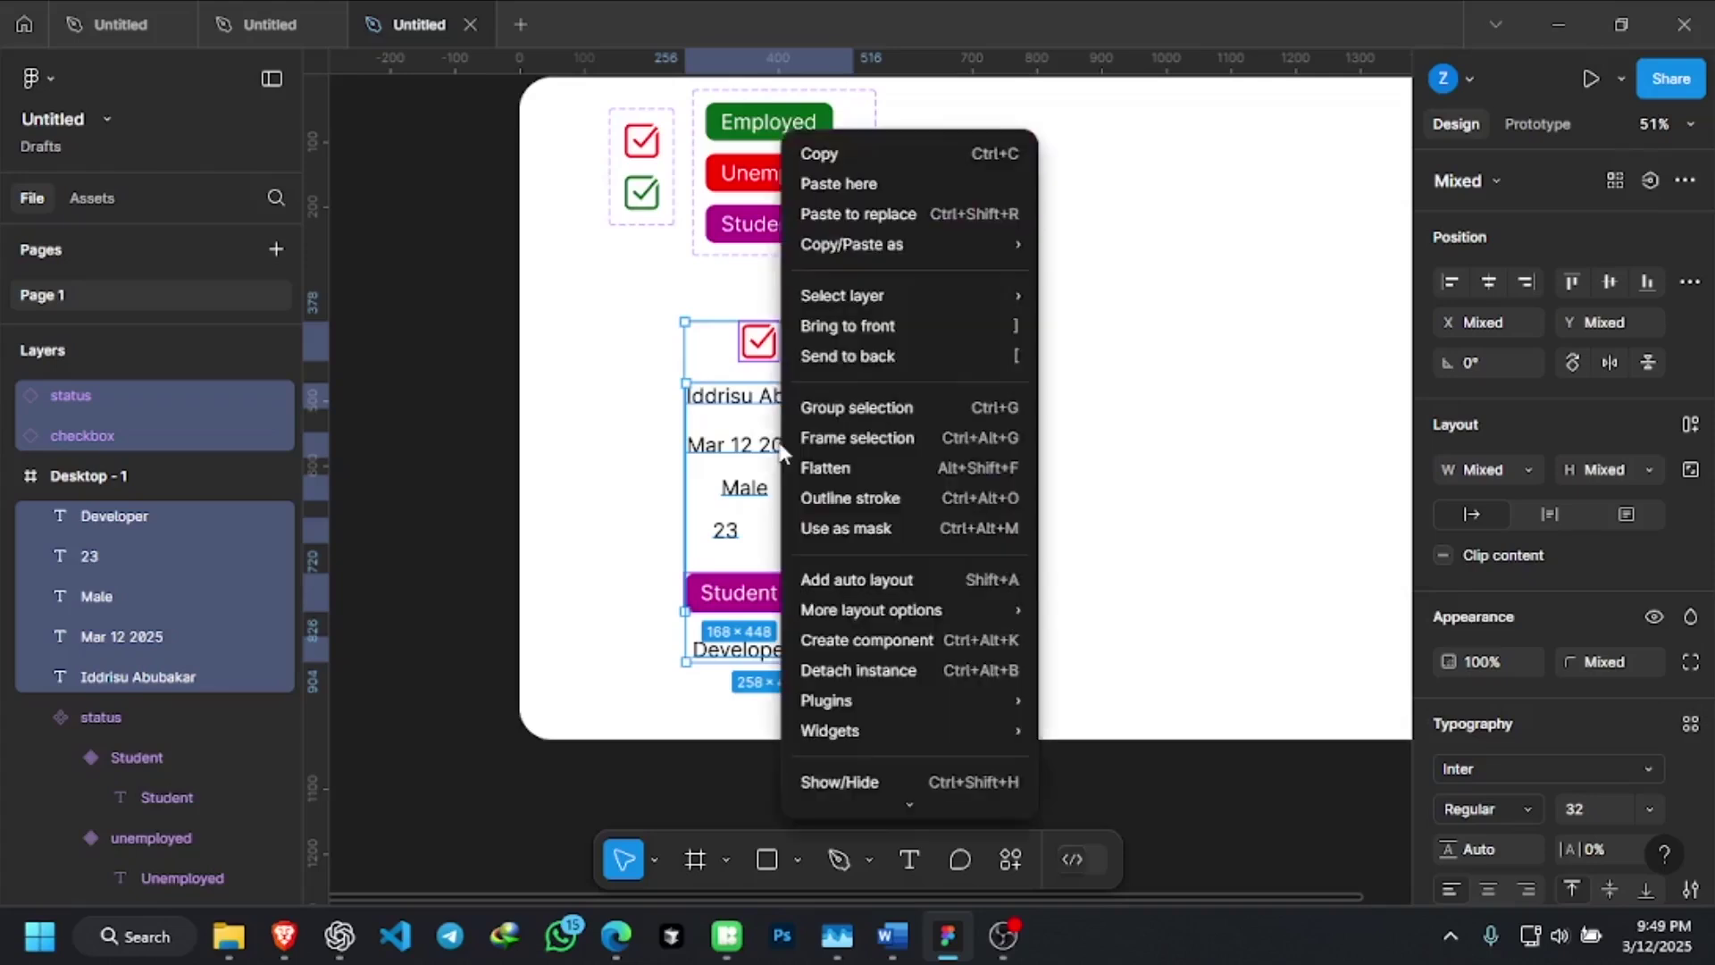
click(860, 582)
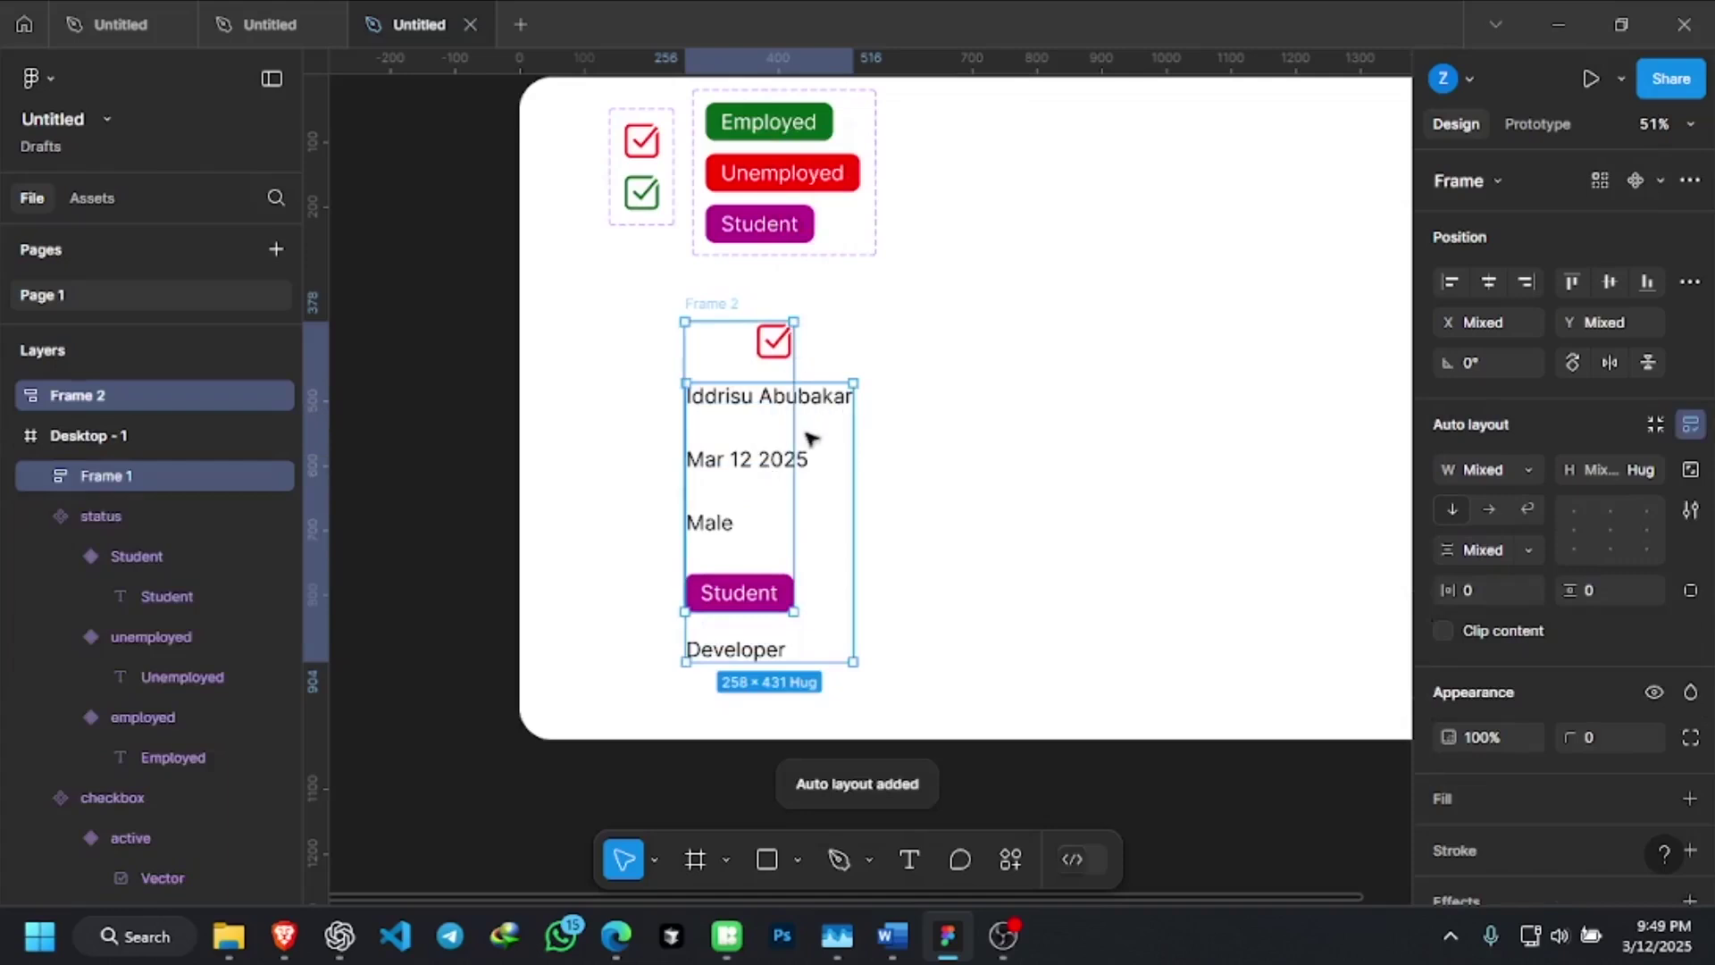
right_click(769, 469)
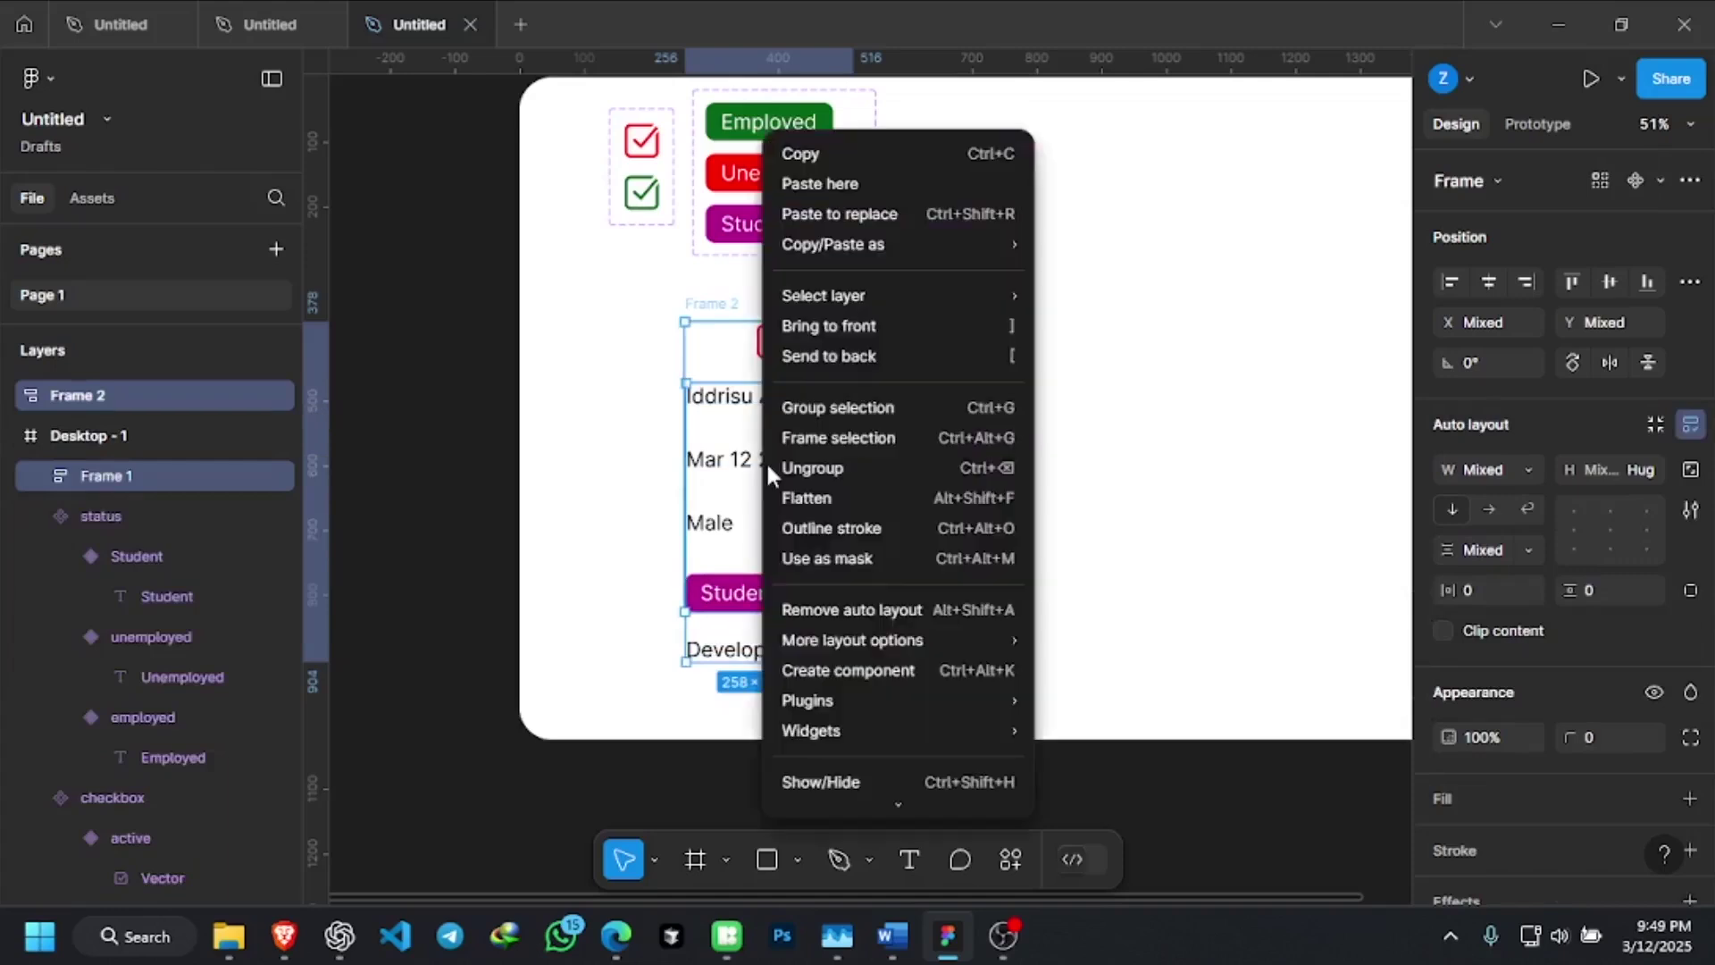
click(446, 317)
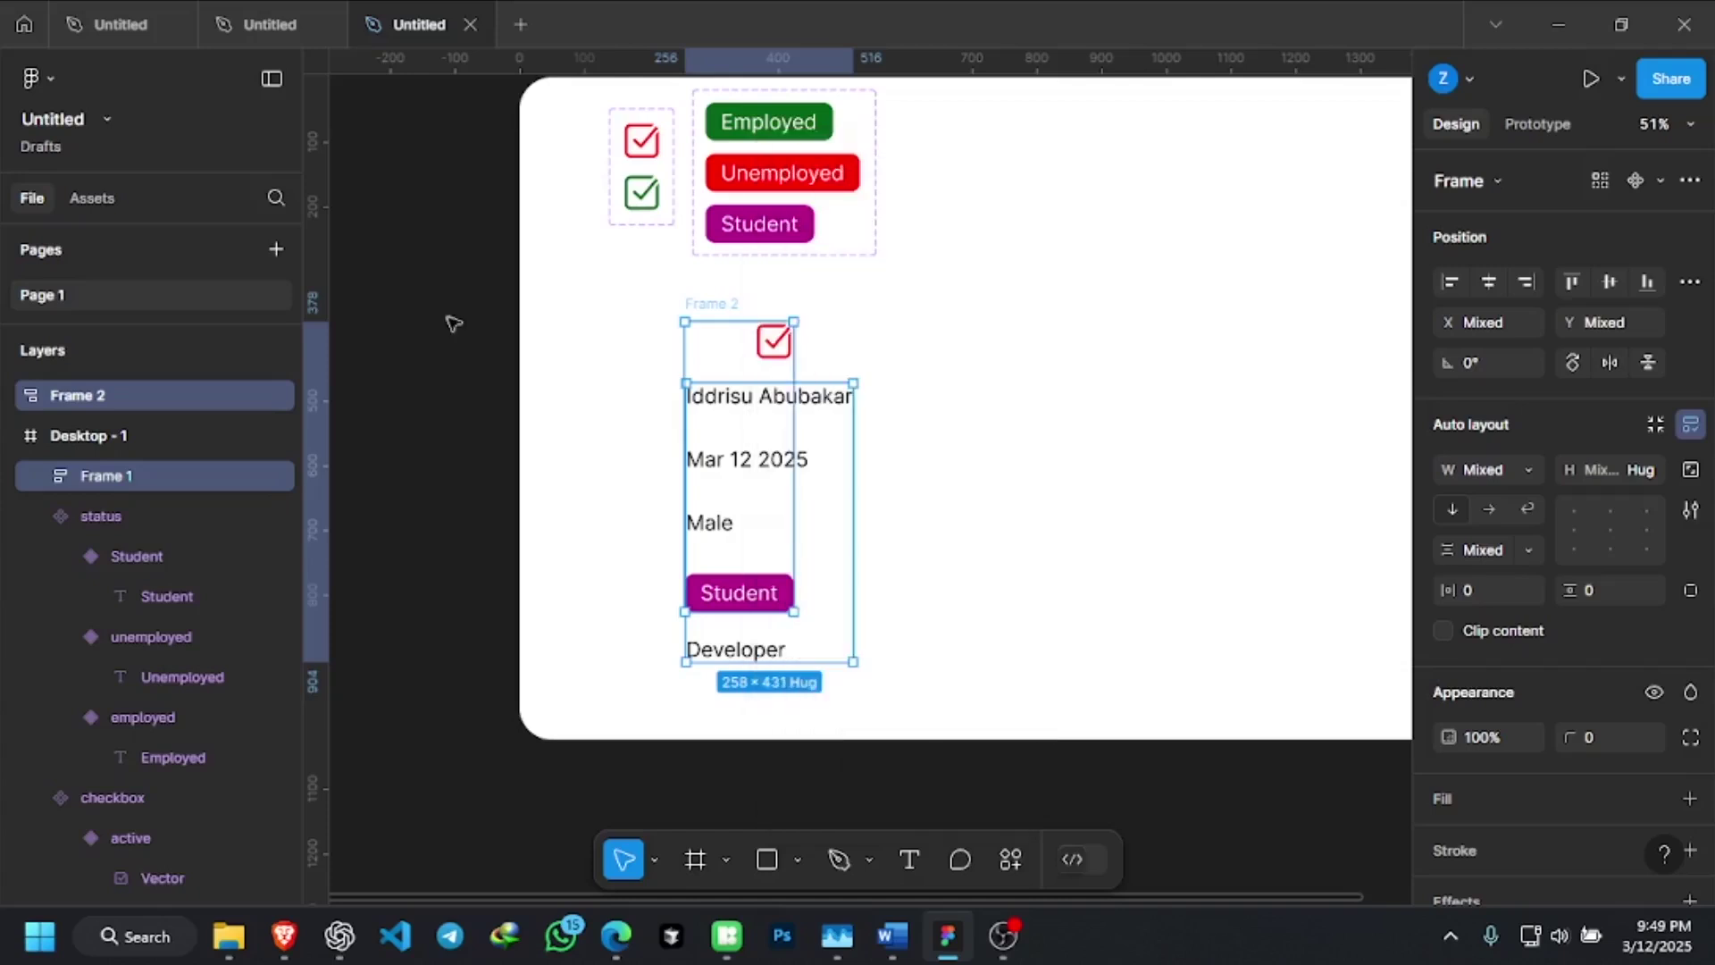
click(873, 444)
click(804, 447)
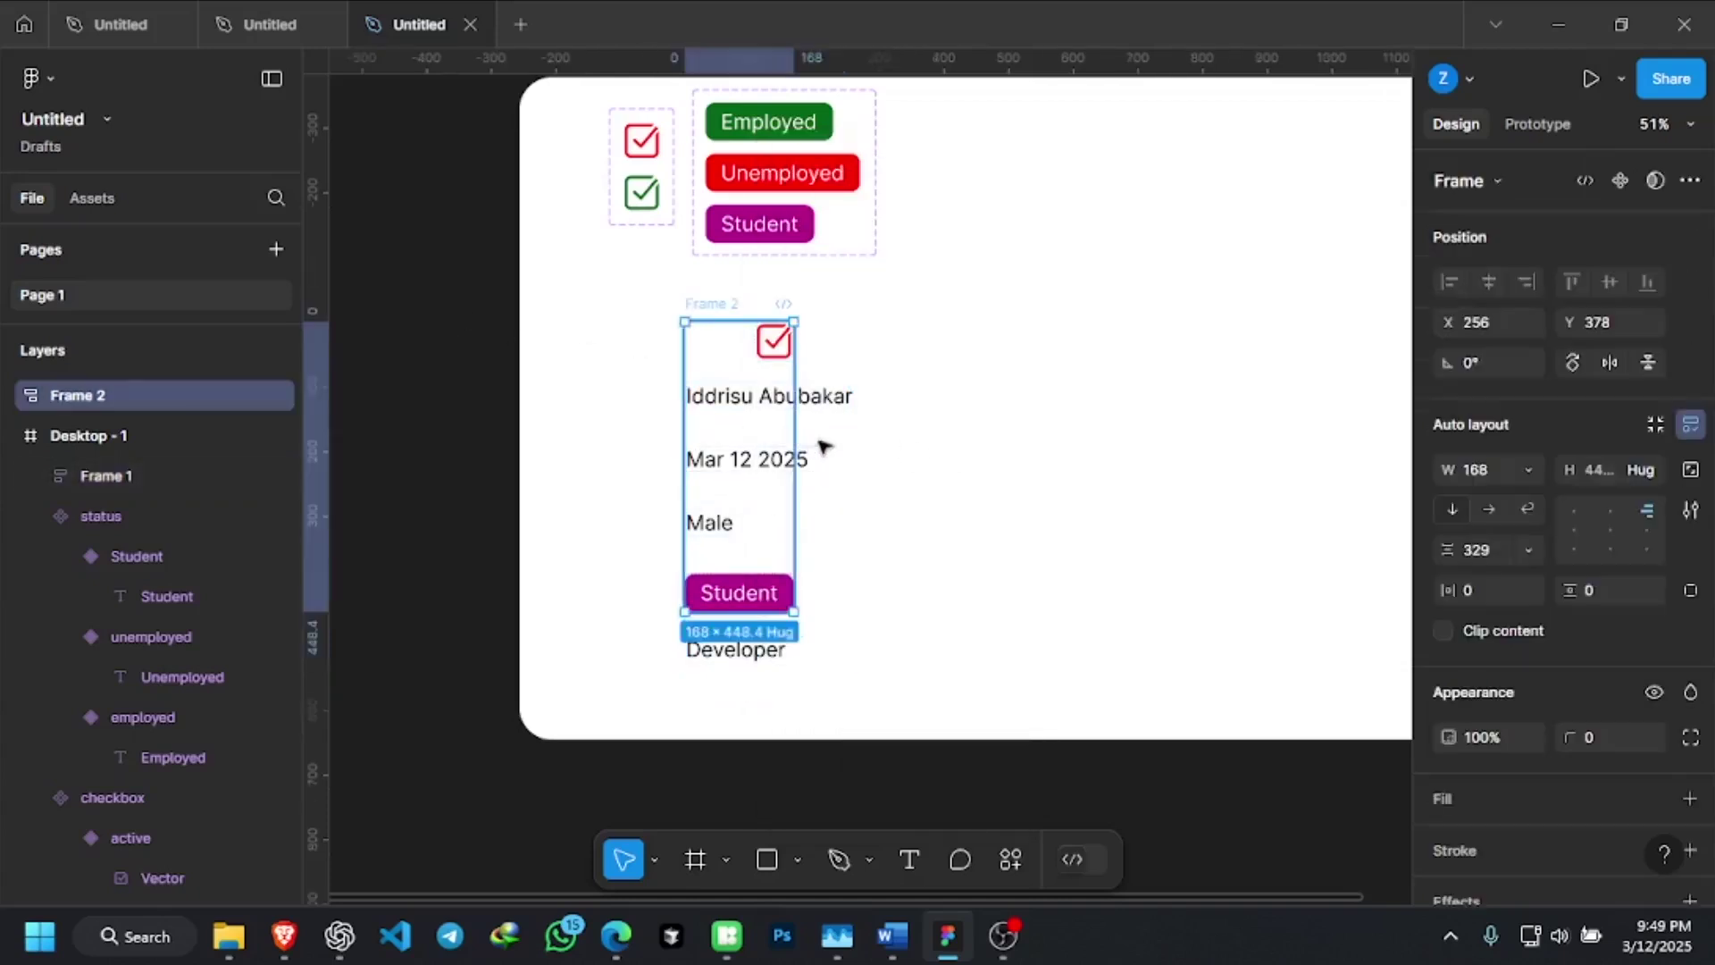
click(817, 429)
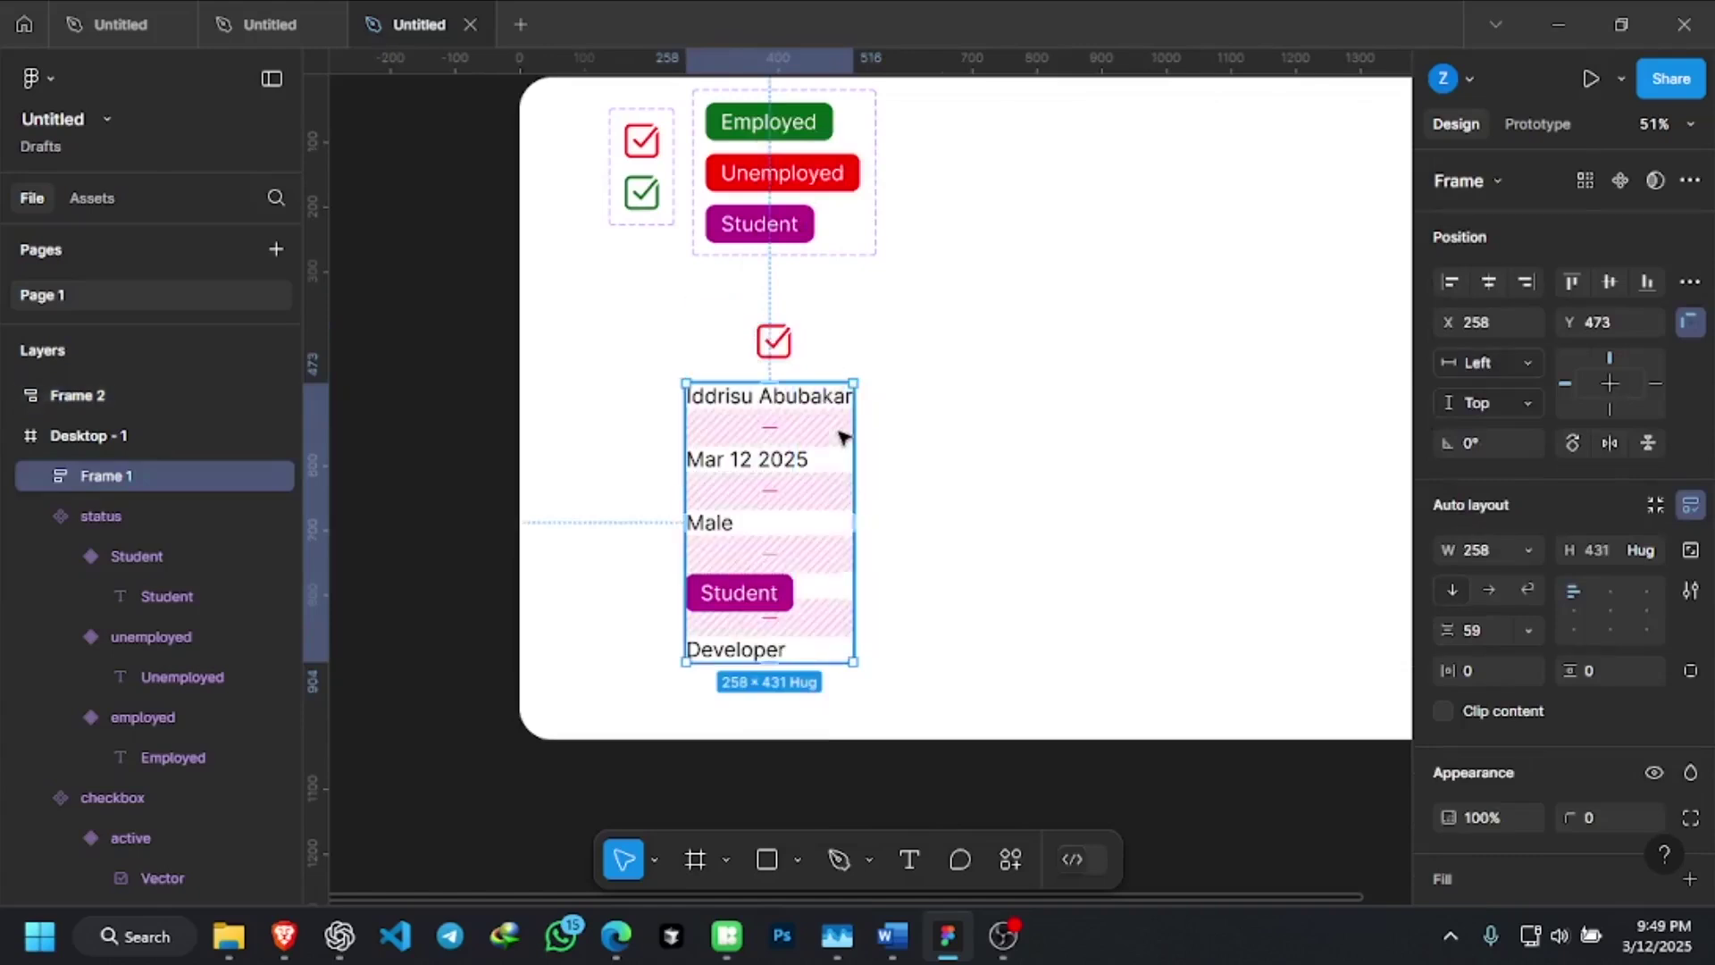
drag(842, 437, 1032, 413)
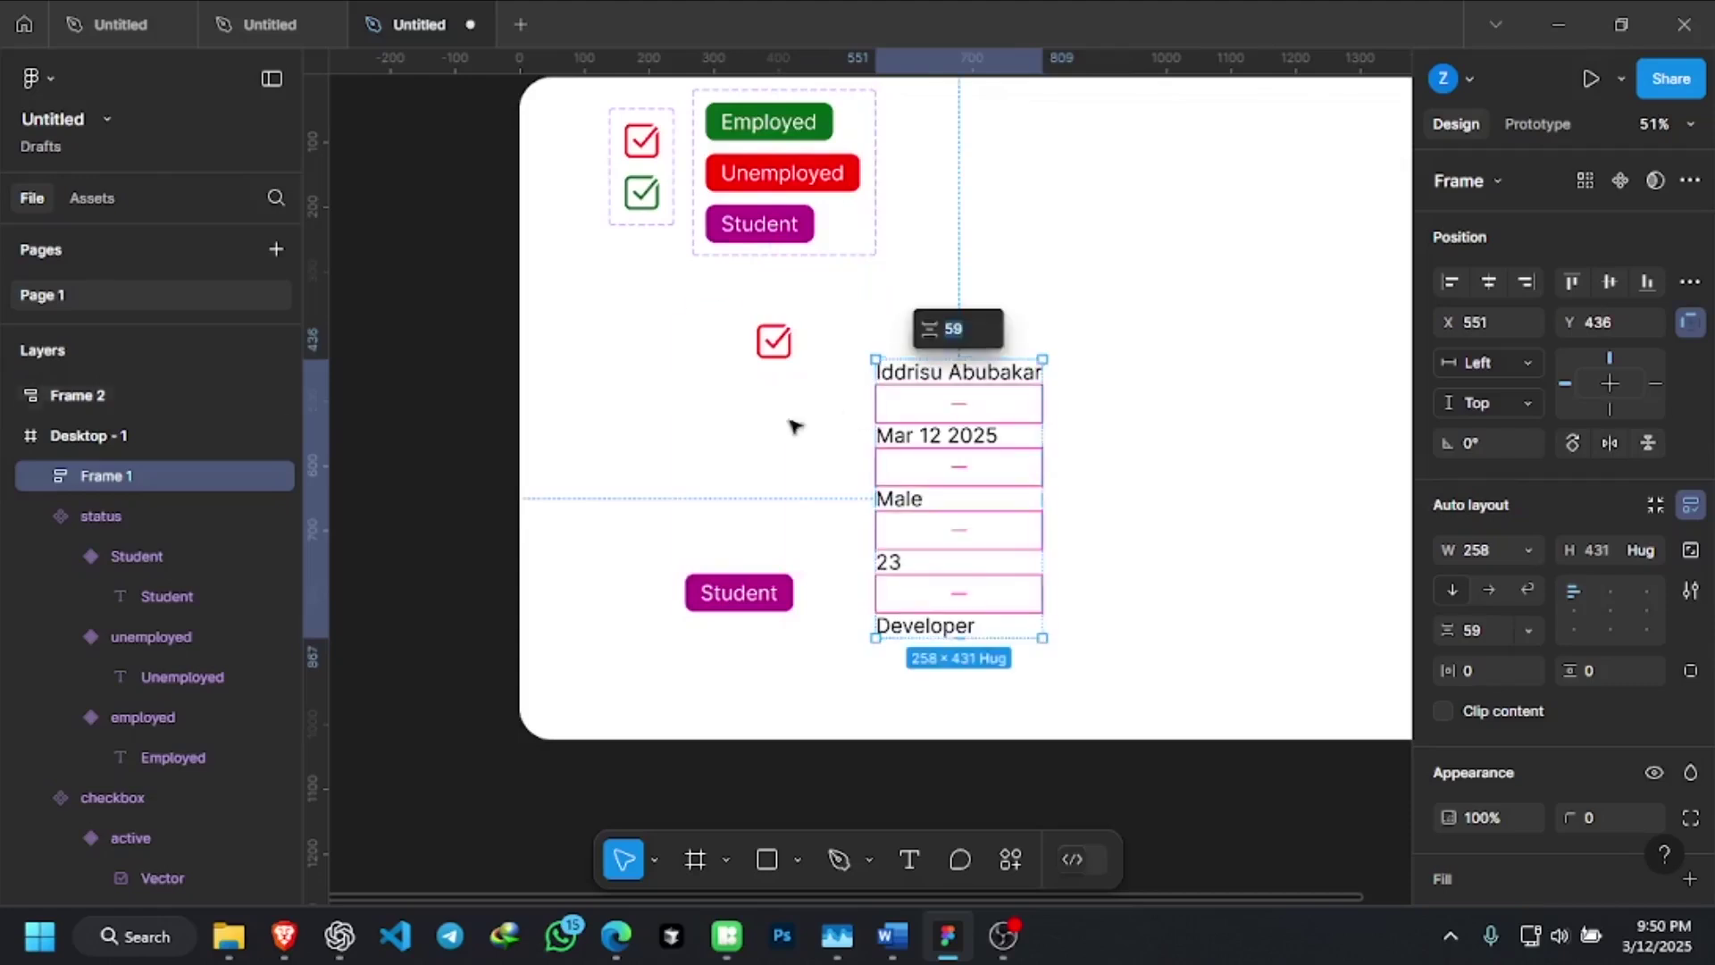
click(621, 412)
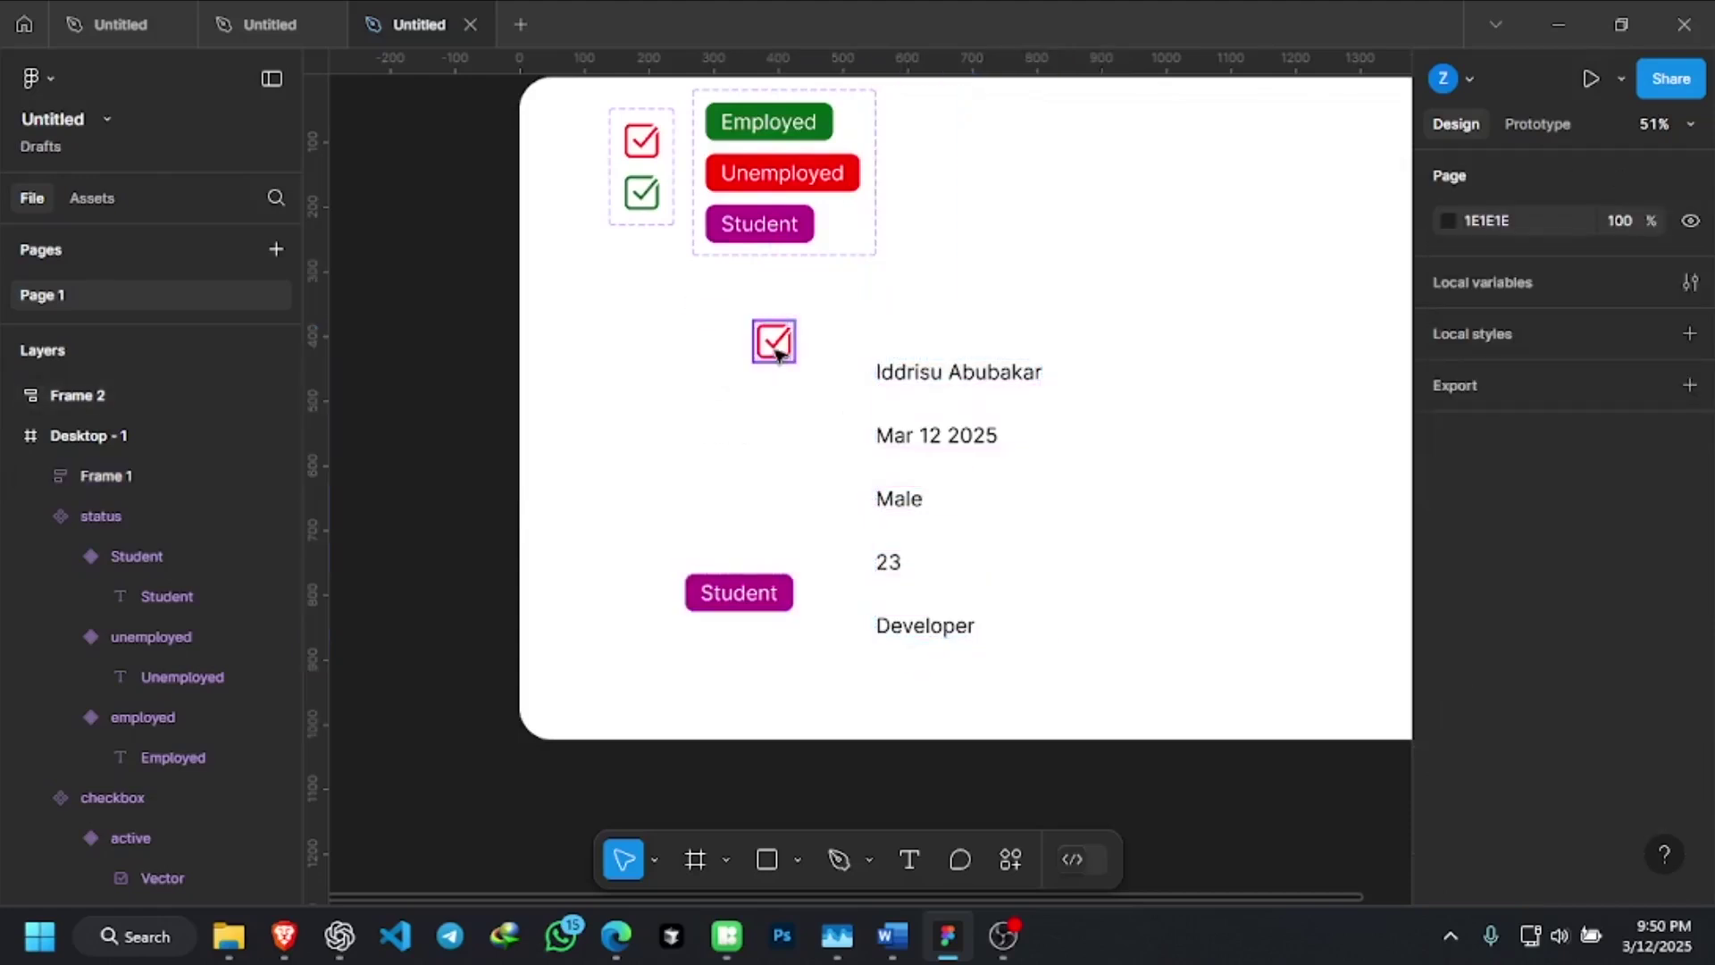
click(765, 593)
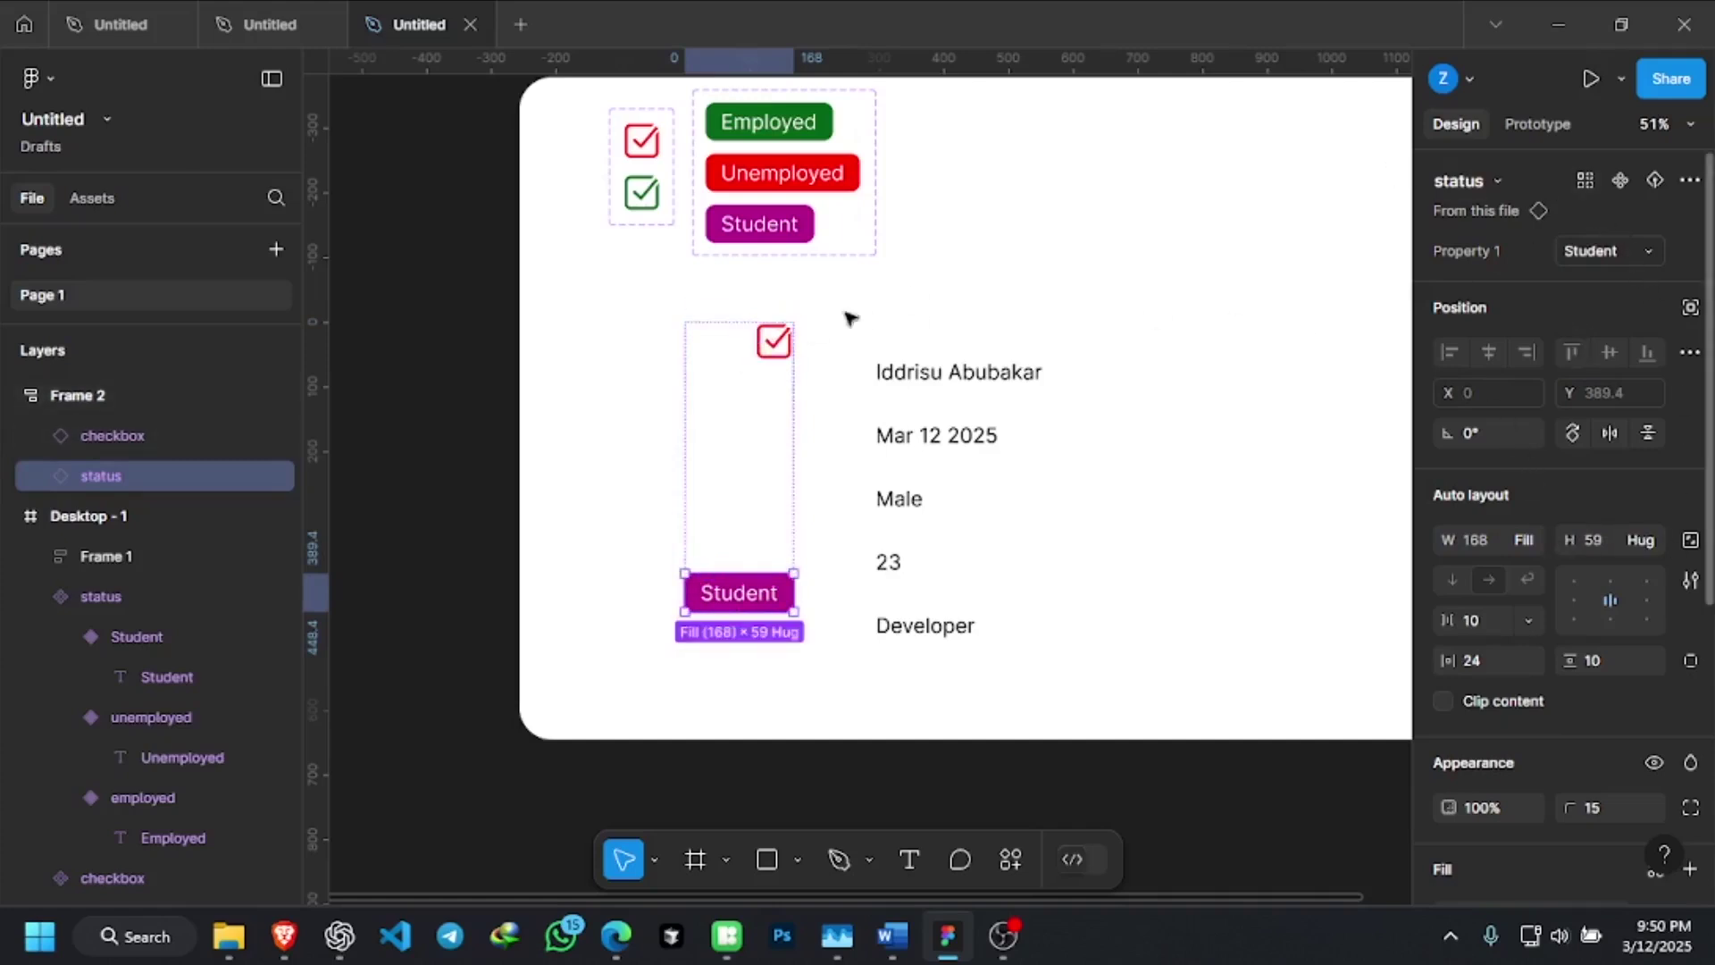
Ungroup Frame 2 so the checkbox and Student badge are loose layers, then select Frame 1
click(779, 346)
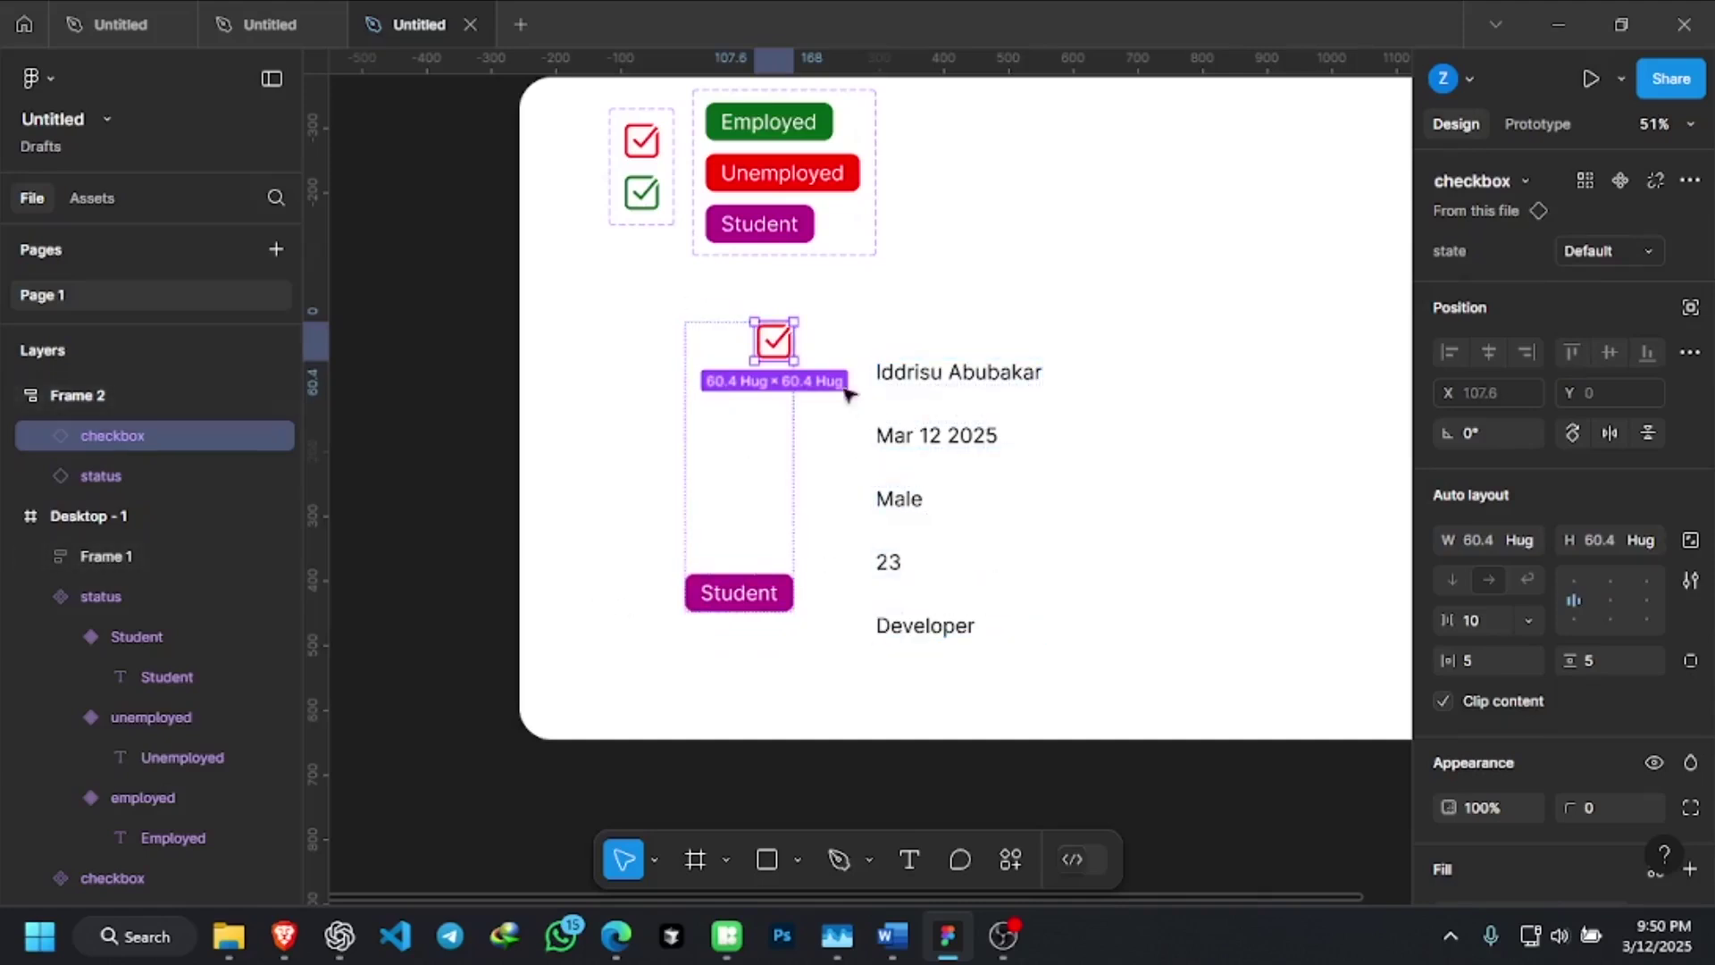
click(795, 492)
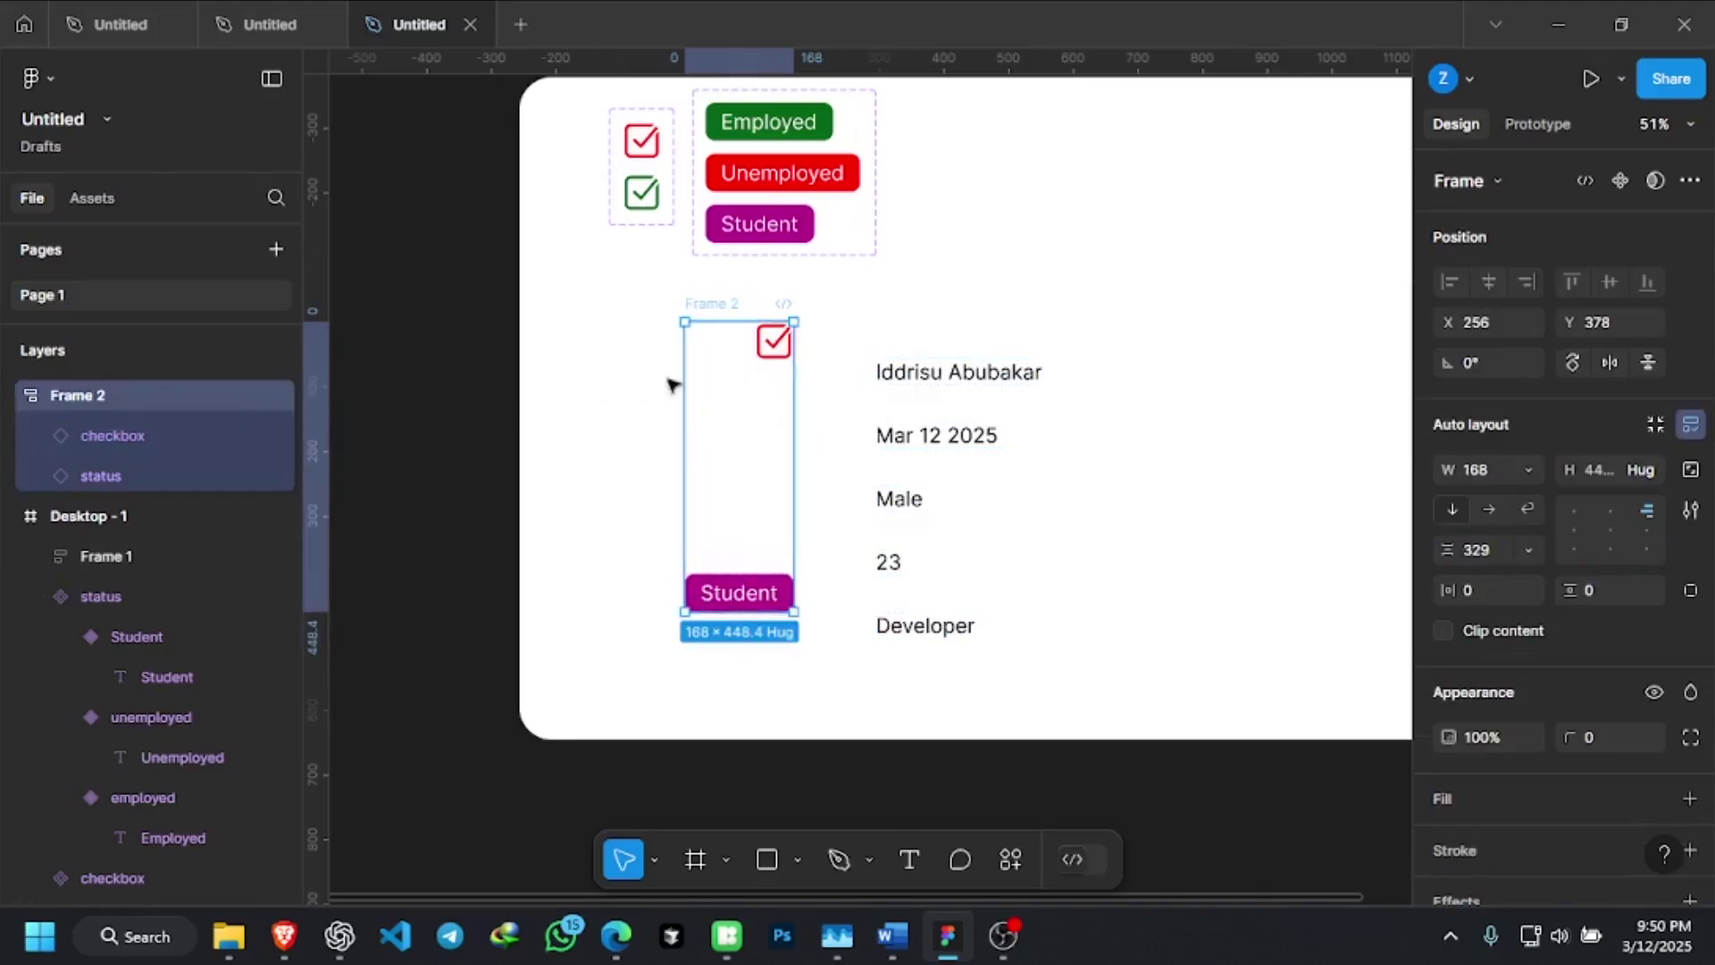
right_click(769, 355)
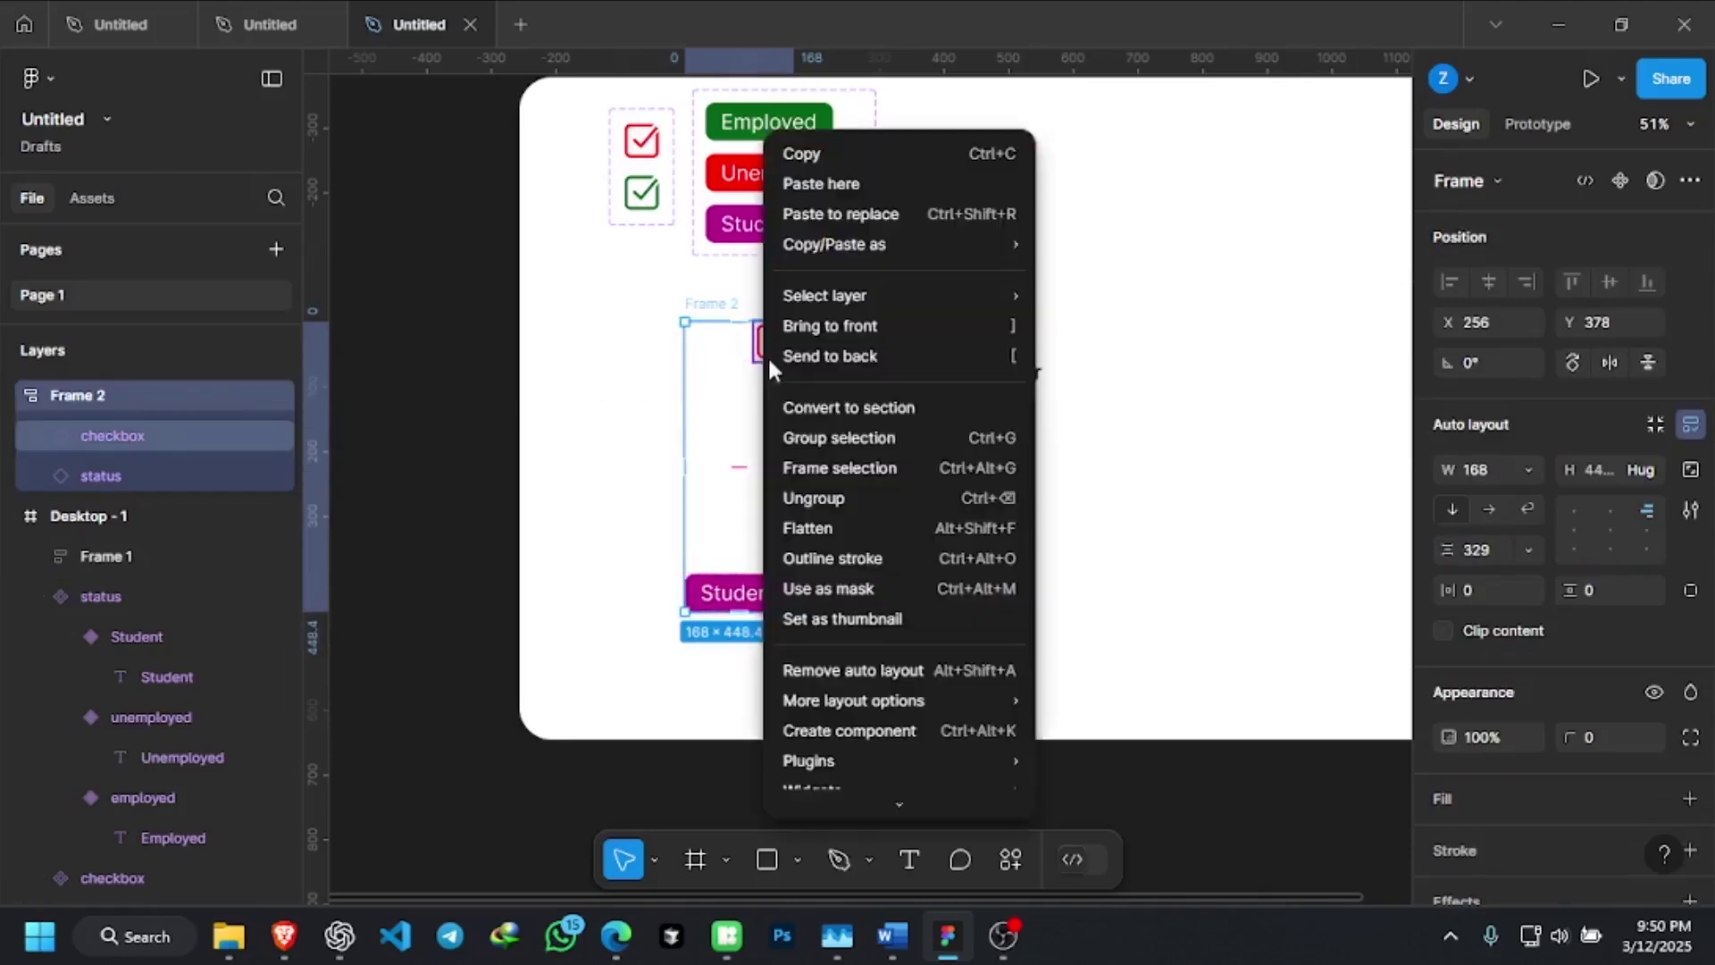
click(860, 497)
click(643, 466)
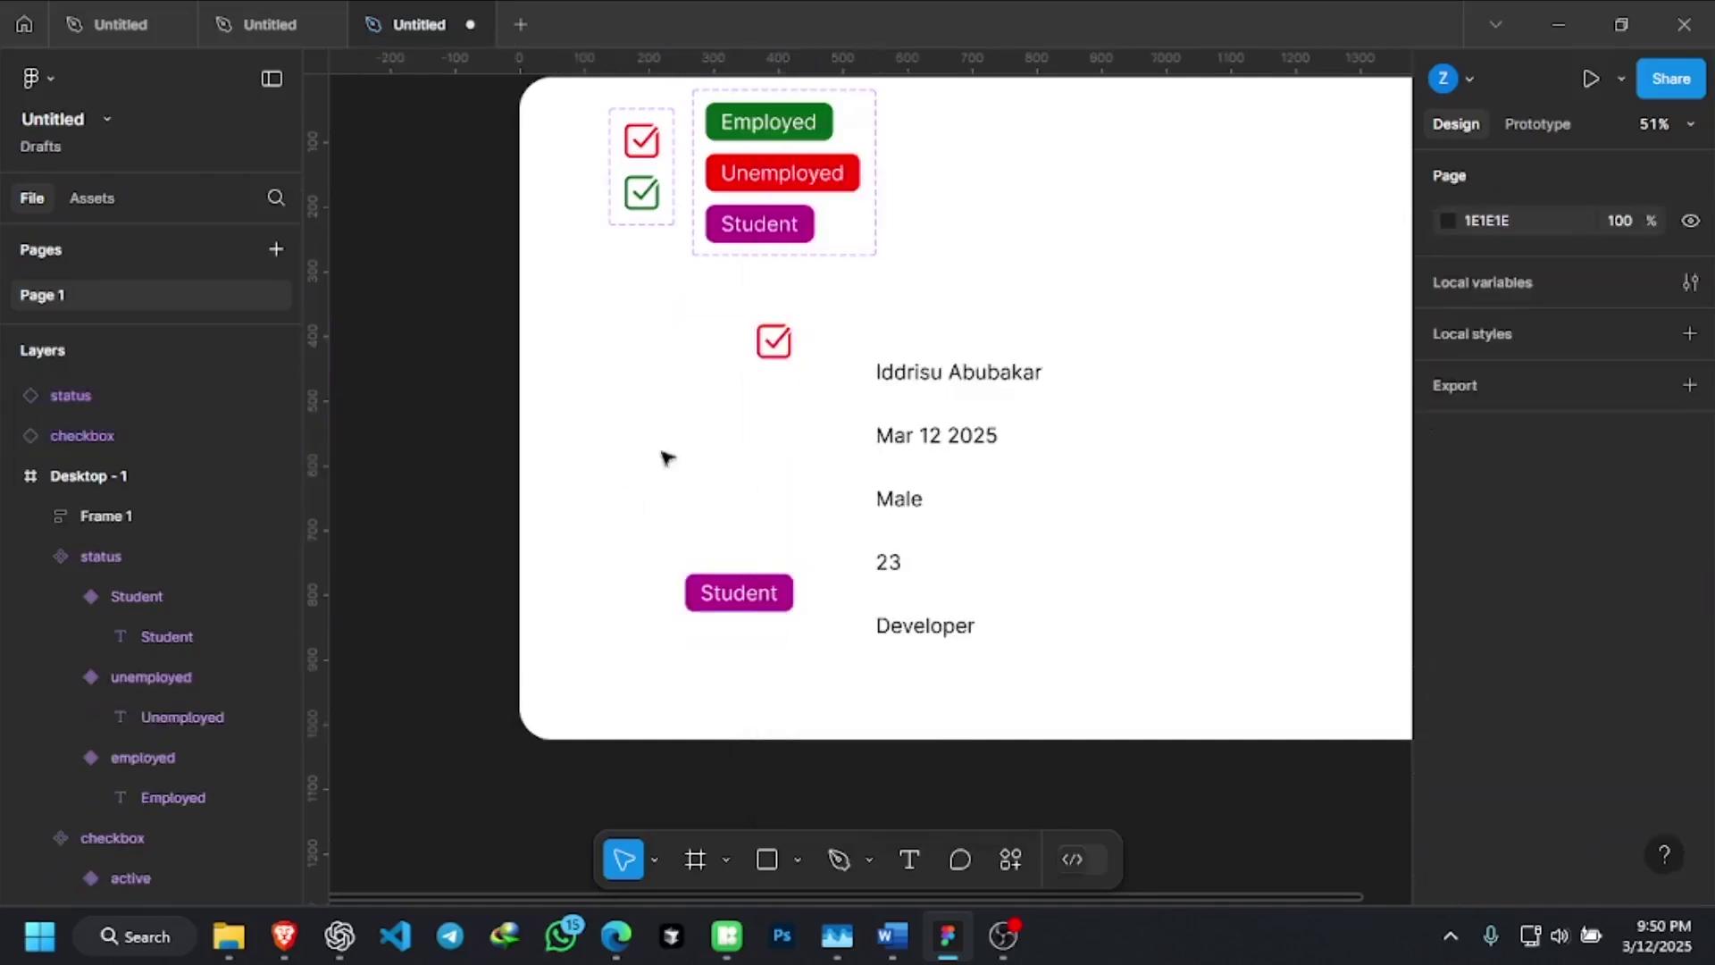
click(749, 583)
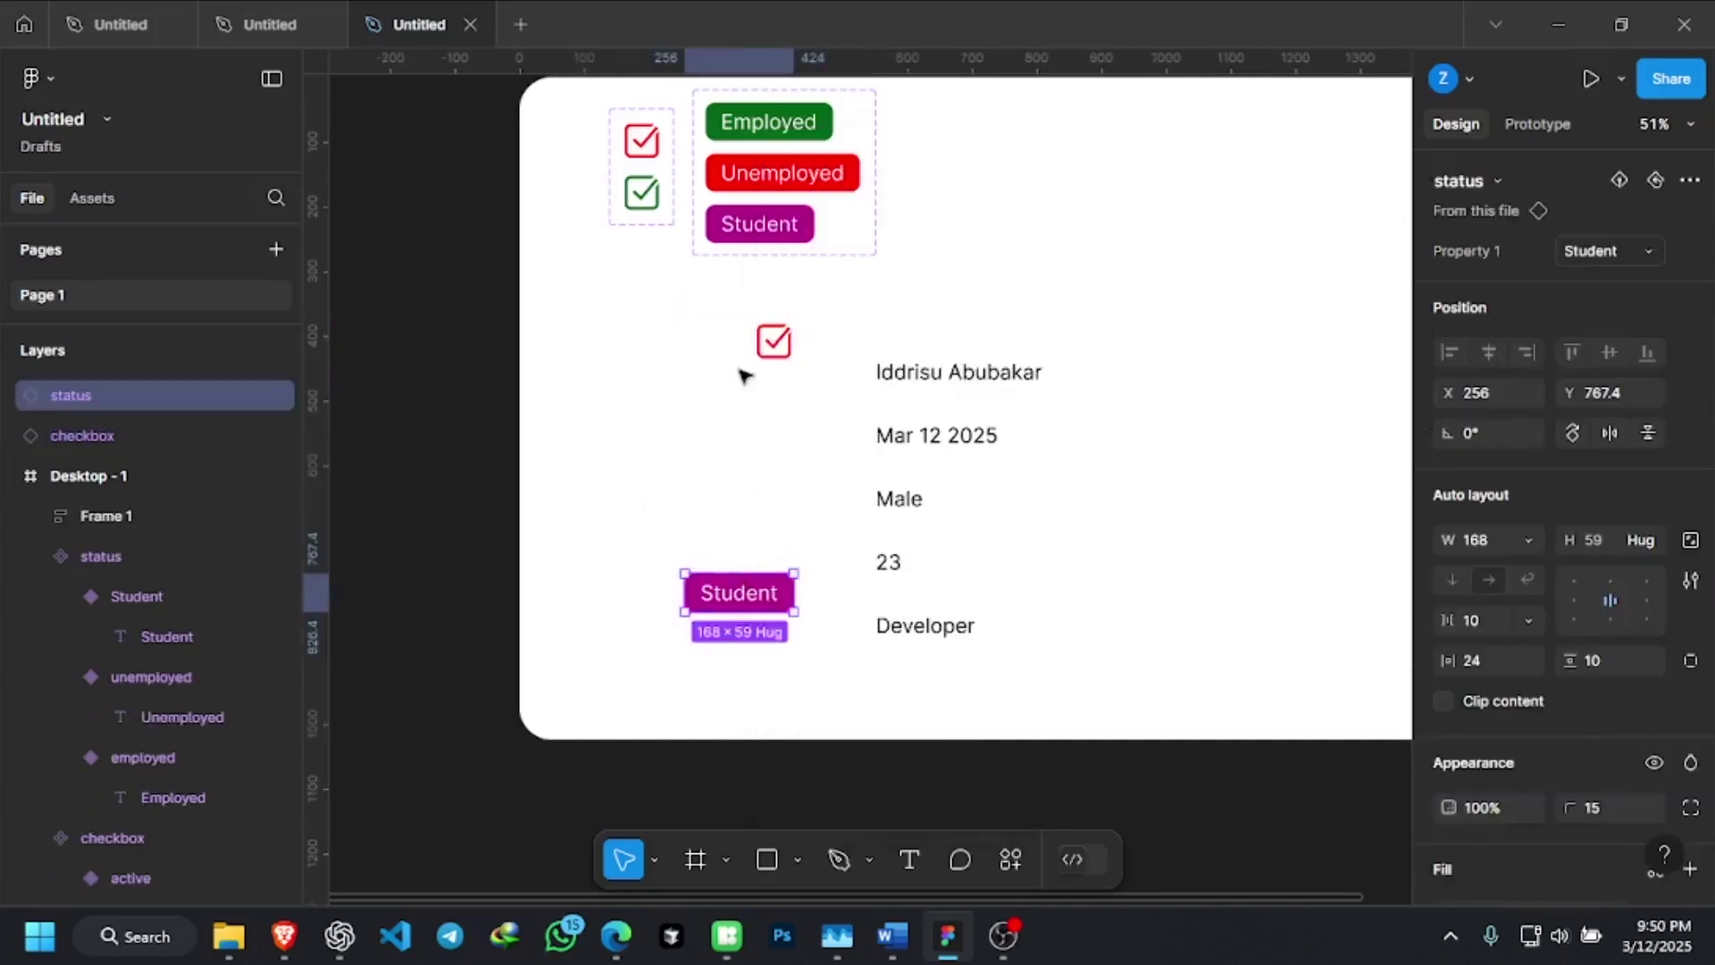
click(924, 432)
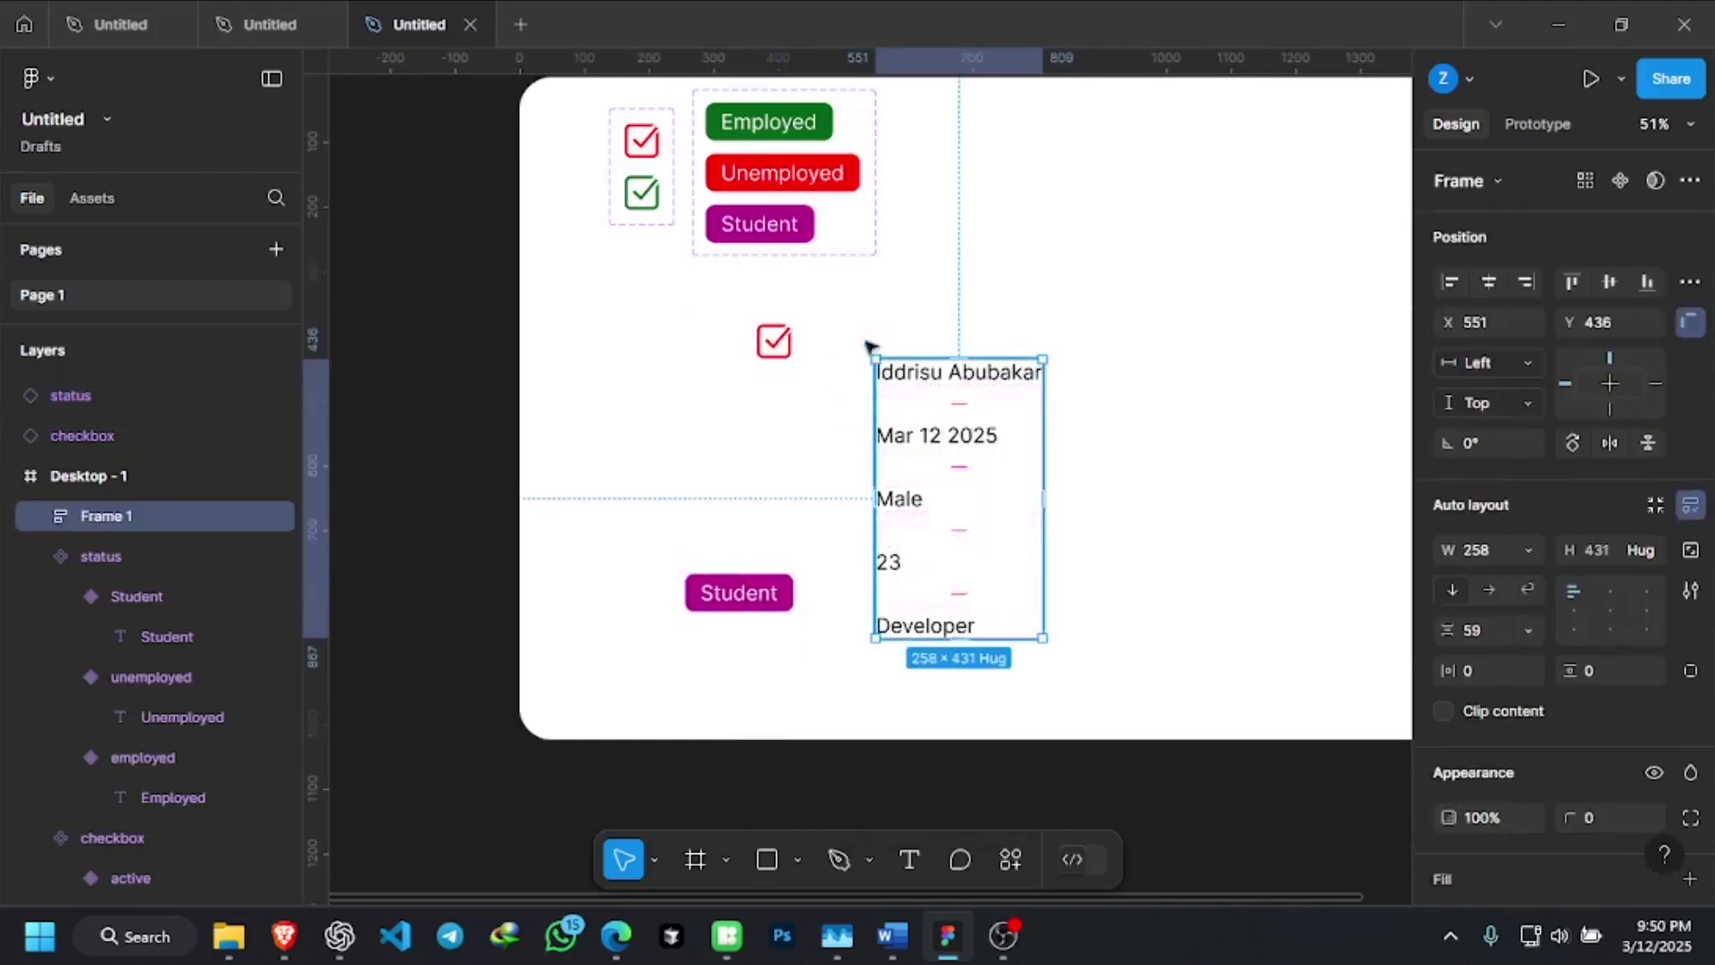
Move the checkbox and Student badge into Frame 1 and place the frame beneath the status badges
drag(775, 341, 903, 386)
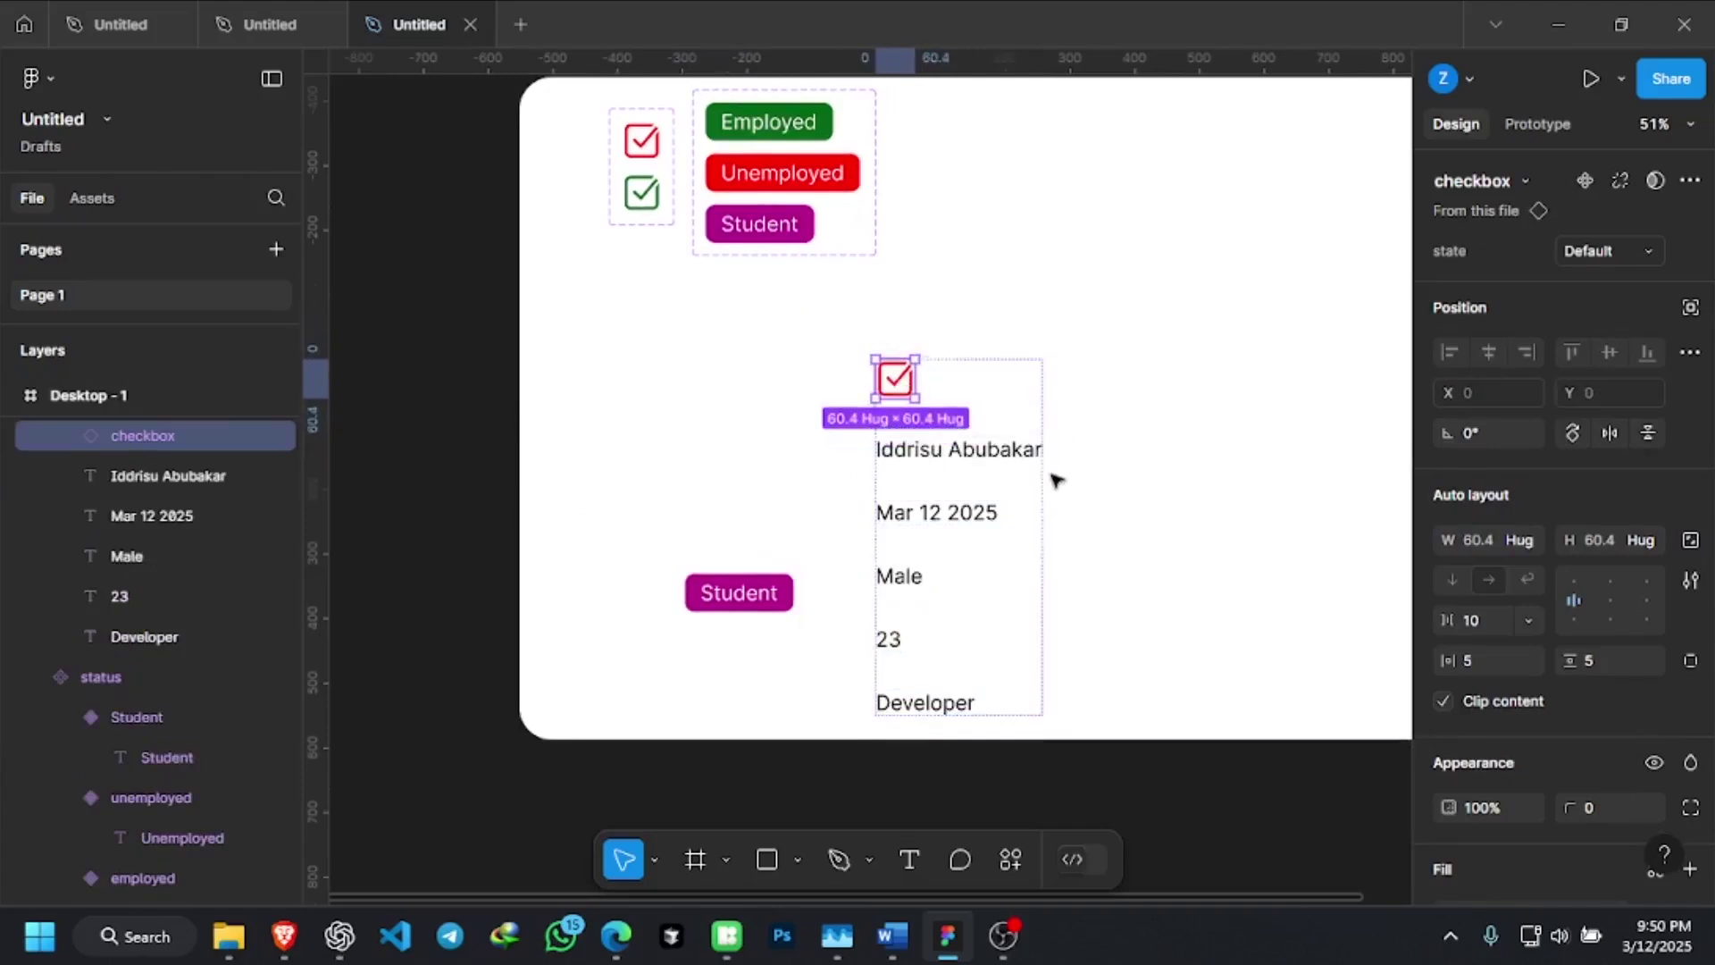
click(725, 506)
drag(952, 460, 959, 352)
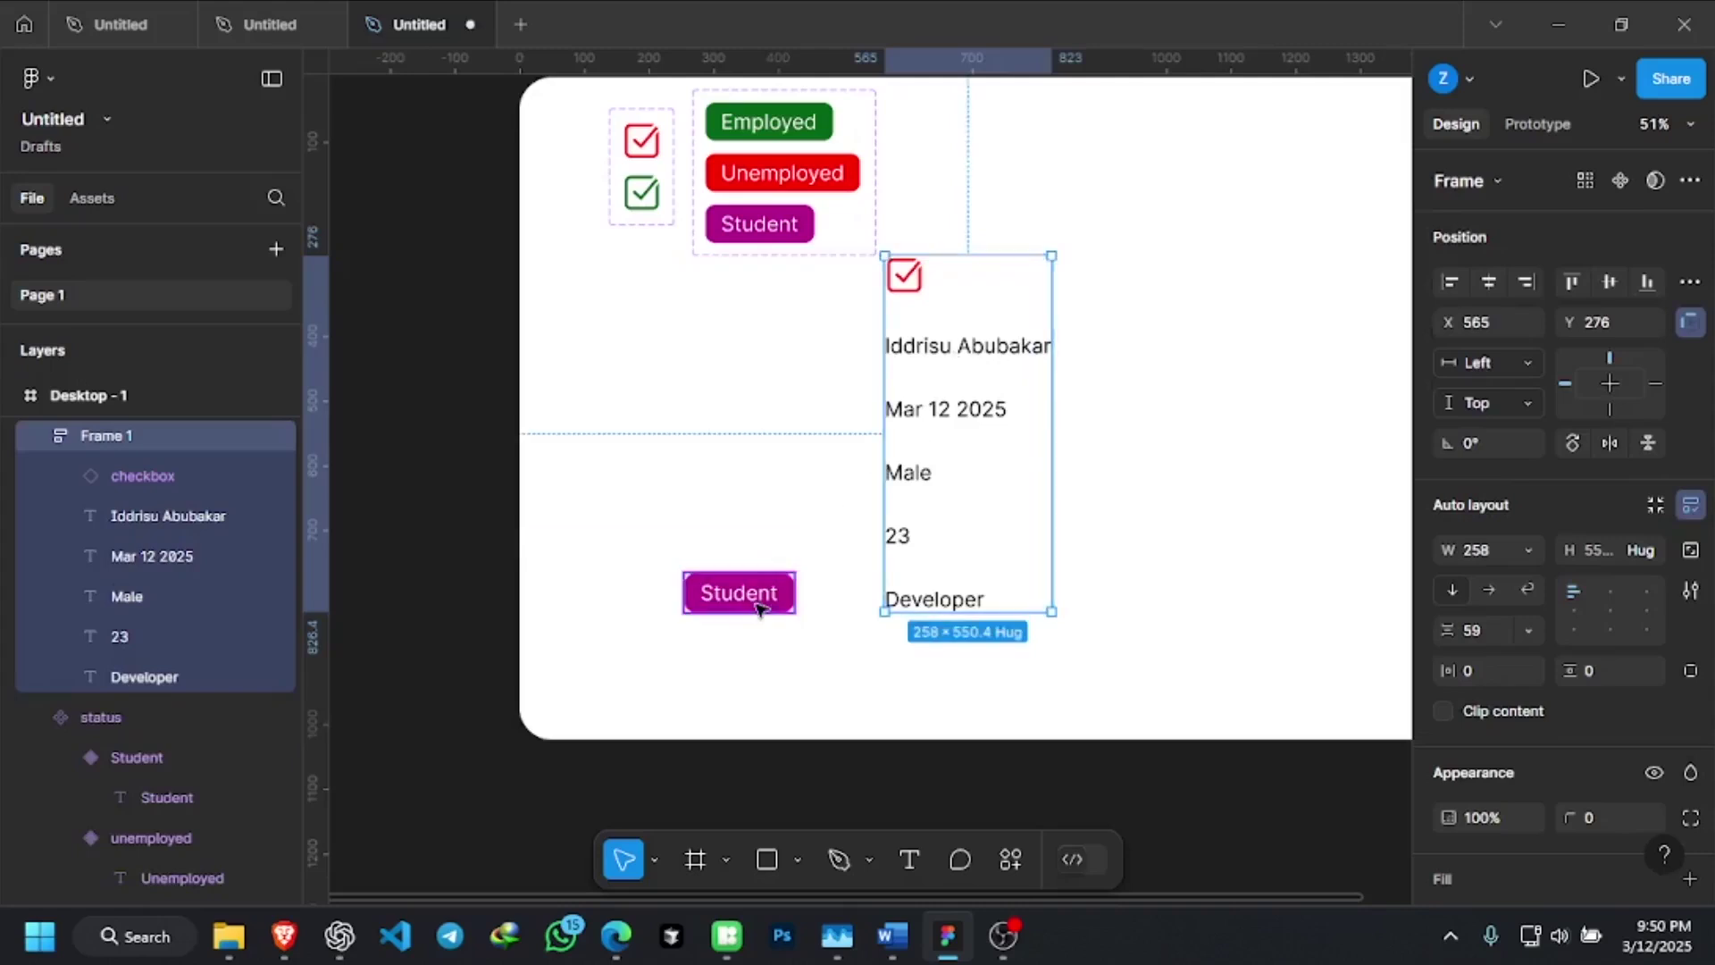
click(757, 607)
double_click(748, 596)
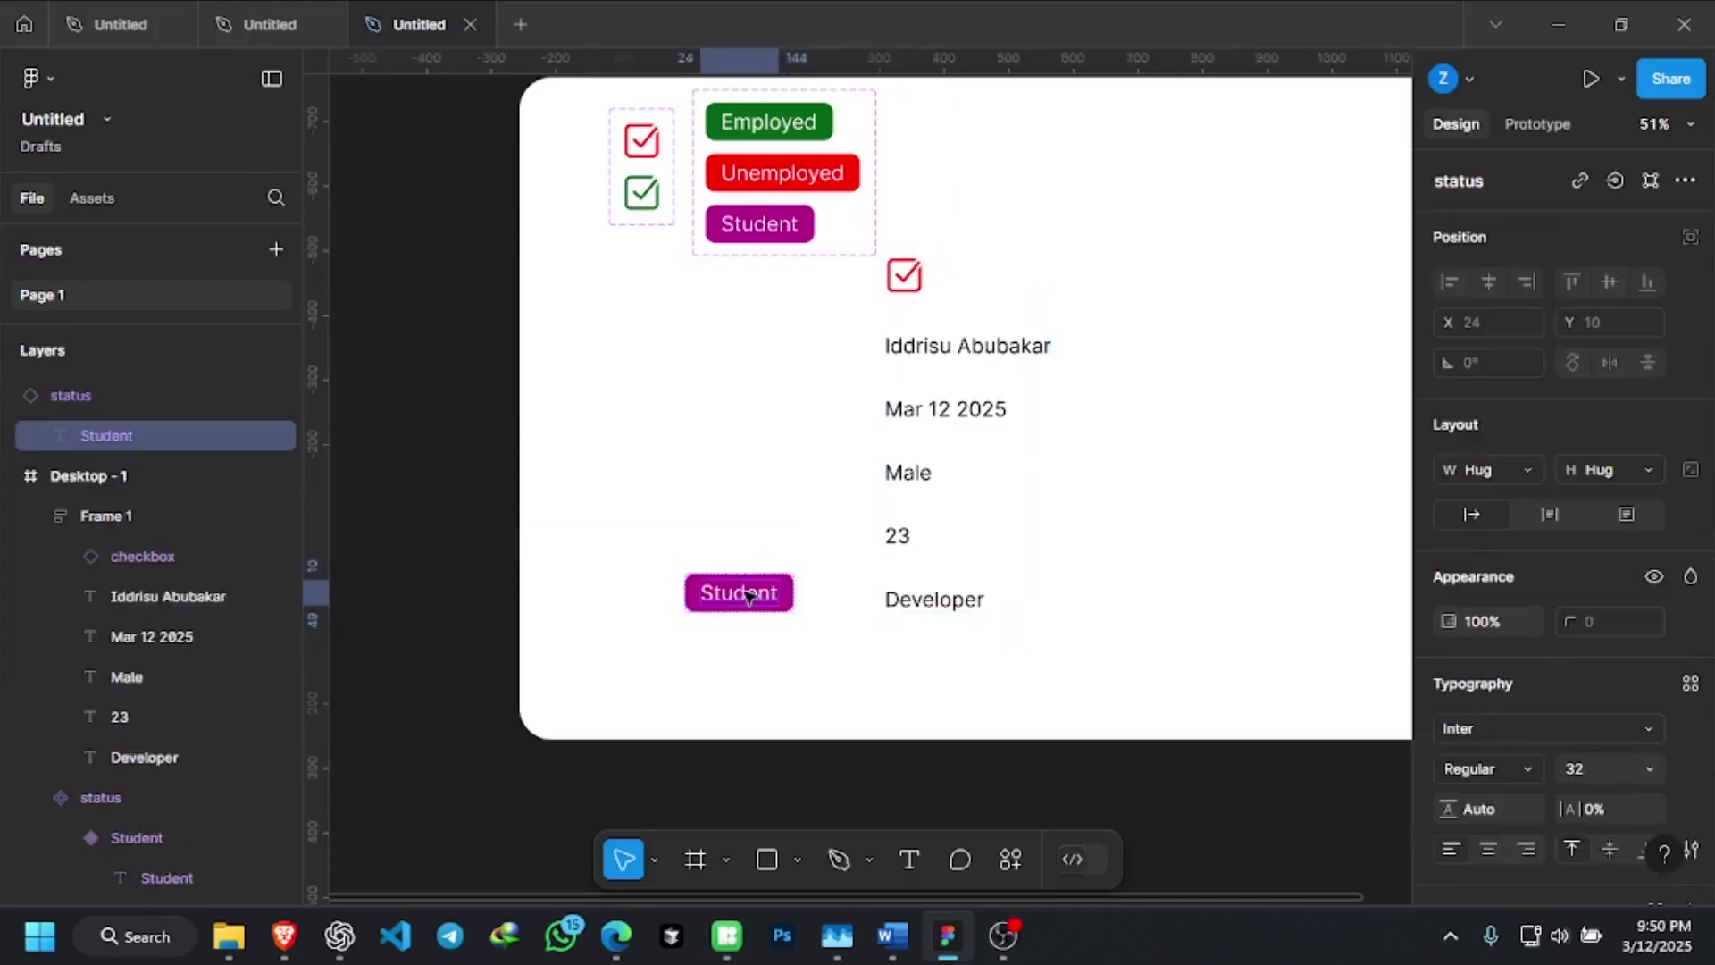
drag(750, 596, 961, 566)
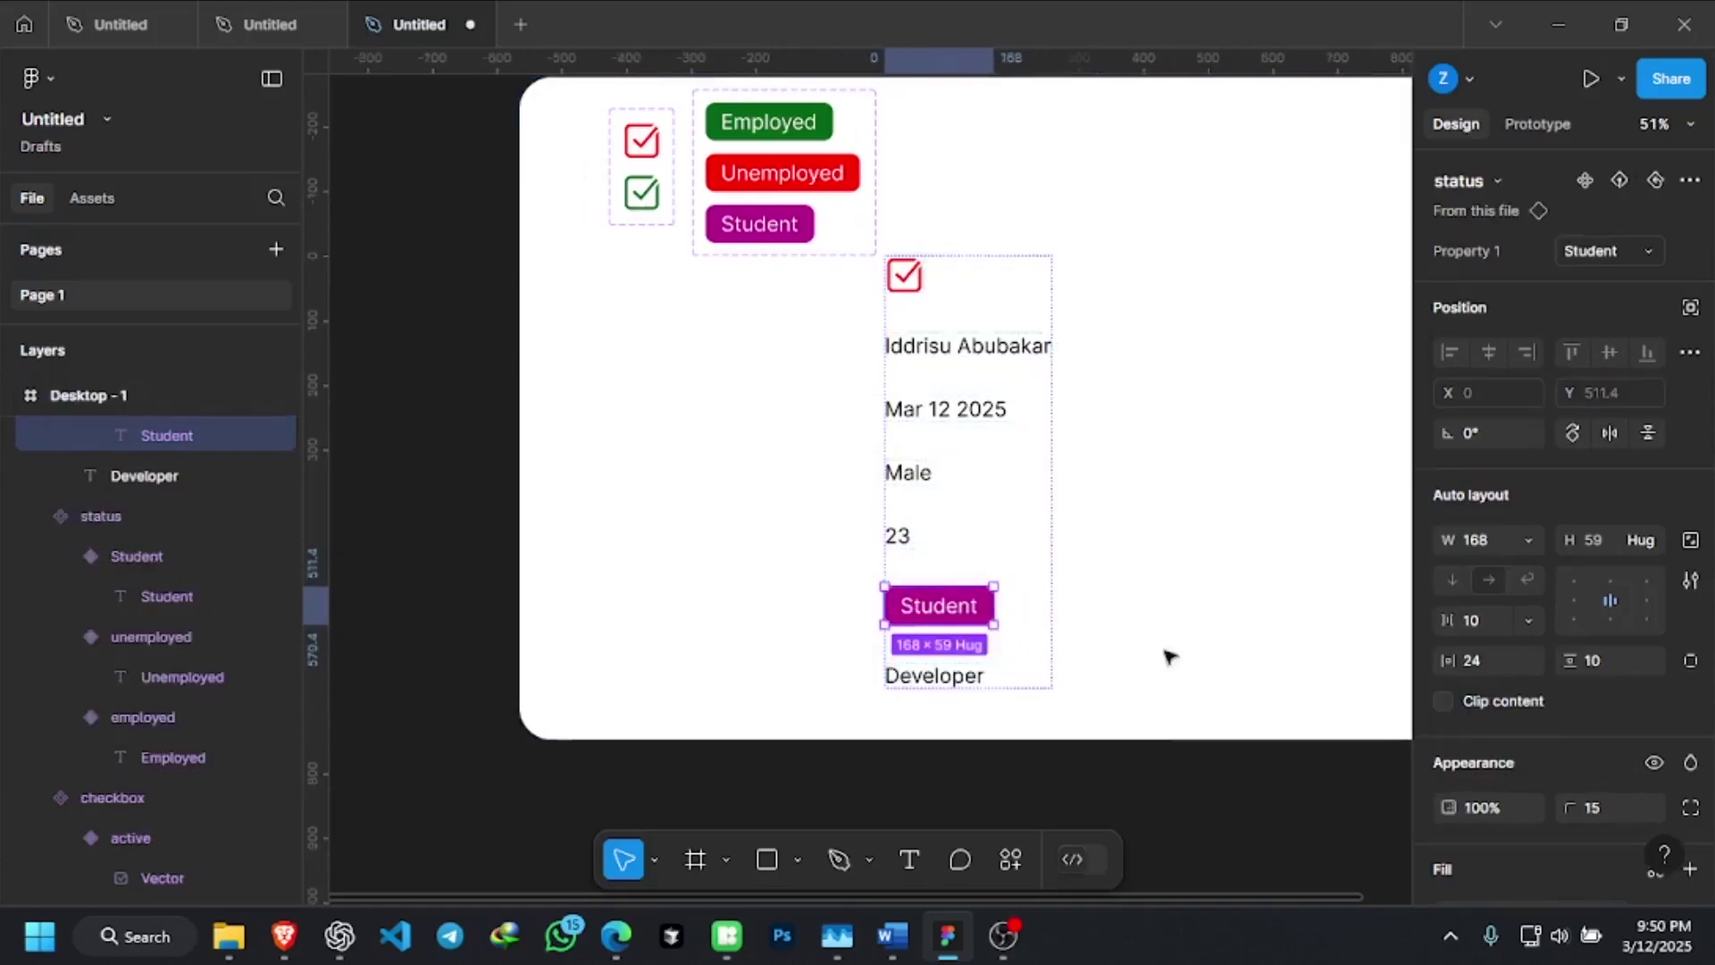
click(1142, 532)
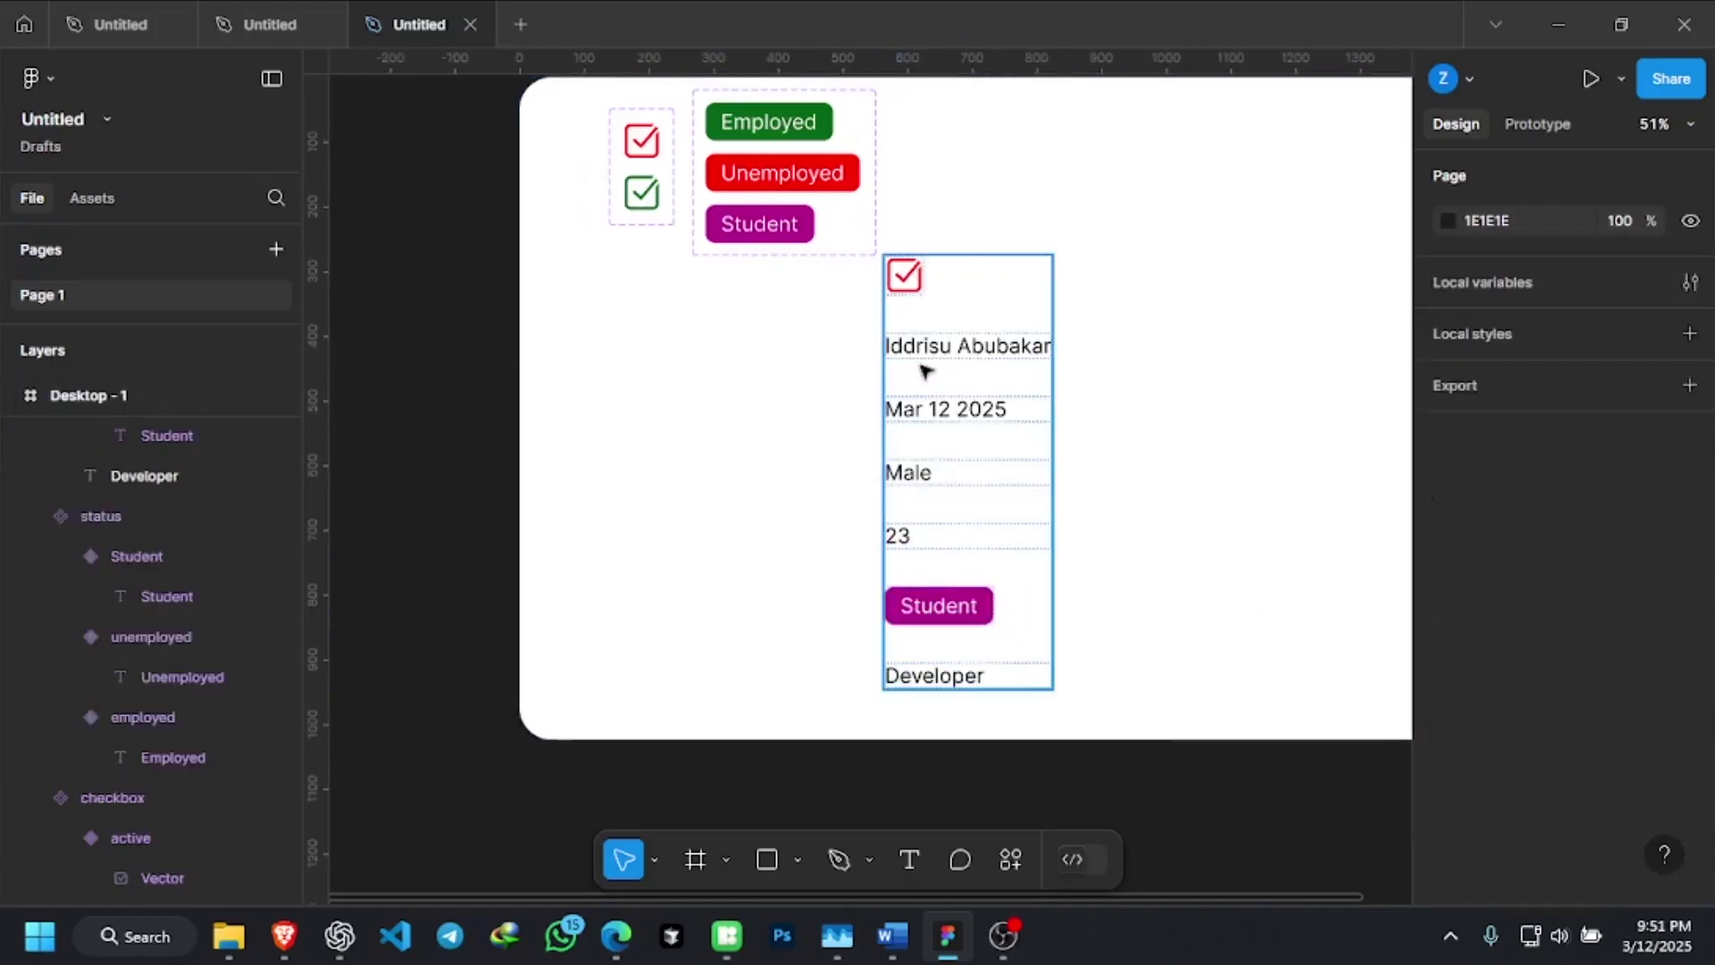
Reduce Frame 1's item spacing from 59 to 50
click(925, 372)
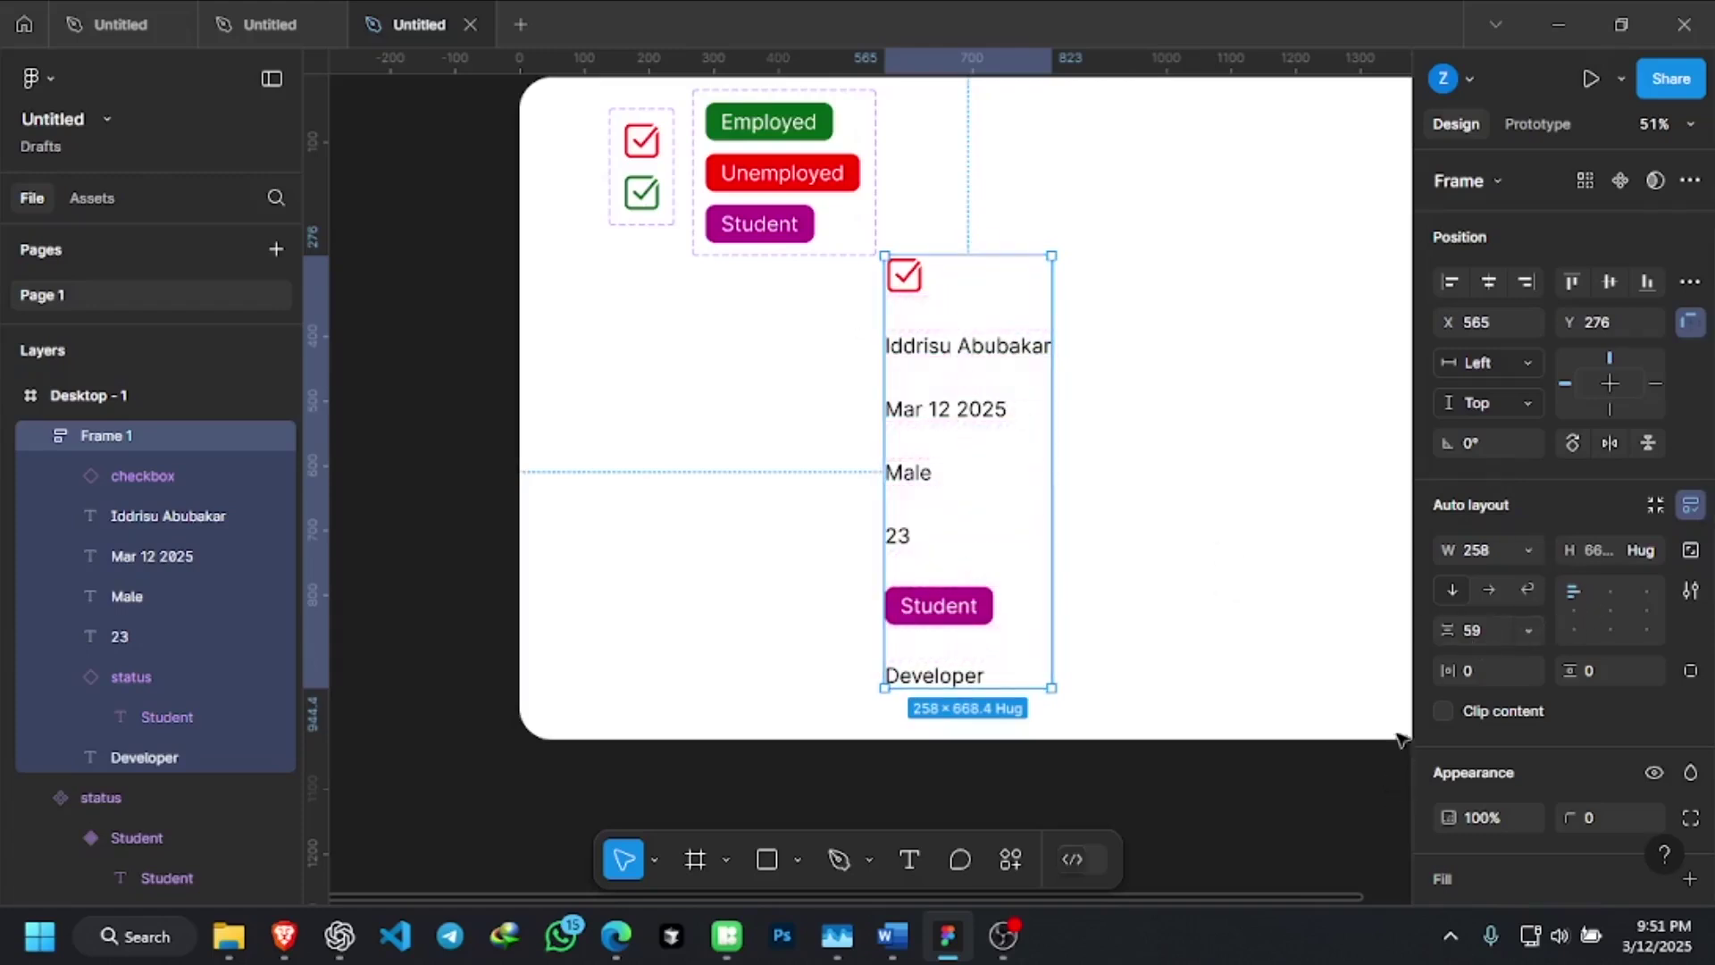
click(1478, 636)
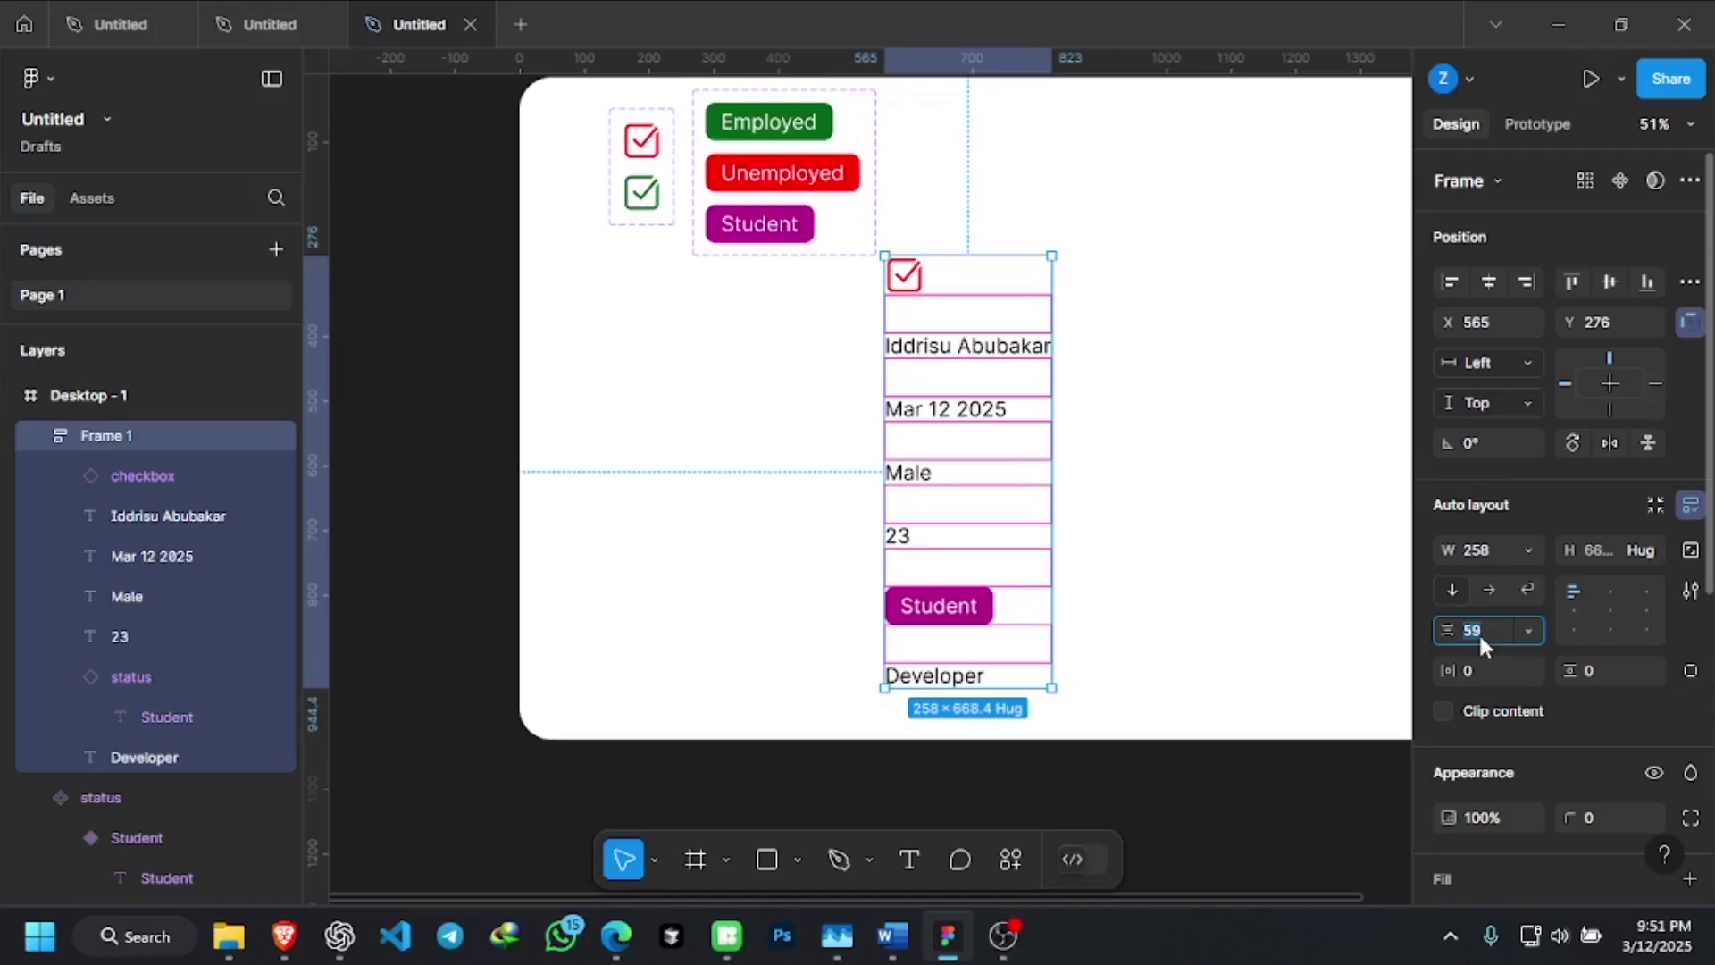
text(50)
key(Return)
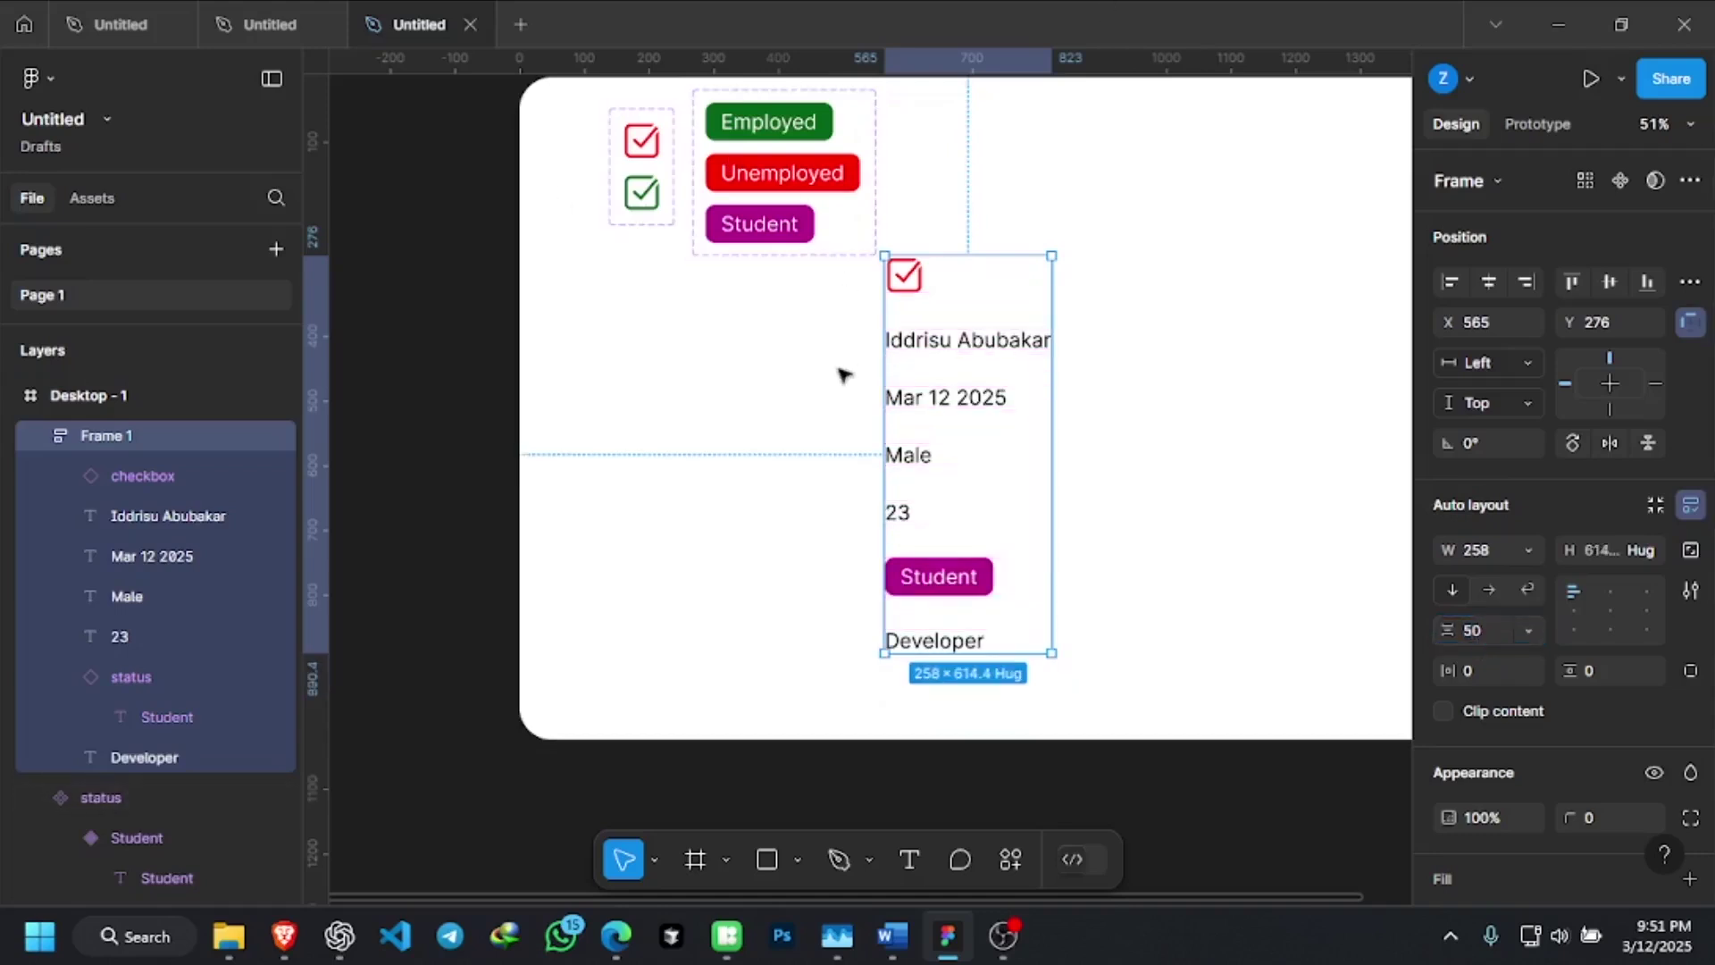
click(788, 487)
scroll(791, 516, up, 1)
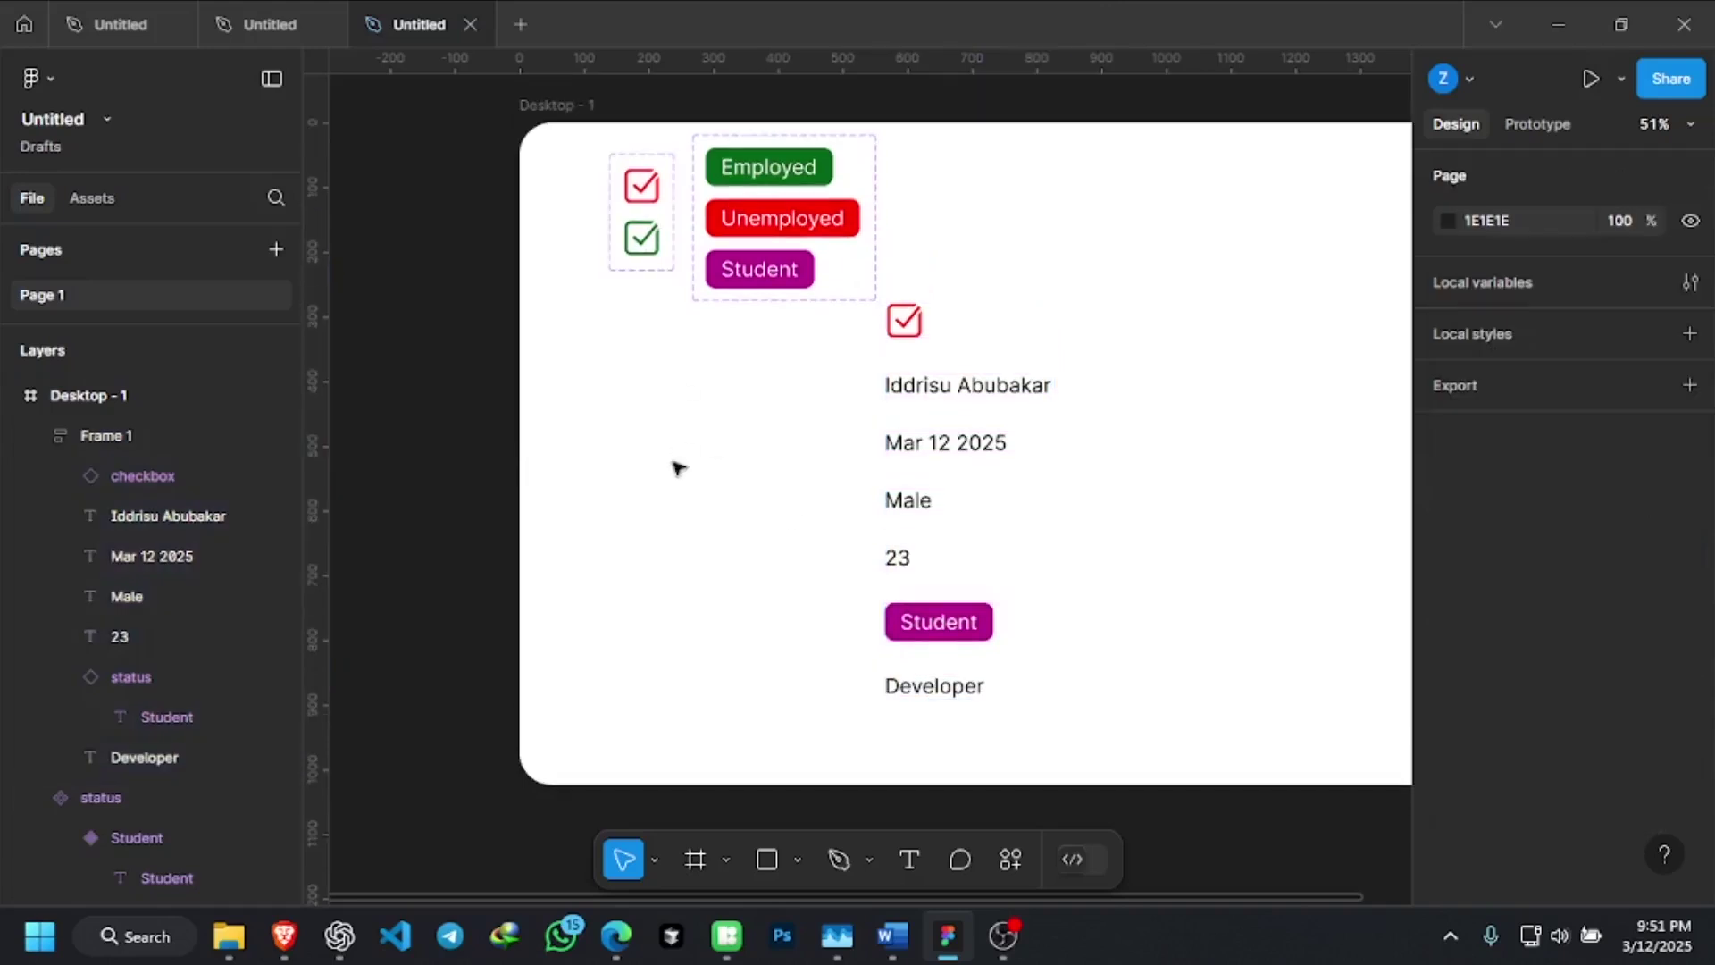
Move the status and checkbox component sets out onto the canvas above Desktop - 1
scroll(673, 467, down, 3)
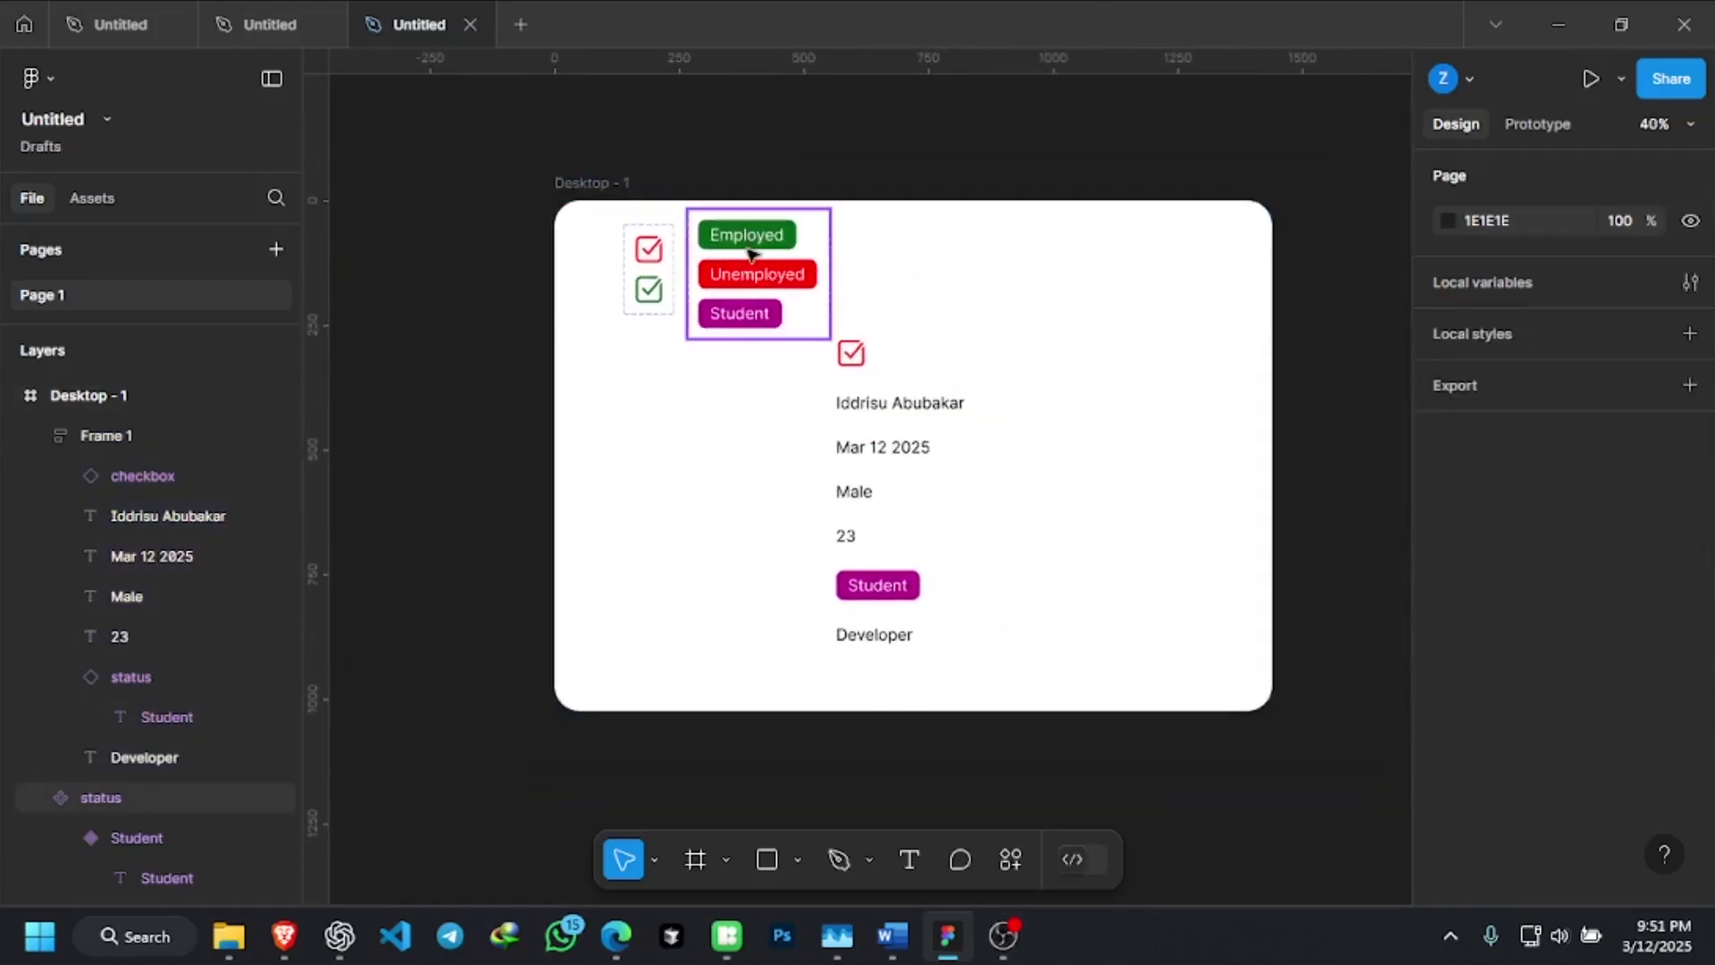
click(672, 270)
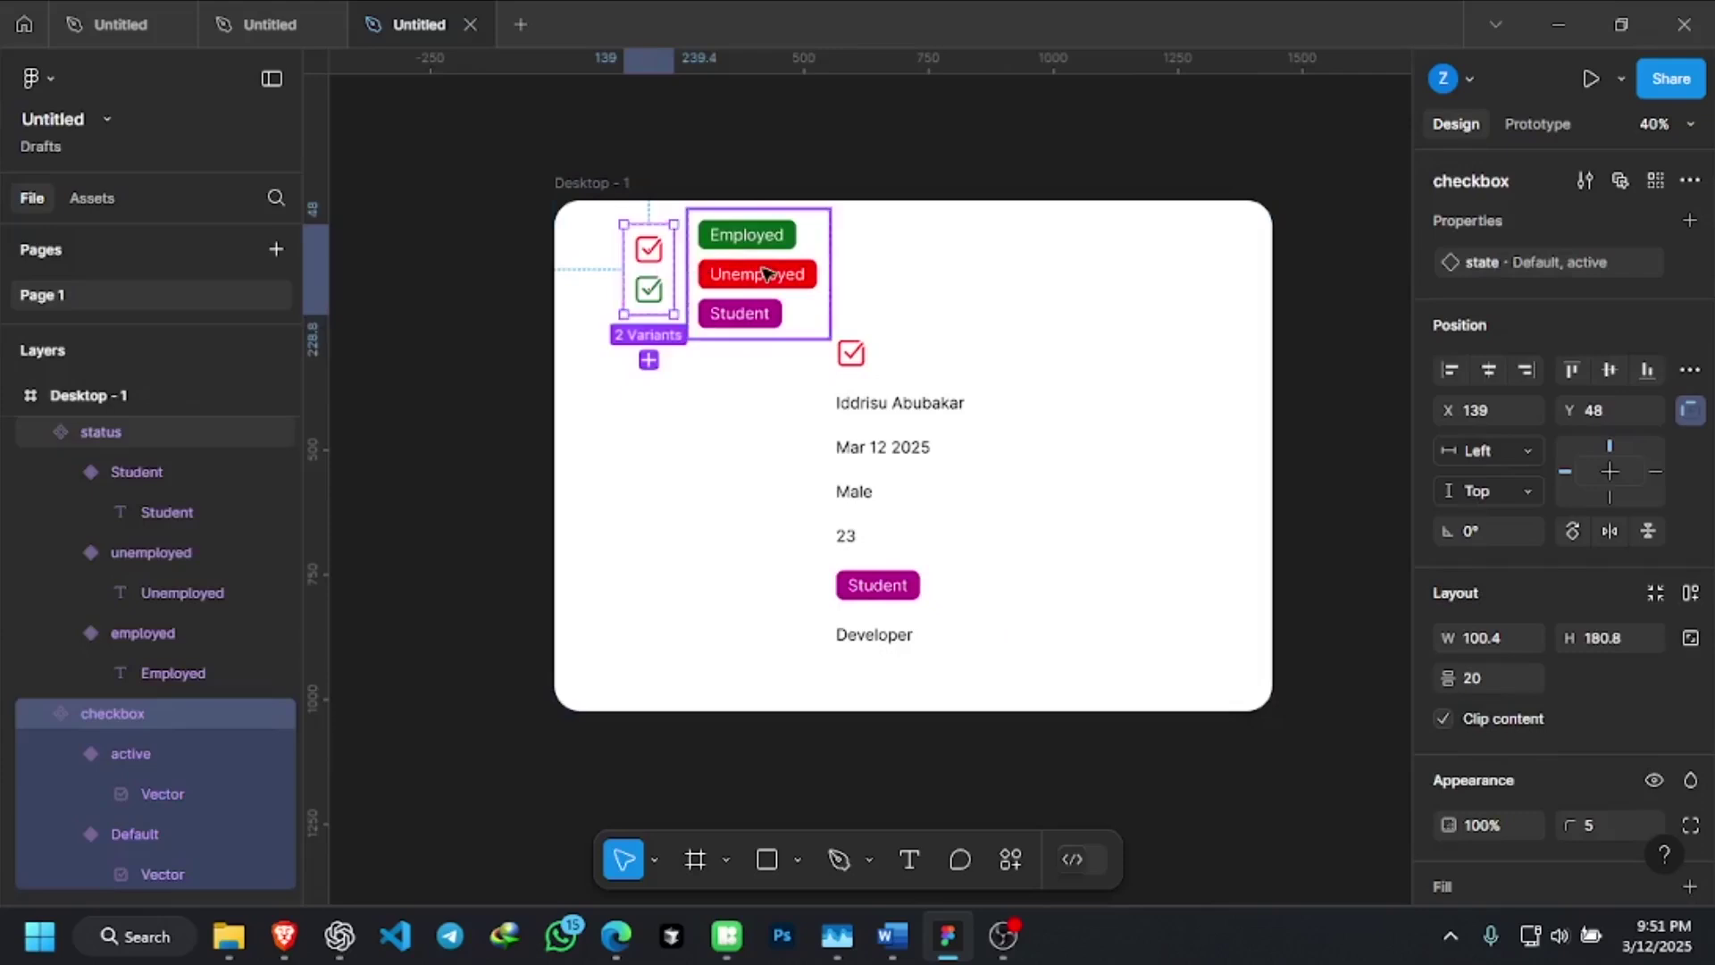
click(701, 270)
scroll(831, 214, up, 5)
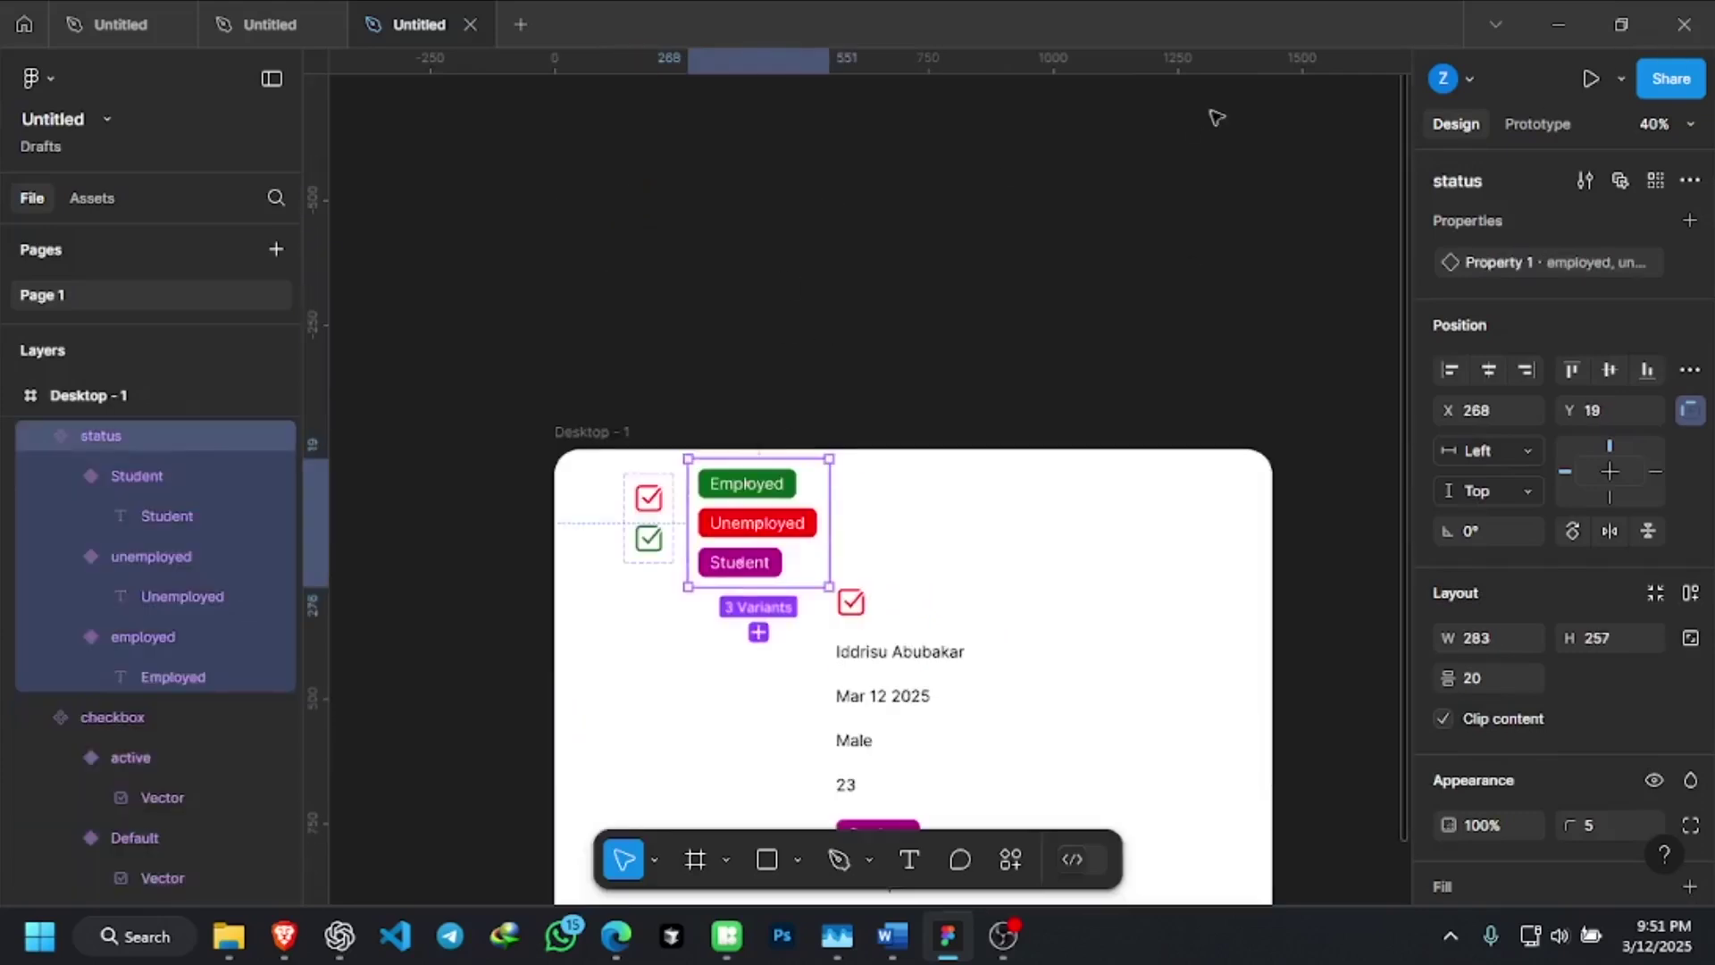
drag(760, 523, 907, 257)
drag(657, 533, 774, 262)
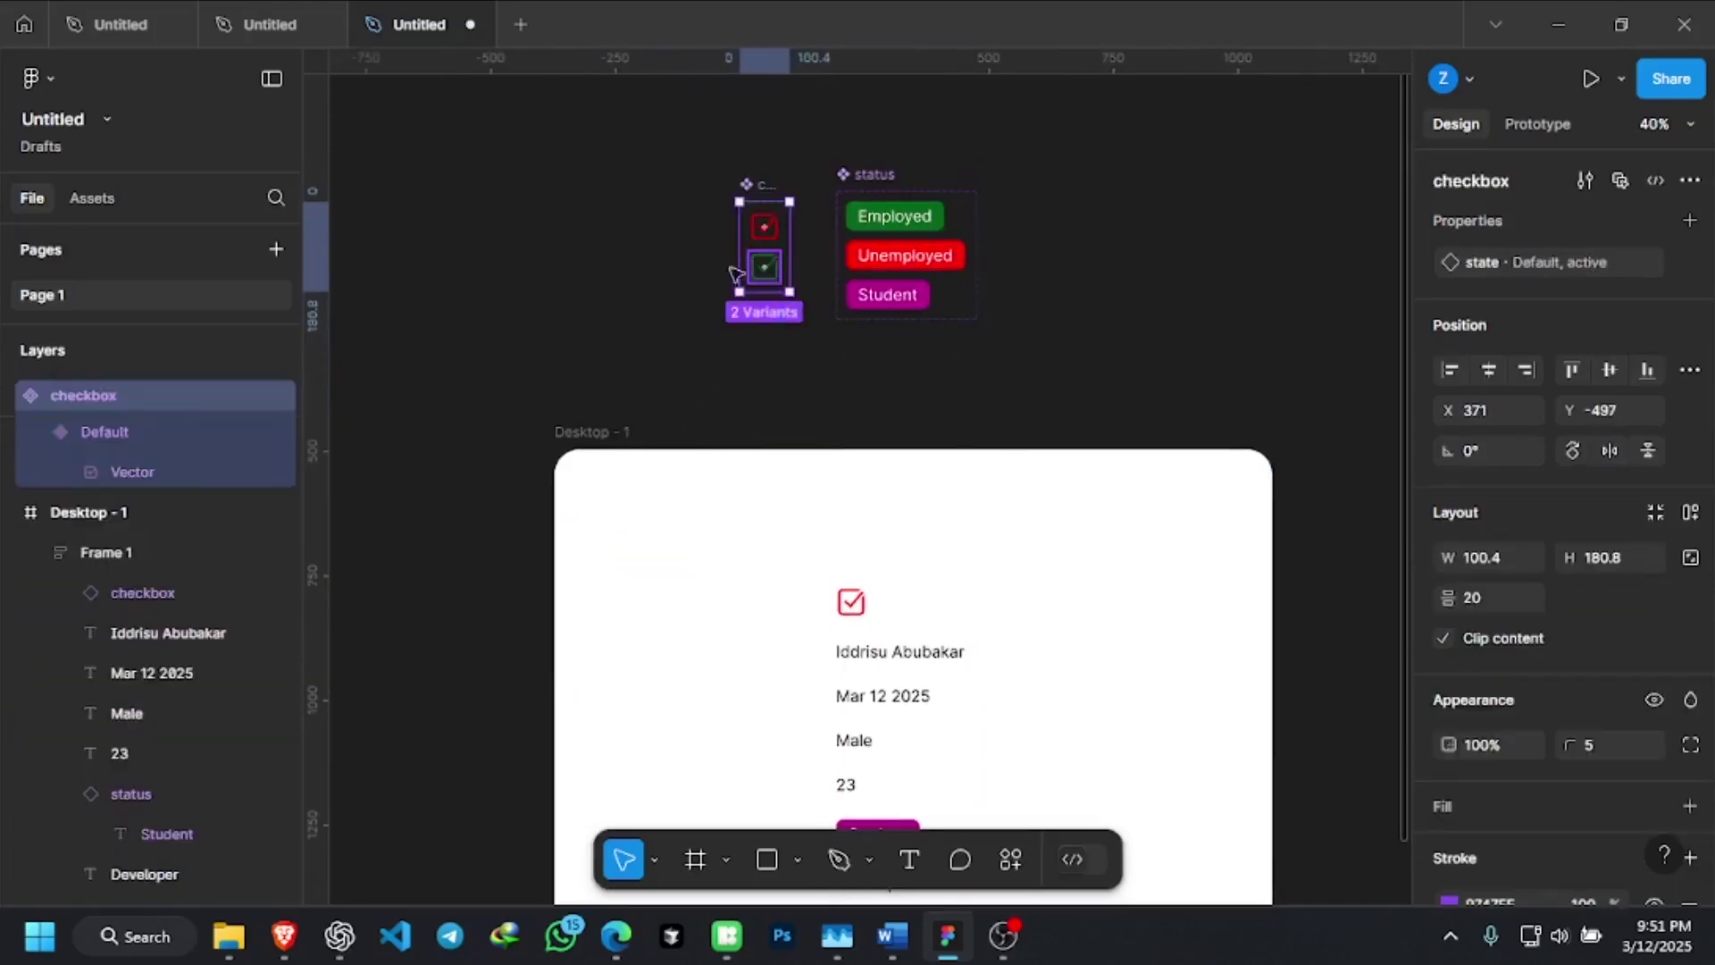
click(766, 265)
scroll(786, 272, down, 2)
click(998, 267)
scroll(827, 348, up, 1)
scroll(840, 465, down, 2)
Reposition Frame 1 toward the top-left of Desktop - 1, at X 227, Y 130
click(849, 578)
scroll(844, 572, down, 2)
drag(880, 451, 713, 380)
scroll(788, 409, up, 1)
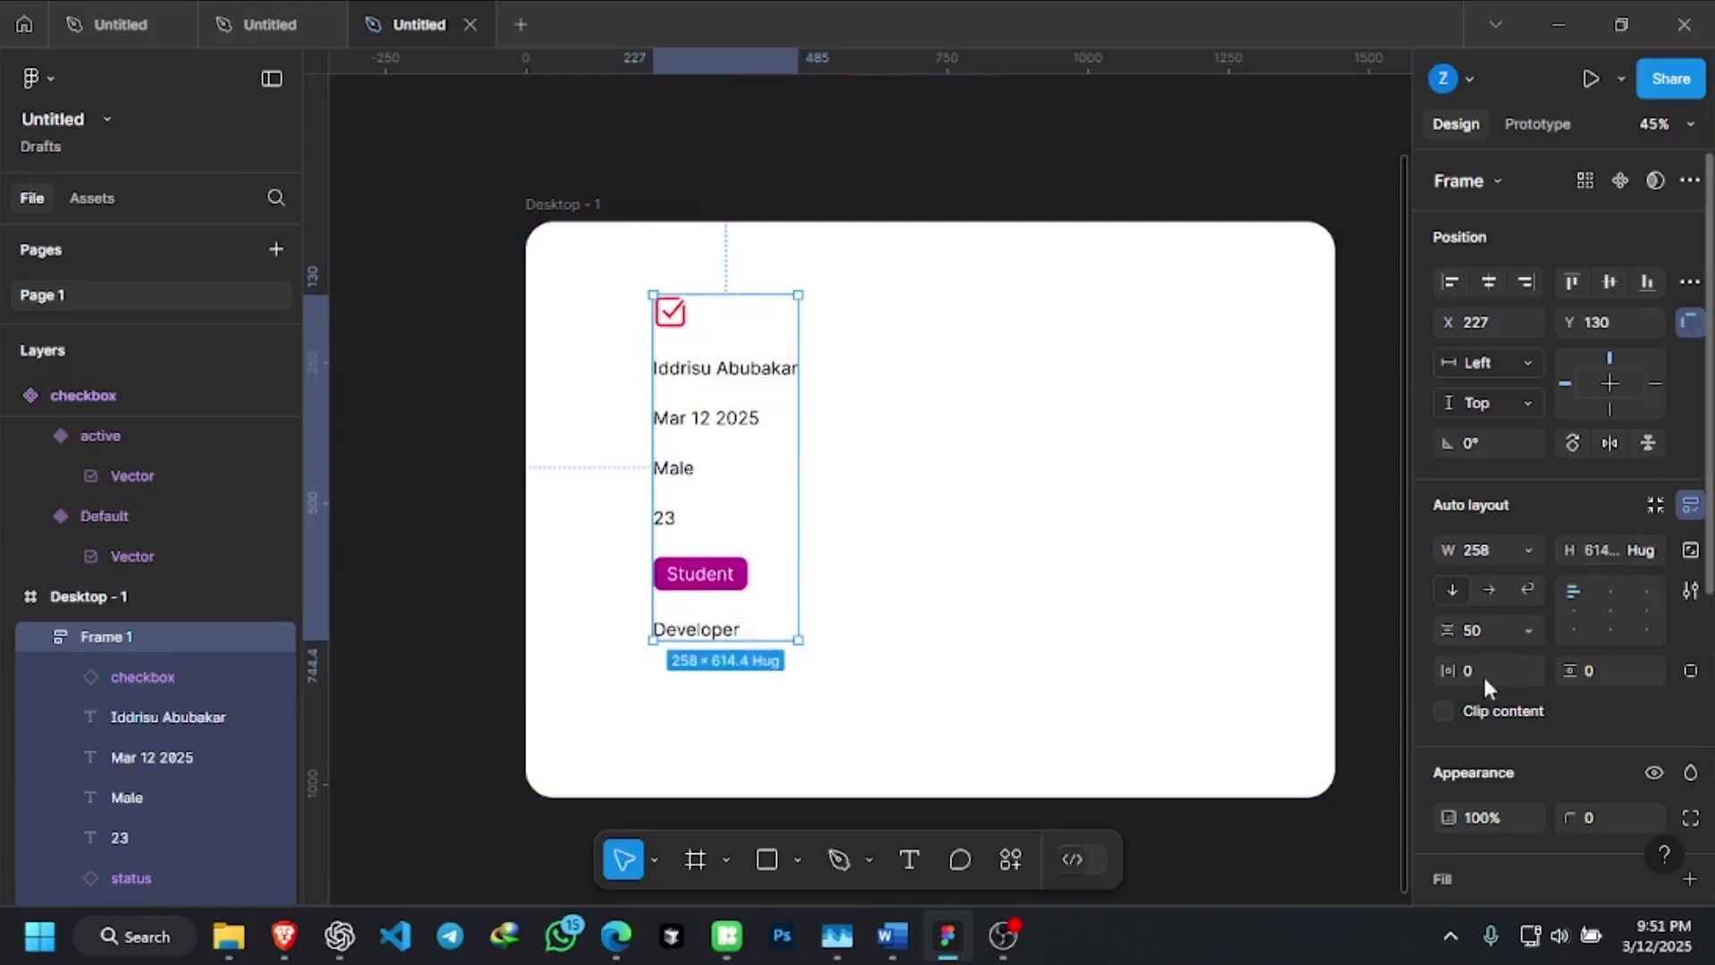
scroll(1500, 505, down, 2)
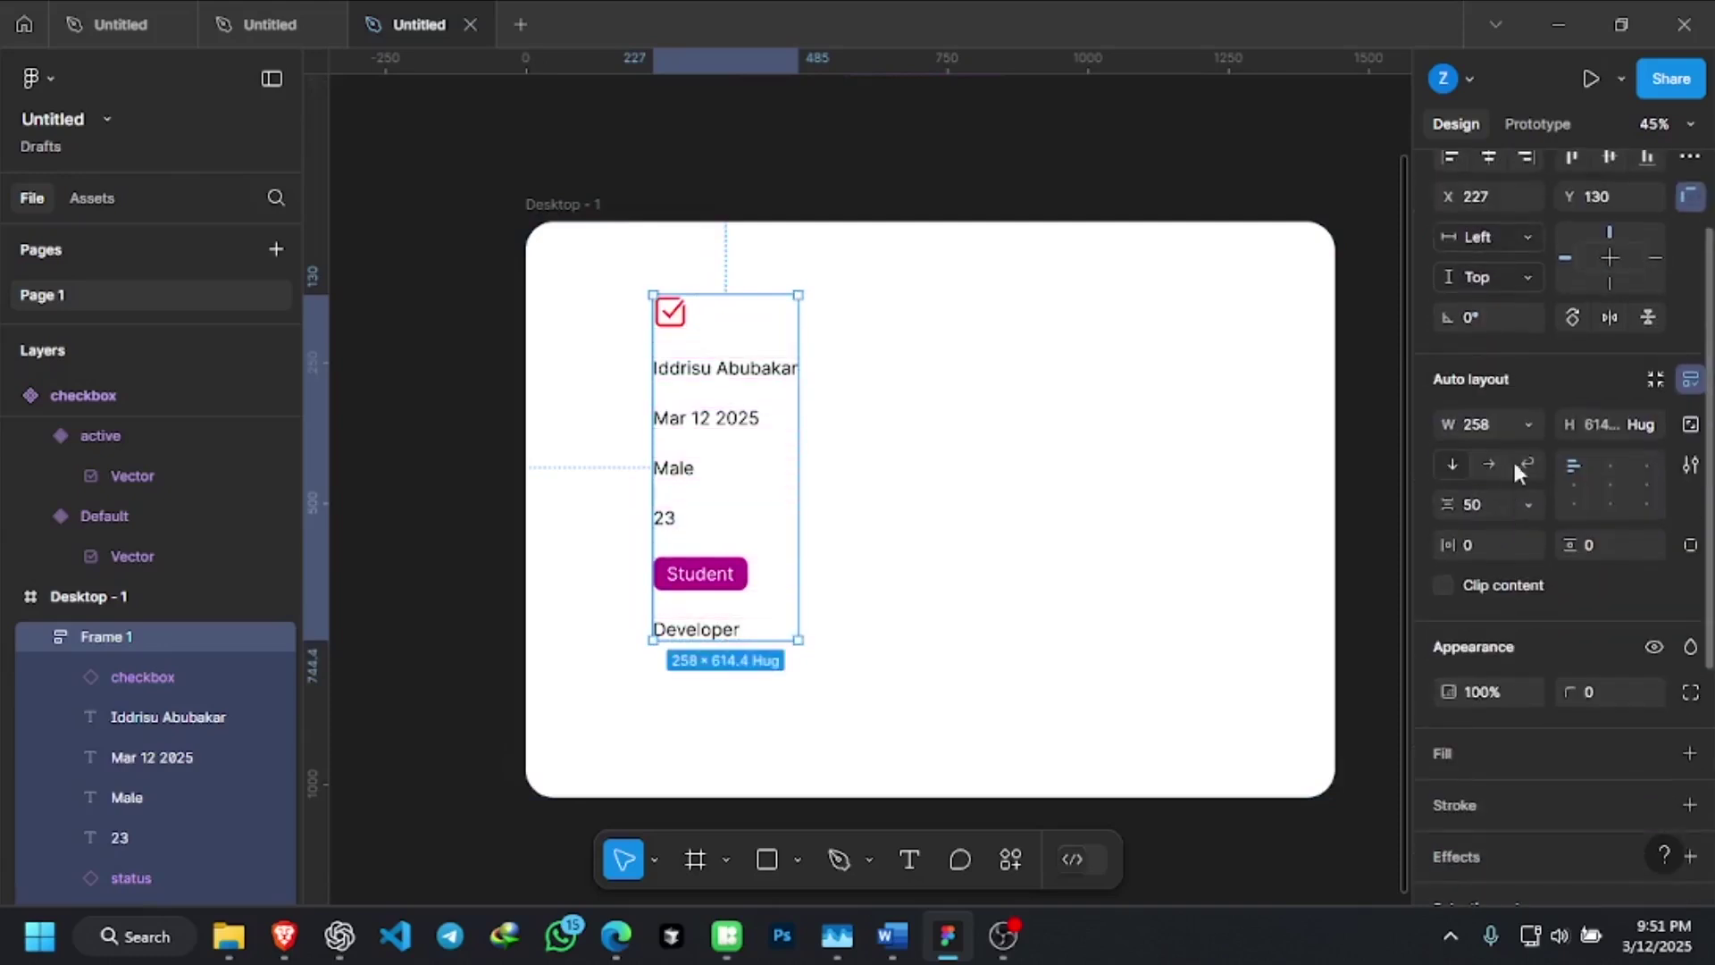
scroll(1561, 374, up, 2)
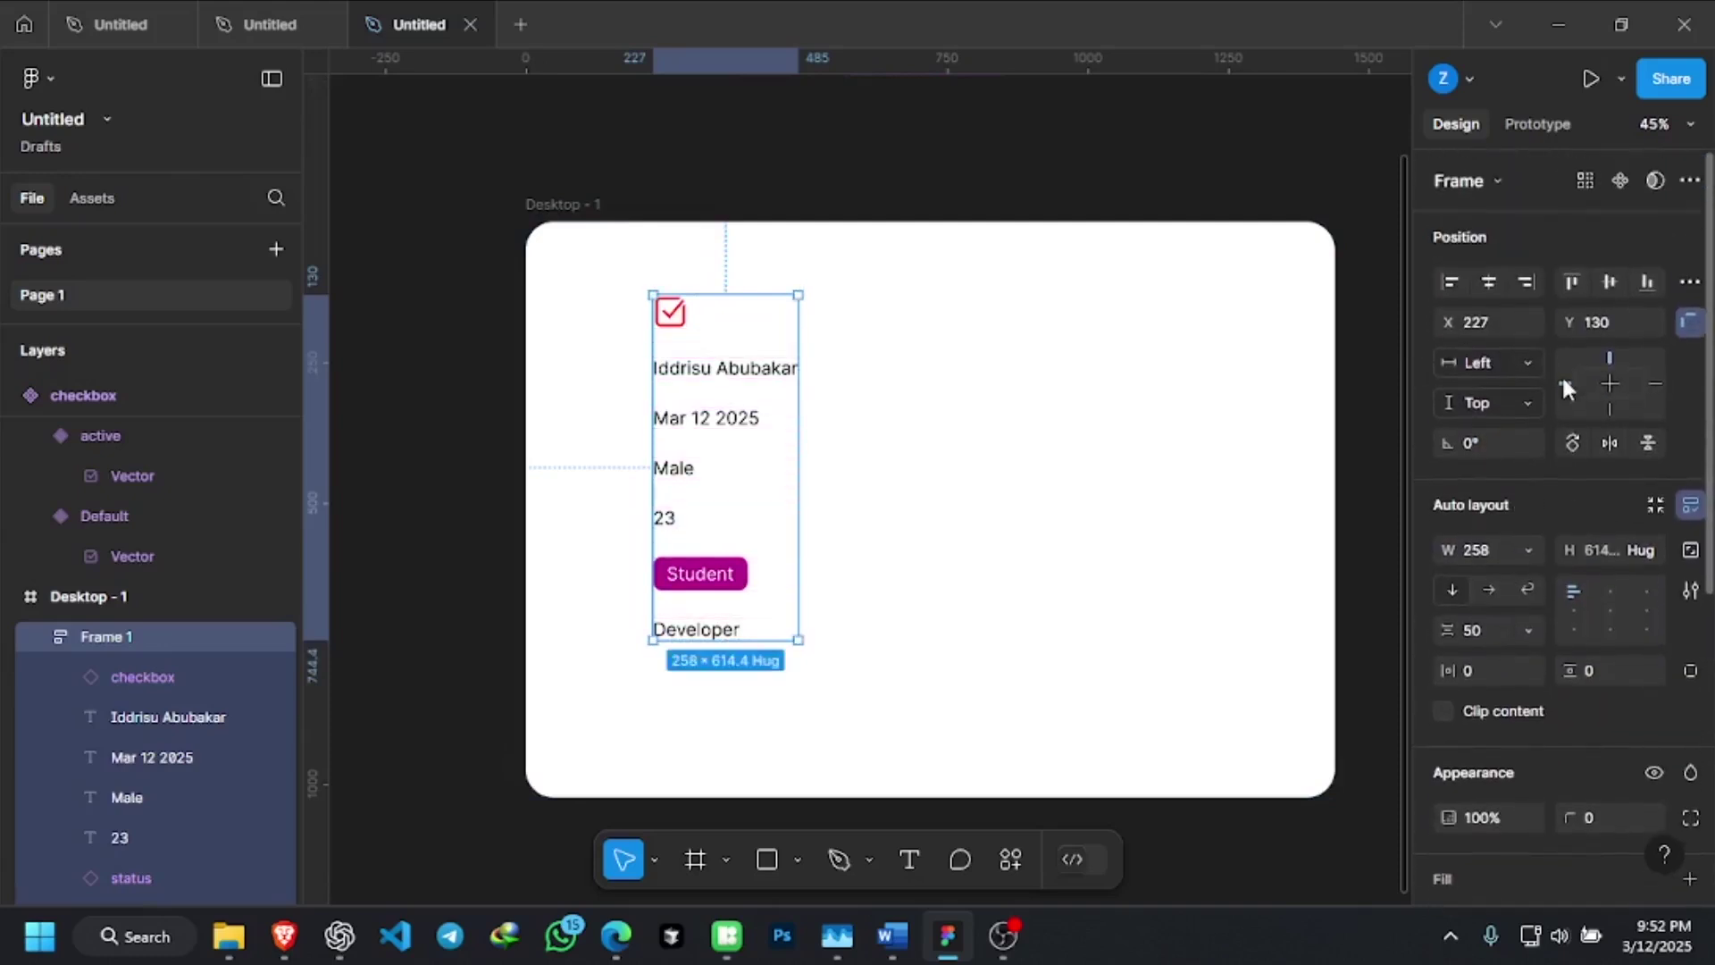
scroll(1572, 500, down, 4)
scroll(1558, 534, down, 3)
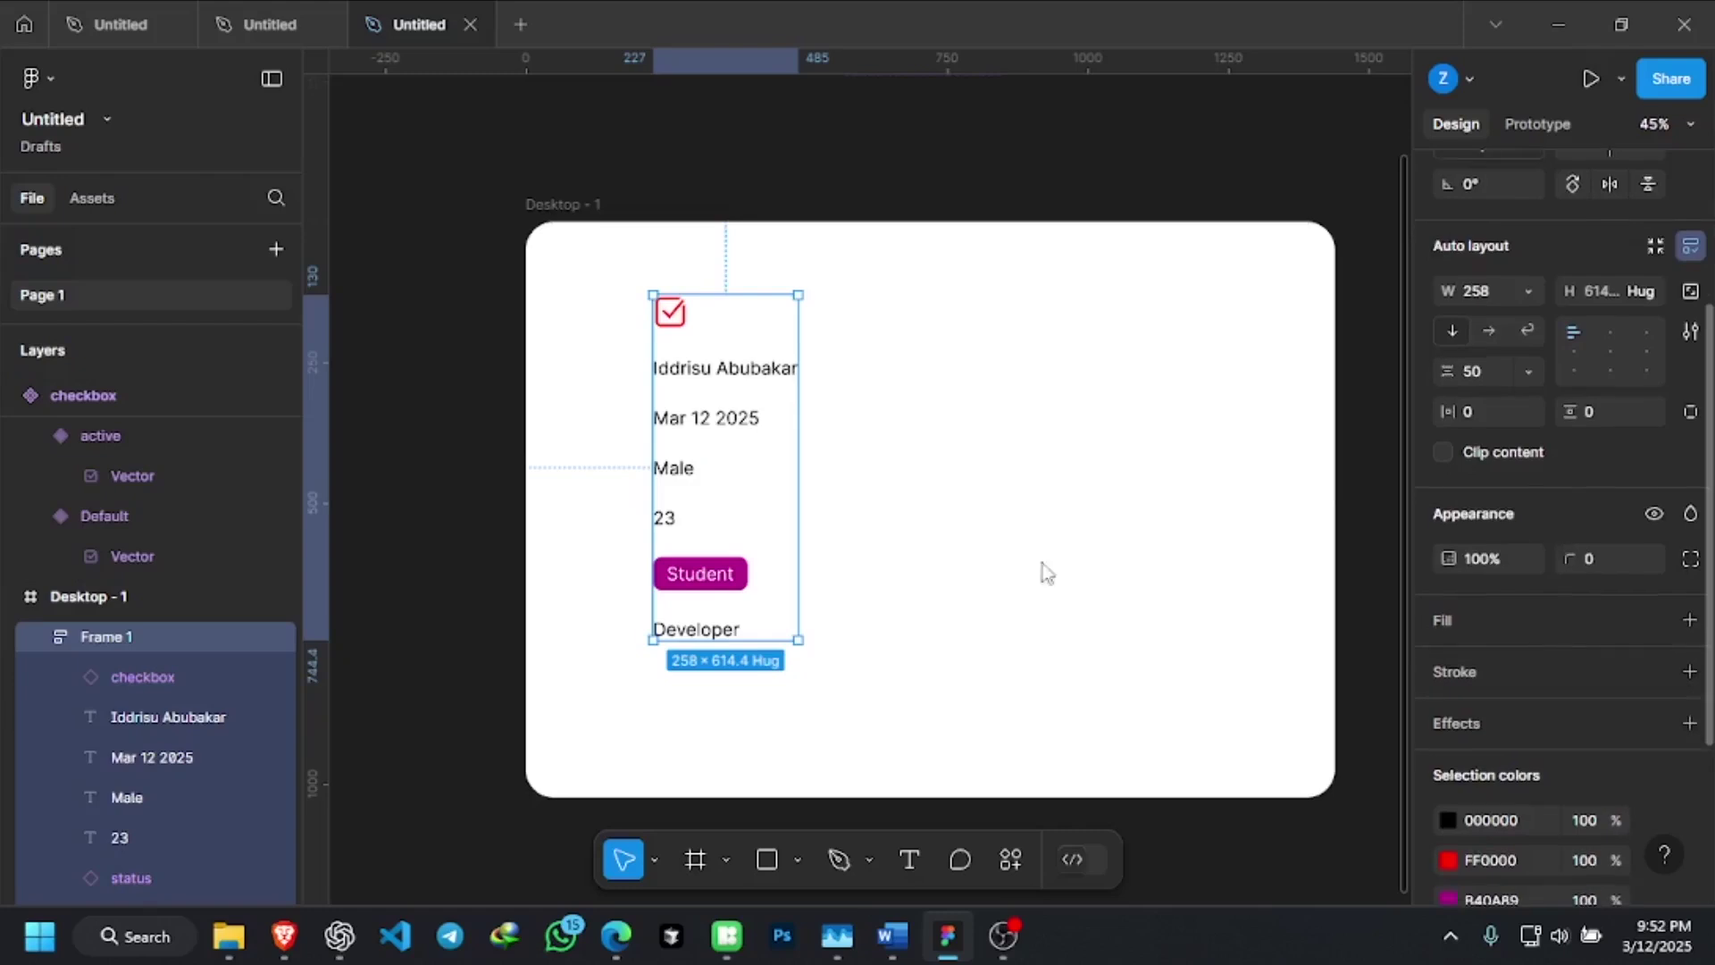
scroll(1579, 388, up, 4)
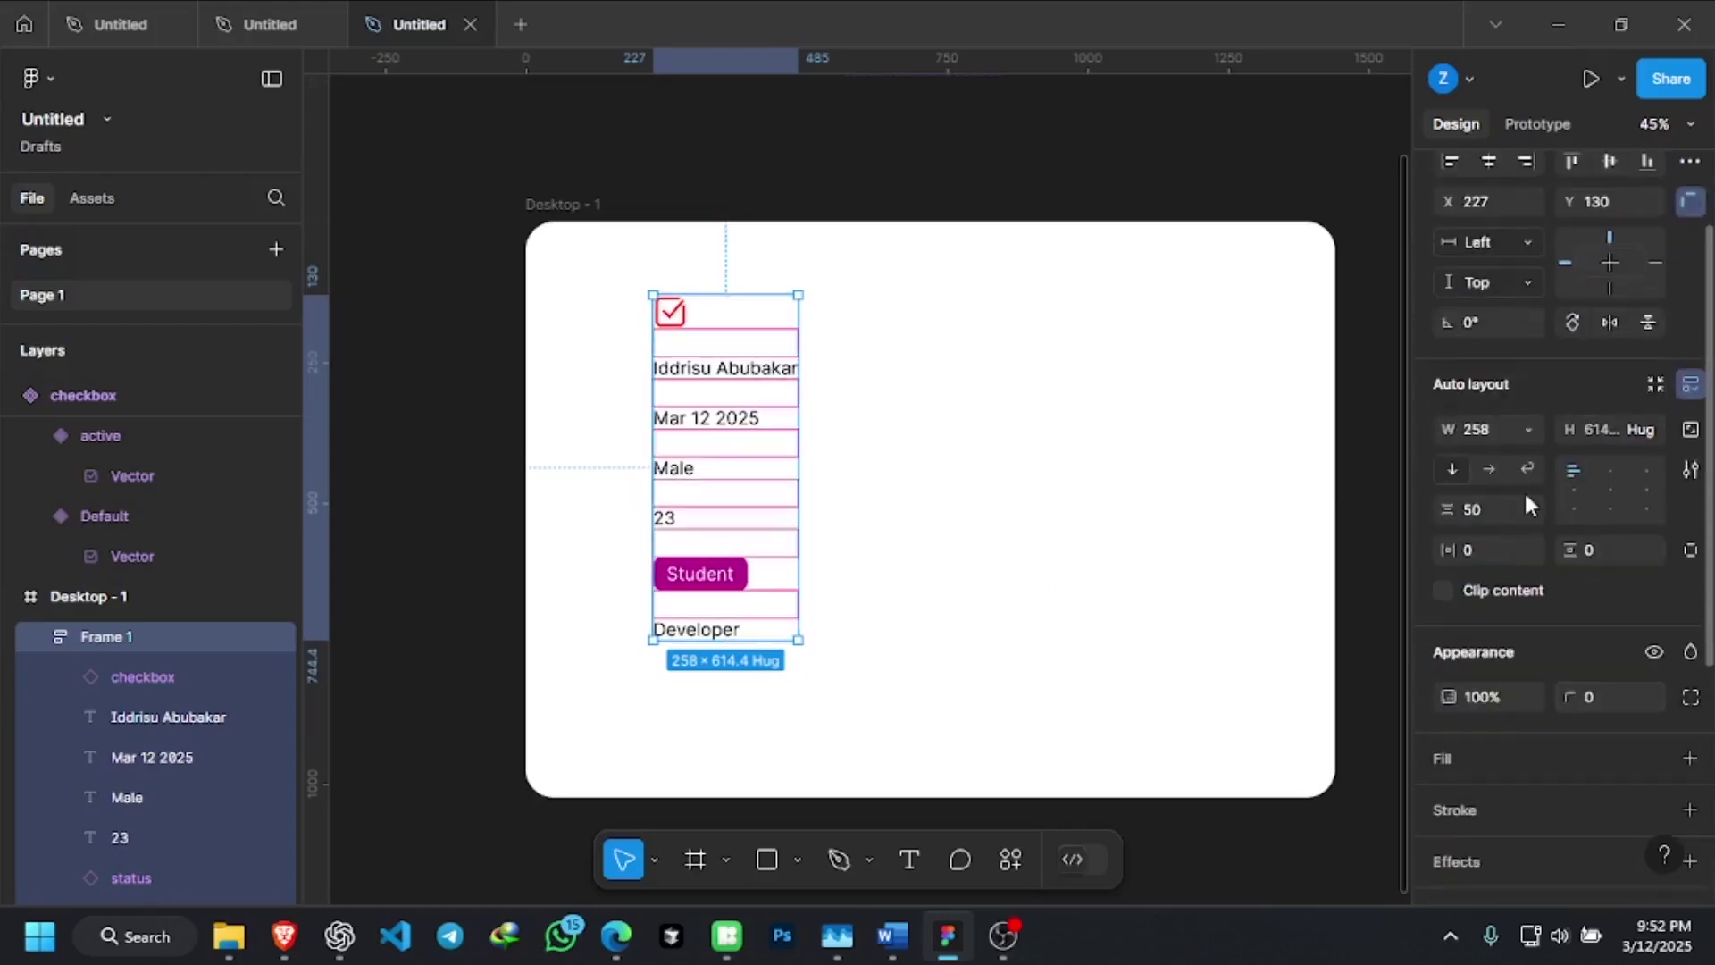
scroll(1523, 490, up, 2)
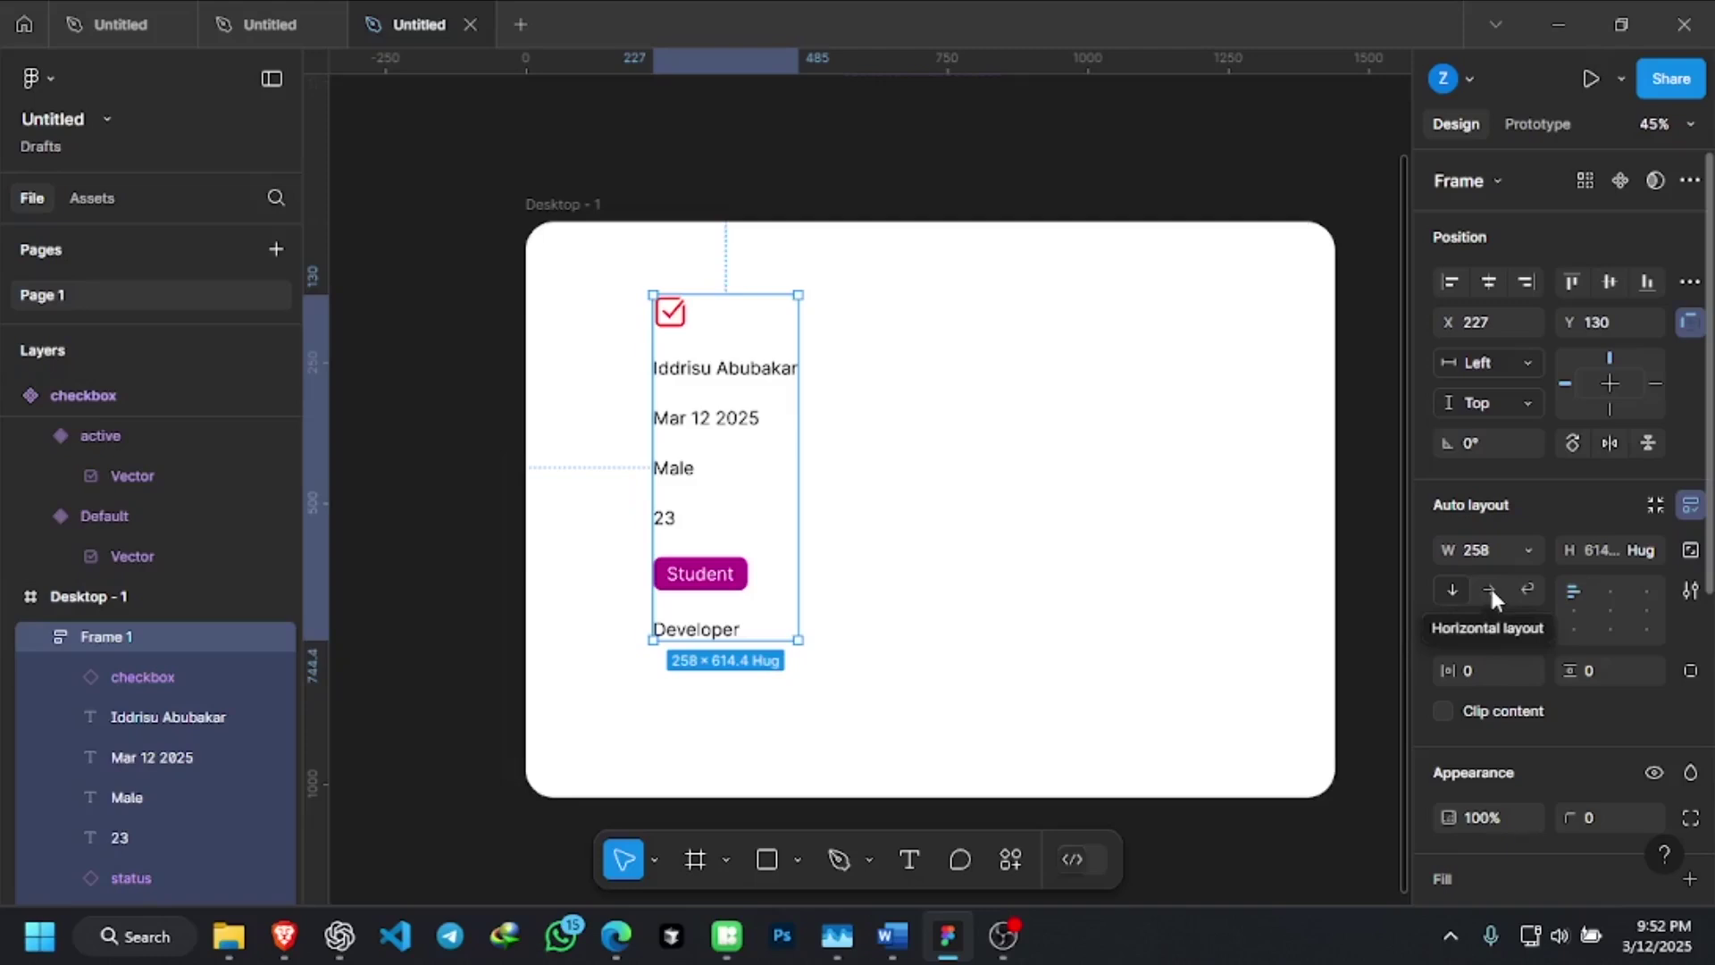
Switch Frame 1 to a horizontal row and check its Student, Male and Mar 12 2025 items
click(1489, 589)
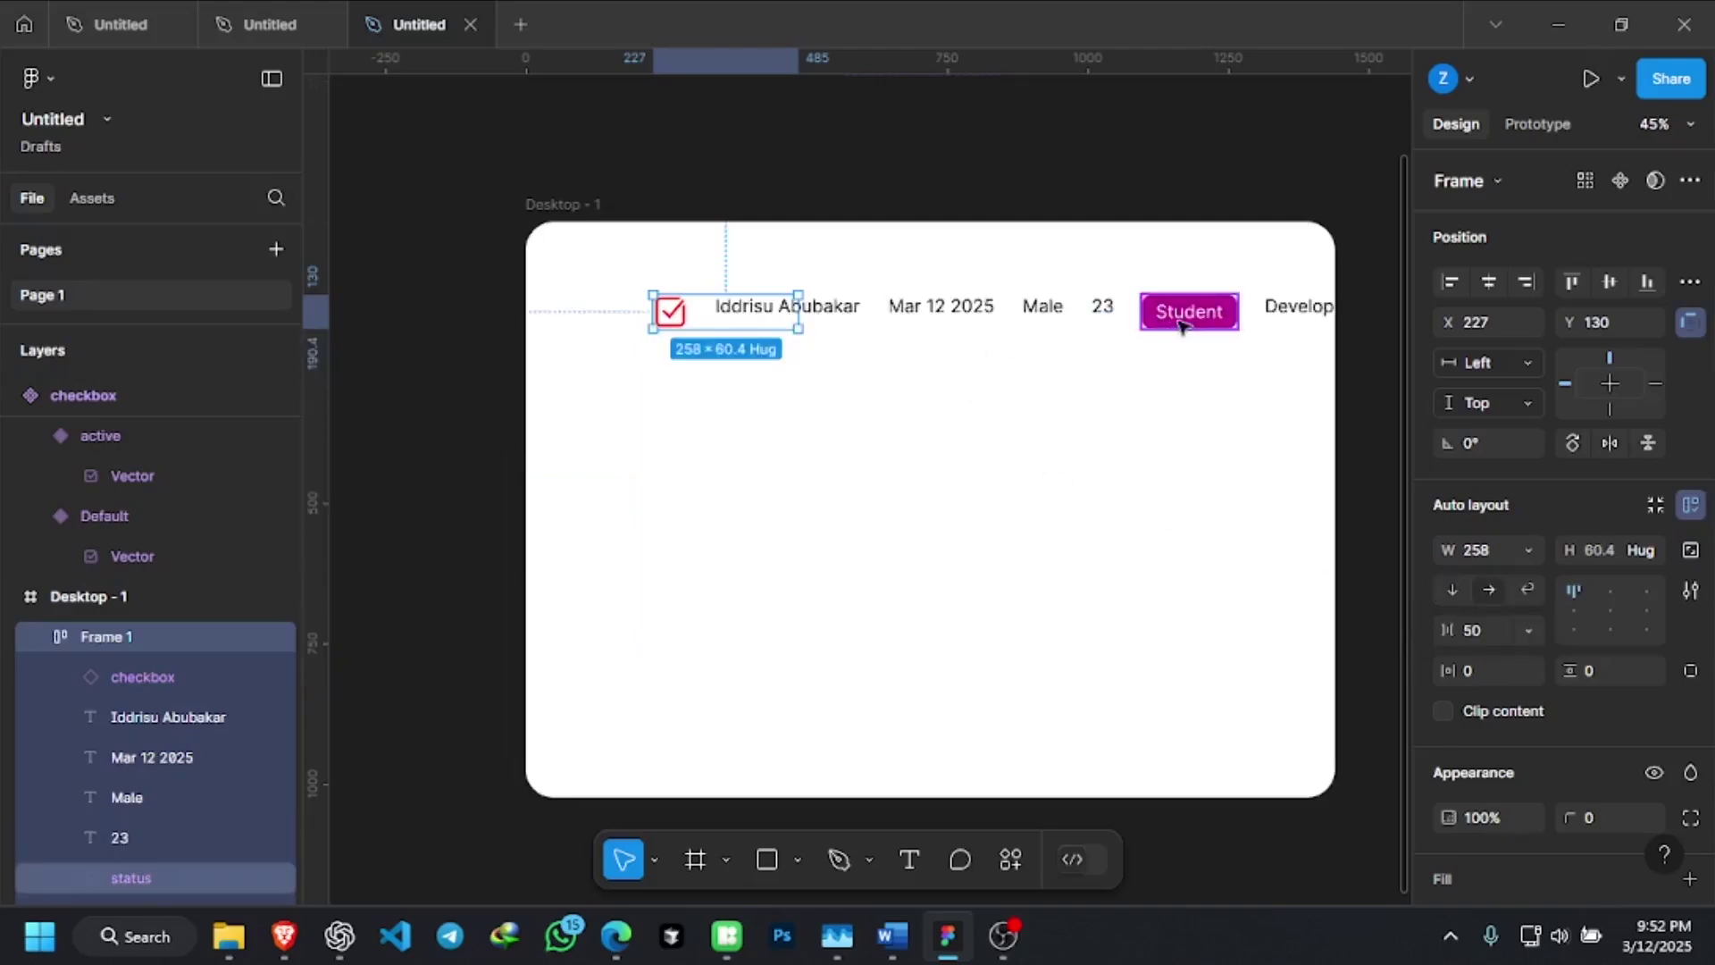
click(1181, 326)
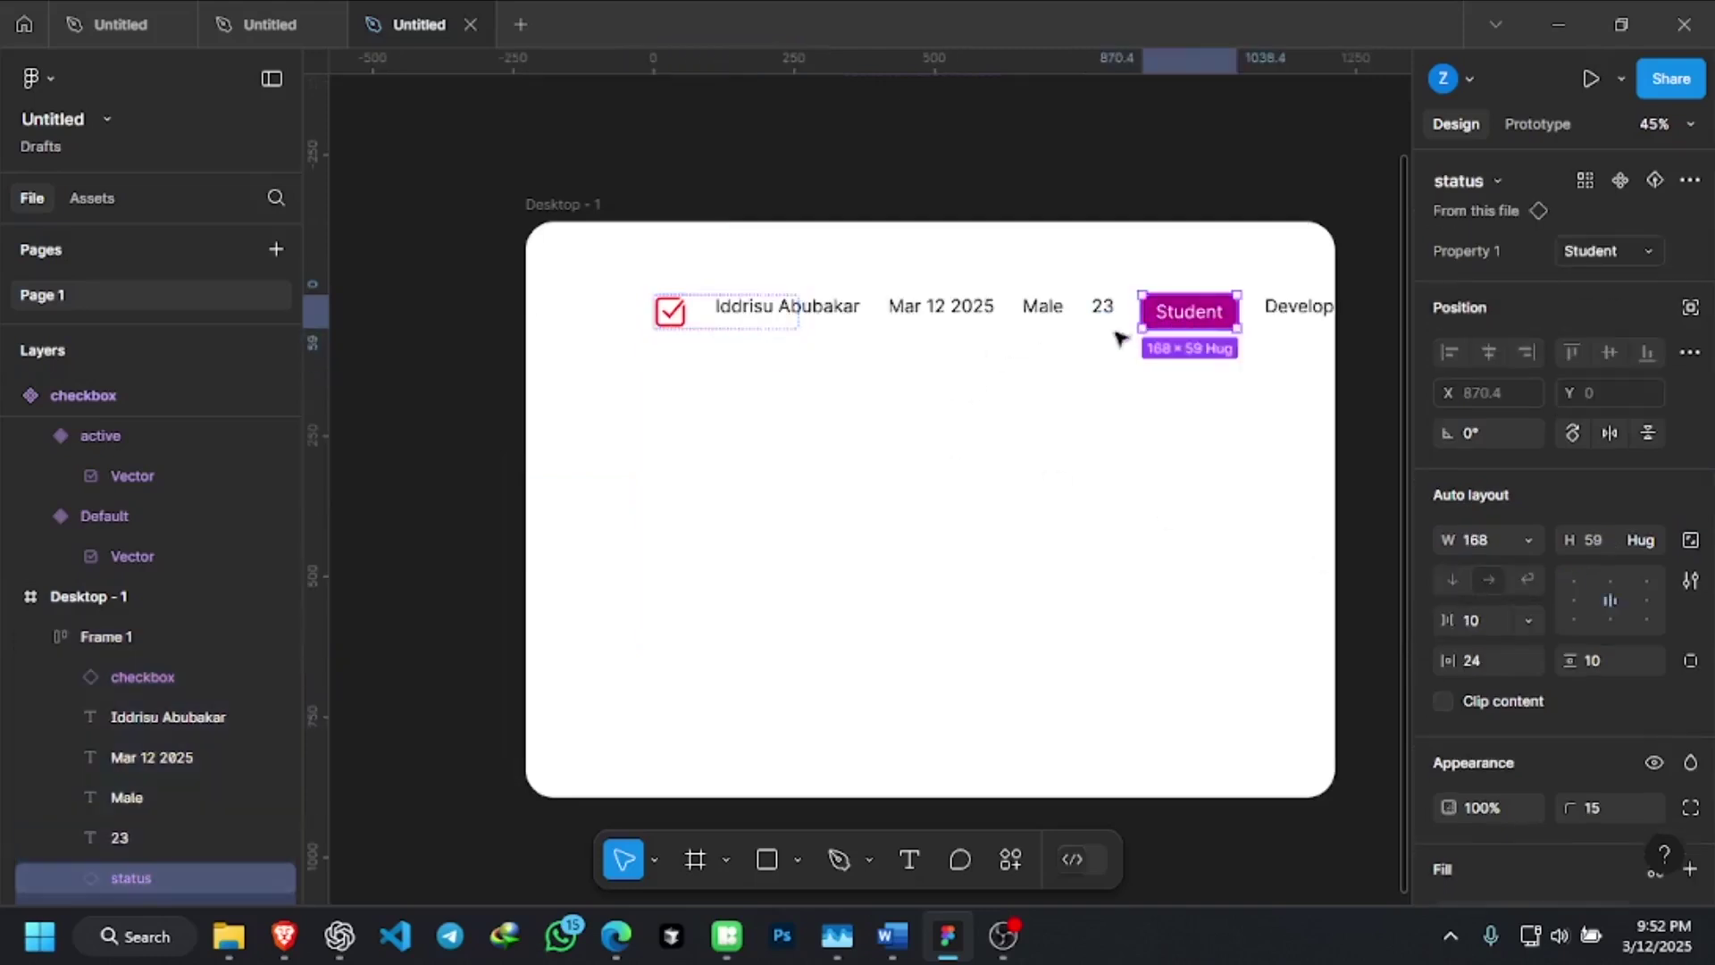
click(1152, 446)
click(1027, 306)
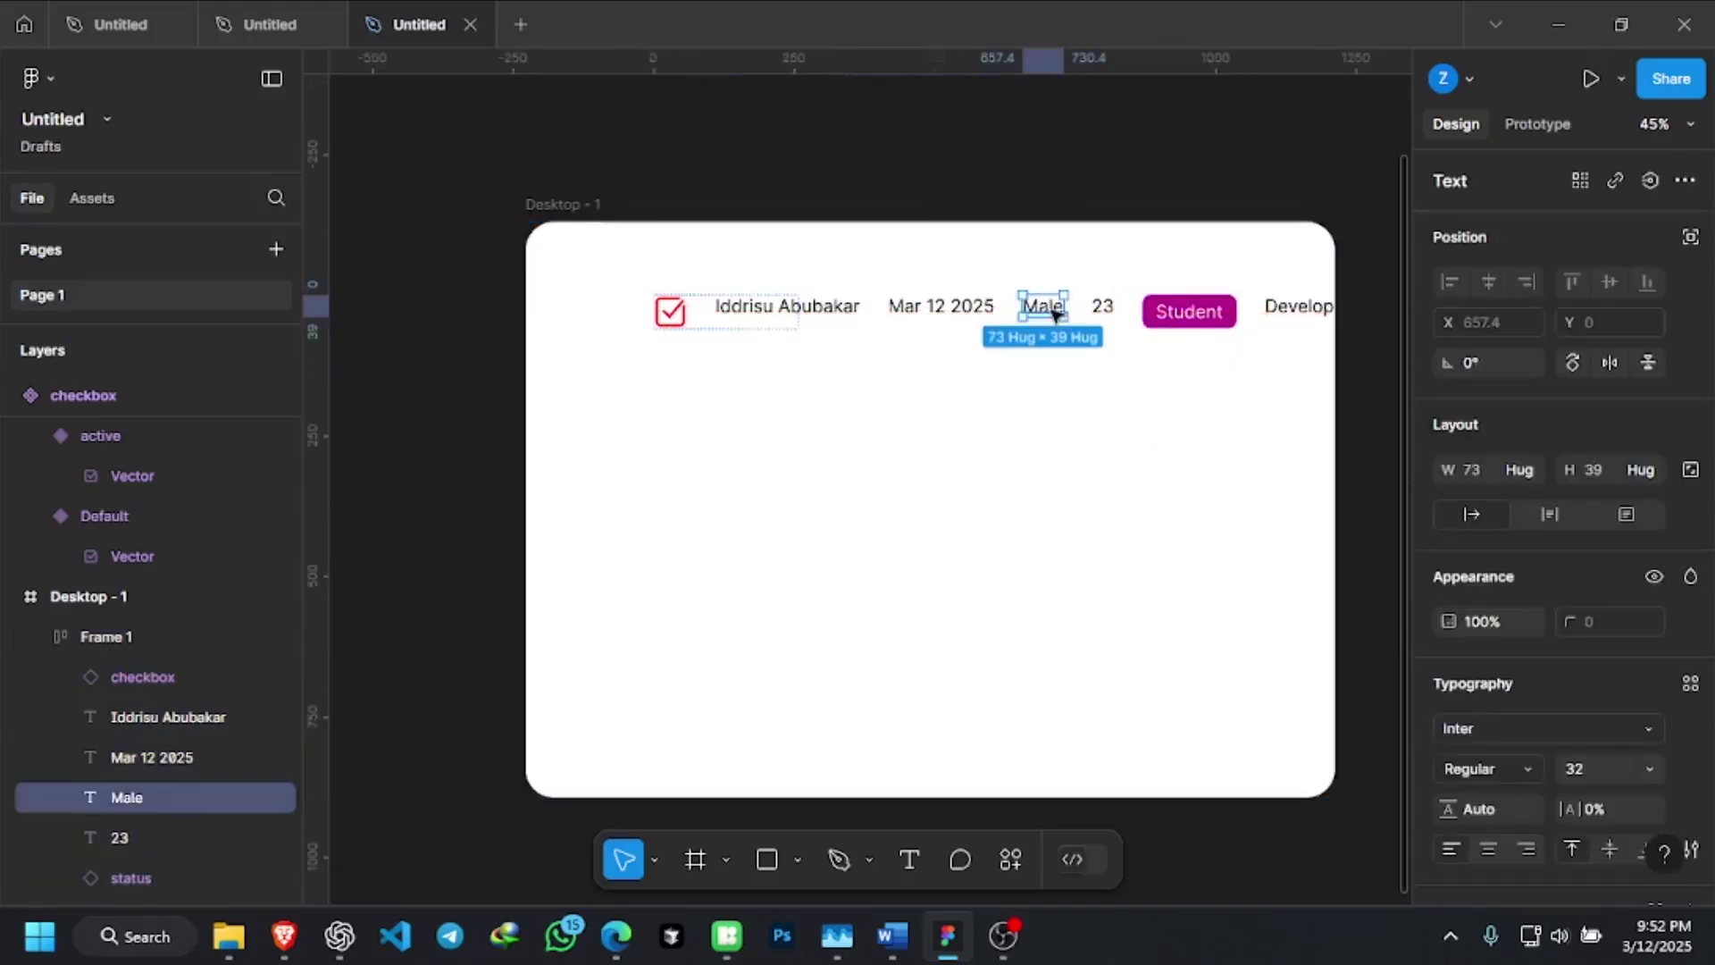
click(1133, 421)
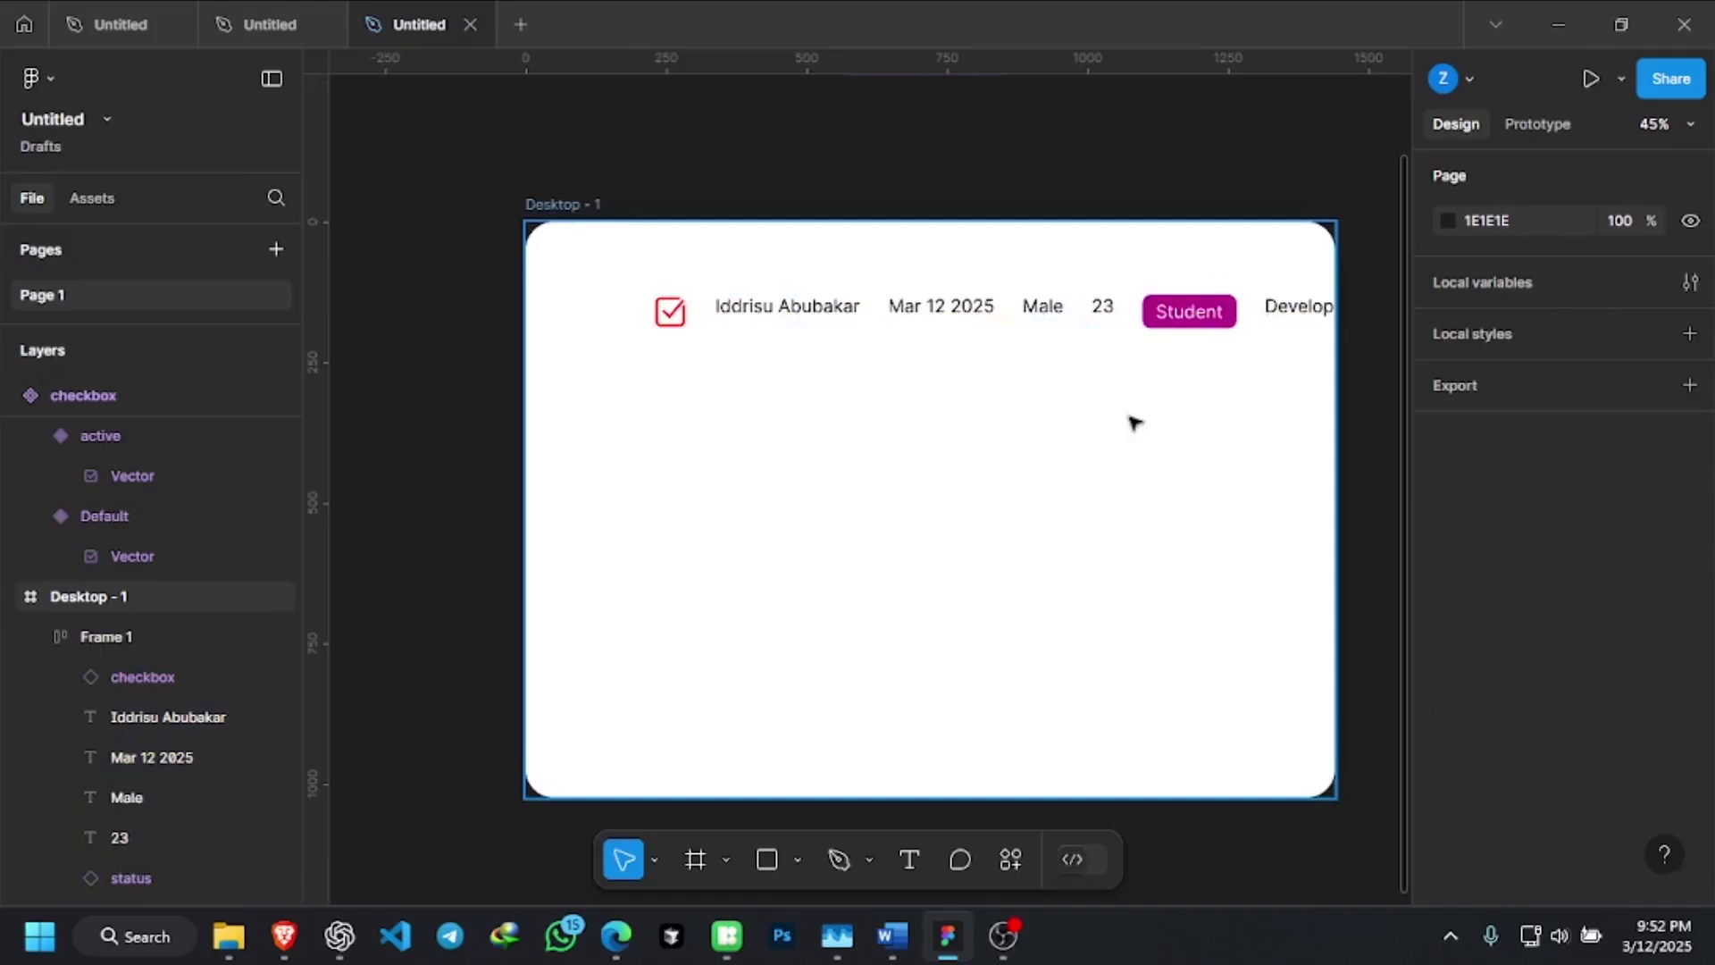
click(1041, 306)
click(924, 308)
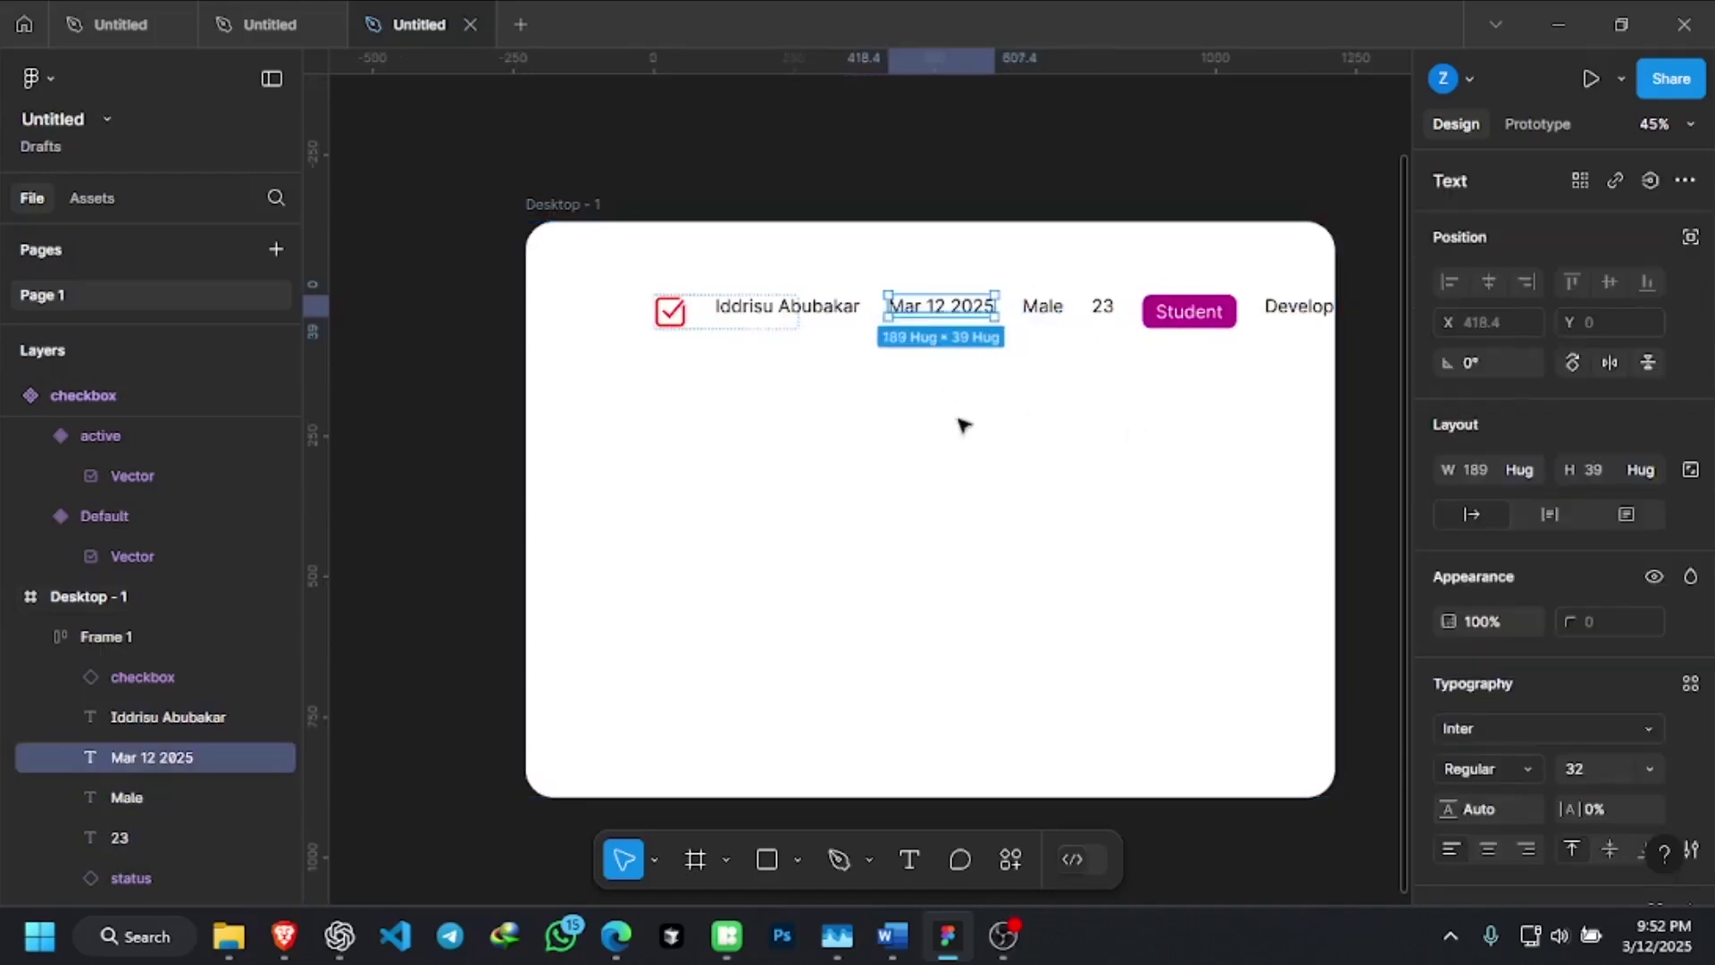
click(967, 439)
click(943, 315)
Drag the row down to about X 102, Y 233 inside Desktop - 1
click(818, 313)
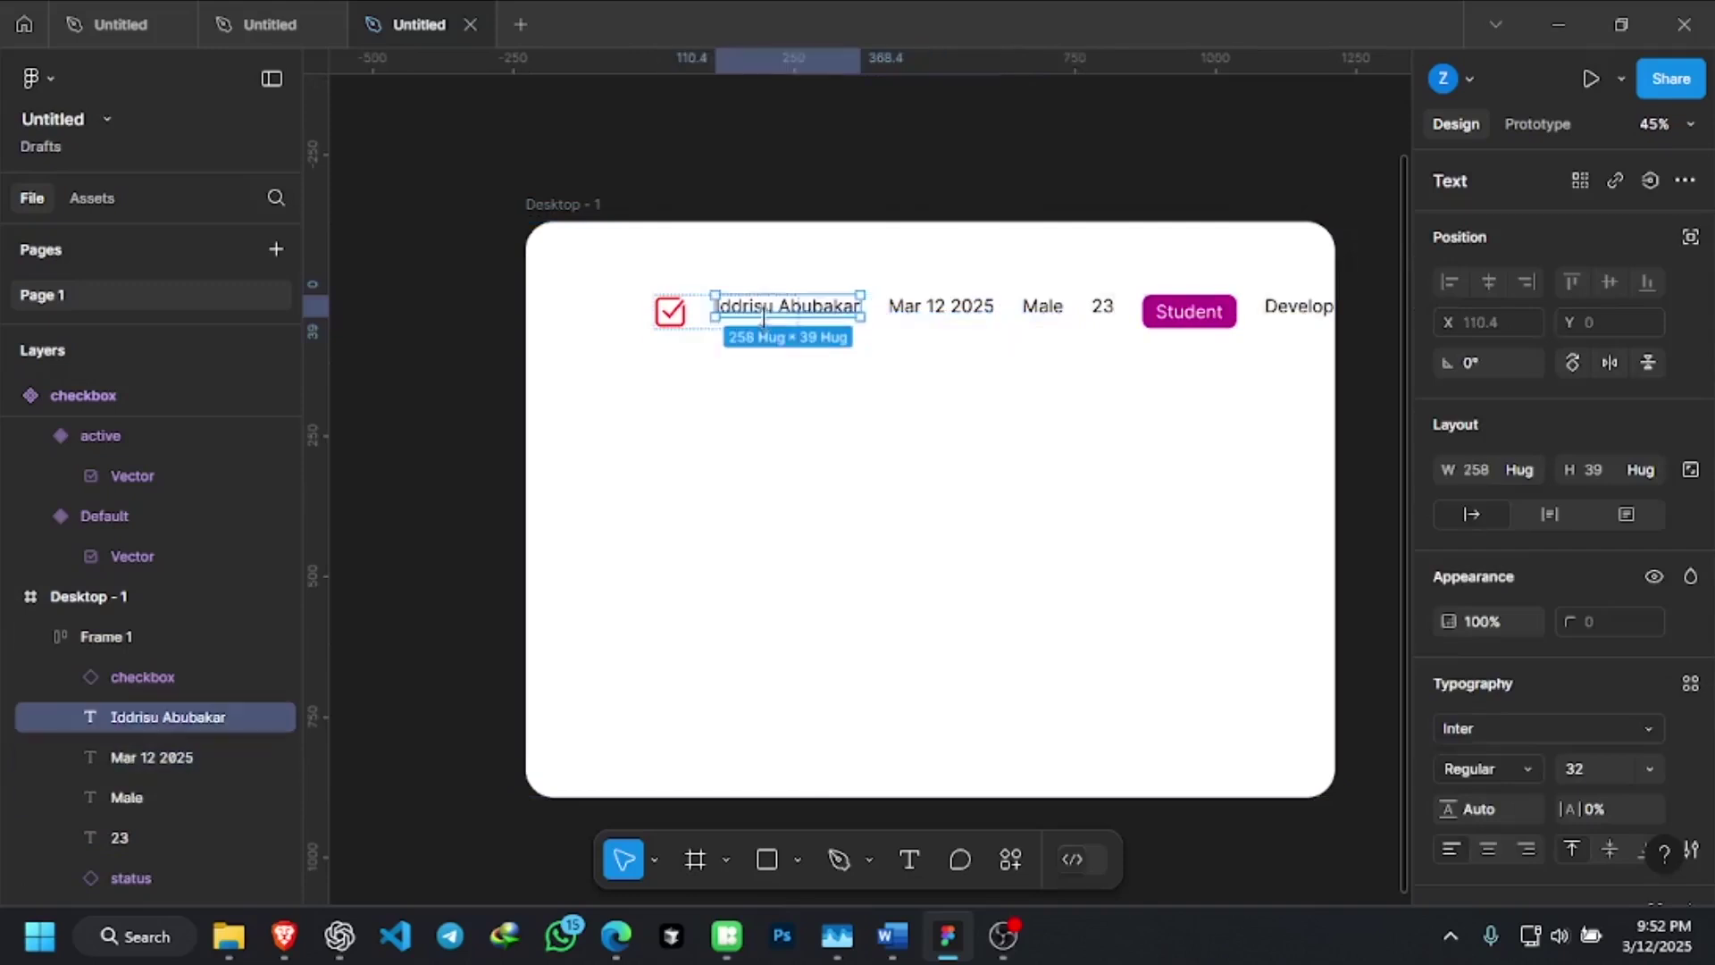
click(858, 463)
drag(676, 310, 607, 370)
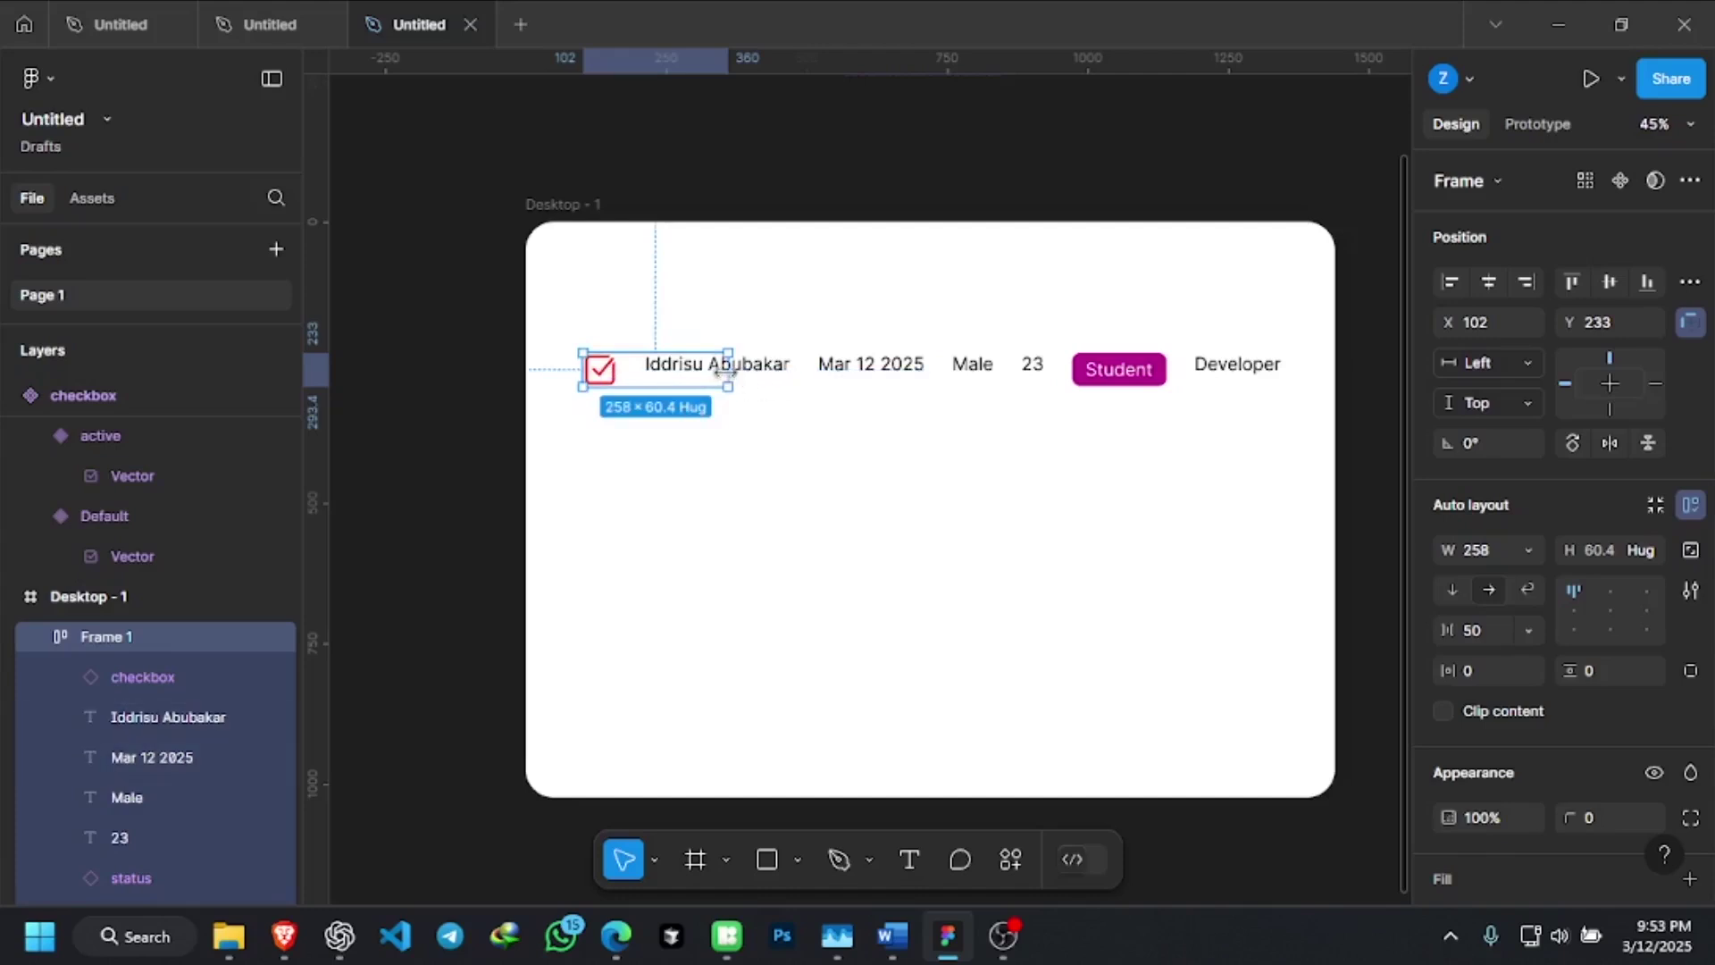
Widen the row frame to 1296 px and shift it left to X 46, Y 231
drag(728, 370, 1310, 385)
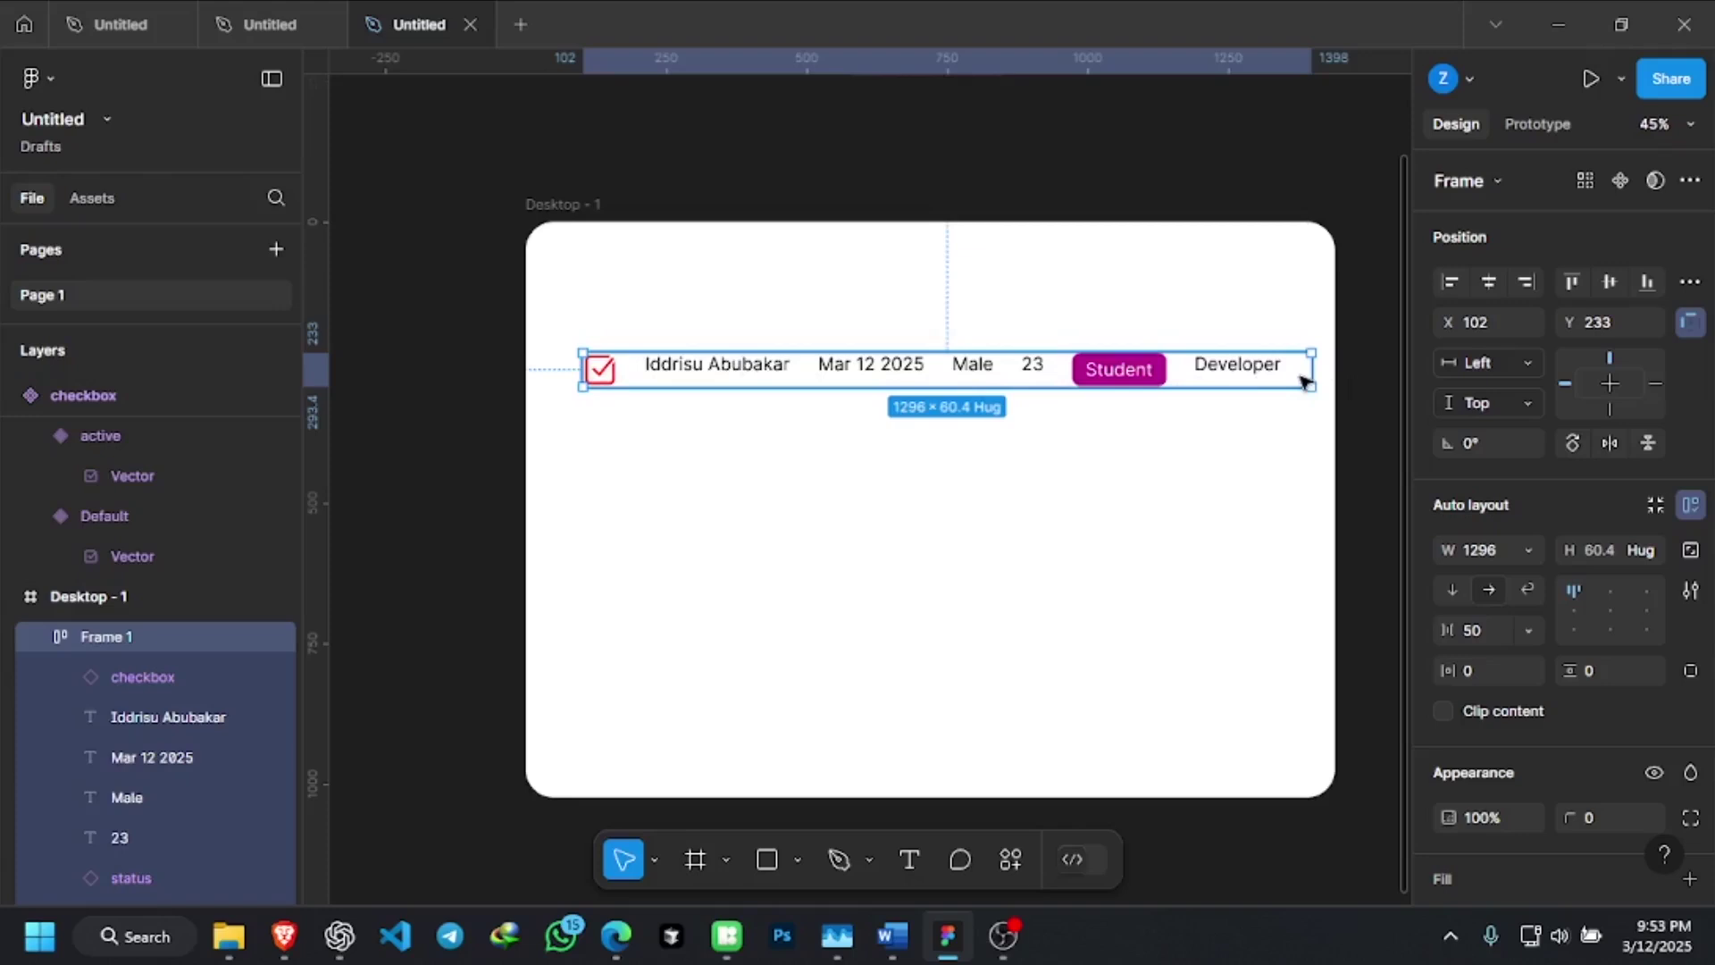
click(1118, 398)
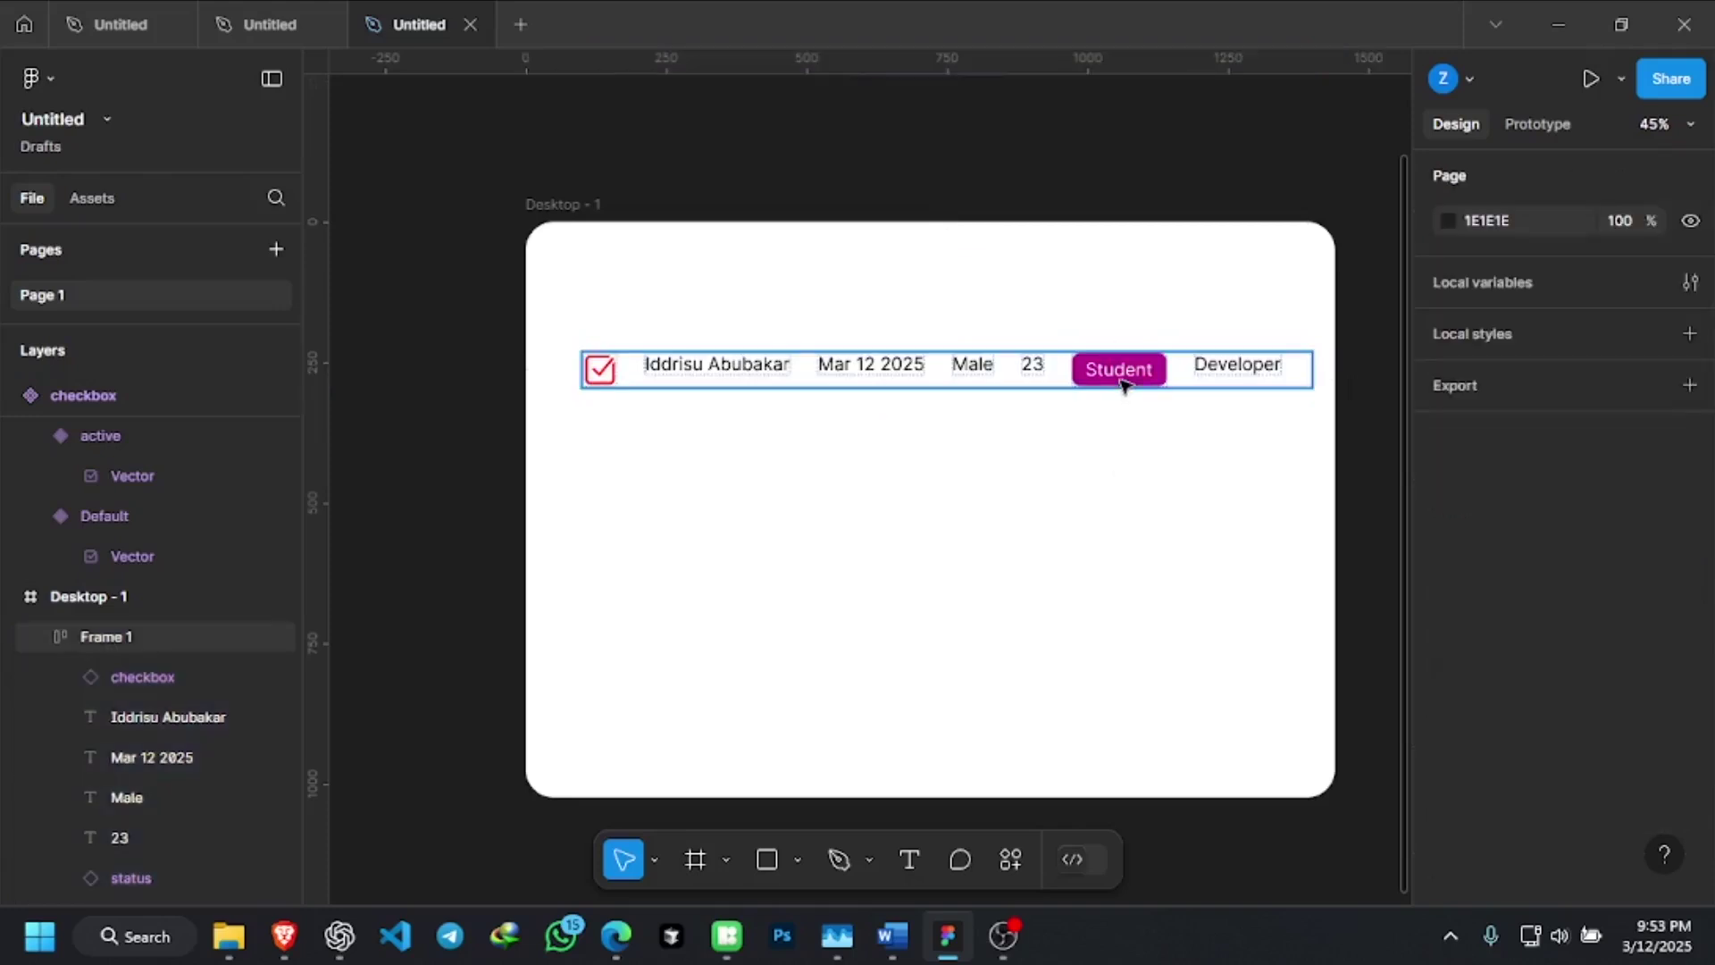
drag(1123, 384, 1091, 382)
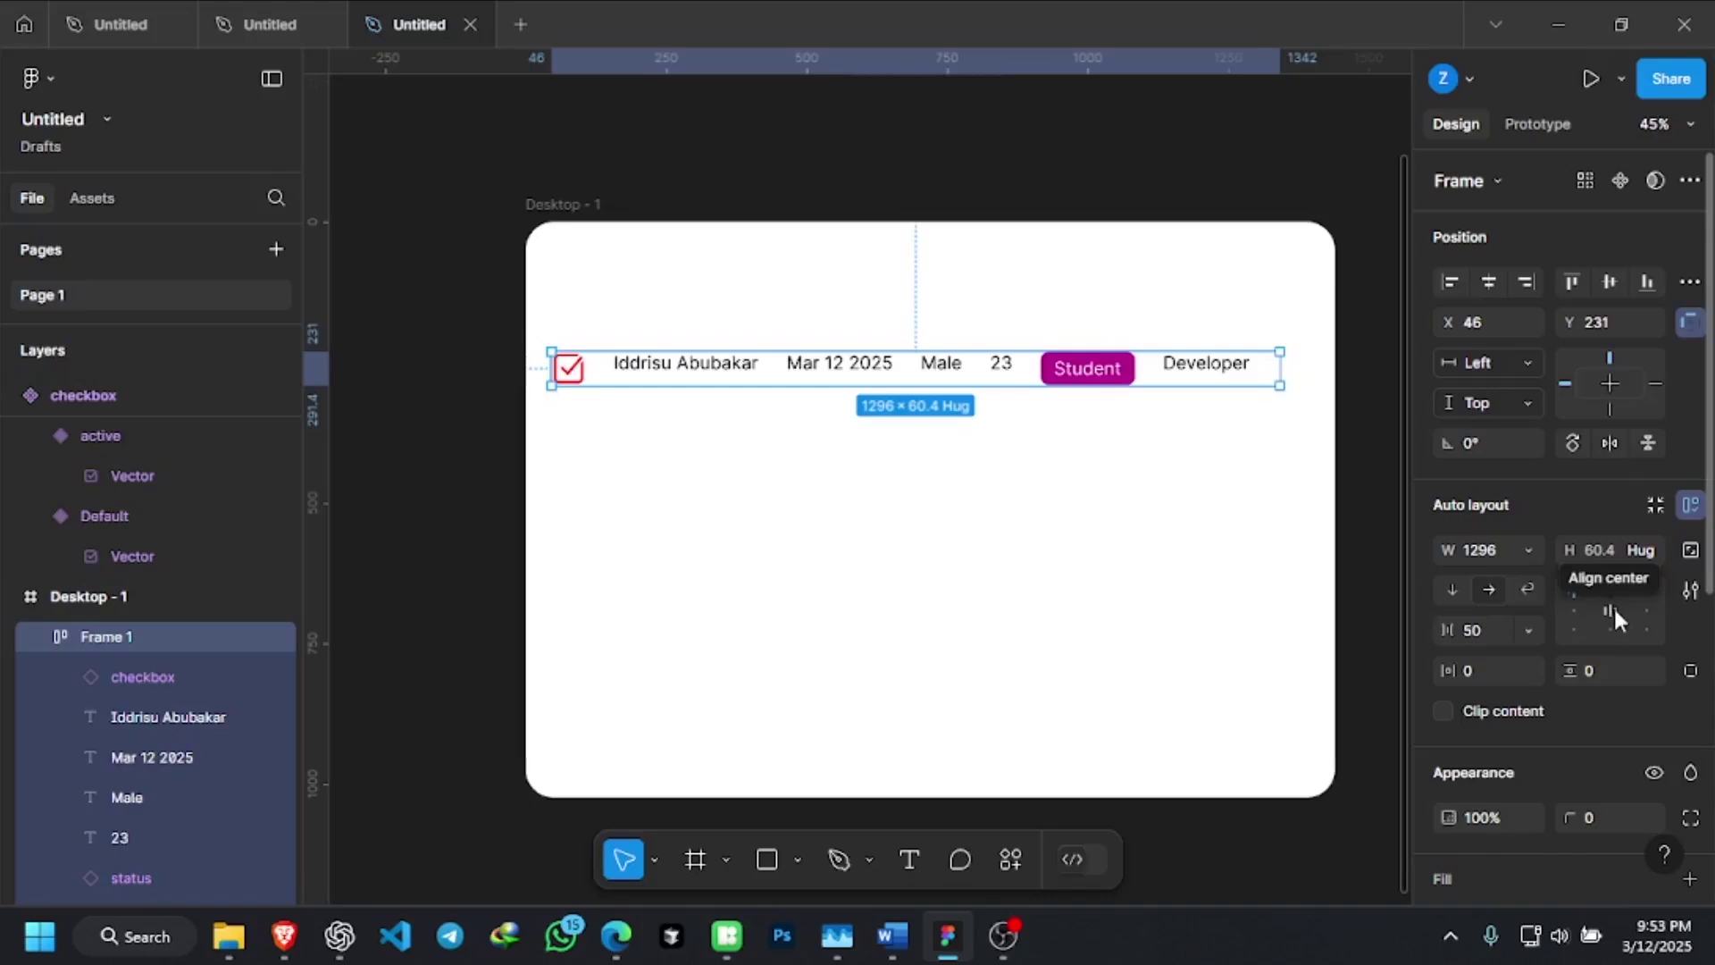
Centre-align Frame 1's items using the Auto layout alignment grid
click(1613, 610)
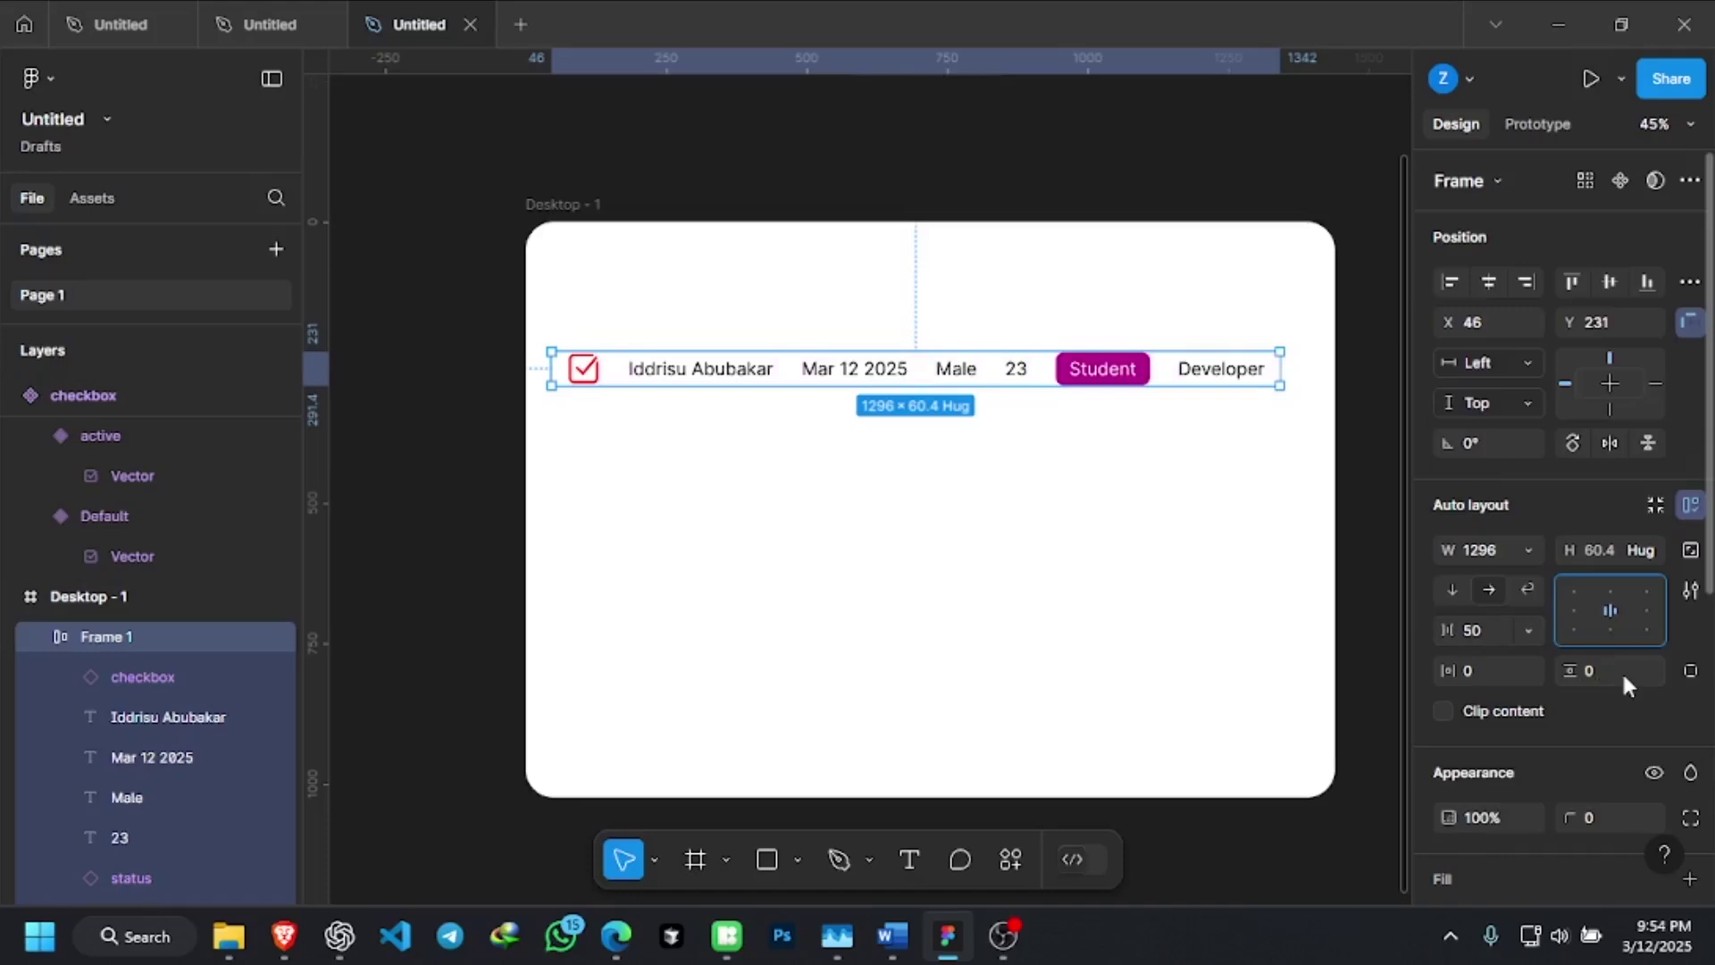
scroll(1623, 679, down, 2)
click(1076, 418)
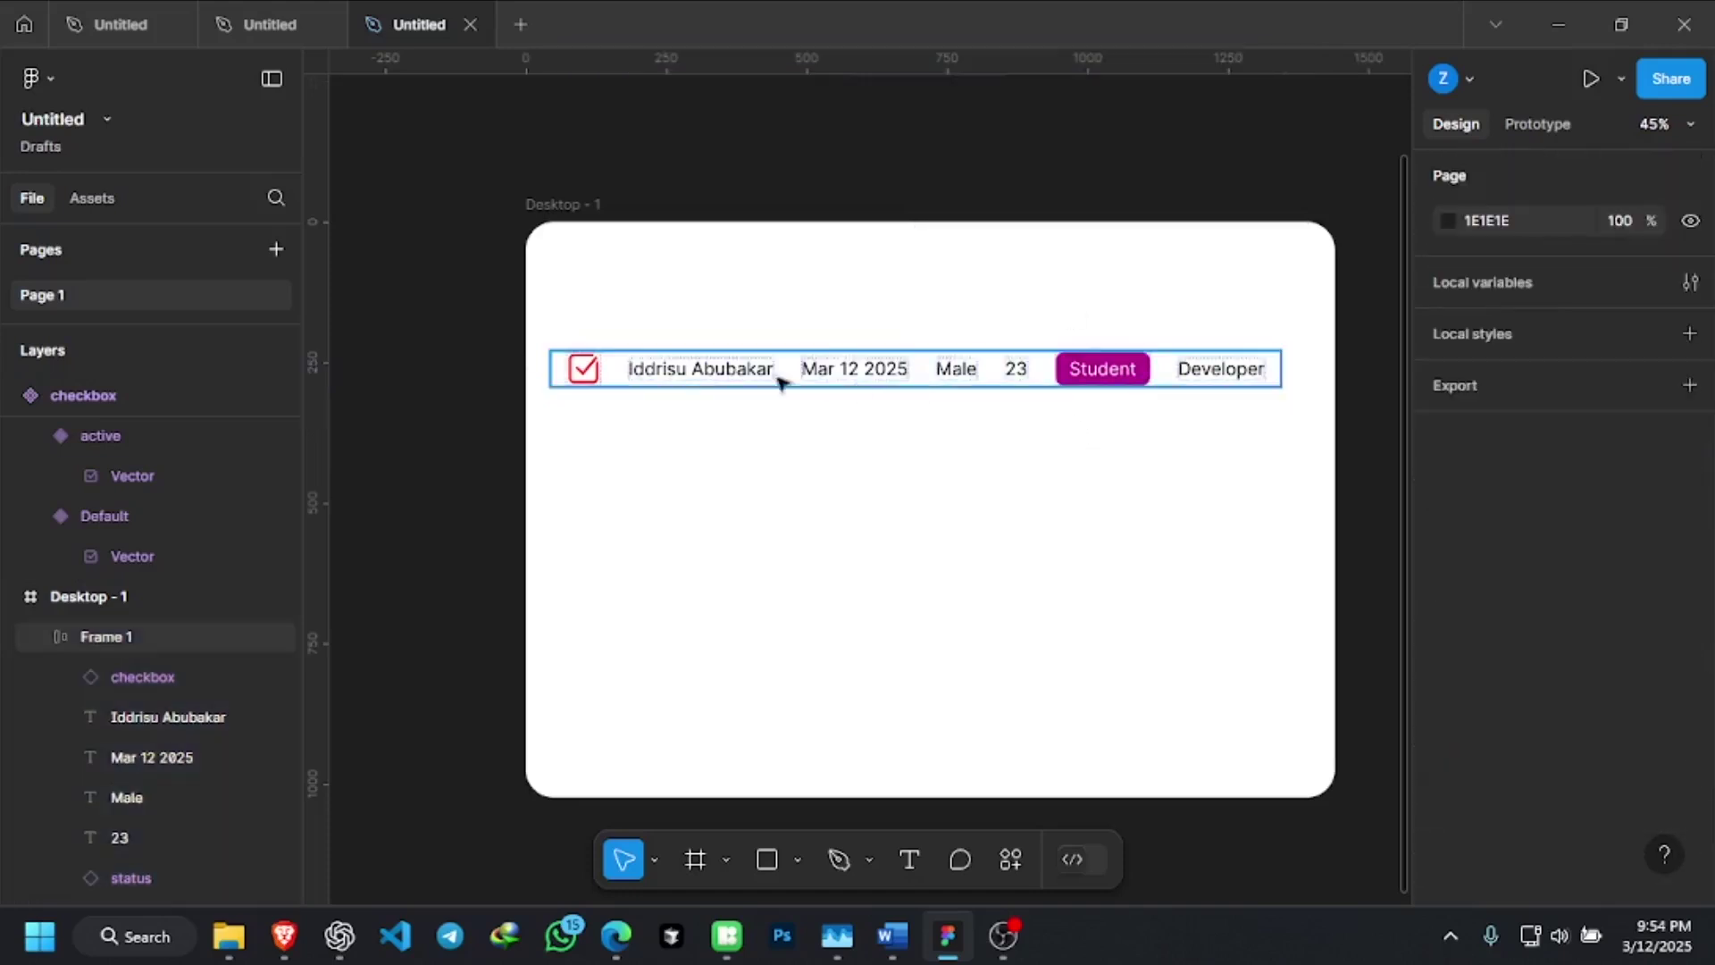
click(938, 384)
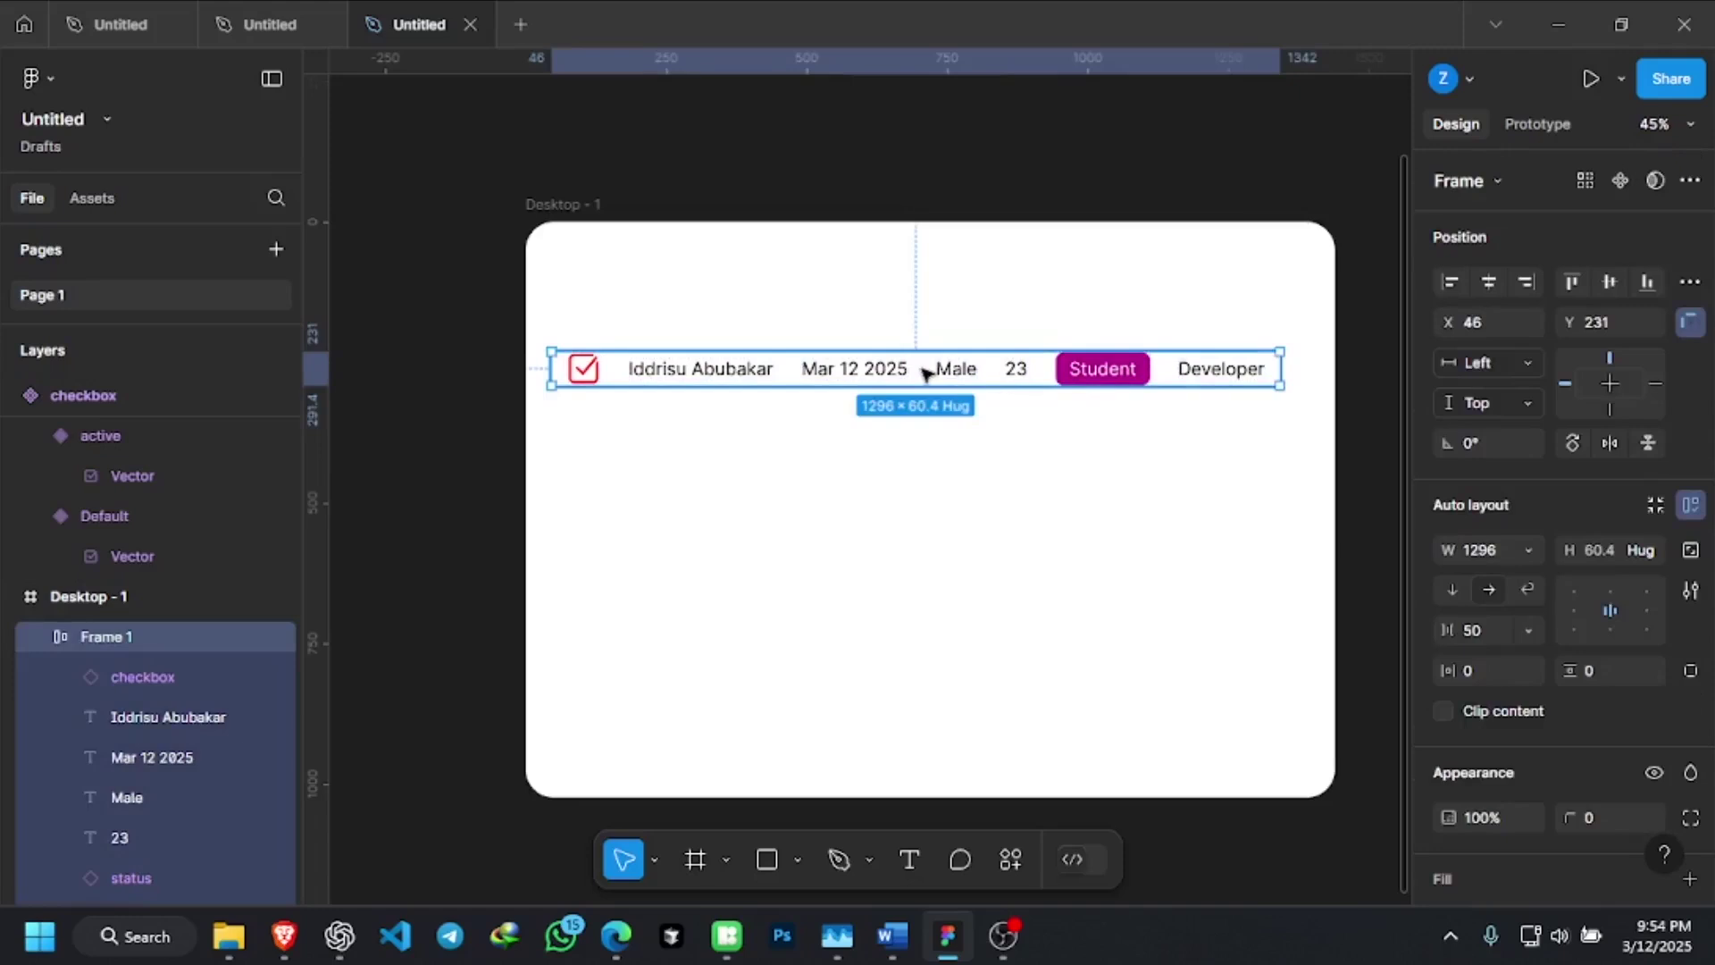
click(977, 444)
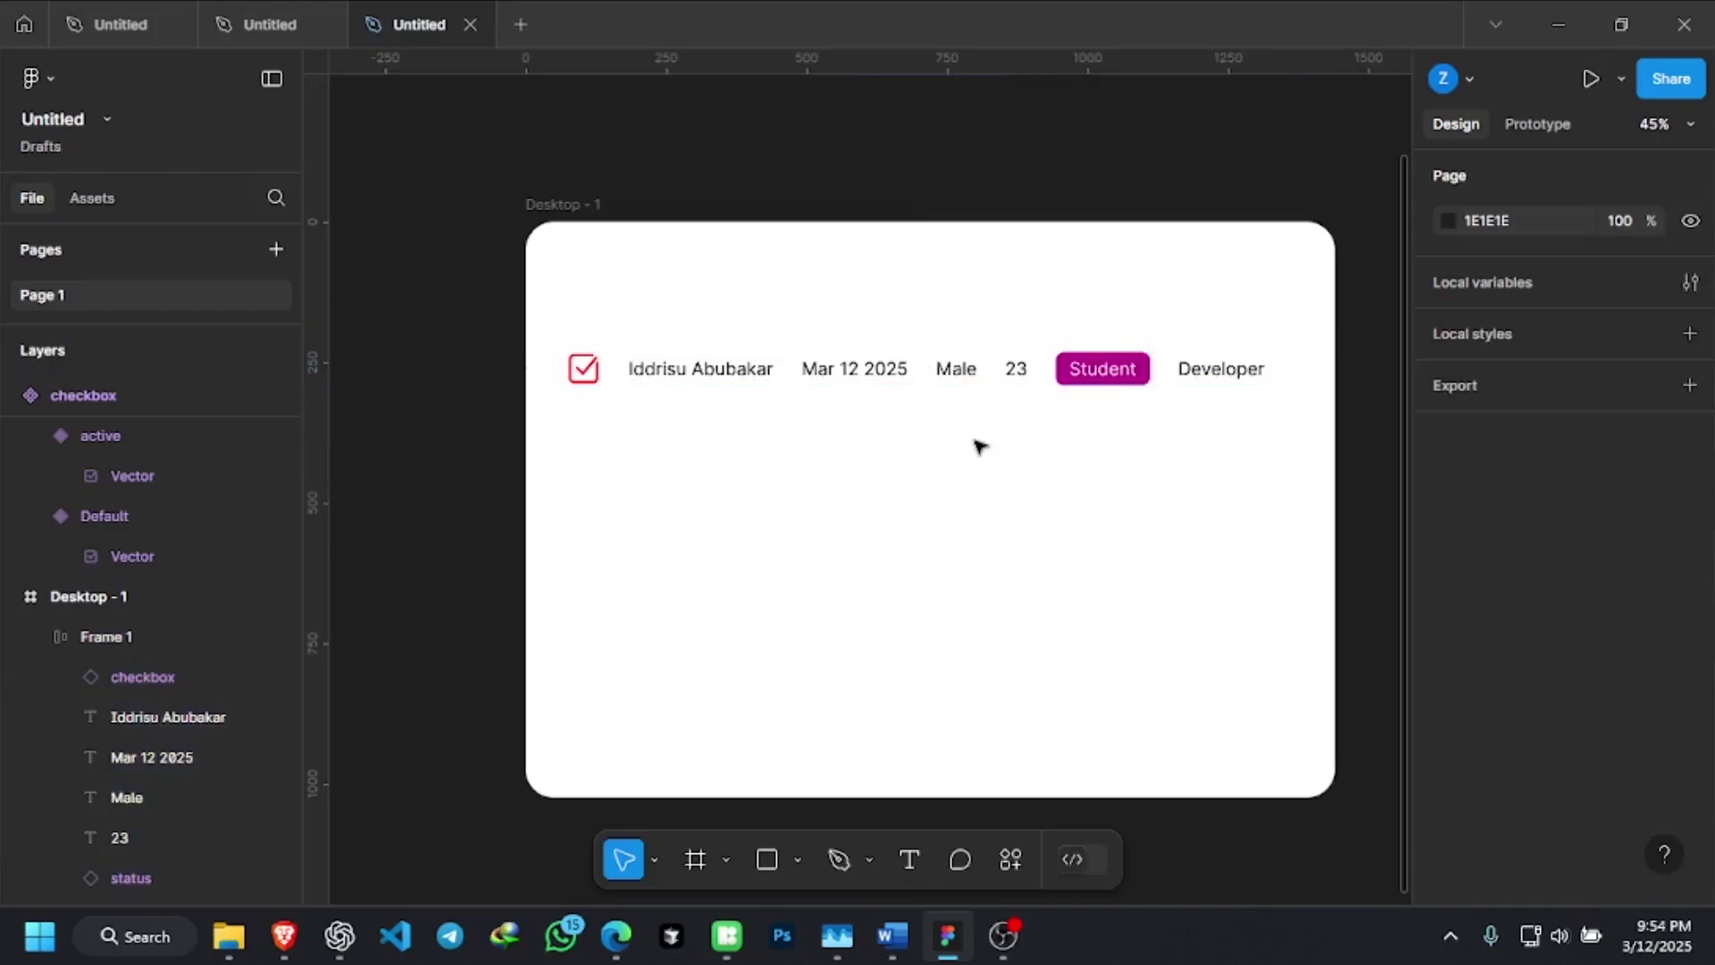
click(1032, 381)
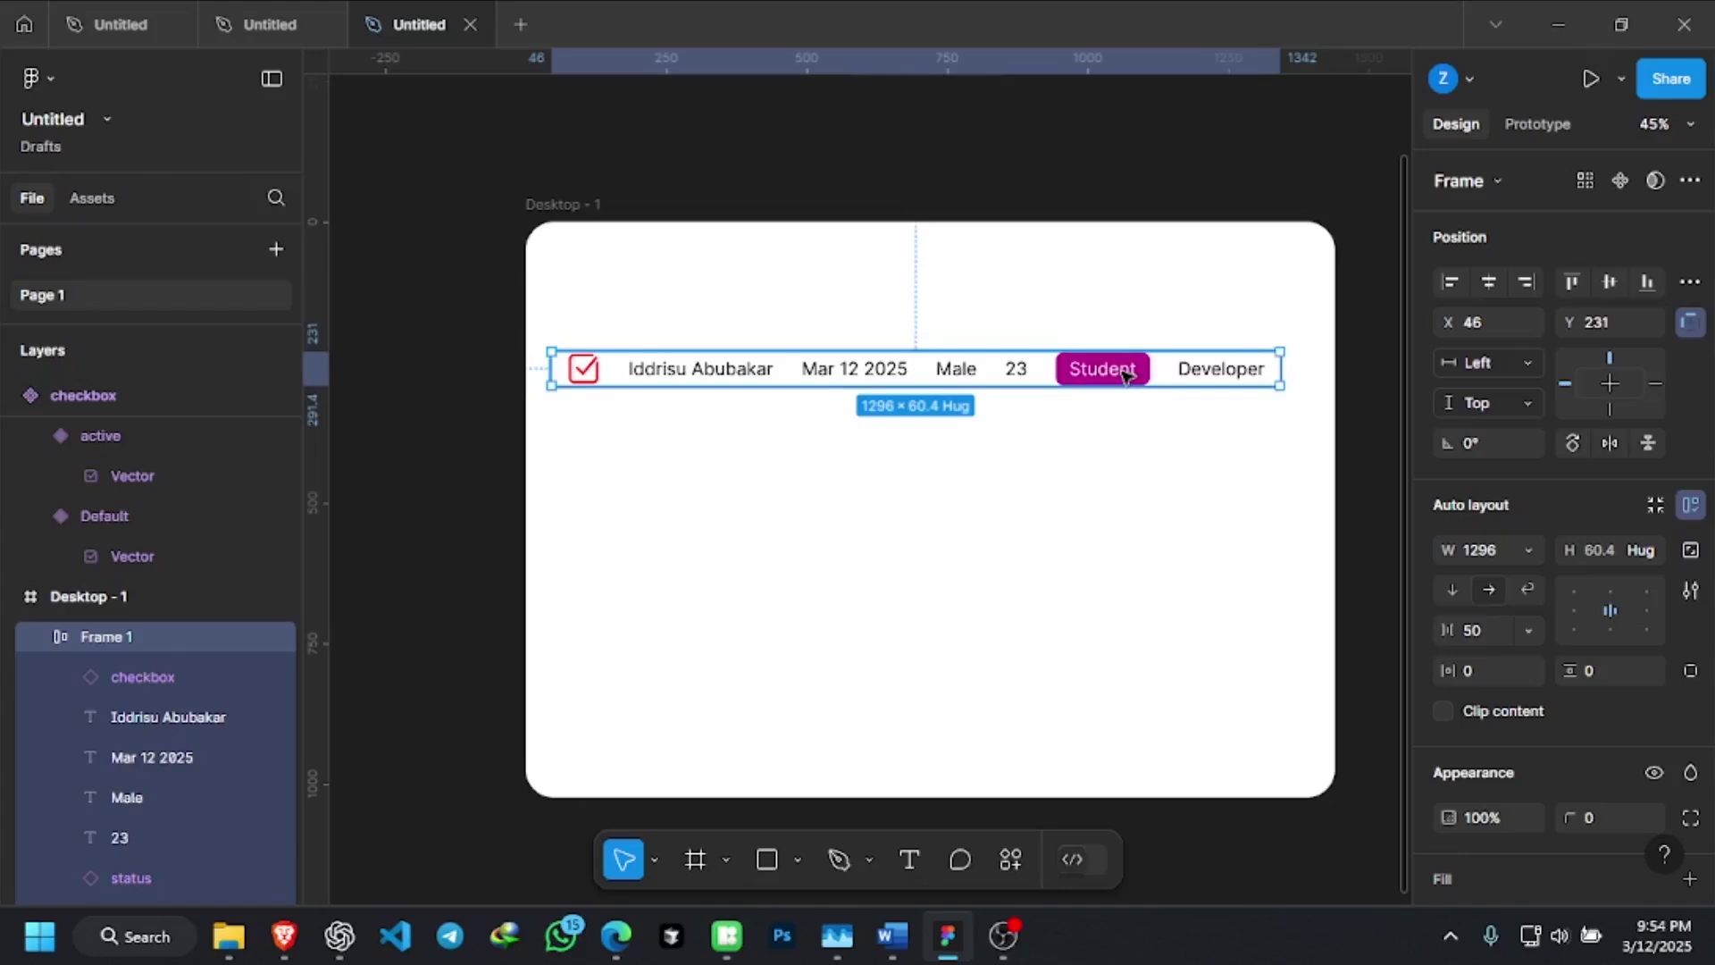
scroll(1583, 566, down, 5)
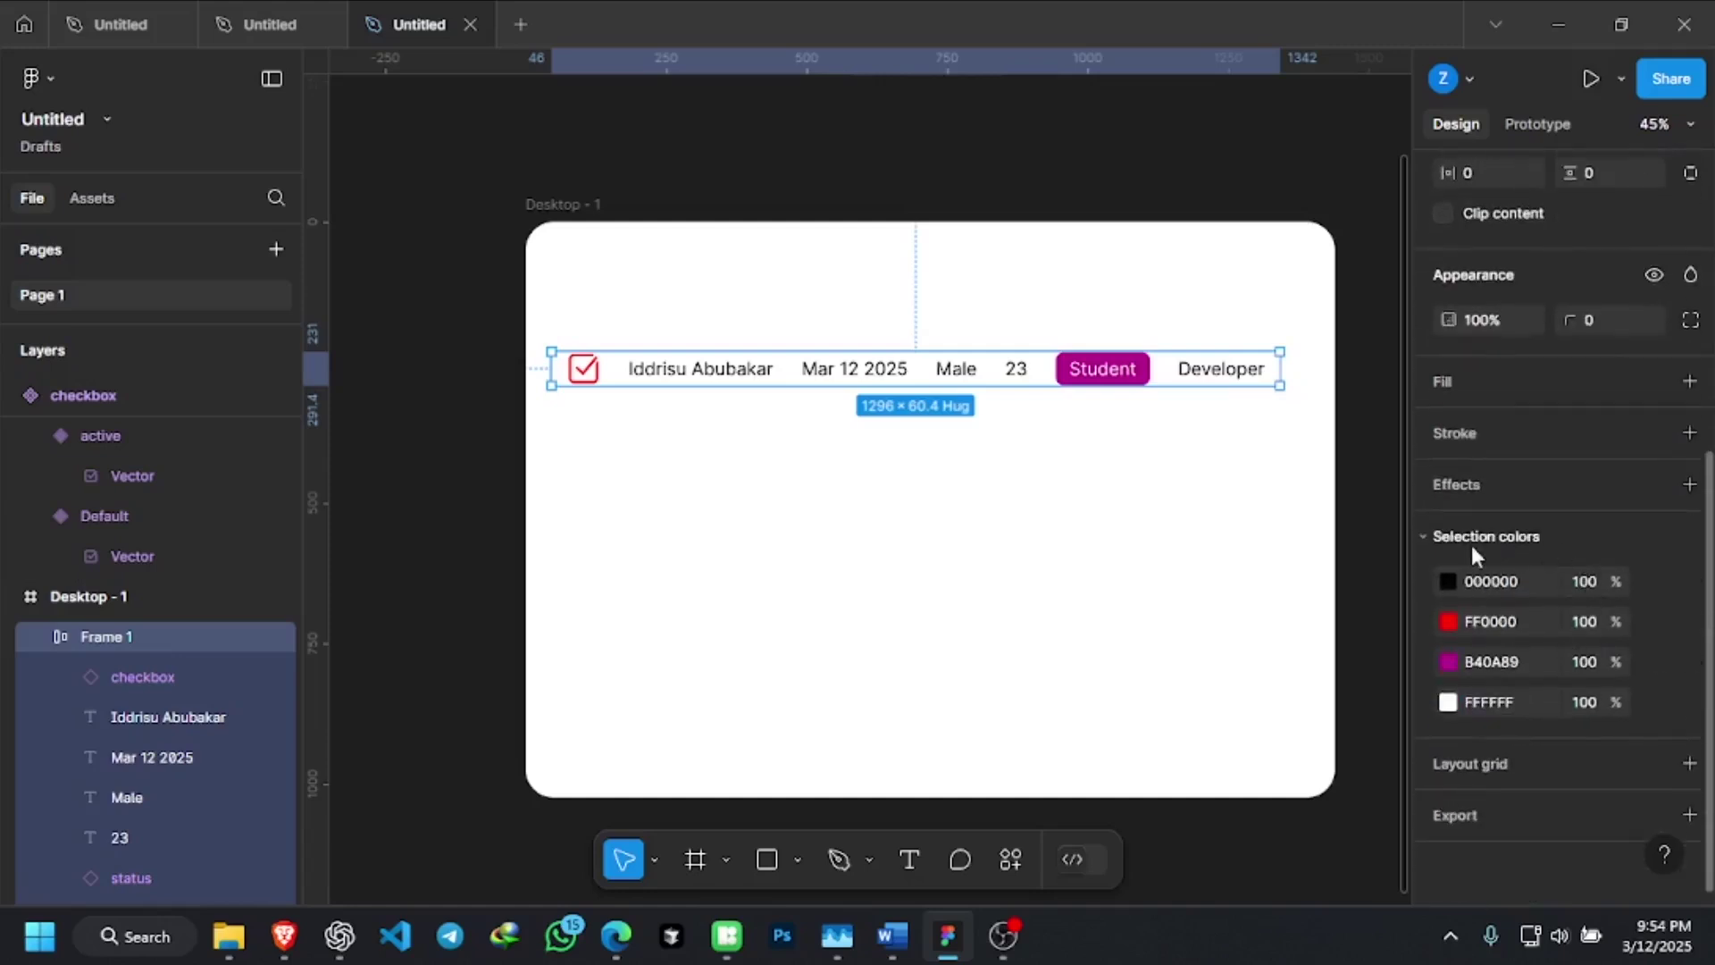
Change the row's white FFFFFF content colour to grey C0C0C0
click(1447, 703)
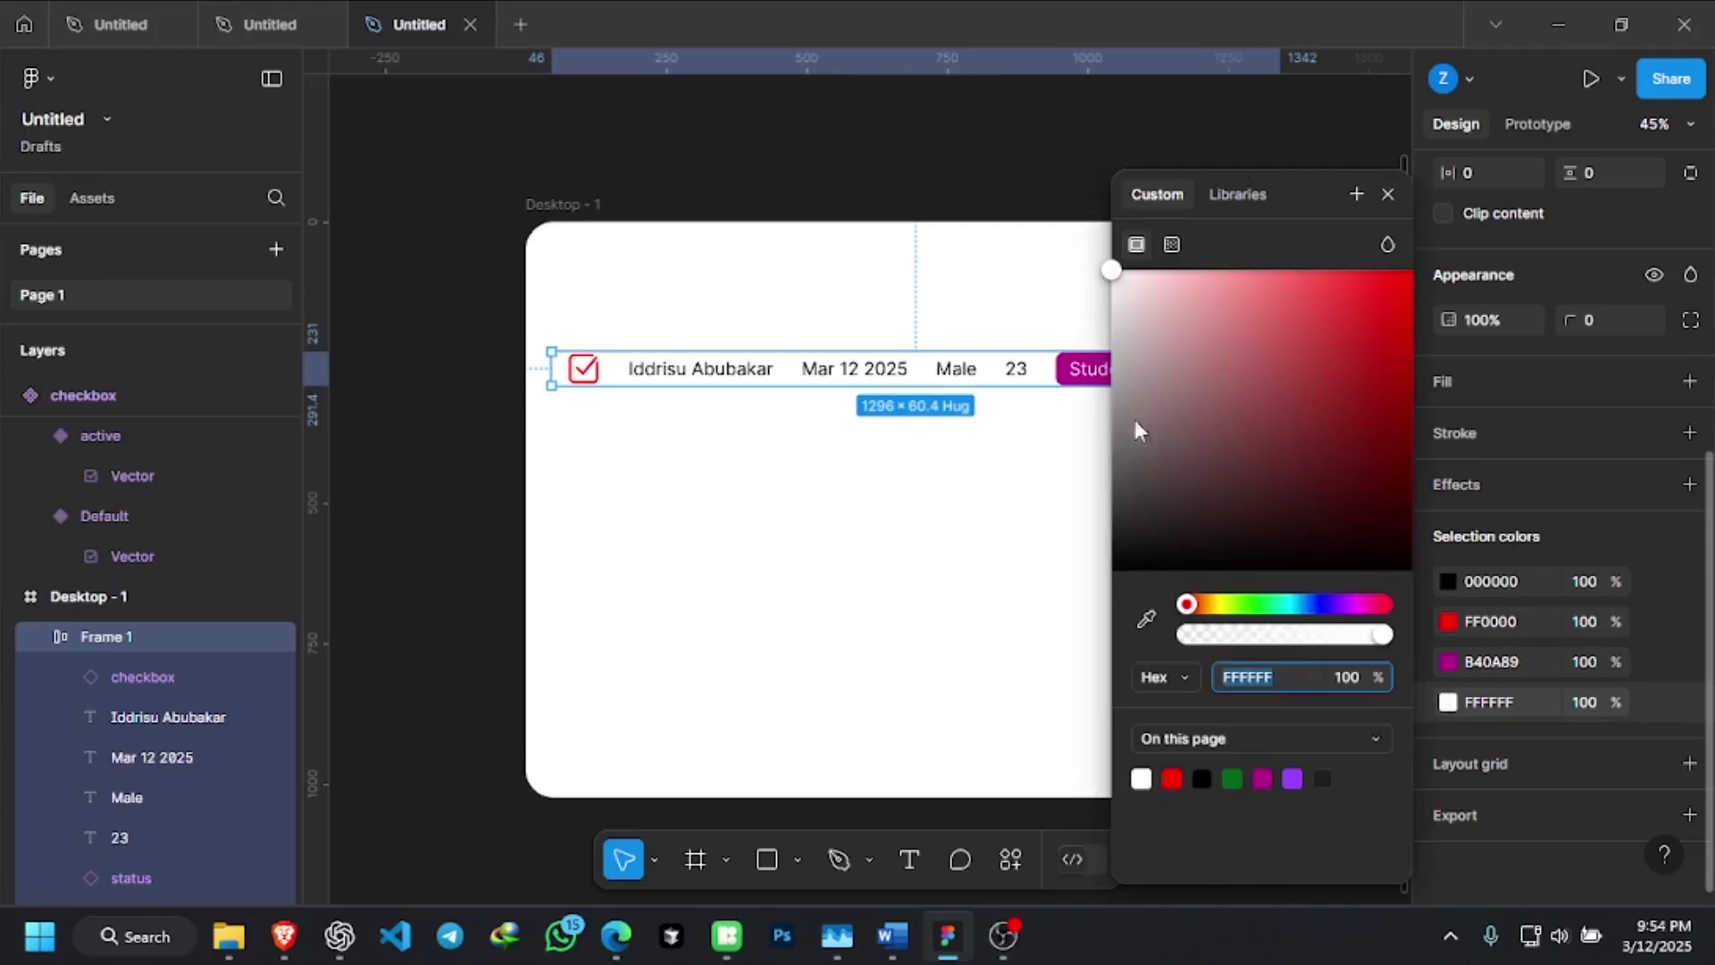
click(1123, 318)
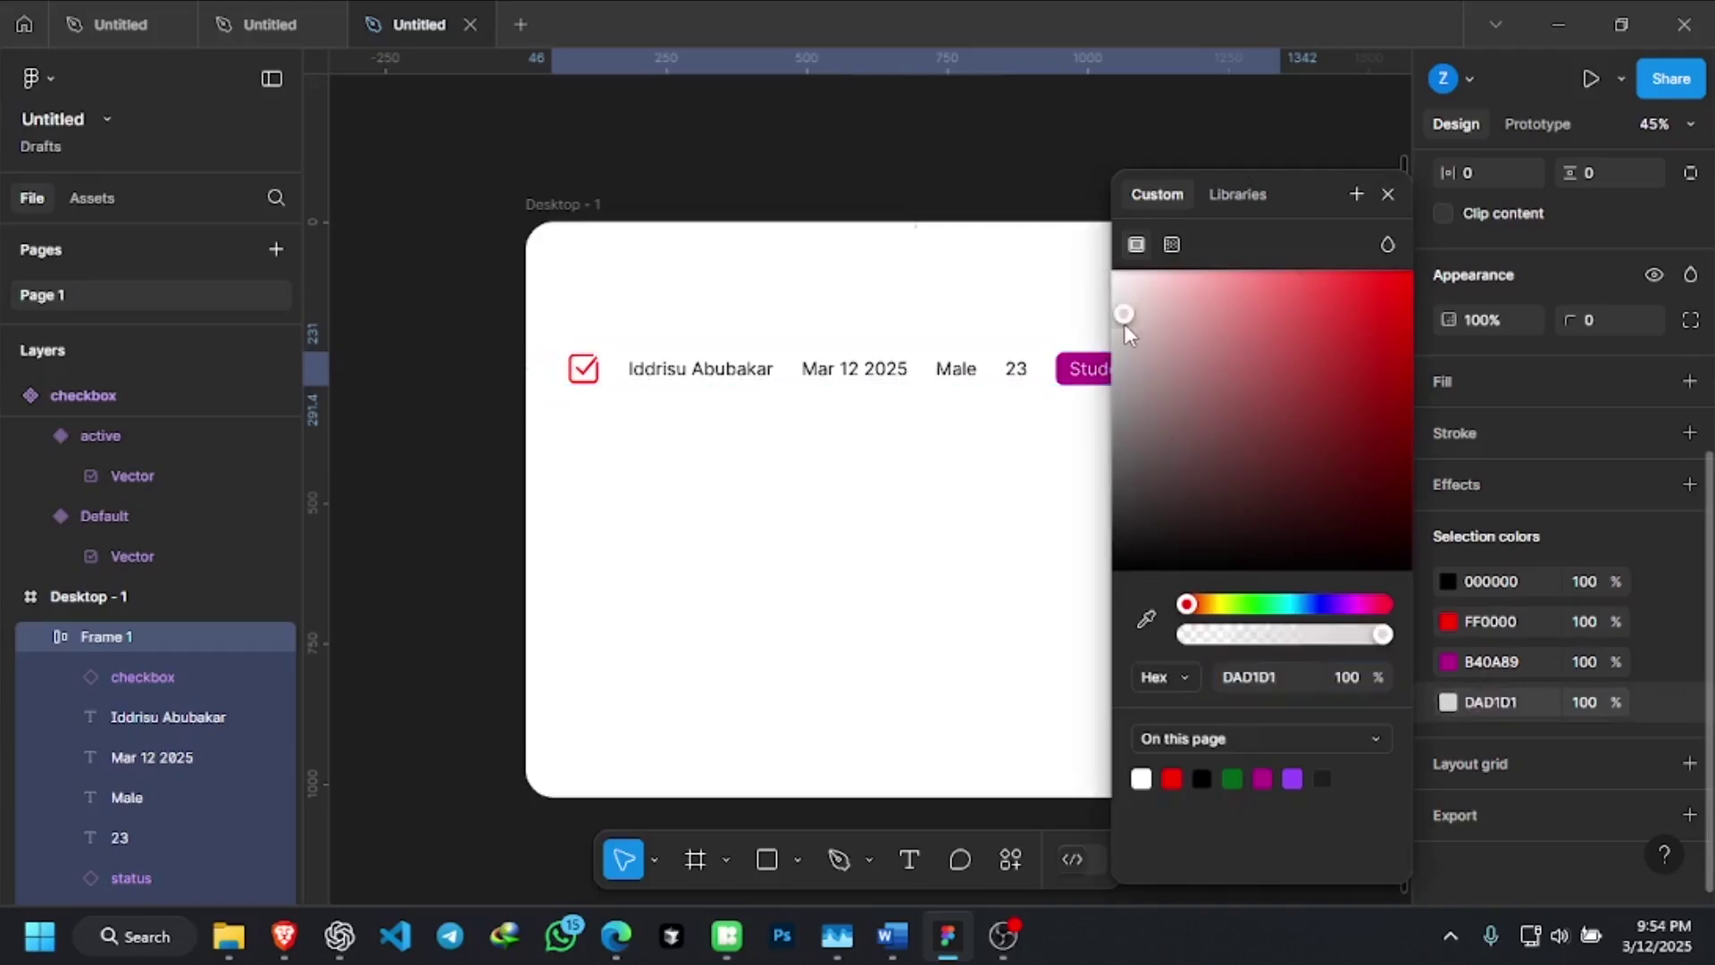
drag(1118, 328, 1125, 340)
click(1045, 625)
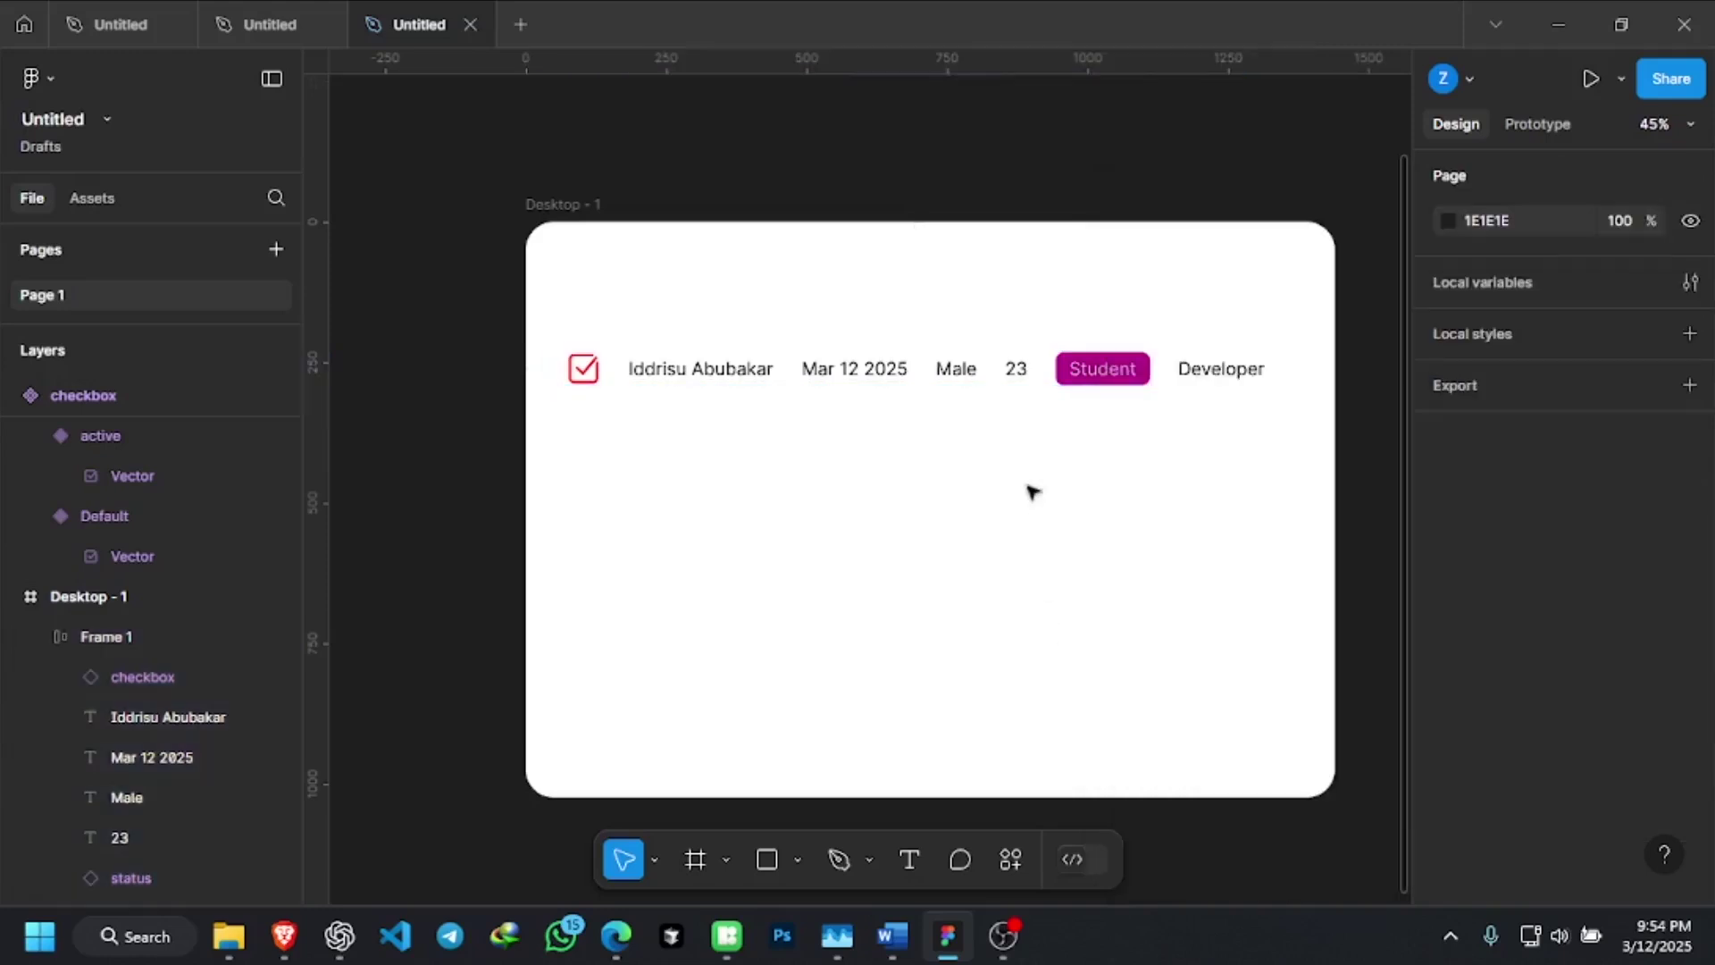
Lighten the C0C0C0 content colour to near-white FEF7F7
click(841, 379)
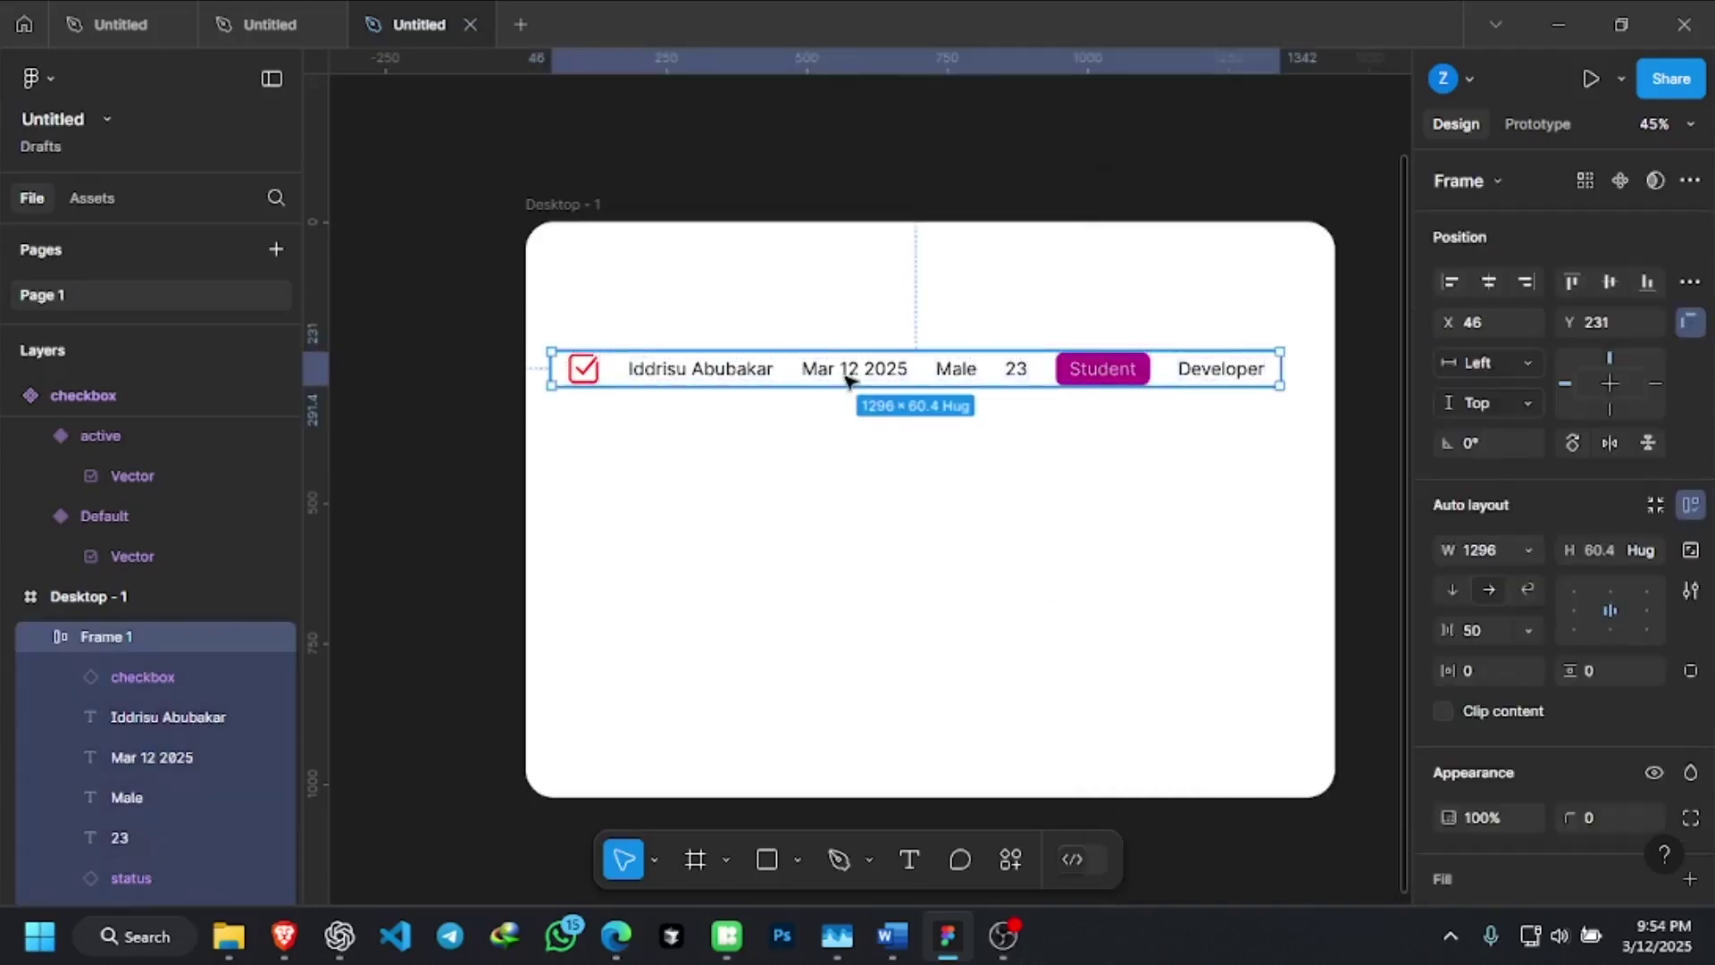
scroll(1571, 706, down, 3)
scroll(1558, 670, down, 2)
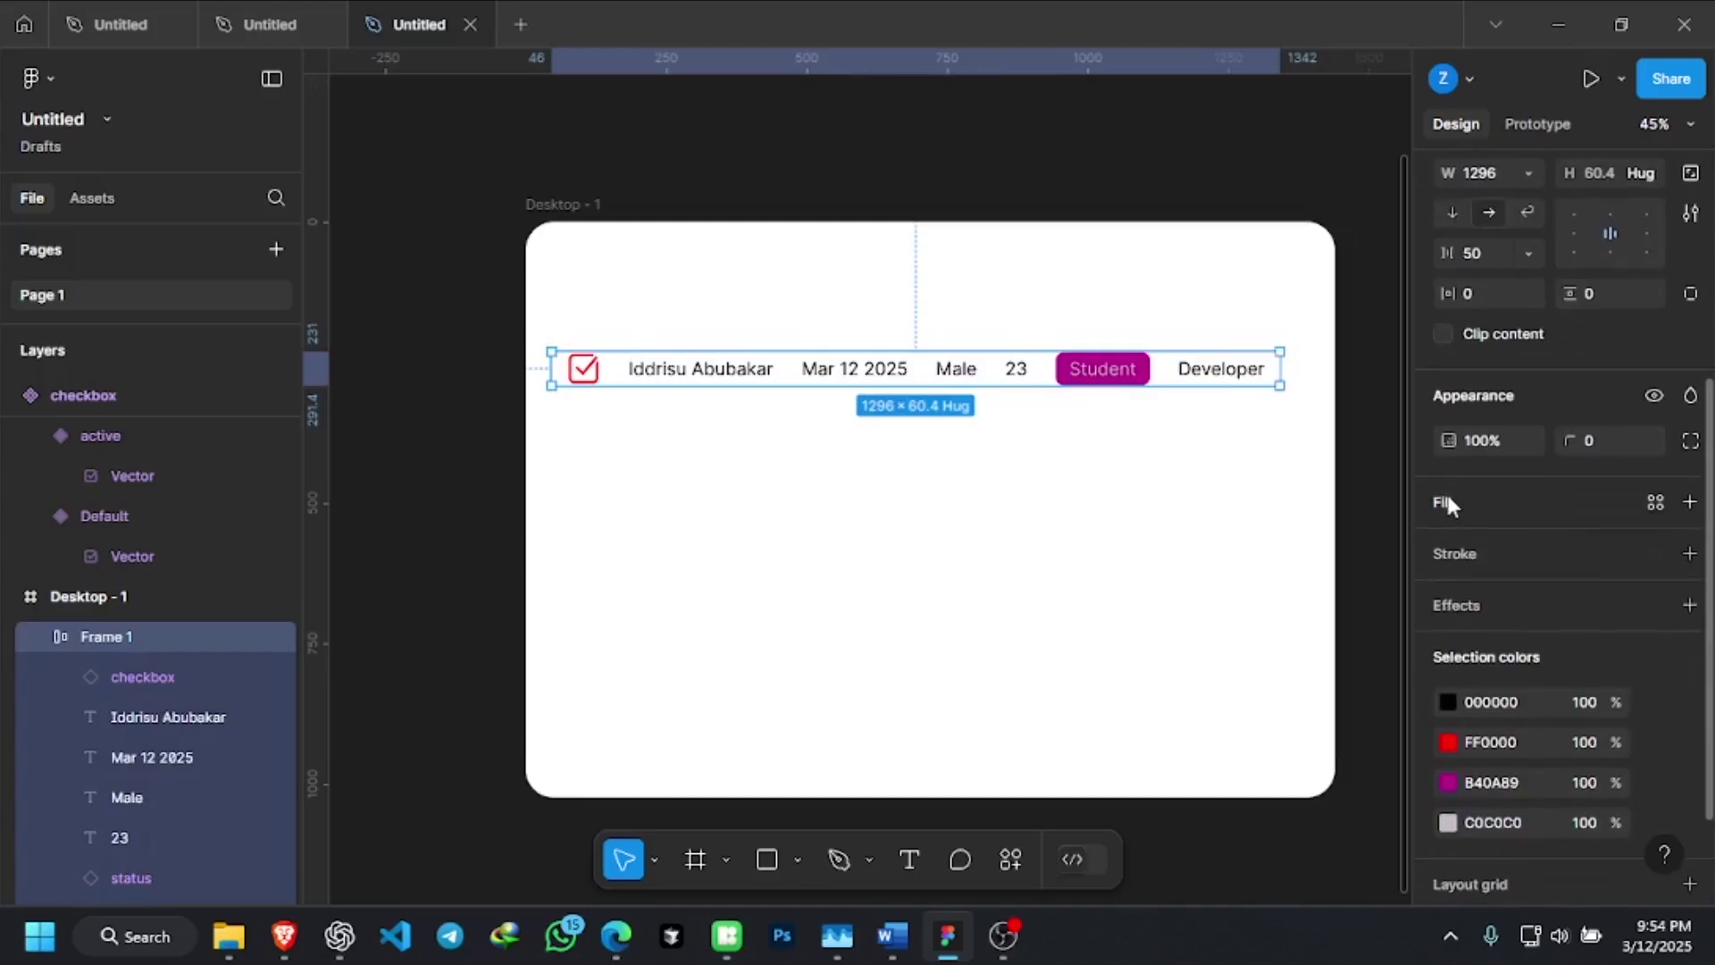
click(1448, 819)
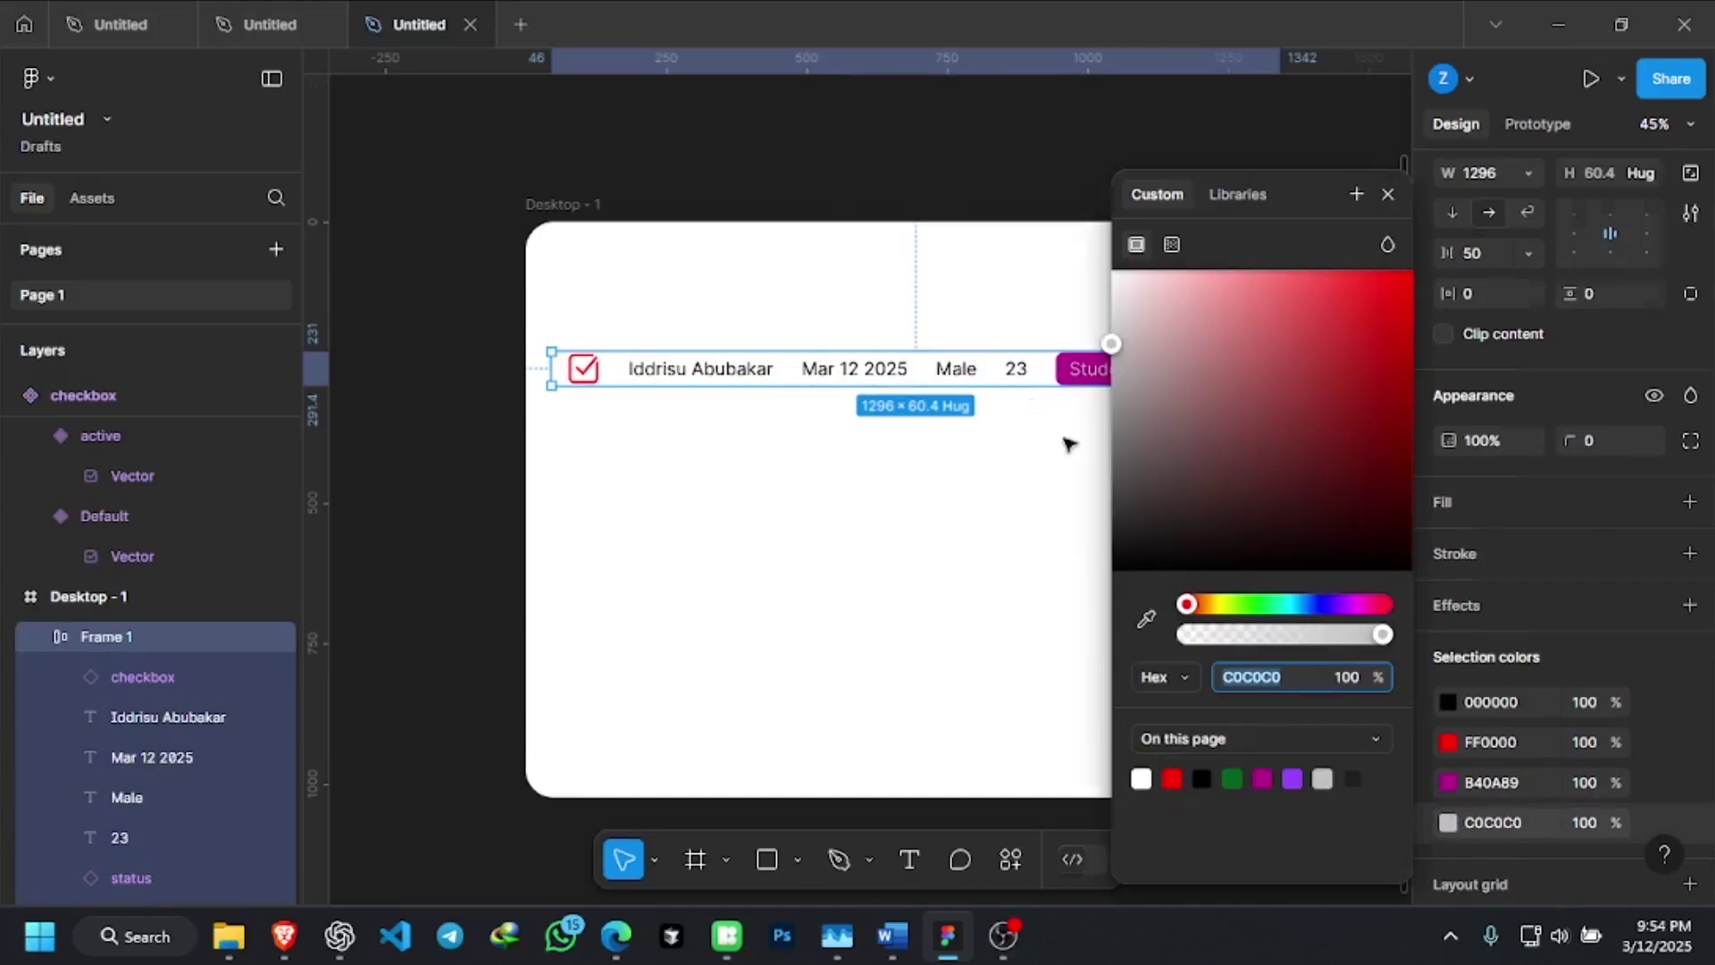
click(1121, 407)
scroll(1146, 375, up, 5)
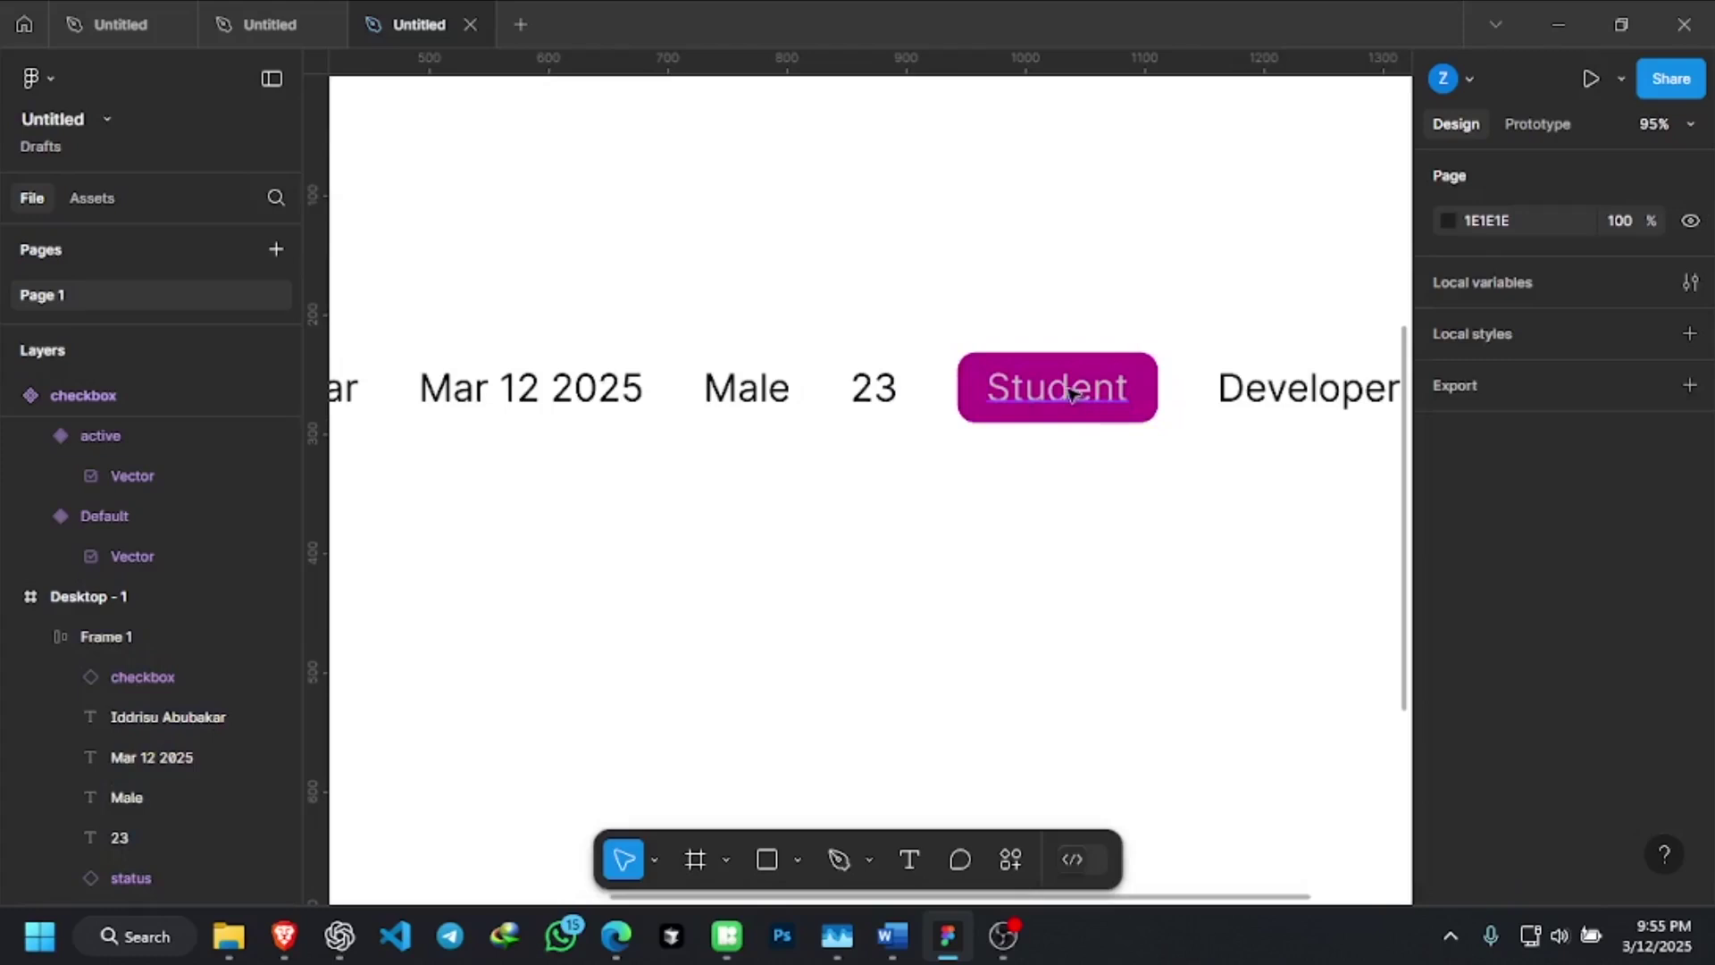
scroll(1059, 393, down, 1)
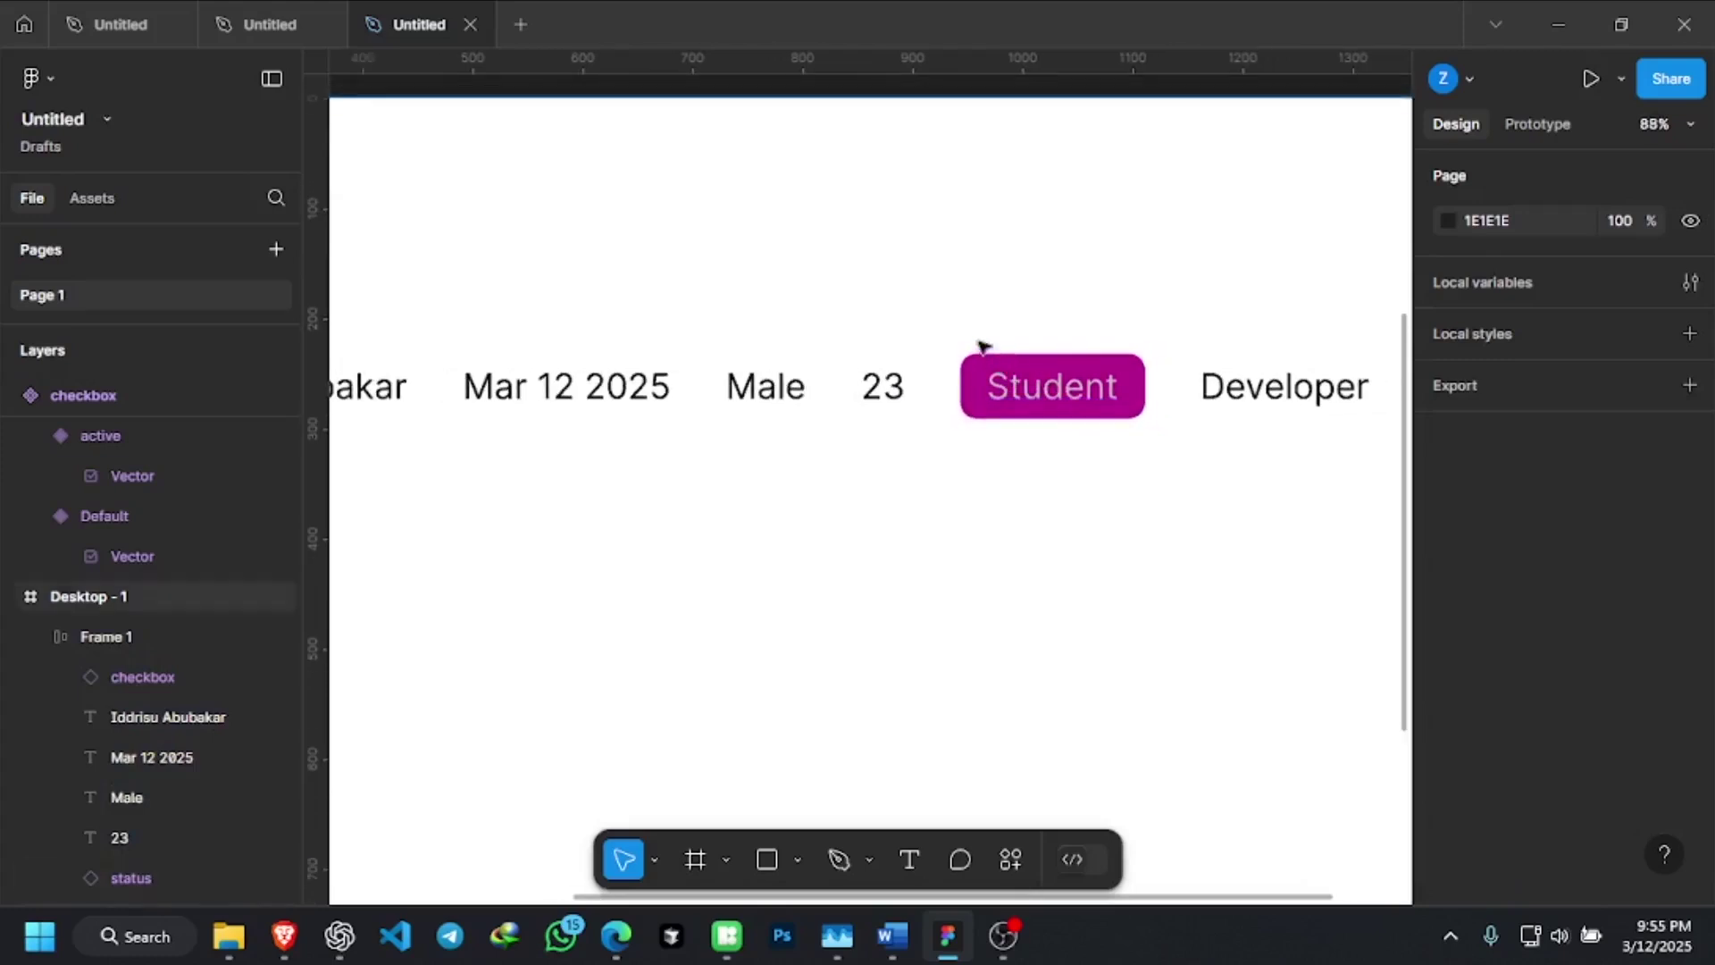
scroll(983, 349, down, 5)
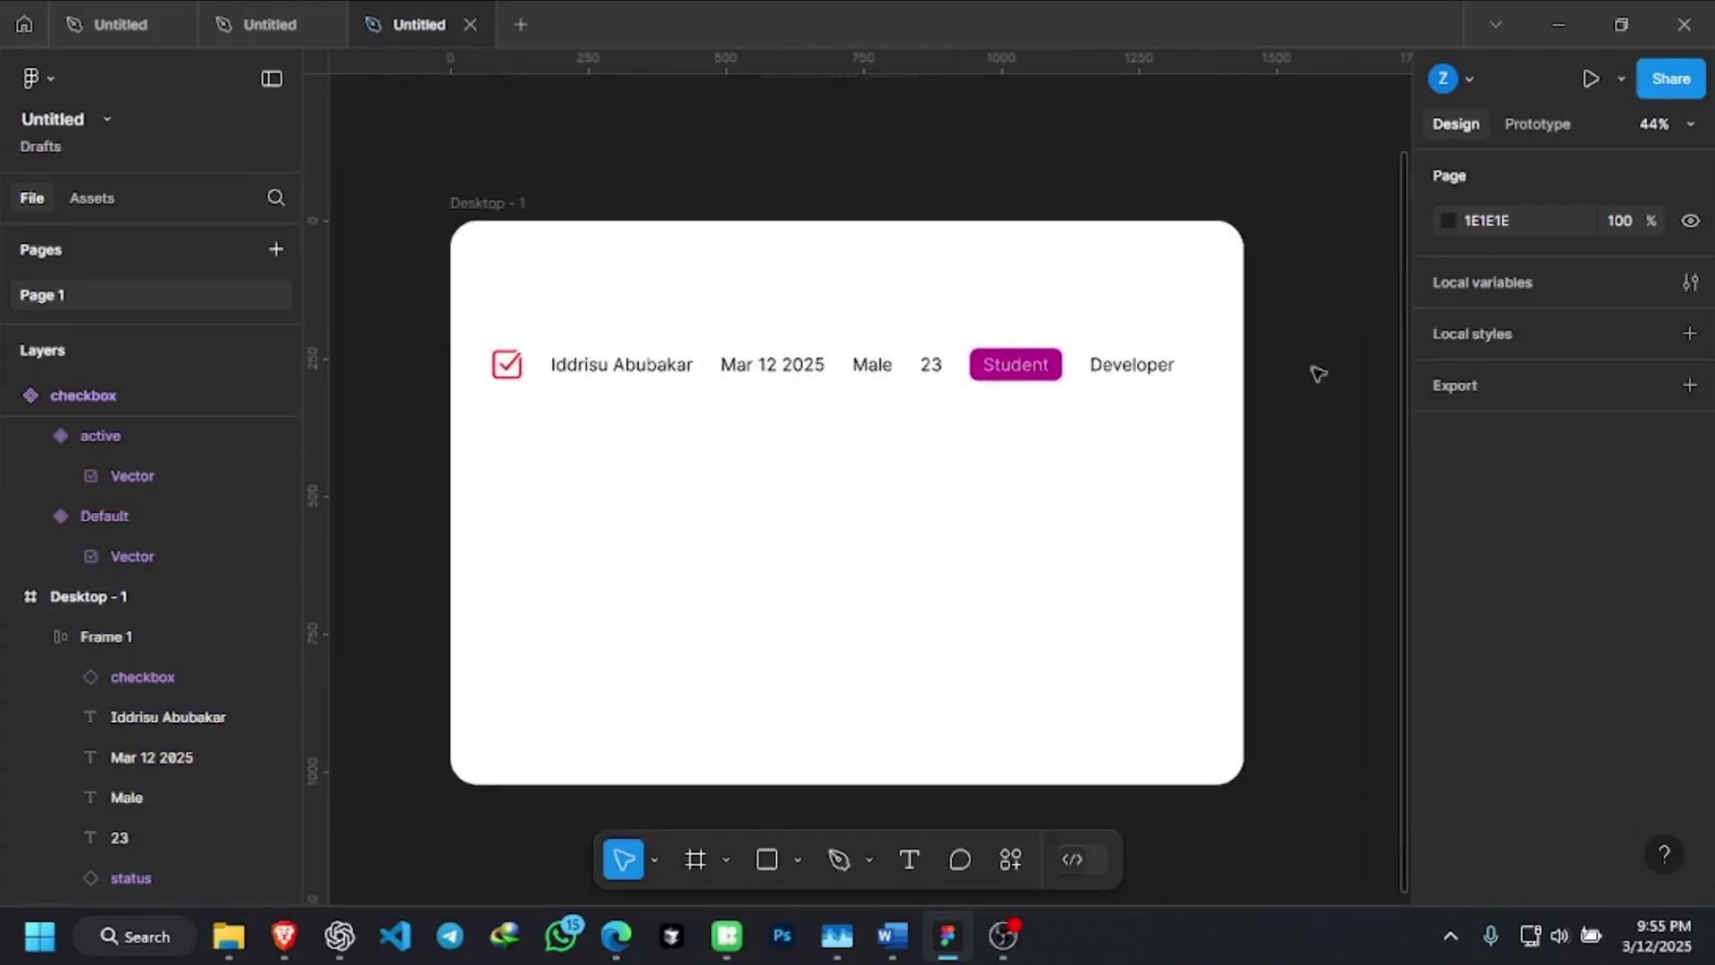
click(1037, 374)
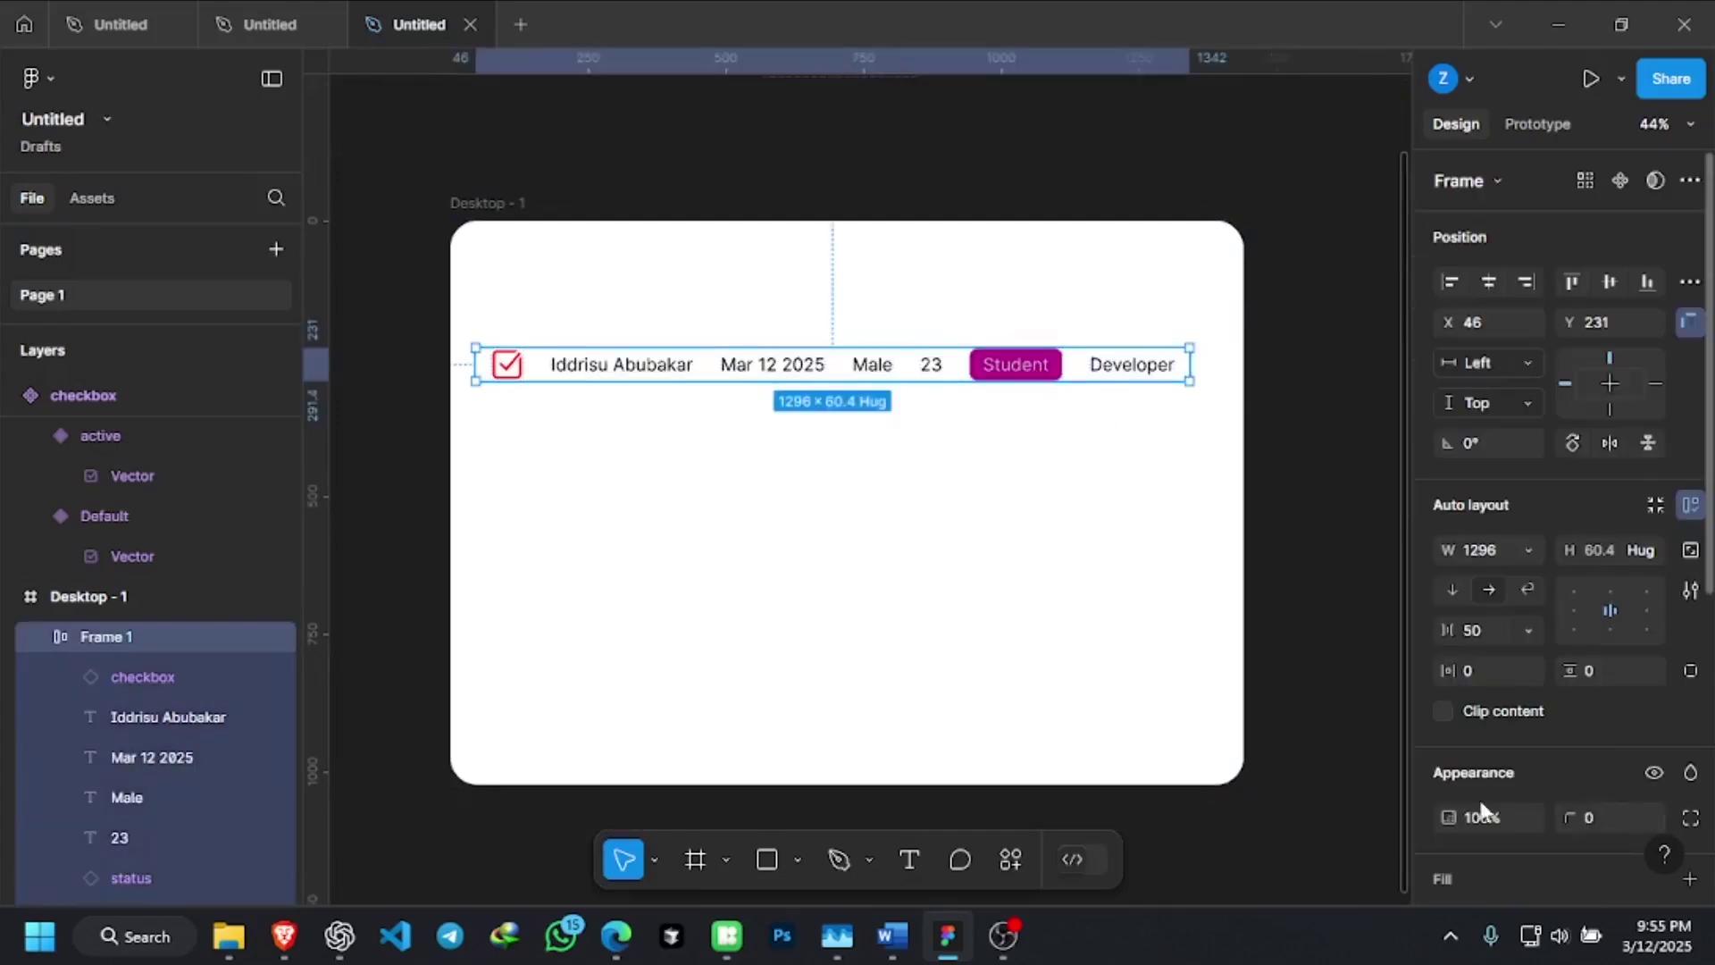
scroll(1553, 720, down, 5)
click(1448, 702)
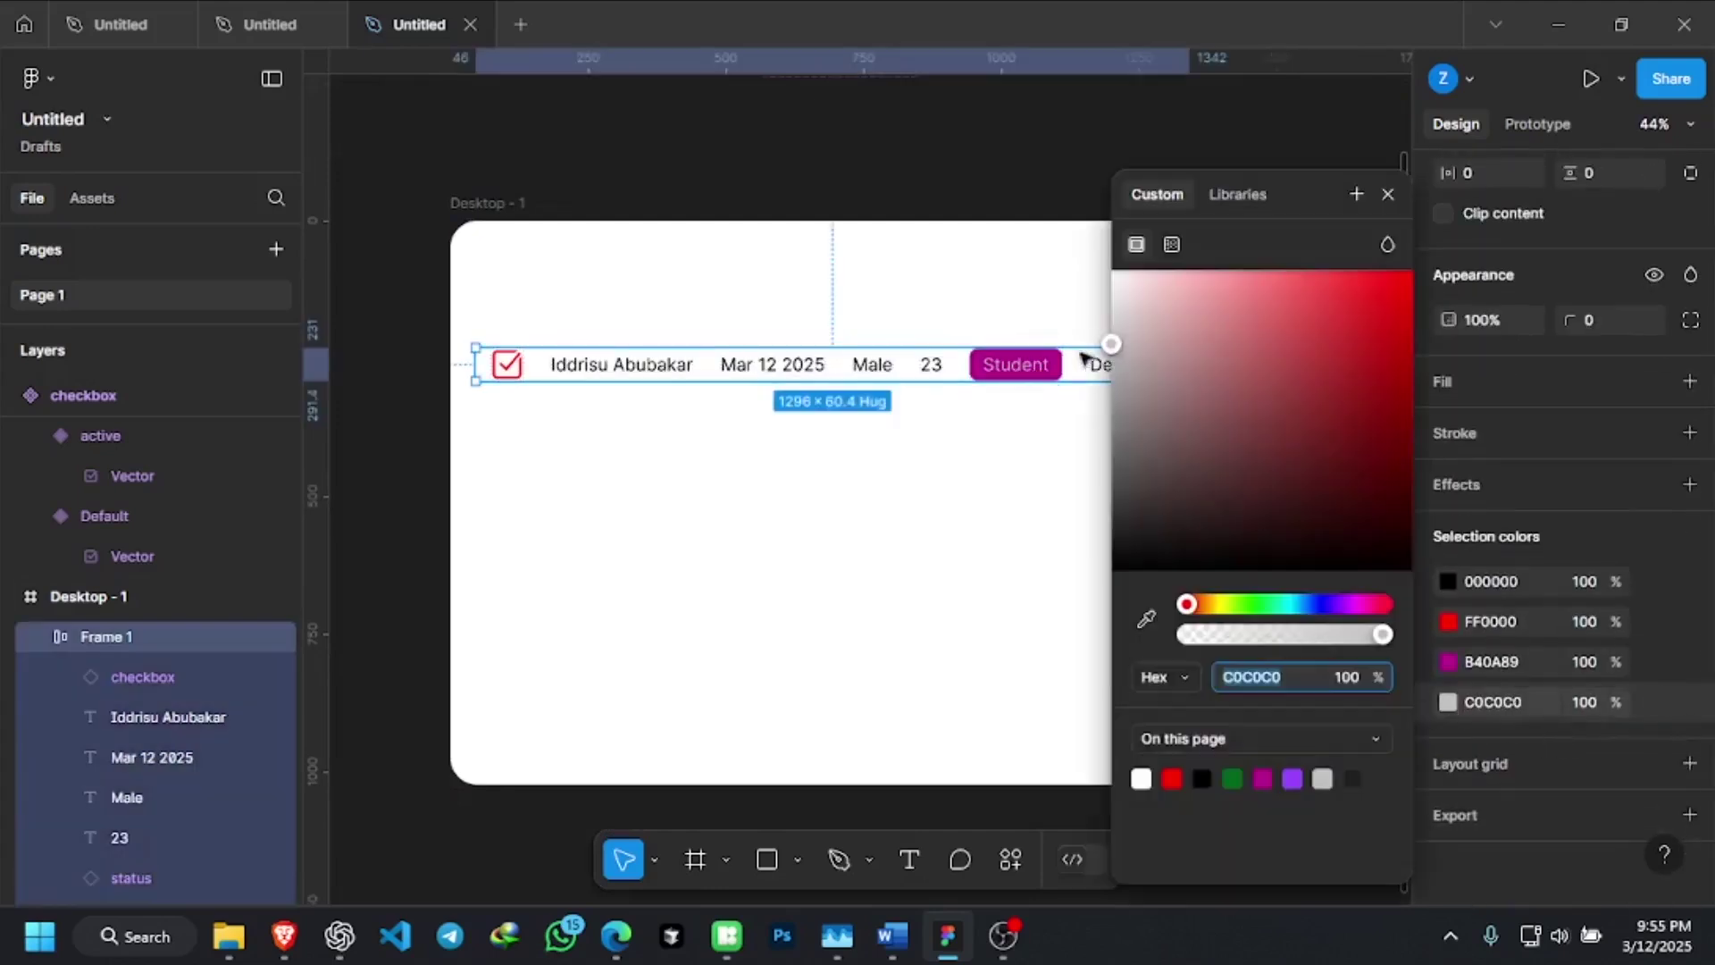
drag(1112, 345, 1120, 272)
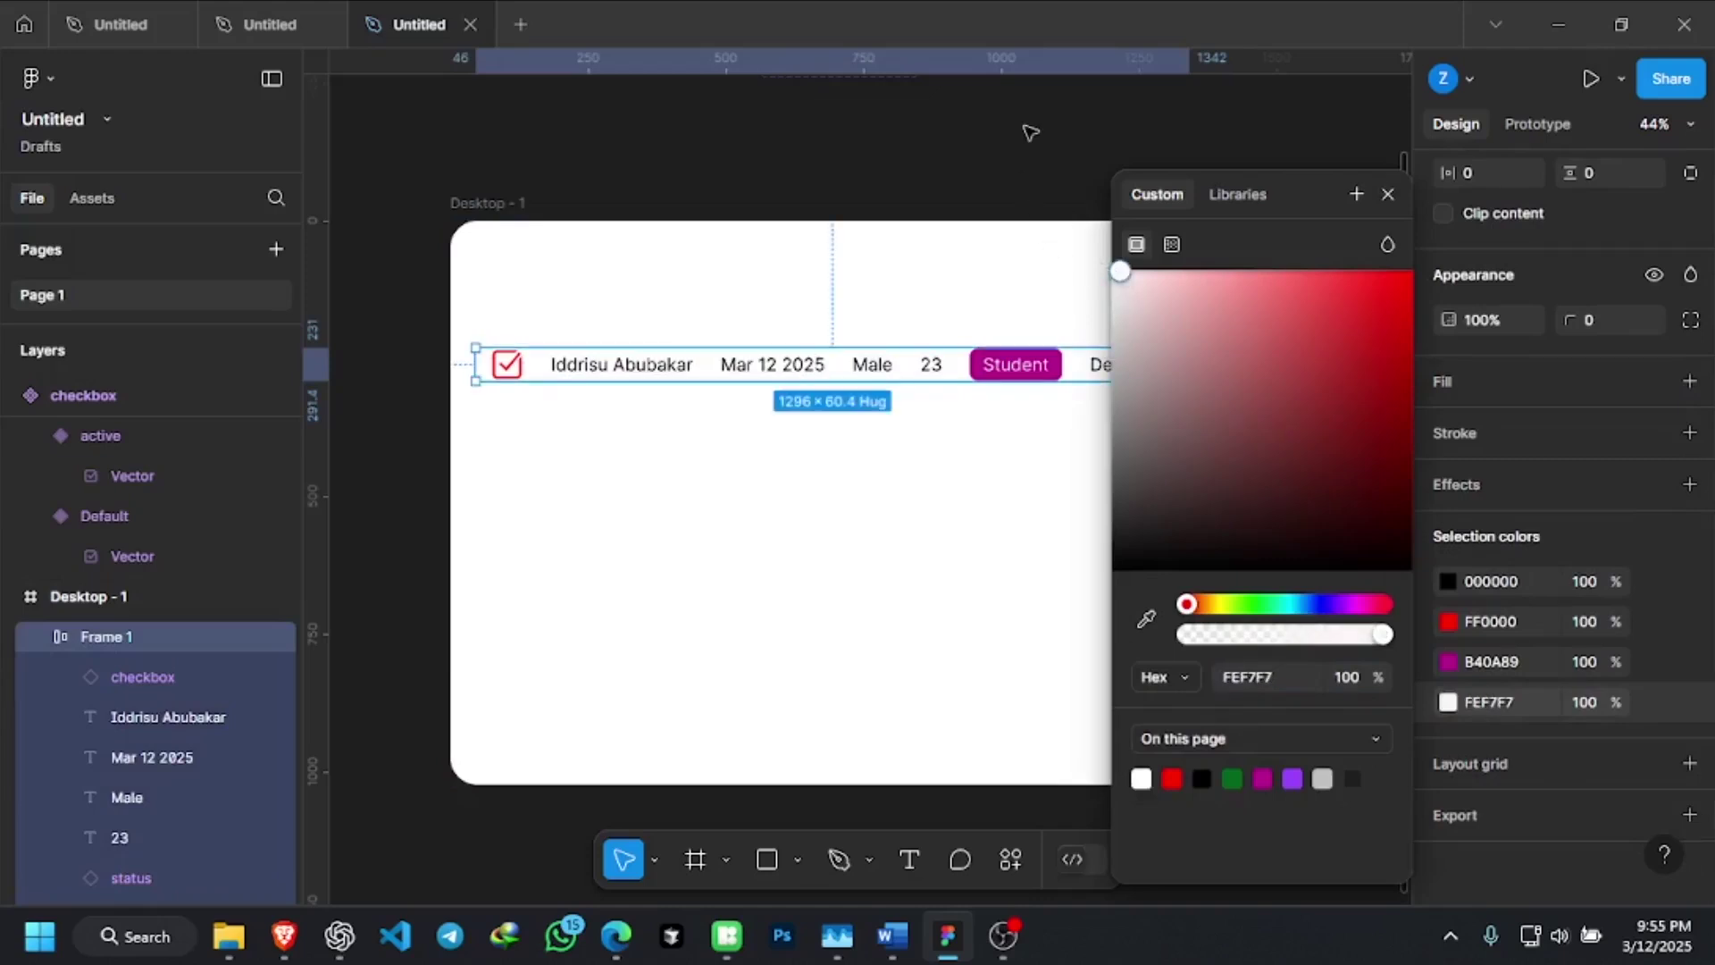
click(1030, 132)
Add a solid FFFFFF fill at 100% to the row frame
click(1123, 372)
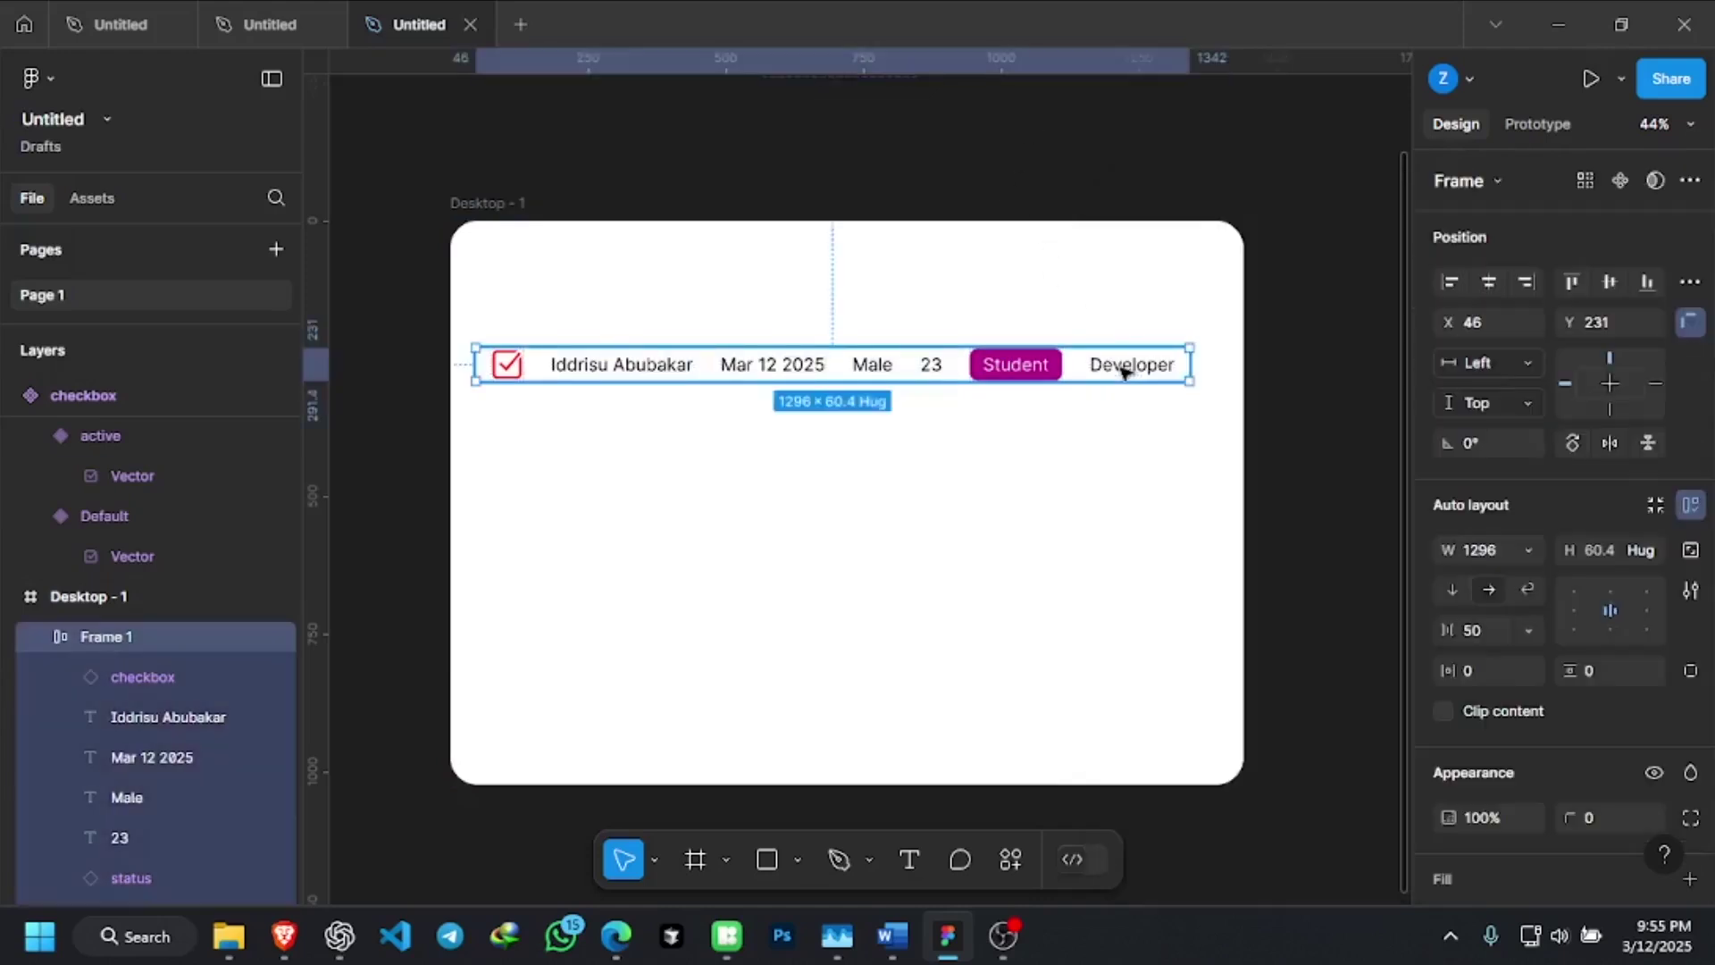
scroll(1641, 731, down, 1)
scroll(1642, 730, down, 5)
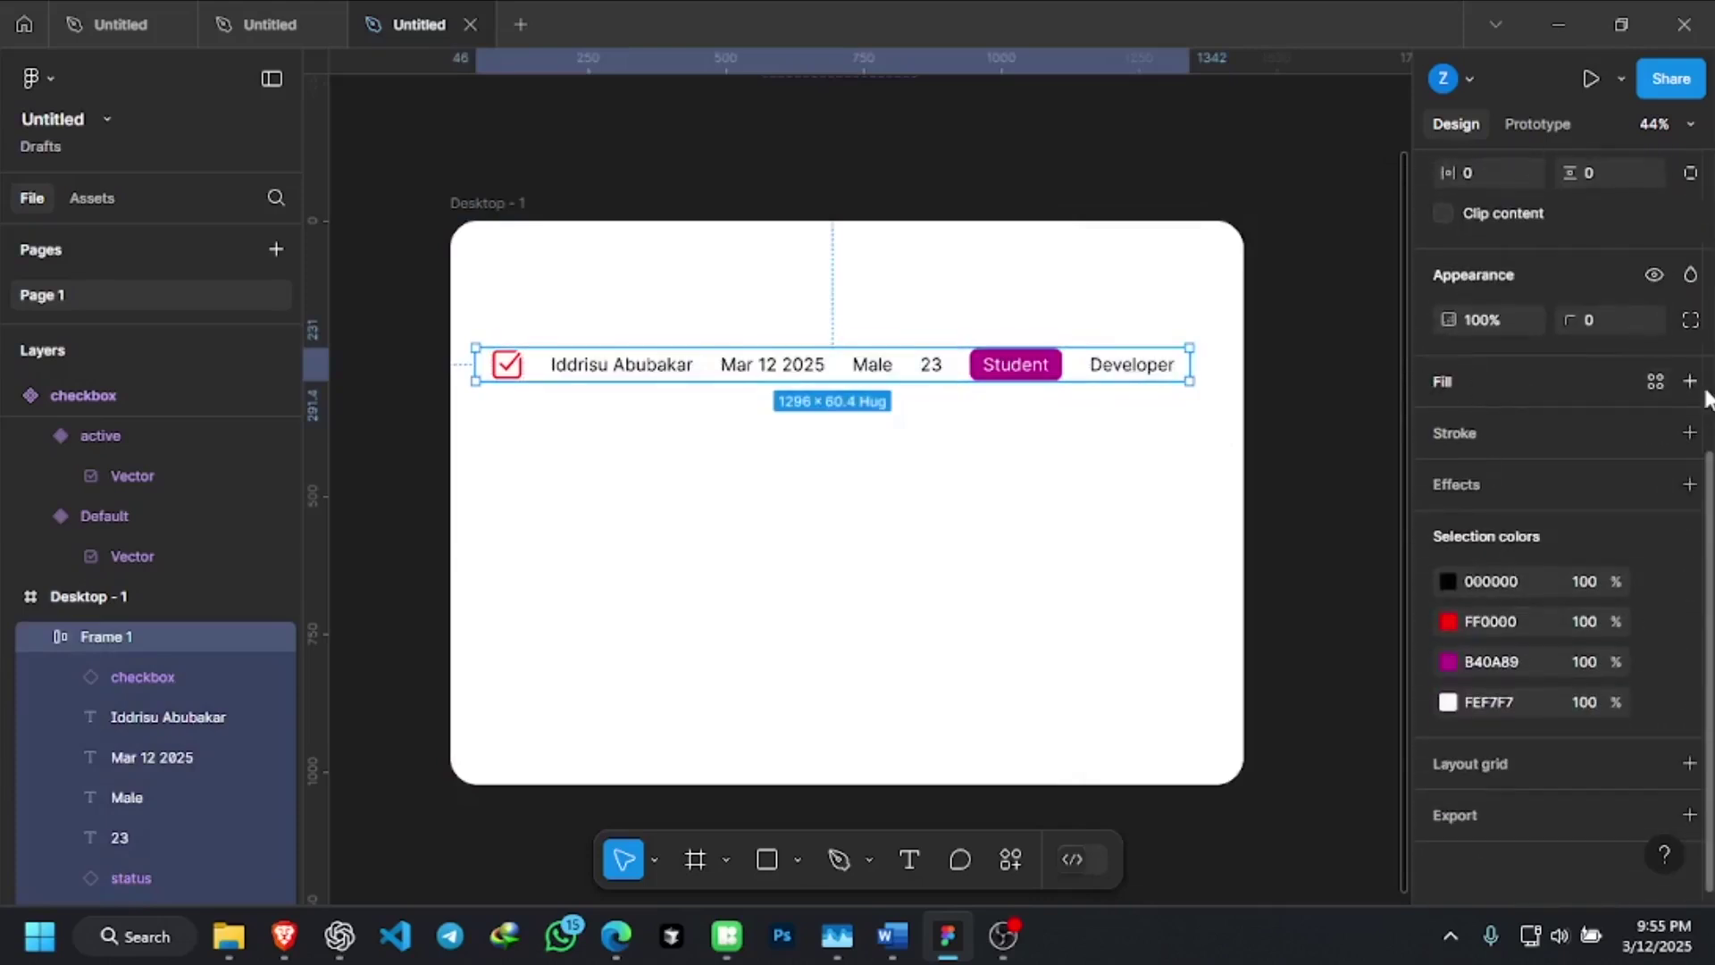
click(1689, 381)
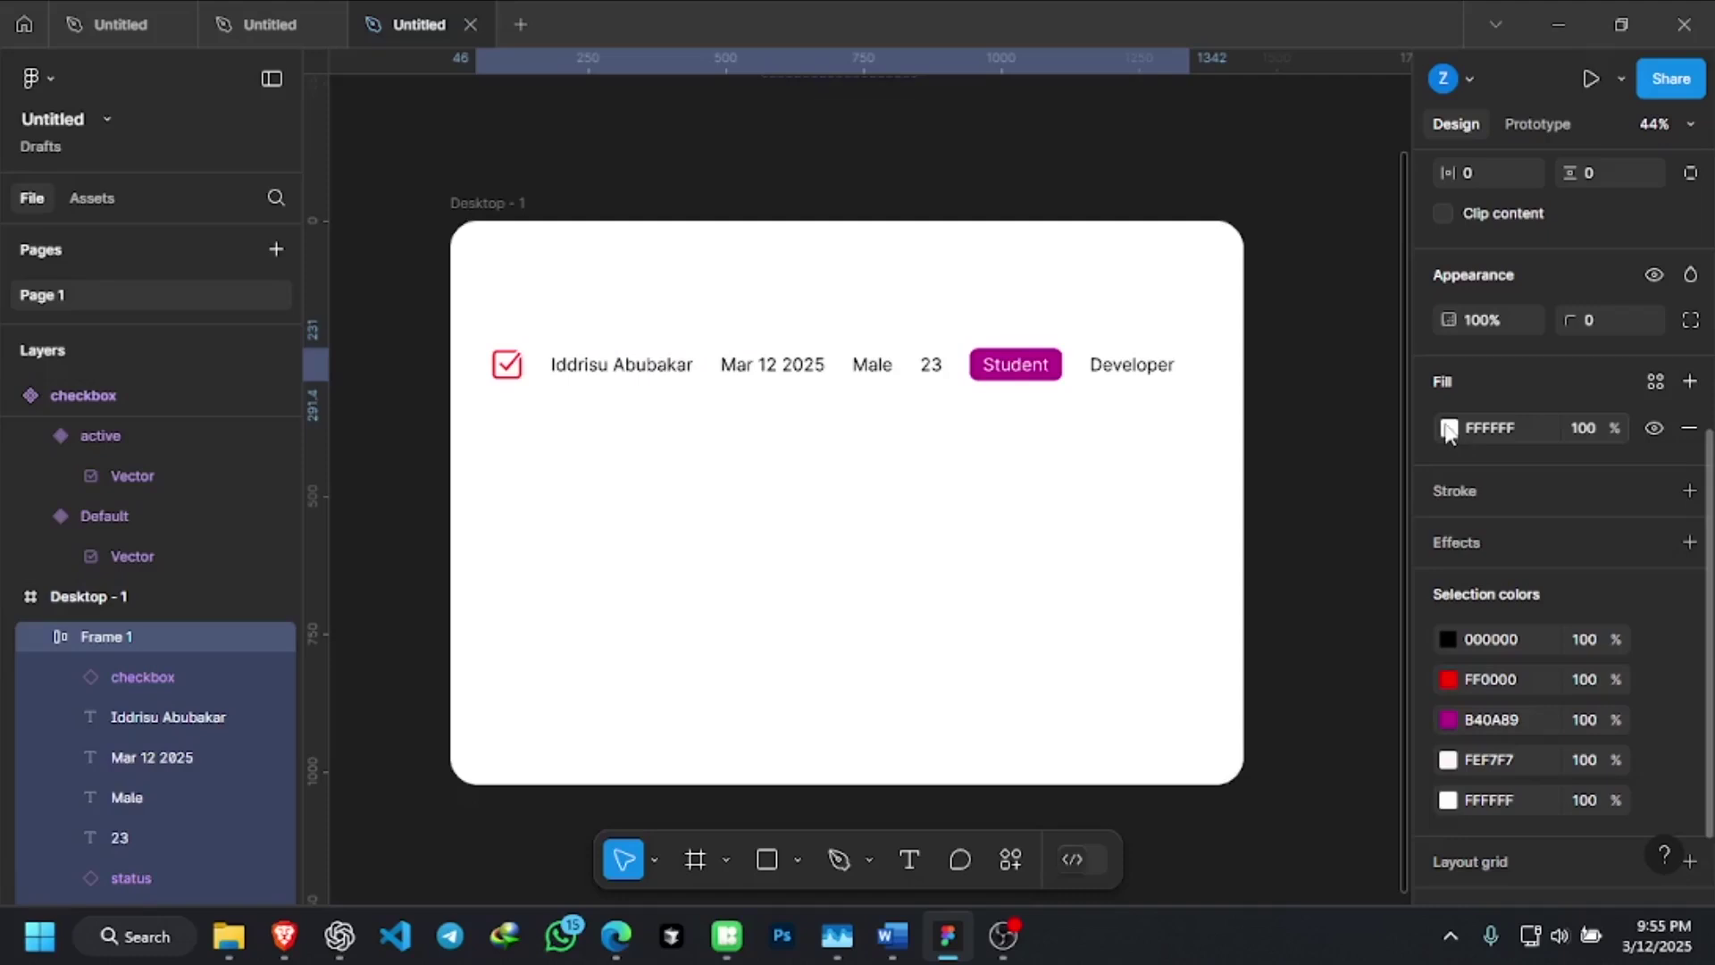
Change the row frame's fill to light grey EAE6E6
click(1448, 428)
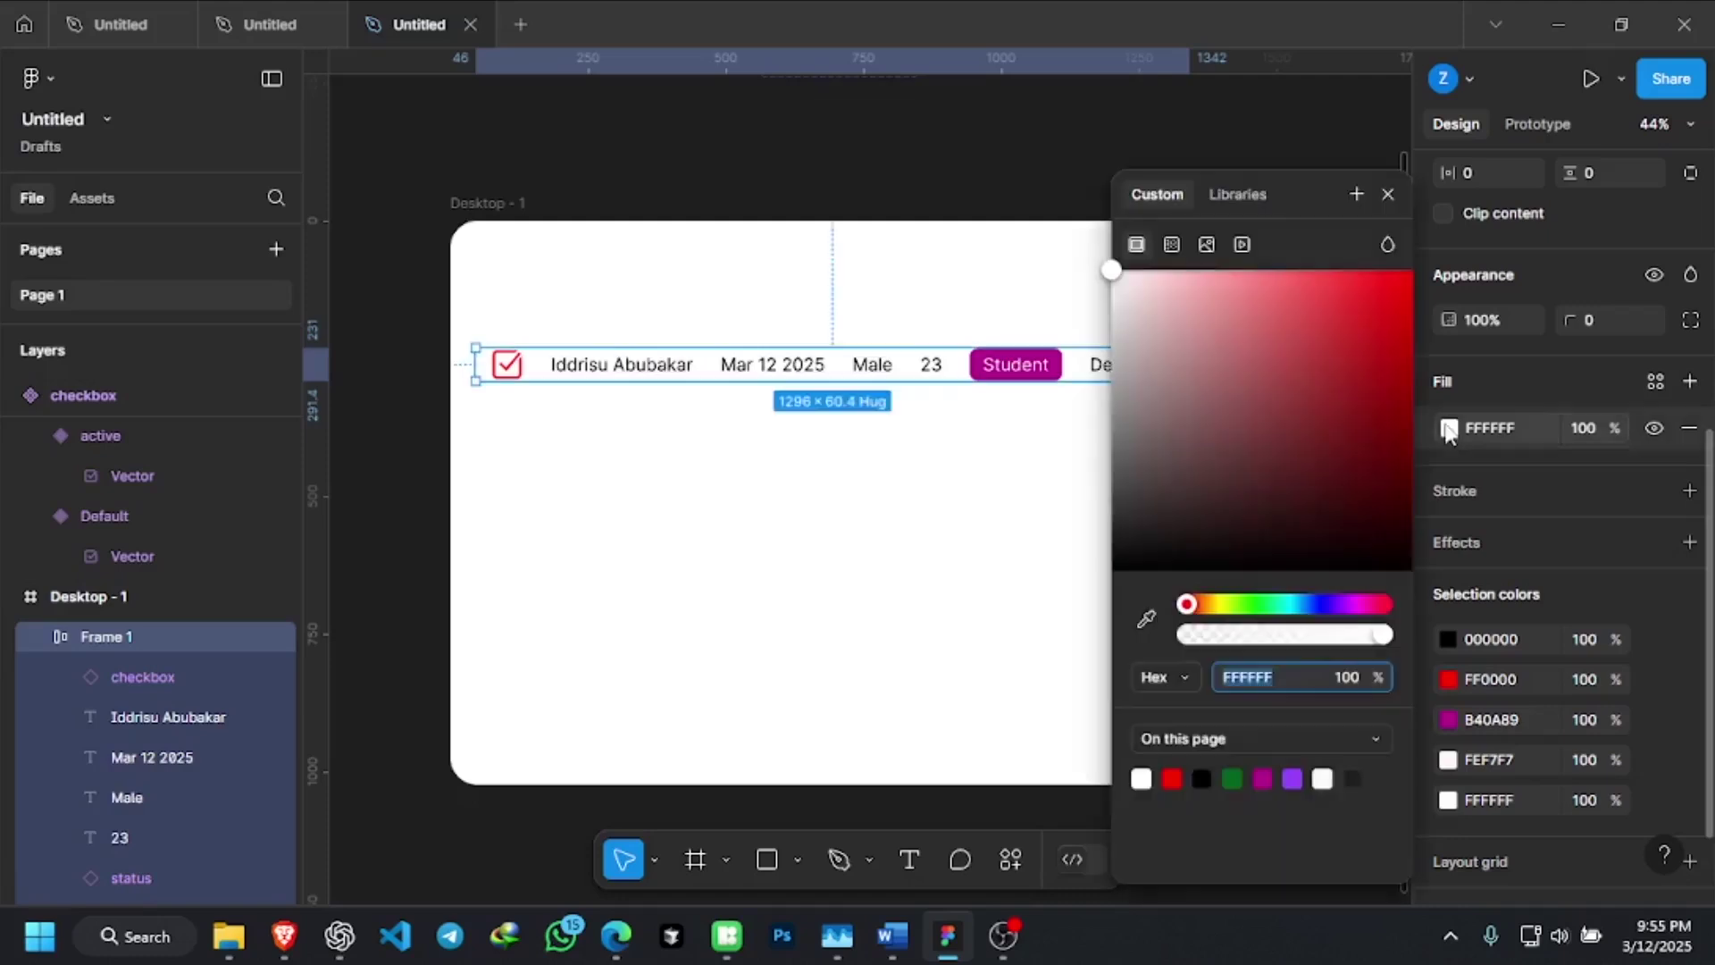
click(1114, 318)
drag(1115, 330, 1116, 301)
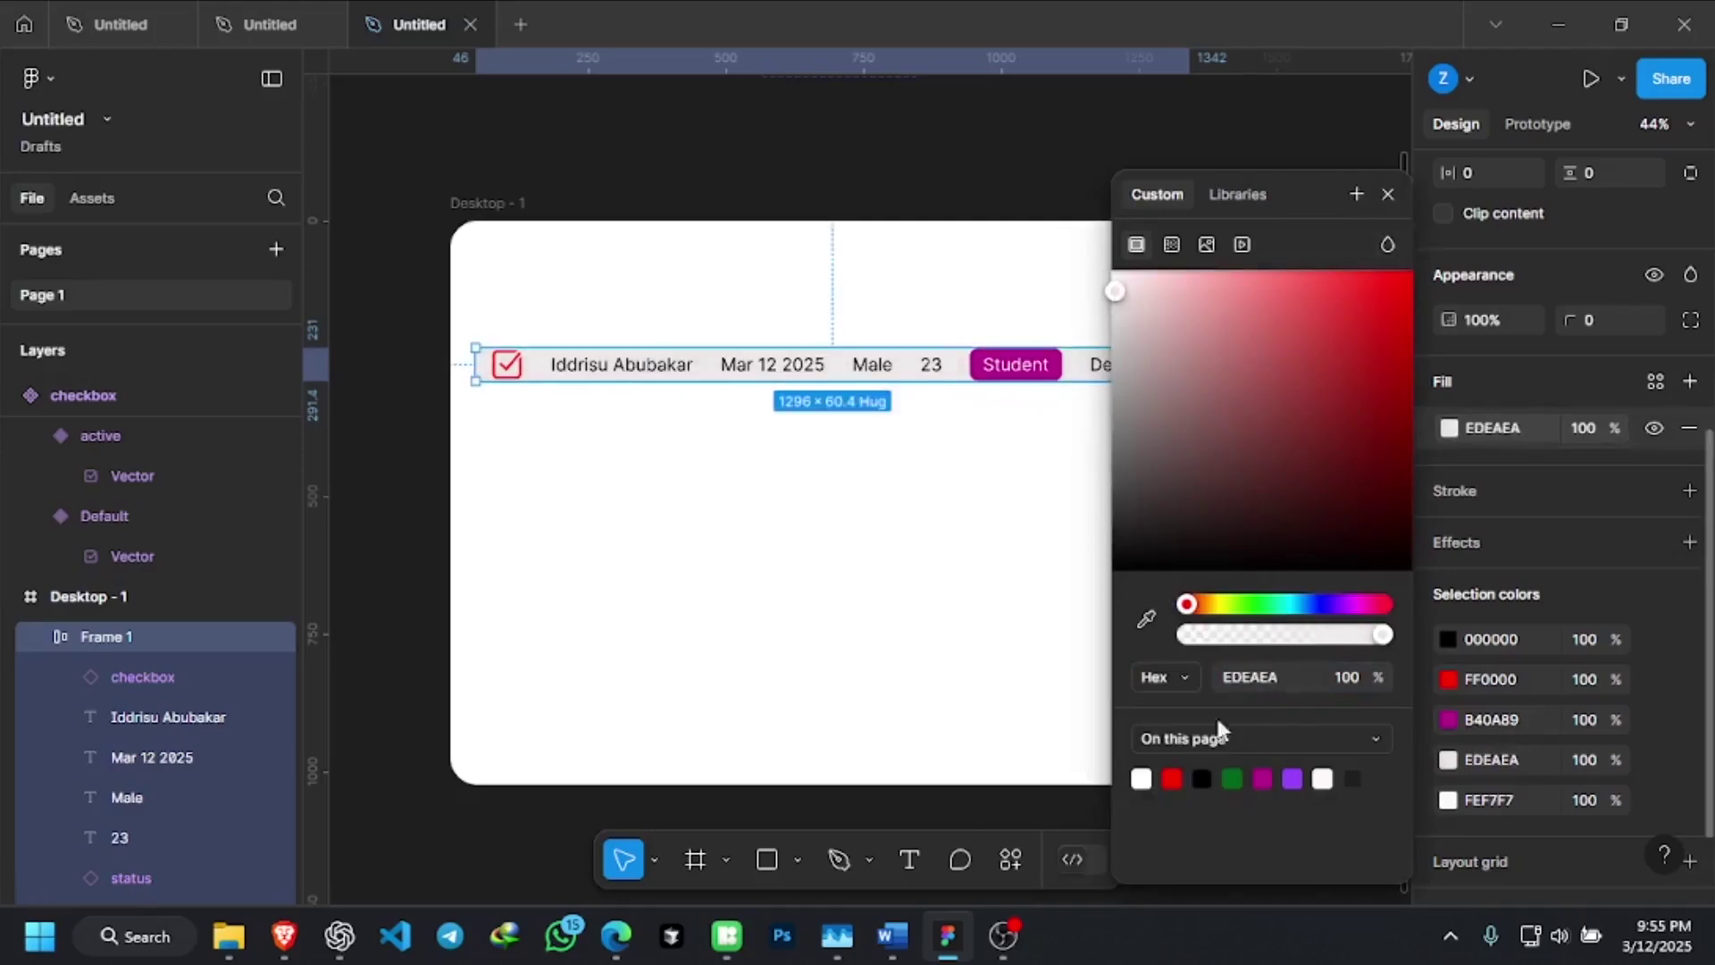
click(1036, 815)
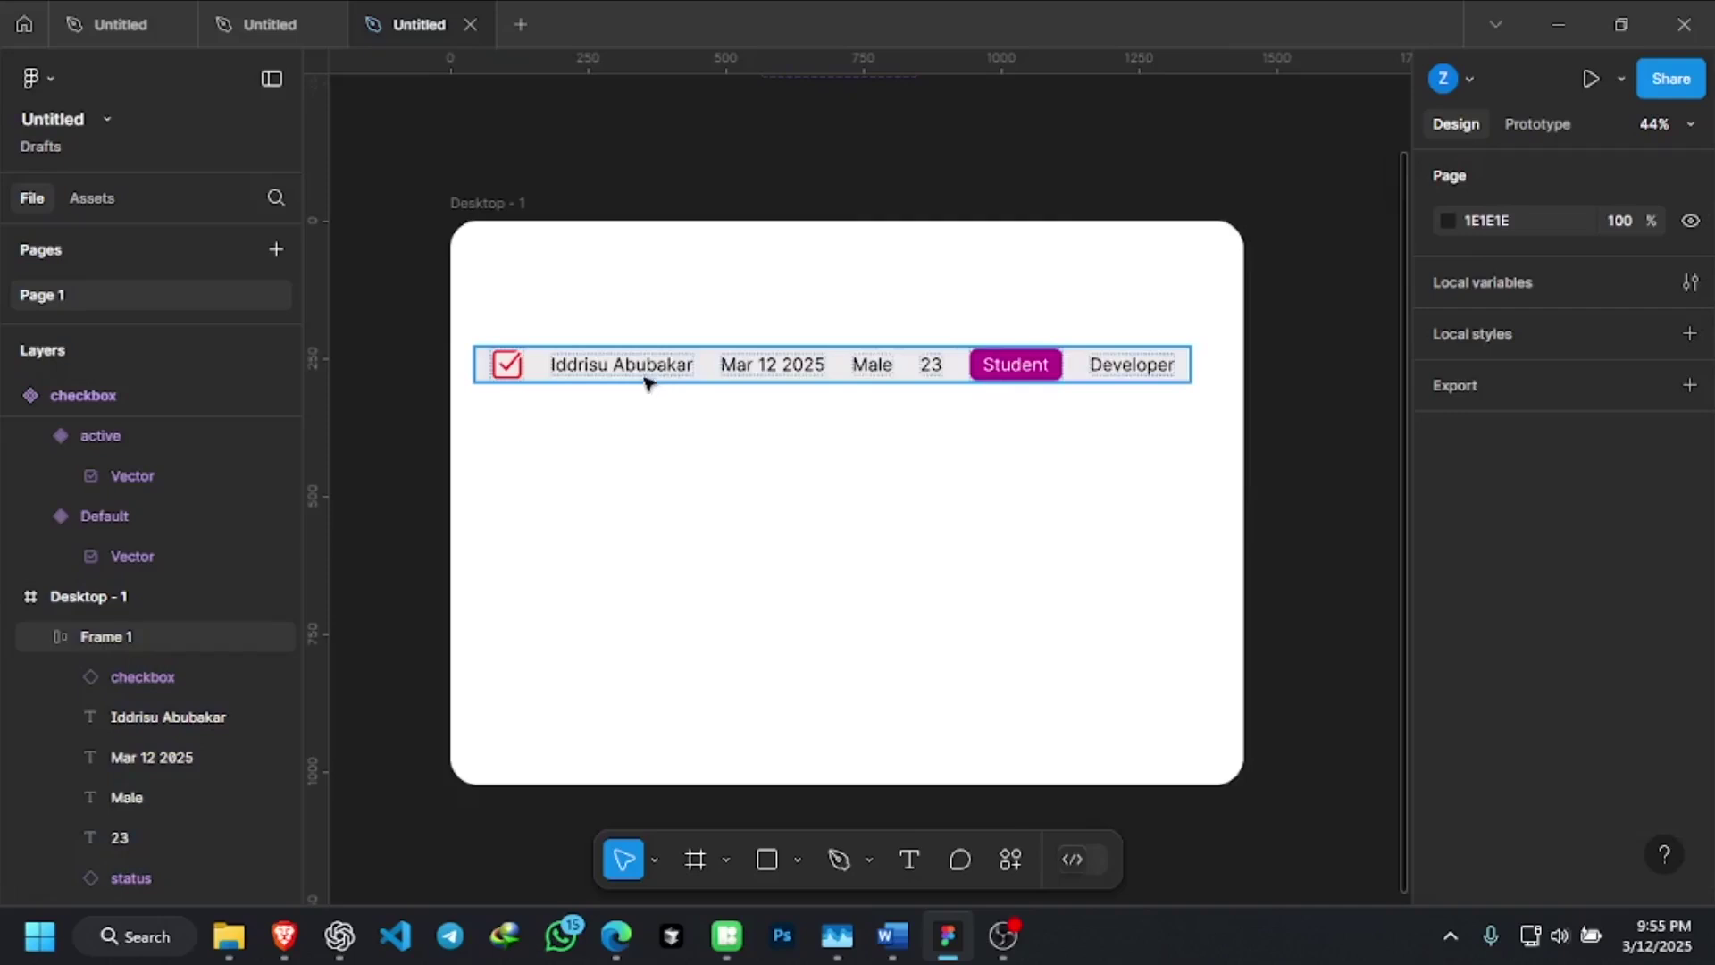
scroll(1012, 366, up, 6)
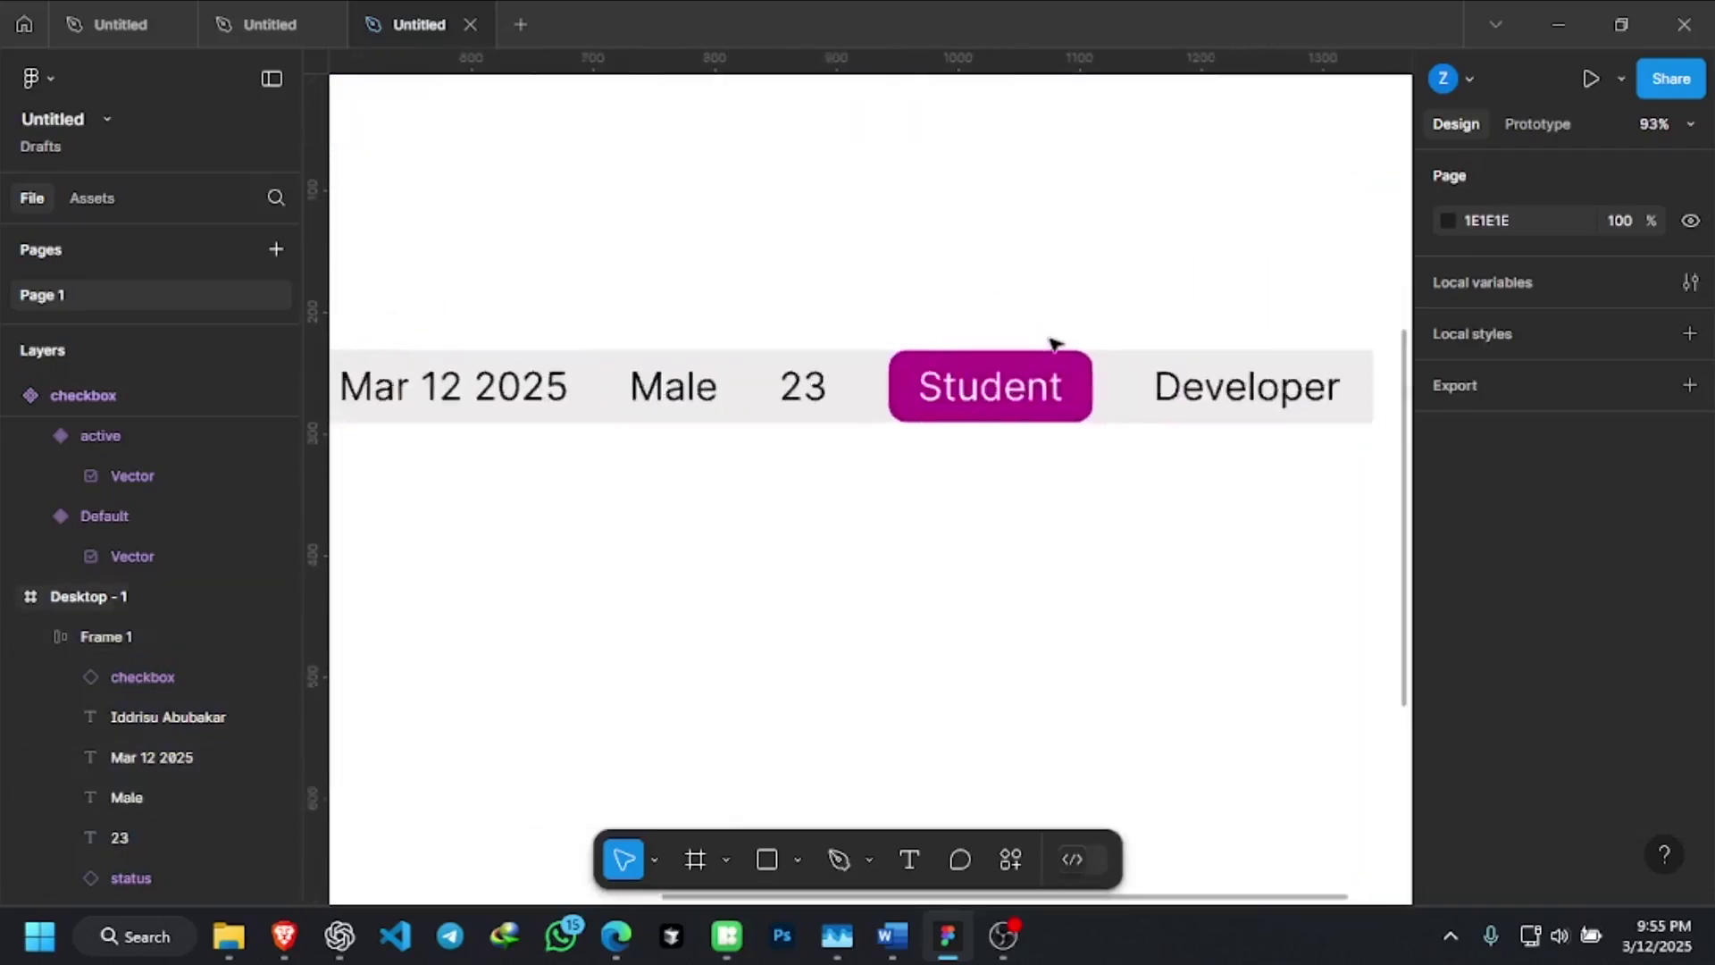
scroll(965, 377, up, 3)
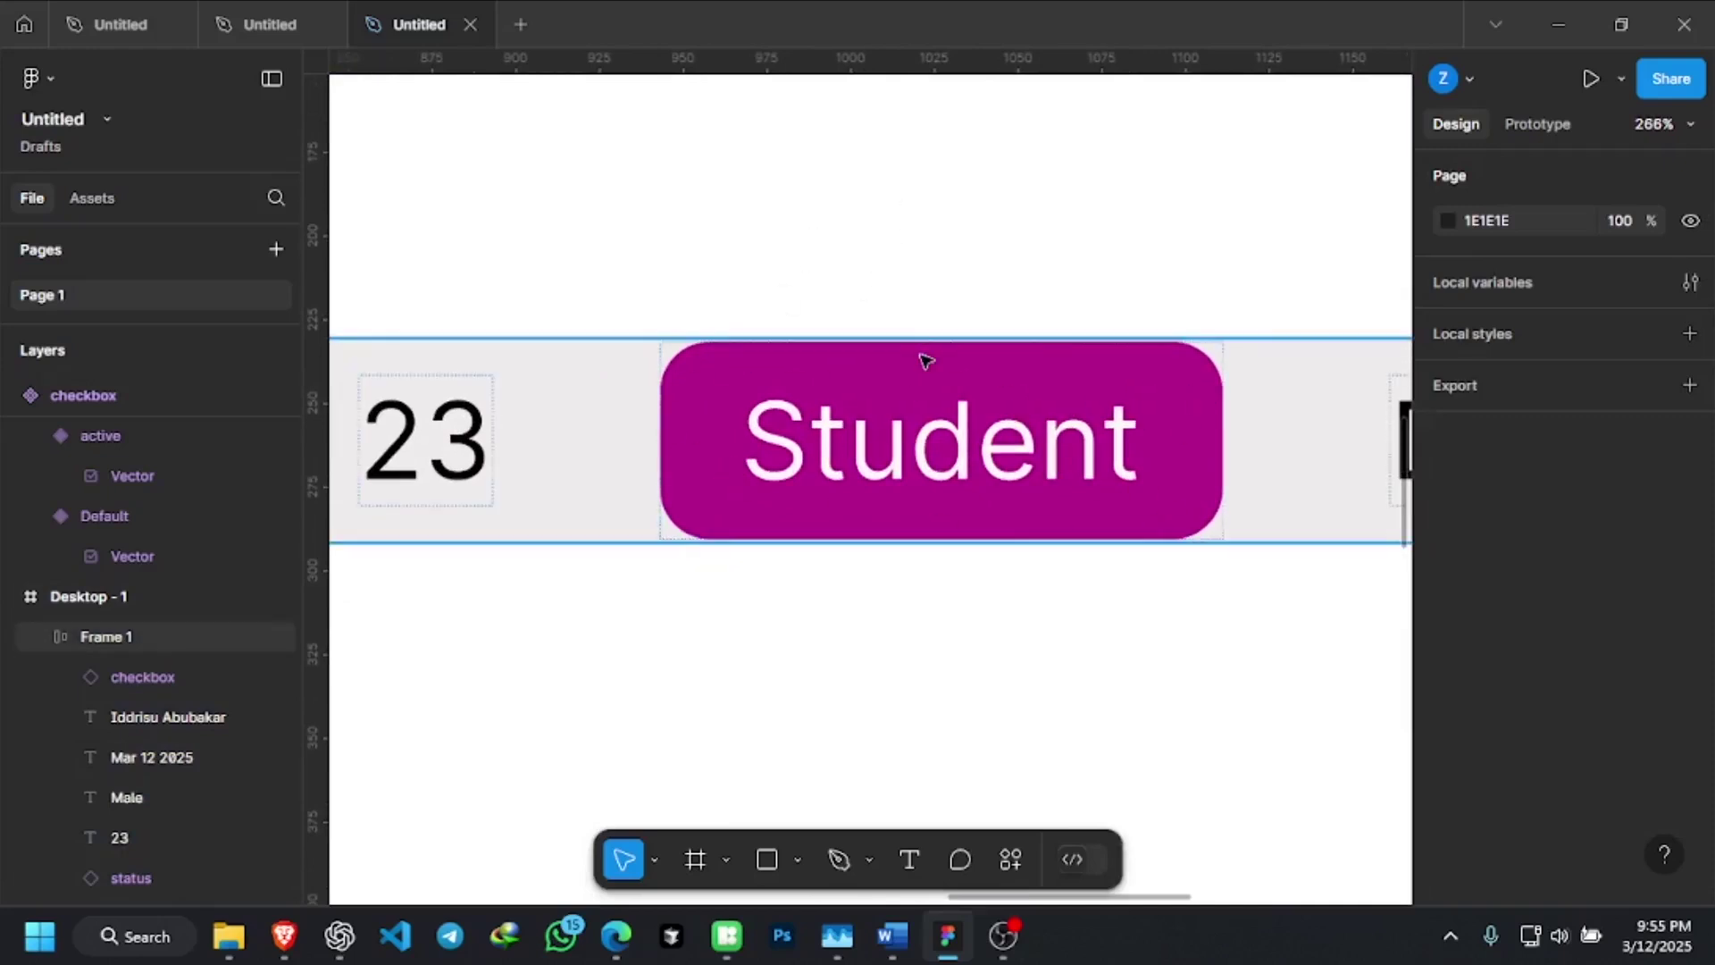
scroll(925, 360, down, 8)
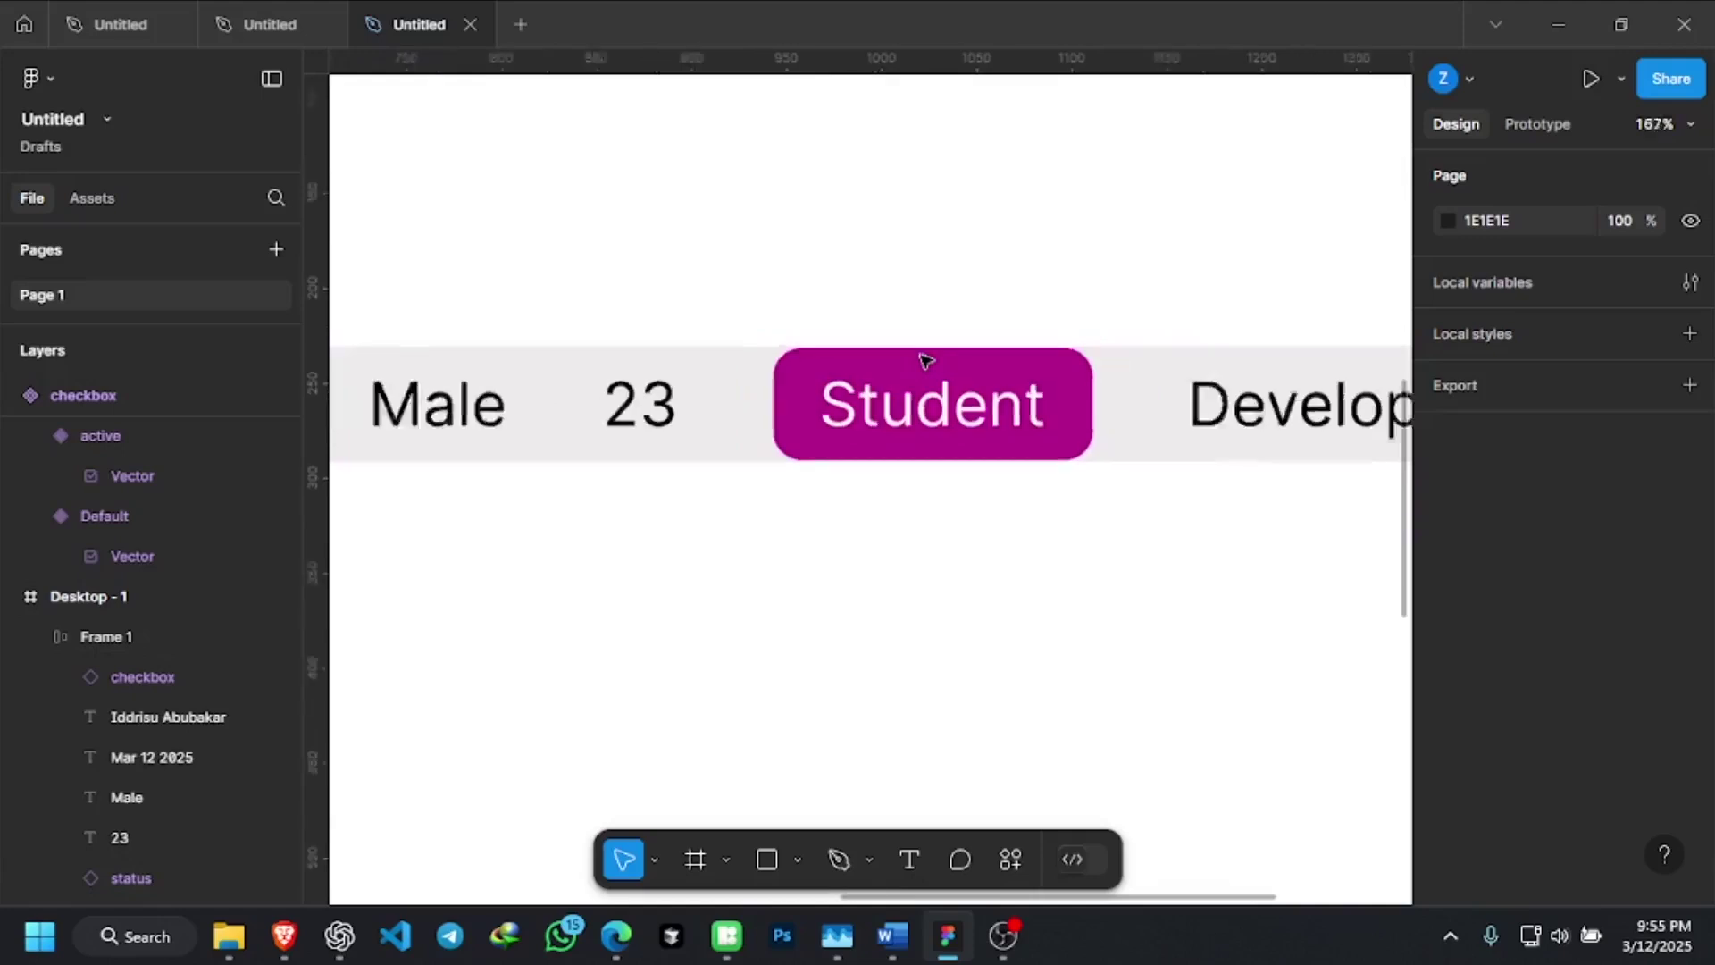
scroll(925, 360, down, 3)
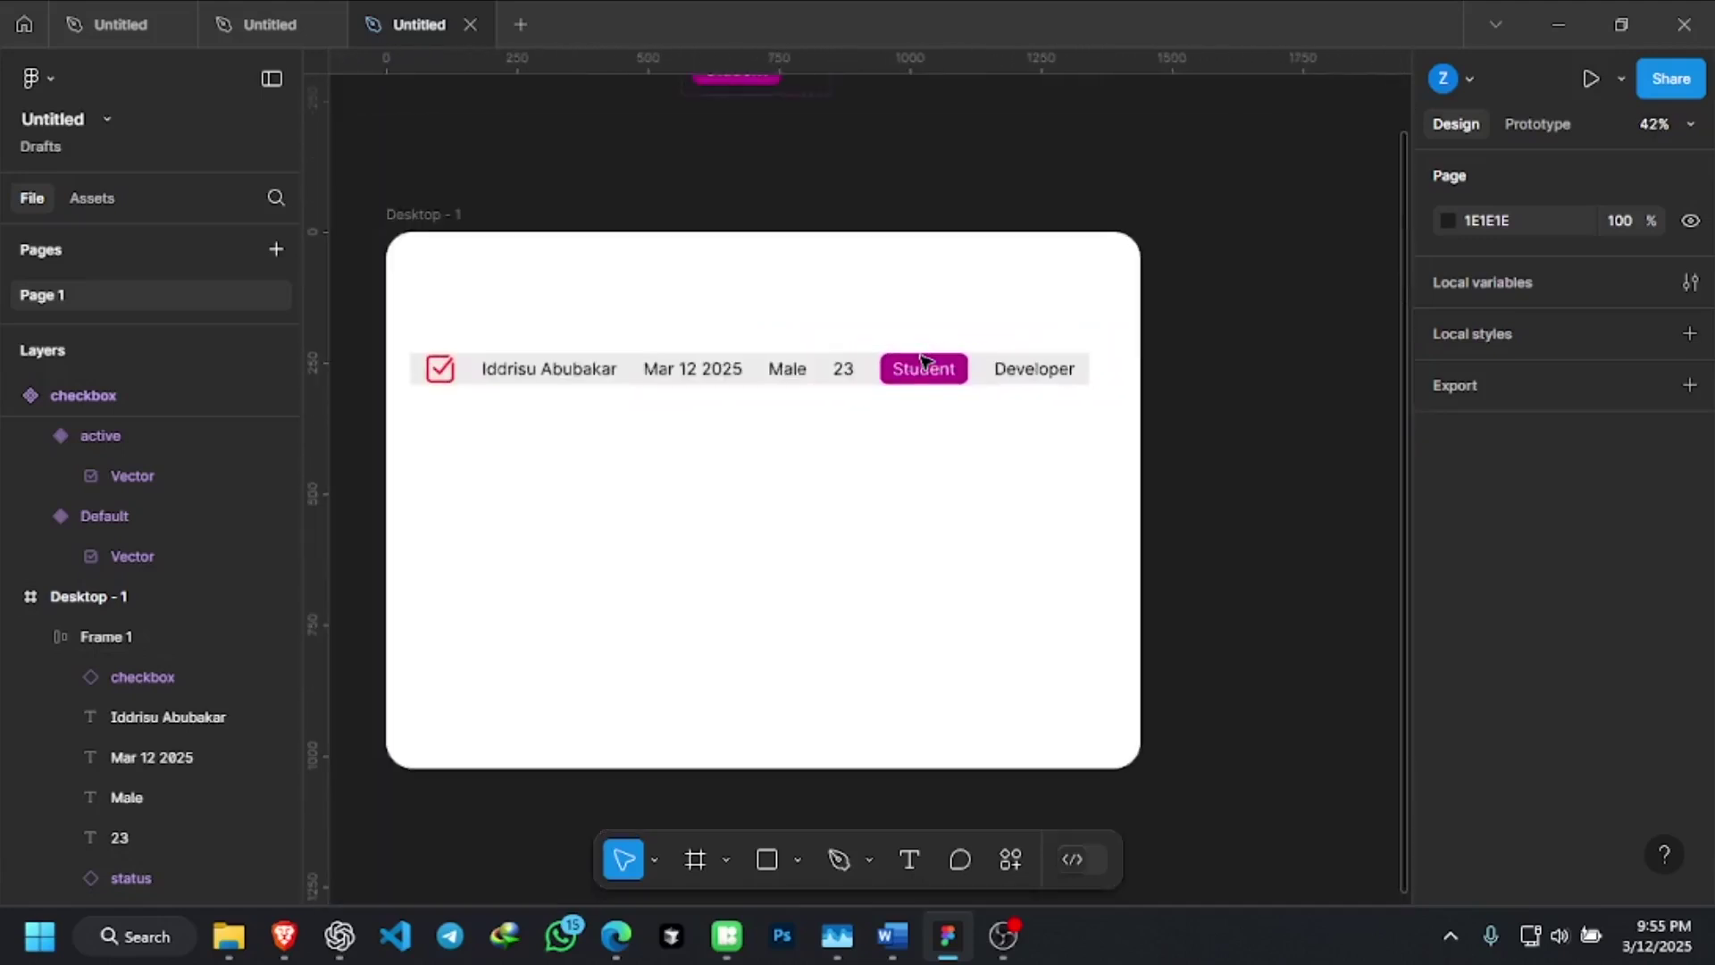
Select the Frame 1 row to show its Frame and Auto layout properties
click(913, 373)
scroll(893, 368, up, 1)
click(917, 373)
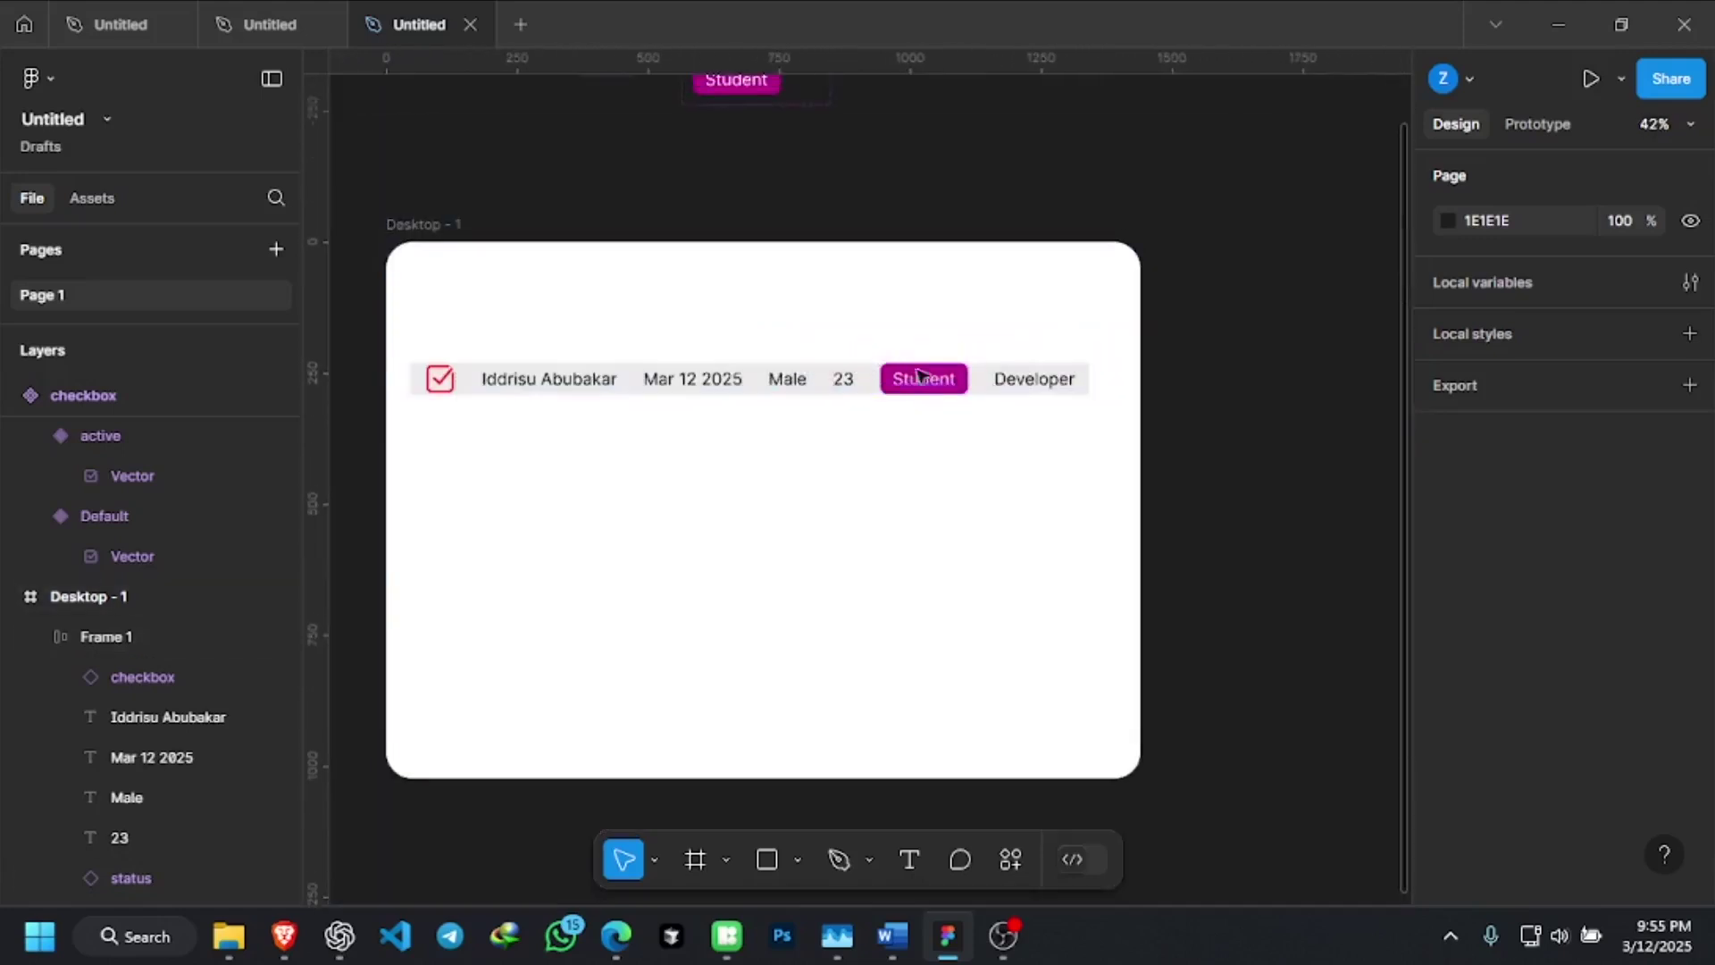
scroll(918, 373, up, 6)
click(1060, 366)
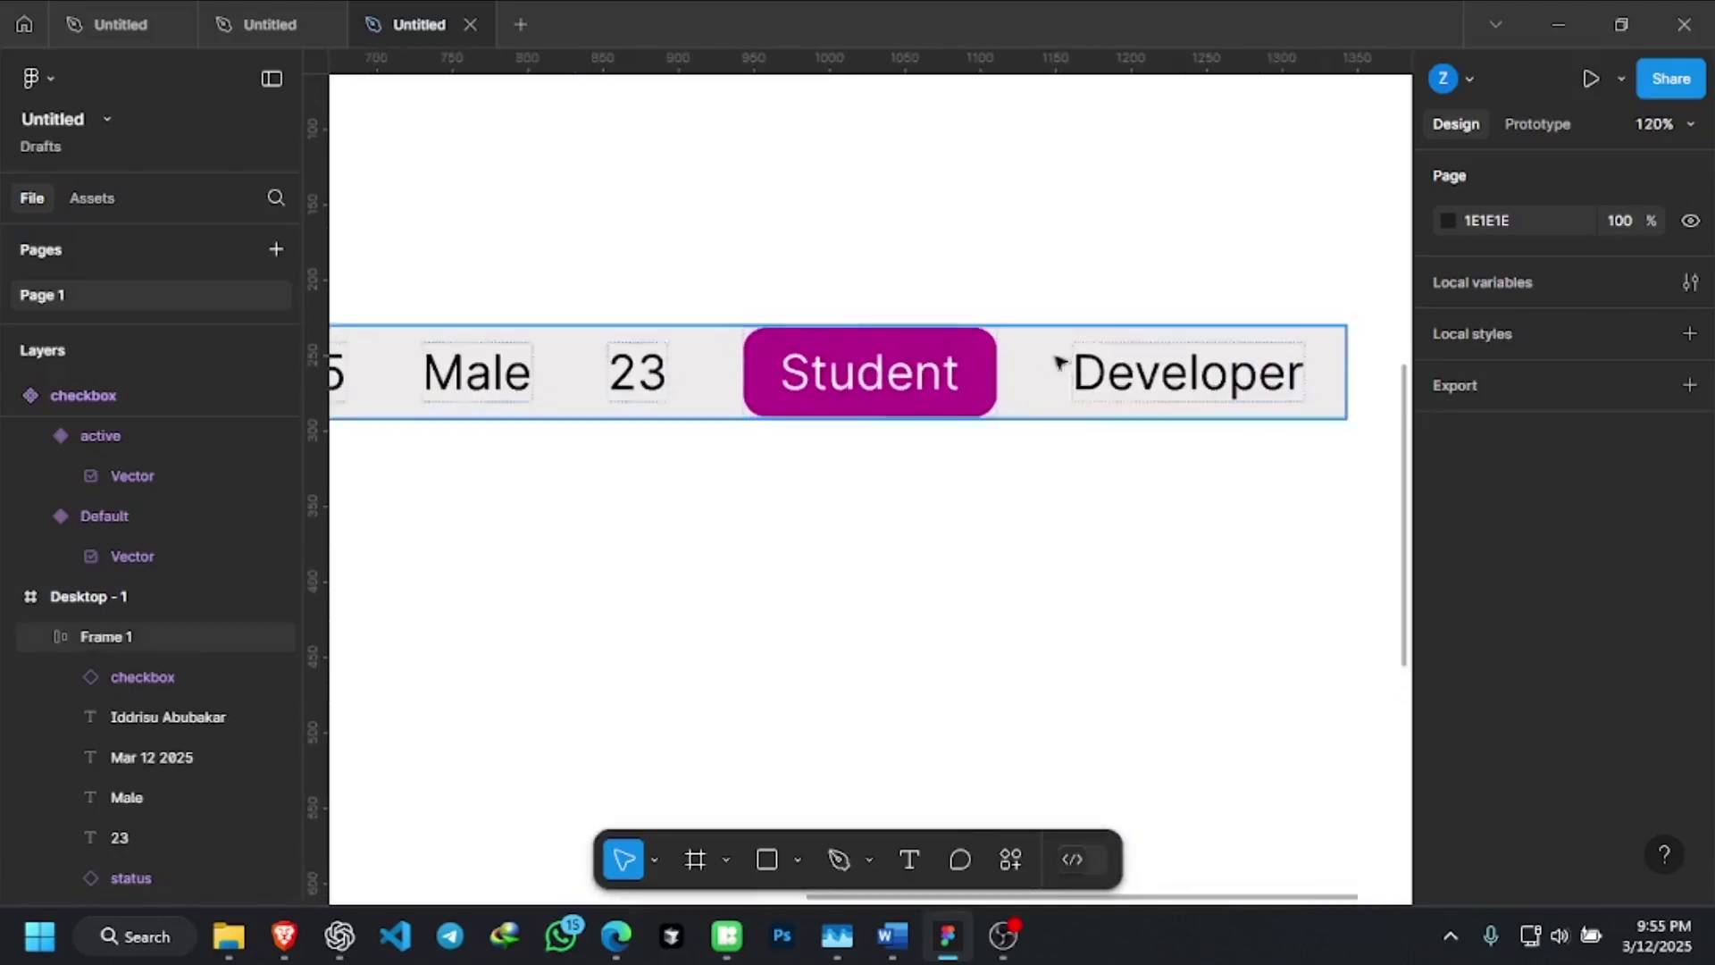
click(1327, 400)
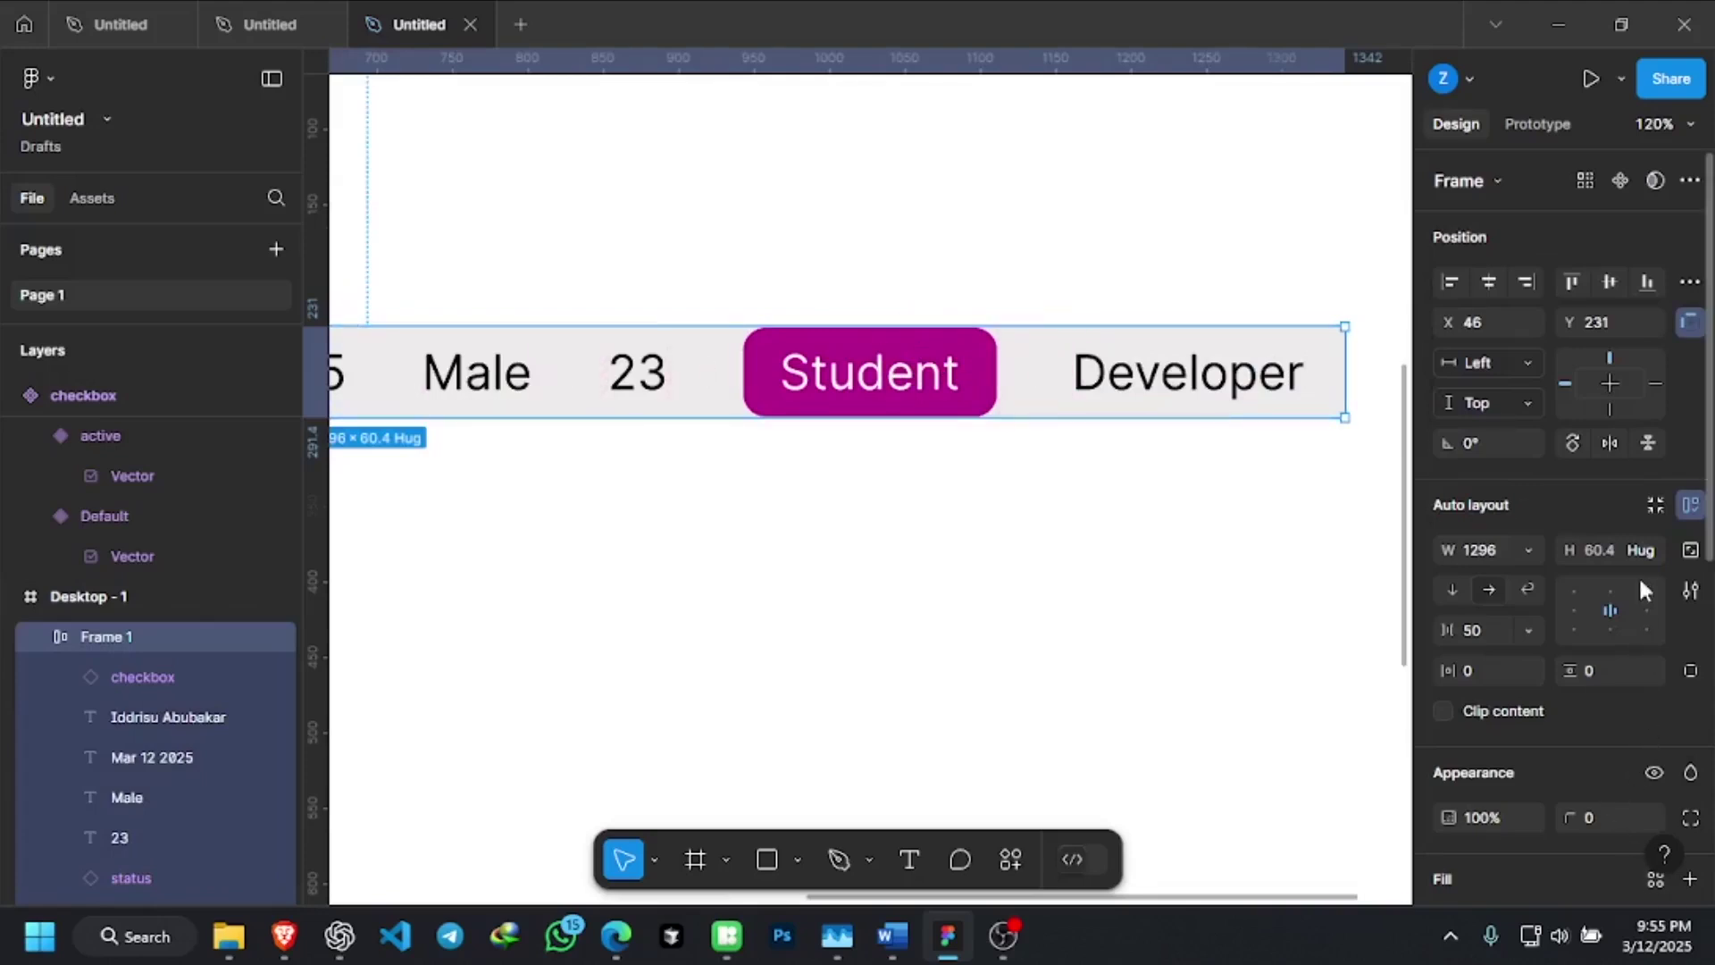
Set the row height to 70, then return it to hugging its contents
scroll(1574, 752, down, 3)
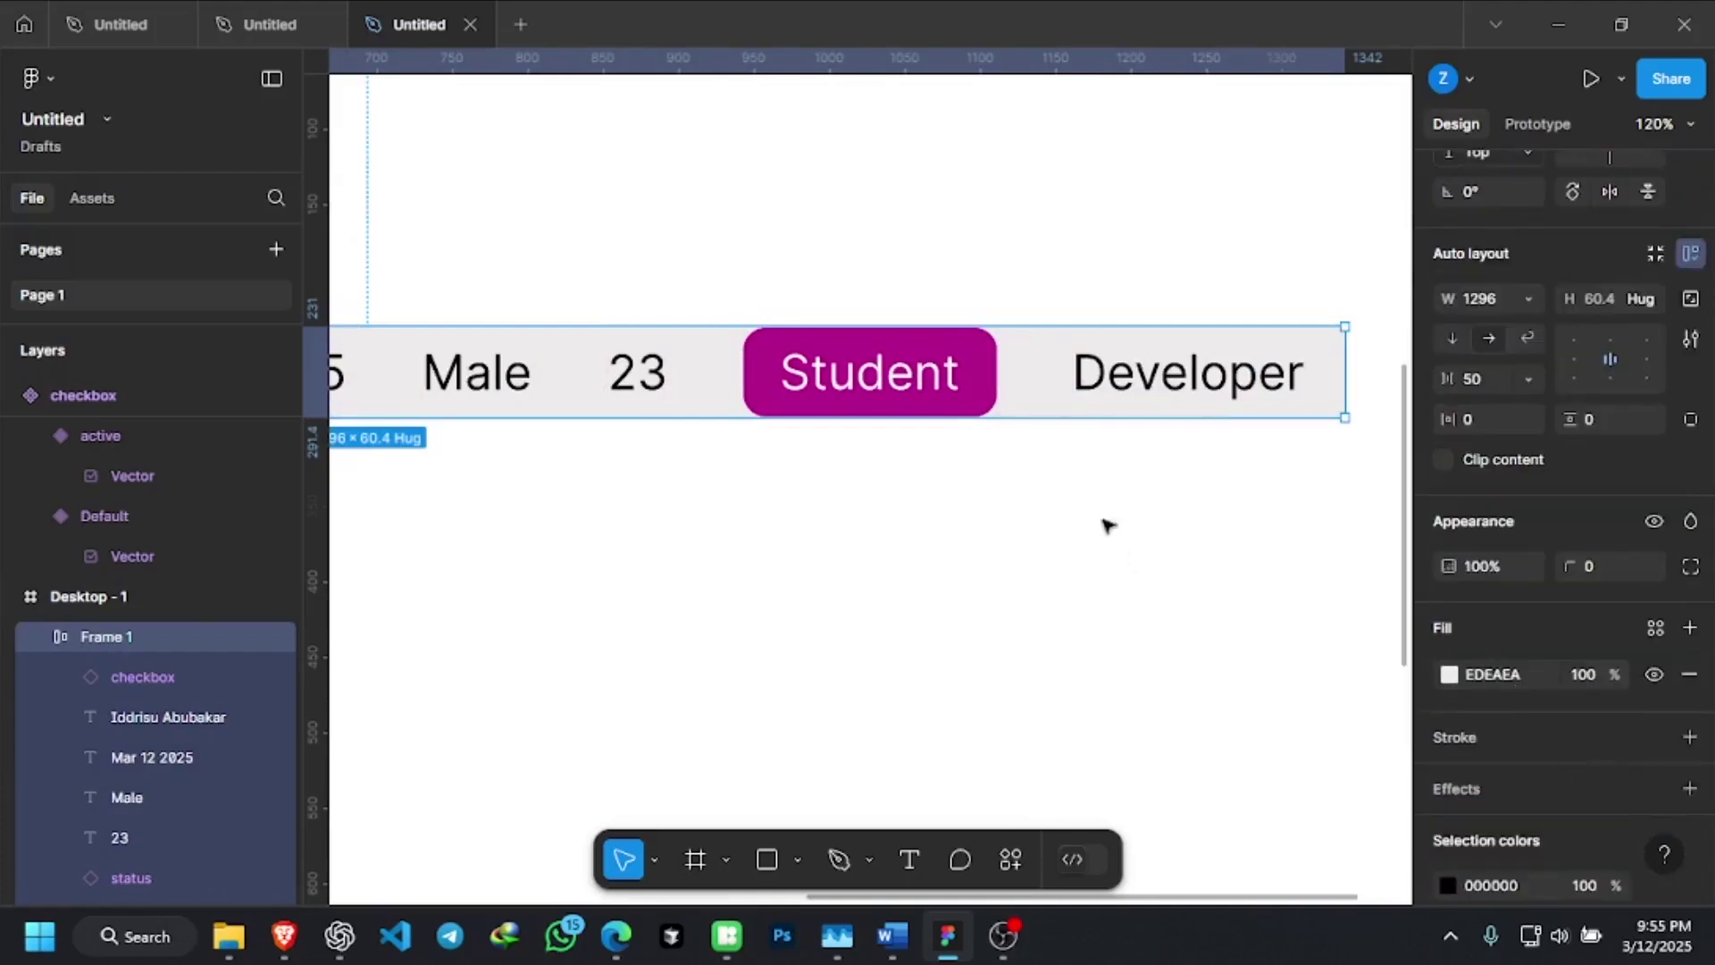
scroll(1633, 502, up, 3)
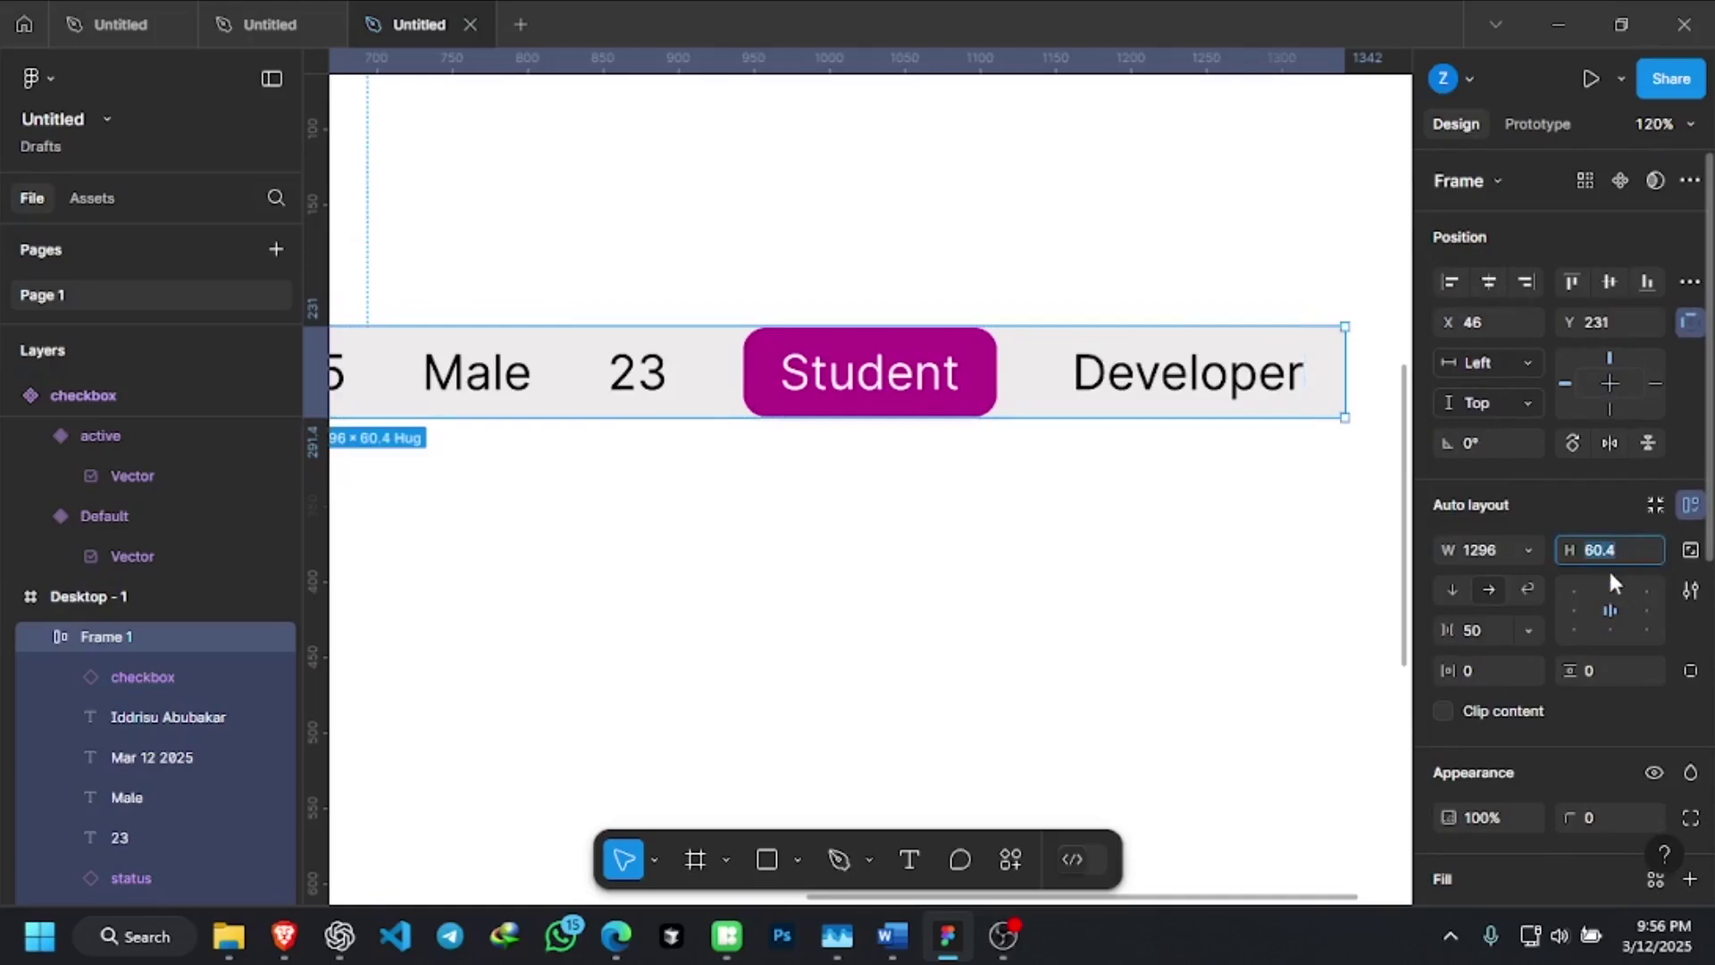
text(0)
key(Return)
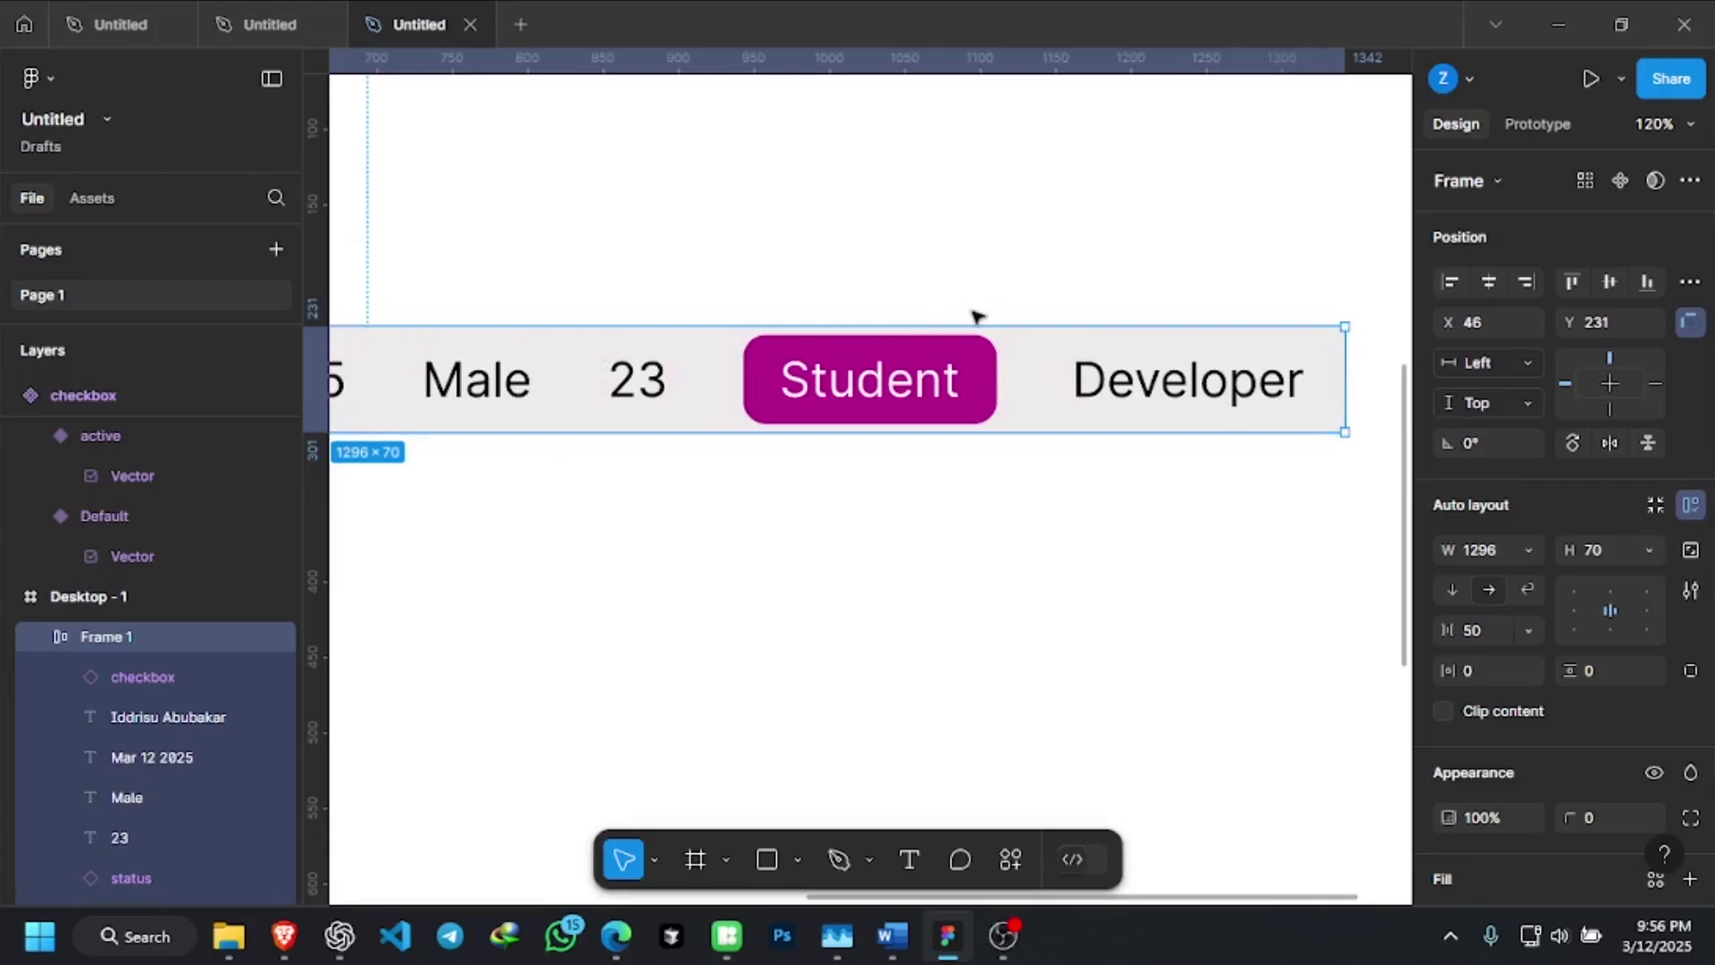
double_click(974, 314)
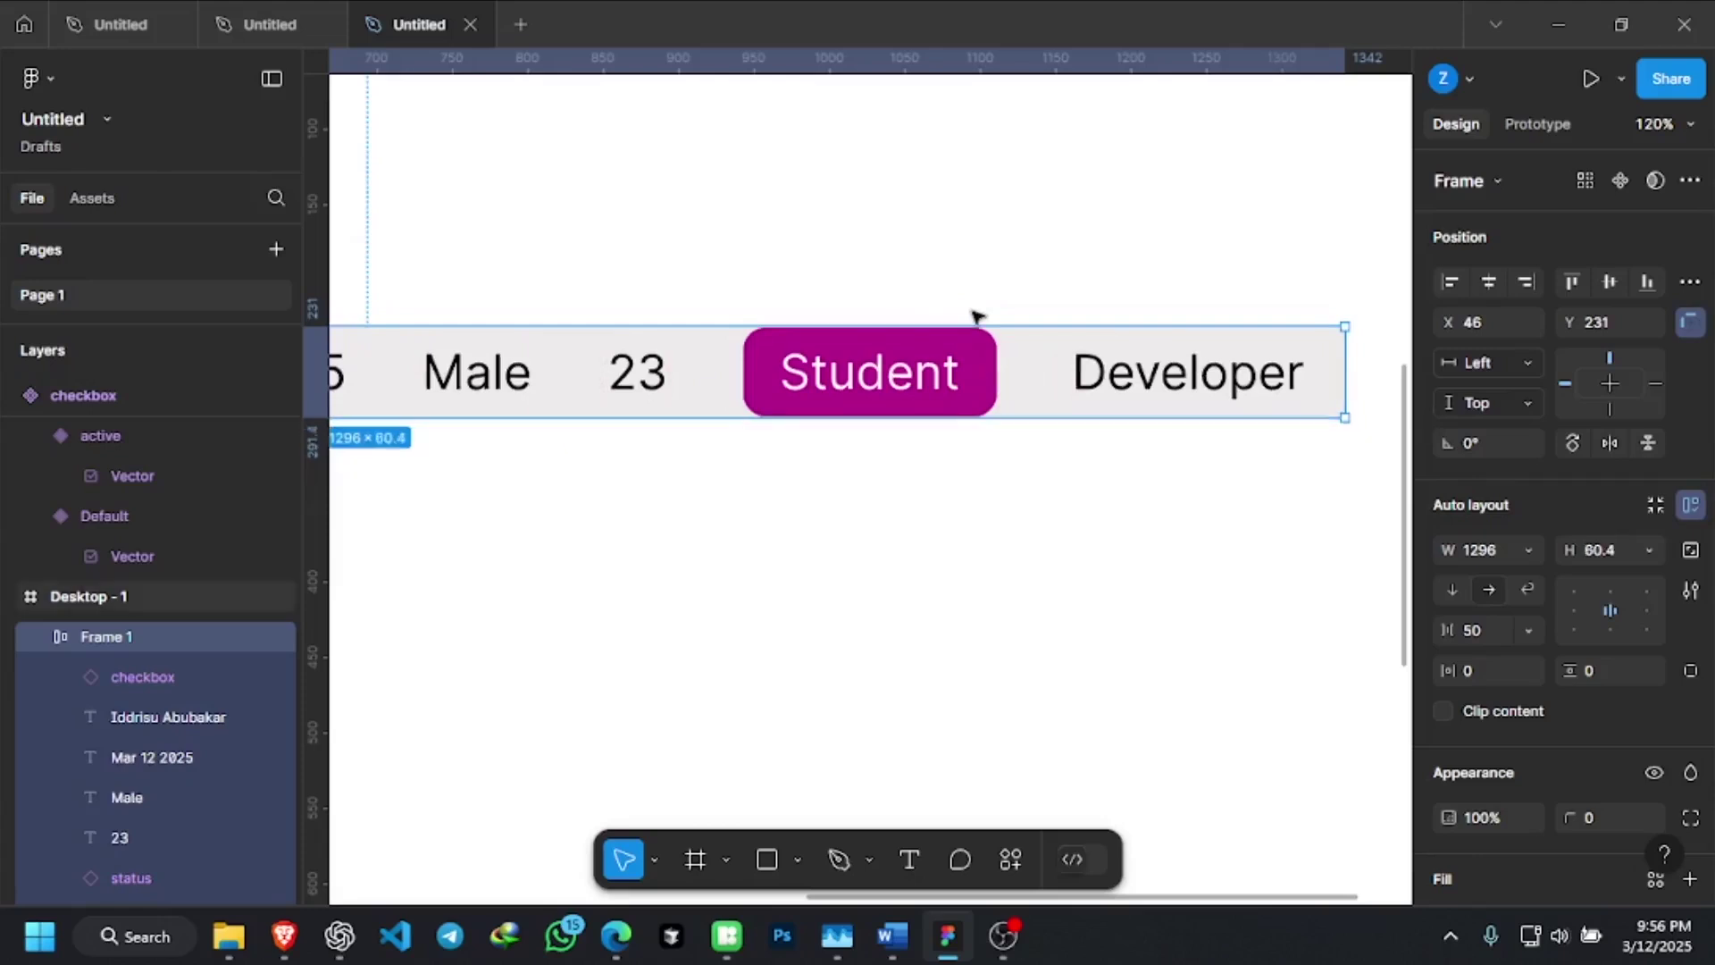
Resize the row to fit its contents, removing and re-adding its auto layout
click(1640, 681)
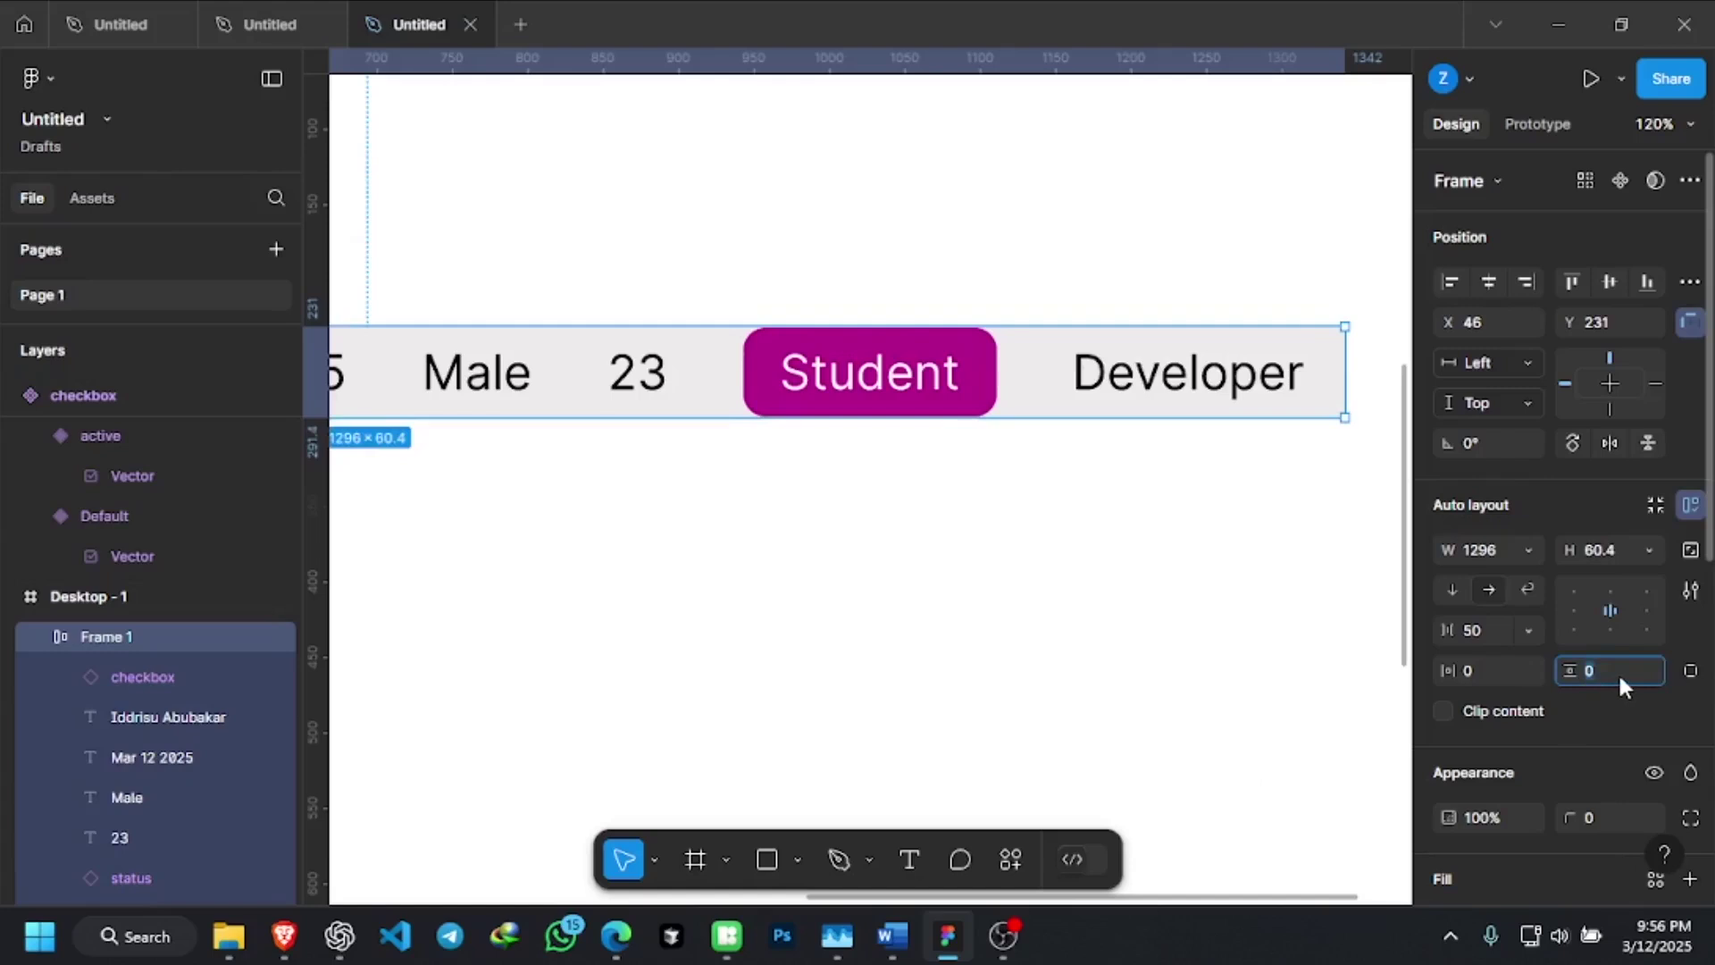
click(1461, 672)
click(1619, 670)
scroll(1583, 720, down, 3)
scroll(1586, 729, up, 3)
click(1692, 551)
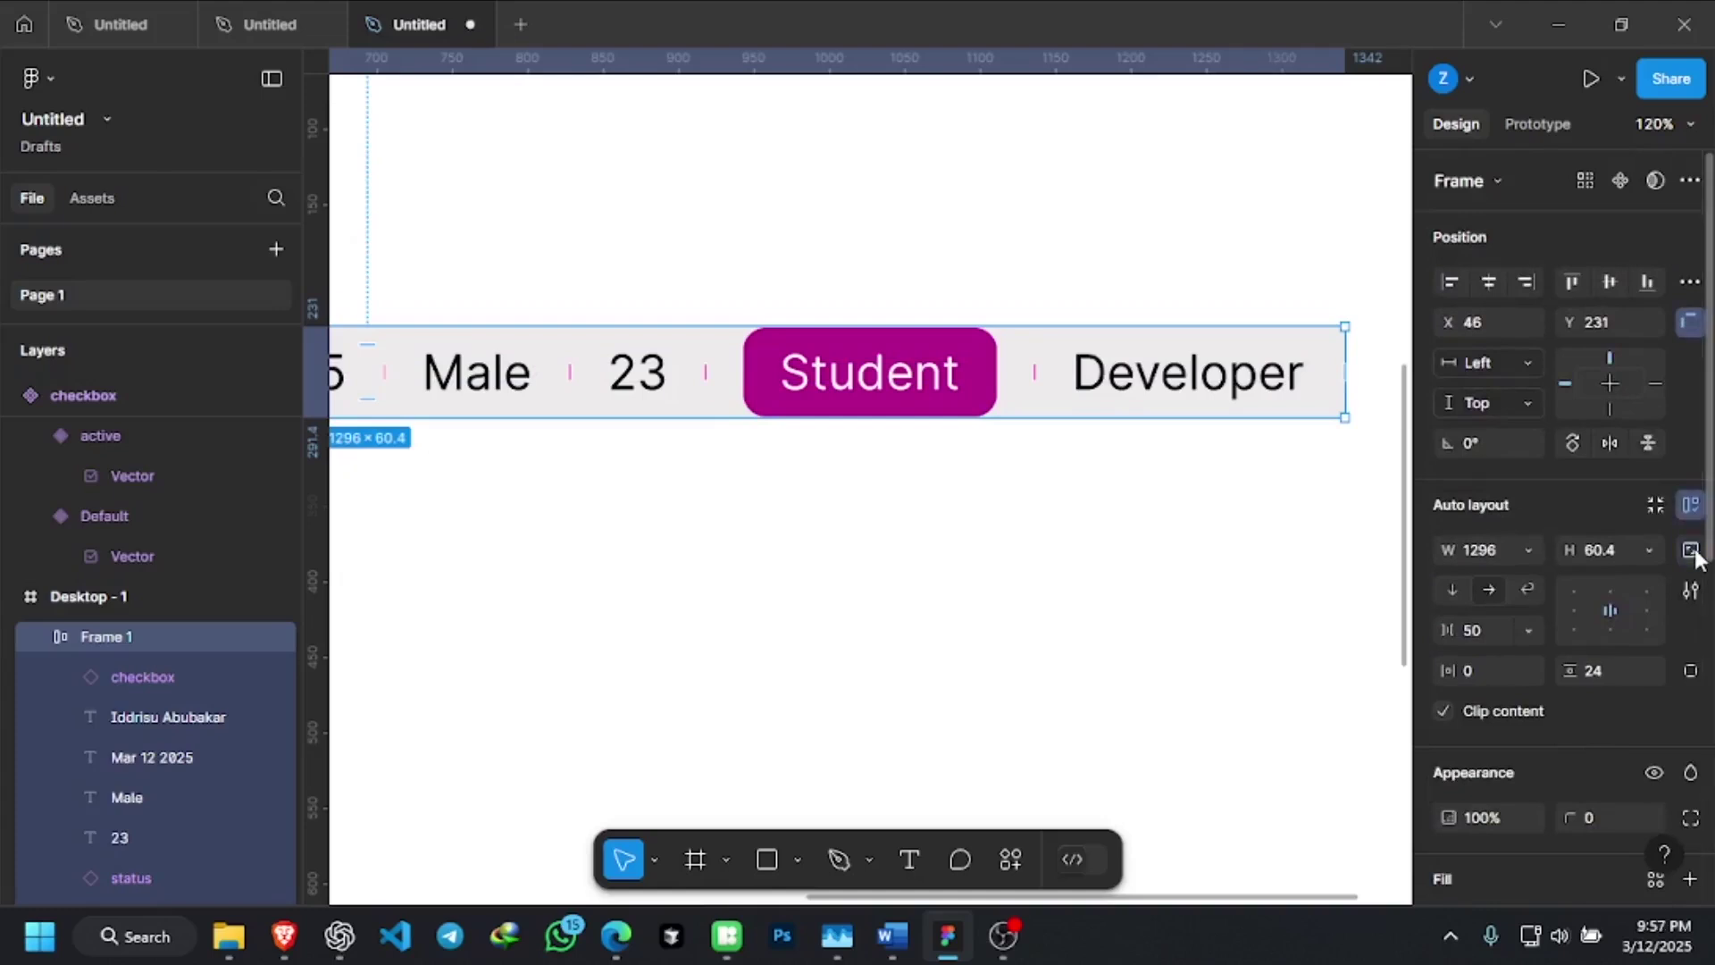
click(1658, 504)
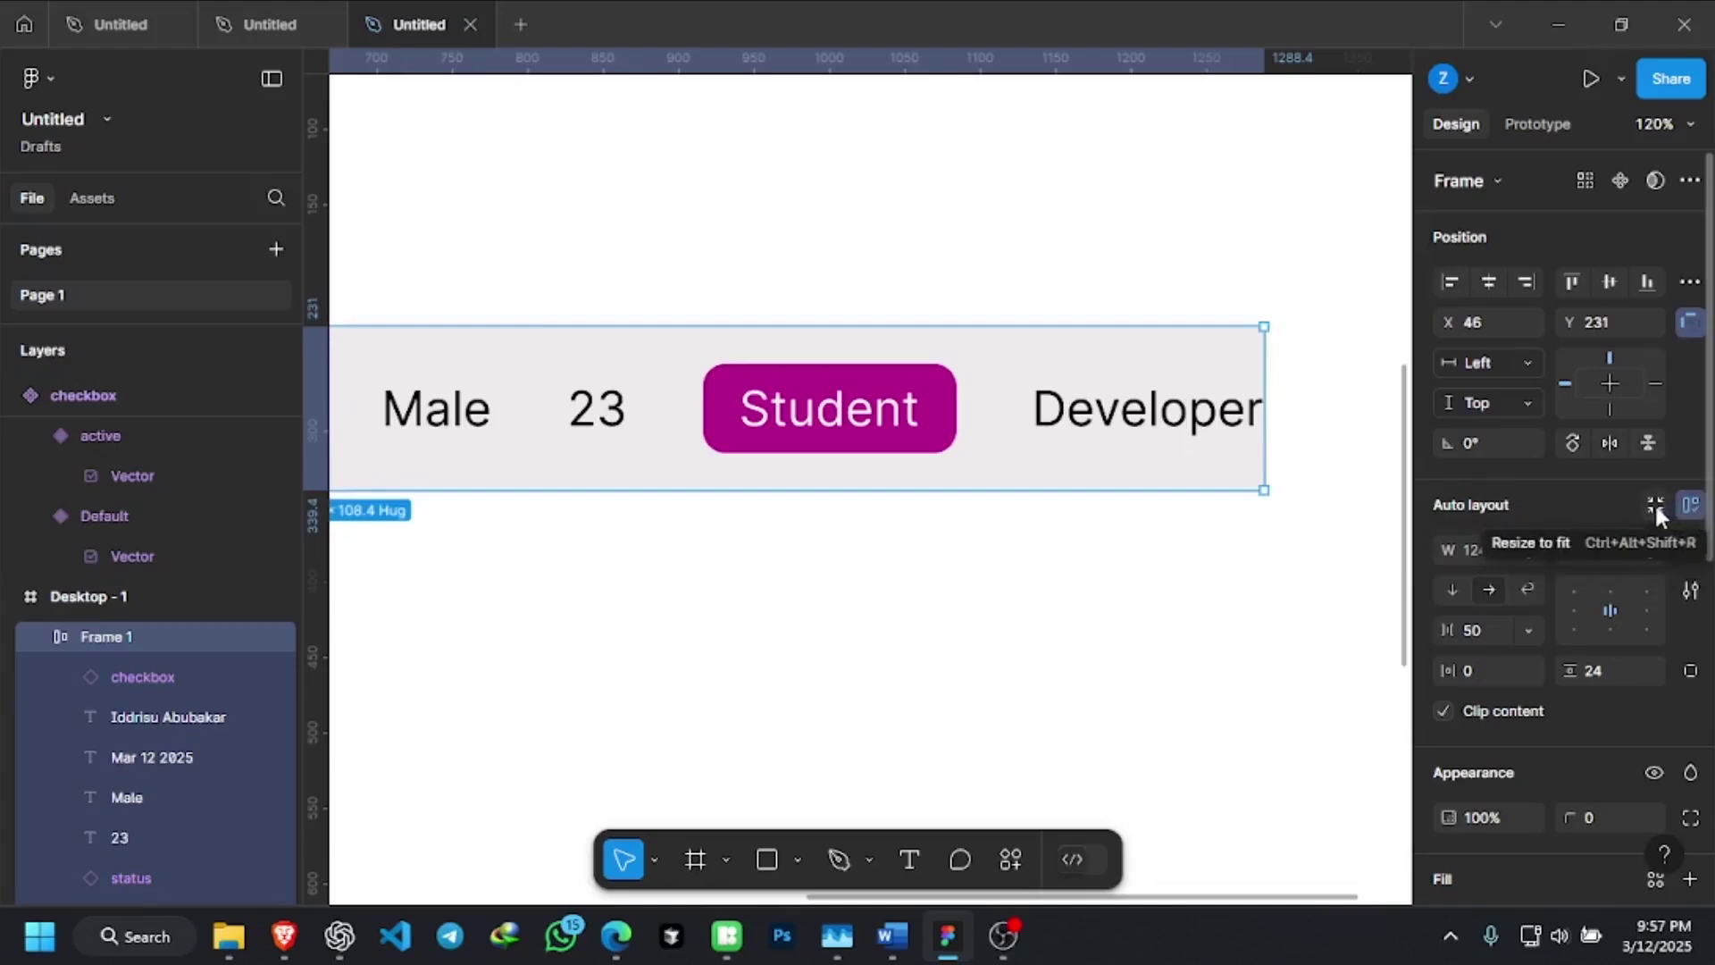
click(1654, 507)
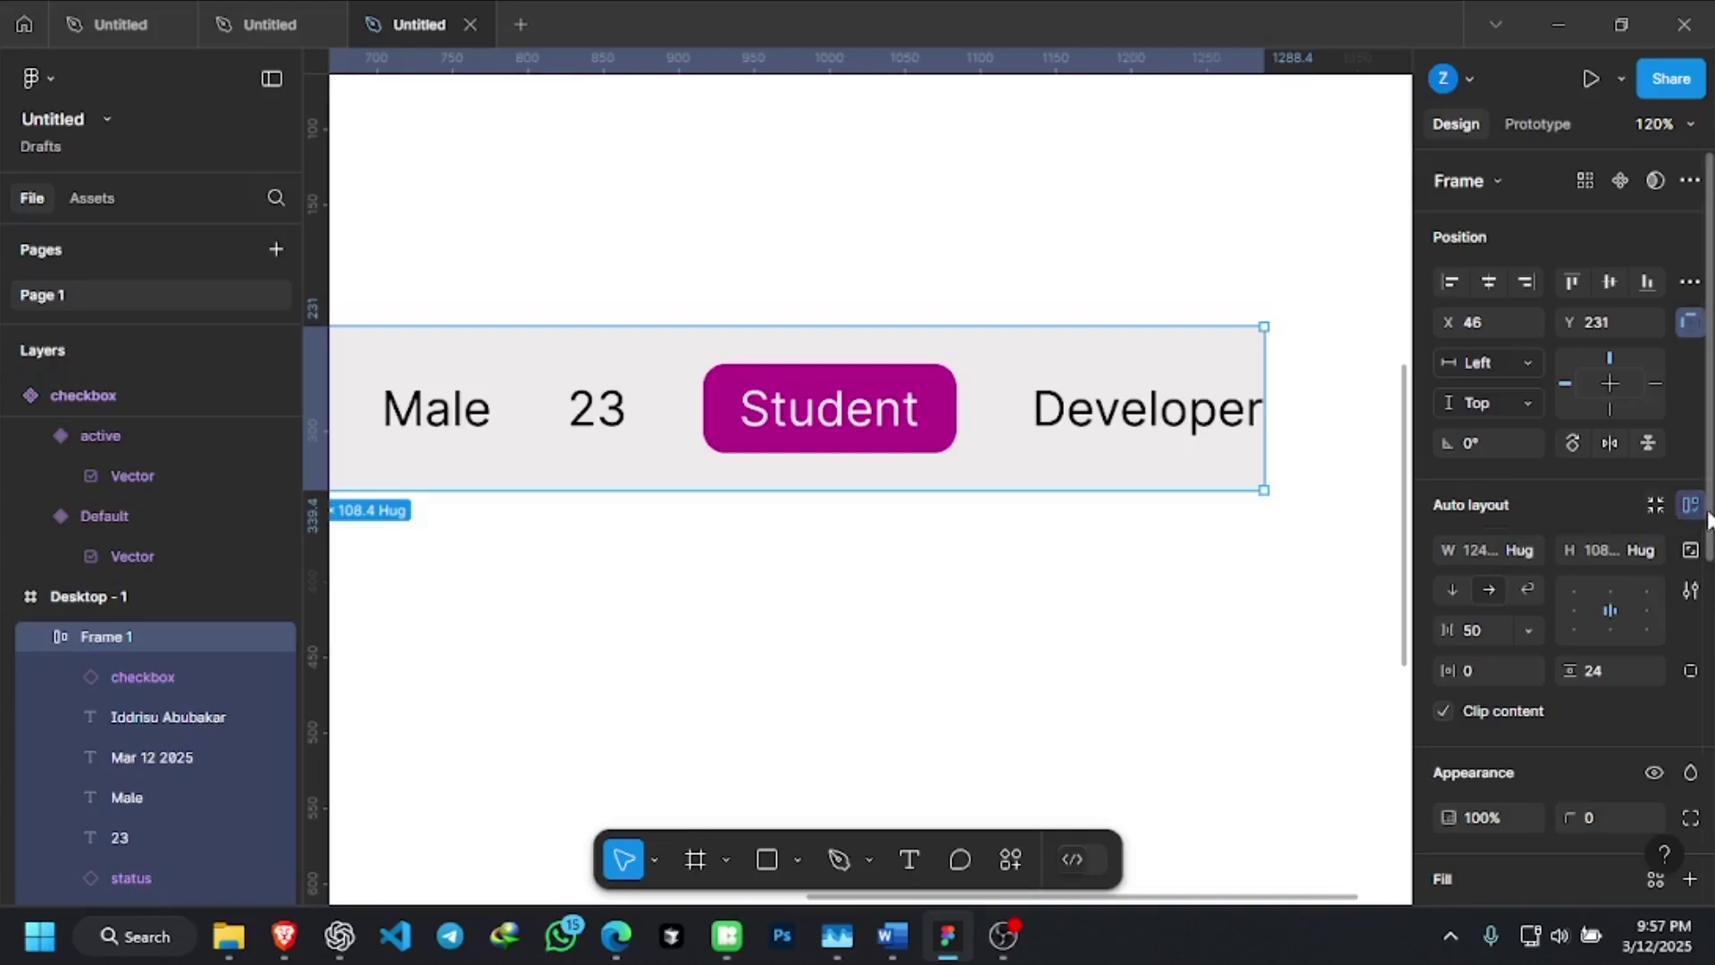
click(1690, 507)
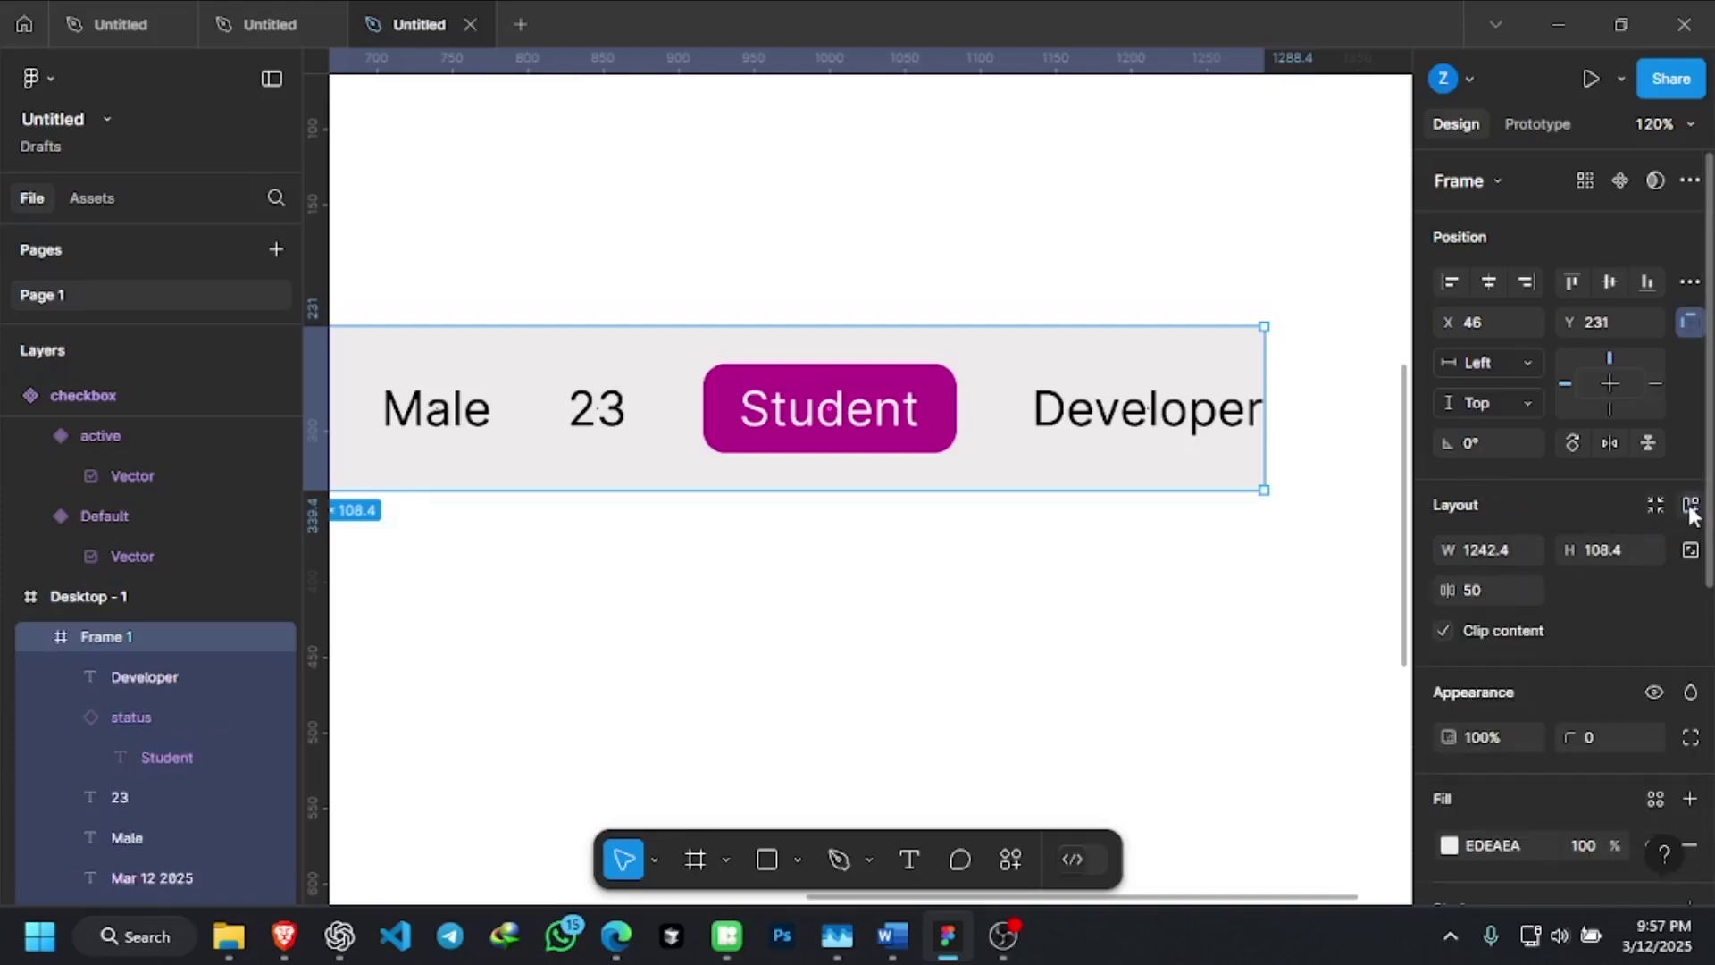
click(1689, 507)
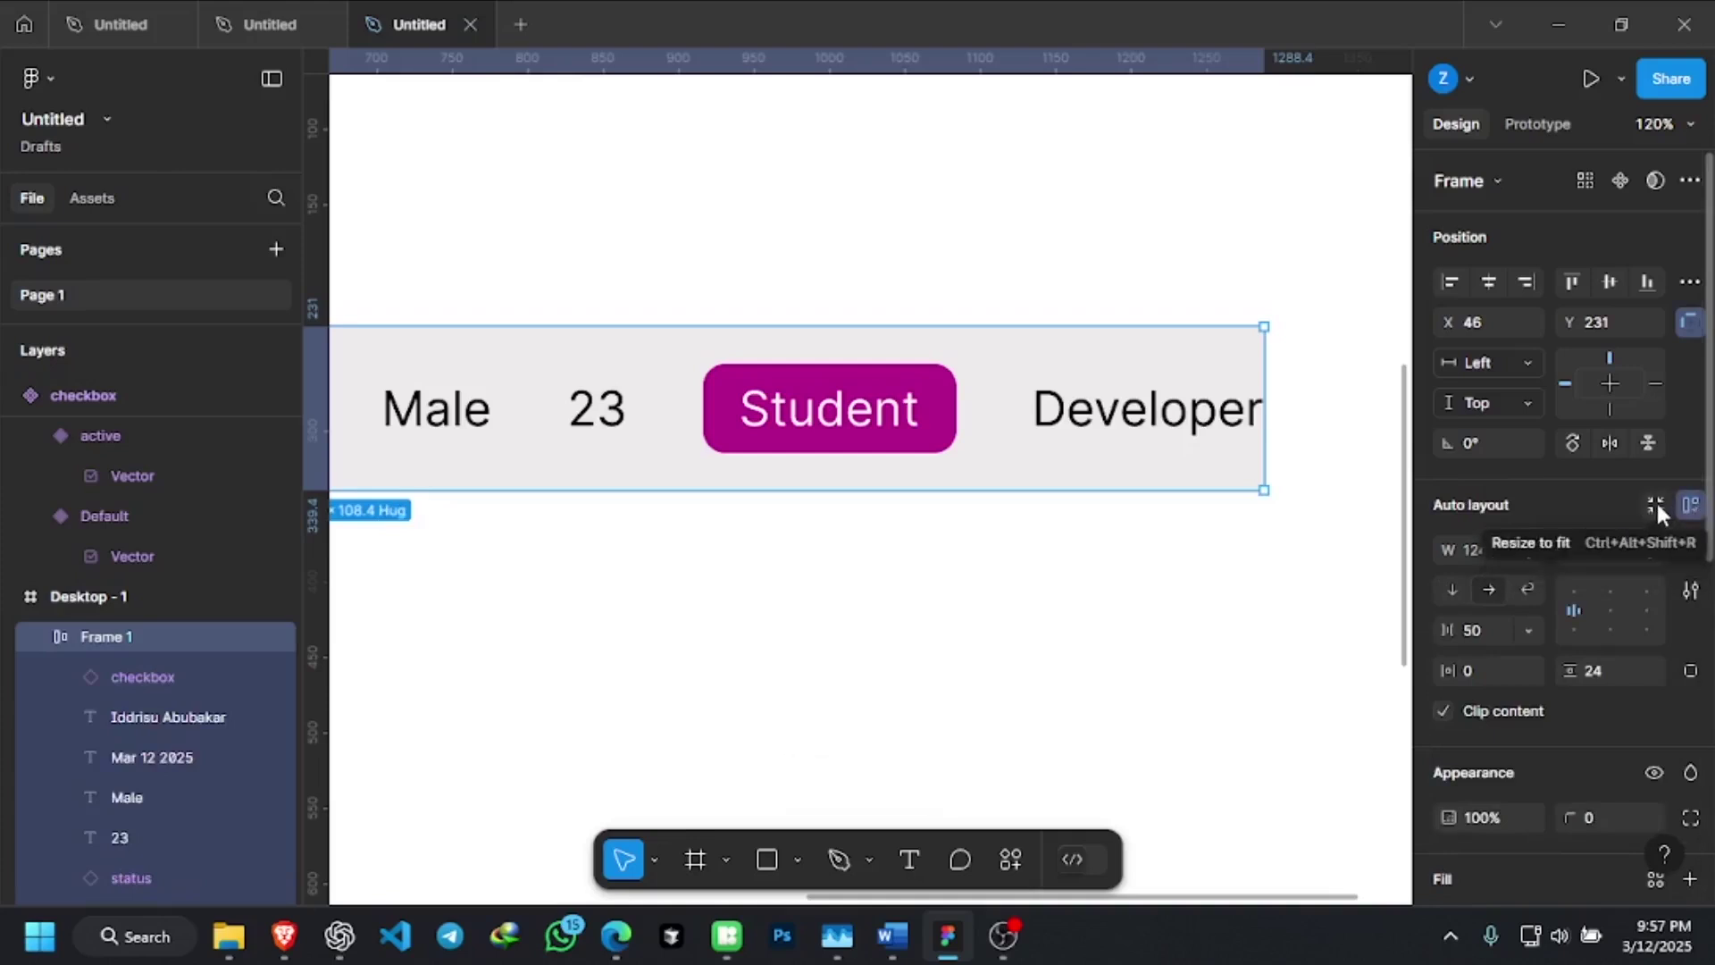
click(1655, 503)
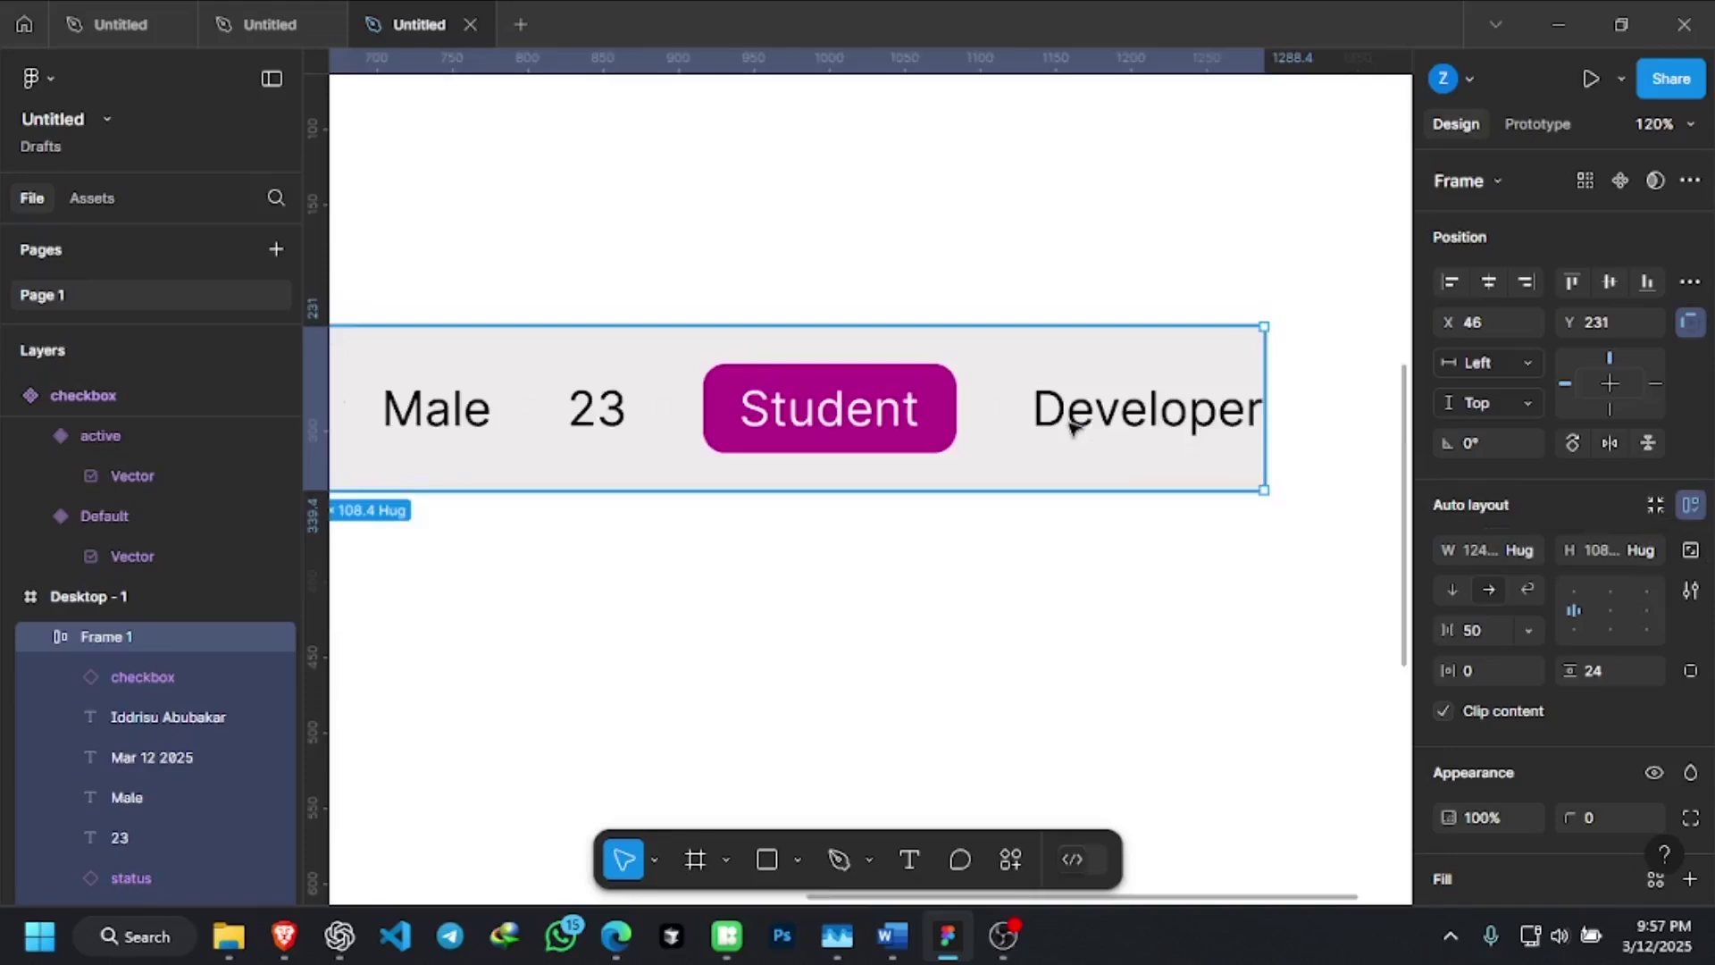
scroll(1069, 413, down, 5)
scroll(812, 393, up, 3)
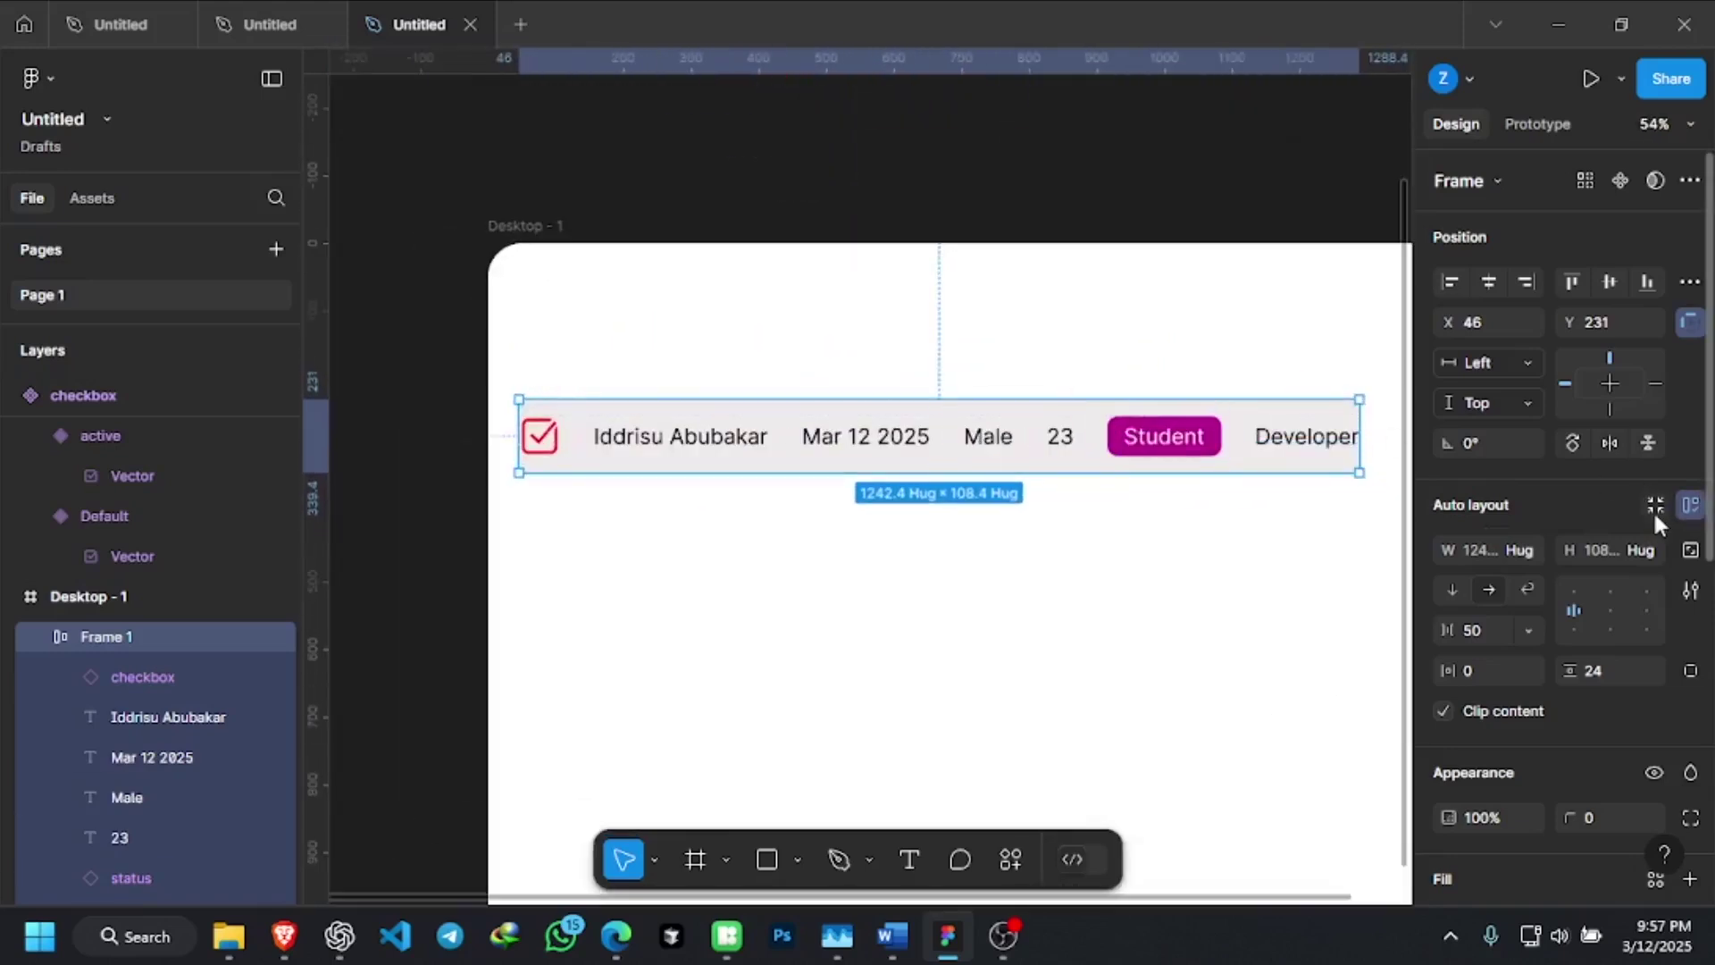
scroll(1091, 438, up, 2)
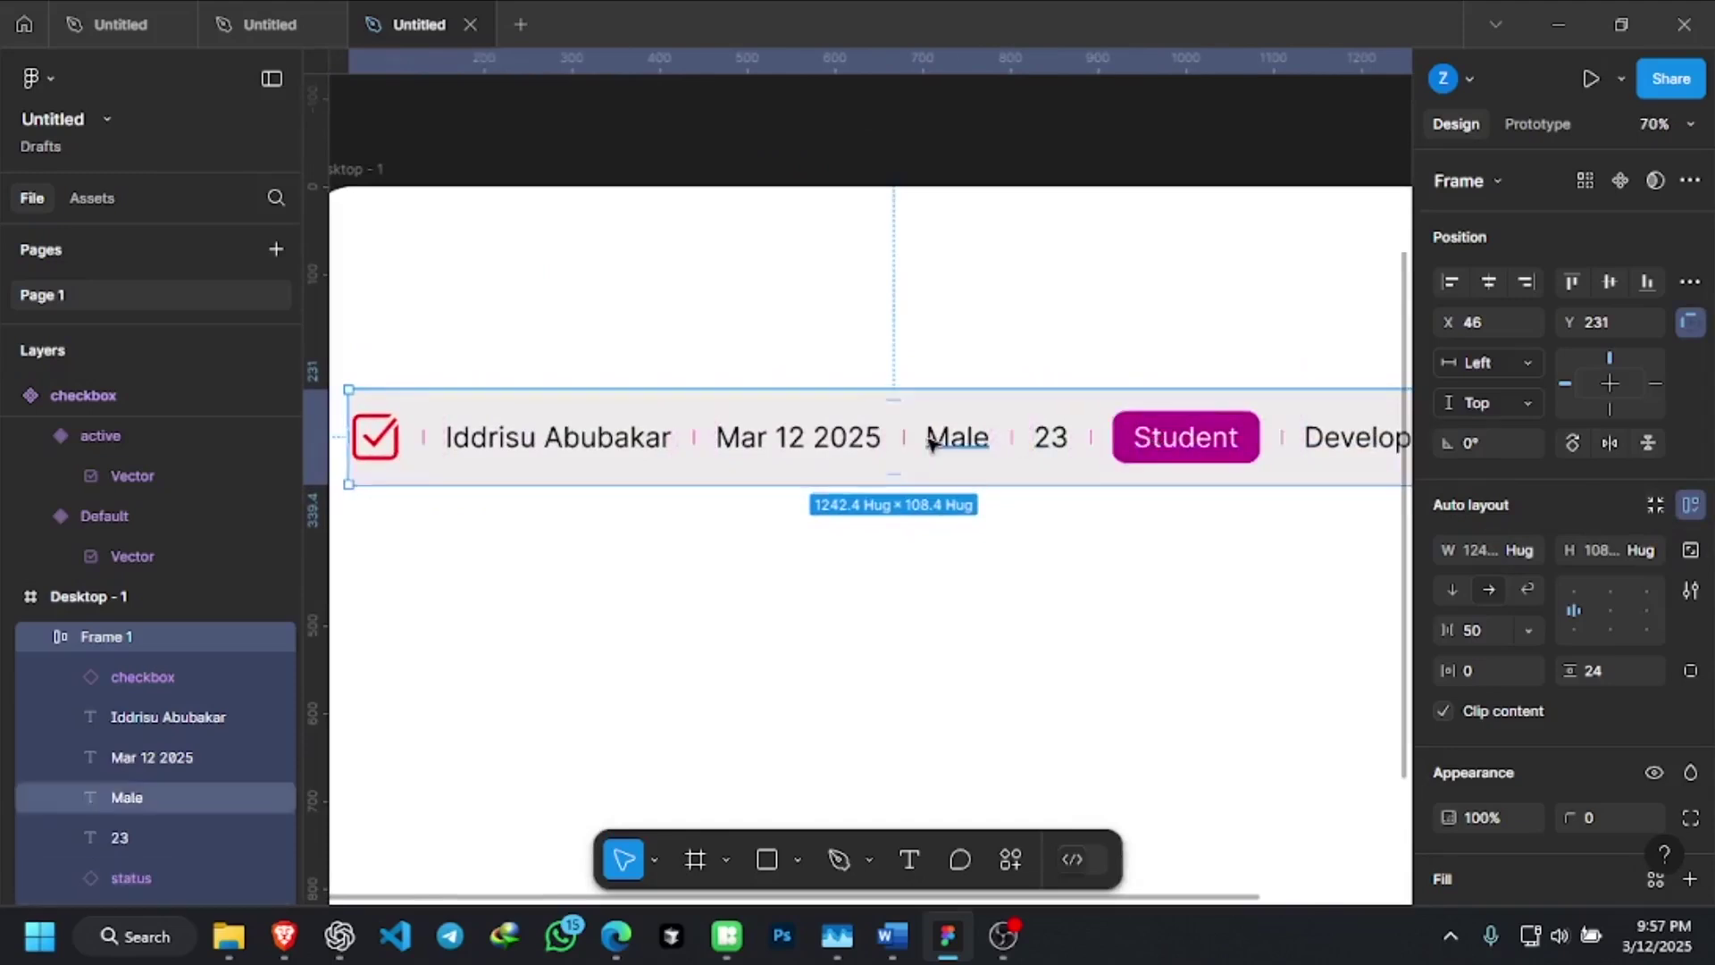
scroll(930, 440, down, 2)
scroll(1130, 419, up, 1)
scroll(1207, 438, up, 3)
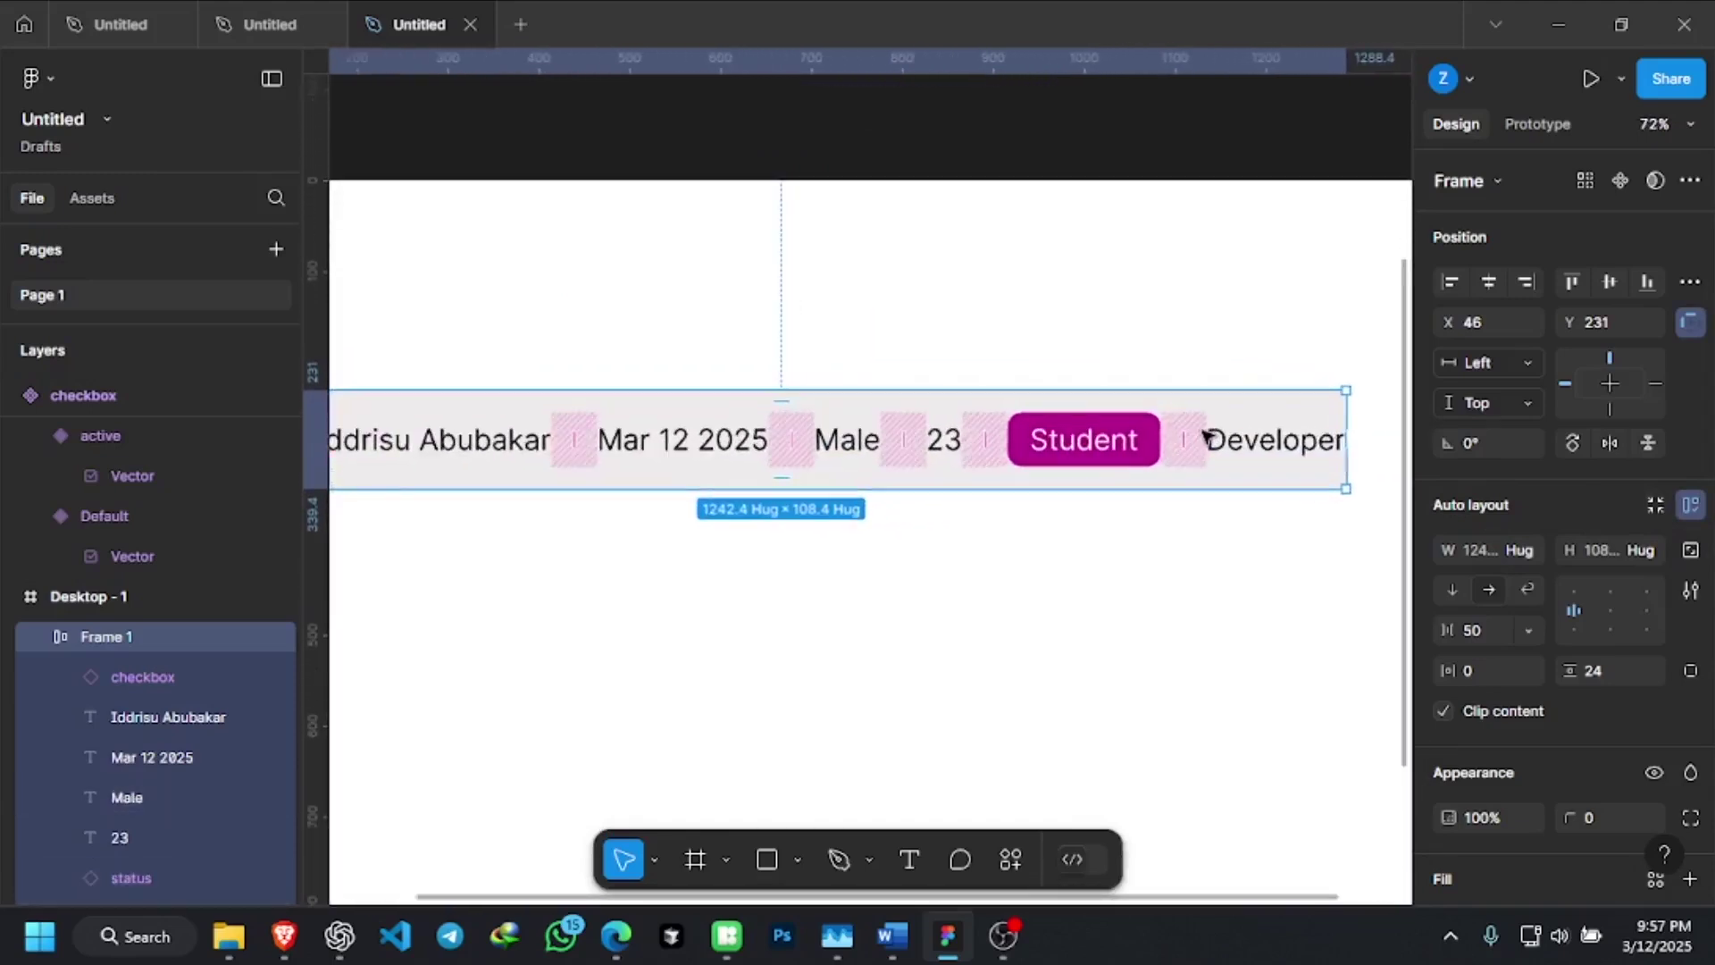
Set the row's vertical padding to 20, then to 10, leaving it 80.4 tall
click(1595, 671)
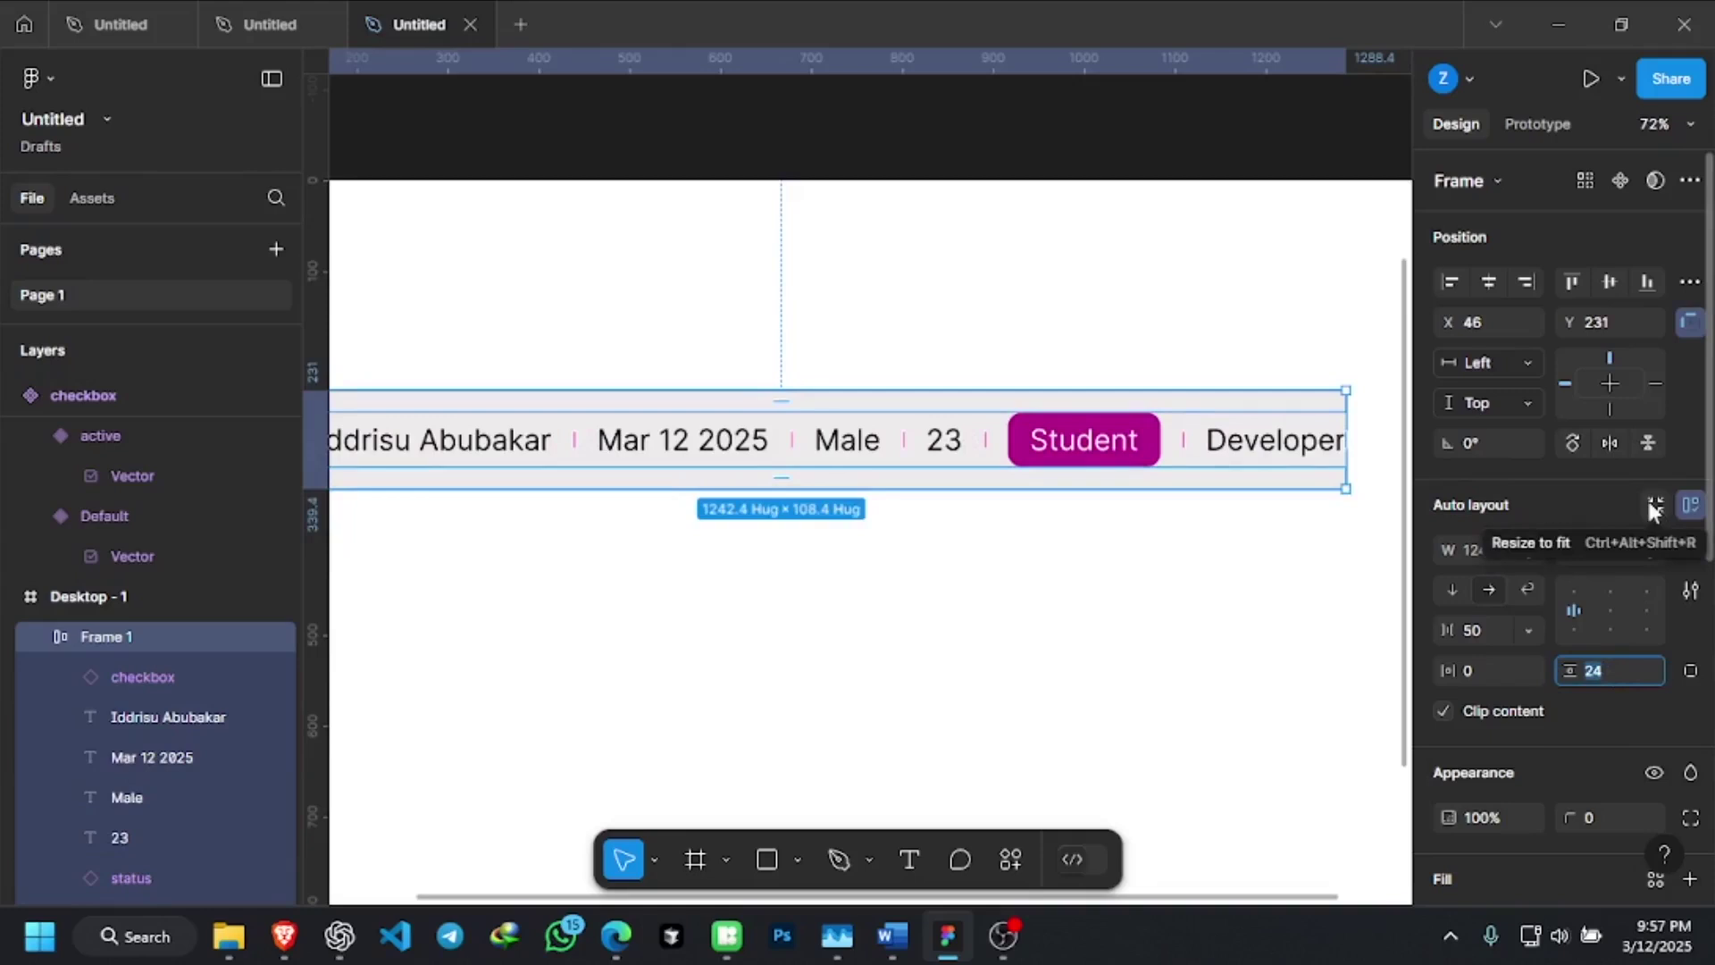
click(1649, 502)
click(1598, 679)
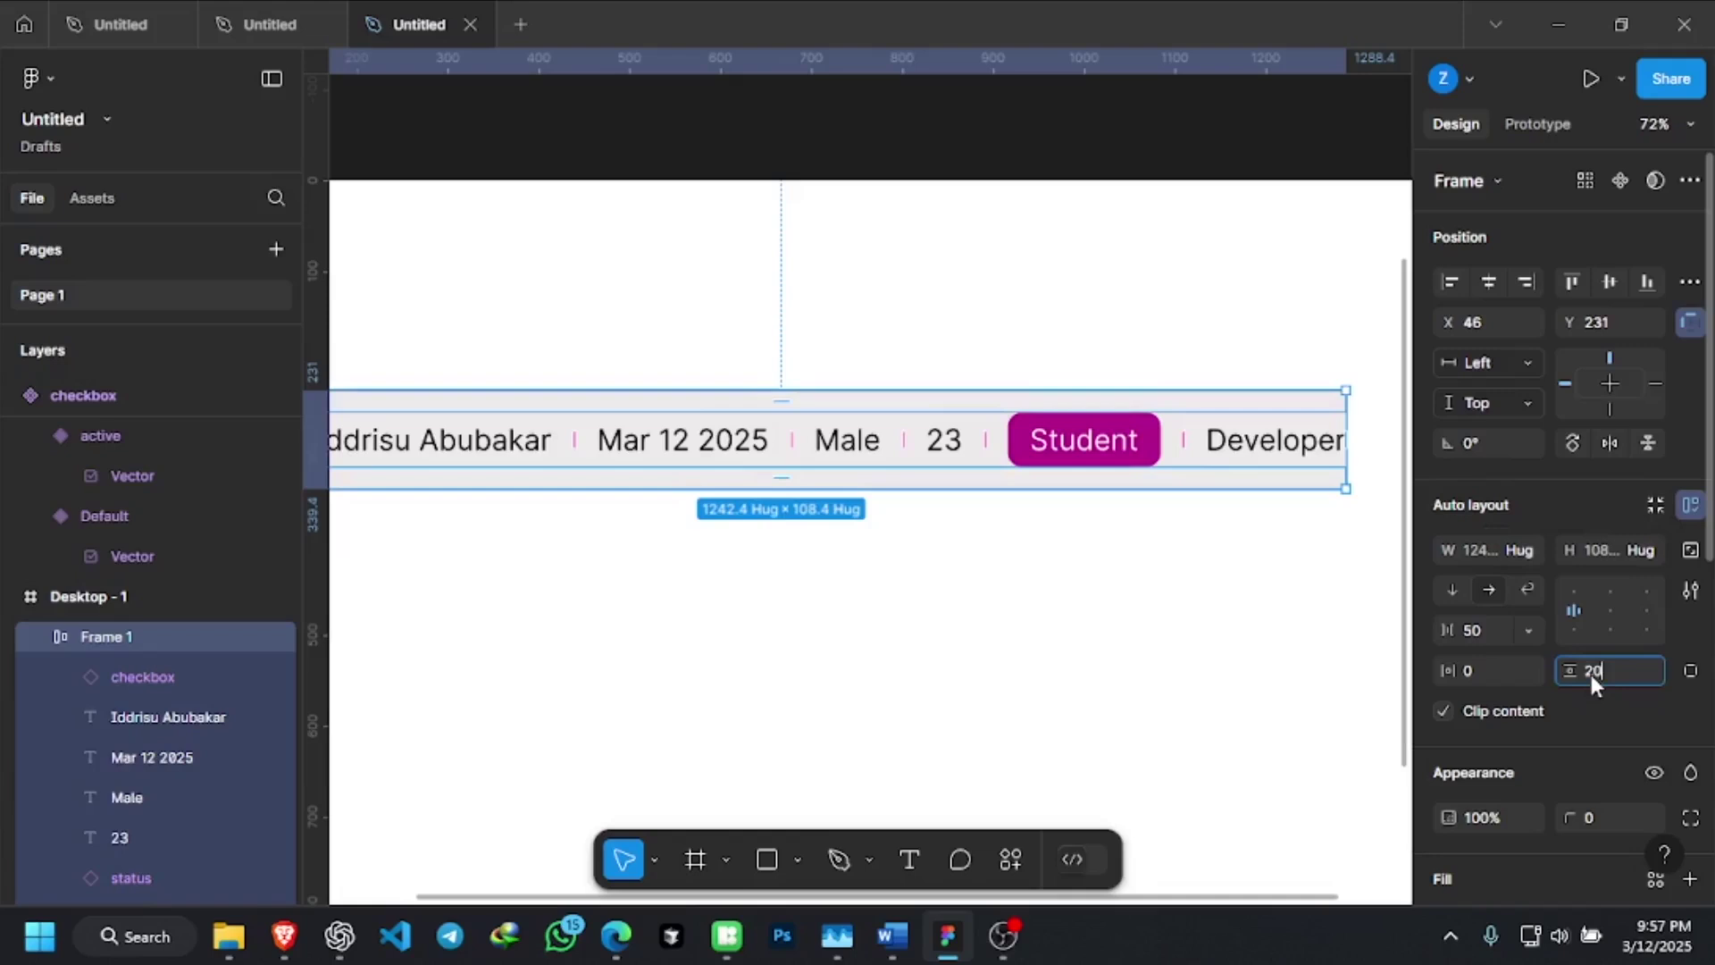
key(Return)
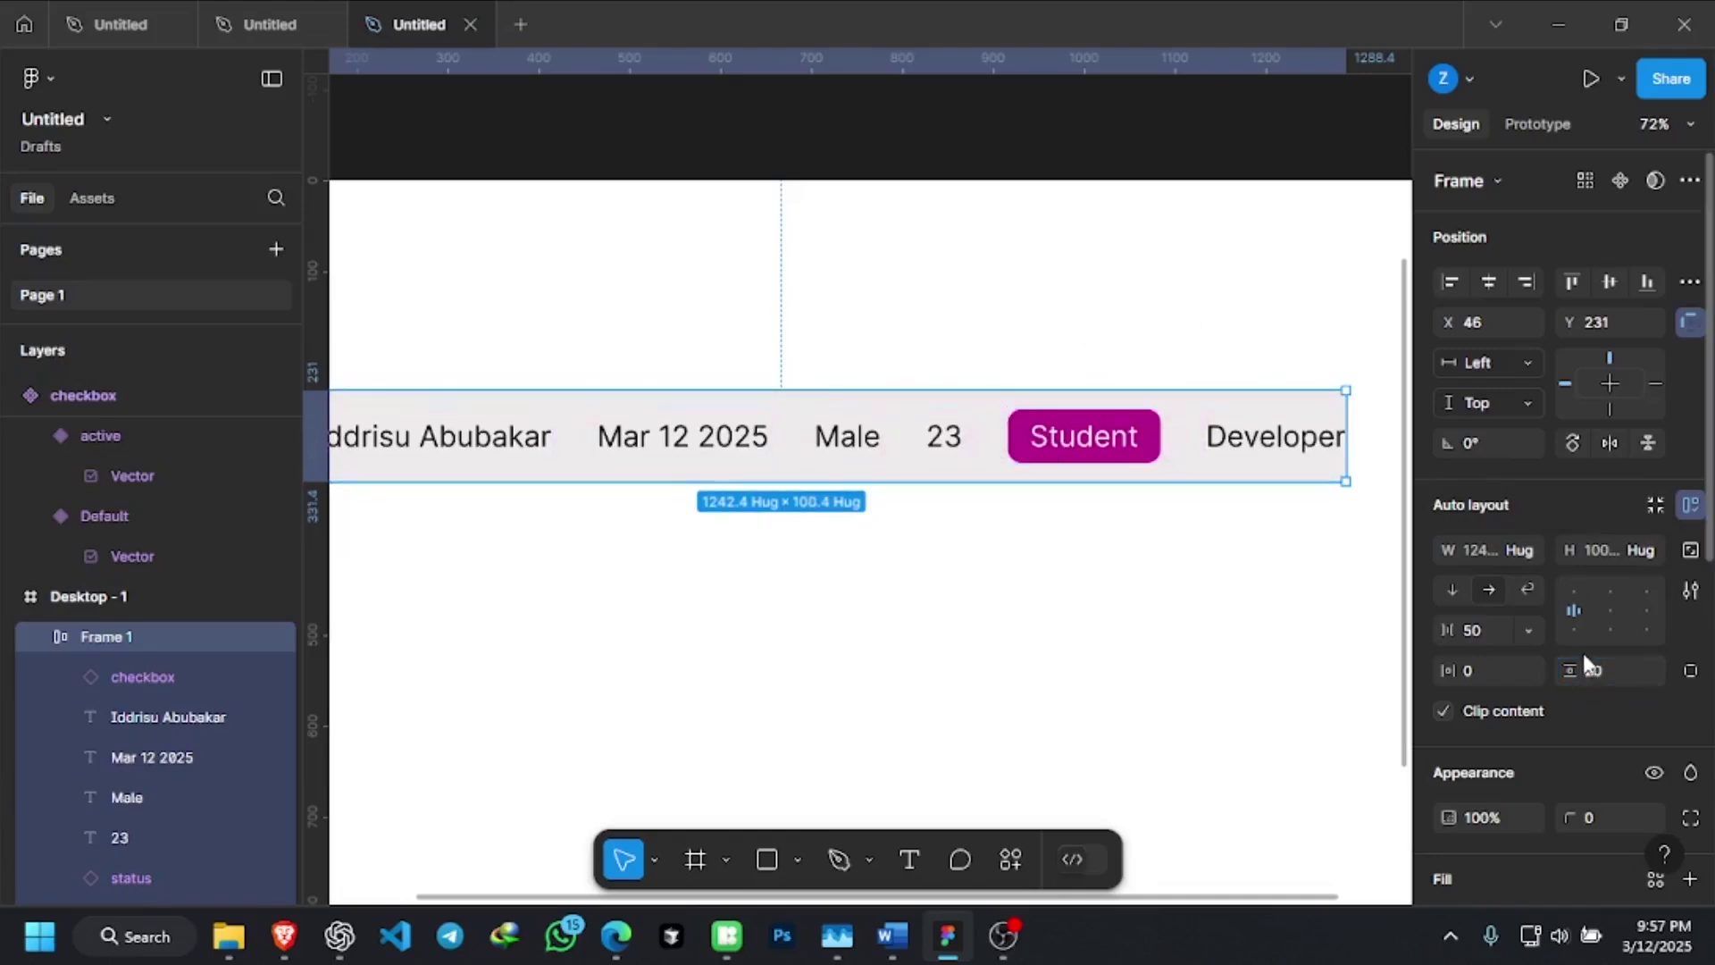
click(1595, 684)
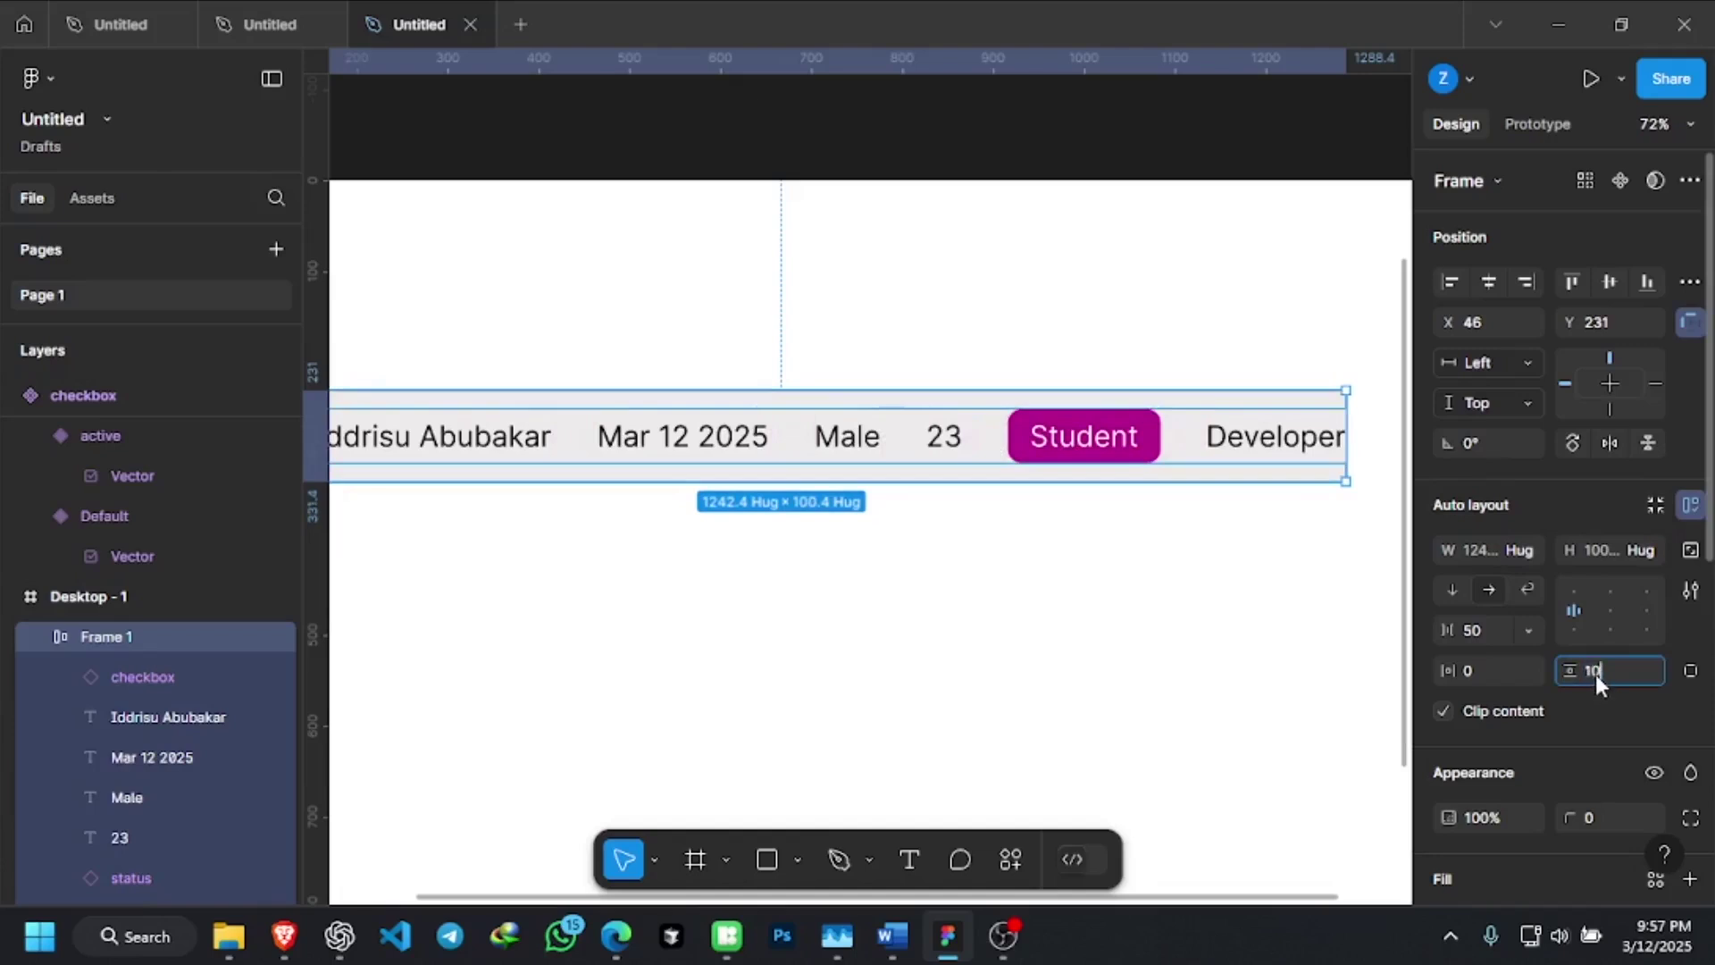
text(10)
key(Return)
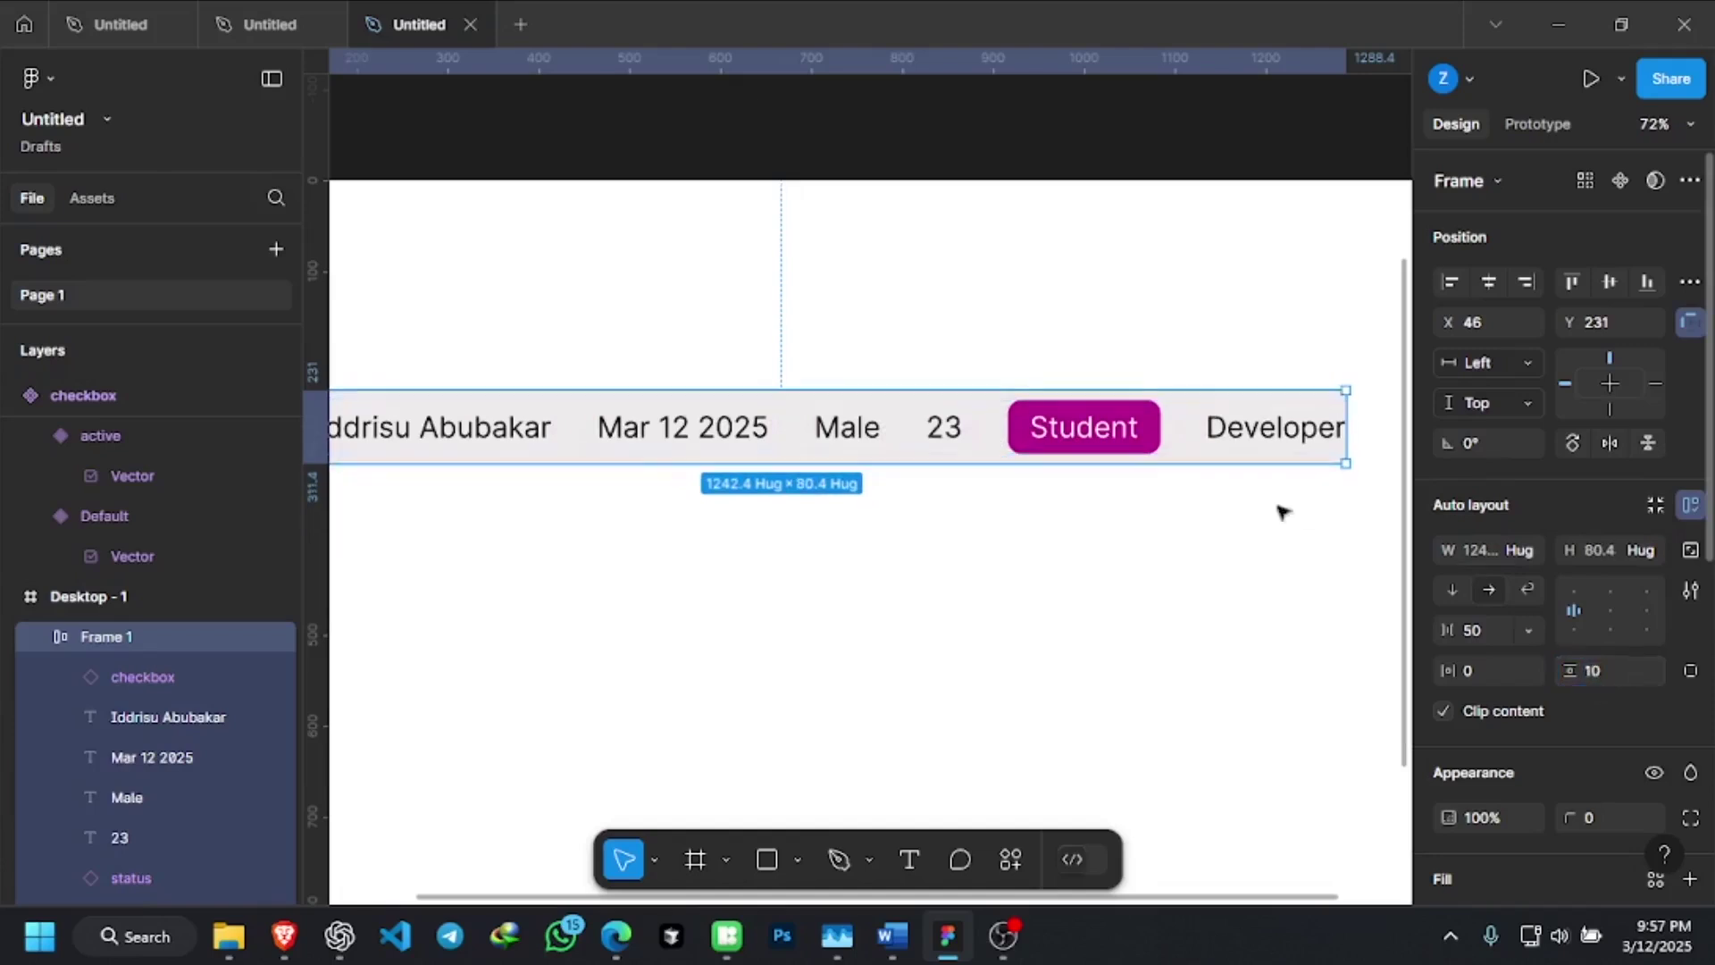
click(1214, 513)
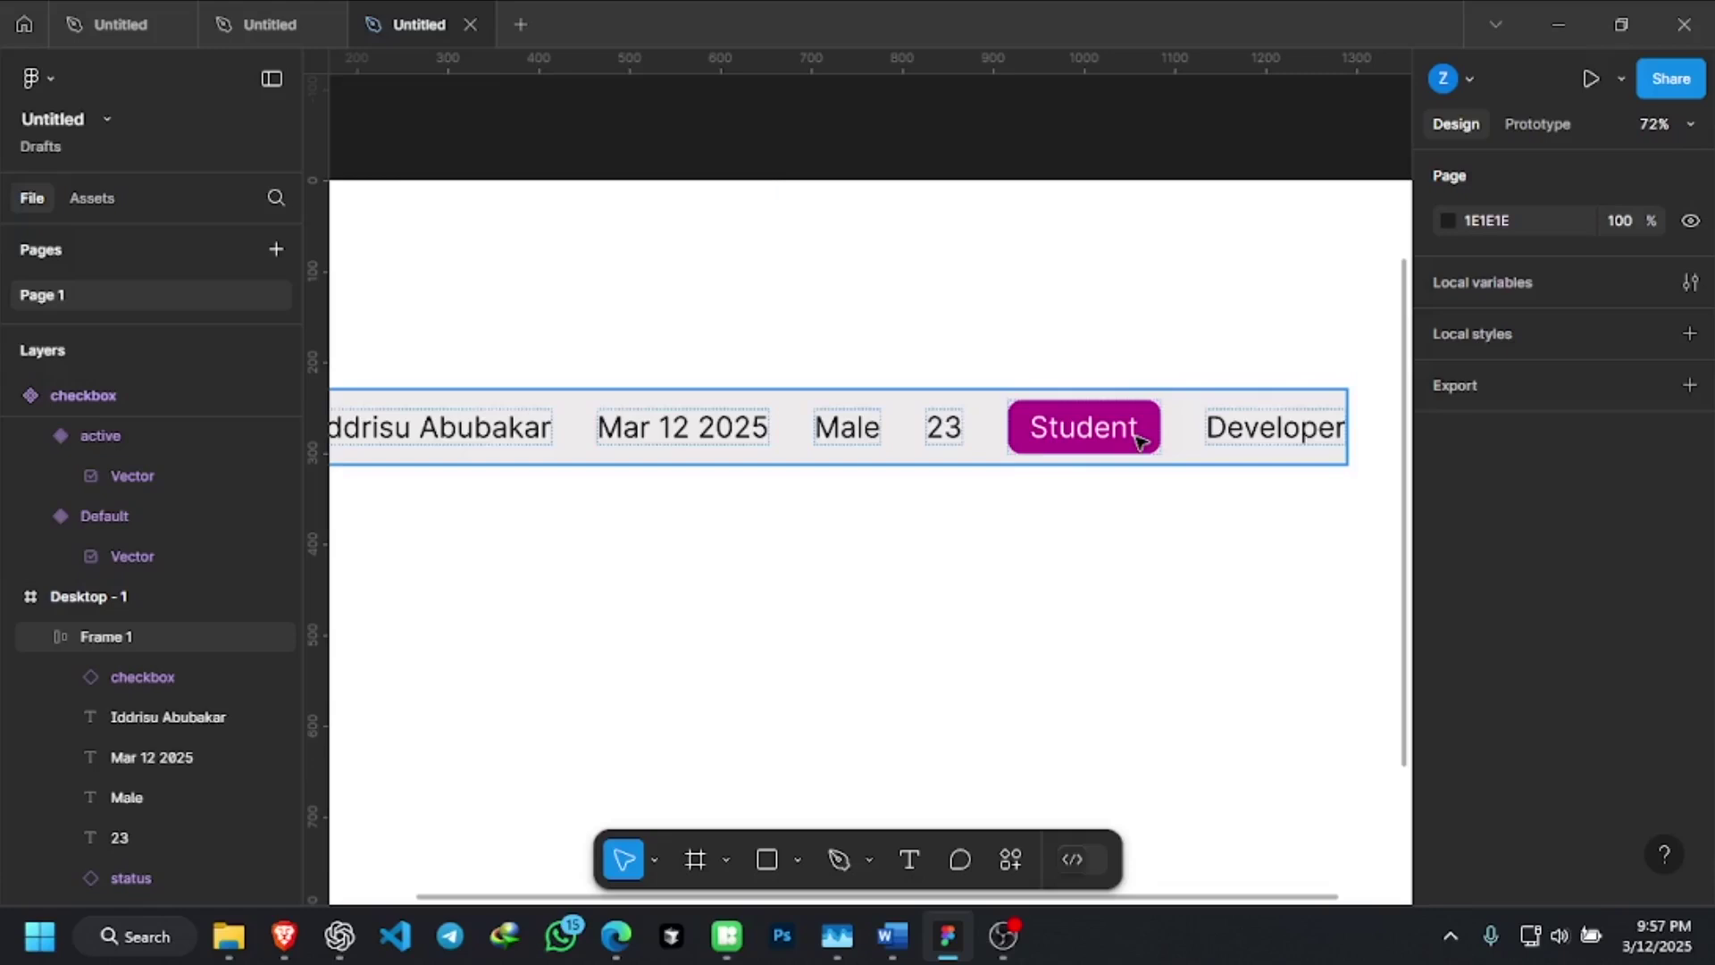
Reselect the Frame 1 row frame on the canvas
scroll(1139, 439, down, 3)
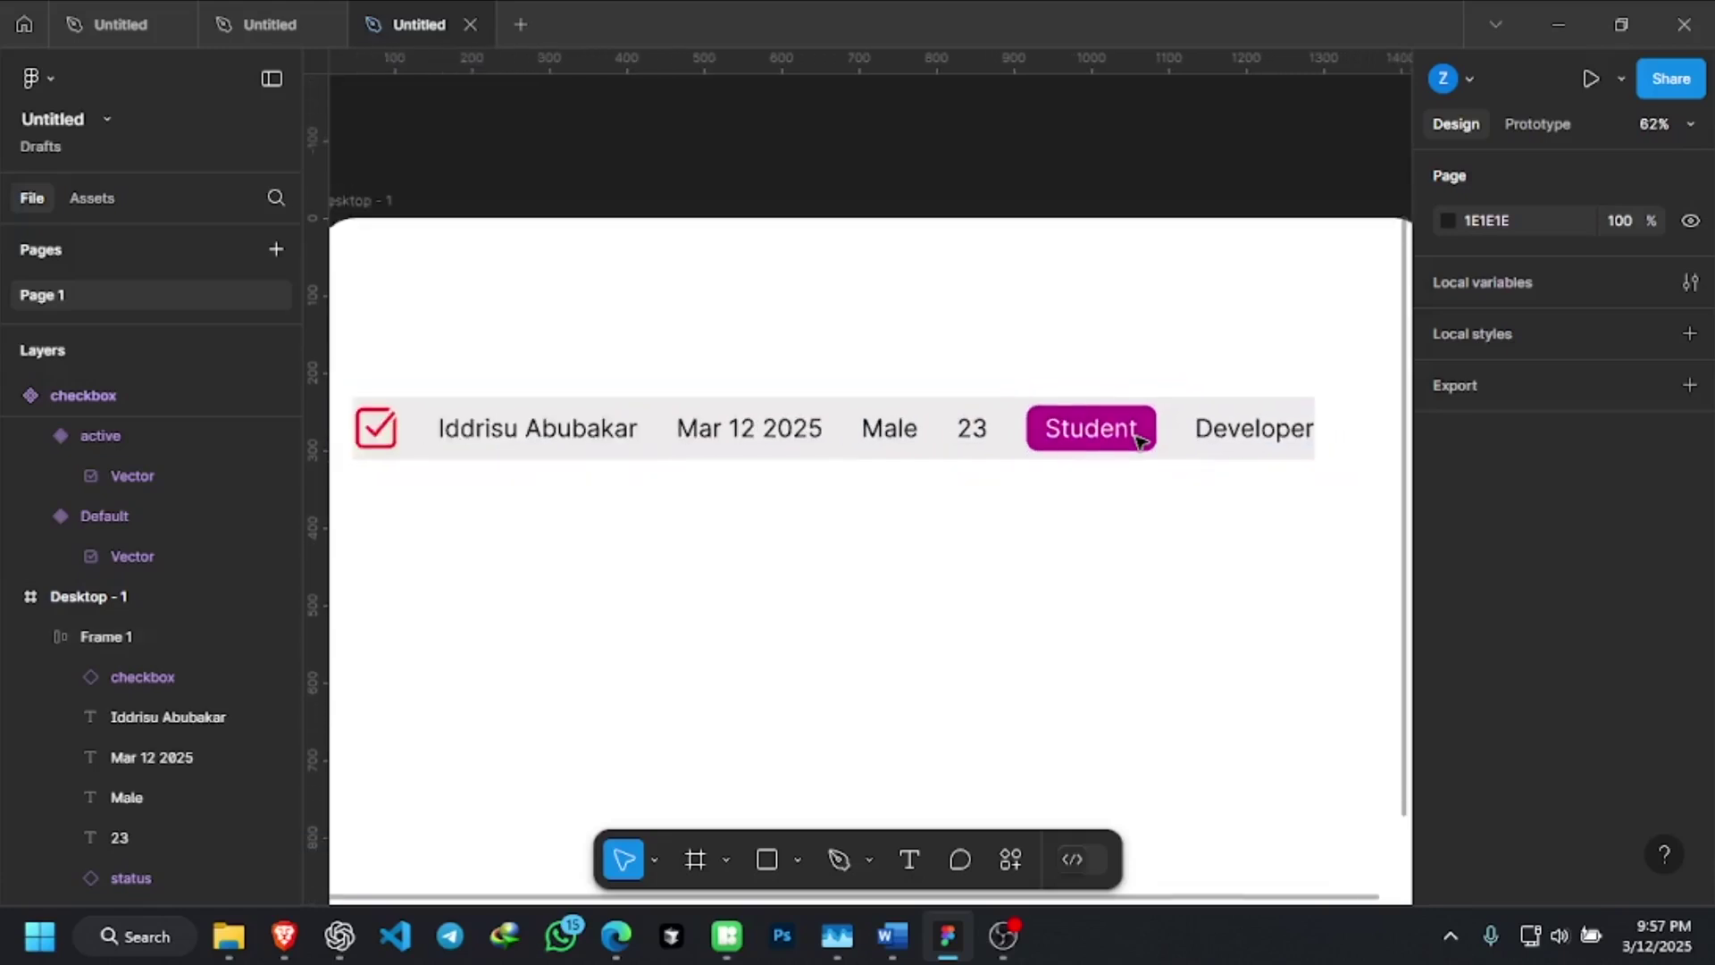
scroll(1141, 441, down, 1)
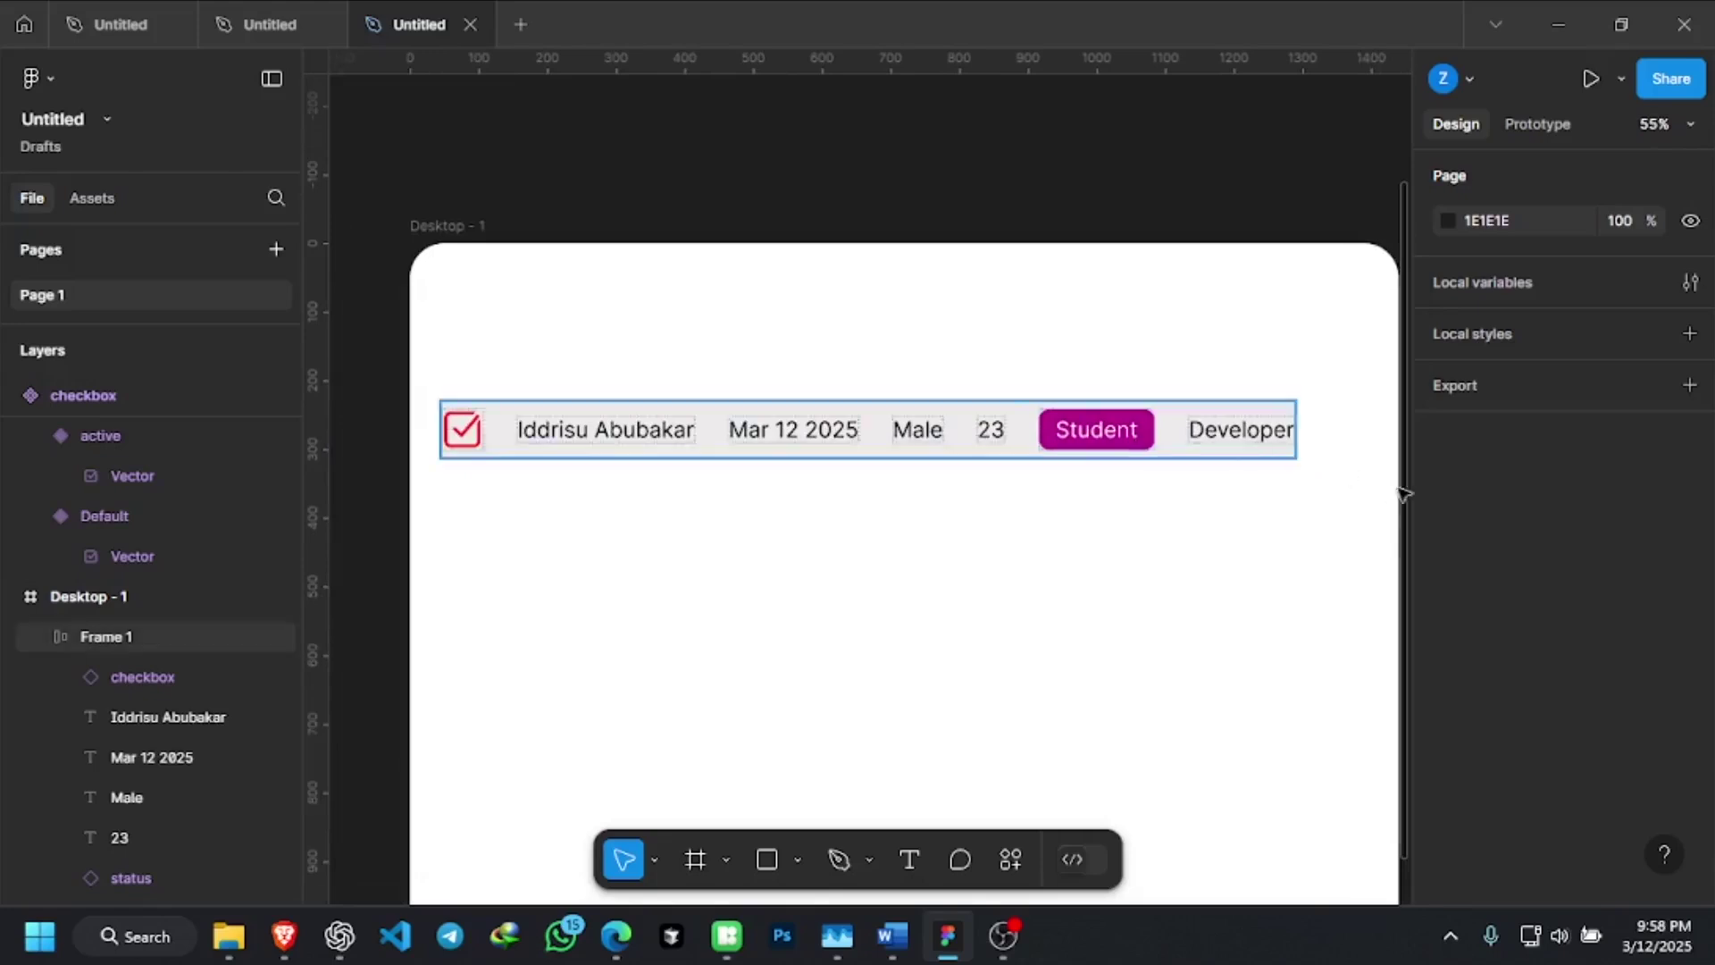
click(1237, 444)
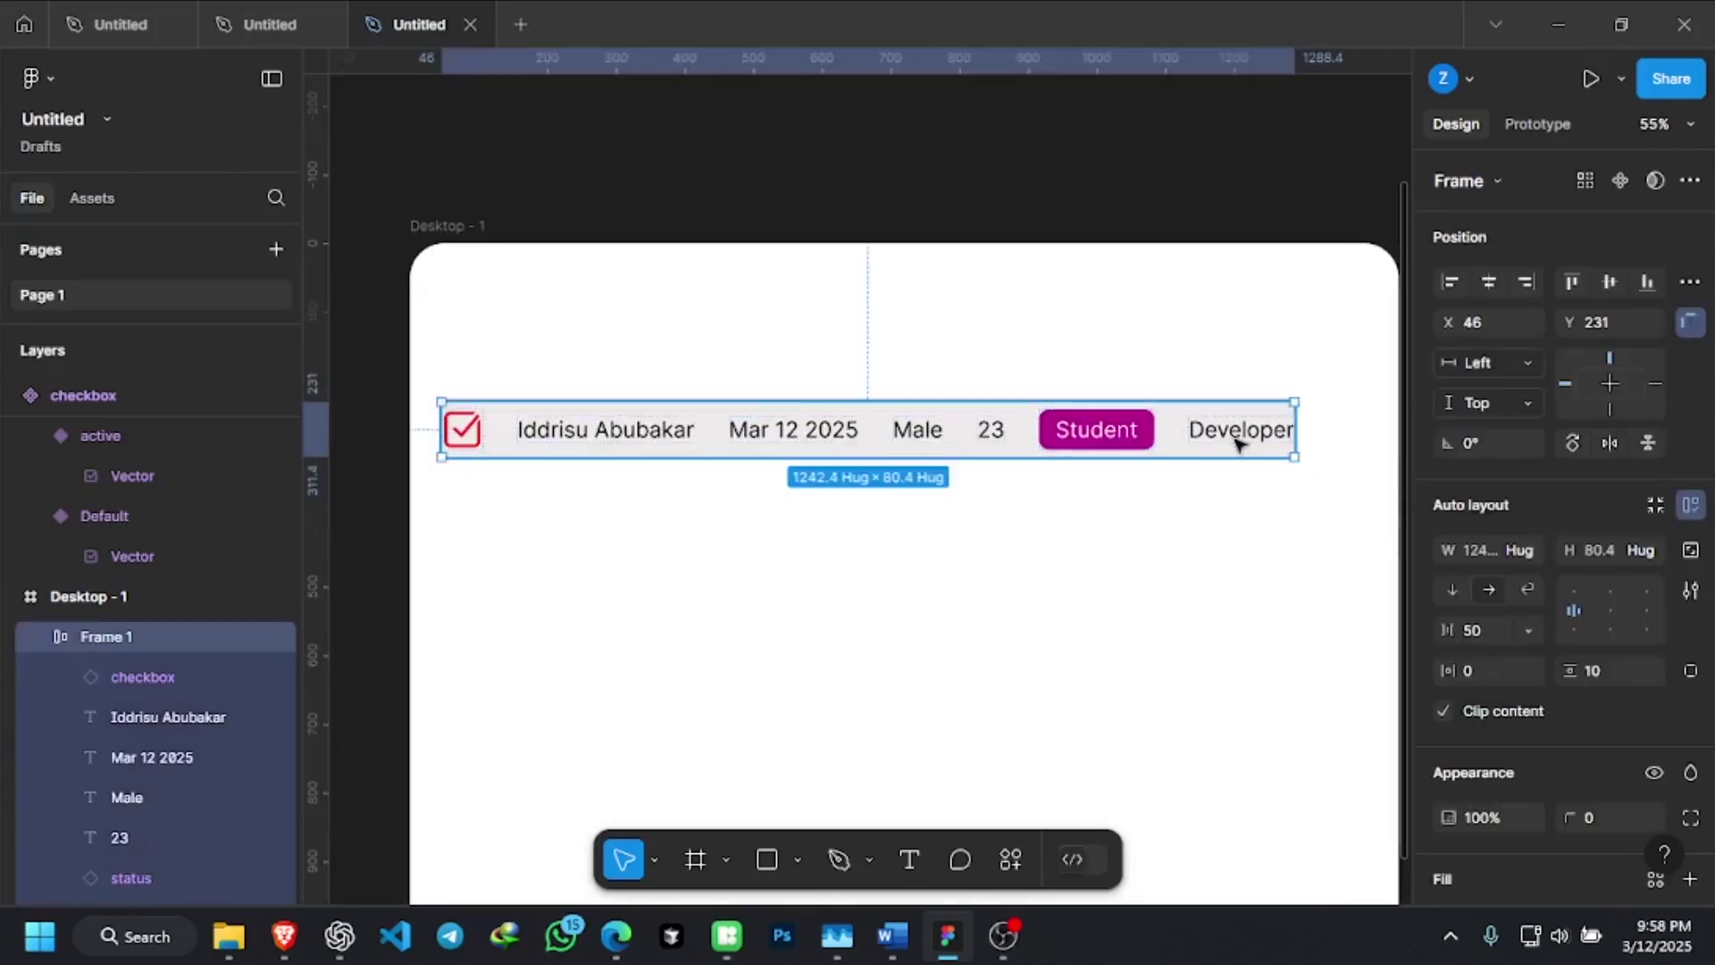
scroll(1322, 444, up, 5)
scroll(1304, 409, up, 4)
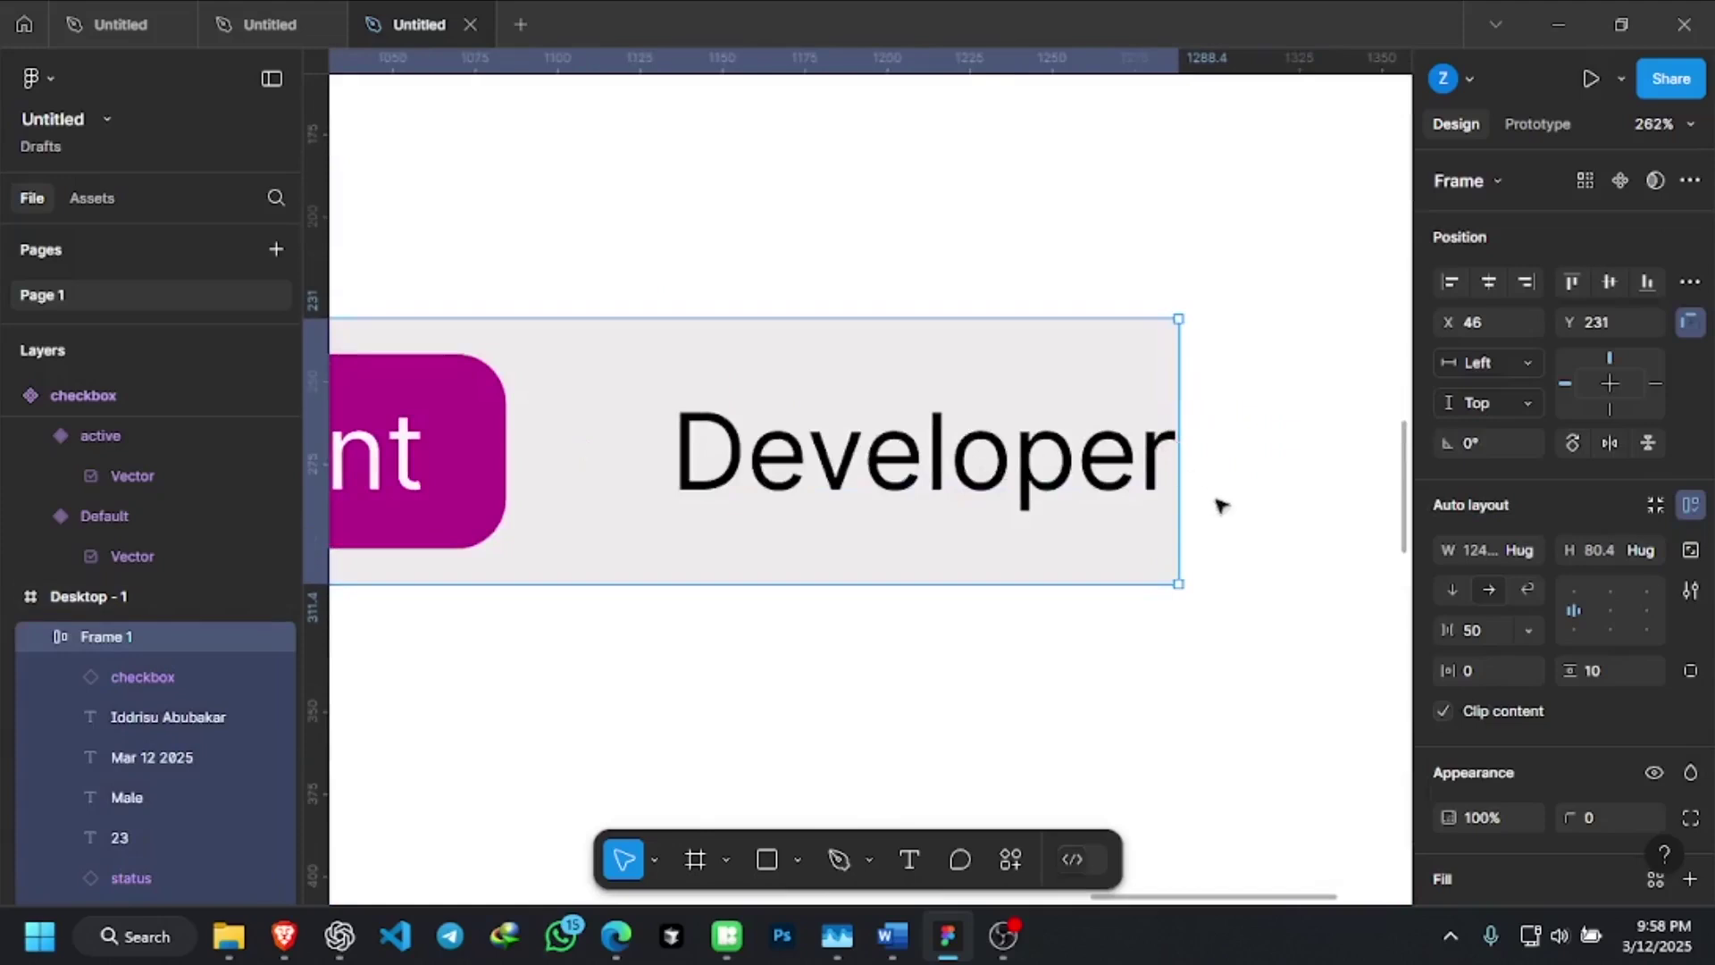
click(1255, 494)
click(1133, 465)
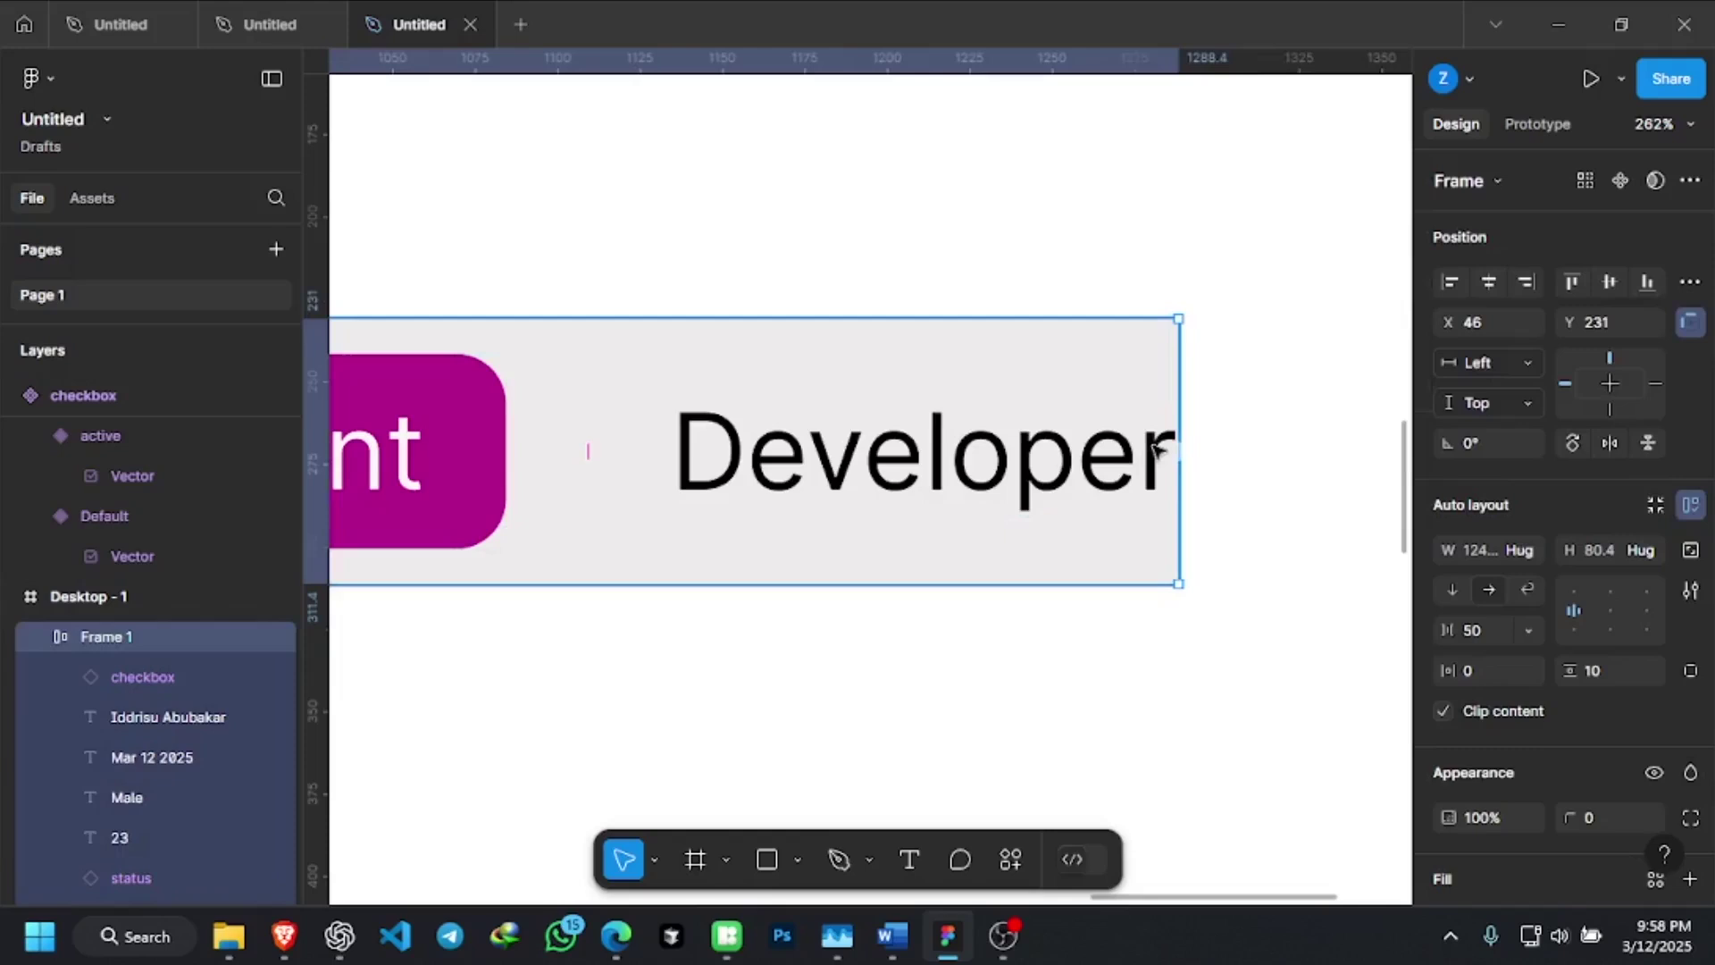
Set the row's horizontal padding to 24, widening it to 1290.4 × 80.4
click(1476, 662)
scroll(1078, 258, down, 5)
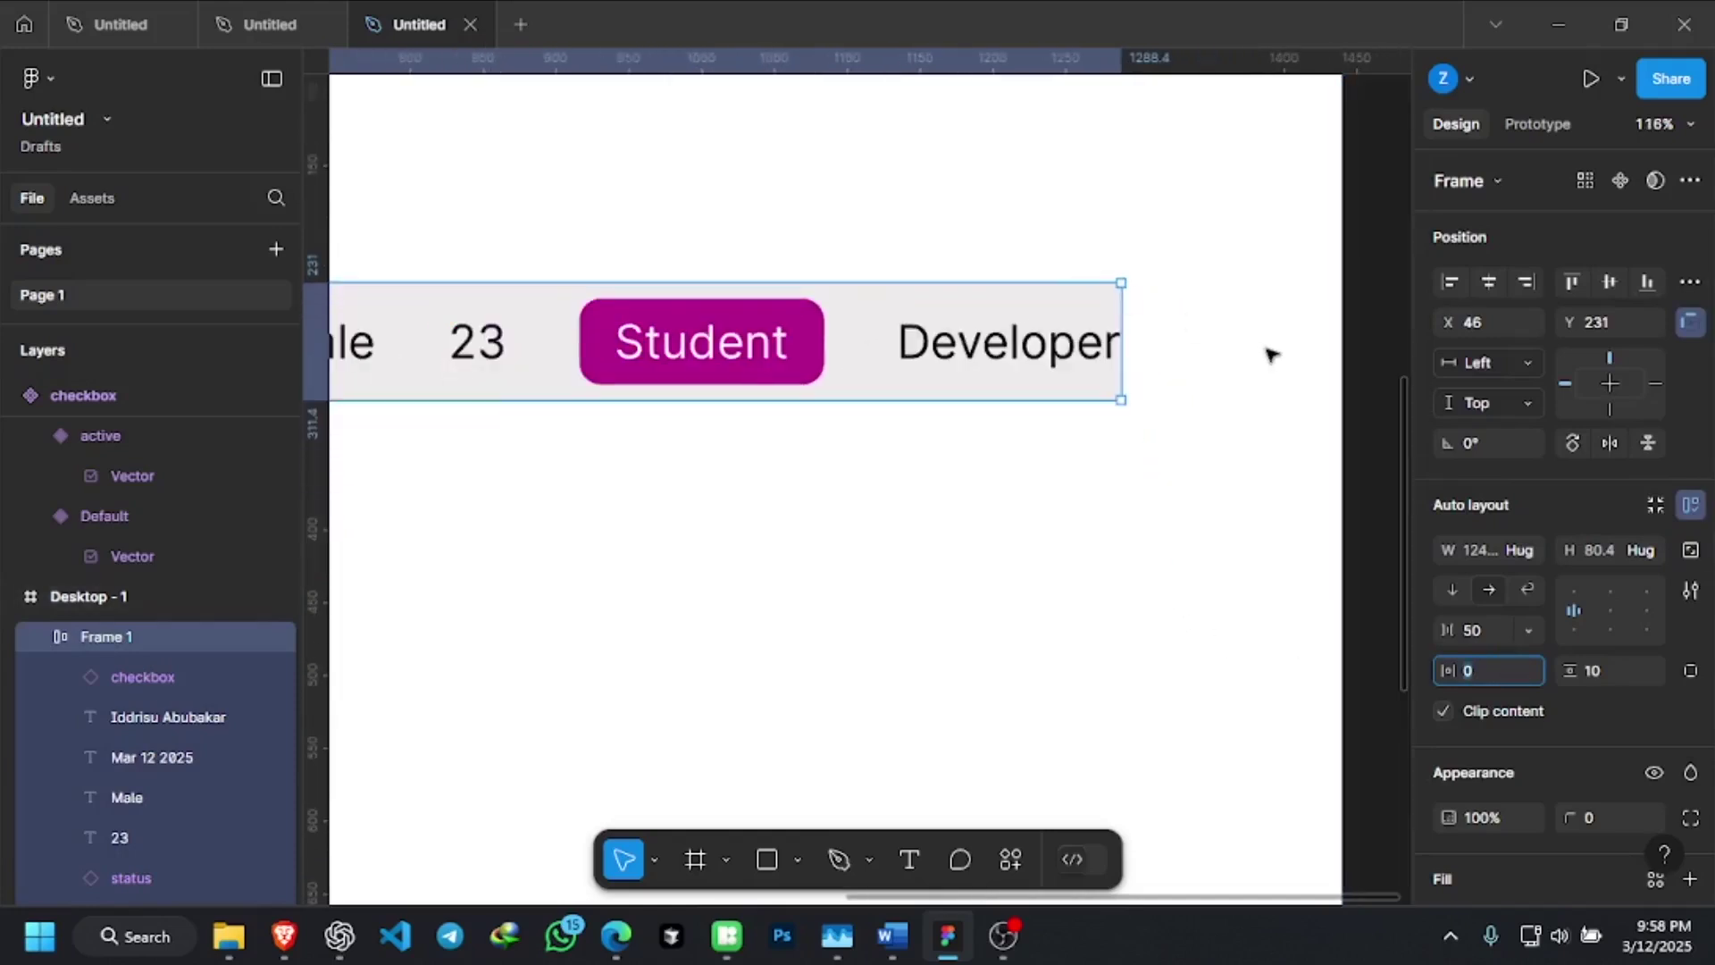
text(24)
key(Return)
scroll(1225, 348, down, 5)
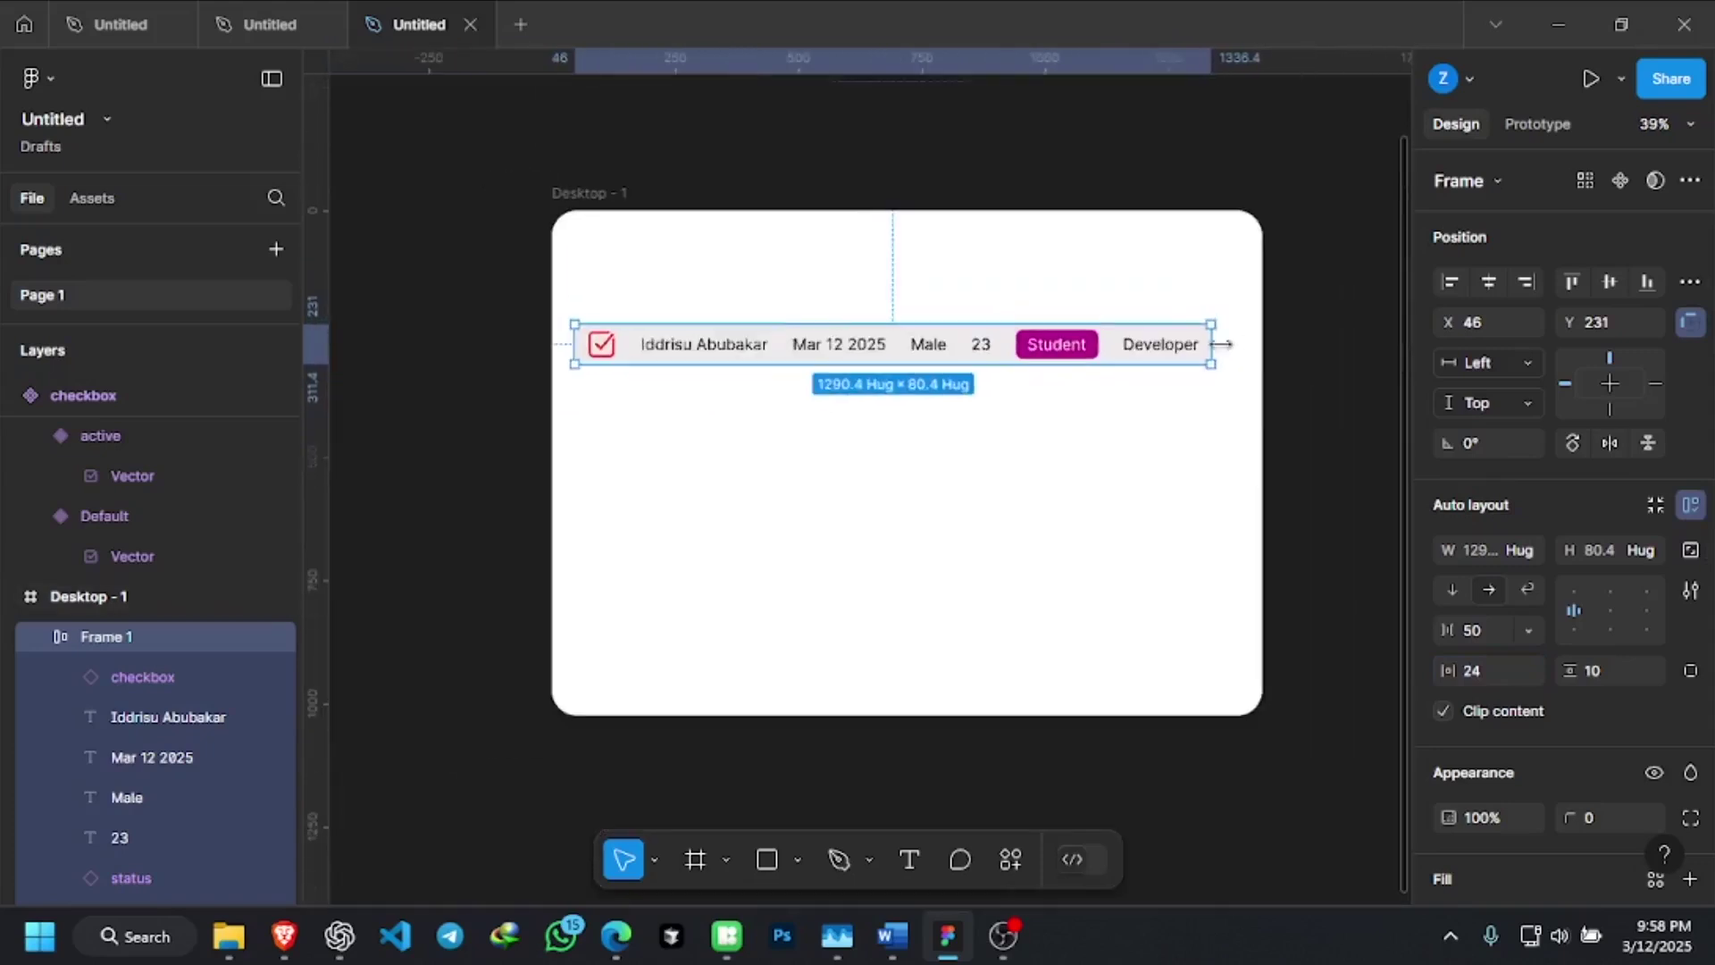
scroll(636, 336, up, 2)
scroll(636, 337, up, 3)
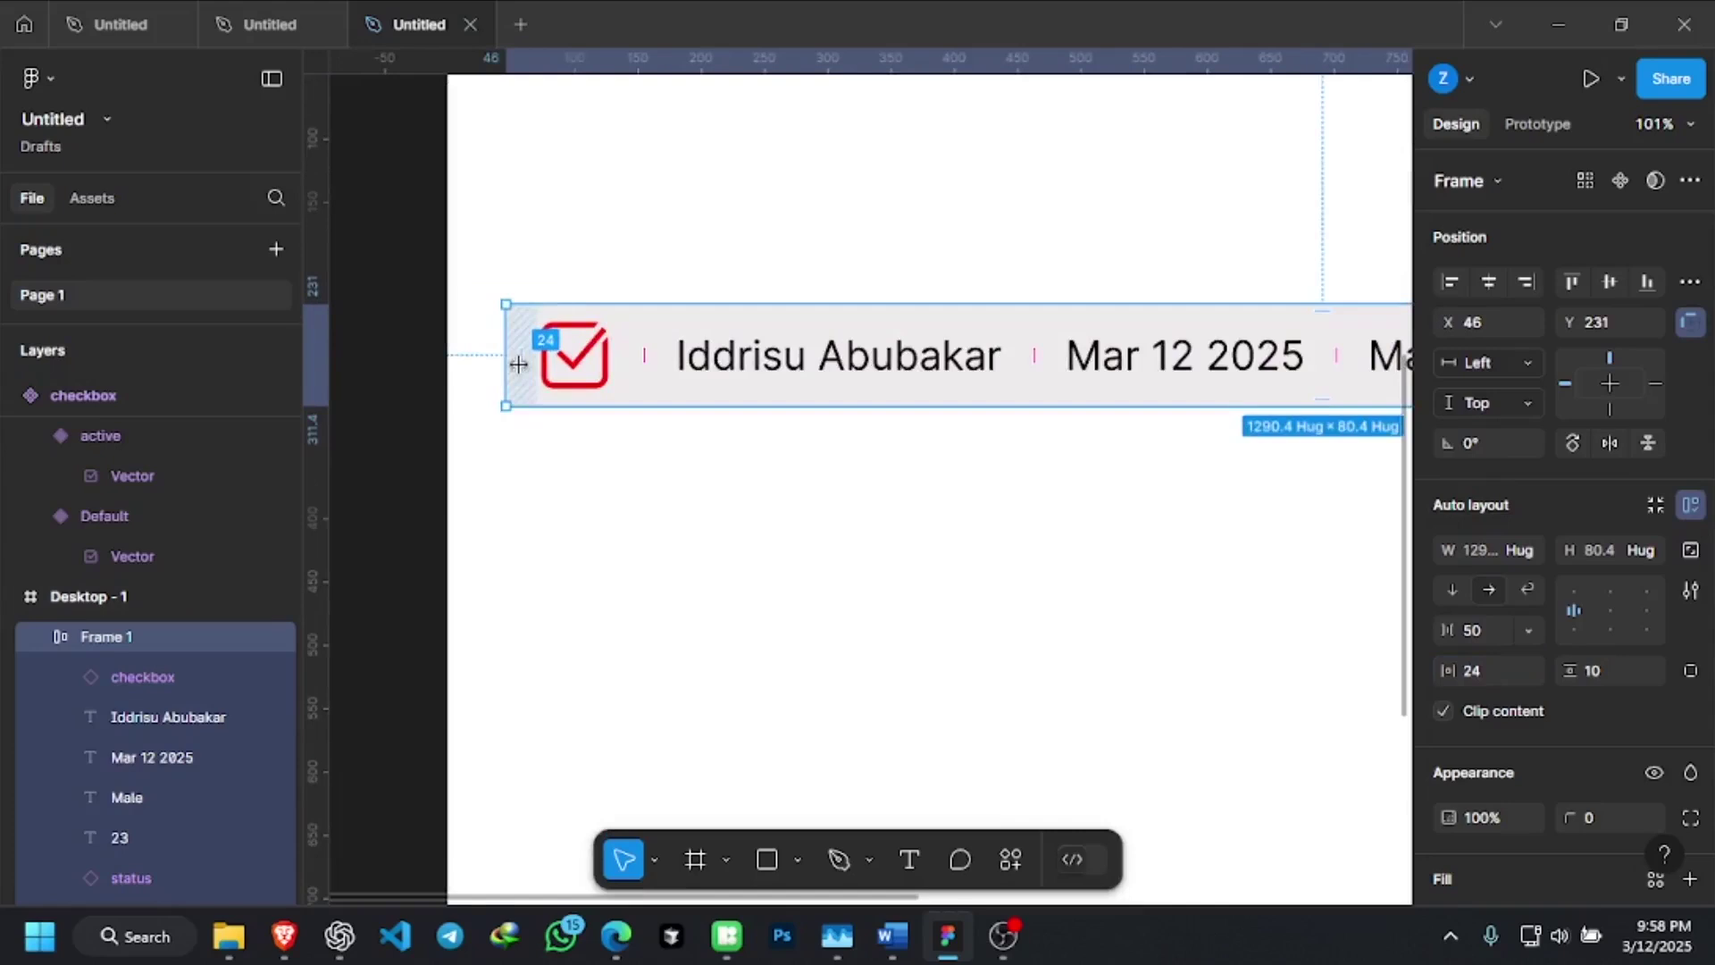
scroll(651, 390, down, 1)
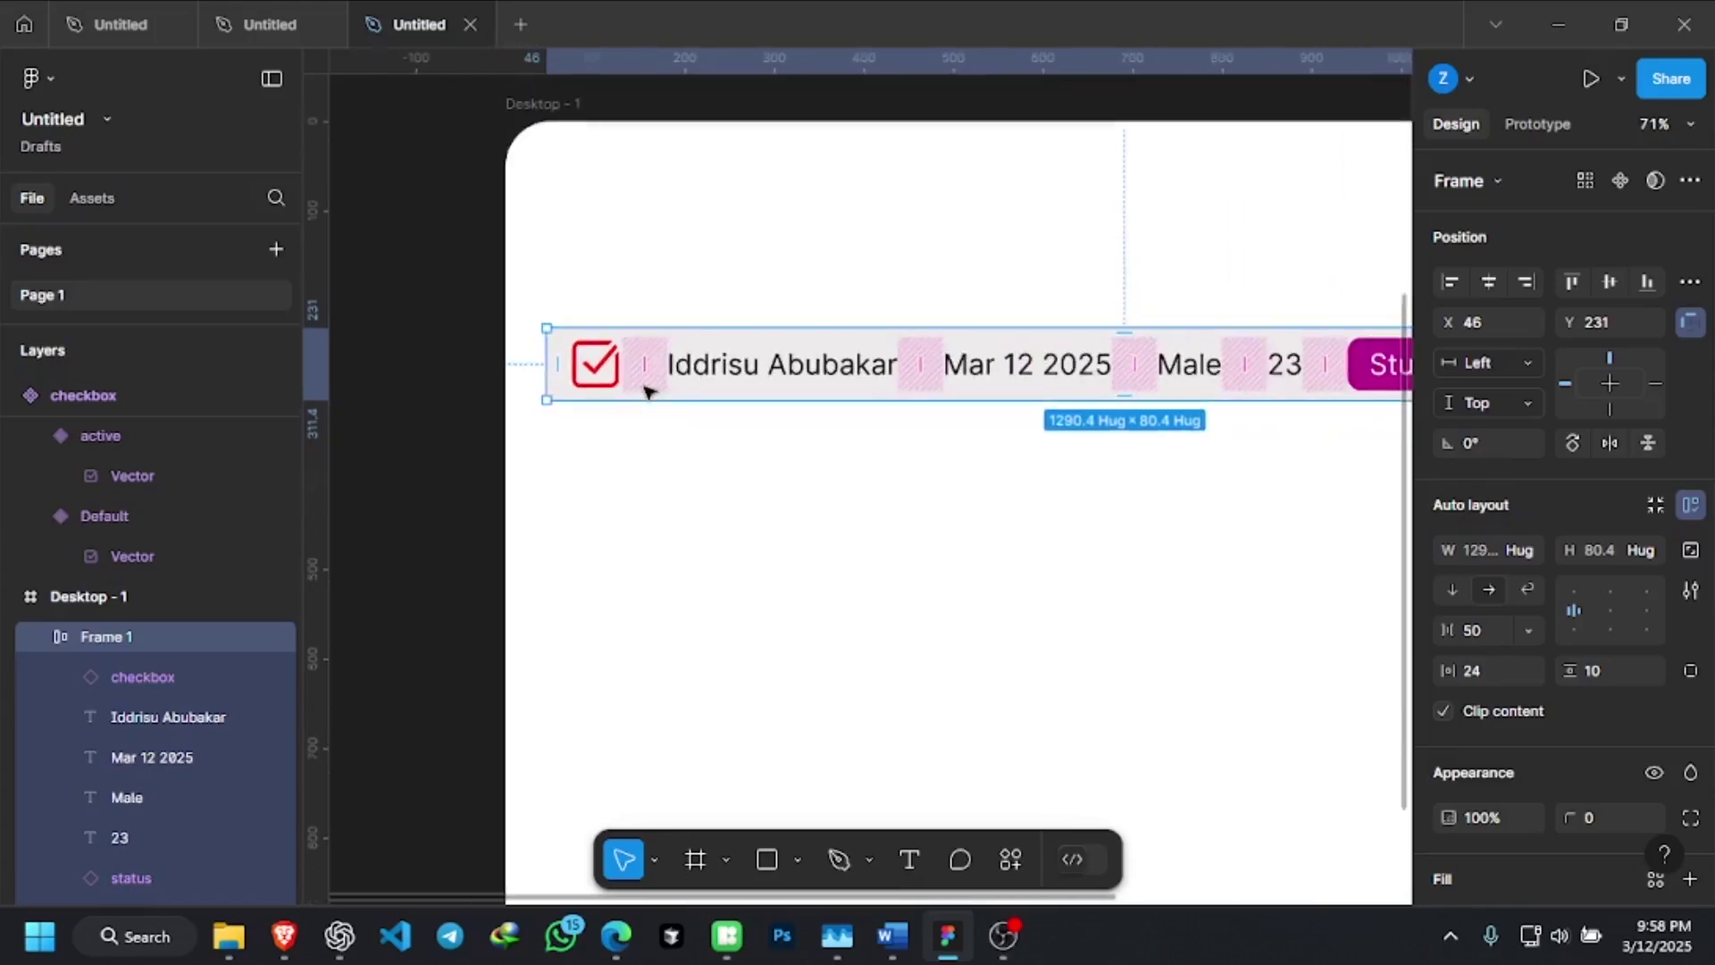
scroll(650, 389, down, 2)
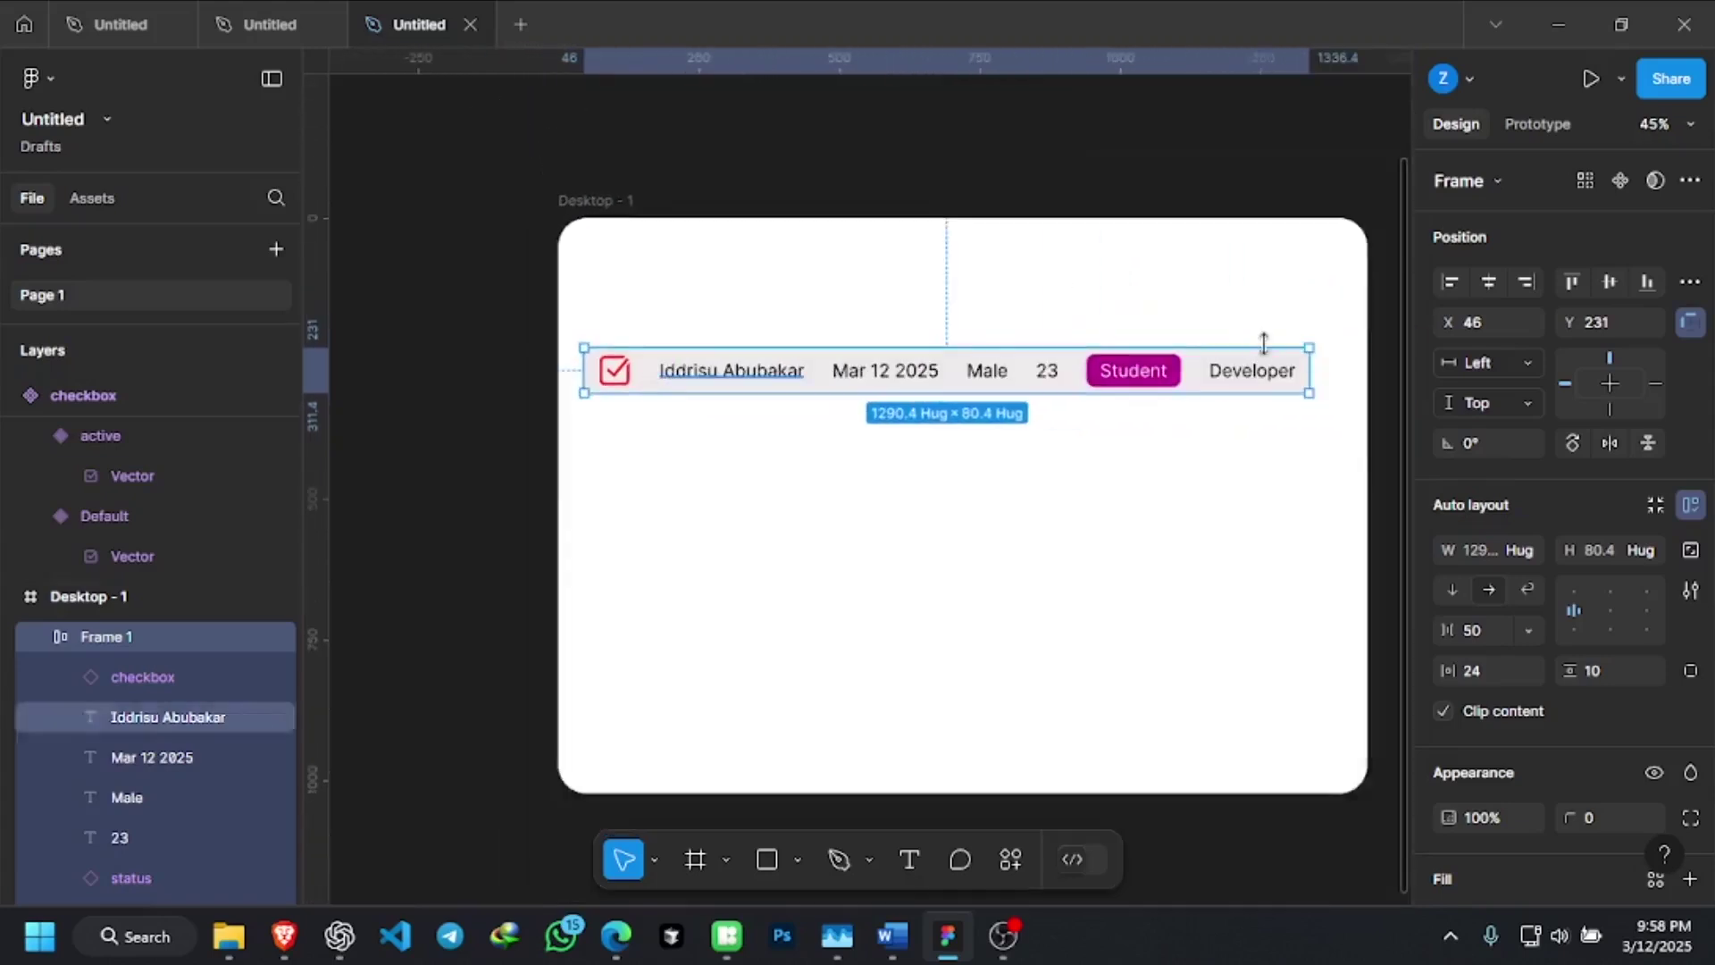
scroll(1250, 381, up, 1)
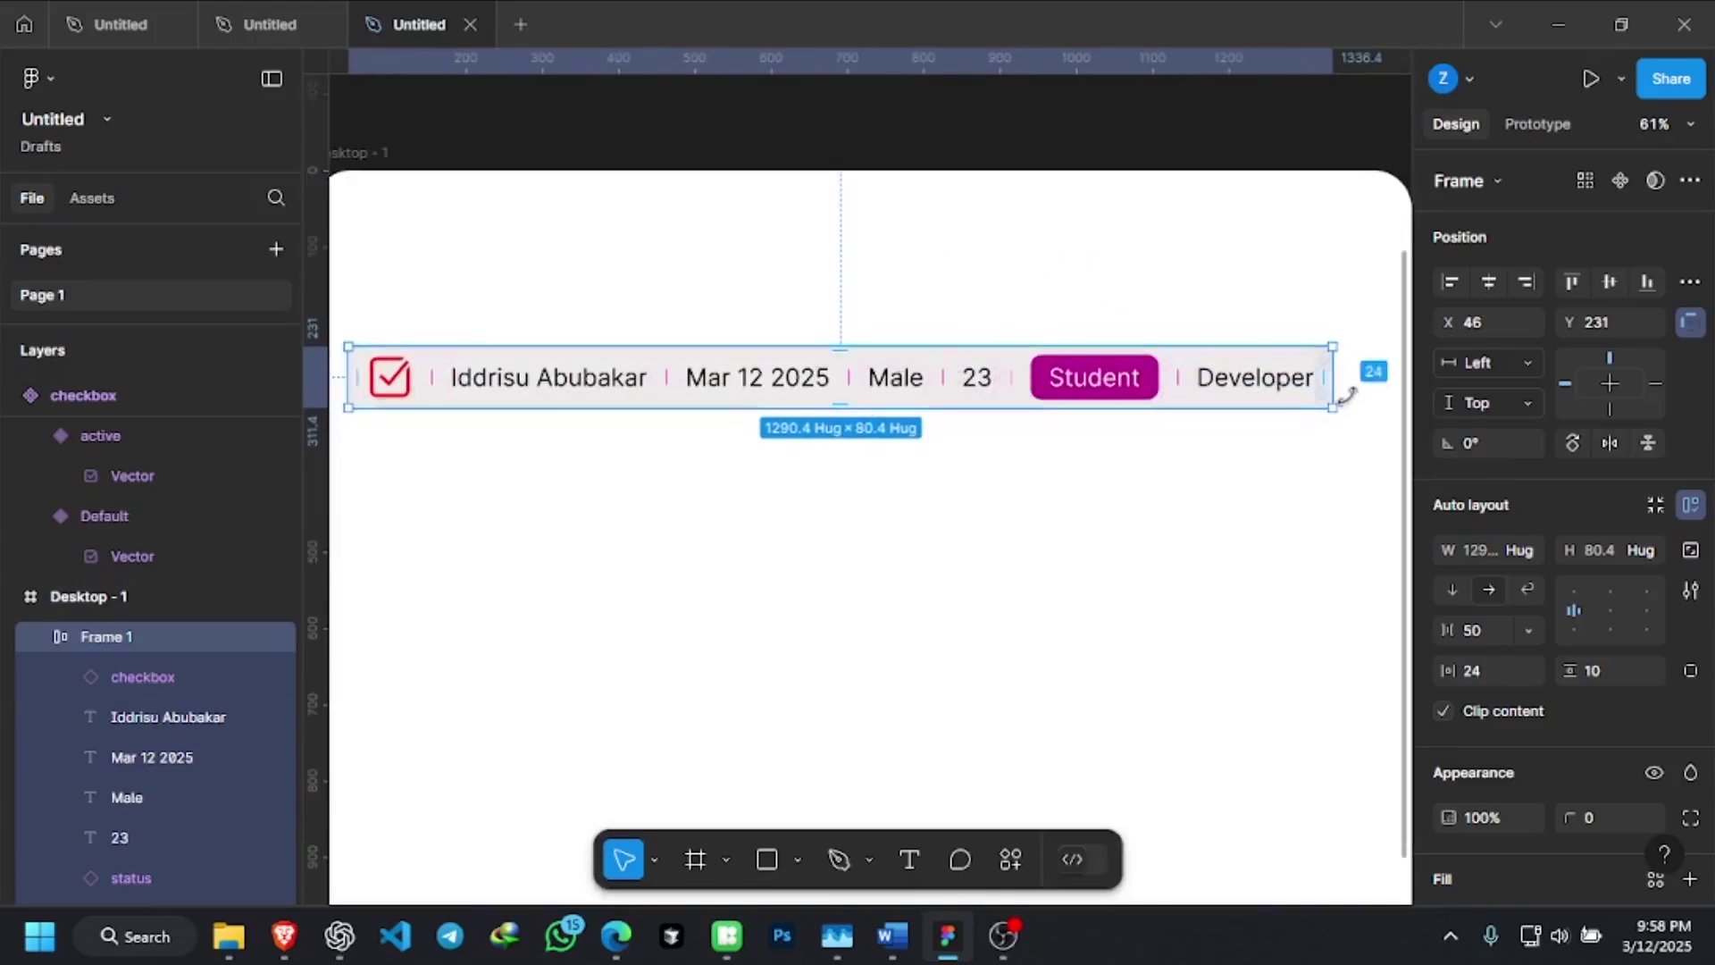
click(1237, 429)
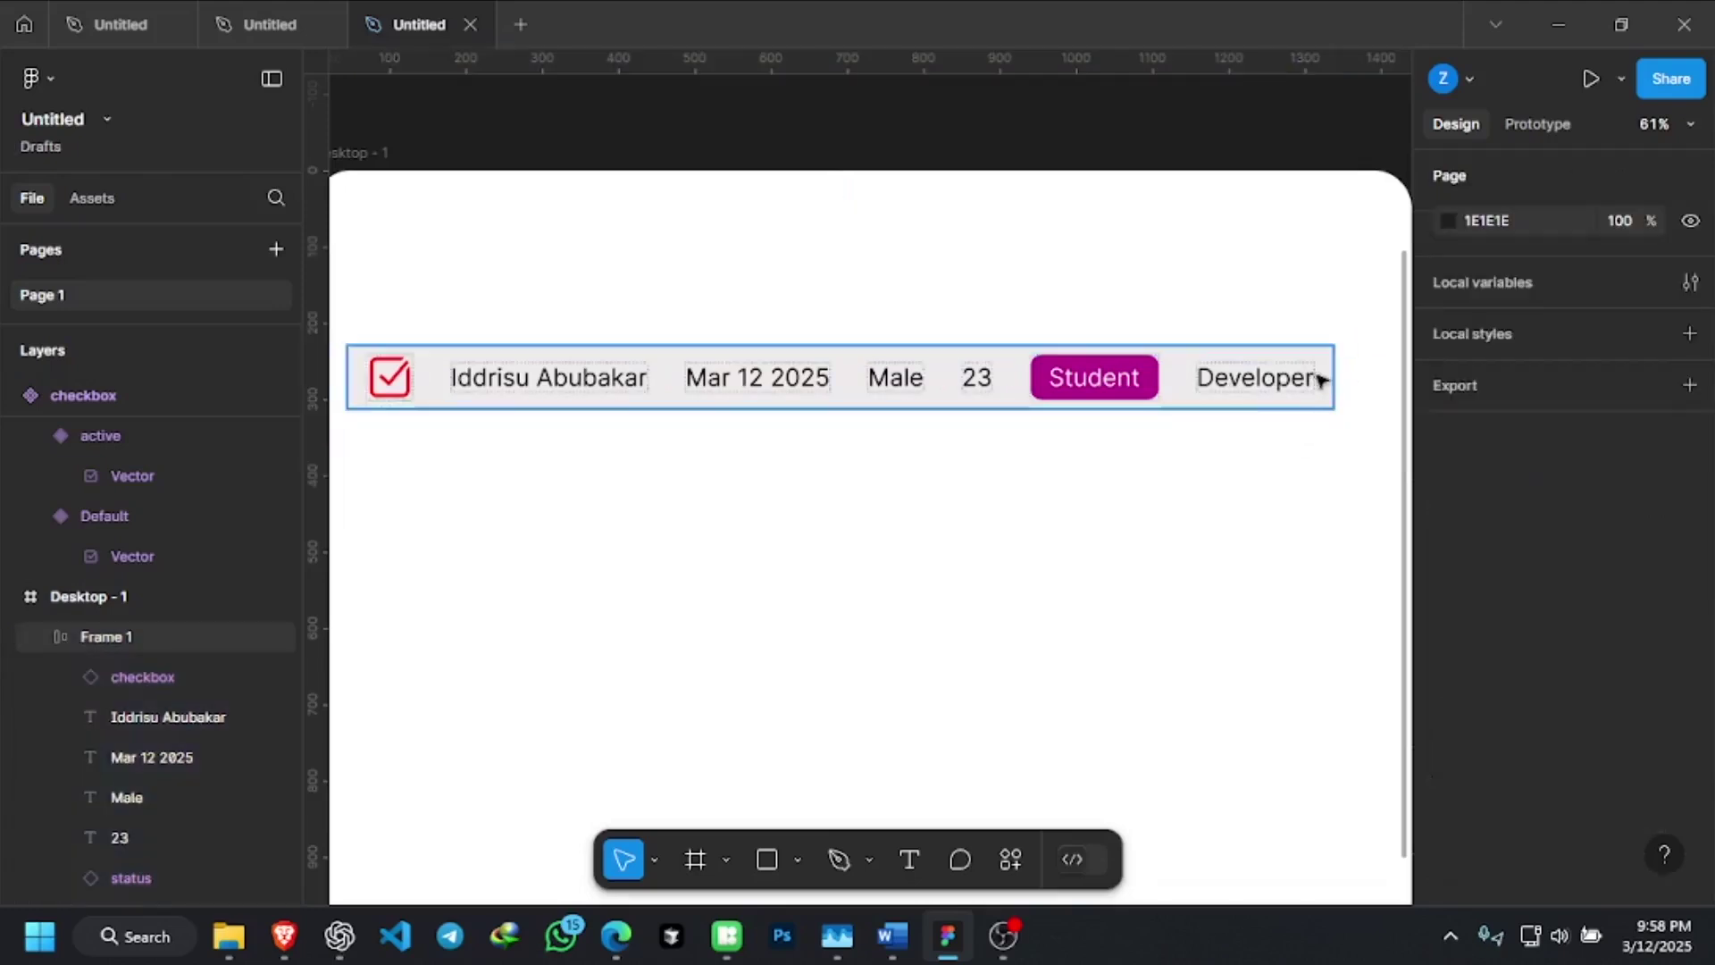
Give Frame 1, the grey student-details row, a 15 px corner radius
click(1322, 380)
scroll(1359, 356, up, 10)
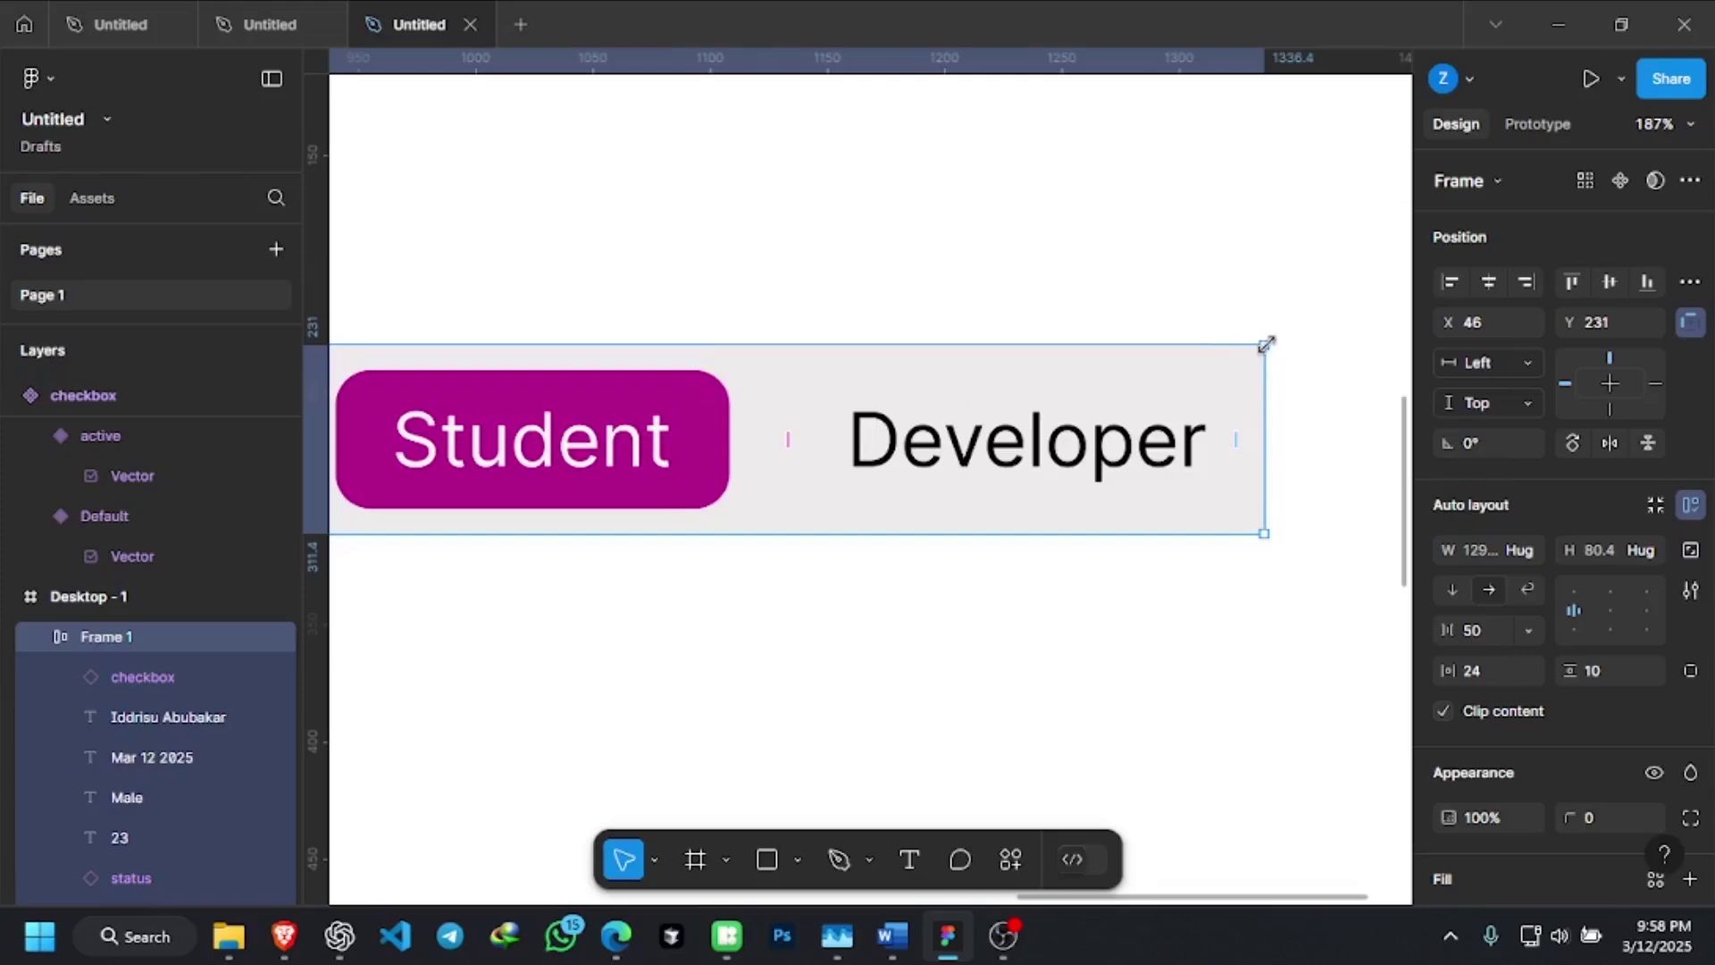
click(1597, 817)
text(10)
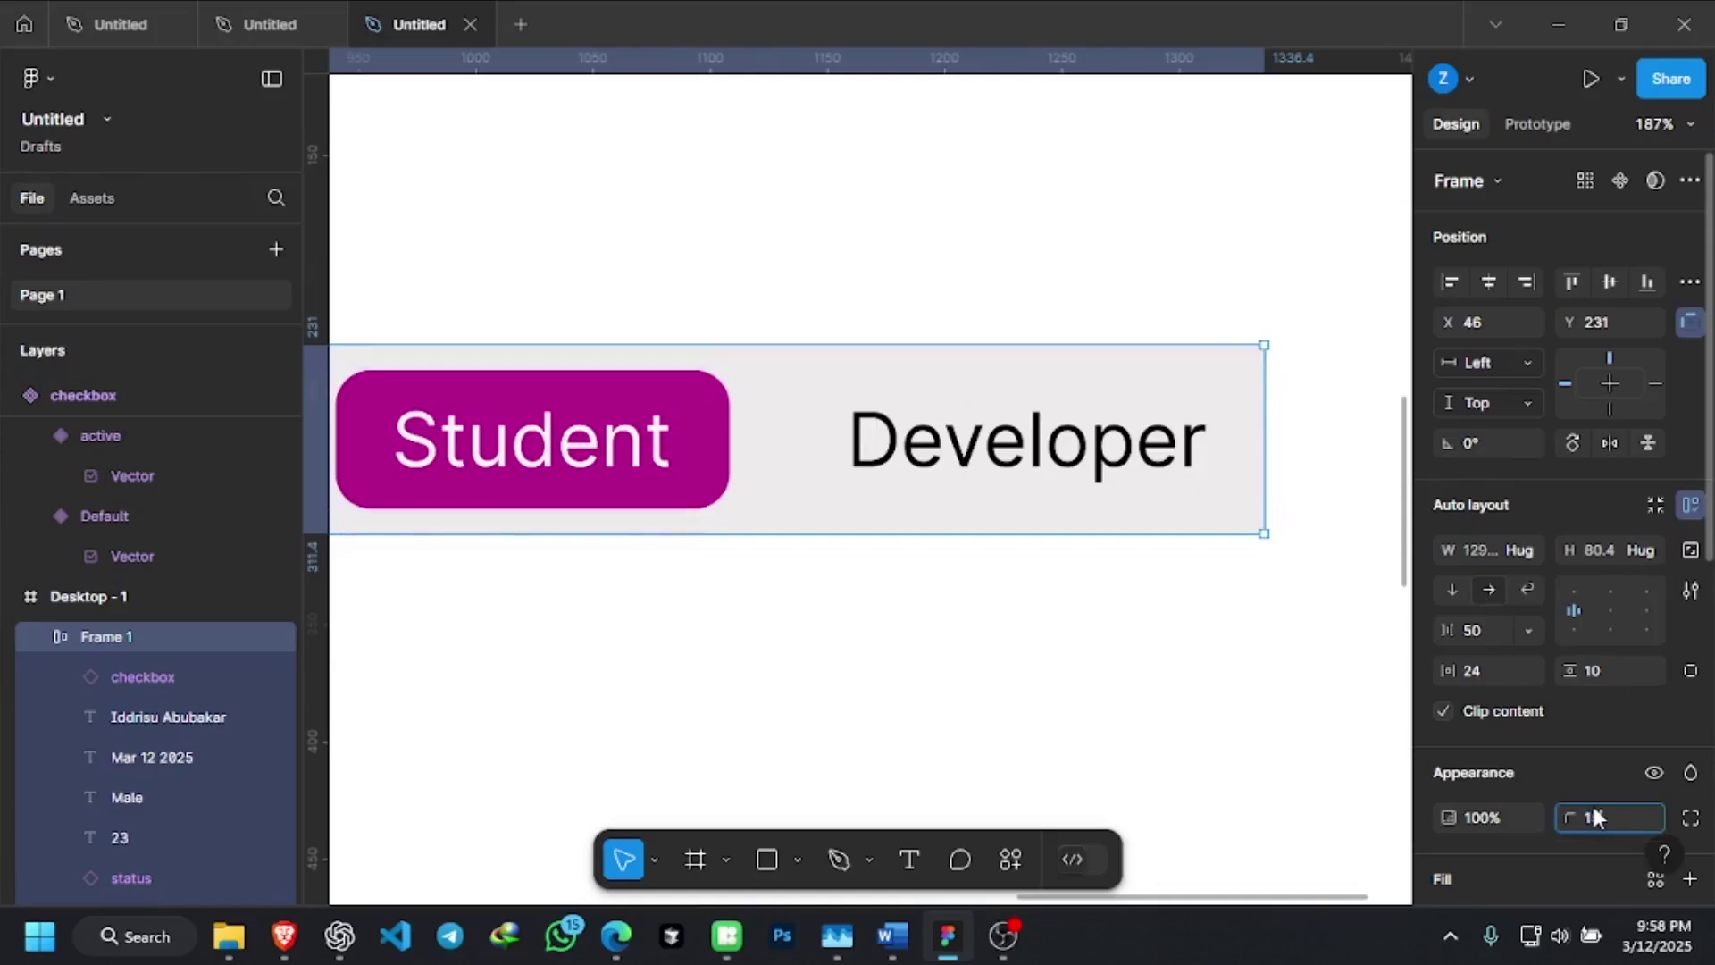
key(Return)
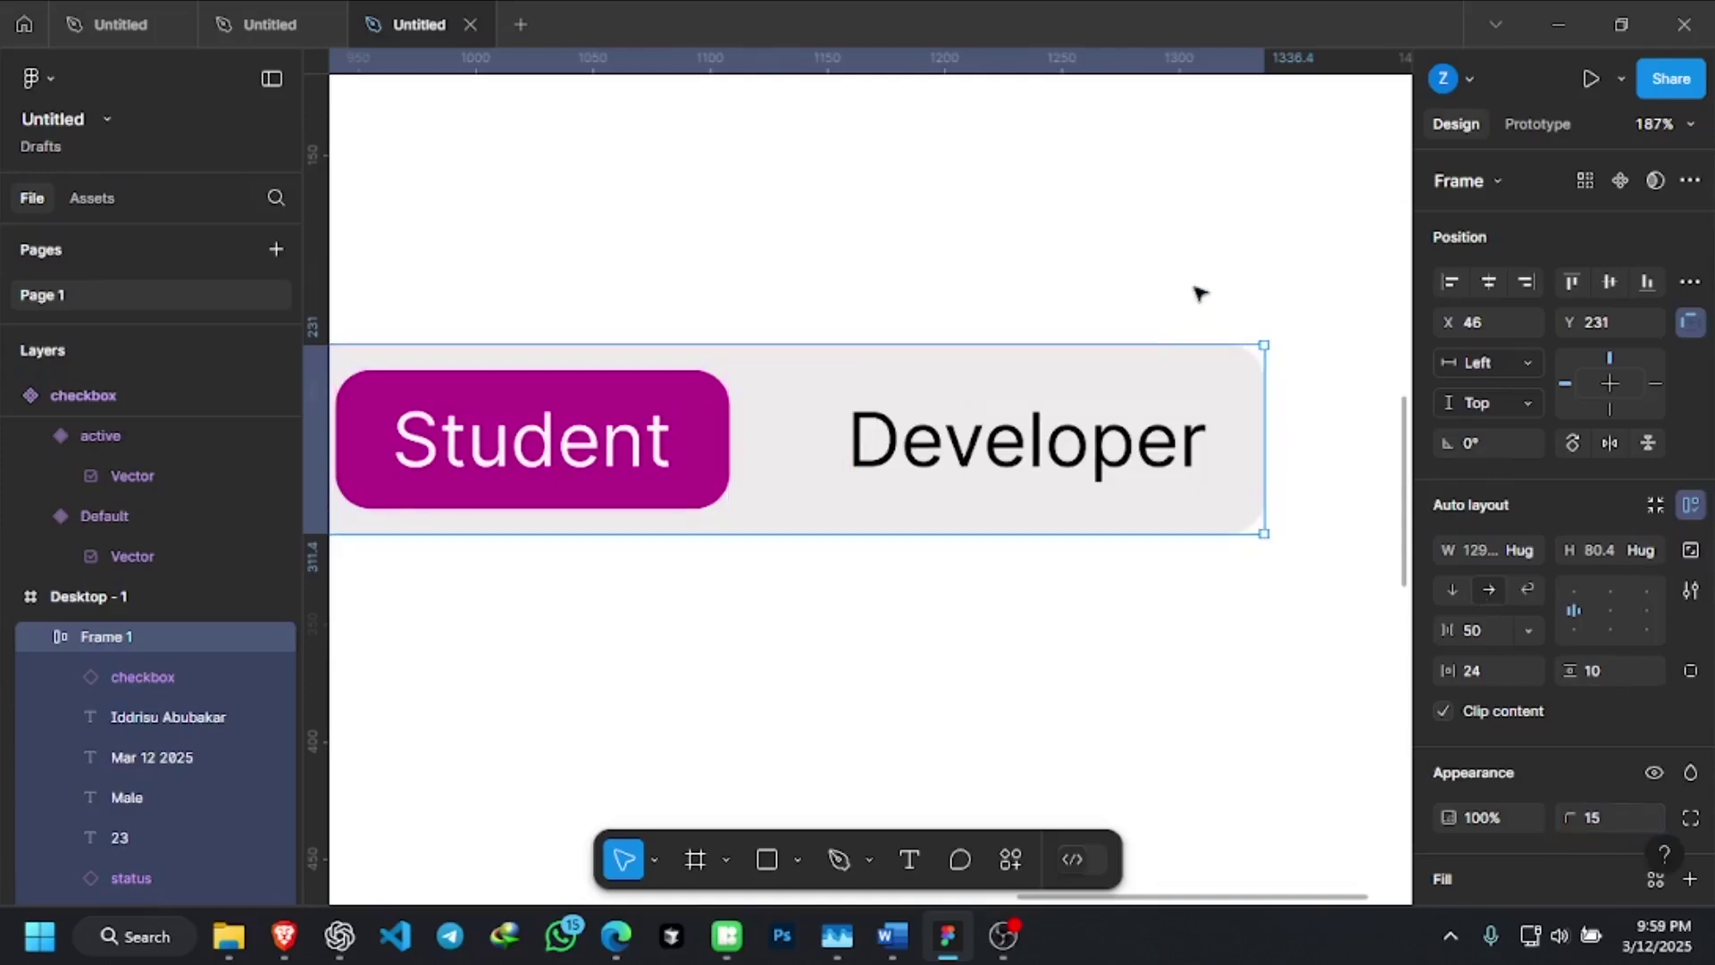
click(1194, 291)
scroll(1272, 277, down, 3)
scroll(1272, 277, down, 6)
scroll(1268, 275, up, 1)
scroll(1039, 324, up, 1)
scroll(1039, 324, up, 1)
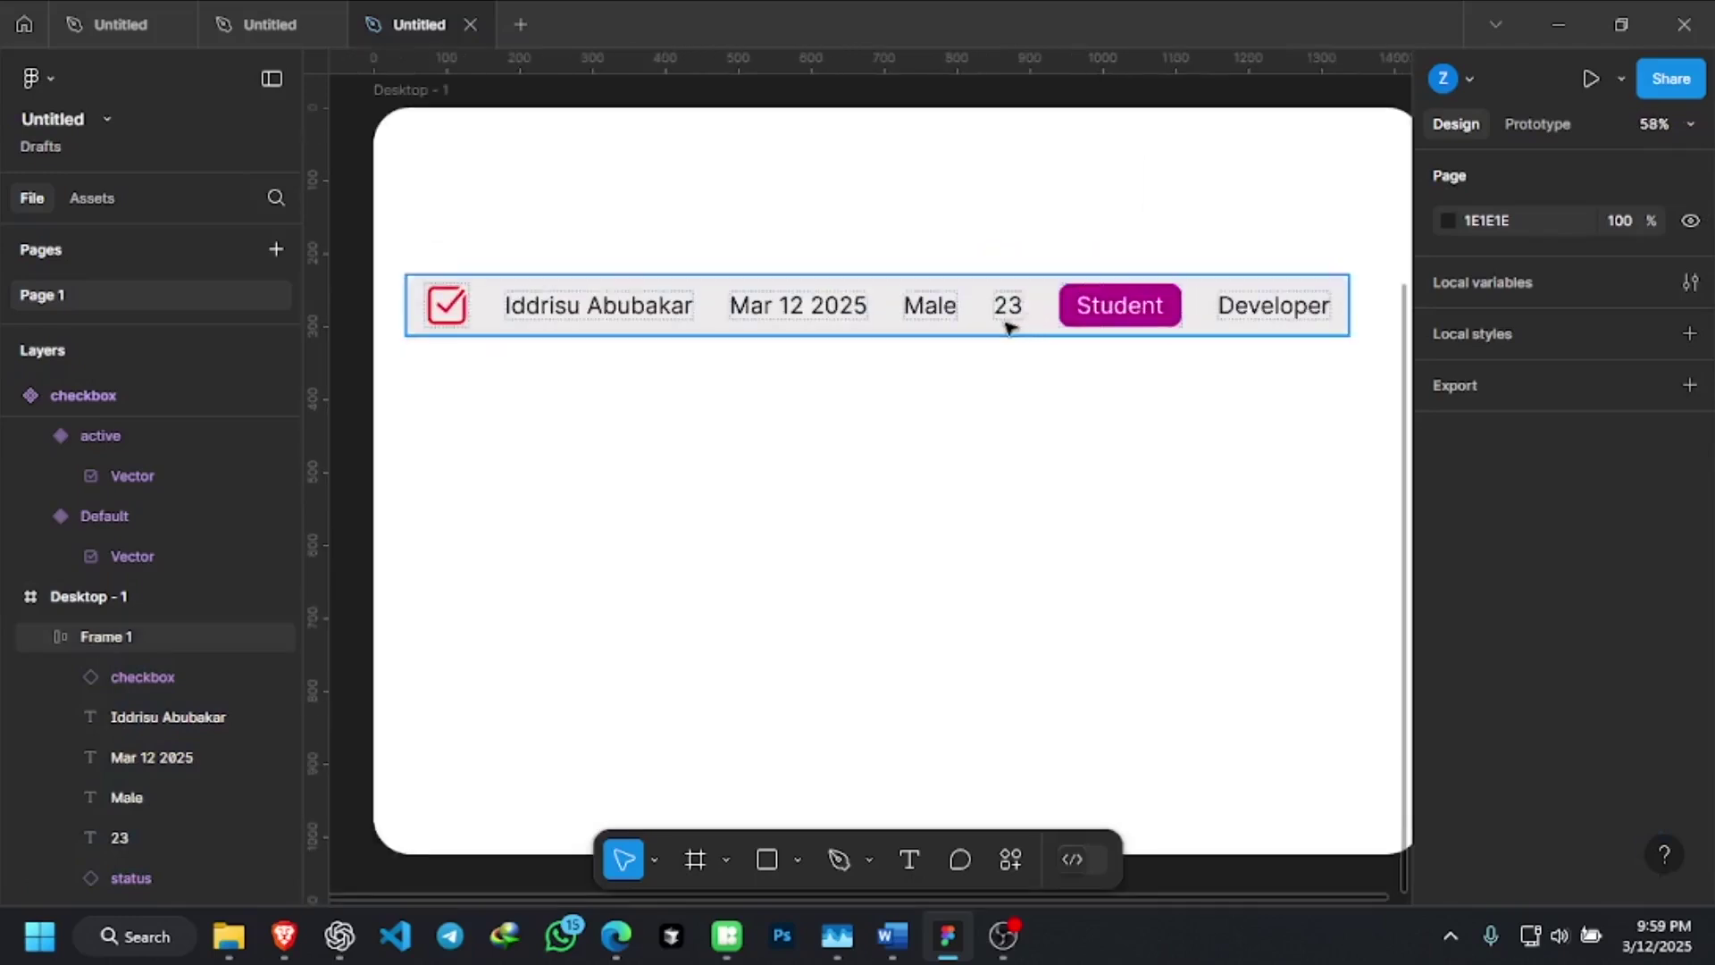
scroll(996, 321, down, 1)
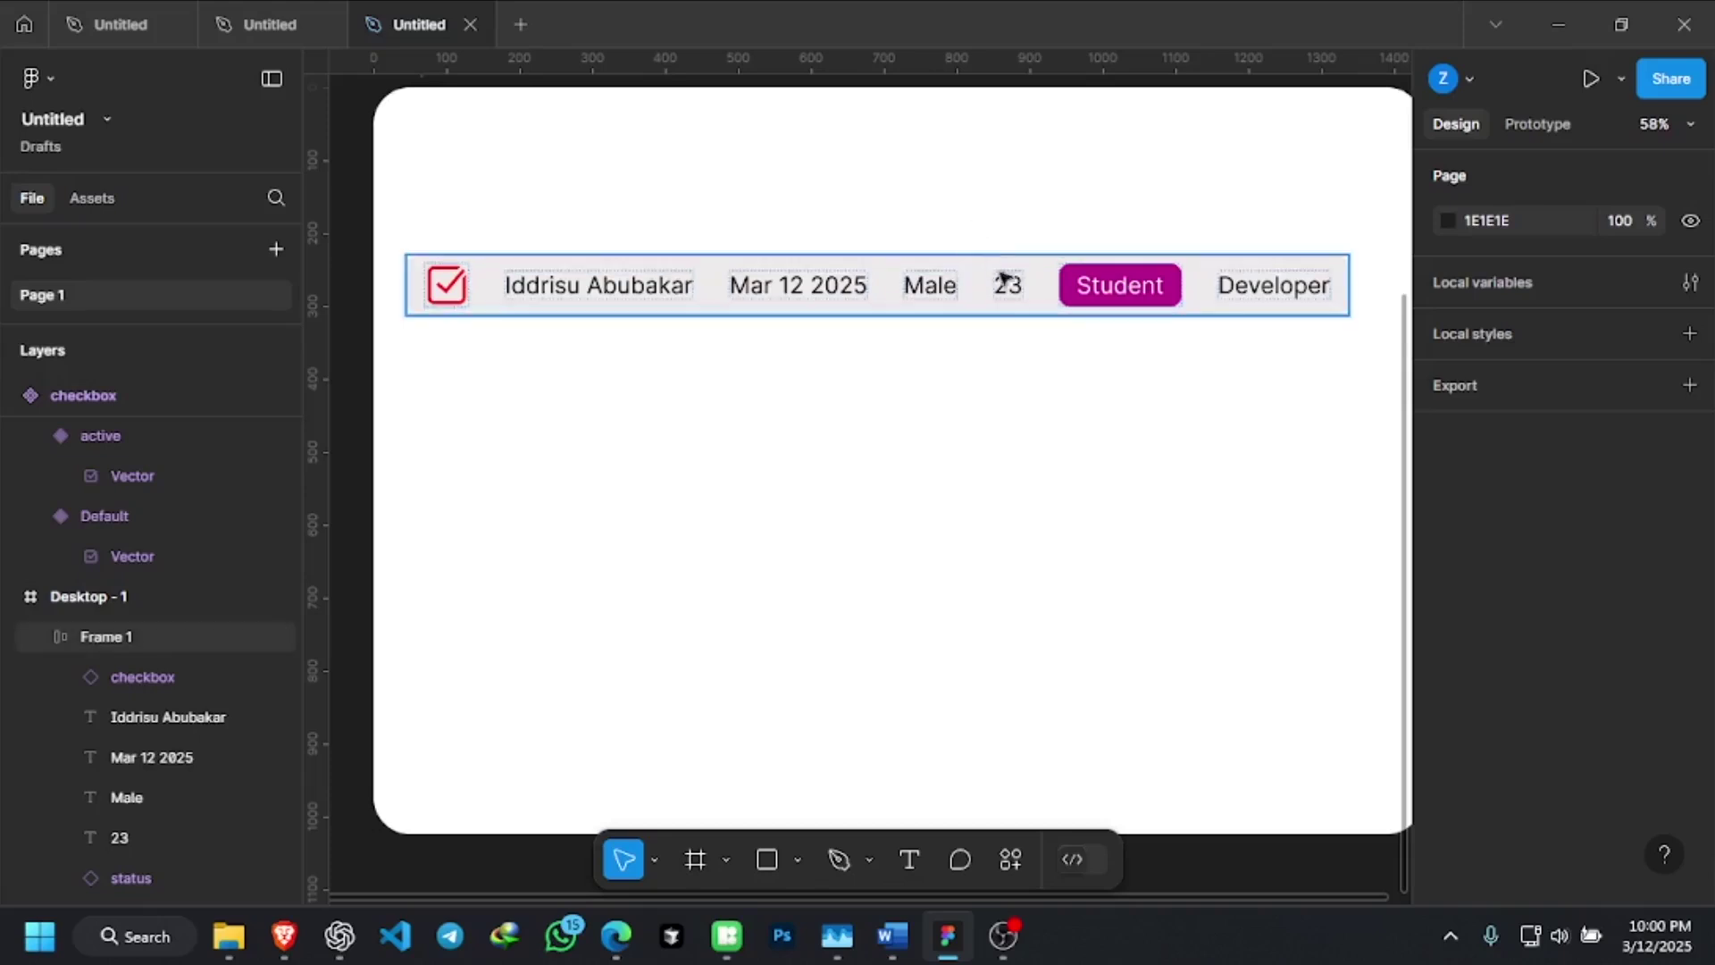
click(938, 268)
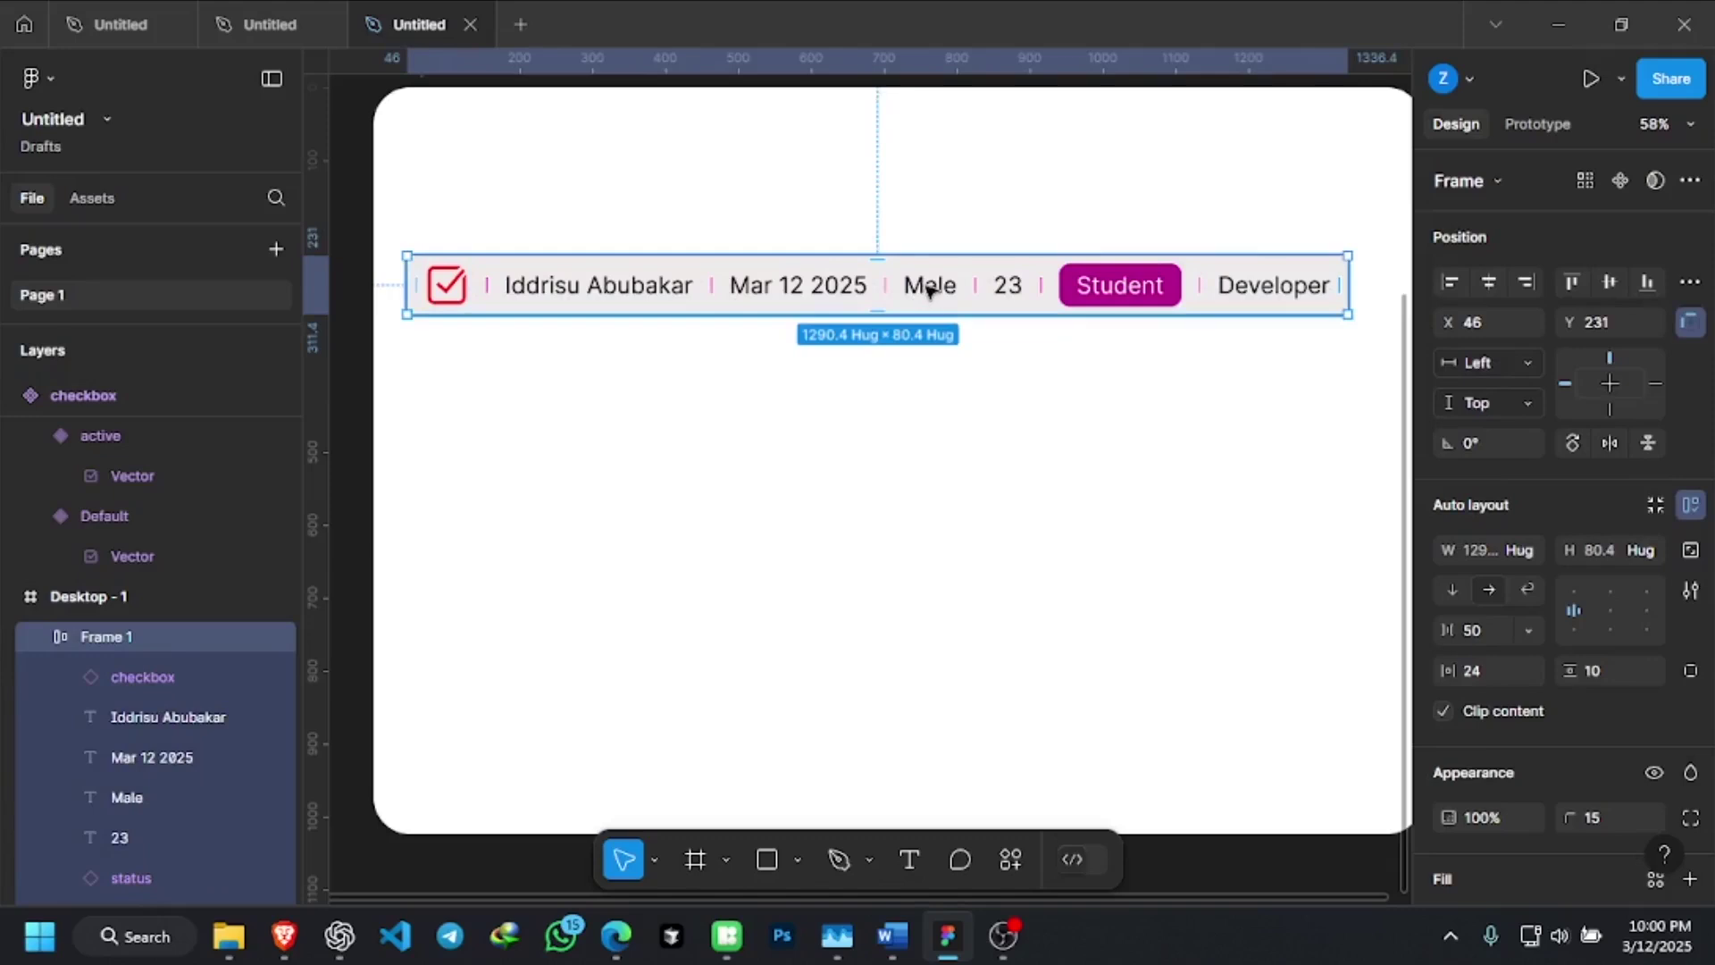
Turn the Frame 1 row into a component
right_click(929, 288)
mouse_move(1165, 668)
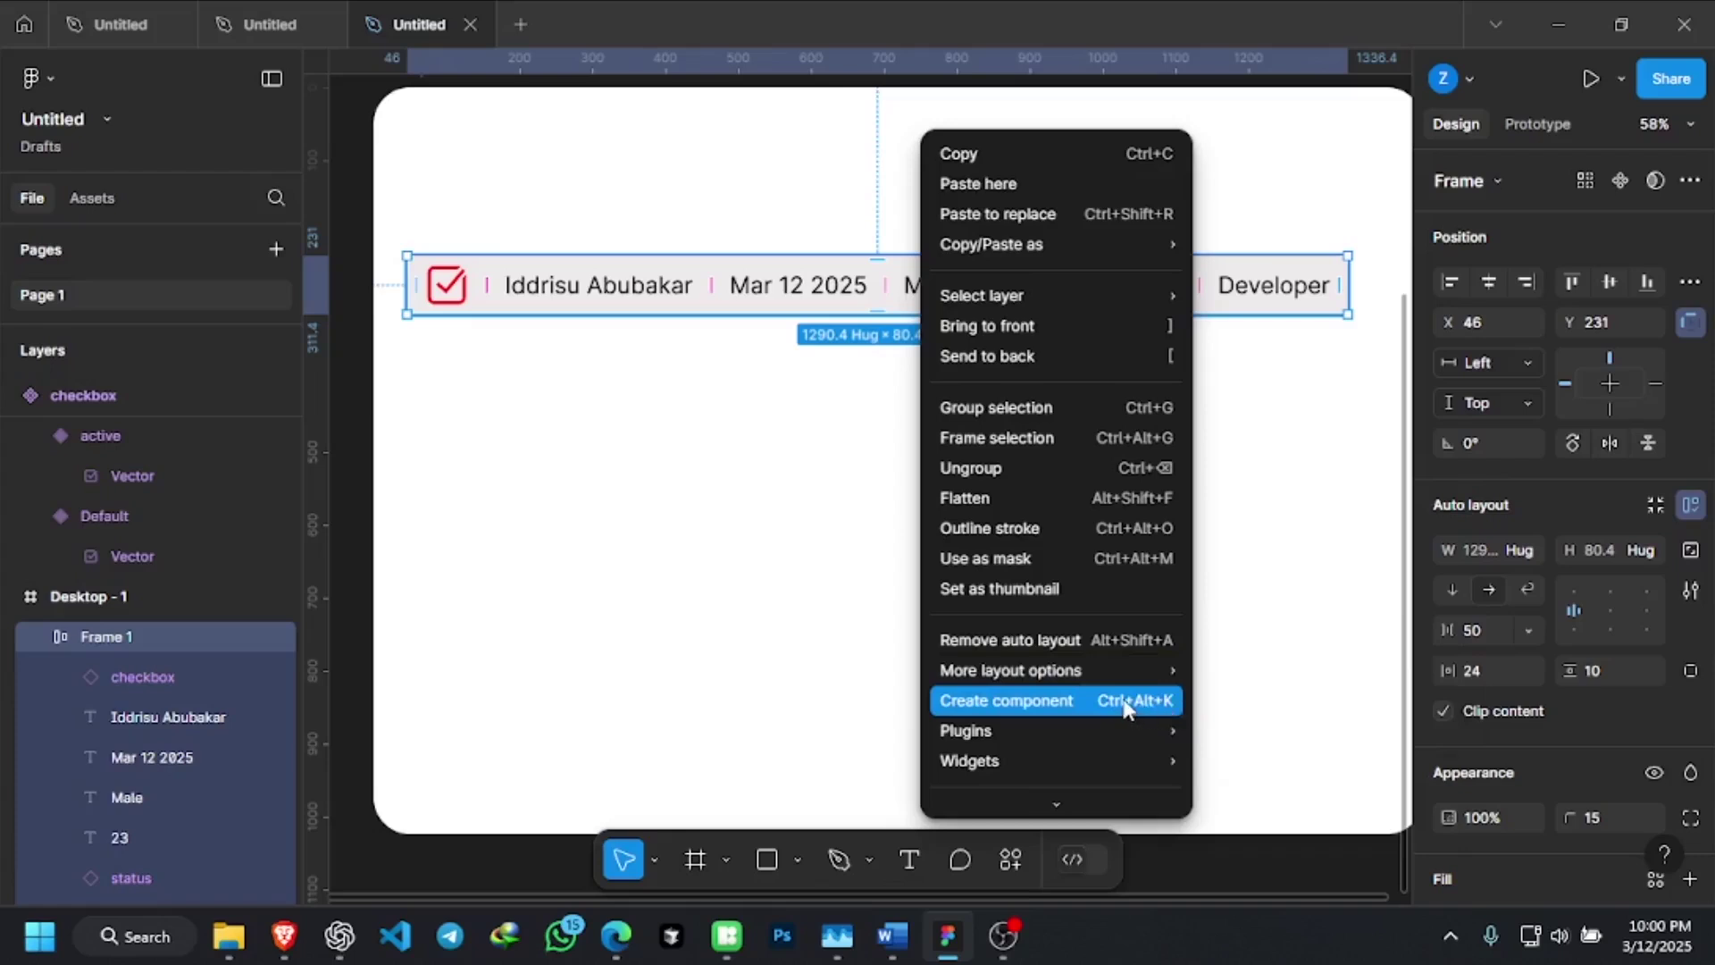
click(1123, 705)
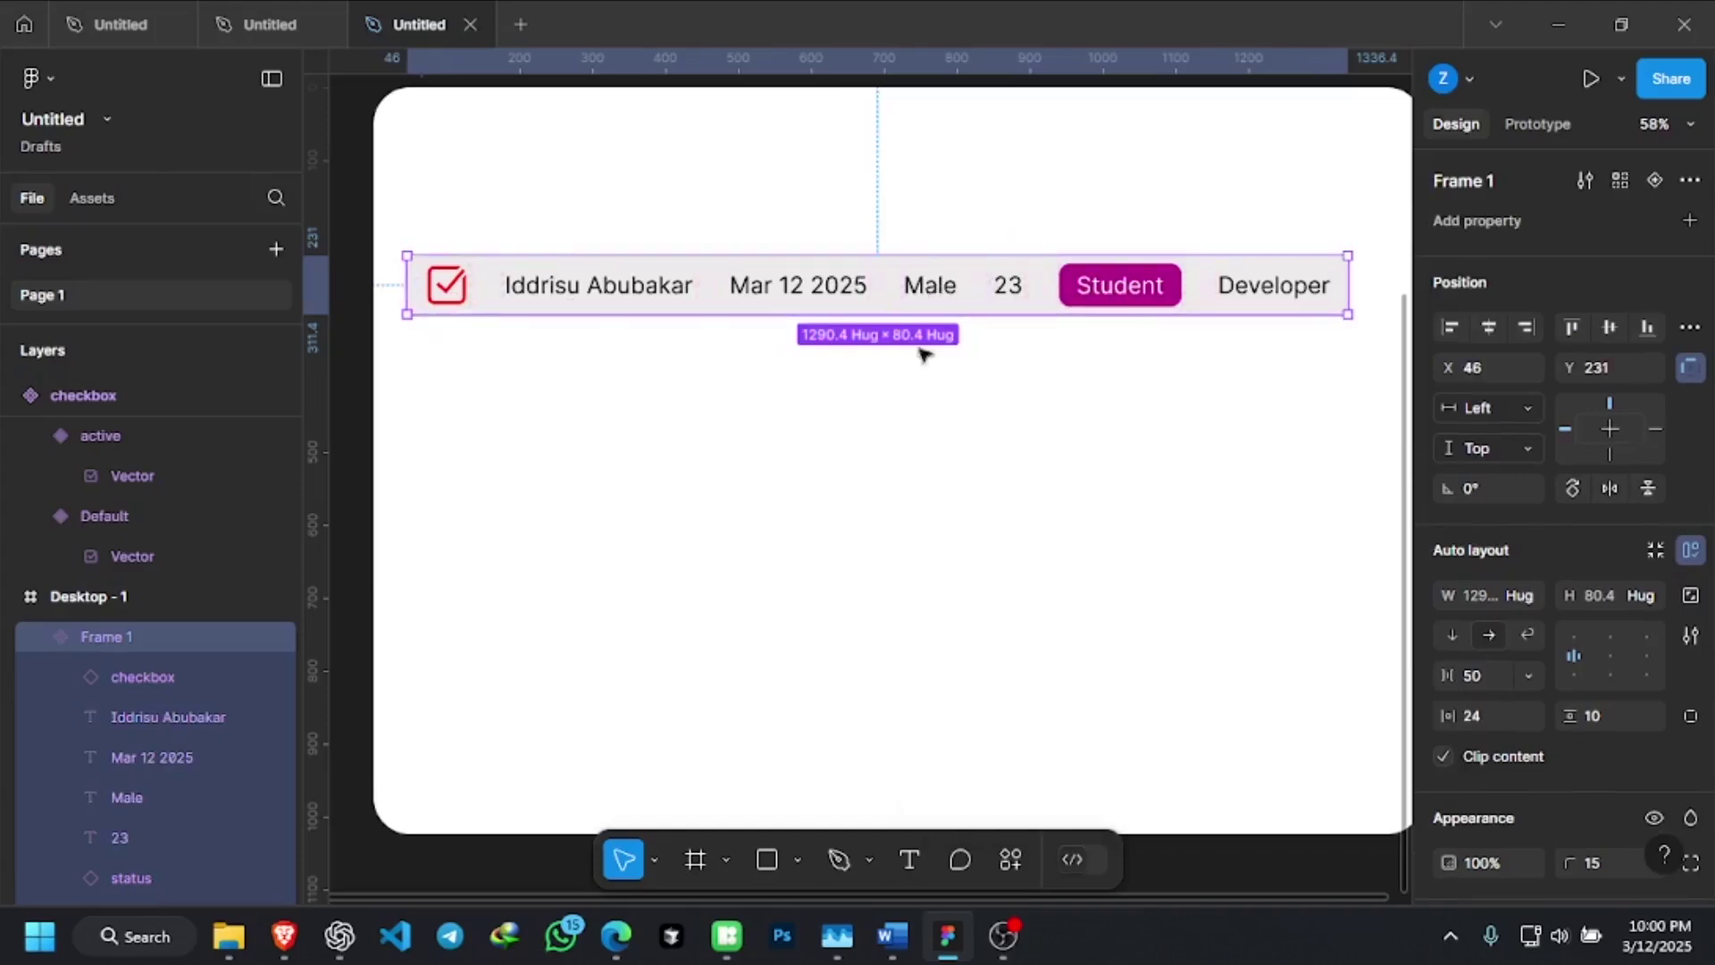
Move the row component back into Desktop - 1 and centre it horizontally at X 75, Y 117
scroll(976, 450, down, 2)
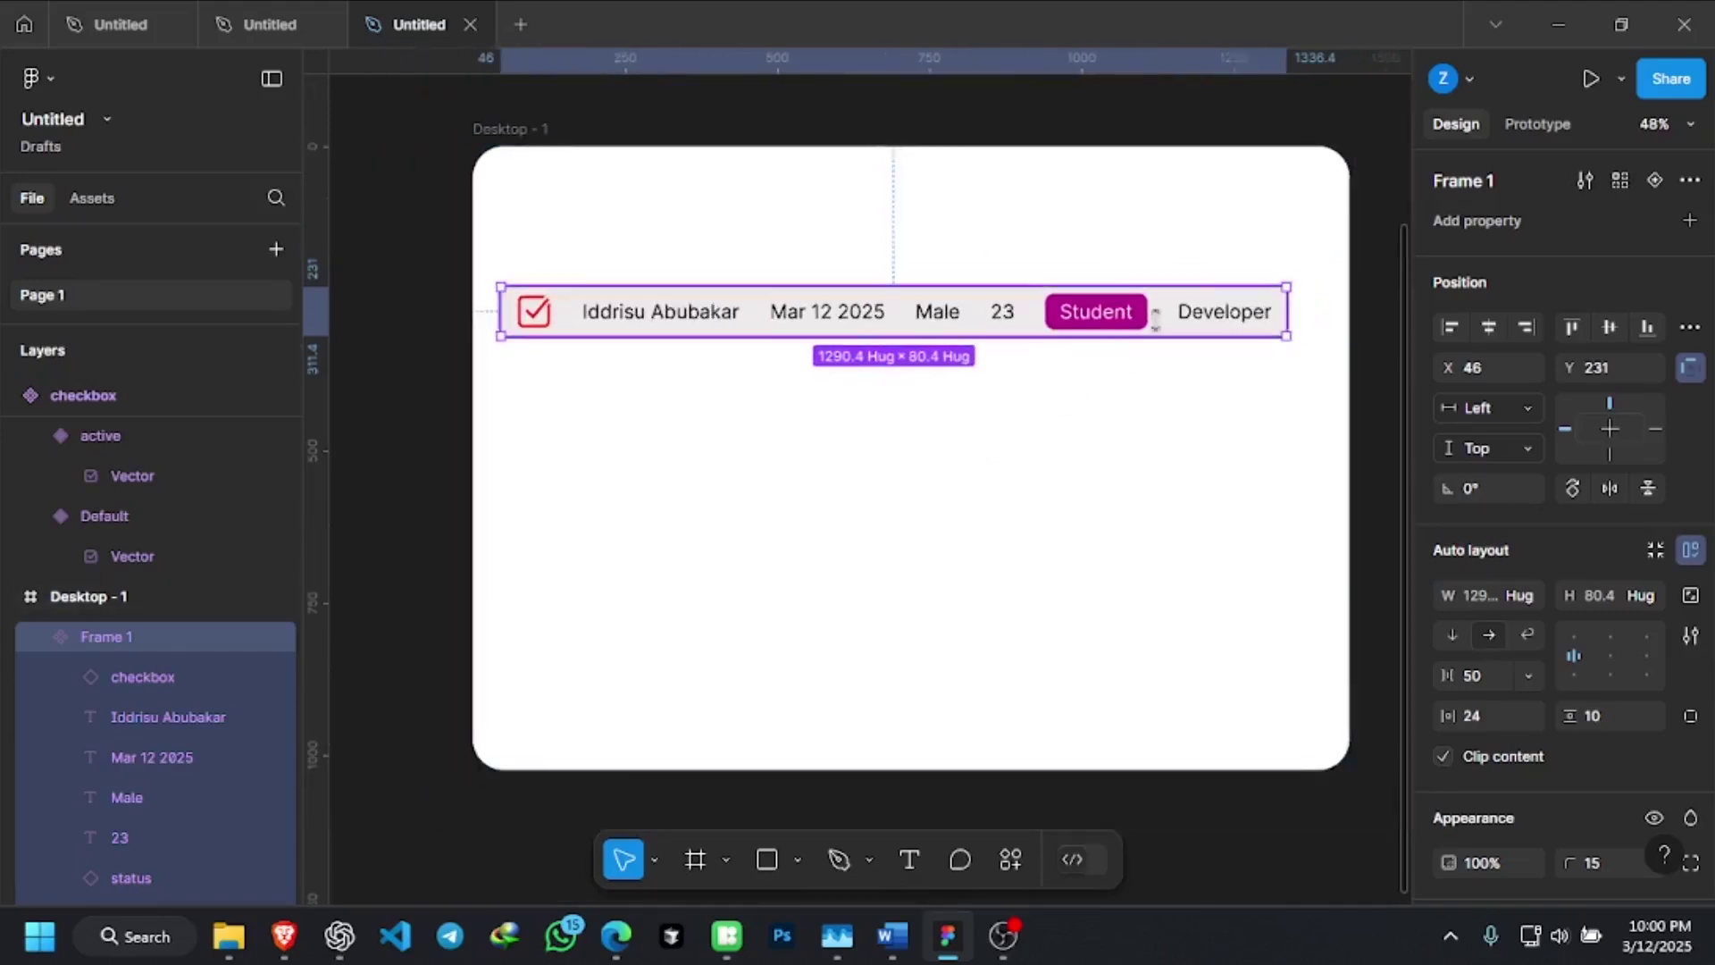
scroll(1052, 455, down, 2)
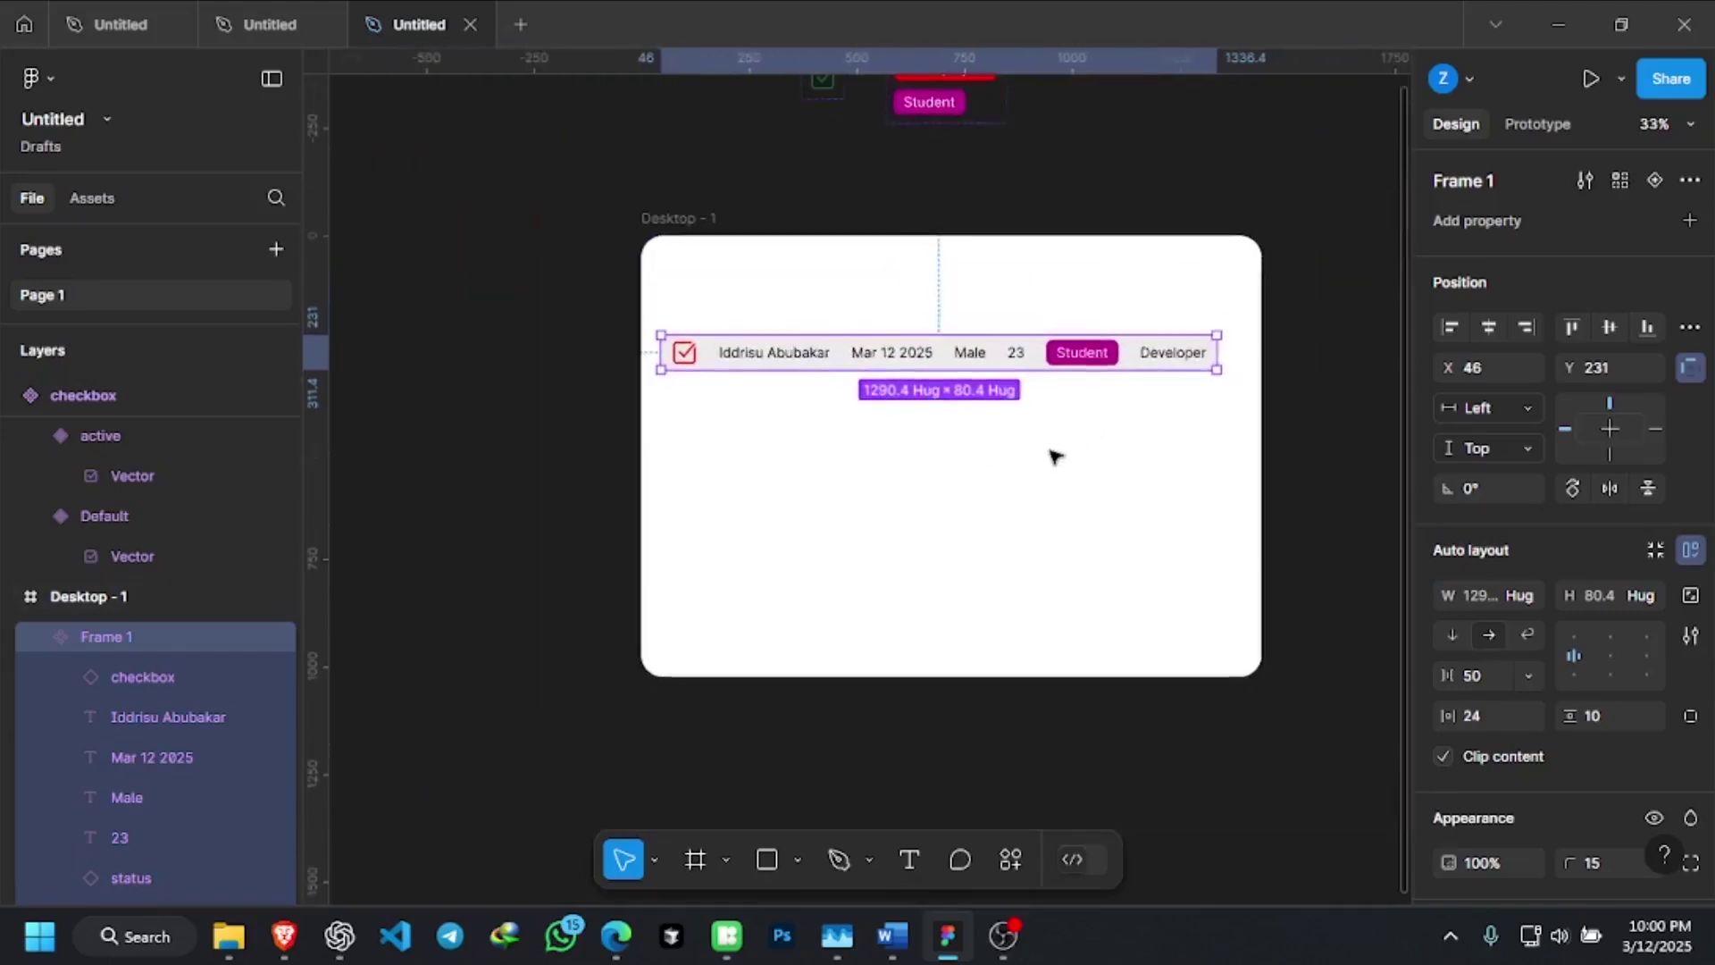
drag(1030, 295, 1033, 161)
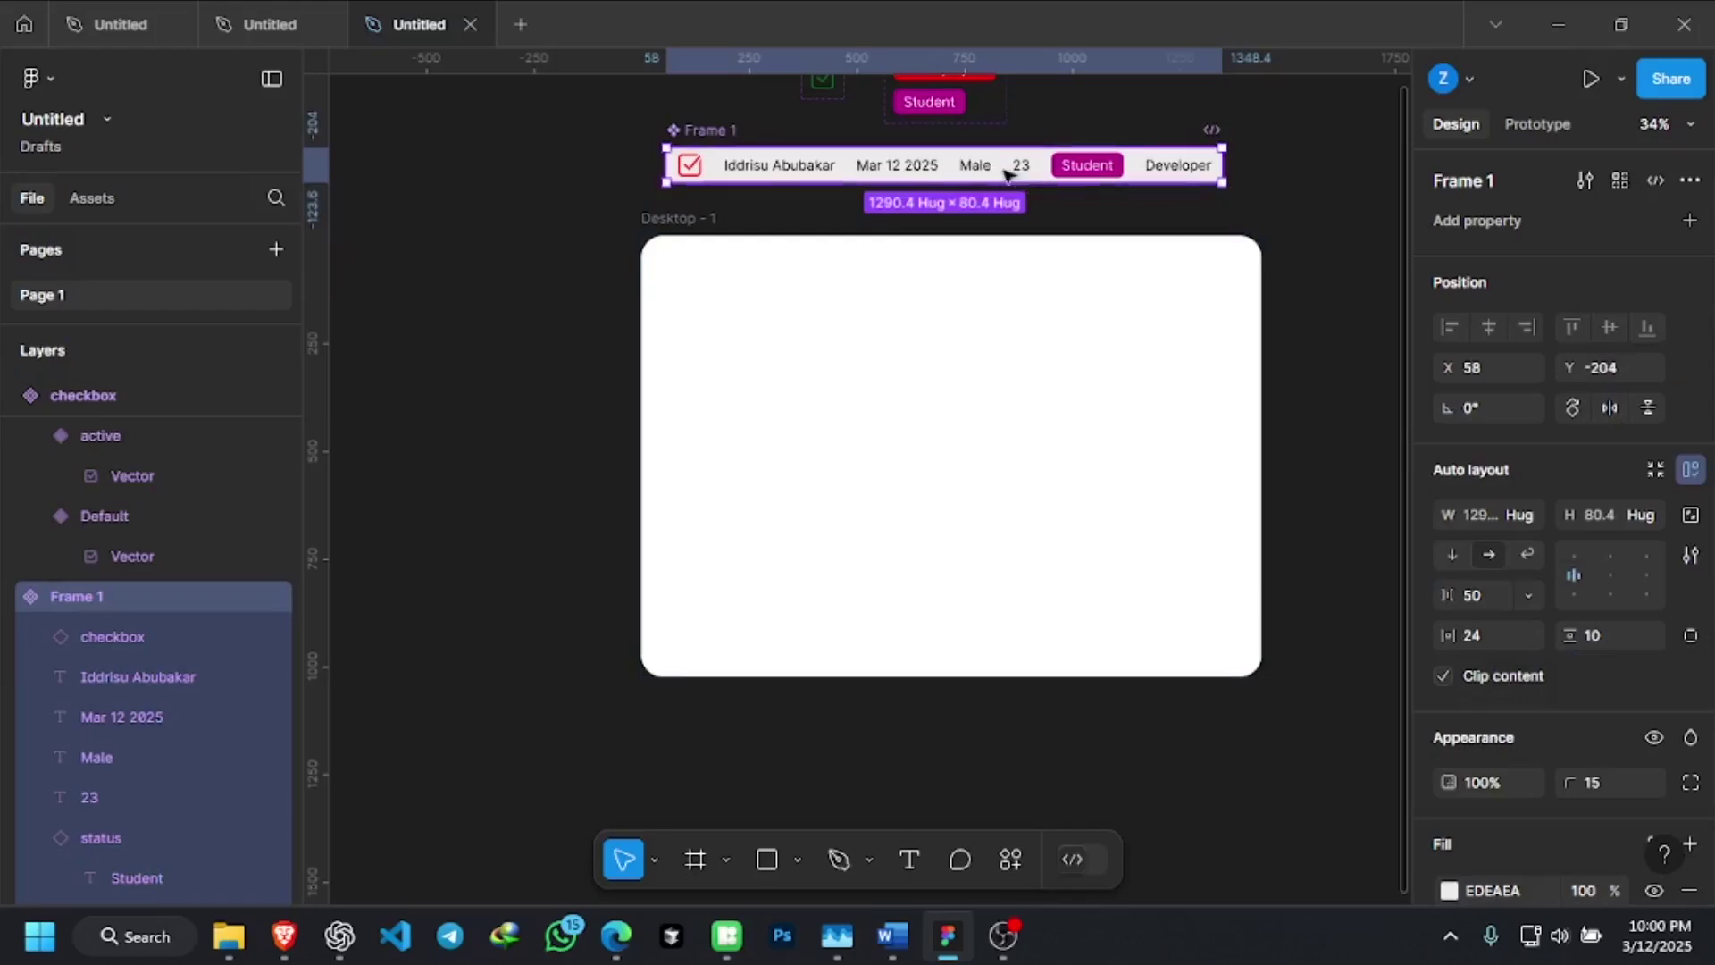
drag(1001, 171, 1003, 313)
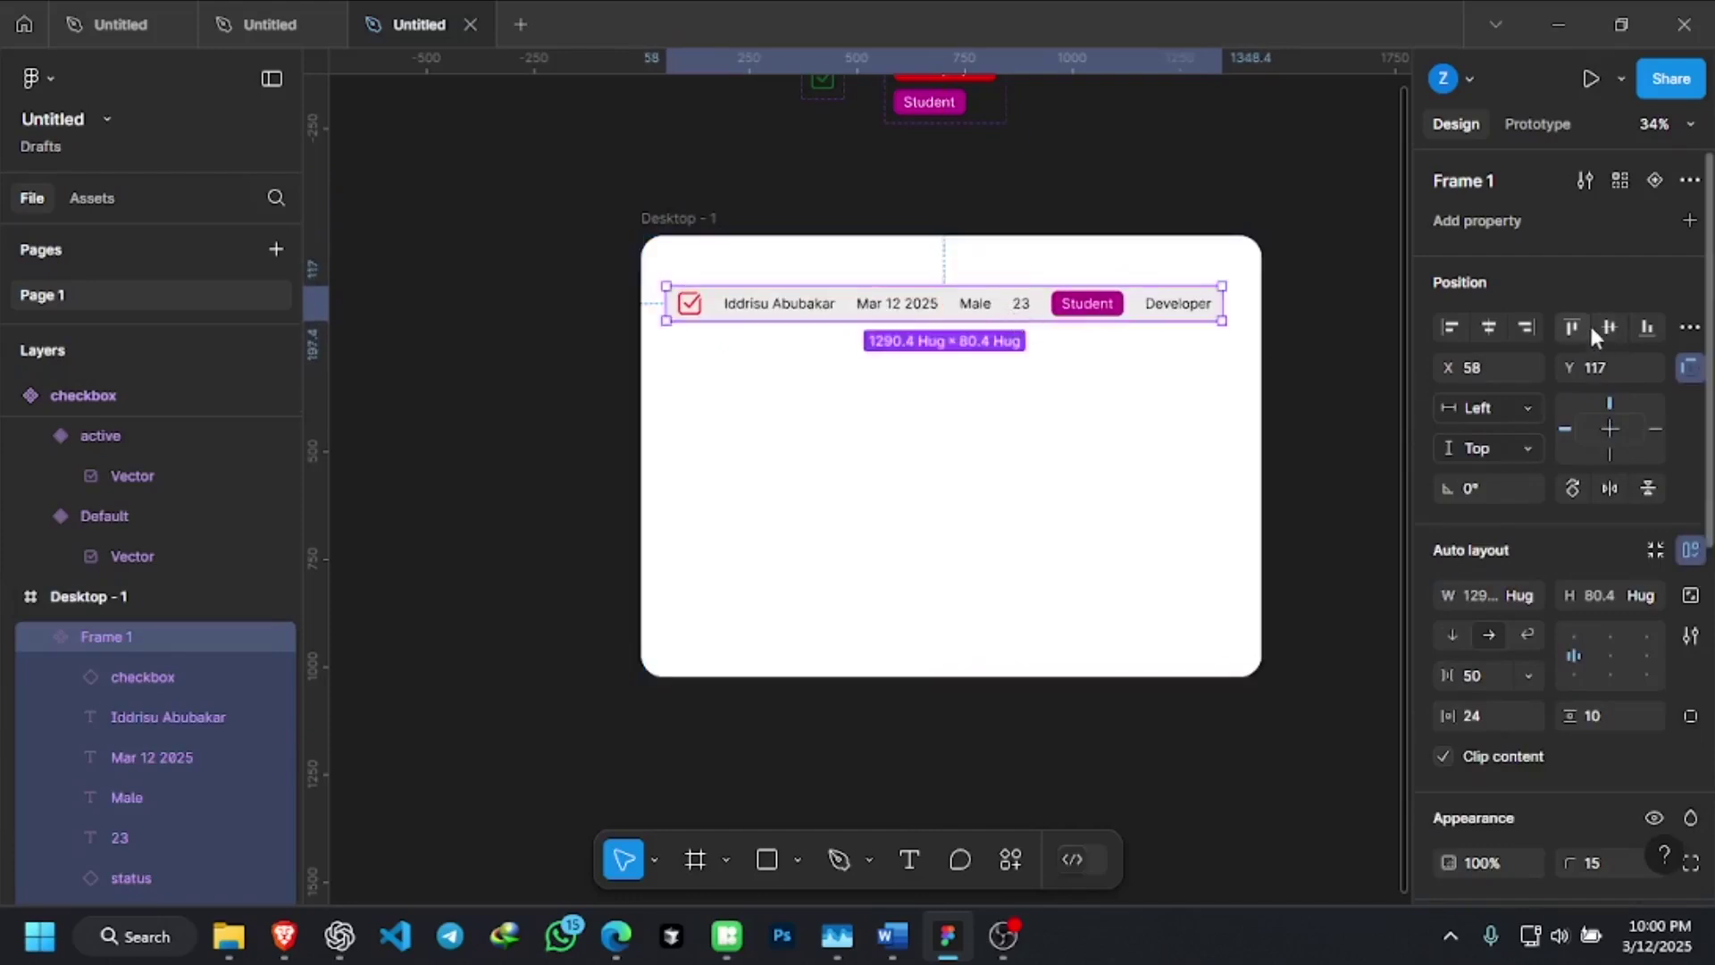
click(1493, 323)
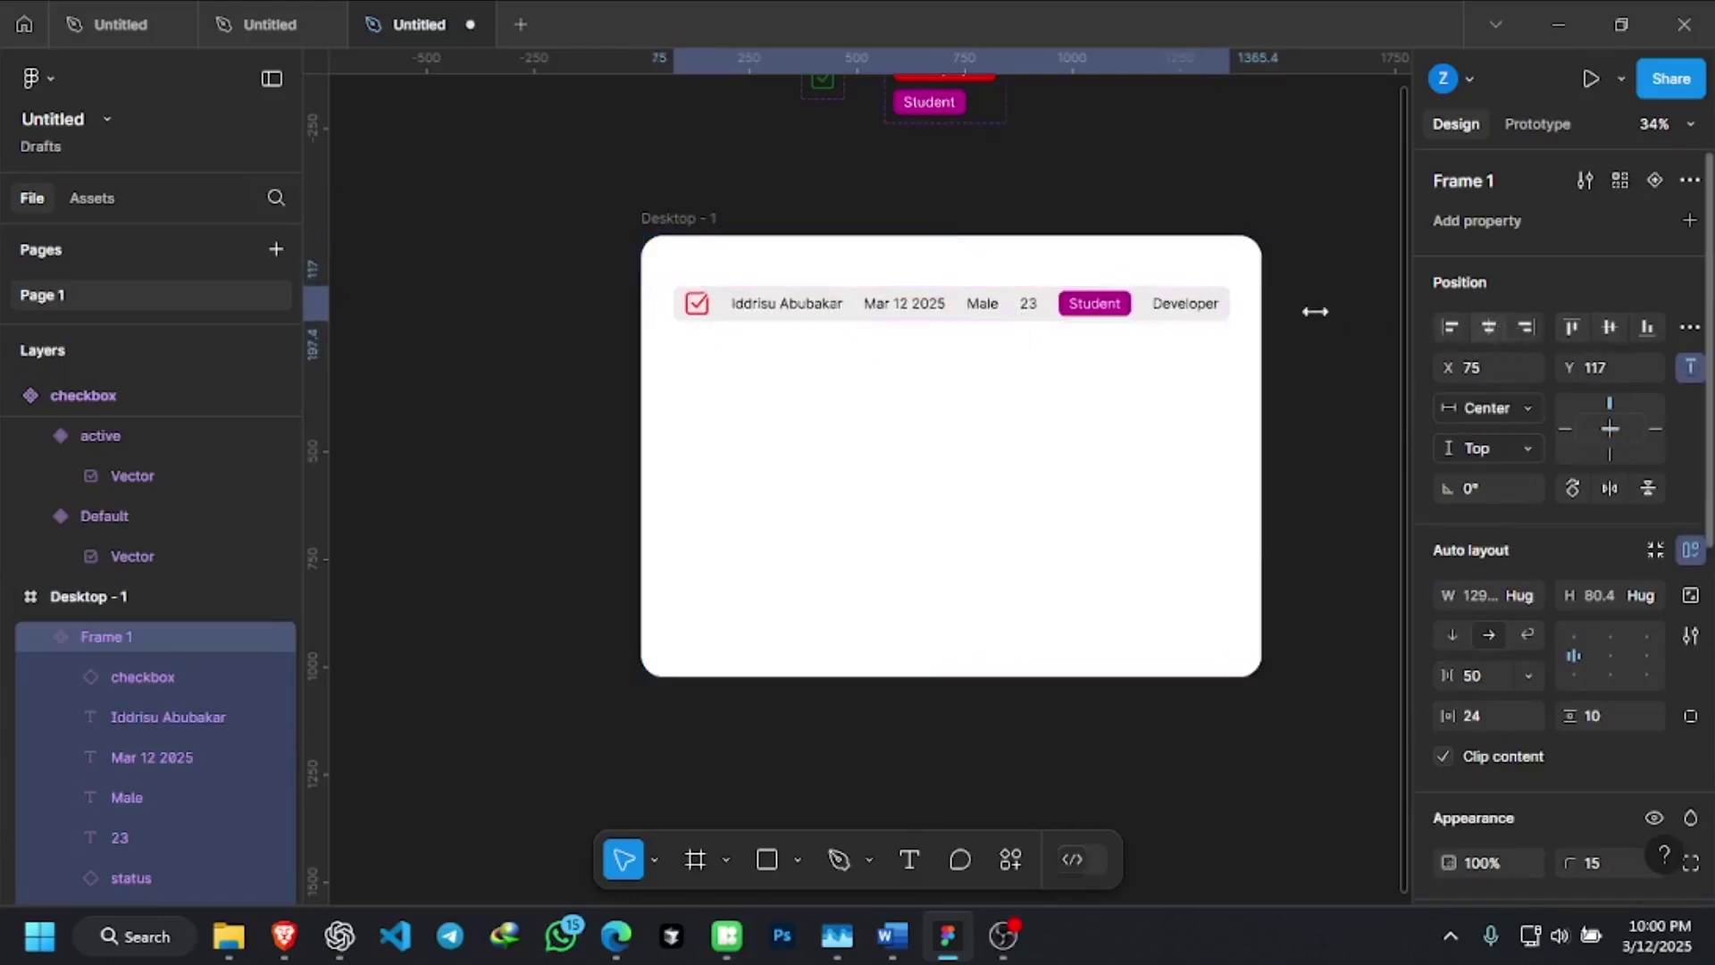
scroll(1242, 313, up, 3)
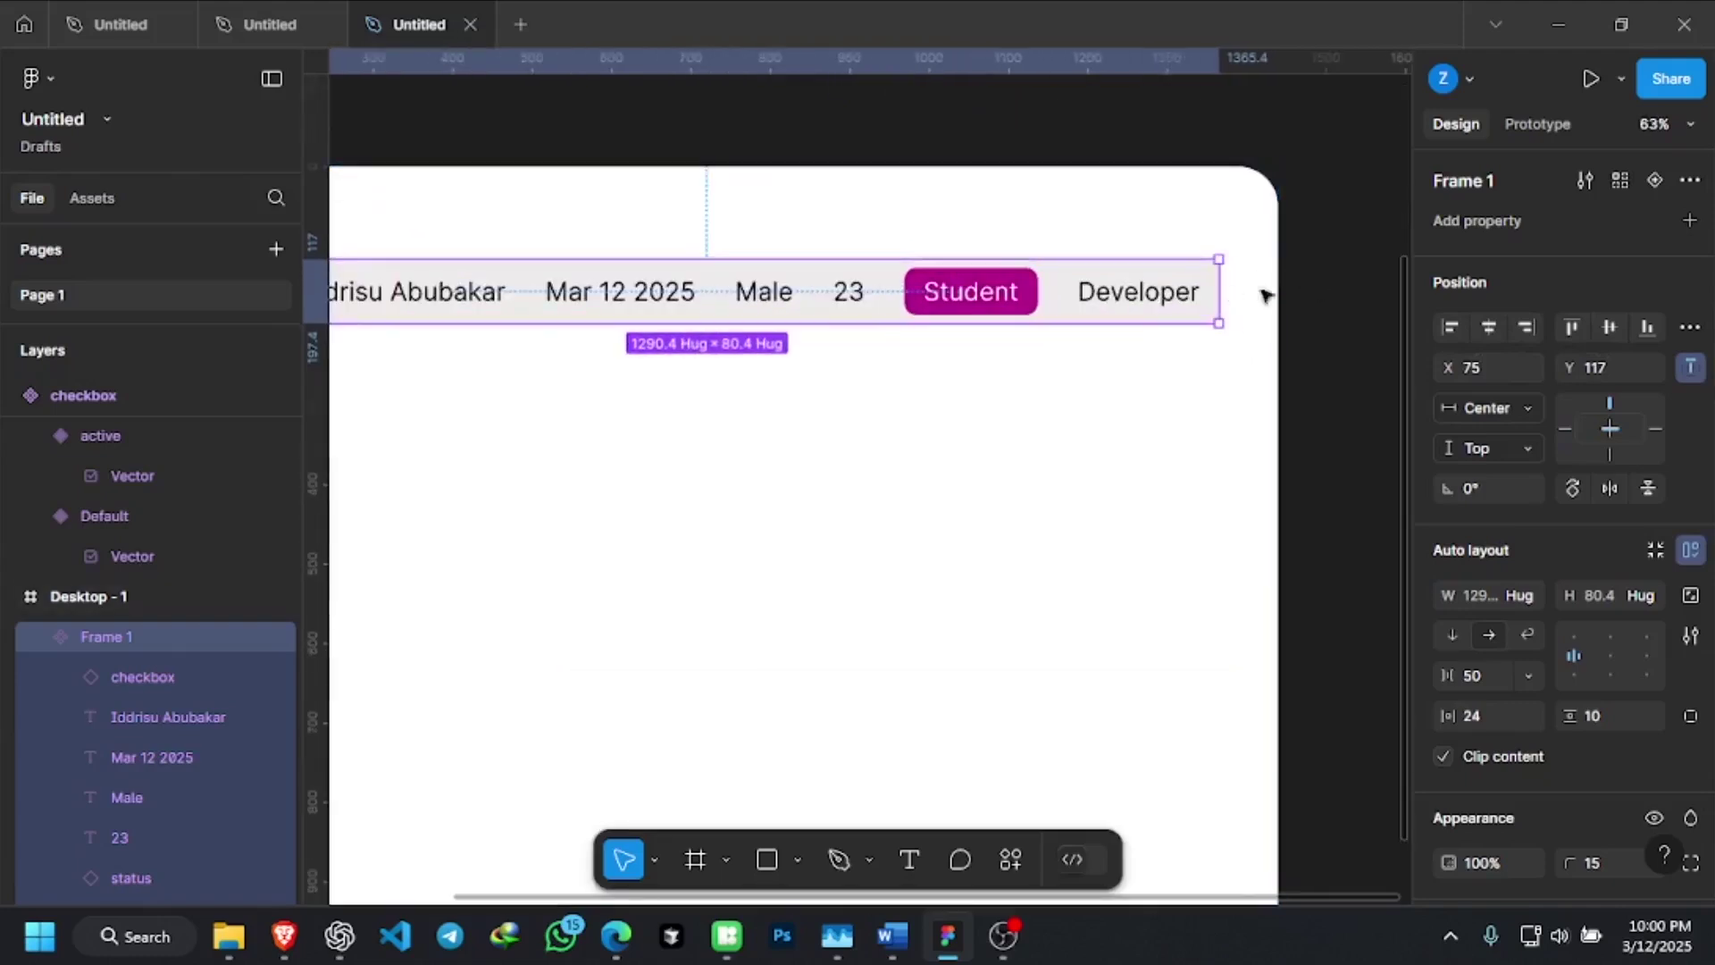
scroll(1278, 282, down, 3)
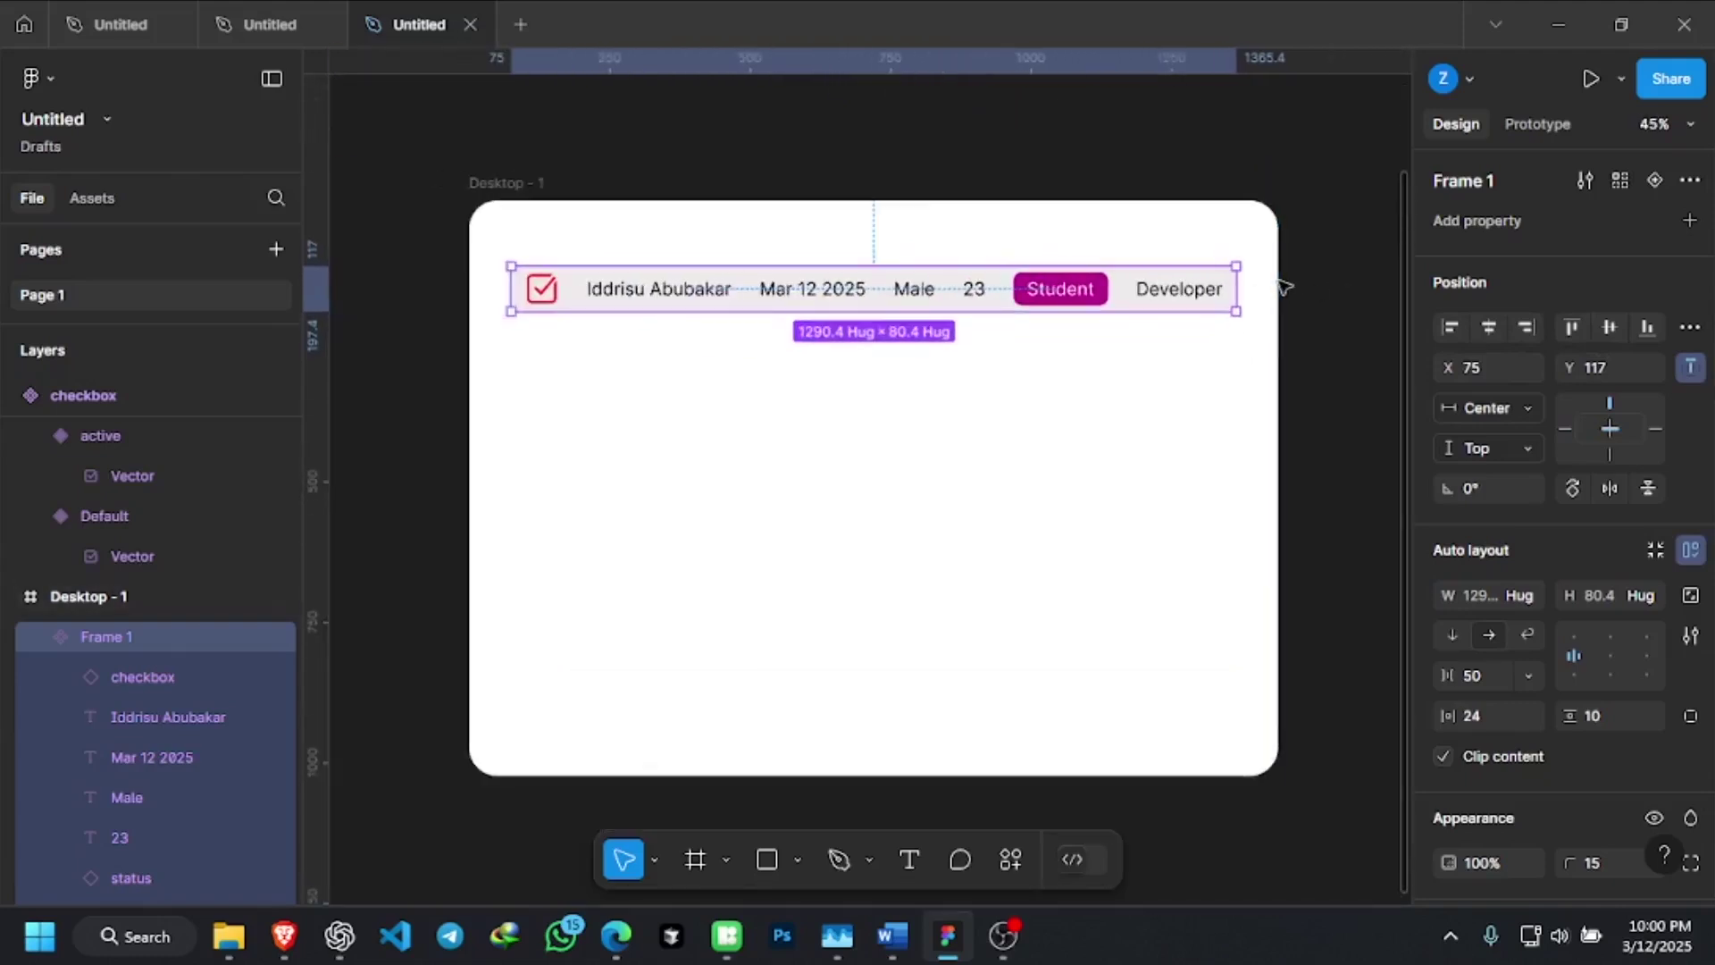
click(948, 335)
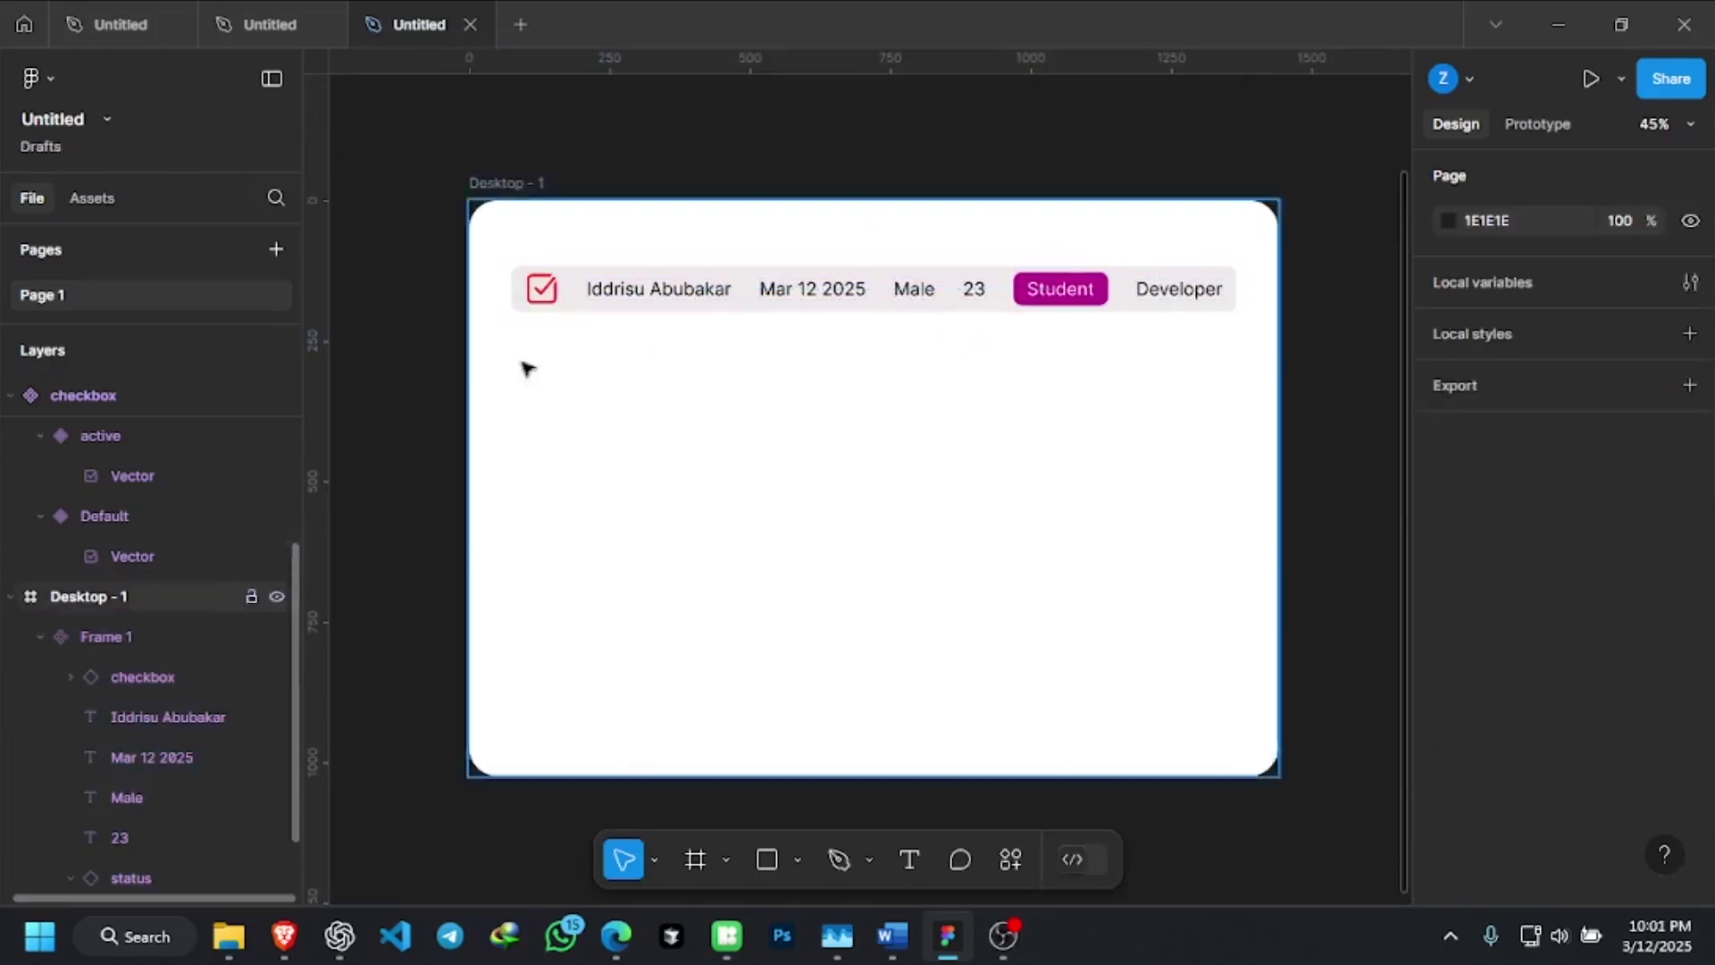
Rename the row component to 'parent row' so it appears in the Assets list
click(106, 201)
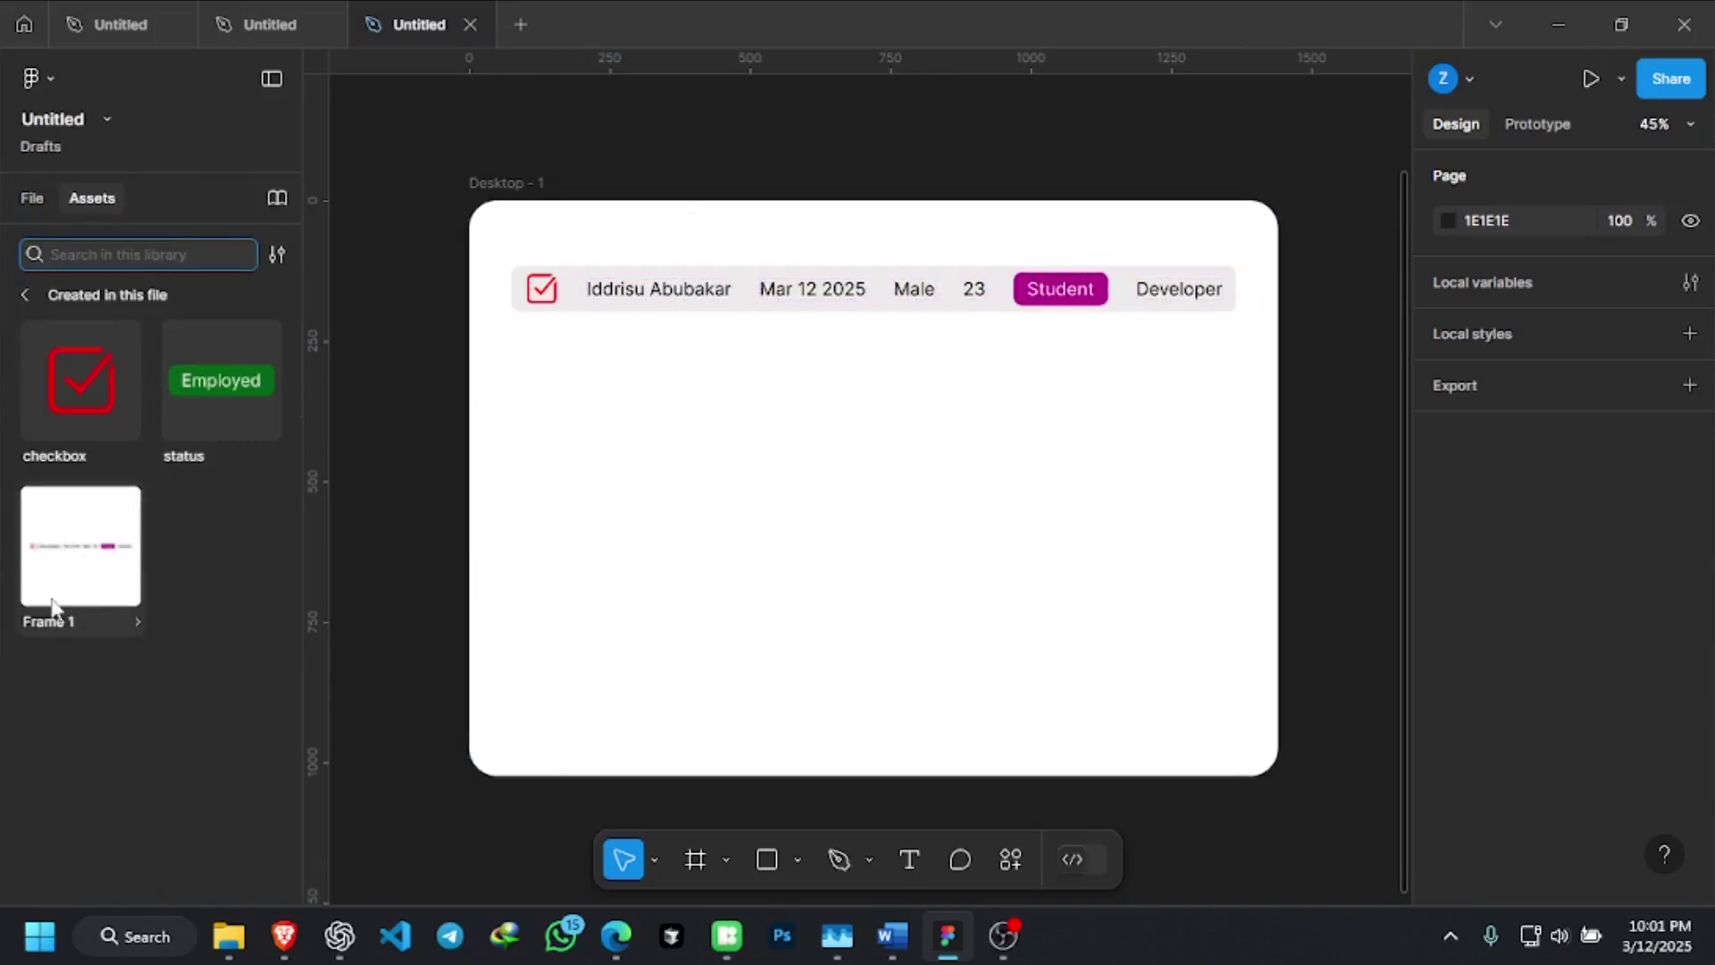
click(1151, 301)
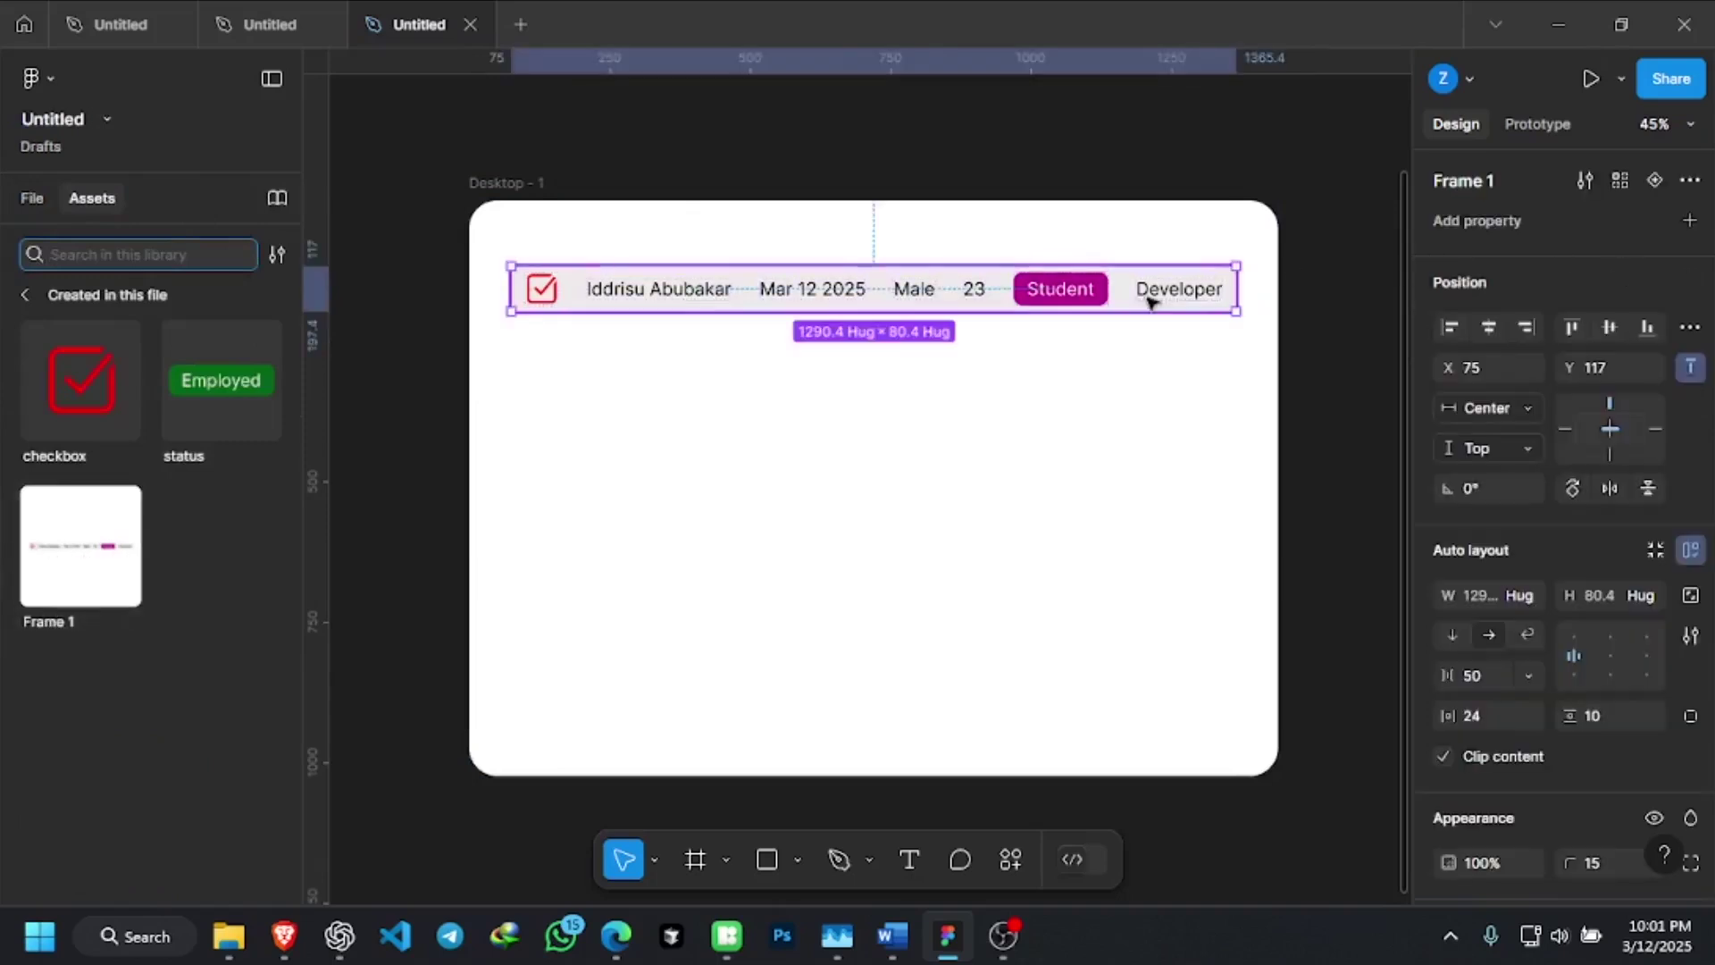
click(1486, 180)
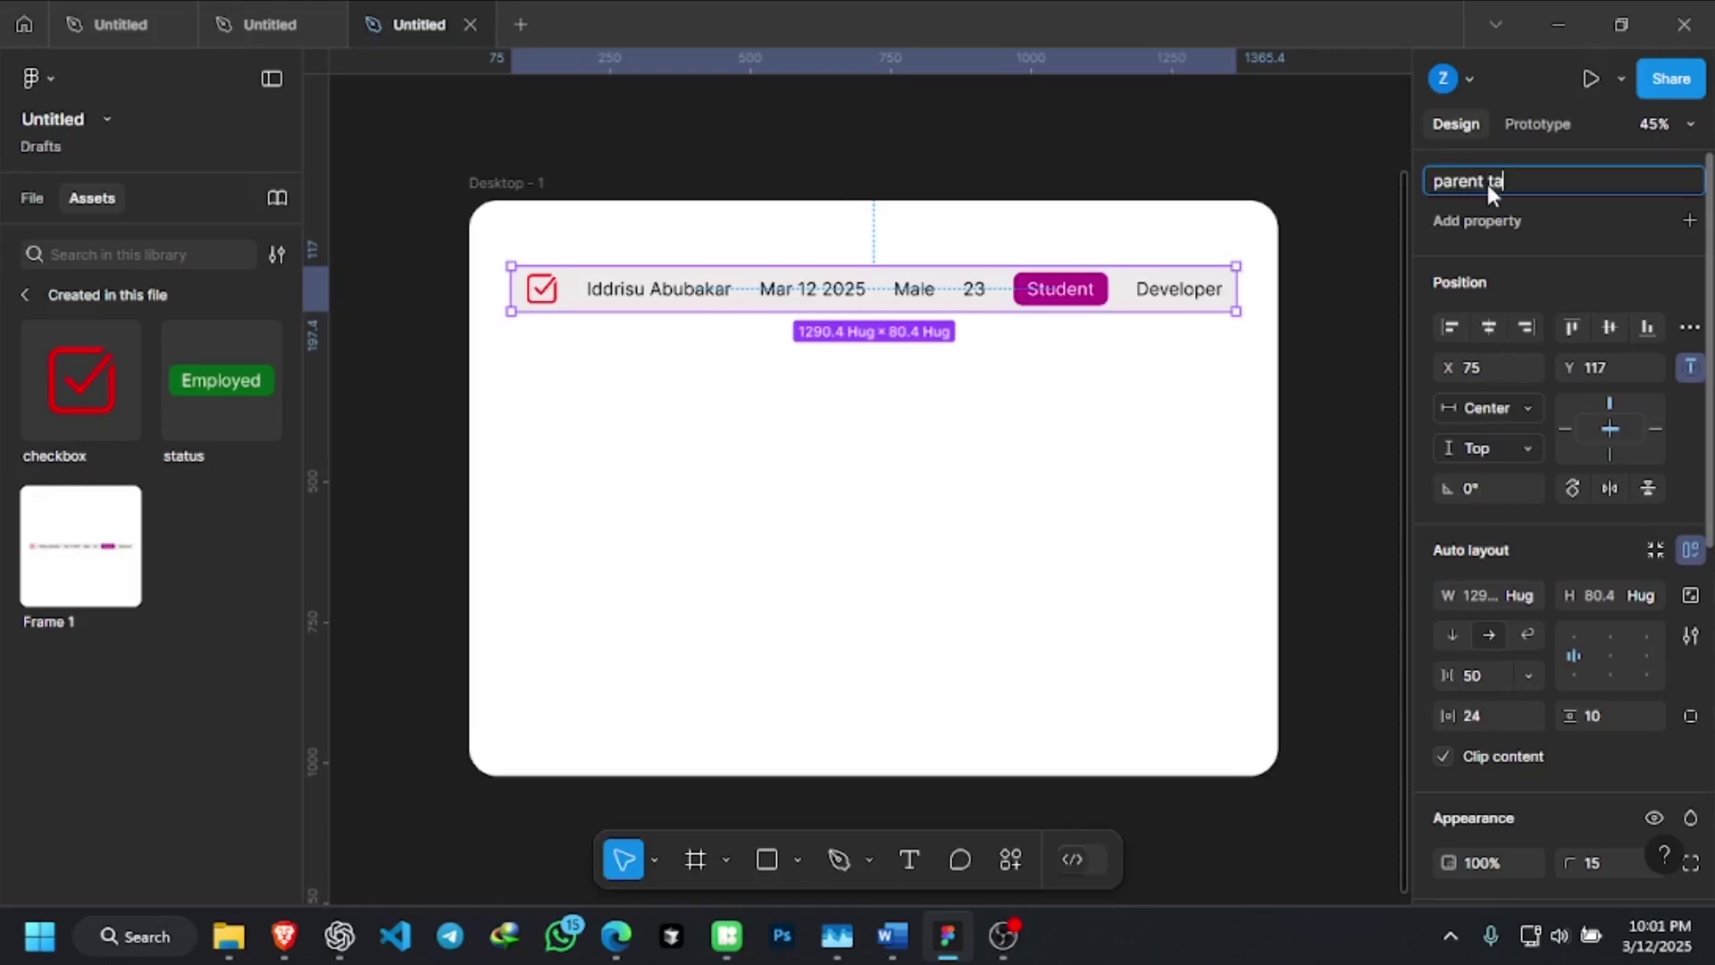
key(Return)
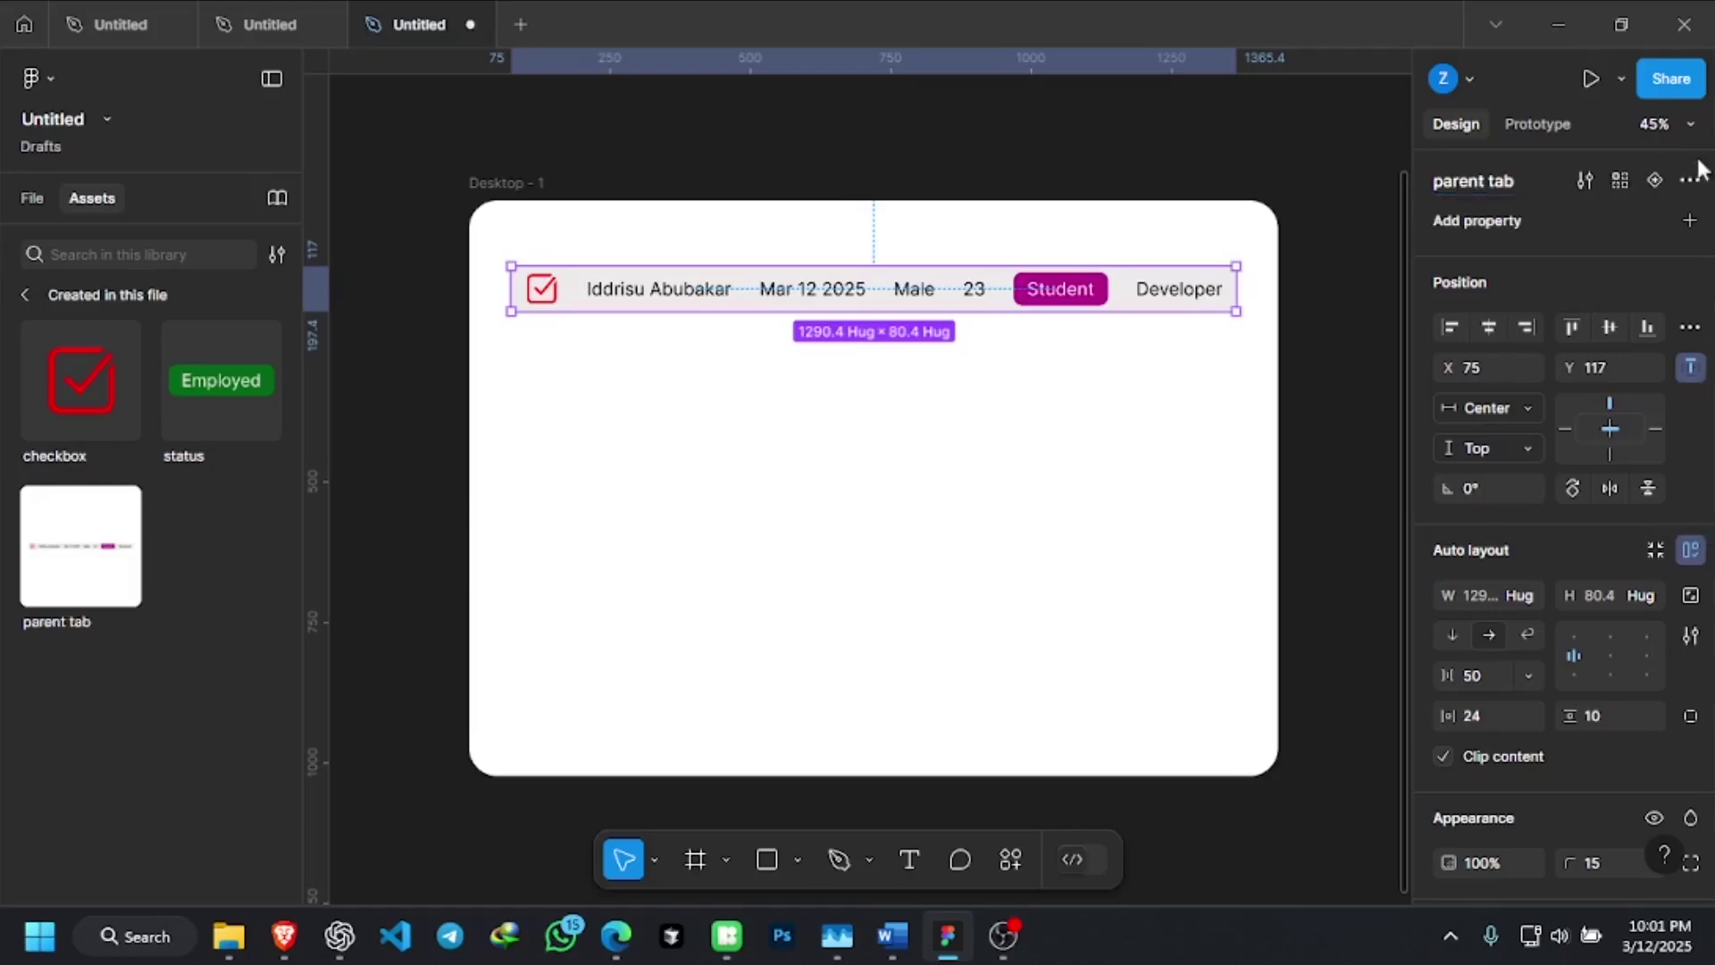
click(1520, 179)
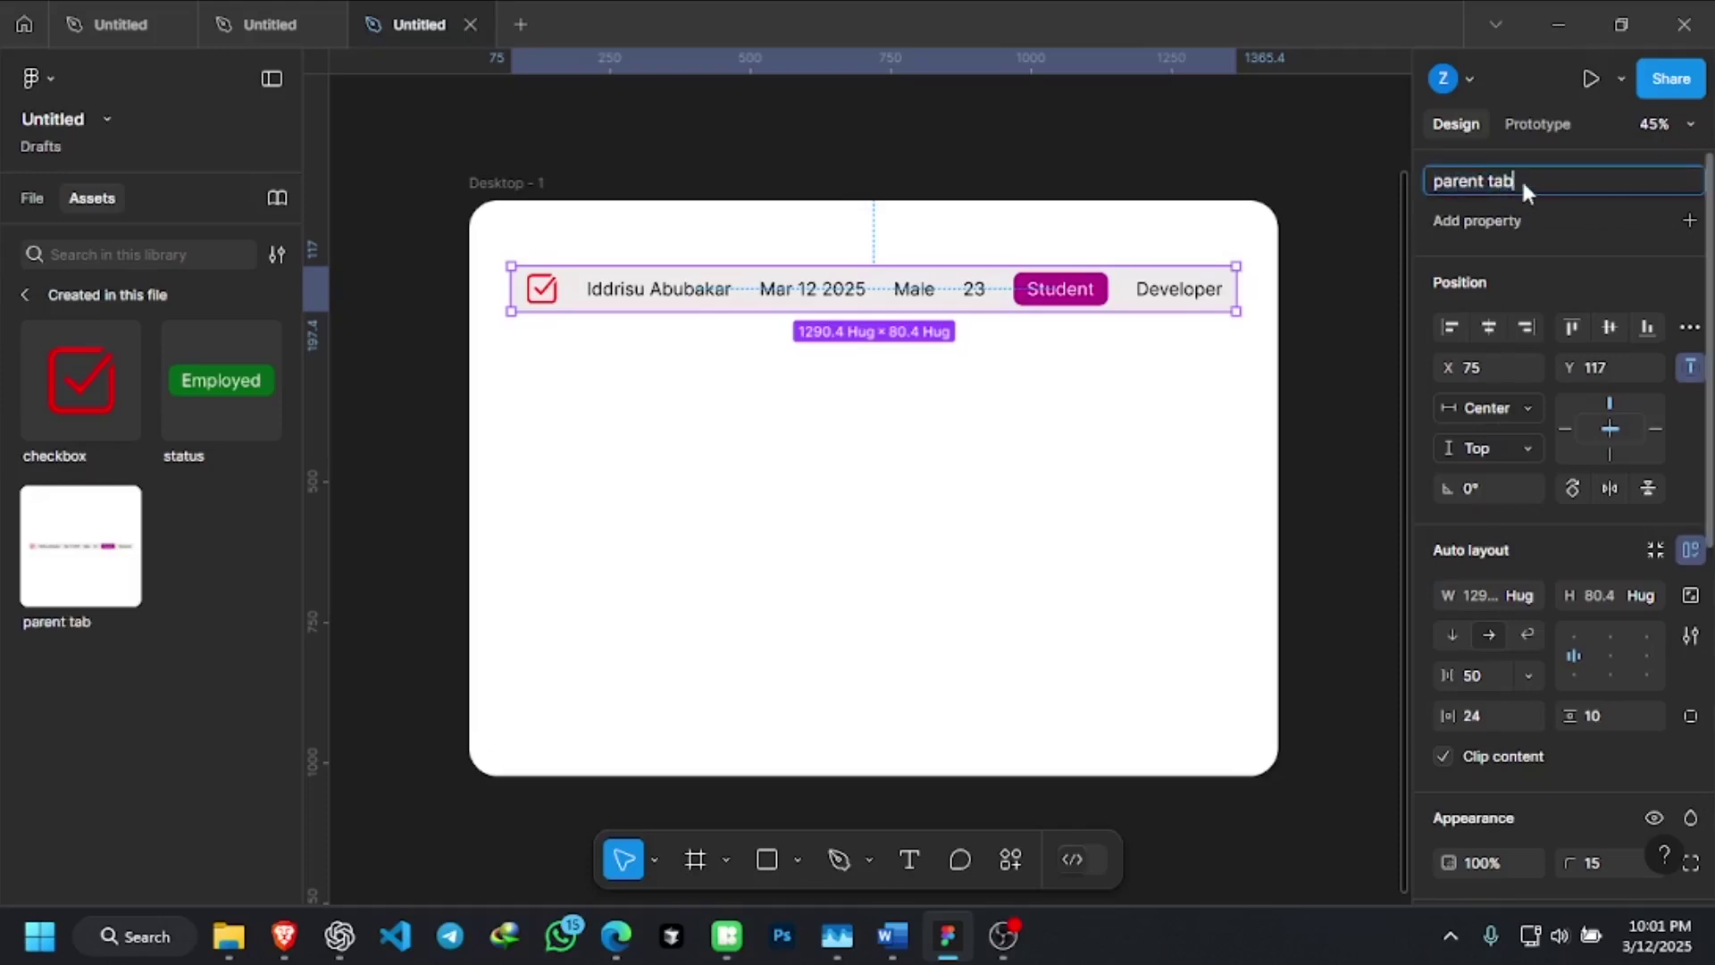
text(row)
key(Return)
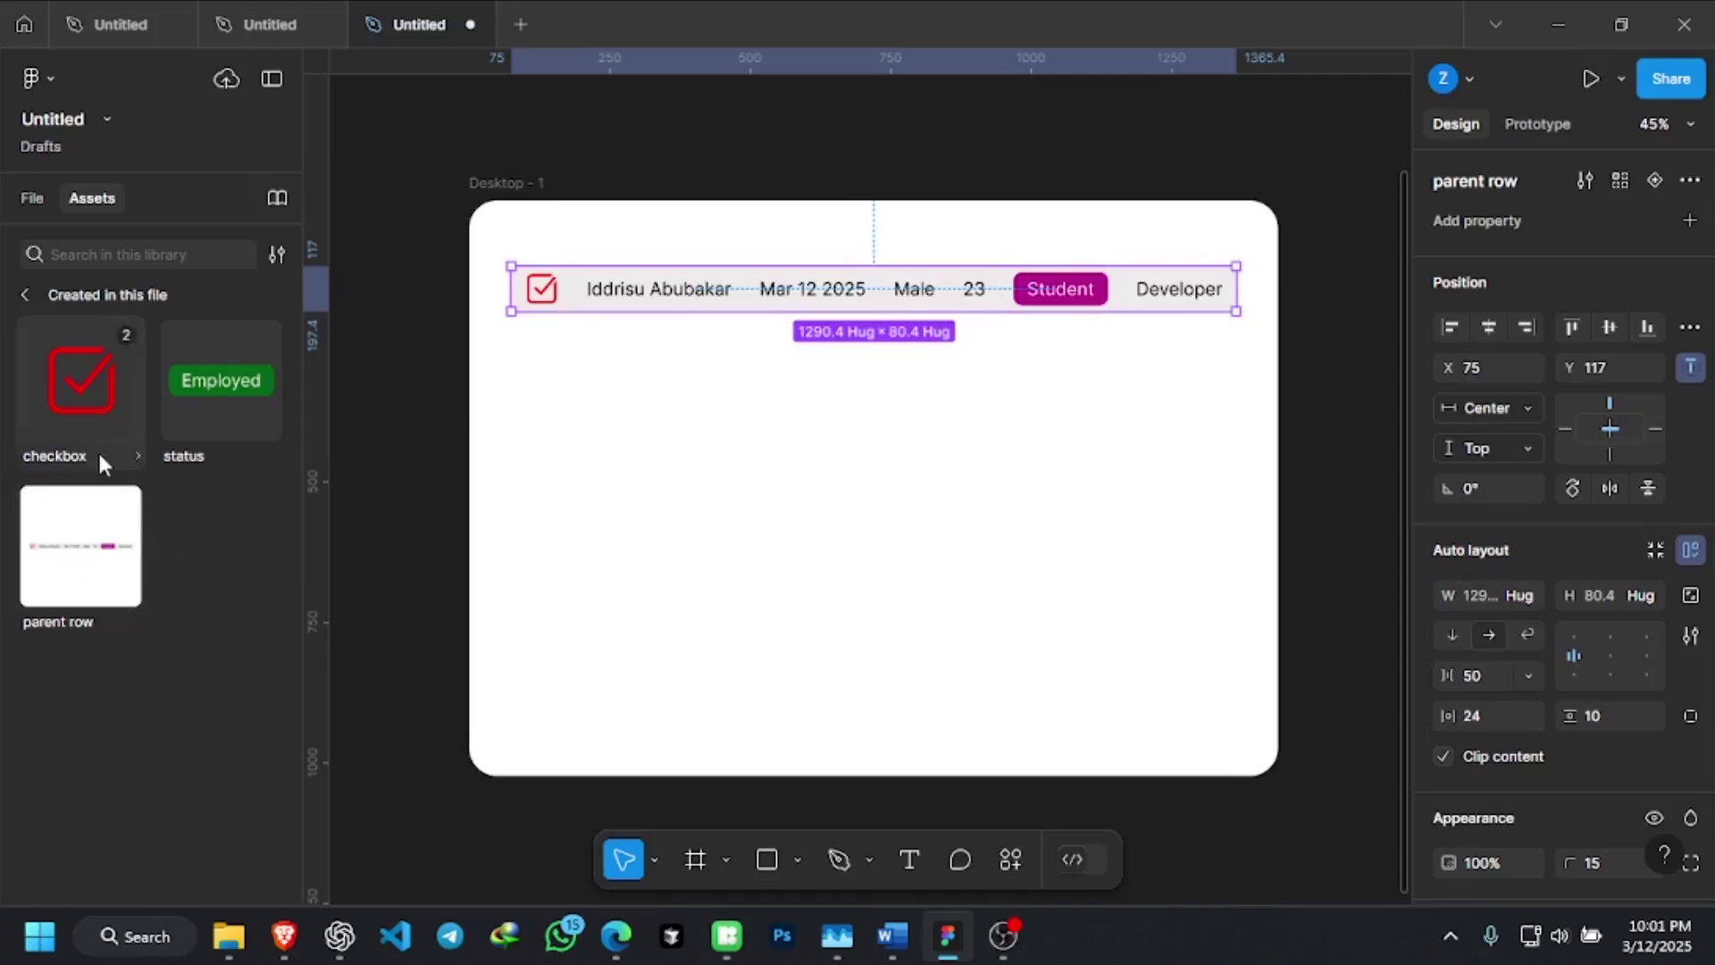
Insert a parent row instance from Assets and place it at X 75, Y 223 under the first row
click(1015, 436)
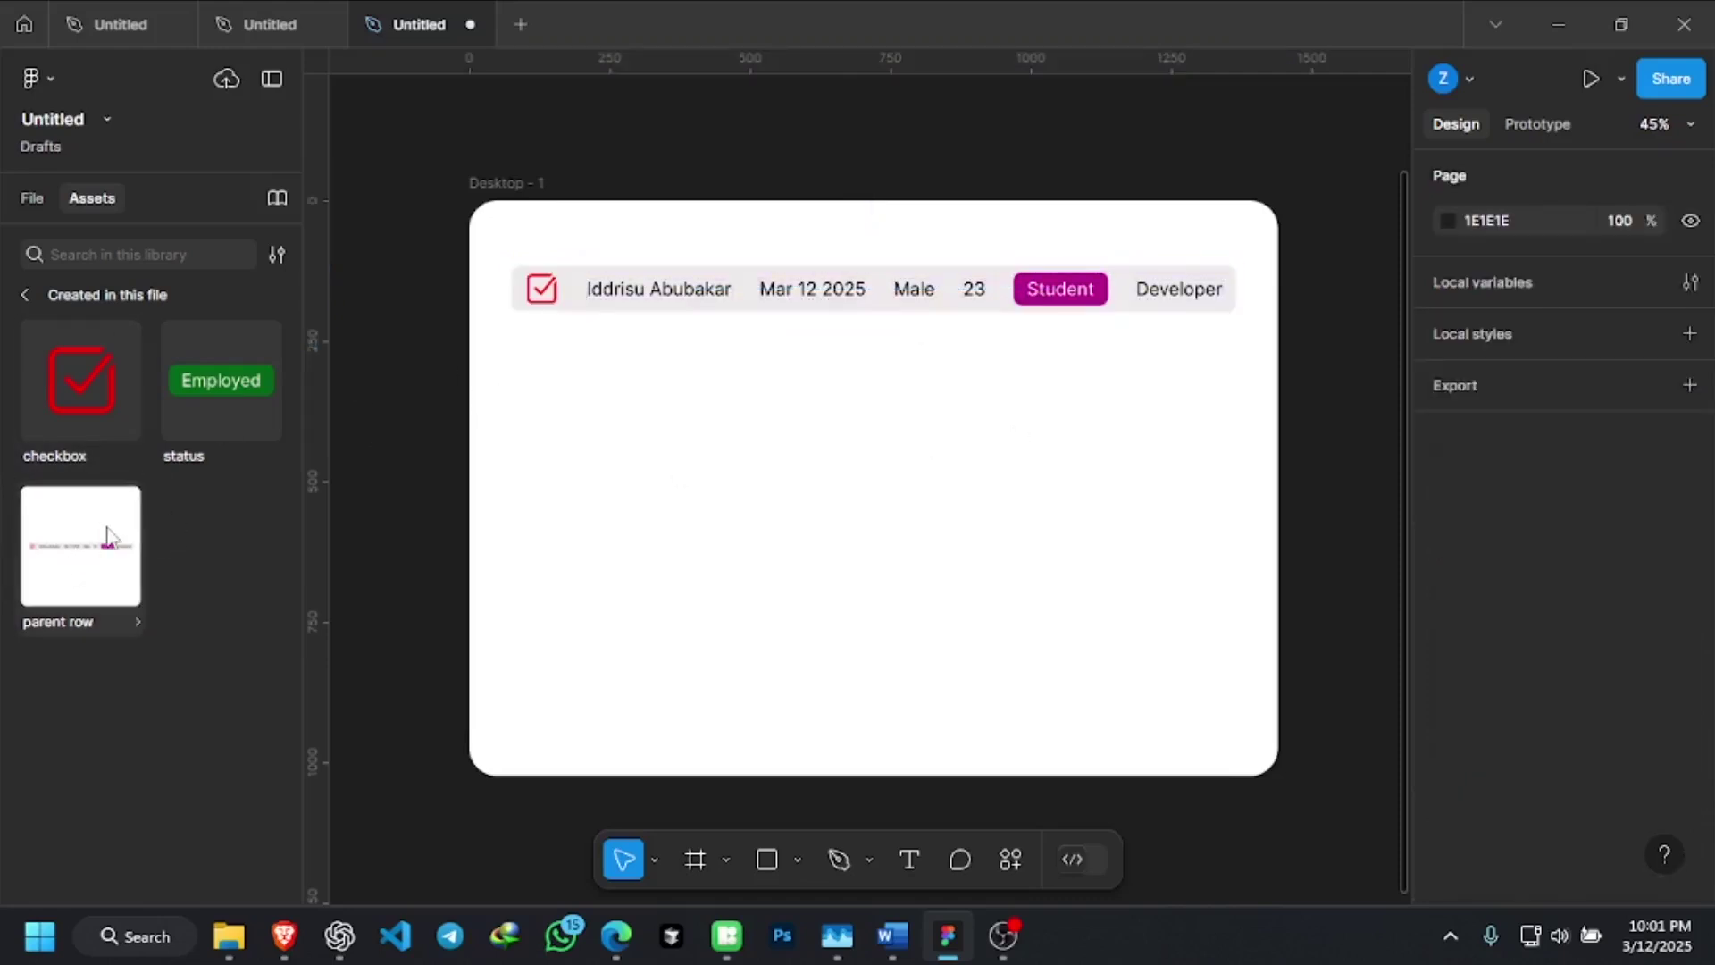
click(107, 532)
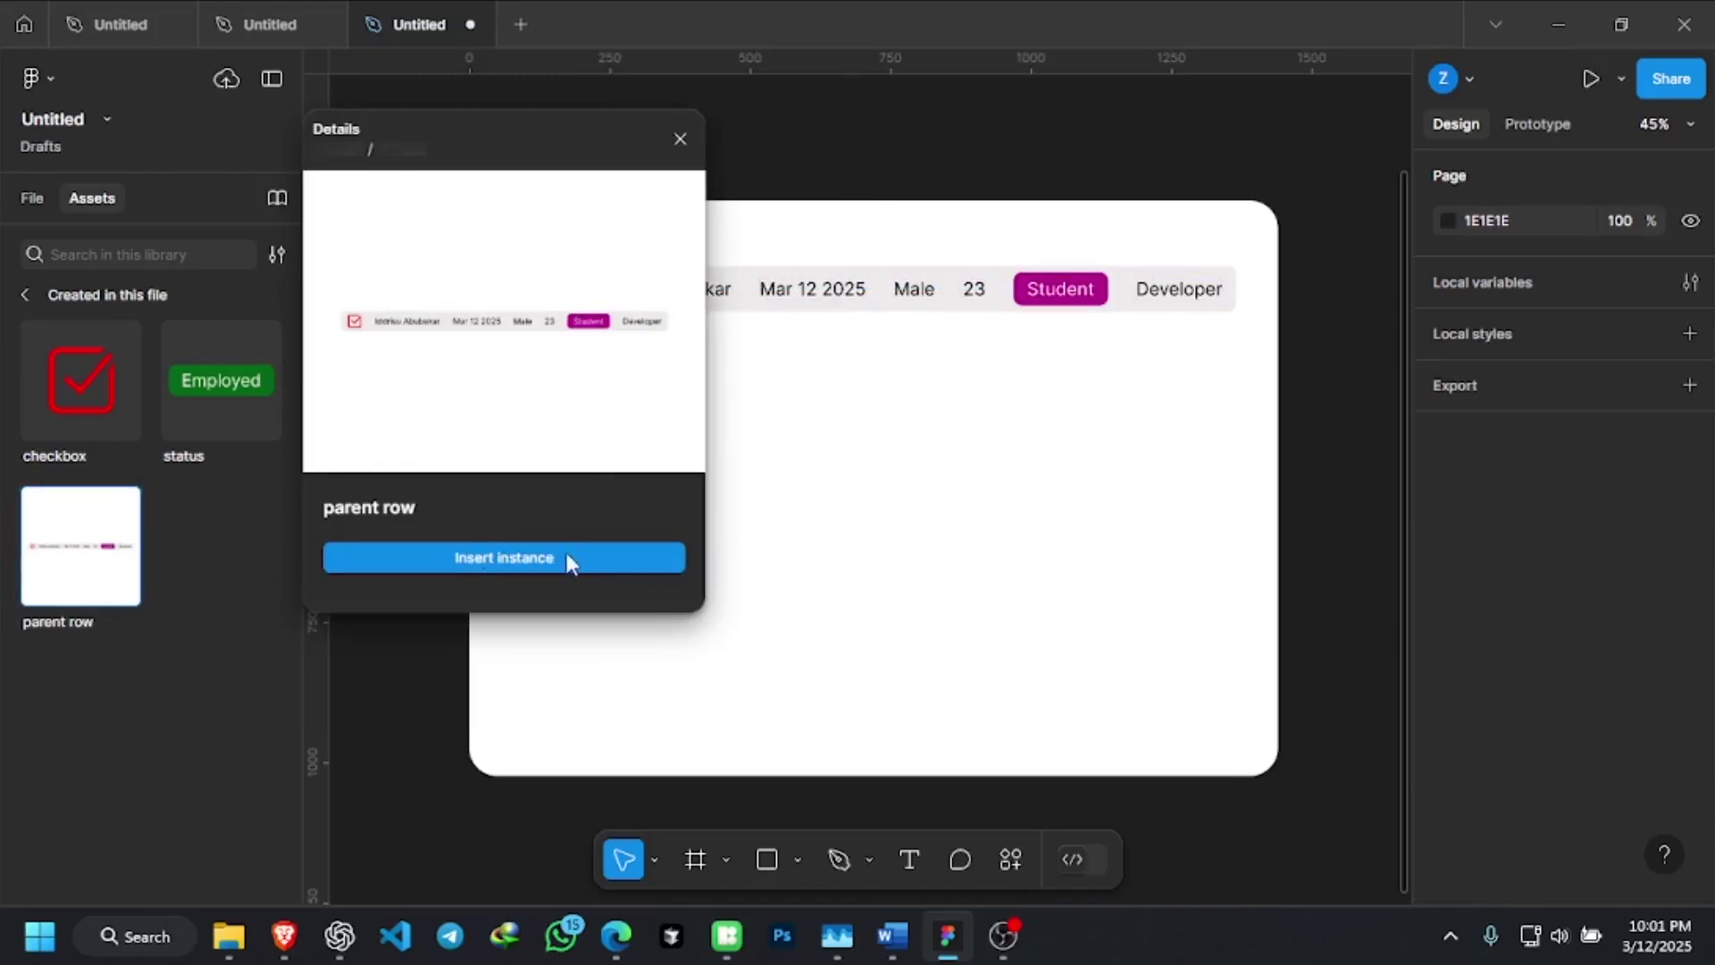
click(567, 556)
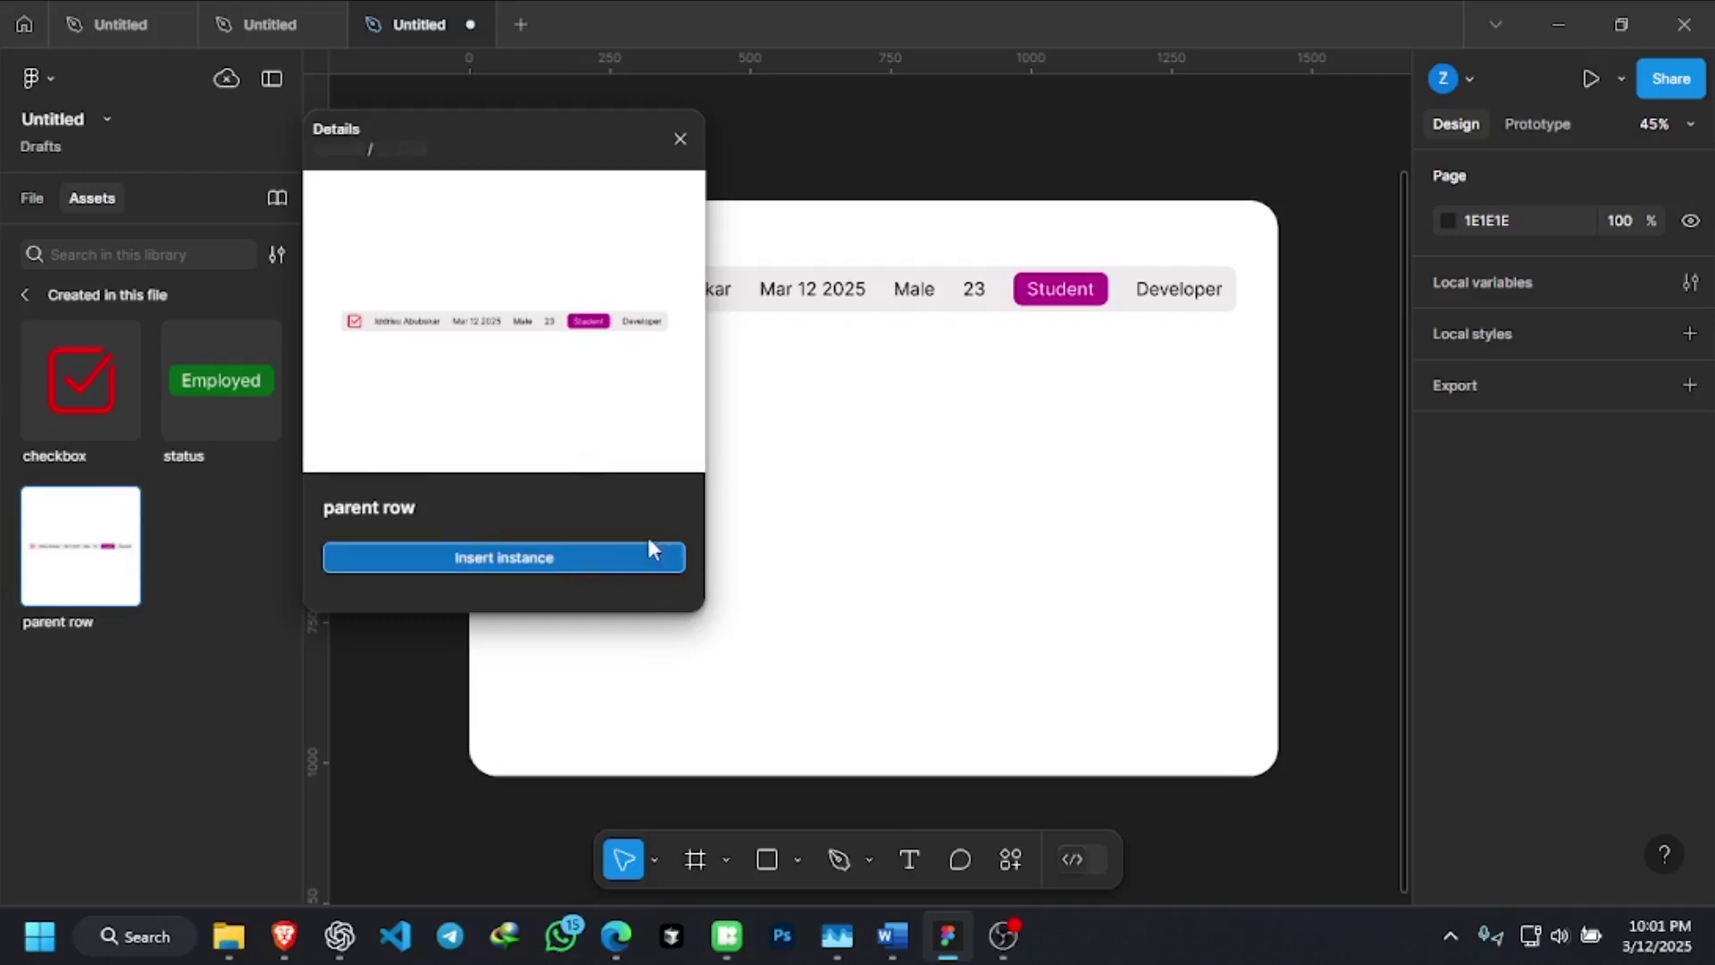
click(656, 551)
drag(934, 486, 958, 357)
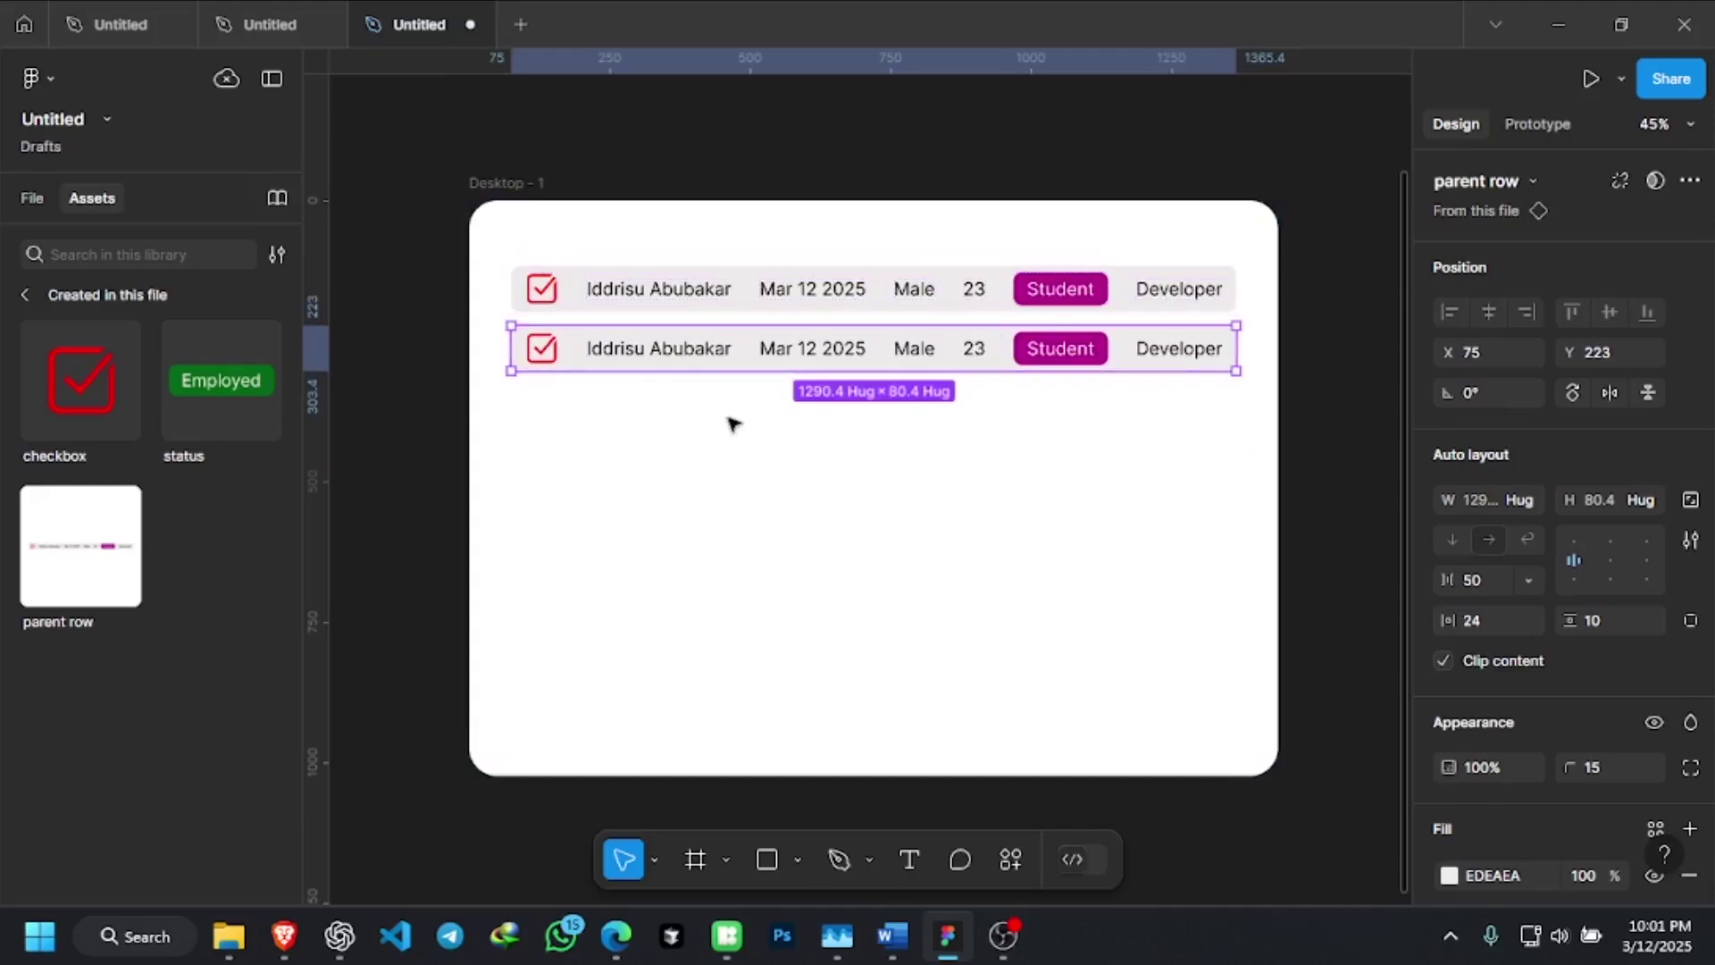
Replace the name text in the second parent row with a new person's full name
click(719, 391)
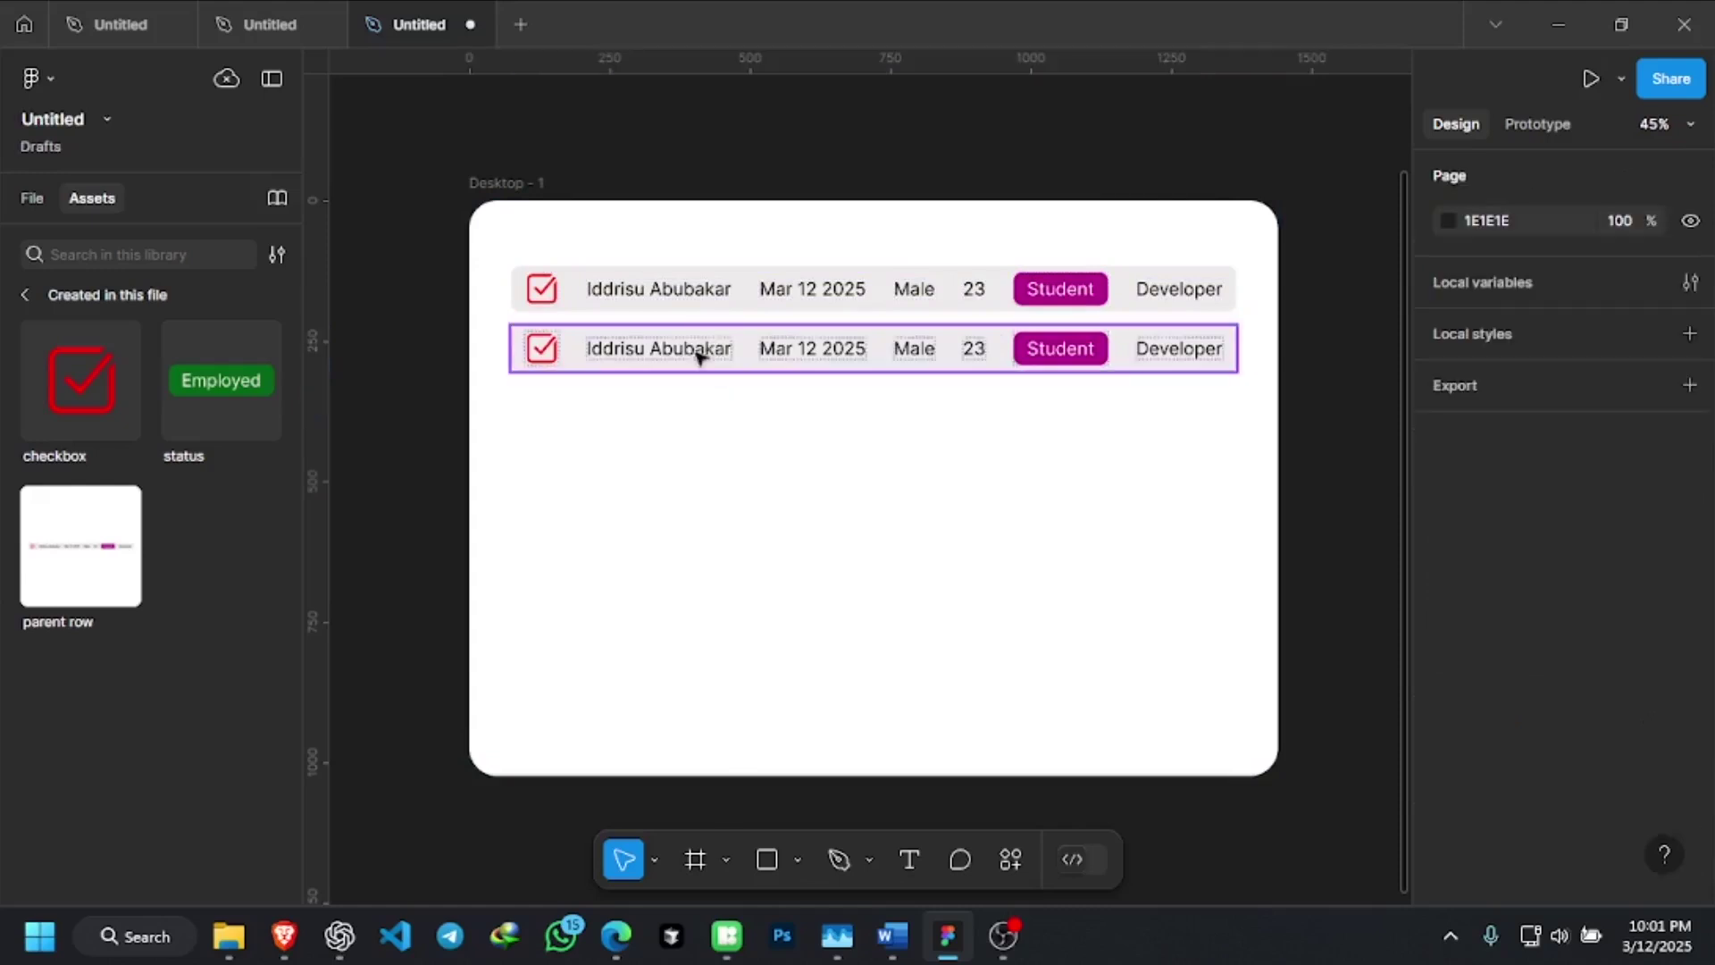
scroll(665, 326, up, 2)
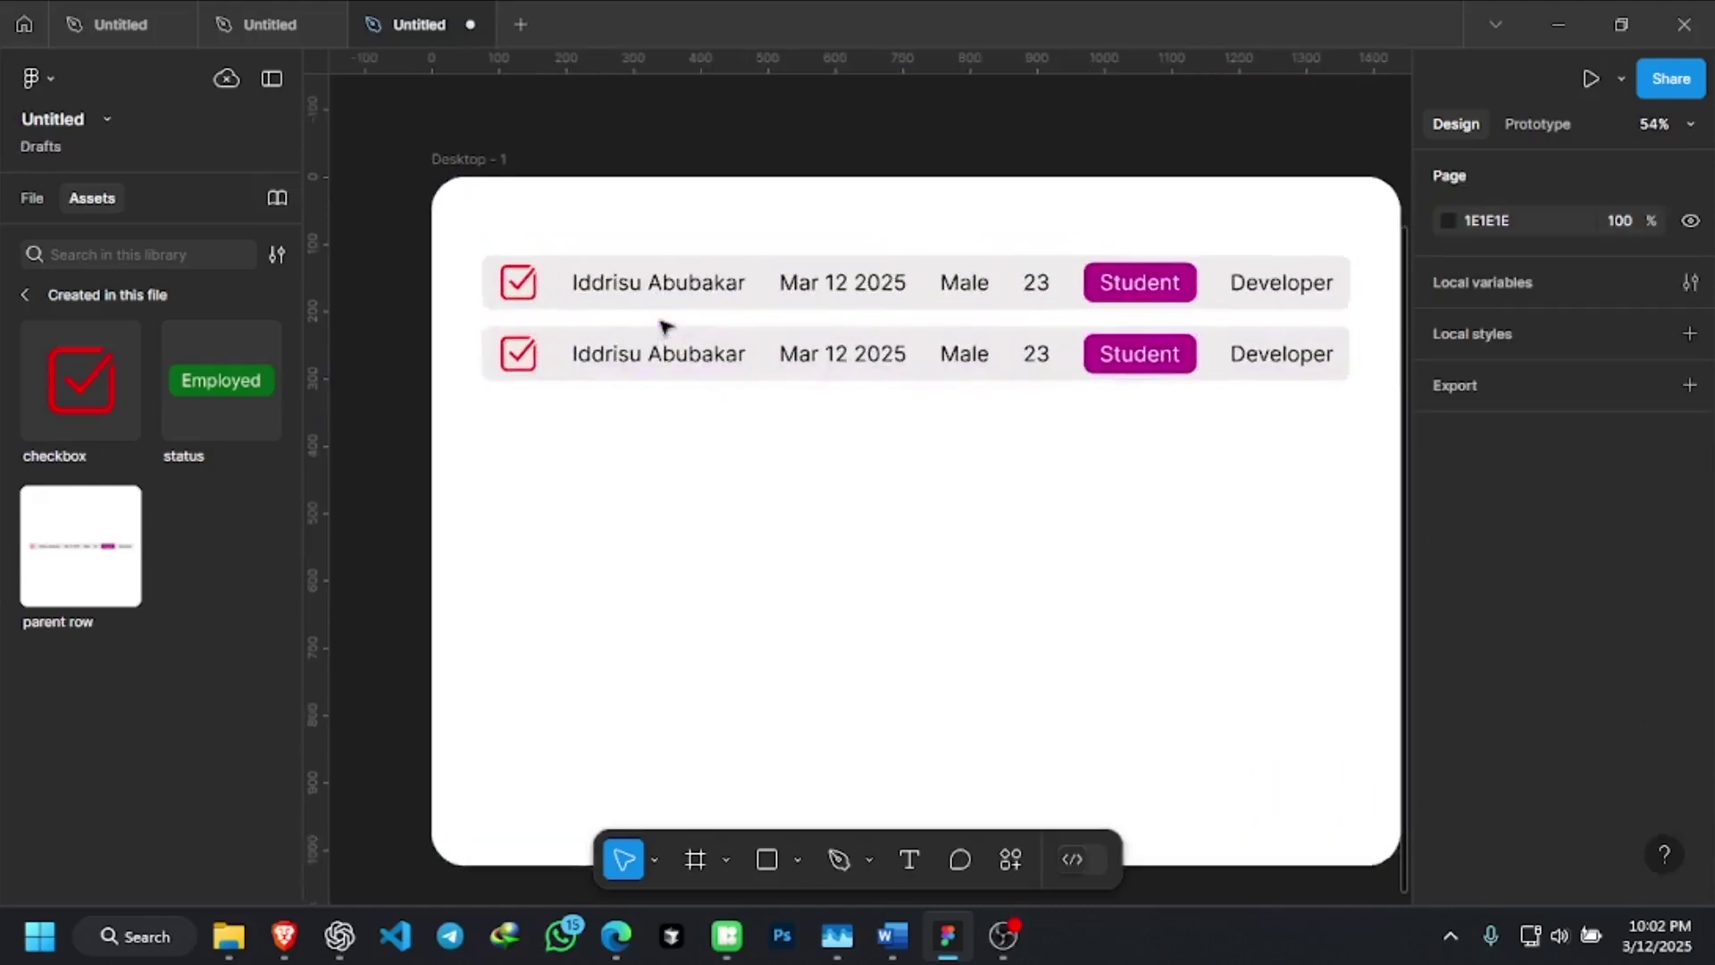
click(671, 361)
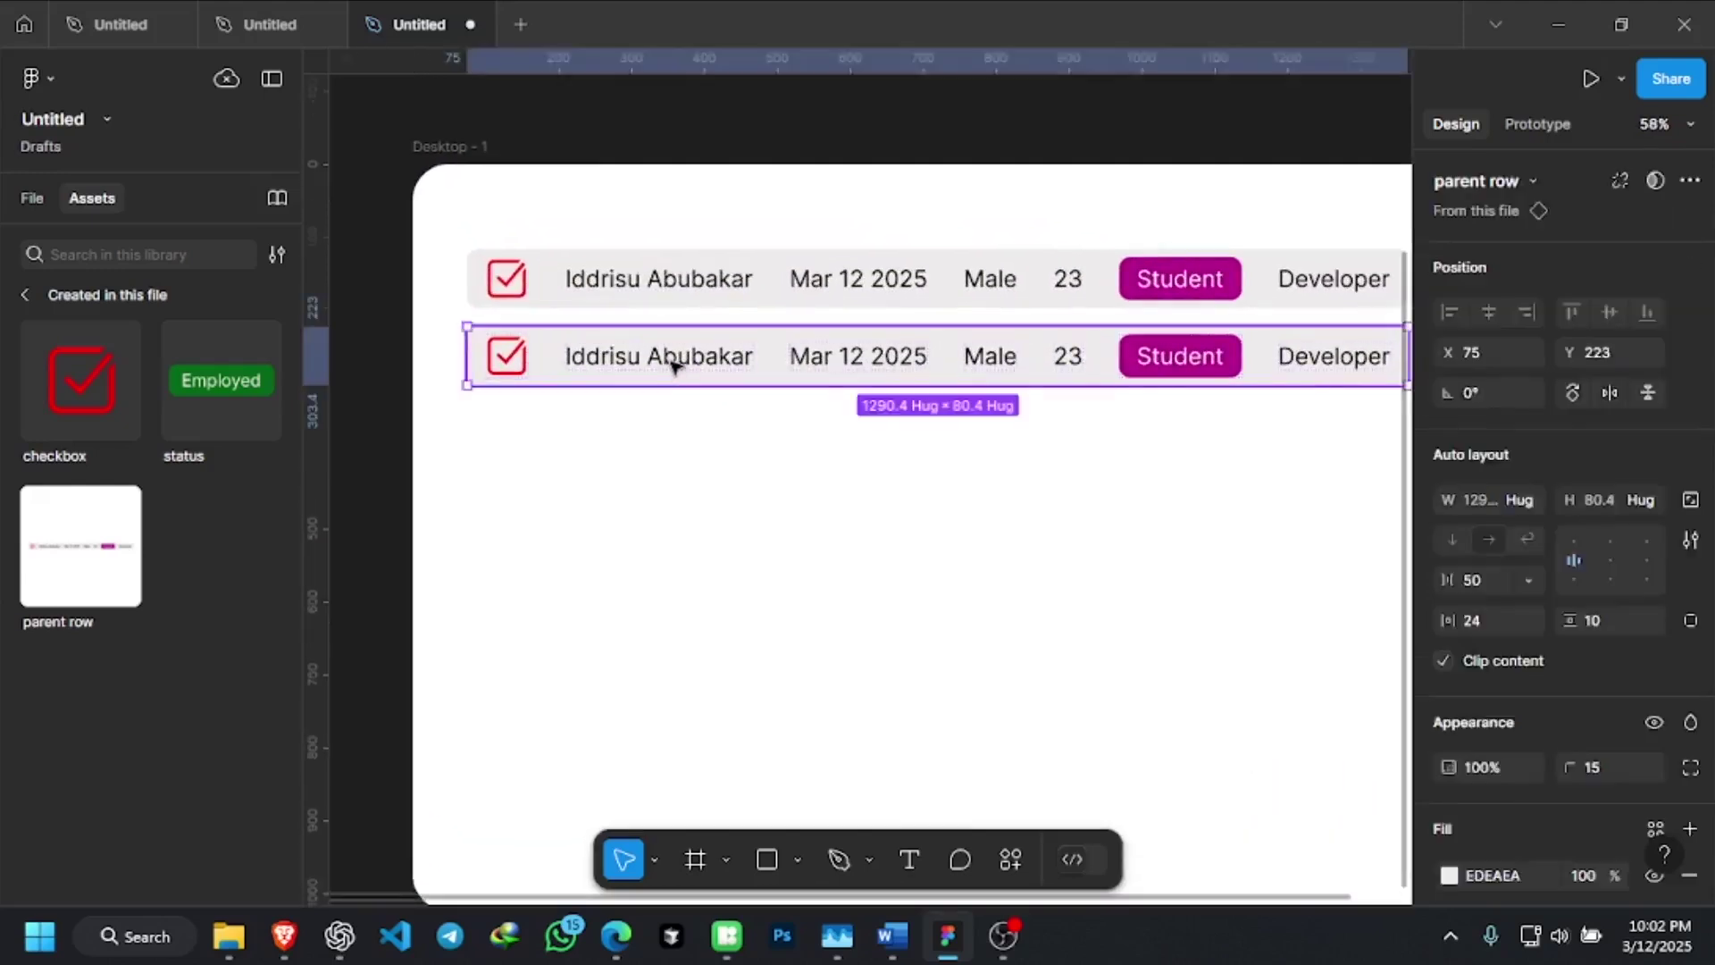
double_click(671, 361)
double_click(671, 360)
double_click(688, 360)
click(691, 355)
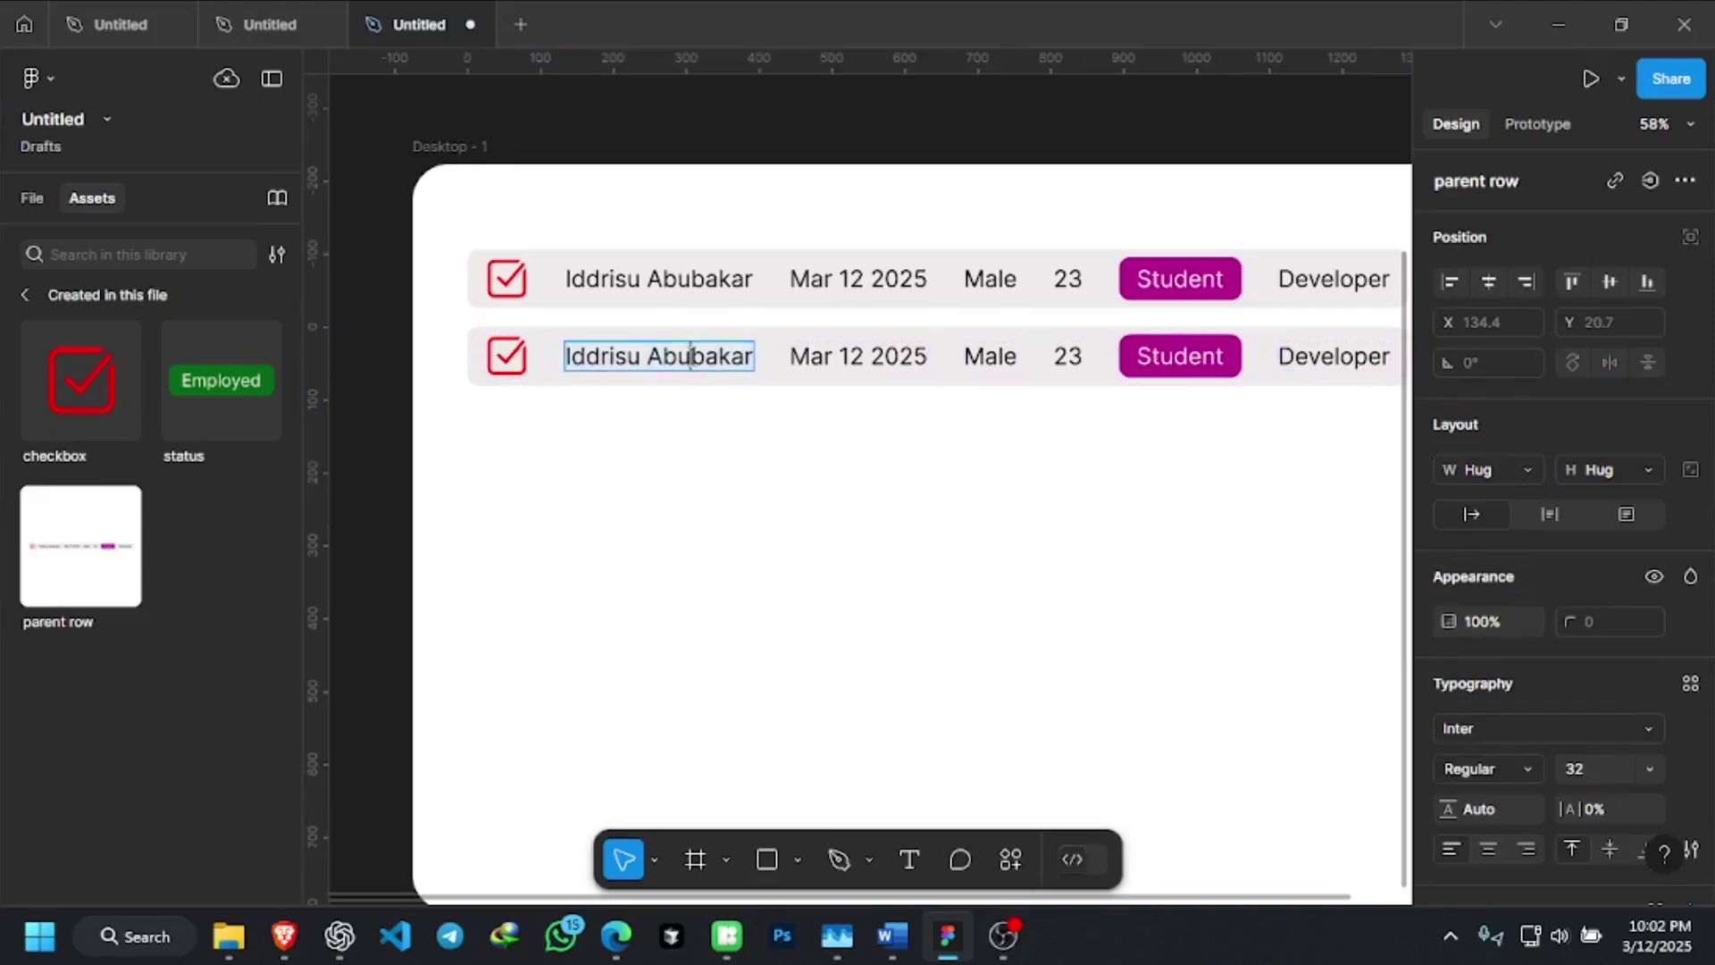
key(ctrl+a)
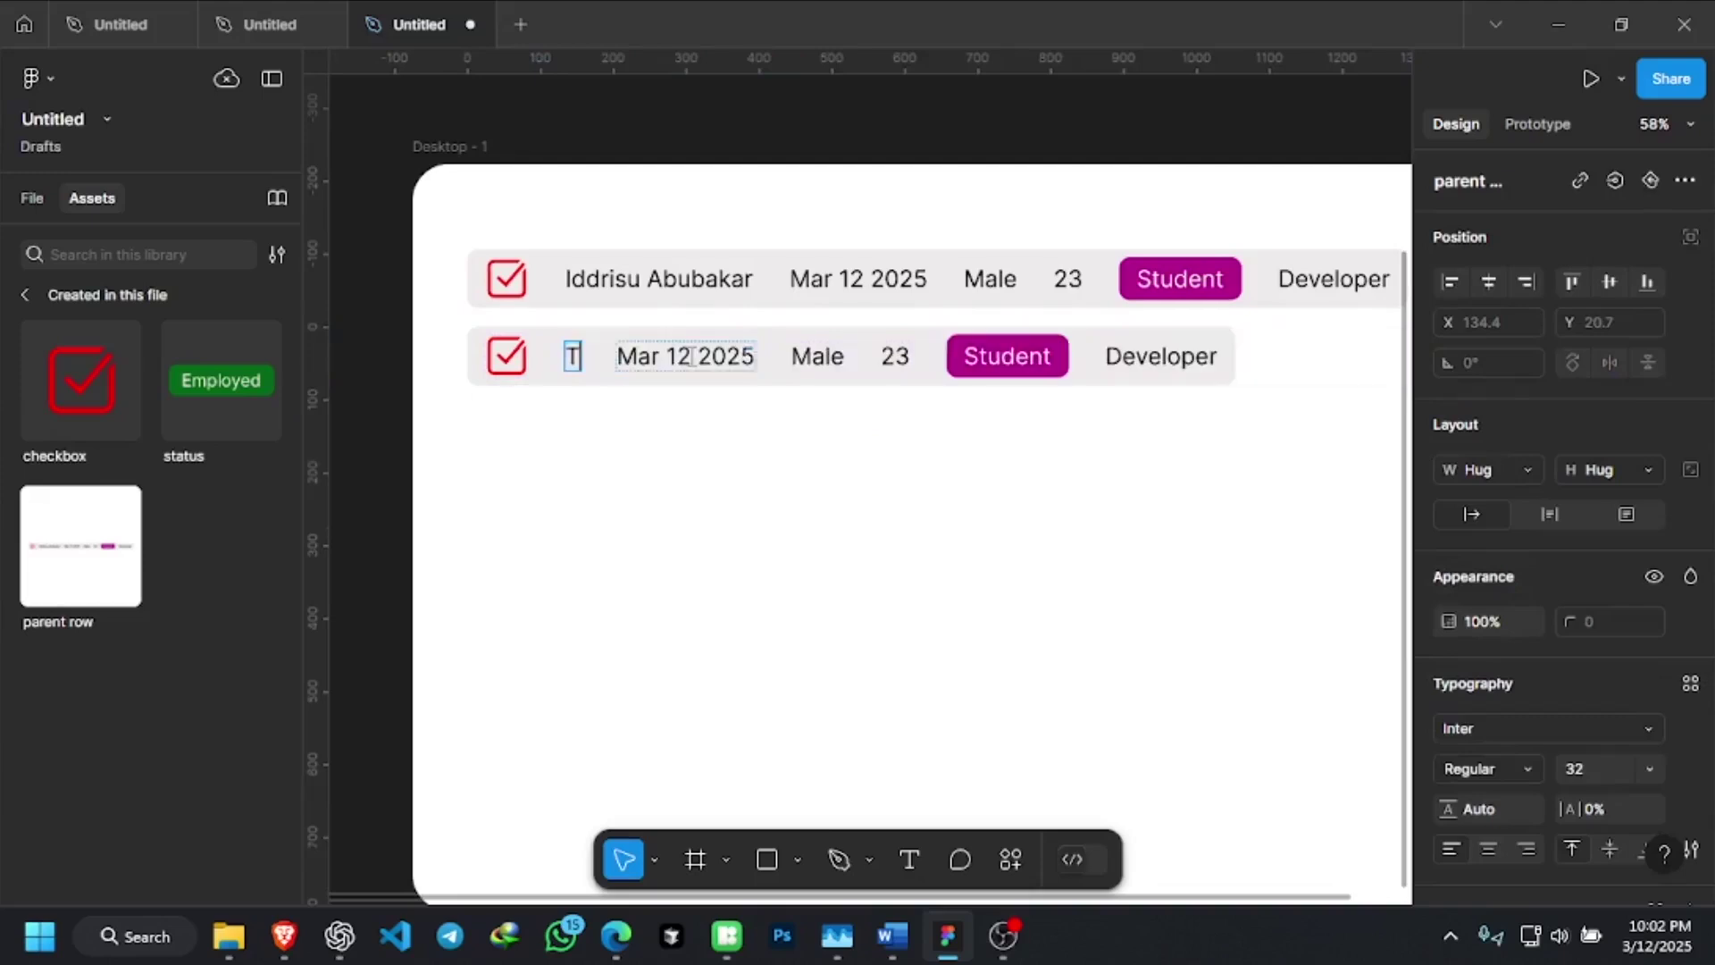
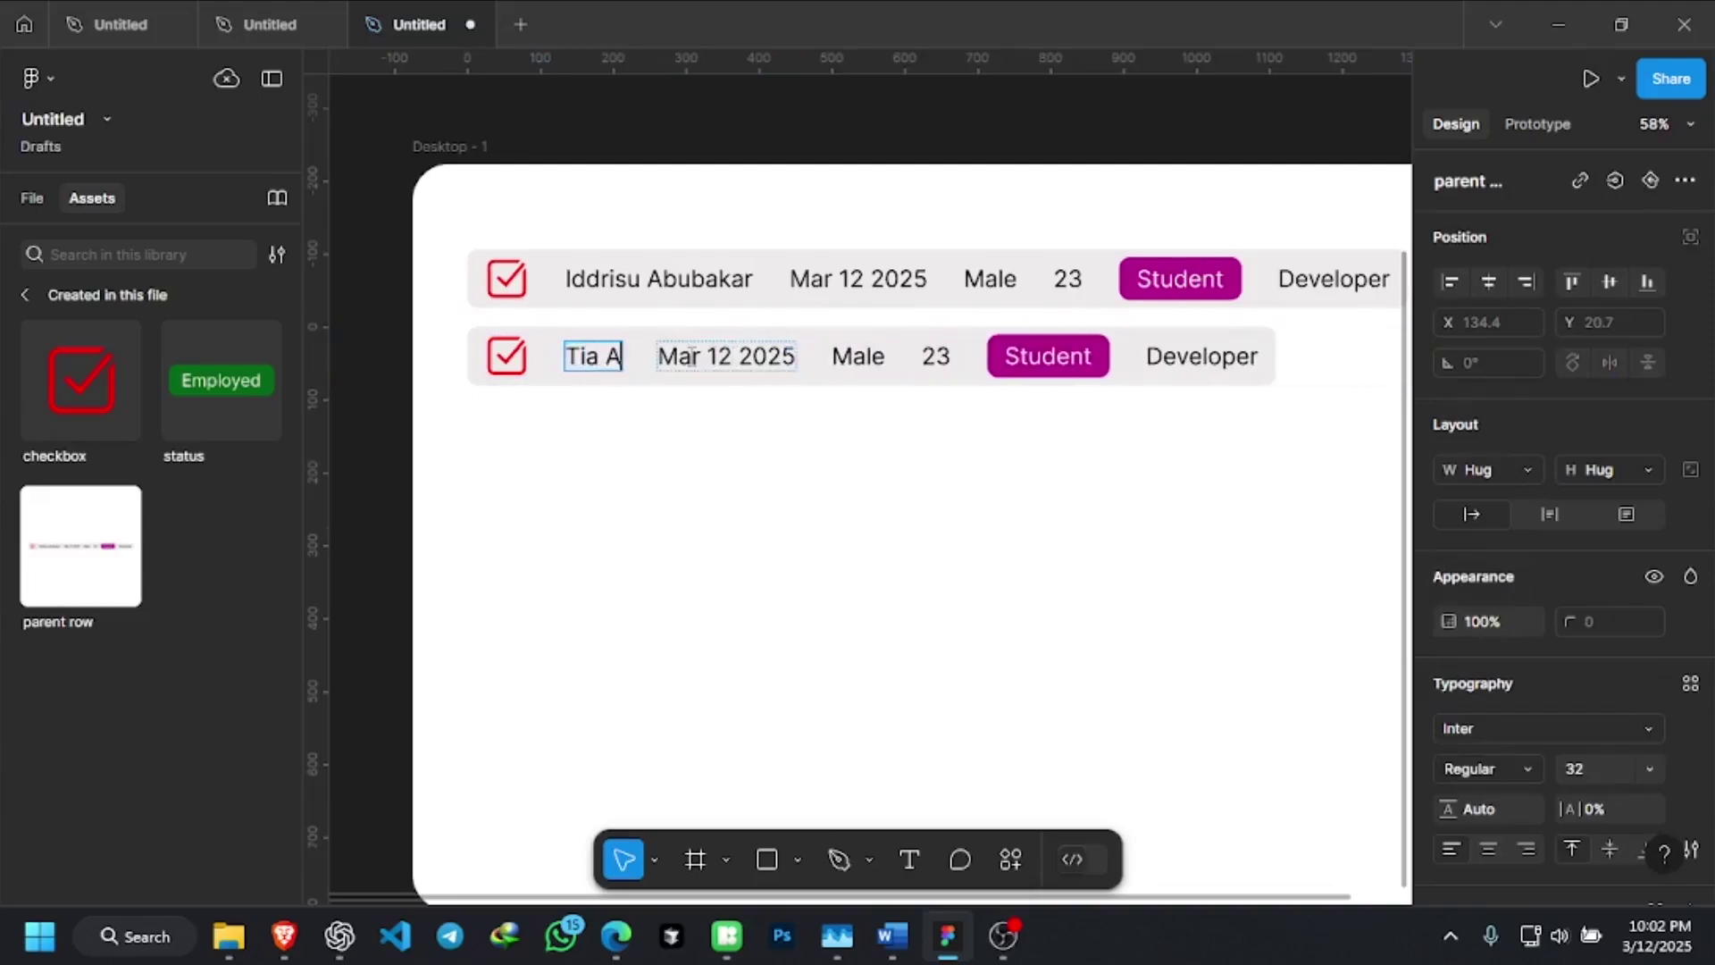
key(Escape)
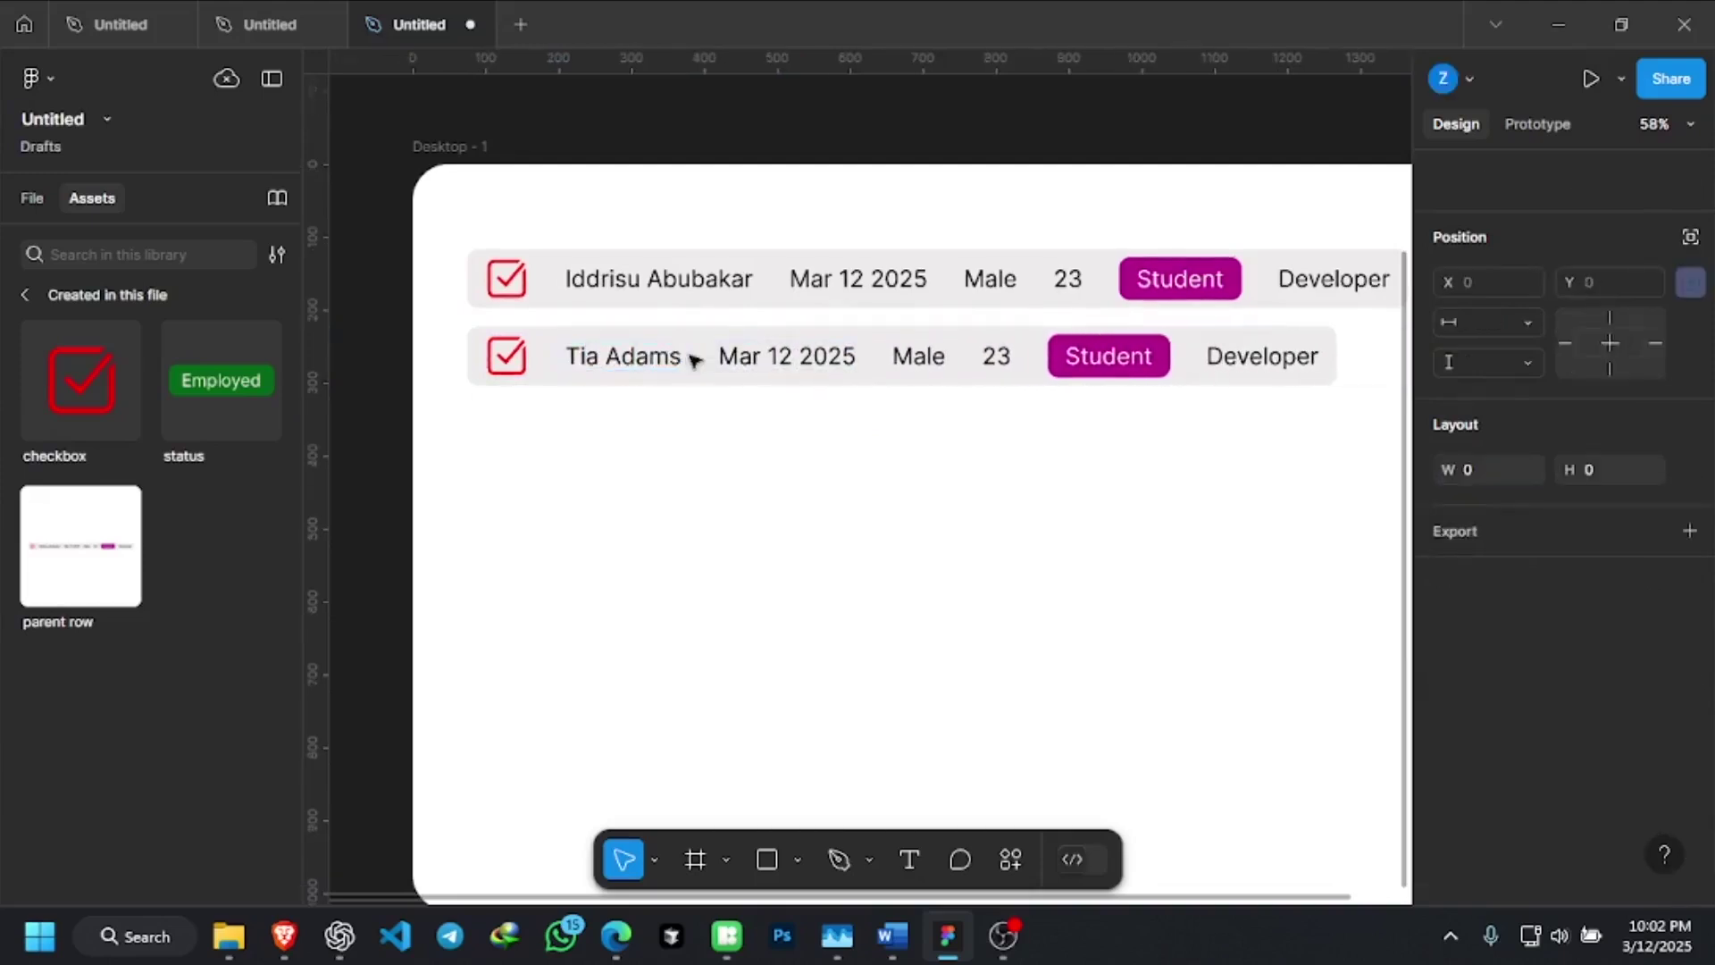
click(751, 490)
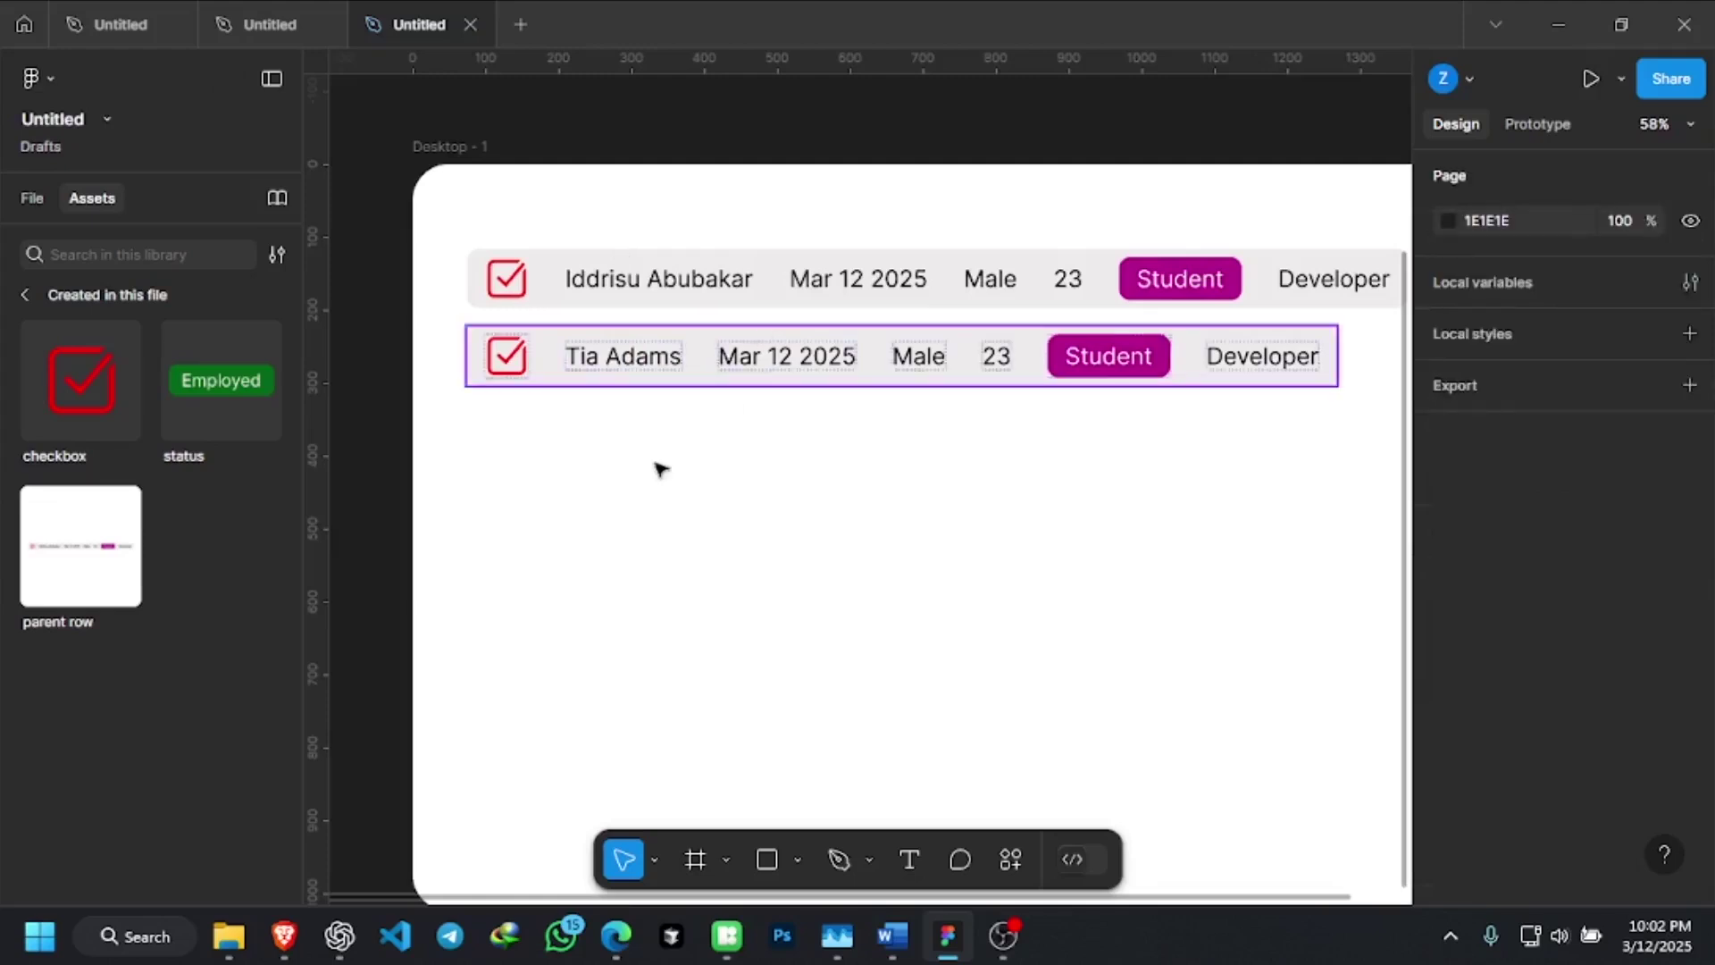
scroll(815, 571, up, 1)
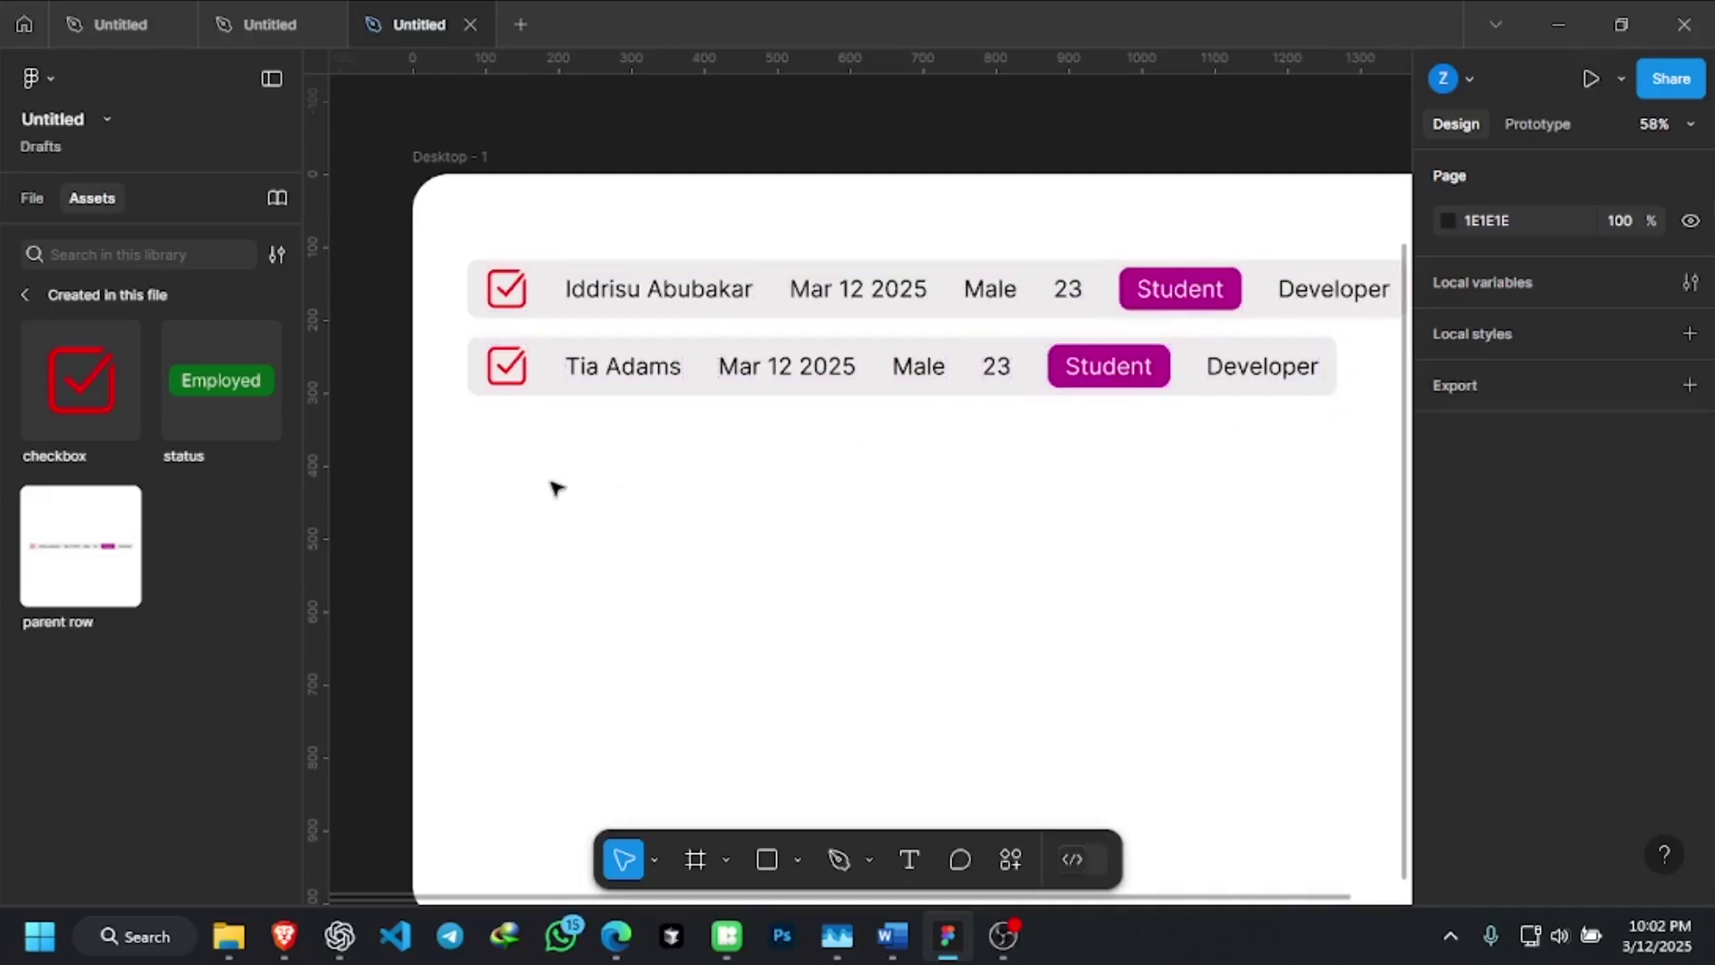
scroll(555, 486, down, 2)
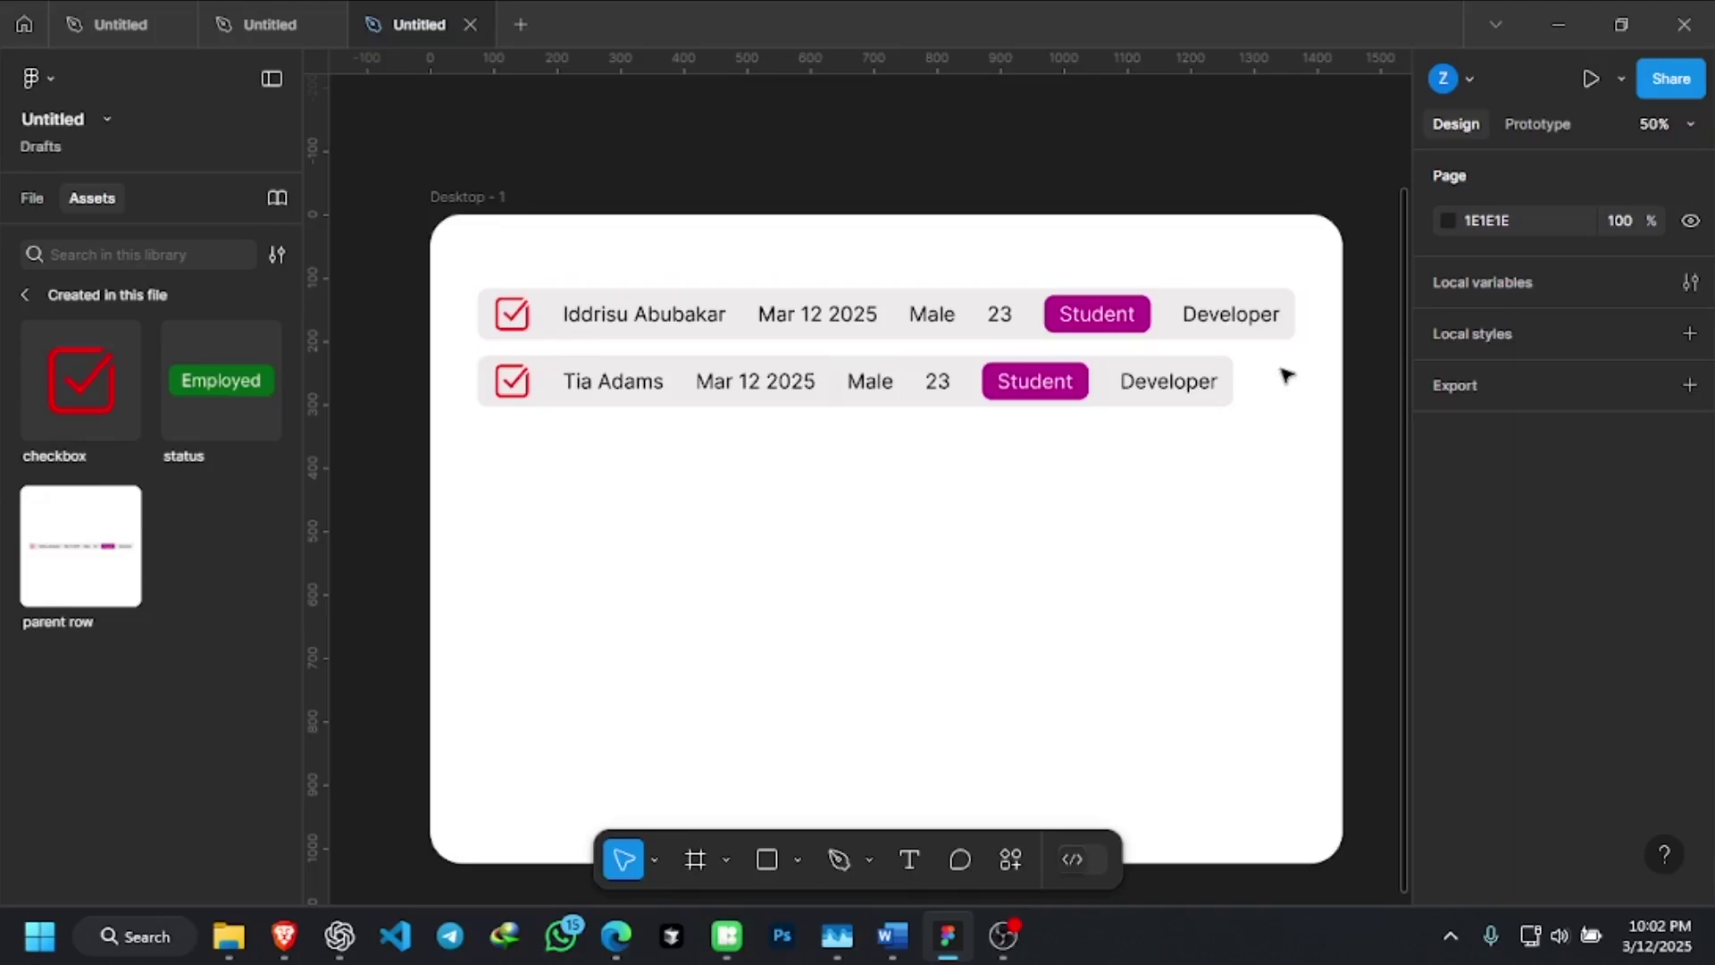
scroll(642, 393, up, 4)
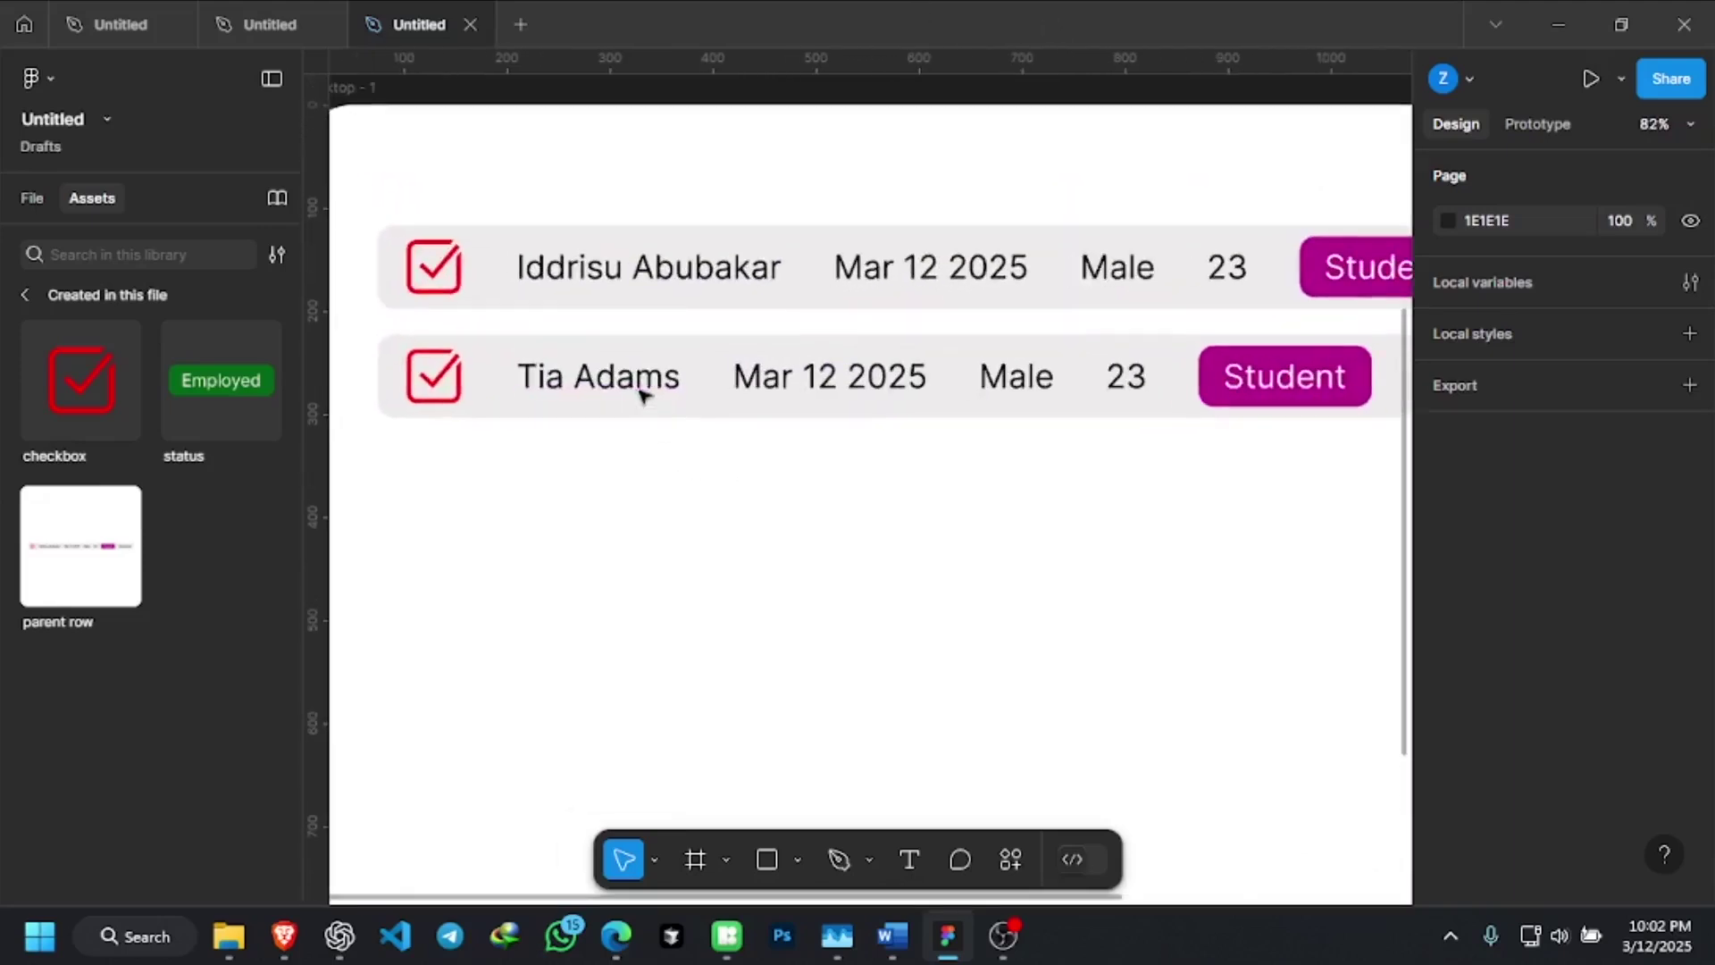
click(457, 382)
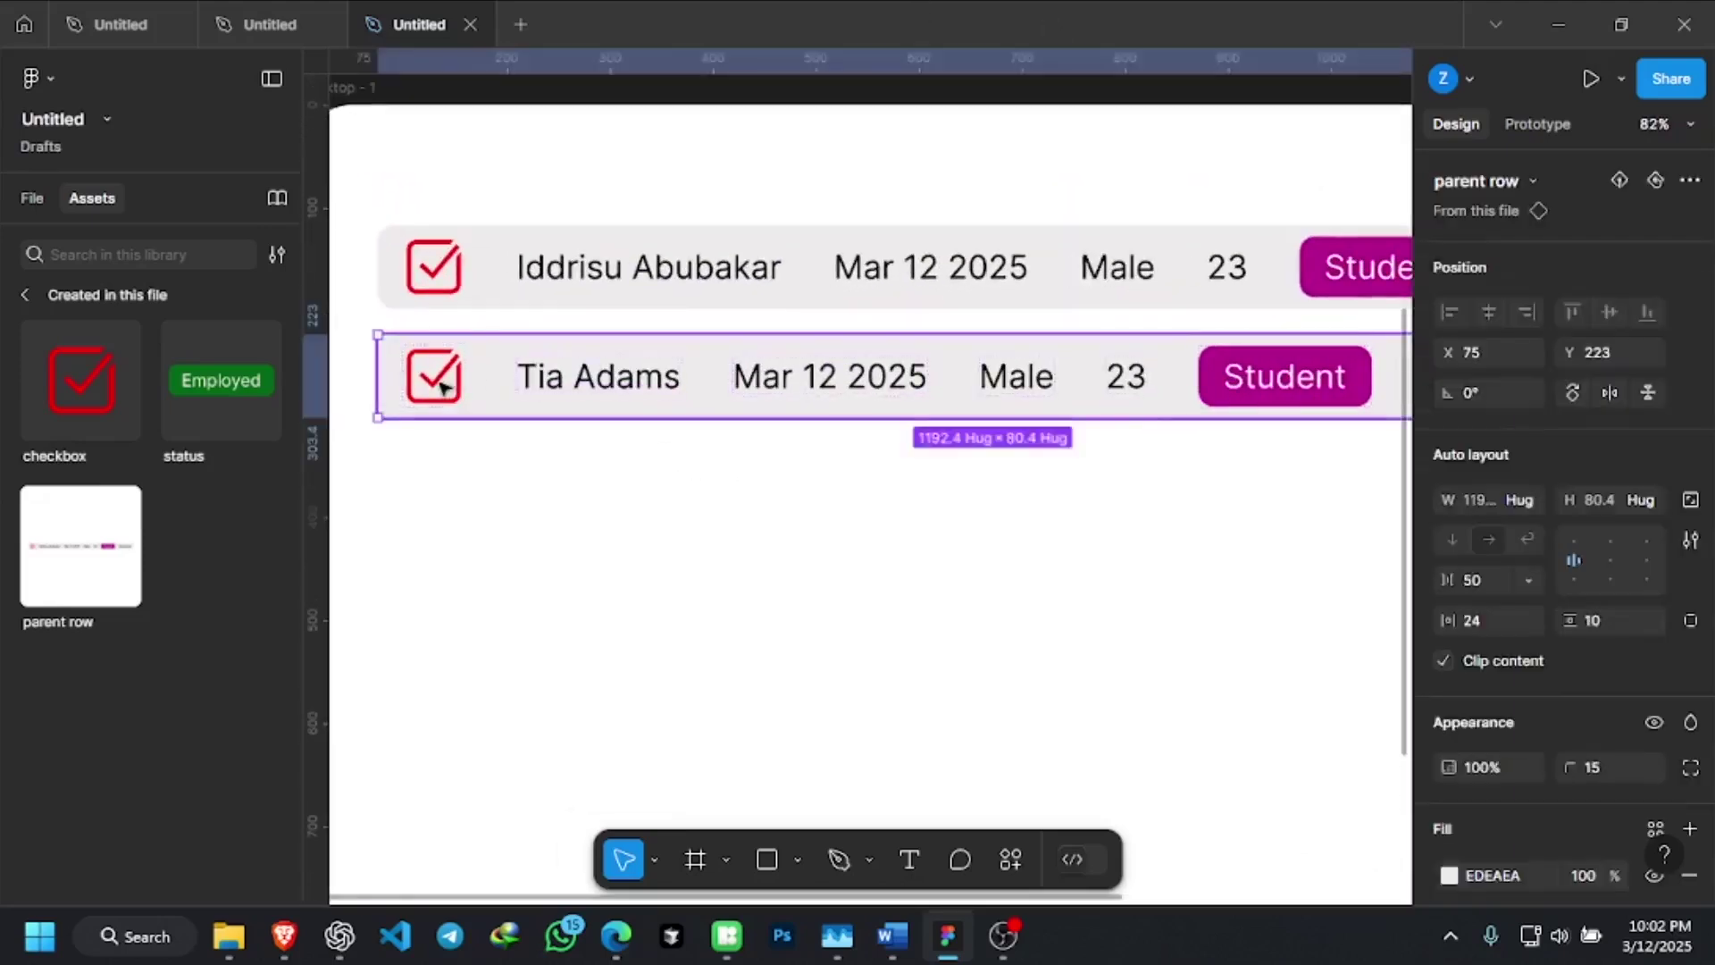
click(453, 378)
click(648, 383)
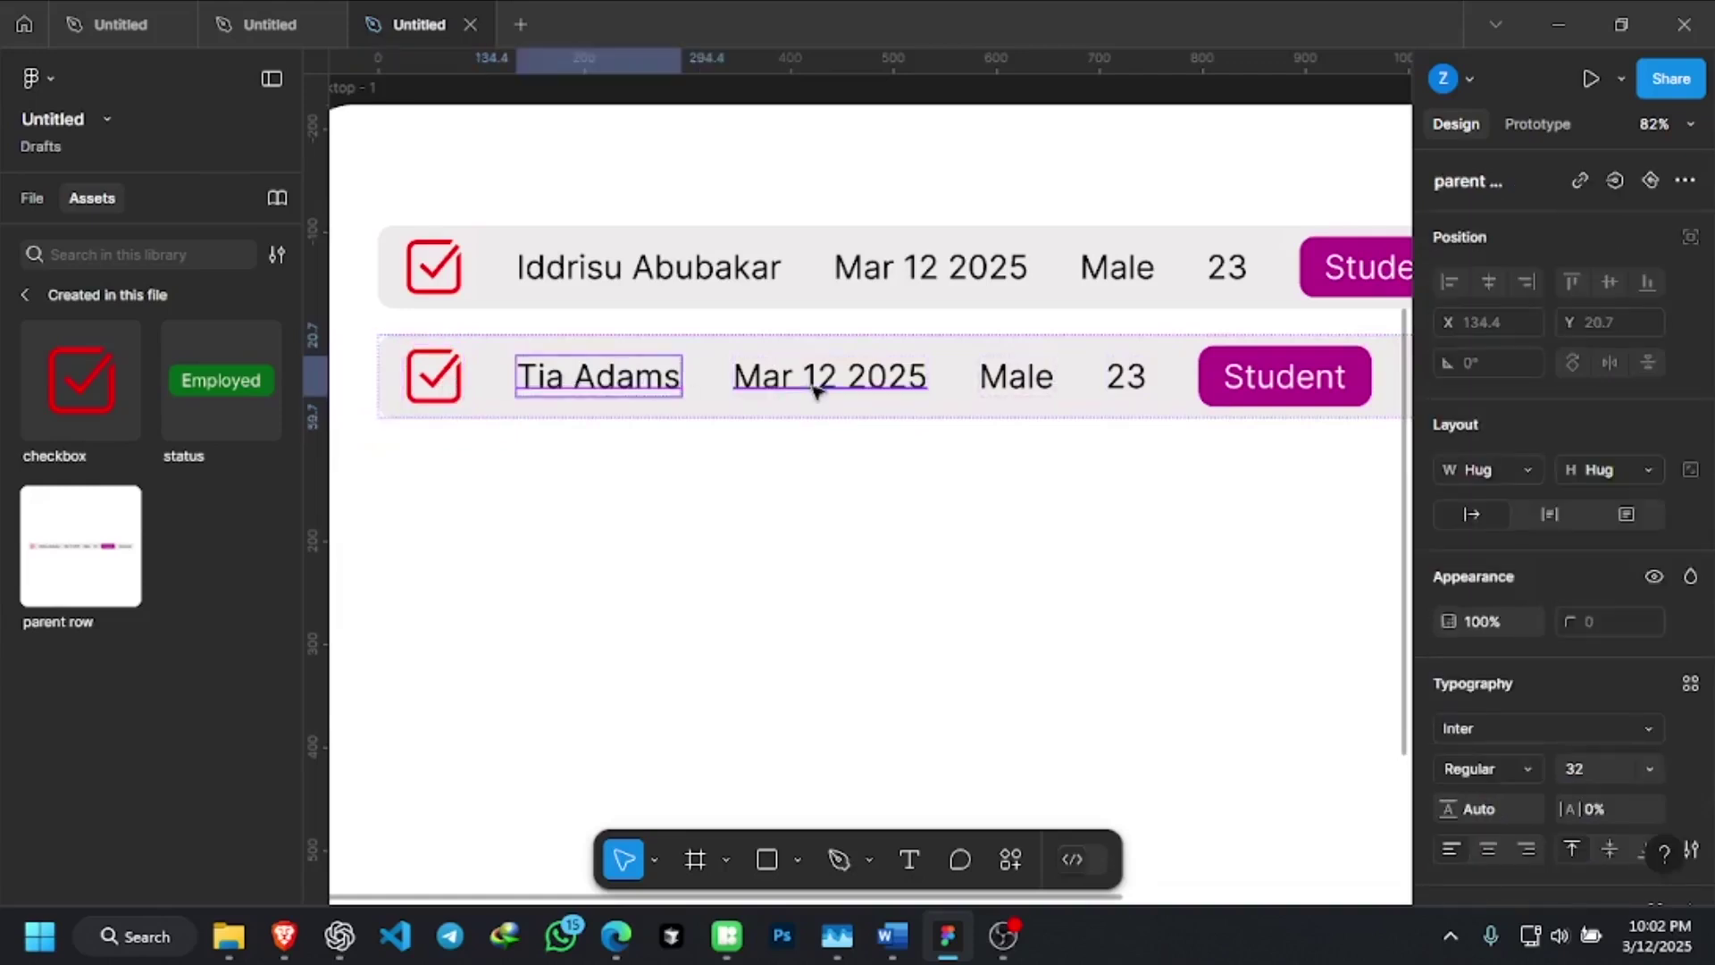
click(826, 386)
click(1021, 386)
click(1132, 382)
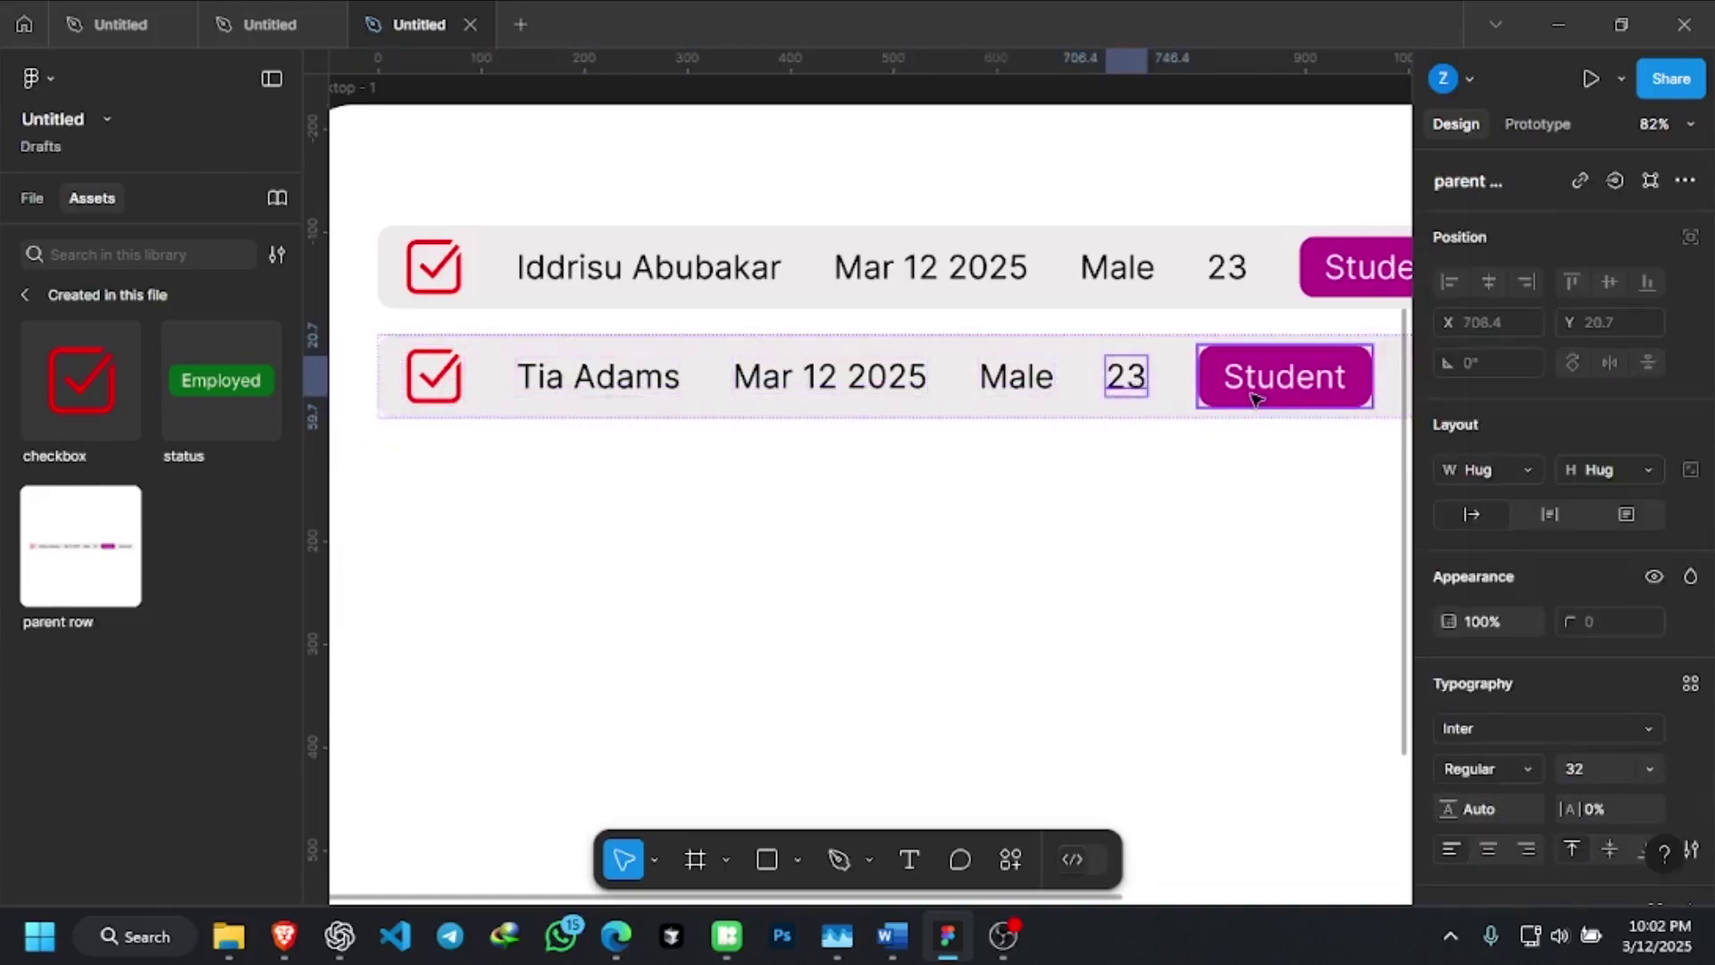
click(1255, 399)
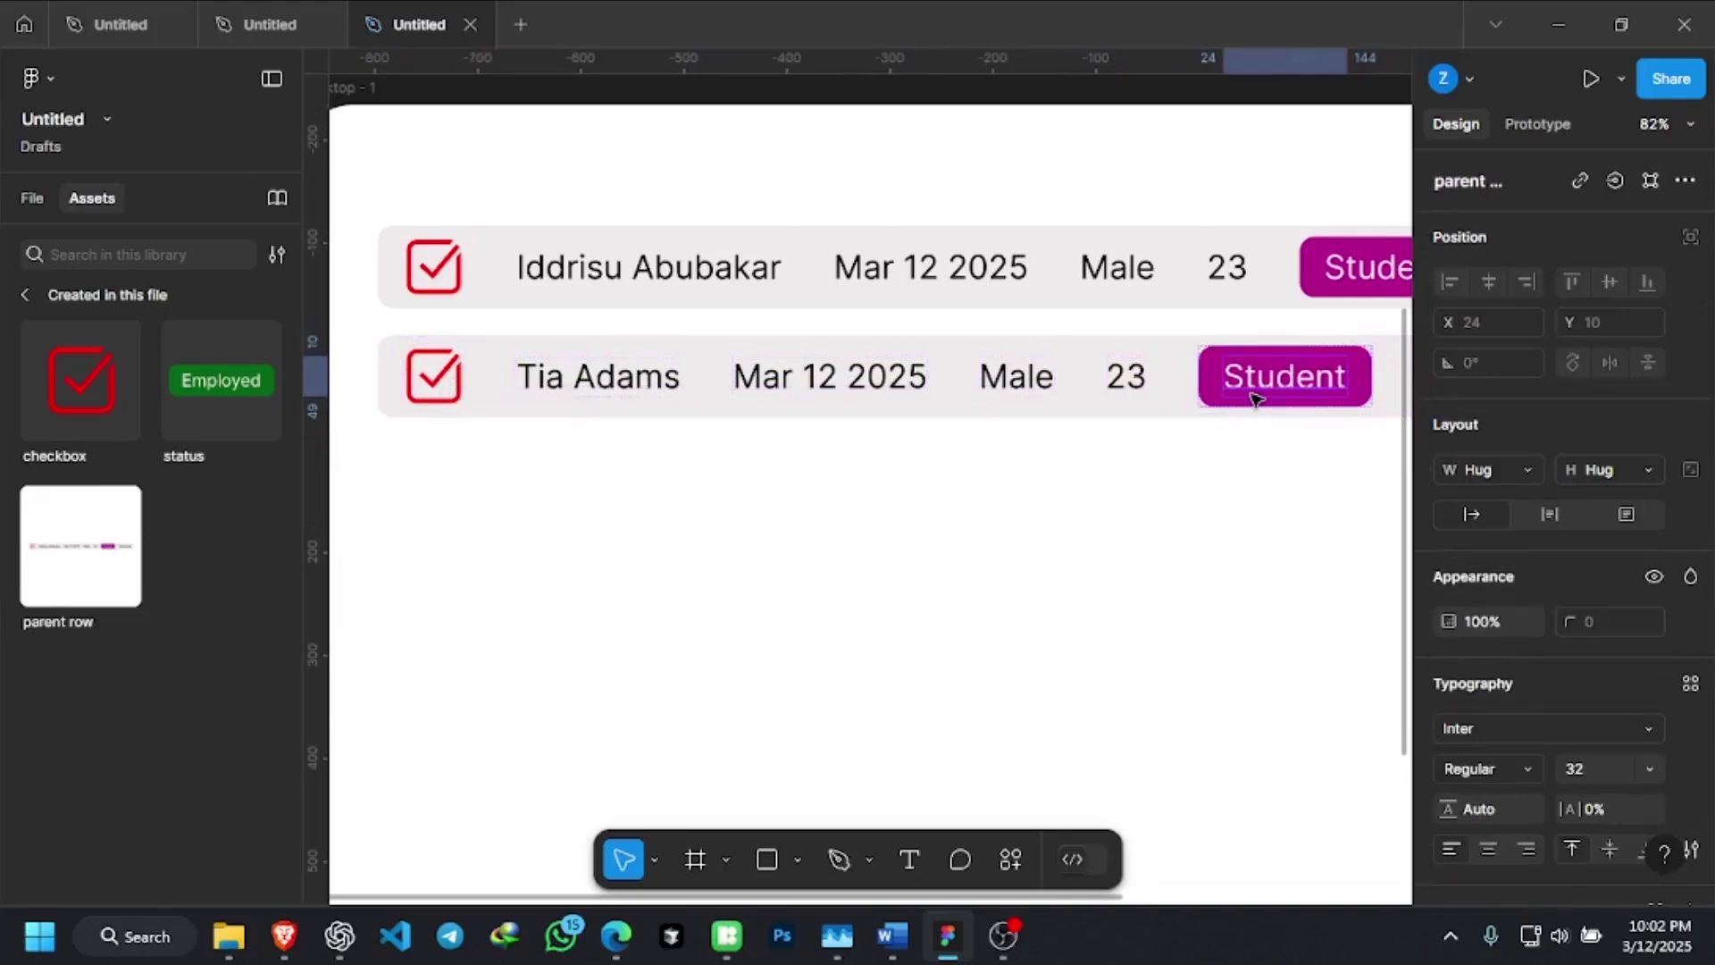
double_click(631, 382)
key(Escape)
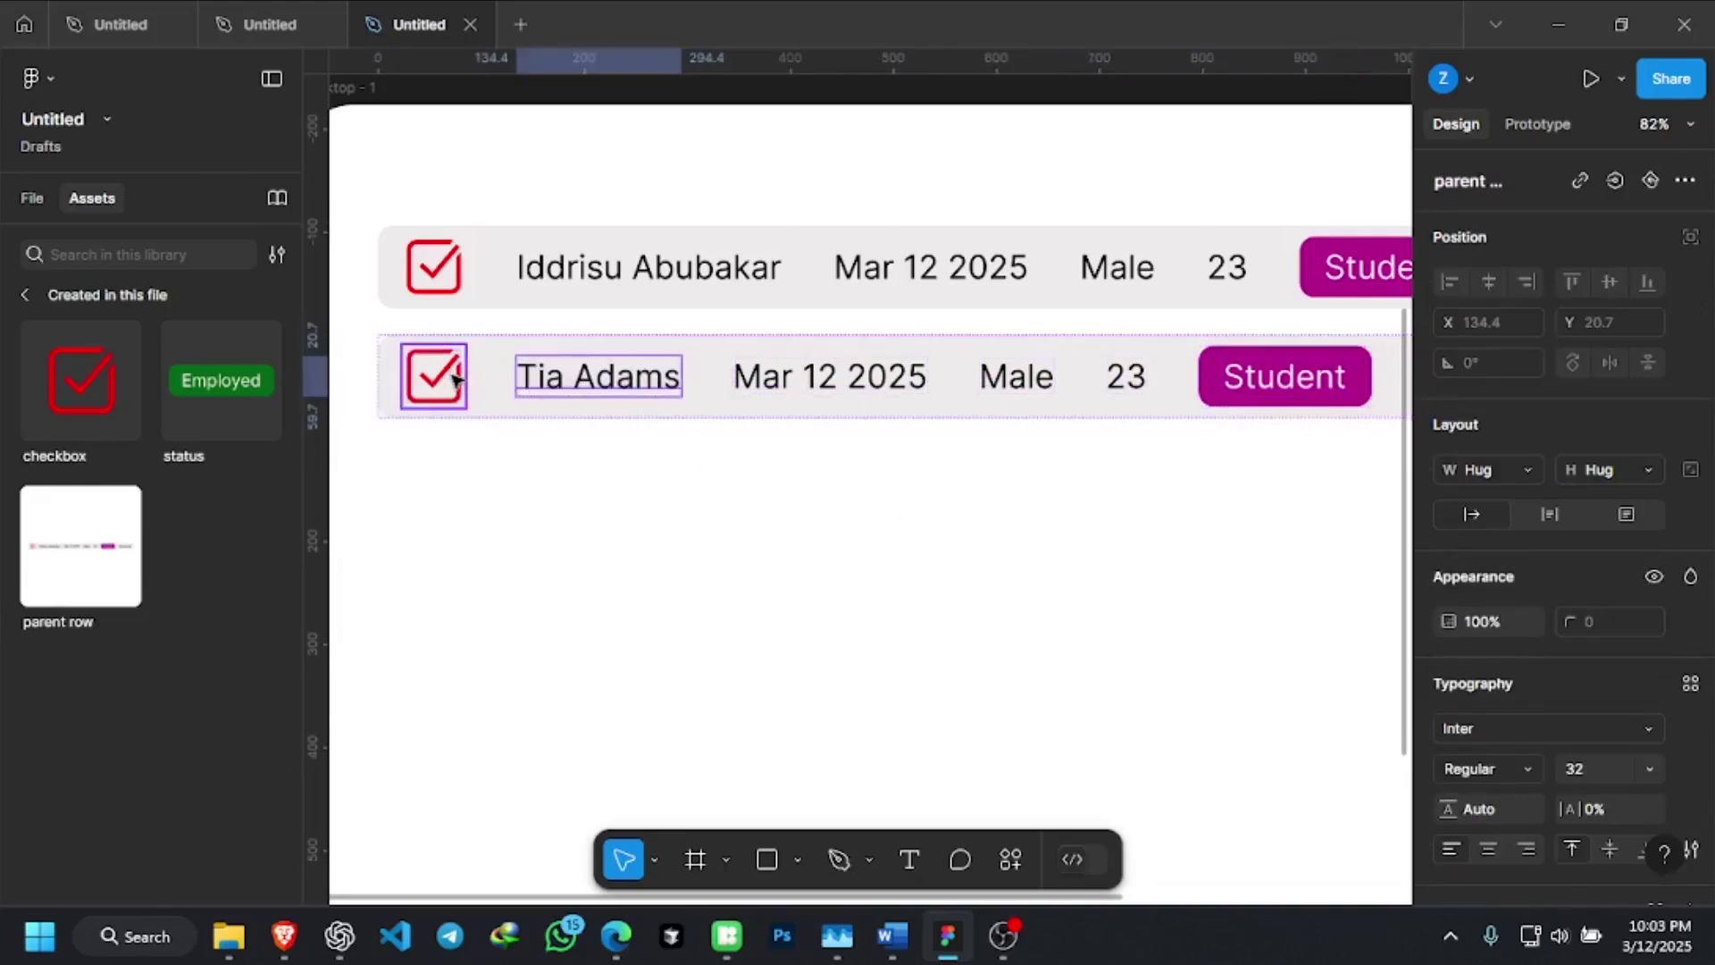
scroll(478, 384, down, 3)
click(498, 390)
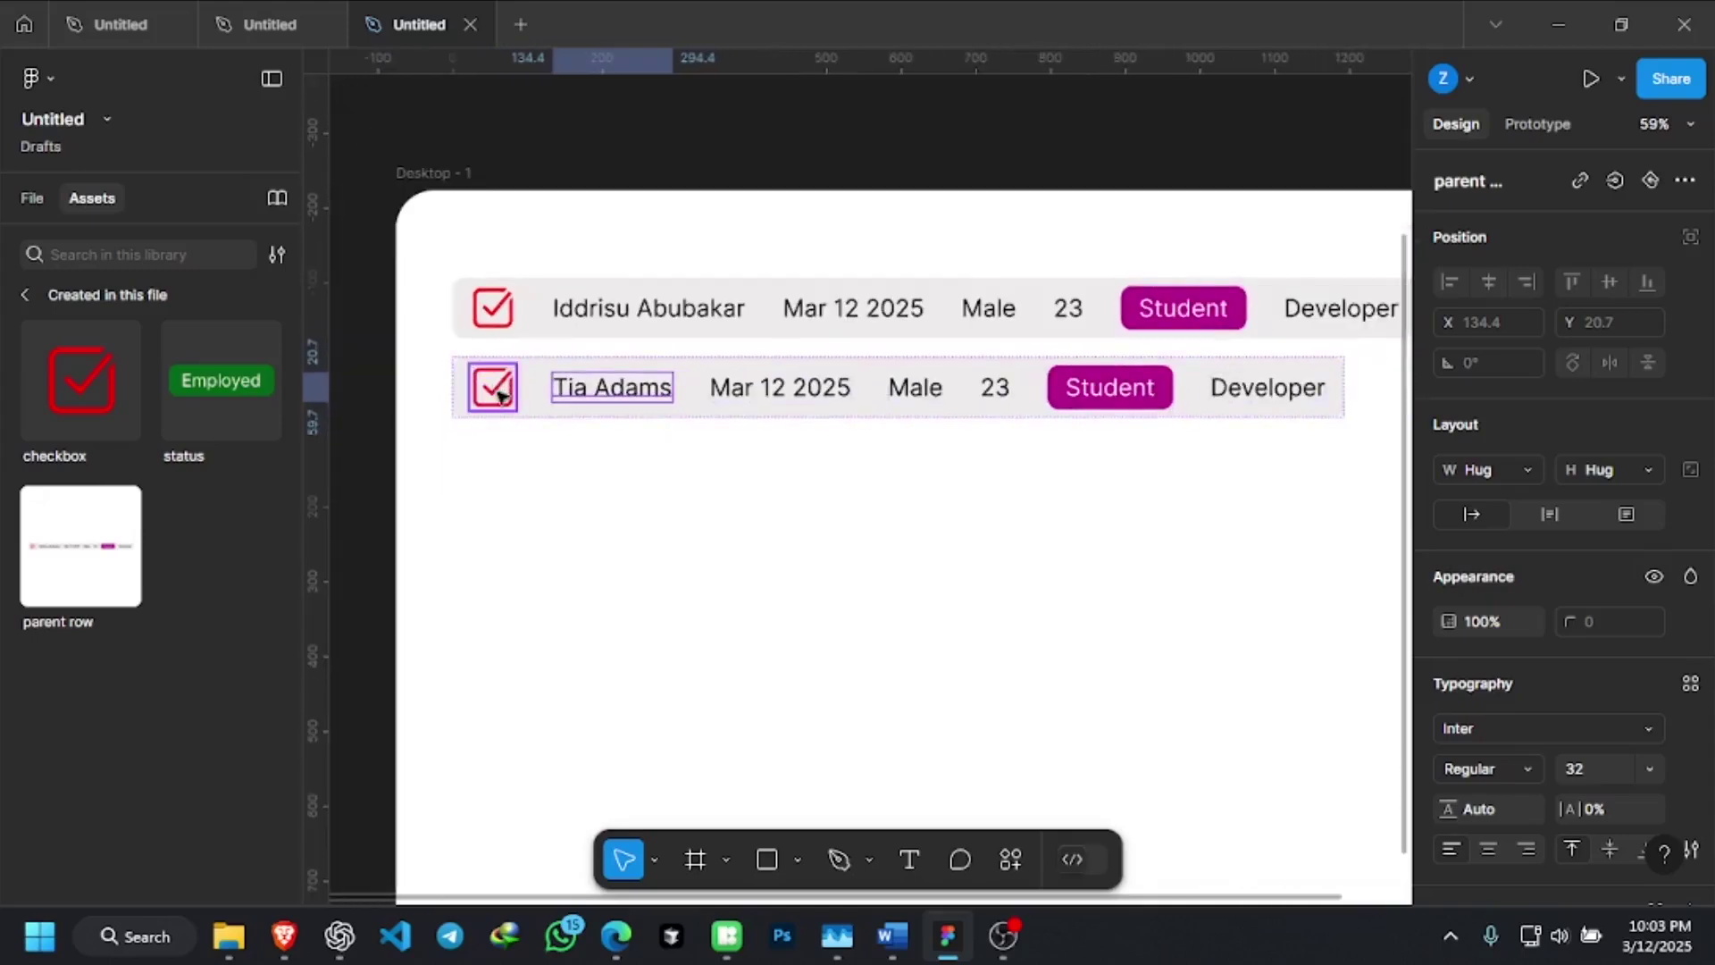
scroll(647, 612, up, 10)
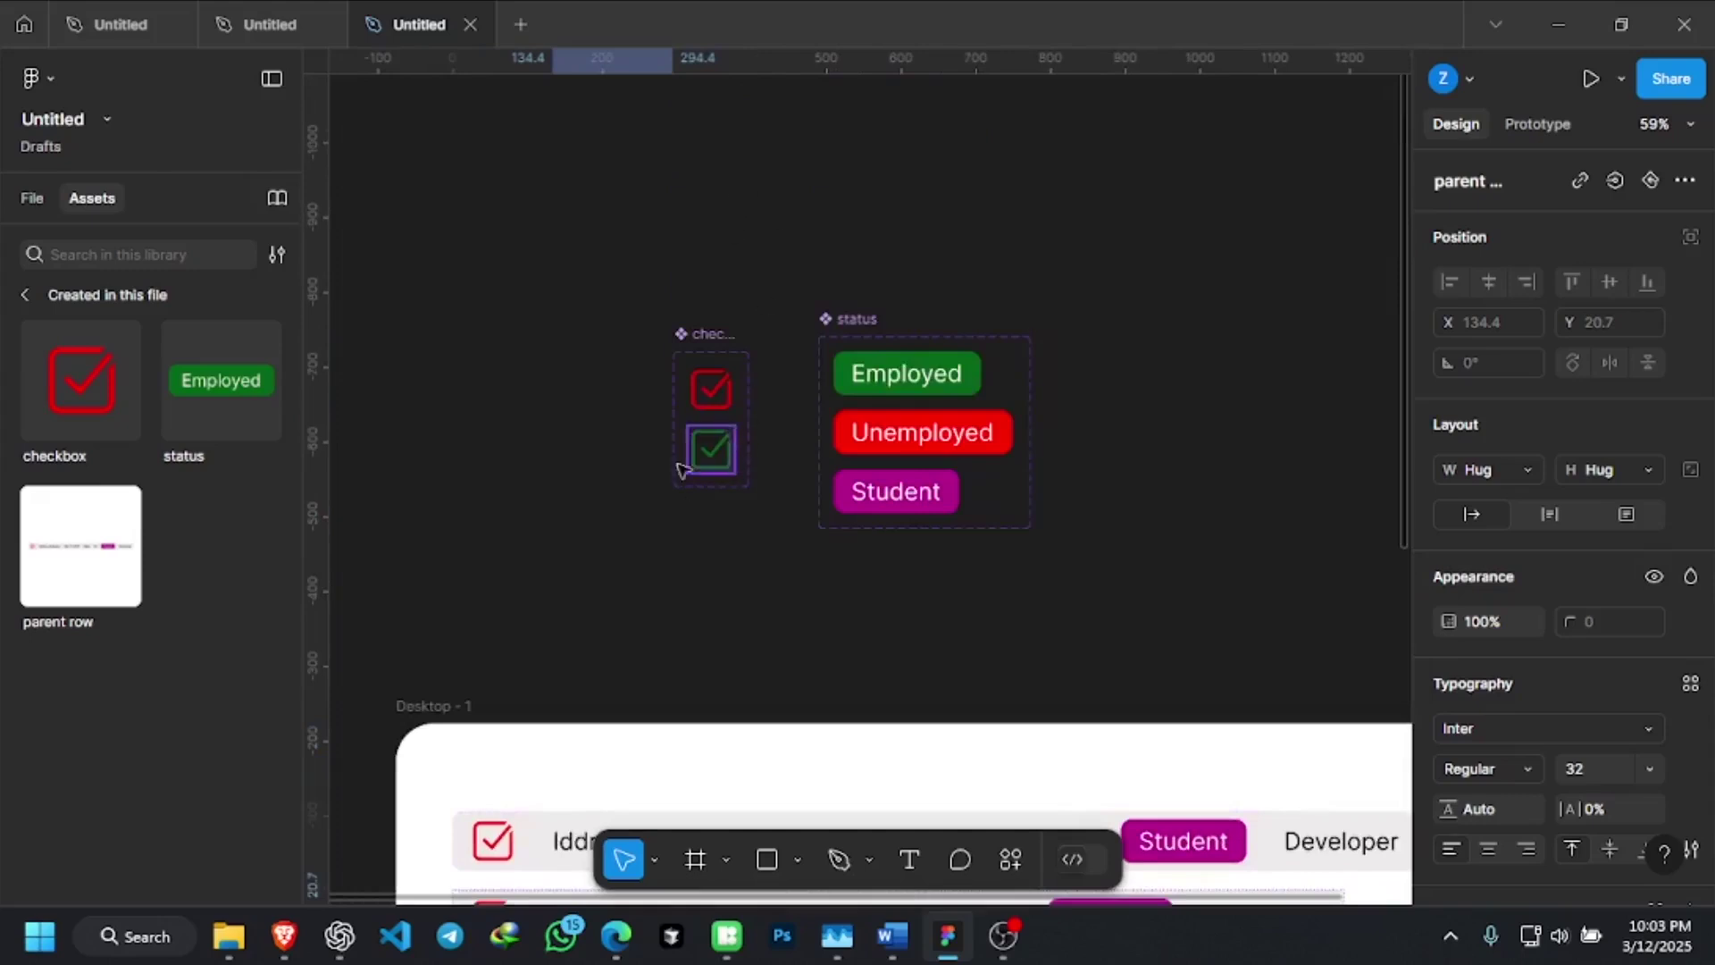
scroll(738, 387, down, 1)
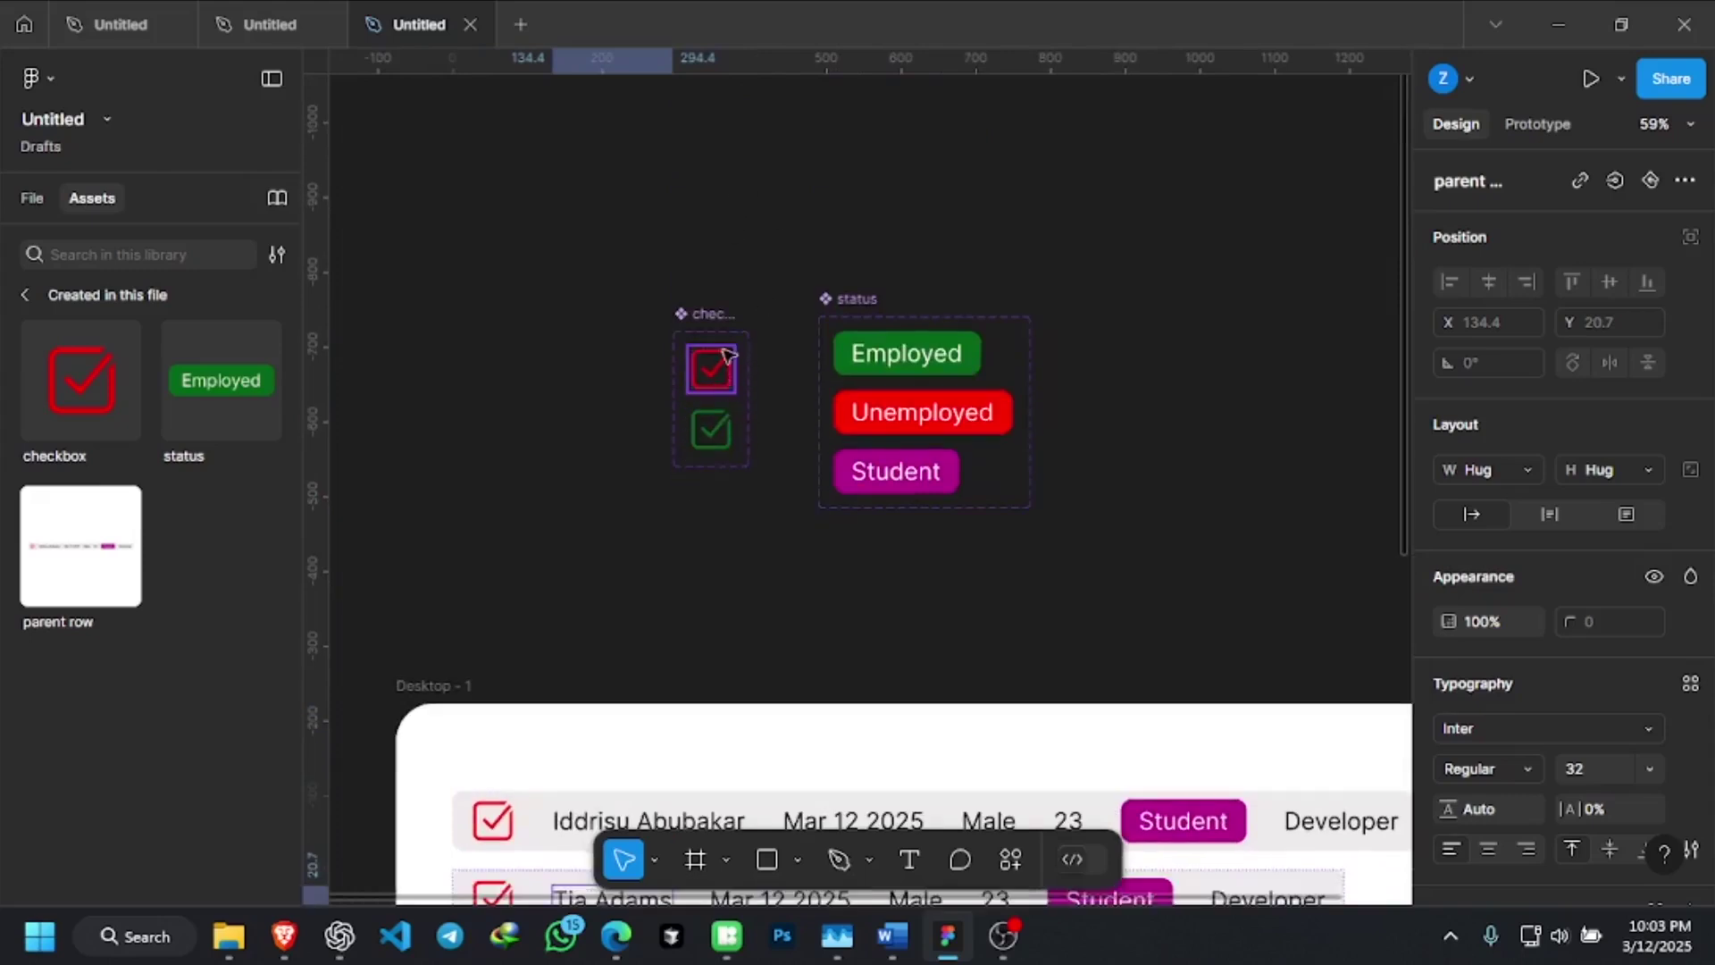
scroll(726, 352, down, 12)
scroll(620, 228, up, 1)
scroll(604, 268, up, 2)
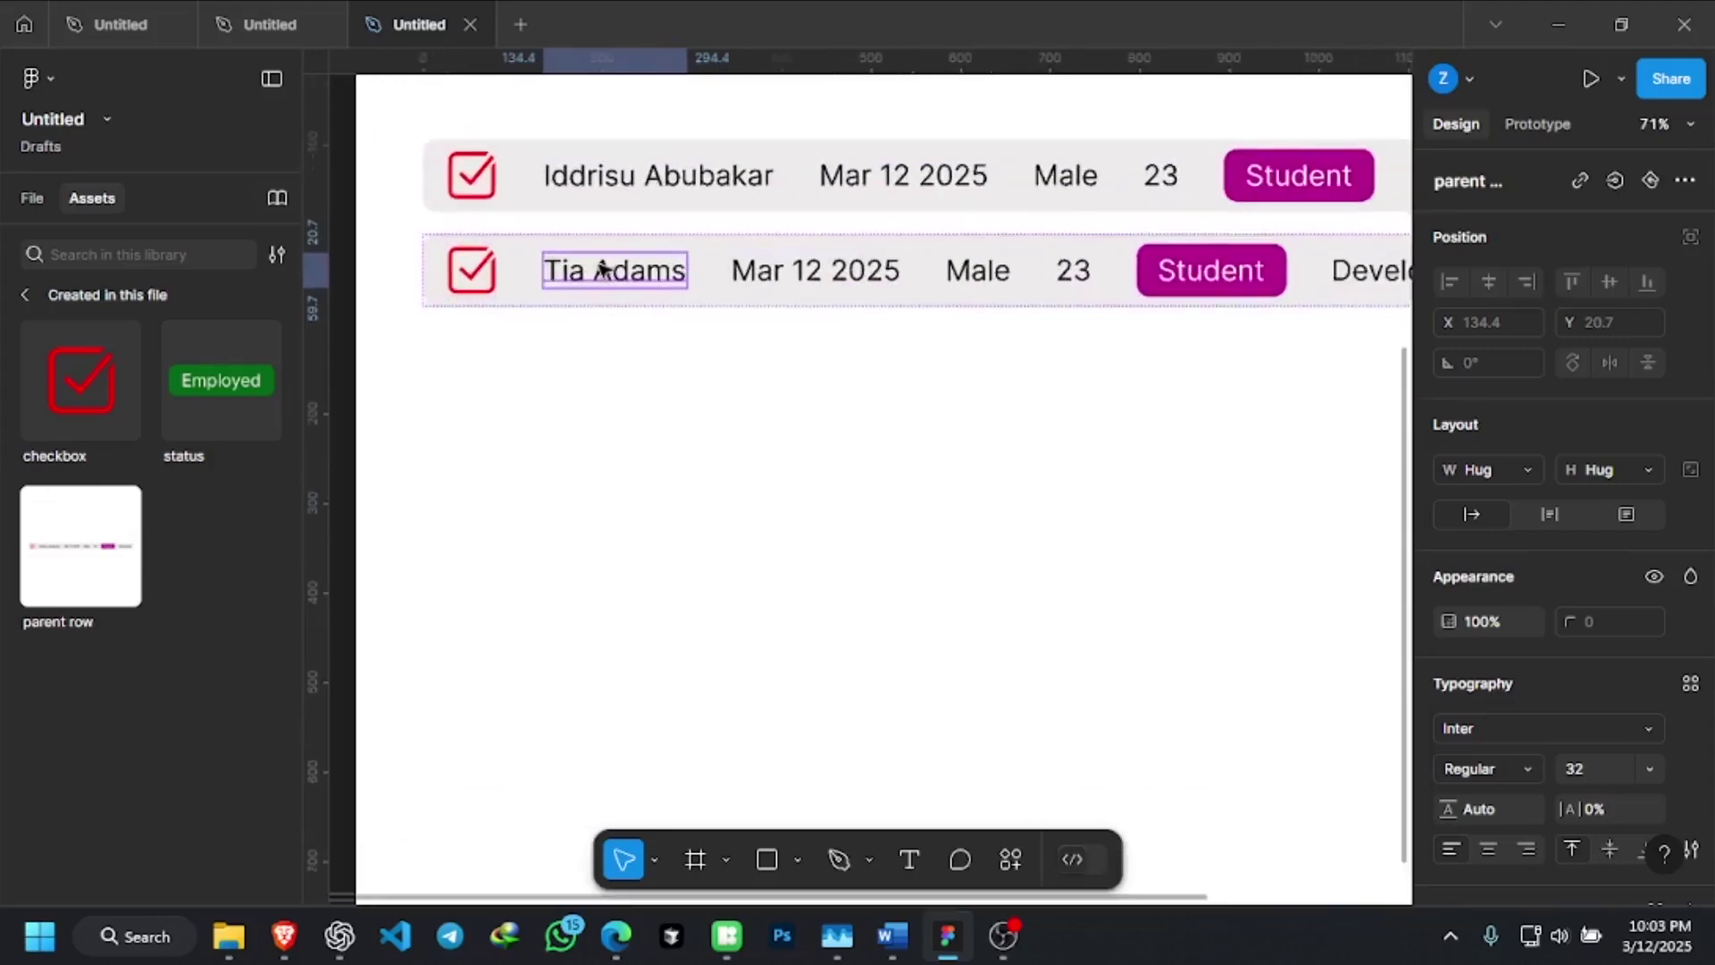
scroll(602, 268, up, 3)
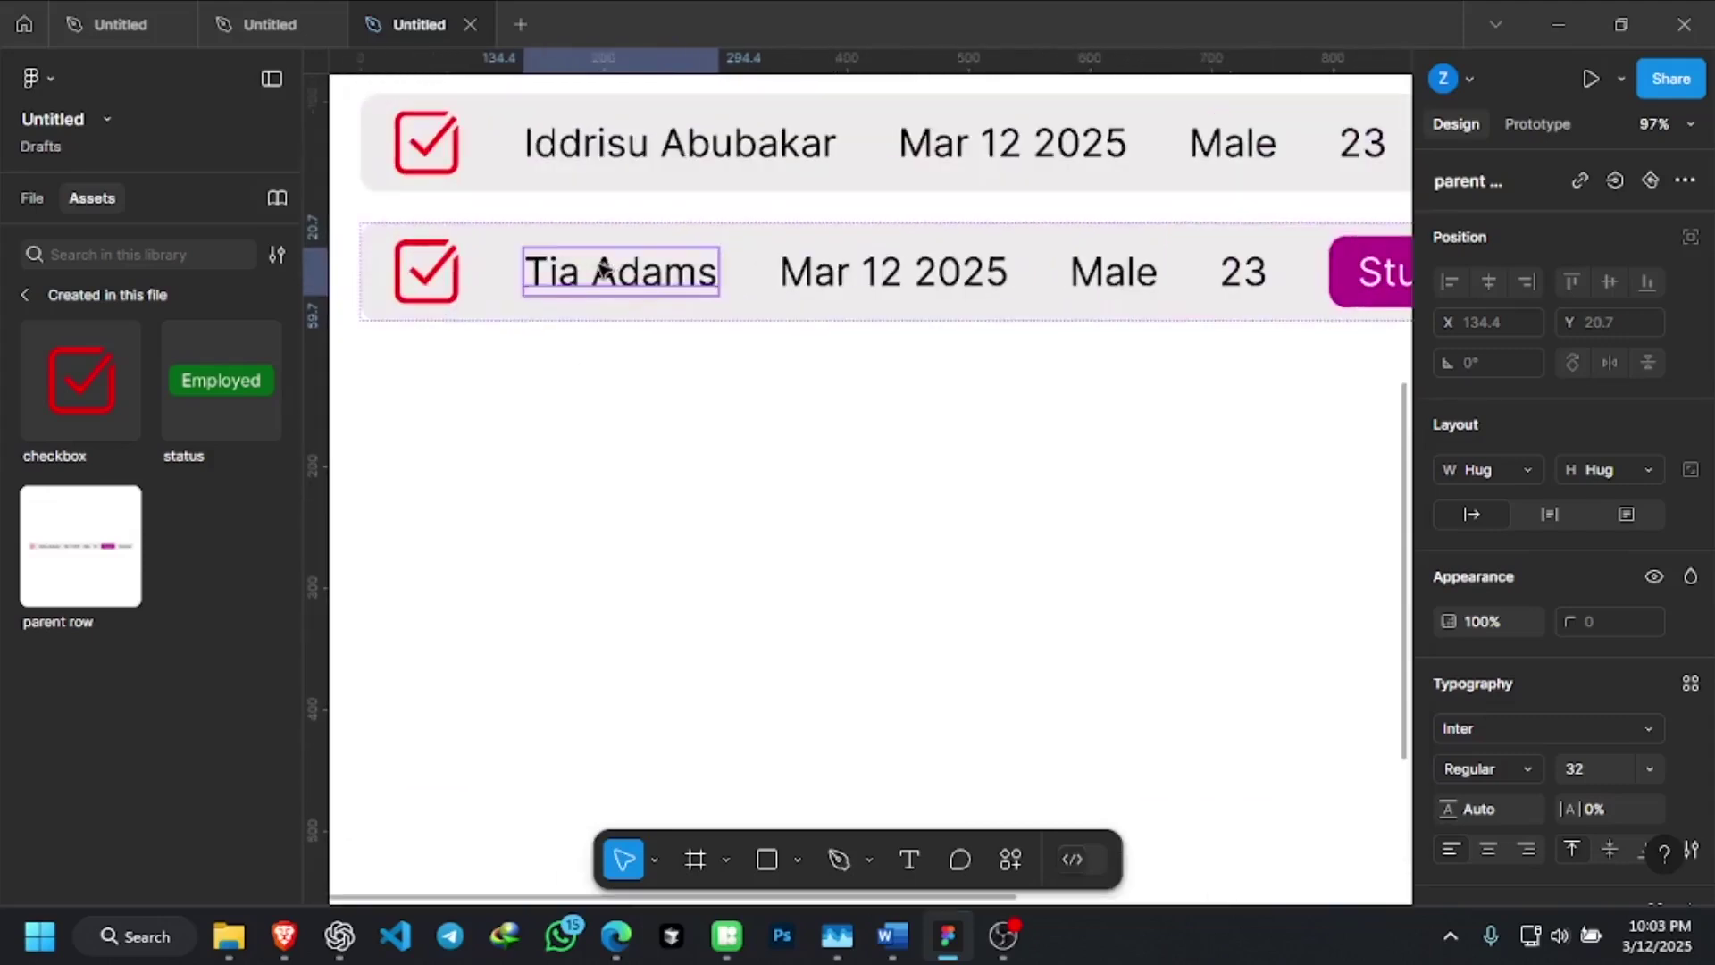
Try a fixed 160 width on the name text, then dismiss the width sizing choices unchanged
click(725, 340)
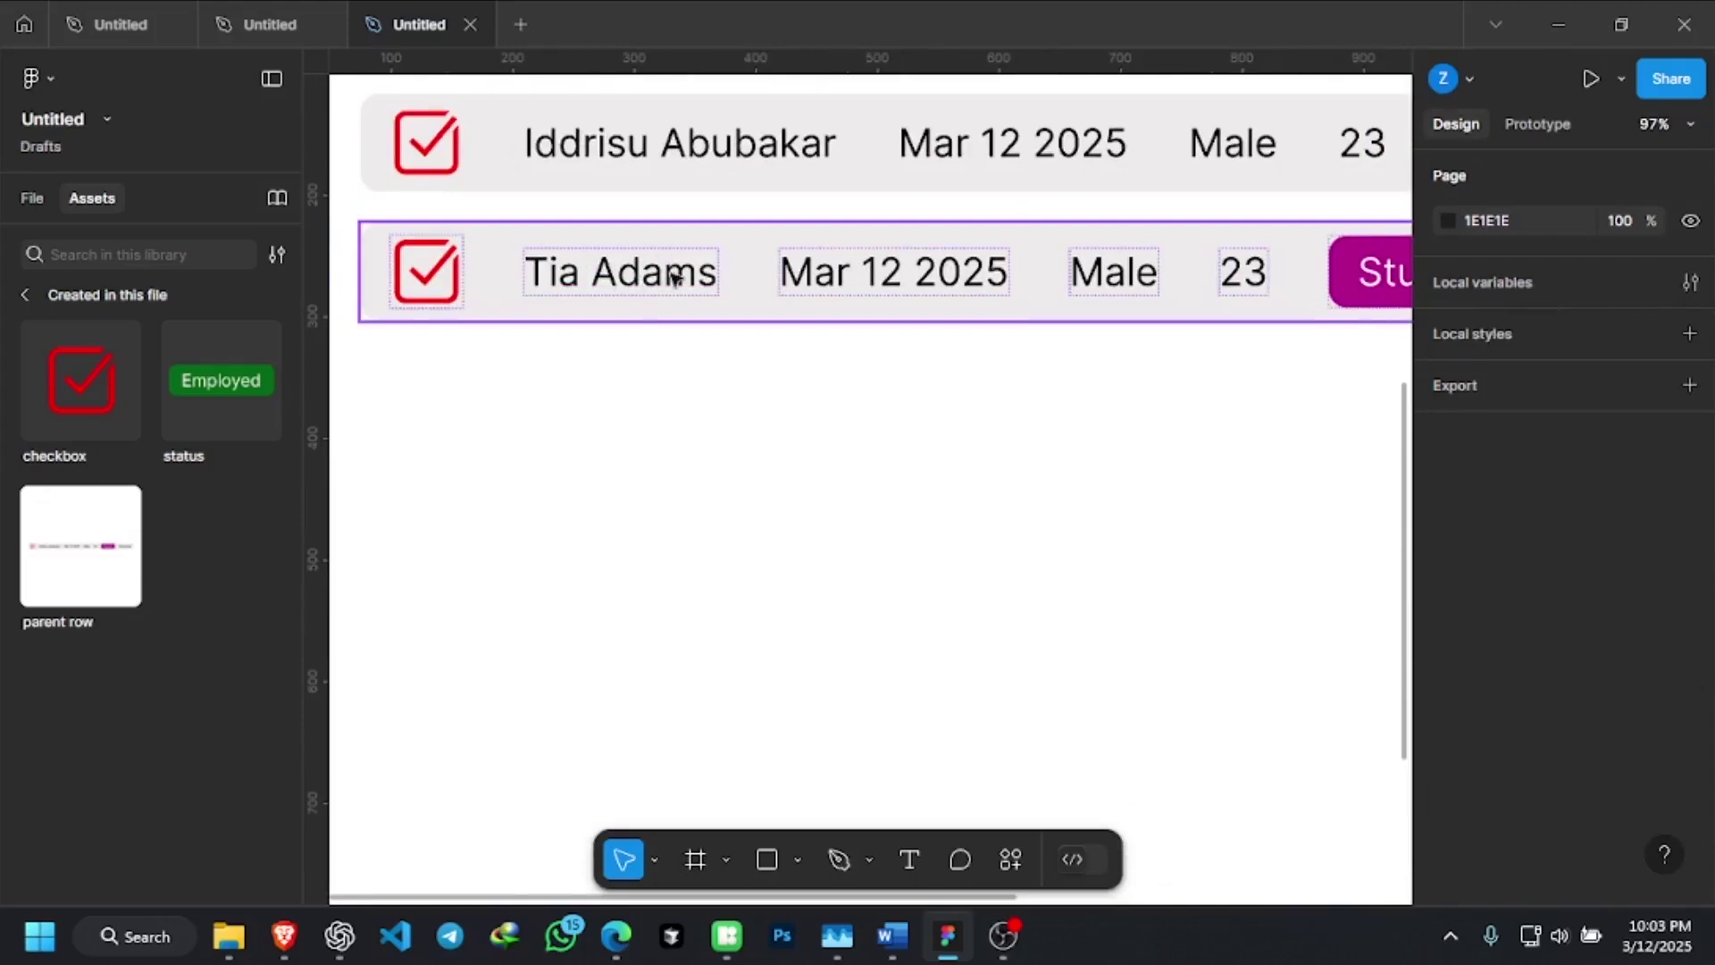
click(676, 277)
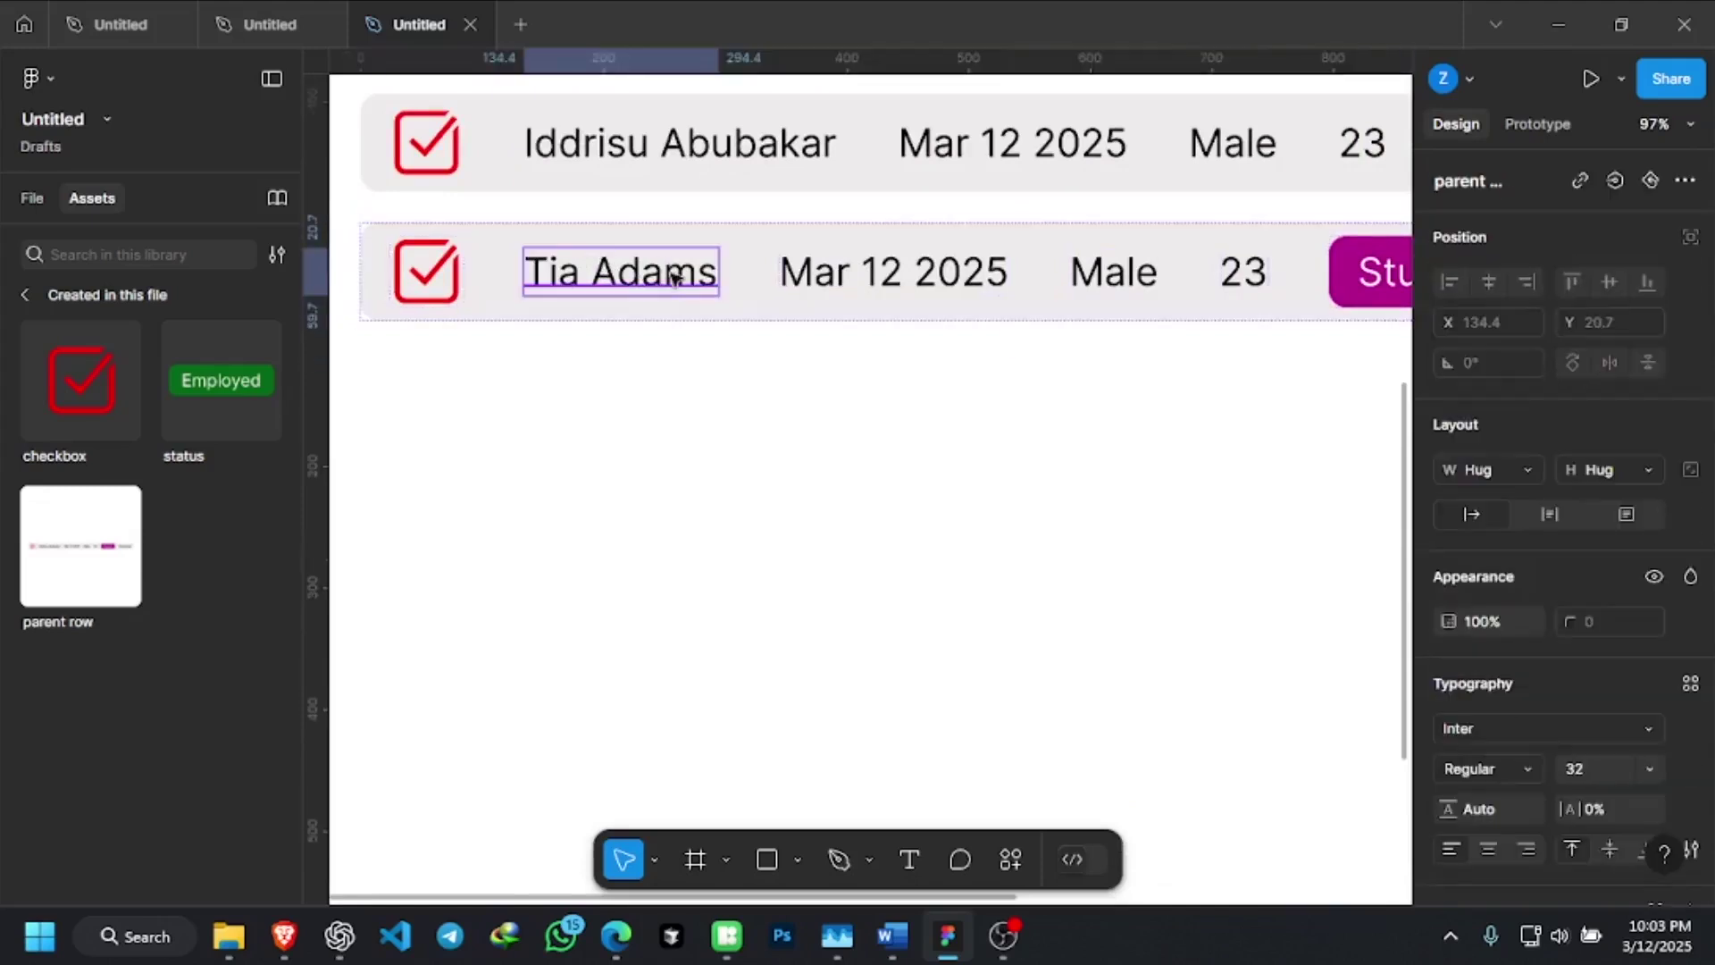
click(1511, 466)
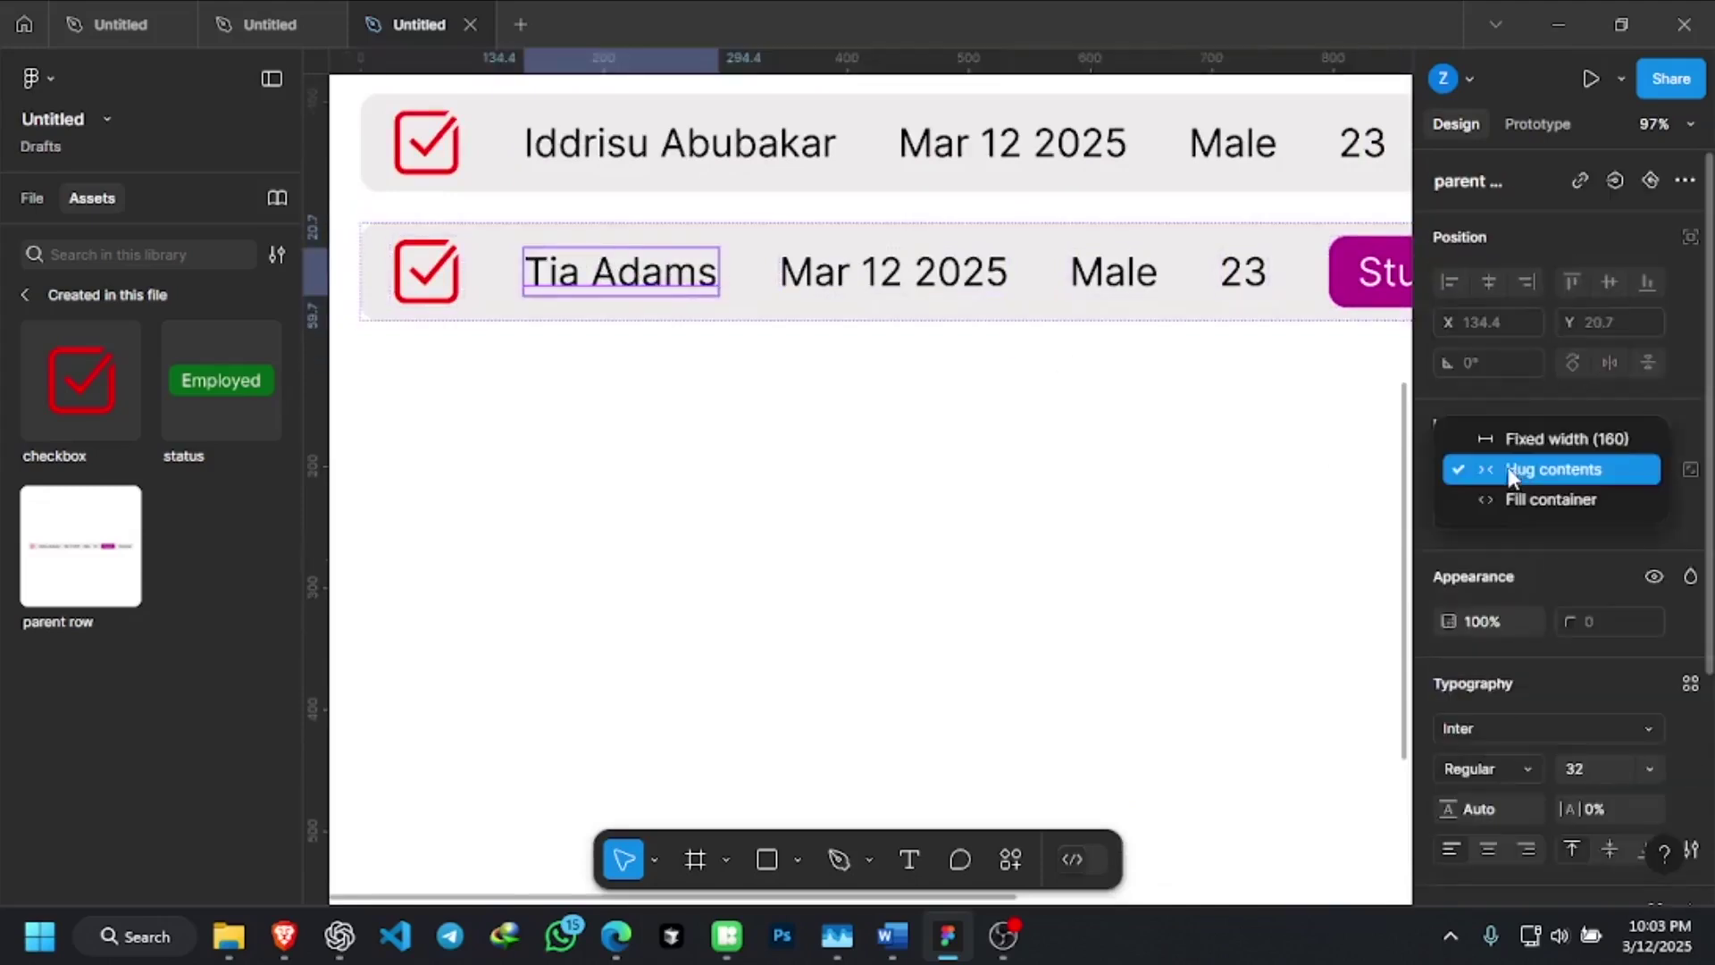
click(1500, 442)
key(ctrl+z)
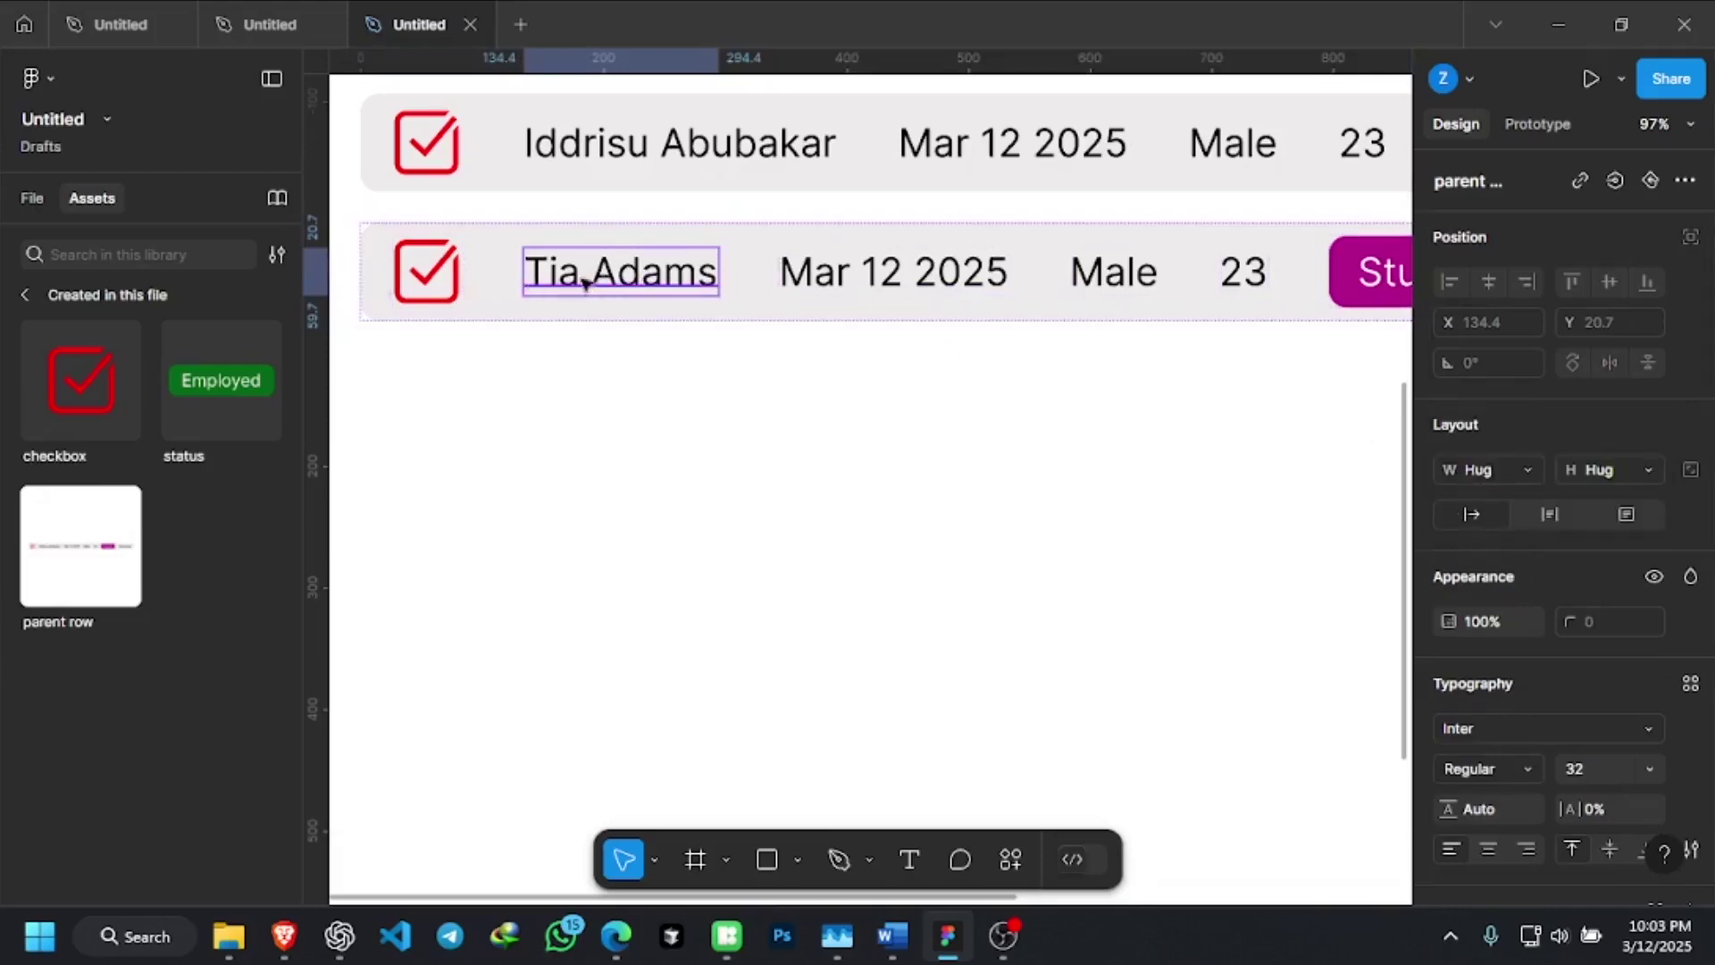
key(ctrl+z)
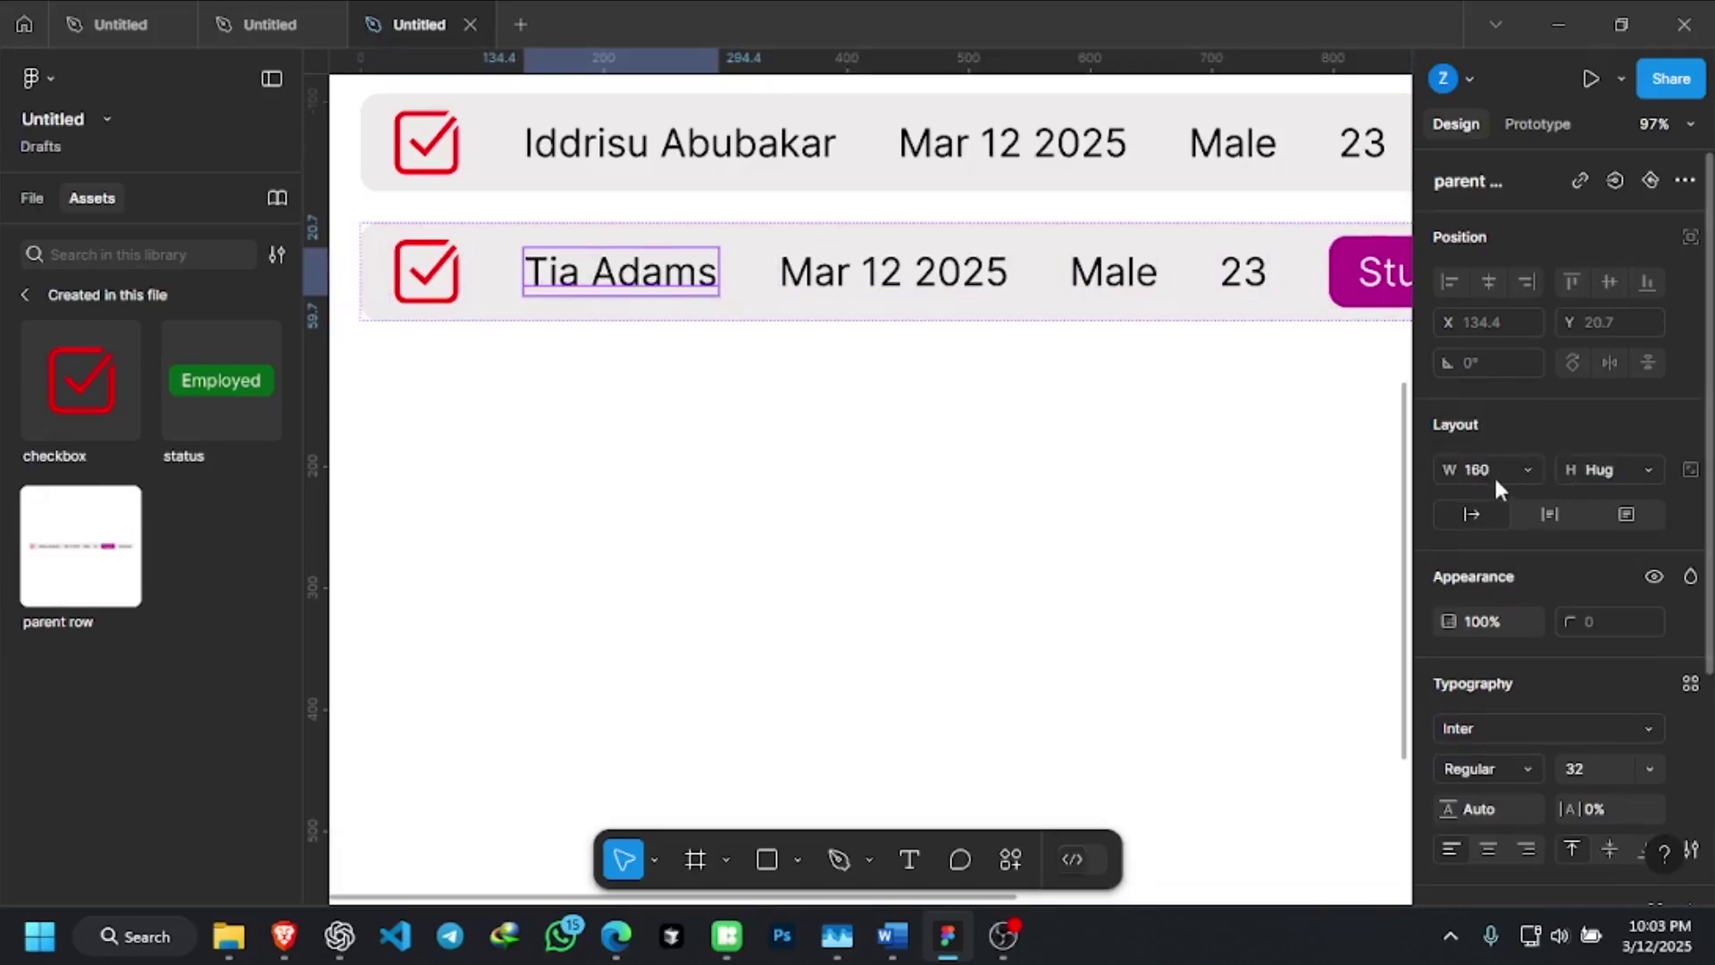
click(1488, 473)
click(1524, 543)
click(1517, 459)
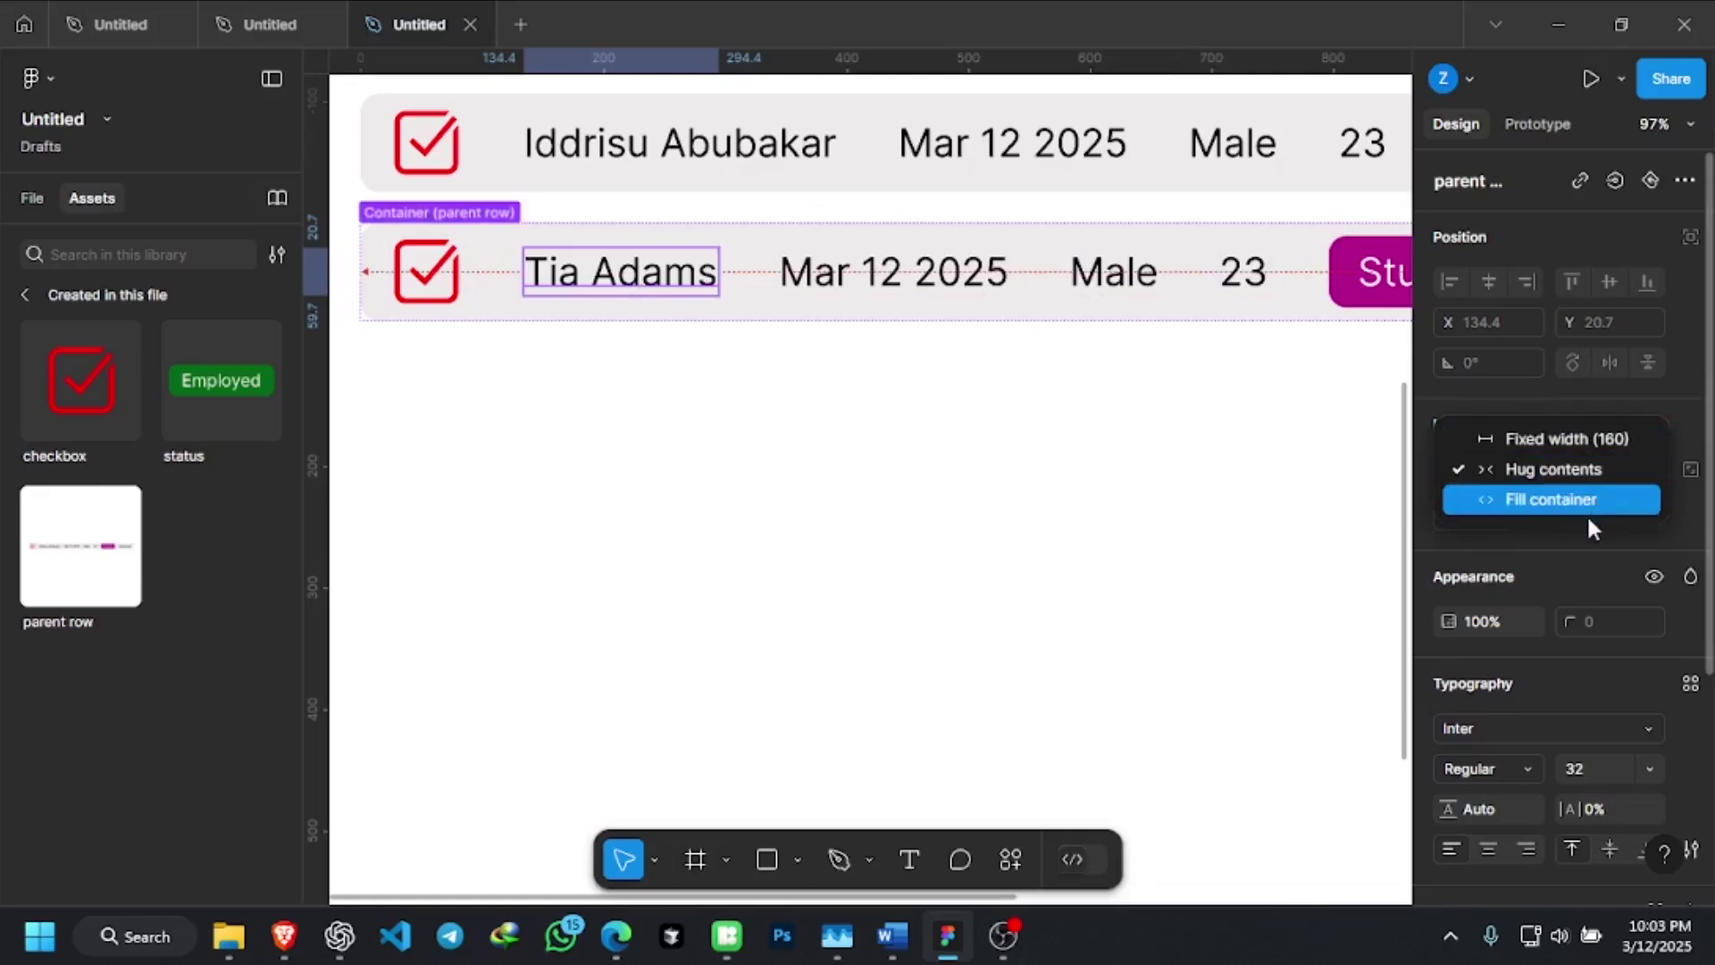
click(1577, 542)
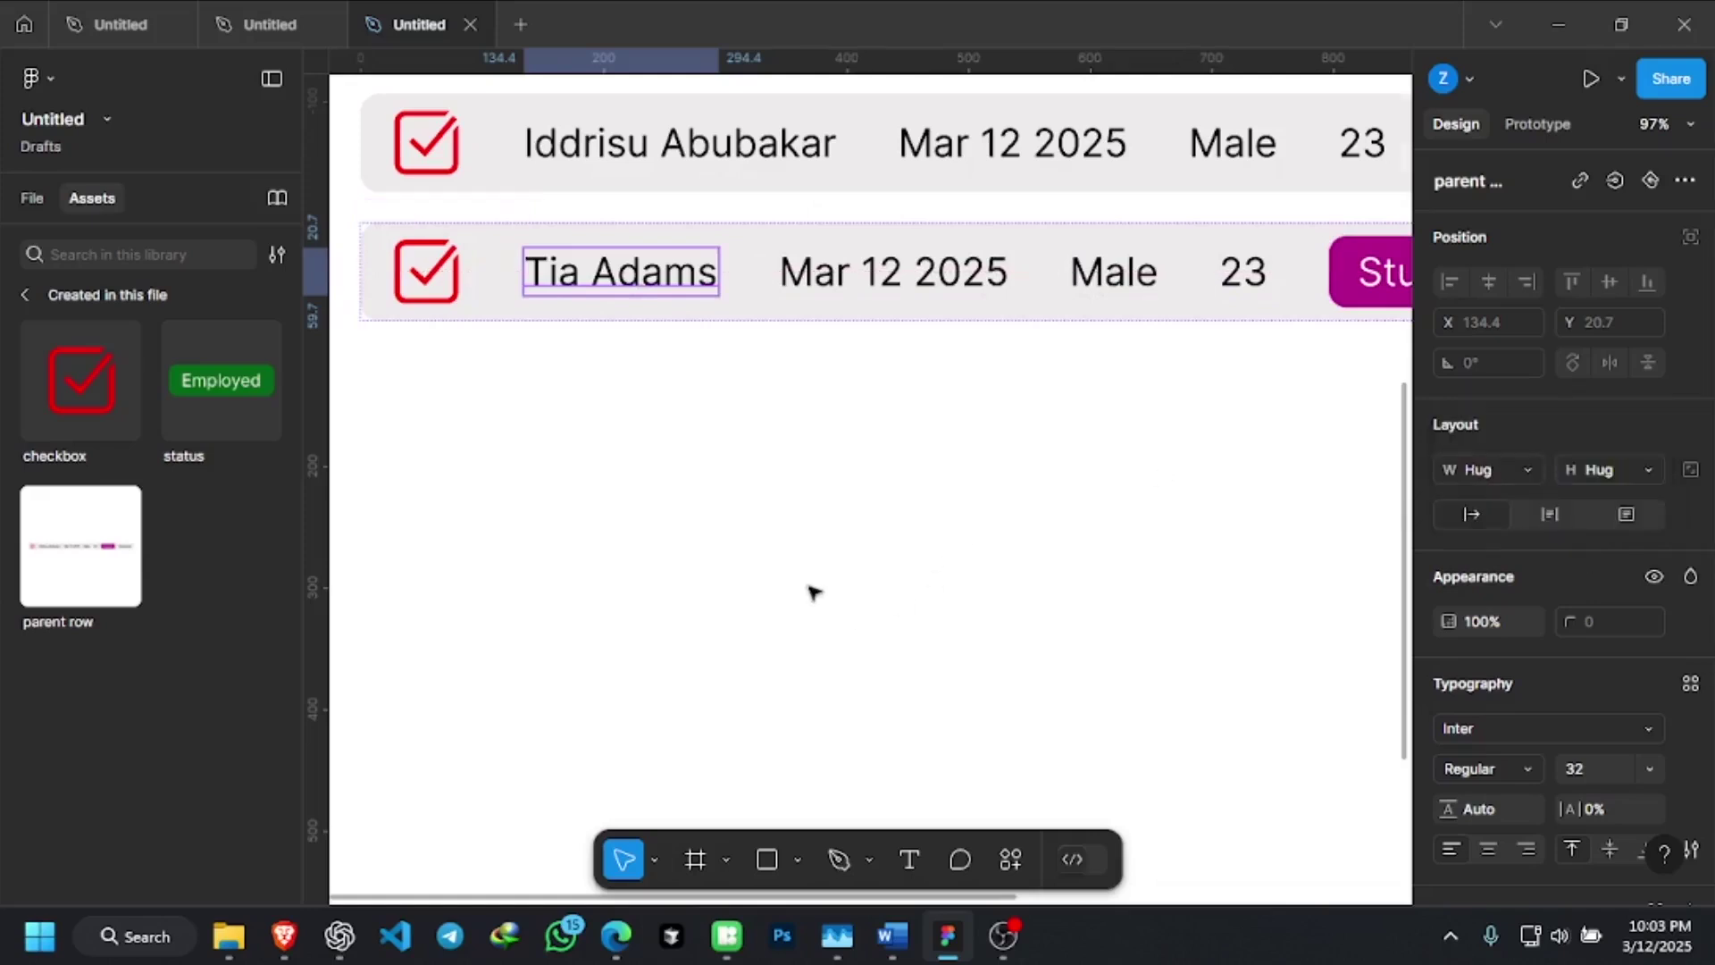
Reselect the name text inside the second row and open its W sizing dropdown
scroll(813, 591, down, 3)
click(1081, 432)
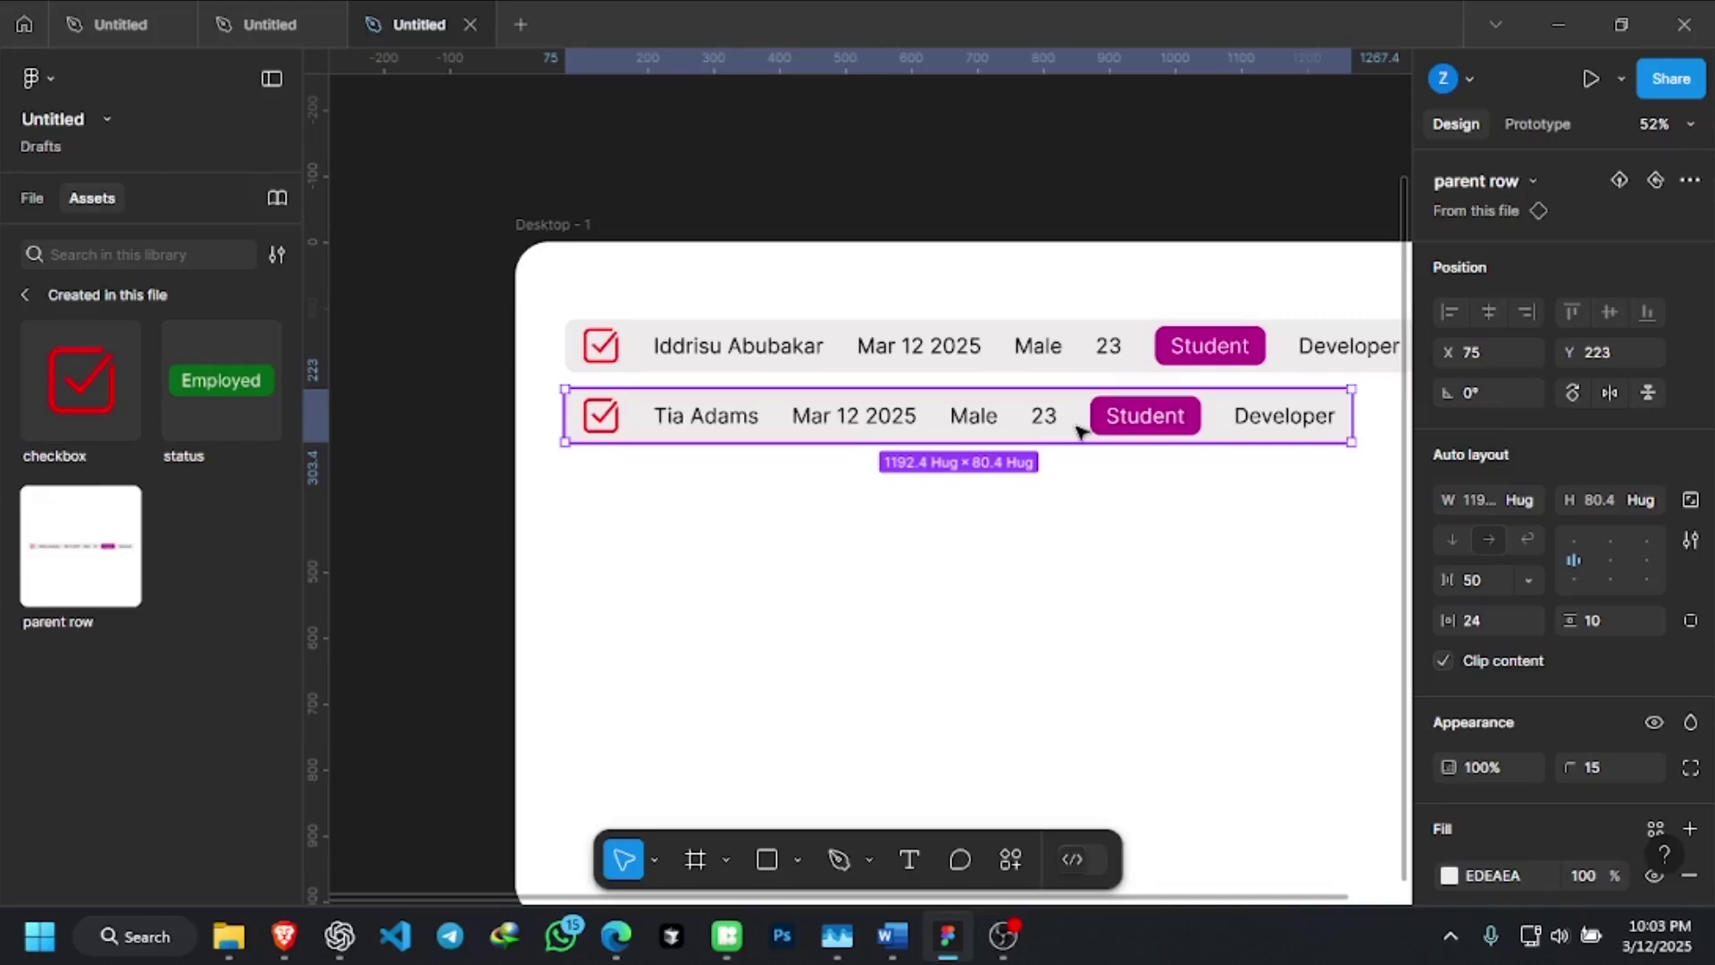
click(913, 333)
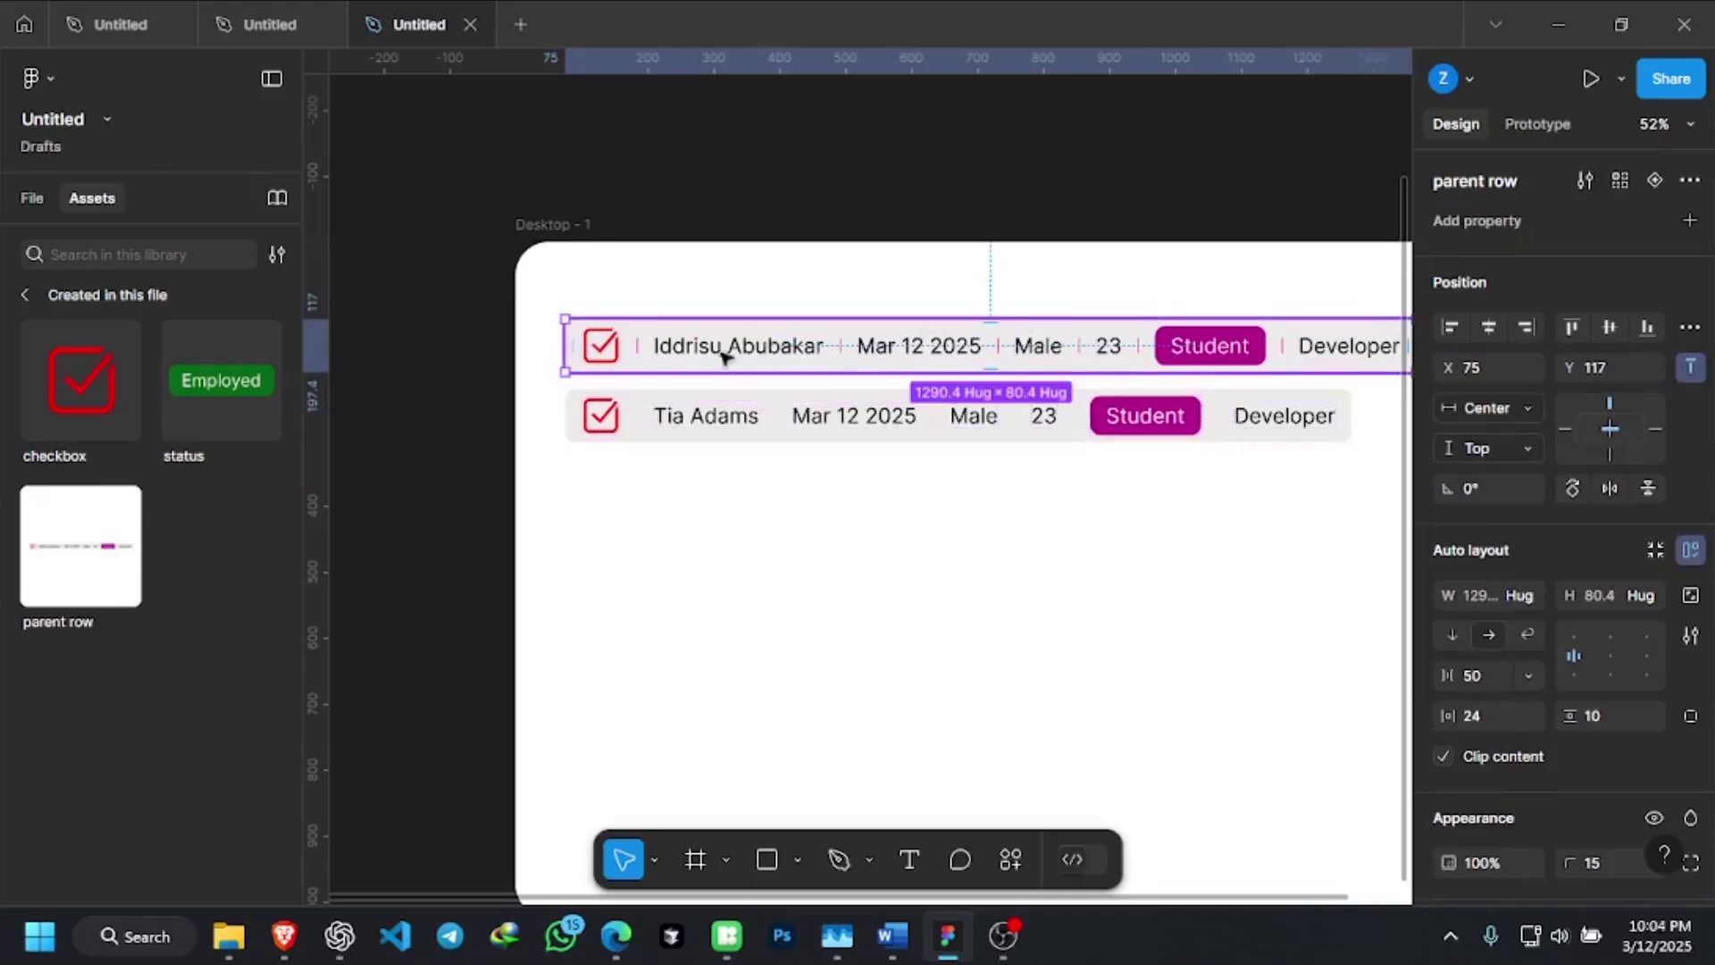
ctrl+scroll(696, 348, up, 5)
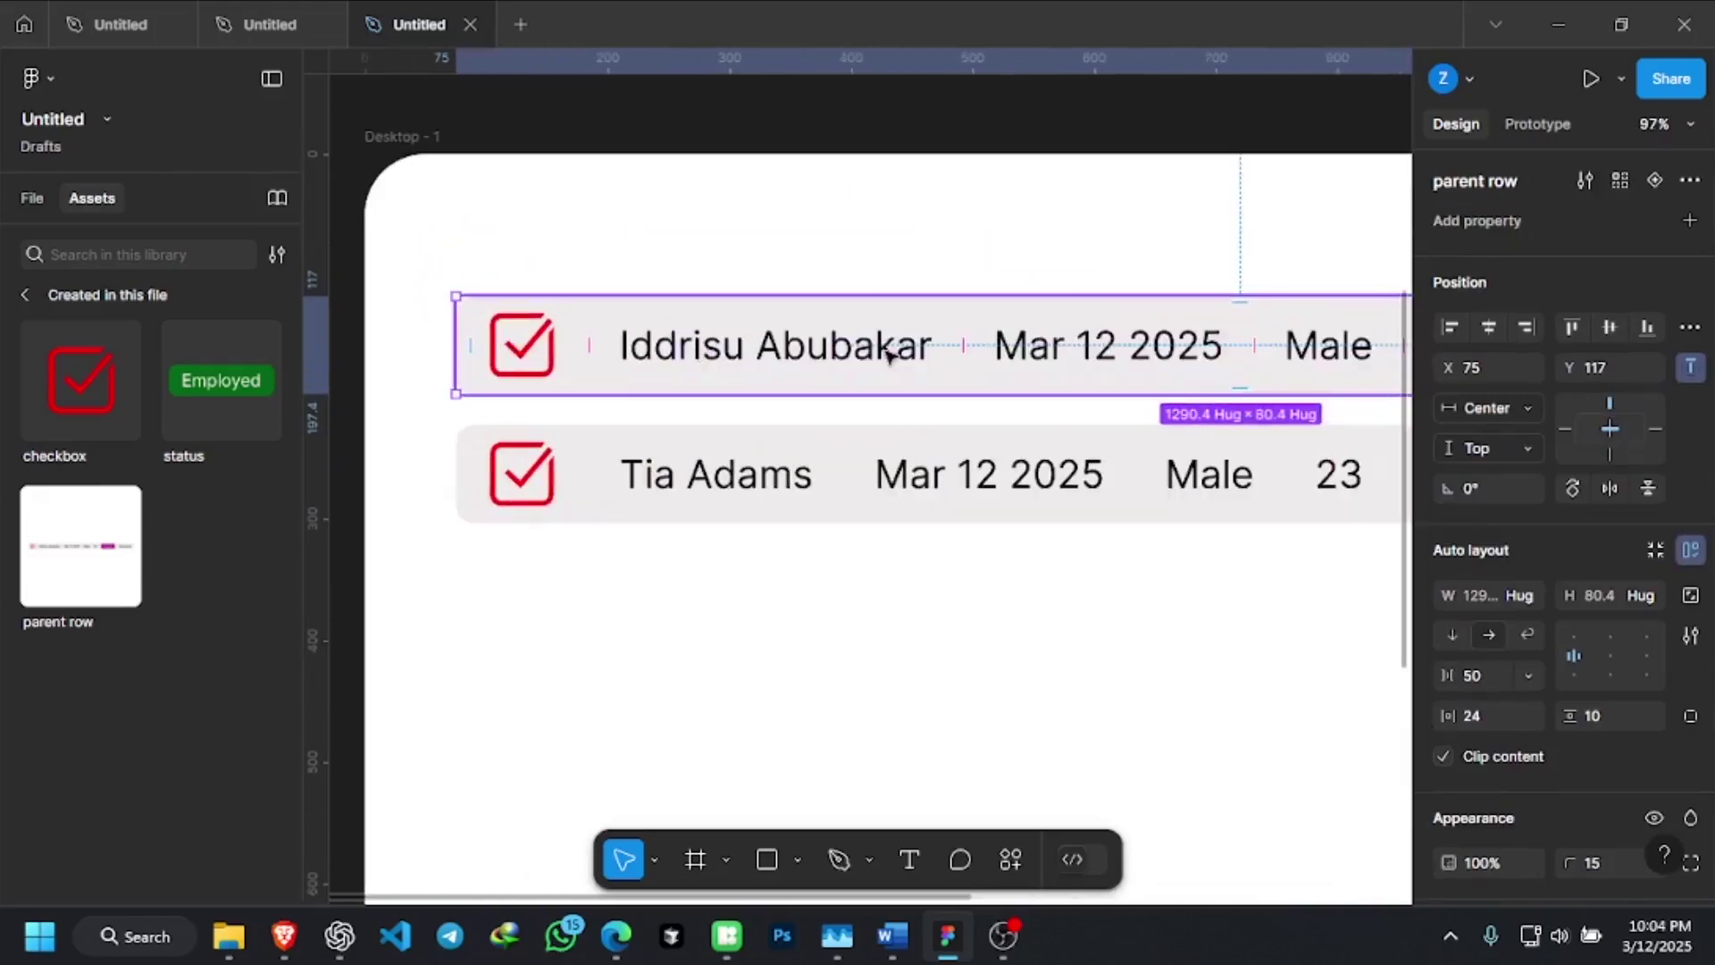
click(759, 490)
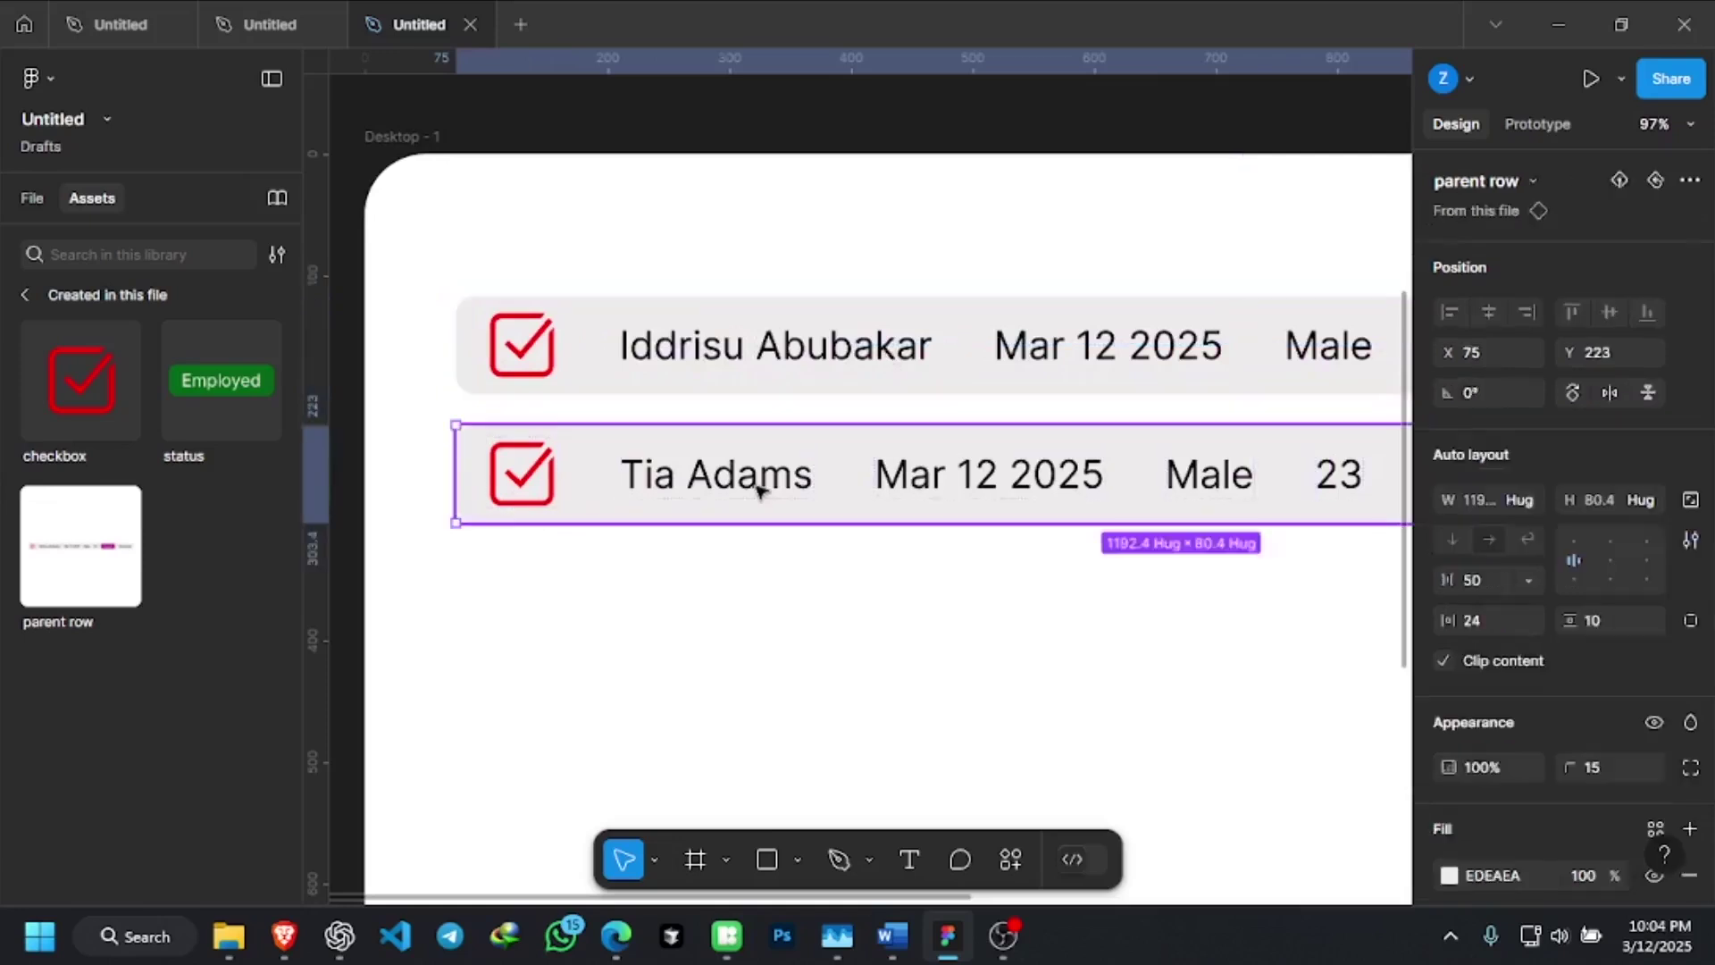
double_click(757, 490)
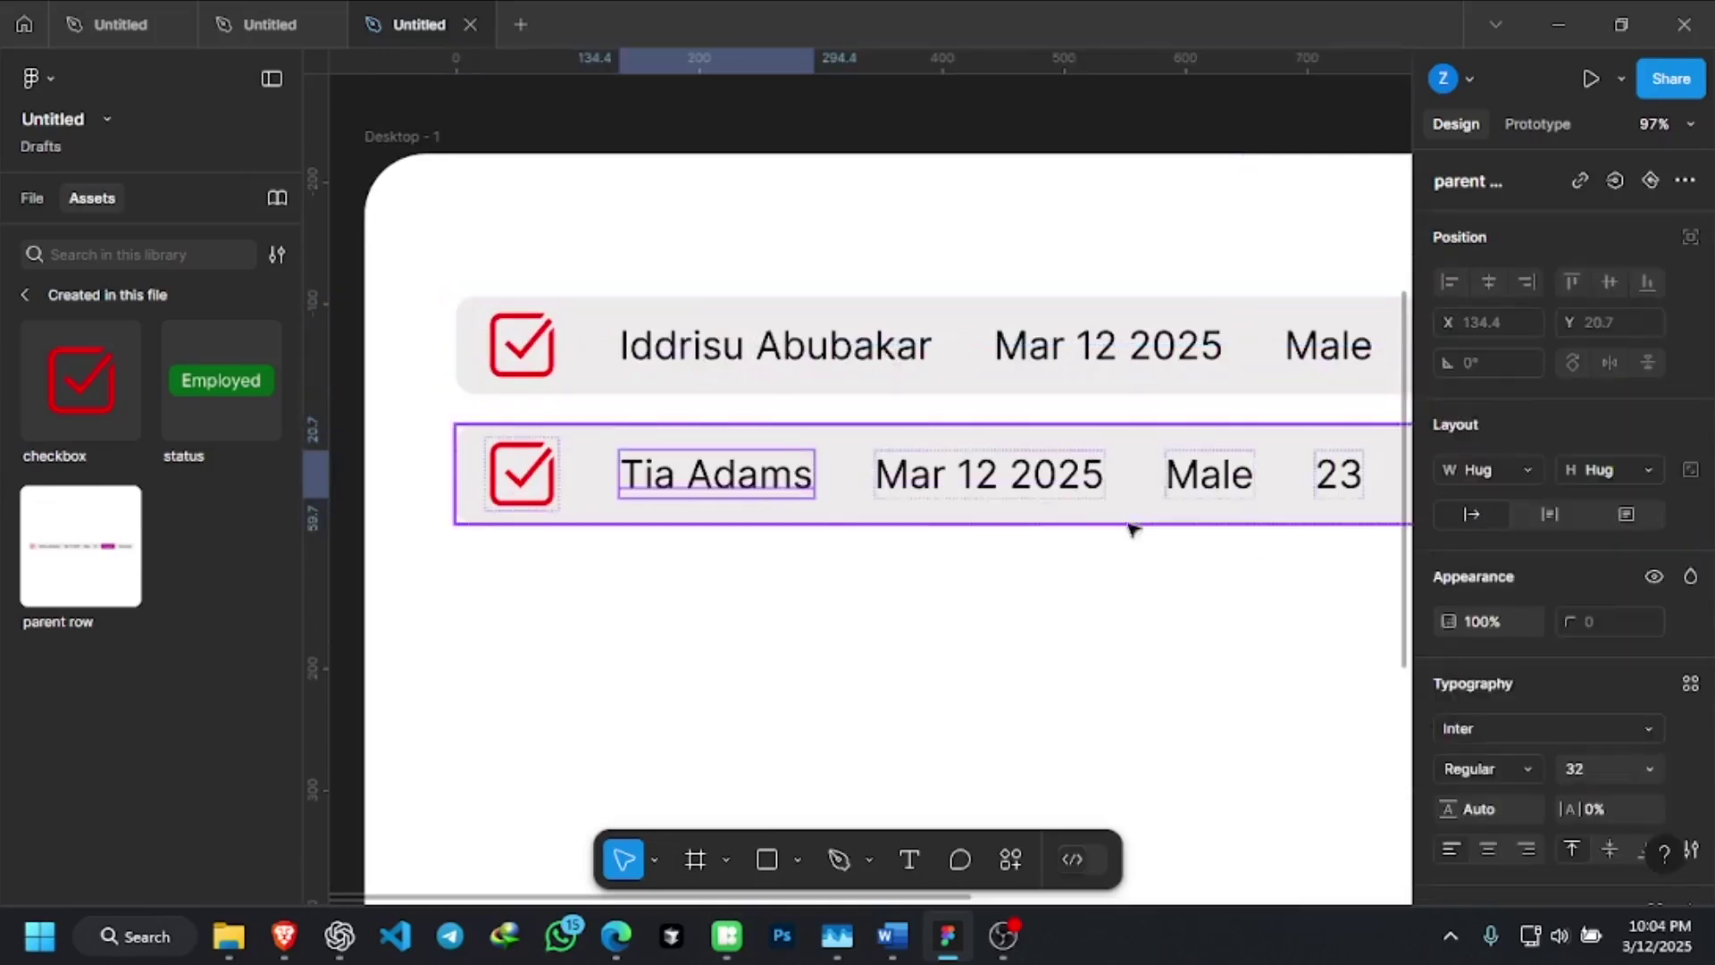
click(1522, 469)
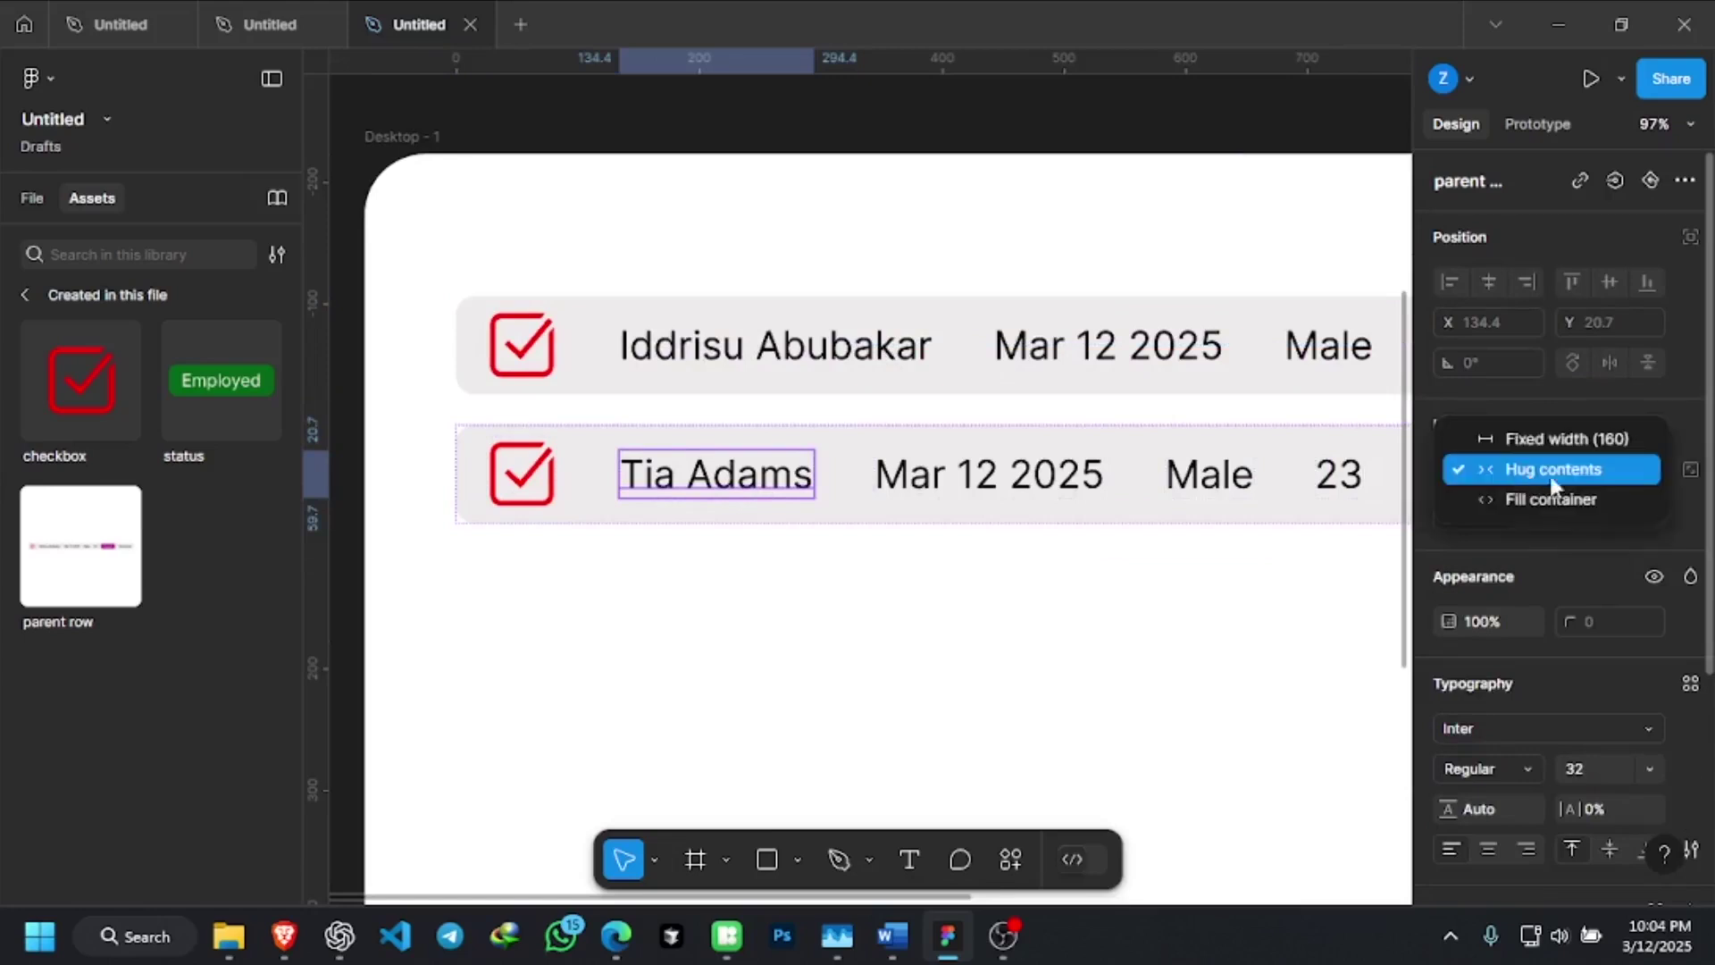
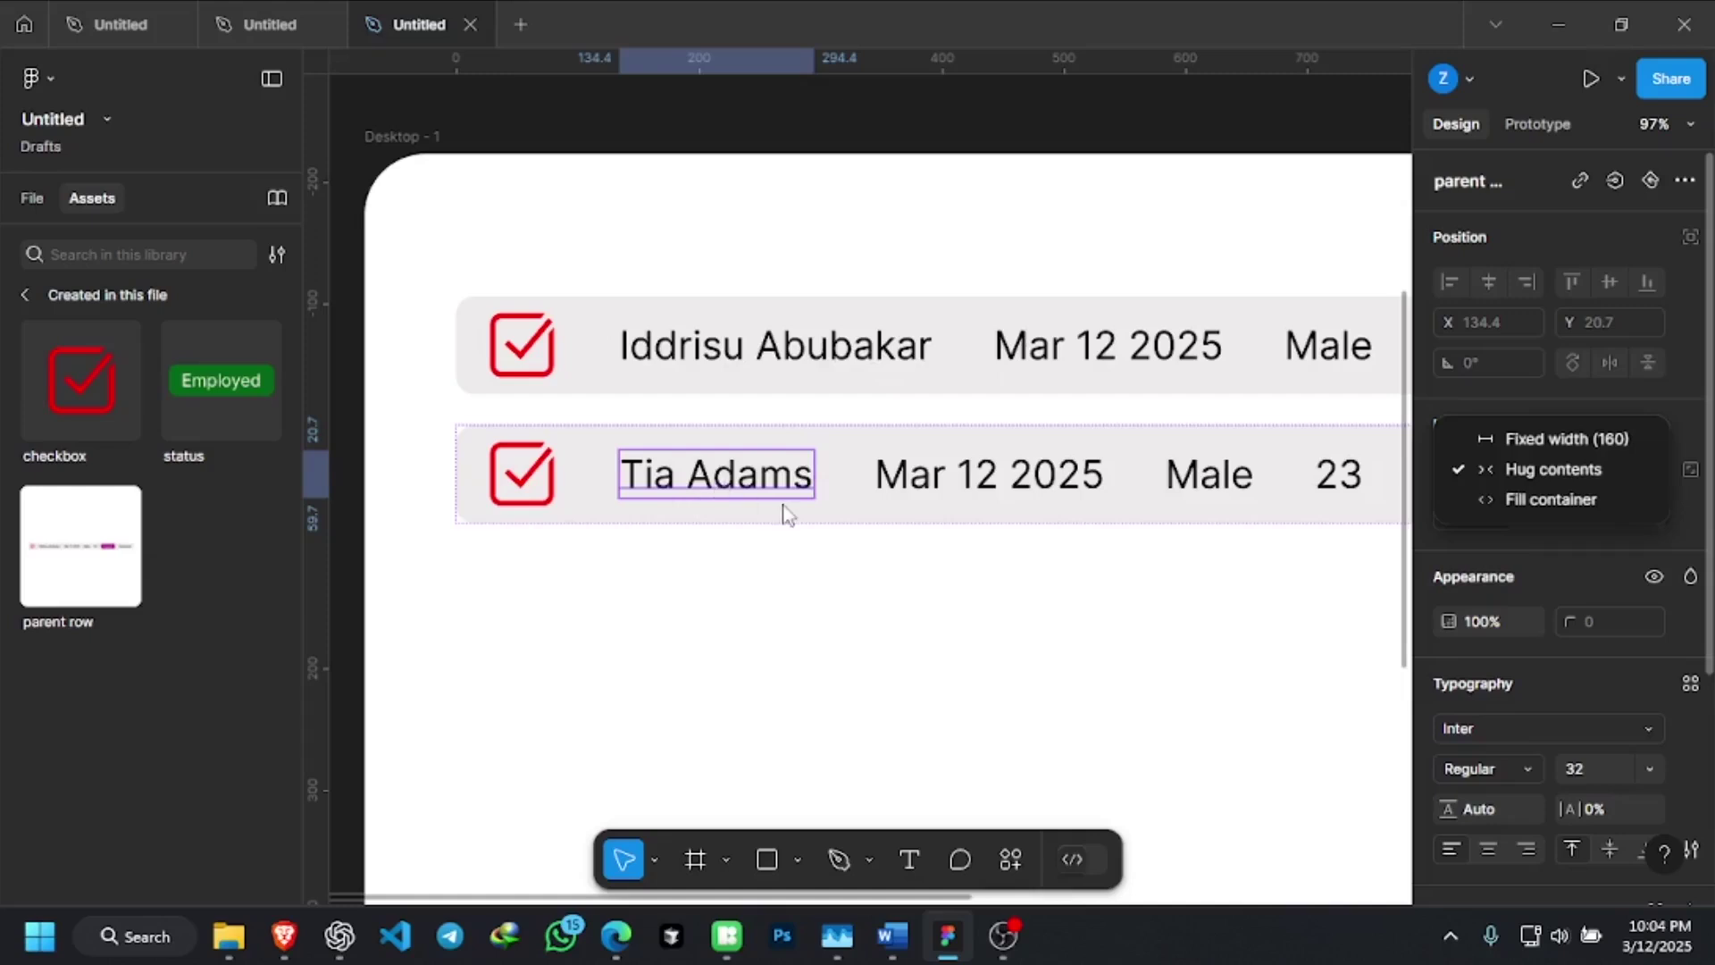
click(831, 597)
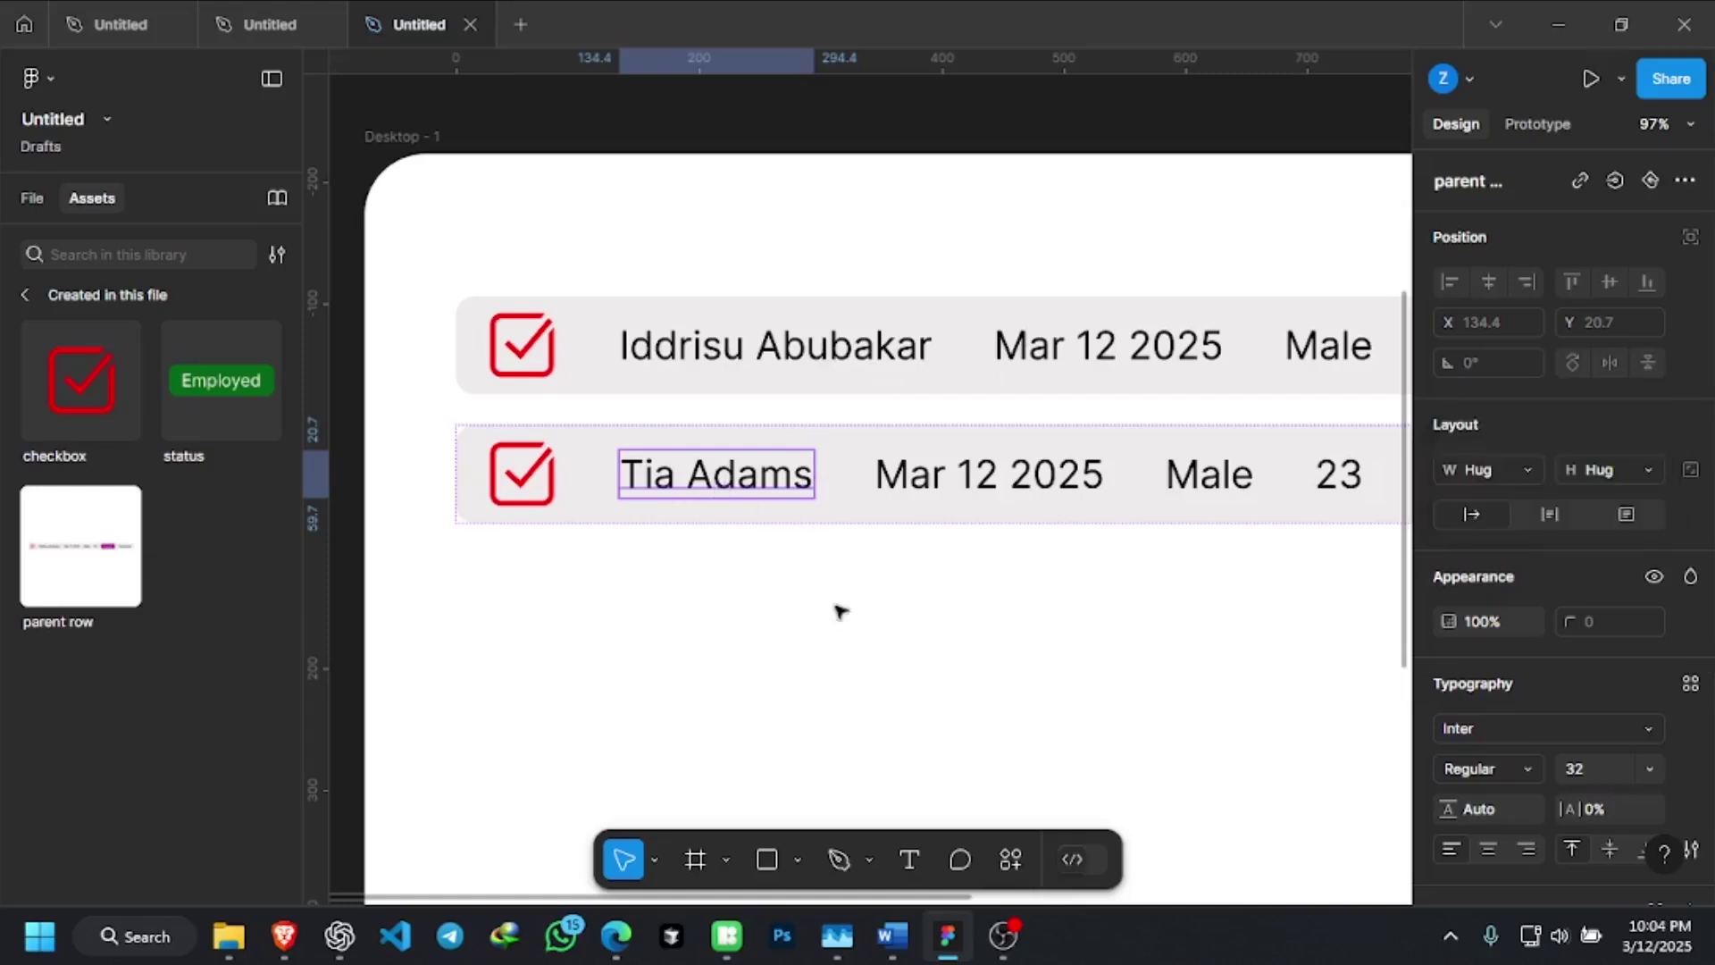
scroll(812, 527, down, 5)
scroll(1177, 534, up, 3)
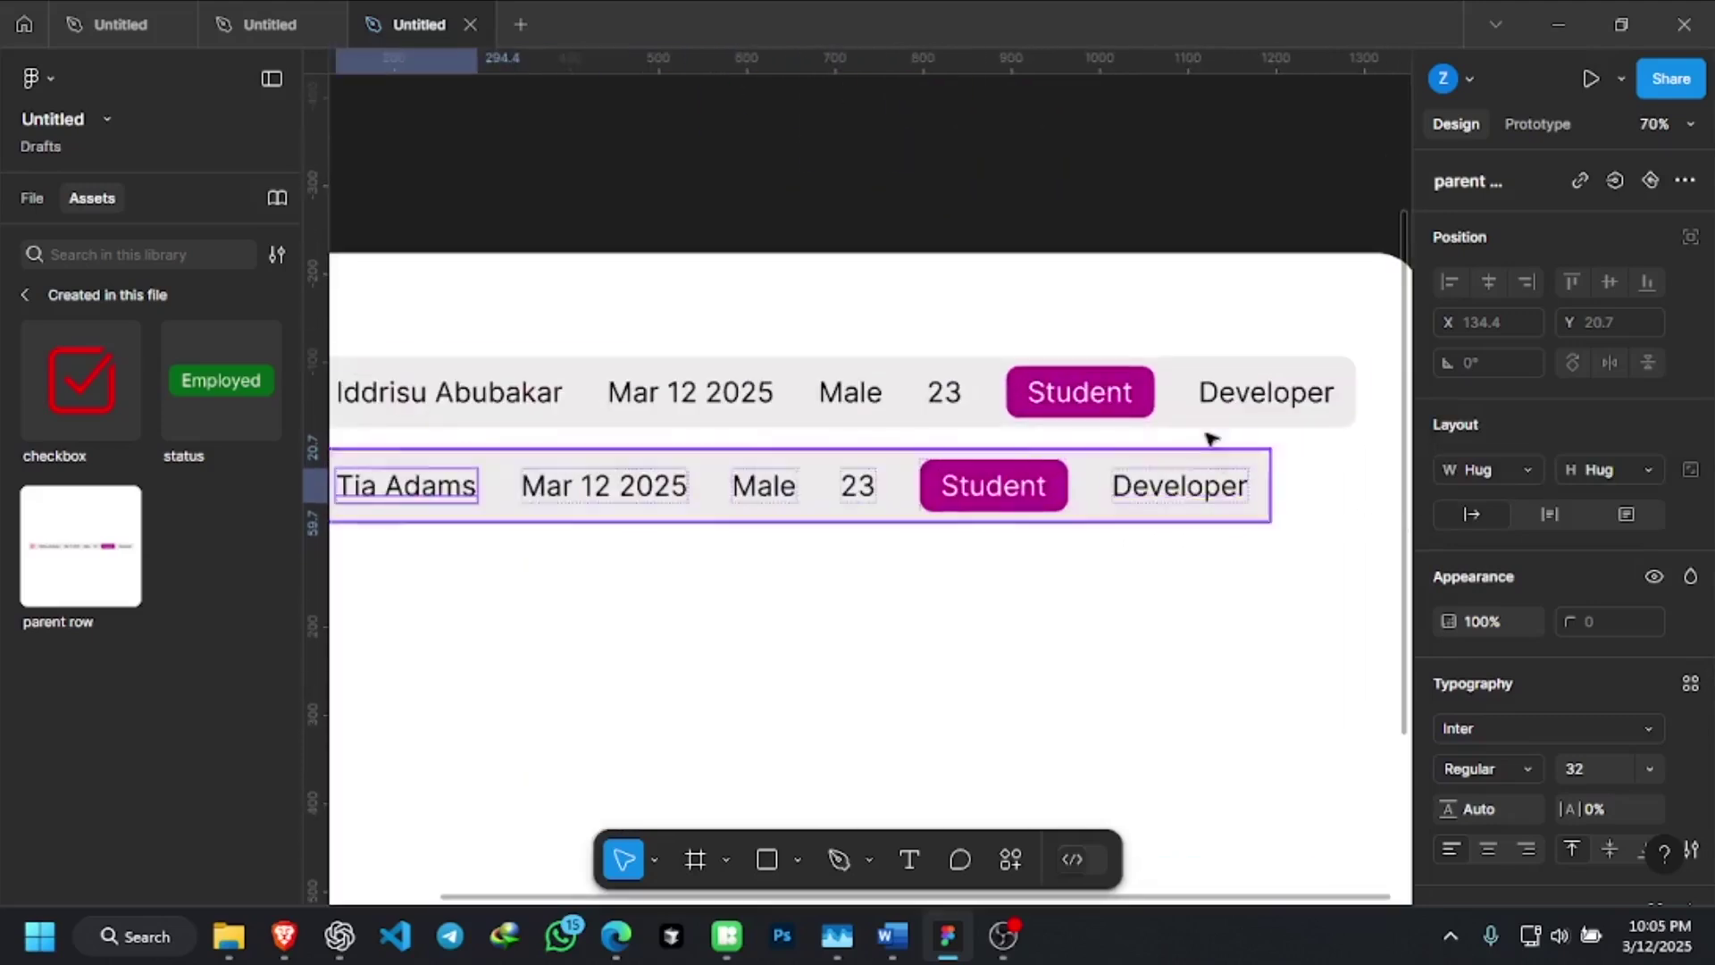
scroll(1213, 447, down, 3)
scroll(686, 412, up, 3)
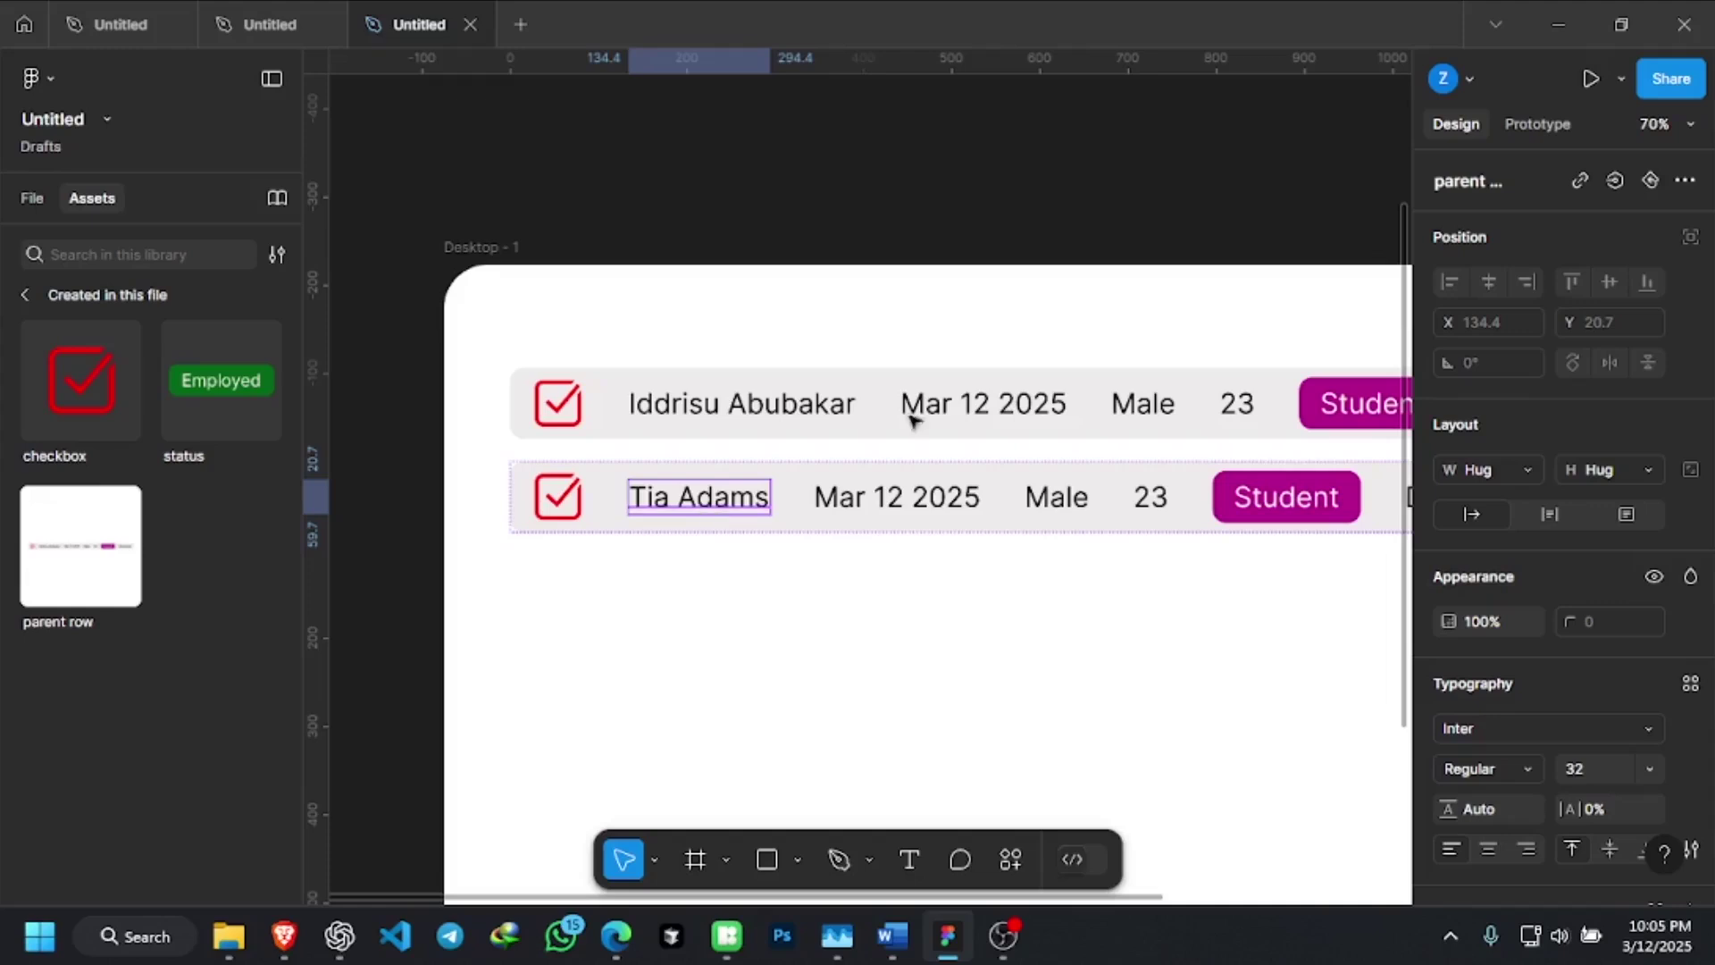
click(753, 418)
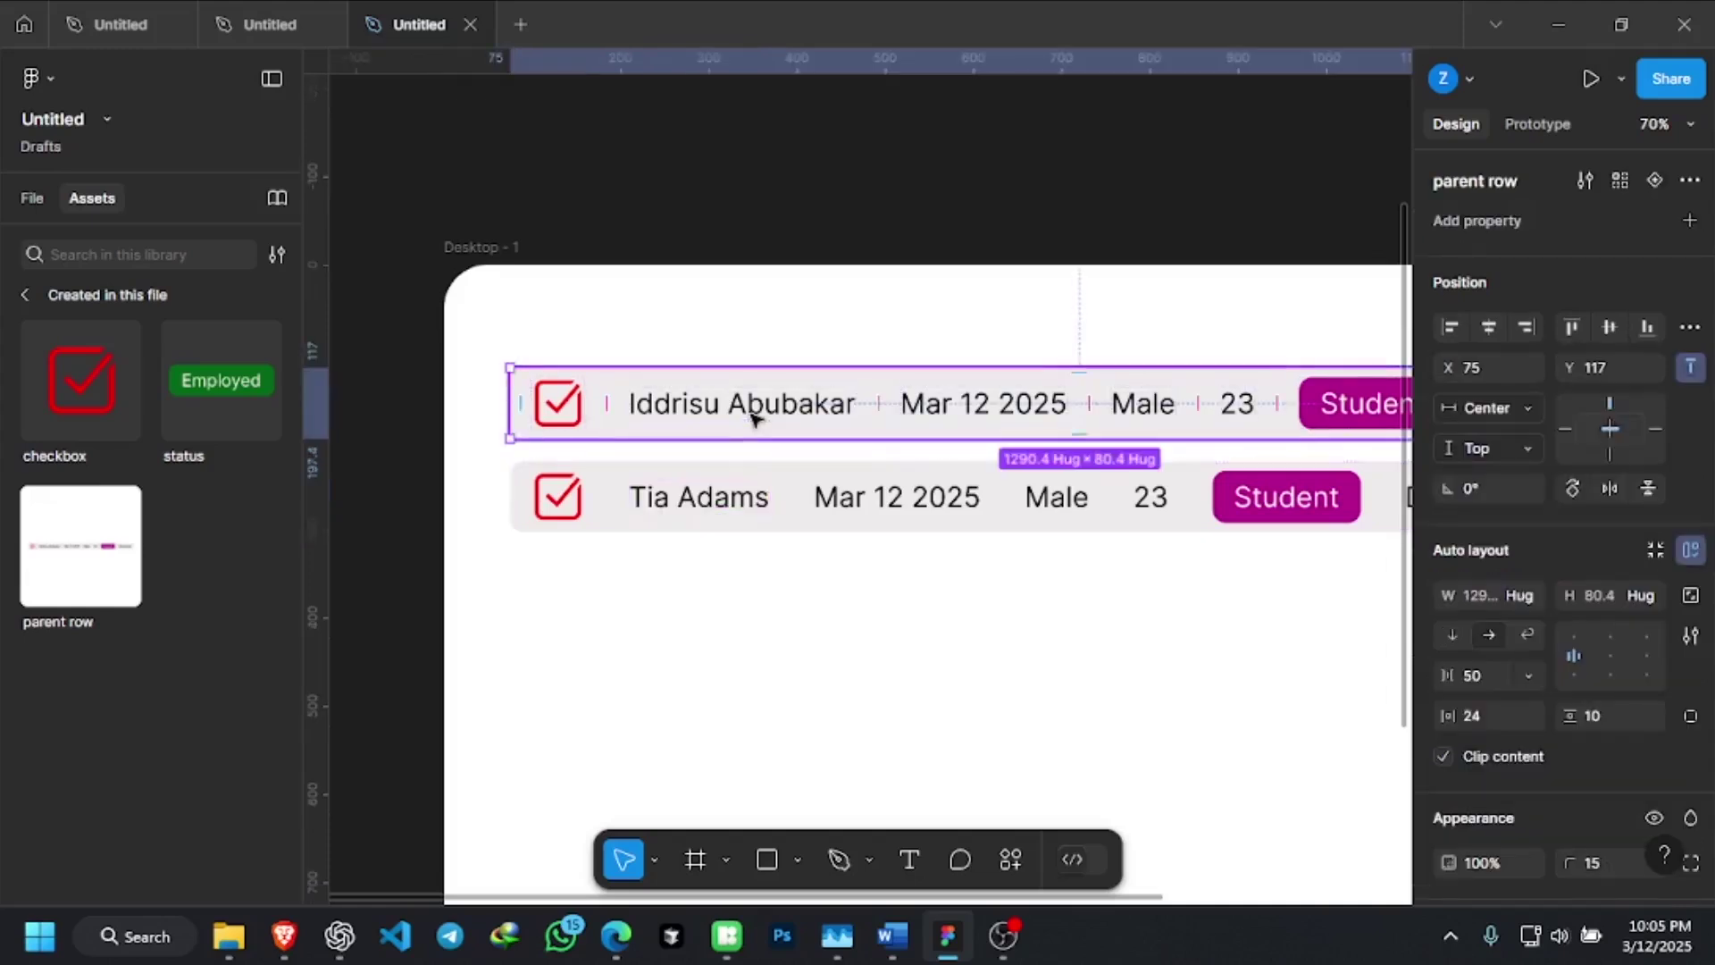
double_click(809, 413)
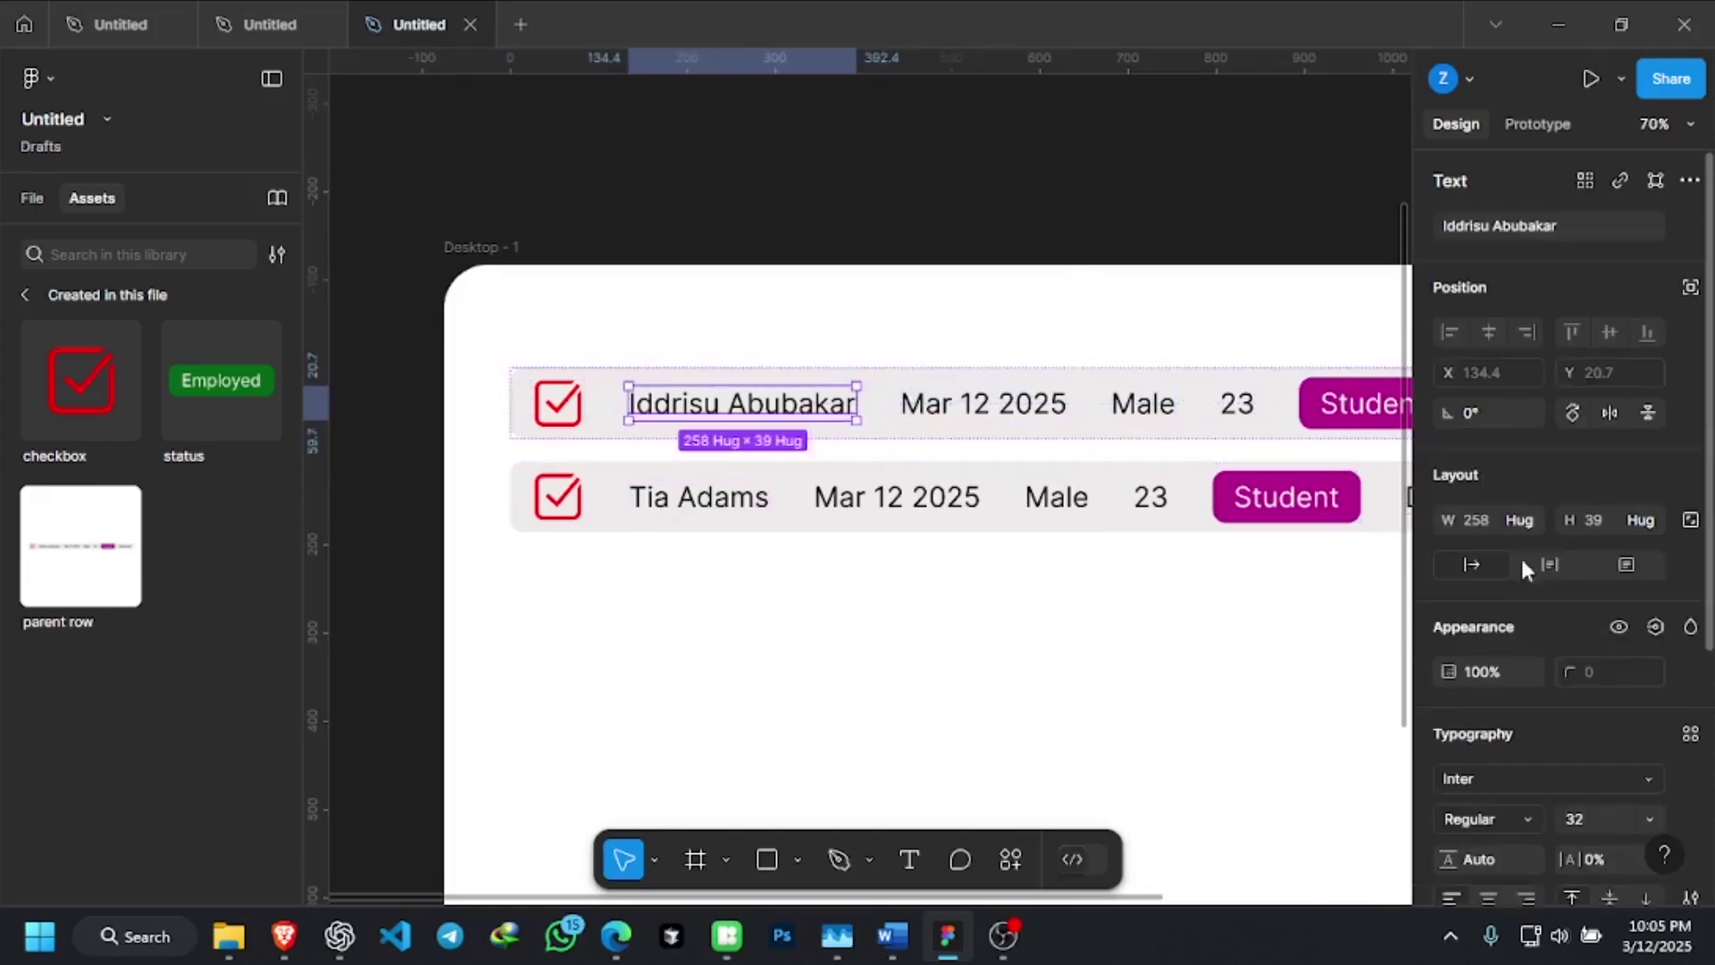
scroll(1493, 543, down, 3)
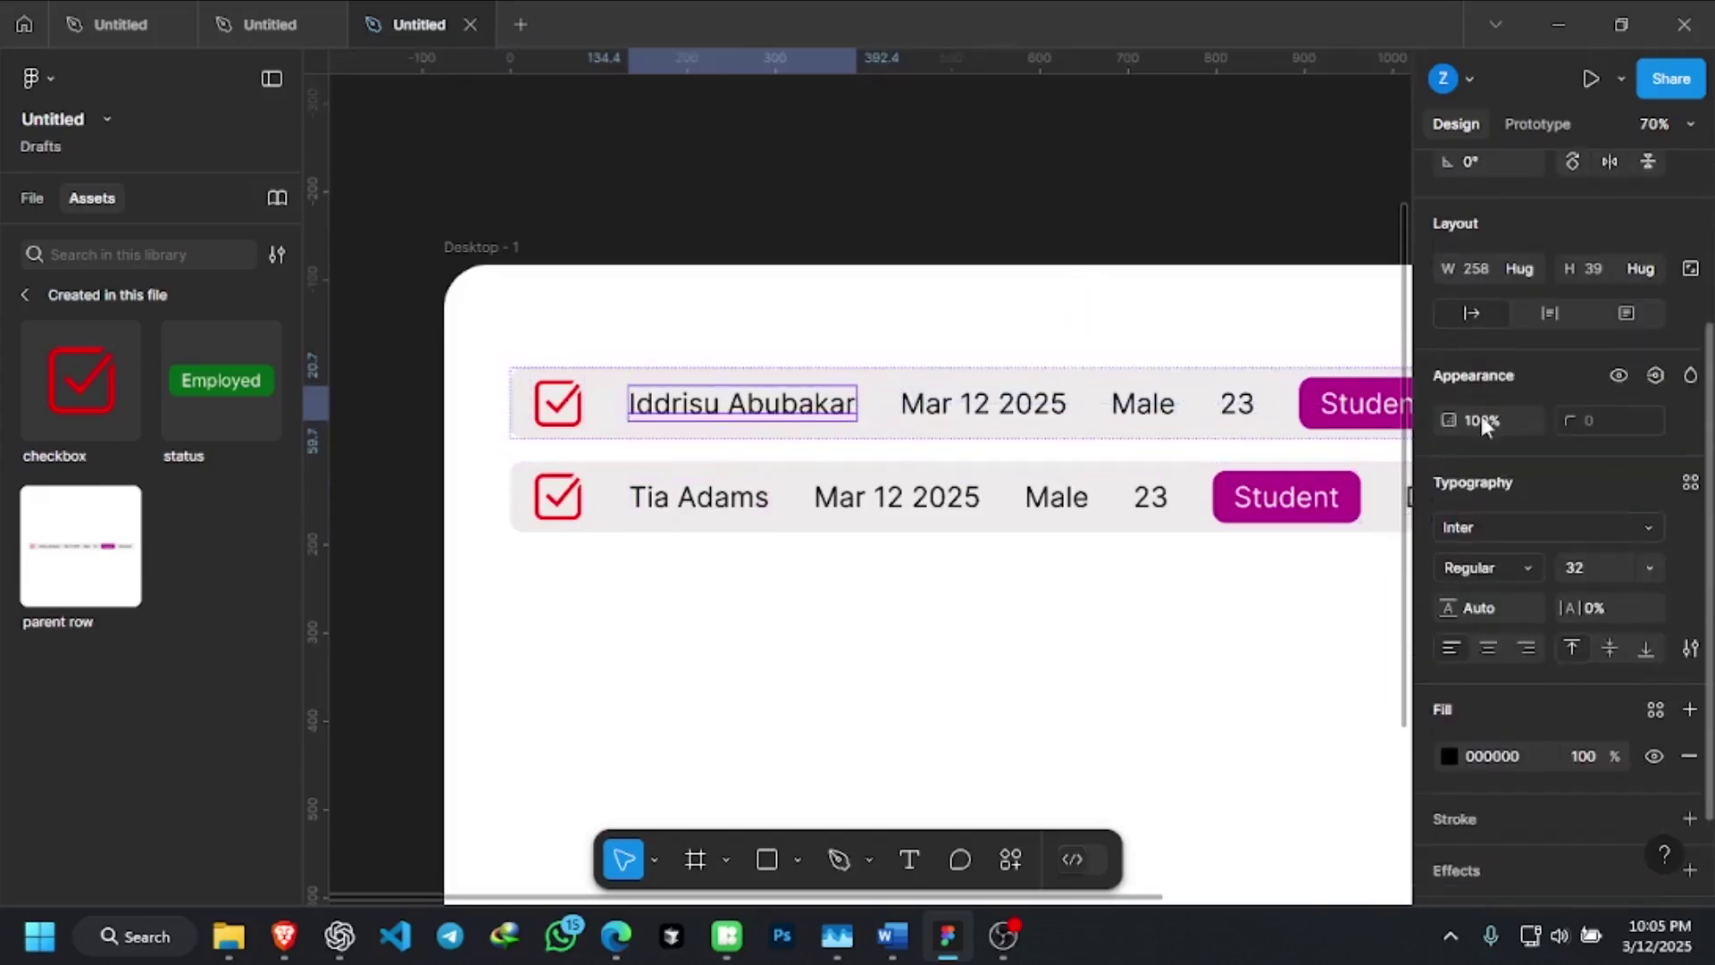
click(1527, 270)
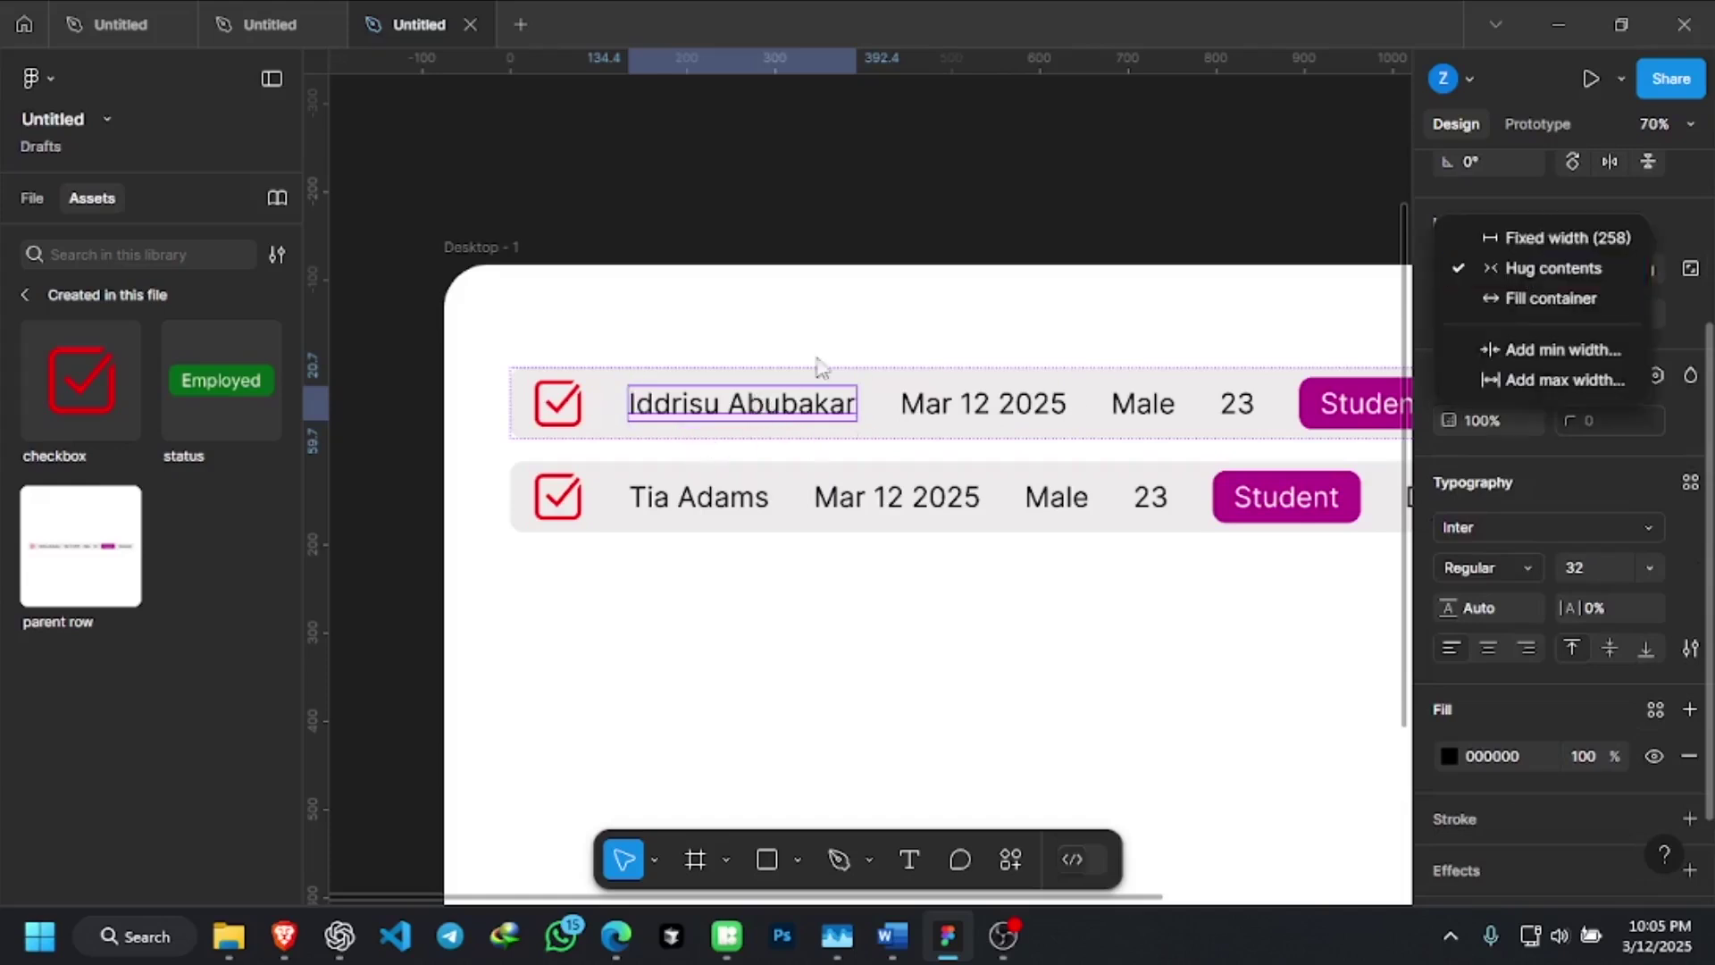
click(879, 219)
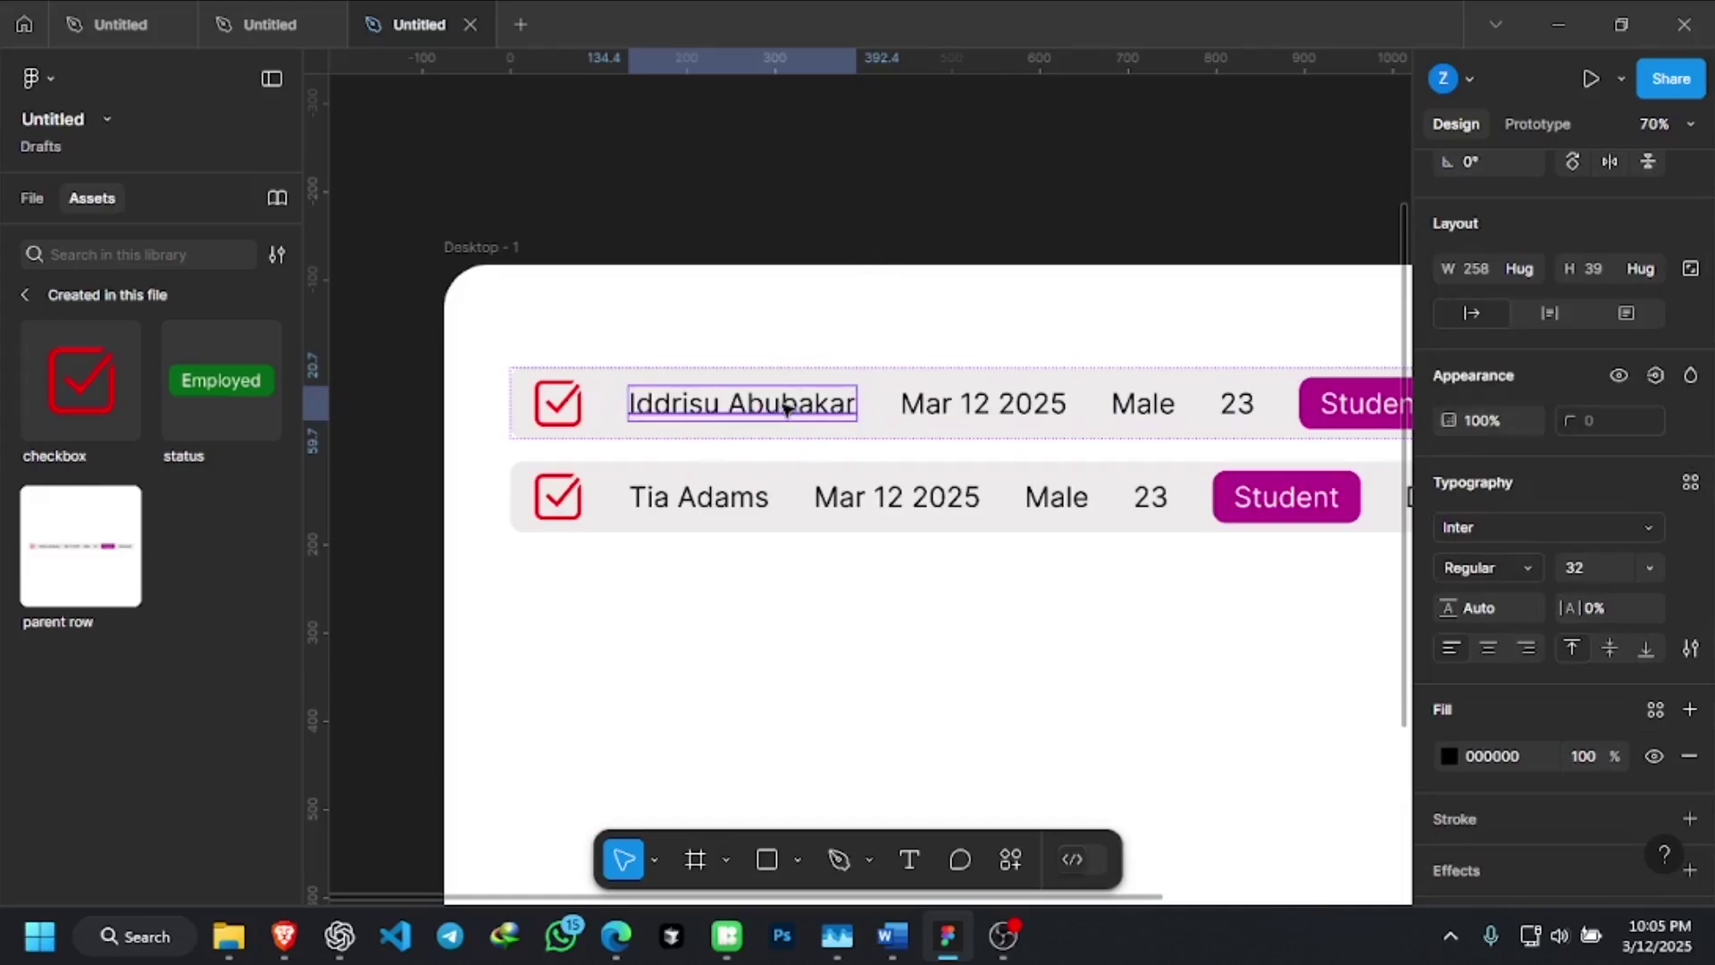
right_click(783, 409)
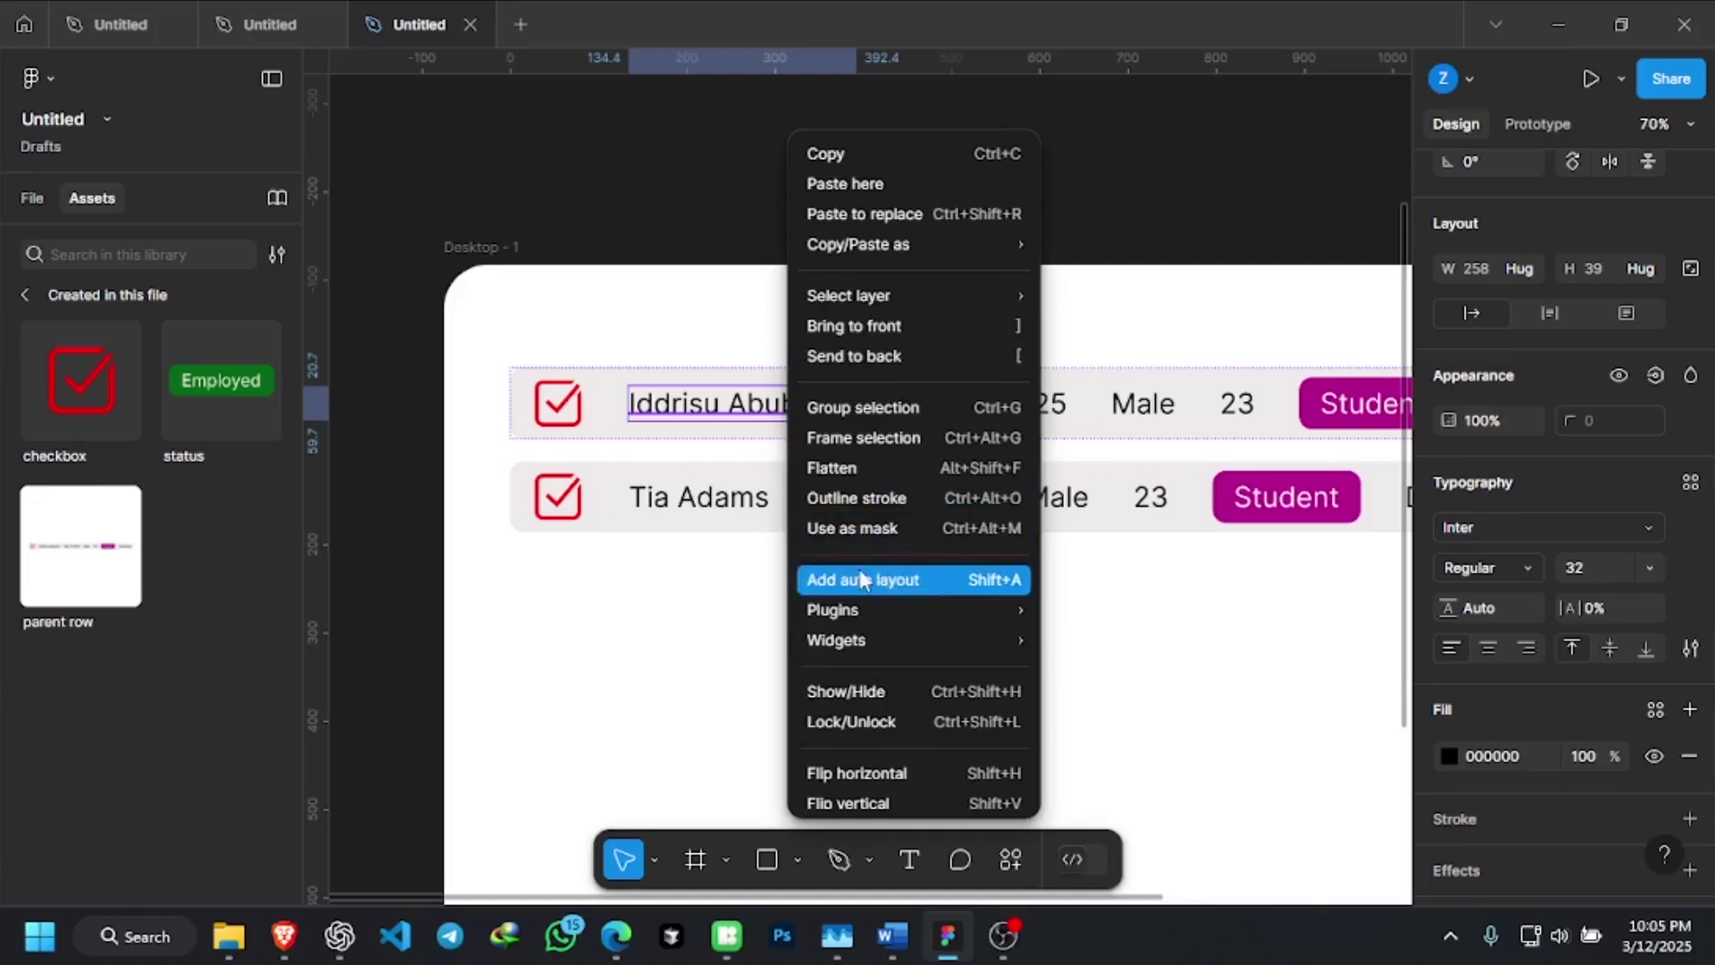
click(919, 581)
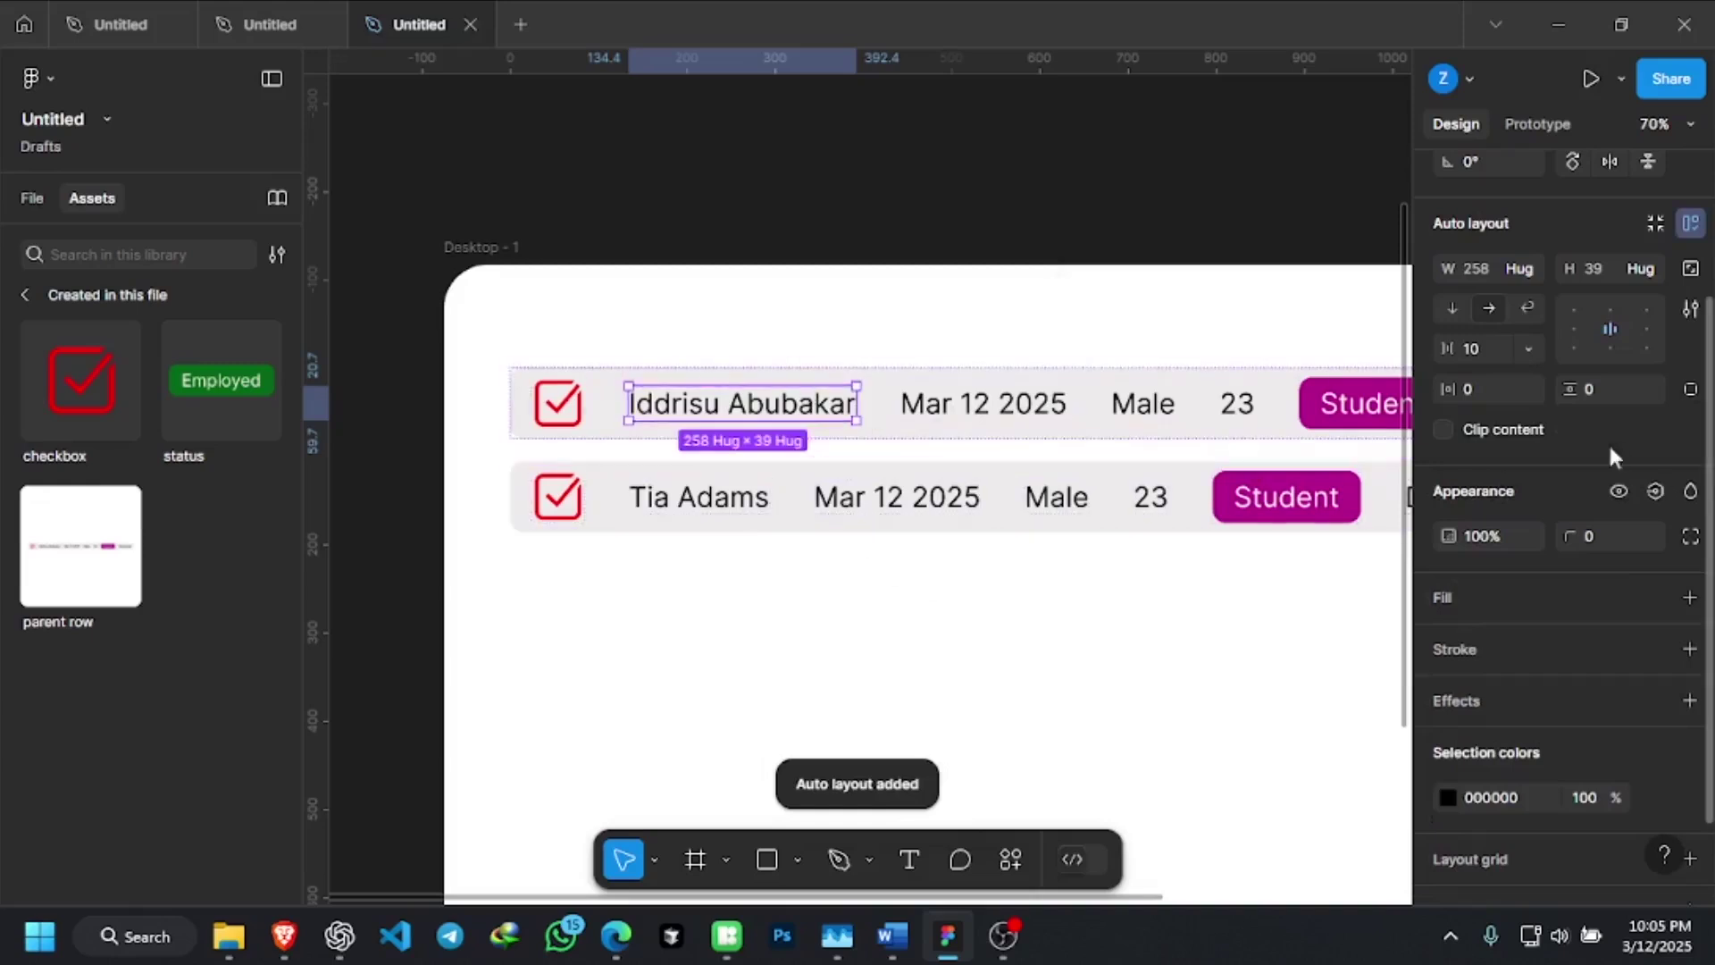
scroll(1522, 314, up, 2)
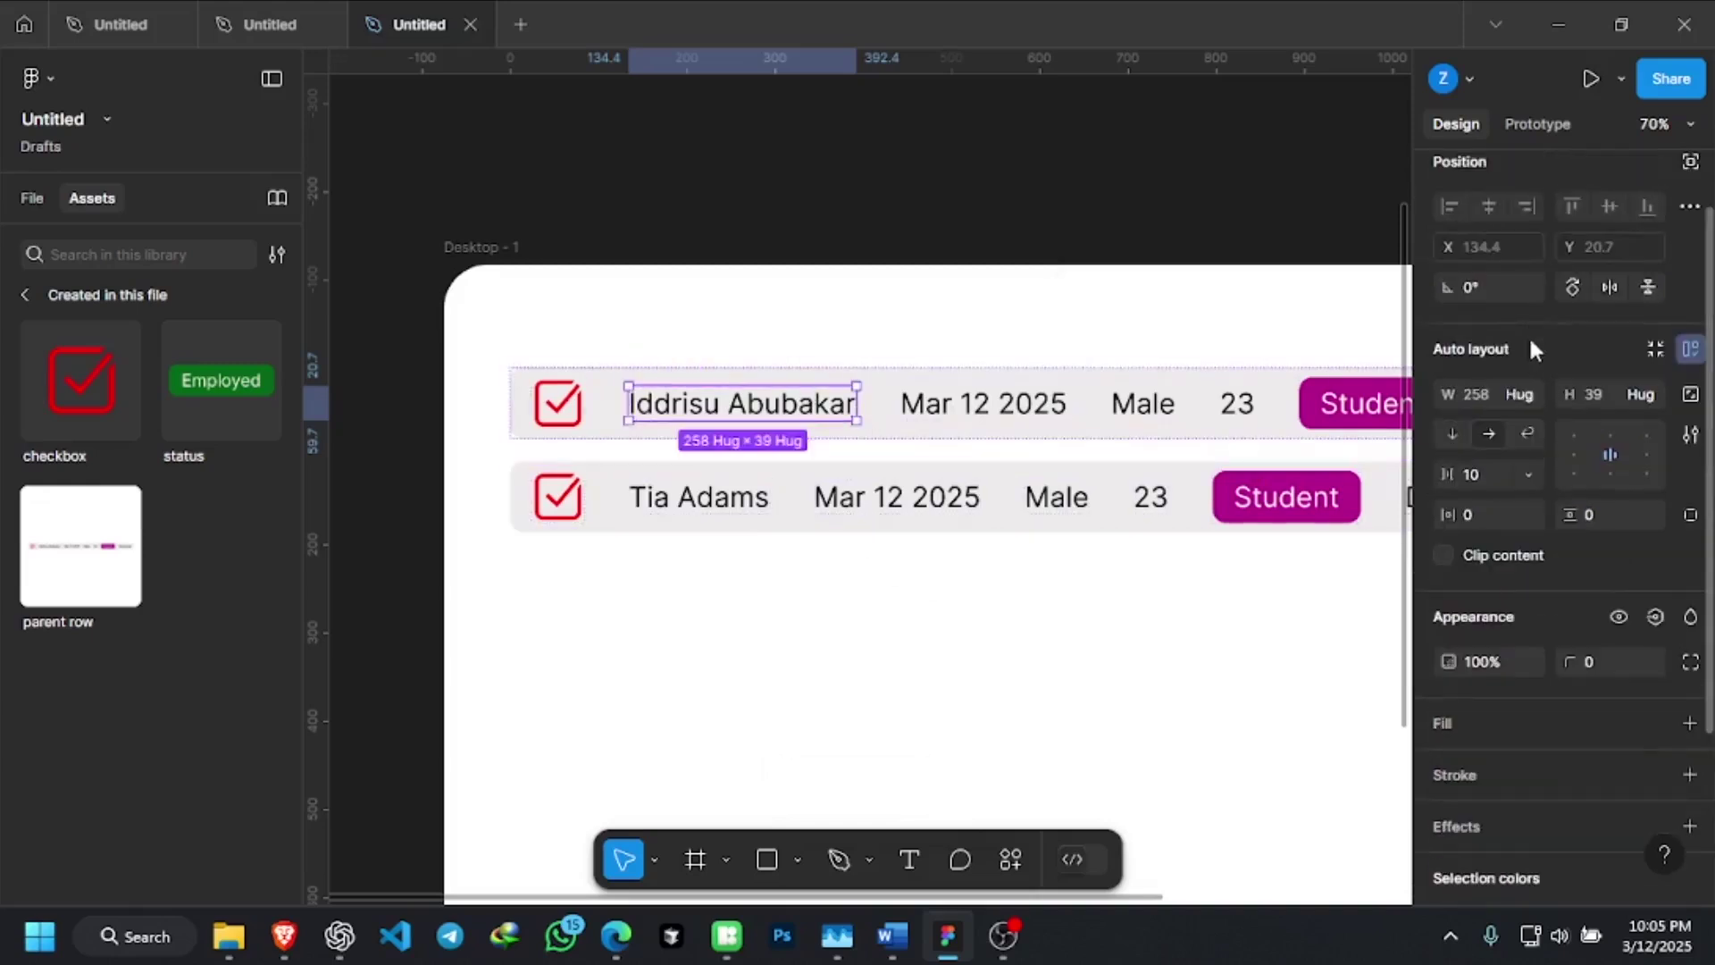
click(1529, 395)
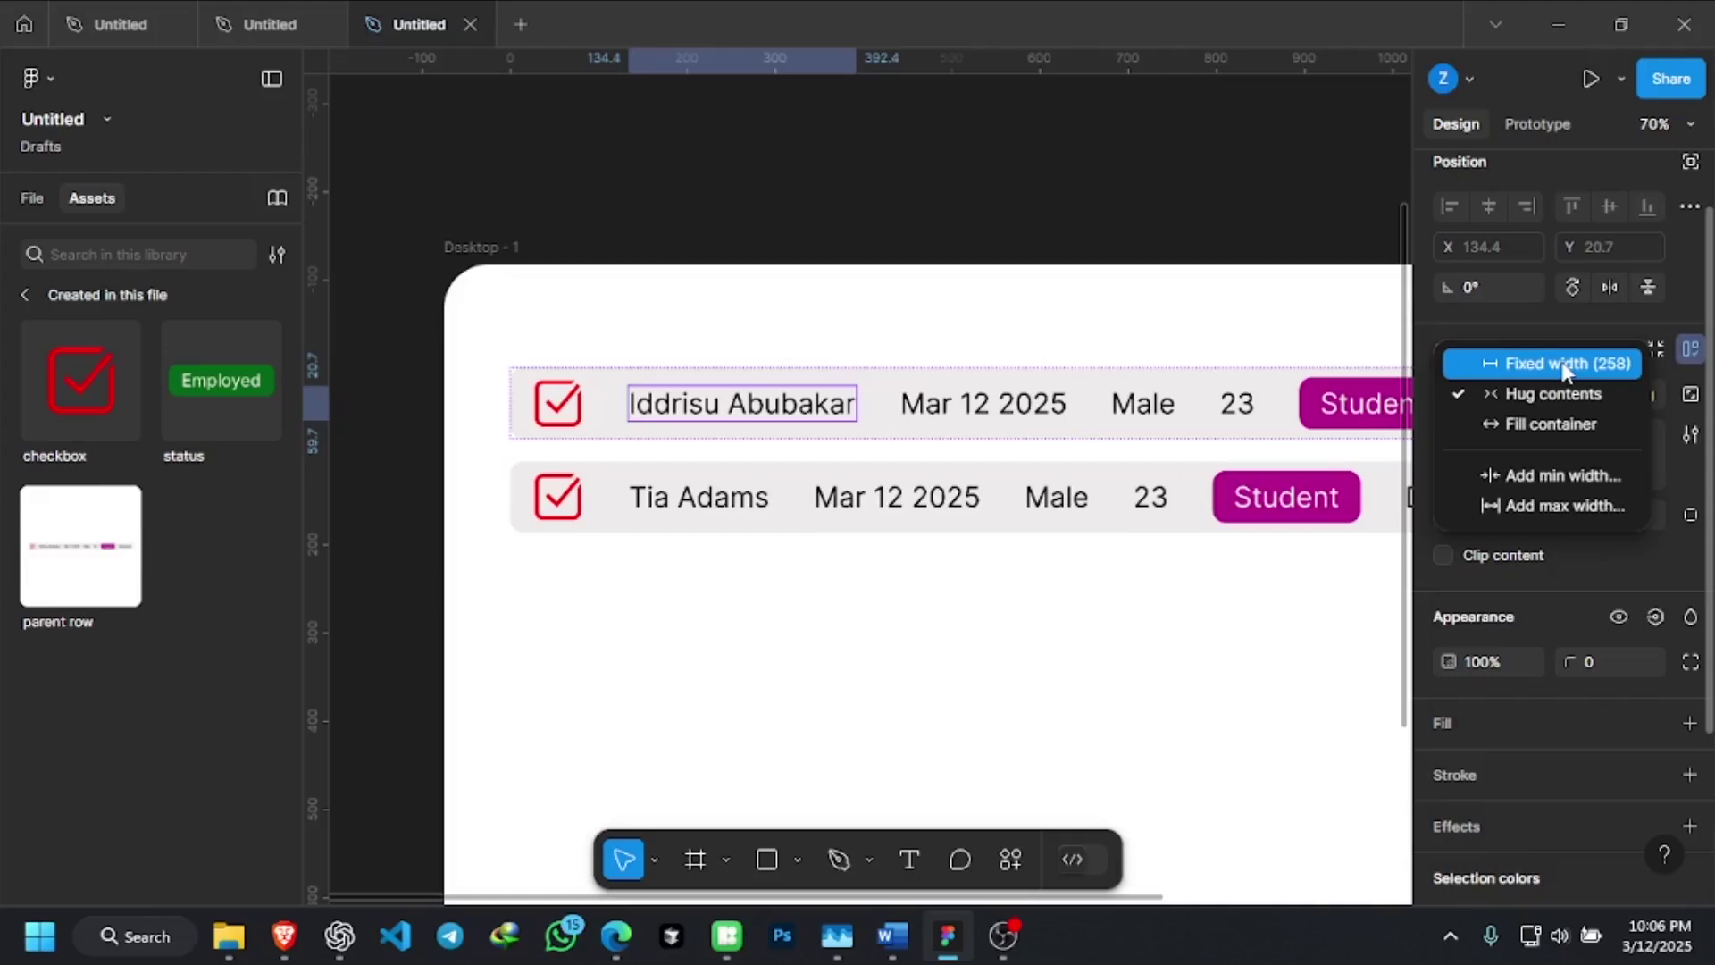
click(1565, 366)
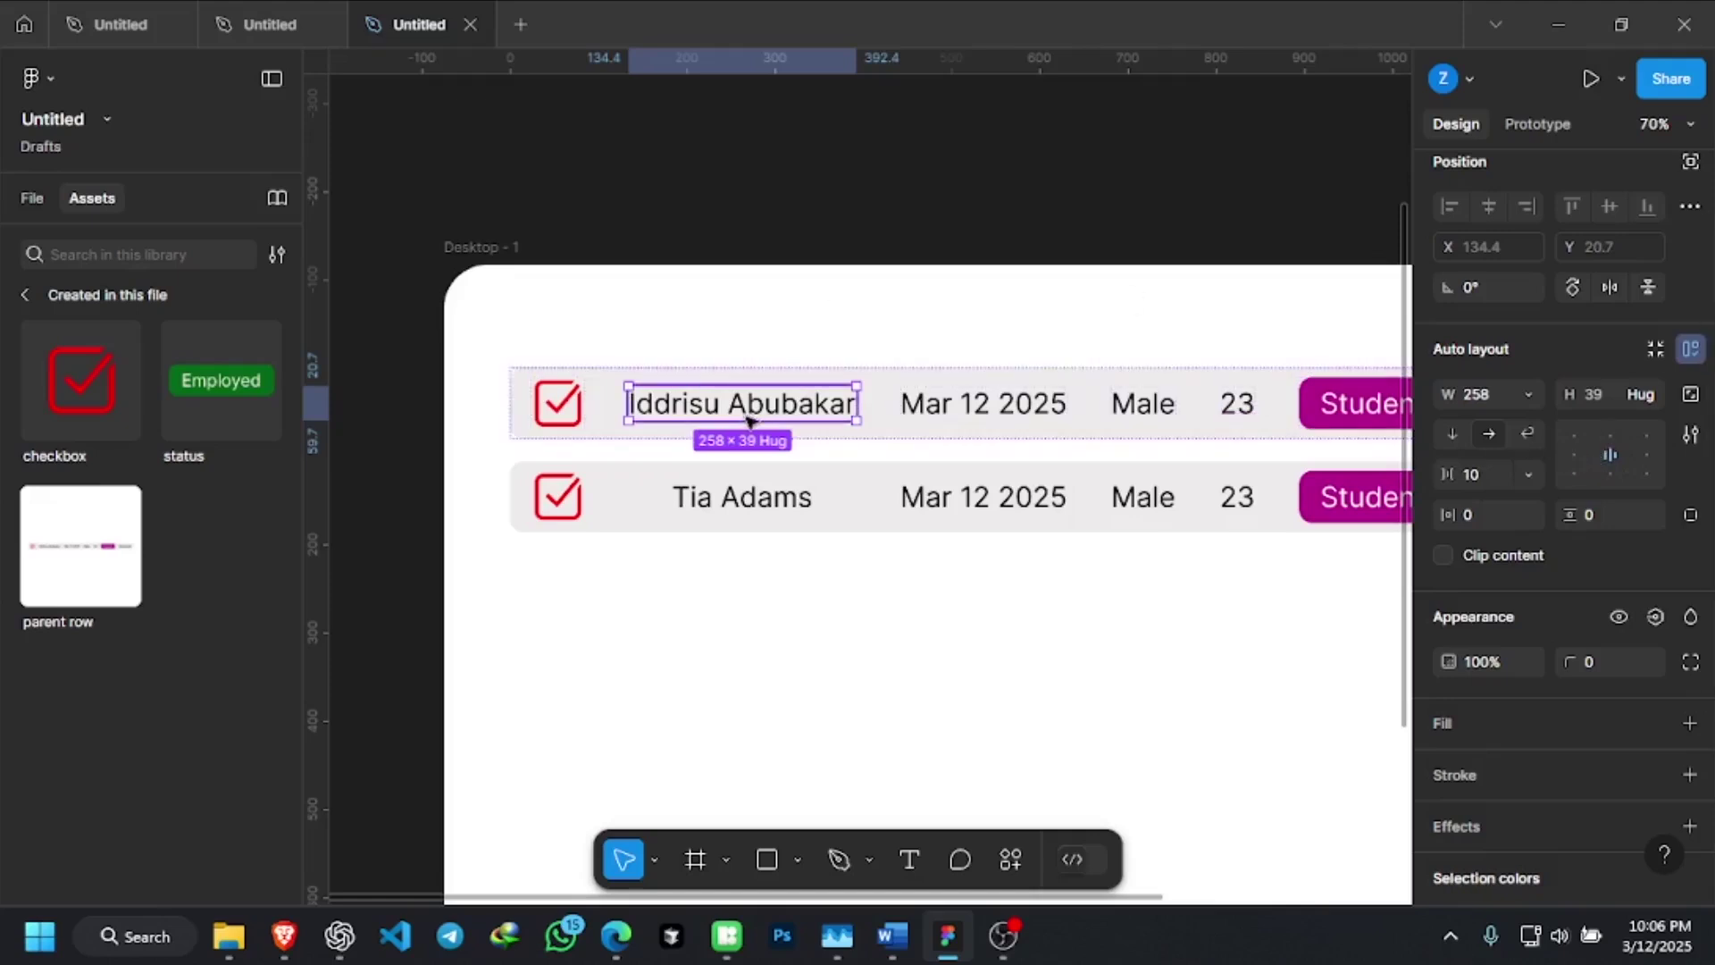
click(1572, 457)
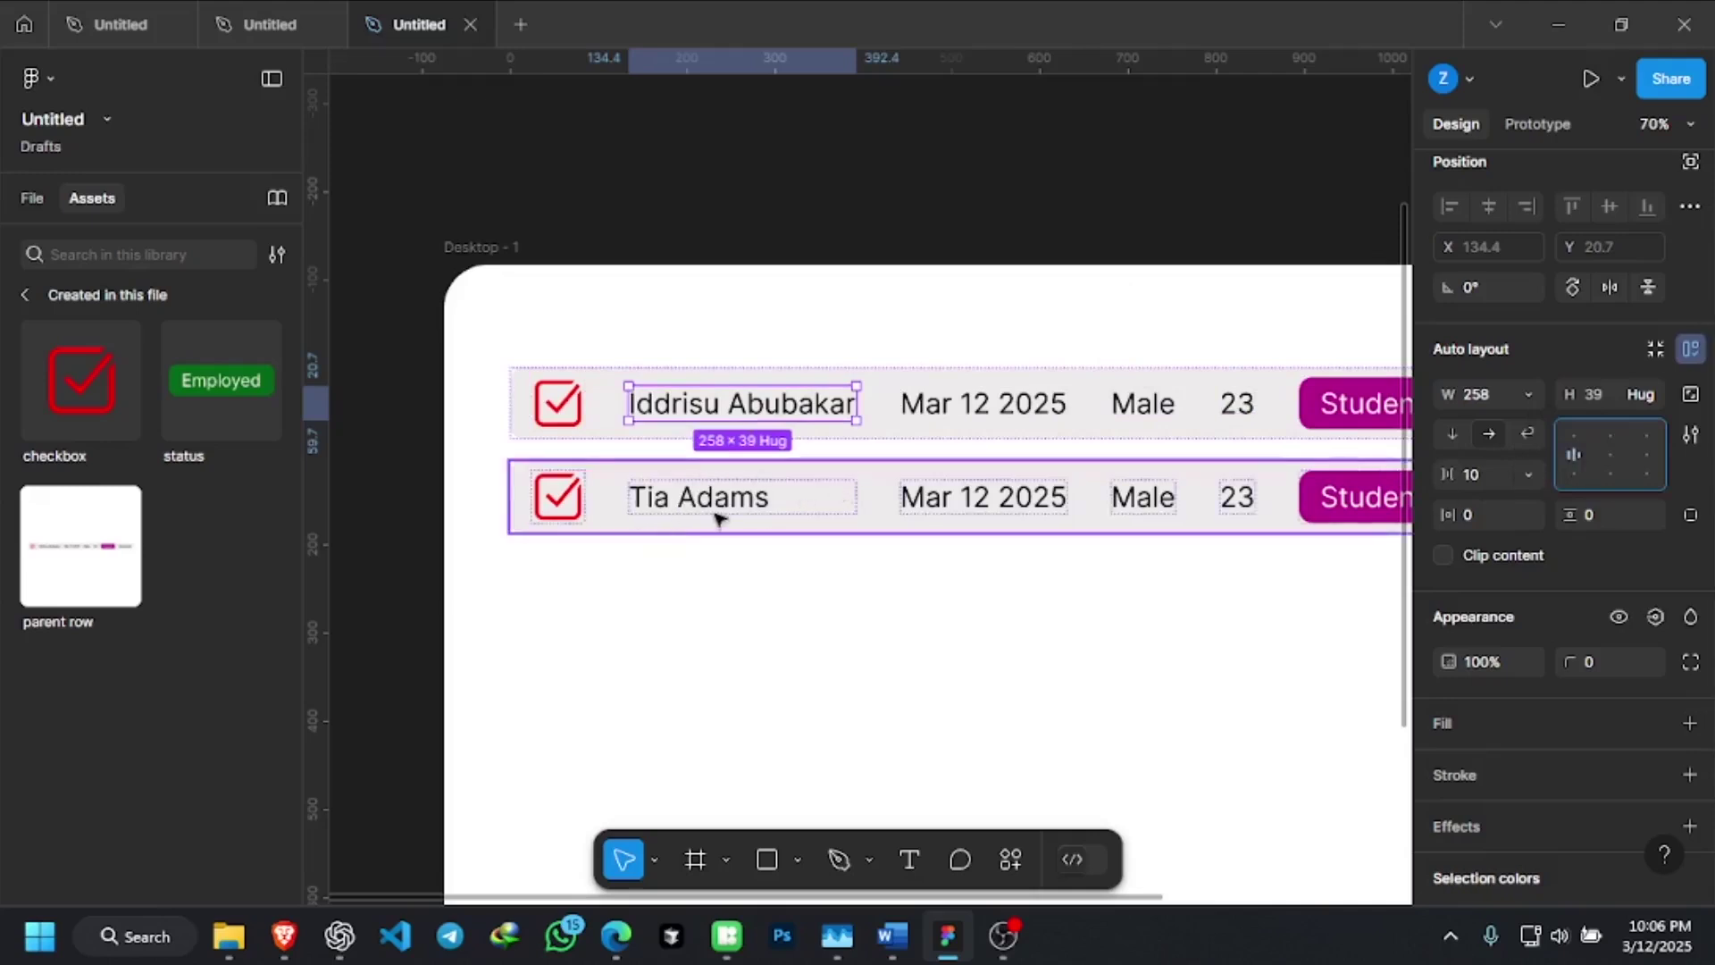
scroll(639, 386, up, 3)
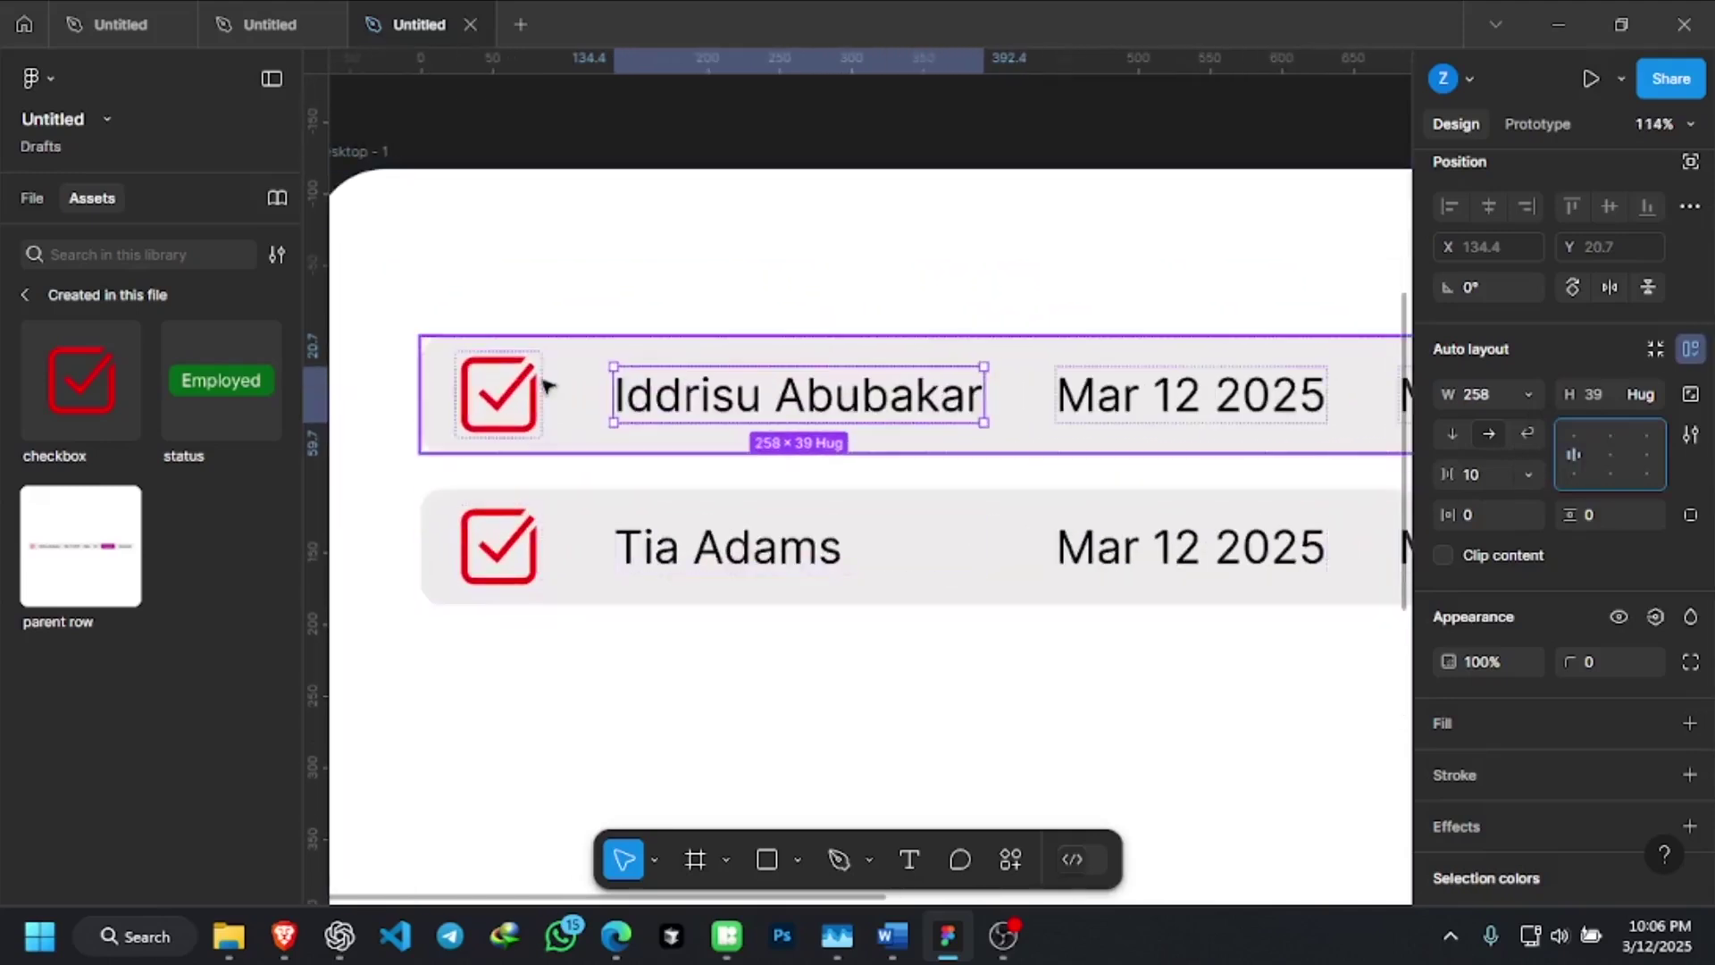
scroll(547, 384, down, 2)
scroll(547, 384, down, 3)
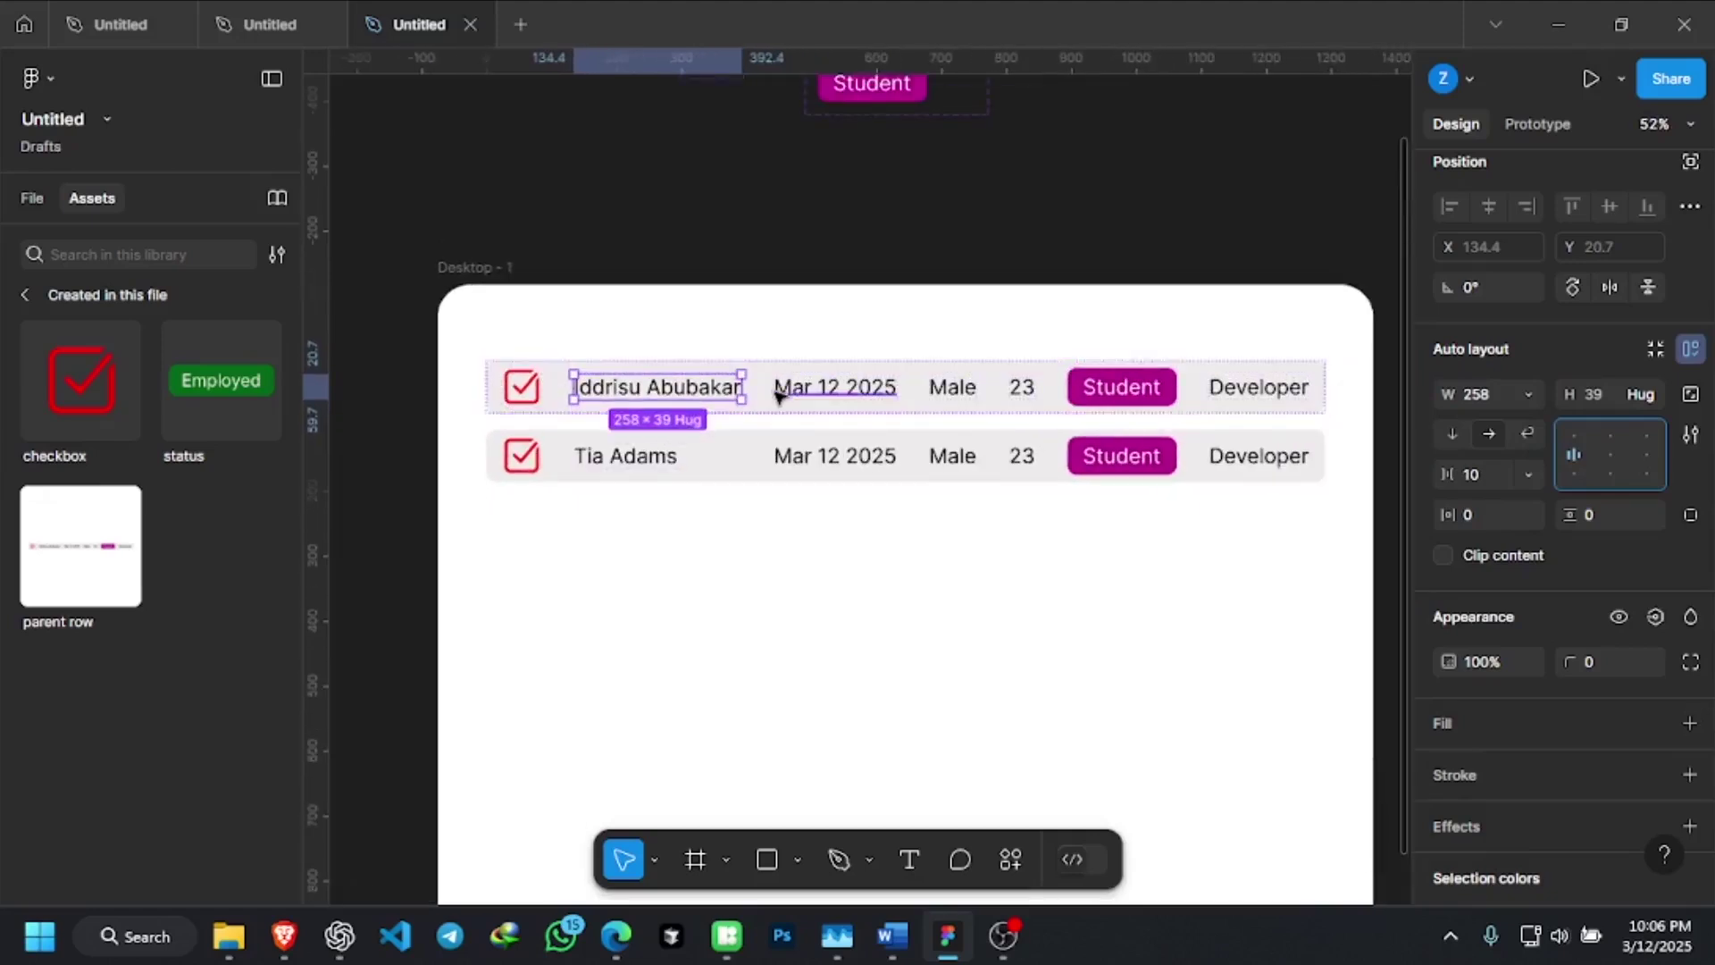
scroll(727, 393, up, 3)
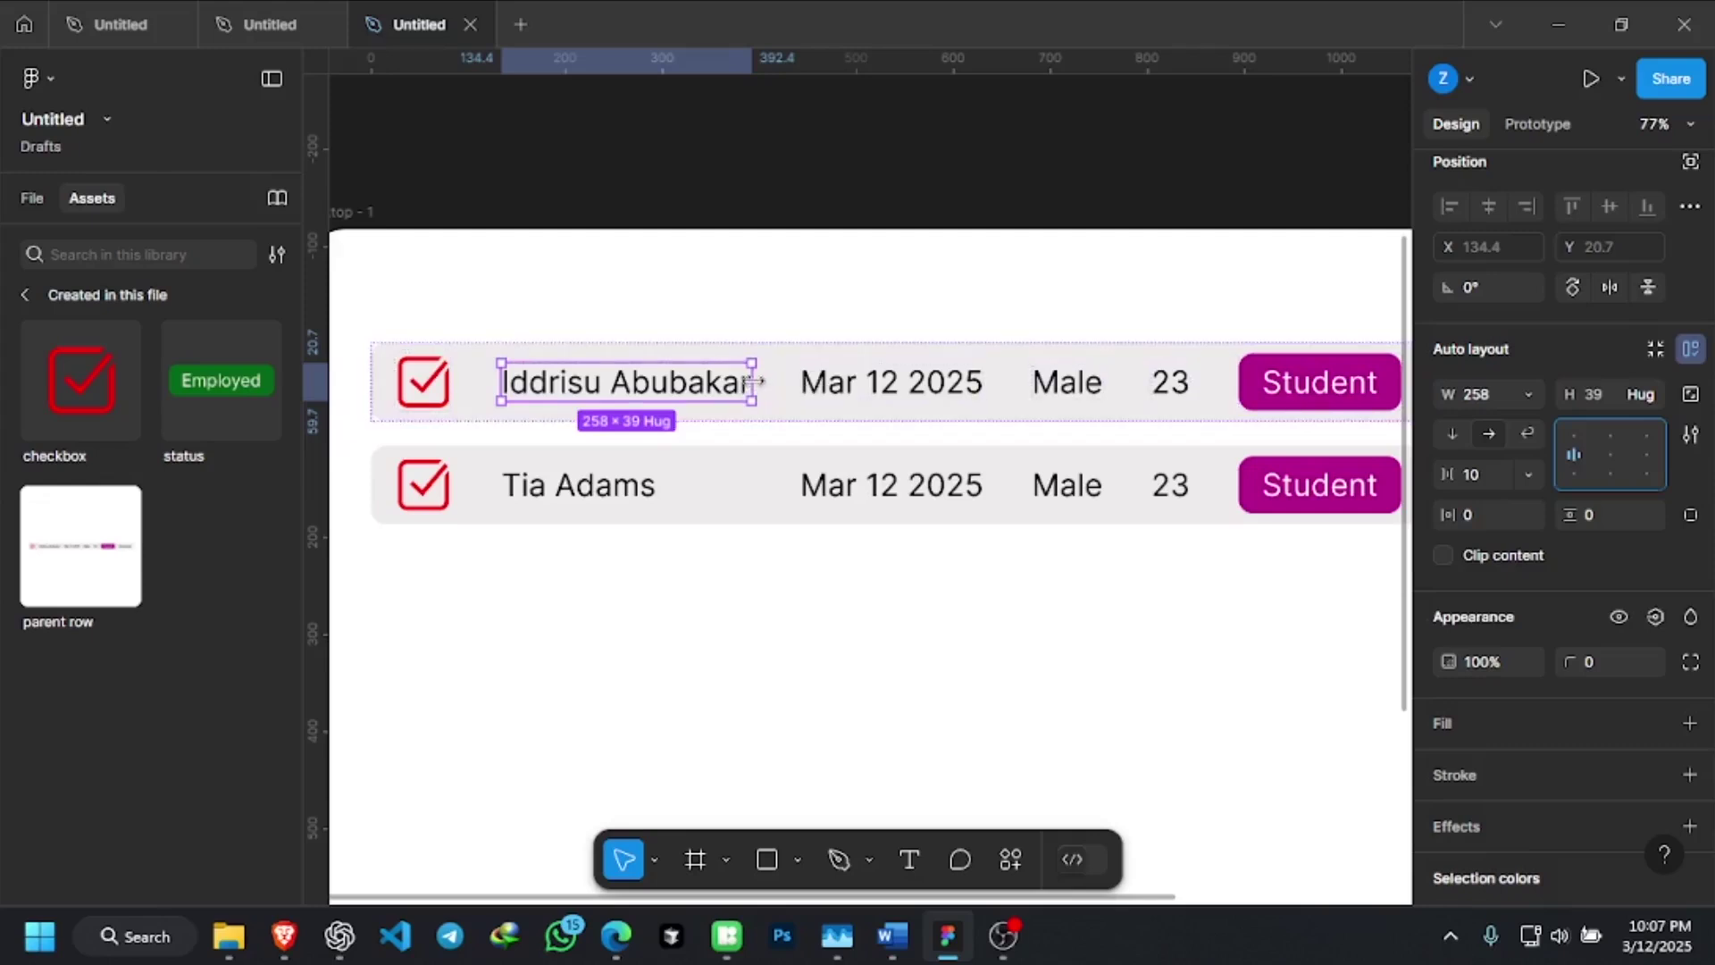
Widen the name frame to 335 so the row's later columns shift right
drag(755, 382, 797, 383)
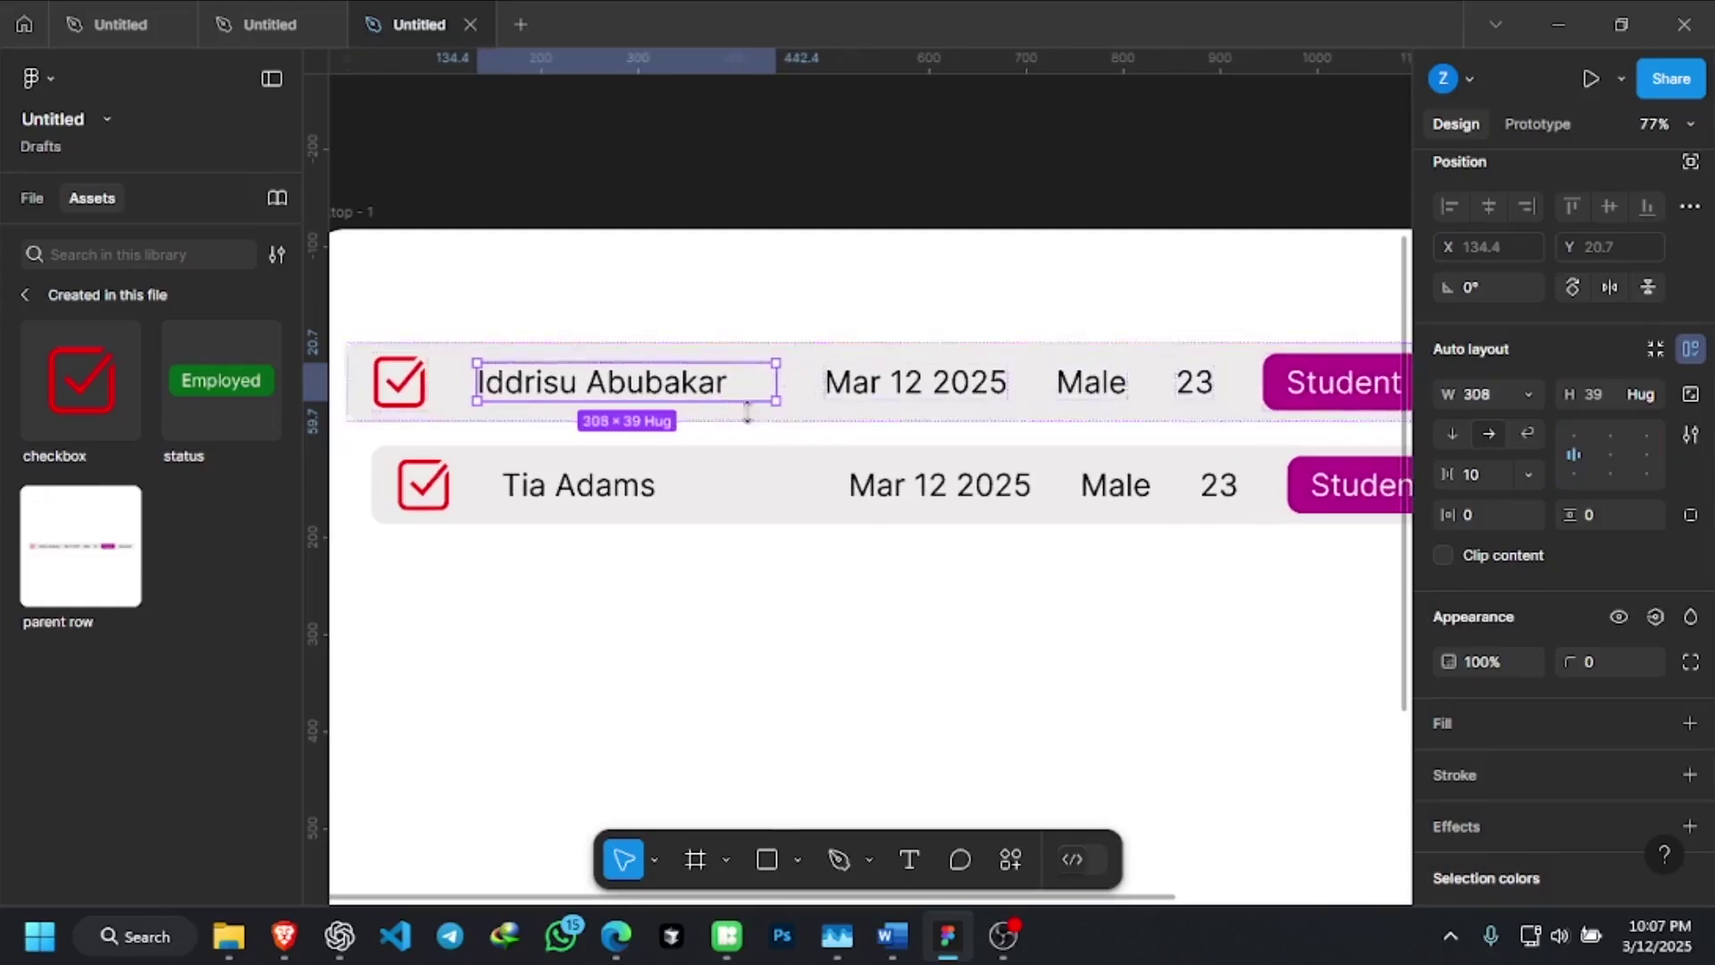
drag(778, 385, 790, 384)
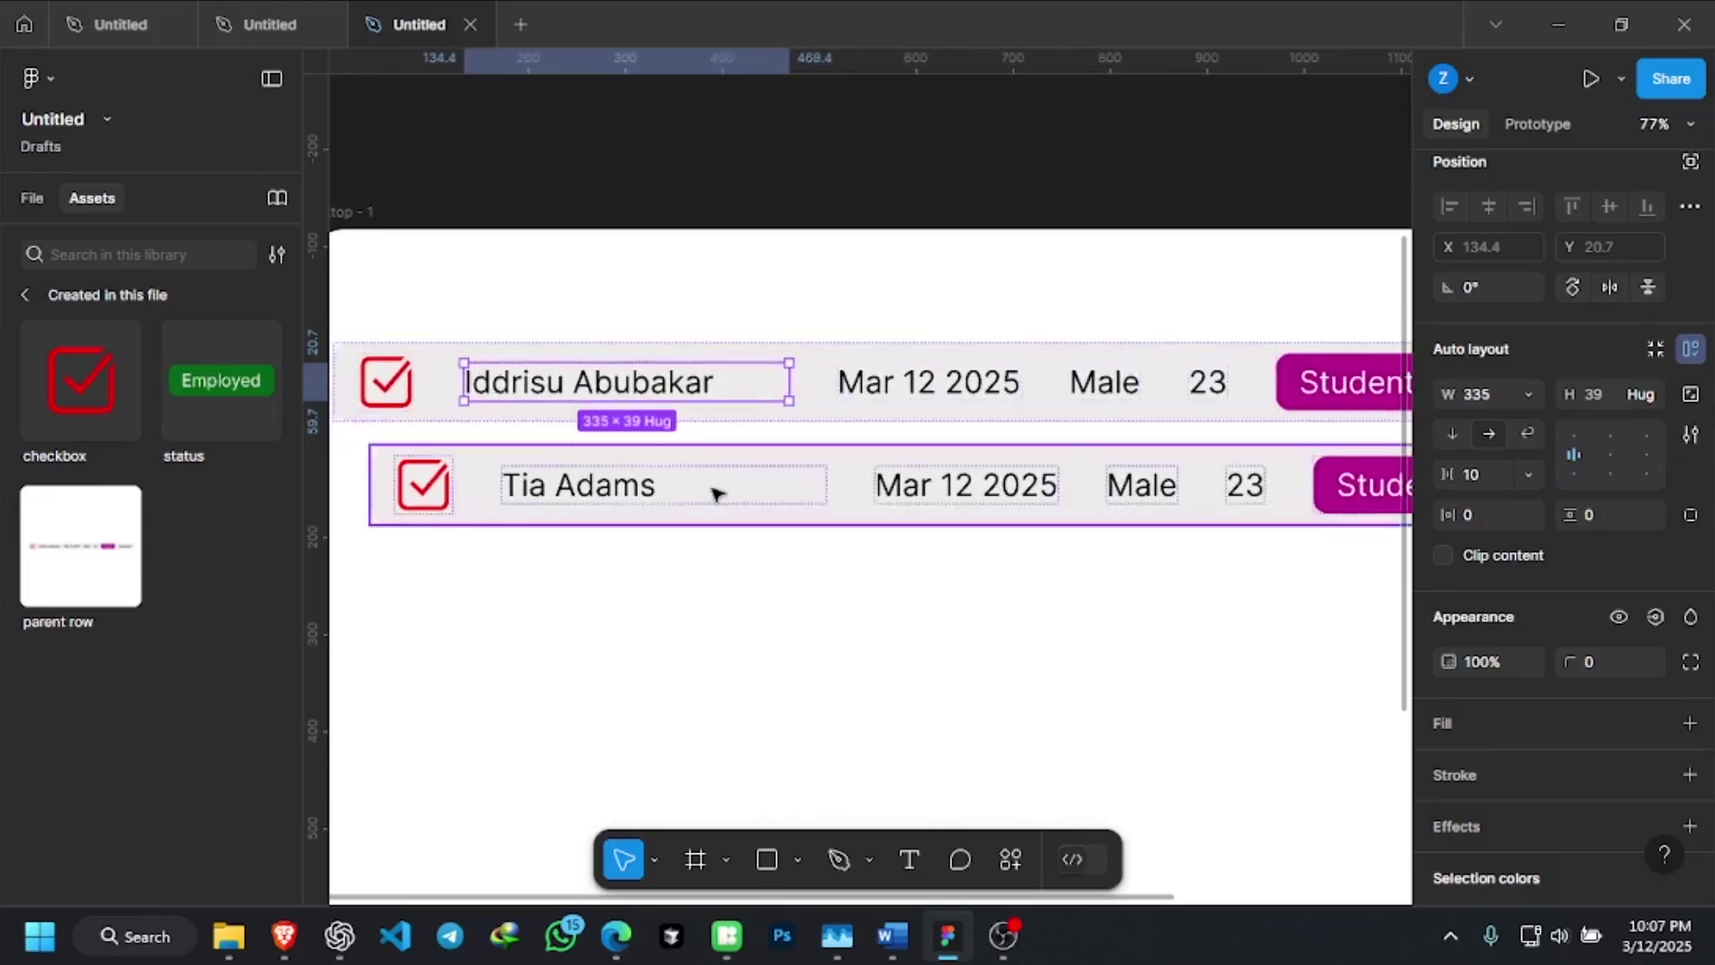
scroll(715, 492, down, 5)
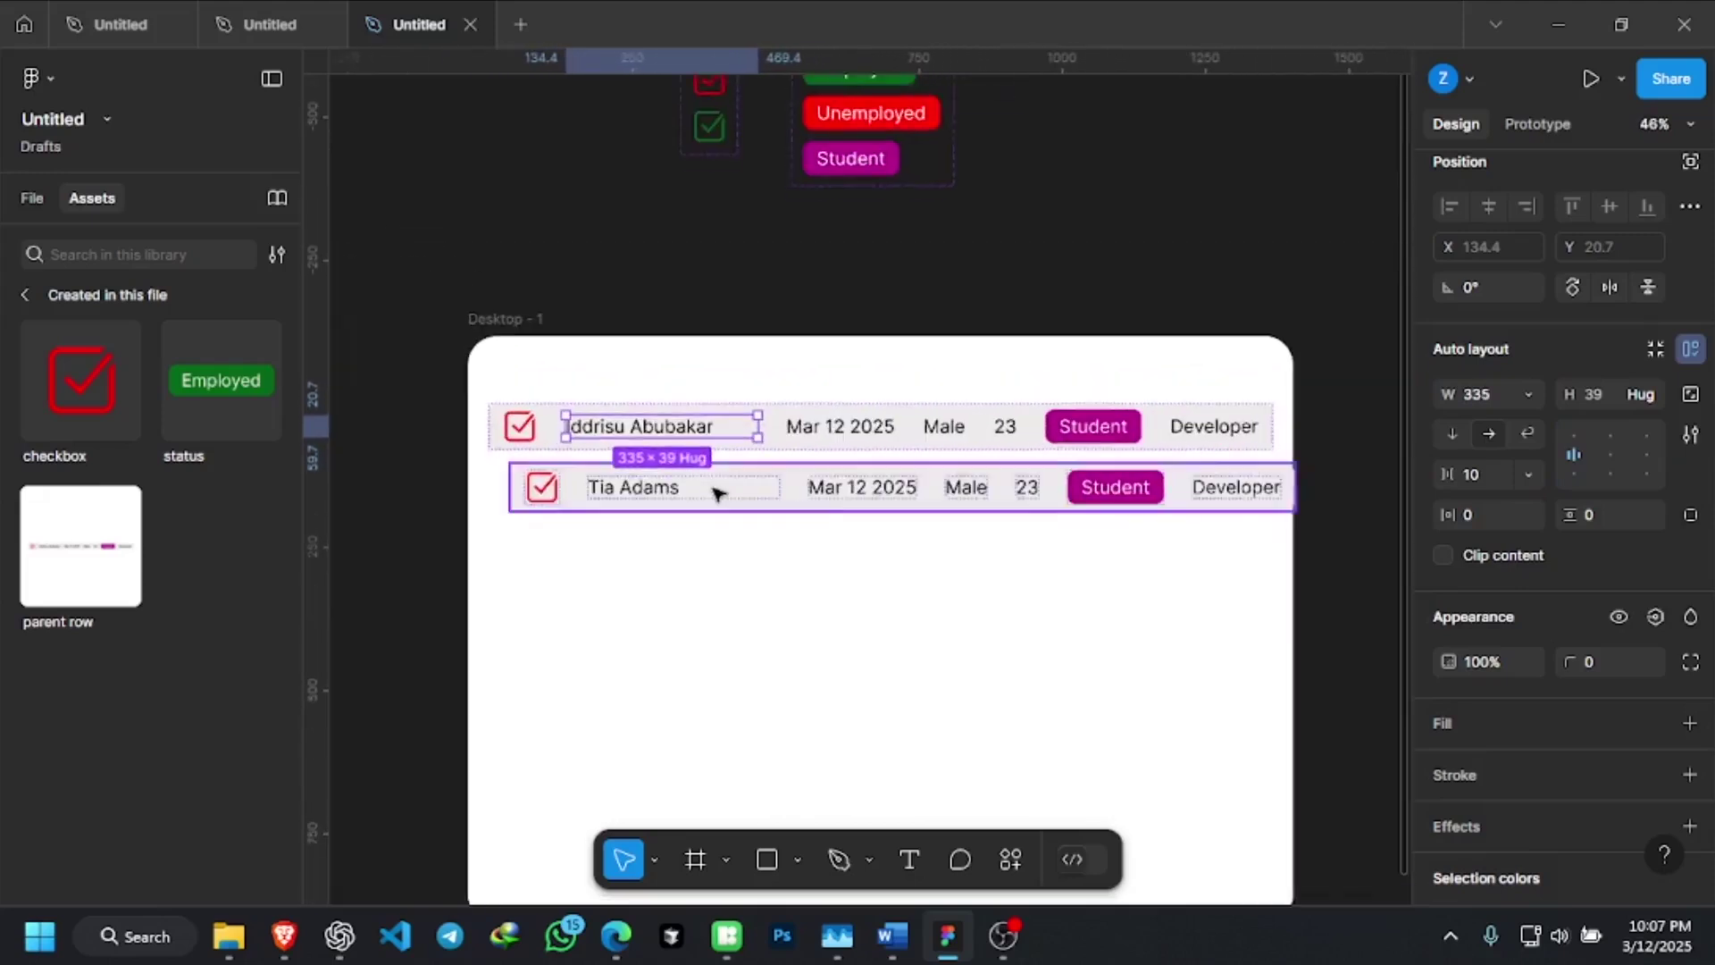
scroll(717, 493, up, 1)
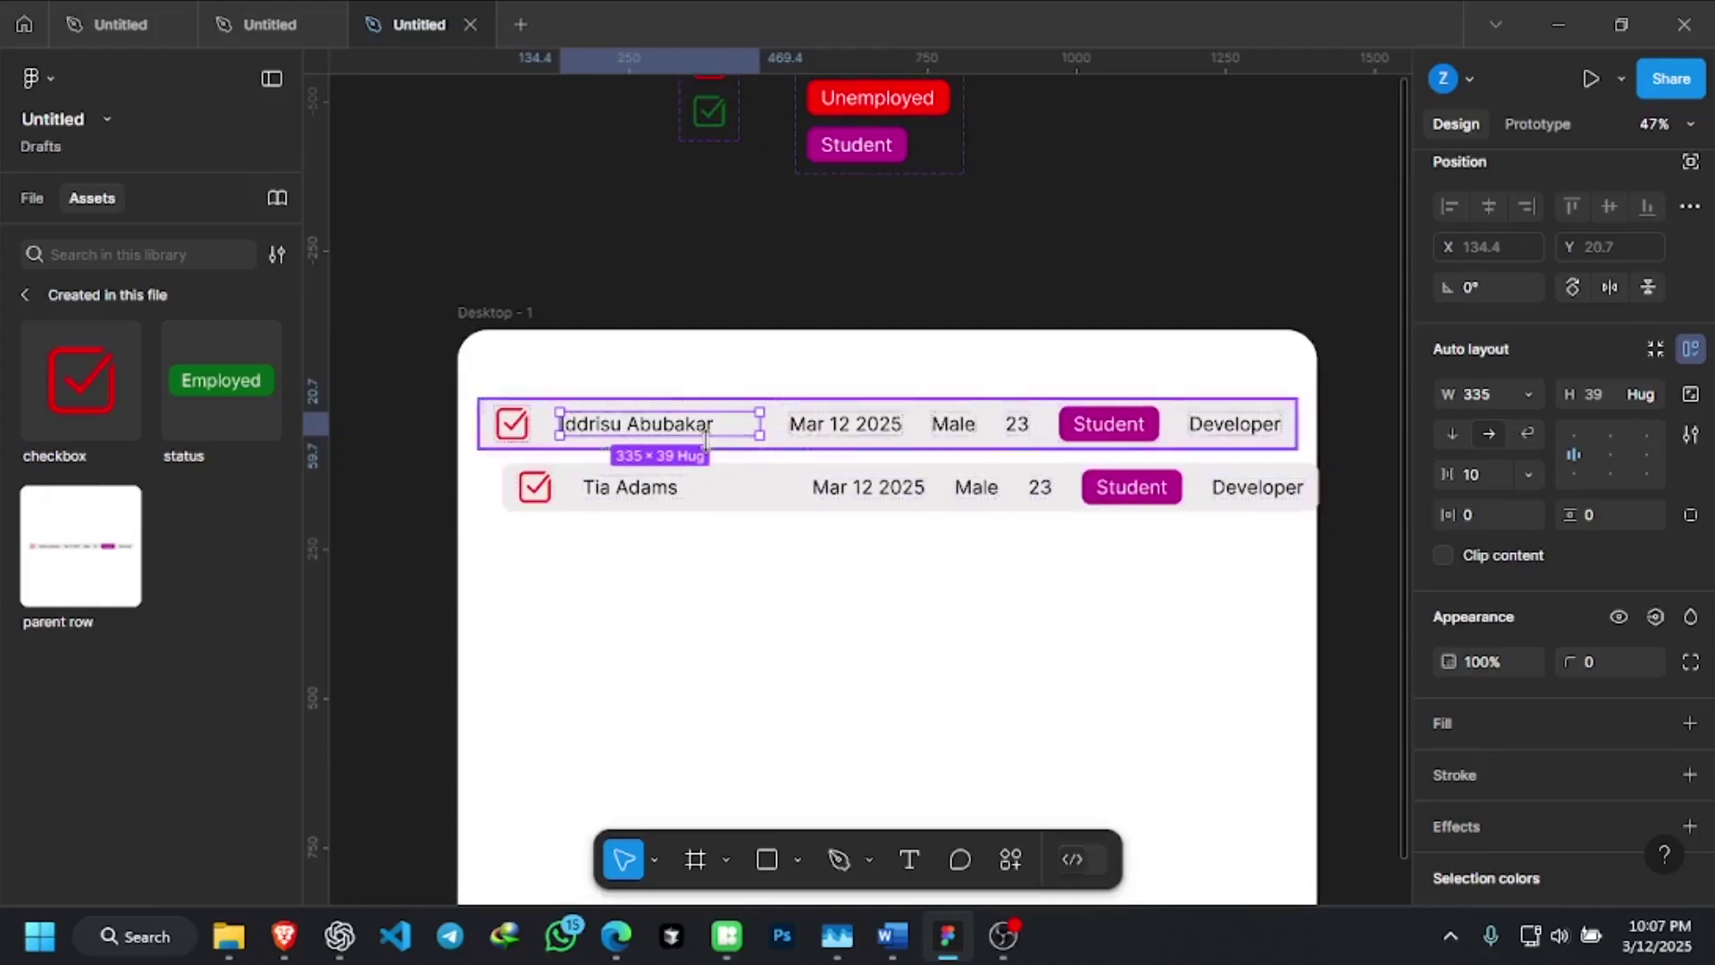
scroll(706, 441, up, 2)
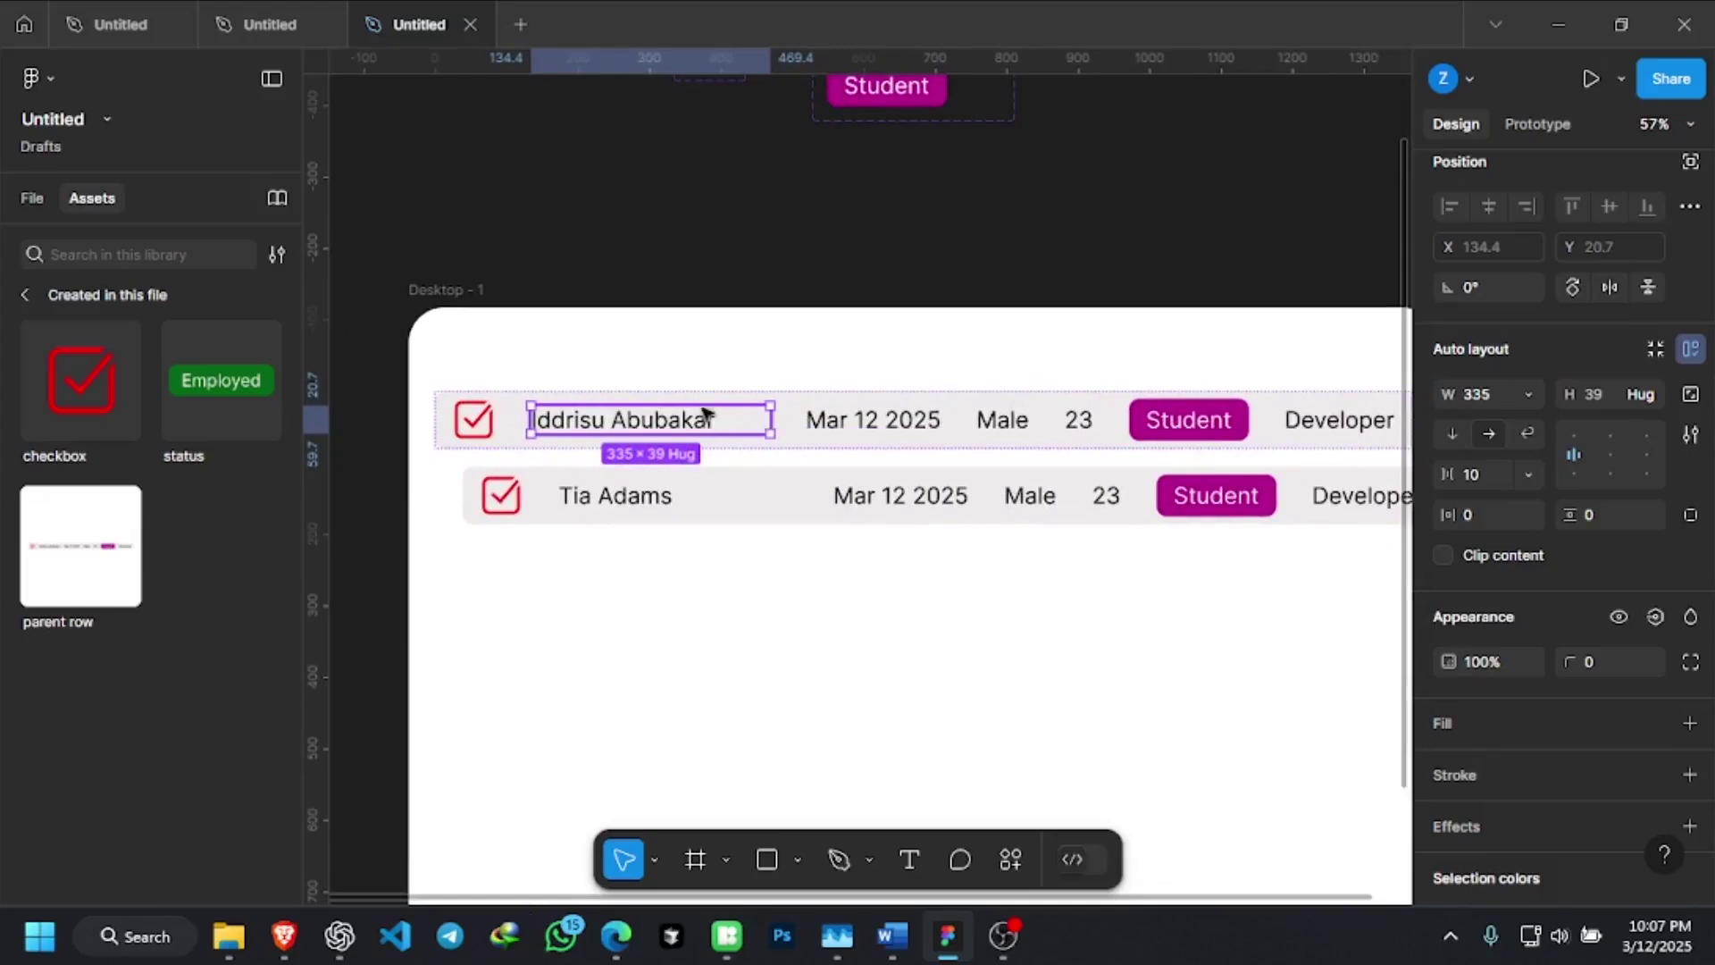
click(738, 262)
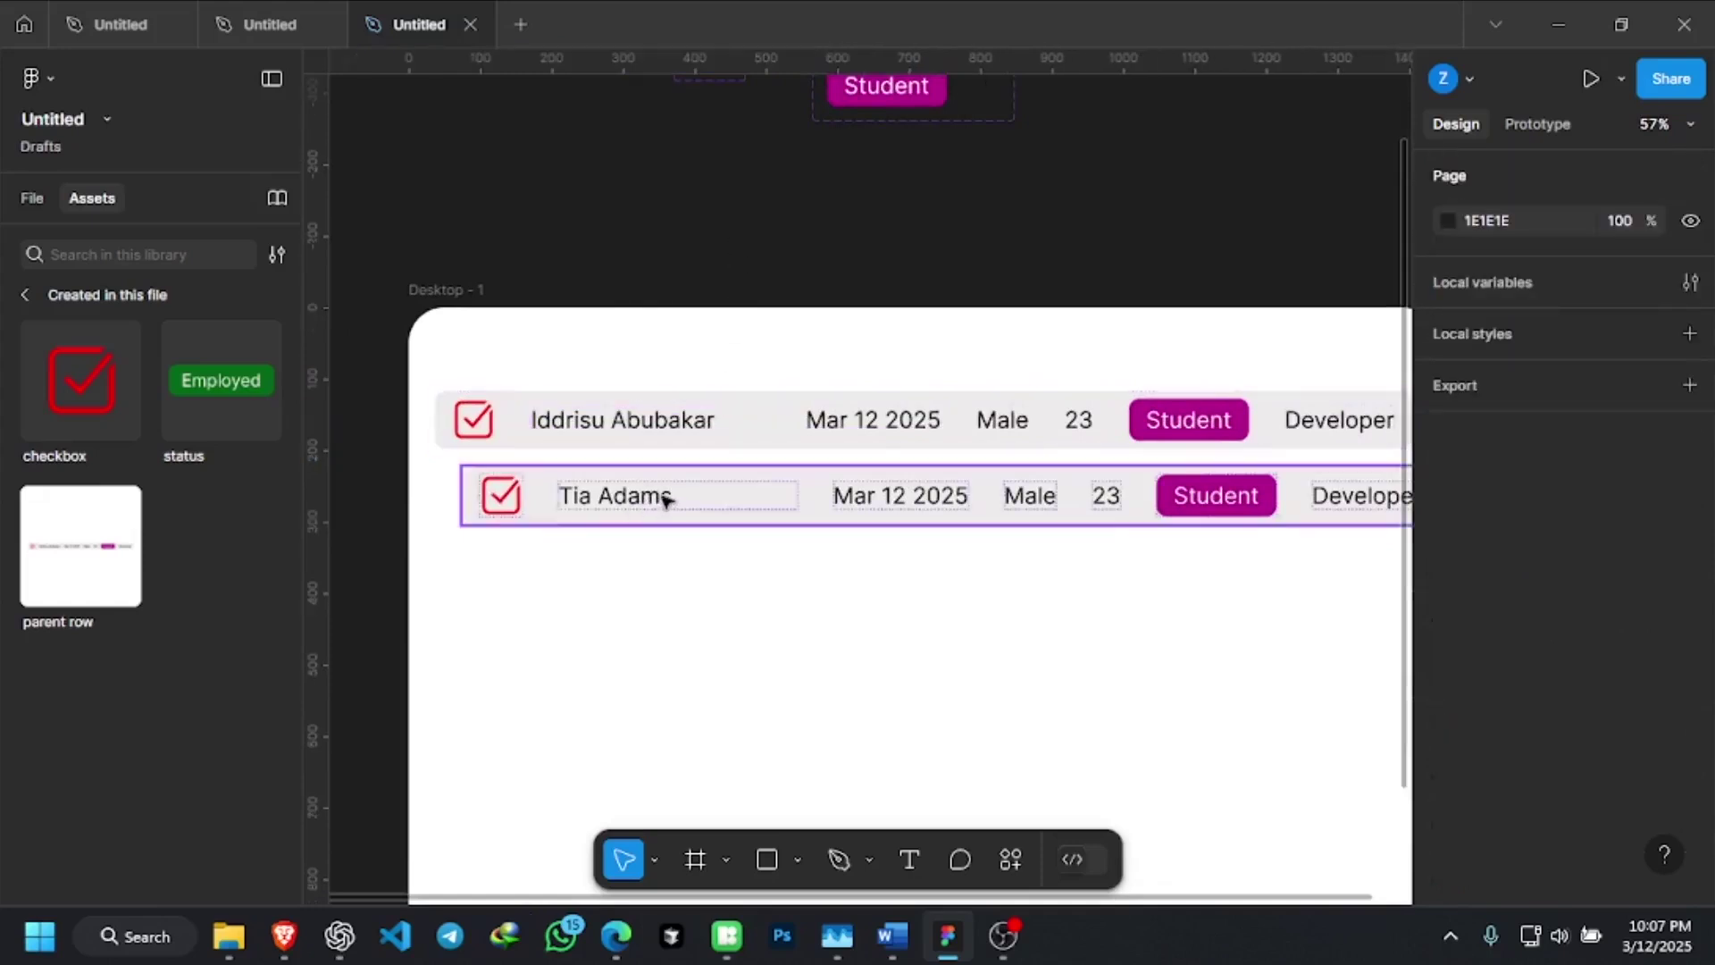
scroll(722, 527, down, 1)
scroll(721, 527, down, 1)
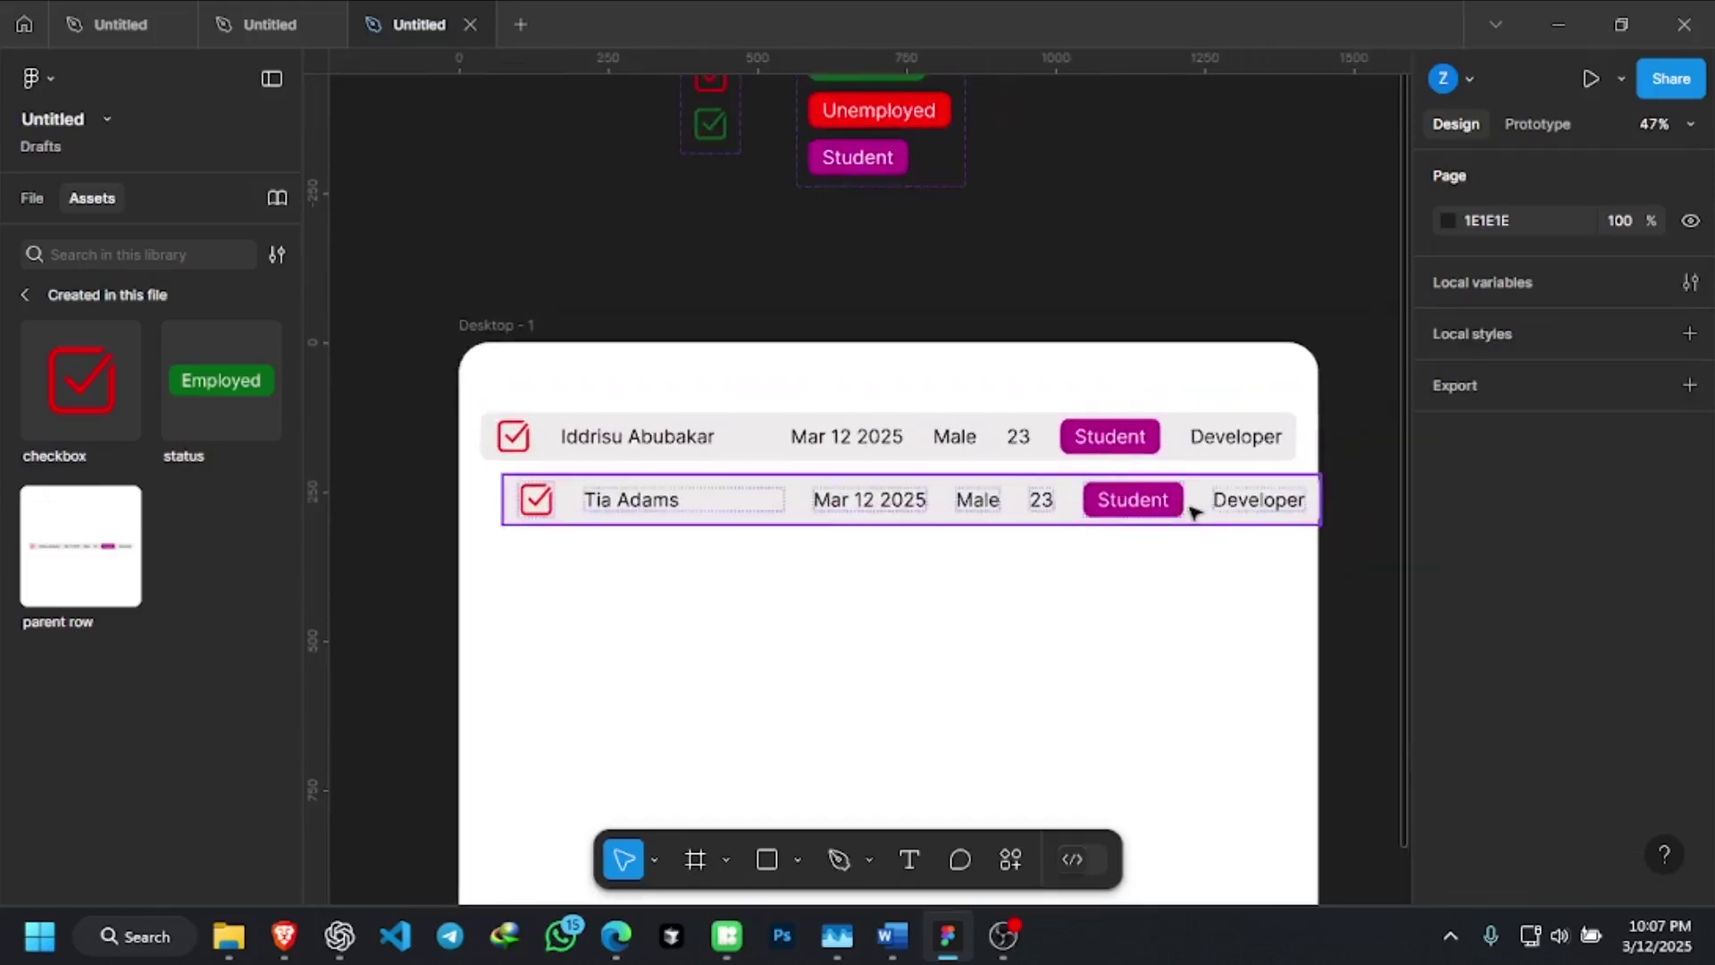
scroll(585, 489, up, 1)
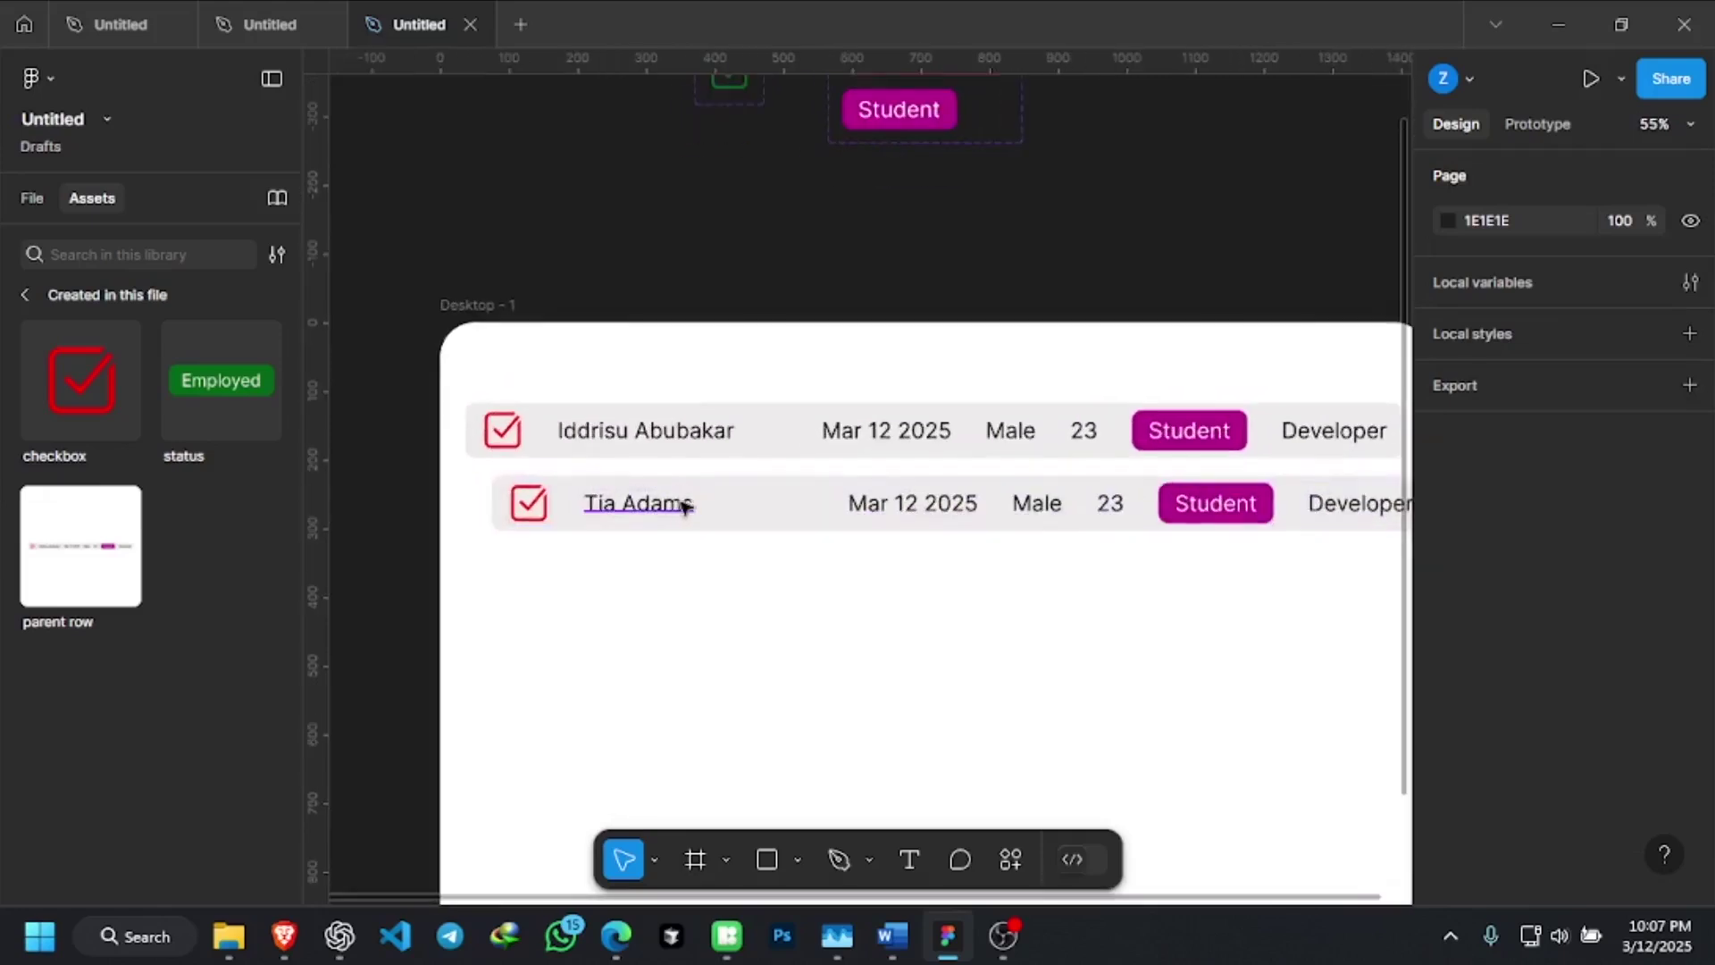
scroll(697, 508, up, 1)
click(643, 509)
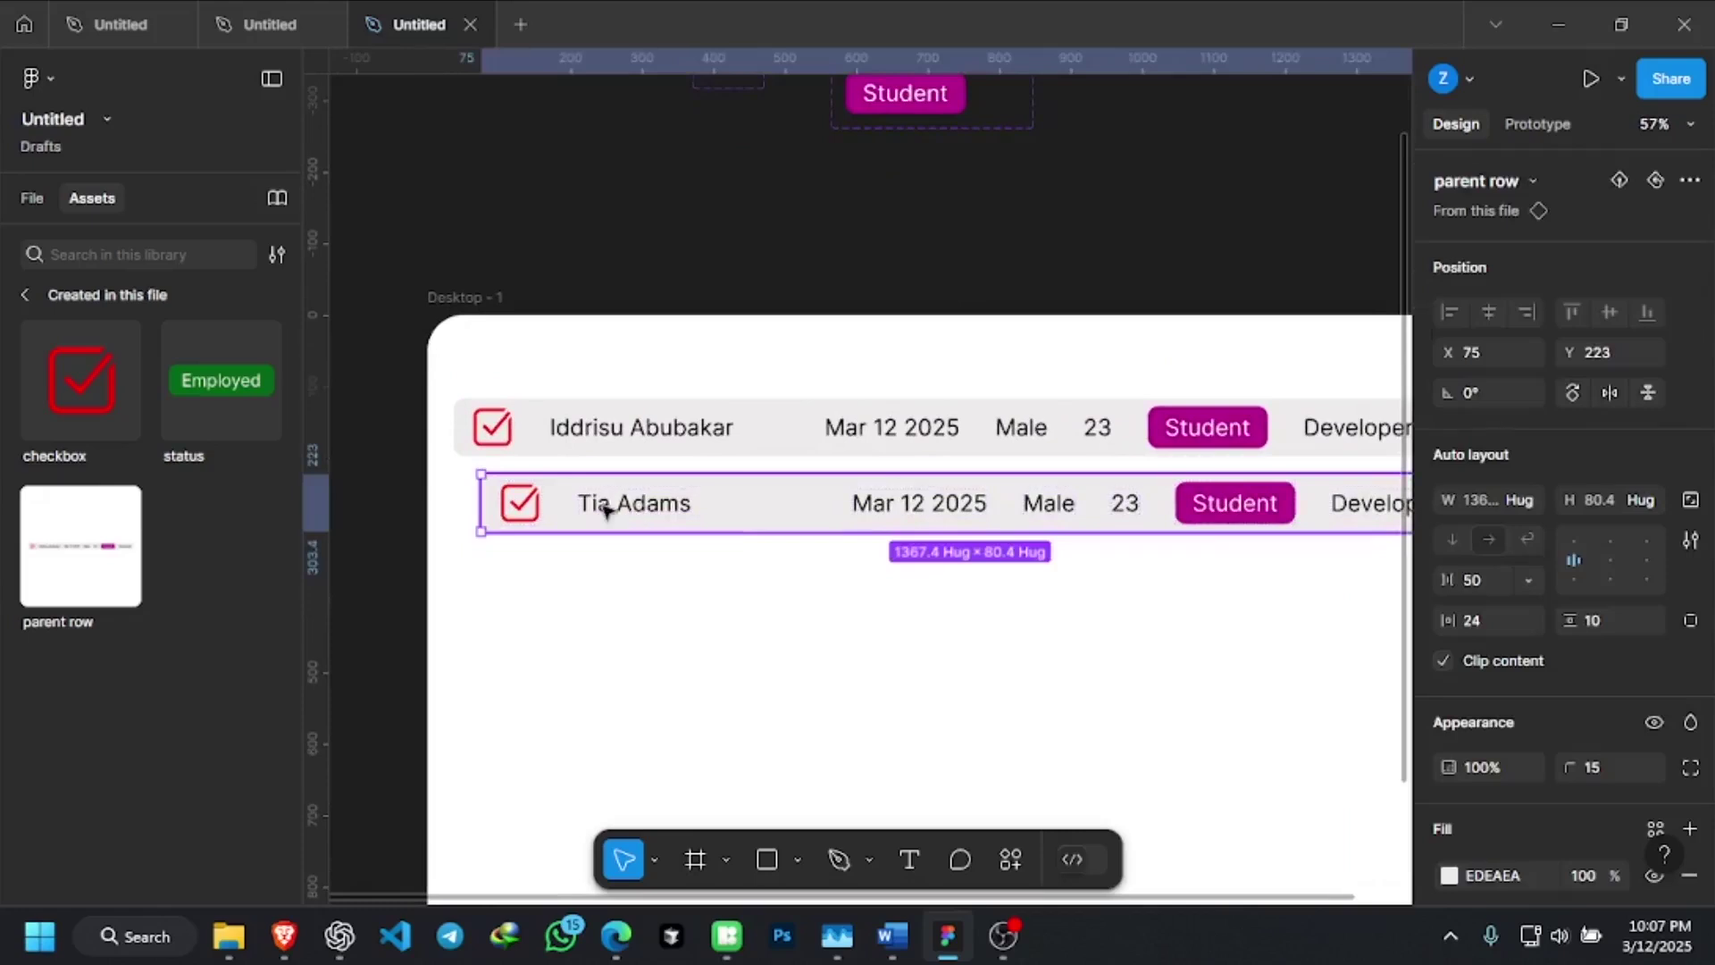
click(630, 511)
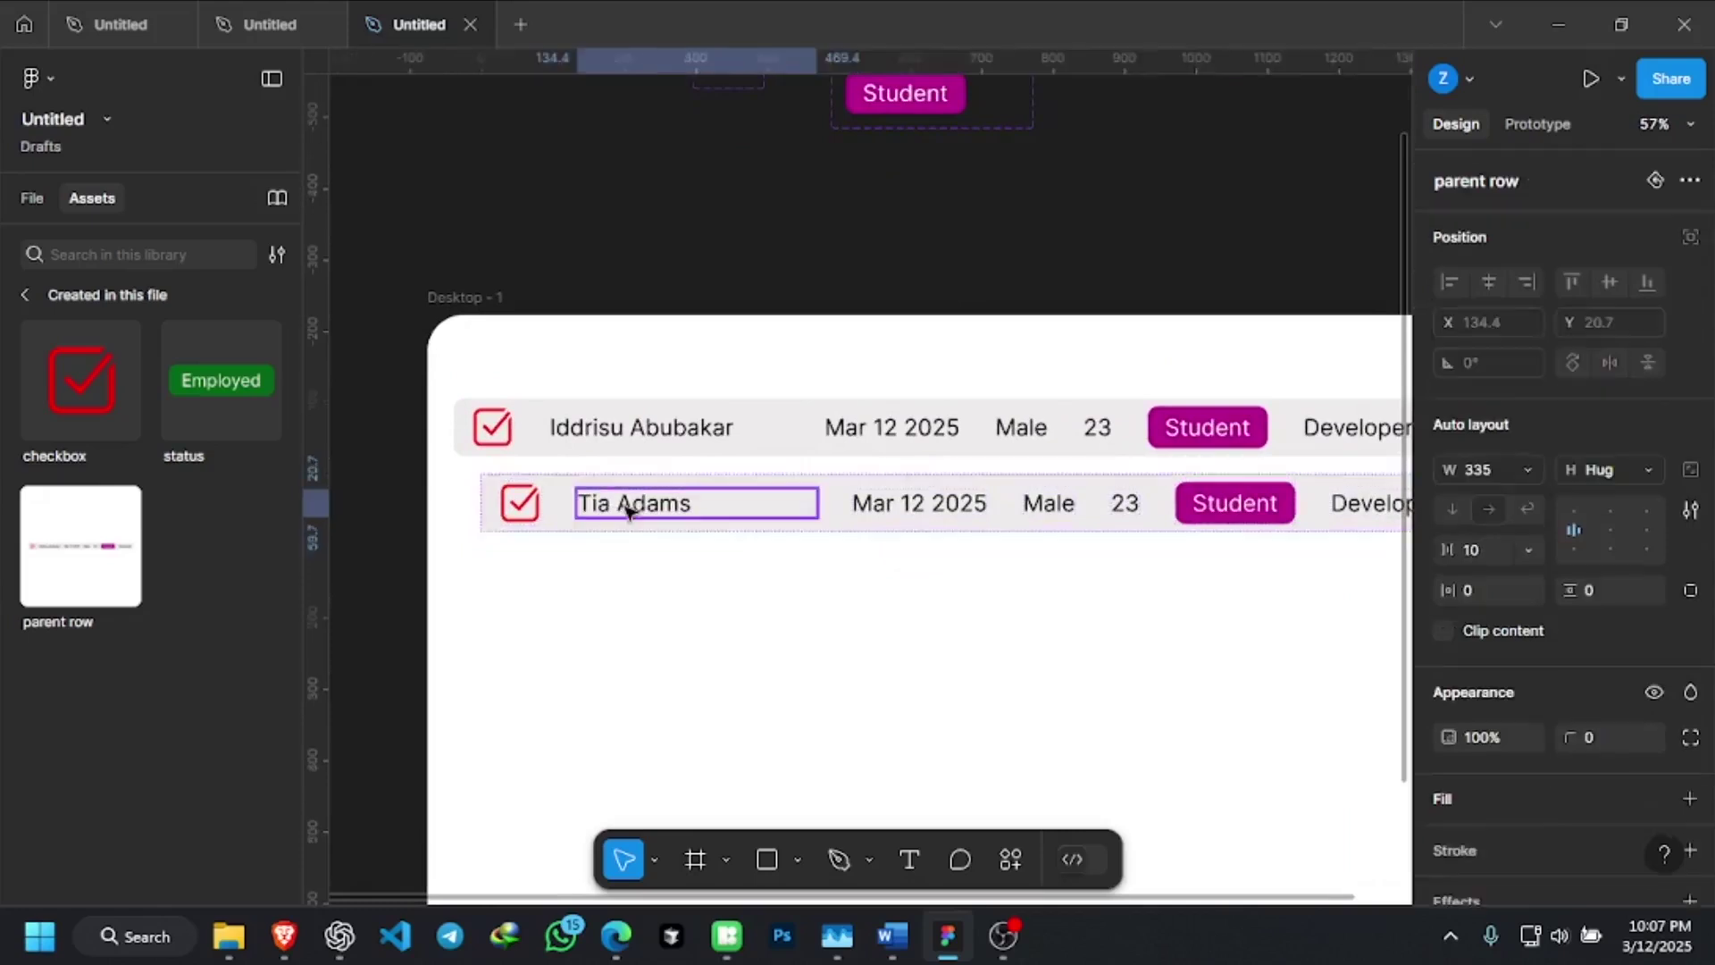
double_click(693, 501)
click(703, 496)
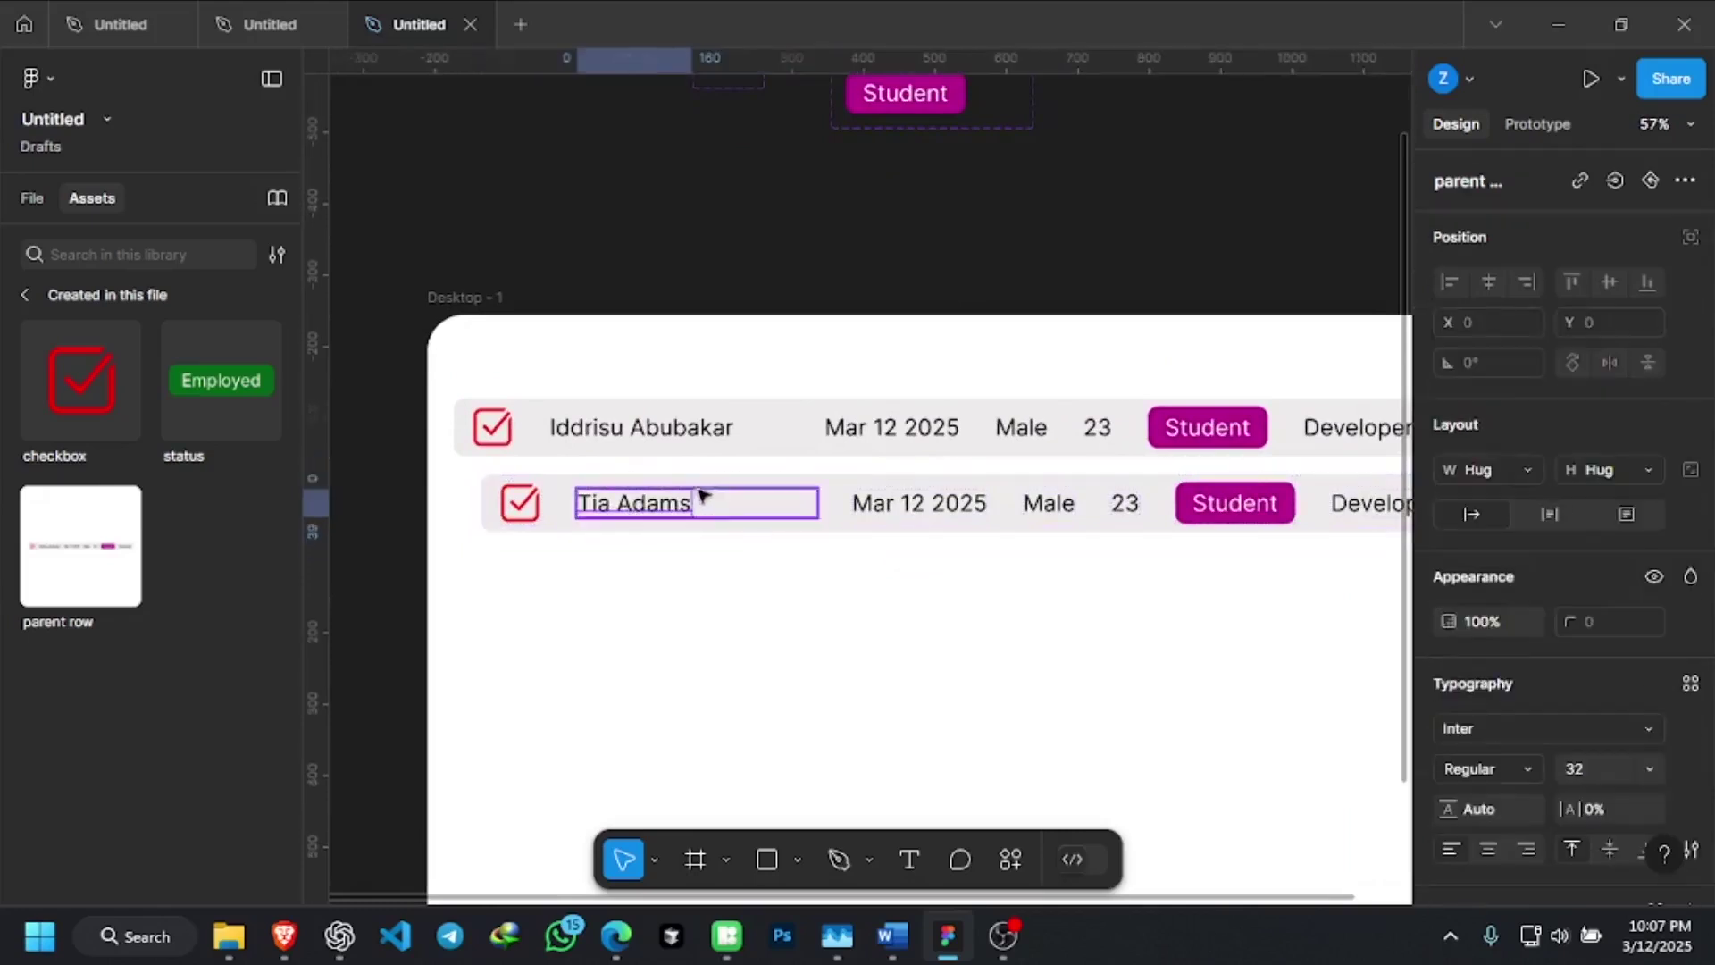
click(704, 440)
click(714, 431)
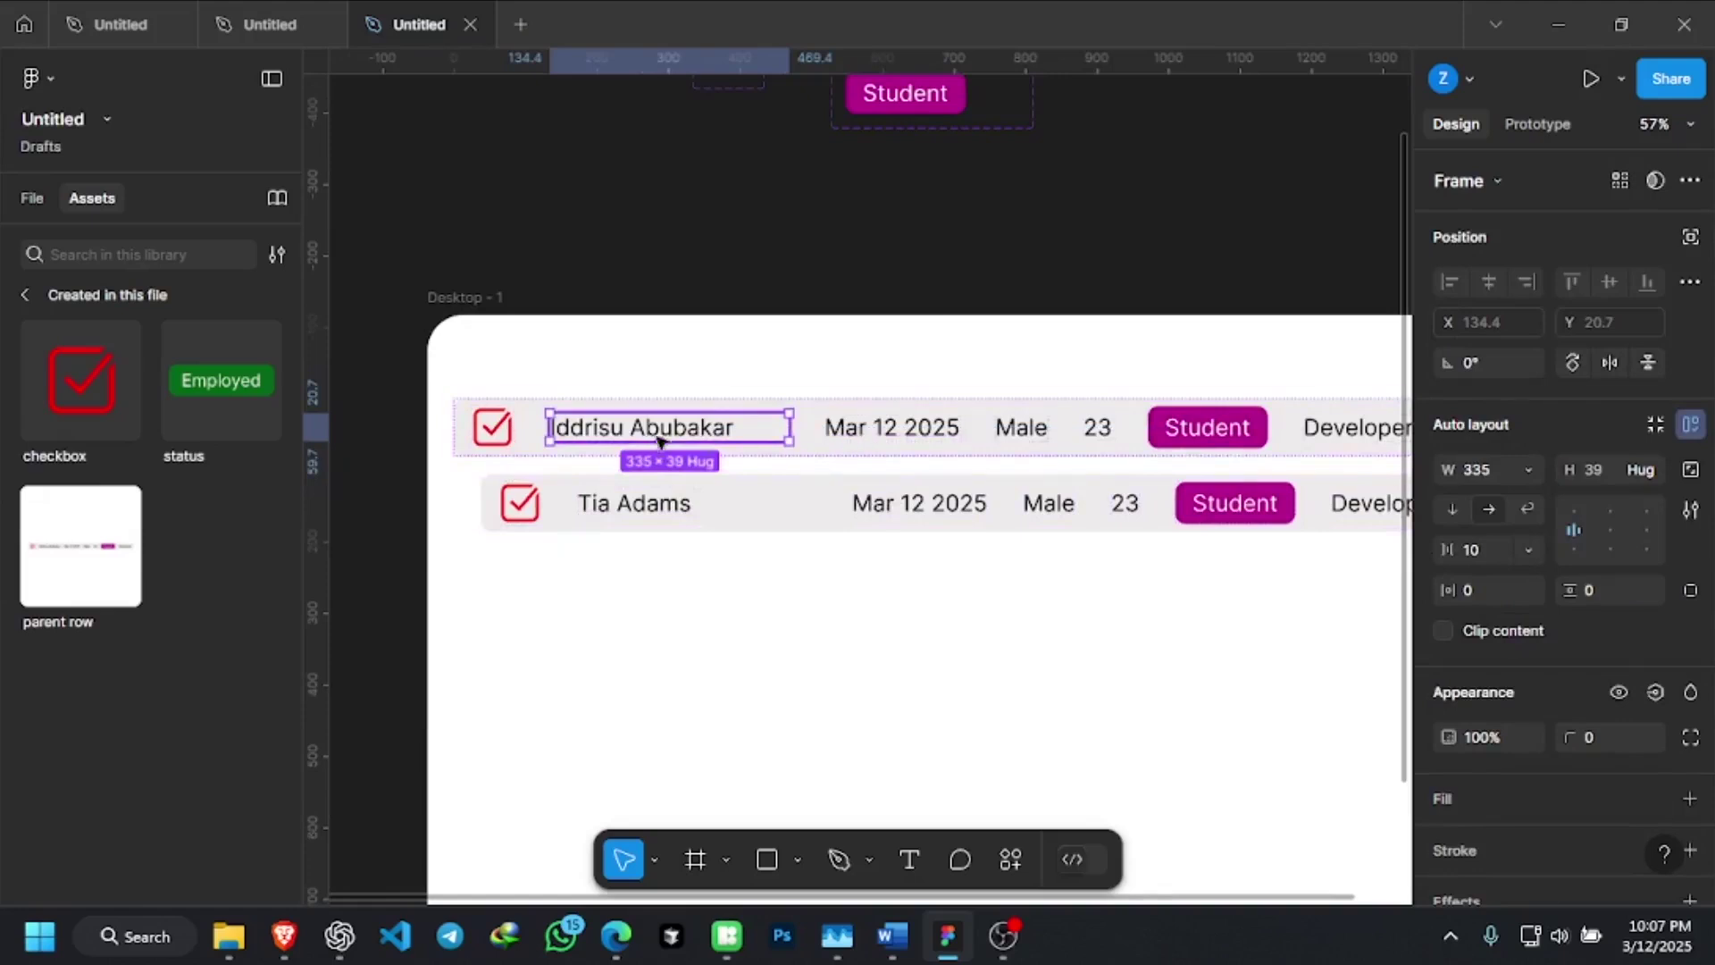
click(666, 510)
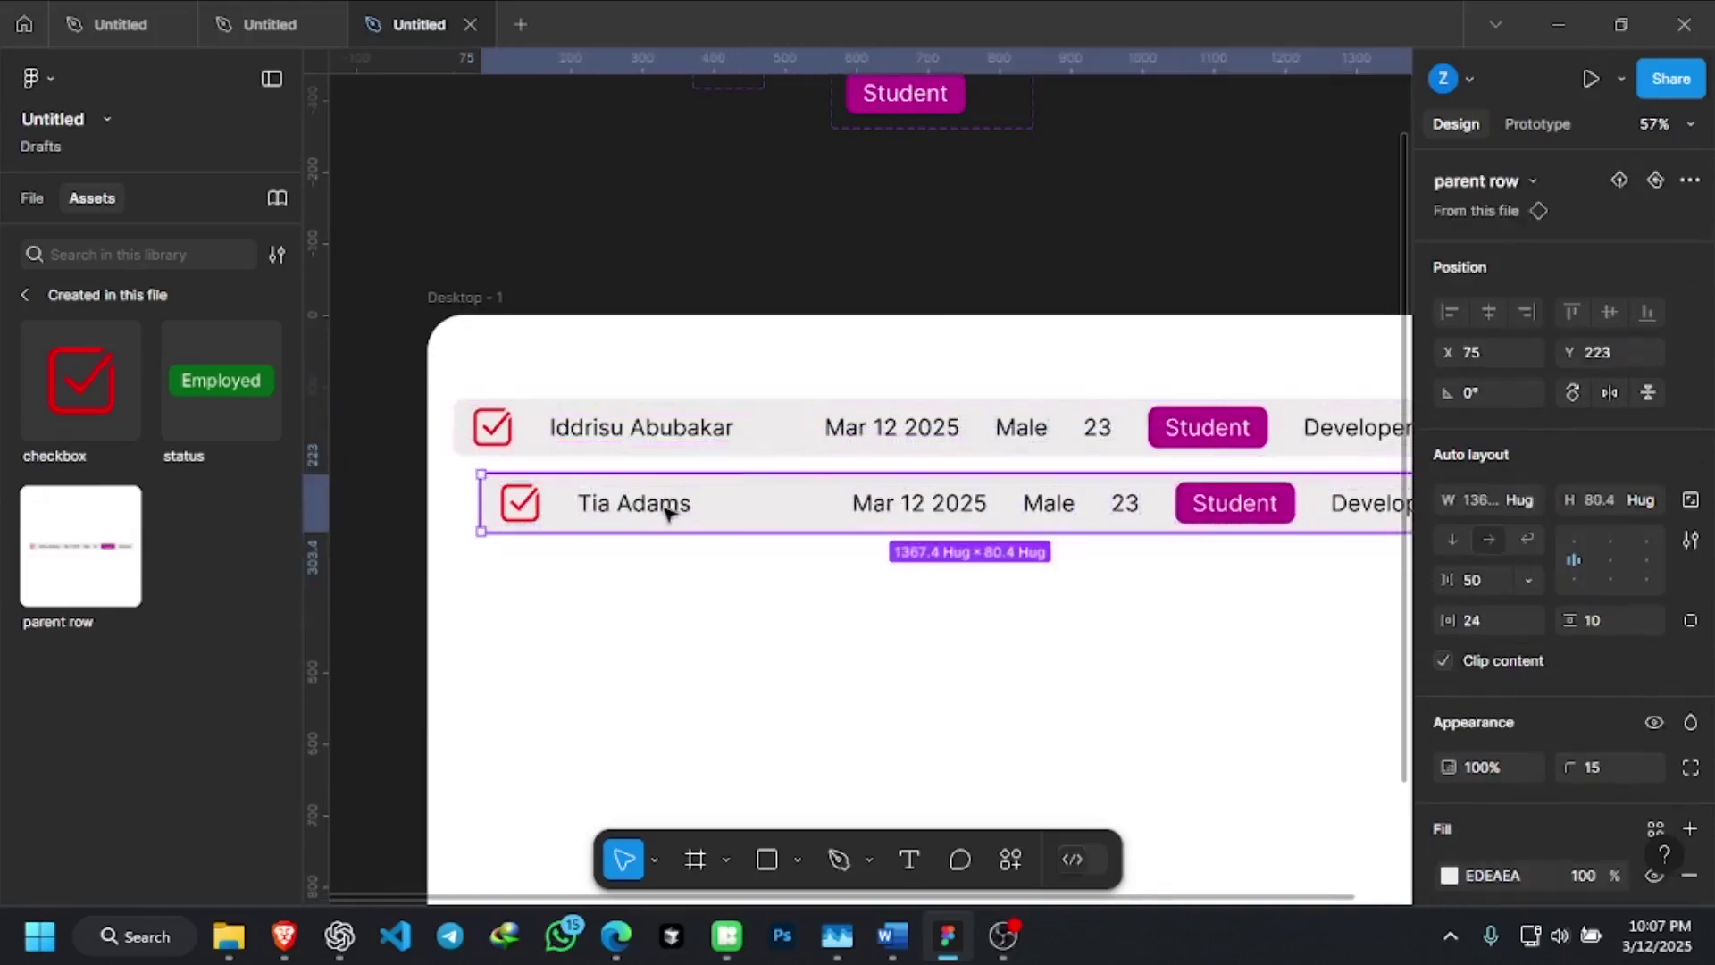
click(667, 510)
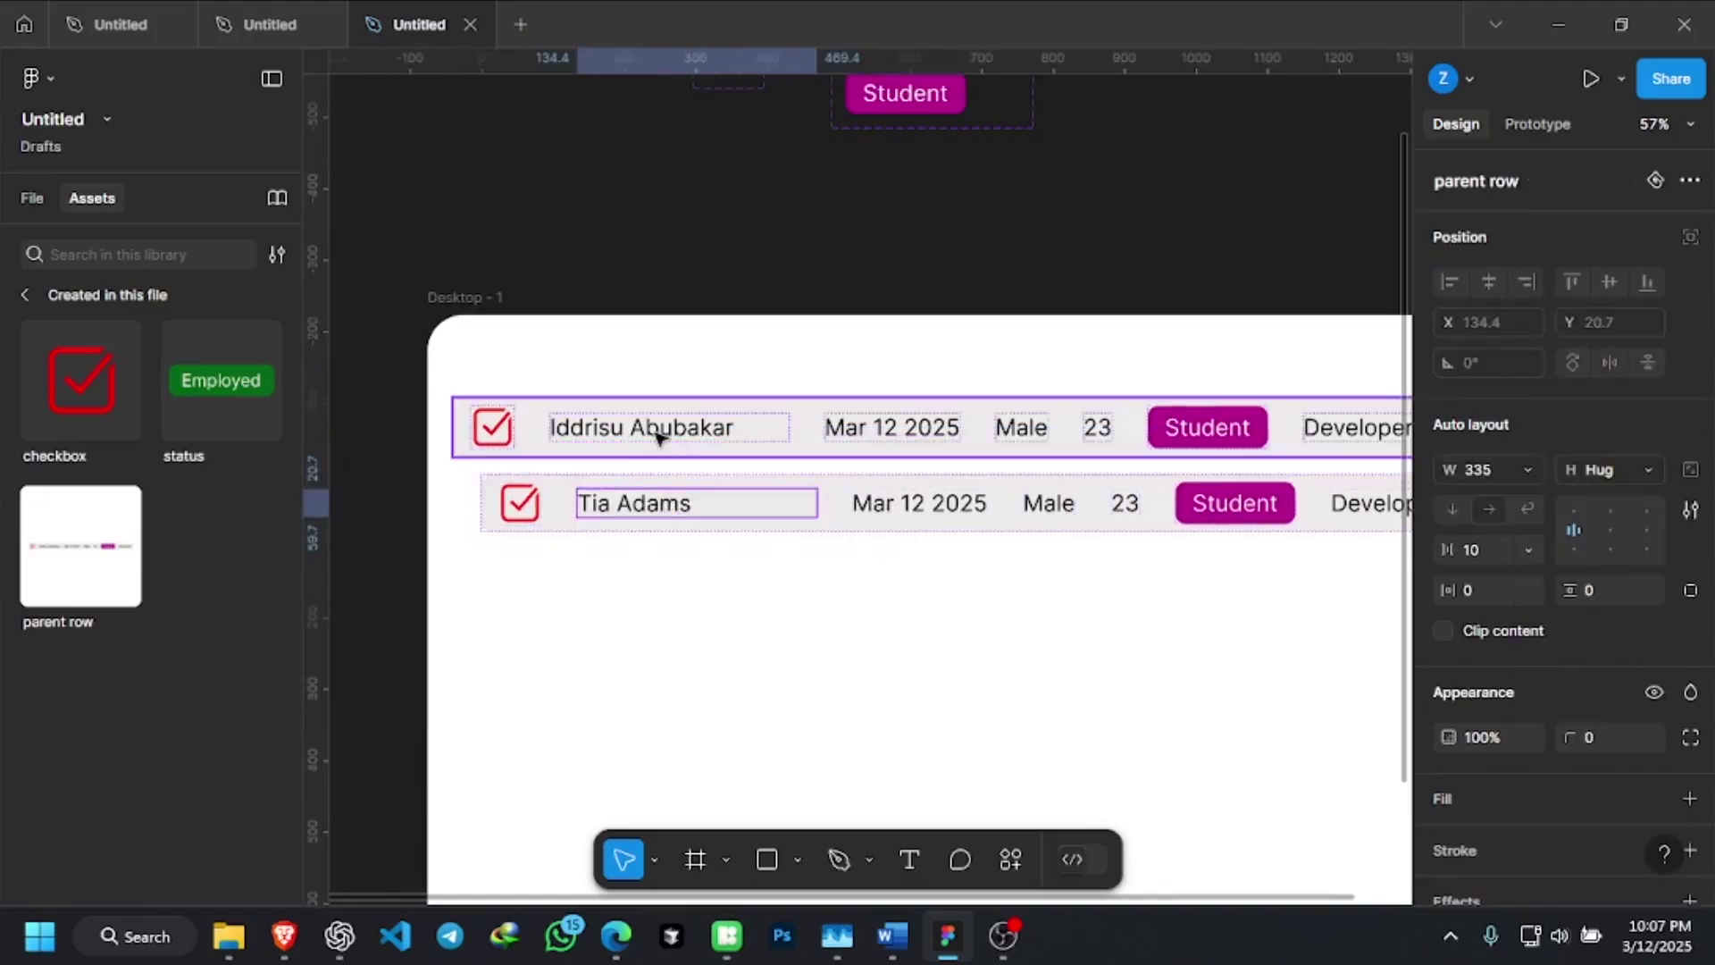
Set the Iddrisu name frame to hug its text, shrinking it from 335 to 258
click(681, 574)
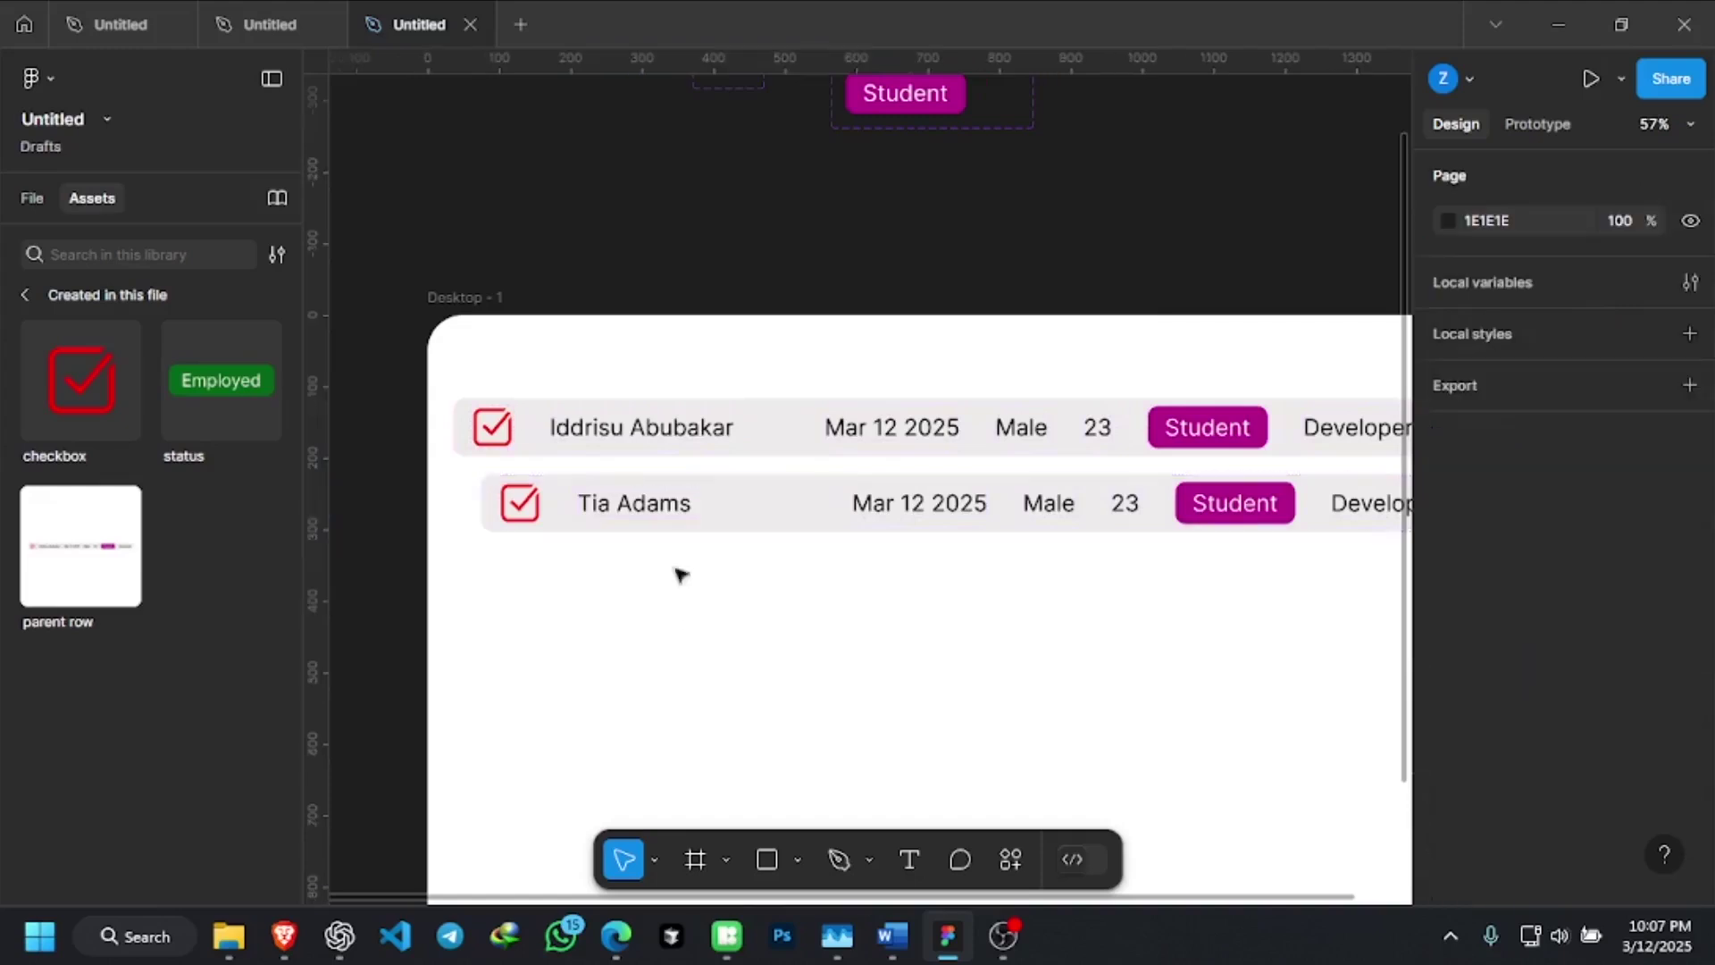
click(681, 463)
click(681, 461)
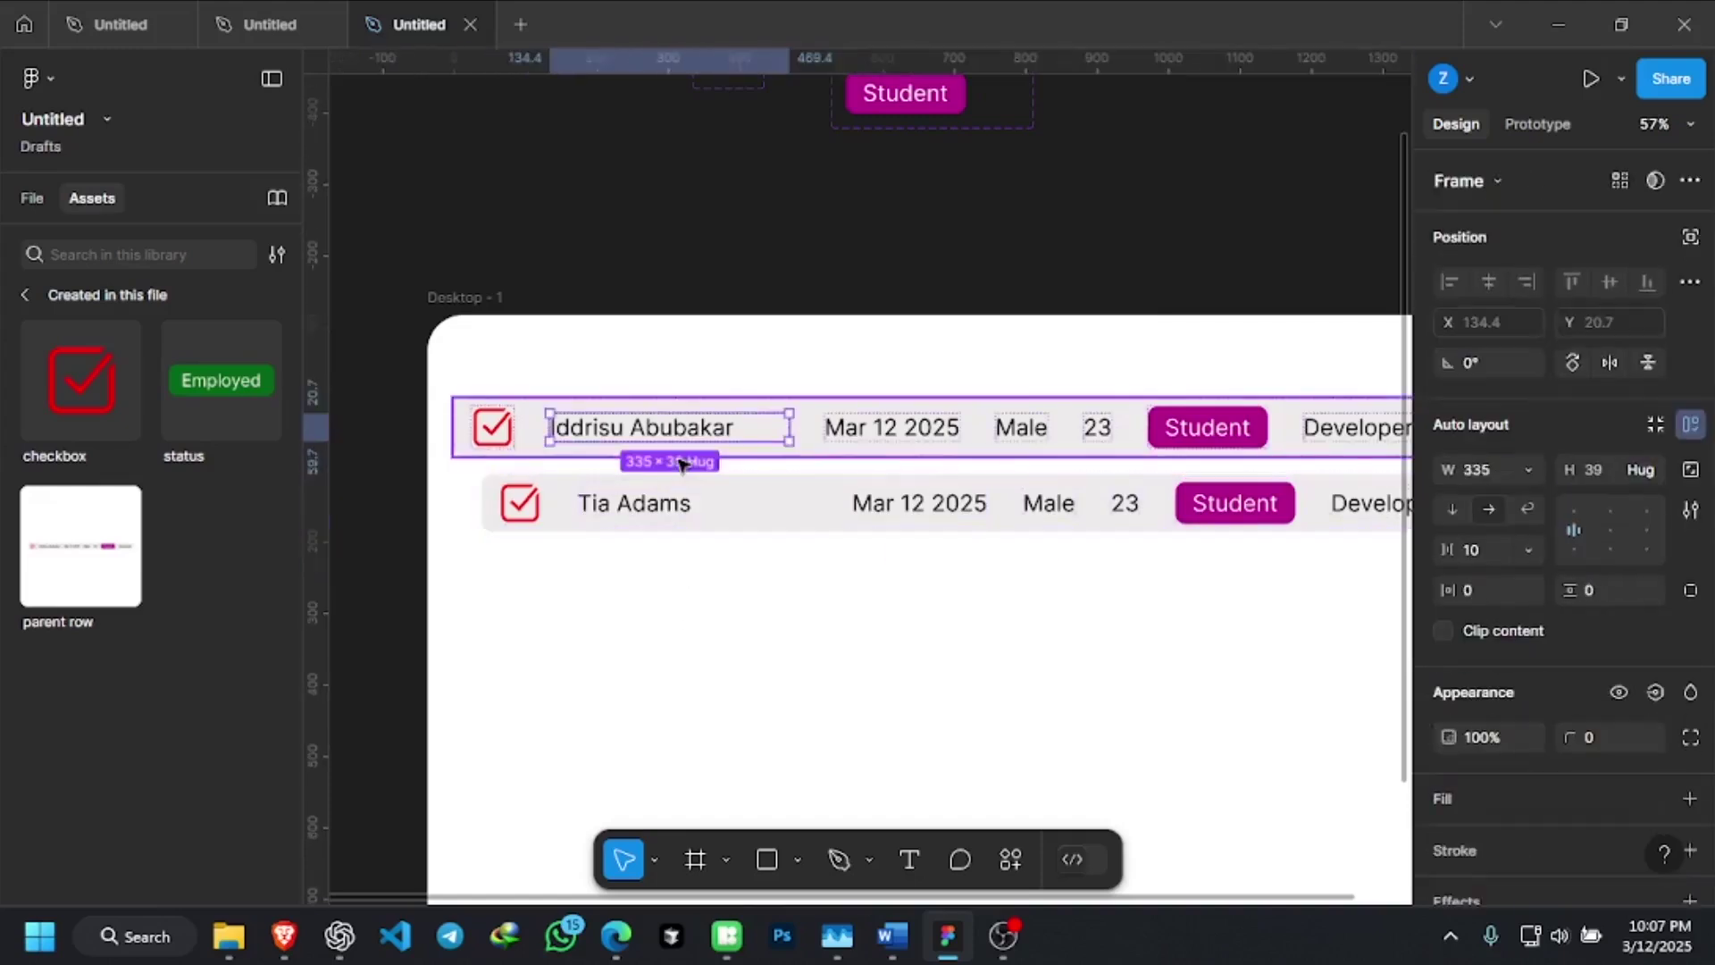
click(679, 460)
click(679, 460)
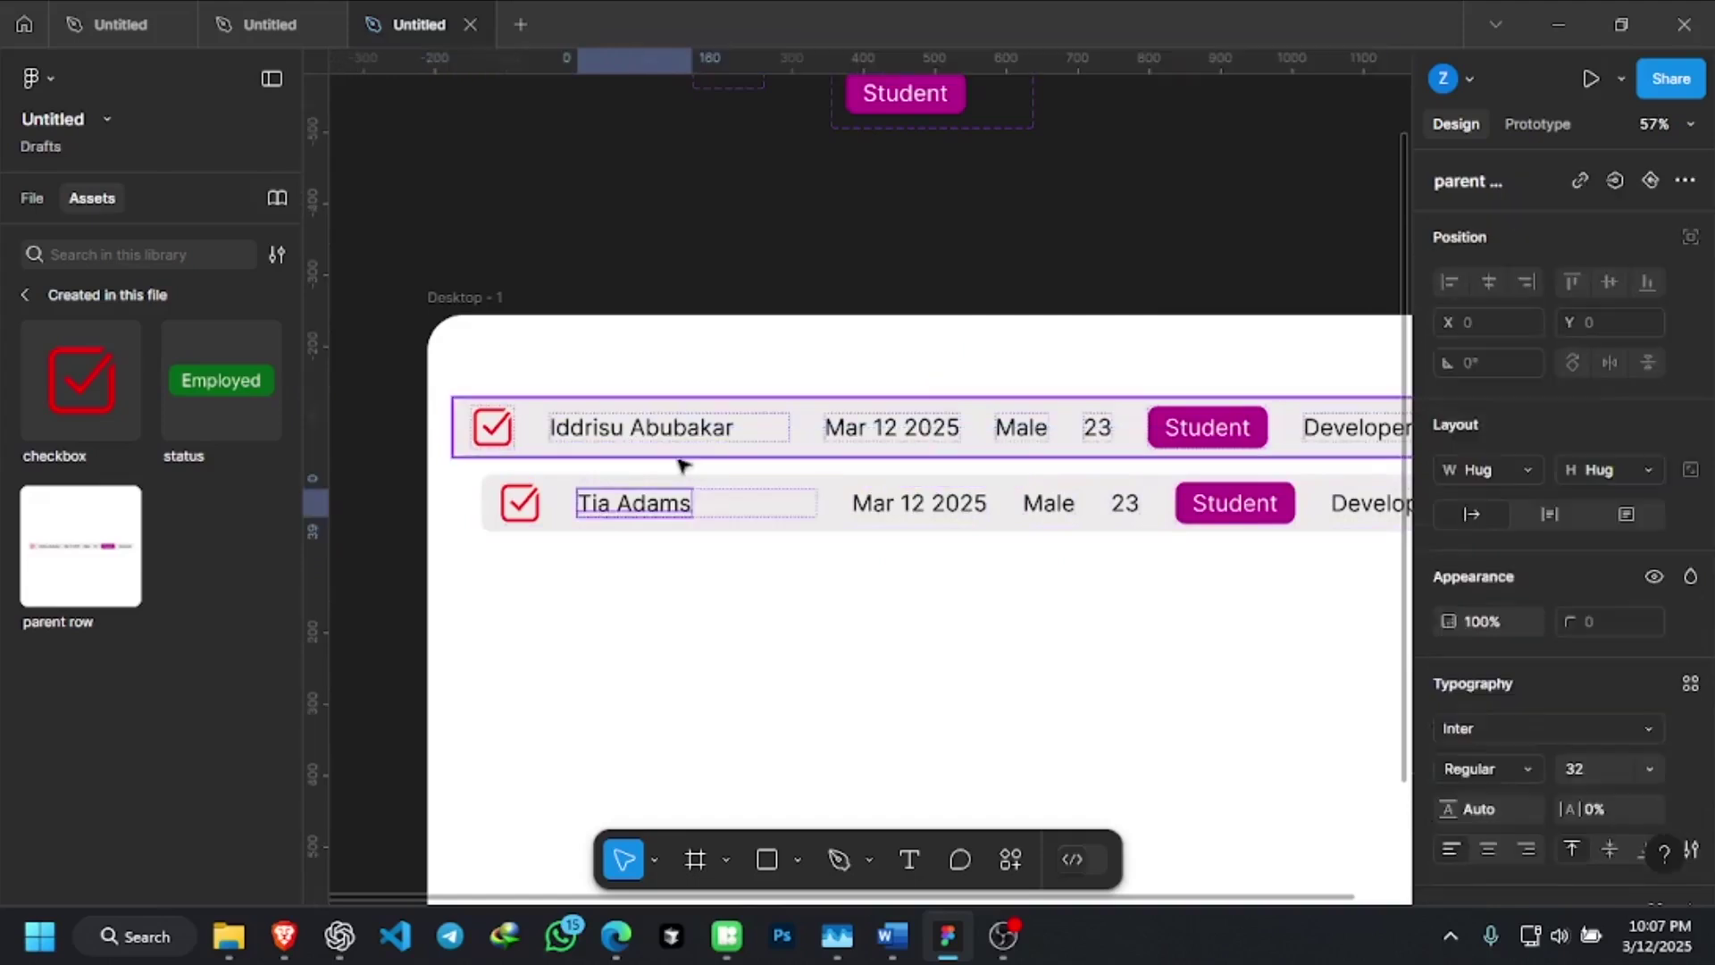
click(680, 460)
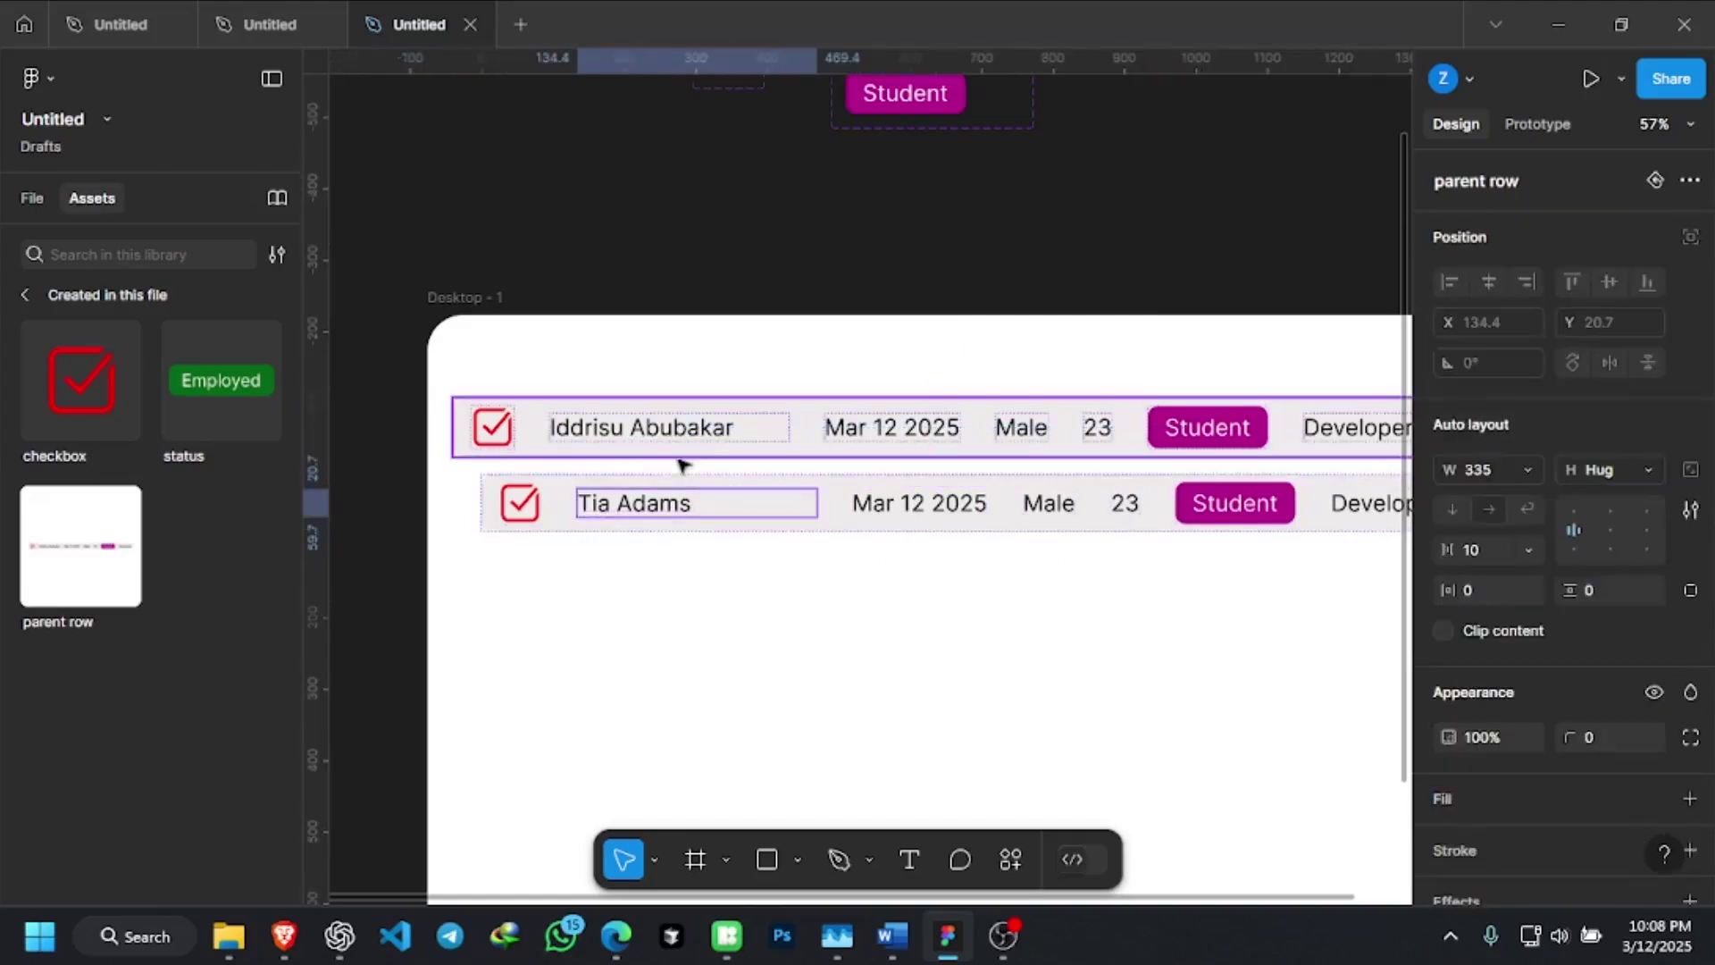
click(681, 461)
click(681, 463)
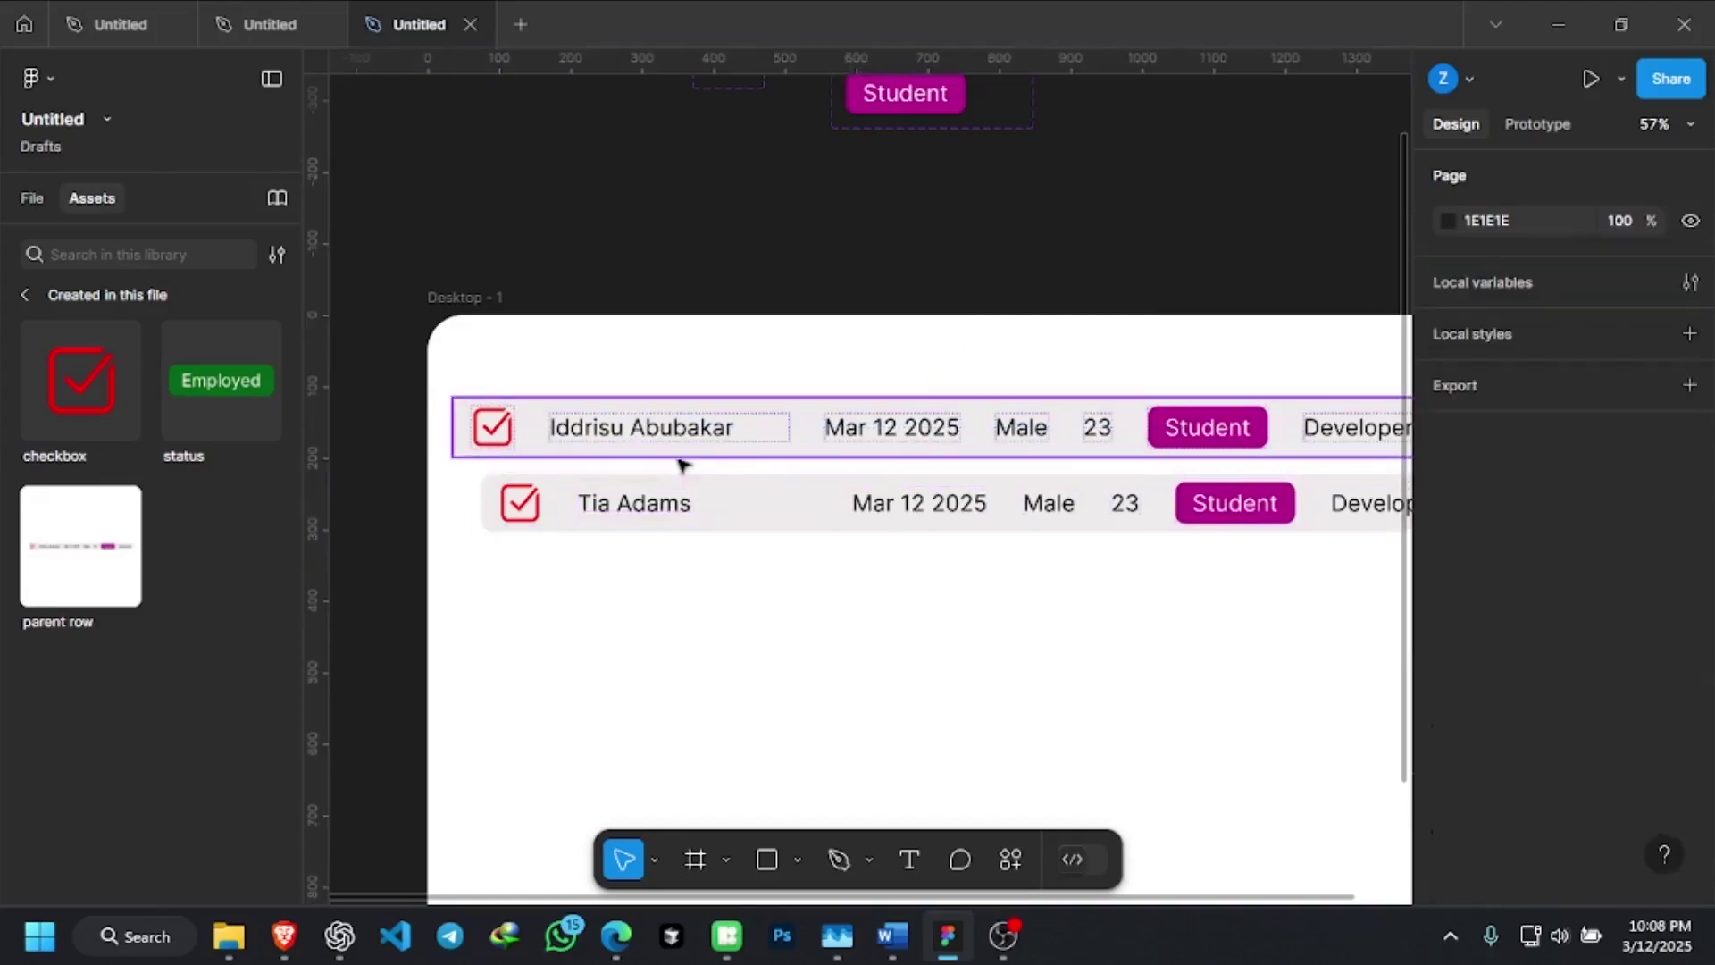
click(682, 464)
double_click(681, 462)
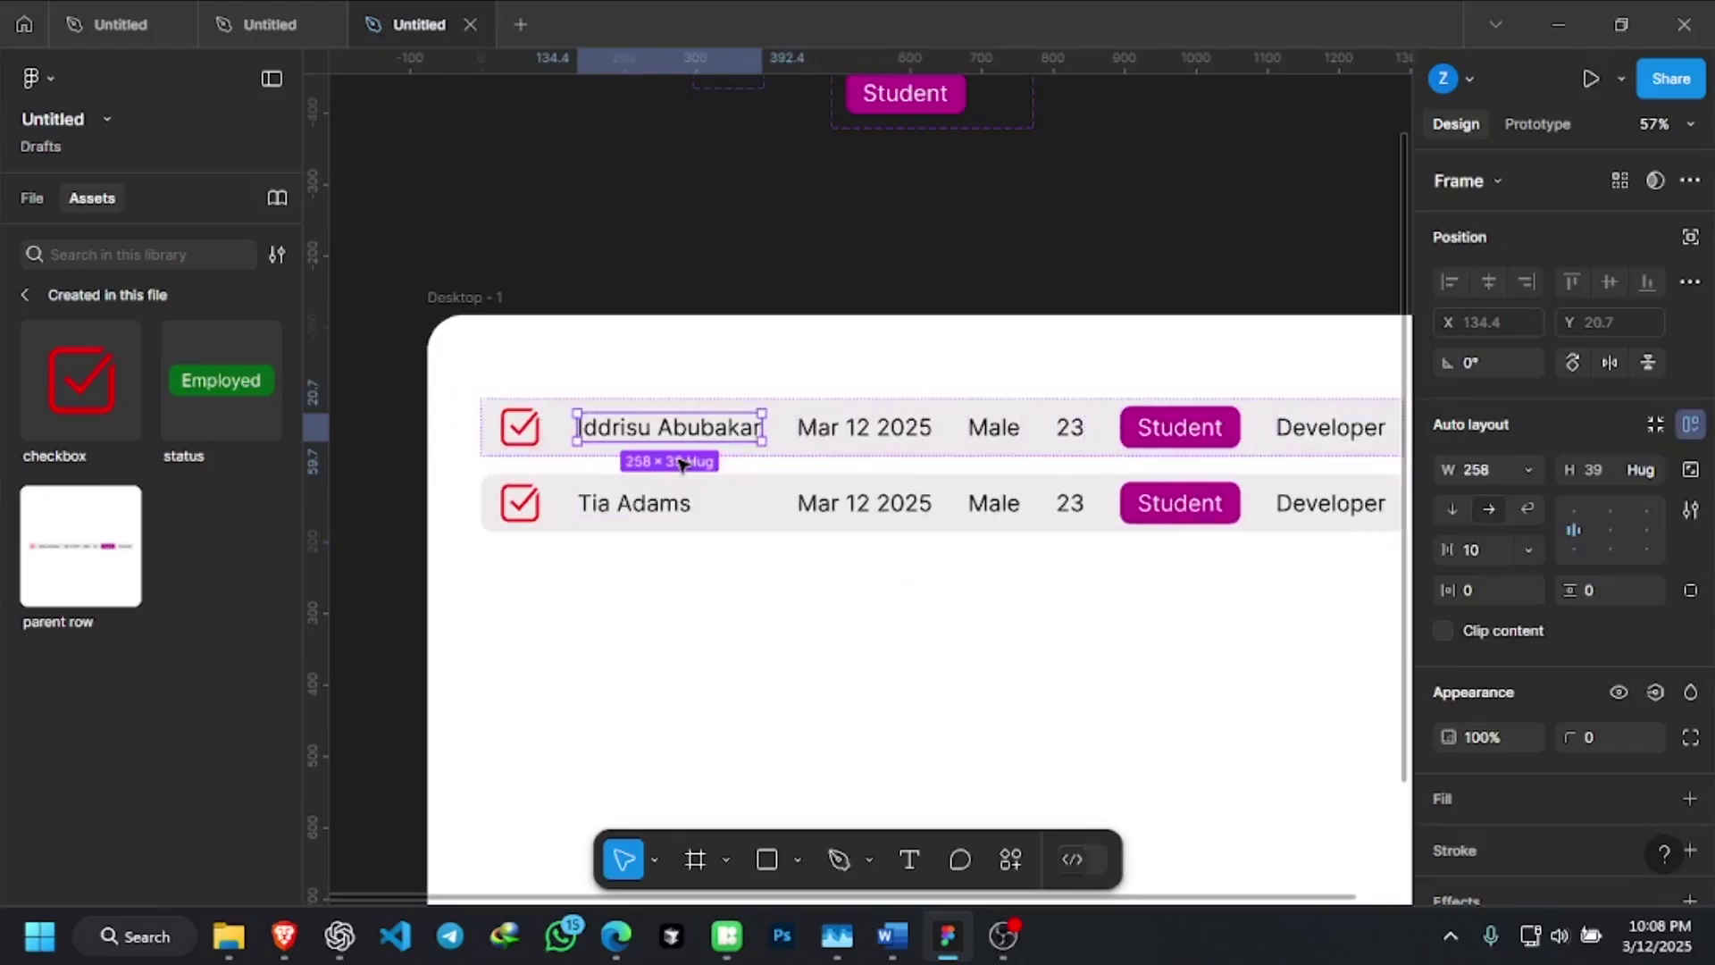
click(715, 616)
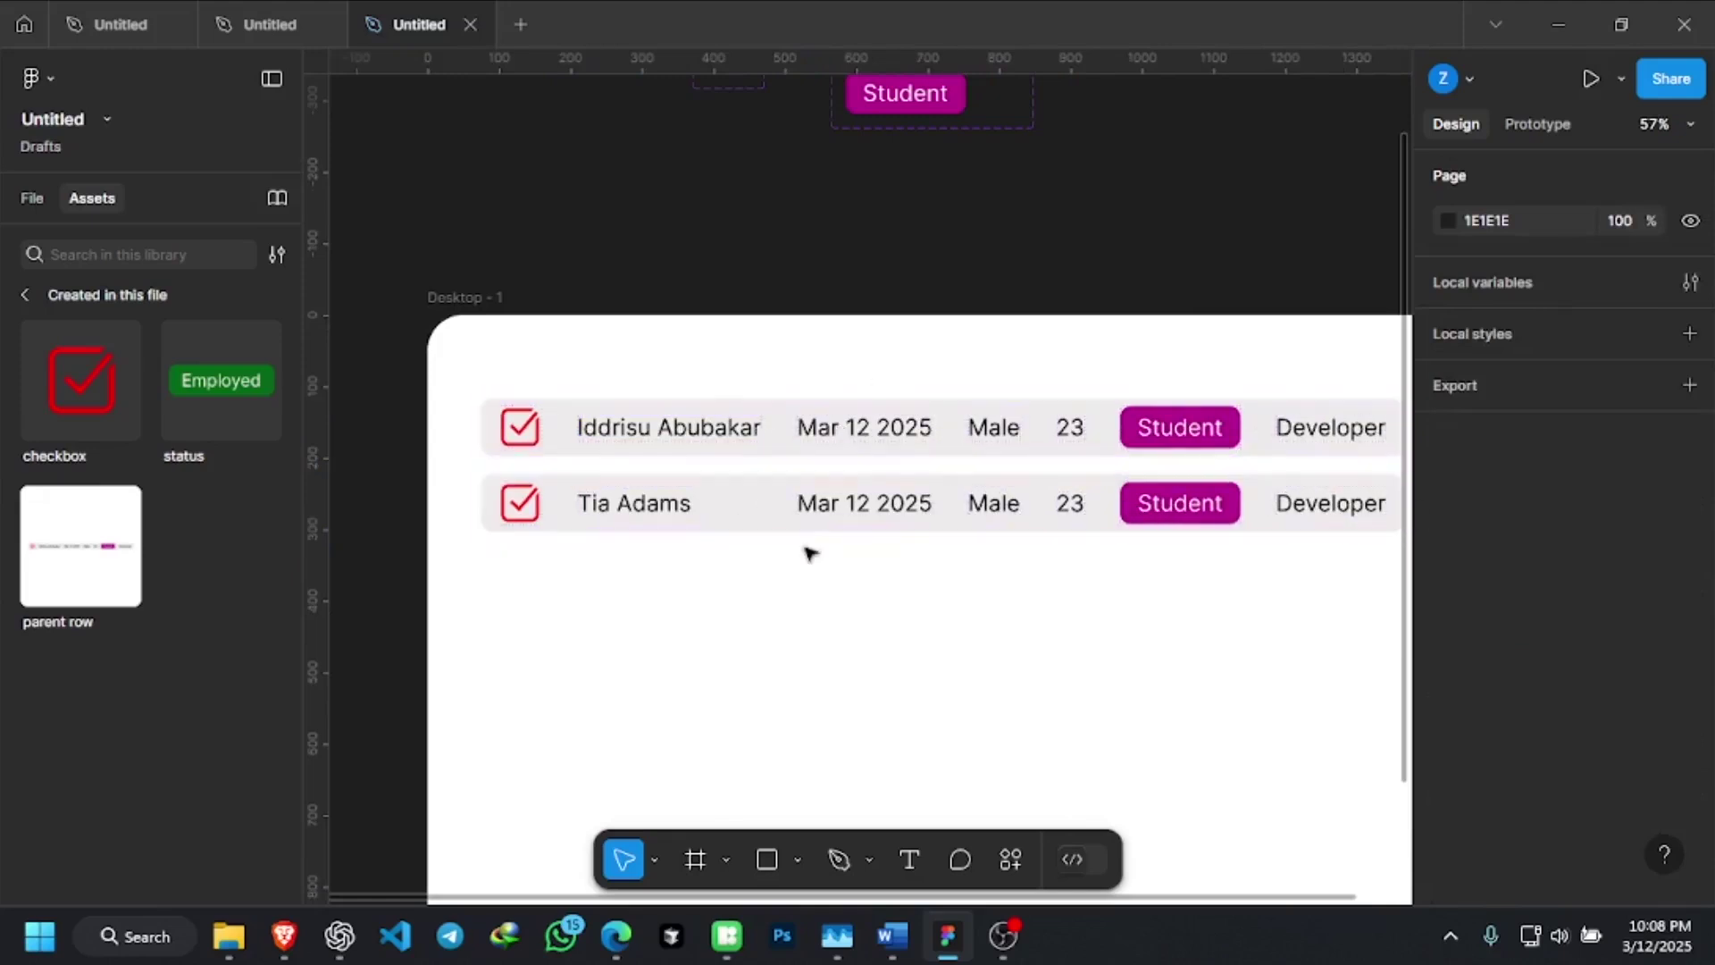
Select the first row's Mar 12 2025 date text
scroll(809, 553, down, 3)
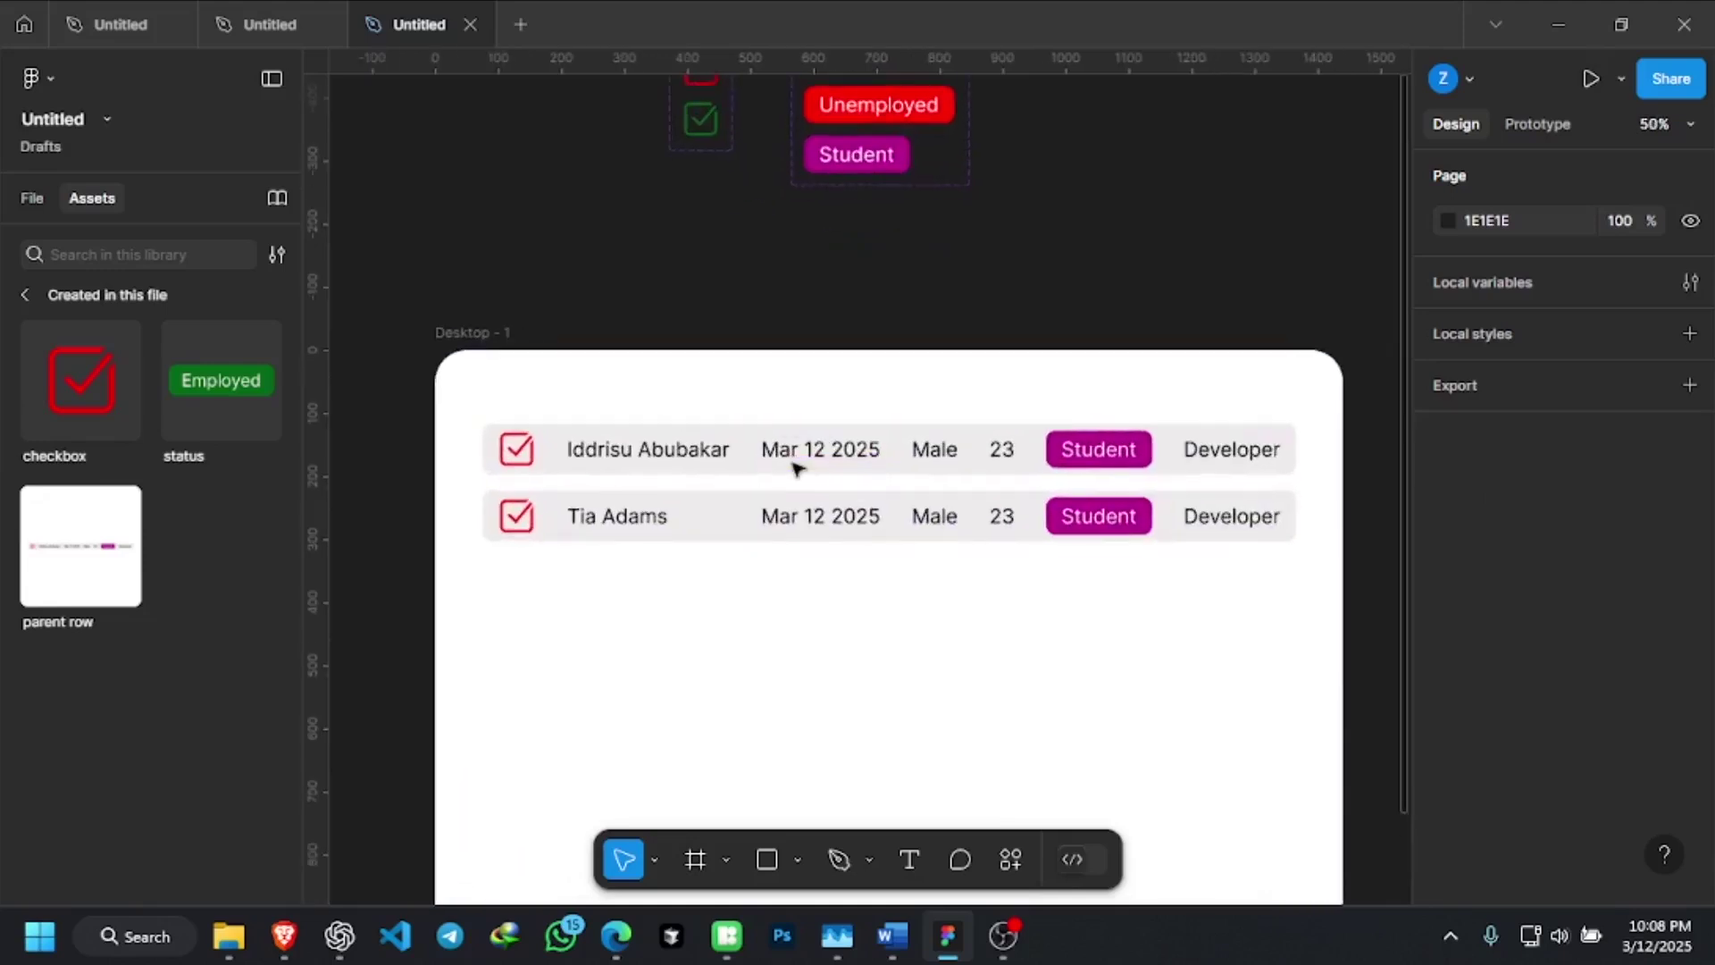
scroll(794, 464, up, 1)
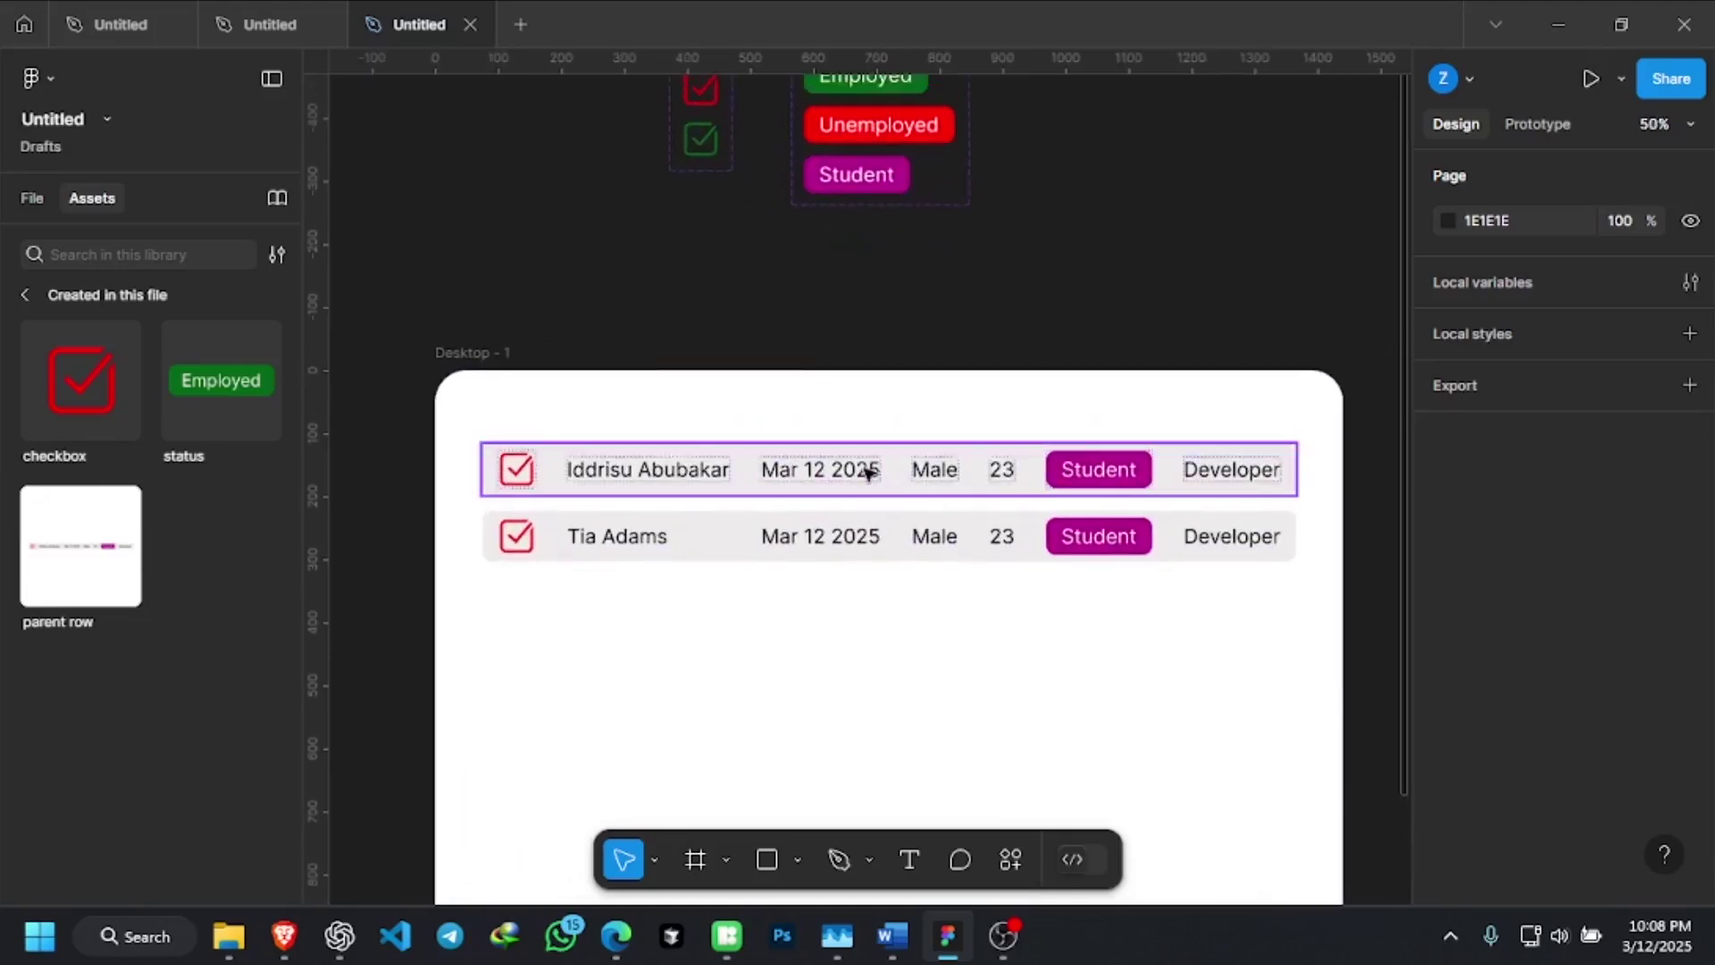
scroll(866, 471, up, 3)
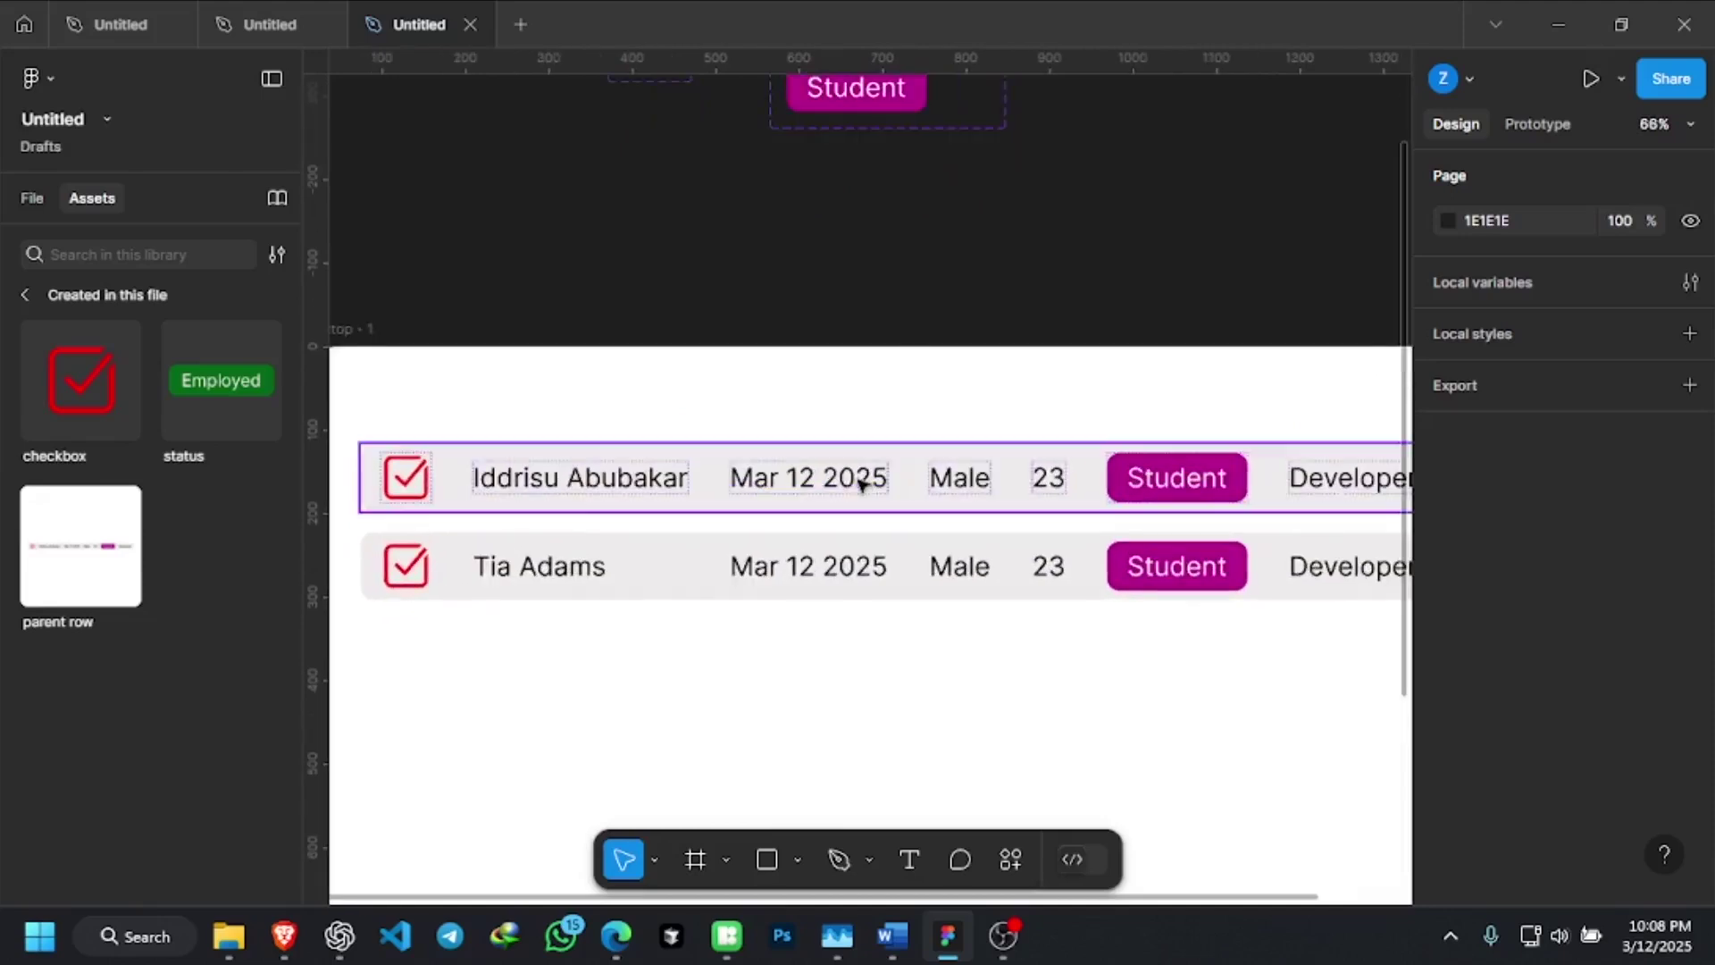
double_click(860, 483)
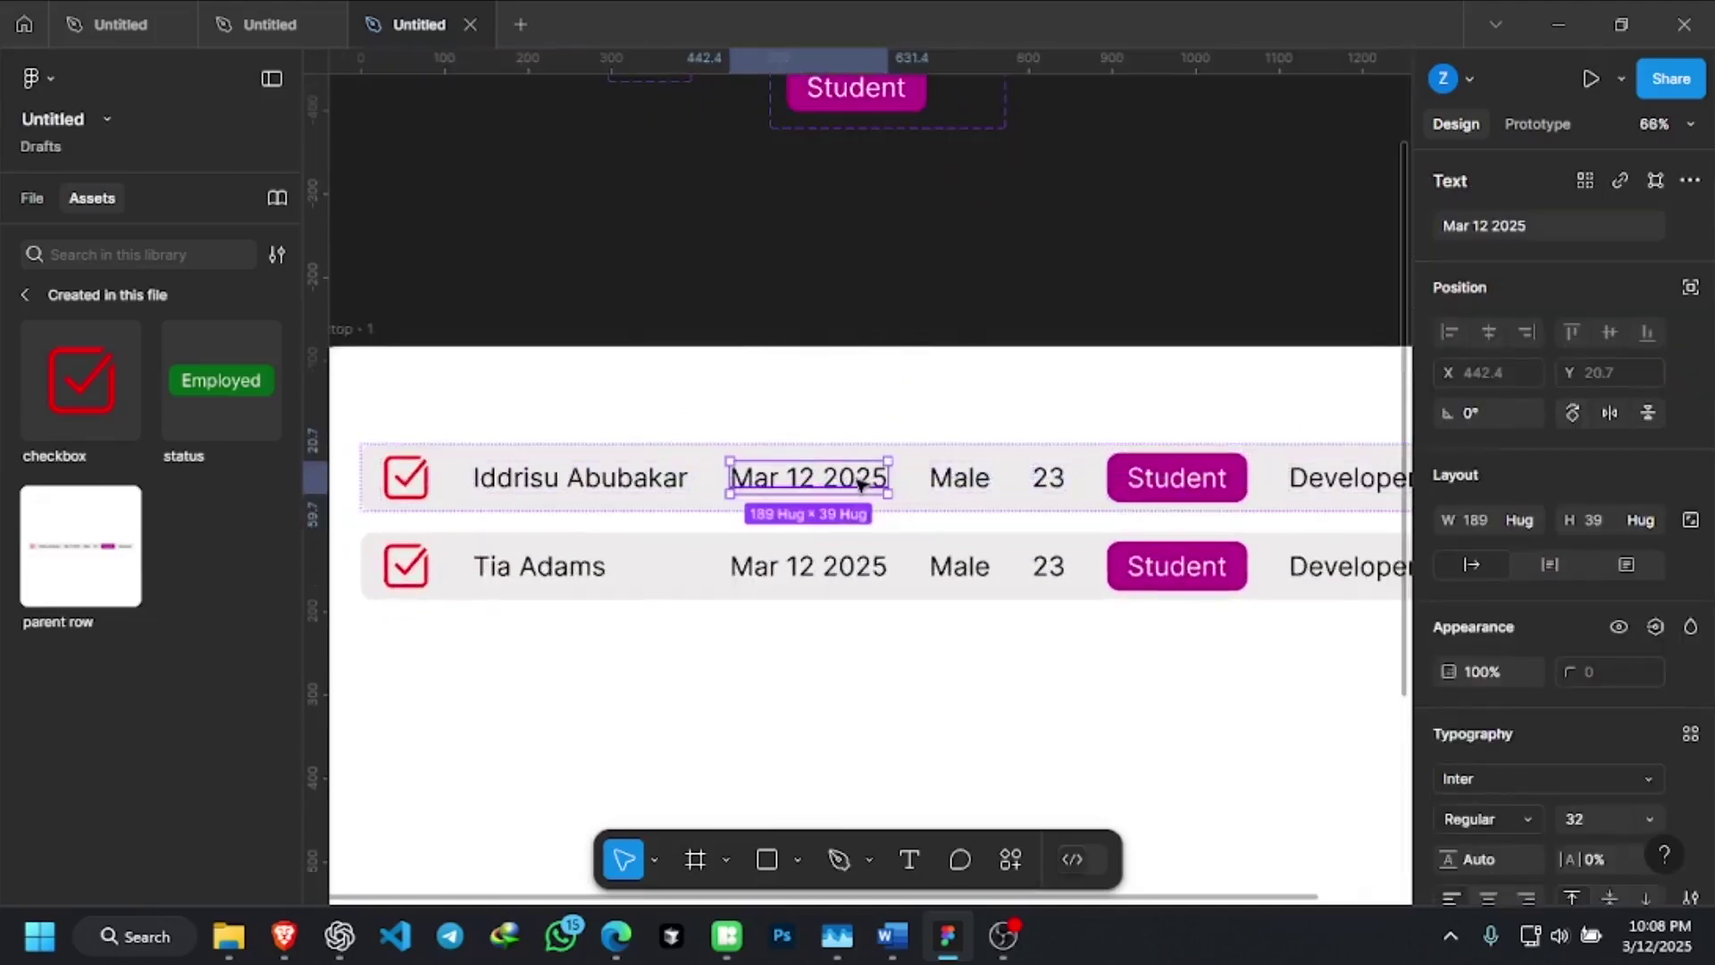
Wrap the Mar 12 2025, Male and 23 texts each in an auto-layout frame with Shift+A
key(shift+a)
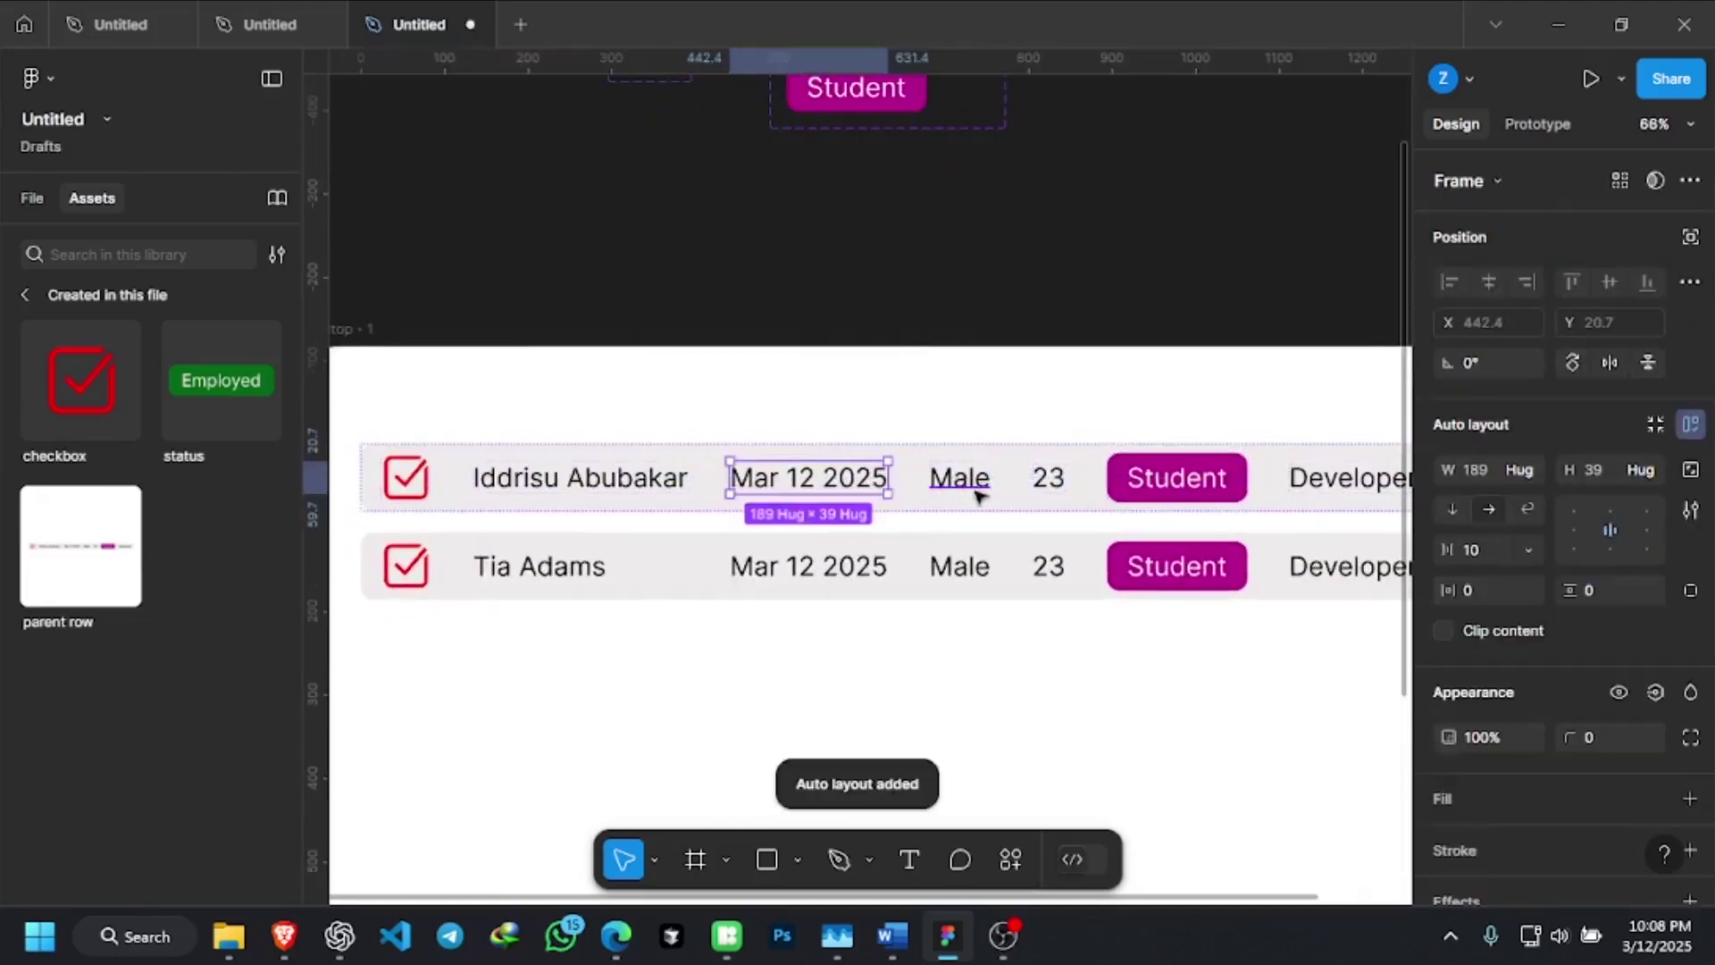
click(980, 483)
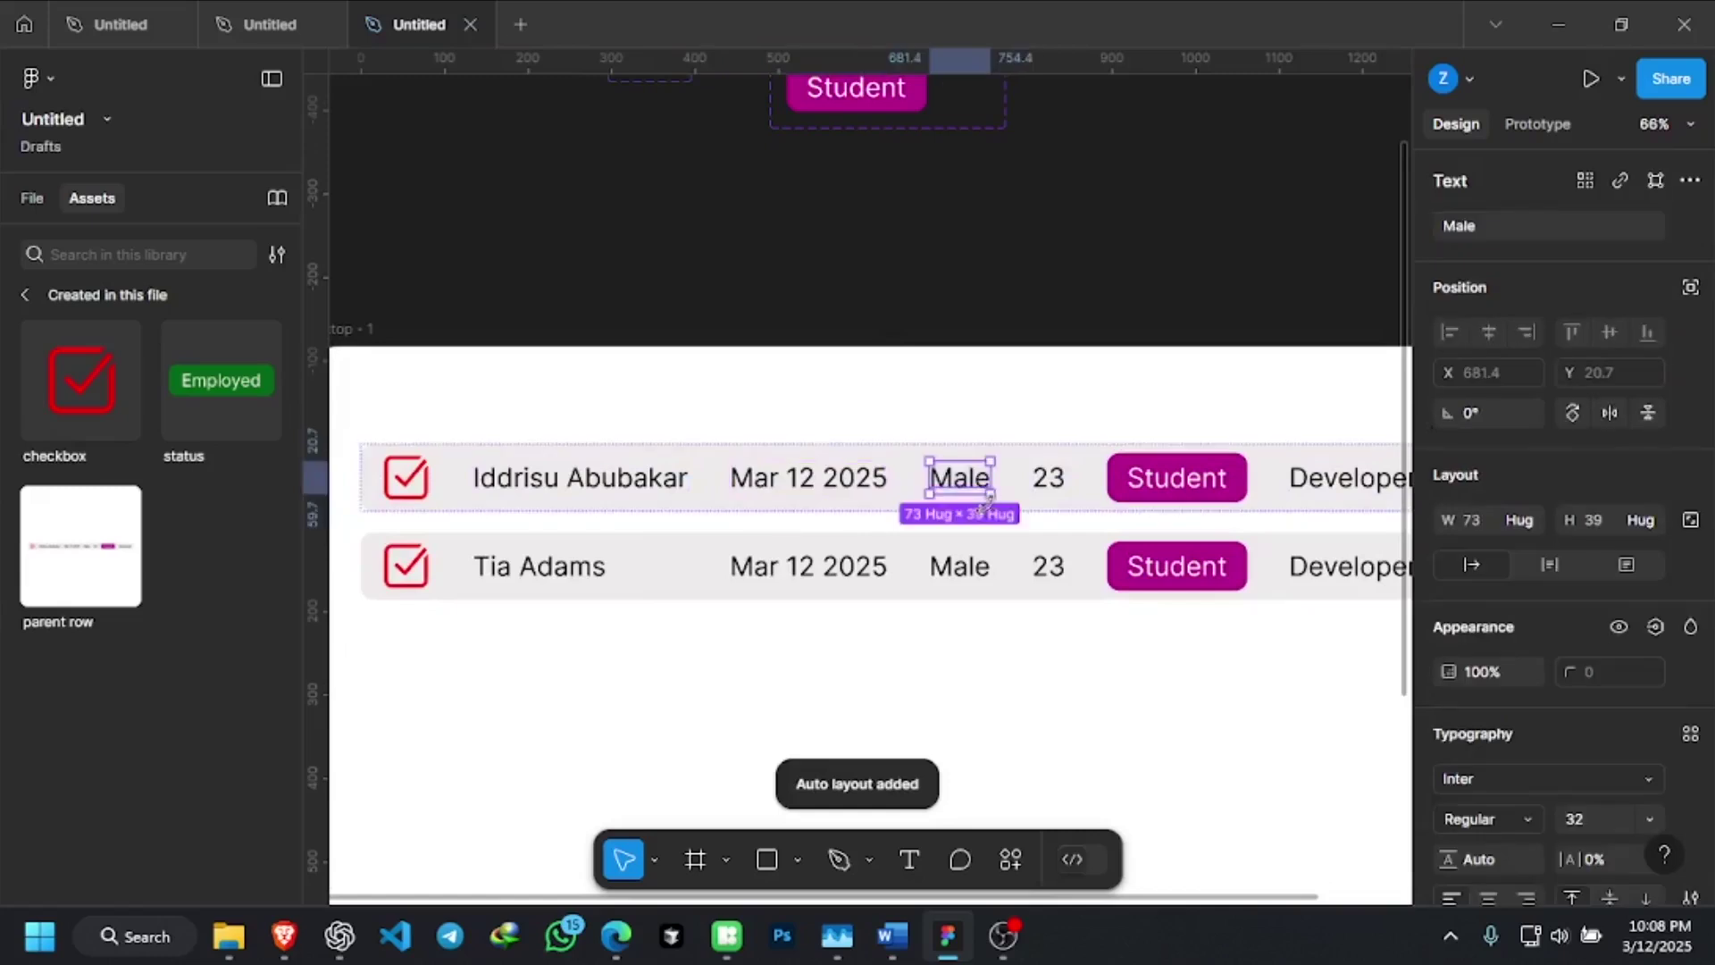
key(Escape)
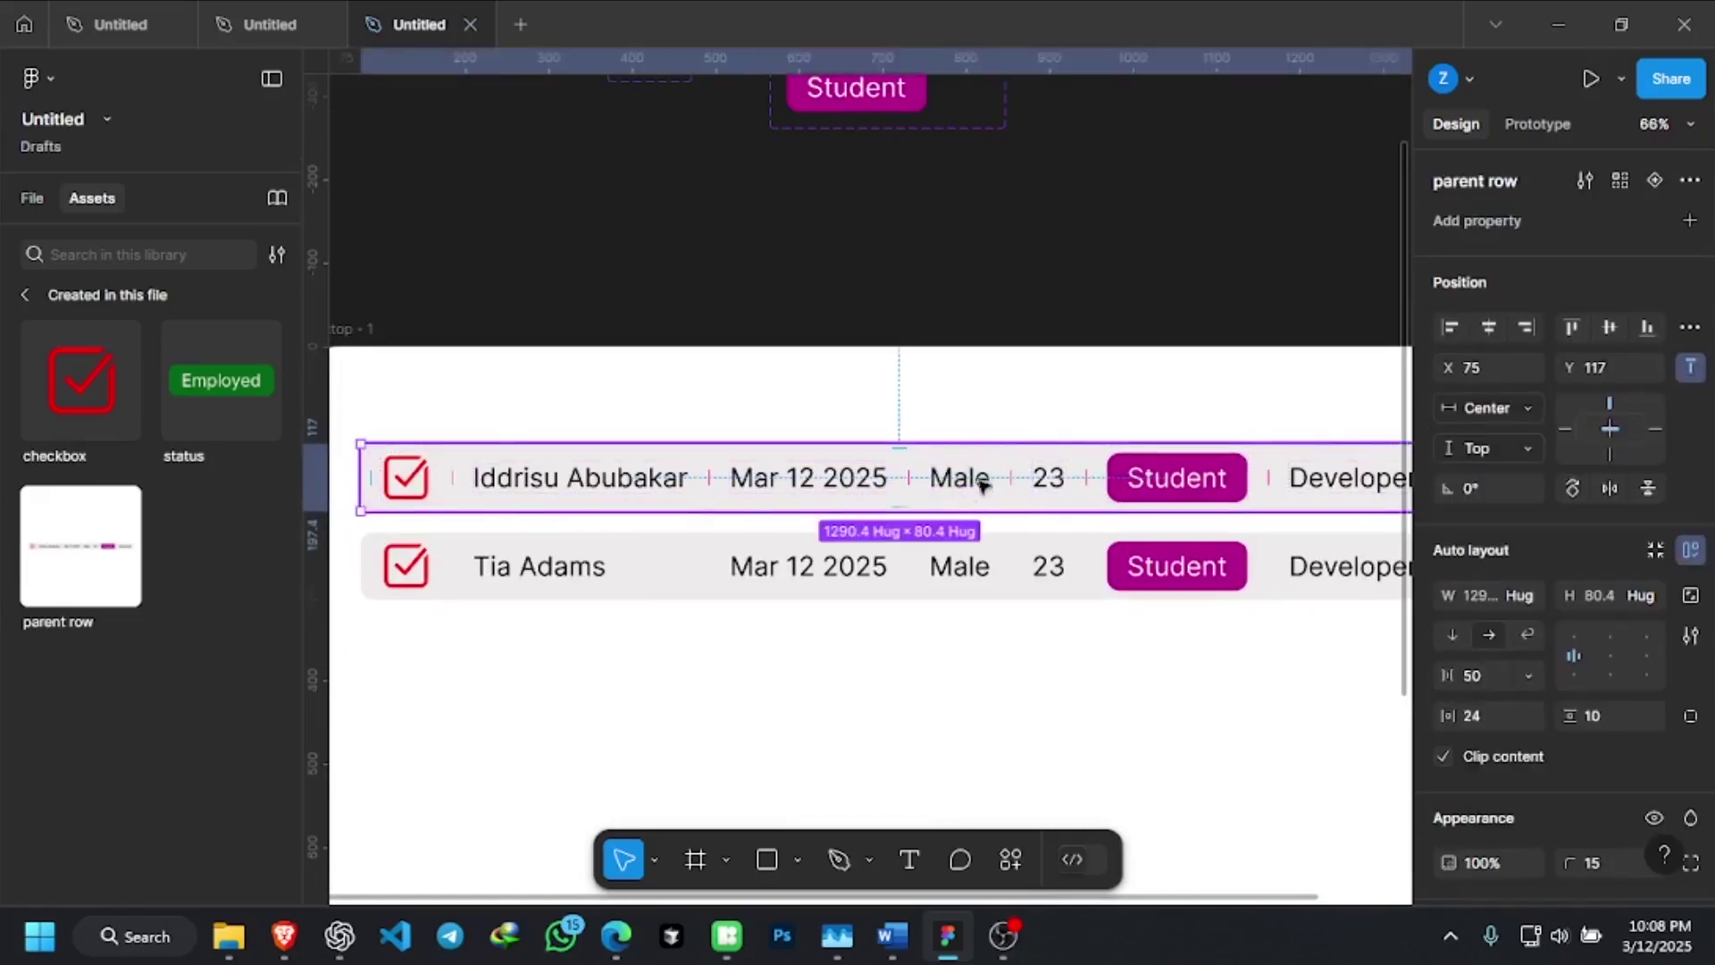
click(973, 489)
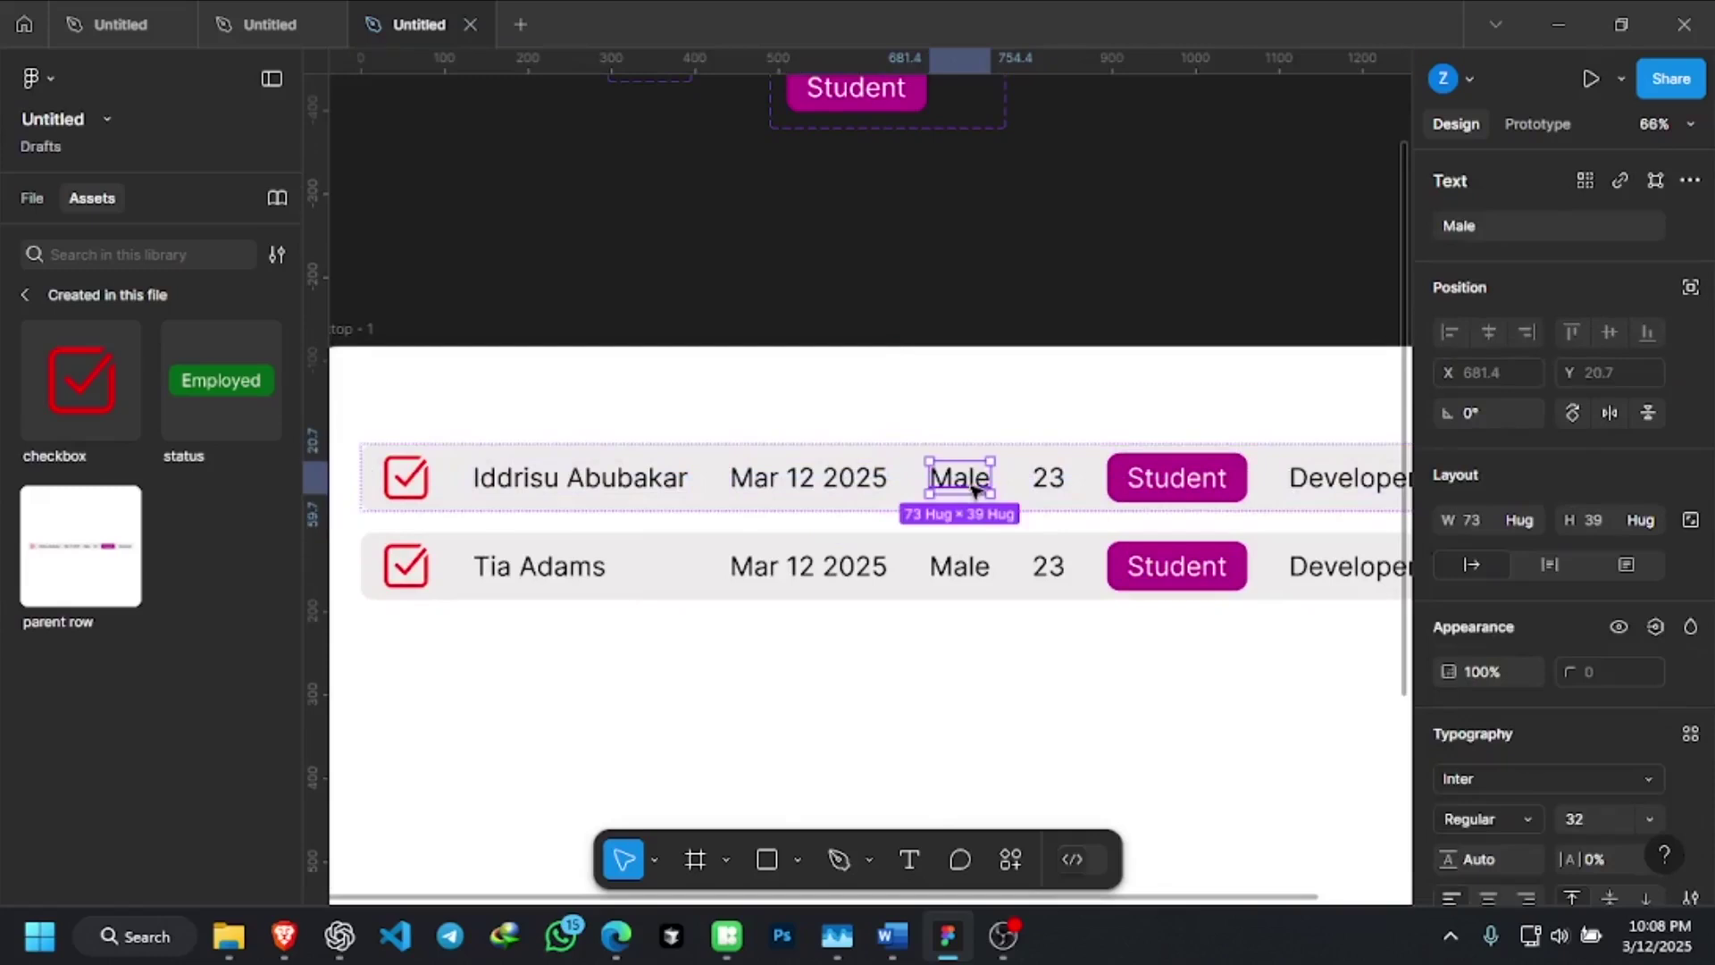
key(shift+a)
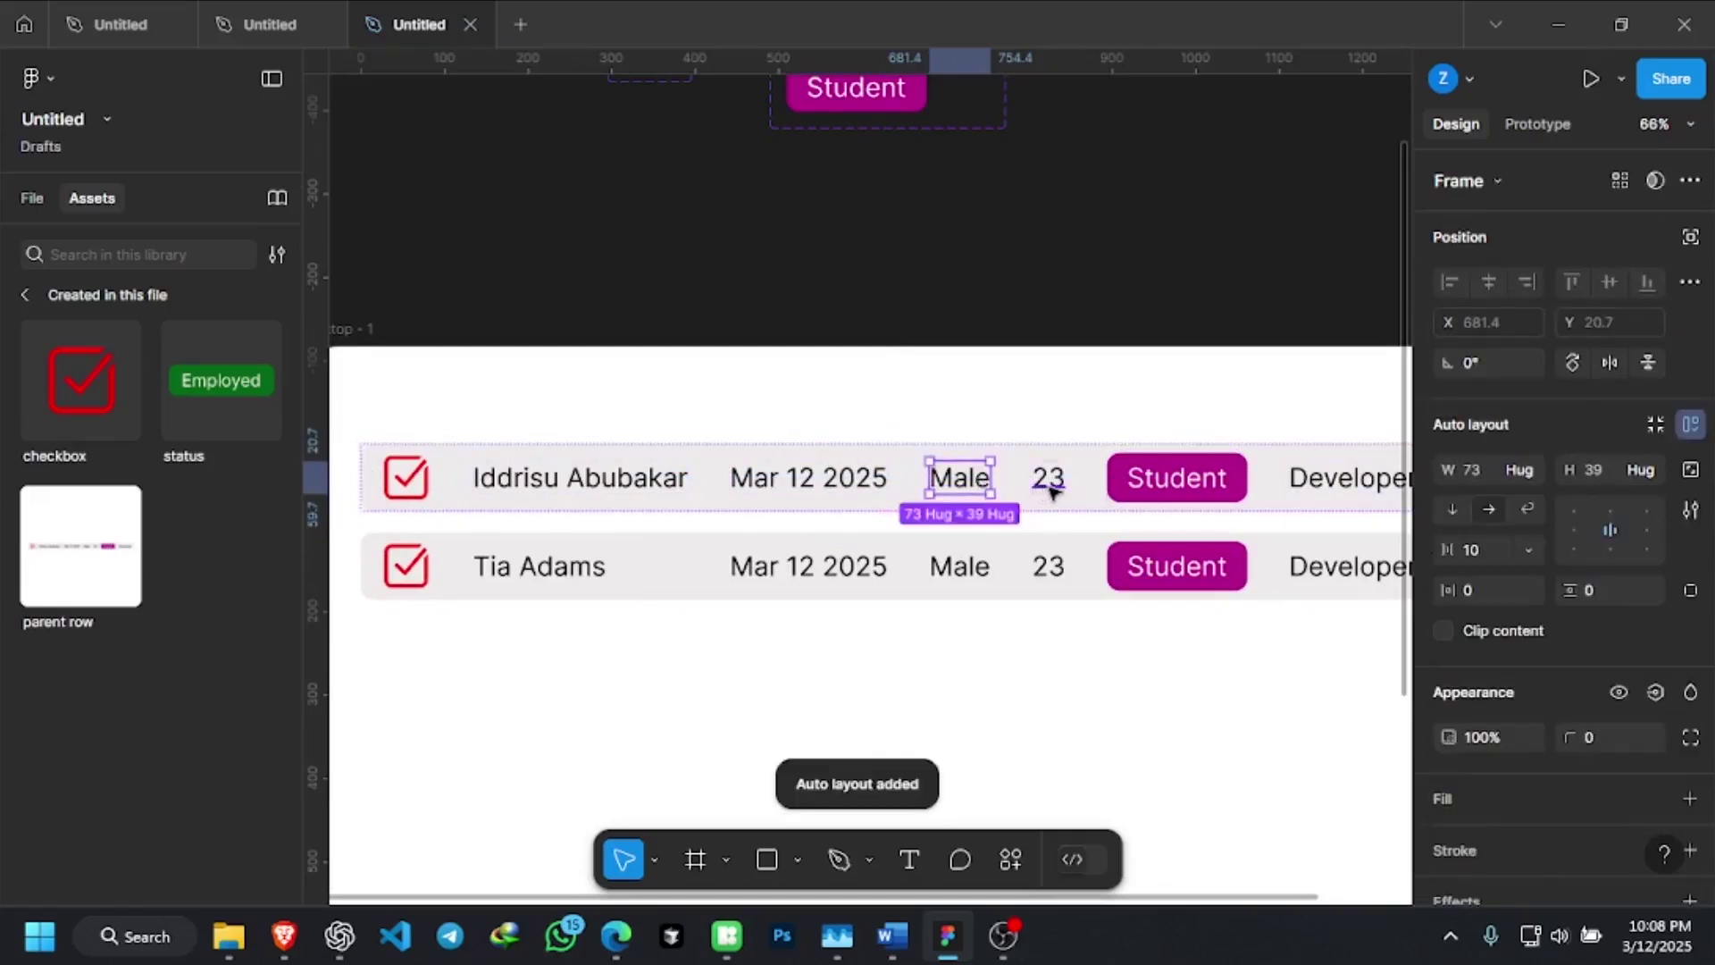
click(1053, 491)
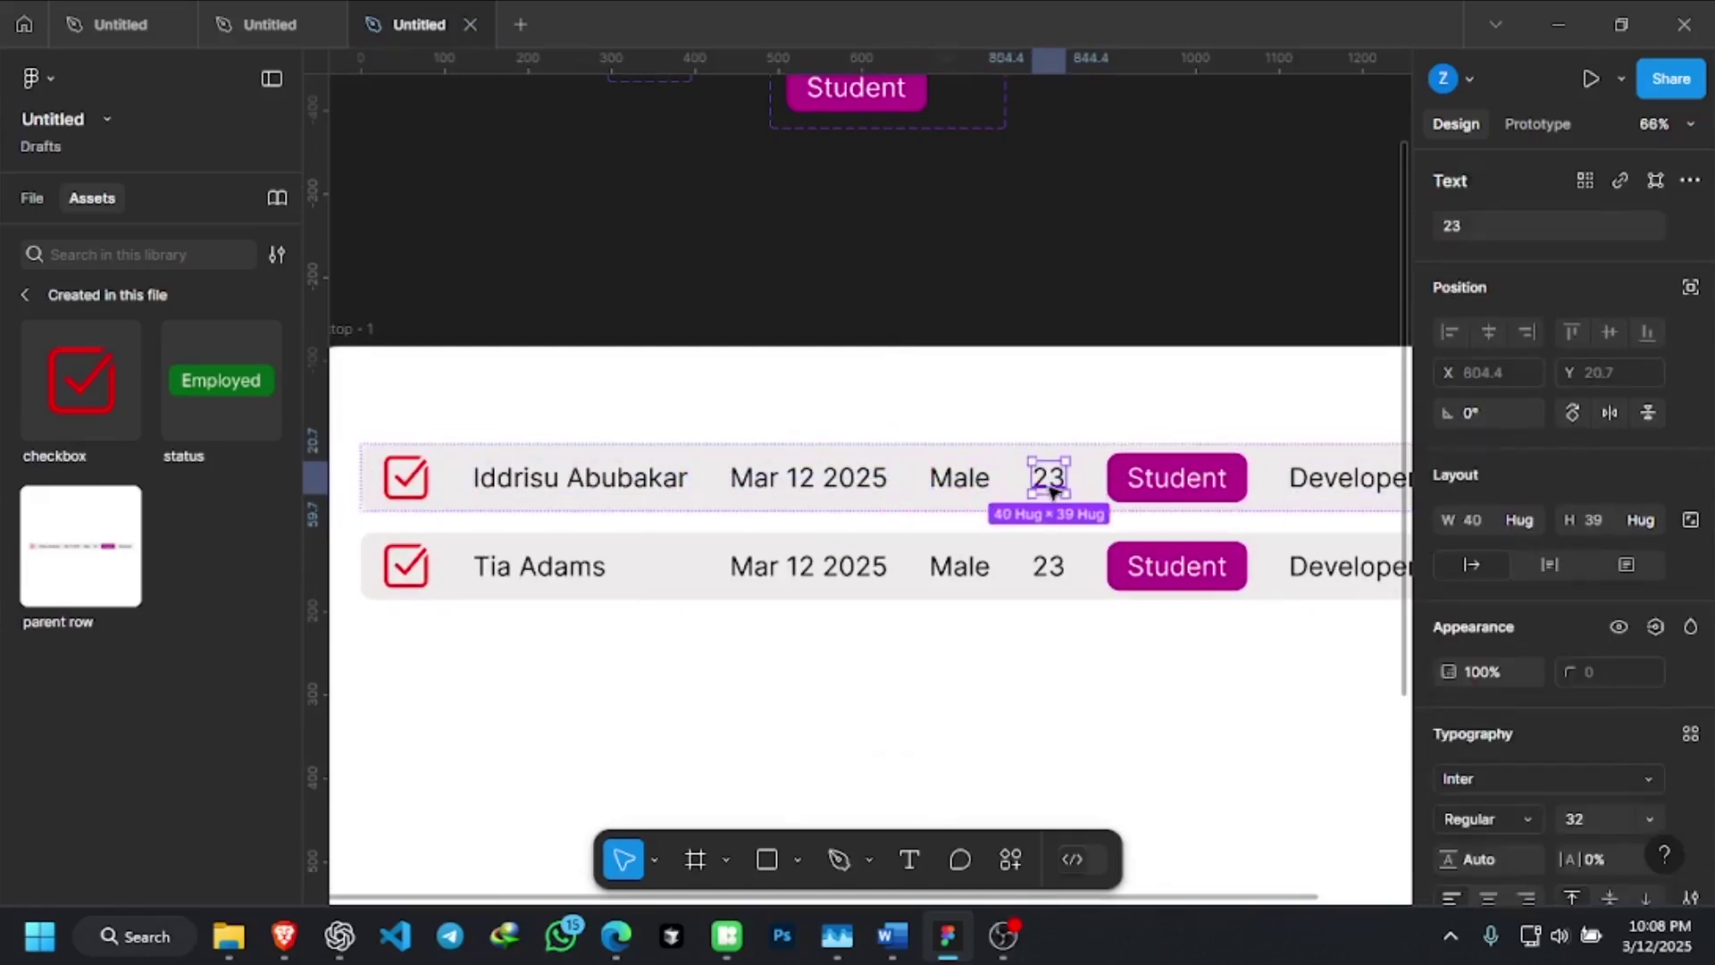
key(shift+a)
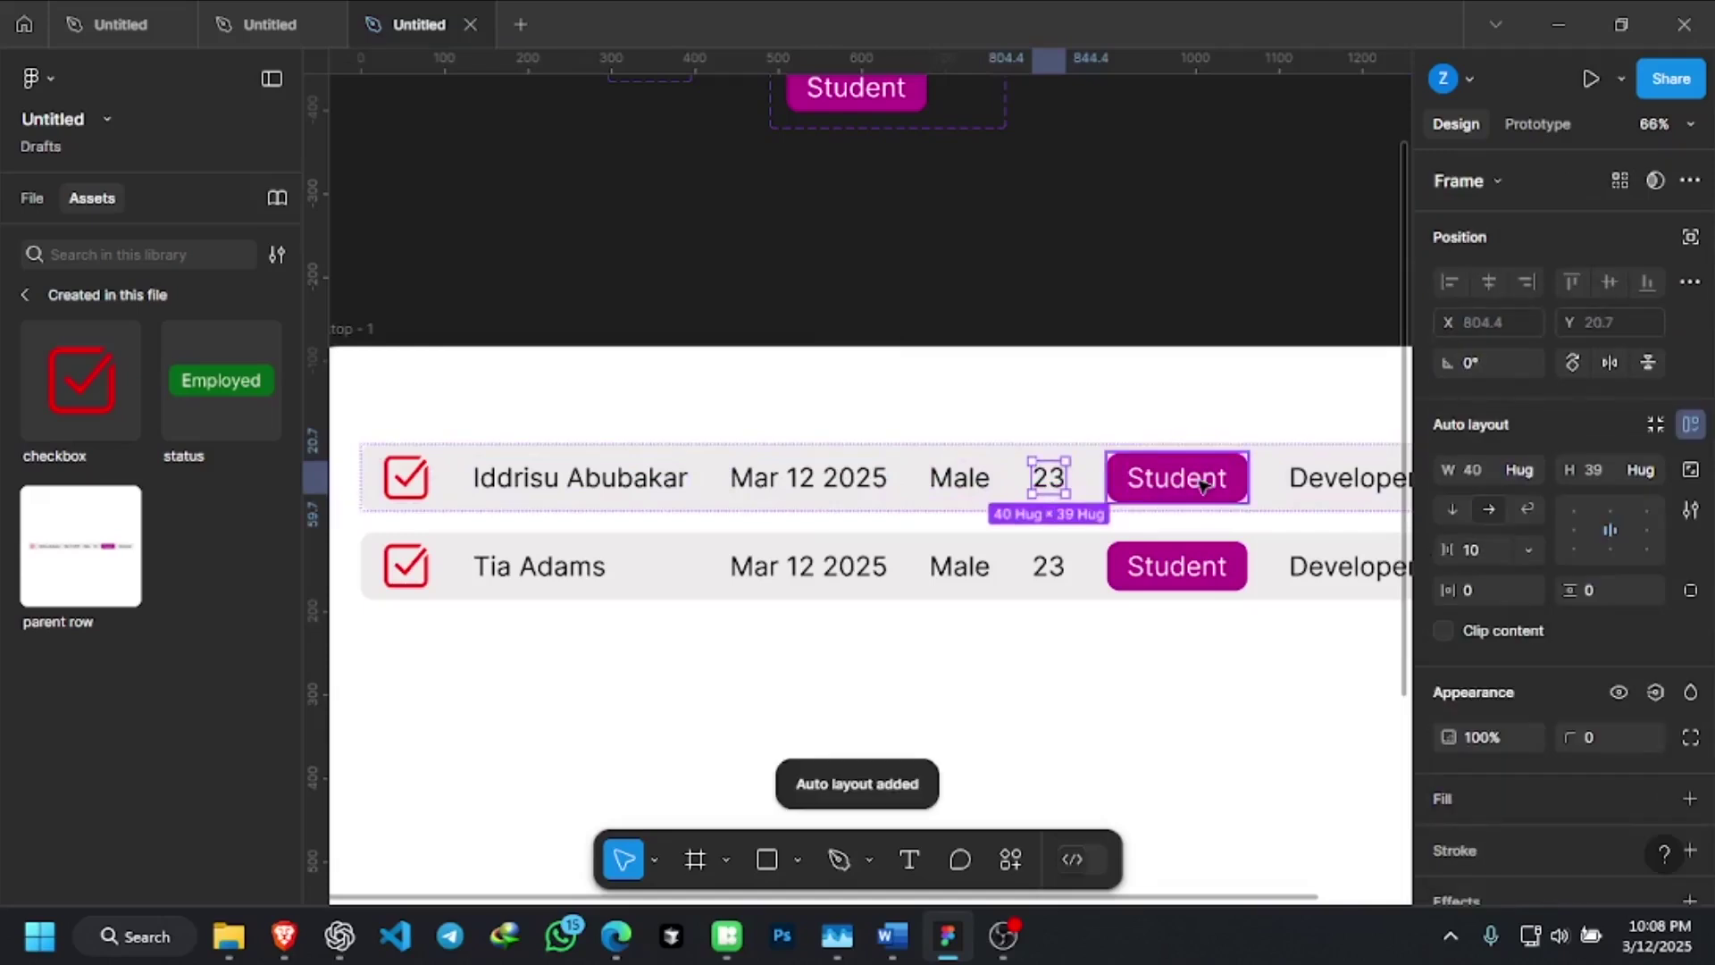
Wrap the Developer role text in its own auto-layout frame, hugging at 154 × 39
click(1201, 482)
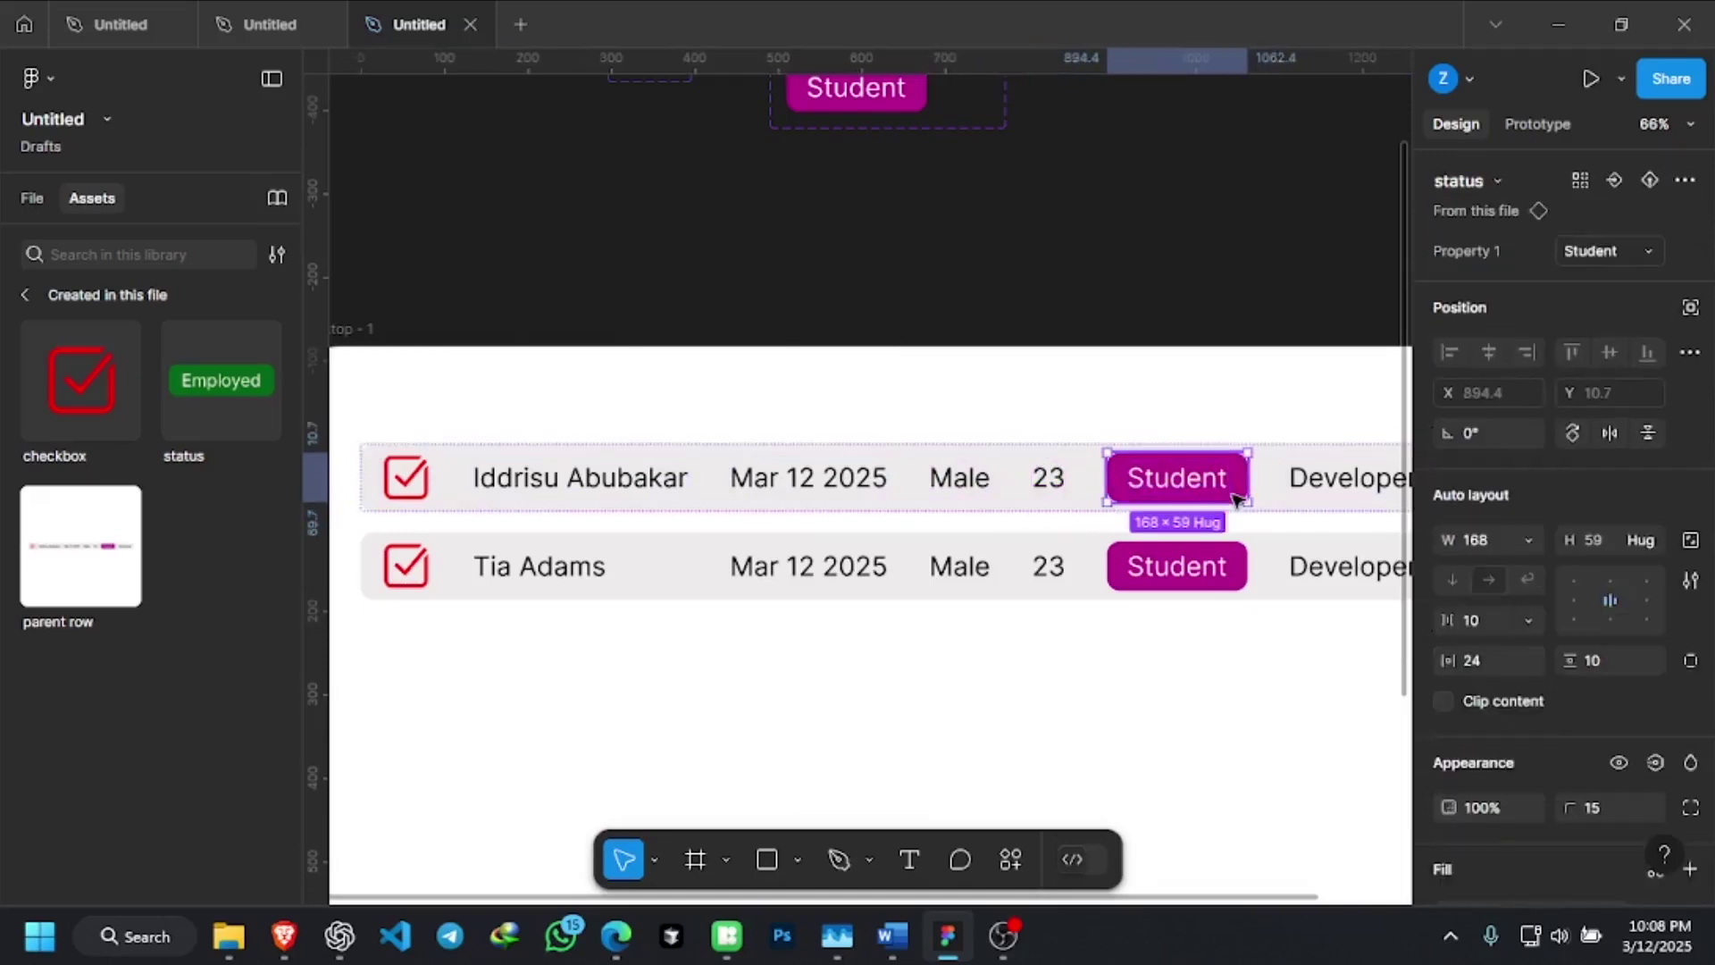
scroll(933, 220, up, 2)
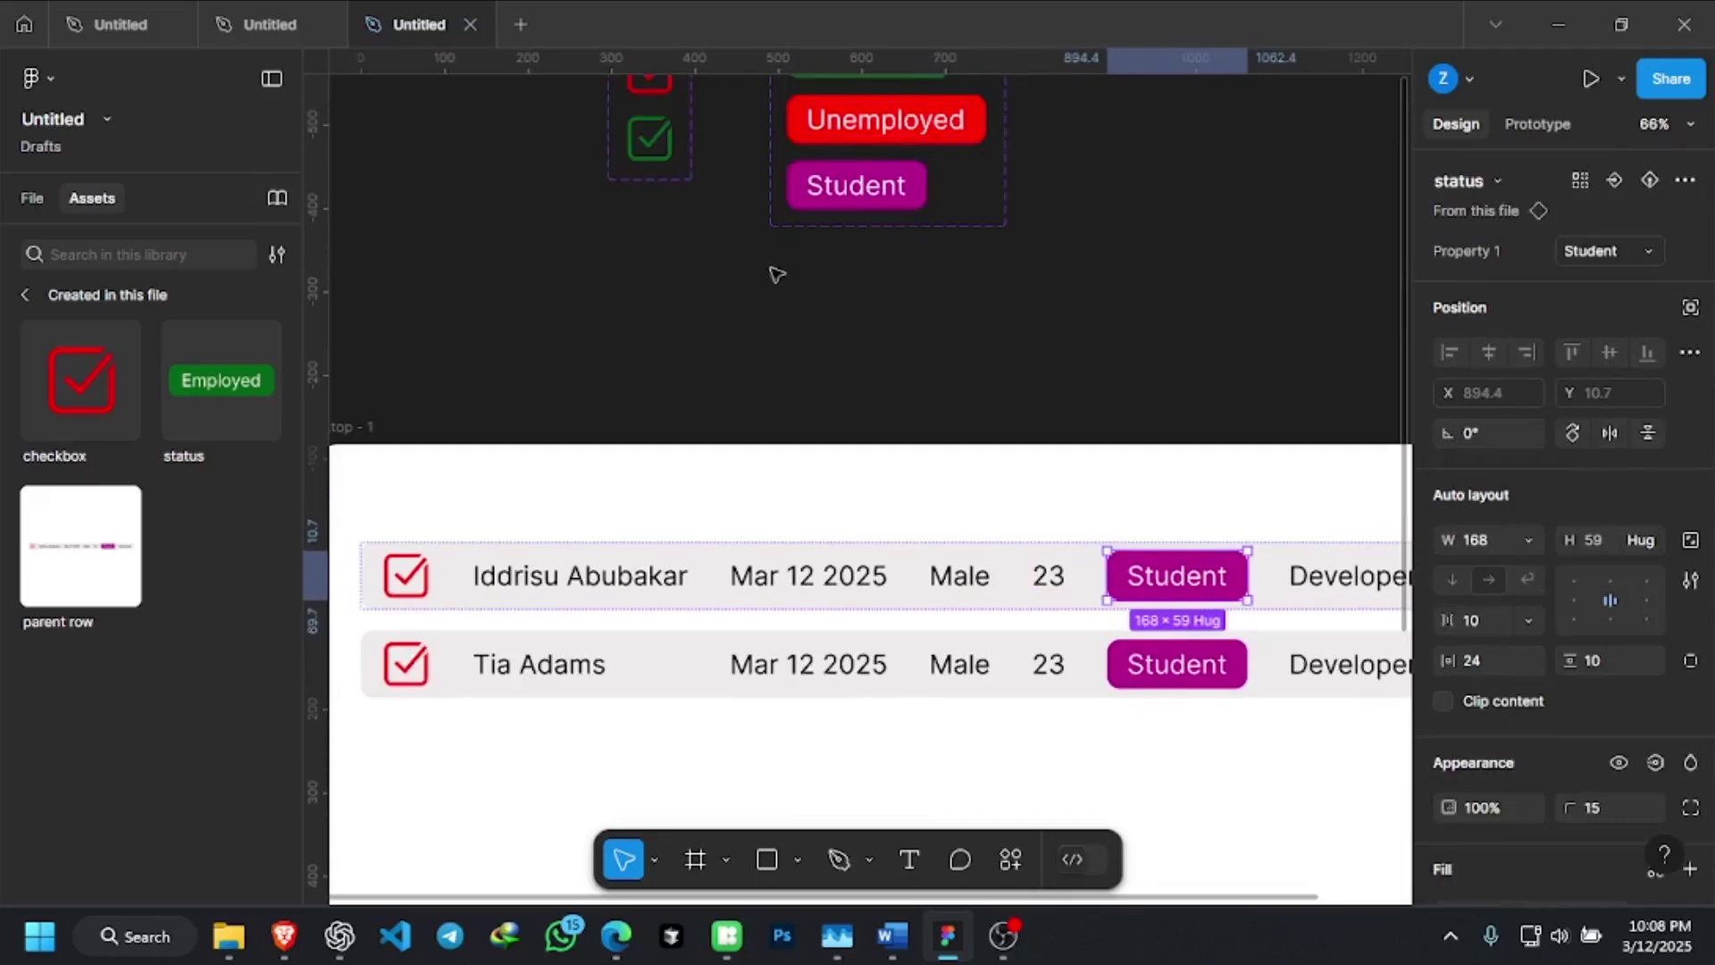
scroll(679, 402, down, 2)
scroll(625, 501, down, 1)
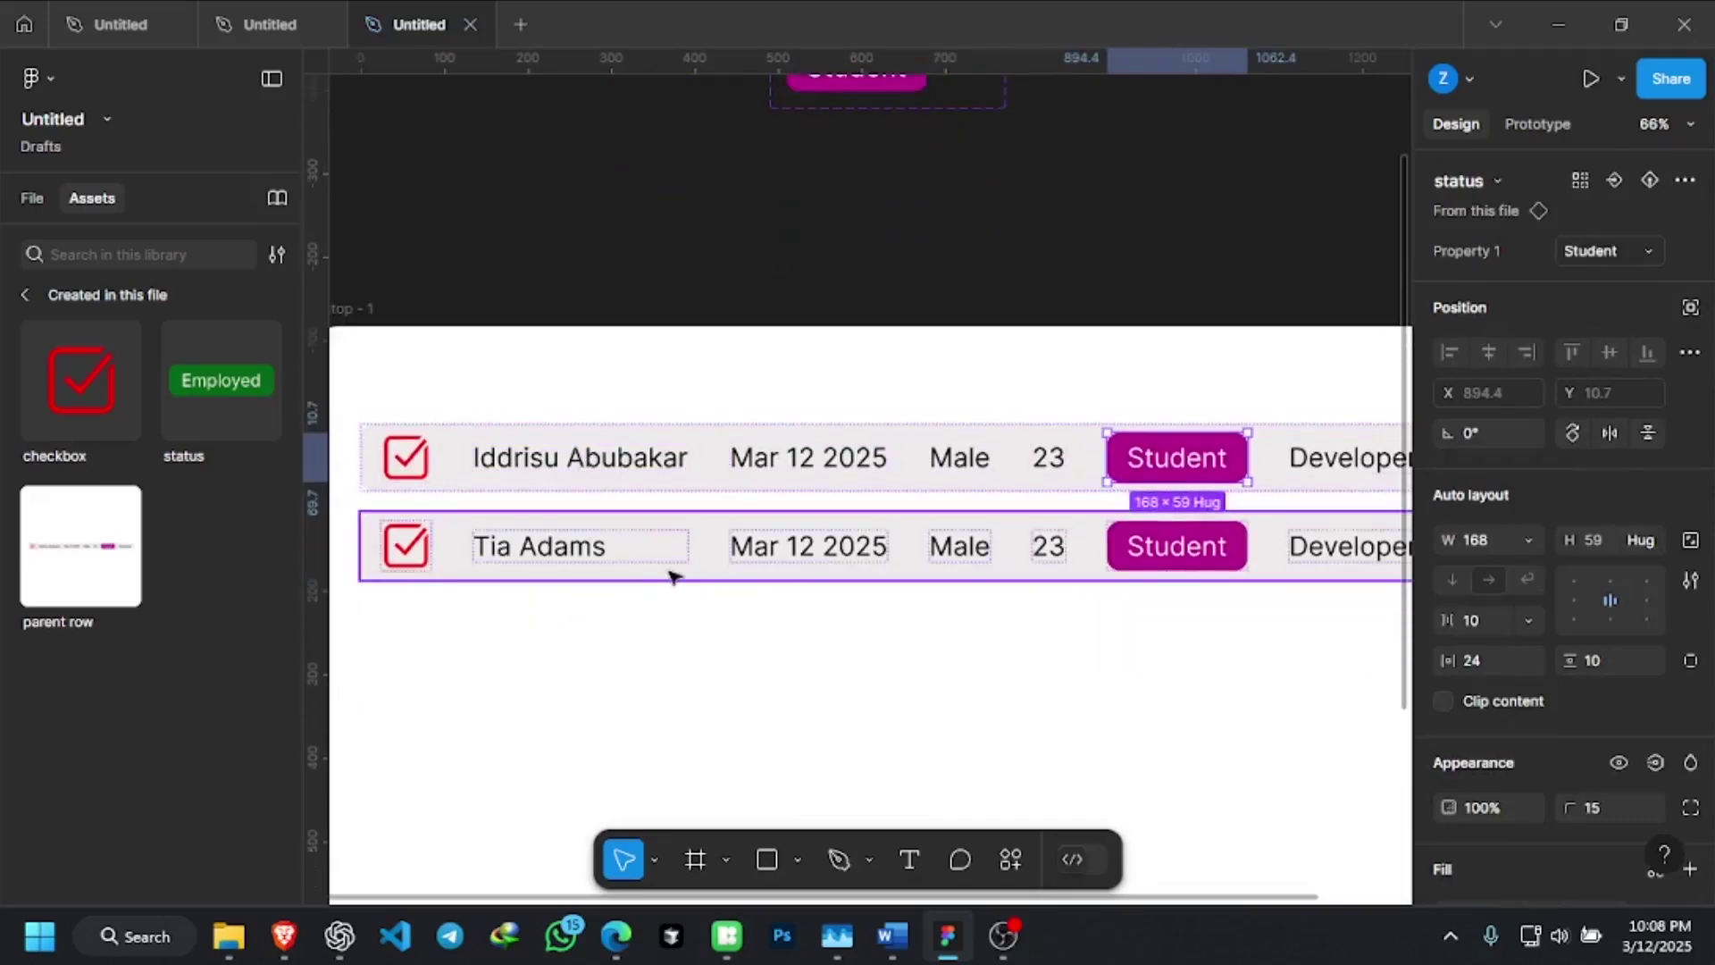
scroll(1161, 581, right, 2)
click(1279, 461)
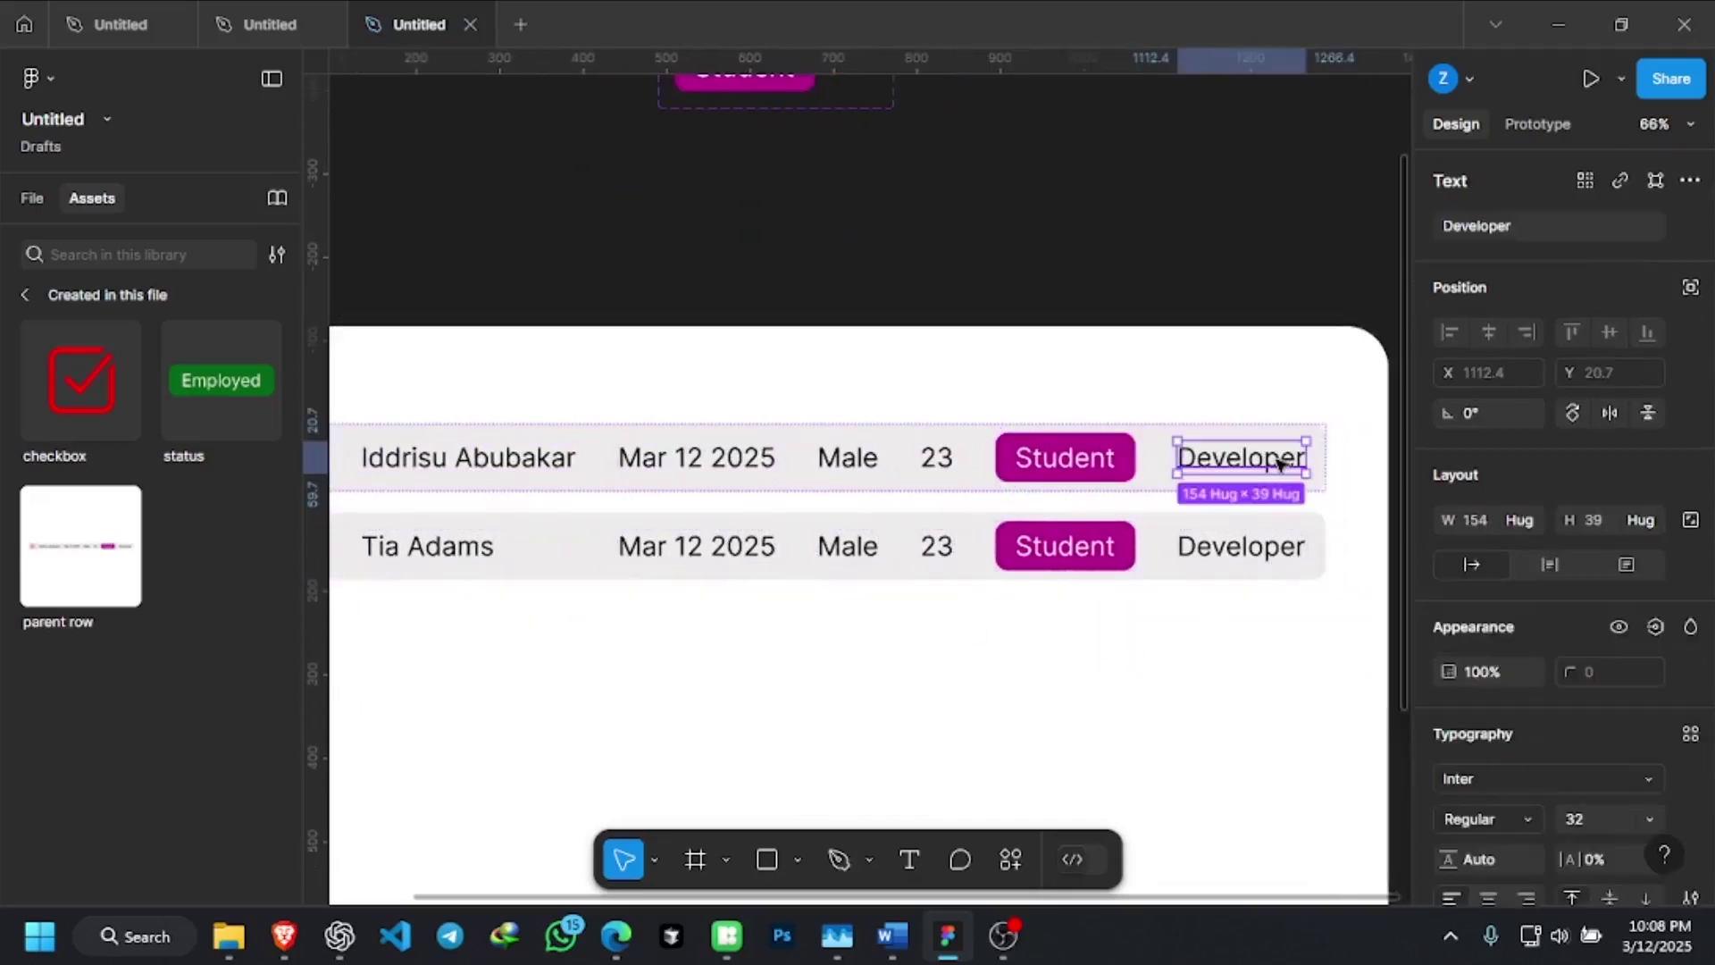
key(shift+a)
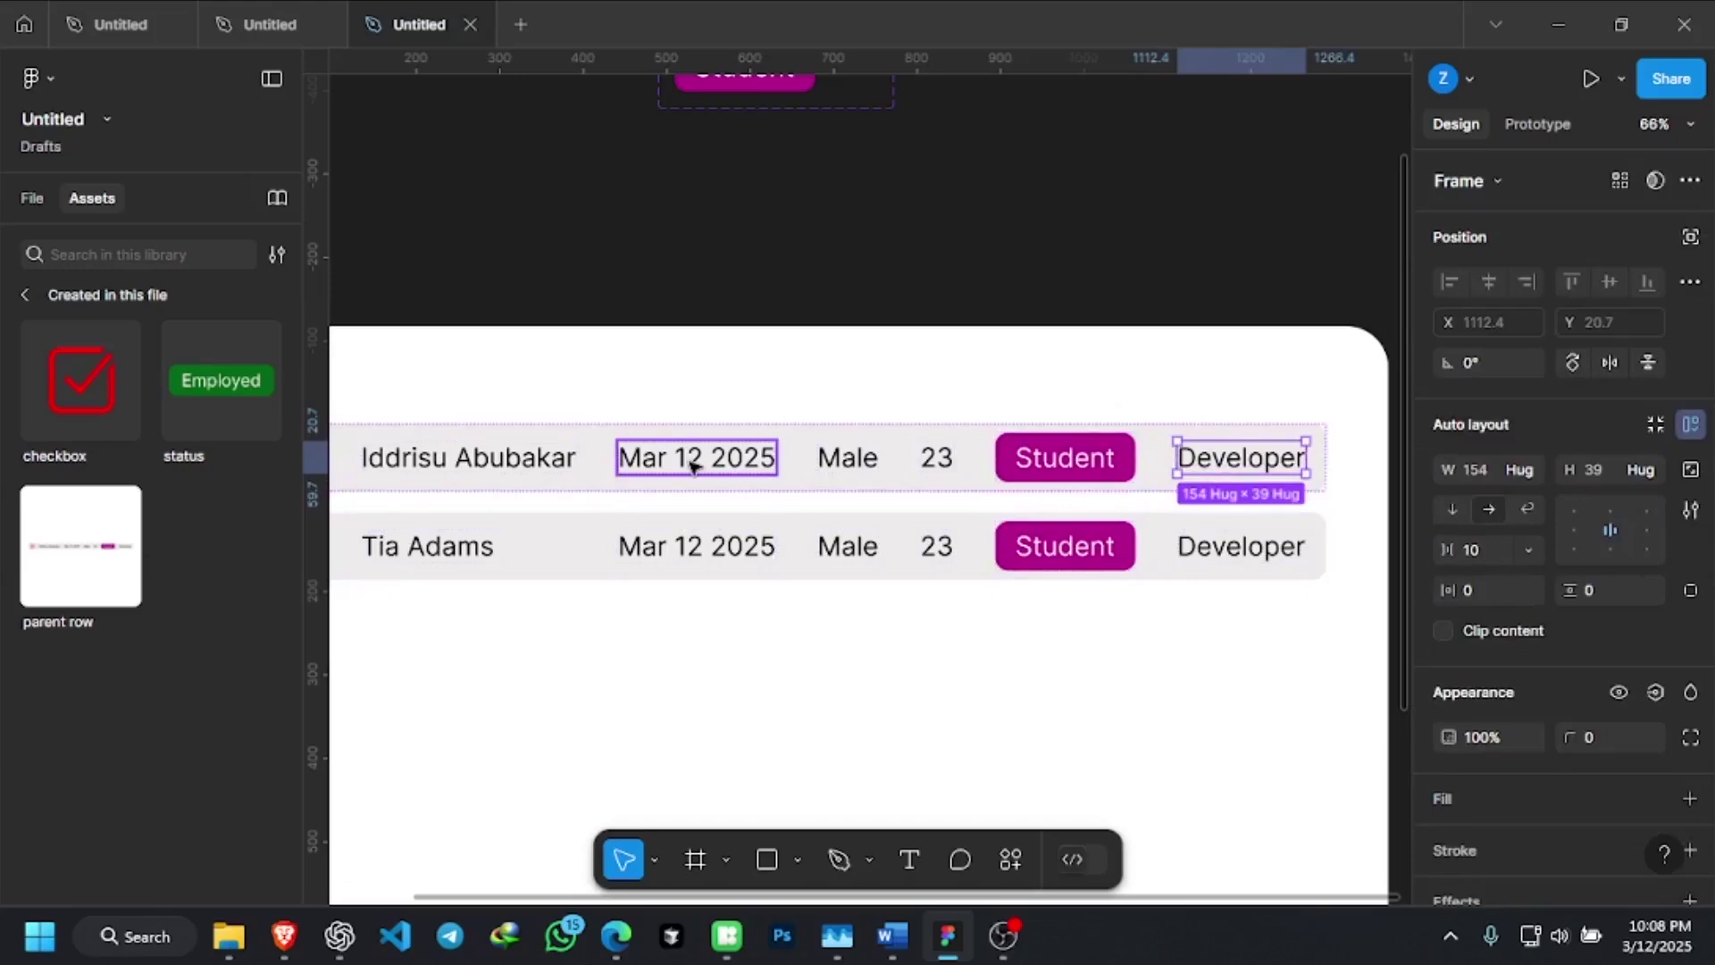
Left-centre align the Developer text and wrap the age 23 in an auto-layout frame
click(1582, 534)
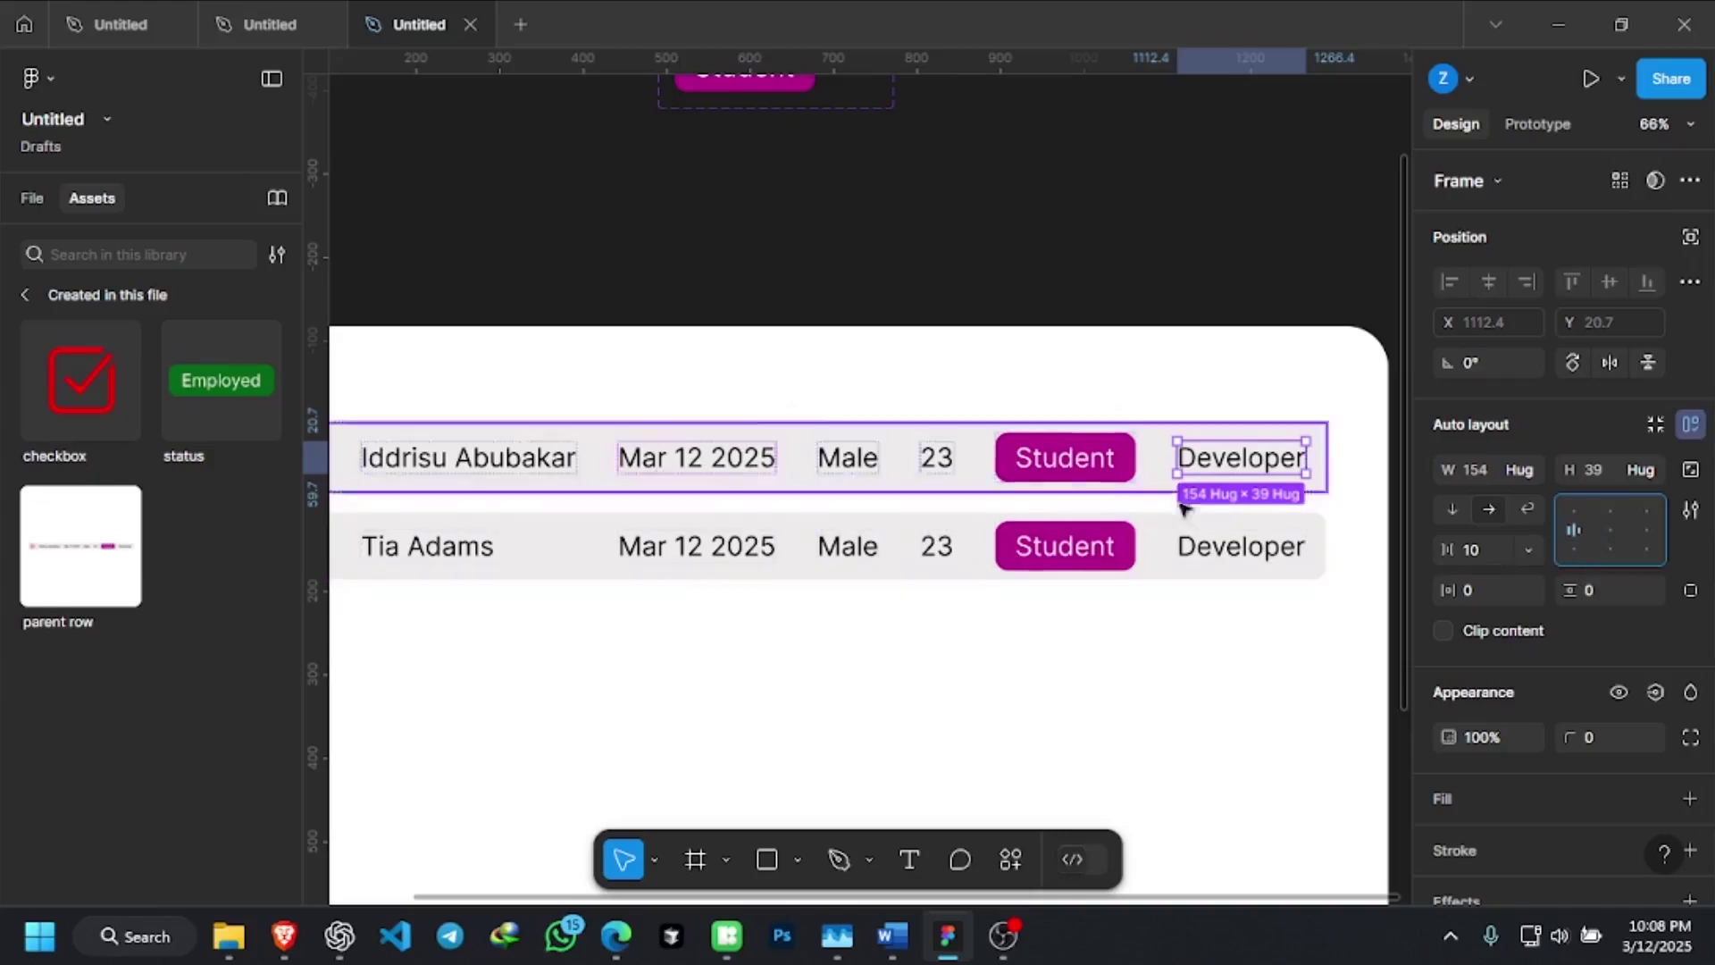
click(956, 458)
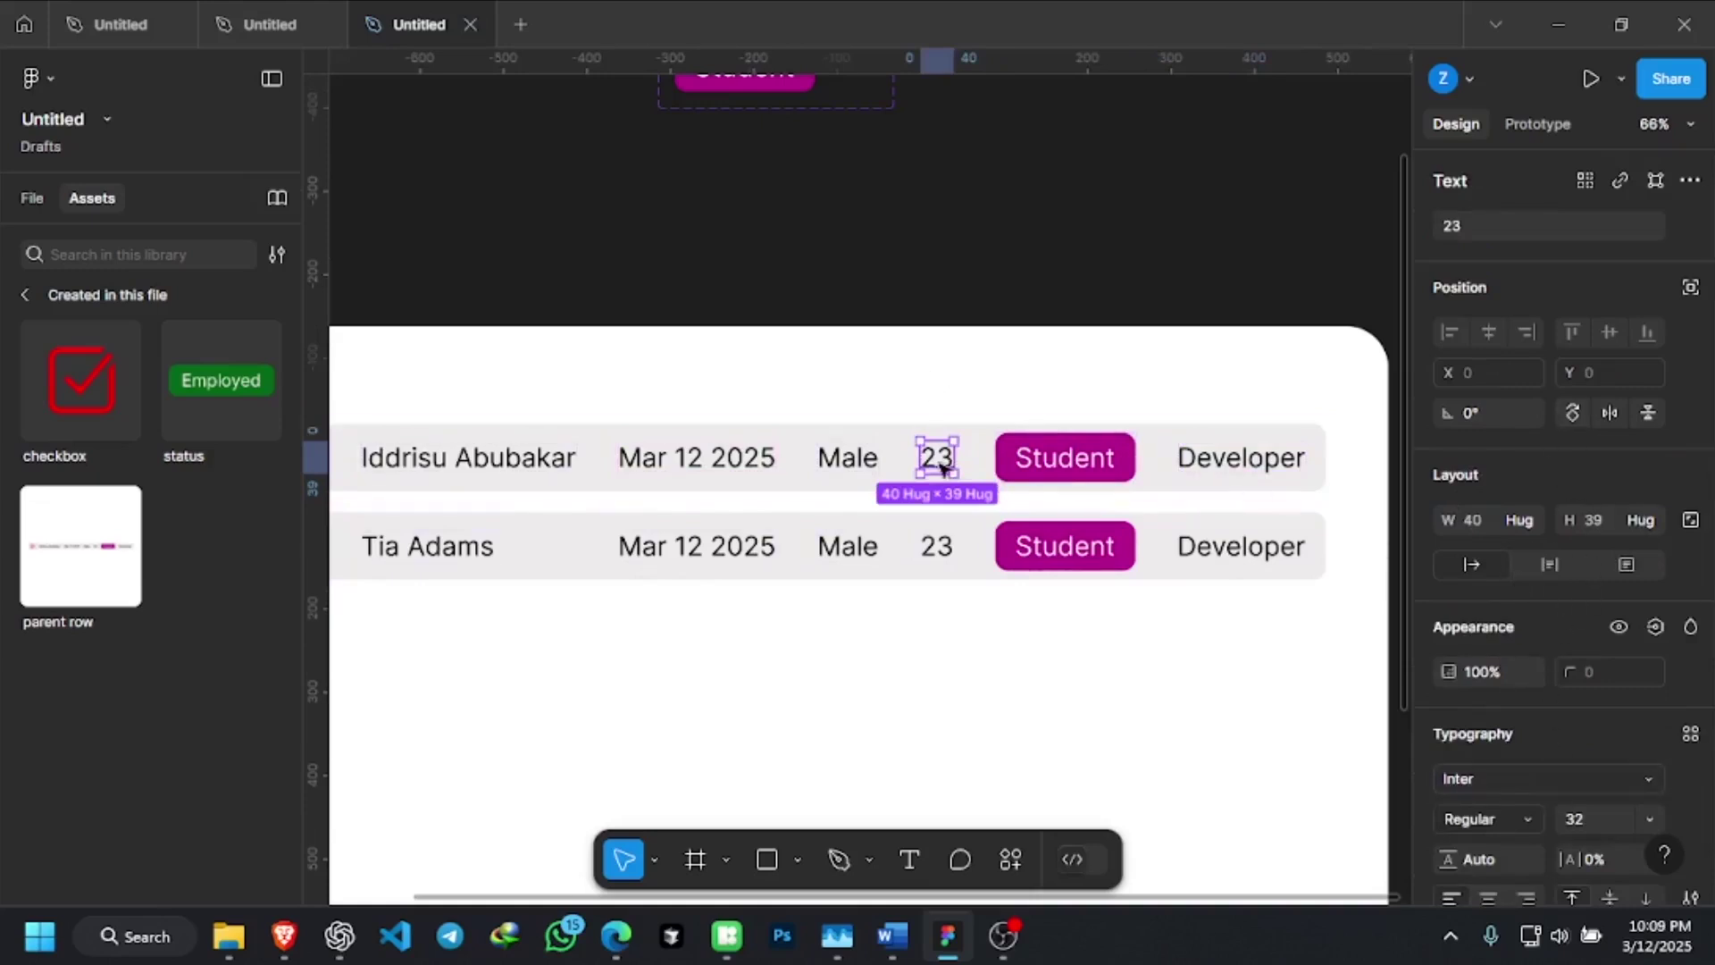
scroll(1649, 672, down, 3)
scroll(1601, 544, up, 3)
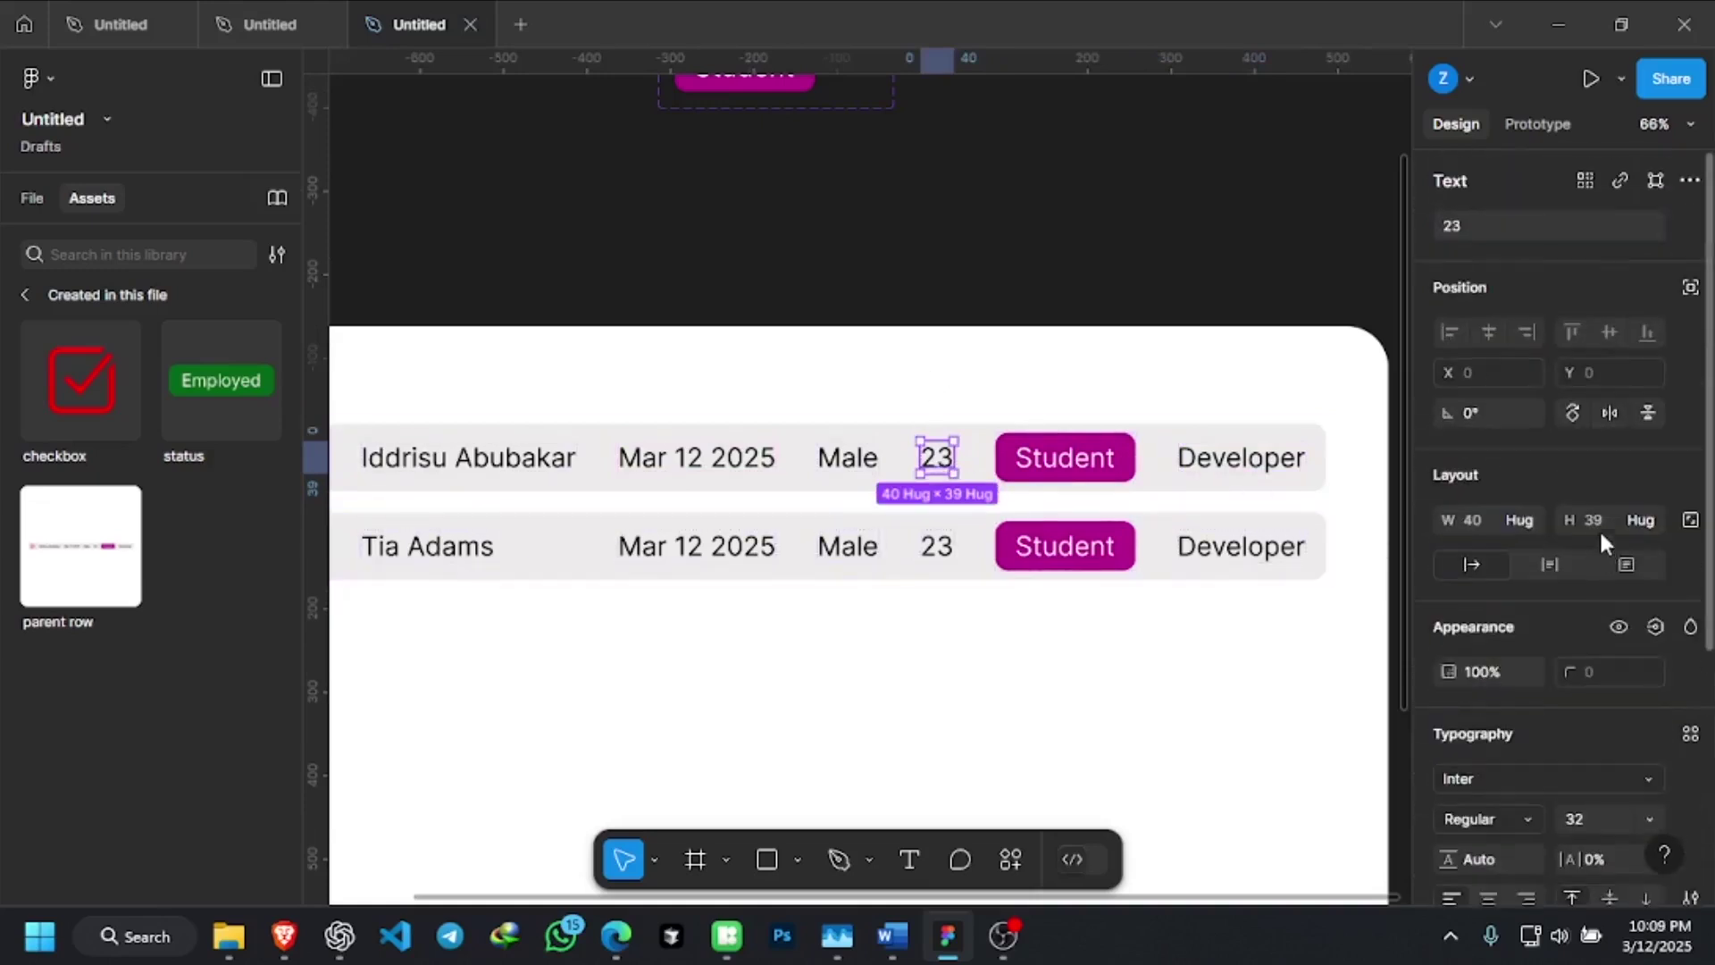
right_click(947, 465)
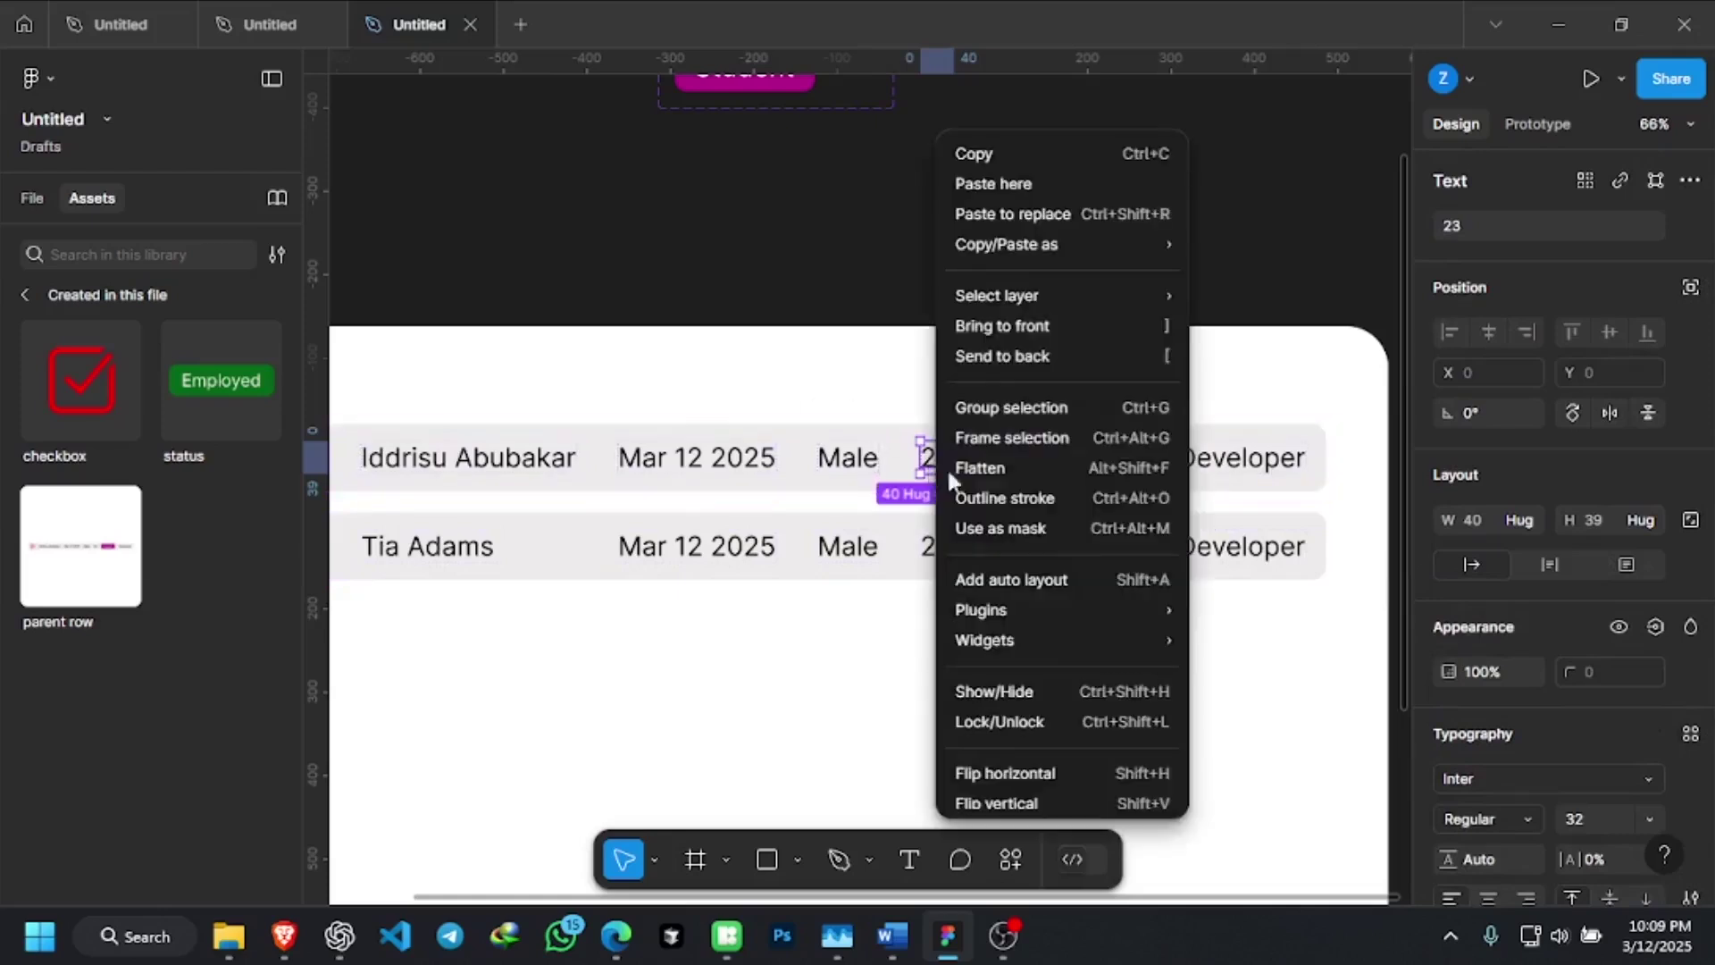
click(1041, 584)
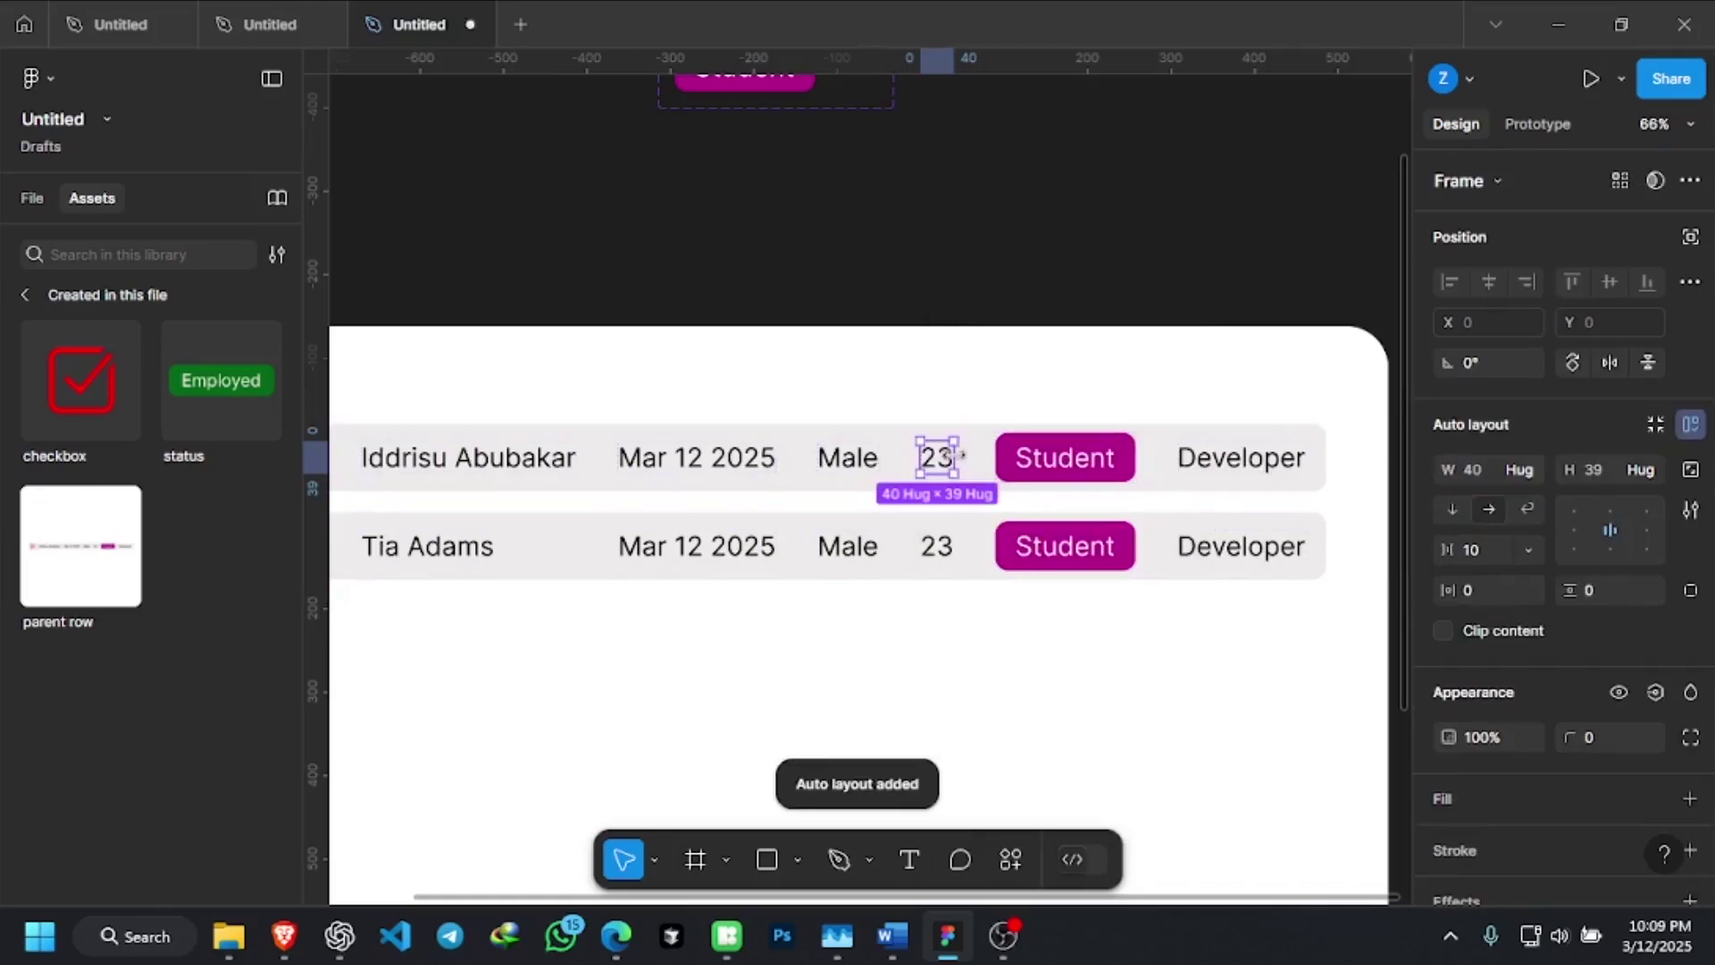
Left-centre align the Mar 12 2025 date inside its frame
click(871, 458)
click(701, 473)
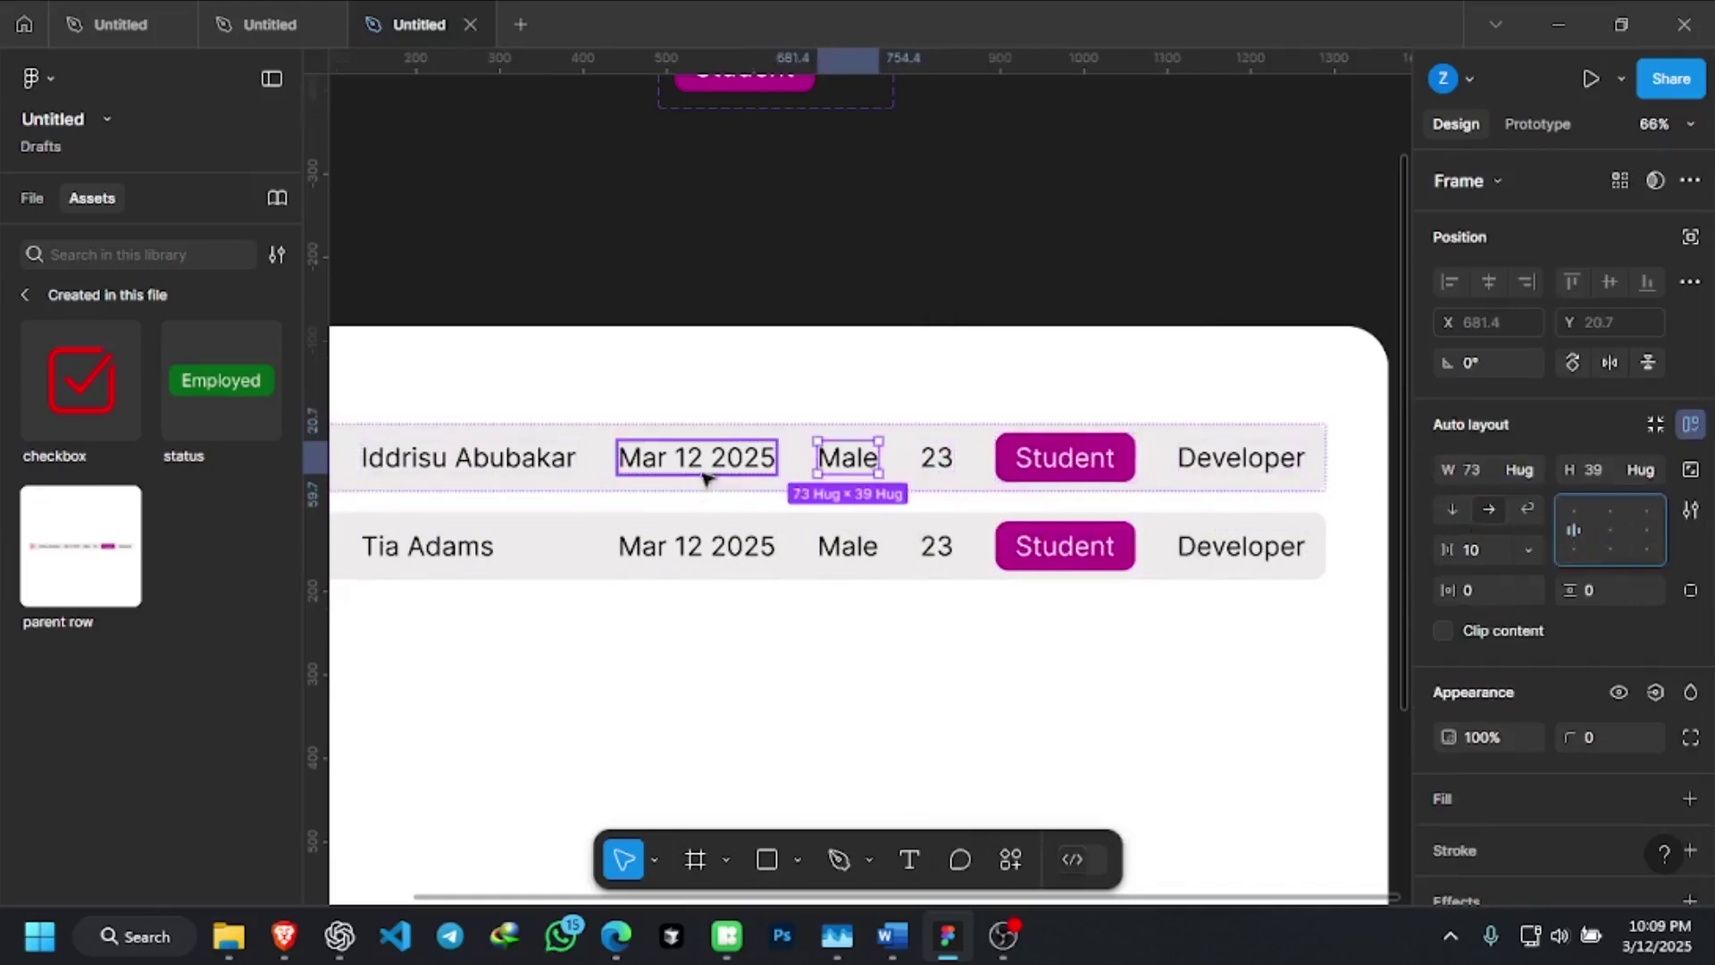
click(1570, 529)
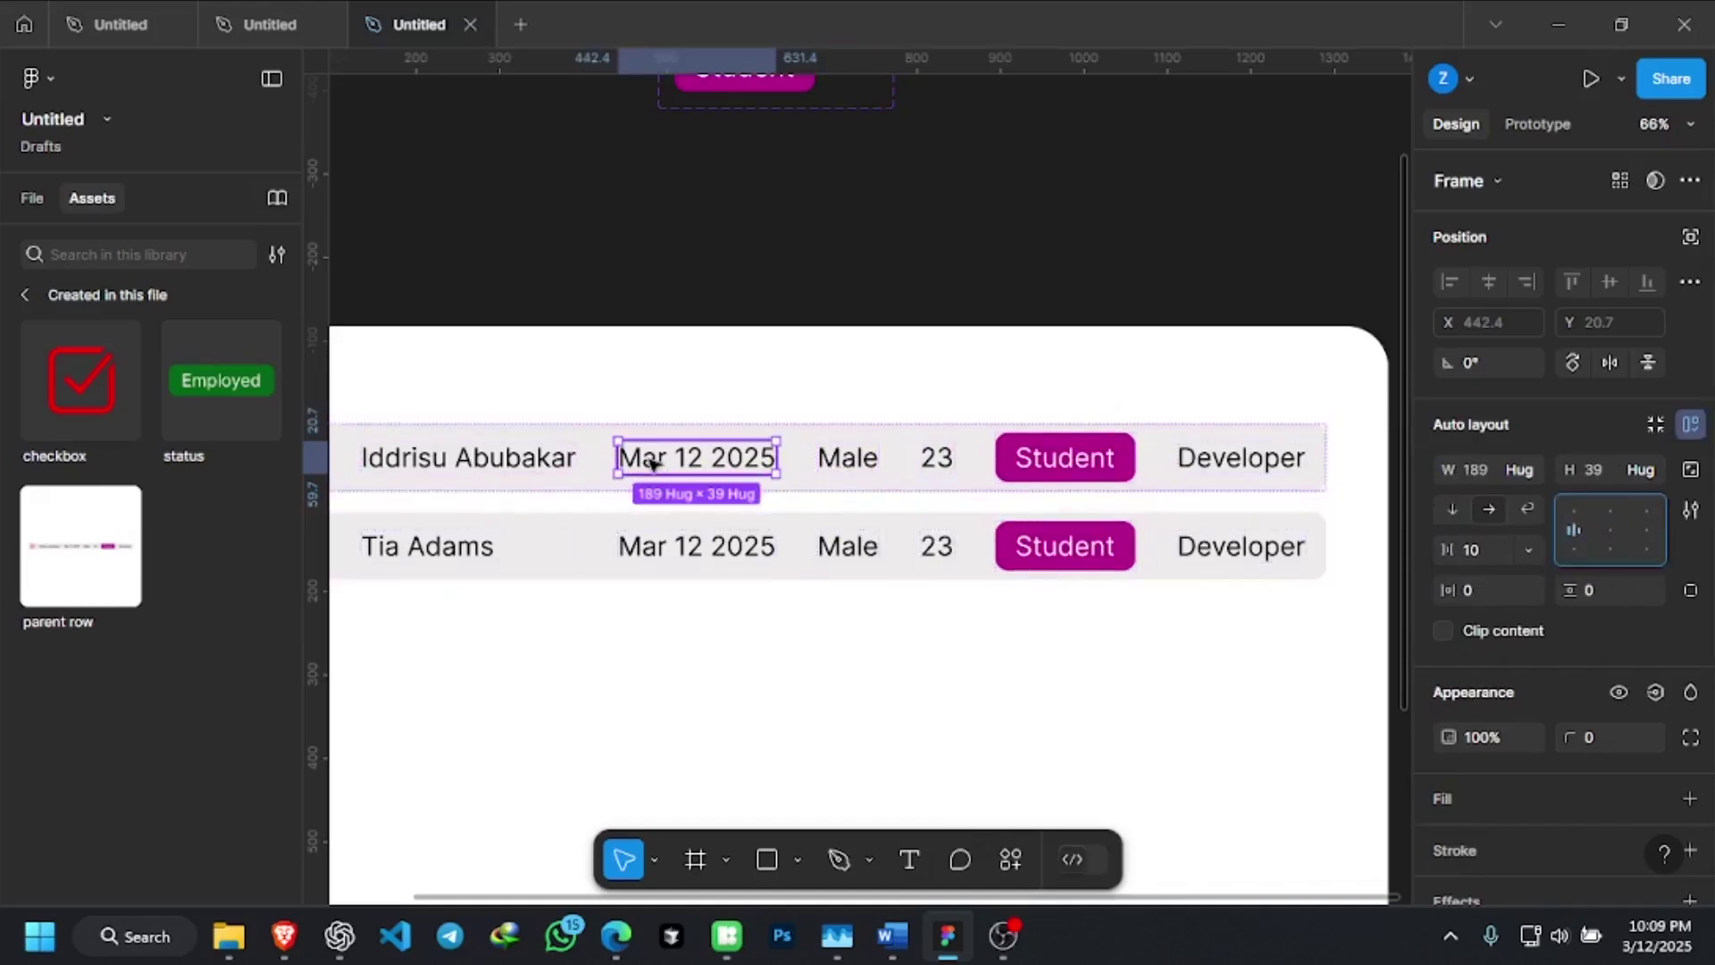
click(732, 558)
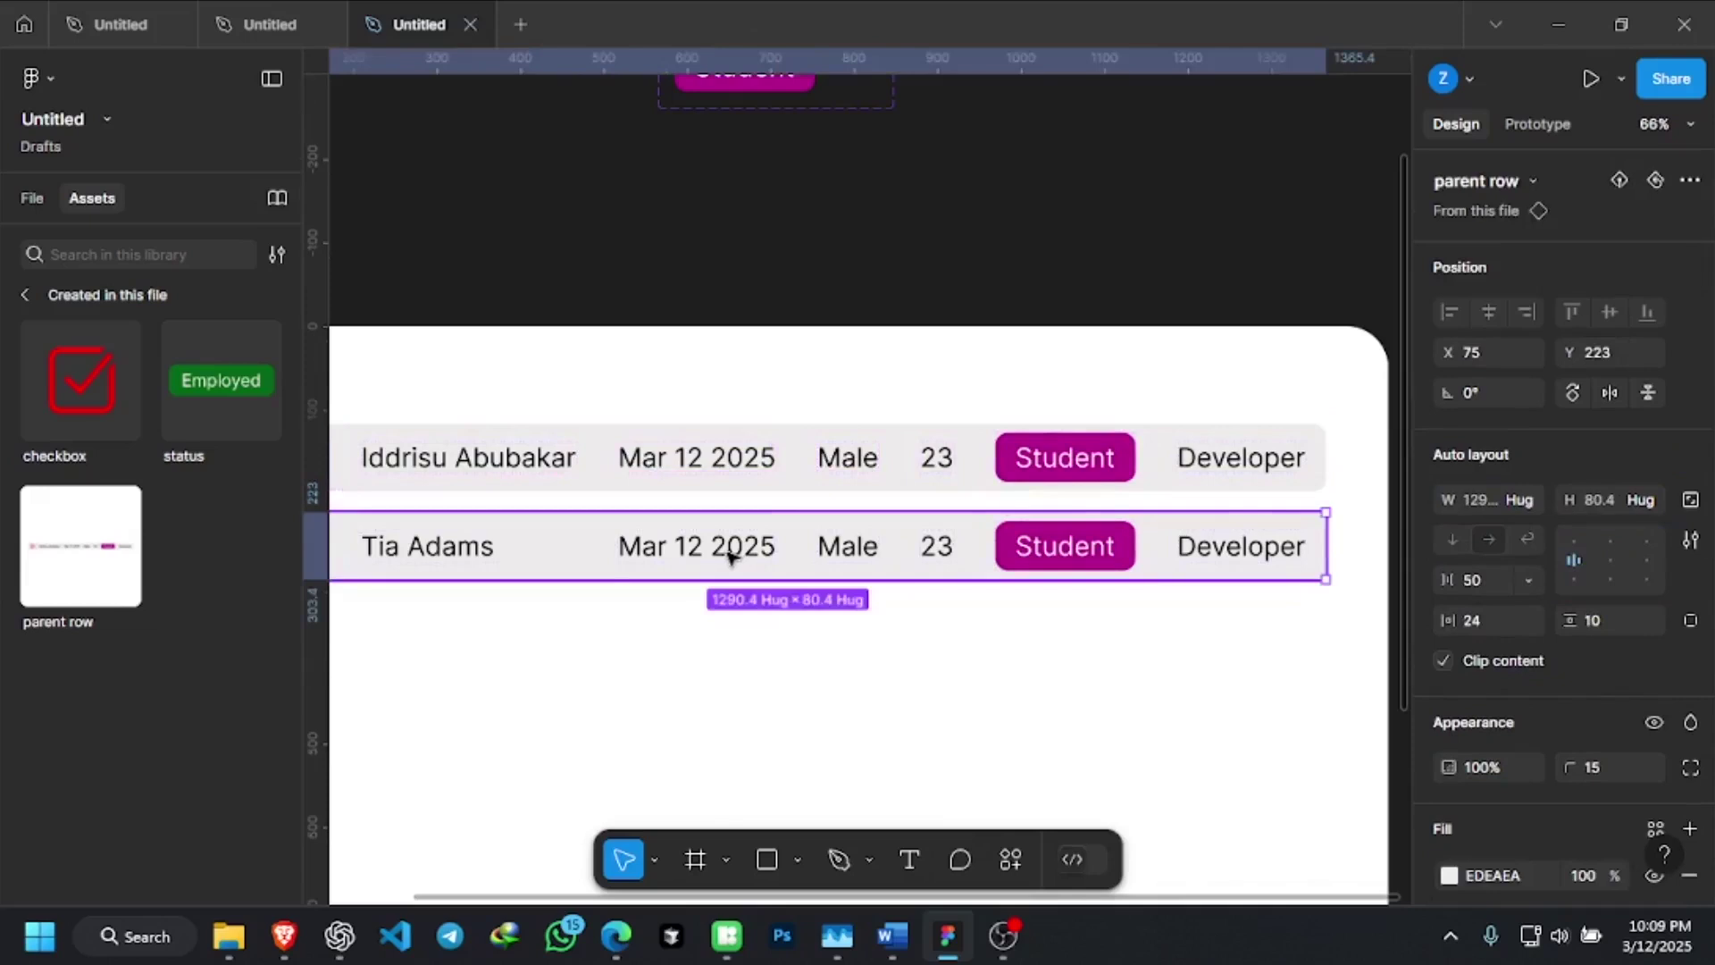
double_click(731, 558)
double_click(731, 559)
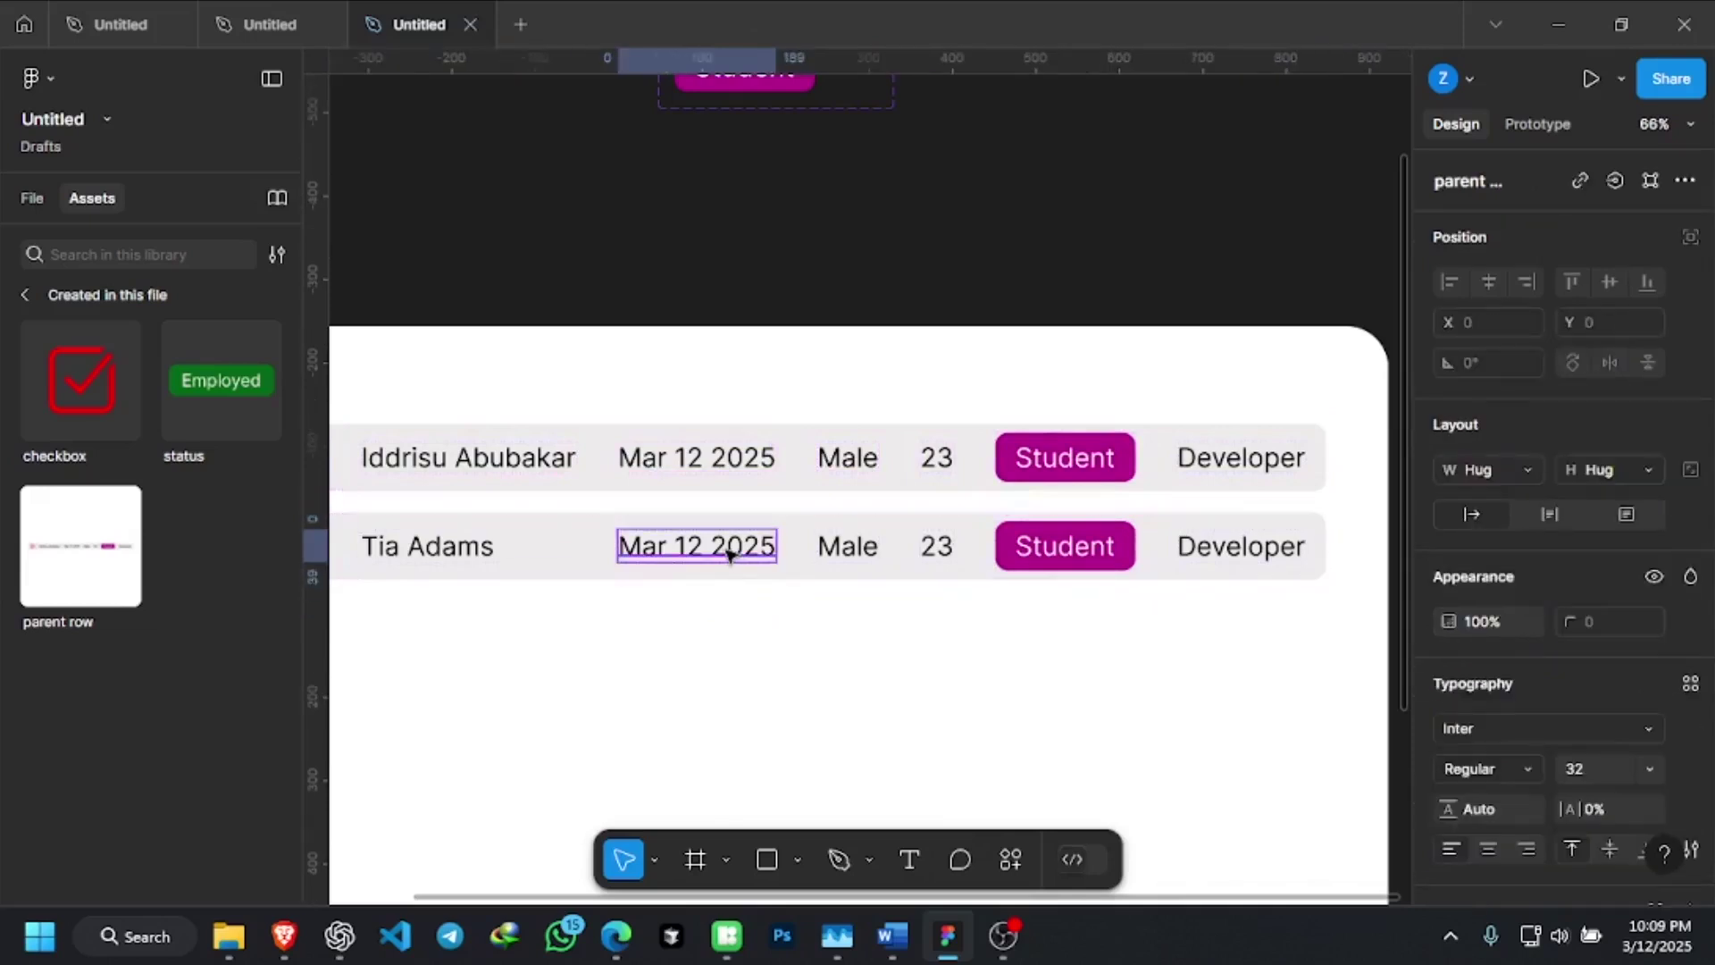
double_click(731, 555)
click(728, 546)
triple_click(731, 547)
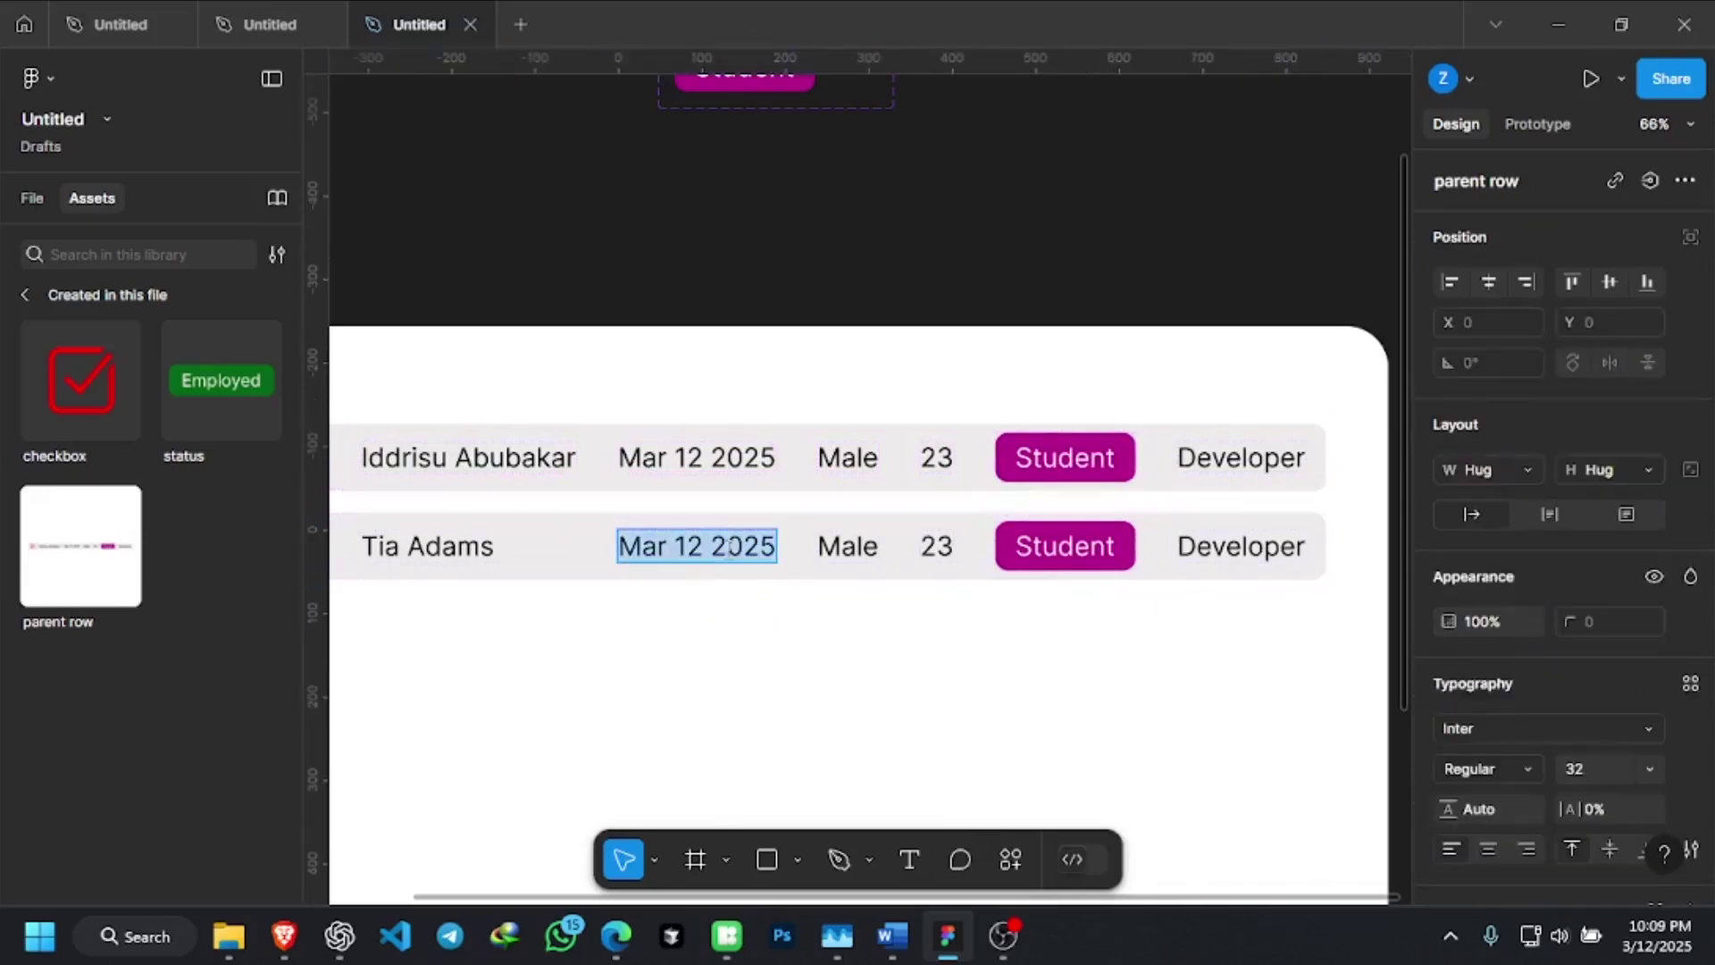
text(Sep)
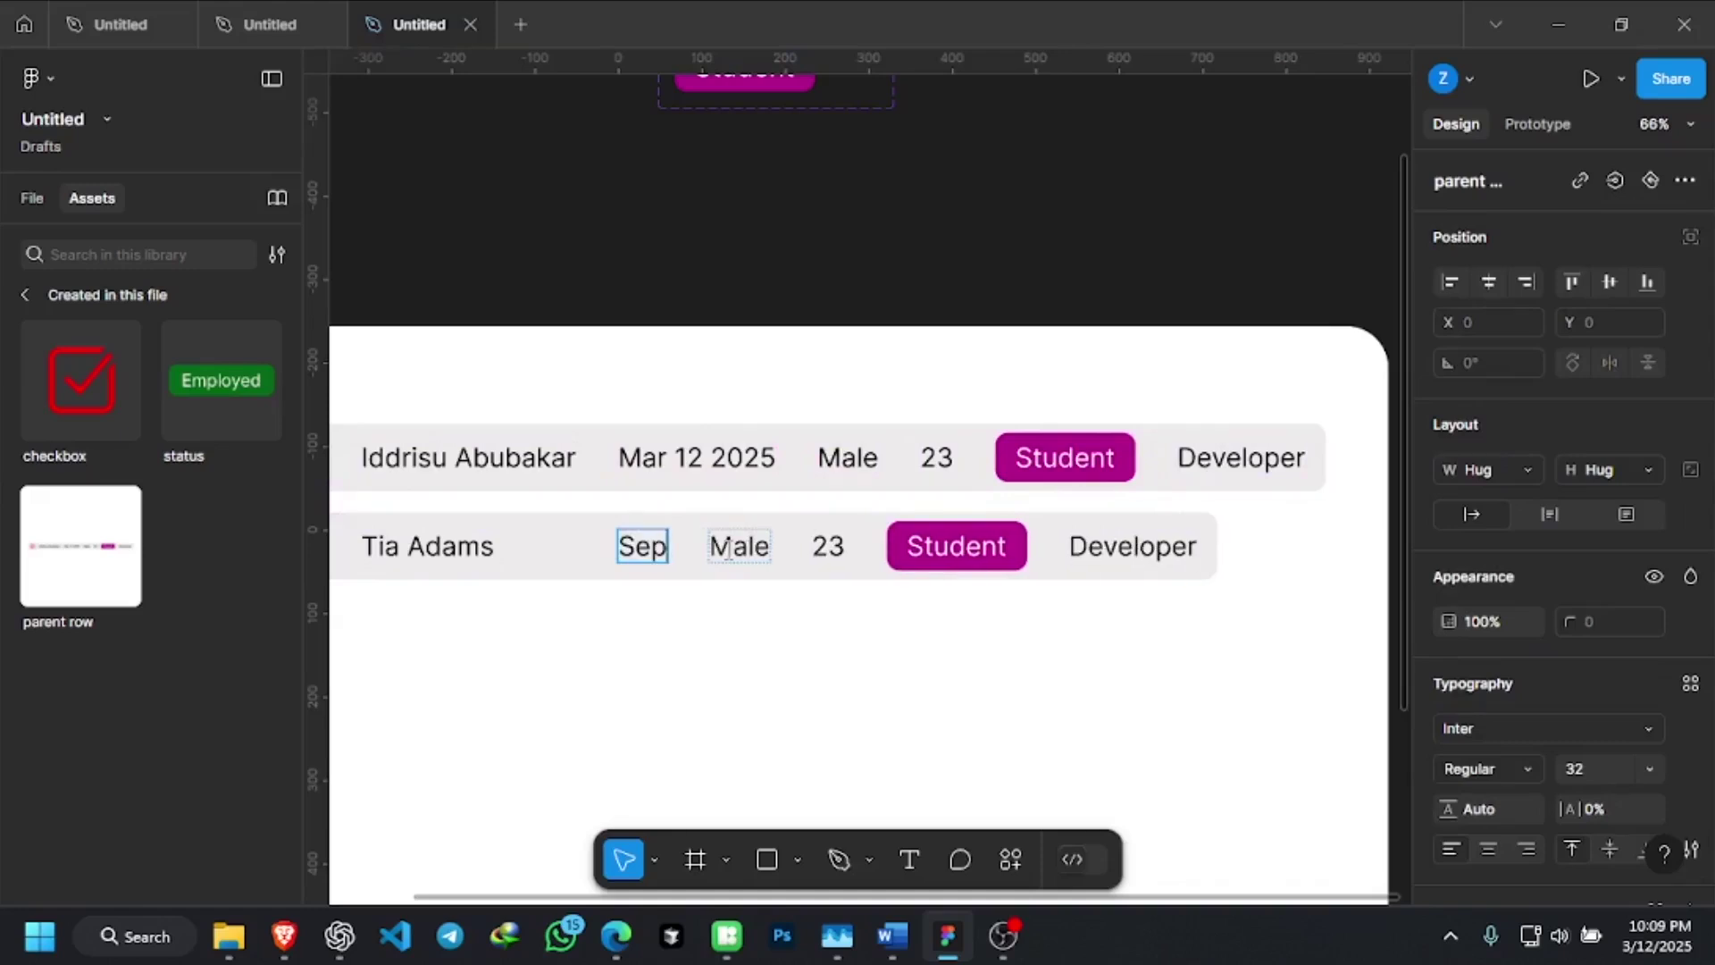
text( 15)
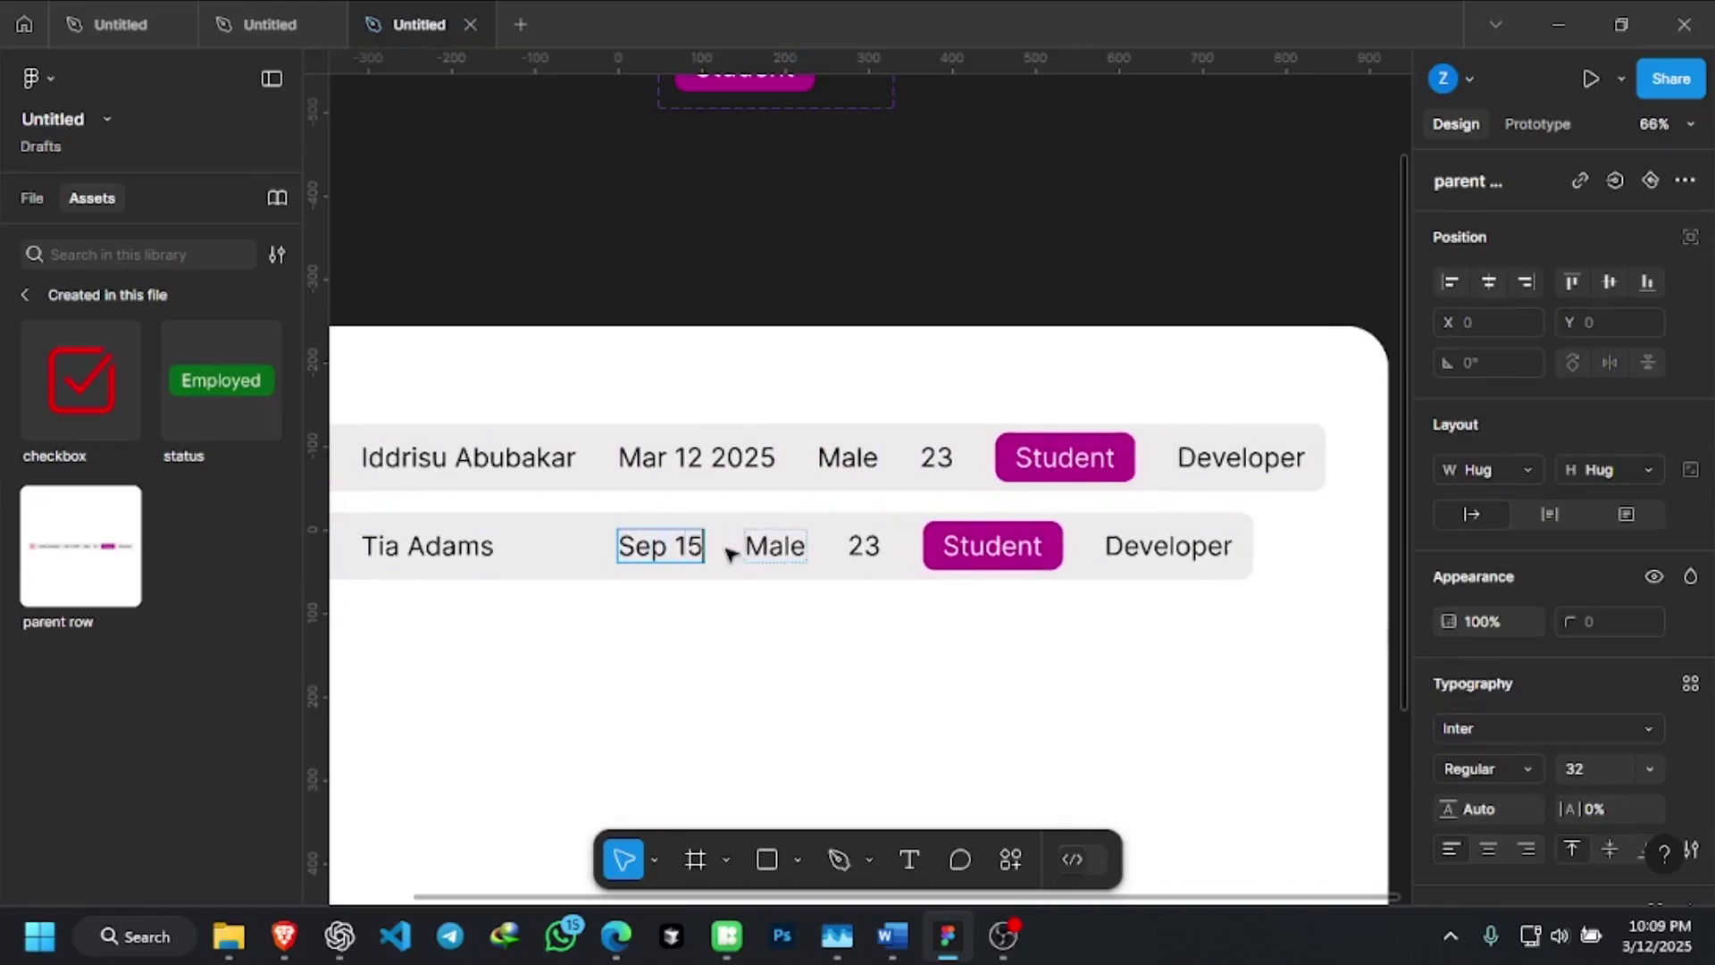
text( 2025)
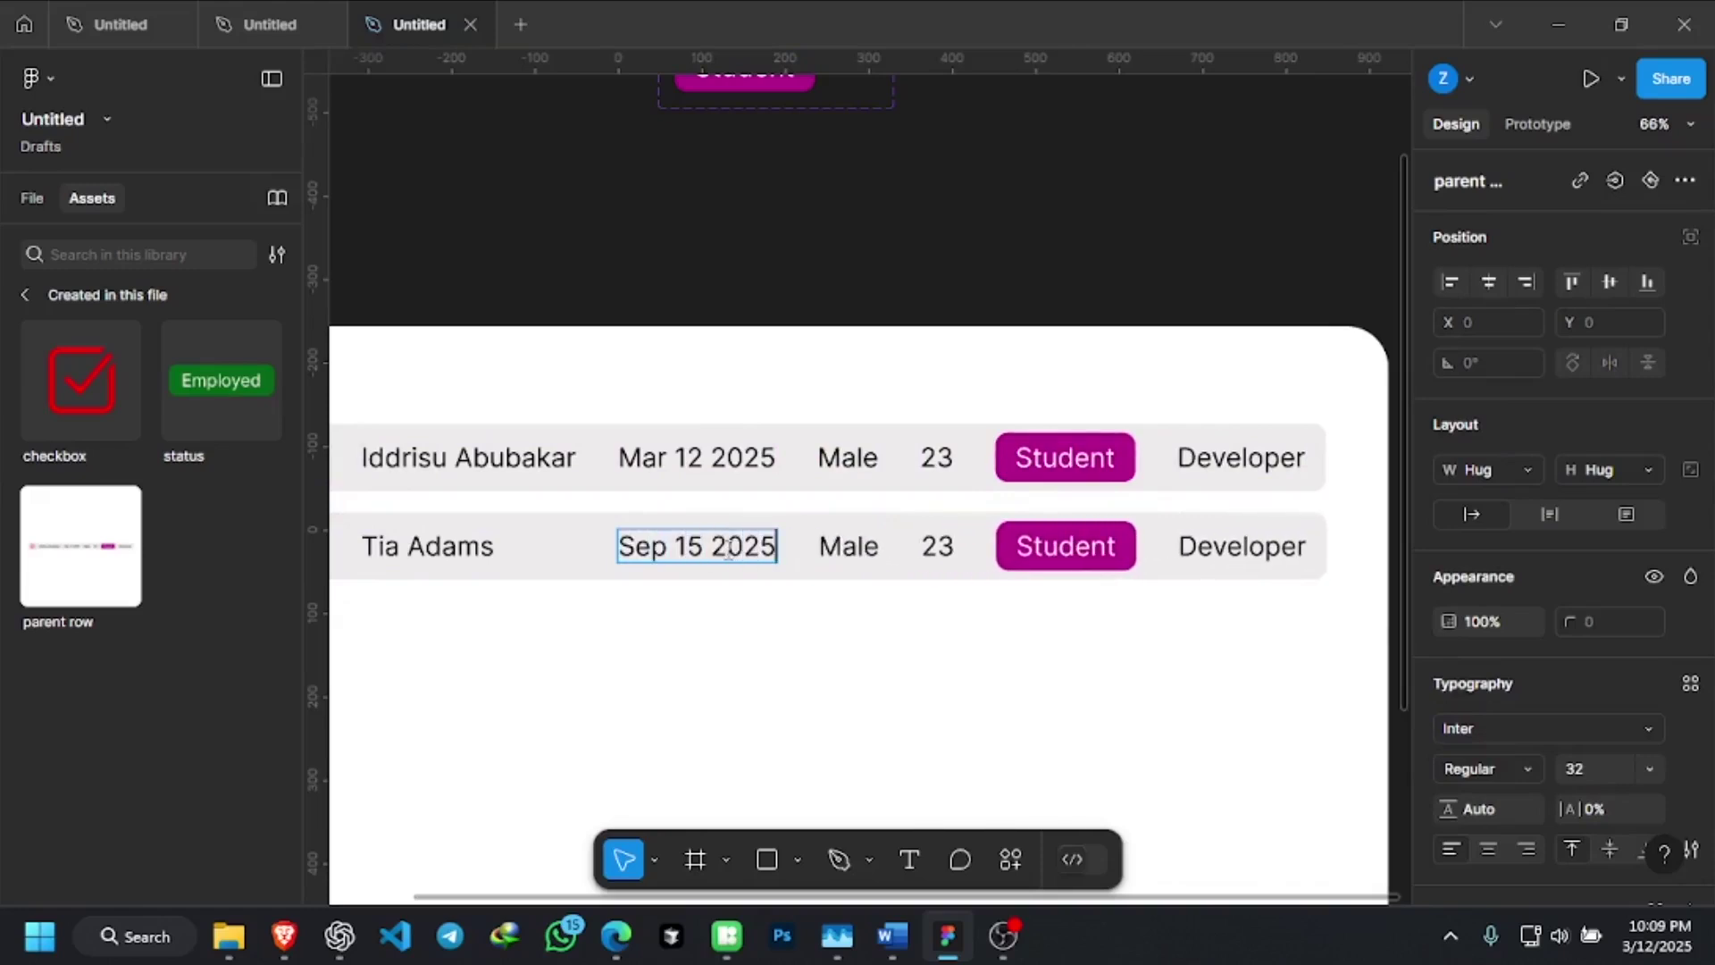
scroll(729, 548, up, 1)
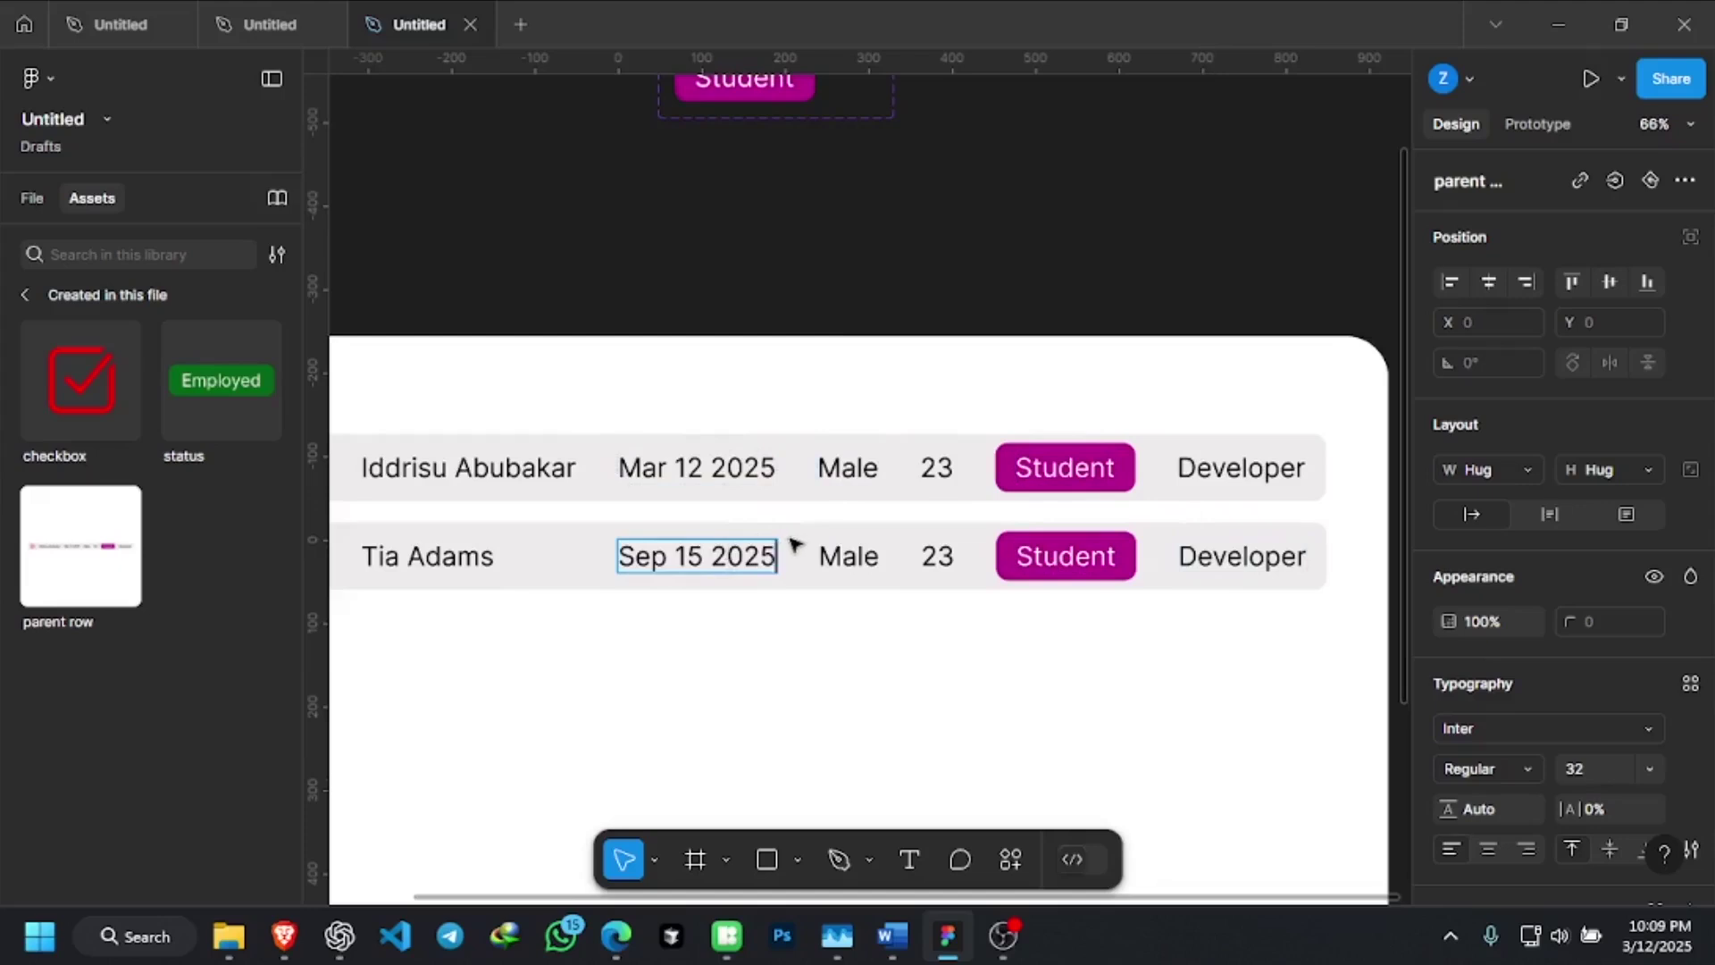
key(BackSpace)
key(BackSpace)
key(BackSpace)
key(BackSpace)
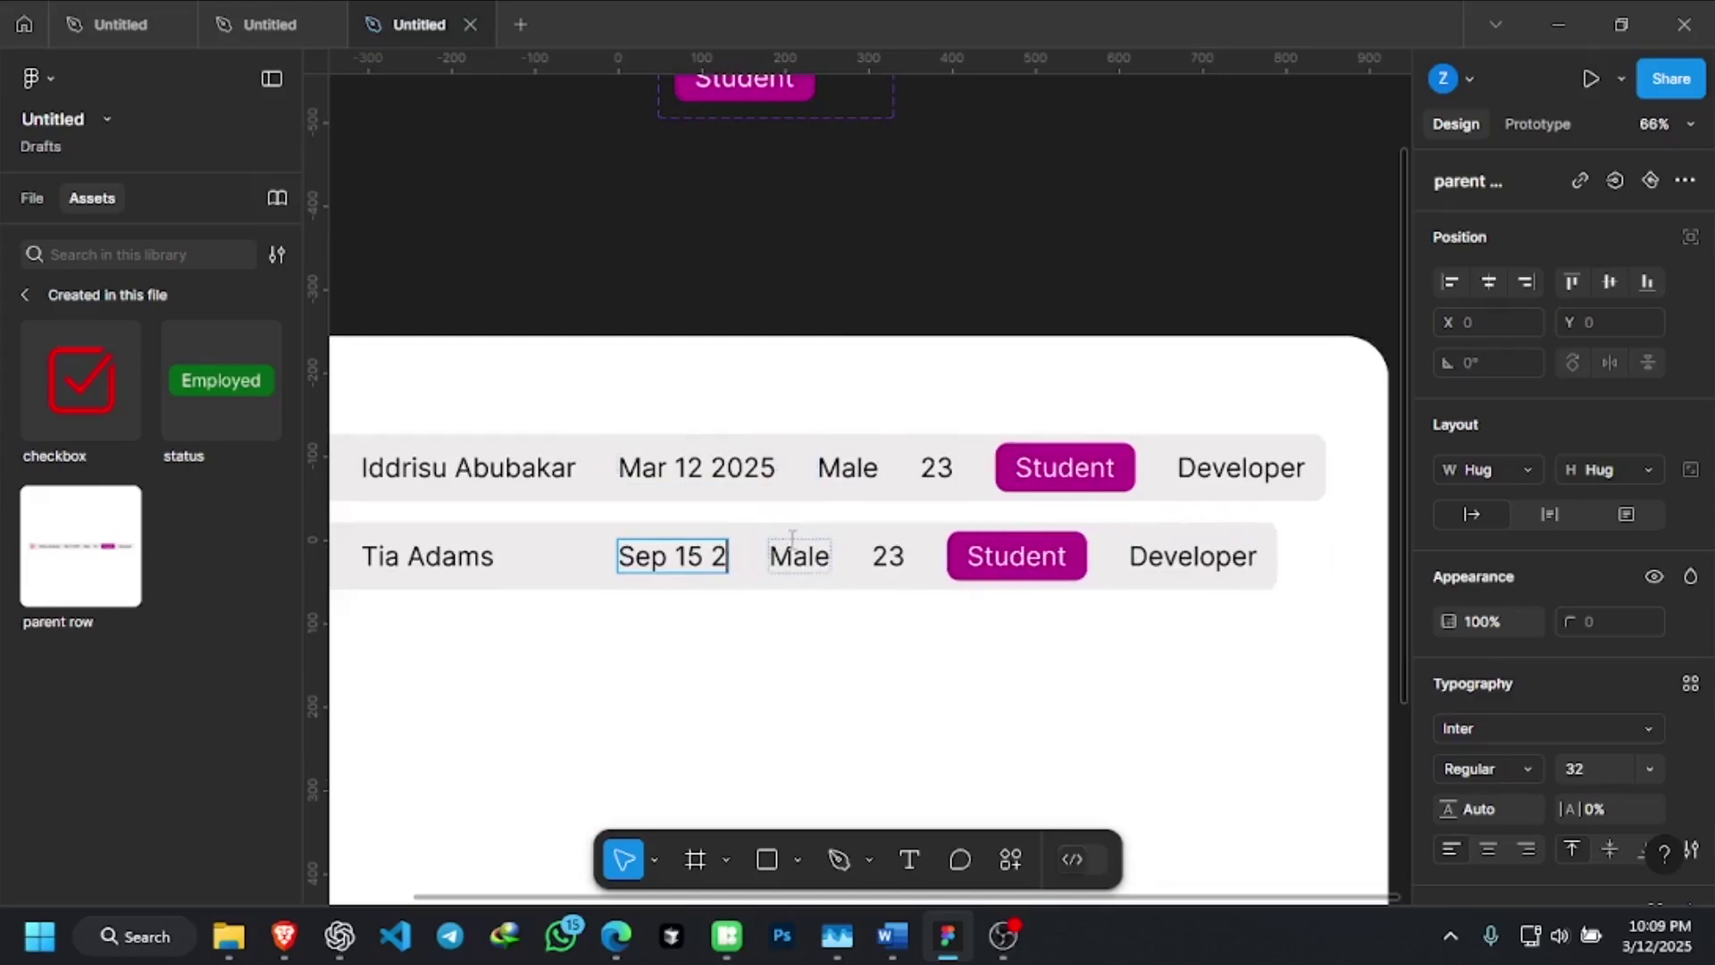
key(BackSpace)
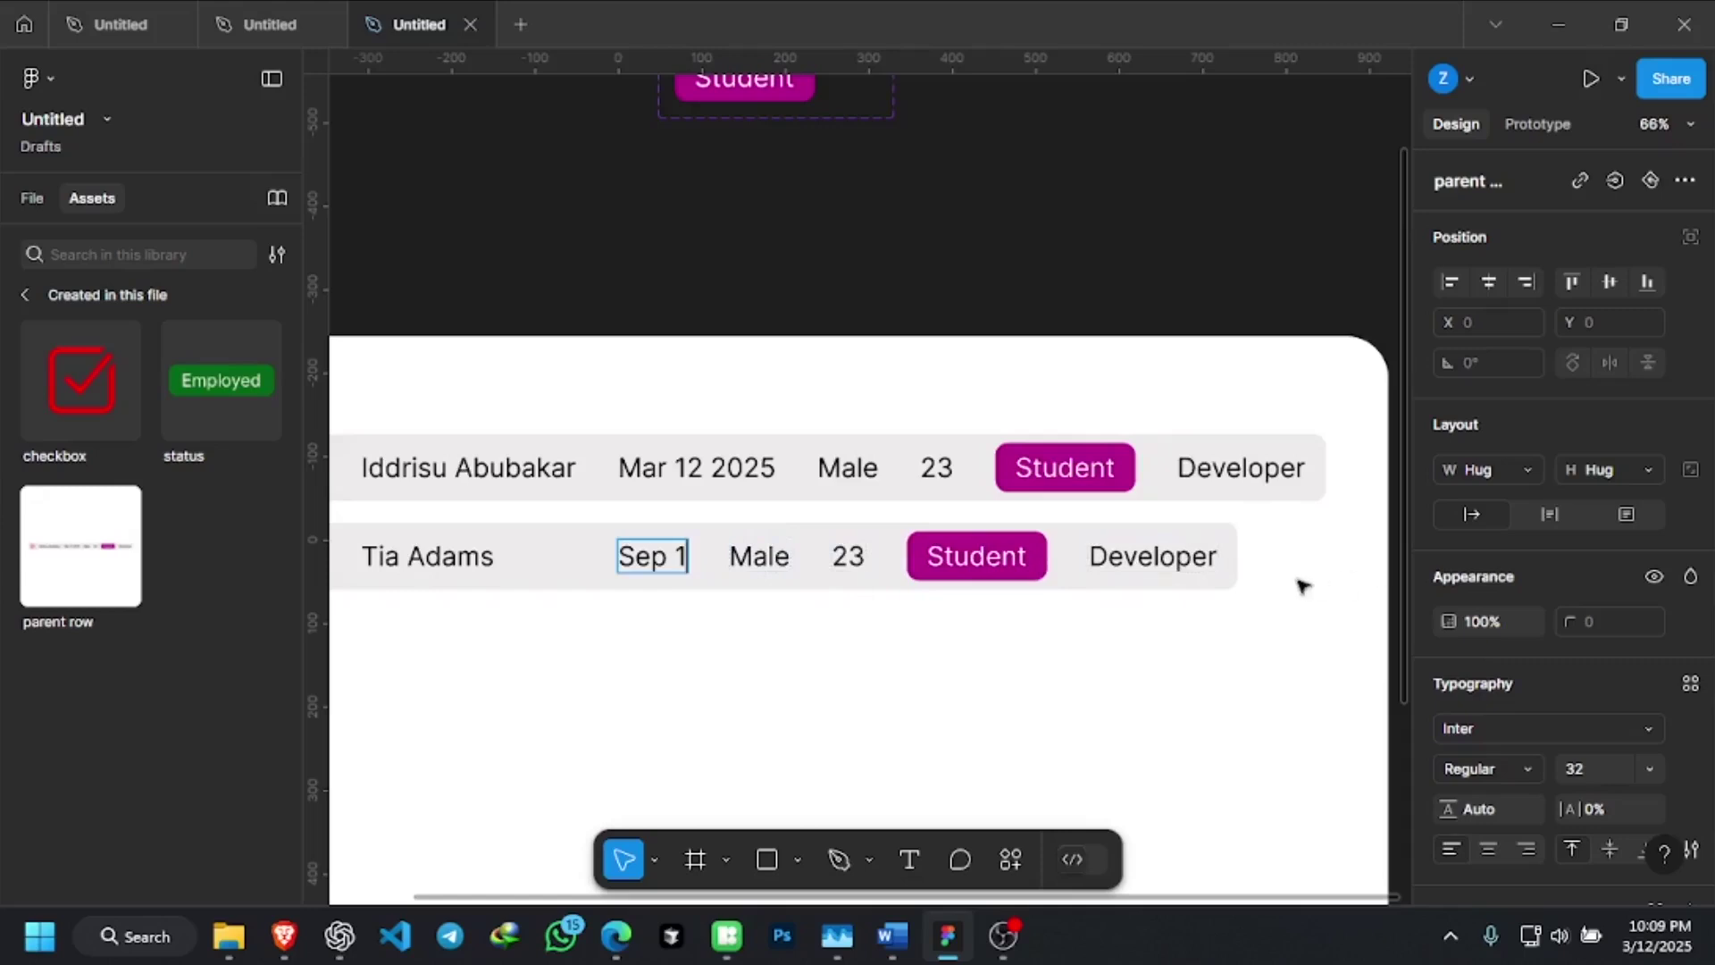
key(Escape)
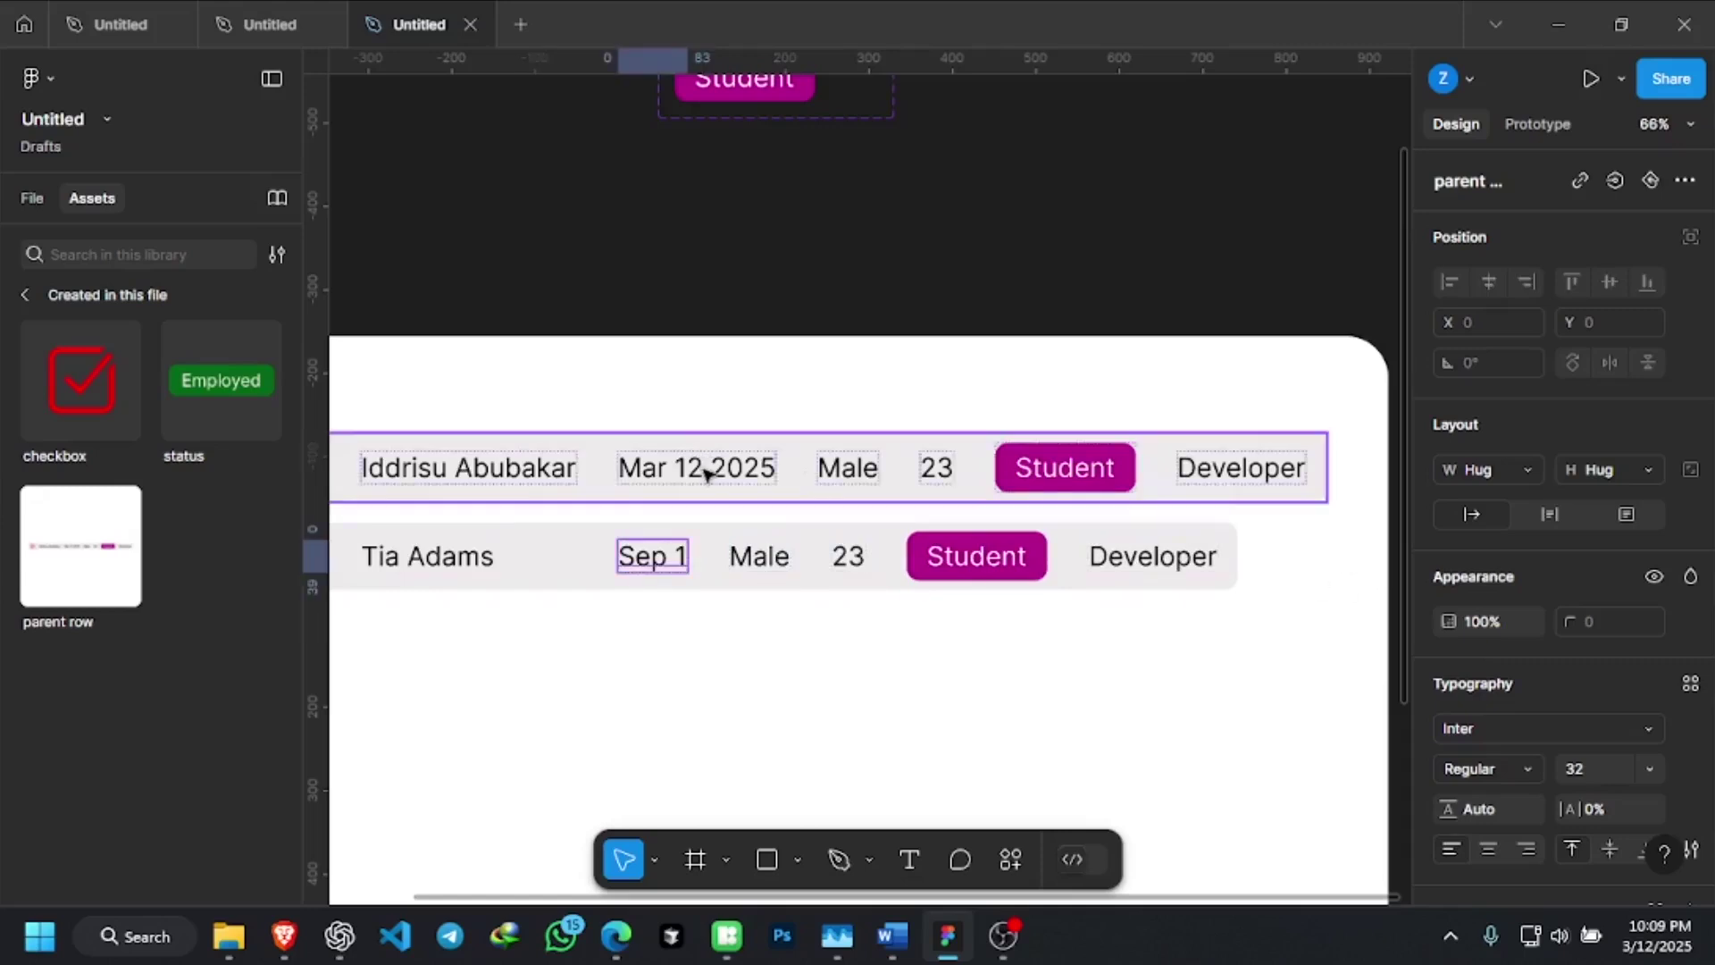
Fix the Mar 12 2025 date cell's width at 189
click(707, 473)
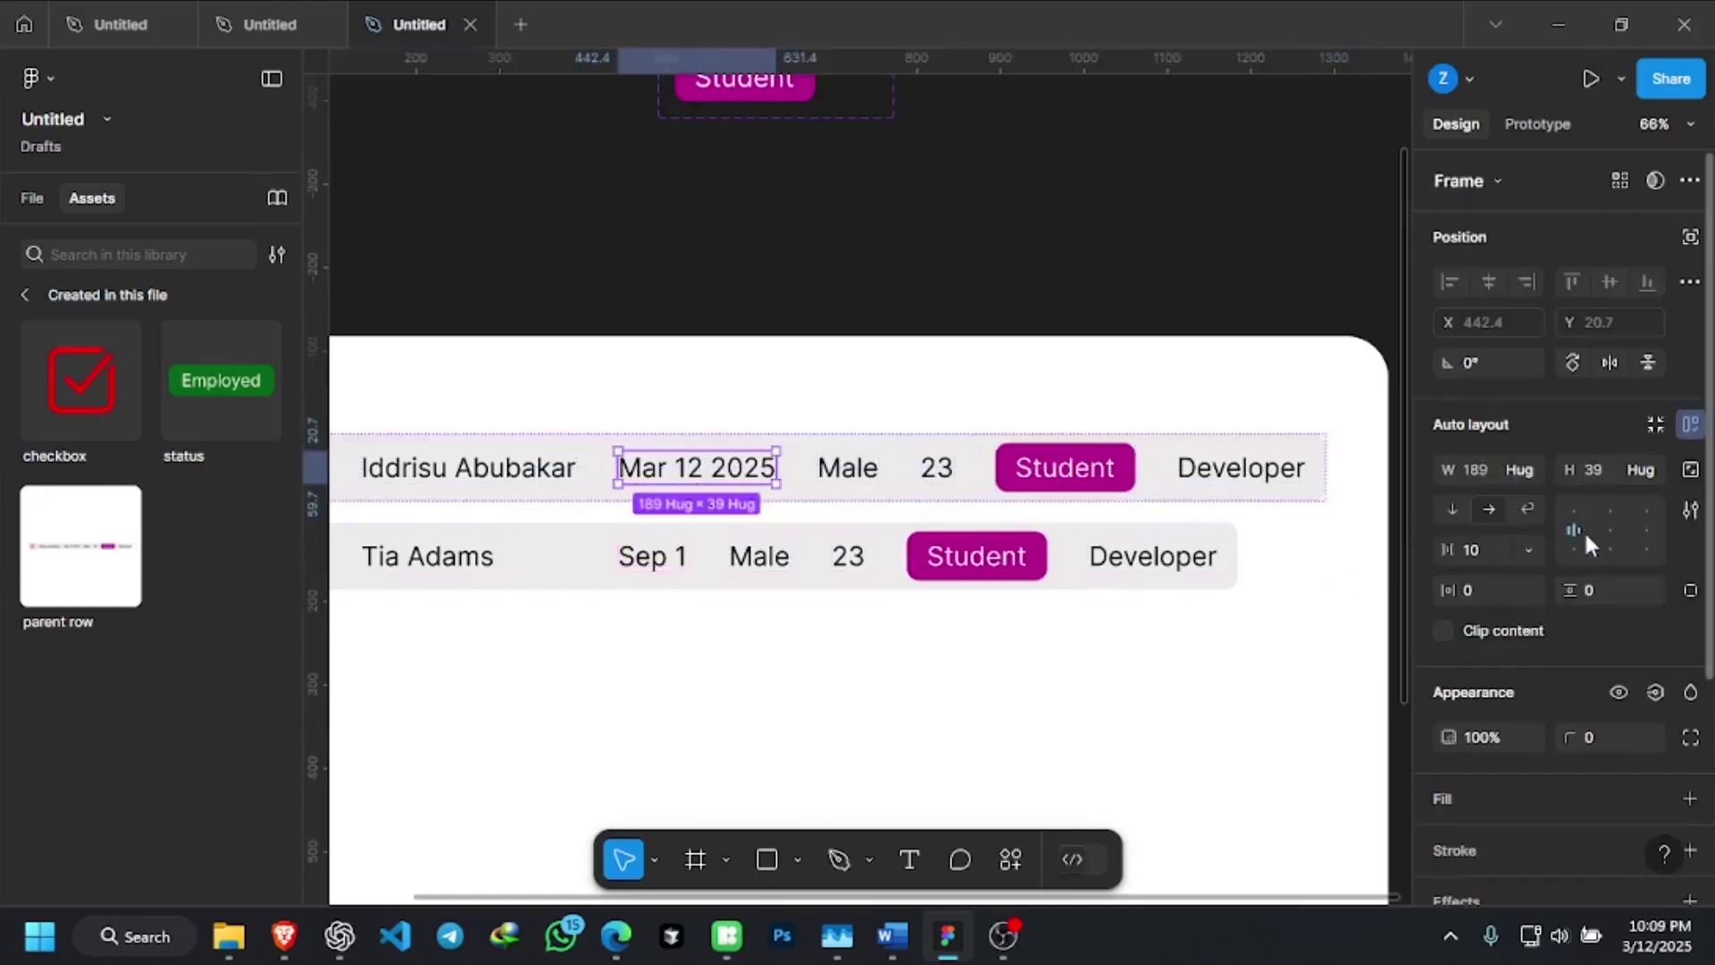
click(1521, 470)
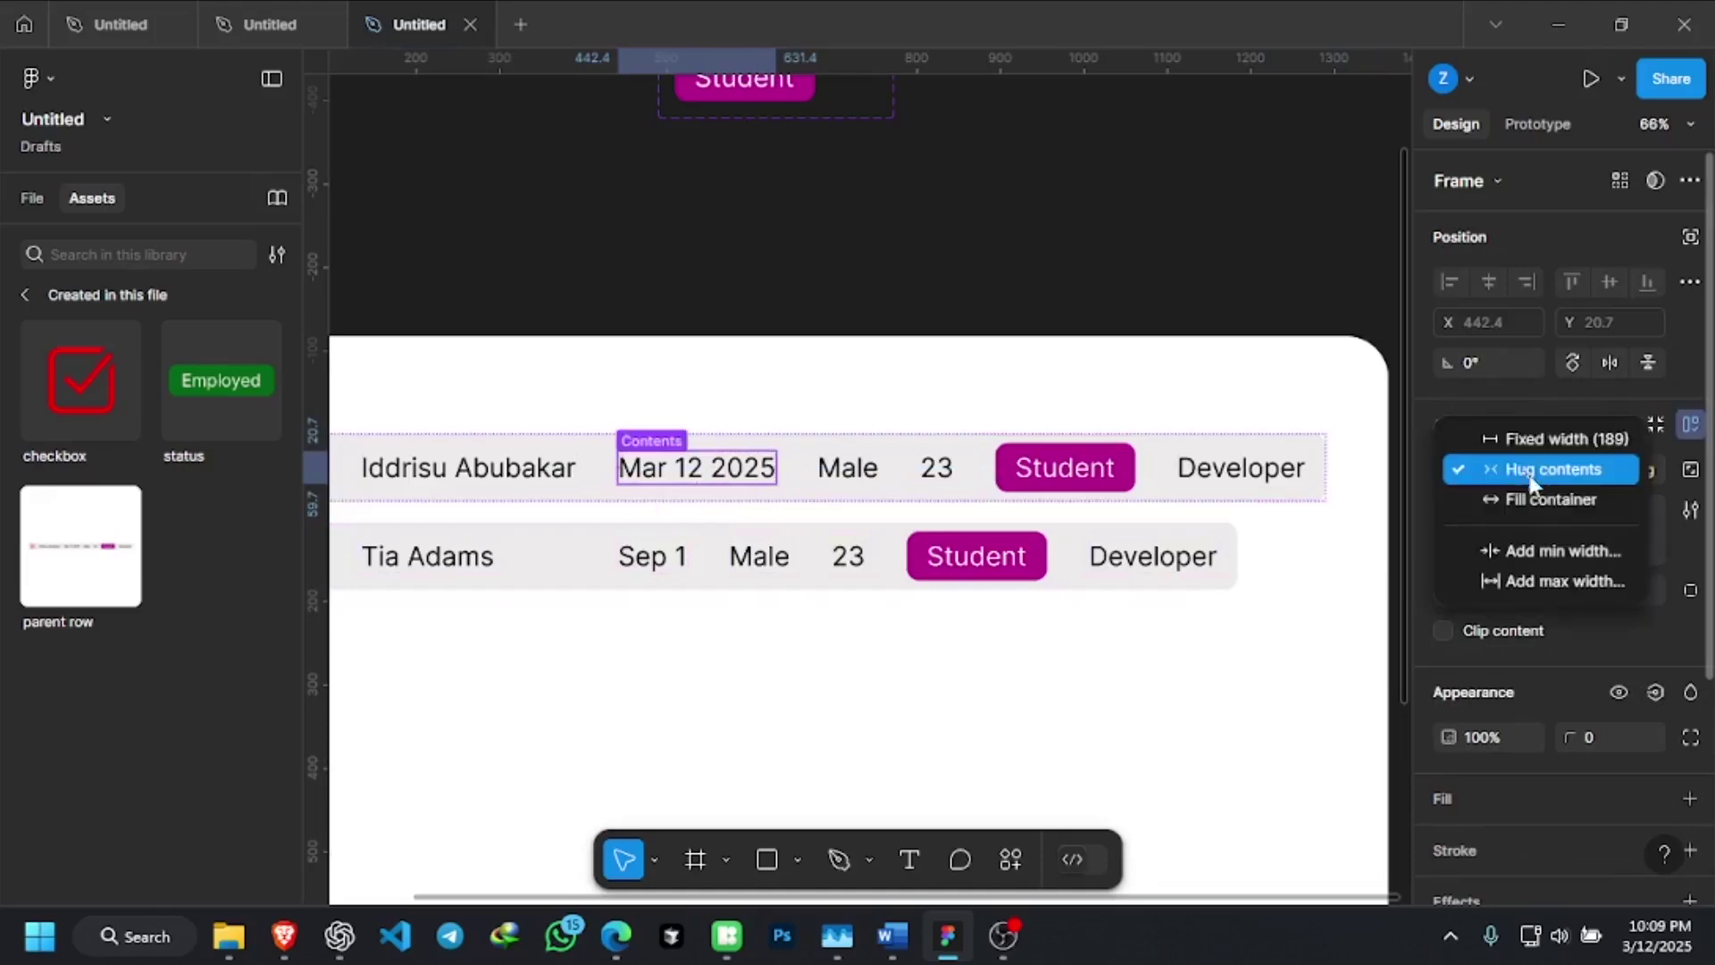
click(1558, 439)
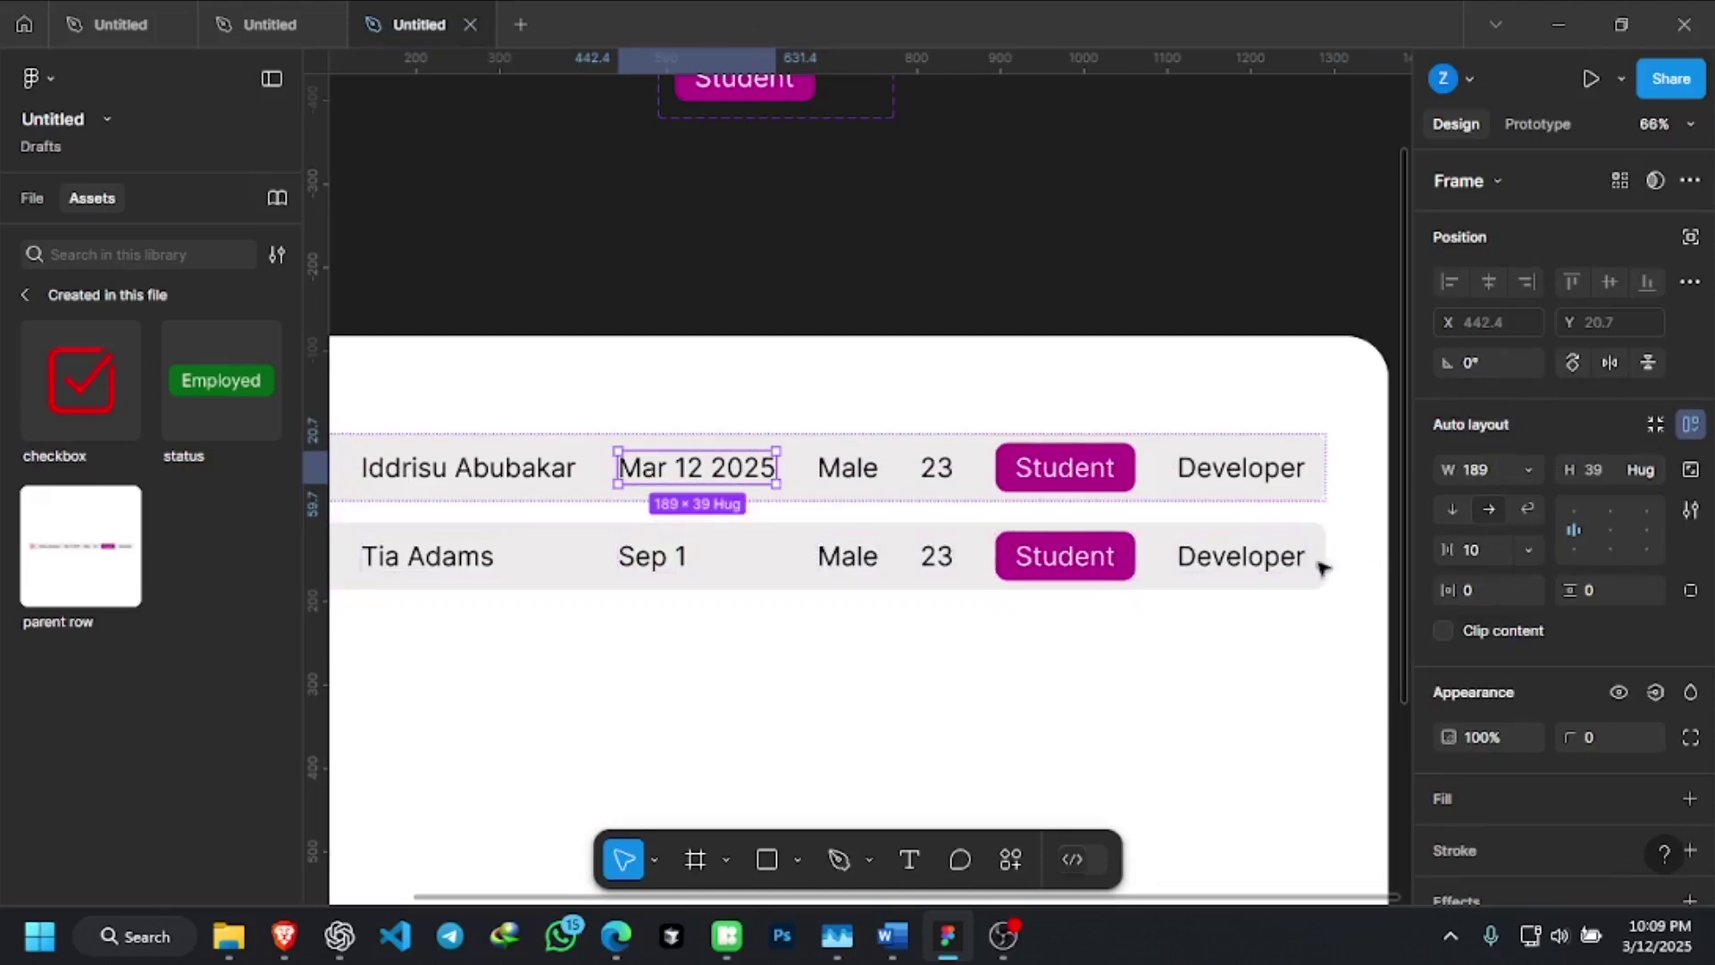
Check the second row's Sep 1 text, then select the first row's Male cell
click(647, 560)
double_click(646, 561)
click(698, 556)
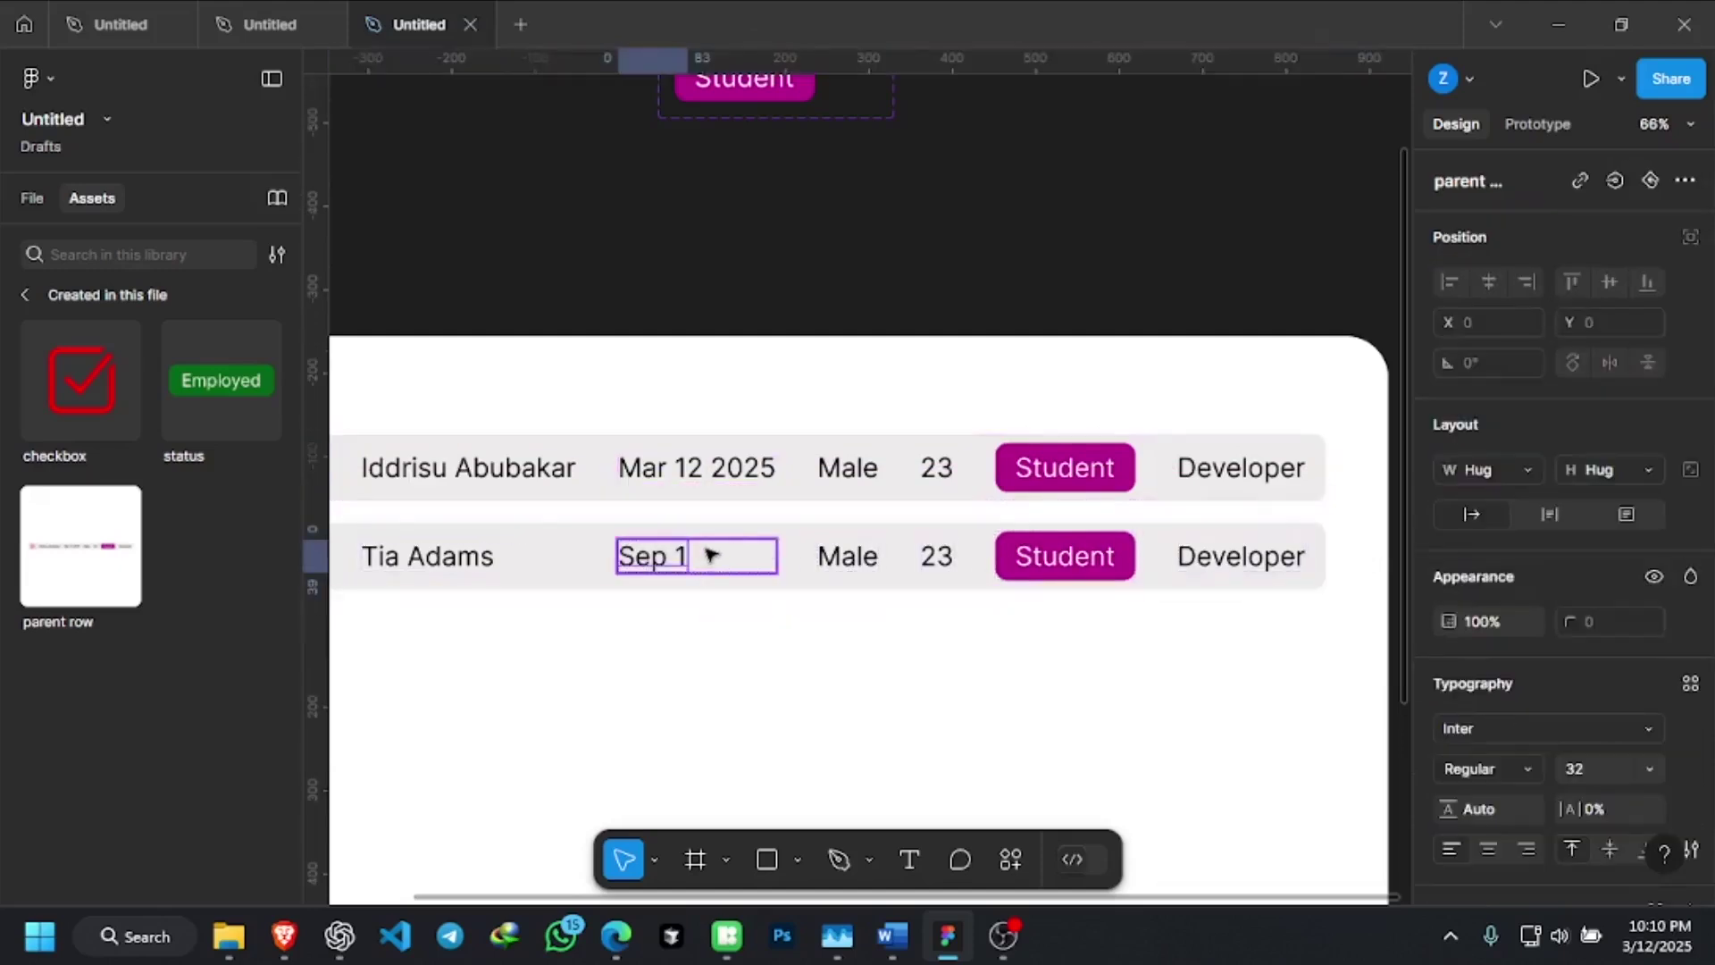
key(Escape)
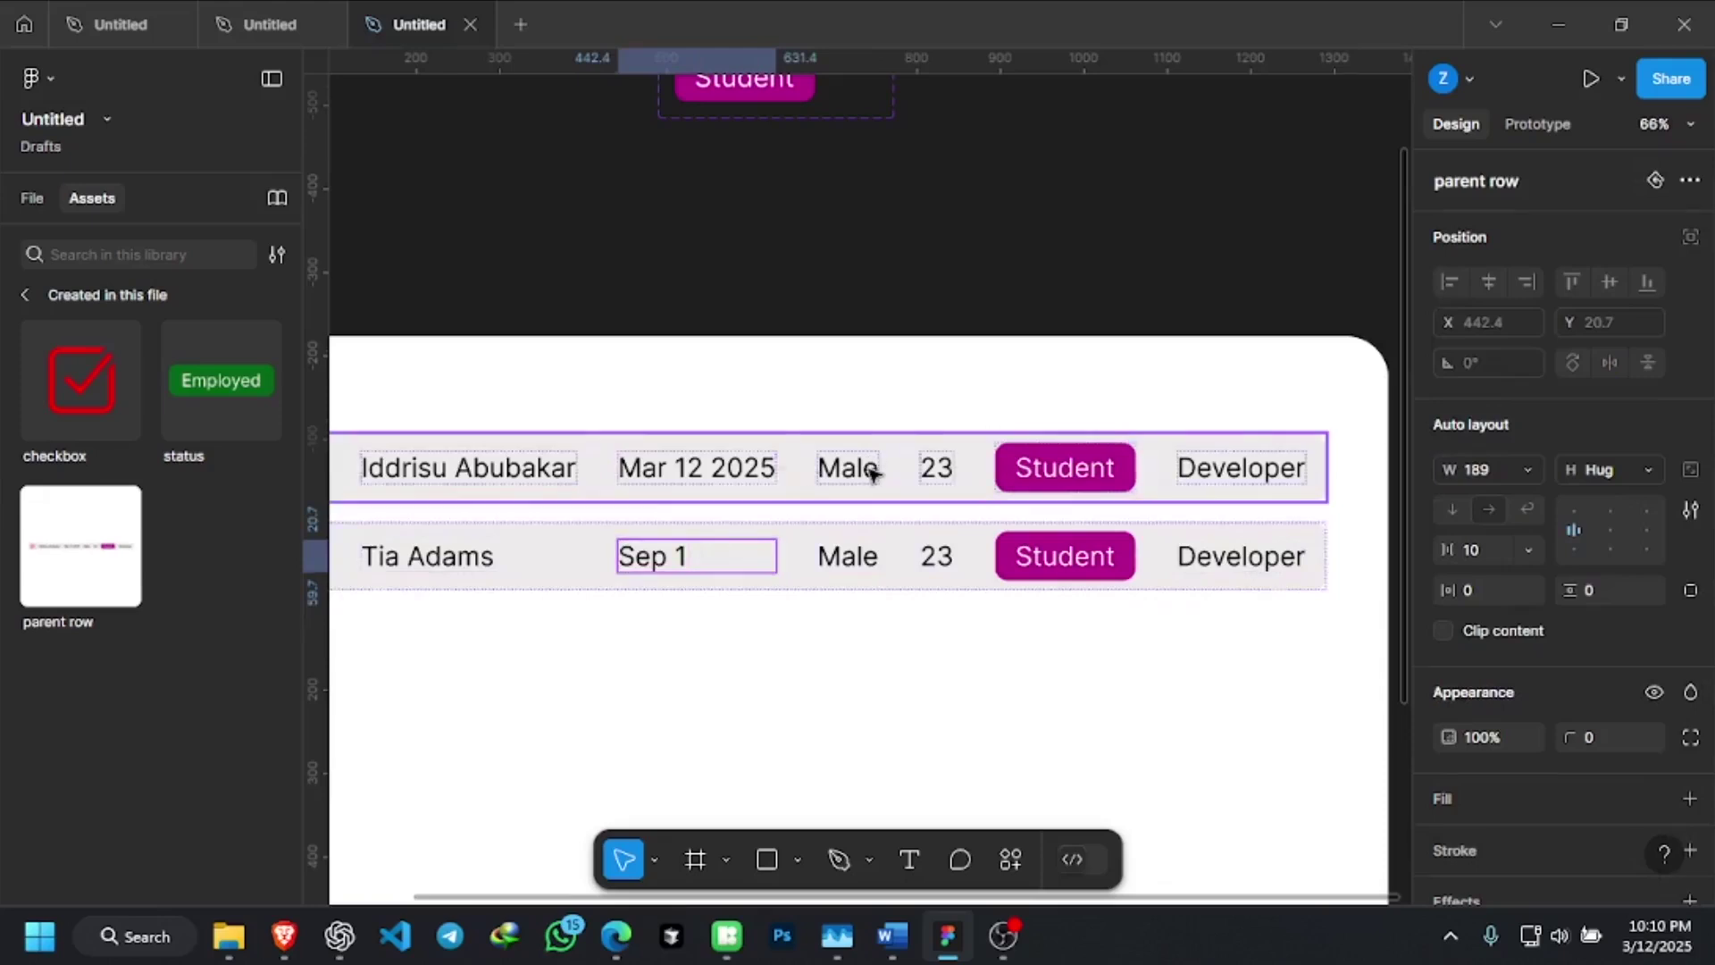
click(873, 473)
click(874, 474)
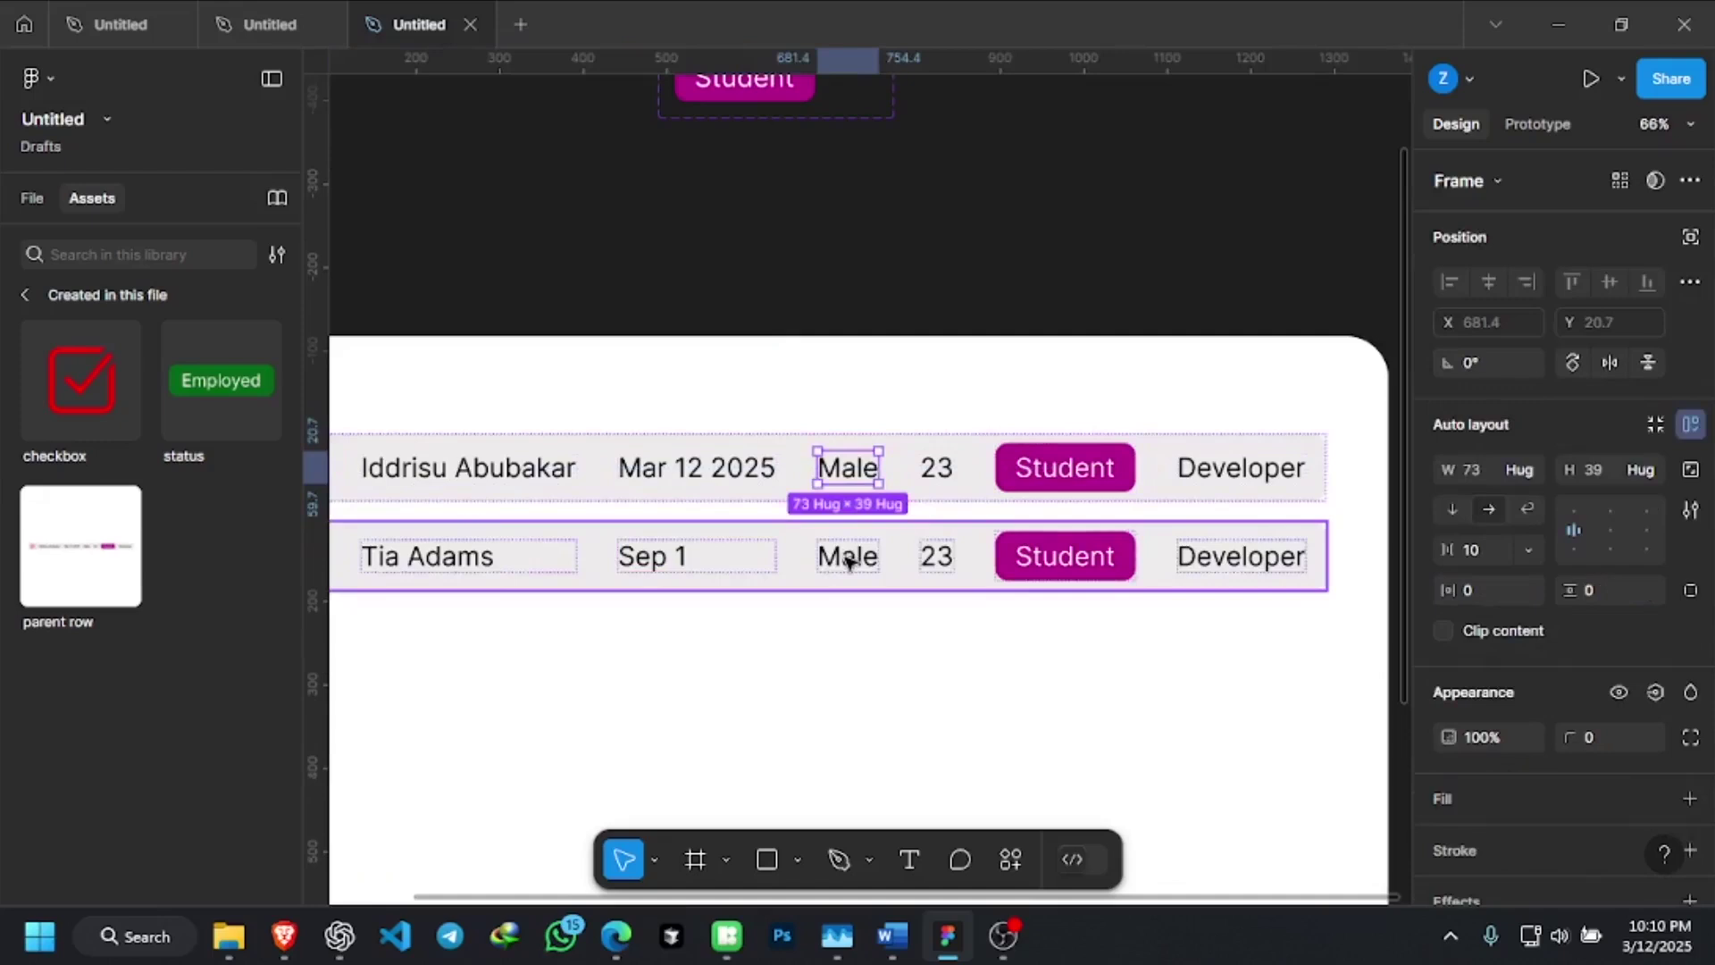
Change the second row's gender text from Male to Female
click(849, 560)
click(849, 560)
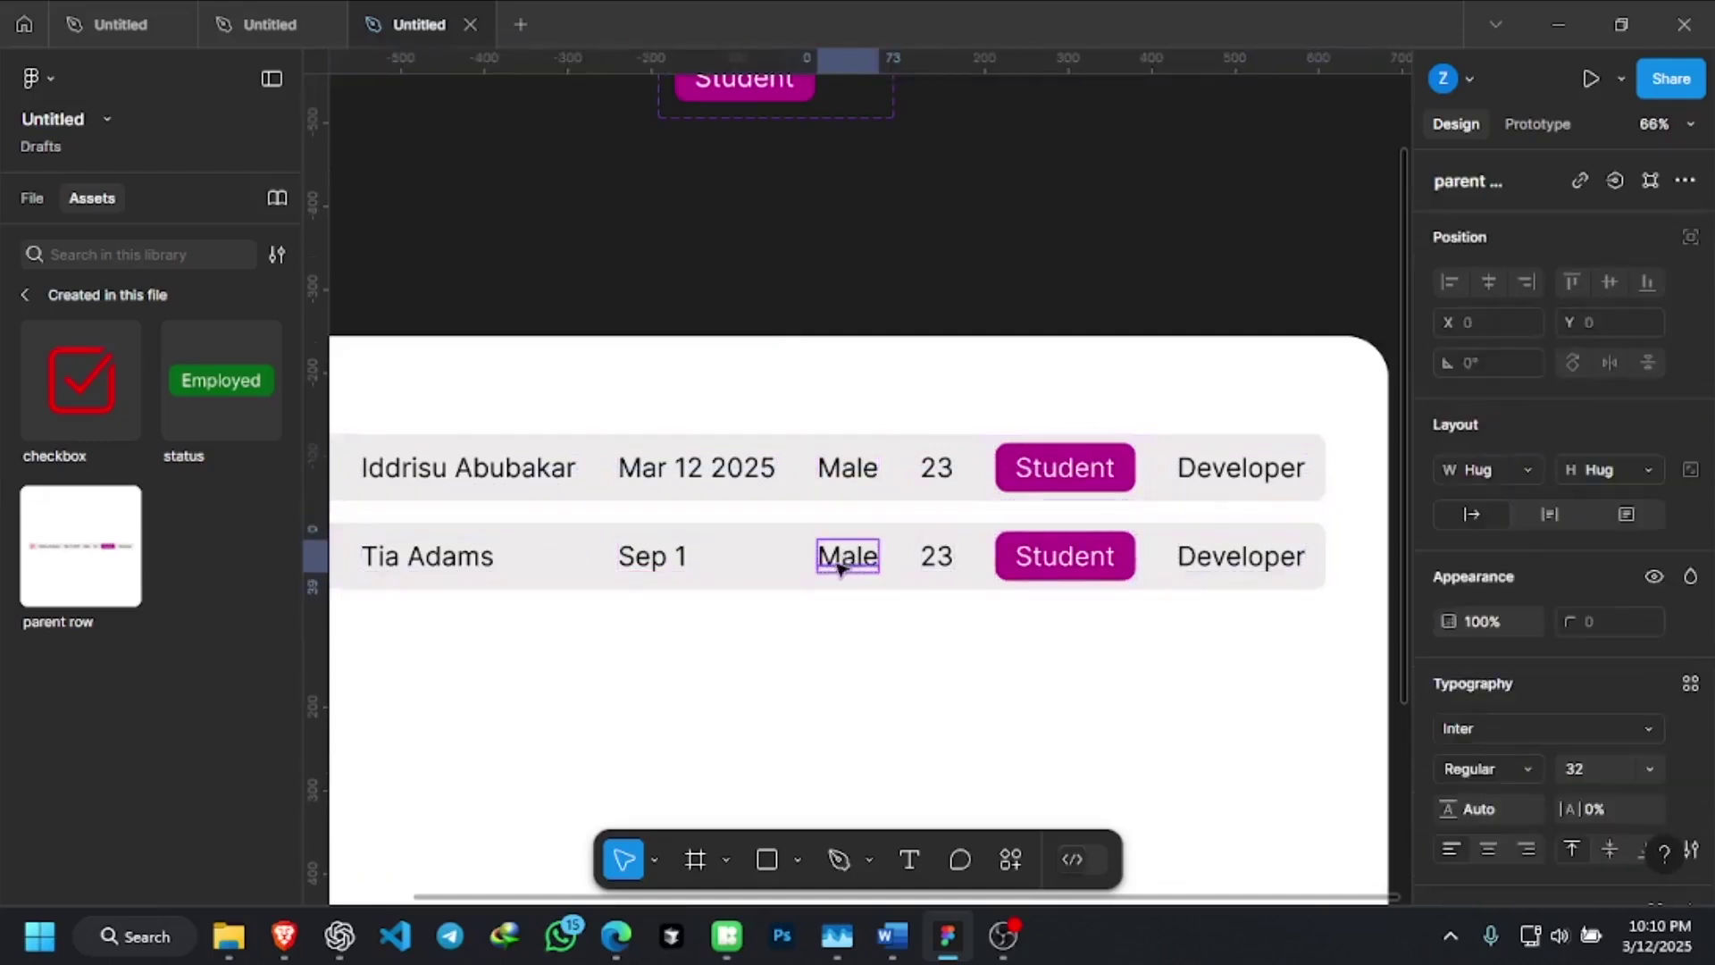
double_click(848, 560)
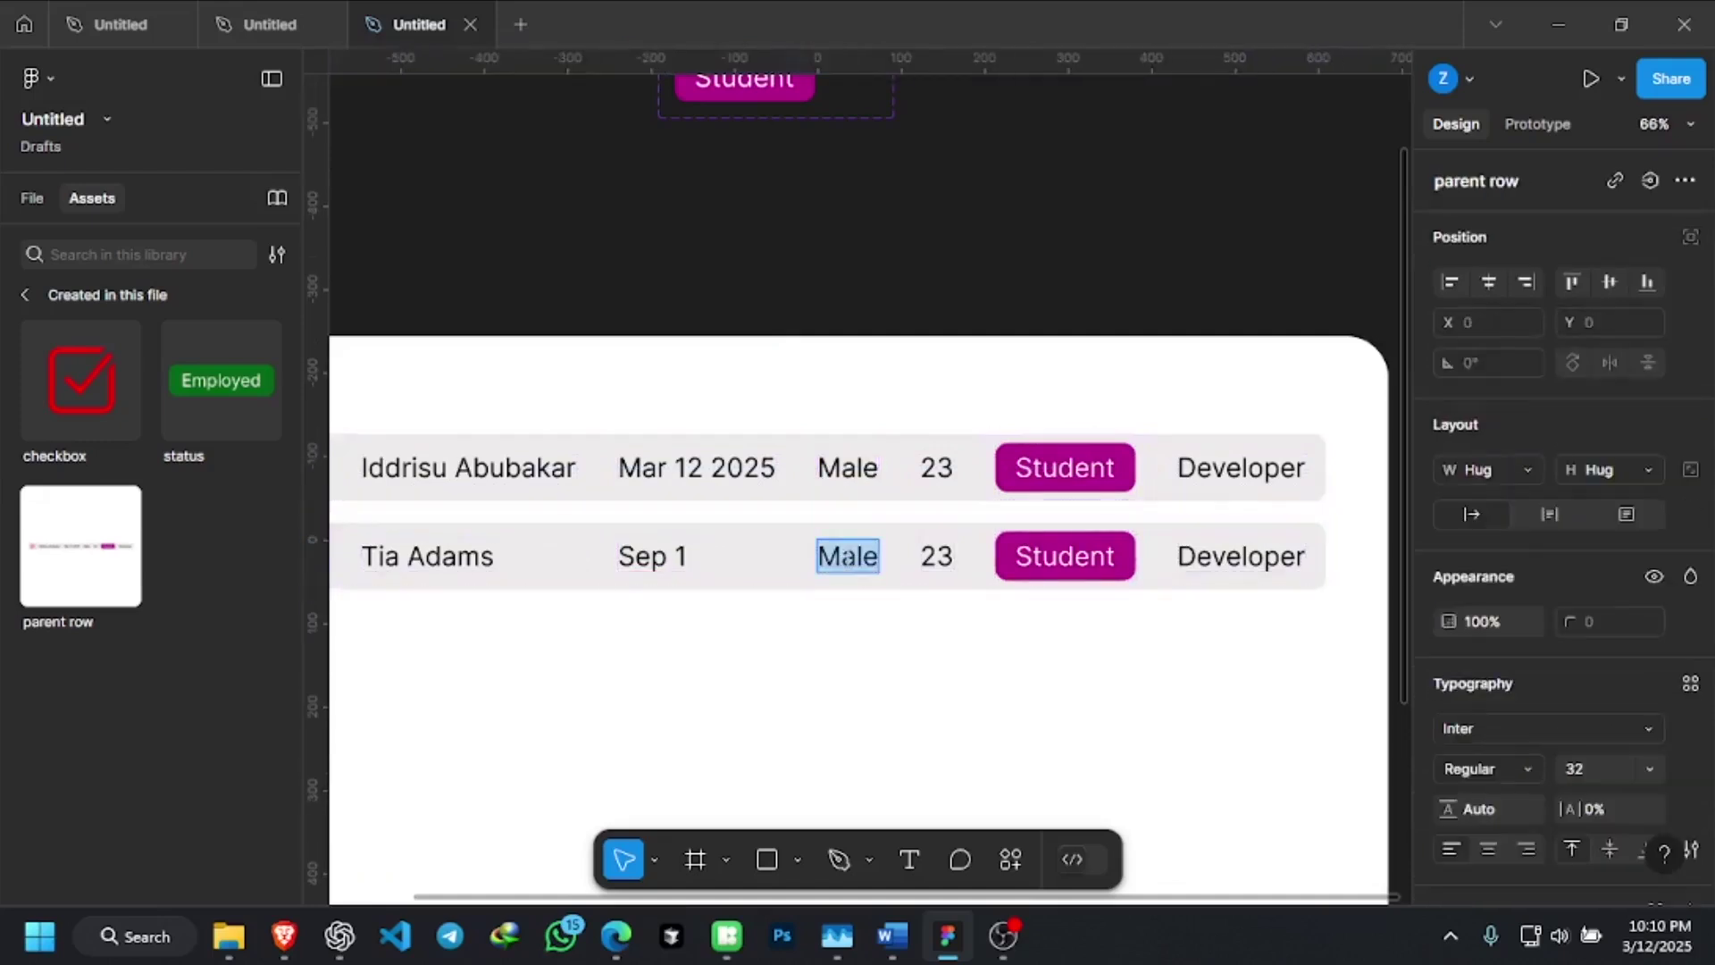
text(Fe)
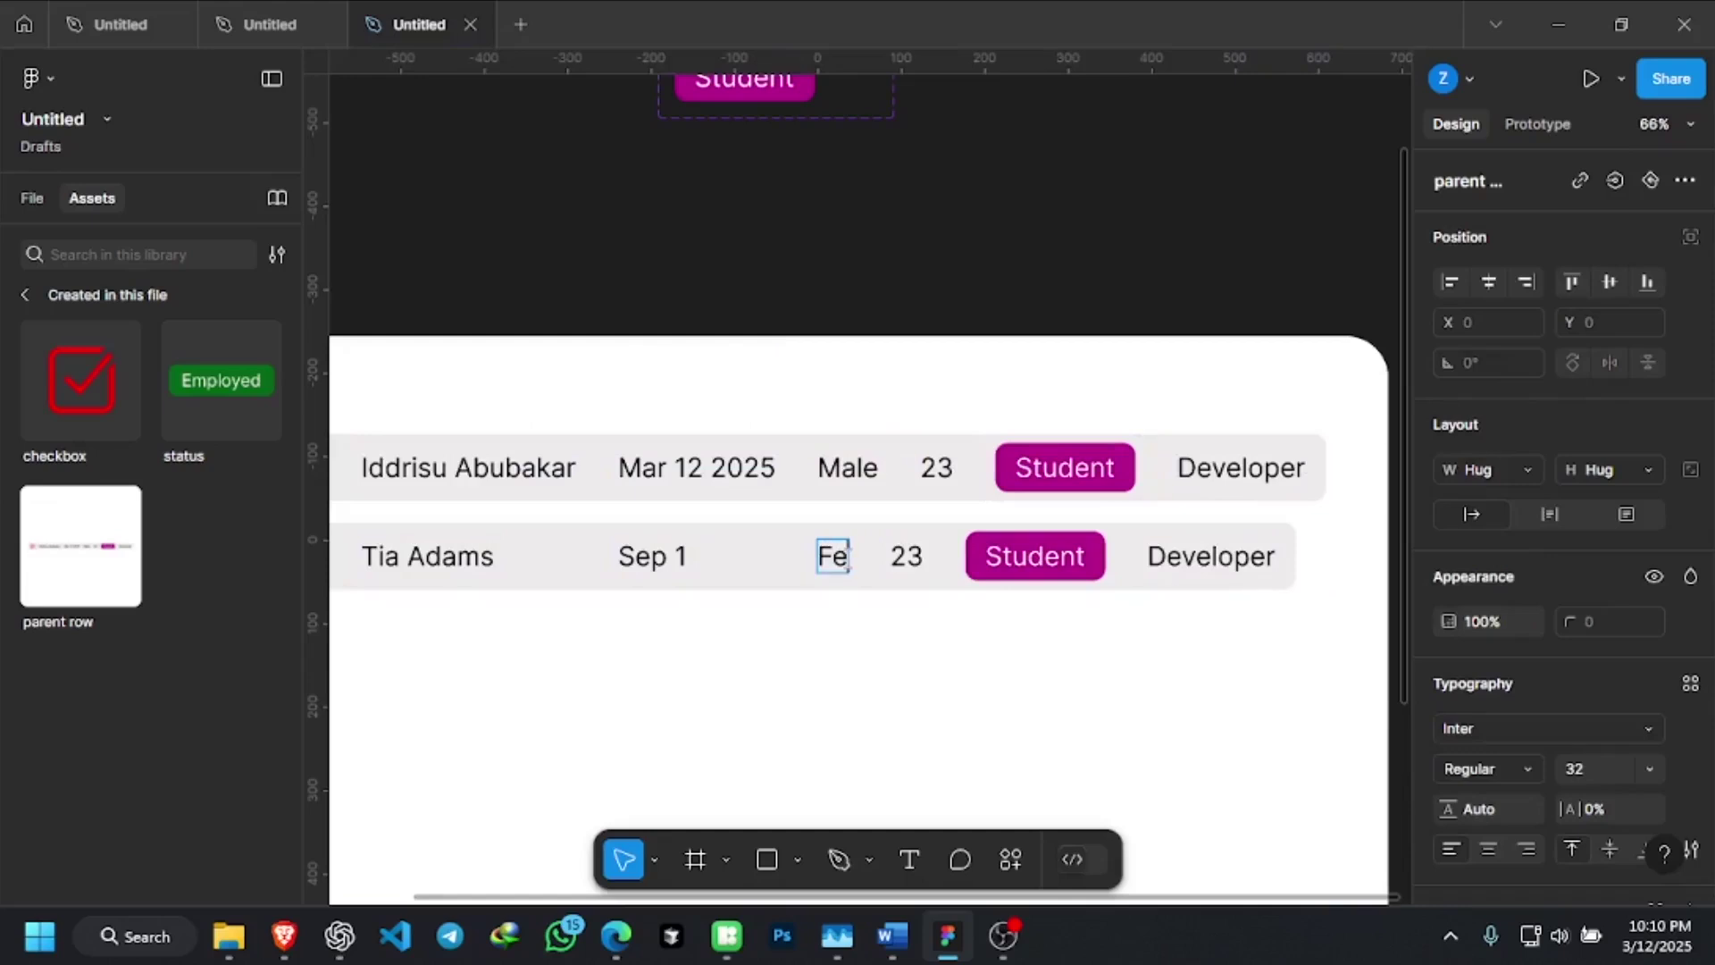
text(male)
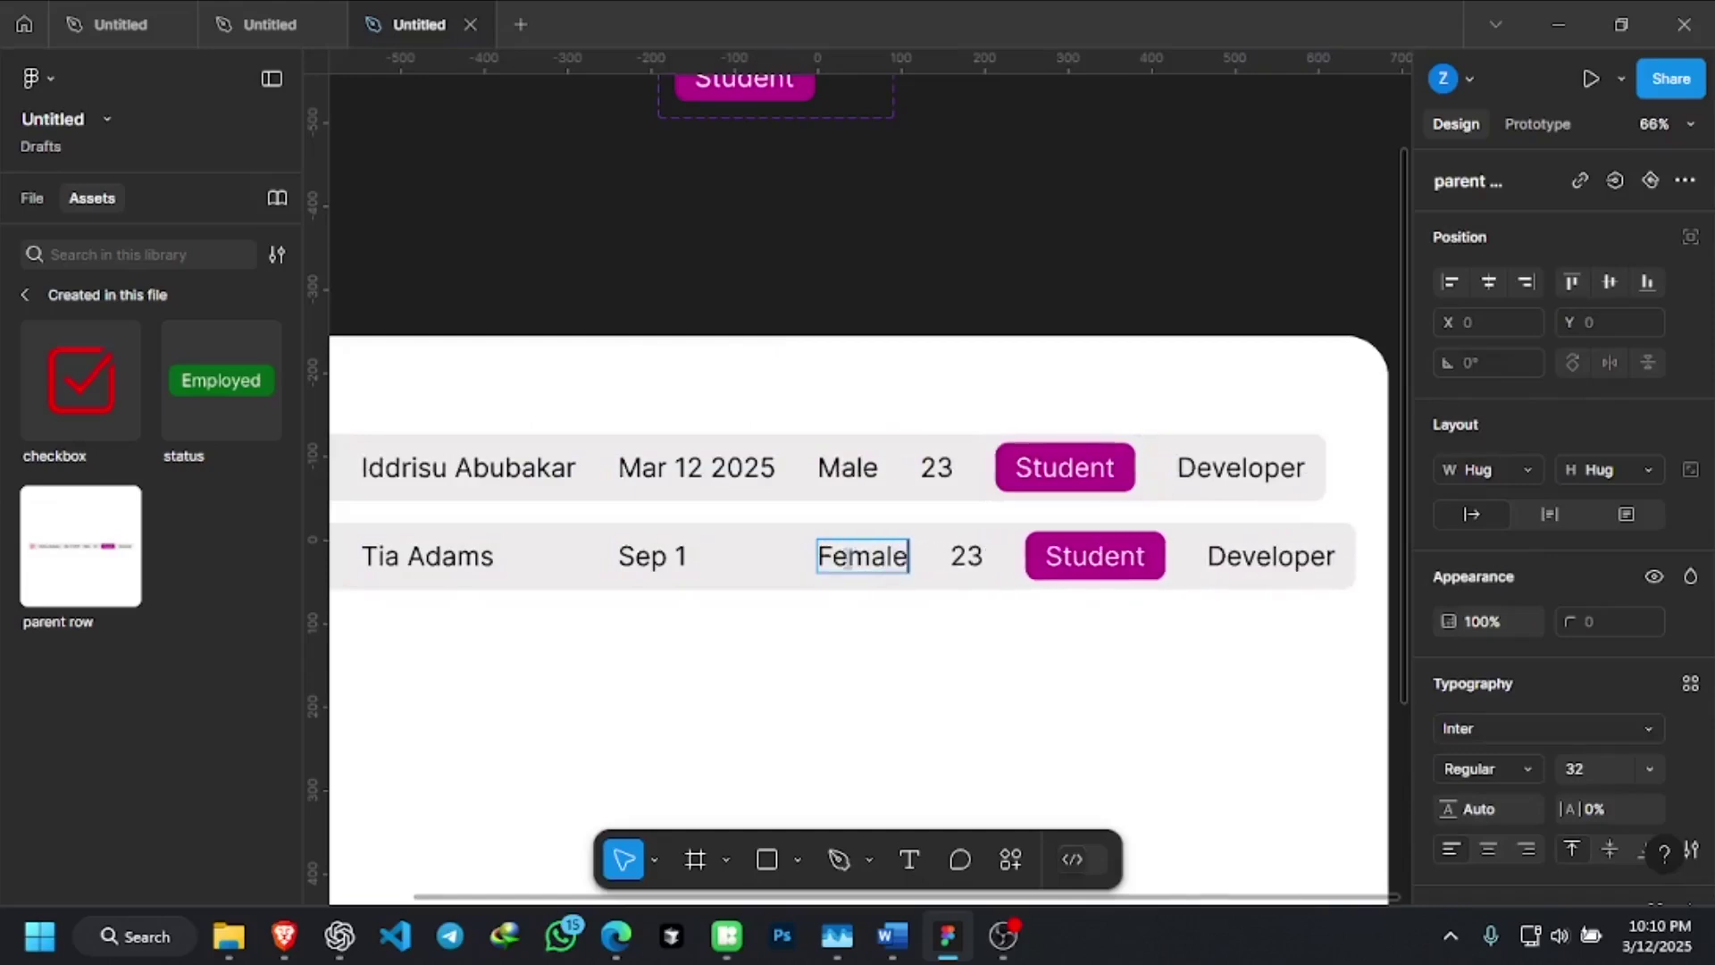
key(Escape)
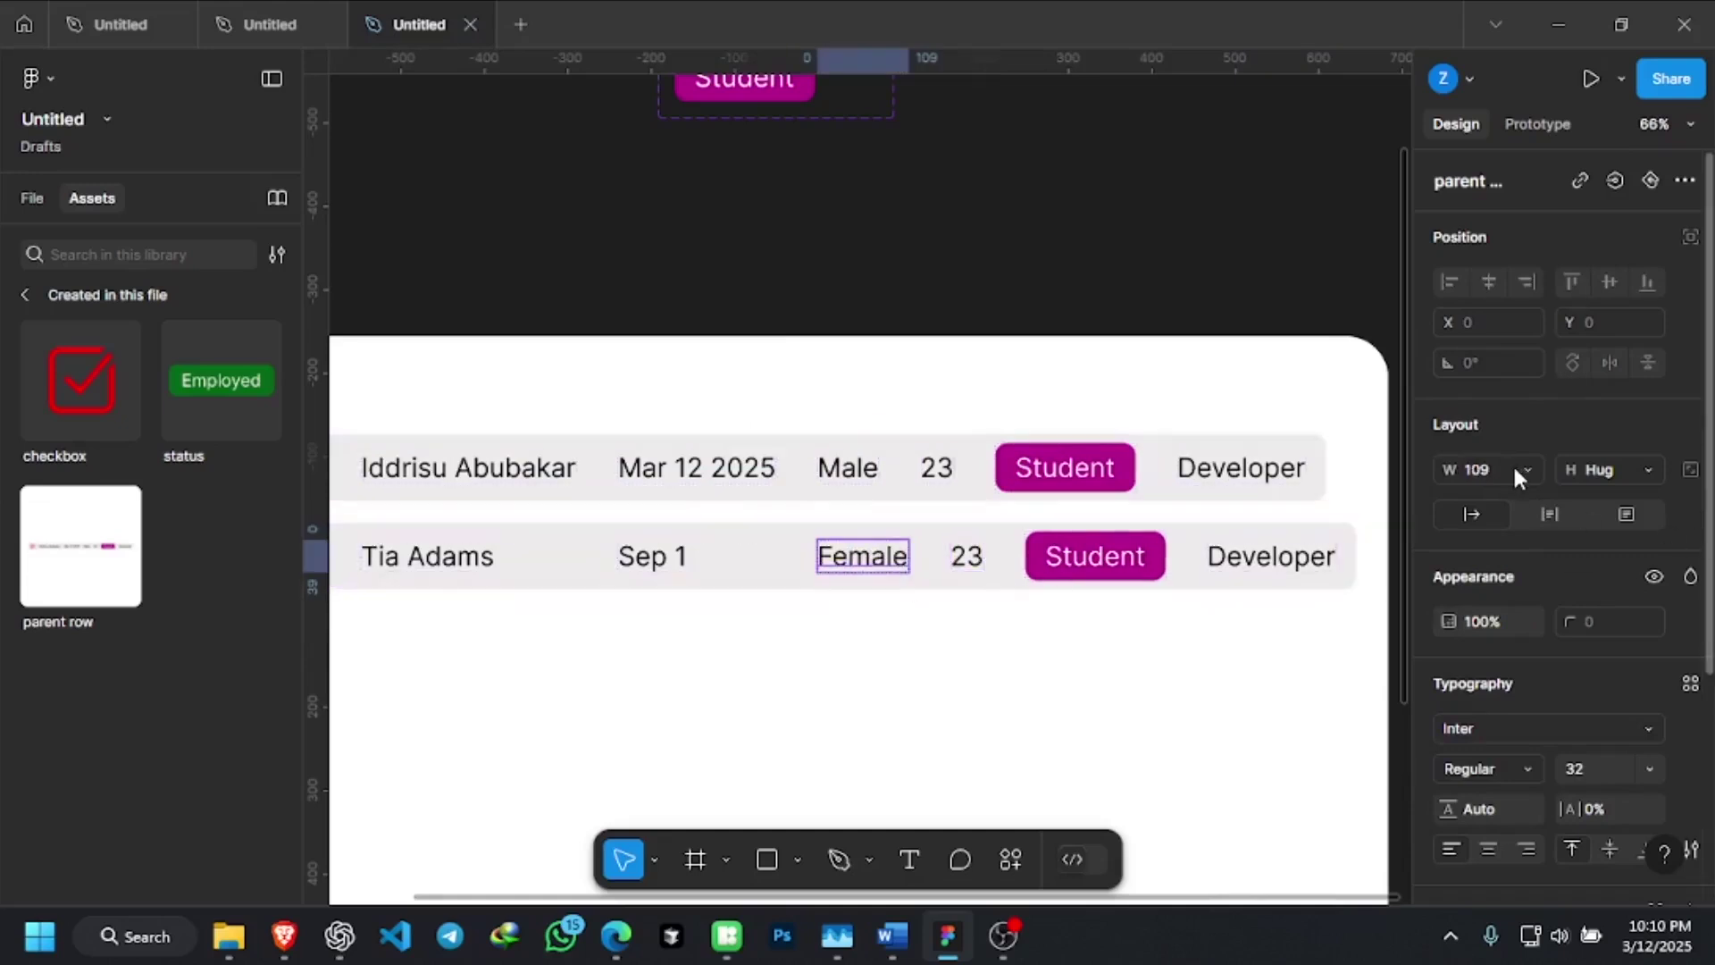
Select the first row's Male cell and bring up its width sizing options
double_click(875, 470)
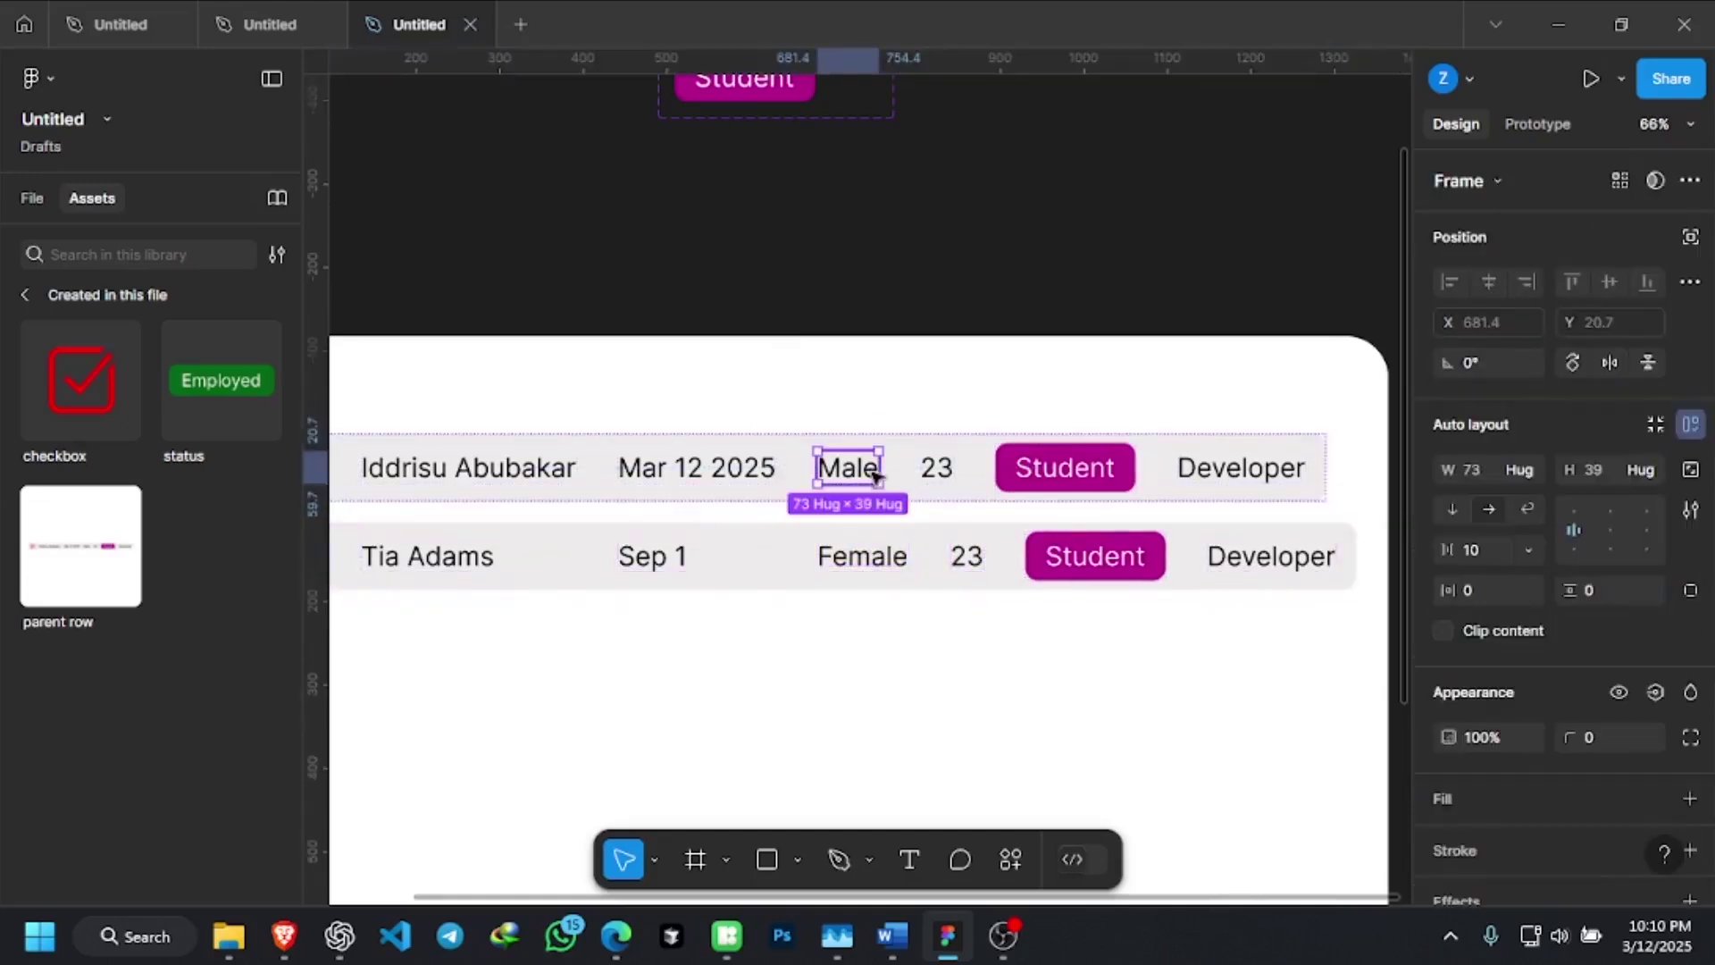
scroll(898, 475, down, 2)
scroll(900, 473, down, 1)
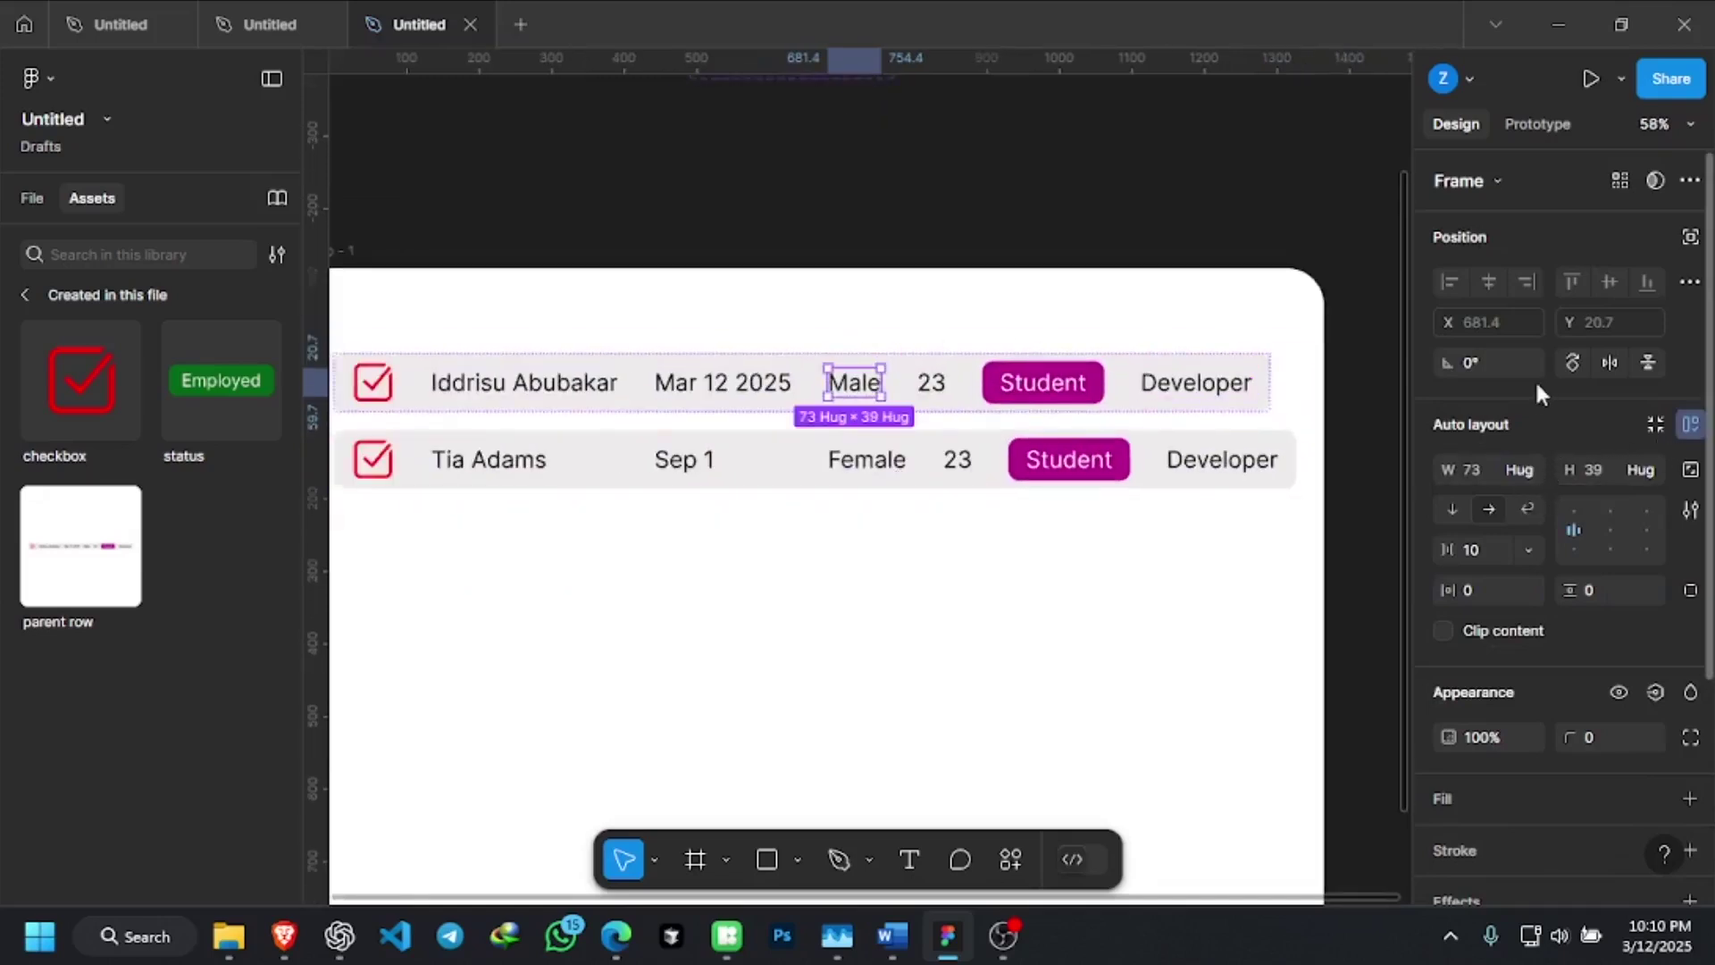
click(1535, 473)
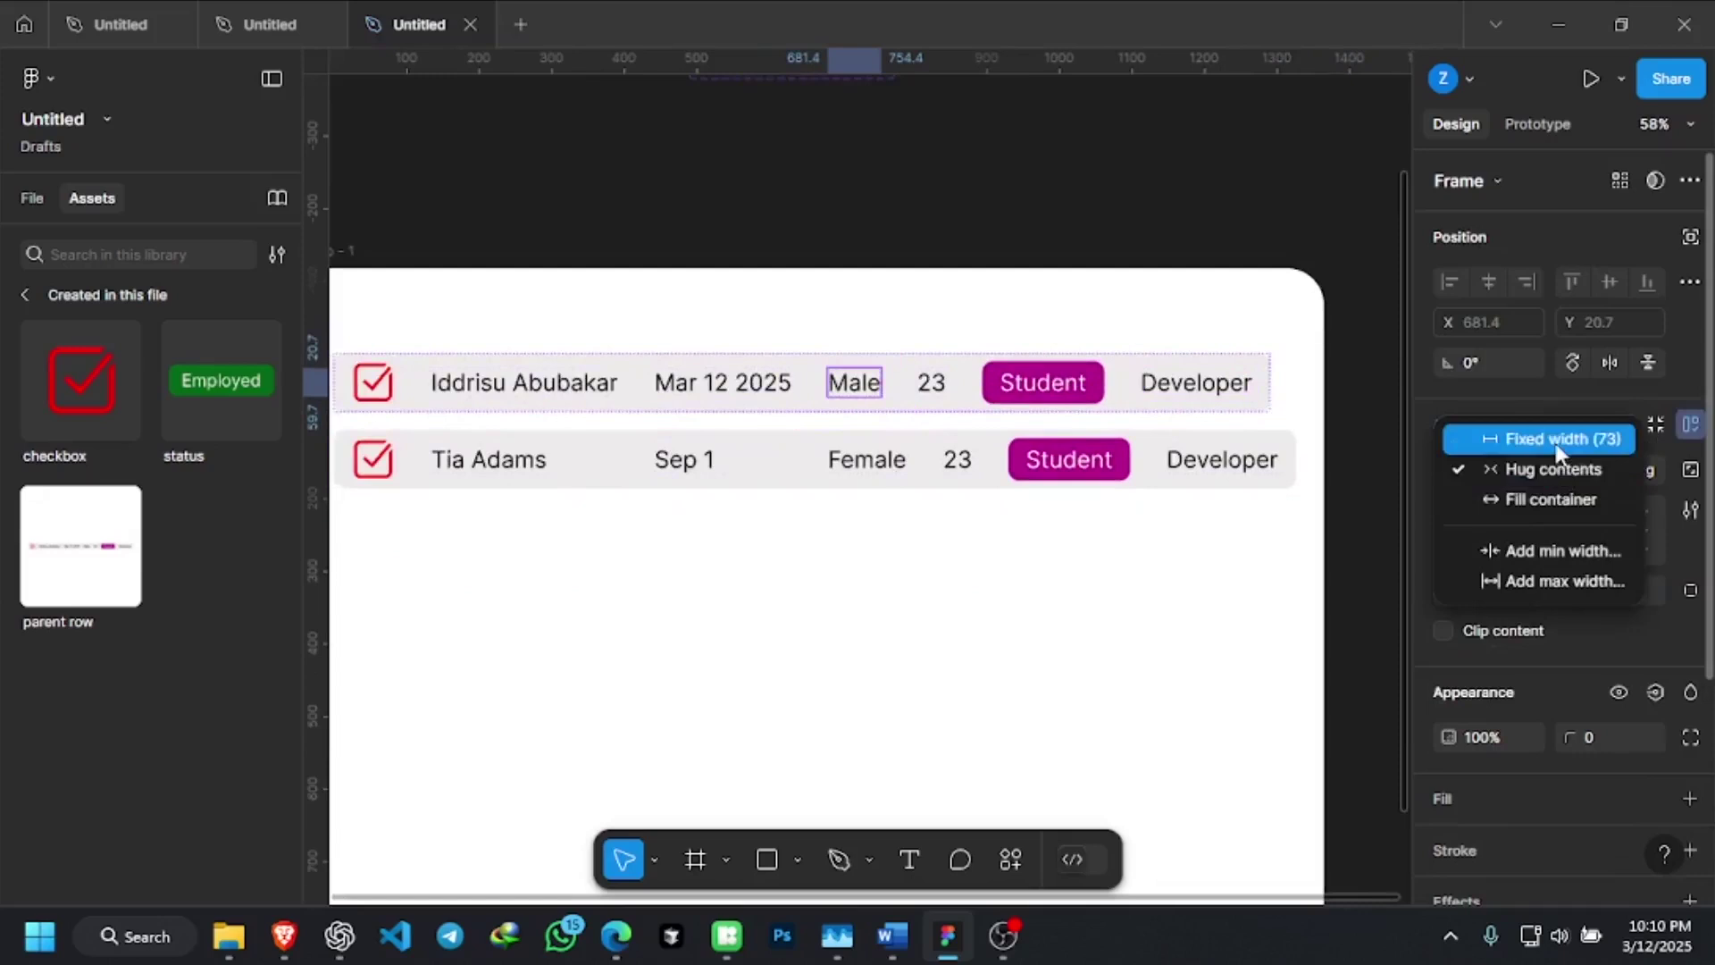
Fix the Male gender cell at width 73 and give the 23 age cell a fixed width
click(1536, 439)
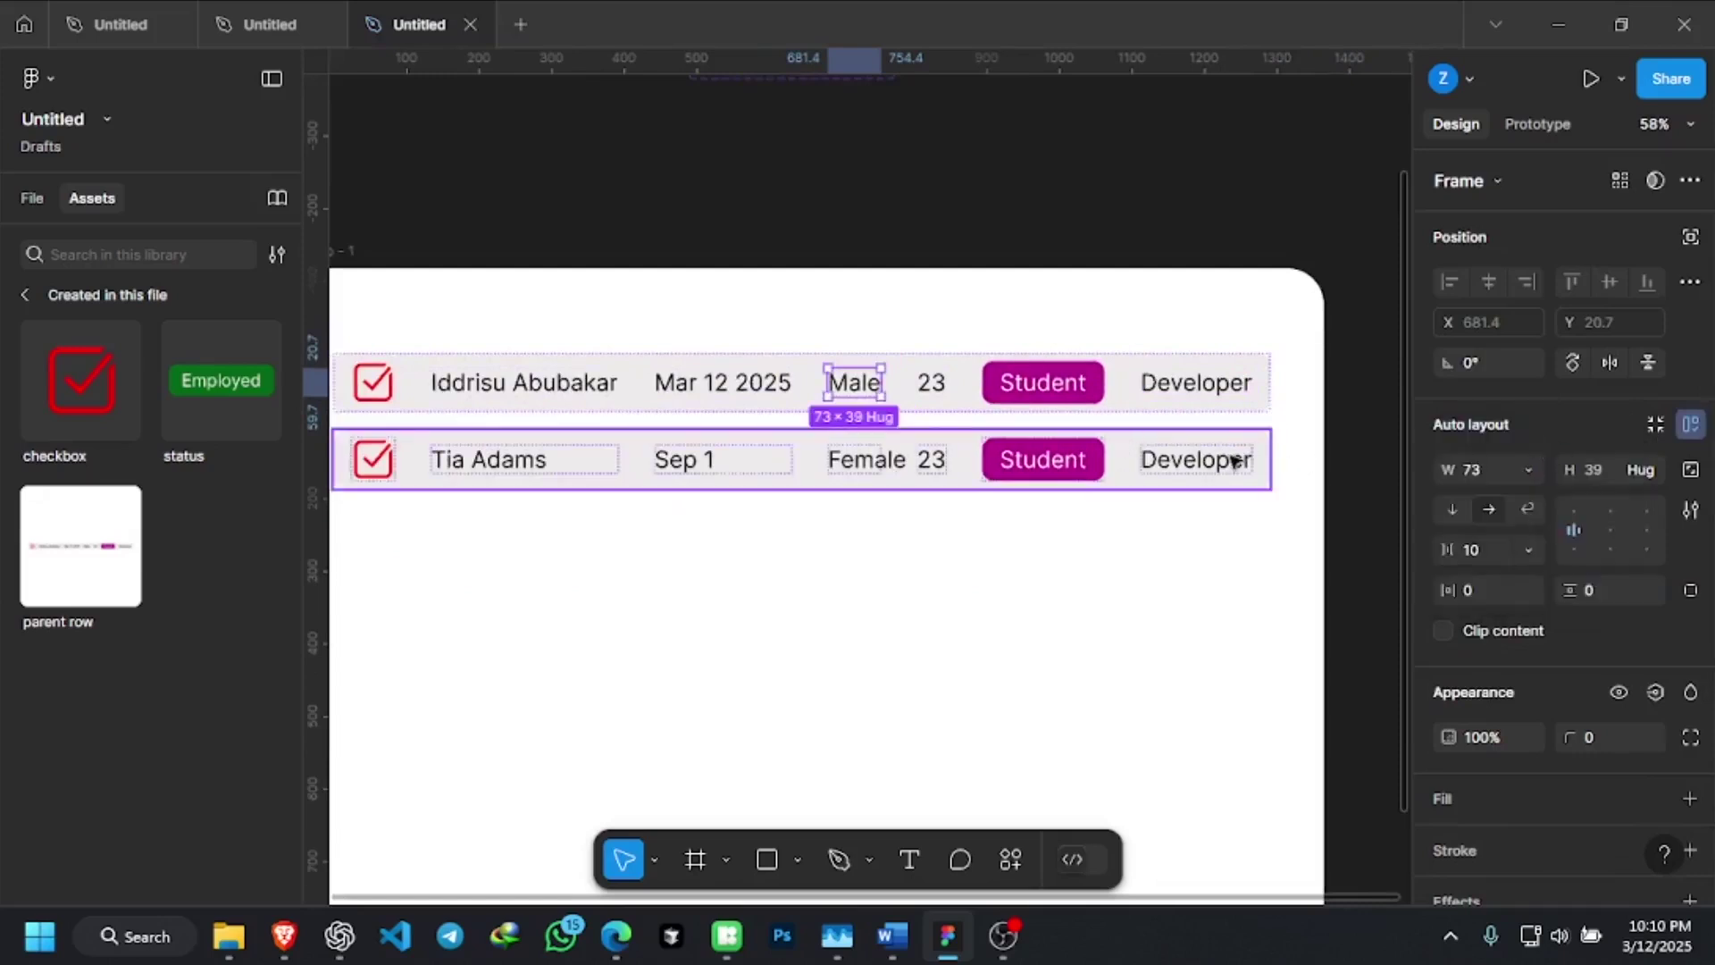
click(942, 384)
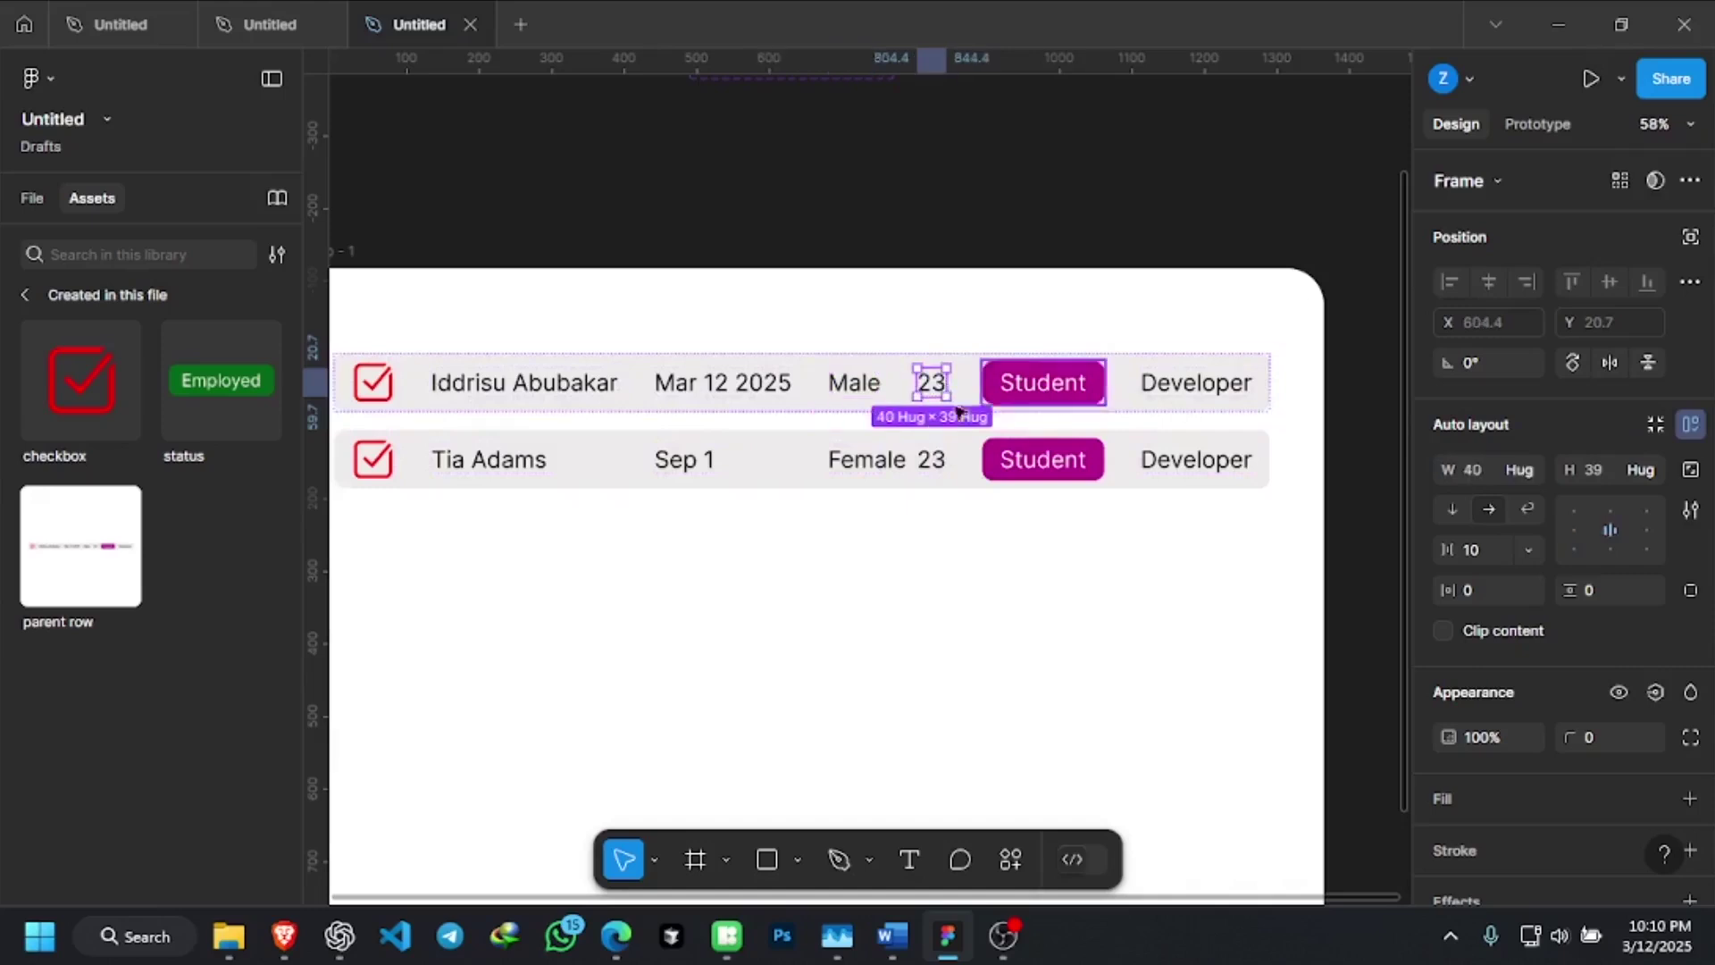
click(1527, 468)
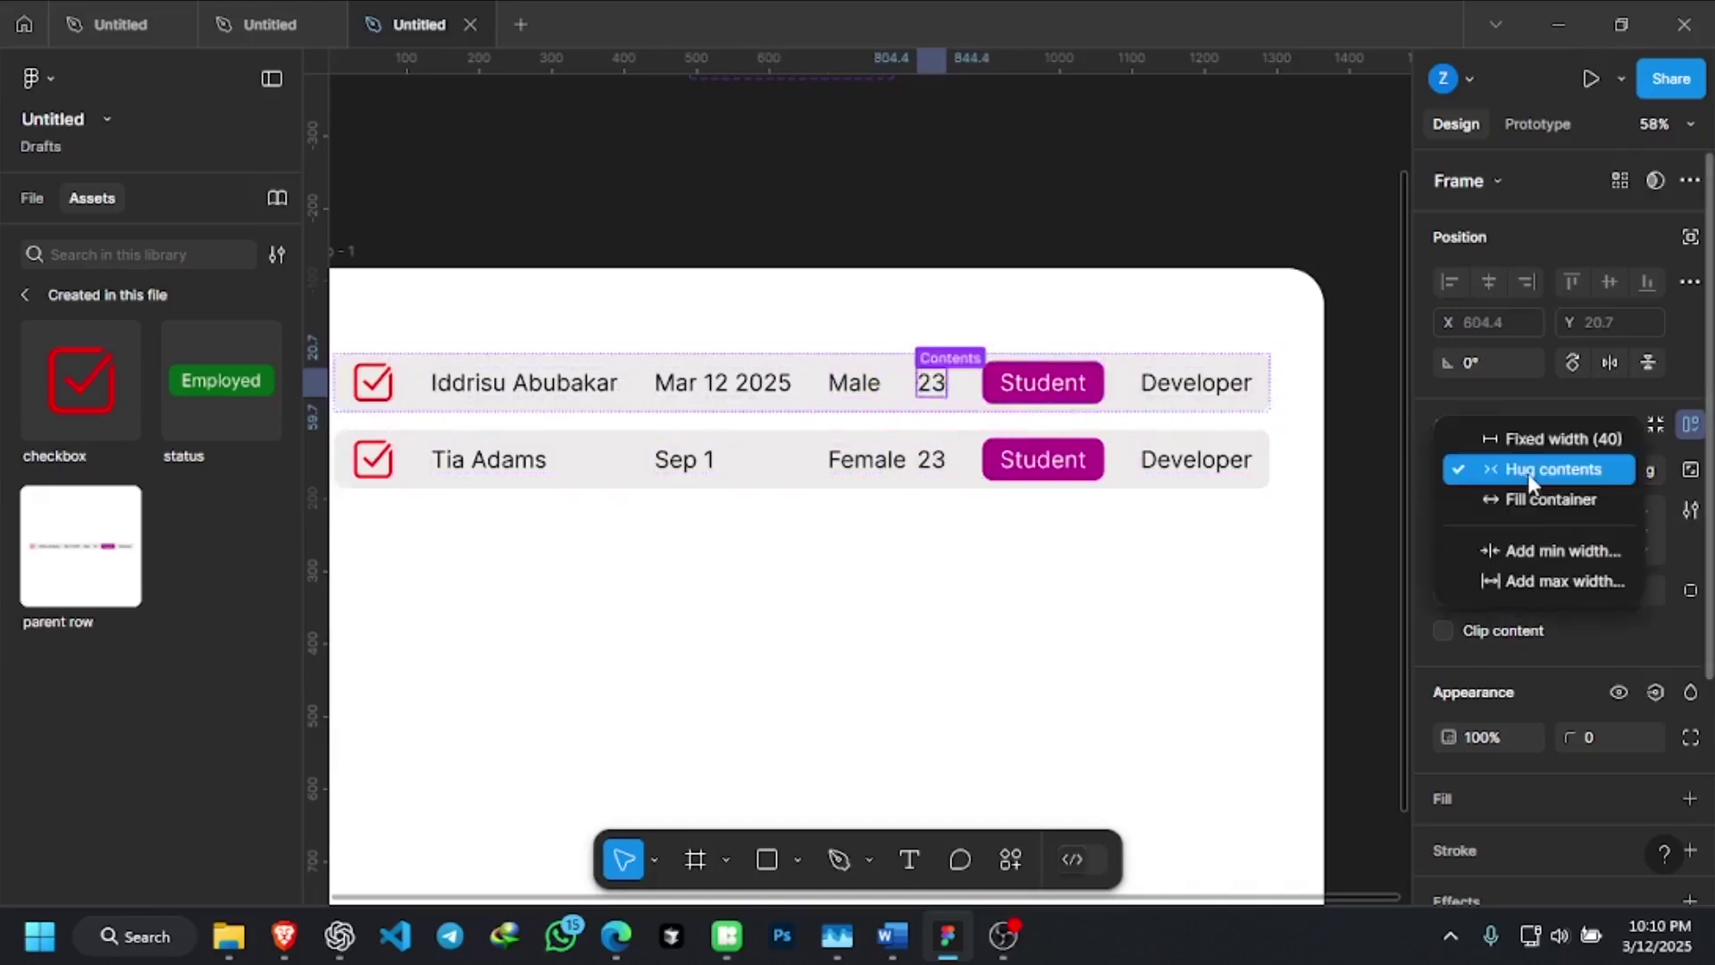
click(1538, 440)
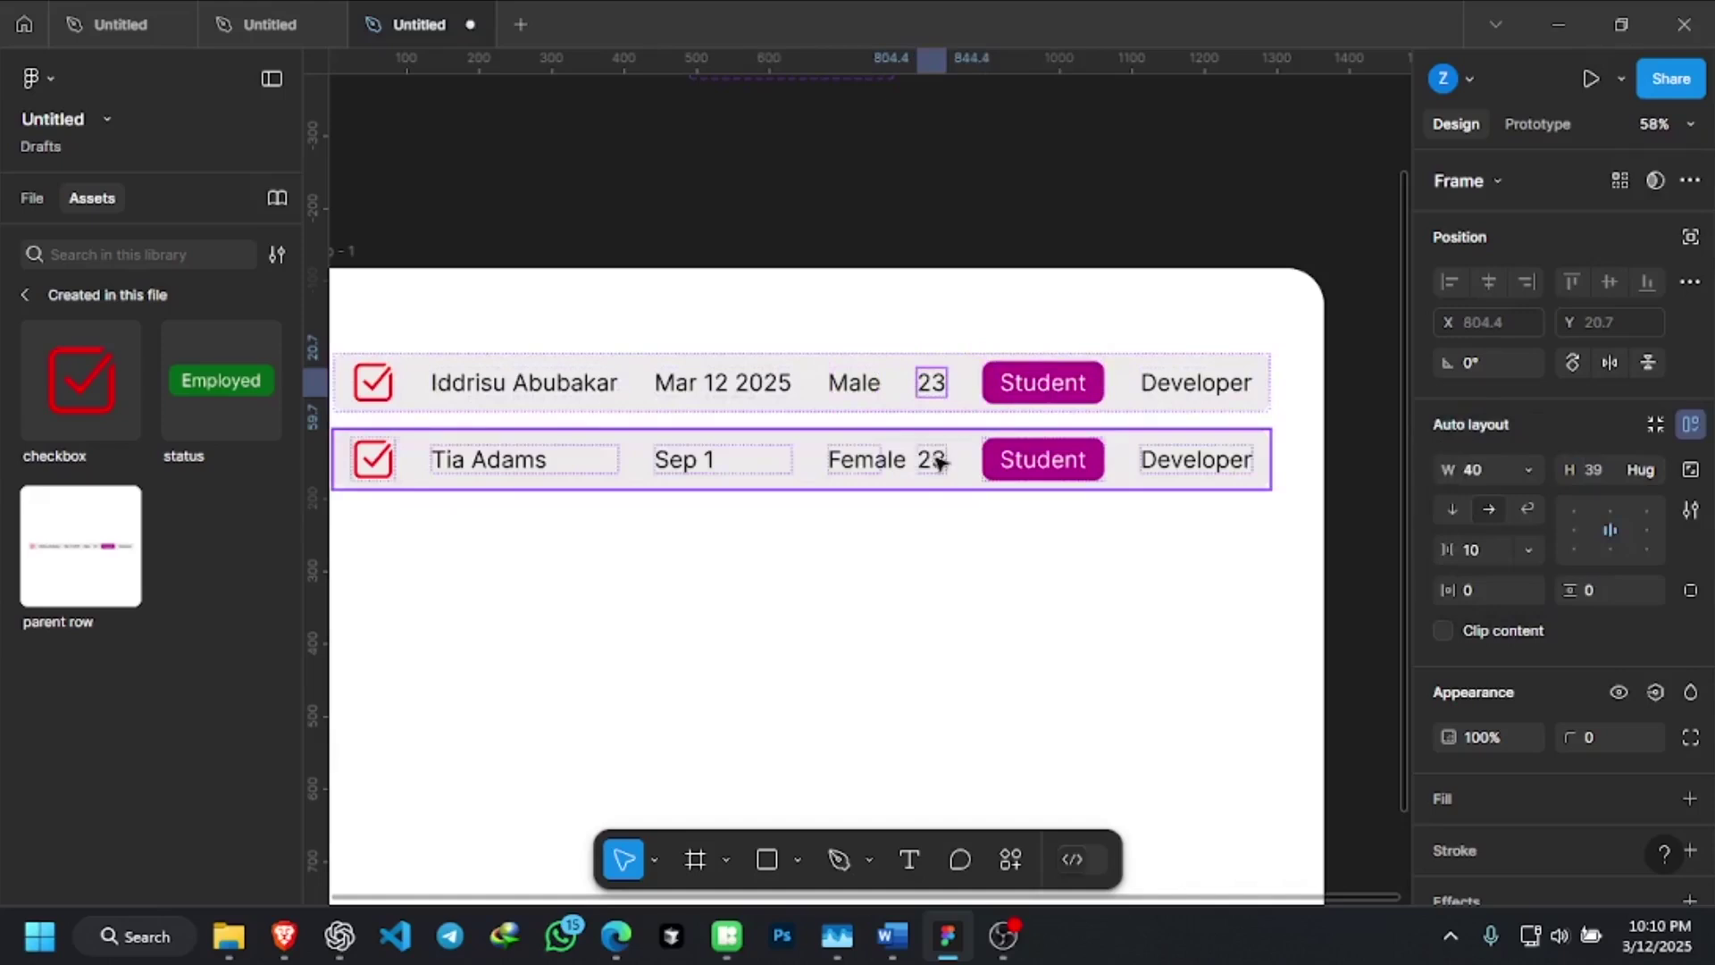
Widen the first row's 23 age cell to 66 by dragging its right edge
double_click(951, 382)
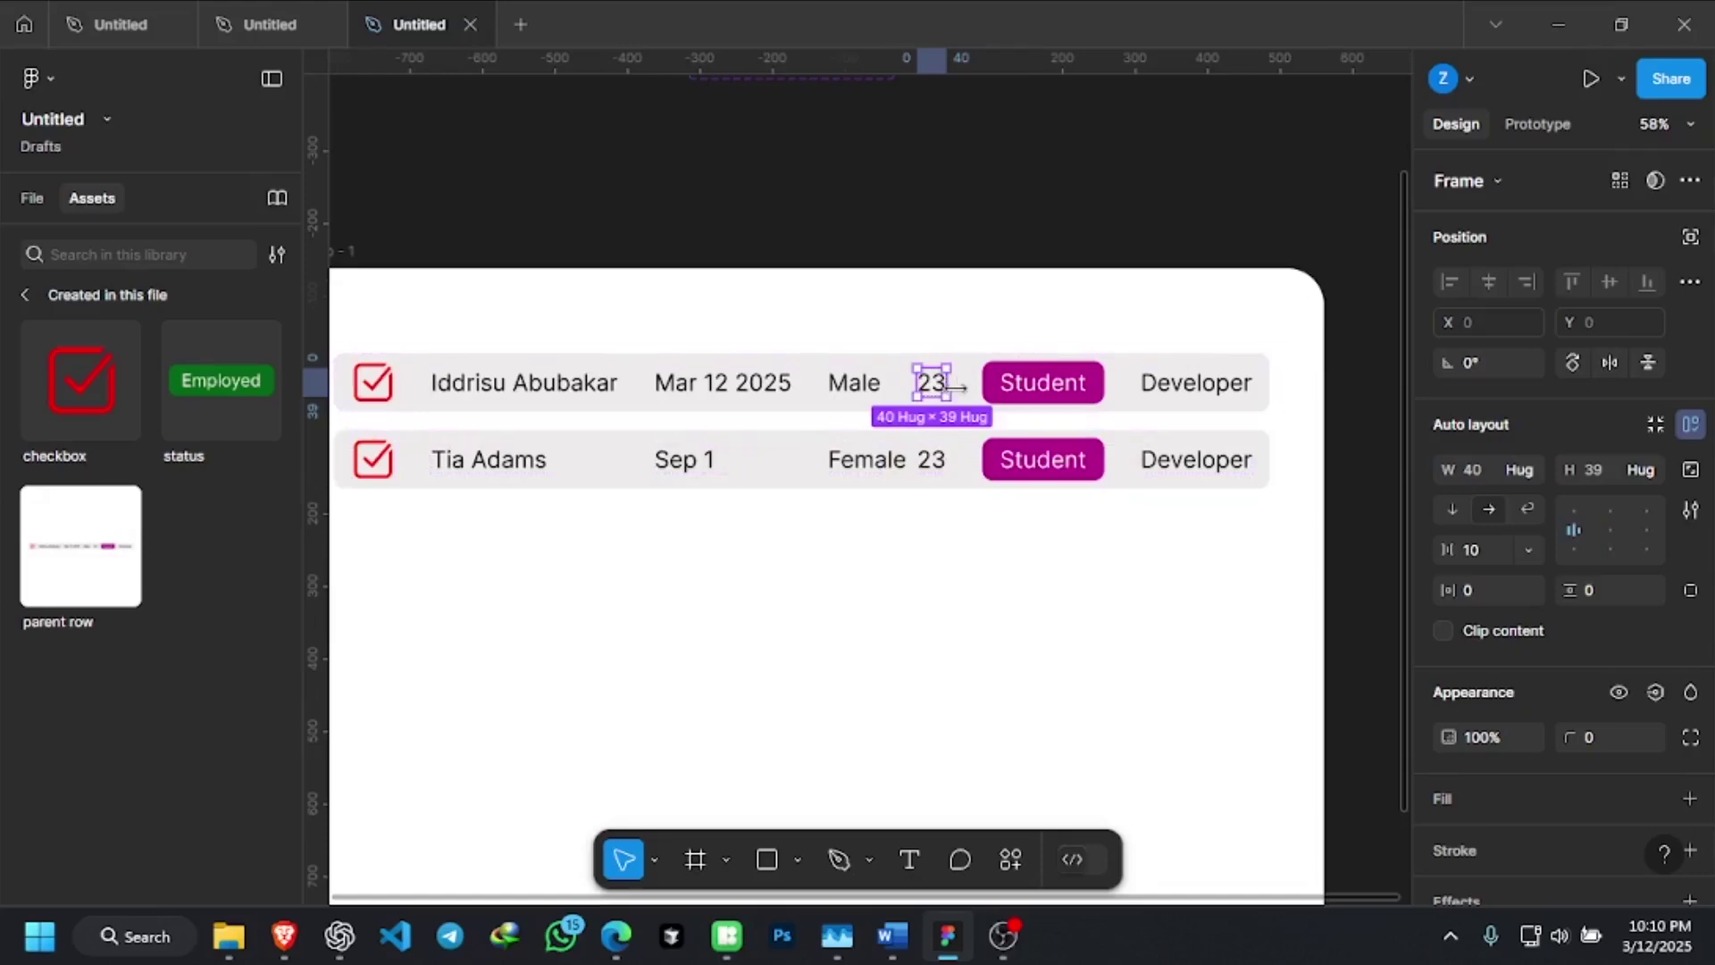
scroll(955, 385, up, 5)
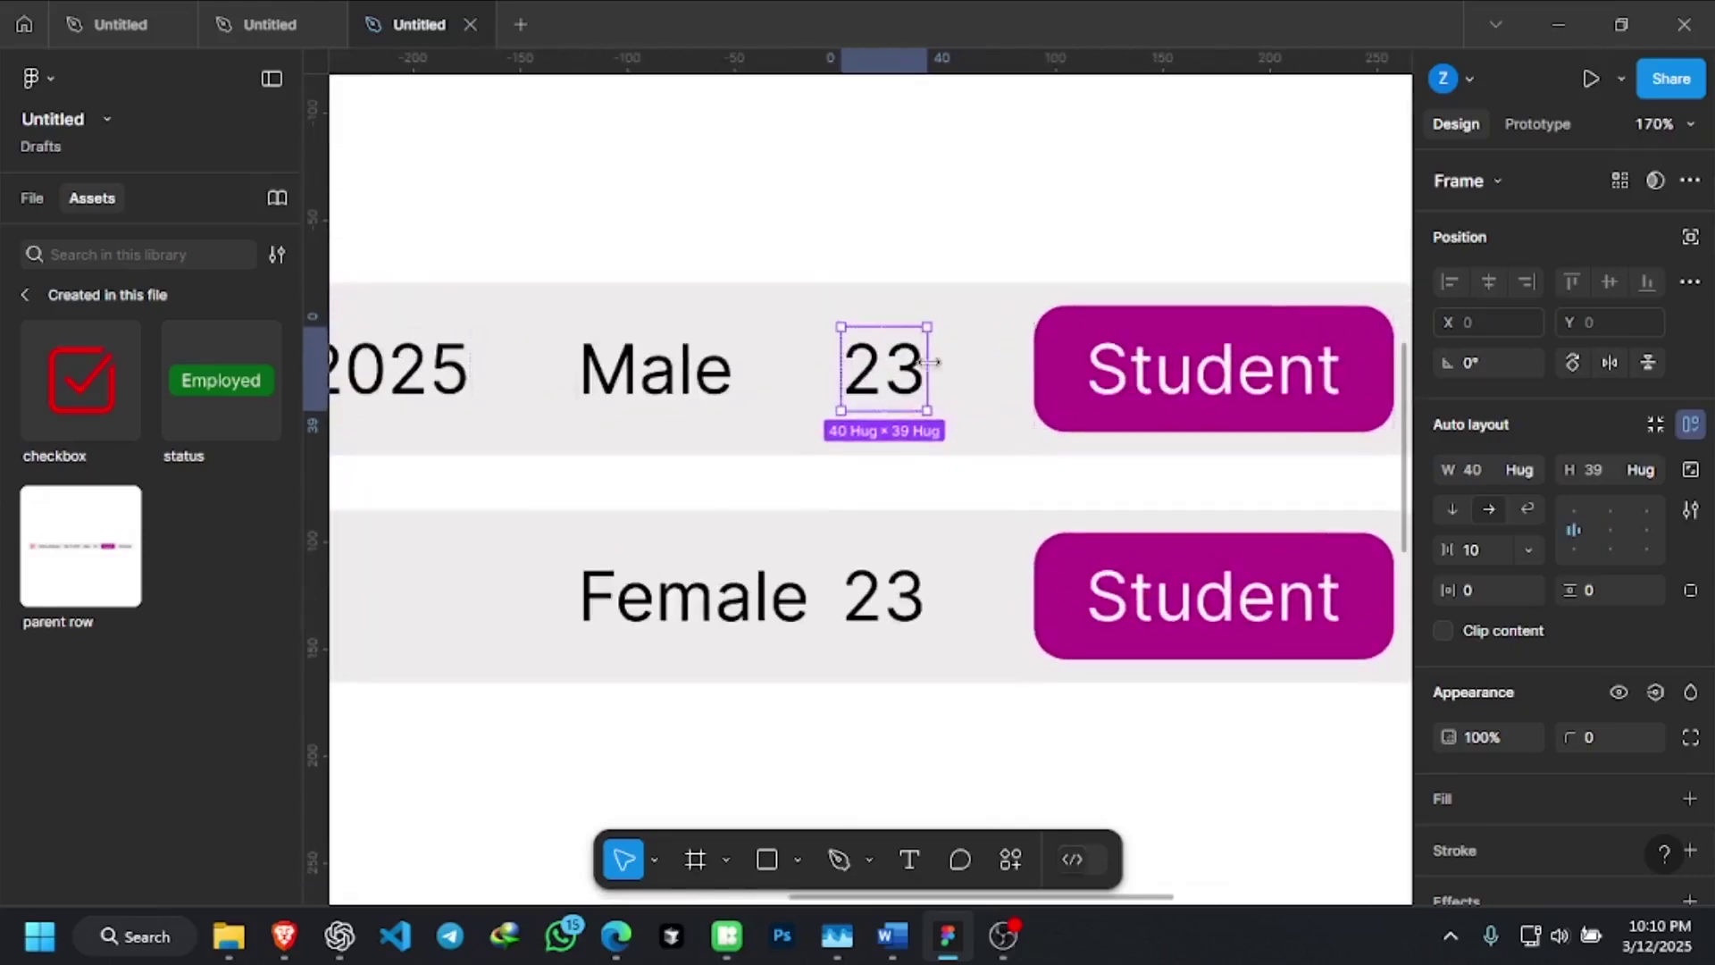
drag(940, 361, 986, 372)
click(986, 372)
scroll(978, 371, down, 3)
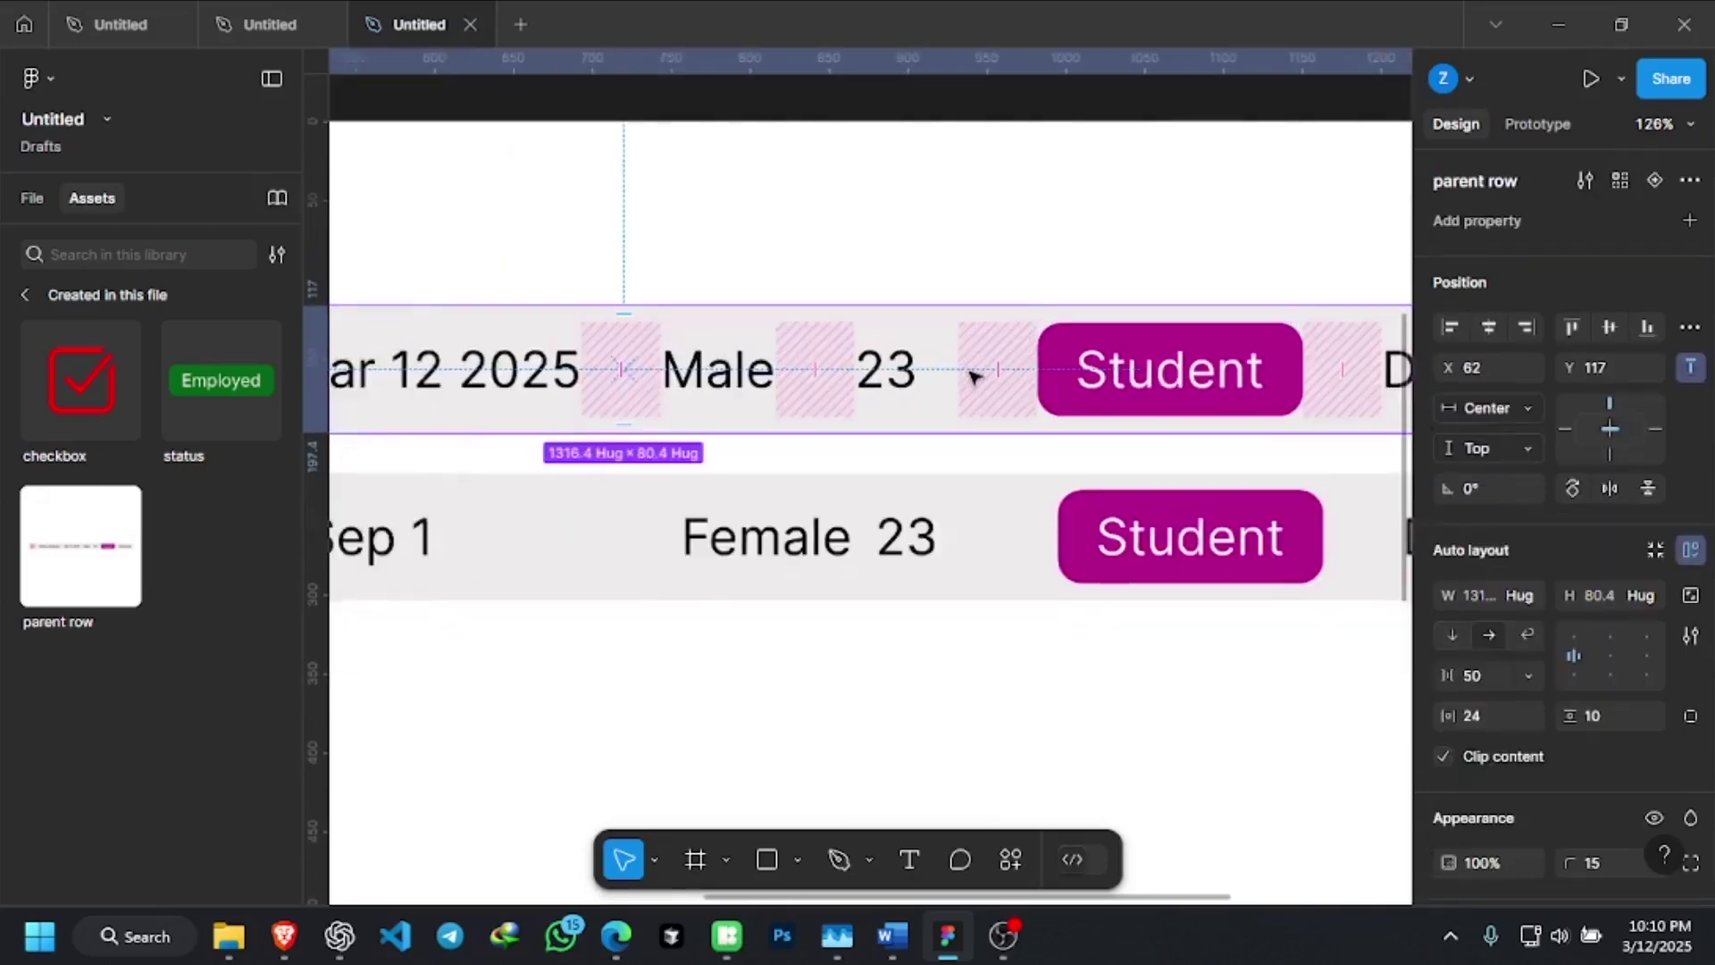
click(918, 380)
click(952, 290)
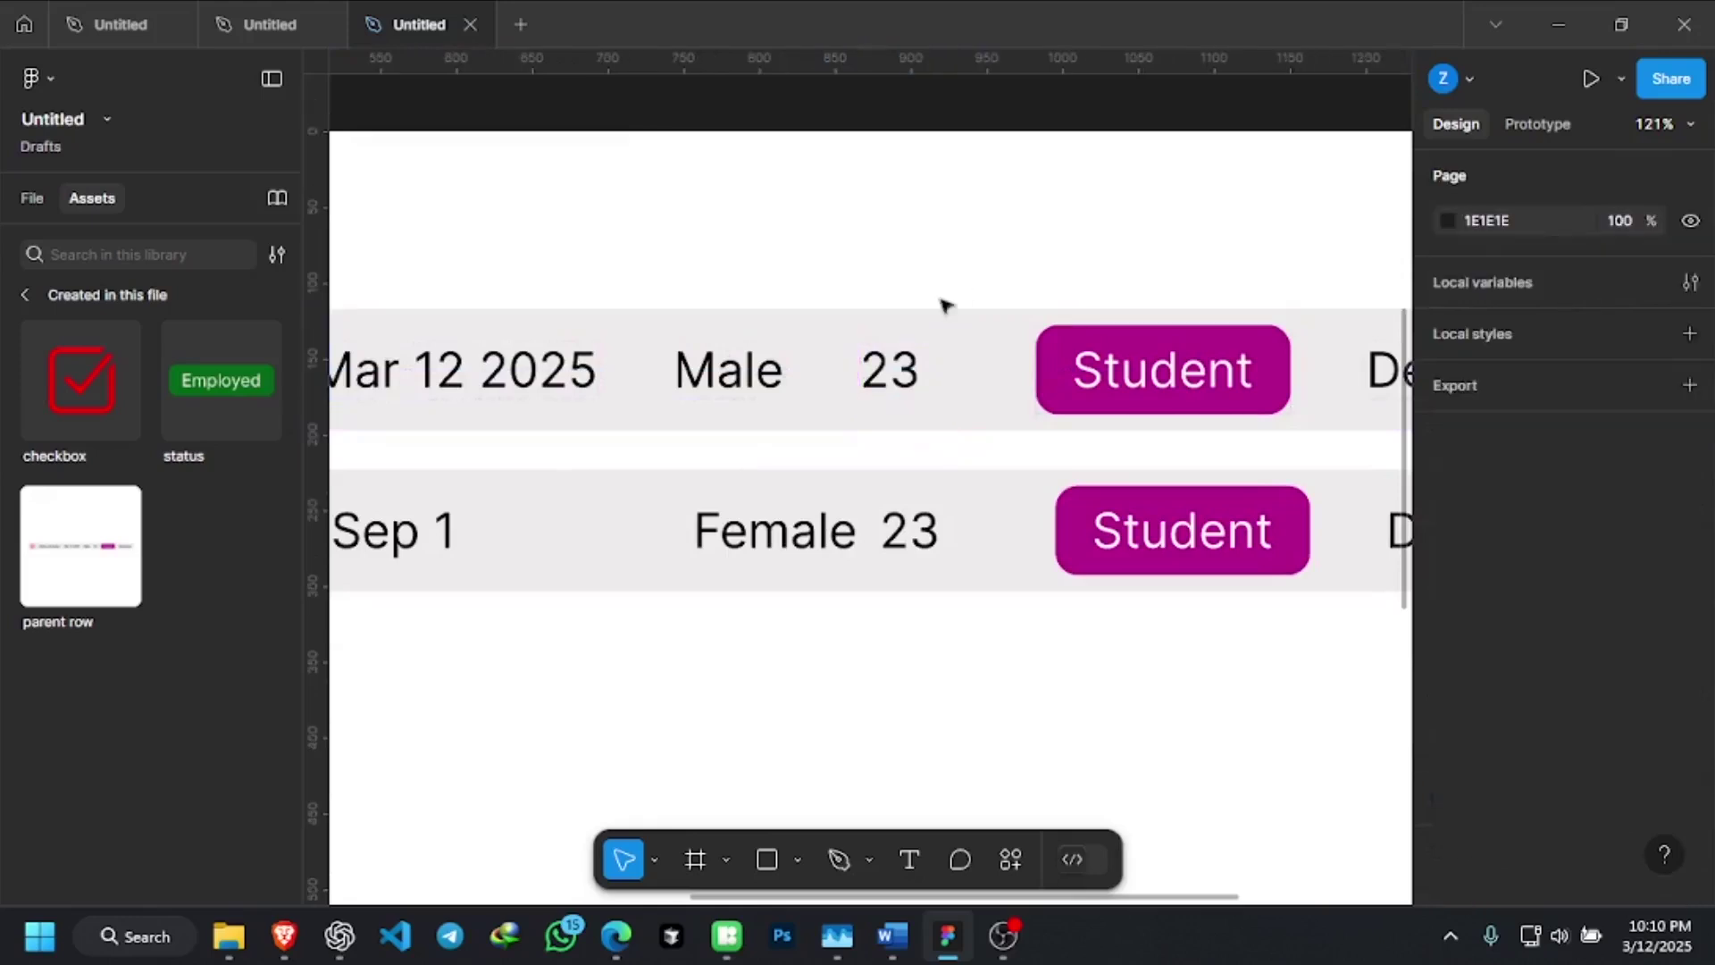
scroll(909, 411, down, 4)
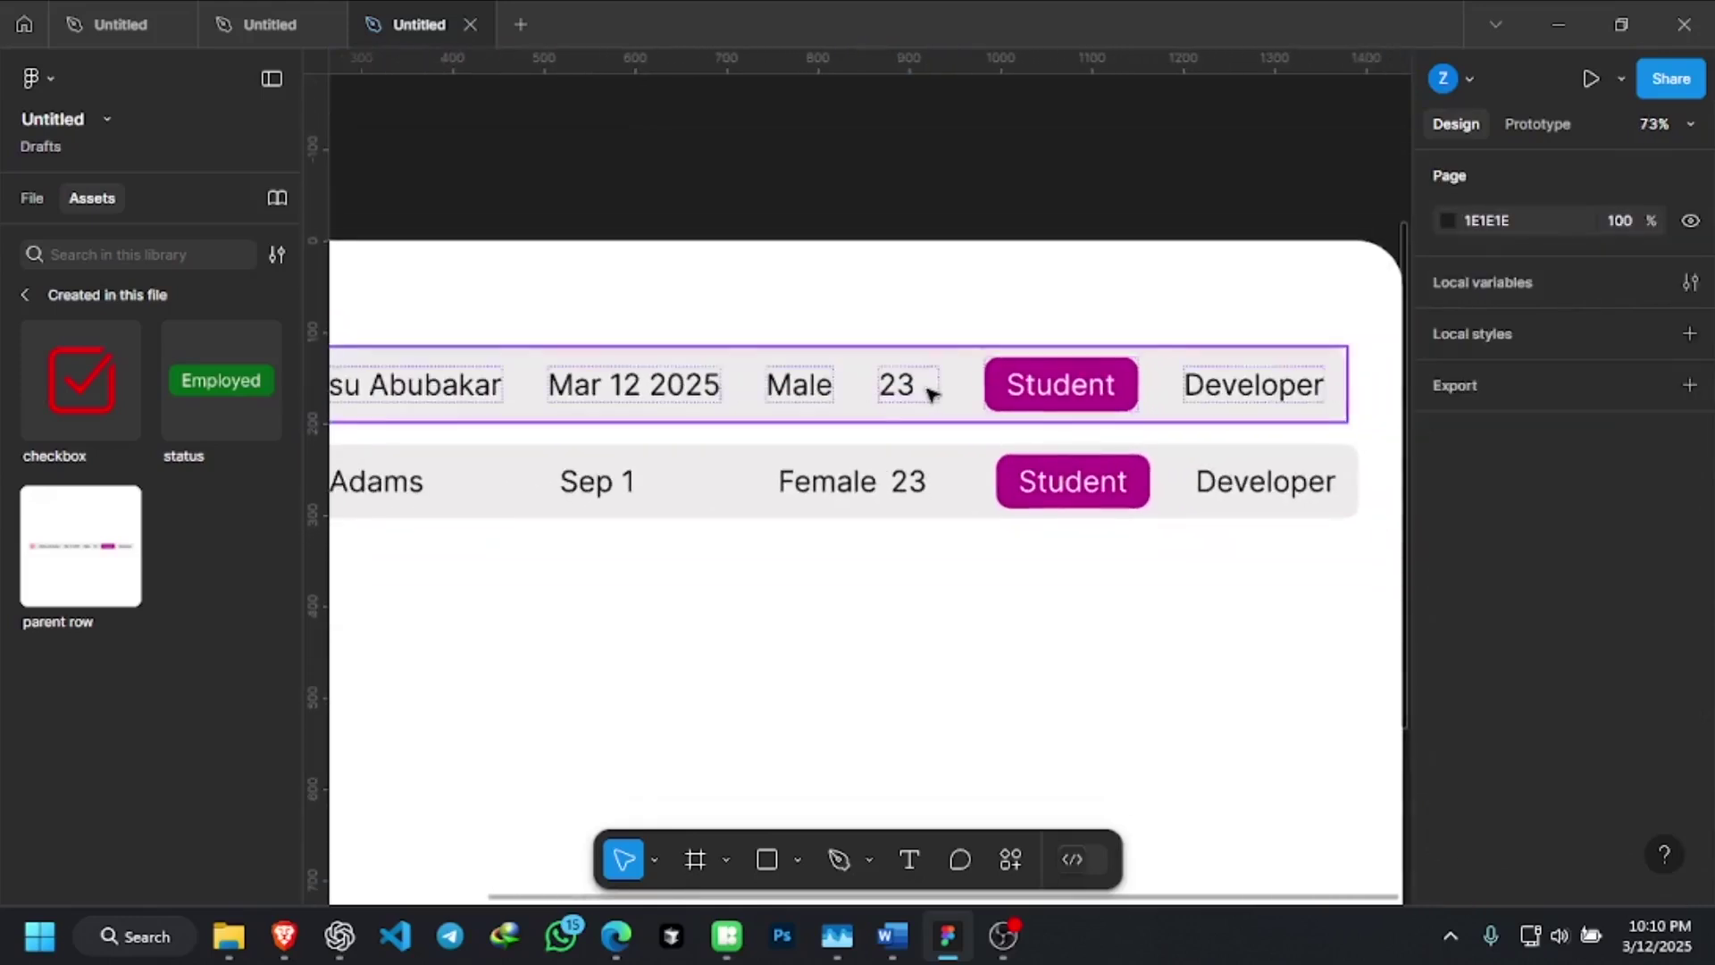
scroll(920, 393, down, 1)
scroll(918, 393, down, 3)
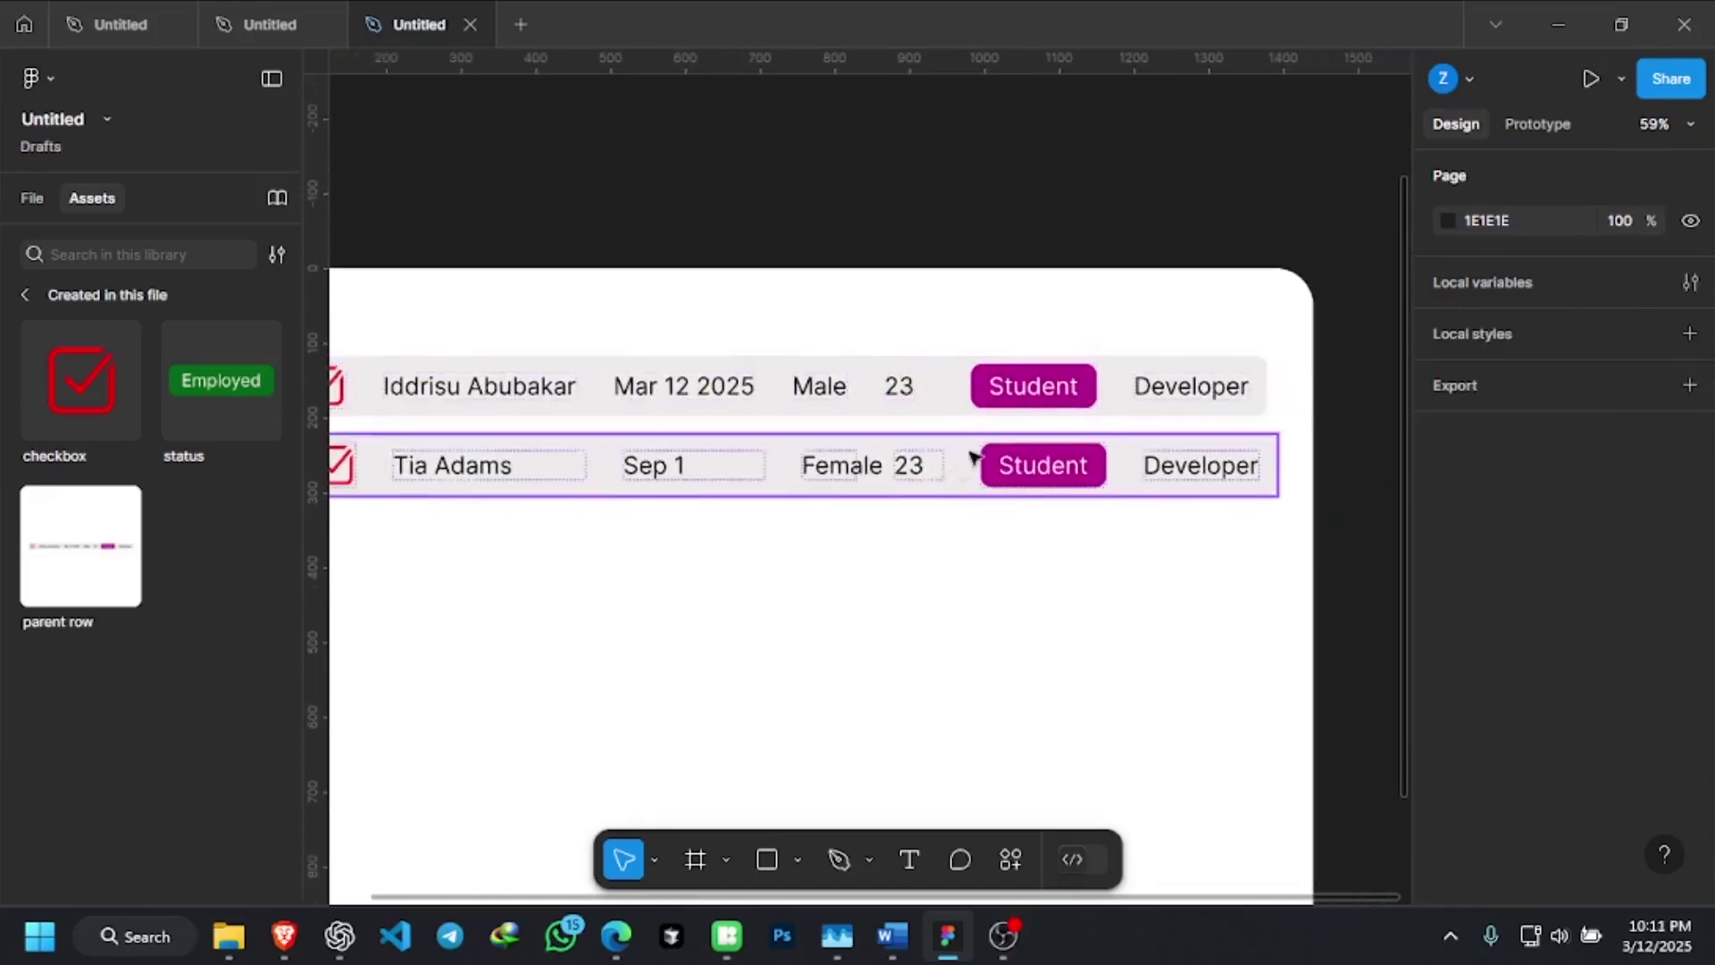
click(1076, 395)
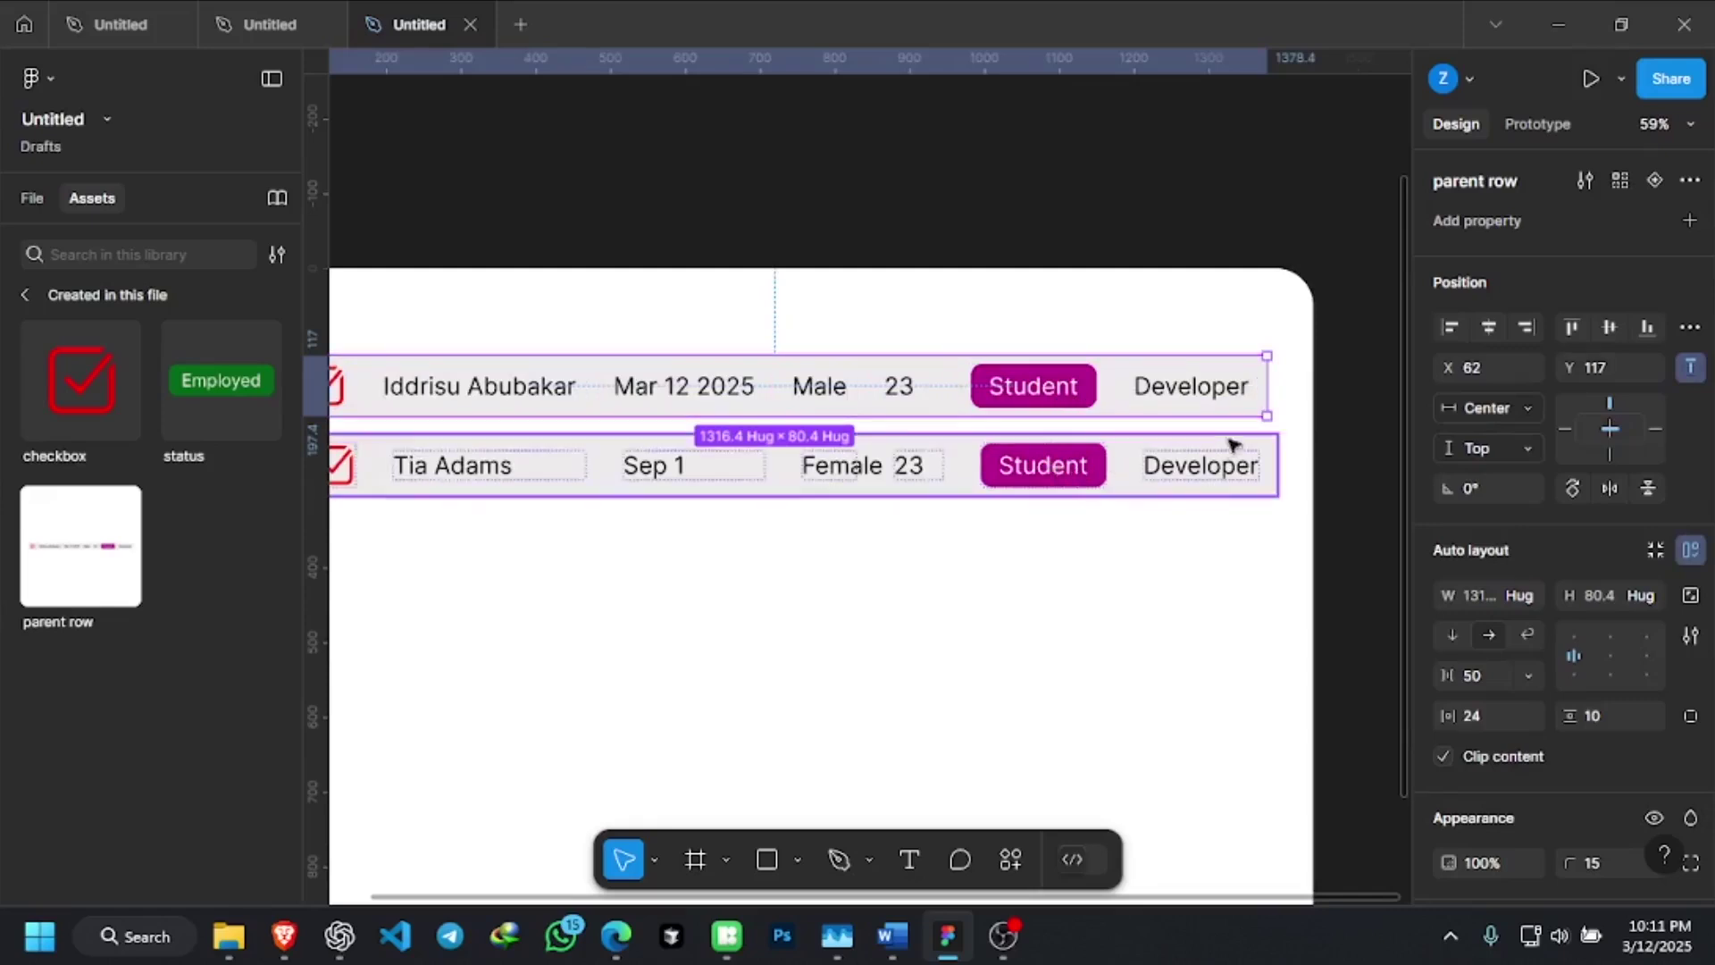
Switch the first row's Developer cell from hugging its text to a fixed 154 width
double_click(1207, 402)
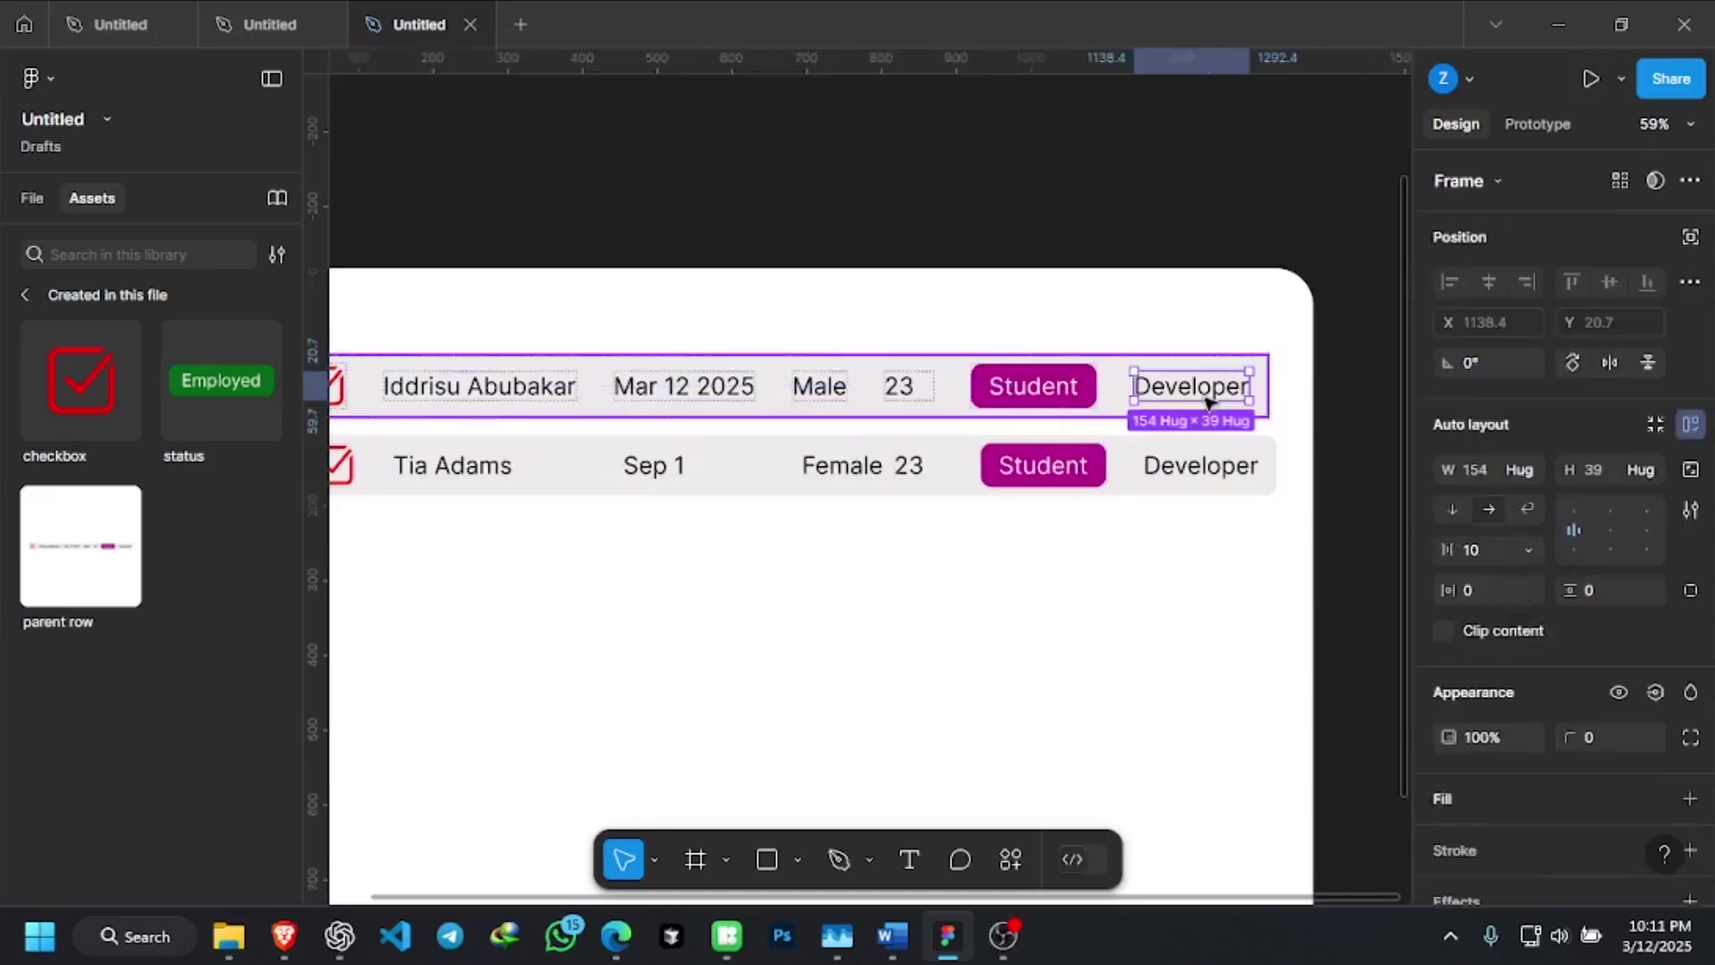
double_click(1208, 402)
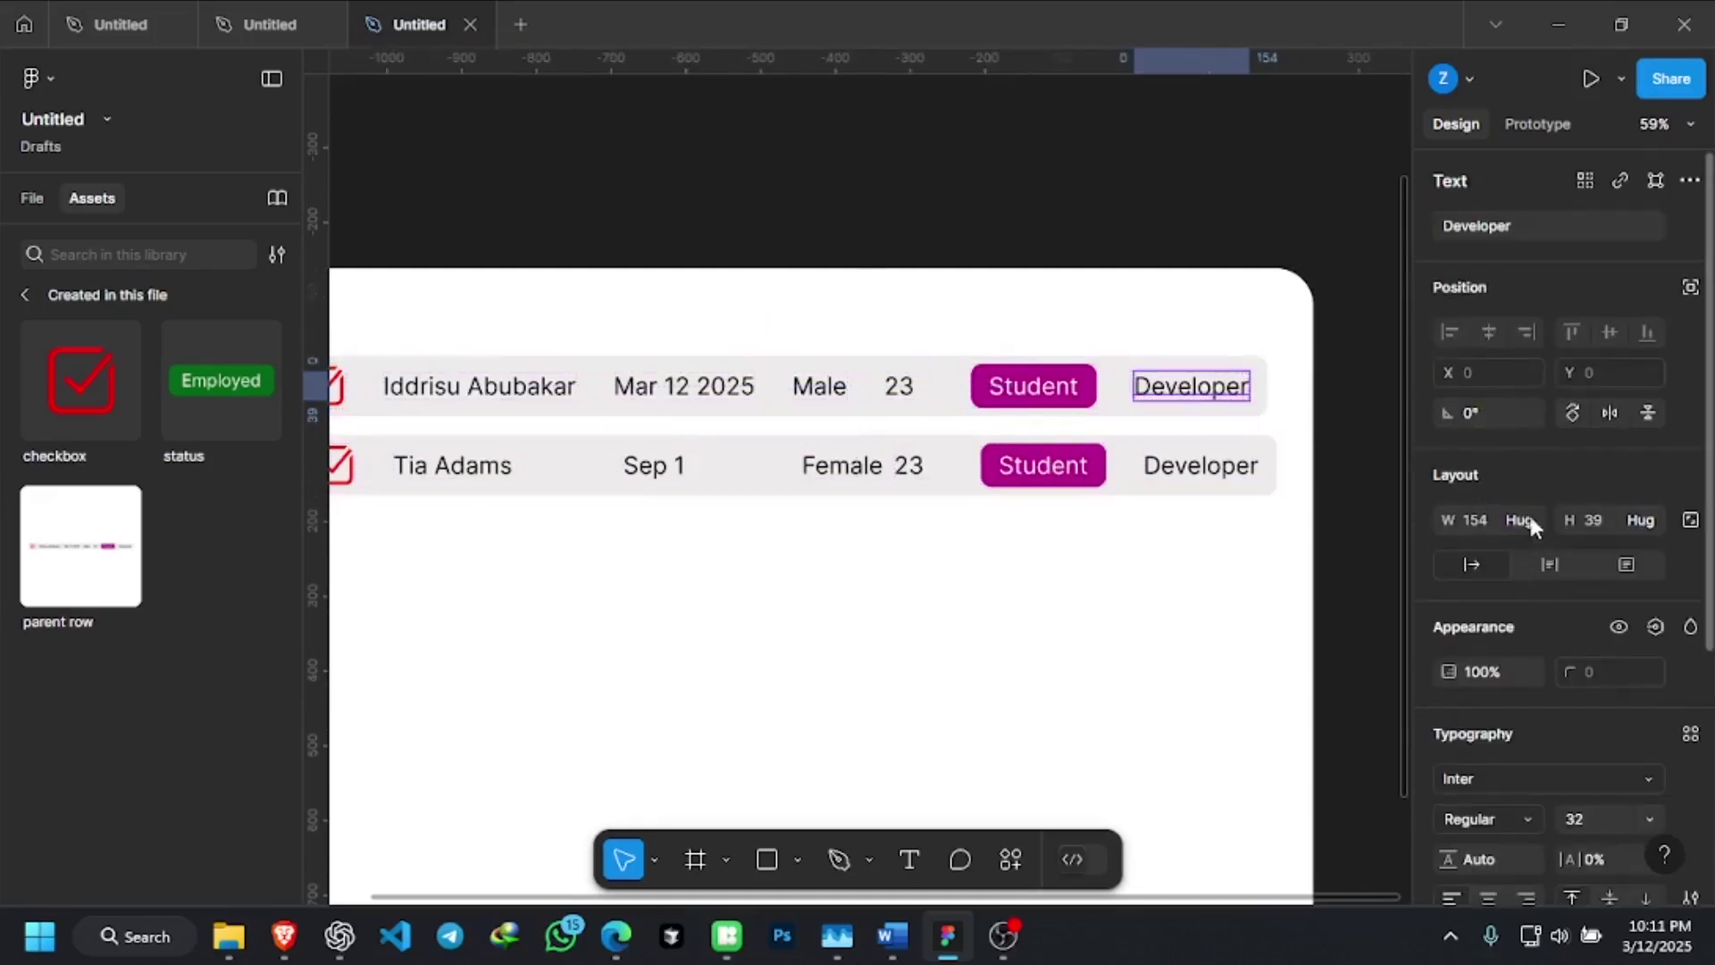
click(1340, 402)
double_click(1209, 393)
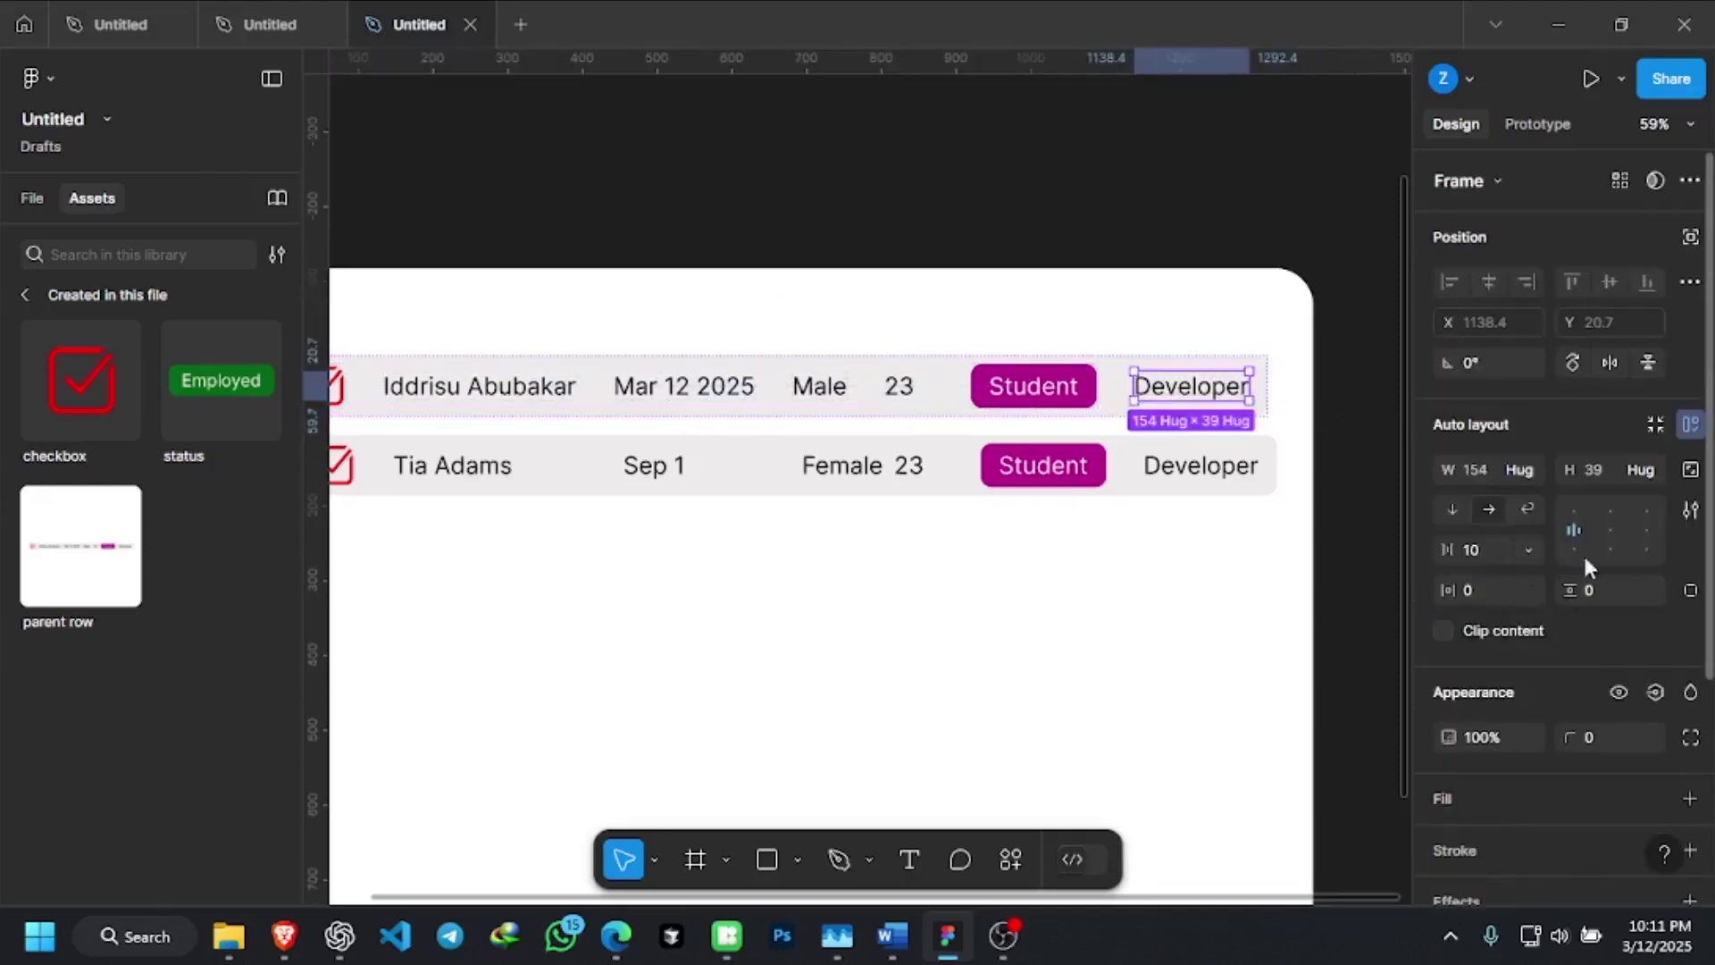
click(1529, 470)
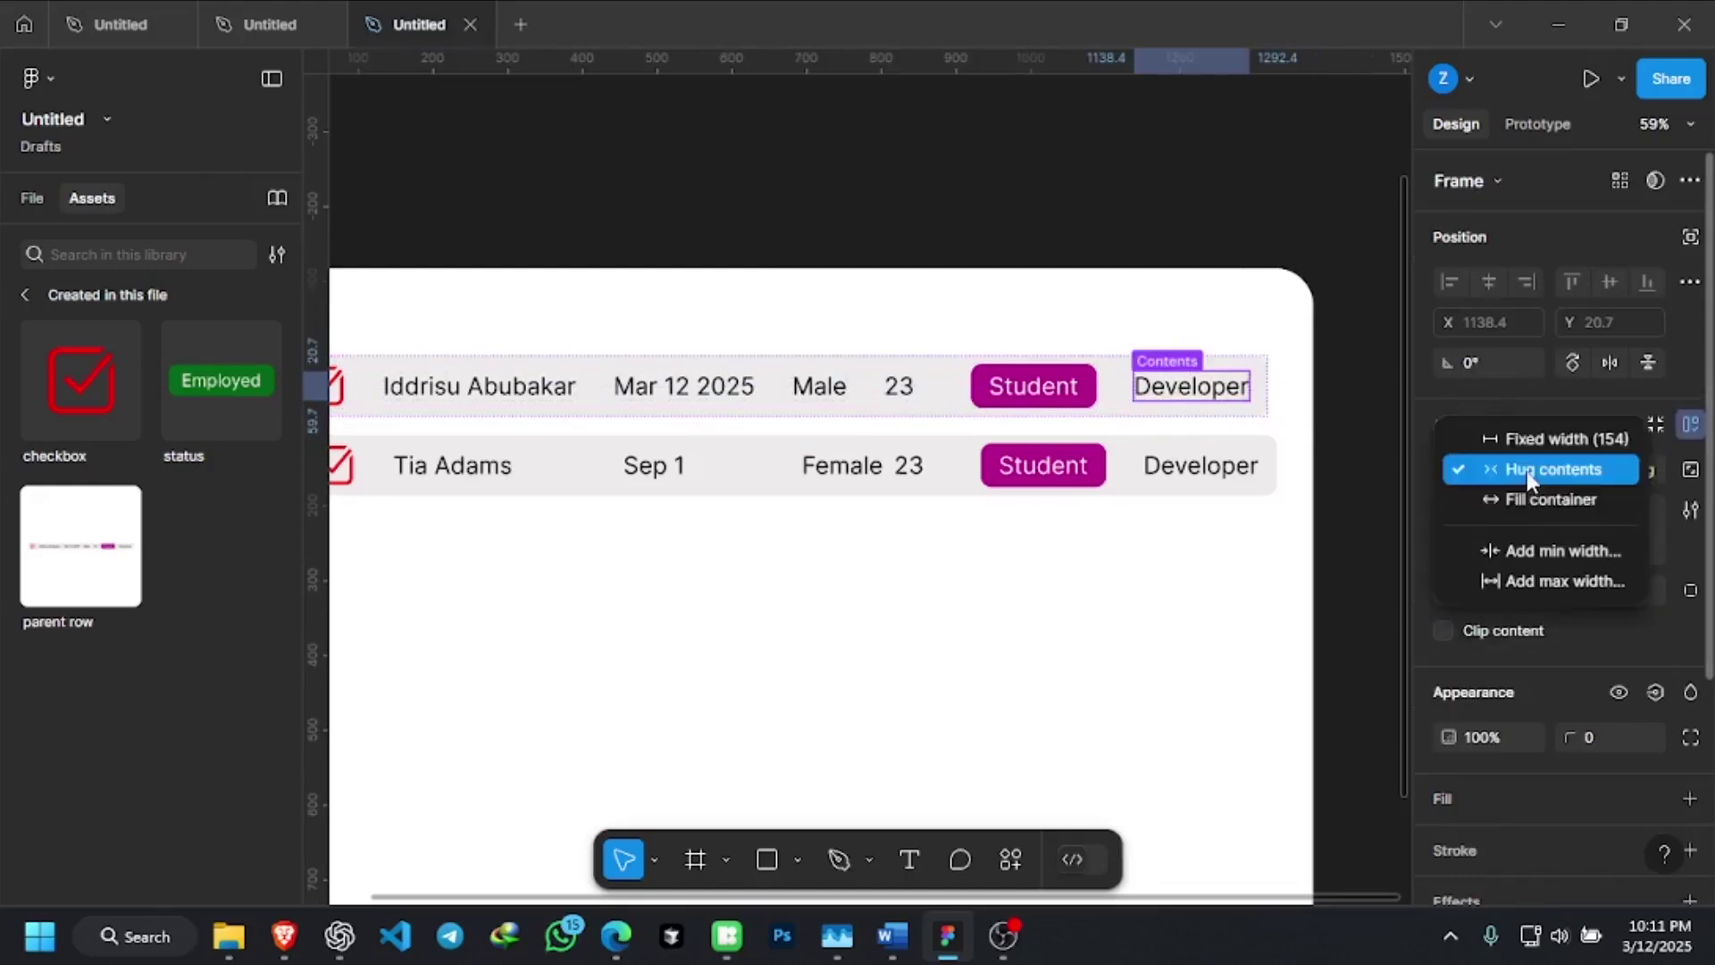
click(1539, 439)
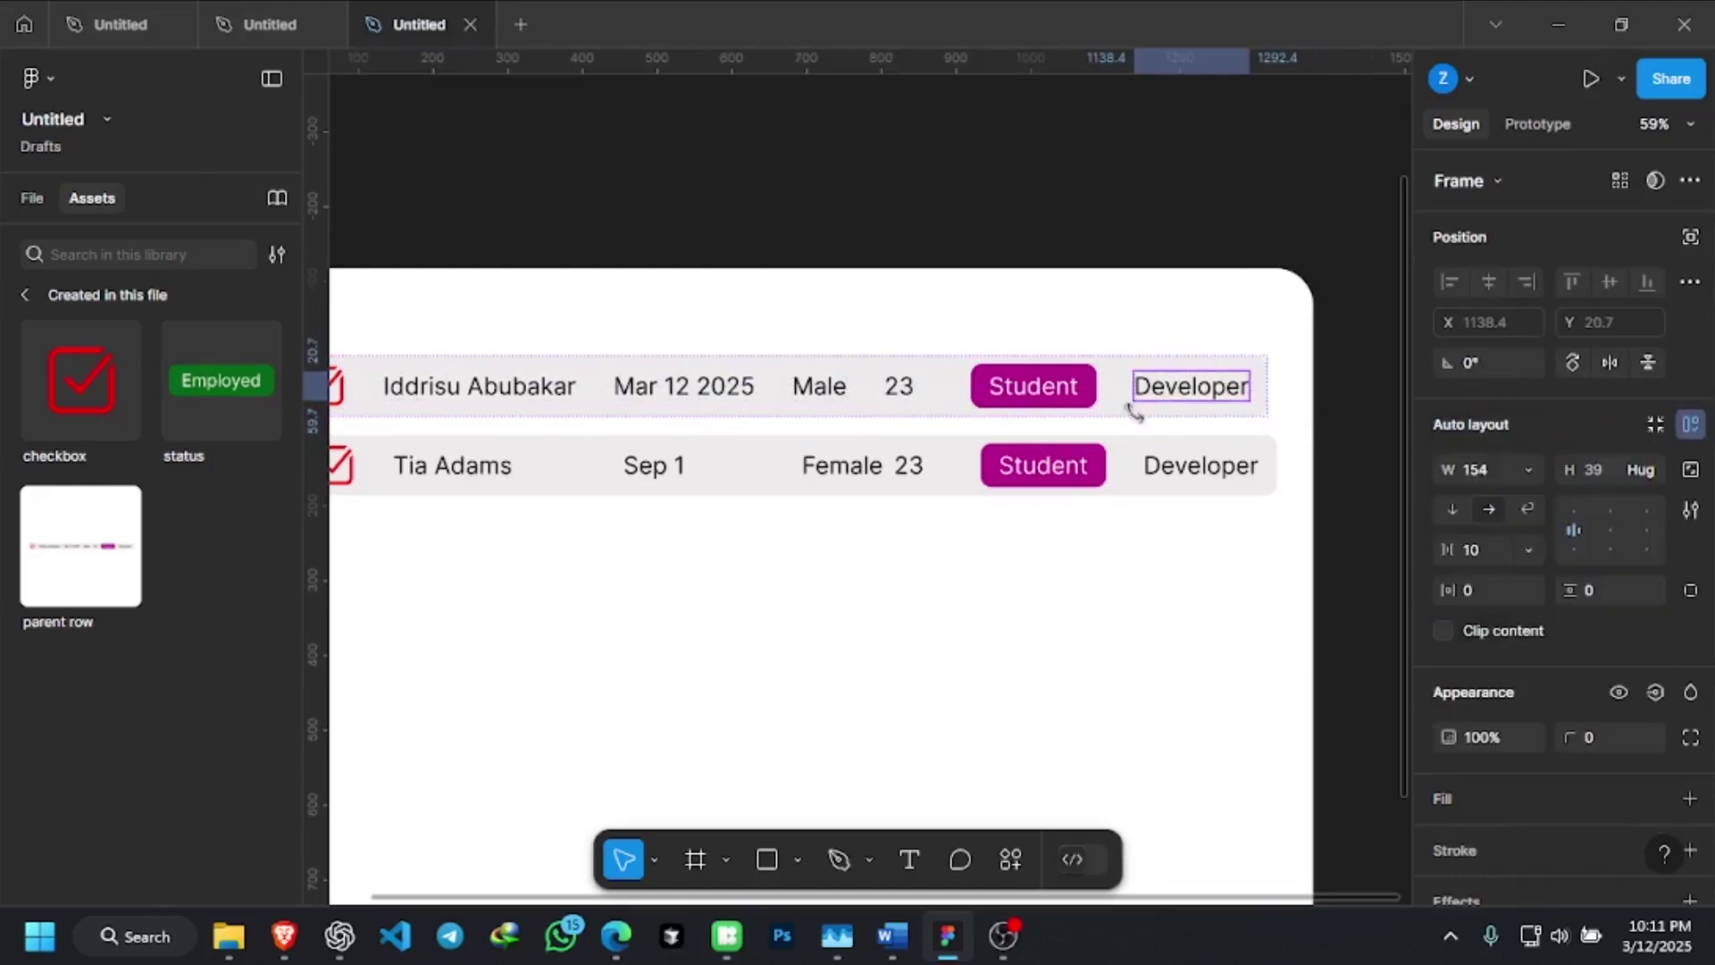
click(1134, 215)
scroll(1268, 464, down, 3)
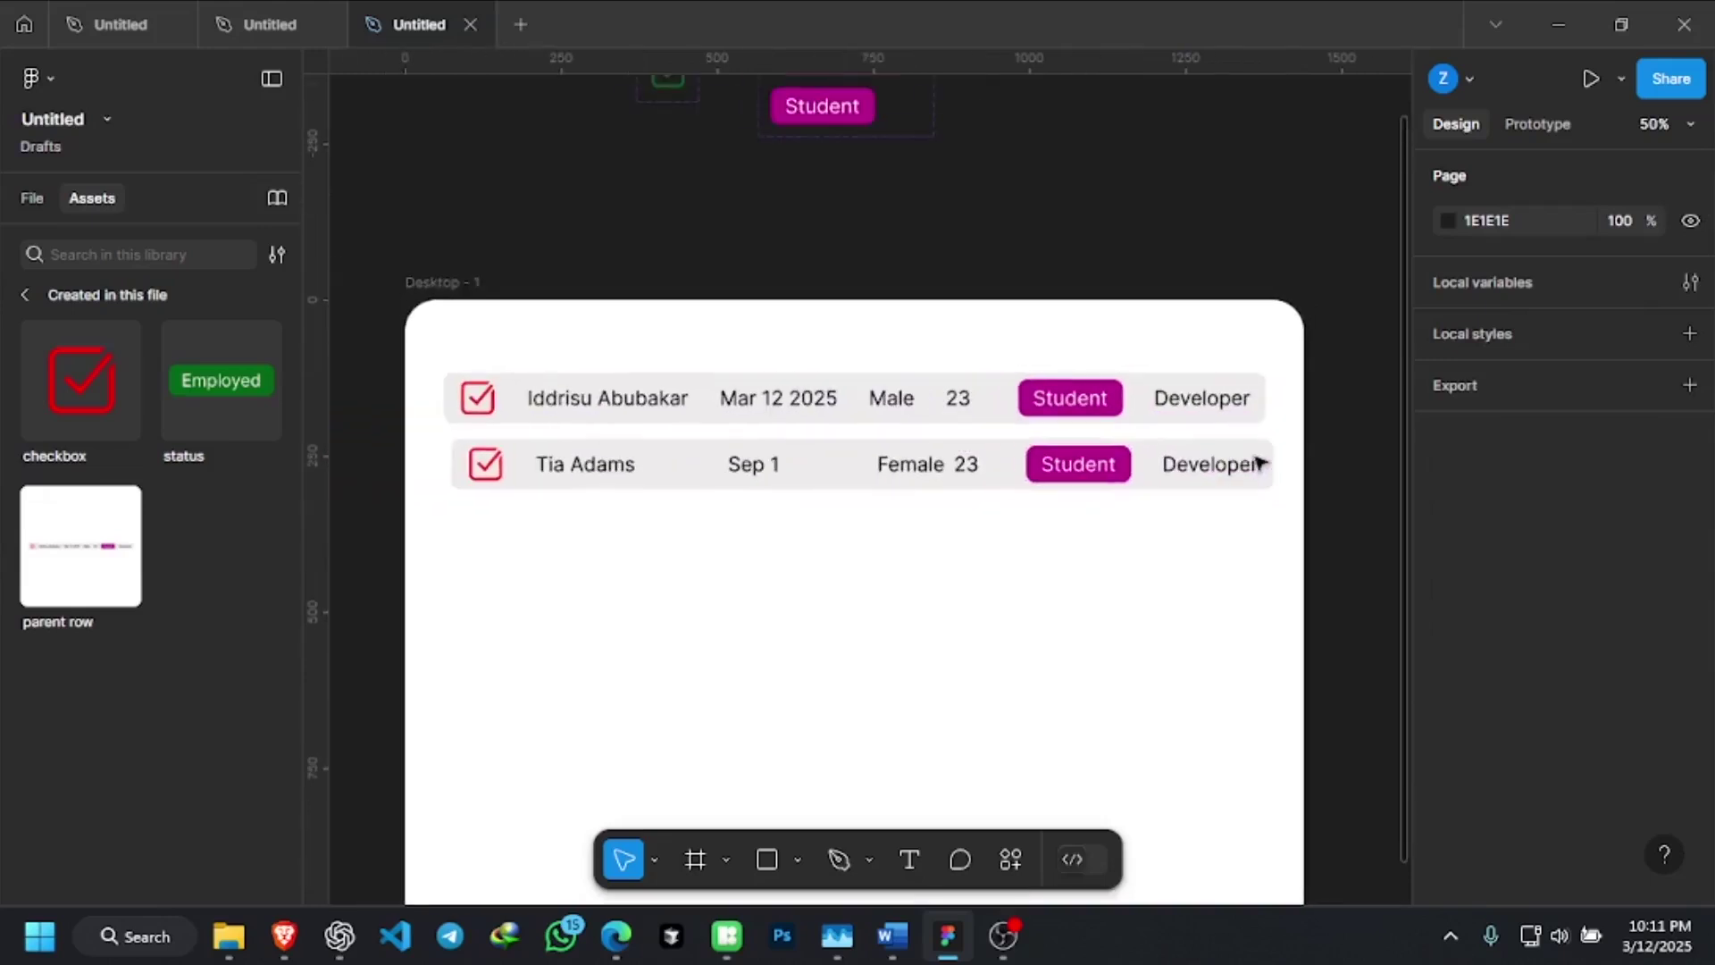
click(986, 467)
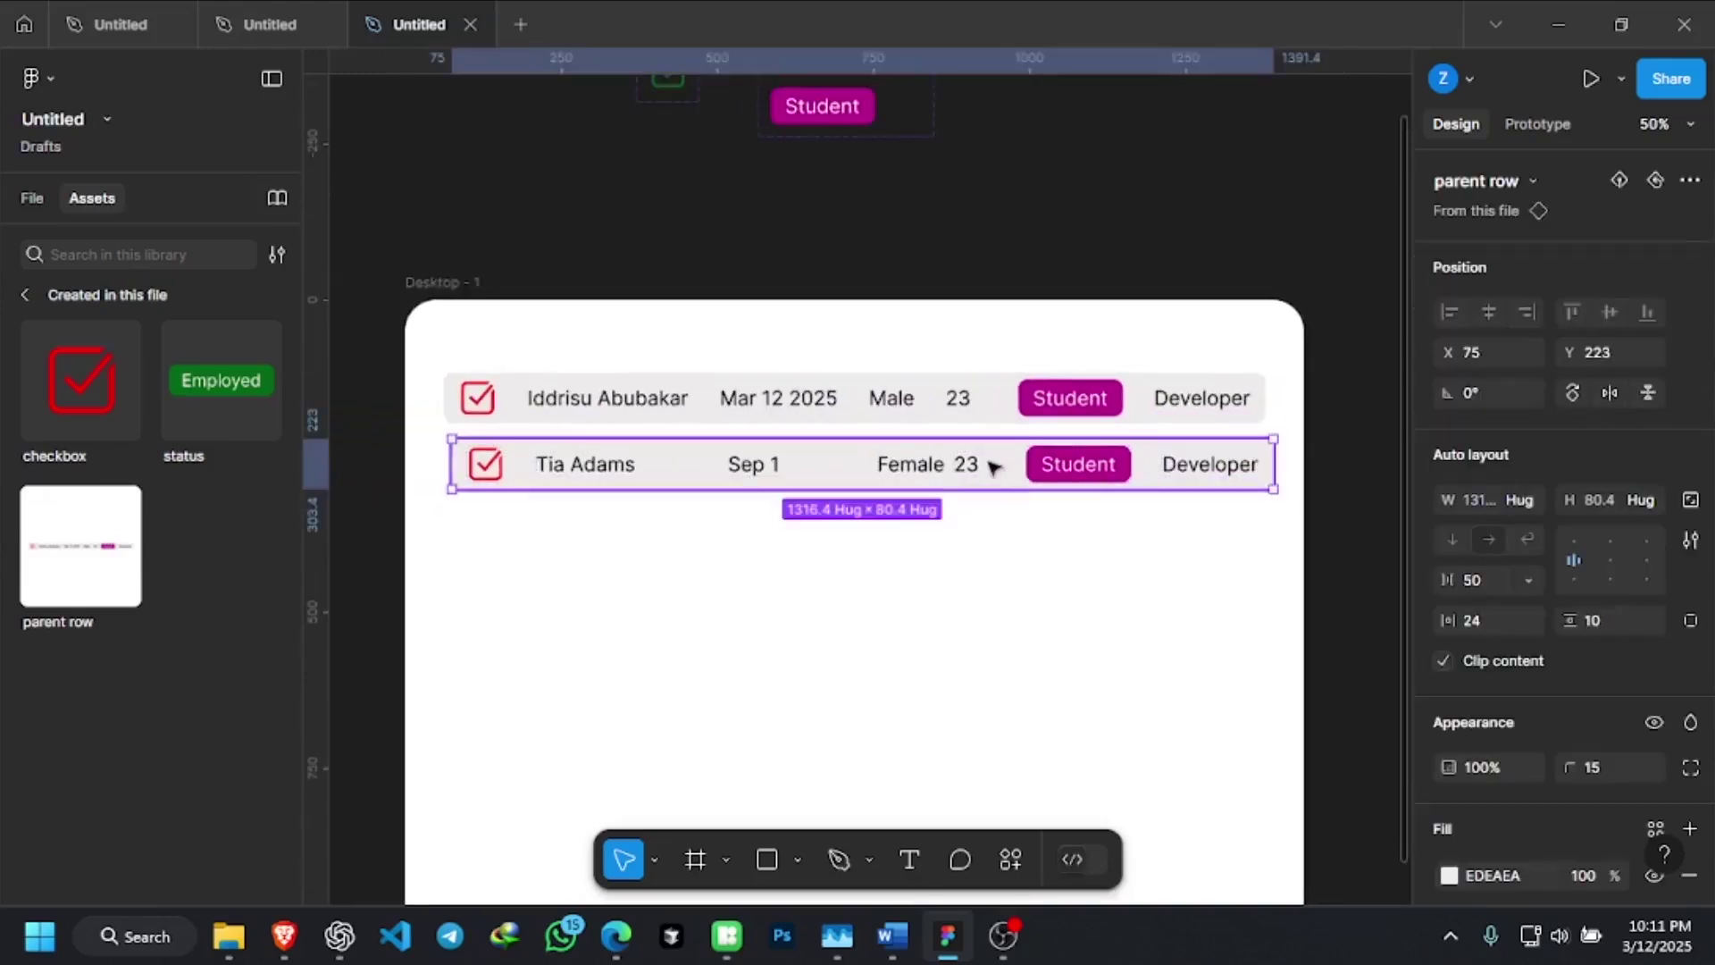
shift+click(1005, 409)
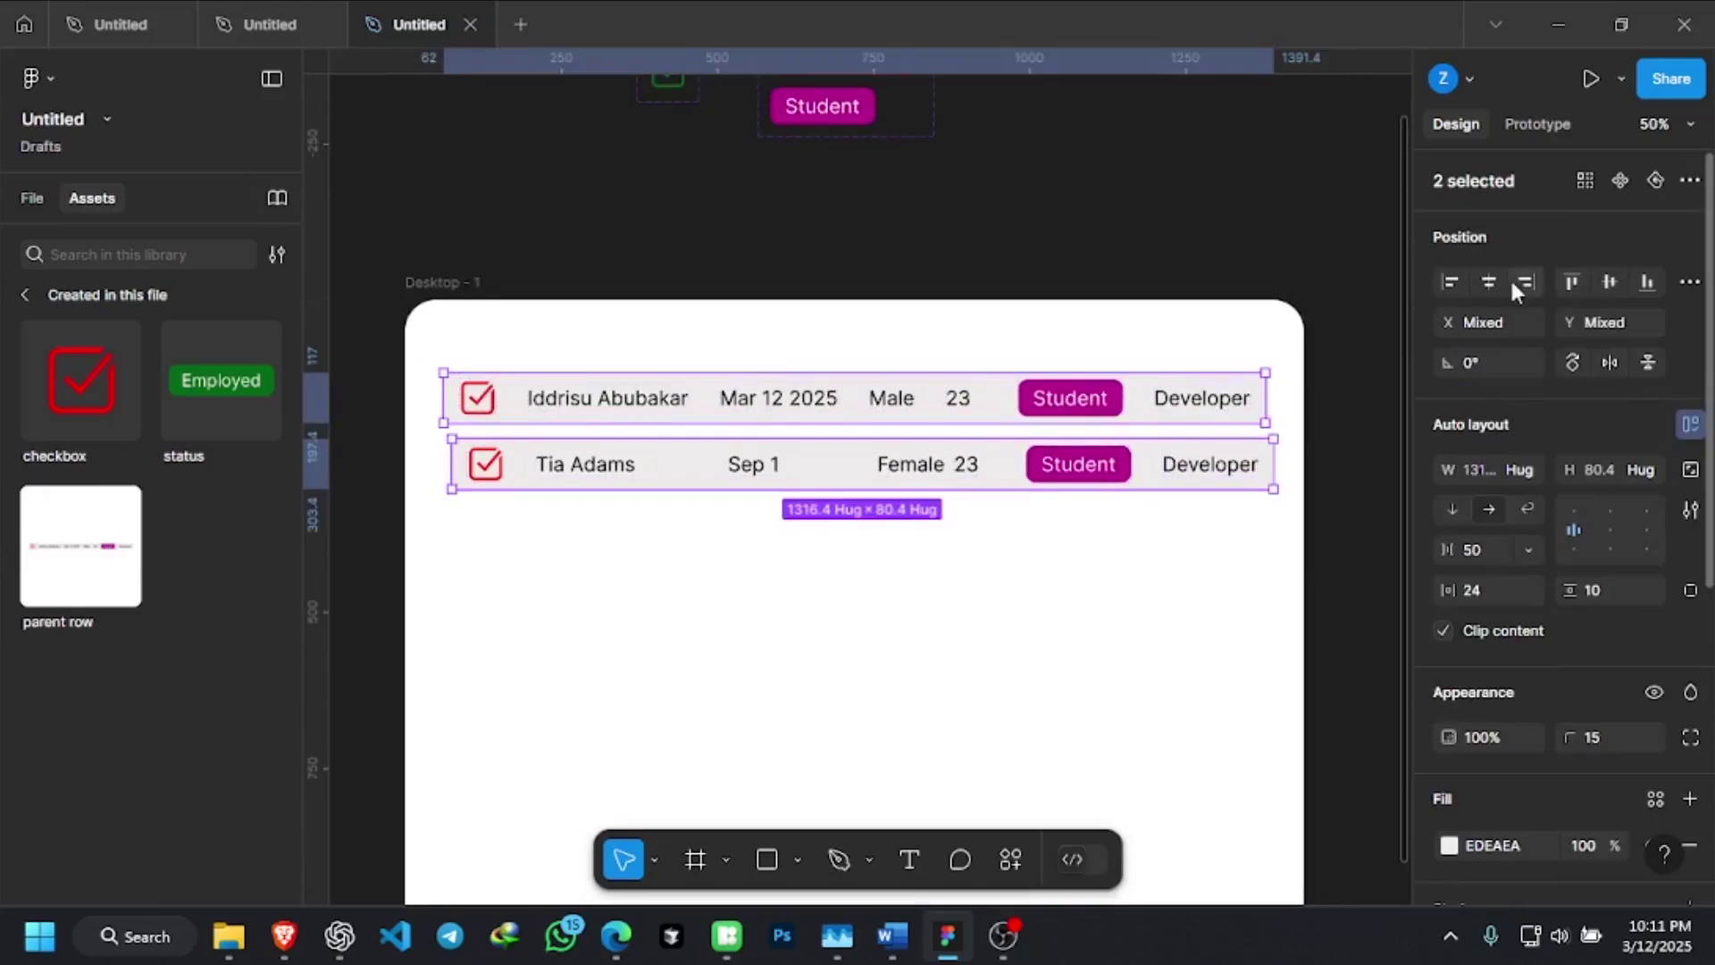
click(1450, 282)
click(1370, 377)
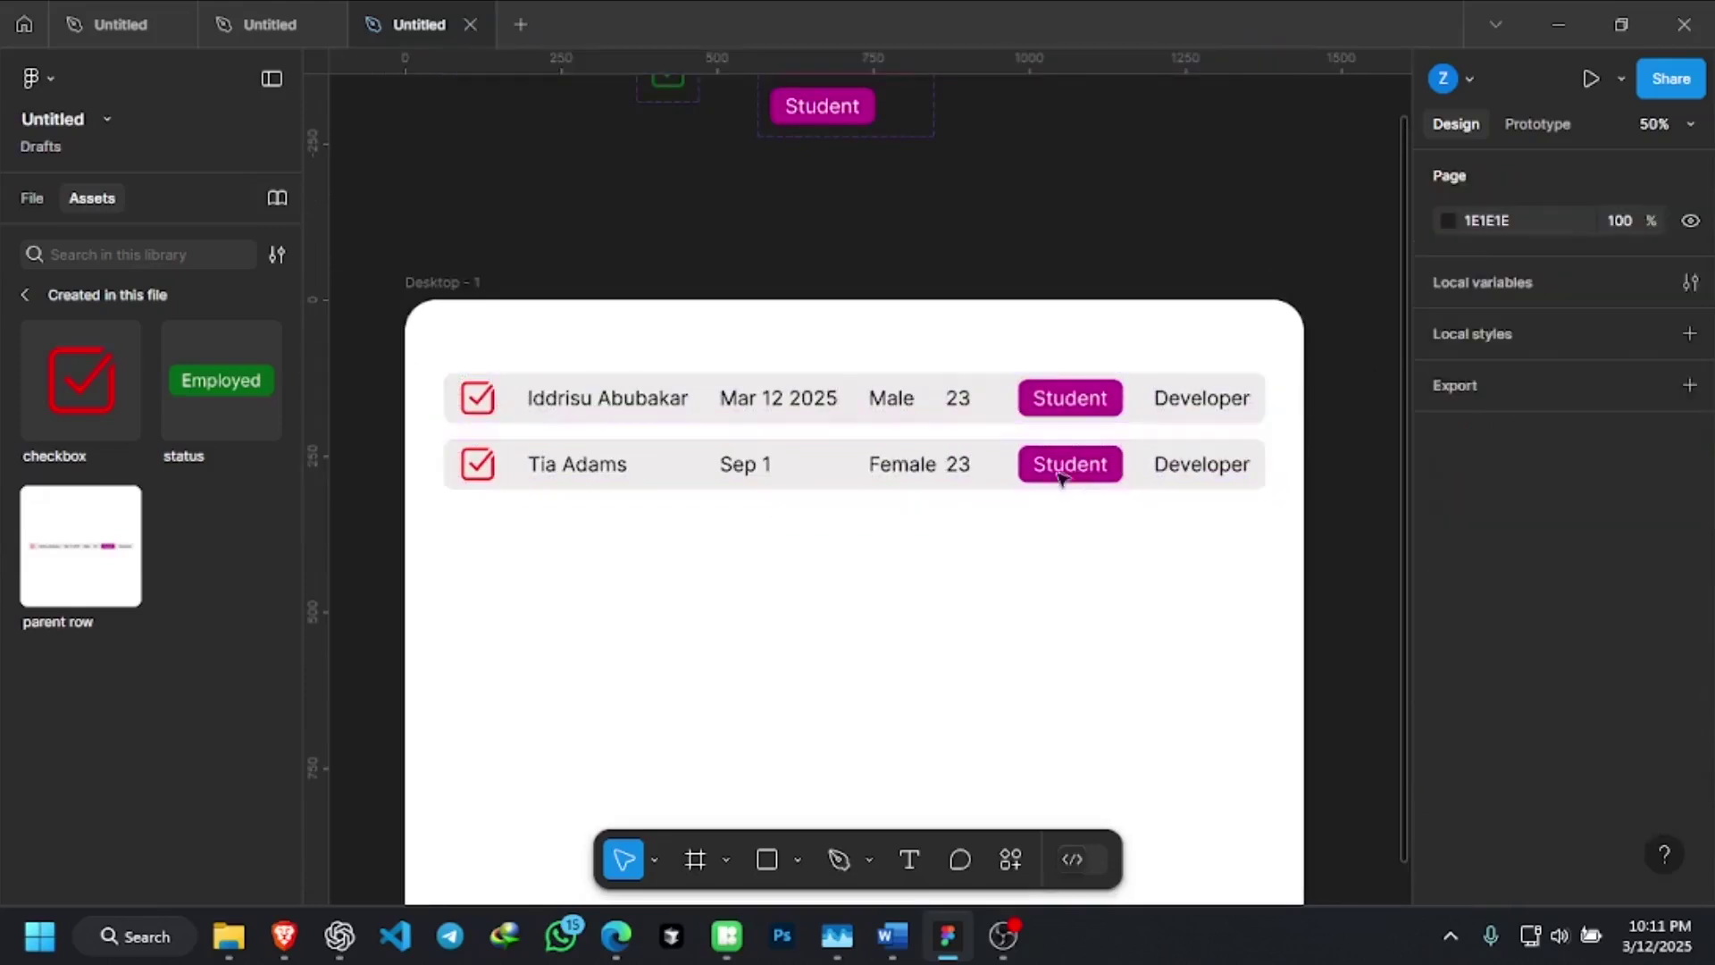
click(882, 482)
key(Up)
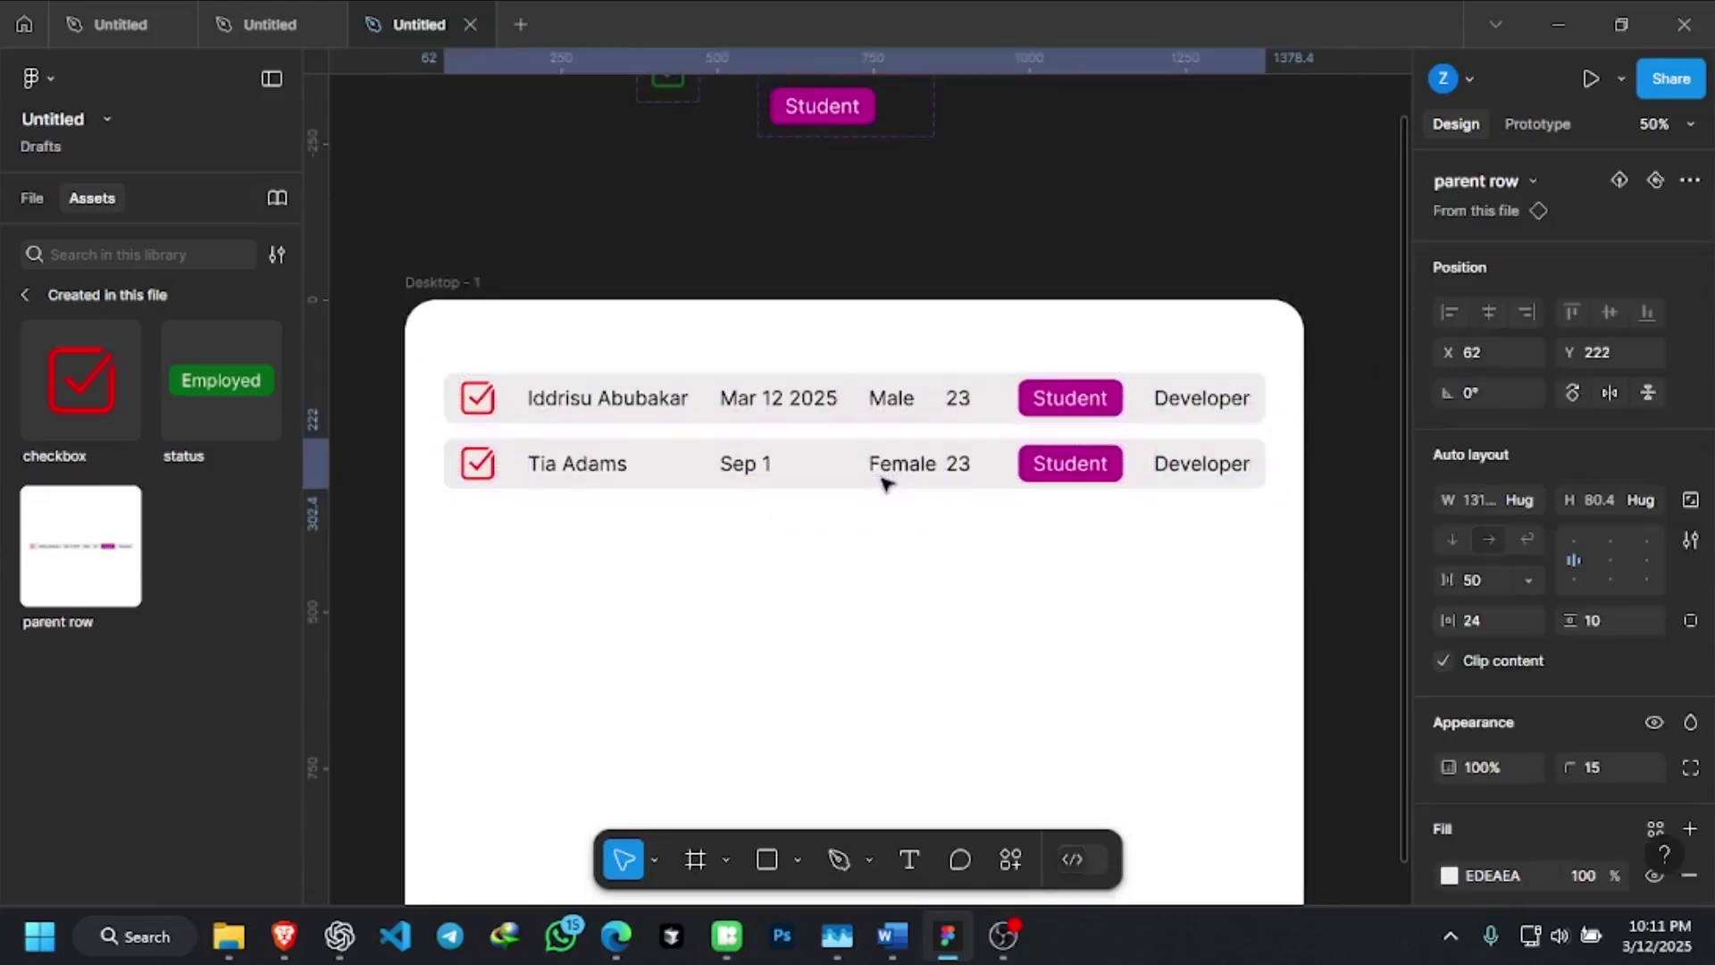
key(Up)
key(Up)
key(Up)
key(Up)
key(Up)
key(Up)
key(Up)
key(Up)
key(Up)
key(Up)
key(Up)
key(Up)
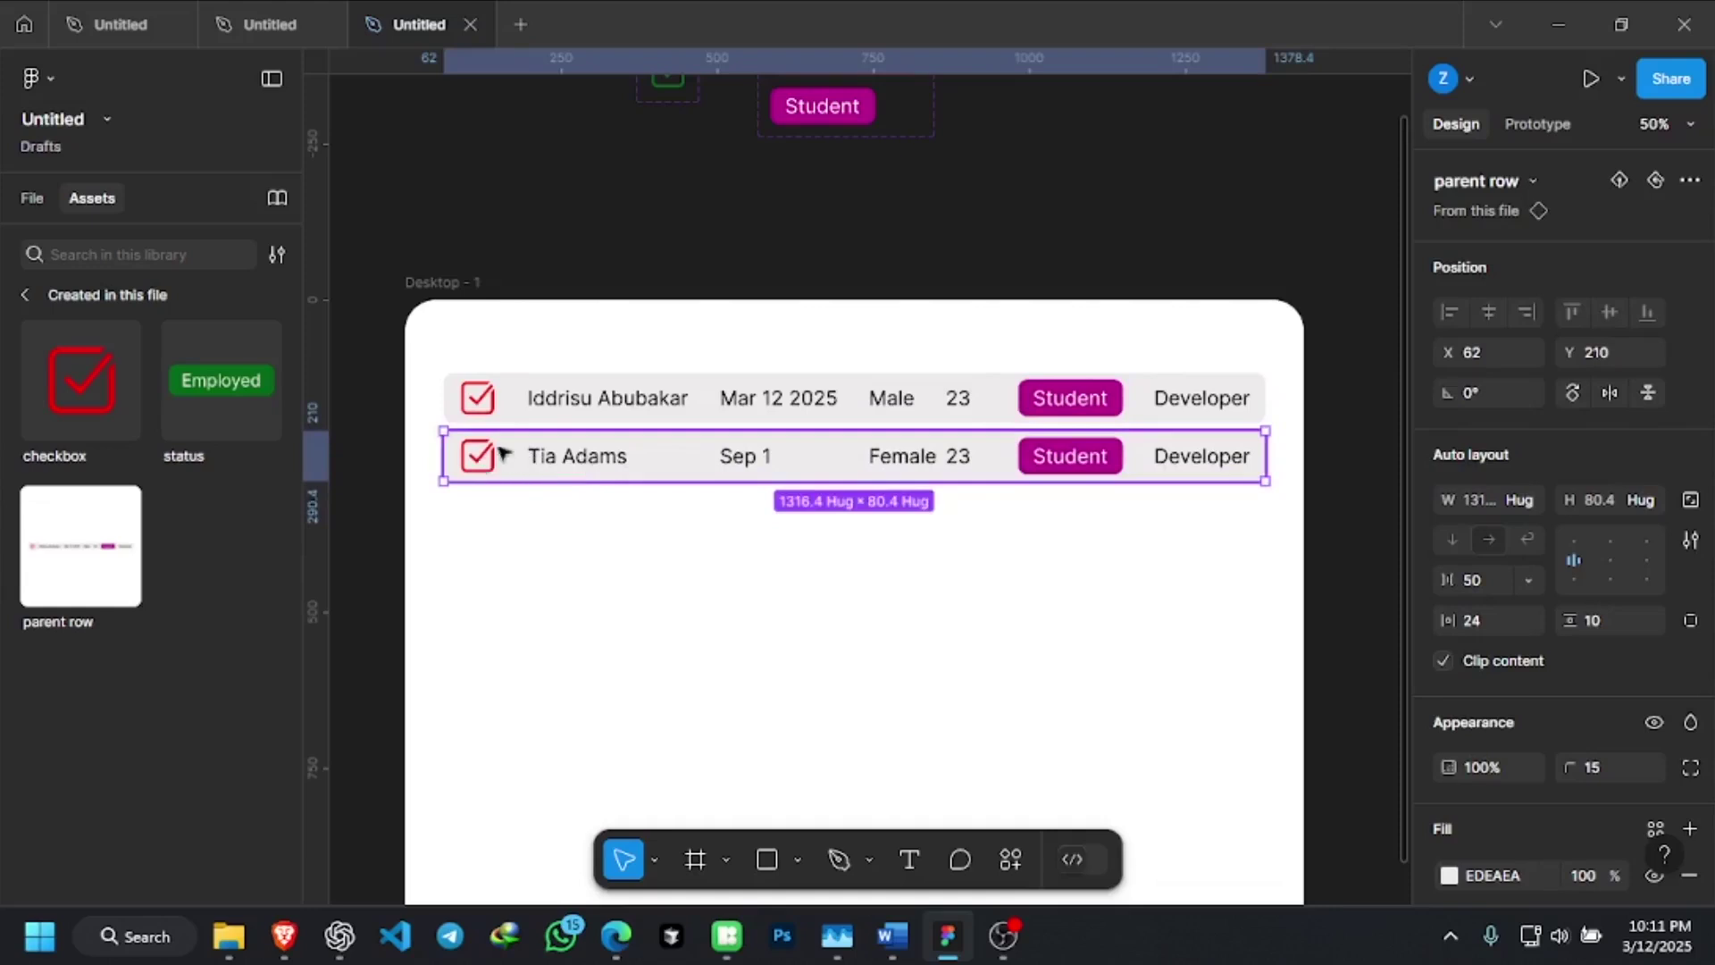
click(666, 571)
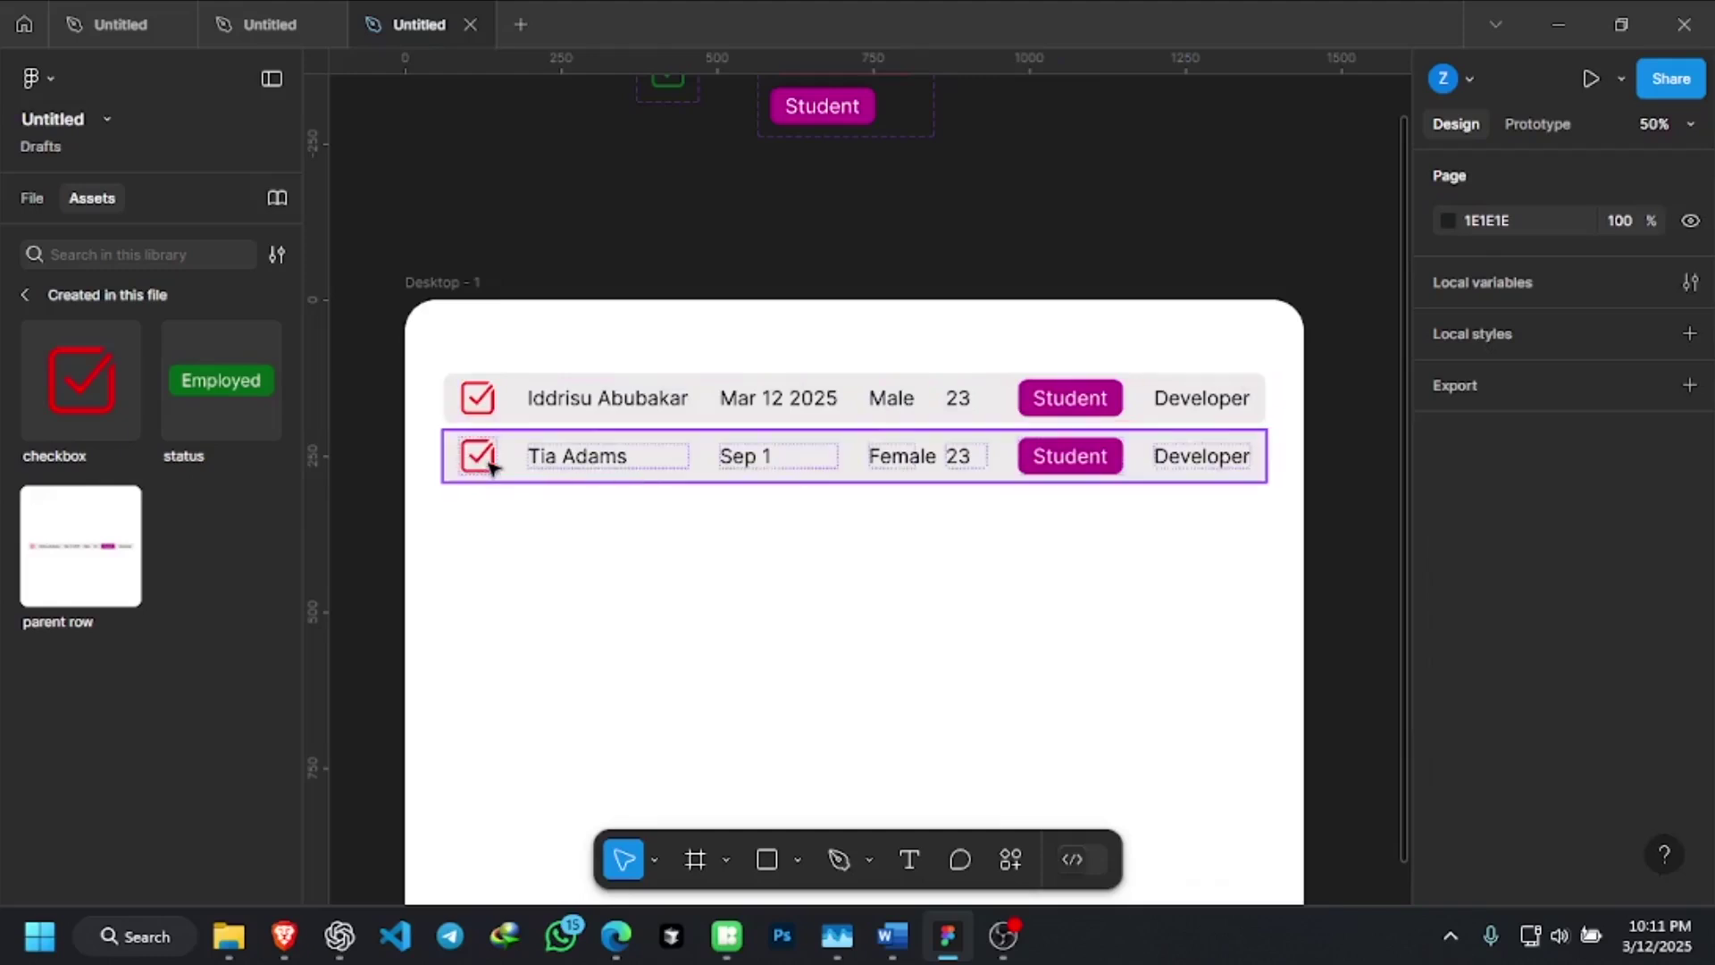
click(490, 466)
click(490, 464)
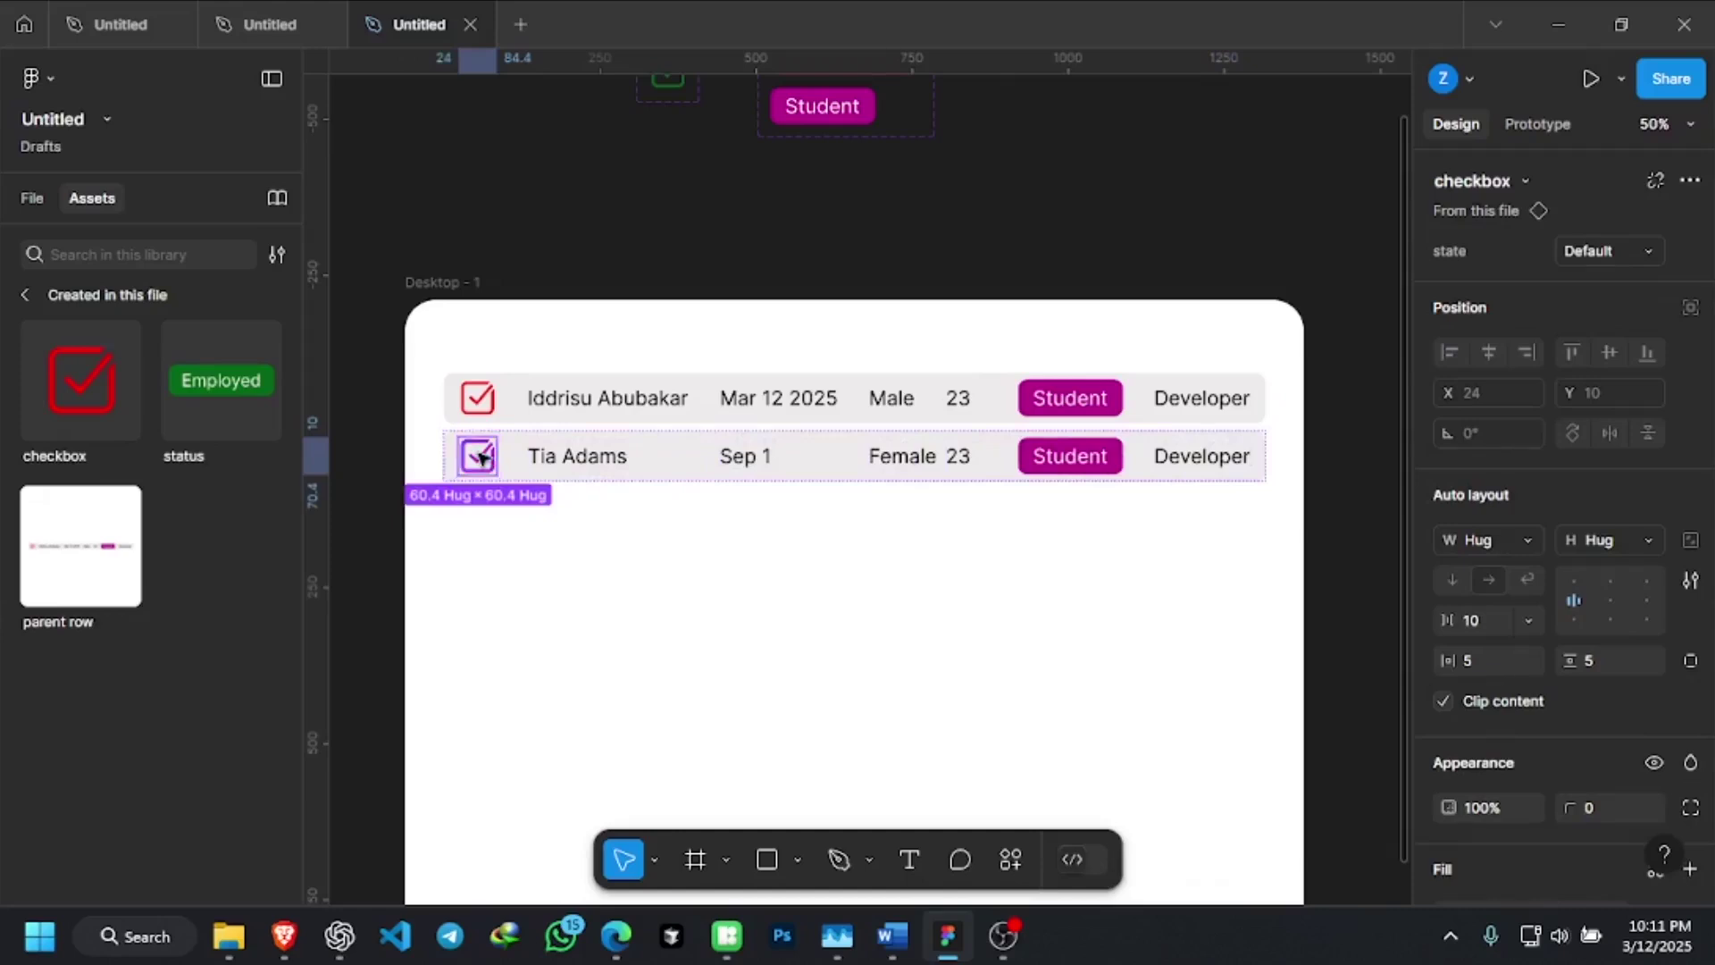
scroll(482, 457, up, 2)
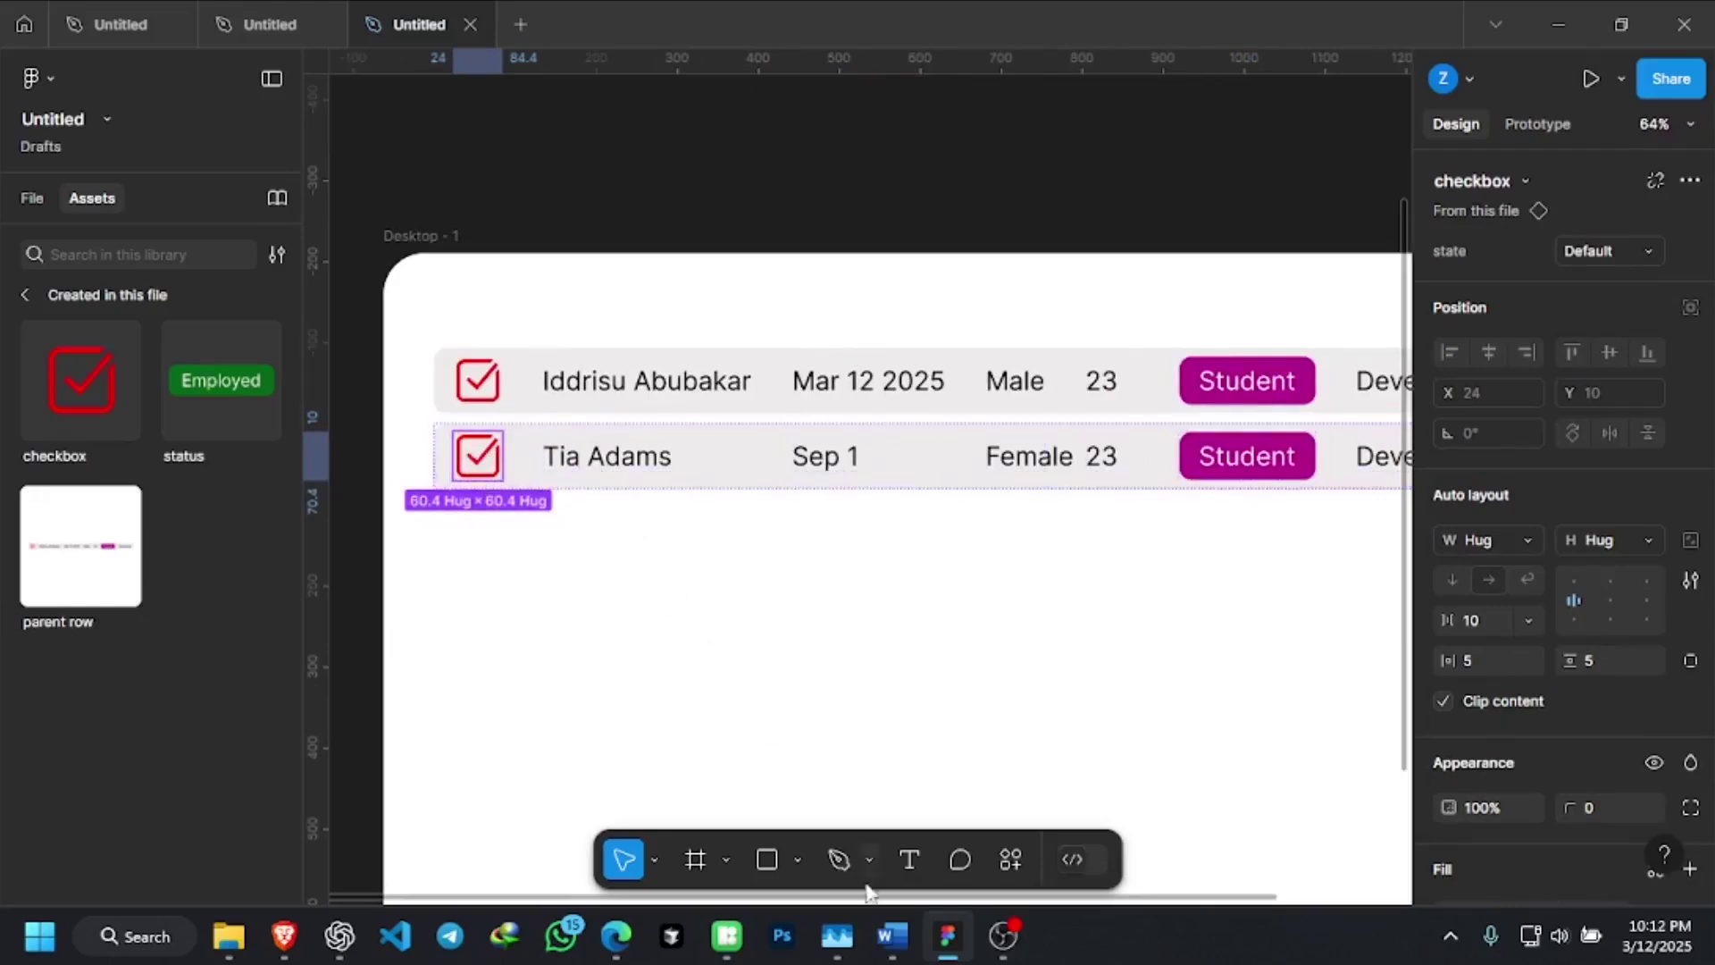
mouse_move(727, 935)
mouse_move(715, 758)
scroll(543, 451, down, 3)
scroll(527, 456, up, 5)
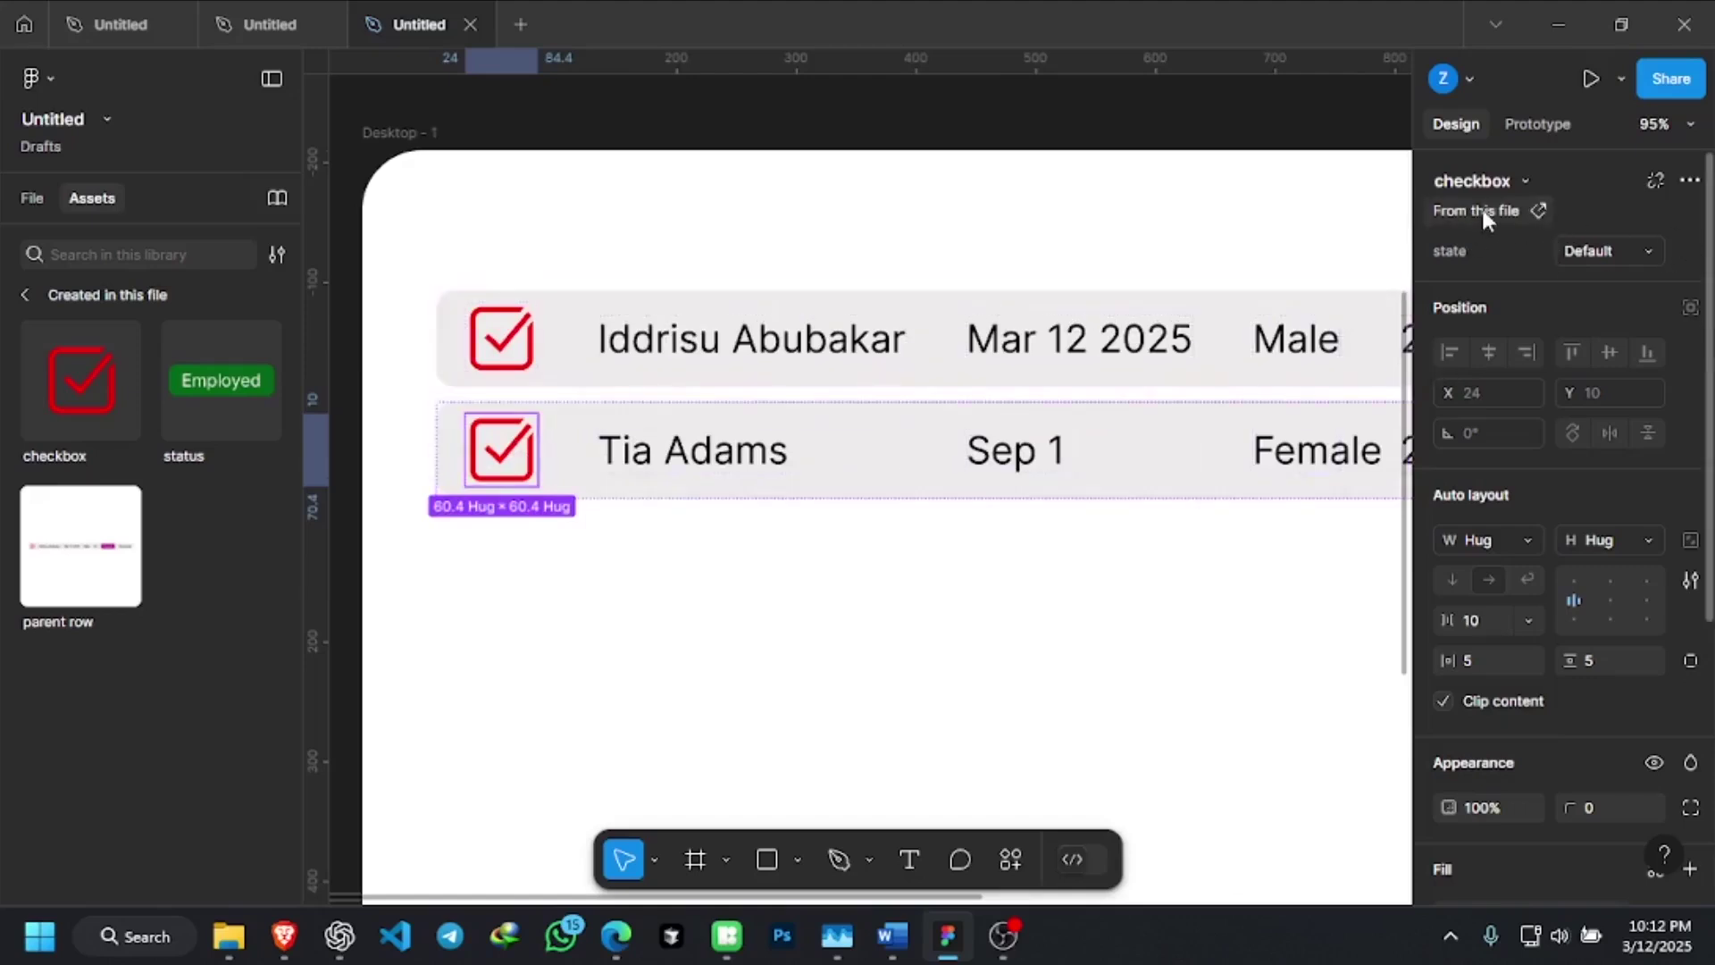
click(1622, 246)
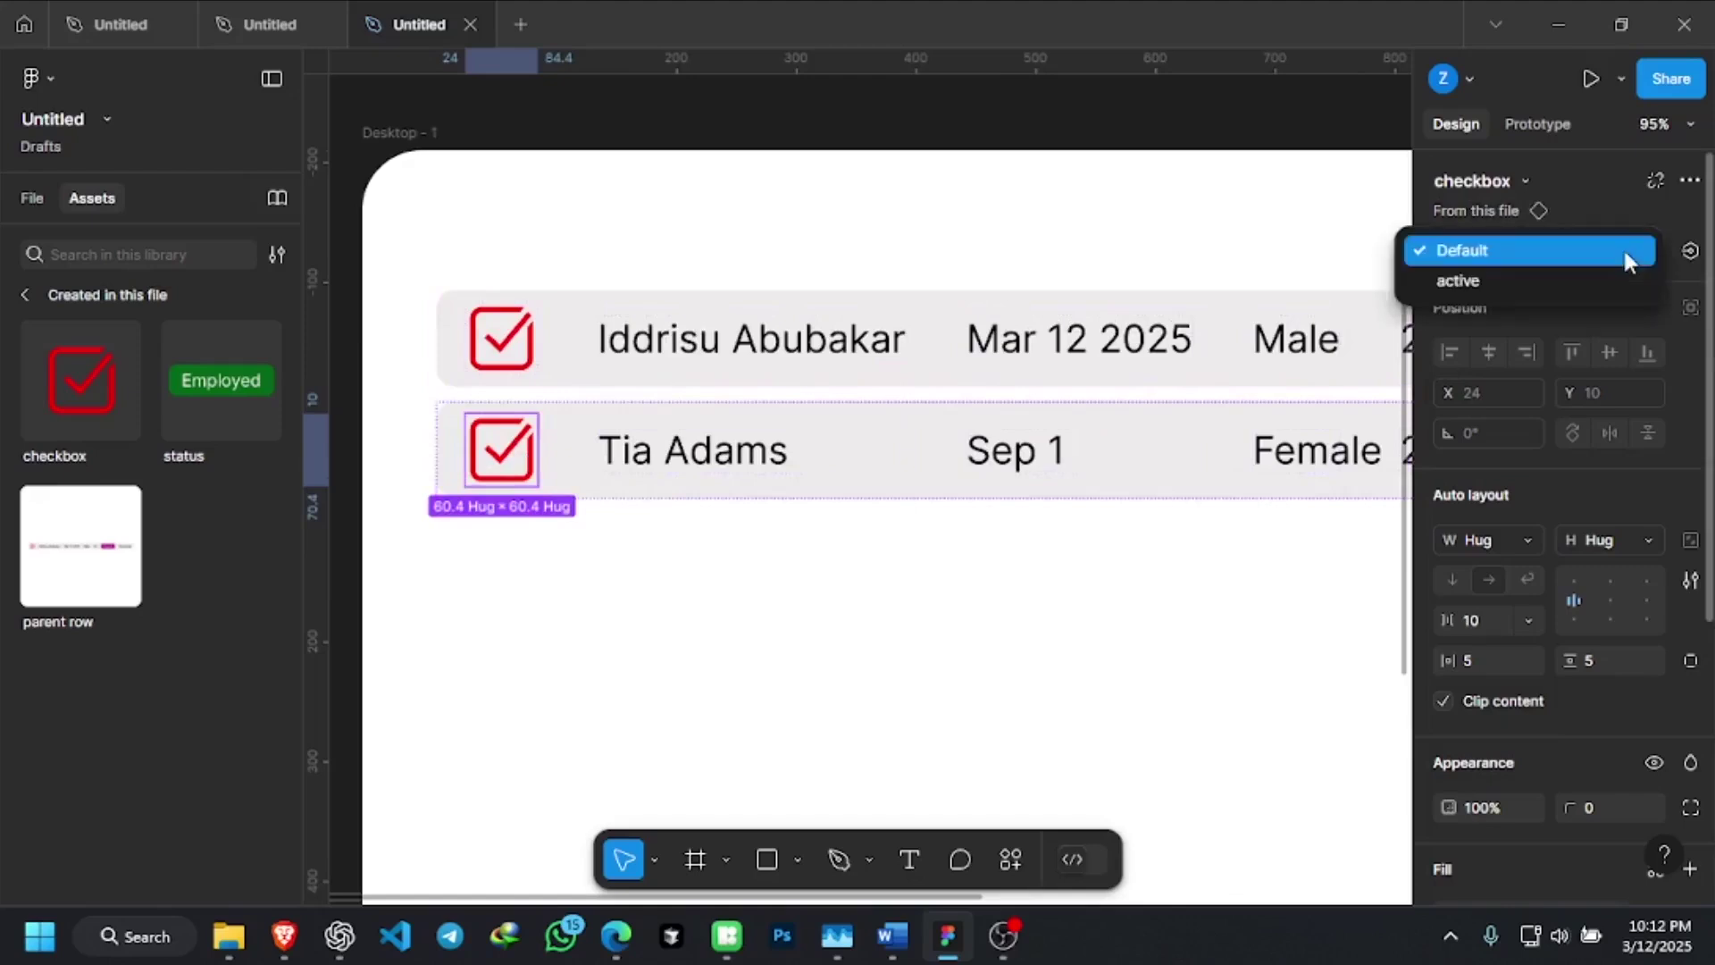
click(1490, 284)
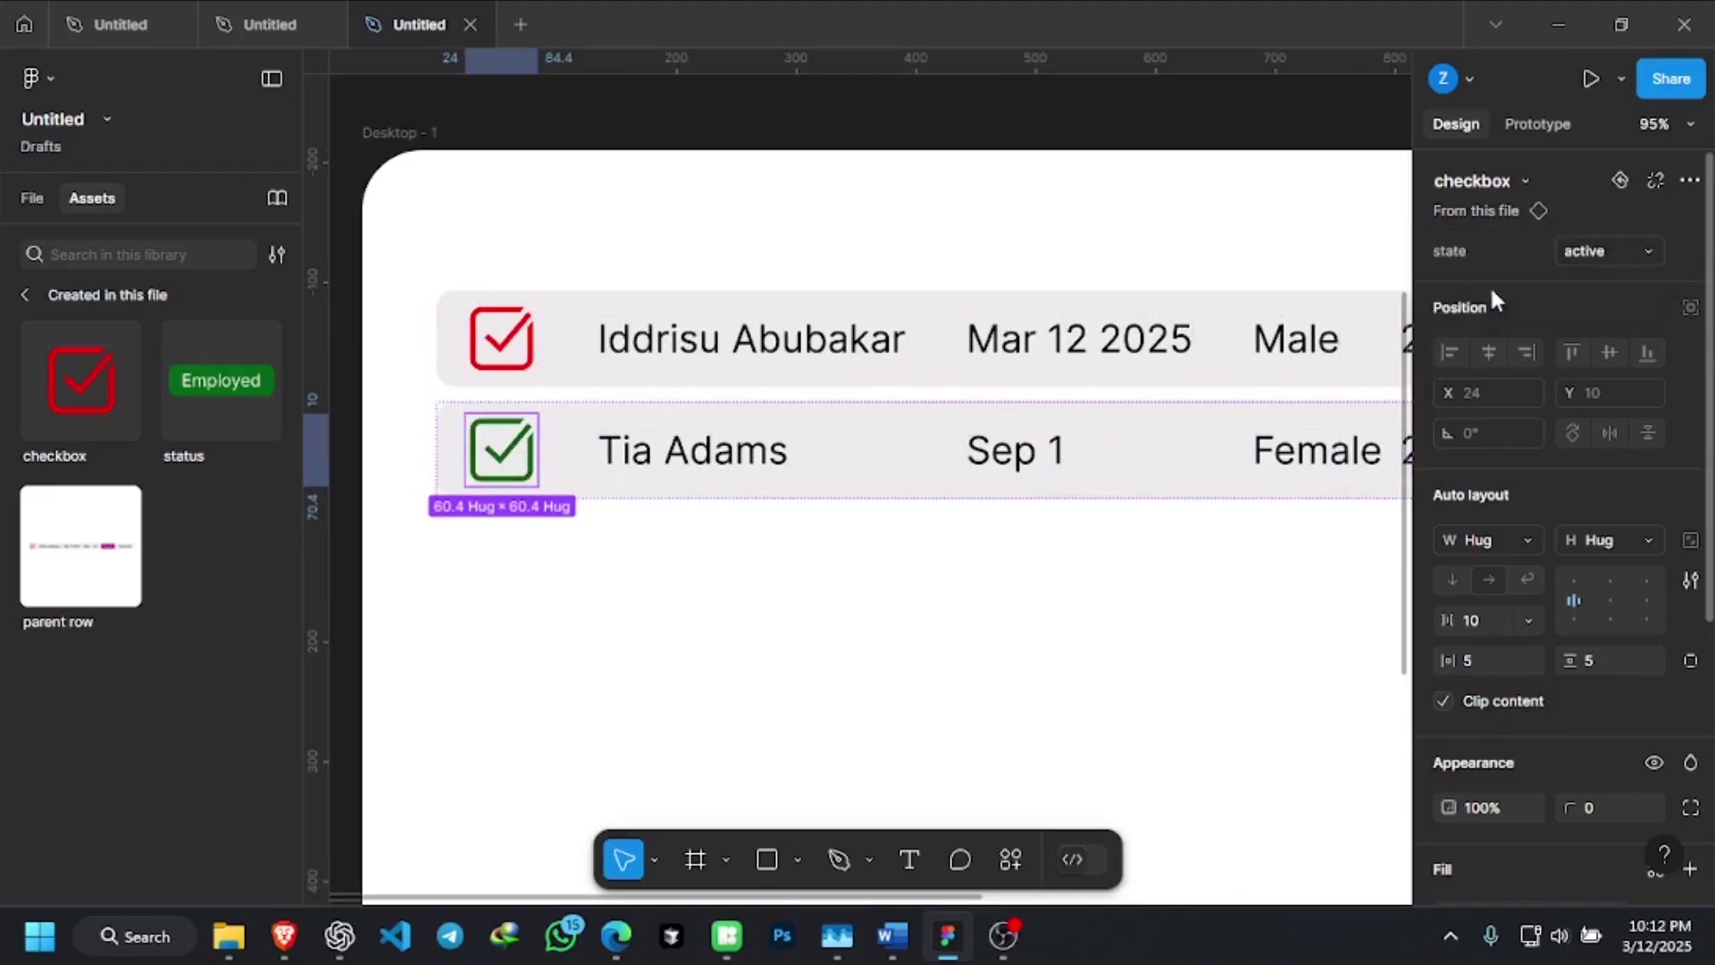
click(732, 616)
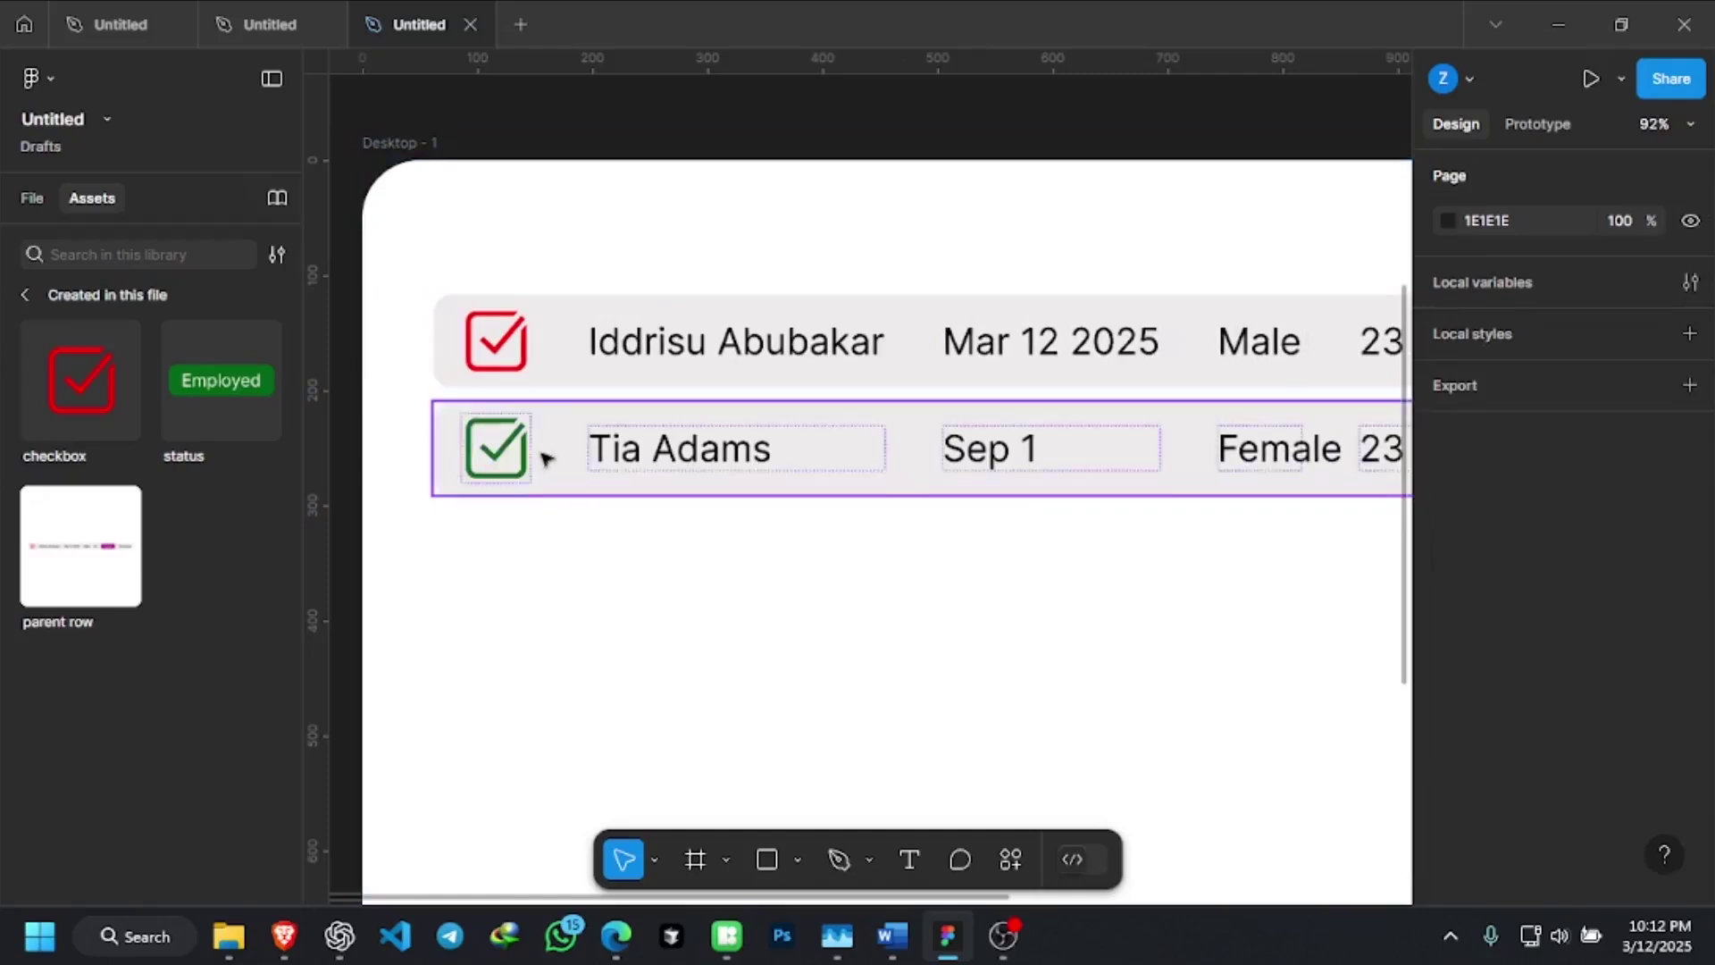
scroll(514, 455, down, 3)
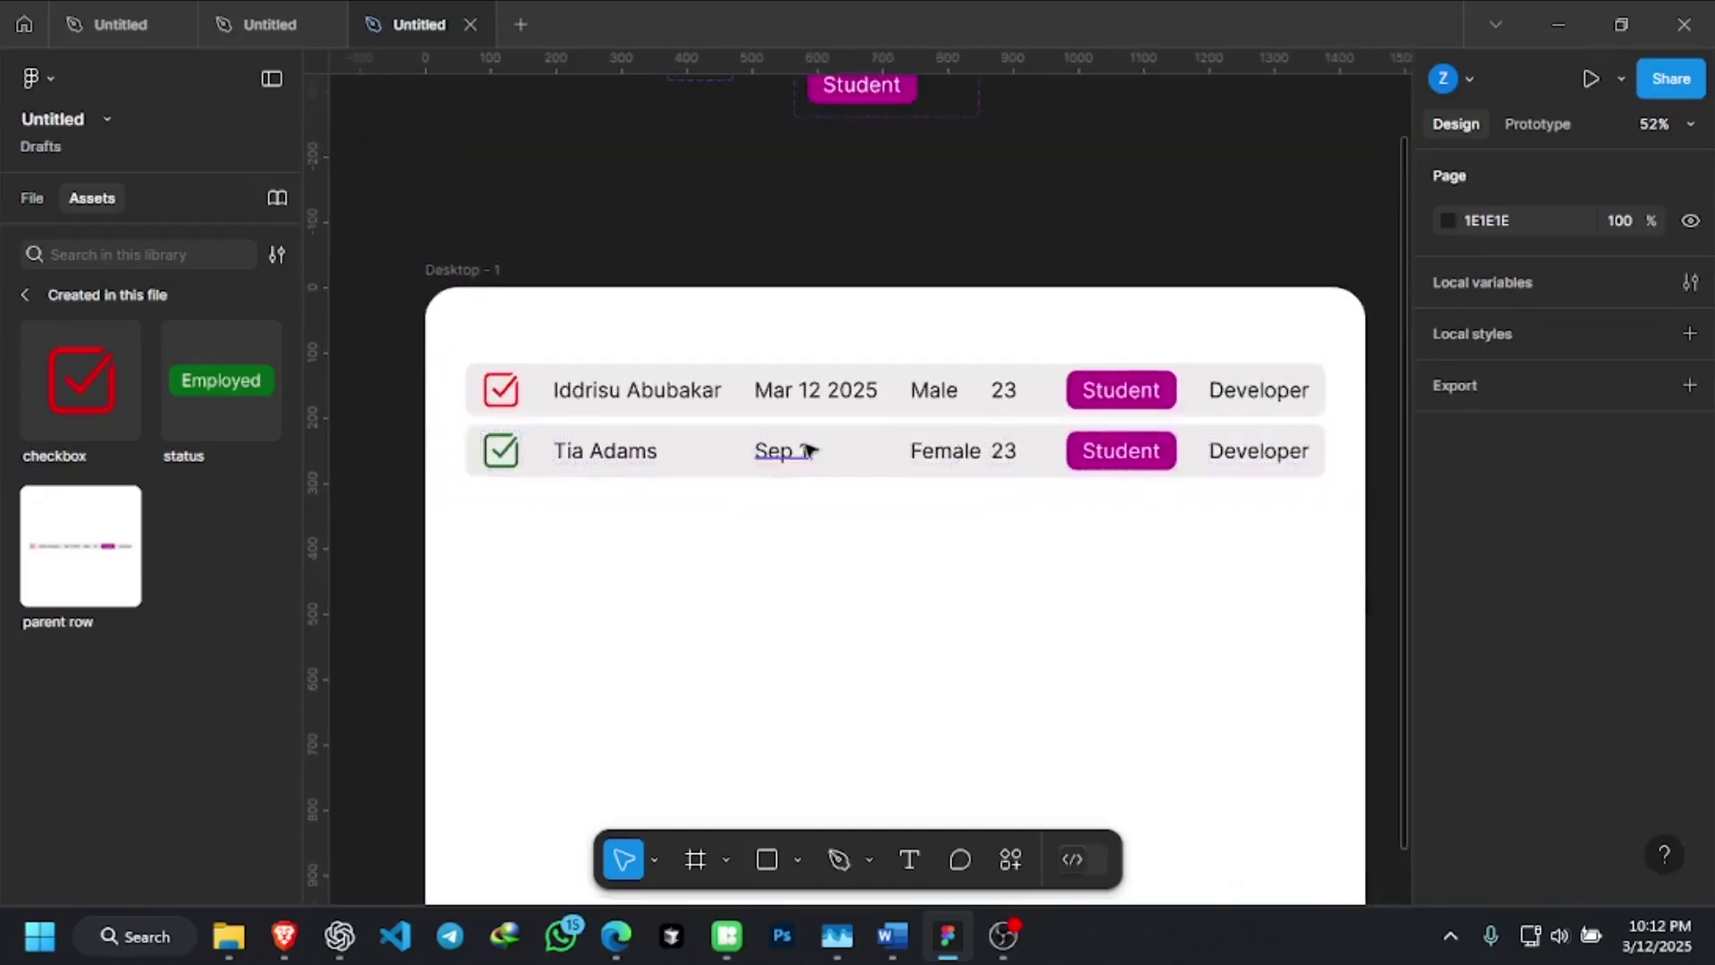
scroll(797, 451, up, 4)
click(773, 449)
double_click(834, 444)
click(812, 447)
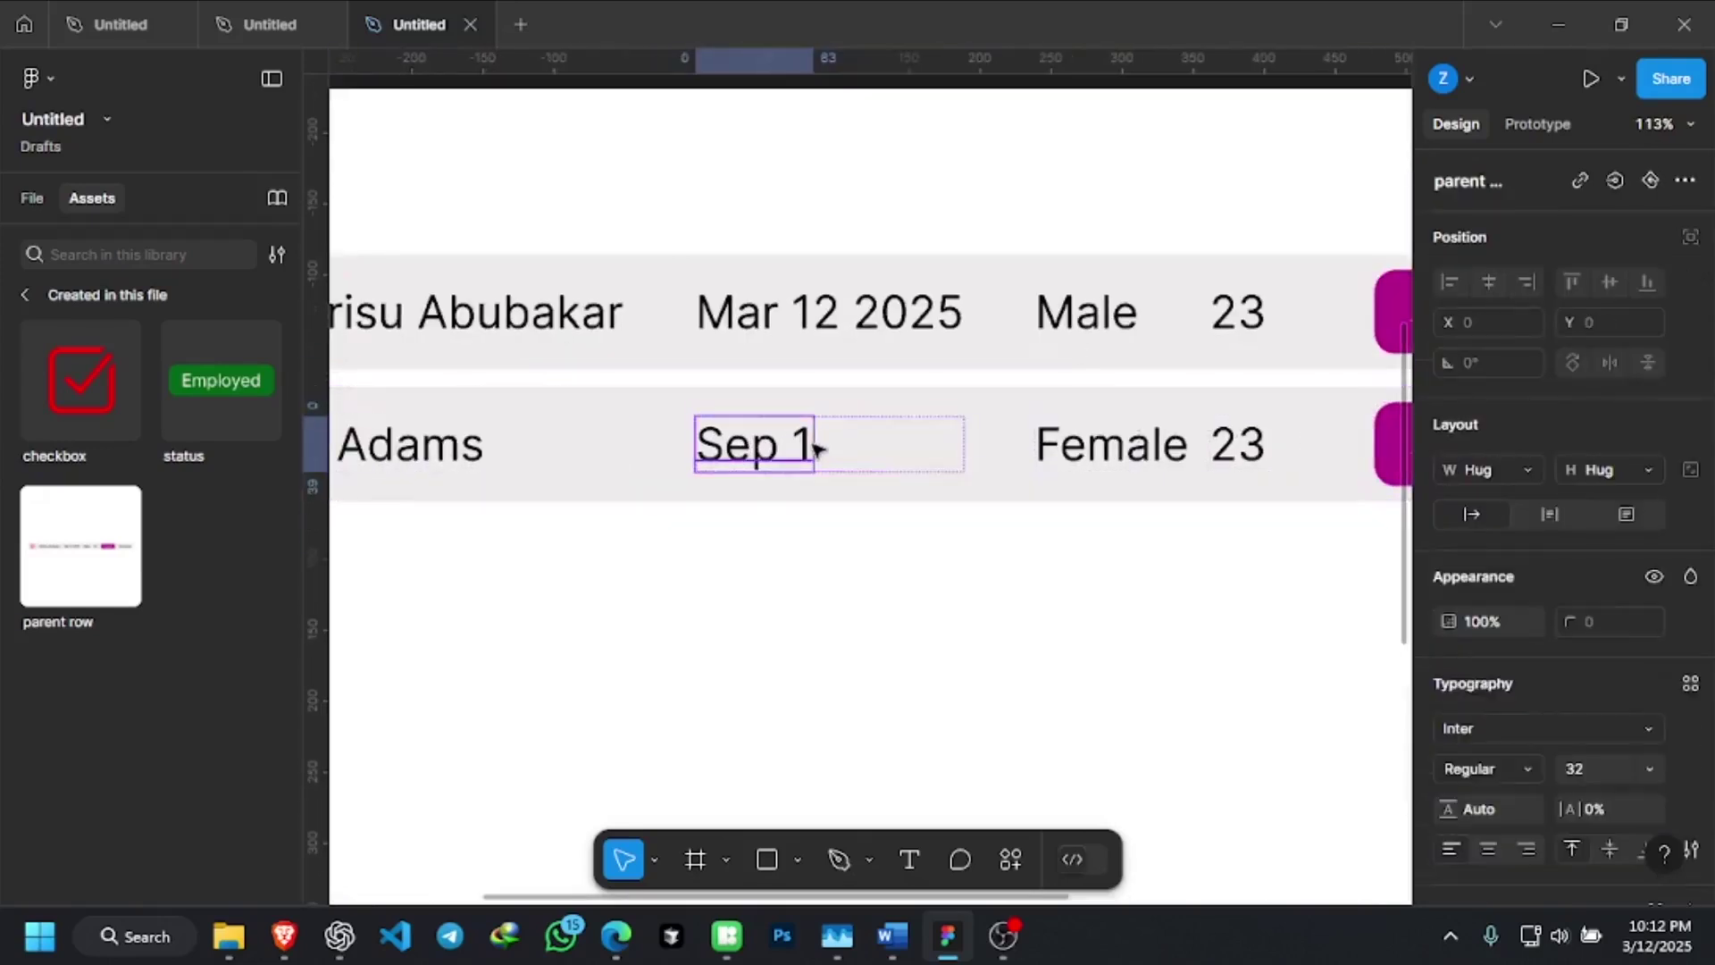
key(Escape)
click(813, 446)
Append '5 2030' so the date reads Sep 15 2030
double_click(799, 444)
click(810, 438)
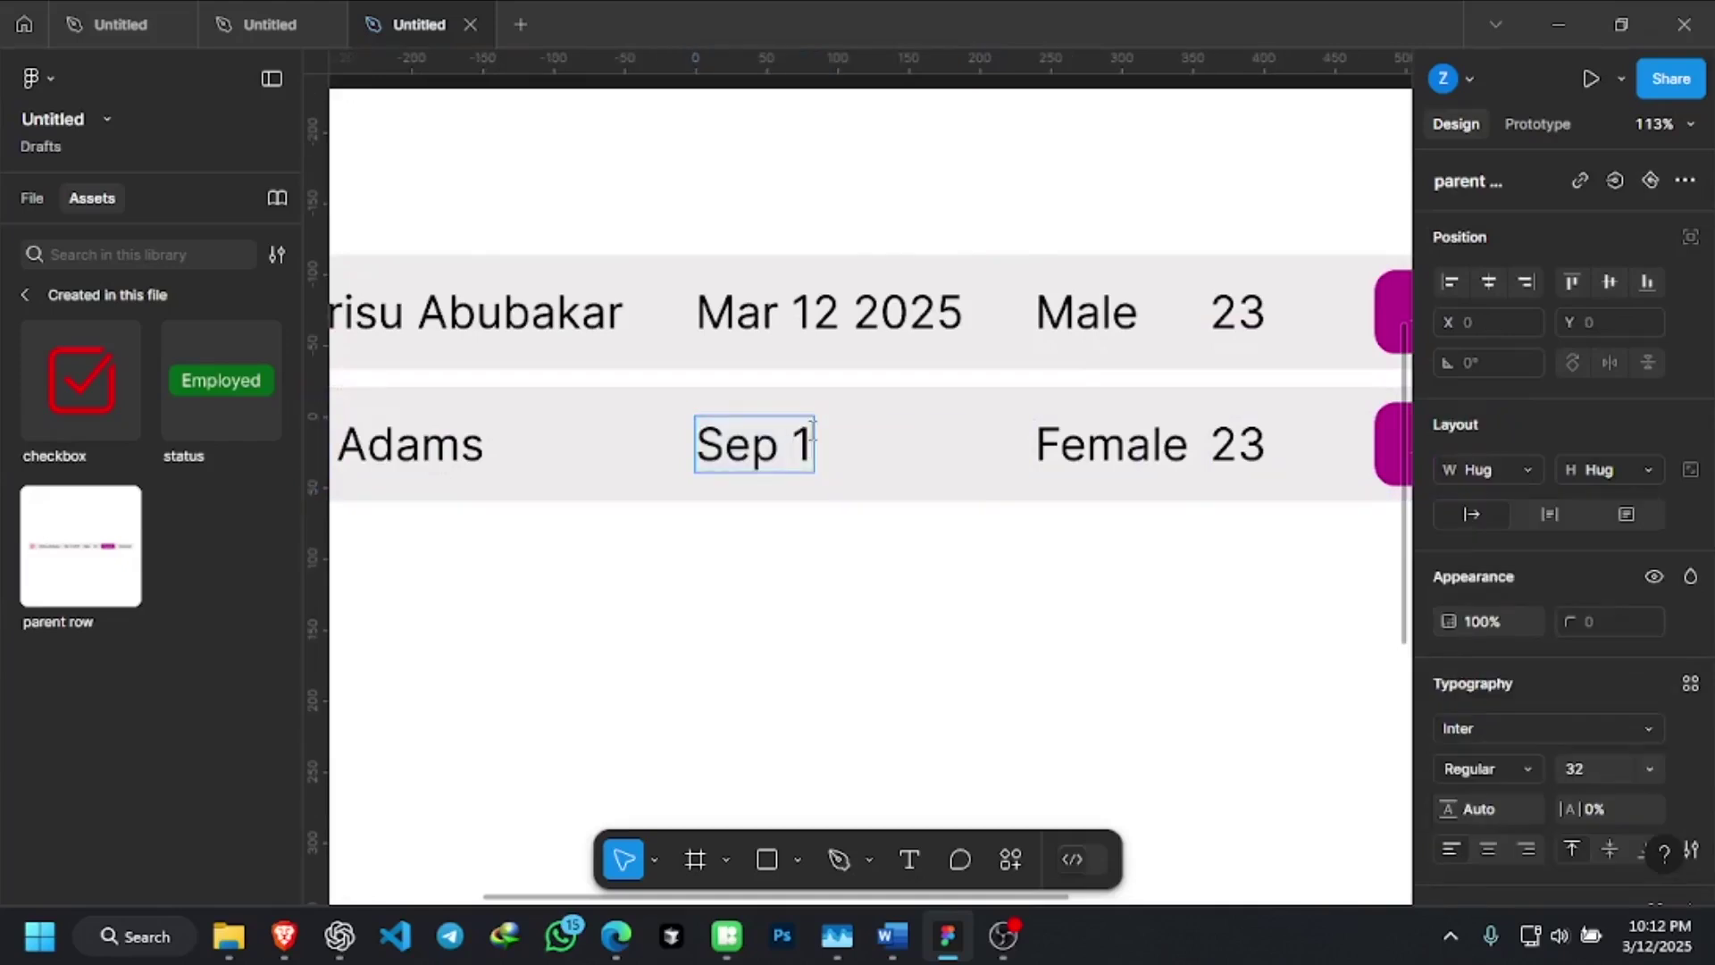
text(5 20)
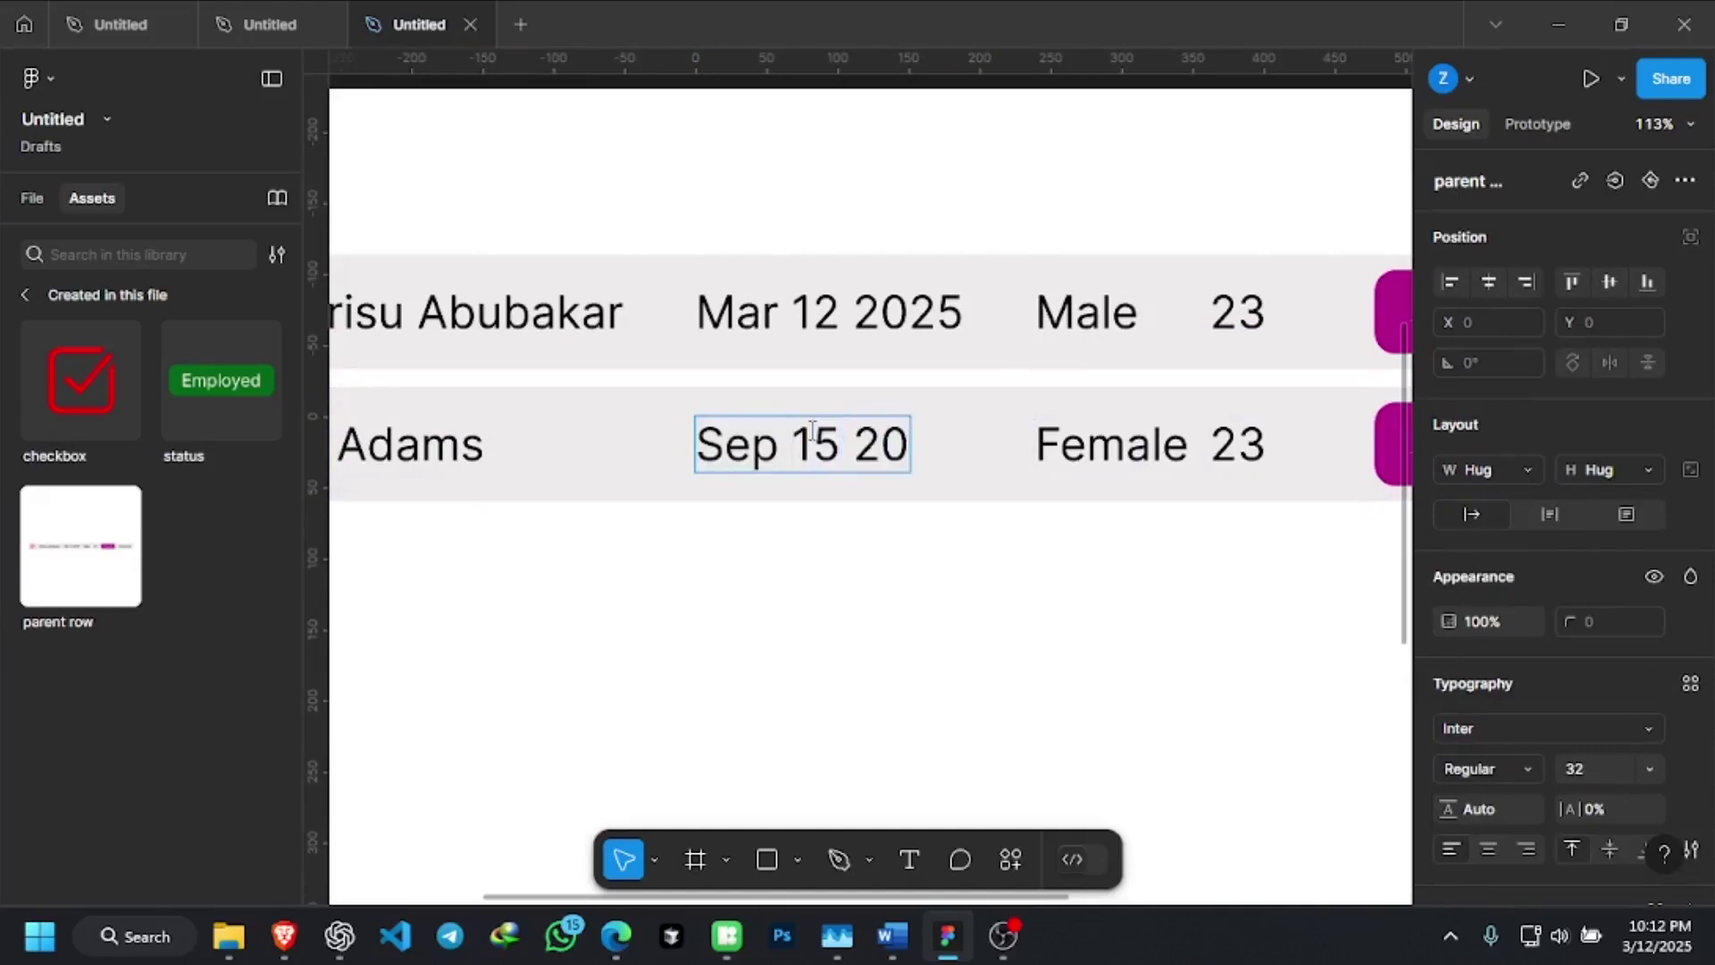
text(30)
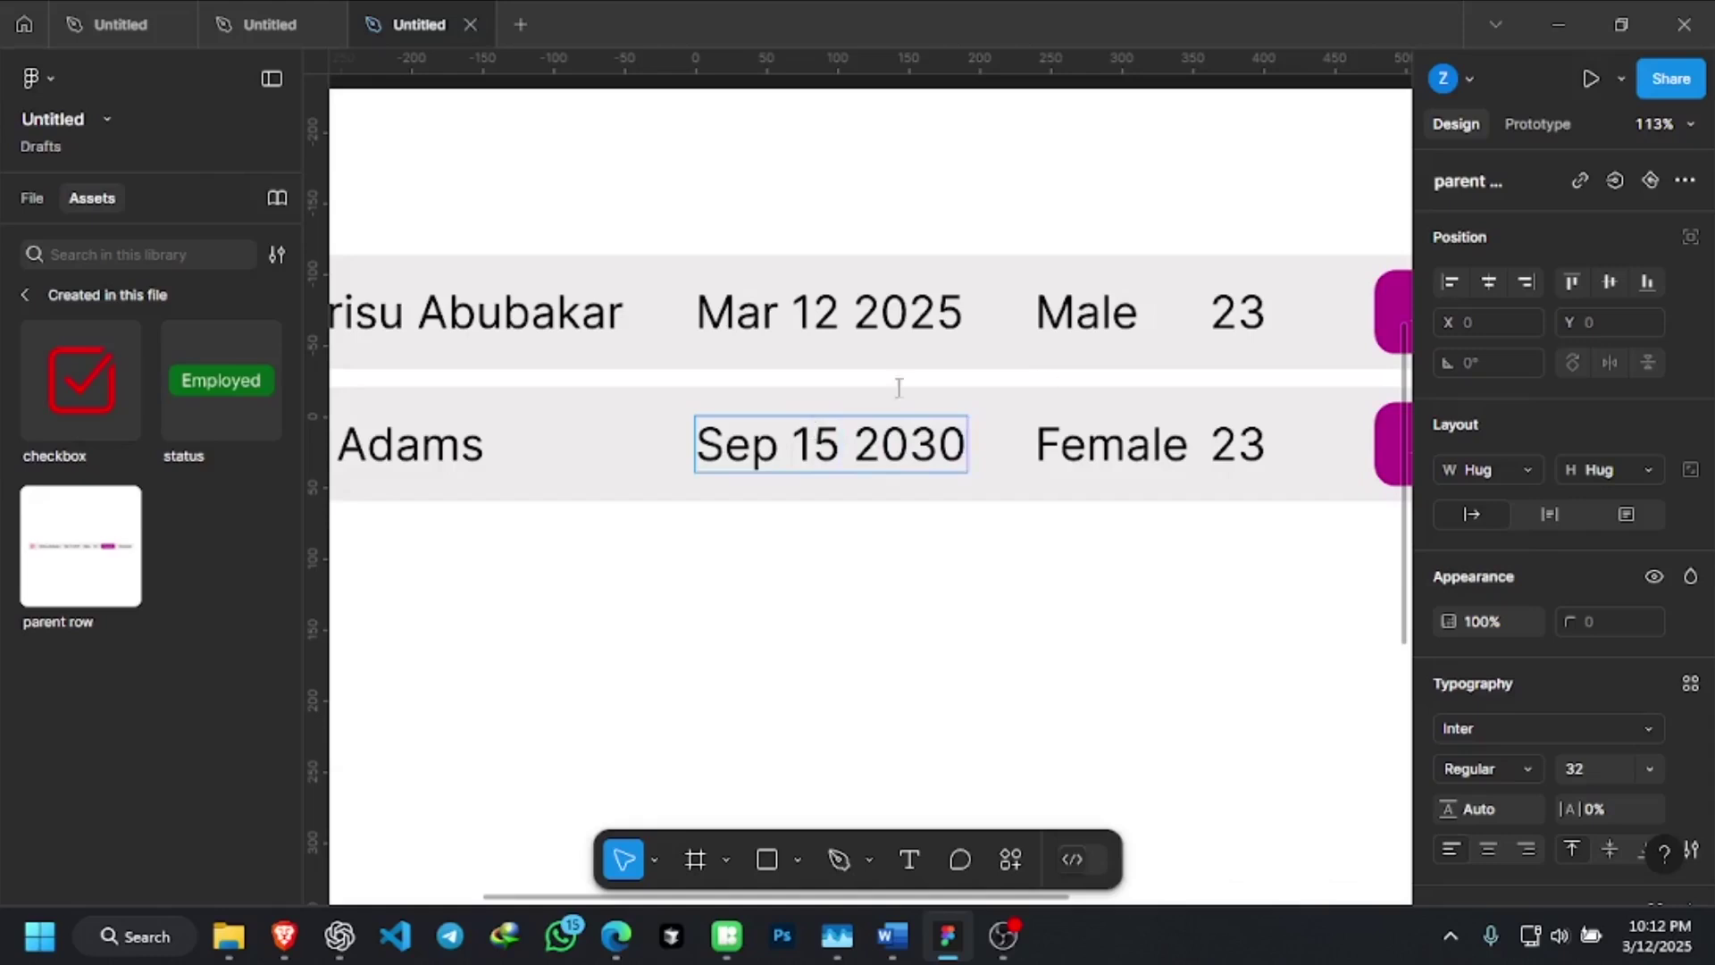
double_click(1105, 457)
scroll(907, 582, down, 5)
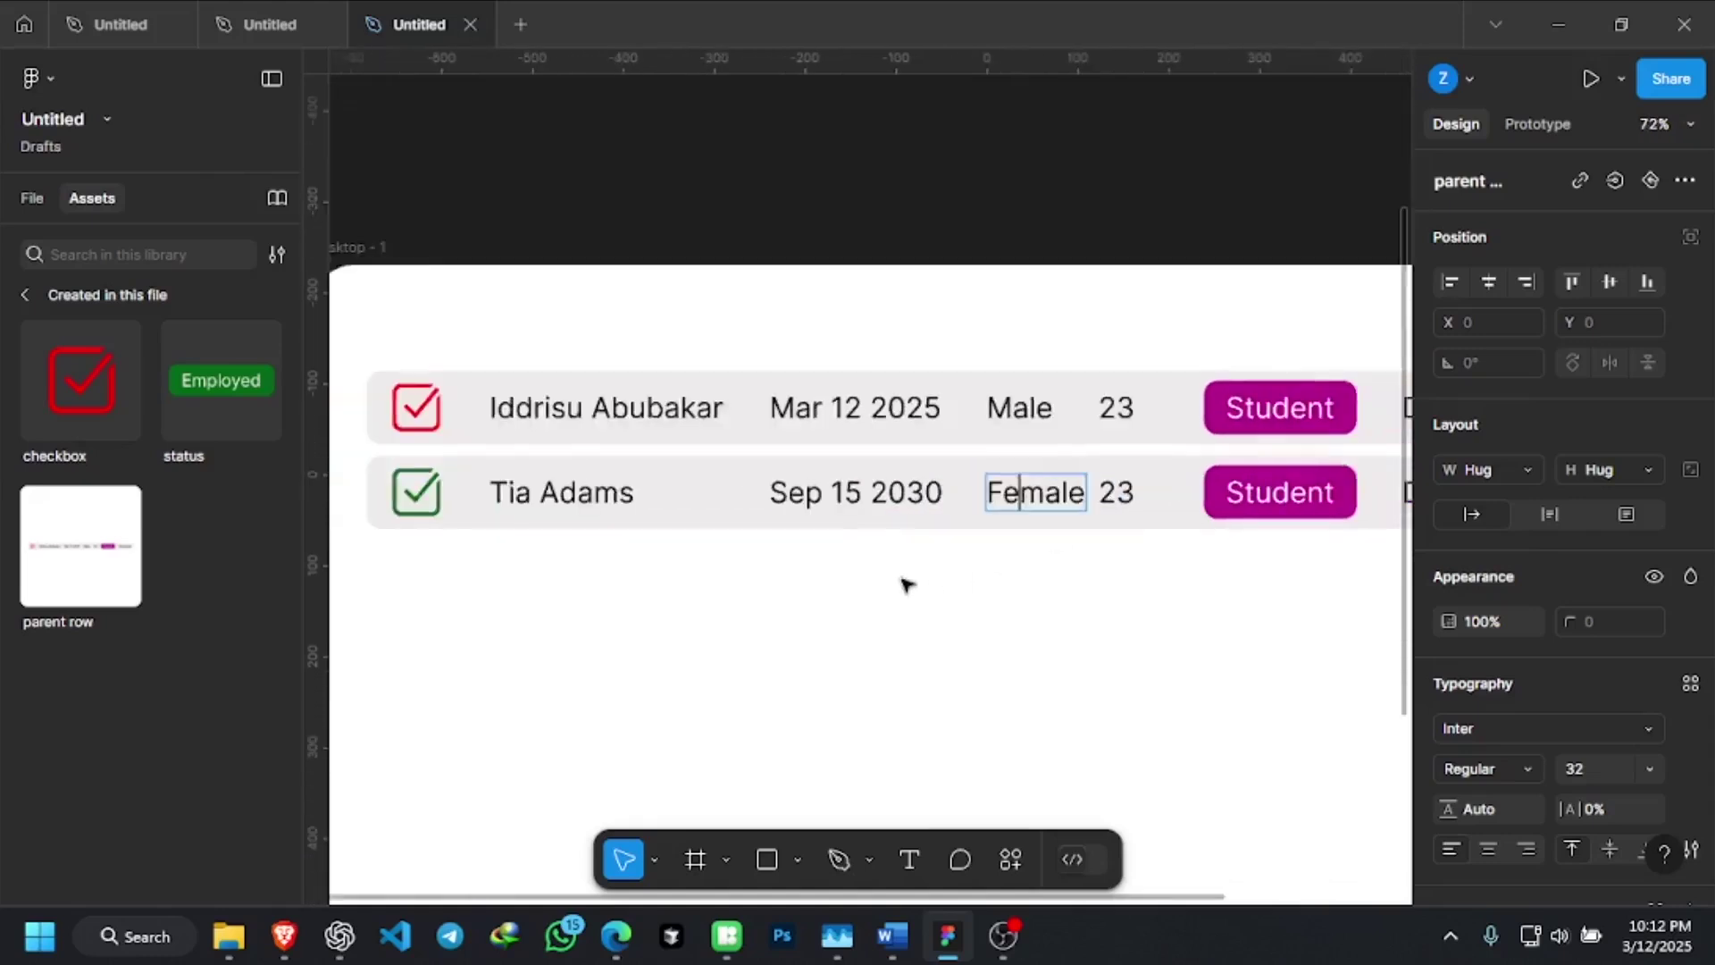
scroll(751, 554, down, 2)
scroll(1056, 518, up, 2)
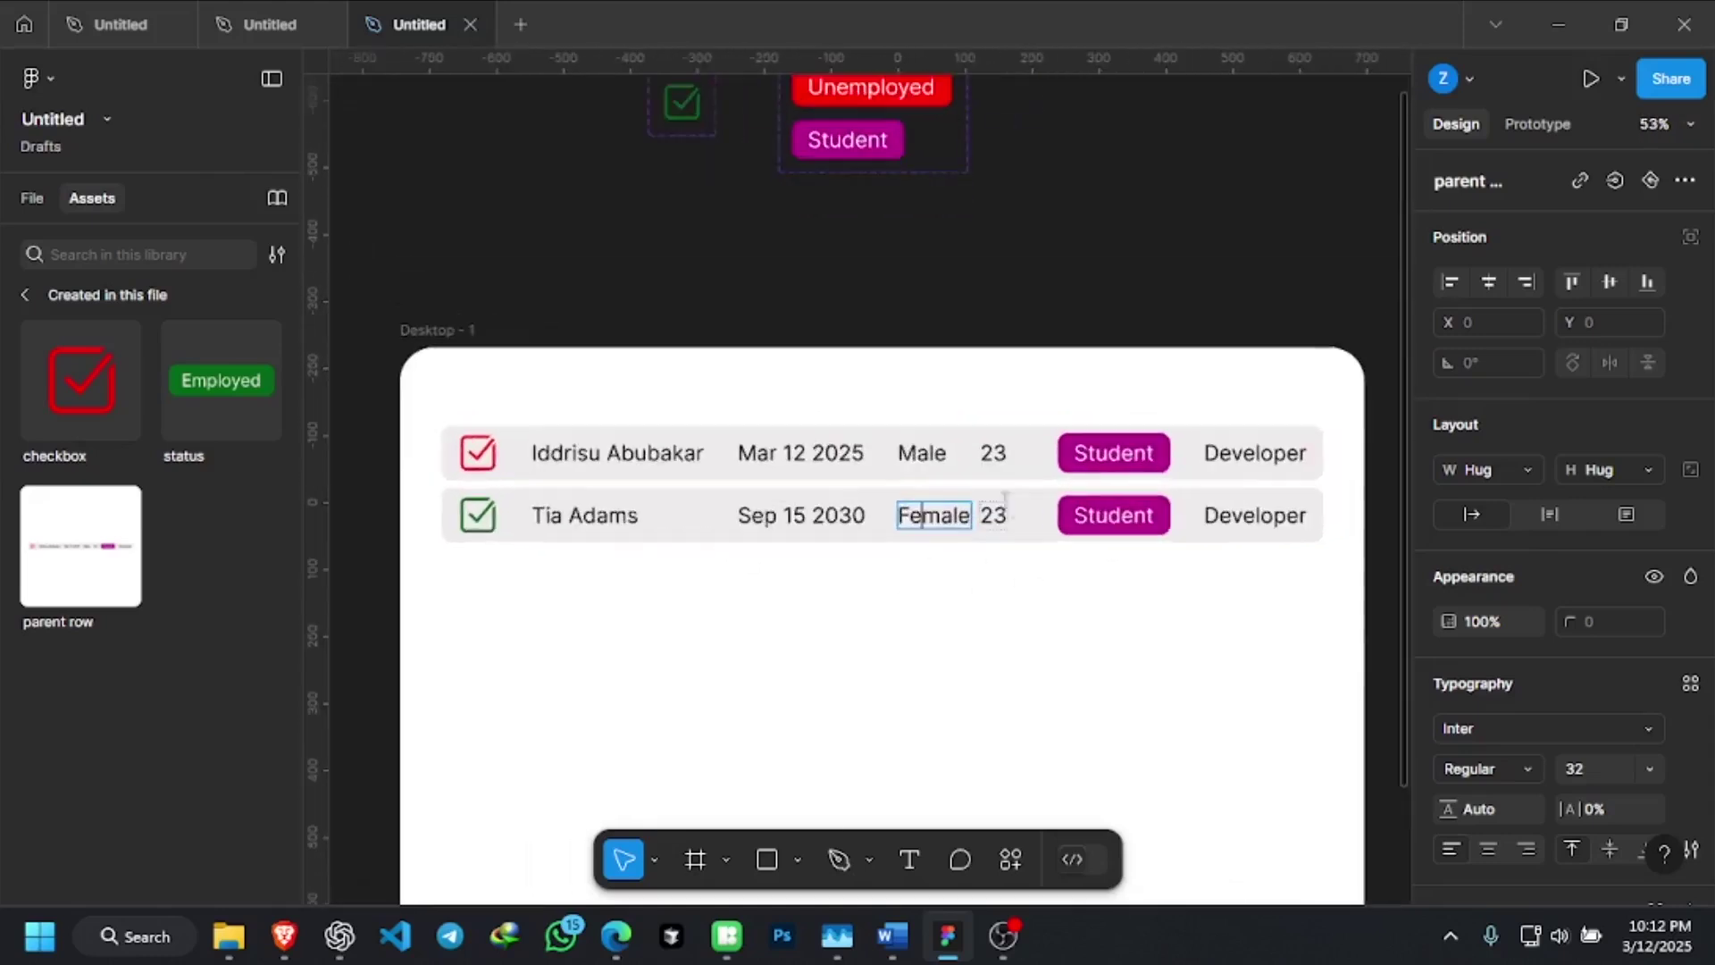
click(973, 442)
click(982, 518)
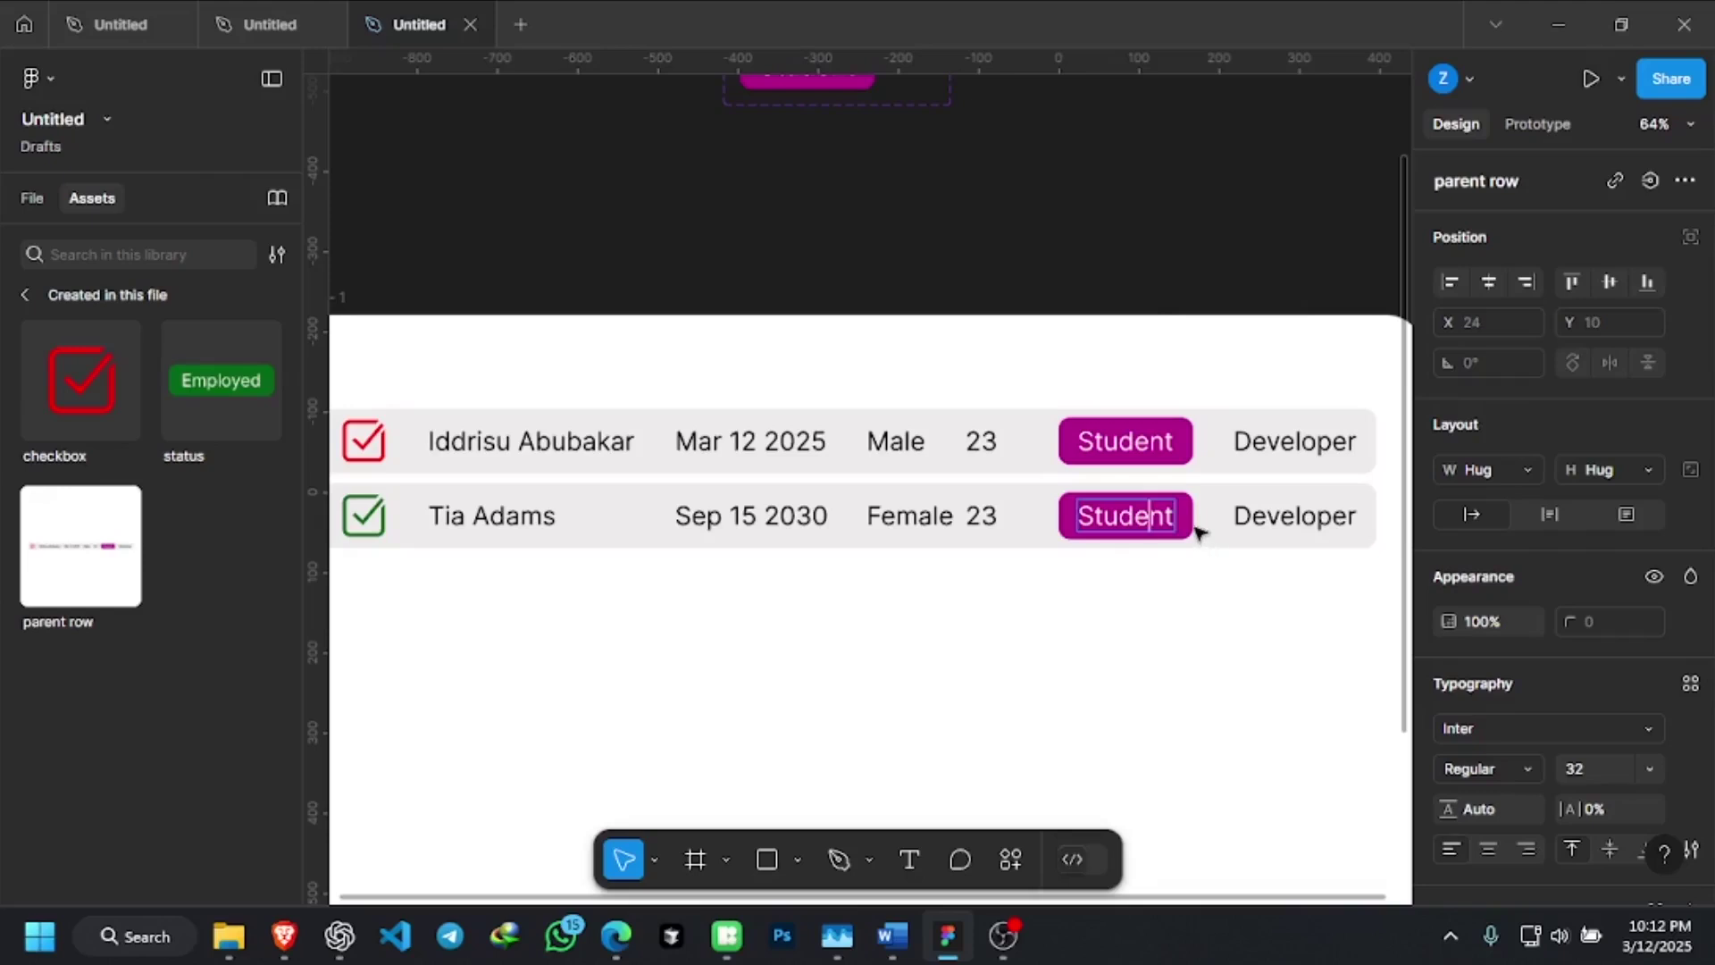
click(1196, 531)
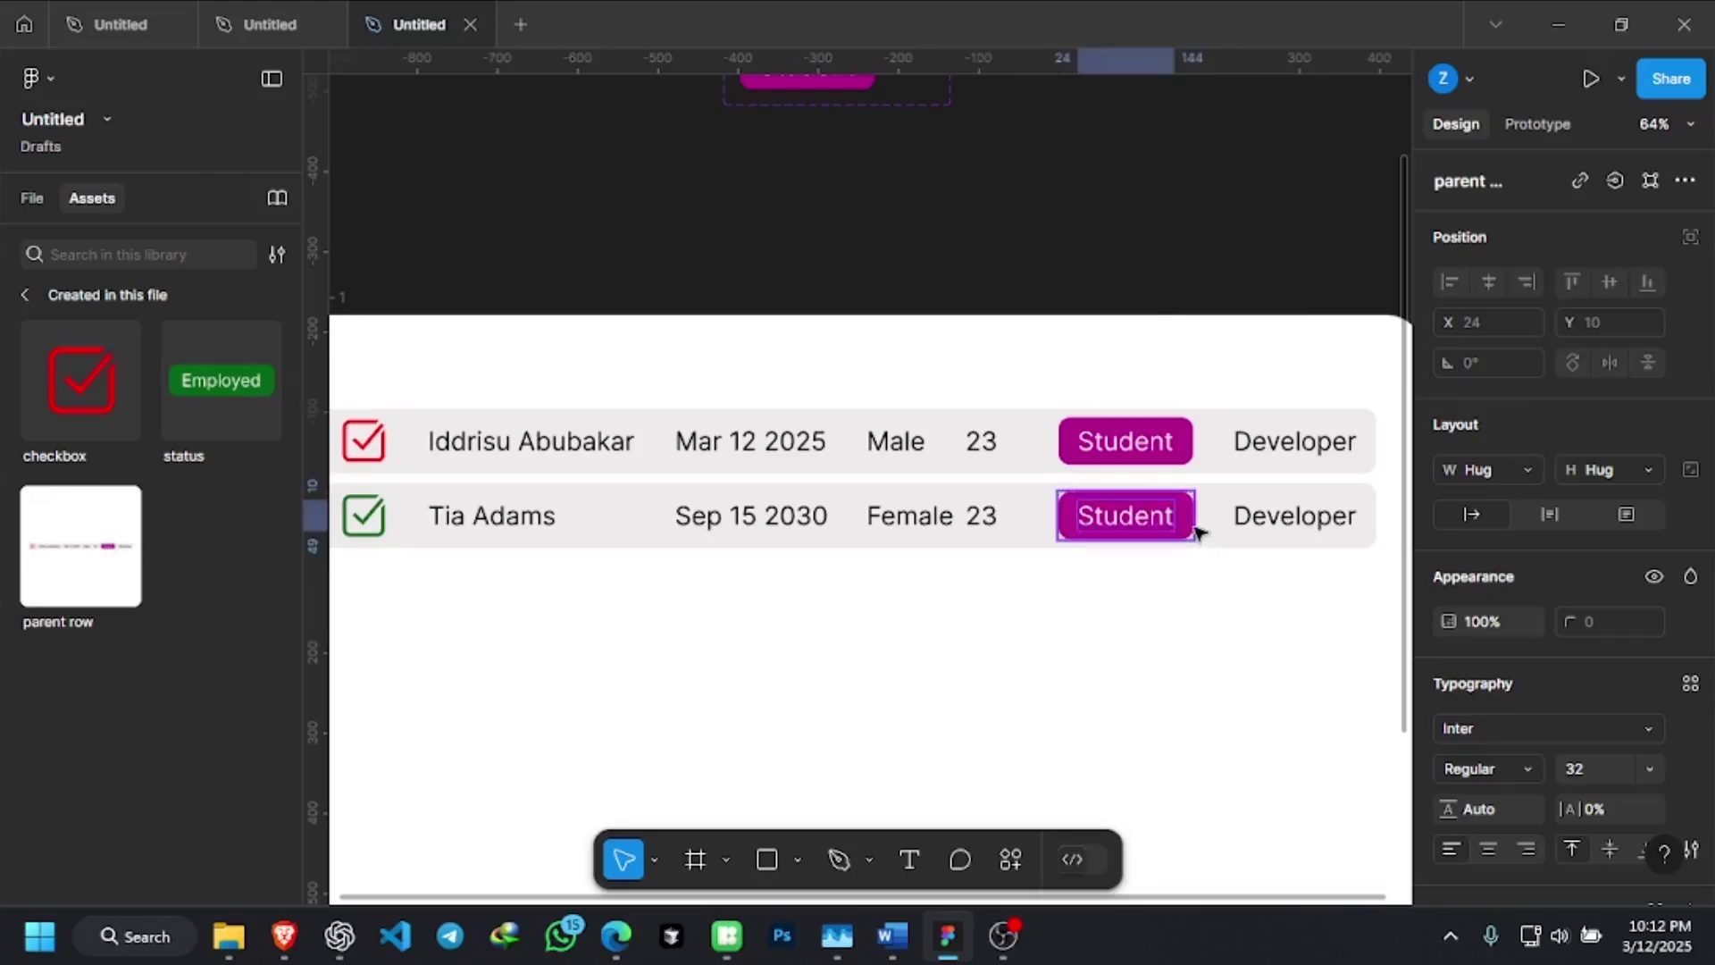
click(254, 395)
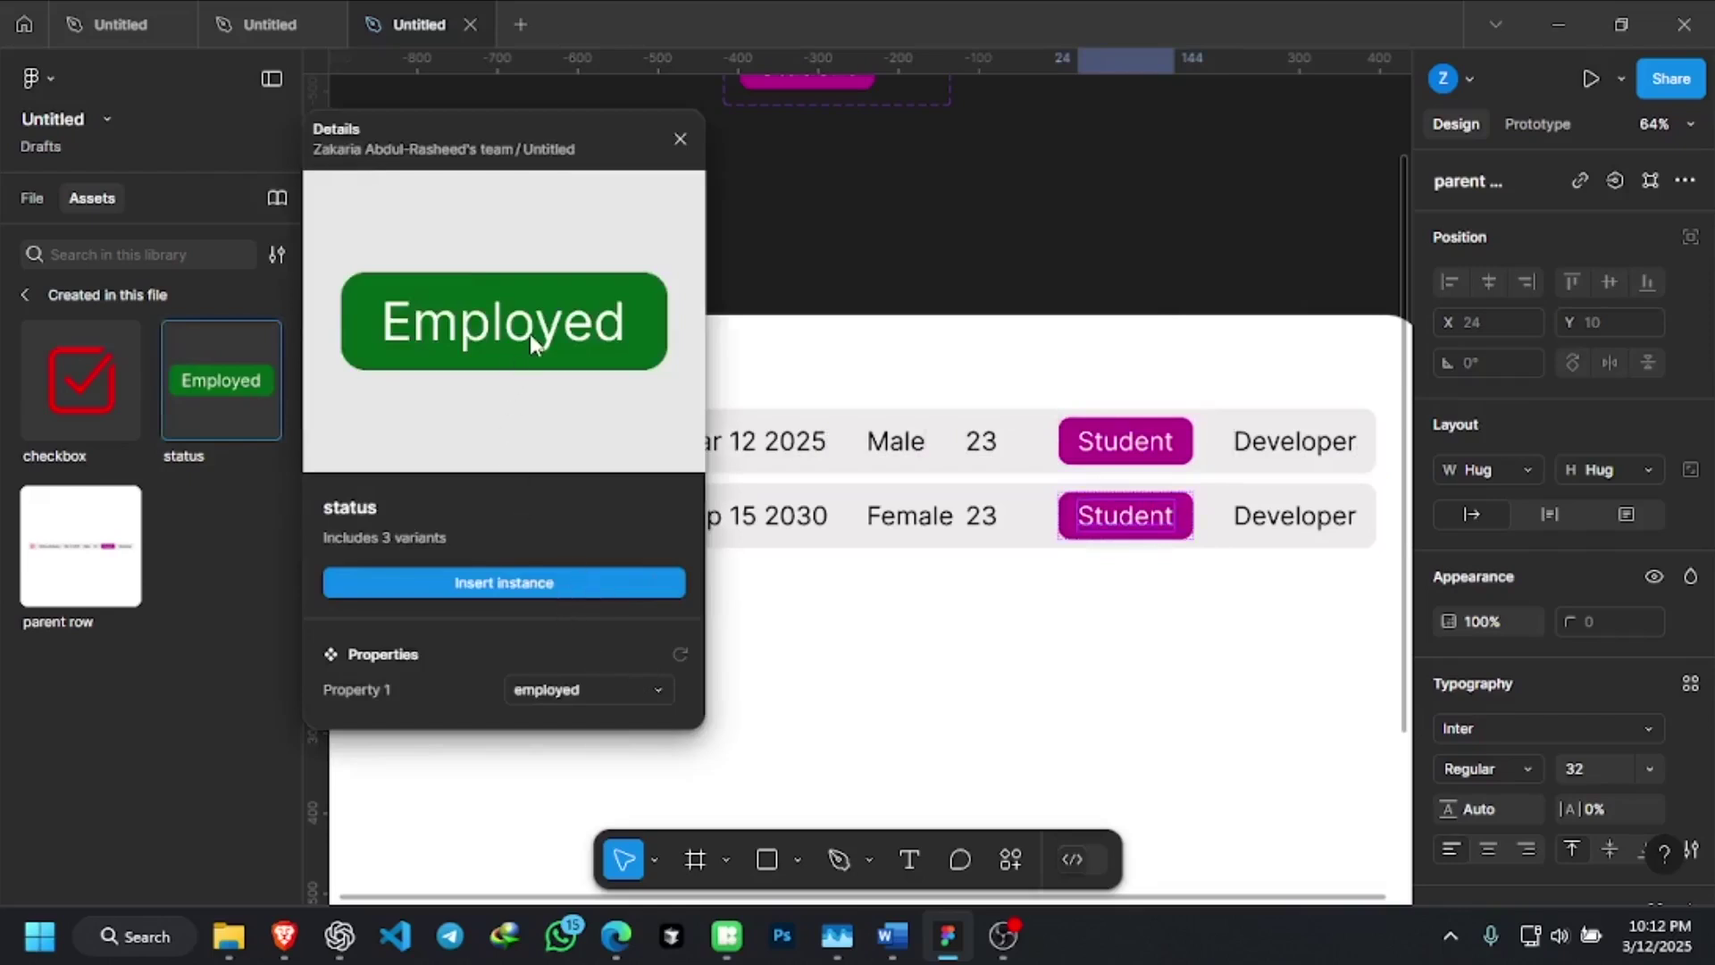
click(554, 581)
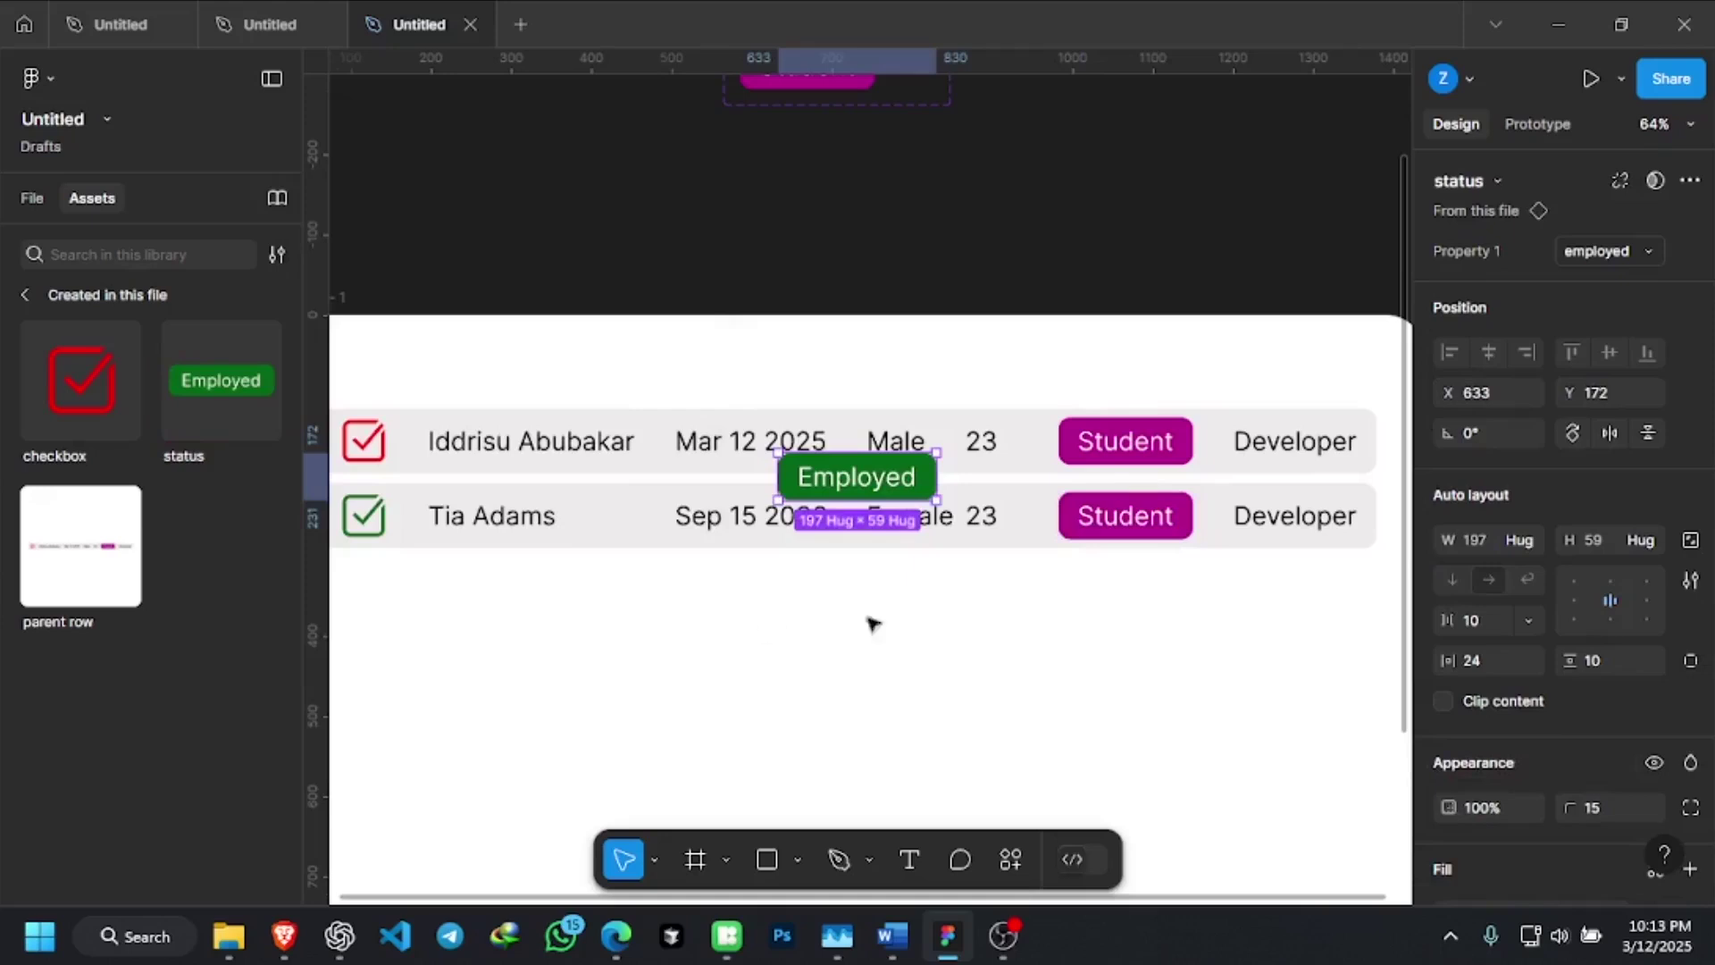
key(ctrl+z)
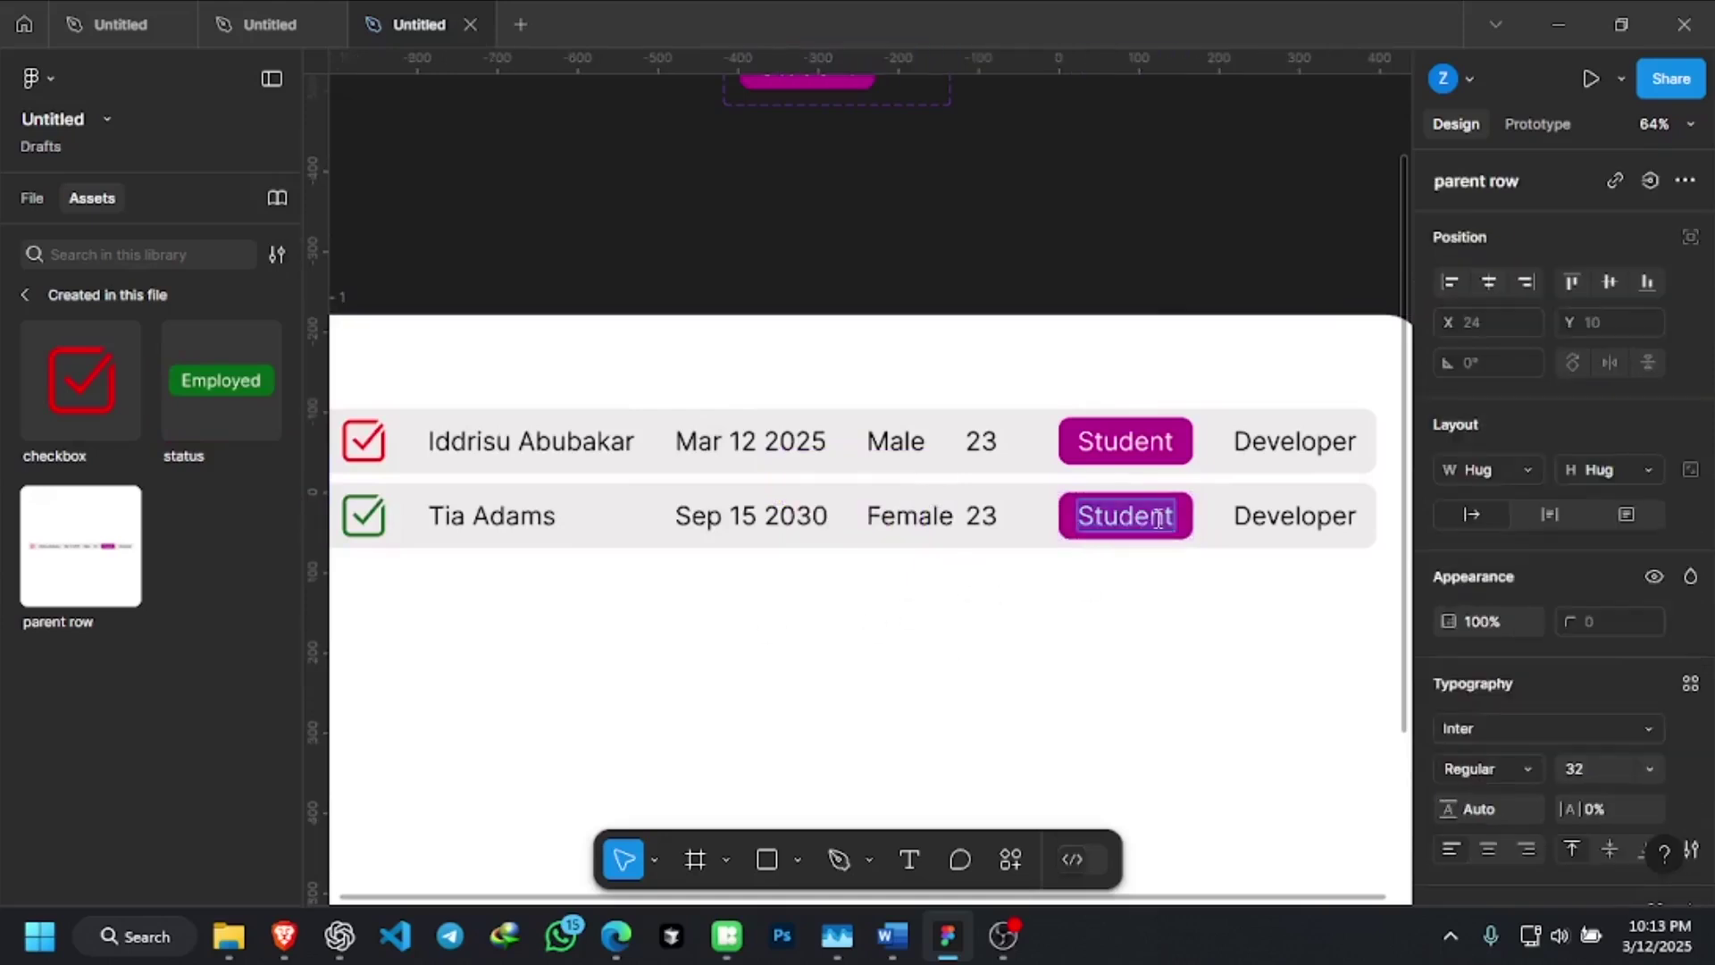
Switch the second row's Student status badge to the employed variant
click(1201, 594)
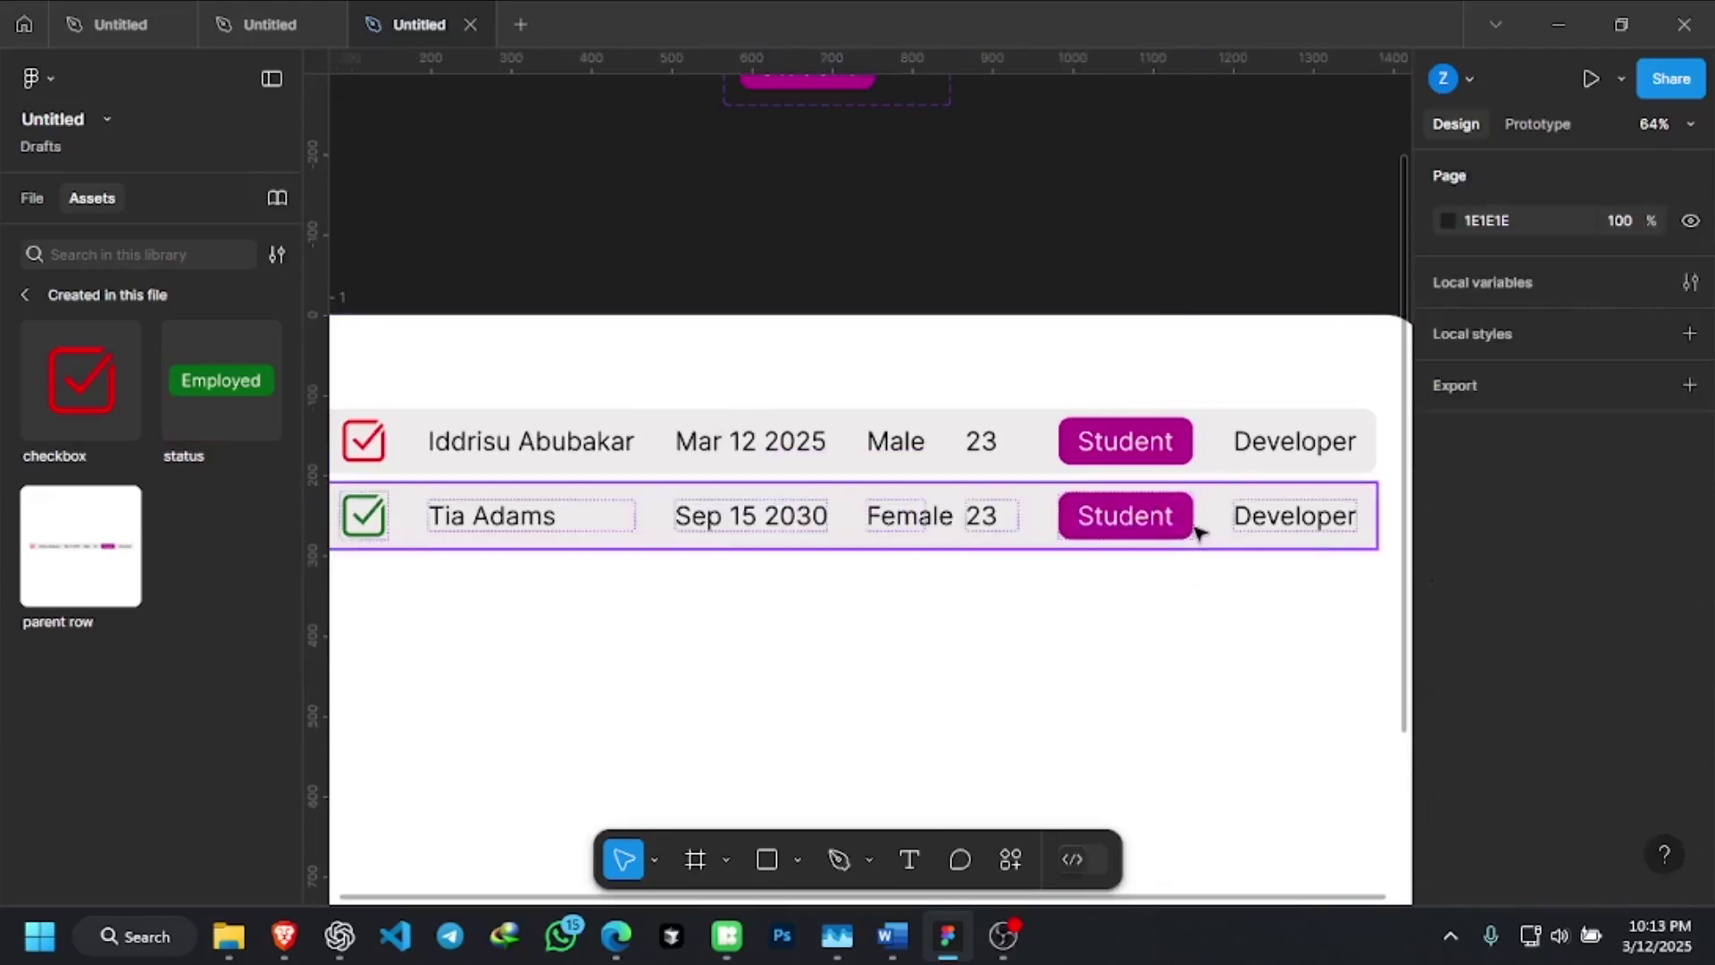
double_click(1194, 527)
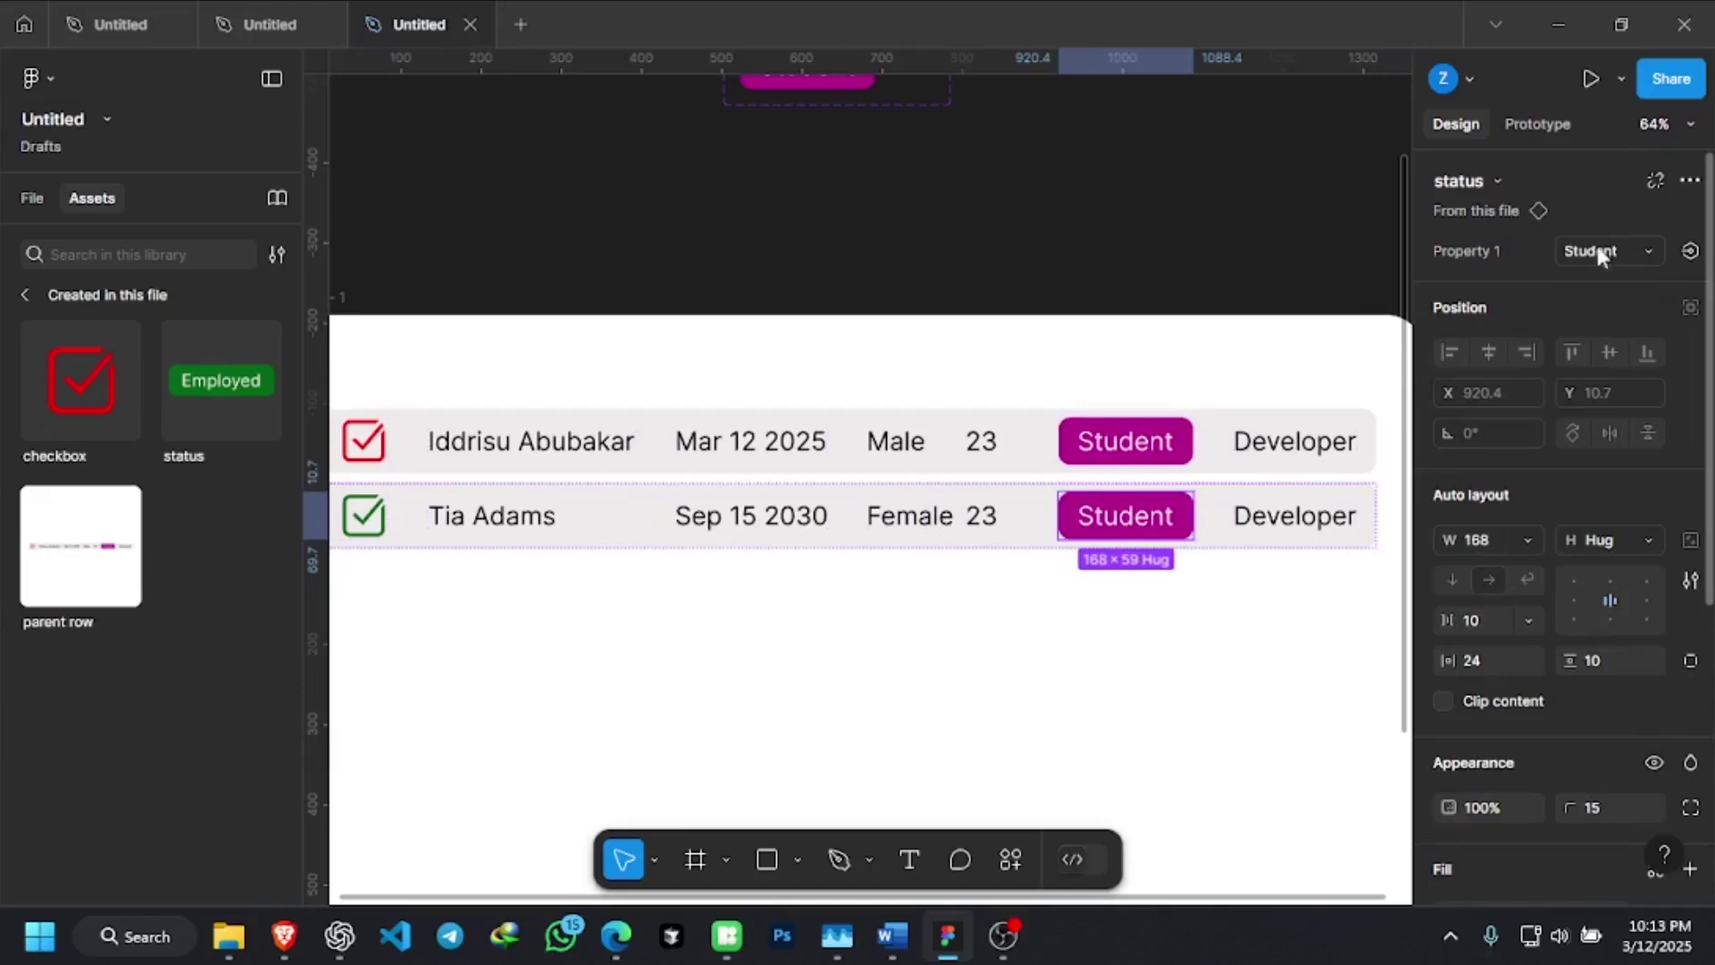
click(1648, 255)
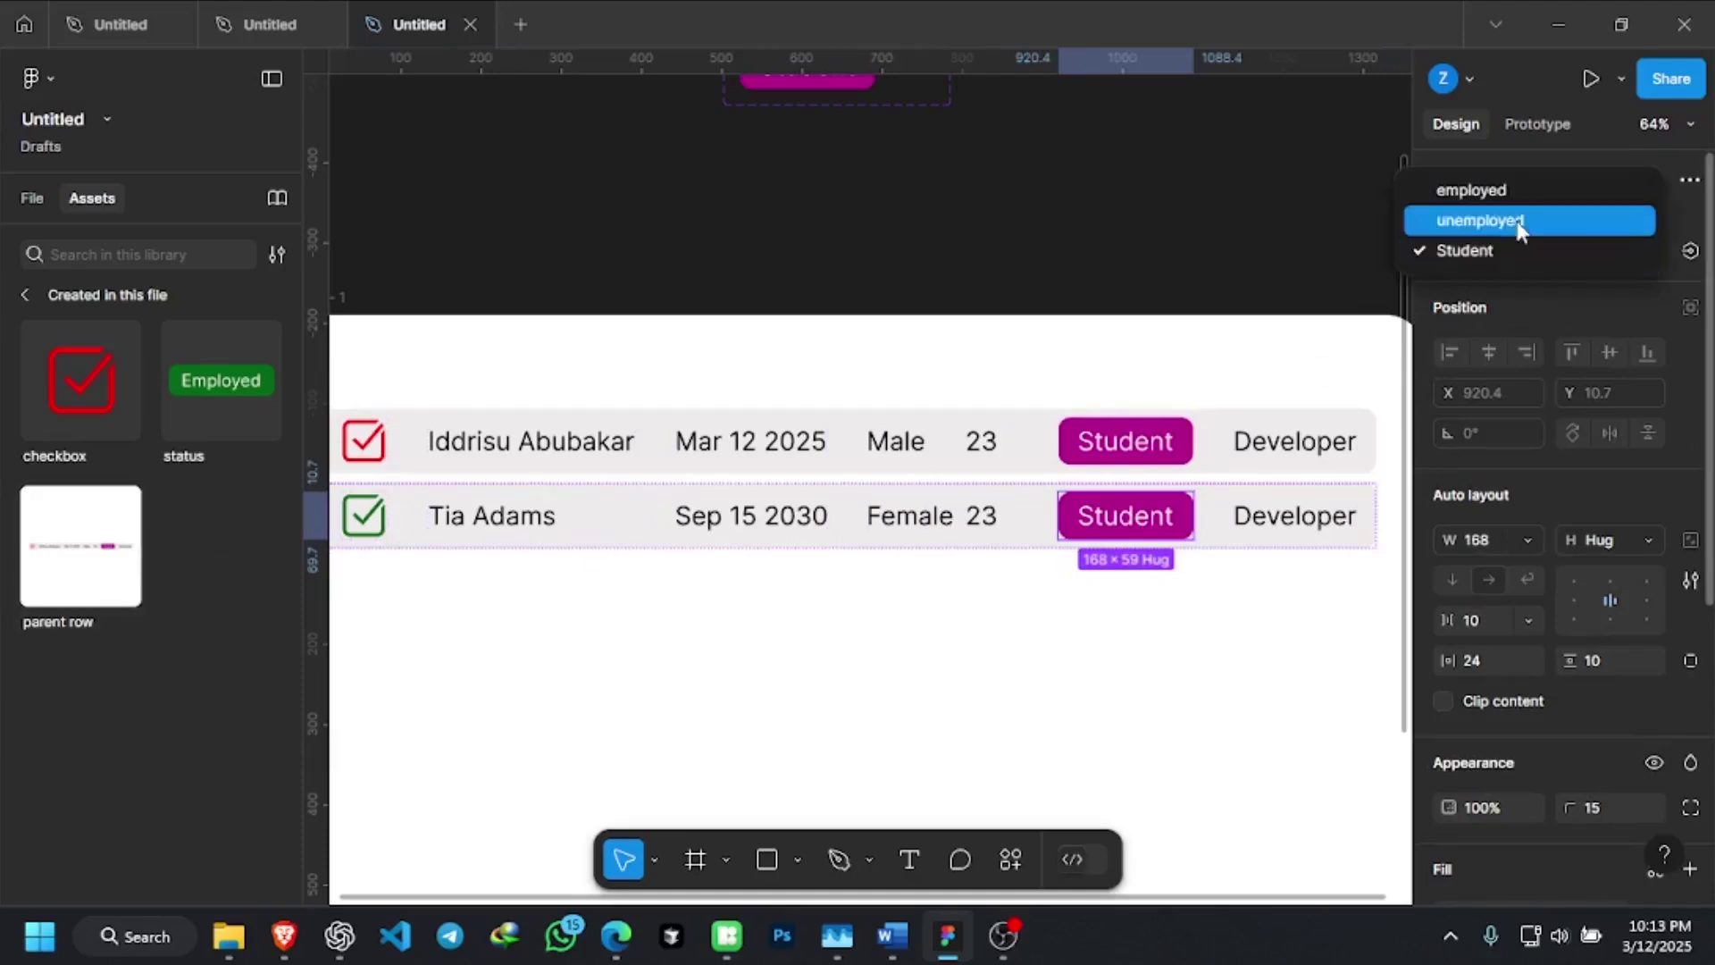
click(1510, 195)
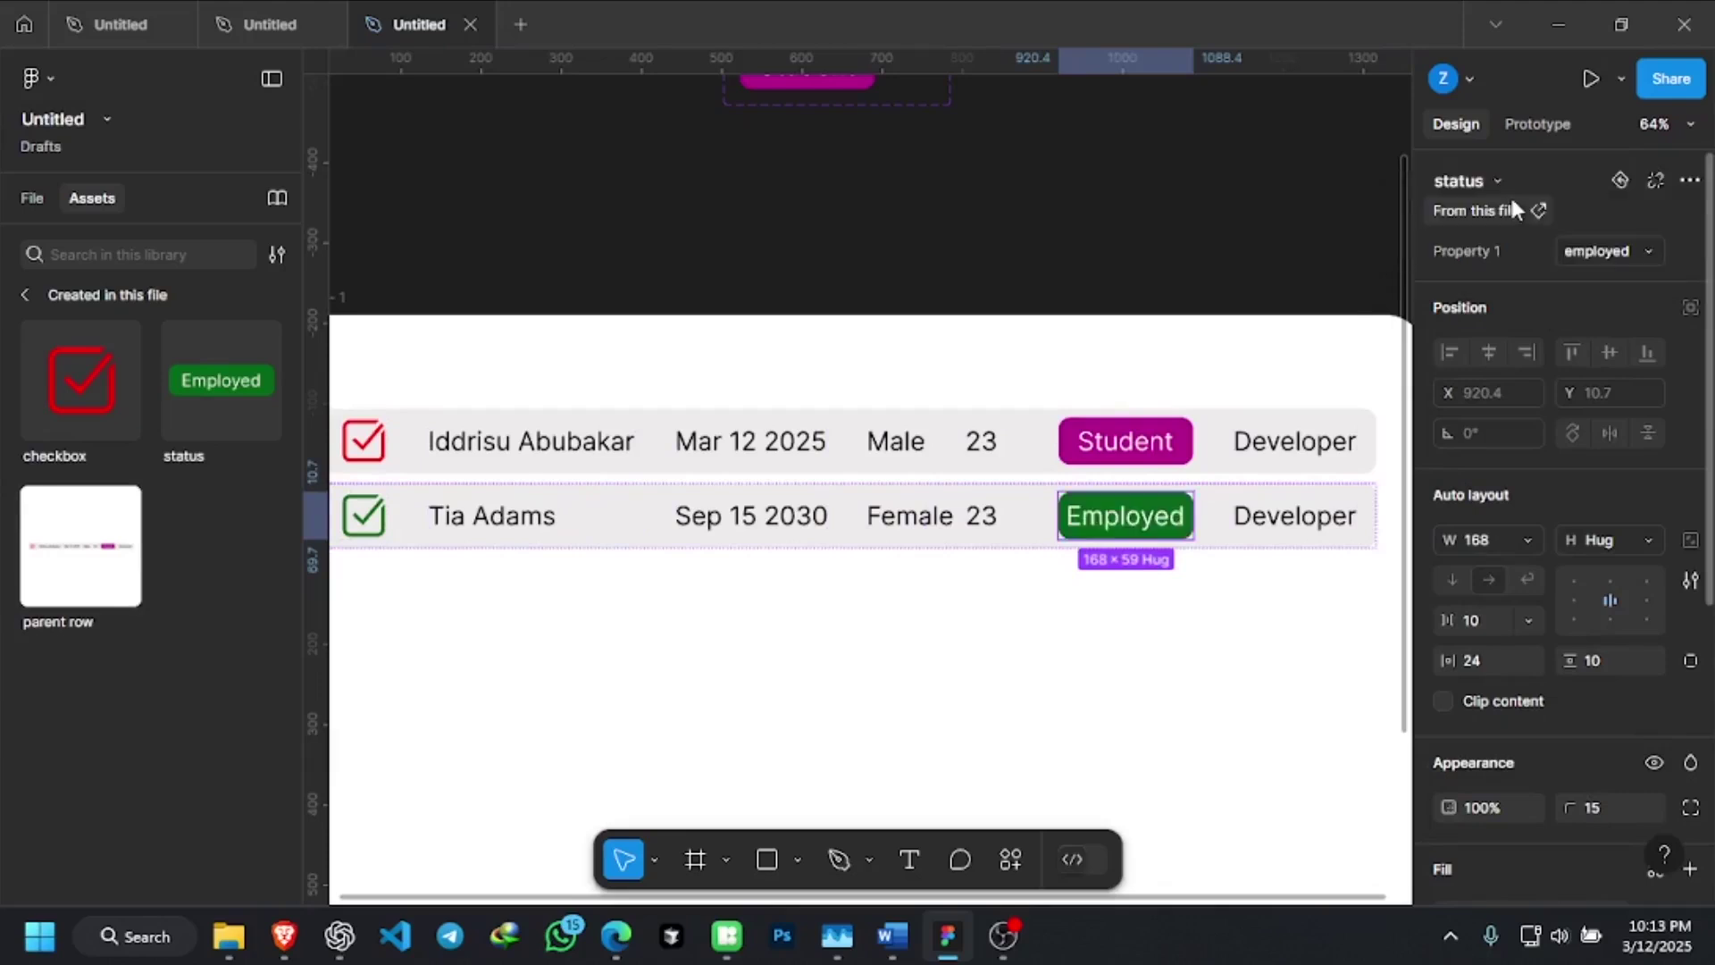
click(1163, 640)
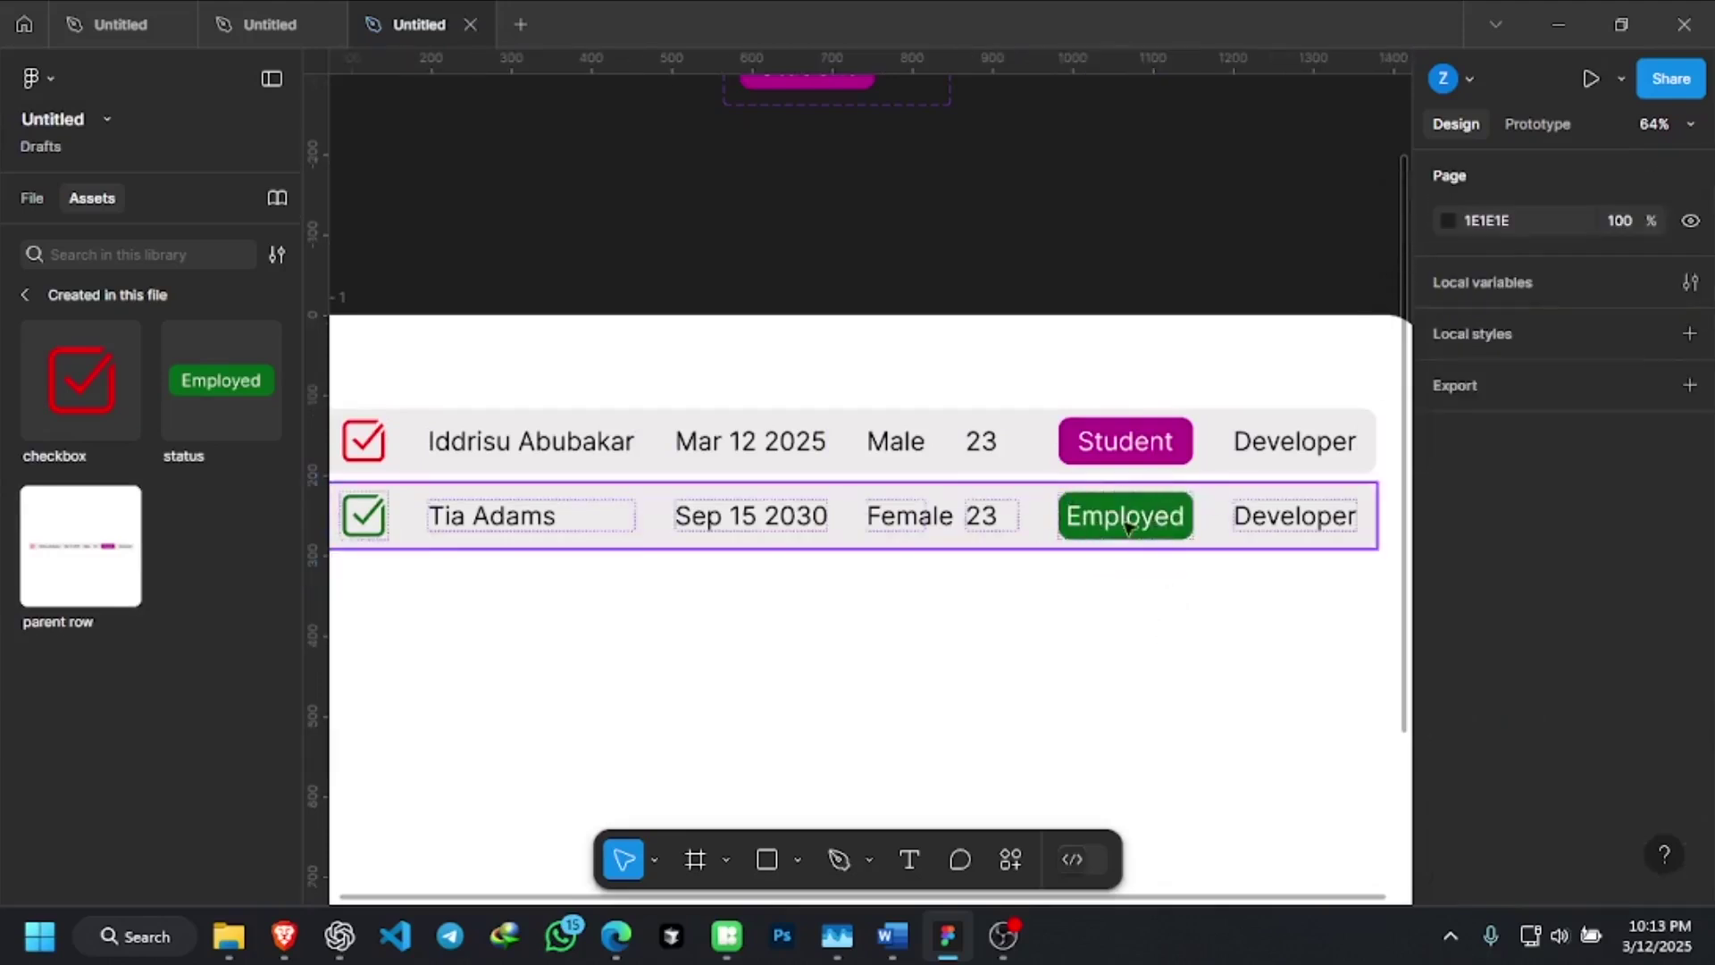
Change the second row's badge to the red unemployed variant instead
scroll(1127, 525, up, 1)
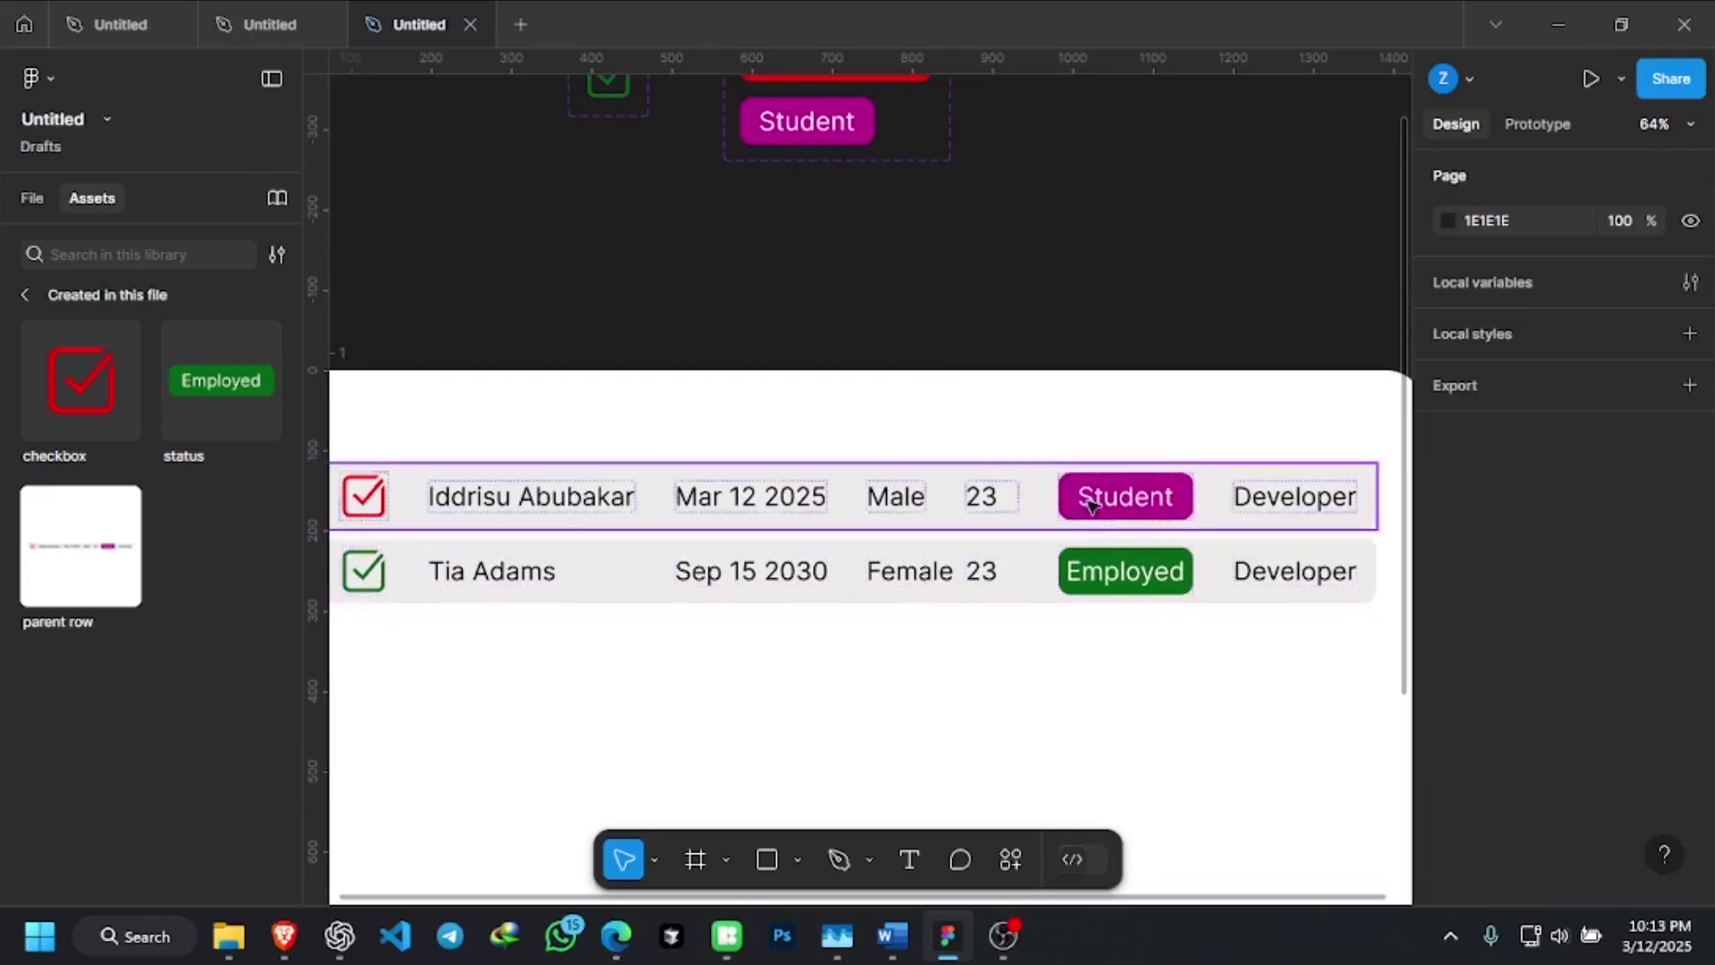
double_click(1174, 572)
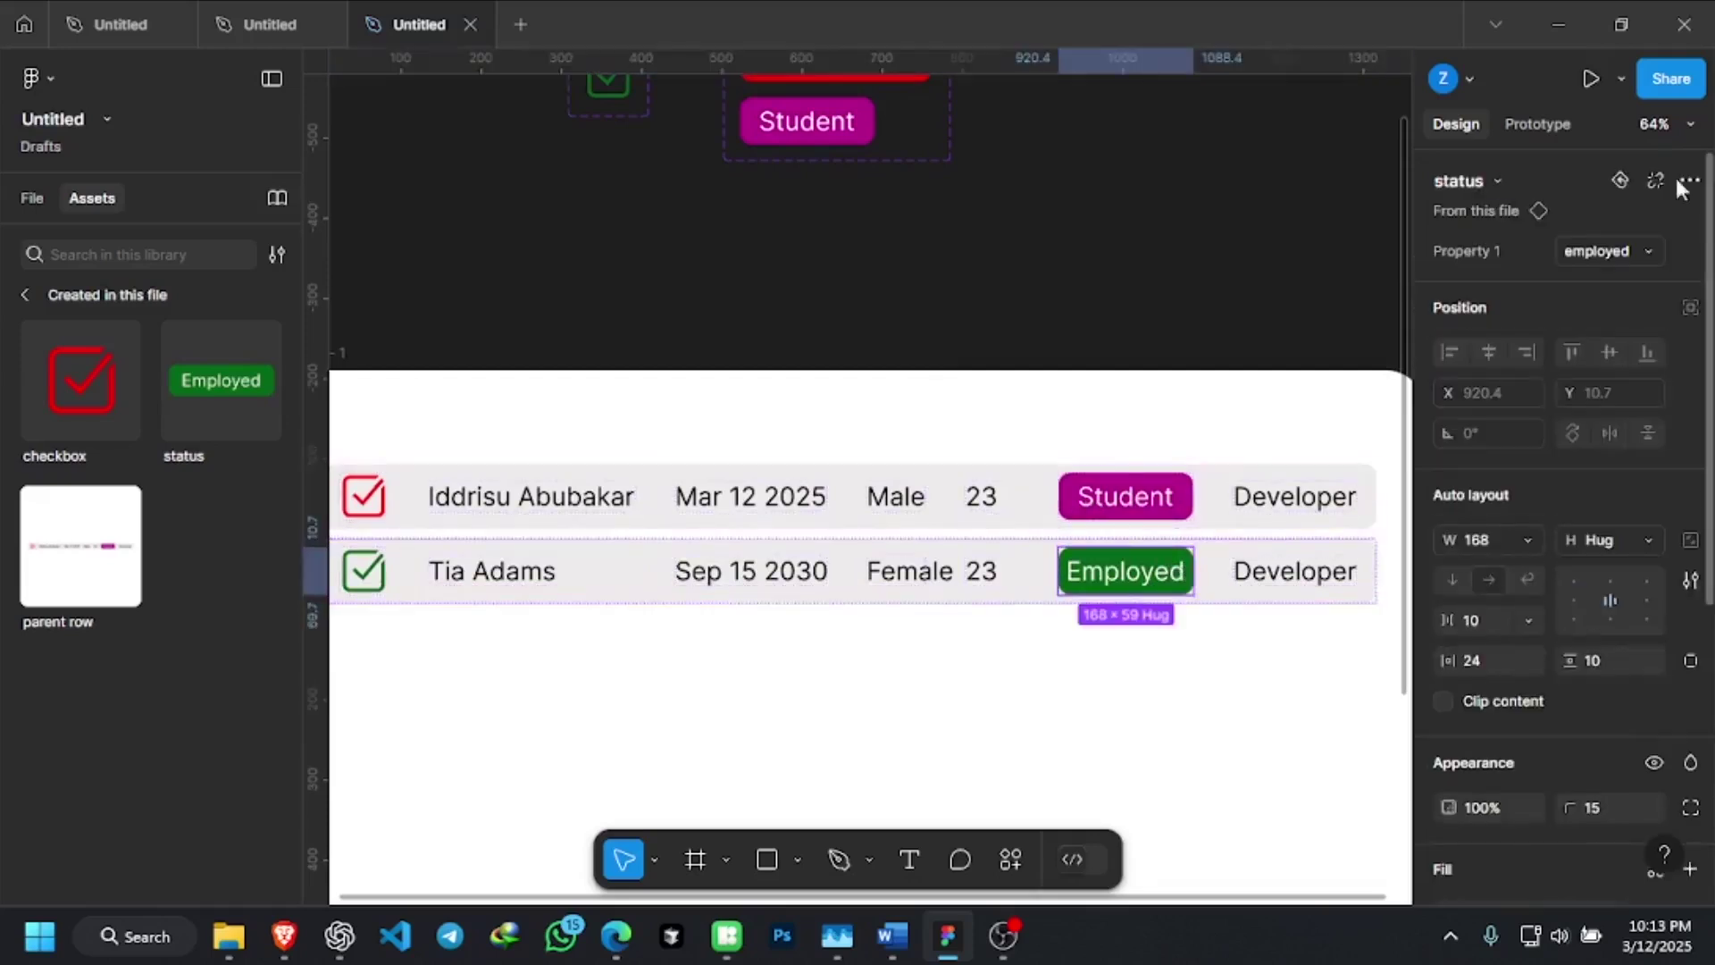
click(1648, 254)
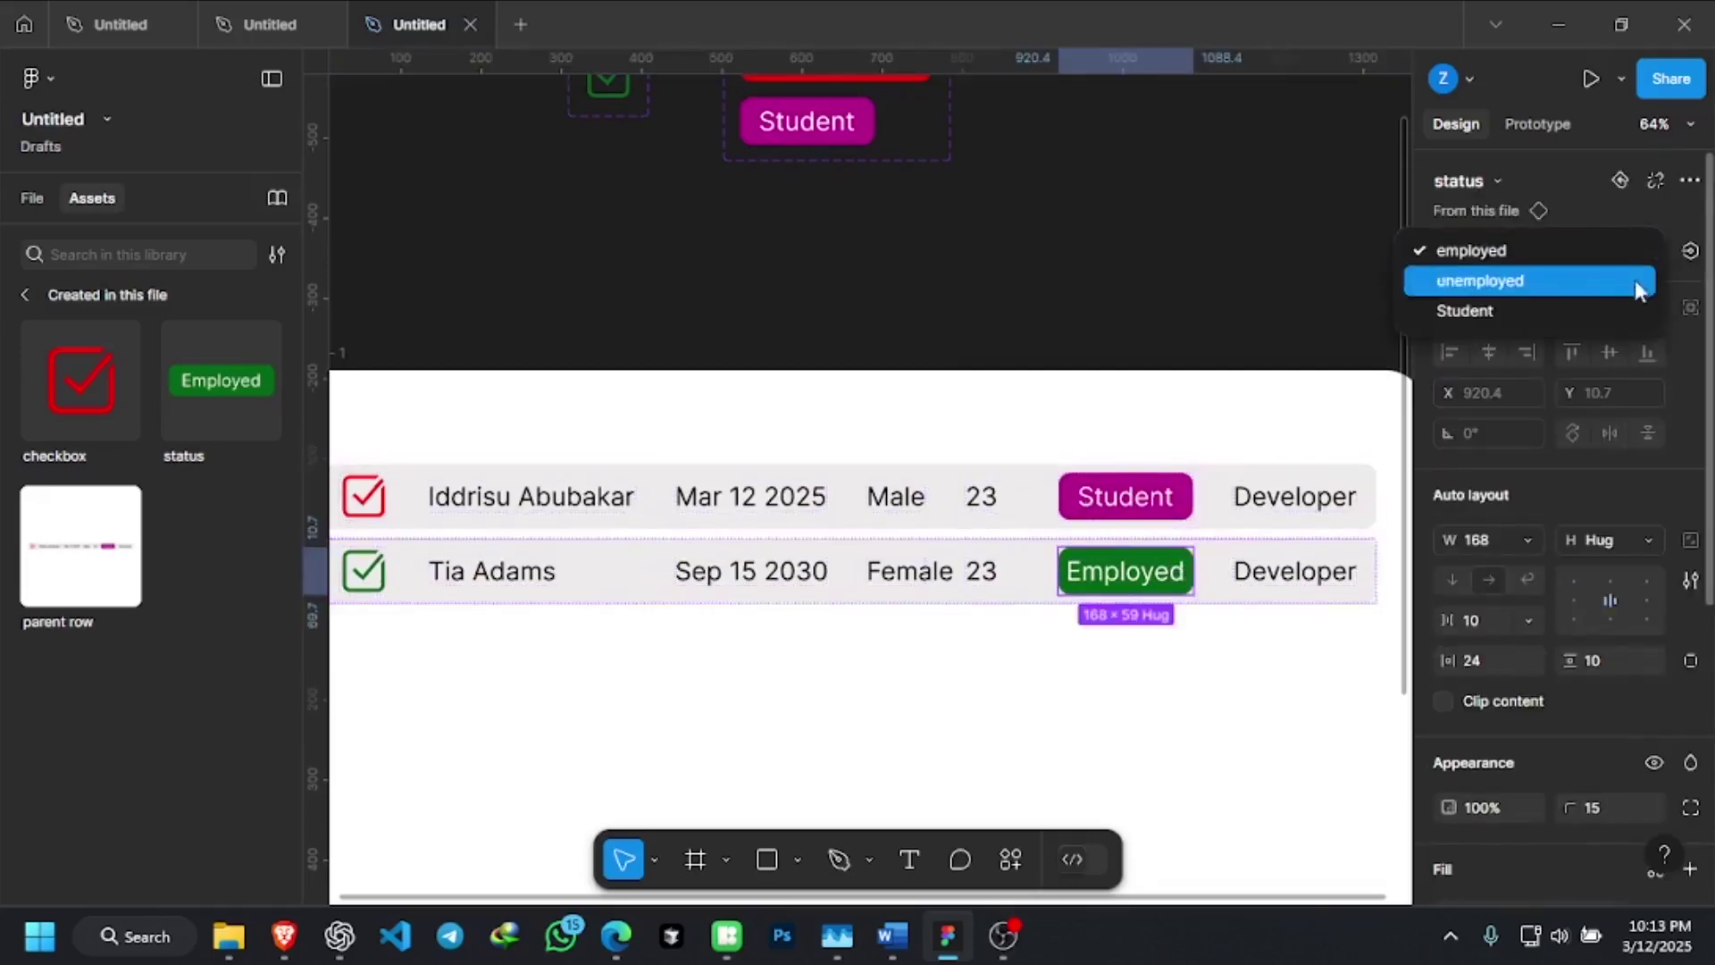
click(1557, 290)
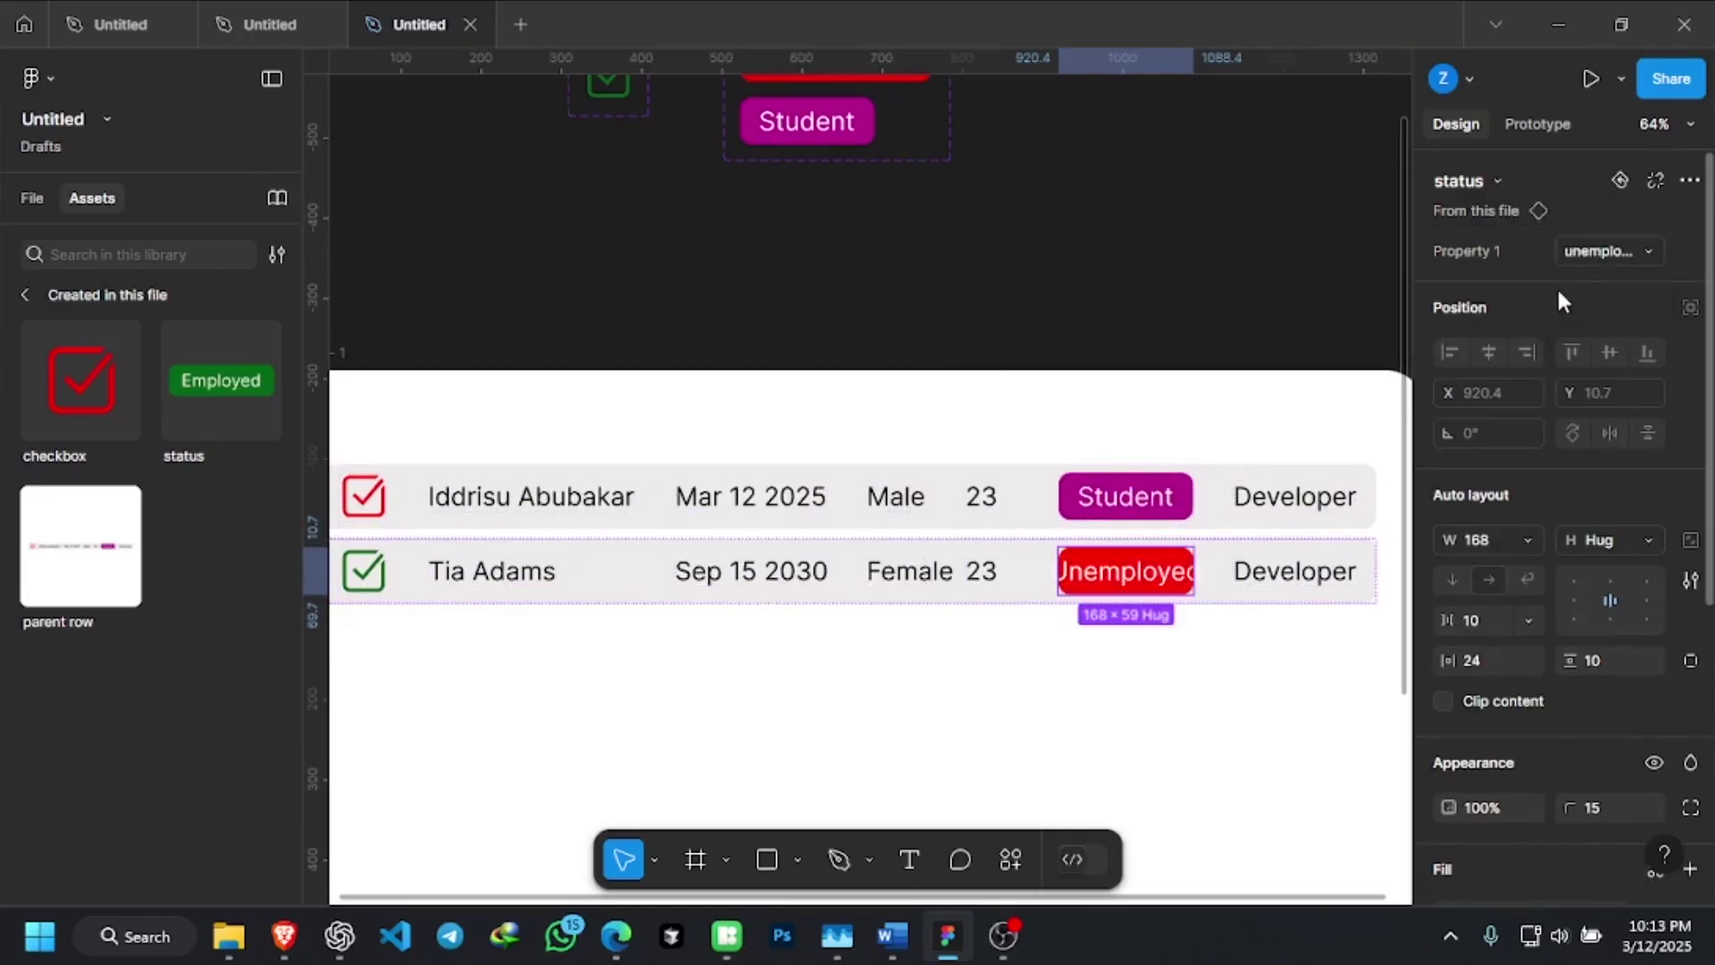
click(1197, 682)
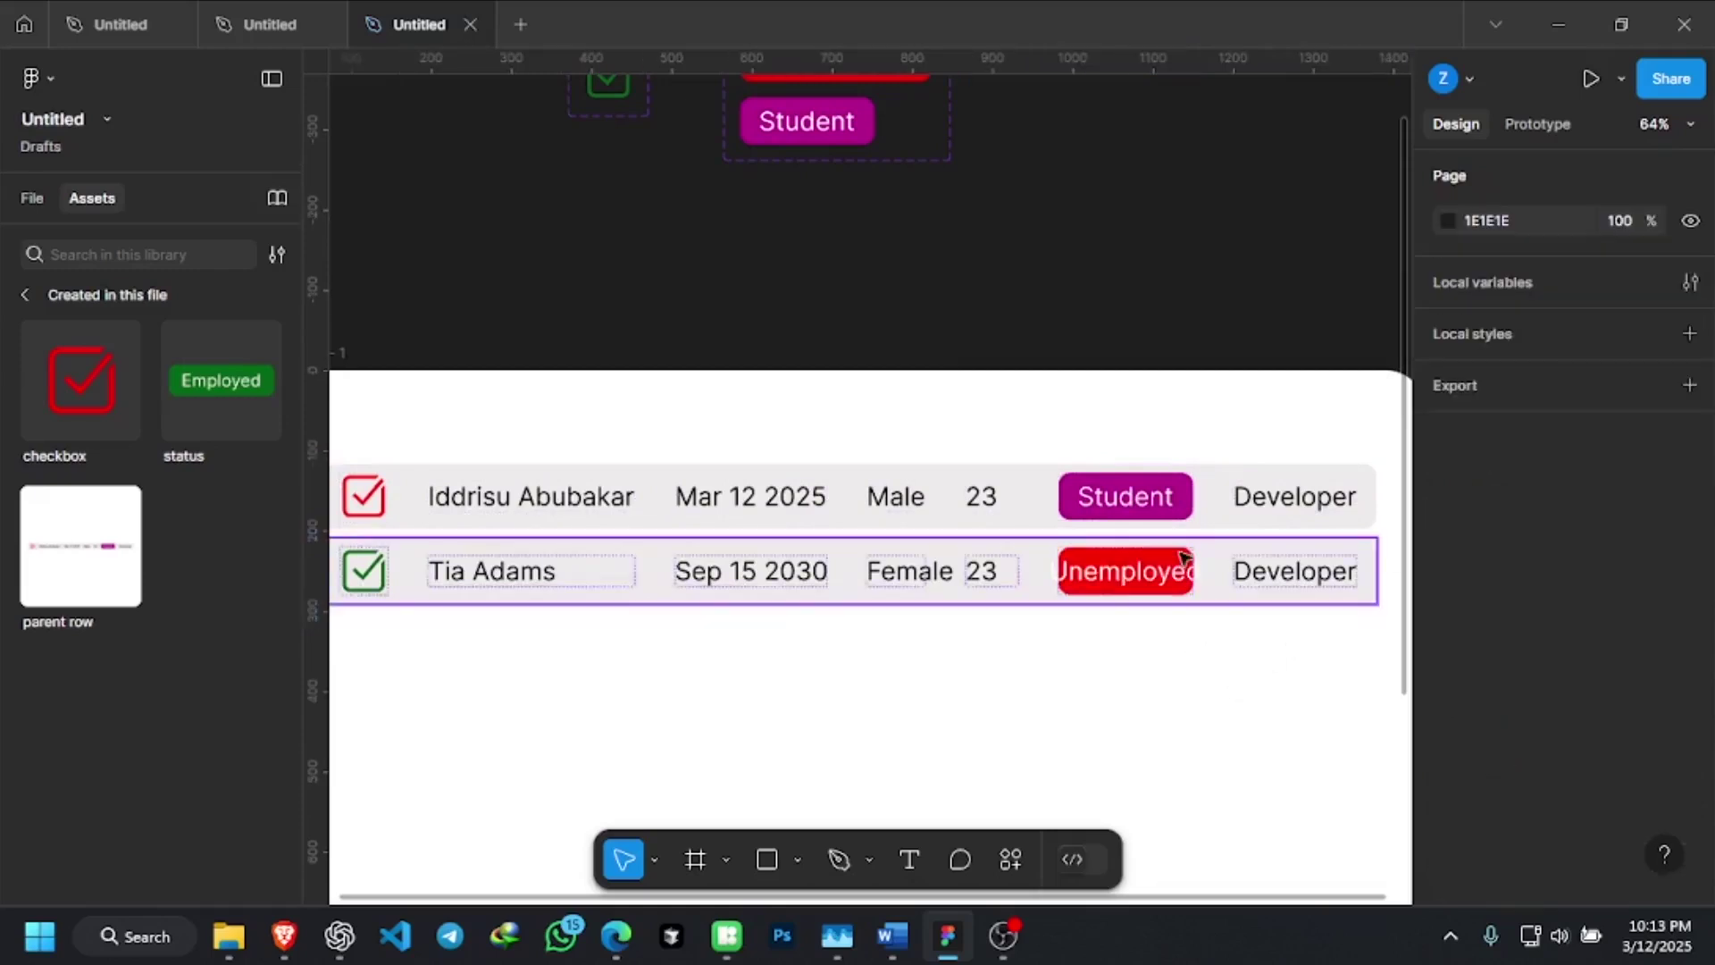
scroll(1156, 614, up, 2)
scroll(1175, 597, up, 5)
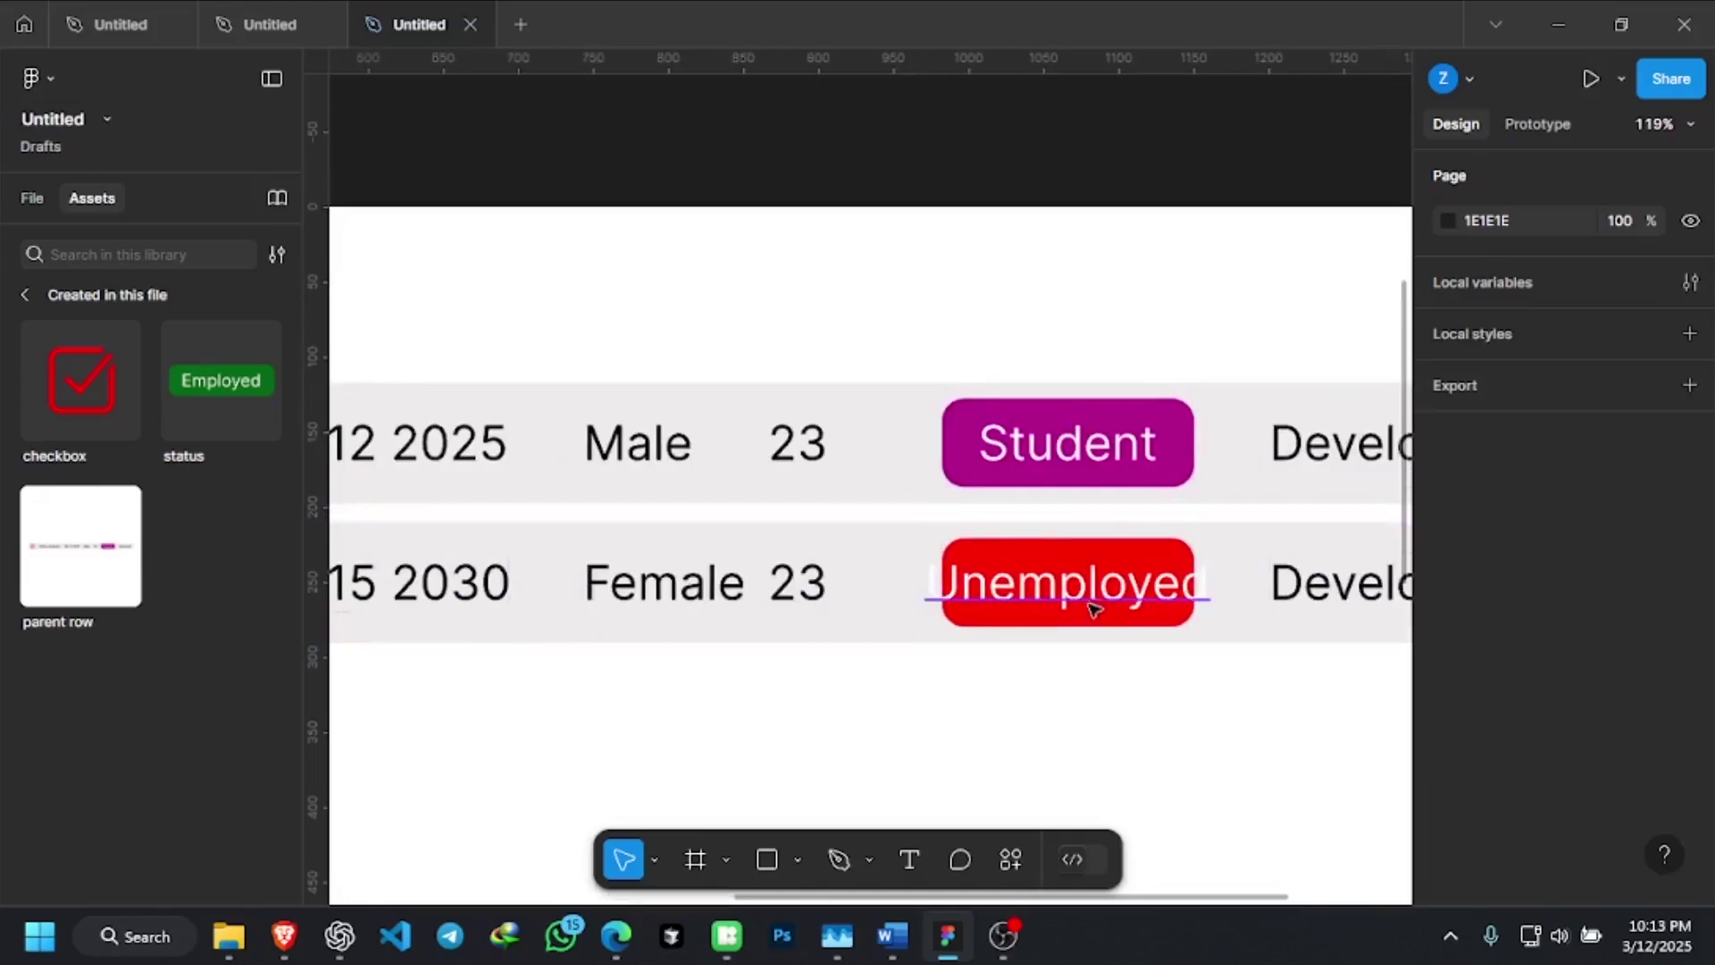
scroll(1153, 430, down, 1)
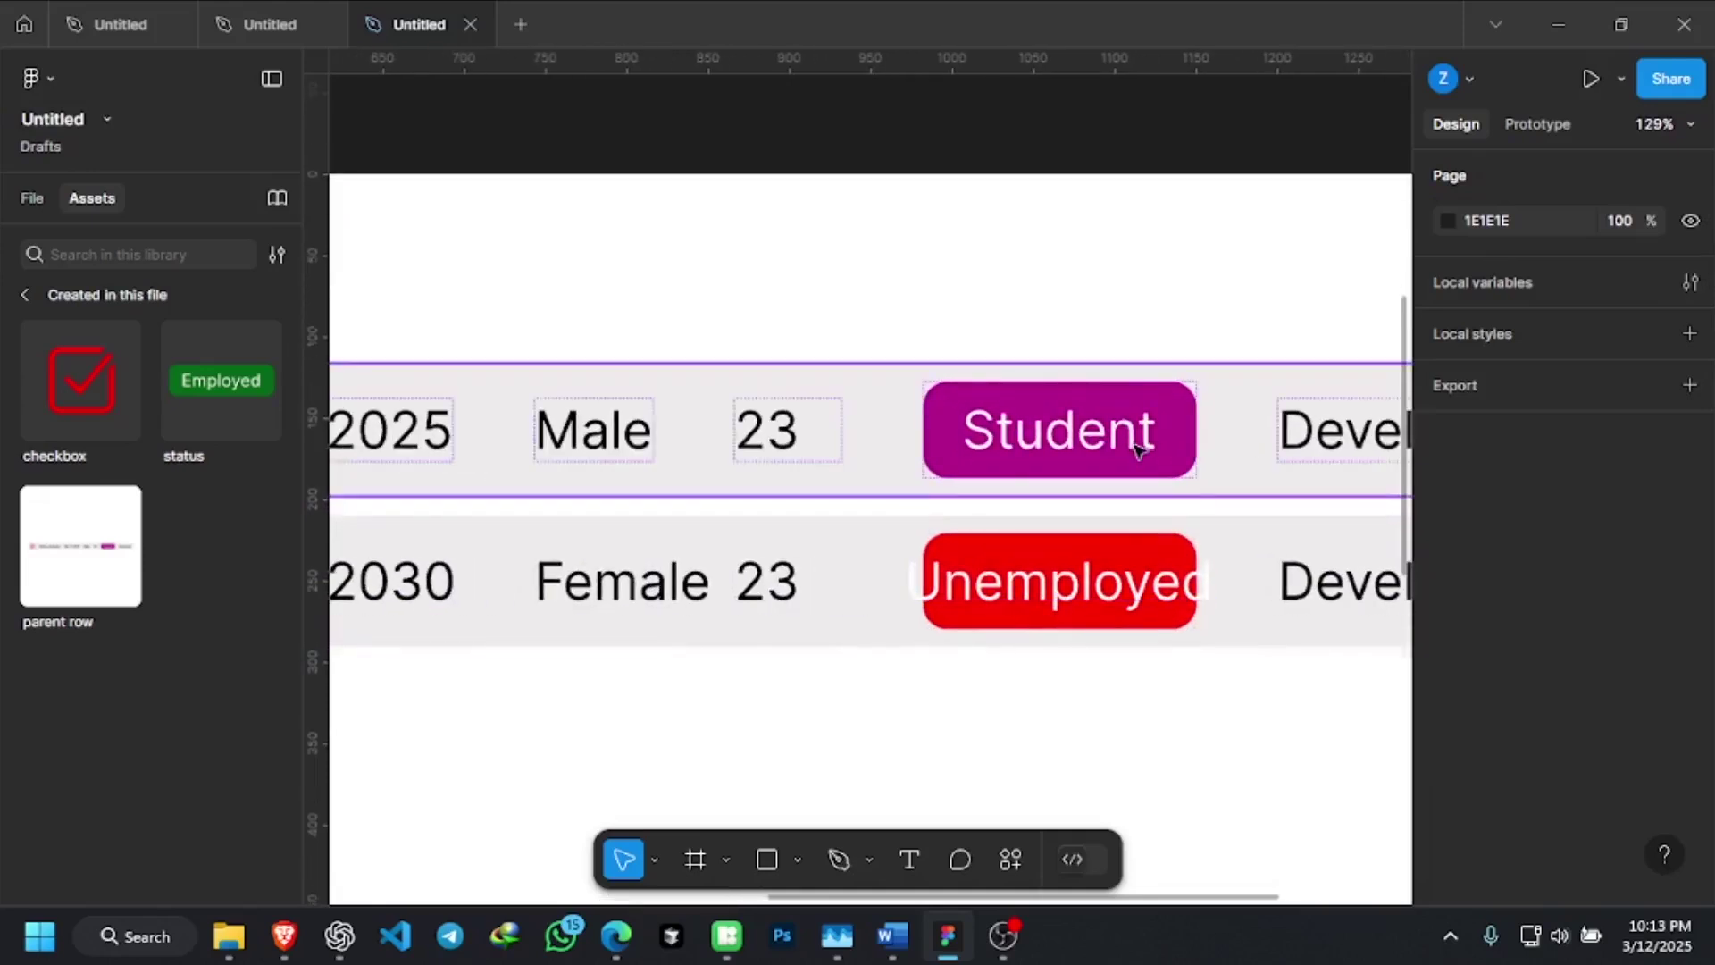
scroll(1134, 447, up, 3)
scroll(1139, 448, down, 6)
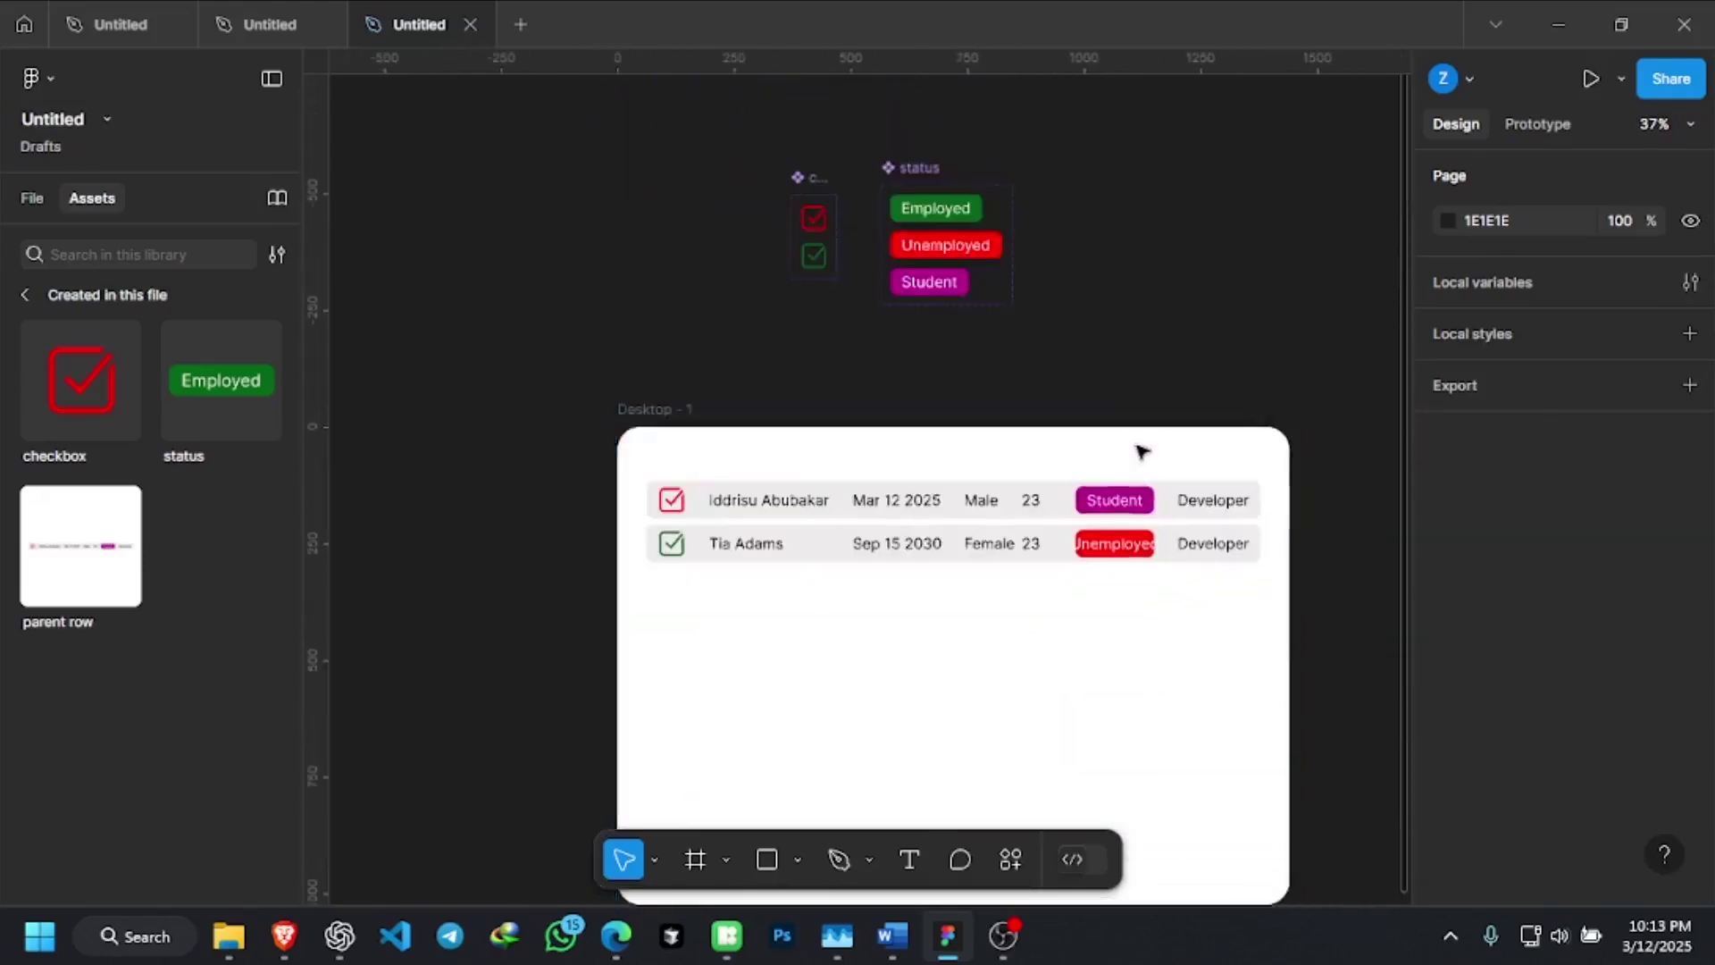
scroll(978, 229, up, 3)
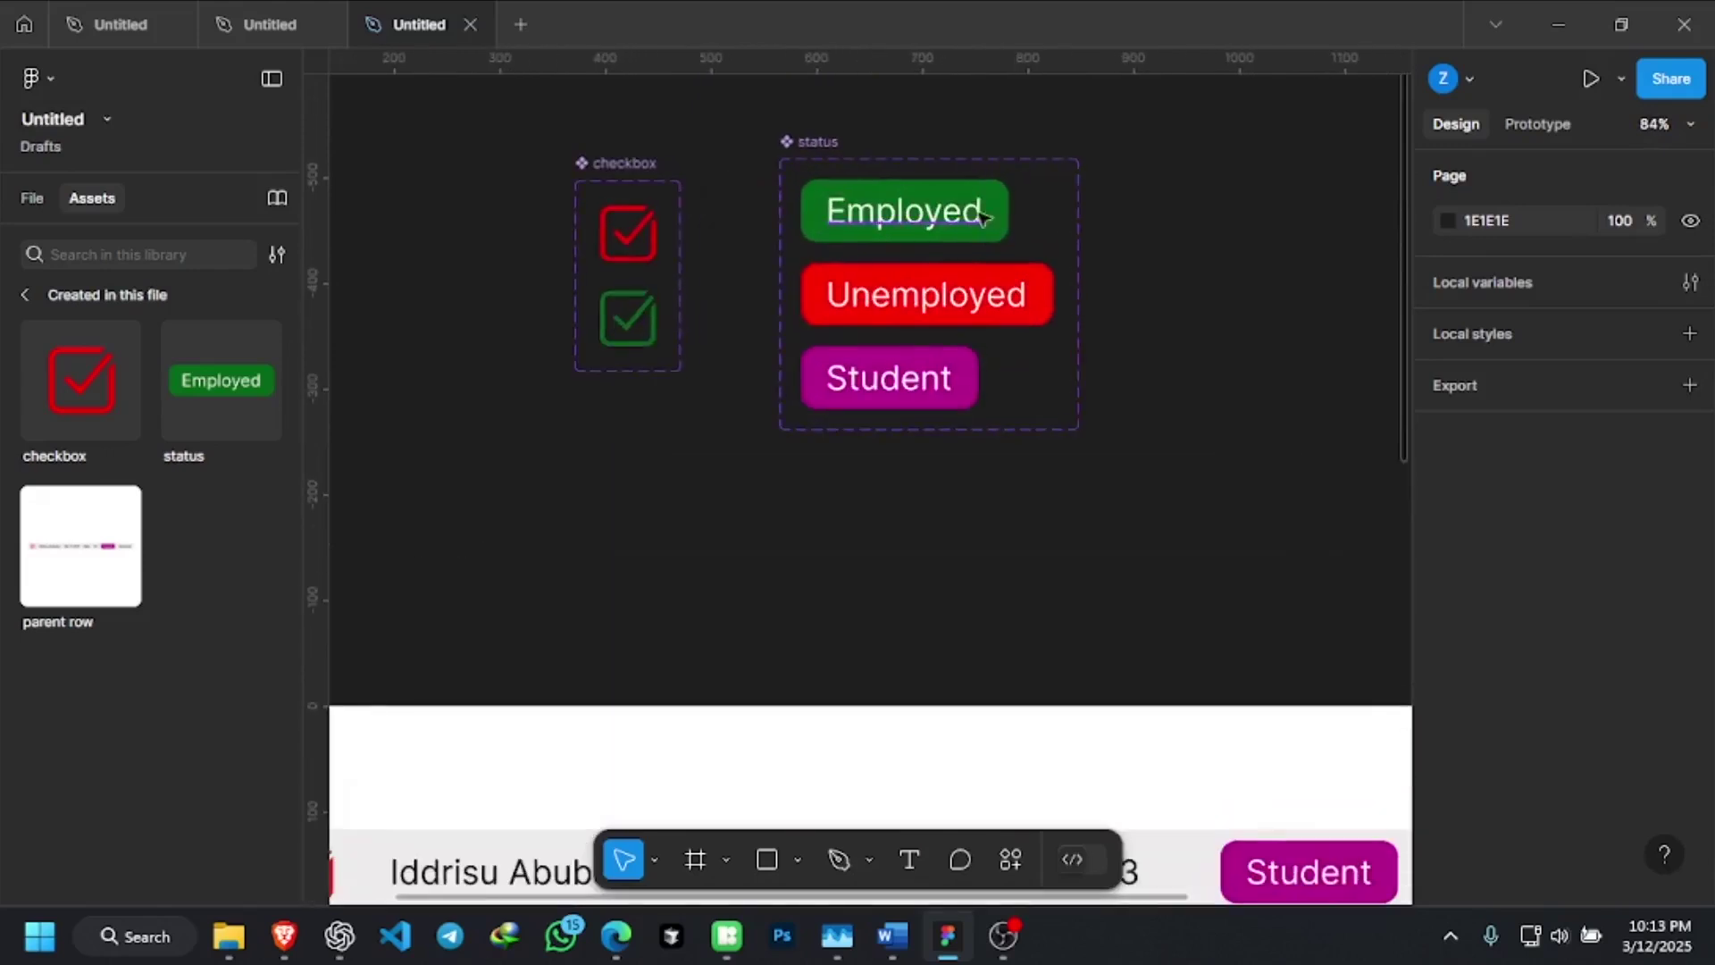
scroll(983, 232, up, 3)
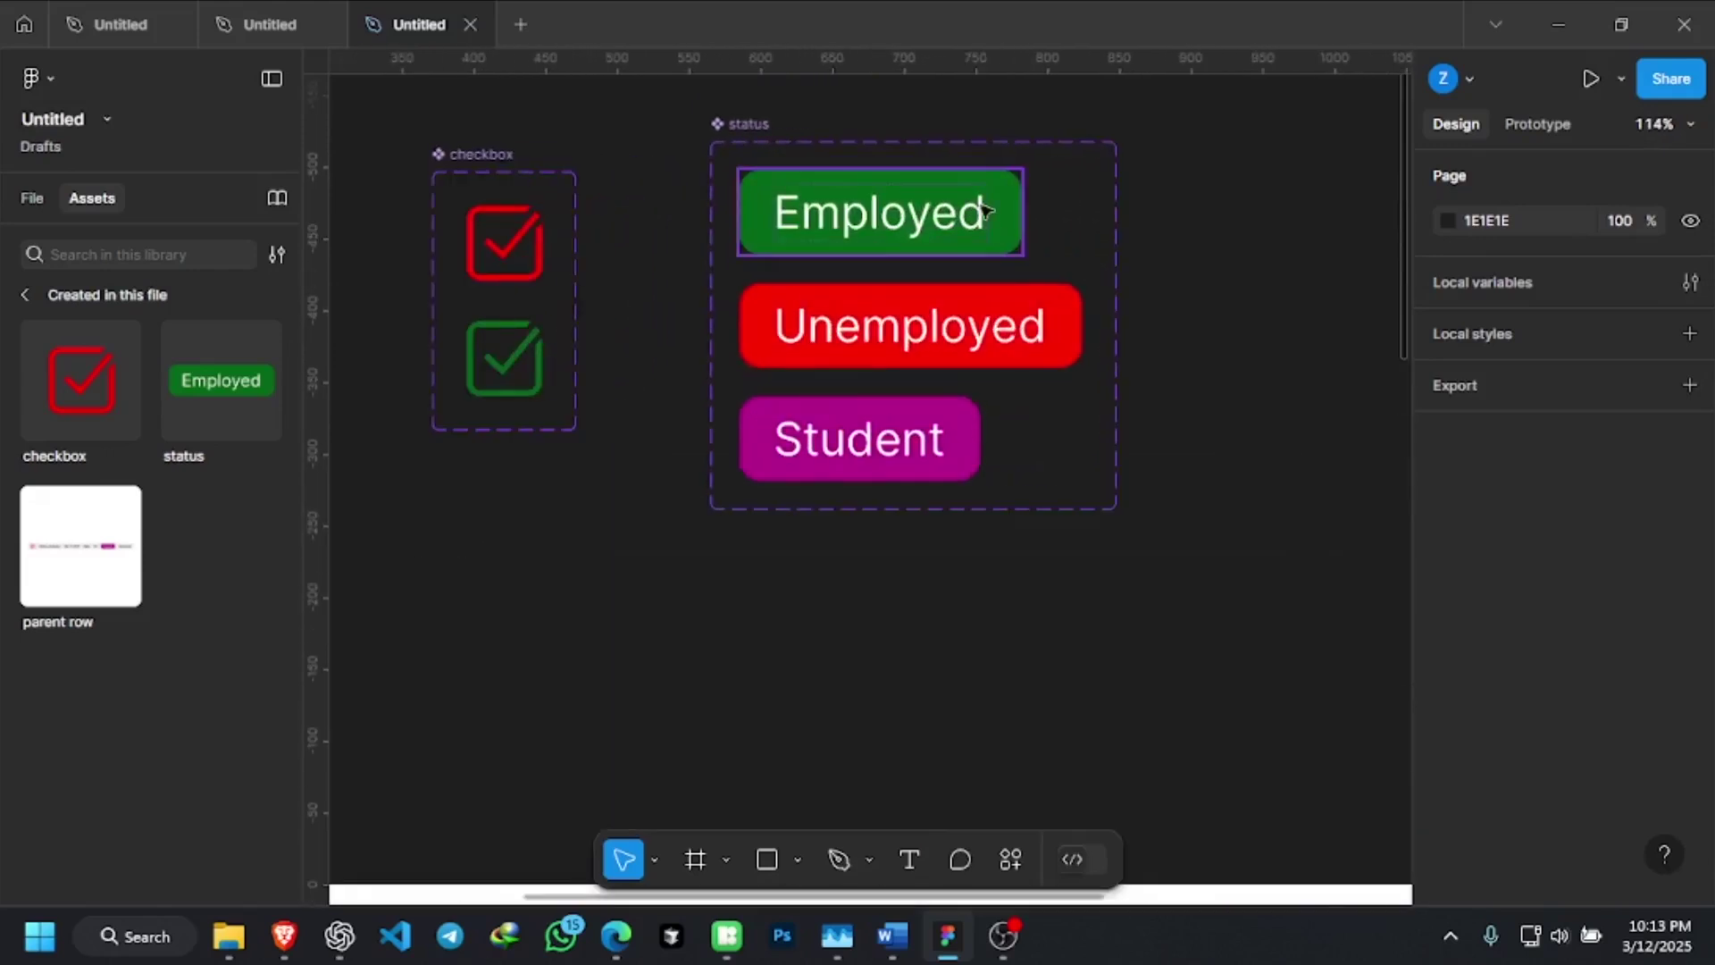
click(984, 210)
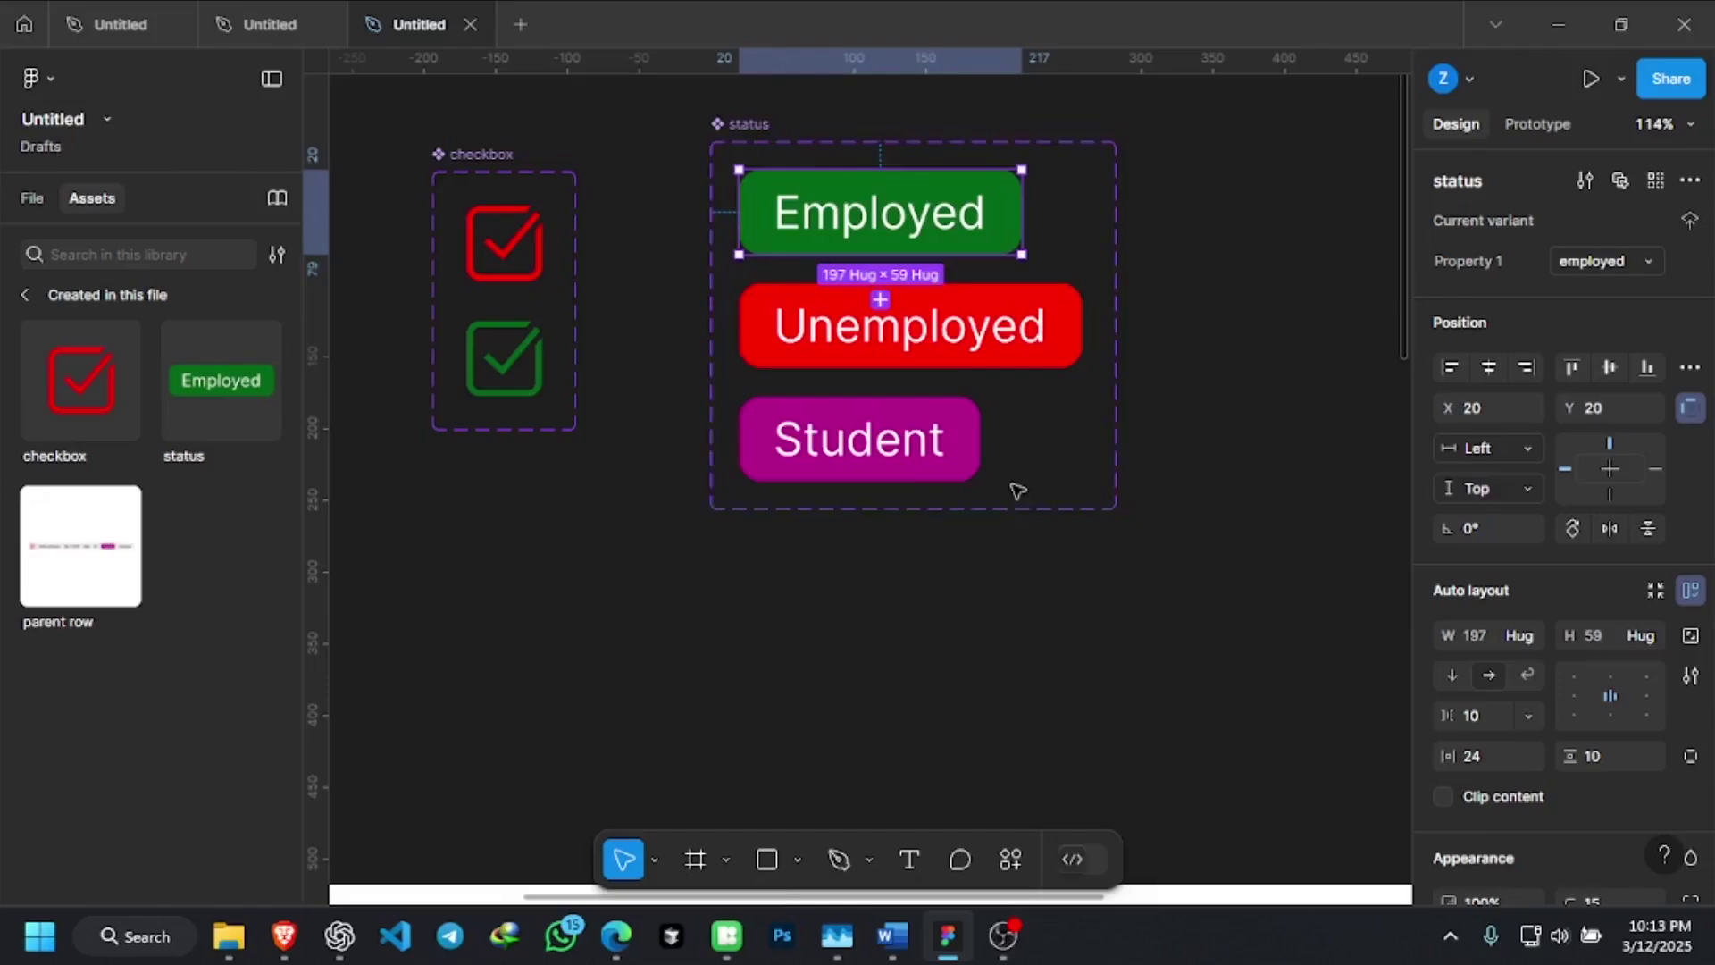
scroll(1016, 491, down, 3)
scroll(907, 498, down, 5)
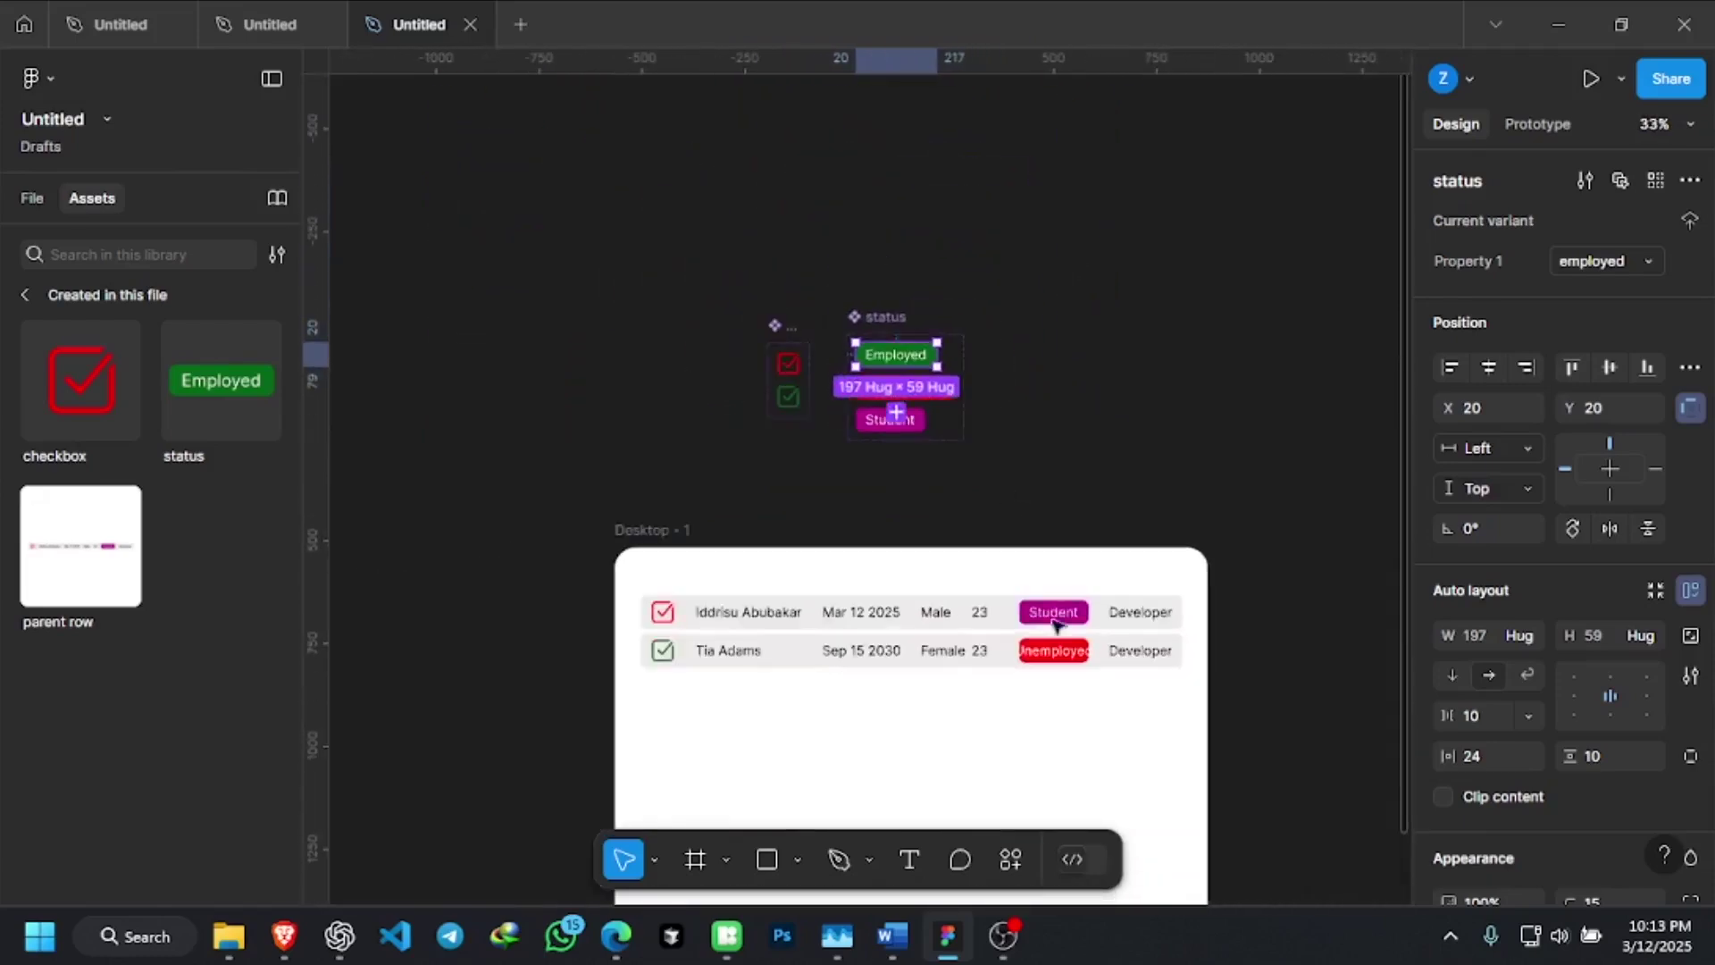
scroll(1056, 623, up, 3)
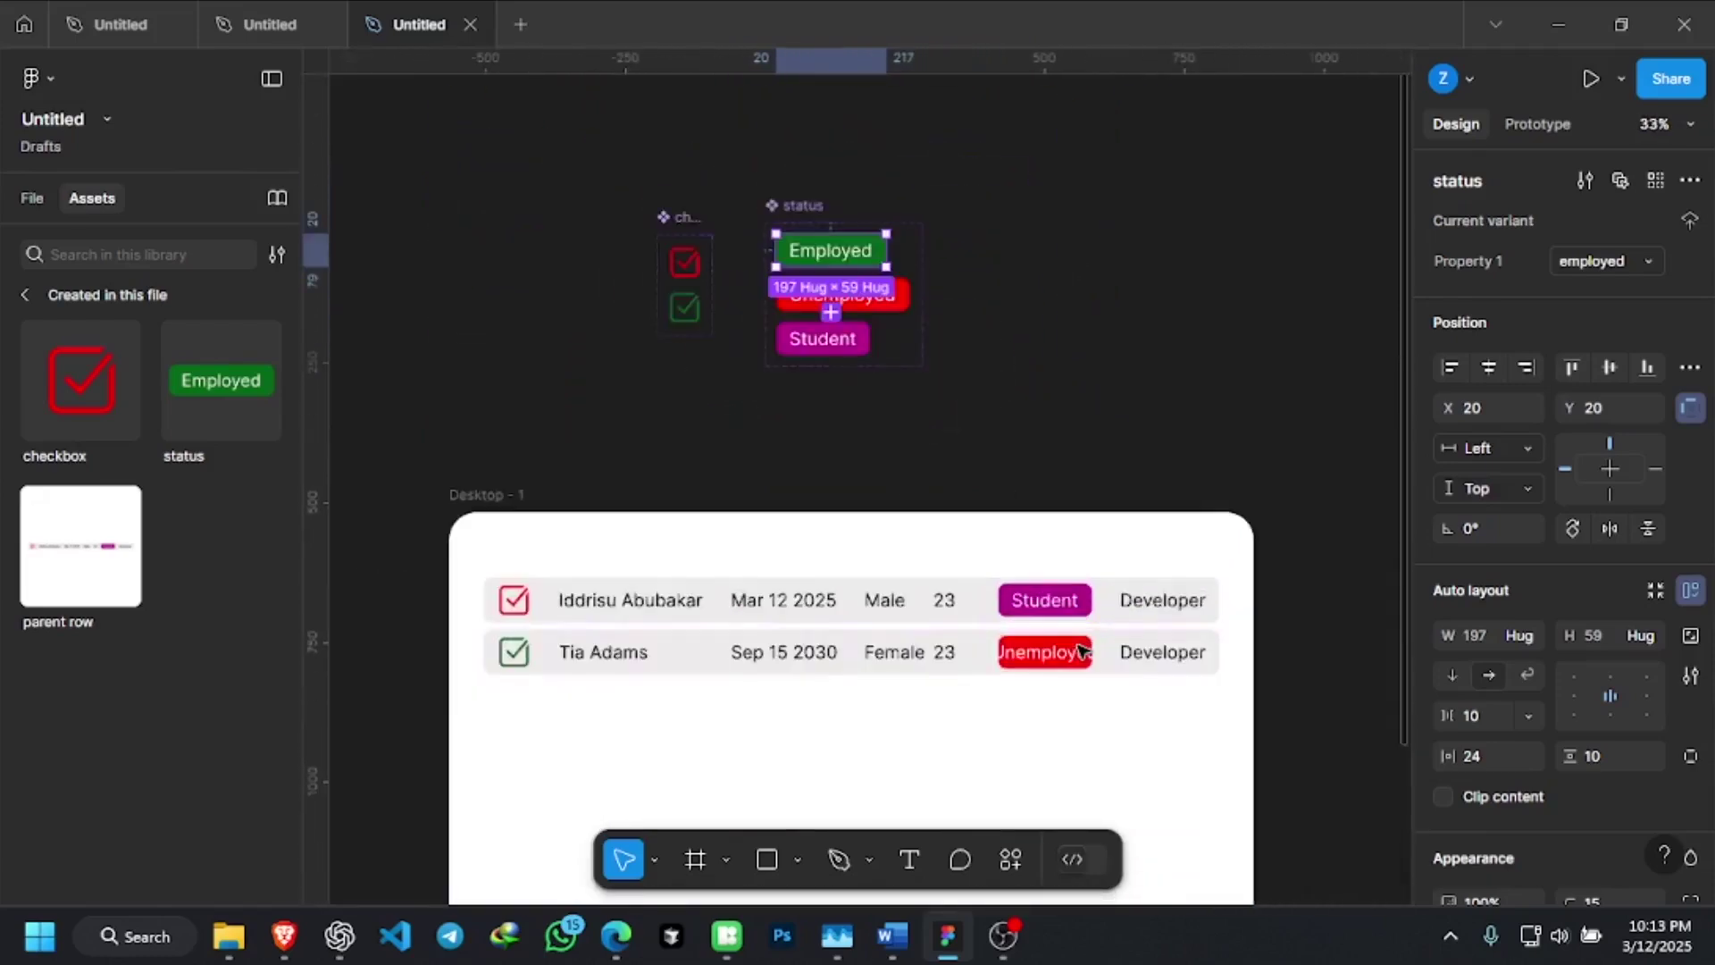
click(1062, 607)
scroll(1068, 603, up, 5)
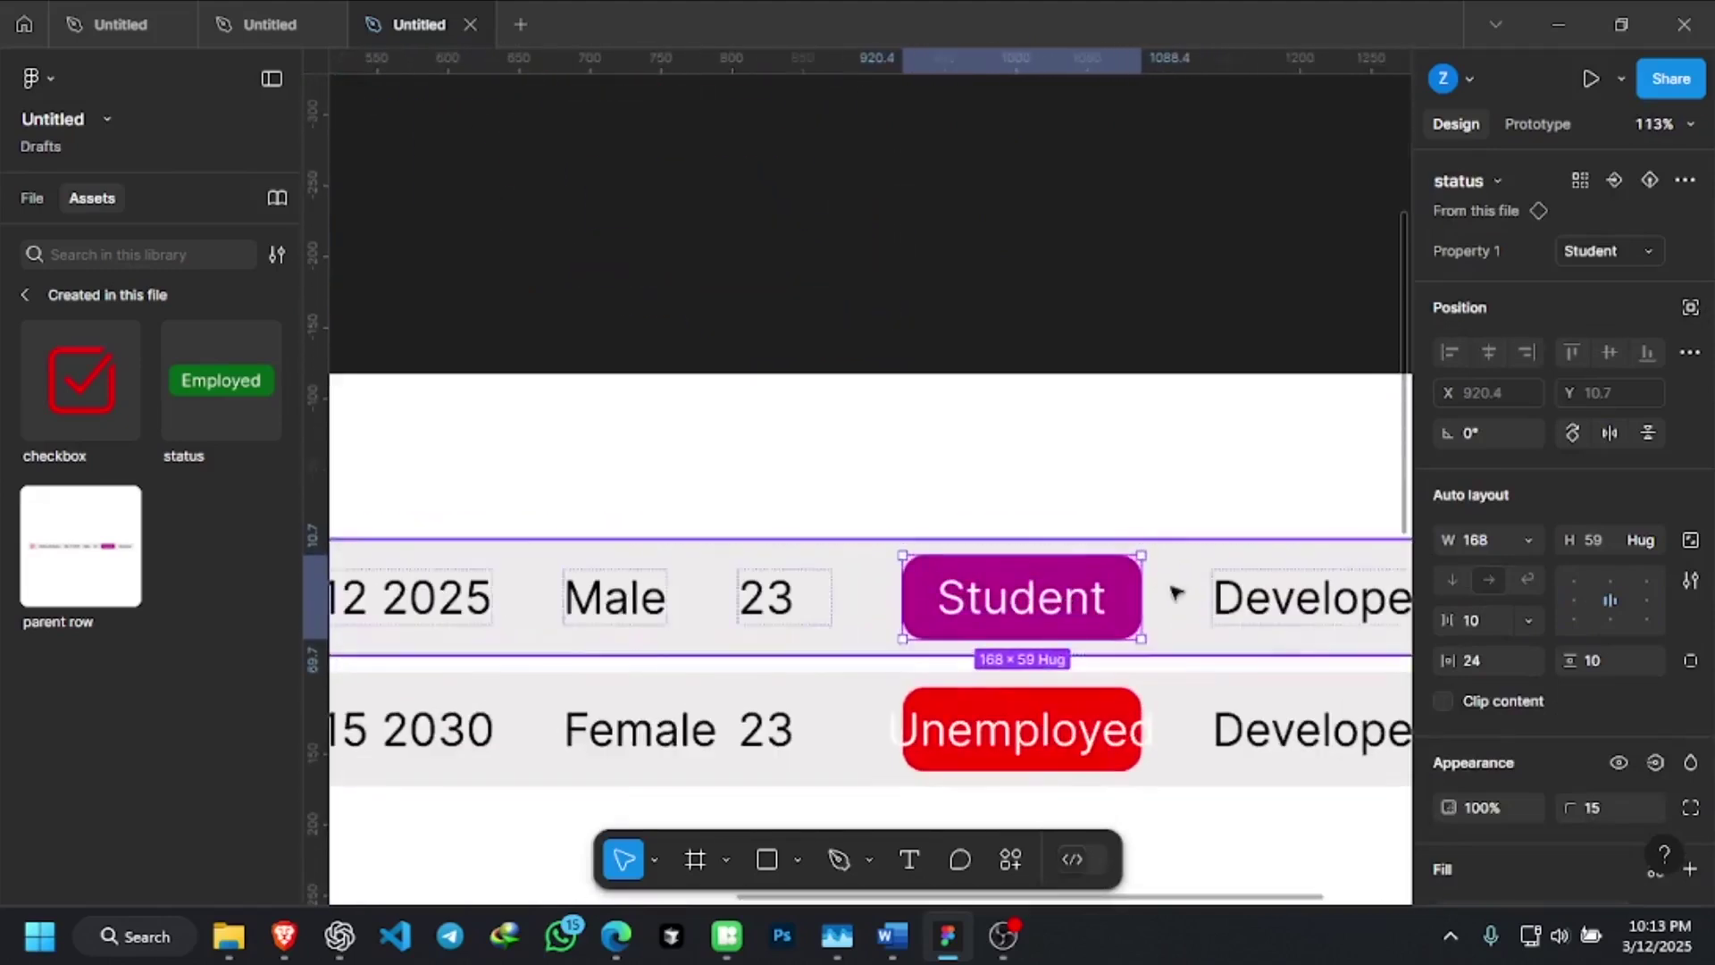
Change the first row's Student badge width from fixed 168 to Hug contents
click(1523, 540)
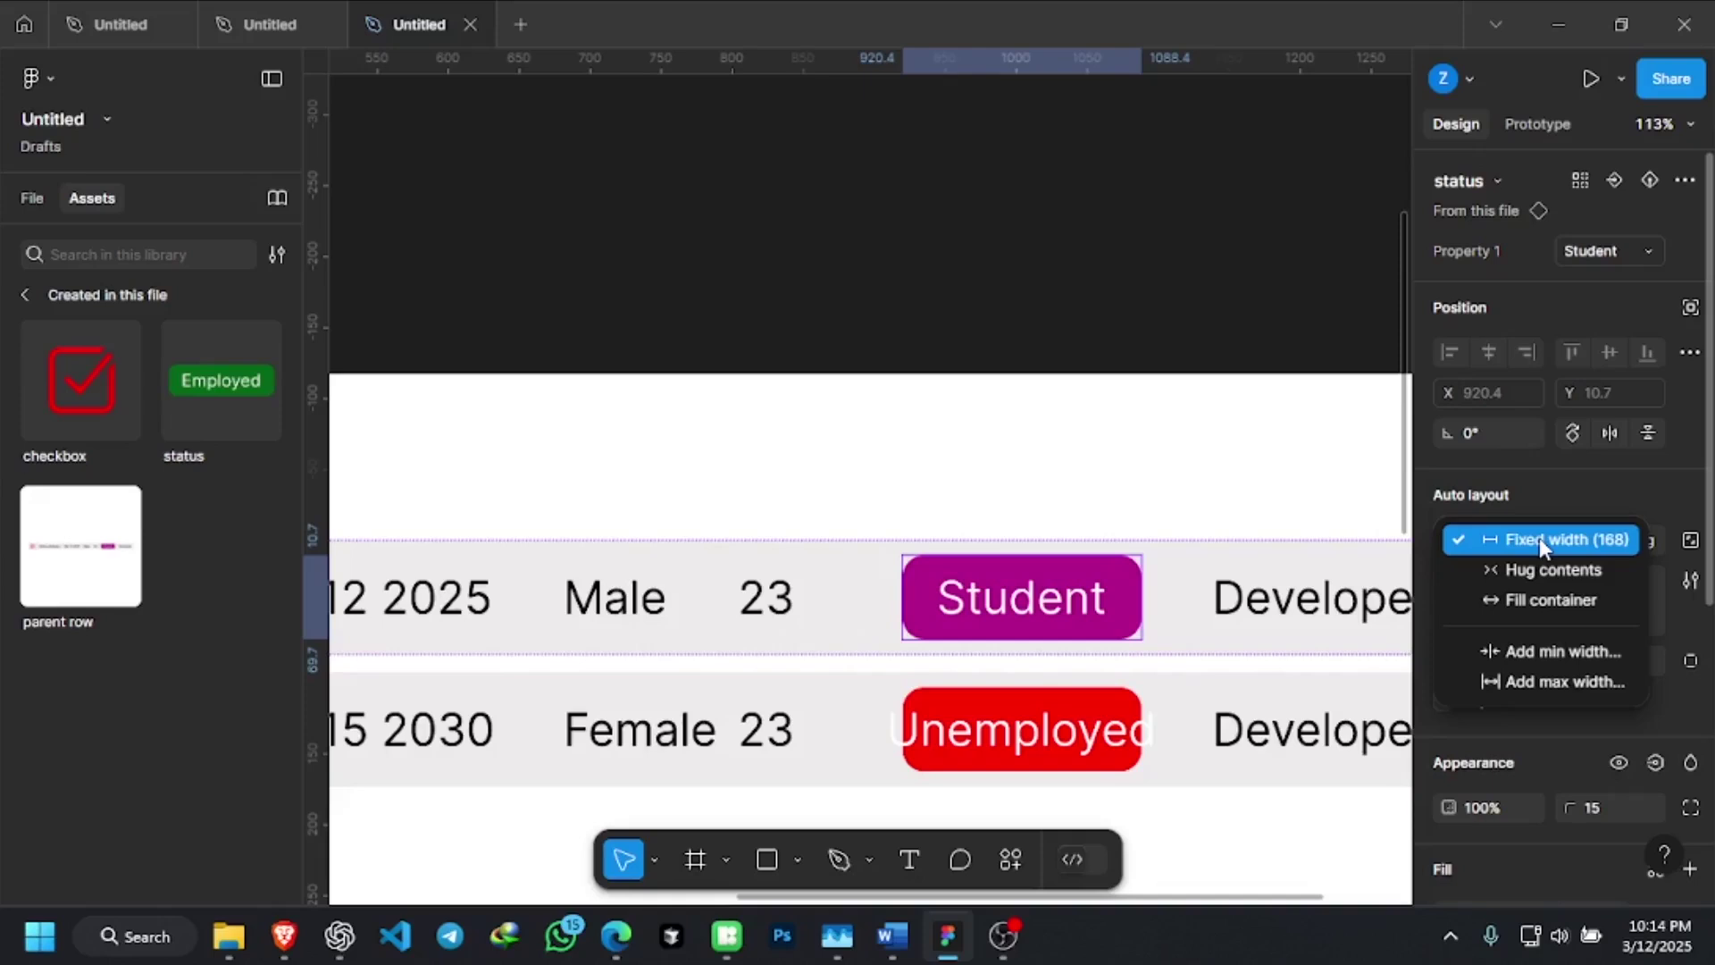
click(1575, 585)
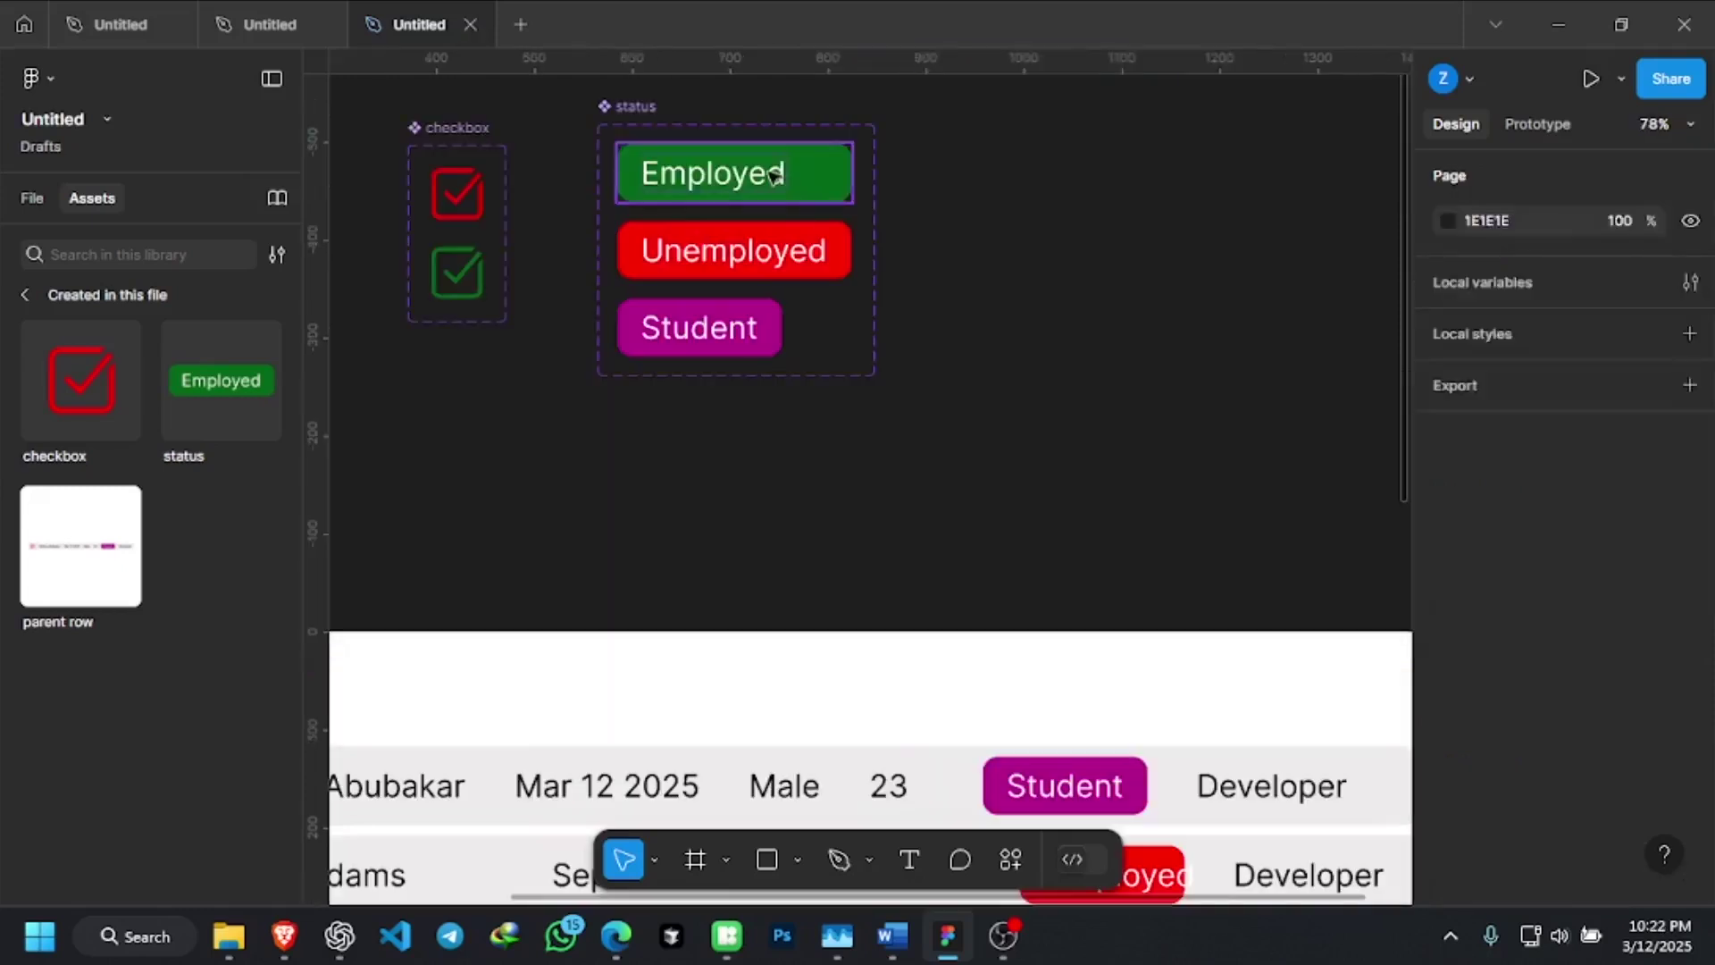
Centre the Employed variant's label and set its width to 240
click(784, 174)
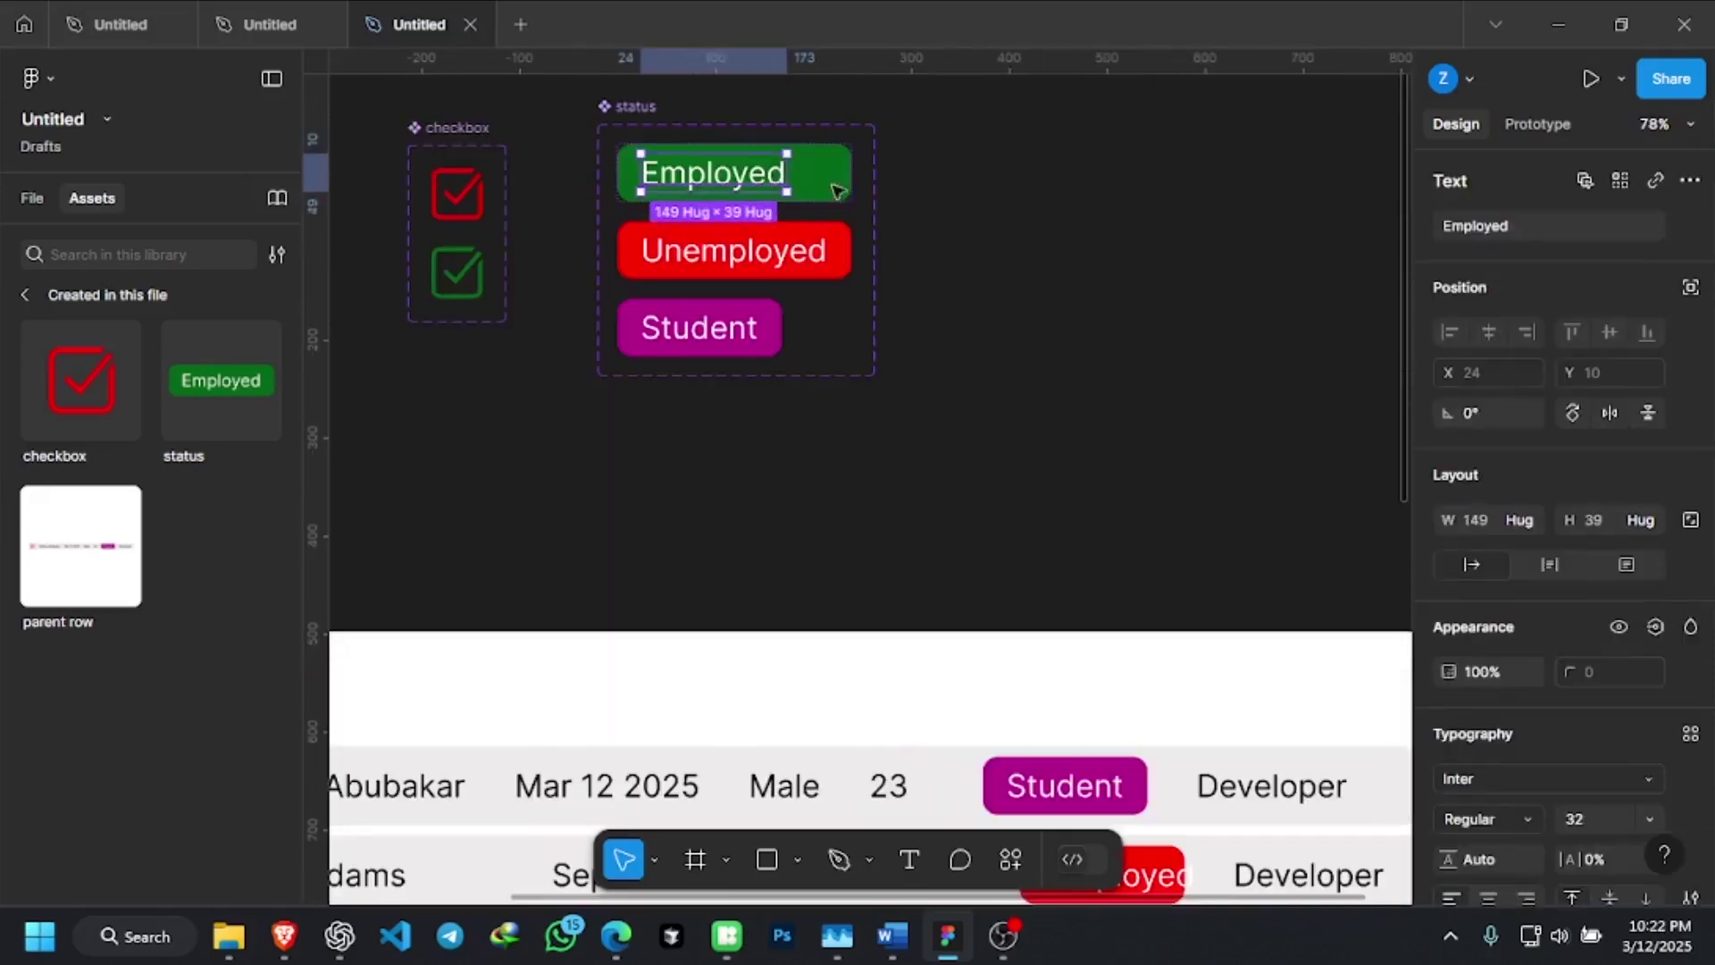
scroll(893, 215, up, 2)
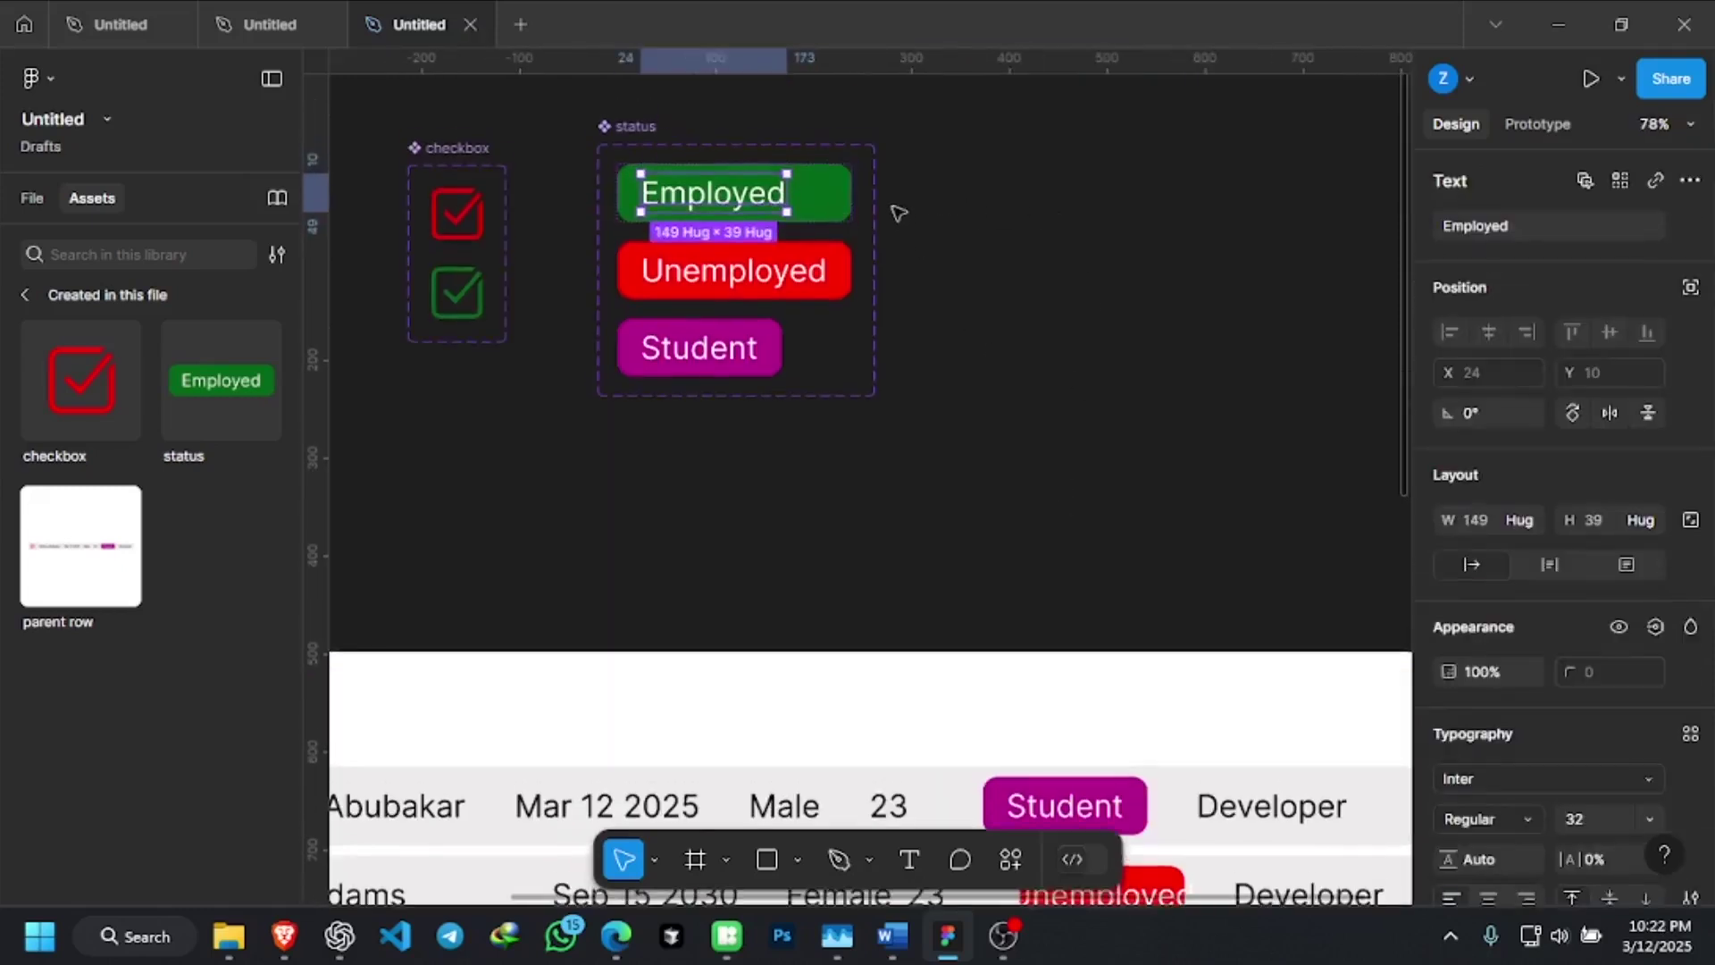
click(839, 246)
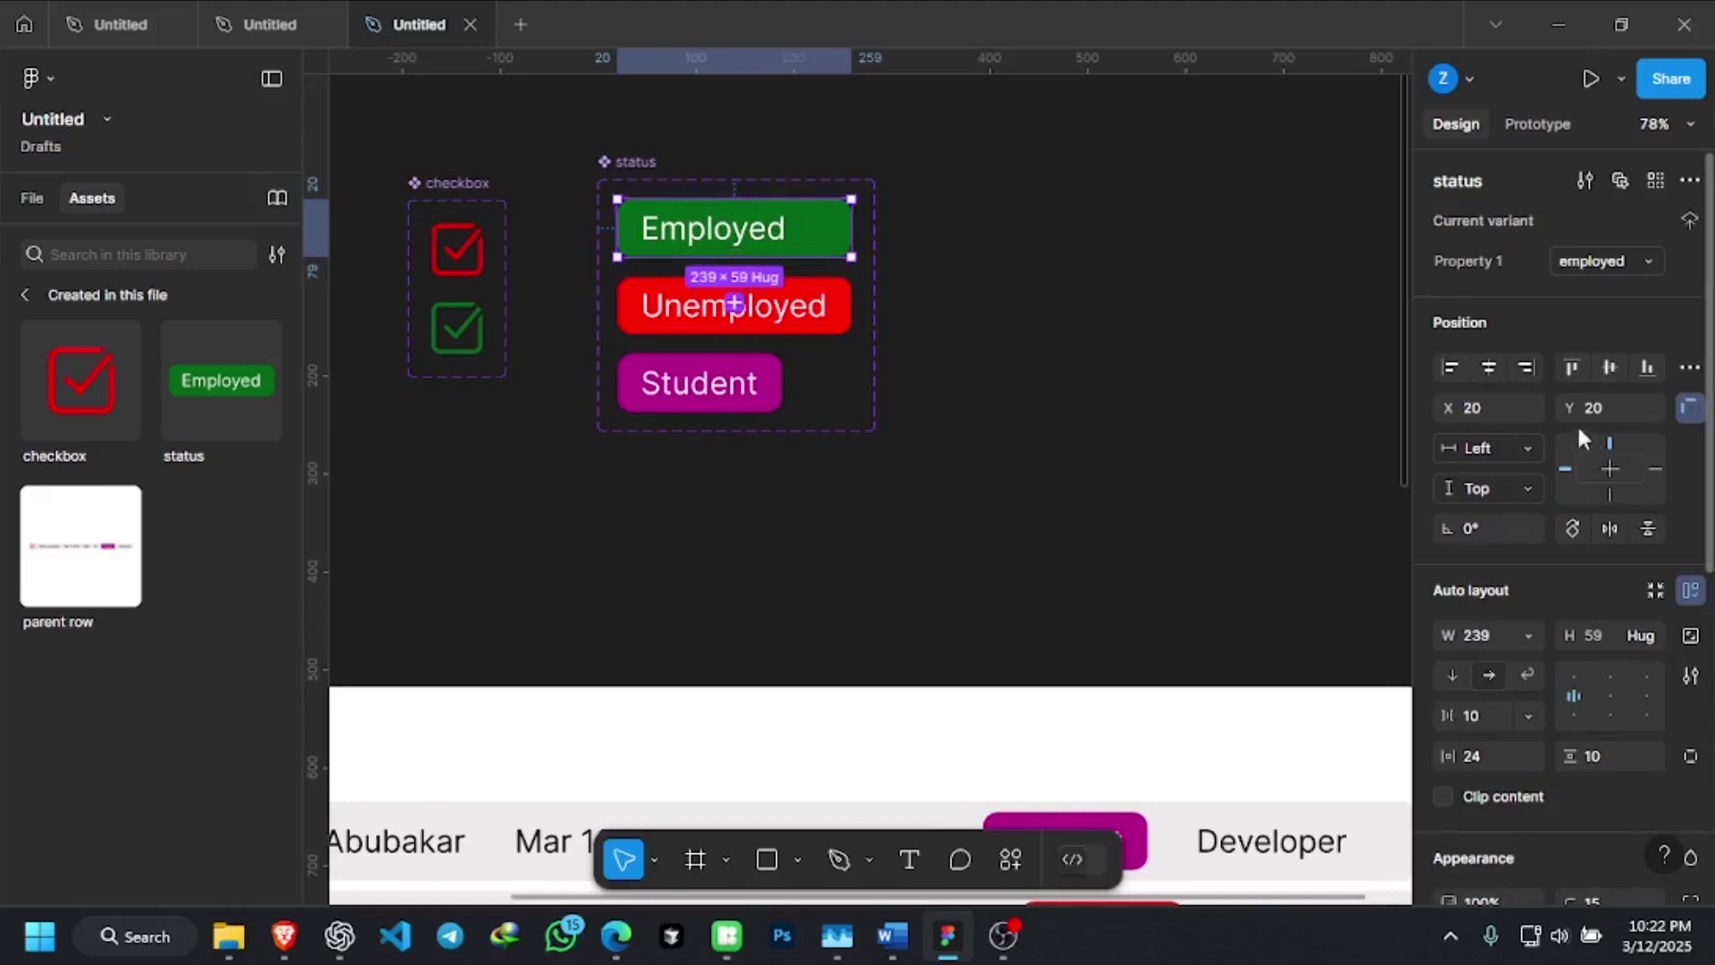
click(1612, 693)
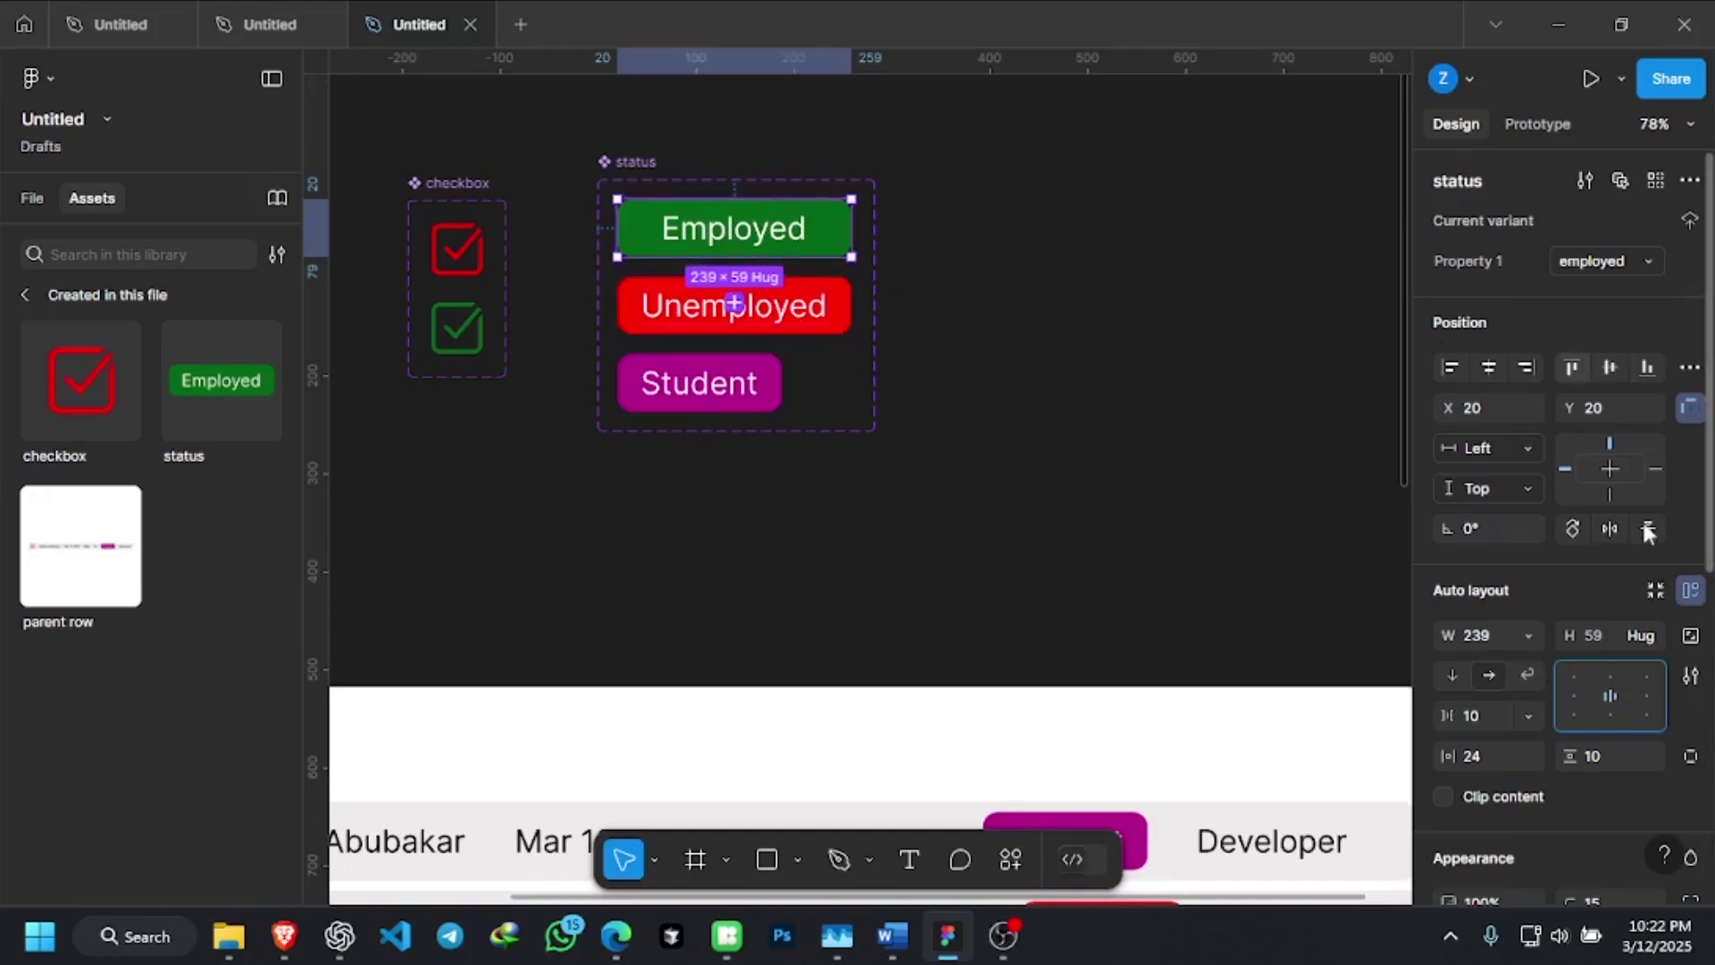
click(1475, 634)
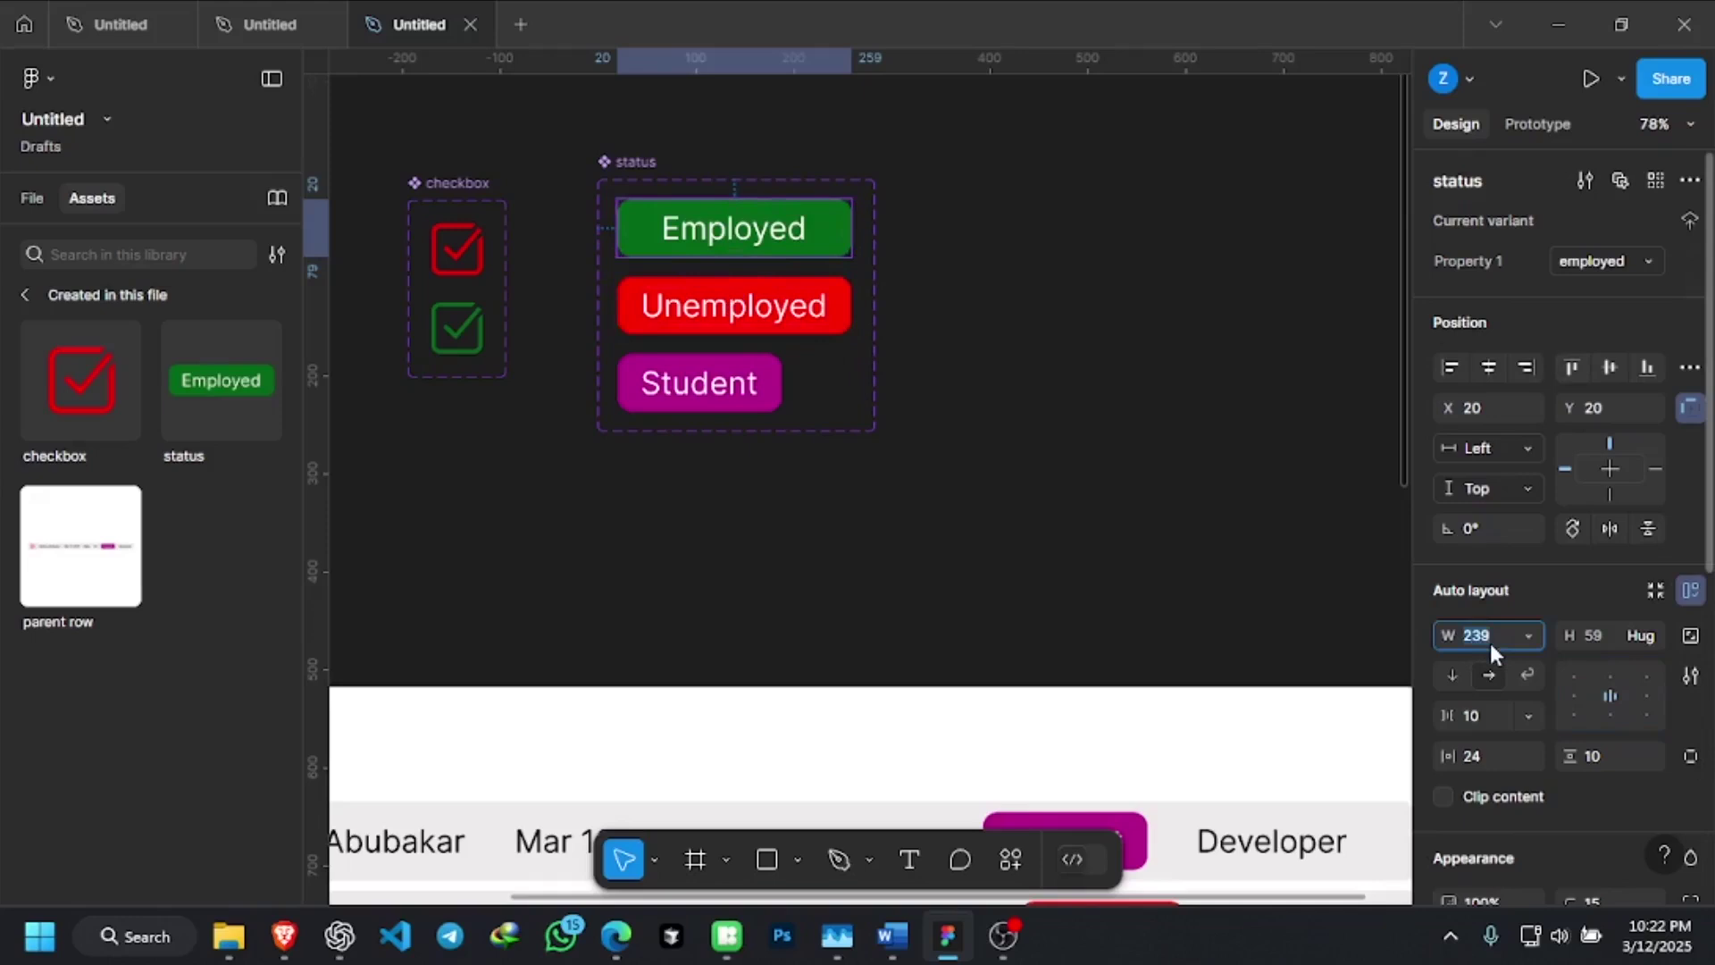
text(240)
key(Return)
click(1482, 636)
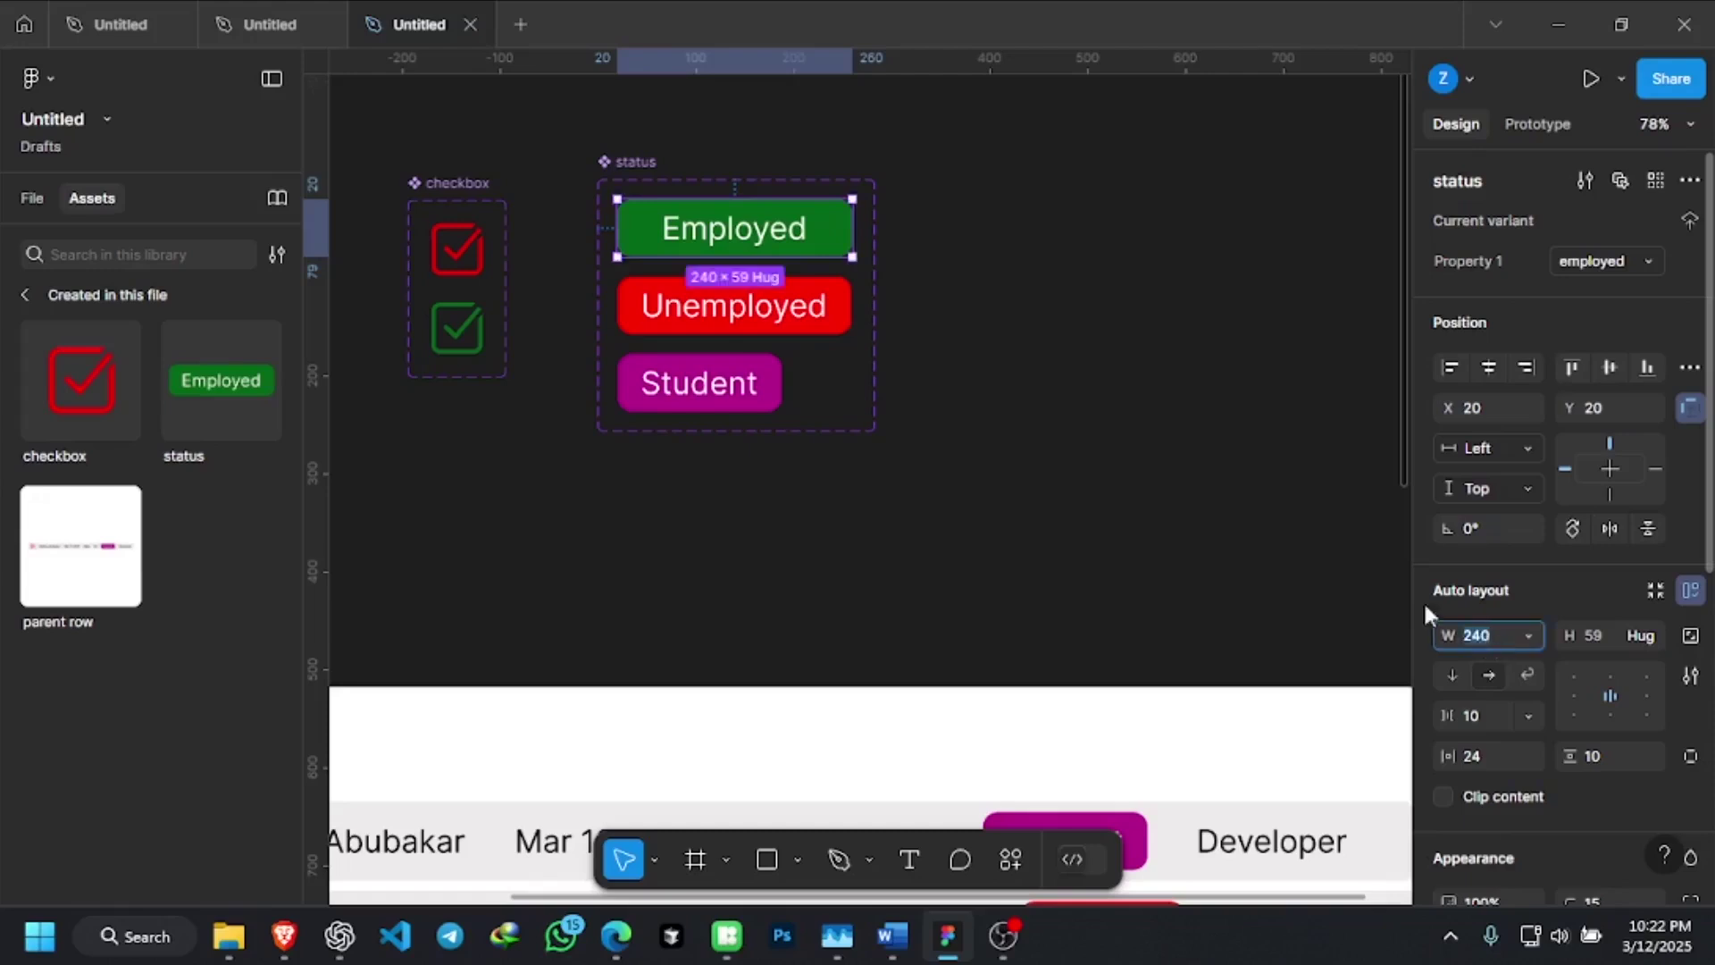
Make the Unemployed variant fixed width at 240
click(812, 303)
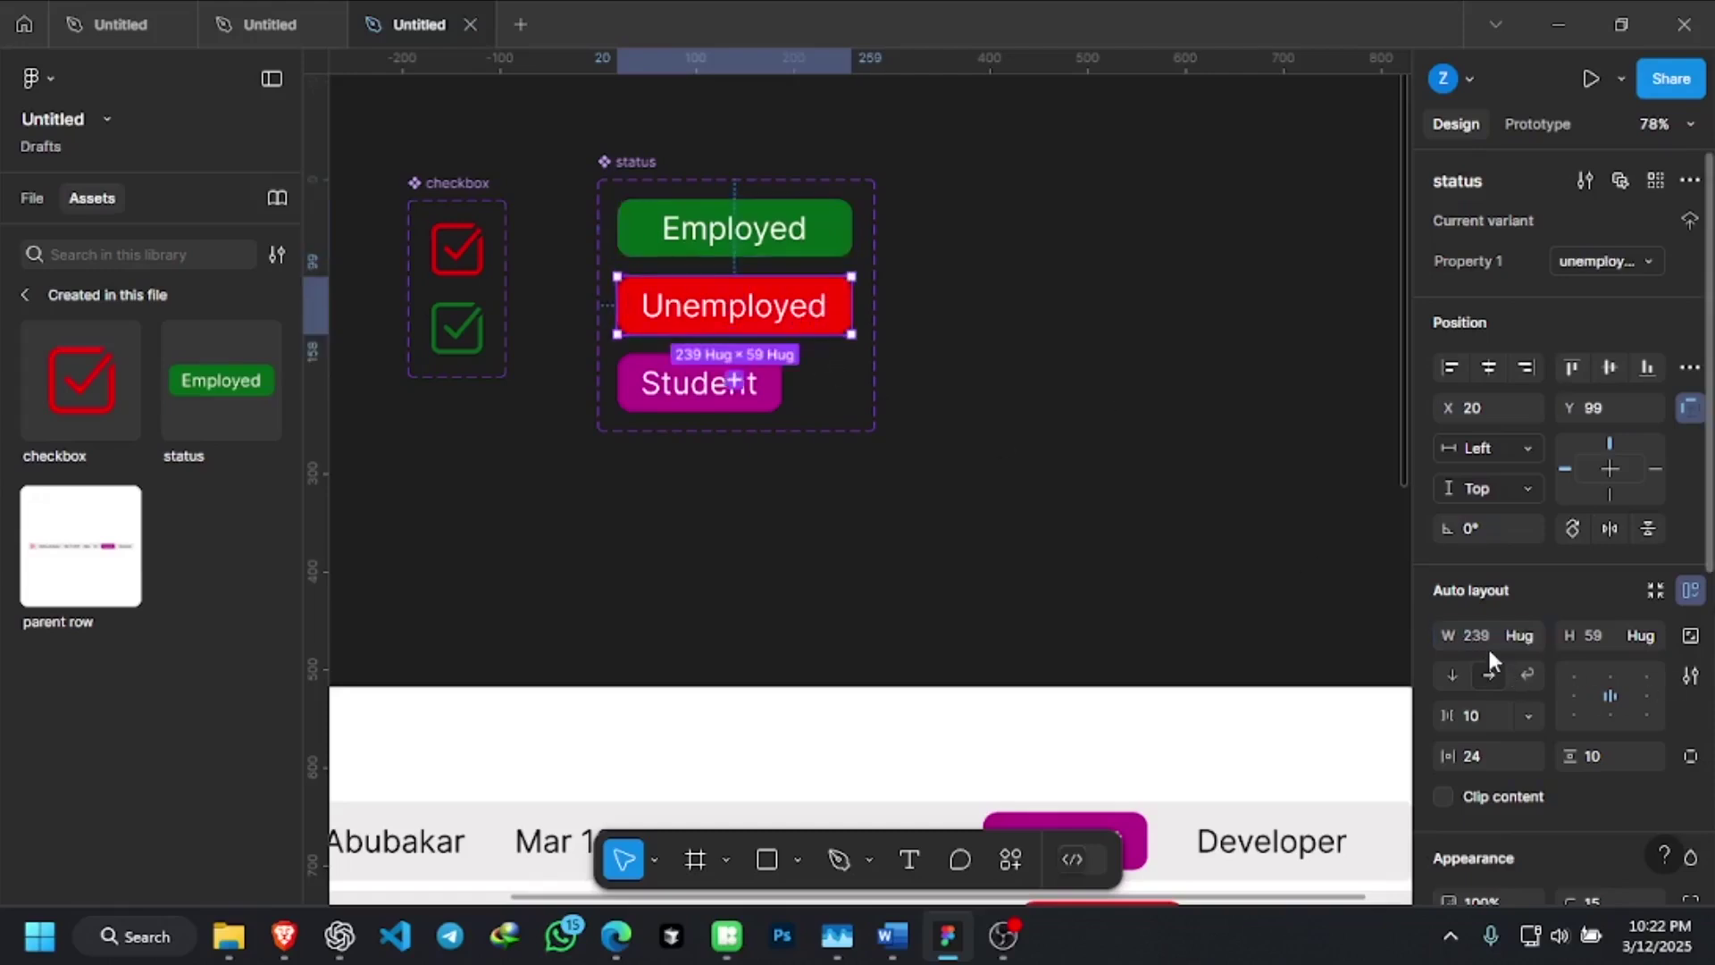
click(1523, 633)
click(1550, 605)
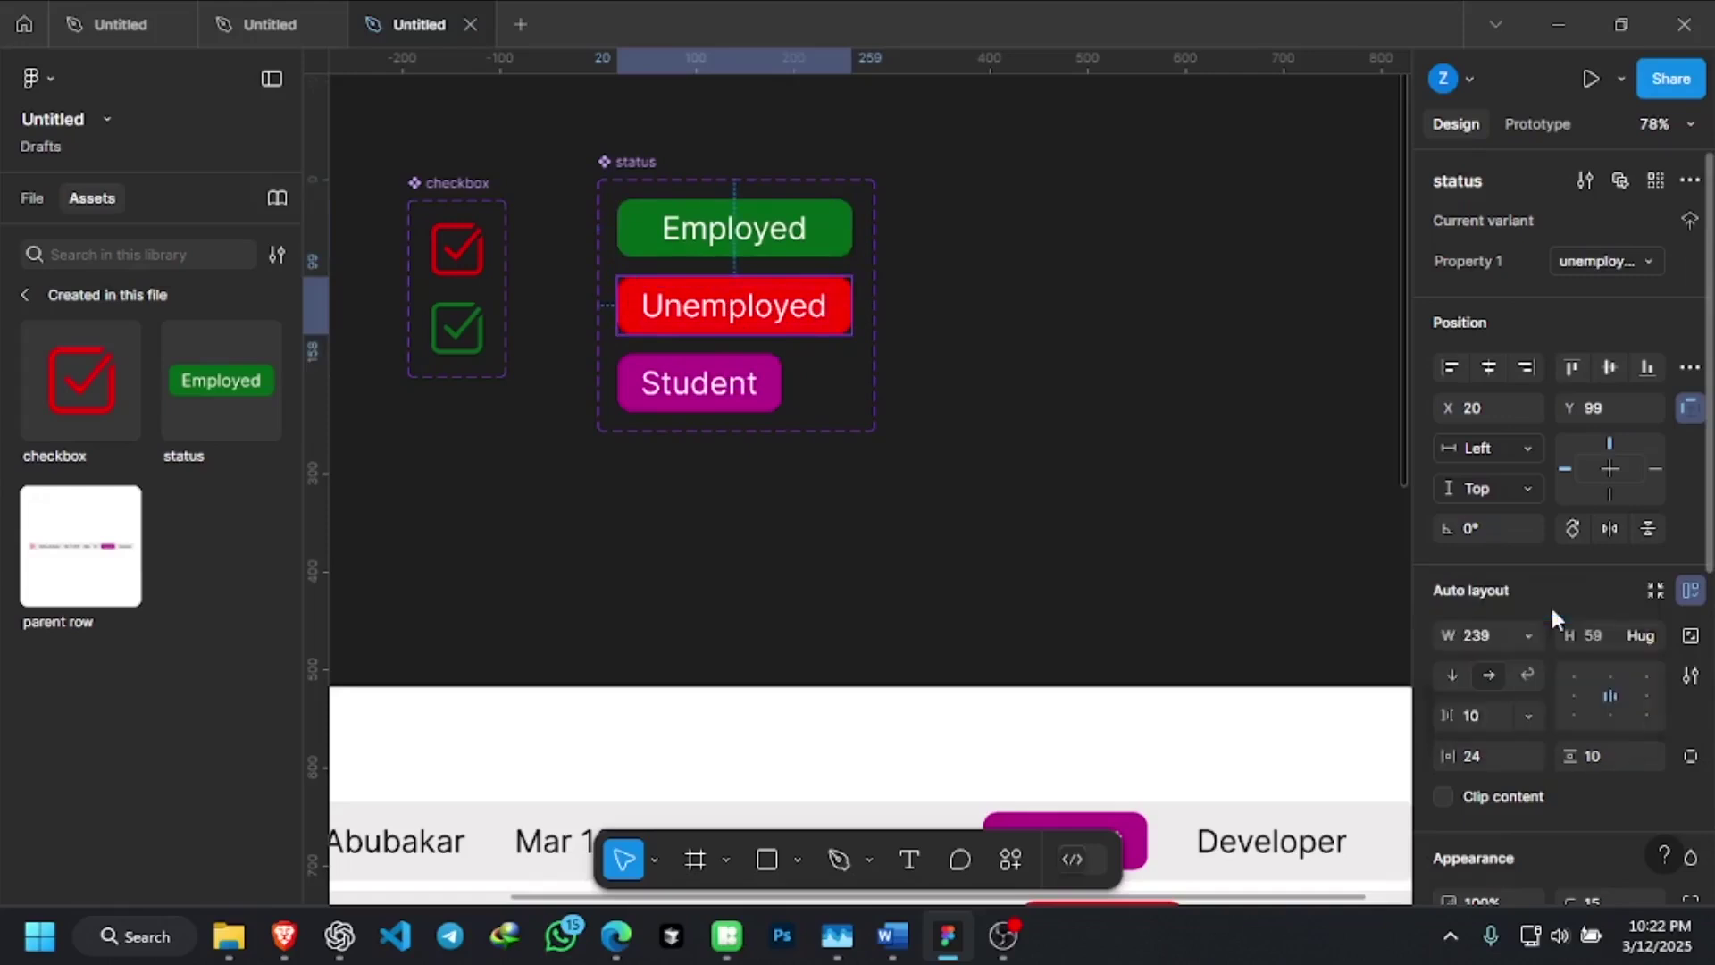
click(1483, 641)
text(240)
key(Return)
Set the Student variant to a fixed 240 width
click(718, 399)
click(722, 401)
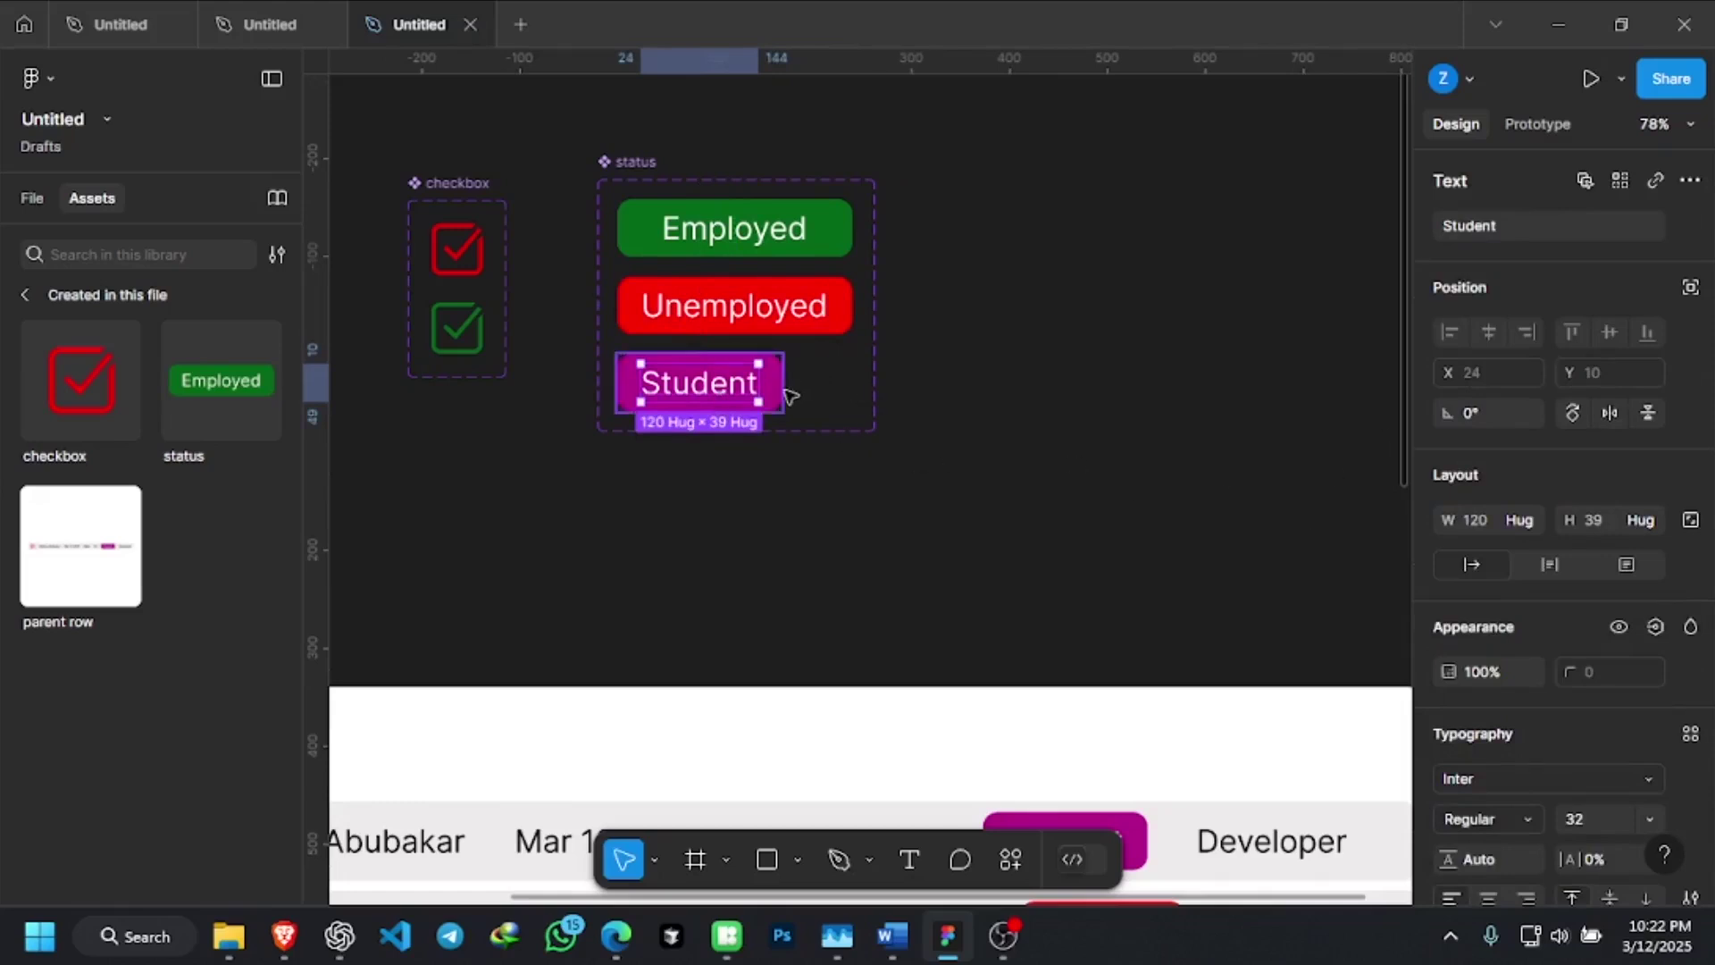
key(Escape)
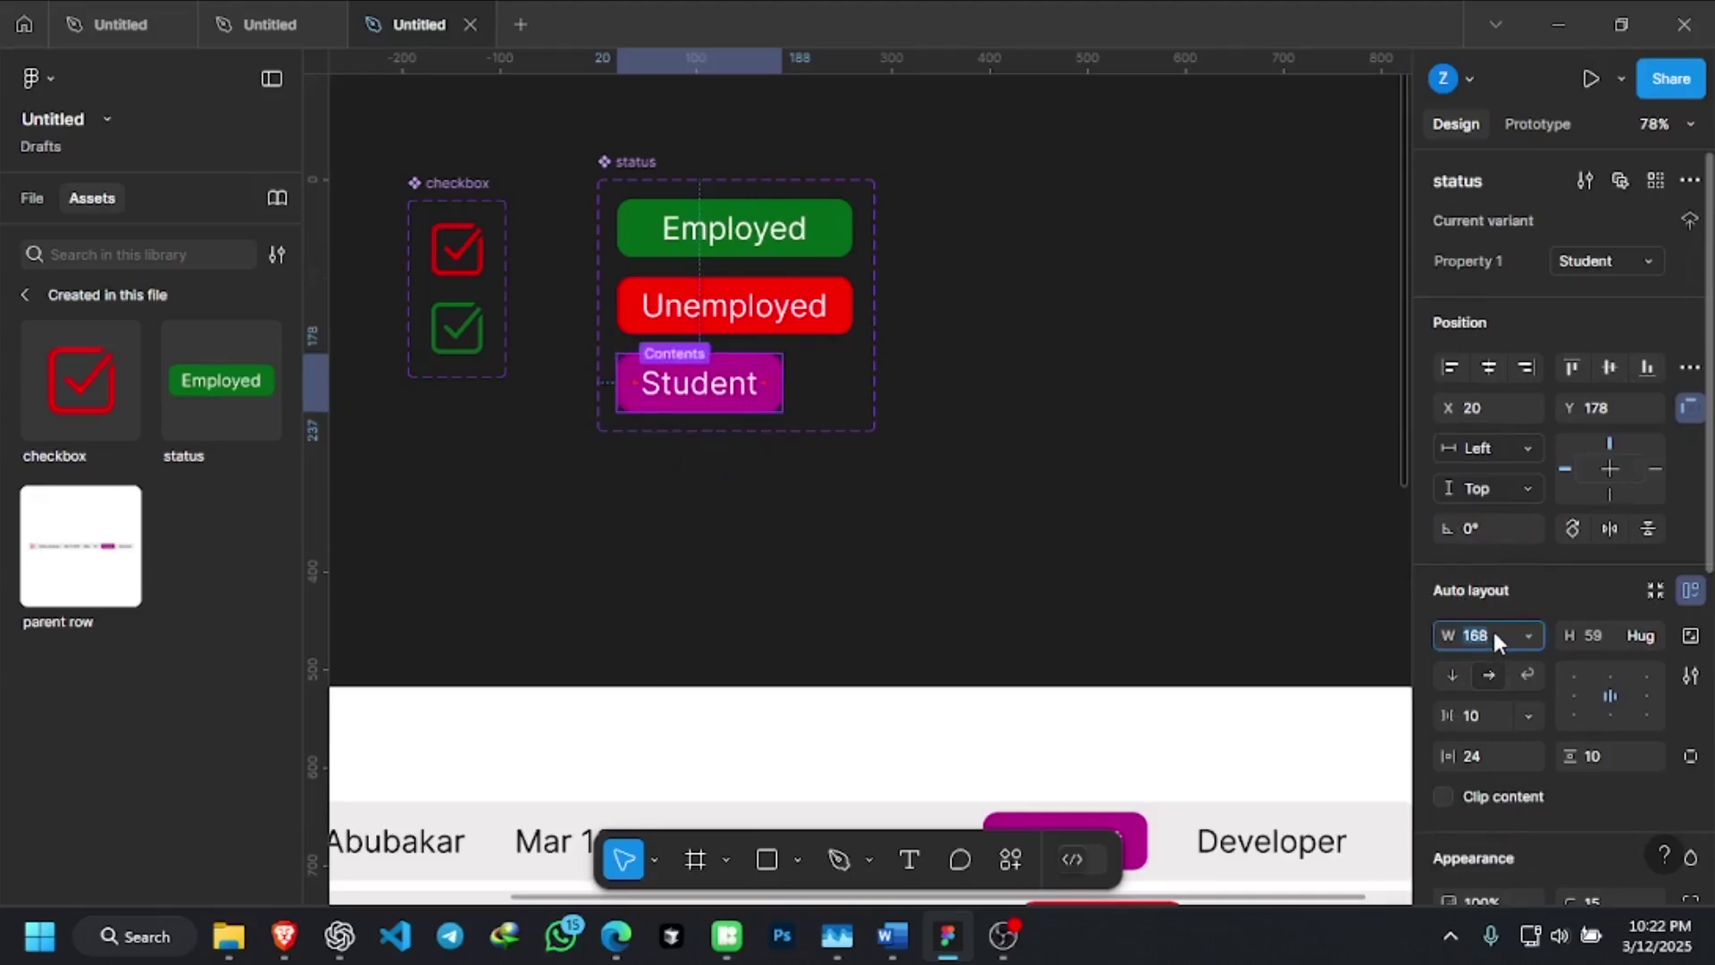
key(Return)
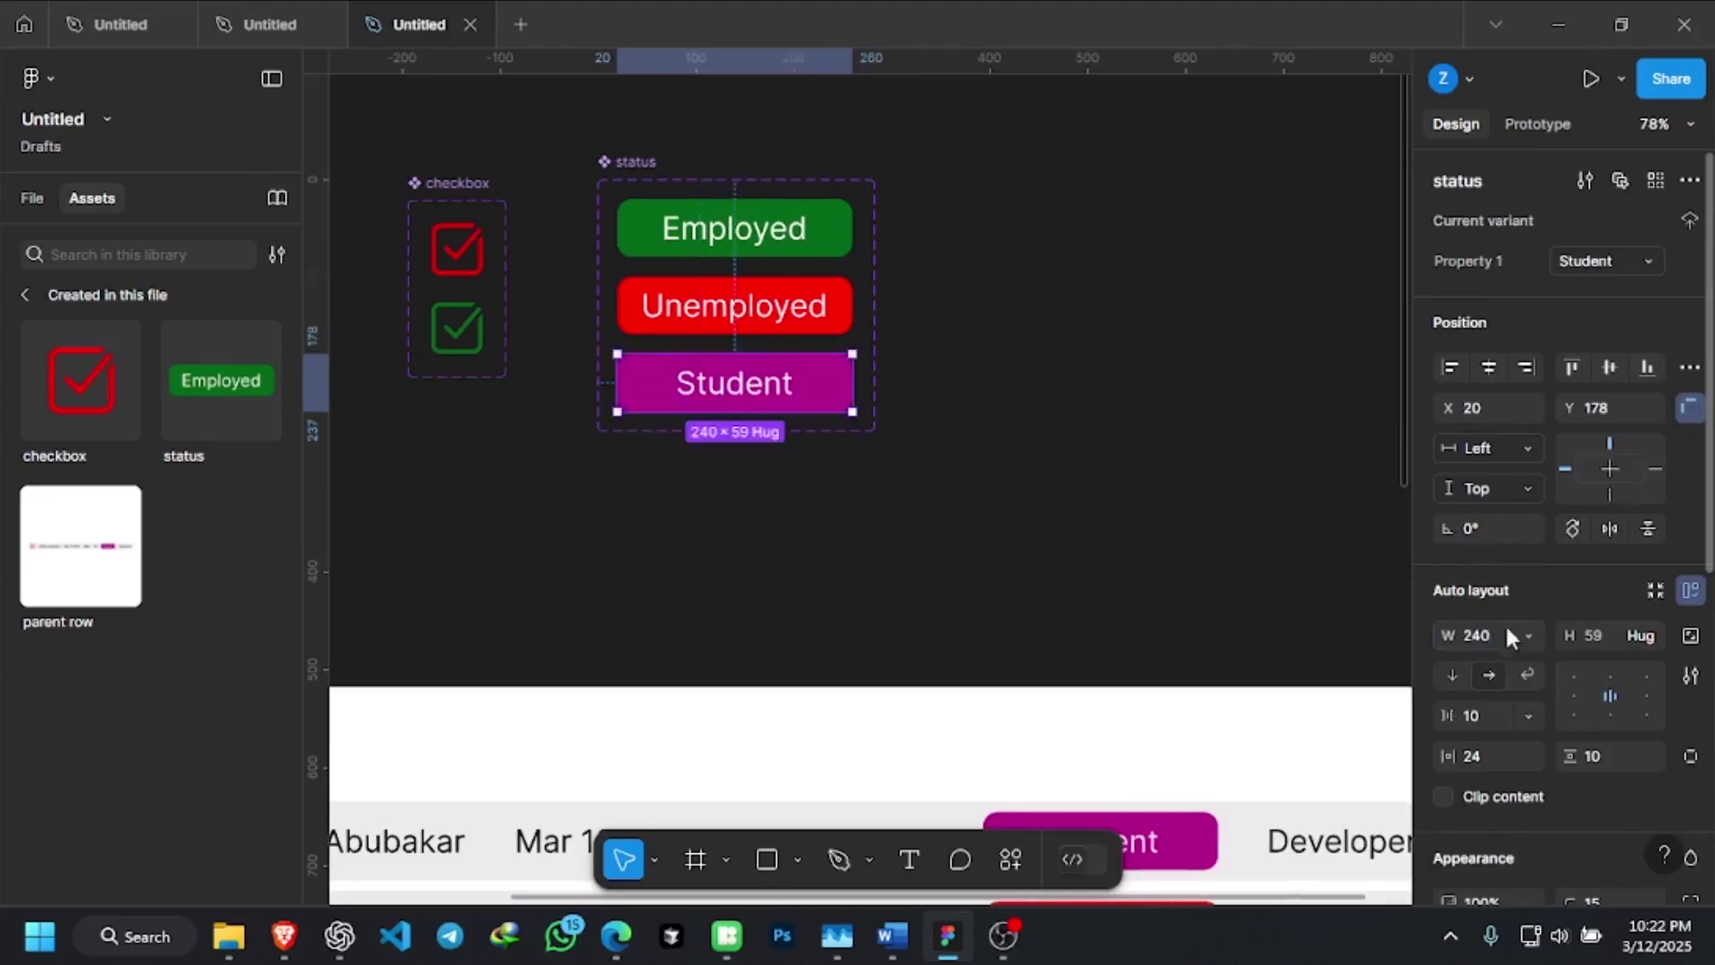
click(1529, 636)
click(1550, 636)
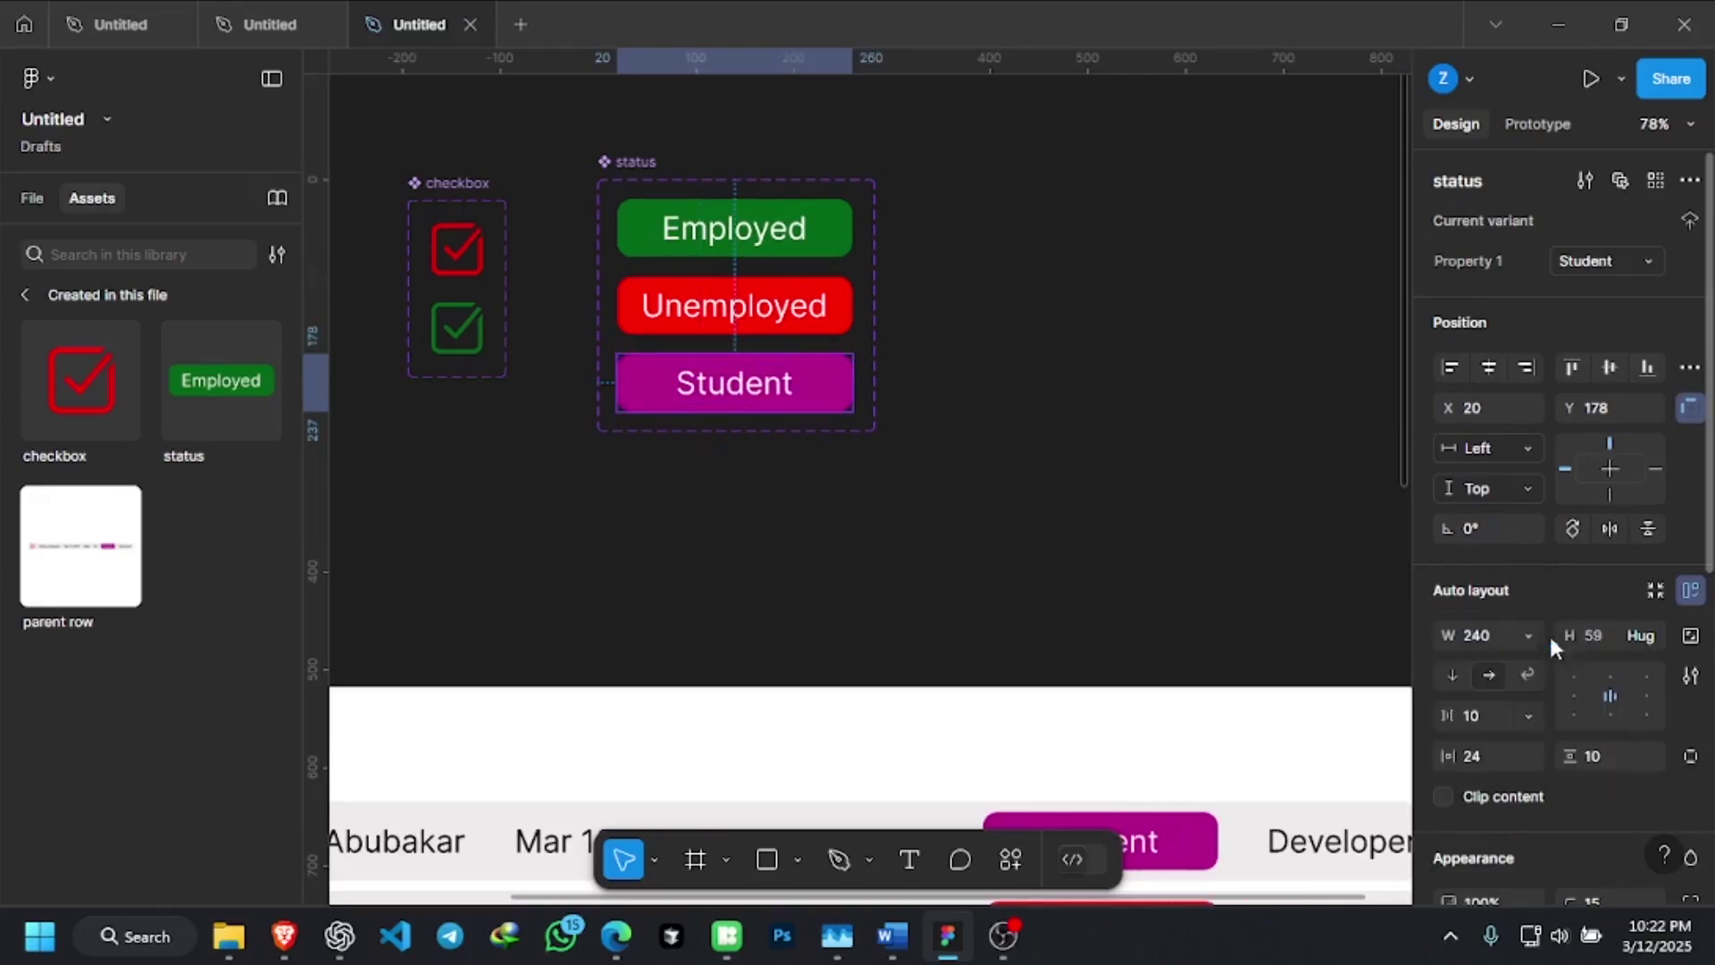
click(913, 409)
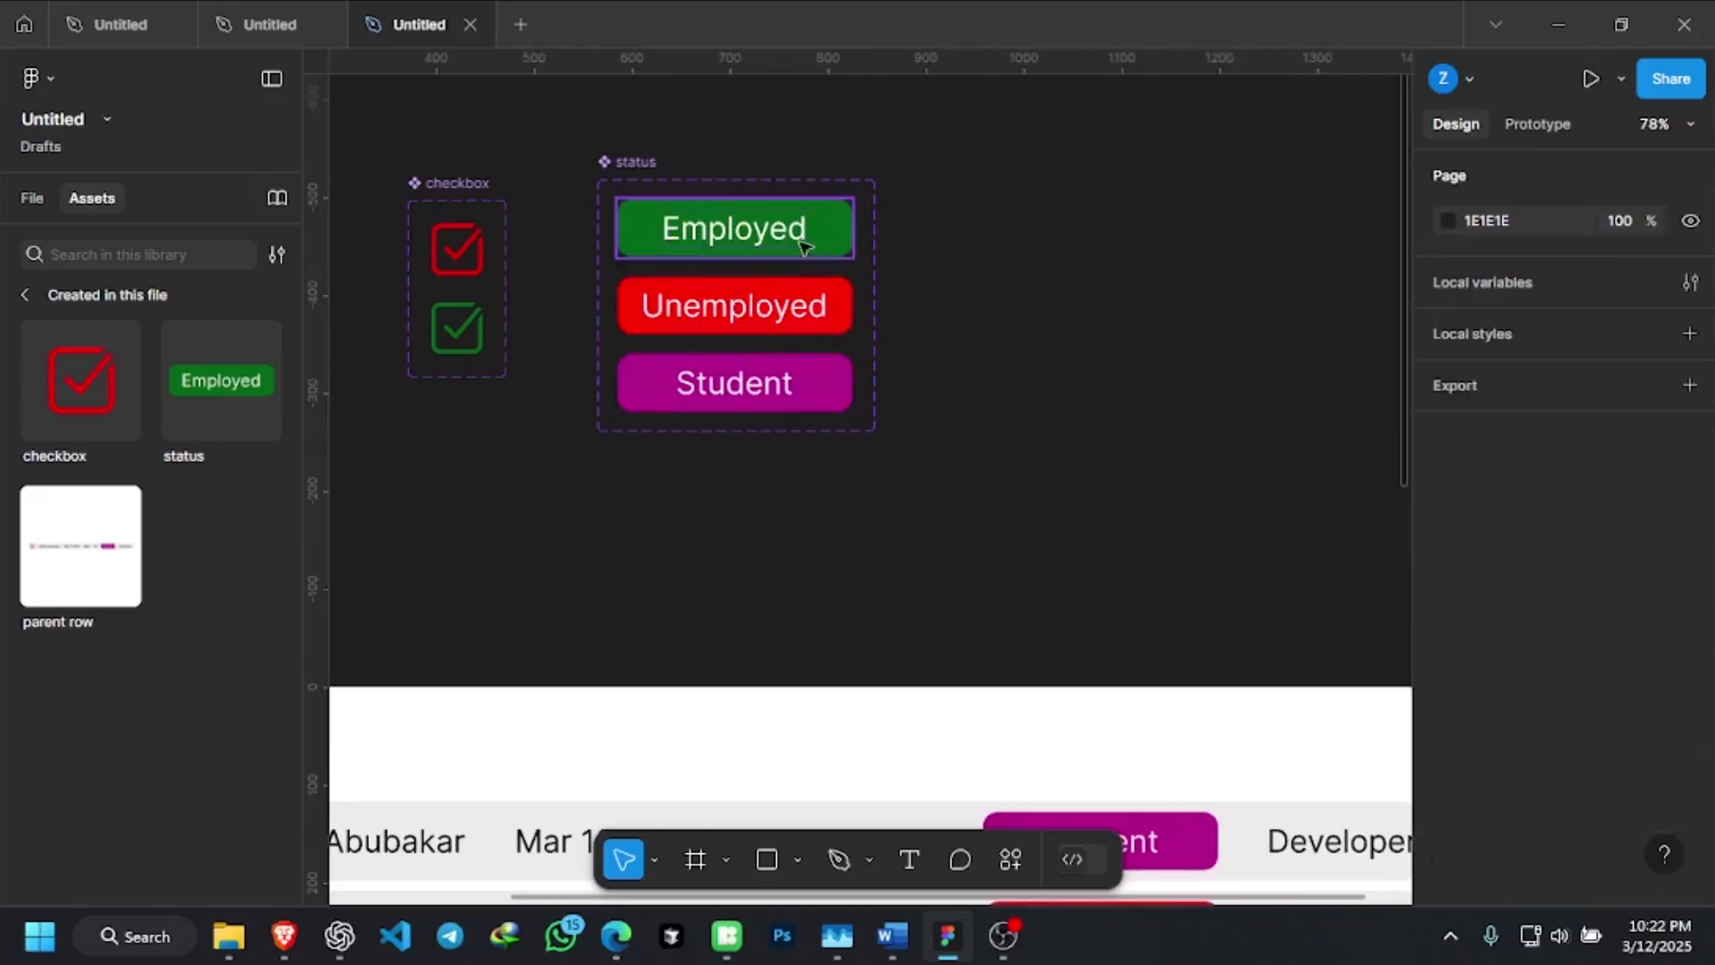
Set the upper parent row's width to hug its contents
scroll(808, 308, down, 3)
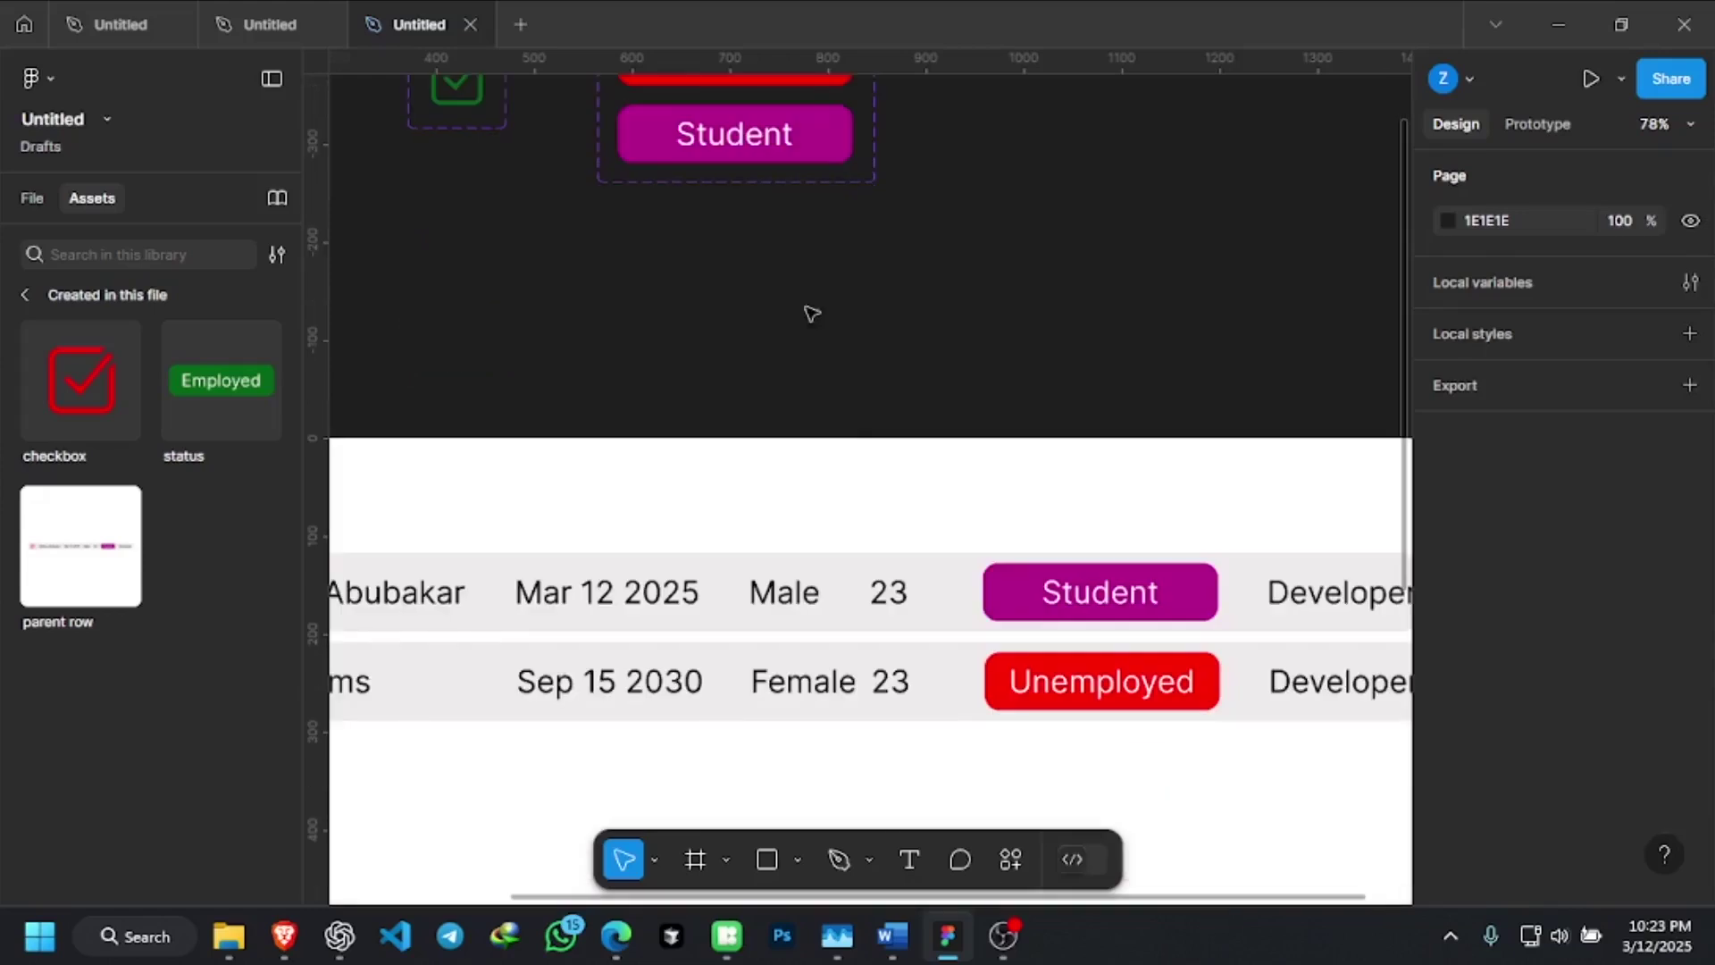
scroll(875, 464, down, 1)
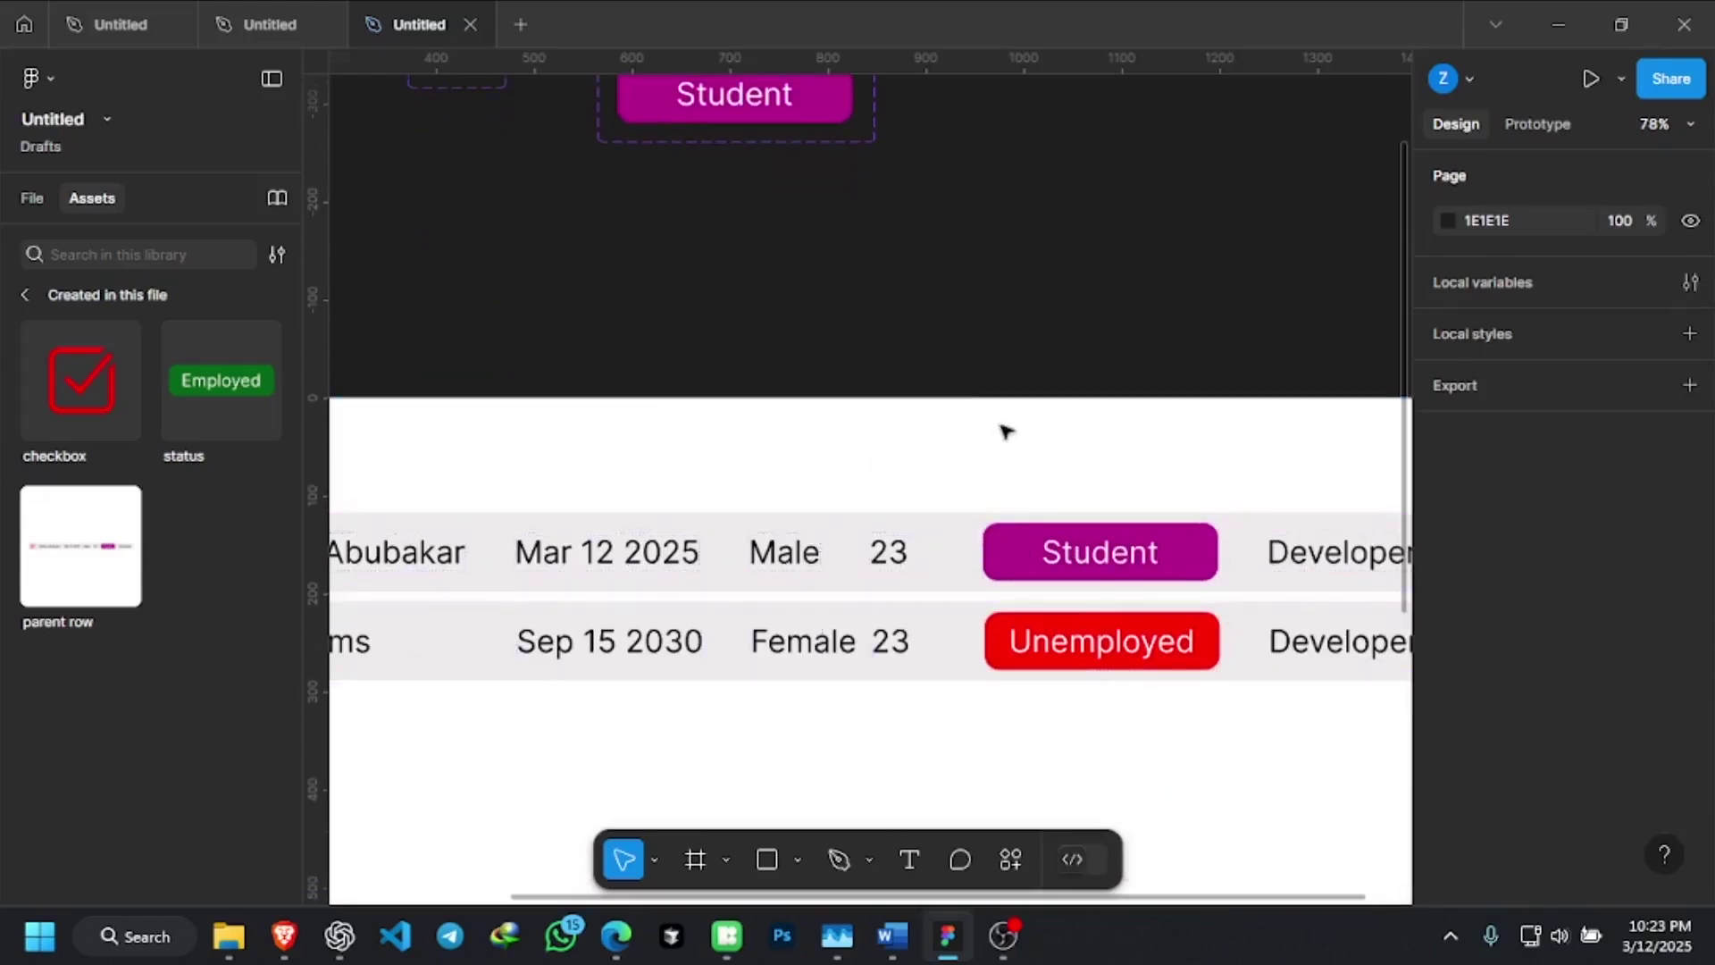
ctrl+scroll(964, 398, down, 5)
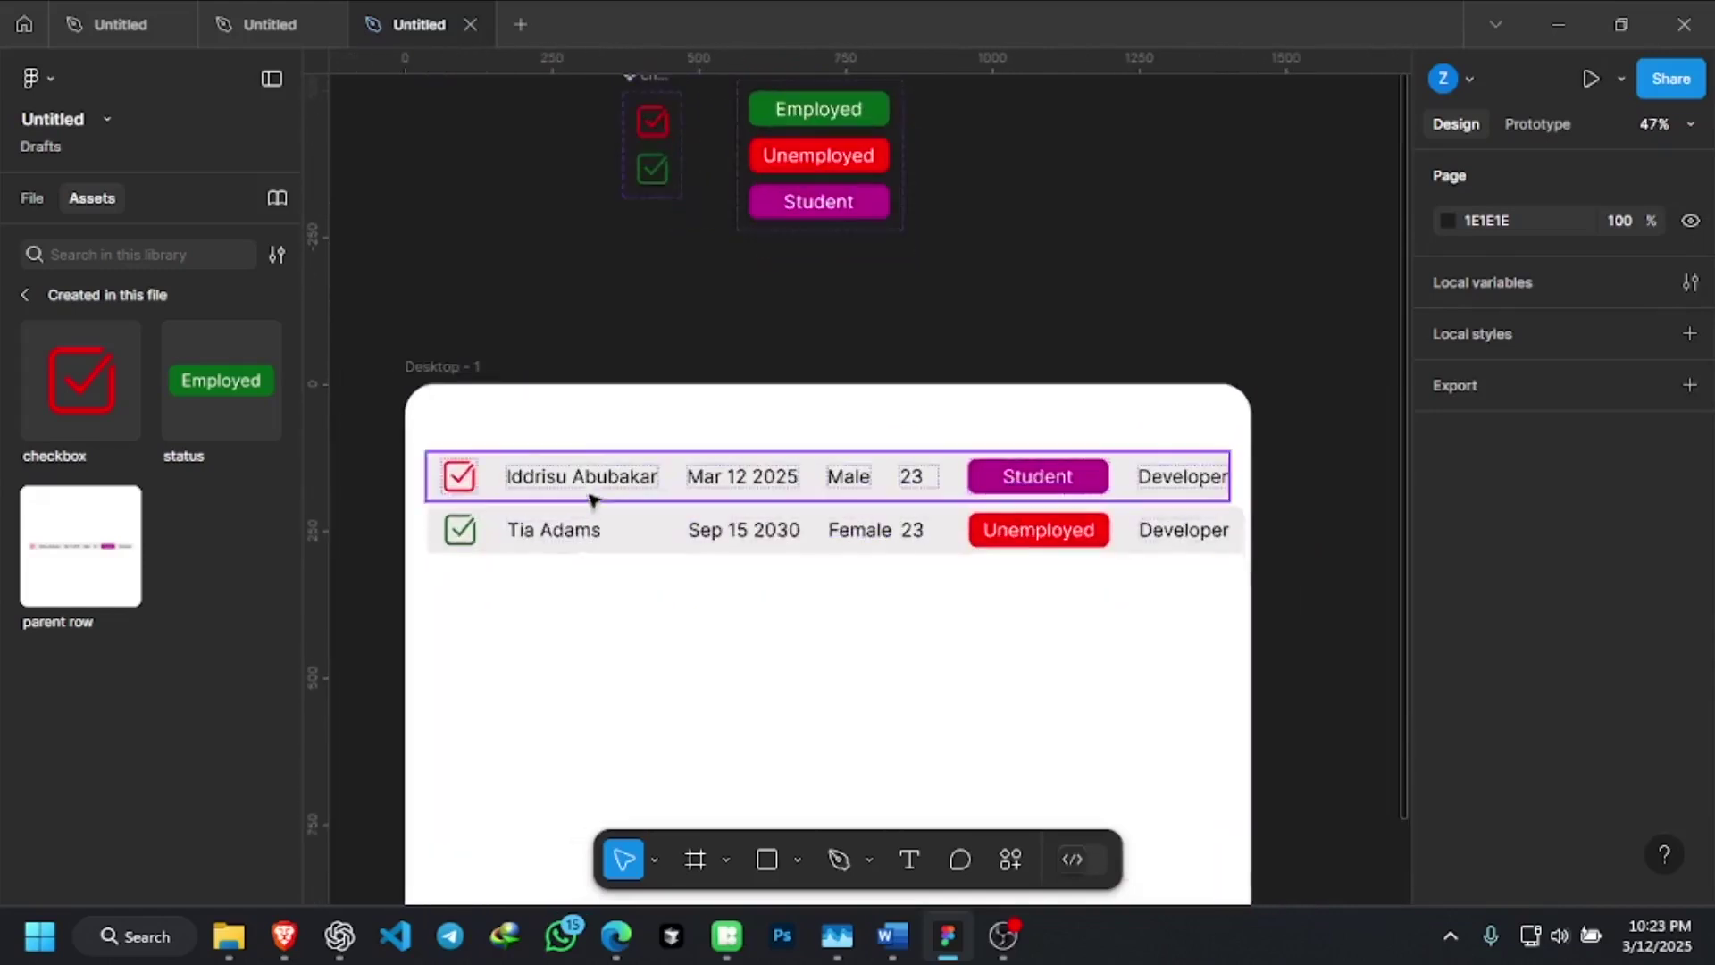
scroll(848, 143, up, 1)
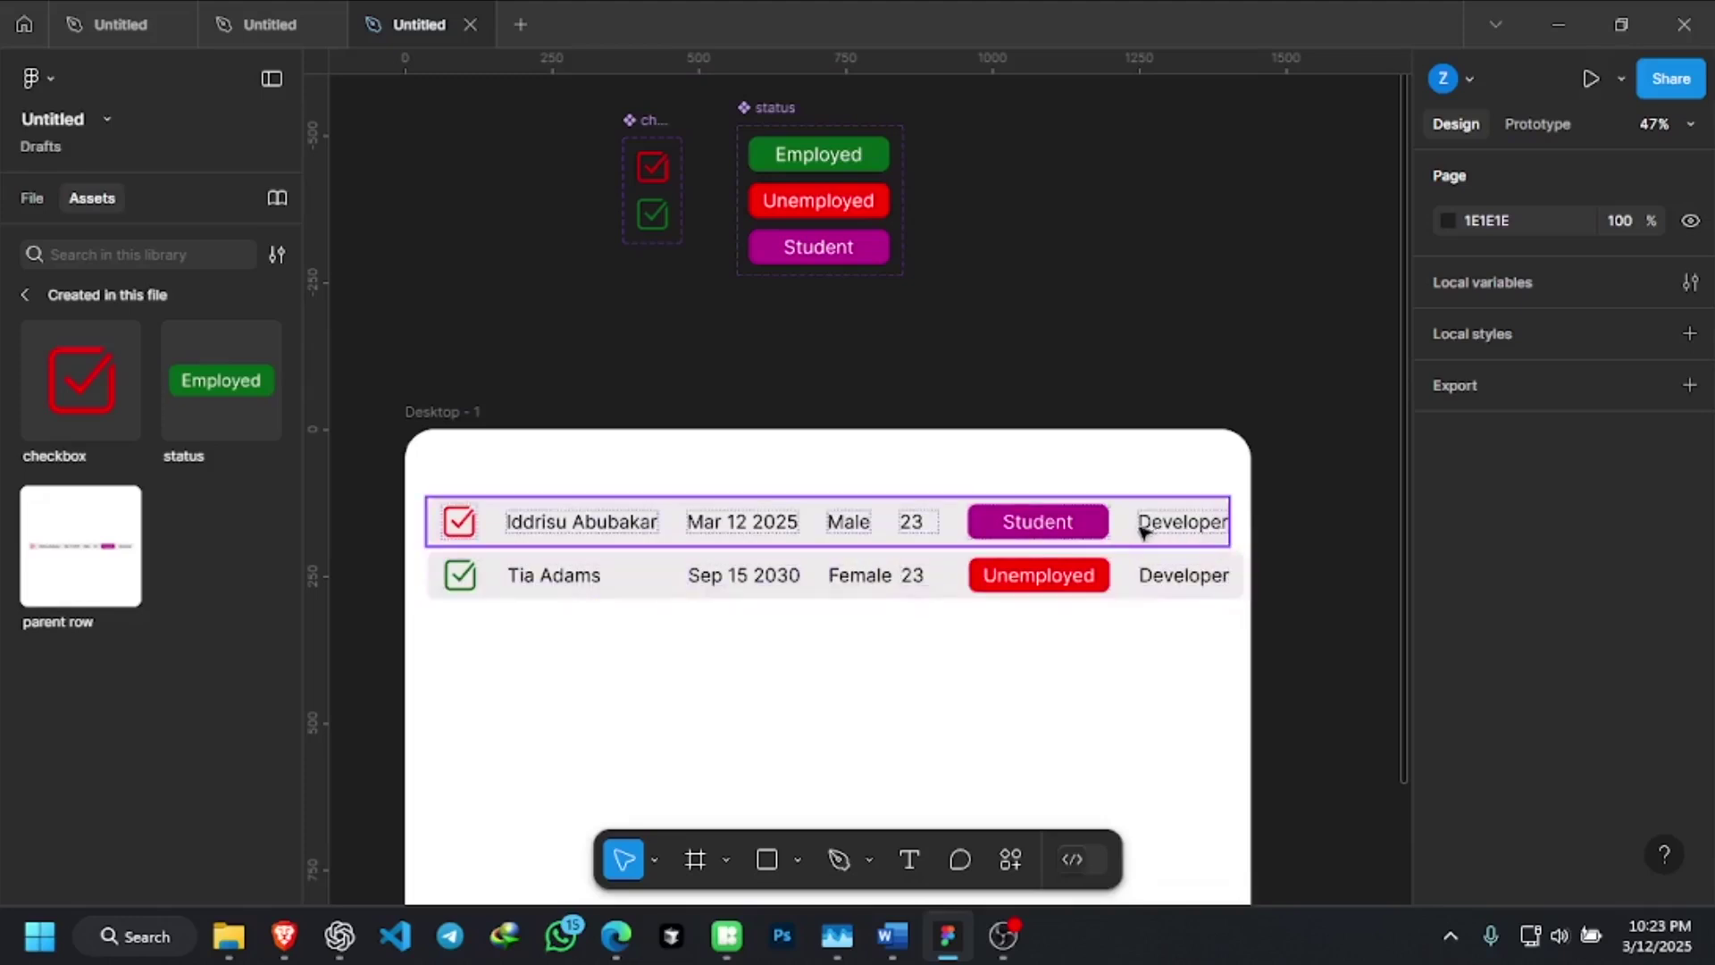
scroll(1123, 564, up, 3)
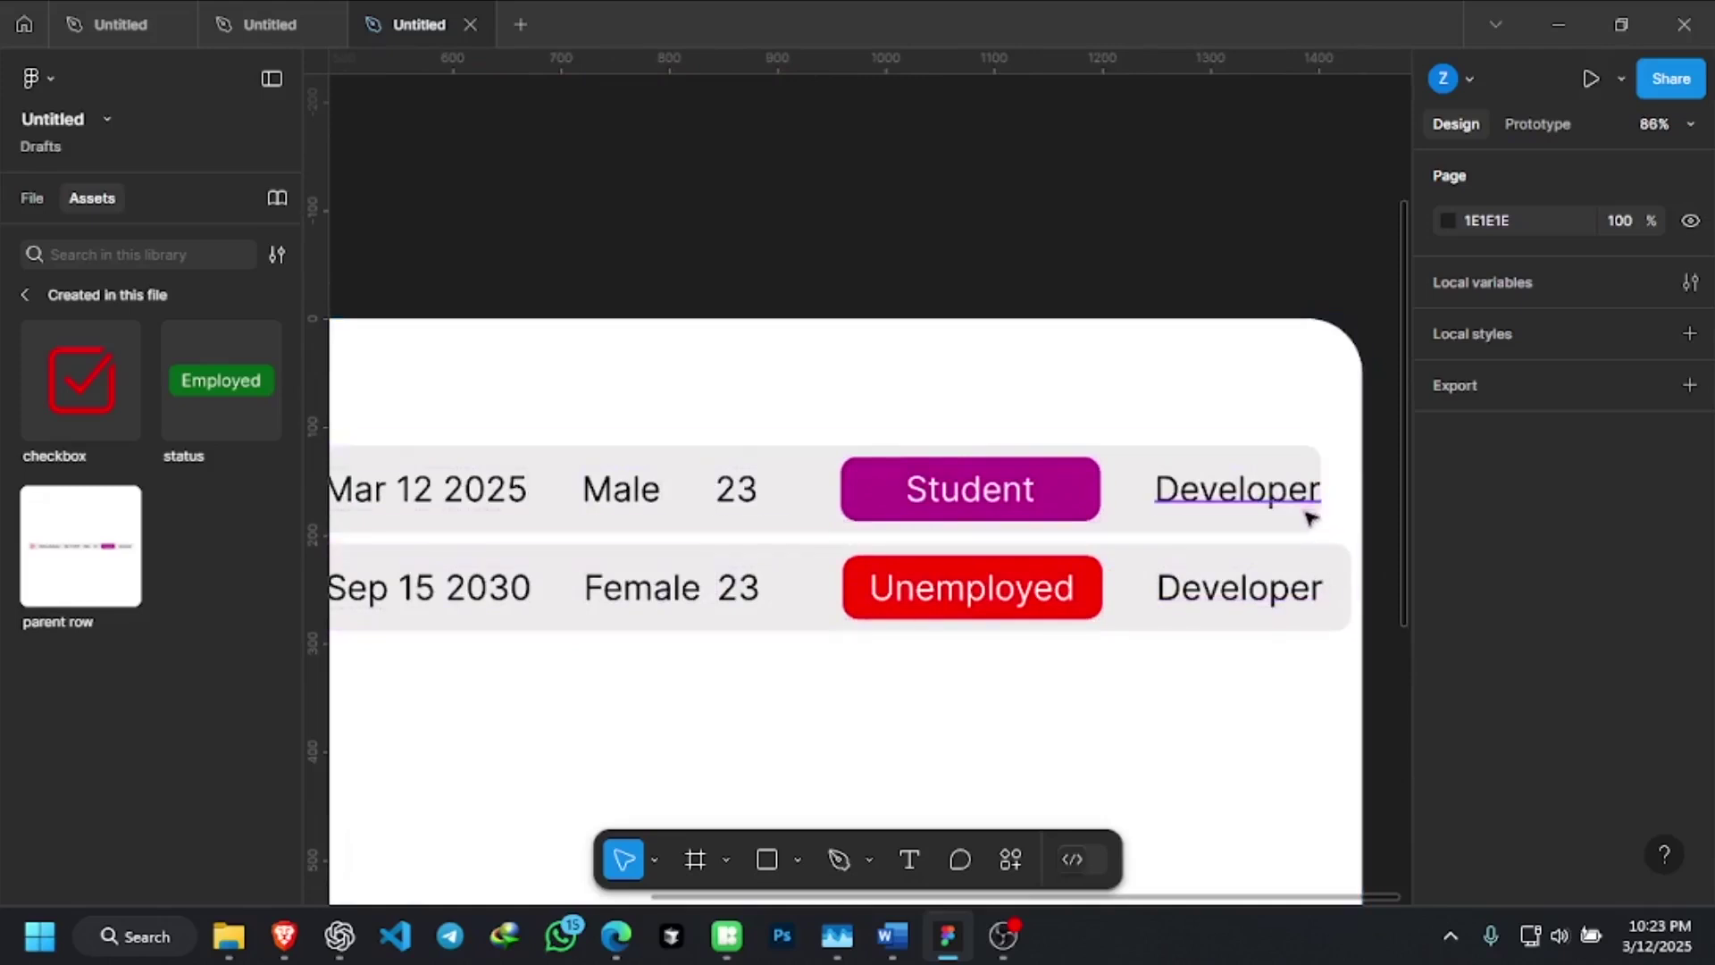
click(1240, 506)
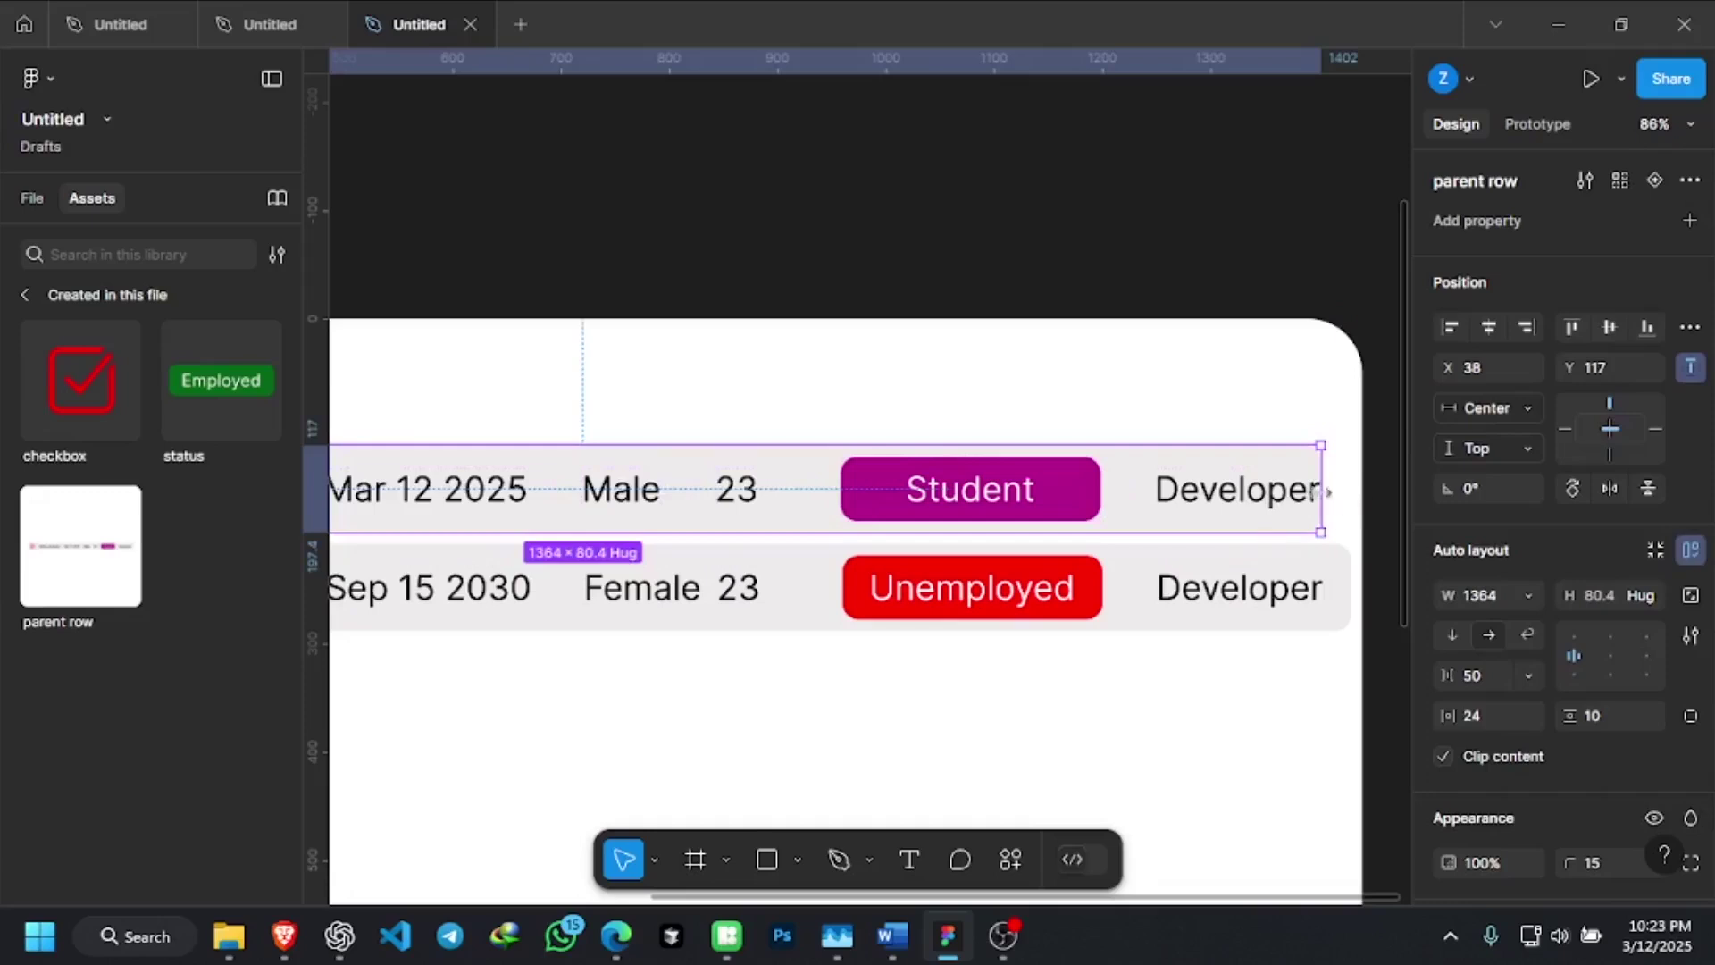
scroll(1081, 484, down, 3)
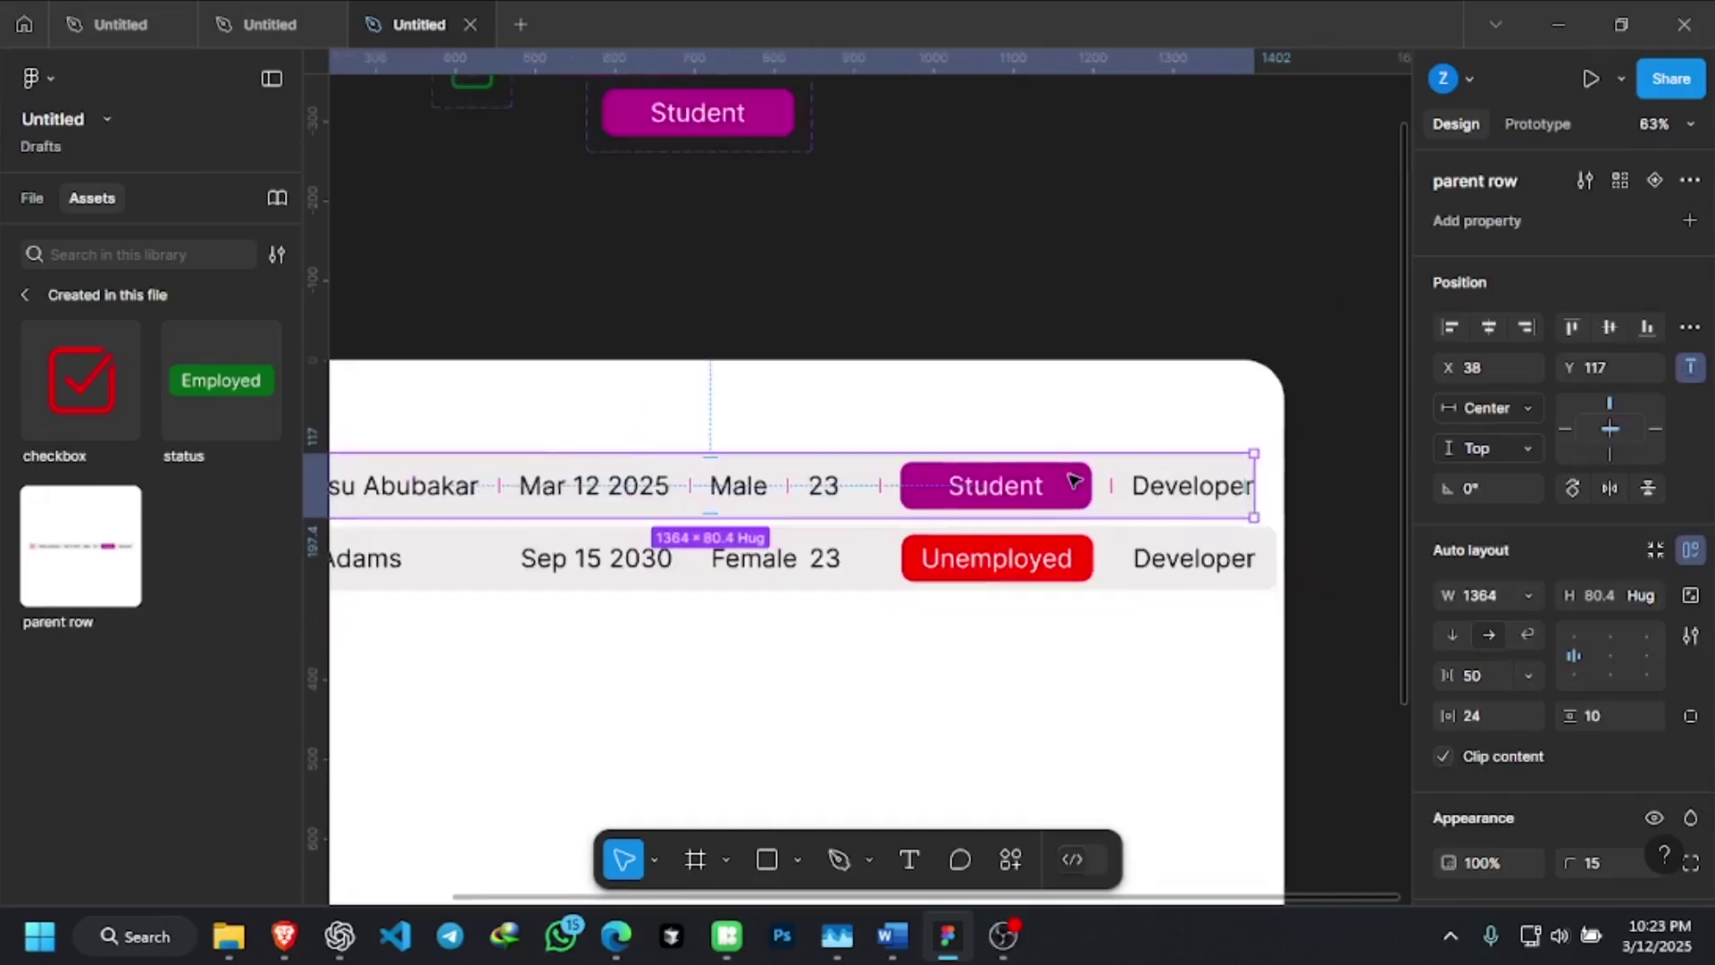
double_click(1258, 479)
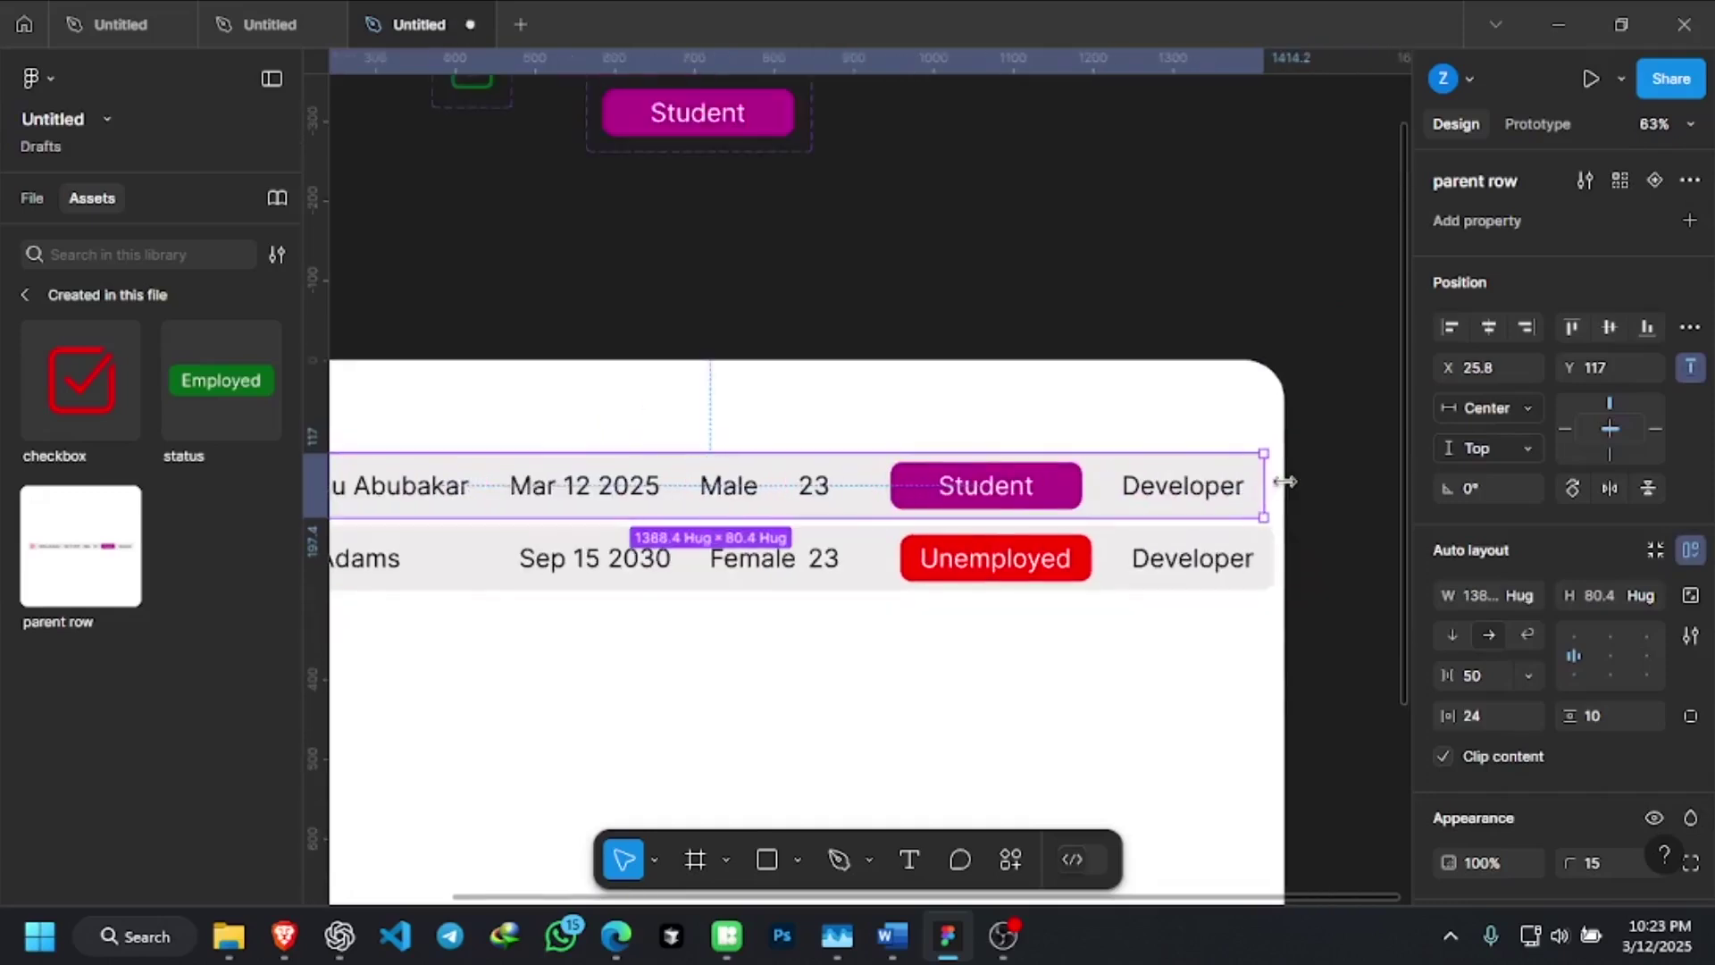
click(1297, 487)
click(1265, 487)
click(1290, 492)
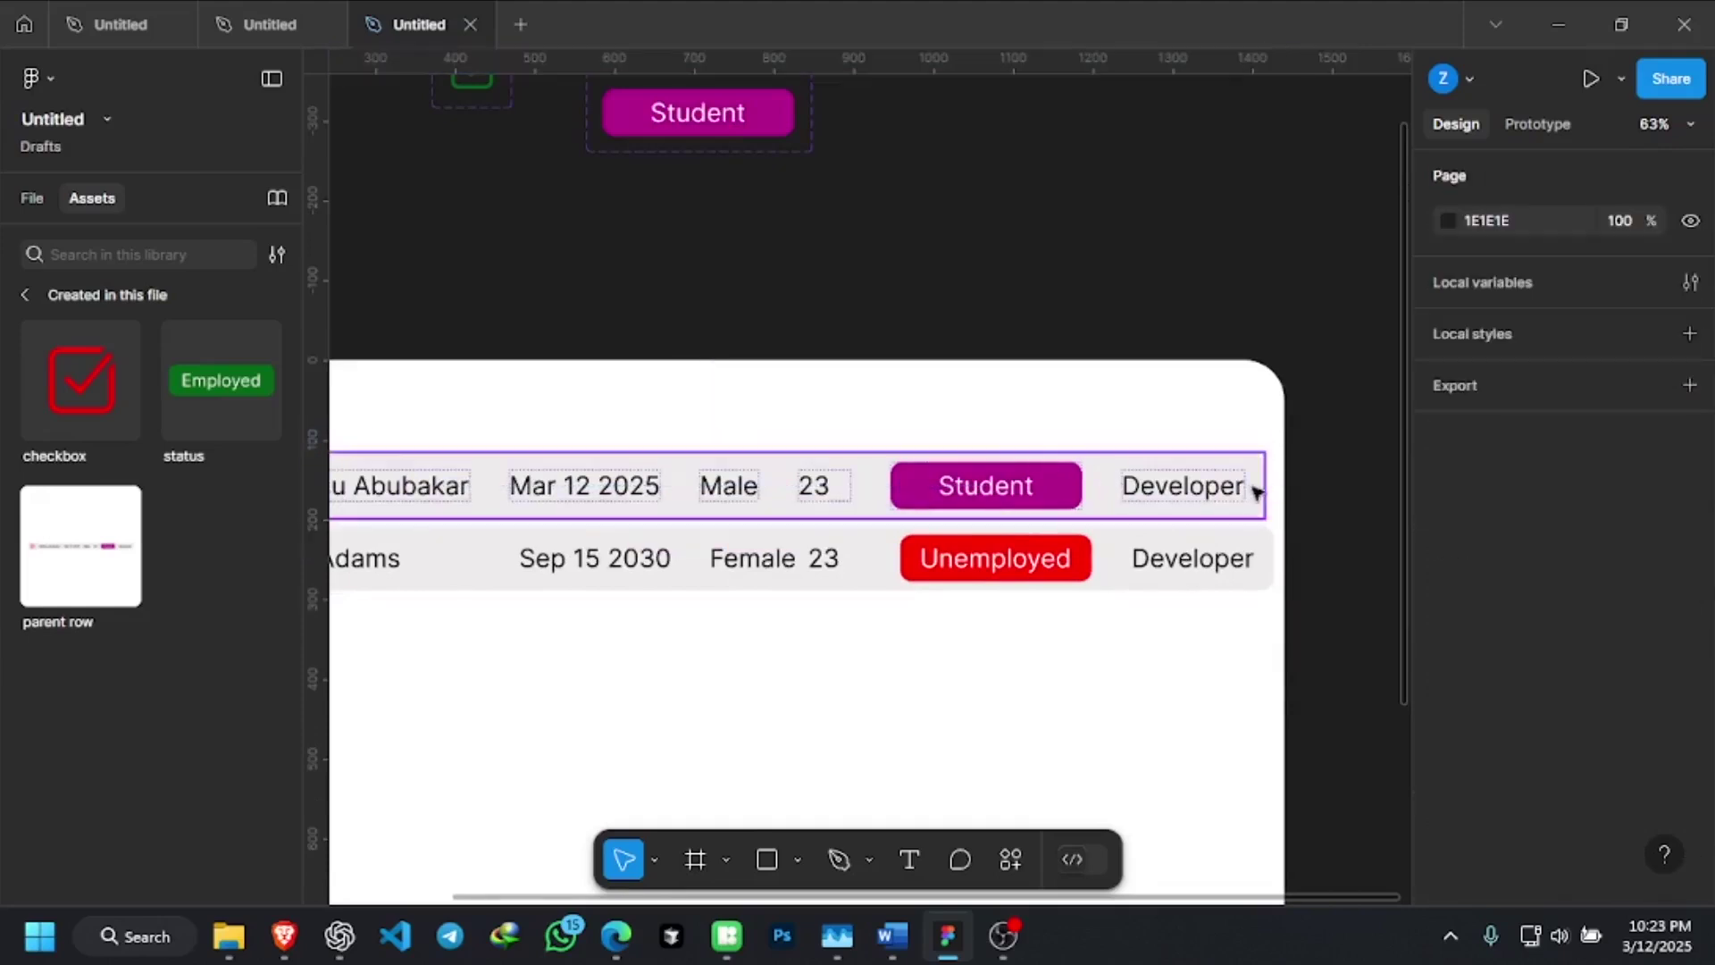
Drag the upper row wider, then revert it to hug contents with Ctrl+Alt+Shift+R
scroll(1273, 489, up, 5)
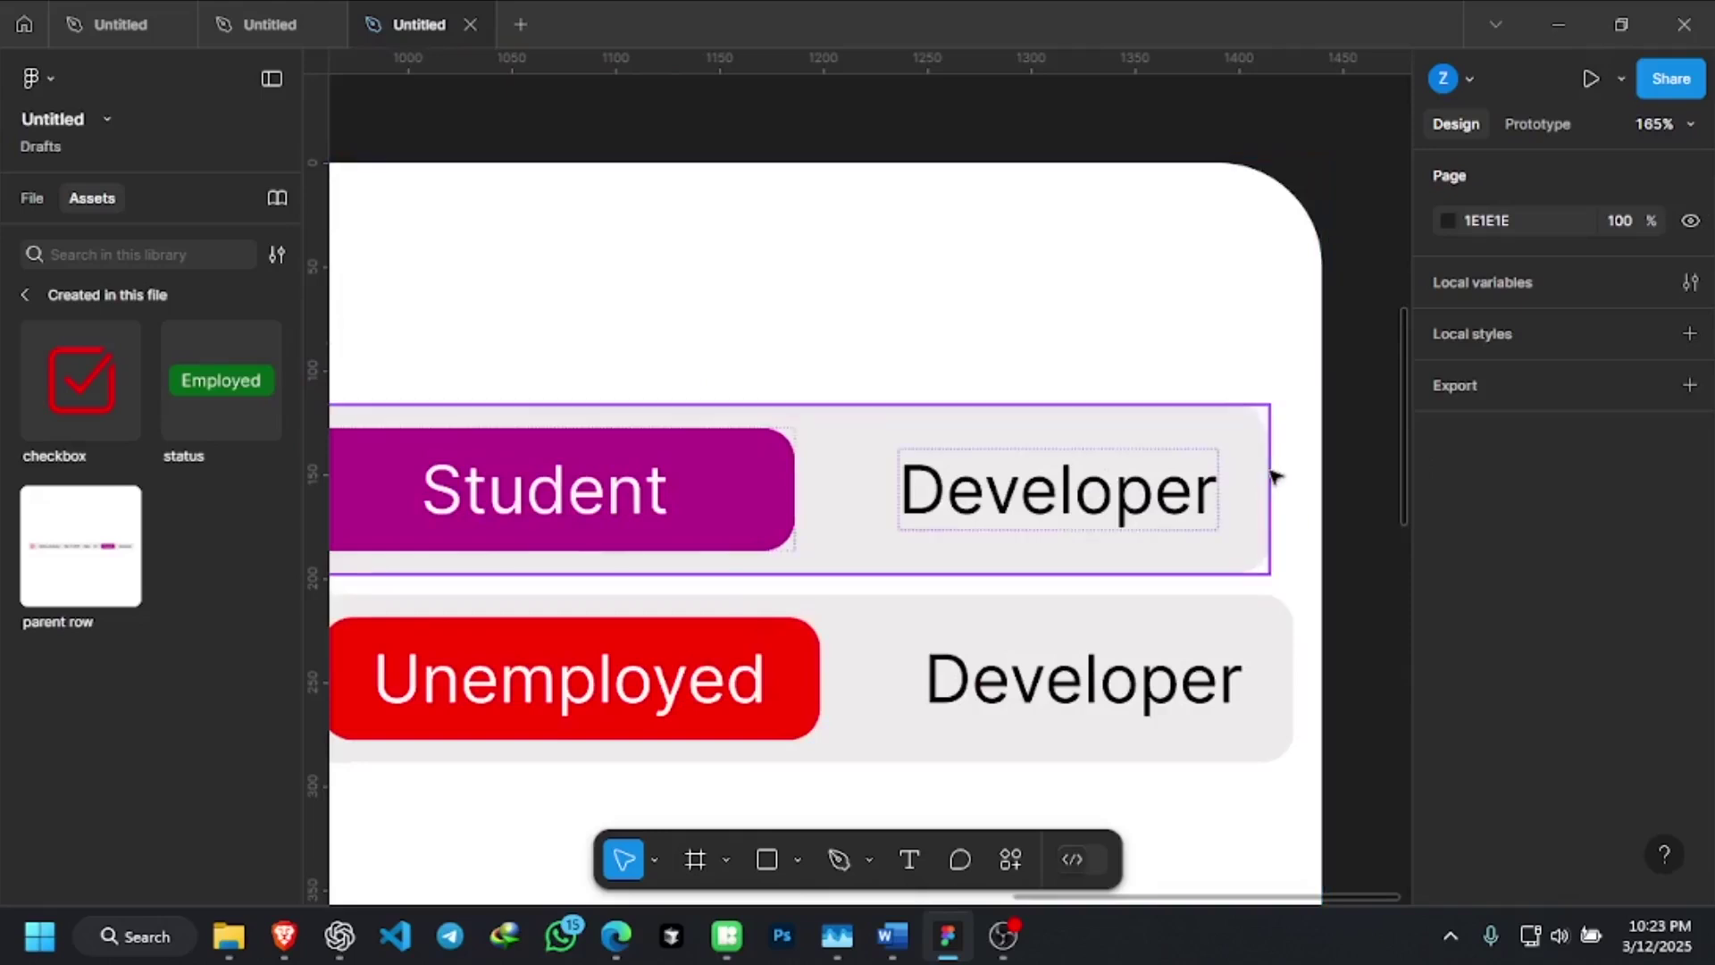
click(1271, 473)
mouse_move(1272, 470)
mouse_down()
mouse_move(1332, 470)
mouse_move(1279, 478)
mouse_move(1296, 479)
mouse_up()
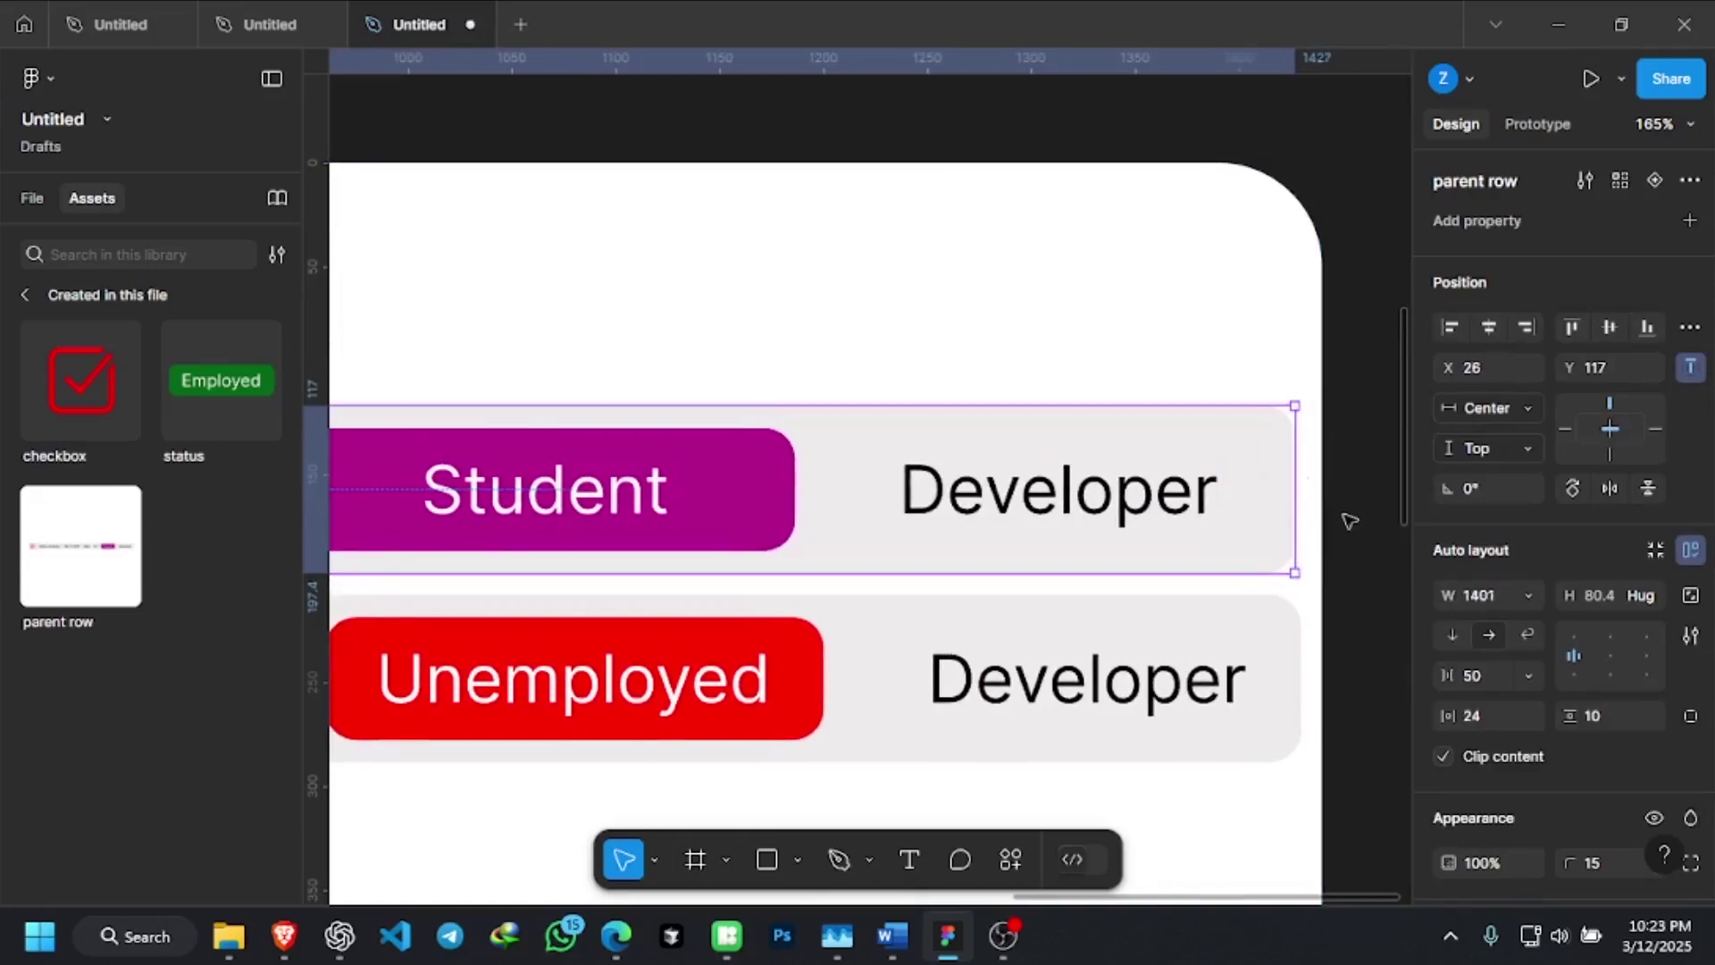
click(1379, 511)
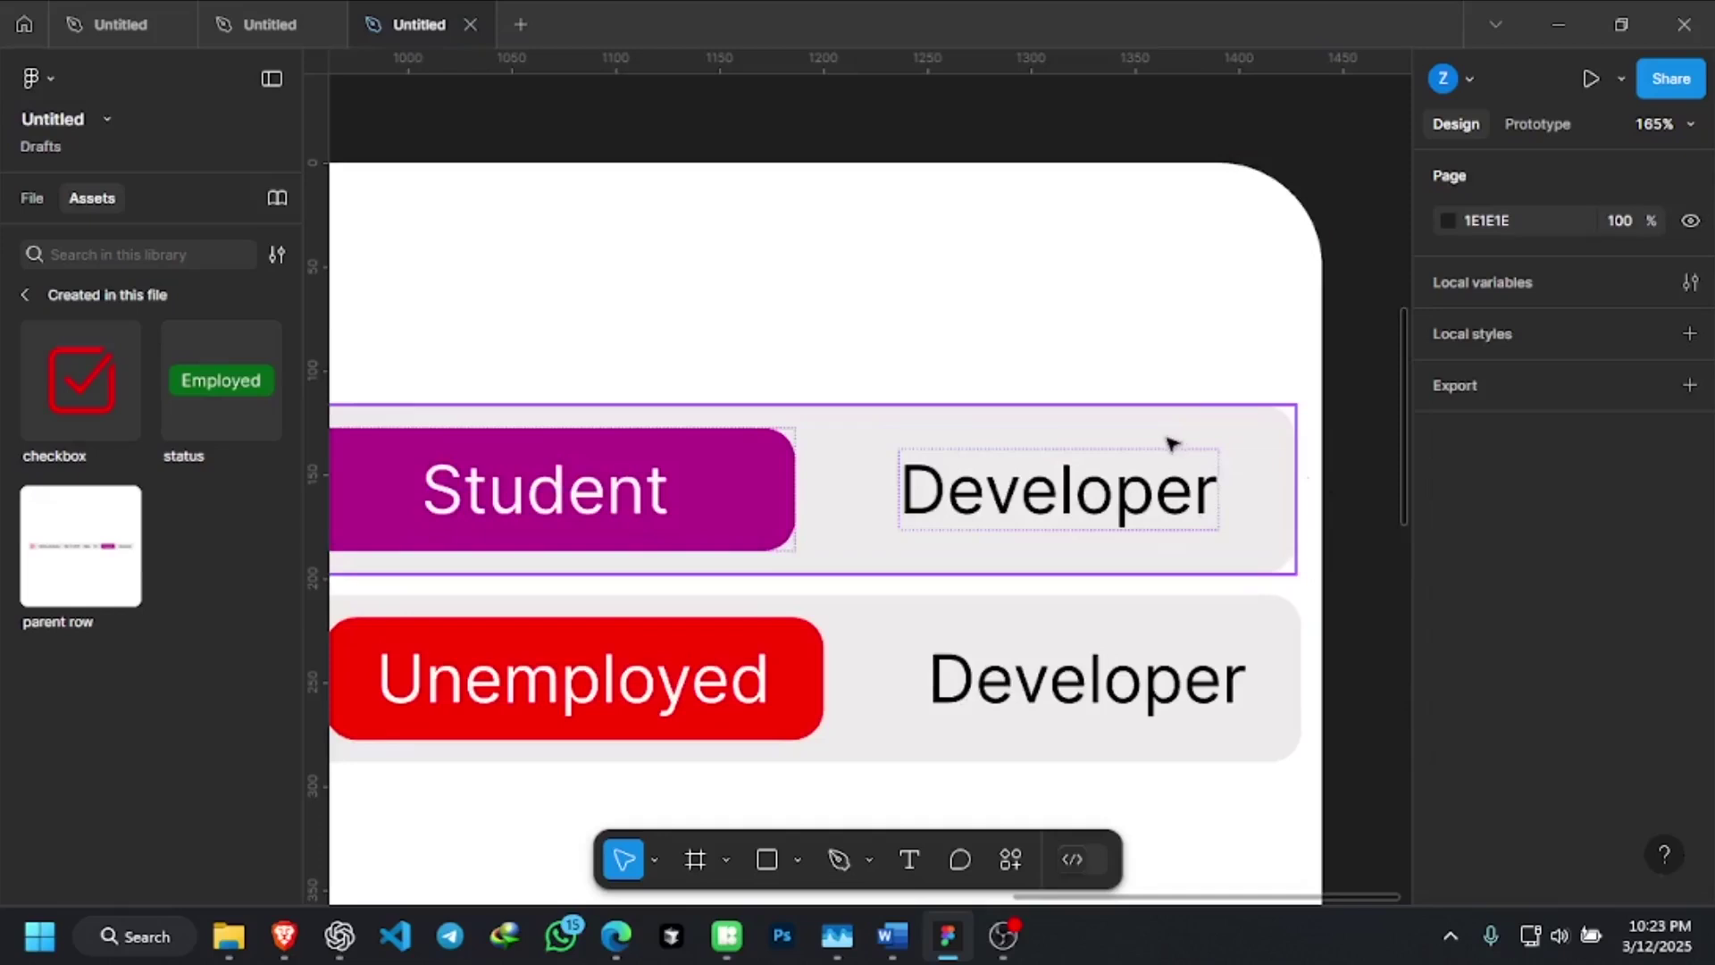
scroll(1171, 444, down, 5)
scroll(1170, 444, down, 5)
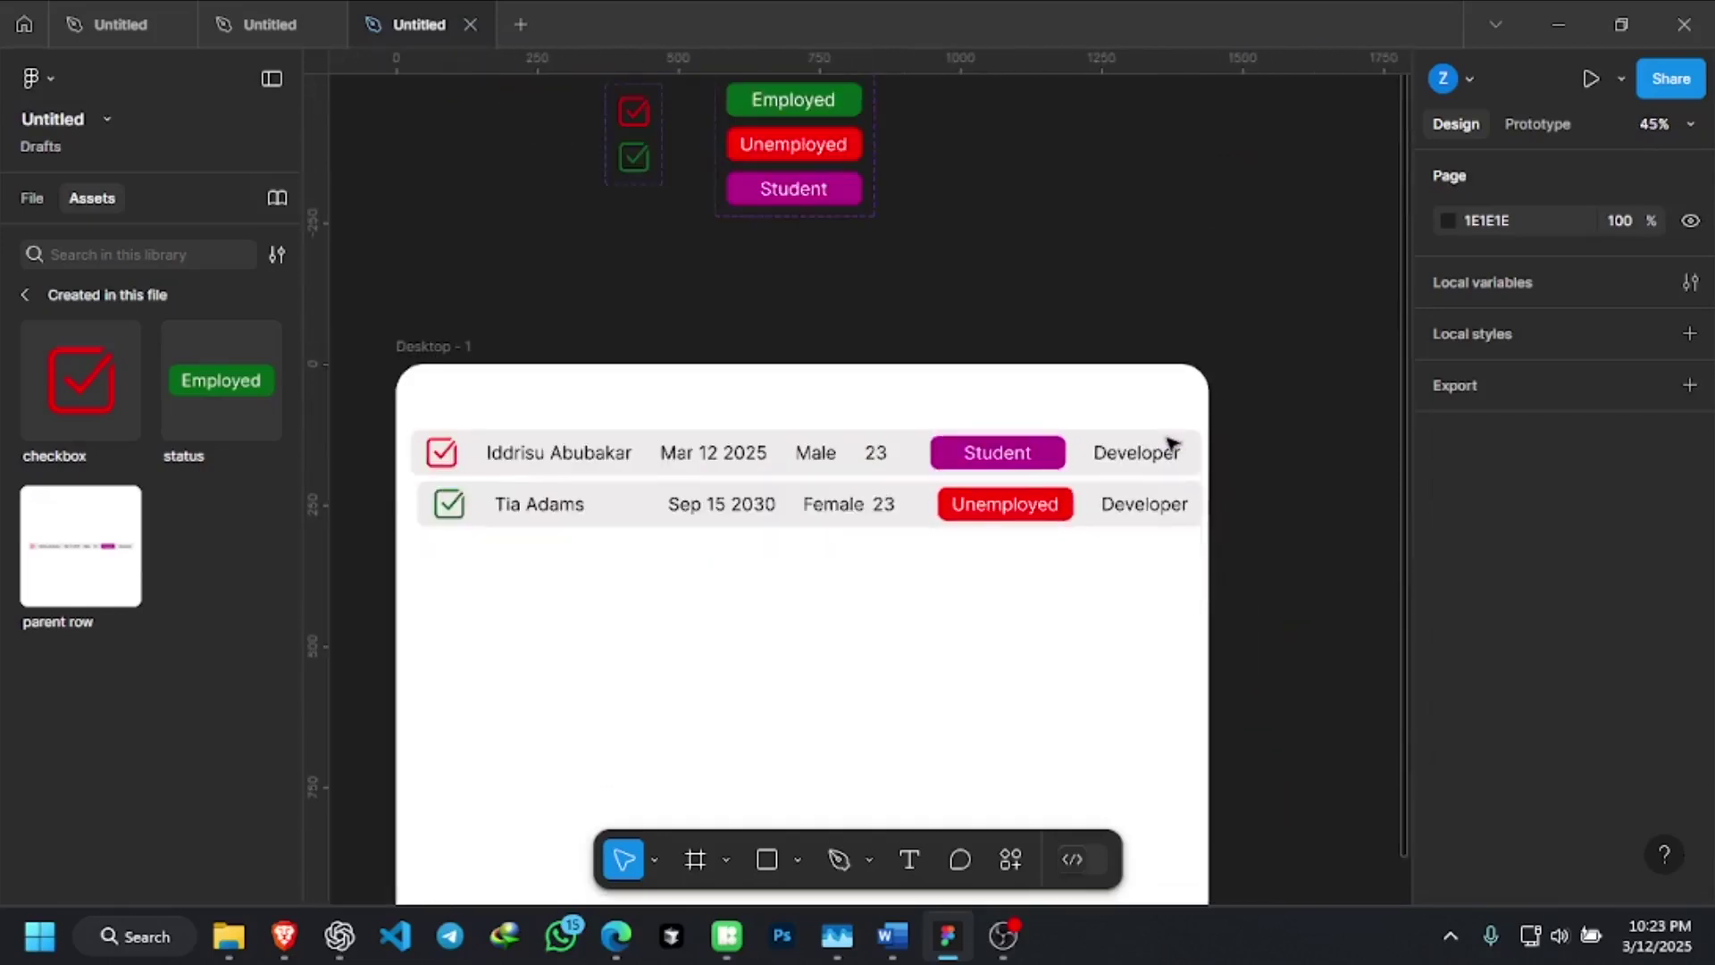
scroll(1171, 444, up, 1)
scroll(983, 492, down, 1)
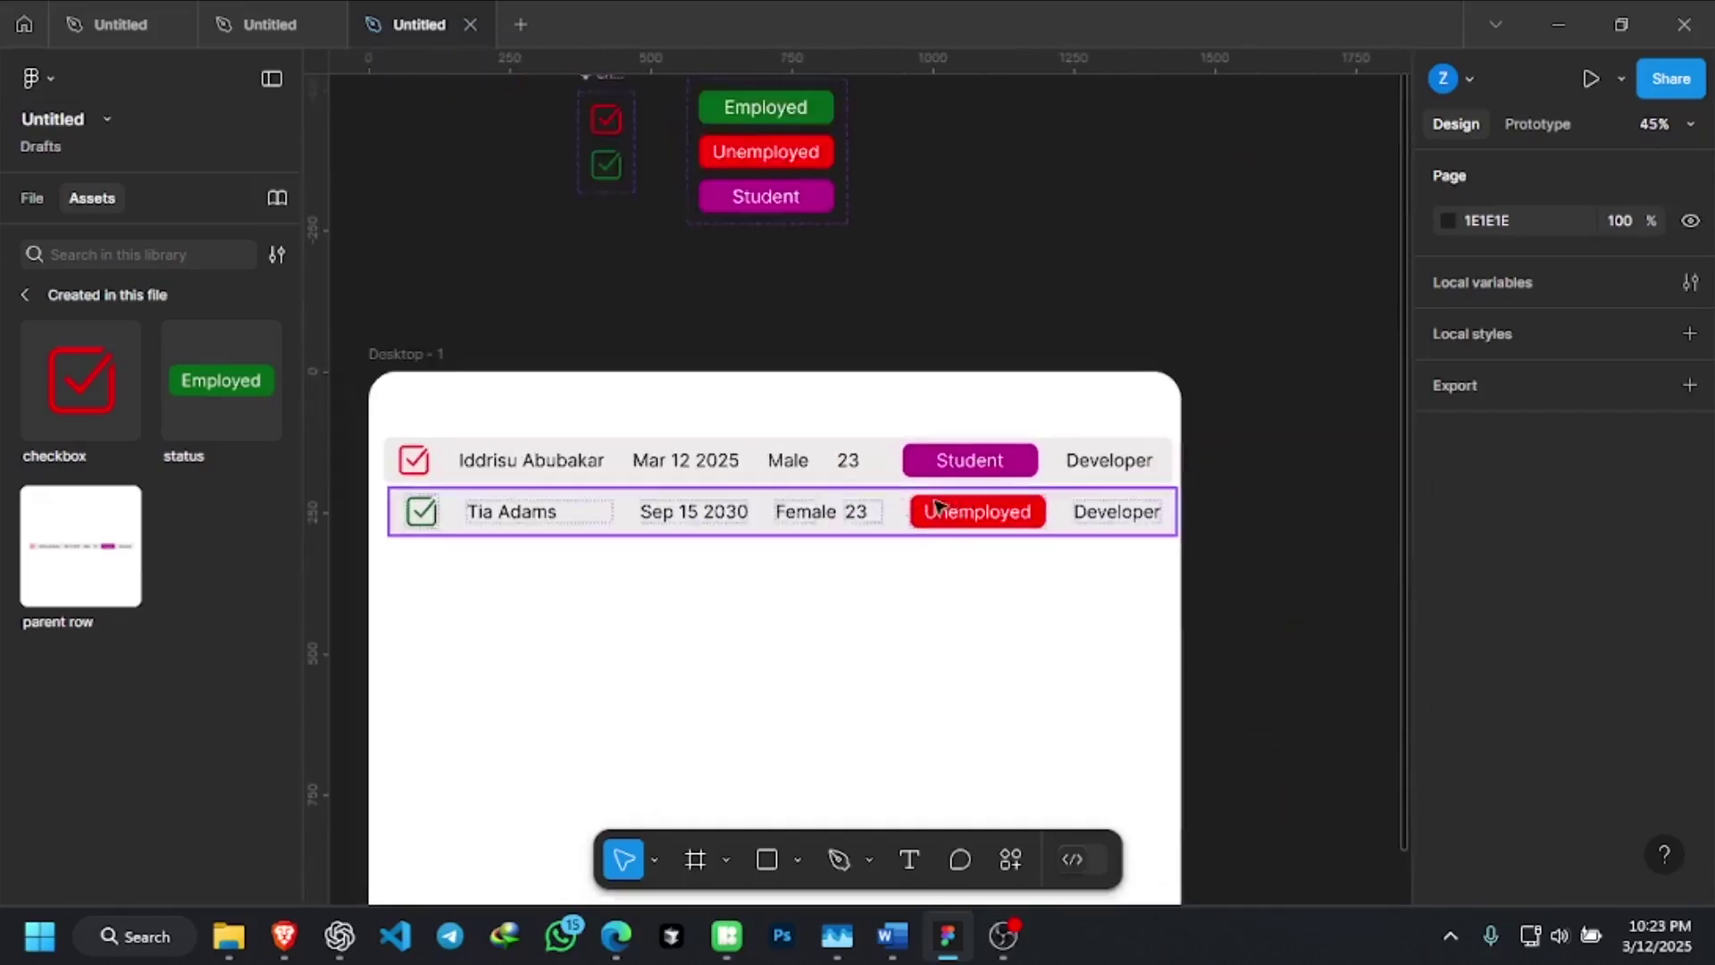
scroll(1171, 459, up, 3)
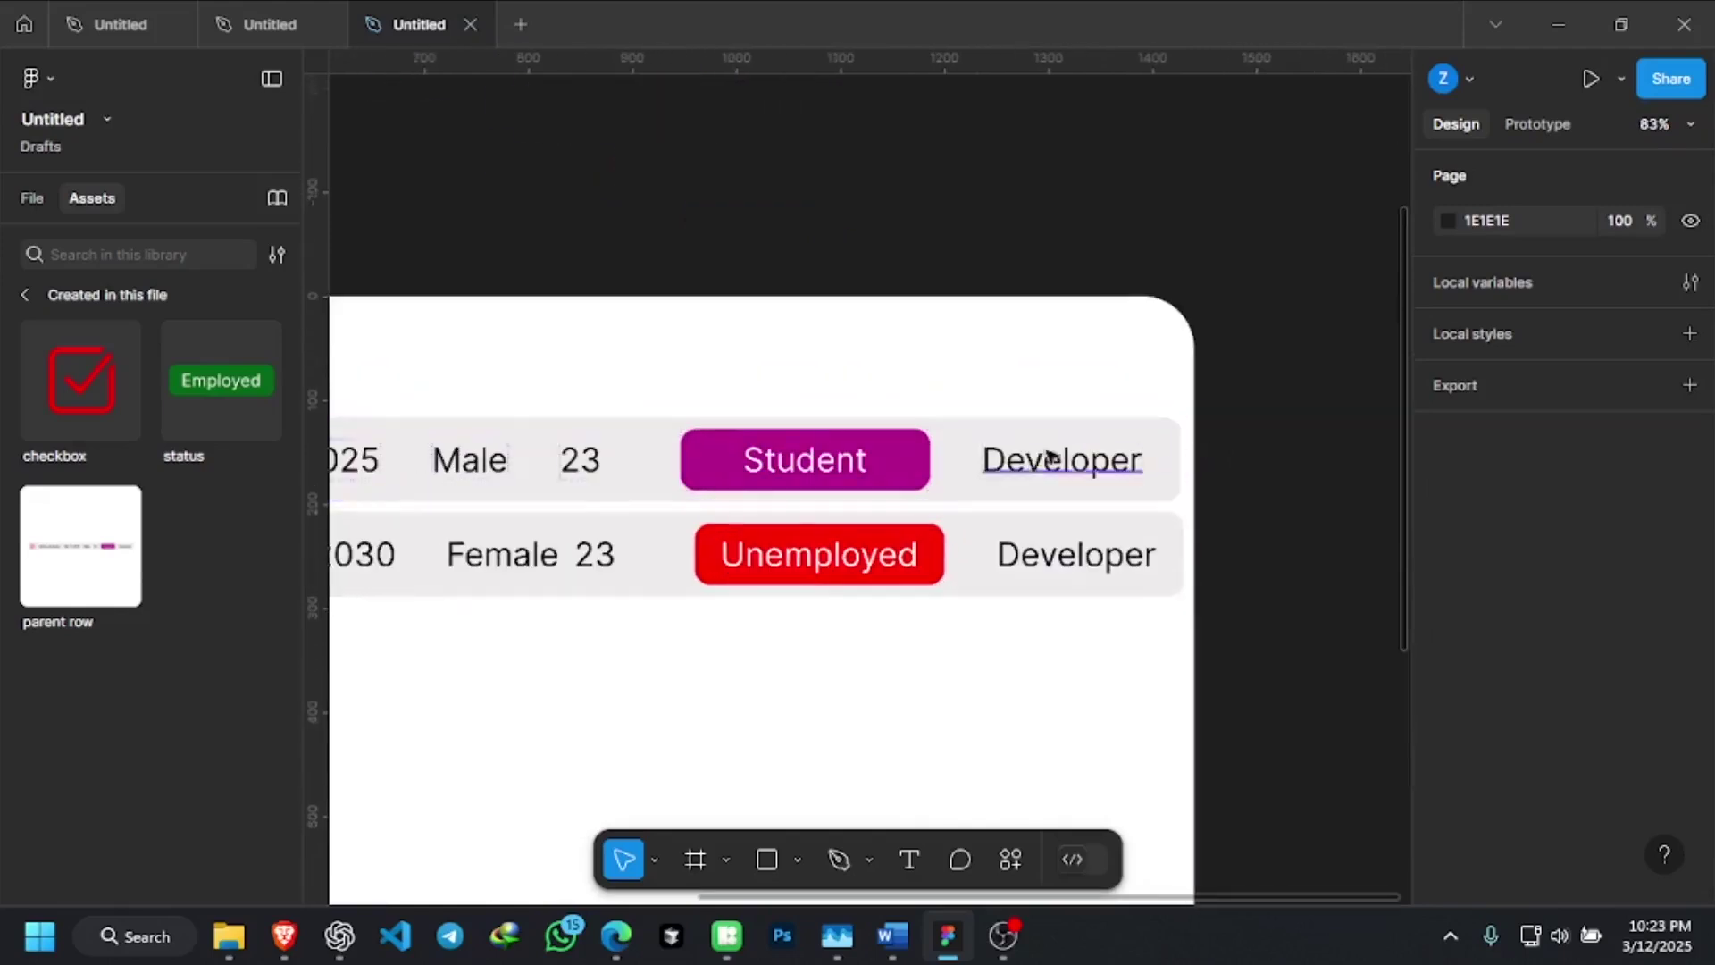
click(1136, 460)
key(ctrl+alt+shift+r)
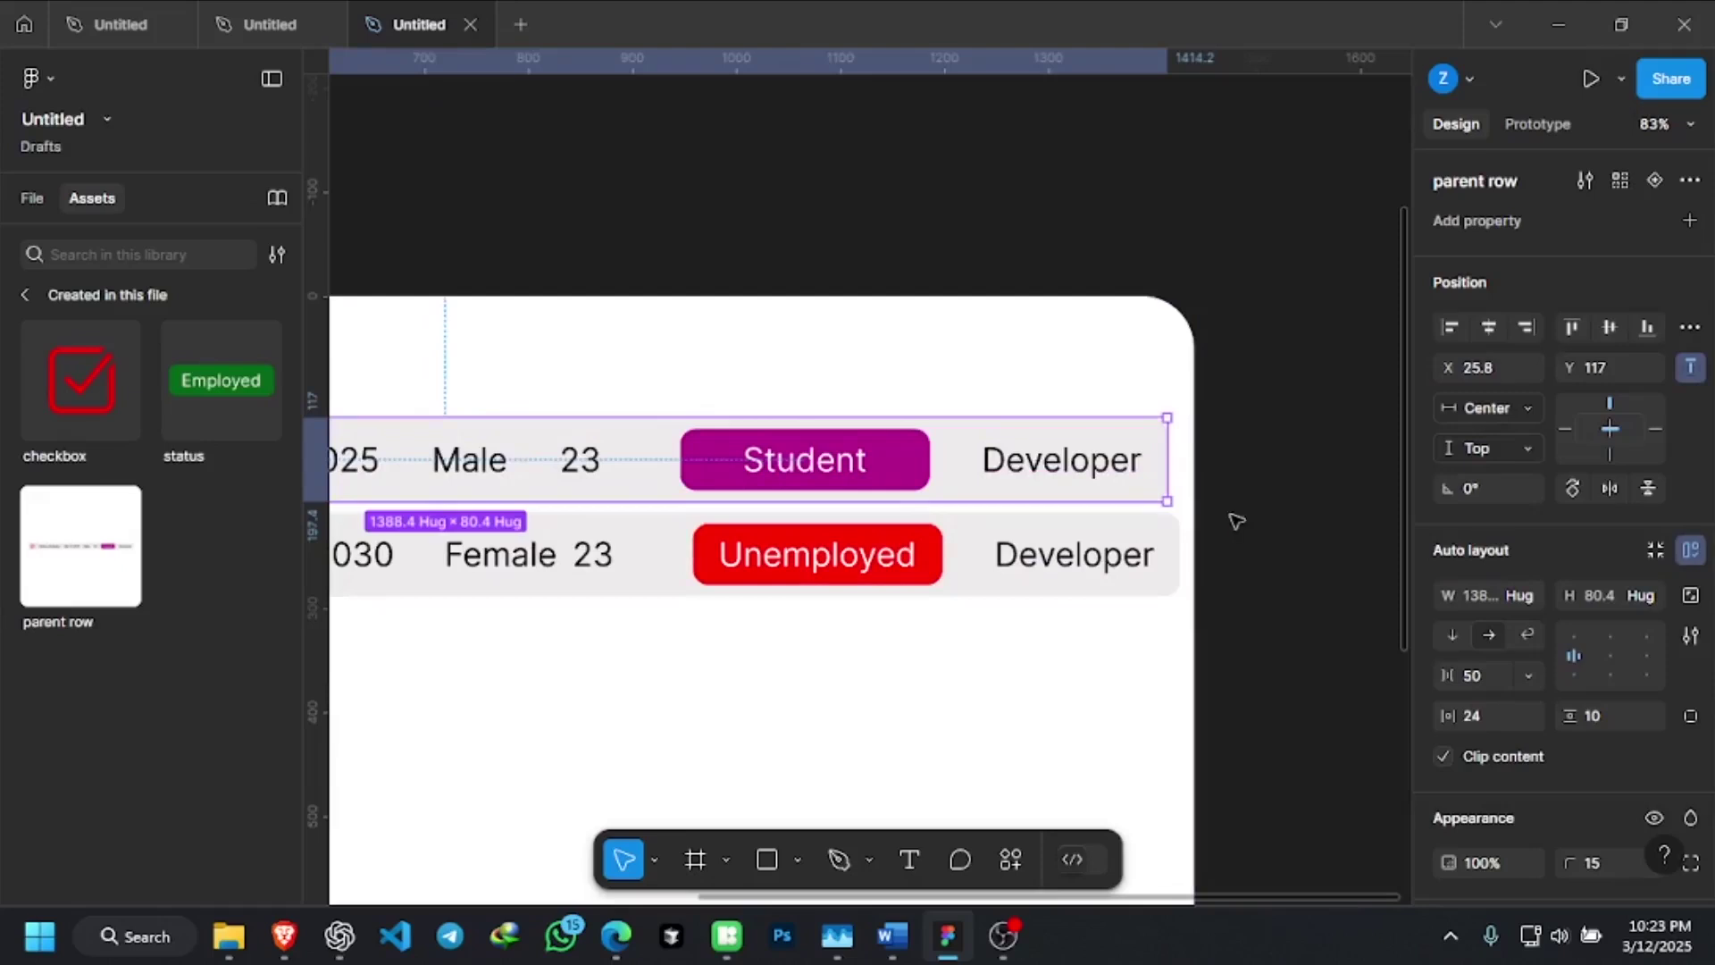
click(1251, 524)
Select both table rows and align them with each other
scroll(1265, 525, up, 2)
scroll(1265, 525, down, 5)
click(958, 494)
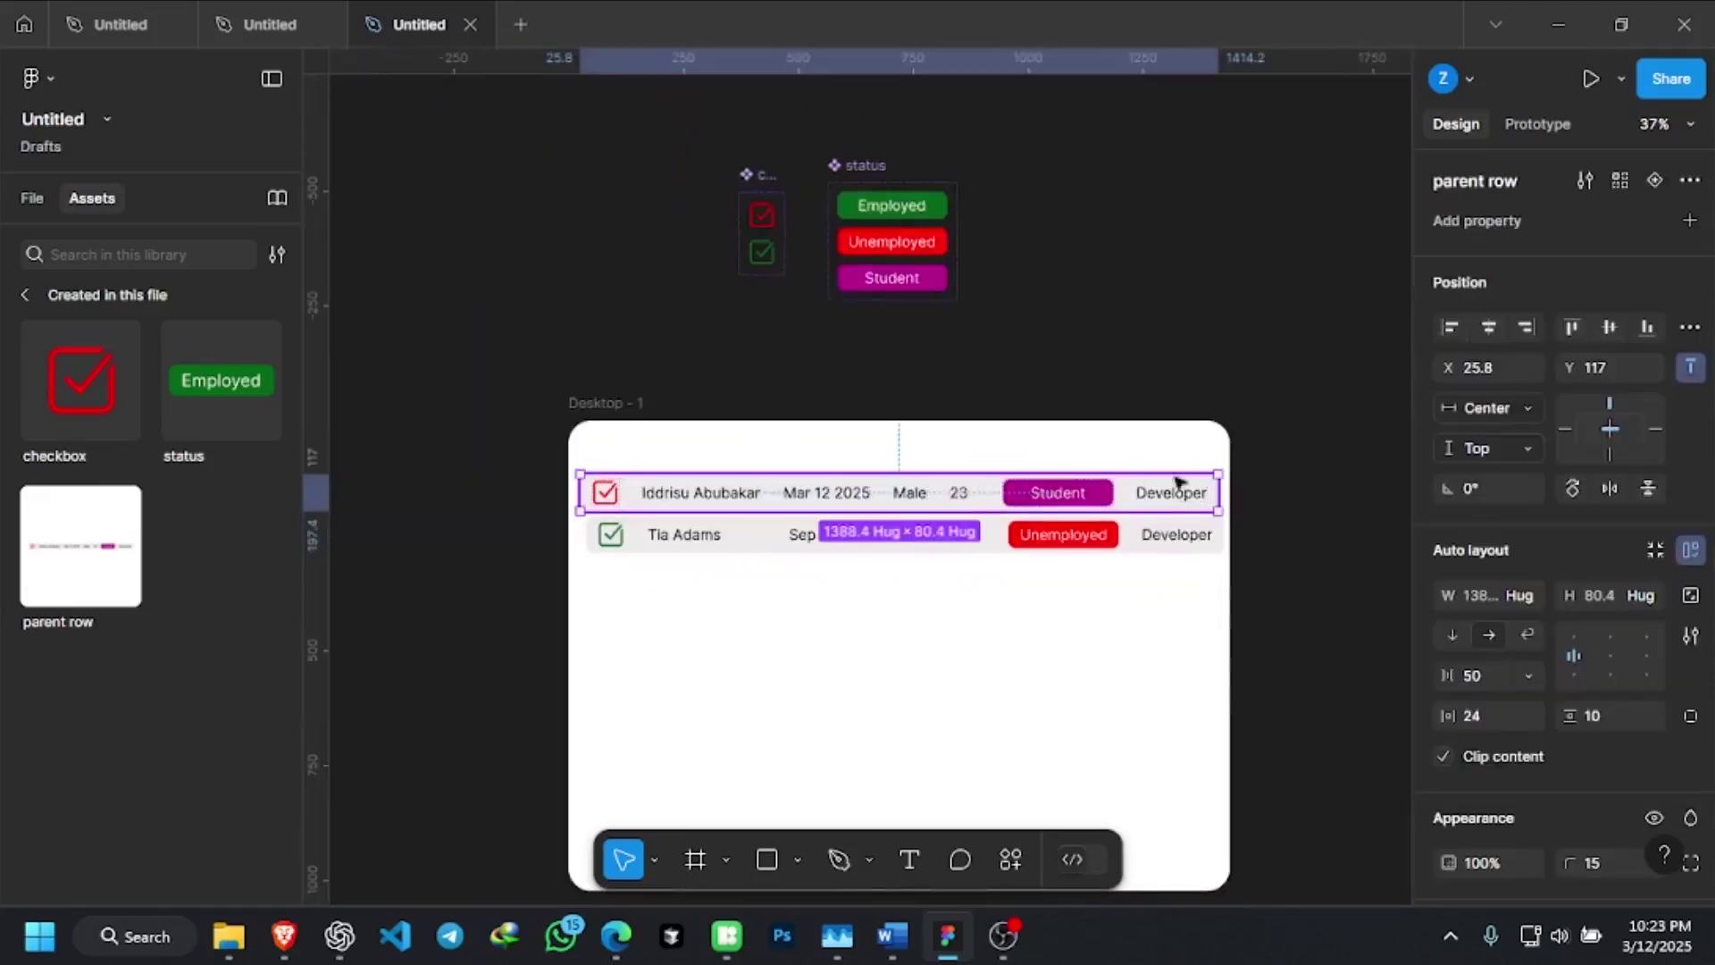
click(1156, 541)
click(1161, 536)
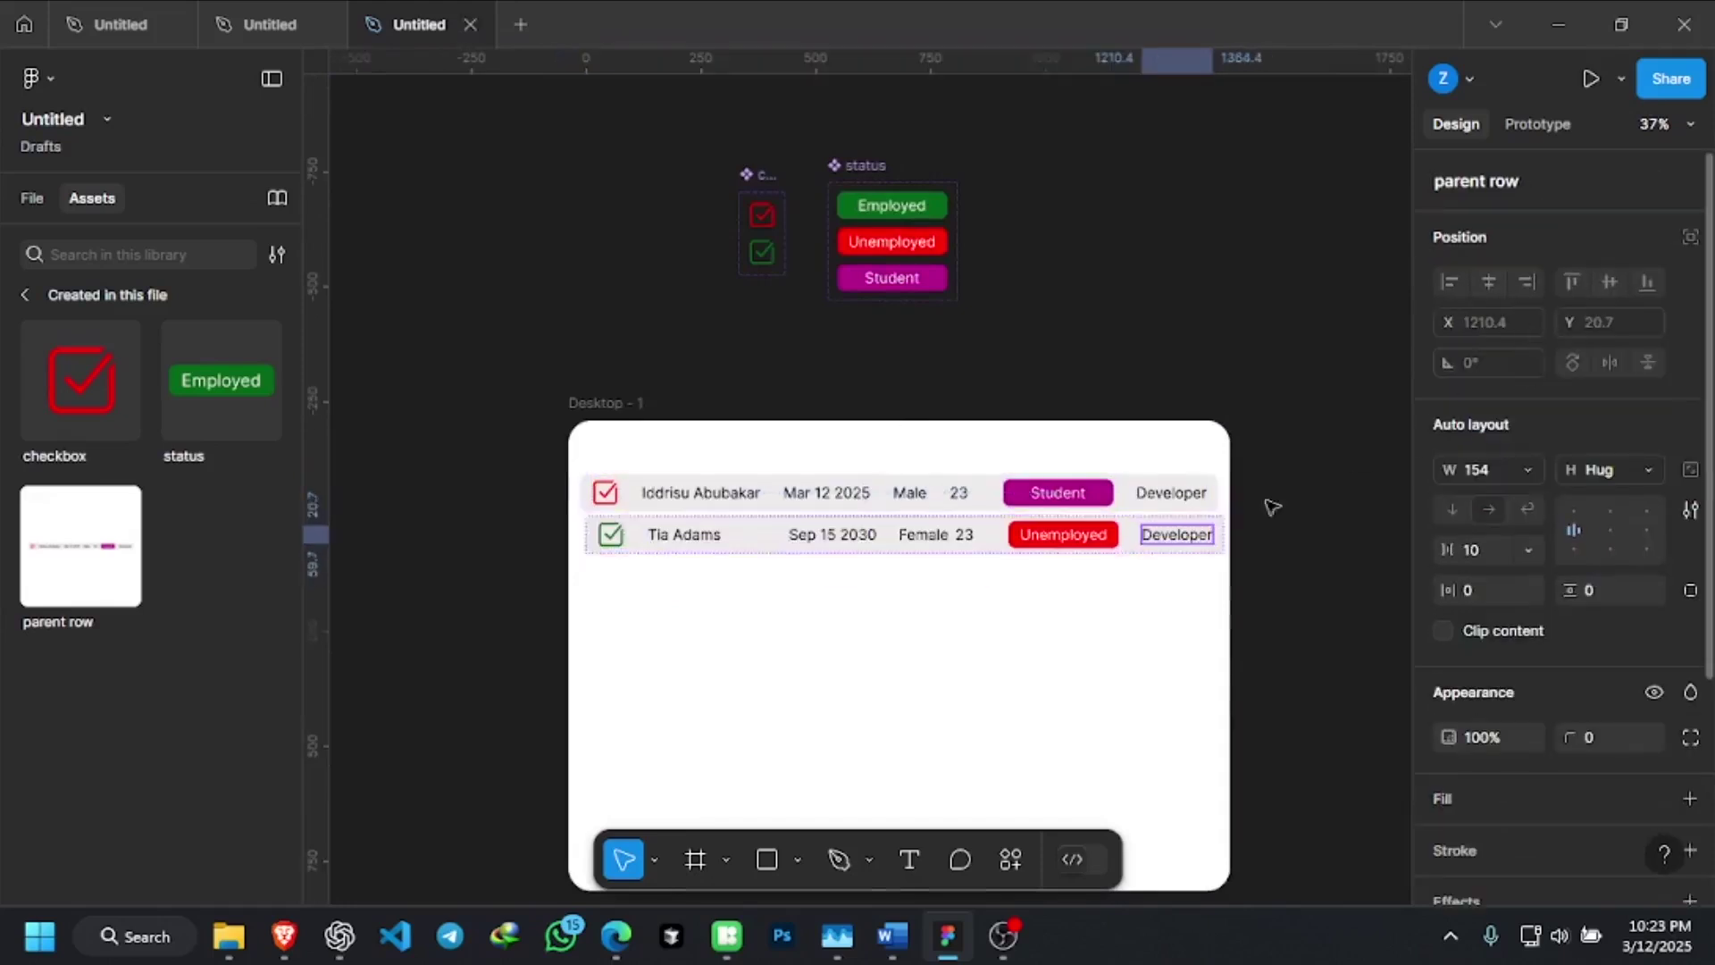
shift+click(811, 489)
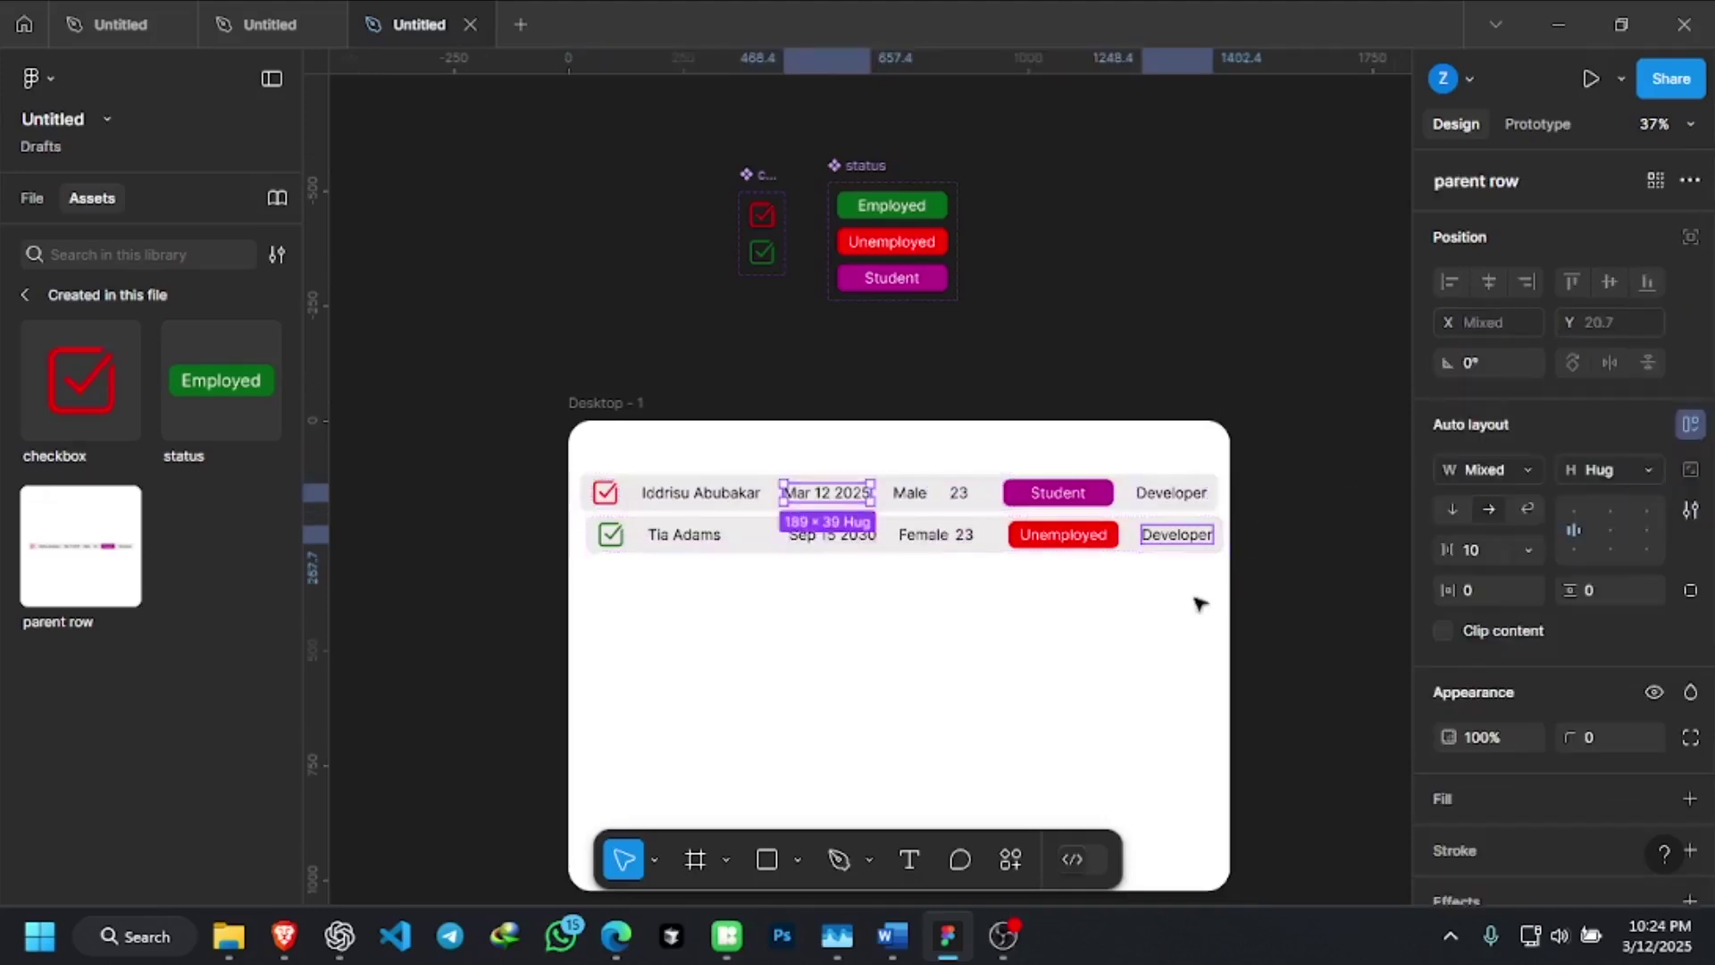
click(1147, 538)
click(1125, 586)
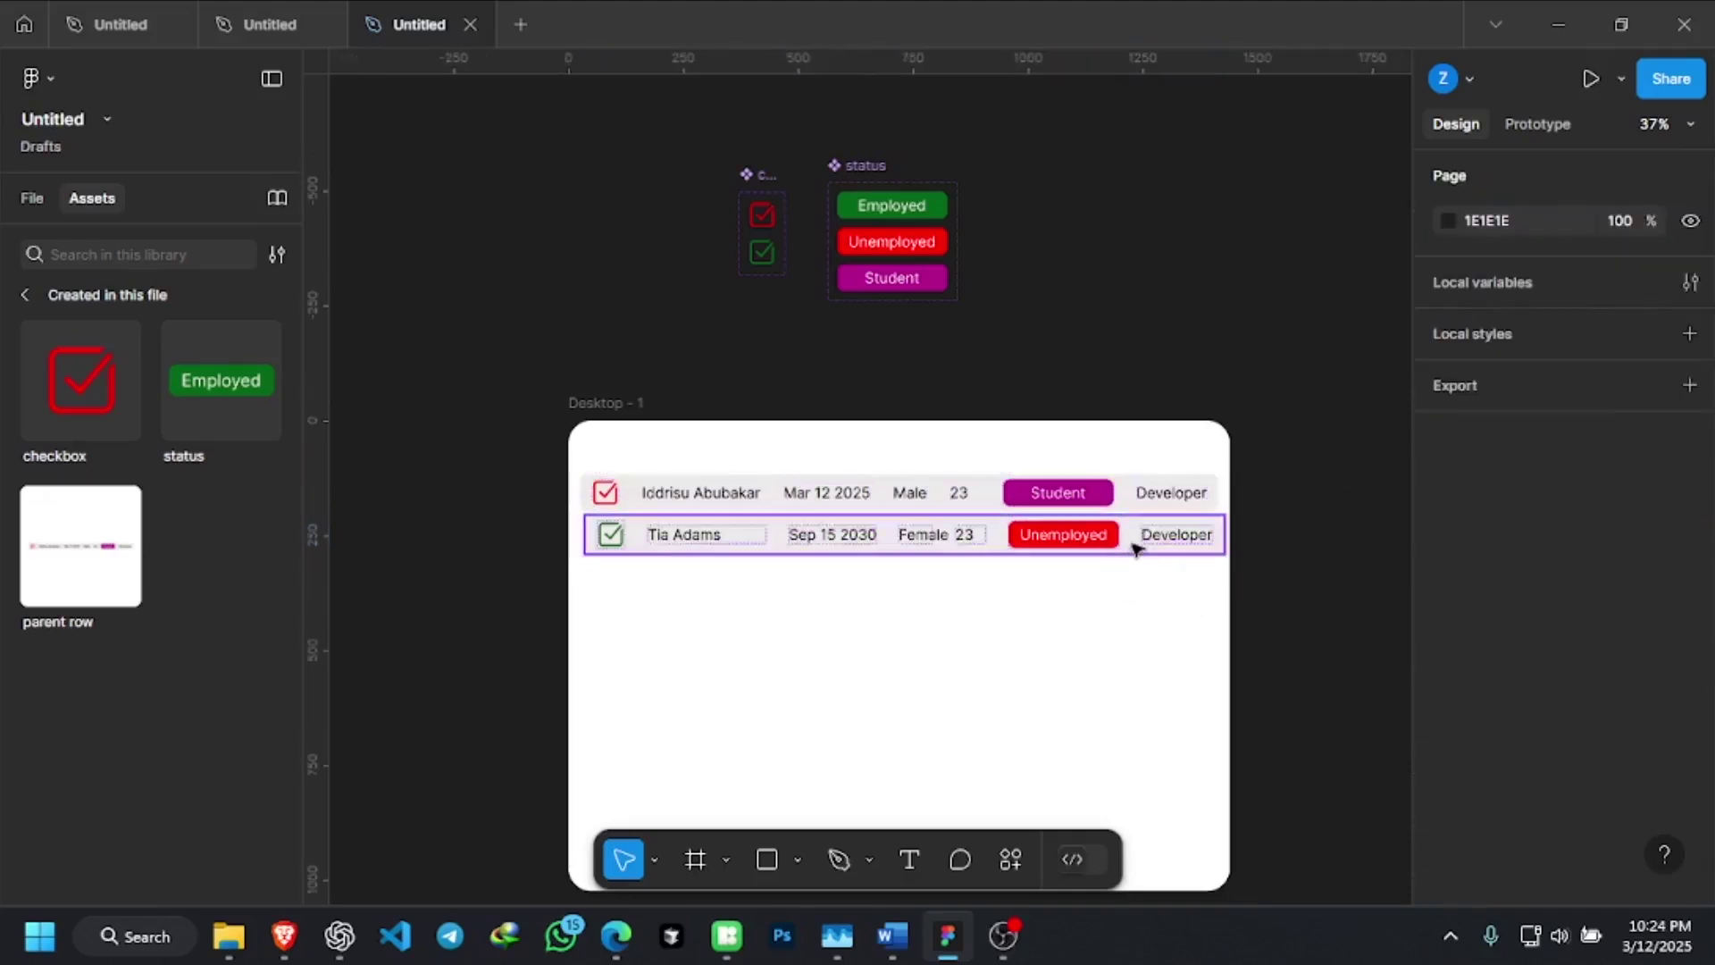
click(1136, 547)
shift+click(1145, 505)
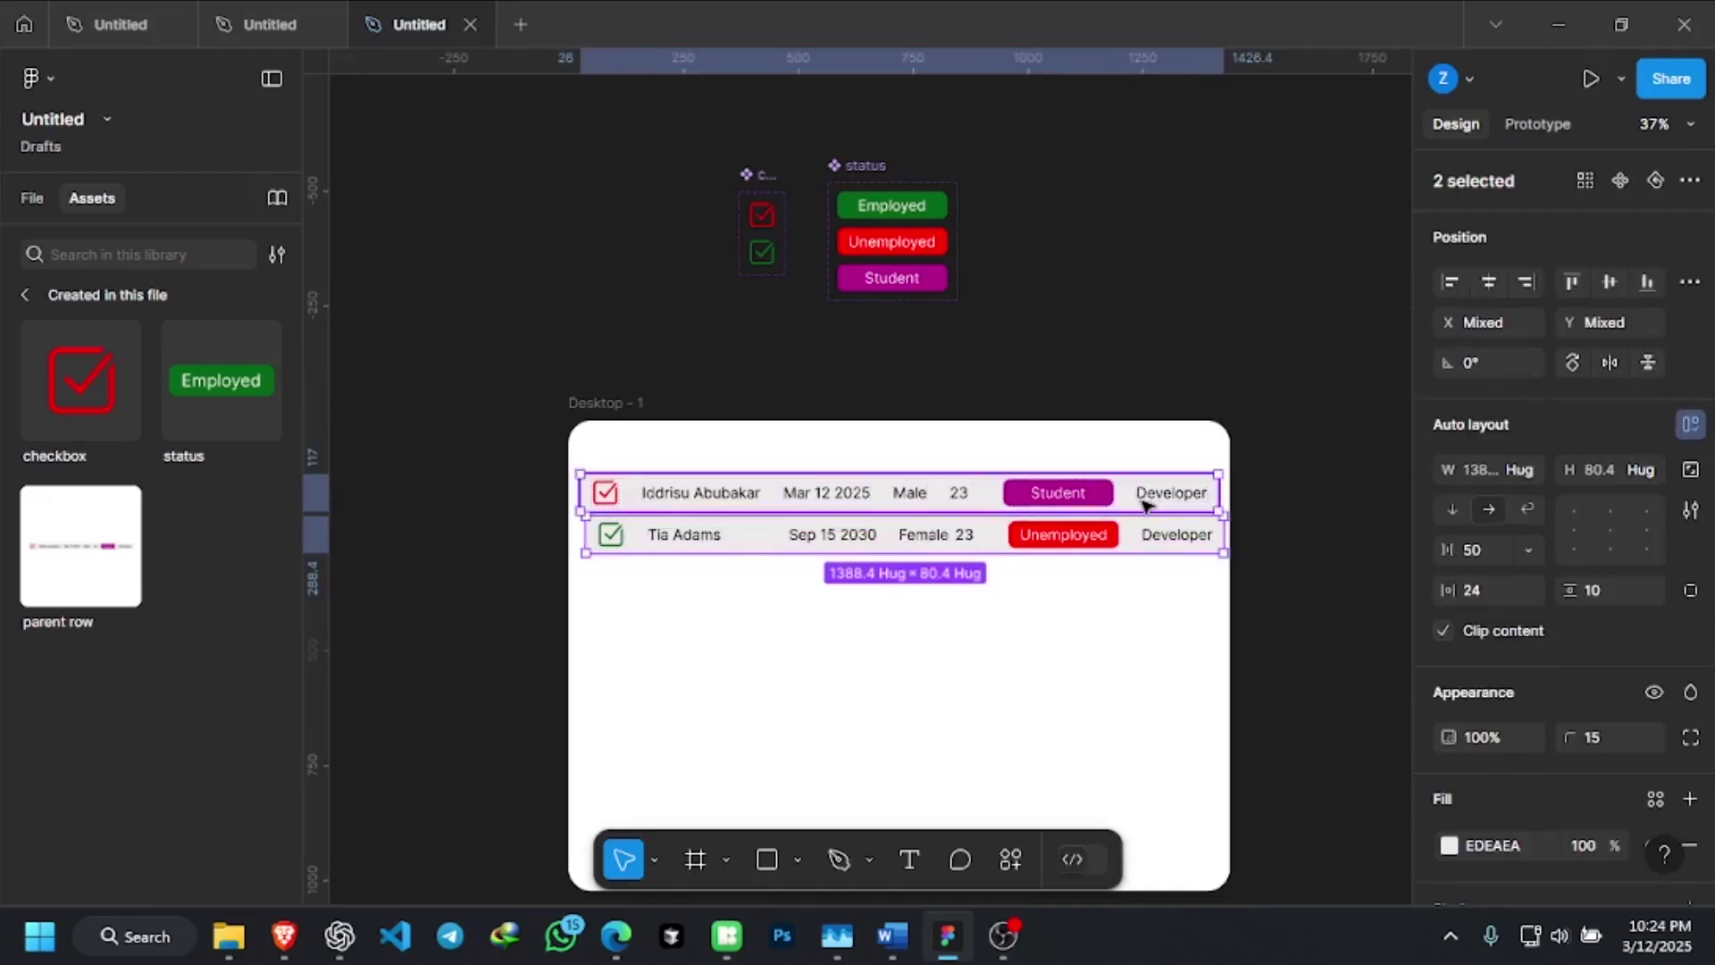
click(1488, 281)
click(1292, 536)
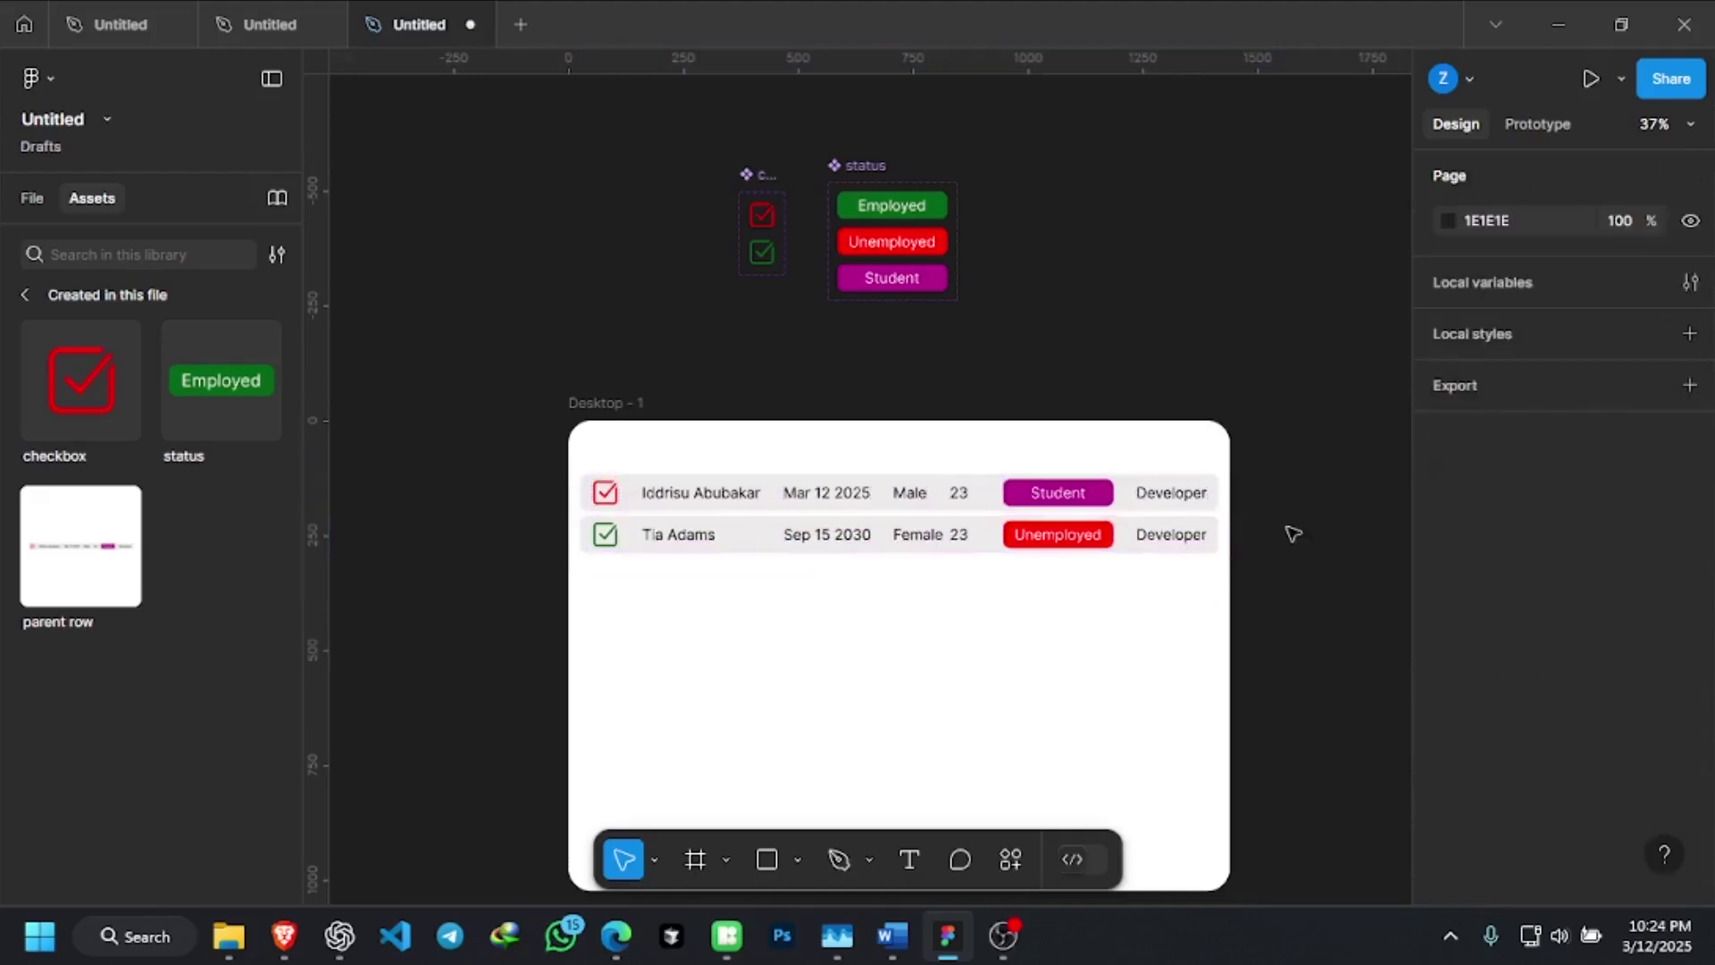
scroll(1225, 516, up, 10)
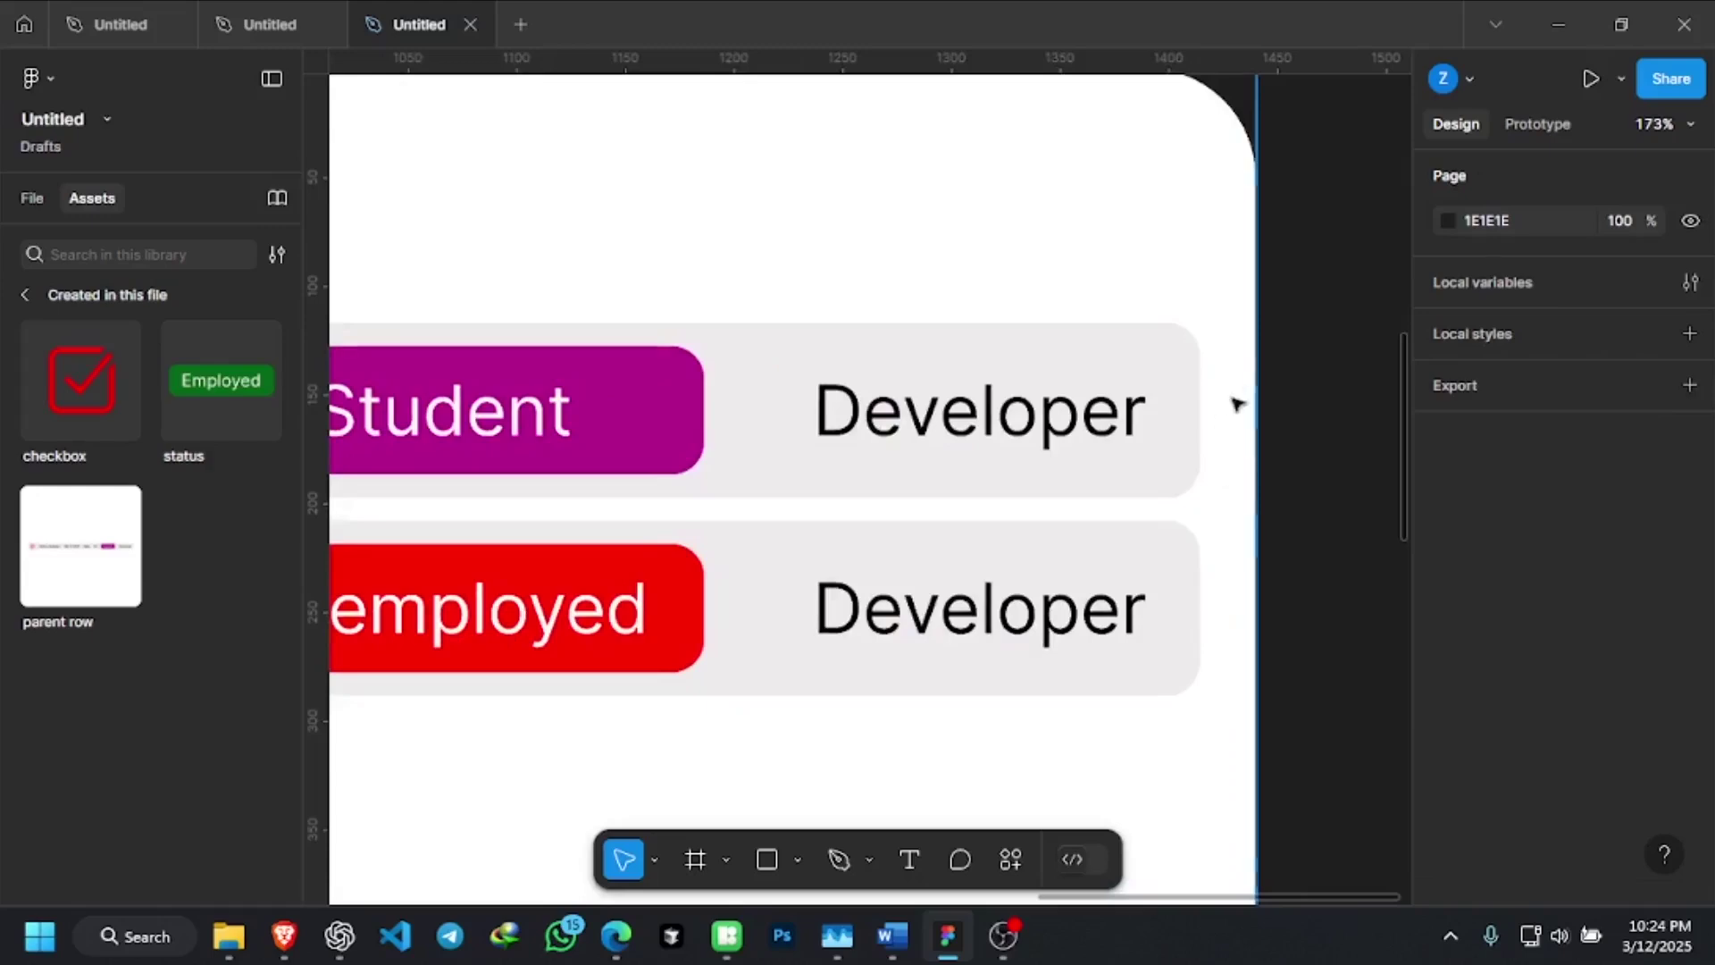
Inspect both row instances, then show the parent row asset's Details popup in Assets
scroll(1263, 563, down, 10)
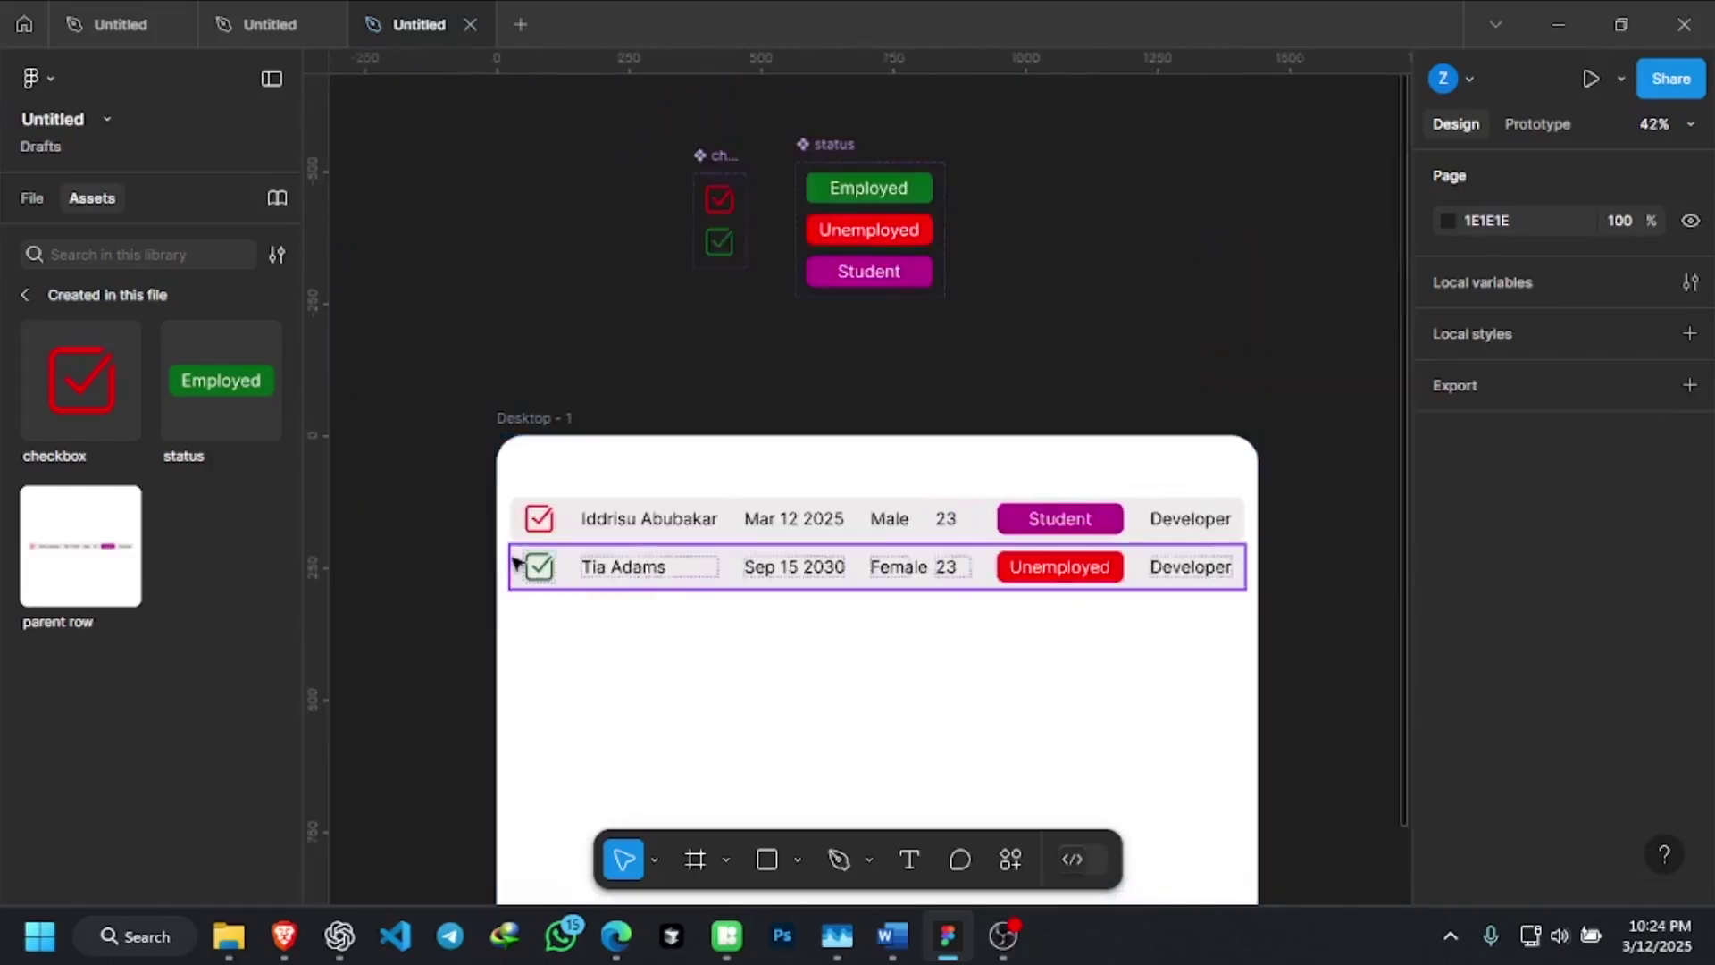
scroll(516, 562, up, 8)
scroll(521, 524, down, 5)
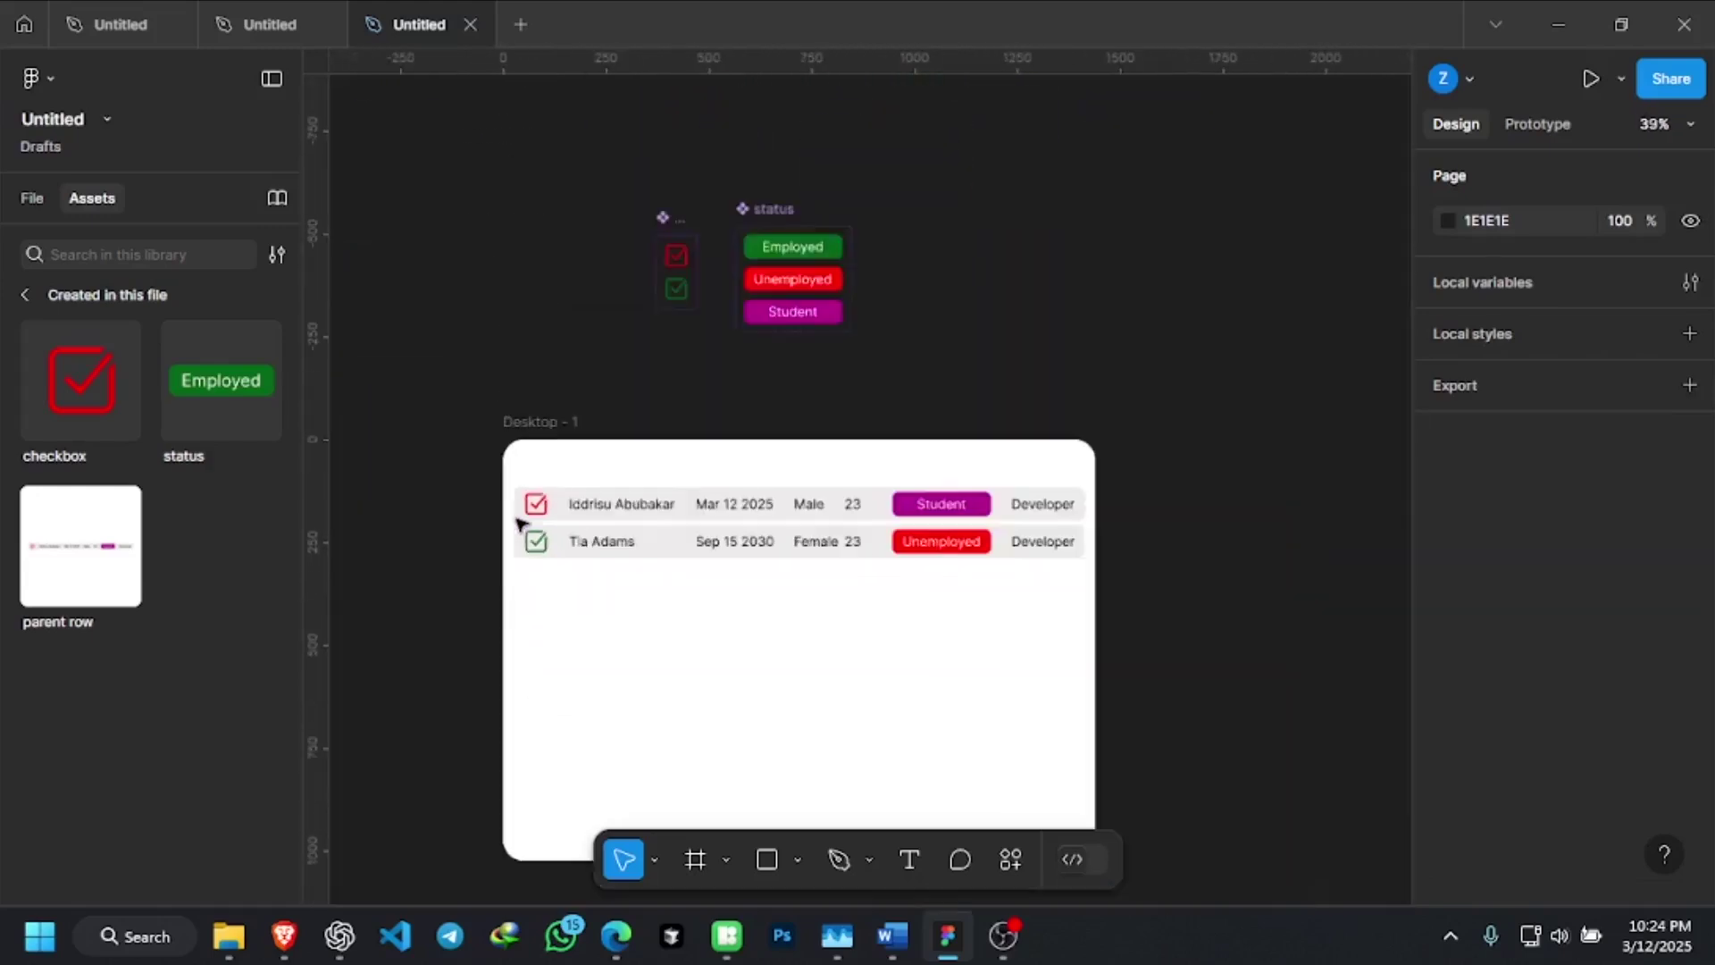
scroll(739, 539, up, 2)
scroll(847, 551, up, 1)
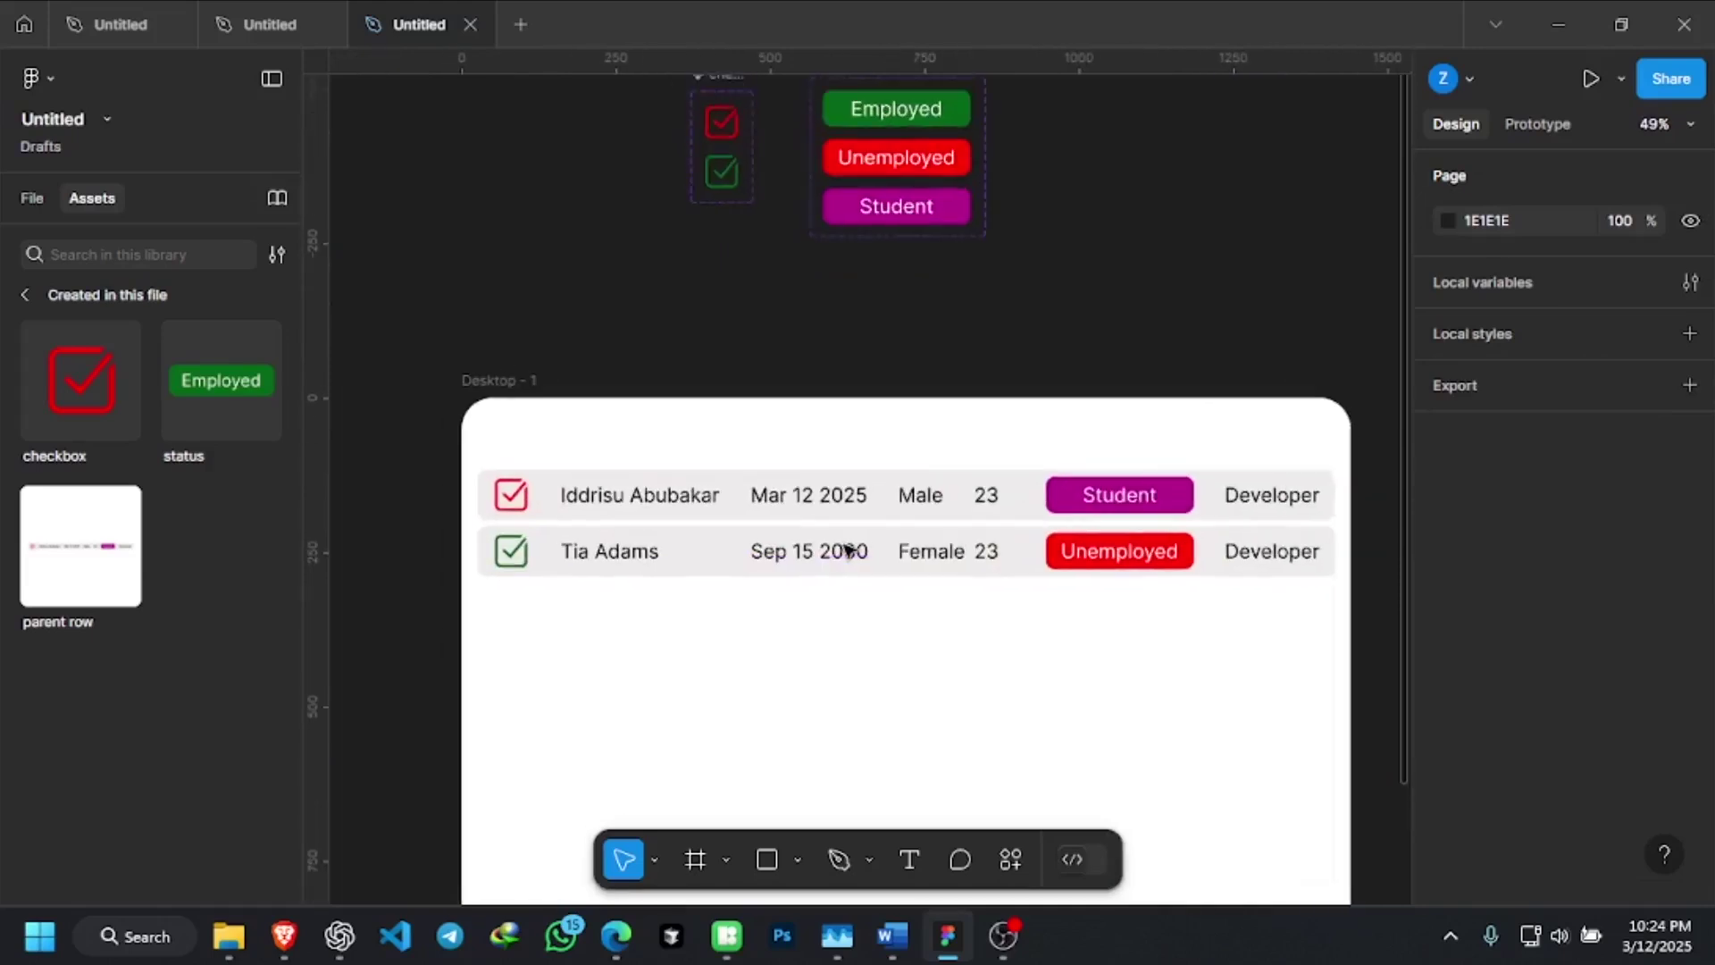
scroll(846, 551, down, 2)
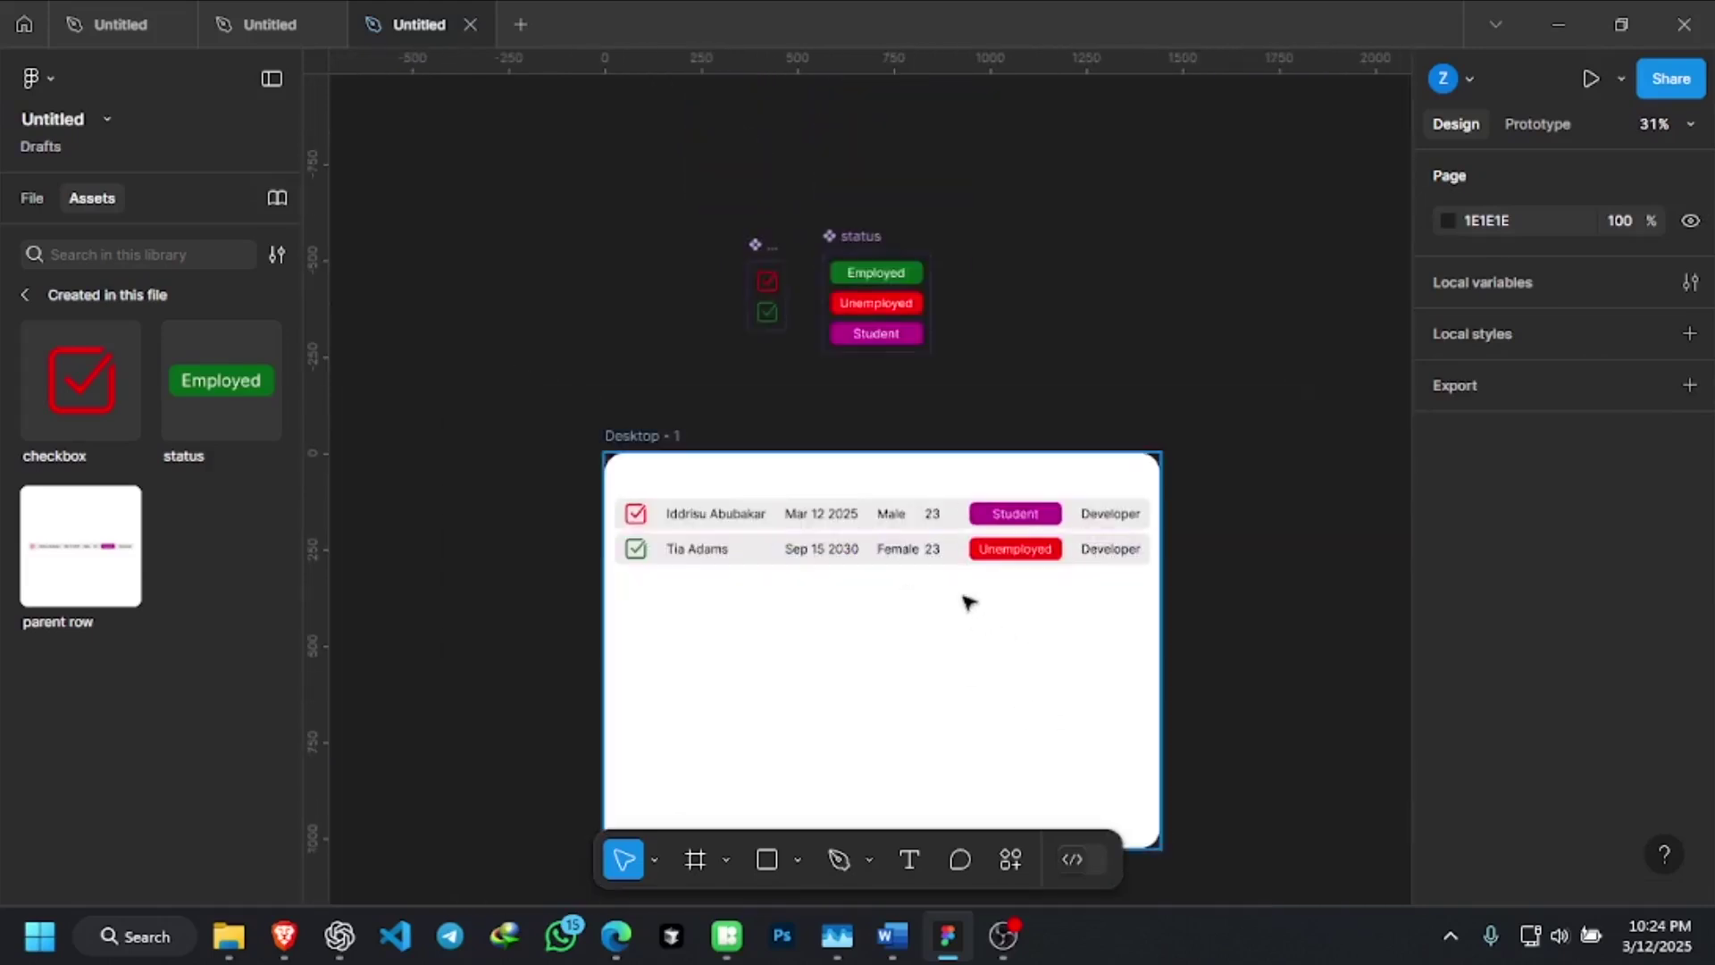
scroll(969, 606, up, 2)
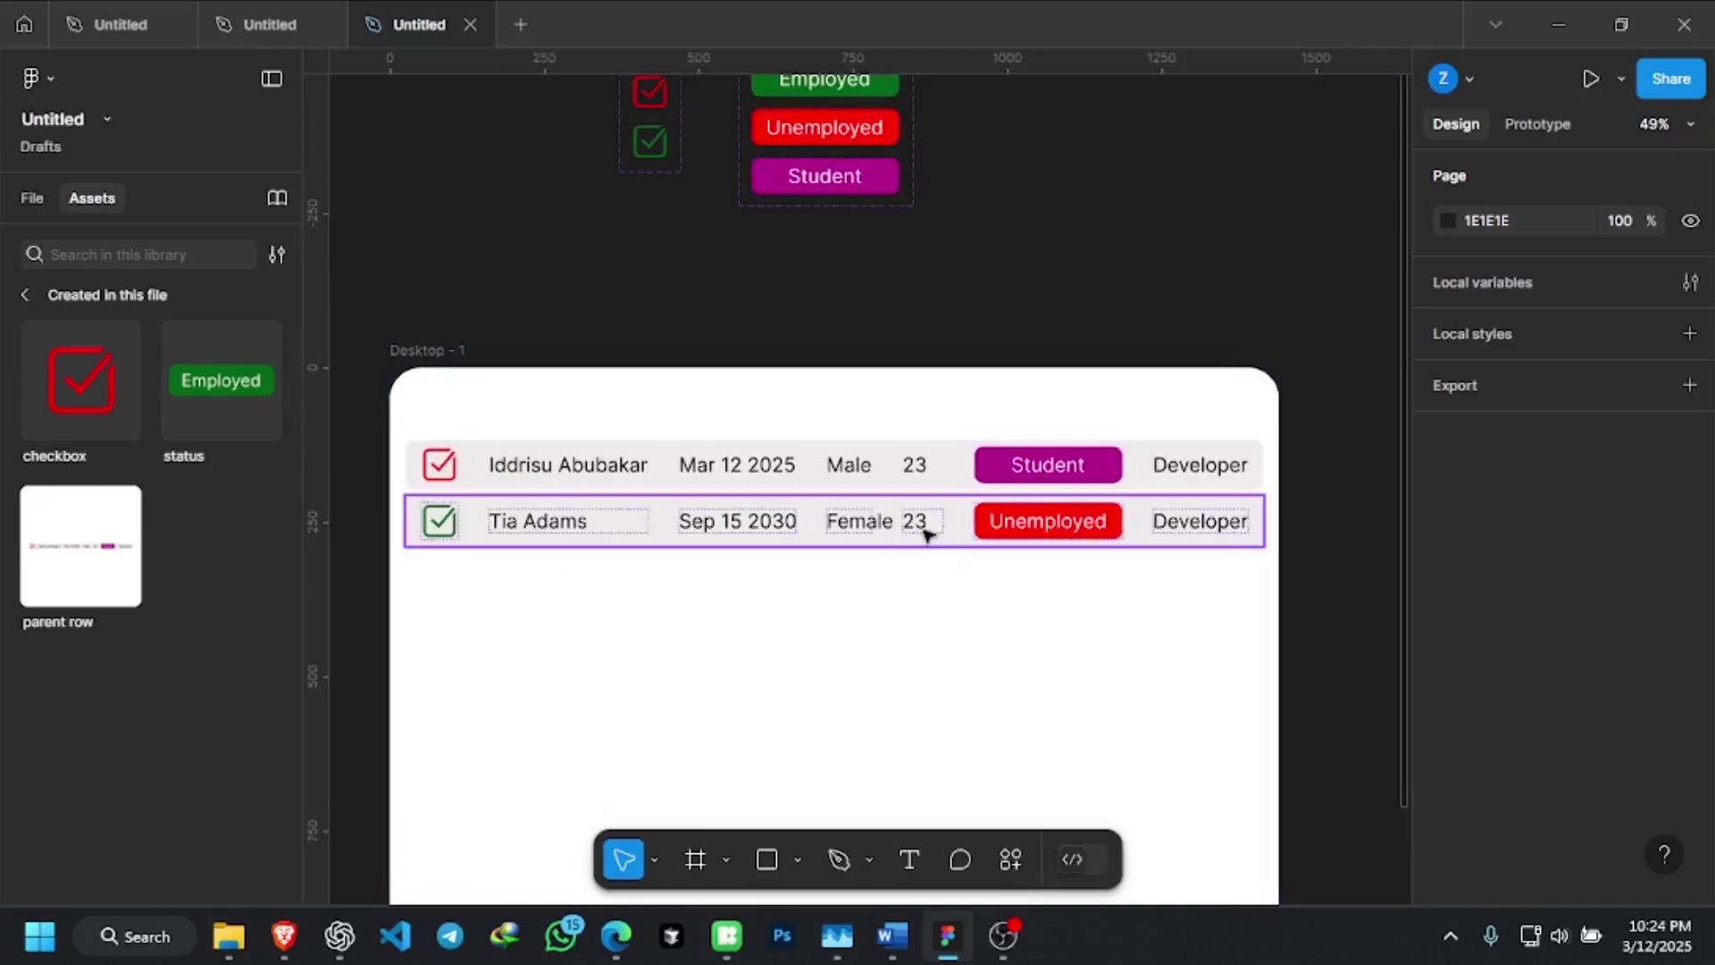
click(927, 534)
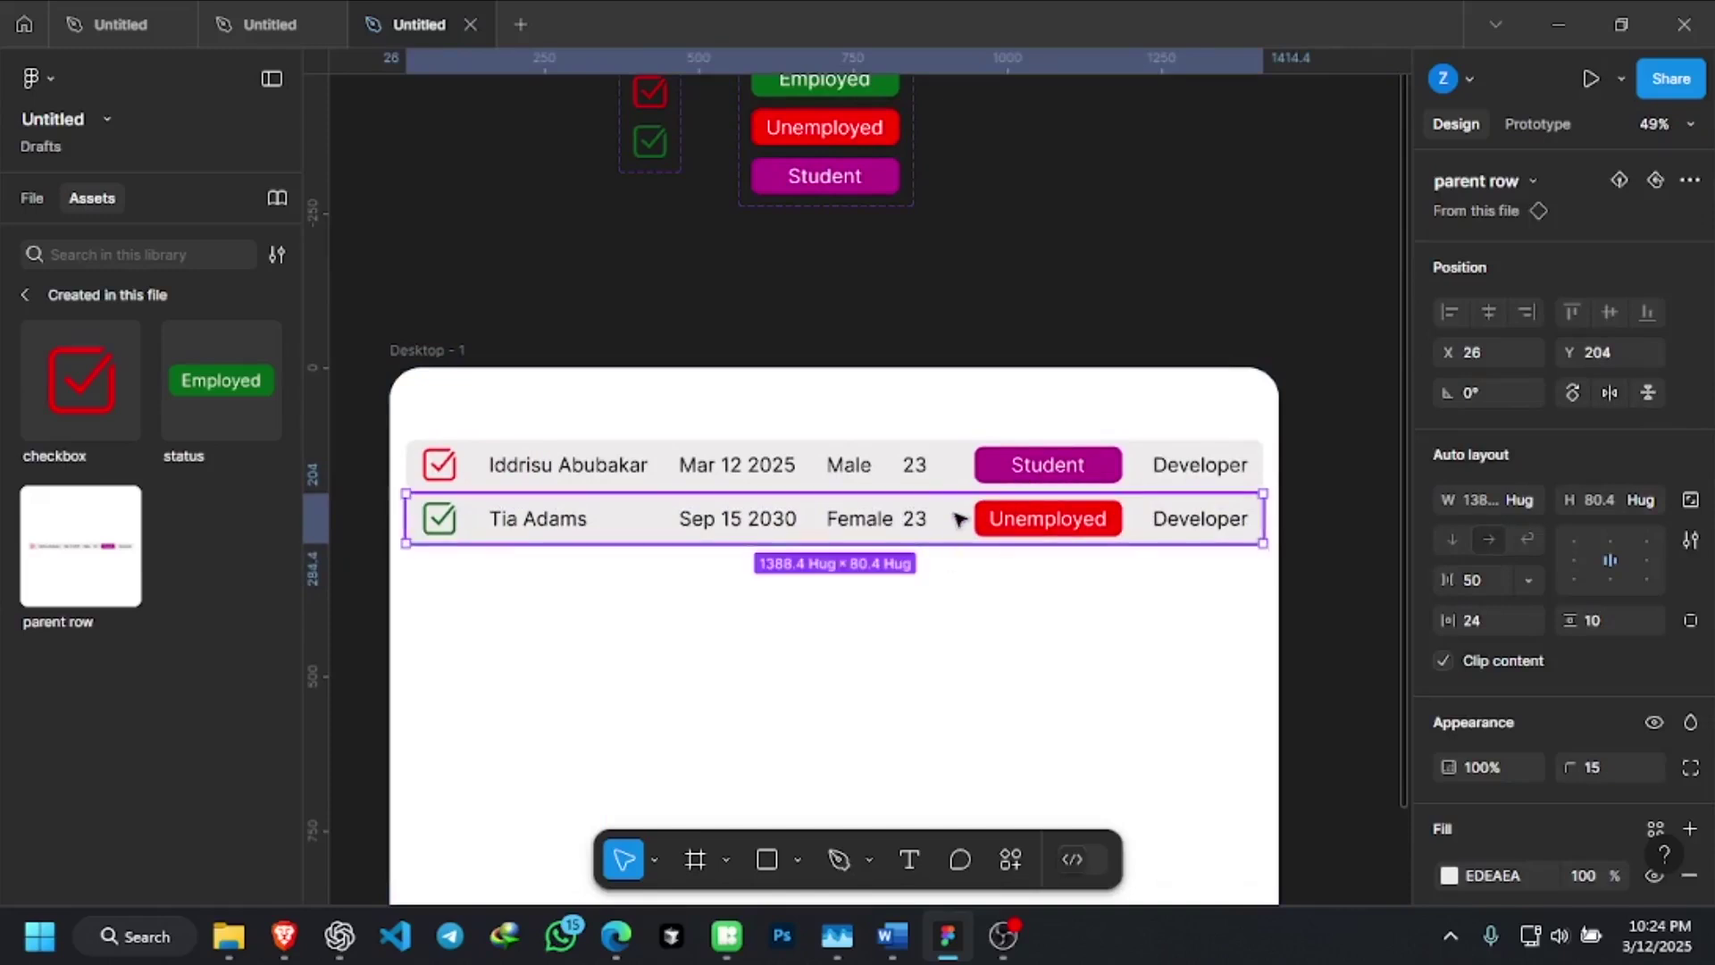
click(1069, 474)
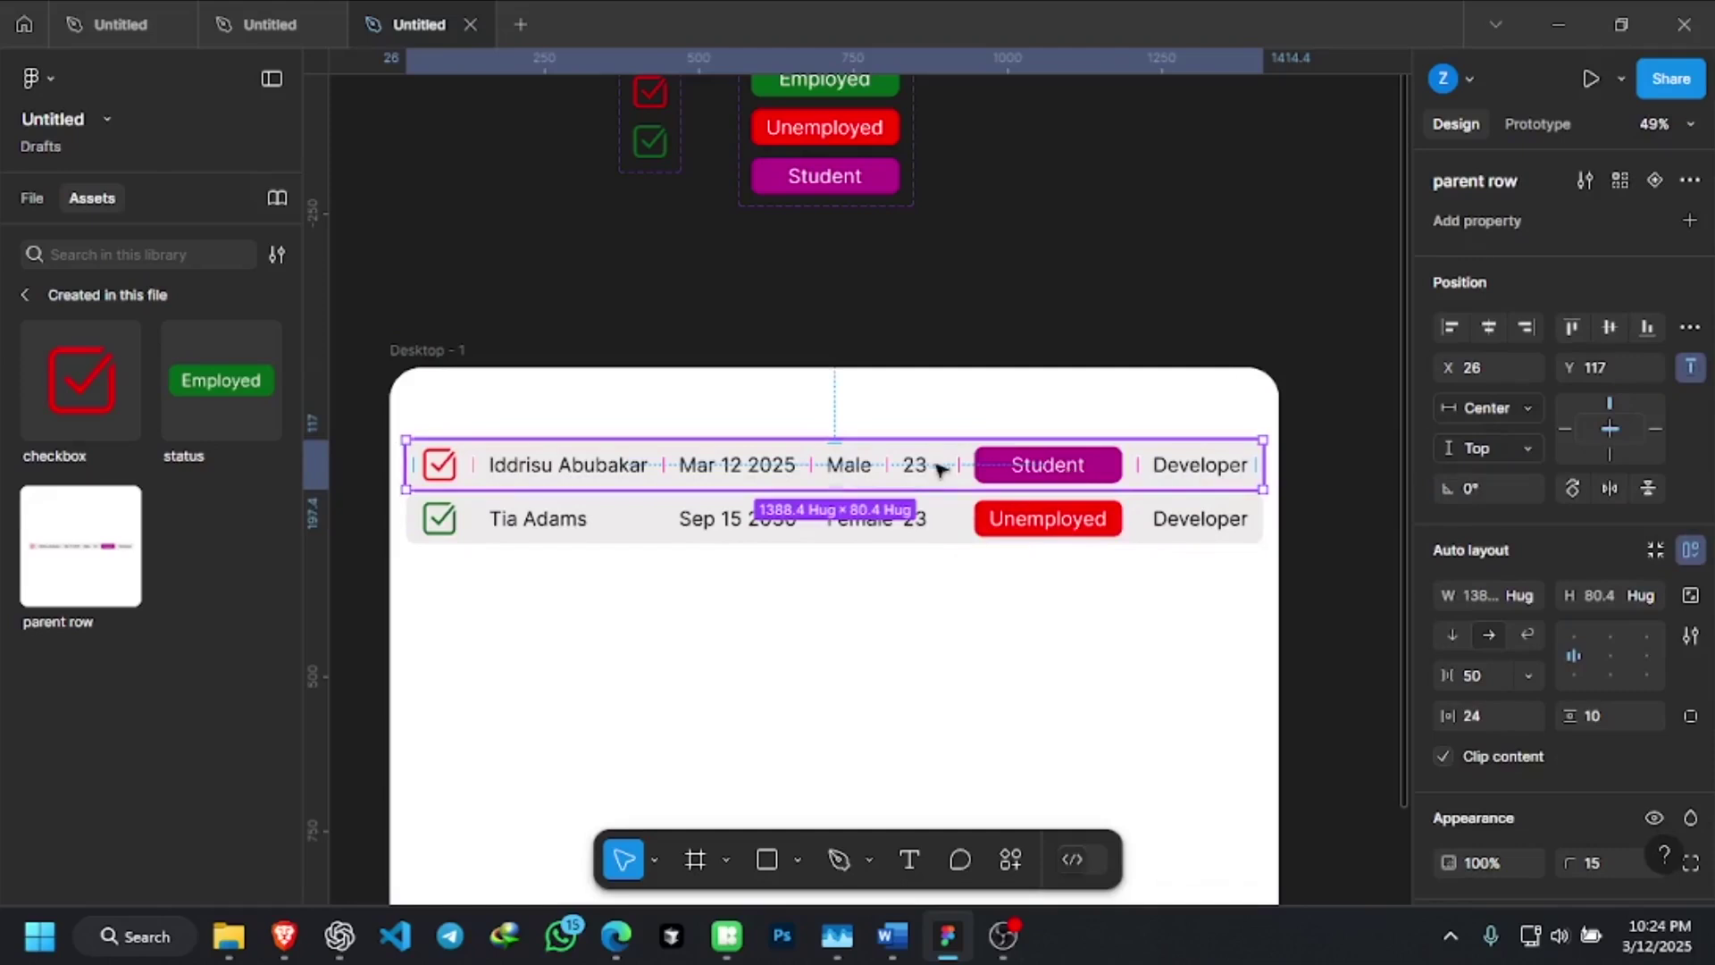
click(947, 522)
double_click(946, 527)
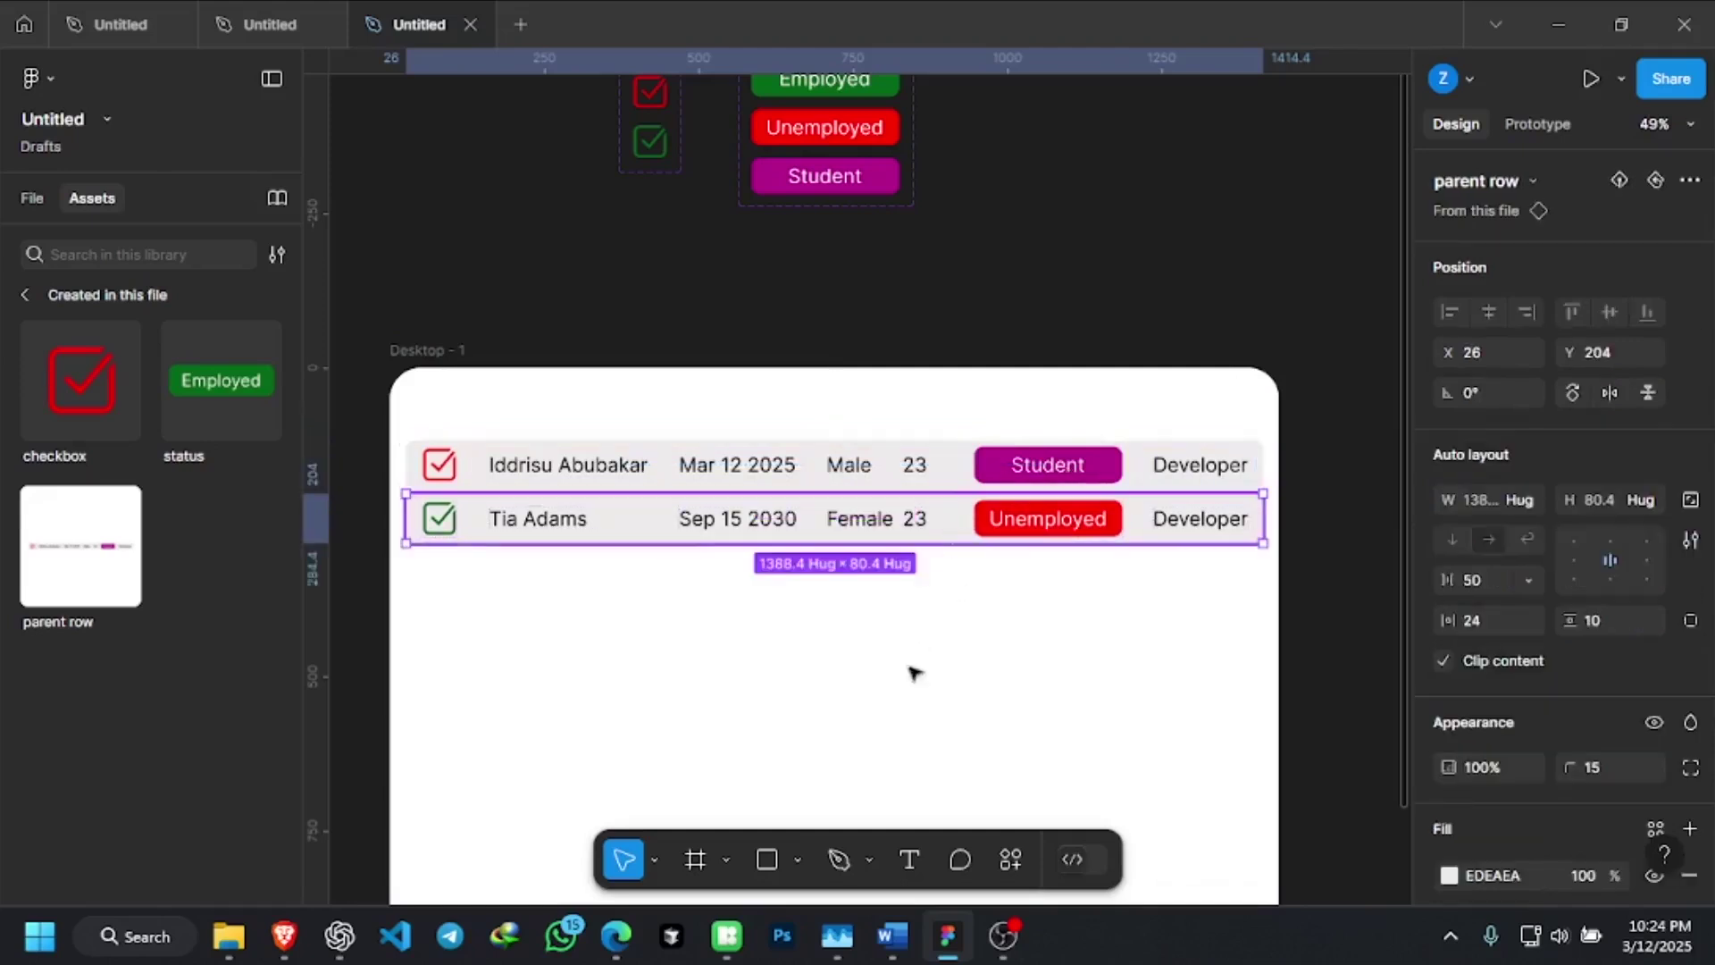
click(963, 546)
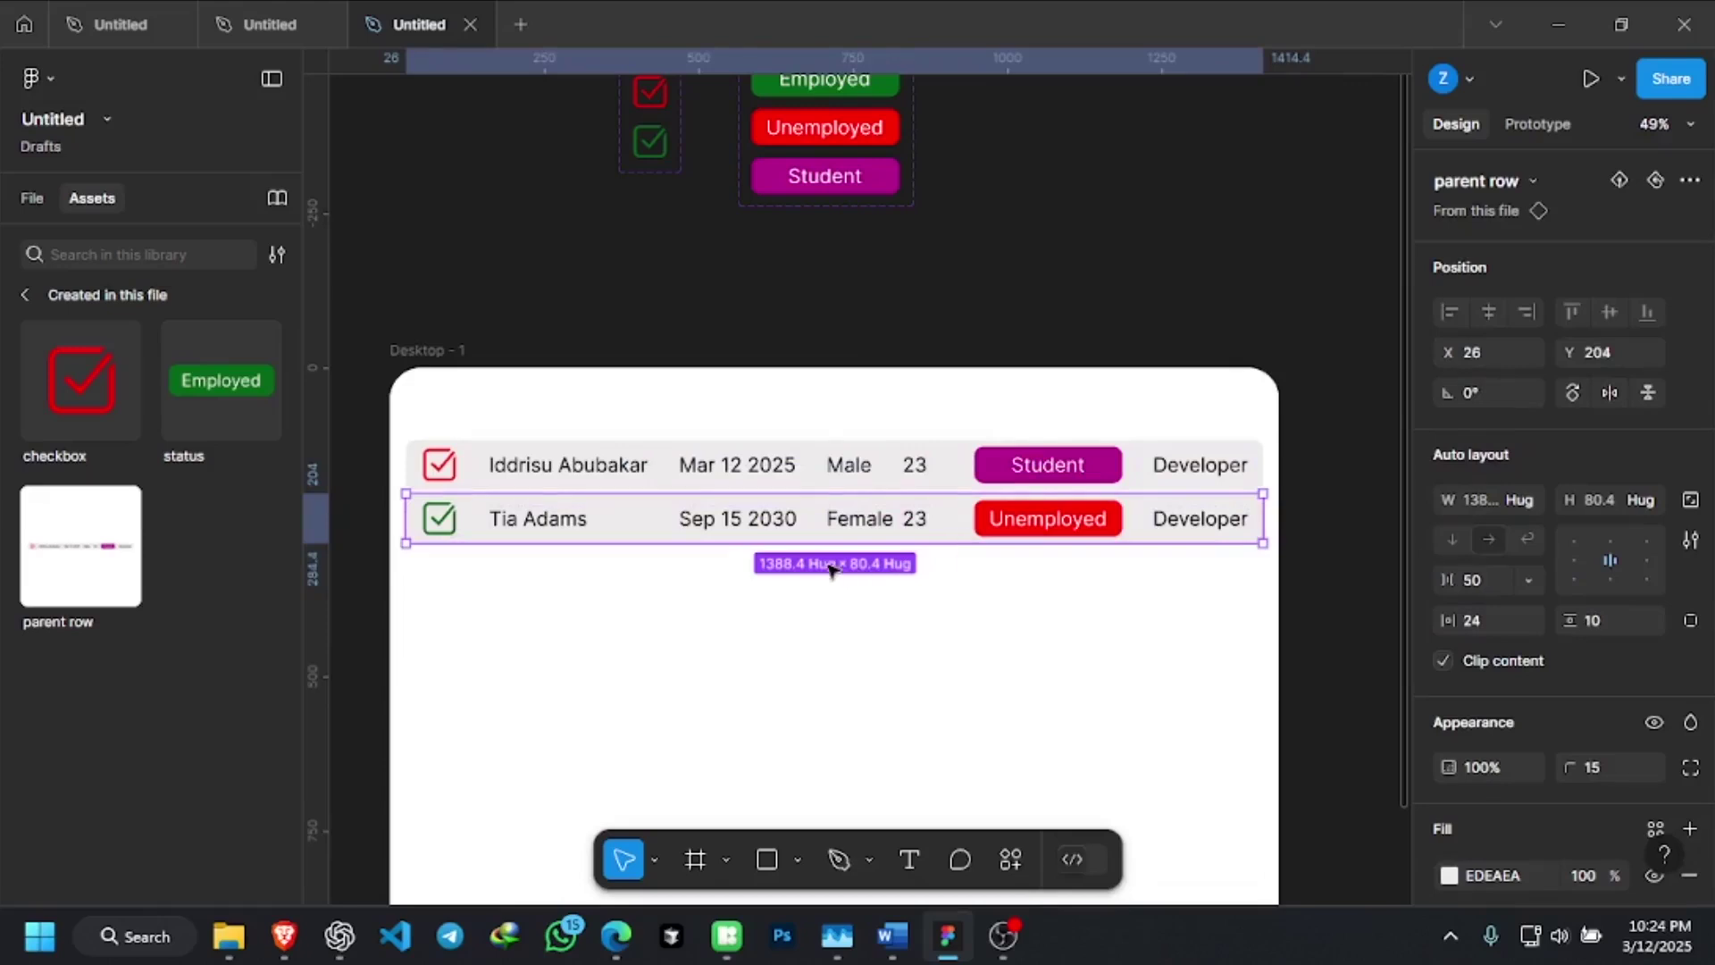
click(498, 574)
Insert a parent row instance from Assets and stack the rows evenly beneath one another
click(92, 545)
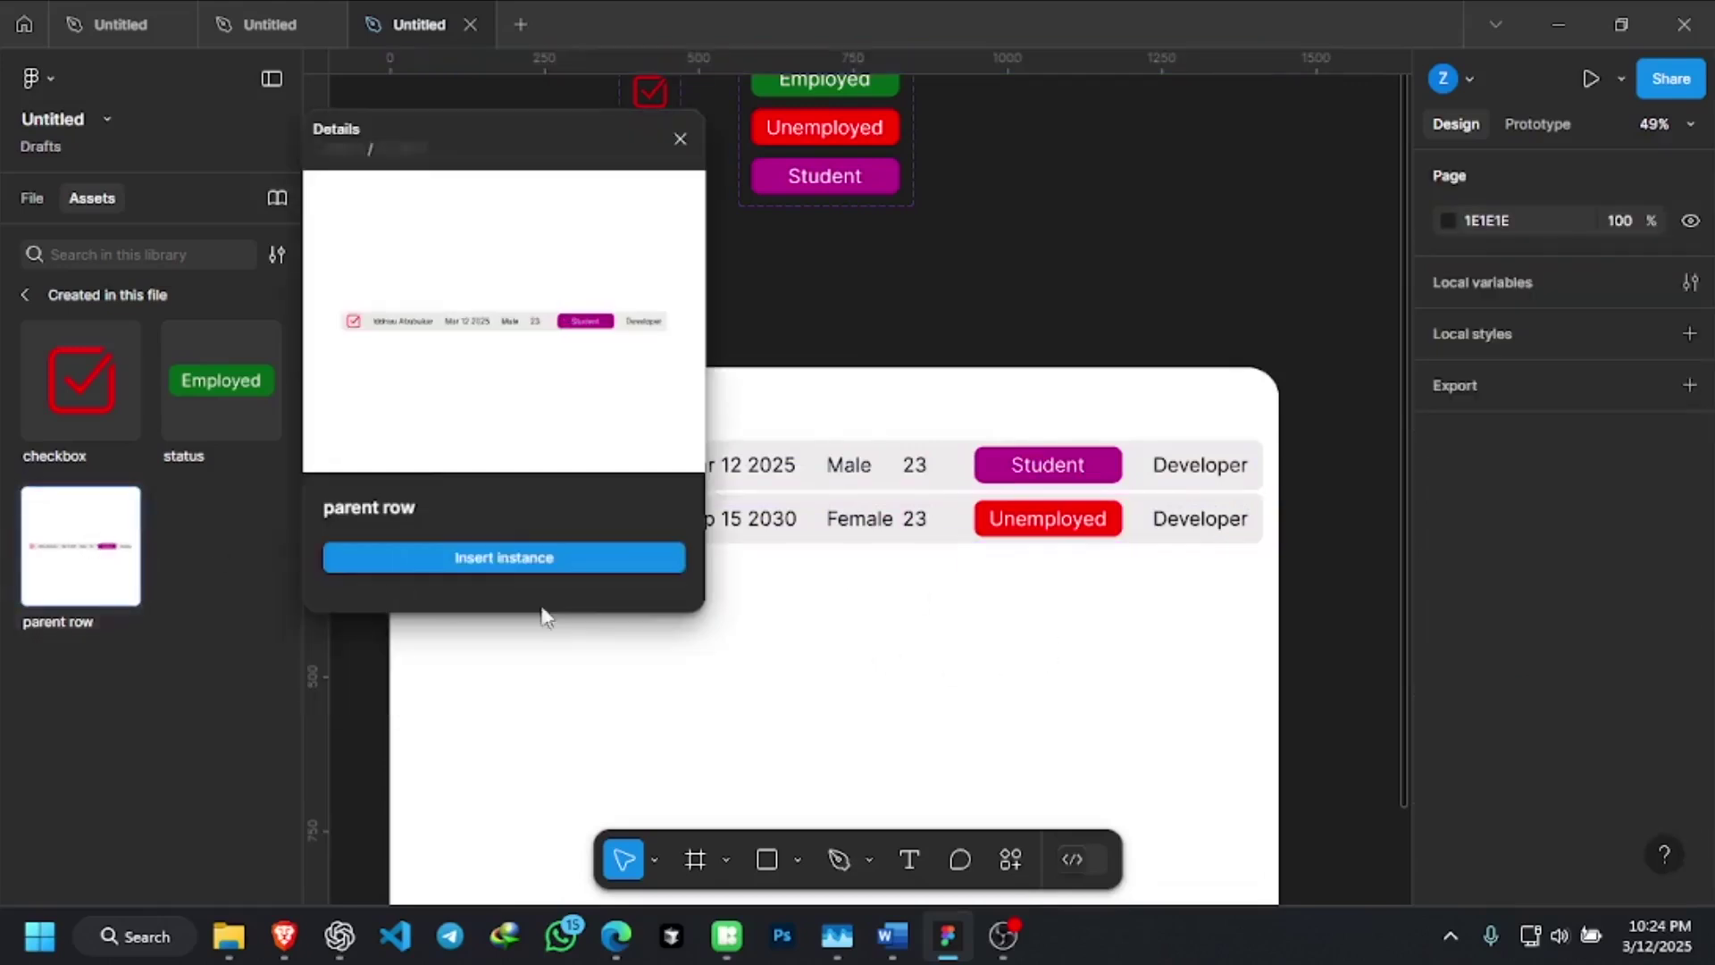
click(587, 561)
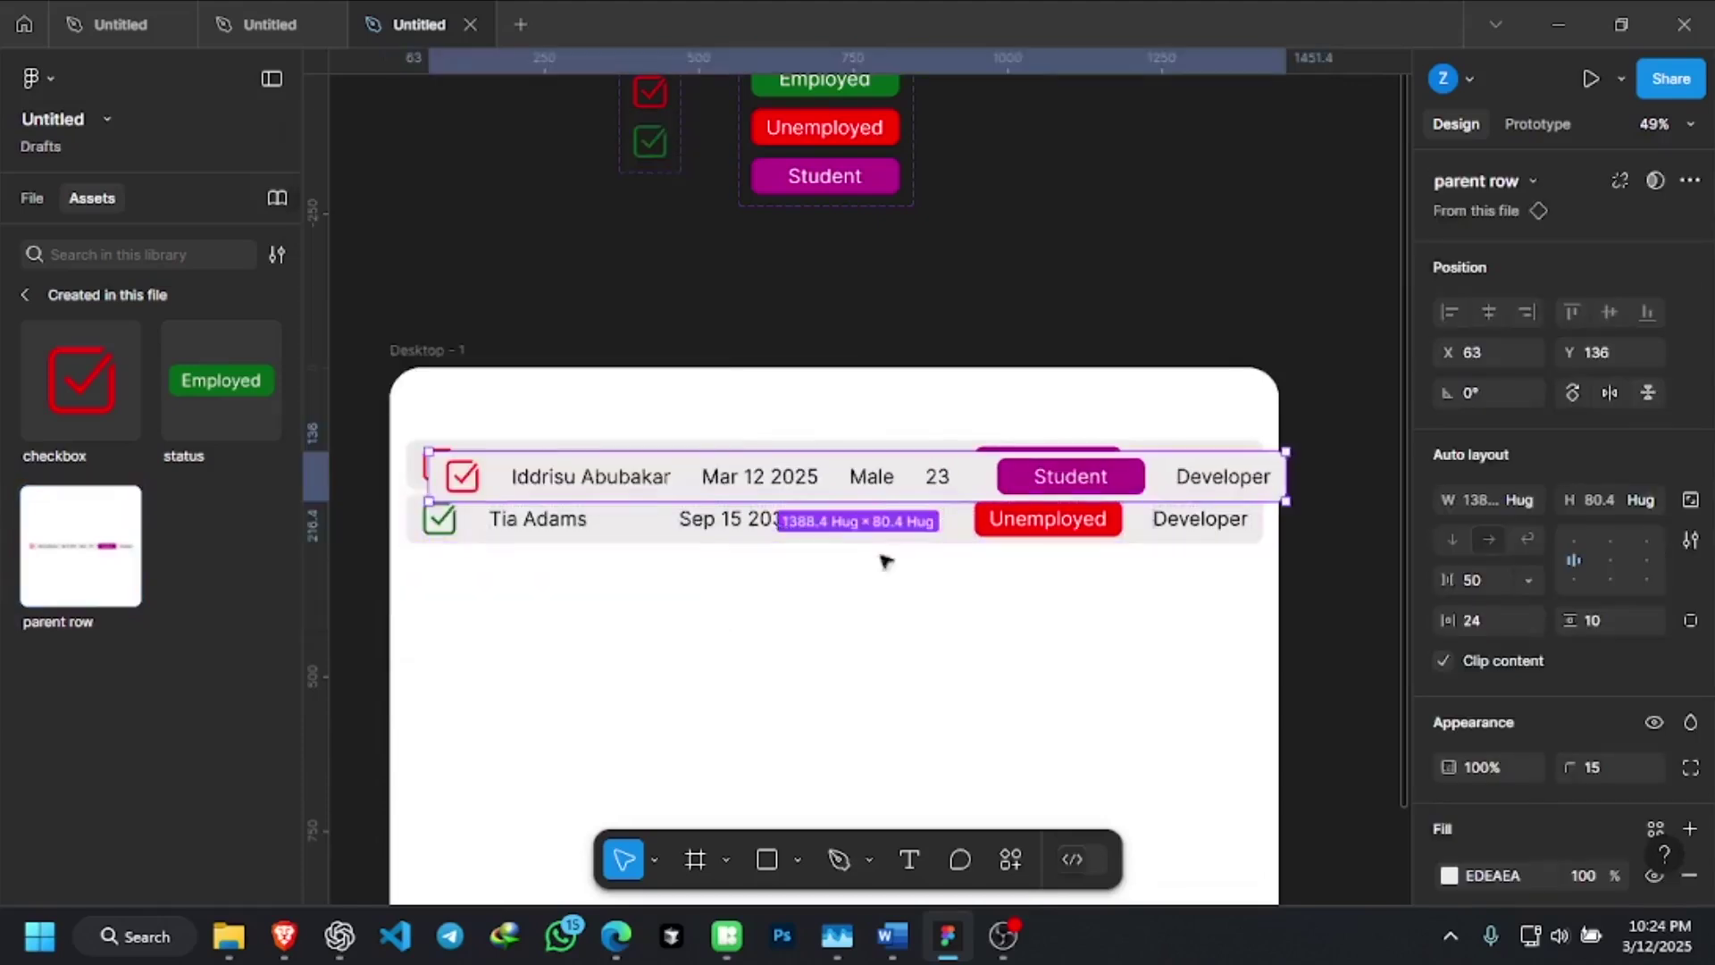
drag(951, 540, 968, 615)
drag(938, 559, 922, 691)
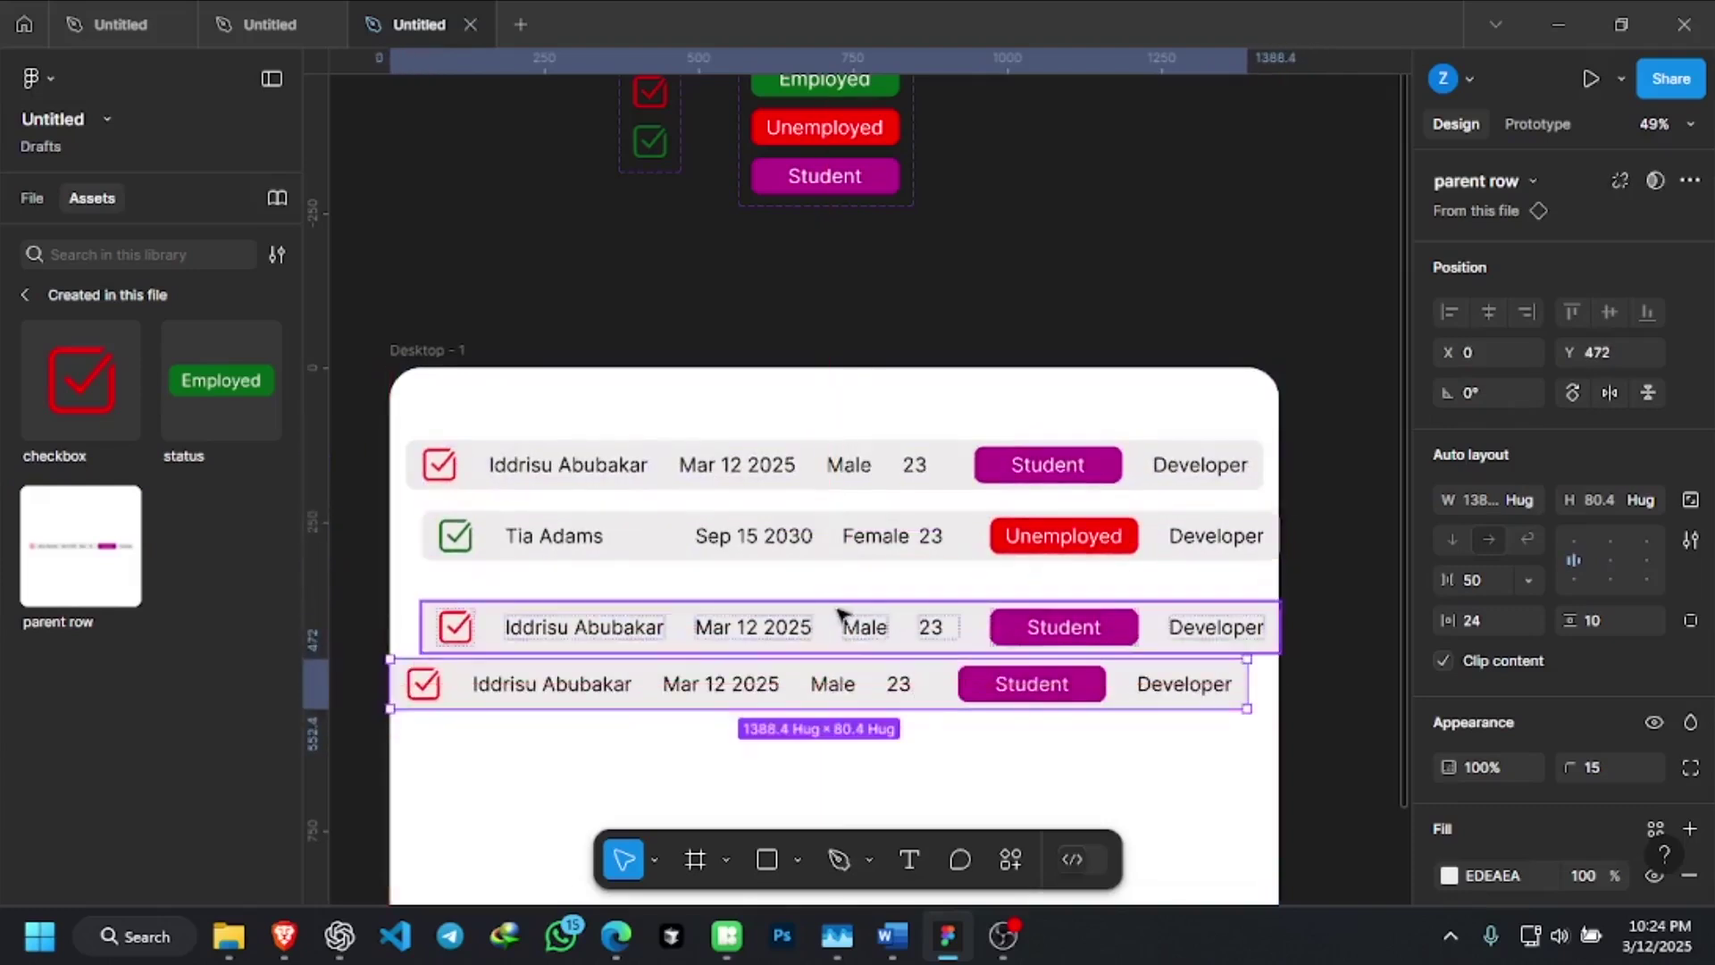
scroll(846, 549, down, 1)
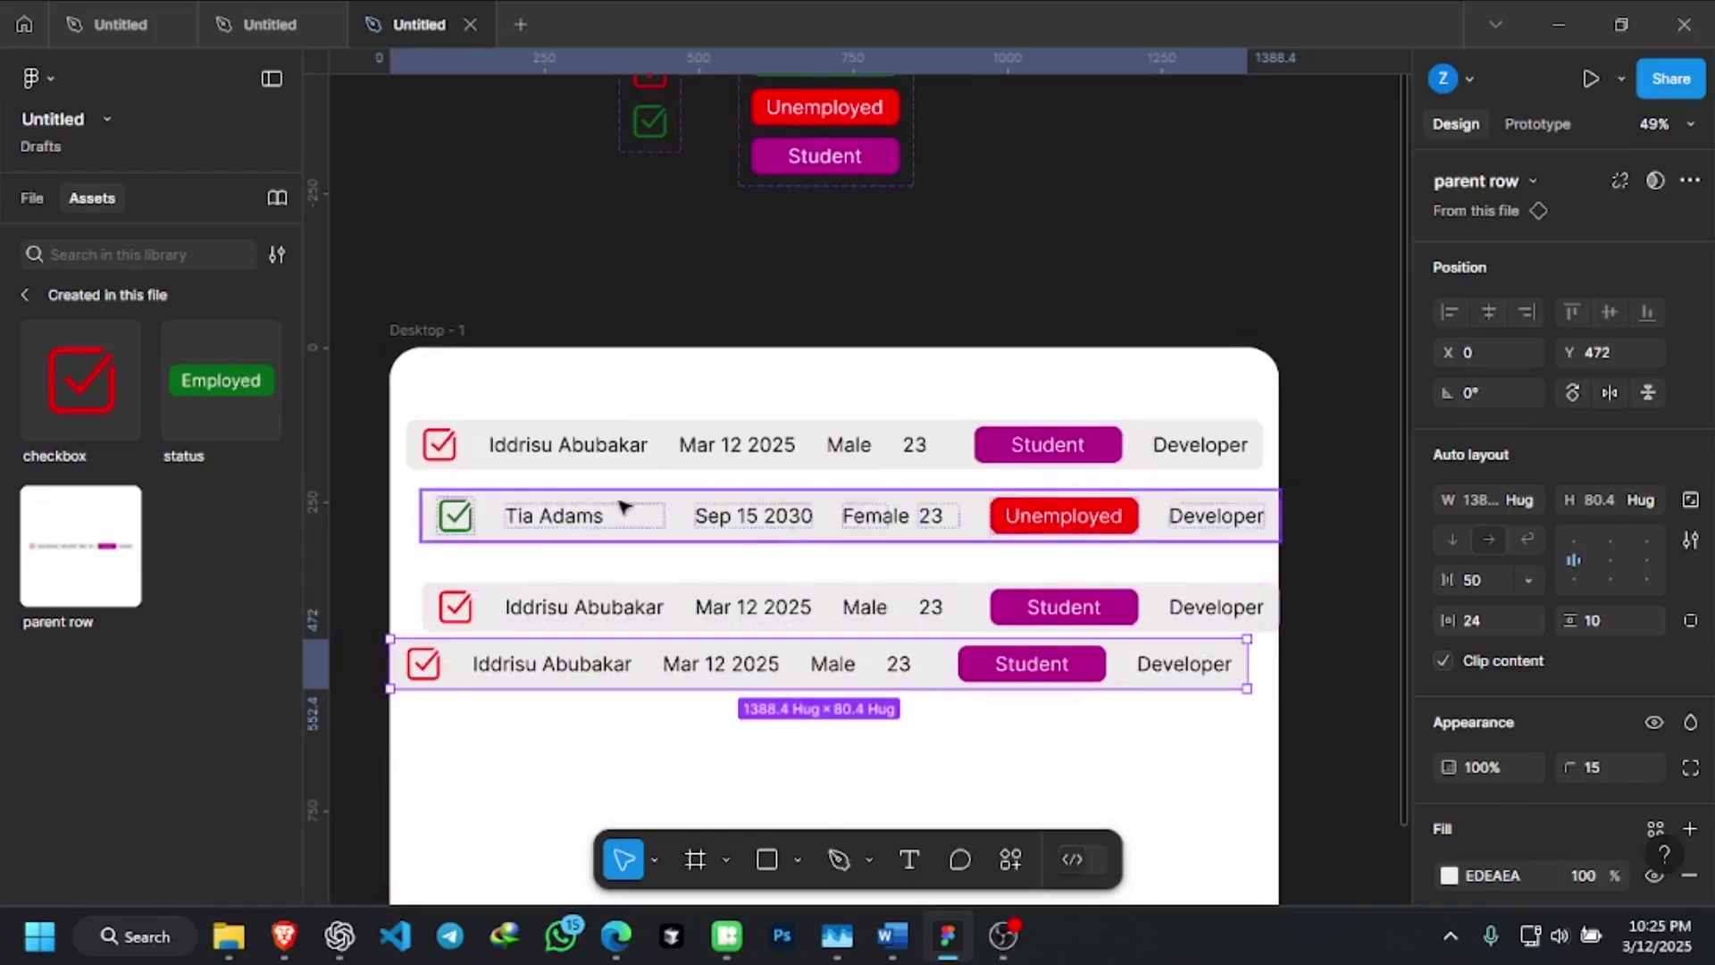
drag(808, 503, 801, 498)
drag(907, 601, 909, 585)
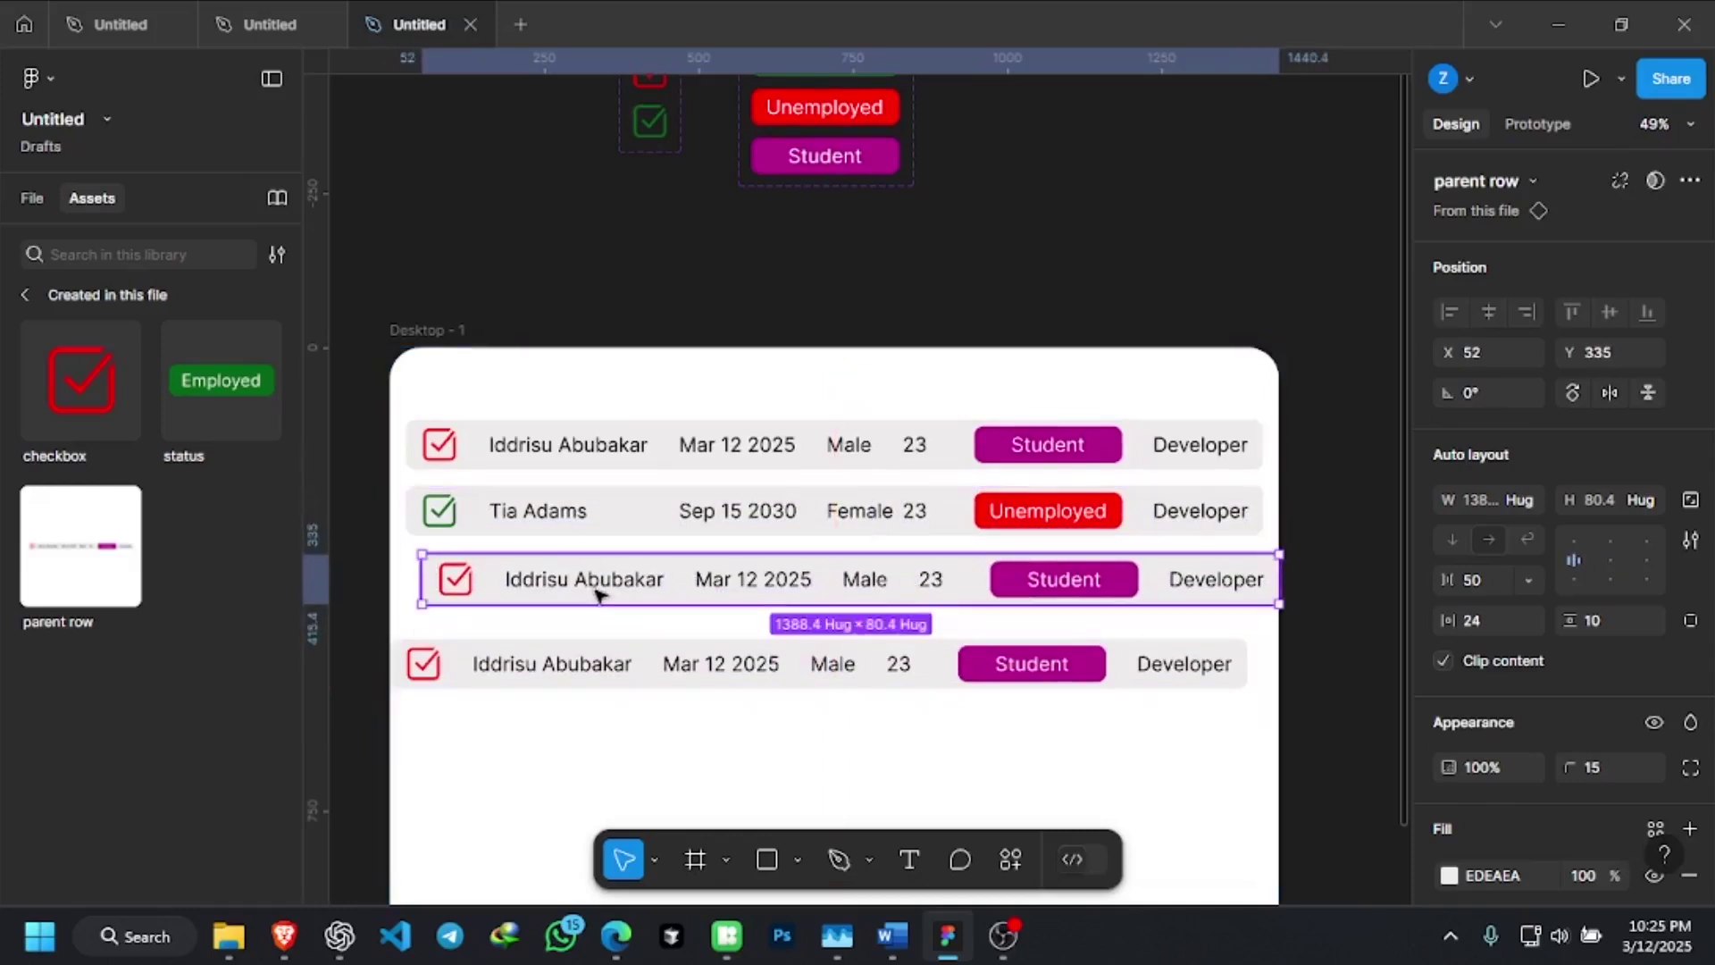
Replace the third row's name with a different student's name and set its gender to Female
double_click(605, 588)
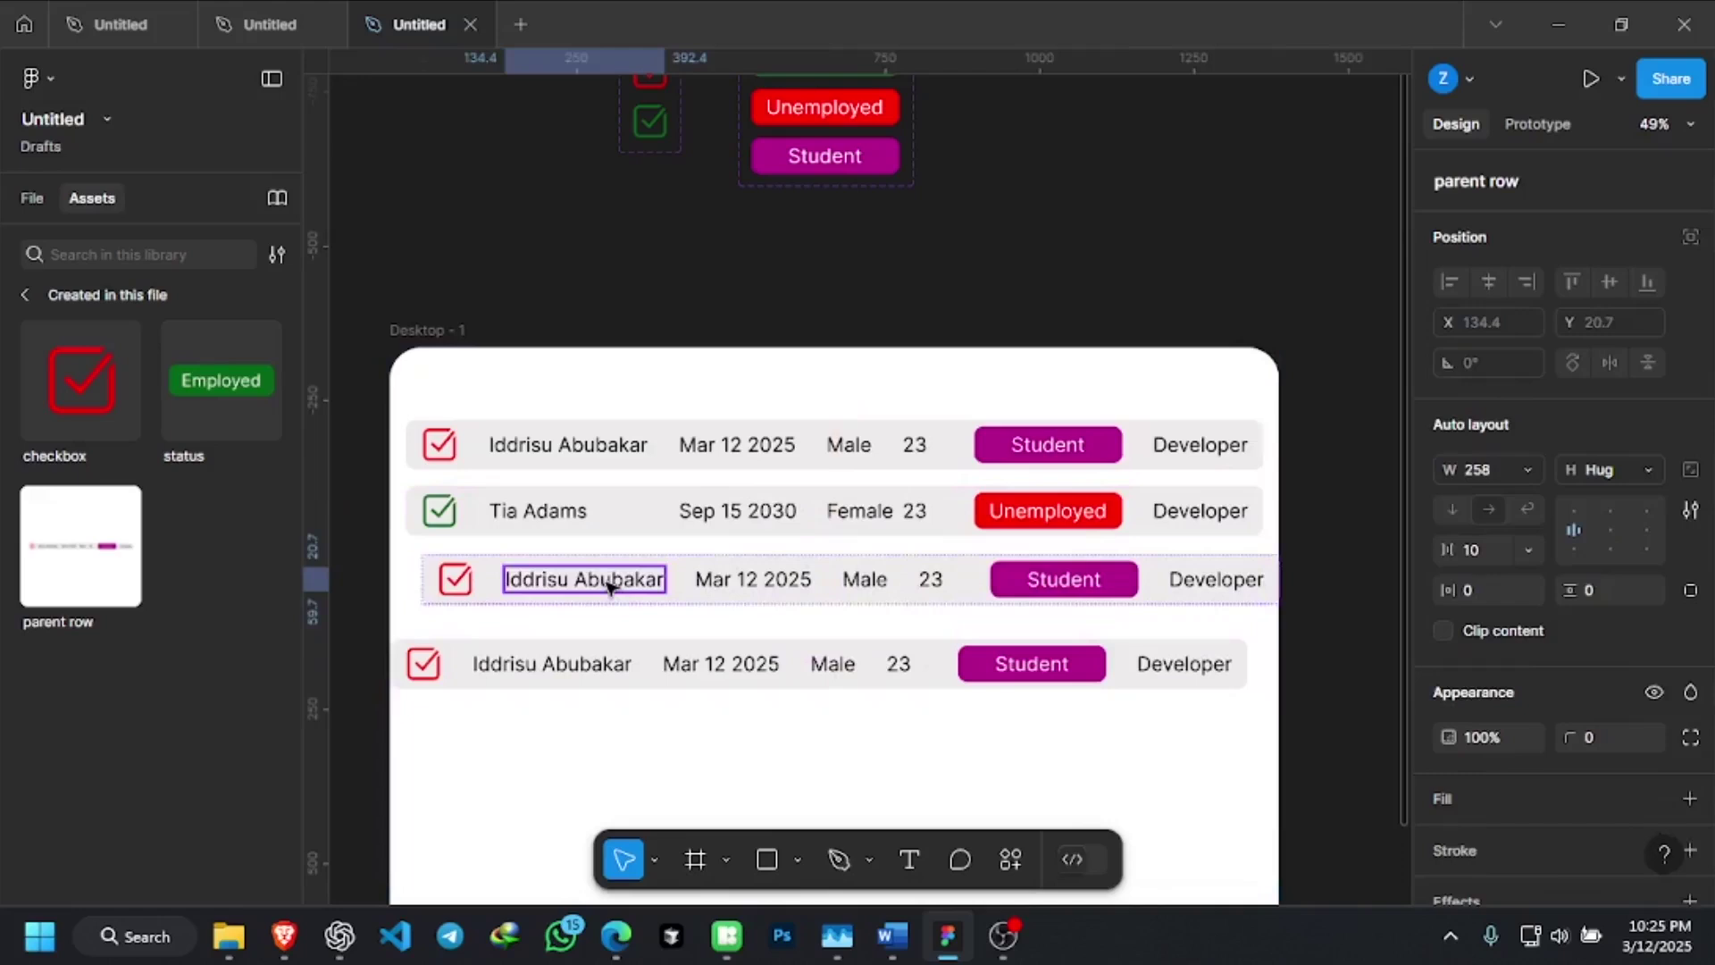
double_click(610, 586)
double_click(610, 586)
click(610, 582)
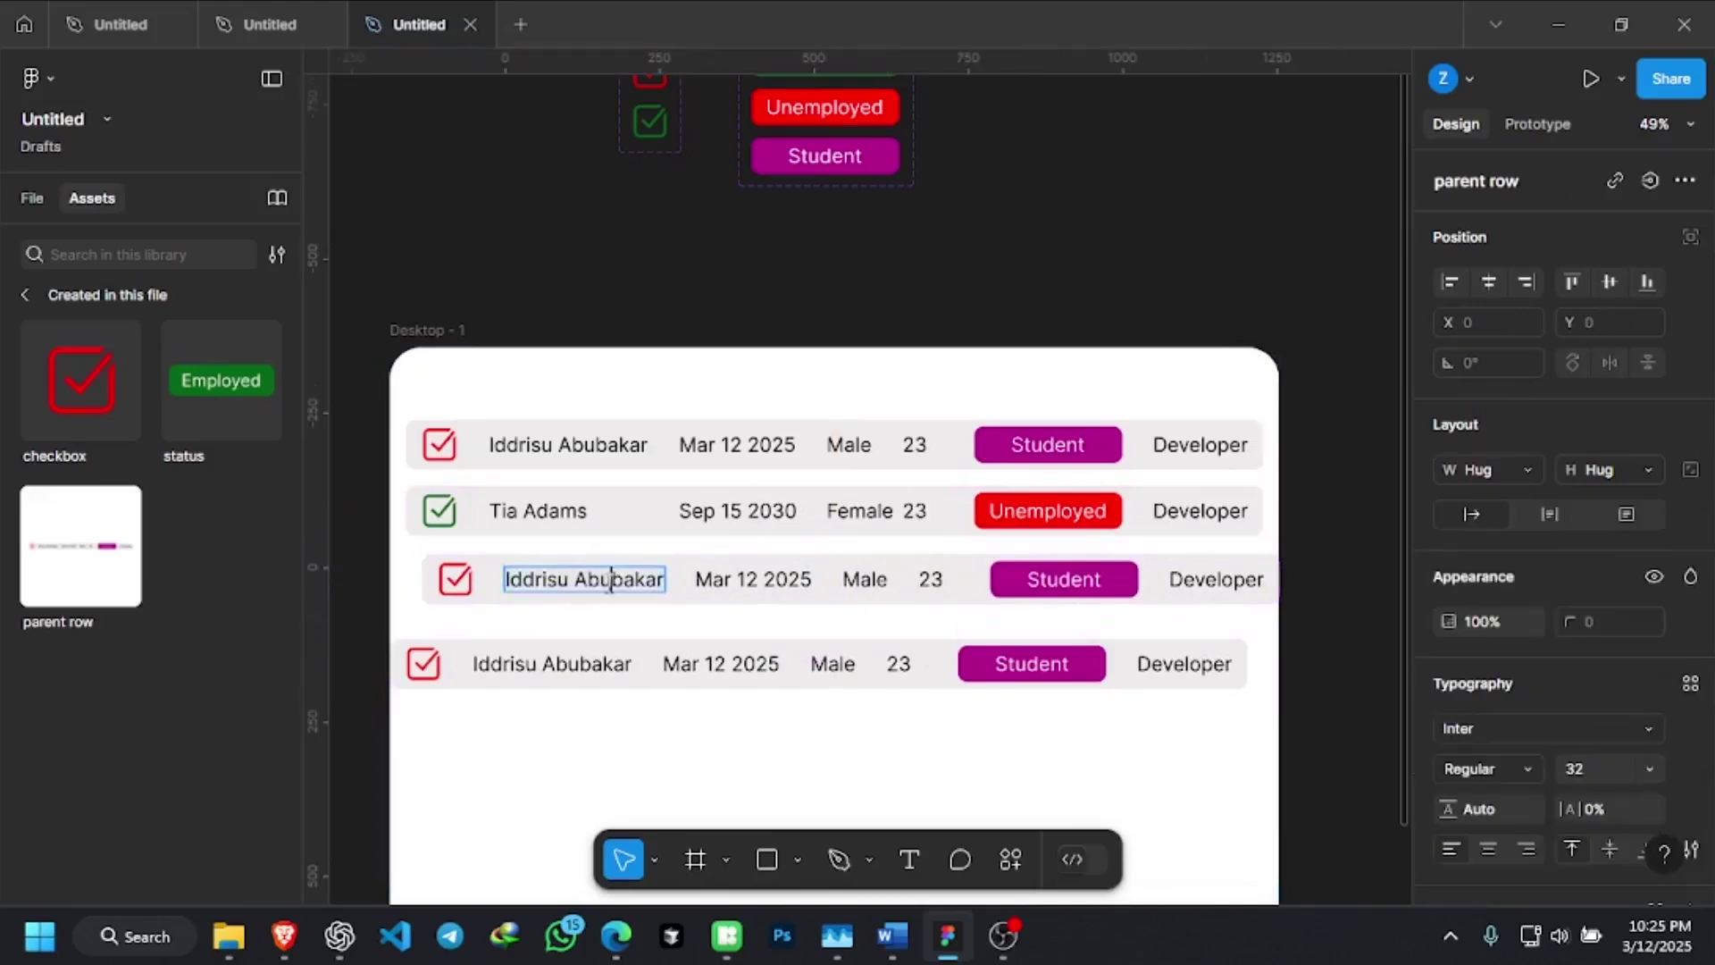
key(ctrl+a)
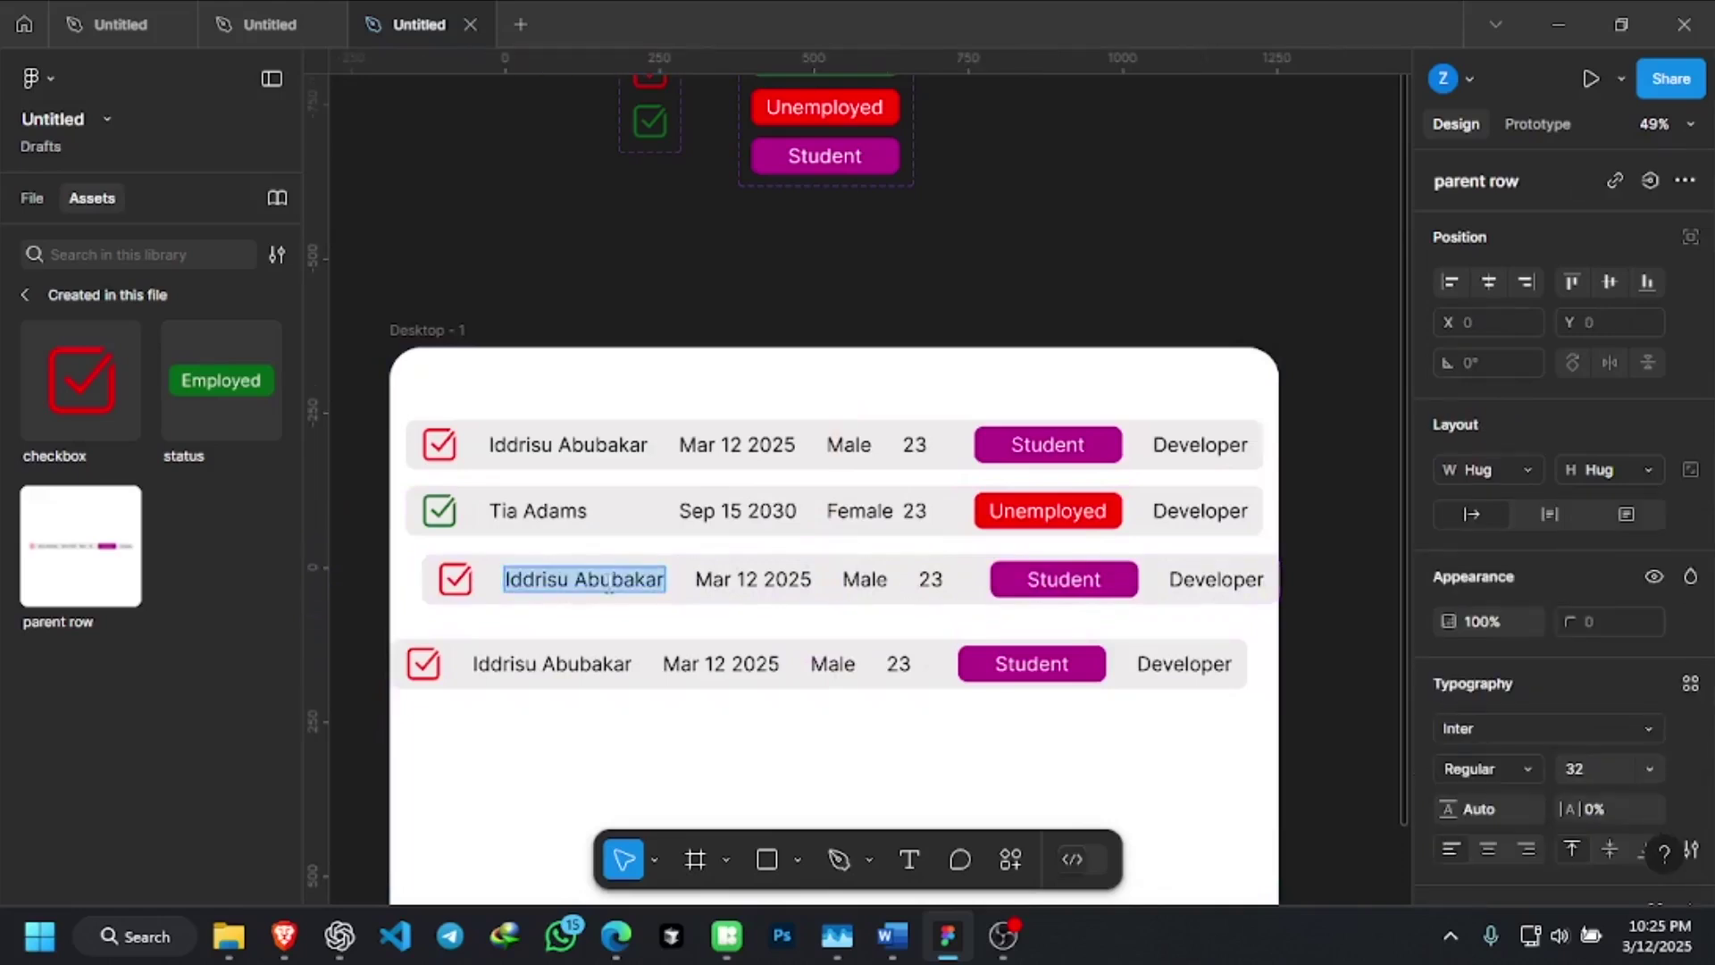
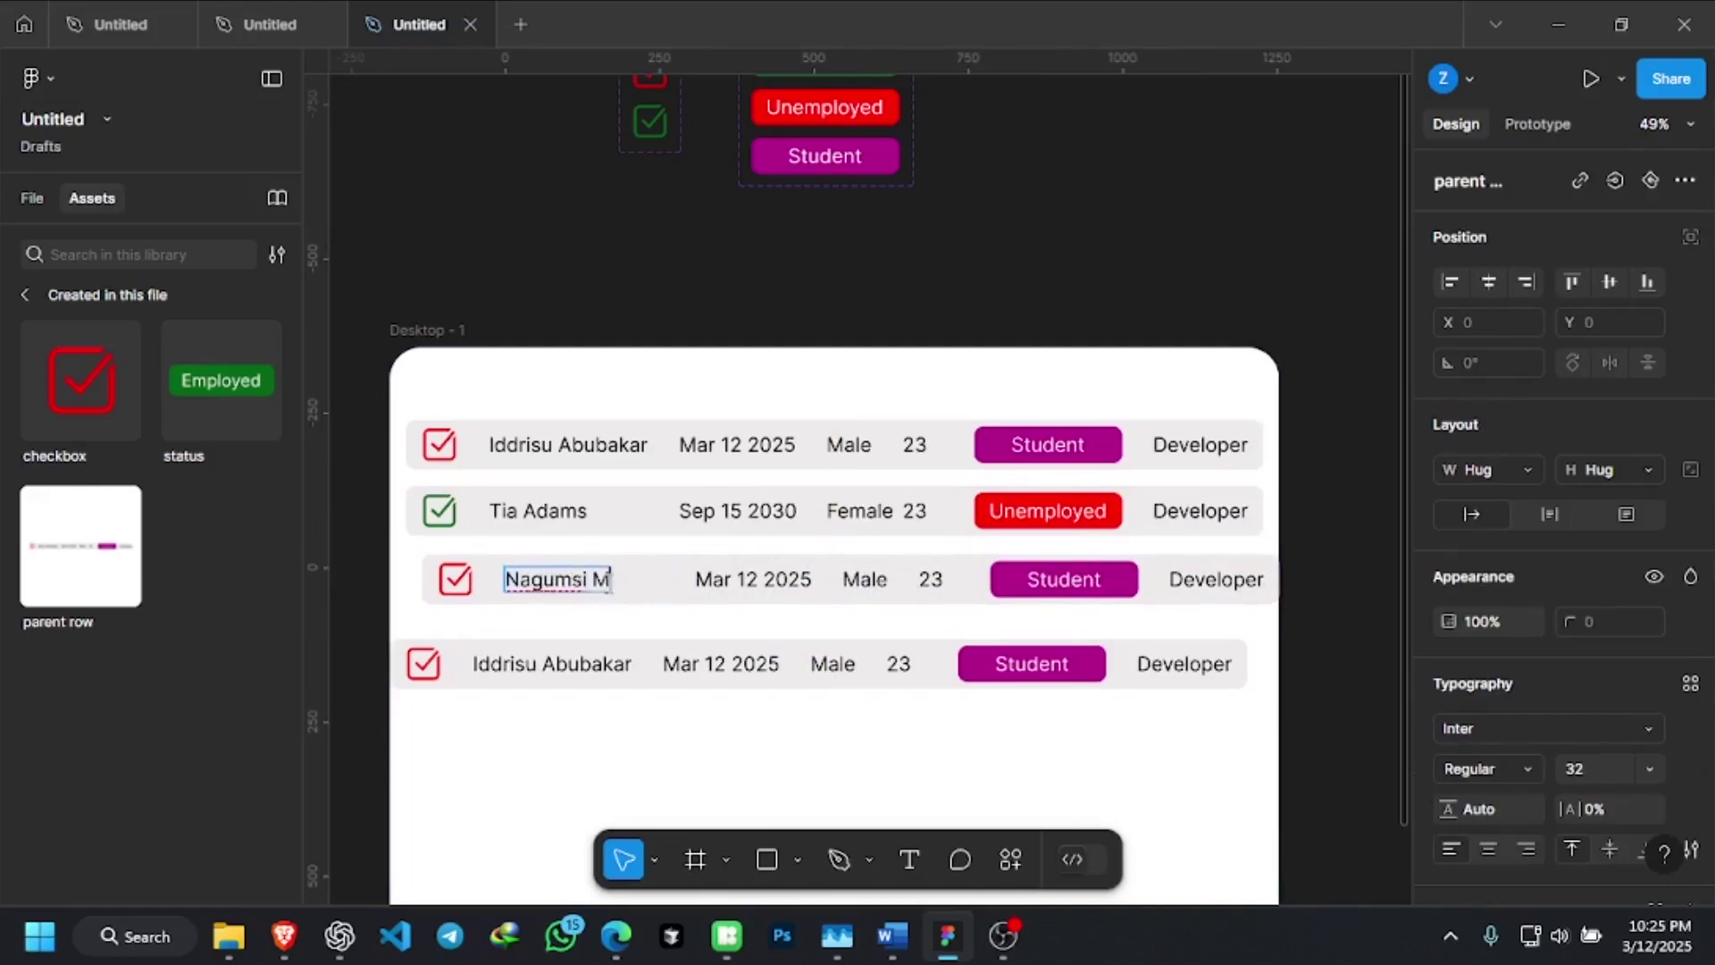
double_click(877, 581)
text(Female)
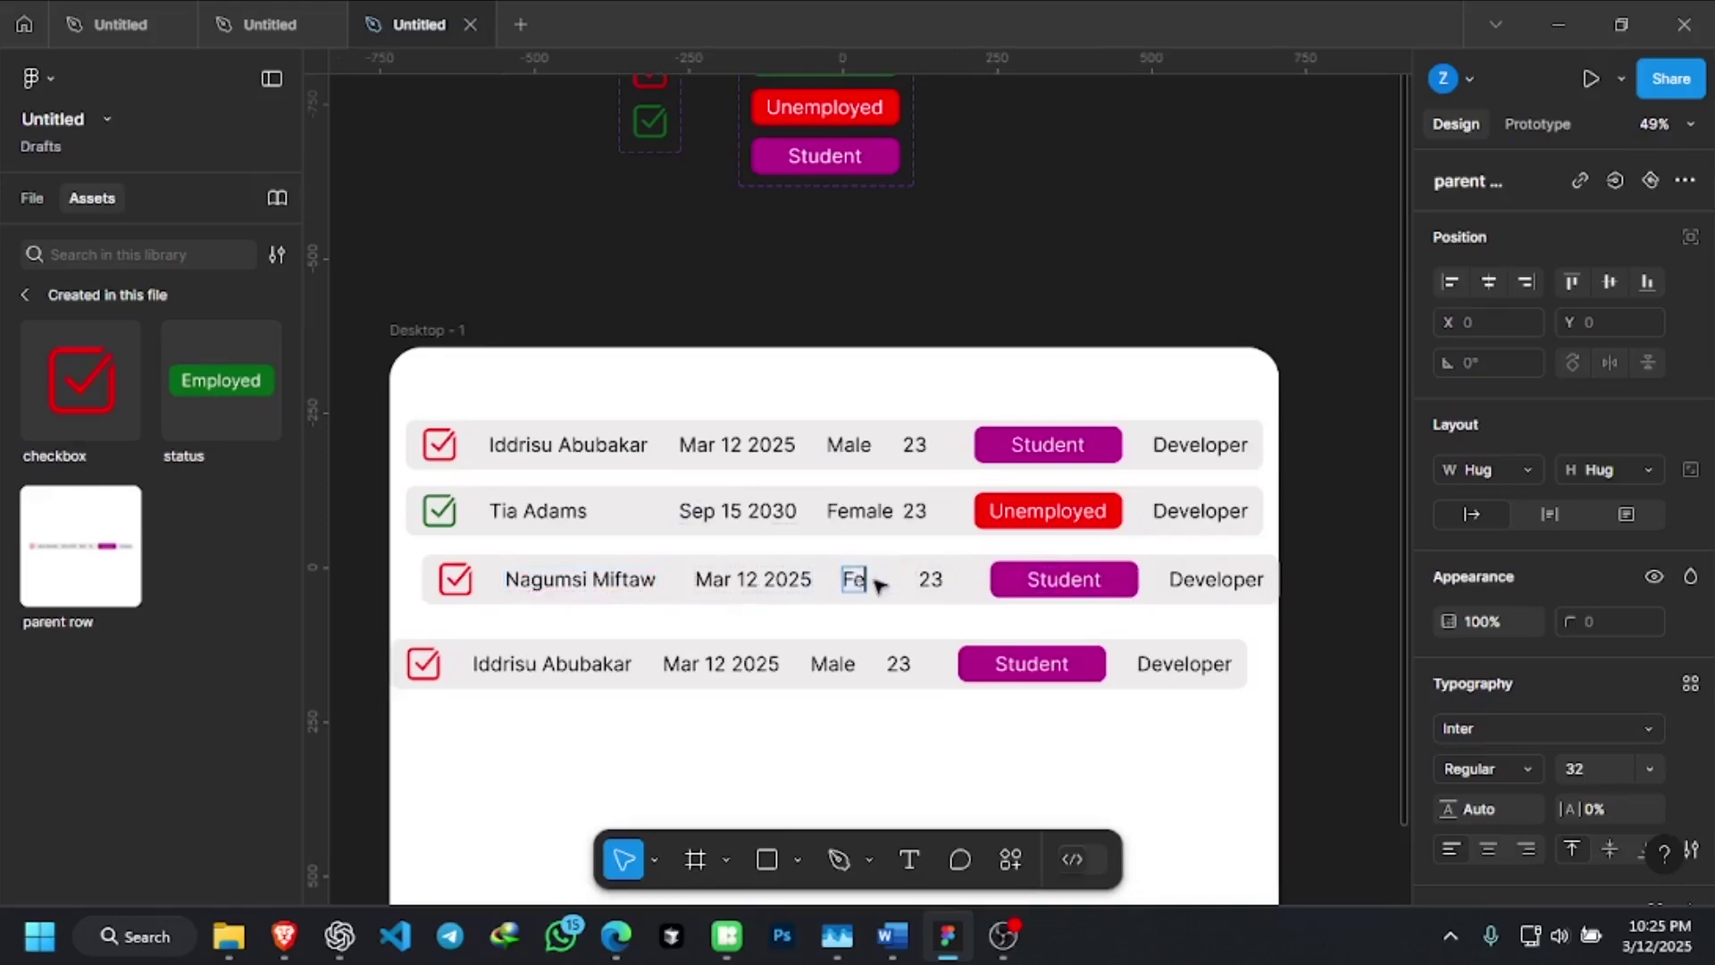
Switch the third row's status badge to Unemployed and check the main status component's variants
double_click(1065, 583)
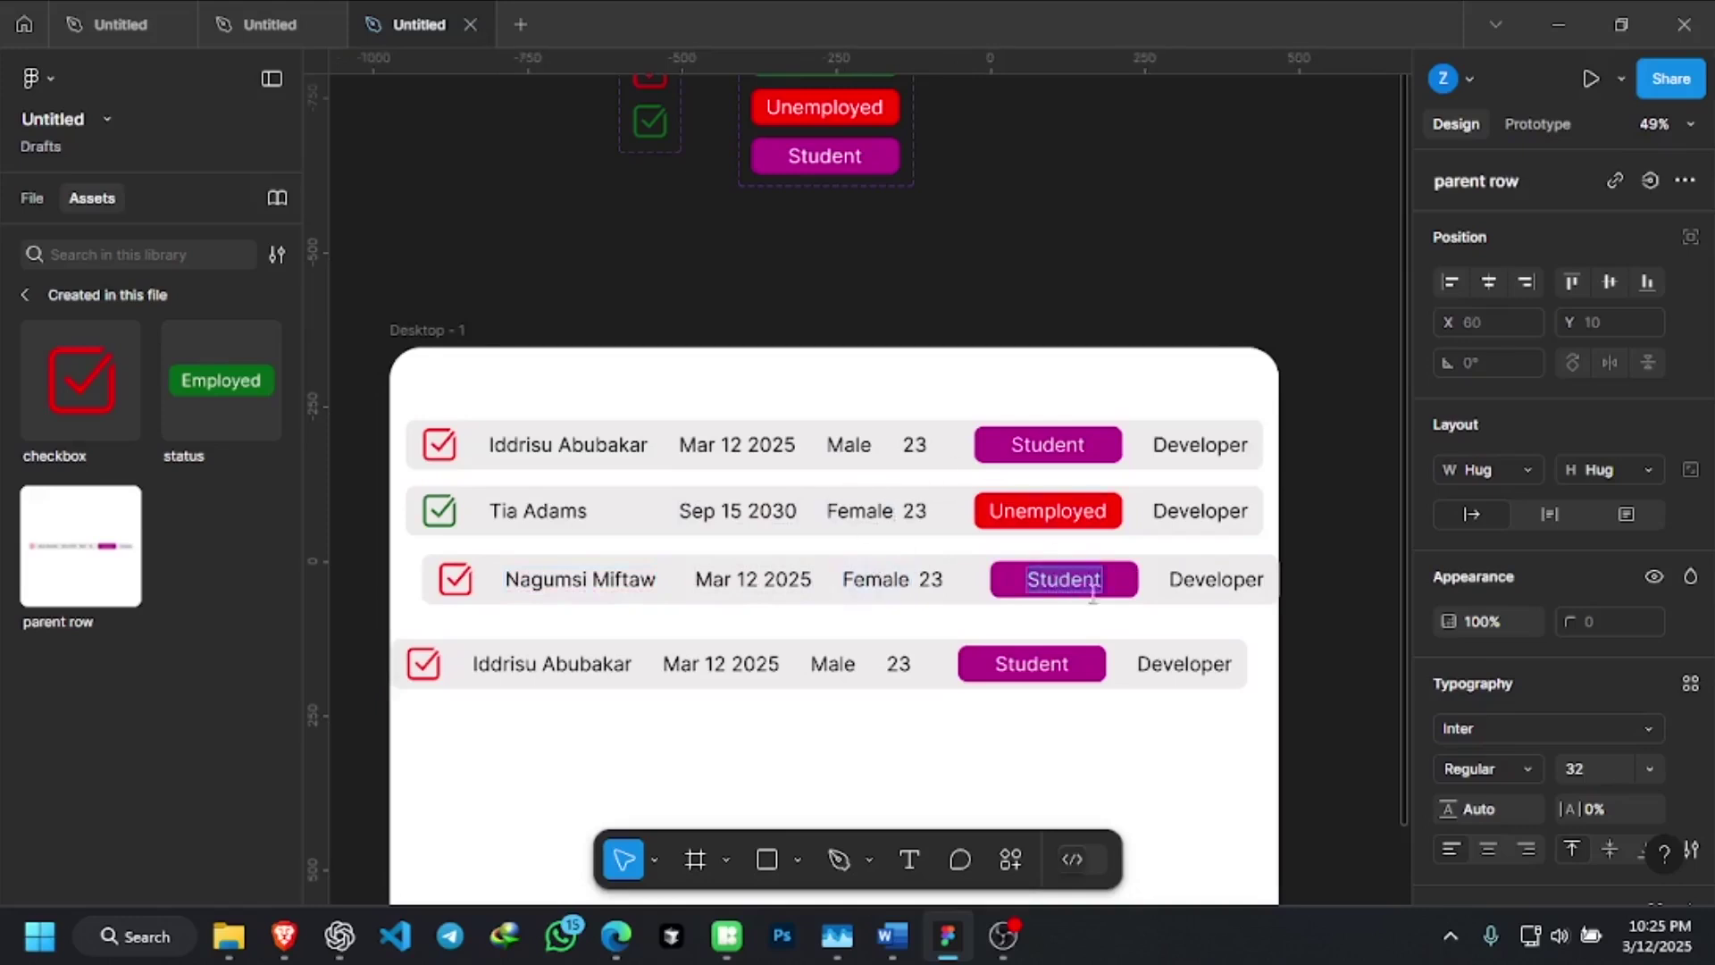
key(Escape)
key(Escape)
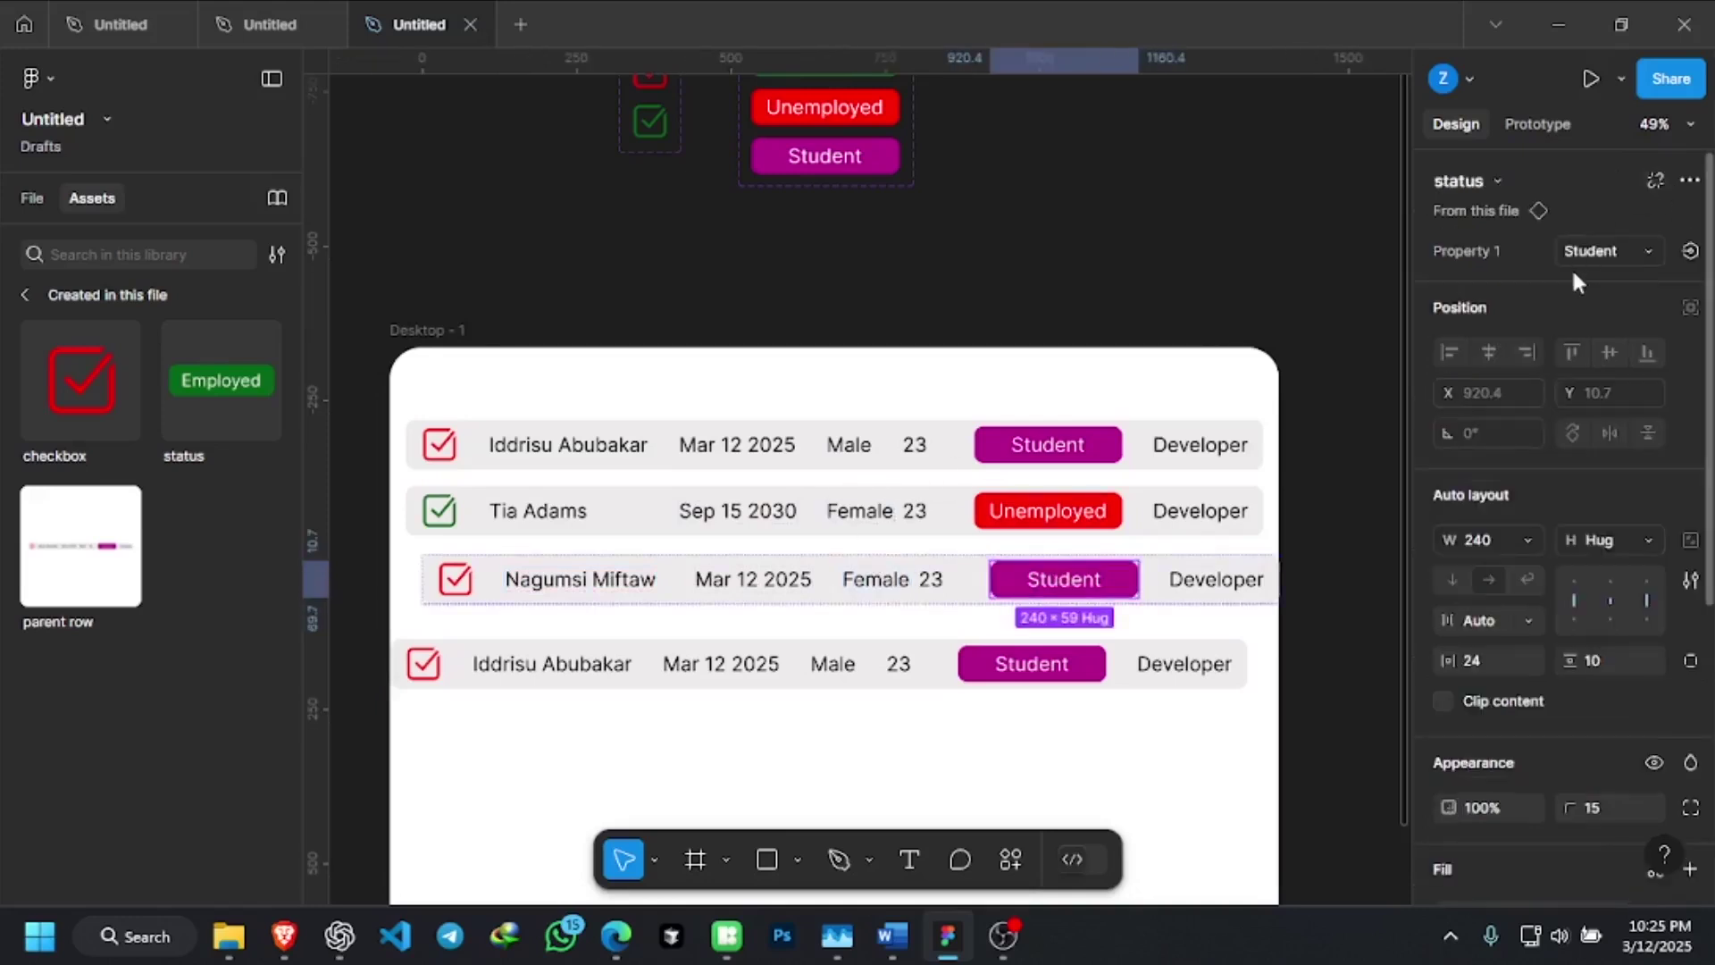
click(1625, 247)
click(1528, 218)
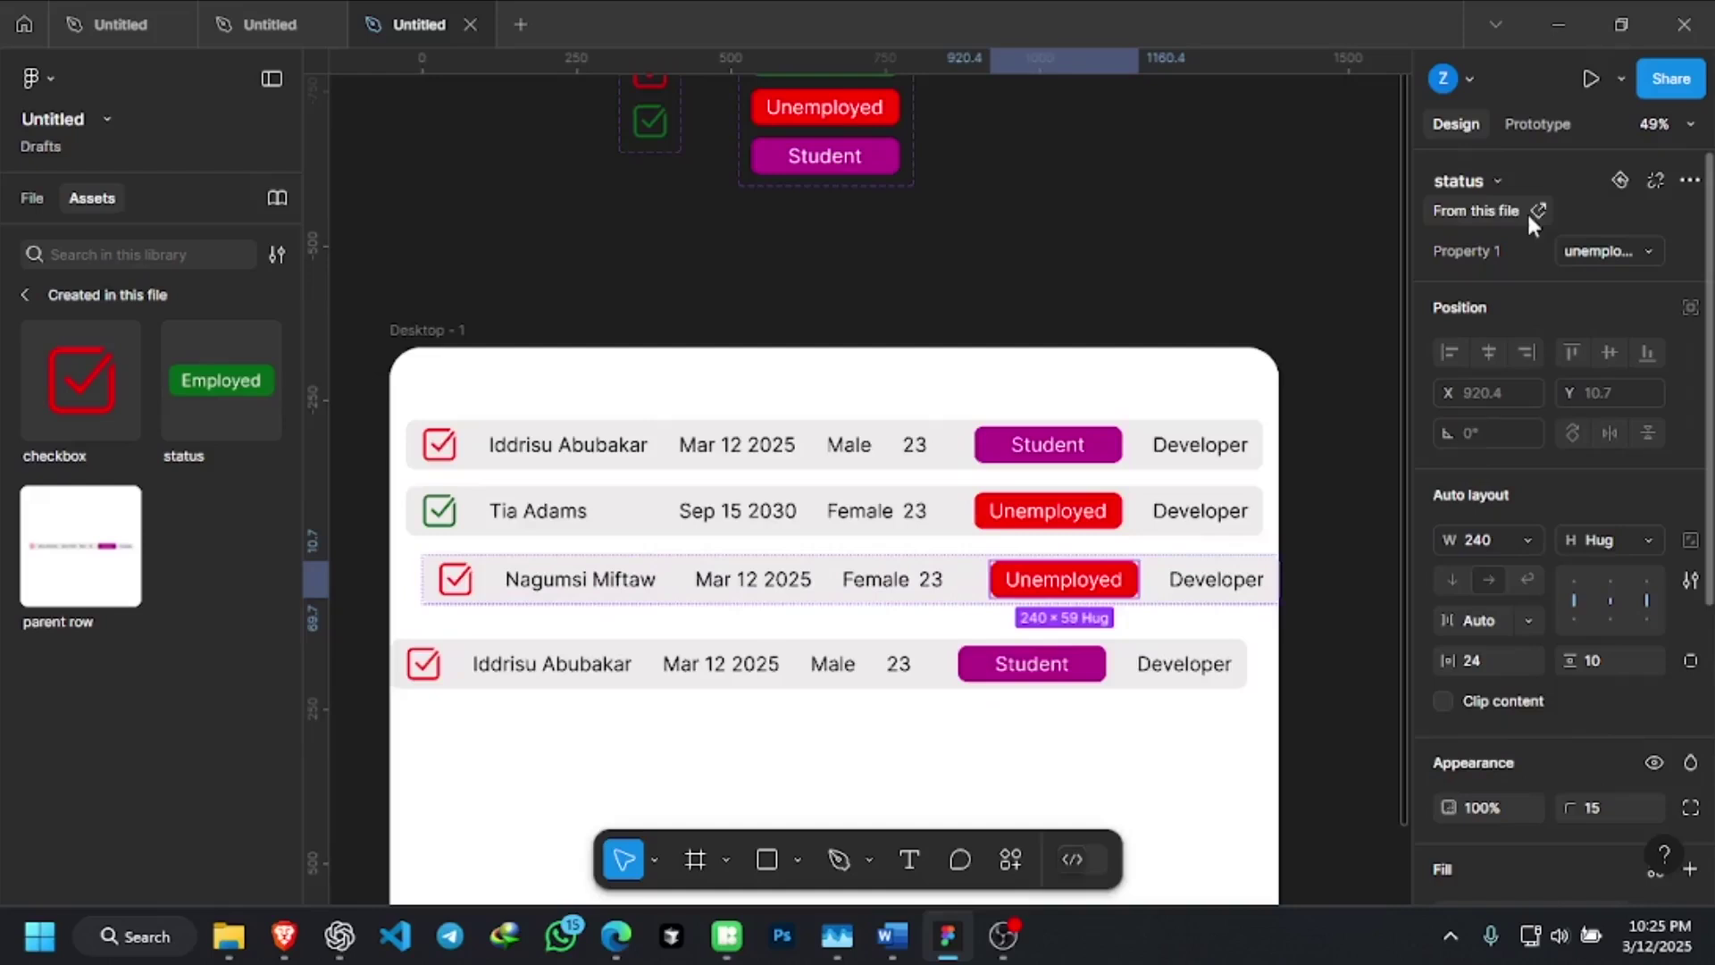
click(1537, 211)
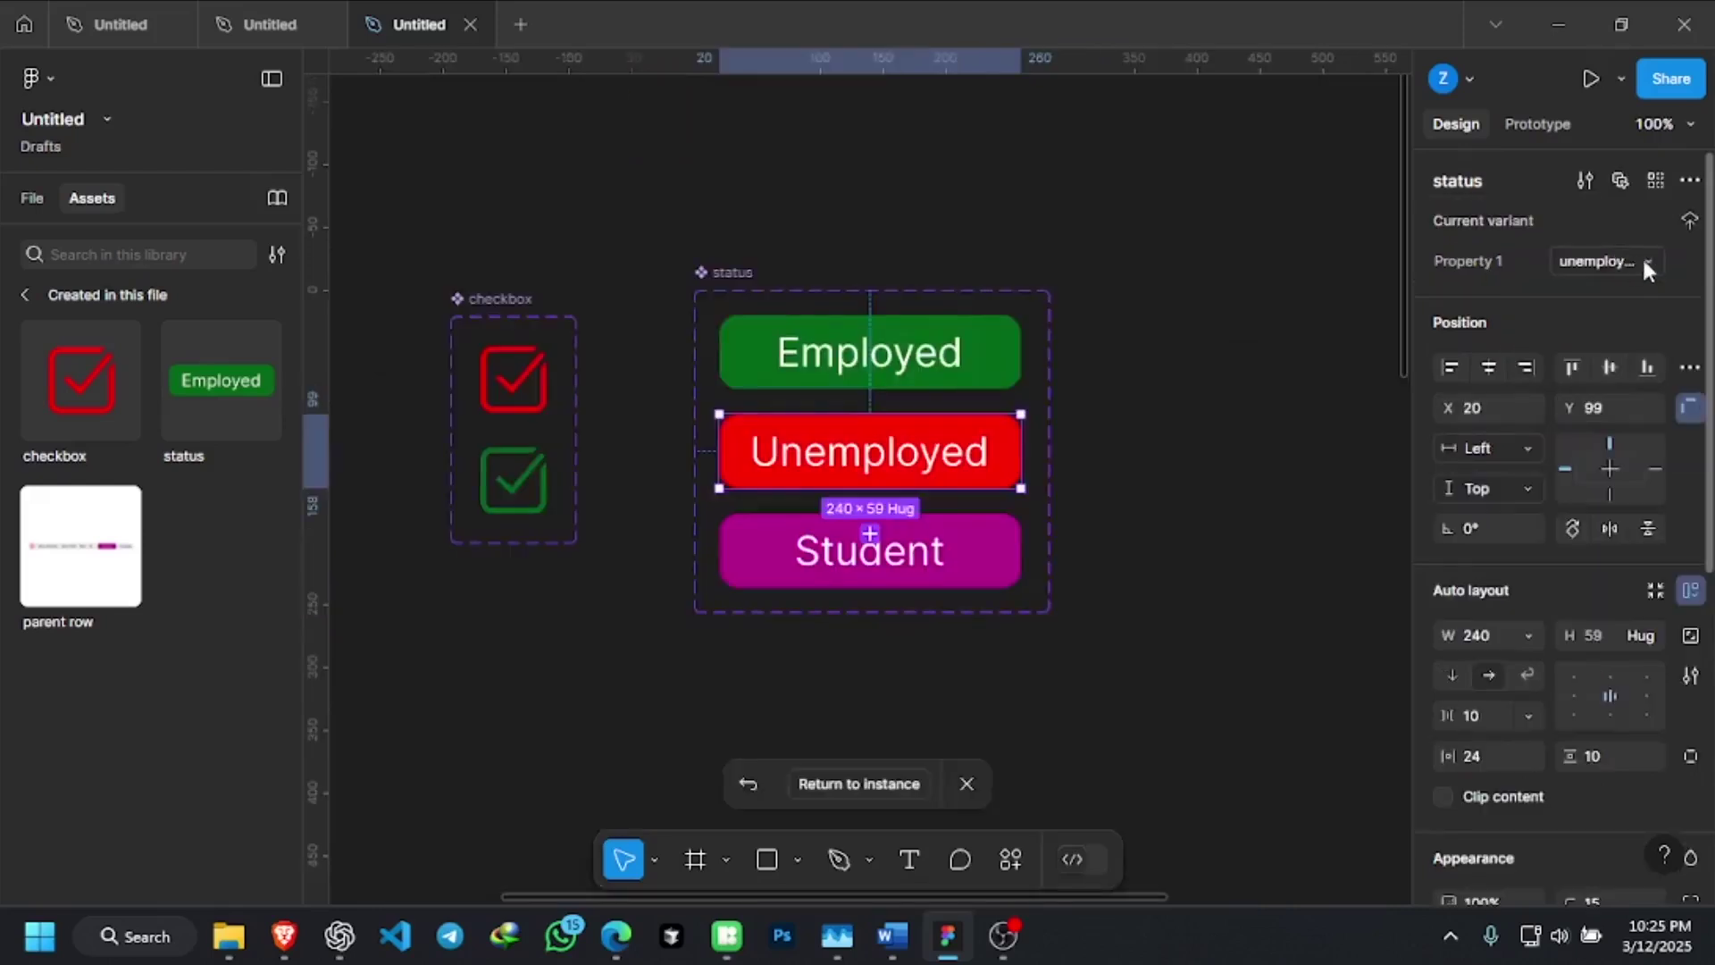
click(1640, 262)
click(1590, 230)
Leave the main component and select the second row's status text
scroll(1154, 505, down, 3)
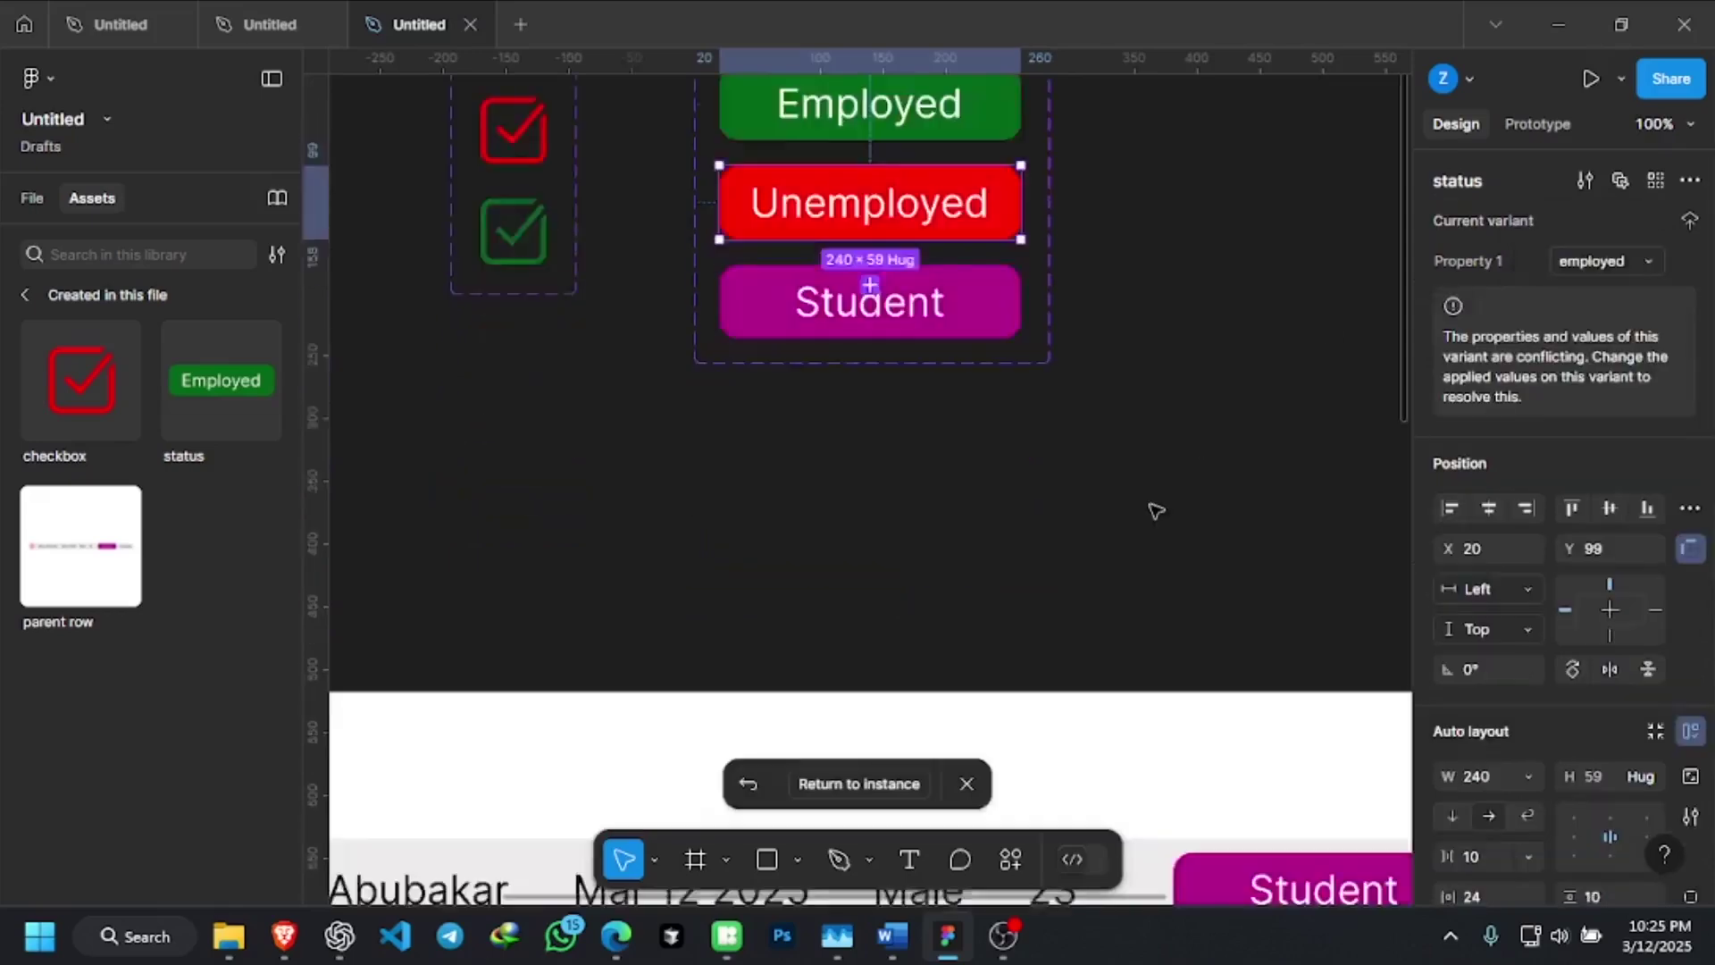
scroll(1154, 511, down, 6)
scroll(845, 316, down, 5)
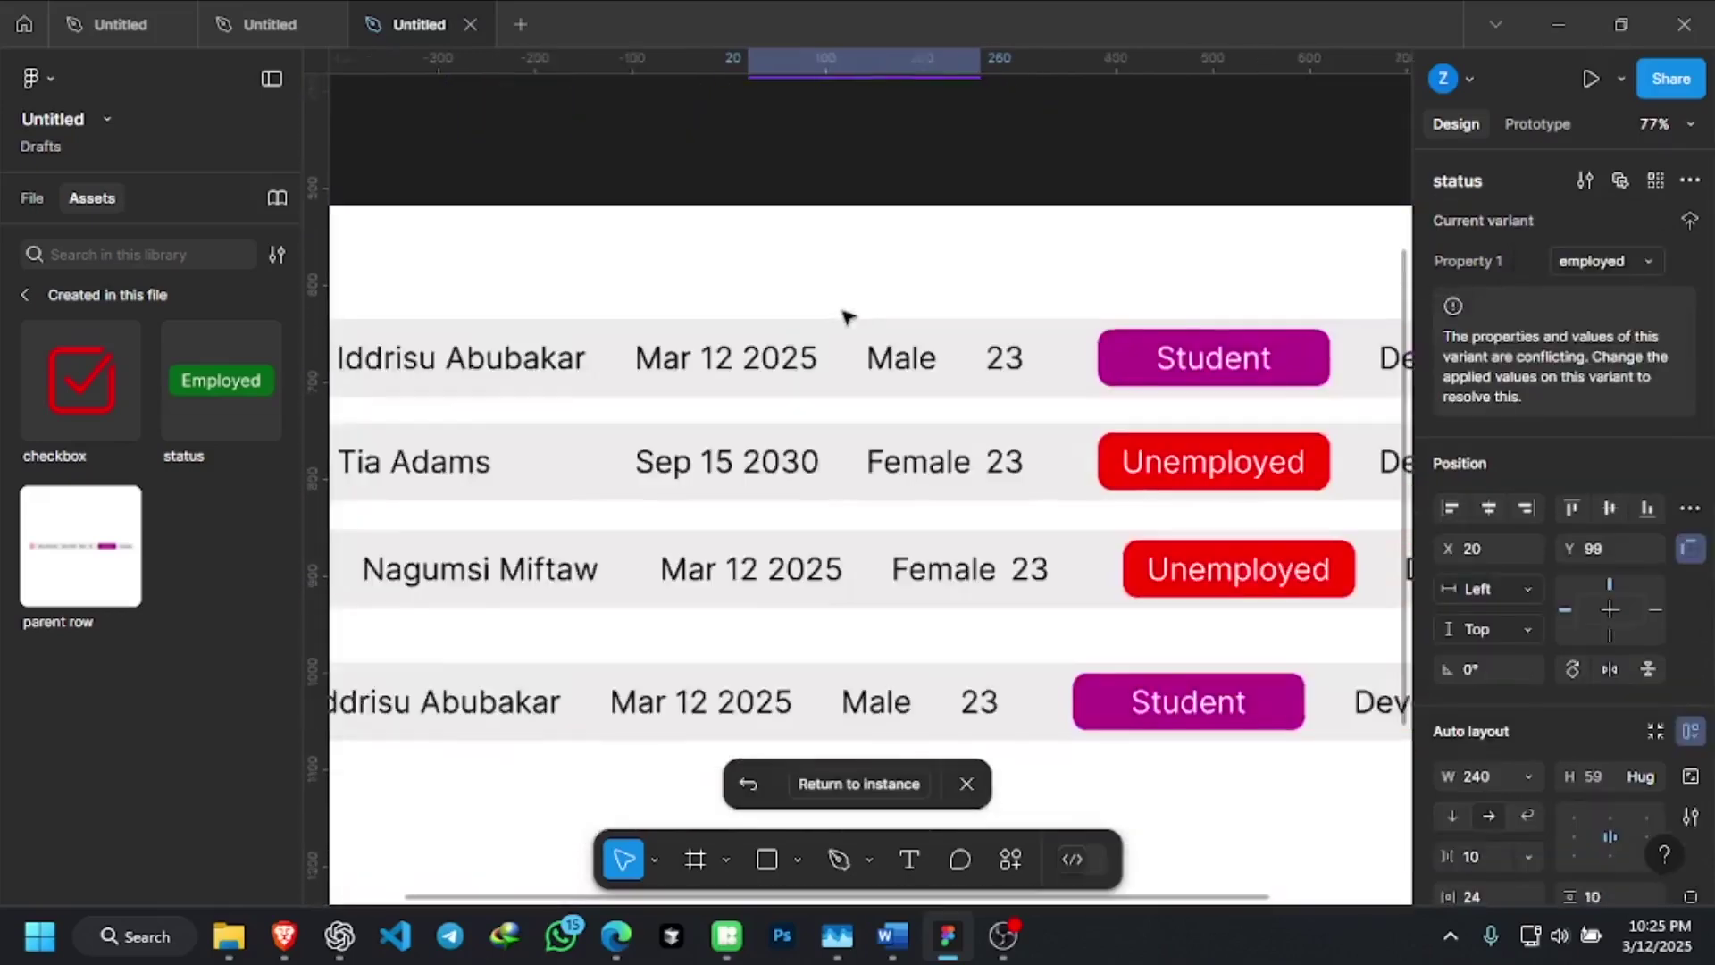
click(1102, 659)
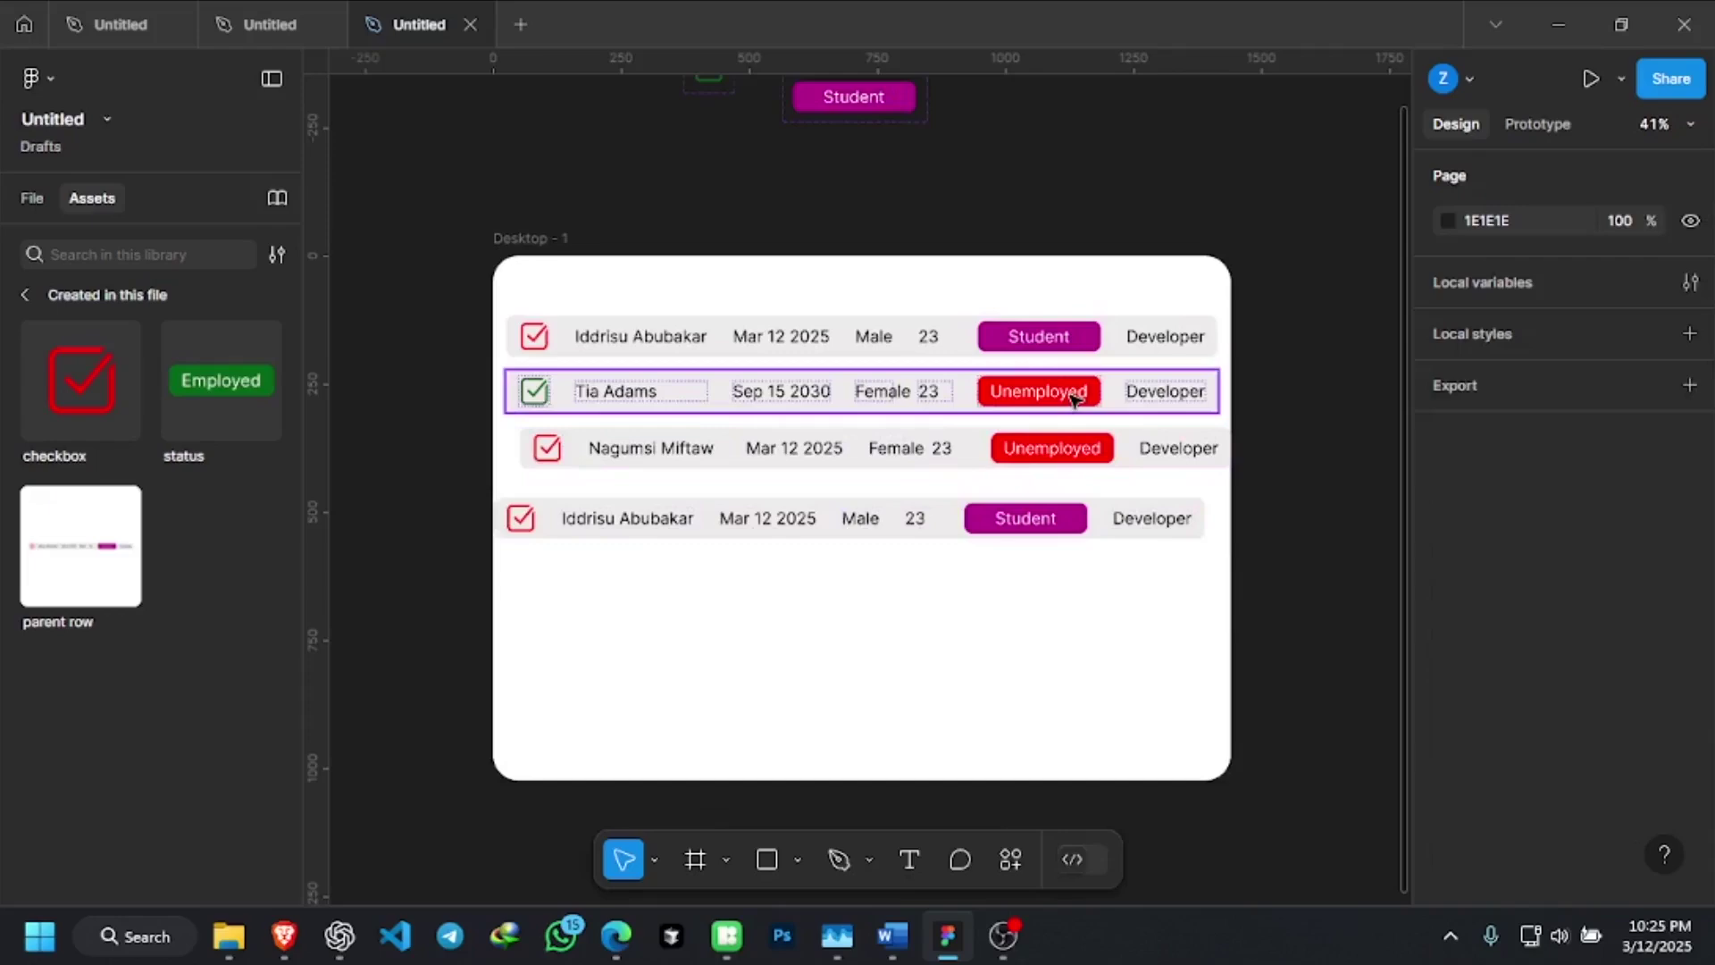
click(1075, 402)
click(1075, 402)
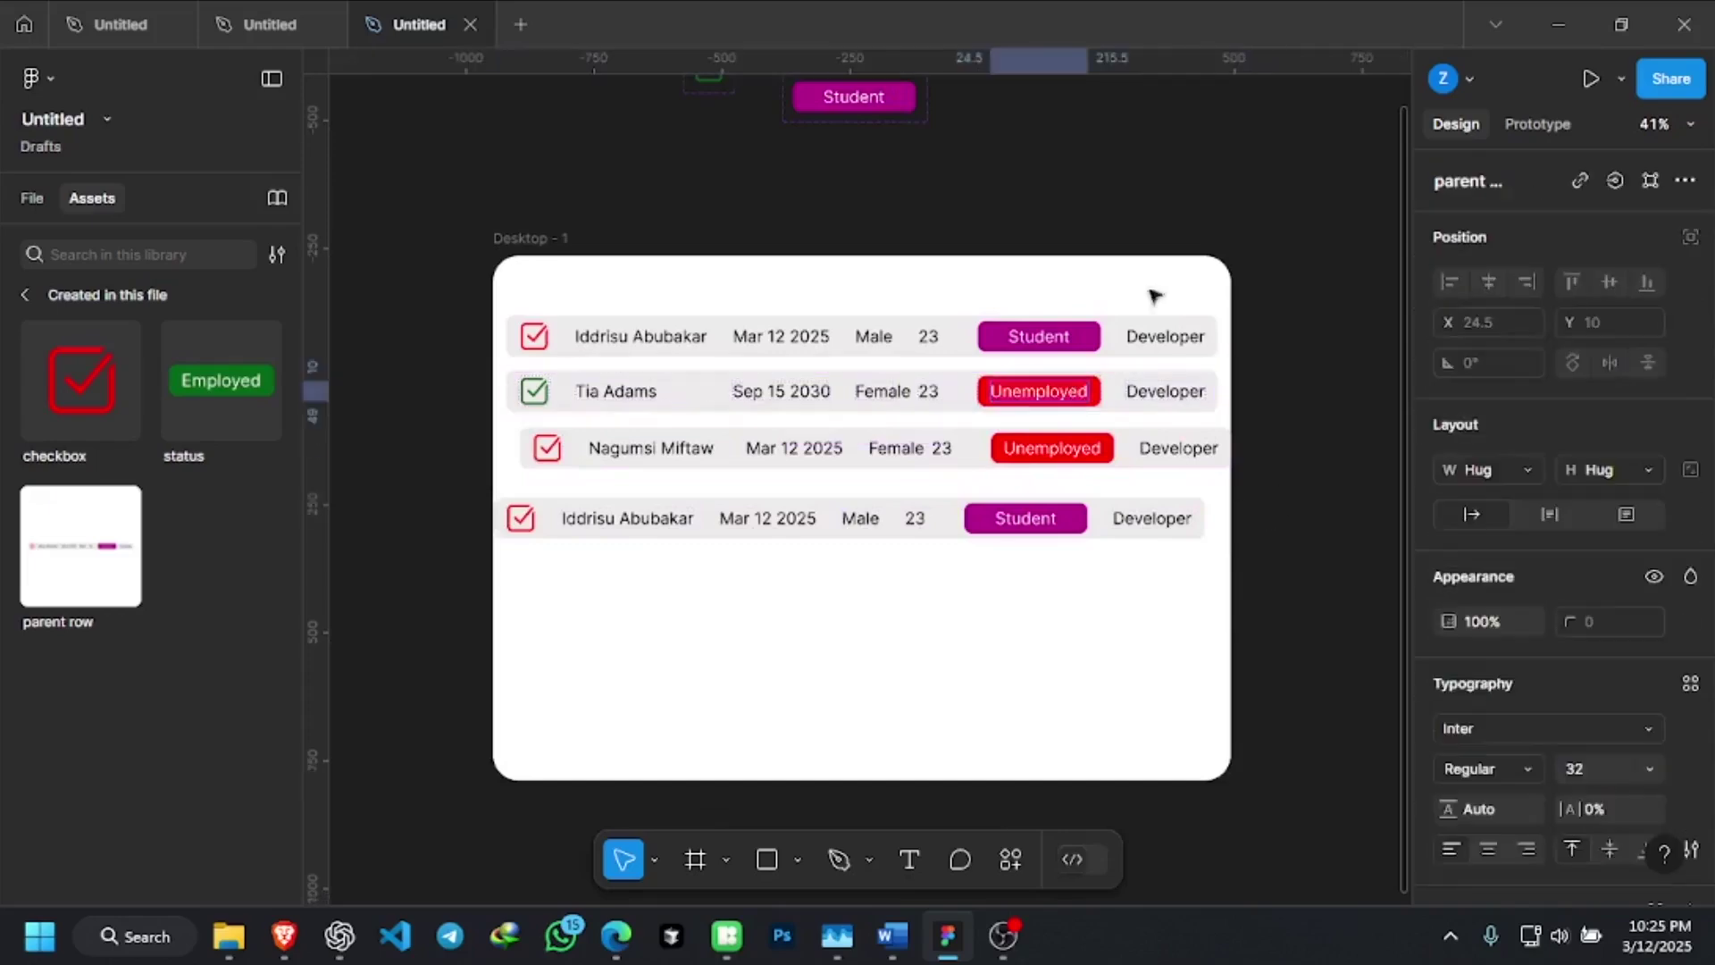
click(1149, 286)
scroll(1087, 230, up, 3)
scroll(1027, 640, down, 1)
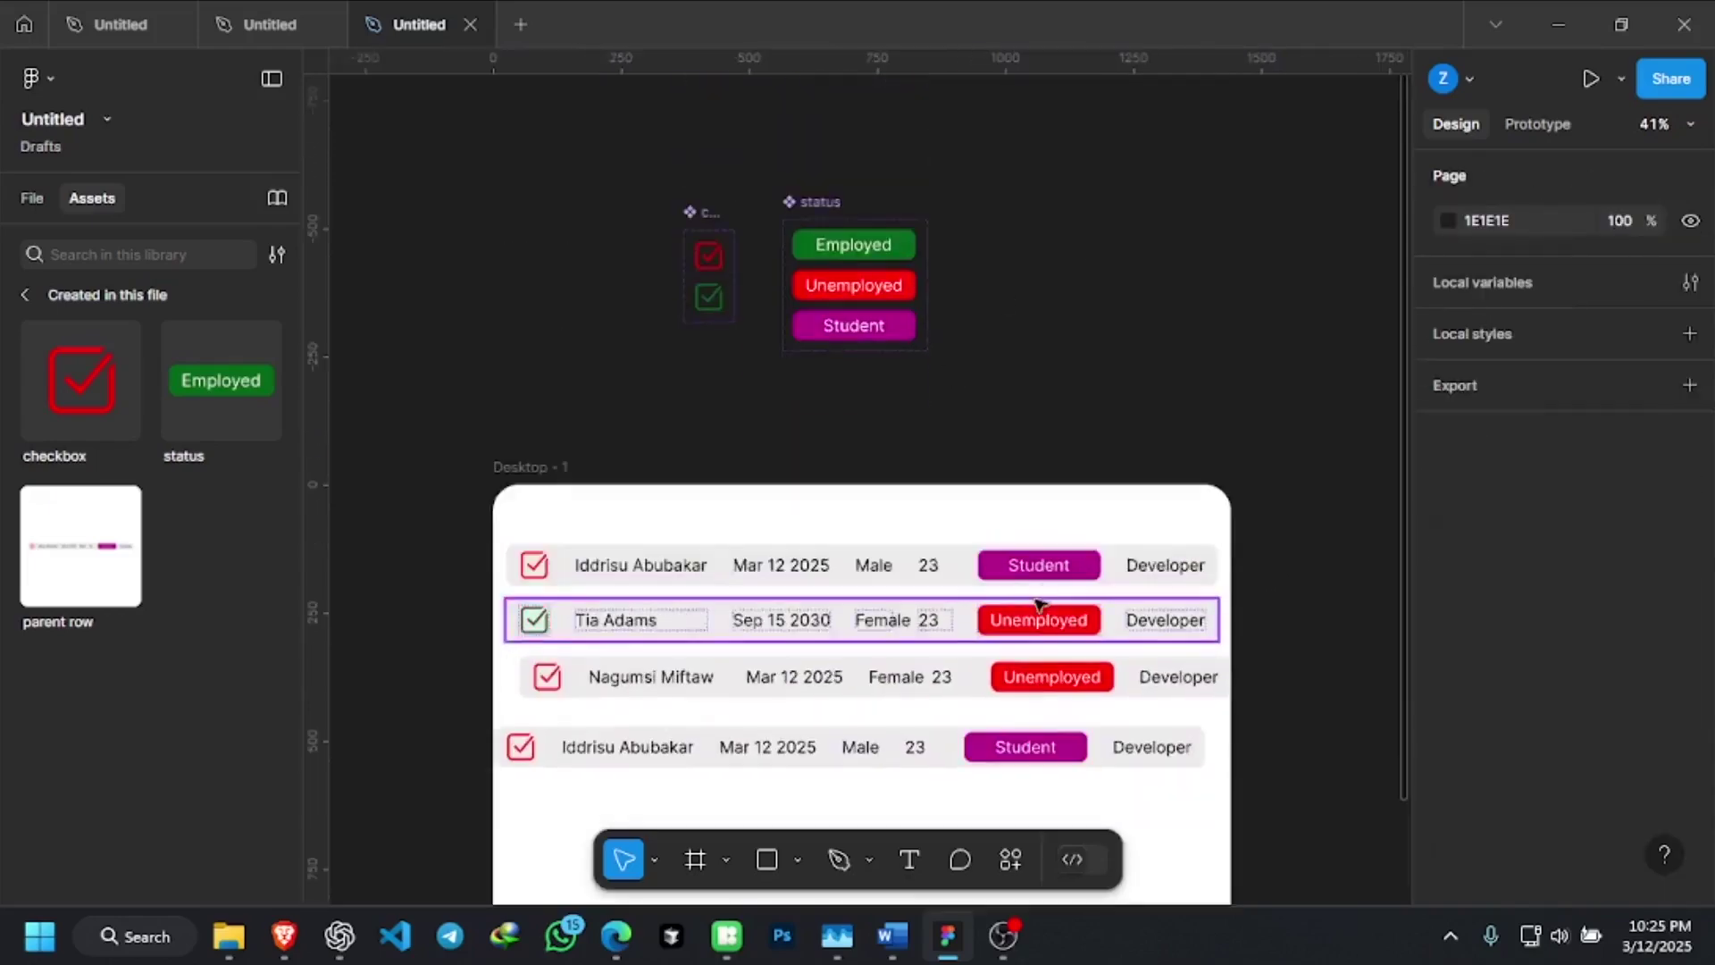
scroll(1027, 639, up, 5)
click(1083, 639)
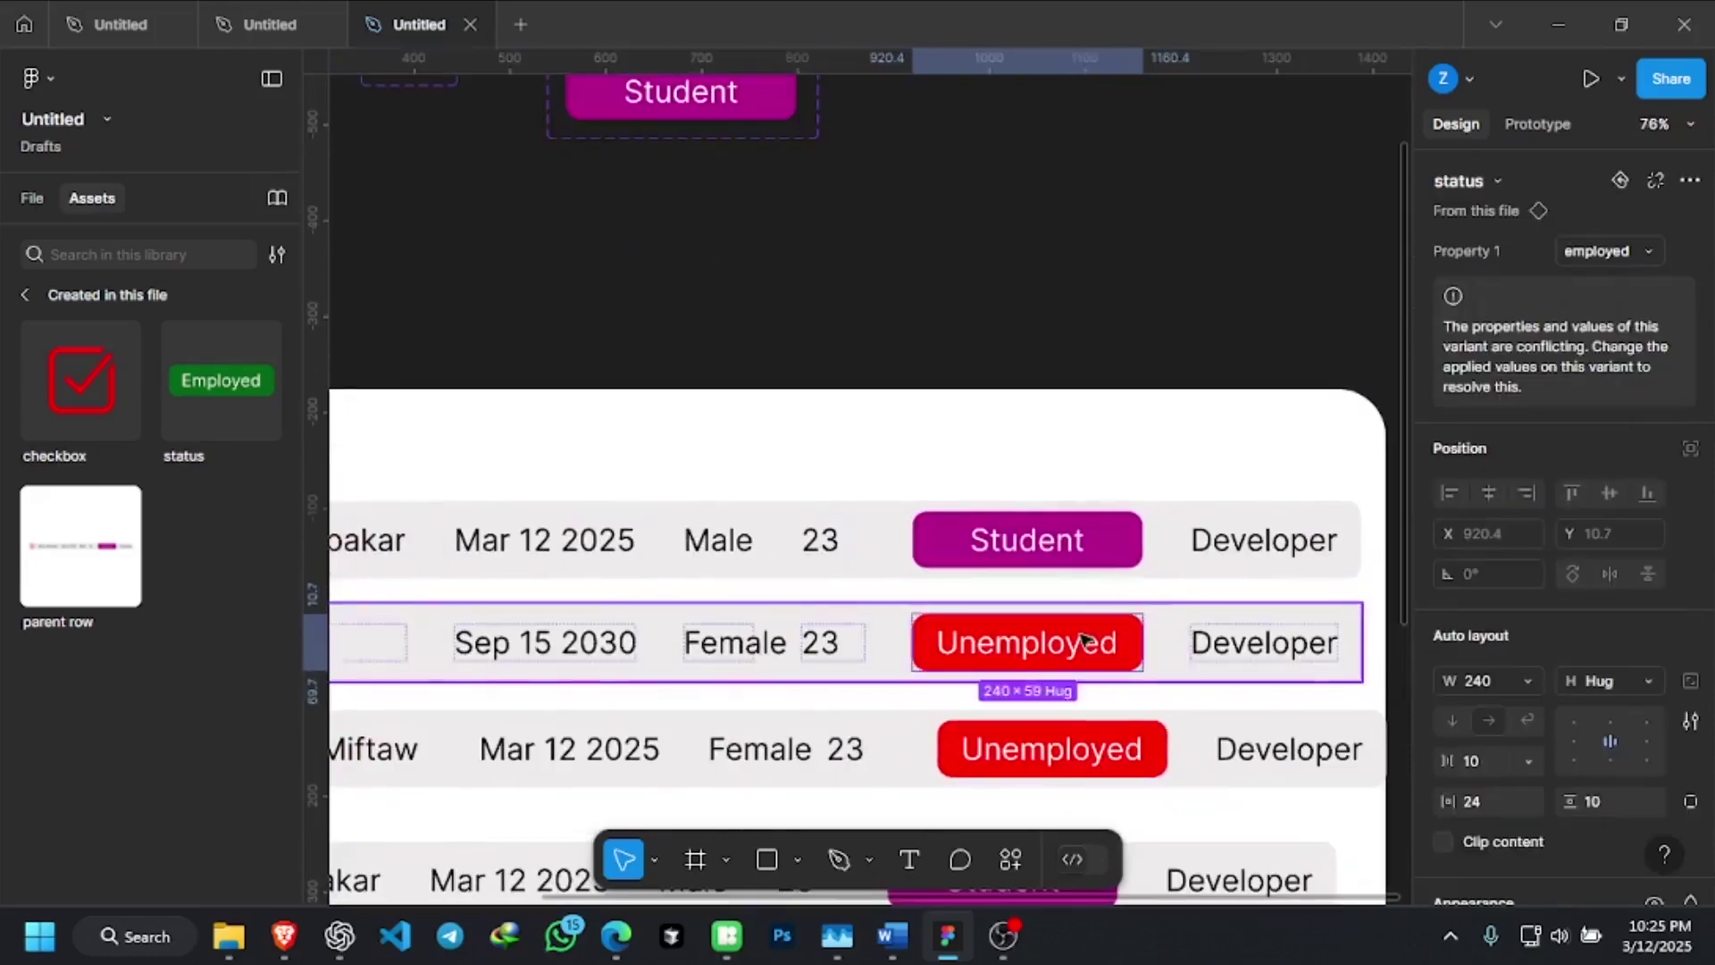
click(1139, 758)
click(1139, 757)
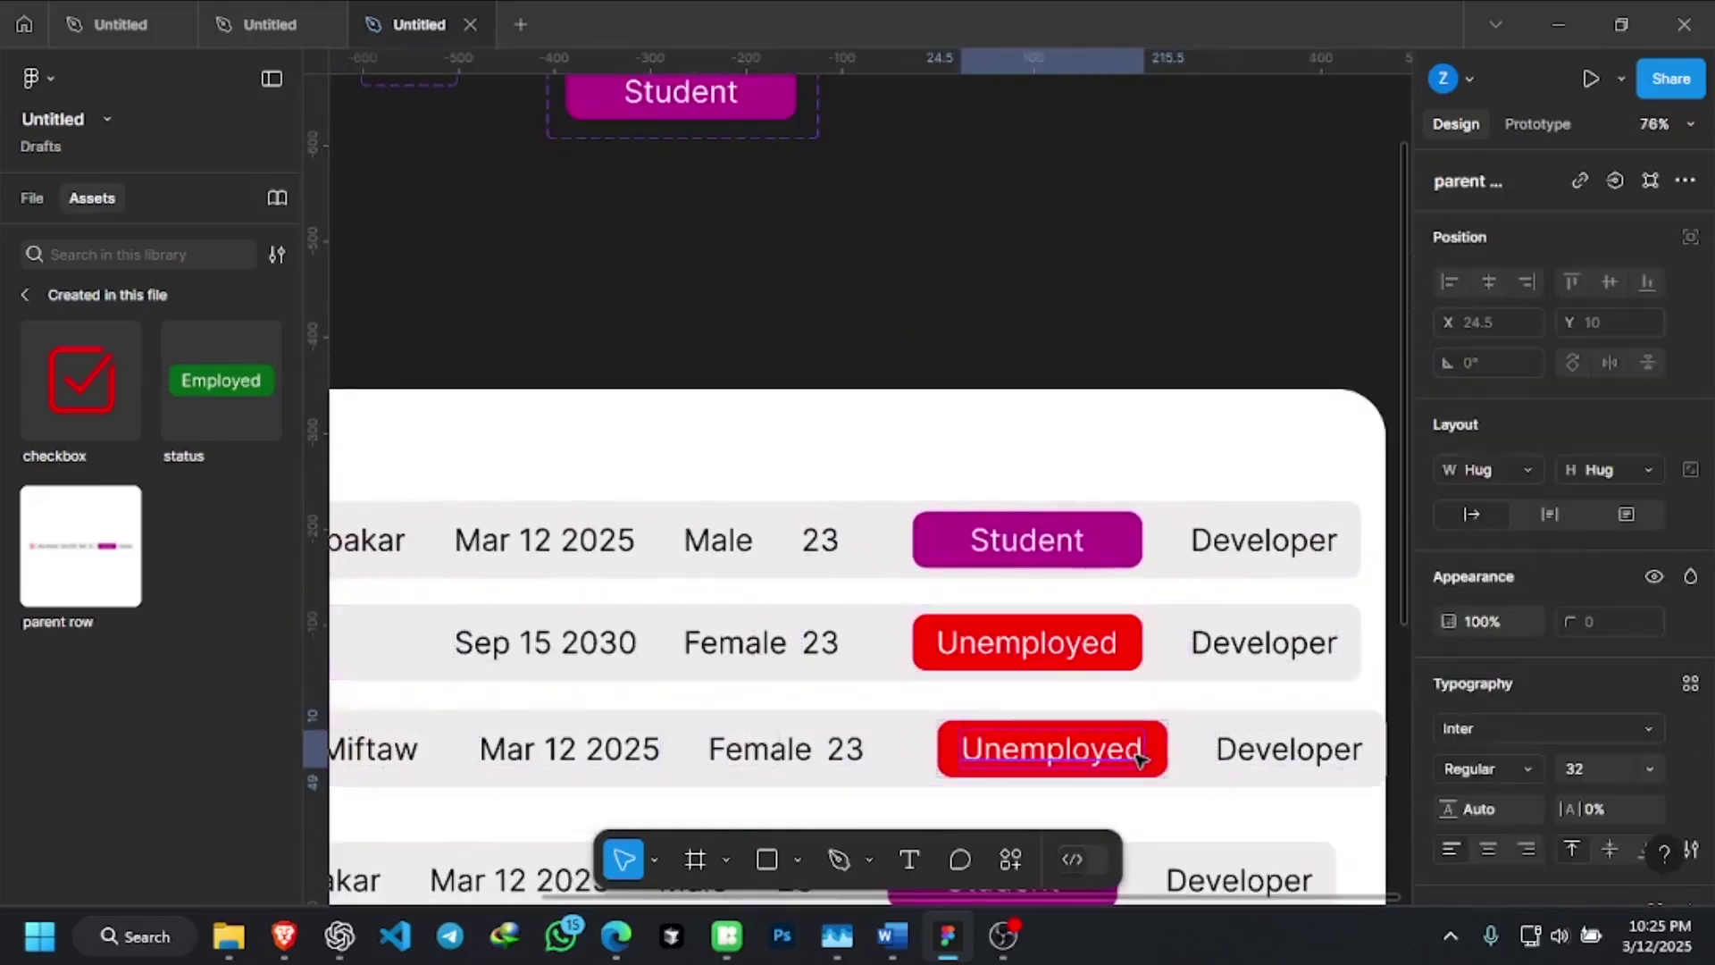
click(1164, 768)
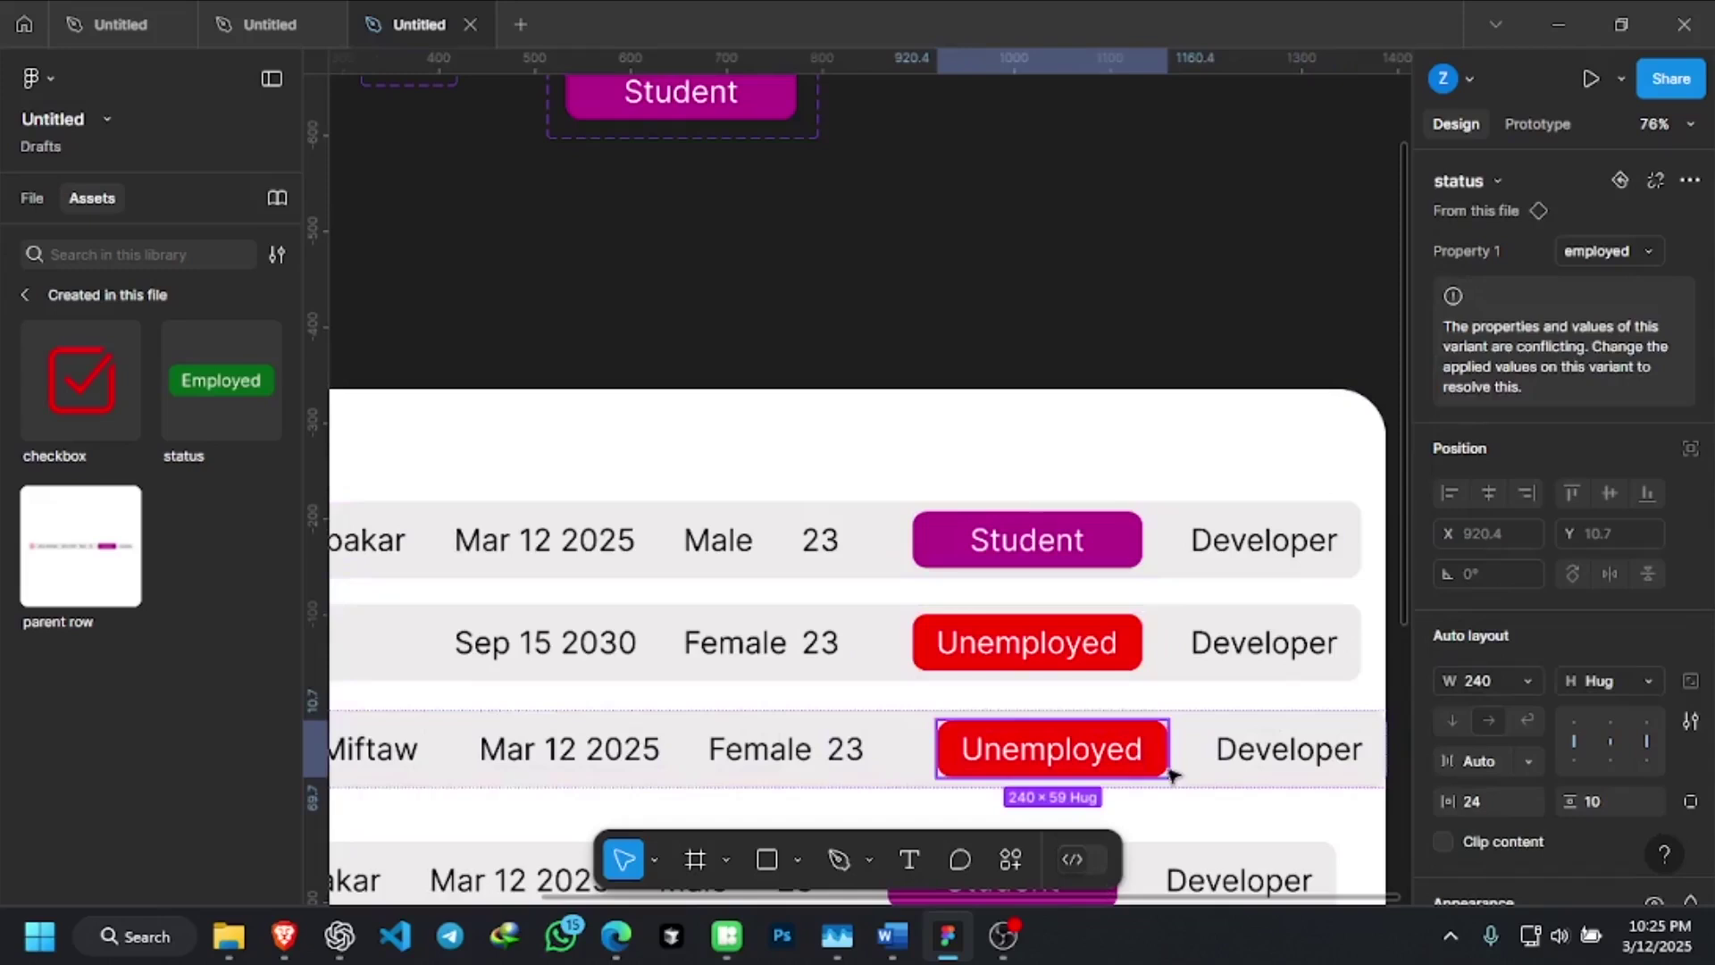
click(1646, 250)
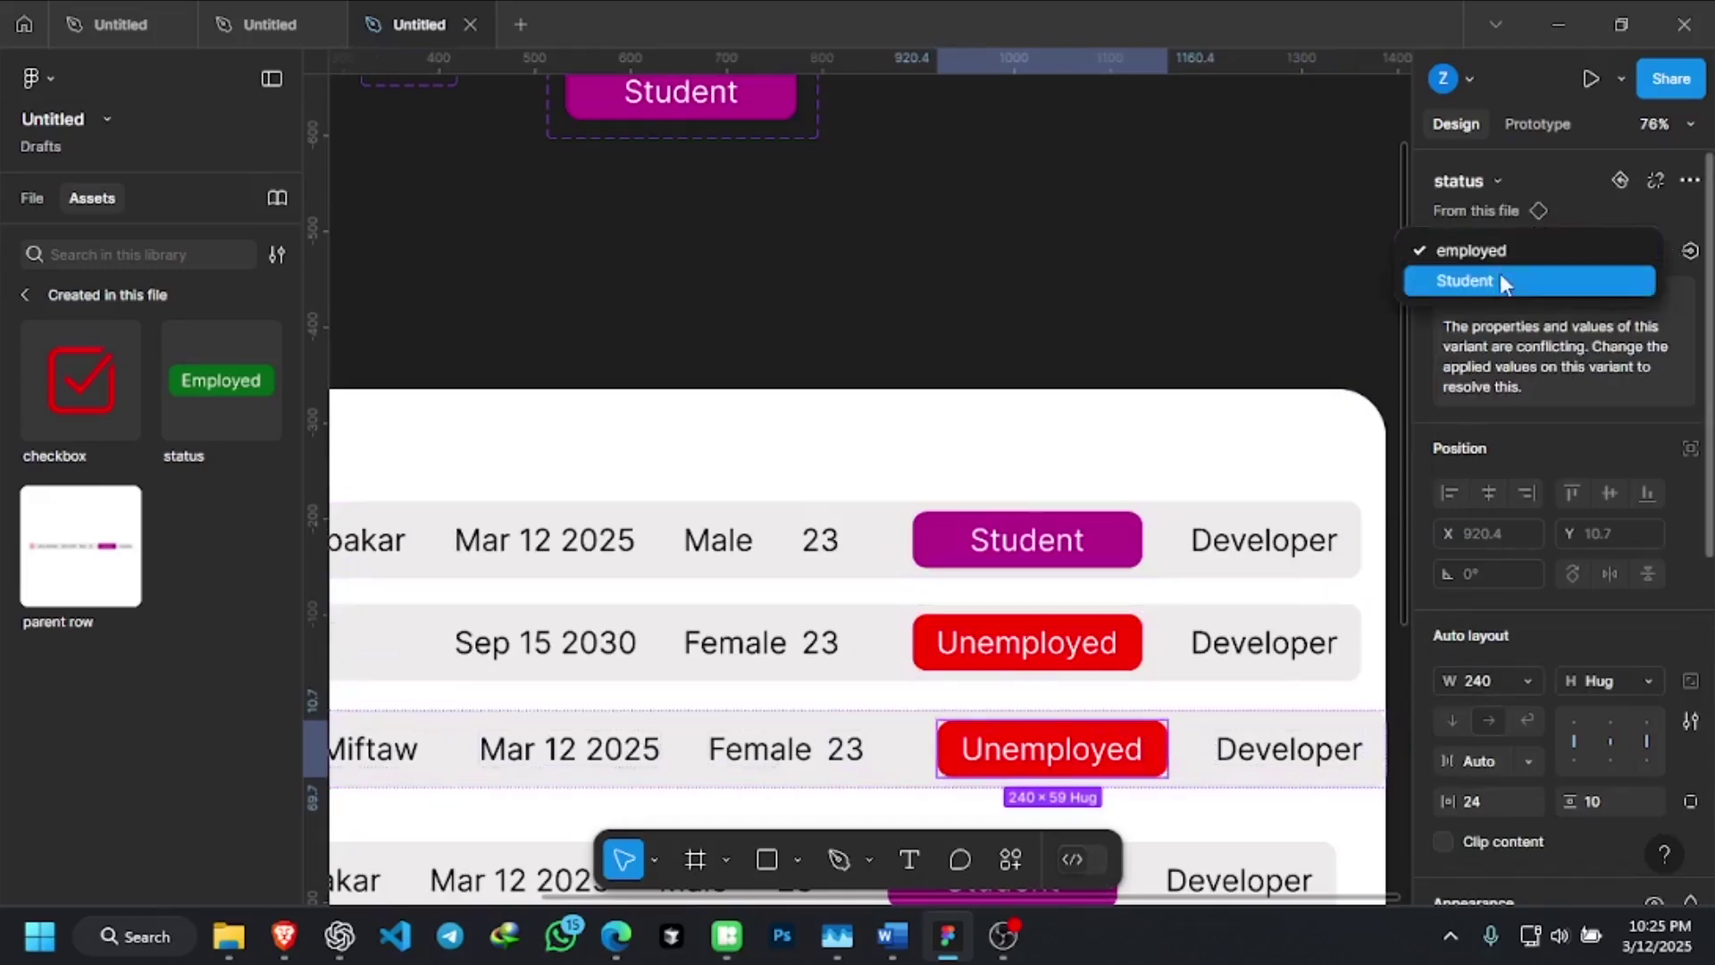
click(1524, 239)
scroll(841, 293, up, 2)
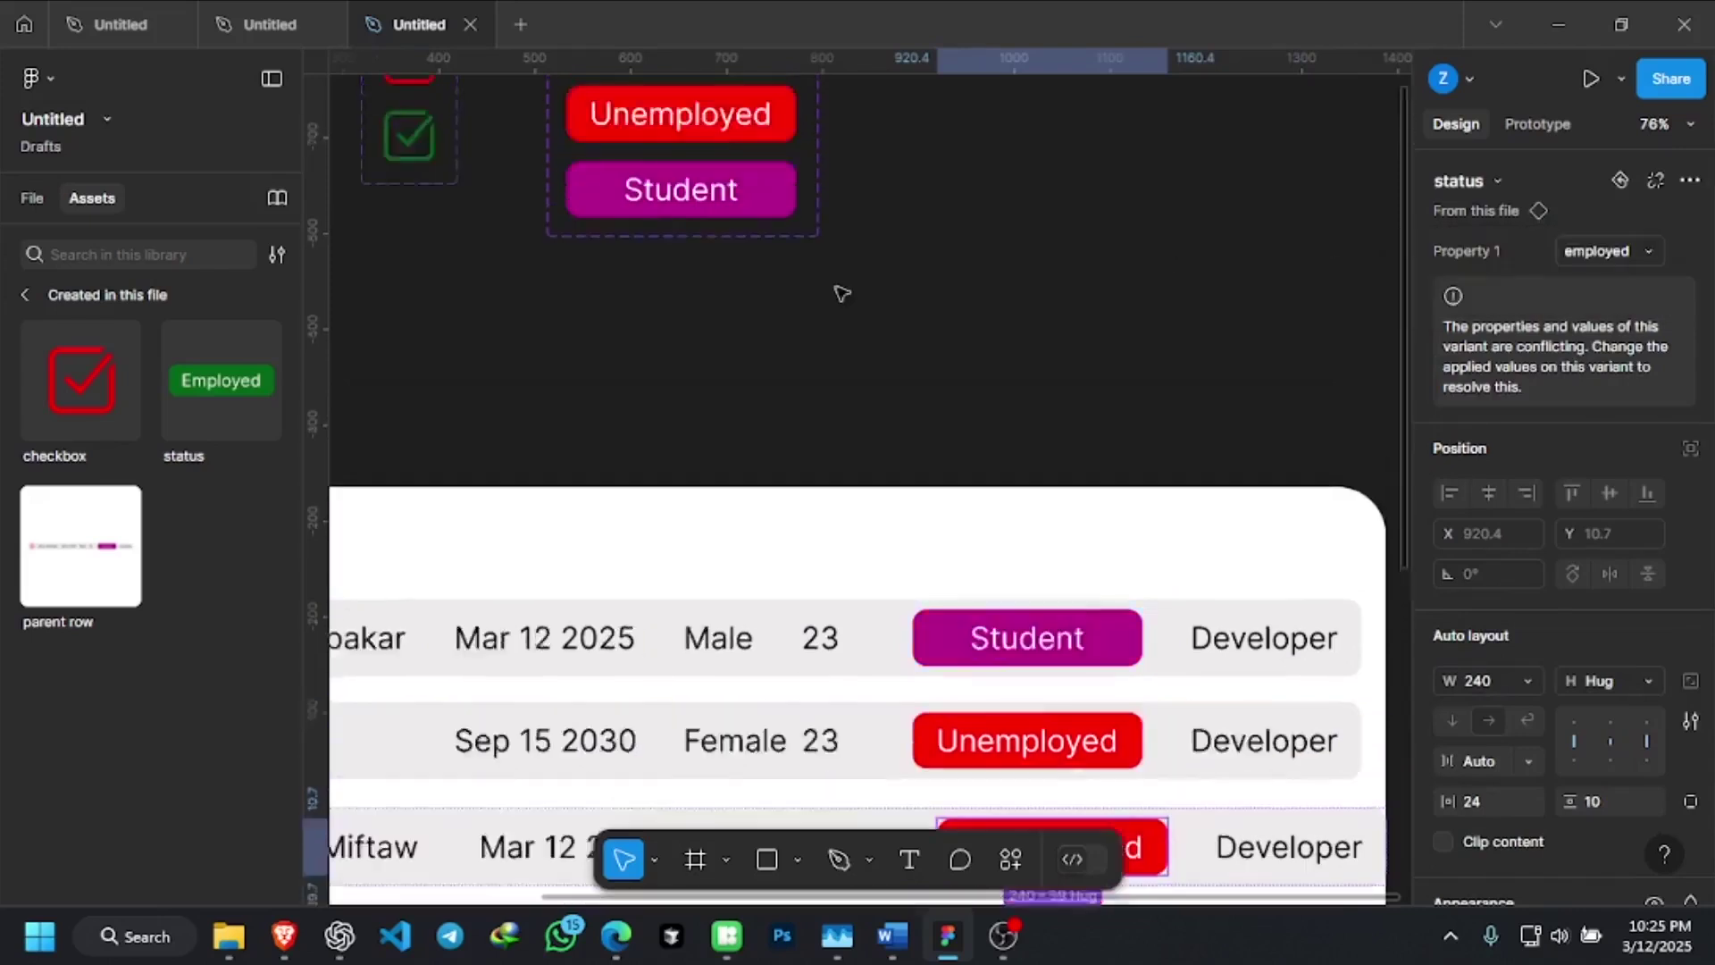
scroll(841, 292, up, 5)
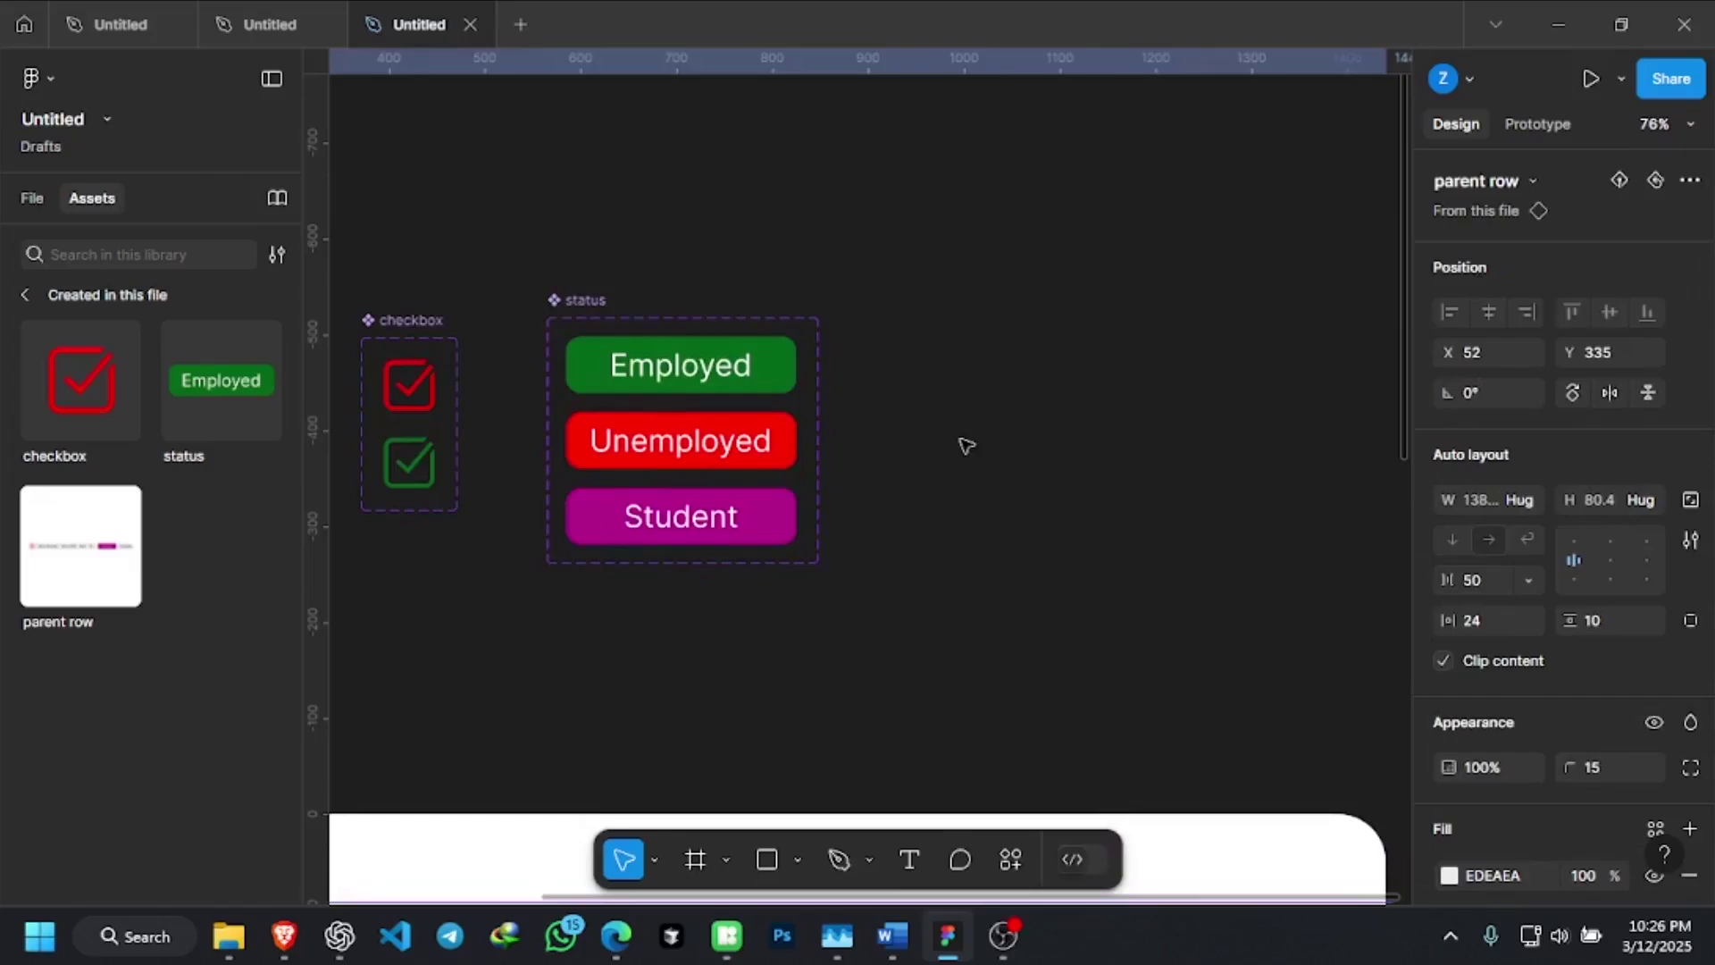
scroll(974, 421, down, 6)
scroll(967, 373, down, 4)
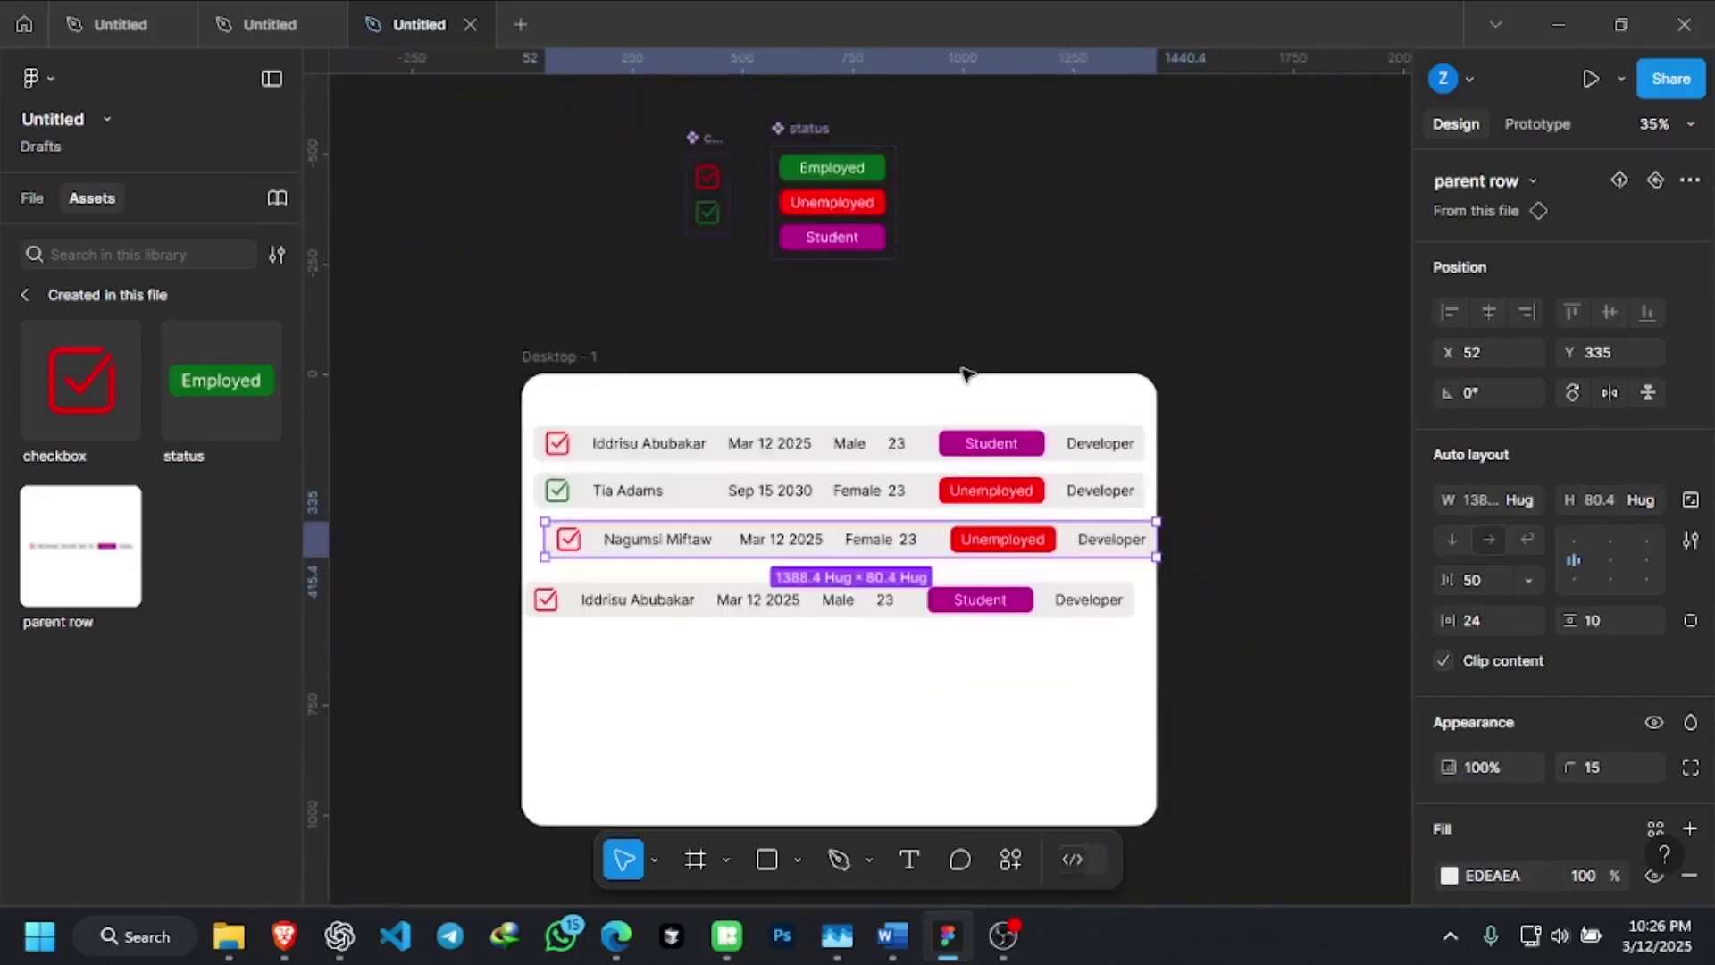
Undo the badge variant change and correct the third row's gender text to Female
key(ctrl+z)
key(ctrl+z)
key(ctrl+z)
key(ctrl+z)
key(ctrl+z)
key(ctrl+z)
key(ctrl+z)
key(ctrl+z)
key(ctrl+z)
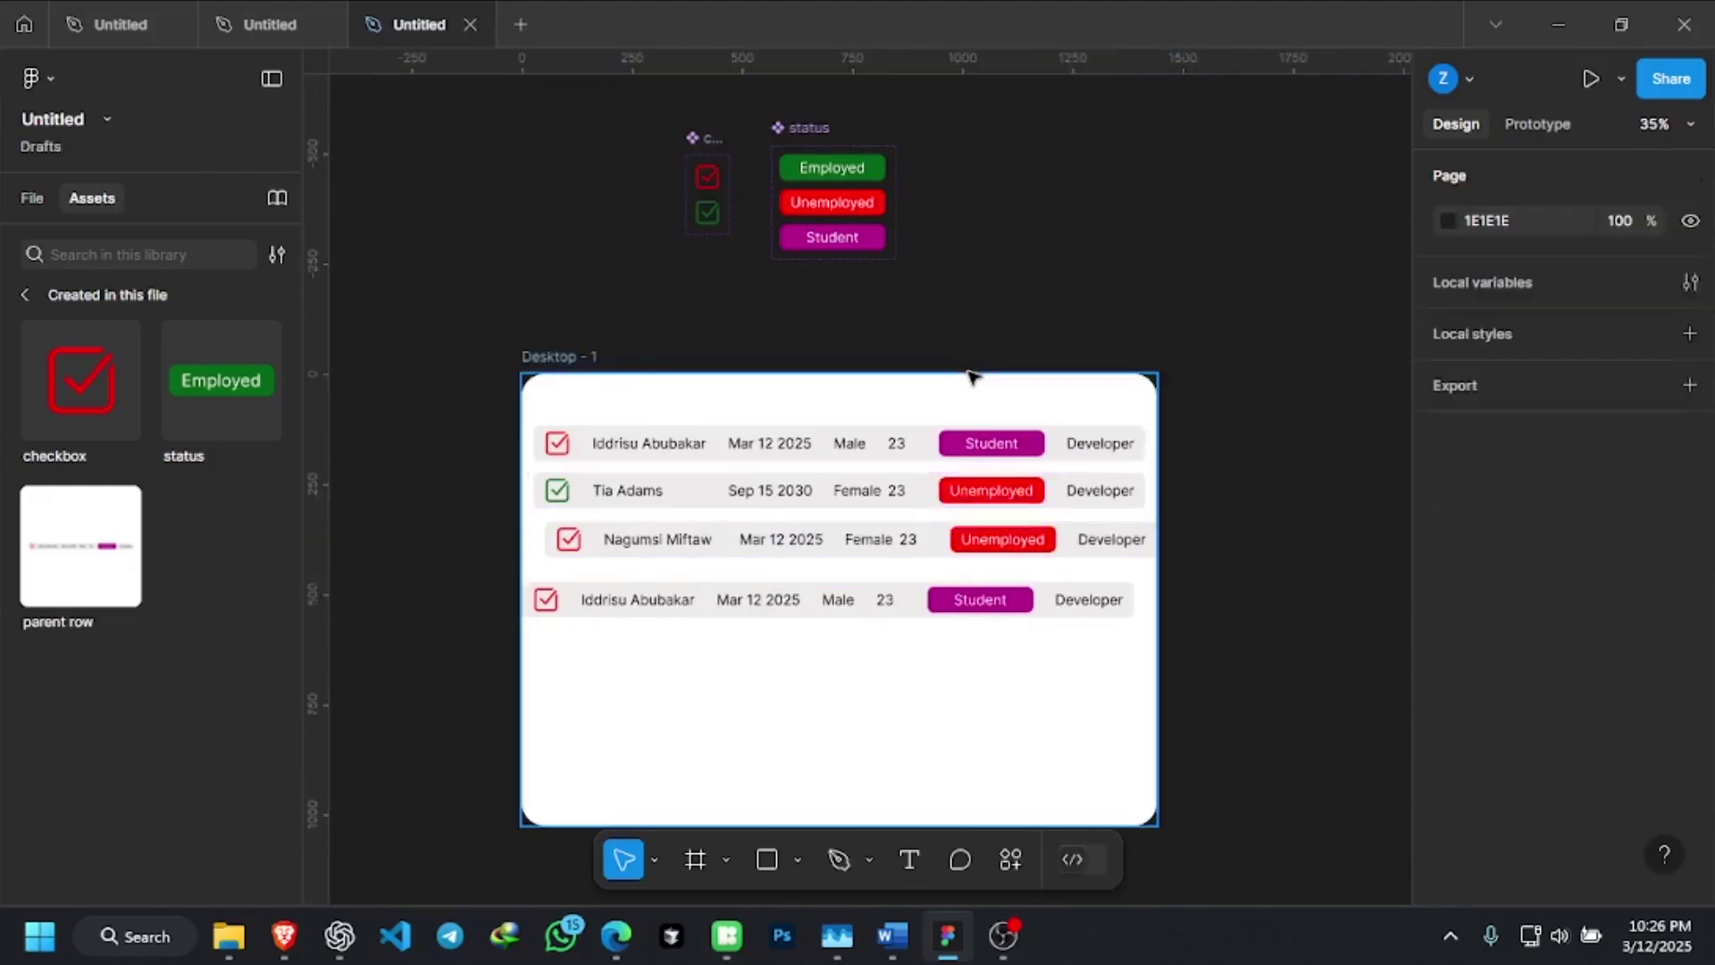
key(ctrl+z)
key(ctrl+z)
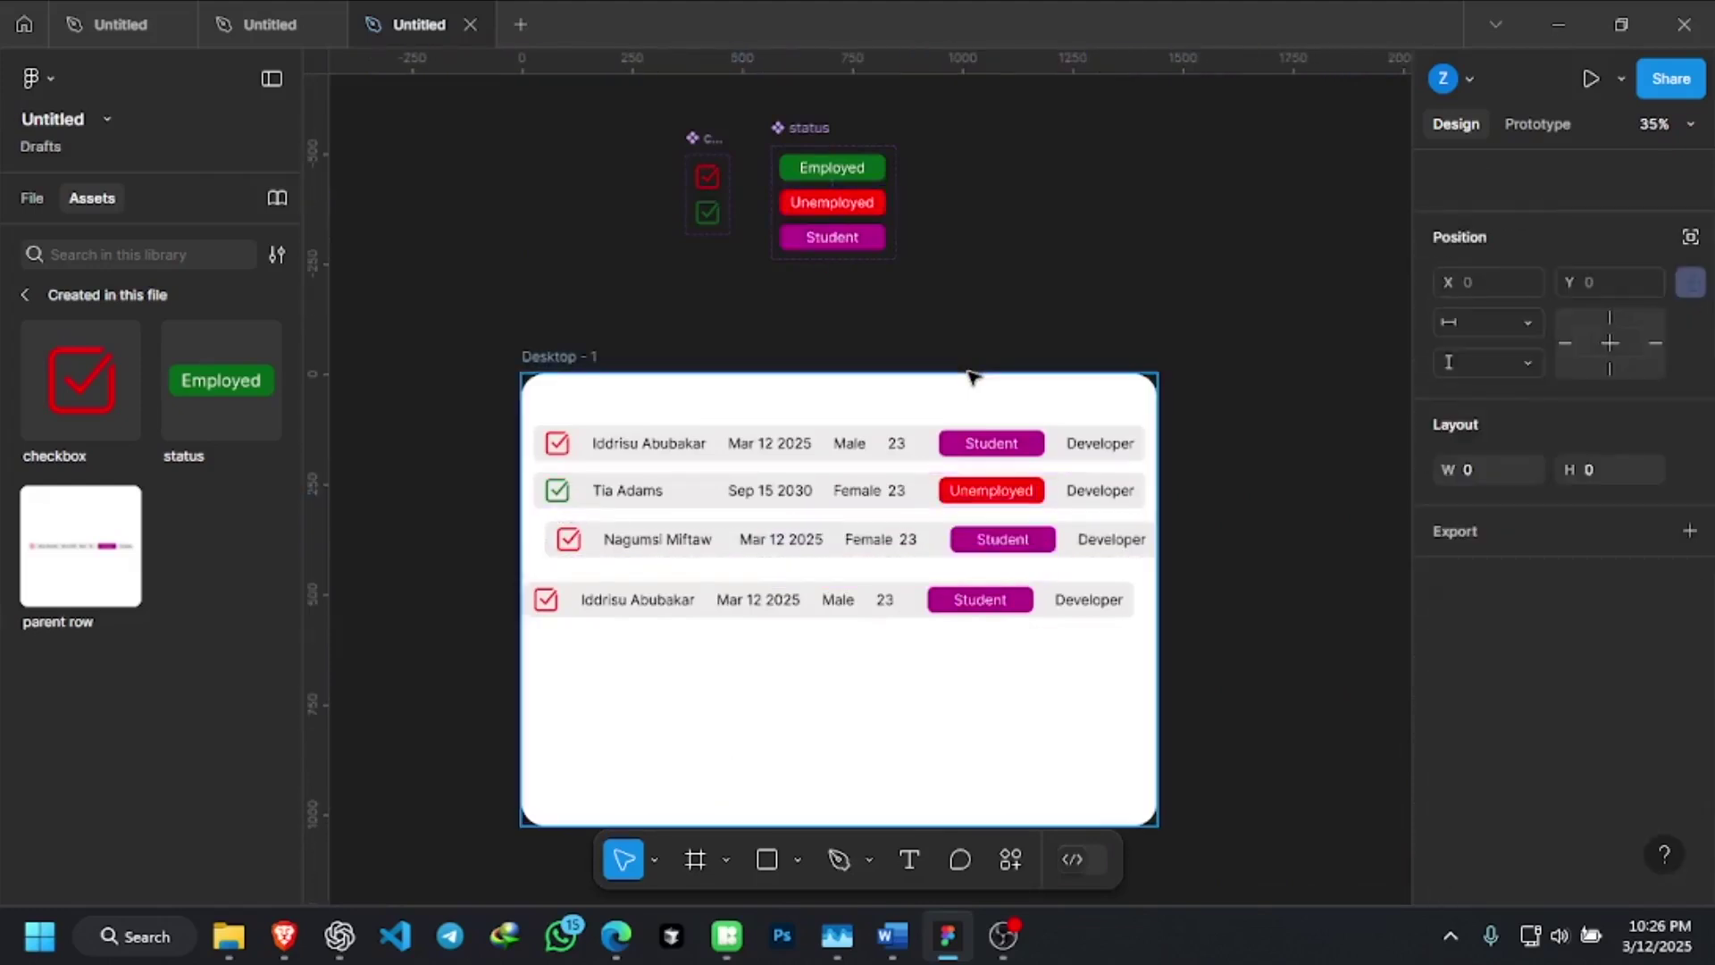
key(ctrl+z)
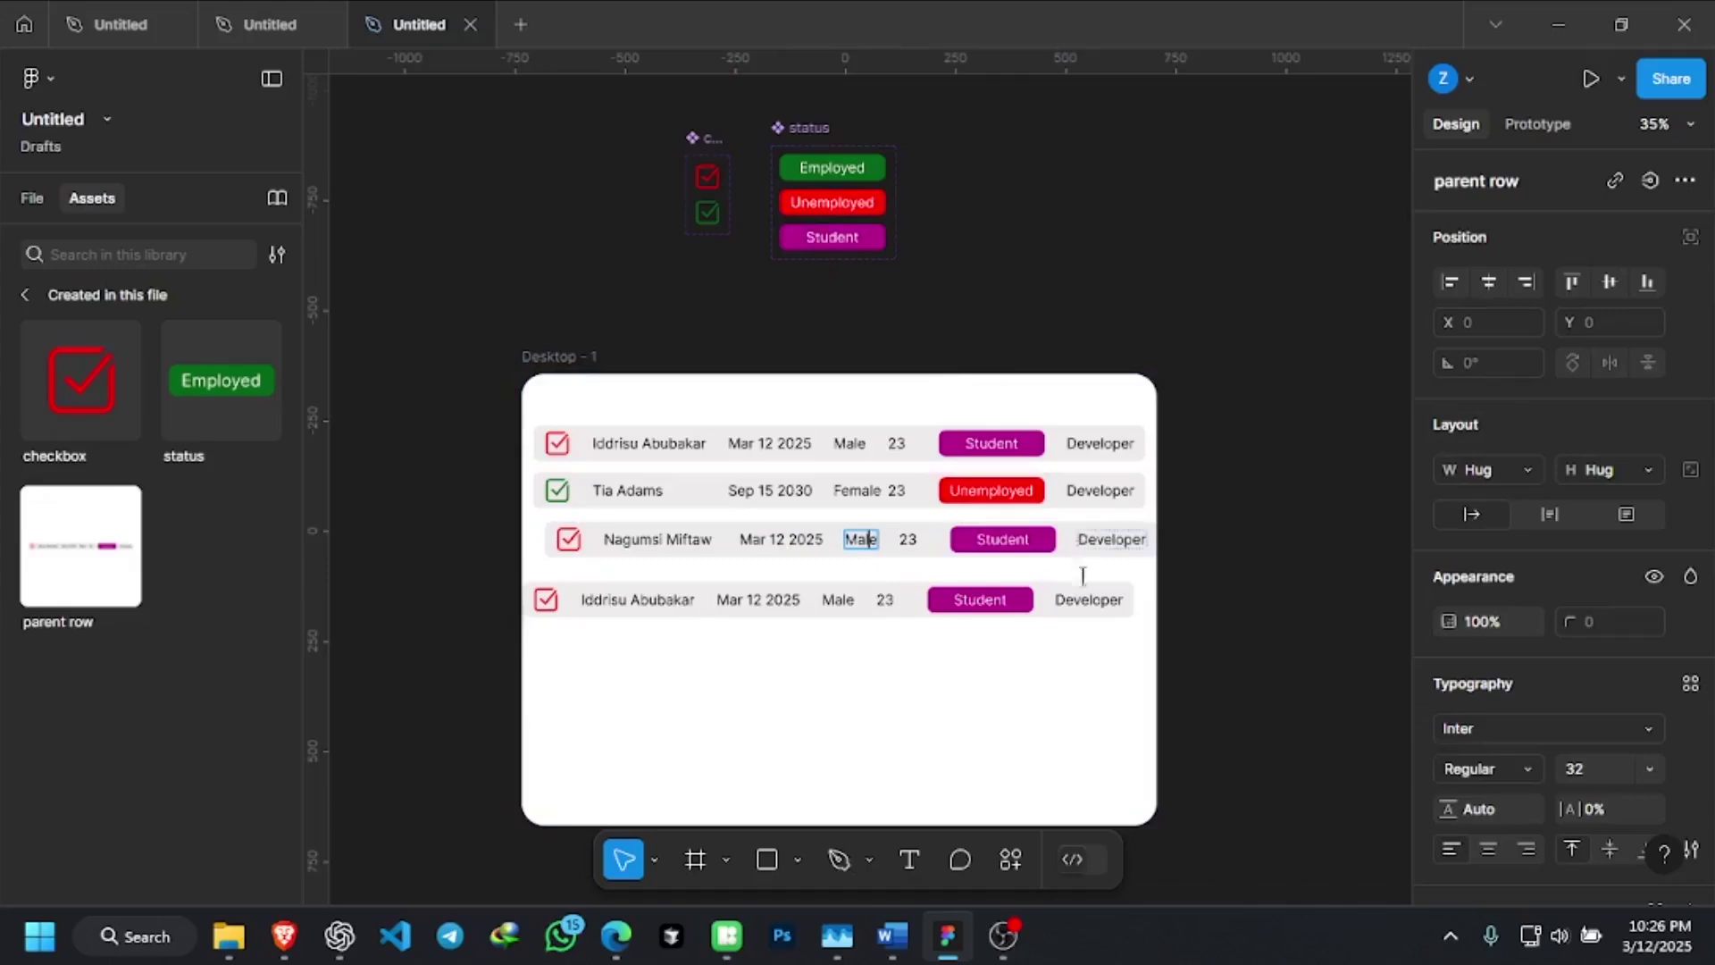
scroll(876, 562, up, 5)
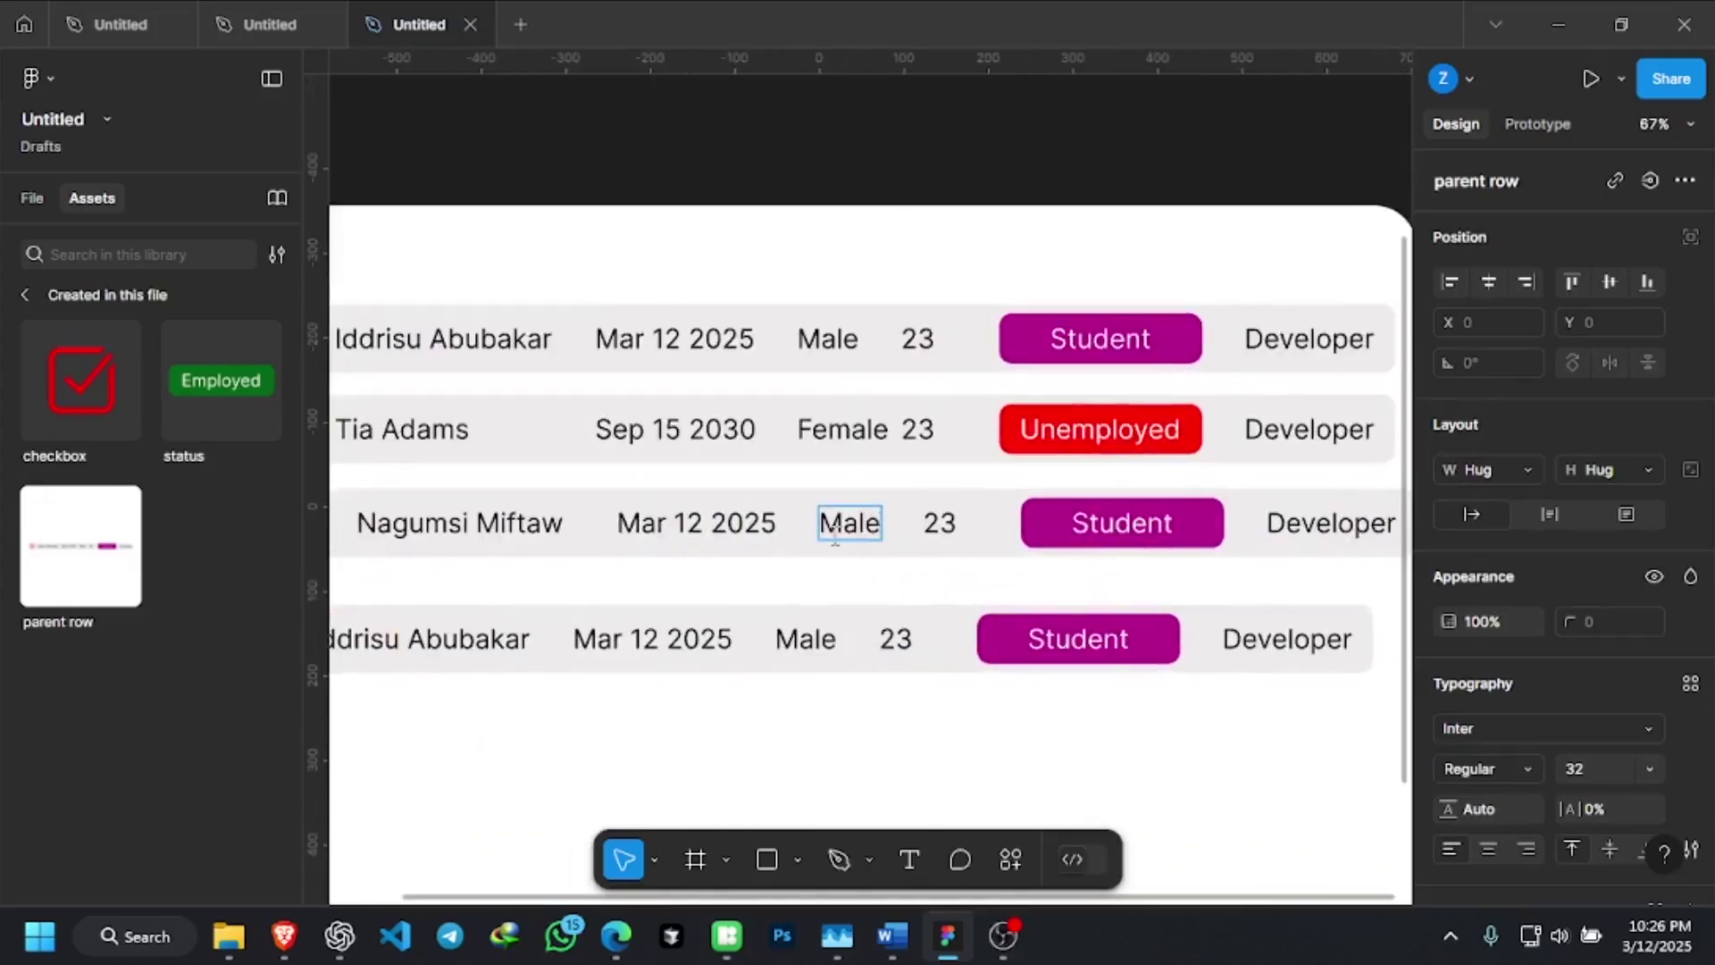
key(BackSpace)
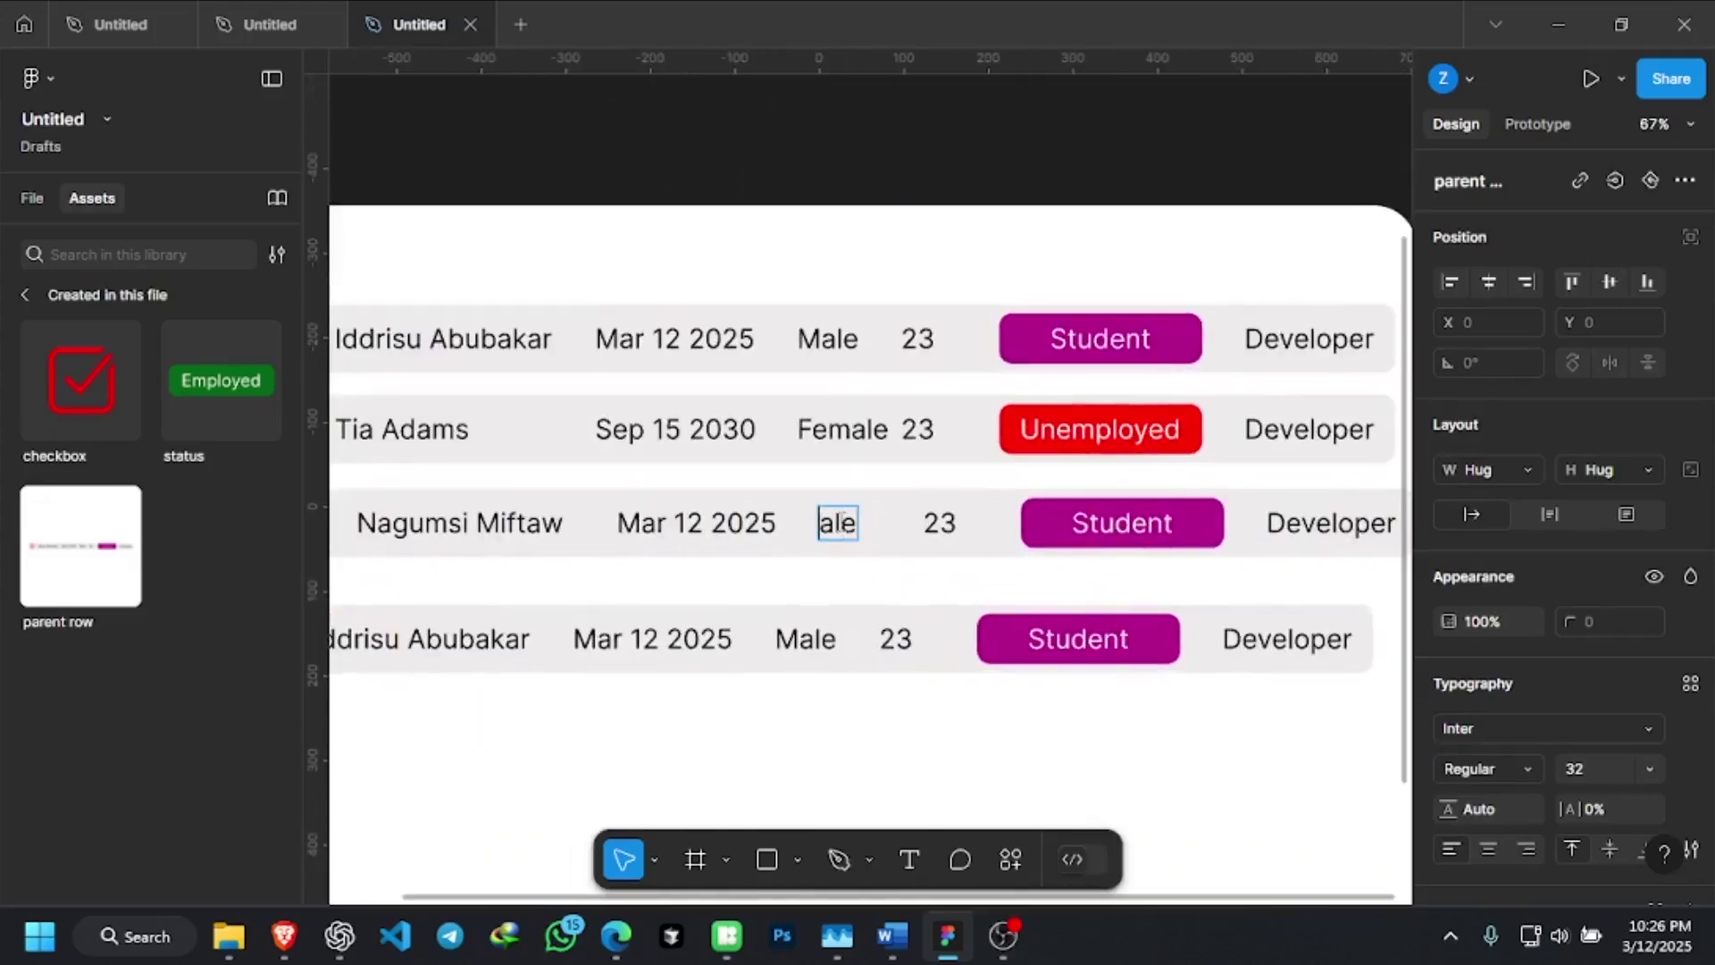
text(Fem)
Set the third row's status badge to Employed and view its main component variants
double_click(1147, 522)
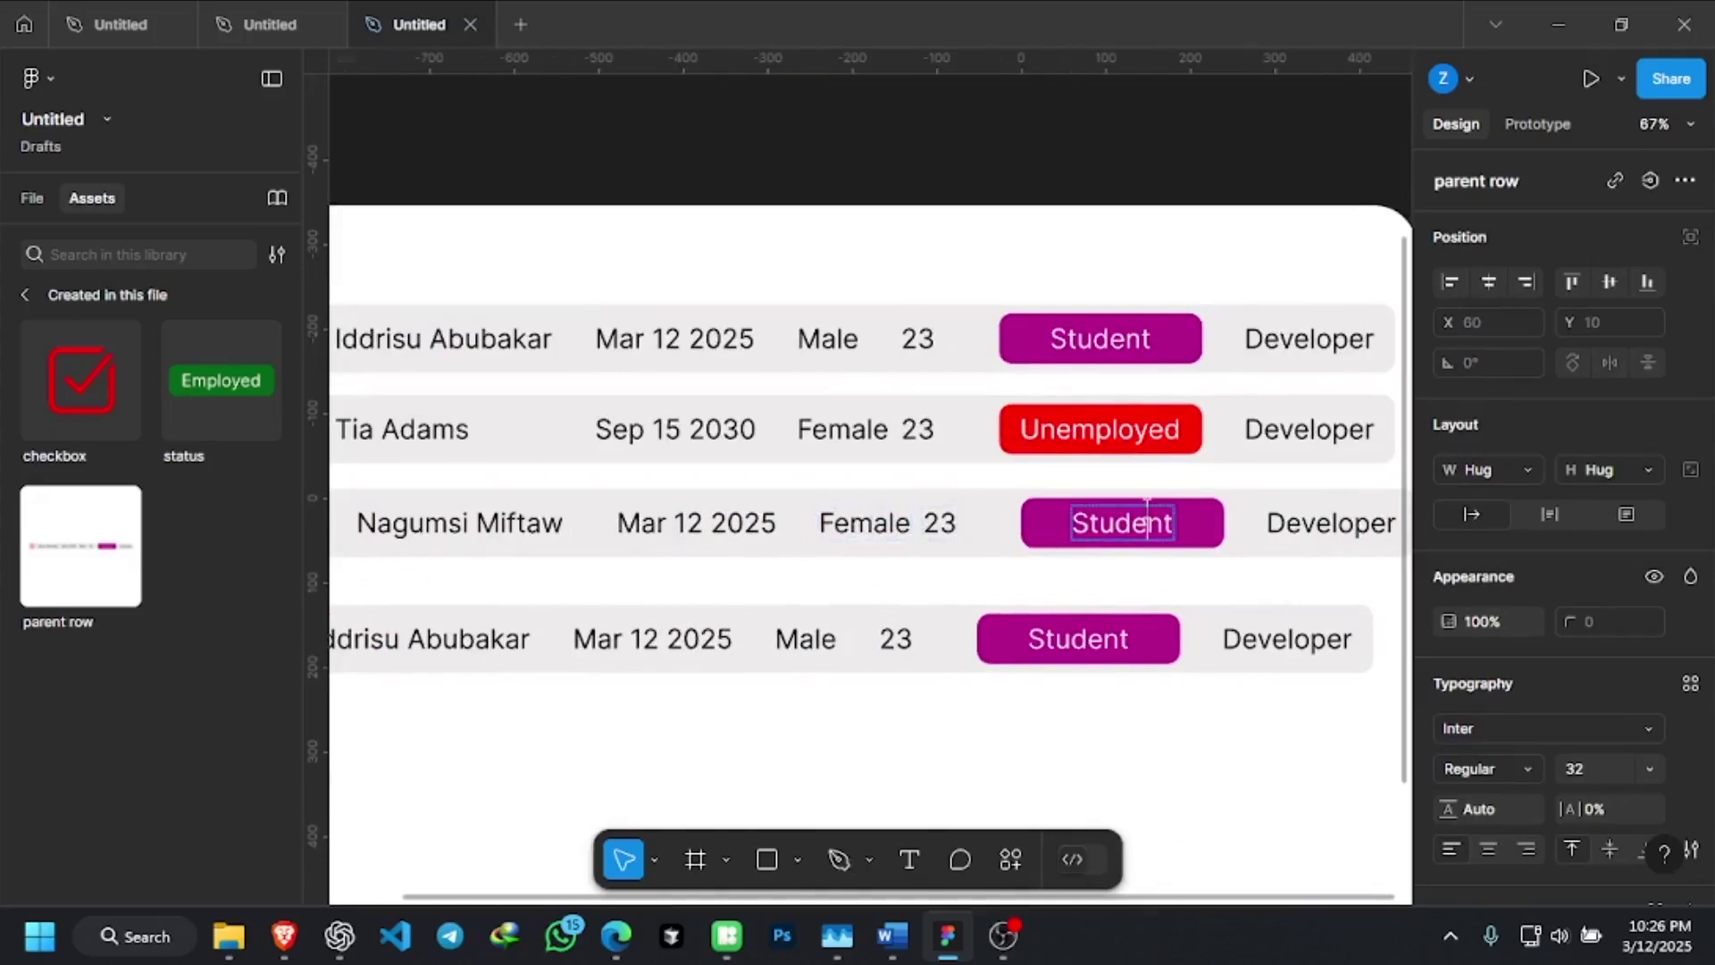
key(Escape)
key(Escape)
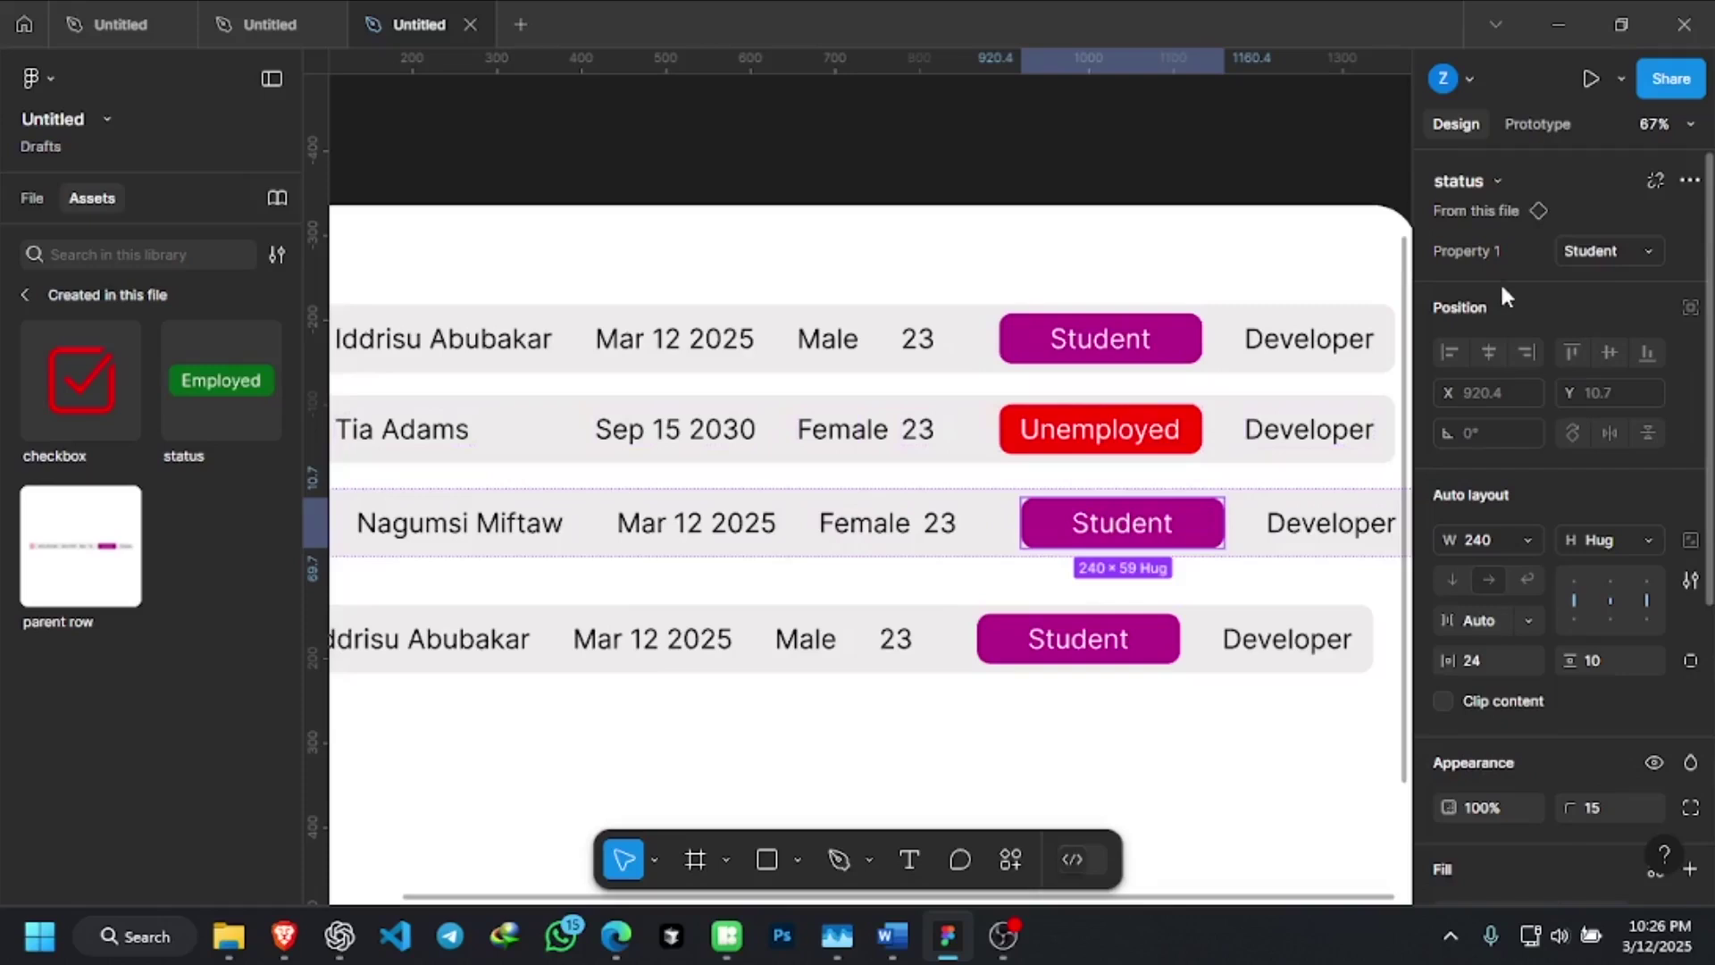
click(1611, 261)
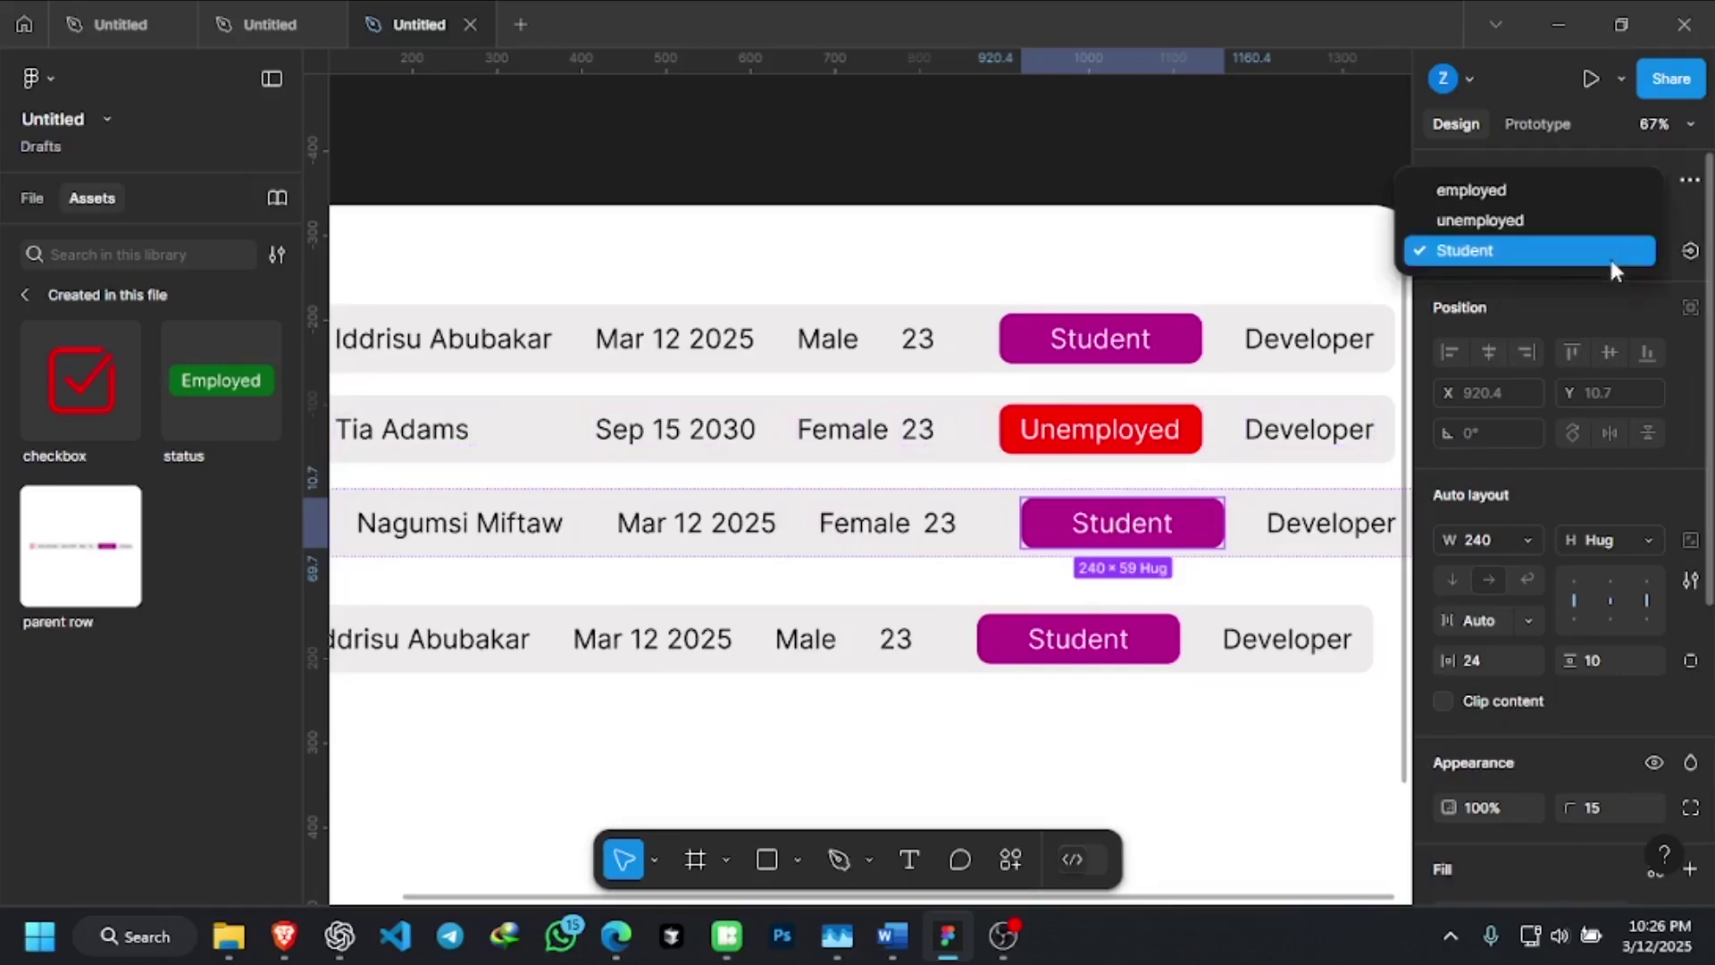
click(1511, 193)
click(1516, 207)
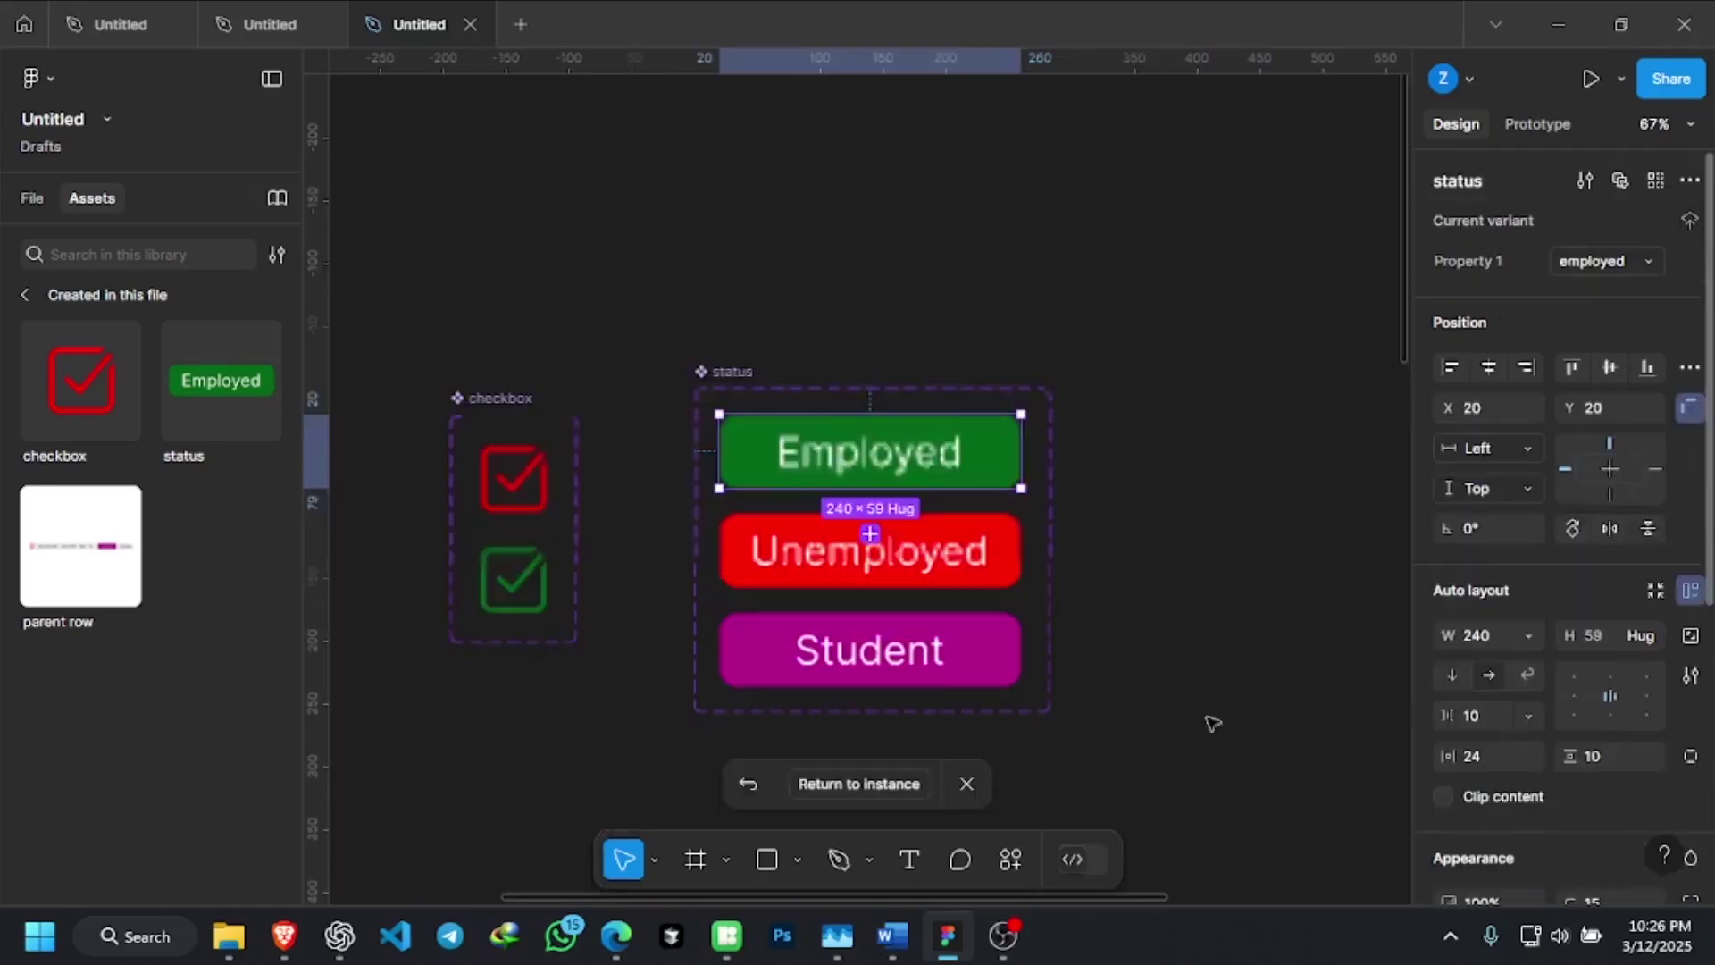
click(1161, 641)
Change the fourth row's status badge from Student to Unemployed
scroll(1036, 500, down, 10)
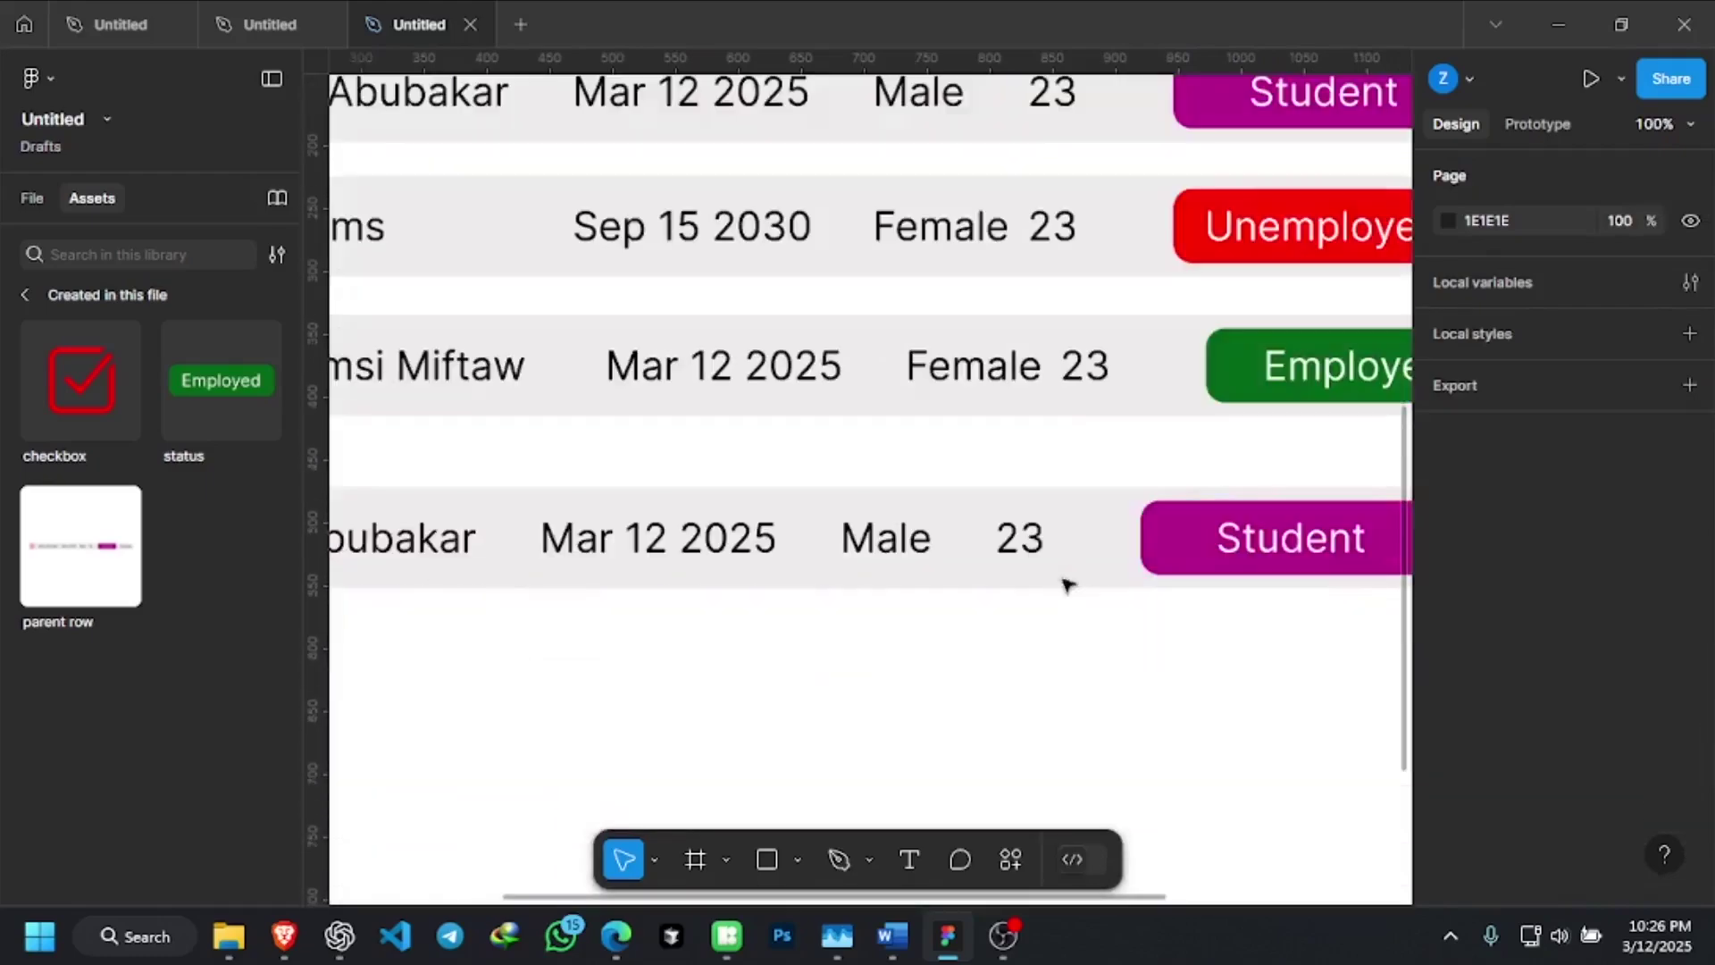
ctrl+scroll(1067, 585, down, 5)
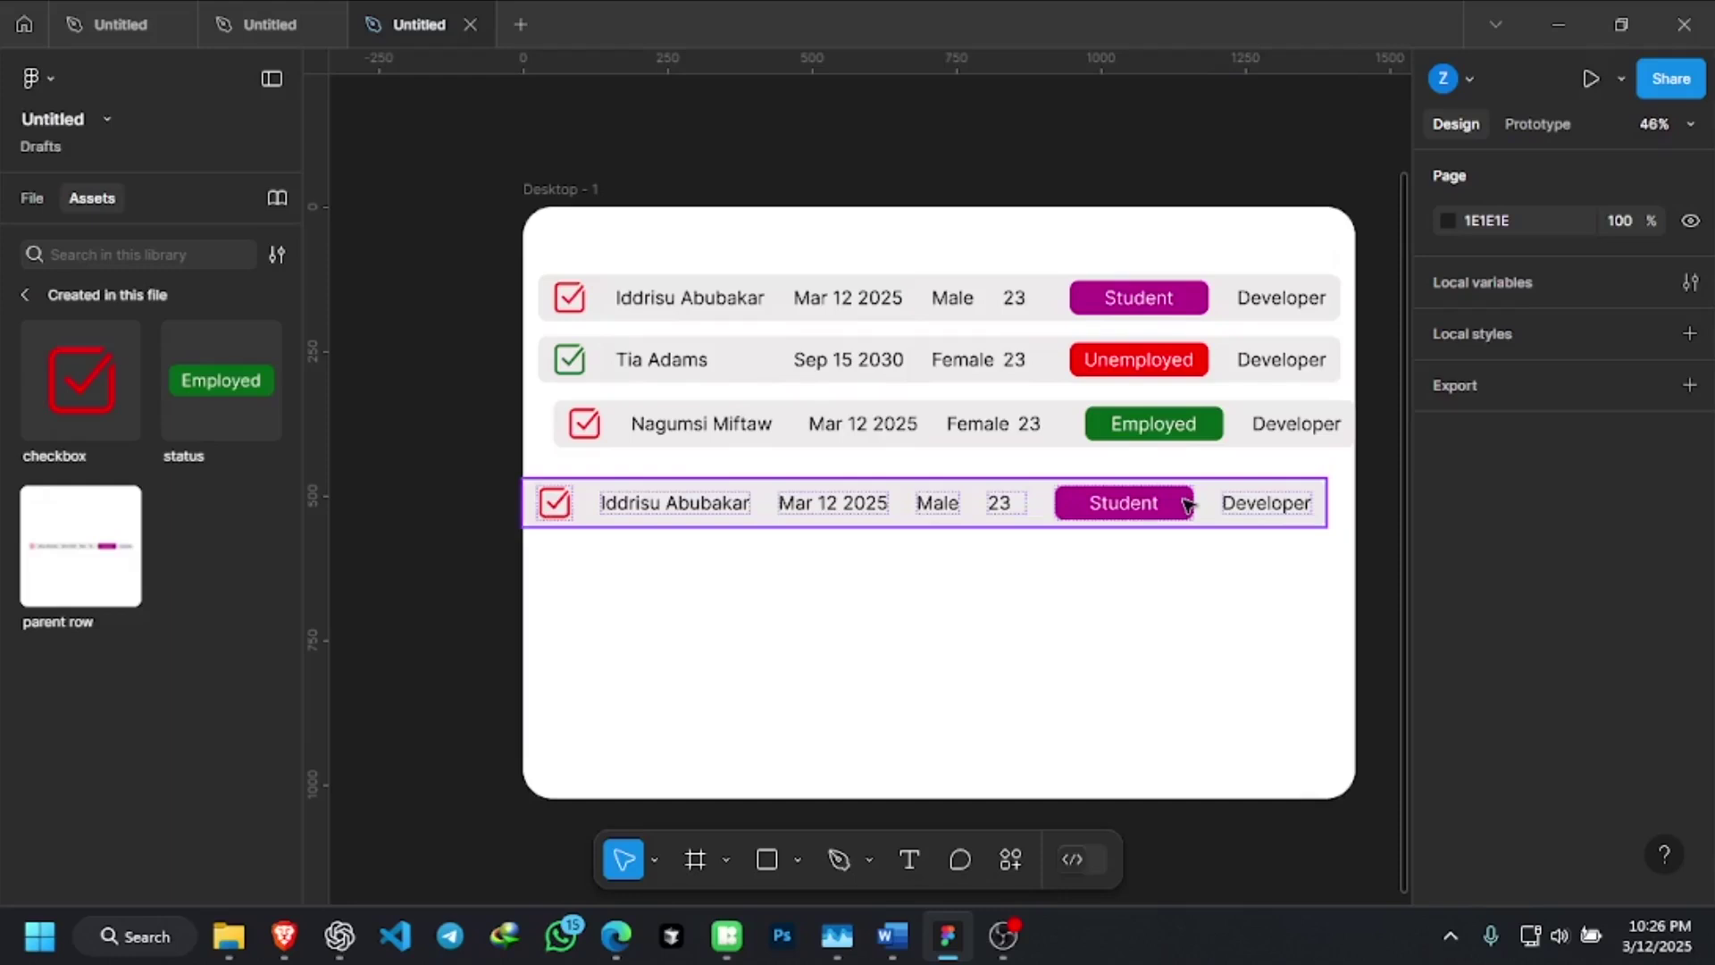
double_click(1188, 506)
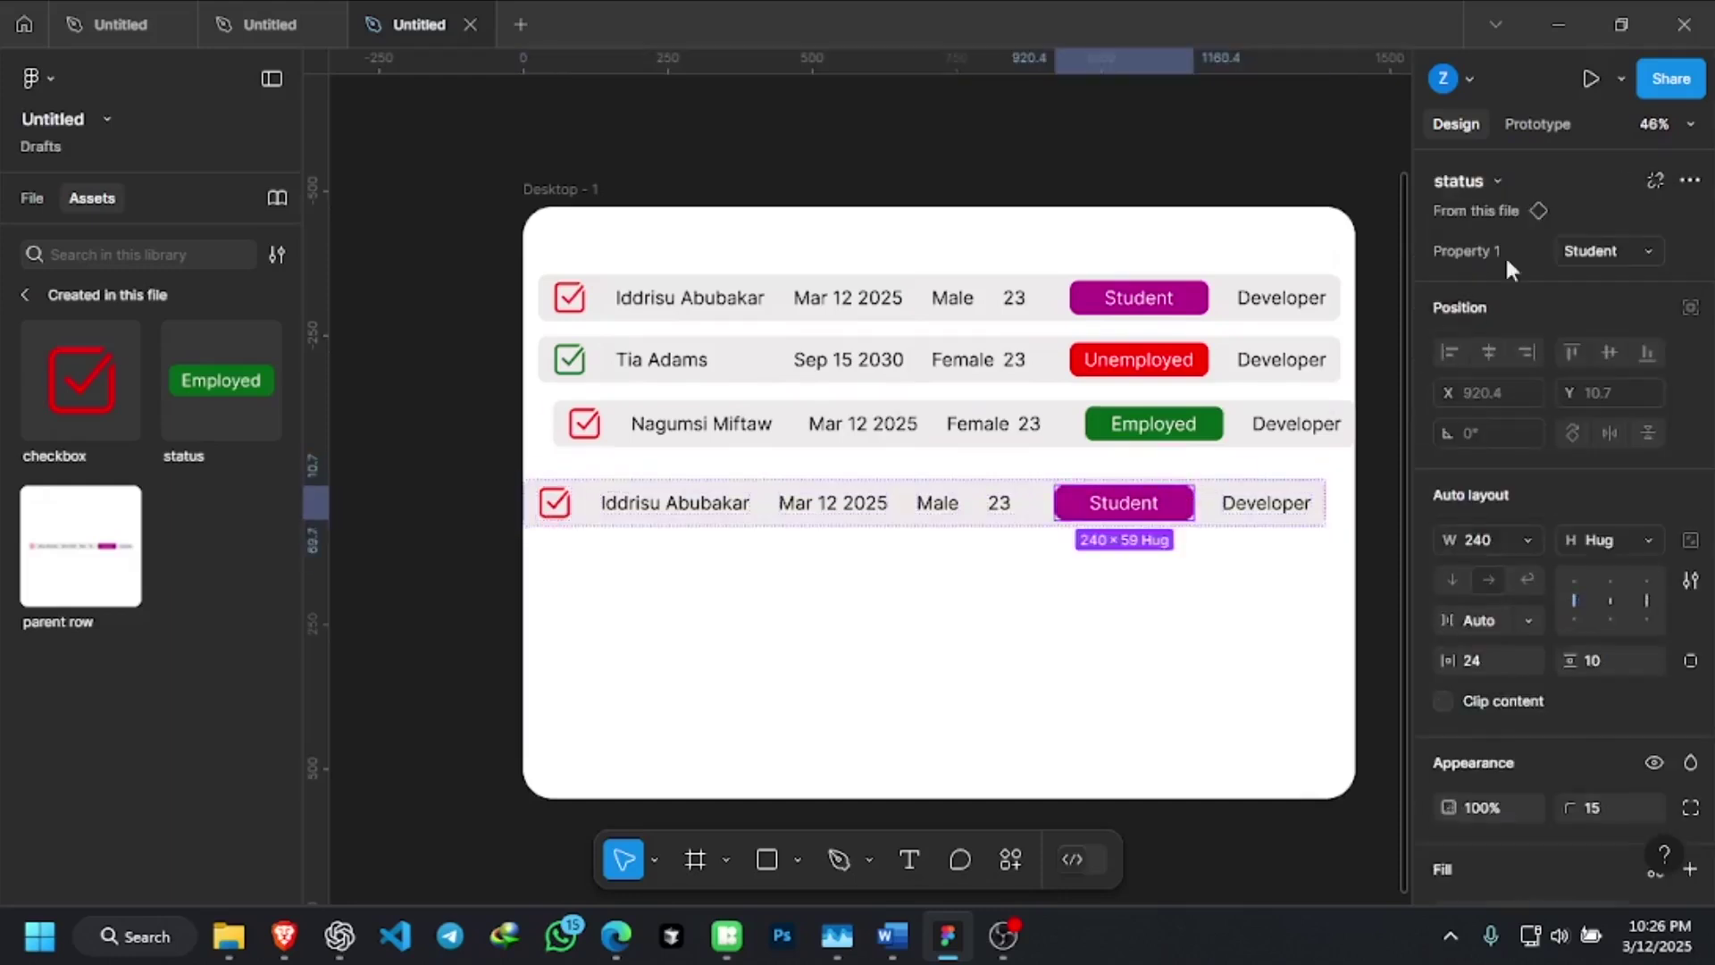
click(1622, 248)
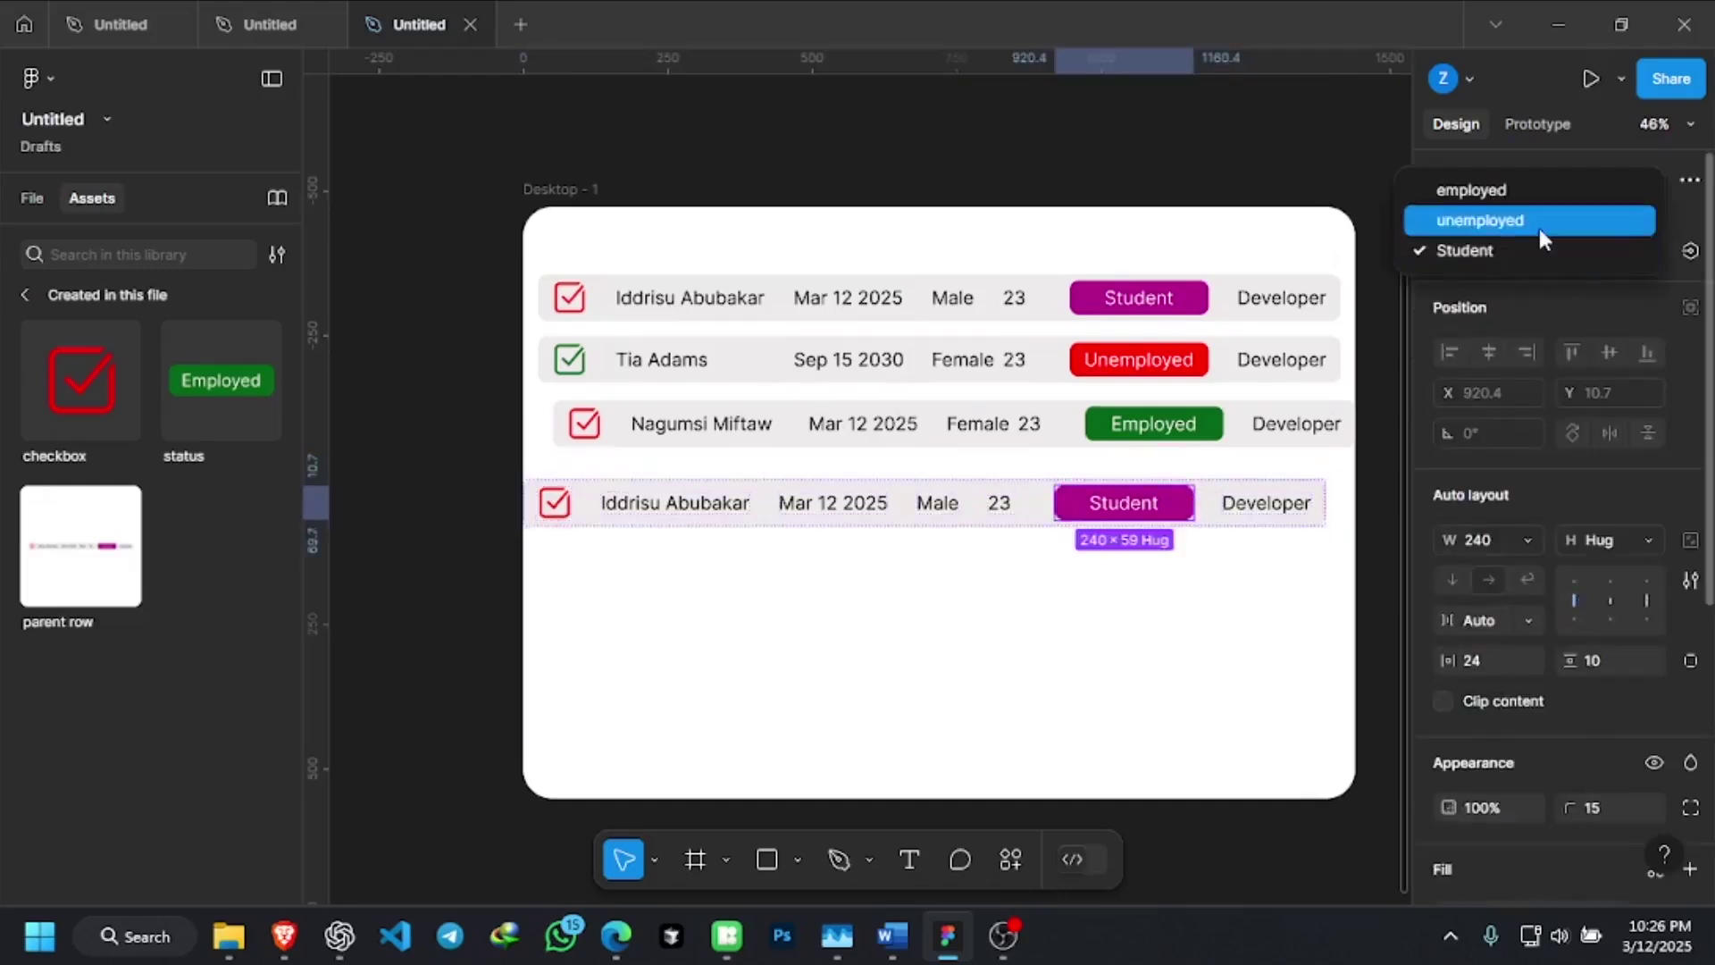
click(1540, 224)
click(1127, 603)
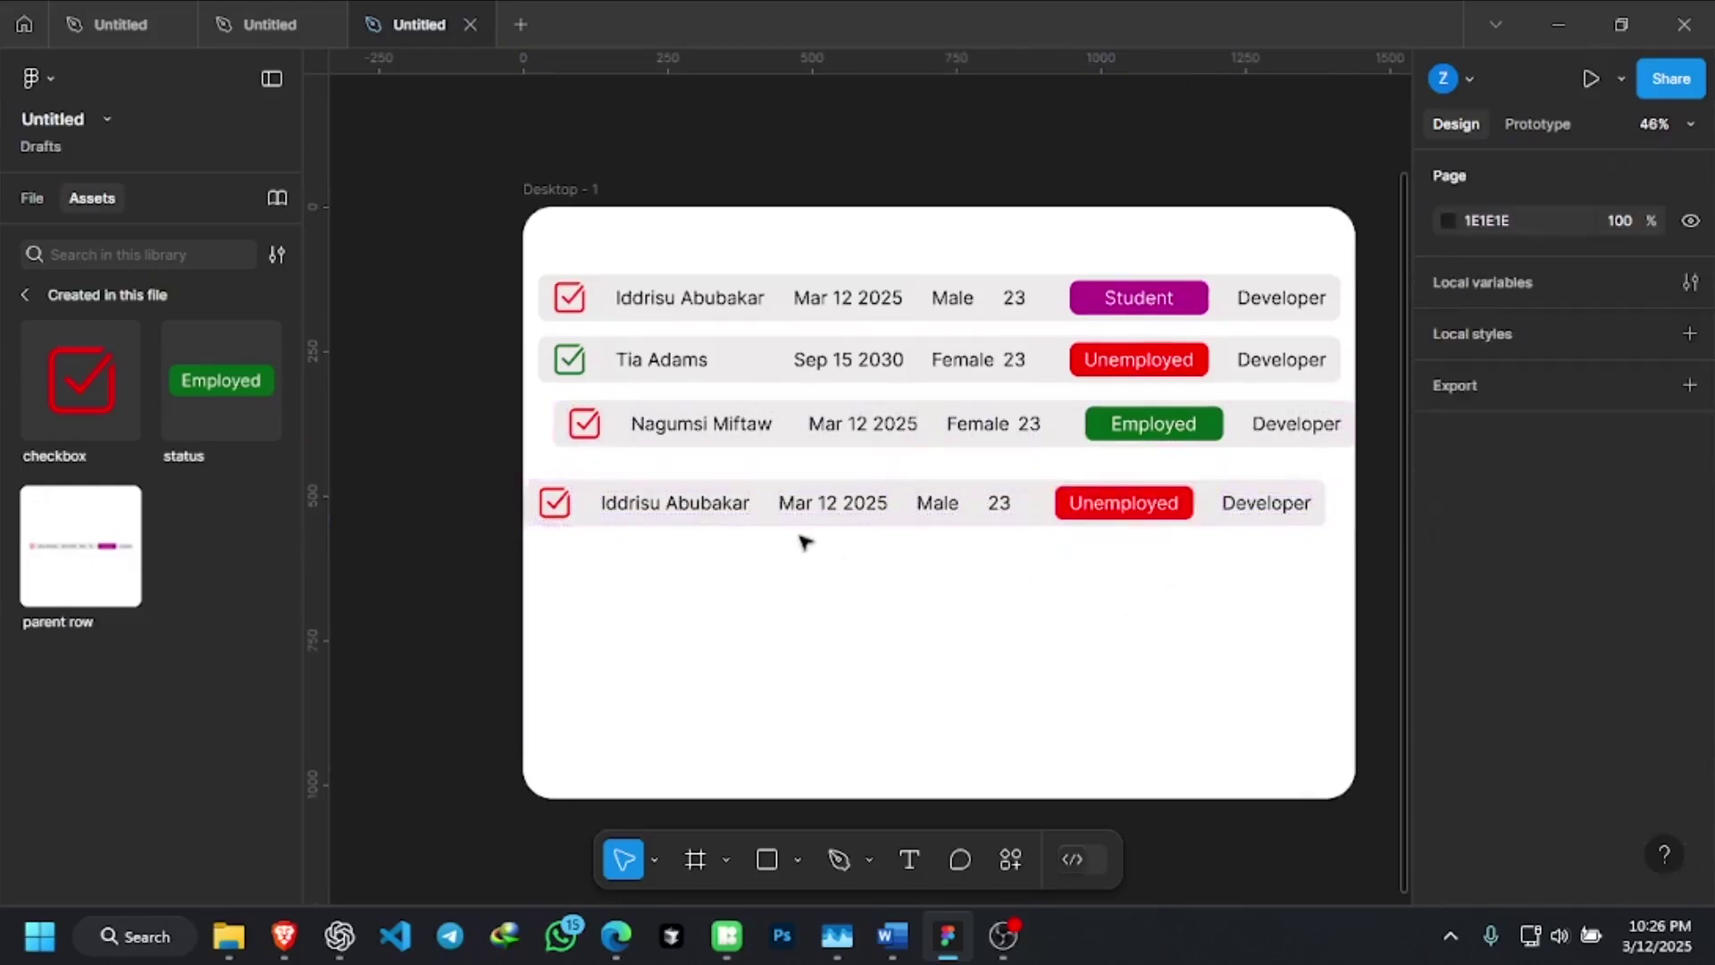
Copy the fourth row's age cell below the table, then undo the last change
drag(999, 504, 993, 592)
double_click(988, 586)
key(Escape)
click(1104, 620)
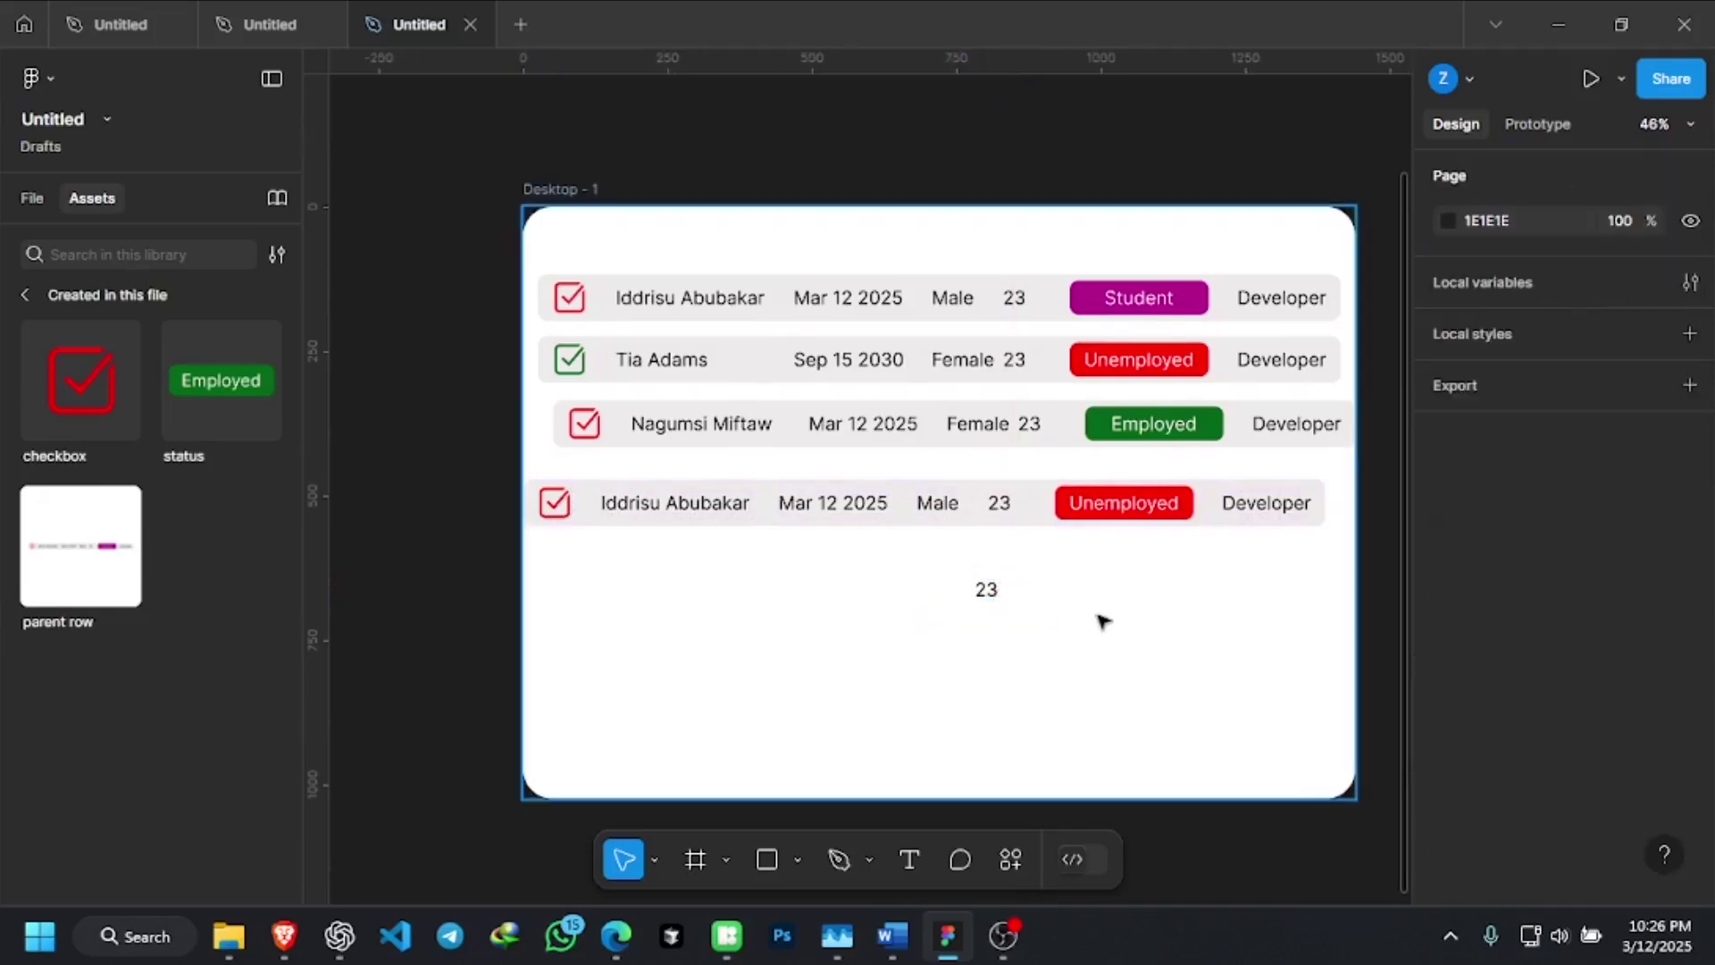
key(ctrl+z)
key(ctrl+z)
Select the fourth row and undo an accidental copy of its age cell
click(1029, 520)
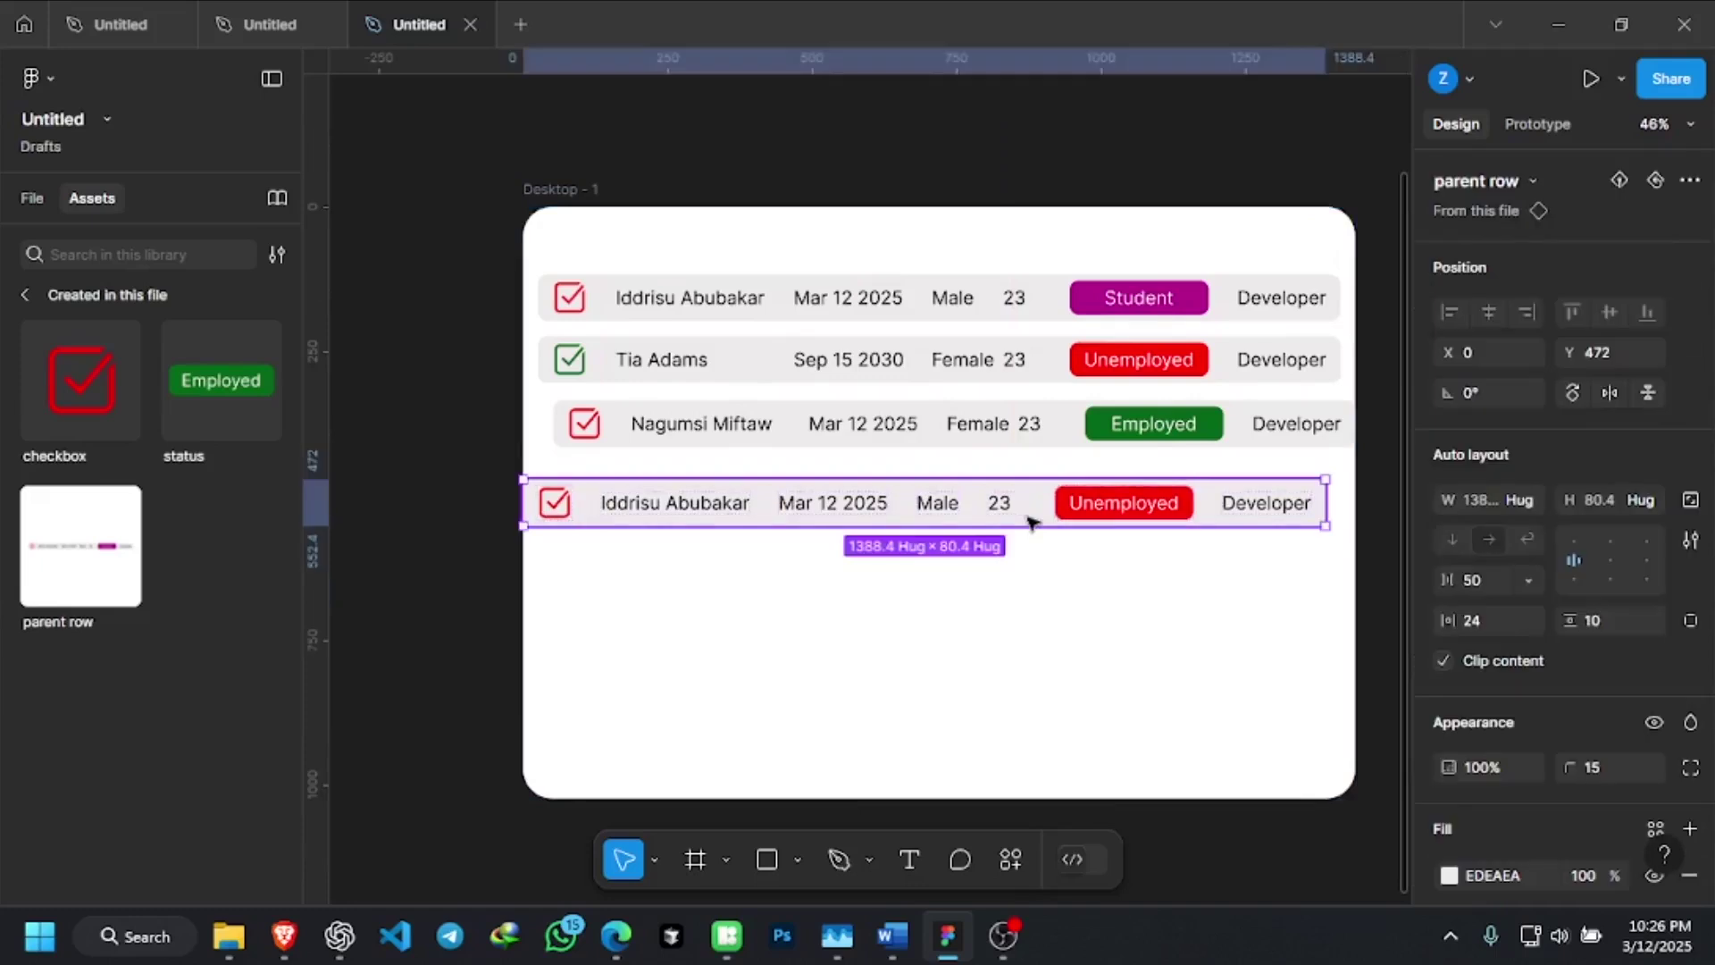
click(1000, 502)
drag(1000, 503, 1021, 599)
key(ctrl+z)
key(ctrl+z)
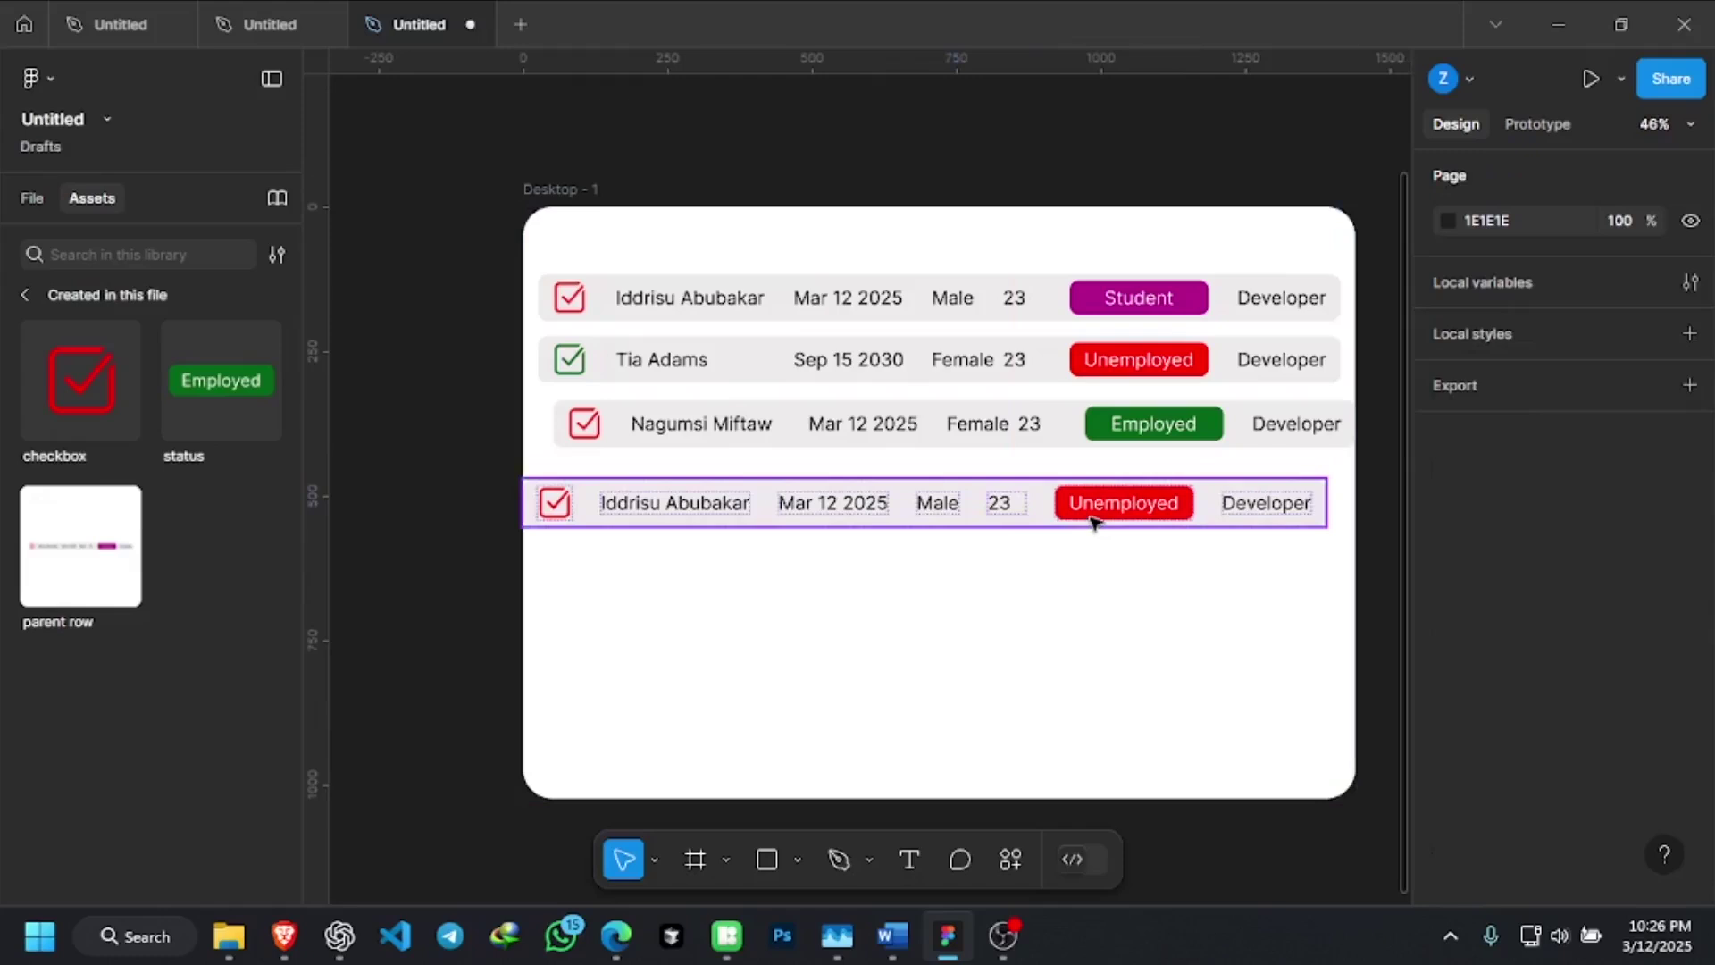
Duplicate the fourth row repeatedly, placing each copy below it until the frame holds eight rows
click(1094, 521)
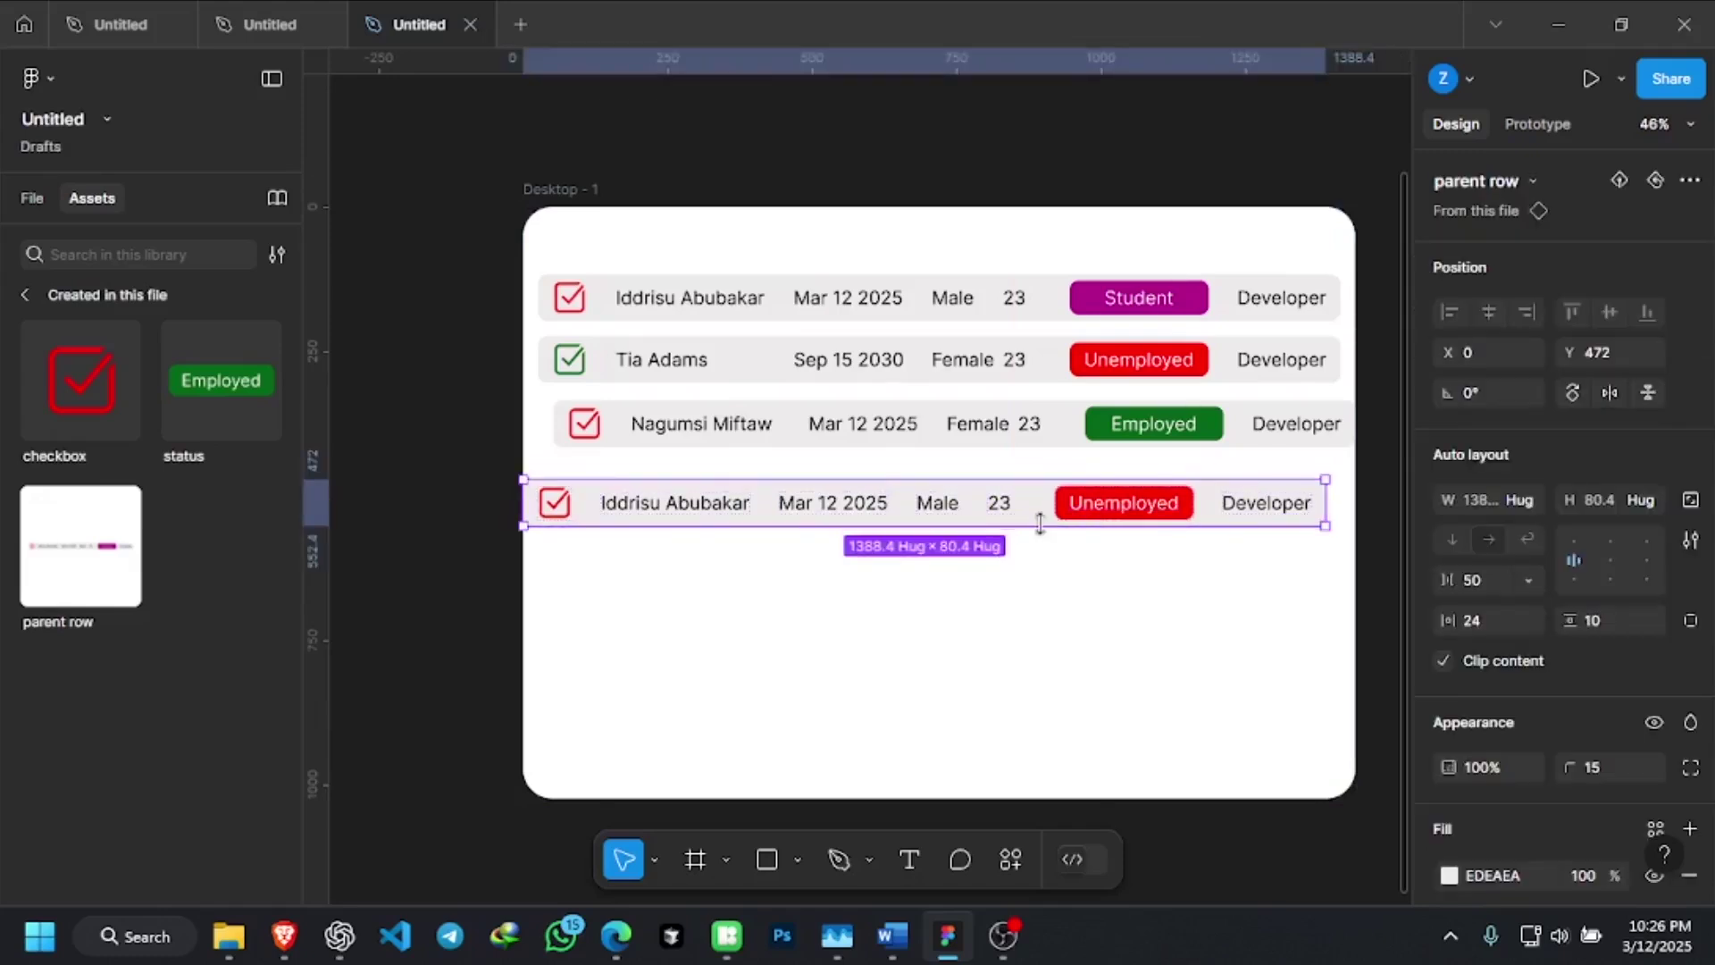
drag(1029, 505, 1051, 577)
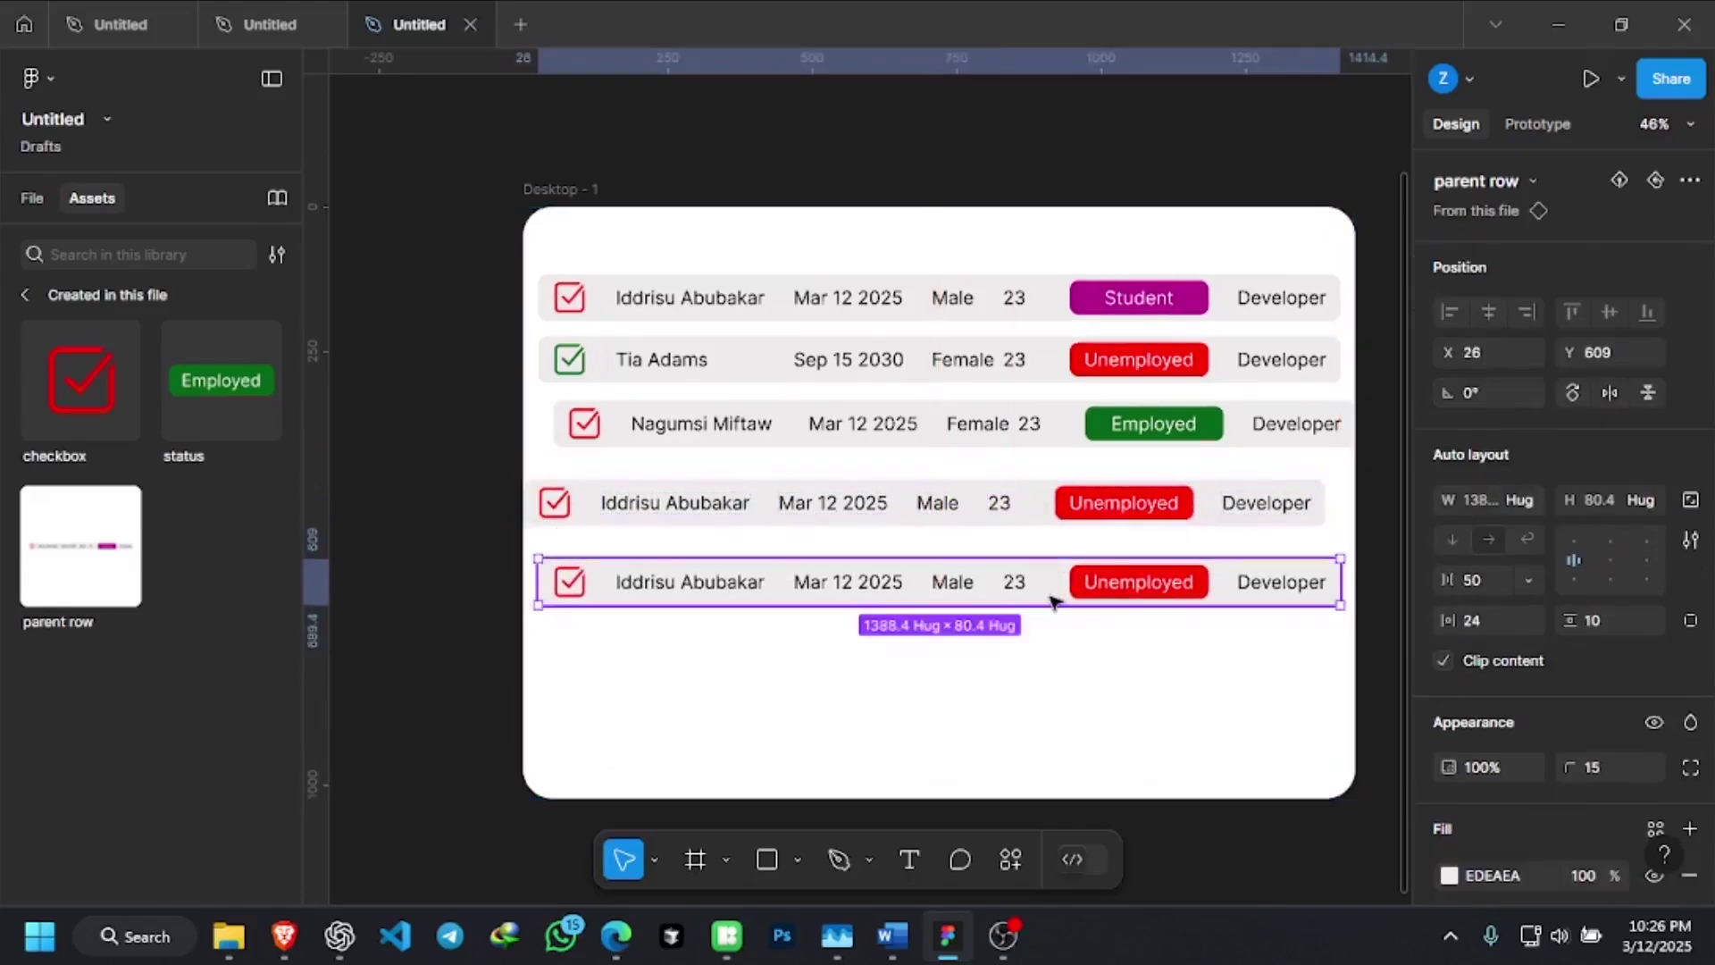
drag(1050, 601, 1045, 665)
key(ctrl+z)
drag(1042, 514, 1047, 702)
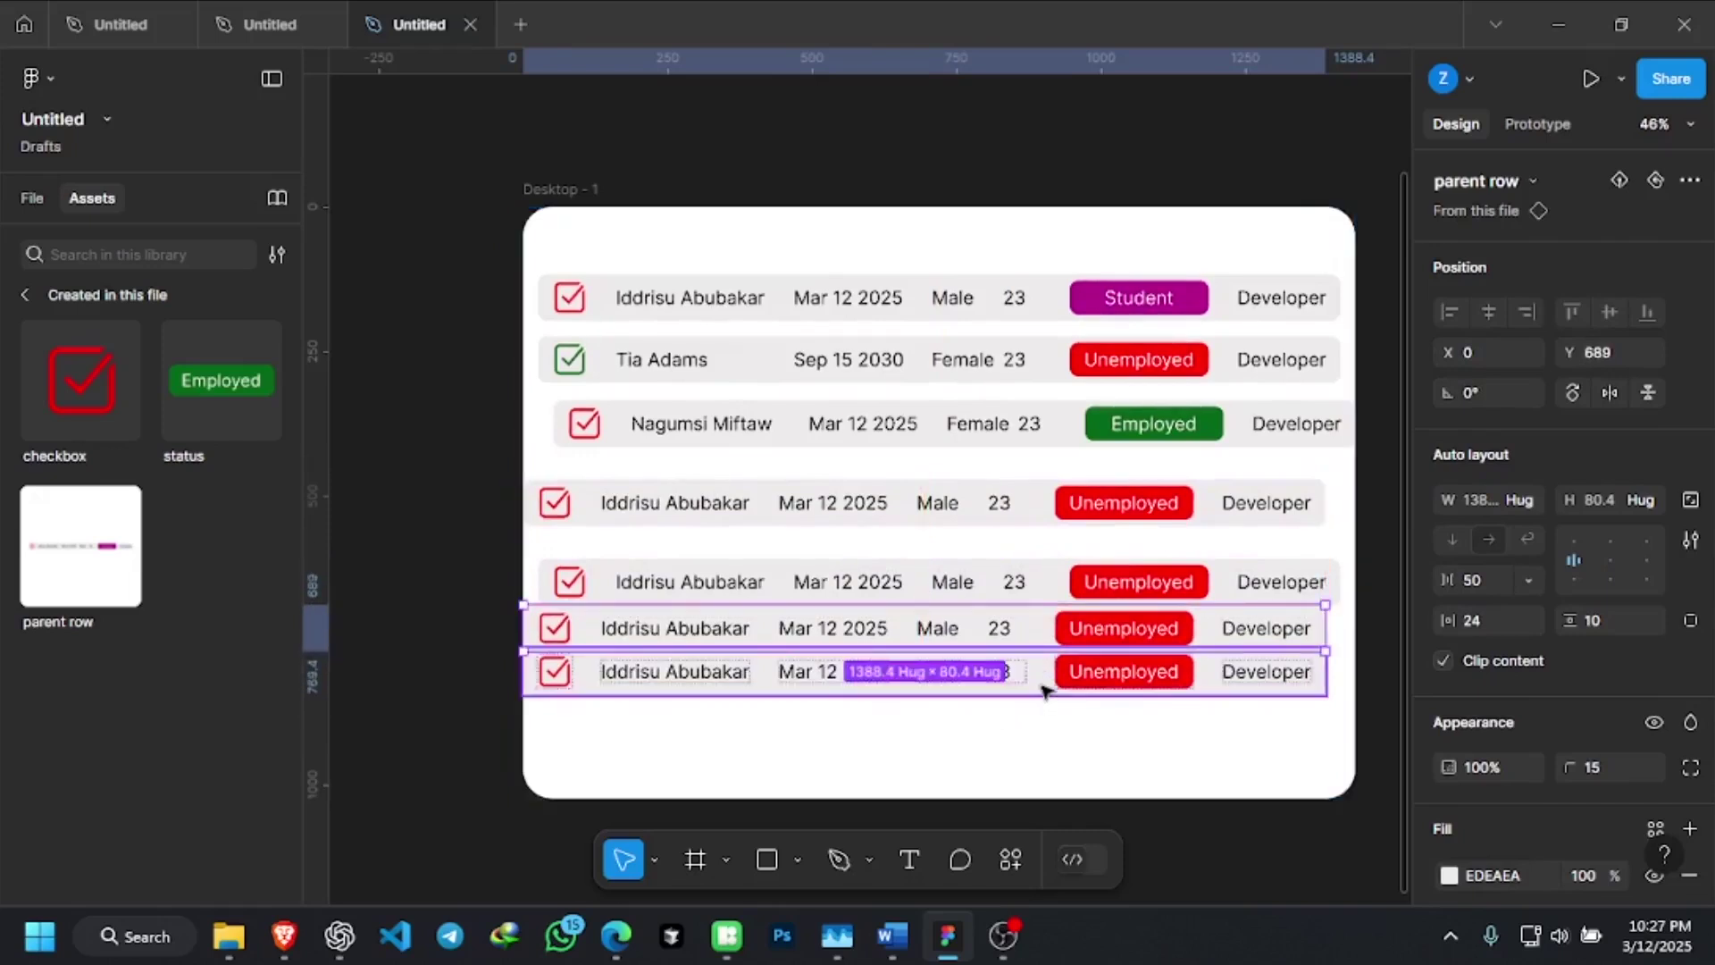
key(ctrl+z)
drag(1050, 500, 1047, 718)
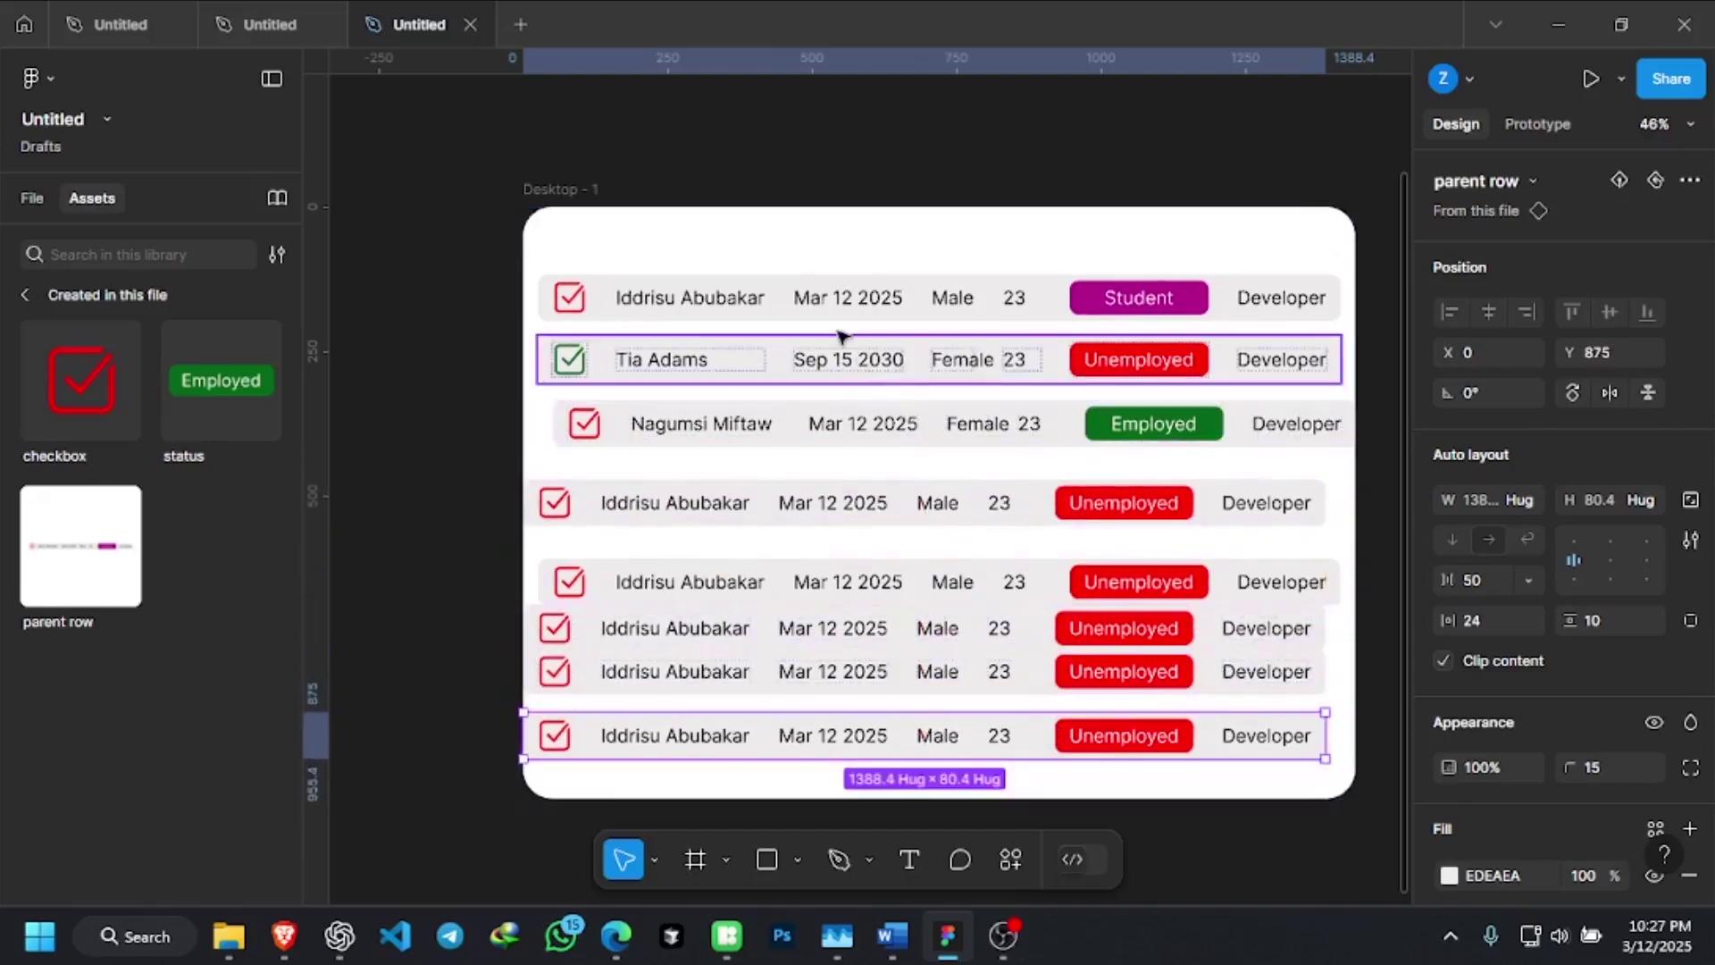
scroll(839, 336, down, 2)
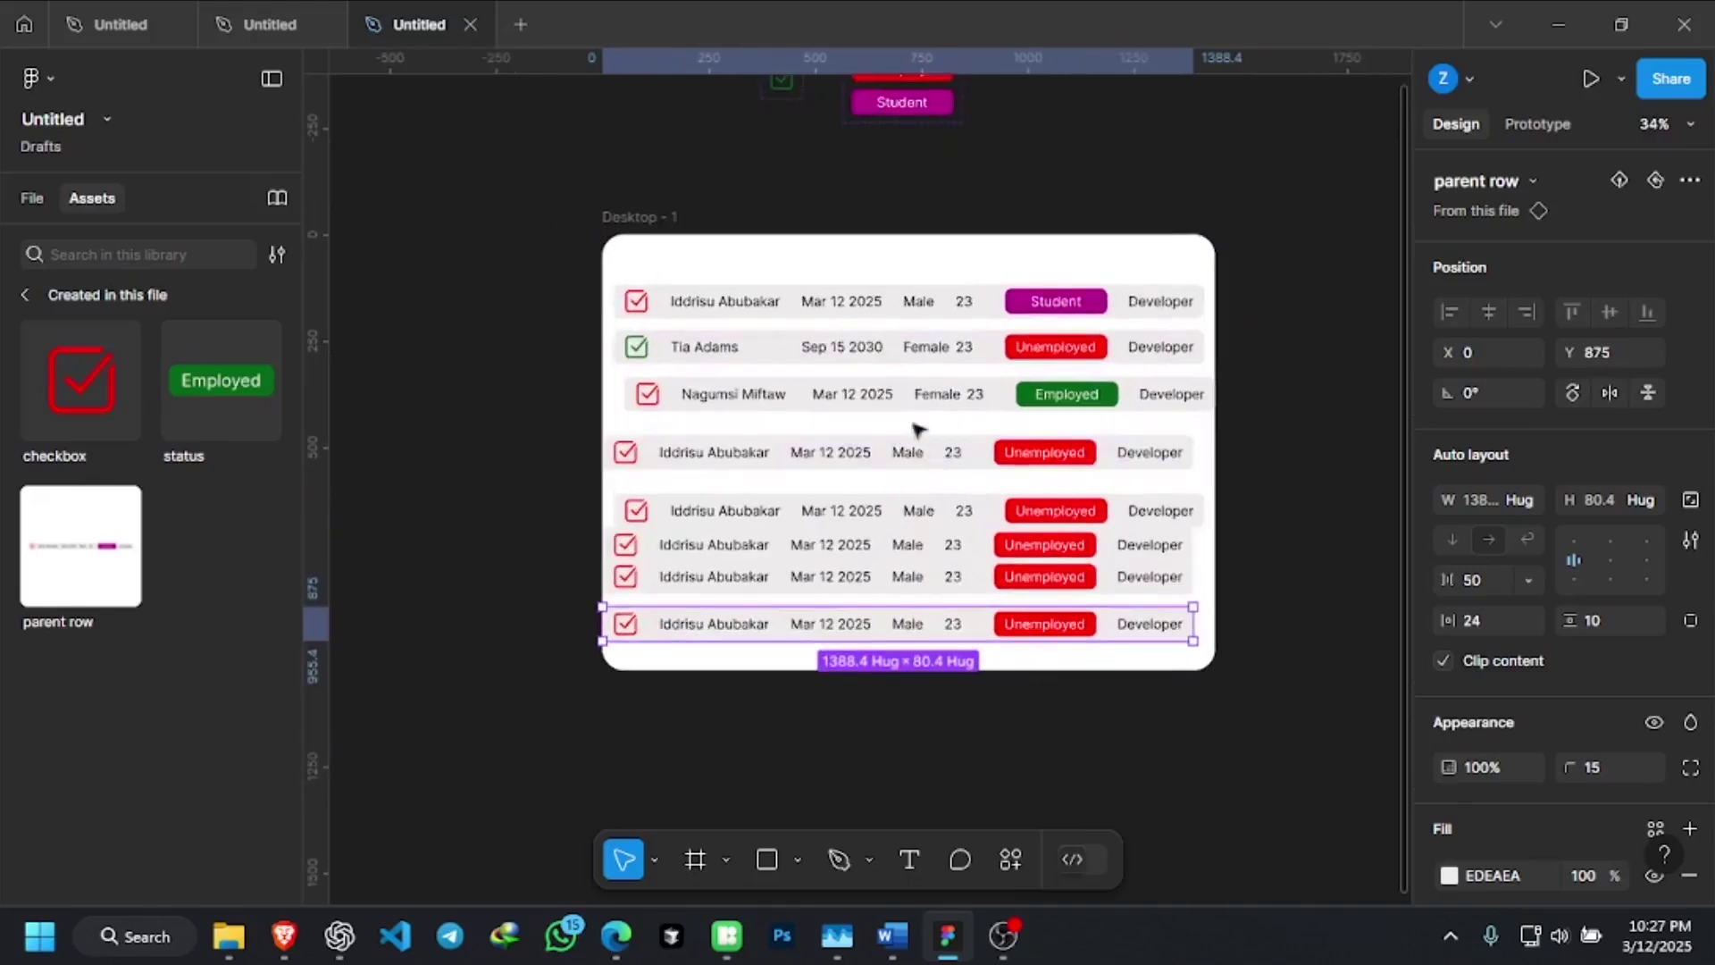
click(36, 195)
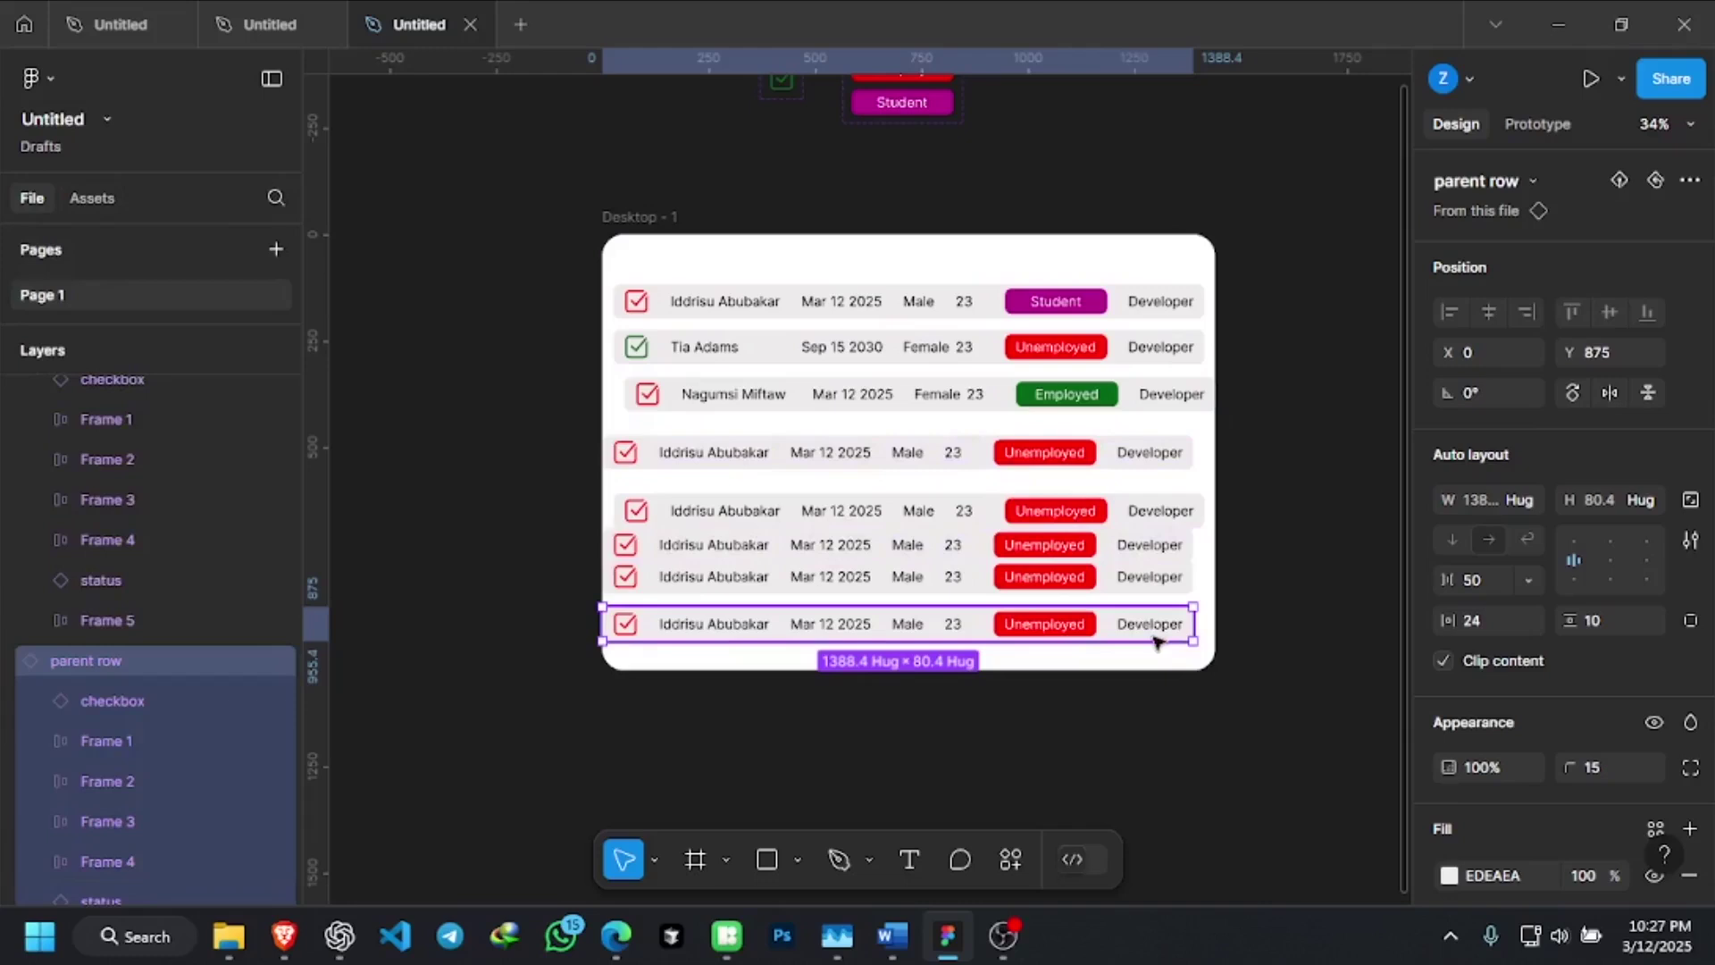
shift+click(1166, 551)
click(1251, 594)
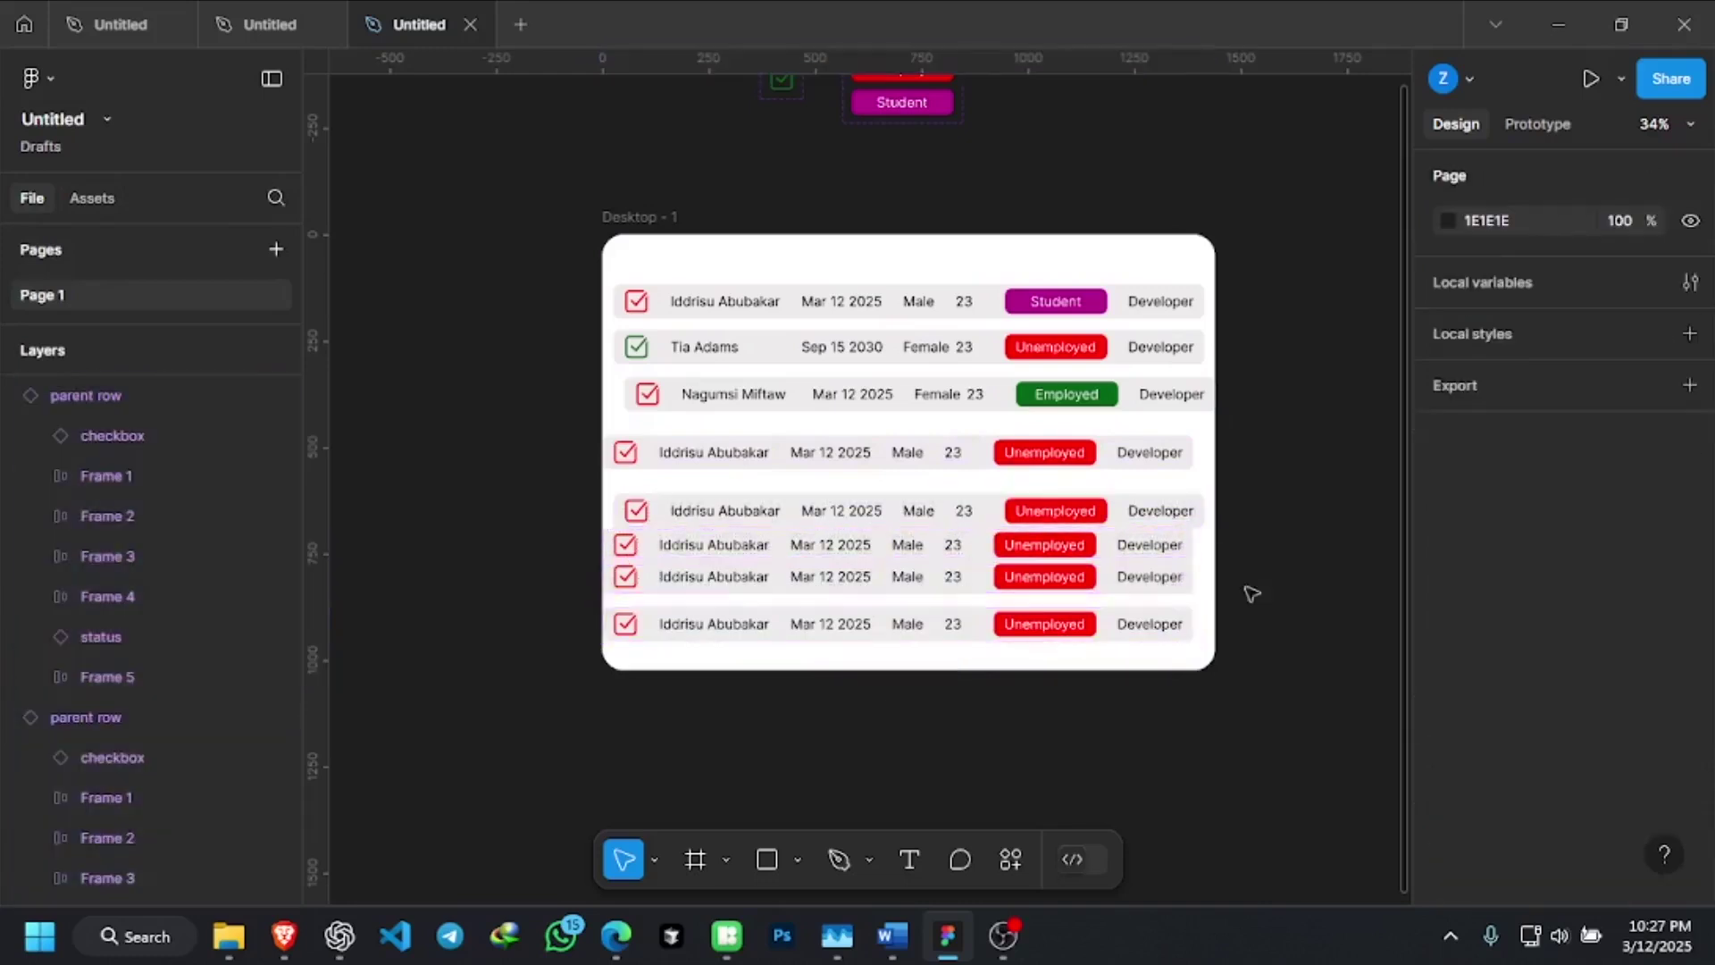
Add the table rows to the selection one by one, from the bottom row up to the first
scroll(1152, 625, up, 2)
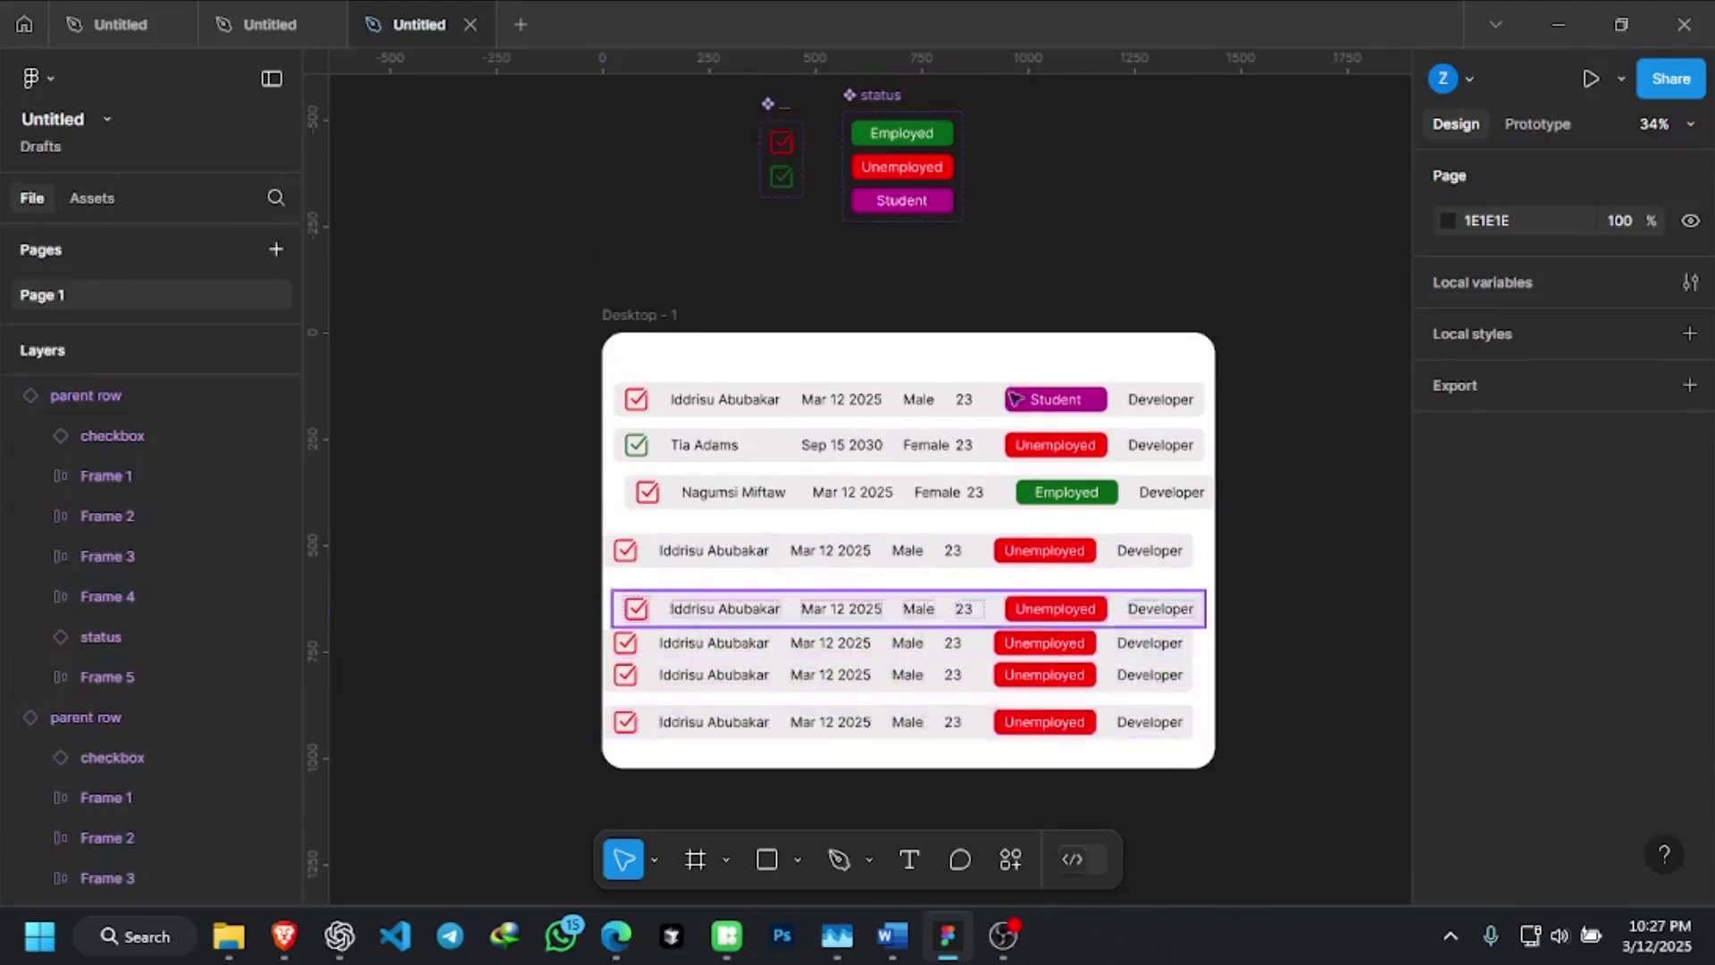
scroll(1027, 429, down, 1)
scroll(1063, 490, up, 2)
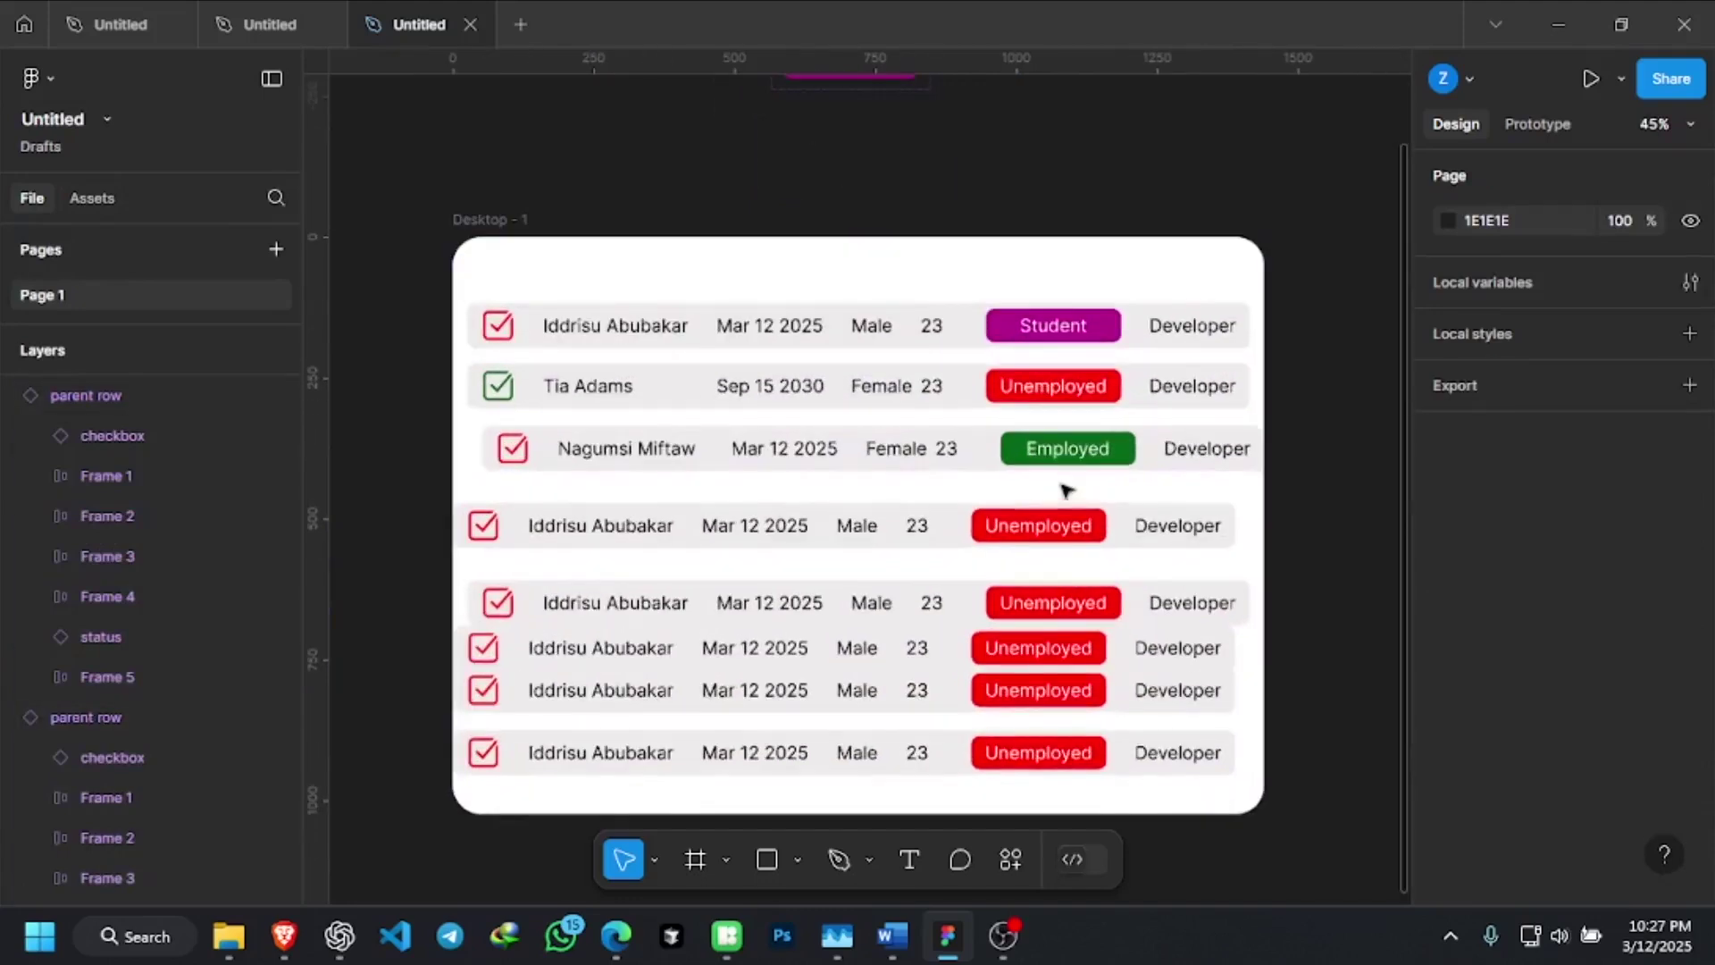
click(1177, 749)
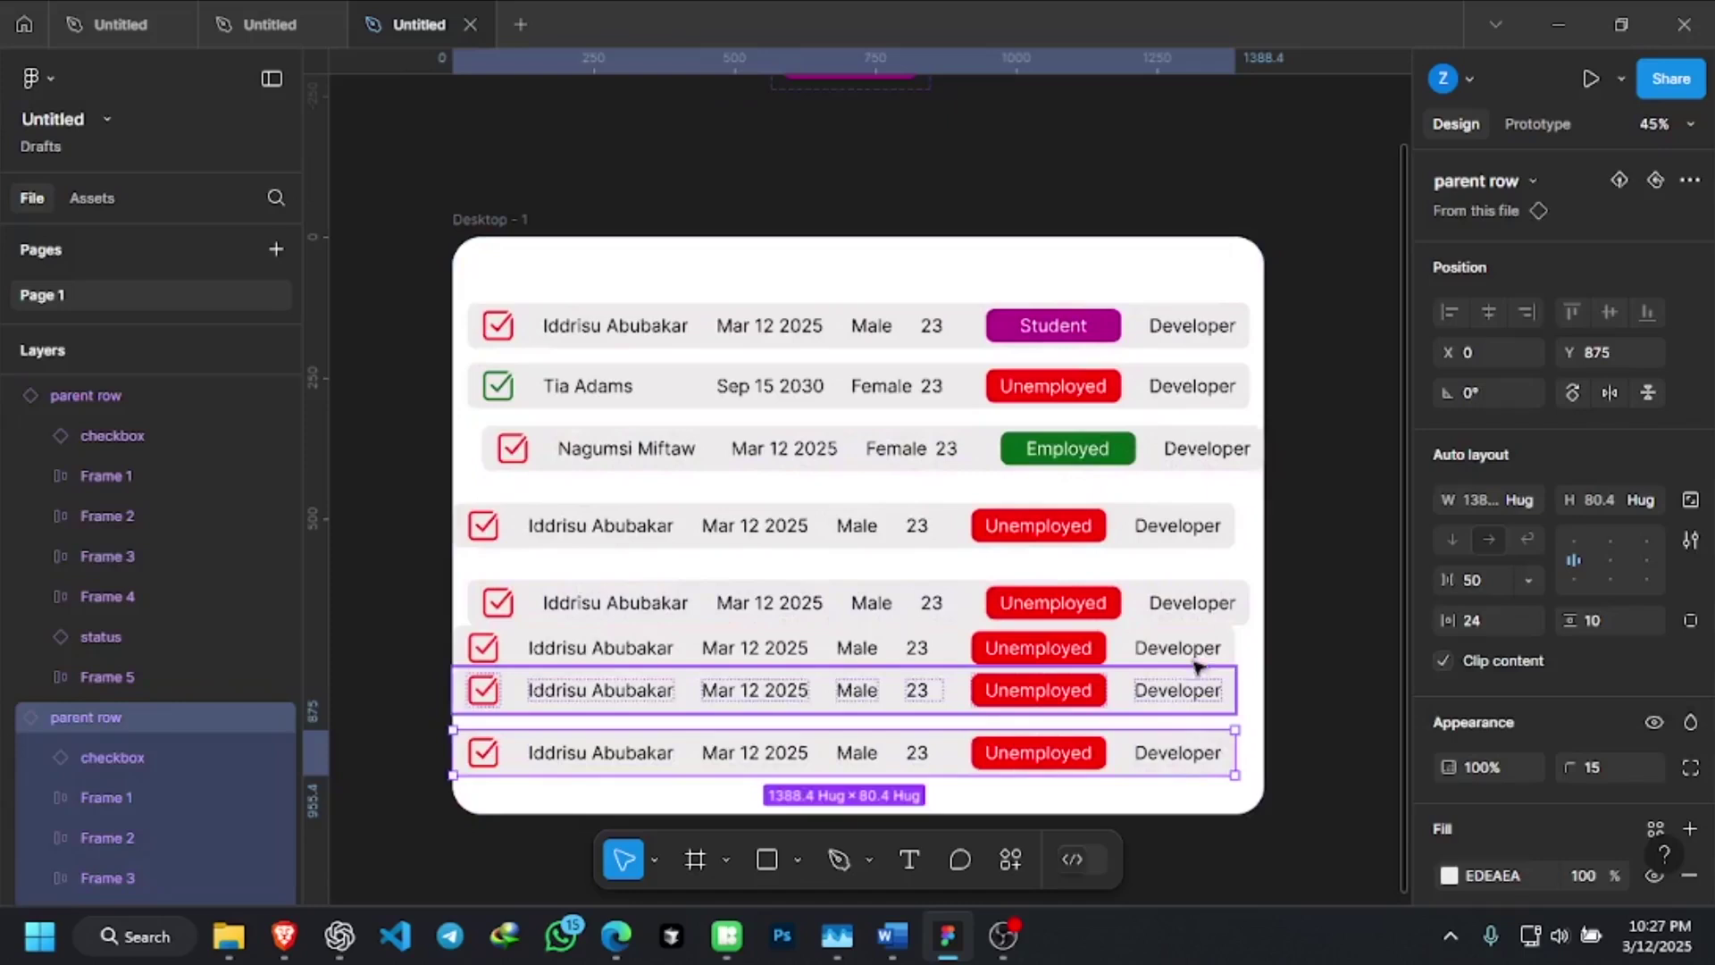
shift+click(1200, 657)
shift+click(1216, 606)
shift+click(1222, 533)
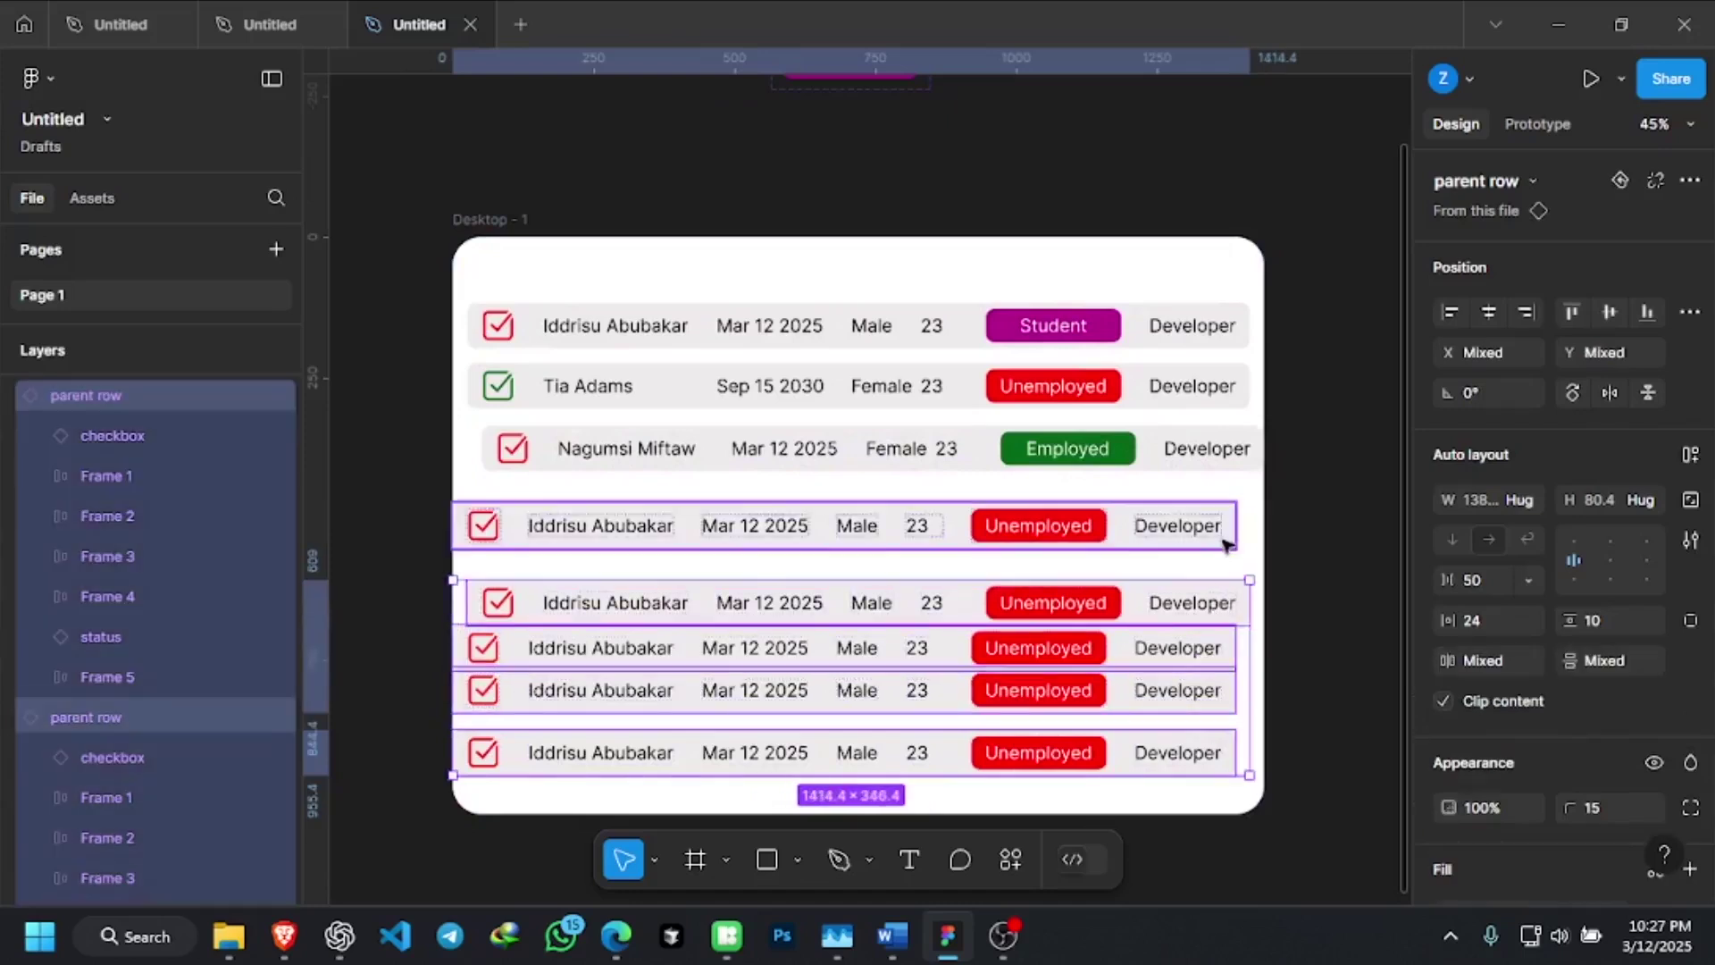
shift+click(1204, 373)
shift+click(1193, 327)
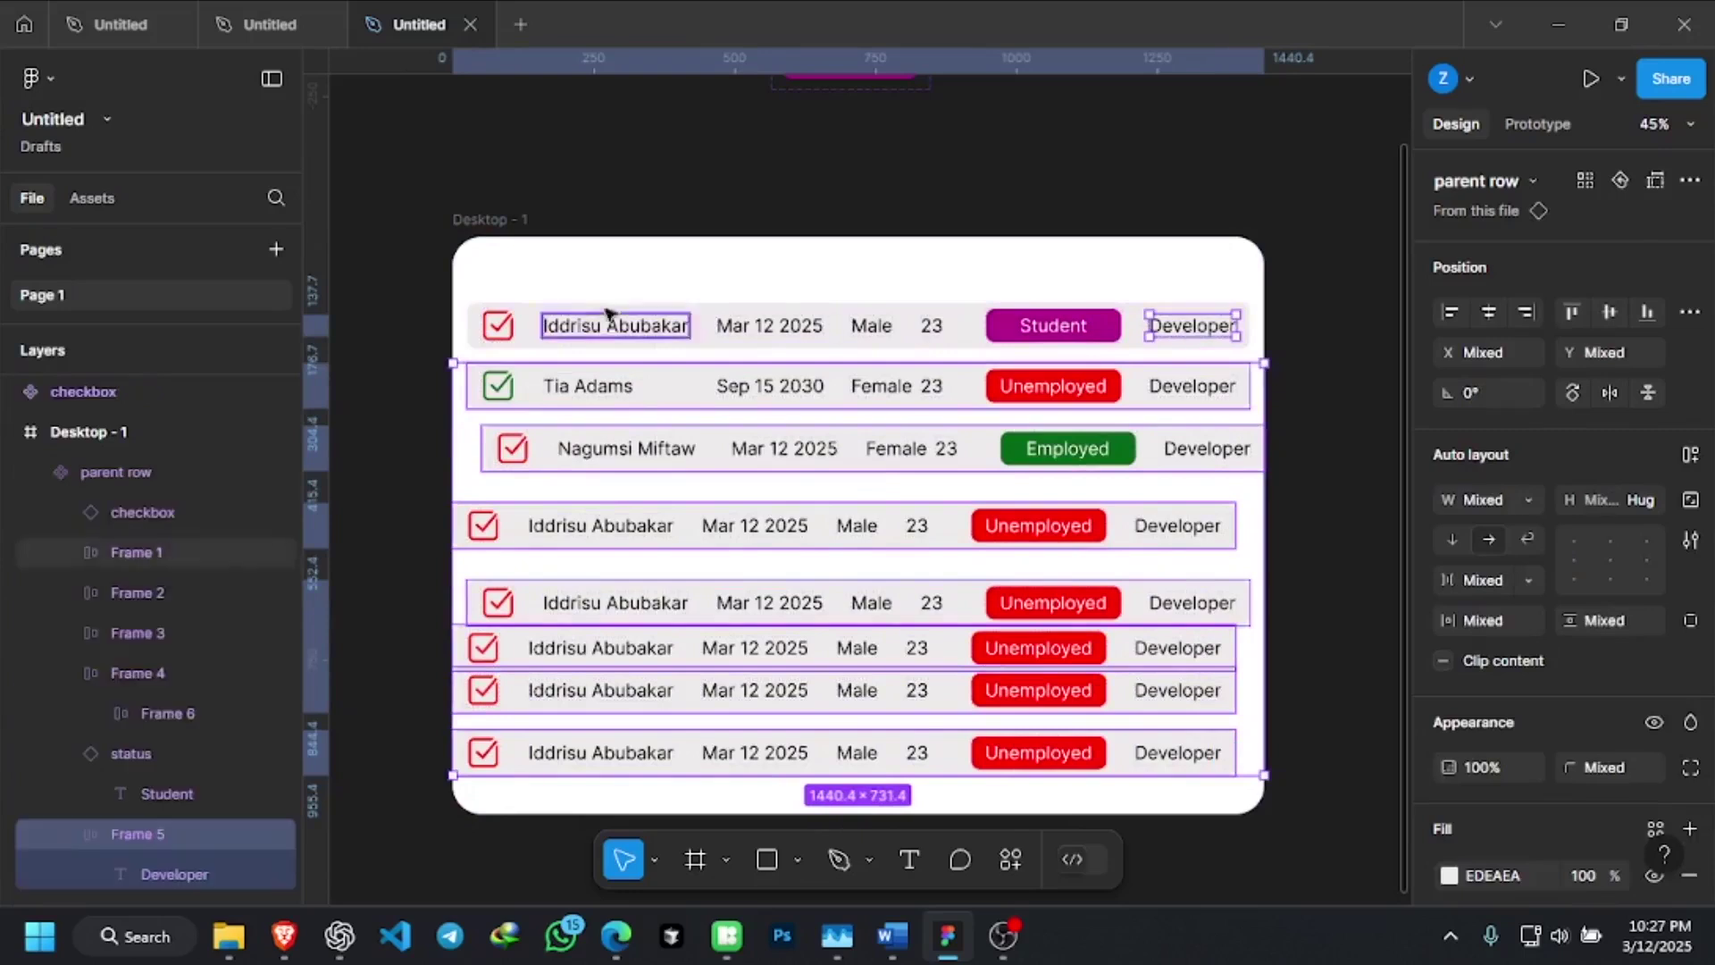
Expand the first row's selection to the whole instance and select all eight rows together
shift+click(932, 325)
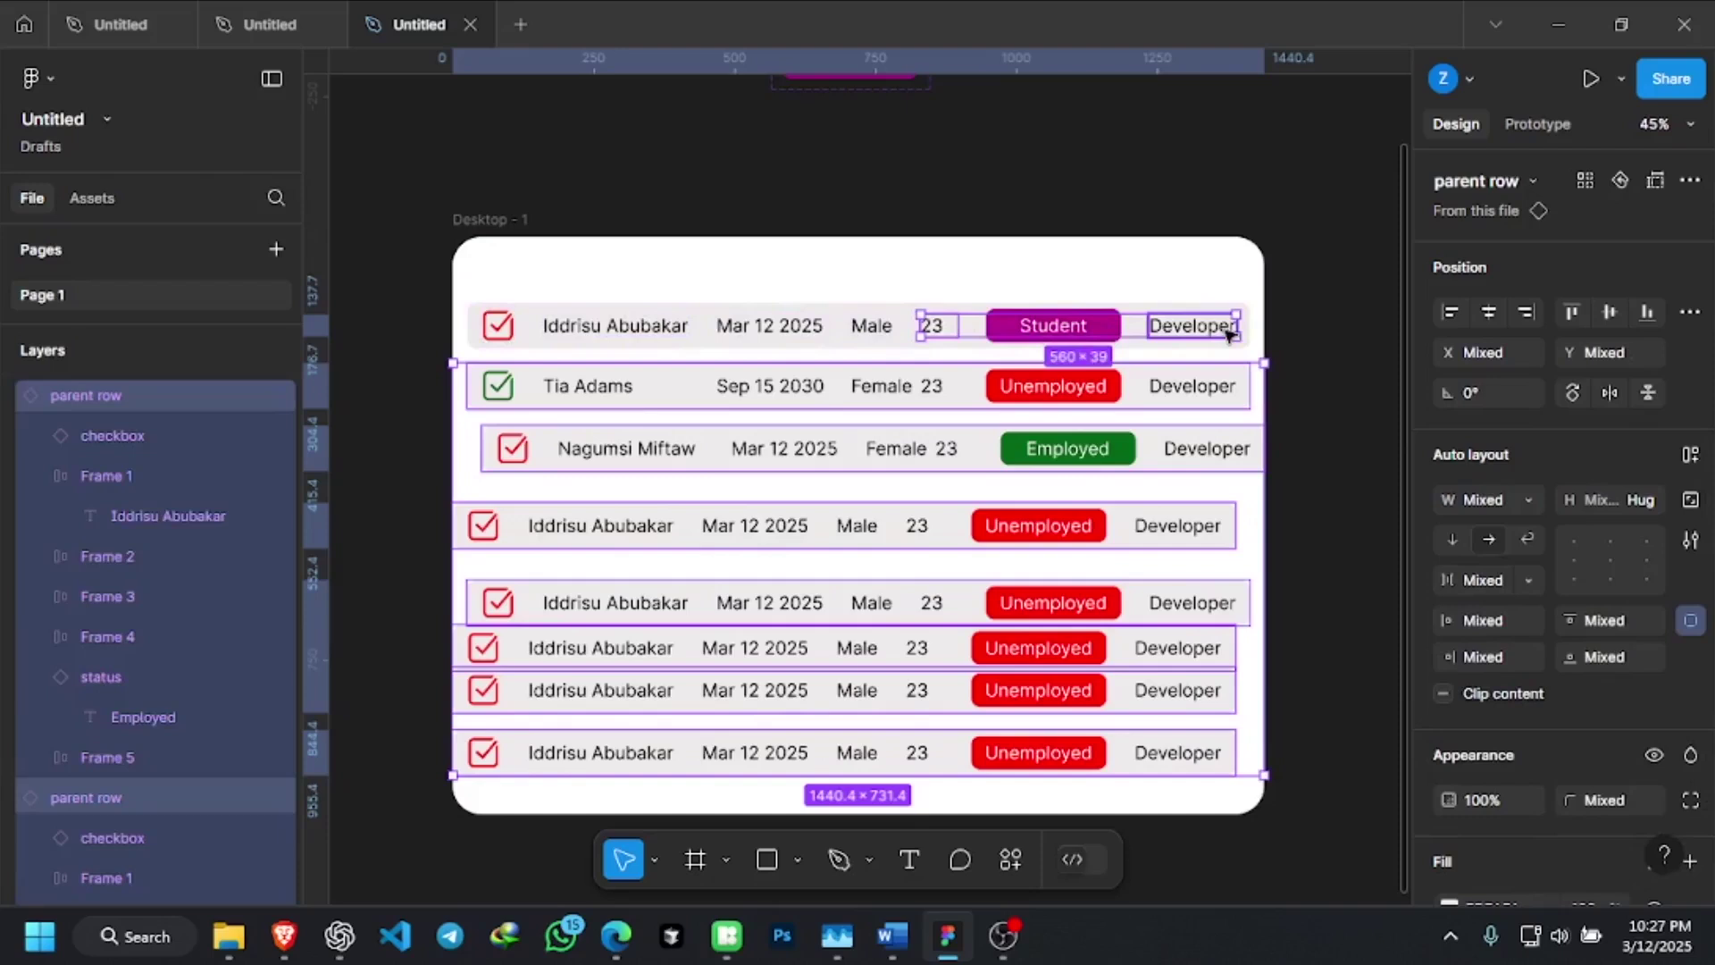
shift+click(1161, 327)
key(Escape)
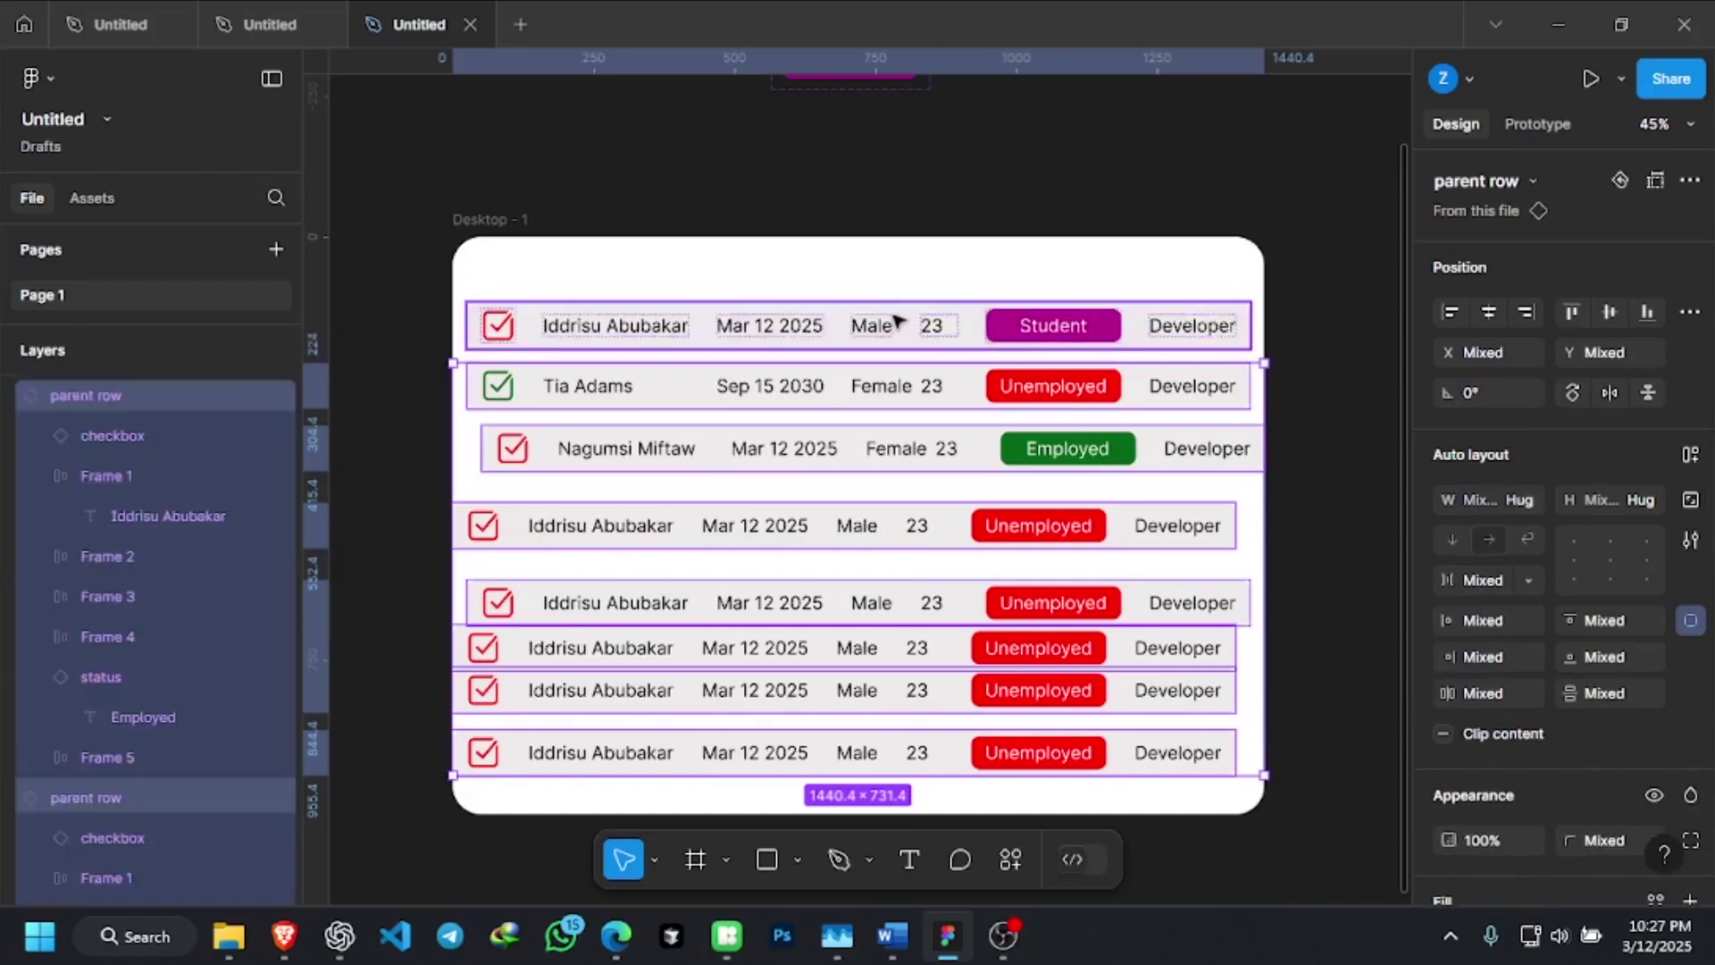
key(ctrl+a)
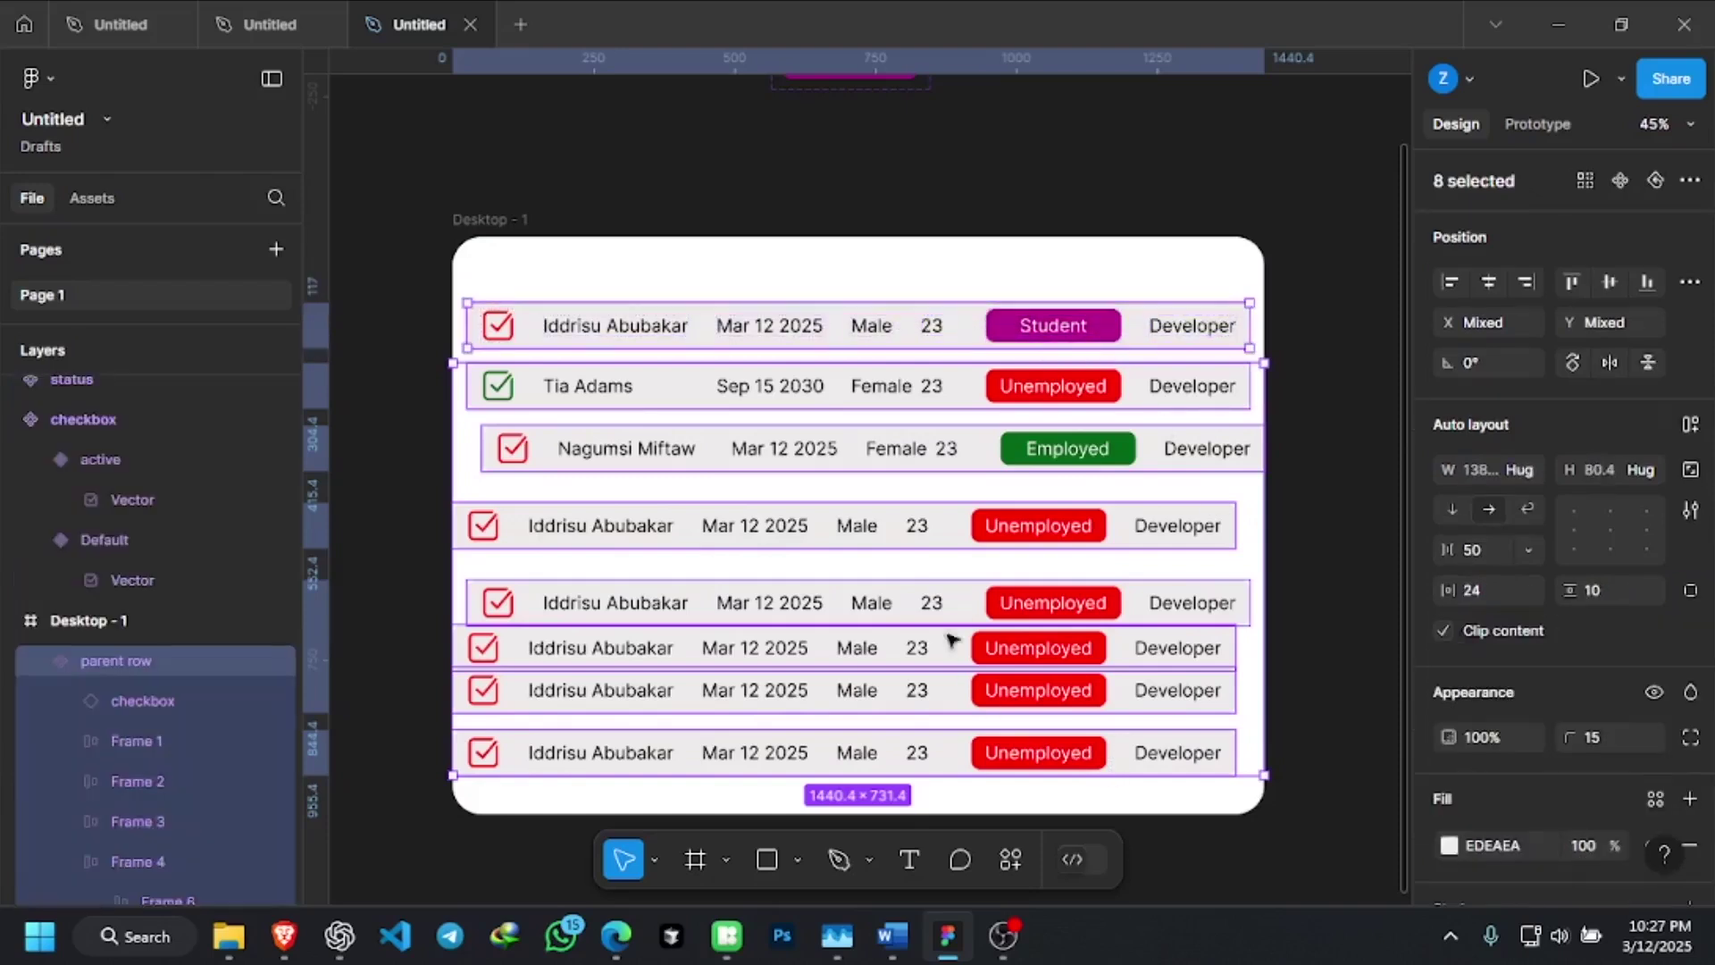
scroll(927, 533, down, 2)
scroll(926, 533, down, 1)
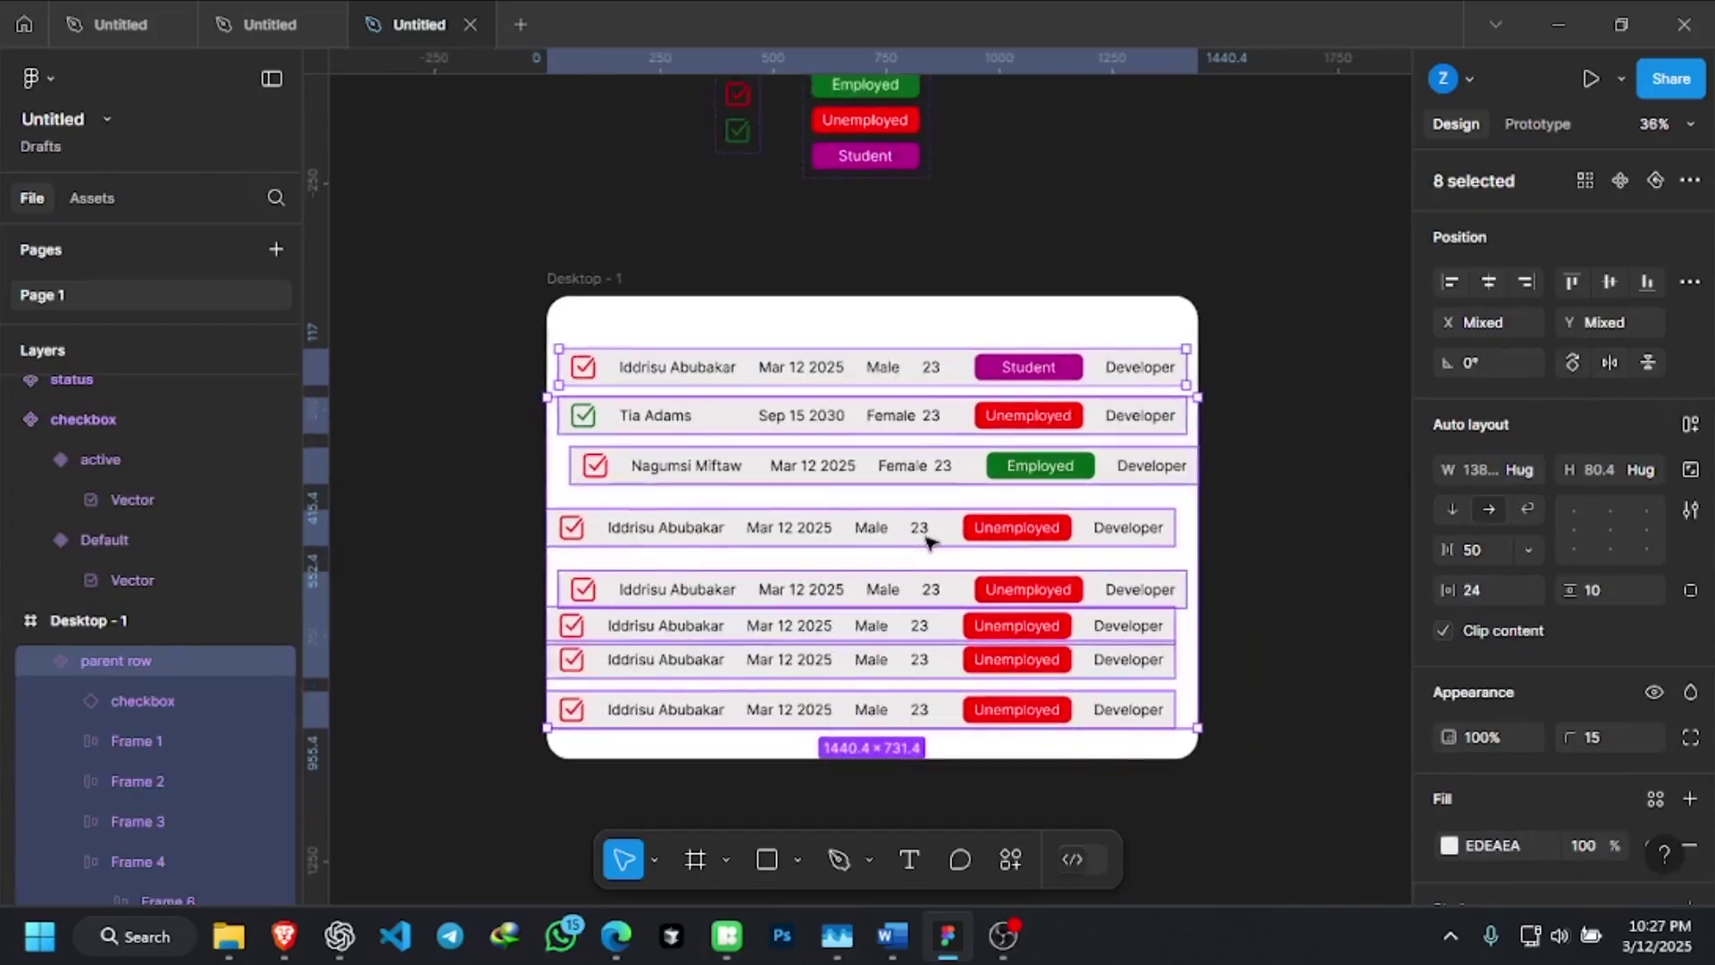
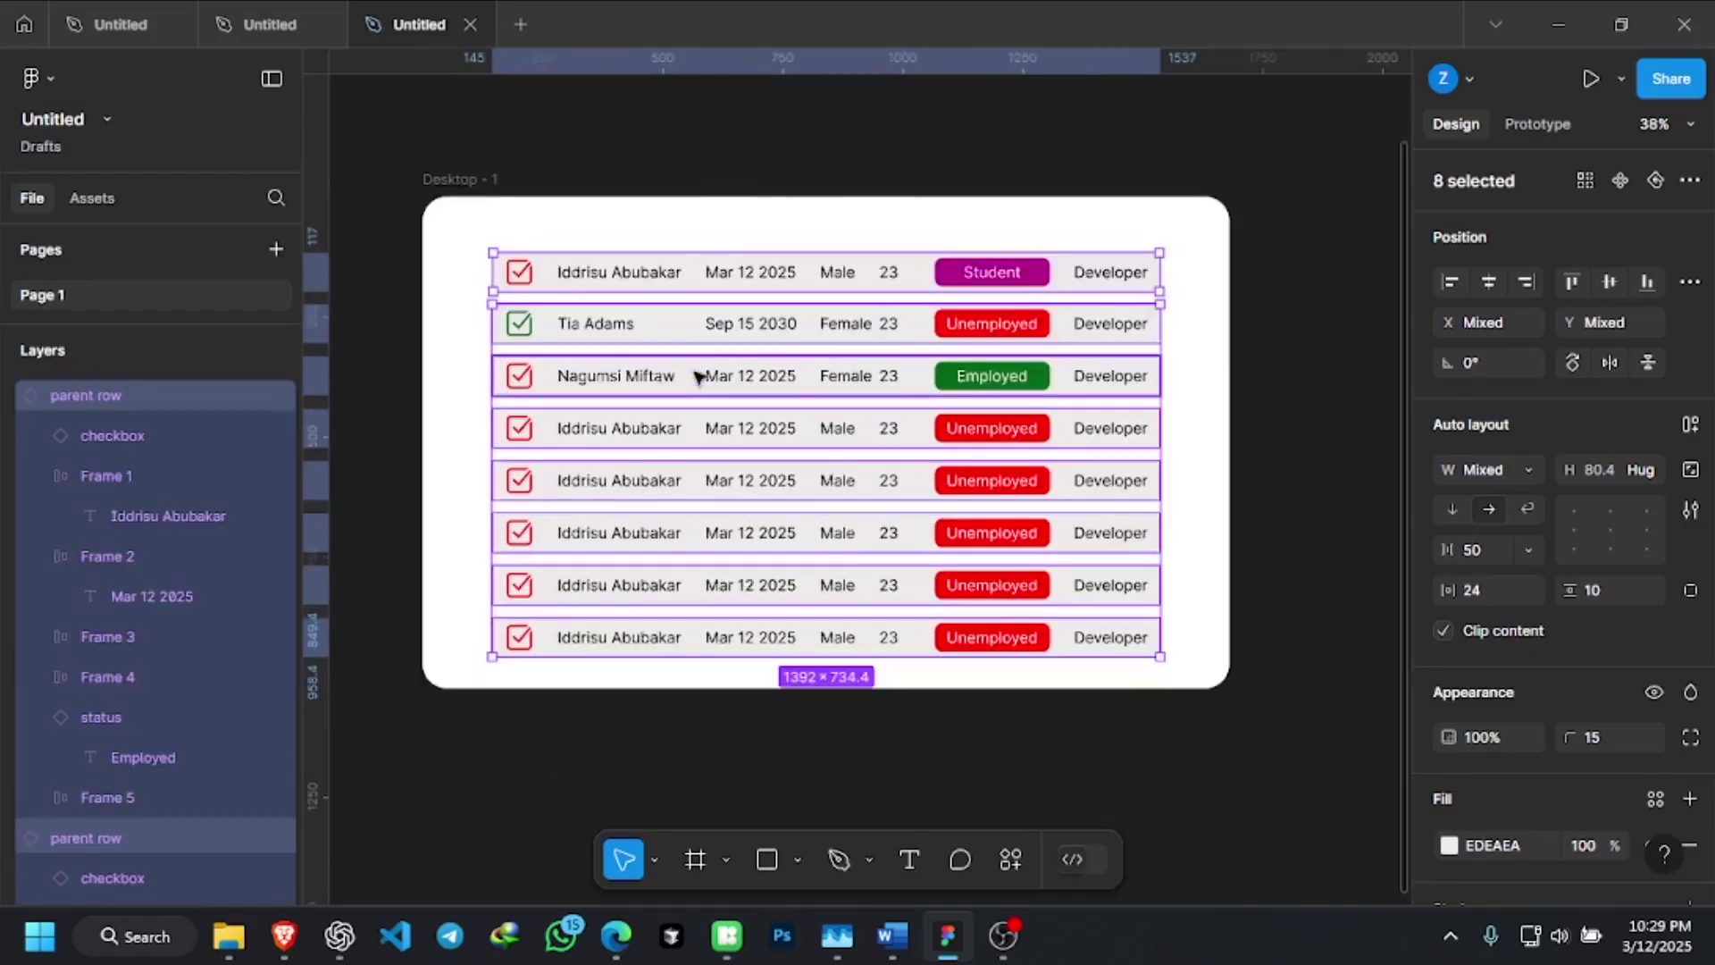
Wrap the eight rows in auto layout (Shift+A) with uniform padding and a 10 row gap
key(shift+a)
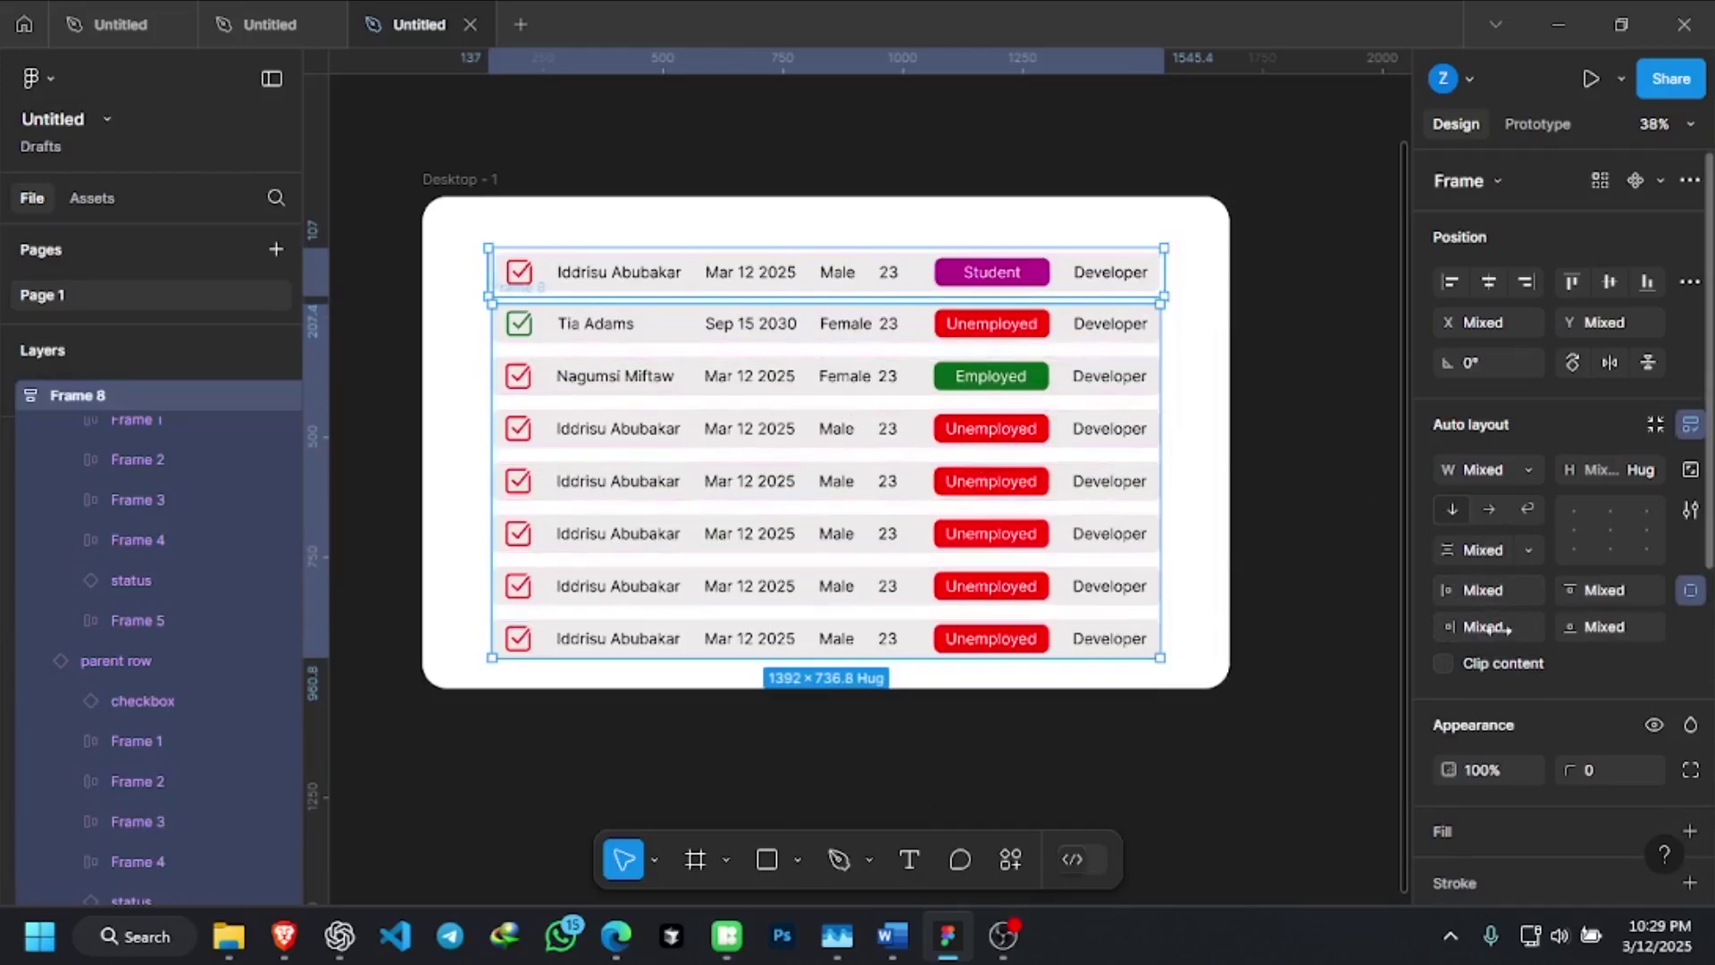
click(1691, 590)
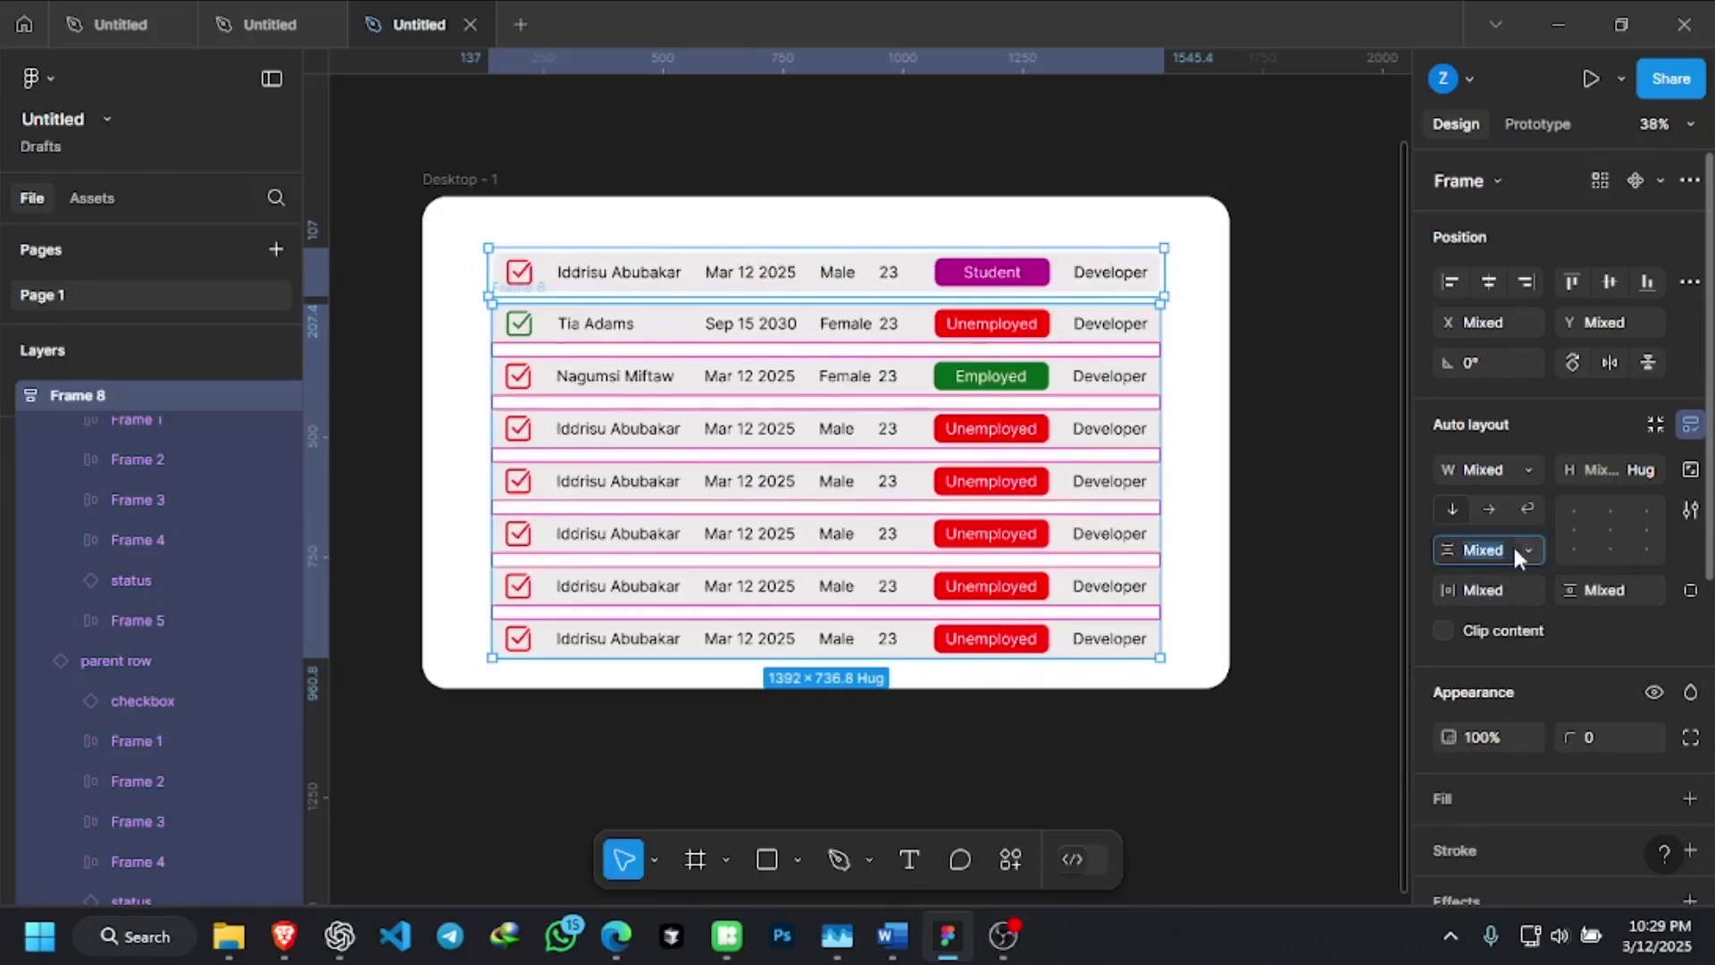
click(1527, 550)
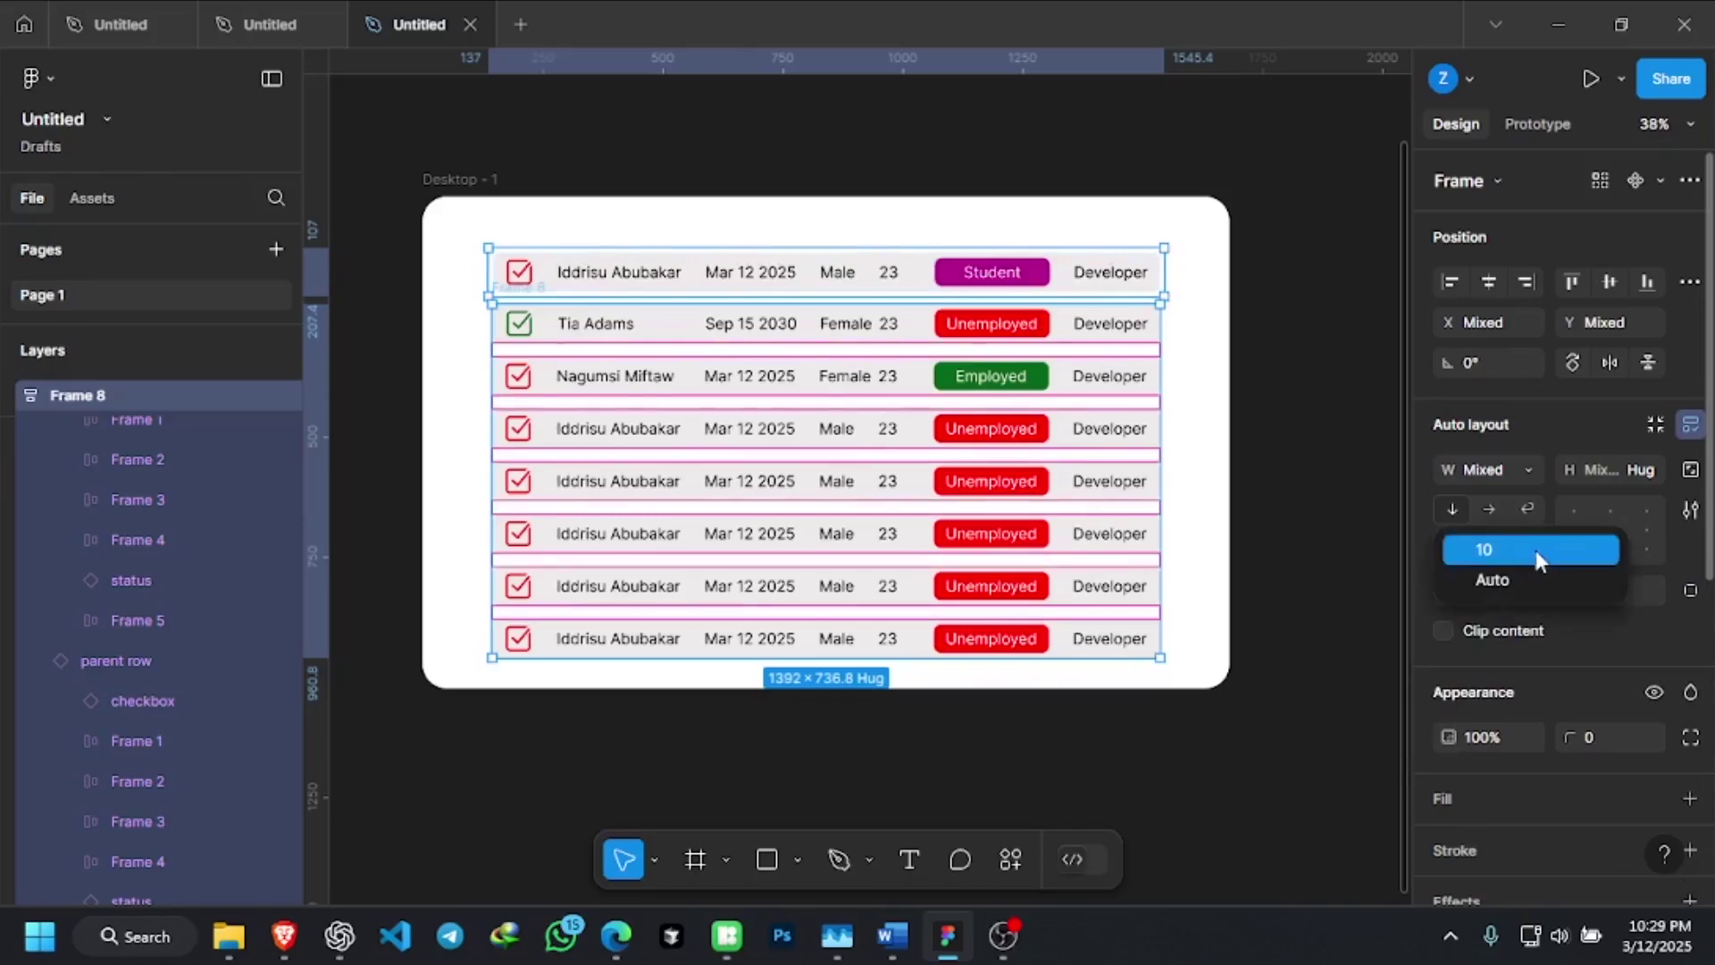
click(1535, 550)
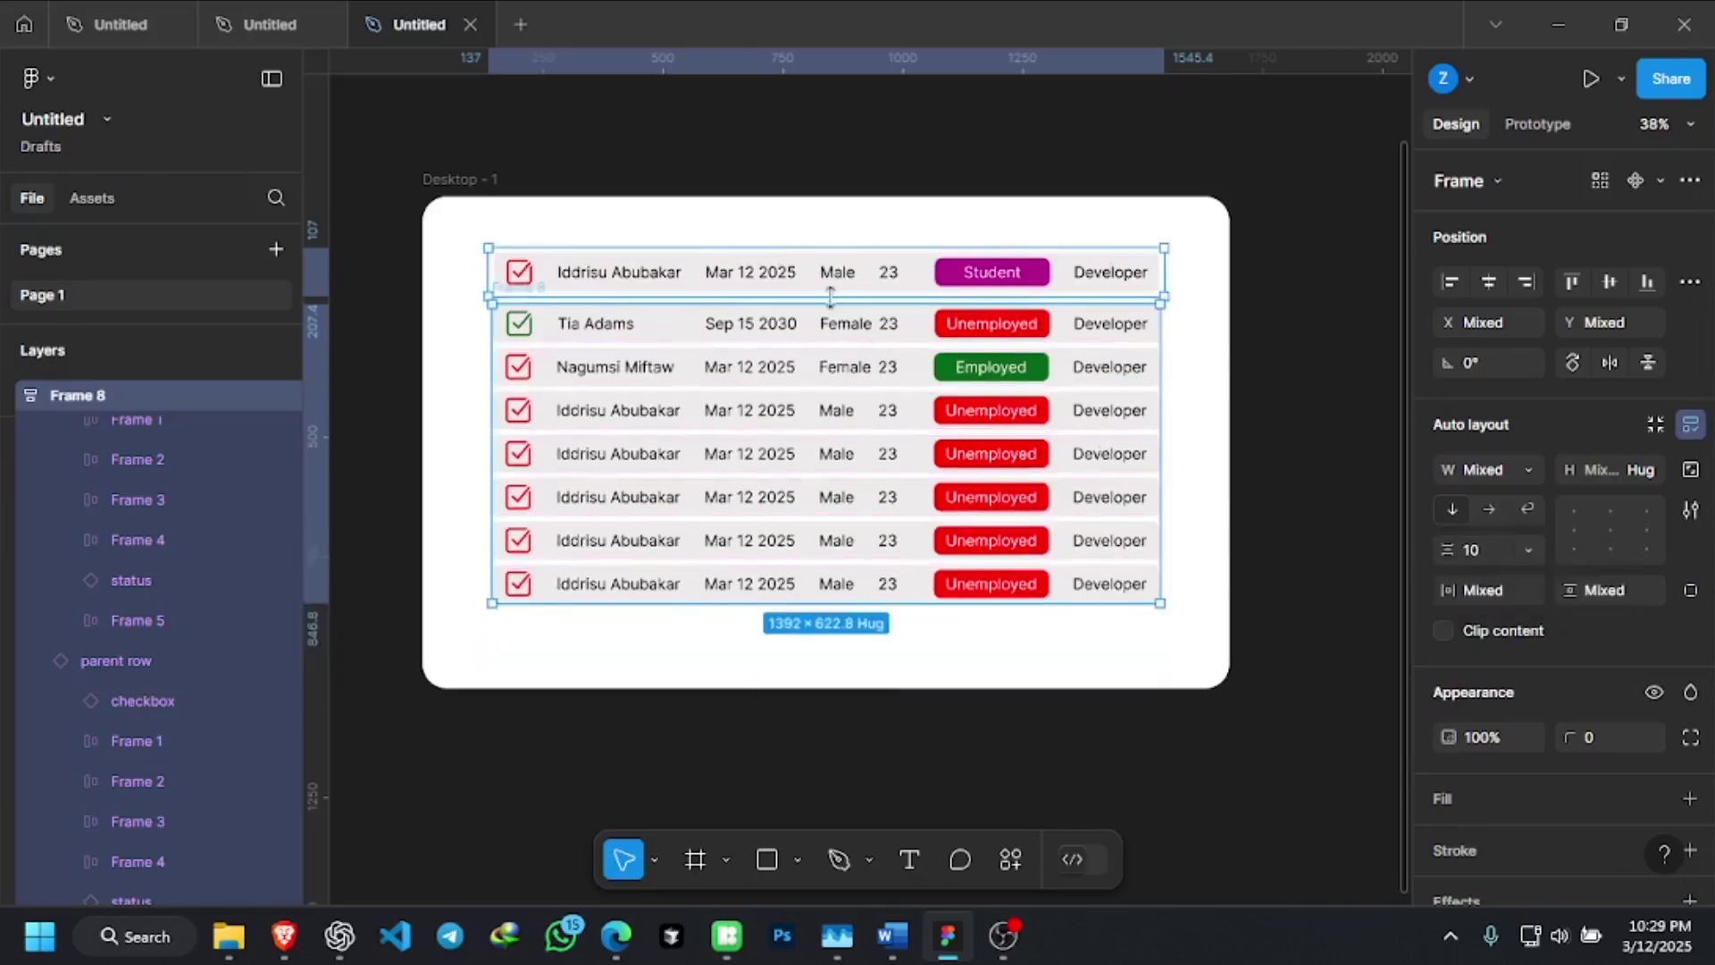
scroll(830, 295, up, 1)
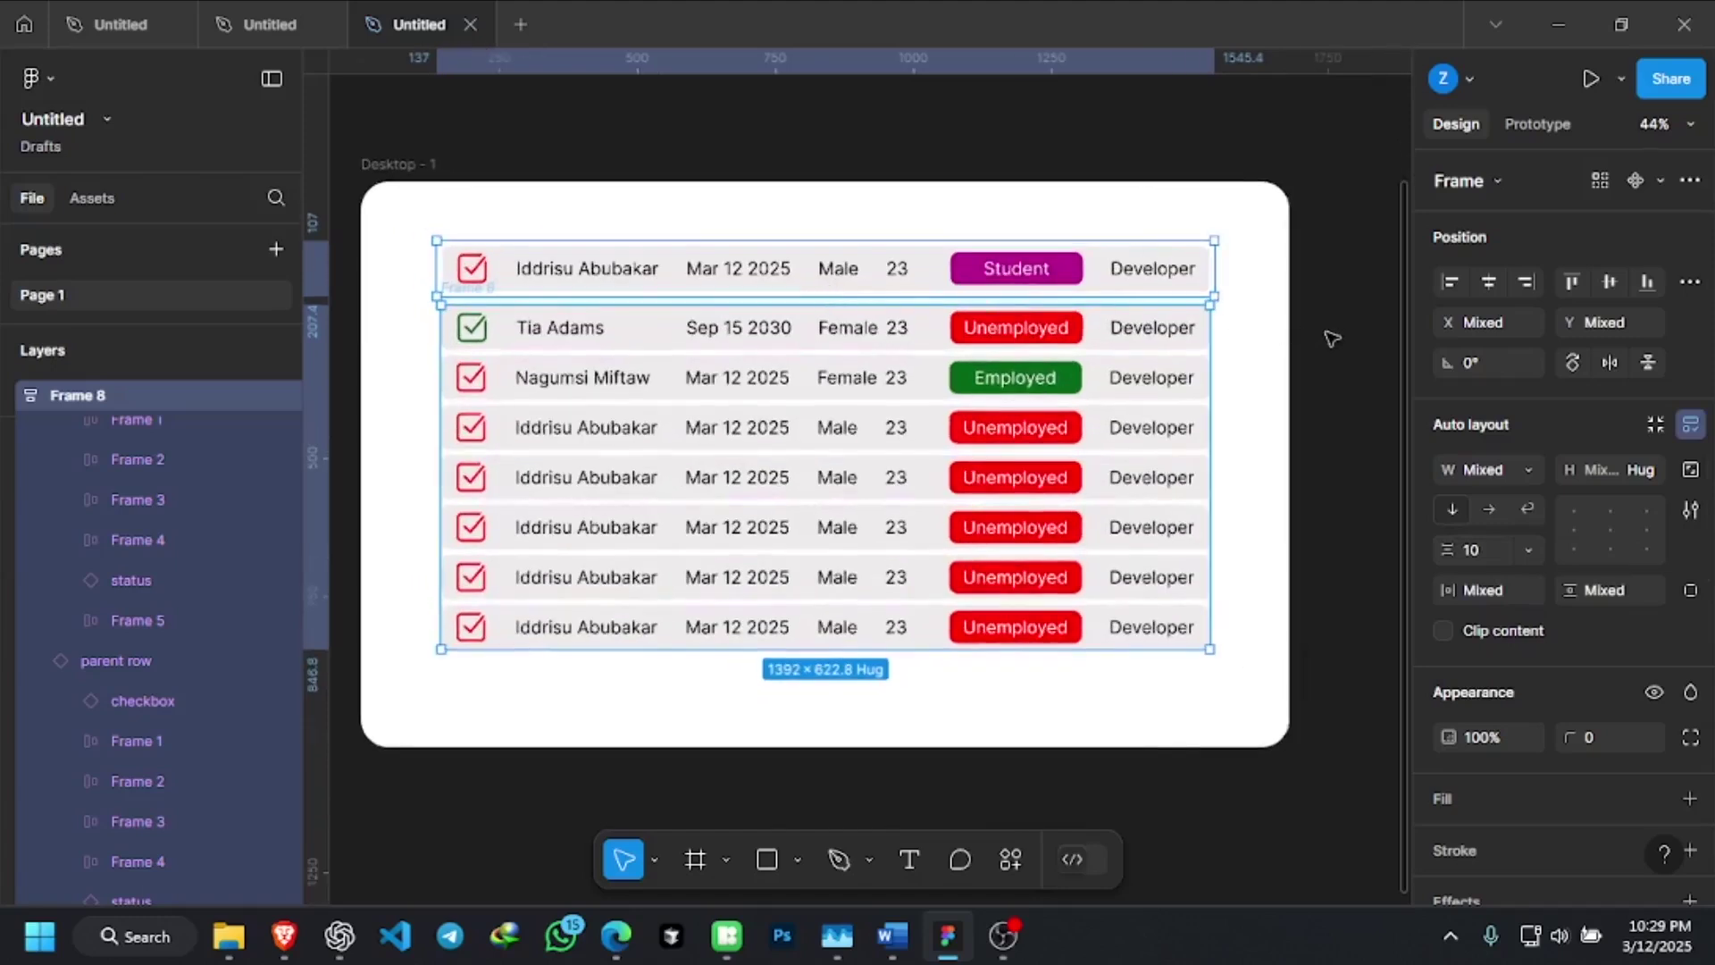
Drag the Student-badge row out of the table to sit above the Desktop frame
click(1295, 320)
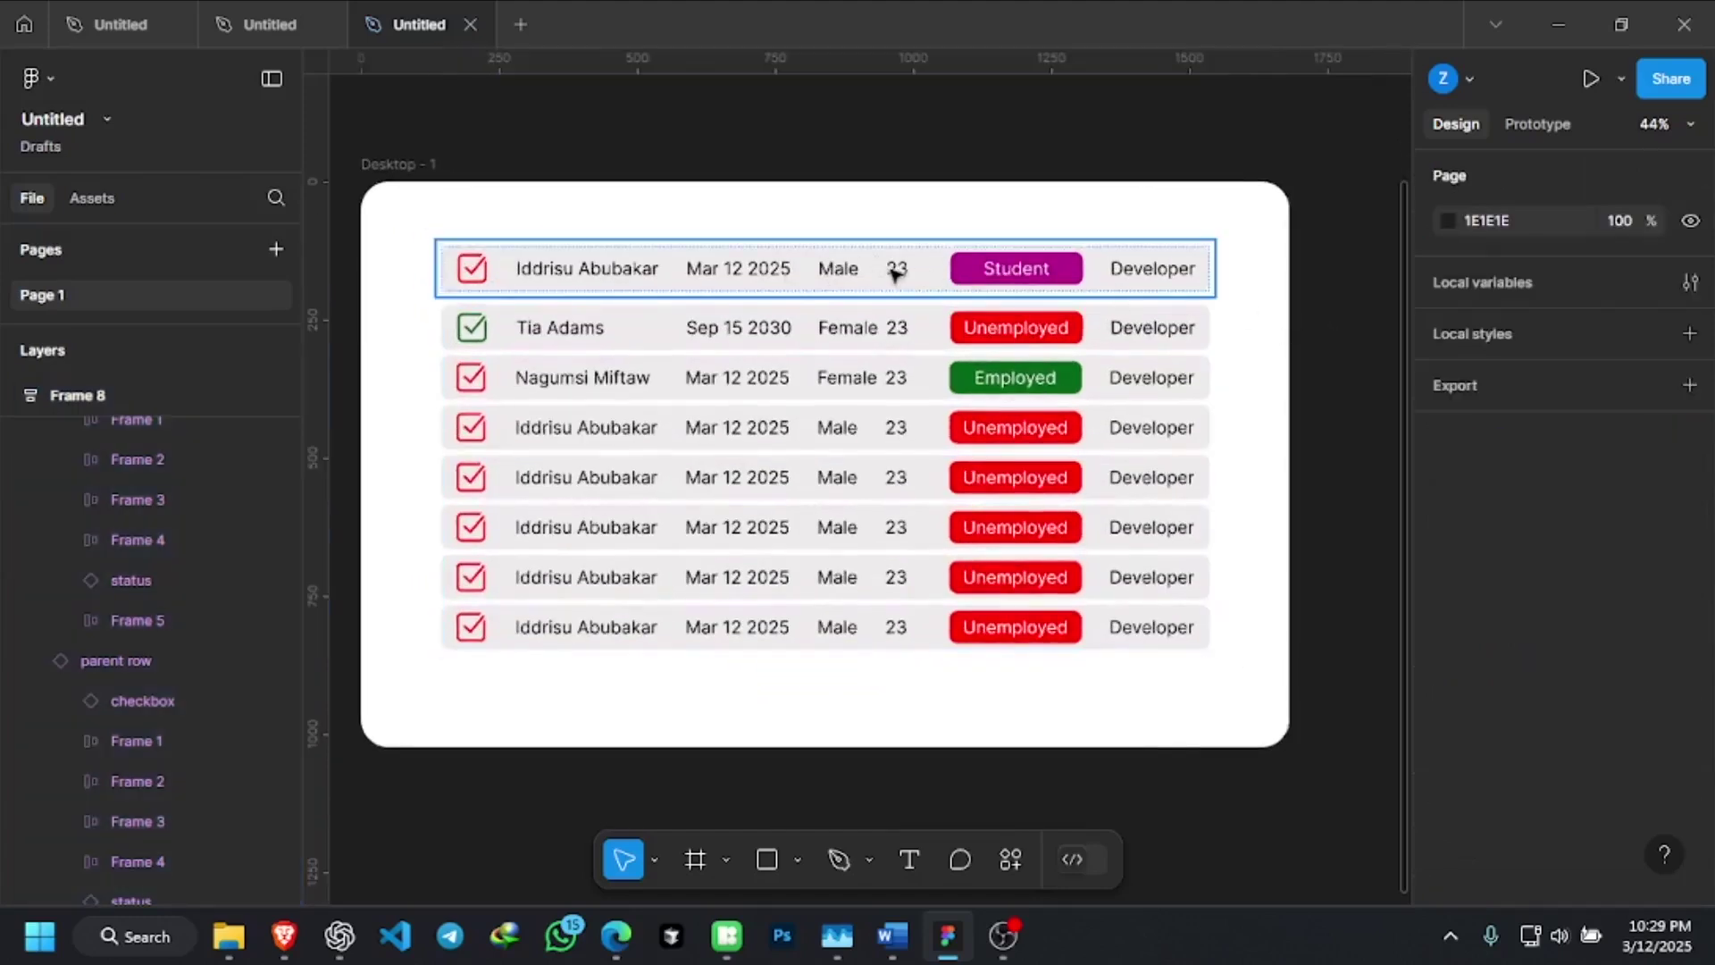
scroll(821, 268, up, 2)
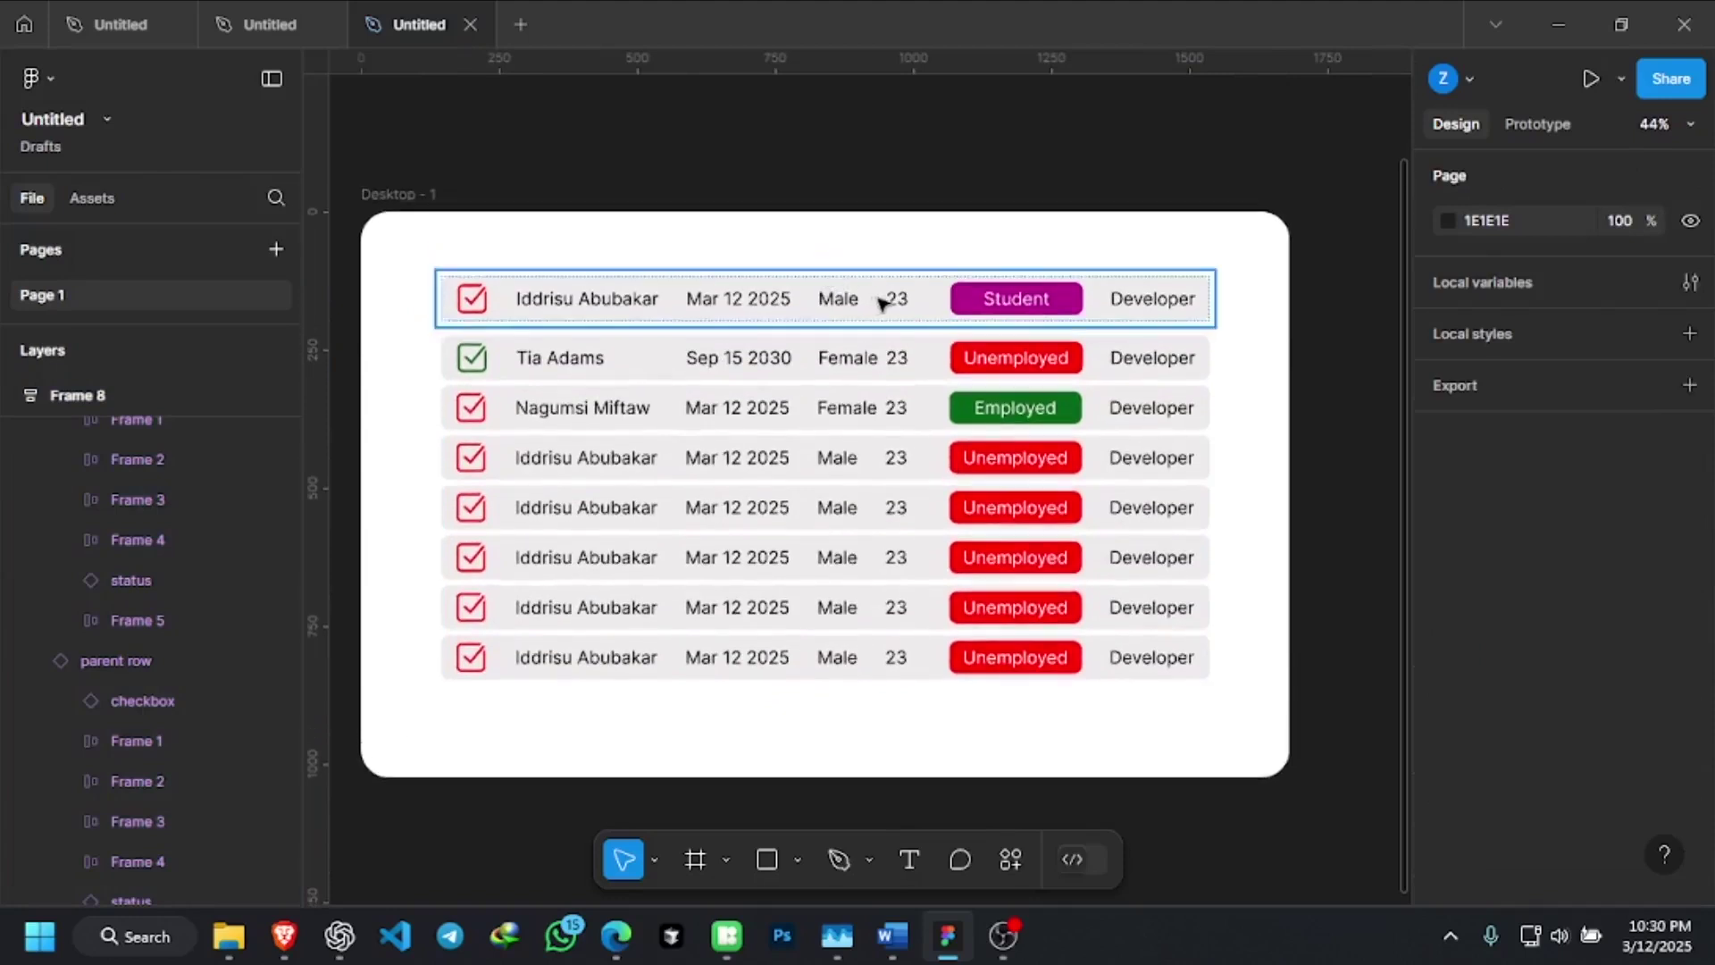
scroll(882, 303, up, 3)
scroll(1087, 184, up, 3)
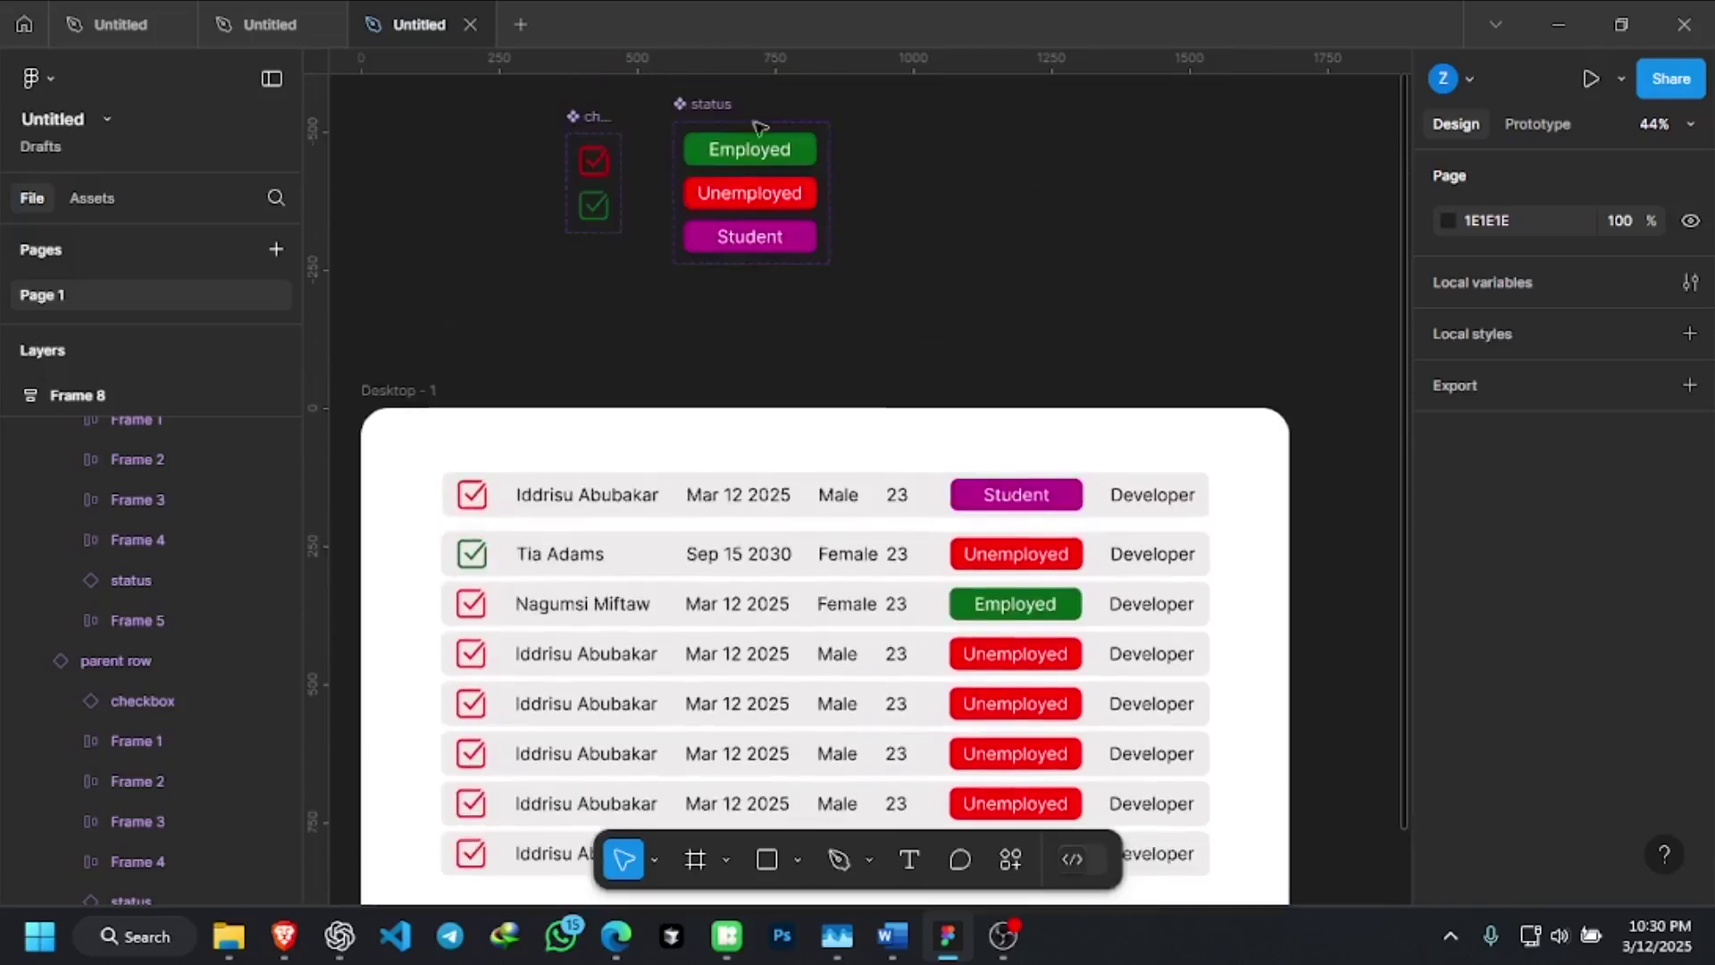
scroll(809, 178, down, 3)
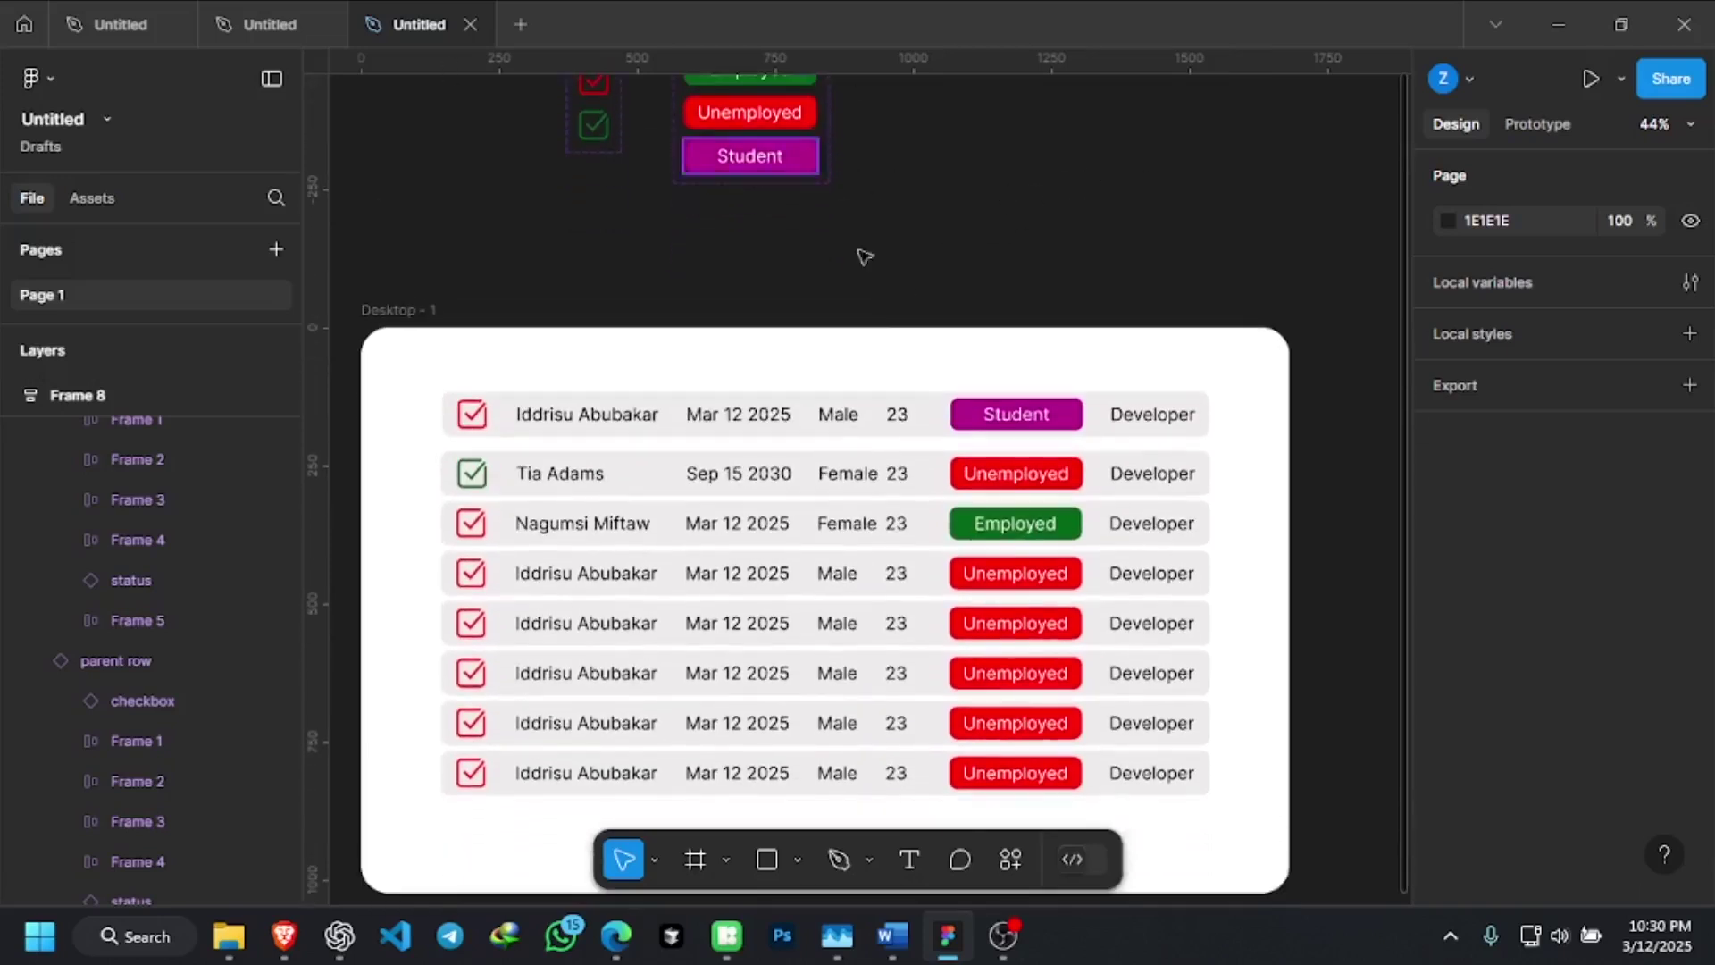
scroll(907, 389, up, 3)
drag(913, 513, 1149, 266)
scroll(872, 375, down, 5)
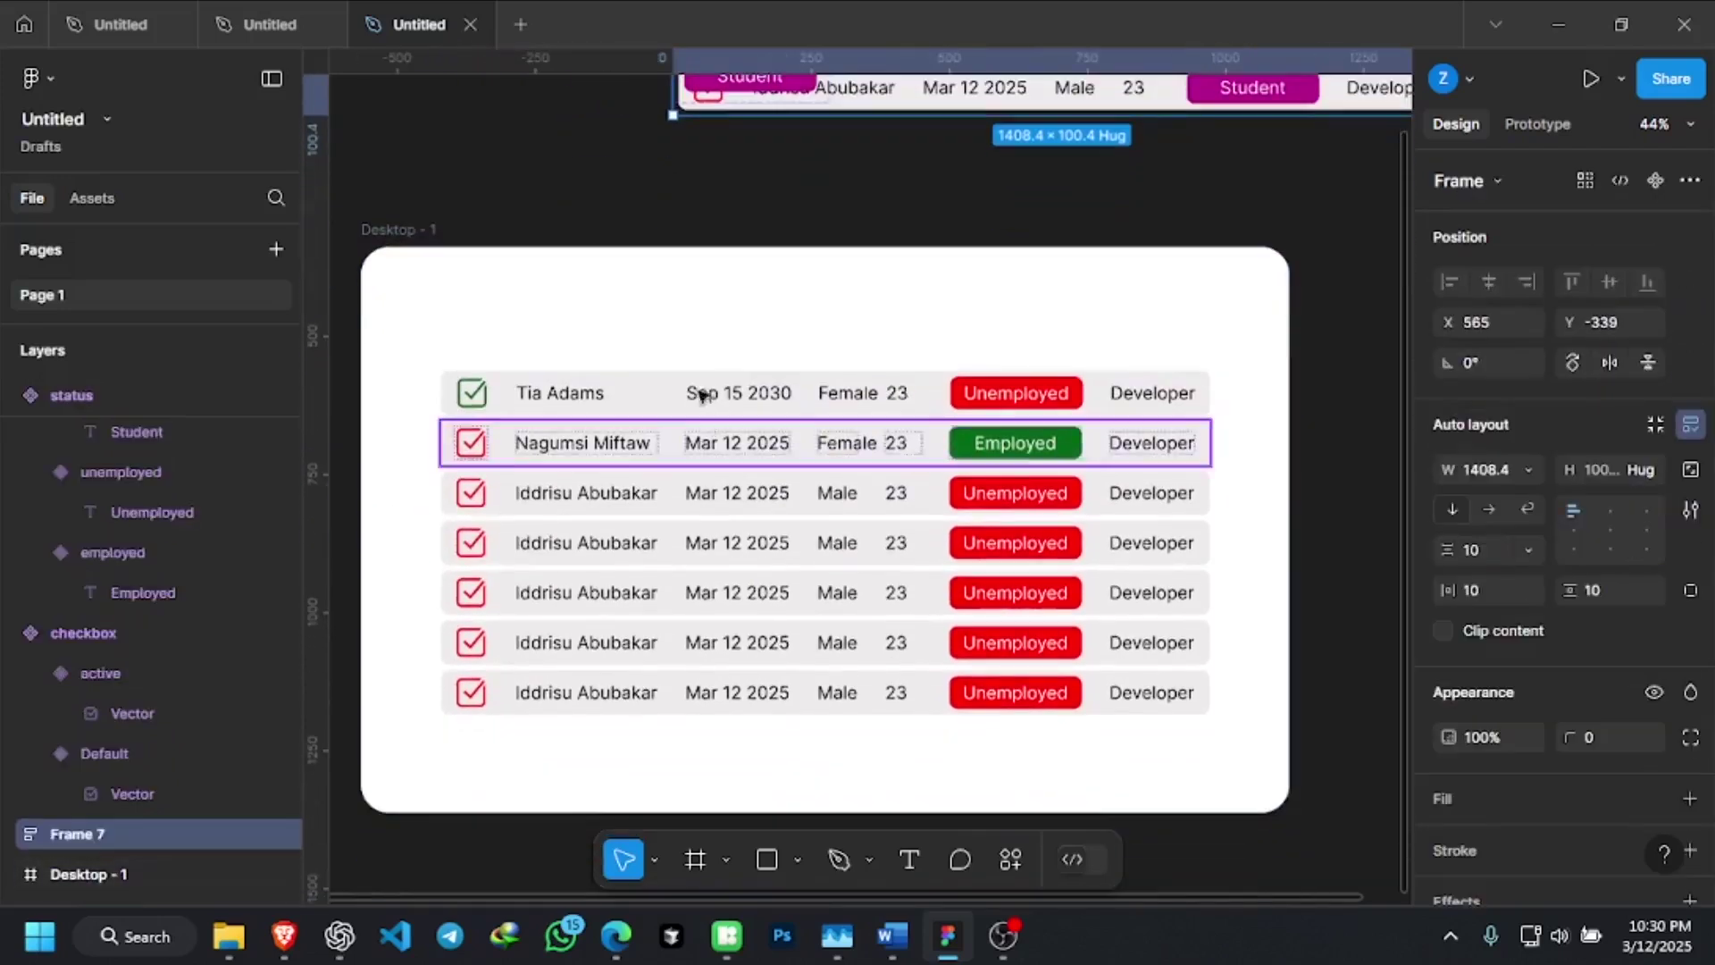
Select the green-checkbox row, then the whole Desktop frame, to check the remaining rows
click(702, 396)
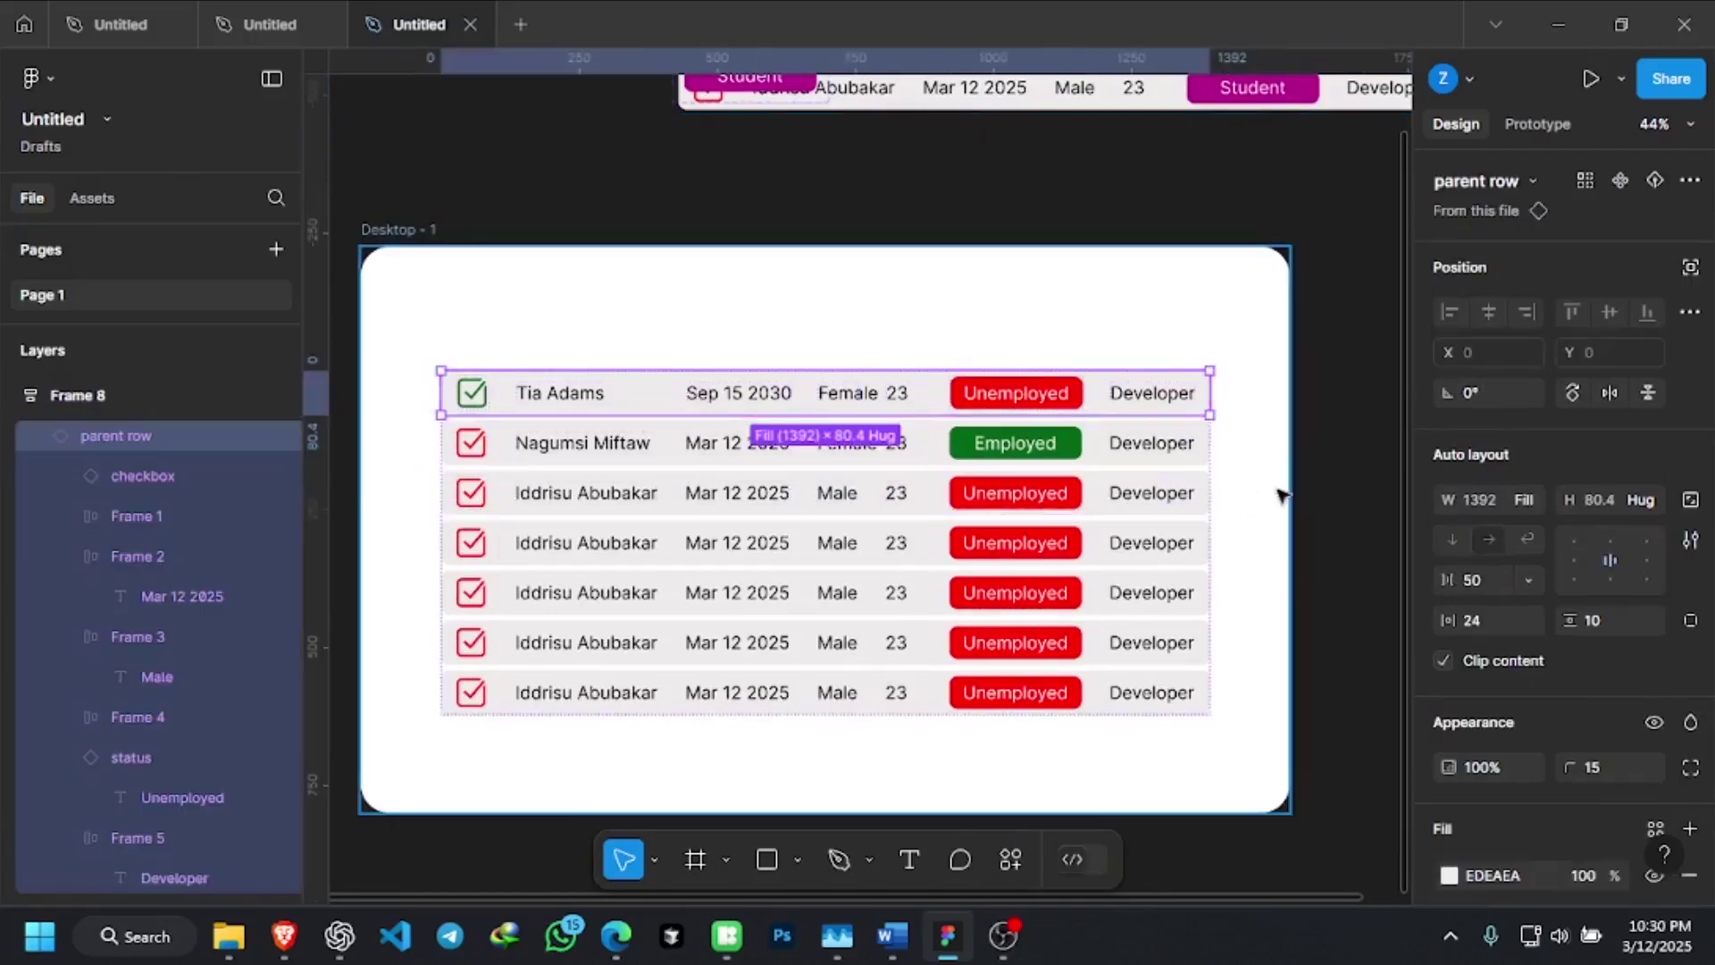
click(1250, 494)
scroll(798, 482, up, 2)
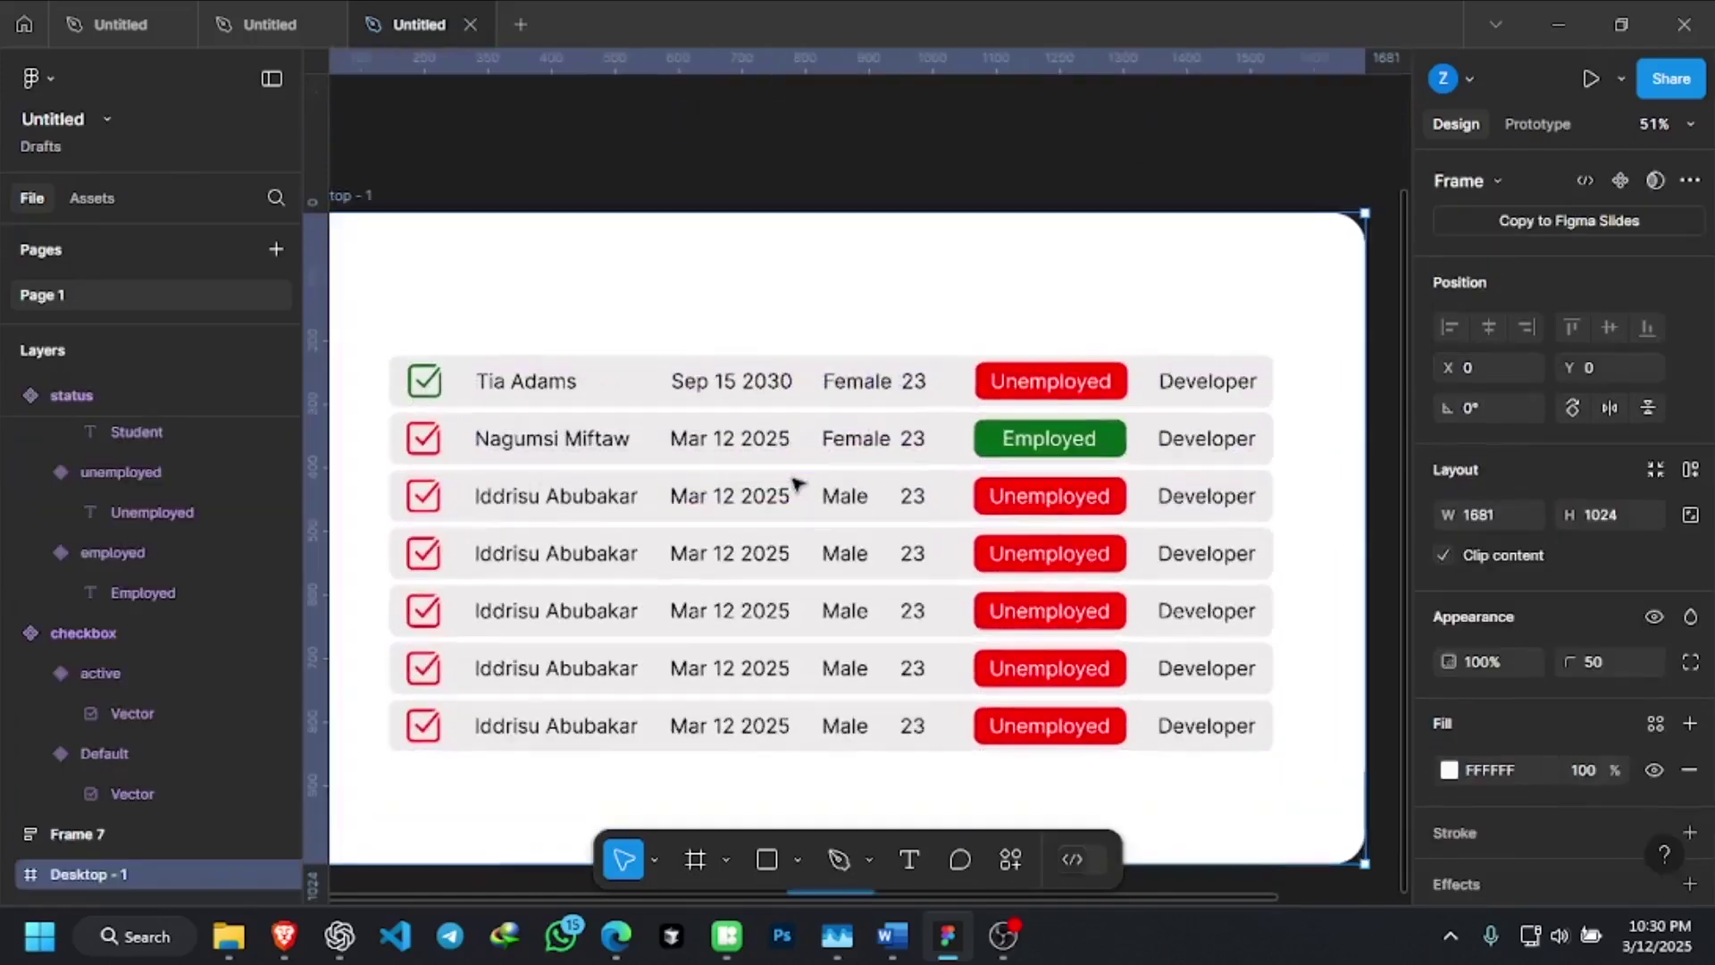
scroll(822, 325, down, 2)
scroll(822, 493, up, 2)
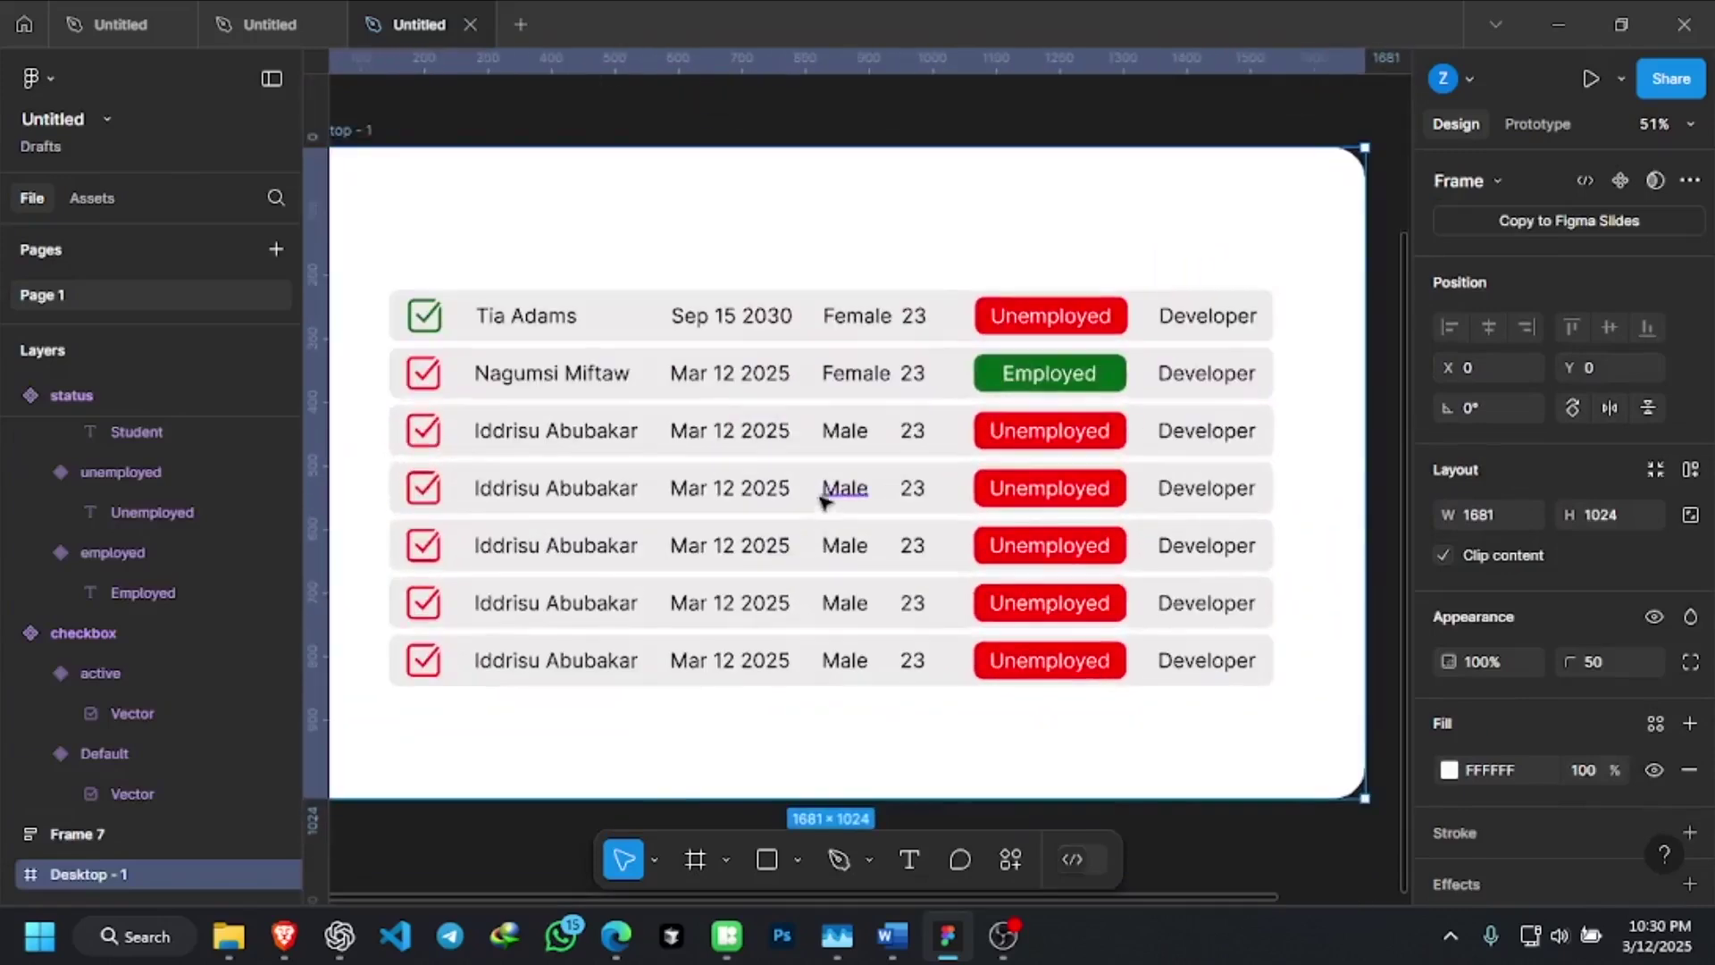
scroll(889, 315, down, 1)
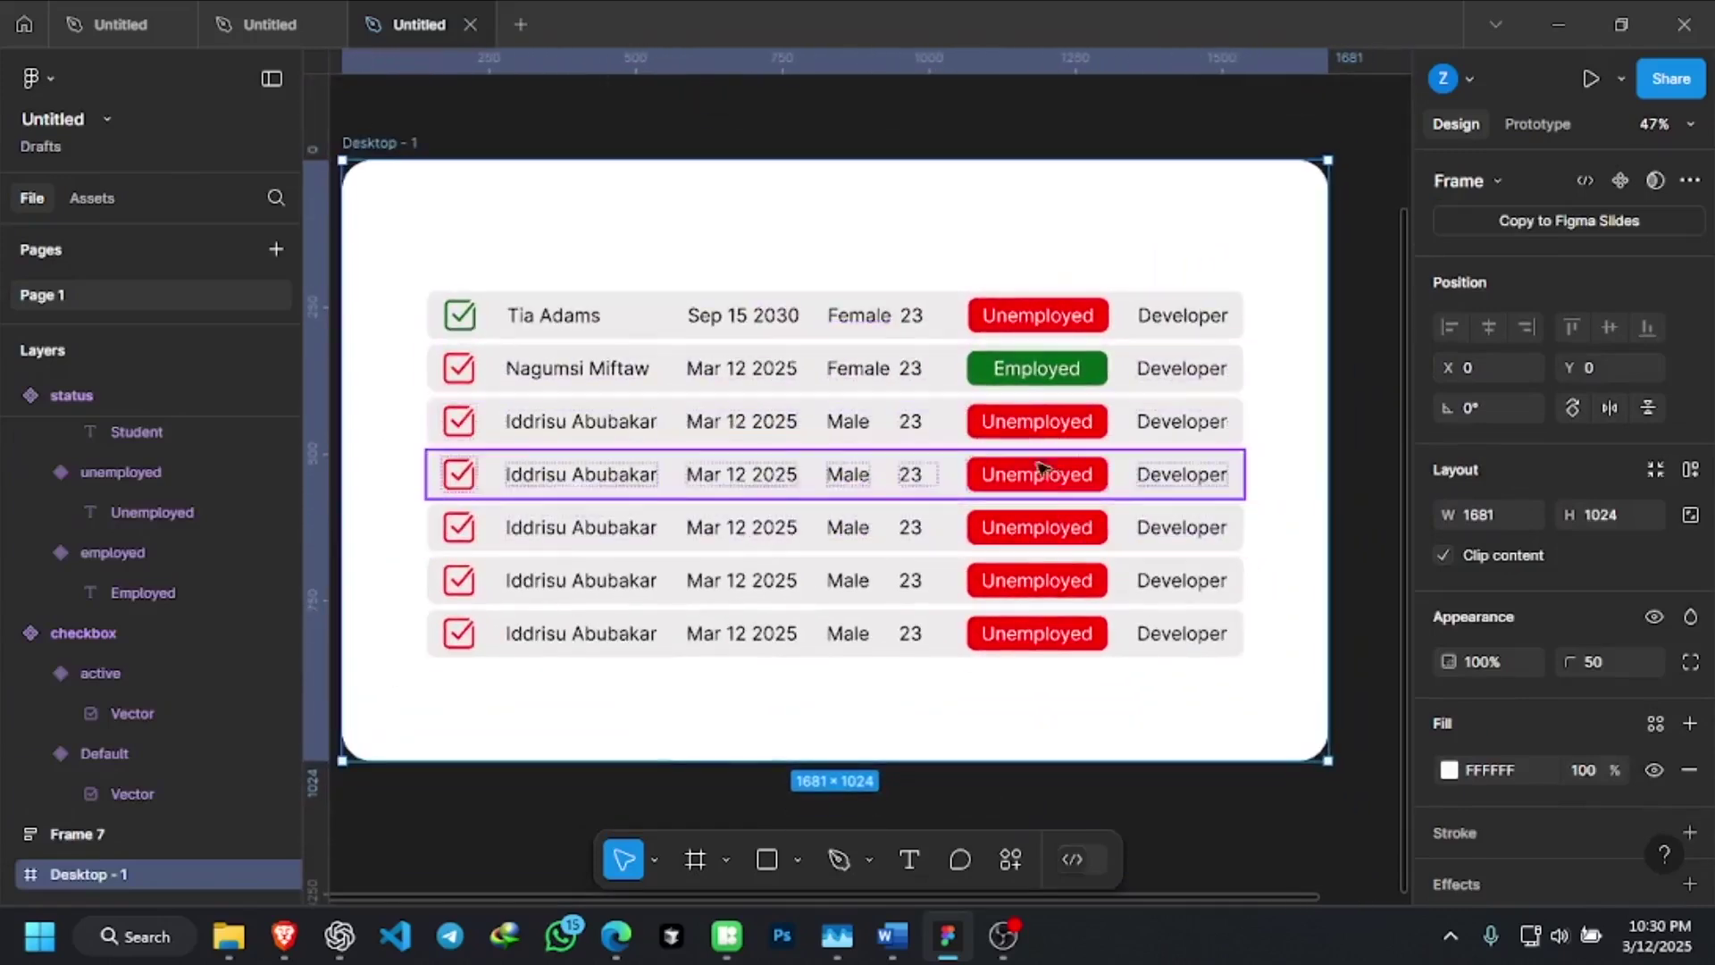
Duplicate the last table row twice, adding two more rows below it
click(851, 307)
click(853, 313)
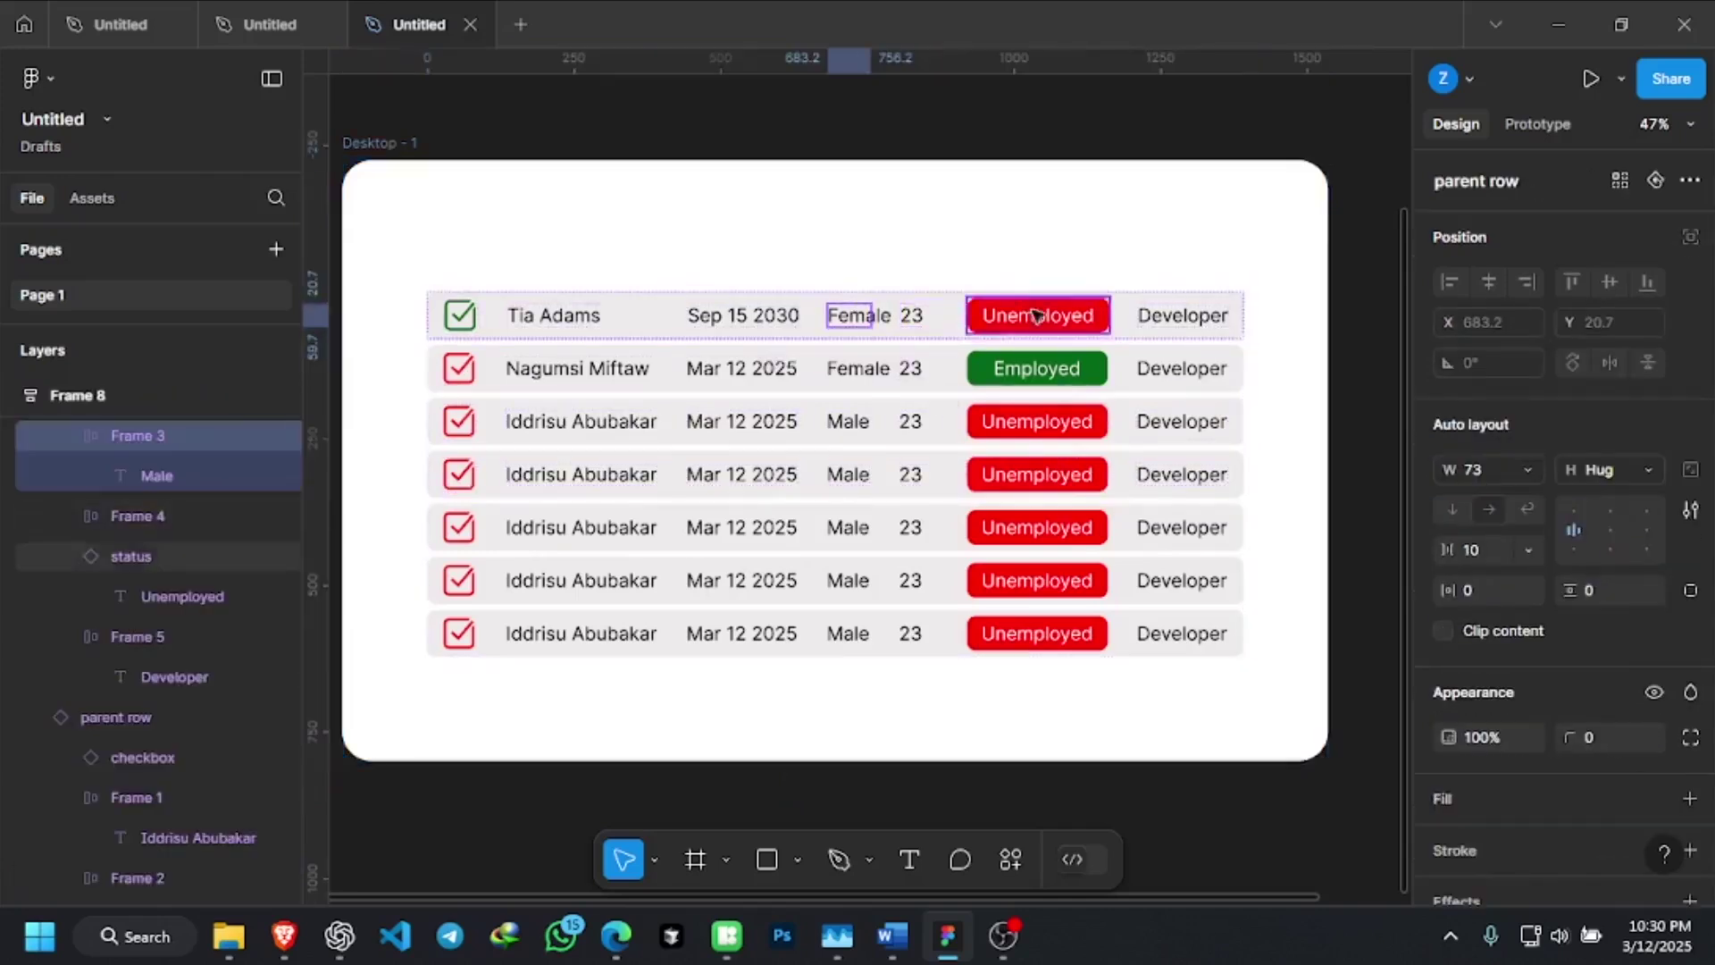
click(785, 658)
key(ctrl+d)
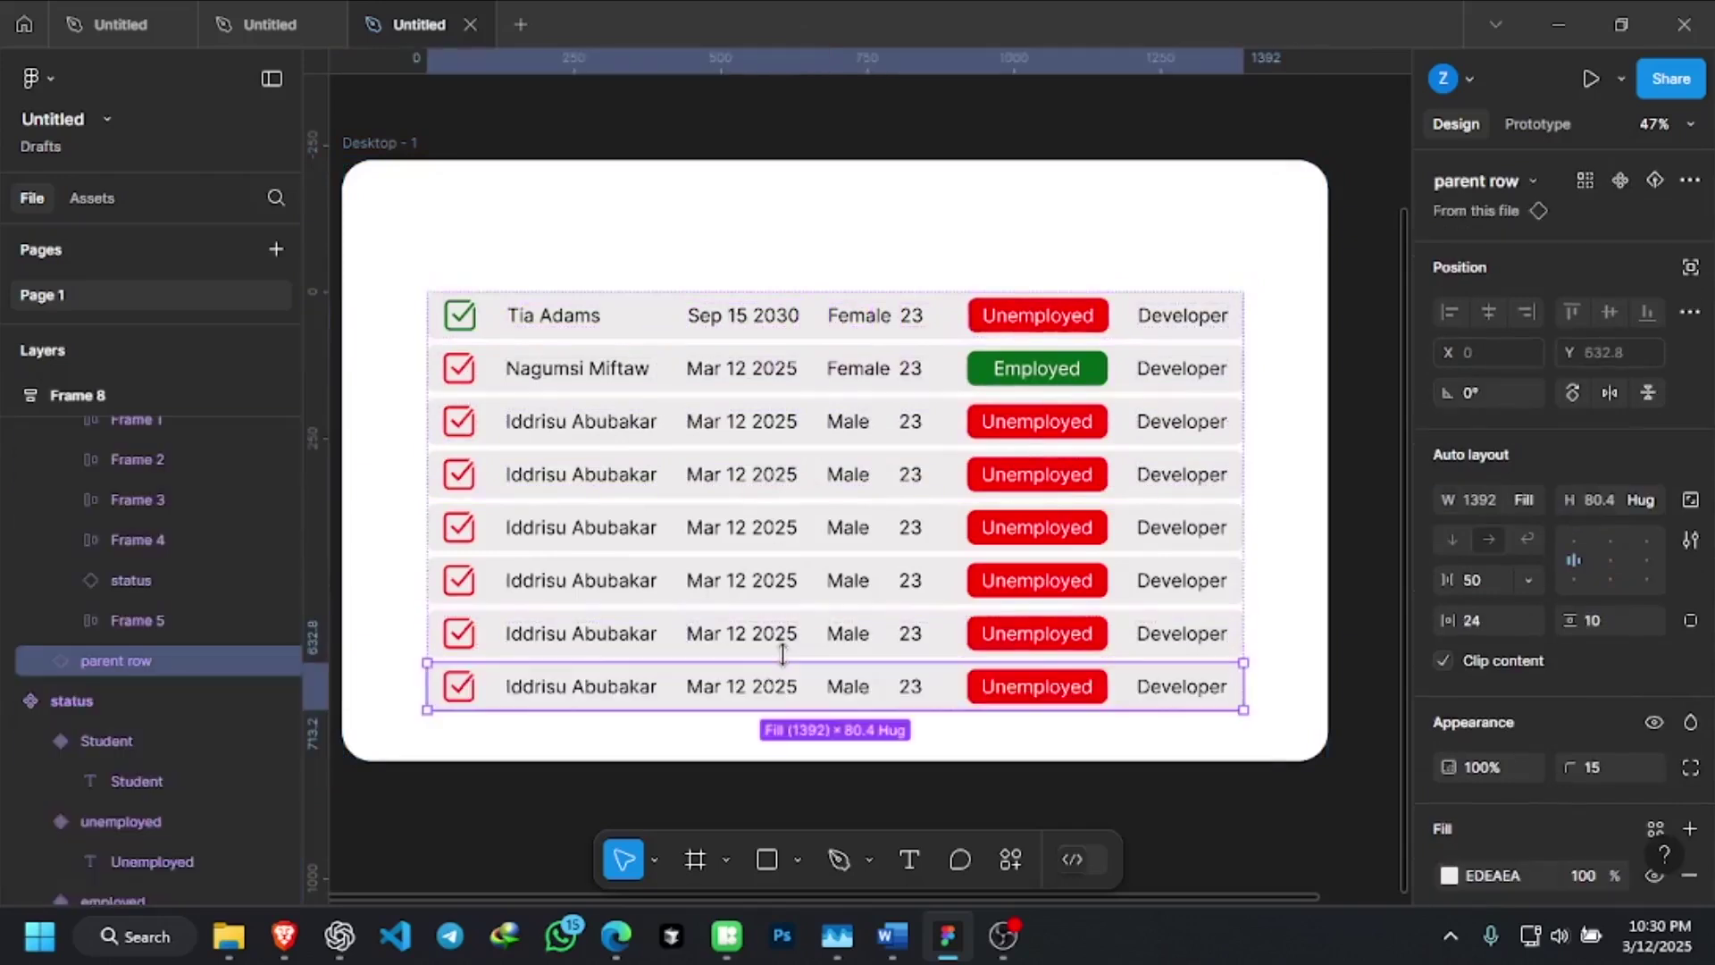
key(ctrl+d)
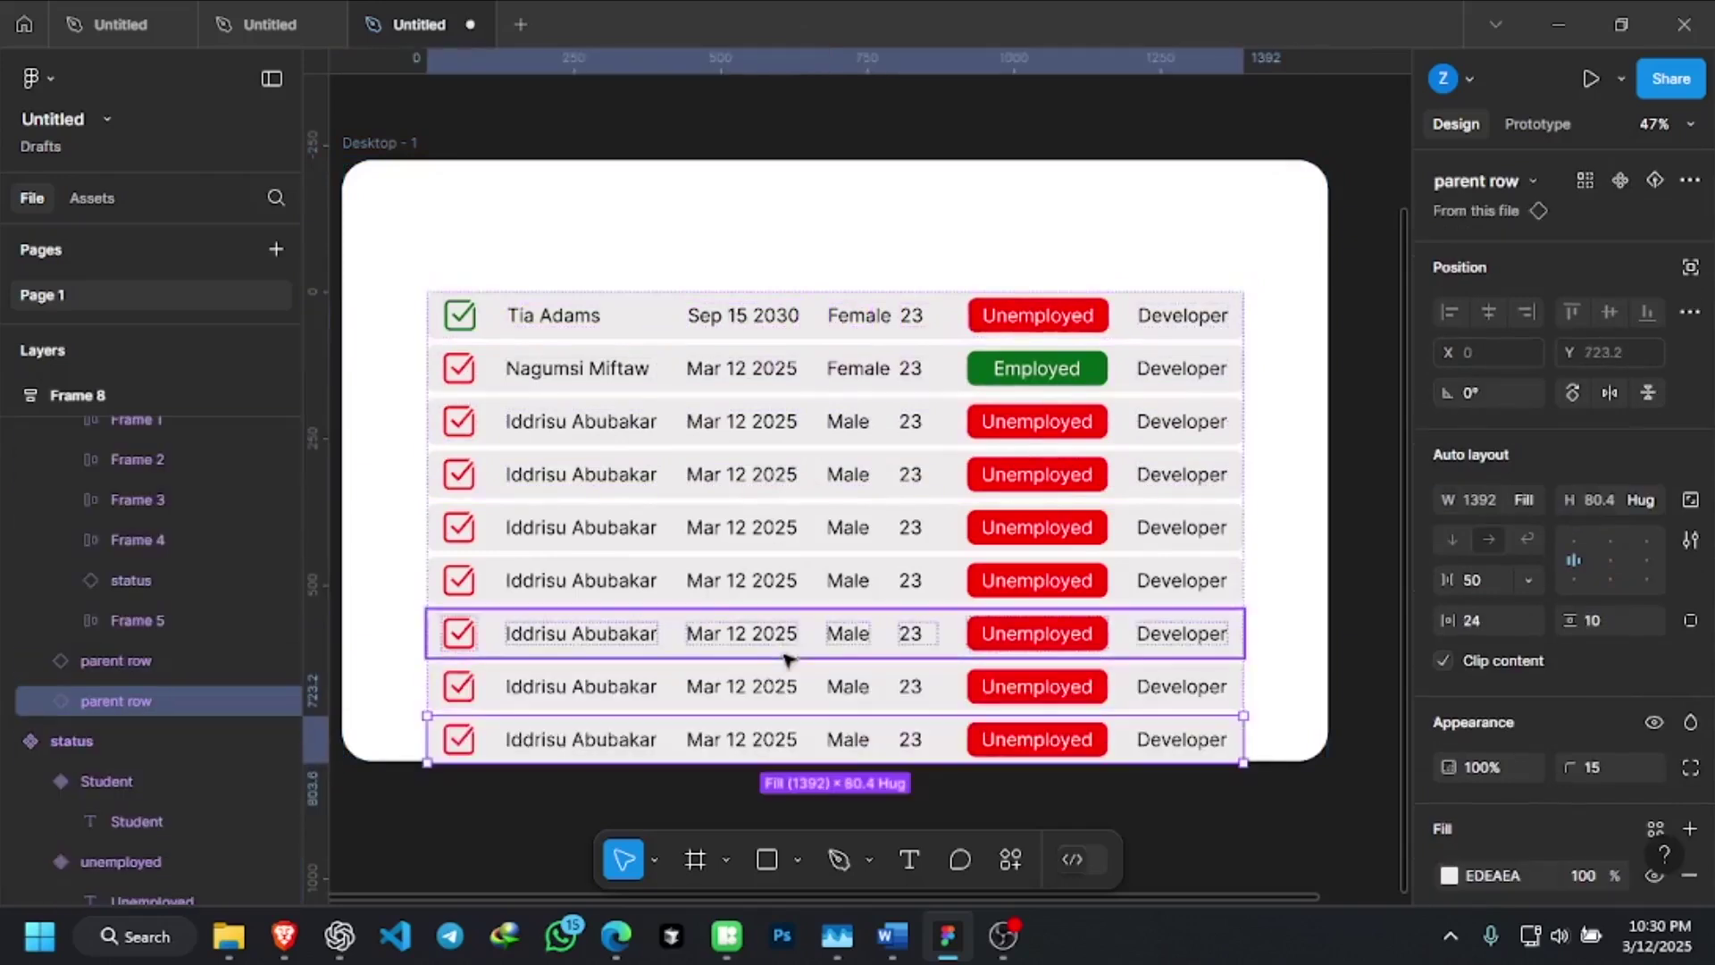
key(ctrl+d)
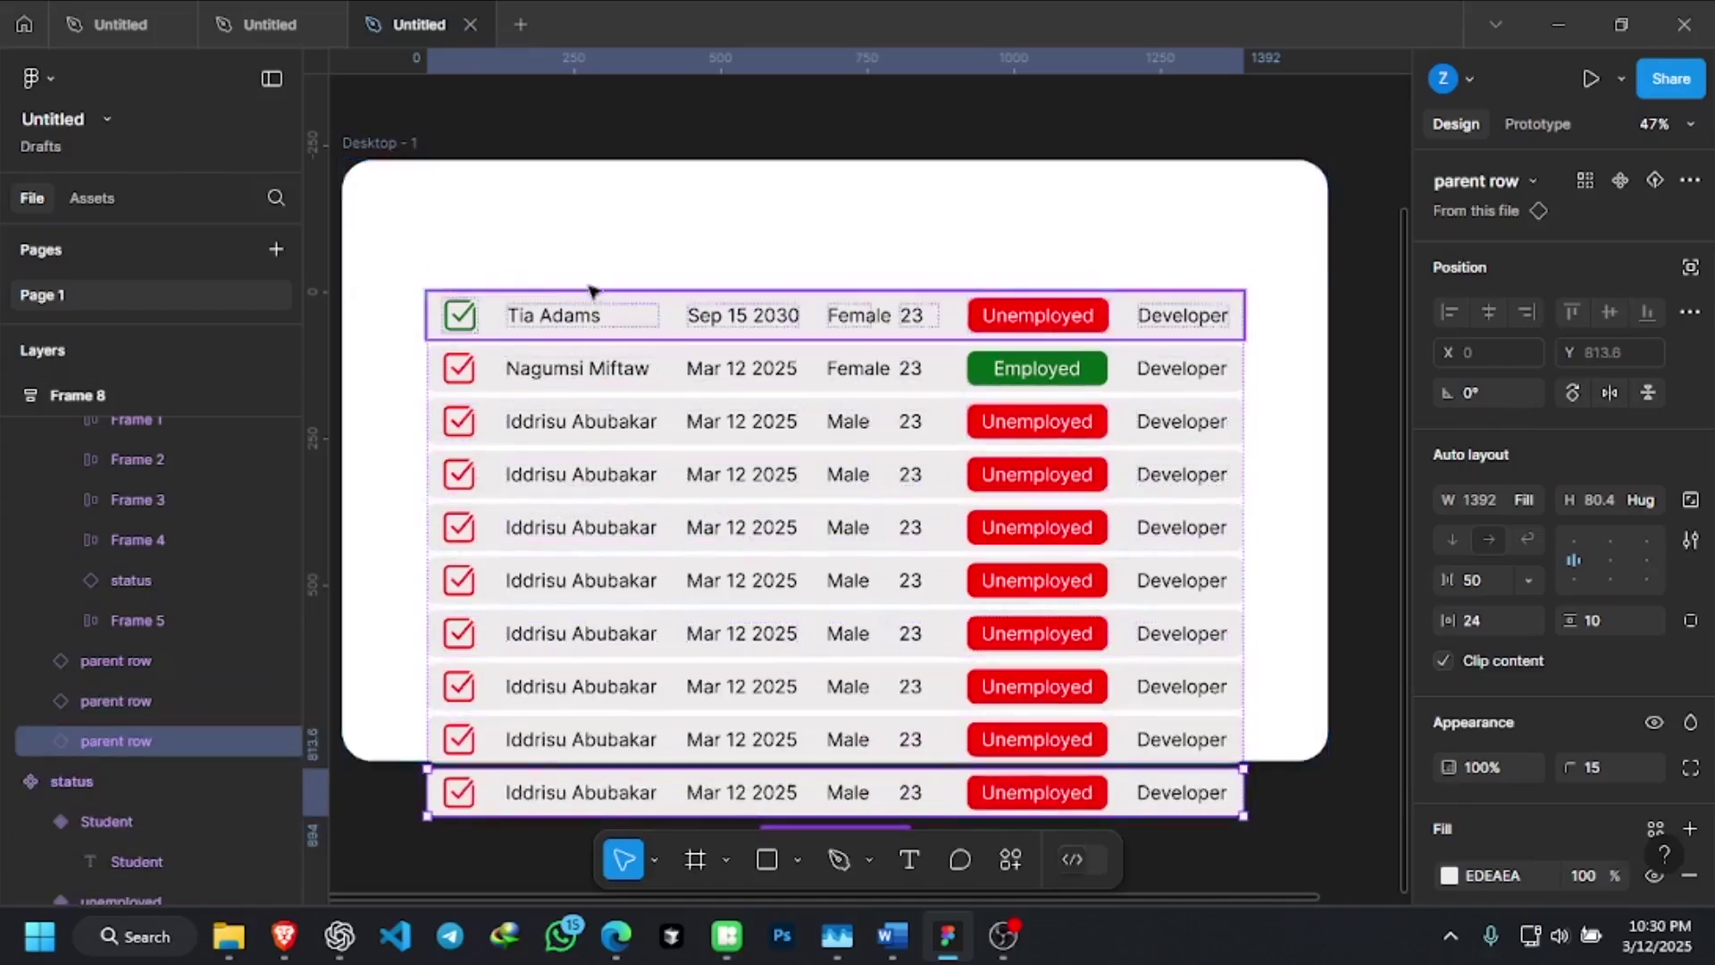
key(ctrl+z)
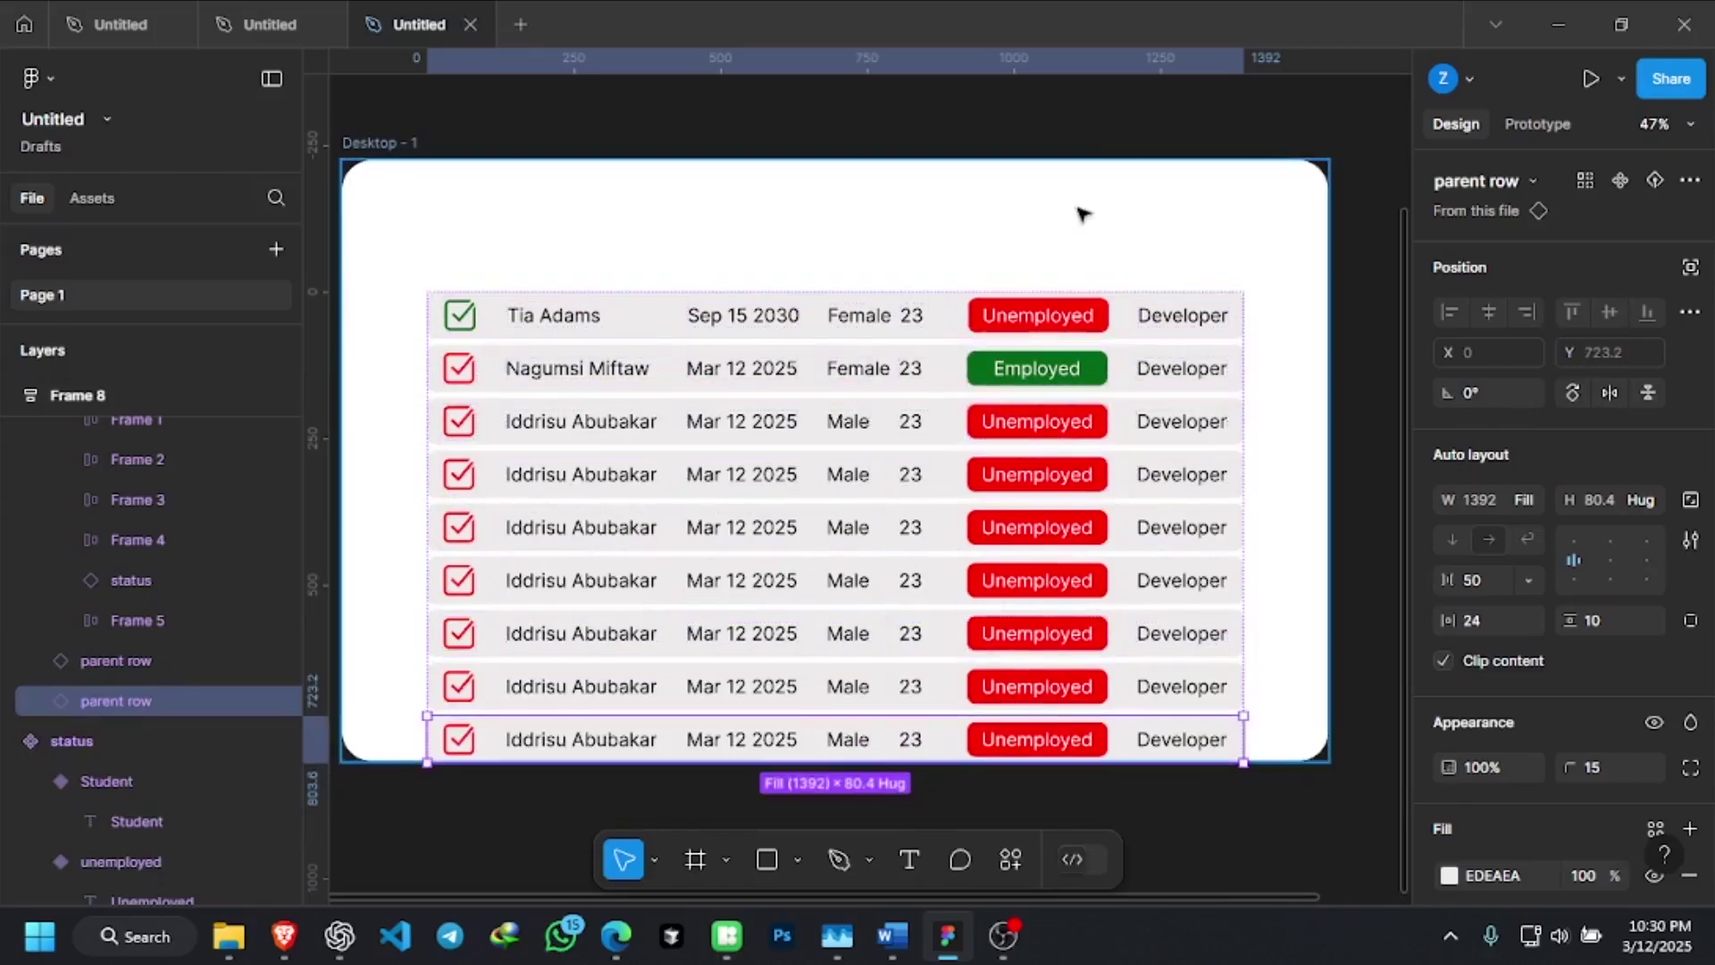
Undo an accidental Desktop - 1 frame move so it stays behind the rows, then deselect
click(898, 368)
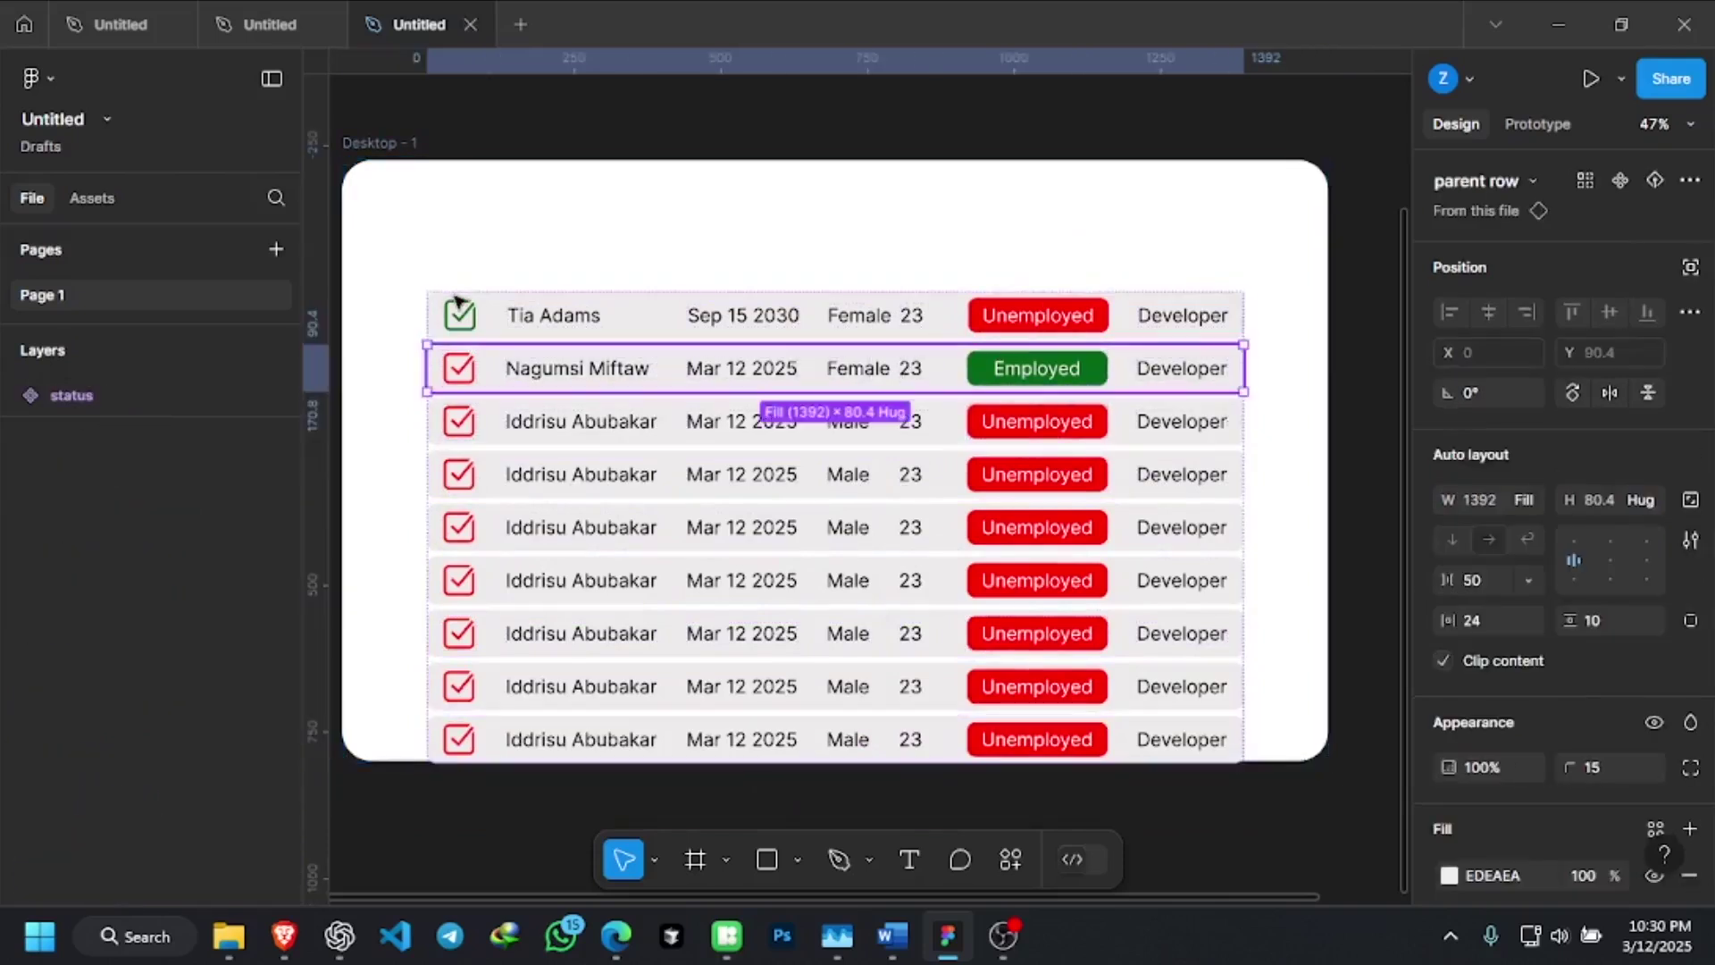
click(497, 300)
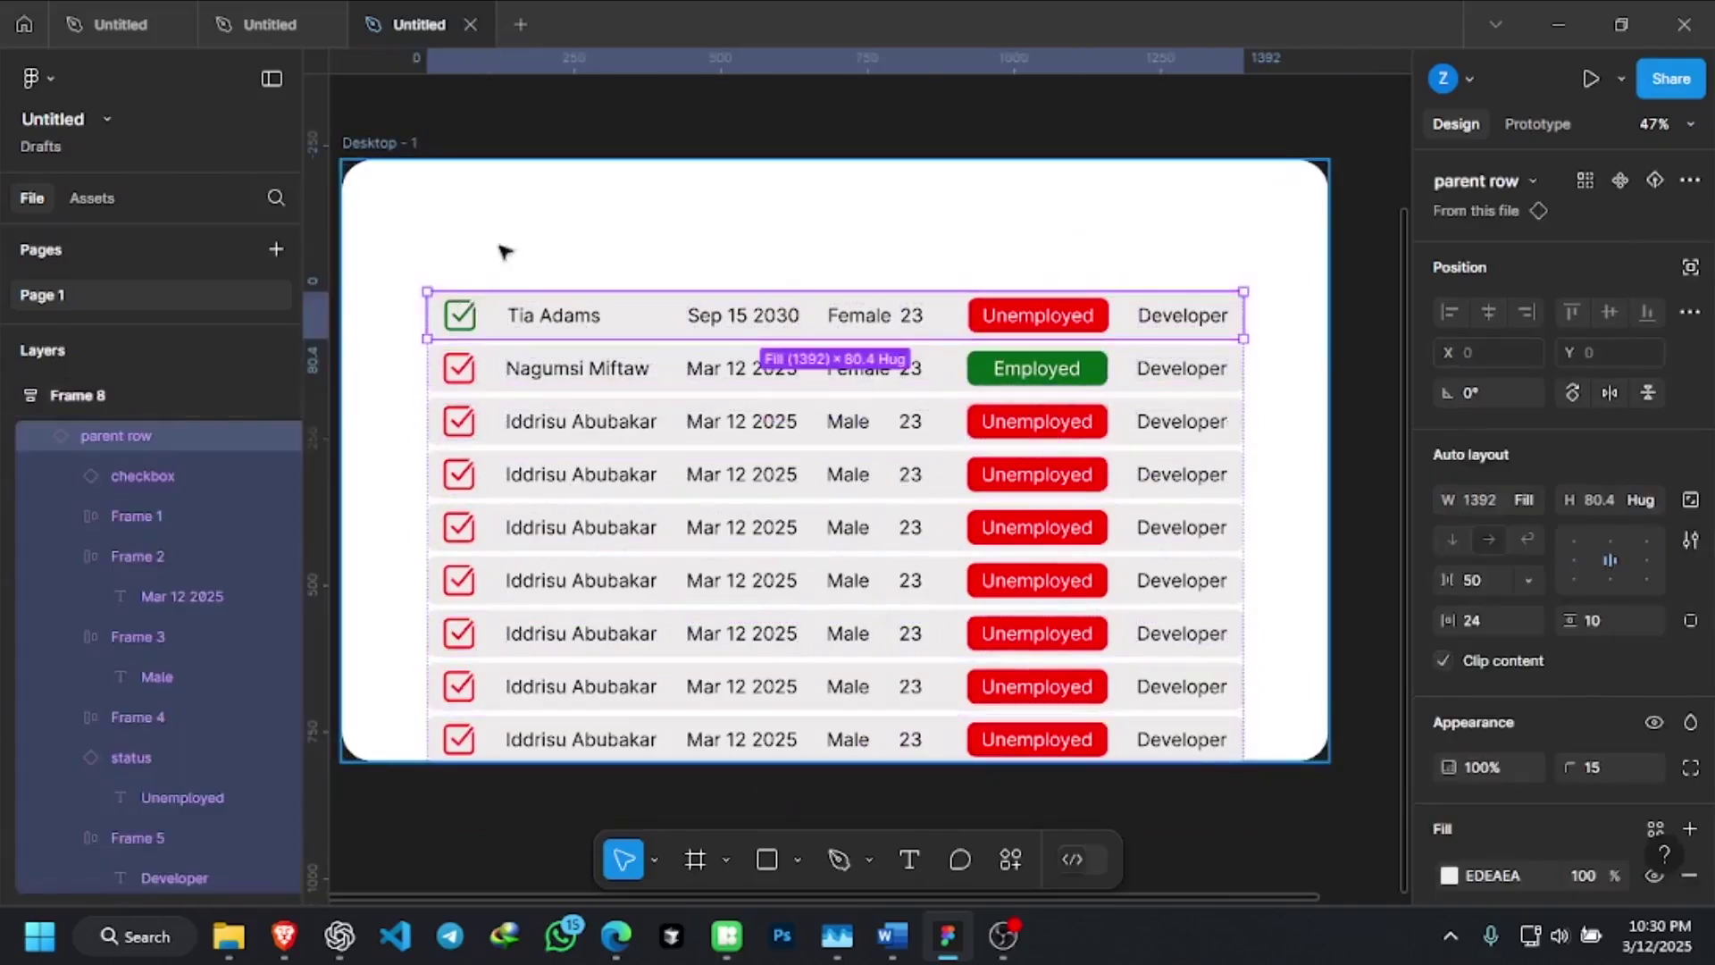
click(503, 252)
drag(555, 280, 1157, 643)
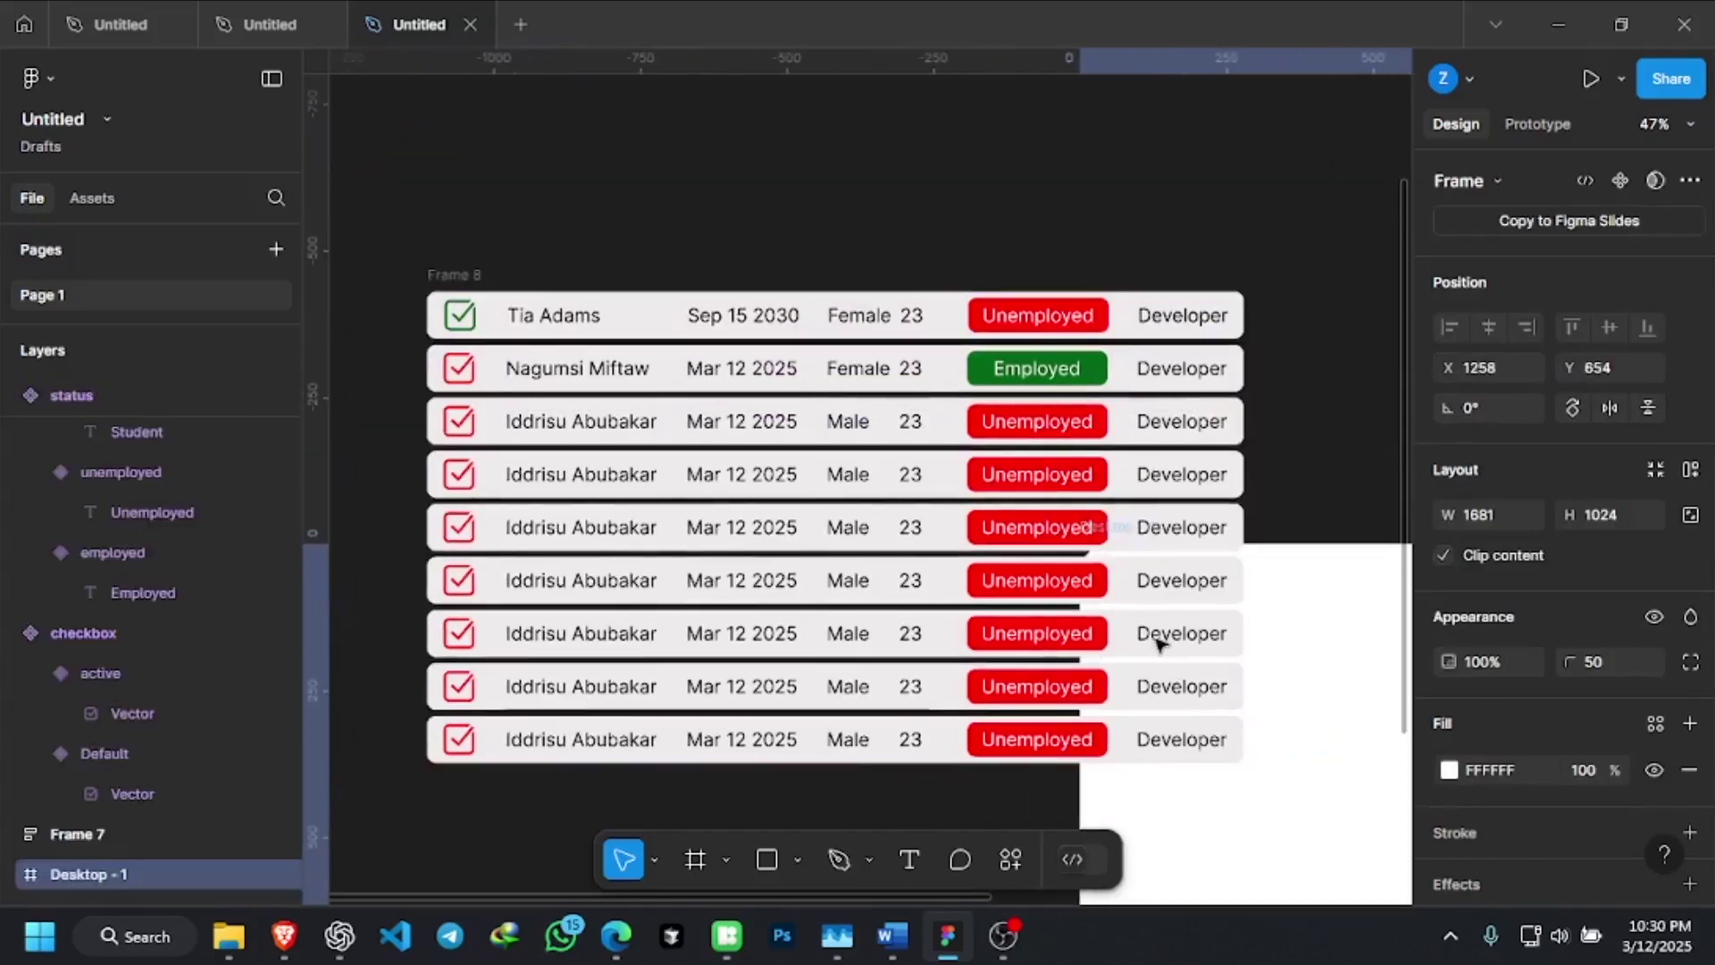
click(1157, 644)
key(ctrl+z)
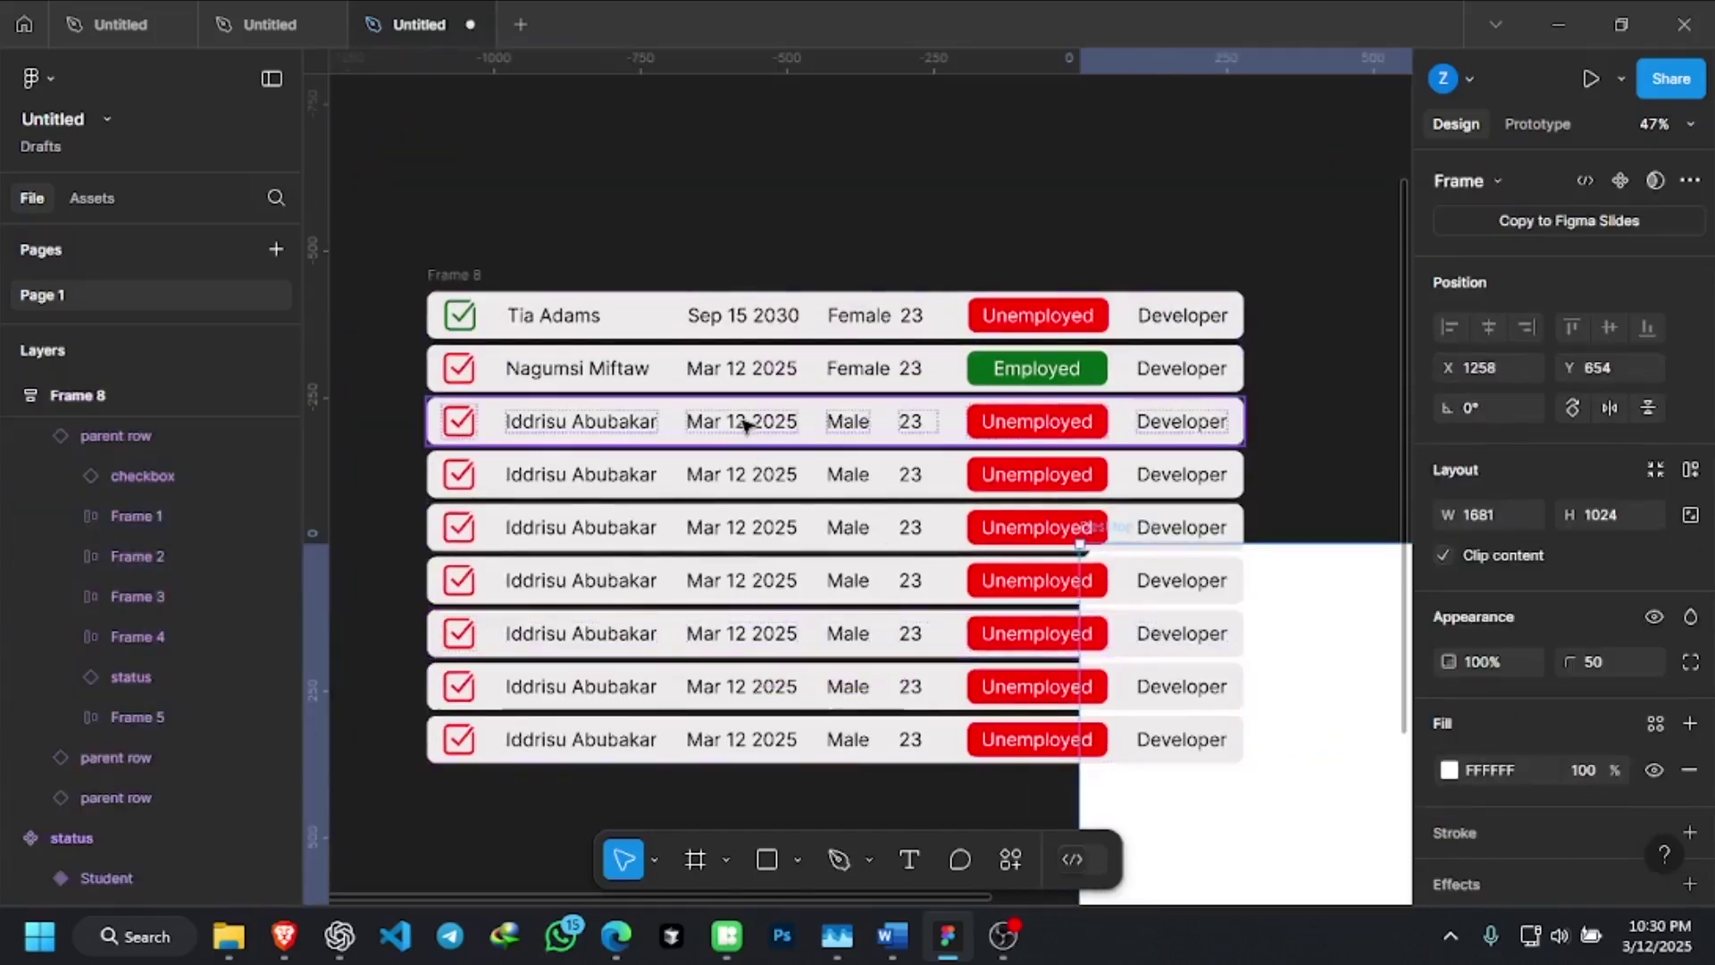
key(ctrl+z)
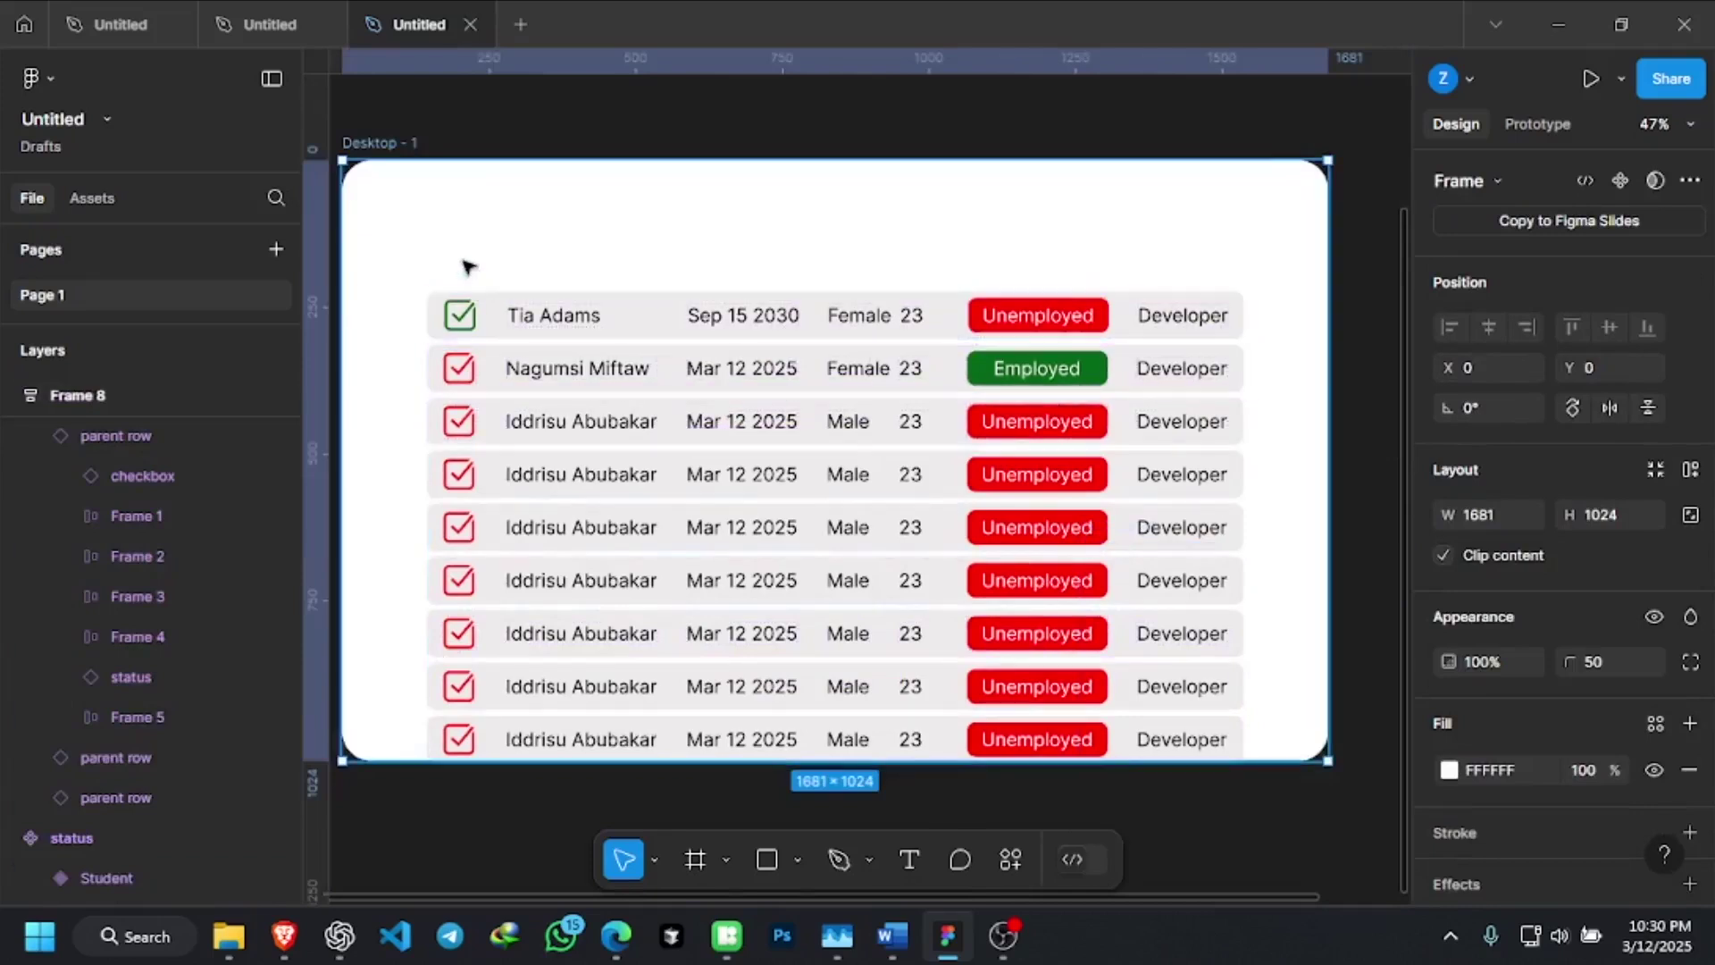
click(1360, 389)
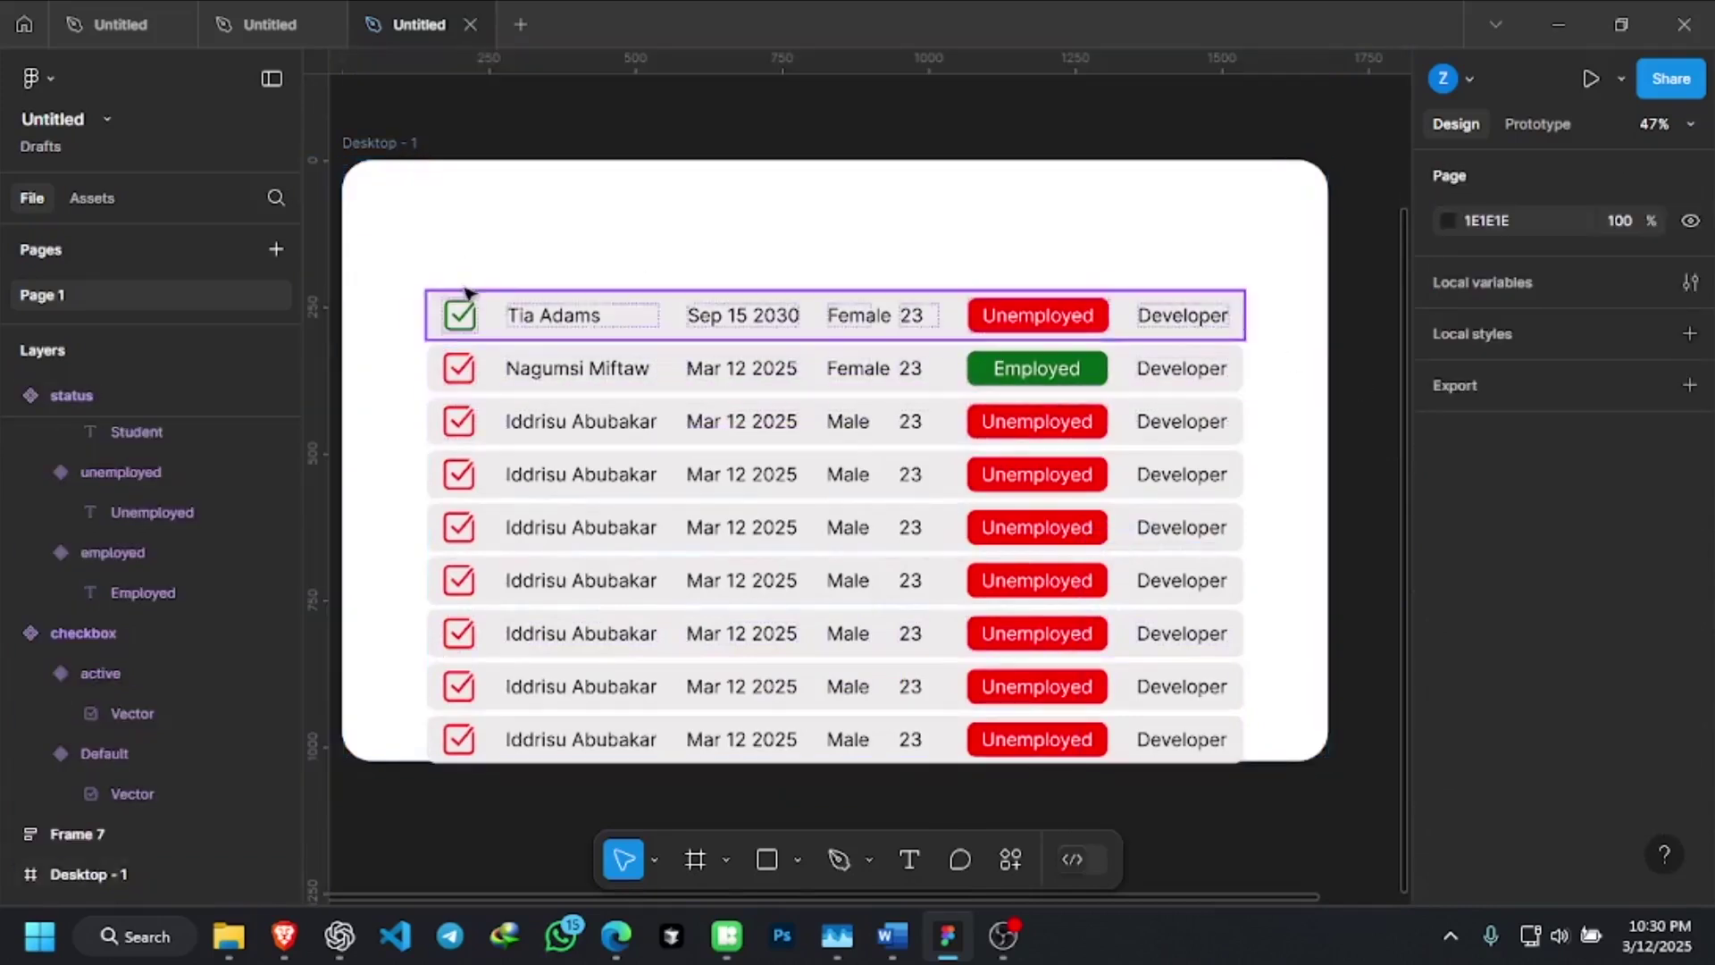
Undo the frame move and drag the table frame up near the top of Desktop - 1
key(ctrl+shift+z)
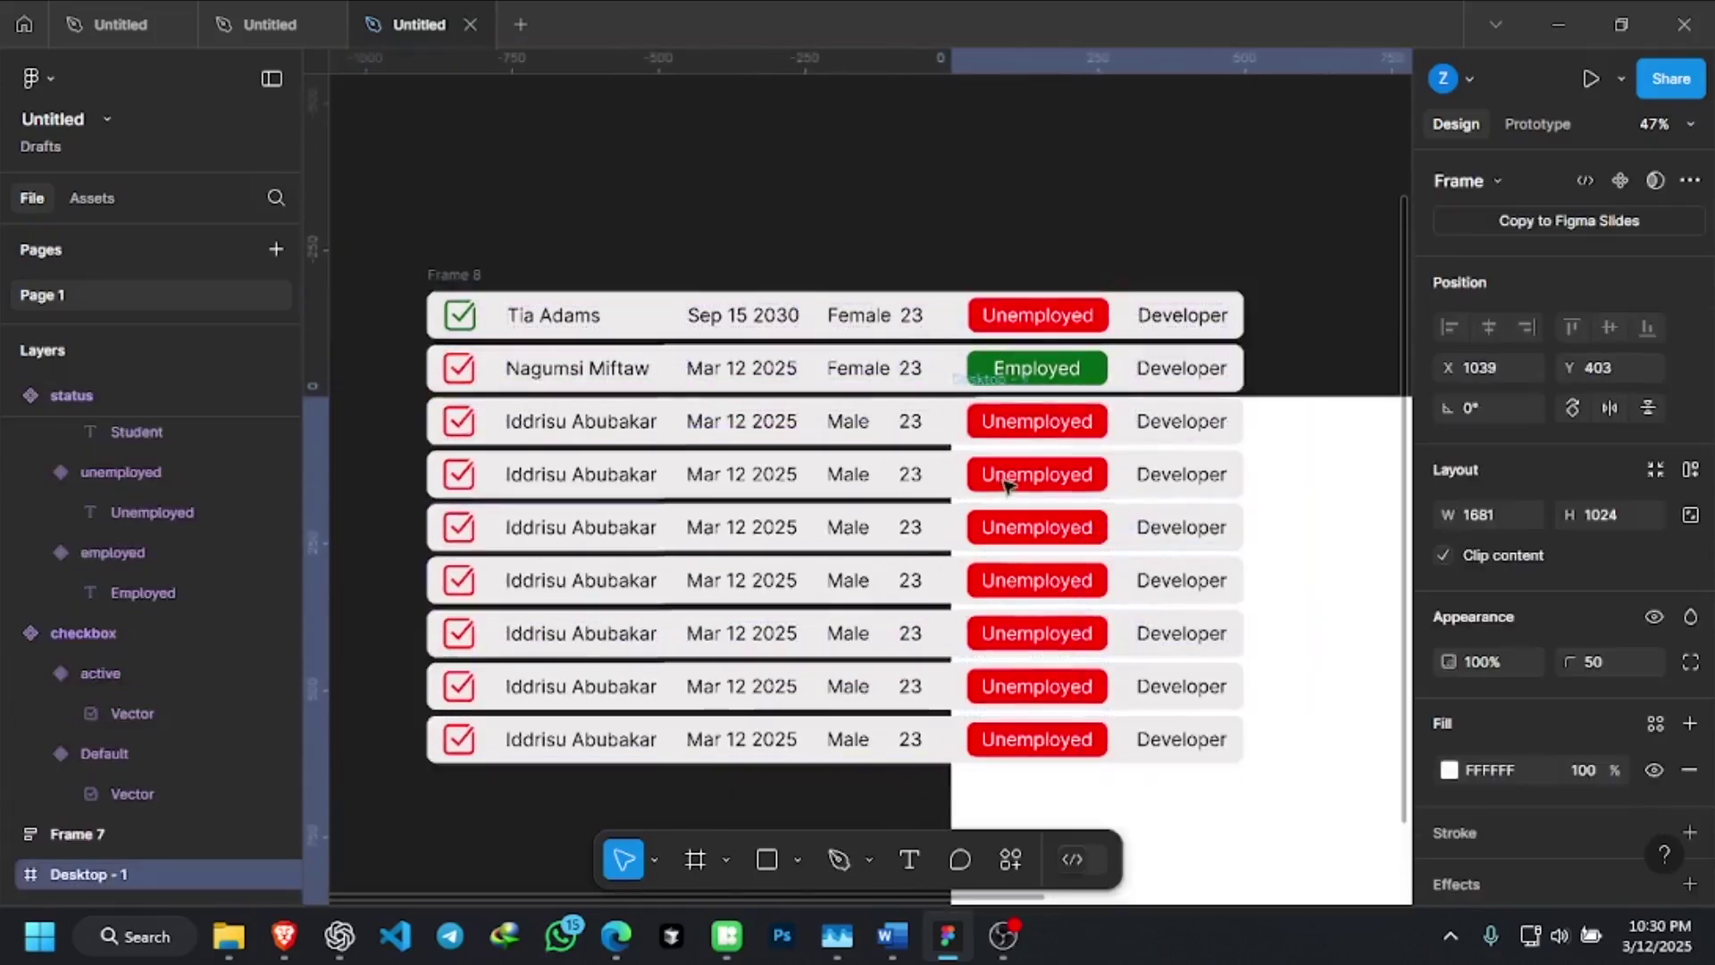
key(ctrl+z)
click(1382, 552)
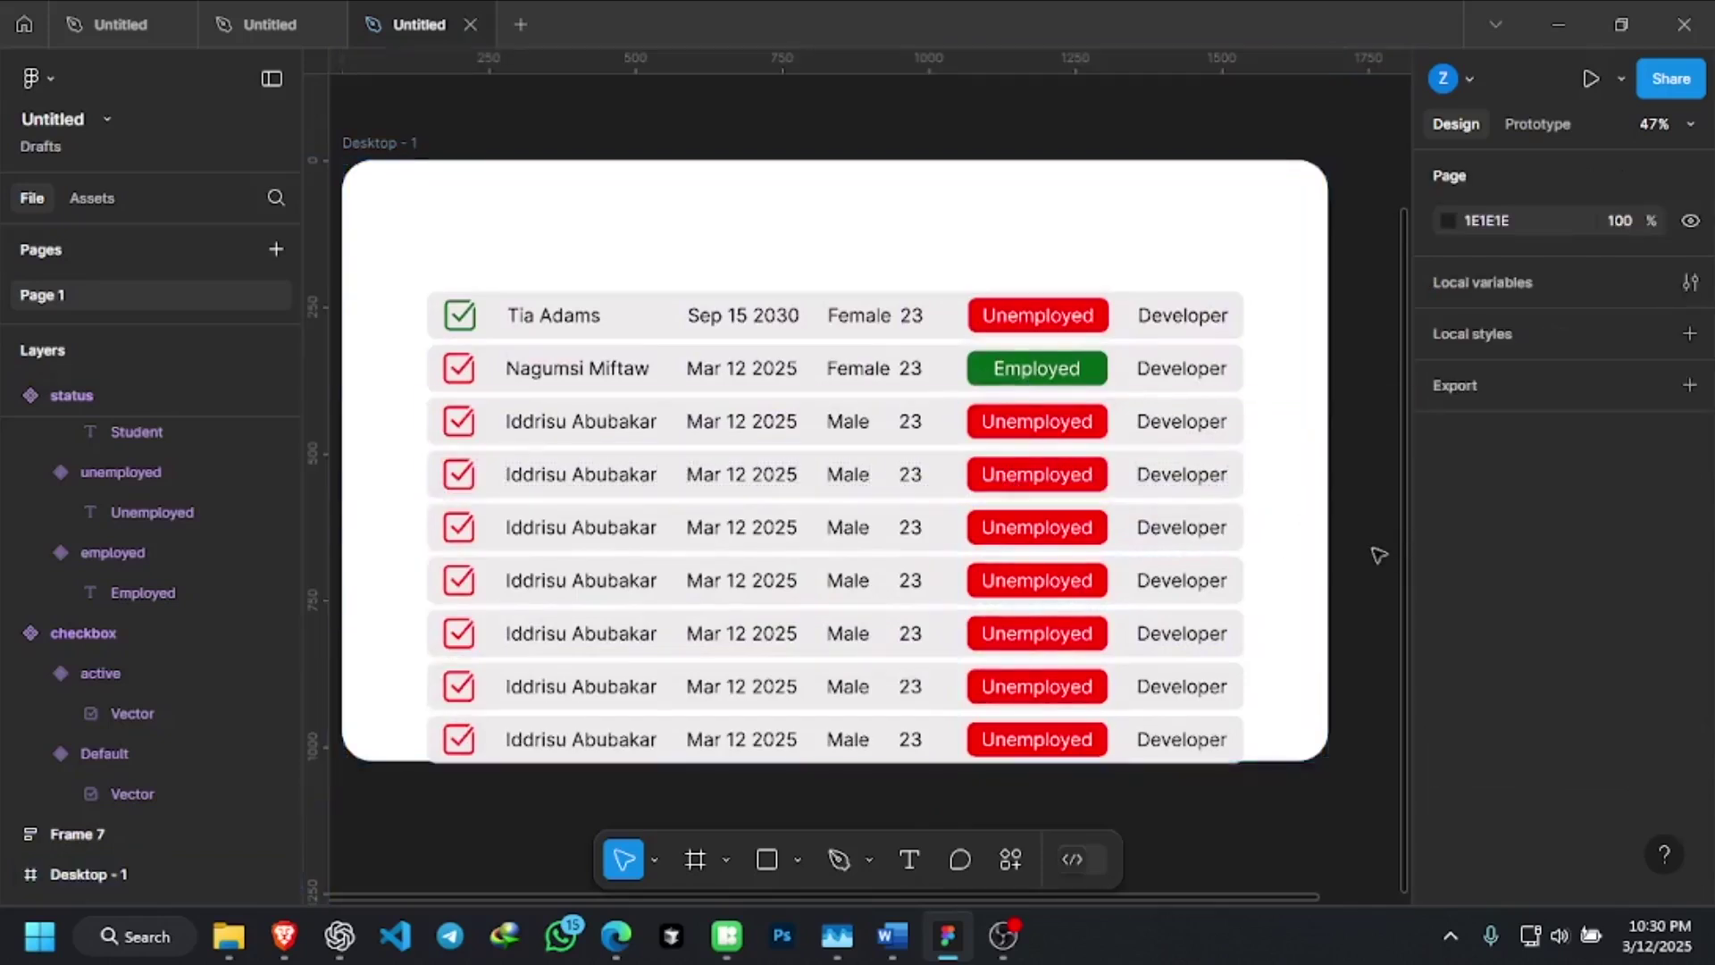
click(471, 286)
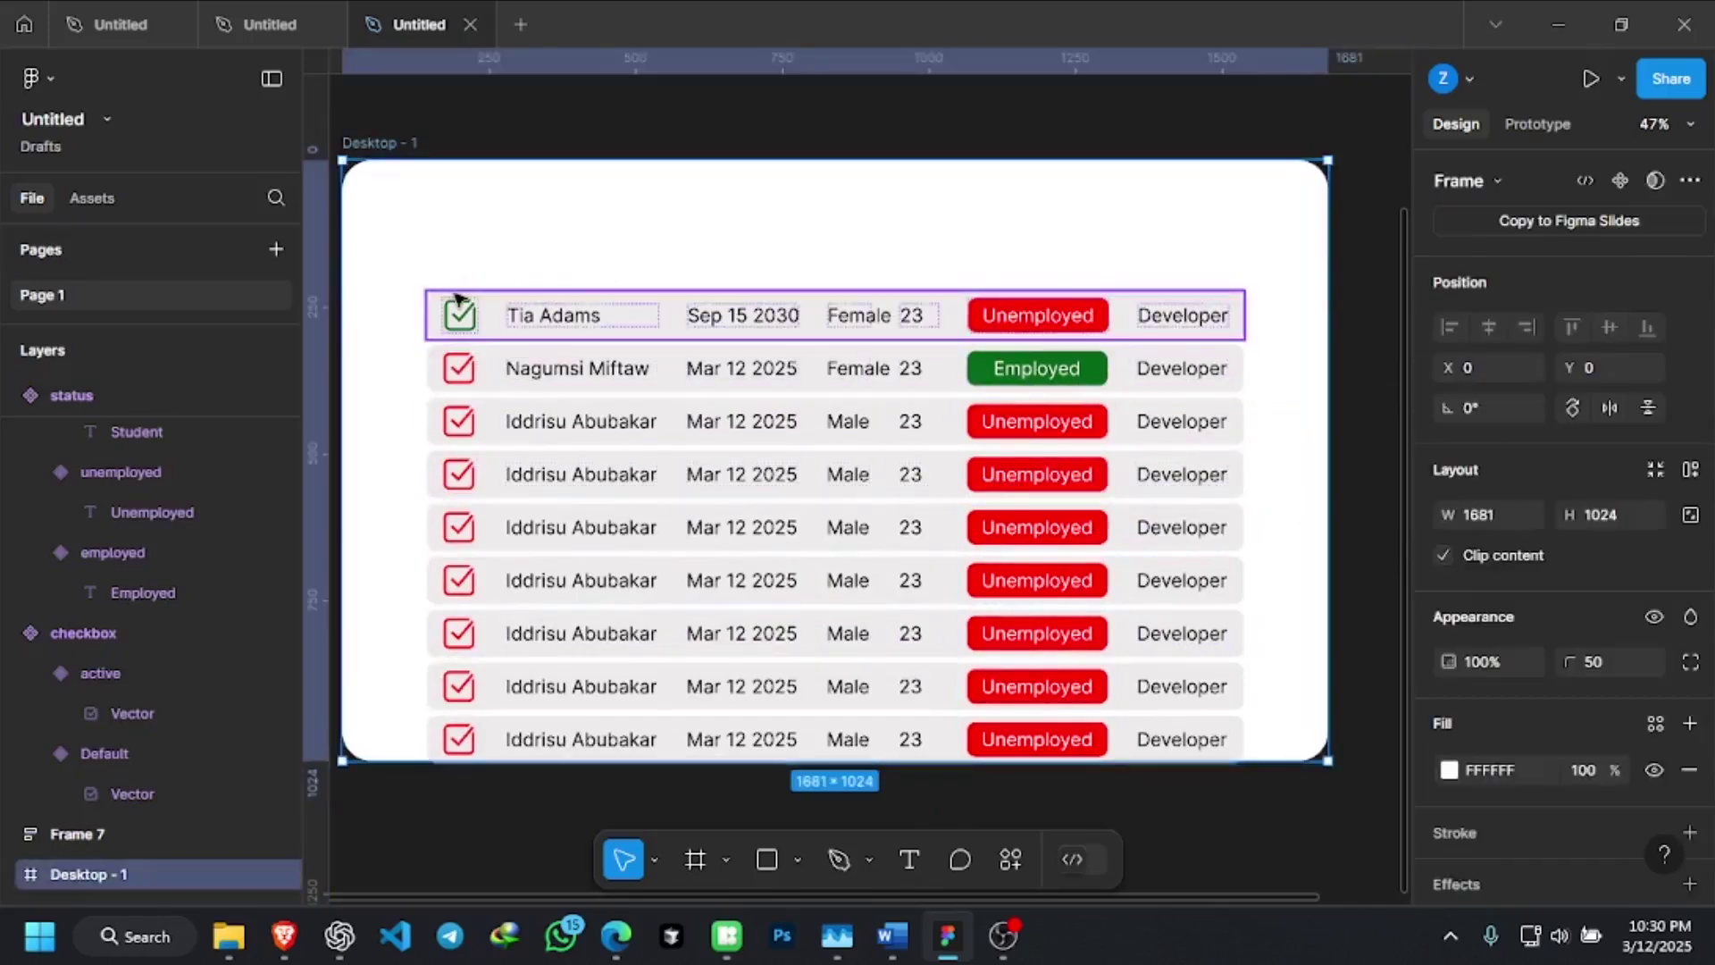
click(455, 279)
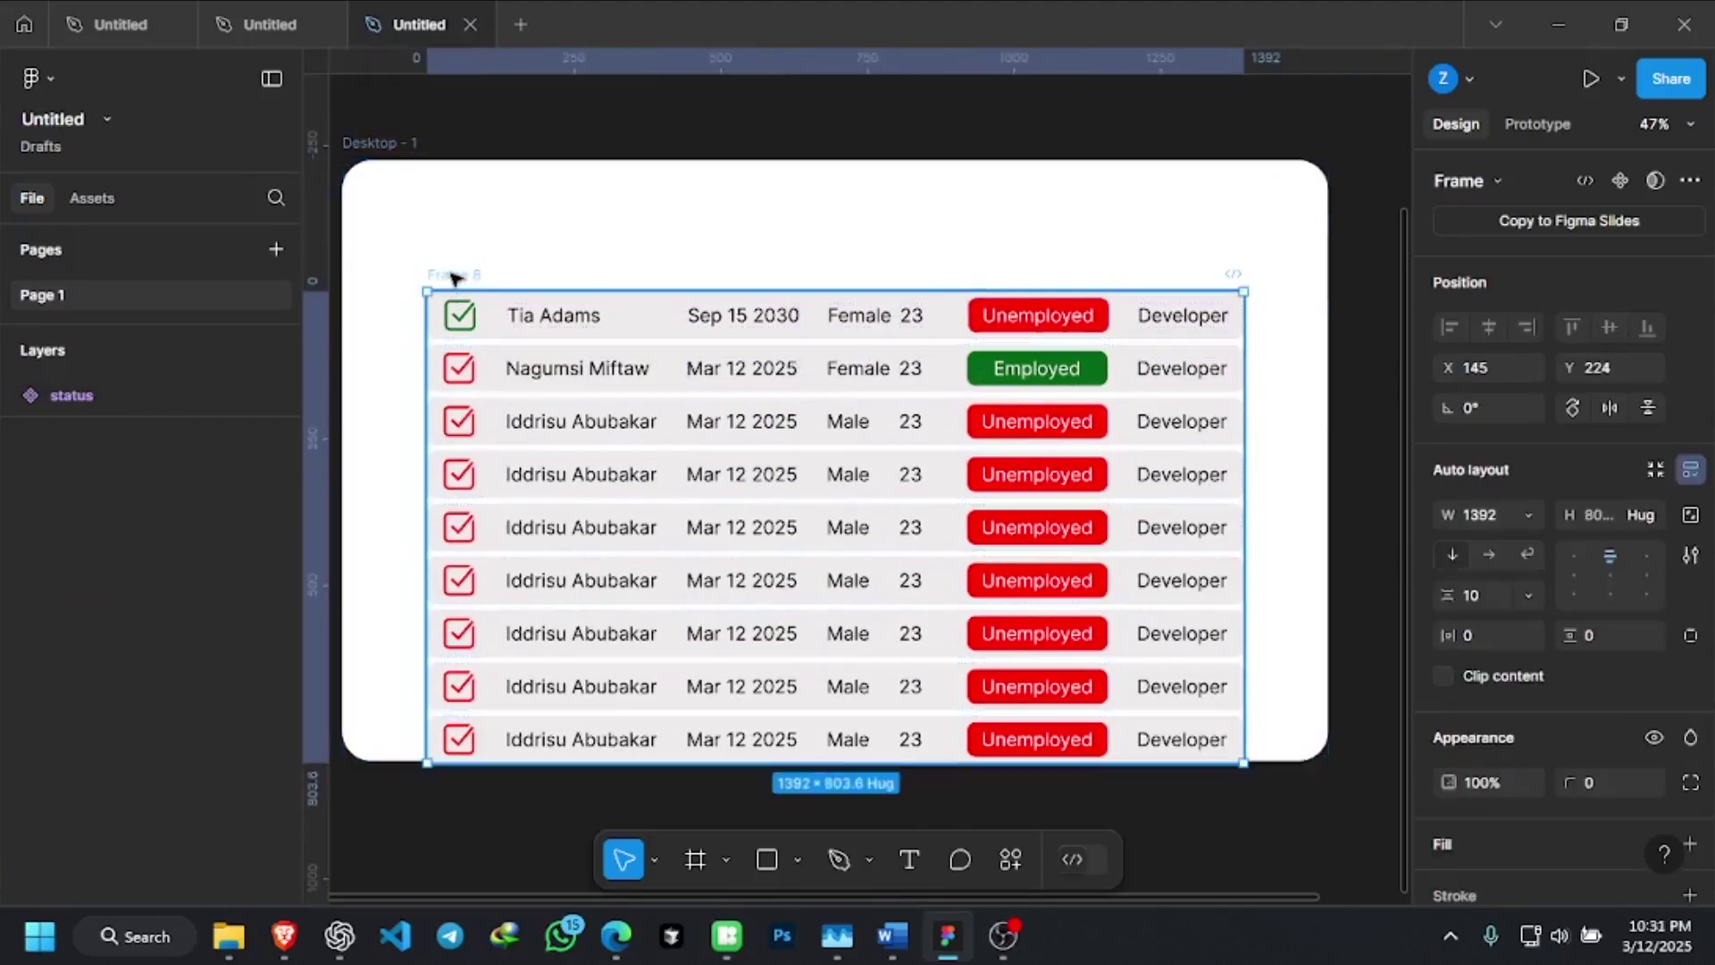
drag(452, 276, 457, 163)
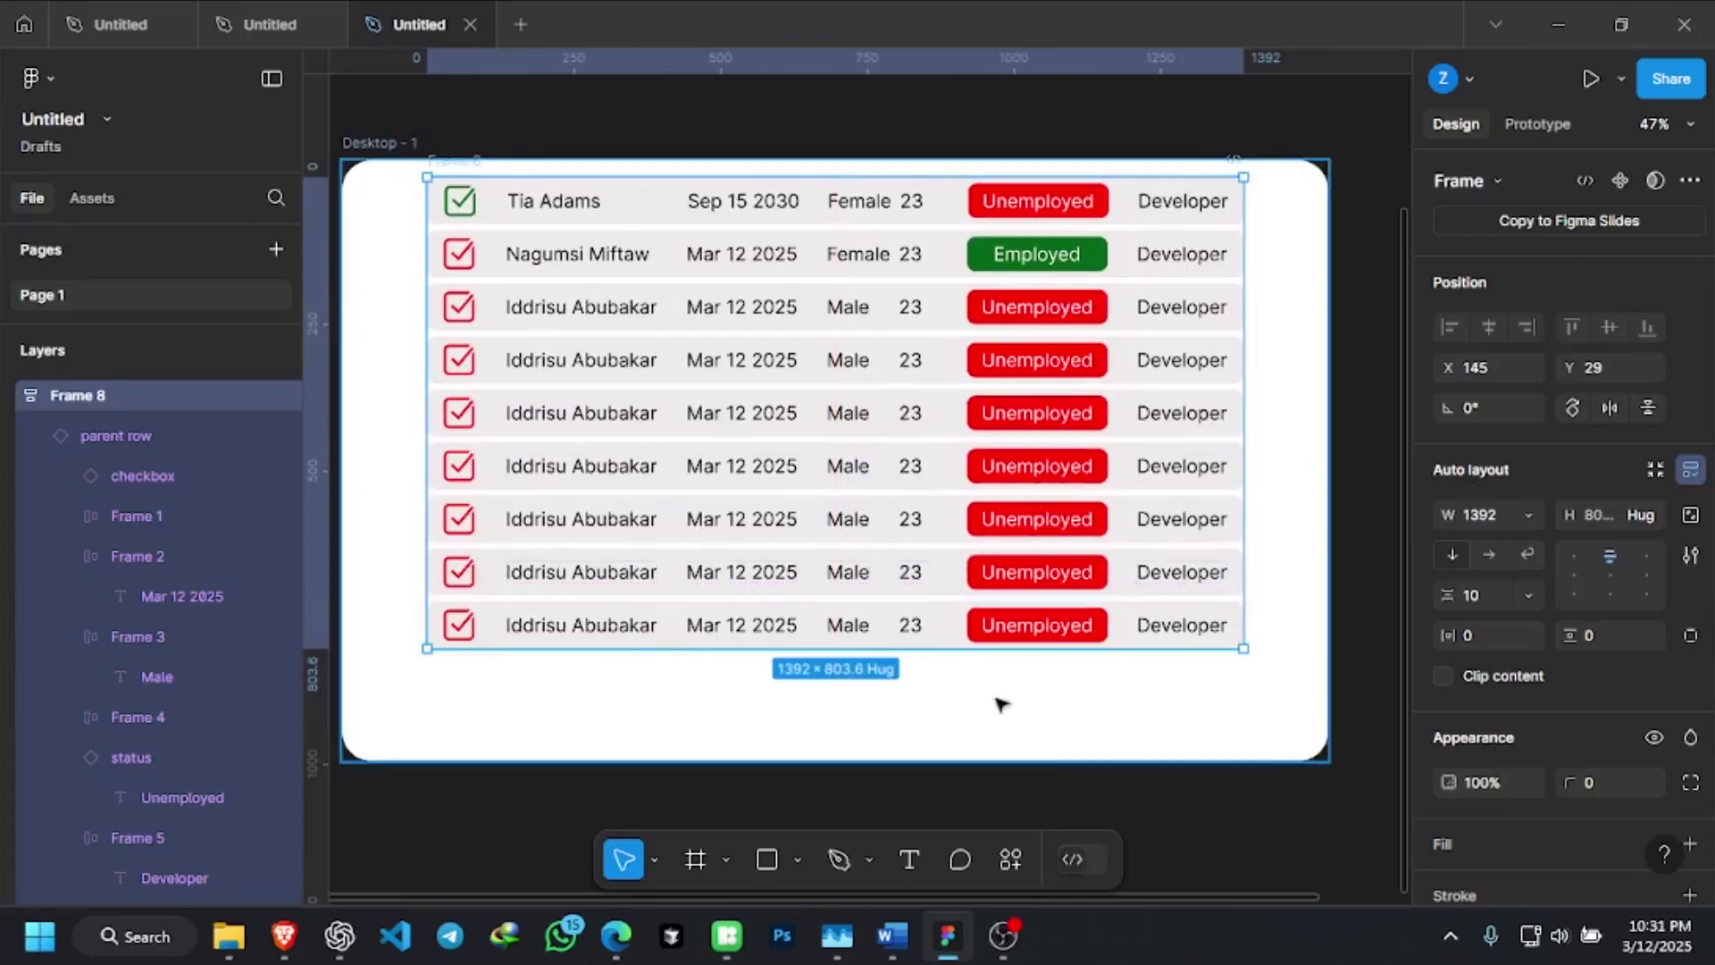
Duplicate the last row with Ctrl+D to make a tenth row, then reselect the table
click(932, 629)
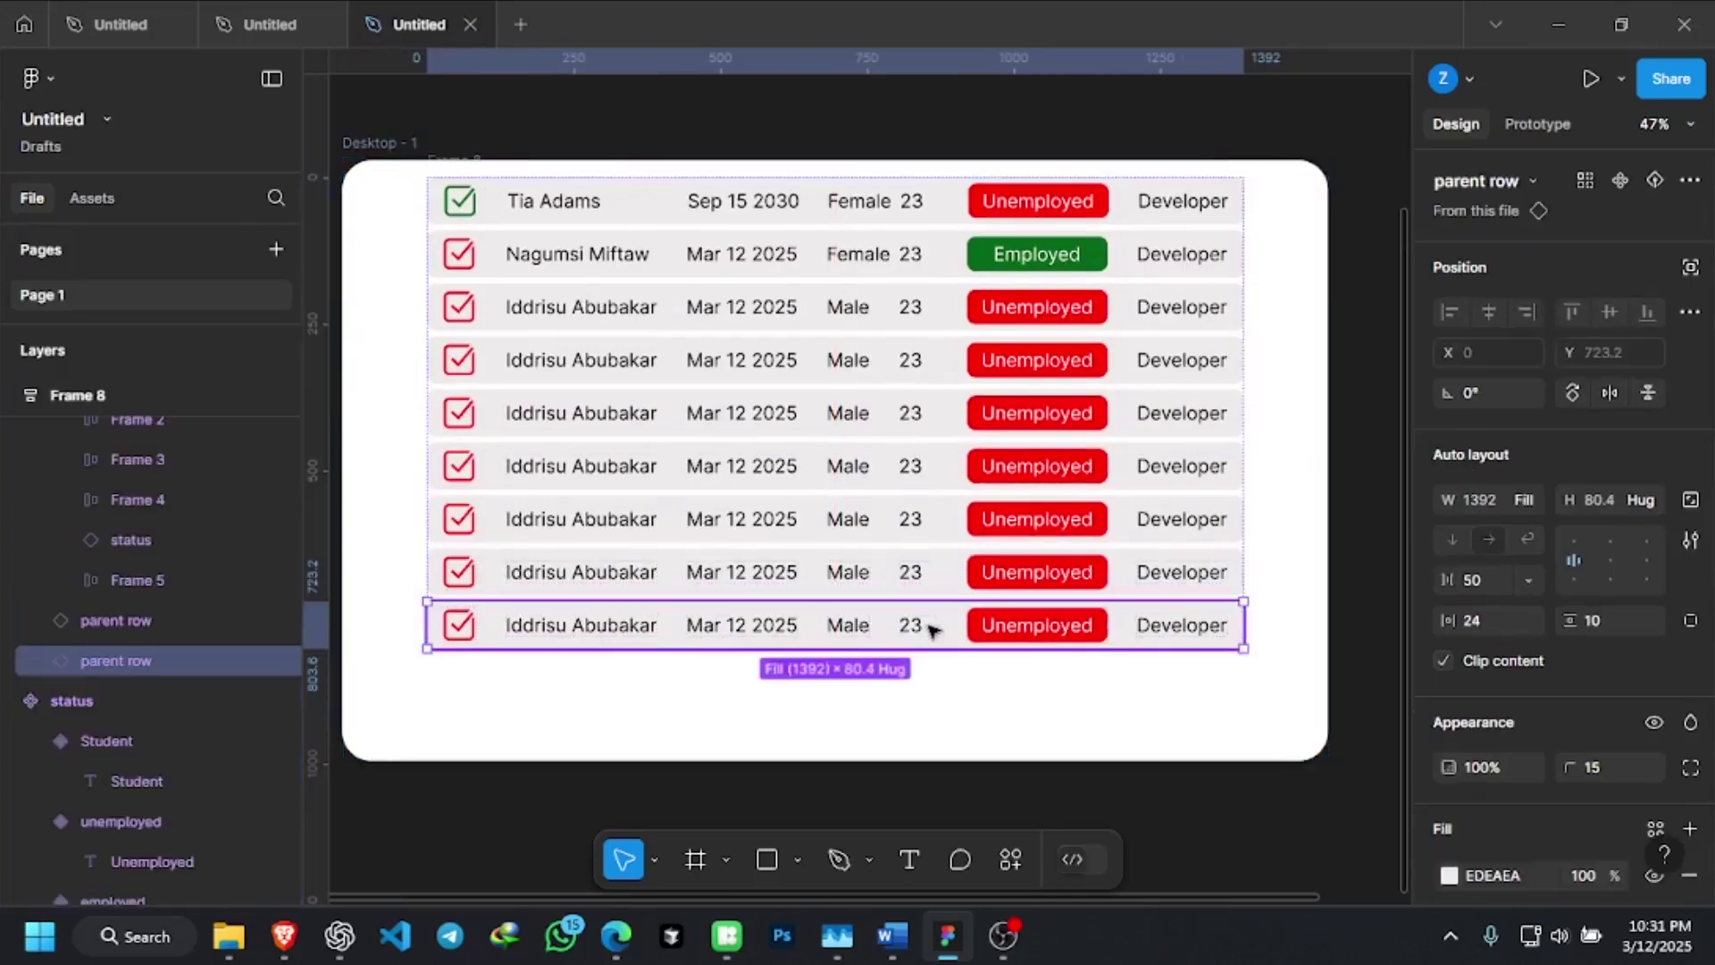
key(ctrl+d)
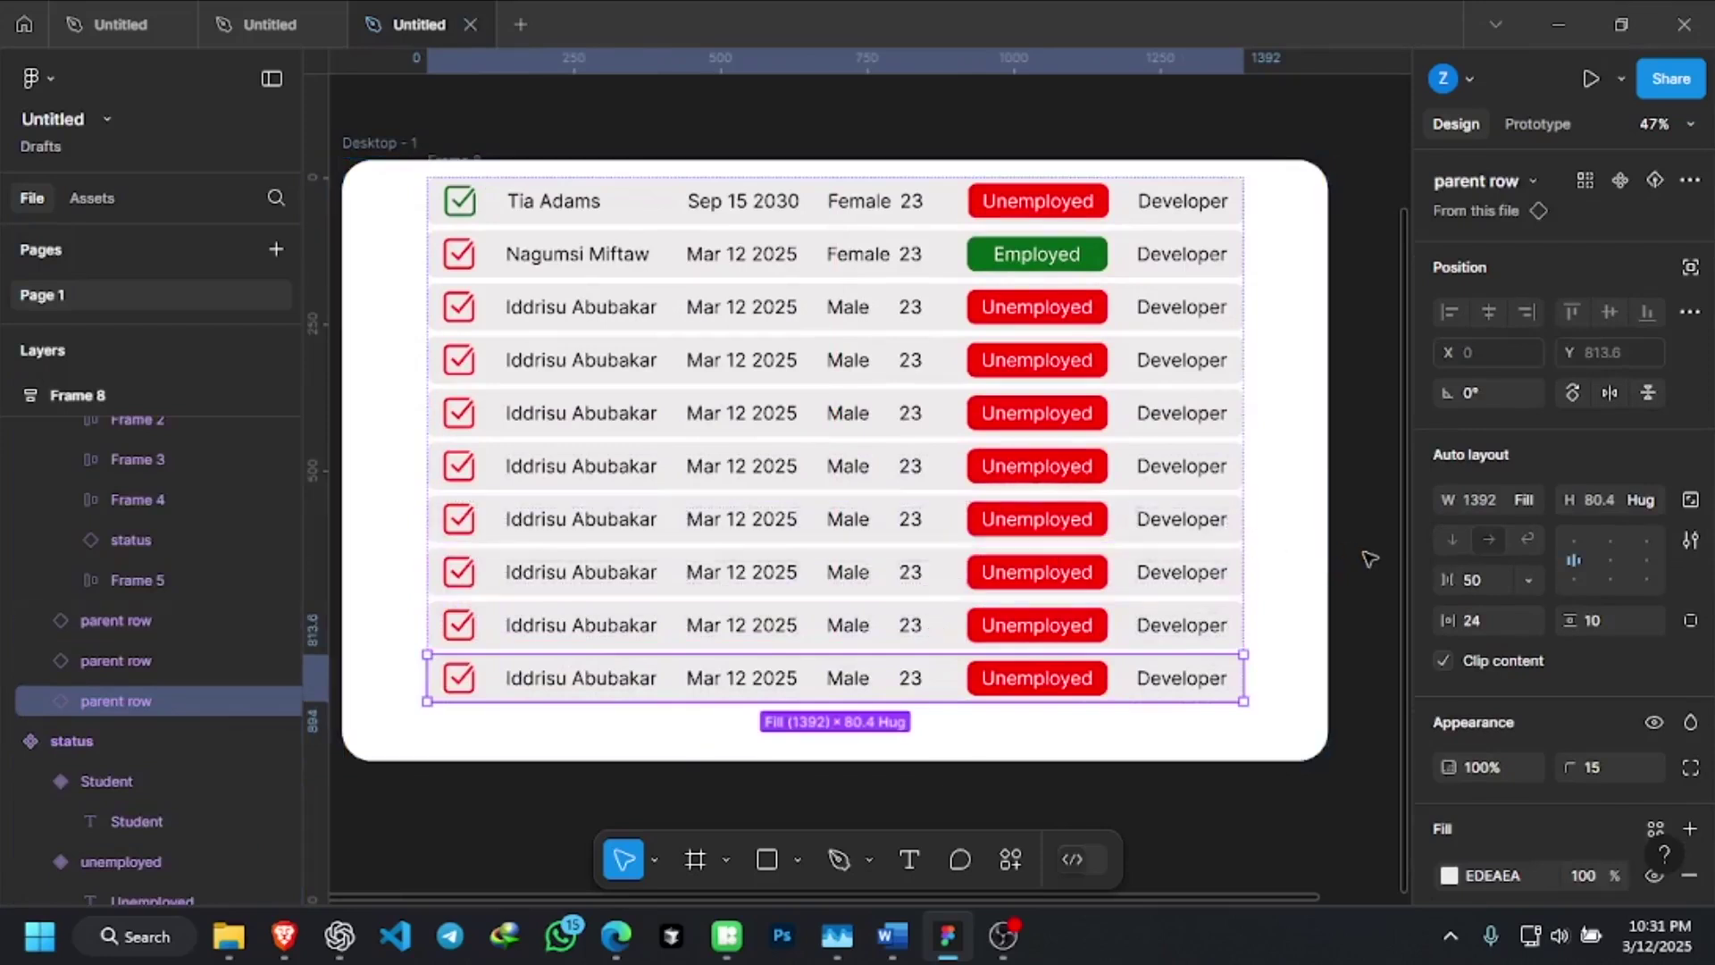
click(1372, 558)
click(447, 175)
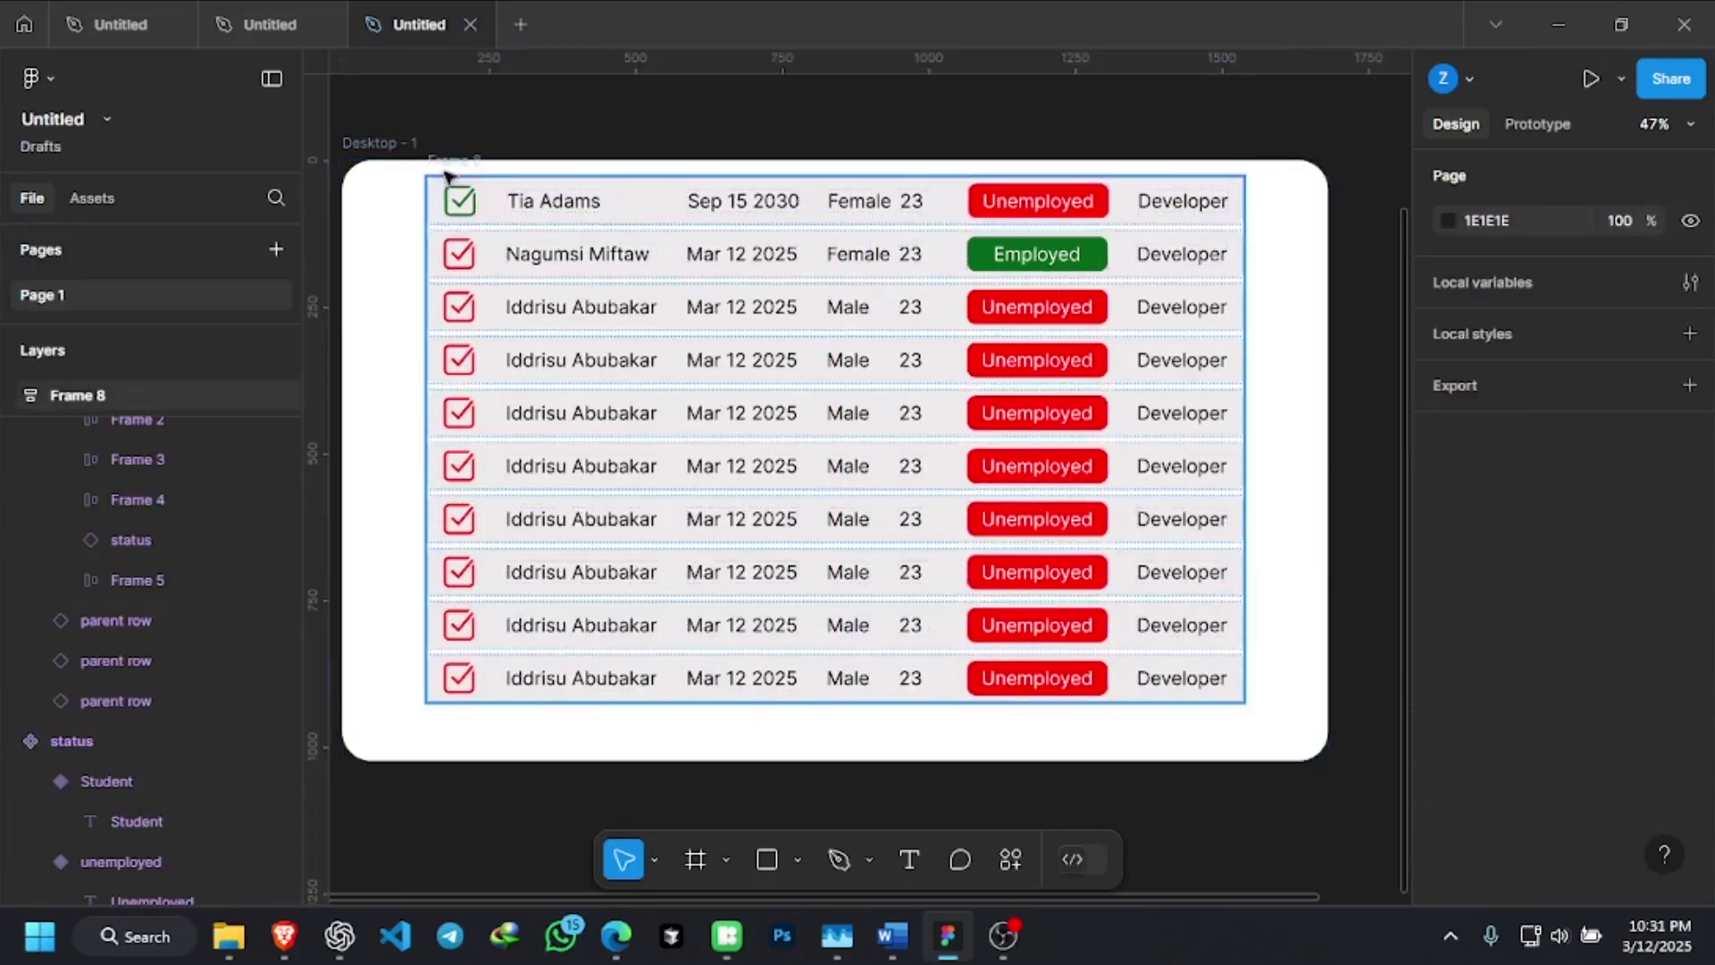
click(446, 175)
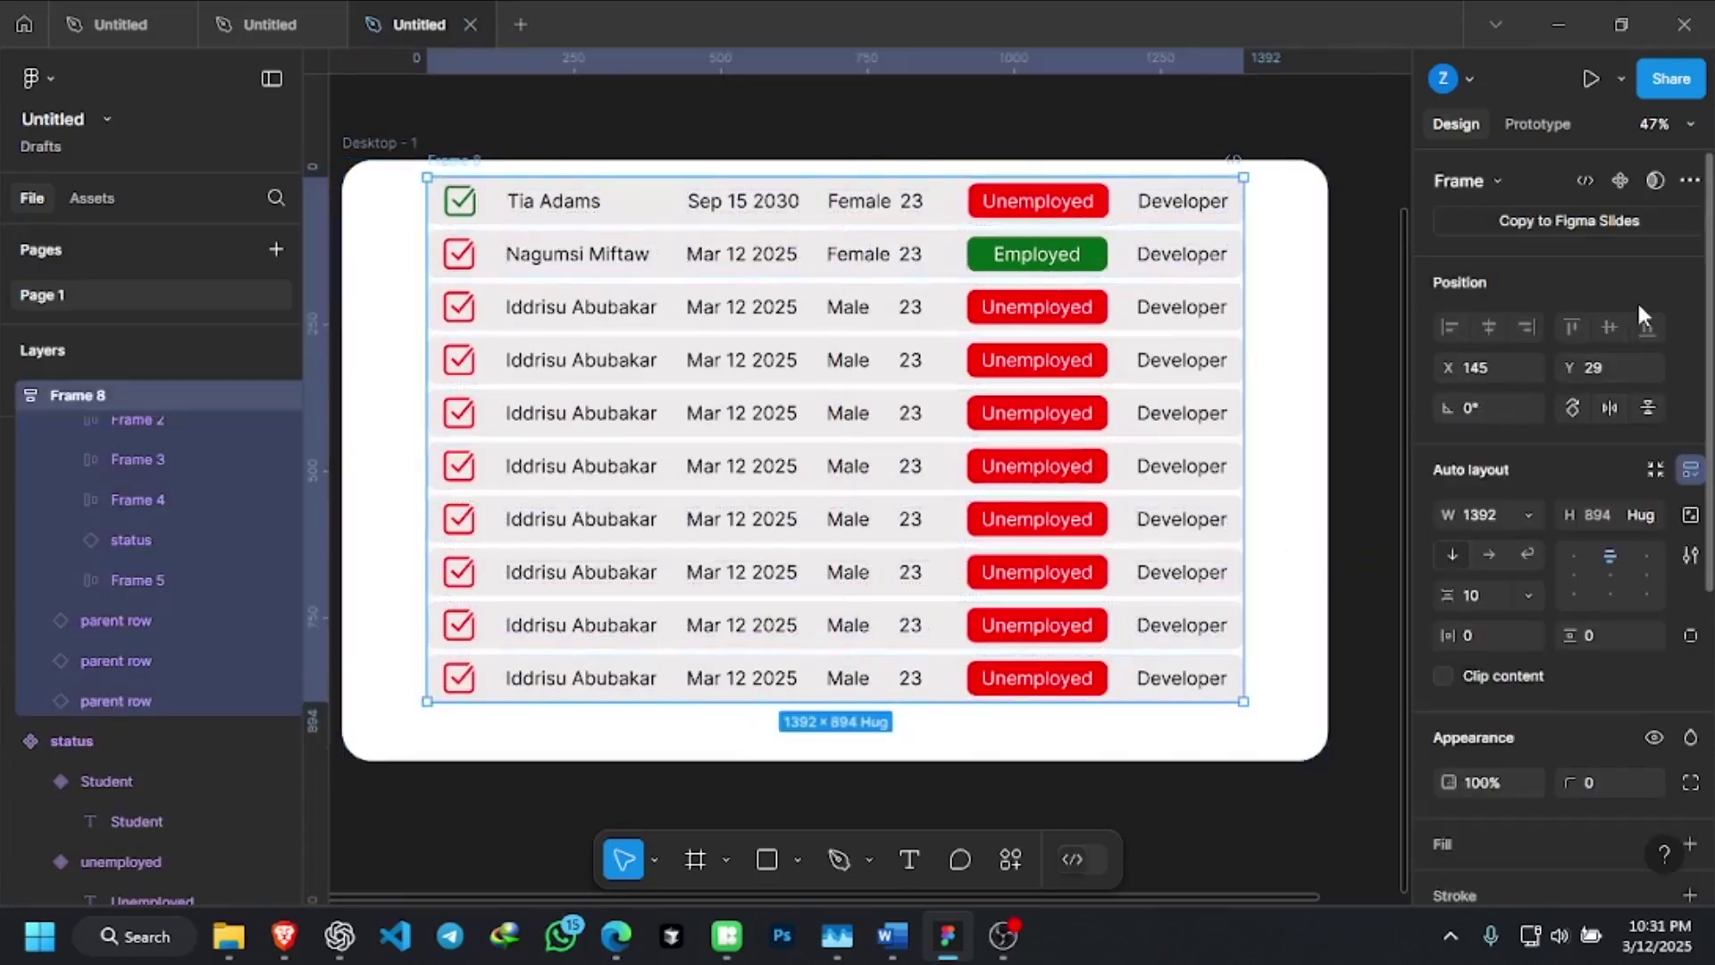
Set the table frame's width sizing to Hug contents
click(1528, 516)
click(1557, 548)
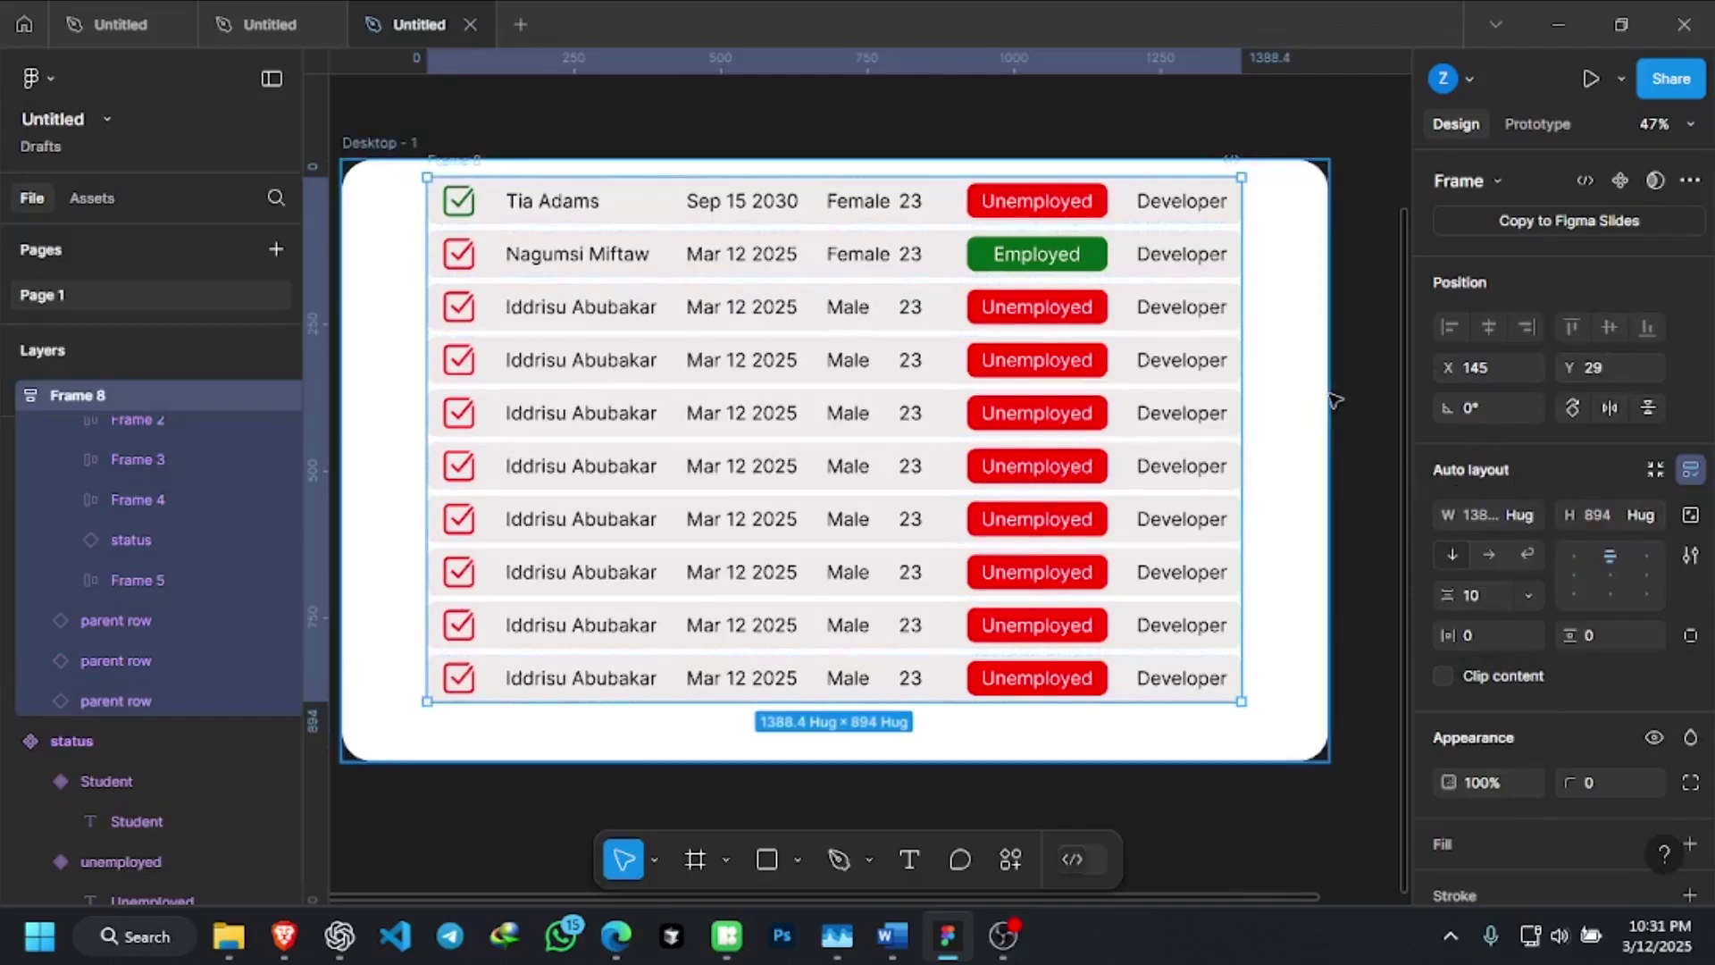
scroll(1636, 288, down, 5)
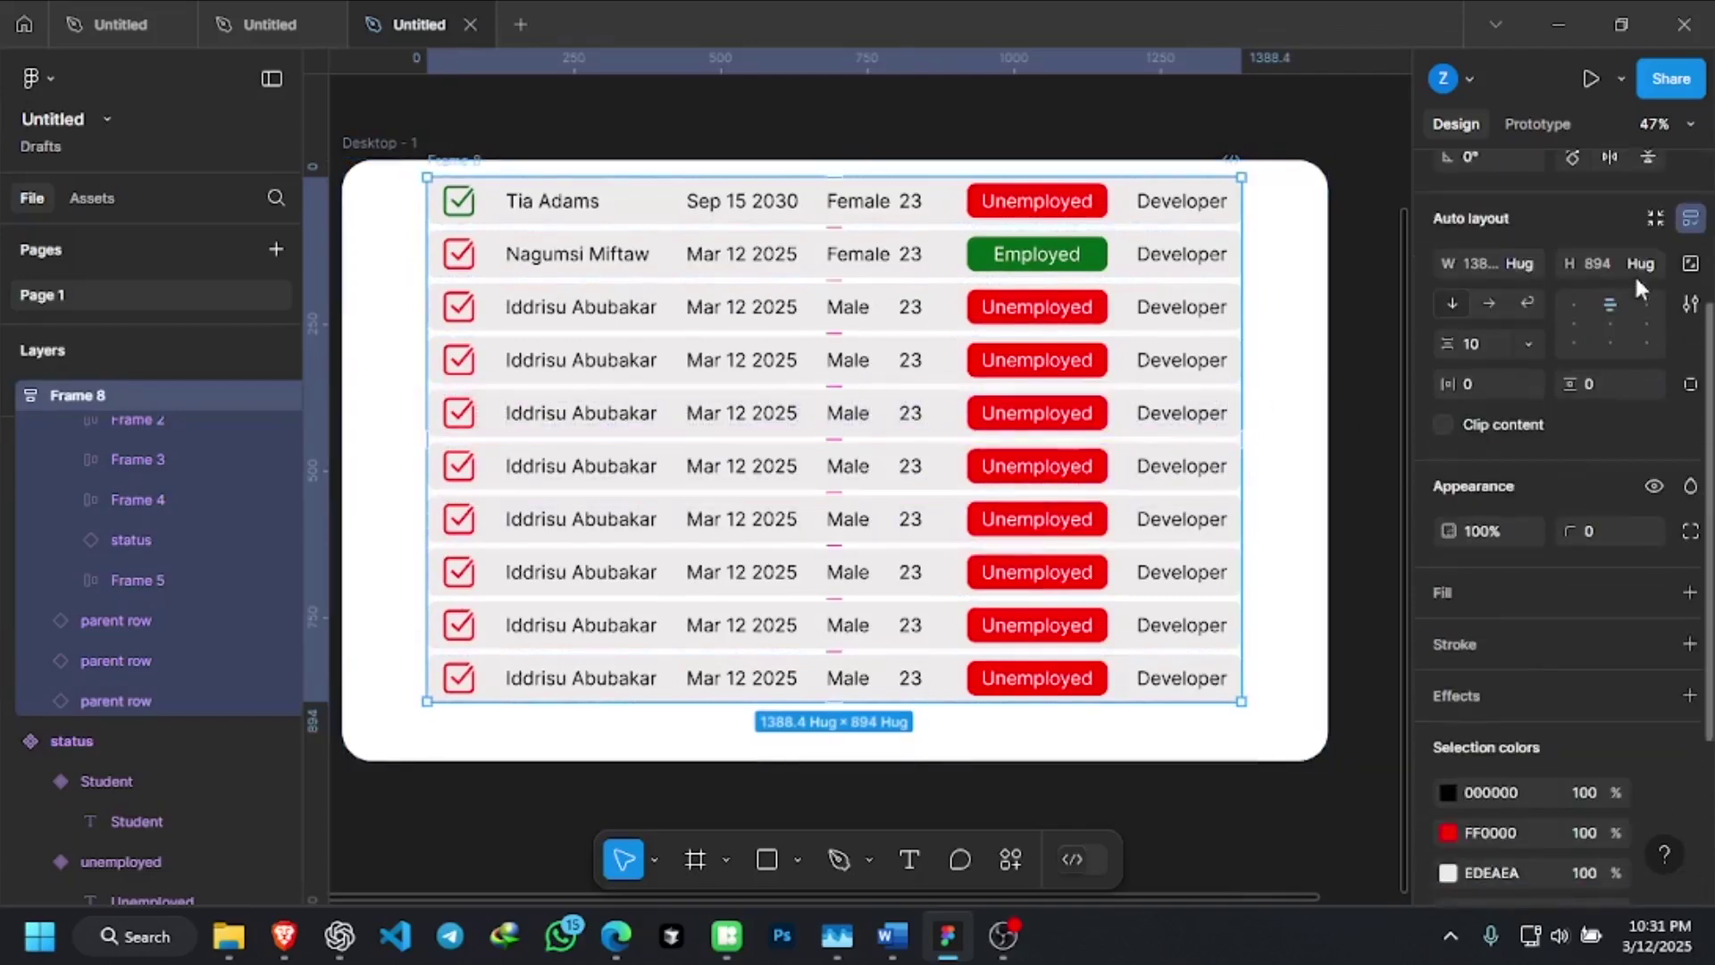
scroll(1640, 287, up, 5)
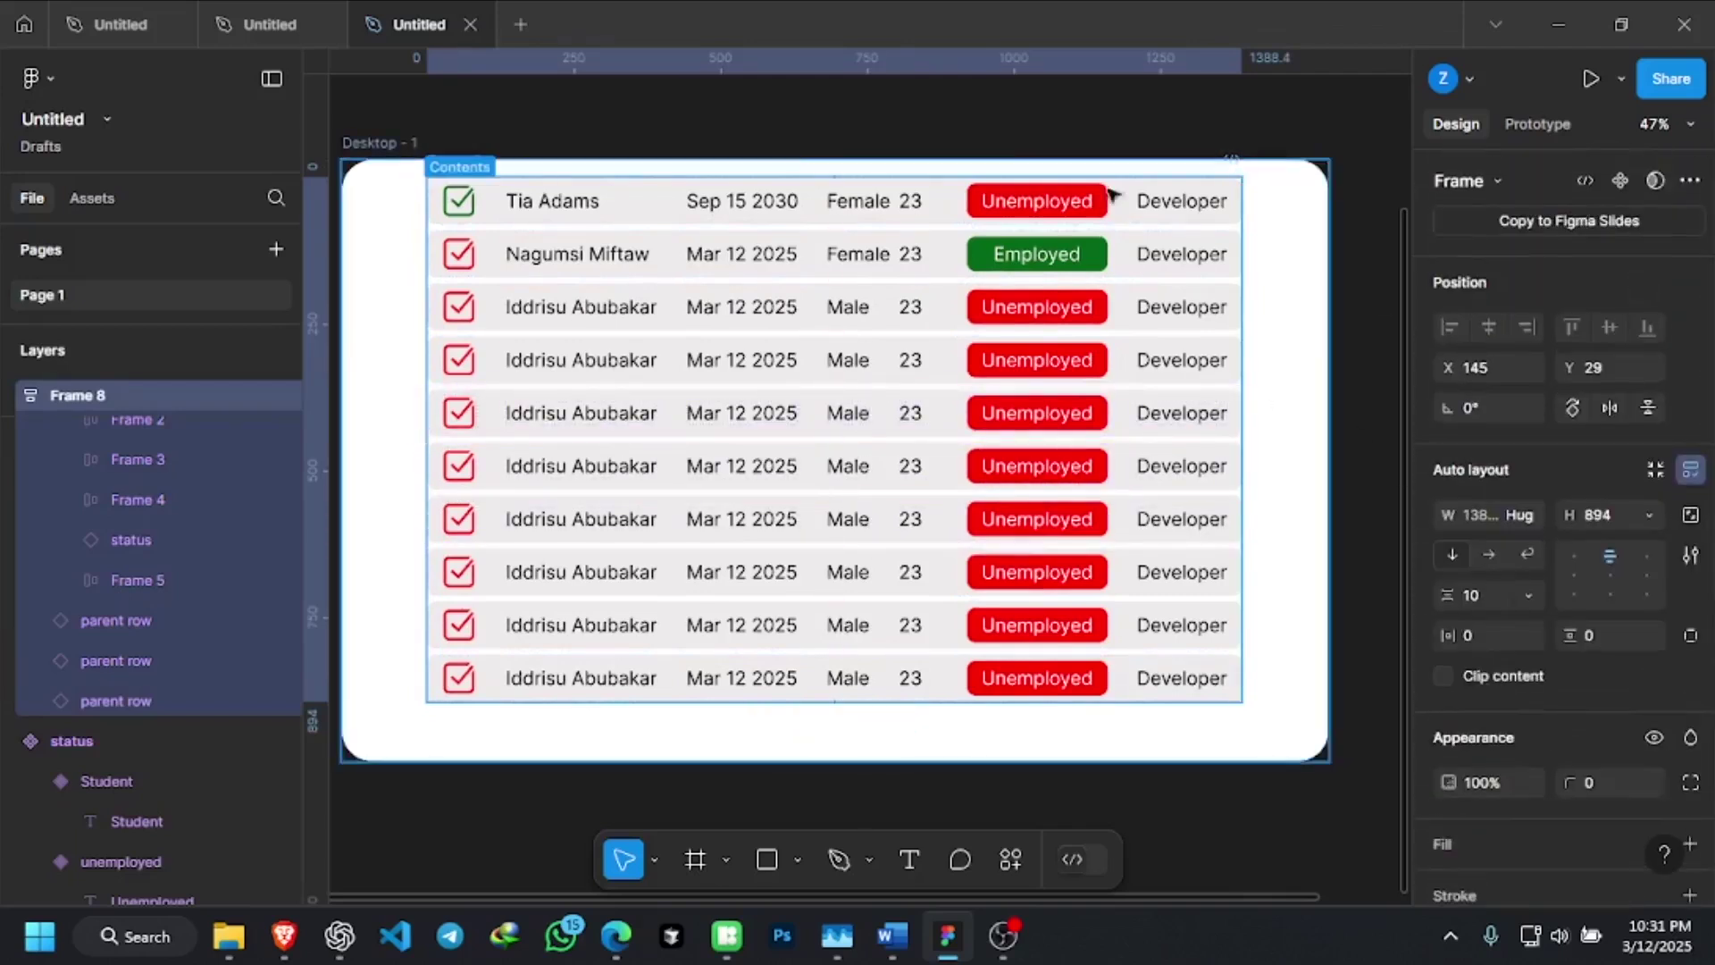
Centre the table horizontally and vertically inside Desktop - 1, then deselect
click(459, 184)
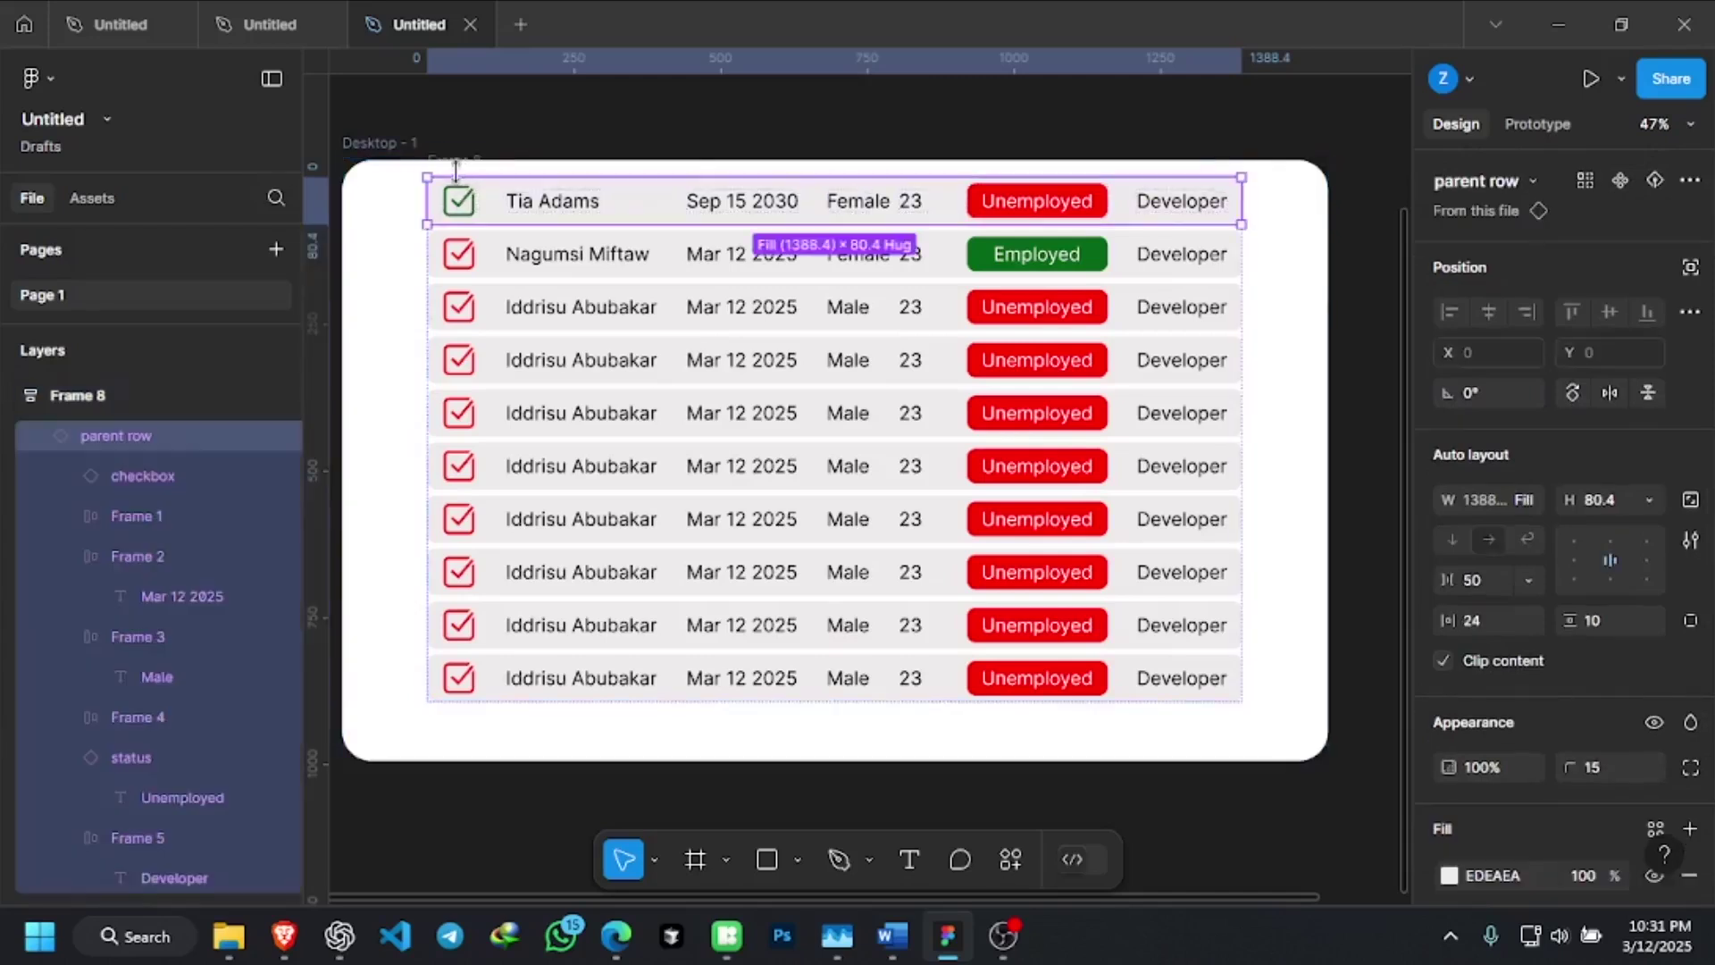
click(463, 162)
drag(444, 154, 458, 189)
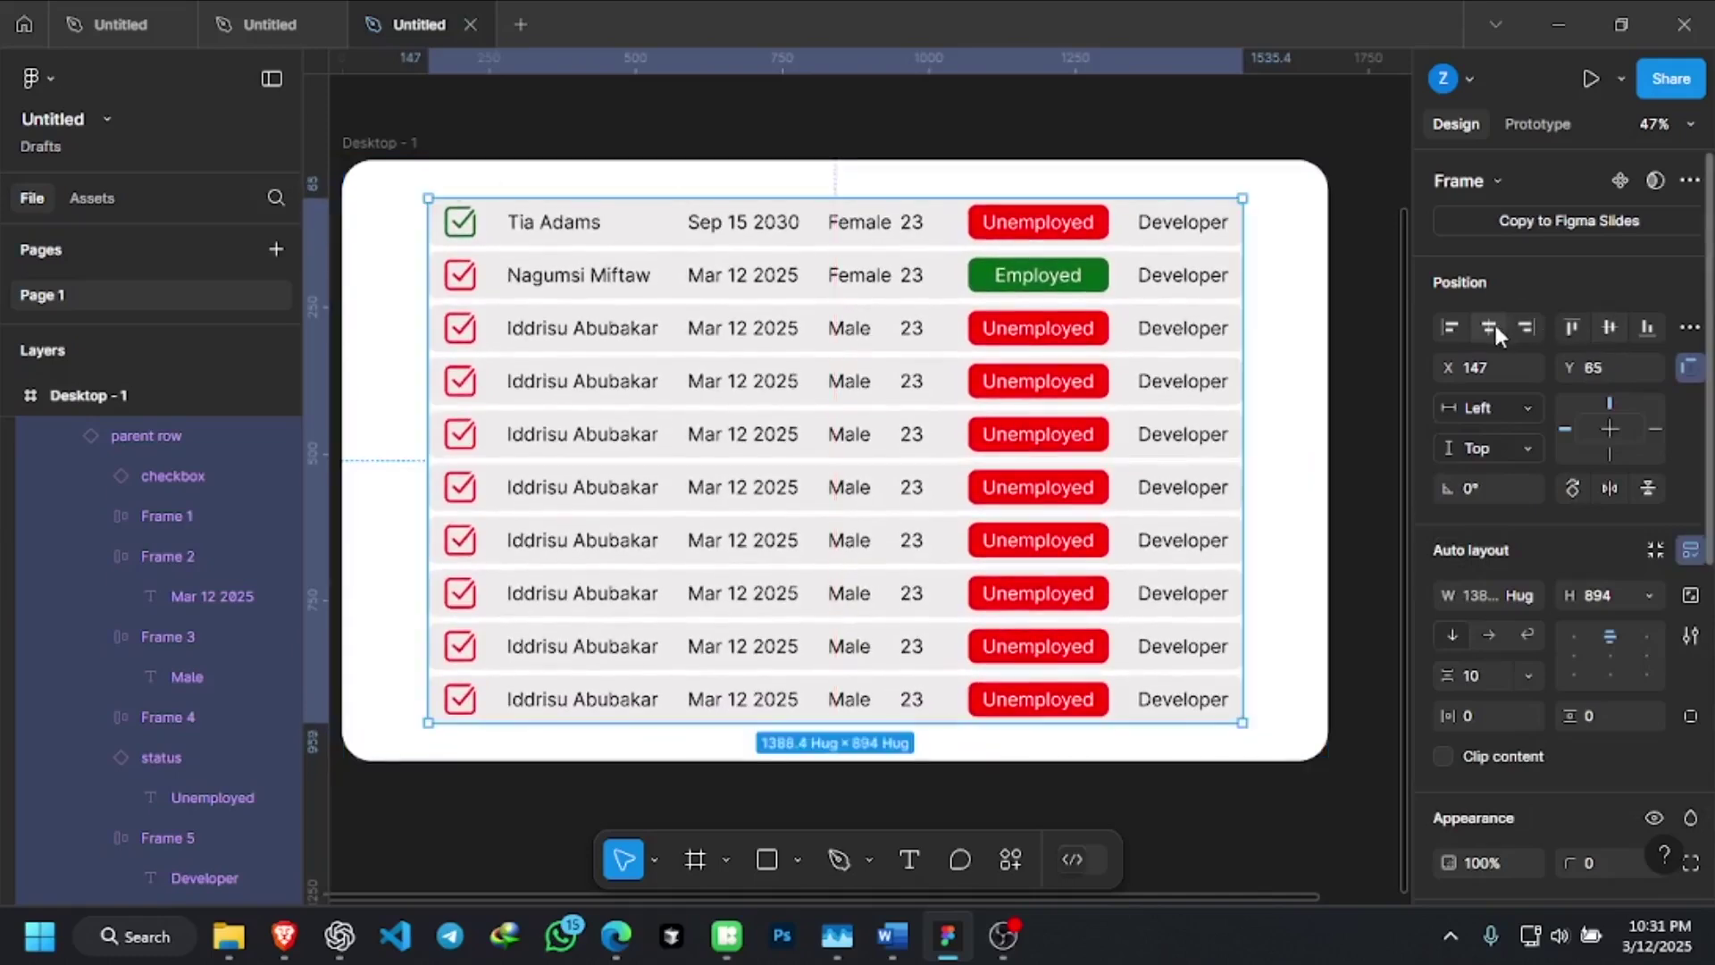
click(1495, 325)
click(1605, 325)
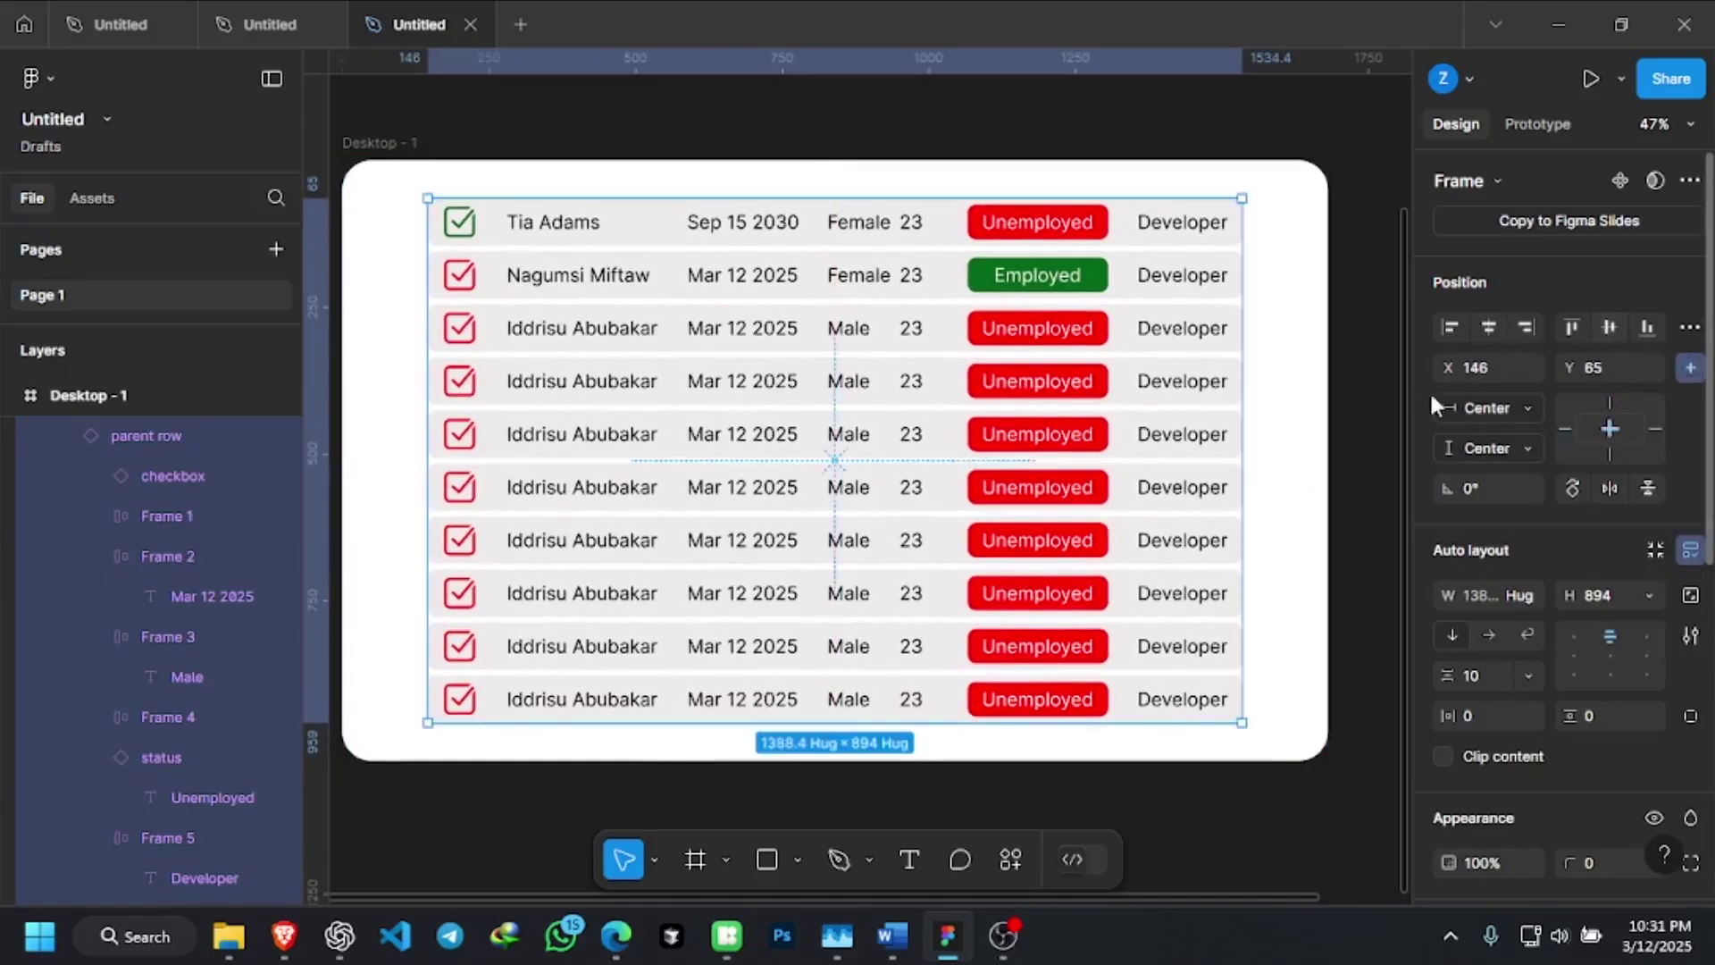
click(1382, 437)
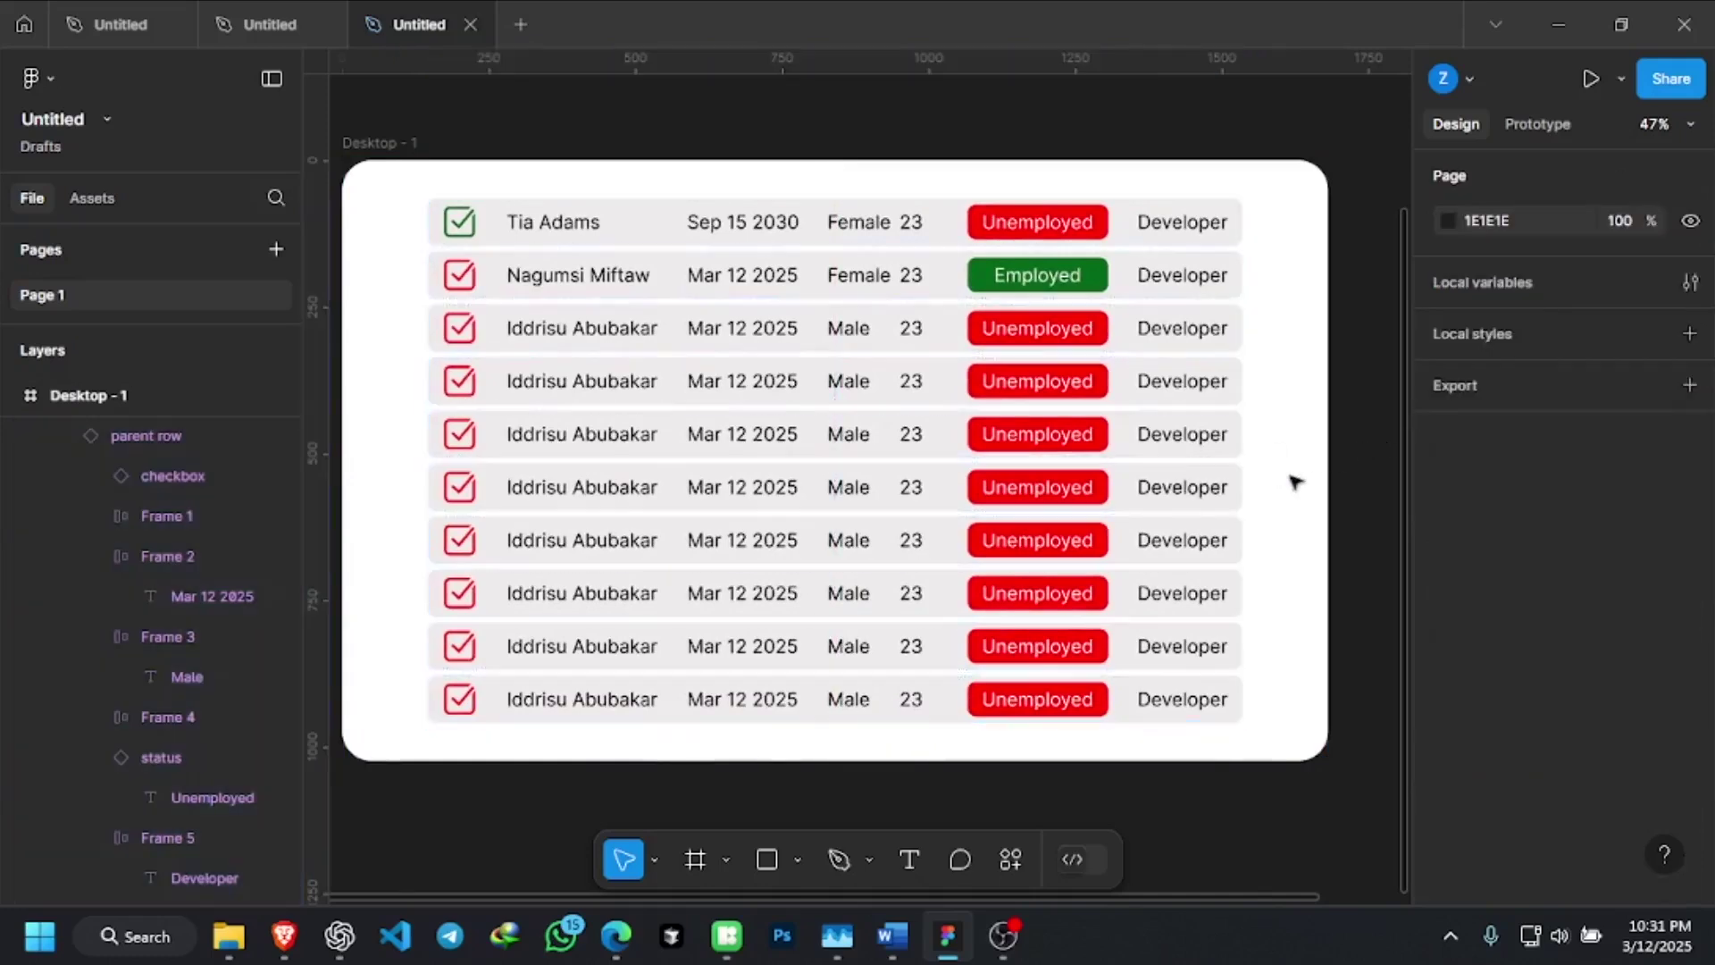
mouse_move(1018, 959)
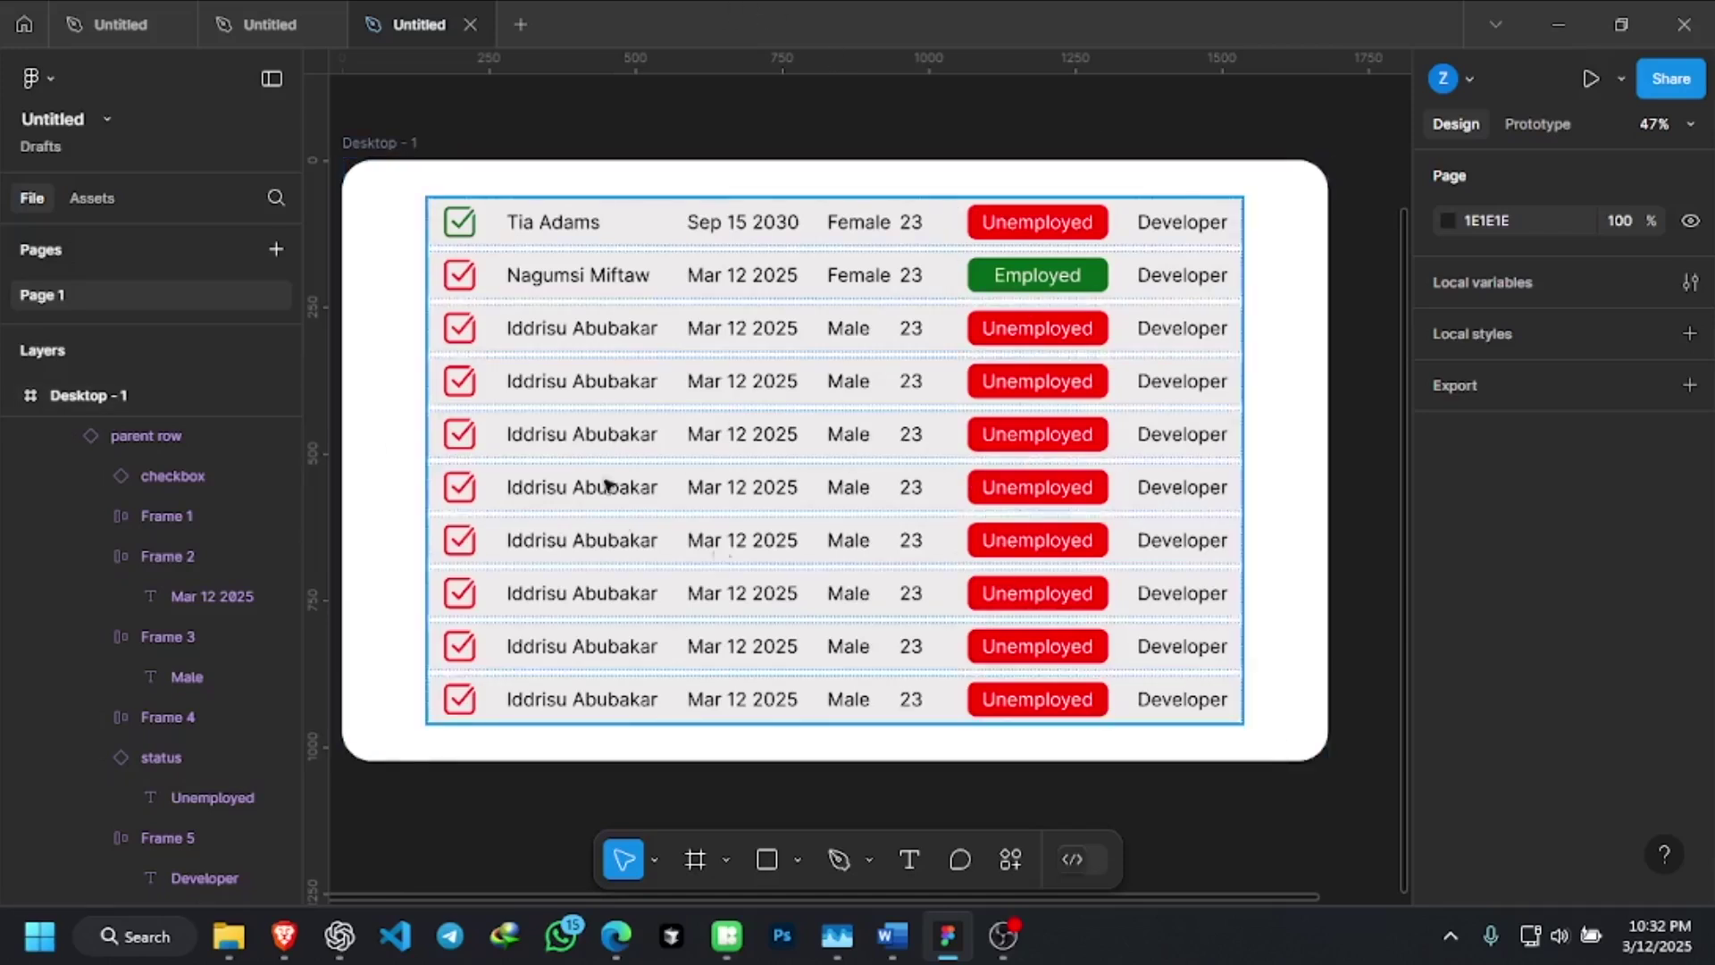
scroll(884, 443, down, 3)
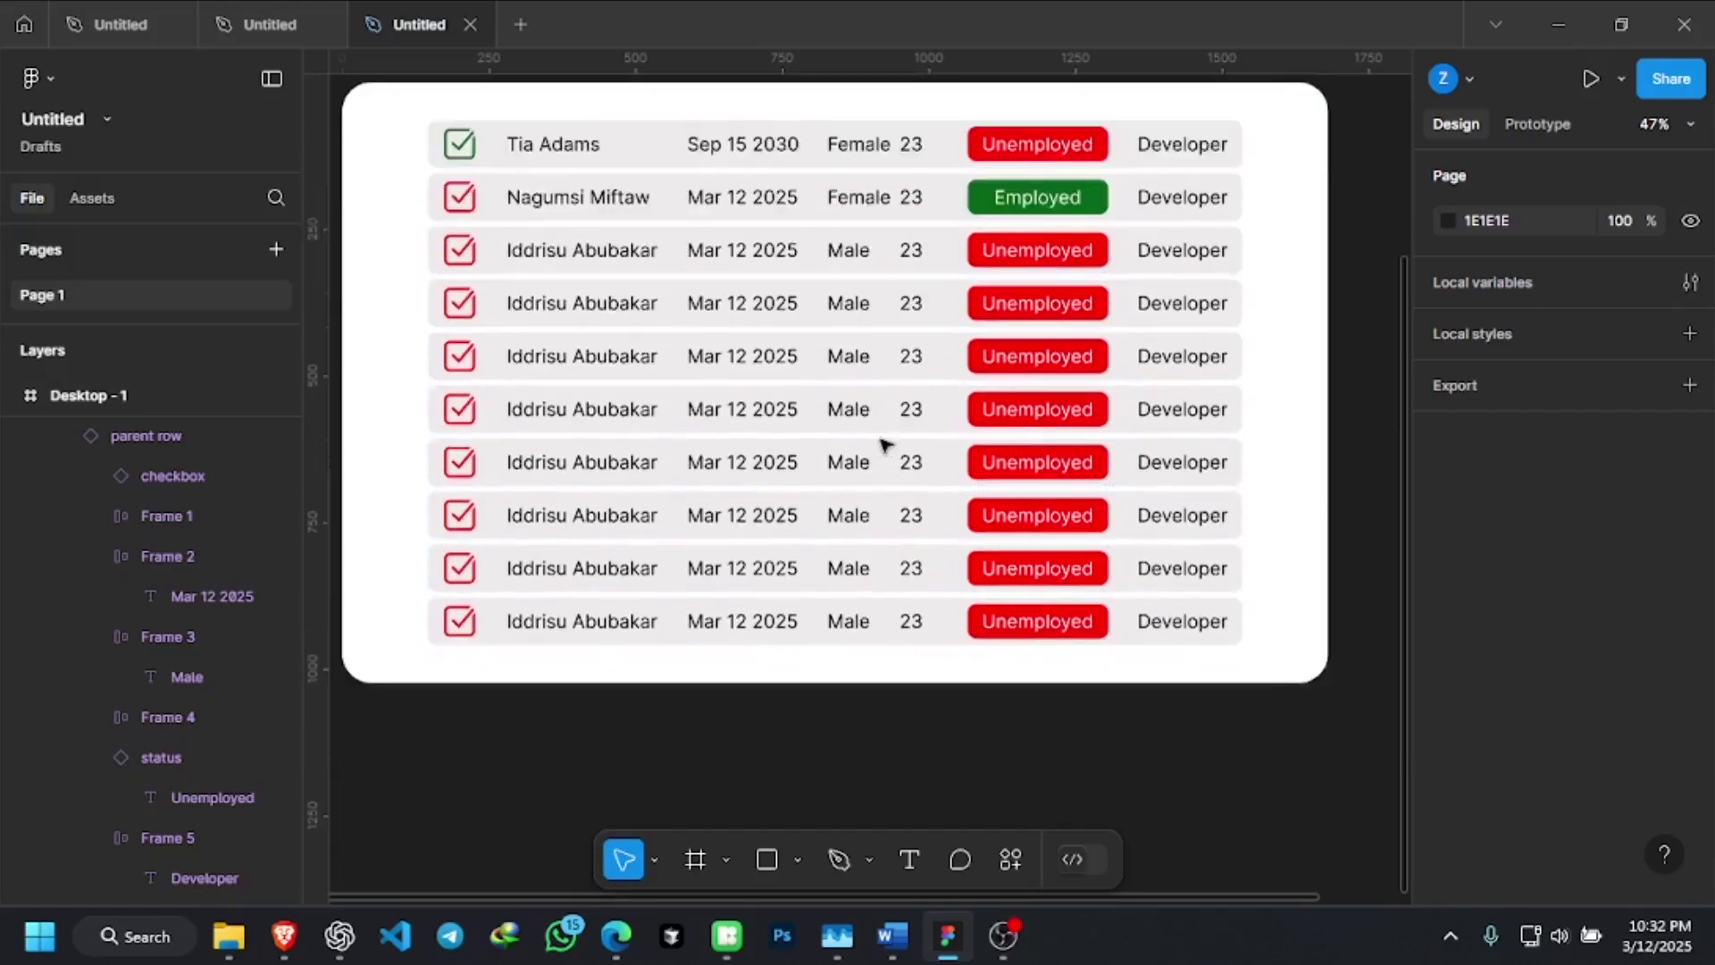
scroll(884, 444, up, 1)
scroll(884, 444, up, 2)
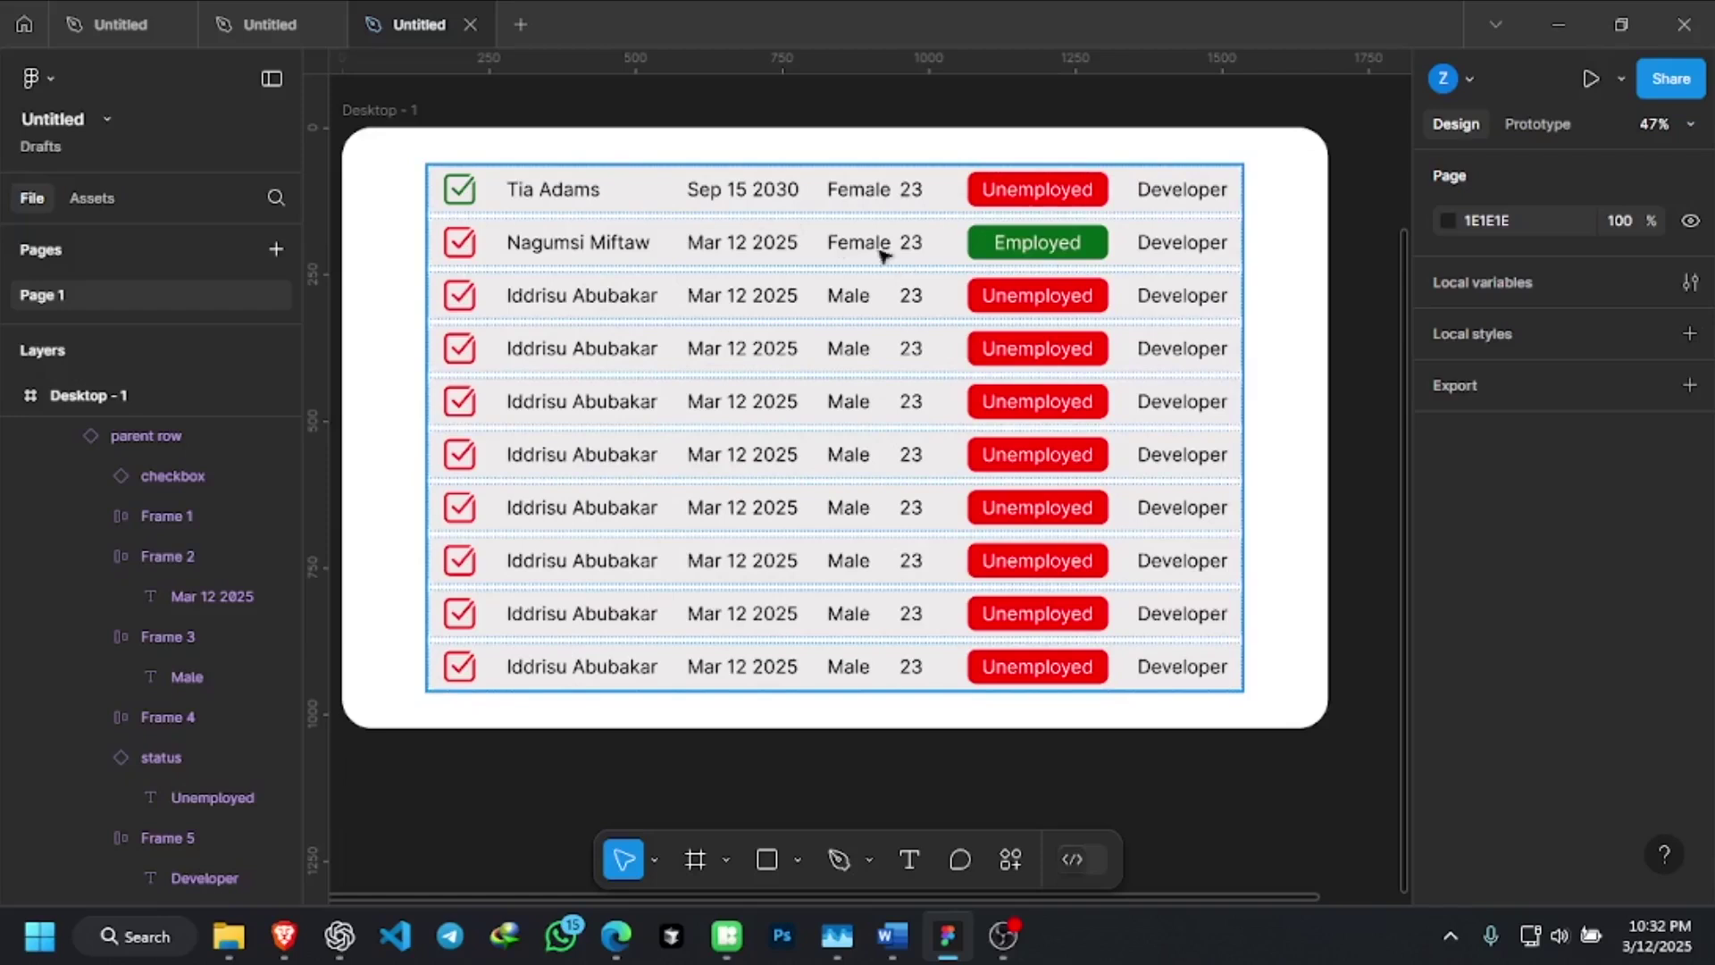
scroll(904, 293, up, 1)
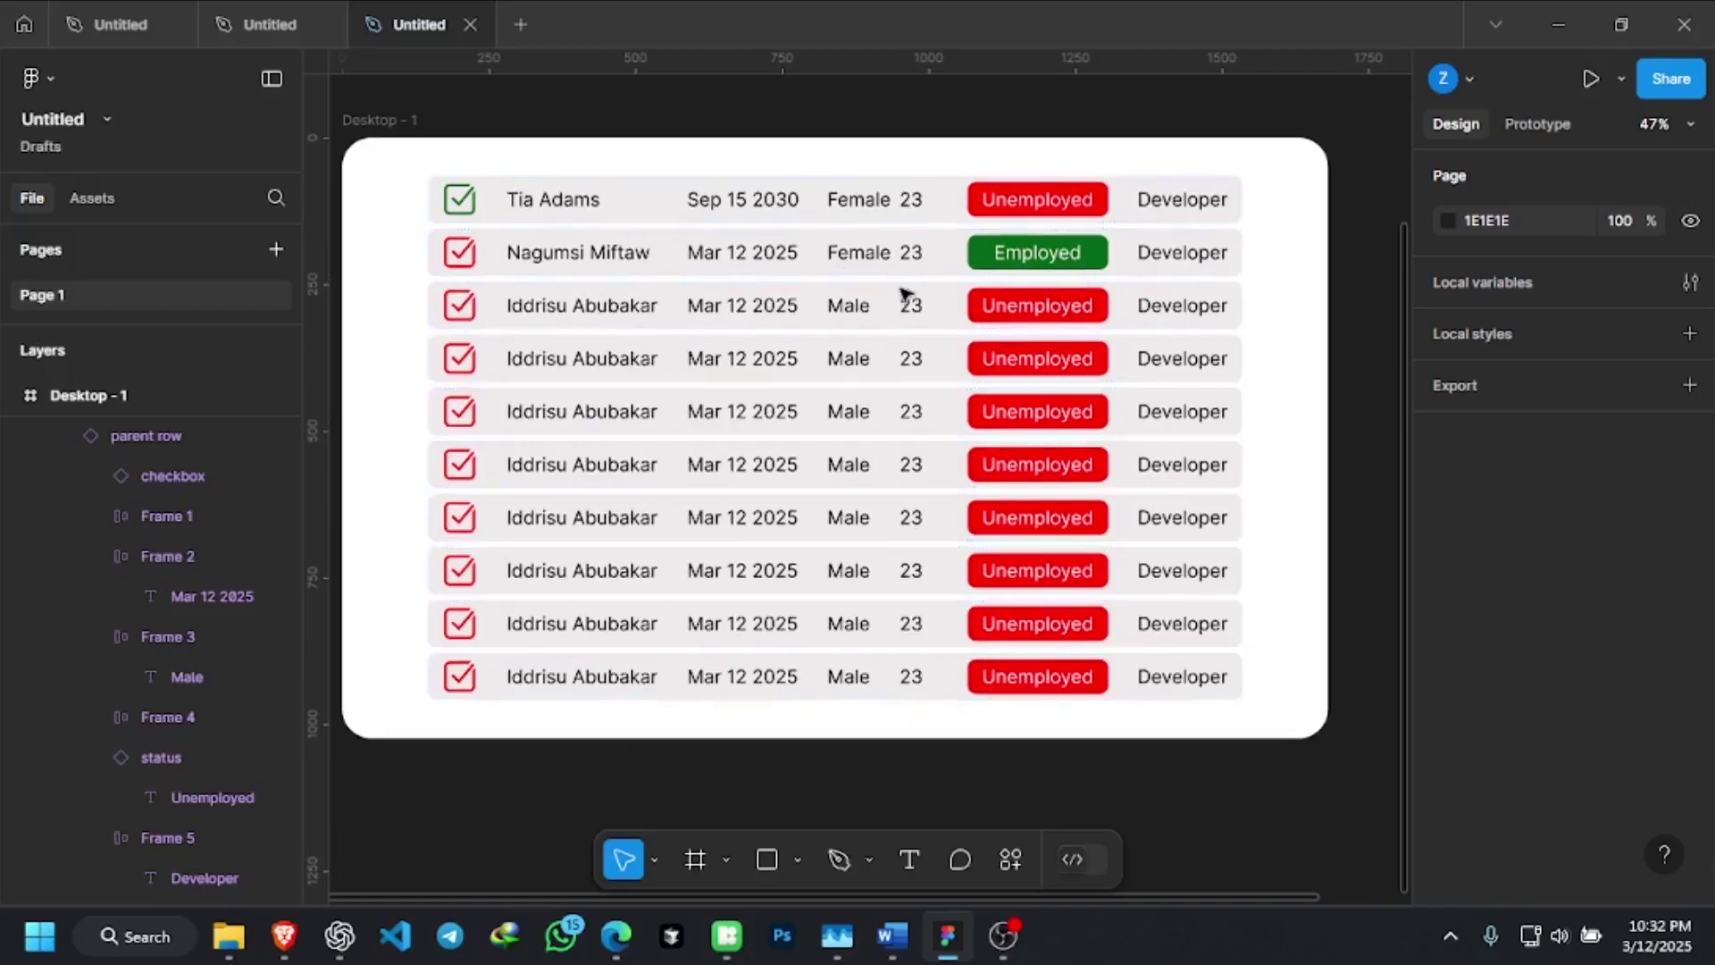
scroll(926, 390, up, 1)
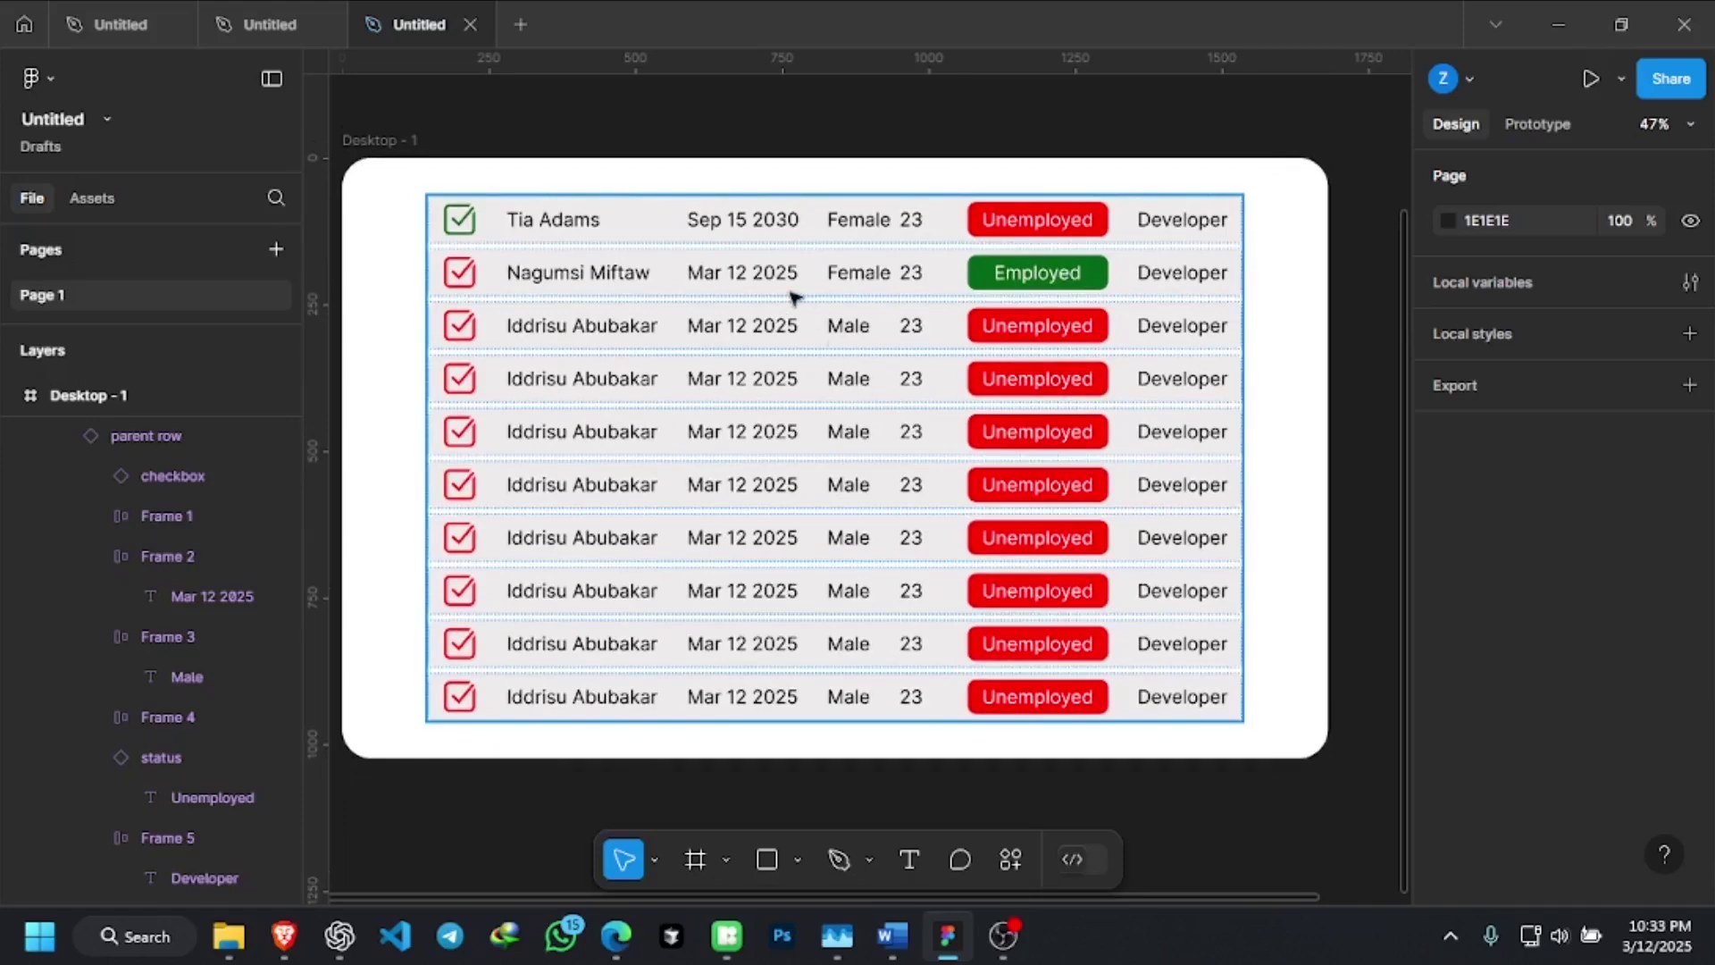
scroll(794, 297, up, 1)
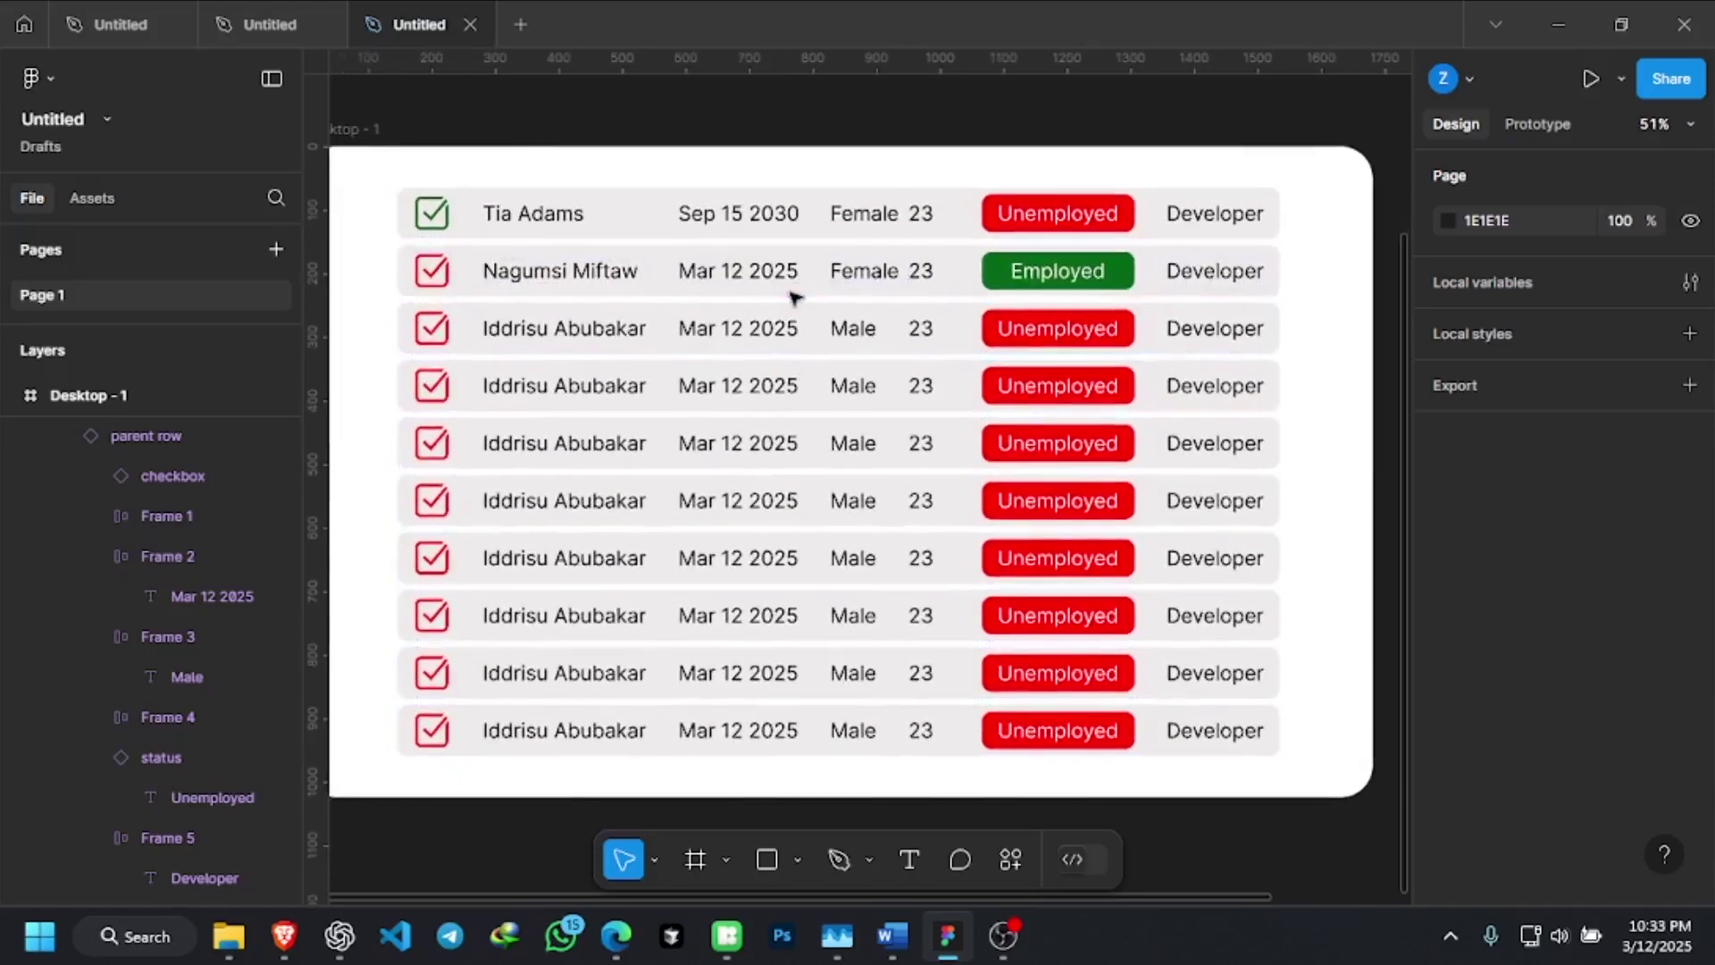